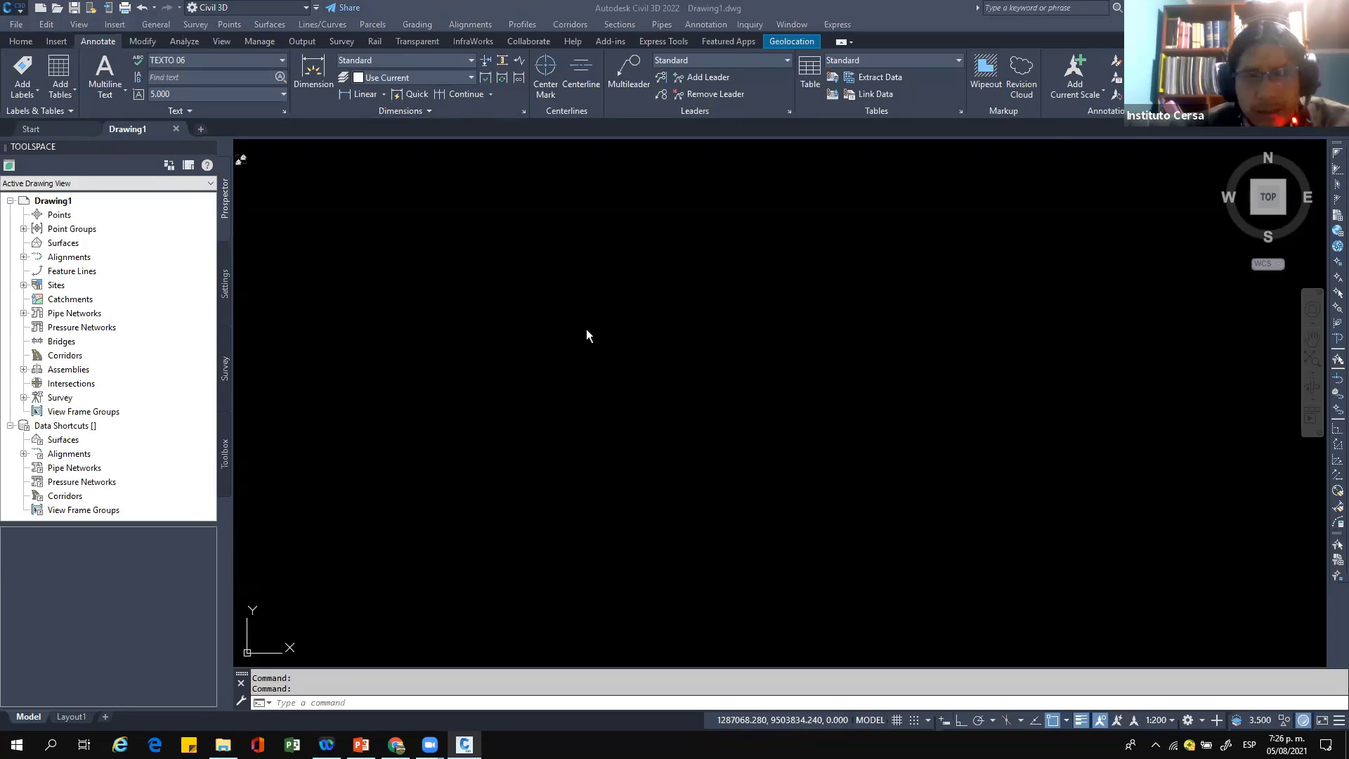
Step: Display the Home set of commands
left_click(21, 42)
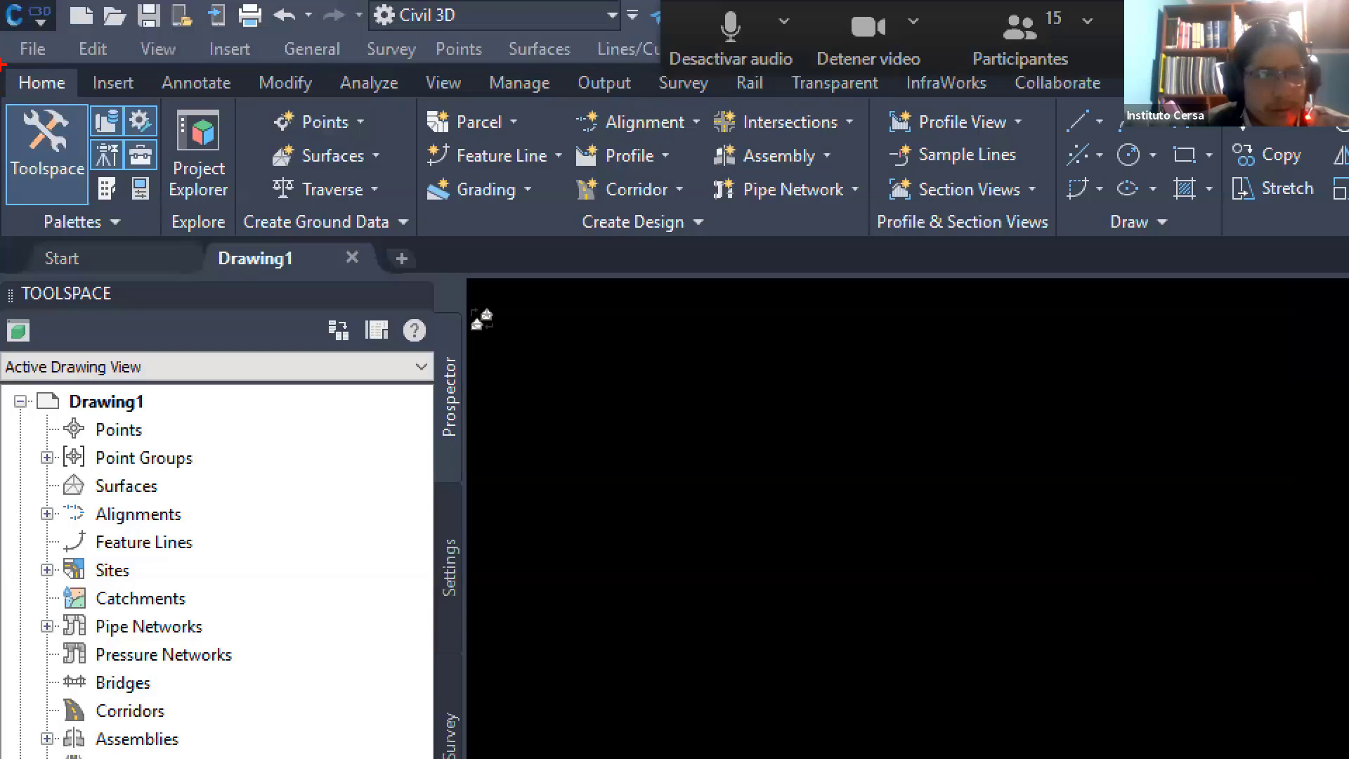
mouse_move(2, 63)
left_mouse_down()
mouse_move(114, 131)
mouse_move(991, 266)
mouse_move(1344, 237)
left_mouse_up()
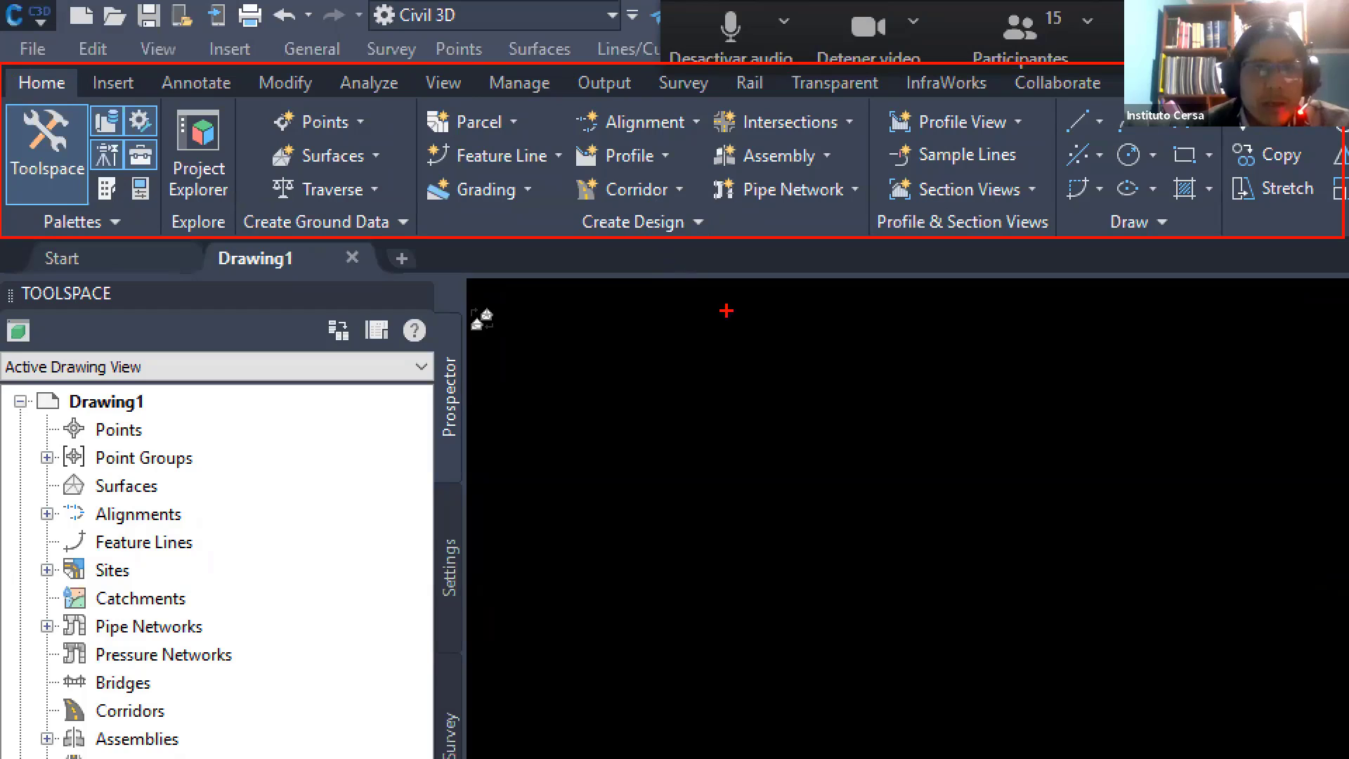
mouse_move(8, 92)
left_mouse_down()
mouse_move(73, 60)
mouse_move(90, 79)
mouse_move(114, 73)
mouse_move(180, 99)
mouse_move(226, 79)
mouse_move(148, 82)
left_mouse_up()
key("Escape")
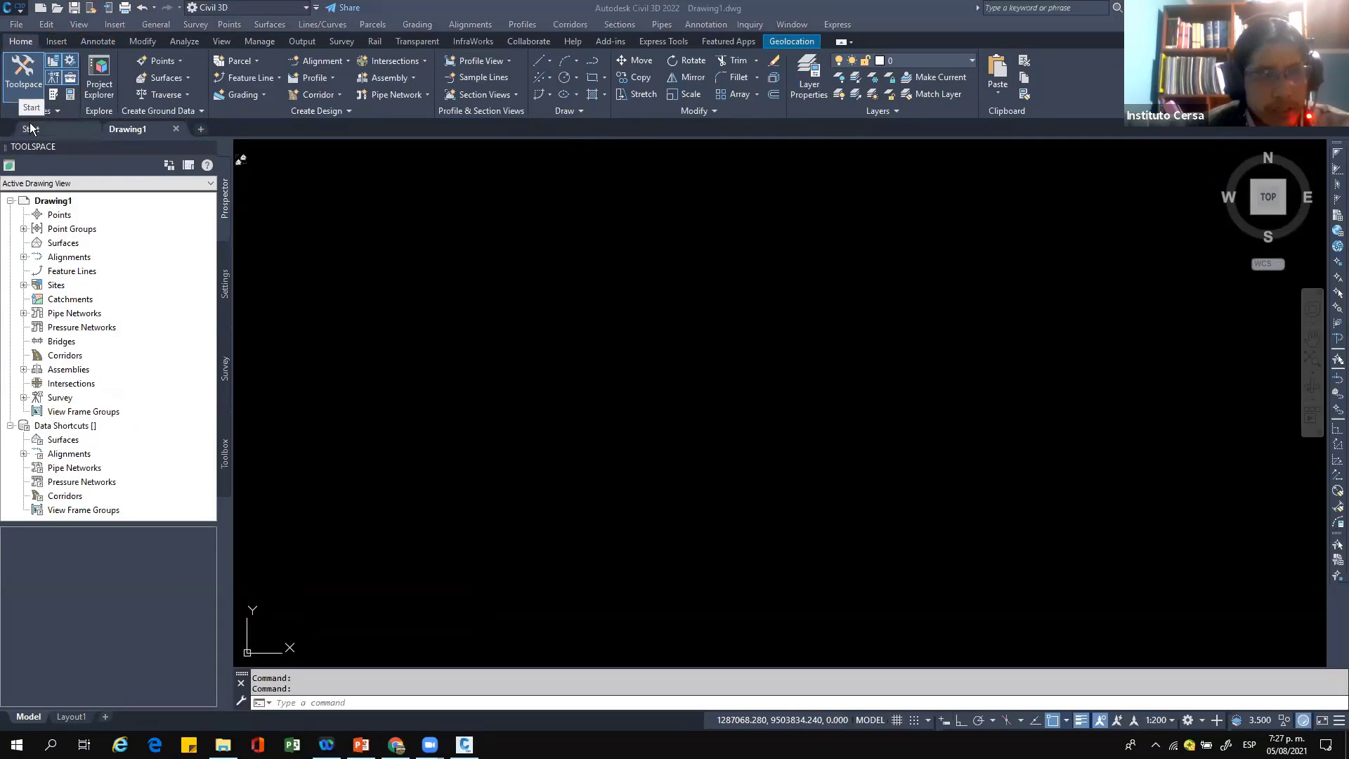
key("ctrl+1")
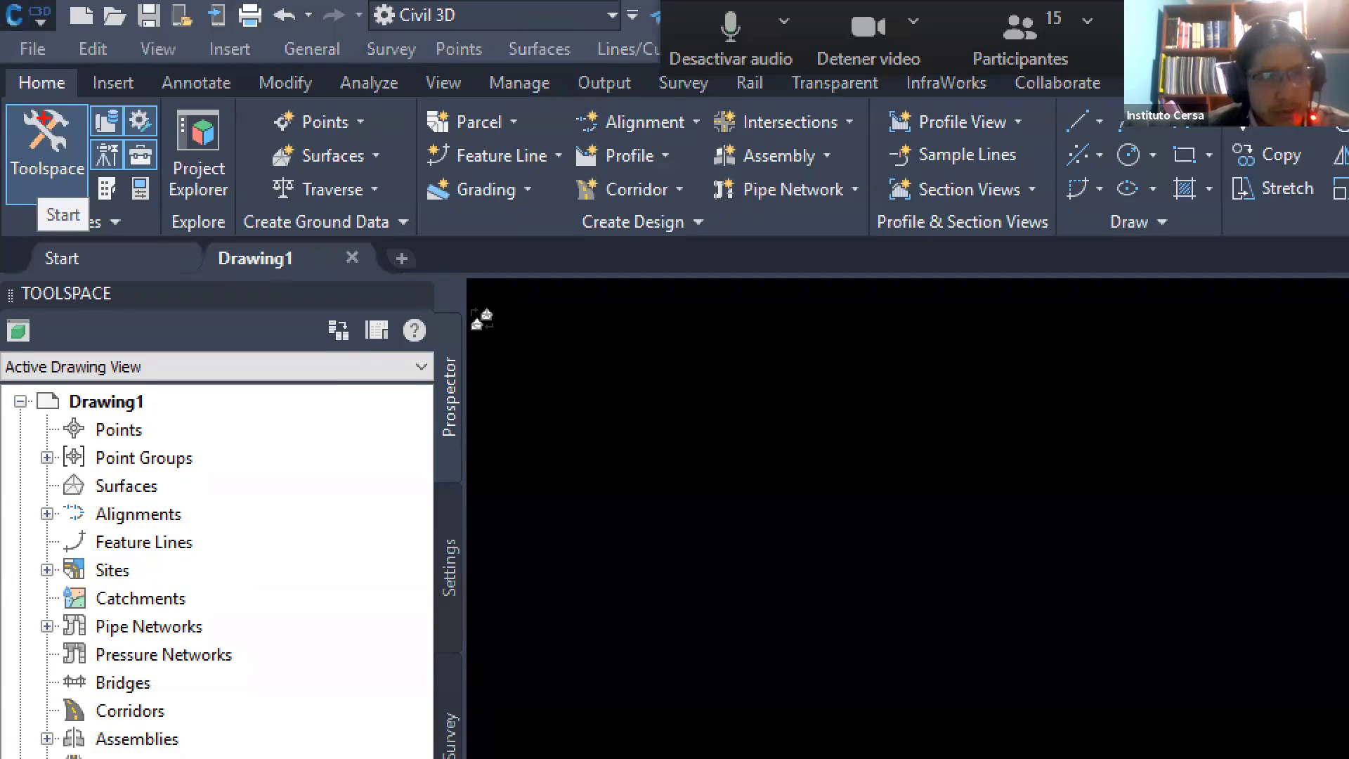
mouse_move(2, 95)
left_mouse_down()
mouse_move(137, 179)
mouse_move(162, 232)
mouse_move(157, 264)
mouse_move(160, 242)
left_mouse_up()
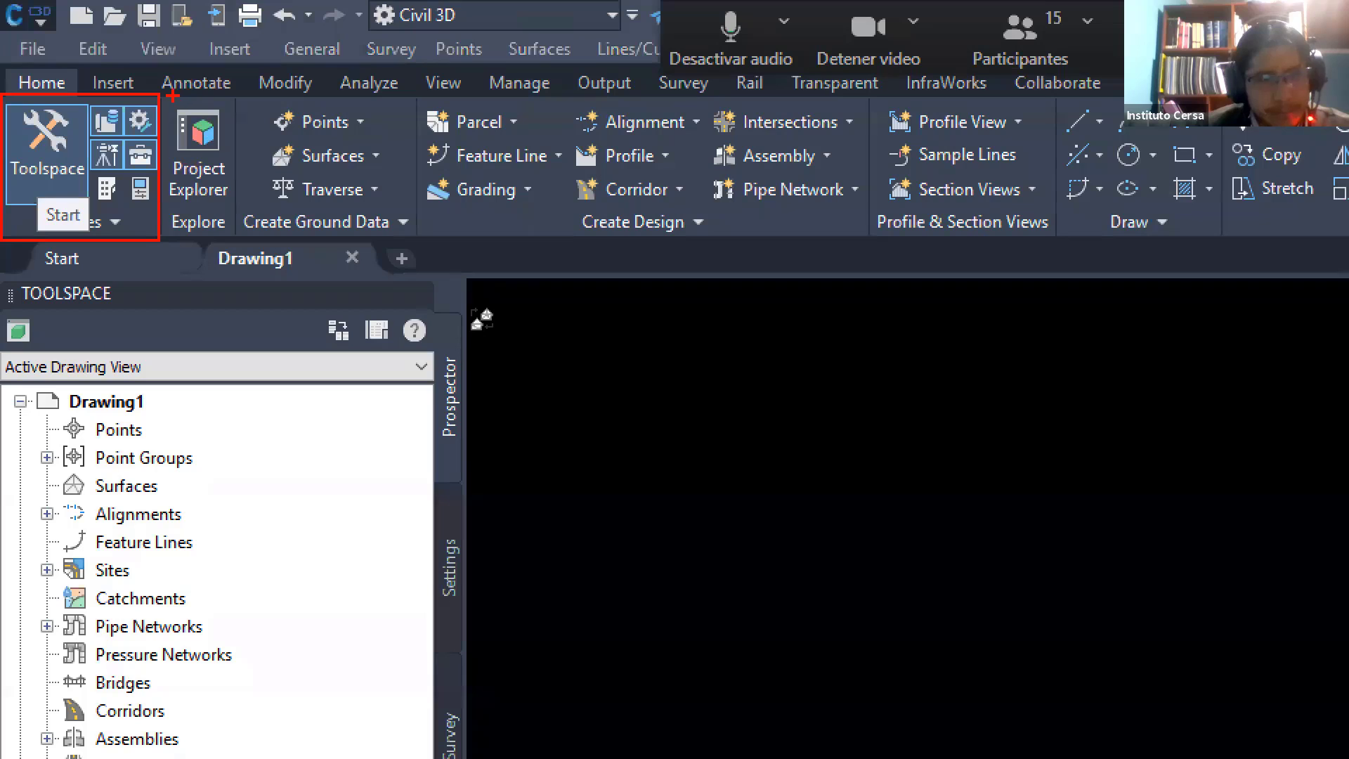
left_click_drag(160, 95, 231, 241)
mouse_move(236, 88)
left_mouse_down()
mouse_move(409, 239)
mouse_move(428, 237)
left_mouse_up()
mouse_move(427, 94)
left_mouse_down()
mouse_move(884, 272)
mouse_move(868, 246)
left_mouse_up()
mouse_move(868, 92)
left_mouse_down()
mouse_move(884, 153)
mouse_move(1054, 246)
left_mouse_up()
mouse_move(1059, 96)
left_mouse_down()
mouse_move(1133, 214)
mouse_move(1194, 247)
left_mouse_up()
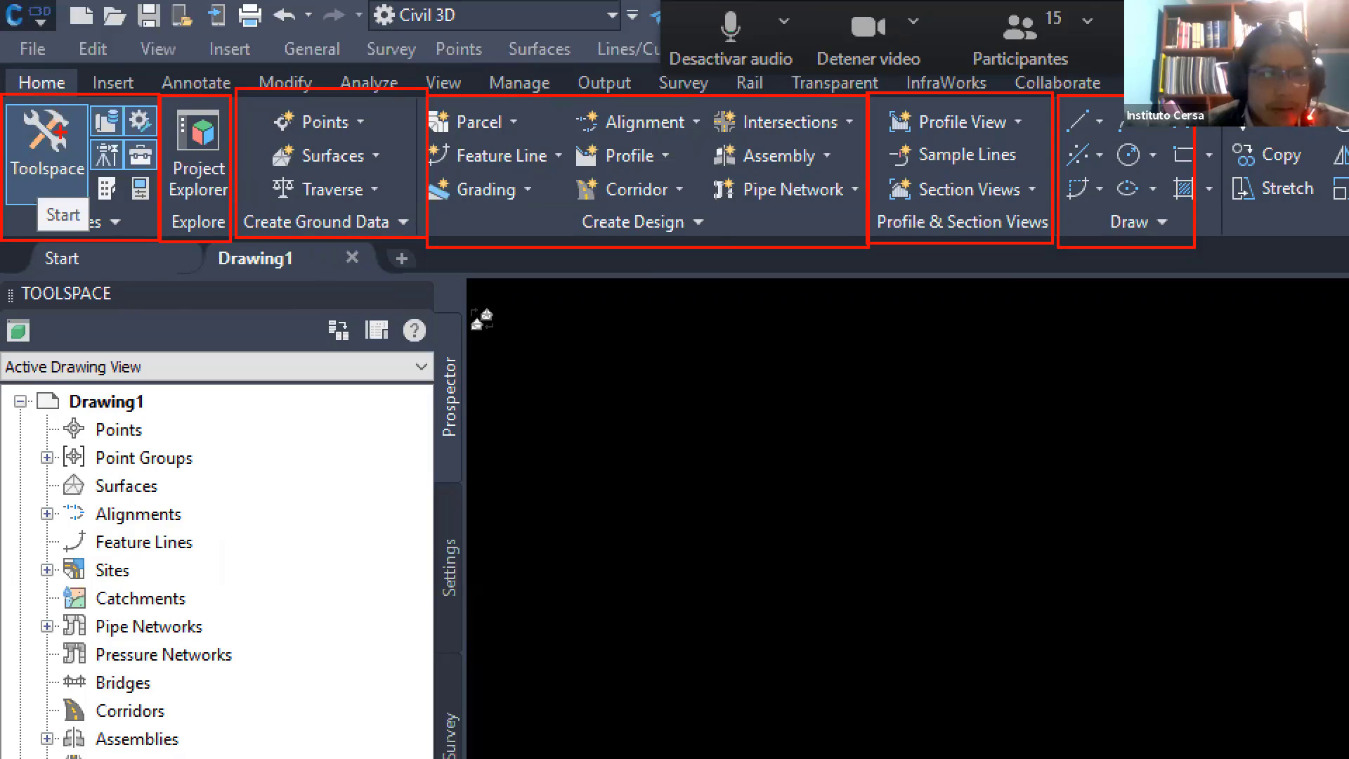
left_click_drag(5, 208, 53, 210)
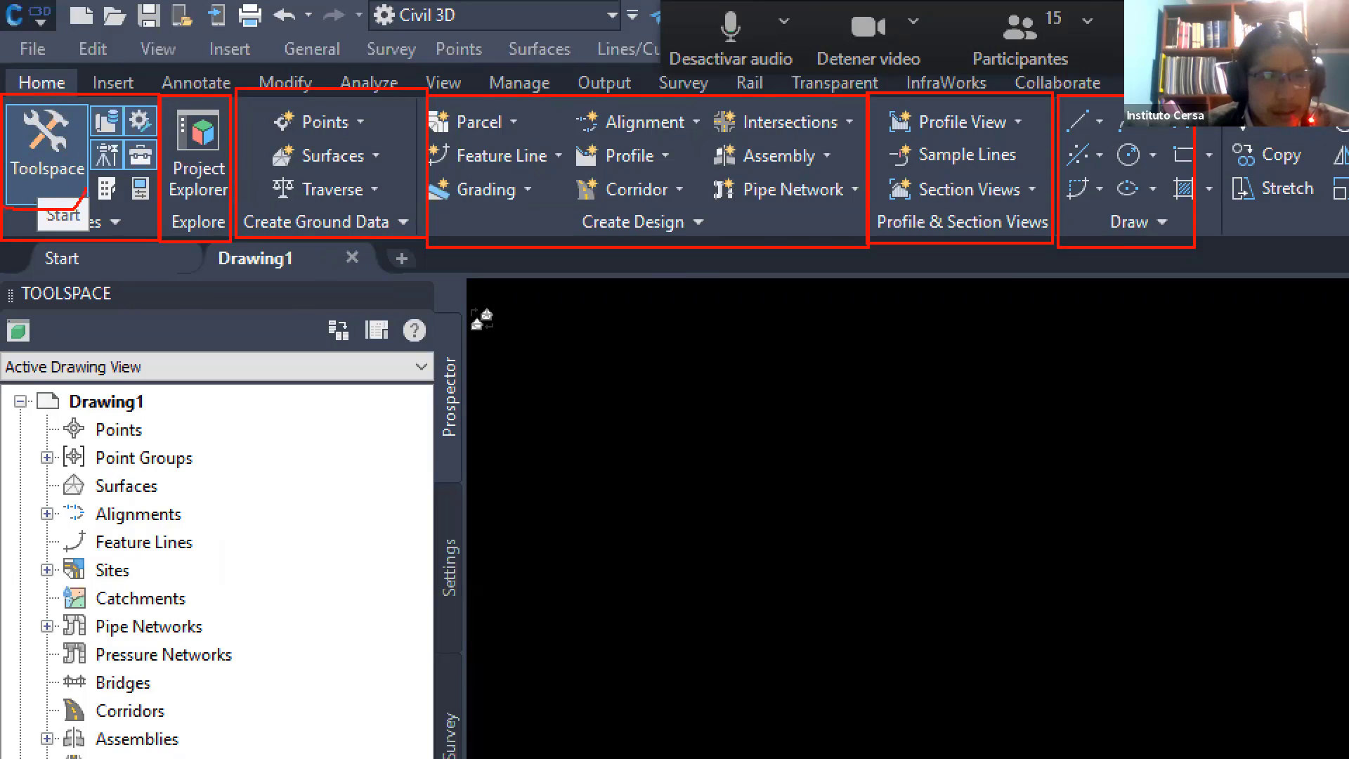
left_click_drag(69, 98, 28, 107)
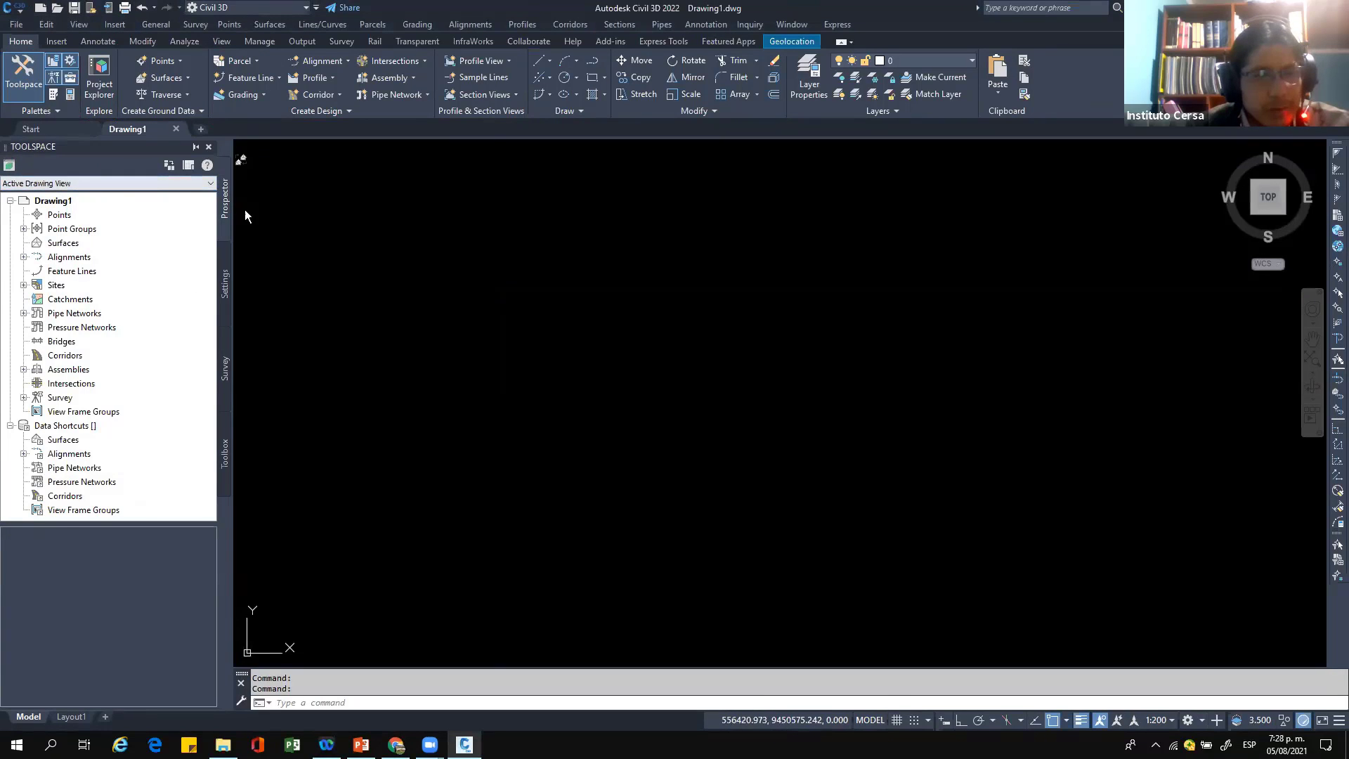
Step: Undock the Toolspace, place it floating over the upper drawing area and enlarge it
left_click_drag(419, 214, 425, 210)
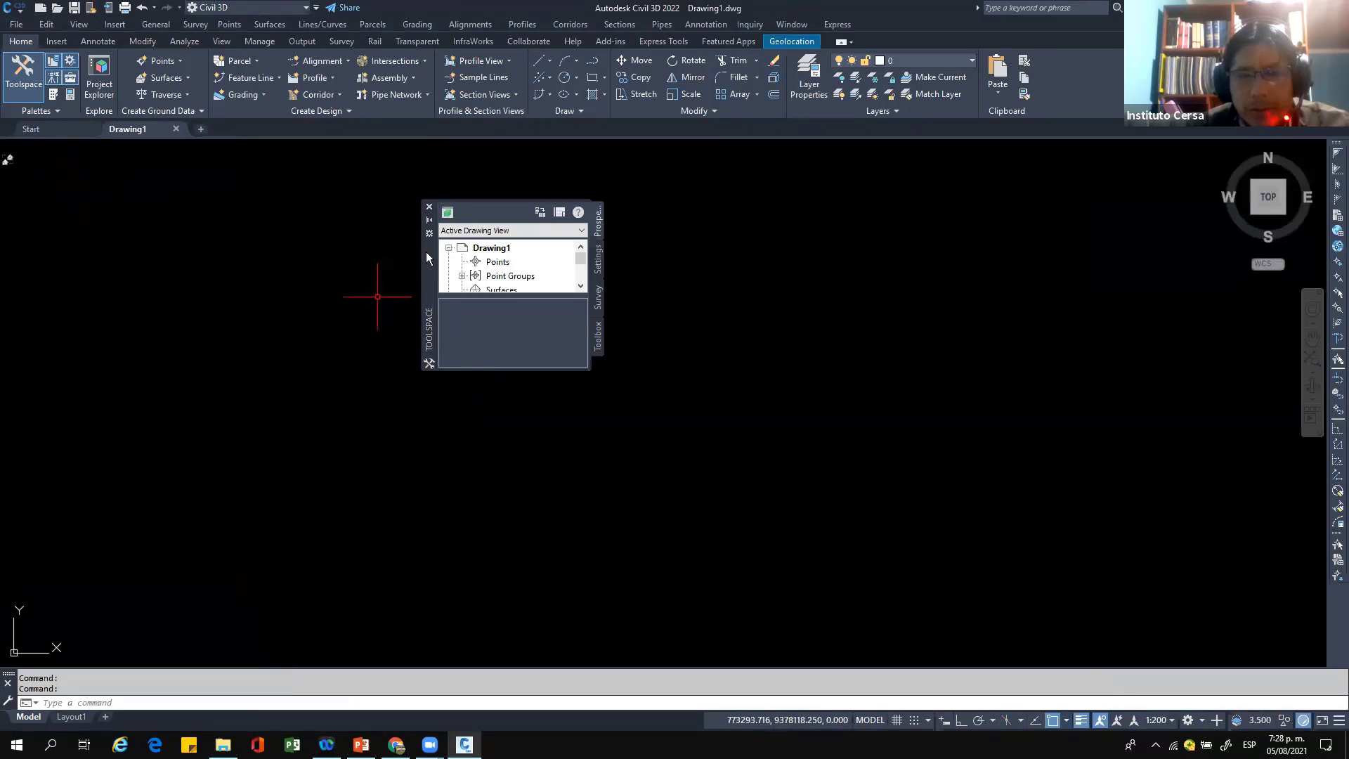
left_click_drag(426, 263, 420, 204)
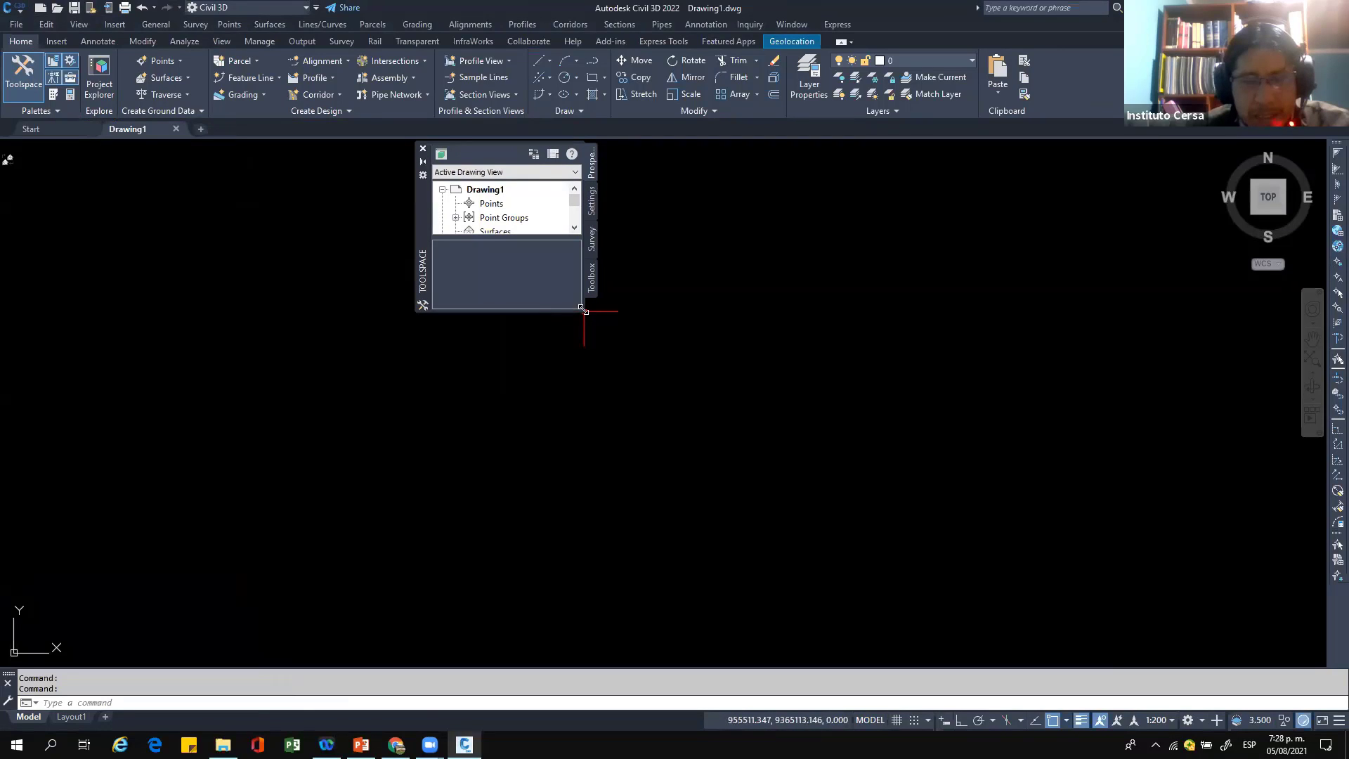
left_click_drag(582, 308, 665, 586)
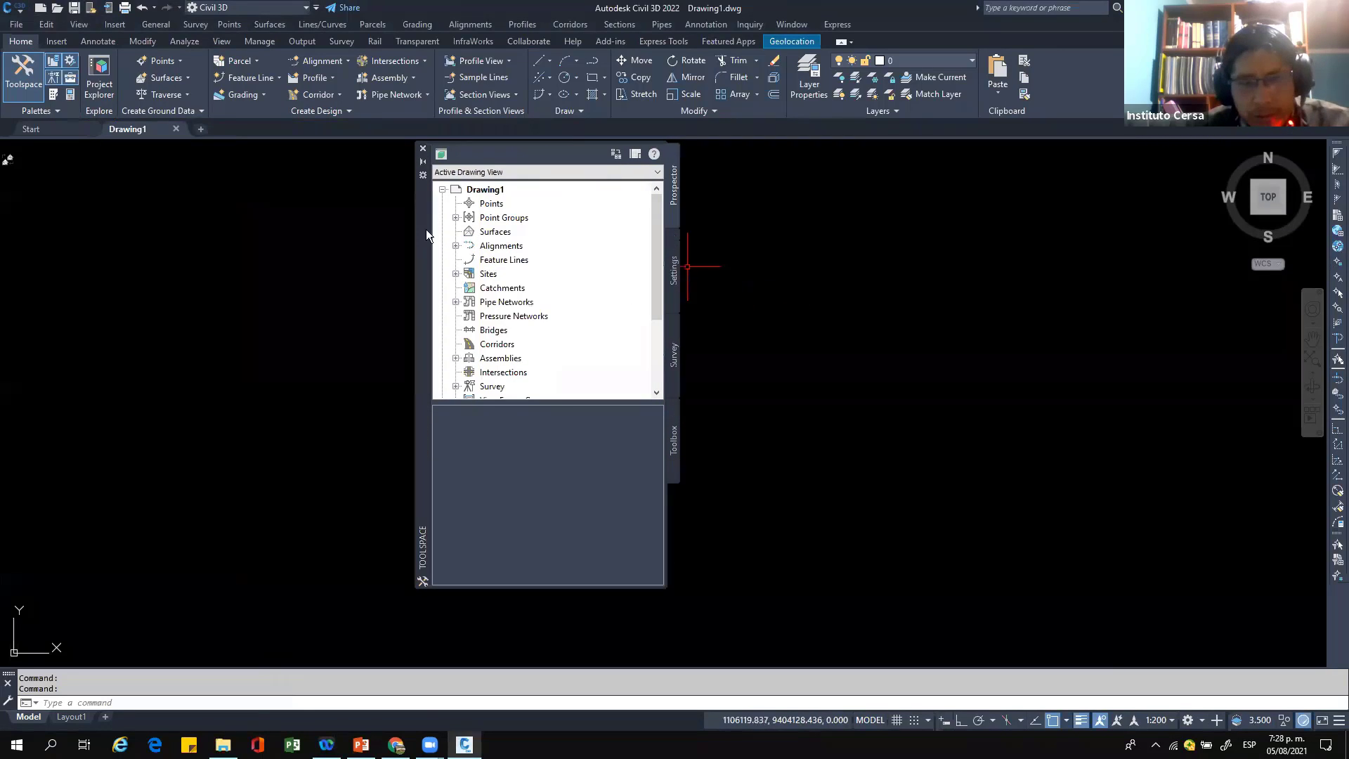
Step: Close the floating Toolspace, reopen it and dock it along the left side of the drawing area
left_click(423, 150)
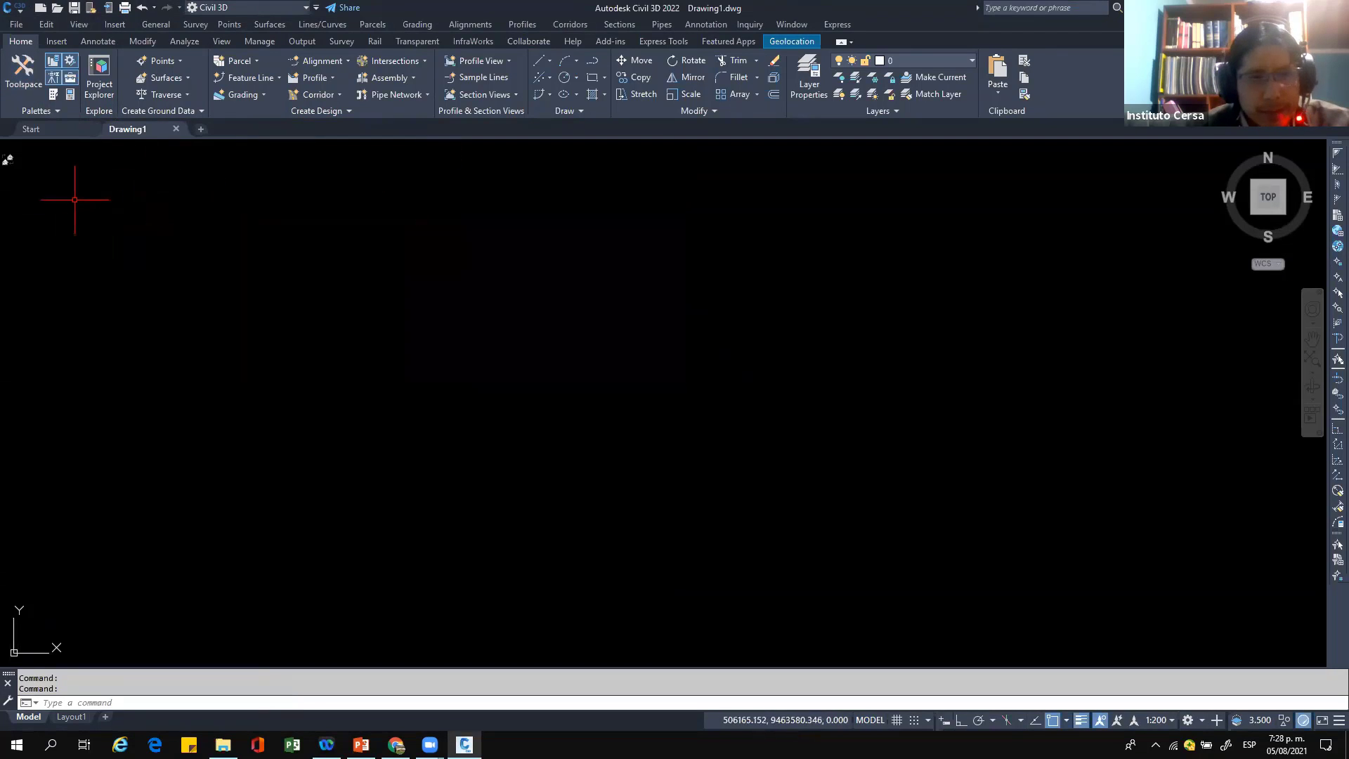
mouse_move(75, 199)
left_mouse_down()
mouse_move(133, 262)
mouse_move(340, 383)
left_mouse_up()
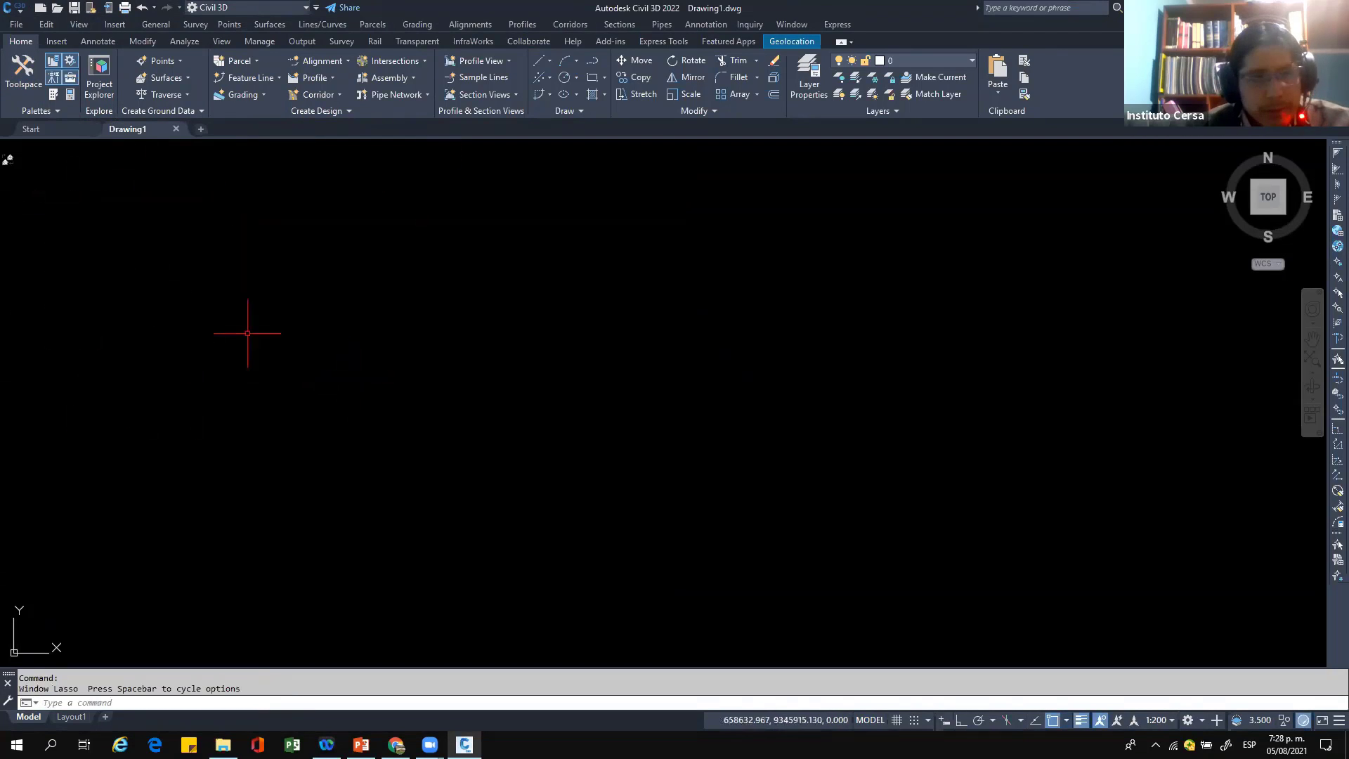
left_click(20, 84)
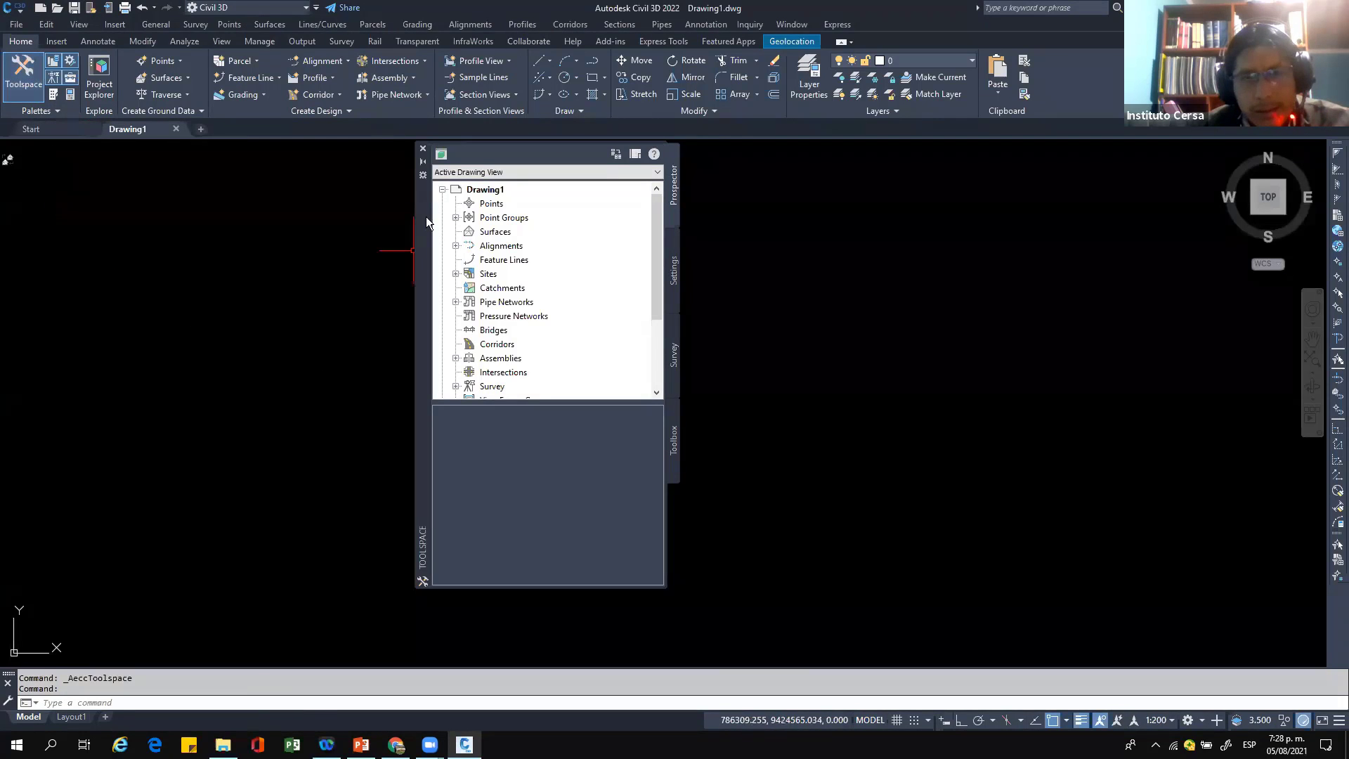
mouse_move(426, 222)
left_mouse_down()
mouse_move(377, 249)
mouse_move(8, 232)
mouse_move(657, 294)
mouse_move(1076, 284)
mouse_move(1088, 213)
mouse_move(10, 218)
left_mouse_up()
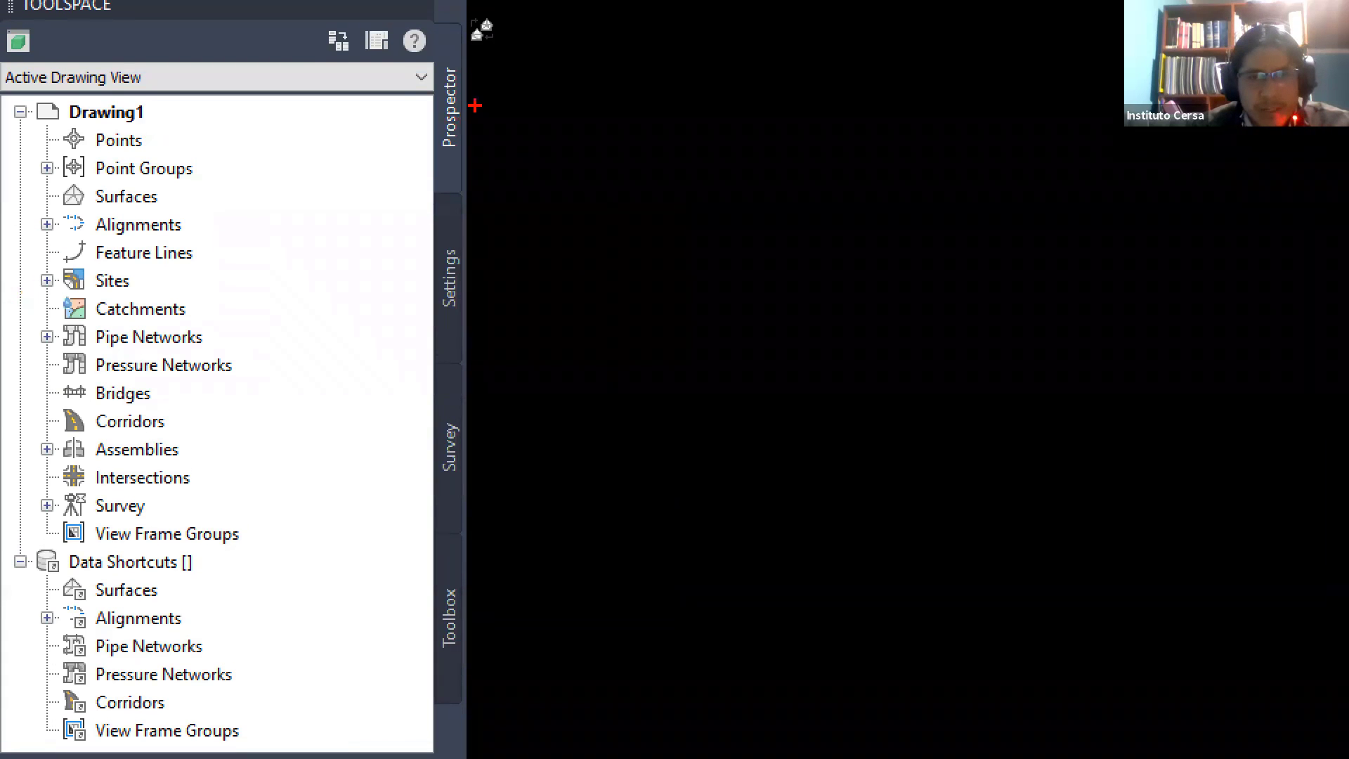
mouse_move(475, 106)
left_mouse_down()
mouse_move(552, 105)
mouse_move(516, 131)
left_mouse_up()
key("t")
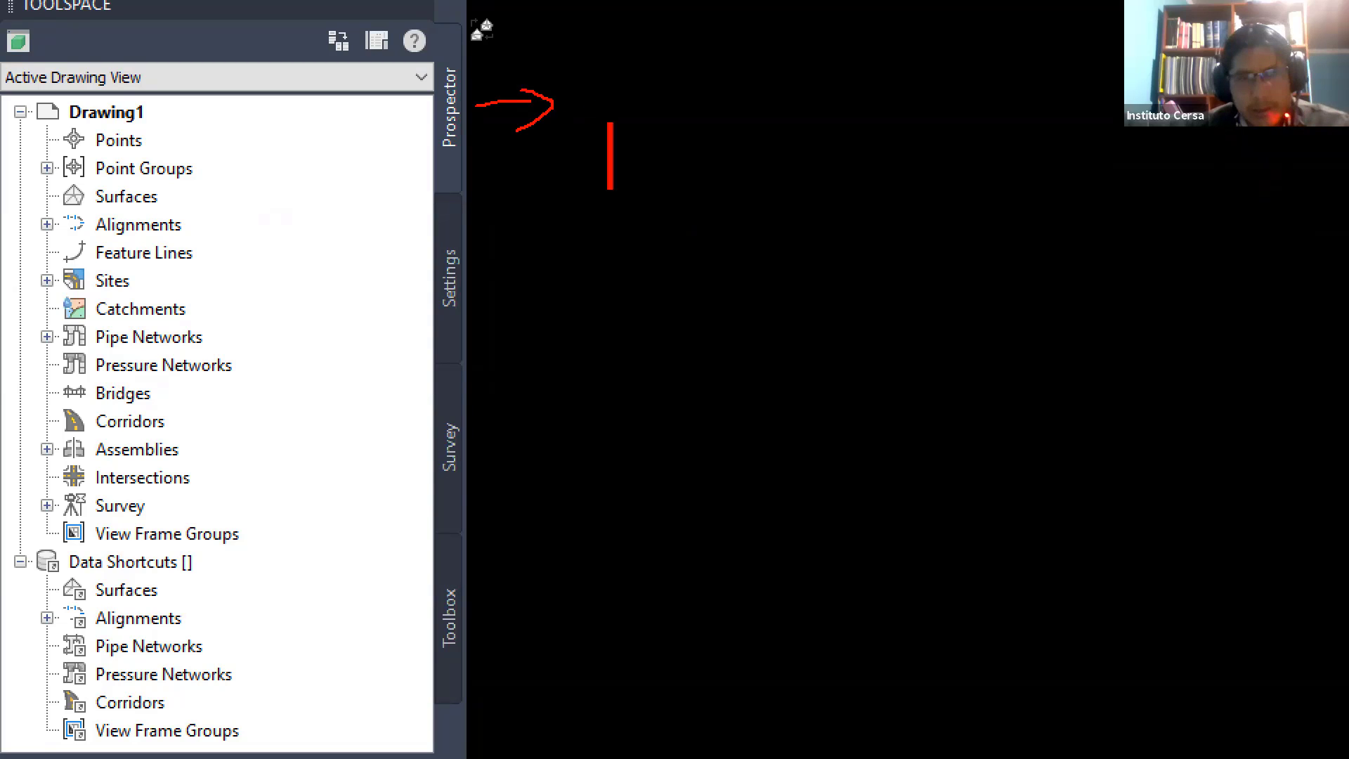
left_click(596, 109)
type("crear")
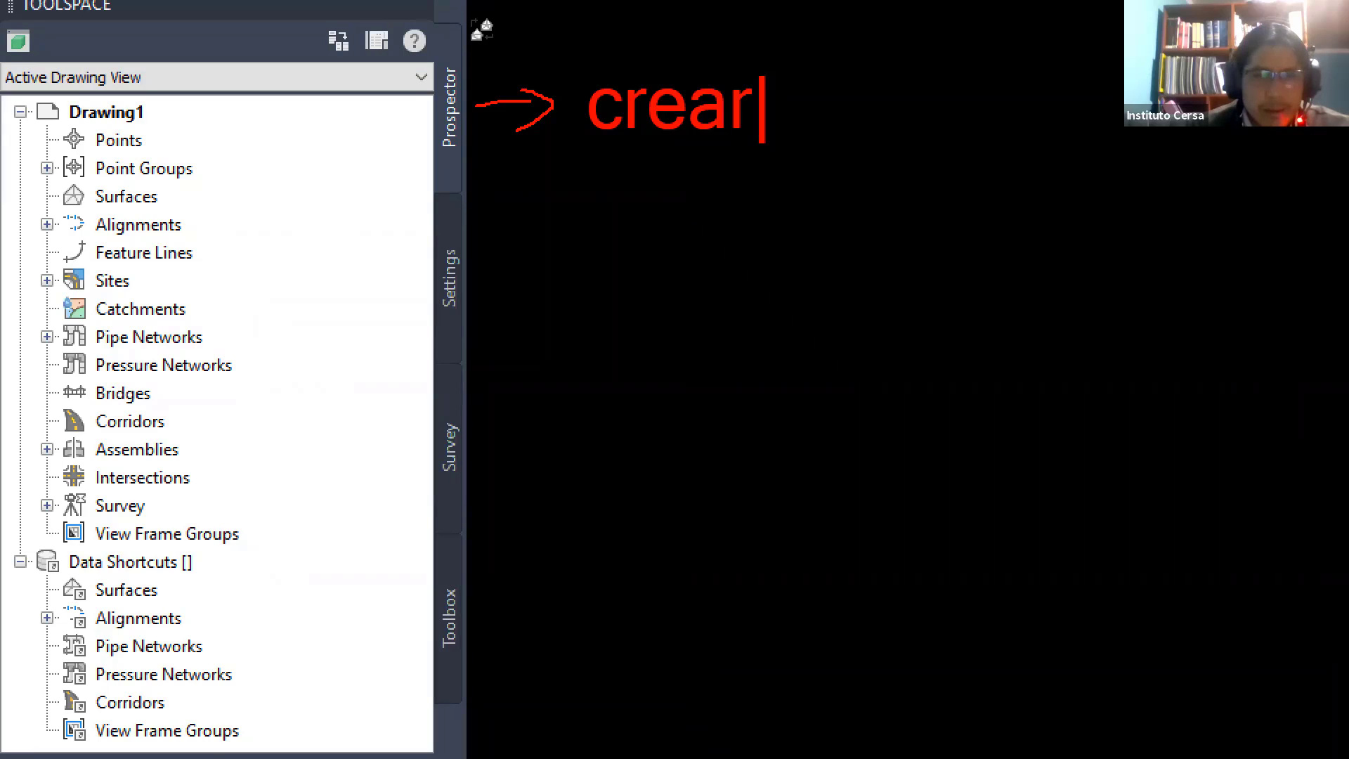
key("Escape")
mouse_move(467, 289)
left_mouse_down()
mouse_move(556, 273)
mouse_move(529, 336)
left_mouse_up()
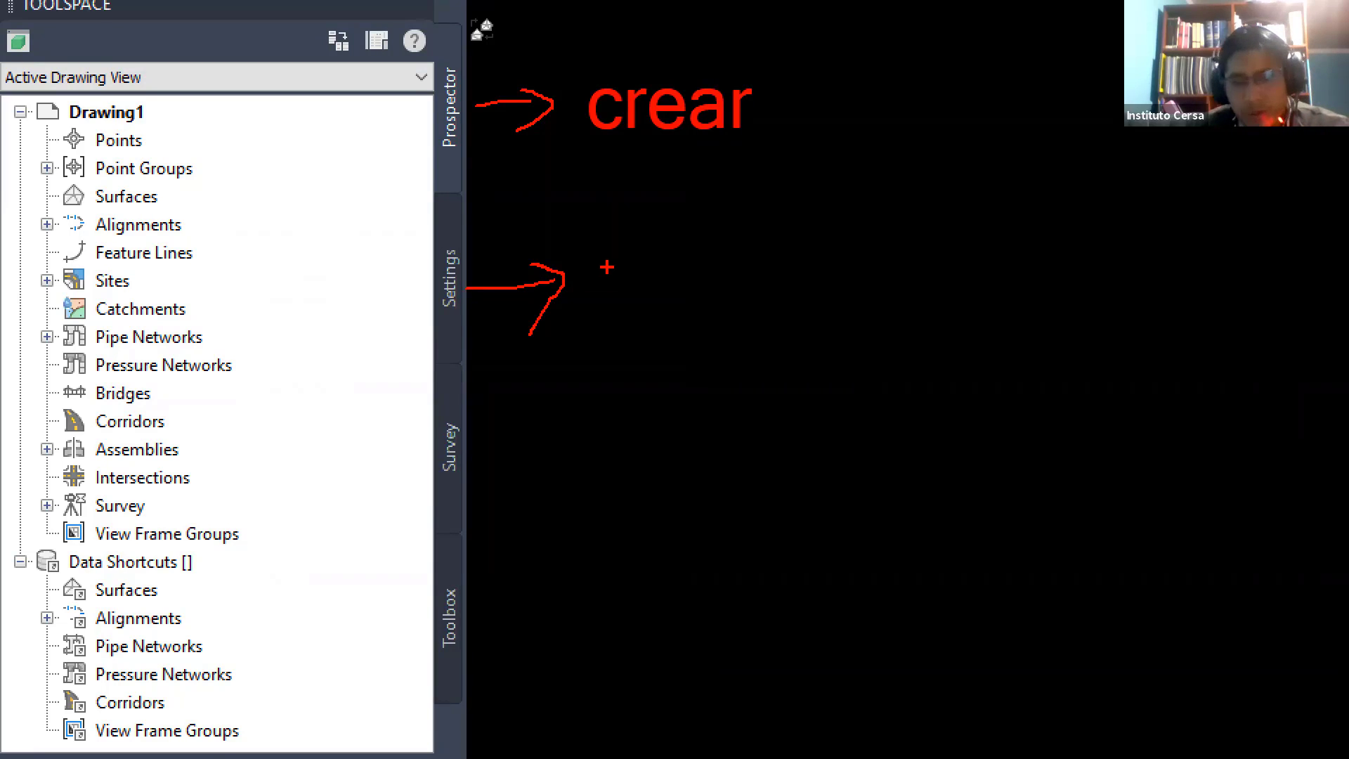
type("t")
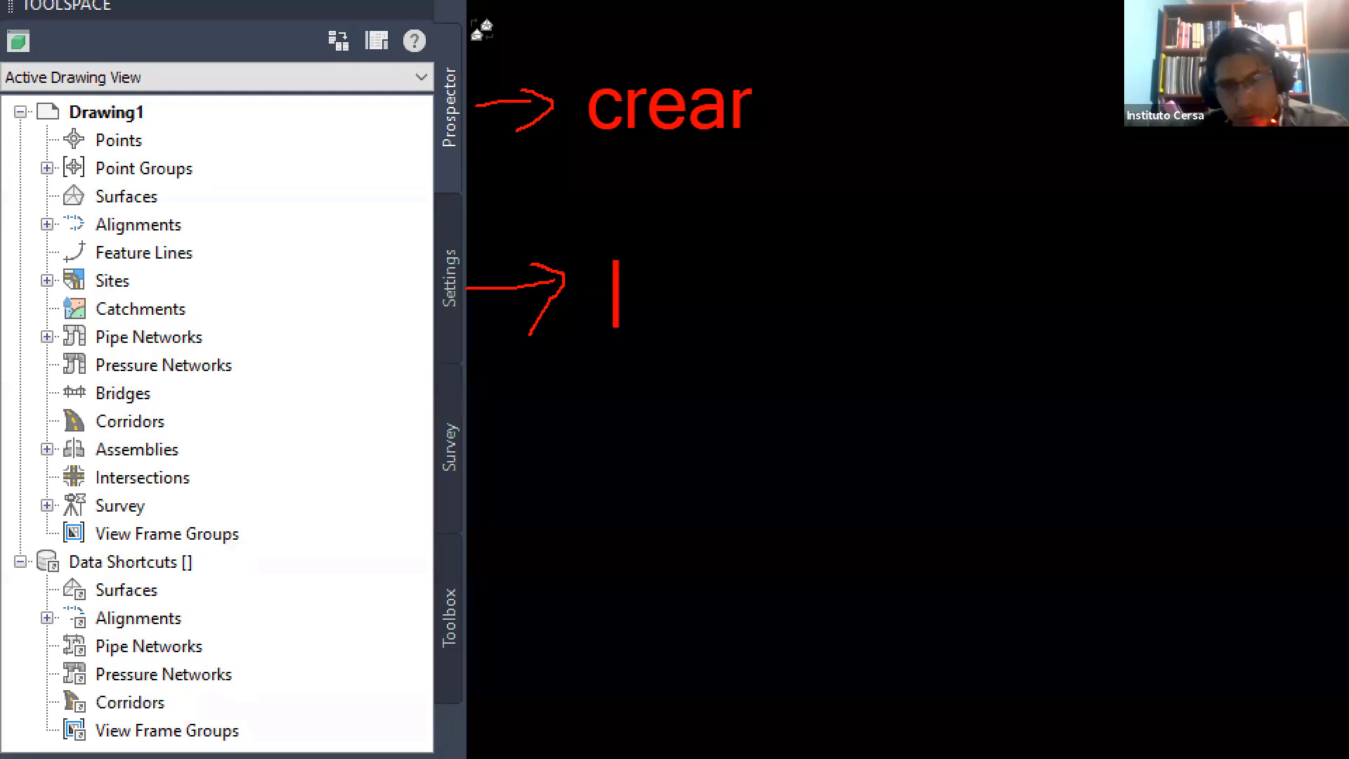
type("conf")
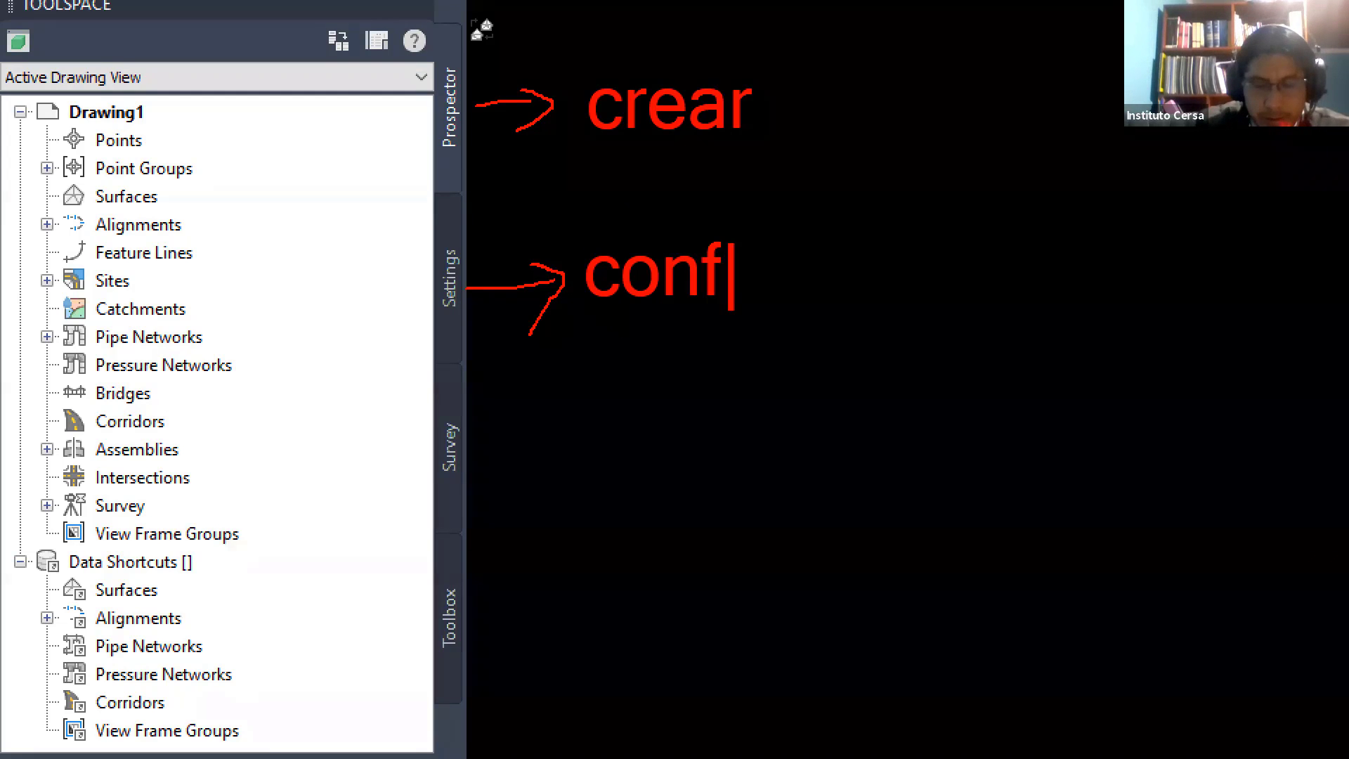
type("ic")
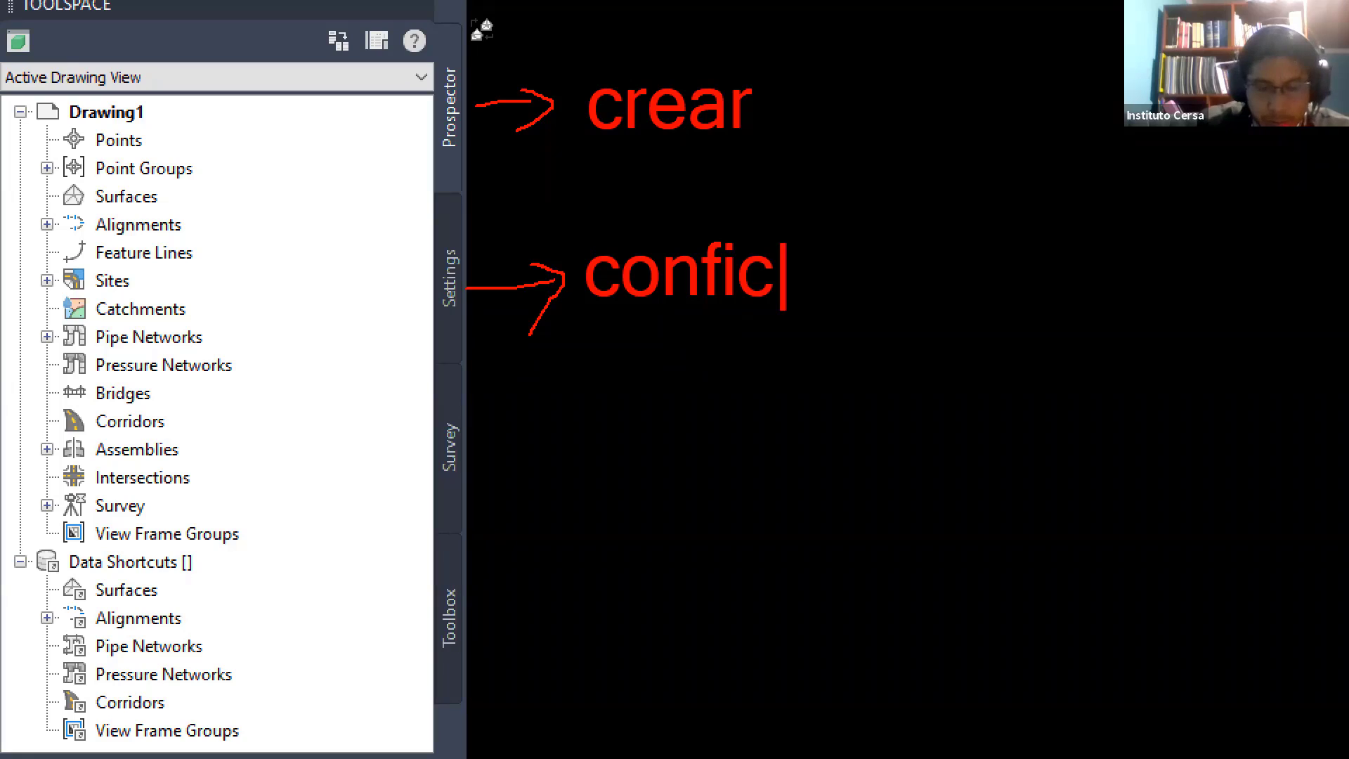
type("uraciones")
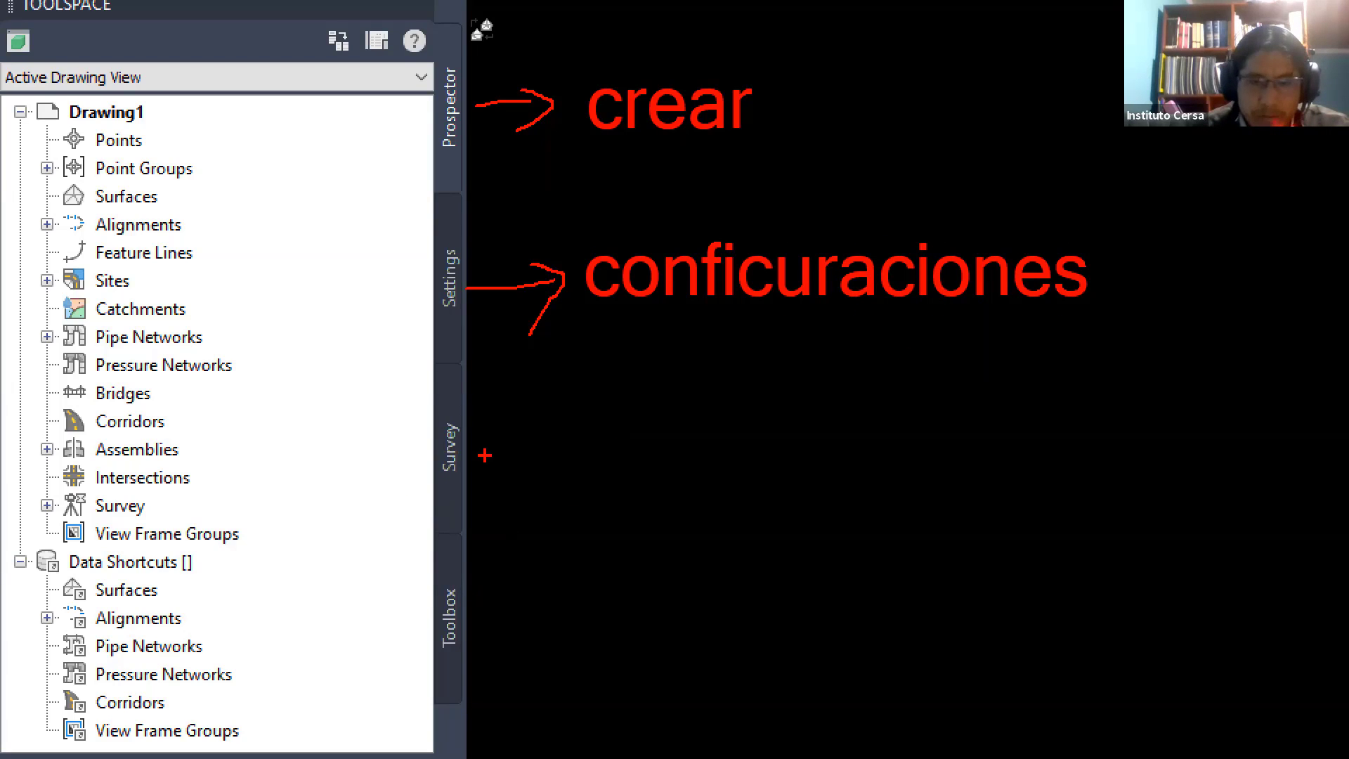
left_click_drag(513, 437, 541, 495)
mouse_move(614, 425)
left_mouse_down()
mouse_move(614, 471)
mouse_move(646, 425)
mouse_move(650, 473)
left_mouse_up()
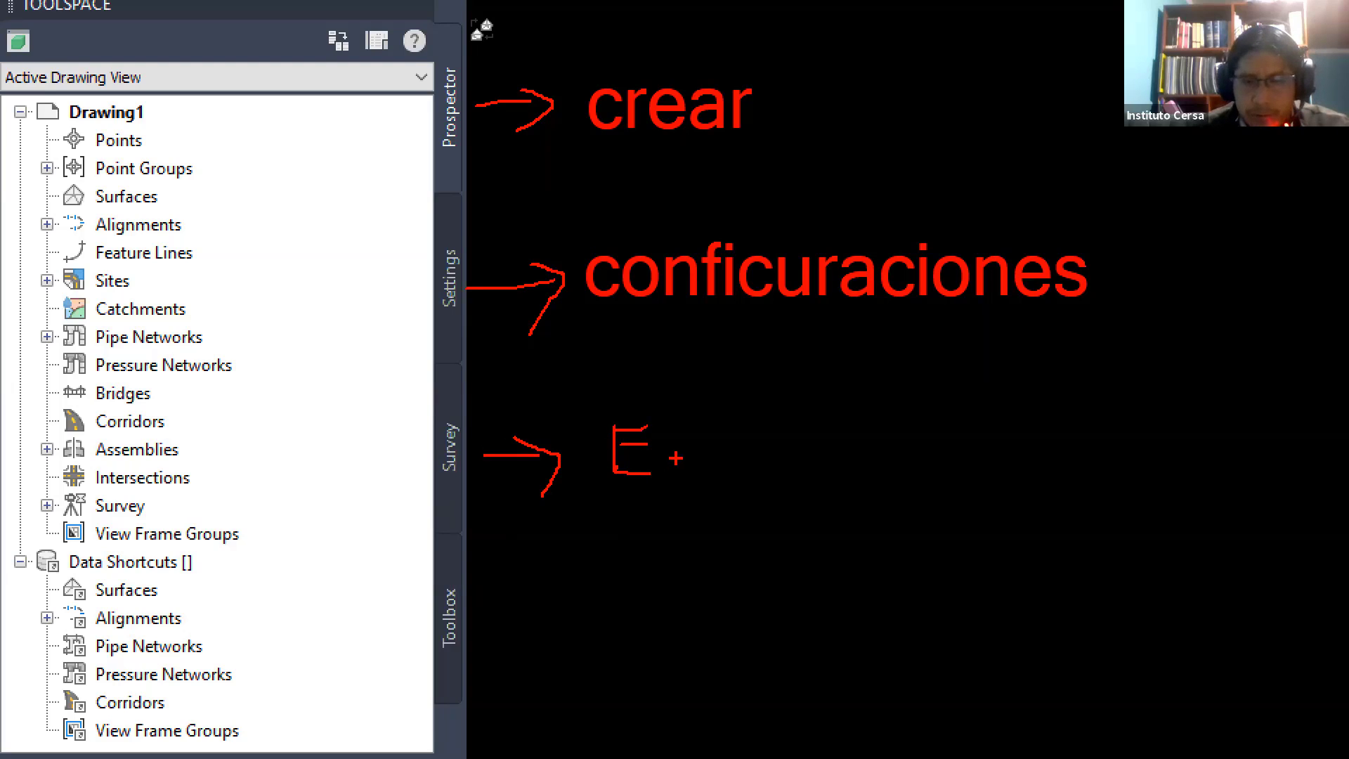
mouse_move(706, 414)
left_mouse_down()
mouse_move(685, 492)
mouse_move(703, 416)
mouse_move(729, 476)
left_mouse_up()
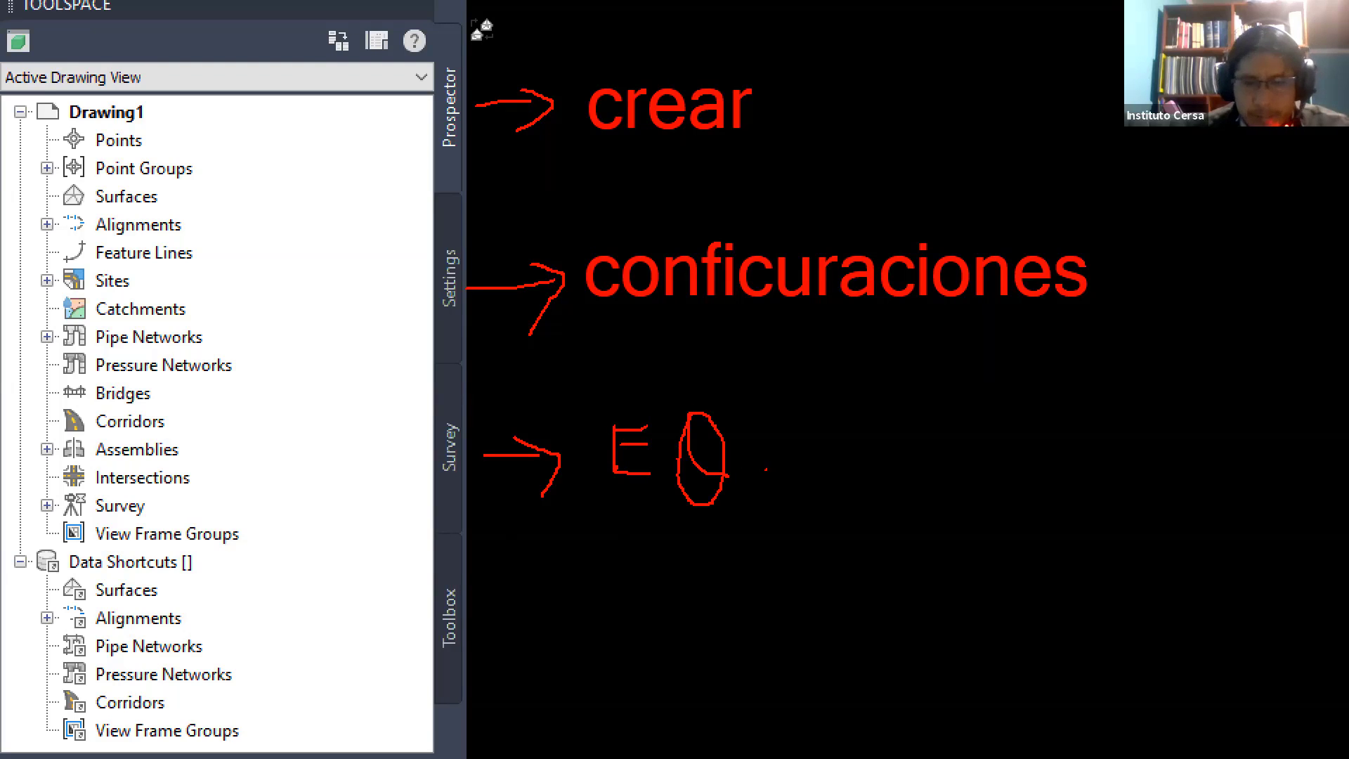
mouse_move(782, 425)
left_mouse_down()
mouse_move(825, 424)
mouse_move(799, 520)
left_mouse_up()
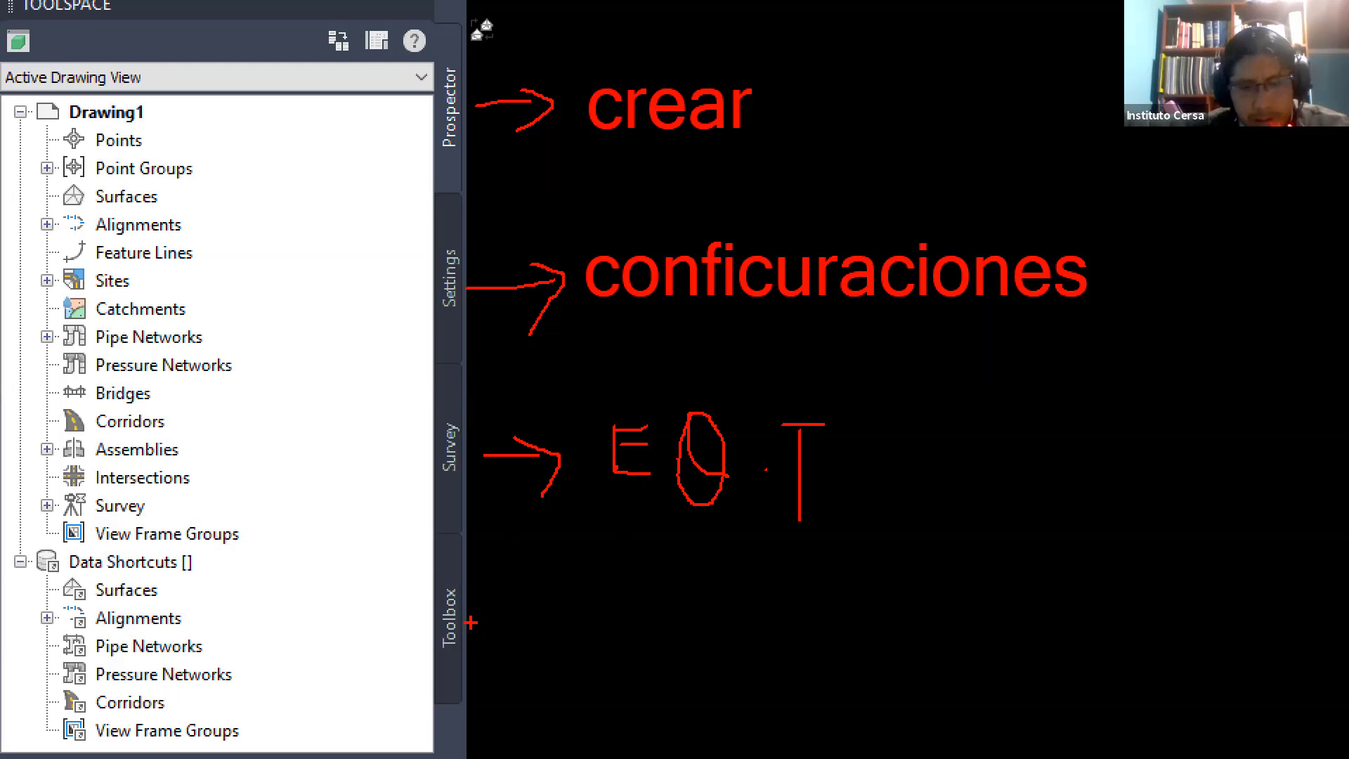
mouse_move(472, 622)
left_mouse_down()
mouse_move(603, 622)
mouse_move(618, 642)
left_mouse_up()
mouse_move(714, 597)
left_mouse_down()
mouse_move(714, 641)
mouse_move(731, 564)
mouse_move(789, 654)
left_mouse_up()
mouse_move(777, 586)
left_mouse_down()
mouse_move(836, 629)
mouse_move(817, 577)
mouse_move(865, 645)
left_mouse_up()
mouse_move(848, 588)
left_mouse_down()
mouse_move(859, 577)
mouse_move(861, 619)
left_mouse_up()
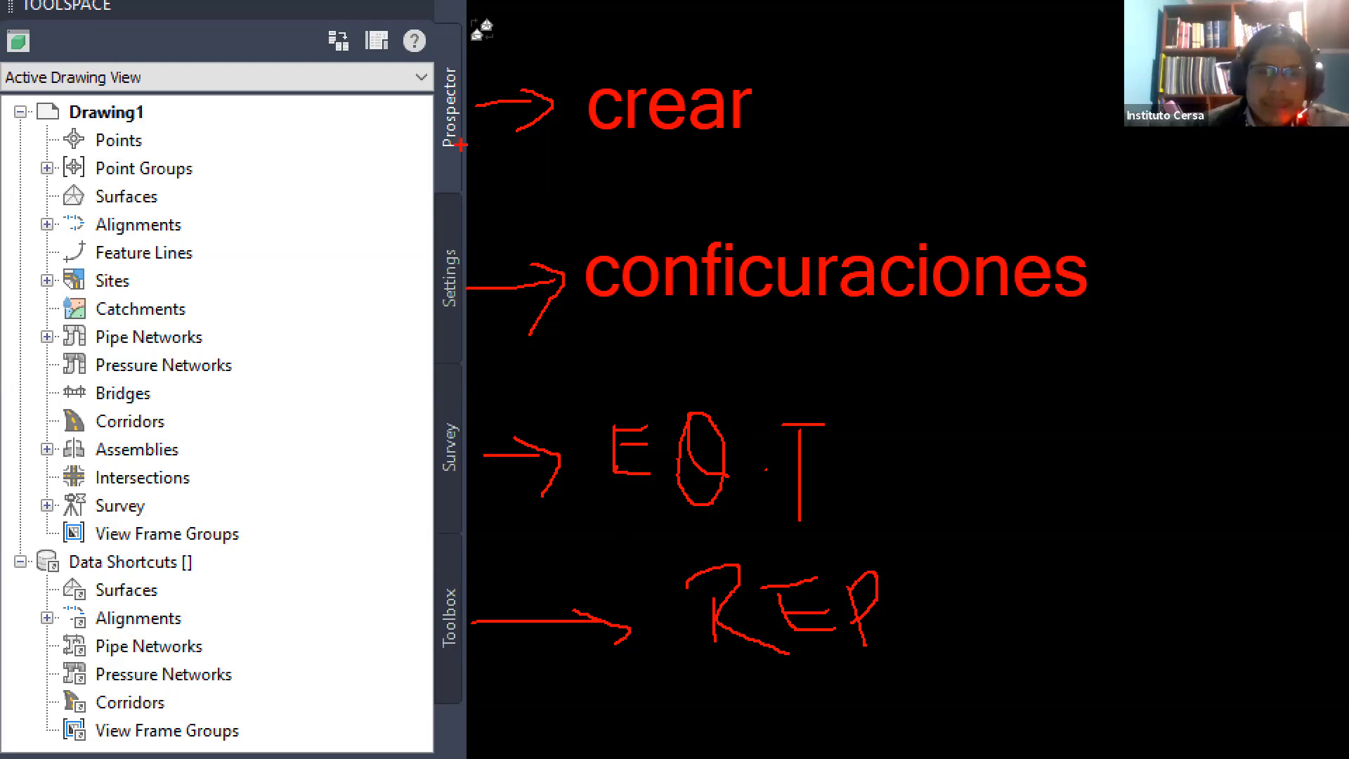
mouse_move(453, 182)
left_mouse_down()
mouse_move(484, 28)
mouse_move(449, 144)
left_mouse_up()
mouse_move(484, 226)
left_mouse_down()
mouse_move(478, 184)
mouse_move(430, 309)
mouse_move(458, 213)
left_mouse_up()
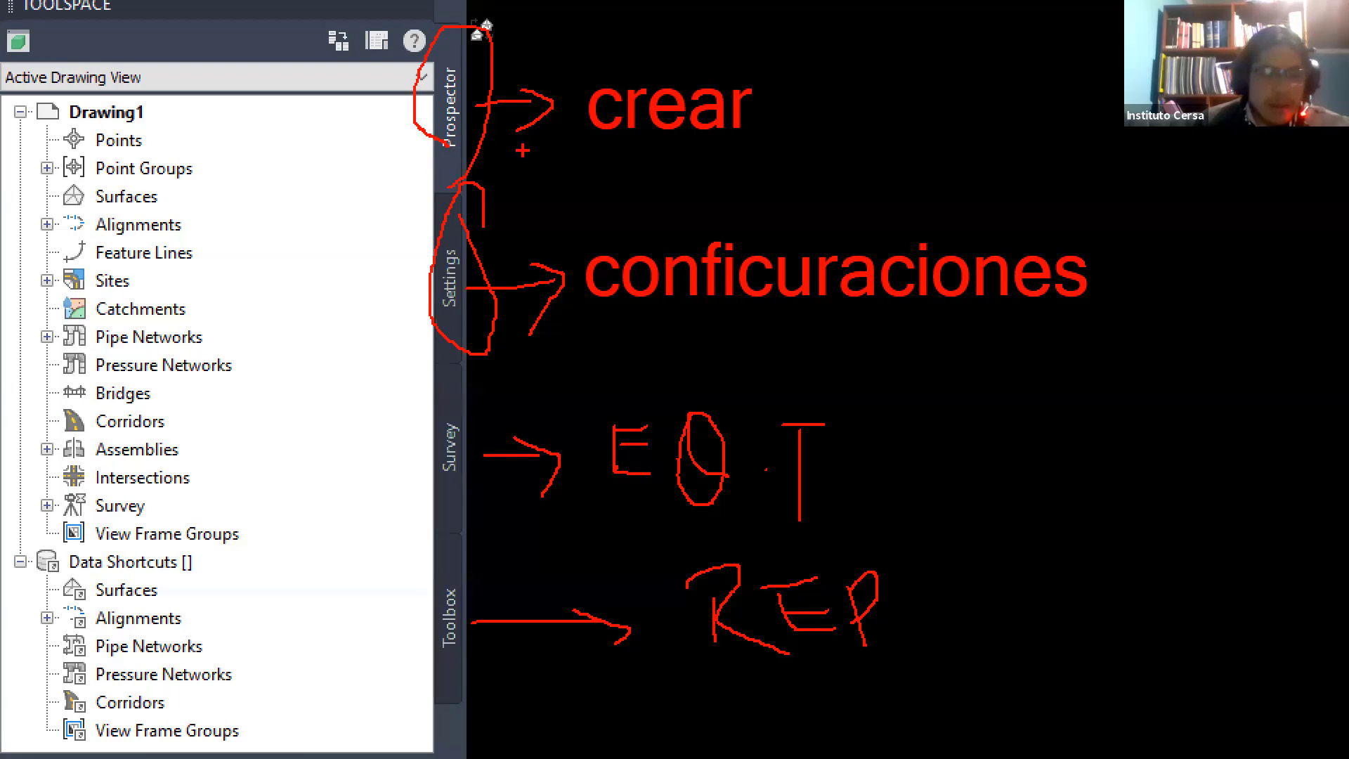
key("Escape")
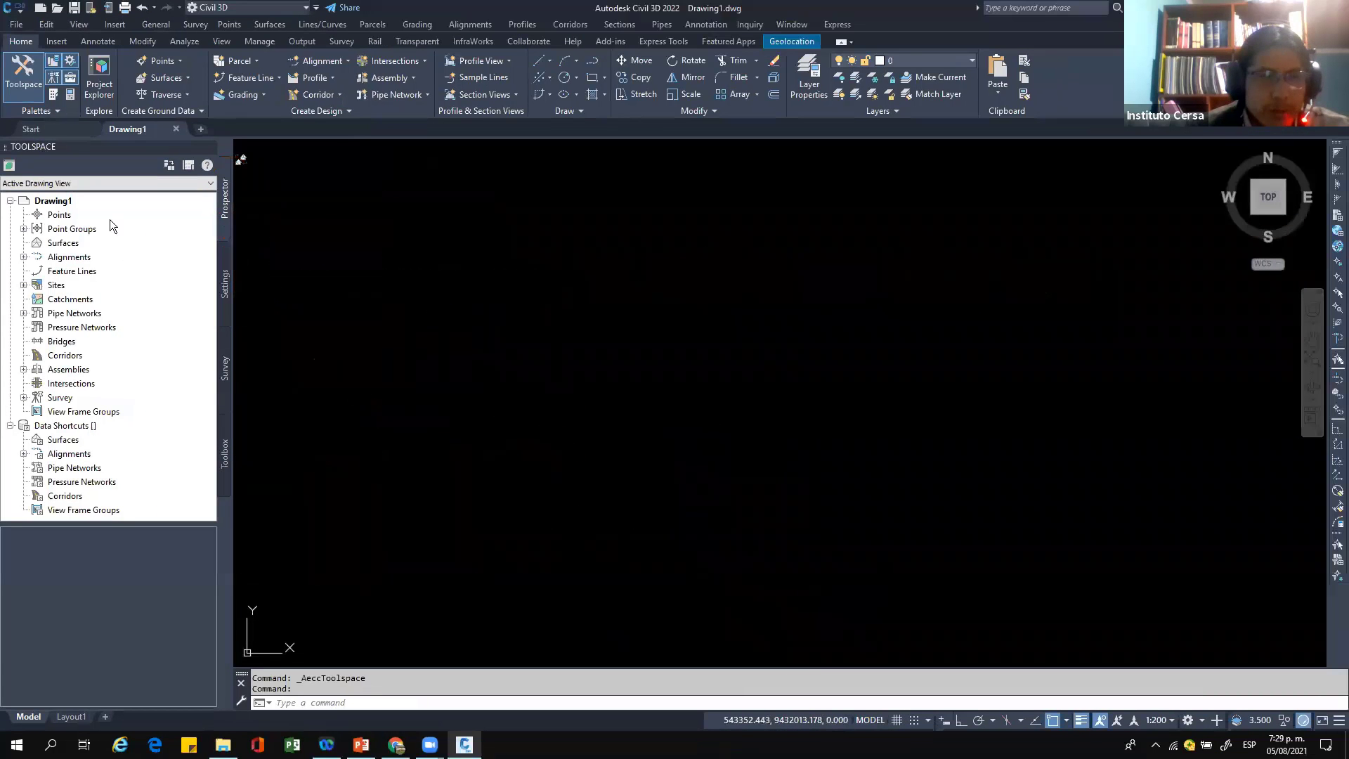
key("ctrl+1")
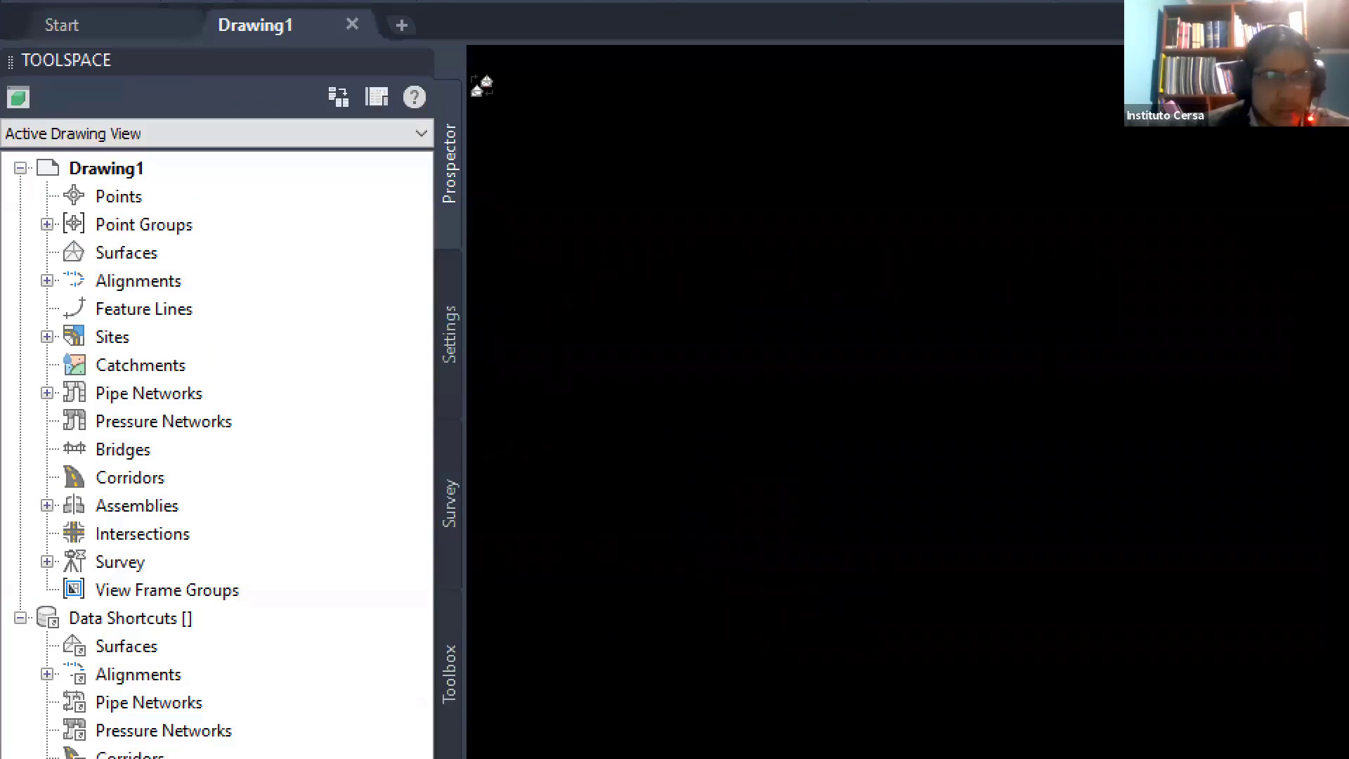
left_click(81, 215)
left_click_drag(79, 217, 113, 196)
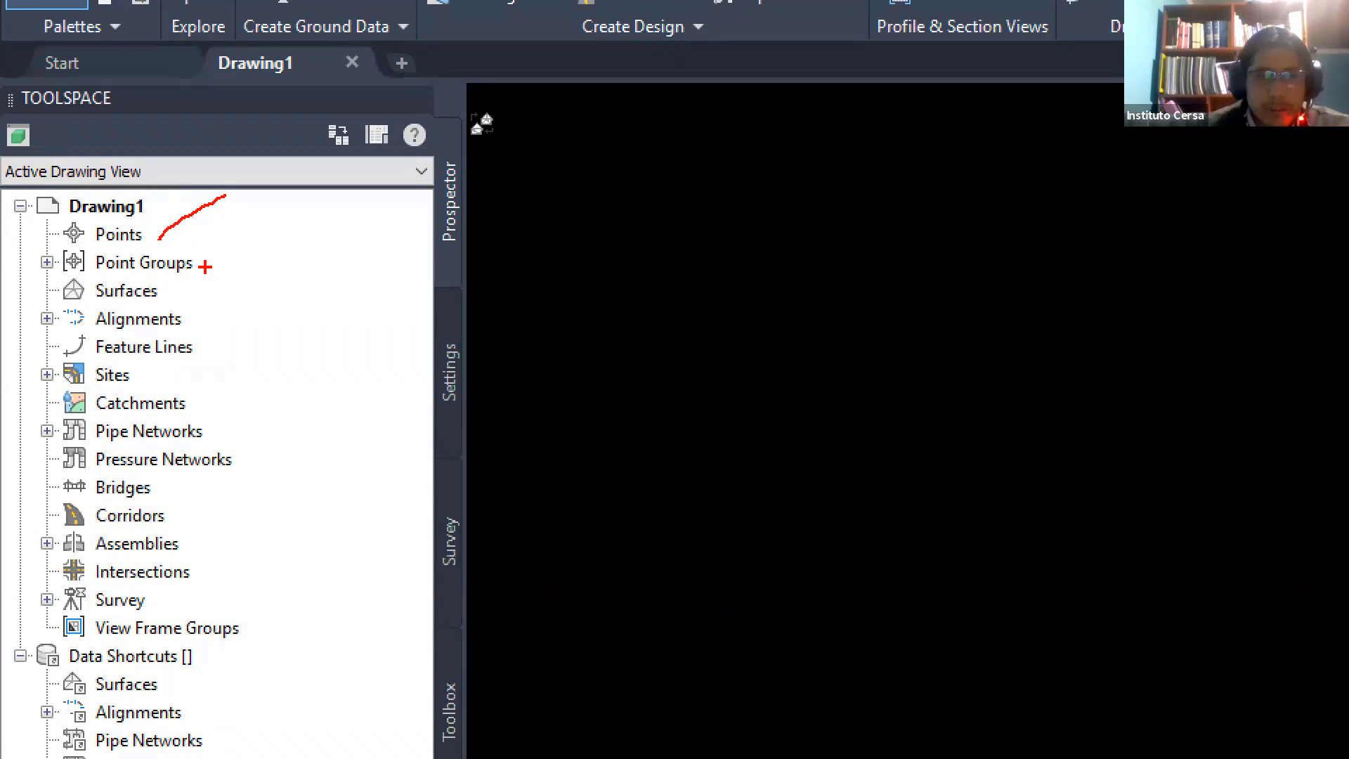
left_click_drag(61, 280, 239, 277)
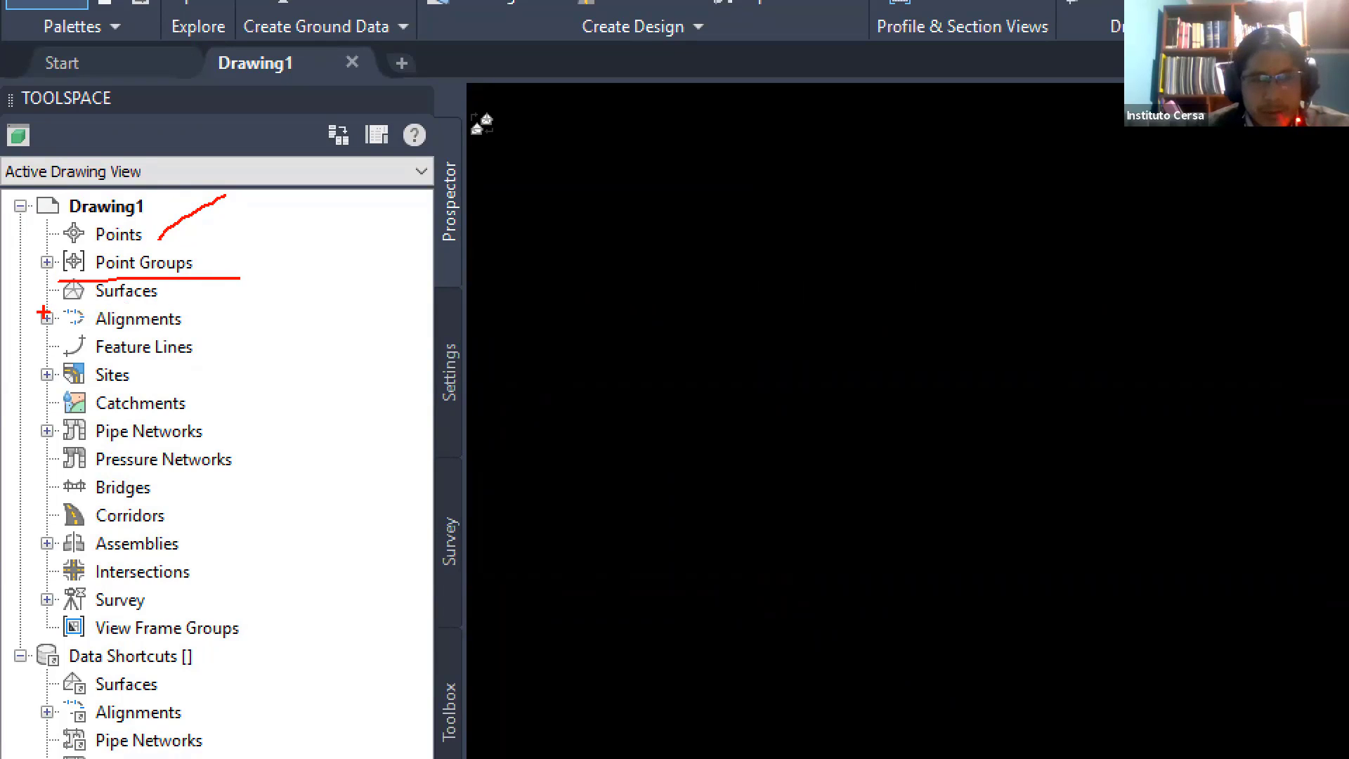
left_click_drag(44, 311, 178, 299)
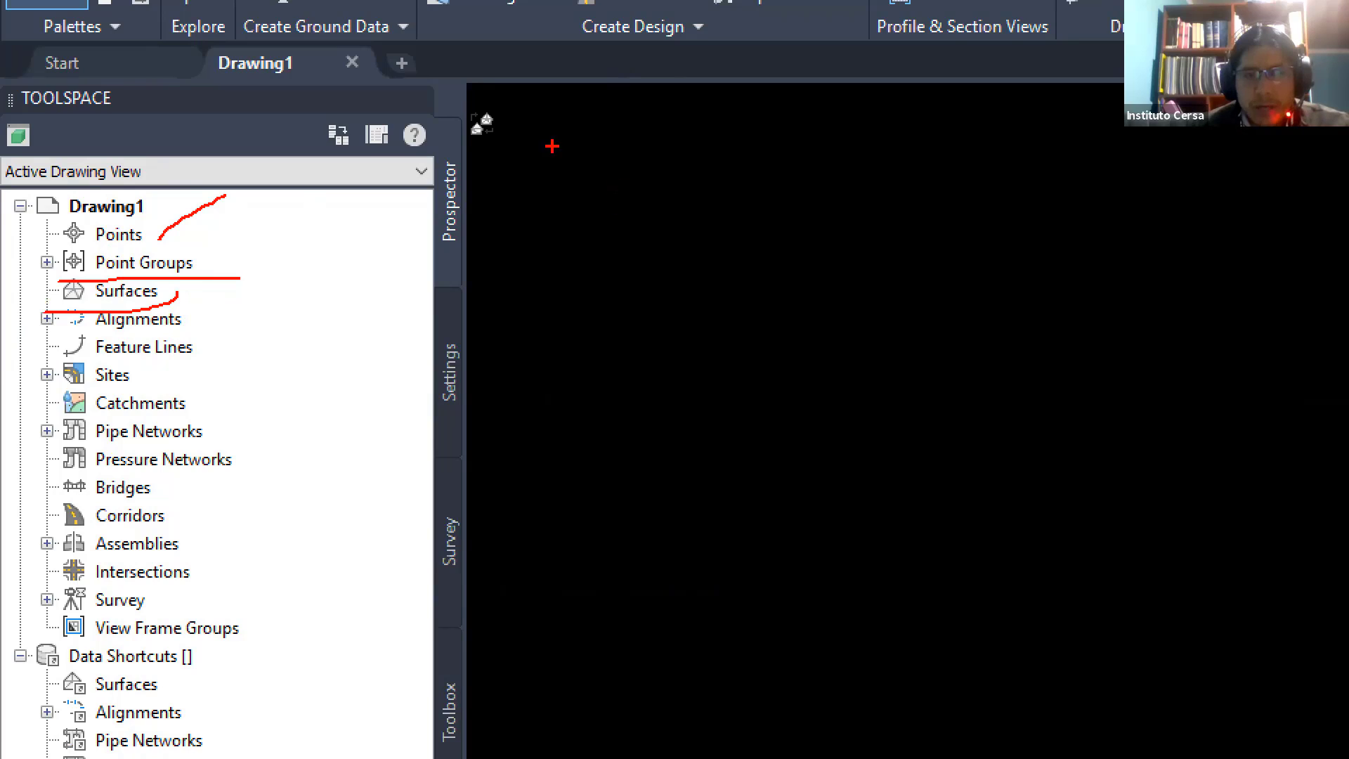
left_click_drag(622, 237, 841, 269)
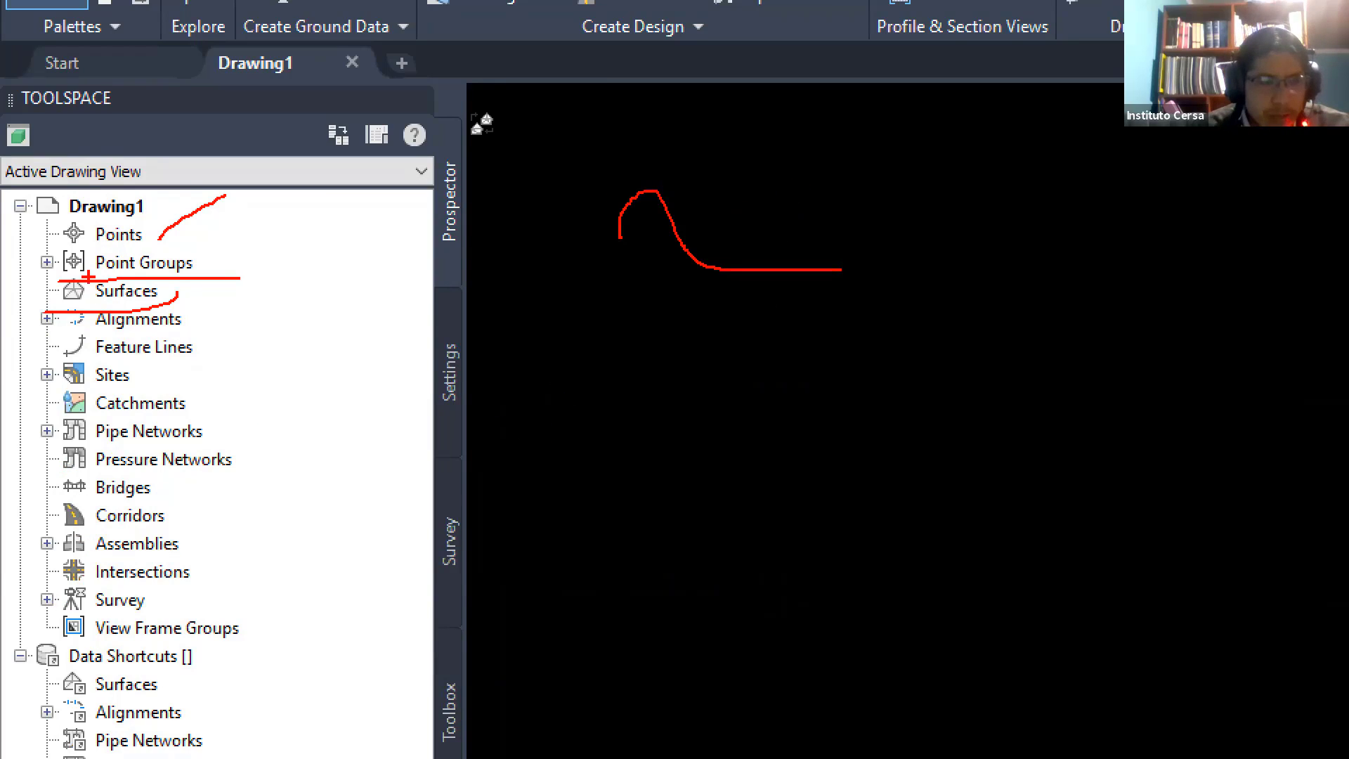
mouse_move(47, 328)
left_mouse_down()
mouse_move(182, 330)
mouse_move(102, 296)
mouse_move(55, 346)
left_mouse_up()
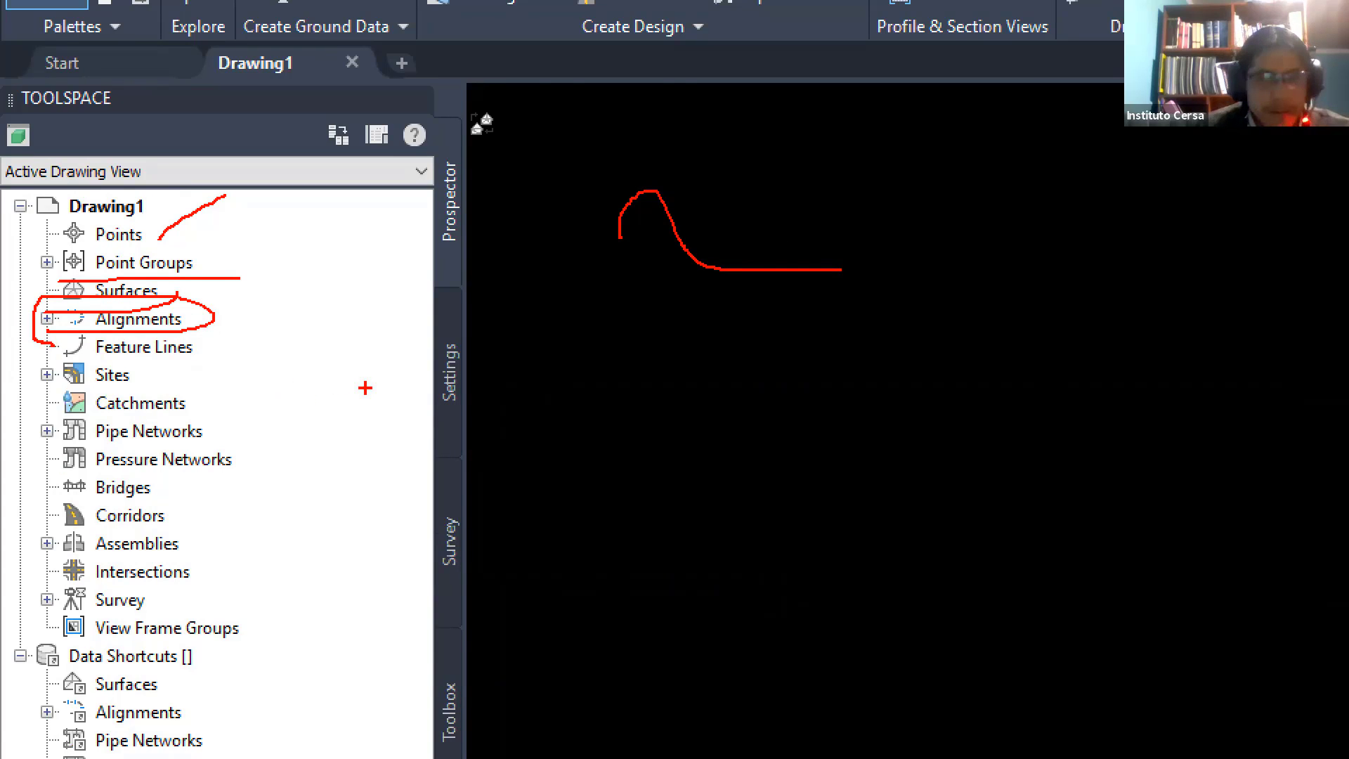
key("Escape")
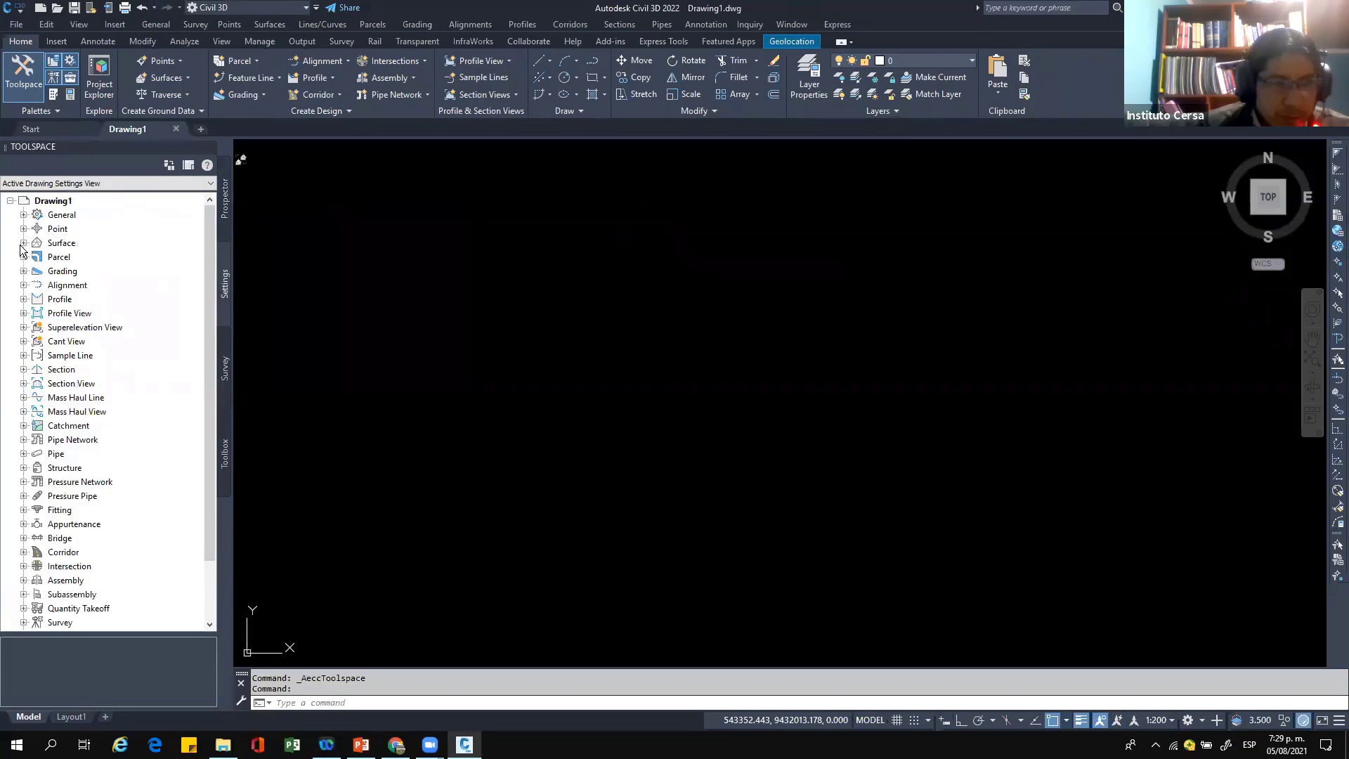
Step: Expand the Surface settings, and create a surface from the Prospector's Surfaces collection with the default properties
left_click(23, 243)
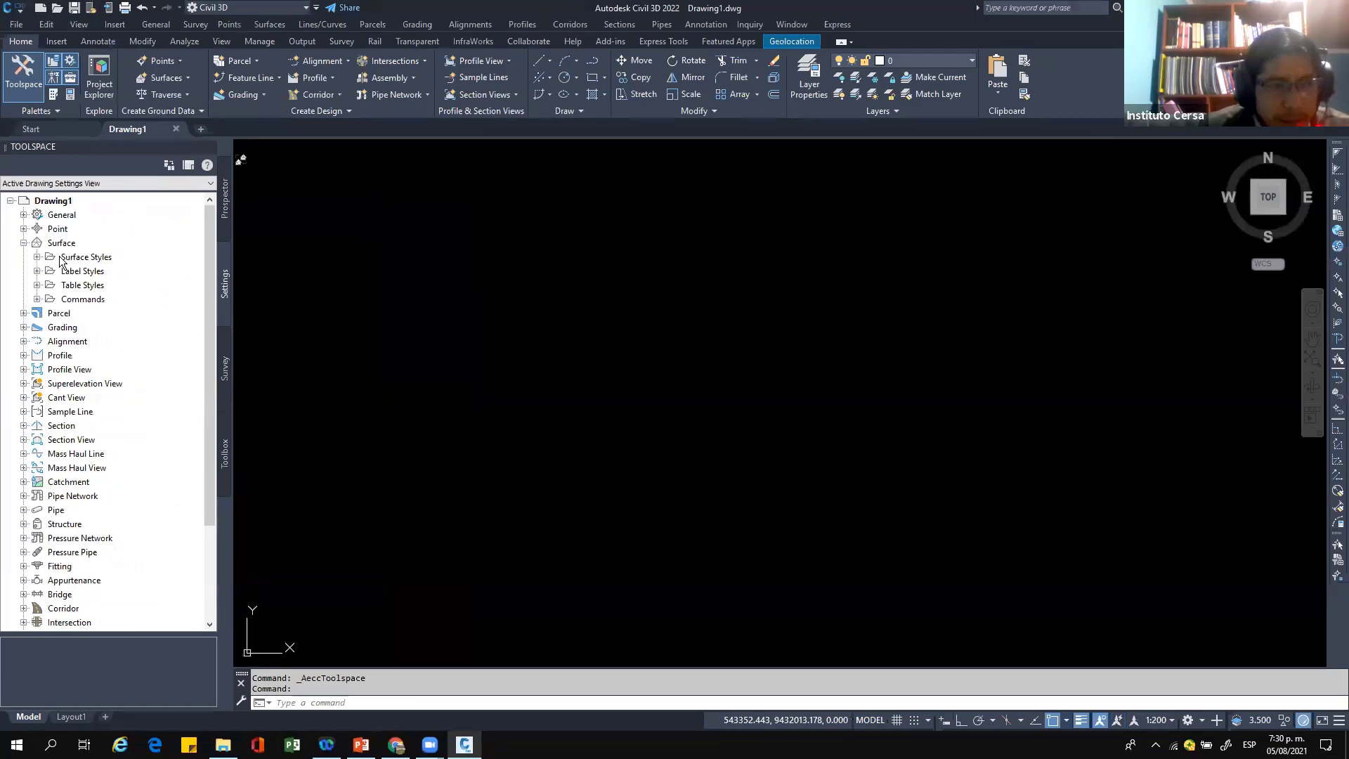
left_click(225, 199)
right_click(62, 244)
left_click(116, 251)
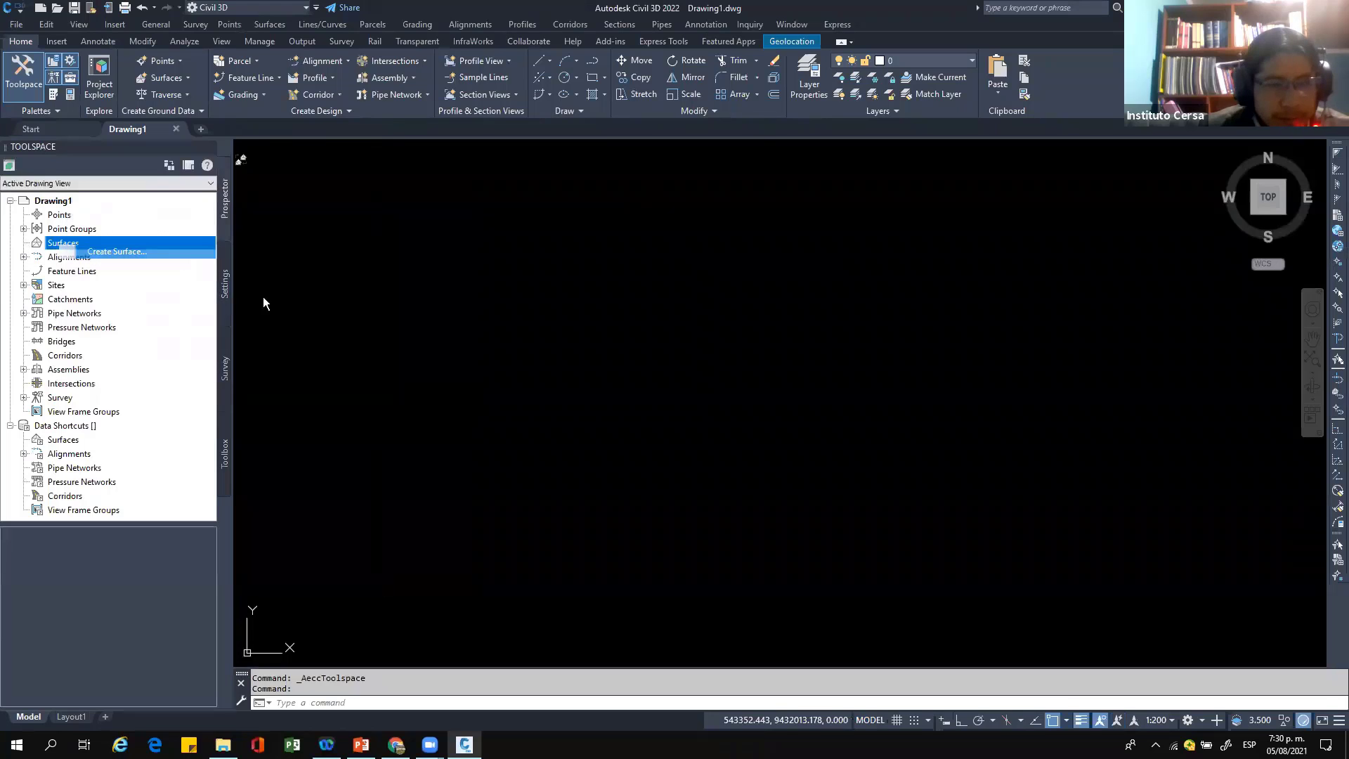
left_click(523, 494)
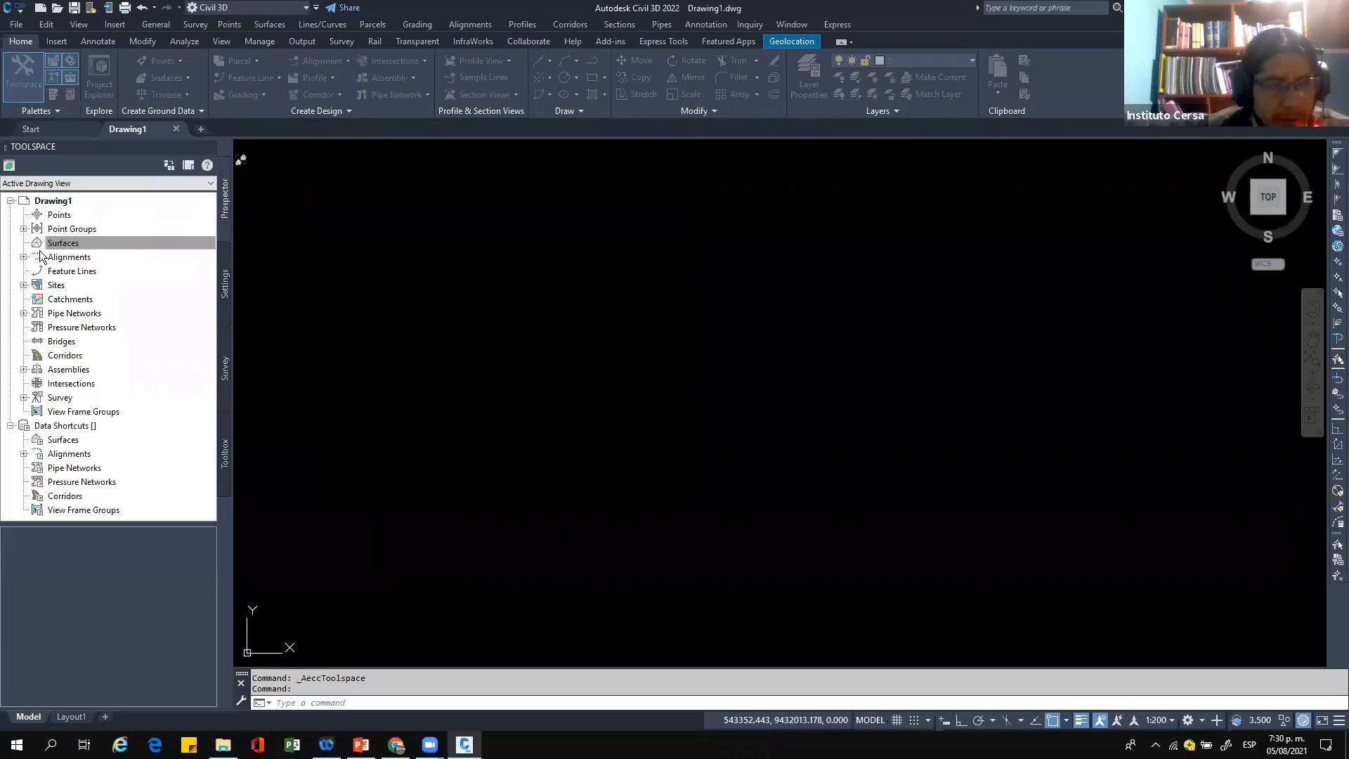
Step: Expand the new surface in the Prospector, examine the items under its Definition, and collapse the Definition
left_click(24, 242)
left_click(37, 256)
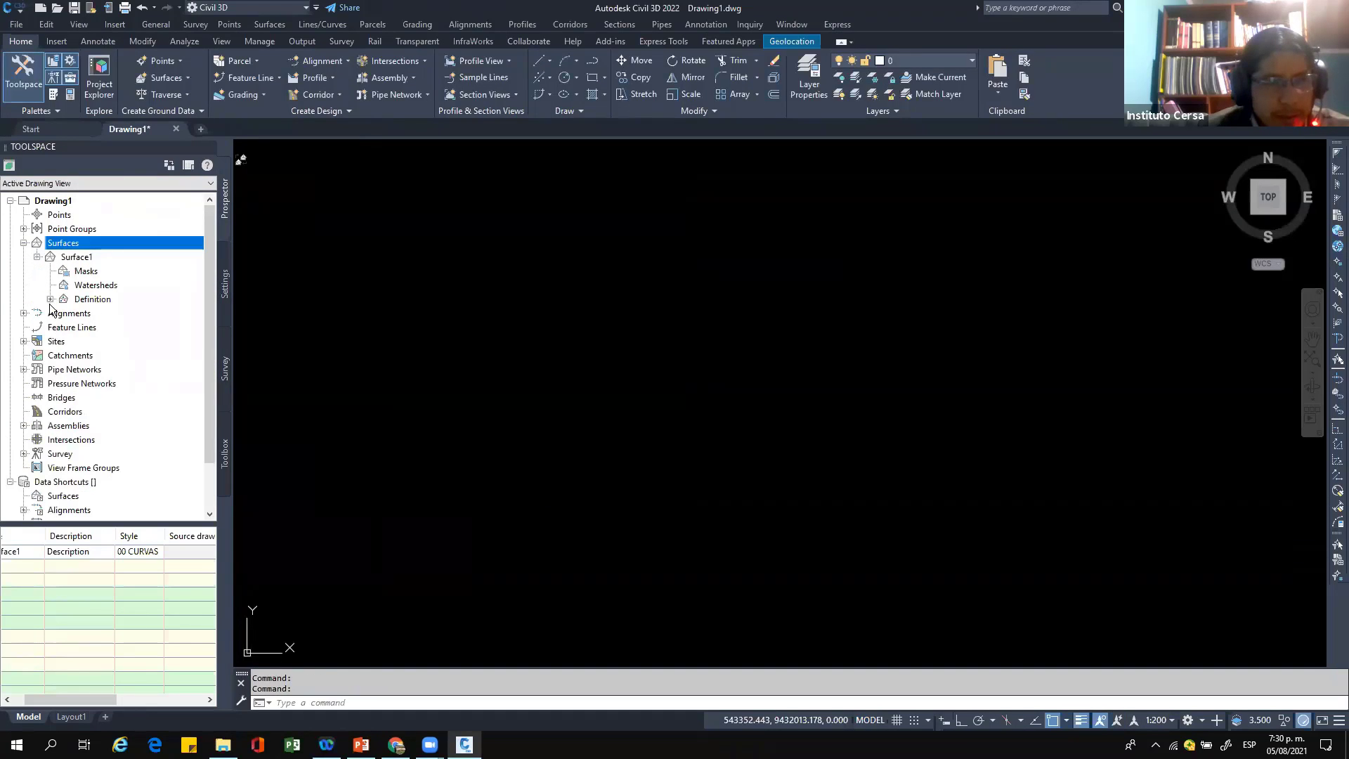
left_click(51, 300)
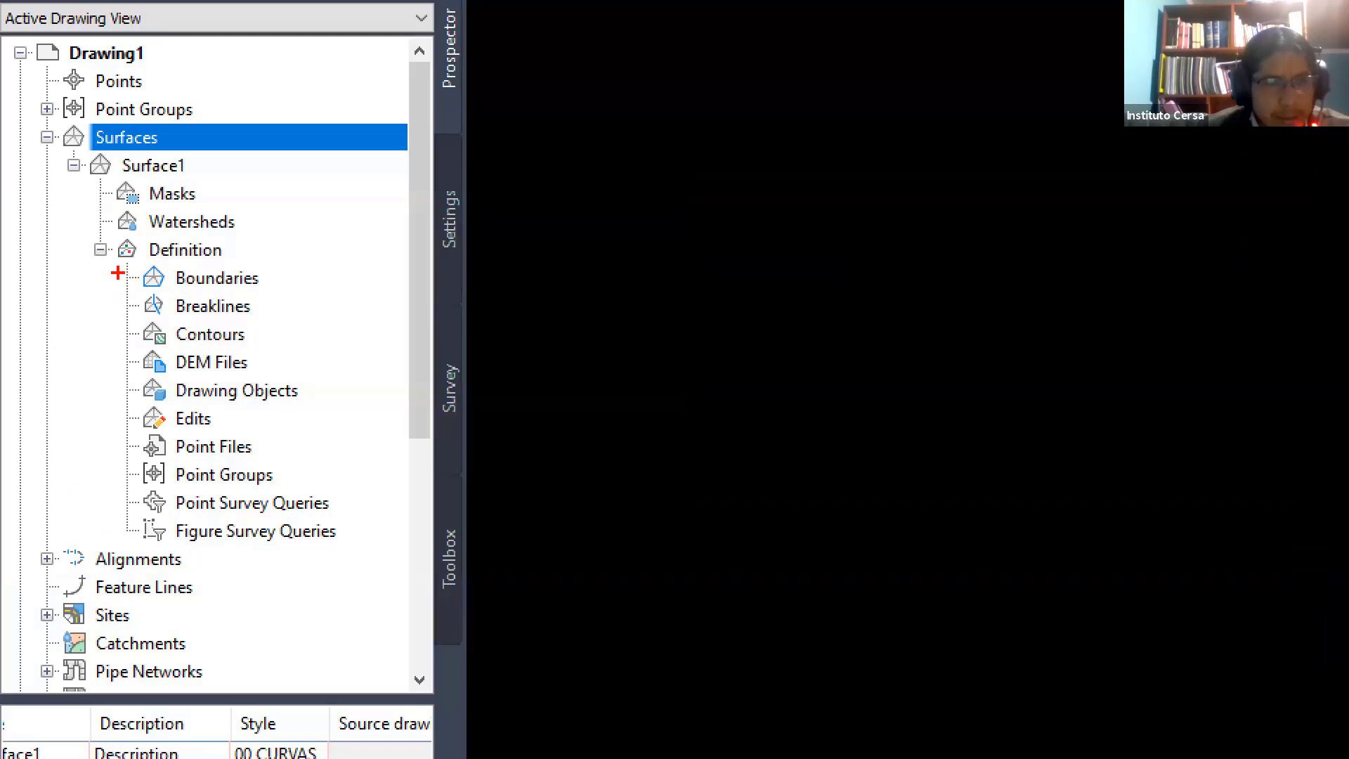
left_click_drag(33, 288, 186, 447, "ctrl")
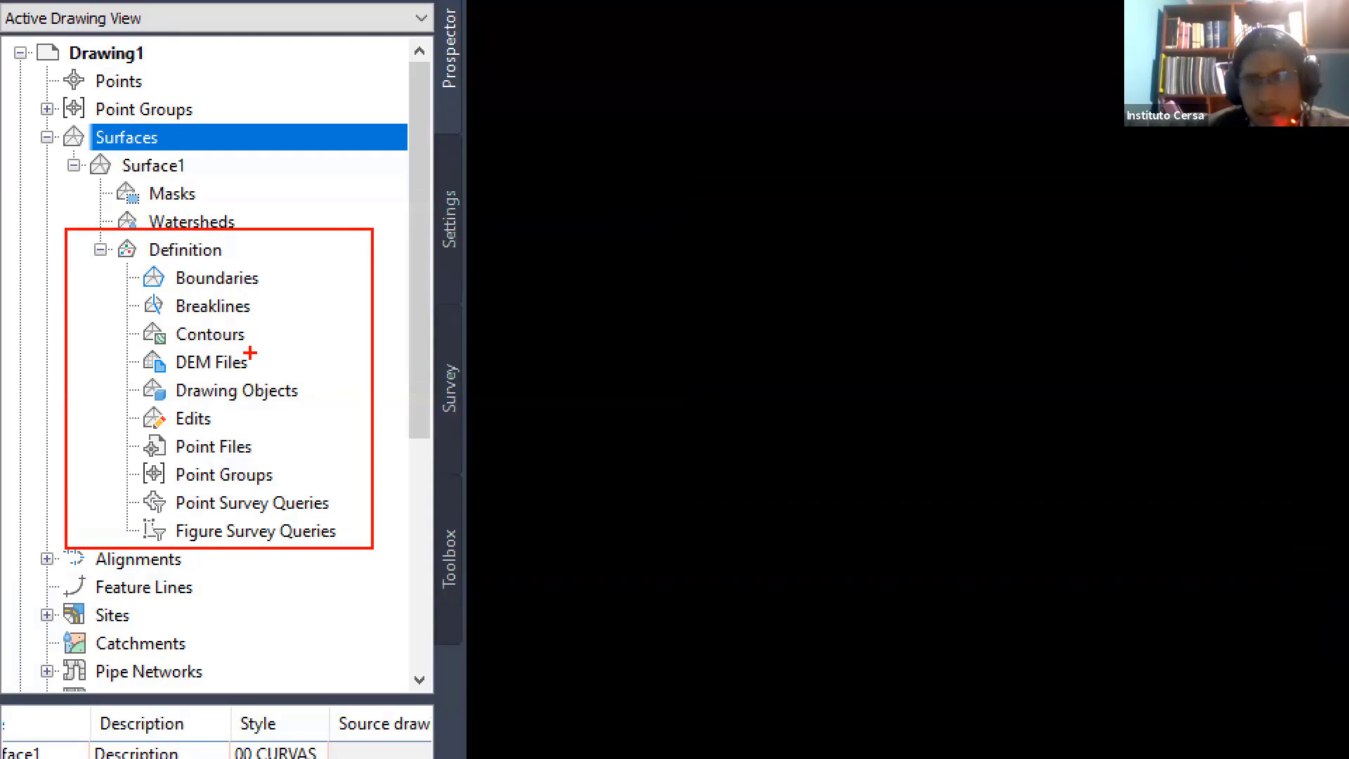
left_click_drag(288, 270, 267, 291)
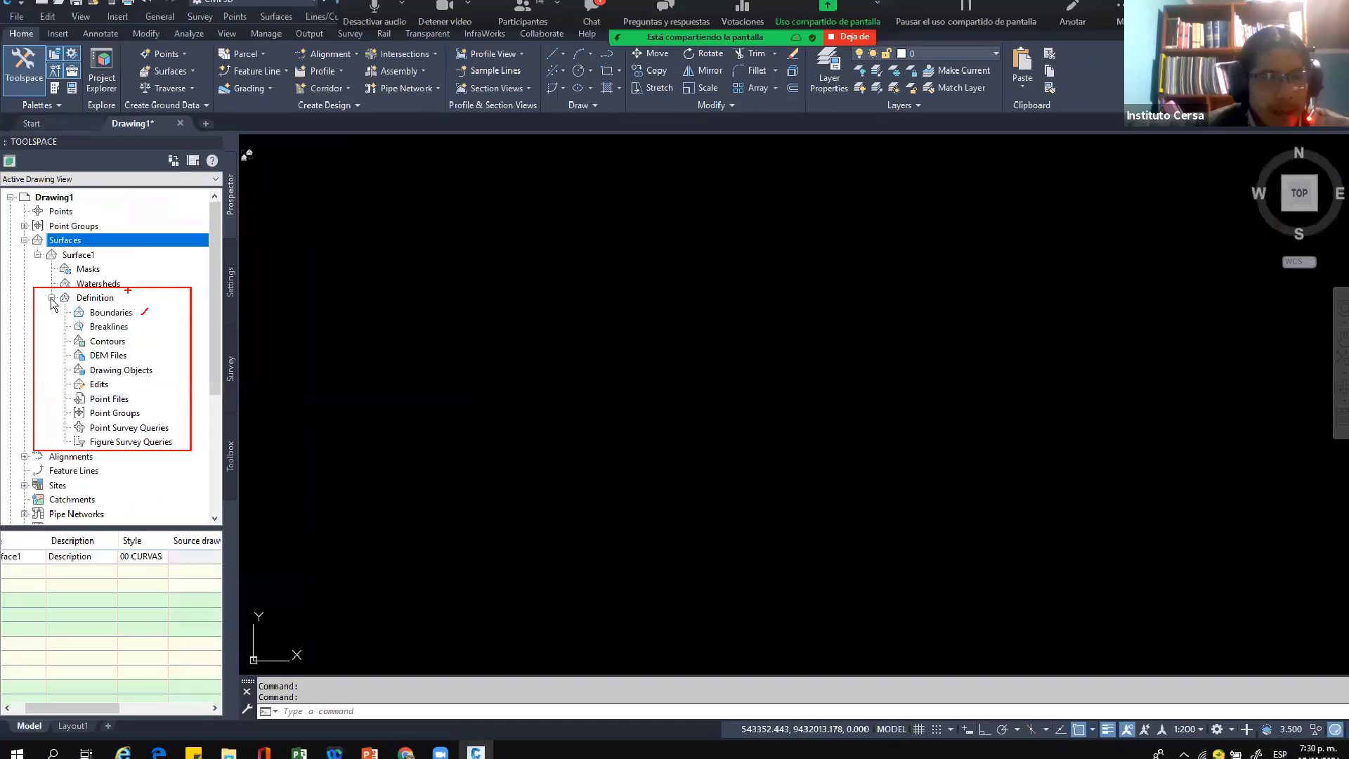
left_click(100, 250)
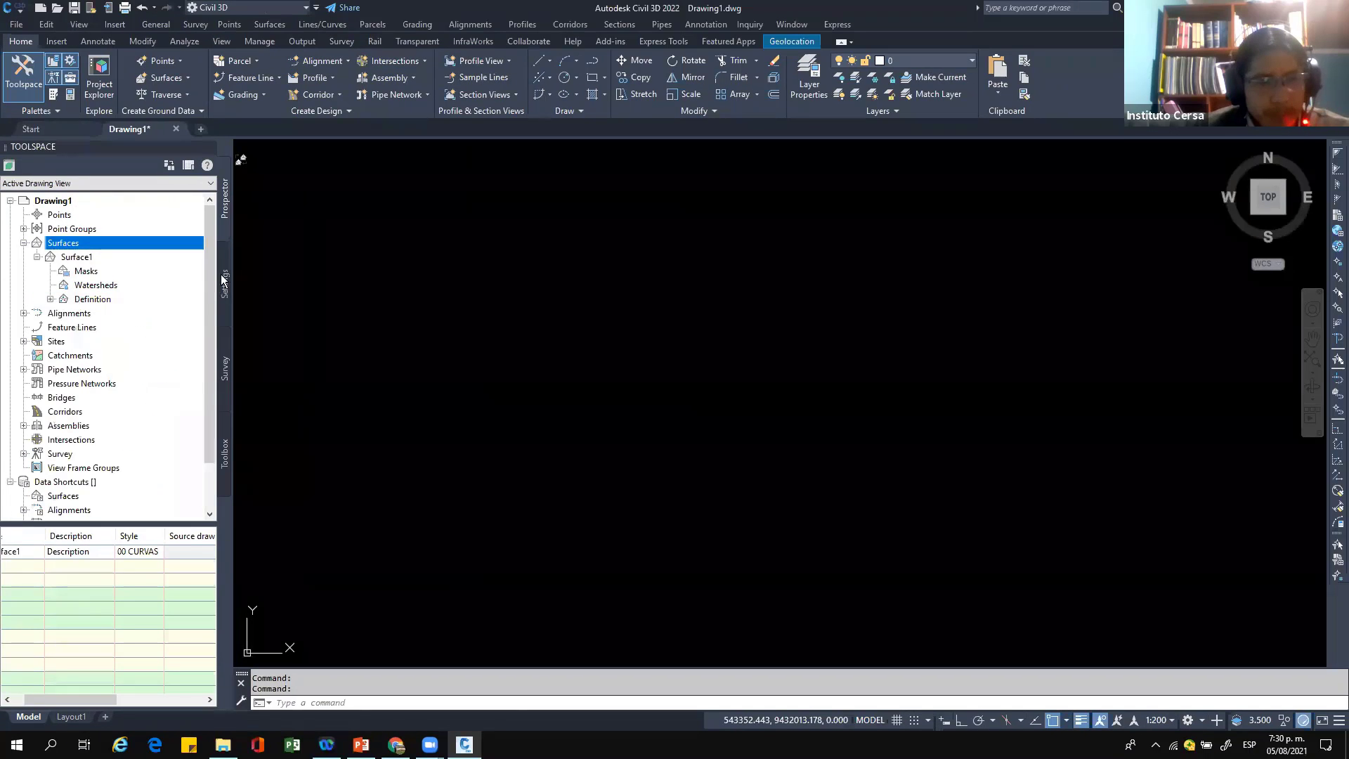
Step: Return to the drawing settings and view the Surface Styles and Label Styles folders under Surface
left_click(223, 281)
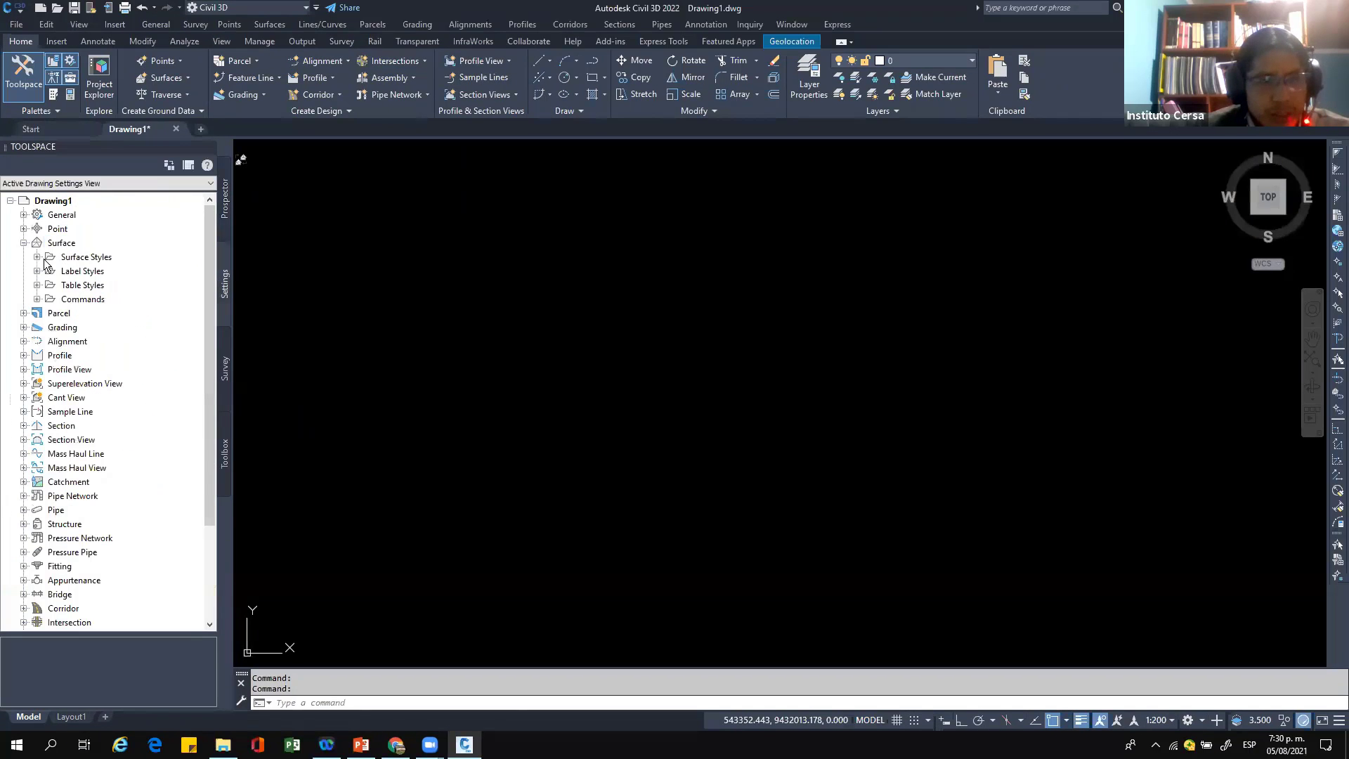
left_click(104, 259)
left_click(106, 272)
left_click(100, 258)
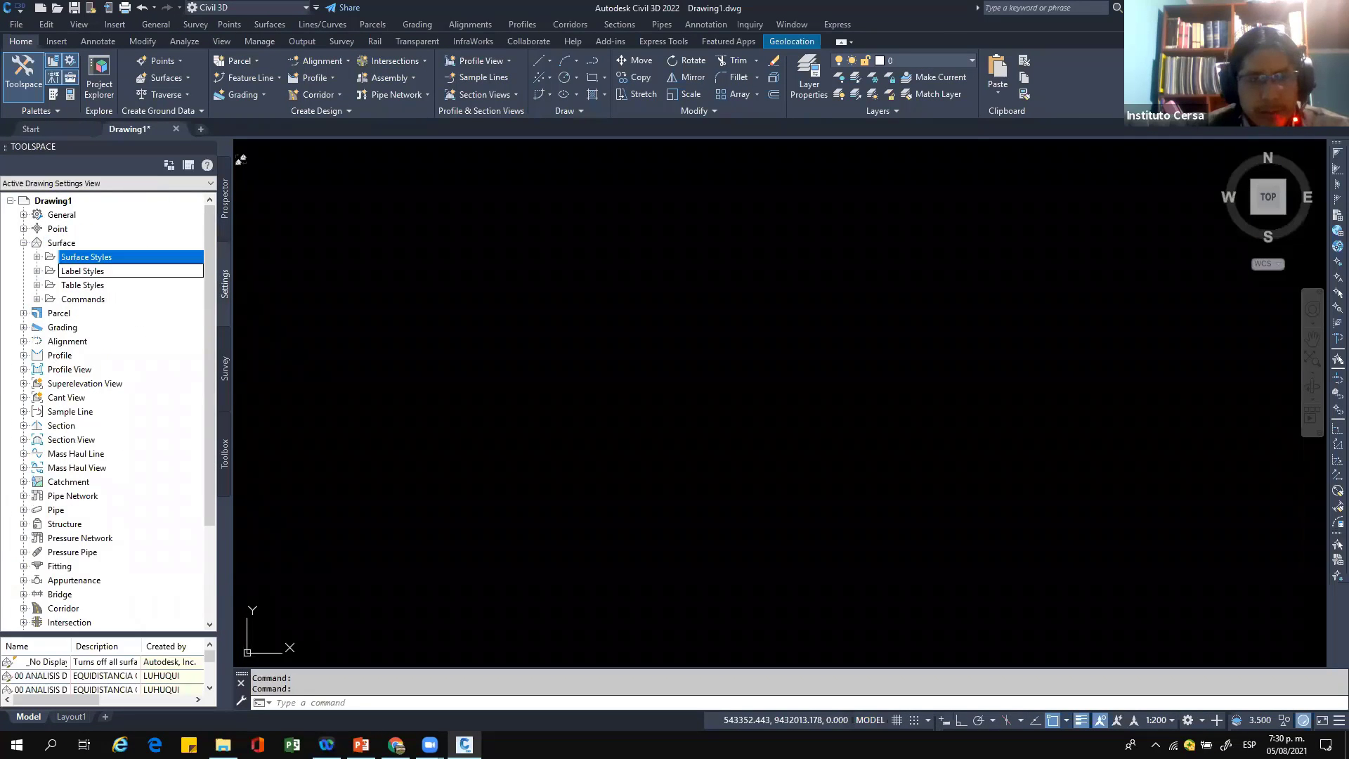
left_click(100, 272)
Step: Switch to PowerPoint to view the 2D elevation analysis slide, and return to Civil 3D
mouse_move(361, 745)
left_click(357, 657)
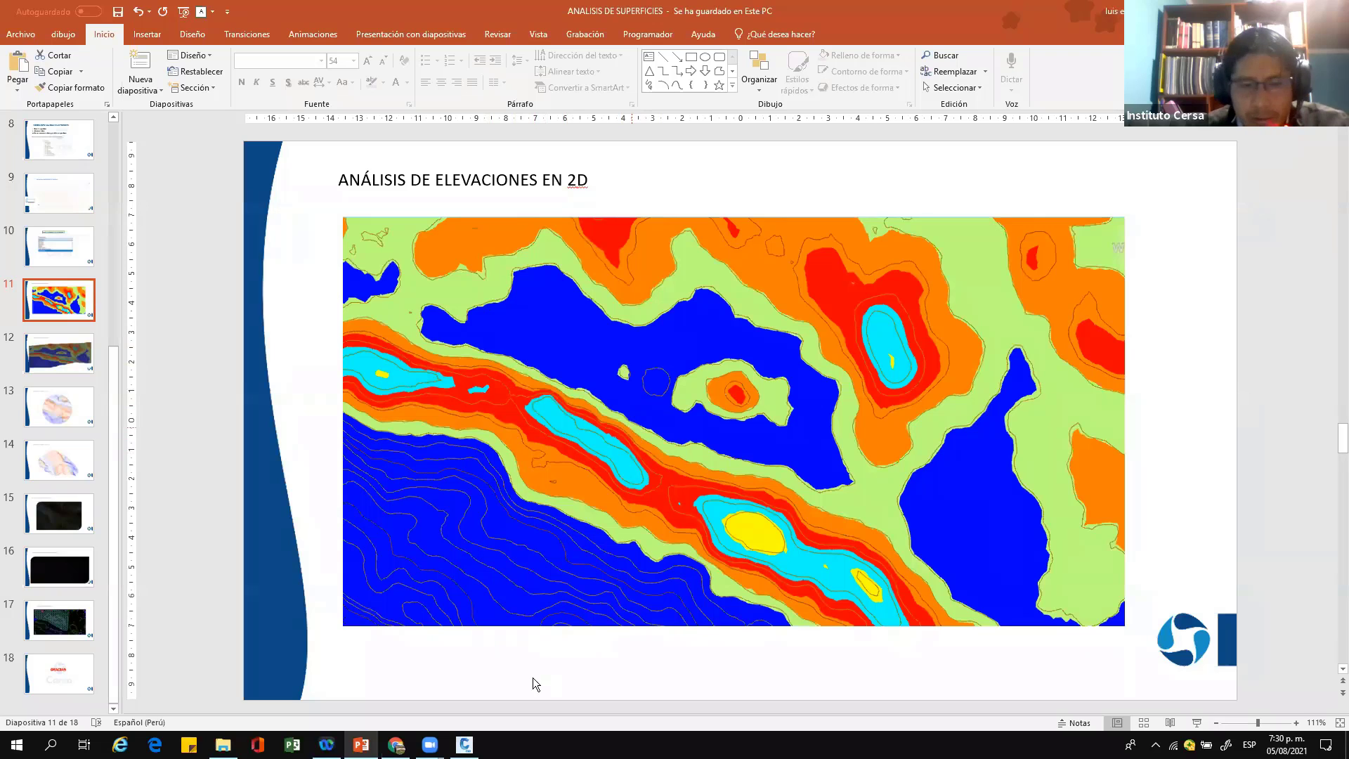
mouse_move(465, 744)
left_click(473, 703)
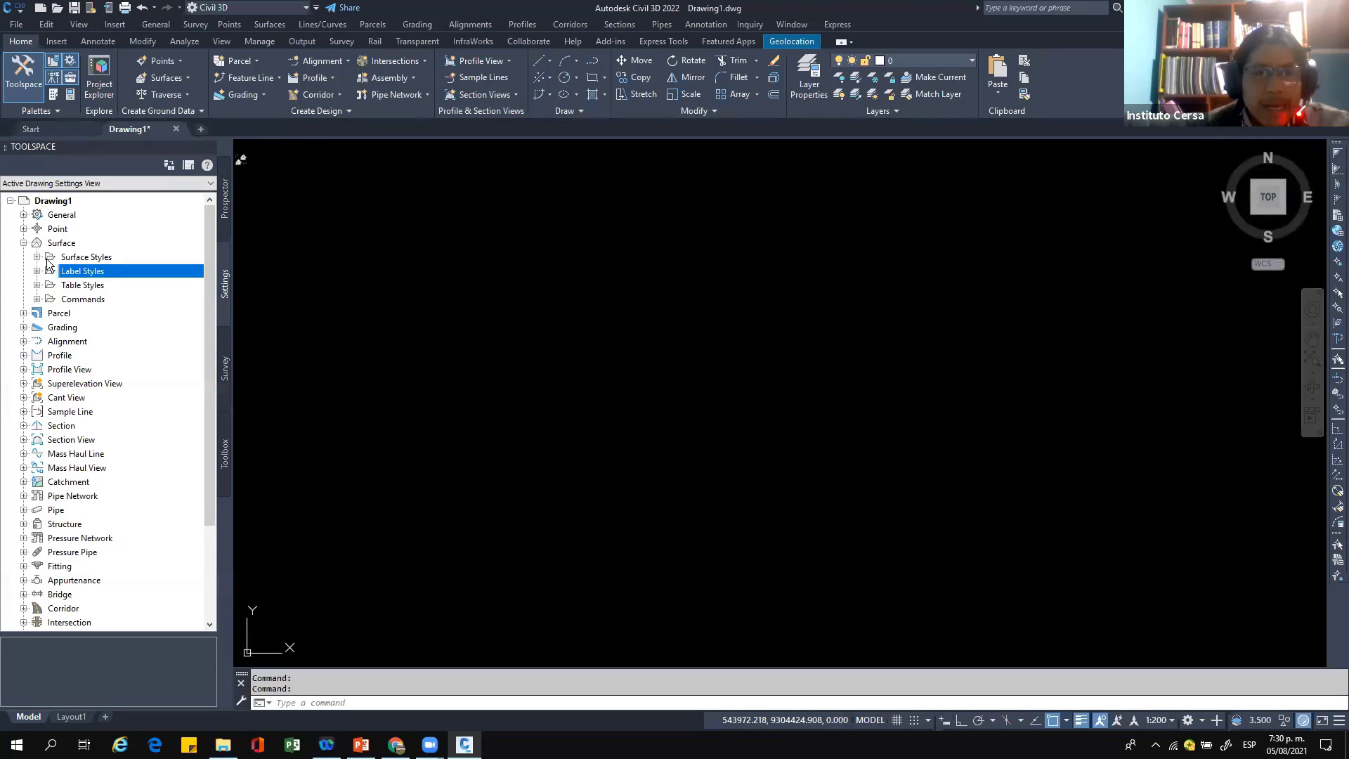
Step: Expand Surface Styles, look through the available styles, and collapse the Surface settings again
left_click(78, 257)
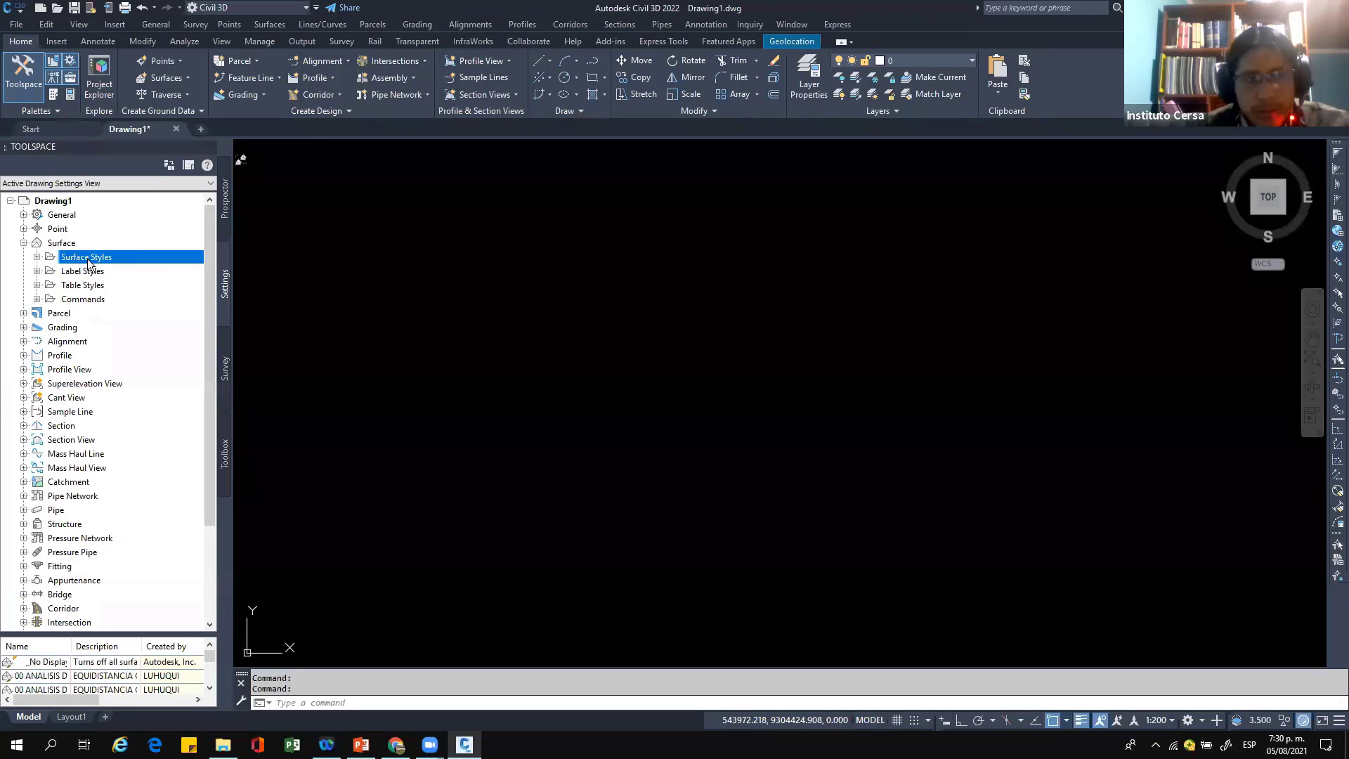
double_click(87, 260)
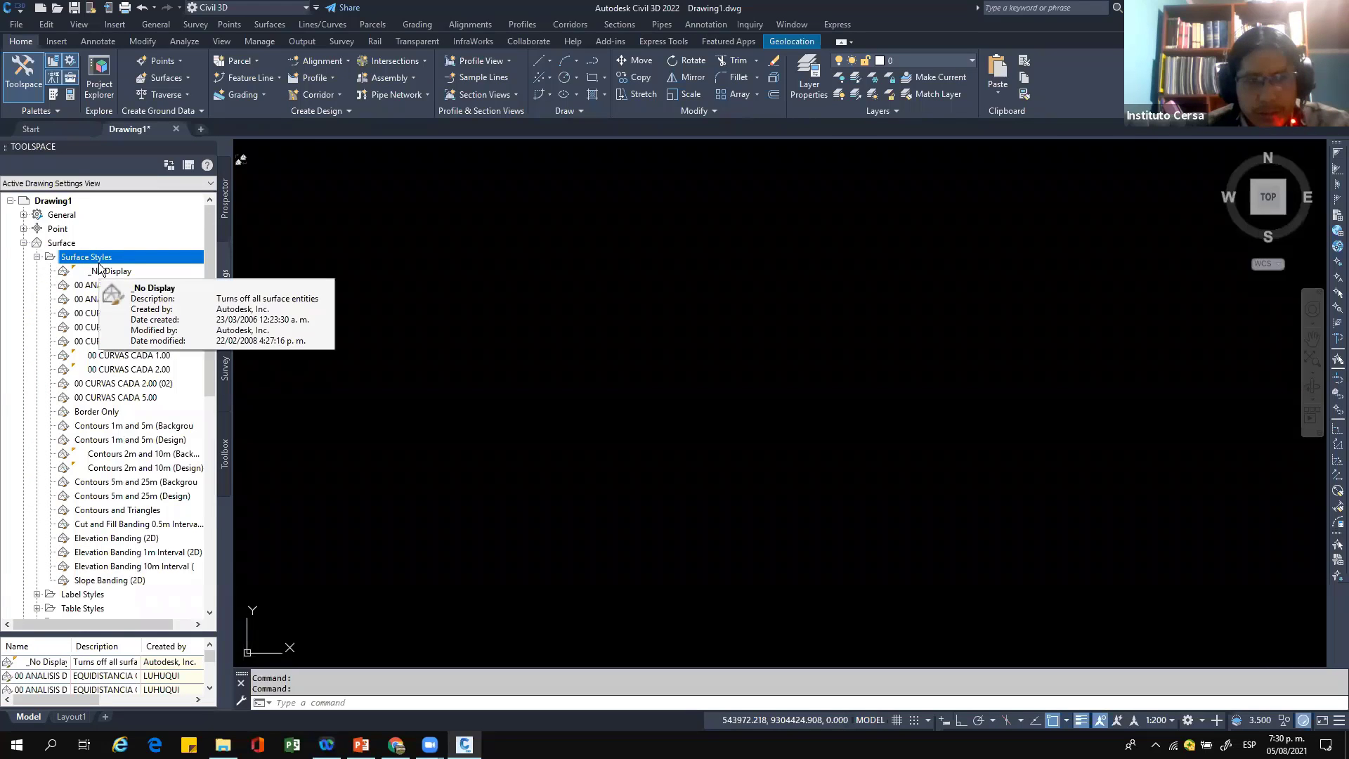
scroll(123, 315, "down", 2)
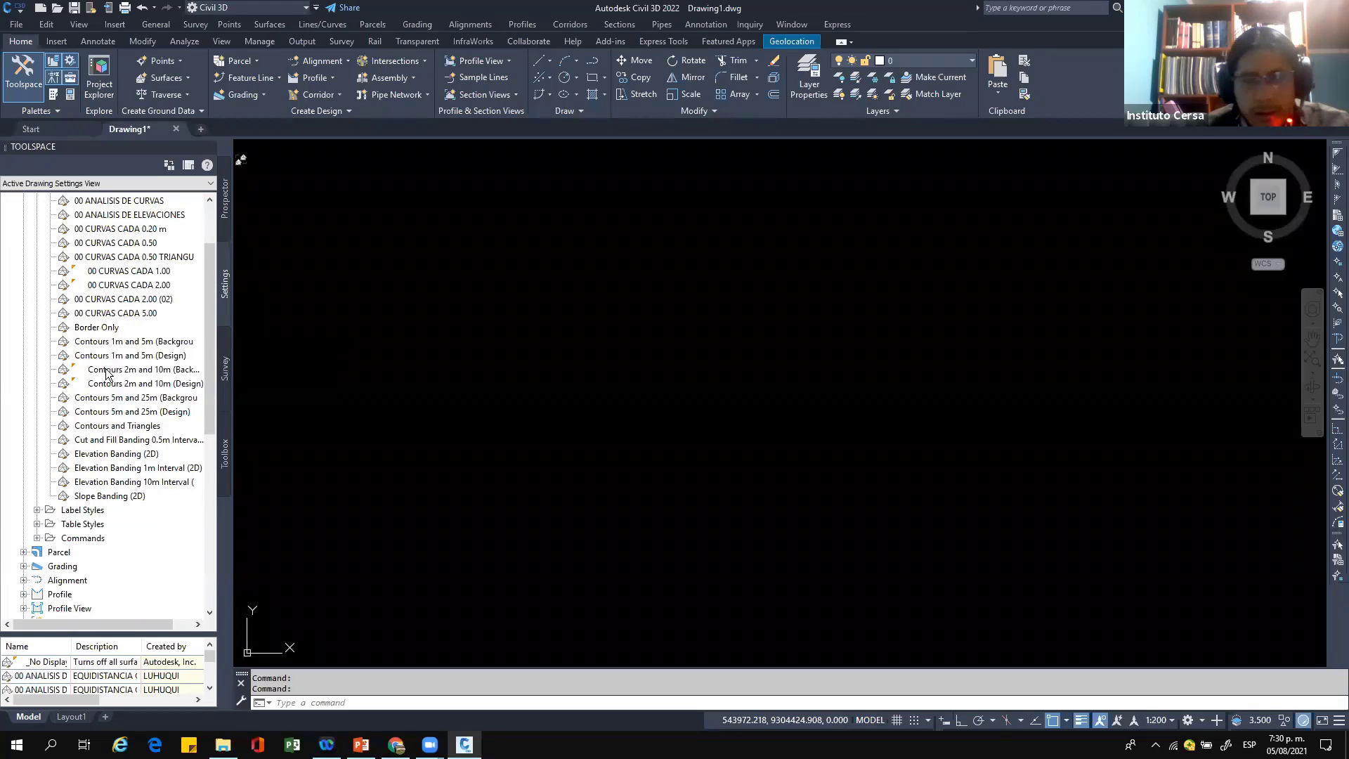
scroll(142, 344, "up", 2)
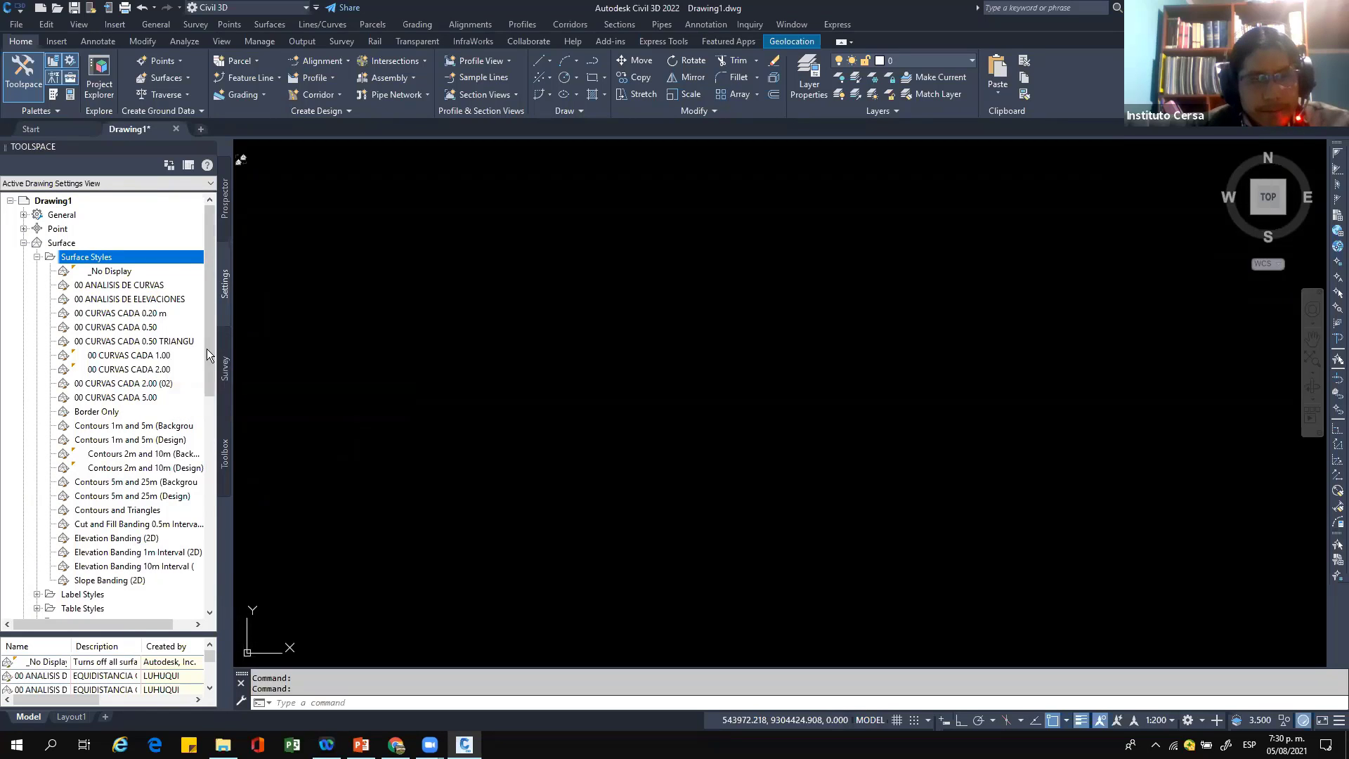
left_click_drag(210, 323, 161, 291)
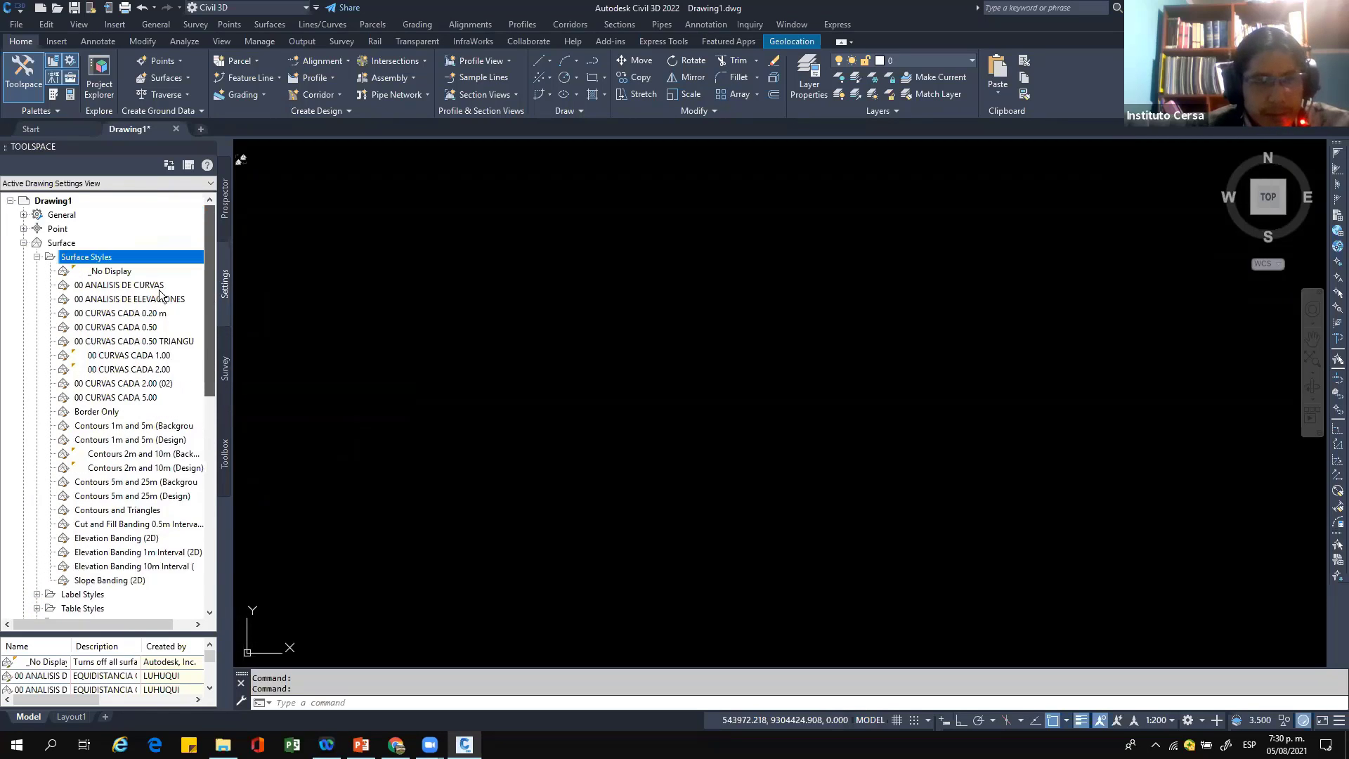
left_click(37, 257)
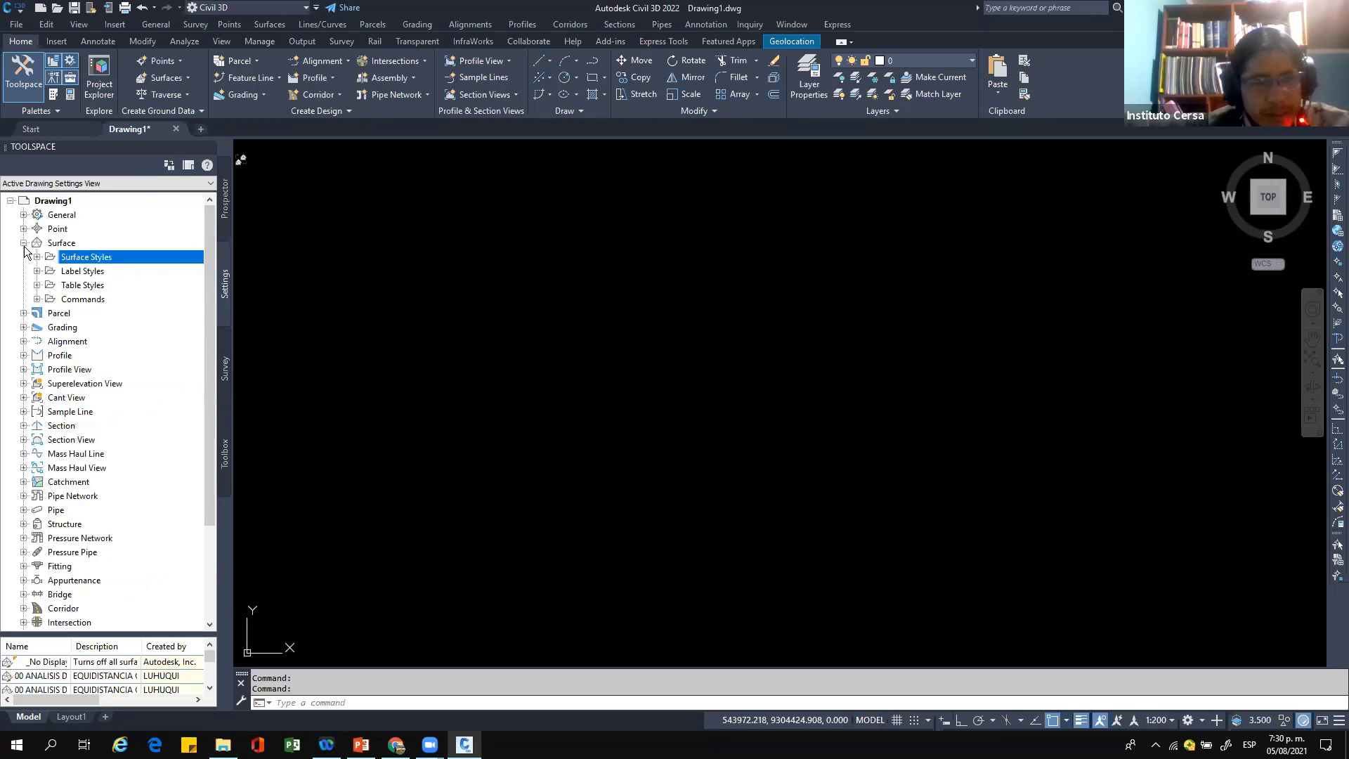
left_click(24, 244)
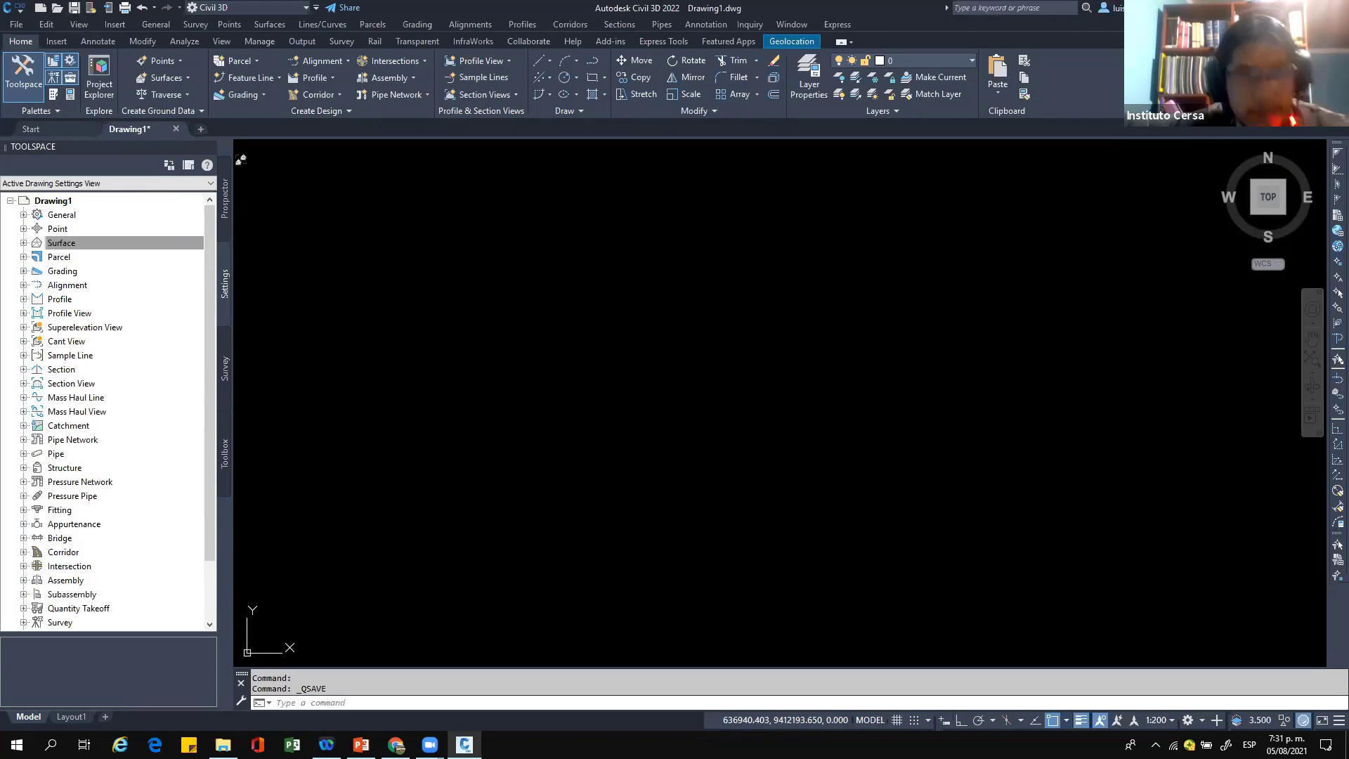
Step: Create a drawing from the _Autodesk Civil 3D (Metric) NCS template, and close Drawing1 without saving
key("ctrl+n")
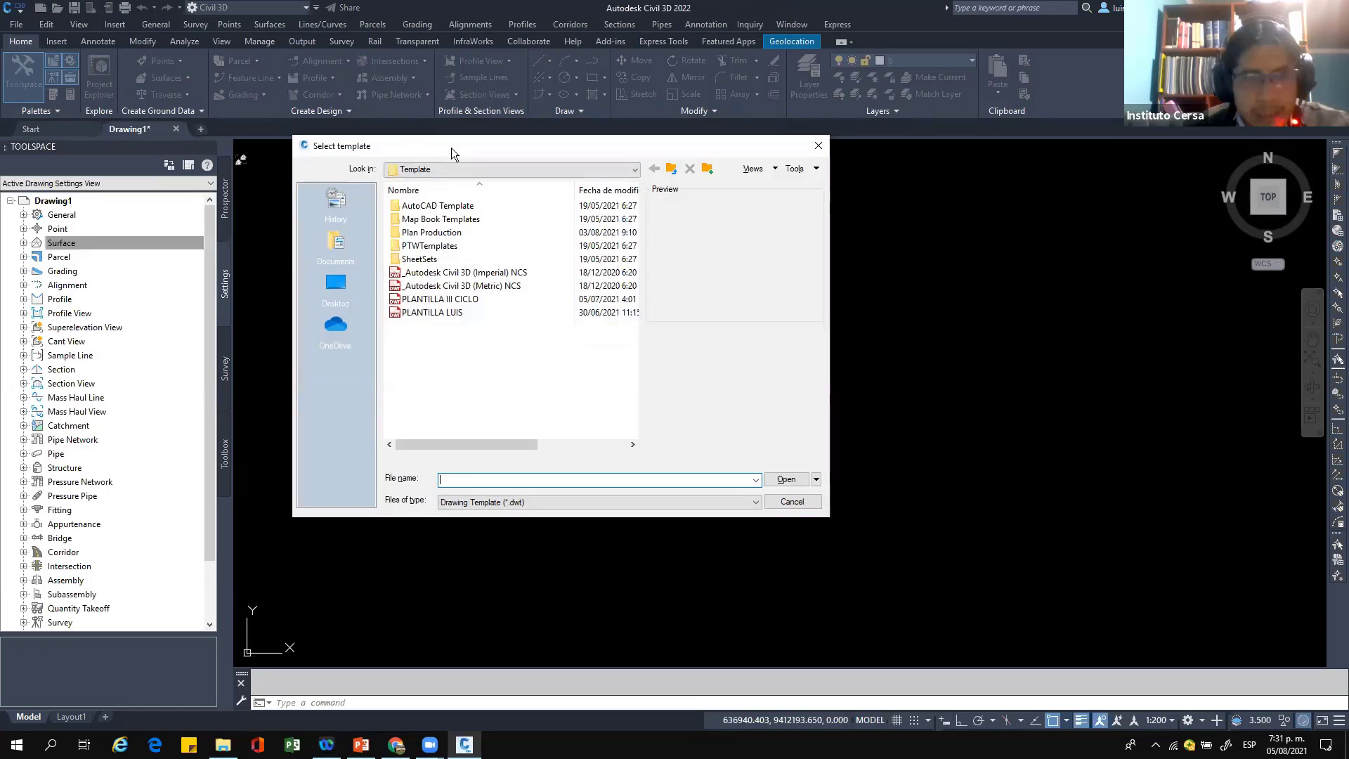
left_click_drag(451, 148, 405, 141)
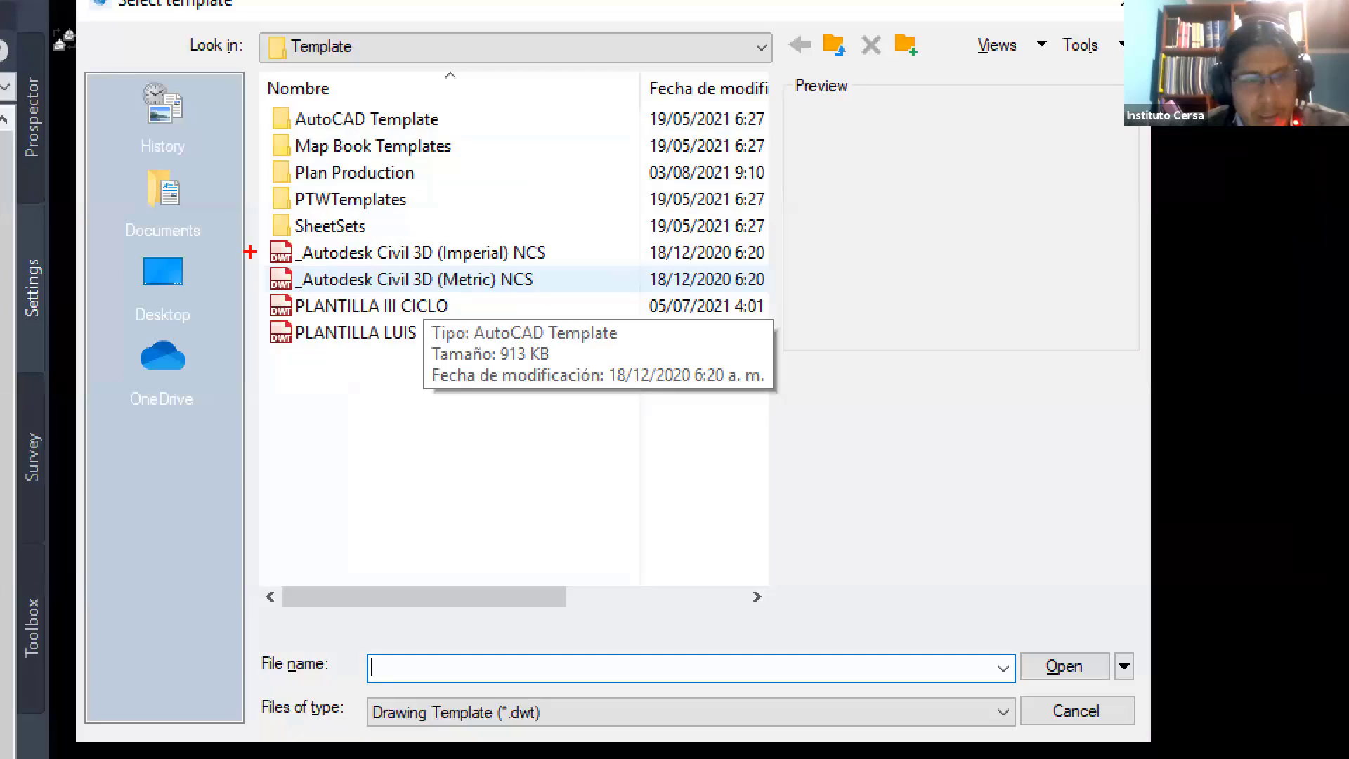
mouse_move(332, 256)
left_mouse_down()
mouse_move(355, 280)
mouse_move(531, 285)
left_mouse_up()
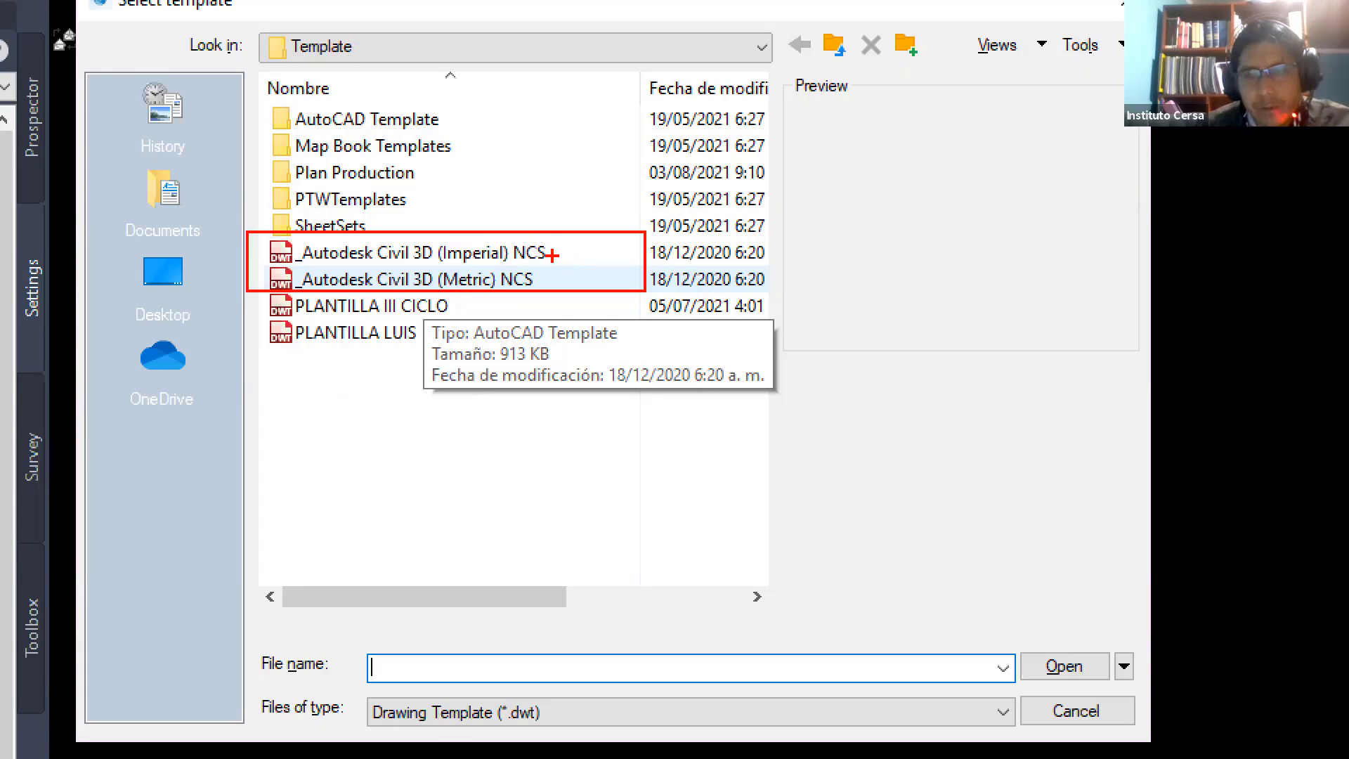
mouse_move(262, 261)
left_mouse_down()
mouse_move(492, 260)
mouse_move(555, 291)
left_mouse_up()
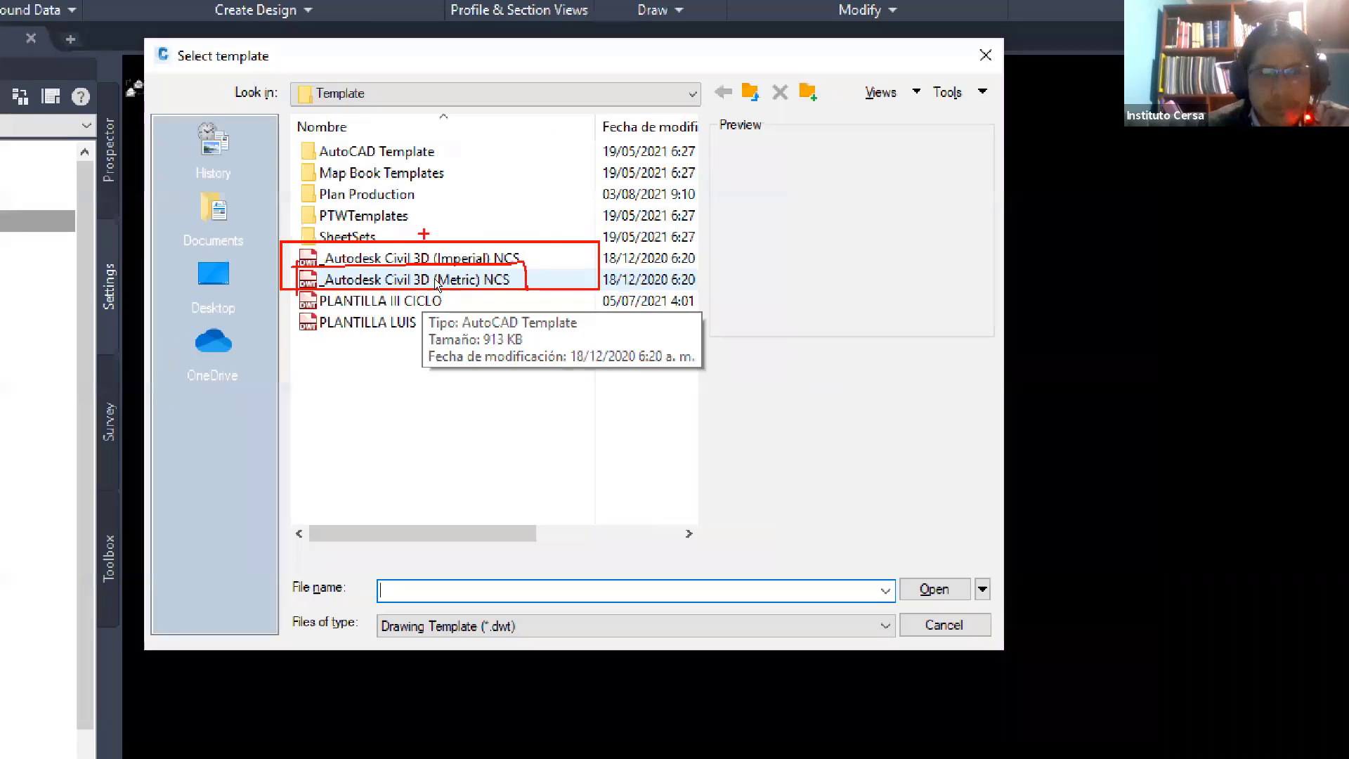
left_click(421, 279)
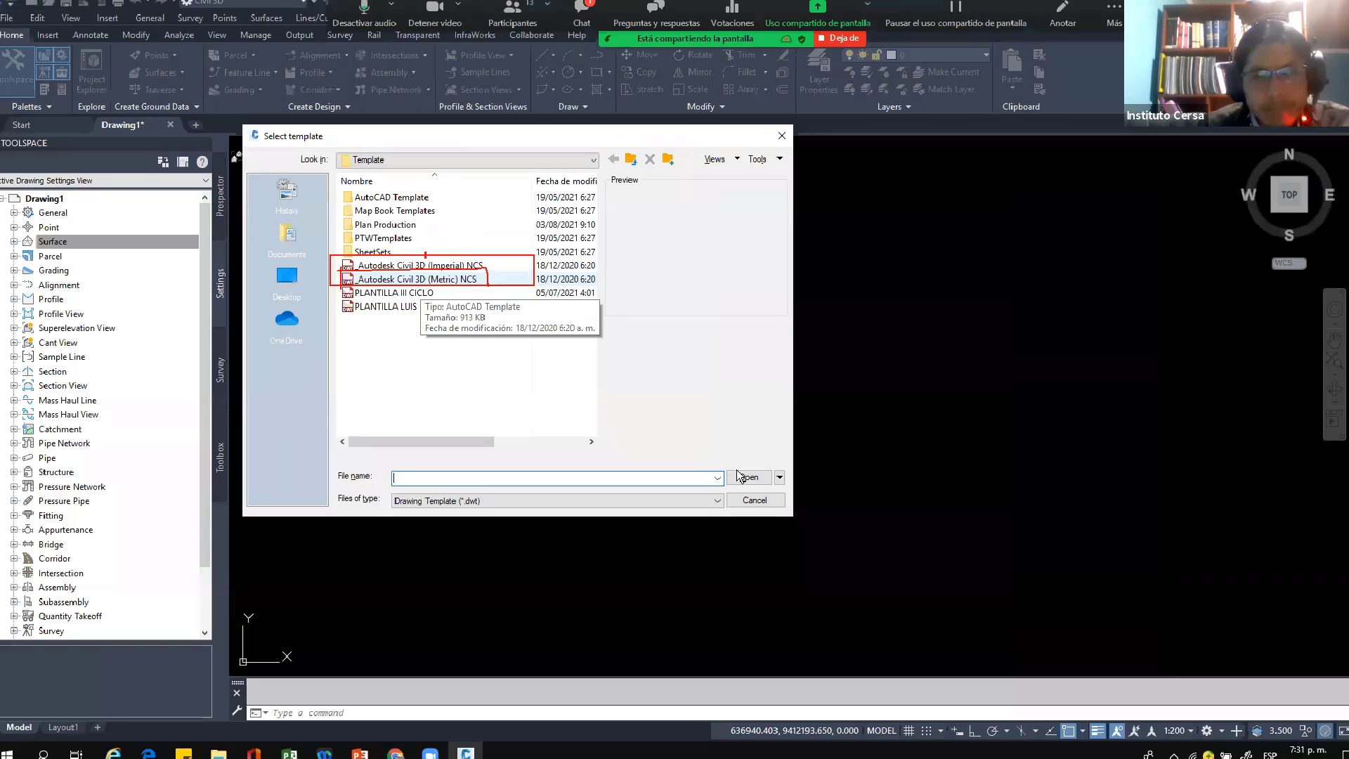
left_click(736, 474)
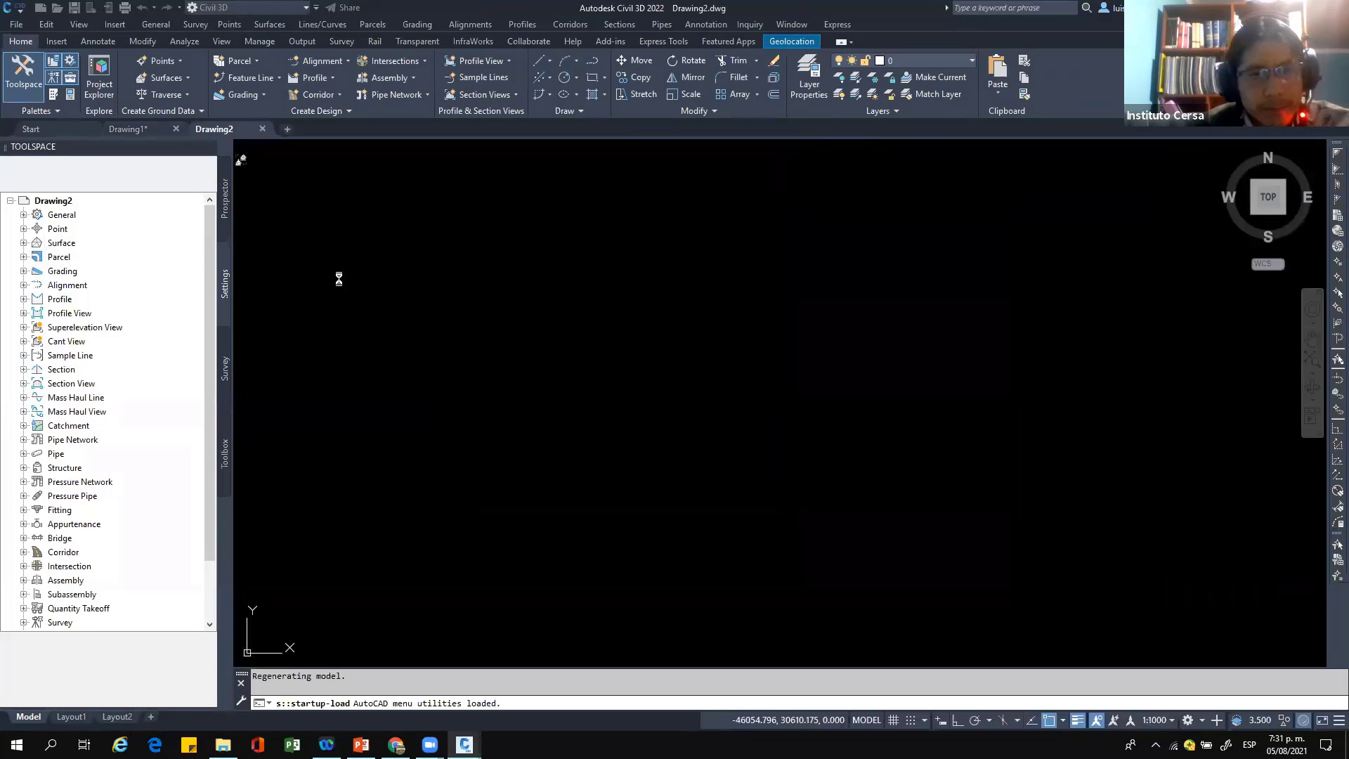
left_click(176, 129)
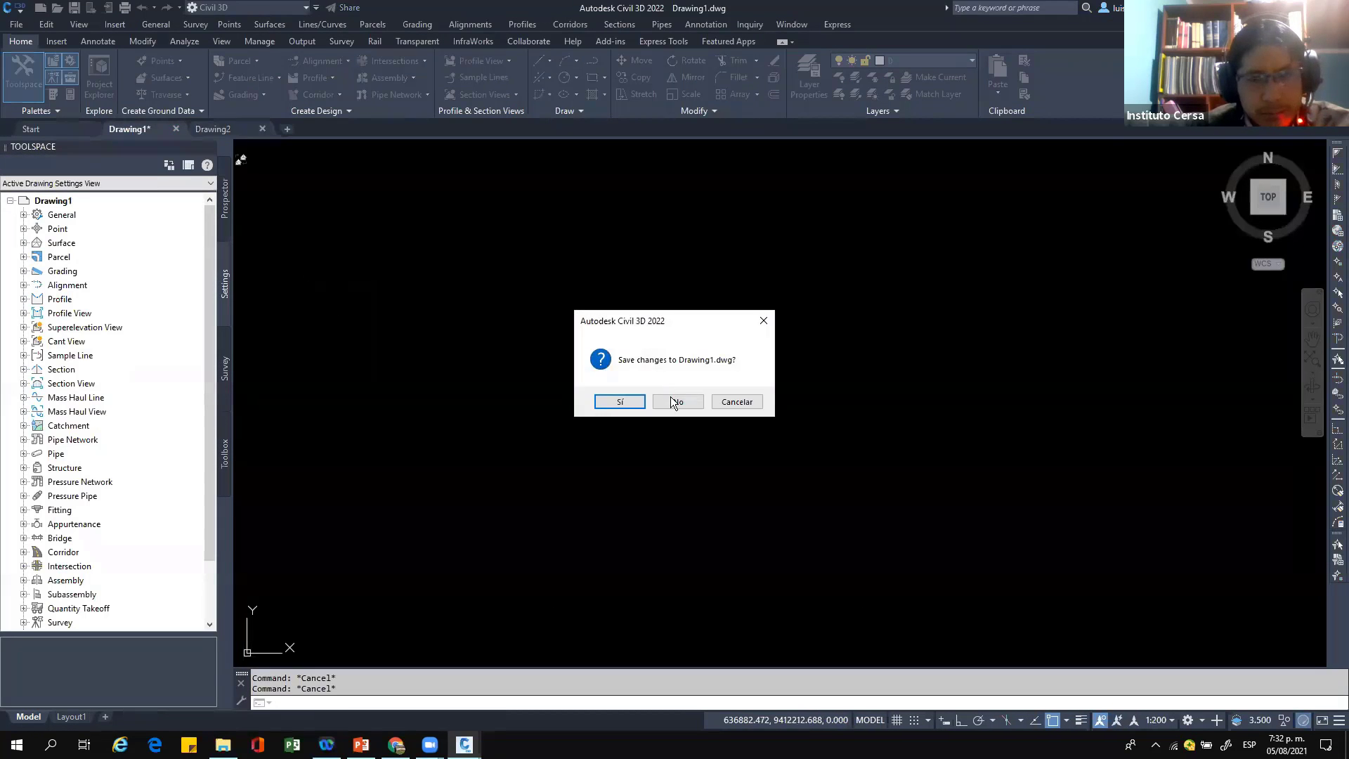
left_click(677, 400)
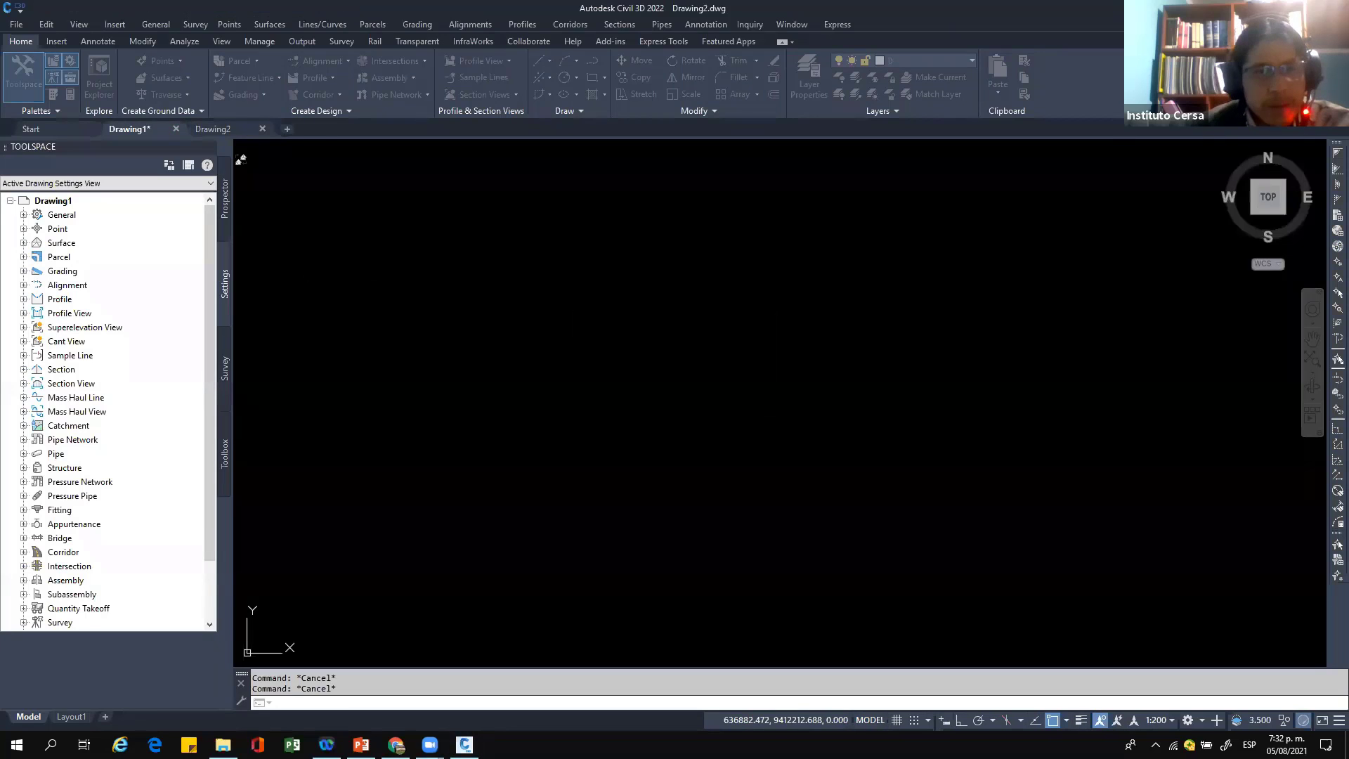
Step: Switch to File Explorer with the 00 CIVL 3D - CARRETERAS CERSA folder and move its window over the Toolspace area
mouse_move(326, 744)
mouse_move(223, 745)
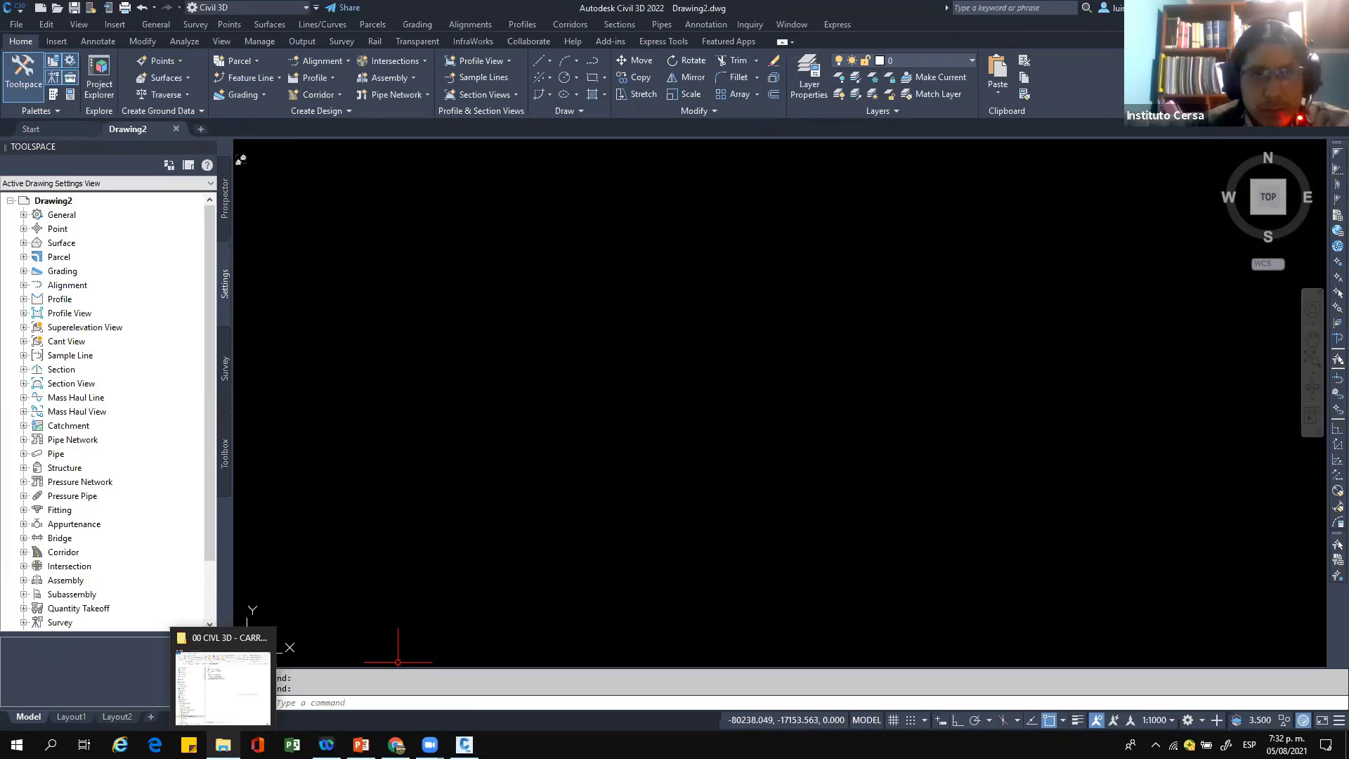
left_click(236, 713)
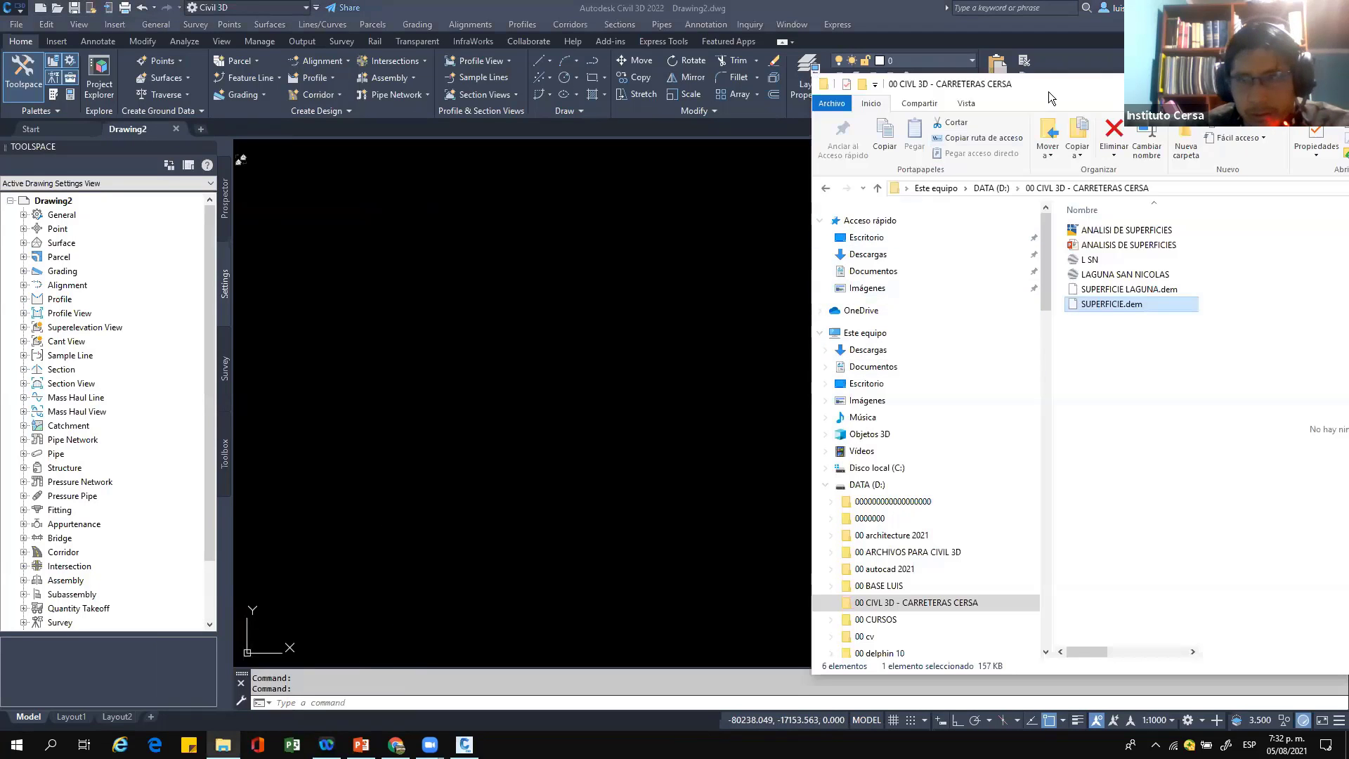
left_click_drag(1044, 92, 282, 67)
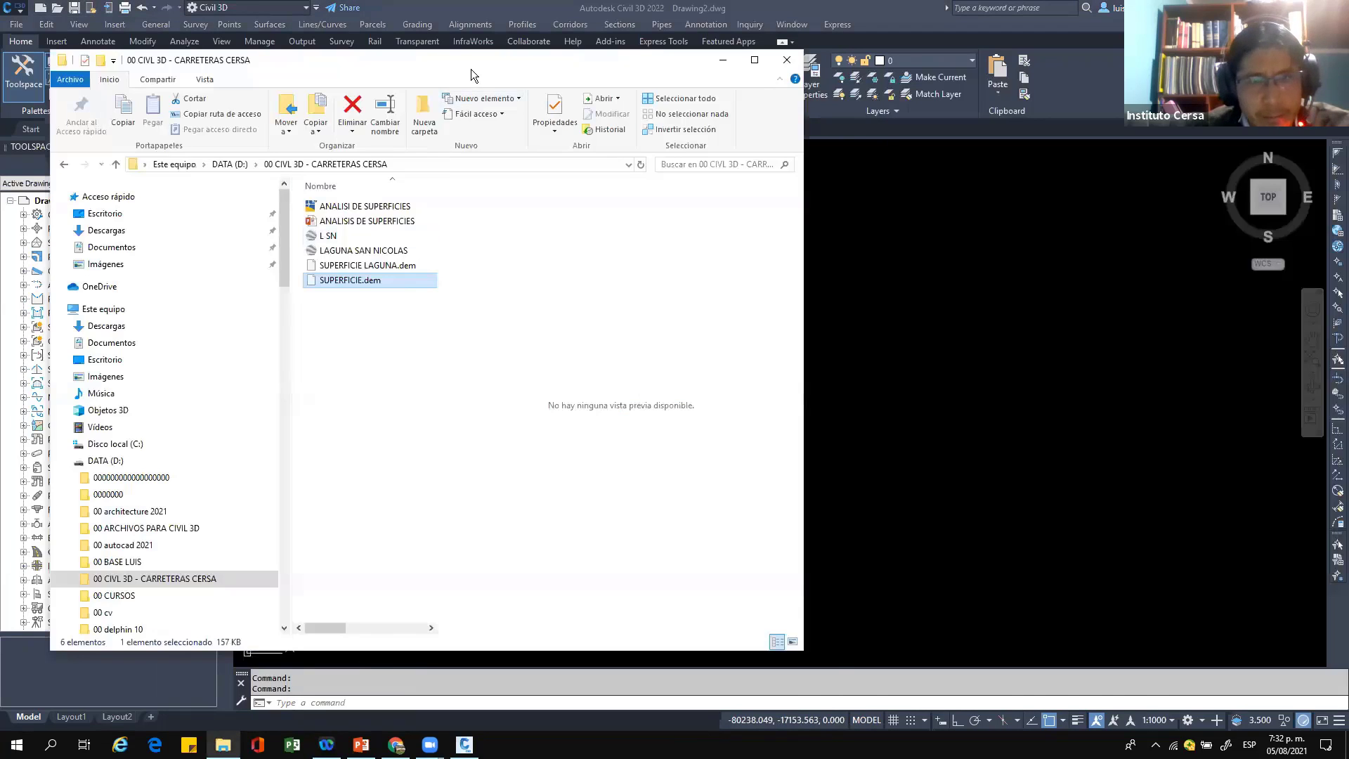
left_click_drag(469, 65, 355, 35)
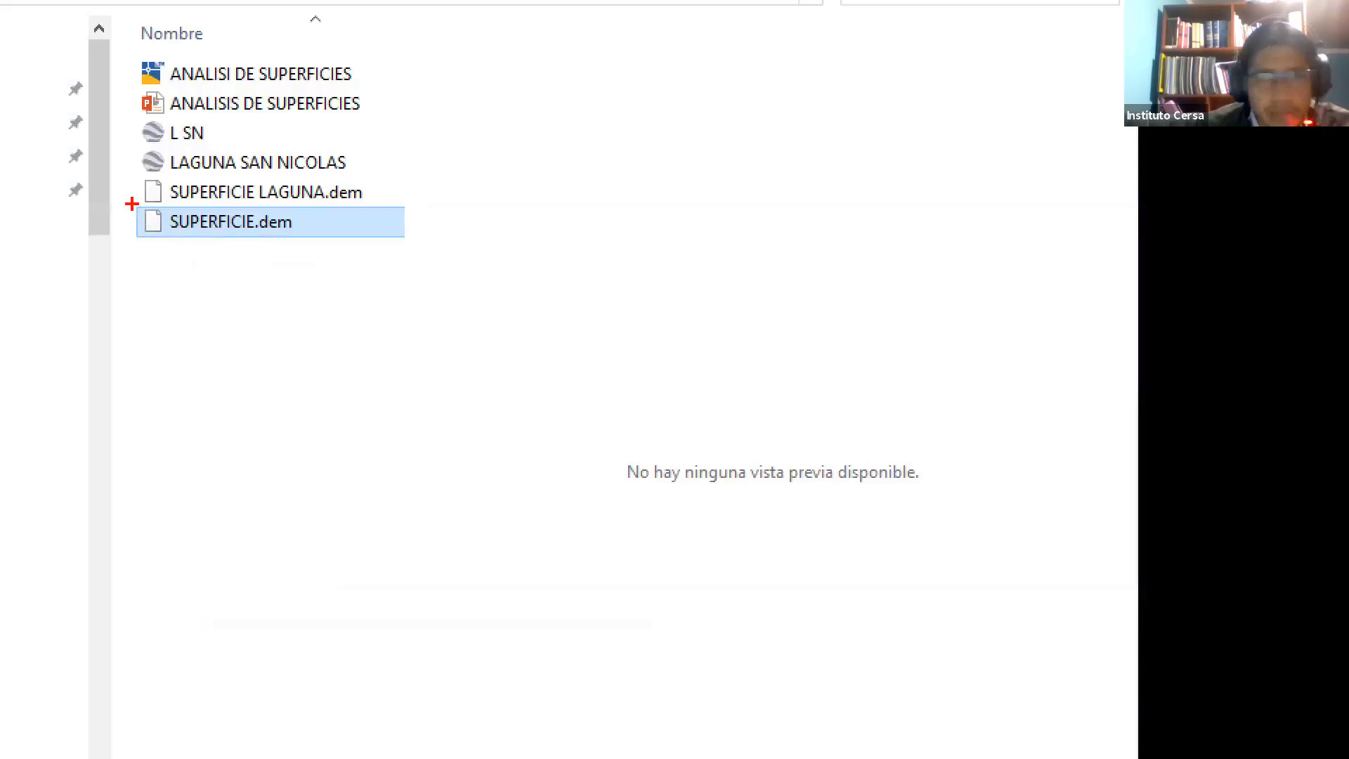
Step: Examine the SUPERFICIE.dem and ANALISI DE SUPERFICIES files in the project folder
mouse_move(131, 204)
left_mouse_down()
mouse_move(150, 227)
mouse_move(355, 227)
mouse_move(350, 247)
mouse_move(344, 232)
mouse_move(327, 239)
left_mouse_up()
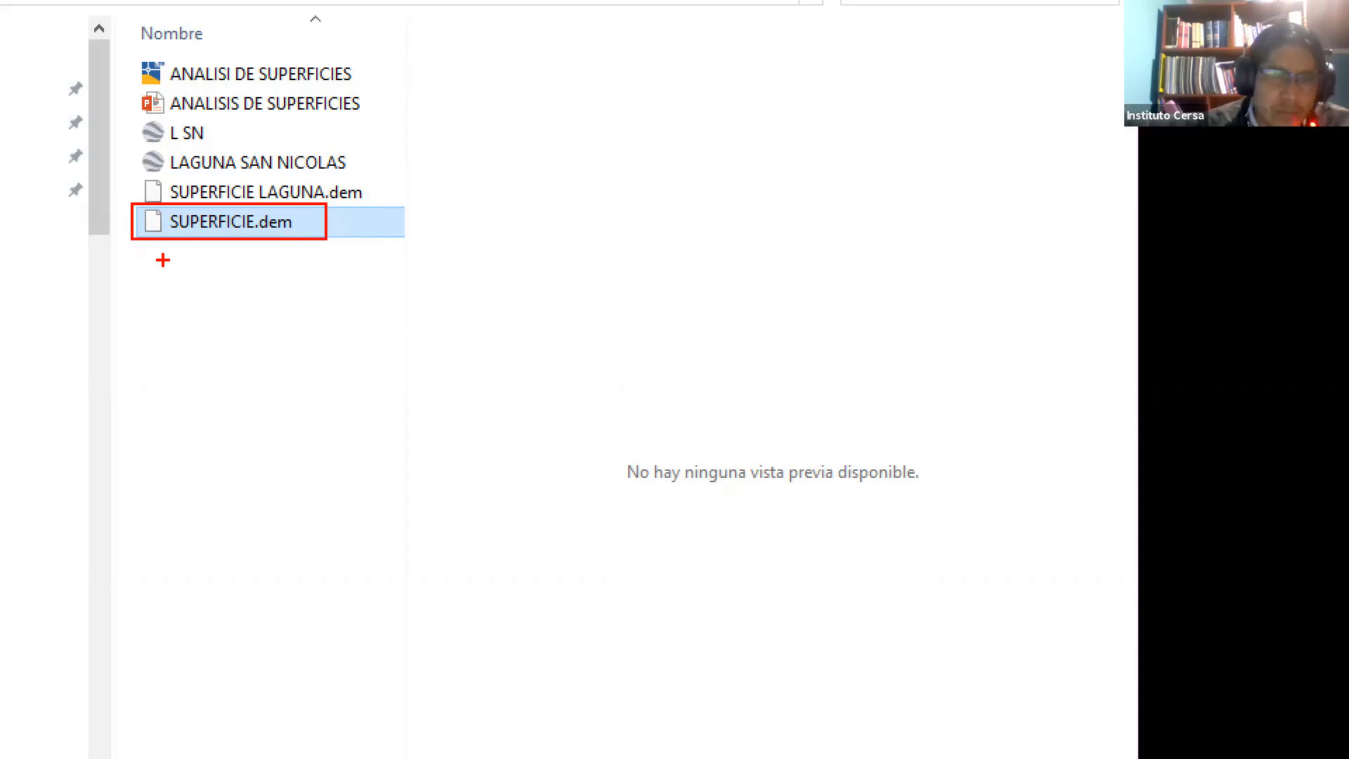
left_click_drag(163, 260, 184, 260)
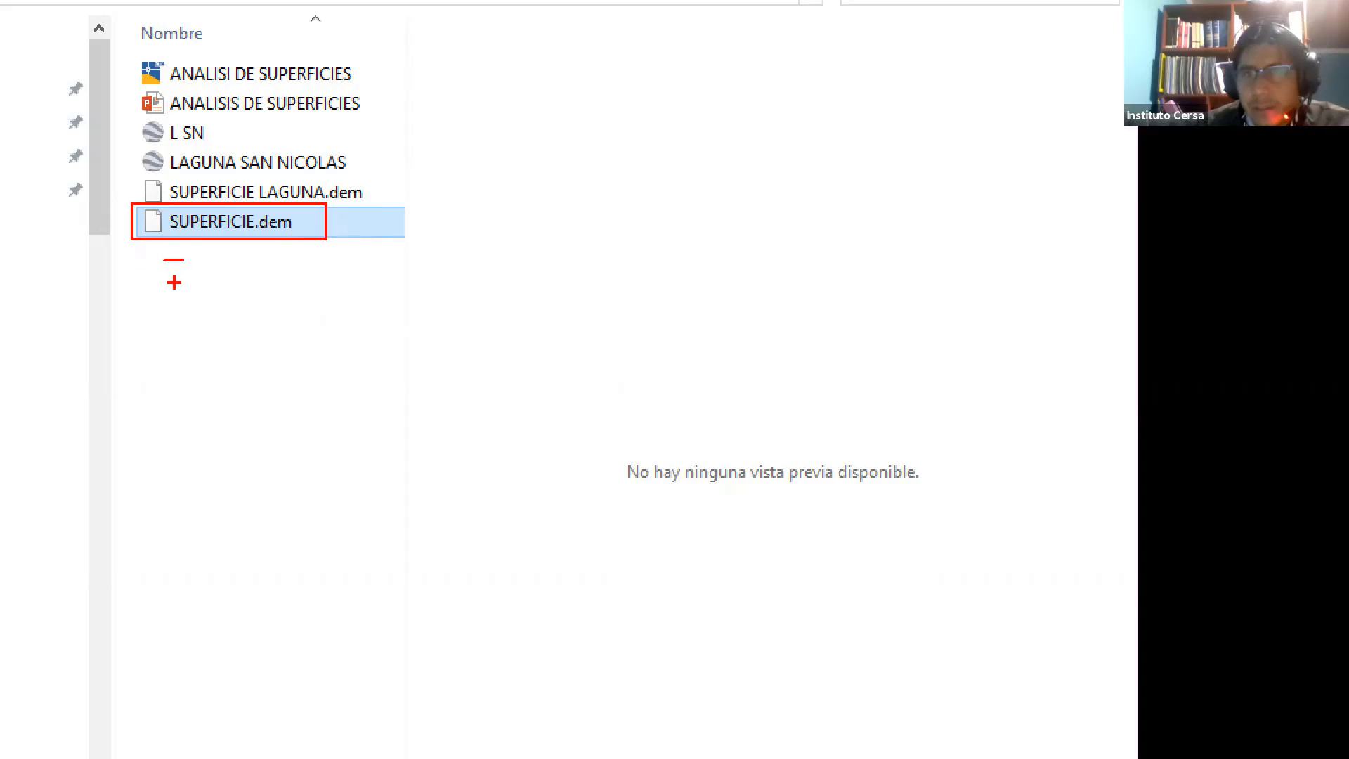
mouse_move(163, 80)
left_mouse_down()
mouse_move(347, 62)
mouse_move(151, 59)
mouse_move(152, 90)
left_mouse_up()
mouse_move(469, 156)
left_mouse_down()
mouse_move(489, 143)
mouse_move(569, 176)
left_mouse_up()
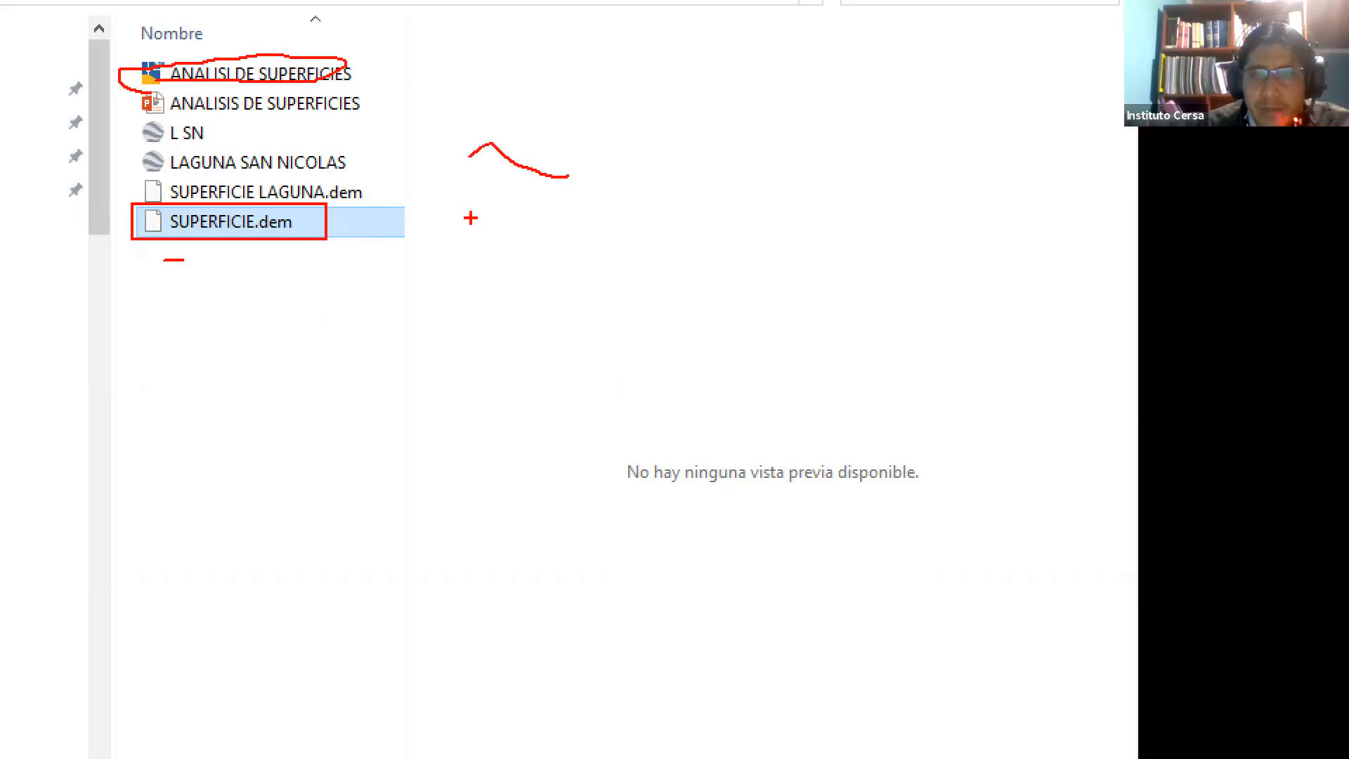
left_click_drag(464, 188, 564, 208)
left_click_drag(472, 252, 575, 260)
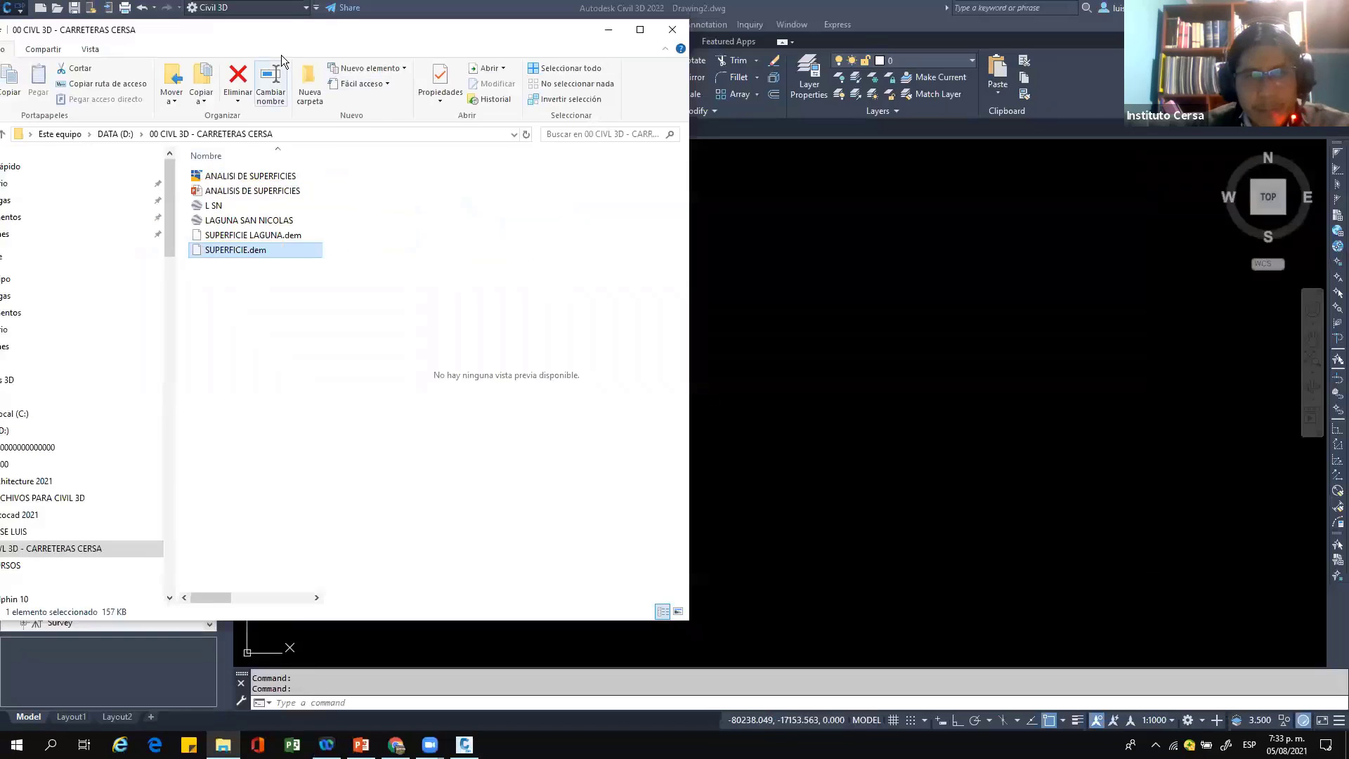
Step: Move and minimize the File Explorer window, and call up the drawing settings of Drawing2 in the Toolspace
left_click_drag(277, 32, 260, 203)
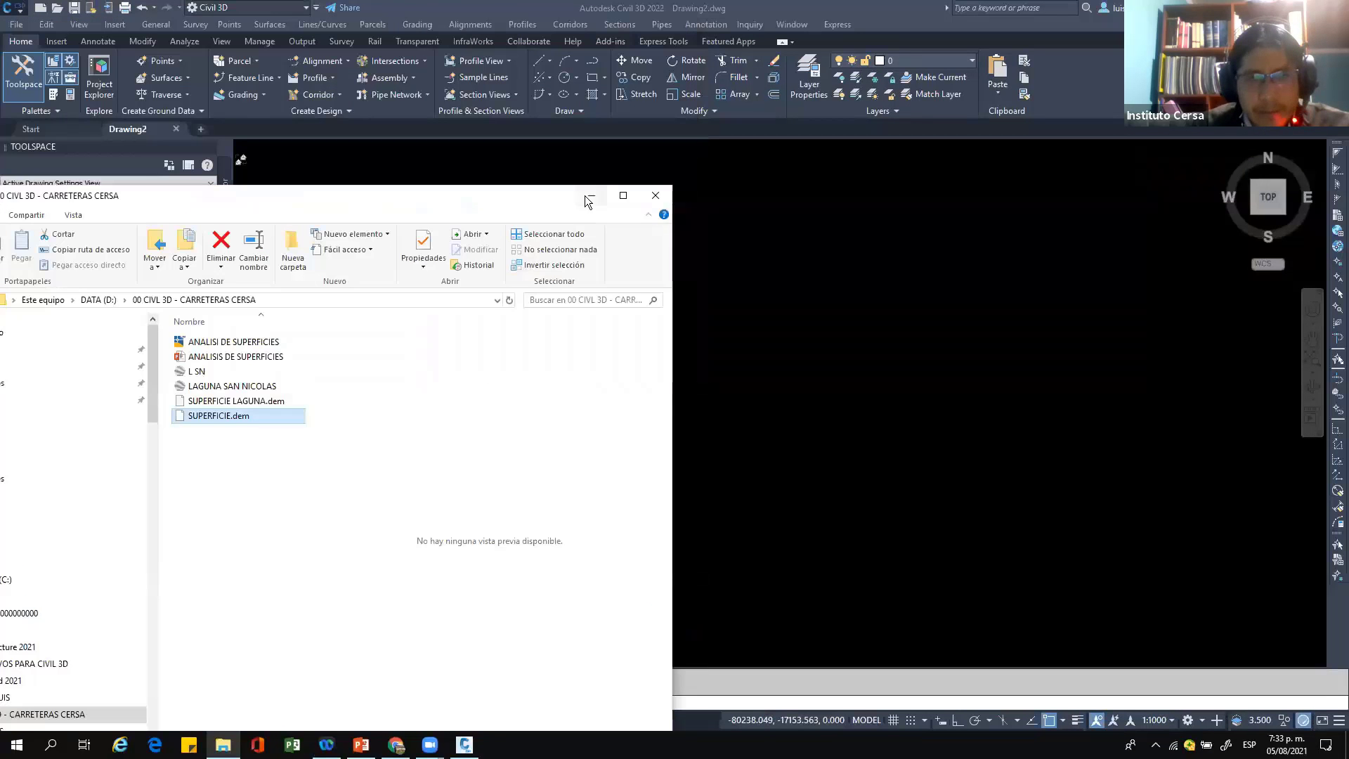
left_click(588, 199)
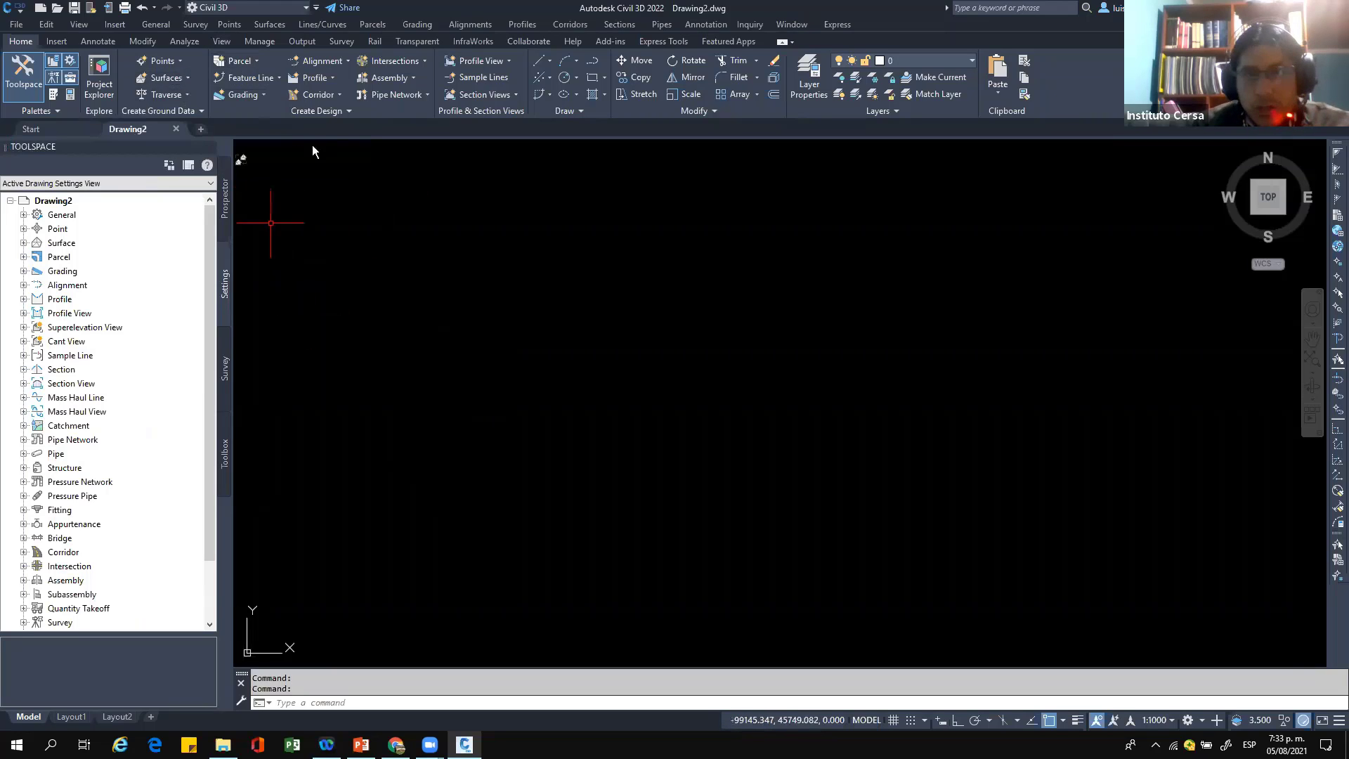
left_click(54, 202)
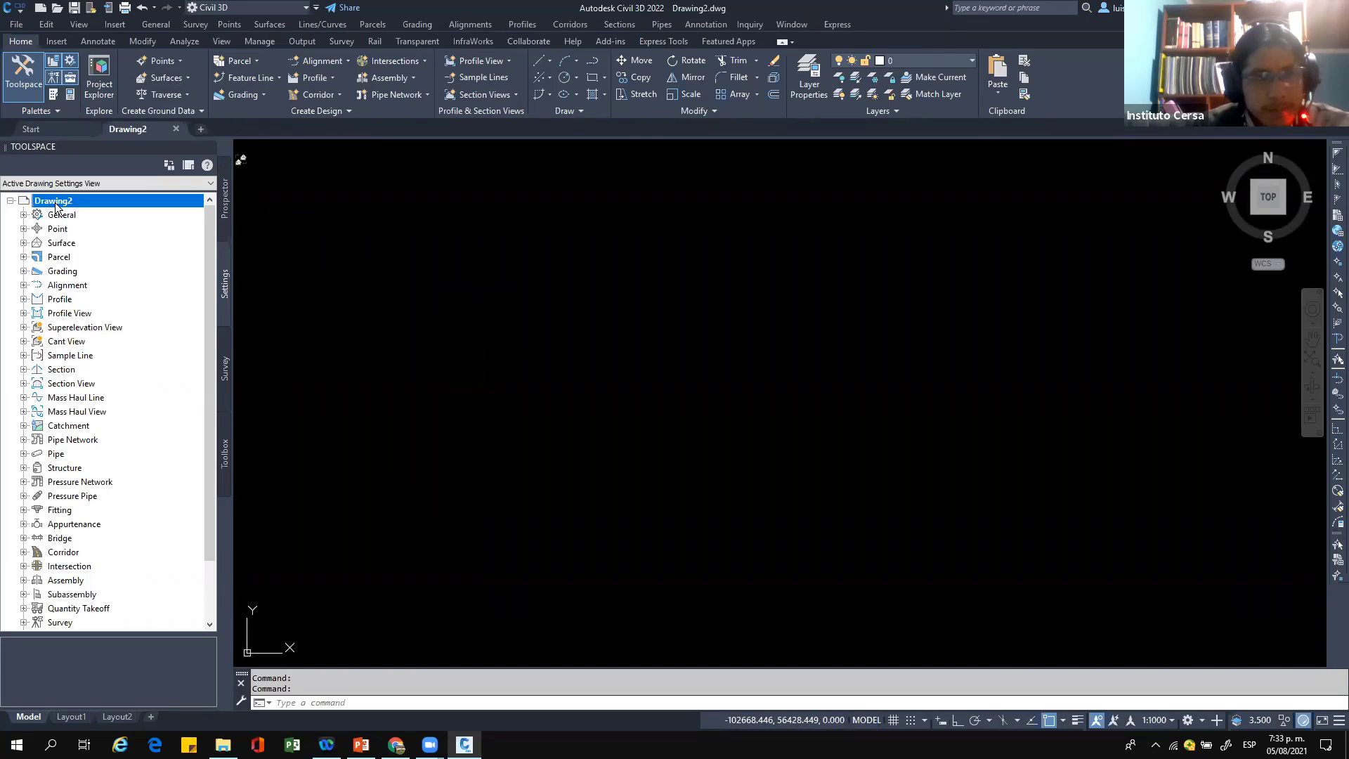
right_click(56, 205)
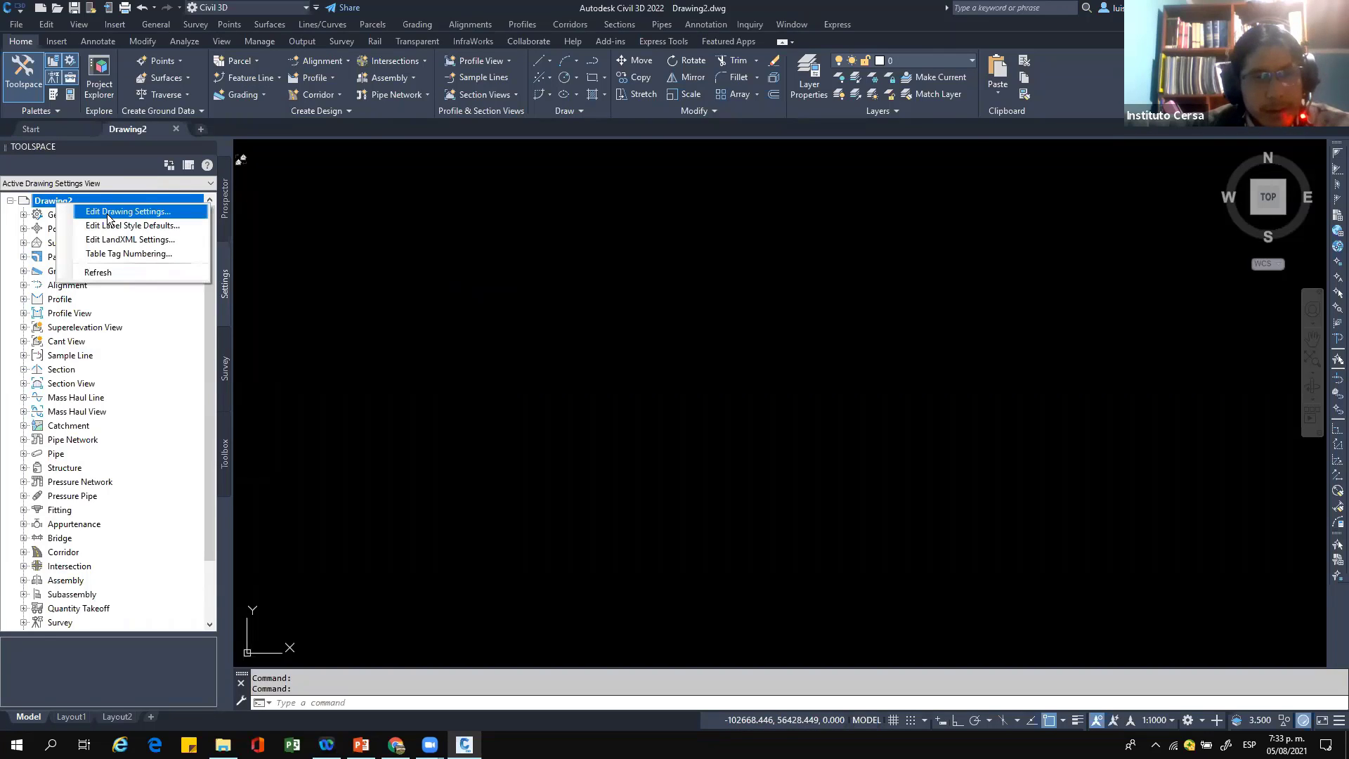
left_click(107, 214)
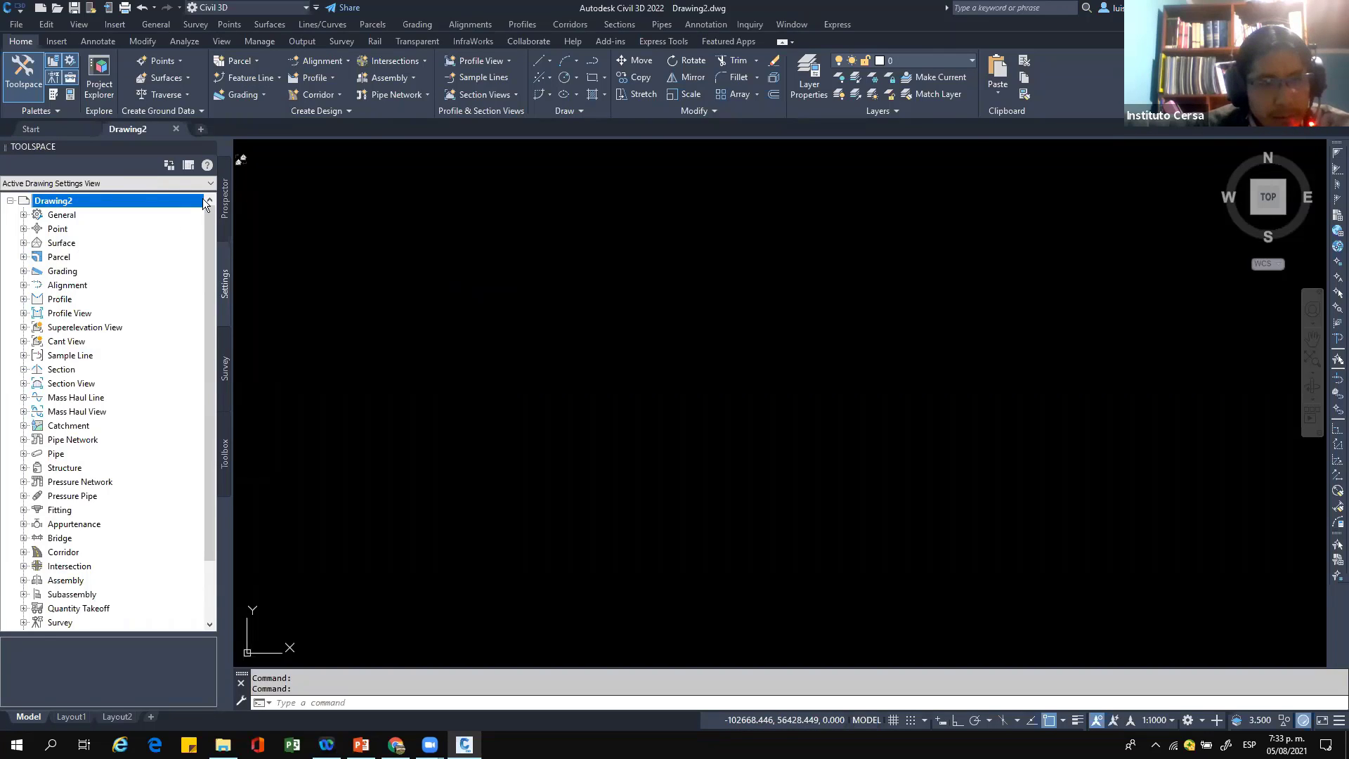
Step: Start saving the drawing under a new name, browsing to DATA (D:) and selecting the 00 CIVL 3D - CARRETERAS CERSA folder
left_click(12, 9)
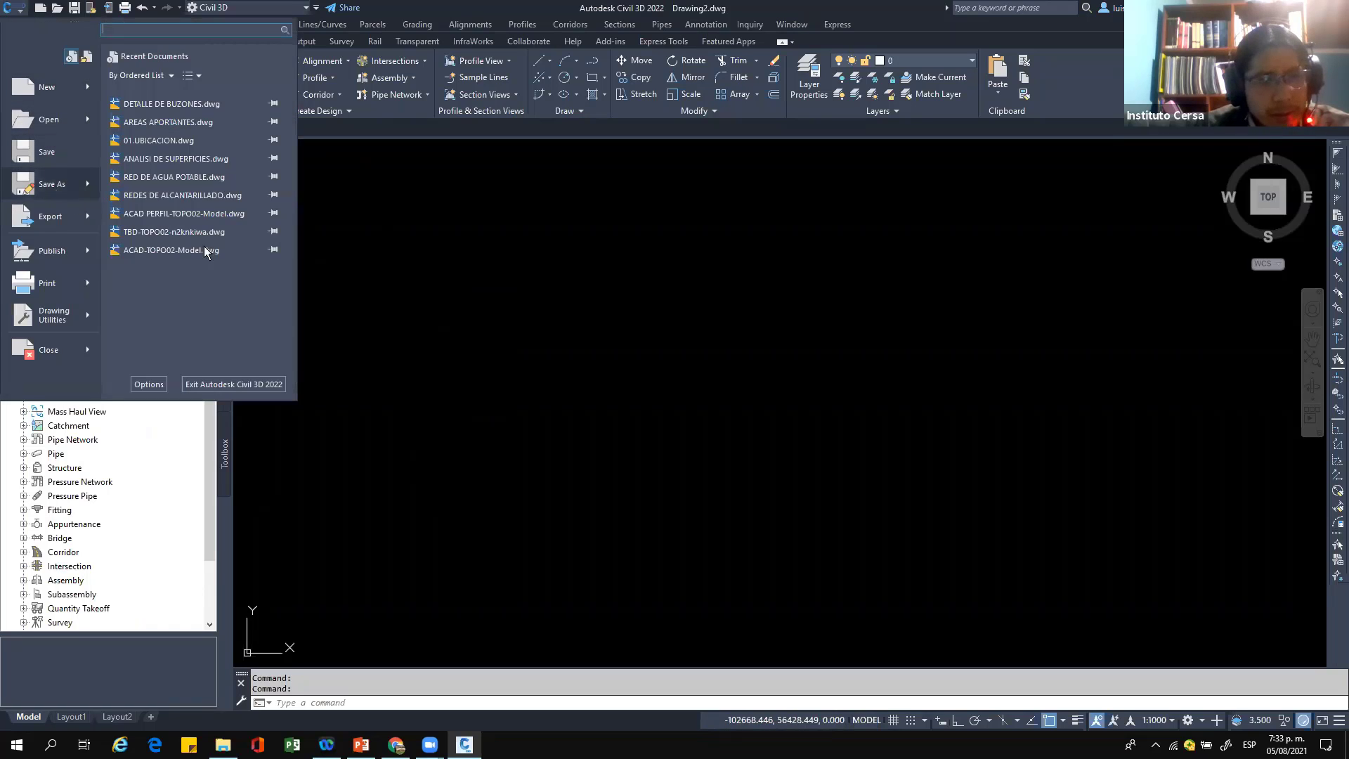
left_click(51, 185)
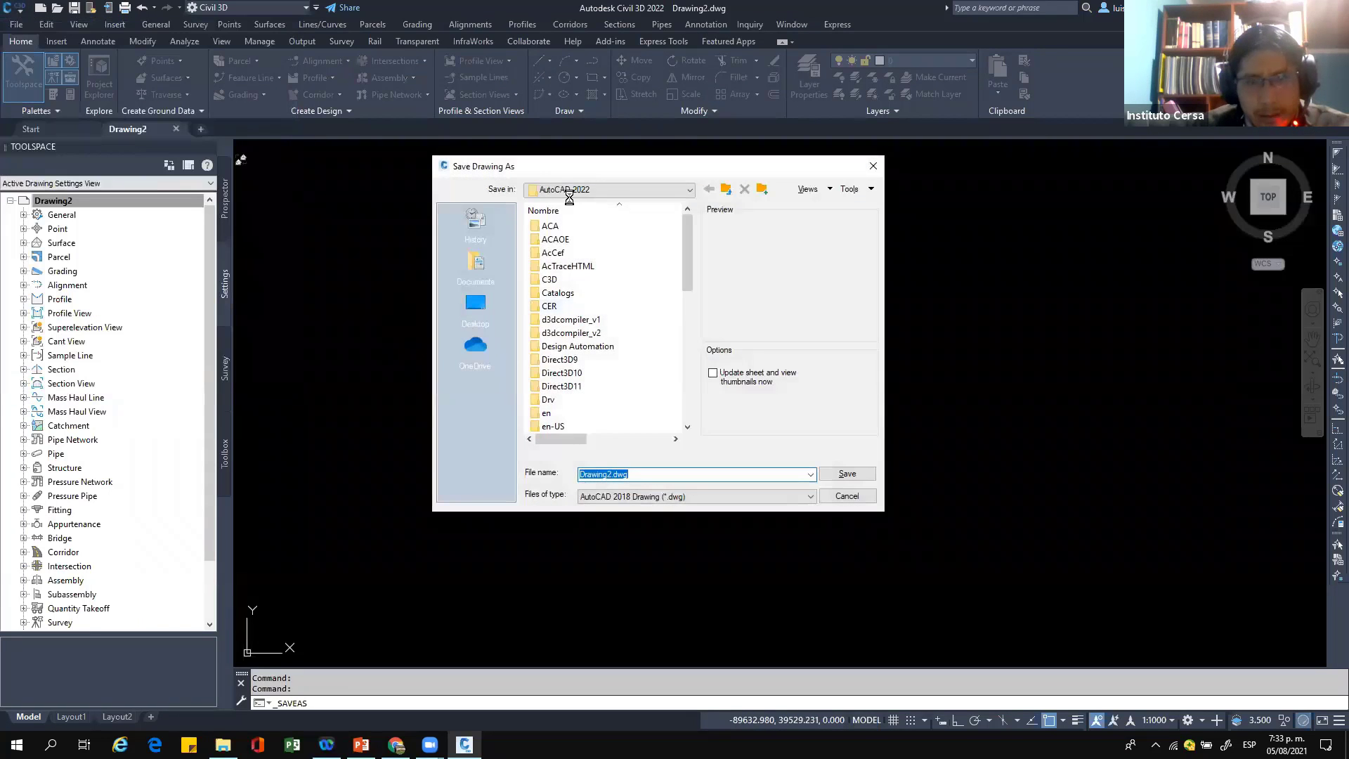
left_click(570, 191)
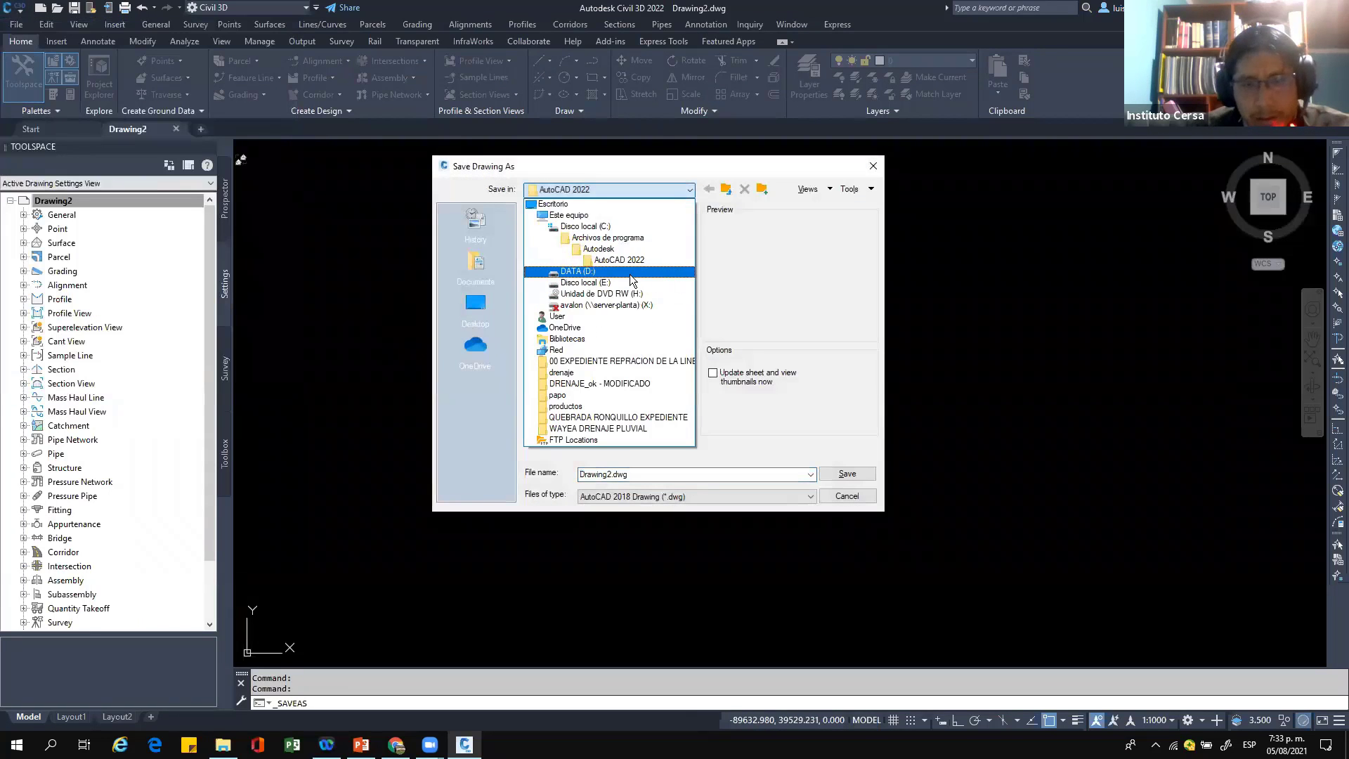
left_click(630, 276)
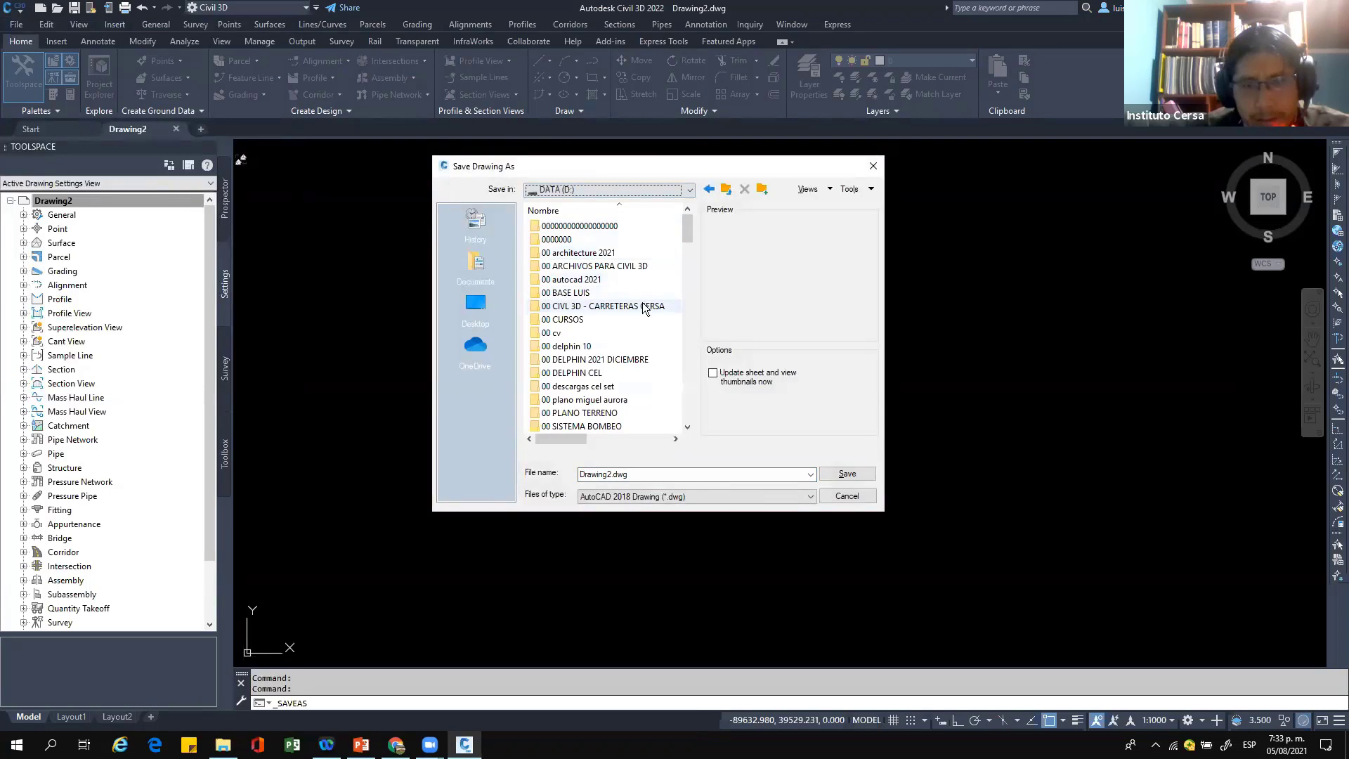
left_click(642, 304)
left_click(642, 304)
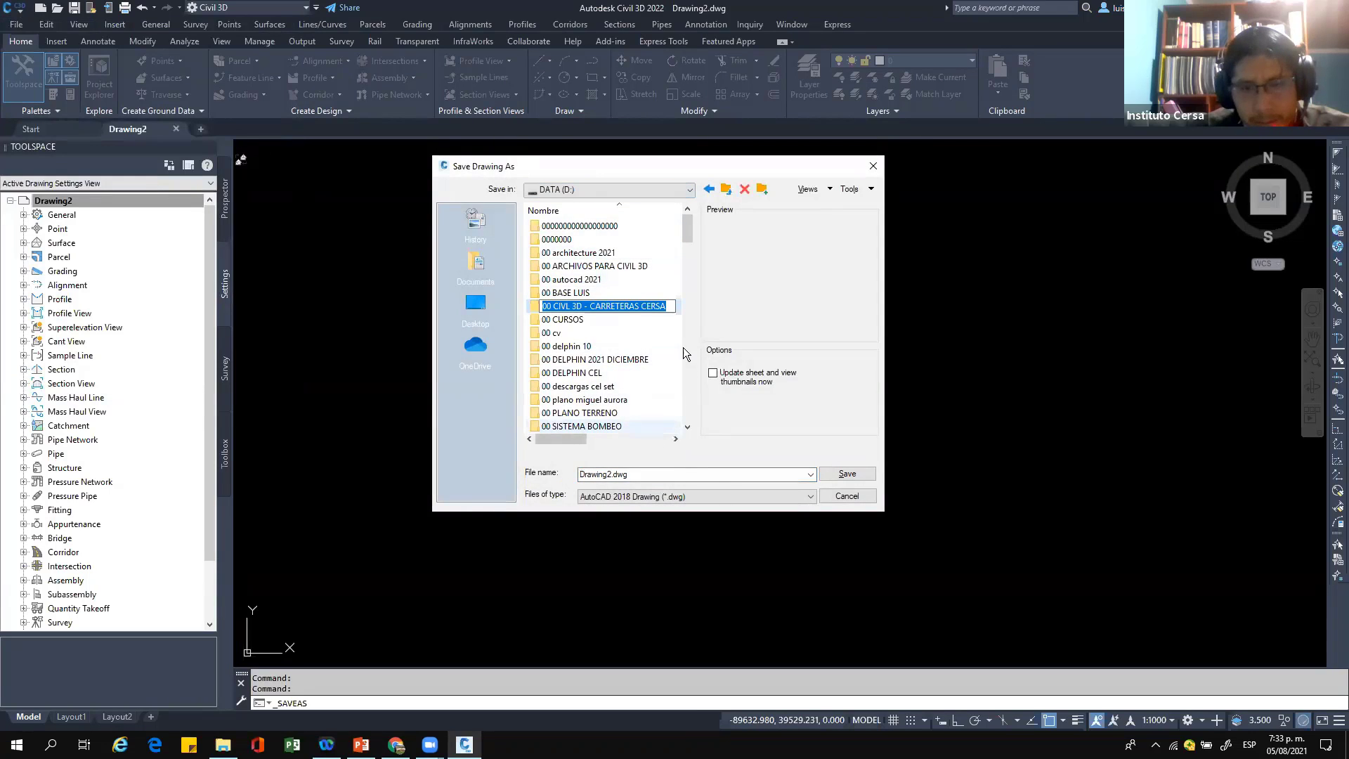
left_click(671, 307)
left_click(679, 307)
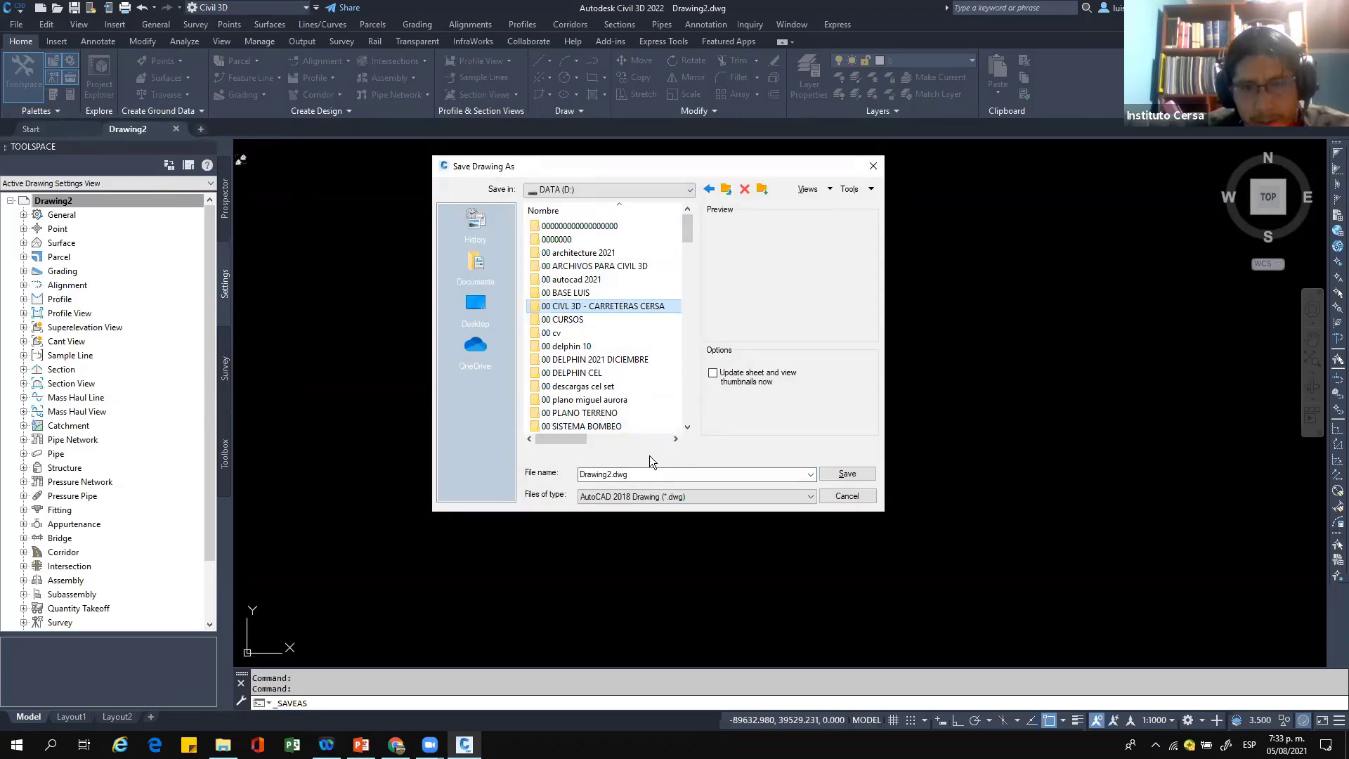
Step: Save the drawing with the file name ANALISI DE SUPERFICIES 05 08 21
left_click(647, 473)
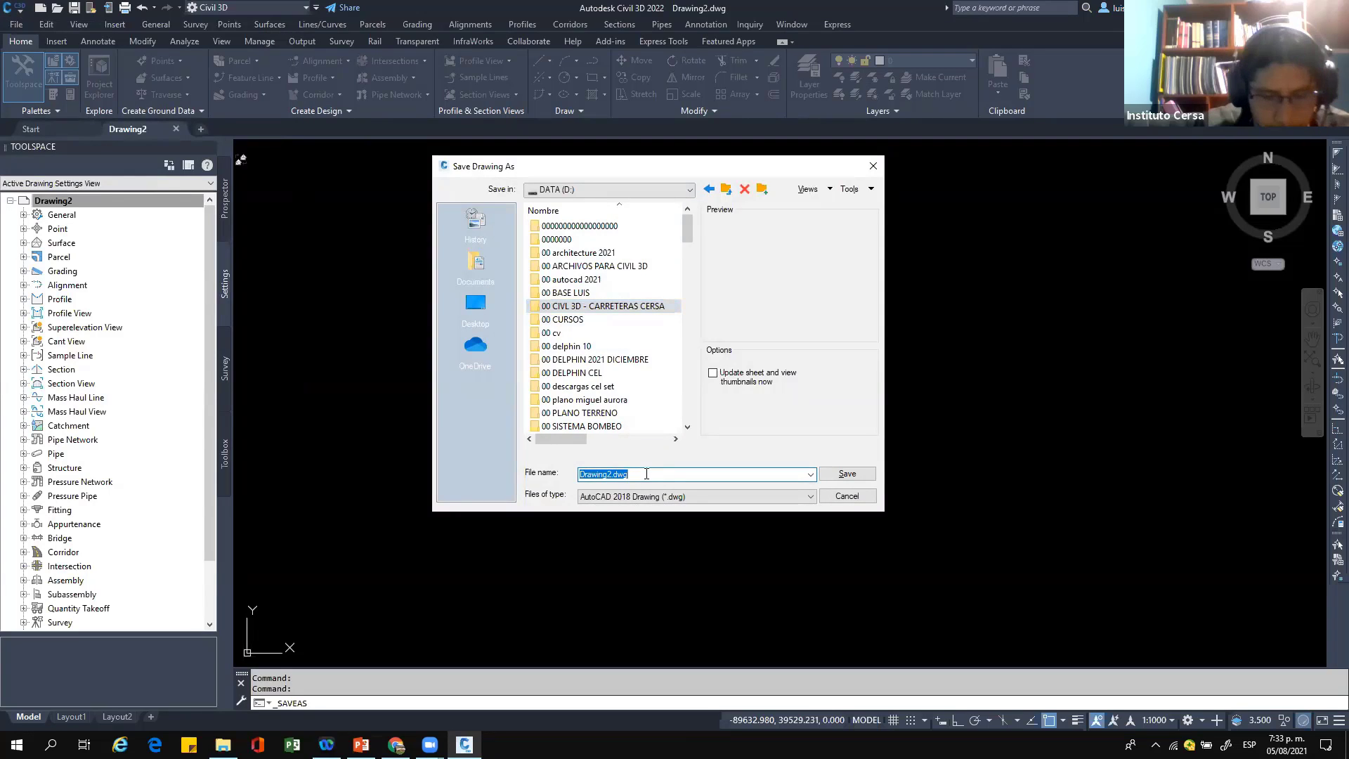
type("ana")
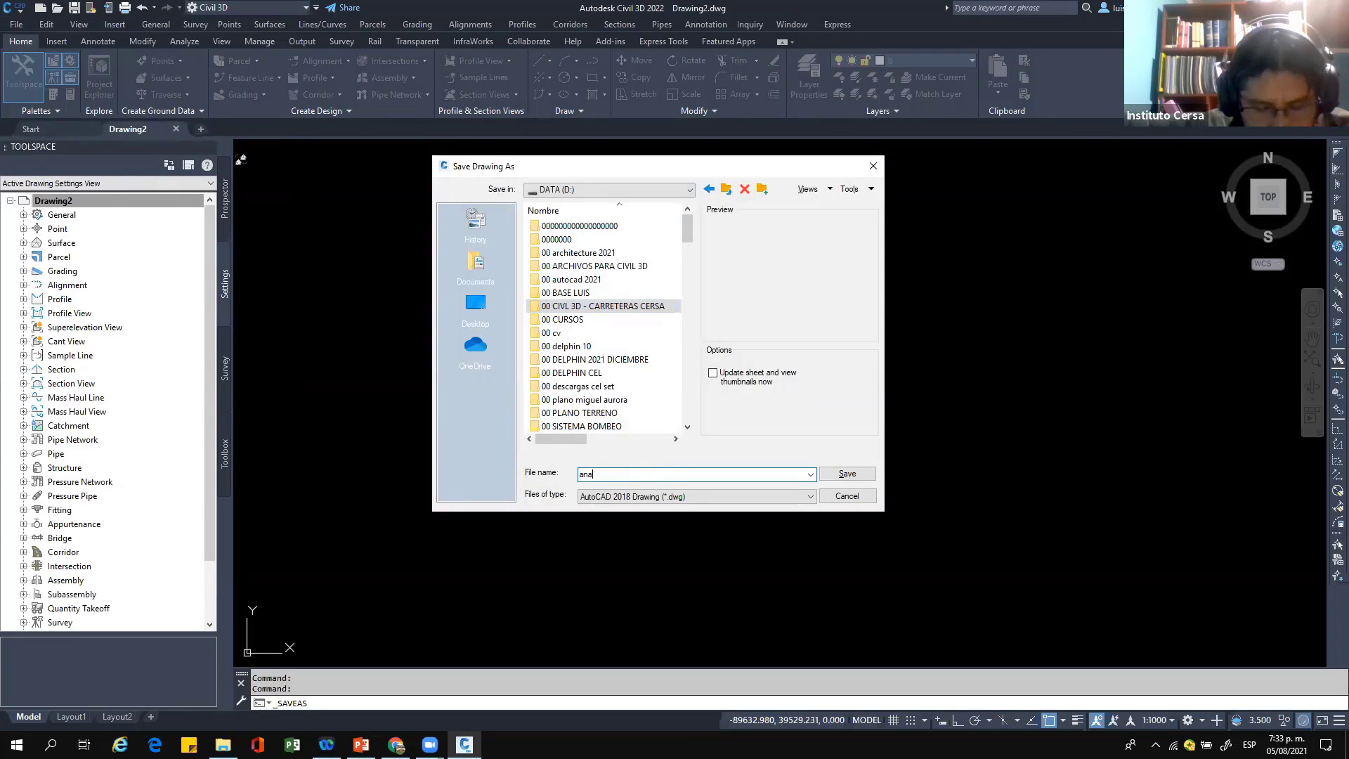
type("lisisi")
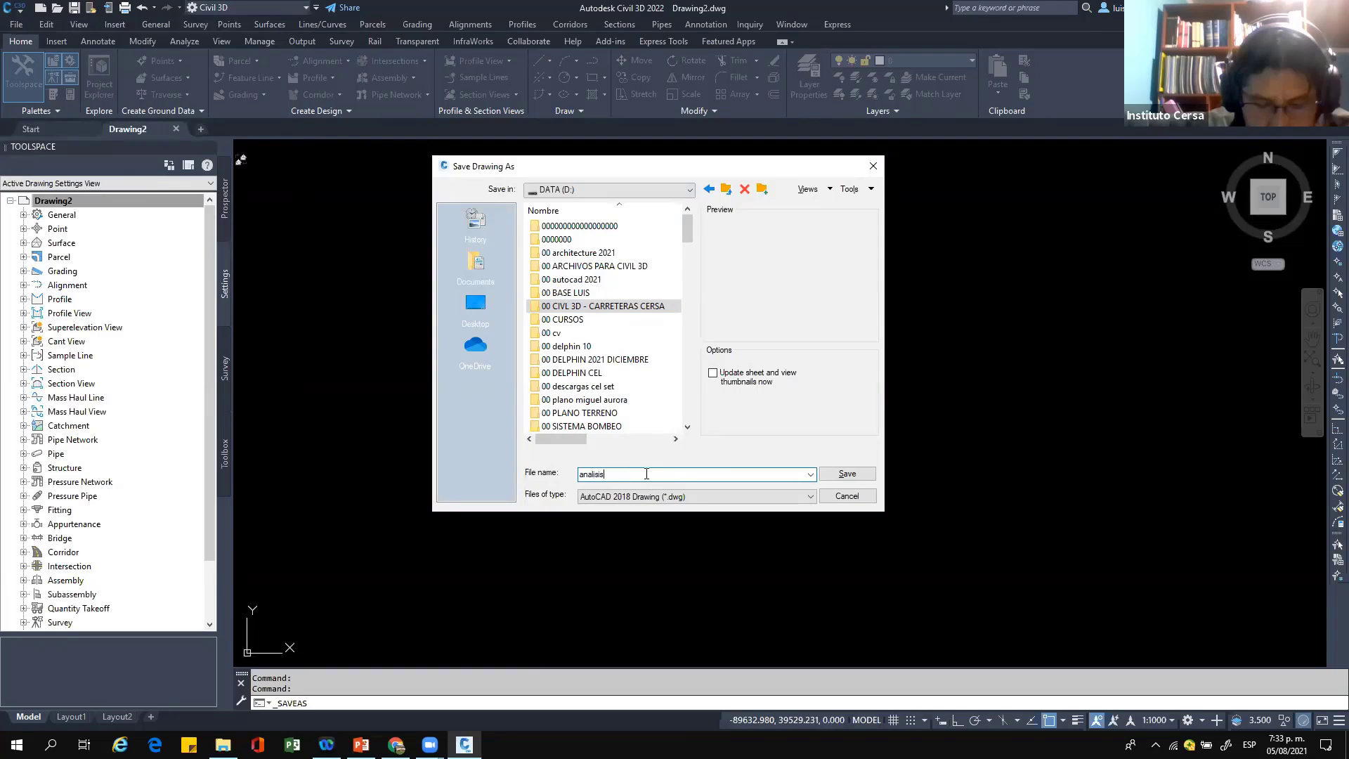
key("BackSpace")
key("BackSpace")
key("BackSpace")
key("BackSpace")
key("BackSpace")
key("BackSpace")
key("BackSpace")
key("BackSpace")
type("ANA")
type("LISI DE SUPERFICIES 05 08 21")
key("Return")
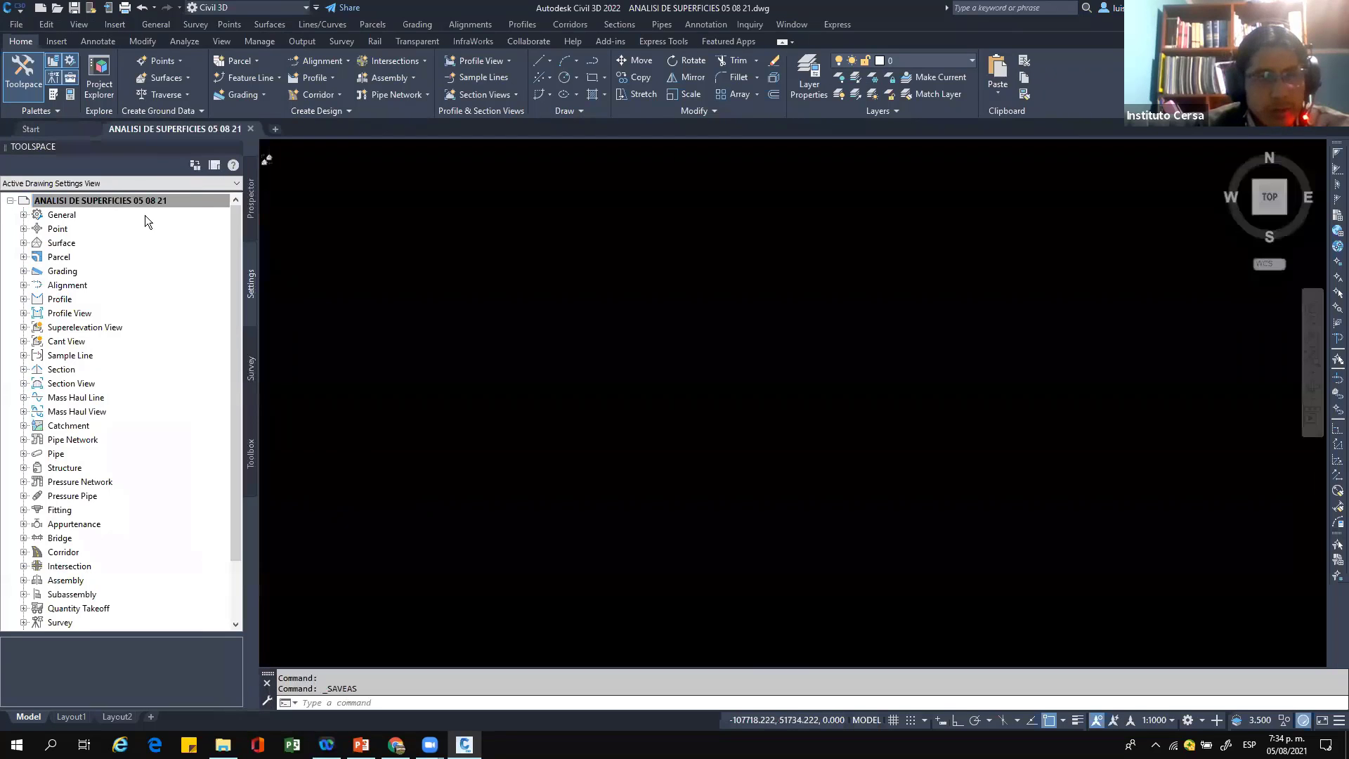
Step: Open the drawing settings of the saved drawing and move the dialog beside the Toolspace
left_click(86, 204)
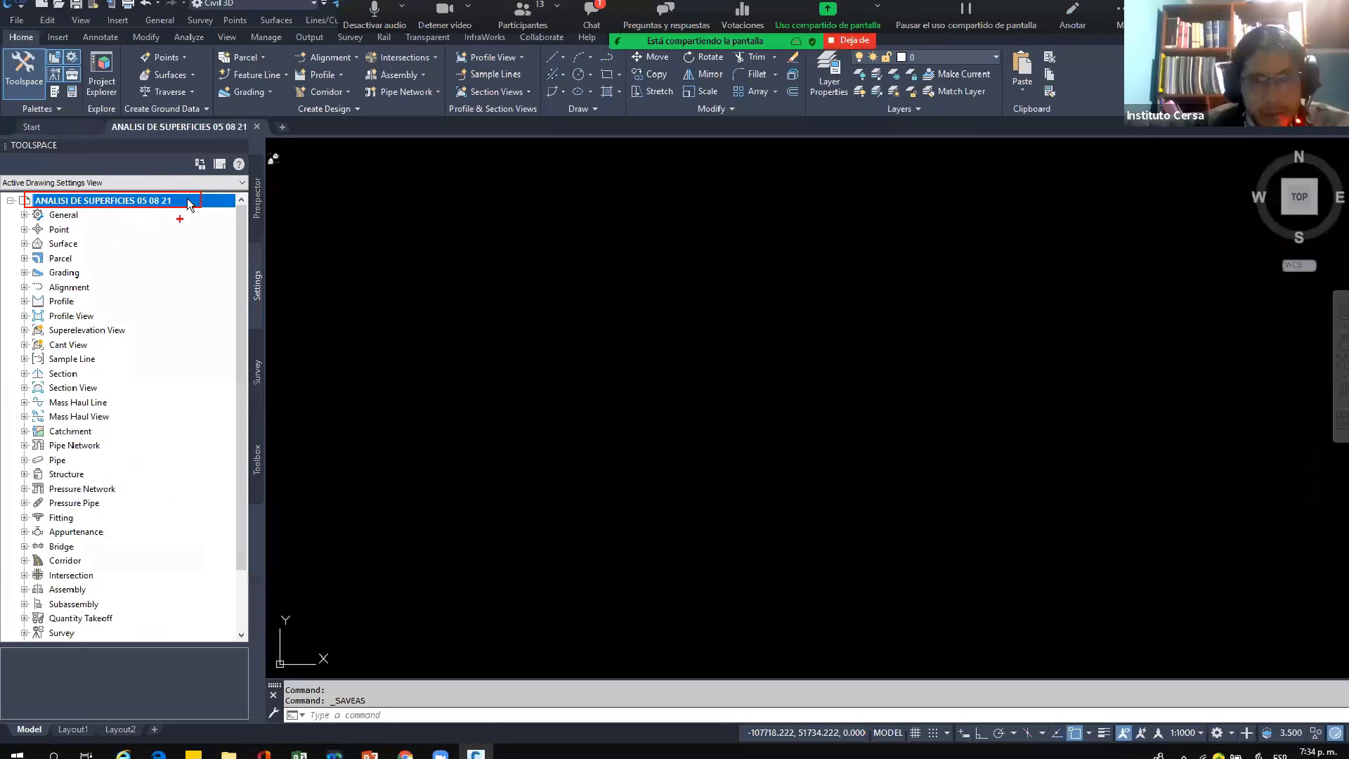
right_click(251, 200)
mouse_move(547, 203)
left_mouse_down()
mouse_move(370, 198)
mouse_move(352, 237)
left_mouse_up()
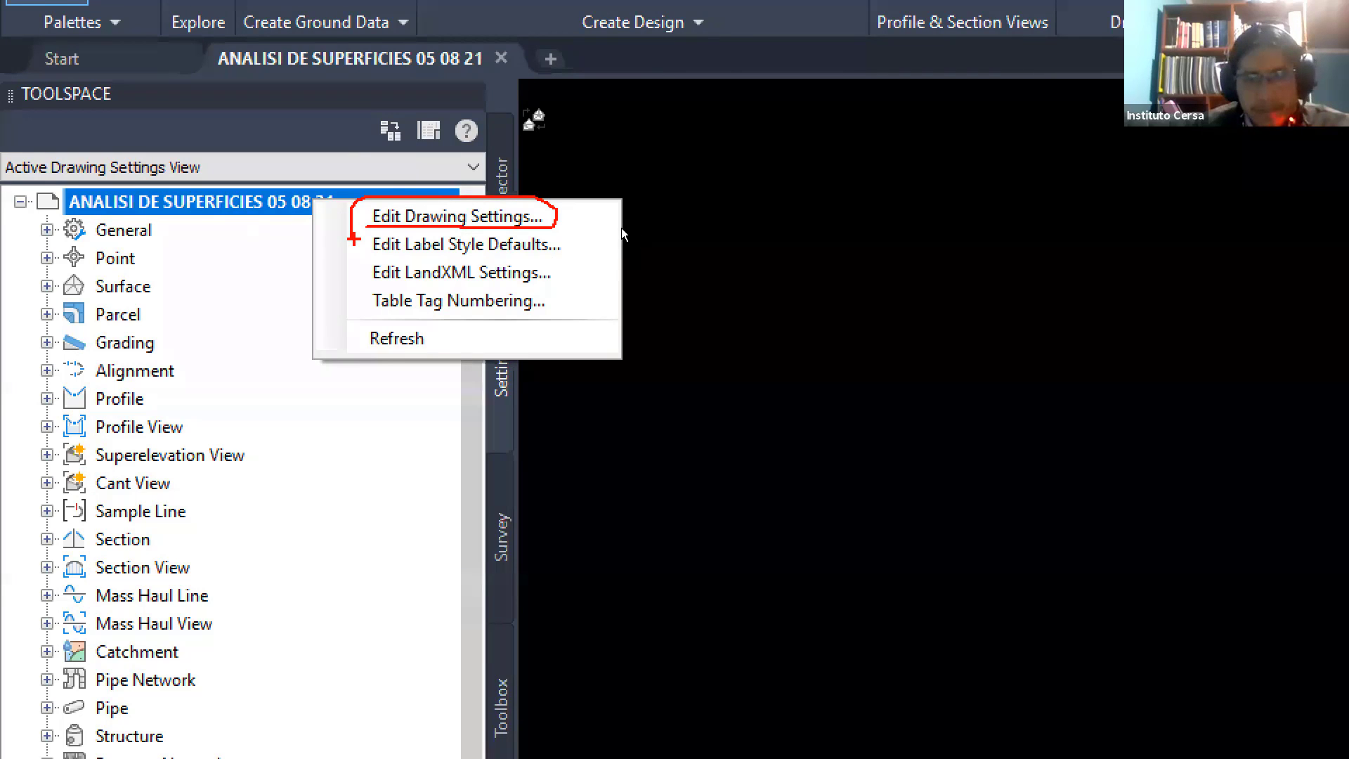
key("Escape")
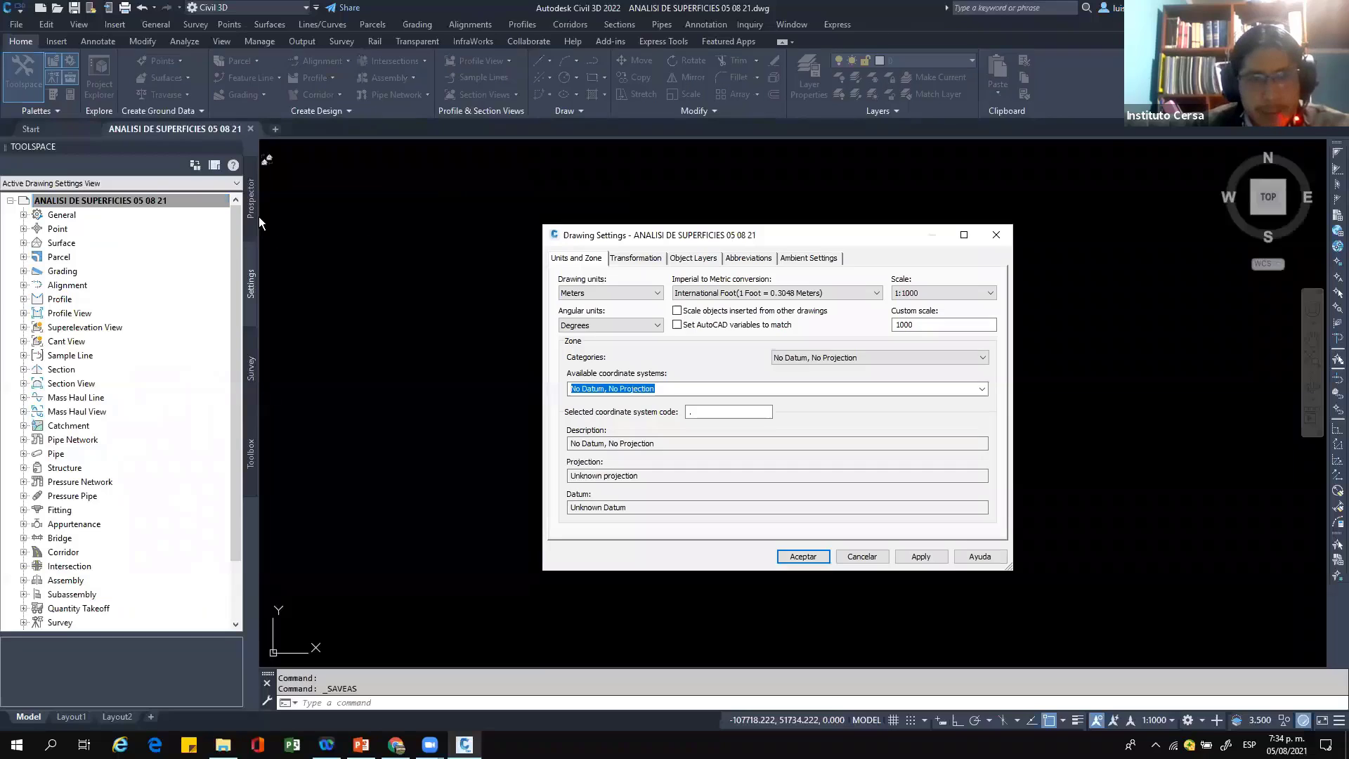
mouse_move(657, 149)
left_mouse_down()
mouse_move(347, 150)
mouse_move(387, 164)
left_mouse_up()
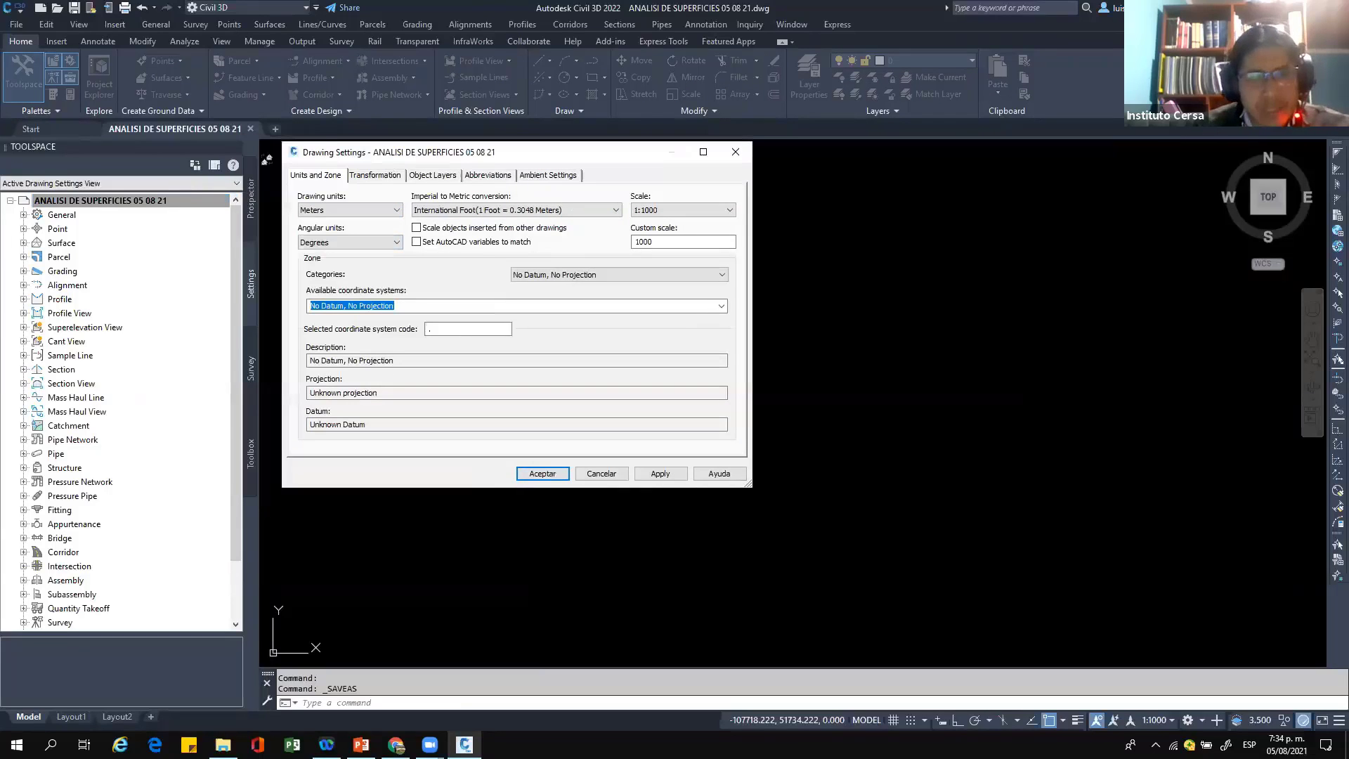
Step: Examine the drawing units, angular units, imperial to metric conversion, scale and zone in the drawing settings
left_click_drag(289, 191, 405, 218, "ctrl")
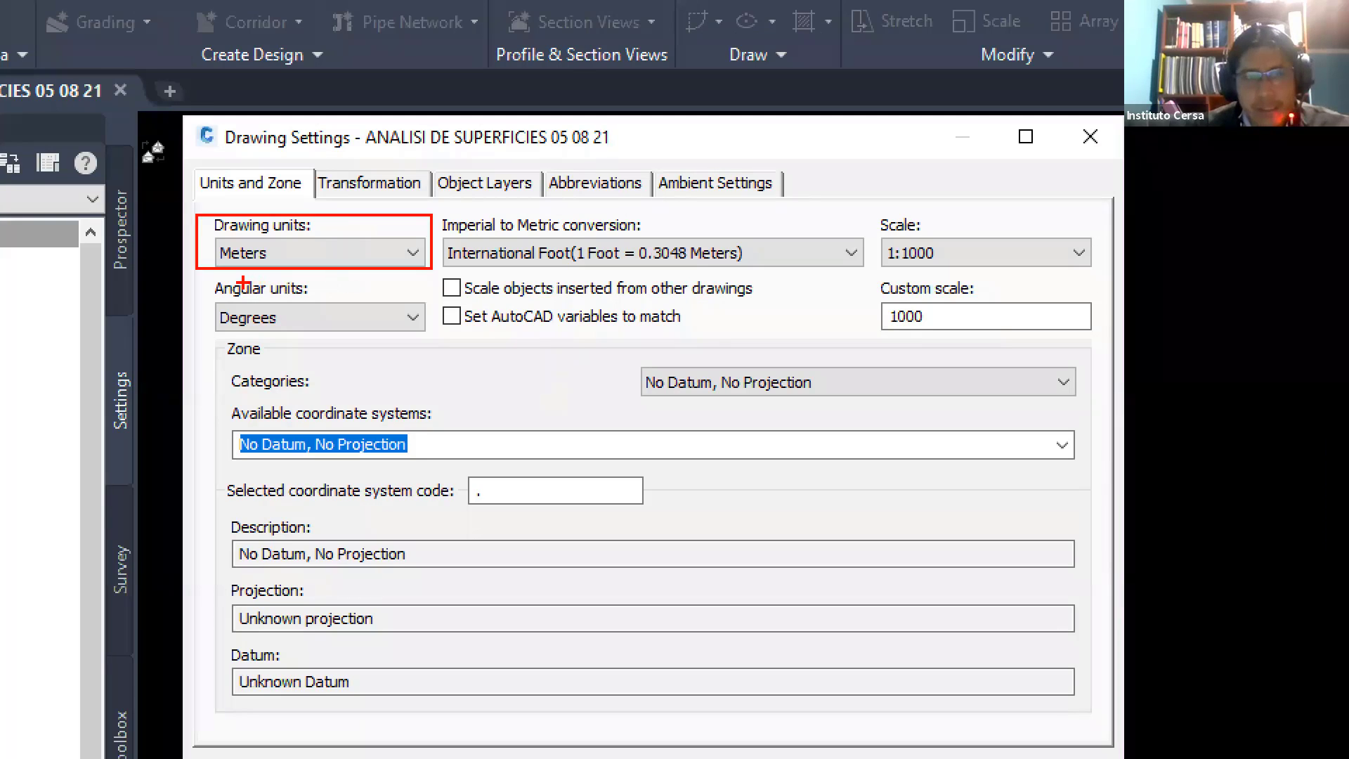
left_click_drag(294, 222, 371, 252, "ctrl")
left_click_drag(362, 337, 430, 339, "ctrl")
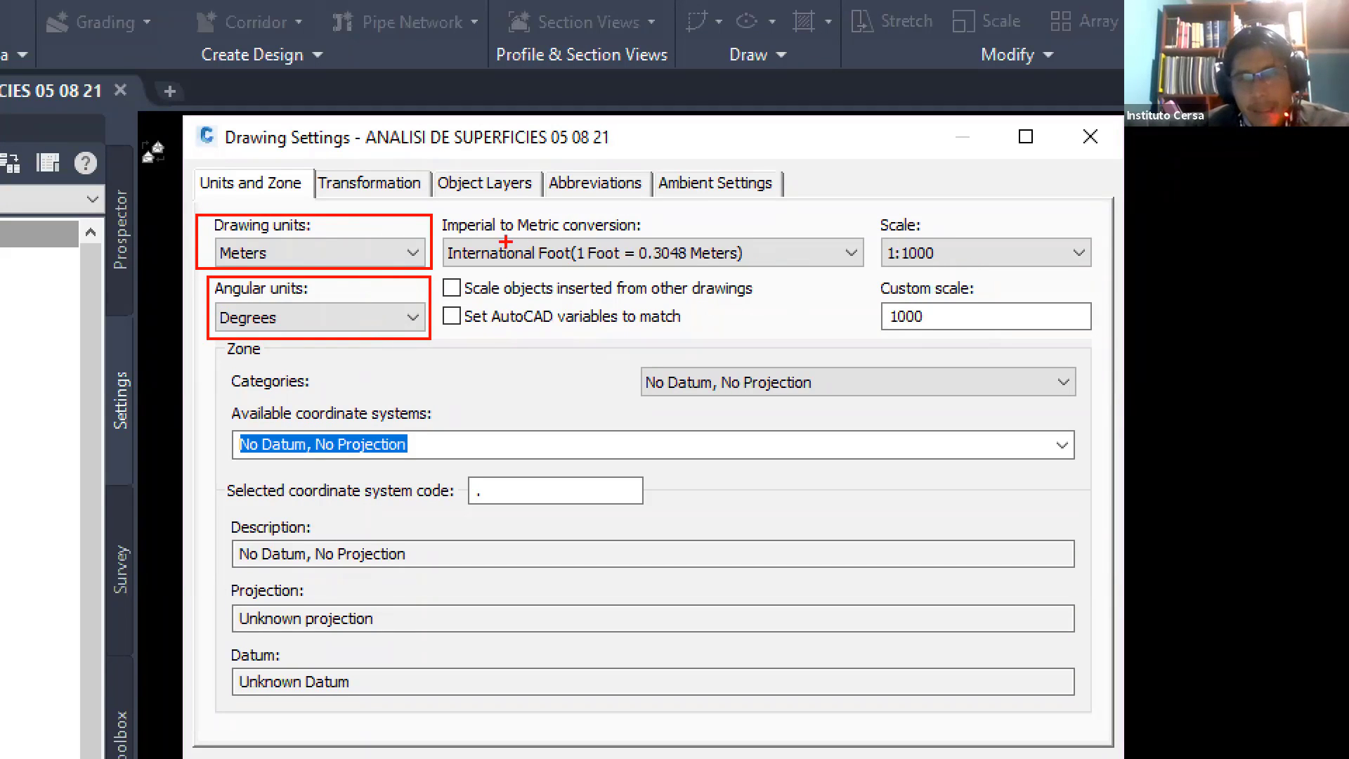
mouse_move(431, 216)
left_mouse_down("shift")
mouse_move(749, 276)
mouse_move(783, 215)
left_mouse_up("shift")
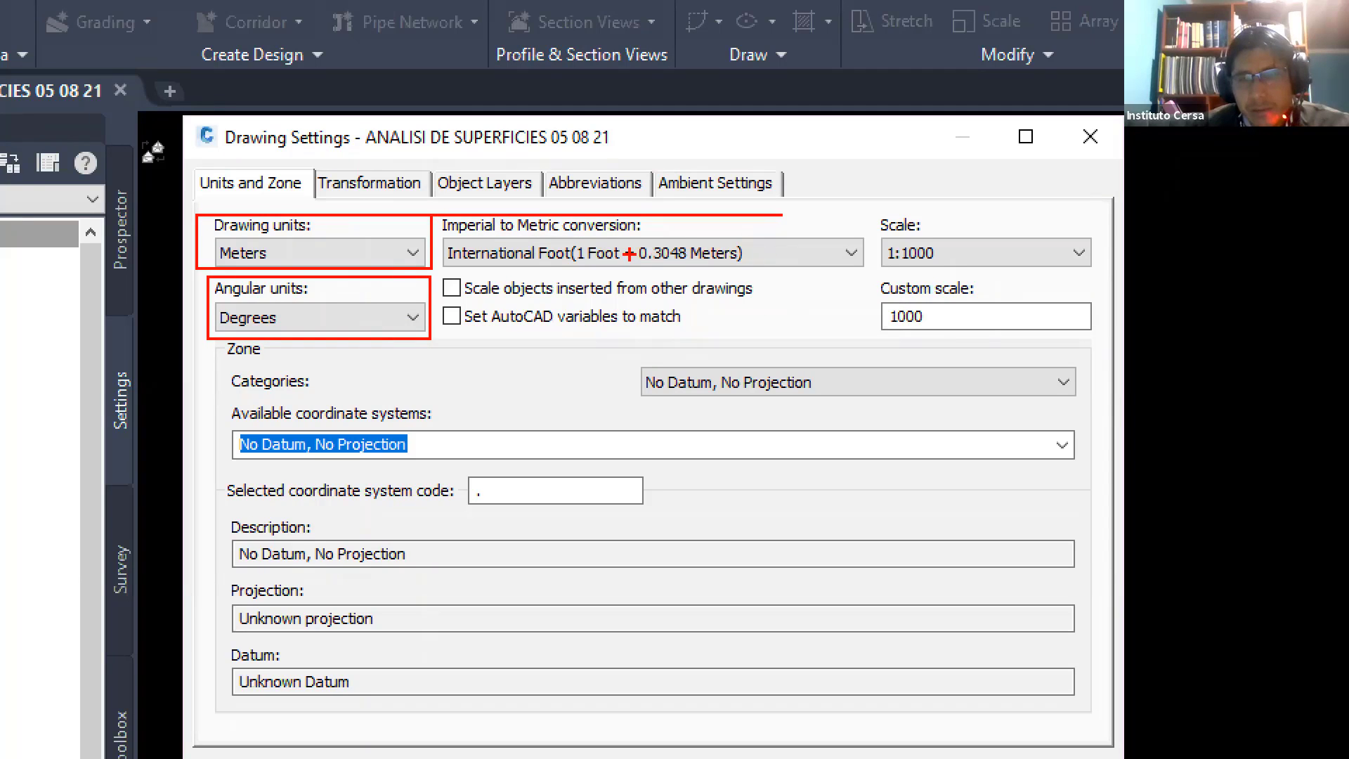
mouse_move(437, 221)
left_mouse_down("shift")
mouse_move(437, 241)
mouse_move(531, 279)
mouse_move(773, 275)
mouse_move(786, 208)
left_mouse_up("shift")
mouse_move(873, 210)
left_mouse_down()
mouse_move(871, 281)
mouse_move(1113, 261)
mouse_move(962, 211)
mouse_move(870, 211)
left_mouse_up()
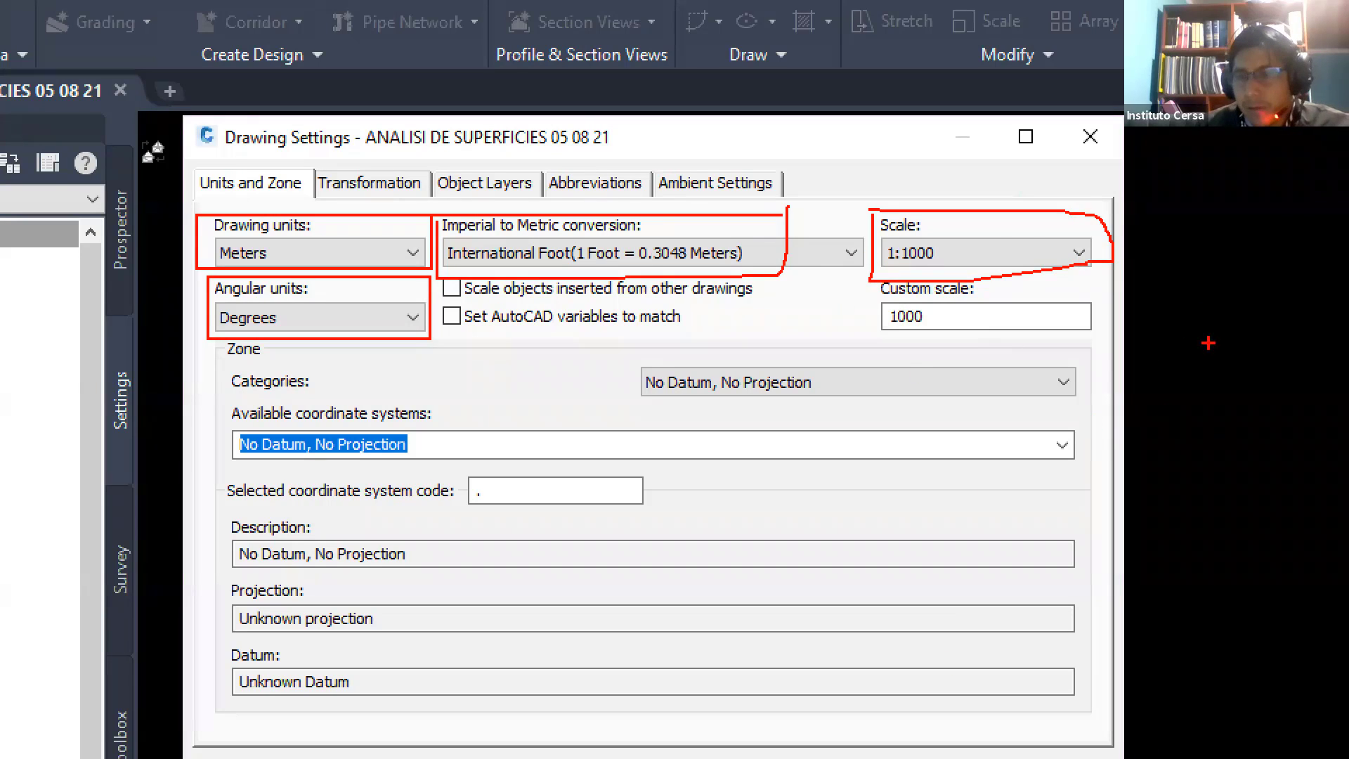
left_click_drag(941, 273, 905, 232)
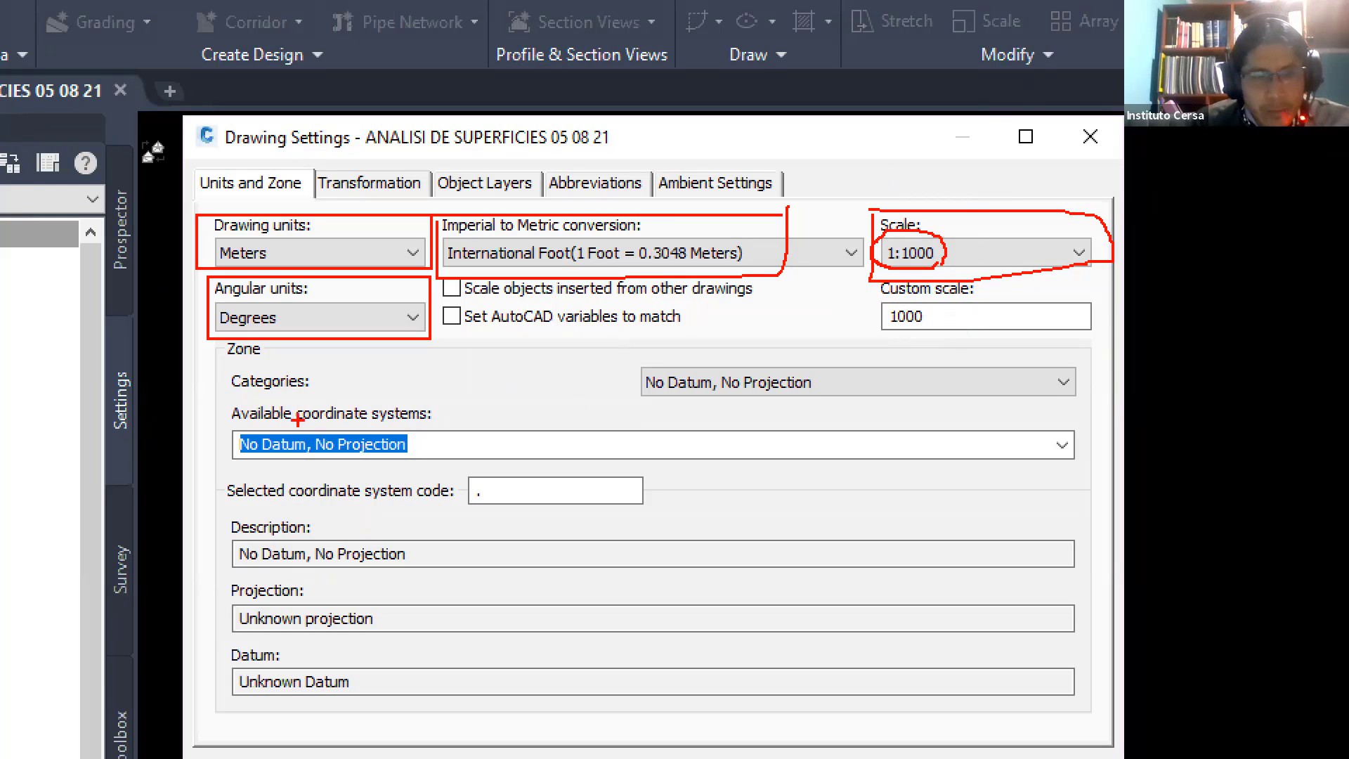
mouse_move(209, 342)
left_mouse_down()
mouse_move(201, 434)
mouse_move(831, 469)
mouse_move(1088, 394)
mouse_move(870, 358)
mouse_move(468, 355)
mouse_move(246, 335)
left_mouse_up()
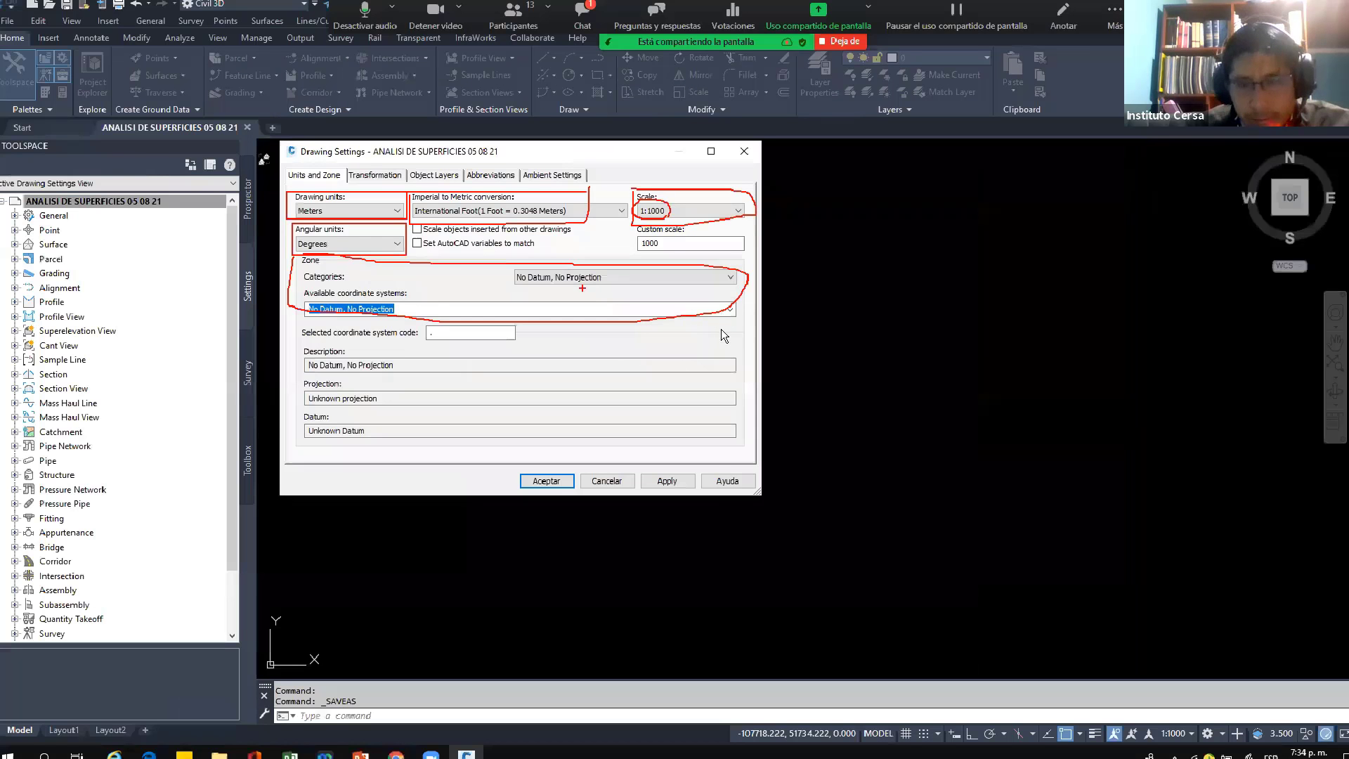
Step: Set the zone category to UTM, WGS84 Datum with coordinate system code UTM84-17S, and apply and accept the drawing settings
left_click(729, 277)
scroll(535, 498, "down", 15)
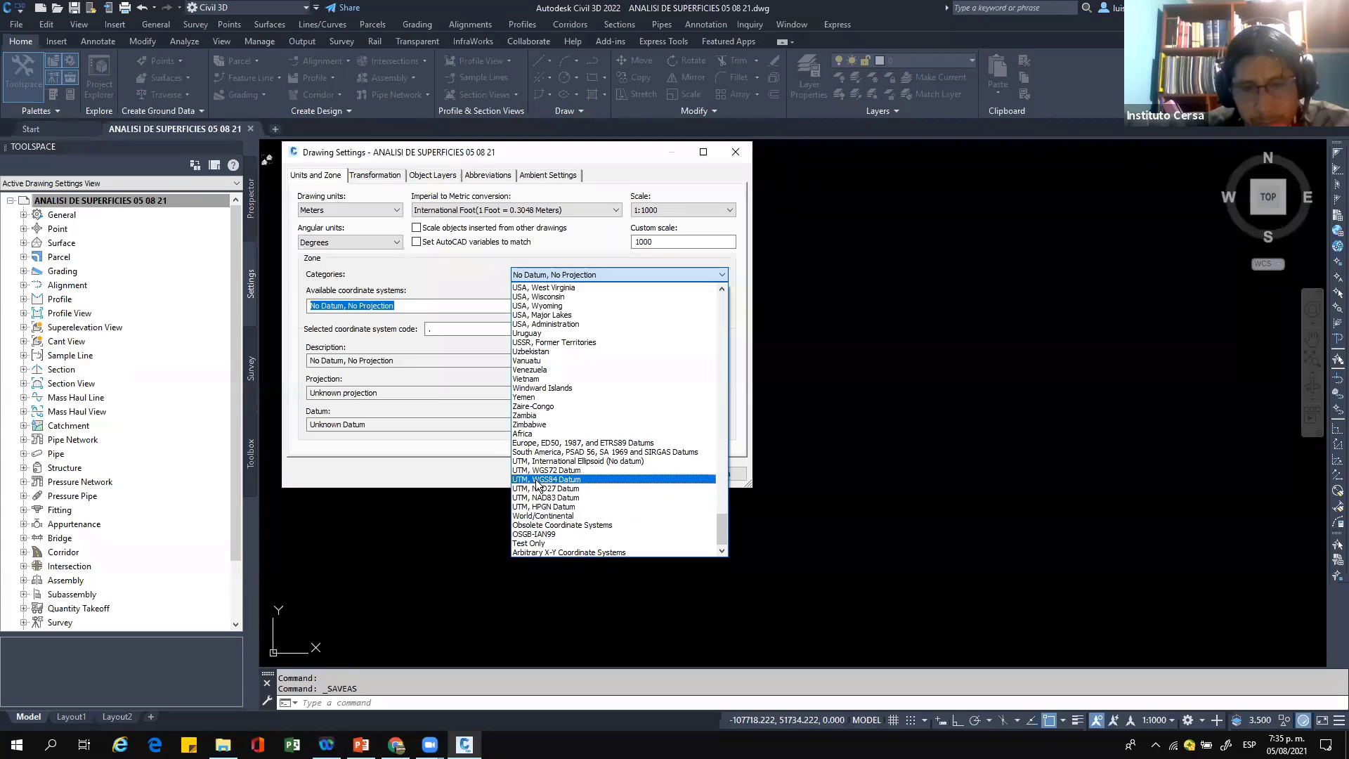
left_click(569, 480)
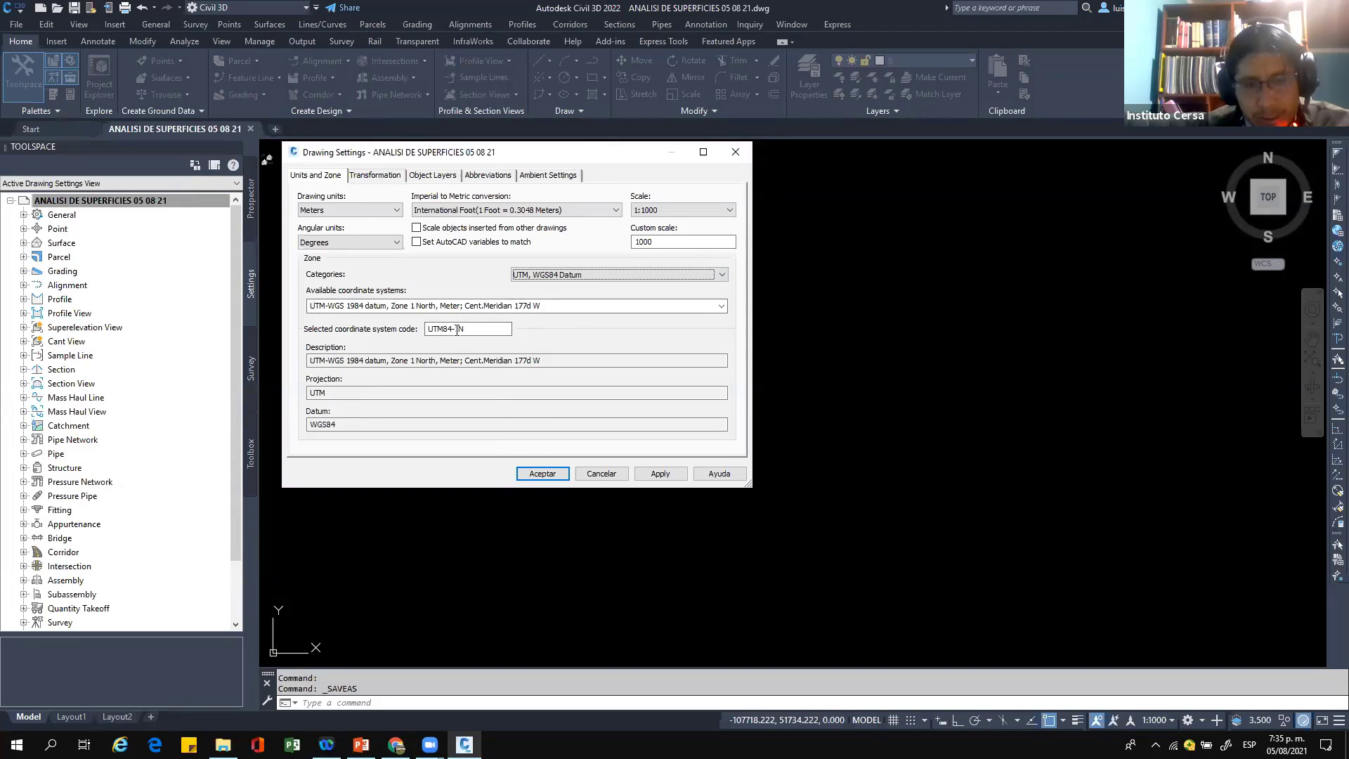
left_click_drag(460, 329, 526, 357)
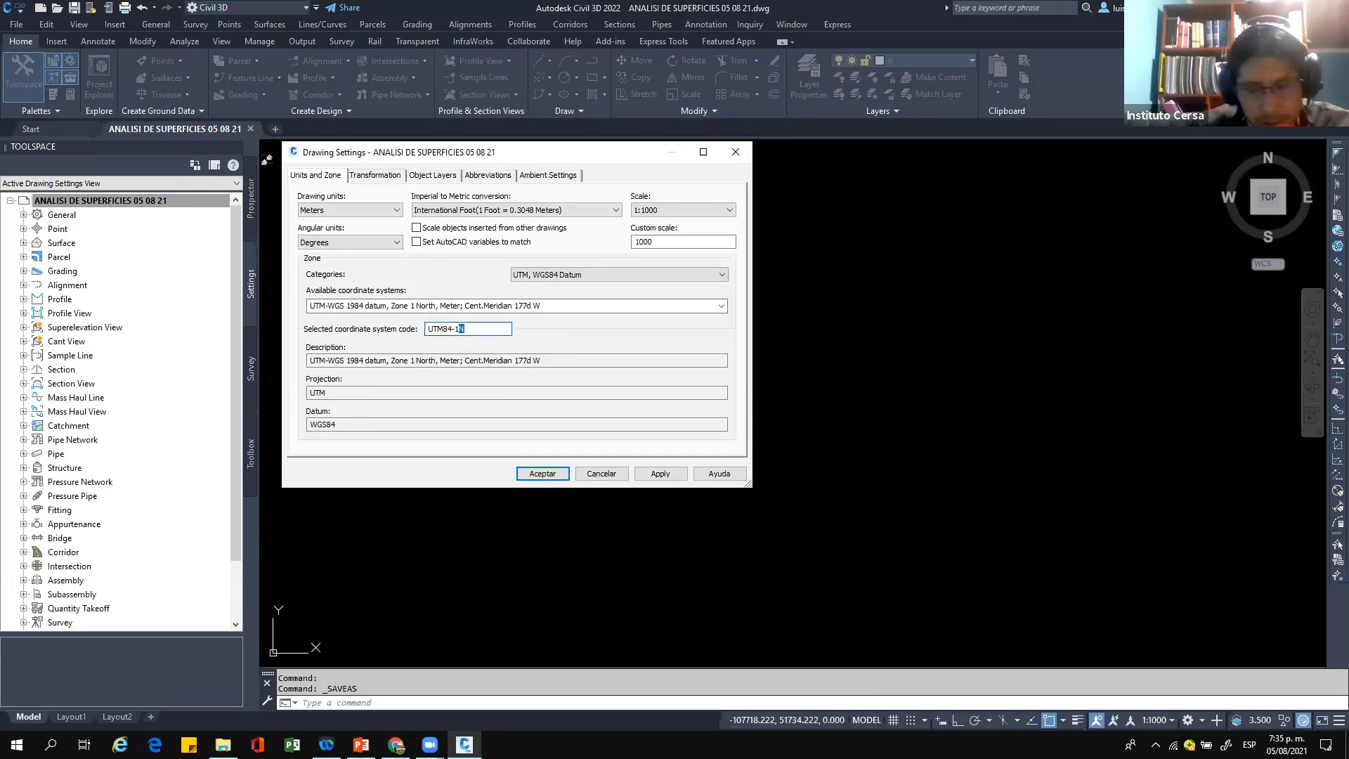
type("7S")
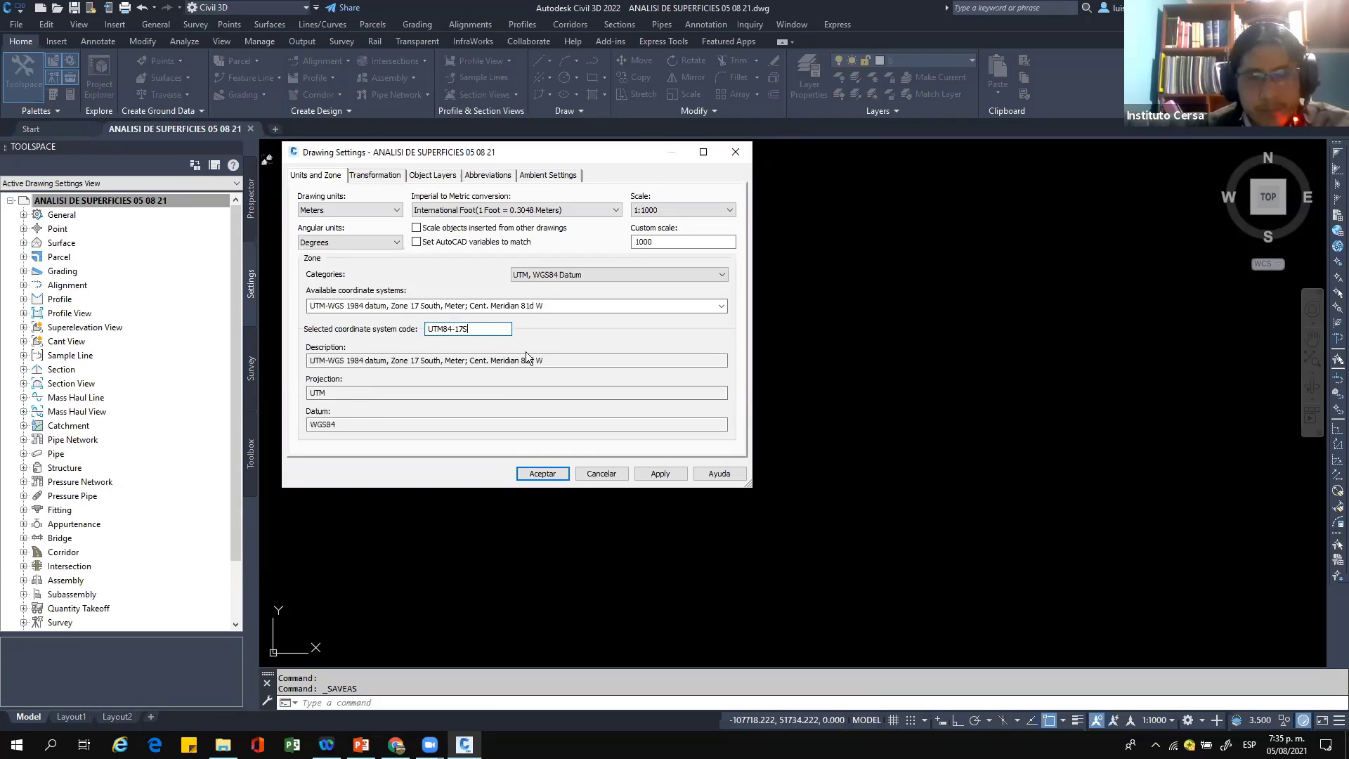
left_click(661, 475)
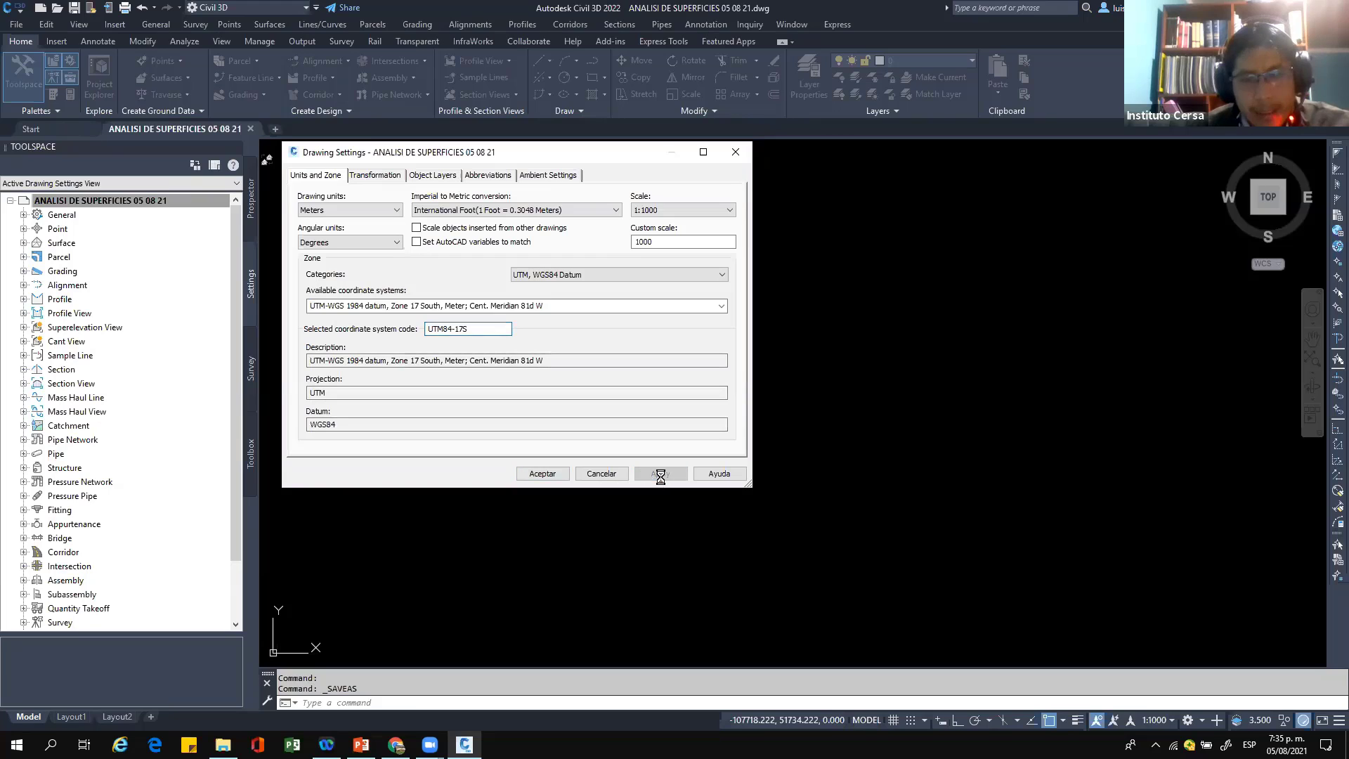
left_click(549, 478)
left_click(550, 473)
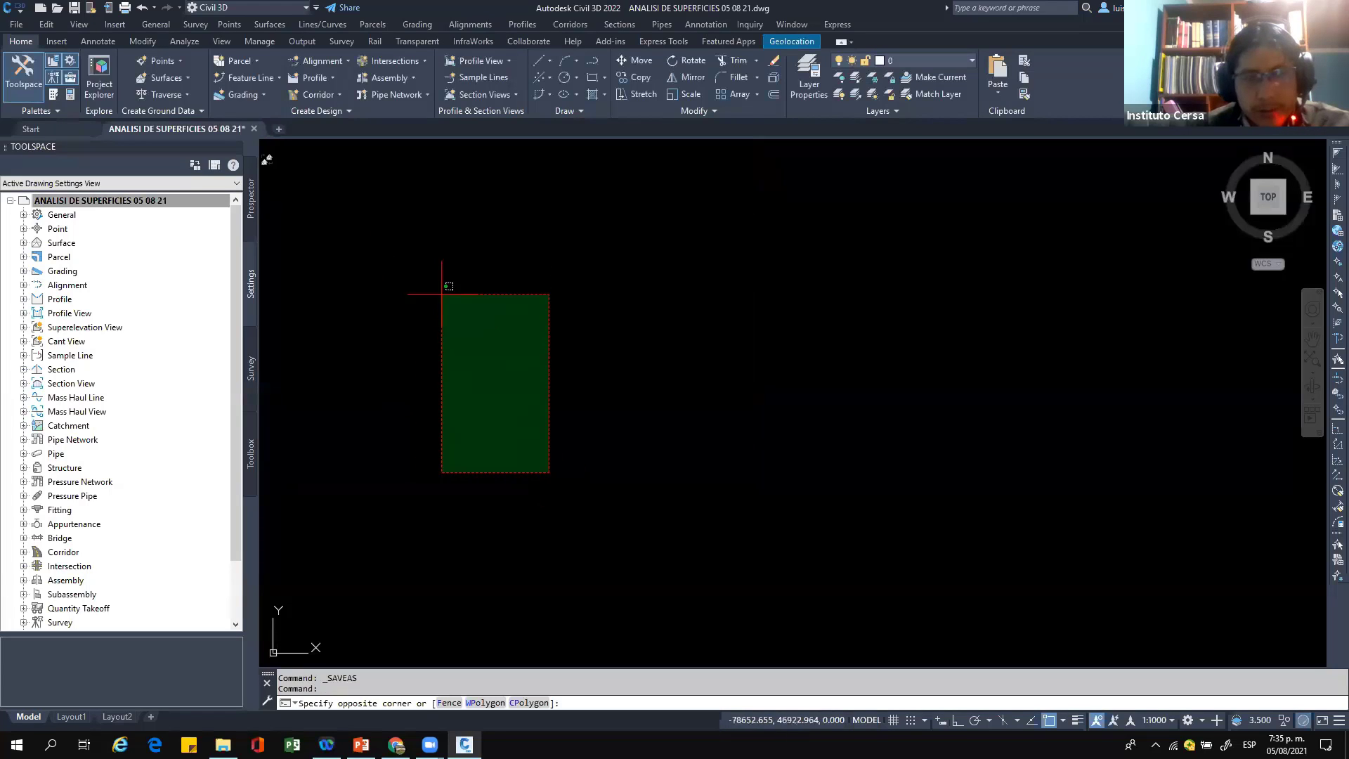
left_click(449, 286)
Step: Reopen the drawing settings and review the zone category, coordinate system code and available coordinate system
left_click(190, 201)
right_click(189, 202)
left_click(270, 211)
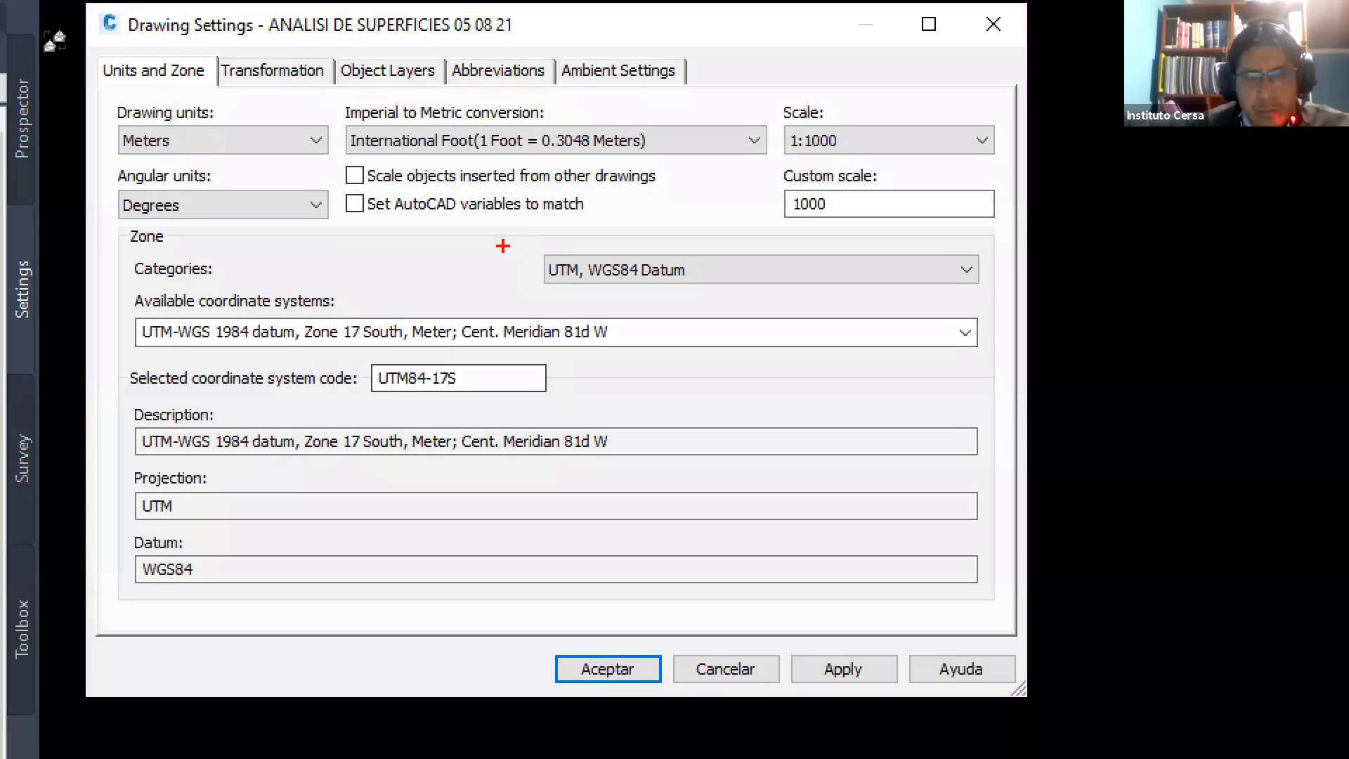
mouse_move(502, 243)
left_mouse_down()
mouse_move(593, 304)
mouse_move(732, 245)
mouse_move(539, 248)
left_mouse_up()
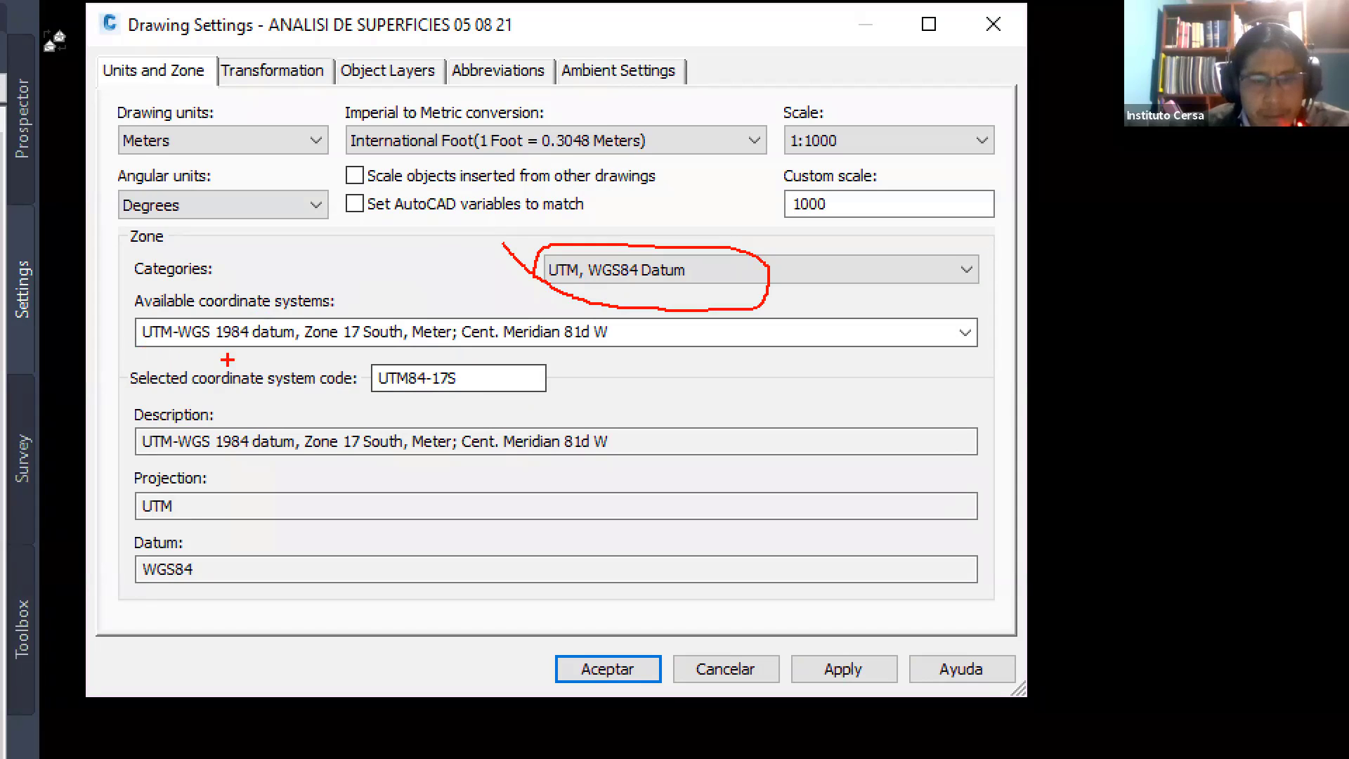
mouse_move(439, 392)
left_mouse_down()
mouse_move(463, 385)
mouse_move(439, 358)
mouse_move(427, 389)
left_mouse_up()
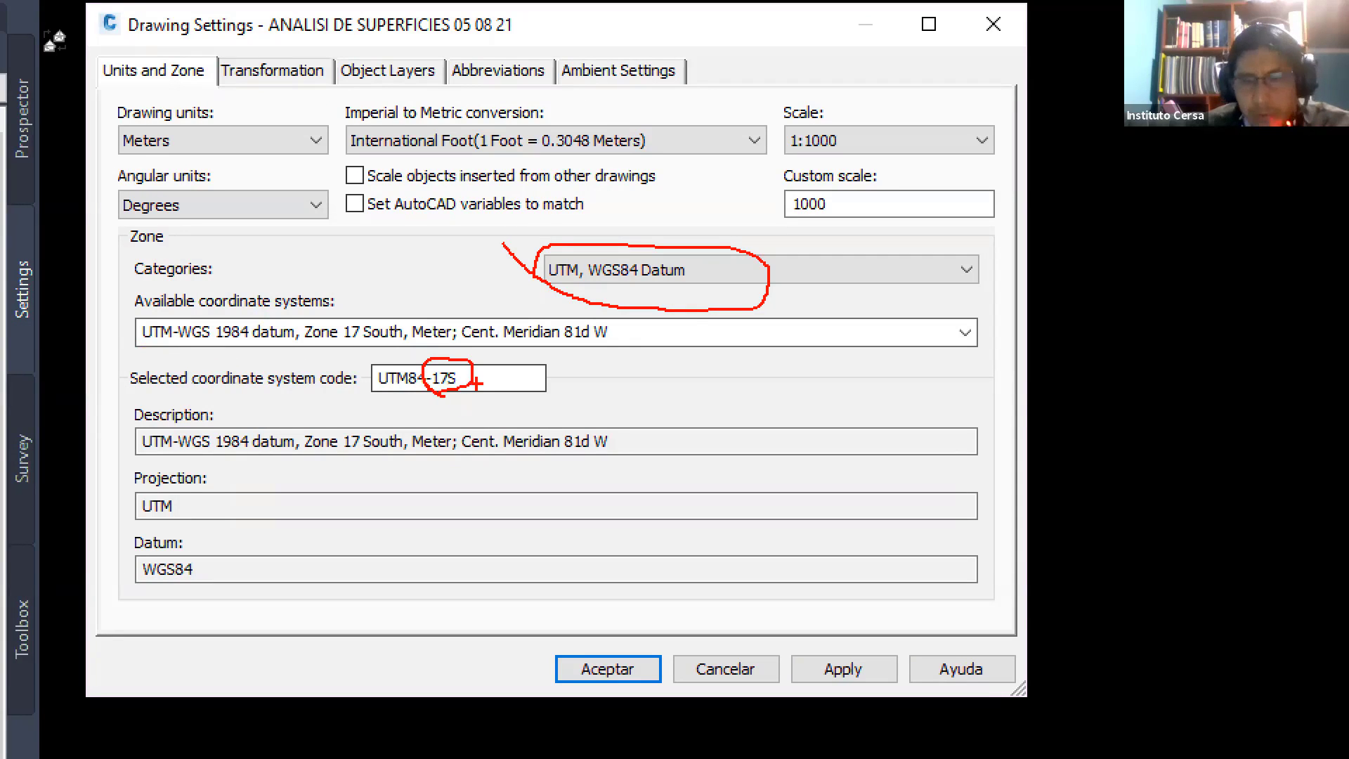
mouse_move(635, 338)
left_mouse_down()
mouse_move(633, 320)
mouse_move(314, 307)
mouse_move(168, 367)
mouse_move(657, 339)
left_mouse_up()
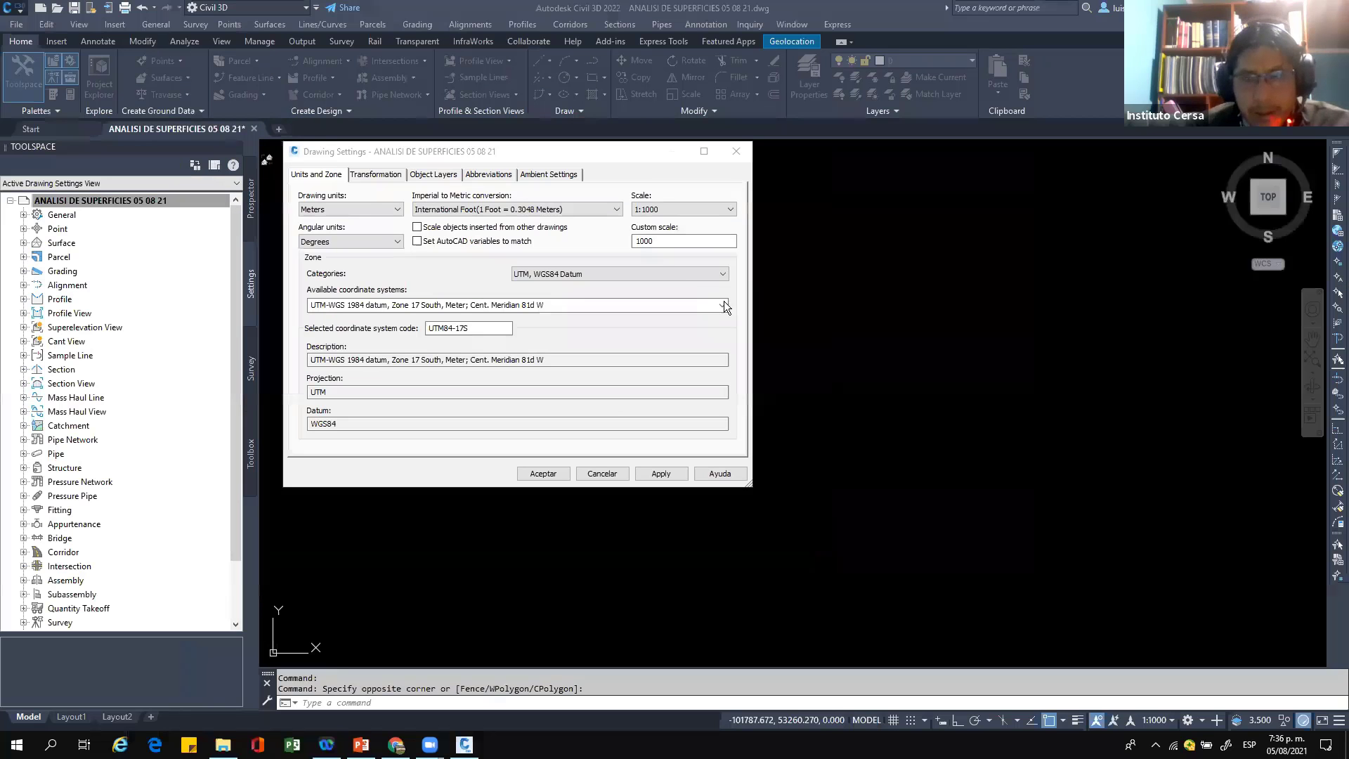
Step: Browse the available UTM WGS84 coordinate systems, review the selected coordinate system code and accept the drawing settings
left_click(794, 313)
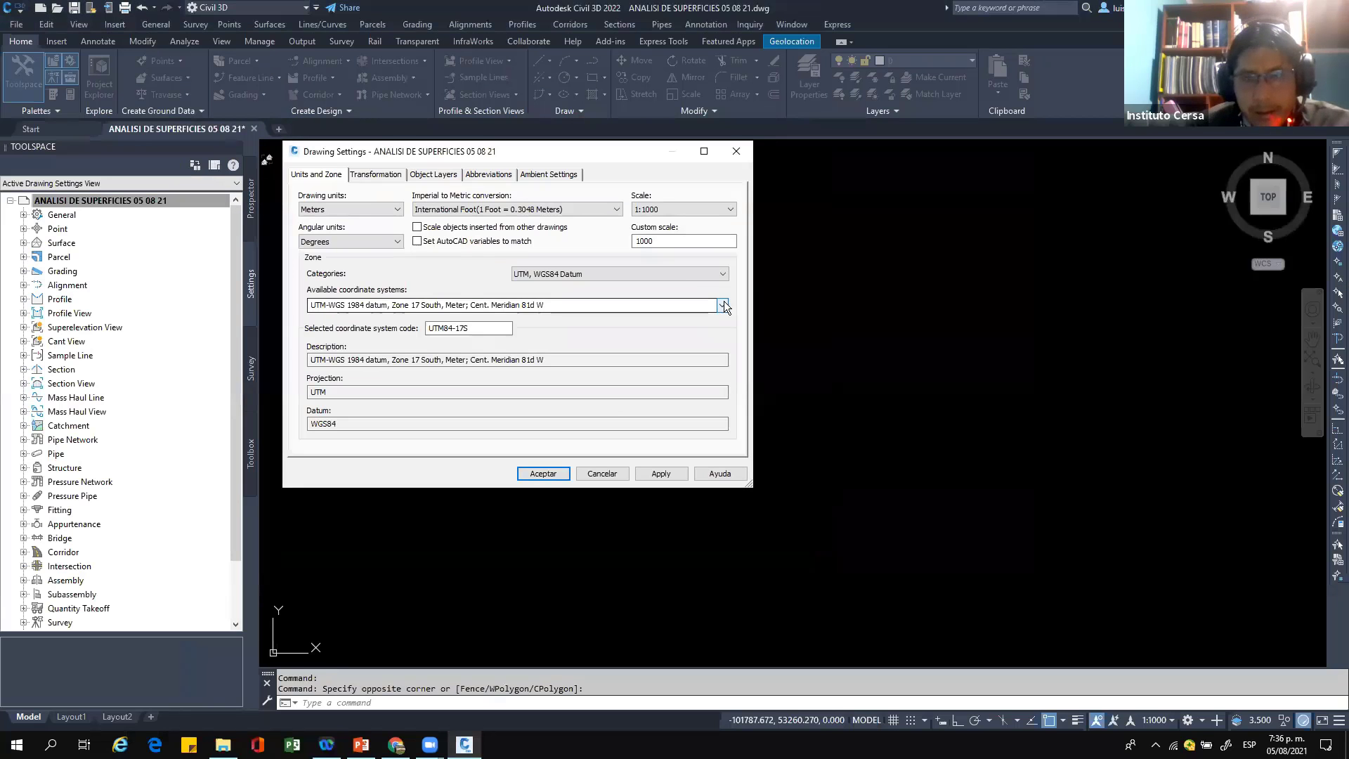
left_click_drag(726, 385, 728, 561)
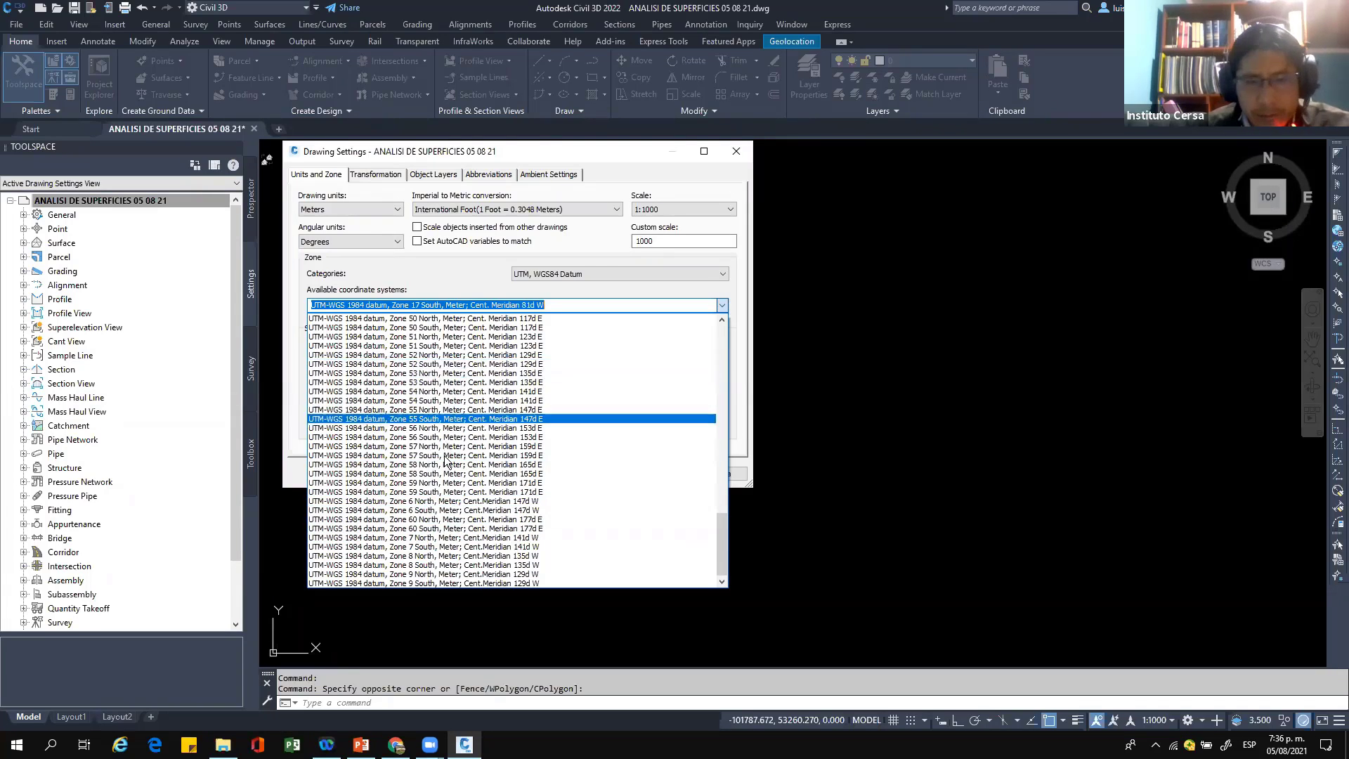
scroll(338, 344, "up", 11)
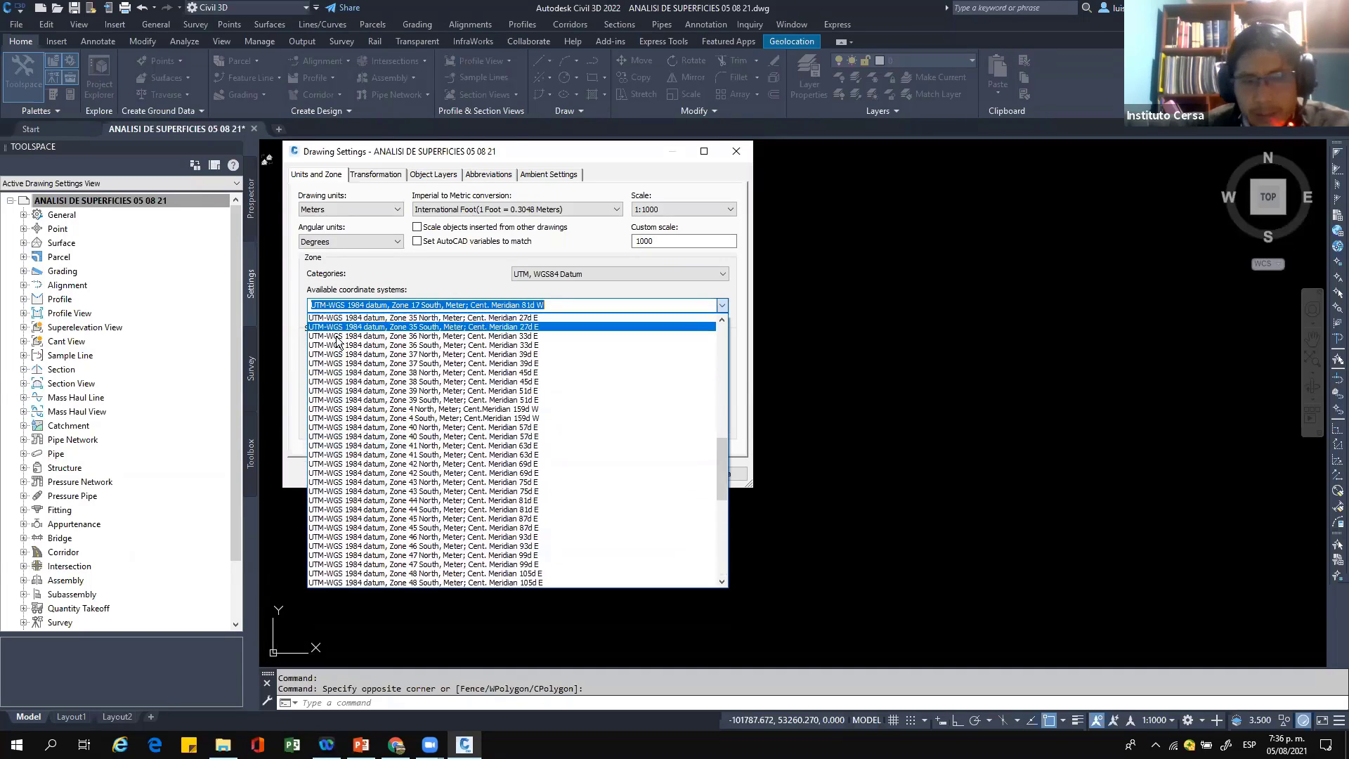
scroll(432, 348, "up", 8)
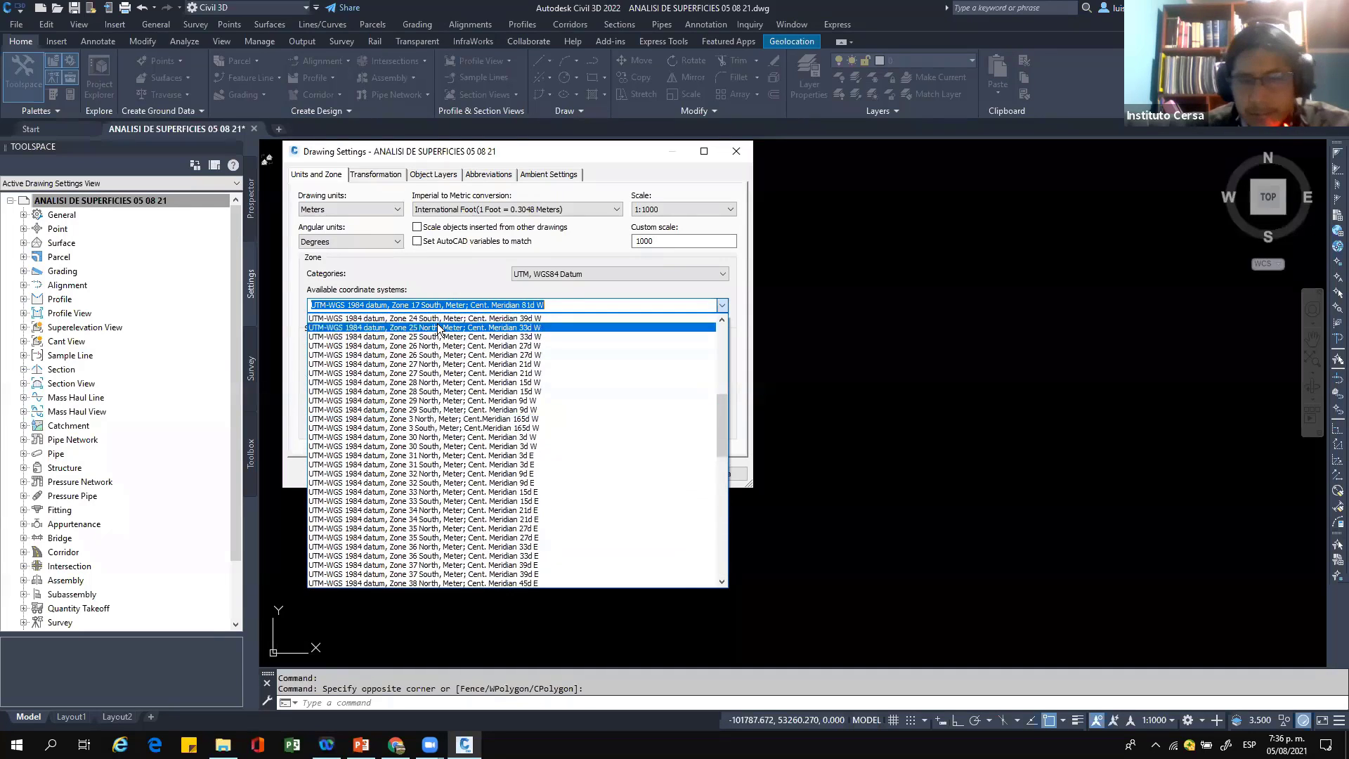
key("Escape")
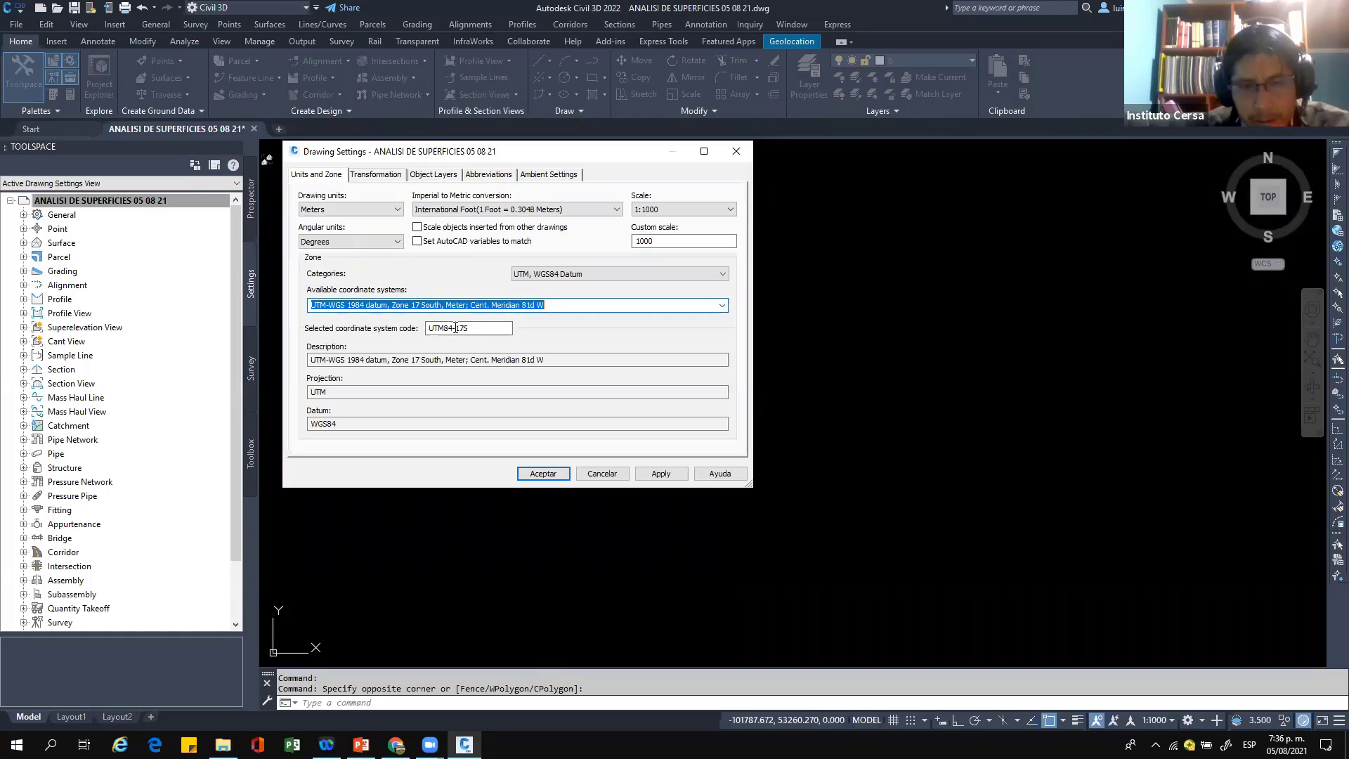
left_click_drag(485, 327, 434, 328)
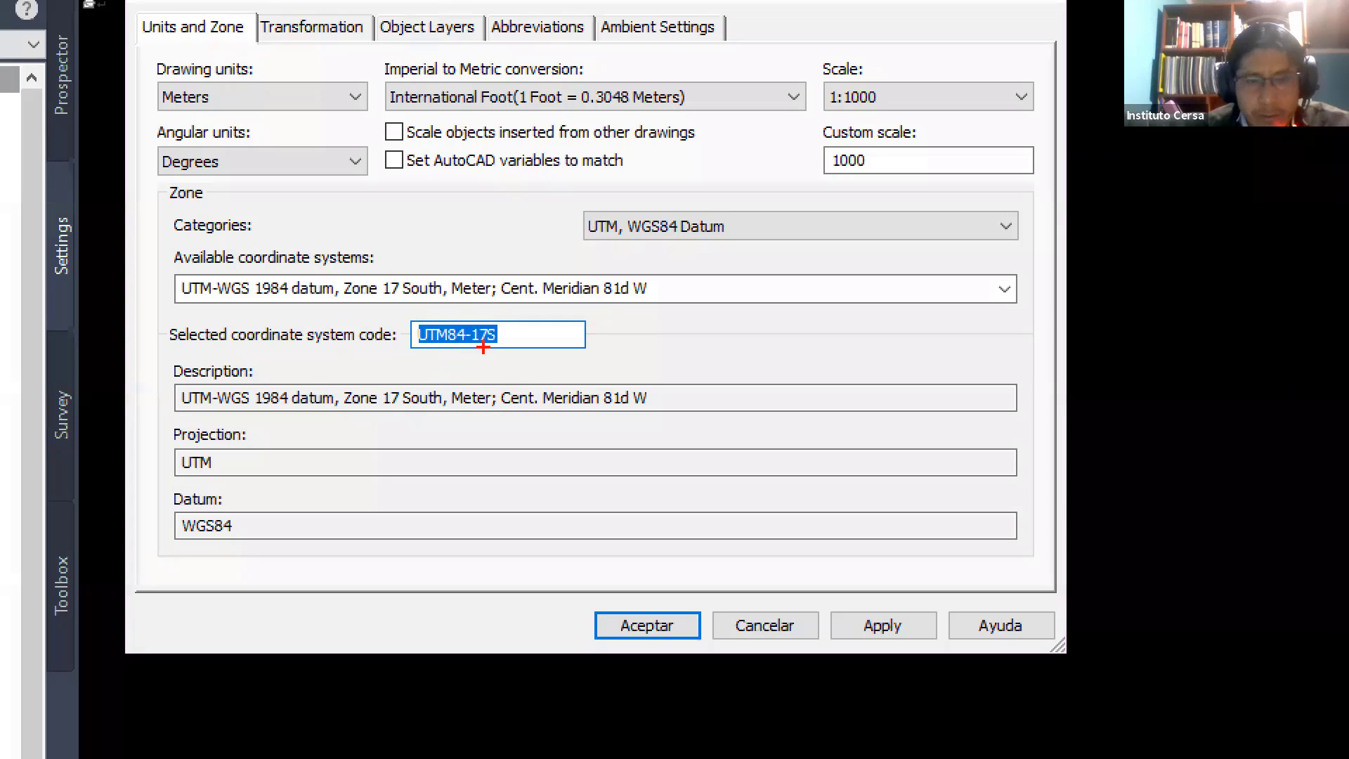
mouse_move(469, 320)
left_mouse_down()
mouse_move(492, 360)
mouse_move(497, 321)
left_mouse_up()
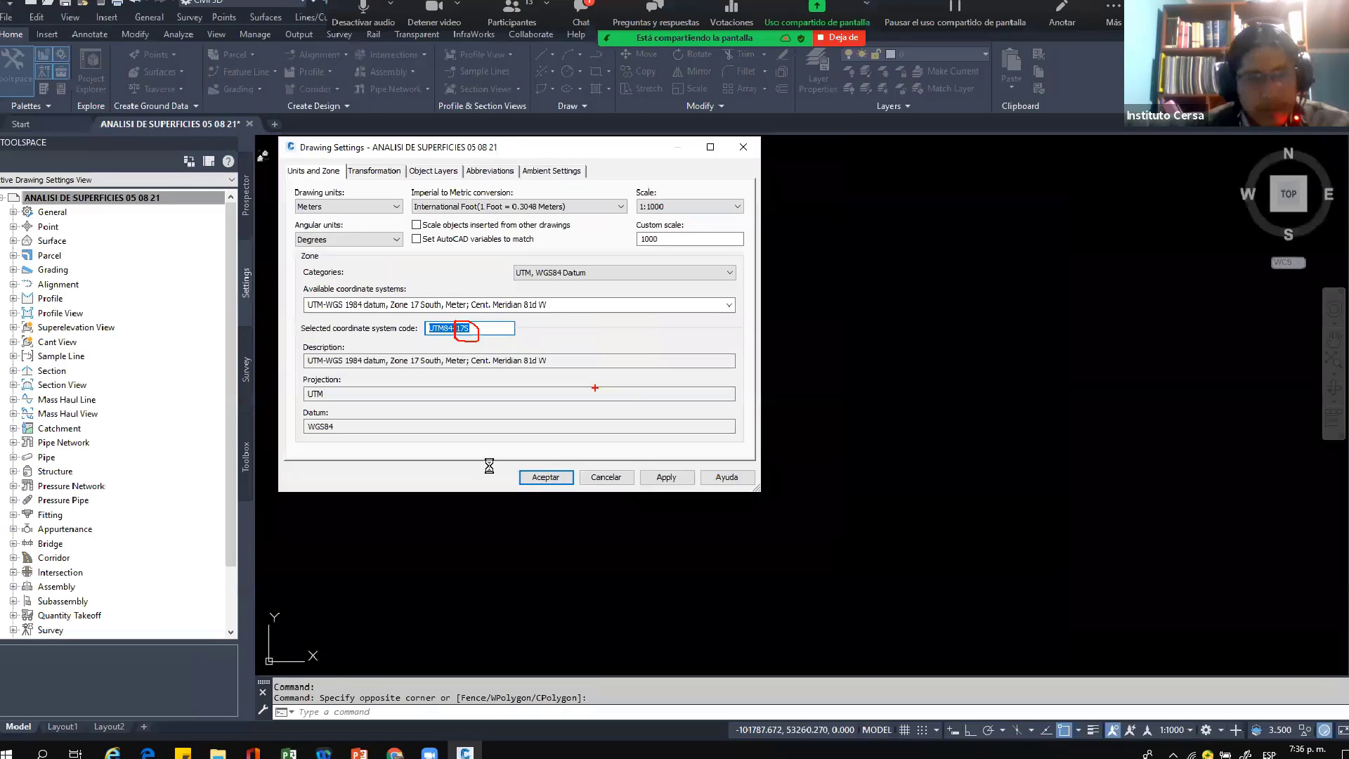
left_click(647, 625)
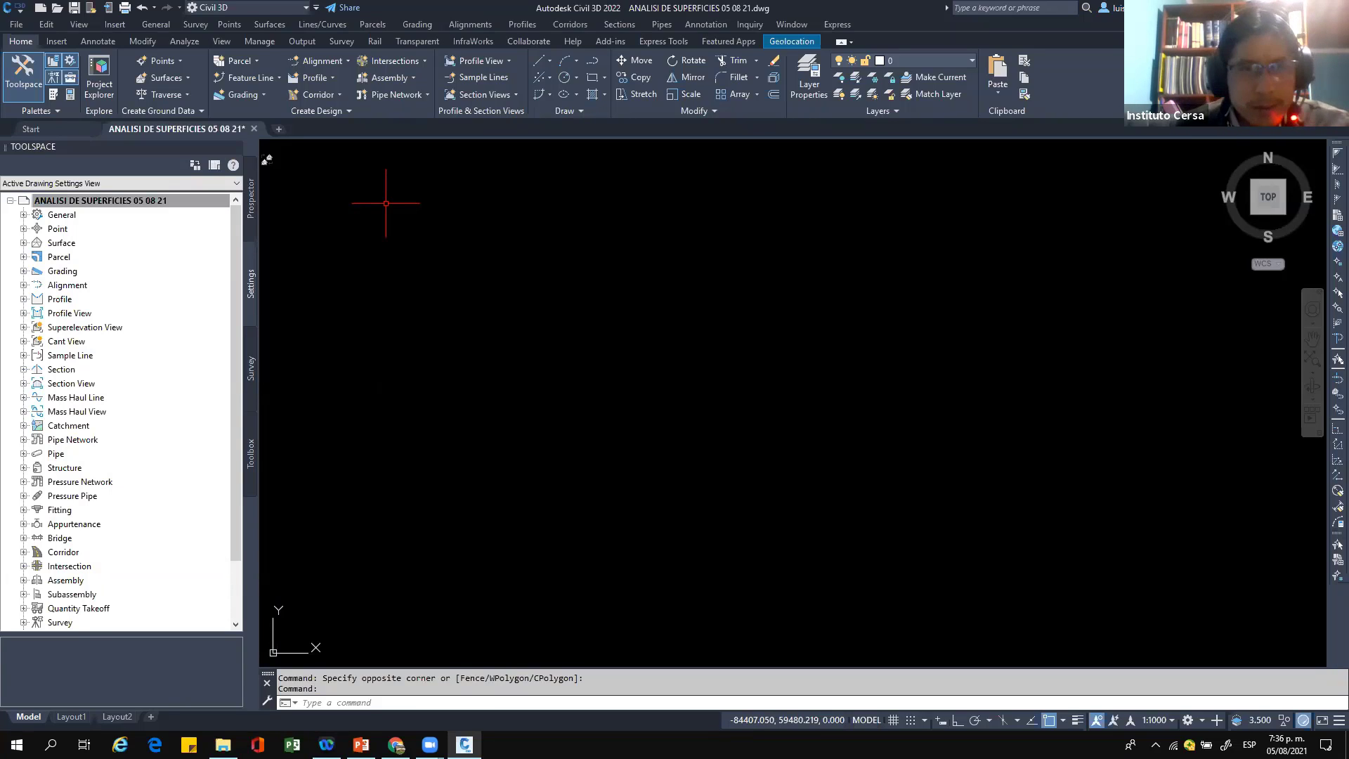
Step: Start creating a new surface from the Surfaces collection of the drawing in Prospector
left_click(24, 243)
left_click(23, 244)
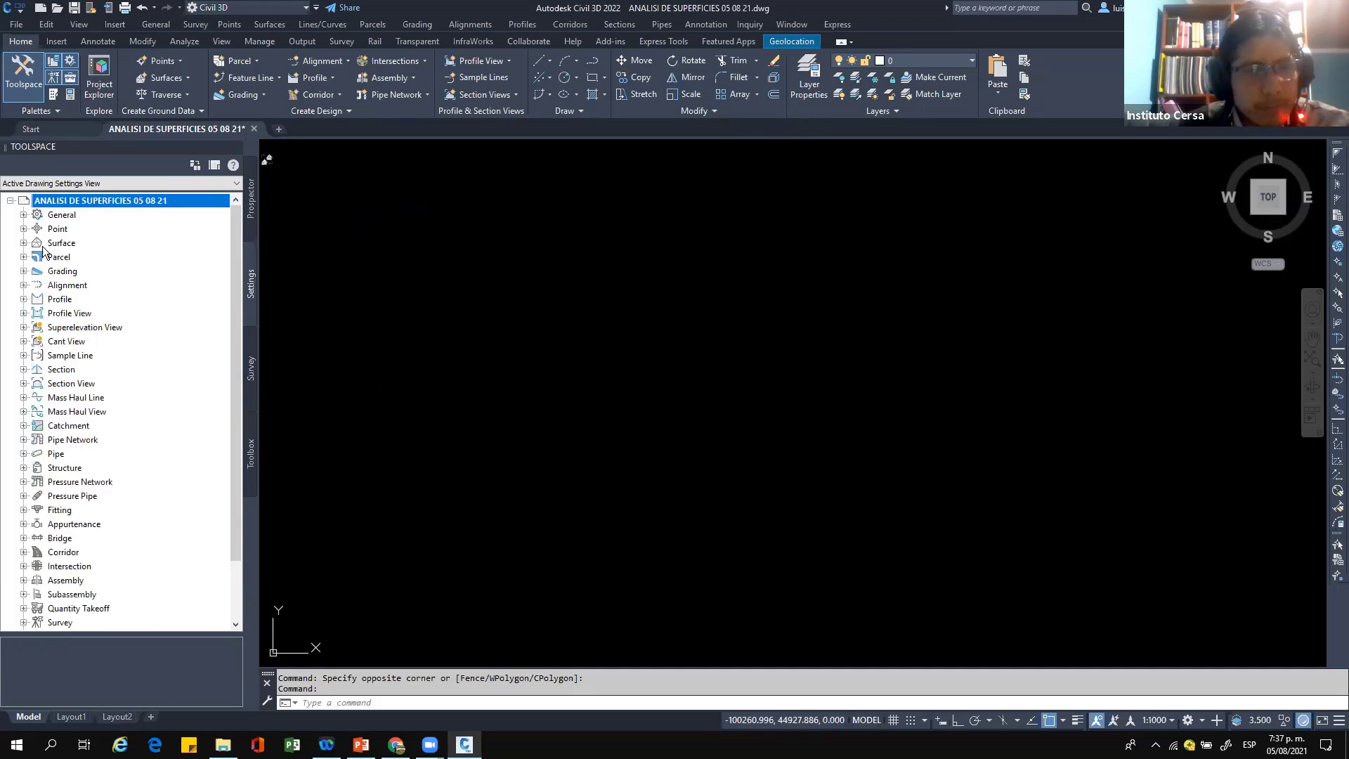
left_click(250, 211)
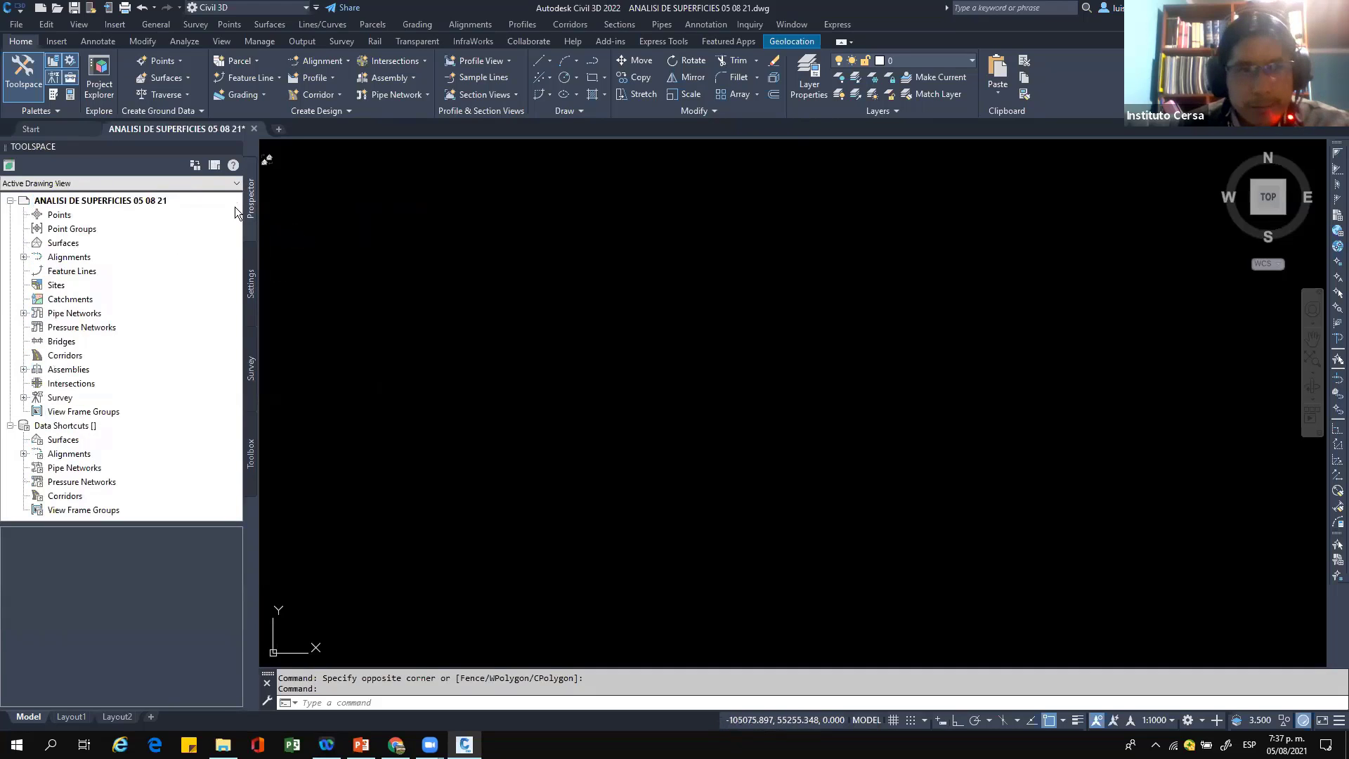
left_click(67, 245)
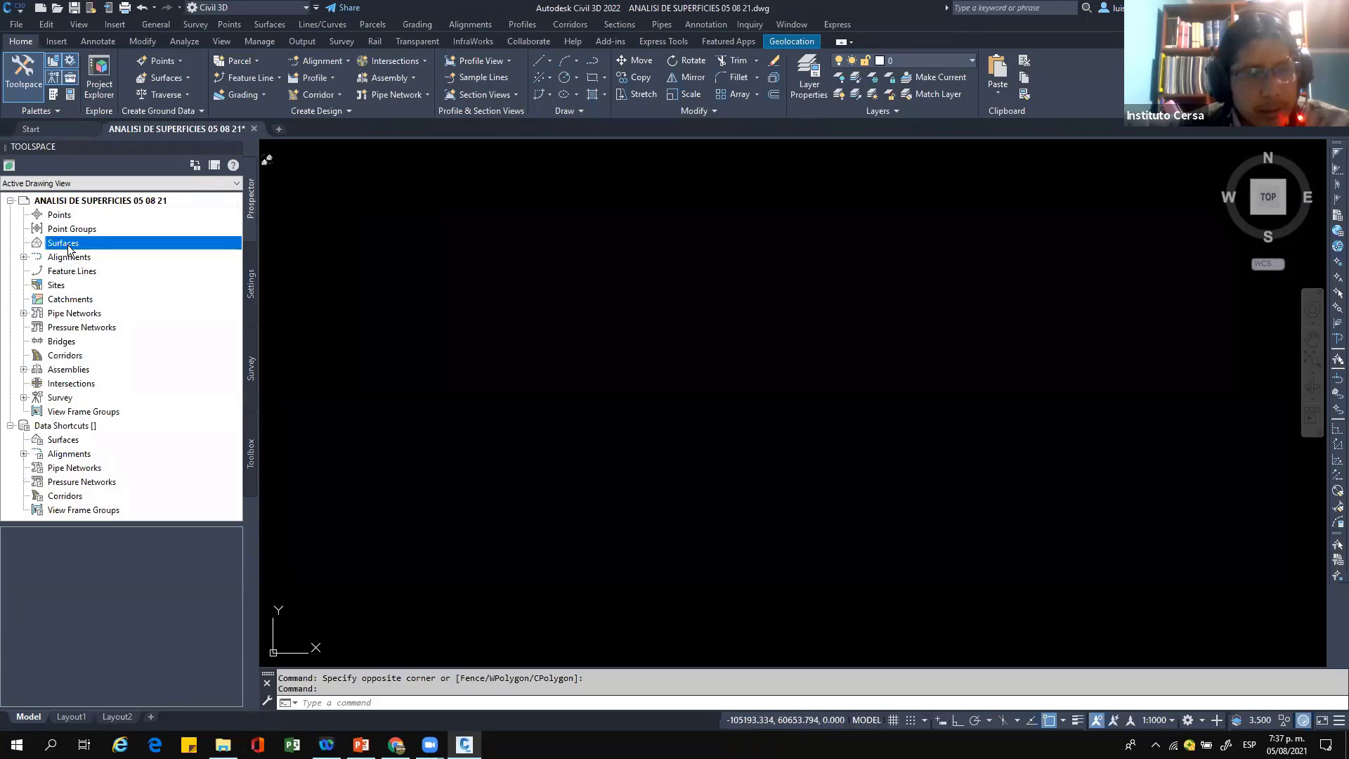
right_click(69, 248)
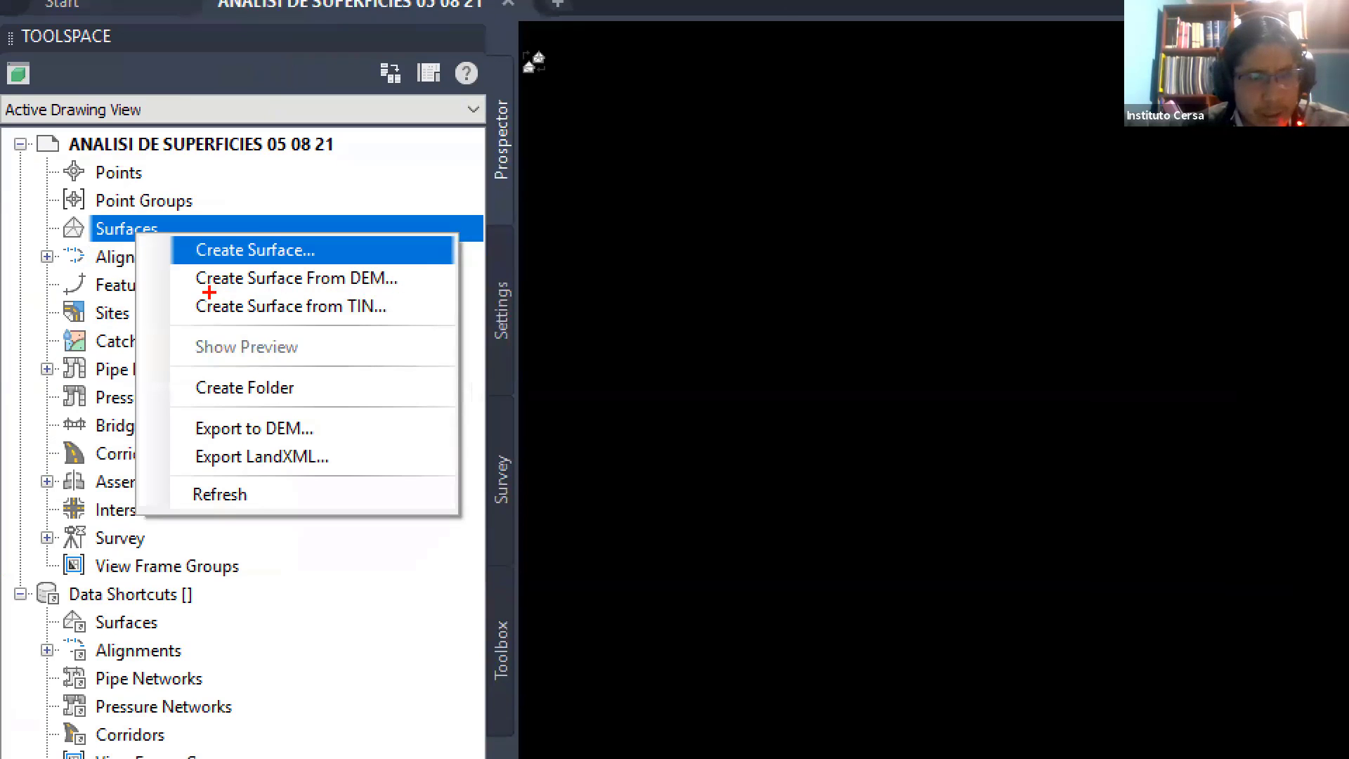
left_click_drag(203, 294, 407, 287)
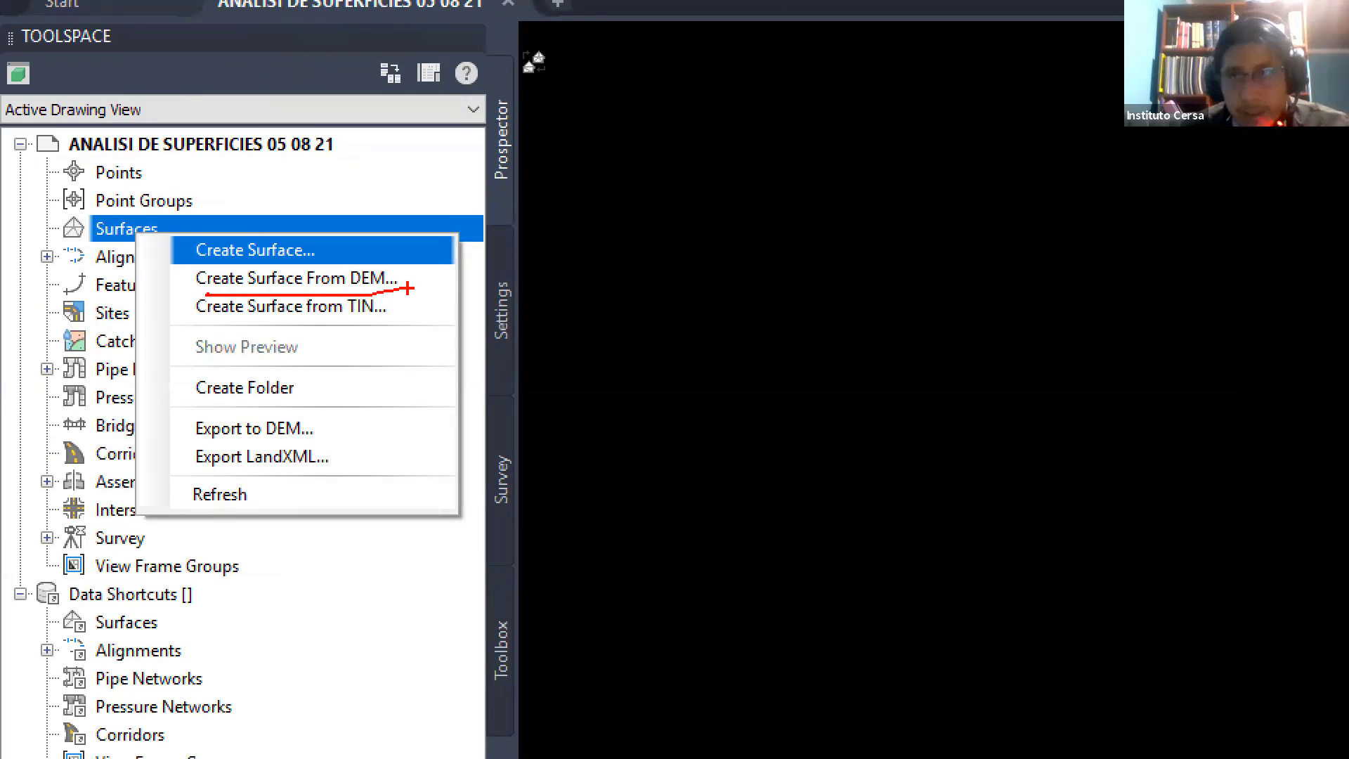
left_click_drag(196, 325, 414, 313)
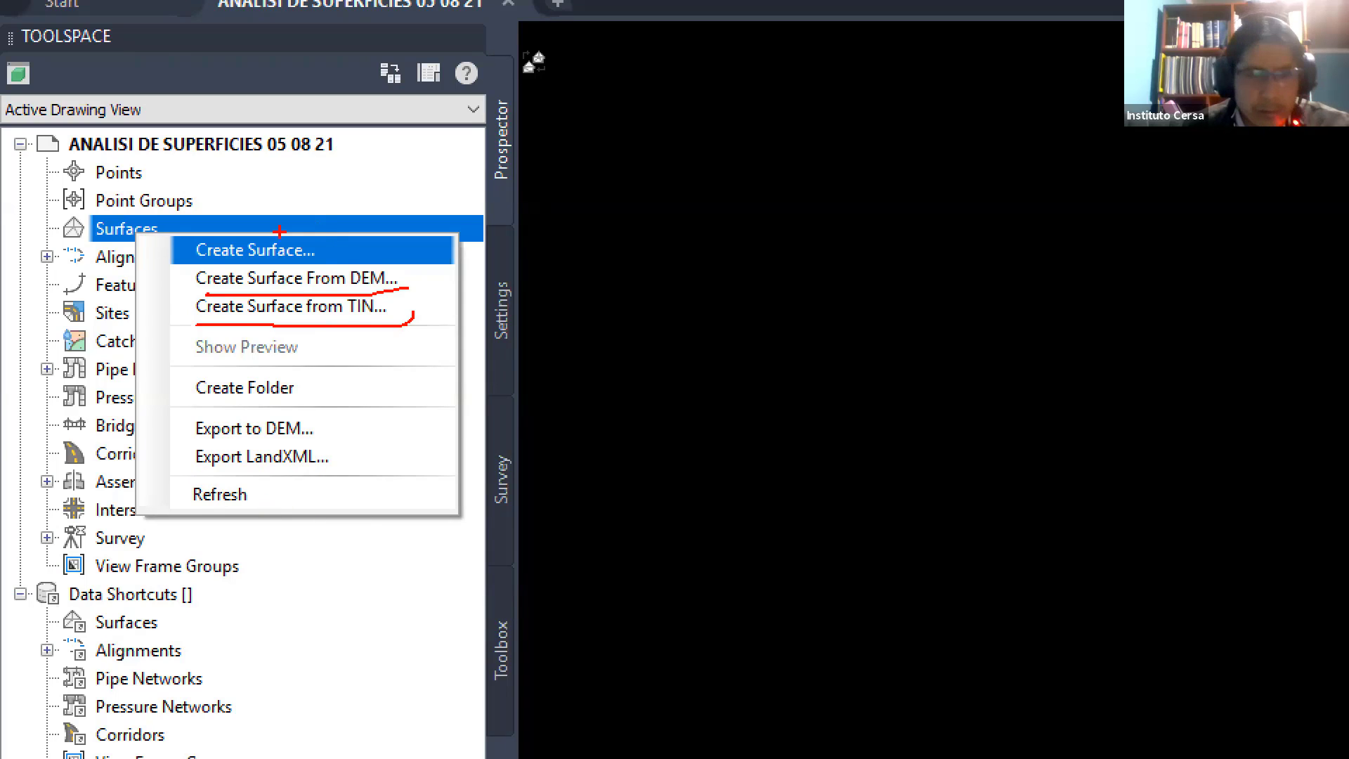
mouse_move(320, 239)
left_mouse_down()
mouse_move(197, 234)
mouse_move(230, 261)
left_mouse_up()
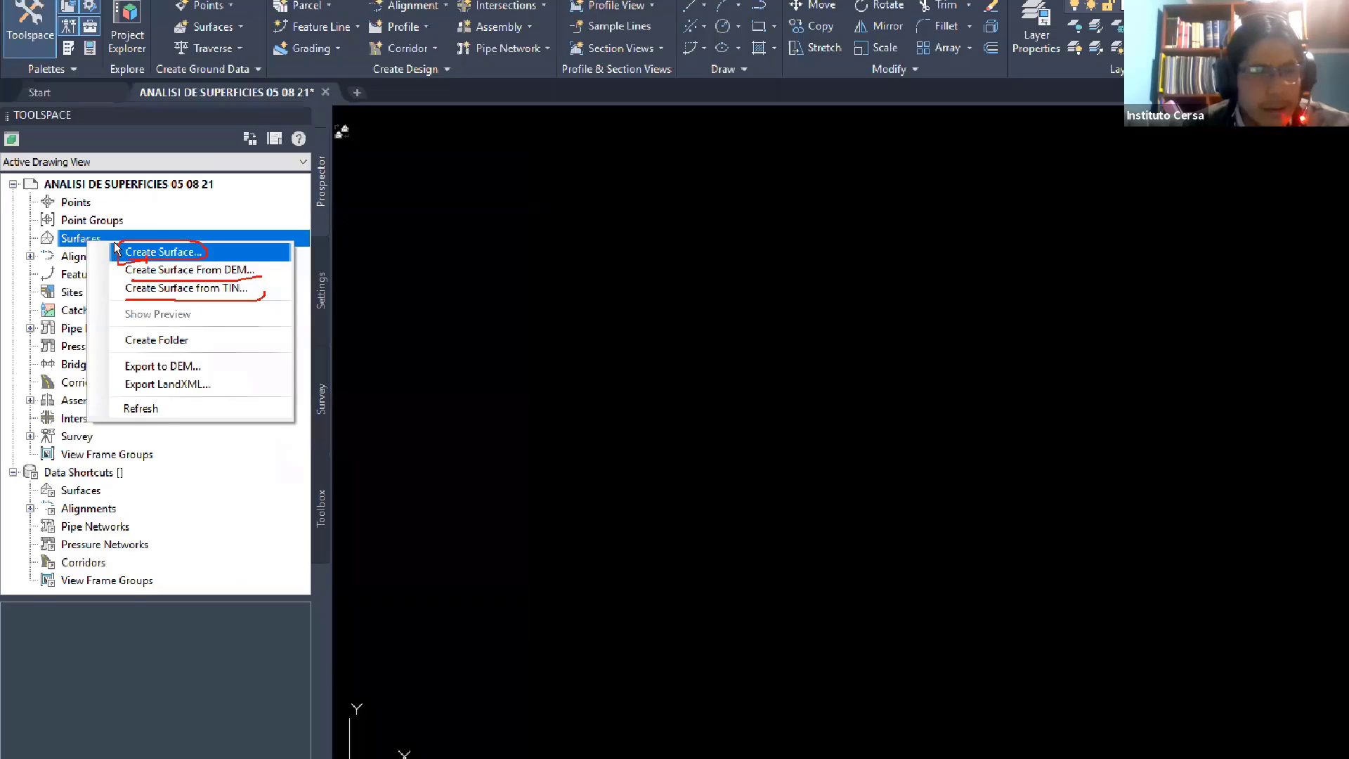
left_click(229, 251)
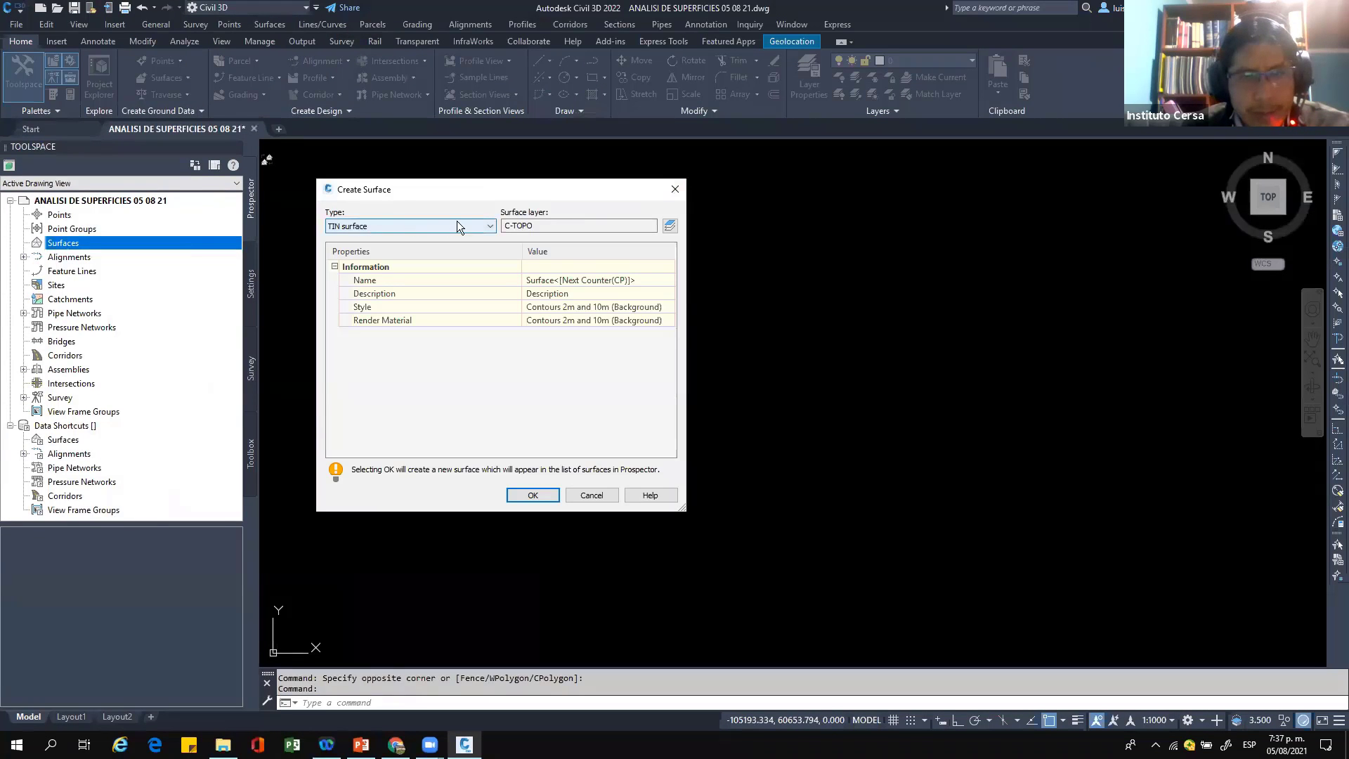
Step: Review the TIN, grid and volume surface types for the new surface, keep TIN surface and move the dialog up slightly
left_click(374, 226)
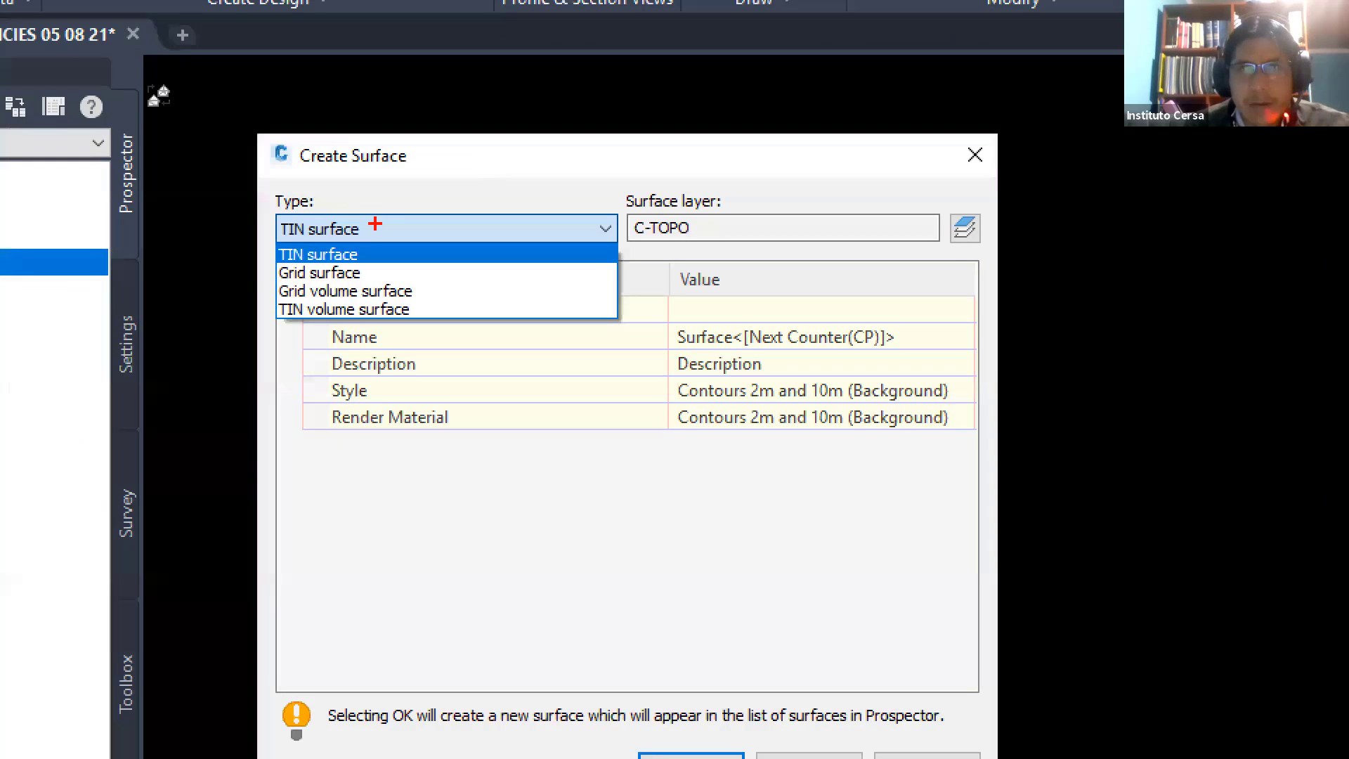
left_click_drag(379, 250, 427, 216)
left_click_drag(368, 273, 425, 243)
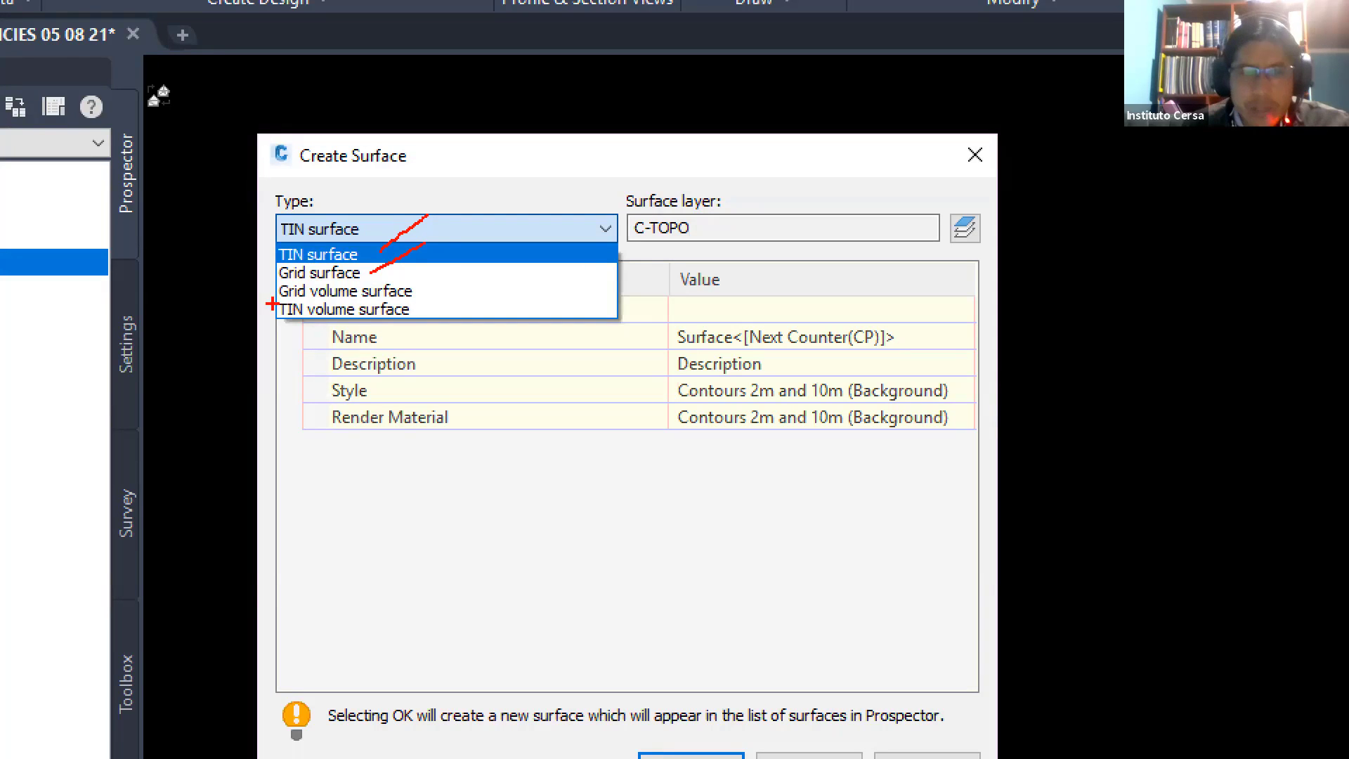
mouse_move(271, 283)
left_mouse_down()
mouse_move(419, 283)
mouse_move(376, 337)
mouse_move(251, 309)
mouse_move(269, 266)
left_mouse_up()
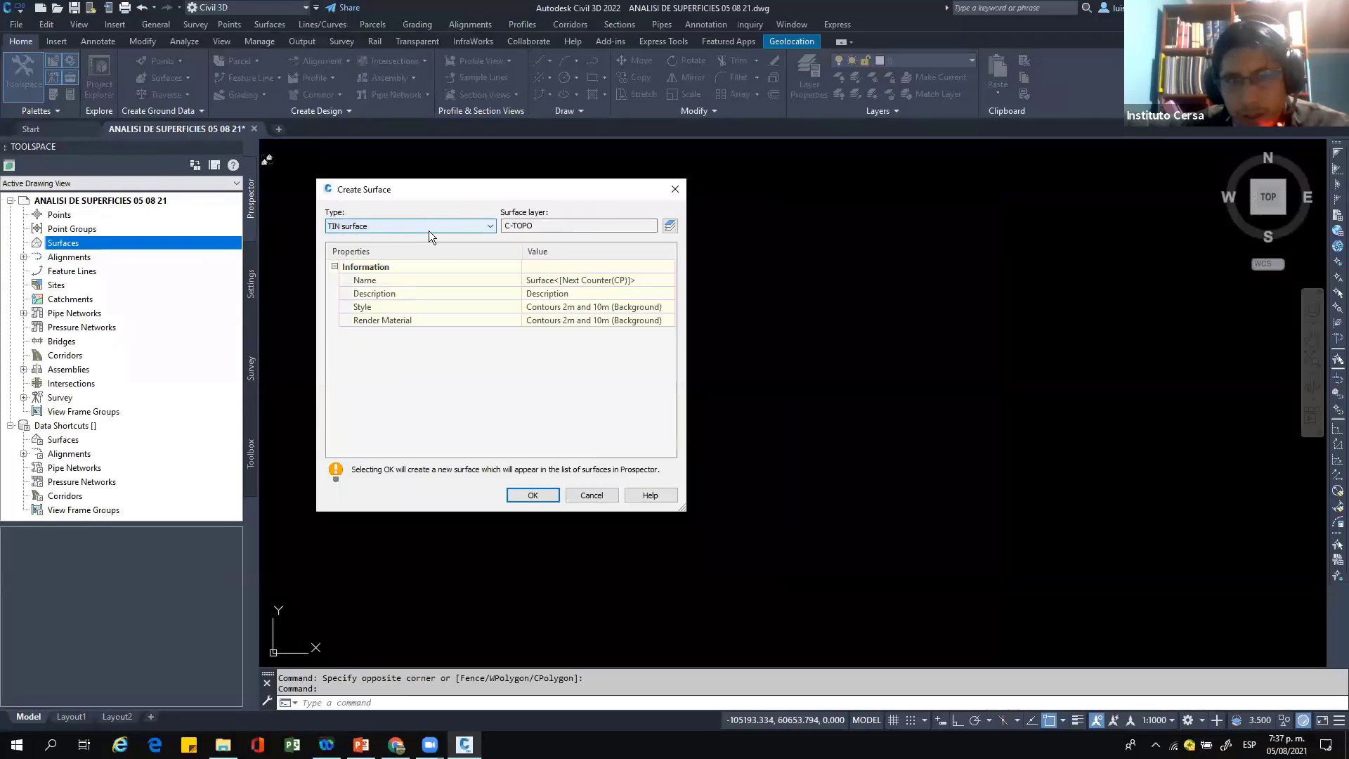
left_click_drag(495, 187, 495, 161)
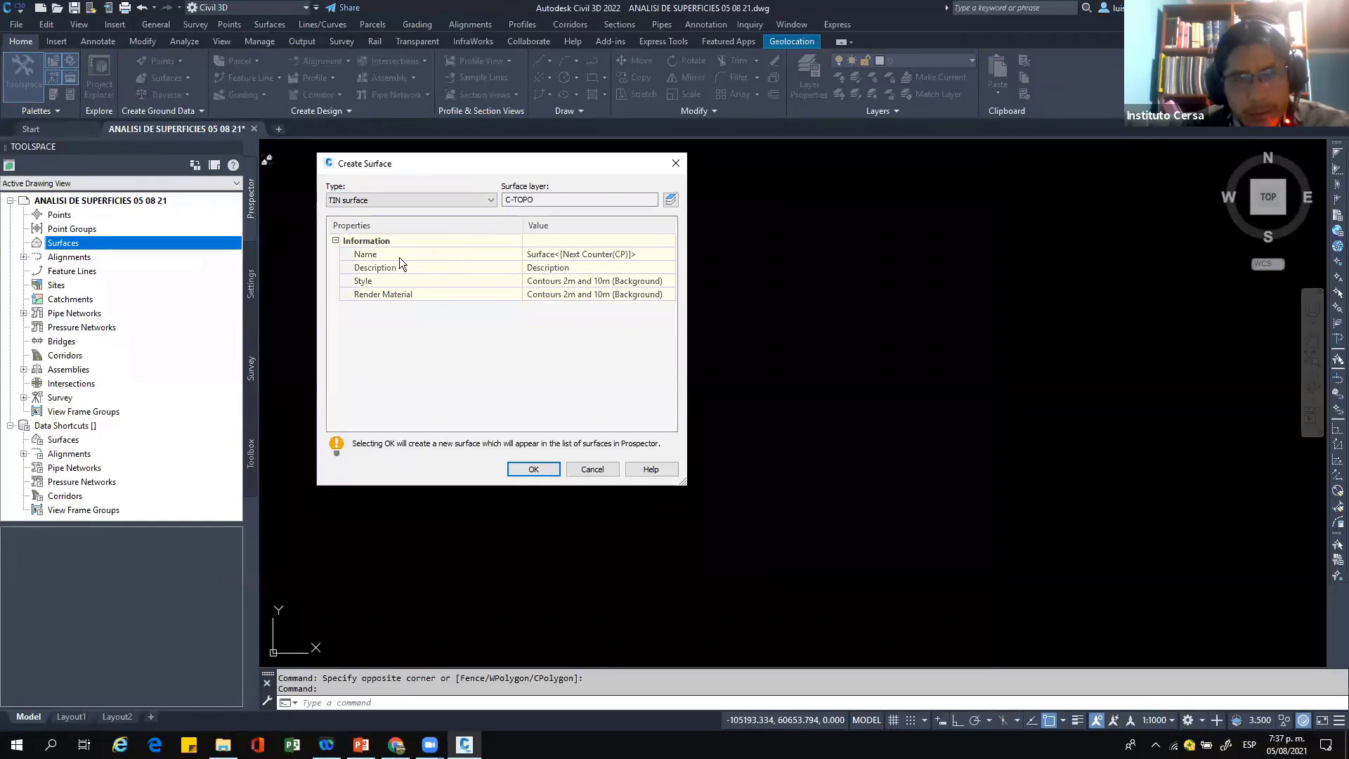
Step: Name the new surface TERRENO and set its description to "Para analisis de superficies"
left_click(538, 257)
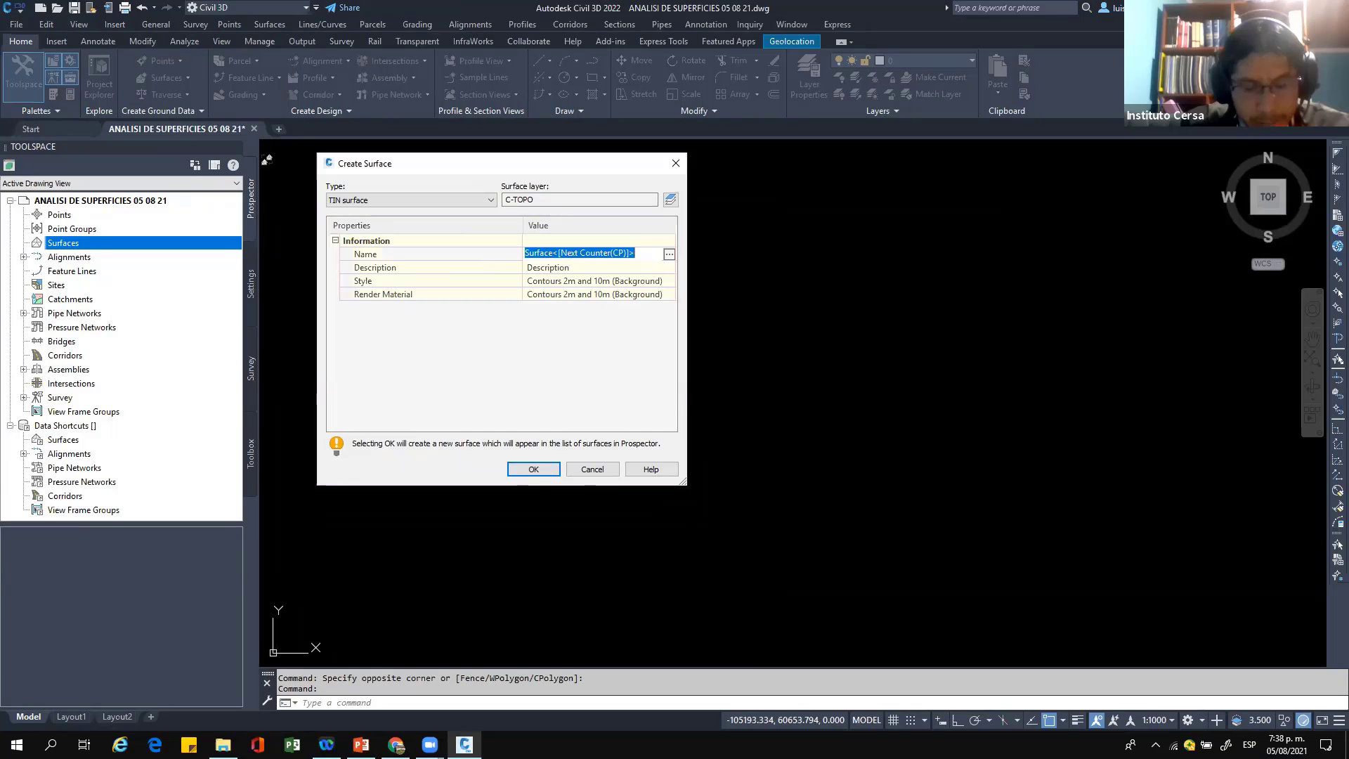
type("TW")
type("RRENO")
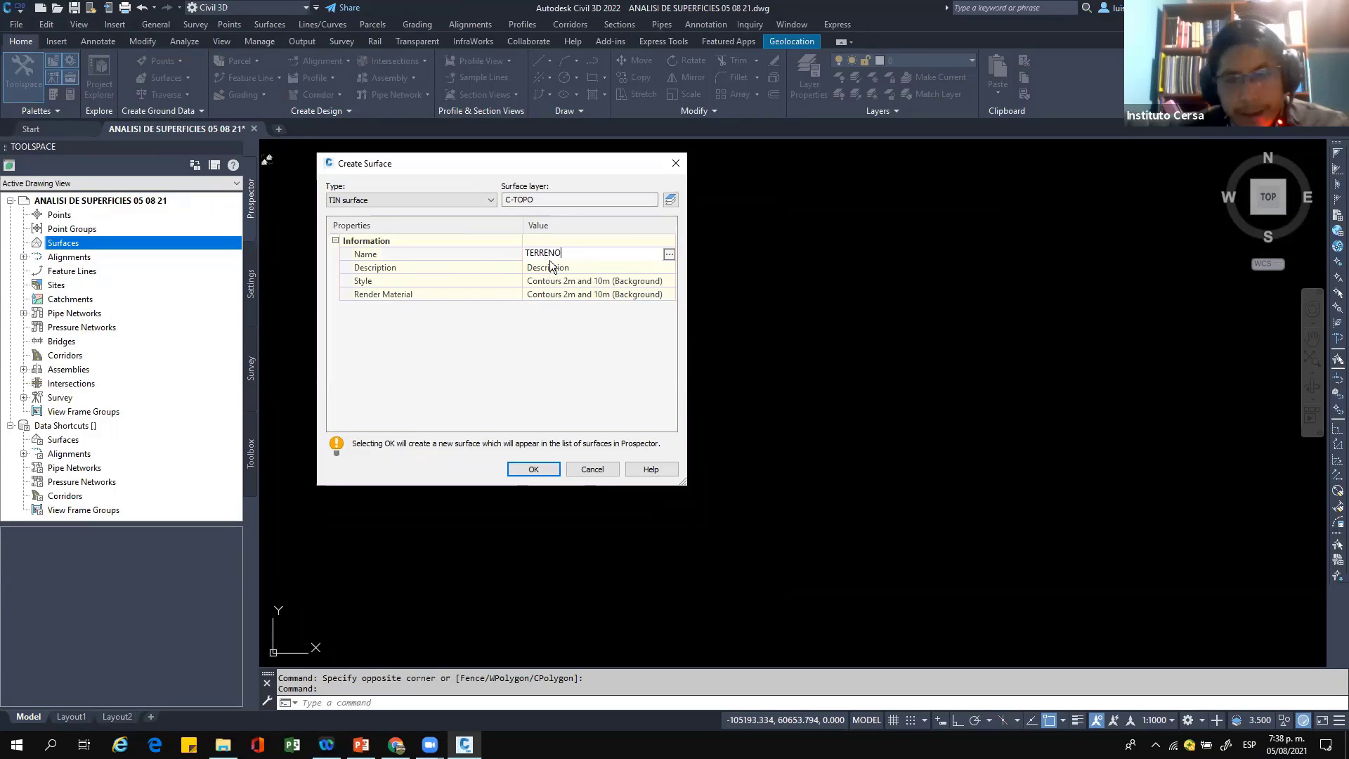
left_click(593, 269)
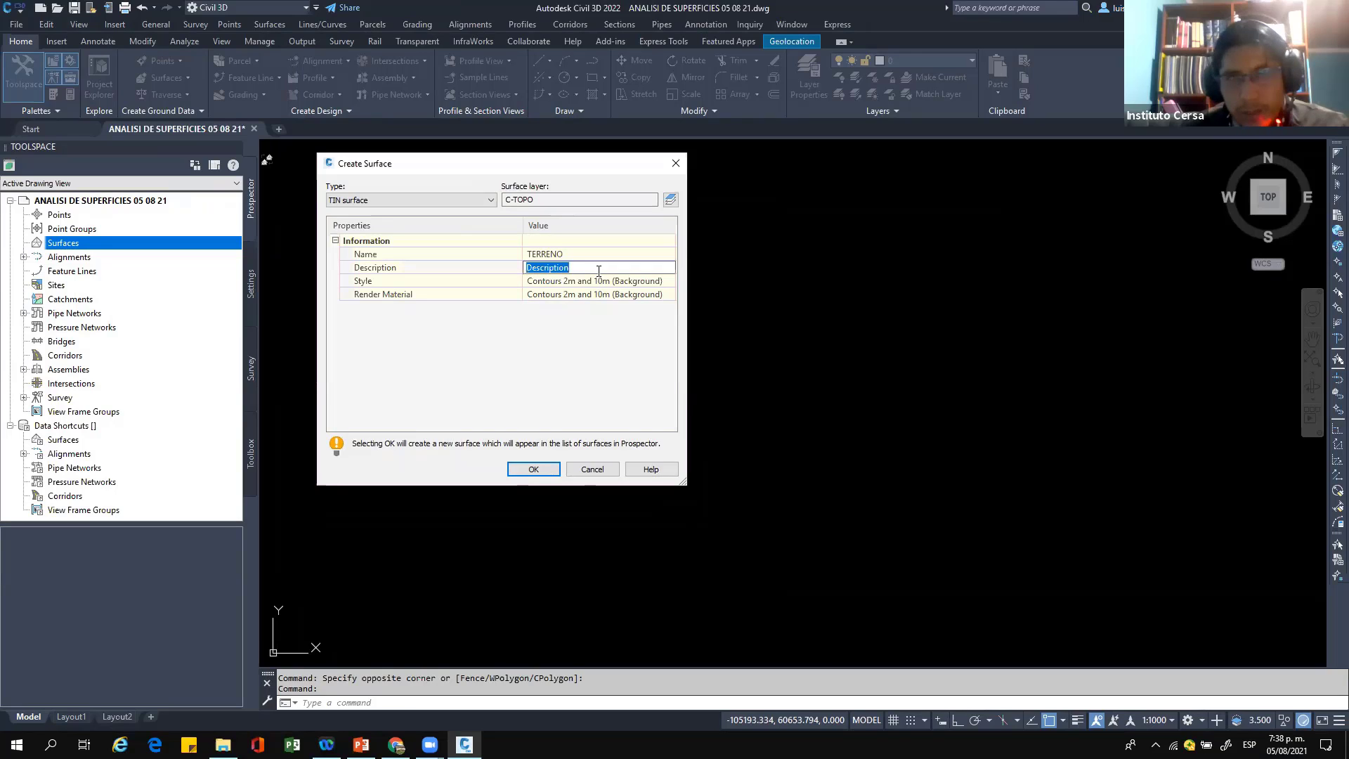
key("BackSpace")
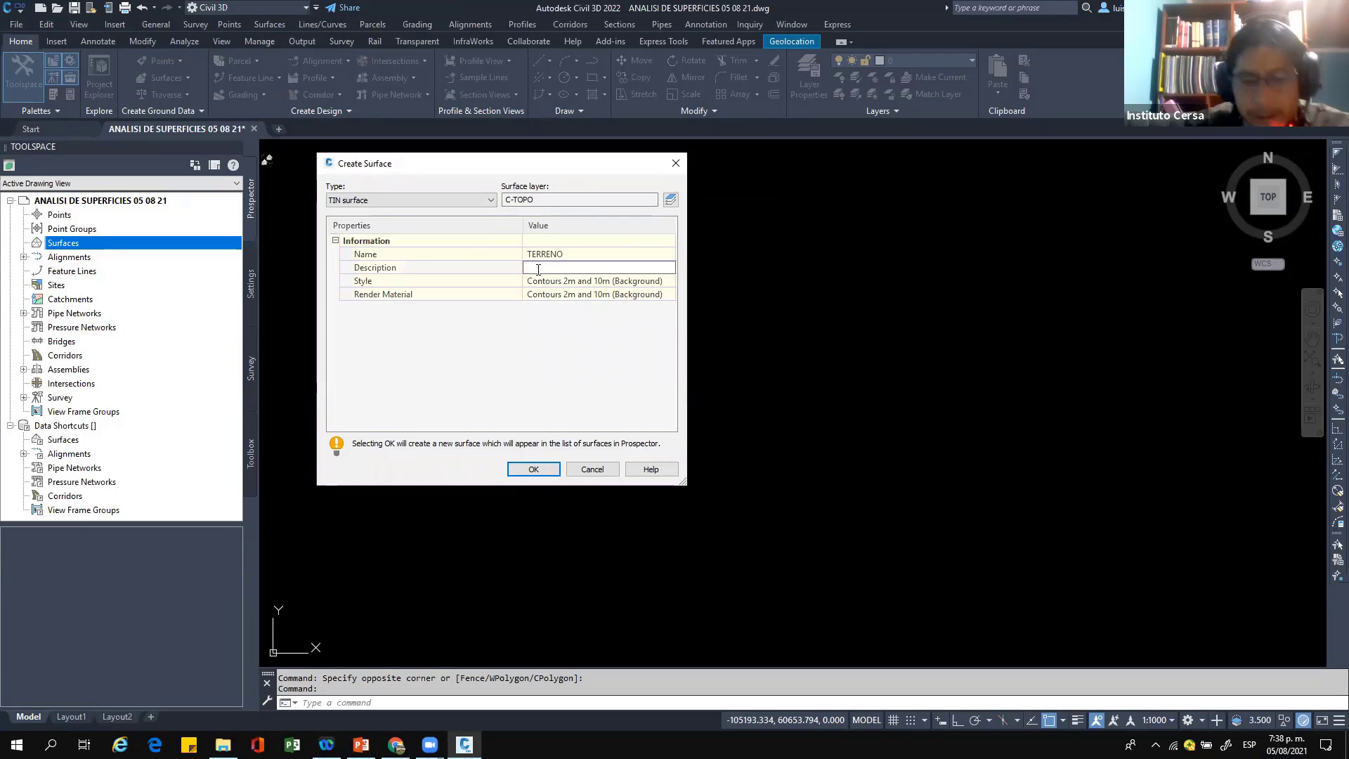
type("P")
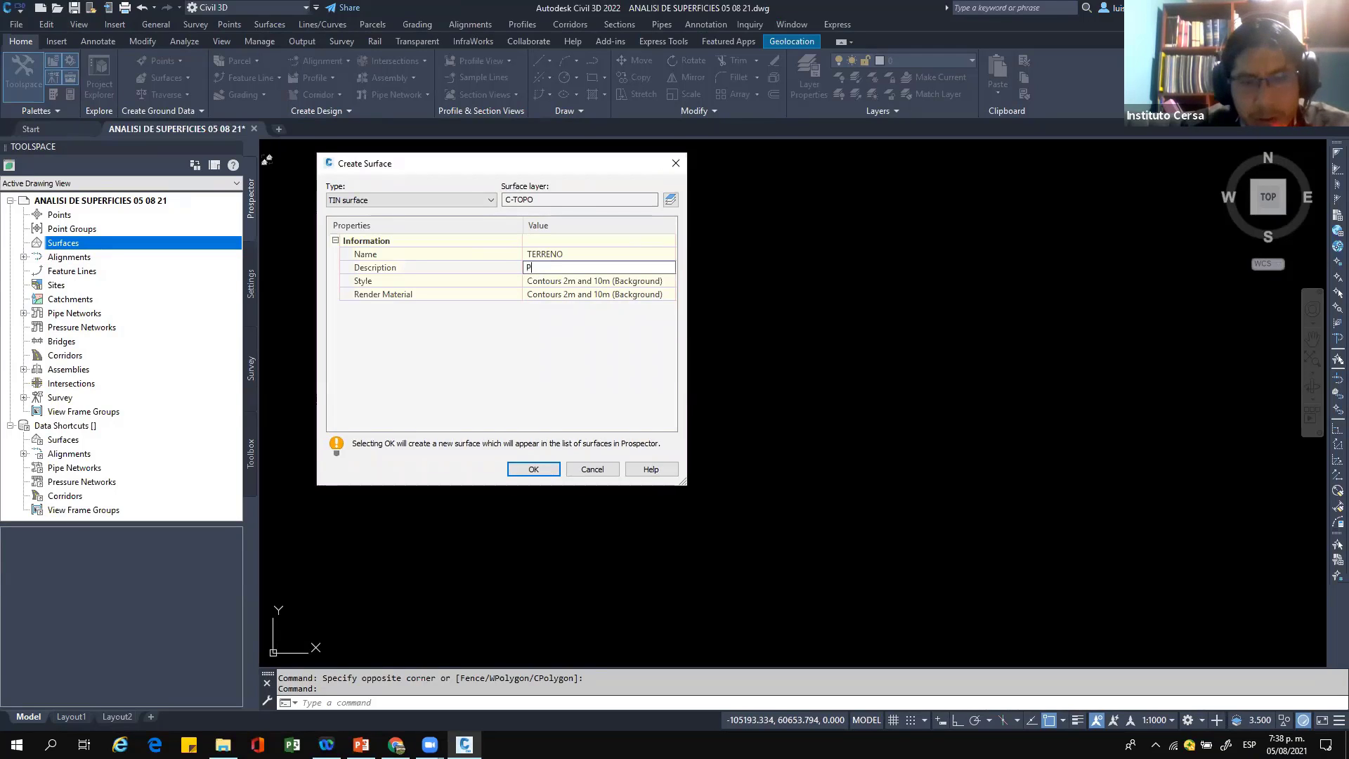
type("ara anal")
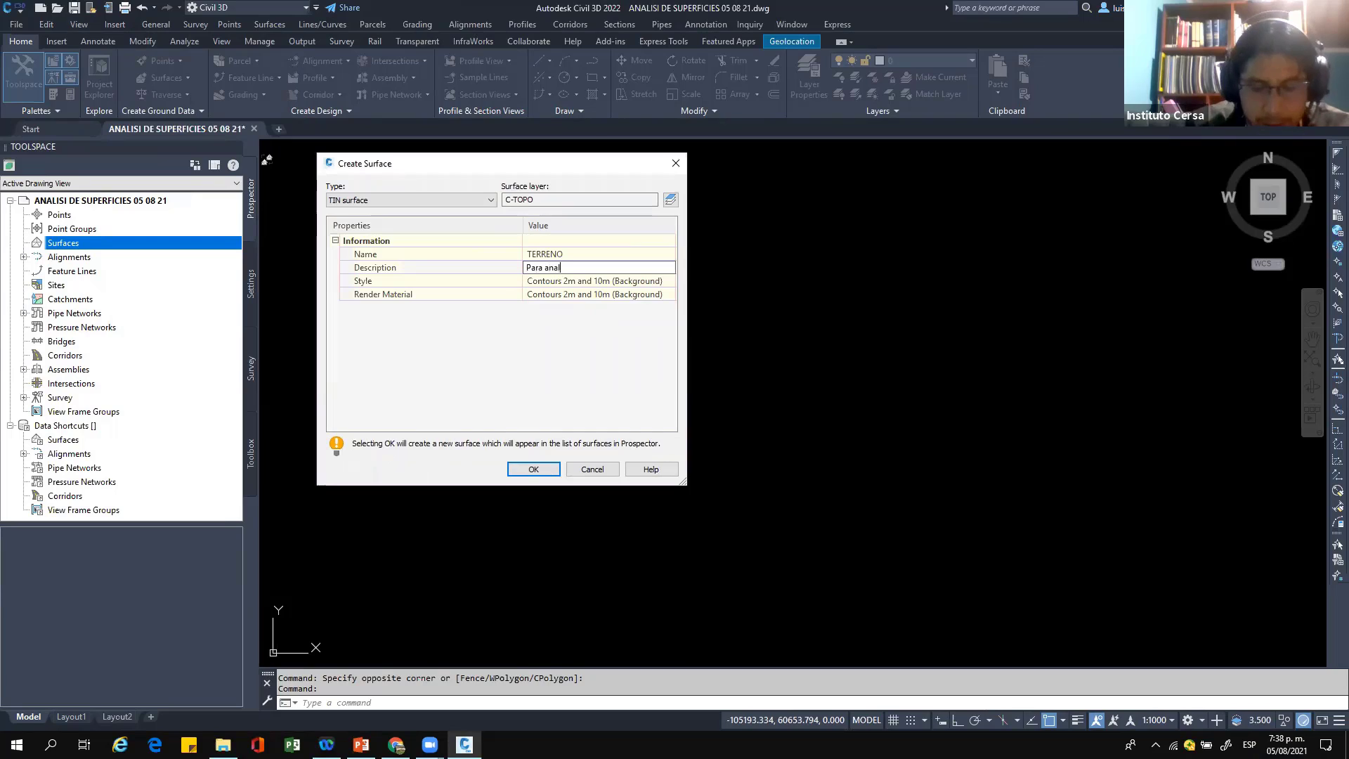
type("isis de su")
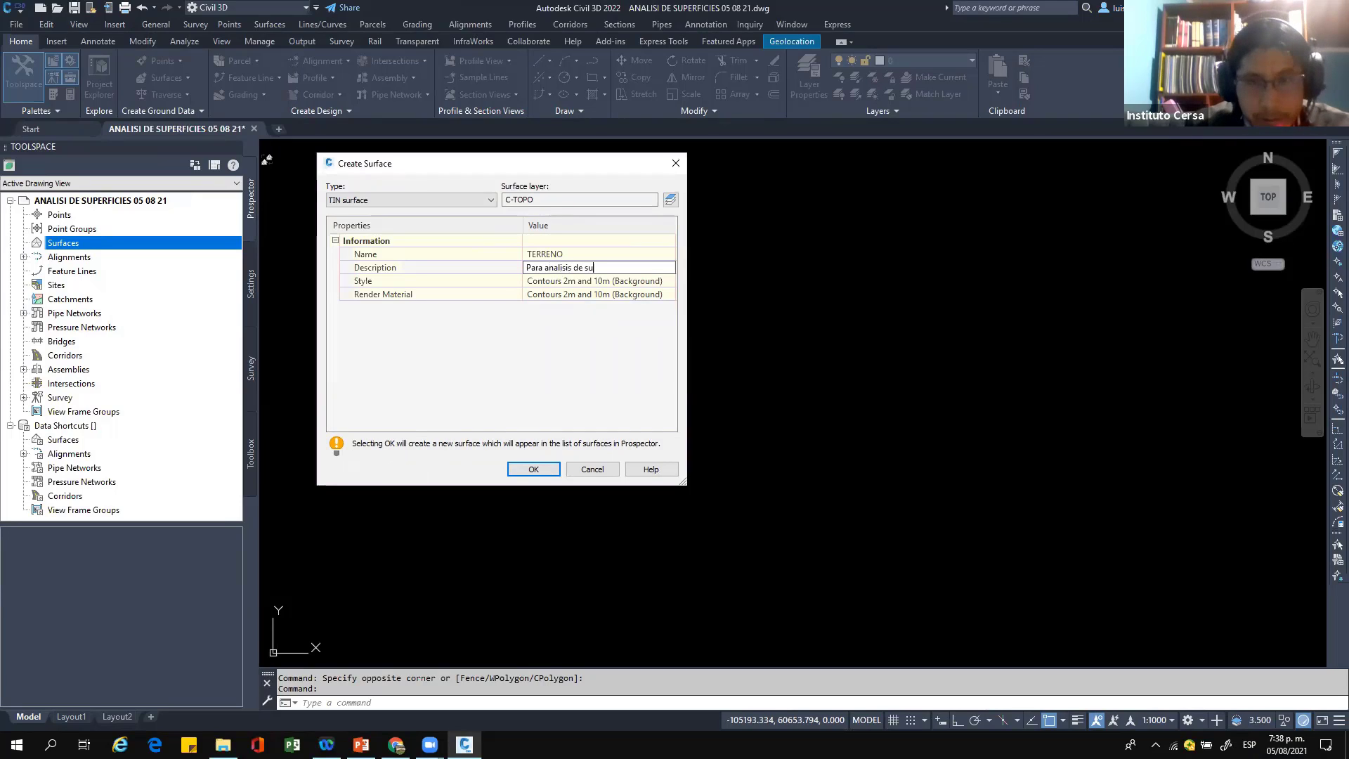
type("perficies")
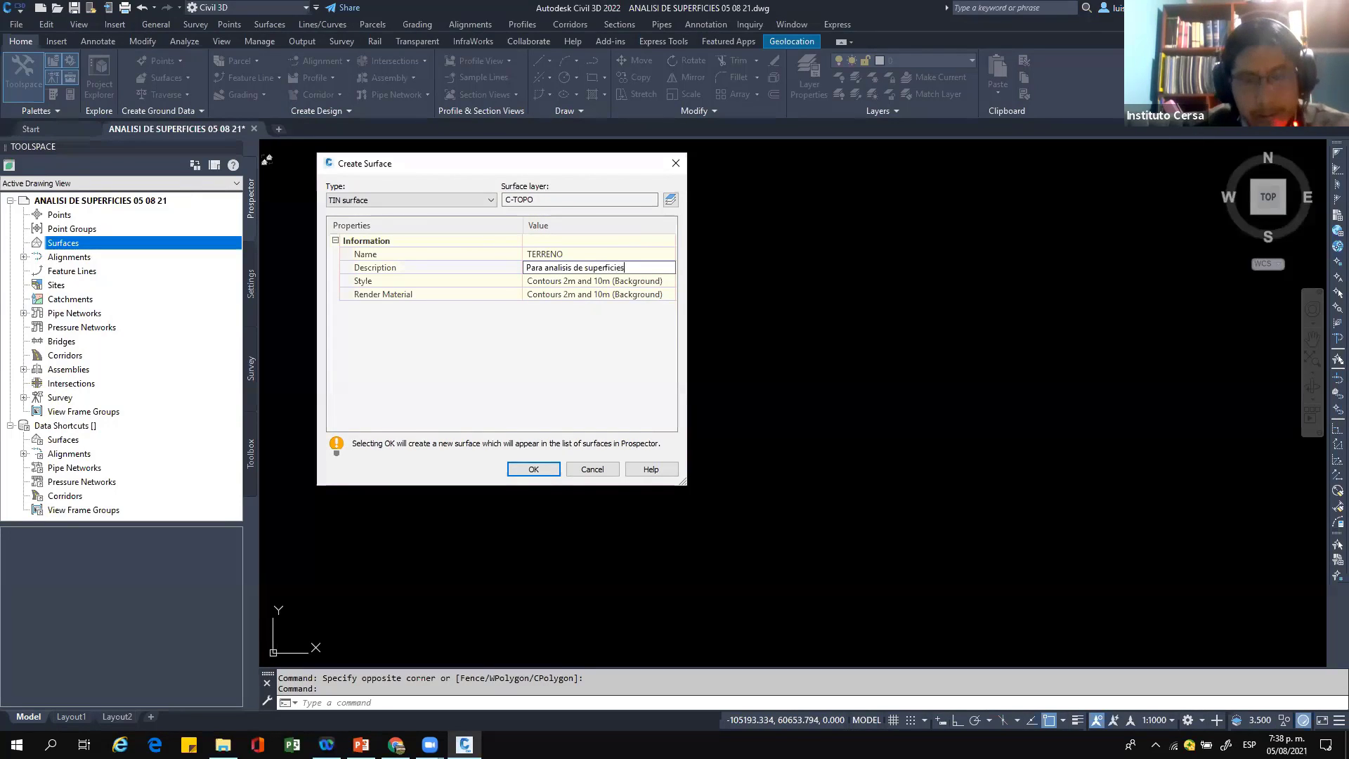
key("Return")
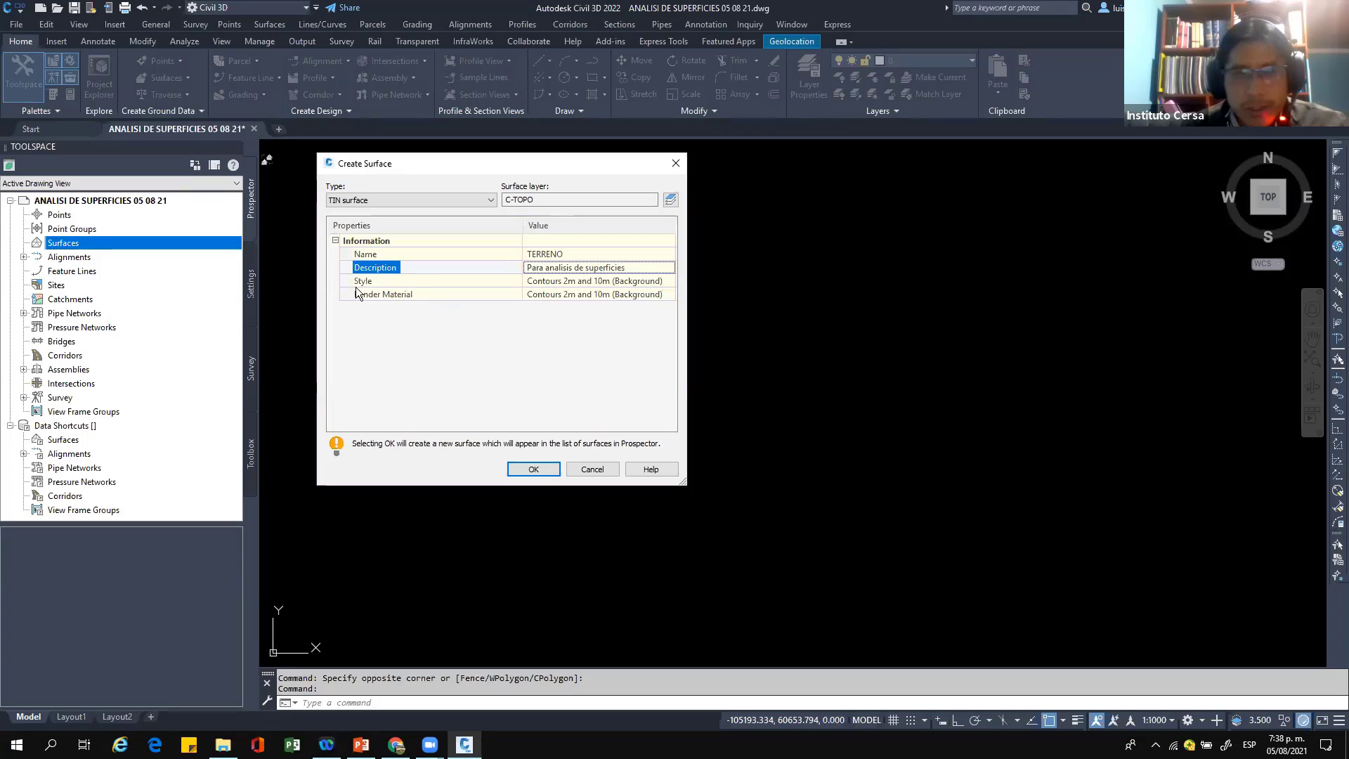
Step: Set the TERRENO surface style to Contours 5m and 25m (Background)
left_click(617, 282)
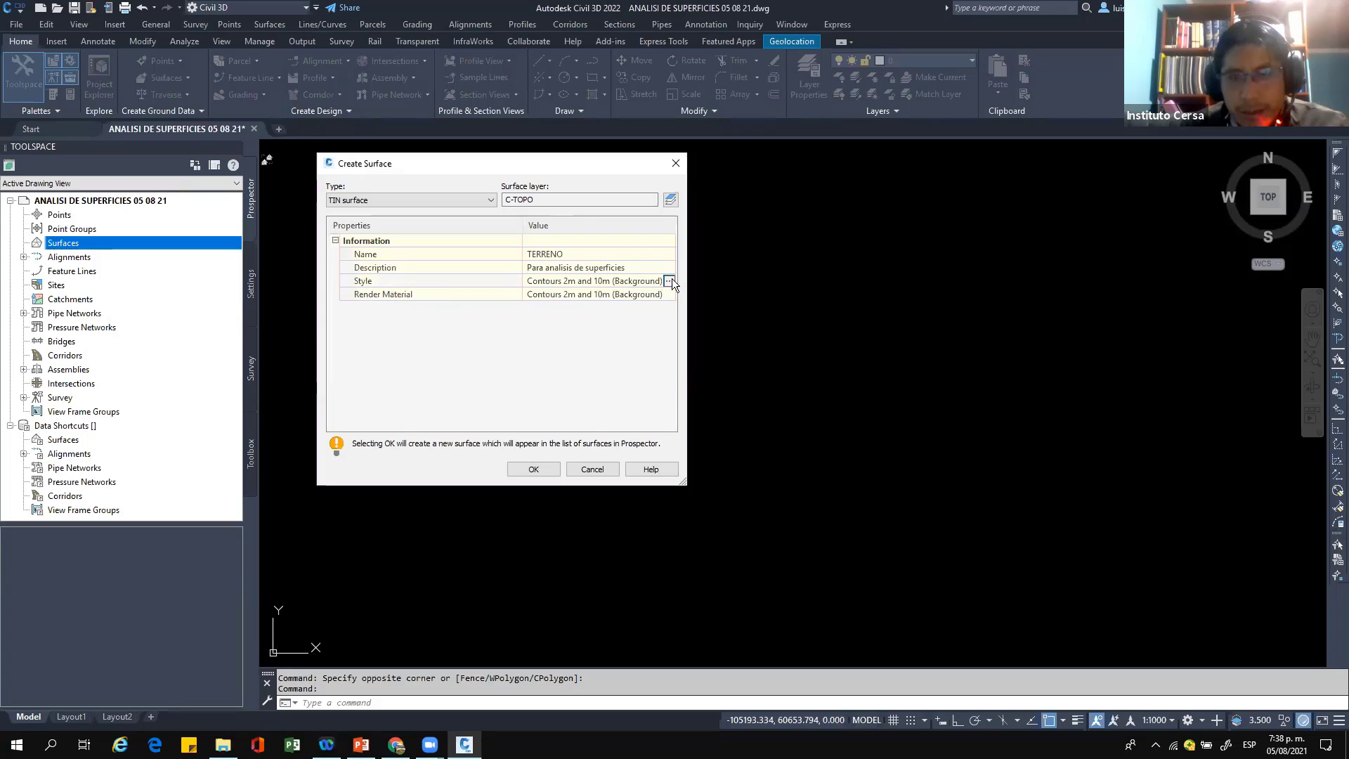
left_click(670, 279)
left_click(732, 333)
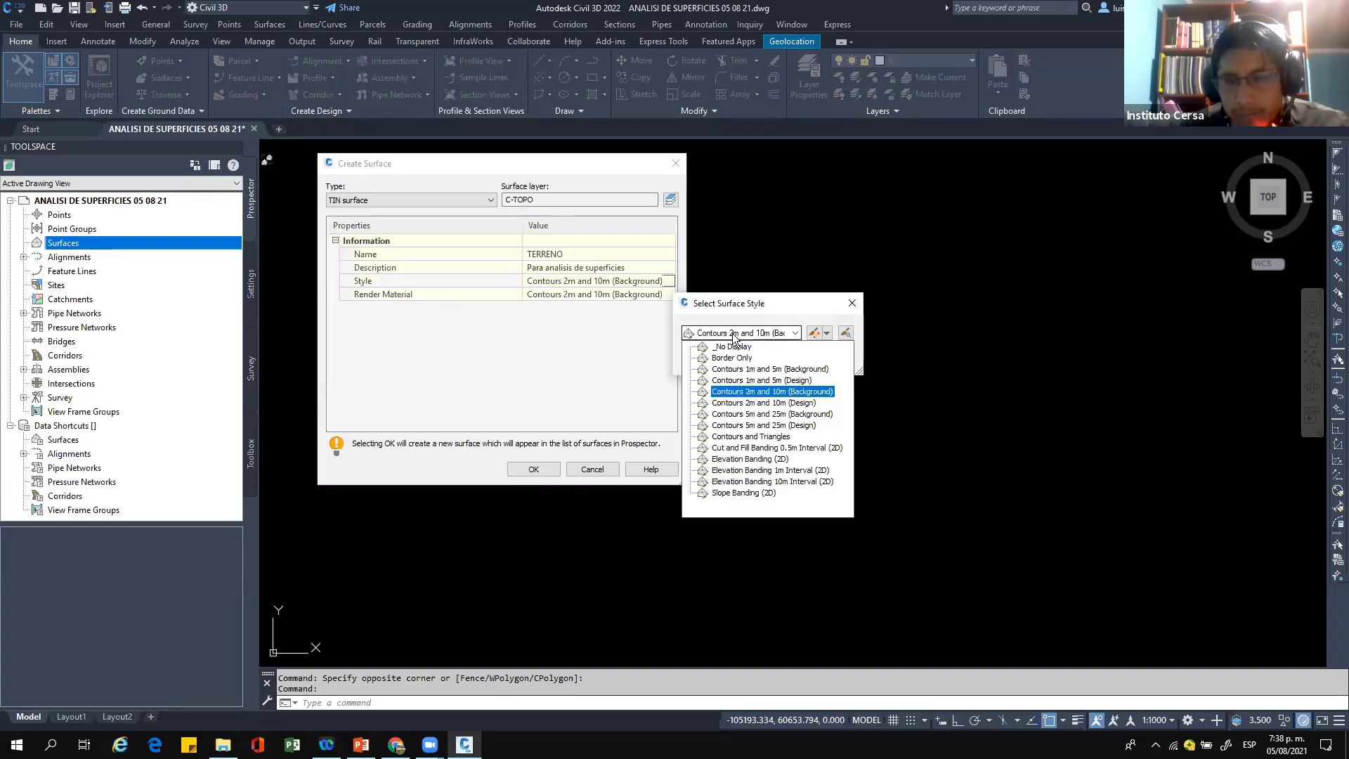
left_click(777, 416)
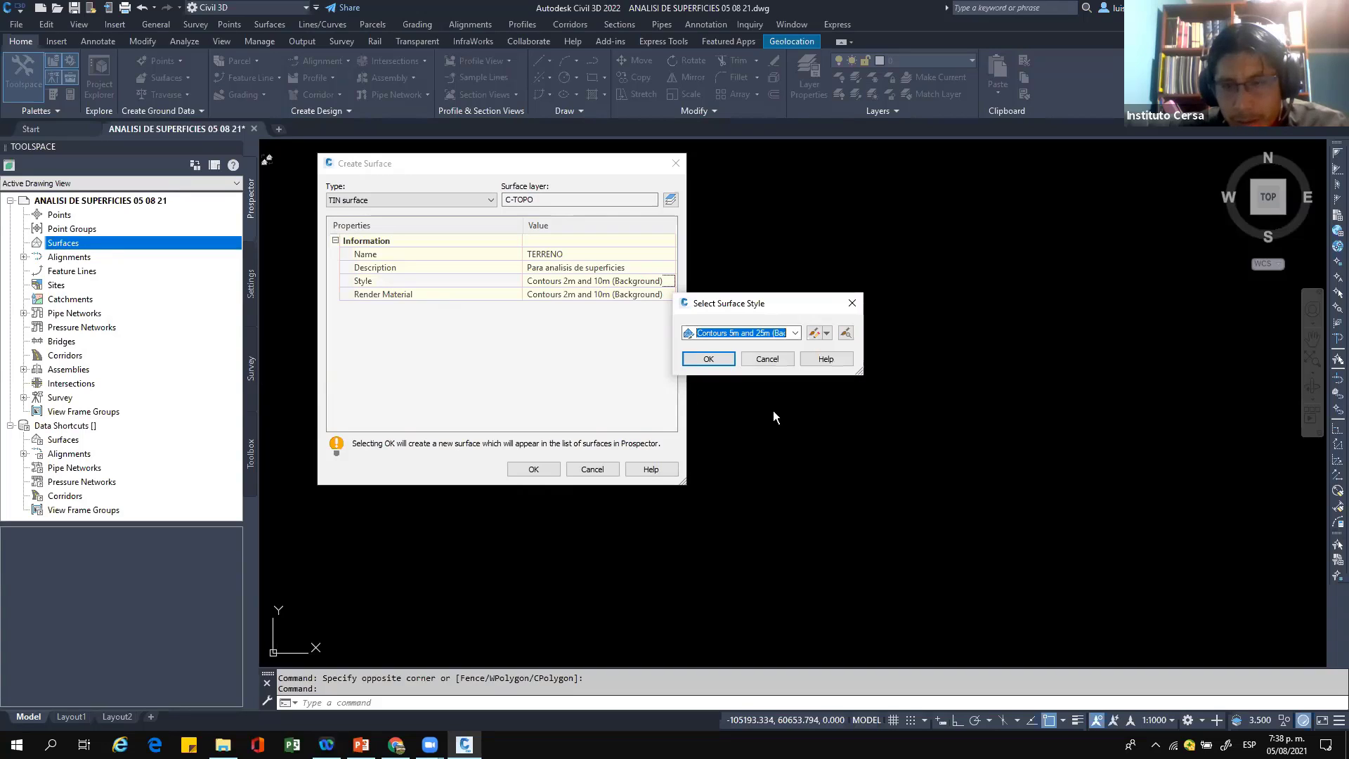
left_click(725, 365)
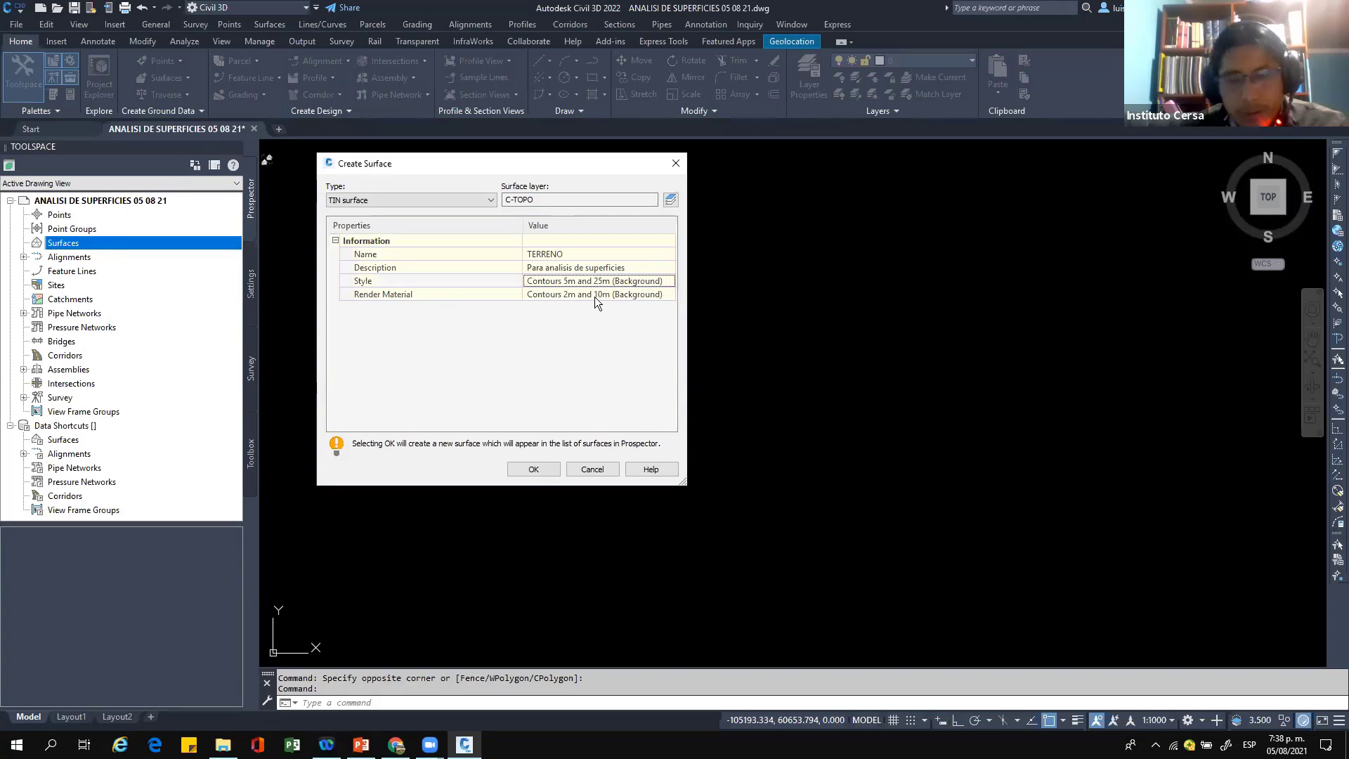
Step: Set the TERRENO surface's render material to Sitework.Planting.Grass.Thick
left_click(385, 296)
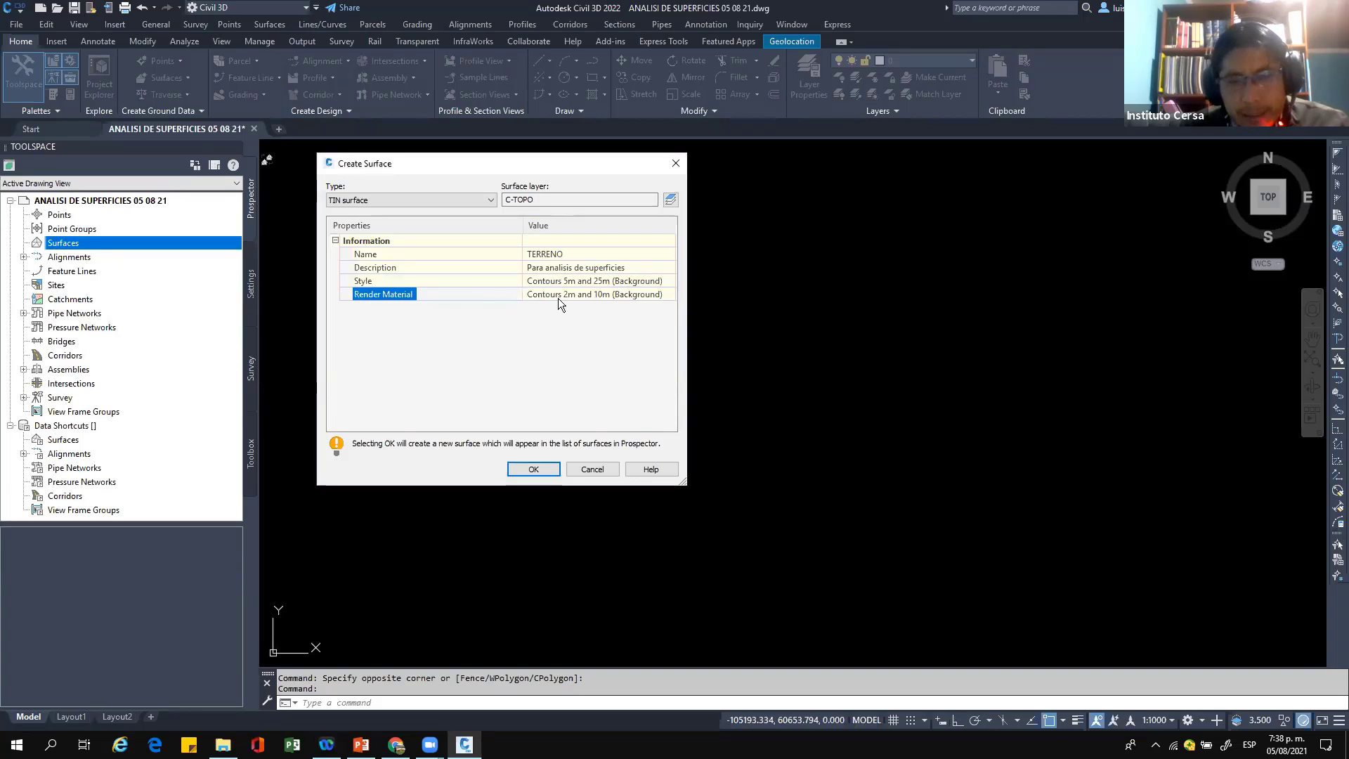
left_click(646, 295)
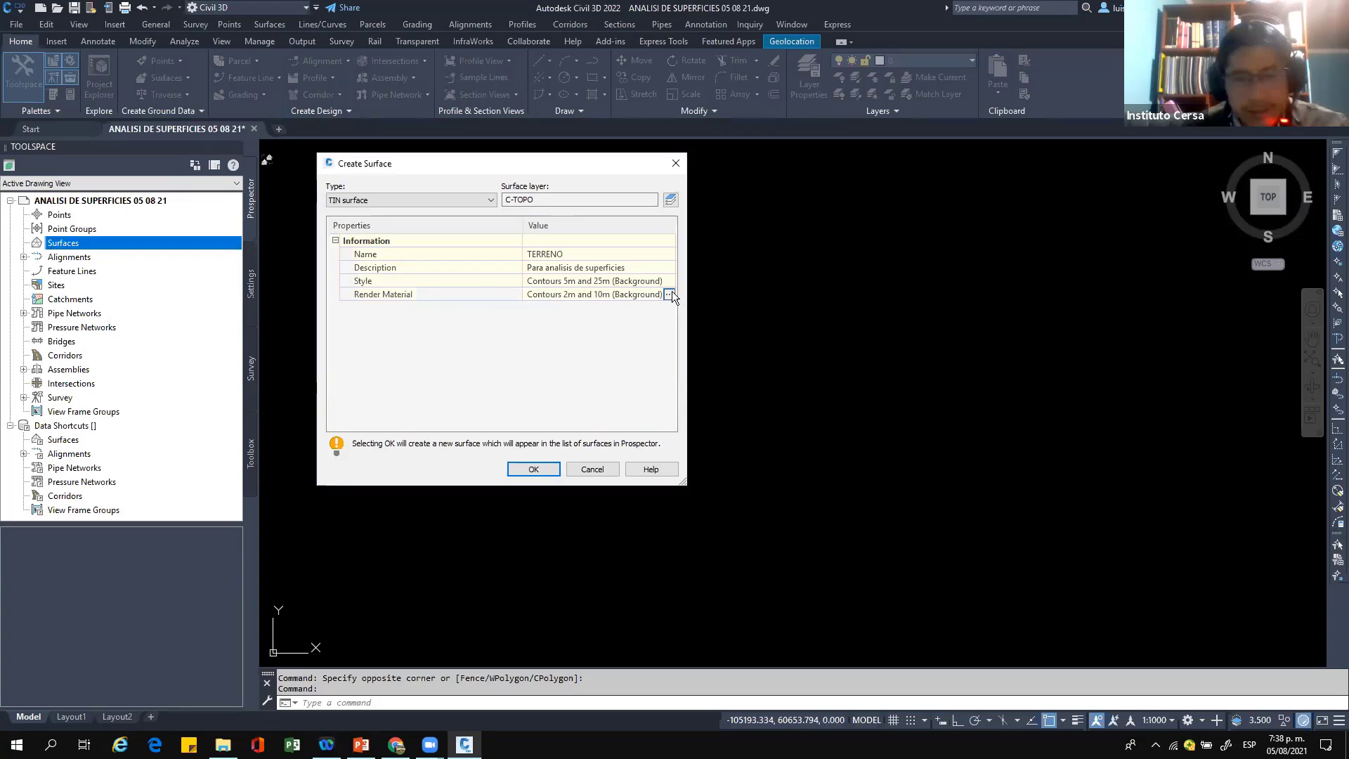
left_click(670, 294)
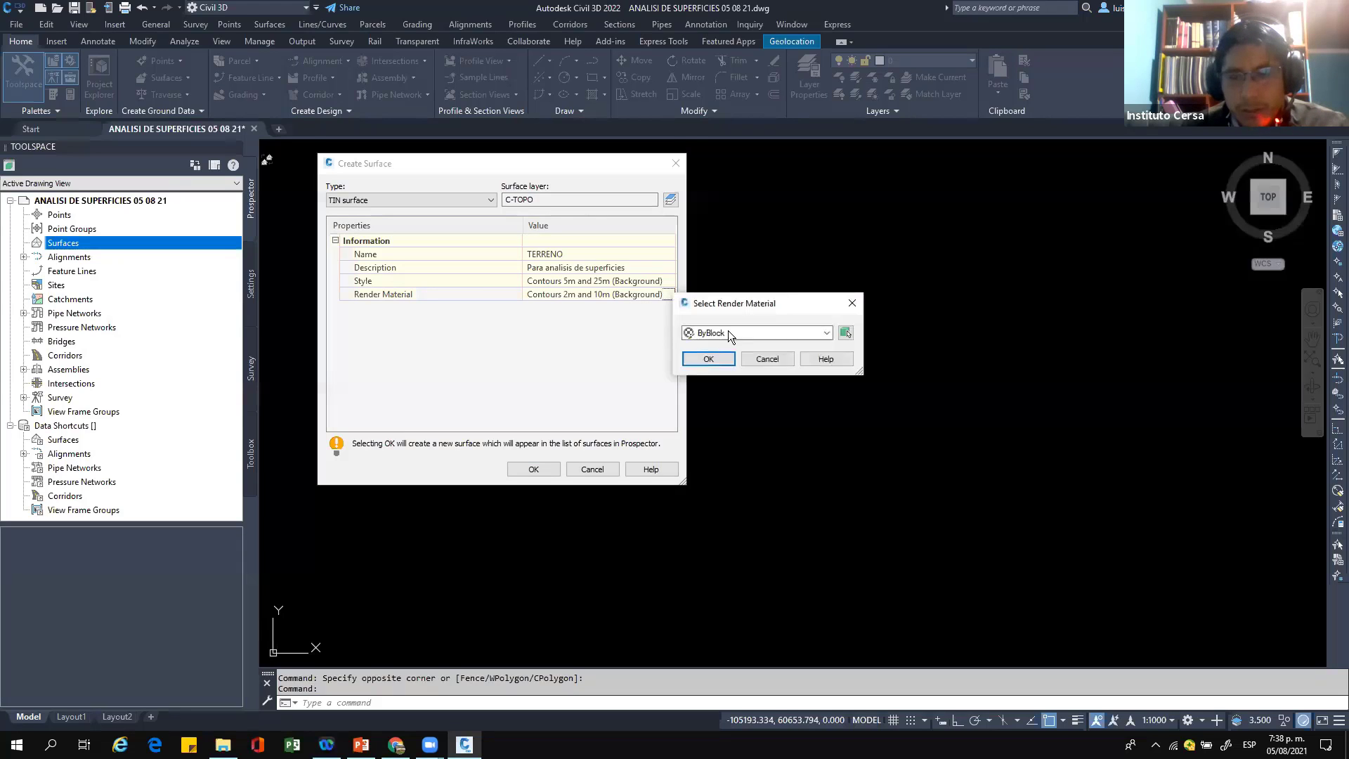
left_click(730, 332)
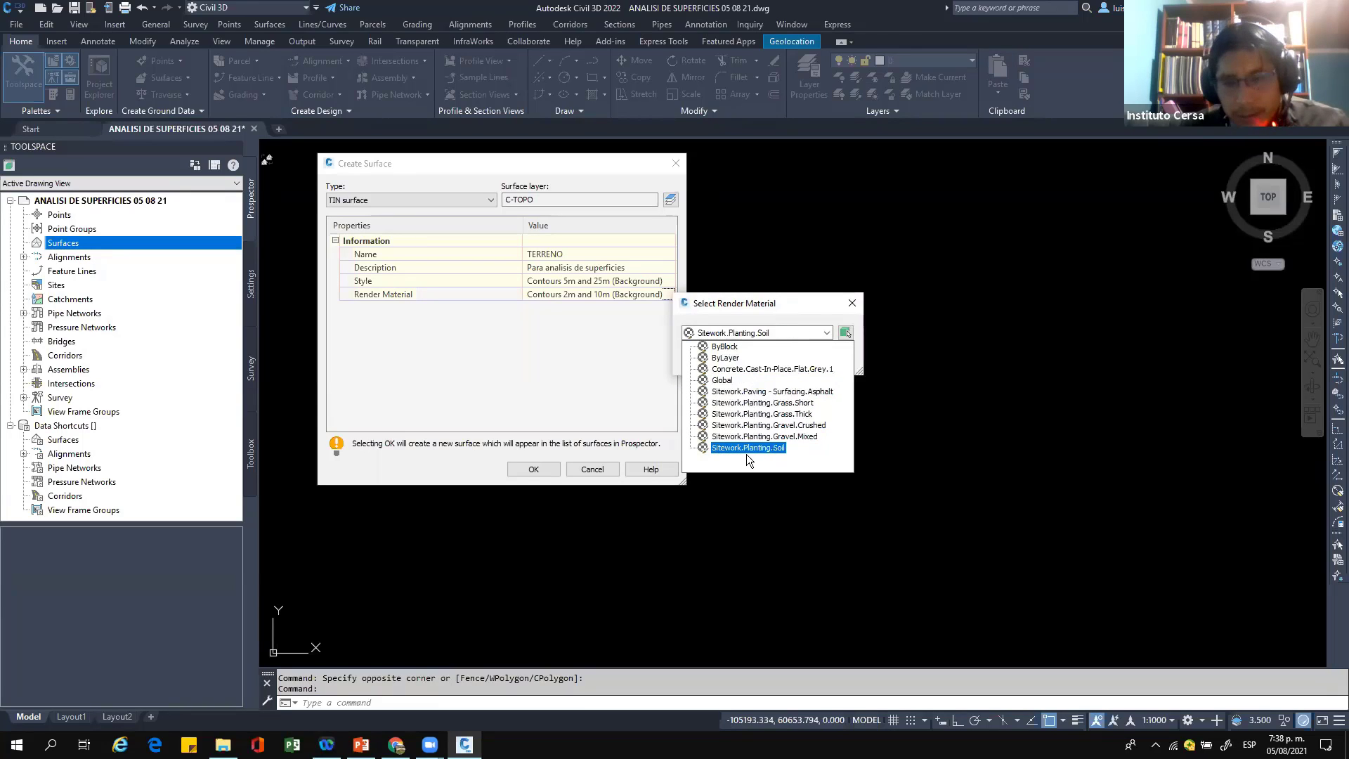
left_click(788, 412)
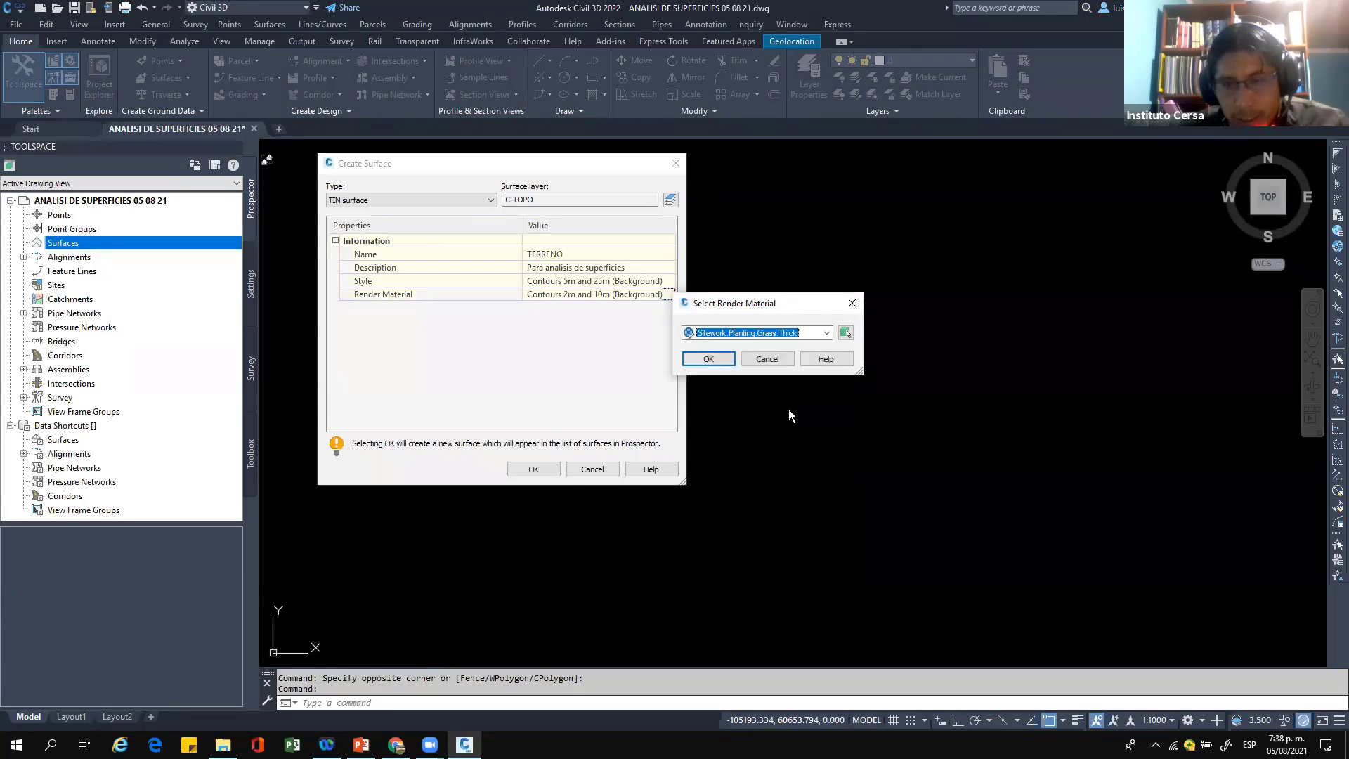
left_click(709, 359)
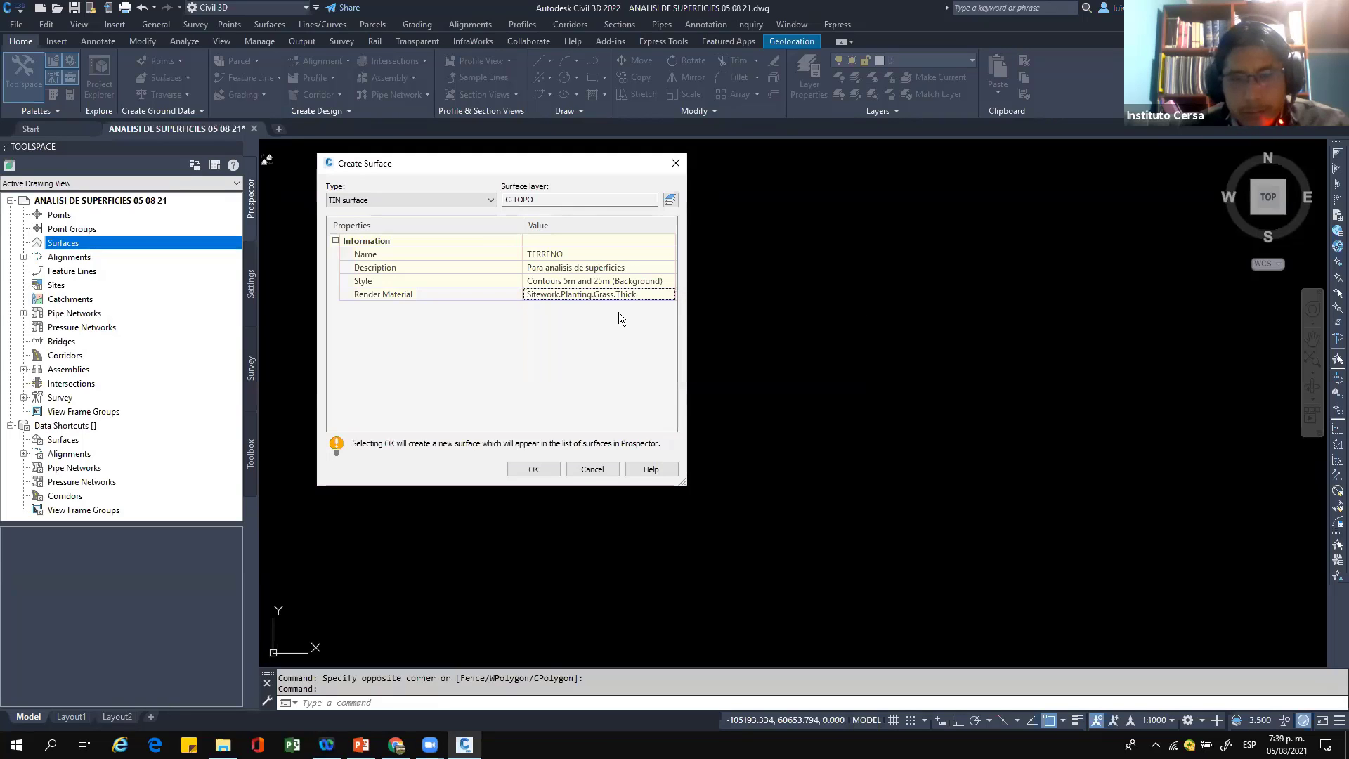
Step: Set the render material to Sitework.Planting.Grass.Short and create the TERRENO surface
left_click(666, 295)
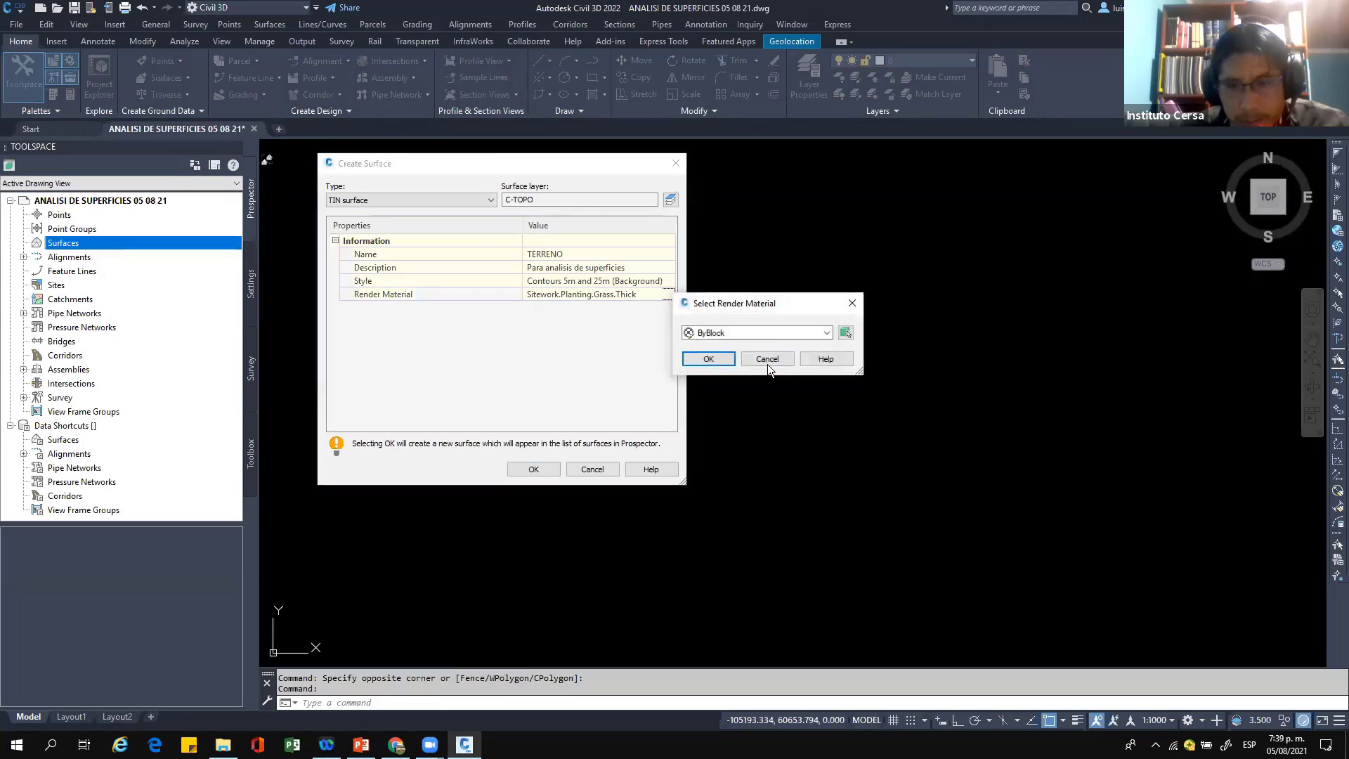
left_click(771, 336)
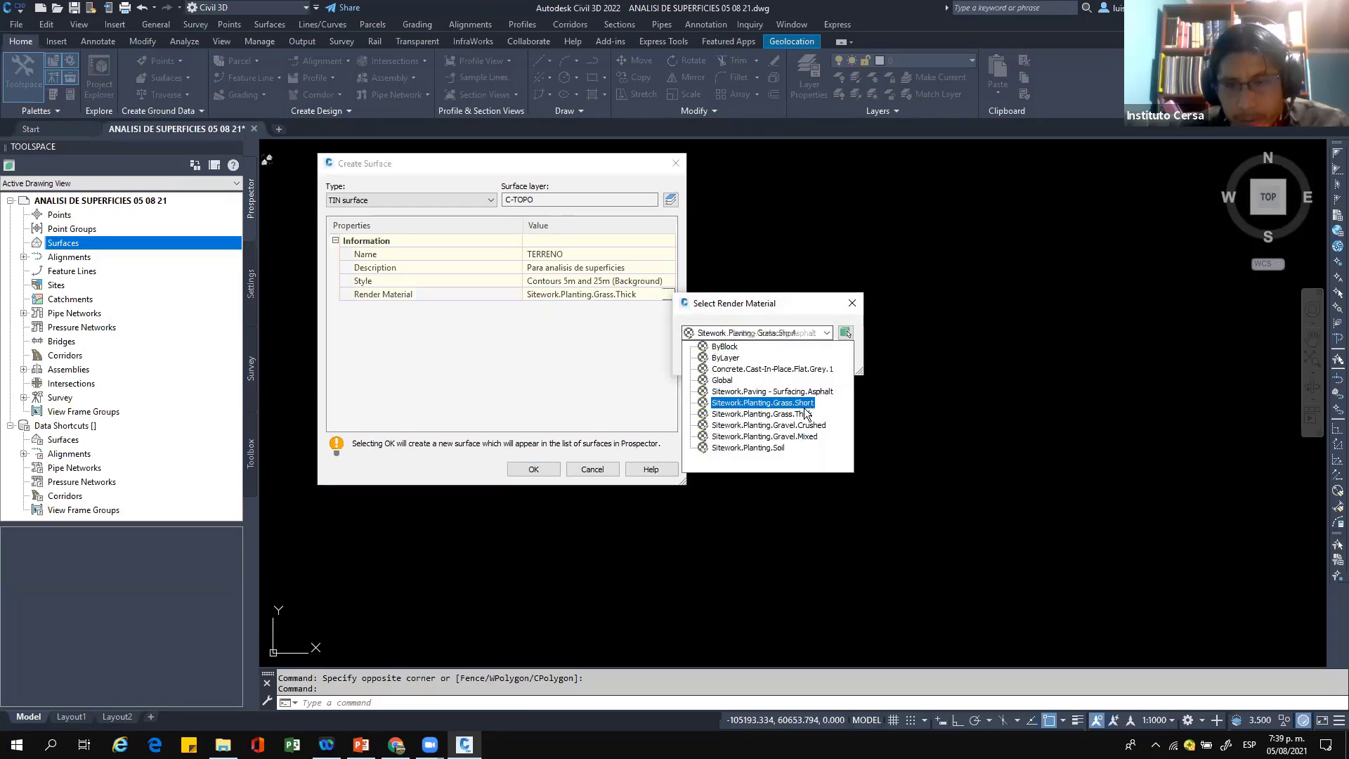
left_click(805, 408)
left_click(711, 359)
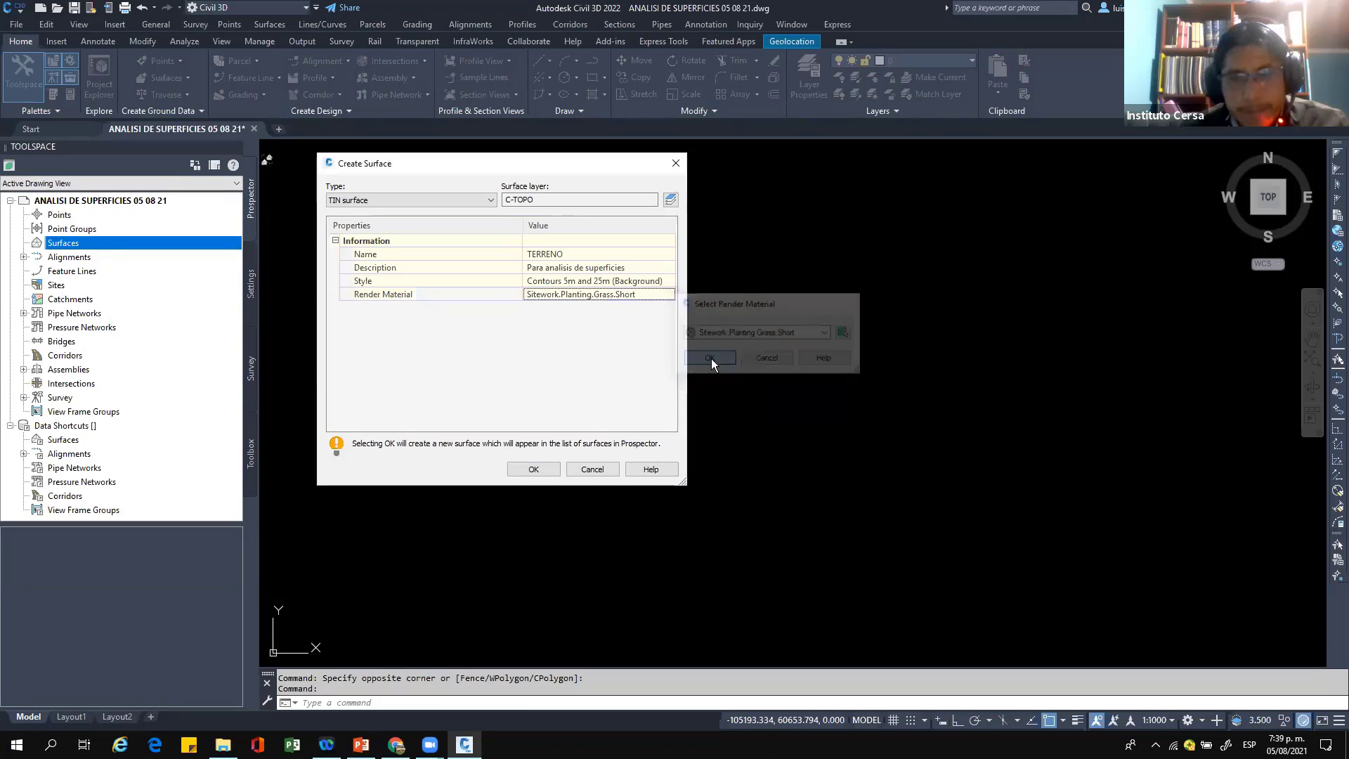
left_click(536, 469)
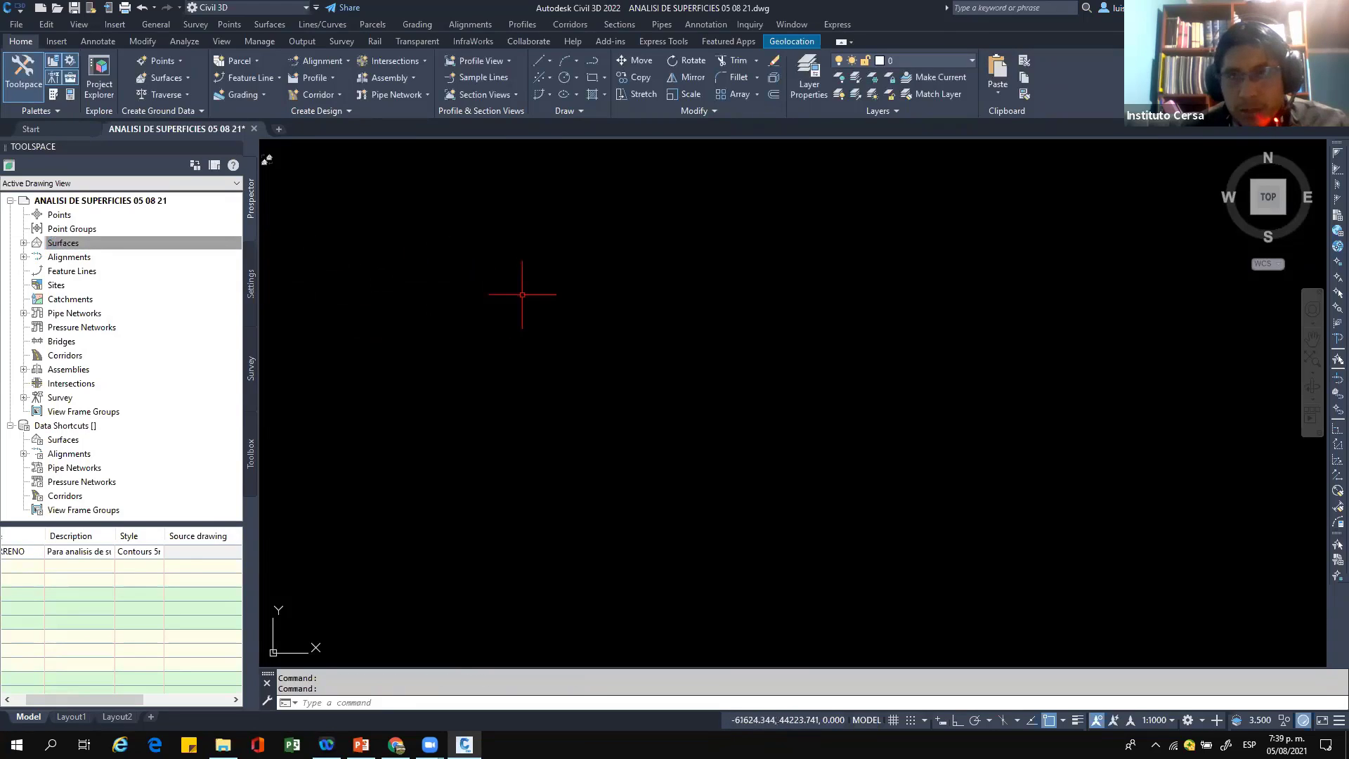
Step: Expand the Surfaces collection of the drawing to locate the new TERRENO surface
left_click(64, 242)
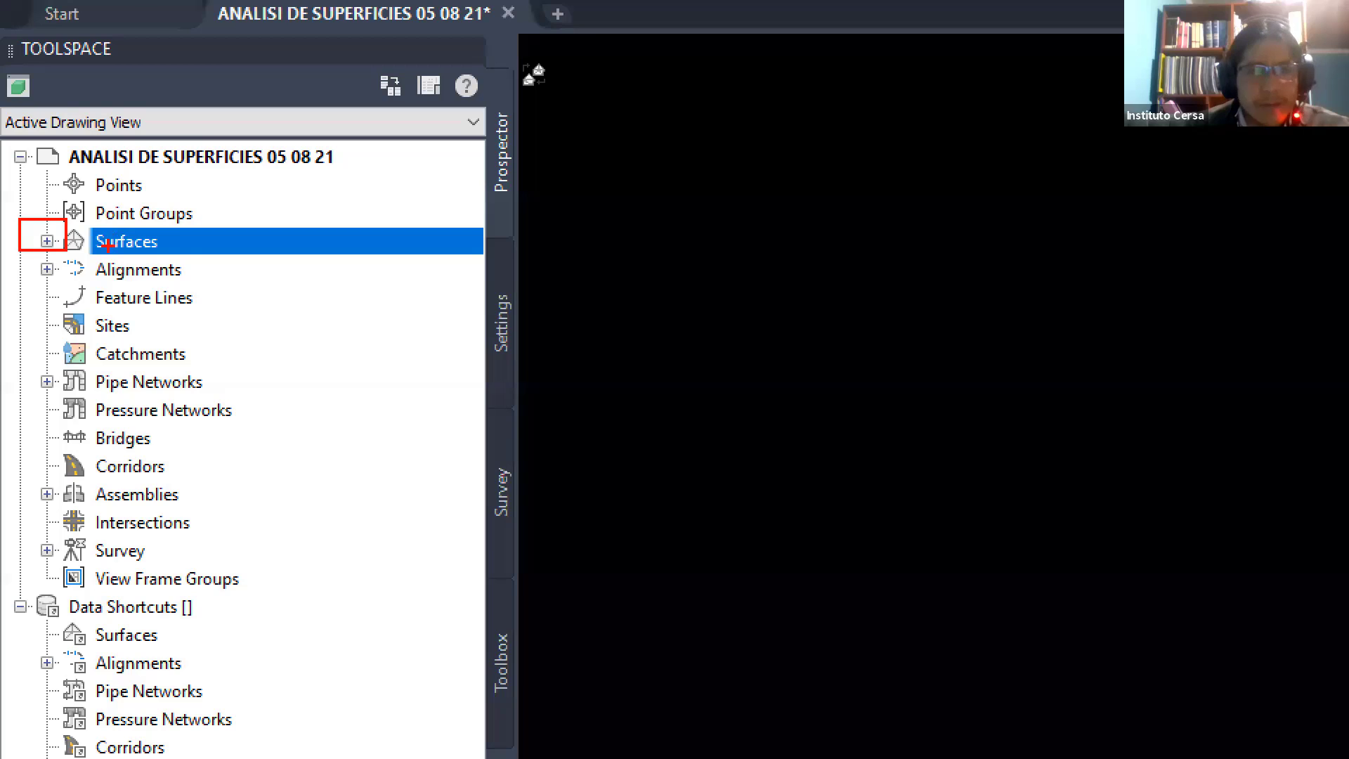
left_click(46, 241)
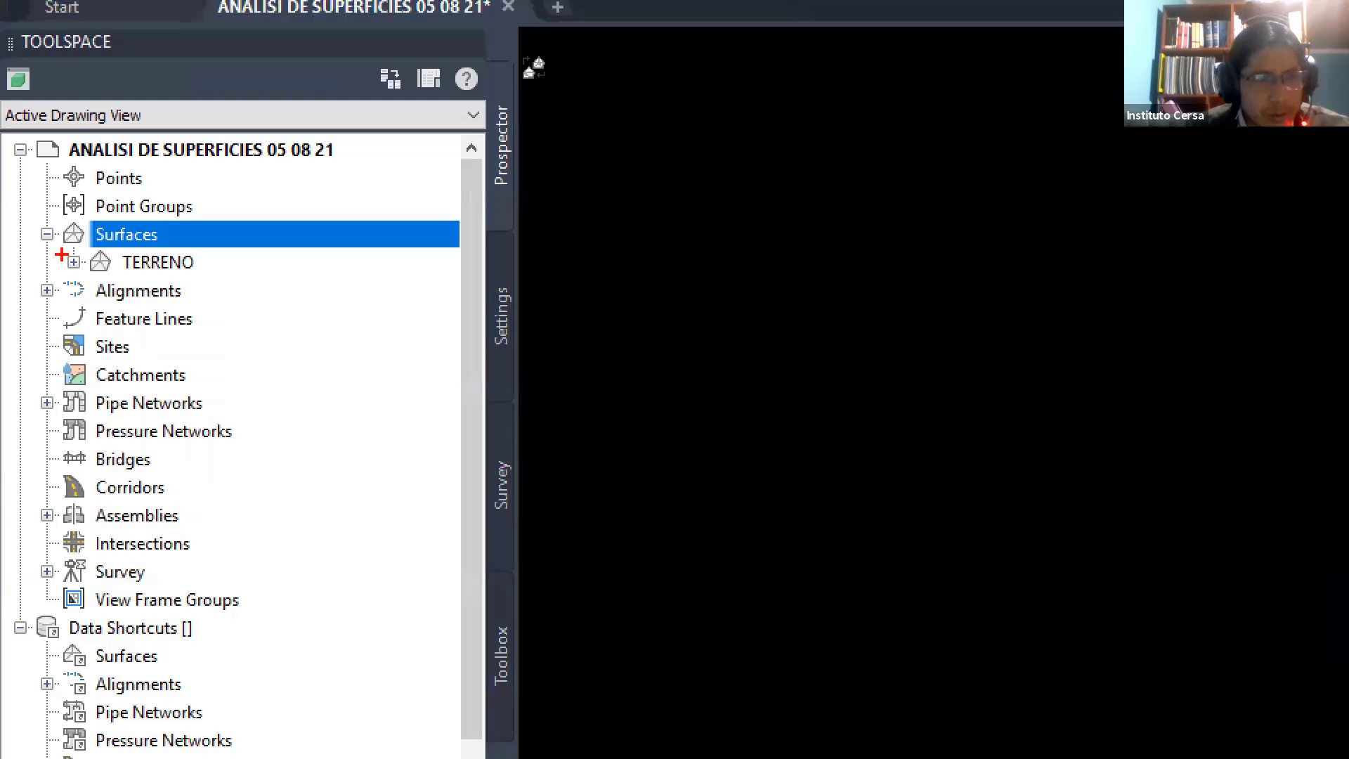
left_click_drag(29, 251, 101, 261)
left_click_drag(203, 270, 209, 274)
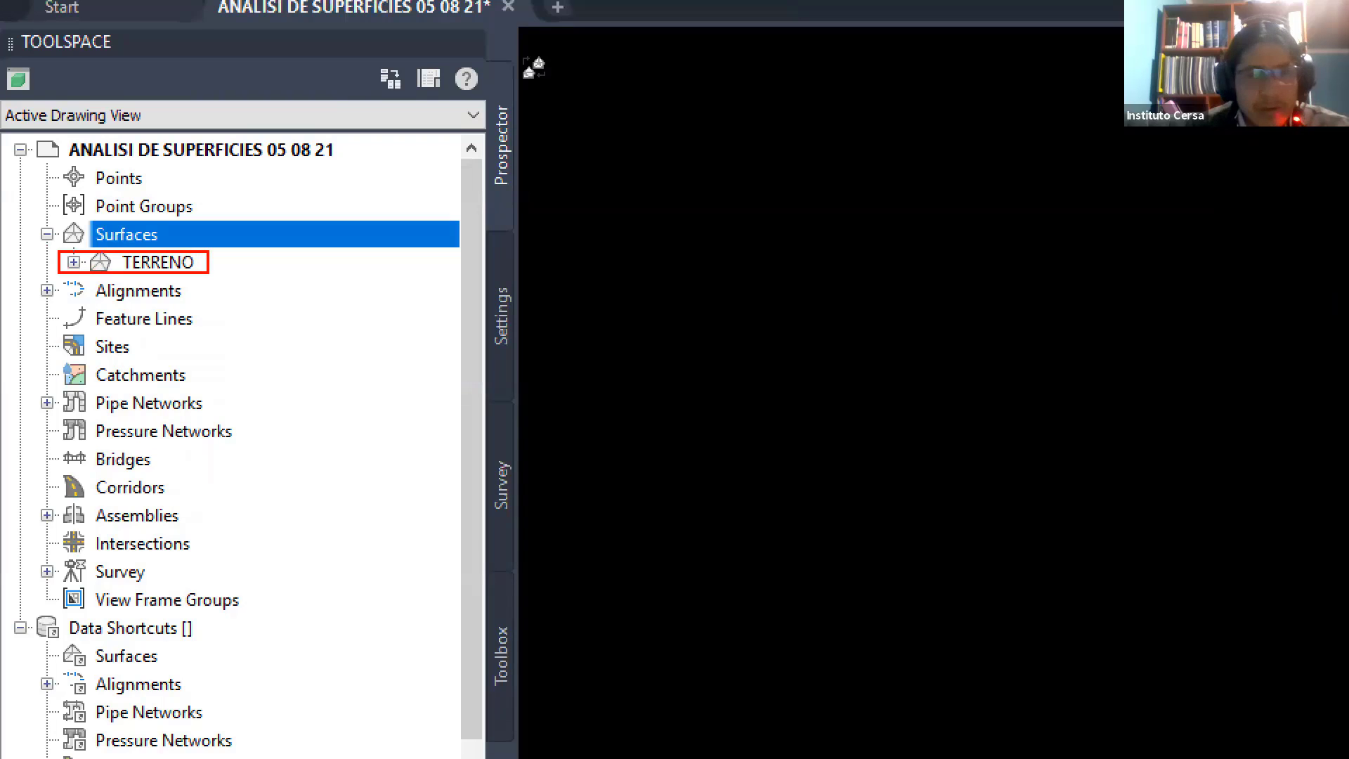
mouse_move(1071, 380)
left_mouse_down()
mouse_move(1219, 331)
mouse_move(1012, 559)
mouse_move(1012, 305)
left_mouse_up()
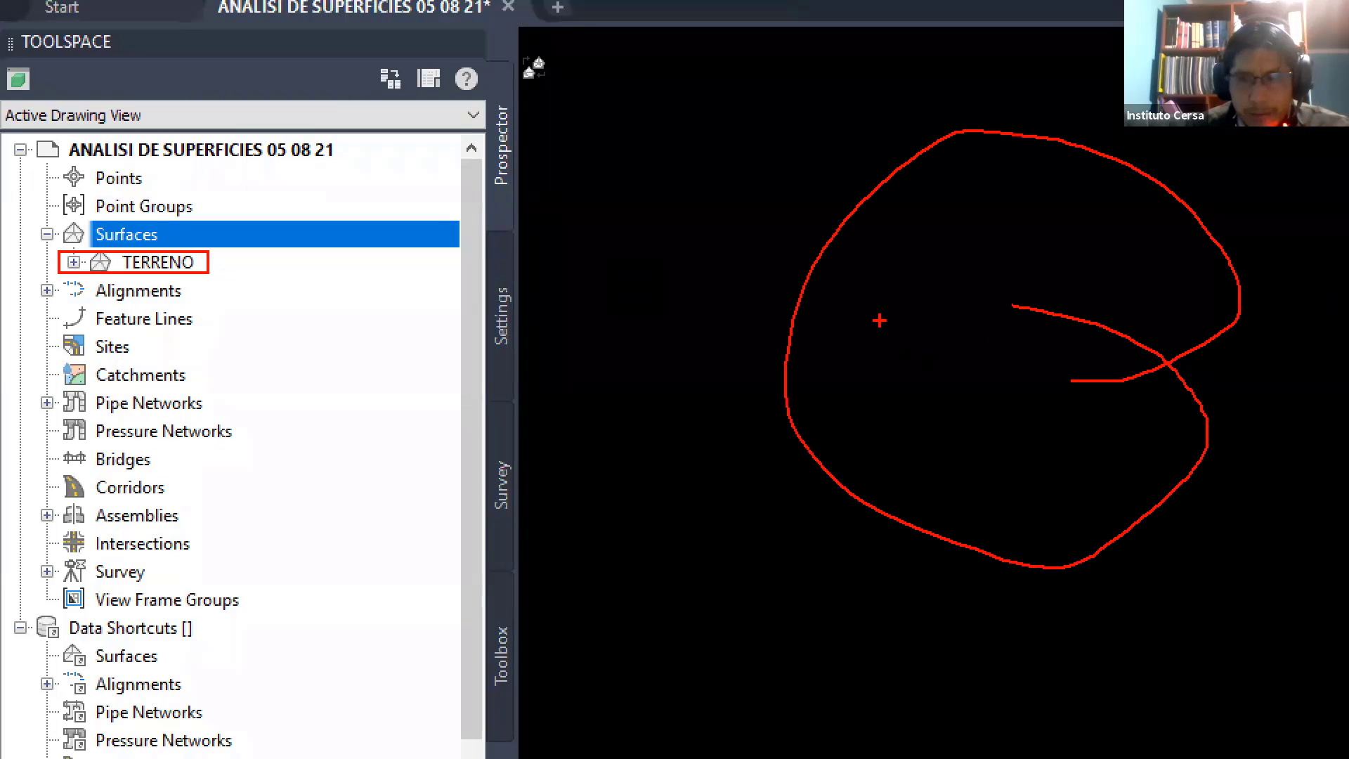
left_click_drag(877, 313, 1094, 299)
left_click_drag(1089, 270, 941, 430)
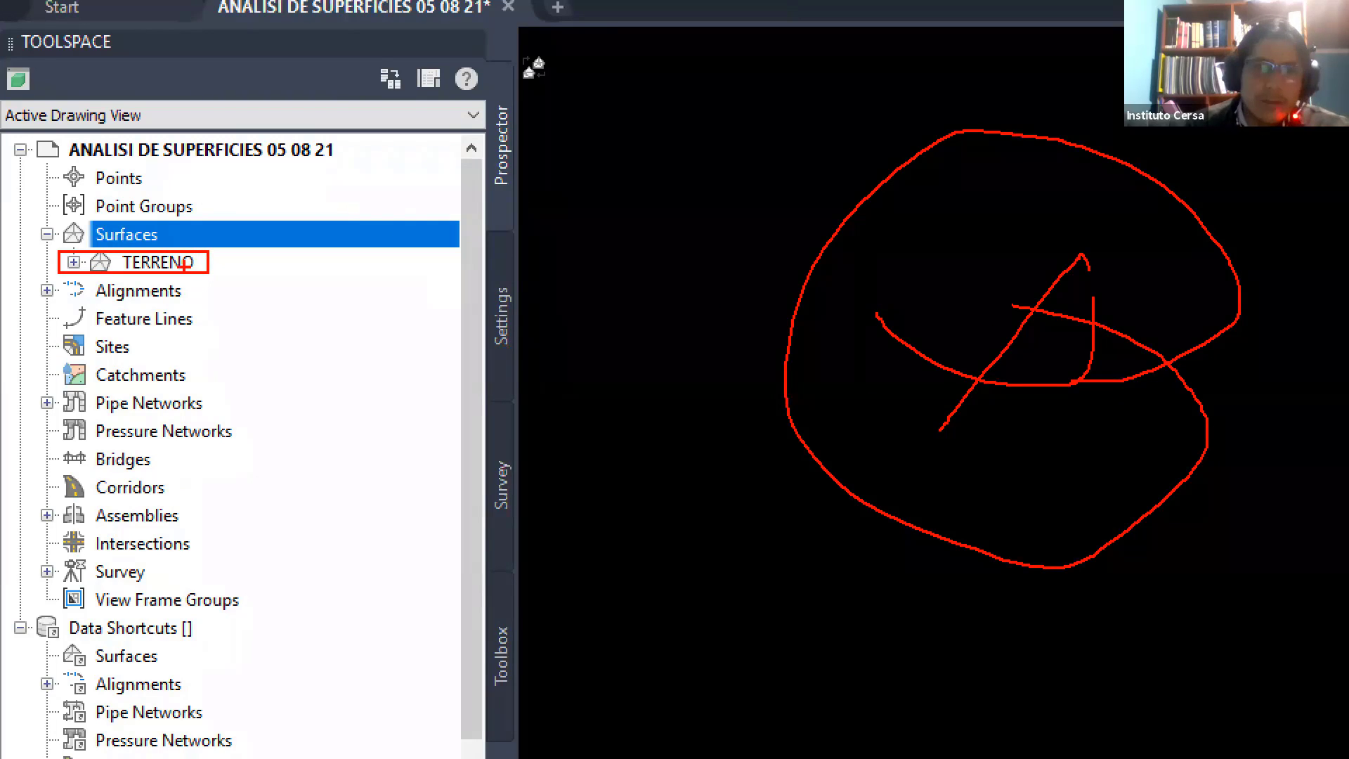
key("Escape")
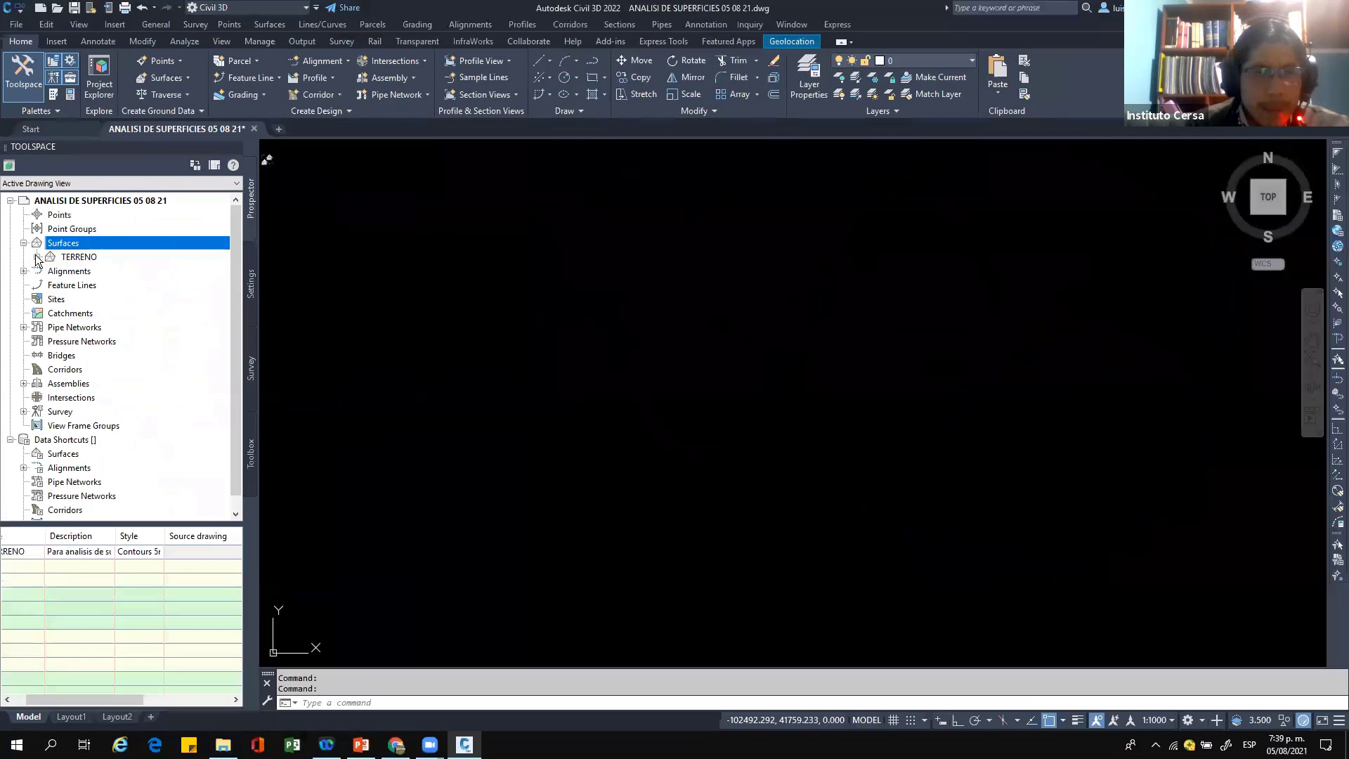
Step: Expand TERRENO and its Definition, and review the data types that can define the surface
left_click(74, 262)
left_click(79, 257)
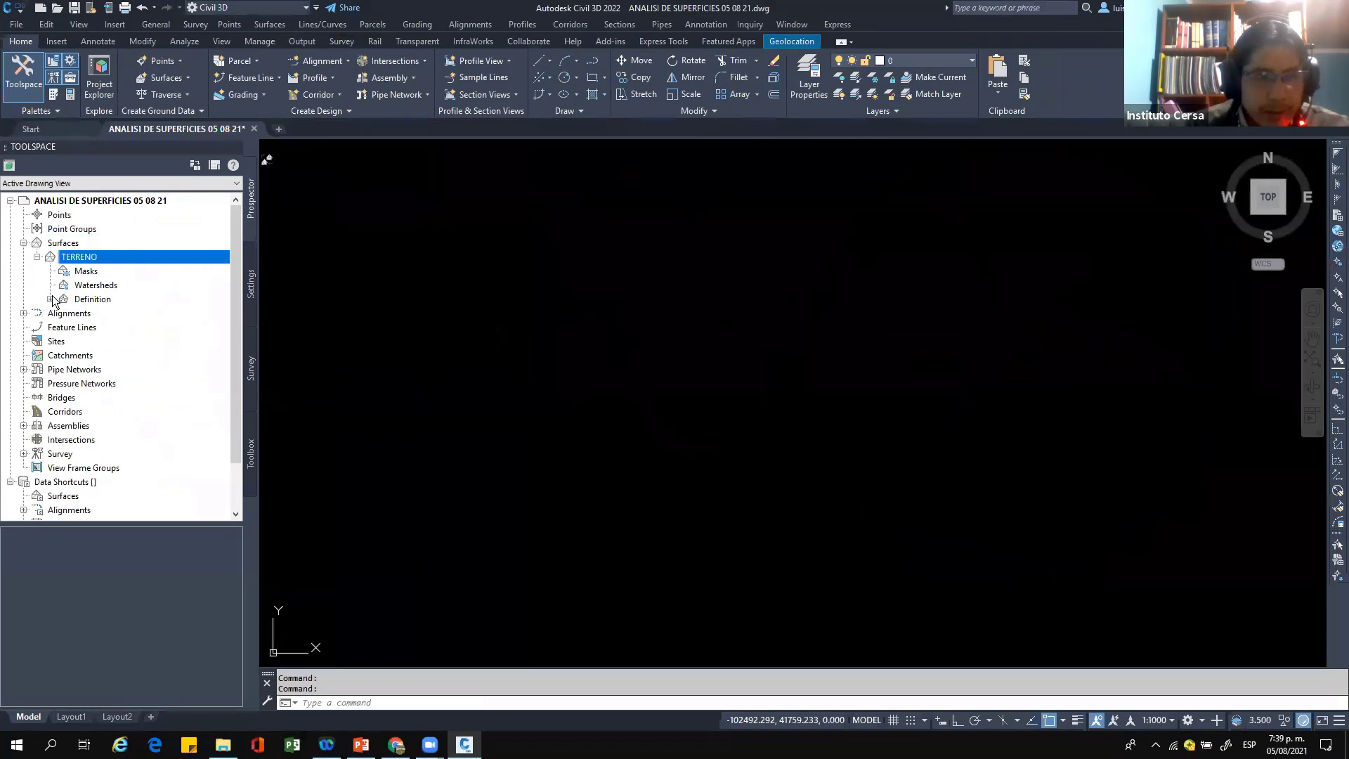
left_click(51, 300)
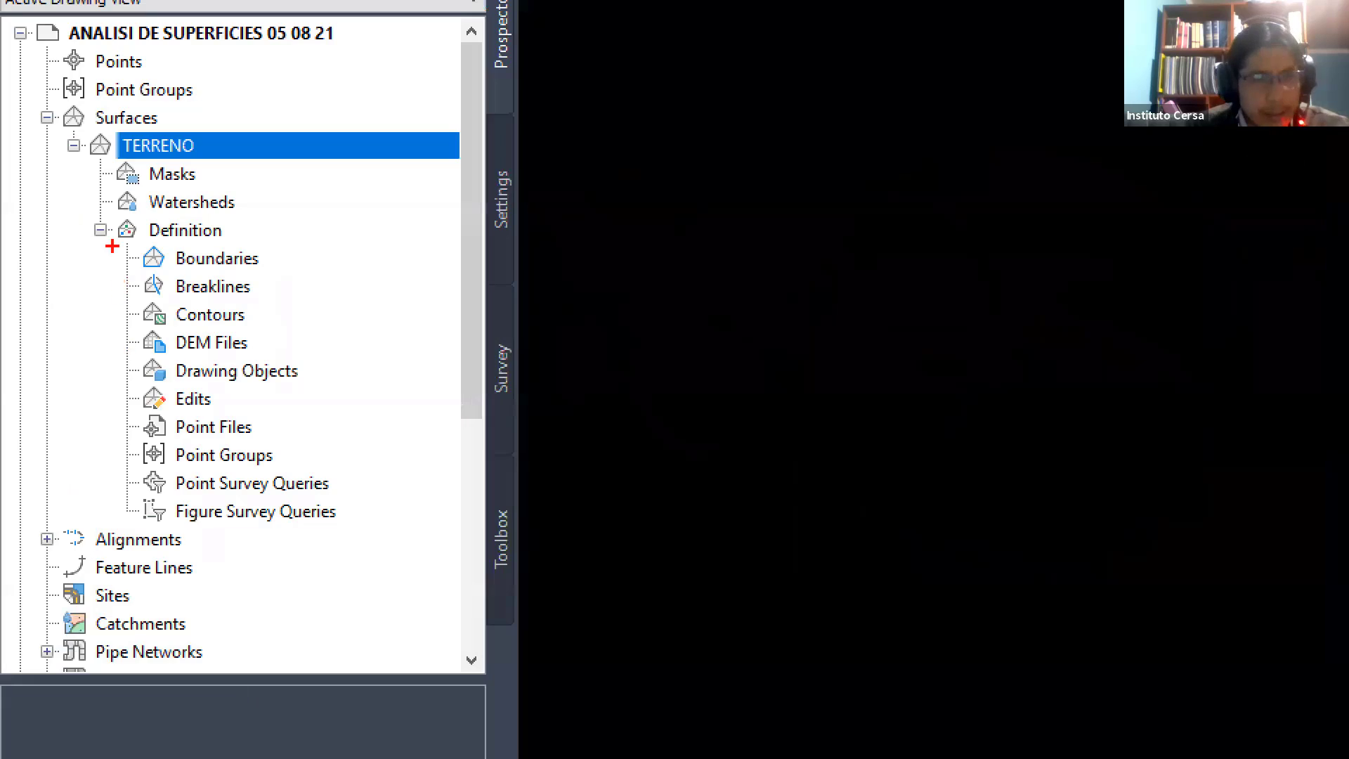
left_click_drag(37, 292, 137, 401)
left_click_drag(273, 433, 370, 543)
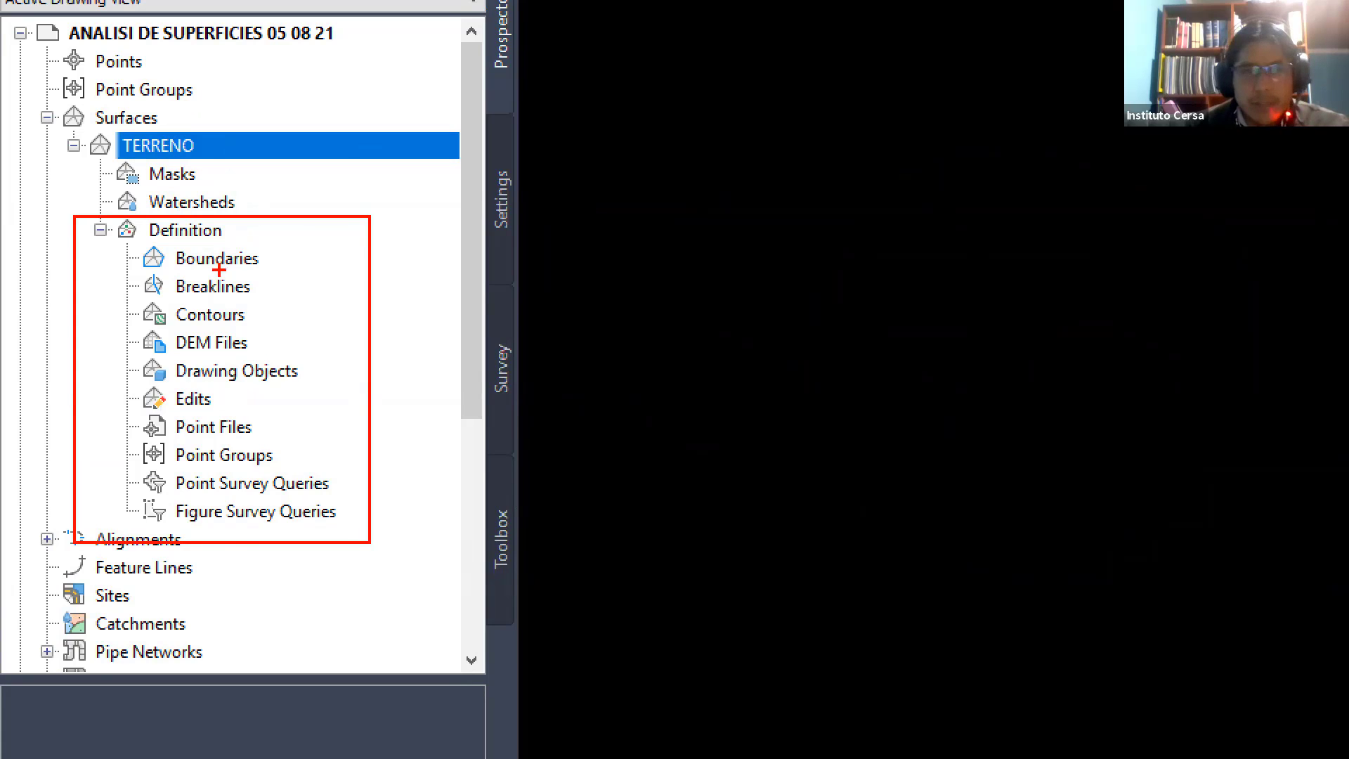
mouse_move(121, 360)
left_mouse_down()
mouse_move(246, 362)
mouse_move(257, 325)
mouse_move(112, 328)
mouse_move(115, 372)
left_mouse_up()
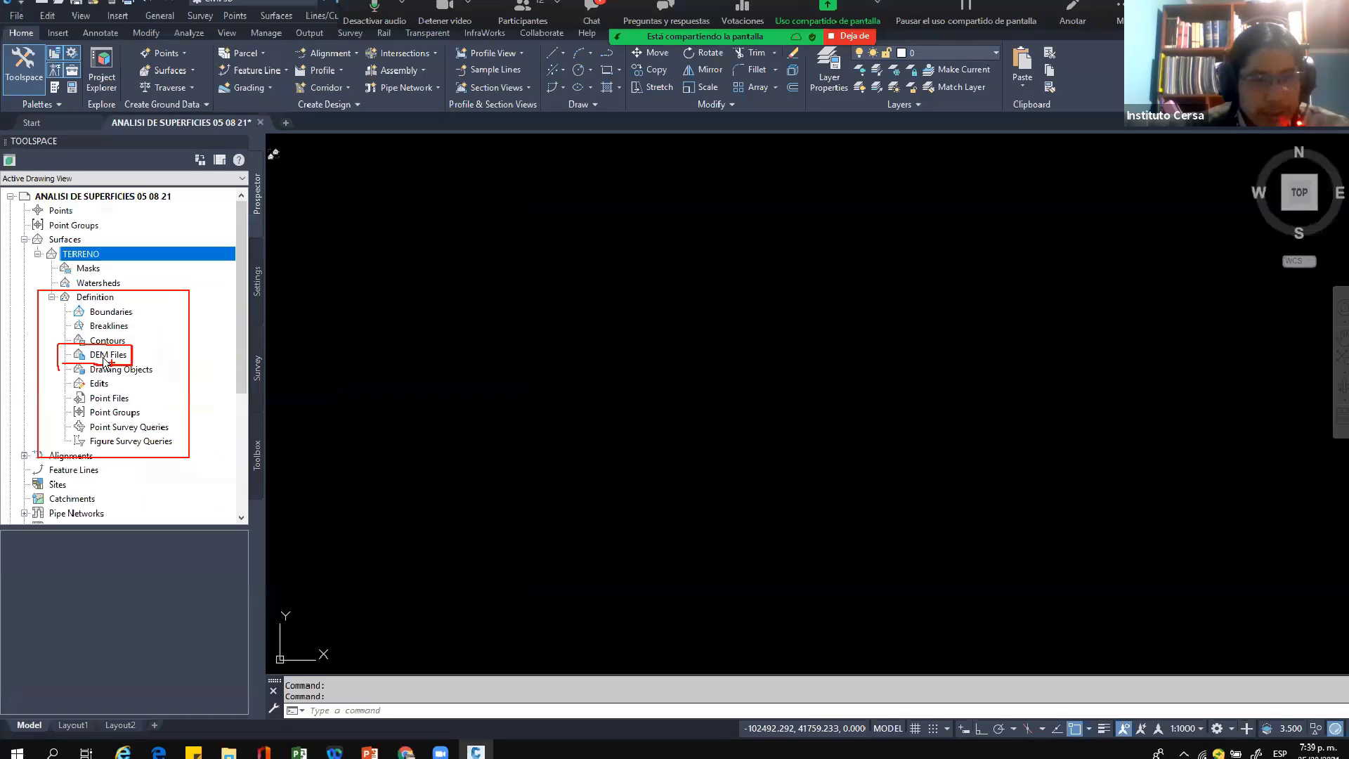
Step: Add SUPERFICIE.dem from the 00 CIVL 3D - CARRETERAS CERSA folder to the DEM files in TERRENO's definition, checking the drawing's coordinate system
left_click(131, 357)
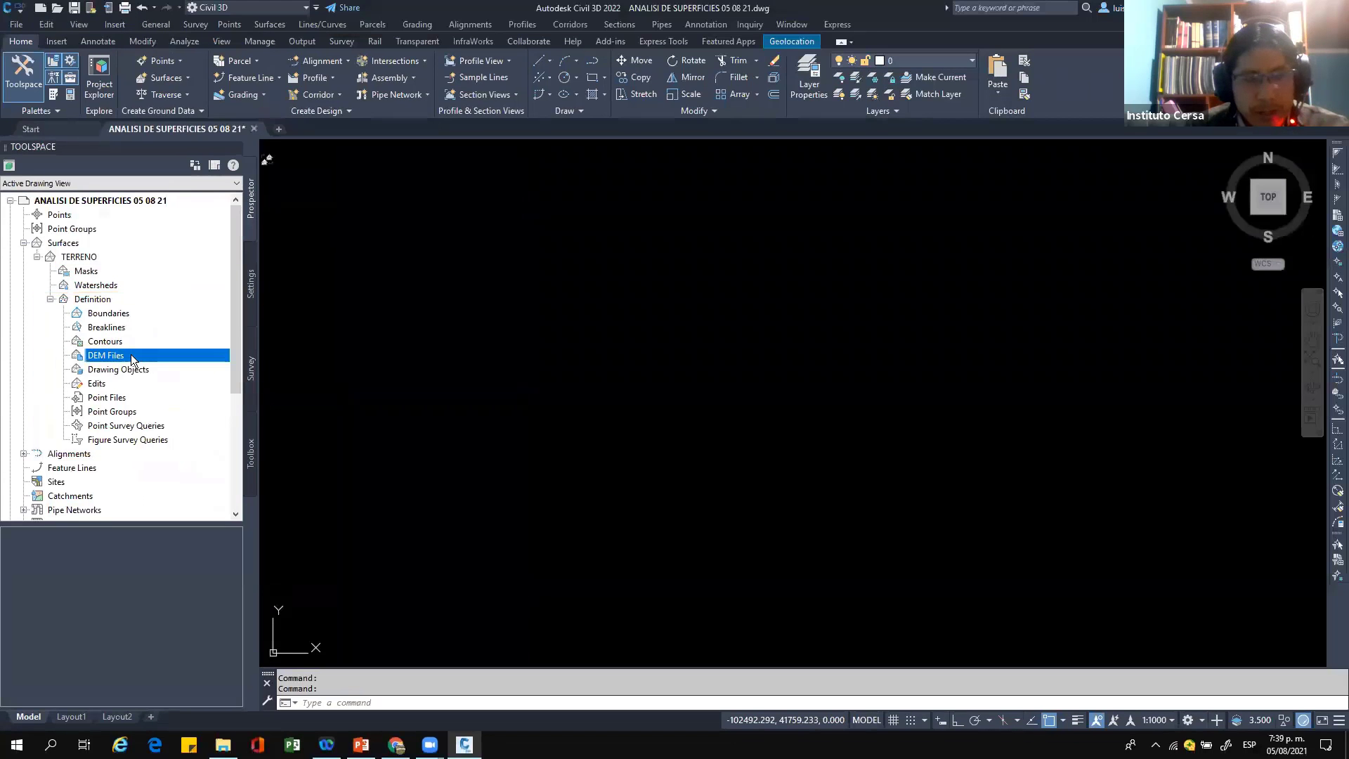
right_click(138, 357)
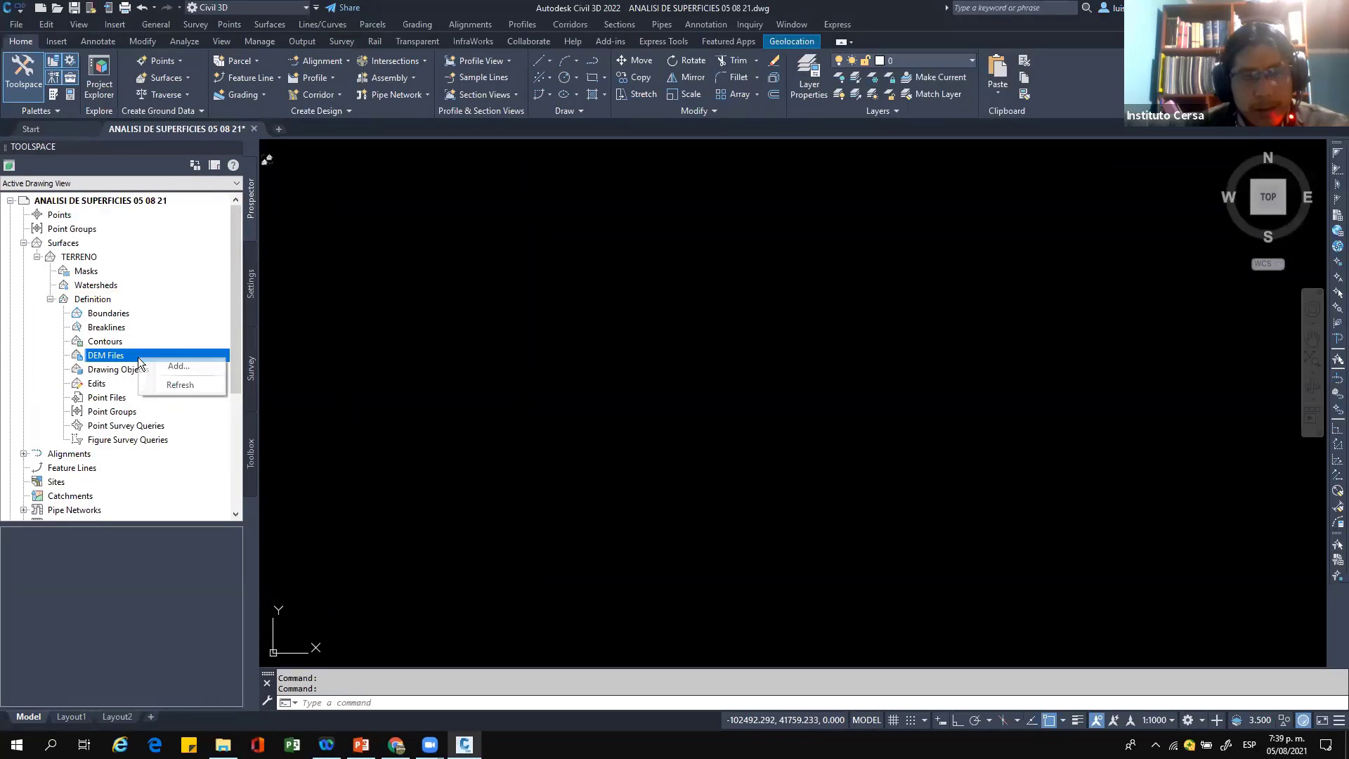
left_click(178, 367)
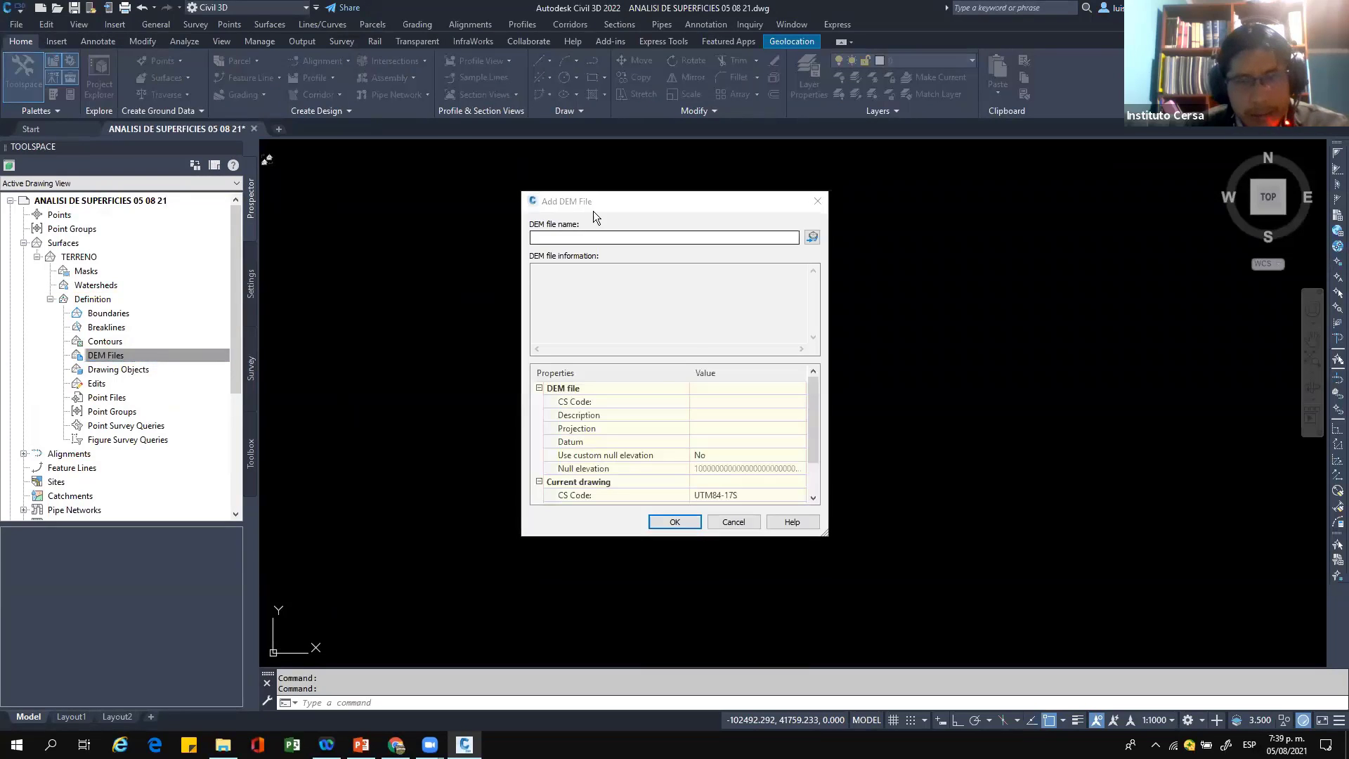
left_click_drag(589, 202, 462, 180)
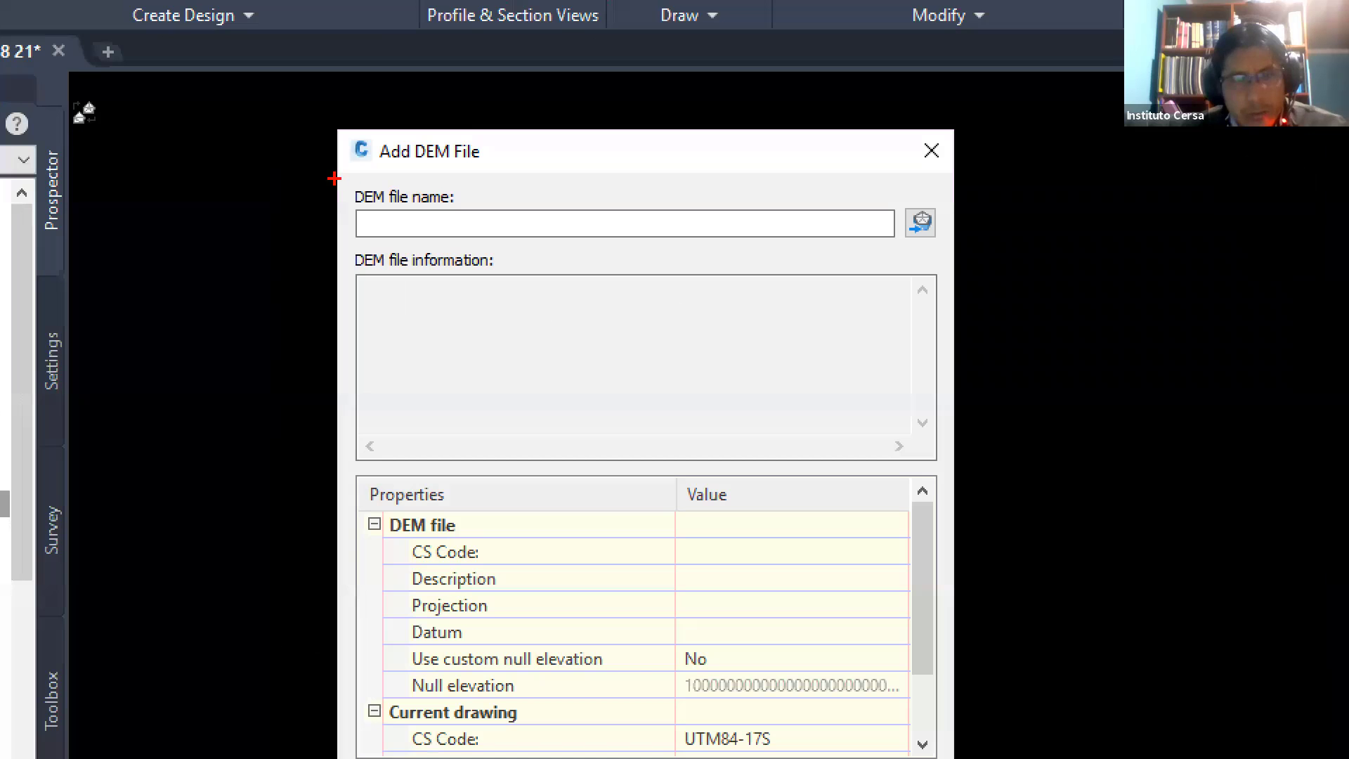
mouse_move(335, 178)
left_mouse_down()
mouse_move(741, 277)
mouse_move(964, 260)
mouse_move(951, 210)
mouse_move(906, 249)
mouse_move(927, 210)
left_mouse_up()
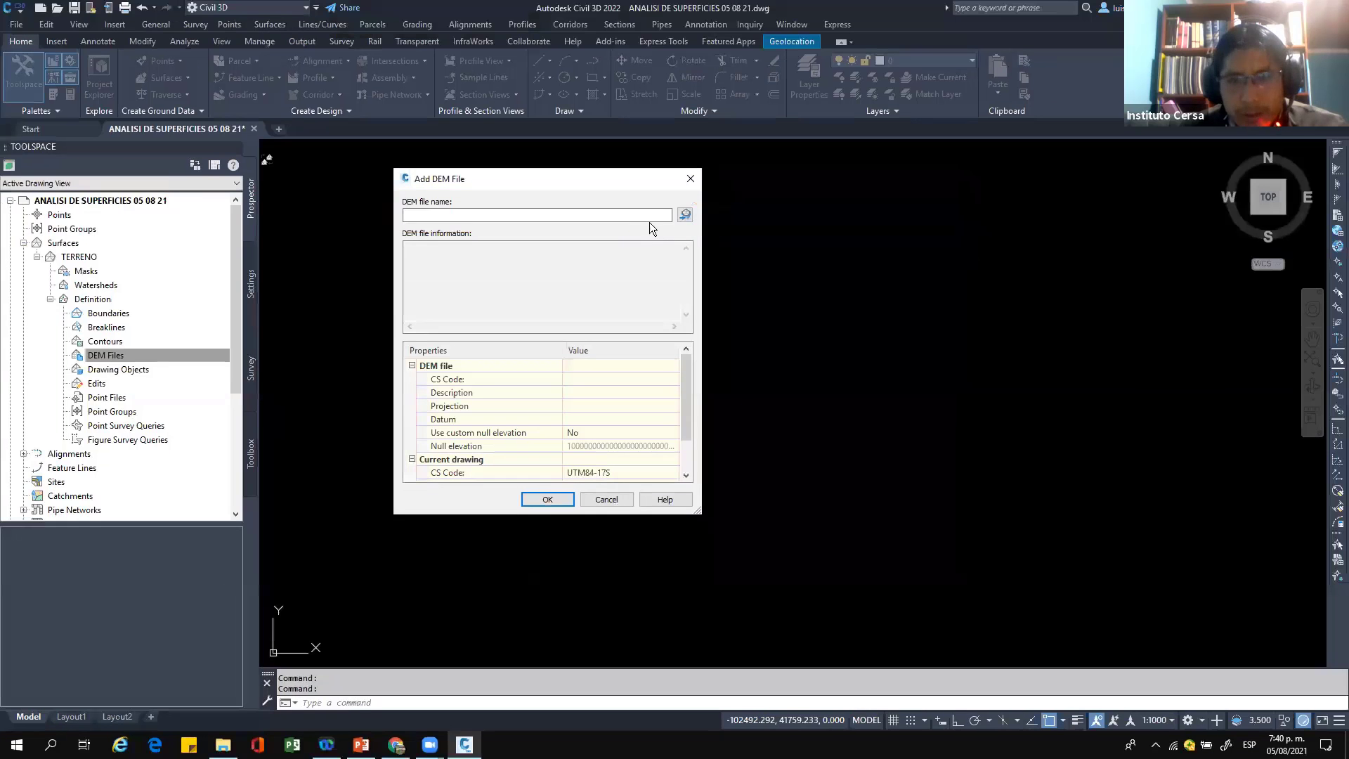
left_click(685, 215)
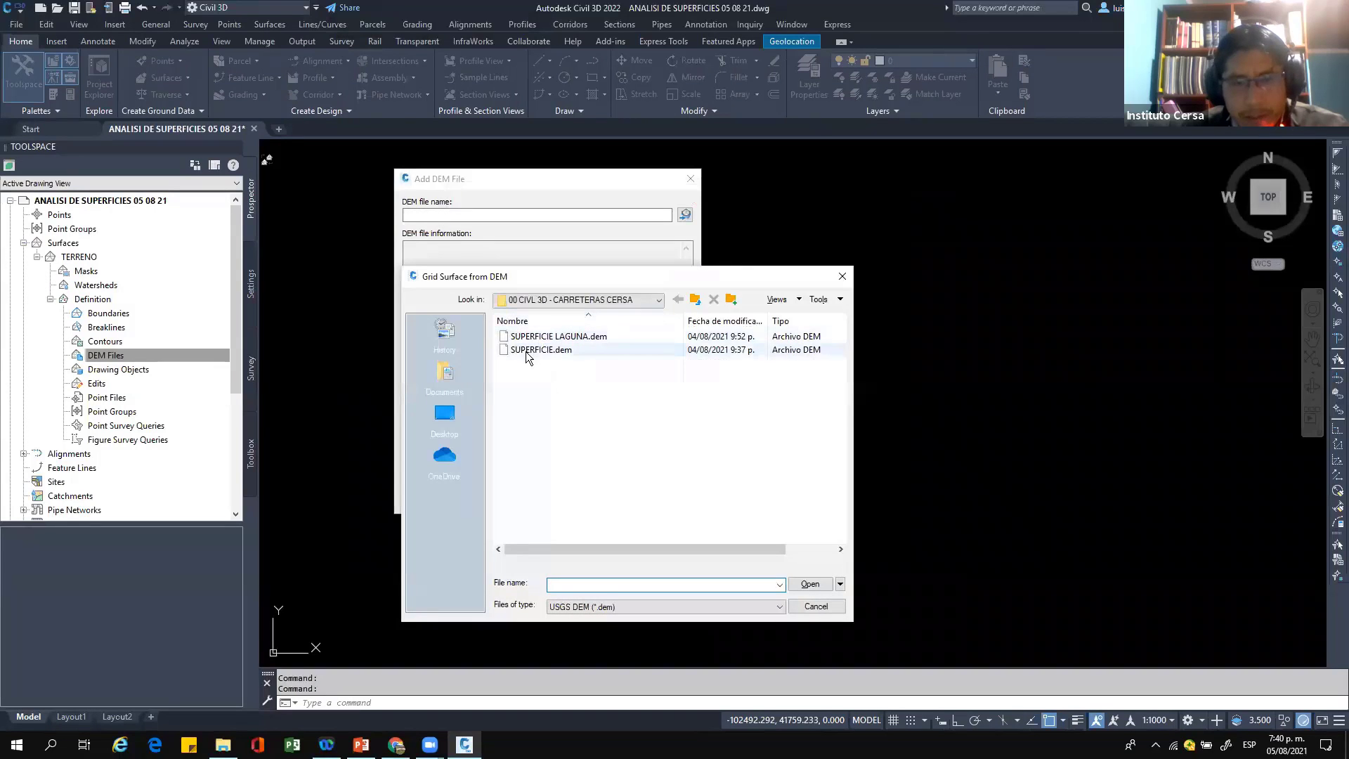
left_click(529, 349)
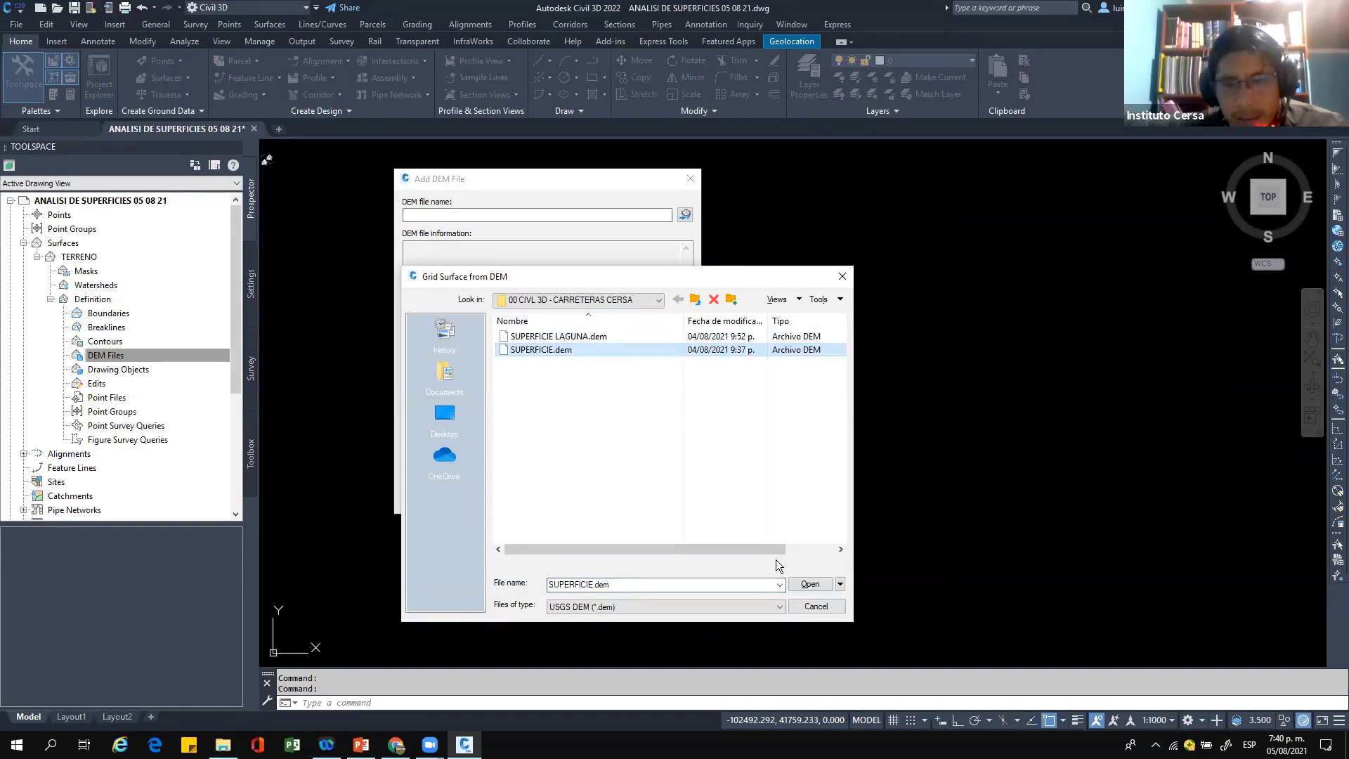
left_click(809, 584)
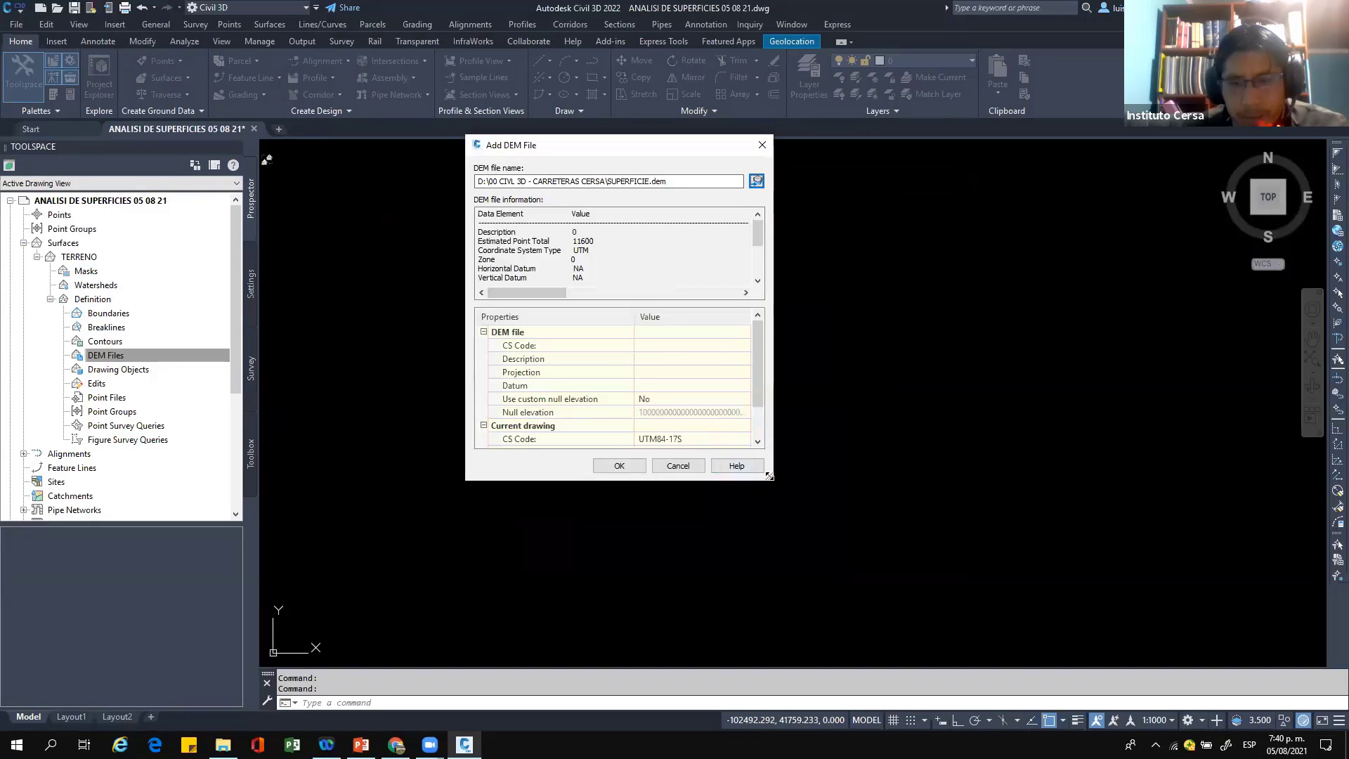
left_click(696, 437)
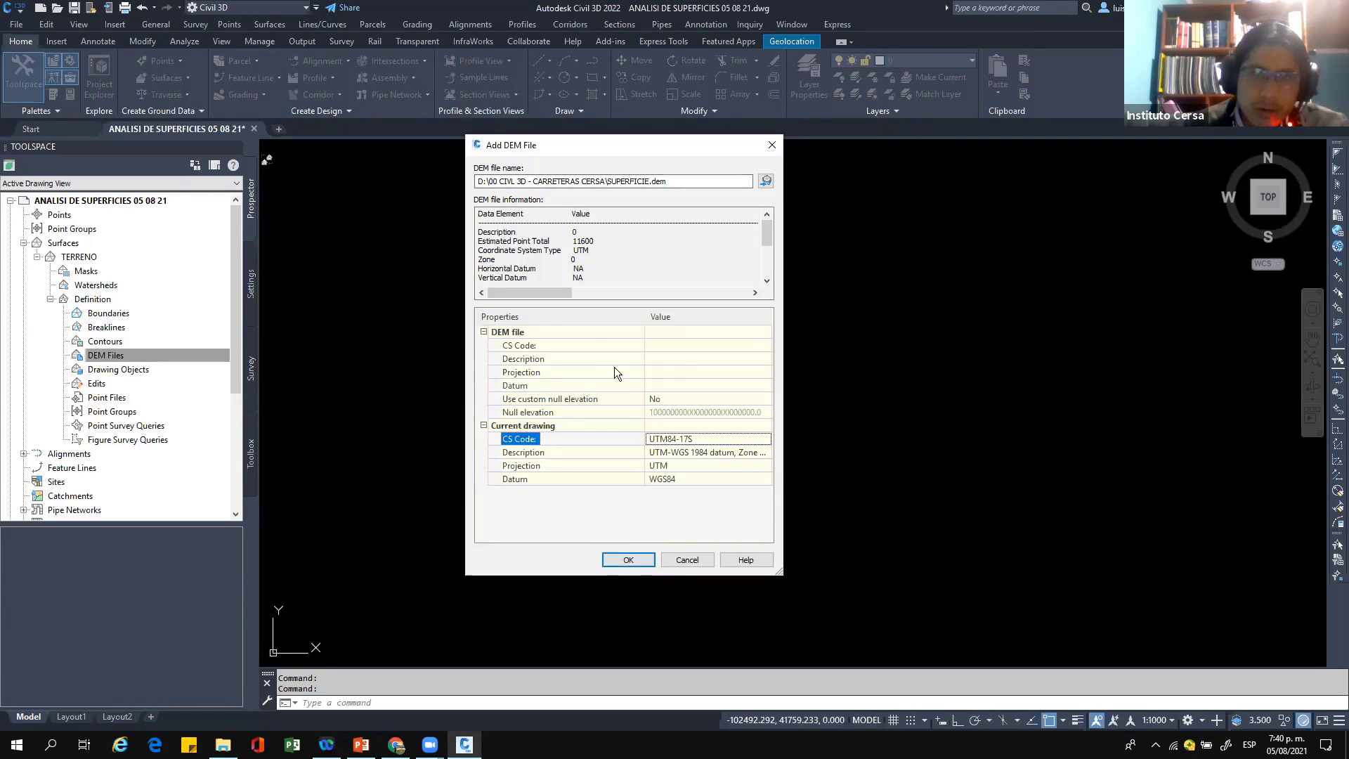
left_click(641, 565)
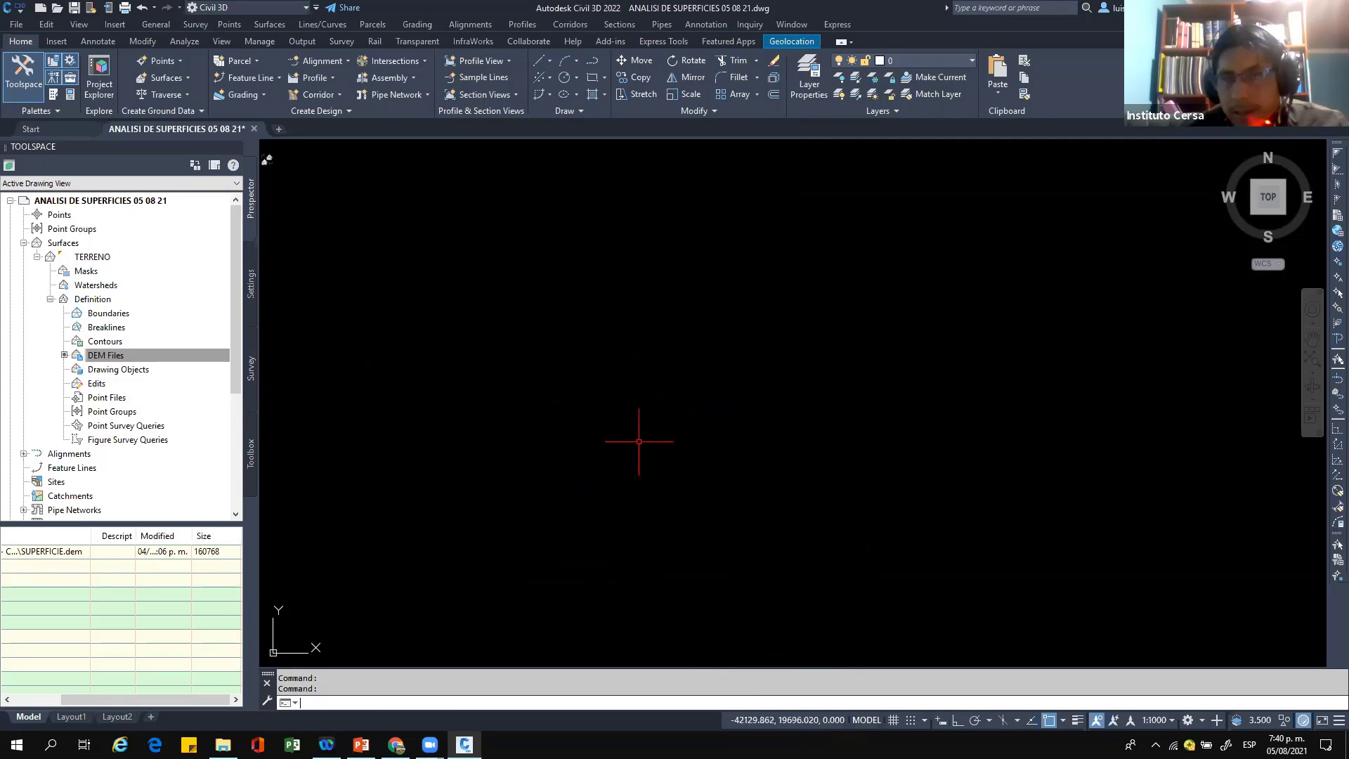
Step: Zoom to the drawing extents with the ZE command and shift the view over the TERRENO contours
type("z")
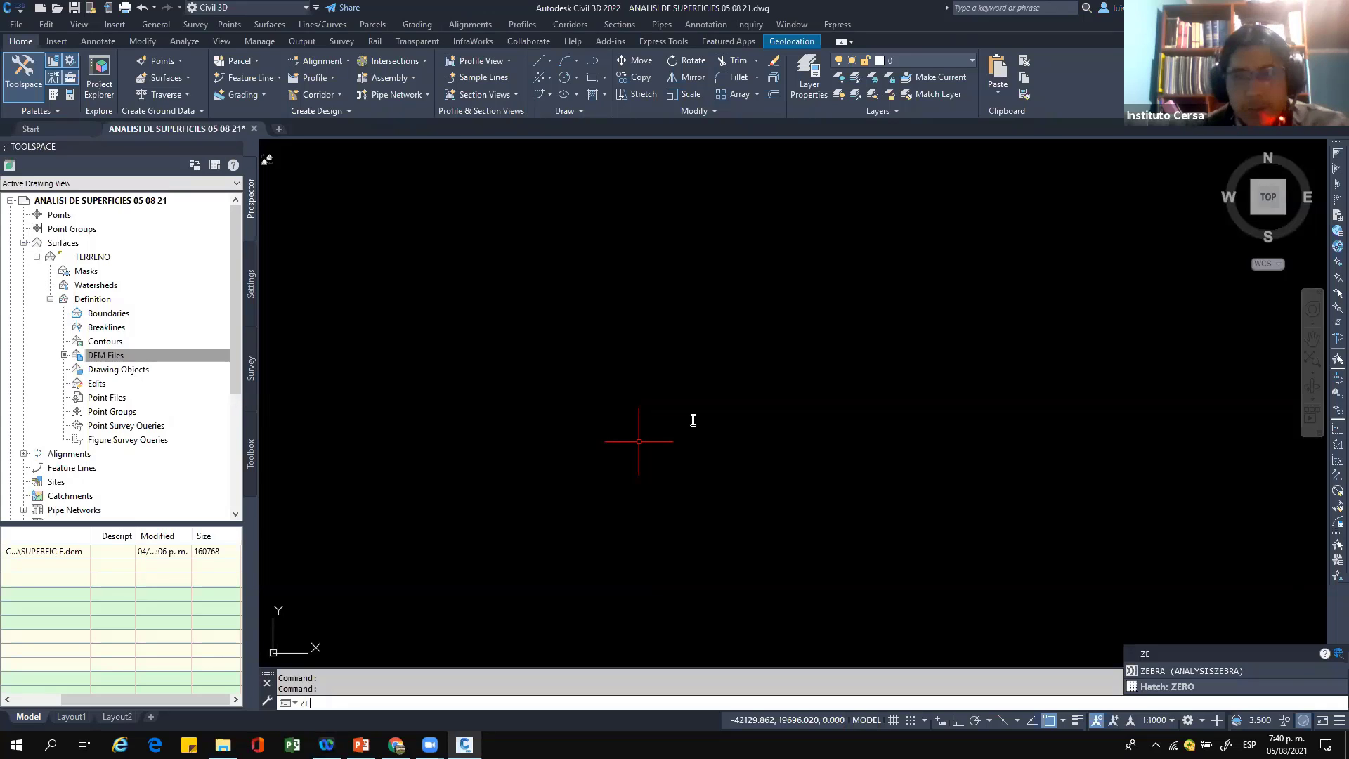
key("Return")
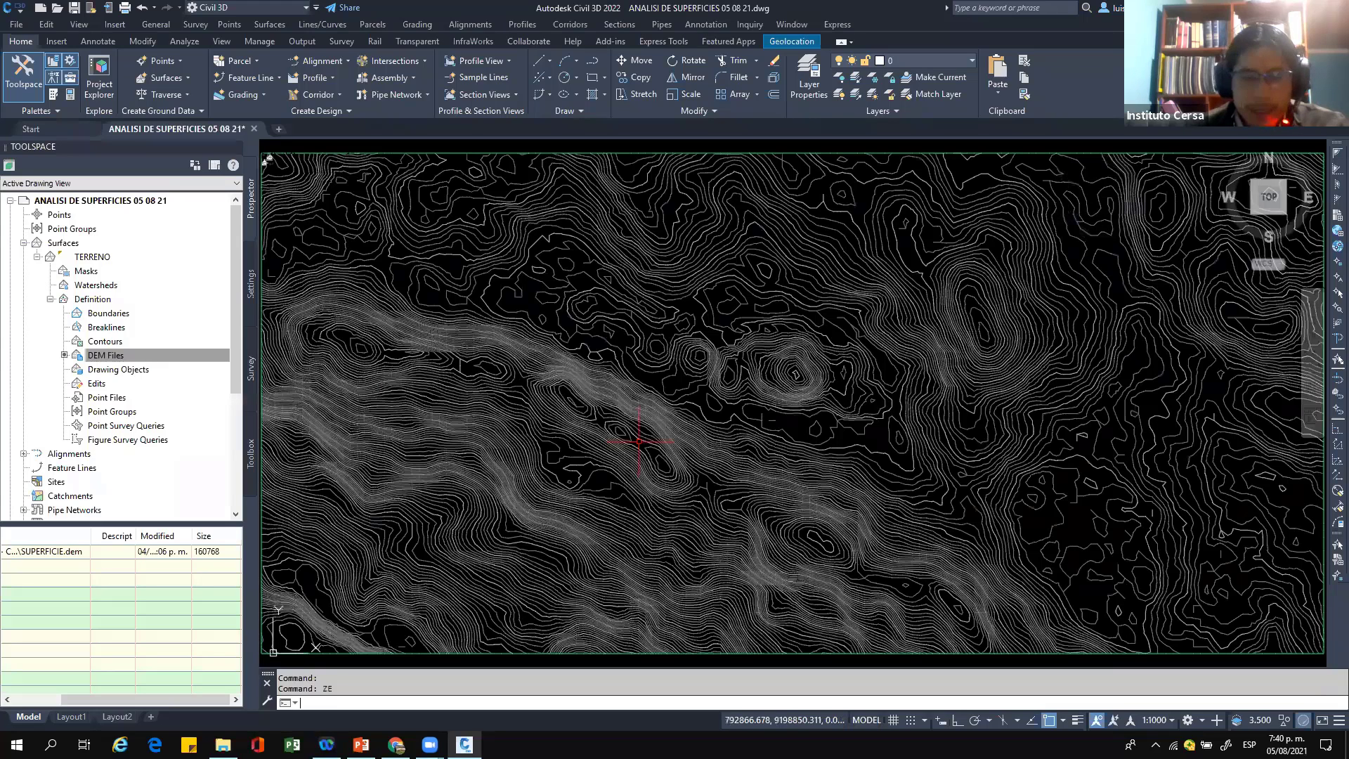
middle_click_drag(498, 553, 572, 511)
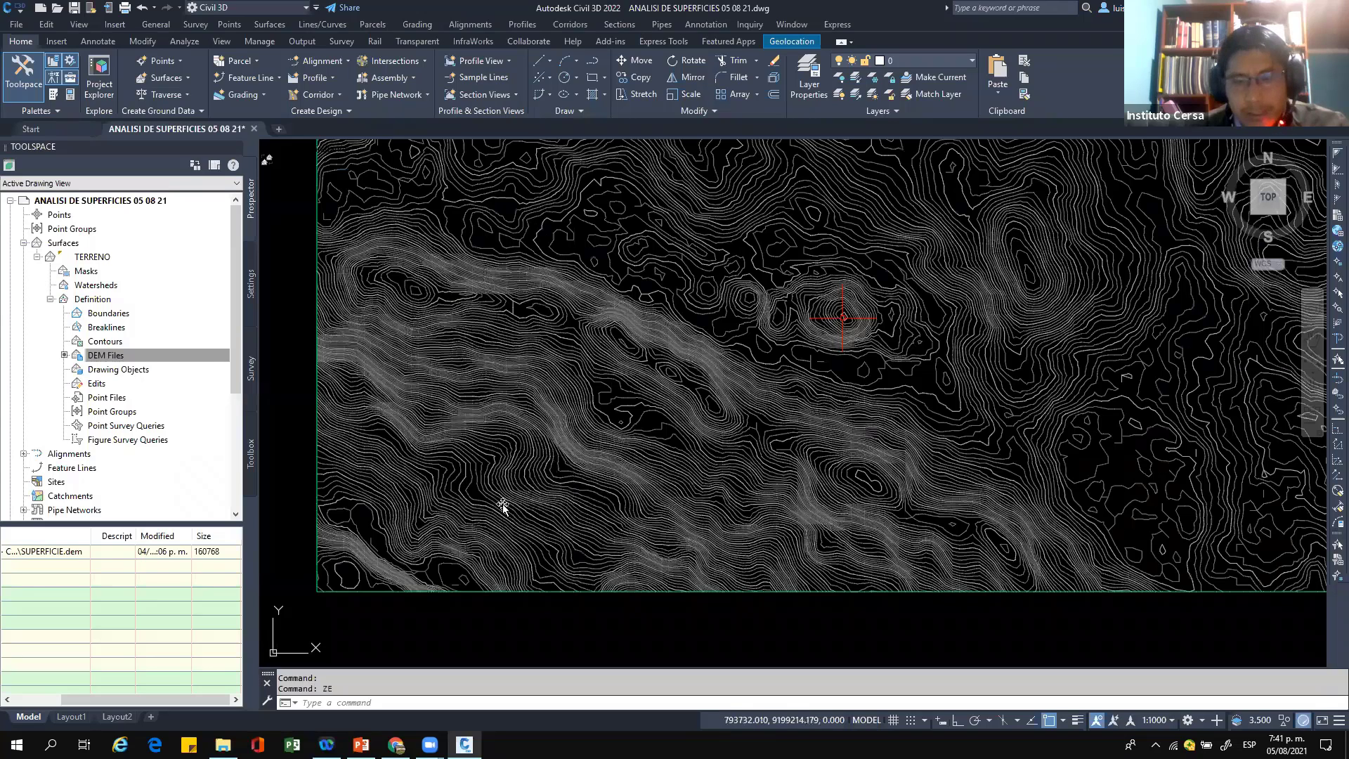
Step: Switch to the PowerPoint presentation and look at the slide ANÁLISIS DE ELEVACIONES EN 2D
key("alt+Tab")
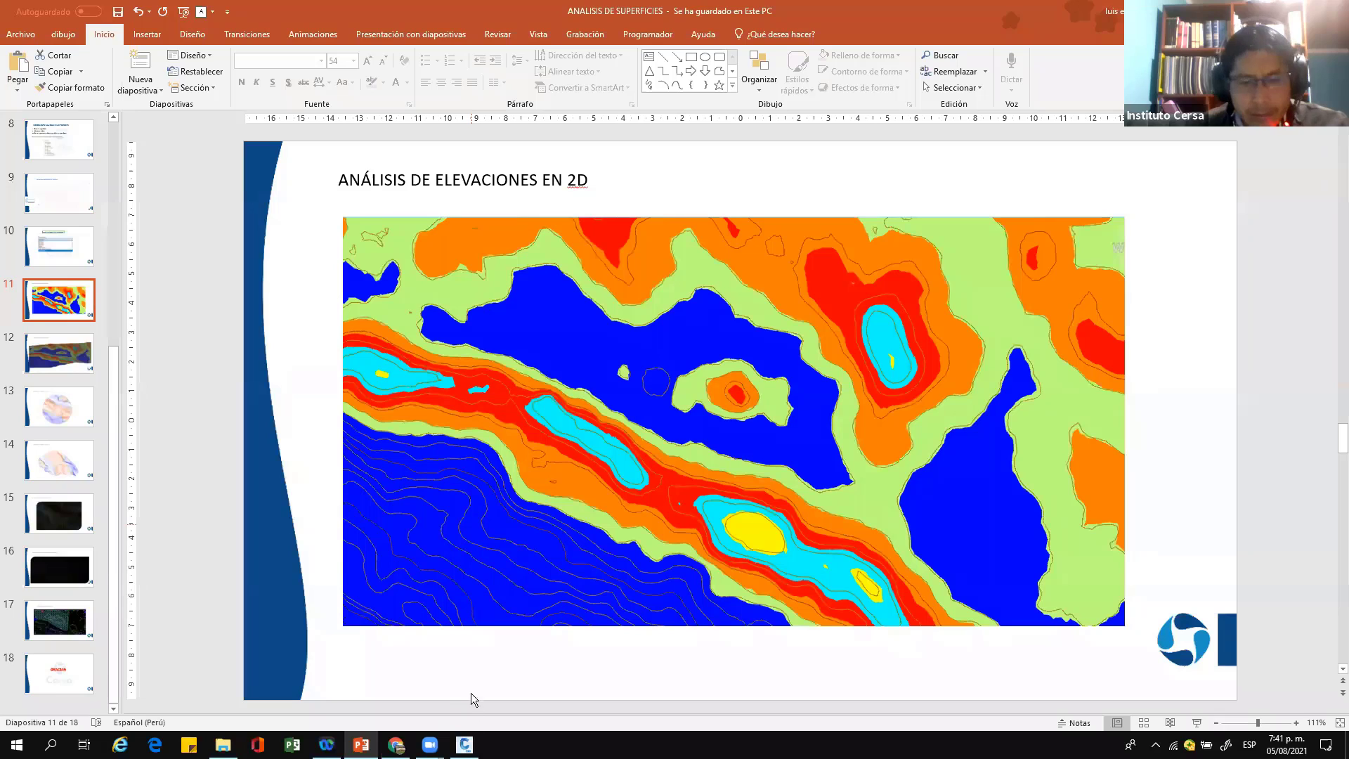
mouse_move(464, 744)
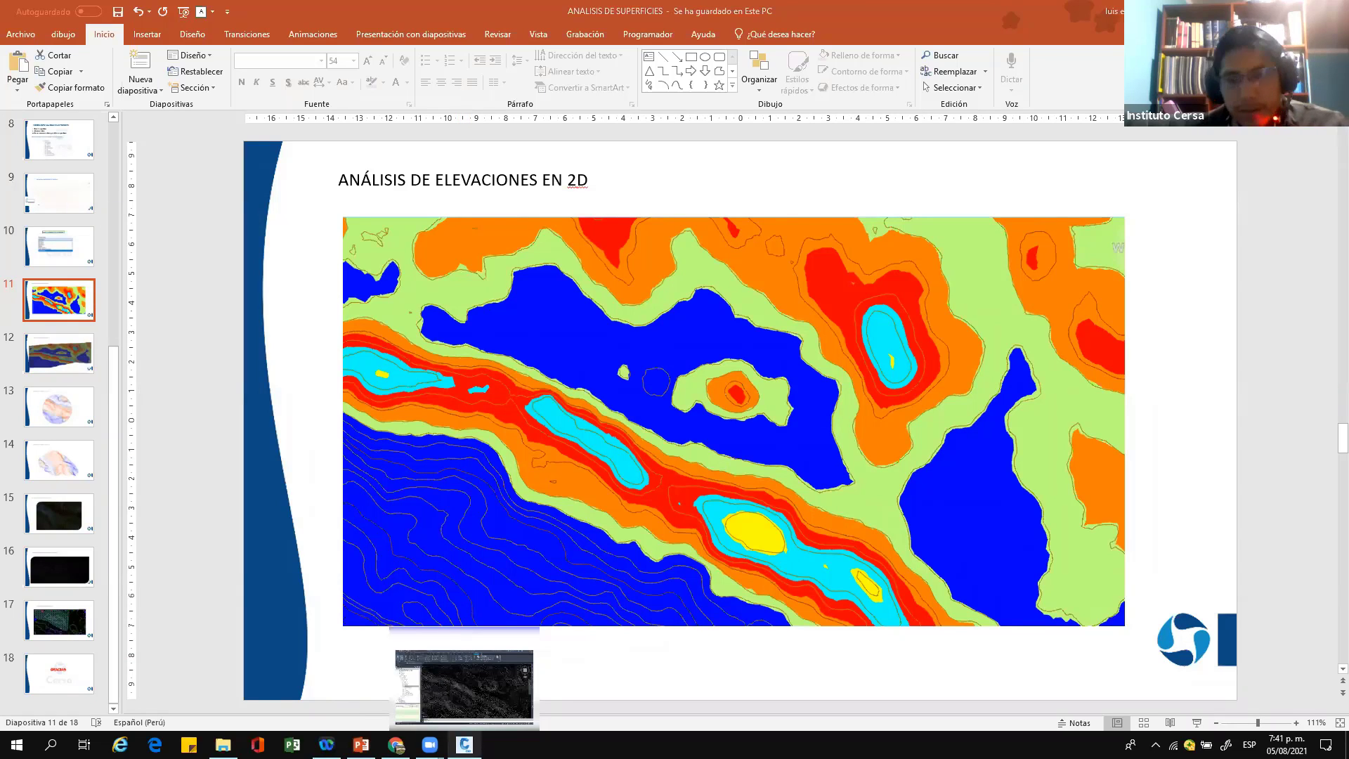
Step: Switch back to Civil 3D and examine the TERRENO contours across the whole surface and up close
left_click(465, 745)
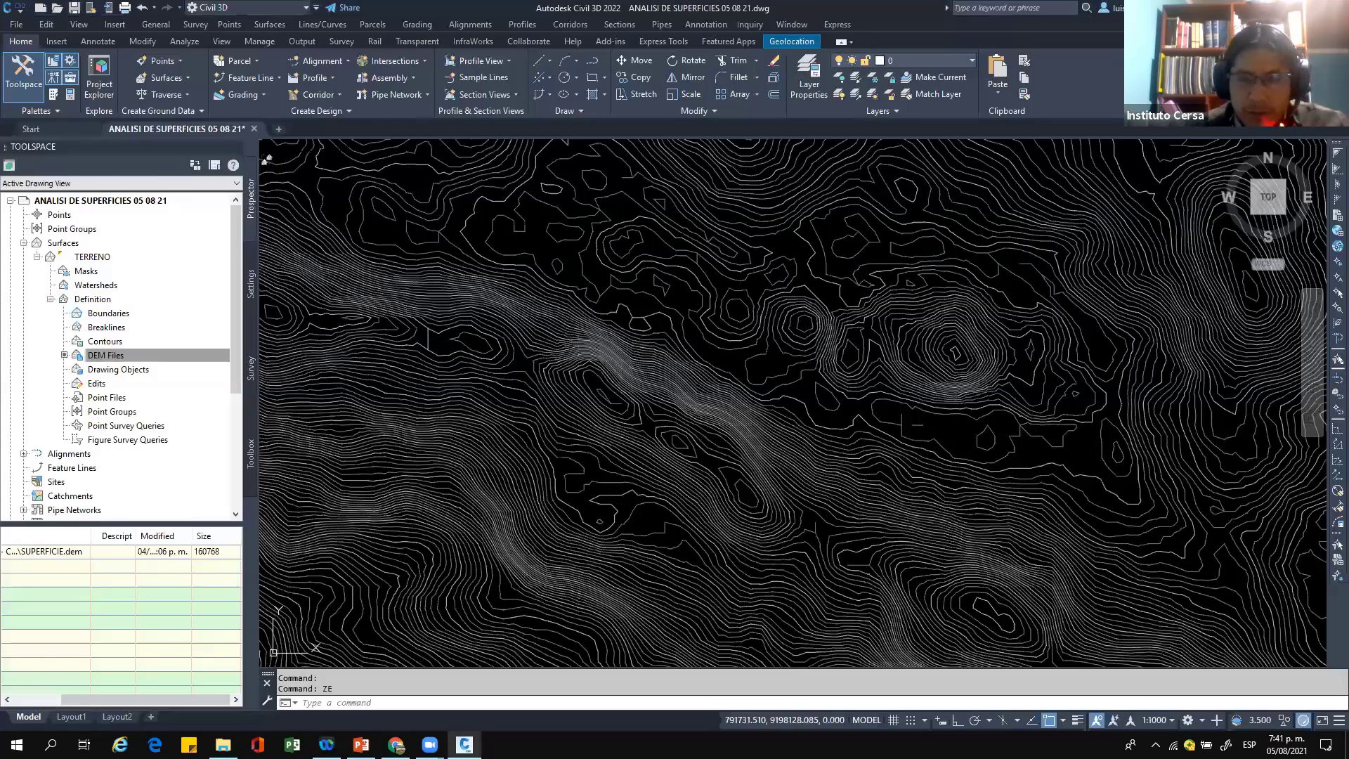
scroll(618, 360, "down", 2)
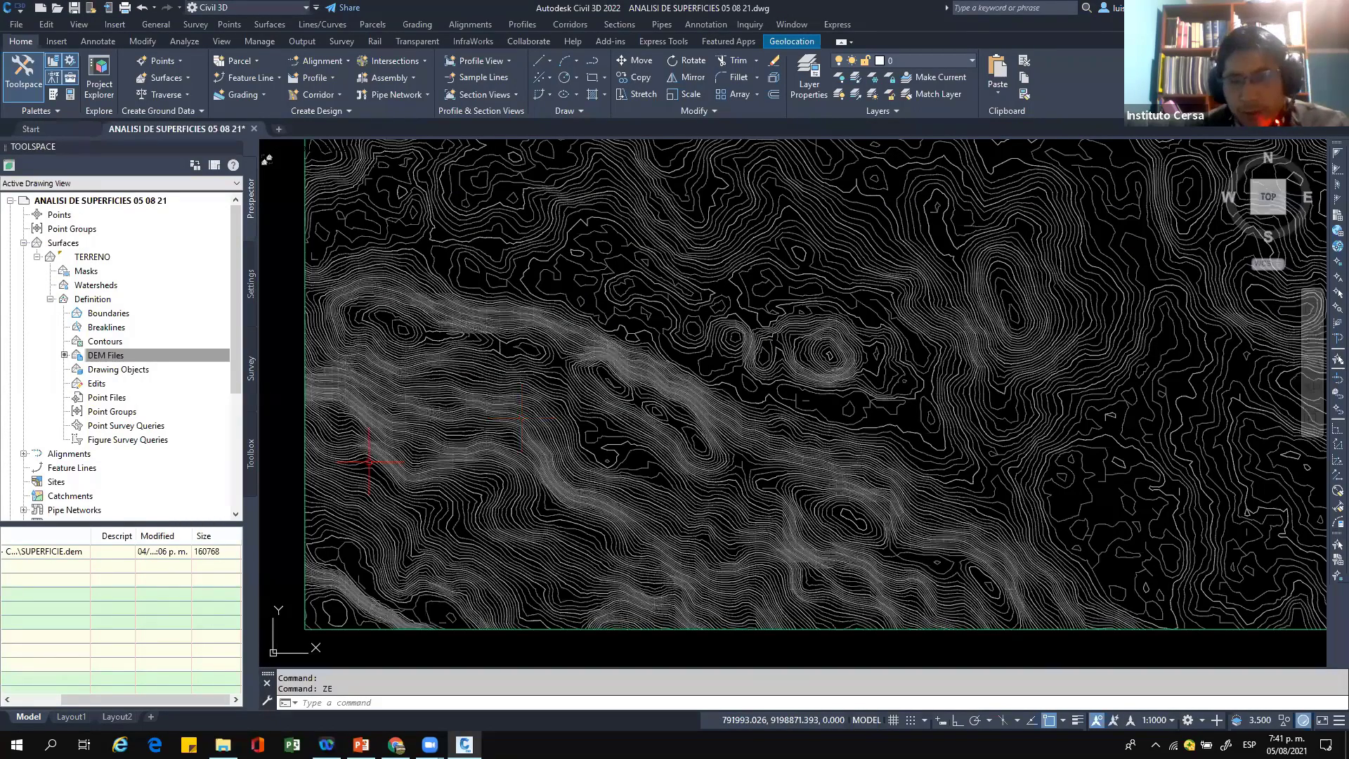
middle_click_drag(645, 396, 816, 327)
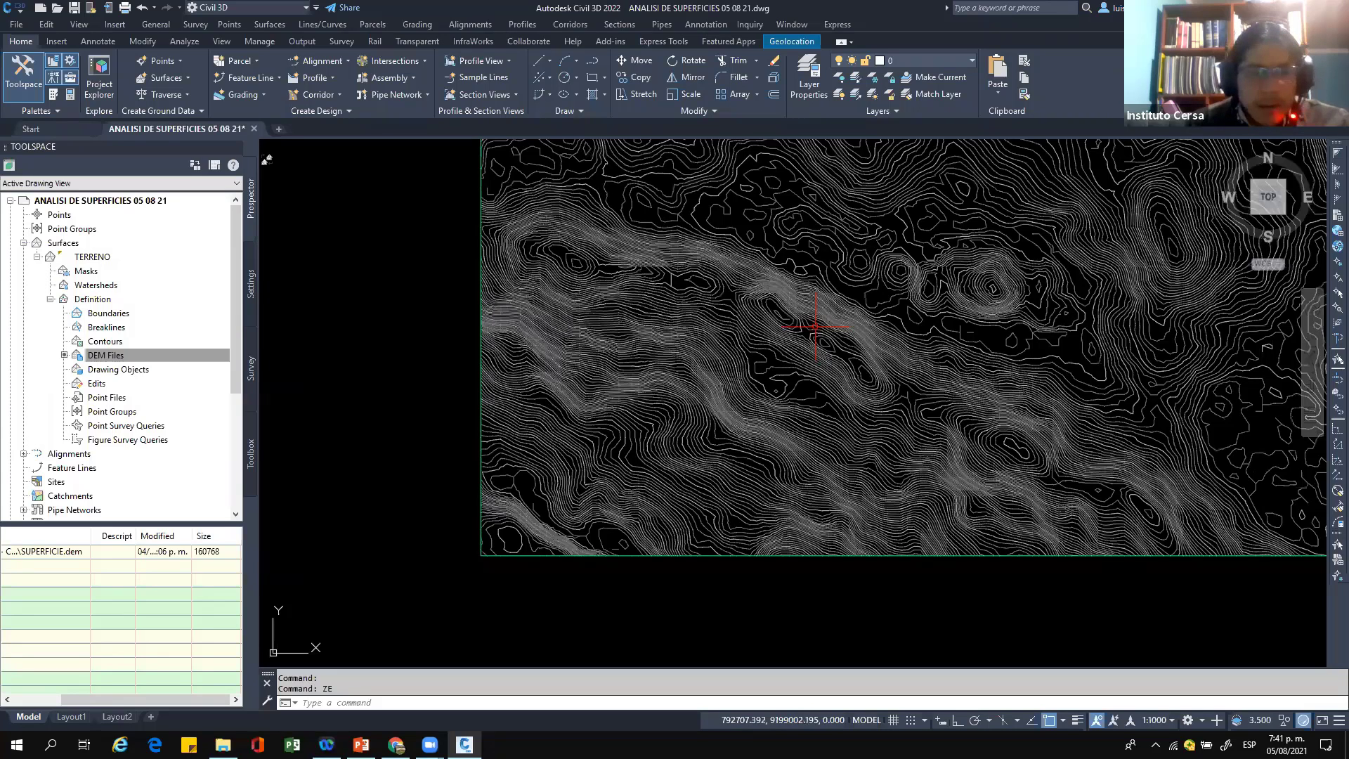
middle_click_drag(949, 161, 731, 271)
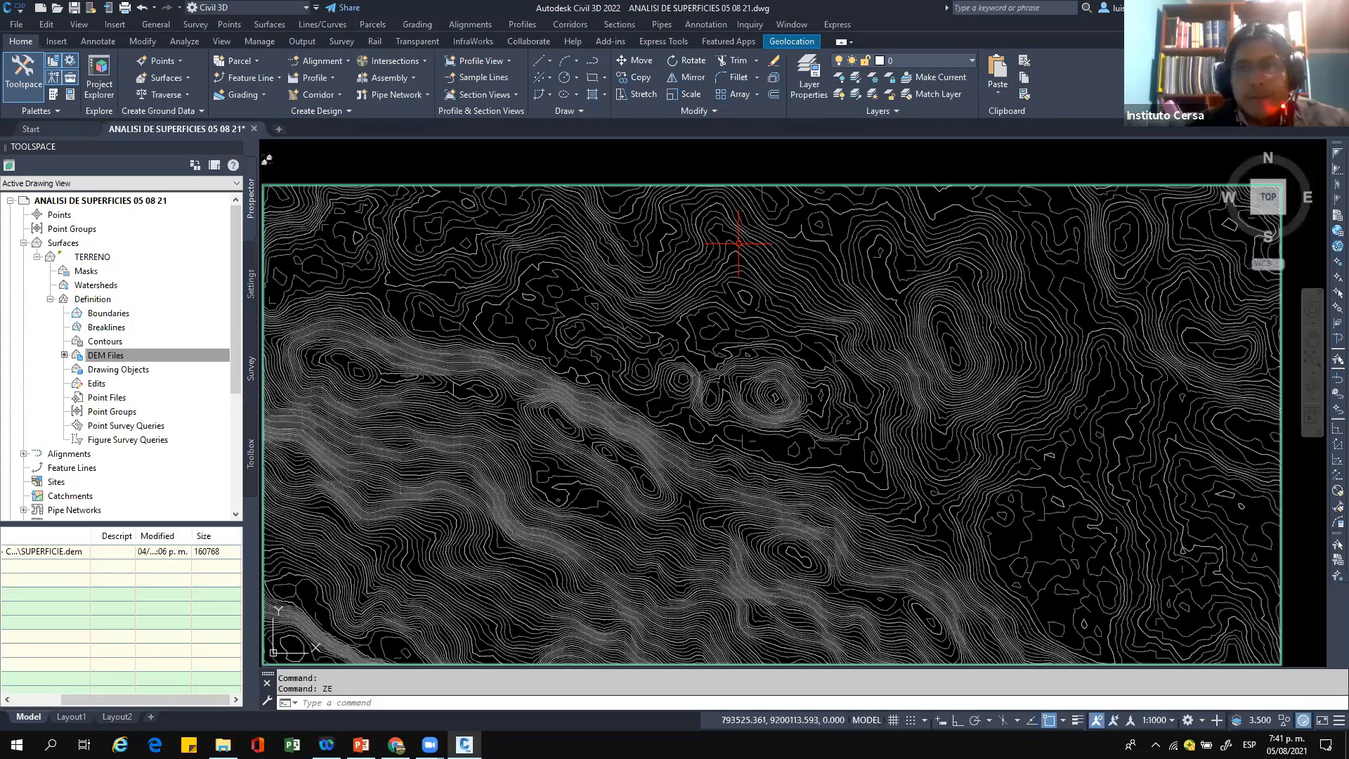
middle_click_drag(430, 420, 470, 385)
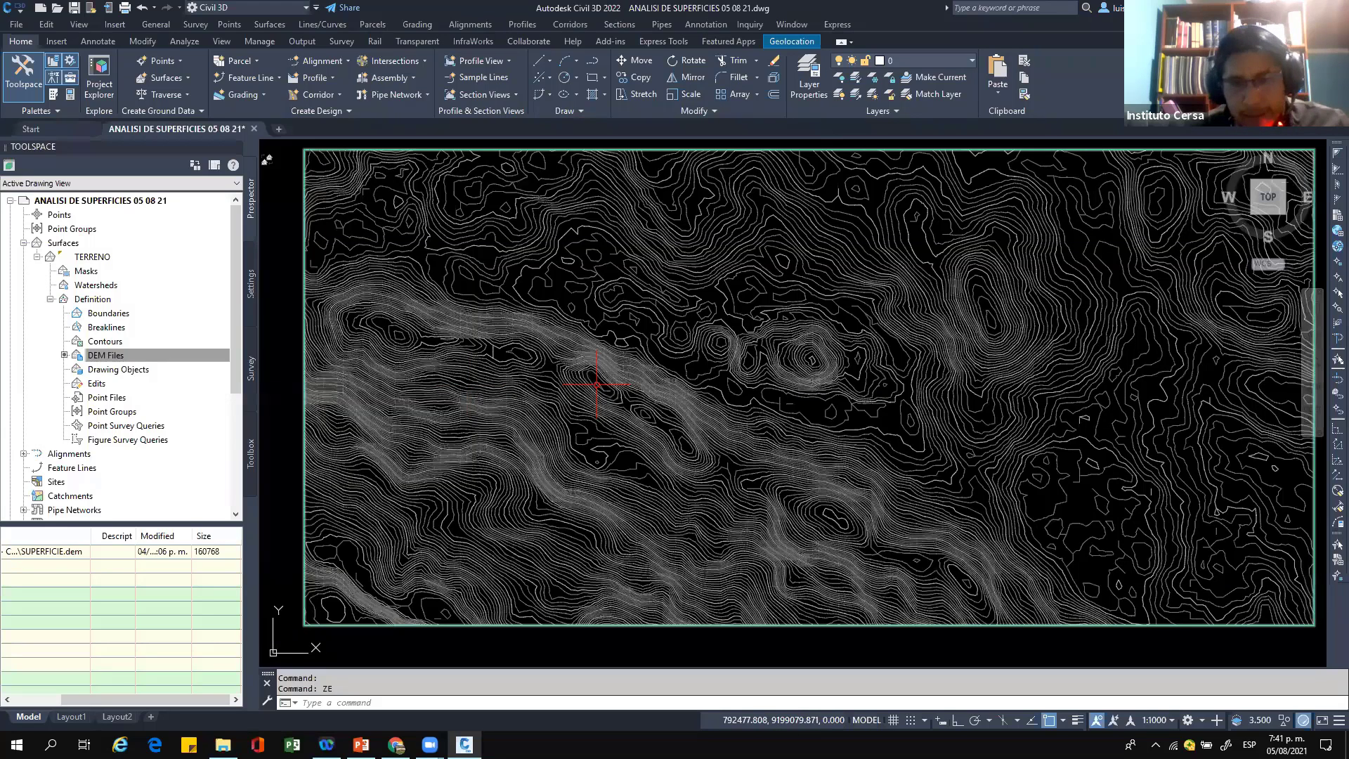
scroll(596, 385, "down", 2)
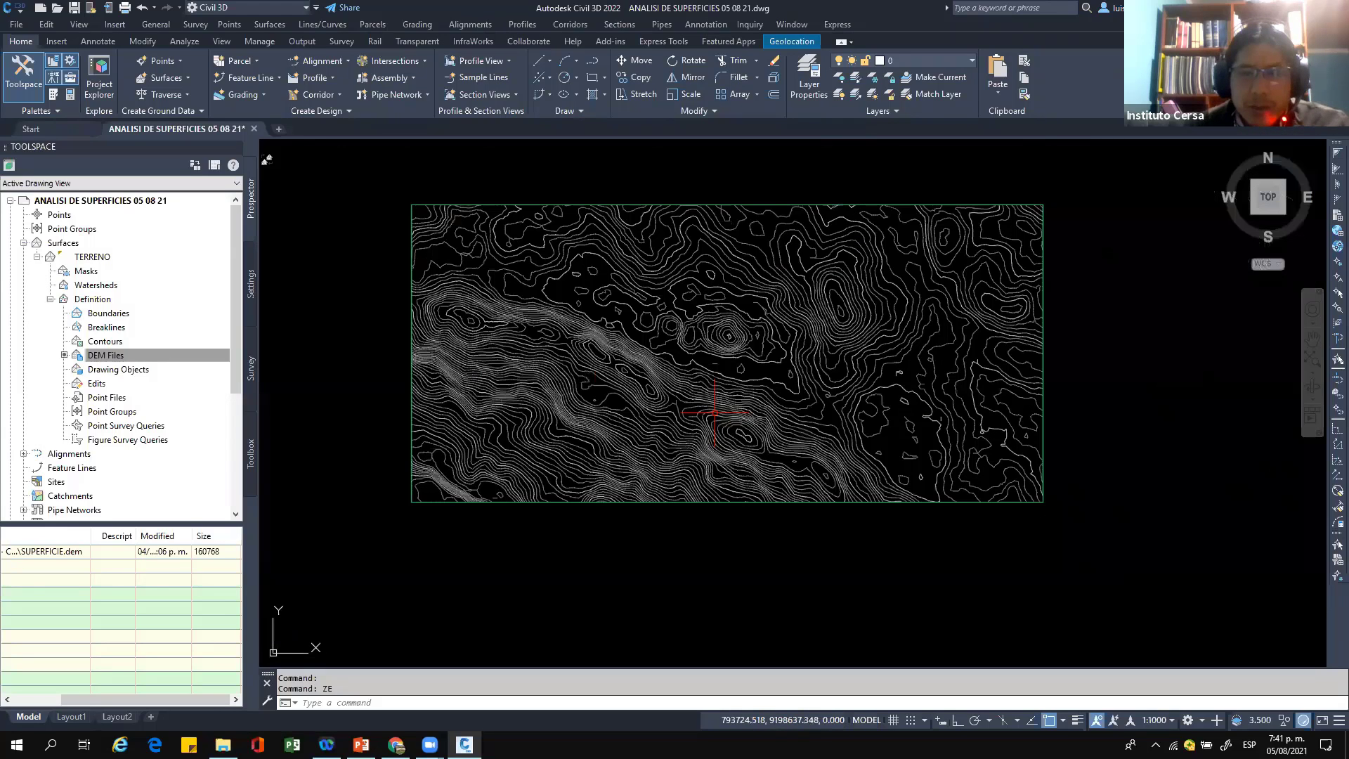
scroll(691, 321, "up", 5)
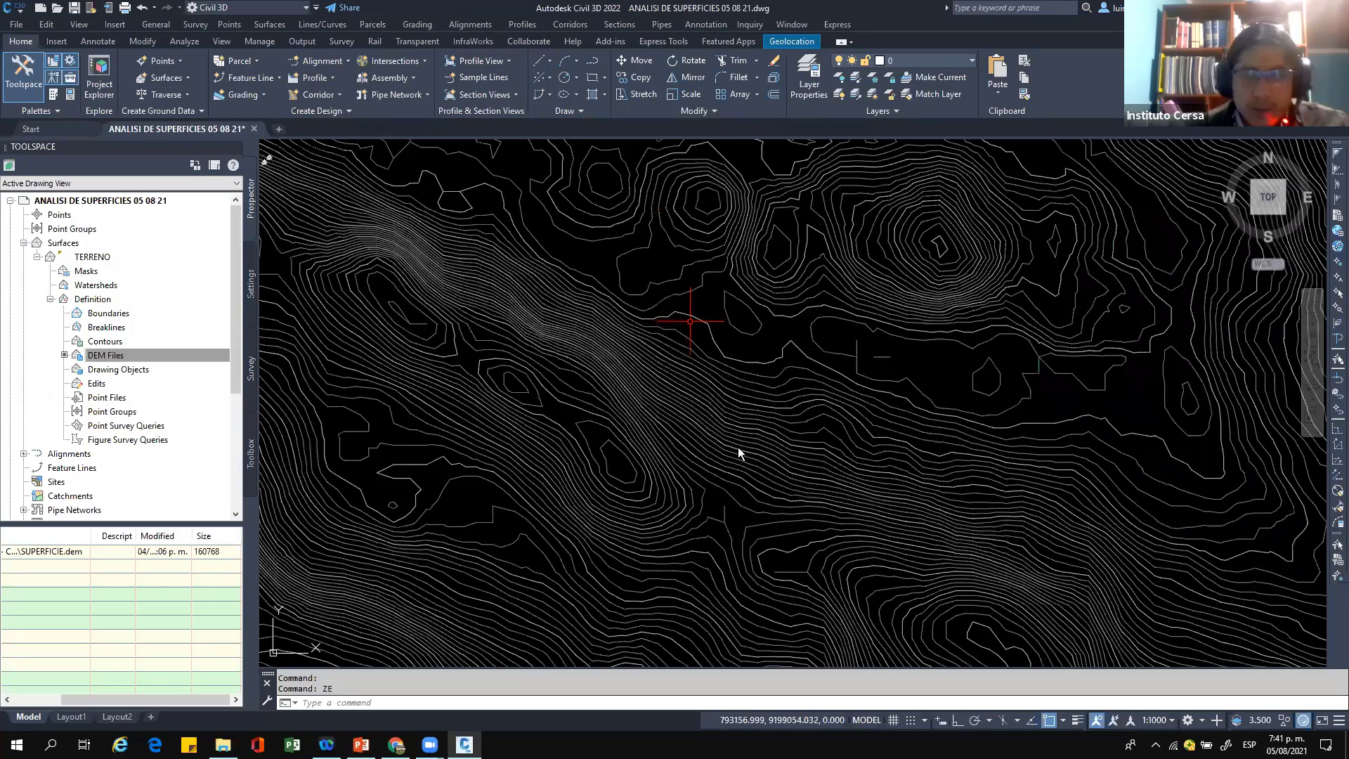
Step: Set the TERRENO surface style to Contours 2m and 10m (Background) in its surface properties
scroll(755, 346, "down", 2)
left_click(660, 289)
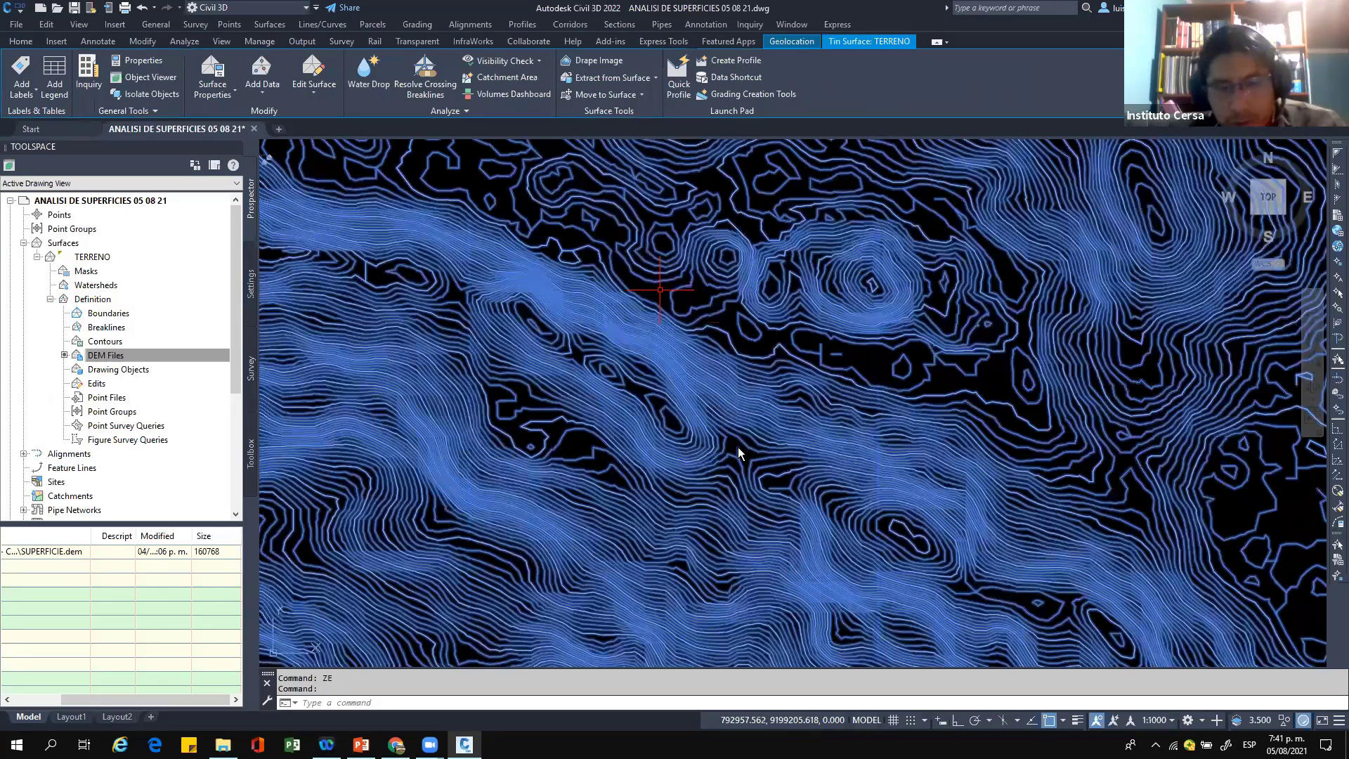
right_click(738, 447)
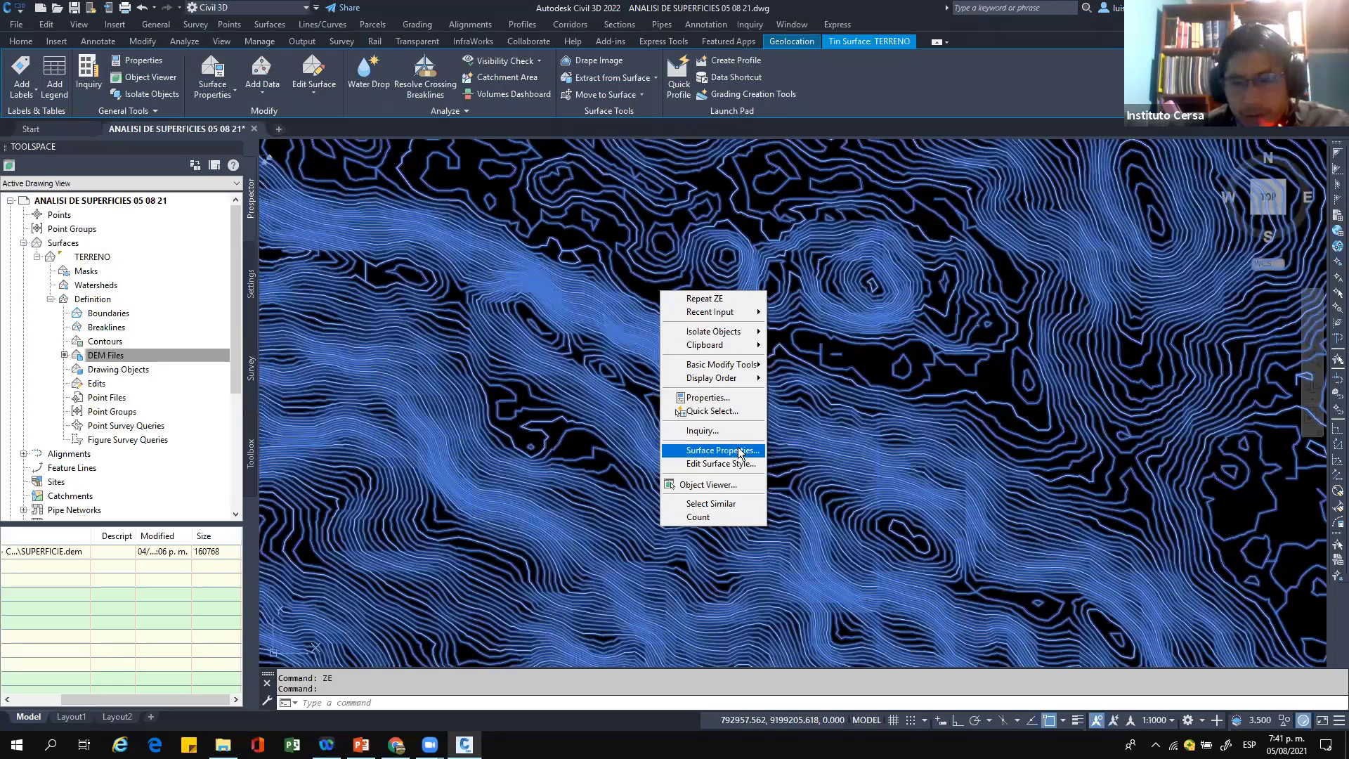
left_click(738, 450)
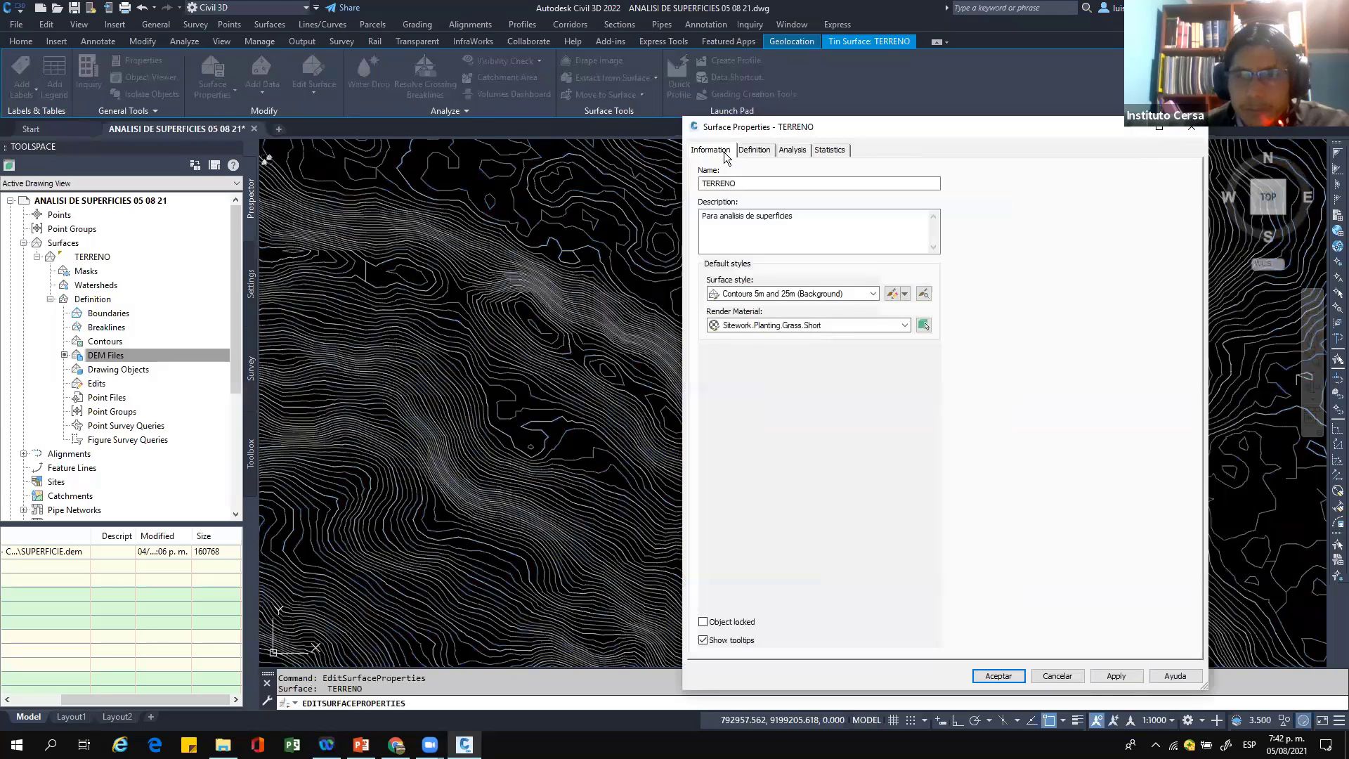
left_click(793, 294)
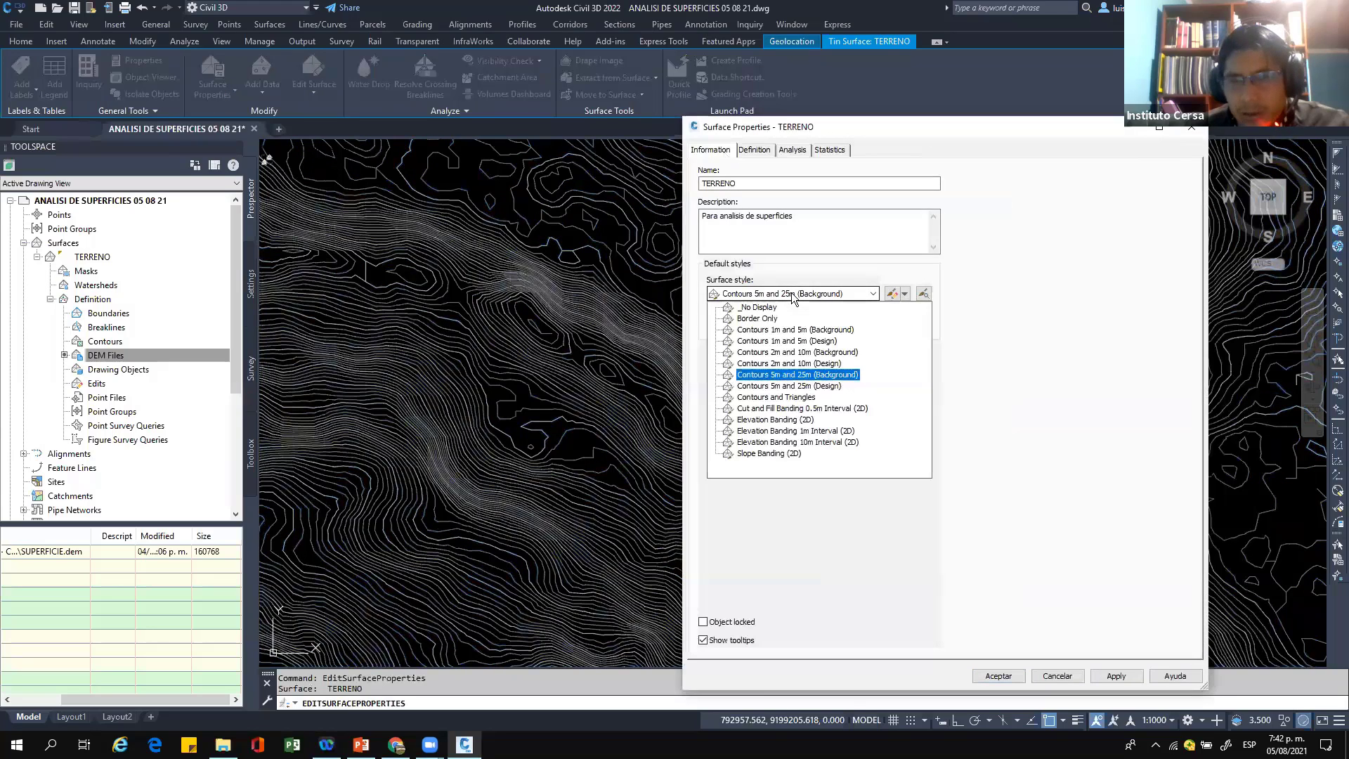
left_click(805, 353)
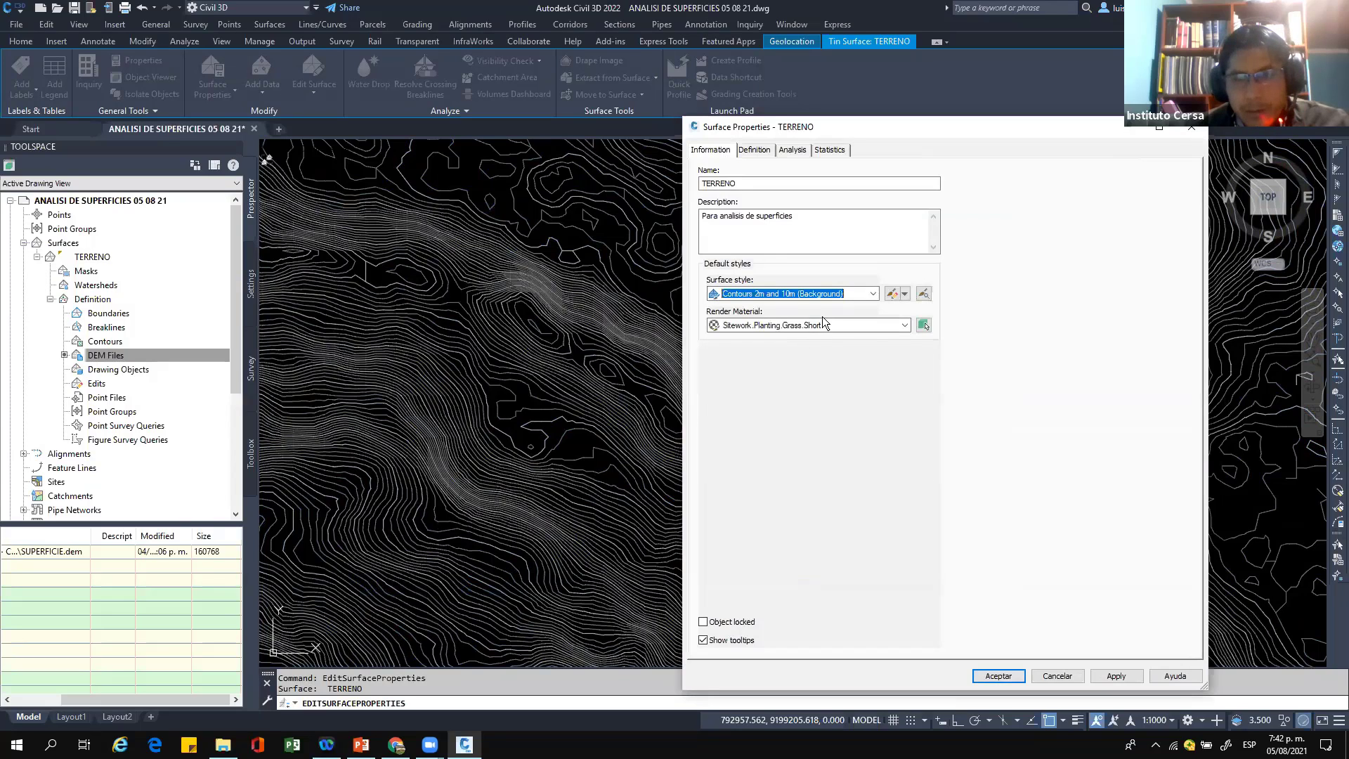
left_click(1115, 675)
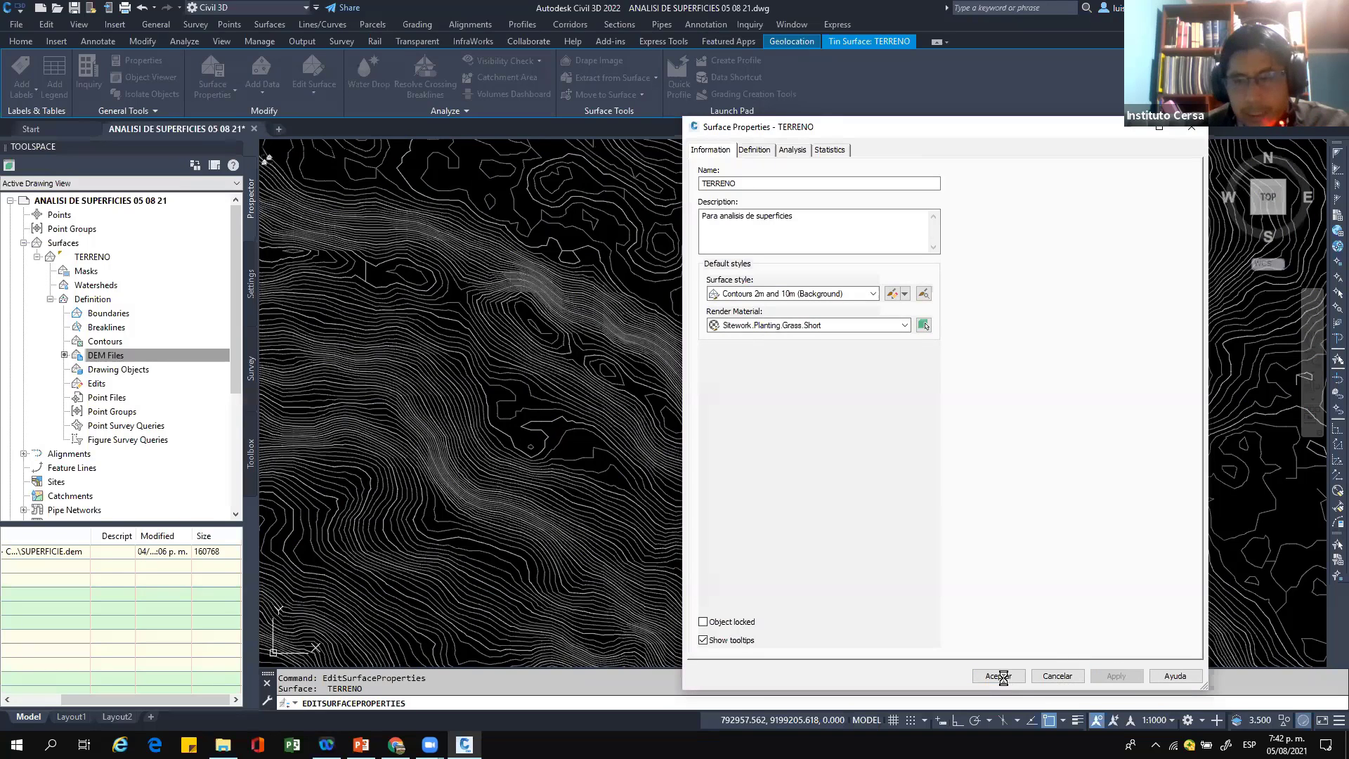
key("Escape")
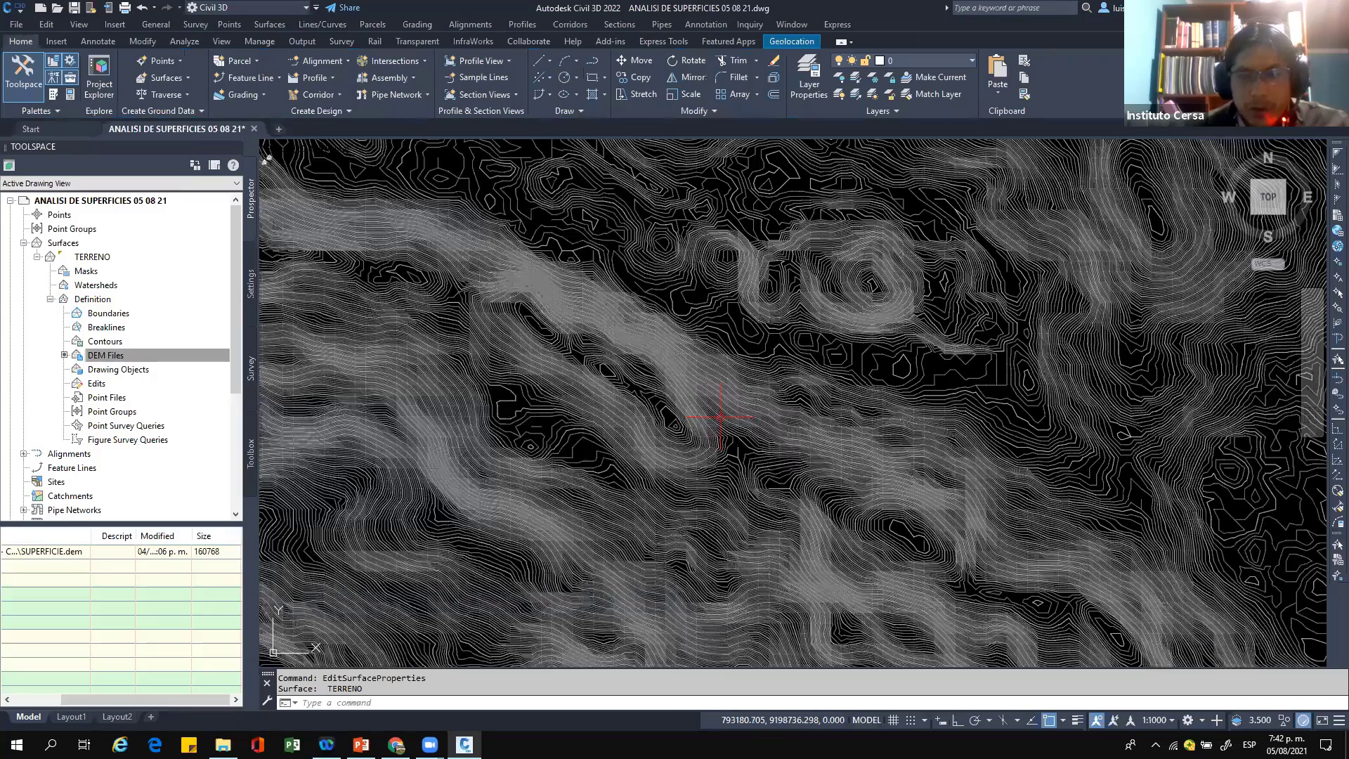
Step: Examine the density of the 2 m contours on TERRENO, both up close and over the full surface
scroll(719, 417, "up", 2)
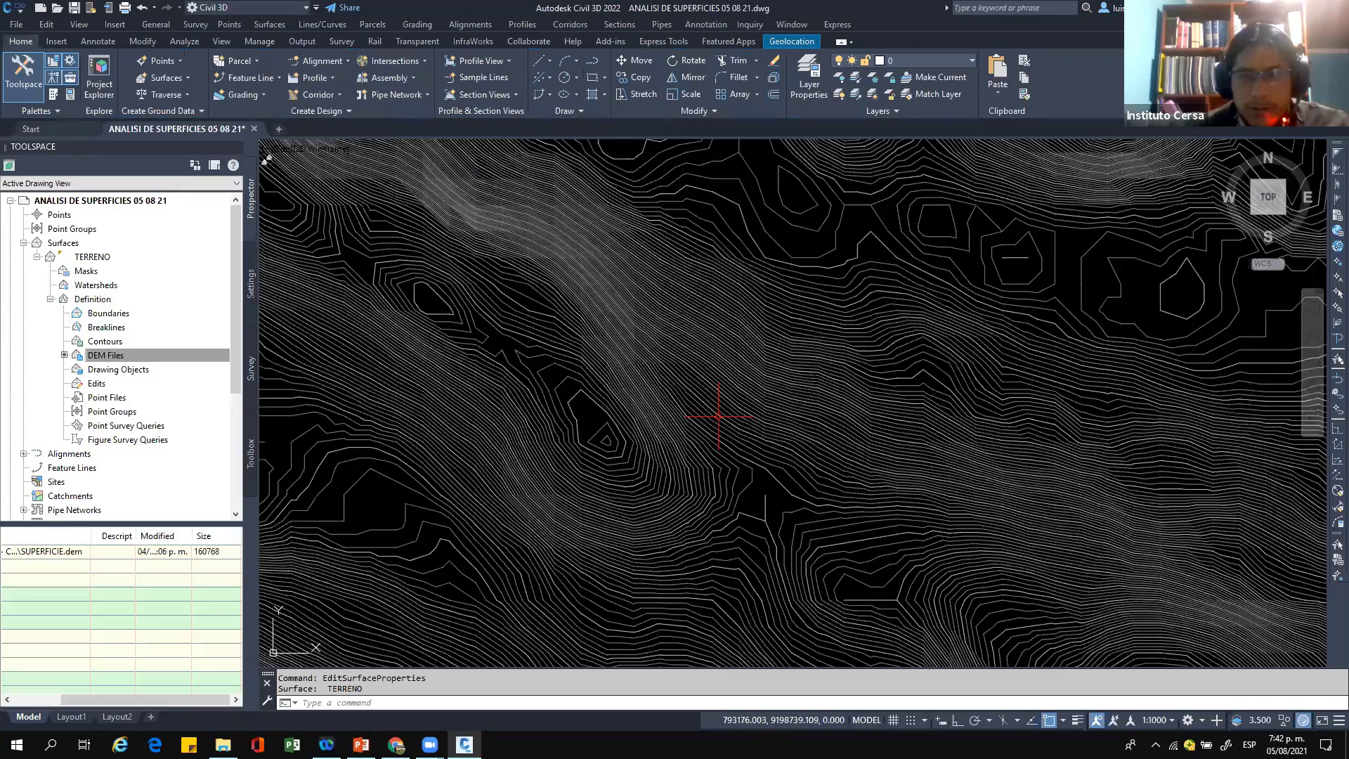
scroll(717, 415, "down", 5)
scroll(757, 396, "up", 4)
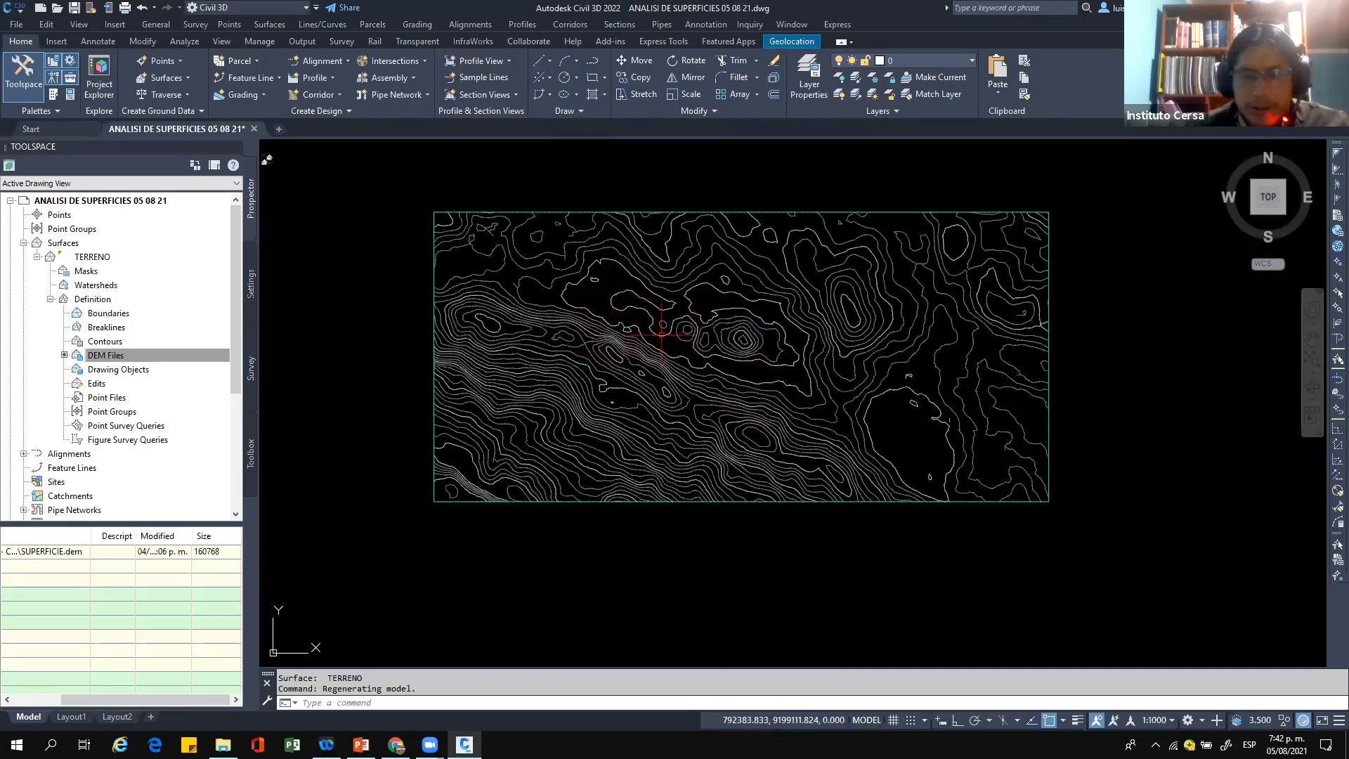
scroll(611, 330, "up", 2)
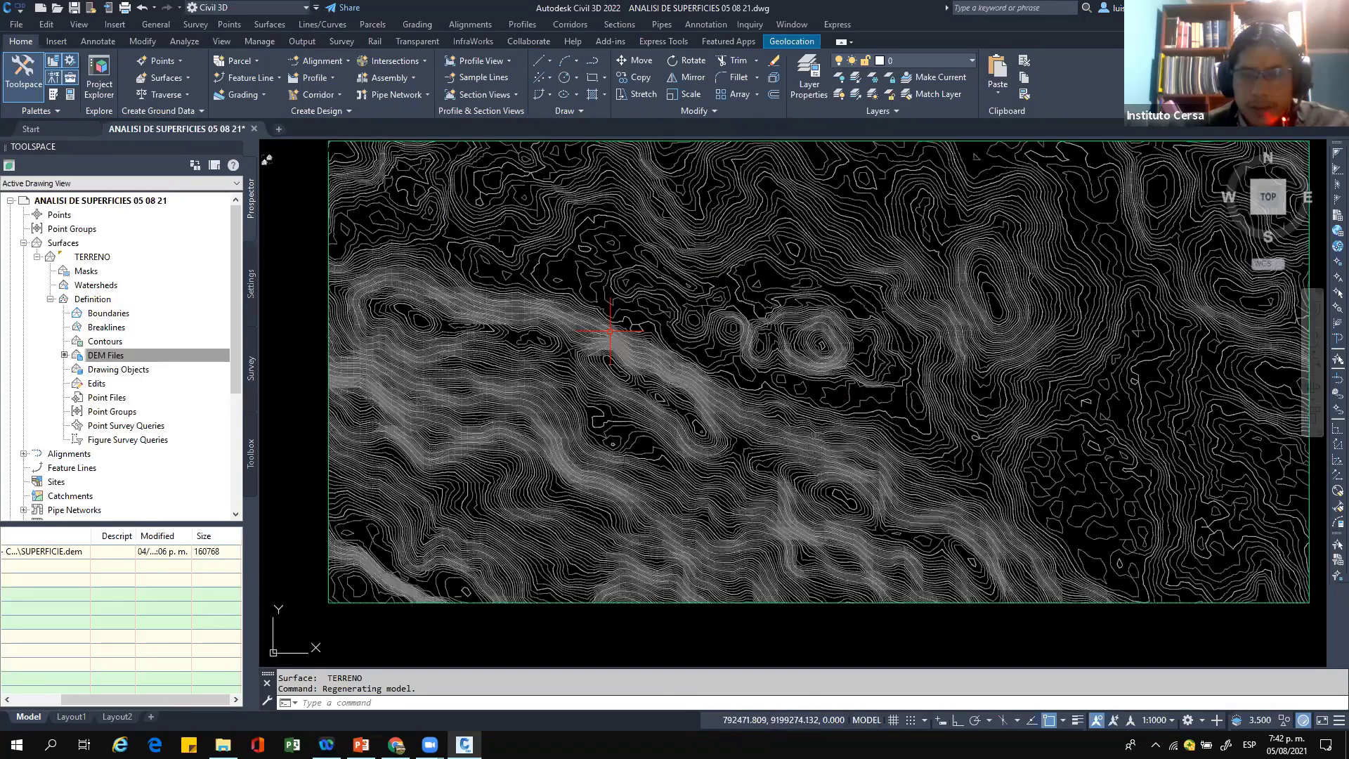
scroll(611, 330, "up", 2)
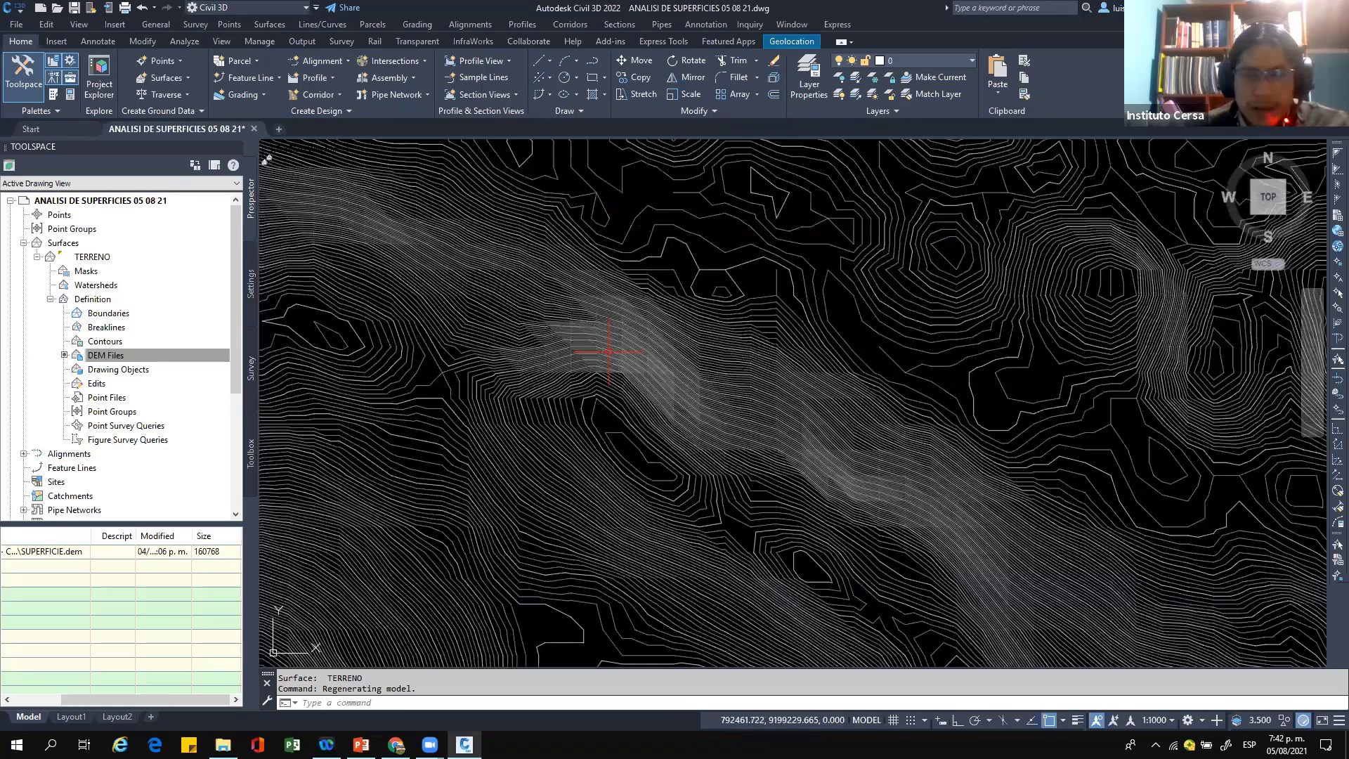
scroll(609, 351, "down", 5)
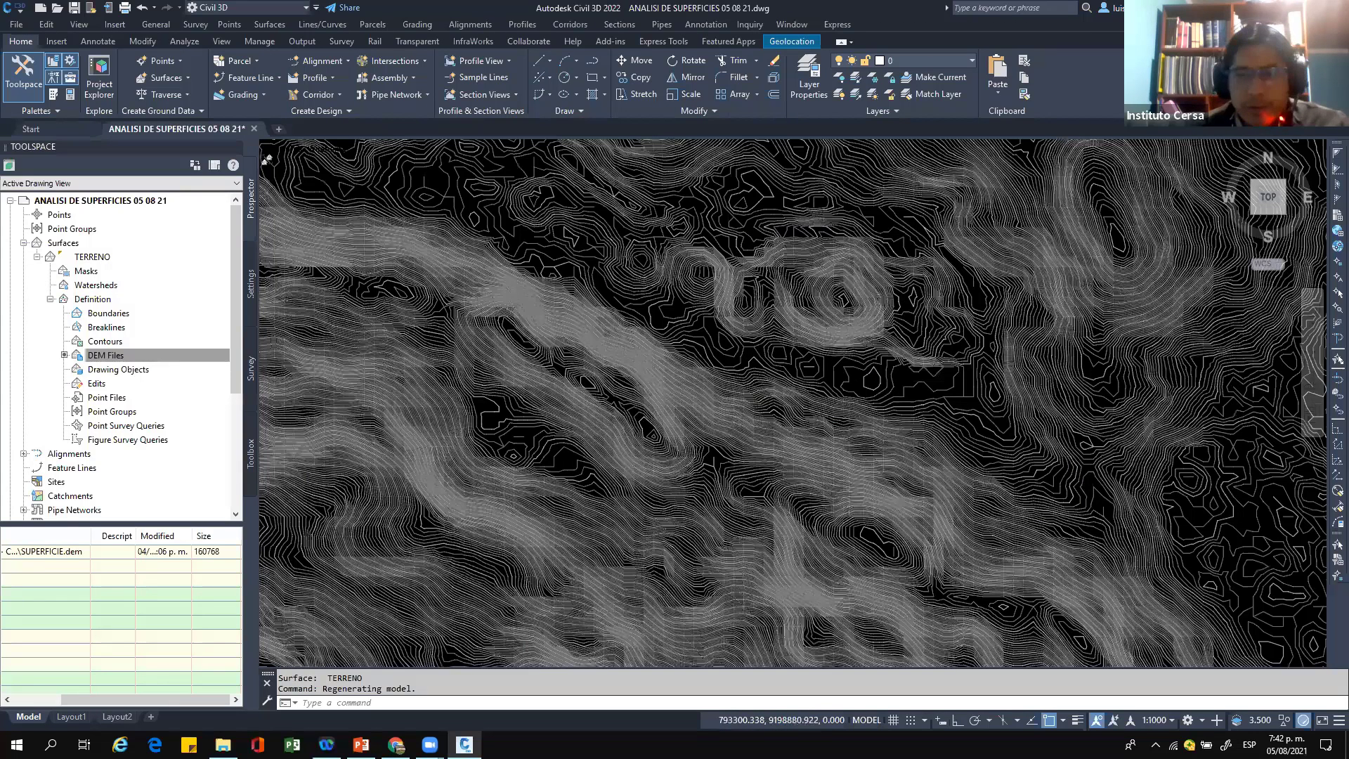
scroll(699, 404, "down", 4)
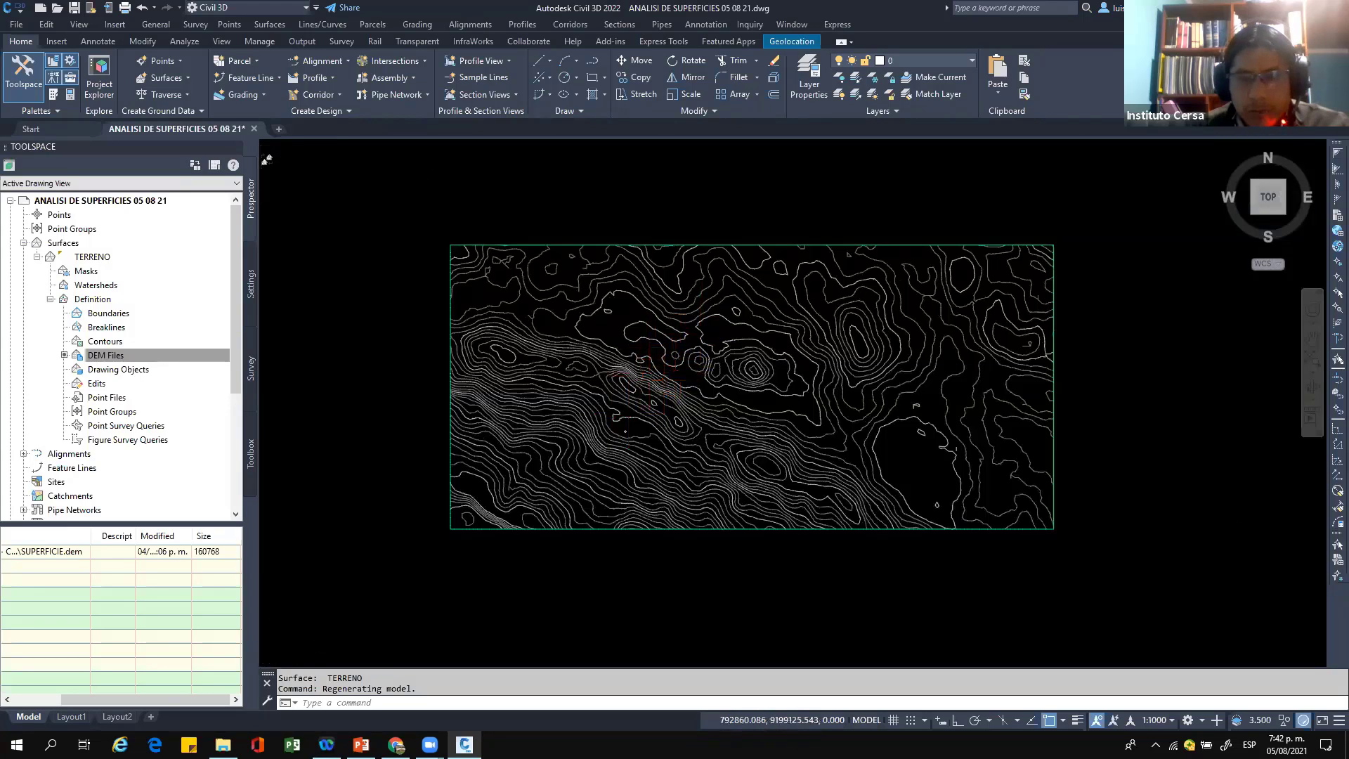
scroll(664, 381, "up", 2)
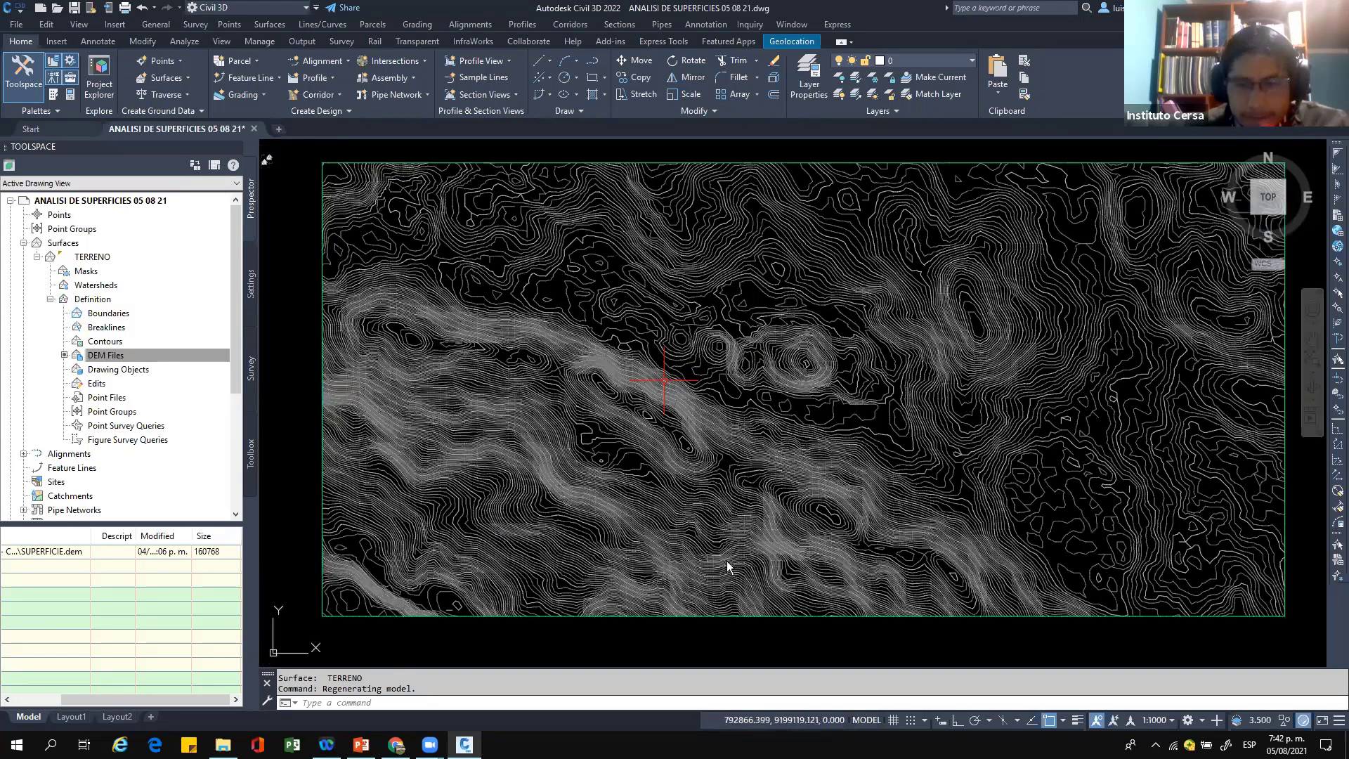
Step: Set TERRENO's surface style back to Contours 5m and 25m (Background) and check the contours in the drawing
left_click(664, 380)
right_click(650, 382)
left_click(727, 546)
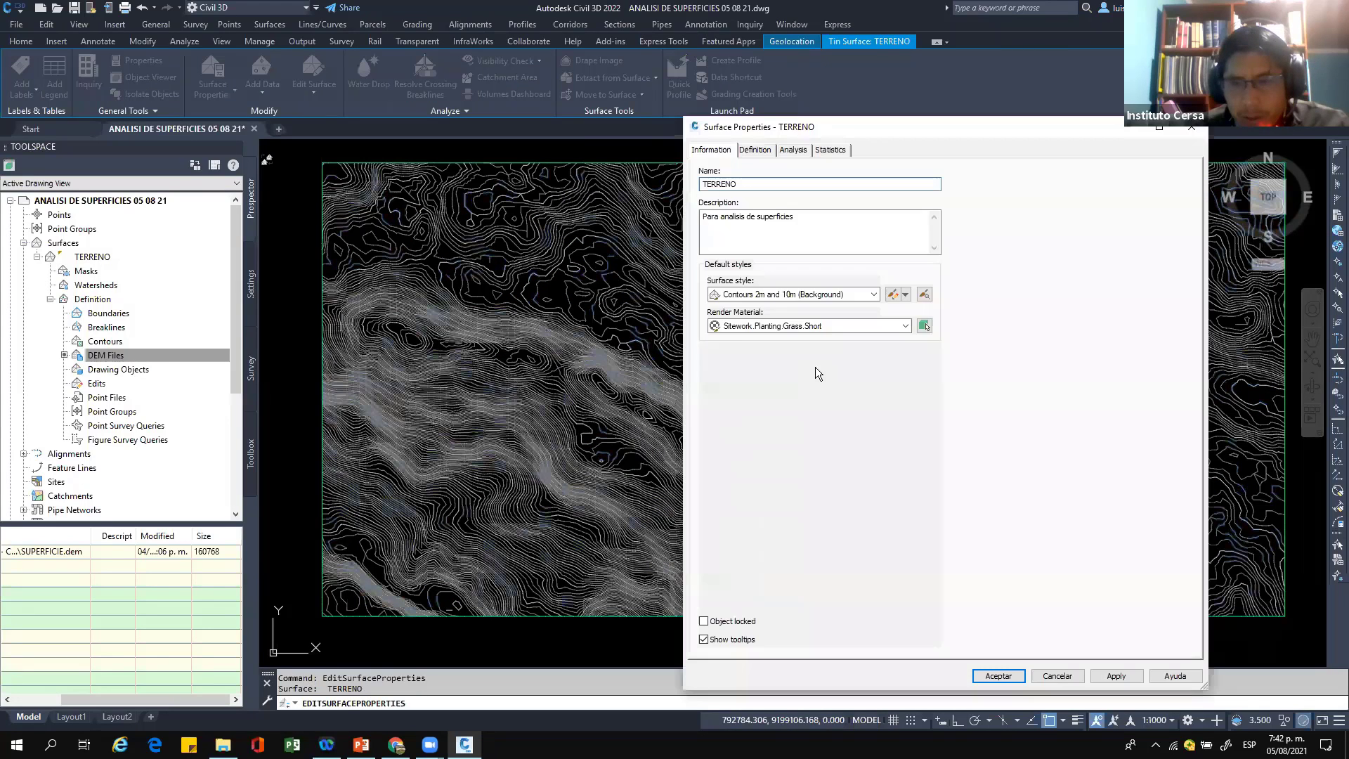
left_click(820, 296)
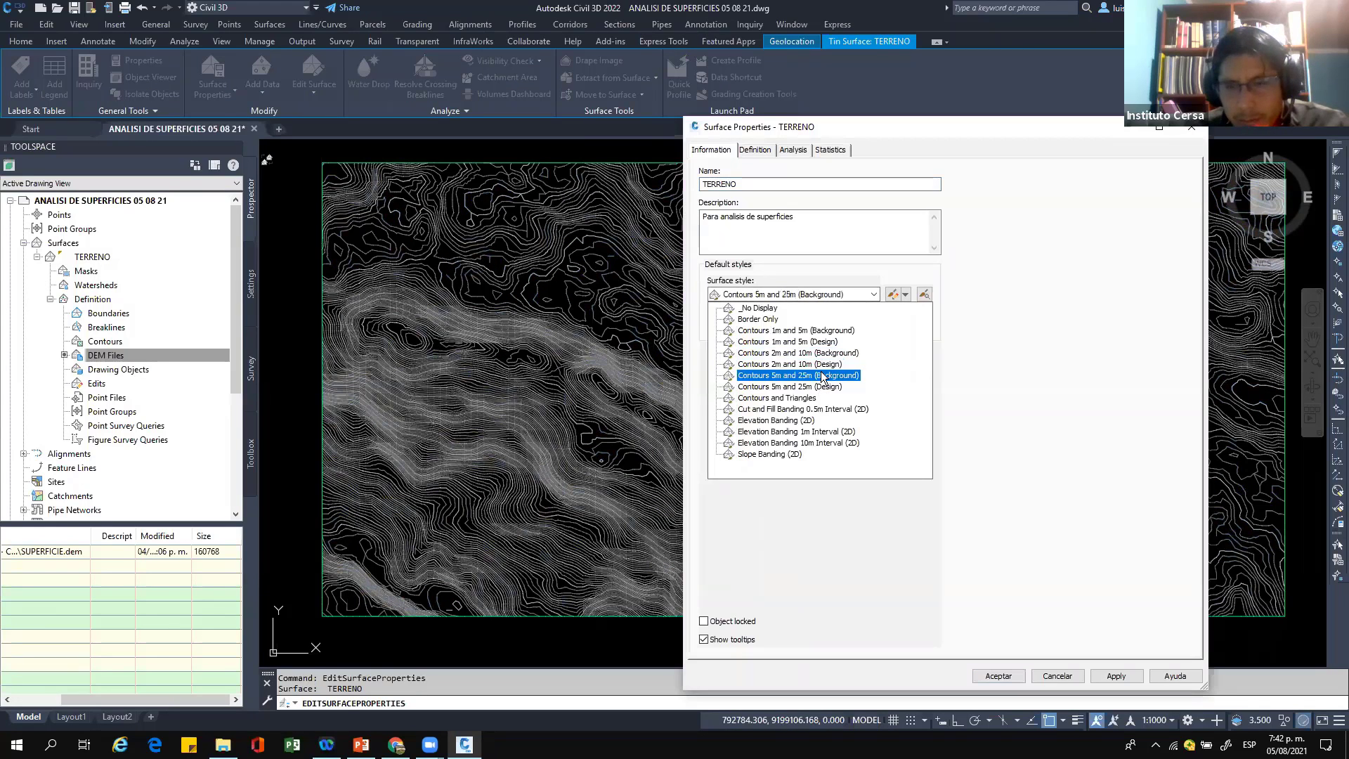
left_click(815, 375)
left_click(1001, 673)
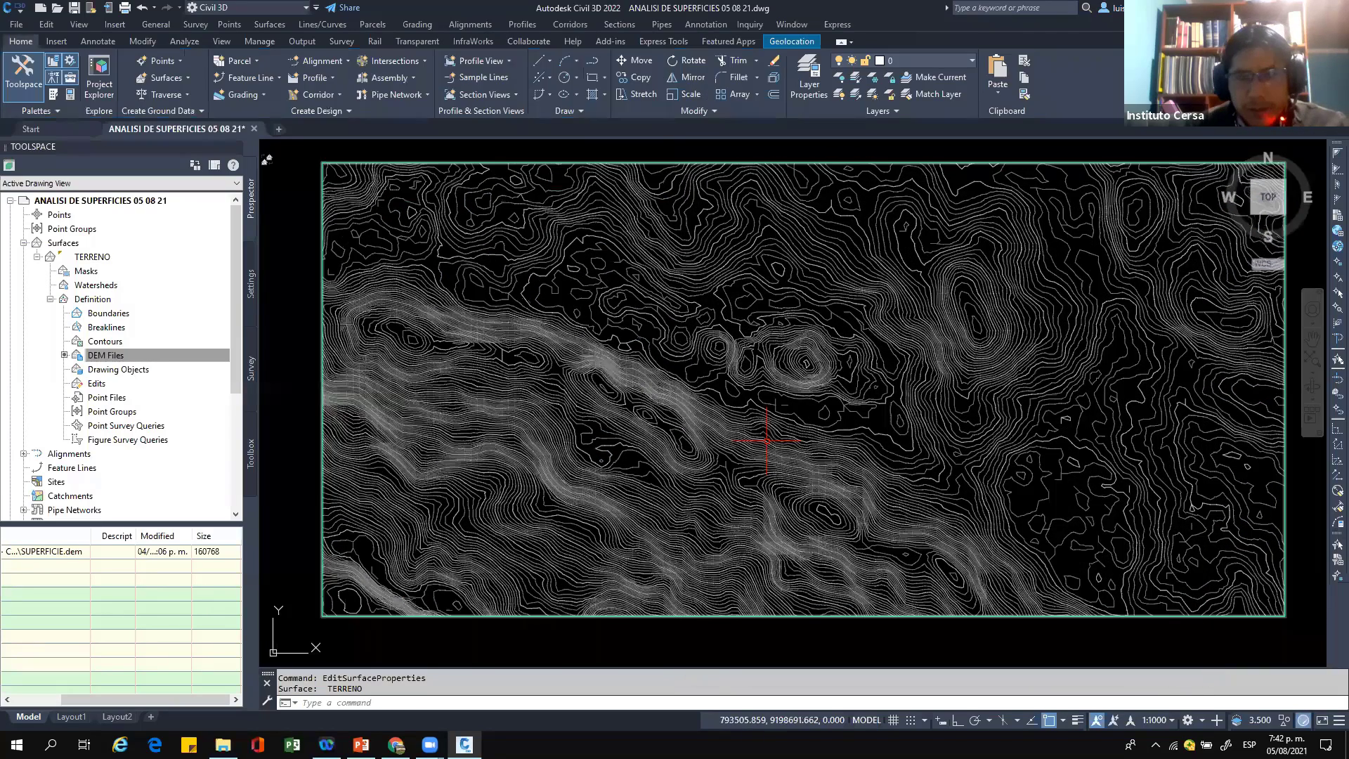
scroll(653, 352, "up", 3)
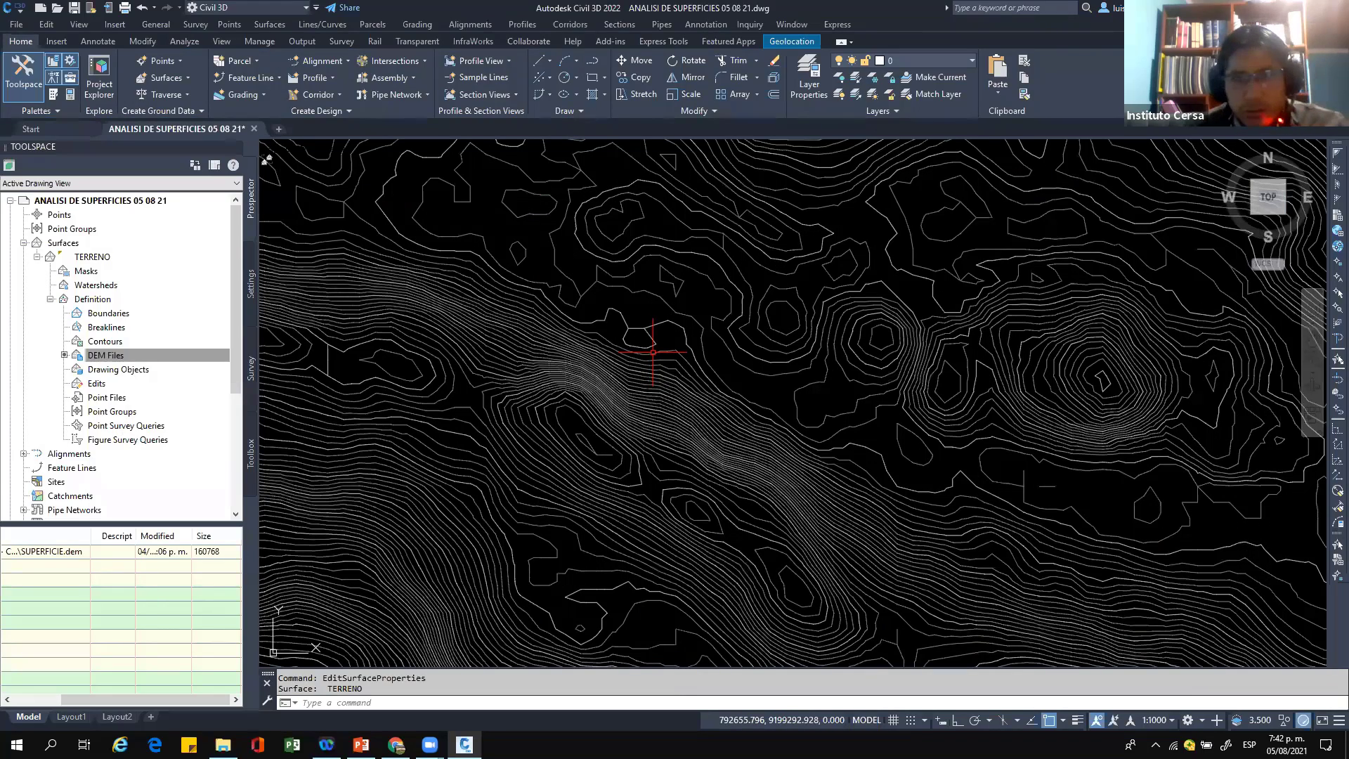
scroll(653, 352, "down", 2)
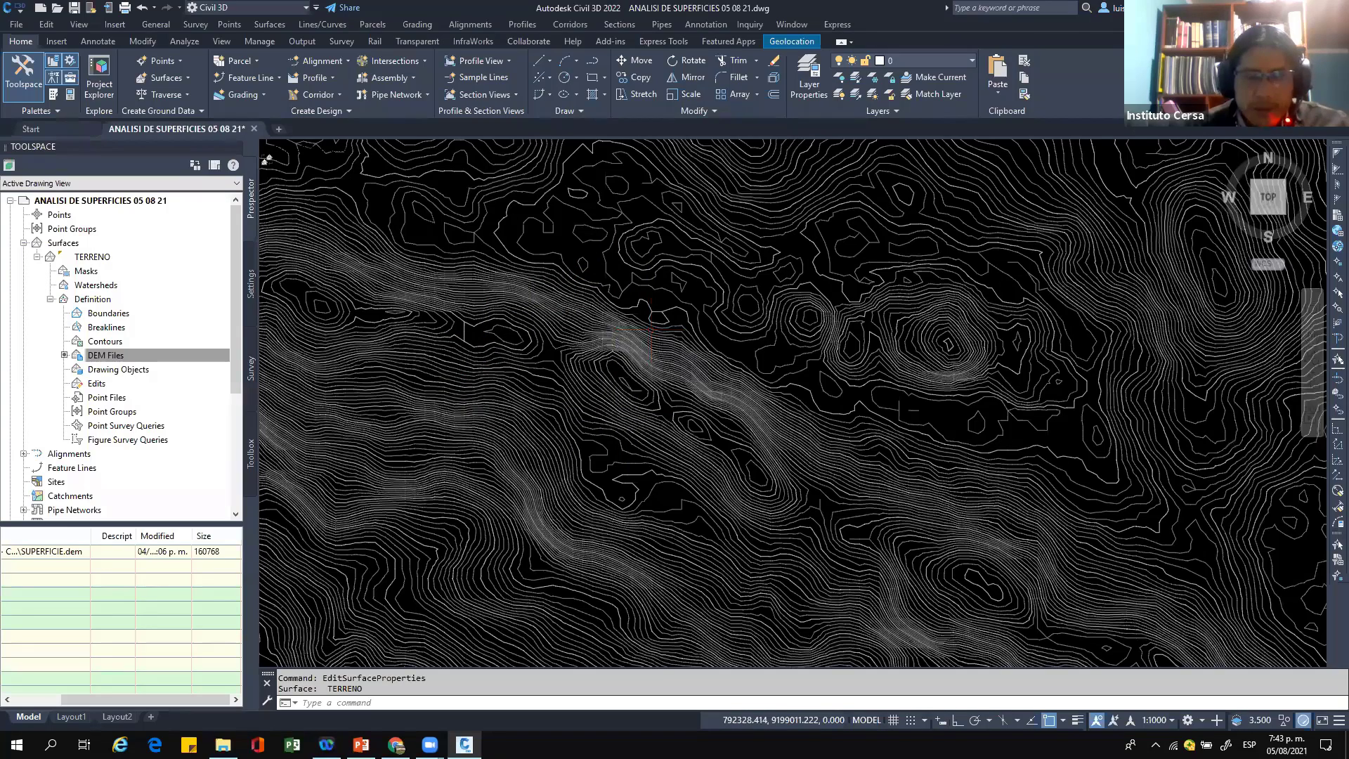
scroll(542, 351, "down", 2)
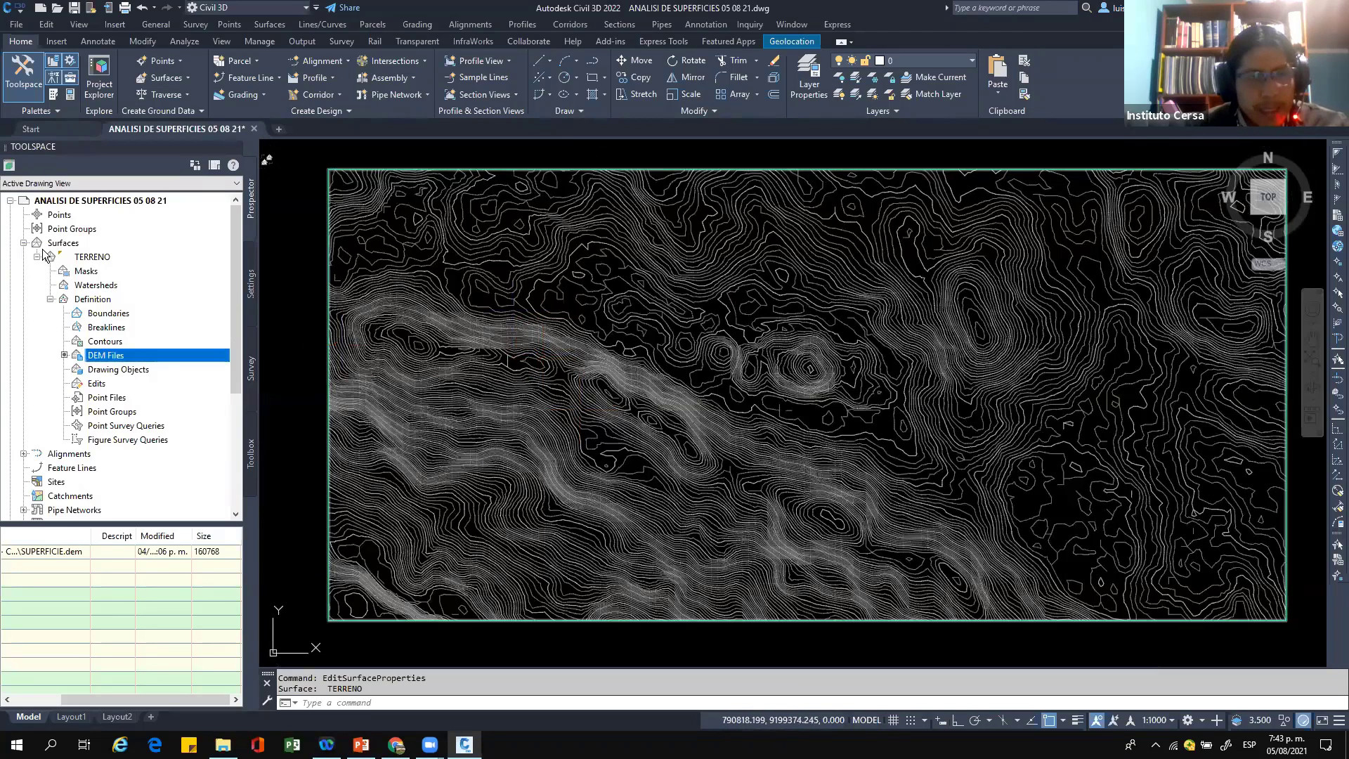
Step: Show the drawing's settings tree and expand Surface and its Surface Styles to list the available styles
left_click(251, 285)
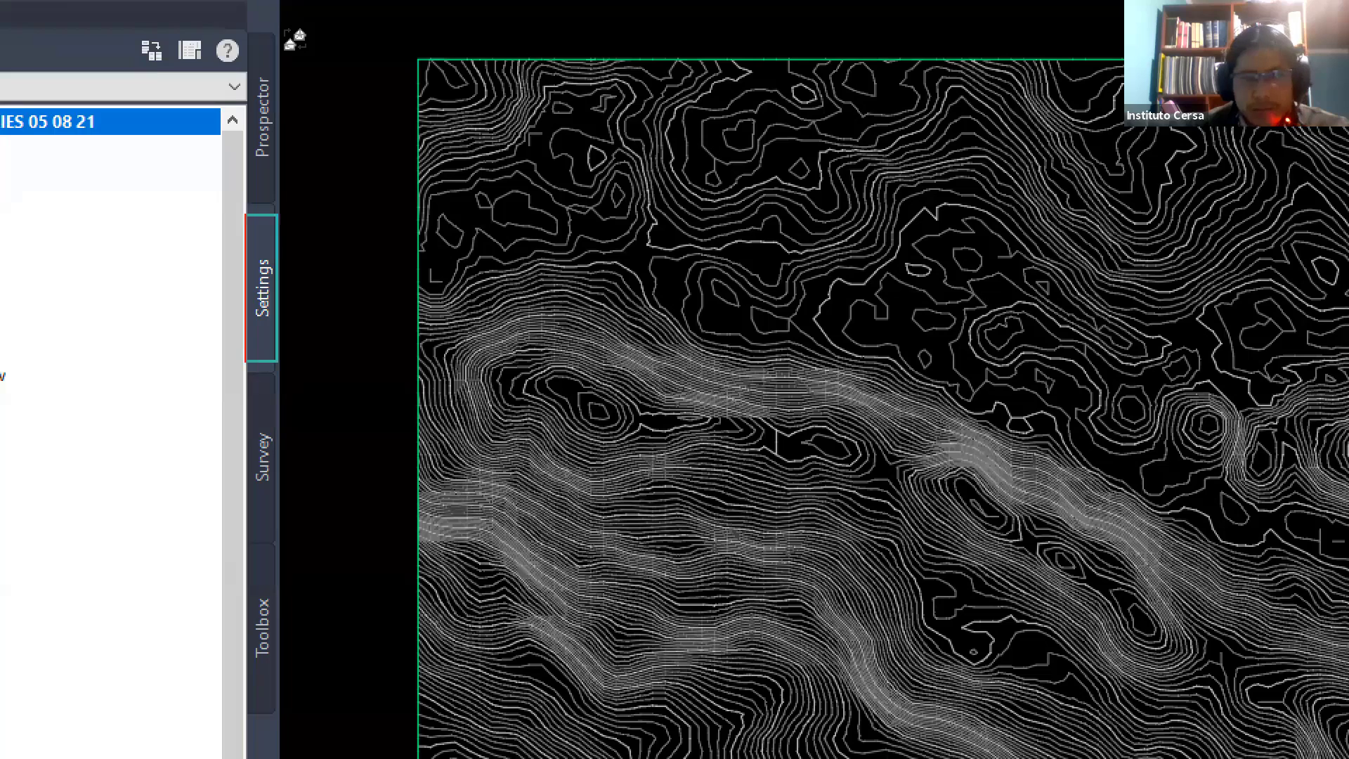
left_click_drag(280, 179, 429, 184)
mouse_move(405, 151)
left_mouse_down()
mouse_move(433, 175)
mouse_move(402, 219)
left_mouse_up()
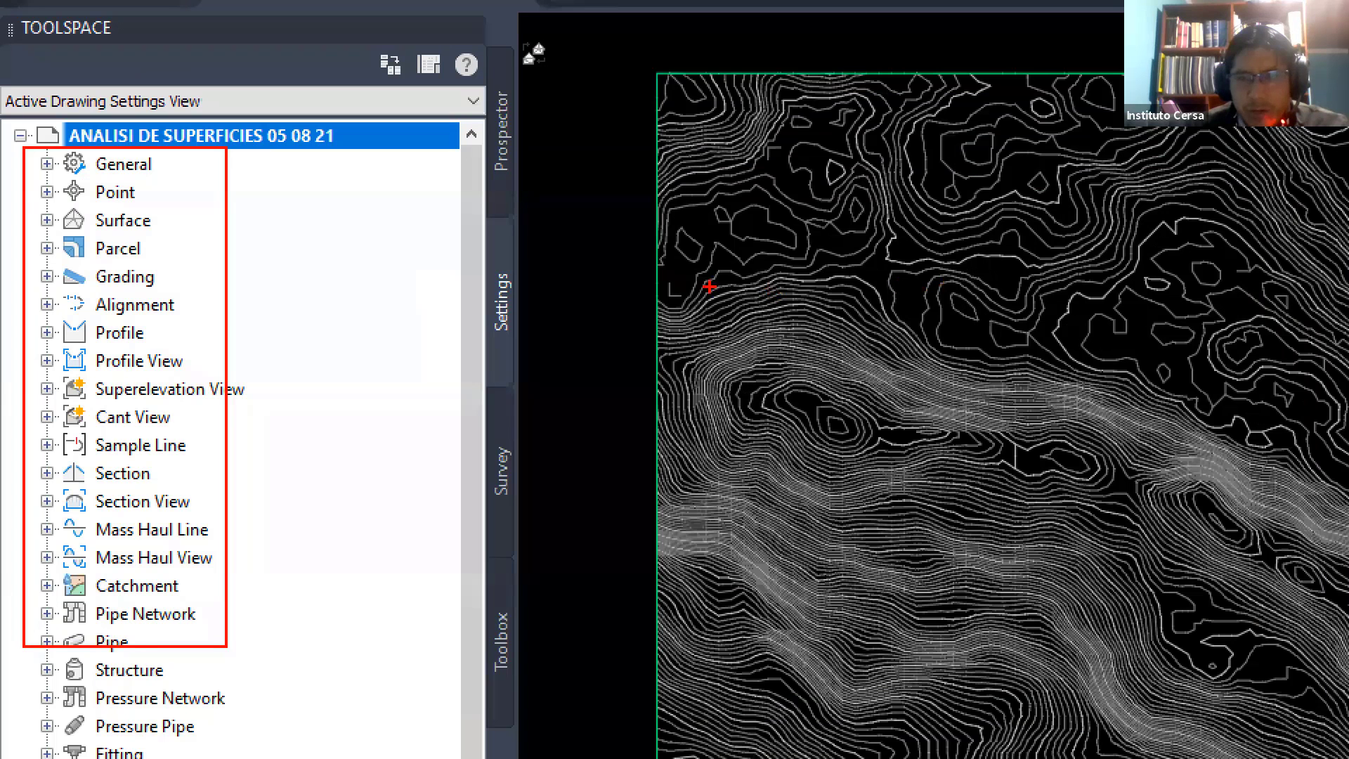
mouse_move(25, 234)
left_mouse_down()
mouse_move(205, 226)
mouse_move(78, 206)
mouse_move(13, 234)
left_mouse_up()
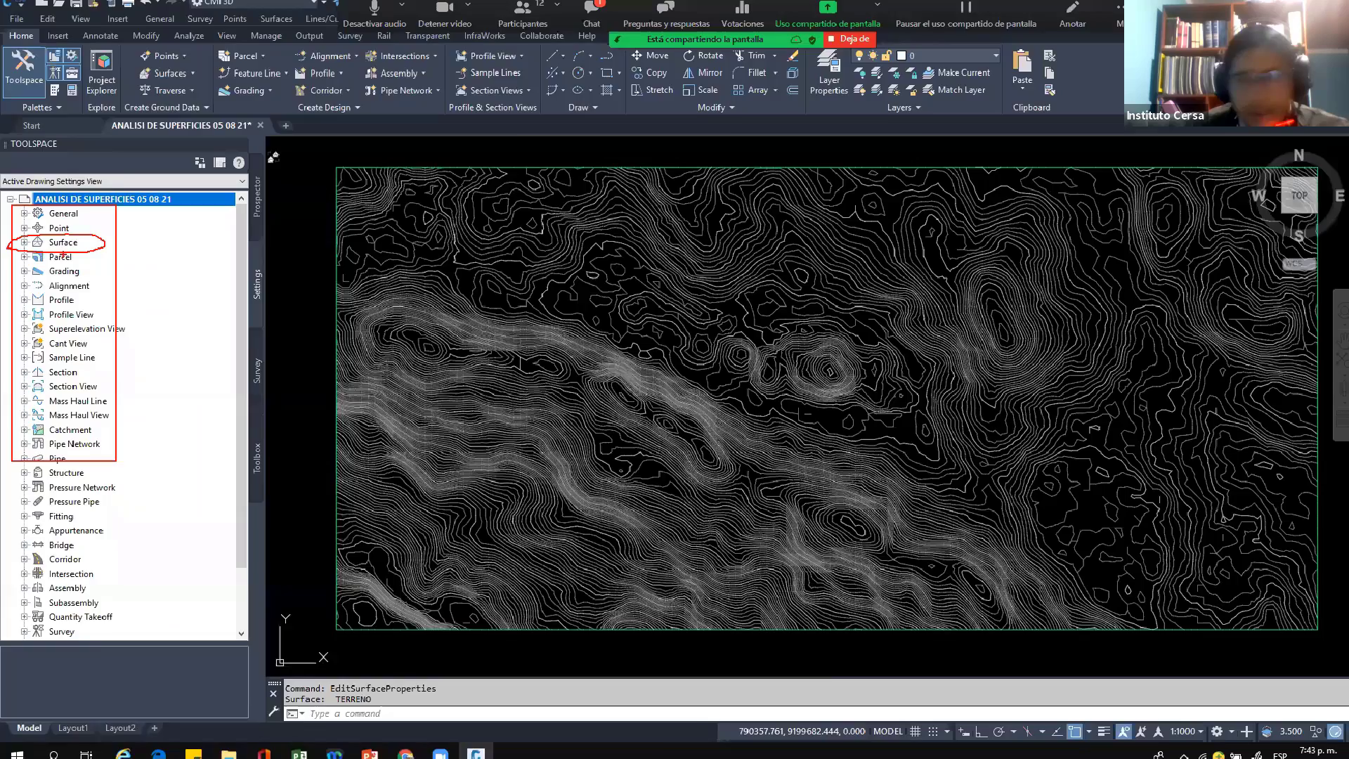
double_click(98, 232)
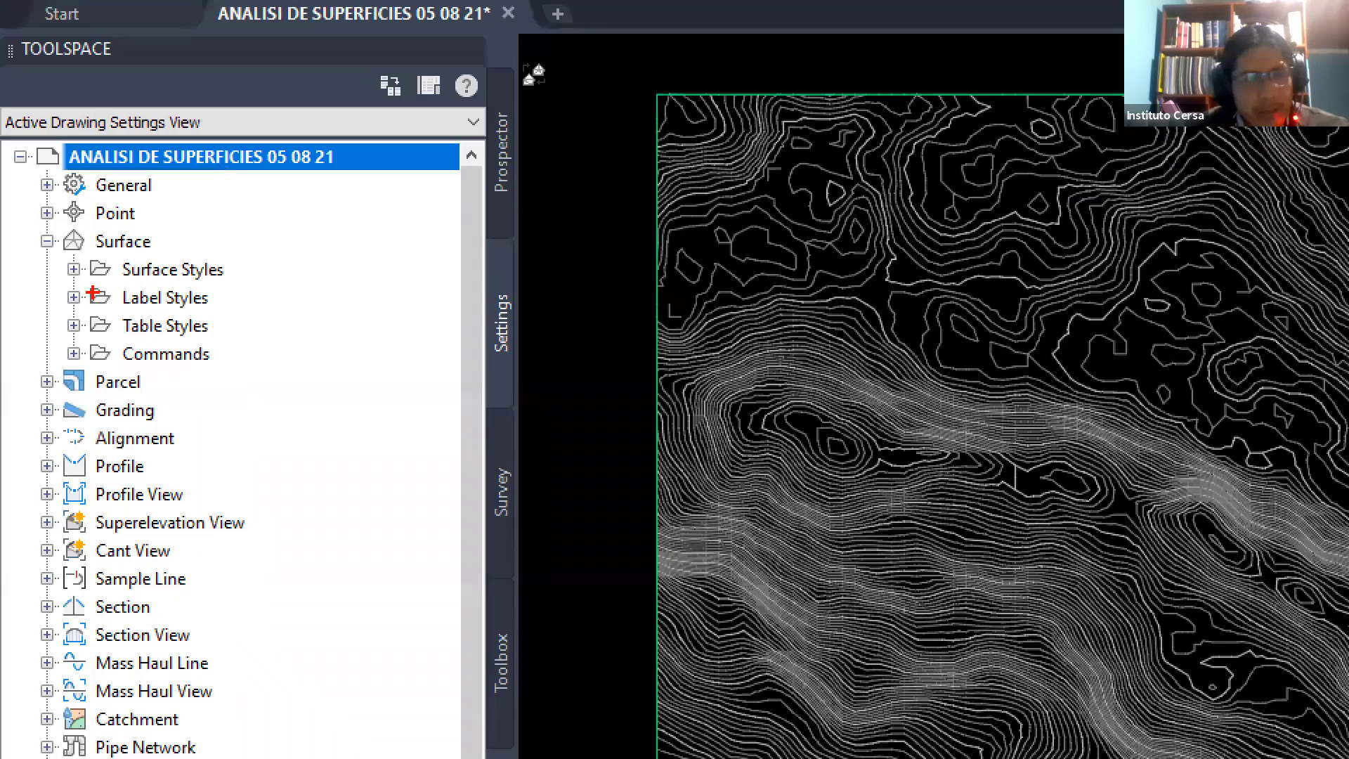
left_click_drag(38, 254, 243, 344)
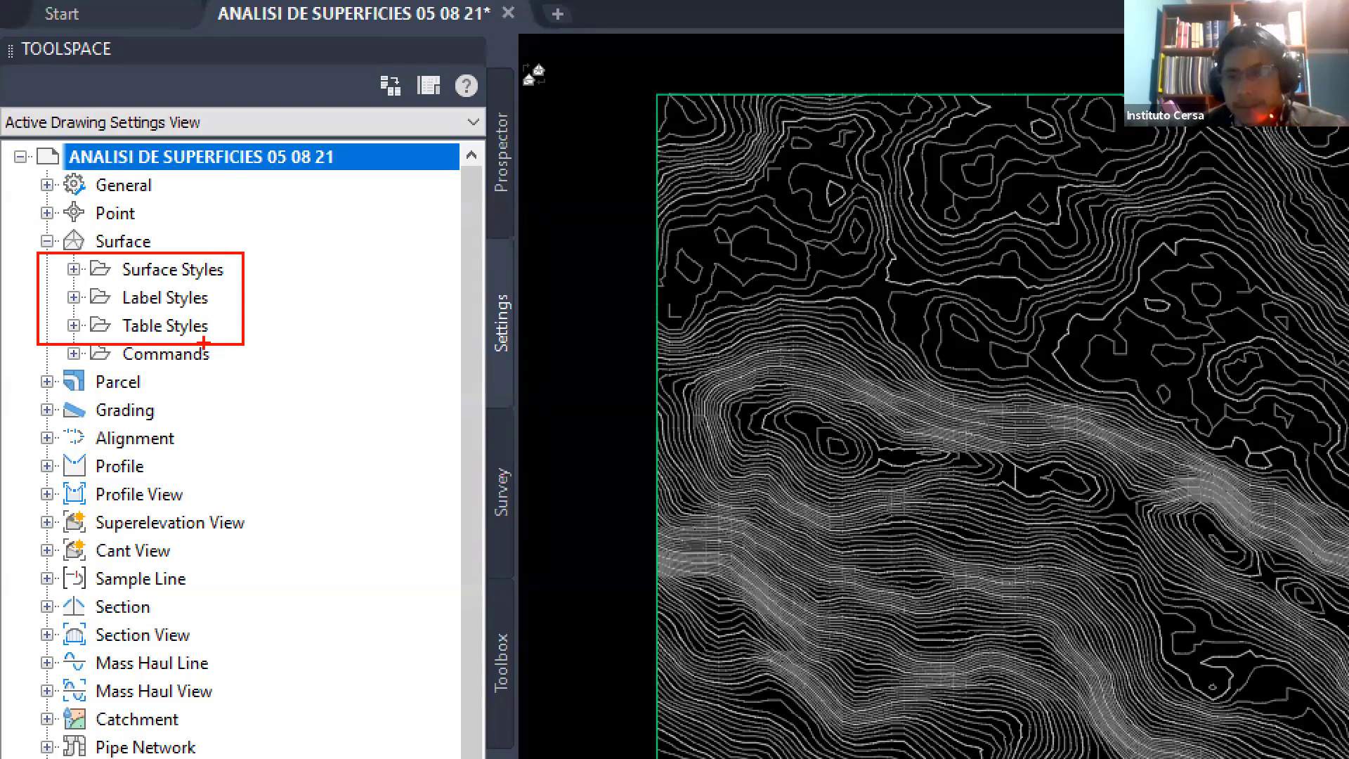
left_click_drag(58, 281, 222, 280)
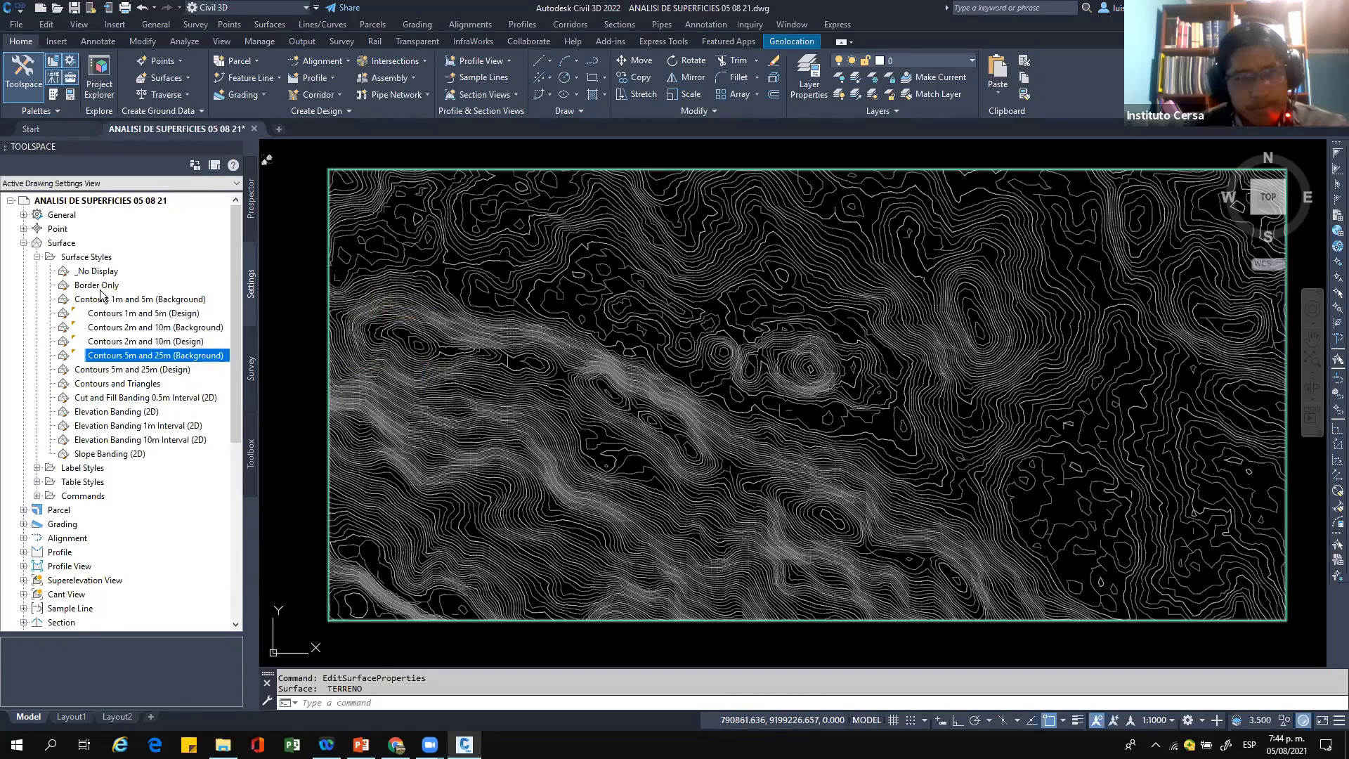
Step: Create a new surface style in the drawing's Surface Styles and name it "00 curvas cada 5m"
right_click(144, 258)
left_click(166, 264)
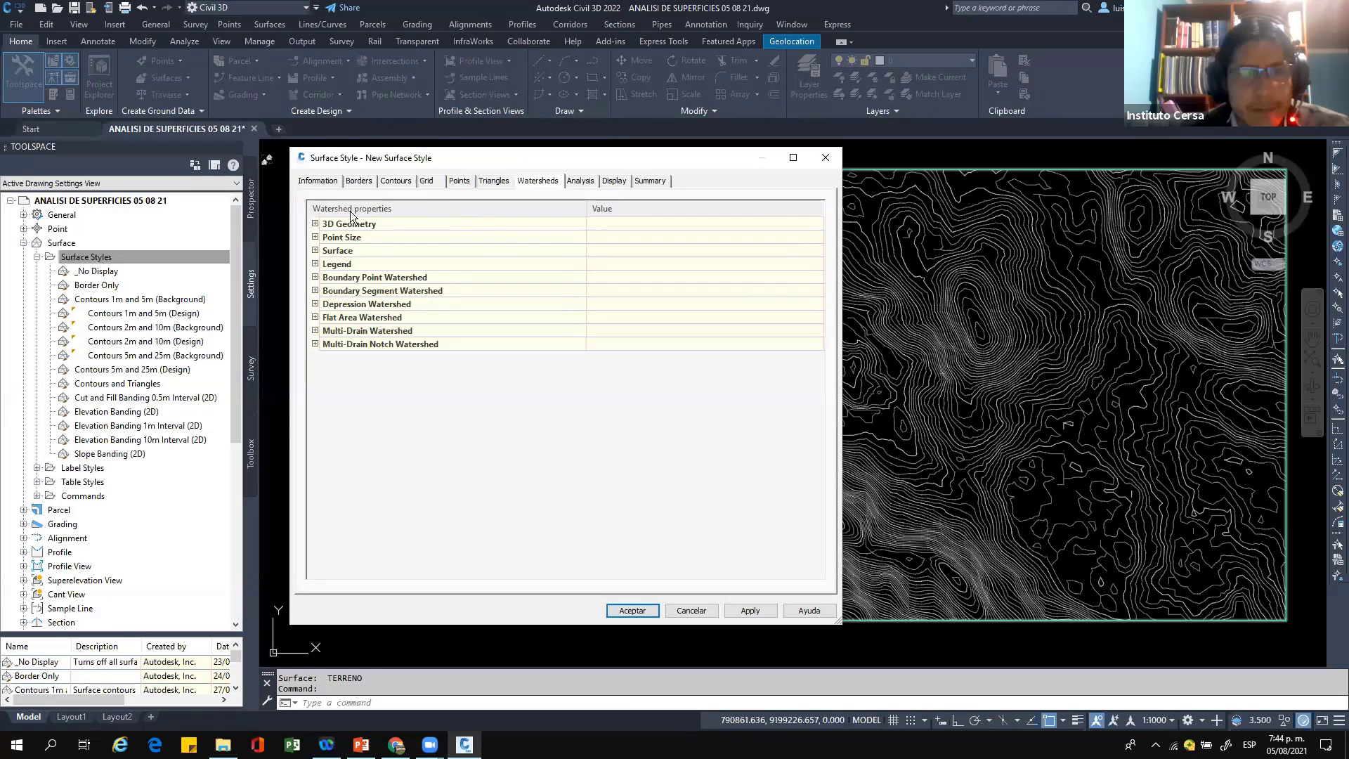
left_click(318, 182)
left_click_drag(371, 216, 285, 215)
type("00 curvas cada")
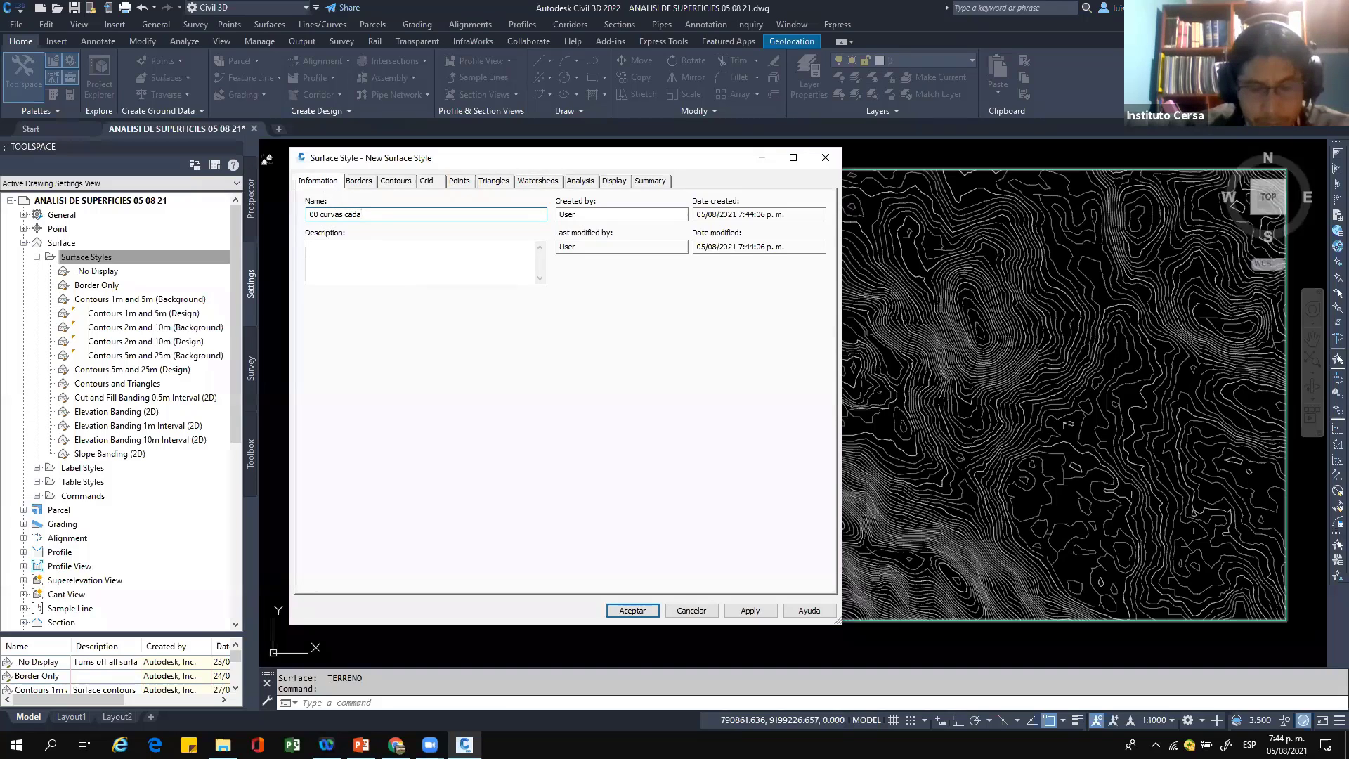
type(" 5m")
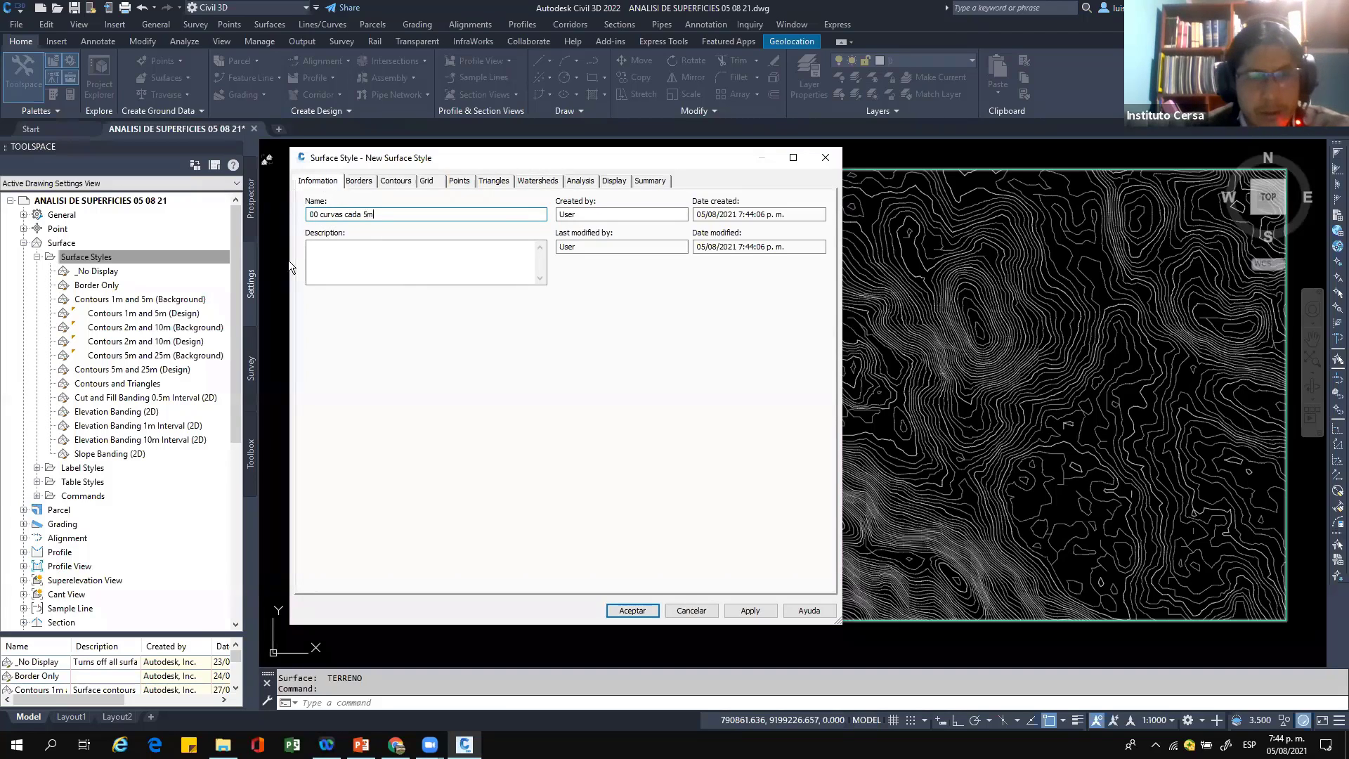
Step: Enter "equidistancia es 5m" as the new style's description and fill in the creator's name
left_click(347, 265)
type("equidistancia es 5")
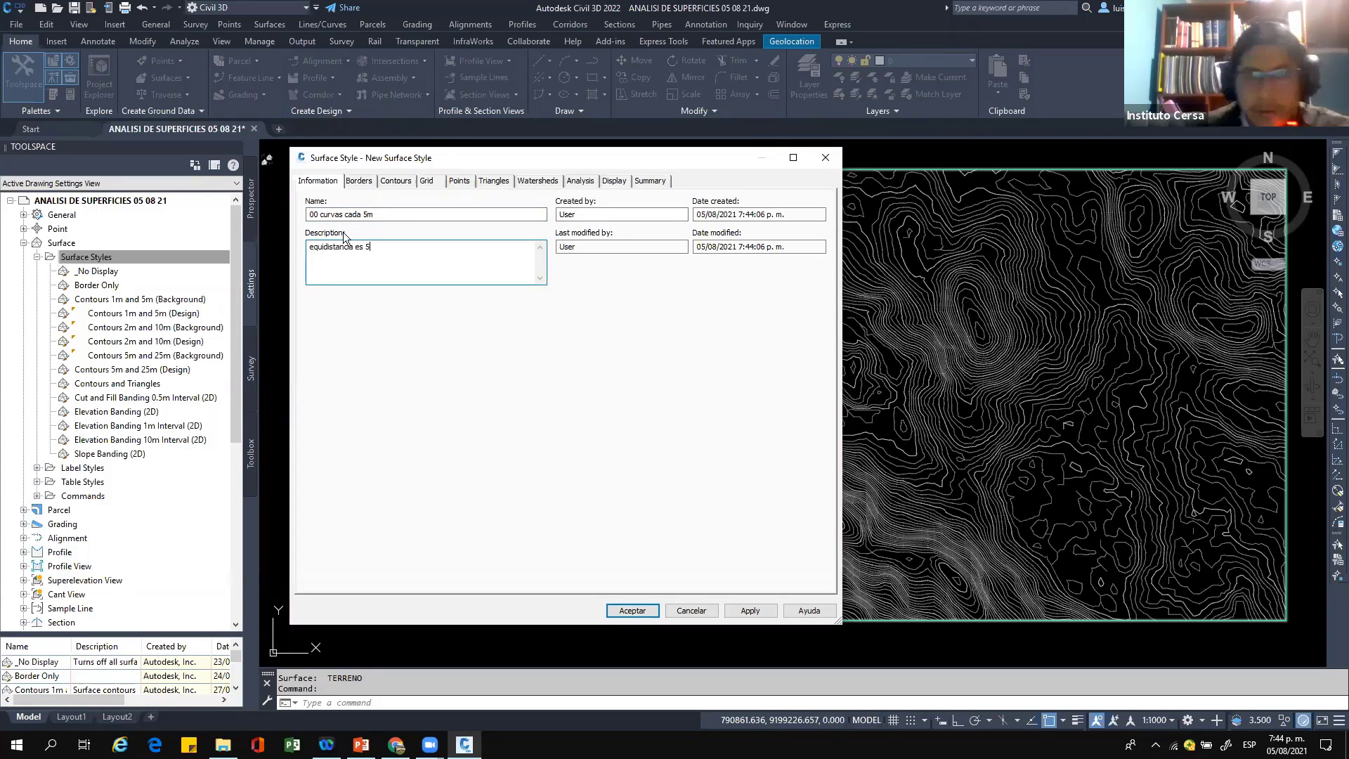
type("m")
double_click(565, 214)
key("BackSpace")
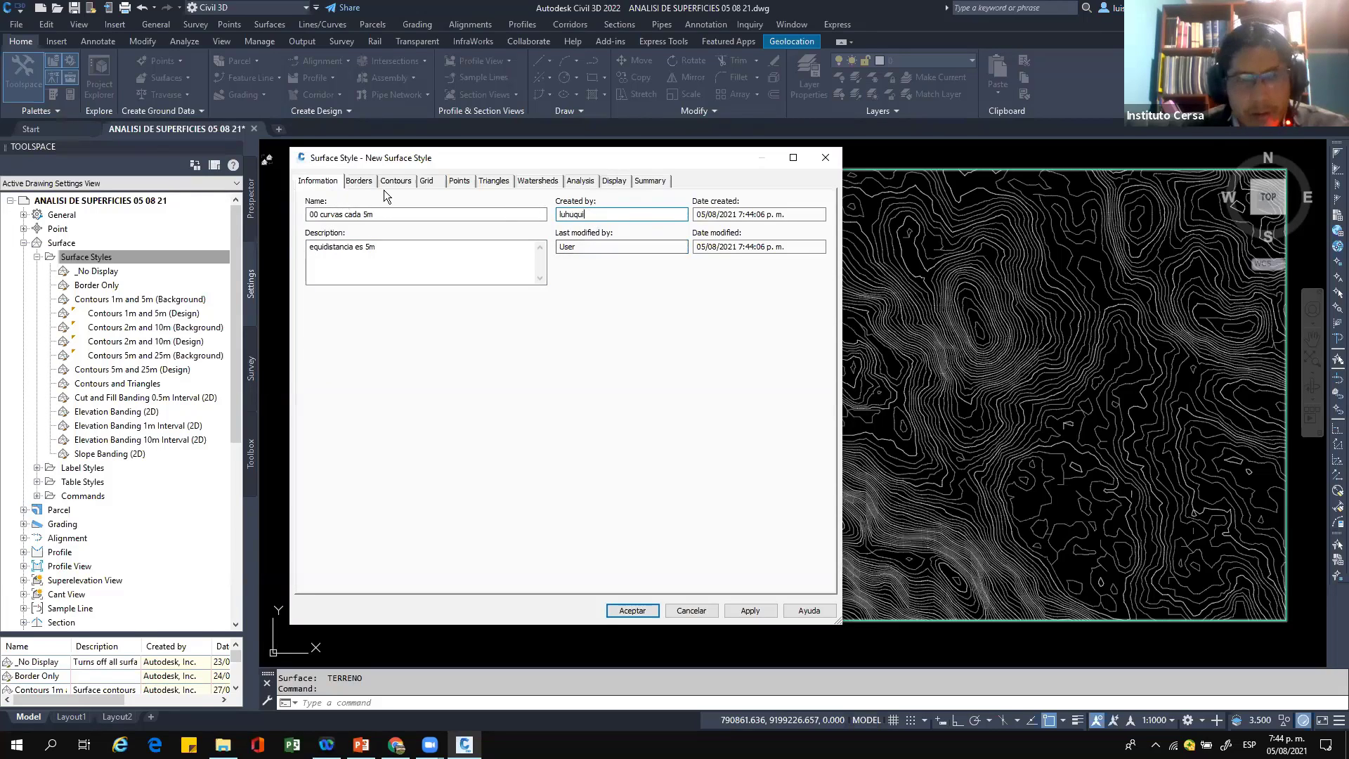
Step: Look over the new style's border settings, and expand Contour Intervals in its contour settings
left_click(353, 182)
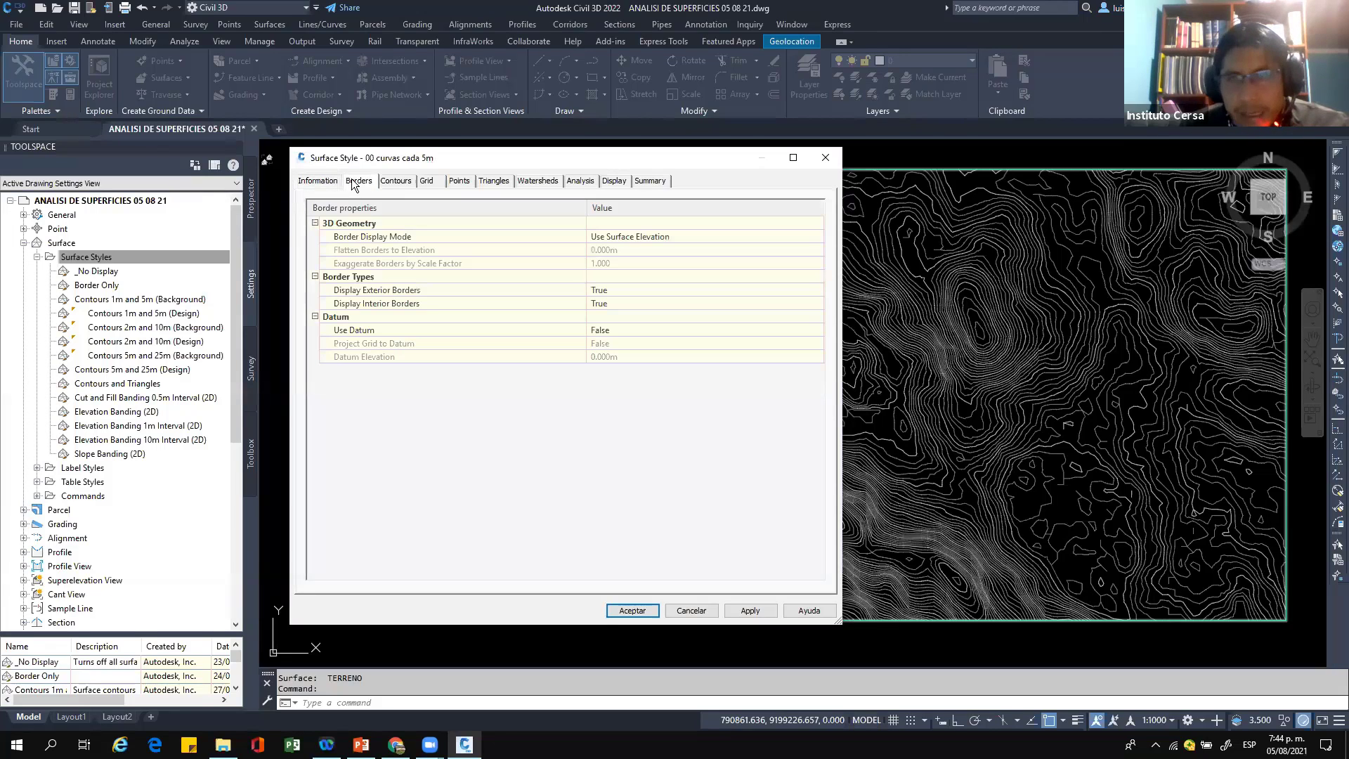
left_click(388, 183)
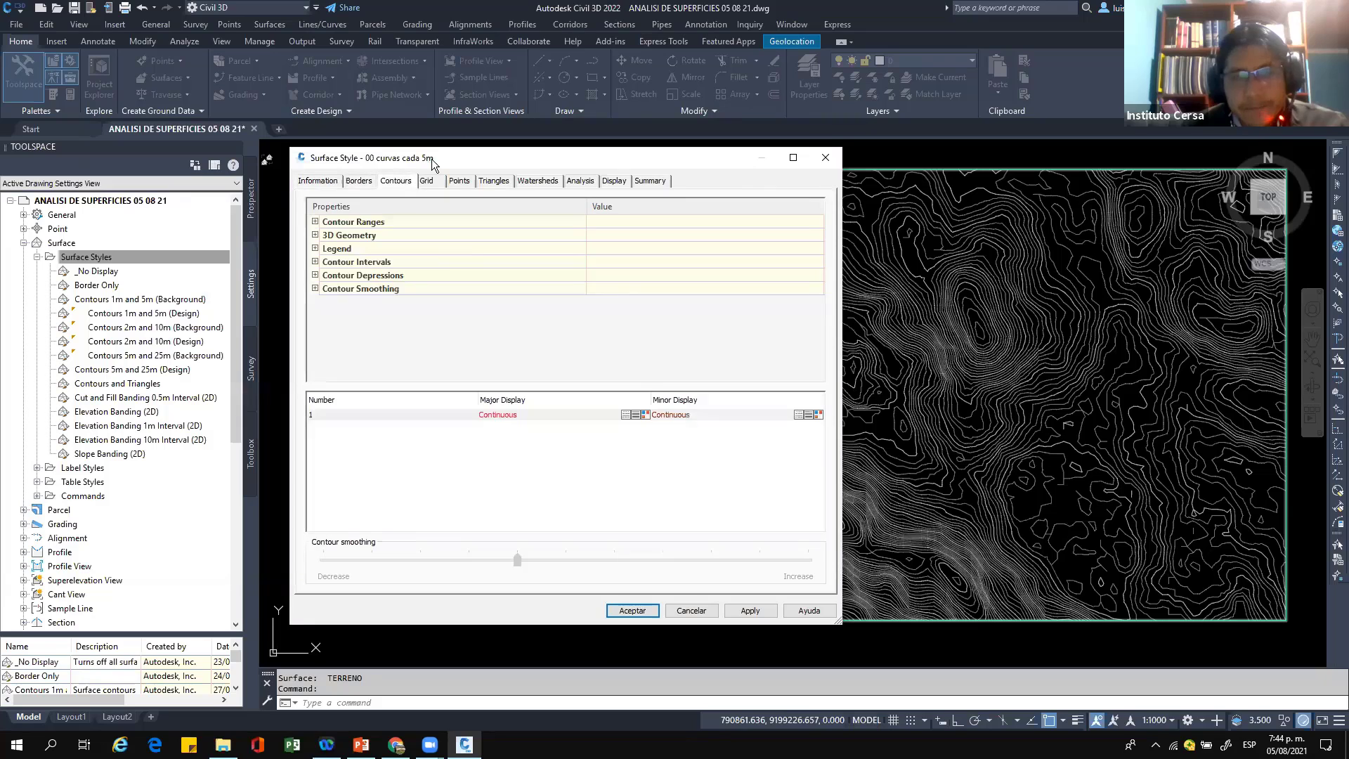
left_click_drag(438, 161, 461, 140)
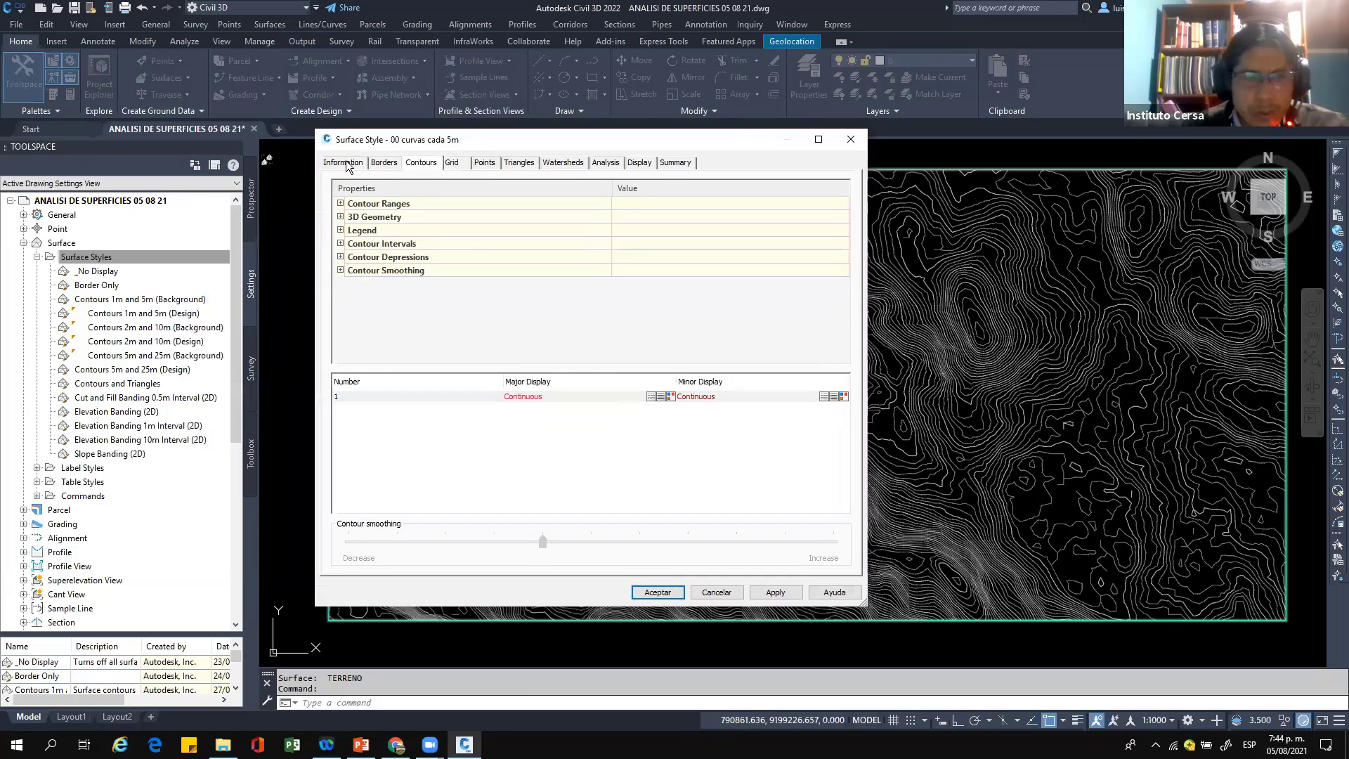
left_click(345, 163)
left_click(421, 162)
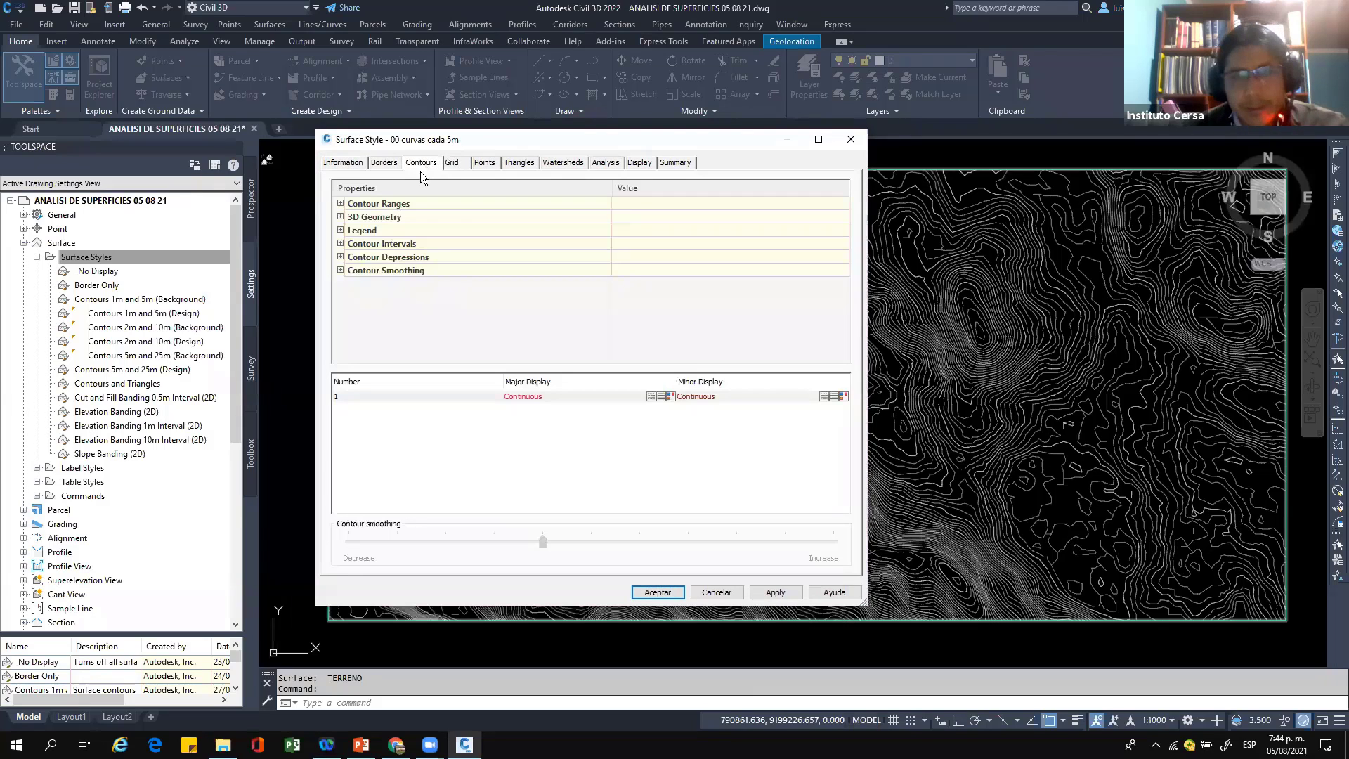
left_click(341, 244)
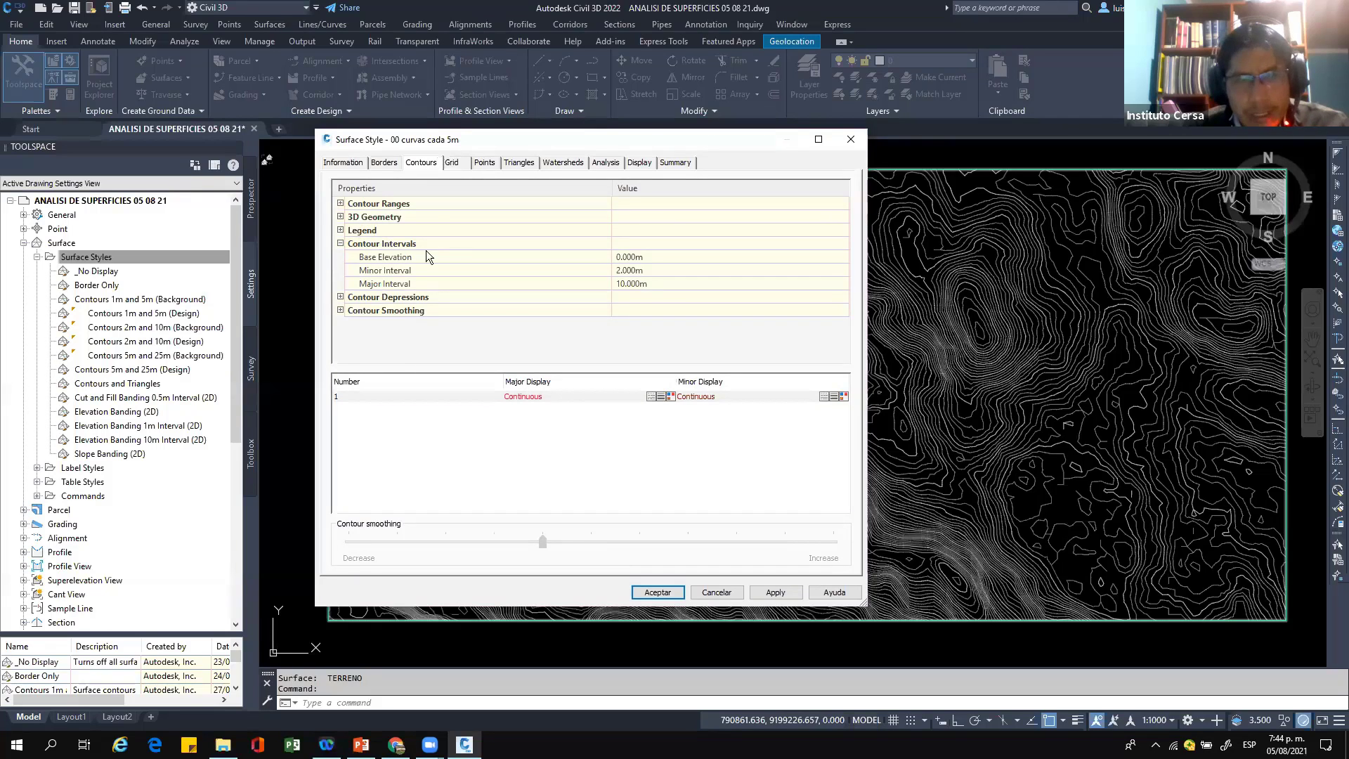
Step: Set the new style's minor contour interval to 5 m
left_click(553, 267)
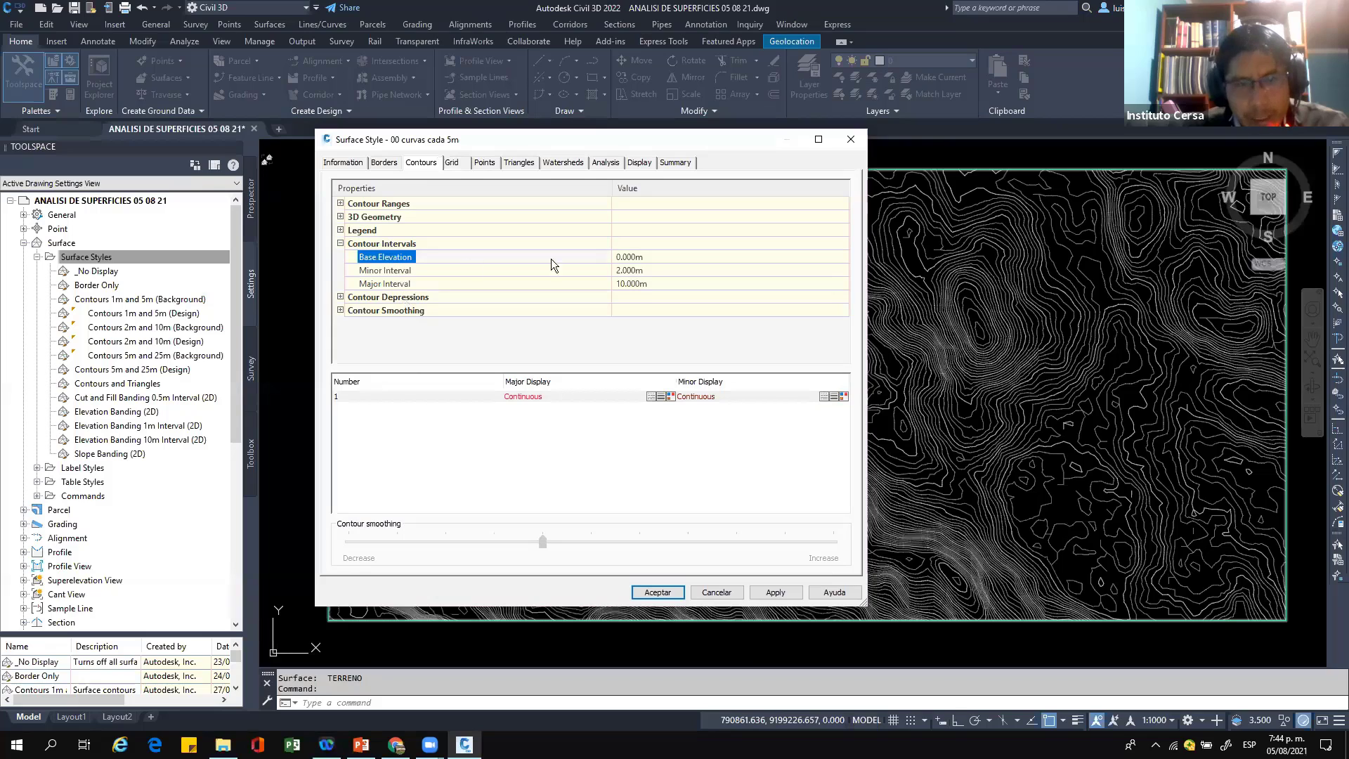
left_click(629, 269)
type("5")
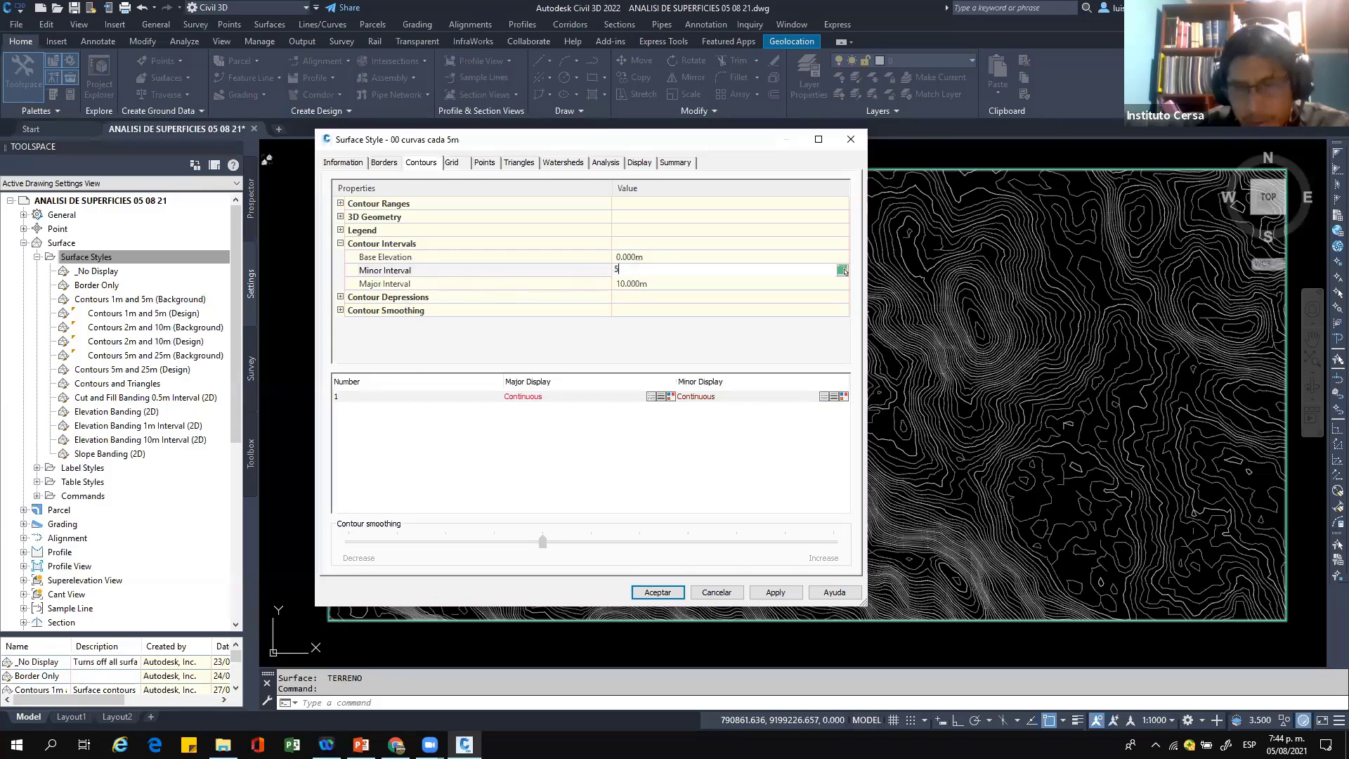
key("Return")
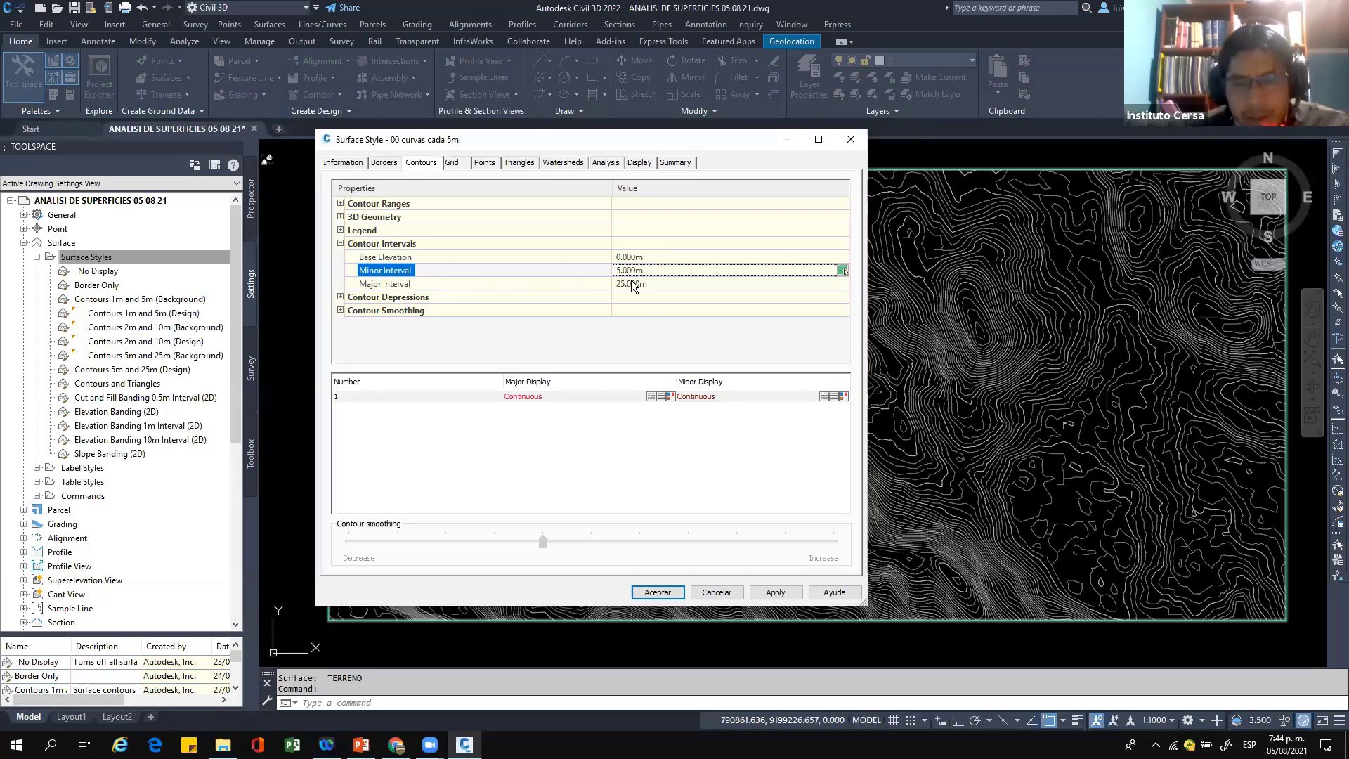
key("ctrl+1")
left_click(637, 289)
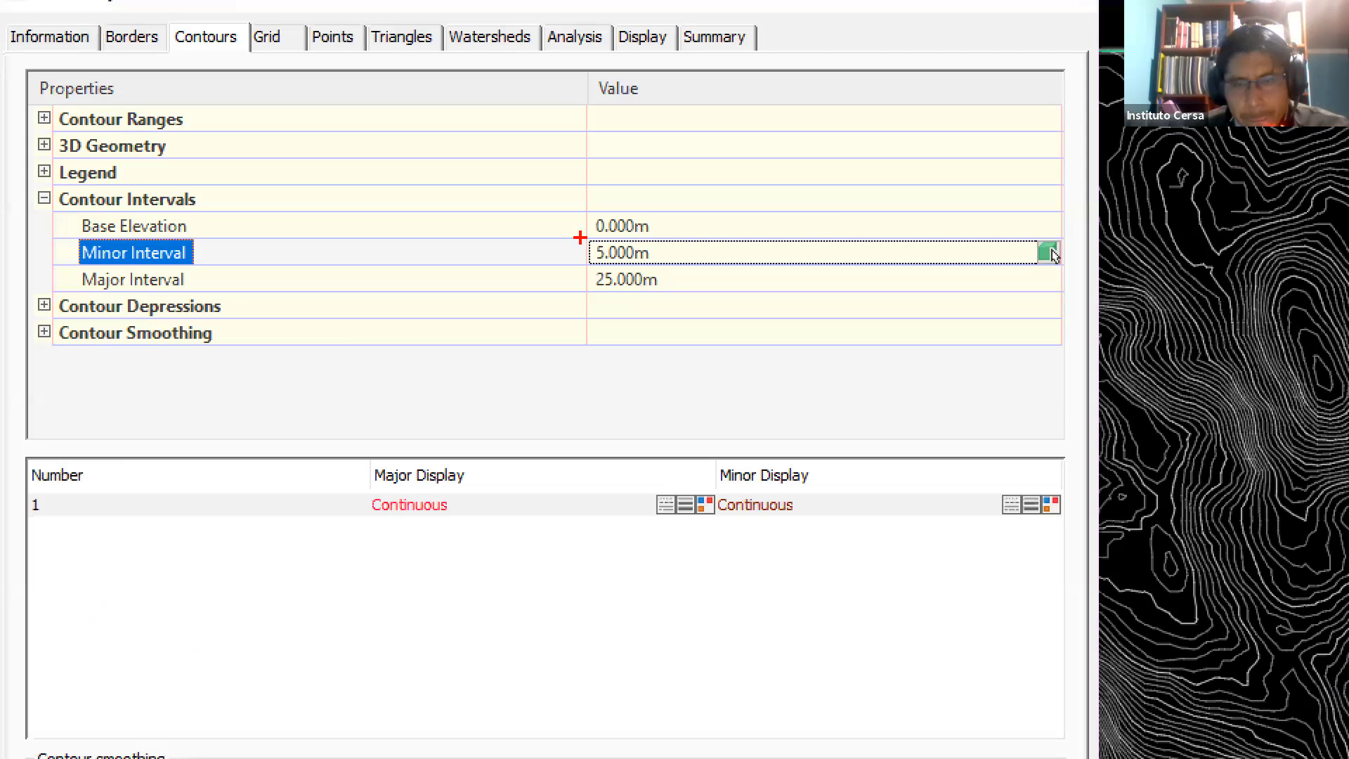
left_click_drag(581, 237, 673, 295, "ctrl")
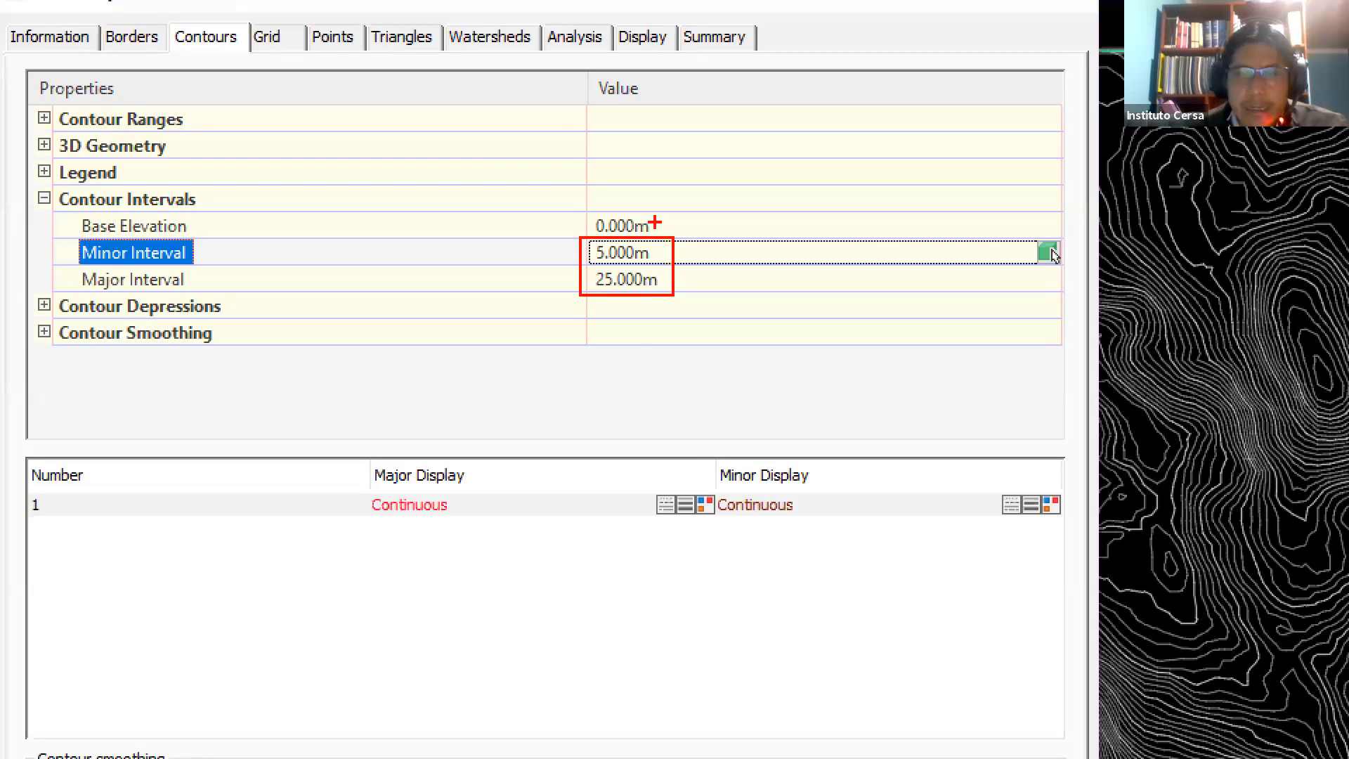
mouse_move(713, 295)
left_mouse_down()
mouse_move(685, 257)
mouse_move(734, 292)
mouse_move(724, 265)
left_mouse_up()
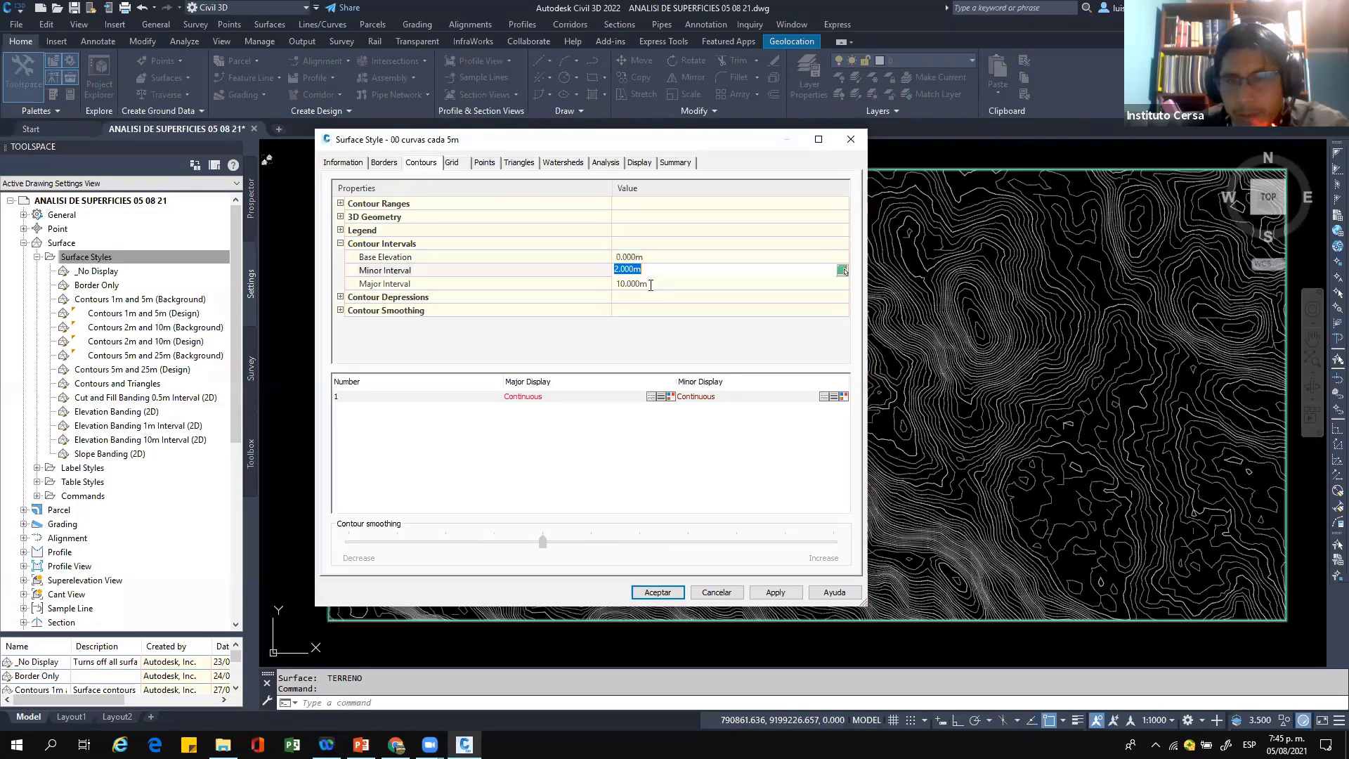
Step: Try a major contour interval of 25 m, followed by a minor interval of 10 m
left_click(651, 284)
type("25")
left_click(645, 314)
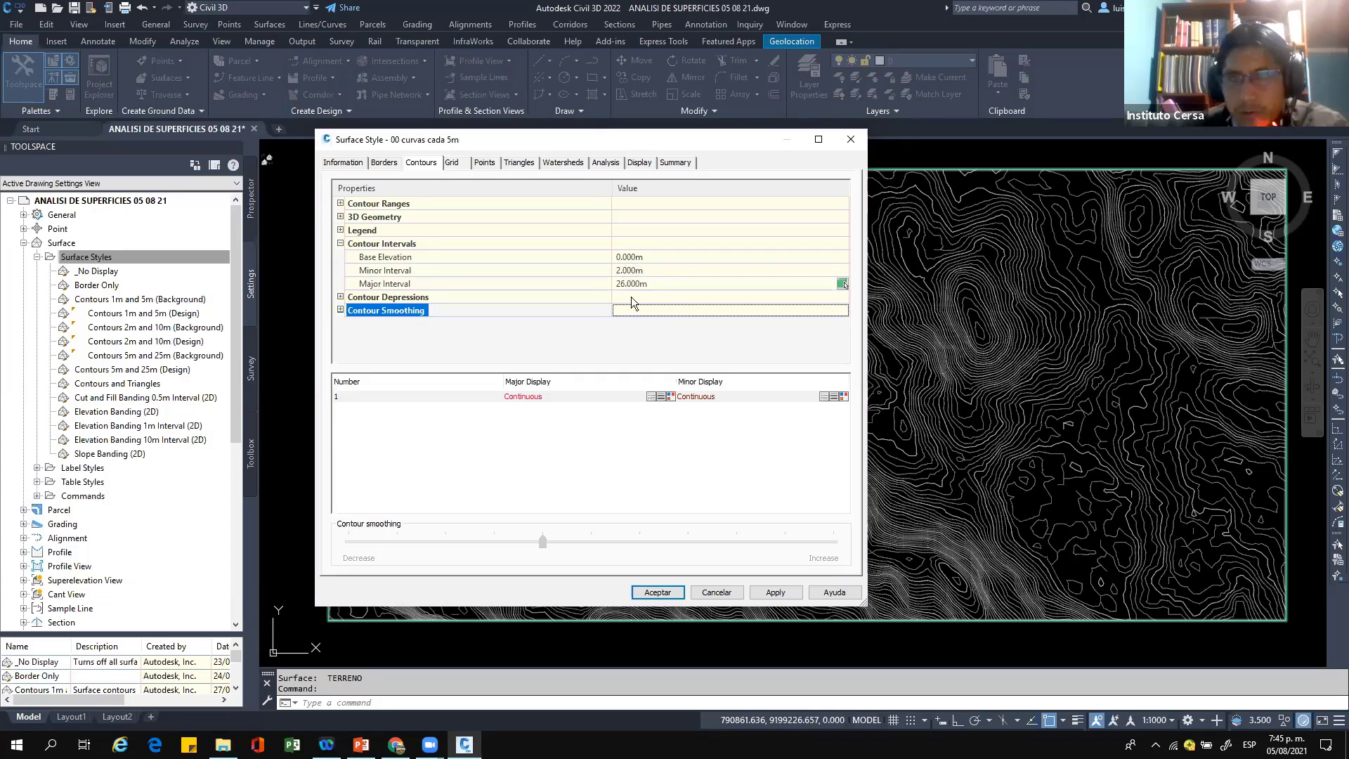
left_click(633, 272)
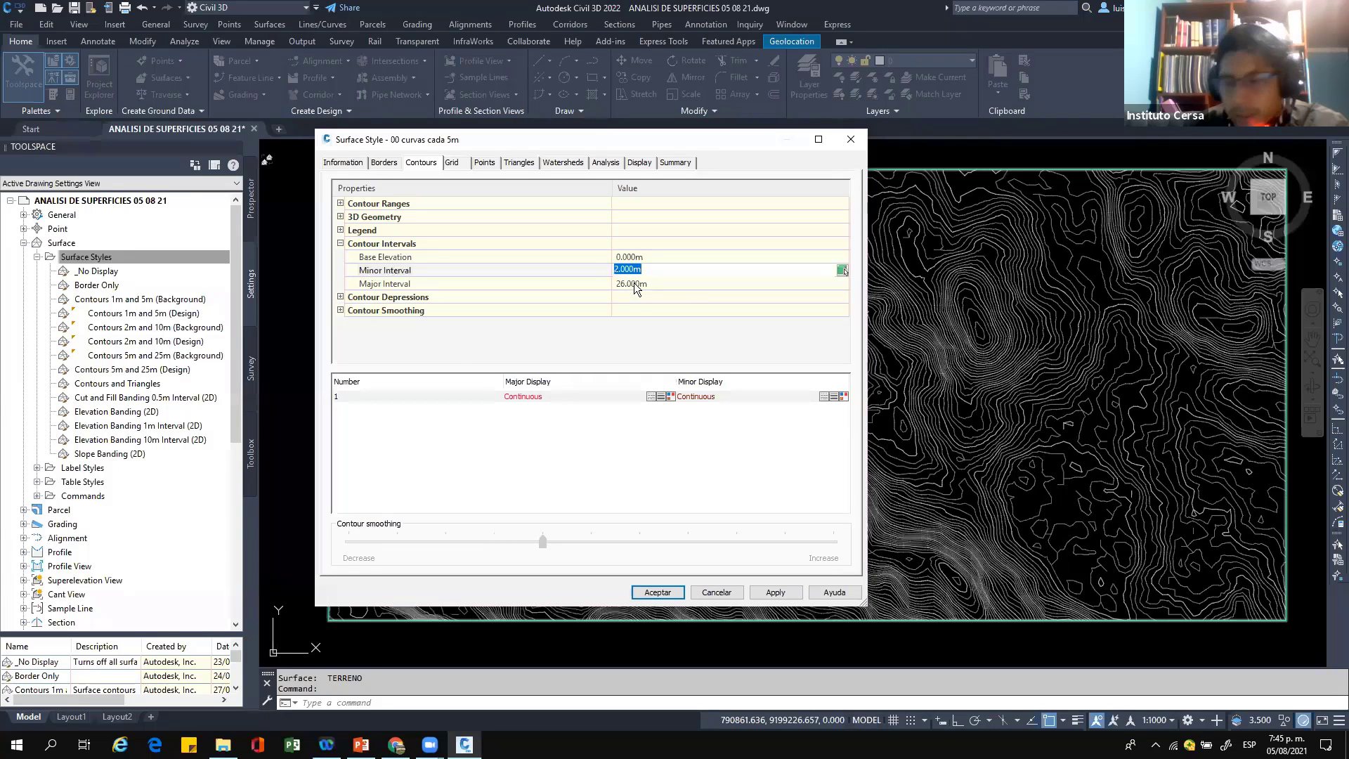
type("10")
left_click(634, 298)
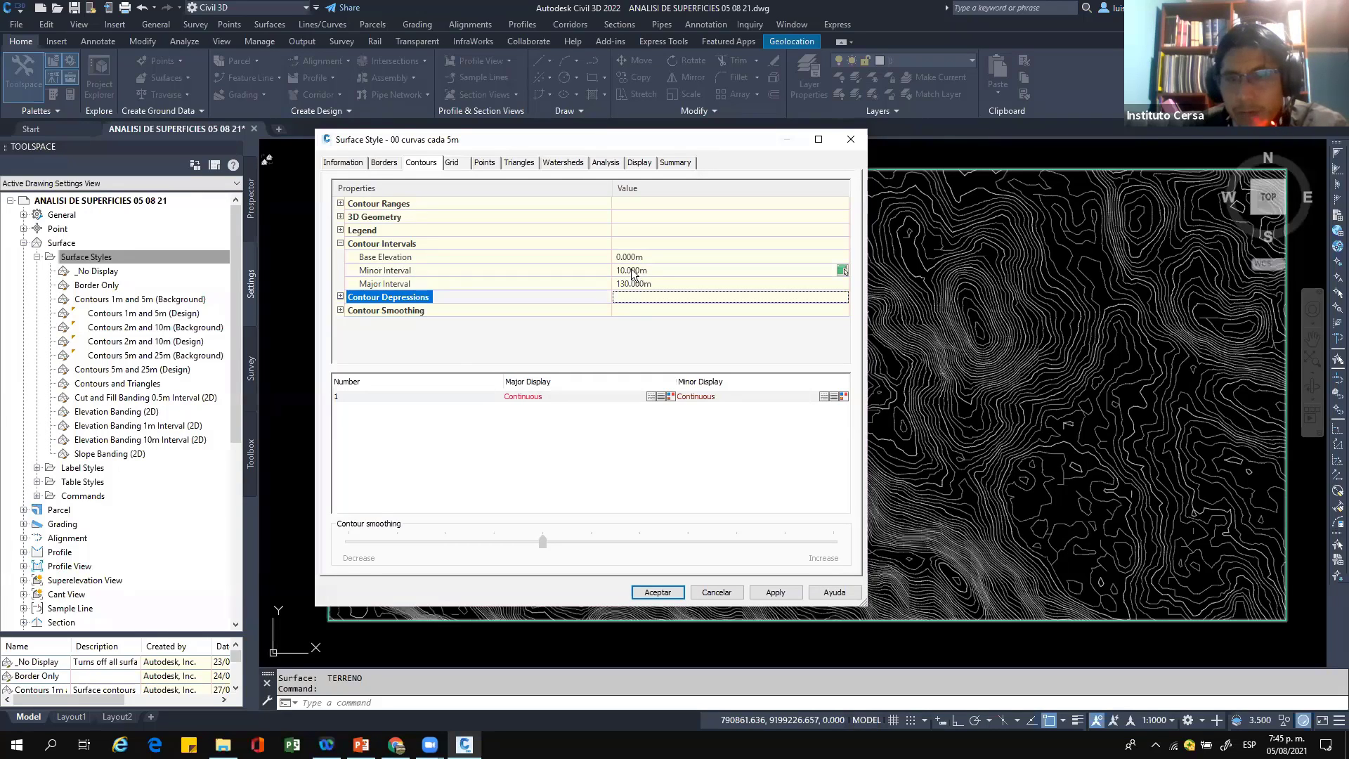
Step: Set the style's contour intervals to 5 m minor and 25 m major
left_click(632, 283)
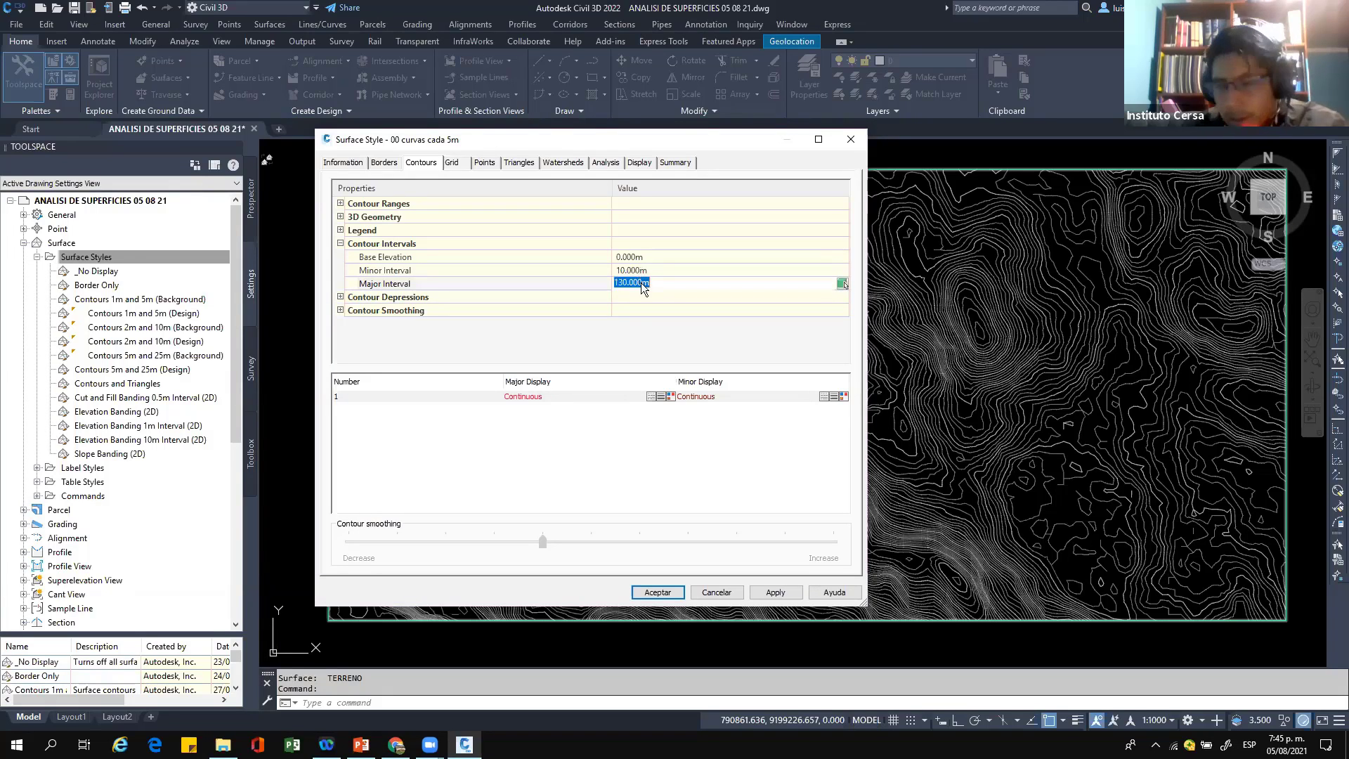
left_click(641, 270)
type("5")
left_click(641, 298)
left_click(641, 285)
type("25")
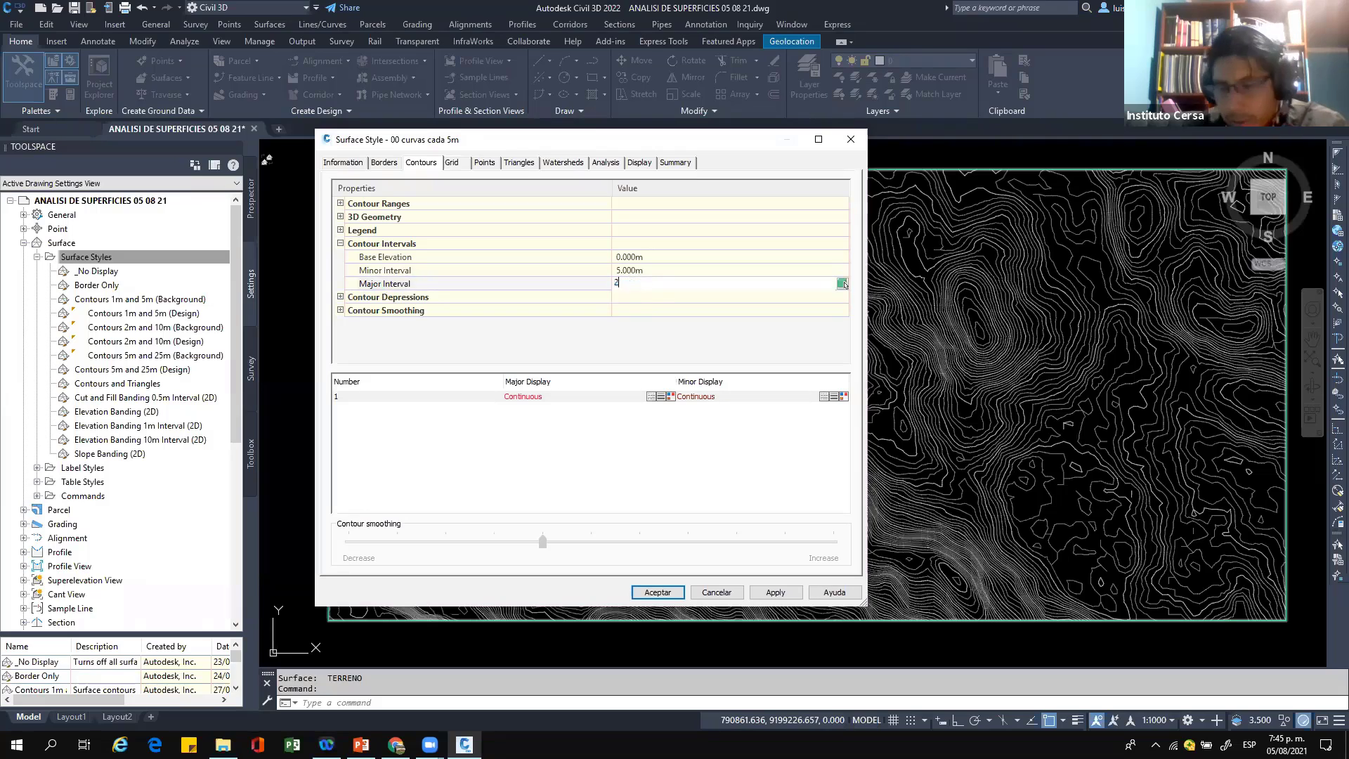
left_click(640, 299)
left_click(633, 271)
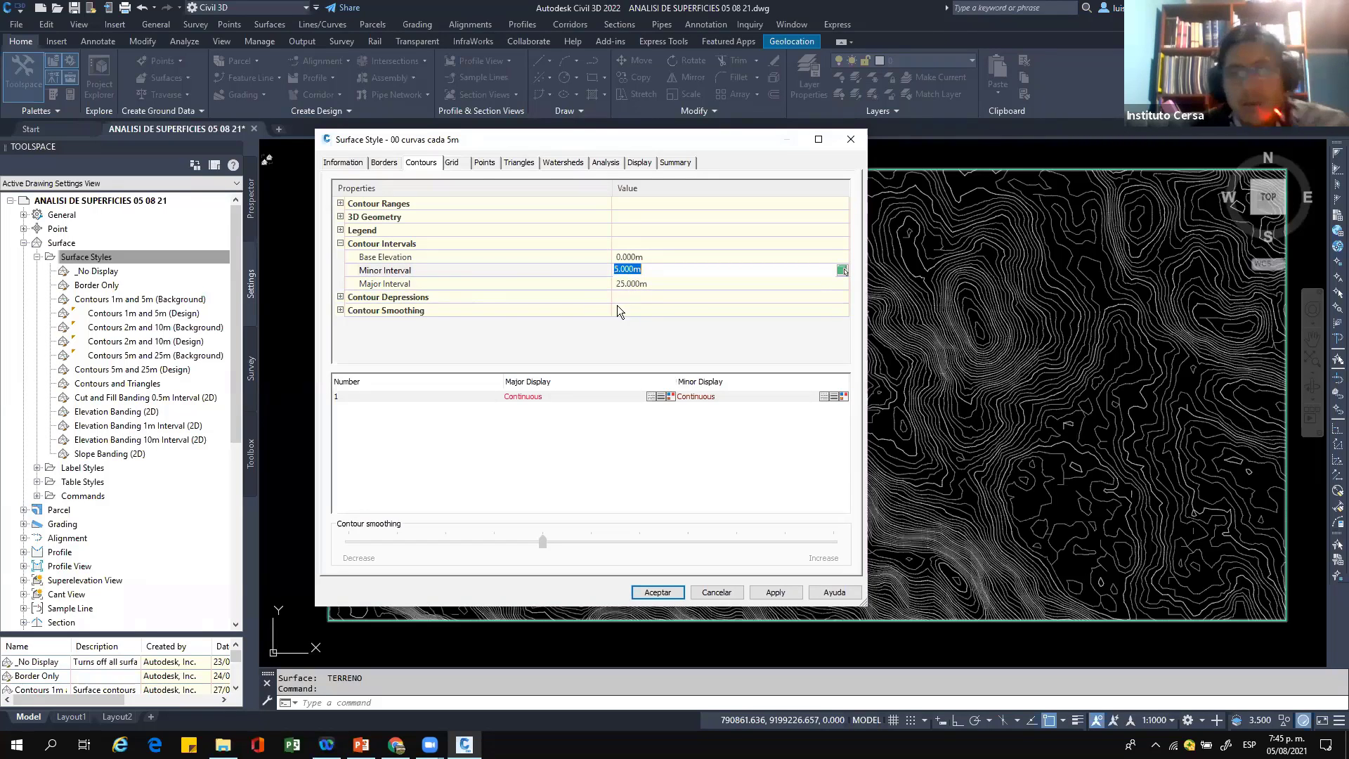
Step: Check the style's Contour Depressions settings and expand its Contour Smoothing settings
left_click(341, 297)
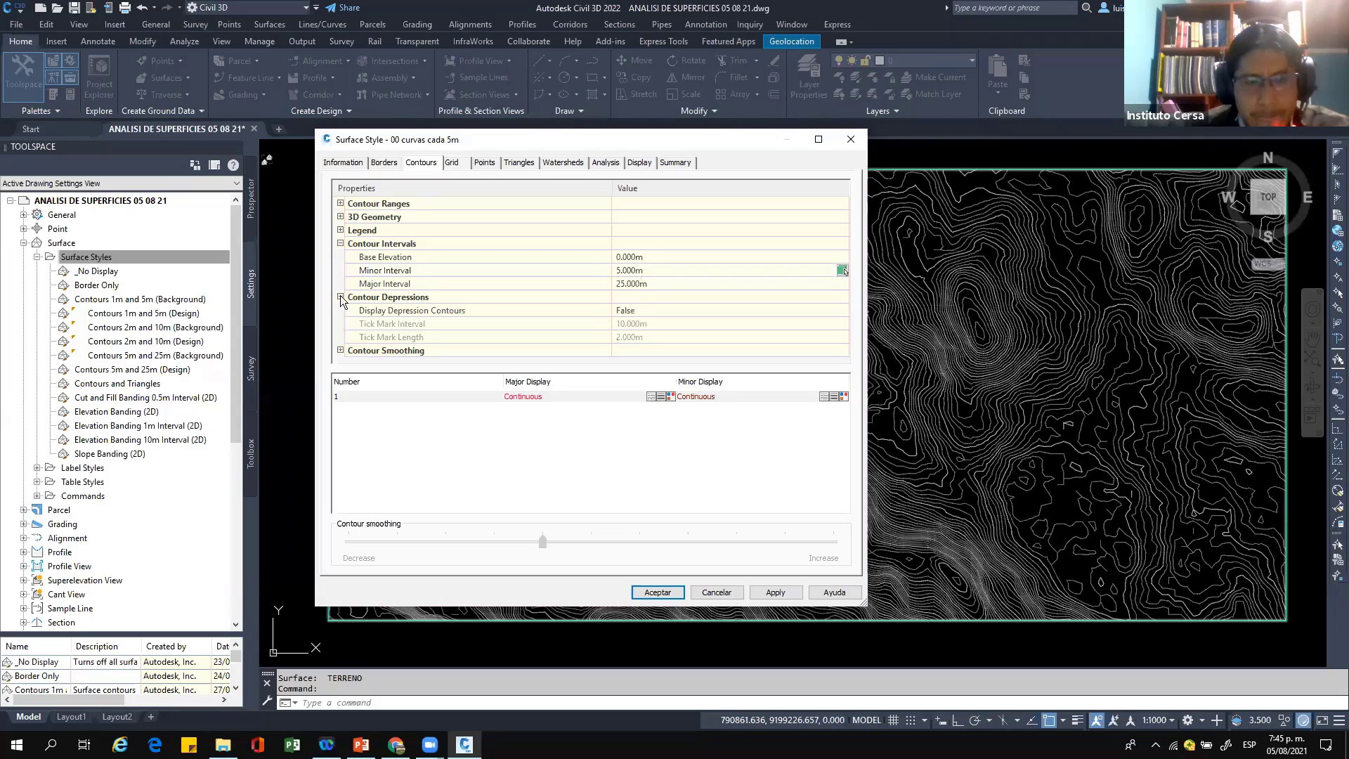
left_click(340, 296)
left_click(341, 310)
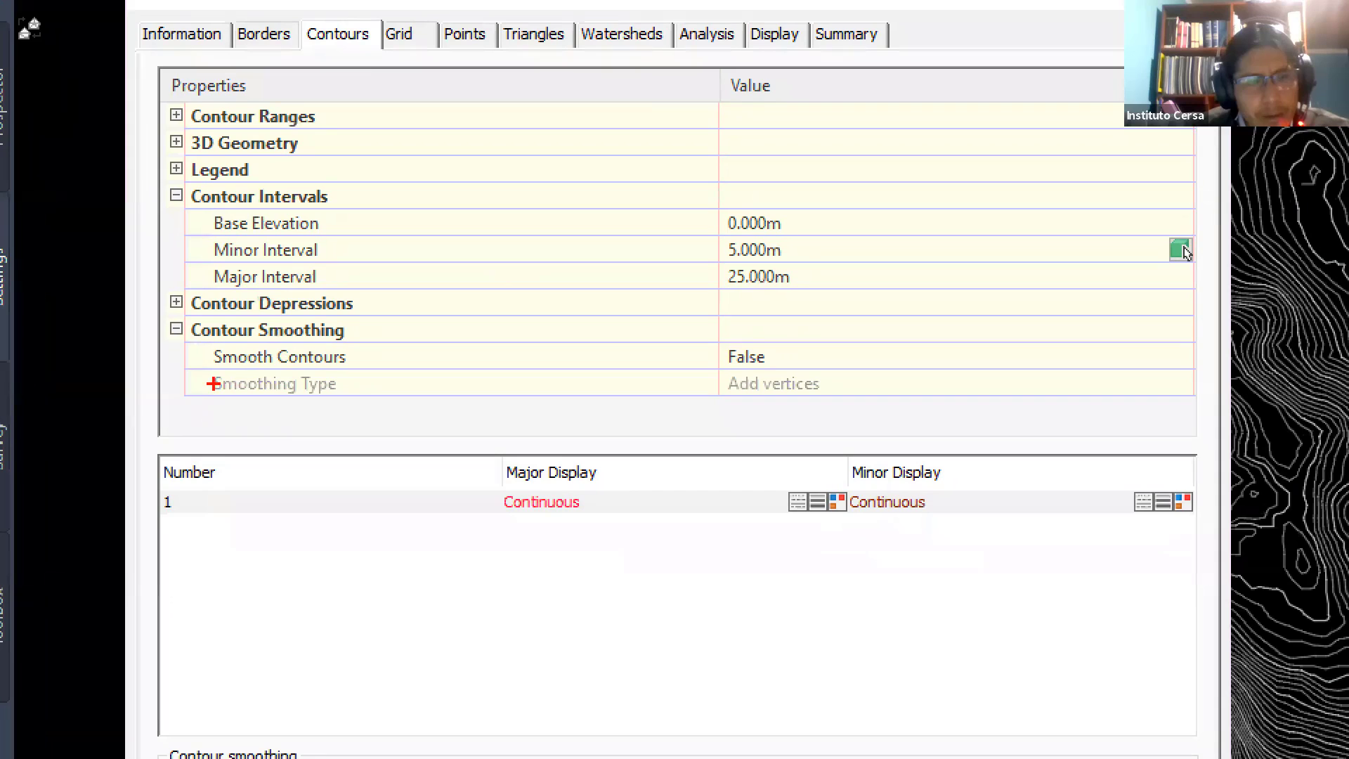
mouse_move(152, 311)
left_mouse_down()
mouse_move(979, 373)
mouse_move(1211, 410)
left_mouse_up()
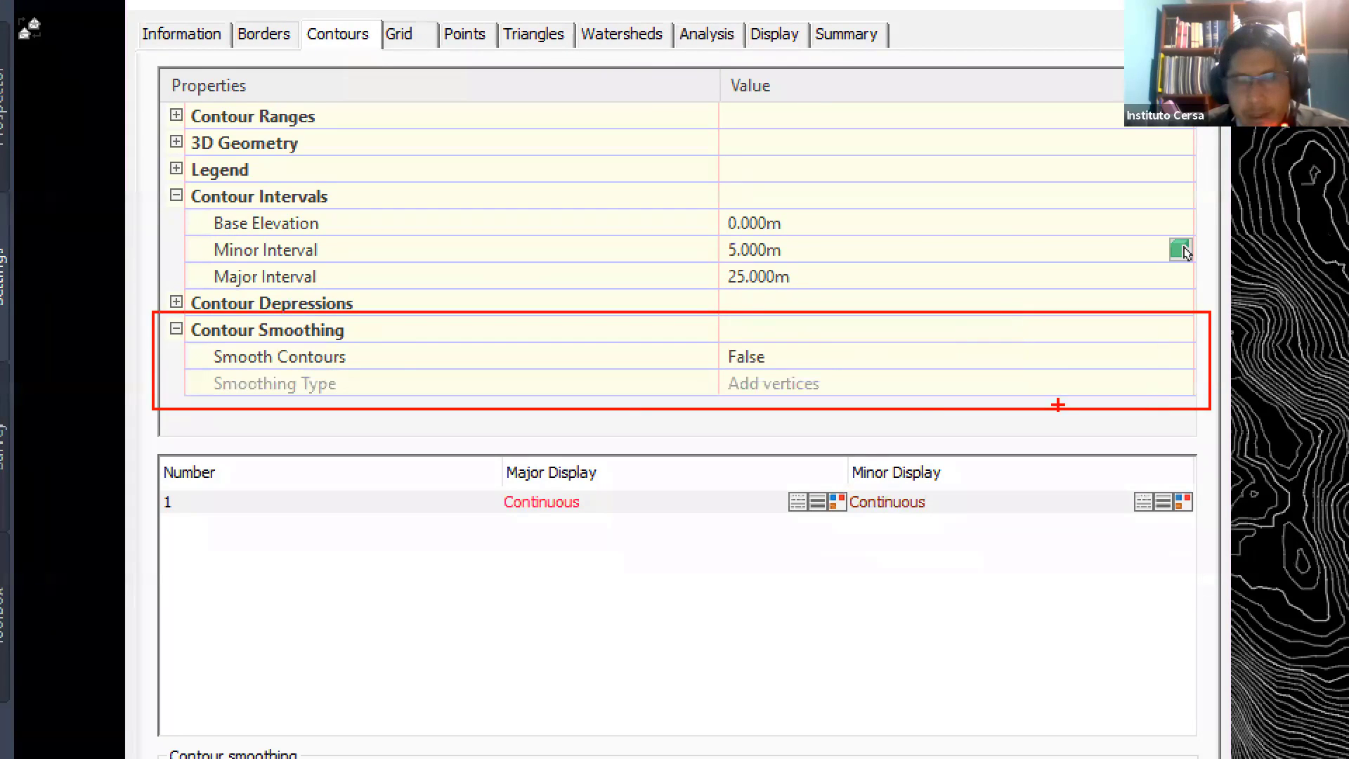
mouse_move(198, 344)
left_mouse_down()
mouse_move(349, 339)
mouse_move(193, 318)
mouse_move(184, 344)
left_mouse_up()
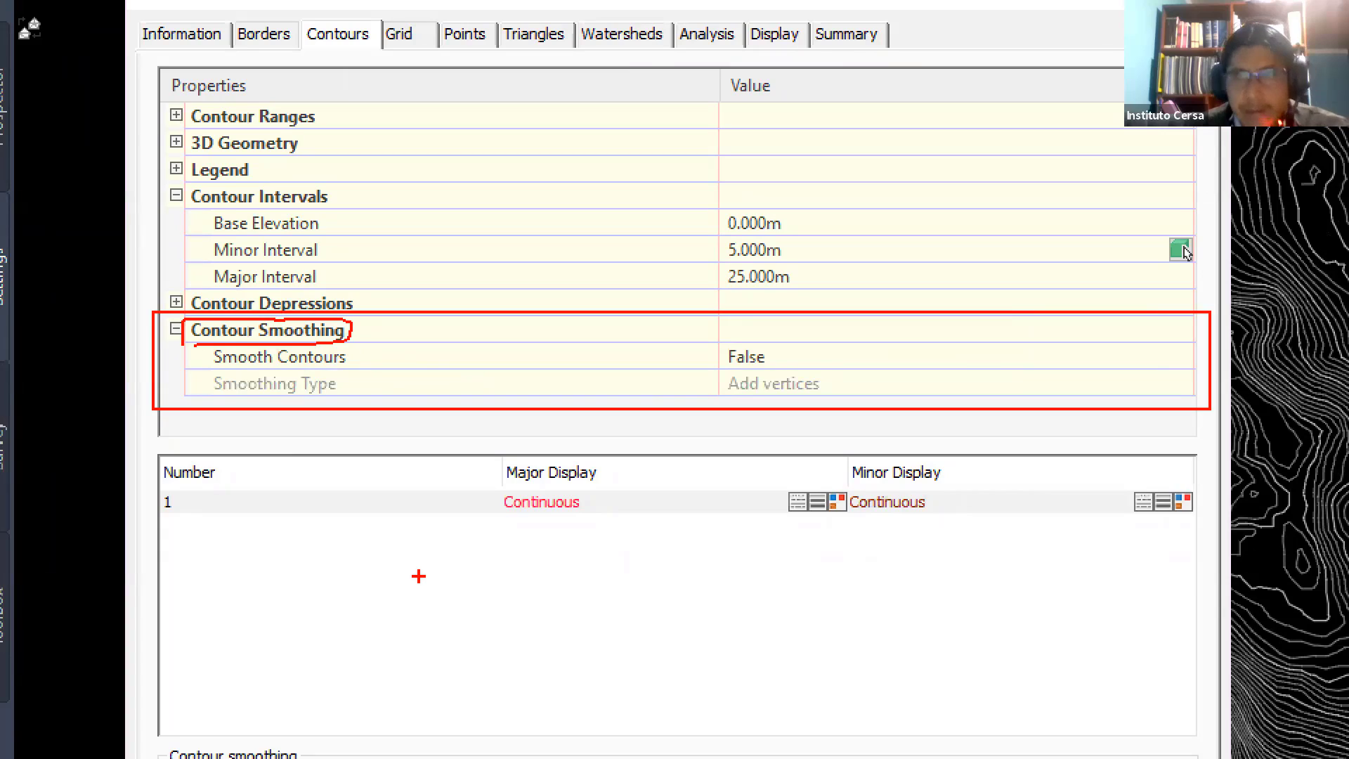
mouse_move(378, 647)
left_mouse_down()
mouse_move(388, 587)
mouse_move(429, 560)
mouse_move(581, 554)
mouse_move(610, 449)
left_mouse_up()
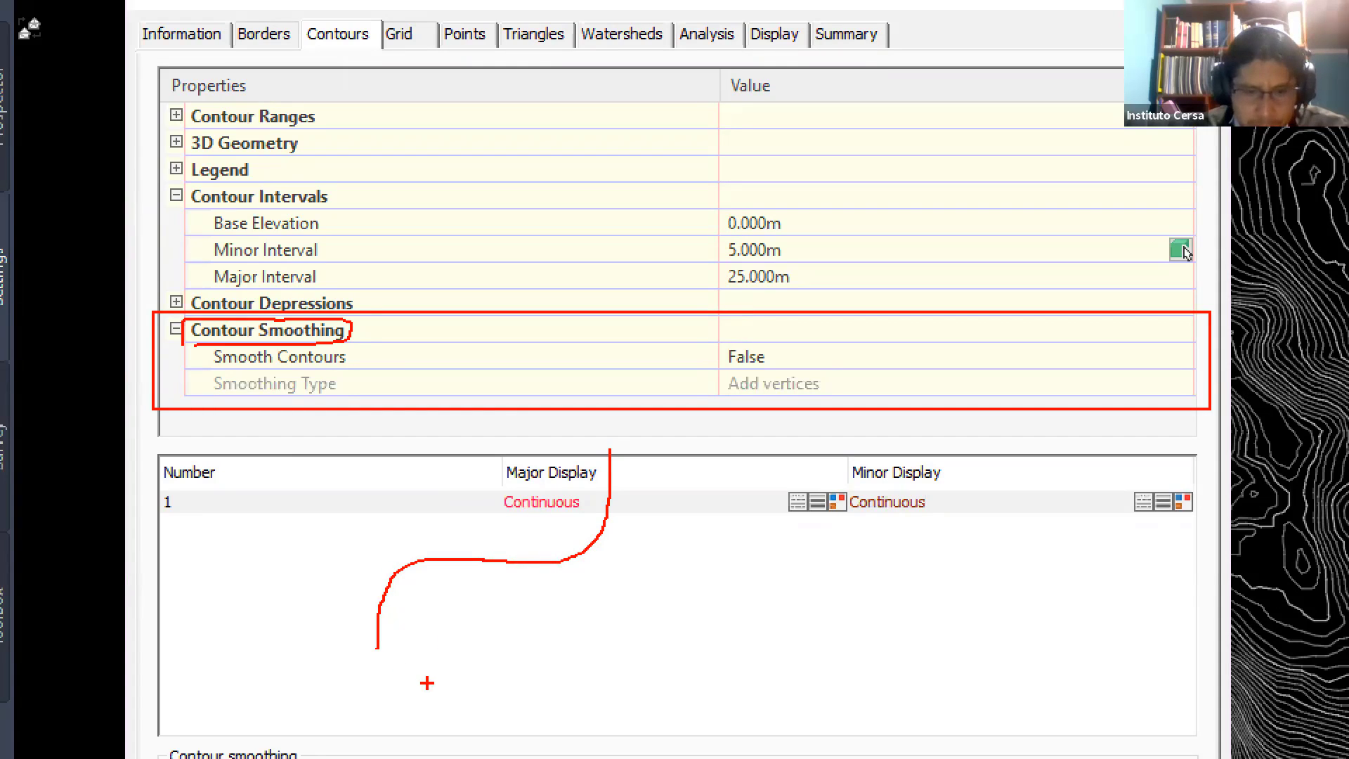
mouse_move(428, 683)
left_mouse_down()
mouse_move(428, 630)
mouse_move(619, 587)
mouse_move(641, 437)
left_mouse_up()
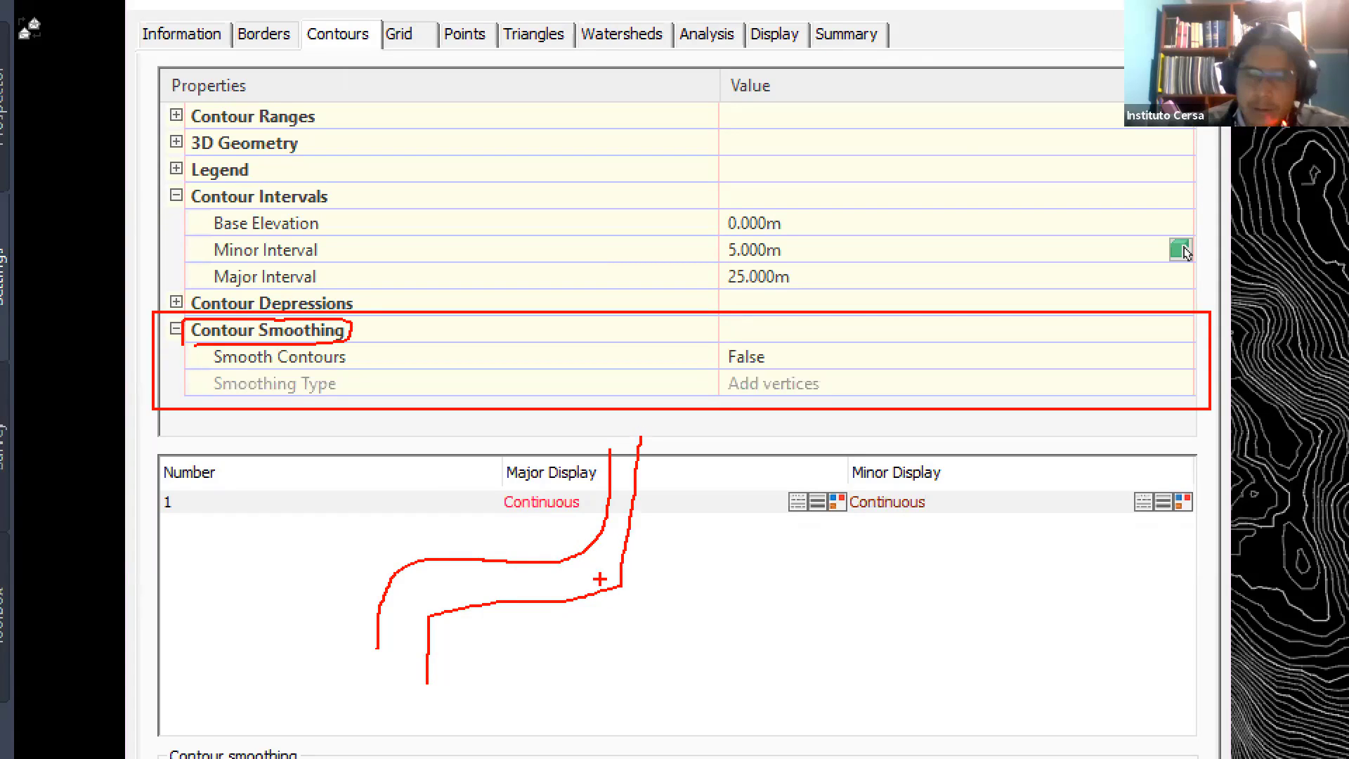
mouse_move(649, 601)
left_mouse_down()
mouse_move(621, 567)
mouse_move(599, 589)
mouse_move(660, 598)
left_mouse_up()
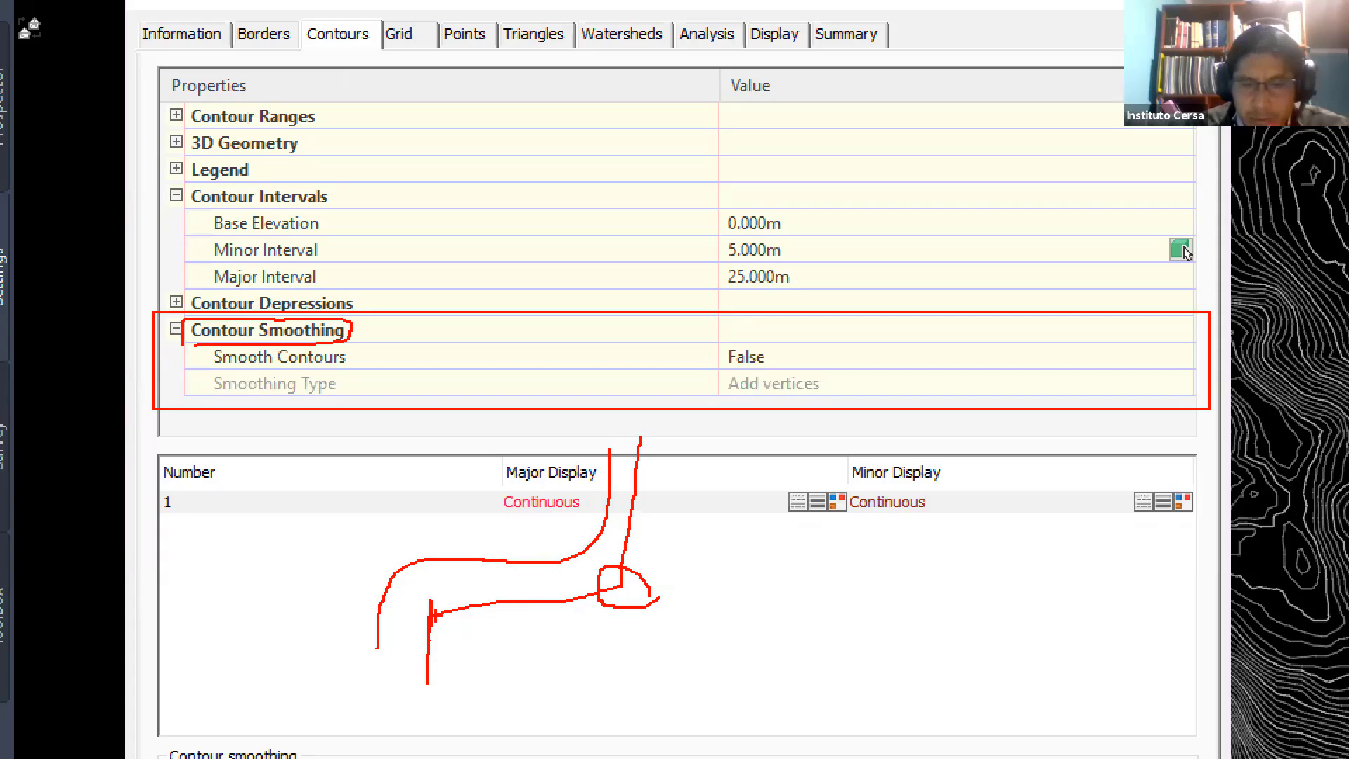
mouse_move(416, 548)
left_mouse_down()
mouse_move(383, 551)
mouse_move(428, 573)
mouse_move(447, 539)
left_mouse_up()
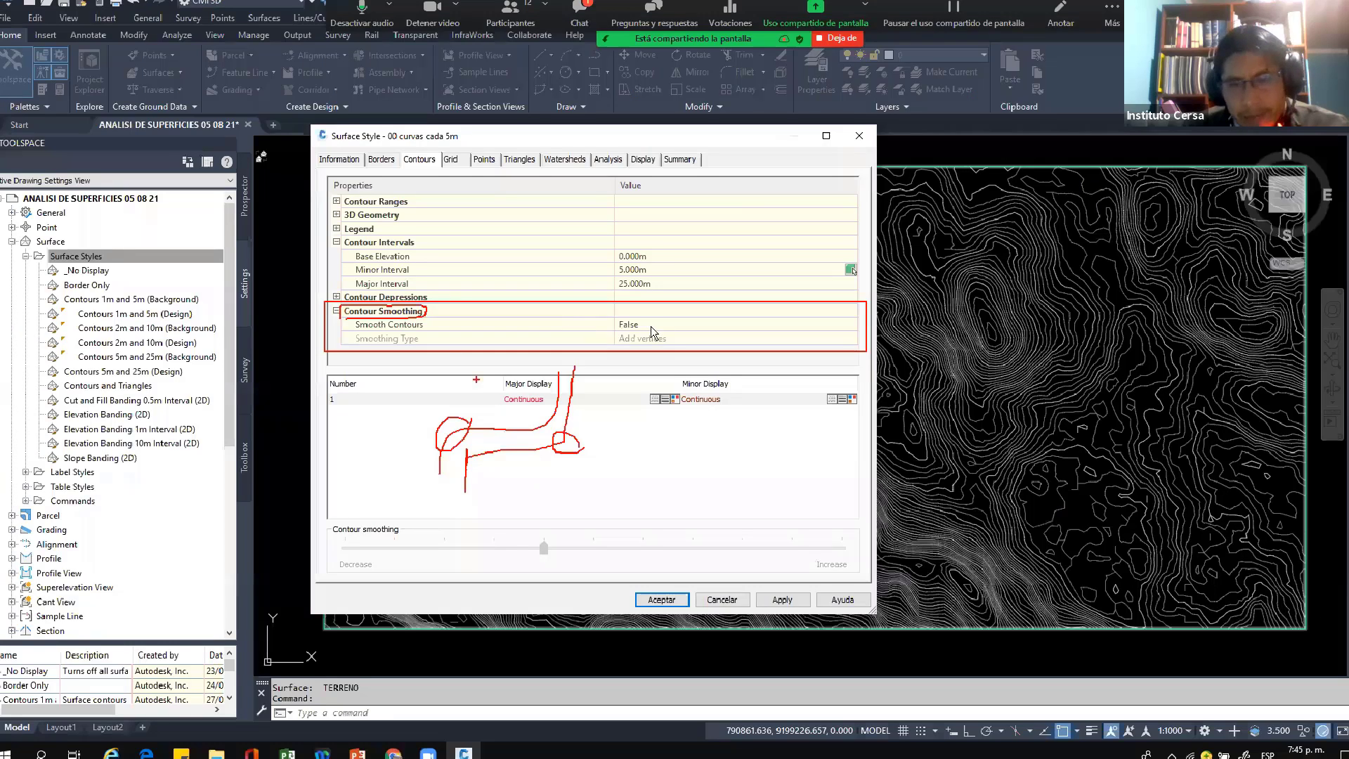
Step: Turn on contour smoothing for the style by setting Smooth Contours to True
left_click(648, 324)
left_click(649, 324)
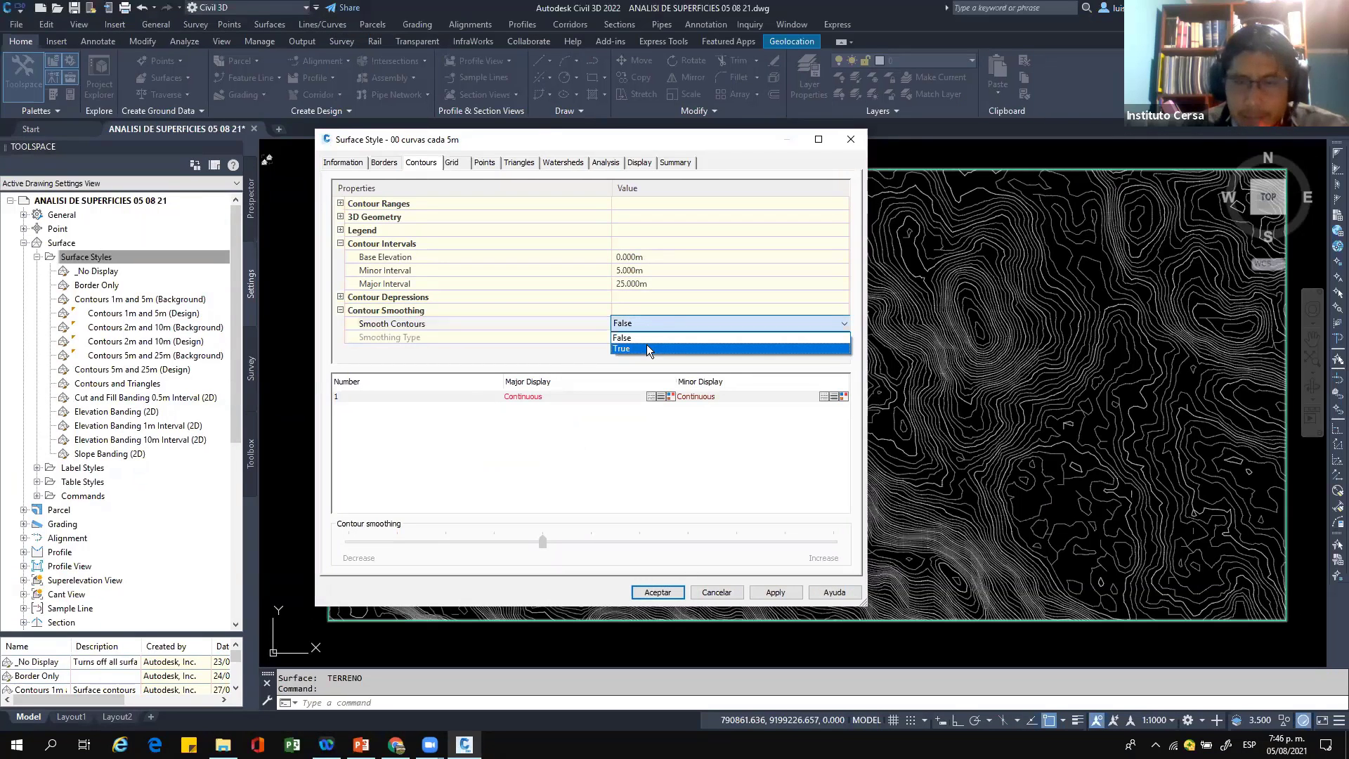
left_click(646, 347)
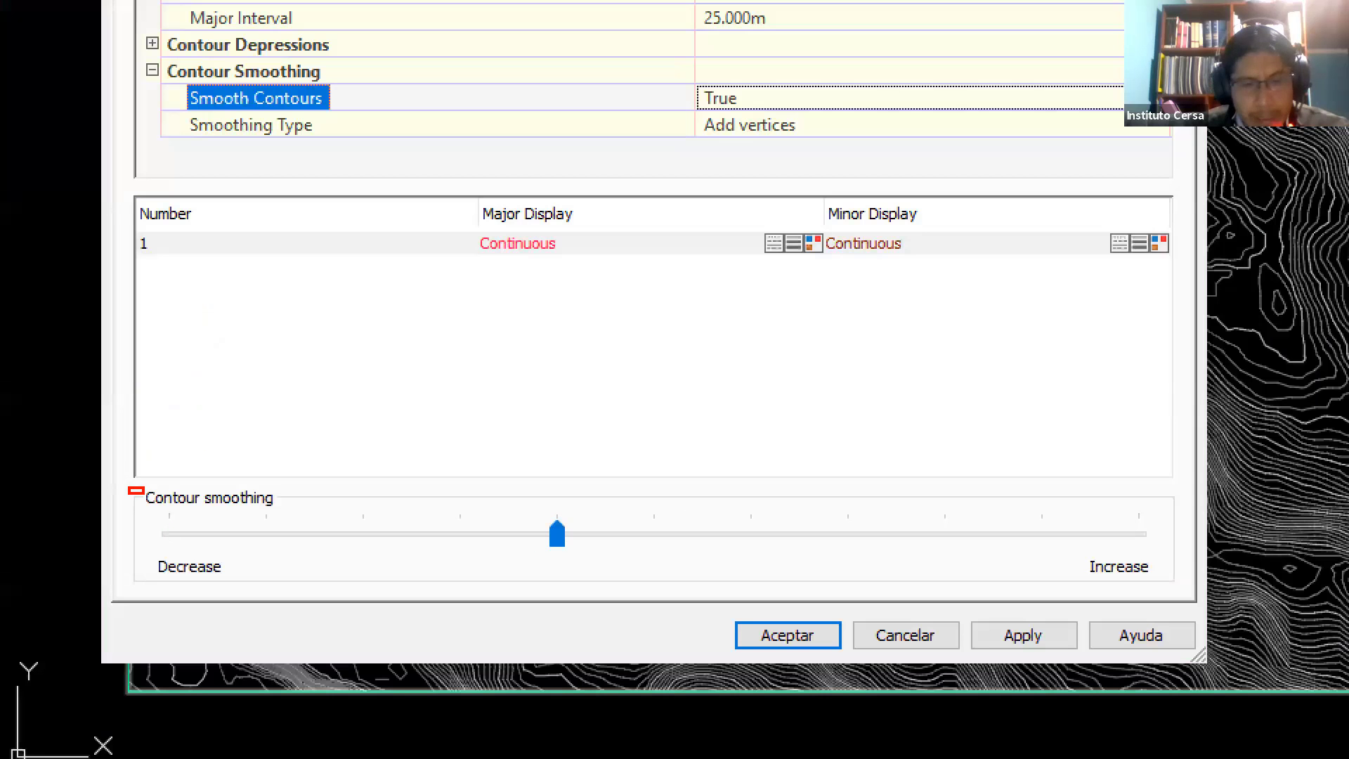
left_click_drag(1156, 590, 1170, 590)
mouse_move(673, 99)
left_mouse_down()
mouse_move(692, 72)
mouse_move(665, 127)
left_mouse_up()
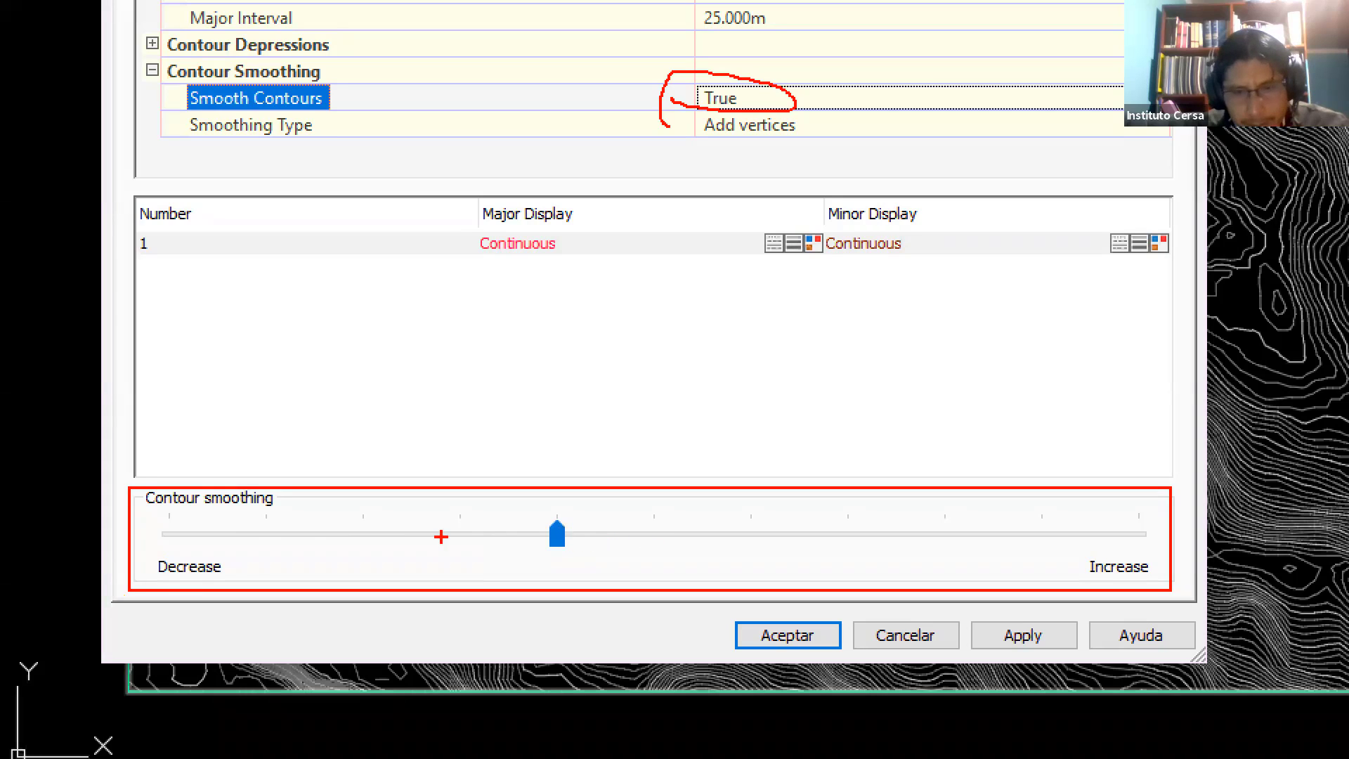
mouse_move(537, 495)
left_mouse_down()
mouse_move(973, 425)
mouse_move(1049, 454)
mouse_move(1052, 485)
left_mouse_up()
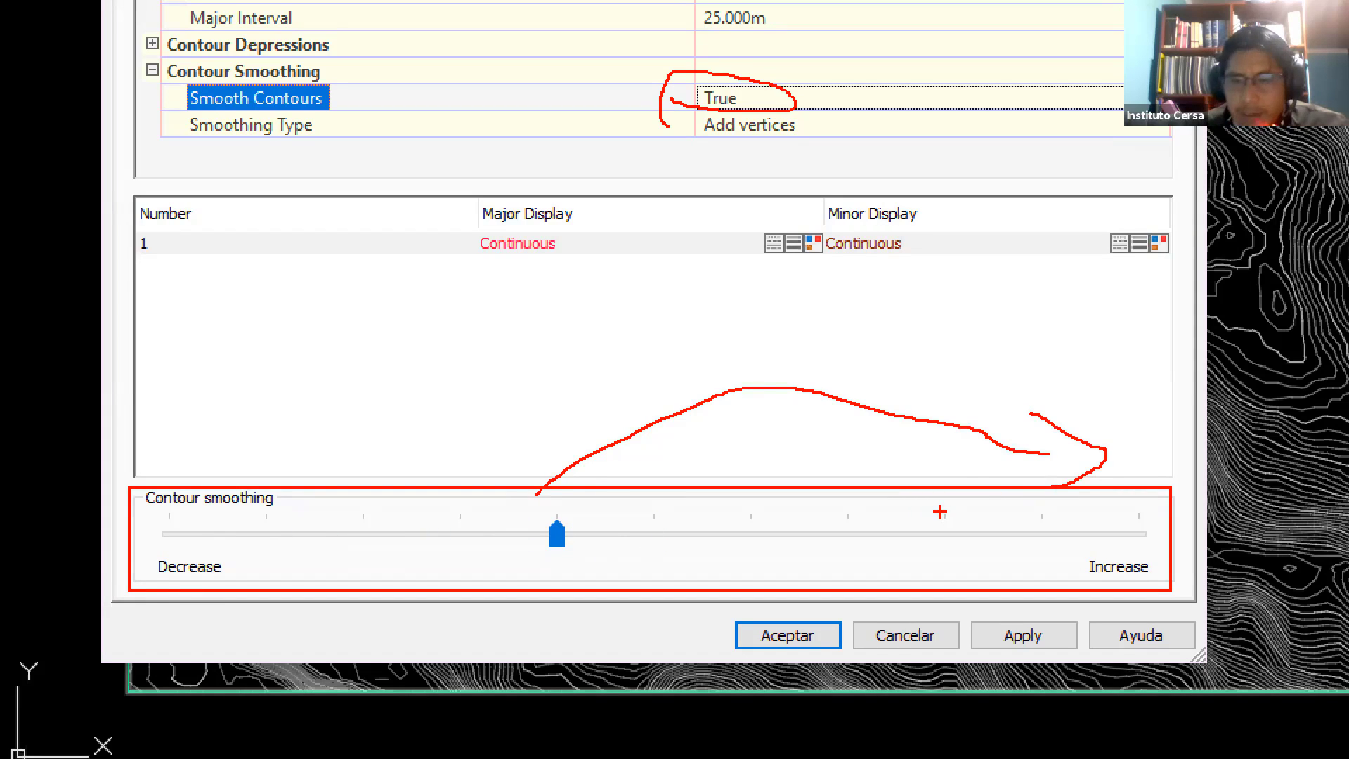
mouse_move(548, 433)
left_mouse_down()
mouse_move(546, 333)
mouse_move(692, 328)
mouse_move(738, 277)
left_mouse_up()
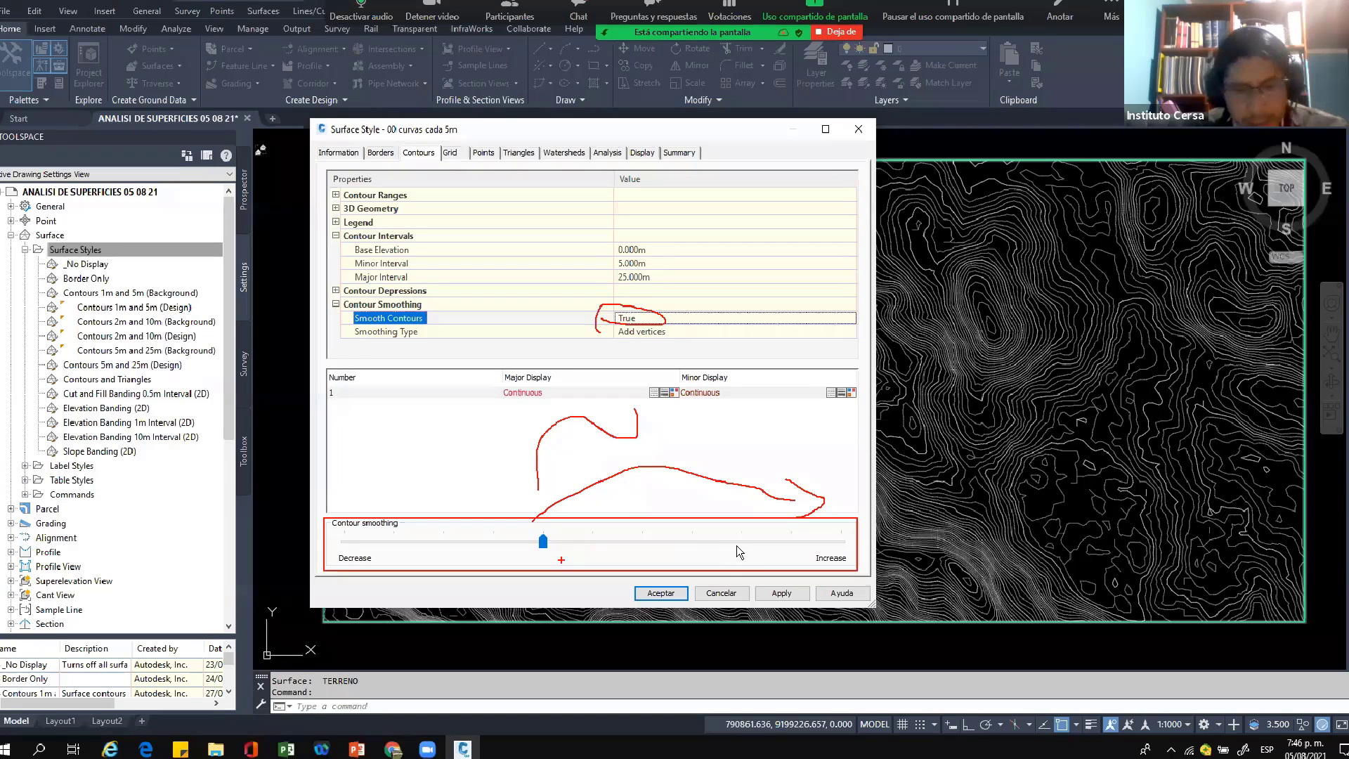
Step: Increase the style's contour smoothing to about four fifths of its range
left_click(735, 545)
mouse_move(685, 544)
left_mouse_down()
mouse_move(686, 520)
mouse_move(689, 546)
left_mouse_up()
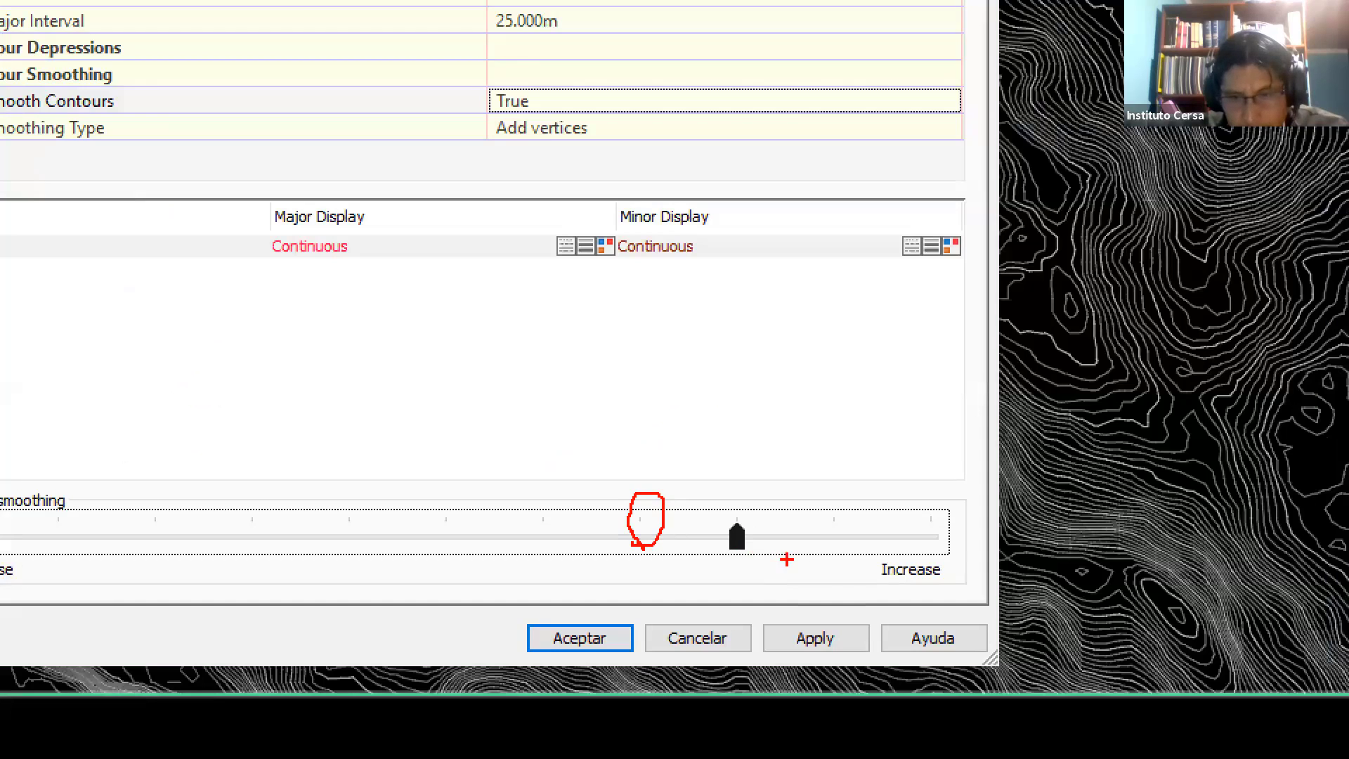
mouse_move(786, 545)
left_mouse_down()
mouse_move(791, 515)
mouse_move(780, 537)
left_mouse_up()
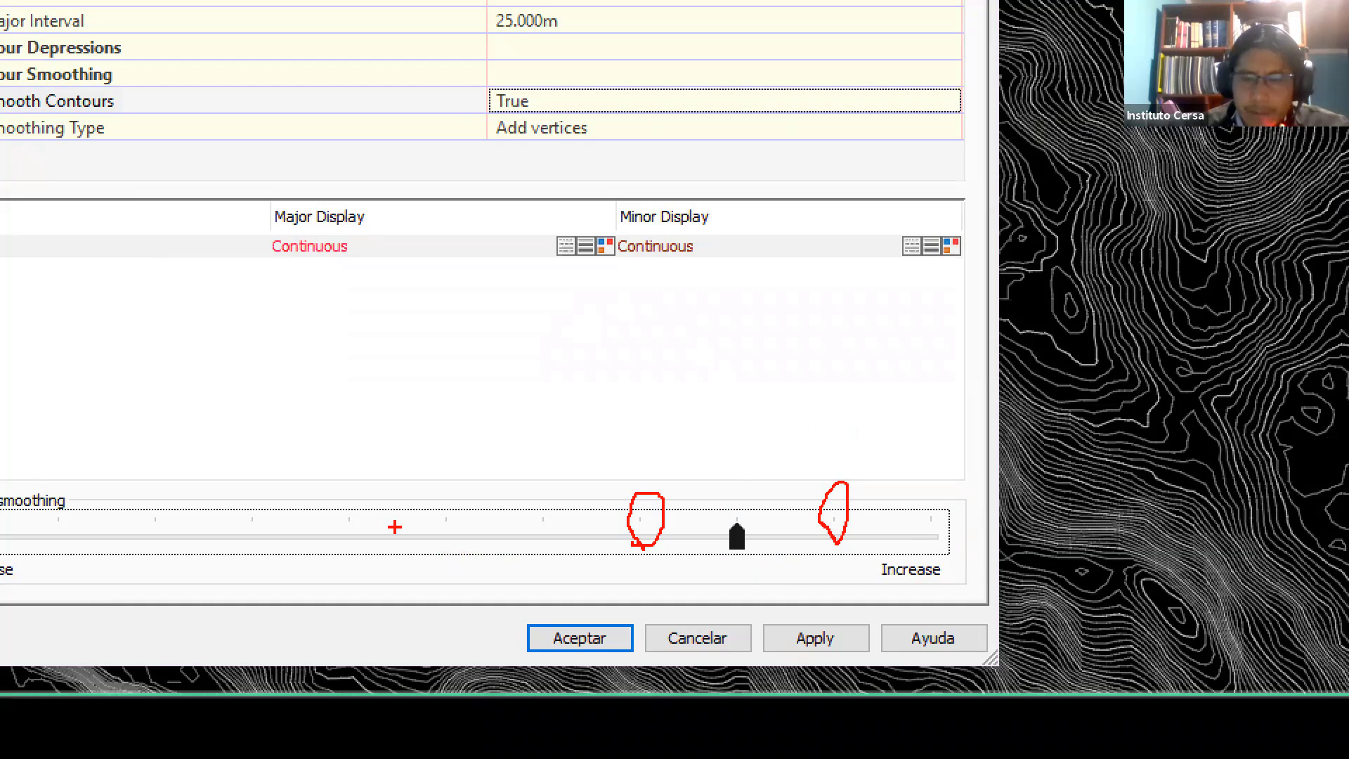
left_click_drag(511, 472, 215, 437)
mouse_move(281, 389)
left_mouse_down()
mouse_move(172, 448)
mouse_move(209, 465)
left_mouse_up()
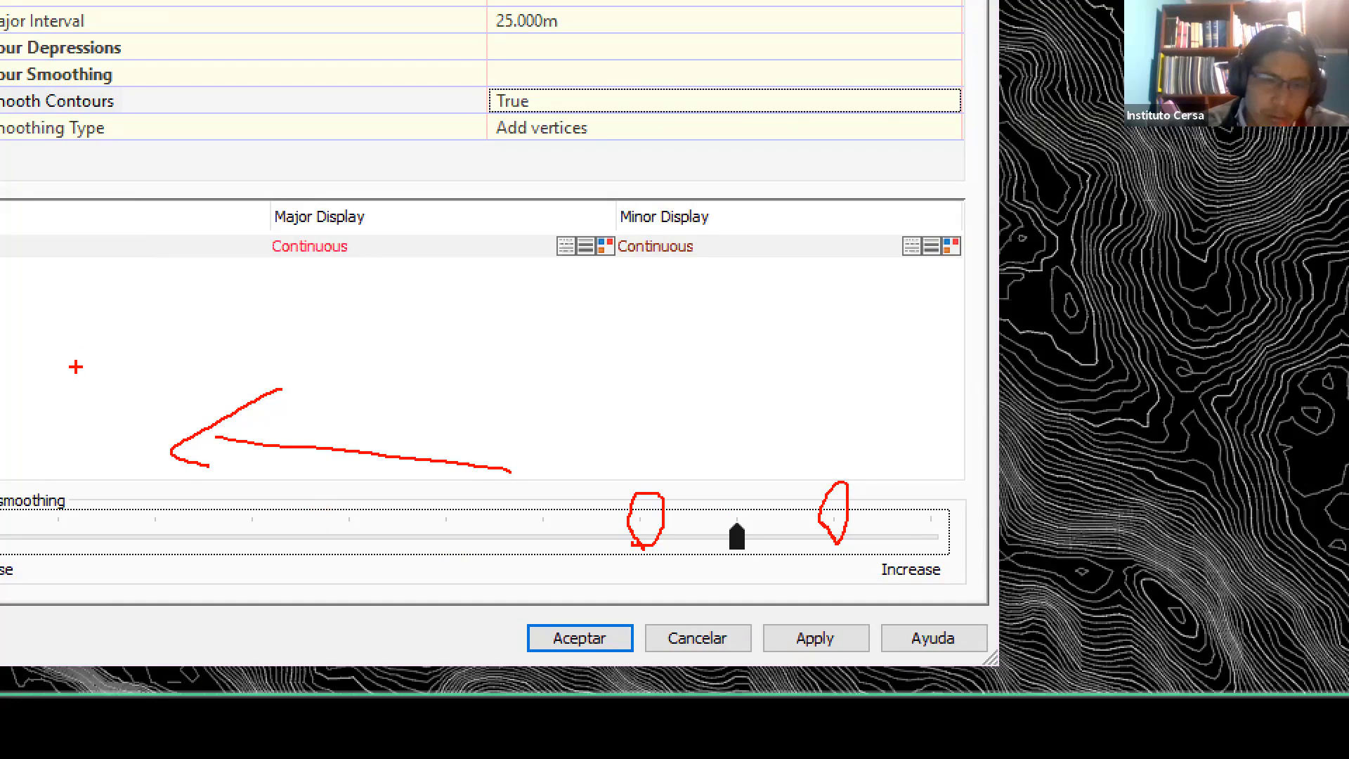
mouse_move(74, 408)
left_mouse_down()
mouse_move(204, 294)
mouse_move(324, 320)
left_mouse_up()
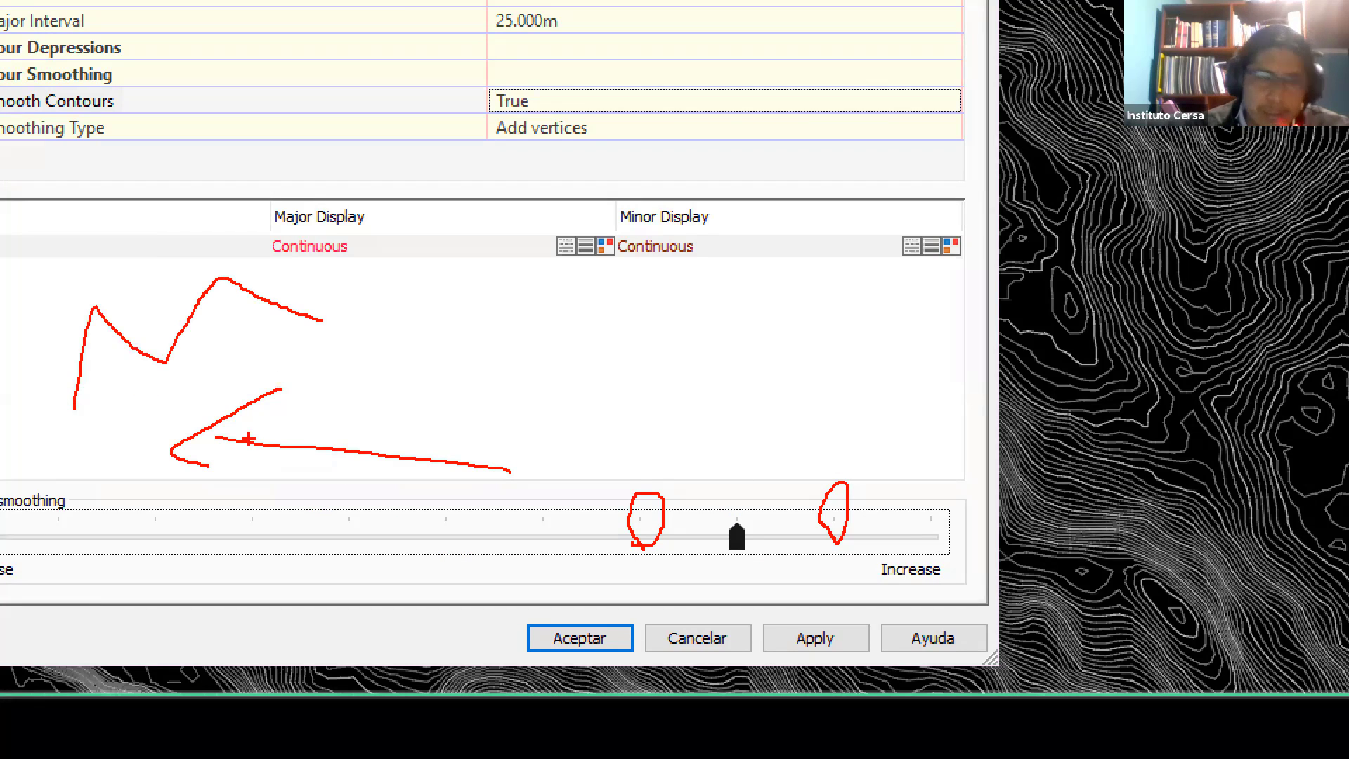
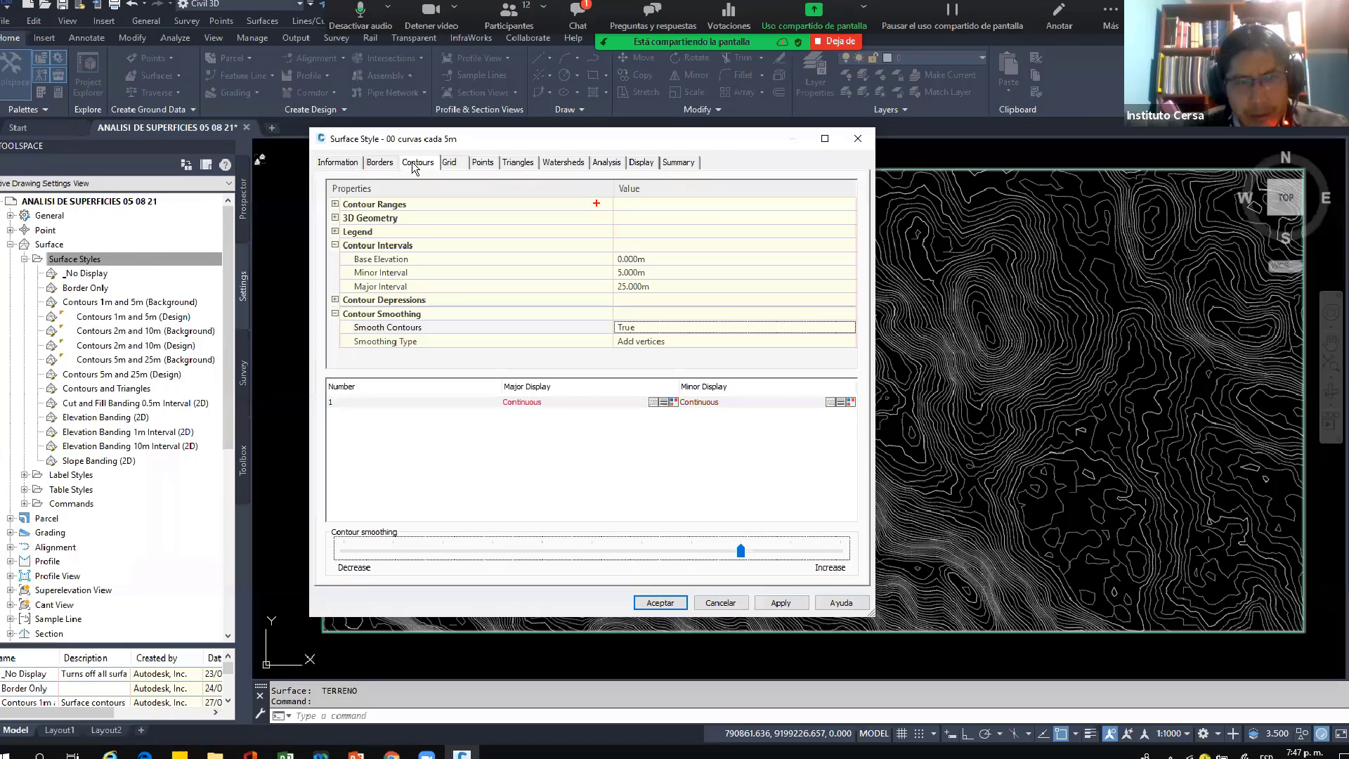
Step: Open the surface style's component display settings for the Plan view direction
left_click(375, 161)
left_click(638, 165)
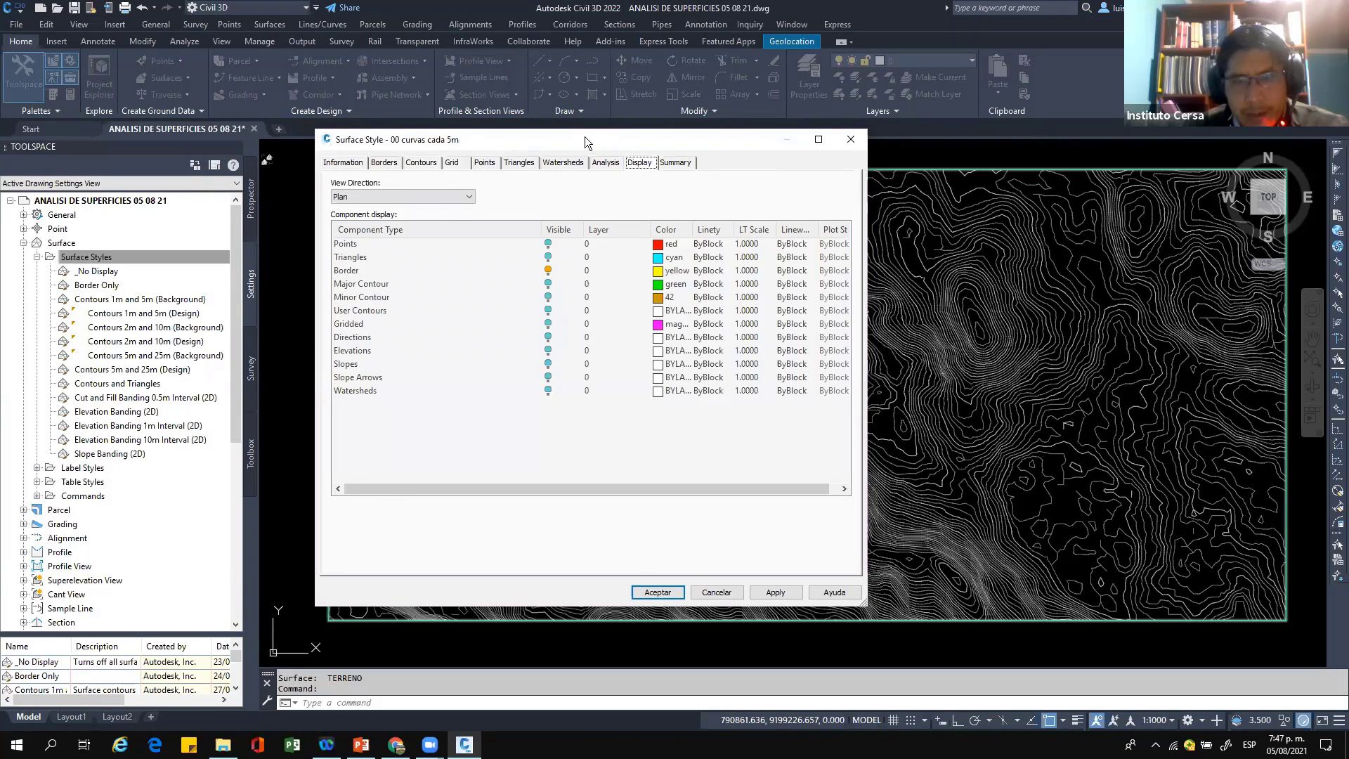
left_click_drag(585, 136, 593, 114)
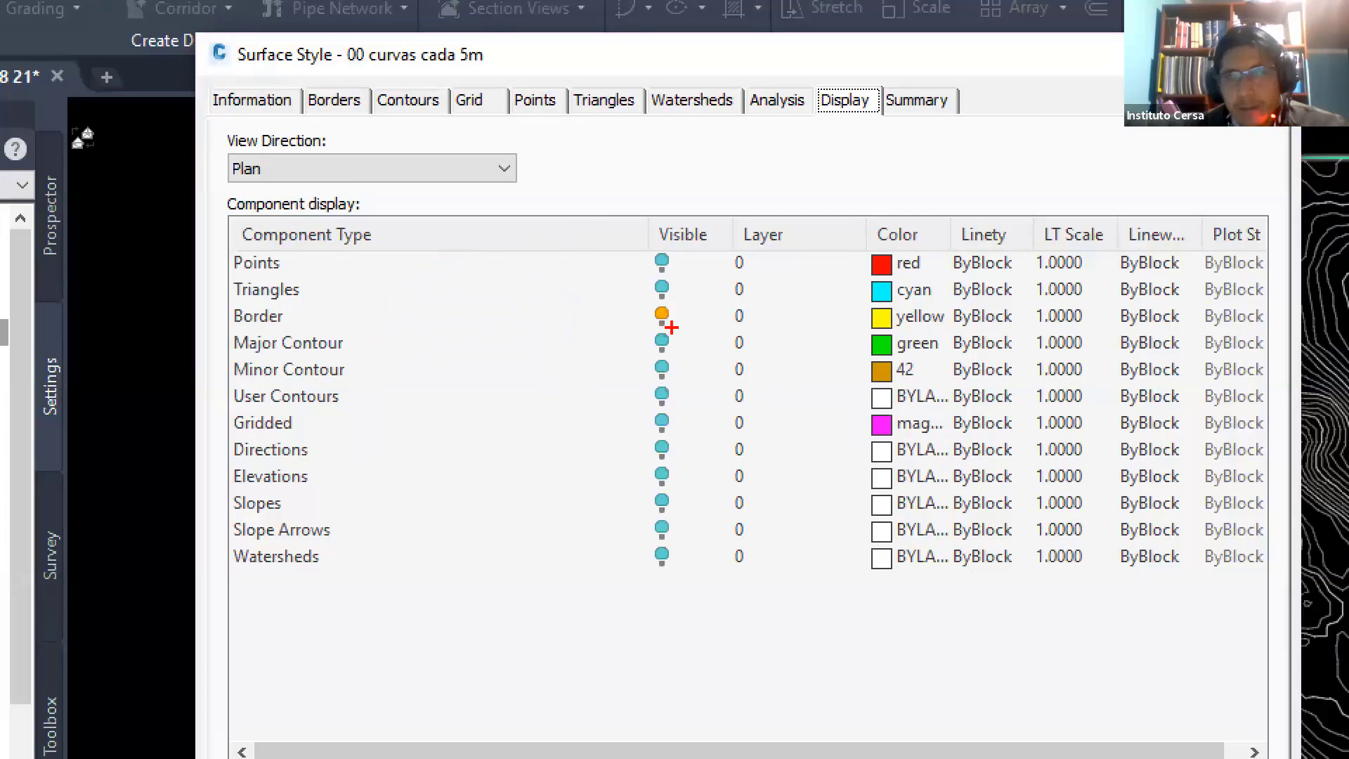
left_click_drag(302, 258, 344, 227)
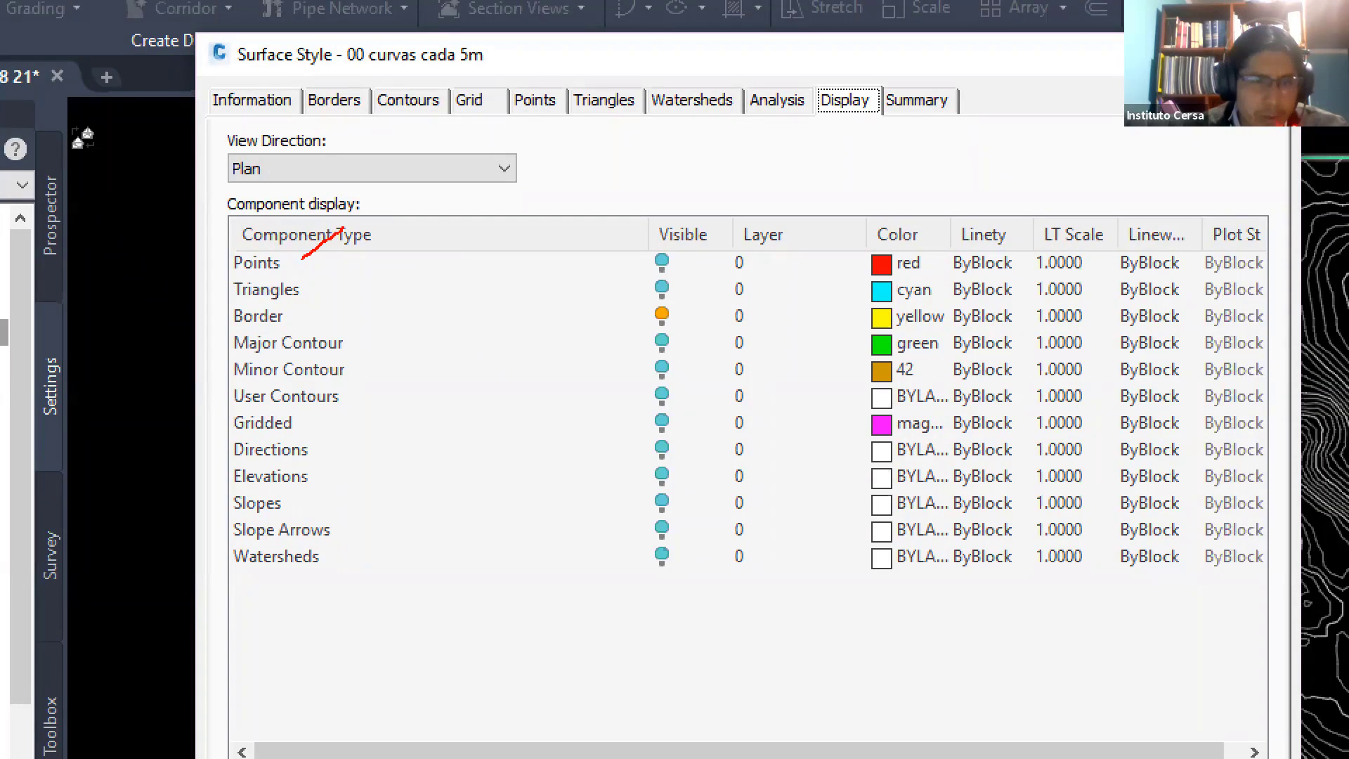
left_click_drag(317, 289, 372, 251)
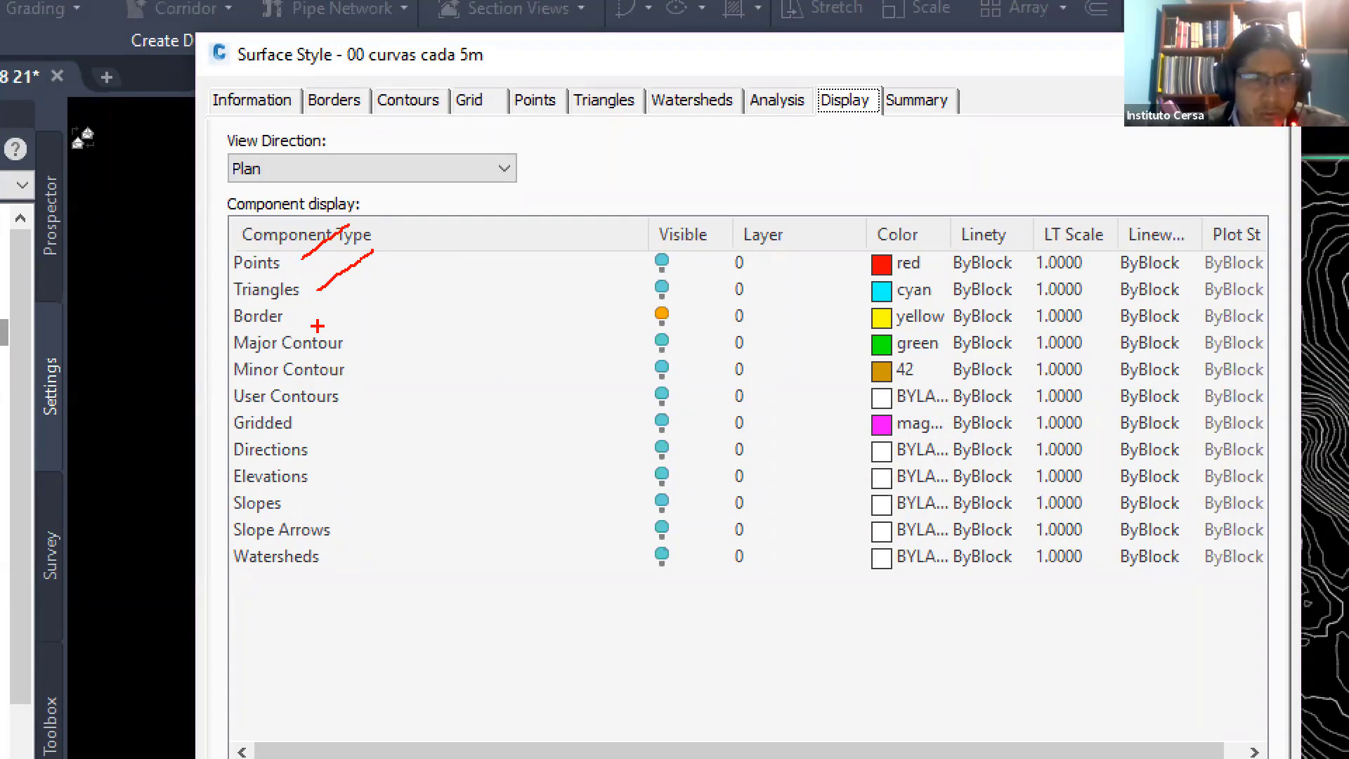
left_click_drag(318, 325, 388, 277)
left_click_drag(370, 347, 416, 307)
left_click_drag(375, 374, 411, 347)
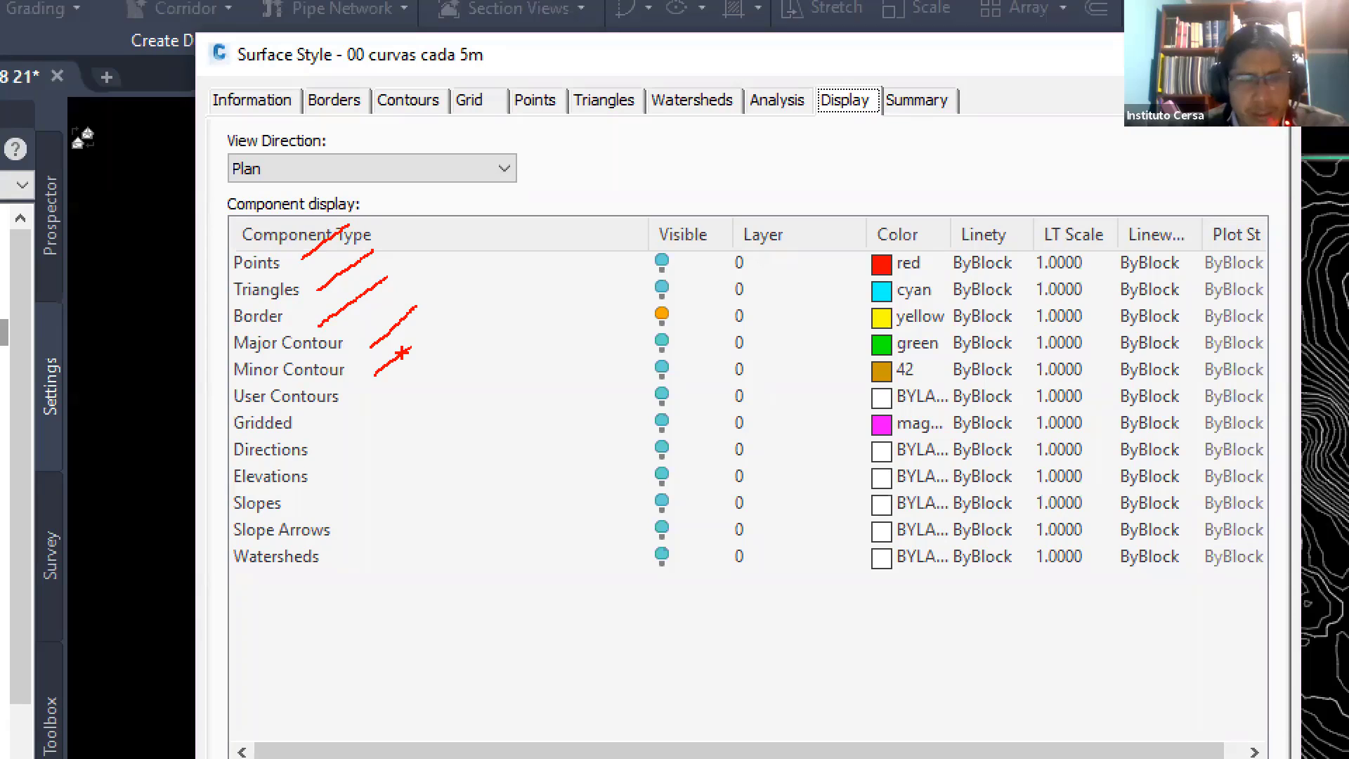
mouse_move(375, 404)
left_mouse_down()
mouse_move(217, 380)
mouse_move(213, 452)
mouse_move(340, 580)
mouse_move(331, 446)
mouse_move(371, 395)
left_mouse_up()
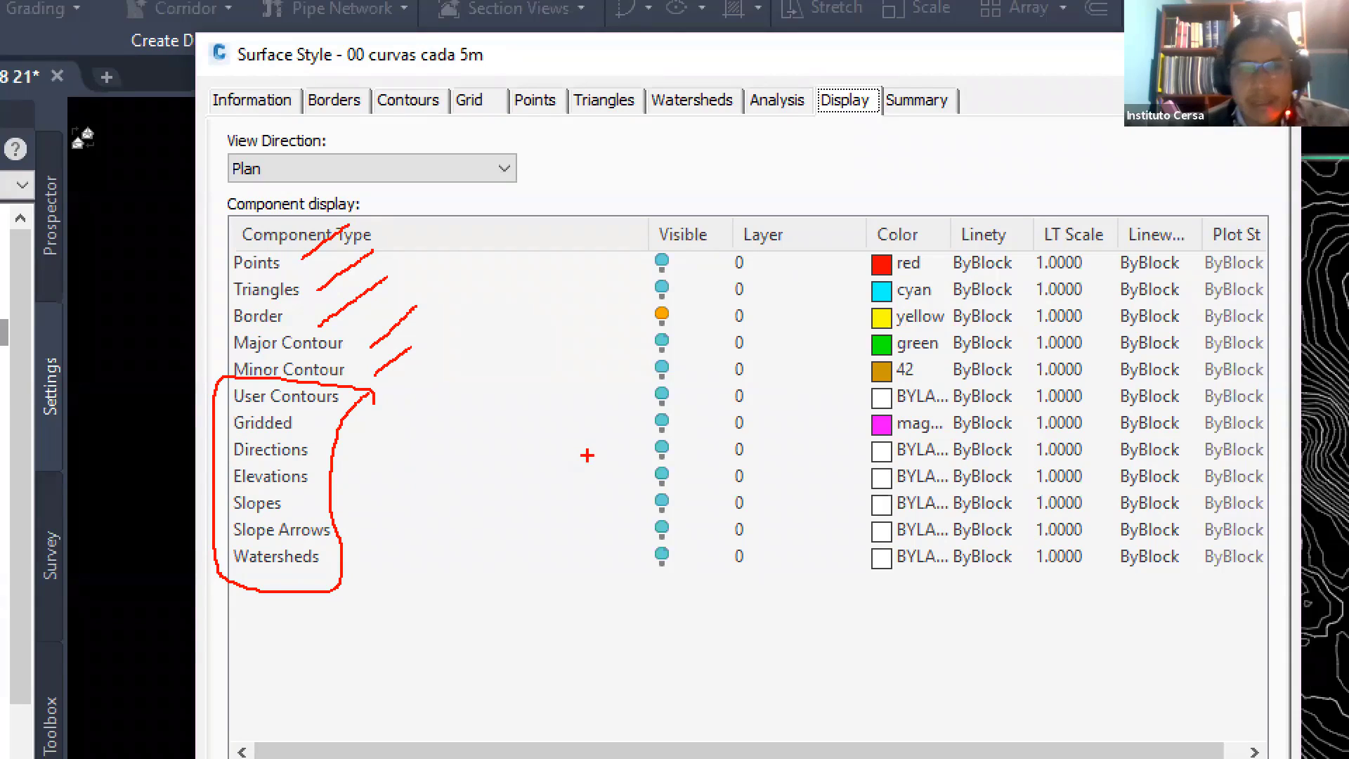
mouse_move(606, 442)
left_mouse_down()
mouse_move(542, 437)
mouse_move(358, 482)
mouse_move(375, 510)
mouse_move(419, 462)
left_mouse_up()
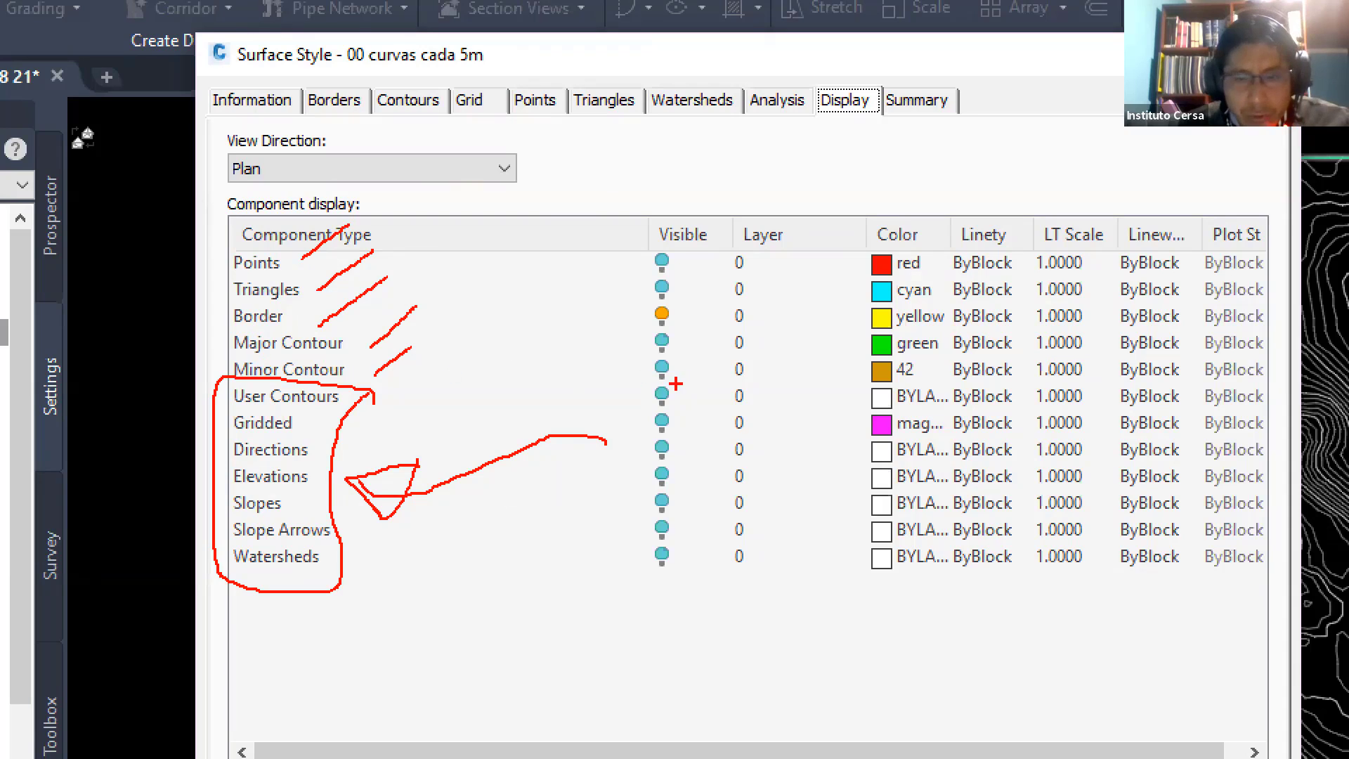
Step: Make the Major Contour and Minor Contour components visible in plan view and turn User Contours off
mouse_move(636, 383)
left_mouse_down()
mouse_move(662, 385)
mouse_move(661, 330)
mouse_move(638, 383)
left_mouse_up()
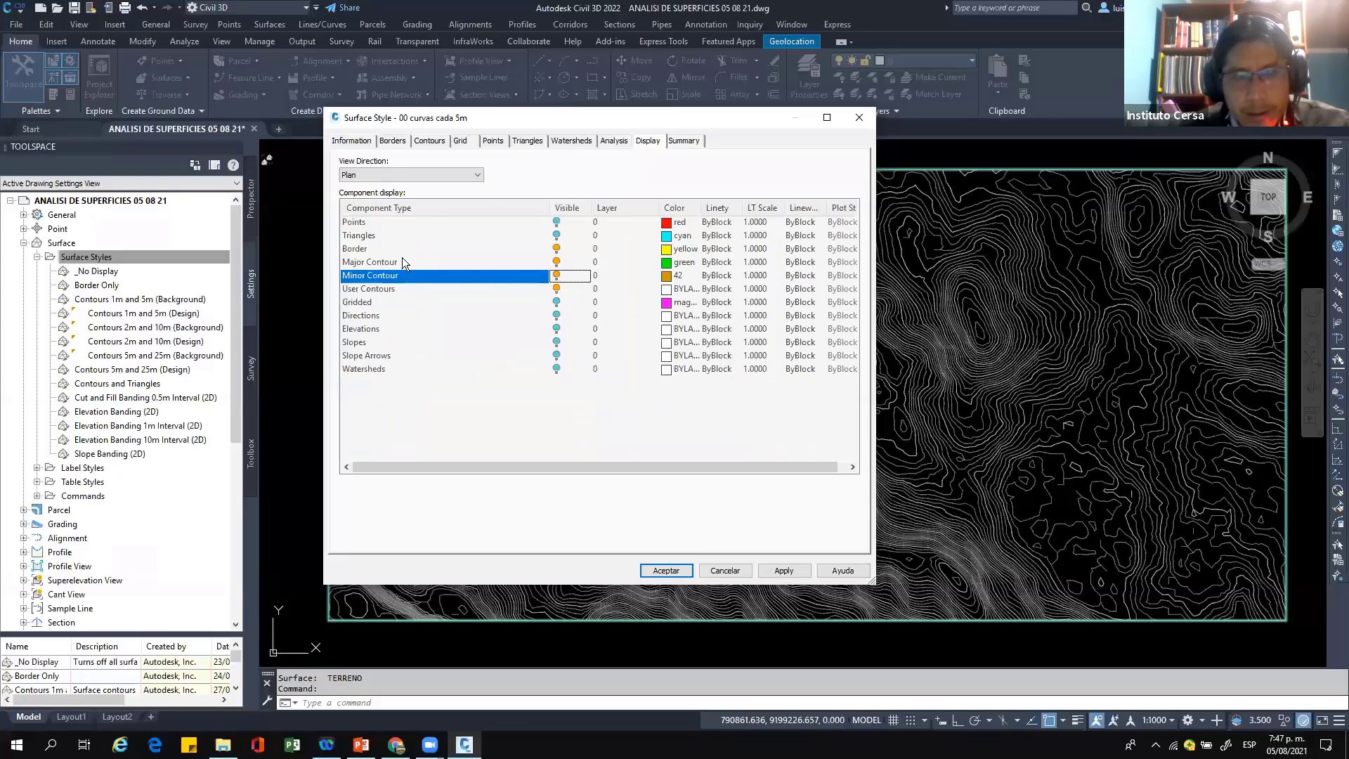
left_click(369, 248)
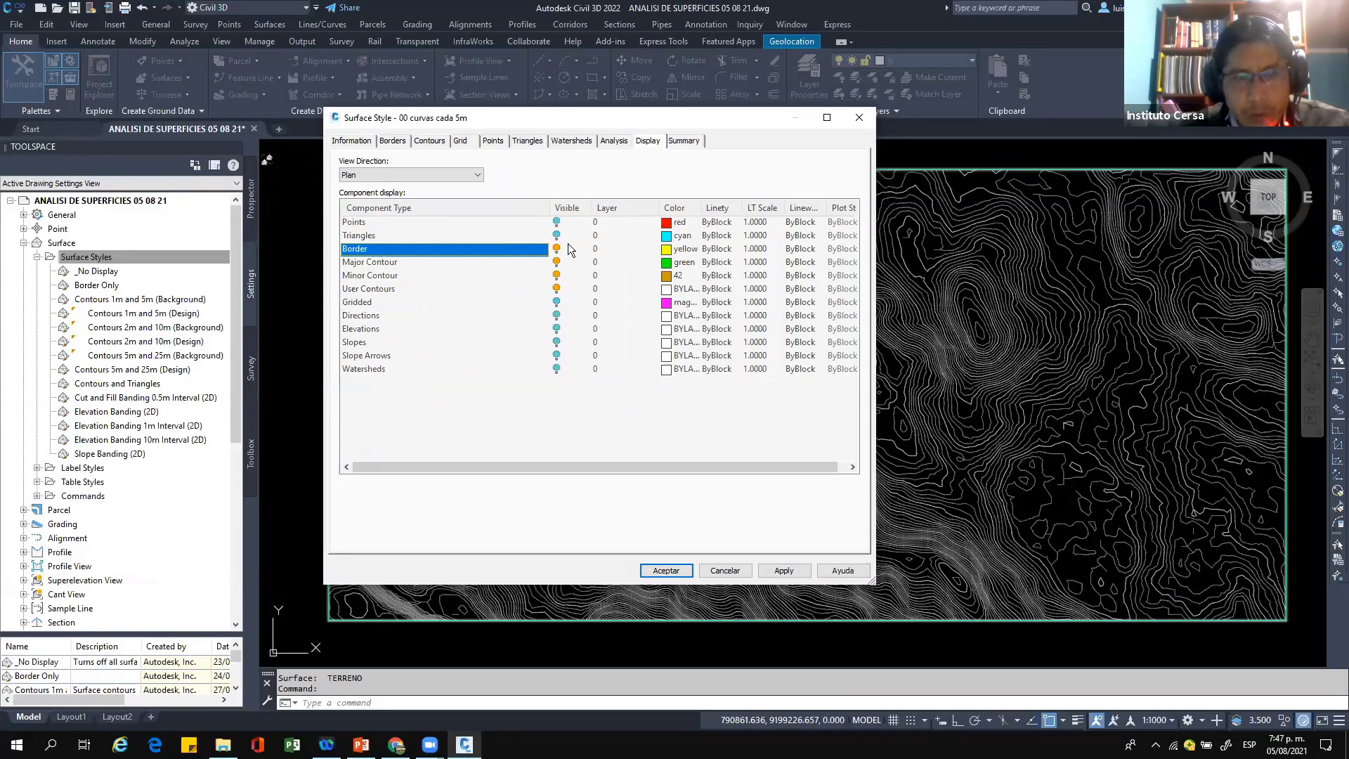
left_click(556, 289)
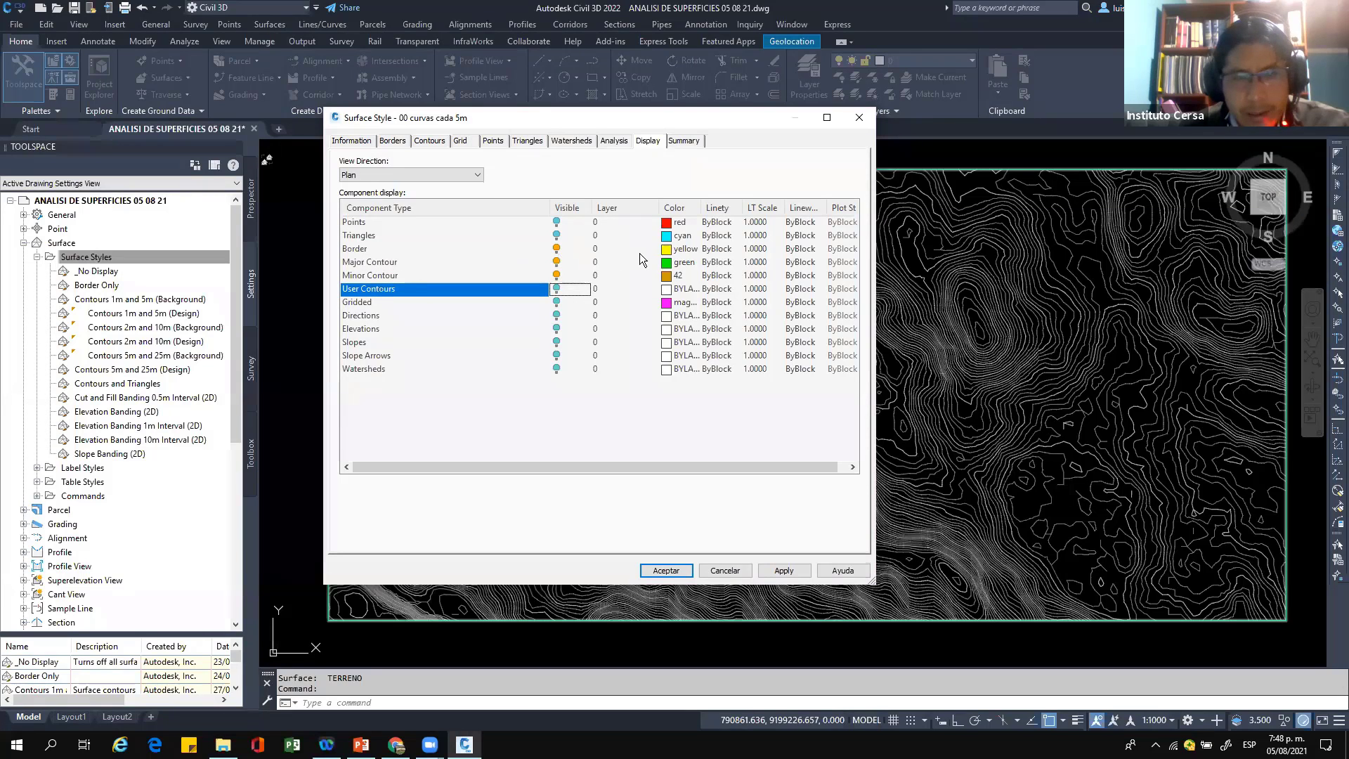
Step: Set the colour of the style's Border component to index colour 190
left_click(676, 249)
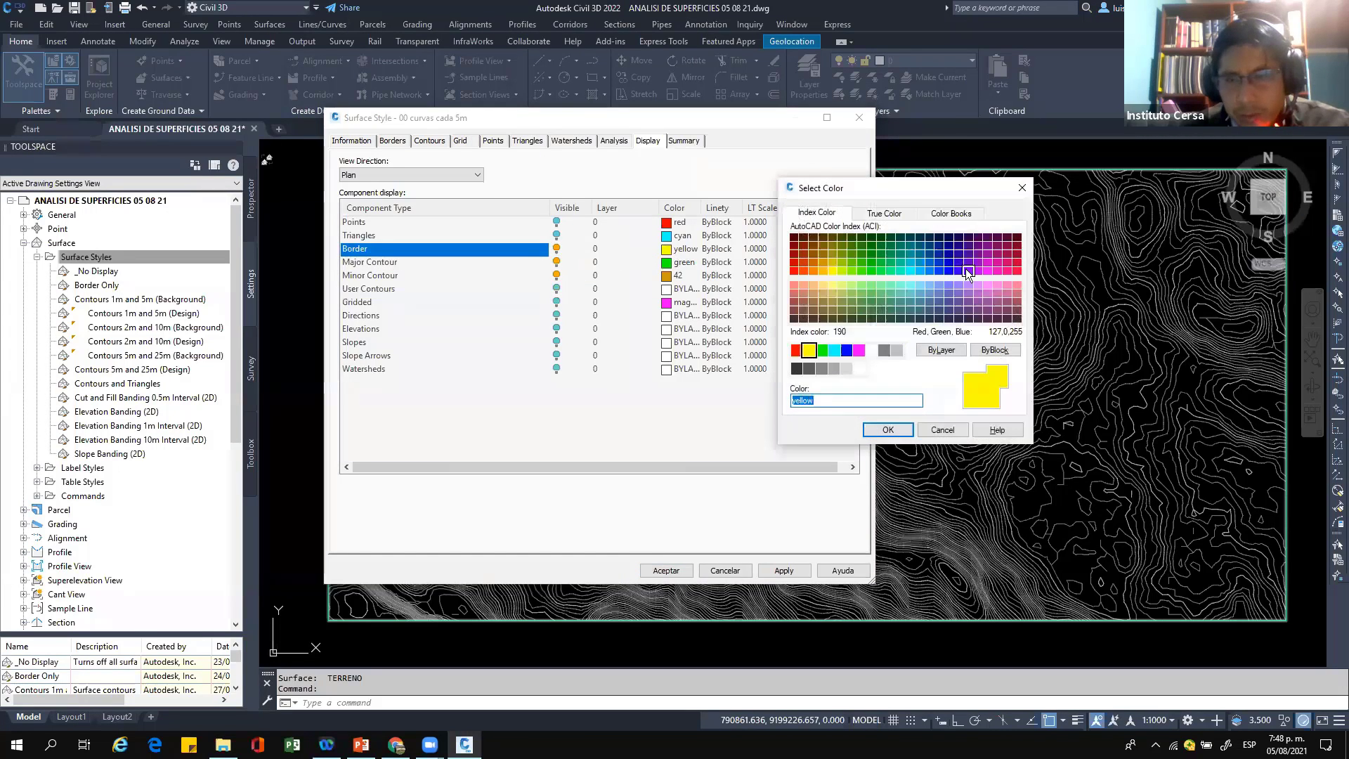
left_click(969, 272)
left_click(889, 430)
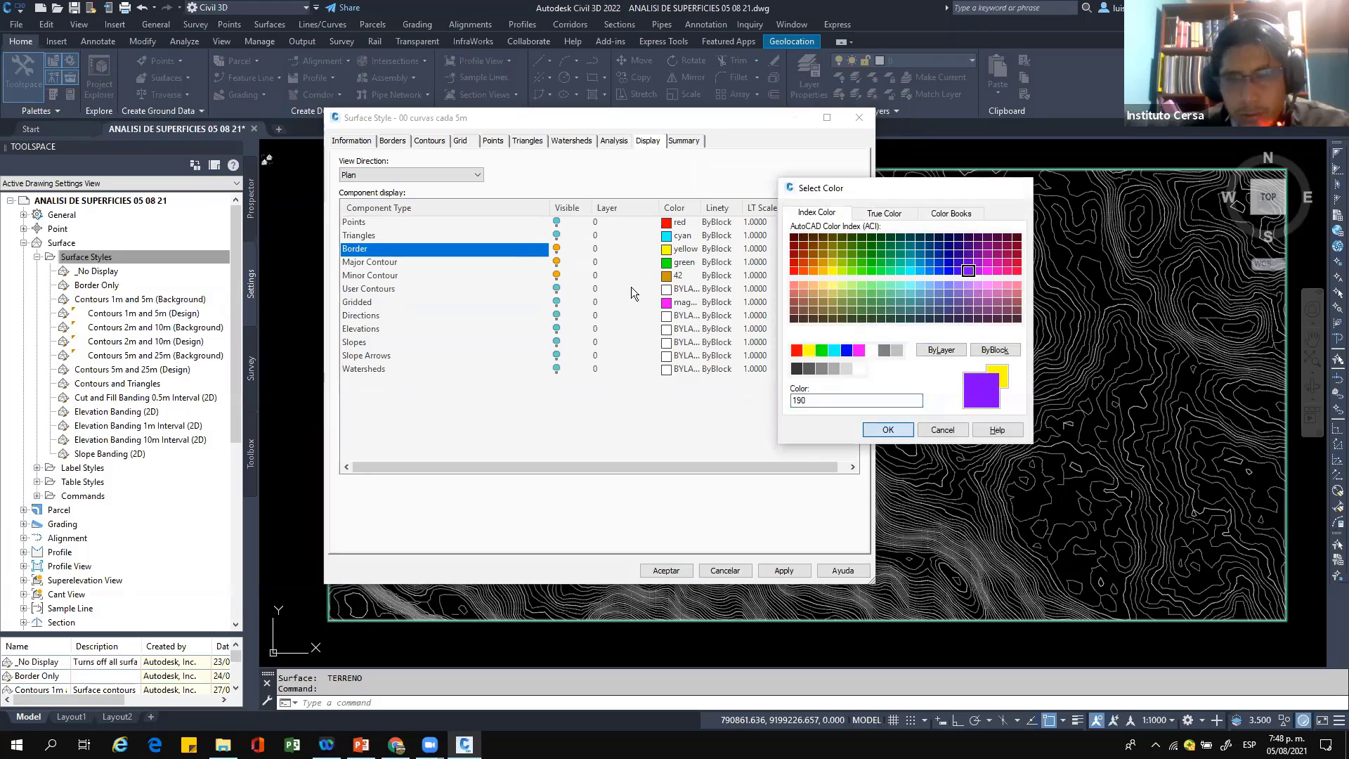
Step: Set the Major Contour component to index colour 76 and the Minor Contour component to index colour 110
left_click(676, 265)
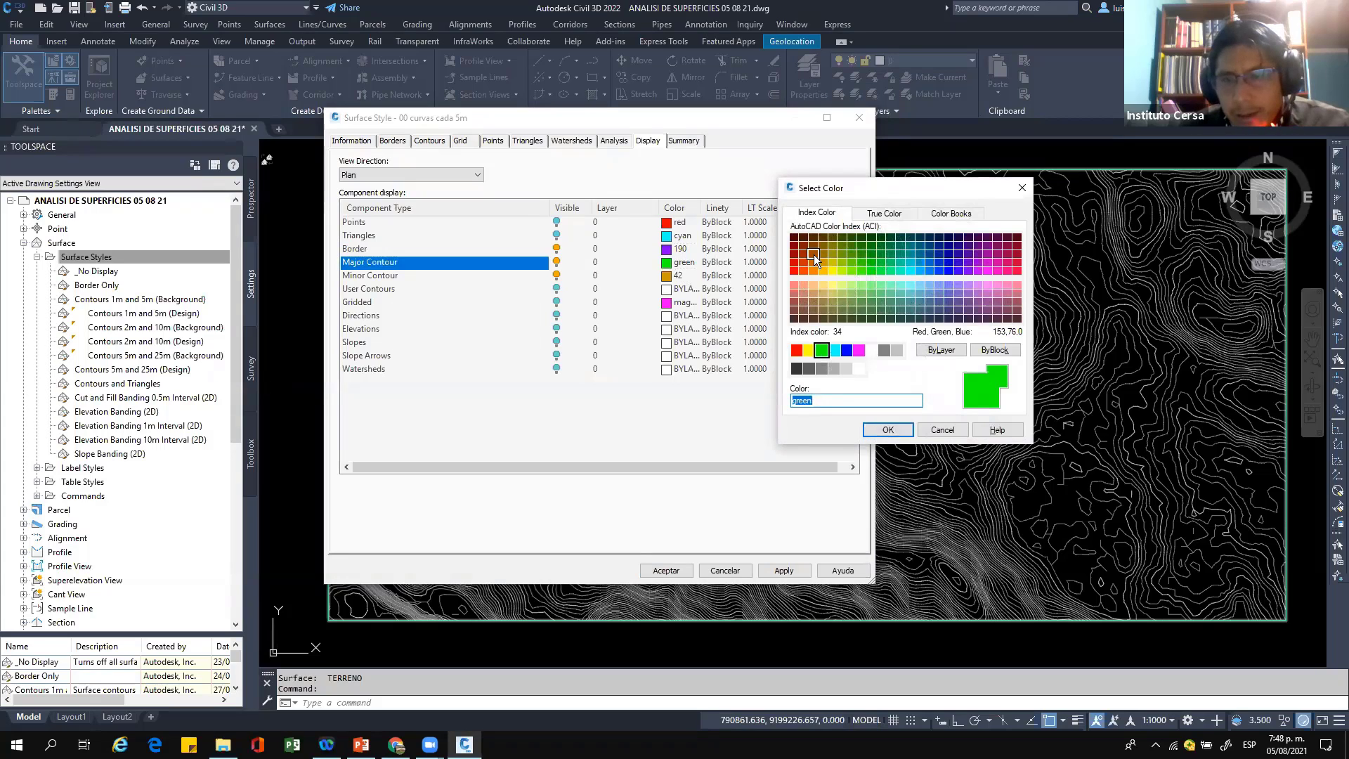
left_click(851, 246)
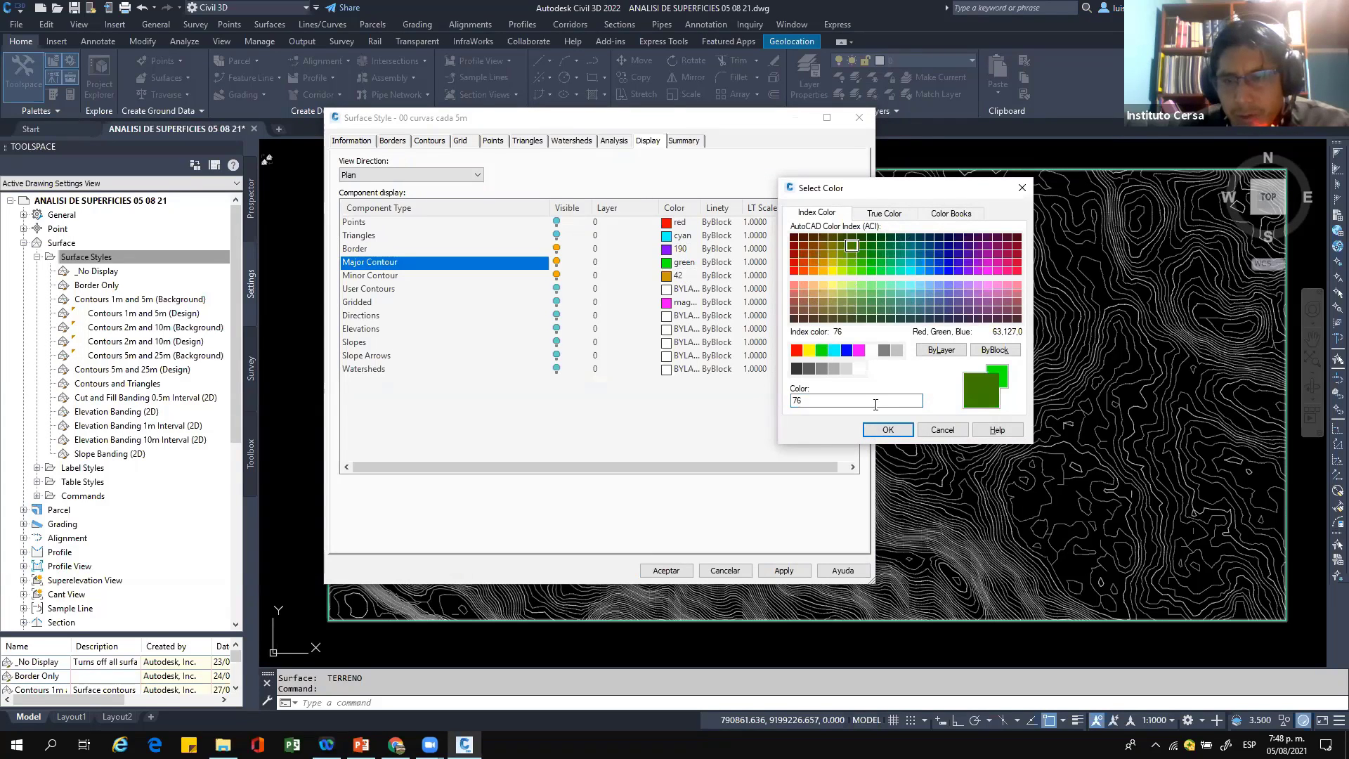
left_click(888, 430)
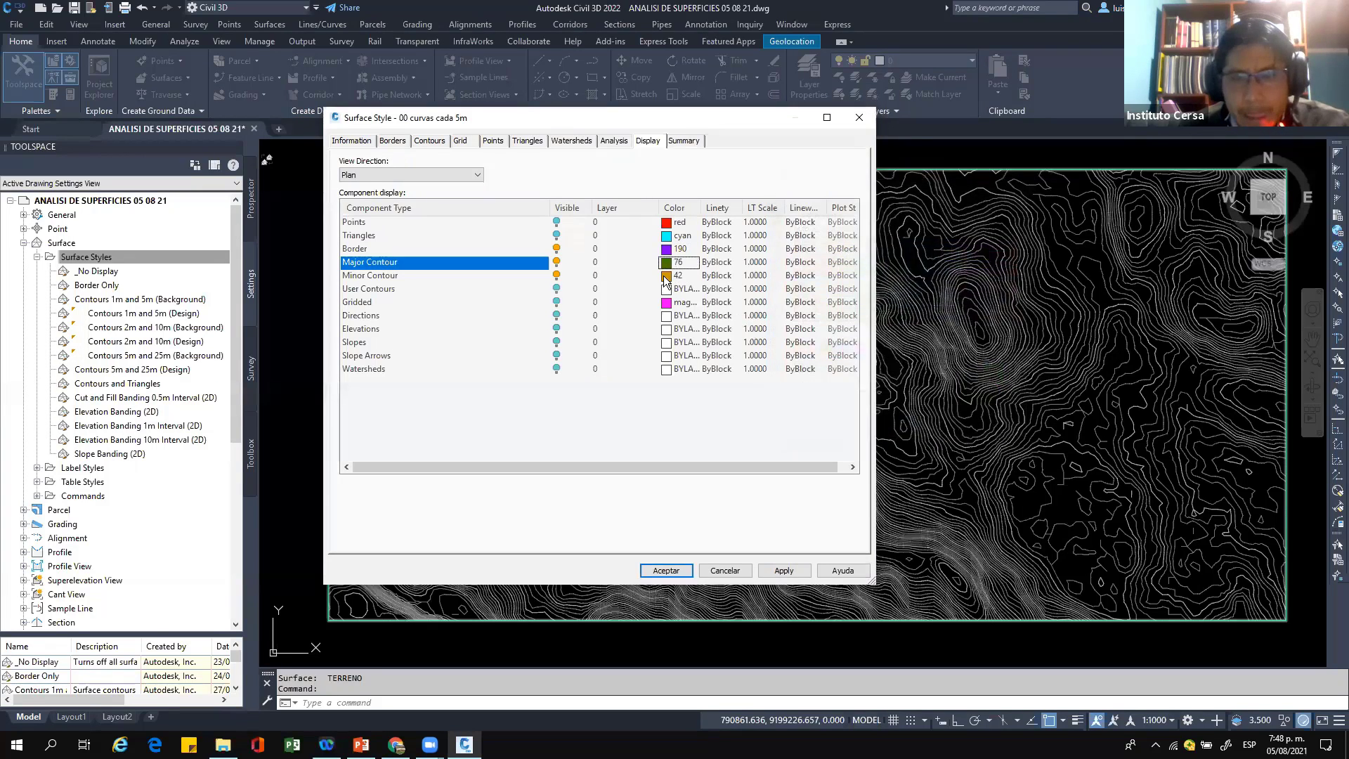
left_click(665, 276)
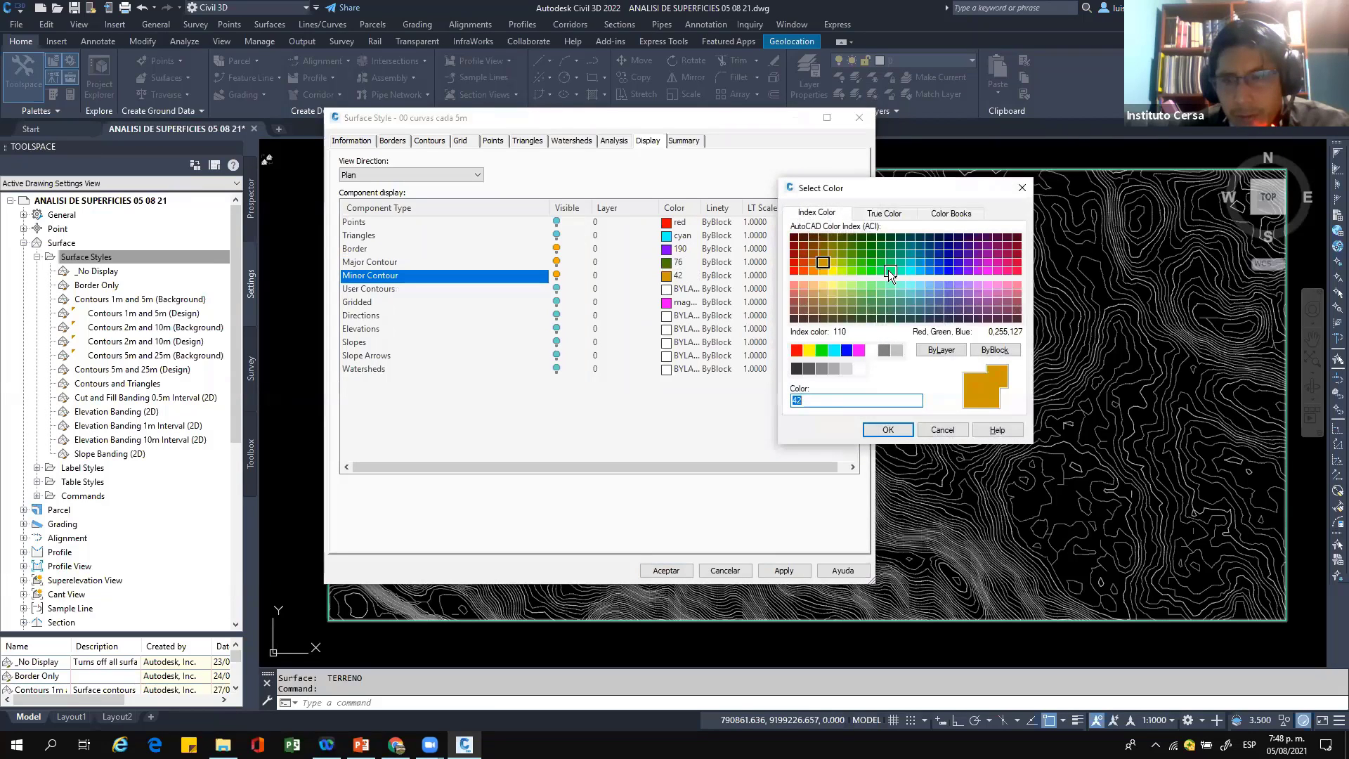
left_click(888, 270)
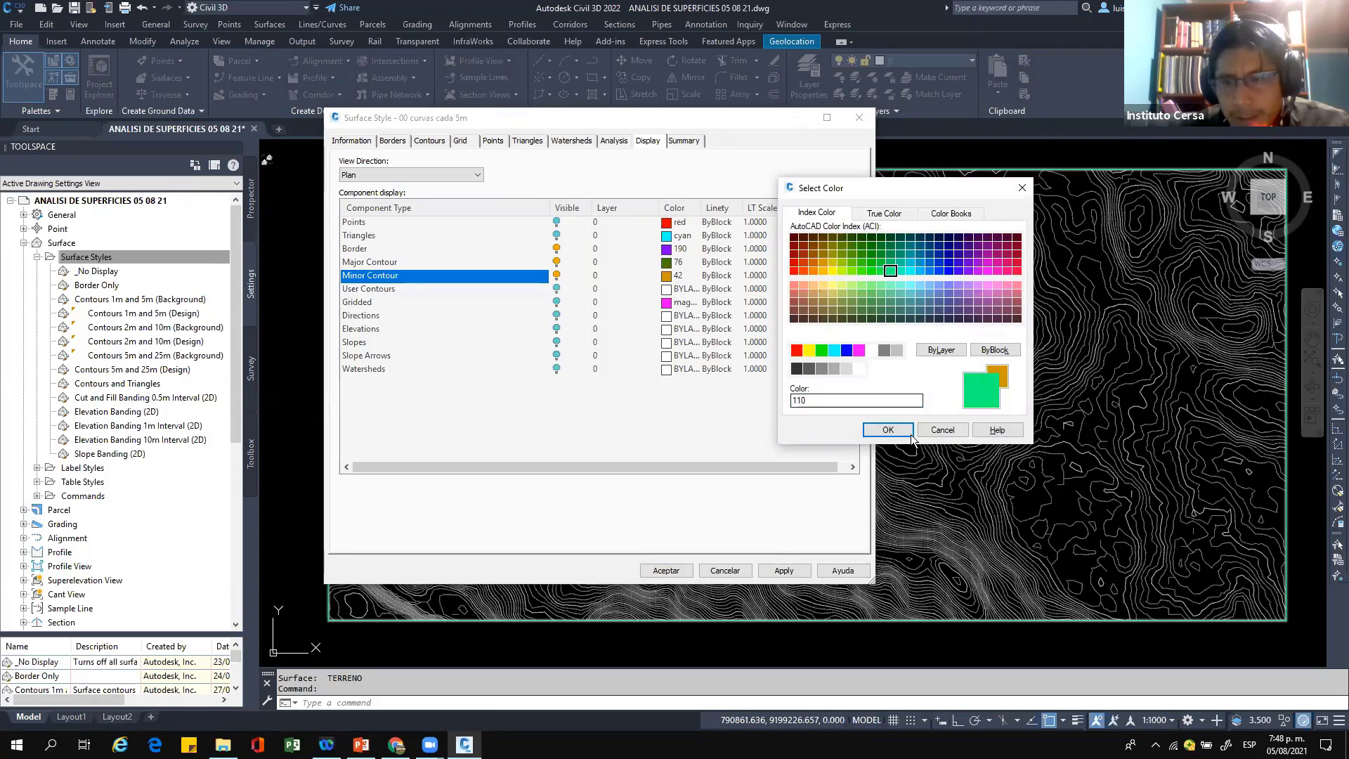
left_click(888, 430)
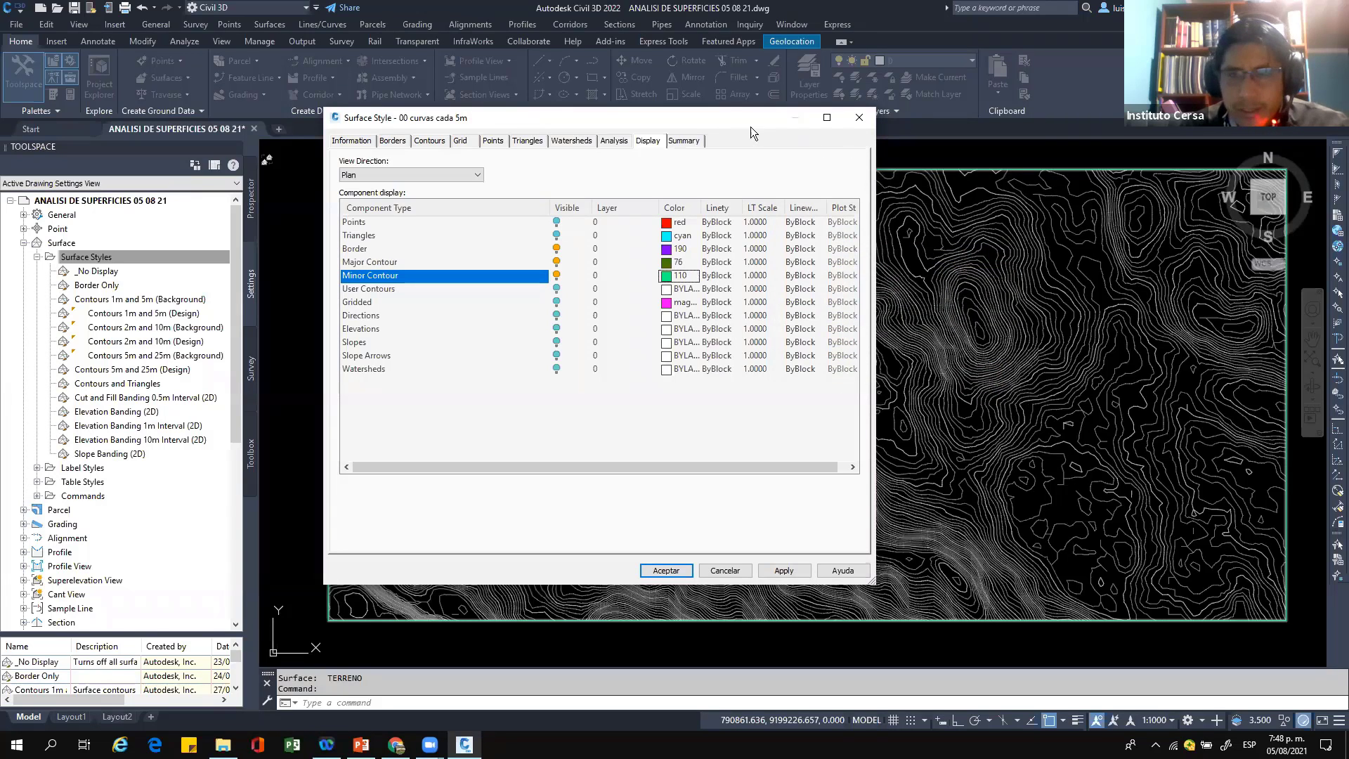
Step: Accept the surface style settings and select 00 curvas cada 5m among the drawing's surface styles
left_click_drag(736, 114, 707, 87)
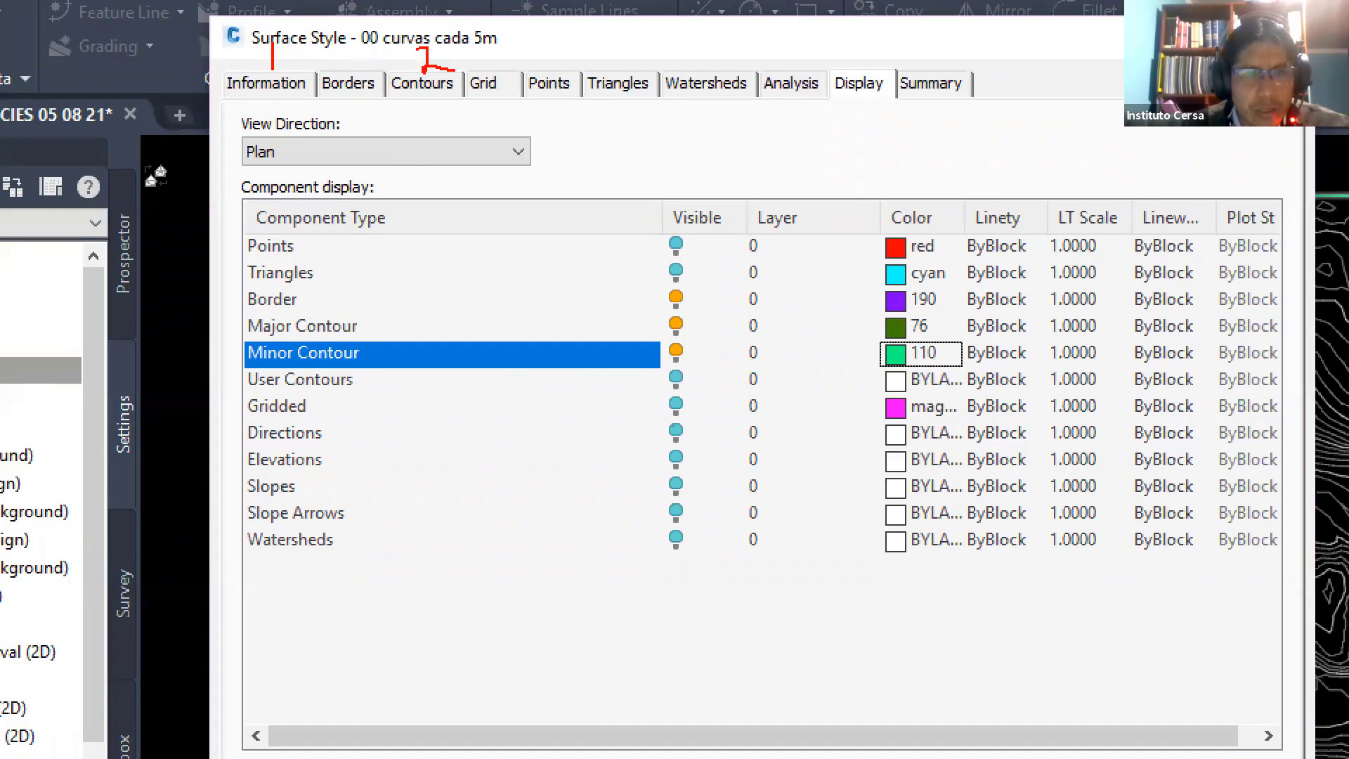
mouse_move(847, 45)
left_mouse_down()
mouse_move(872, 67)
mouse_move(869, 85)
left_mouse_up()
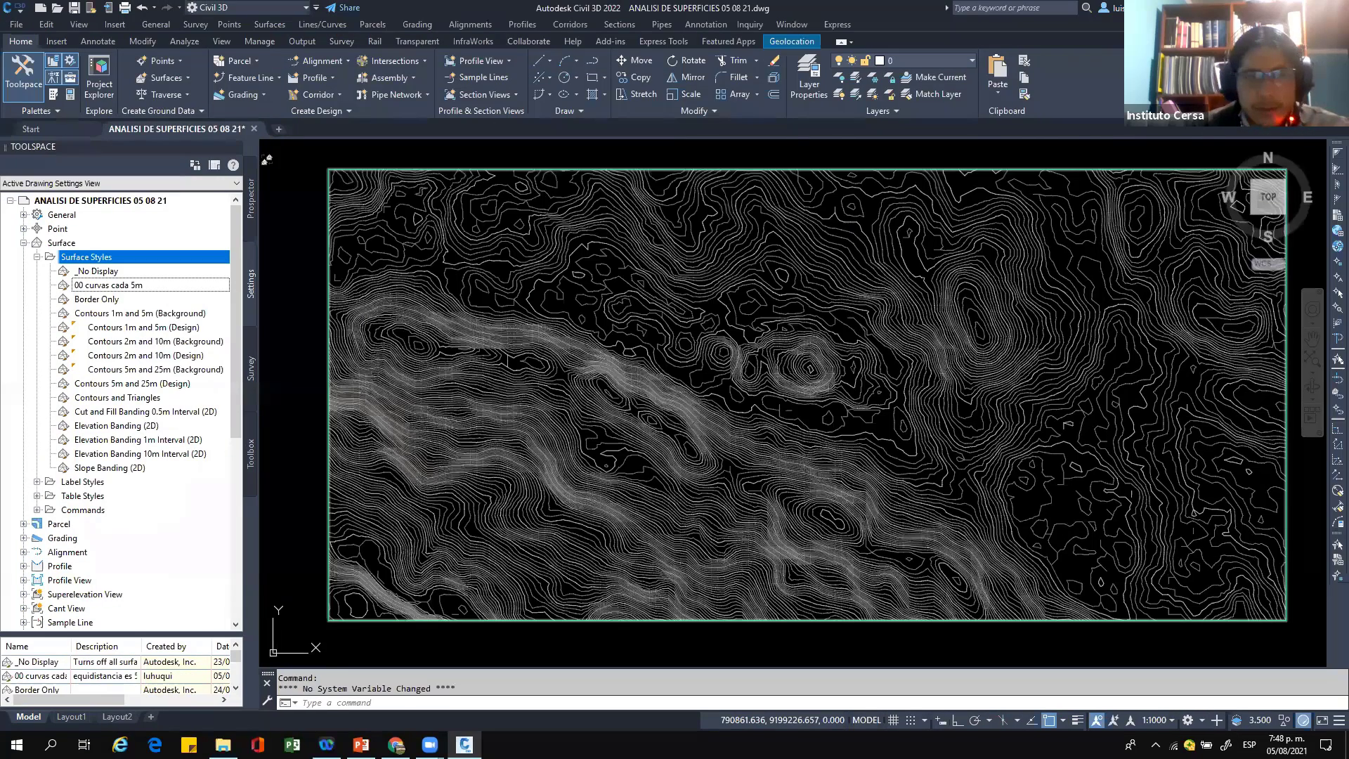
left_click(109, 285)
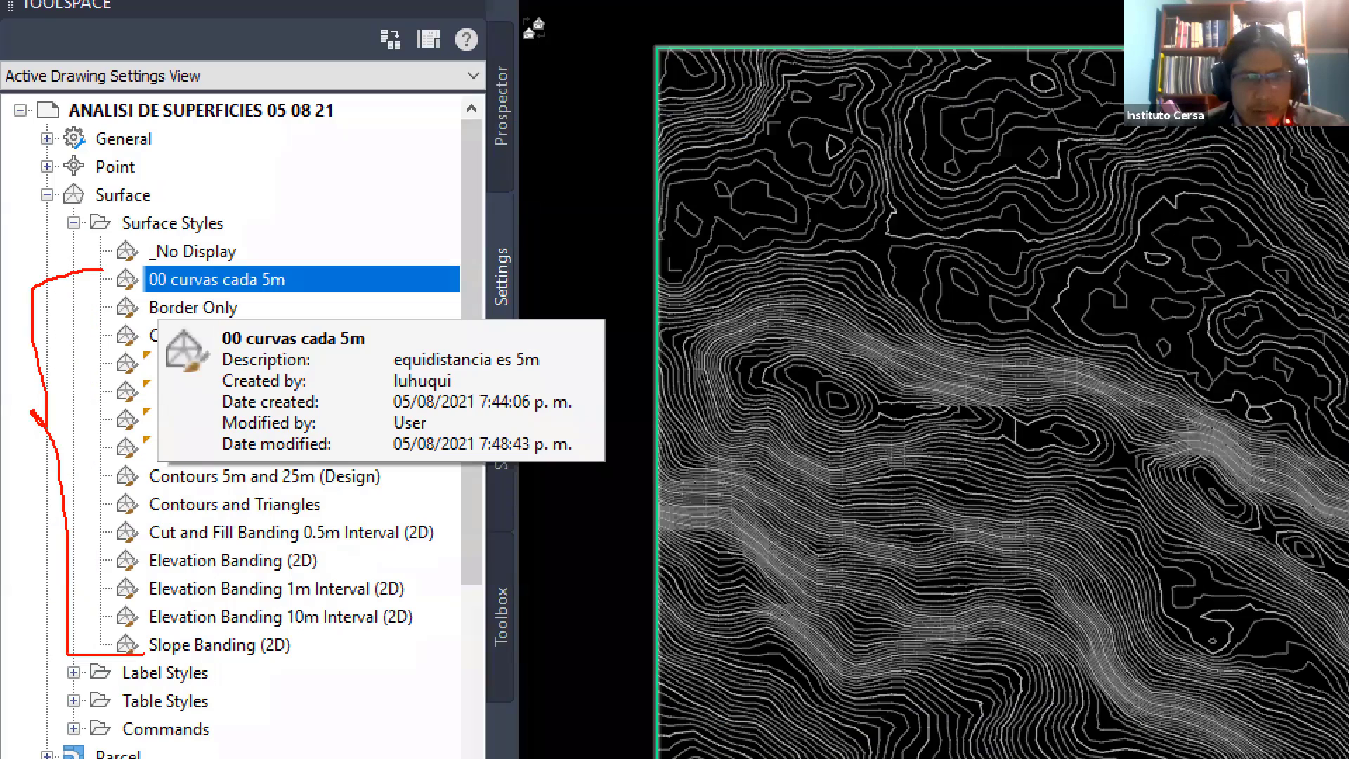
left_click_drag(116, 282, 83, 298)
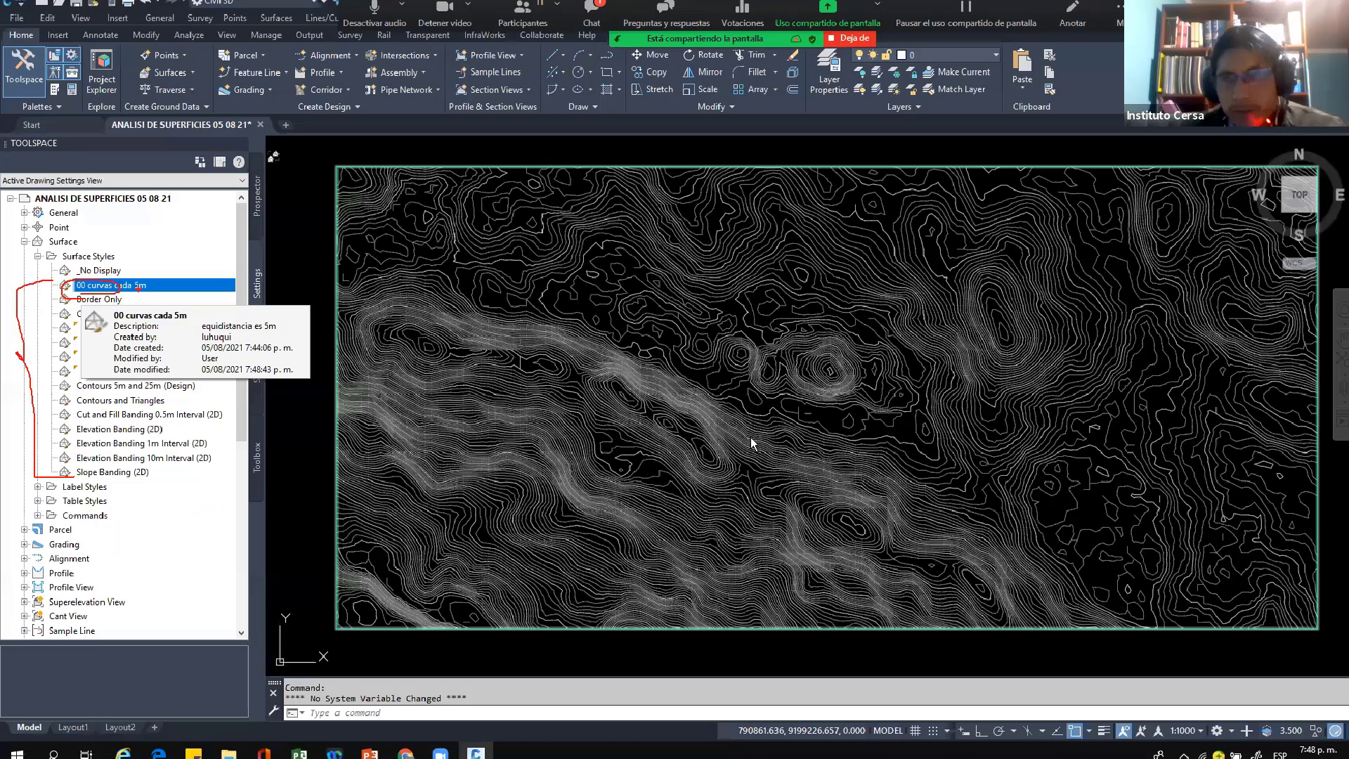
Step: Assign the 00 curvas cada 5m style to the TERRENO surface through its surface properties
left_click(752, 443)
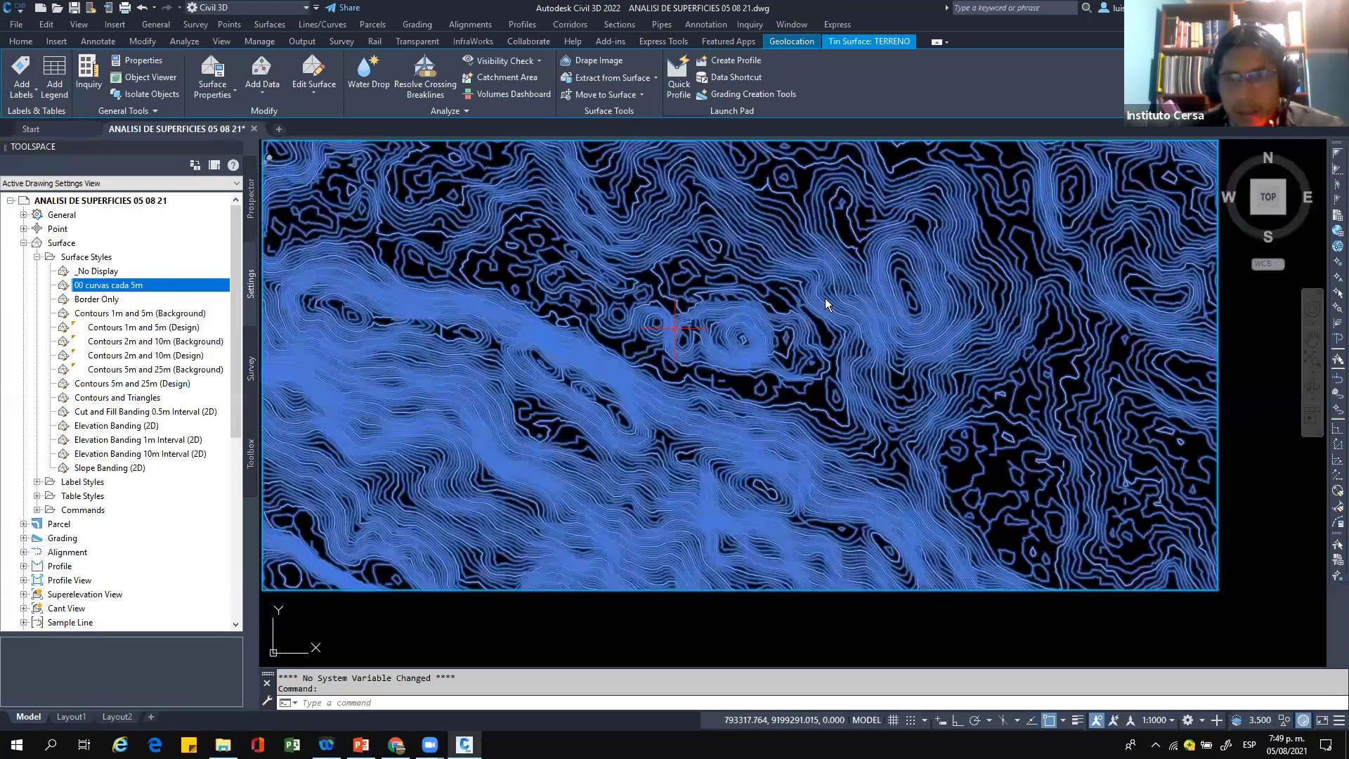
left_click(808, 437)
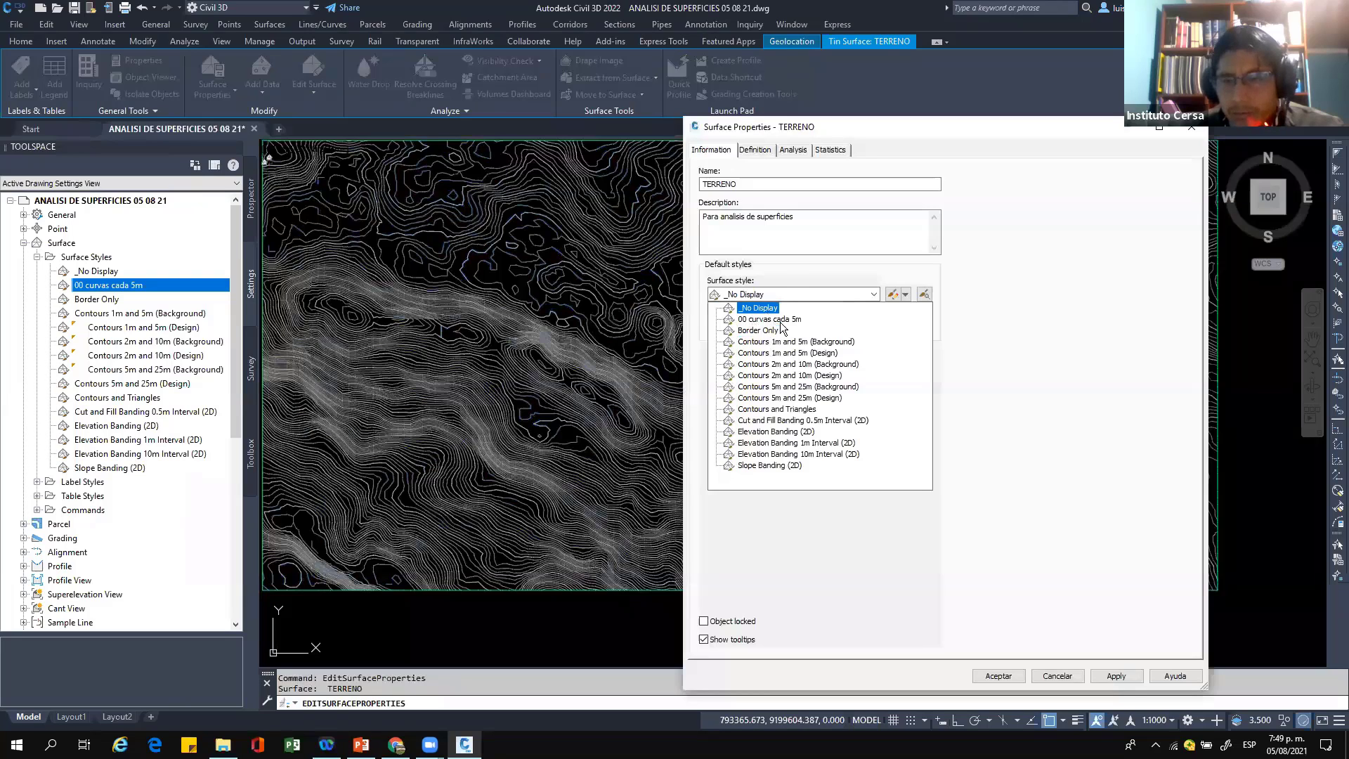
left_click(781, 323)
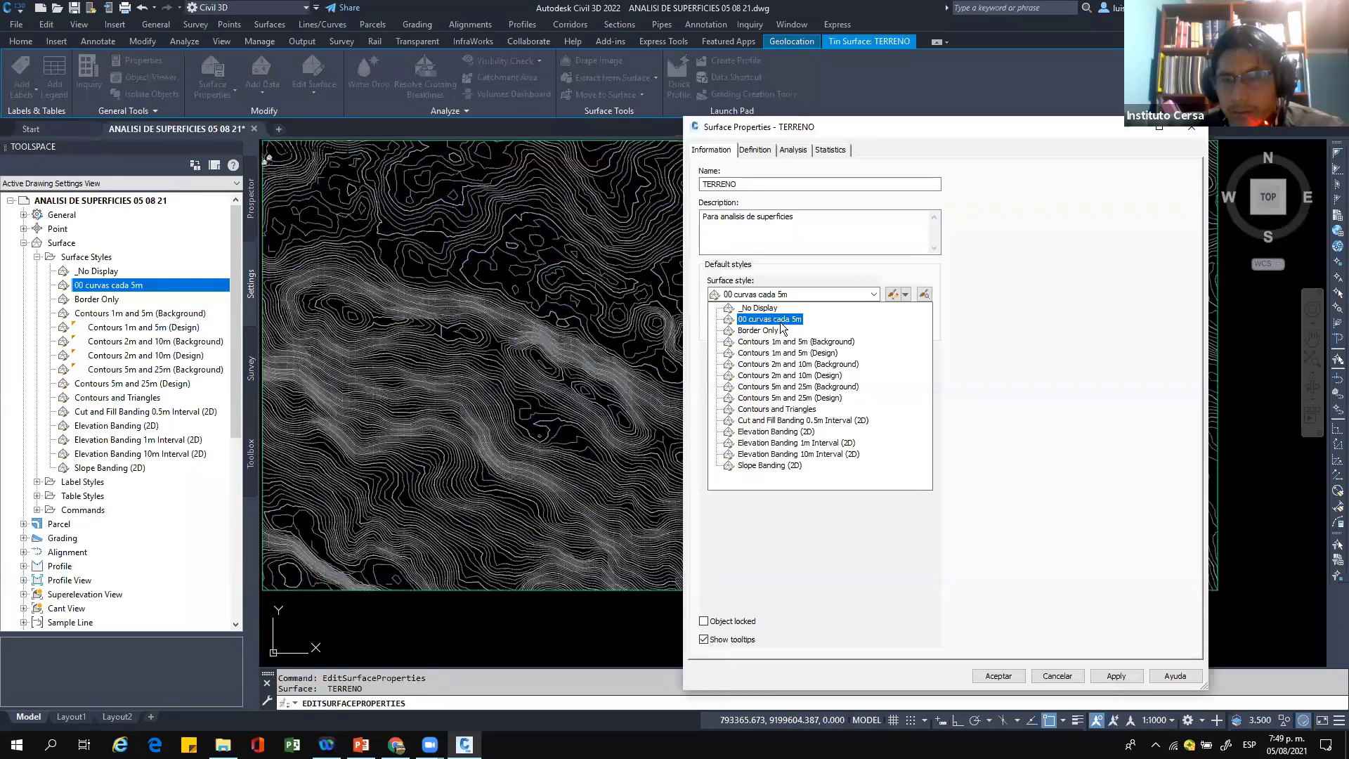
left_click(780, 321)
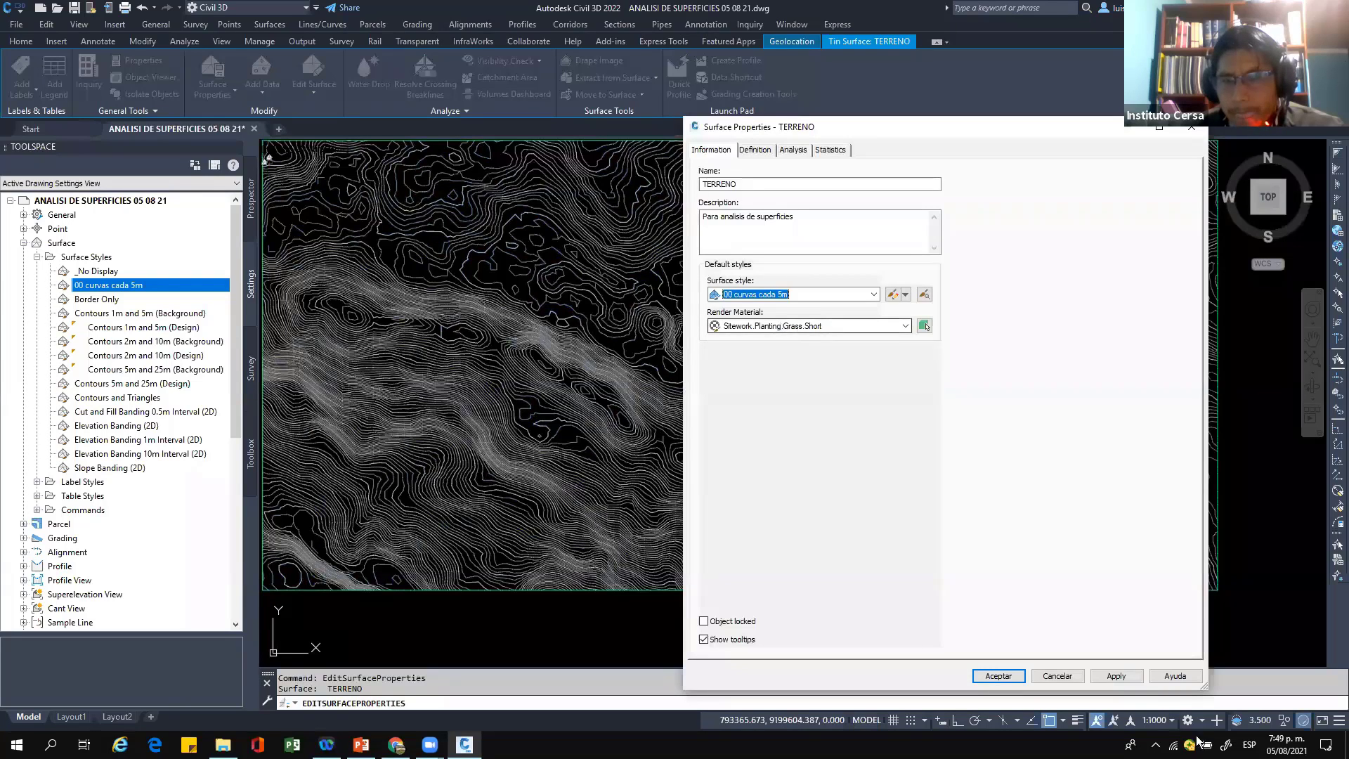
left_click(1124, 676)
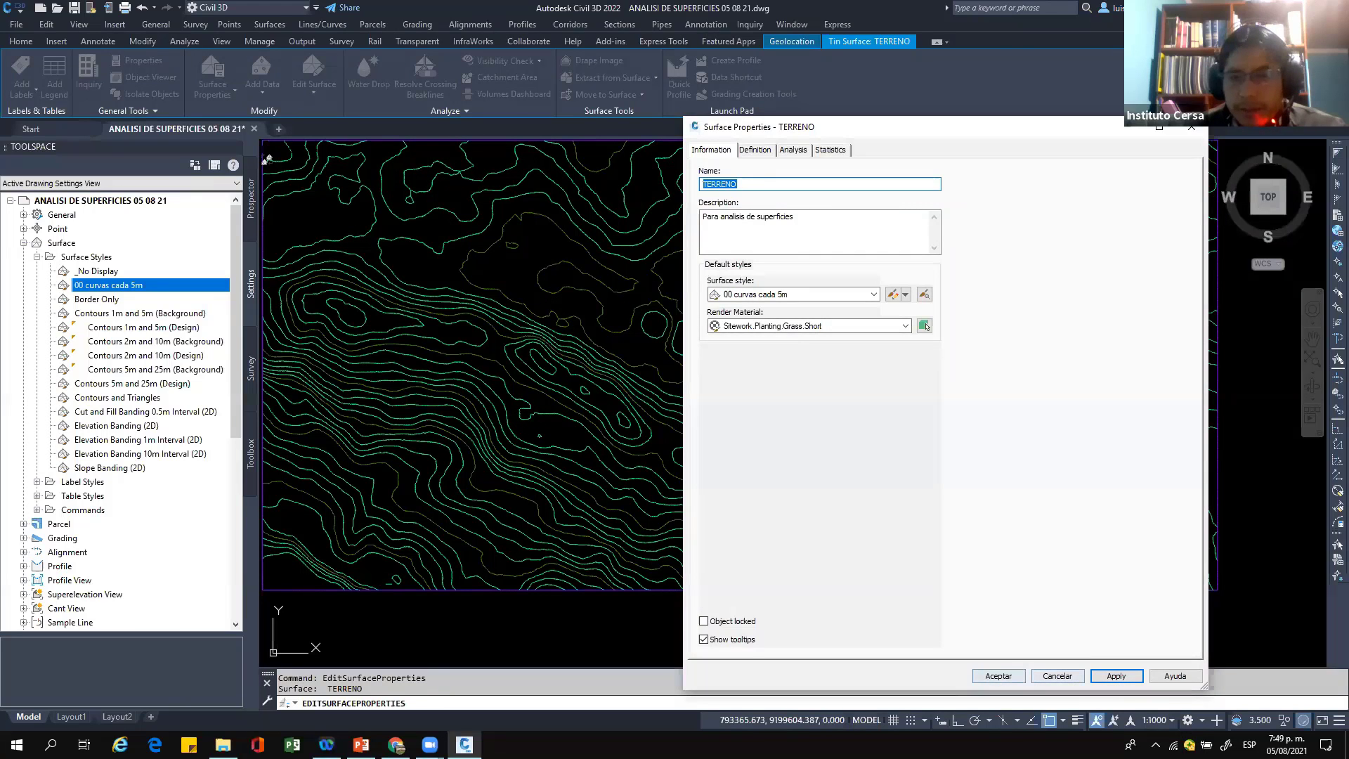
left_click(1000, 676)
Step: Inspect the restyled TERRENO contours, both across the whole surface and in close-up
middle_click_drag(1012, 424, 1138, 414)
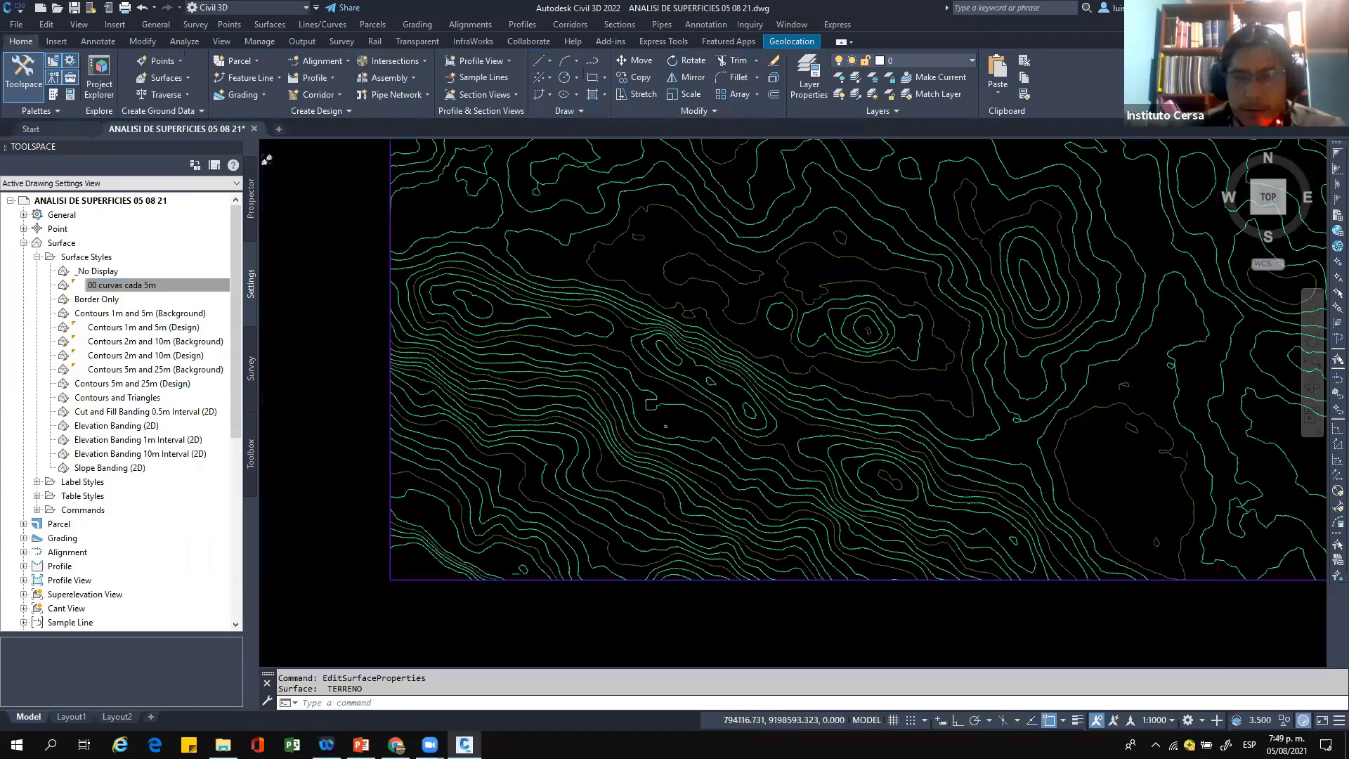
scroll(928, 431, "up", 2)
scroll(928, 432, "down", 4)
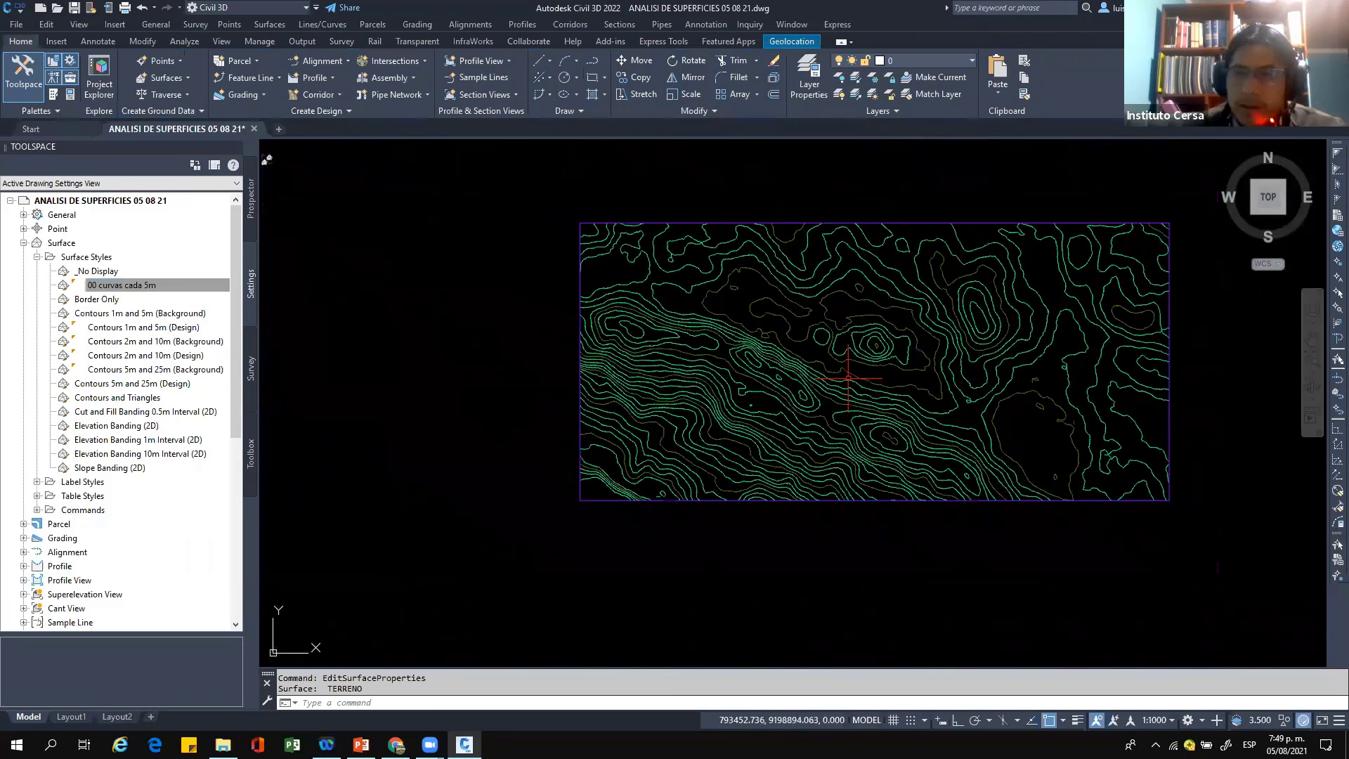
scroll(773, 400, "up", 5)
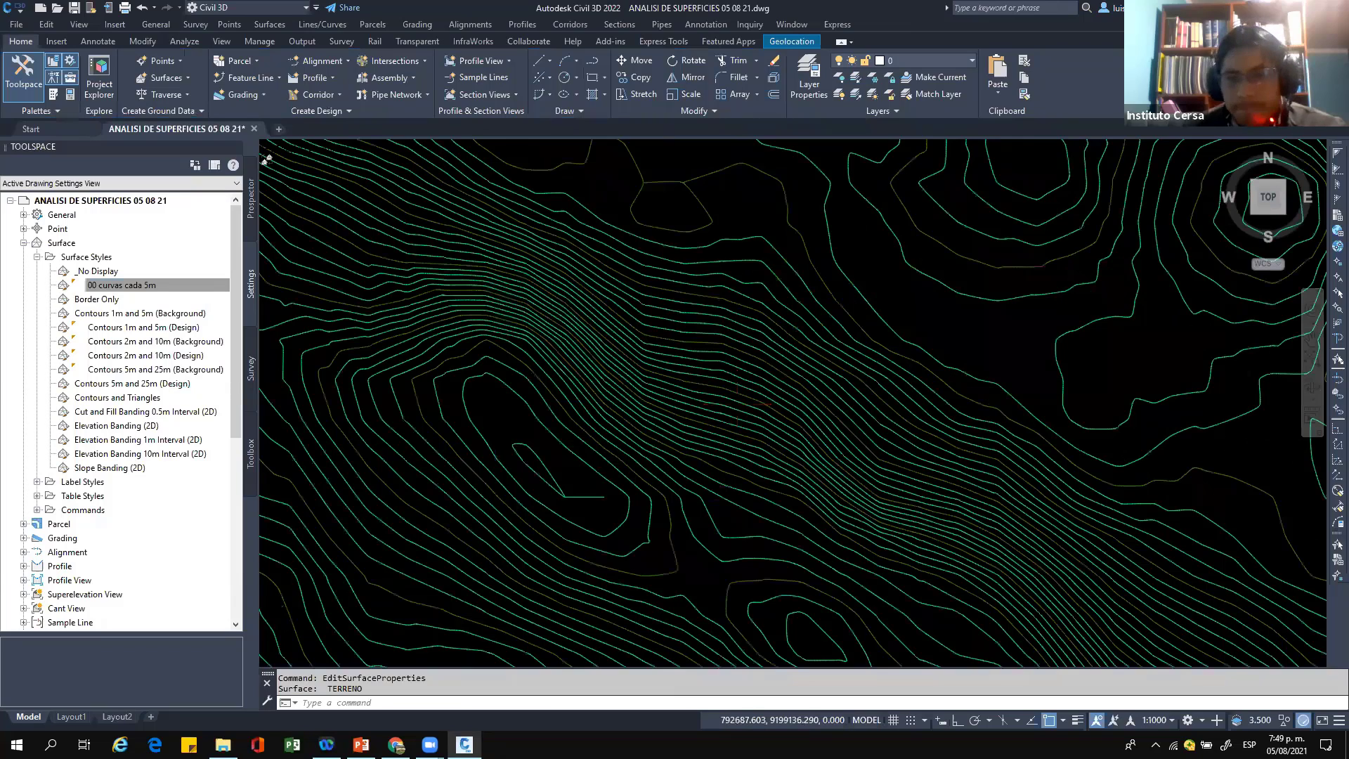
Step: Examine the 5 m contours along the central ridge and around the hills, and the drawing's collection of surface styles
middle_click_drag(537, 366, 556, 338)
scroll(722, 418, "down", 5)
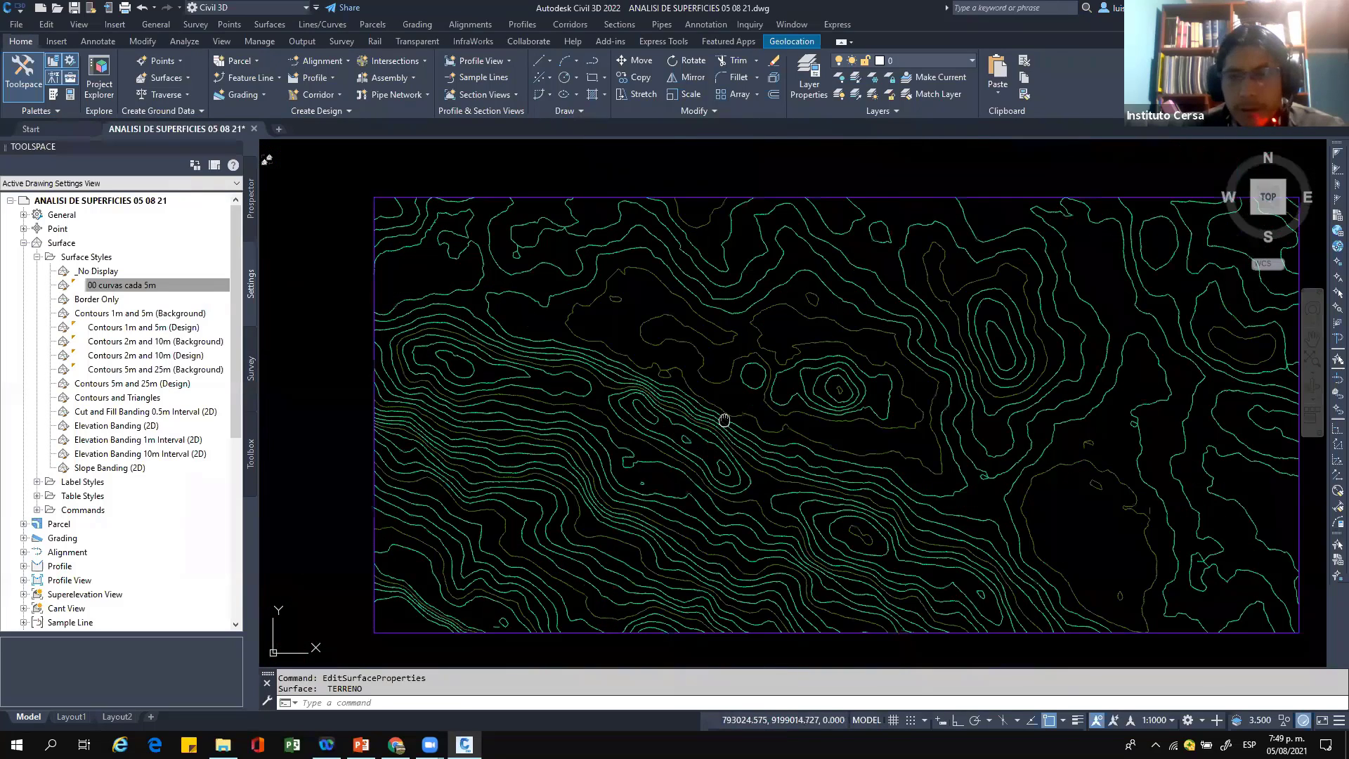
middle_click_drag(728, 420, 643, 395)
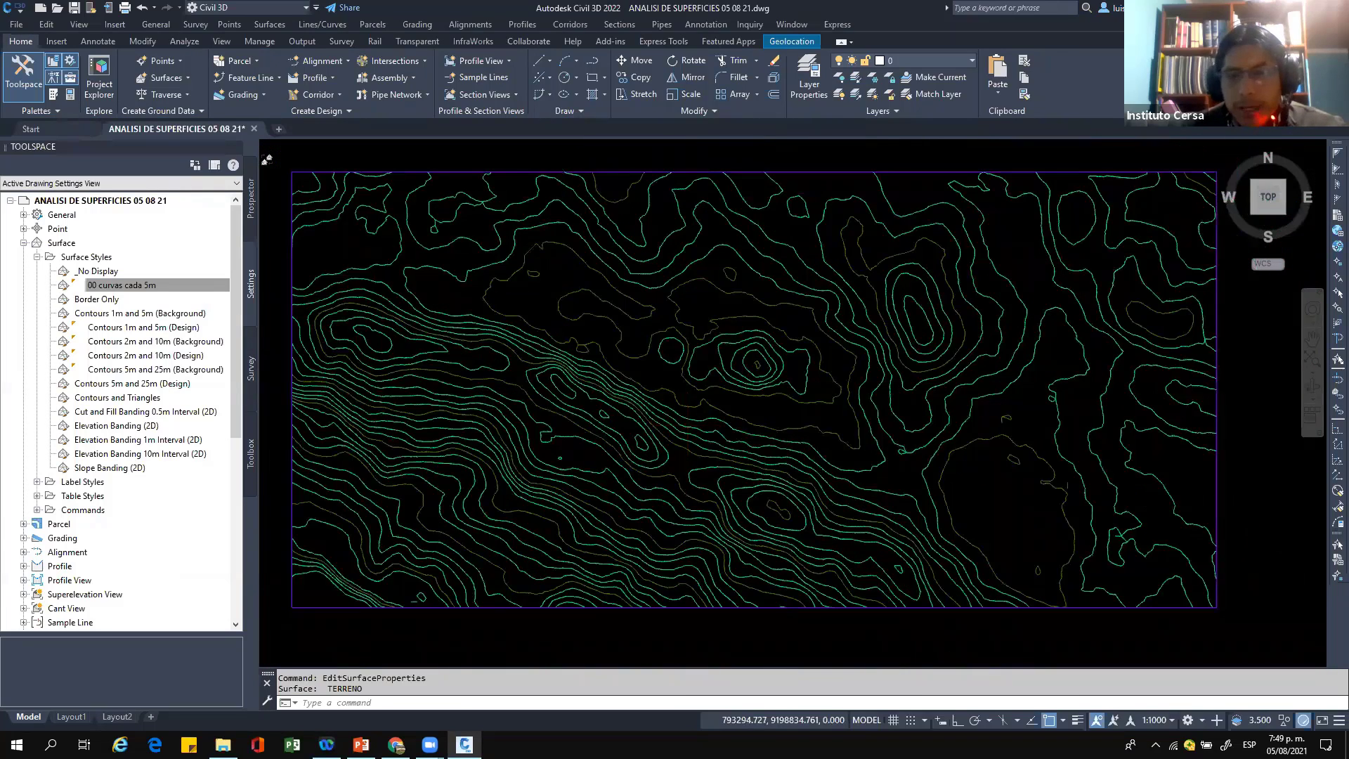
scroll(696, 412, "up", 4)
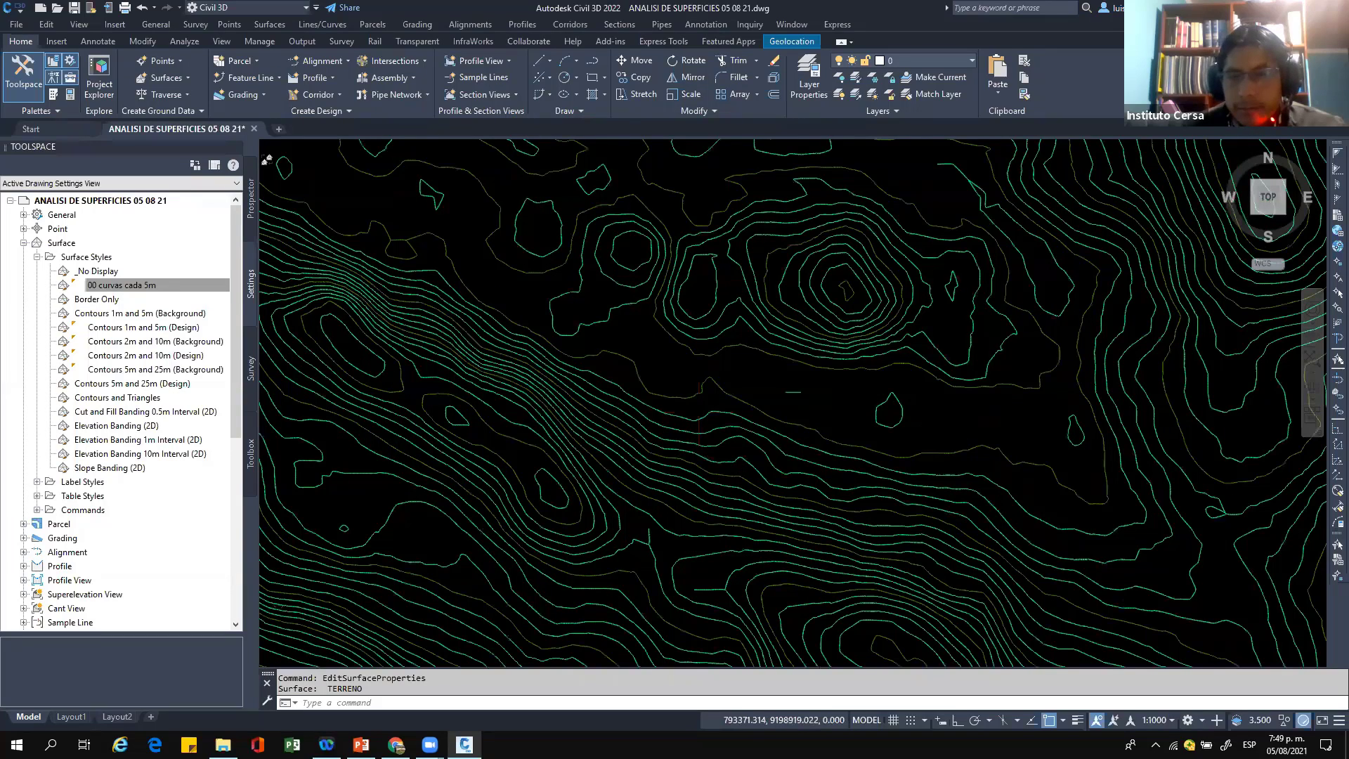
scroll(699, 412, "up", 2)
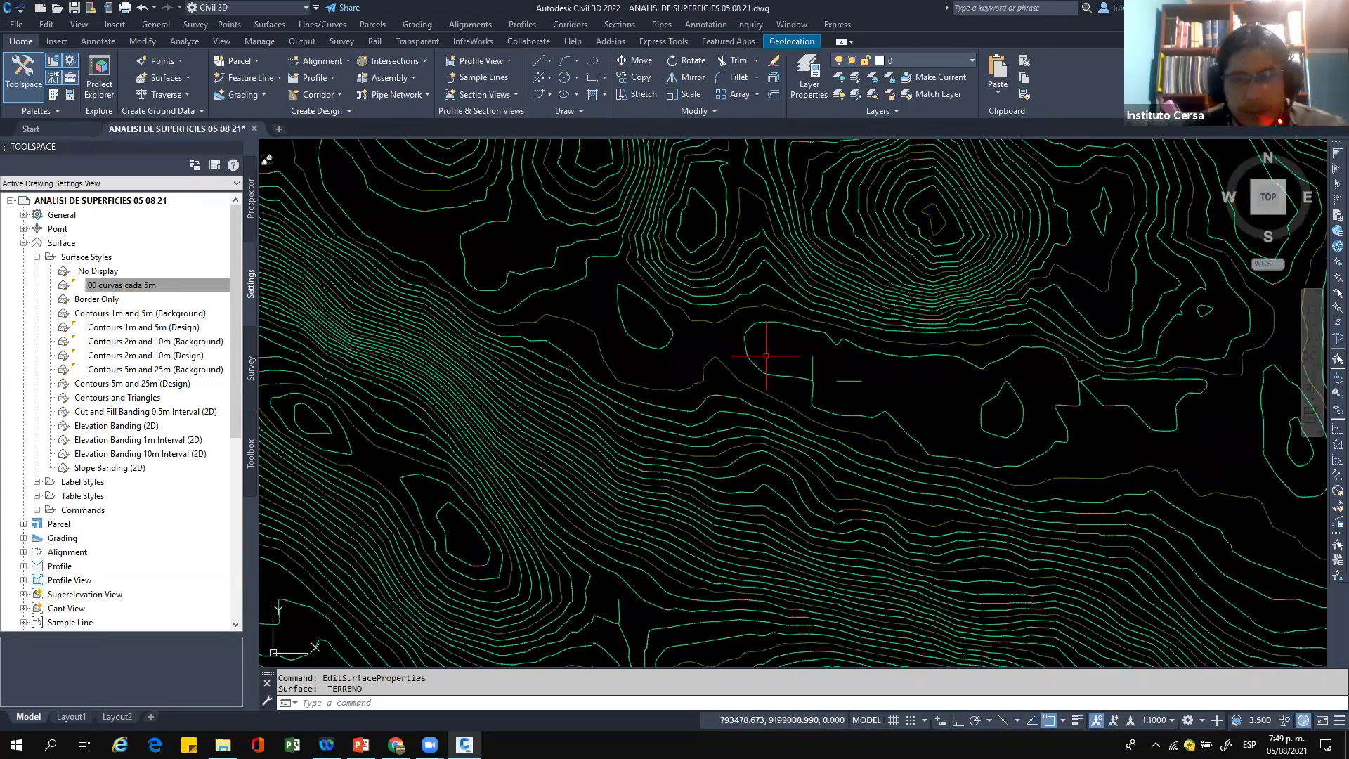
scroll(396, 351, "down", 6)
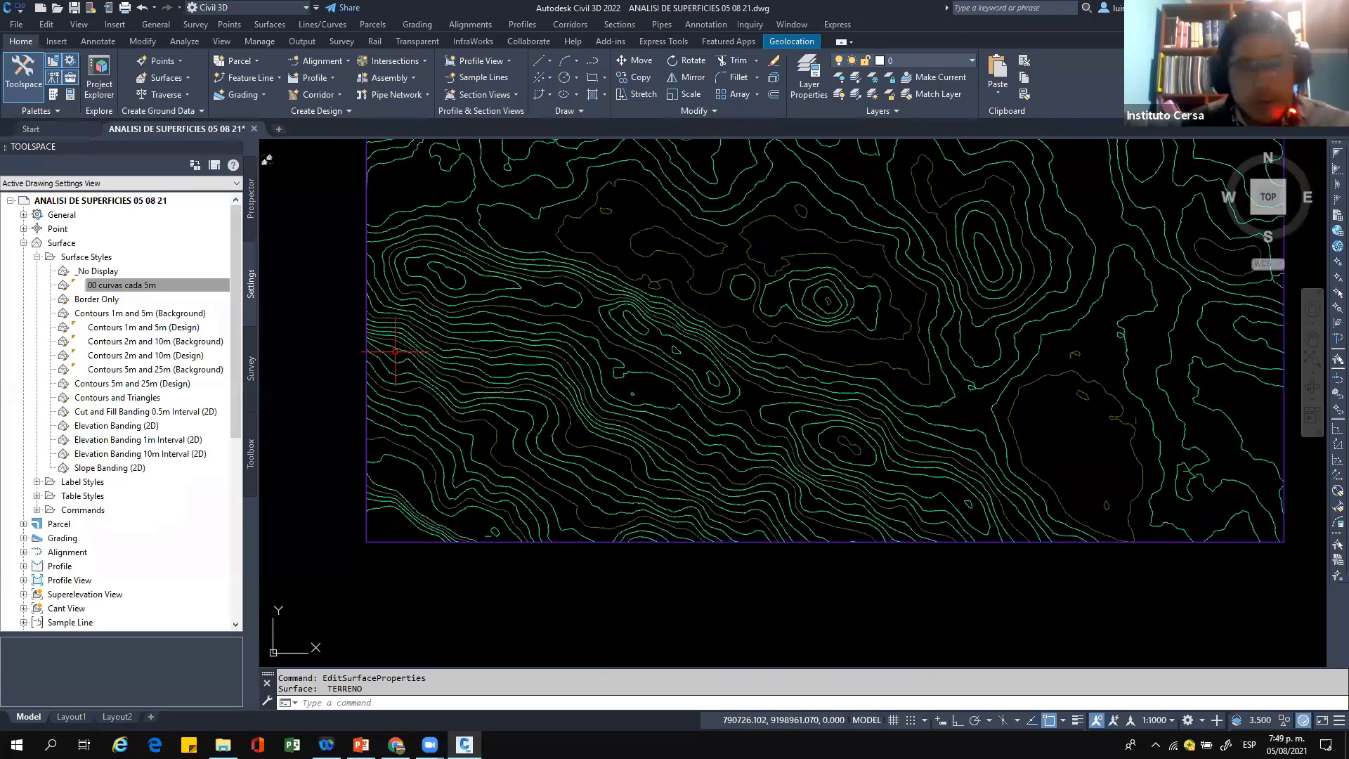
mouse_move(646, 348)
middle_mouse_down()
mouse_move(627, 391)
mouse_move(584, 372)
middle_mouse_up()
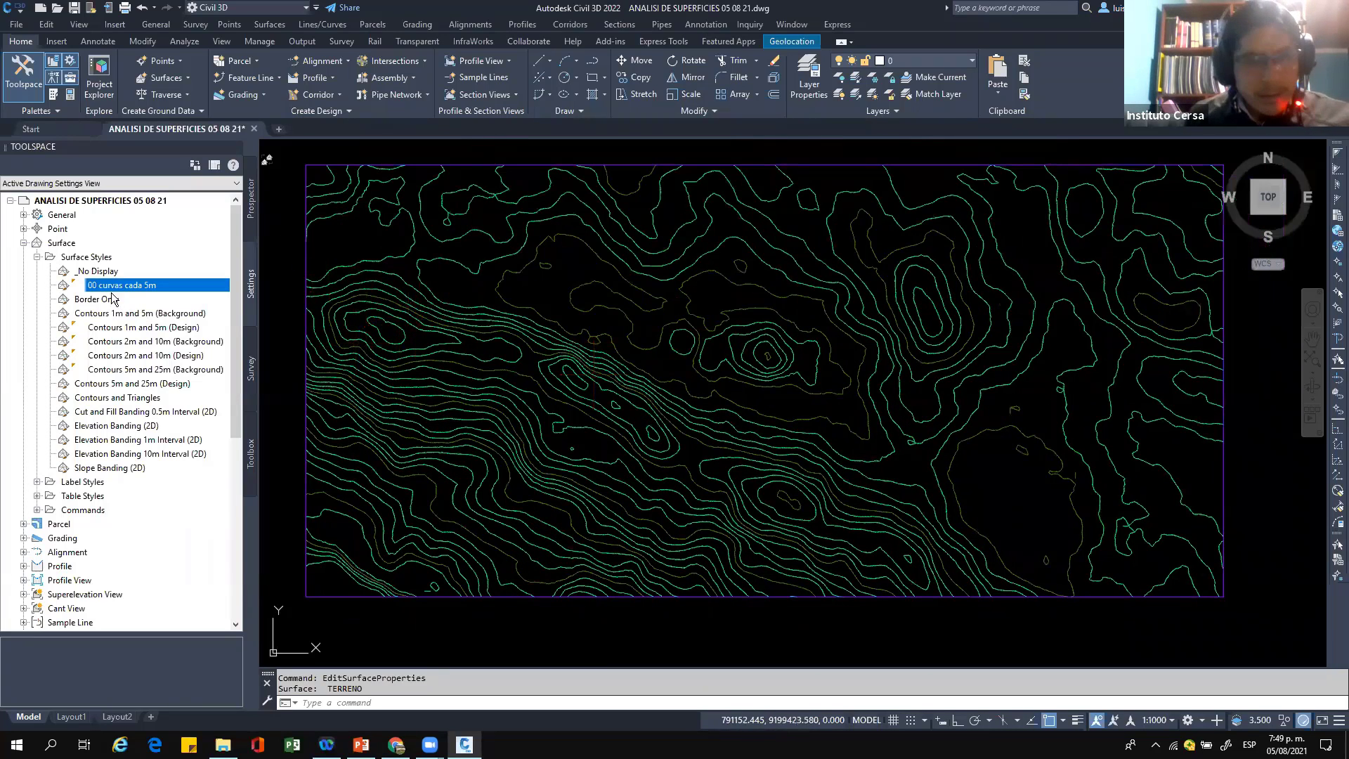
left_click(37, 256)
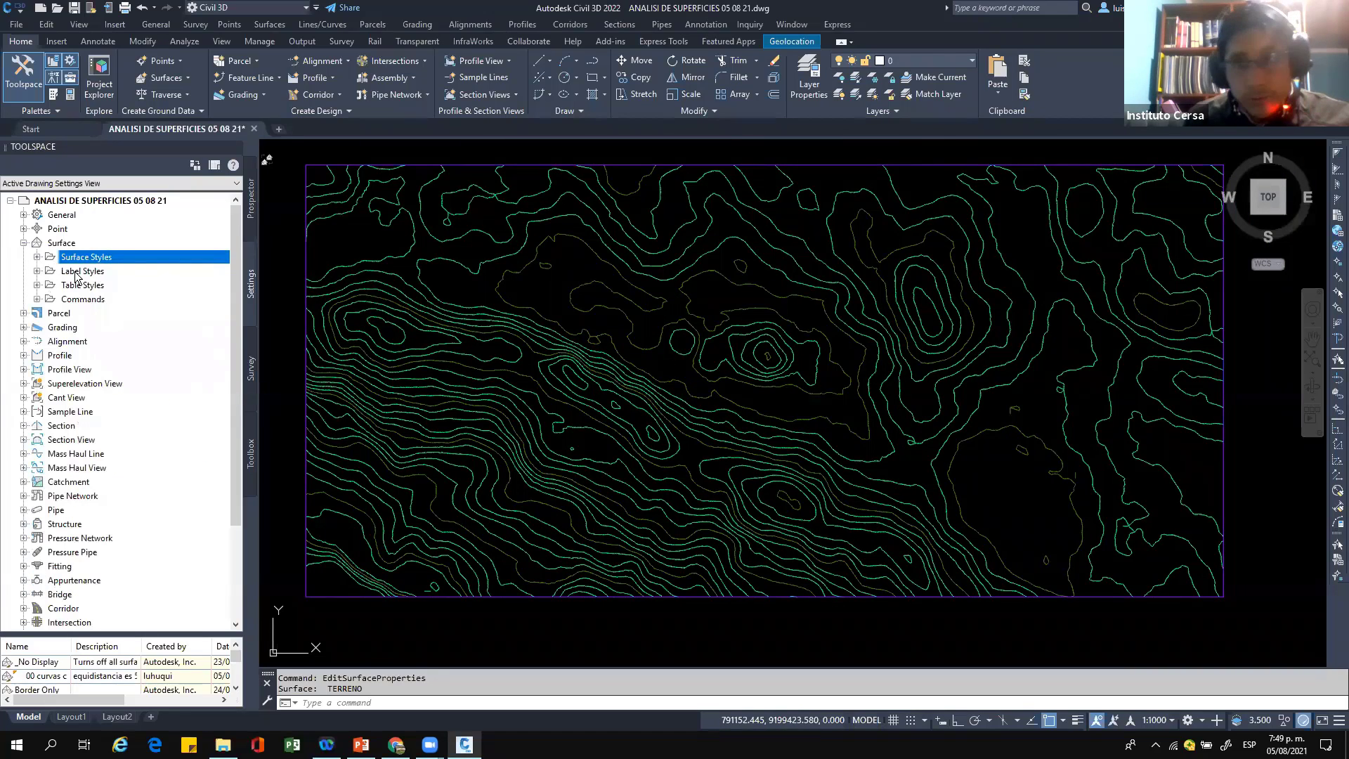
left_click(38, 257)
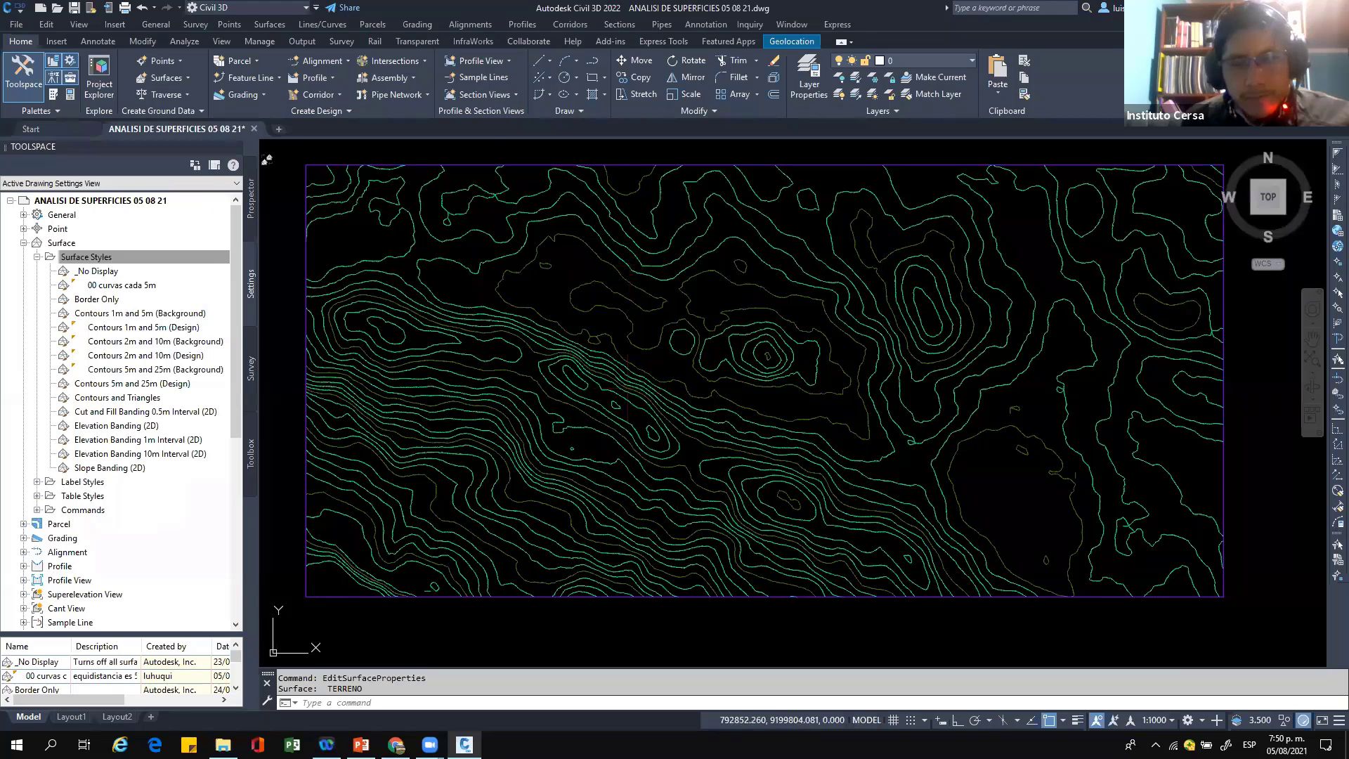
Step: Select the TERRENO surface and open the analysis settings of its surface properties
left_click(627, 365)
scroll(572, 282, "down", 2)
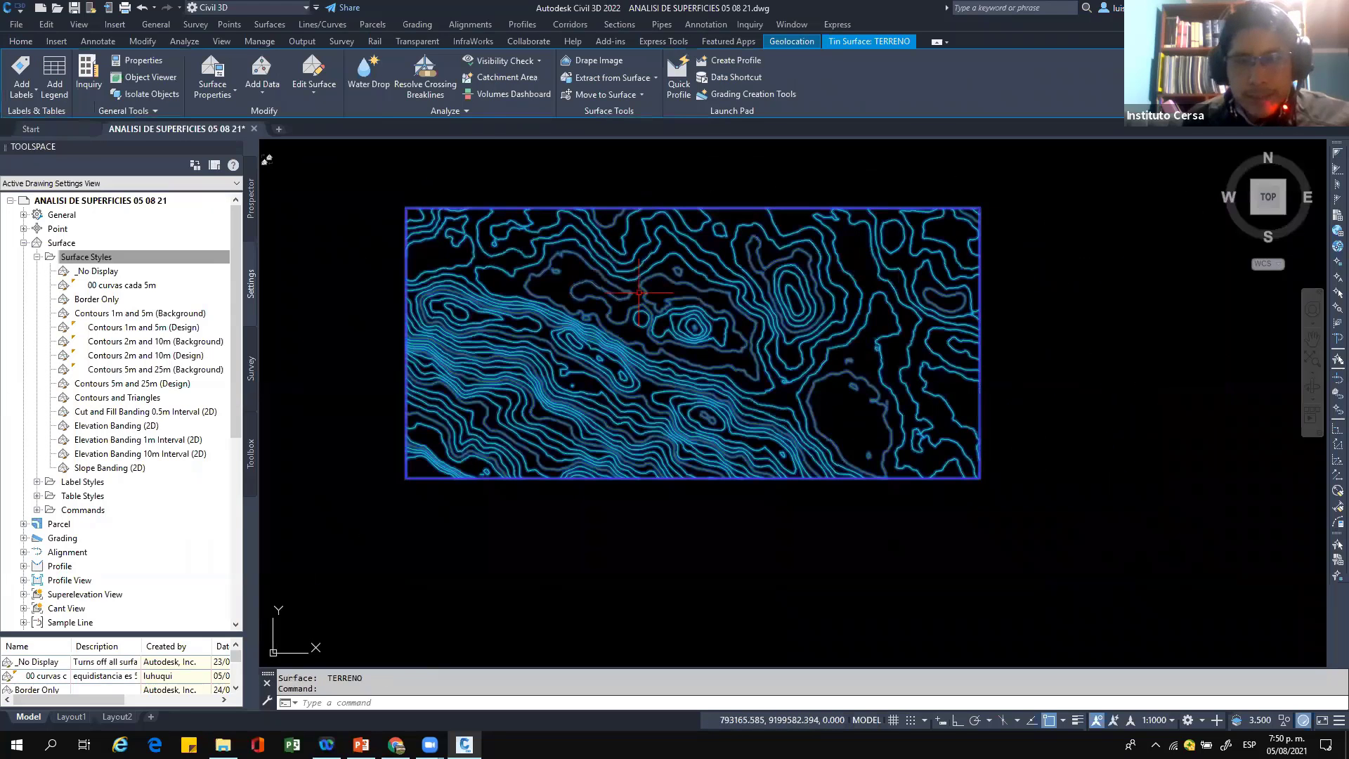
scroll(594, 232, "up", 2)
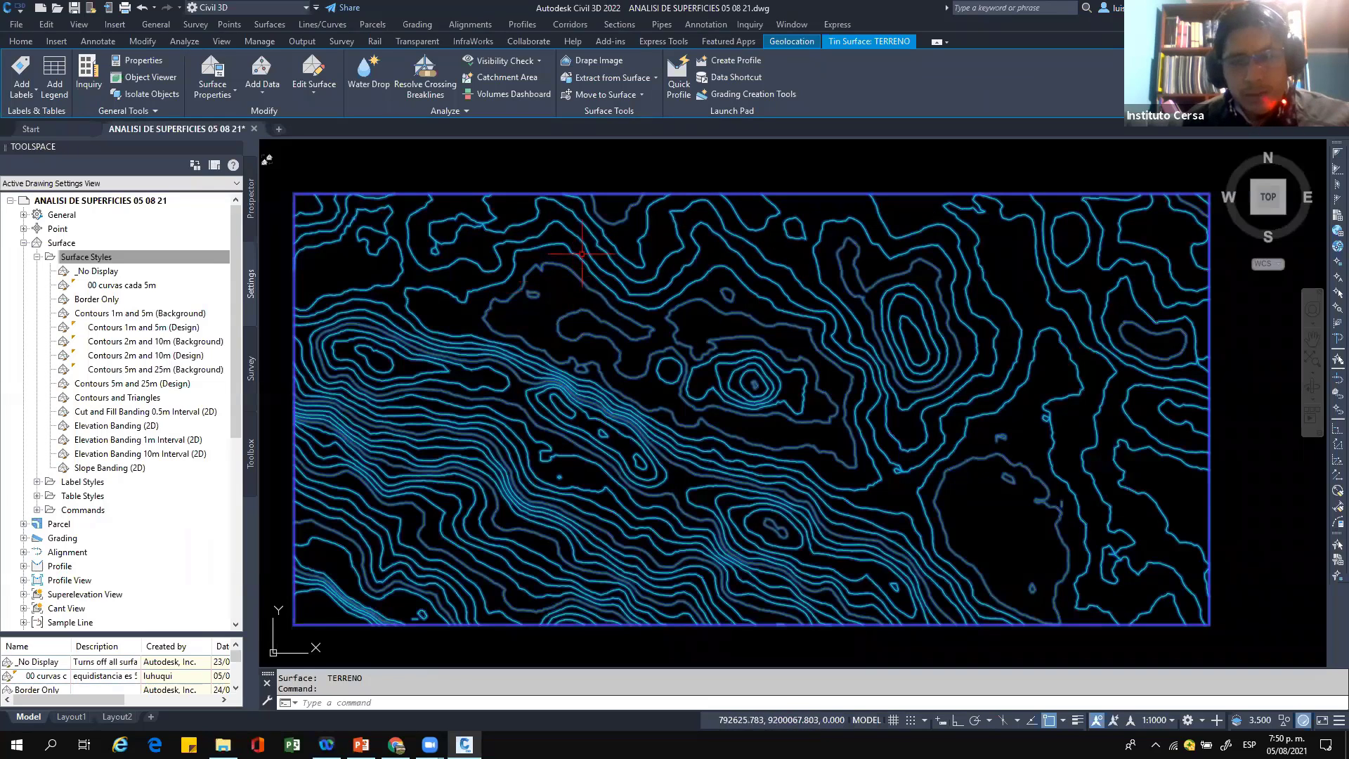
right_click(588, 231)
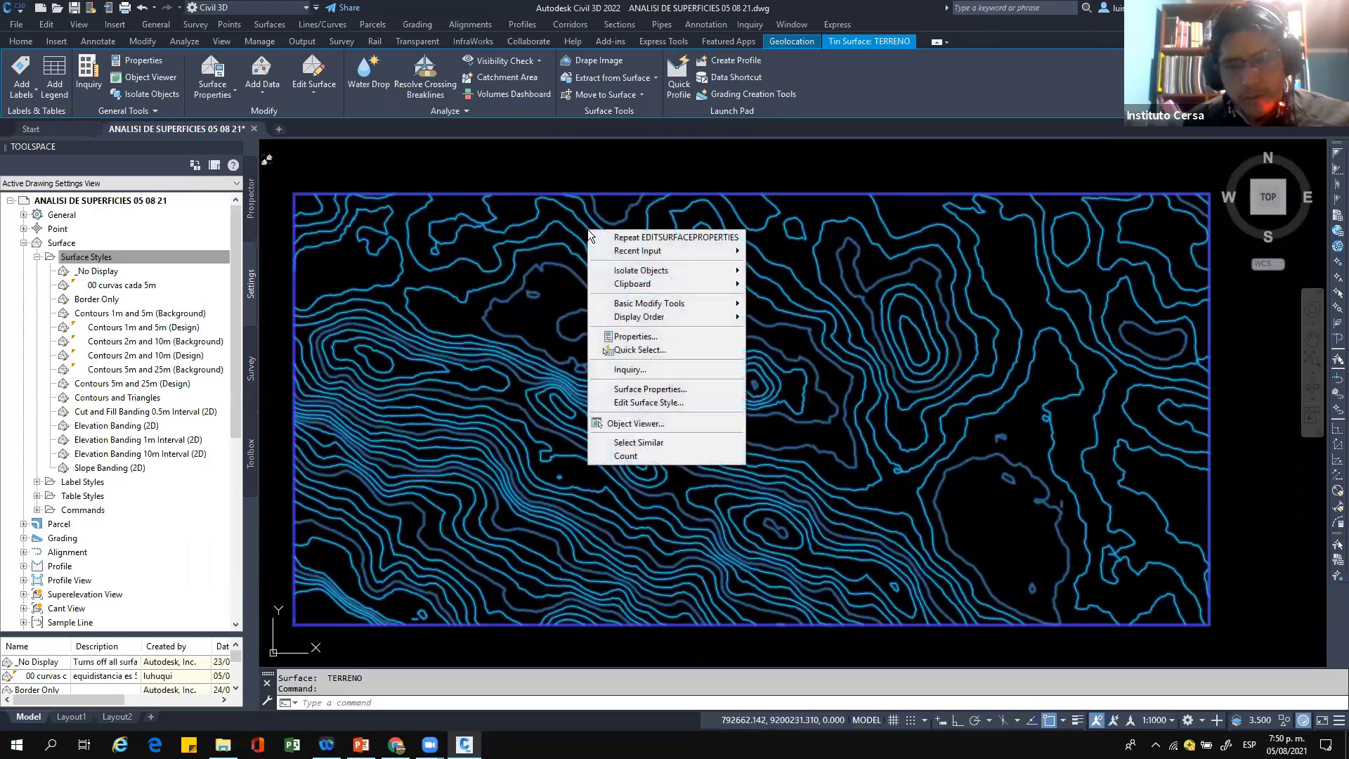
left_click(660, 392)
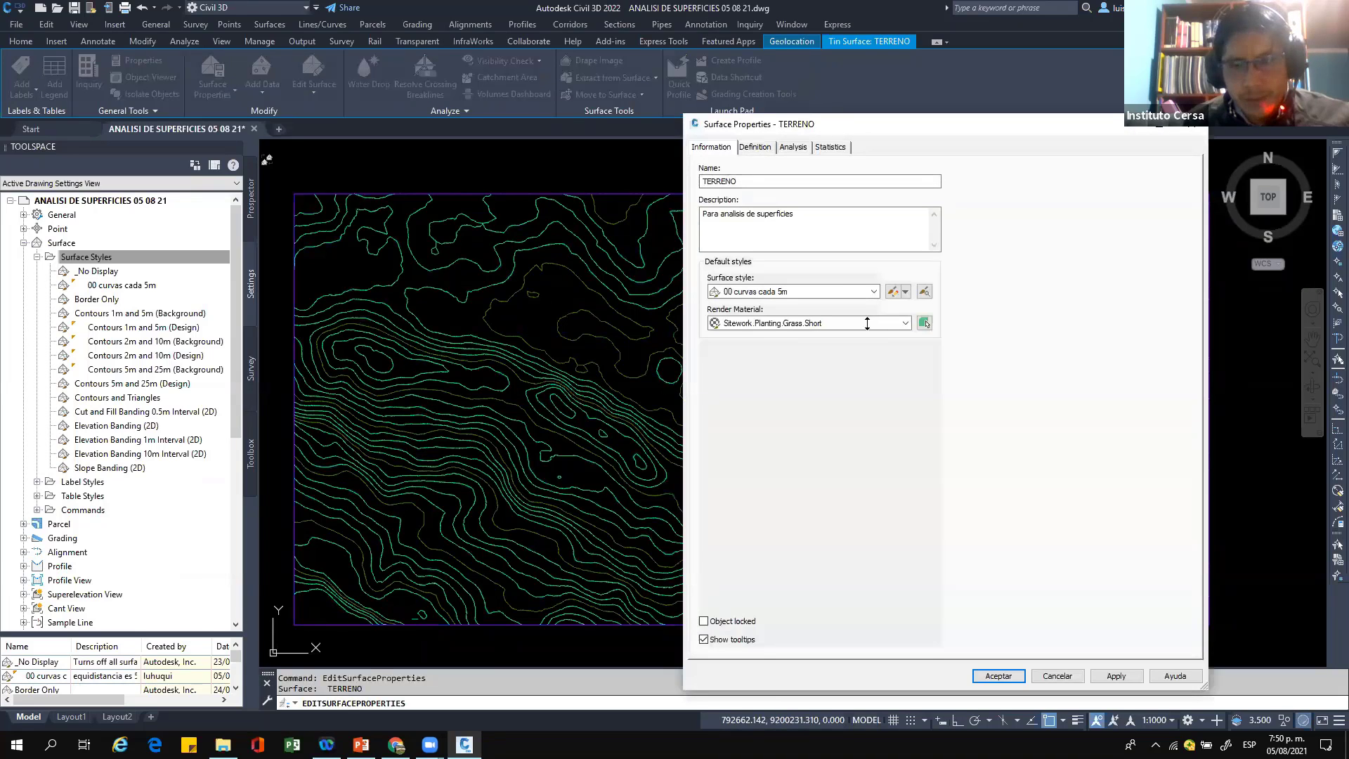
mouse_move(839, 114)
left_mouse_down()
mouse_move(882, 328)
mouse_move(673, 152)
left_mouse_up()
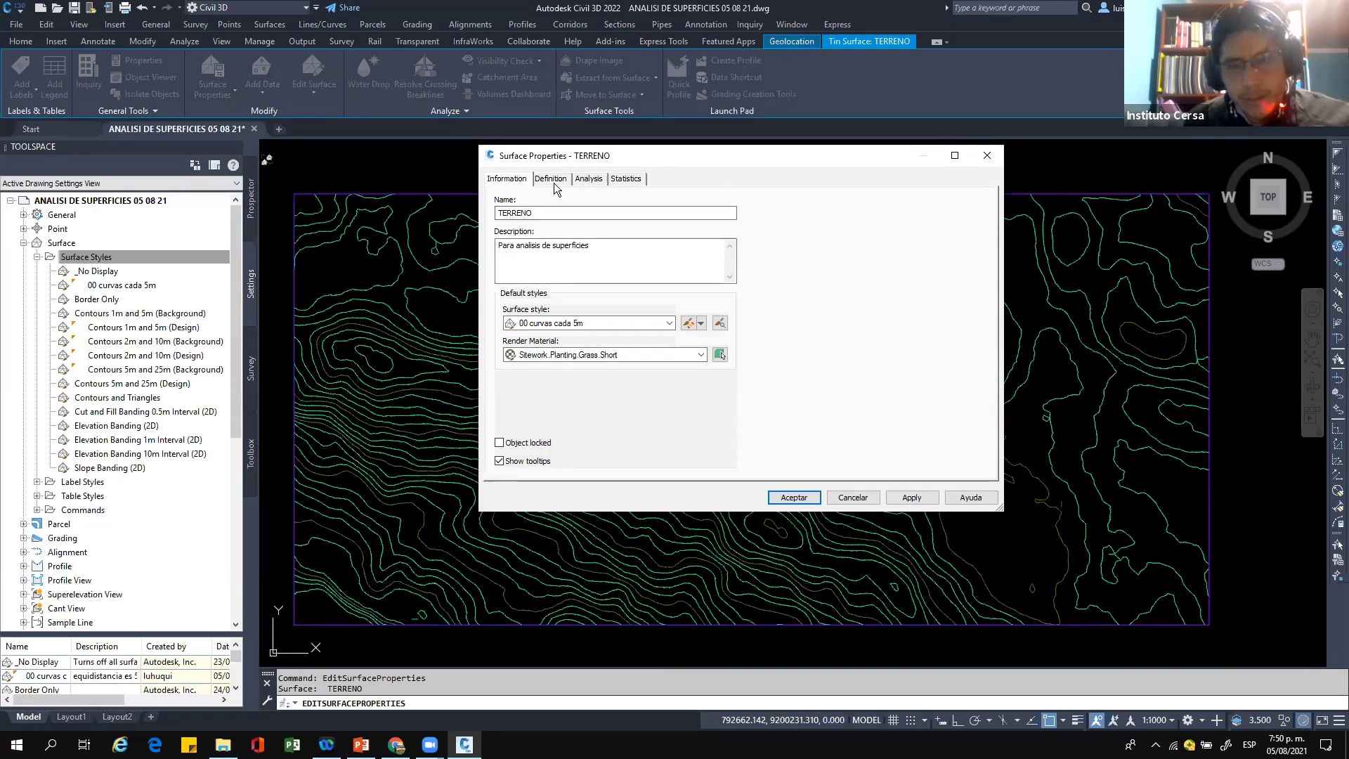
left_click(587, 180)
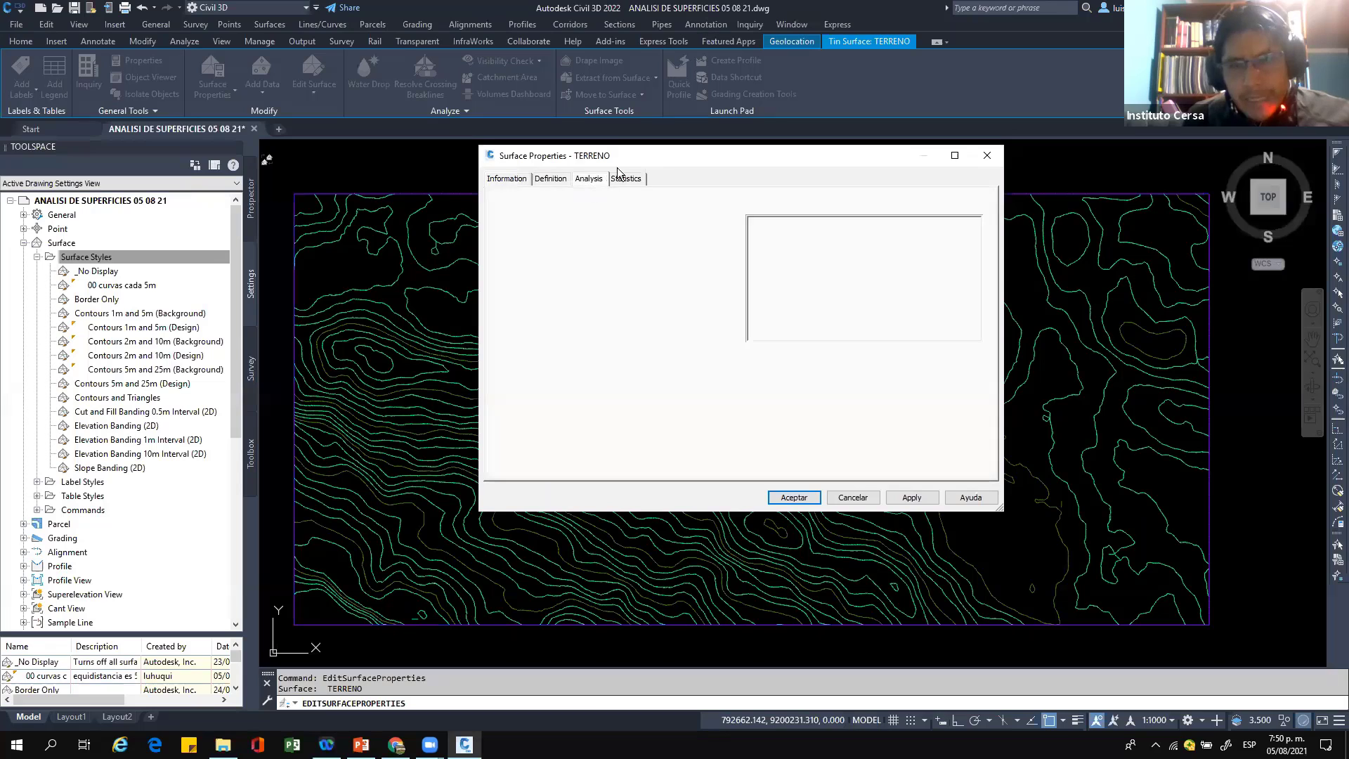
left_click_drag(614, 153, 503, 117)
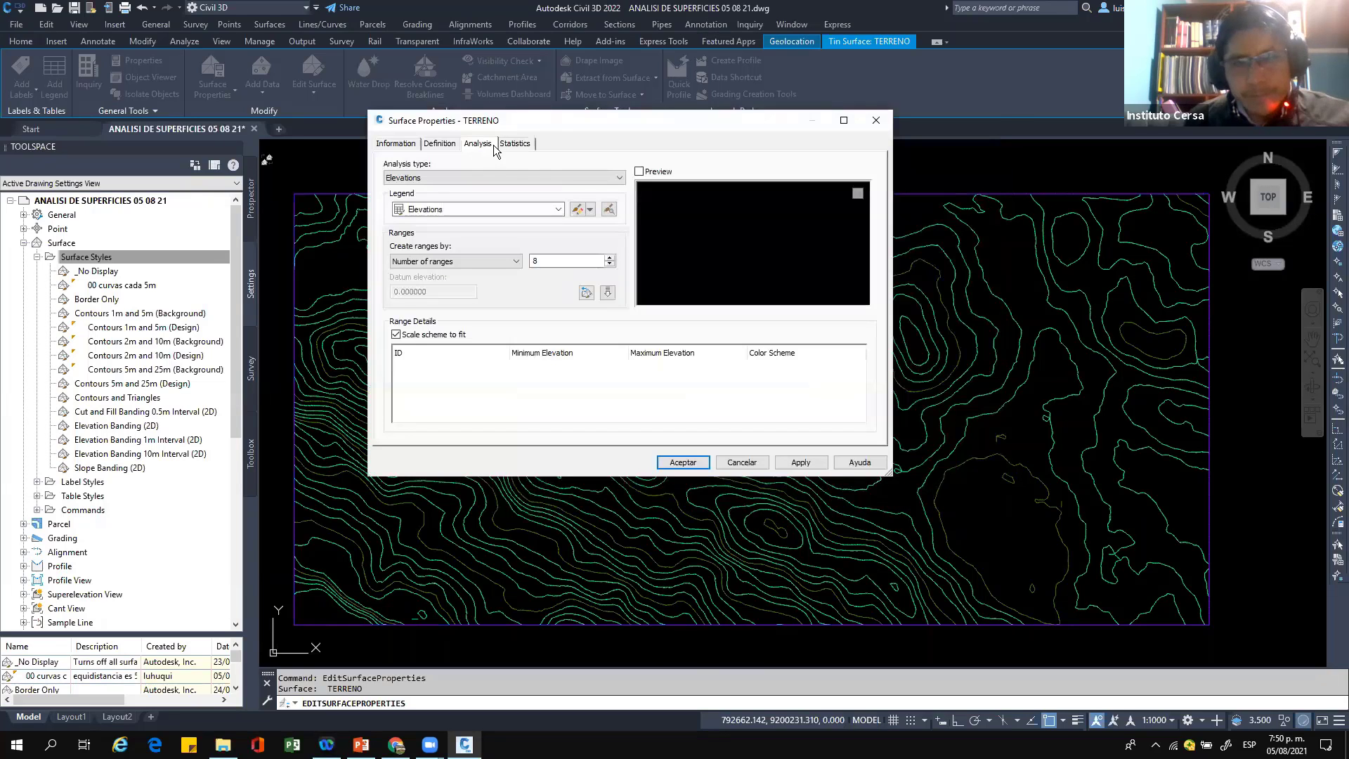
Step: Review the available analysis types and the legend styles offered for the Elevations analysis
left_click(433, 178)
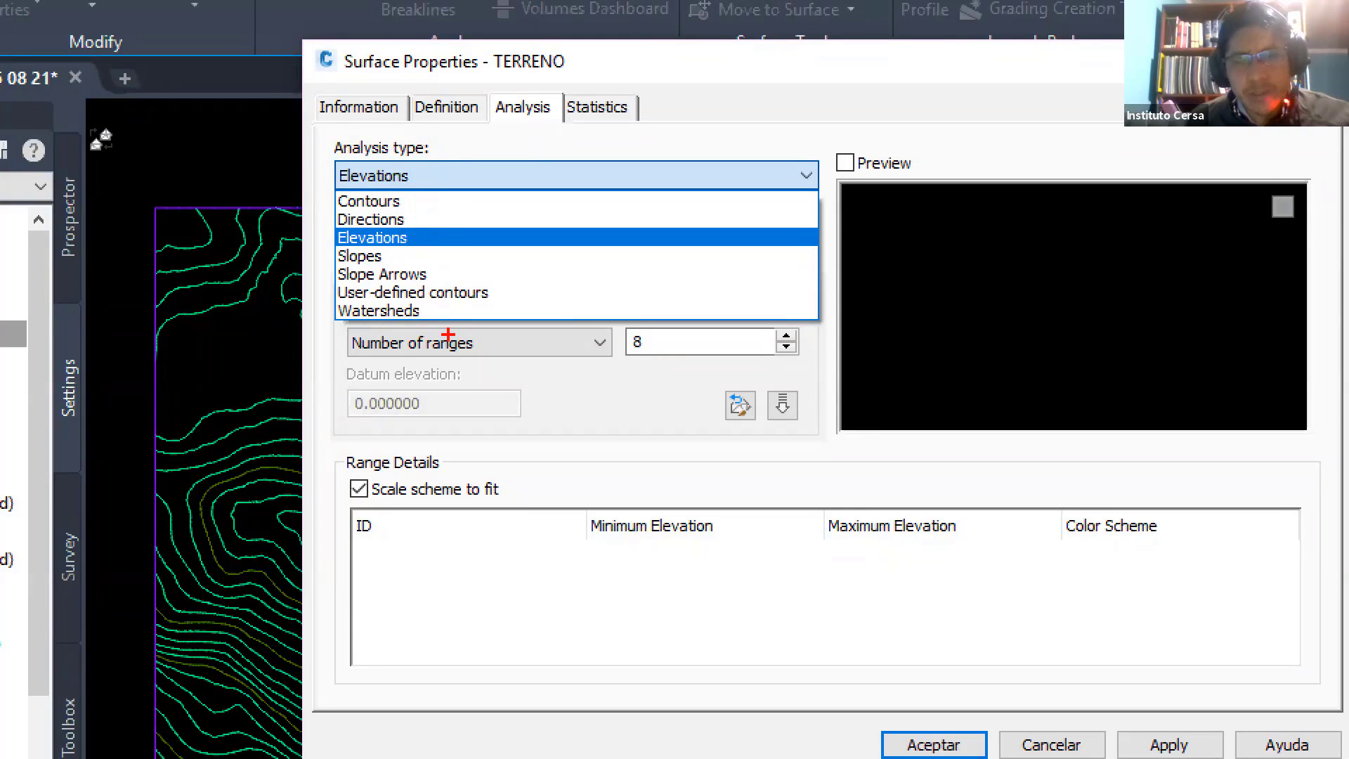
mouse_move(327, 255)
left_mouse_down()
mouse_move(422, 246)
mouse_move(322, 223)
mouse_move(335, 257)
left_mouse_up()
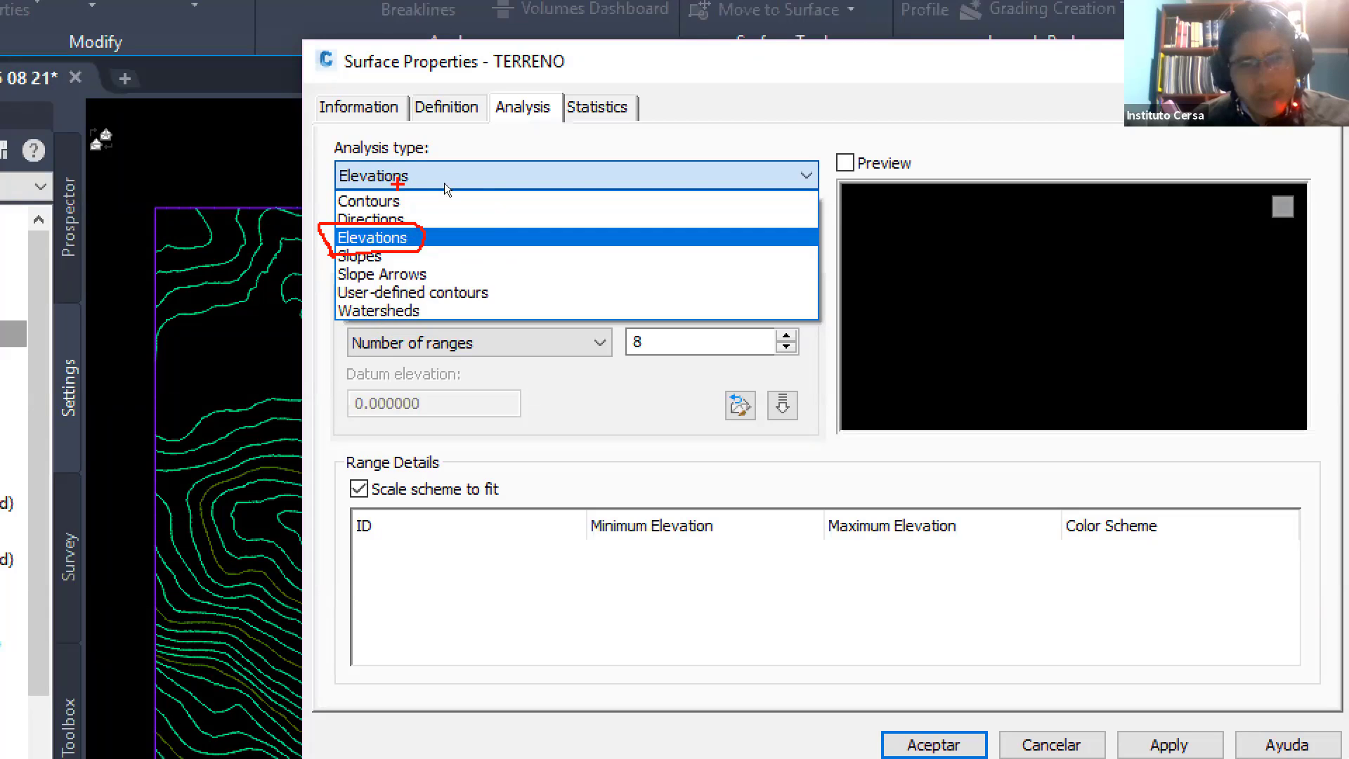
key("Escape")
left_click(453, 213)
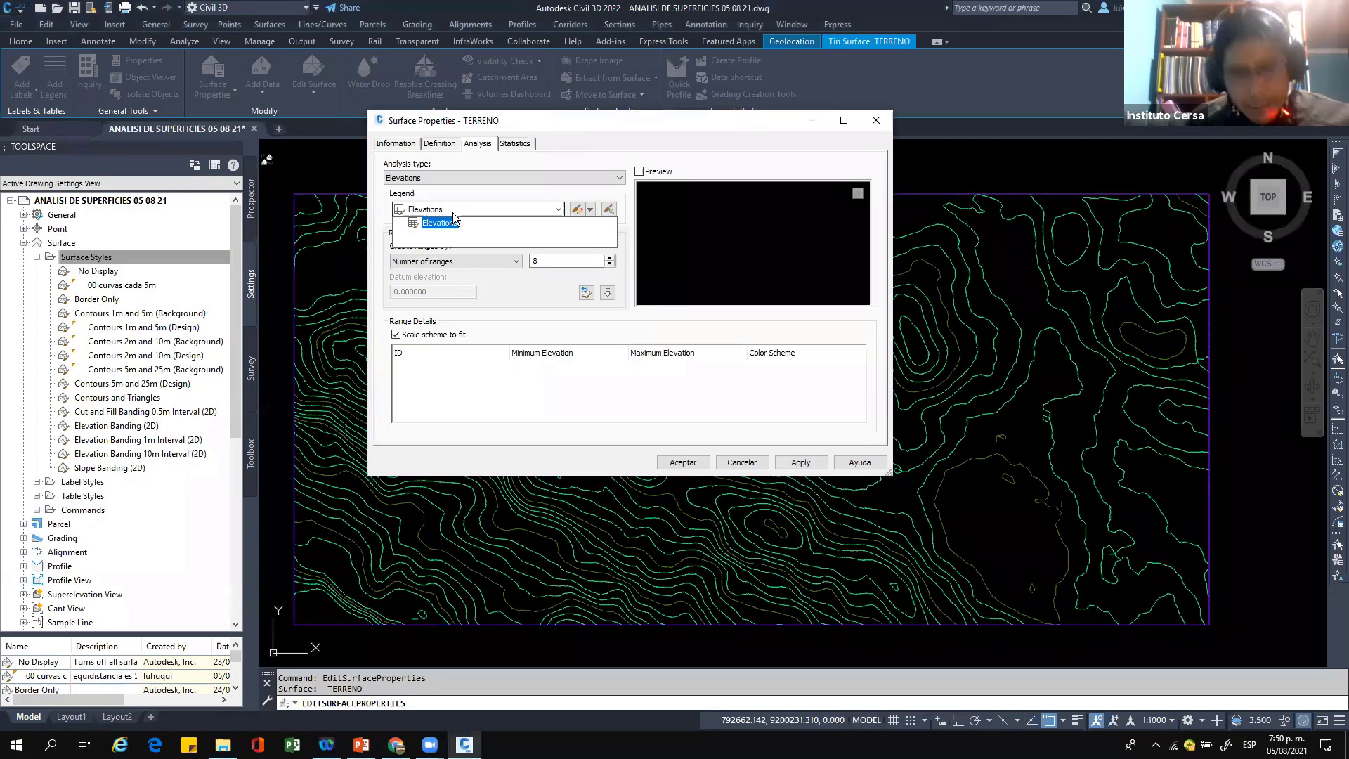
key("ctrl+1")
left_click(453, 212)
mouse_move(355, 248)
left_mouse_down()
mouse_move(465, 239)
mouse_move(346, 214)
mouse_move(380, 258)
left_mouse_up()
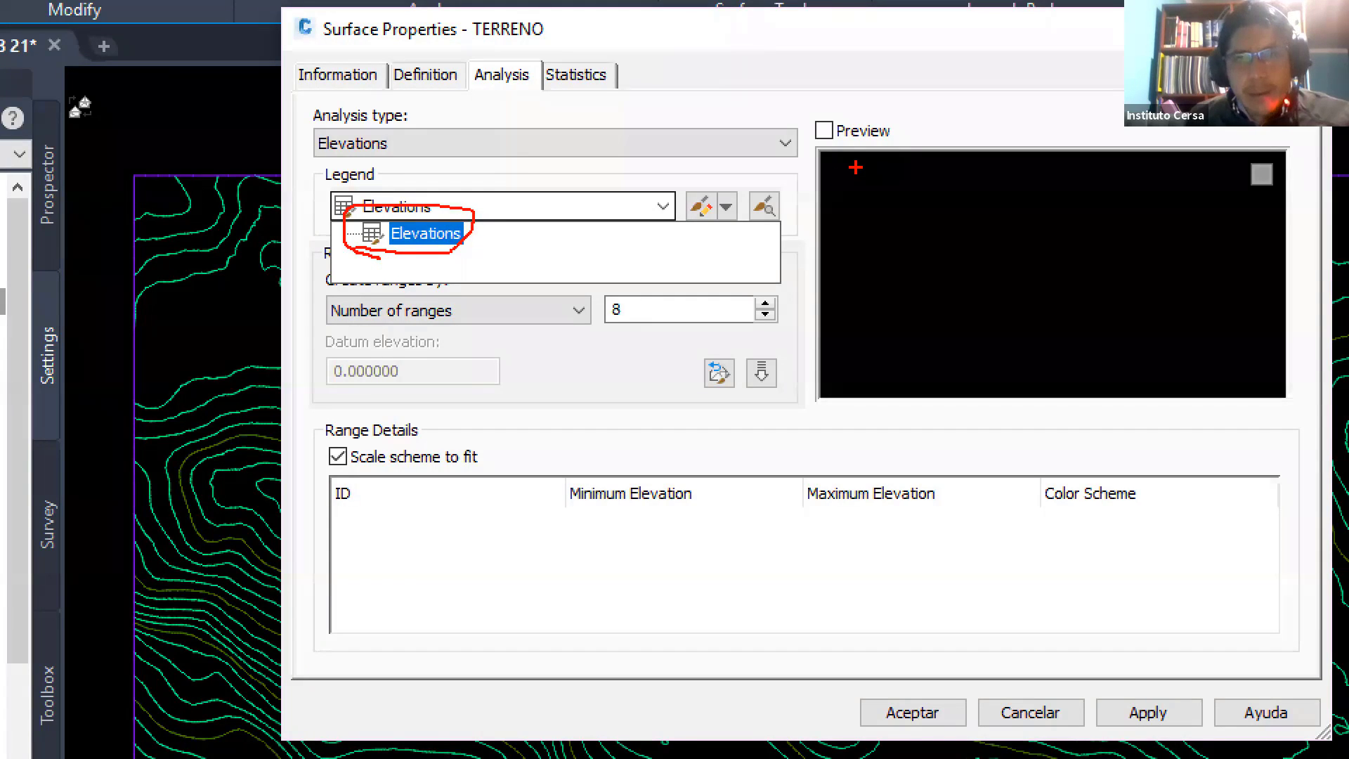
key("Escape")
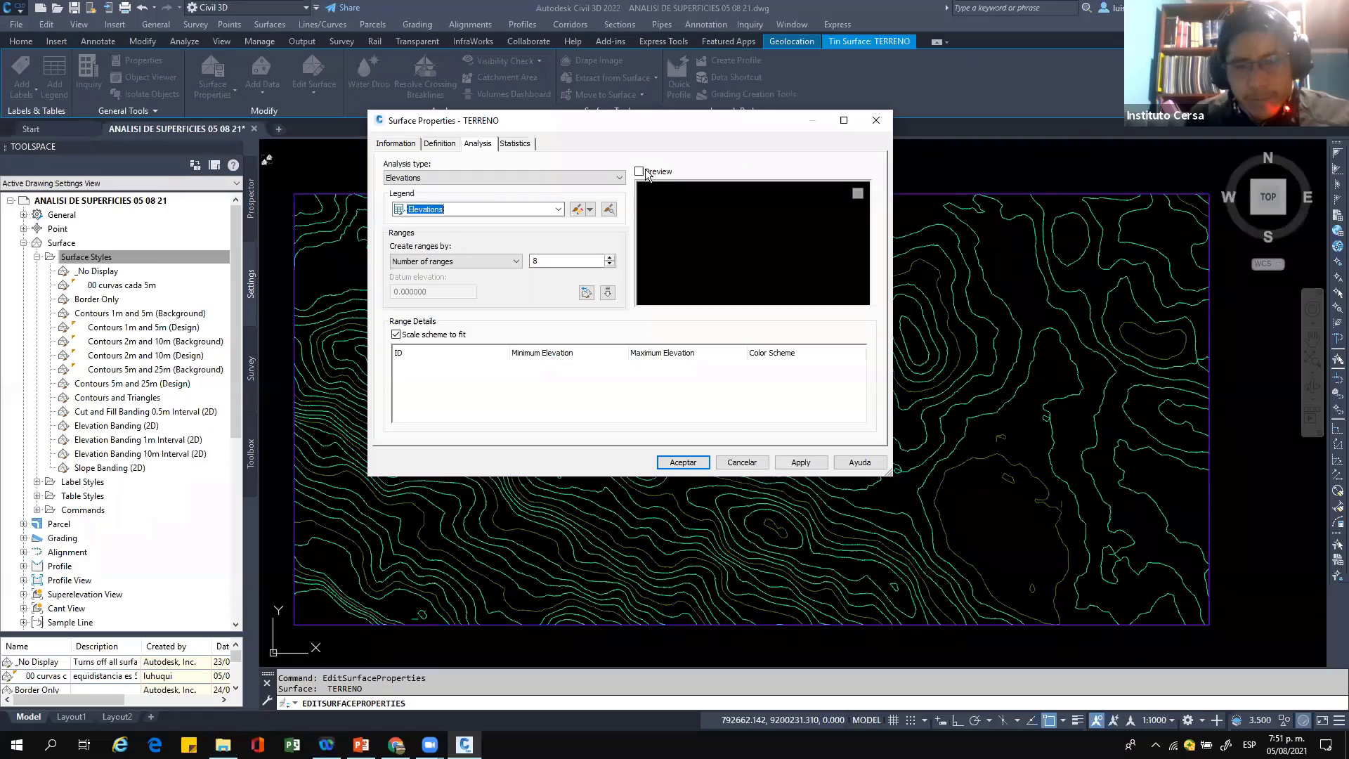
Step: Turn on the legend preview and run the Elevations analysis with the number of ranges set to 6
left_click(639, 171)
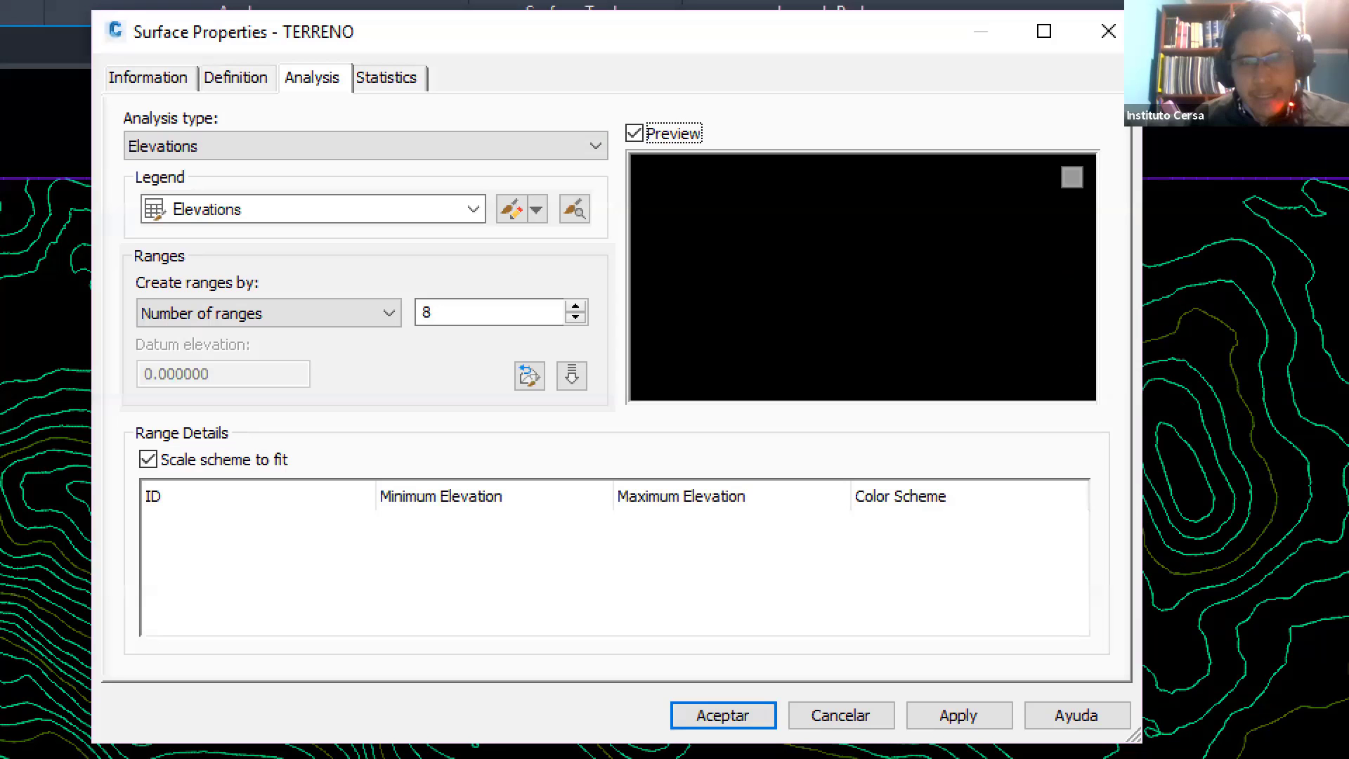
mouse_move(663, 188)
left_mouse_down()
mouse_move(1037, 350)
mouse_move(1041, 184)
mouse_move(647, 177)
left_mouse_up()
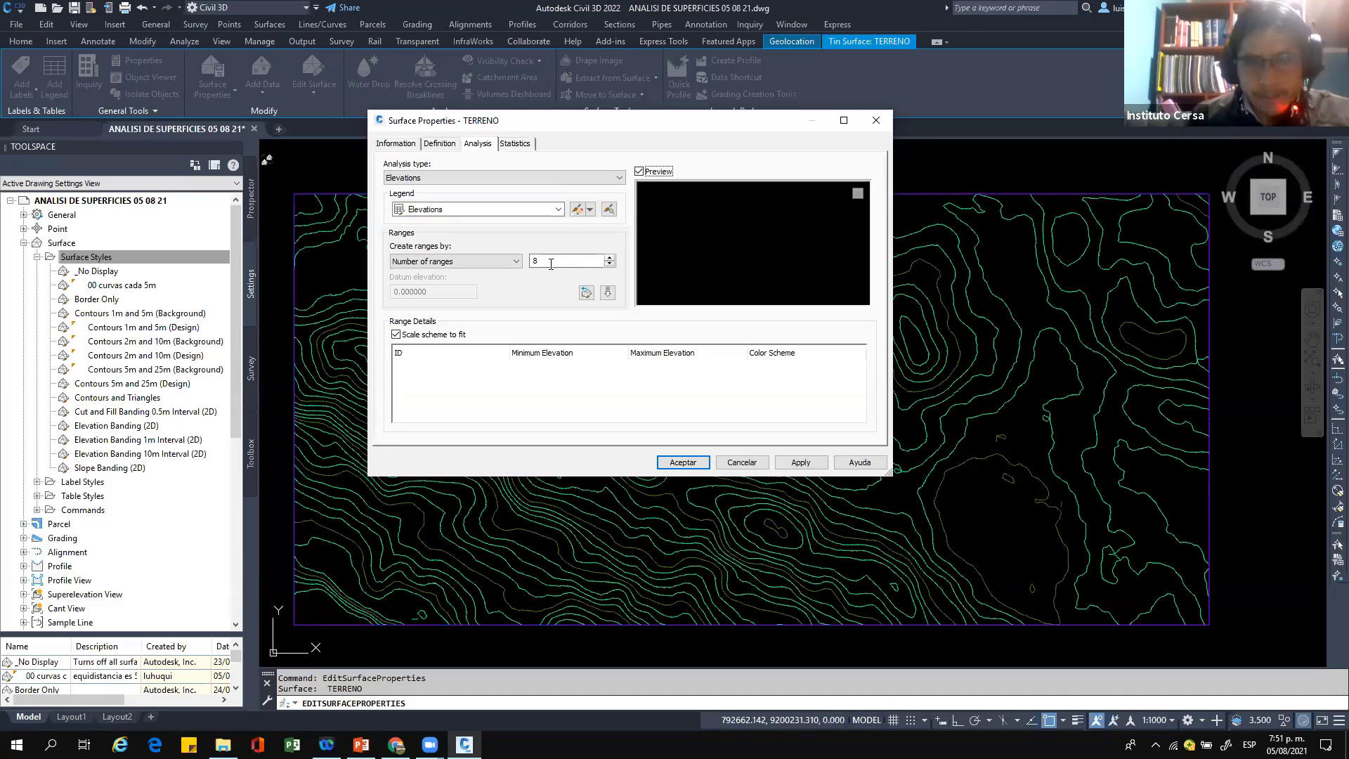
left_click_drag(550, 262, 520, 266)
type("6")
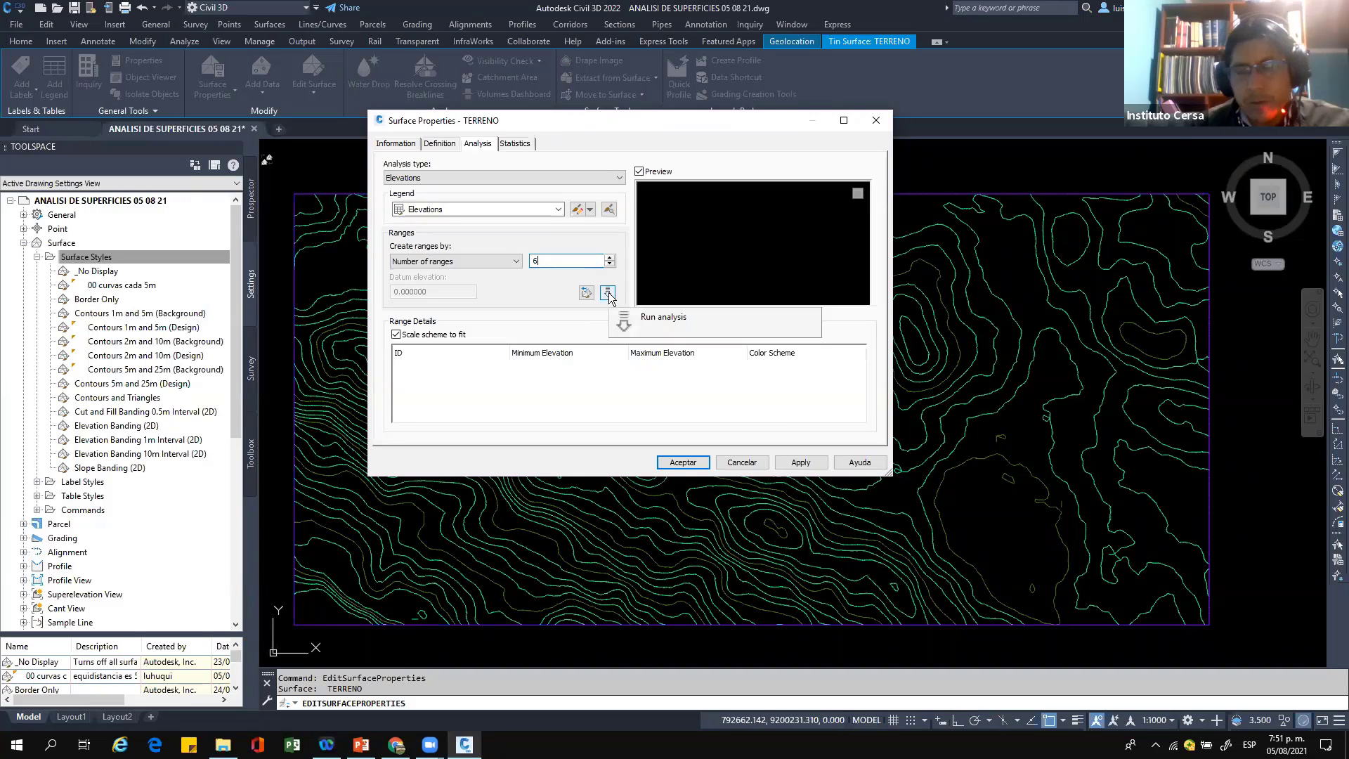
left_click(608, 293)
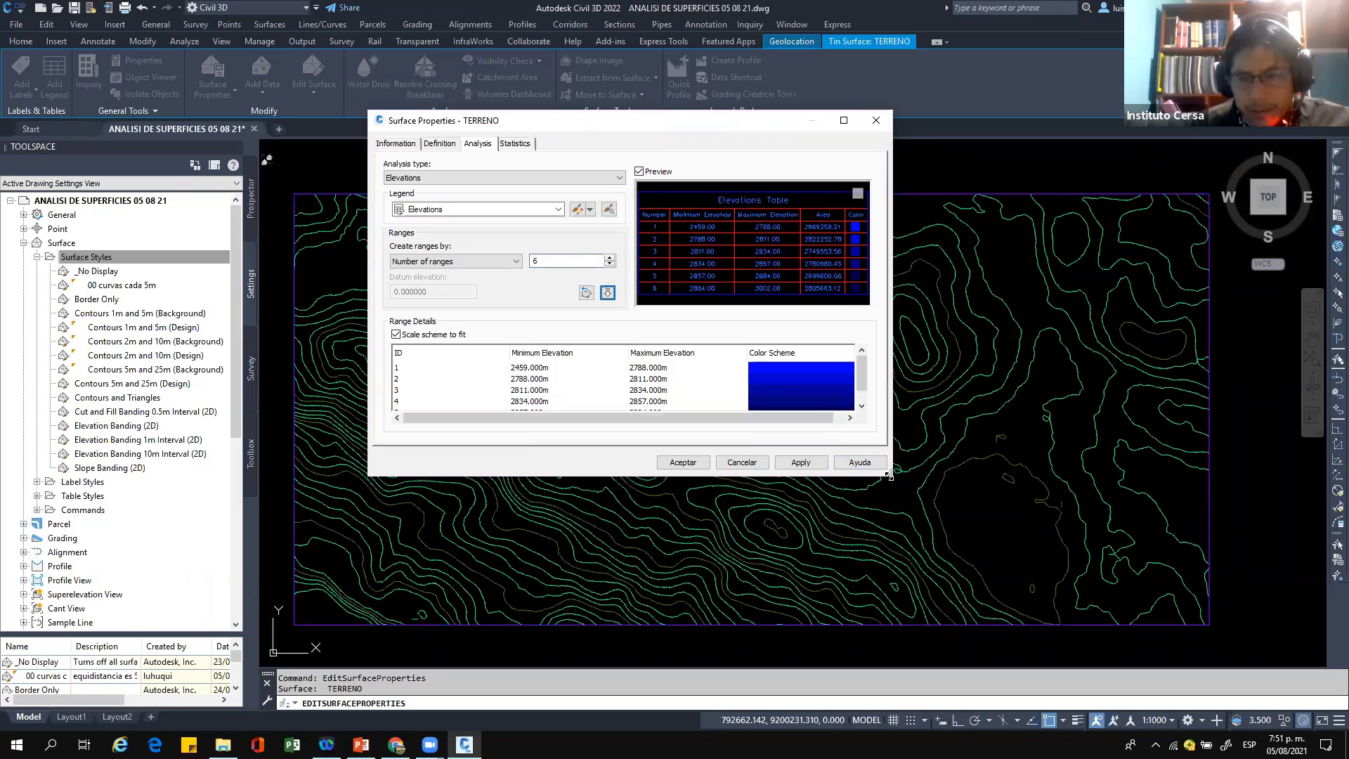
Step: Review the minimum and maximum elevations of the ranges in the enlarged dialog, and check the 2D elevation analysis slide in PowerPoint
left_click_drag(889, 476, 905, 521)
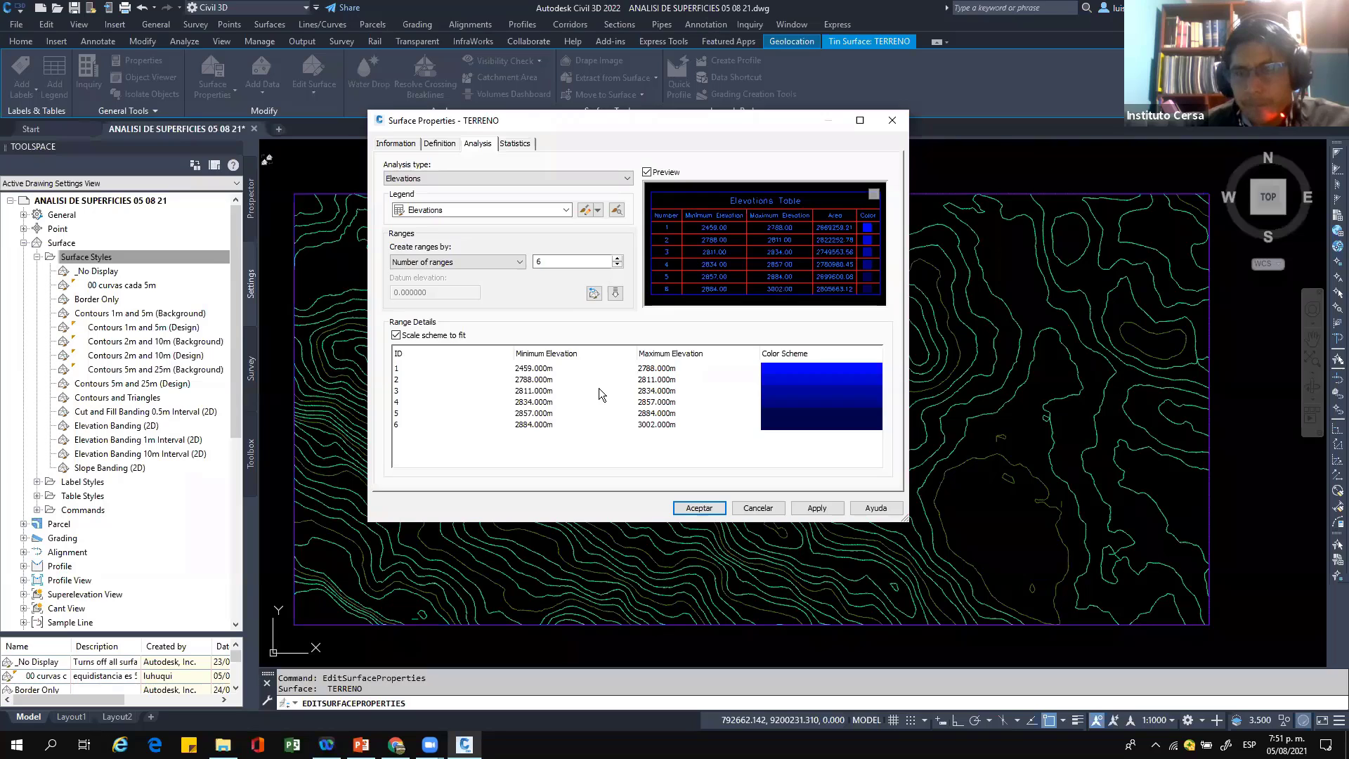
left_click_drag(644, 121, 500, 97)
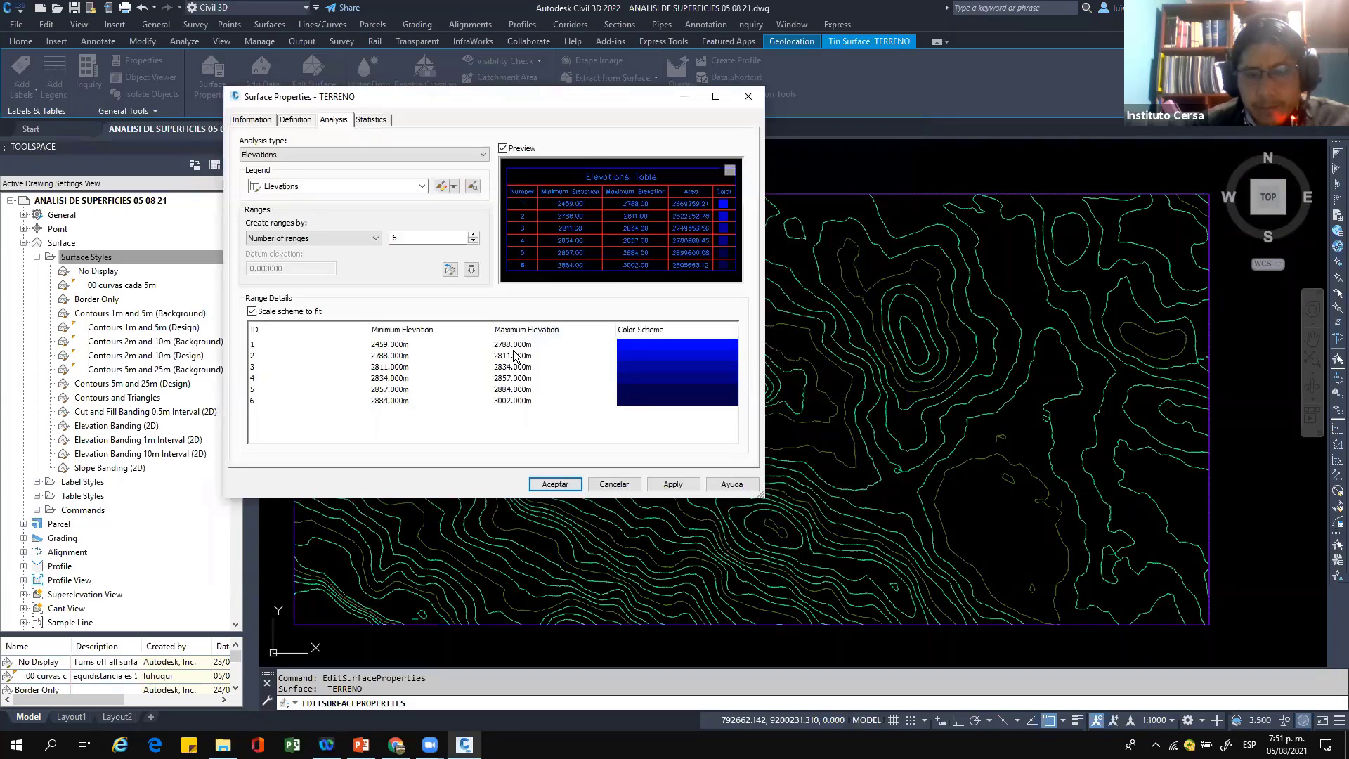
left_click(515, 347)
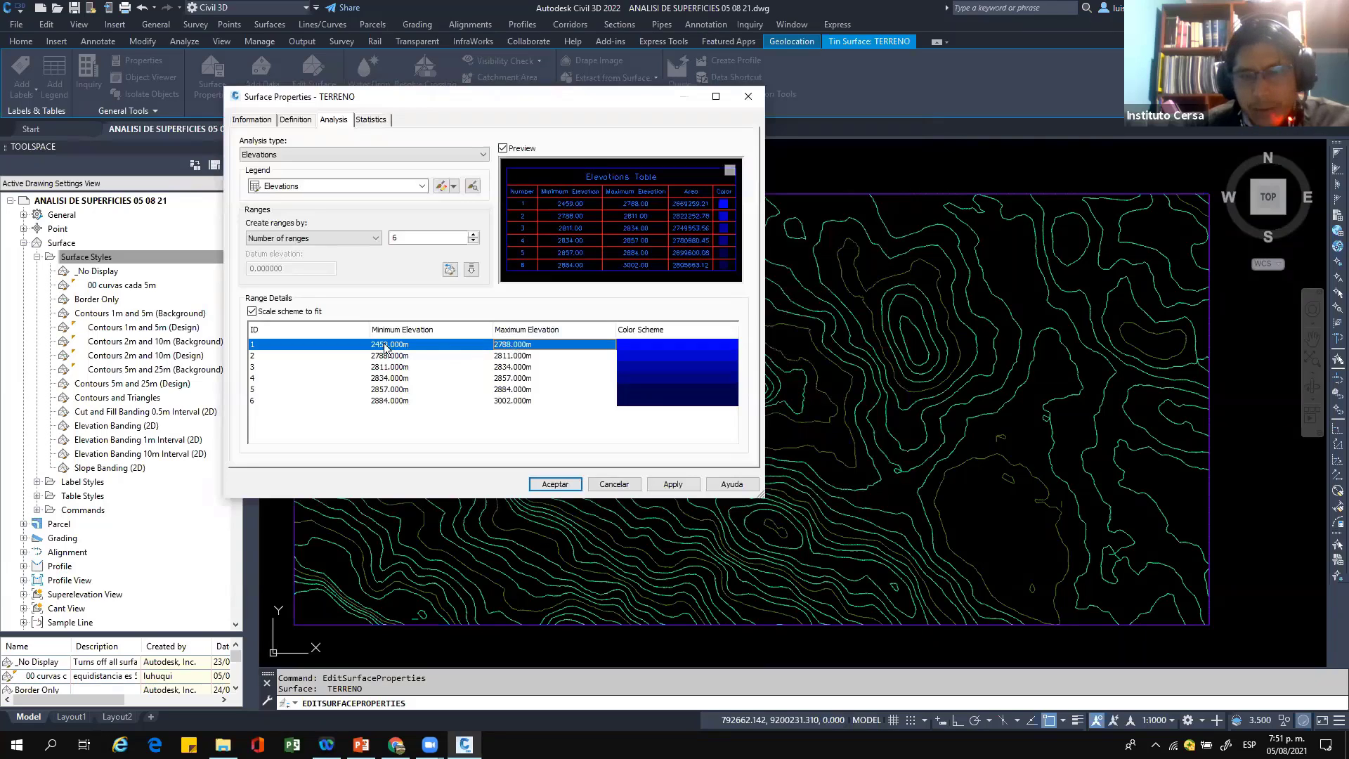
left_click(521, 345)
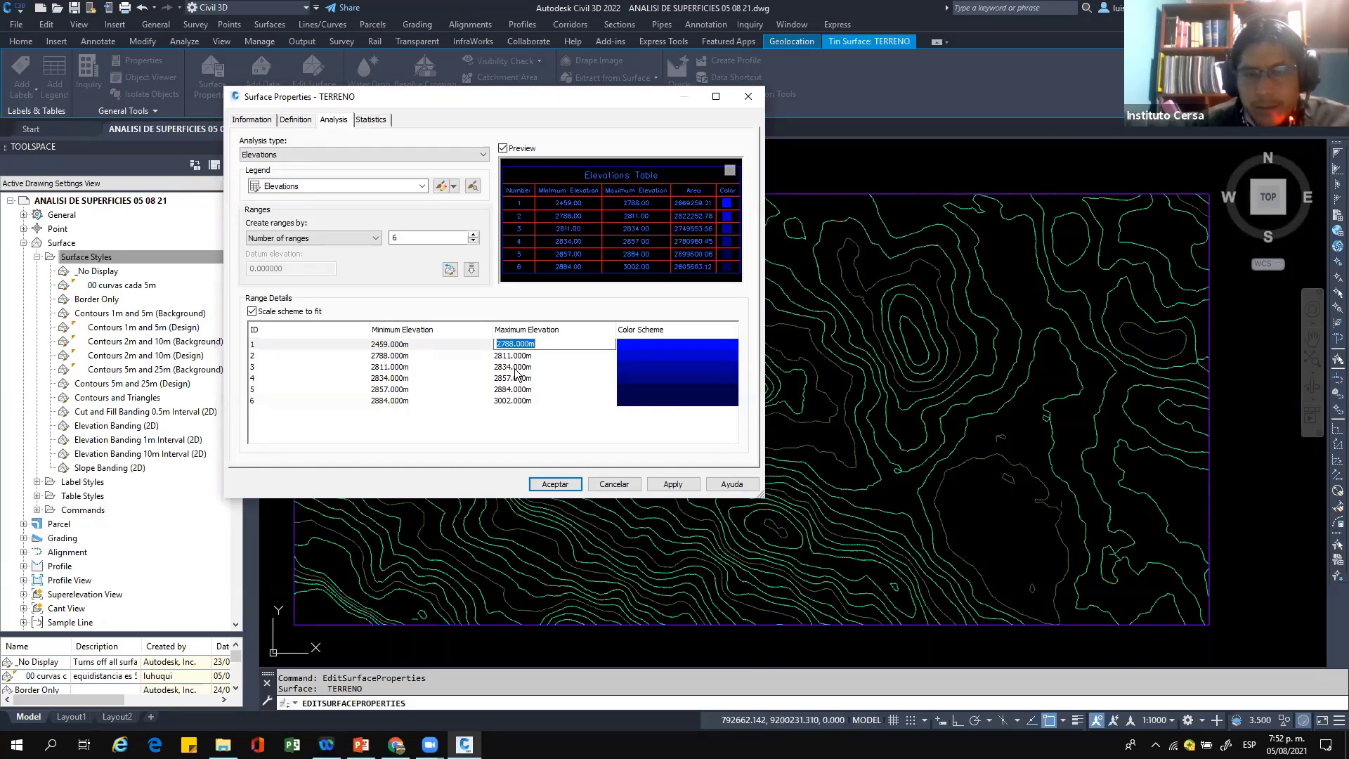
left_click(399, 368)
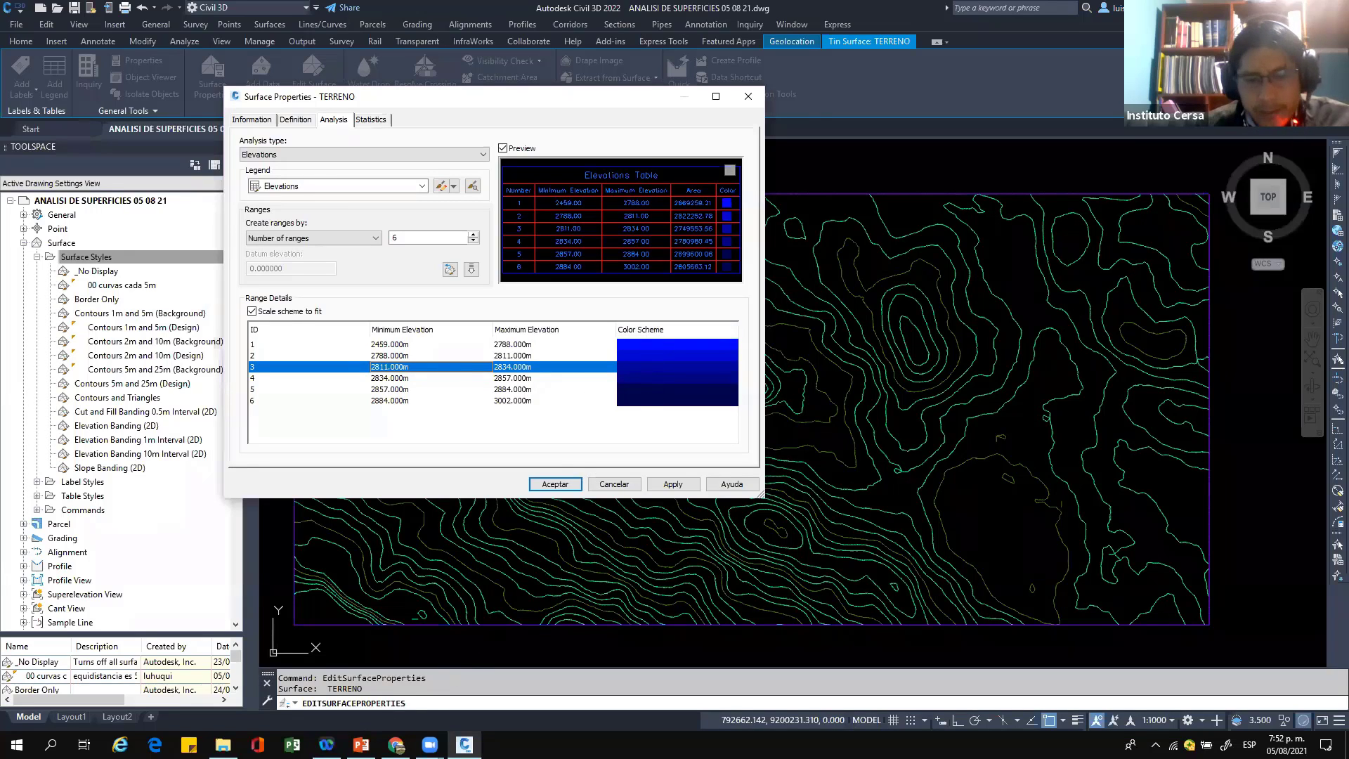
left_click(361, 745)
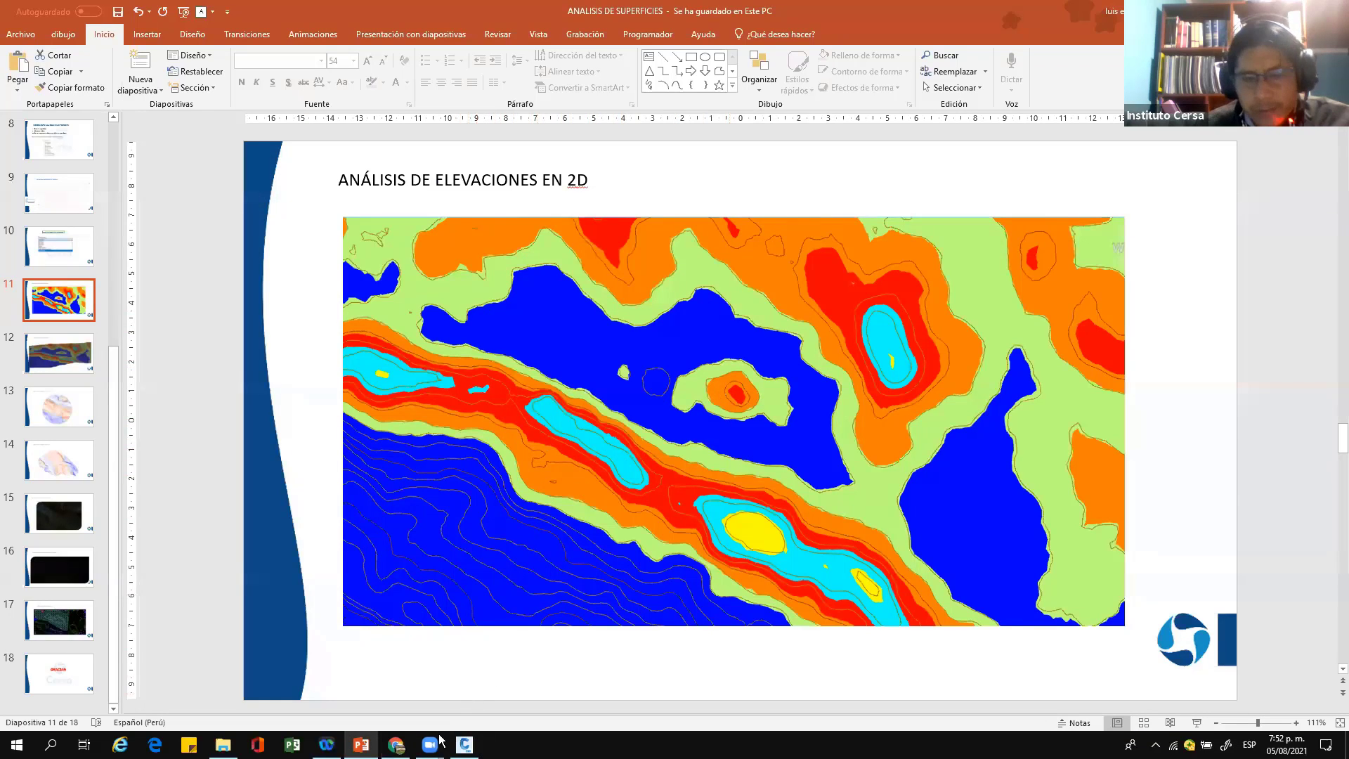
key("alt+Tab")
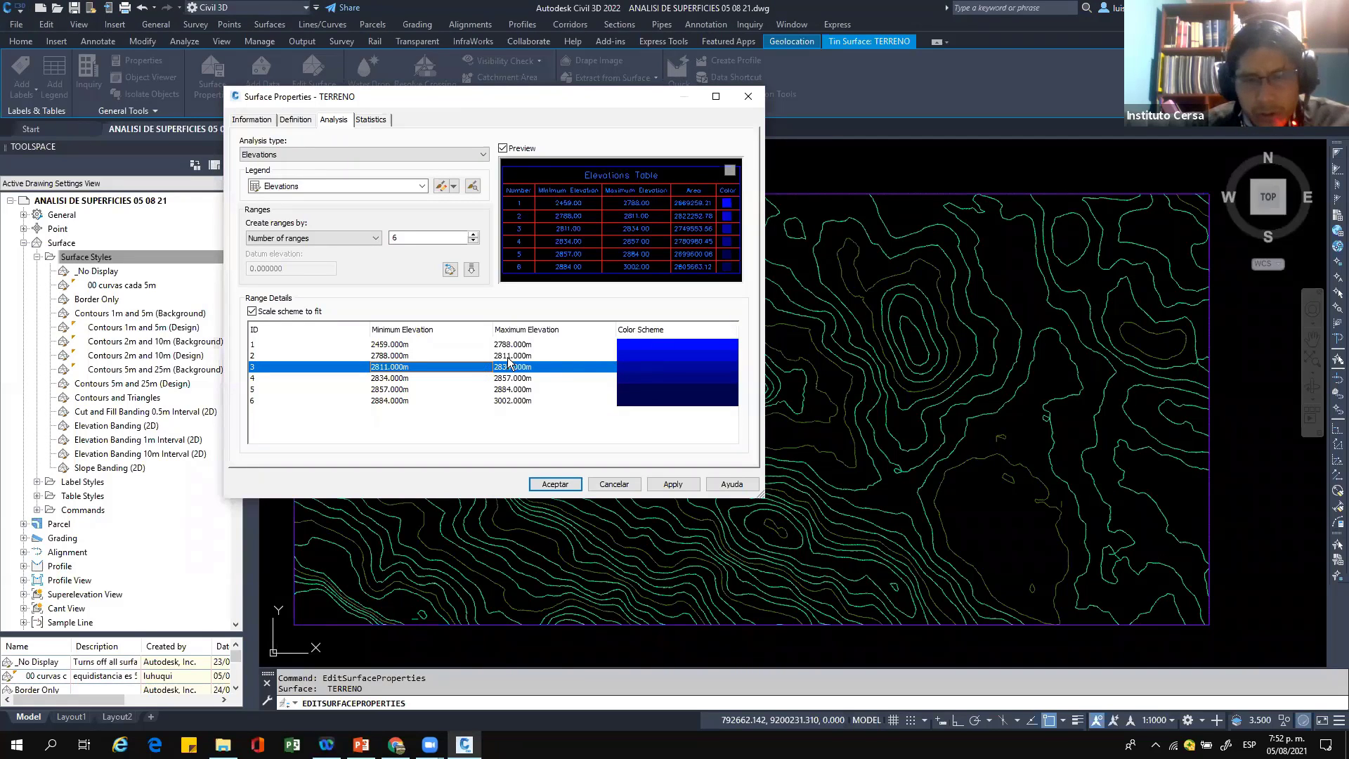
Step: Set the colour of elevation range 2 to index colour 120
left_click(509, 356)
double_click(658, 355)
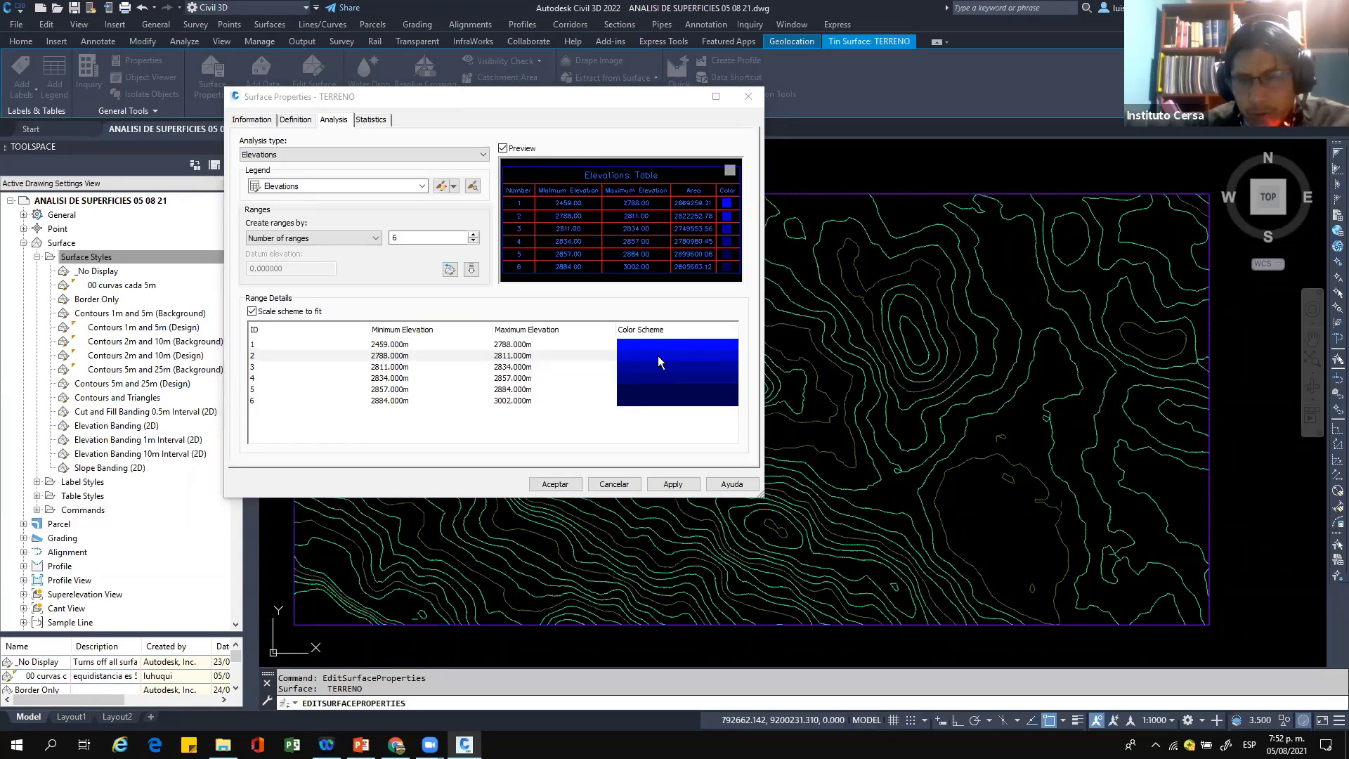
left_click(897, 271)
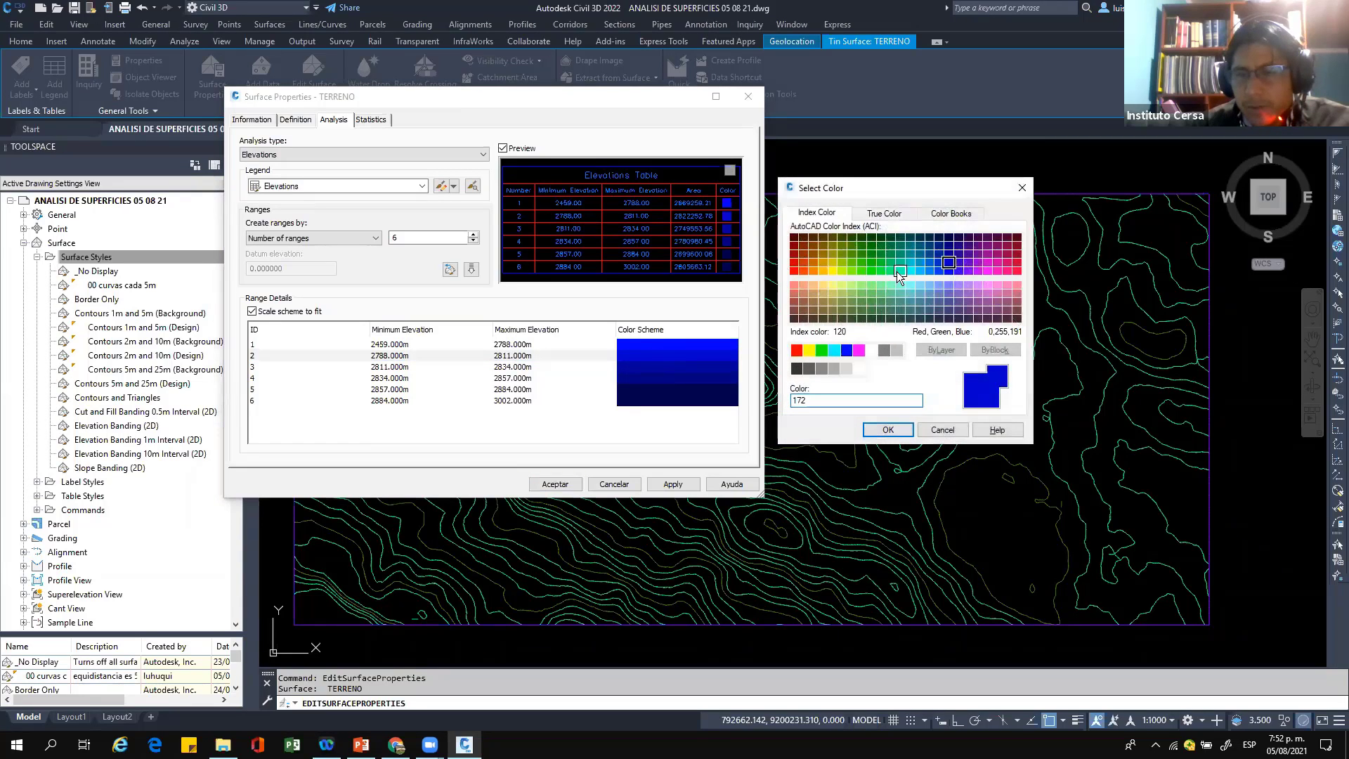
left_click(865, 428)
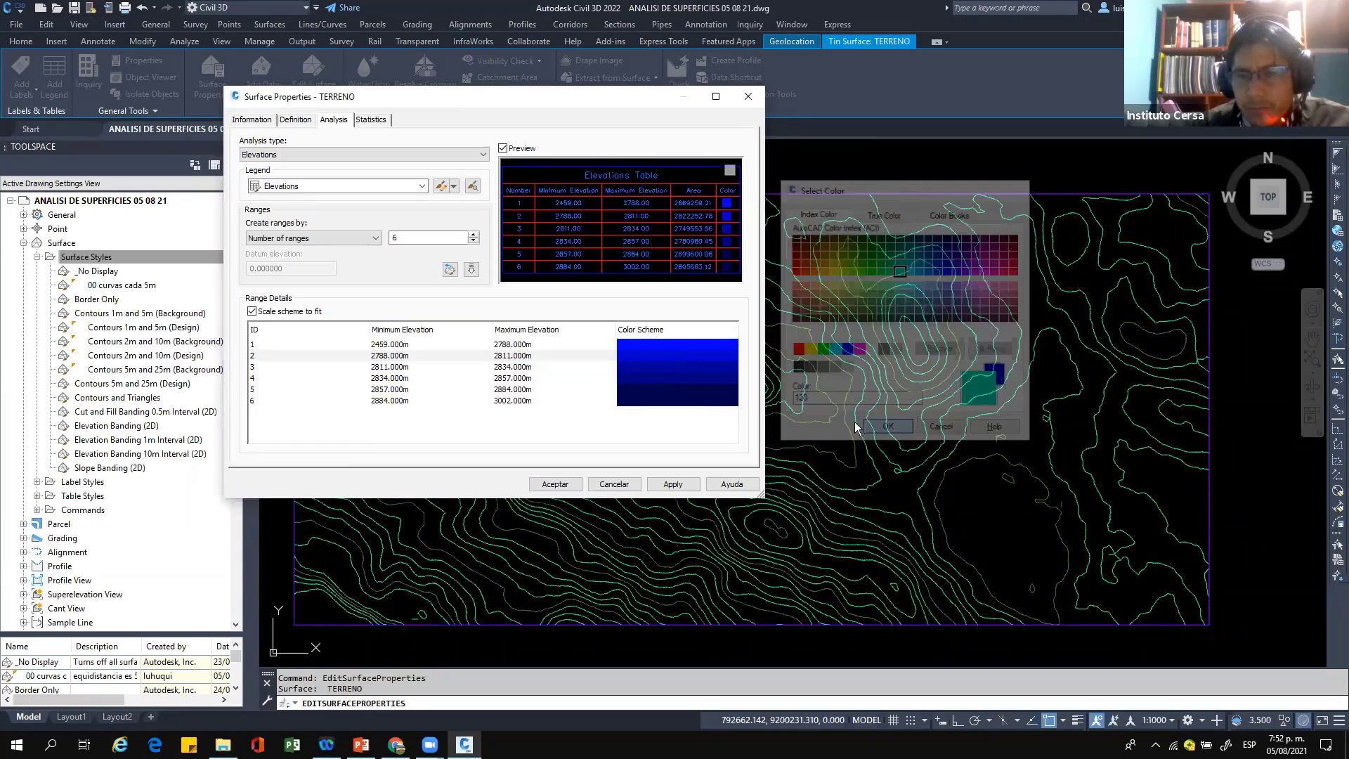
Step: Set the colour of elevation range 3 to index colour 50 and of range 5 to index colour 220
double_click(687, 371)
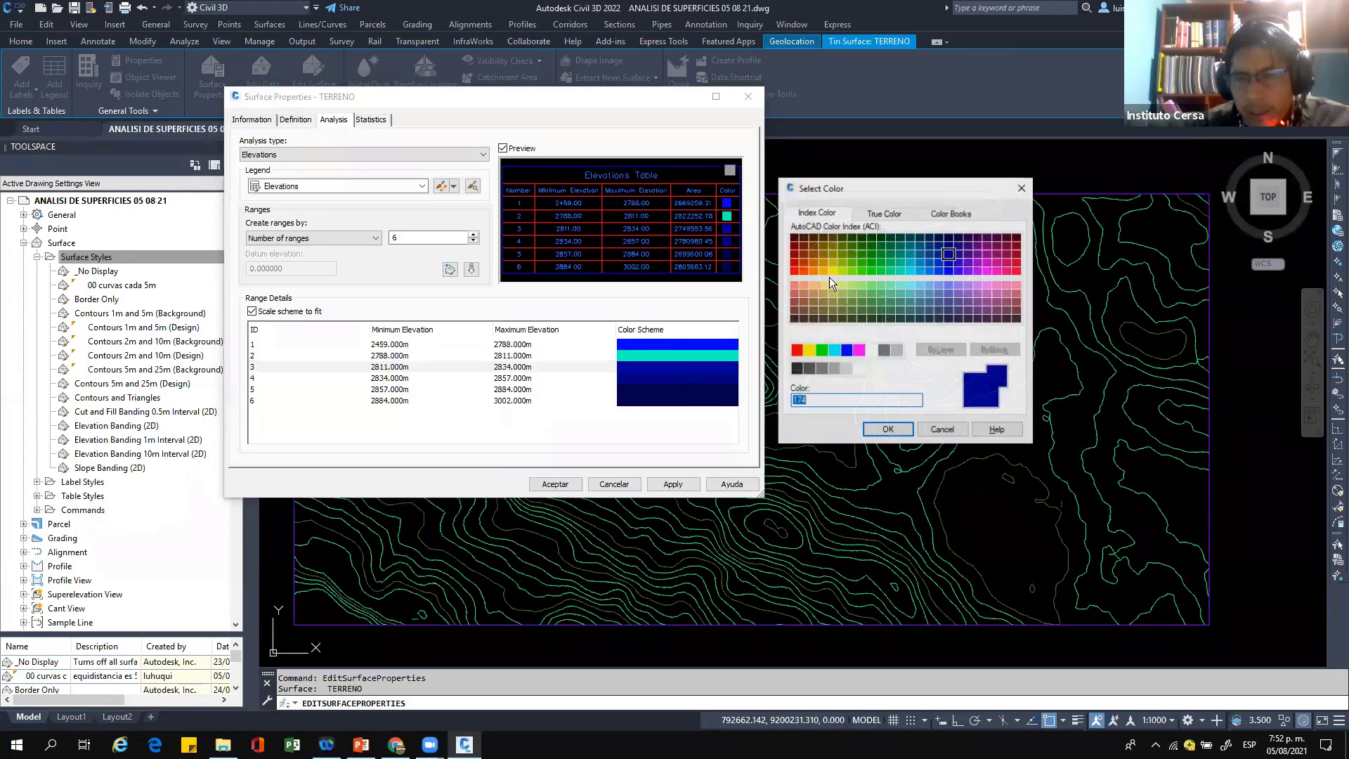
left_click(831, 271)
left_click(888, 430)
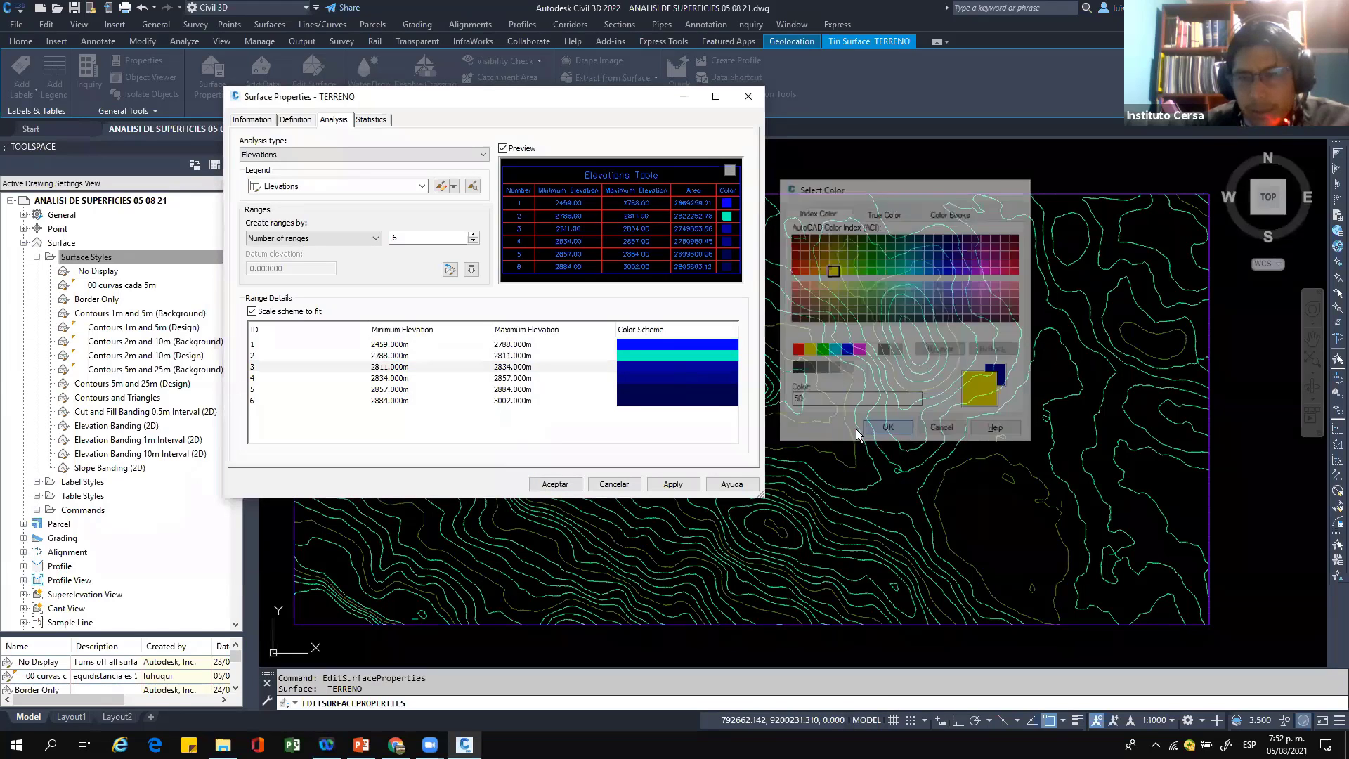
left_click(692, 388)
double_click(692, 385)
left_click(997, 272)
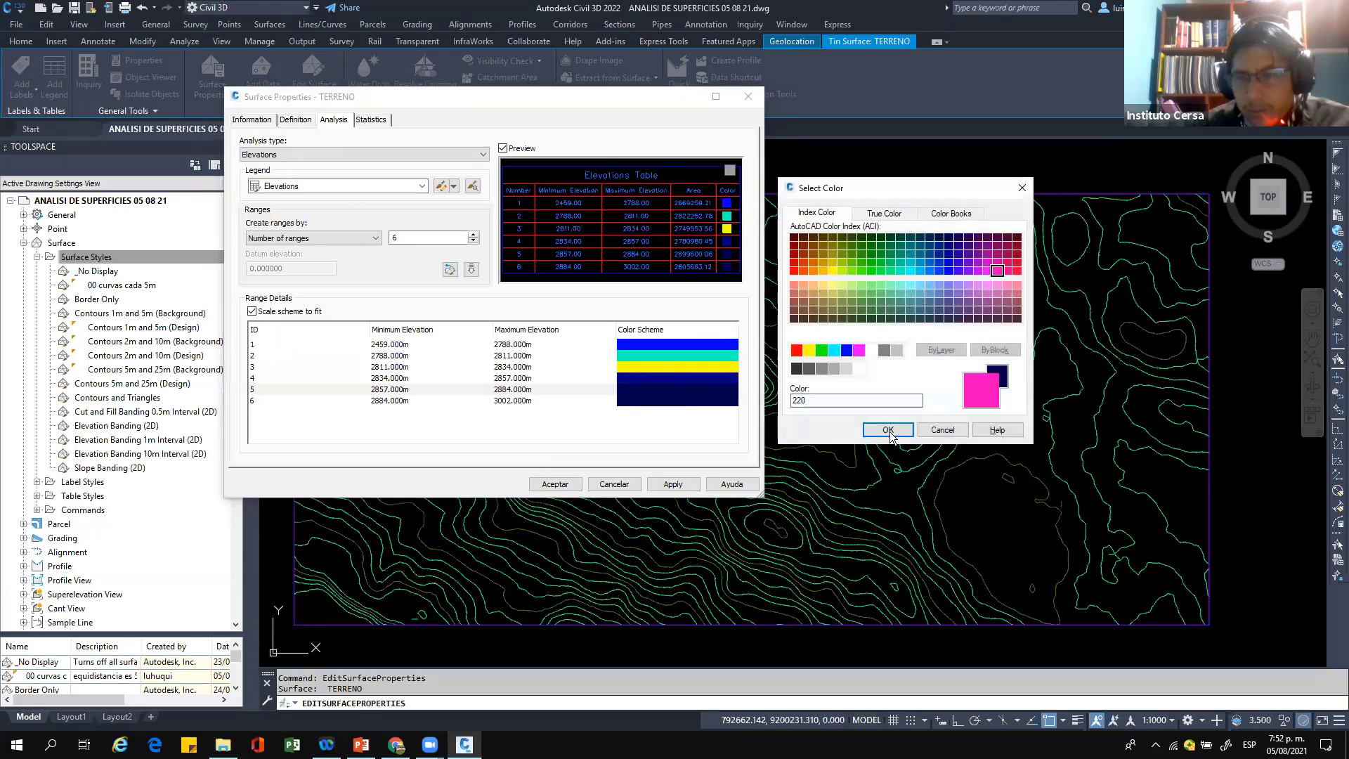
left_click(887, 430)
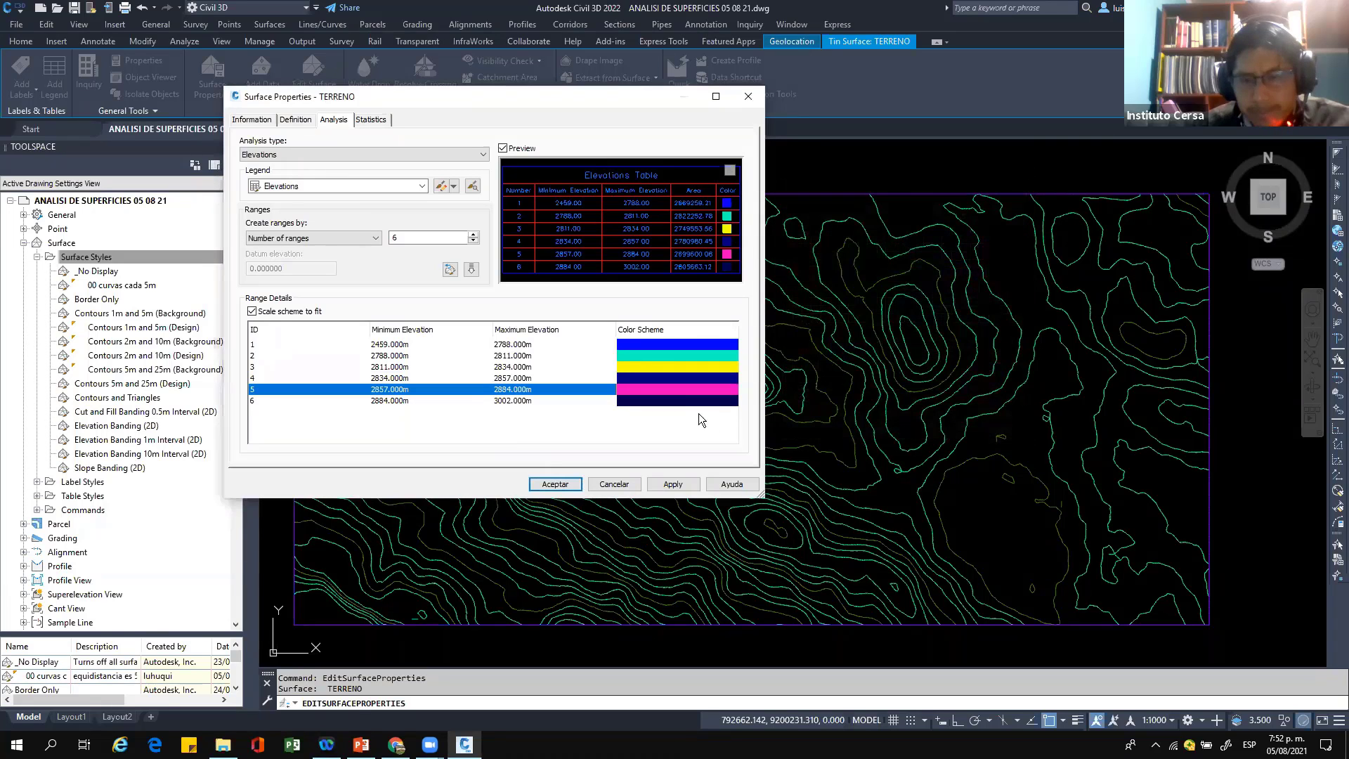
Step: Set elevation range 4 to orange-red and range 6 to index colour 74, and accept the surface properties
double_click(679, 381)
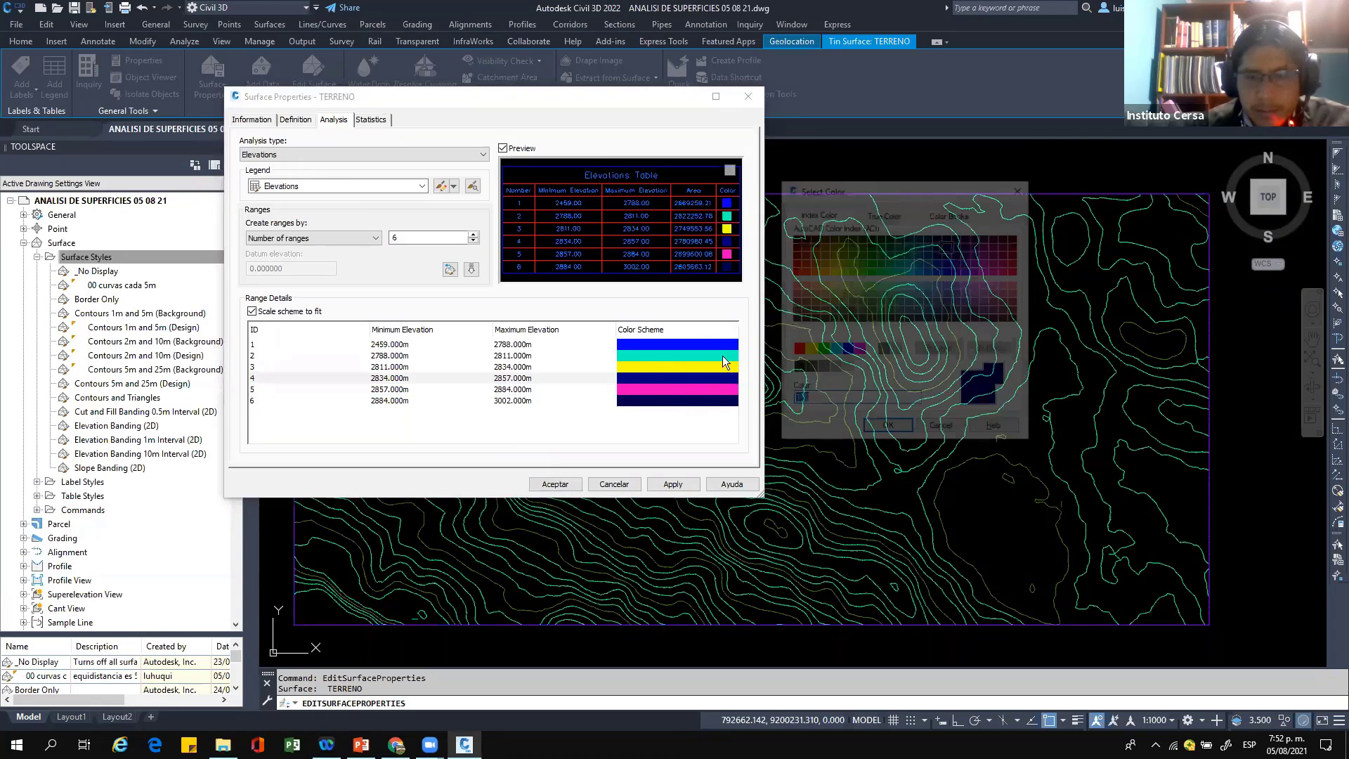
left_click(802, 270)
left_click(887, 430)
double_click(689, 402)
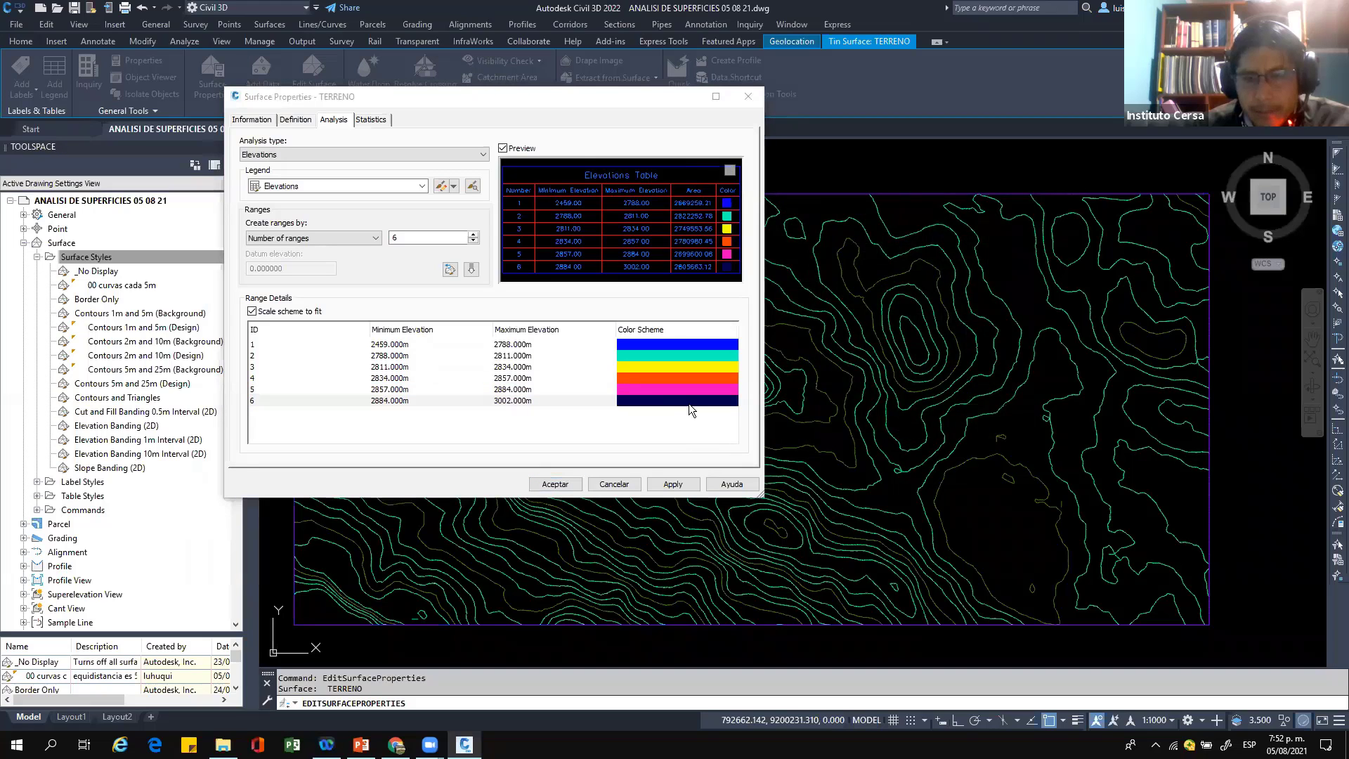
left_click(852, 269)
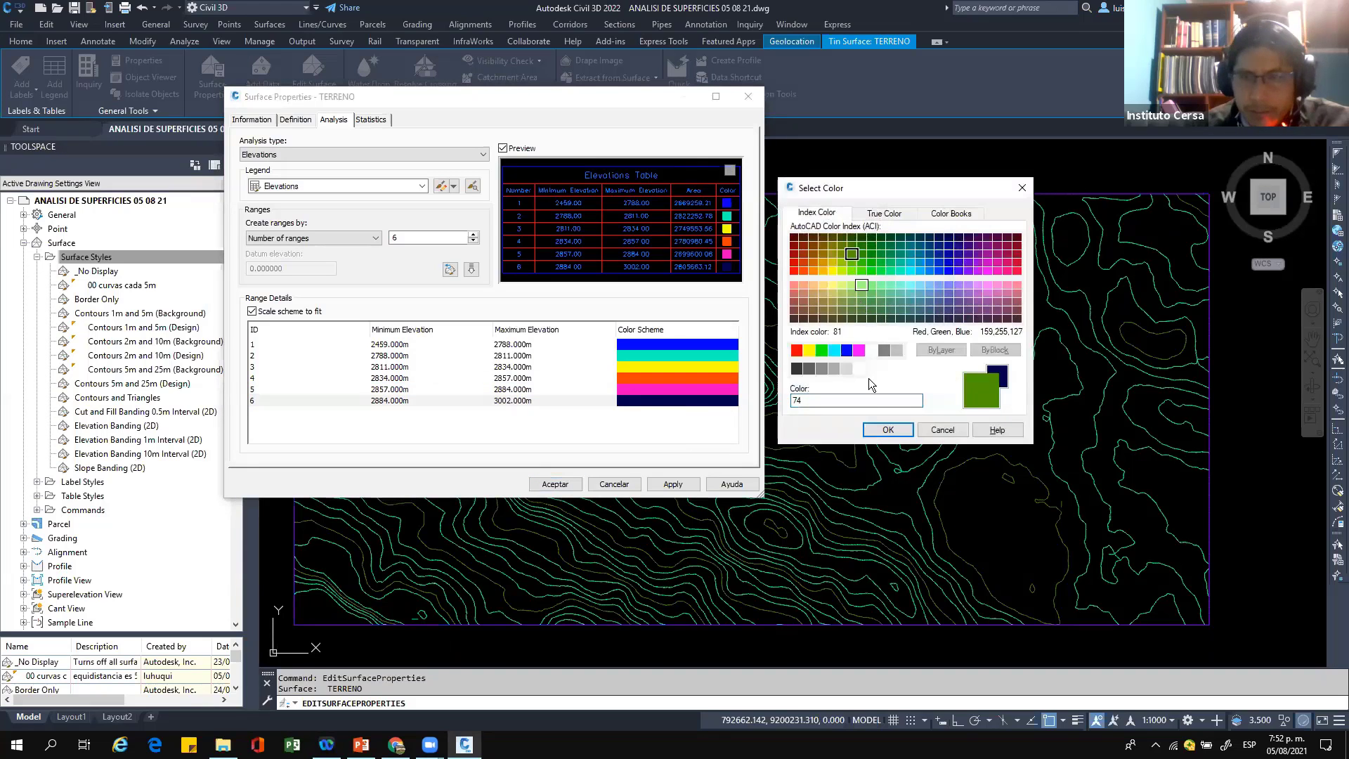
left_click(889, 430)
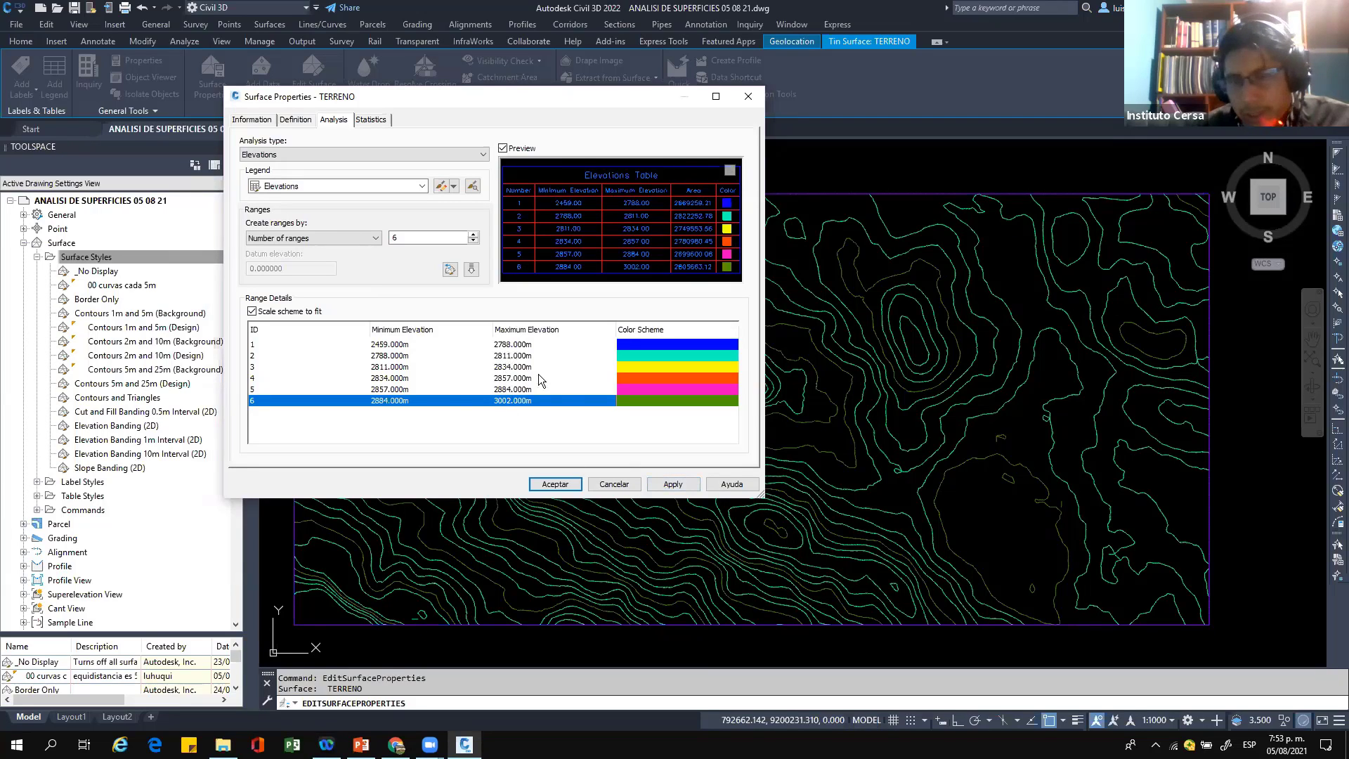
left_click(675, 485)
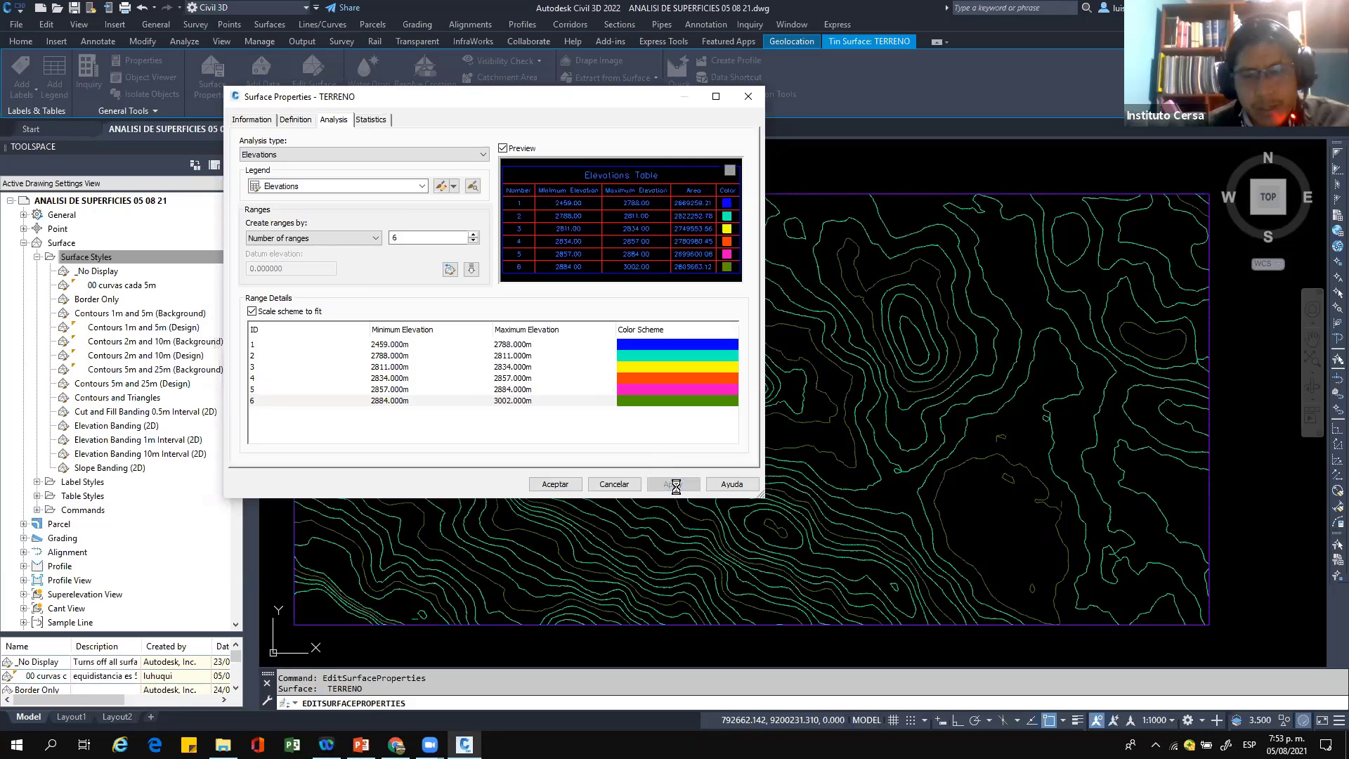
left_click(563, 490)
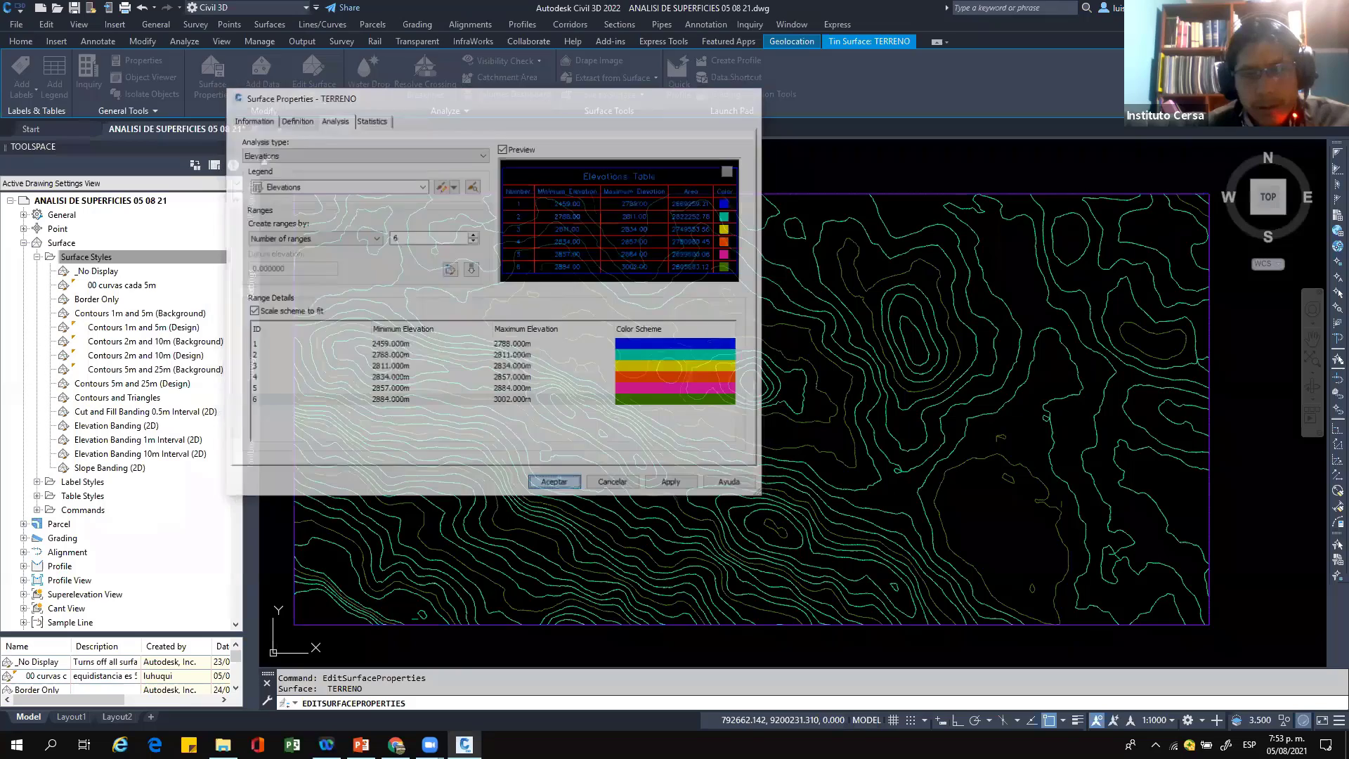
Step: Examine how the TERRENO surface is displayed in the drawing and compare it with the 2D elevation analysis slide in PowerPoint
scroll(521, 227, "down", 2)
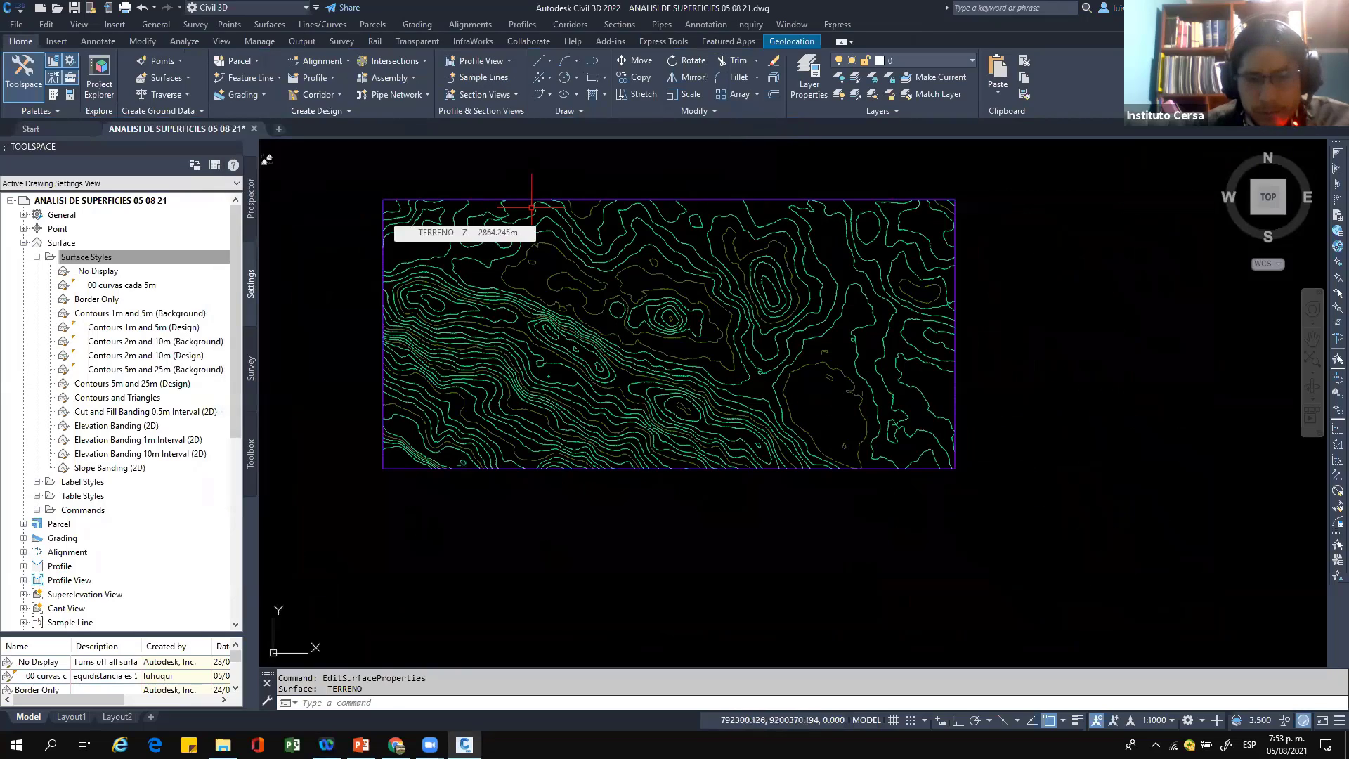
scroll(582, 283, "up", 3)
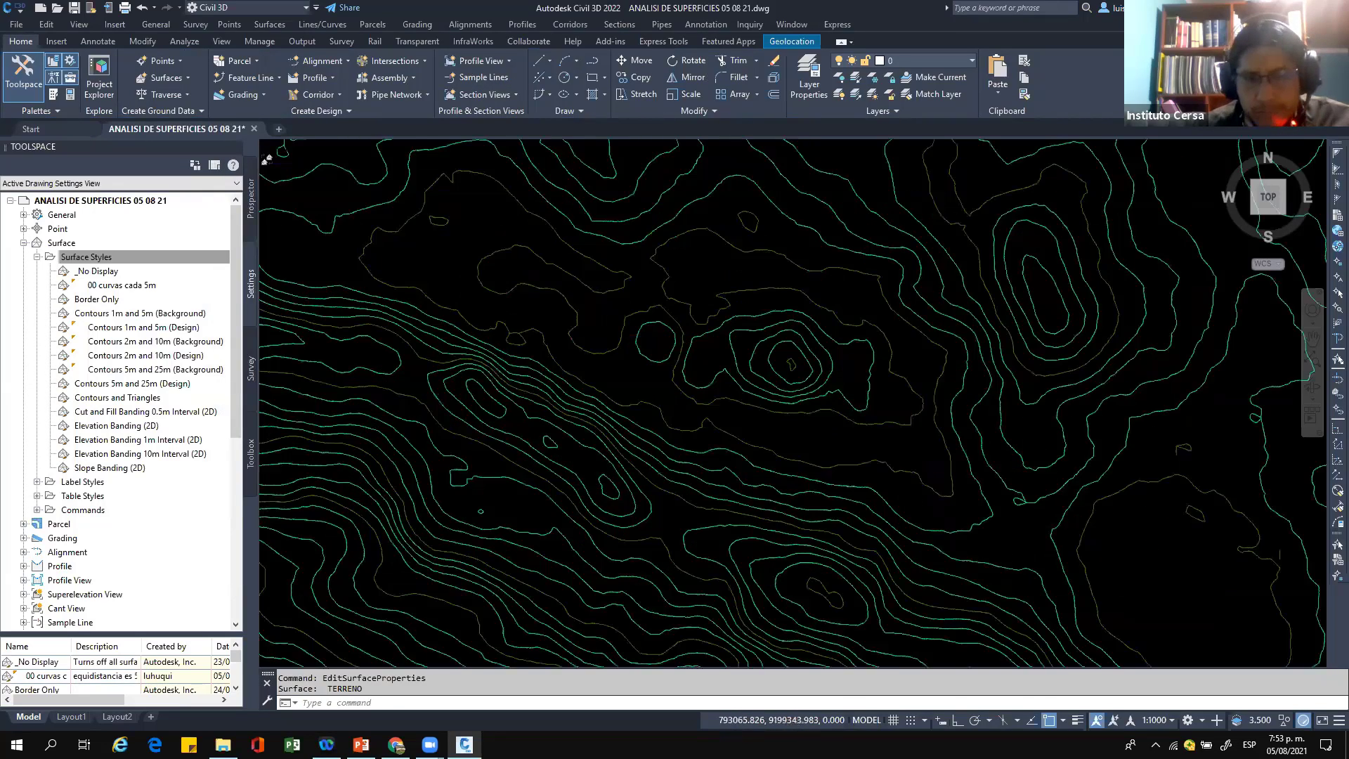
scroll(698, 452, "down", 3)
scroll(714, 367, "up", 1)
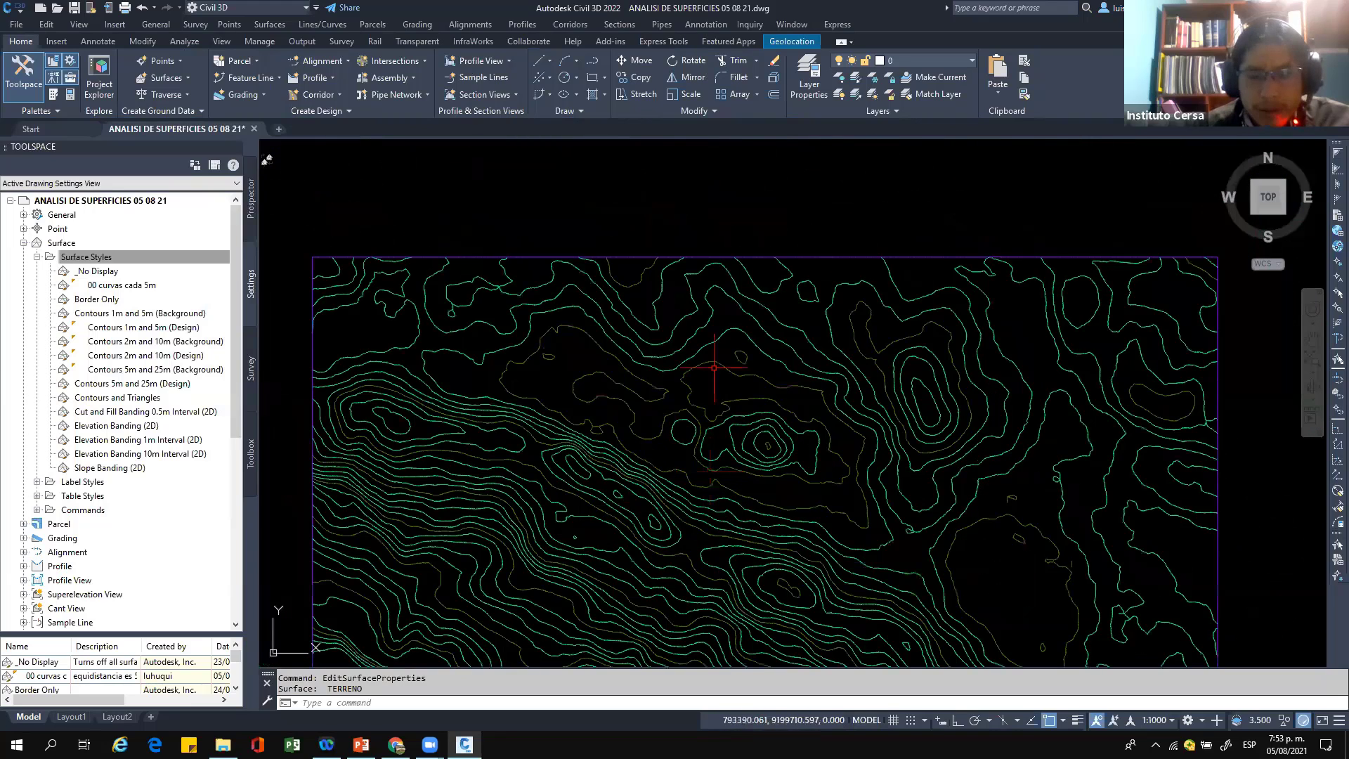
middle_click_drag(714, 367, 660, 314)
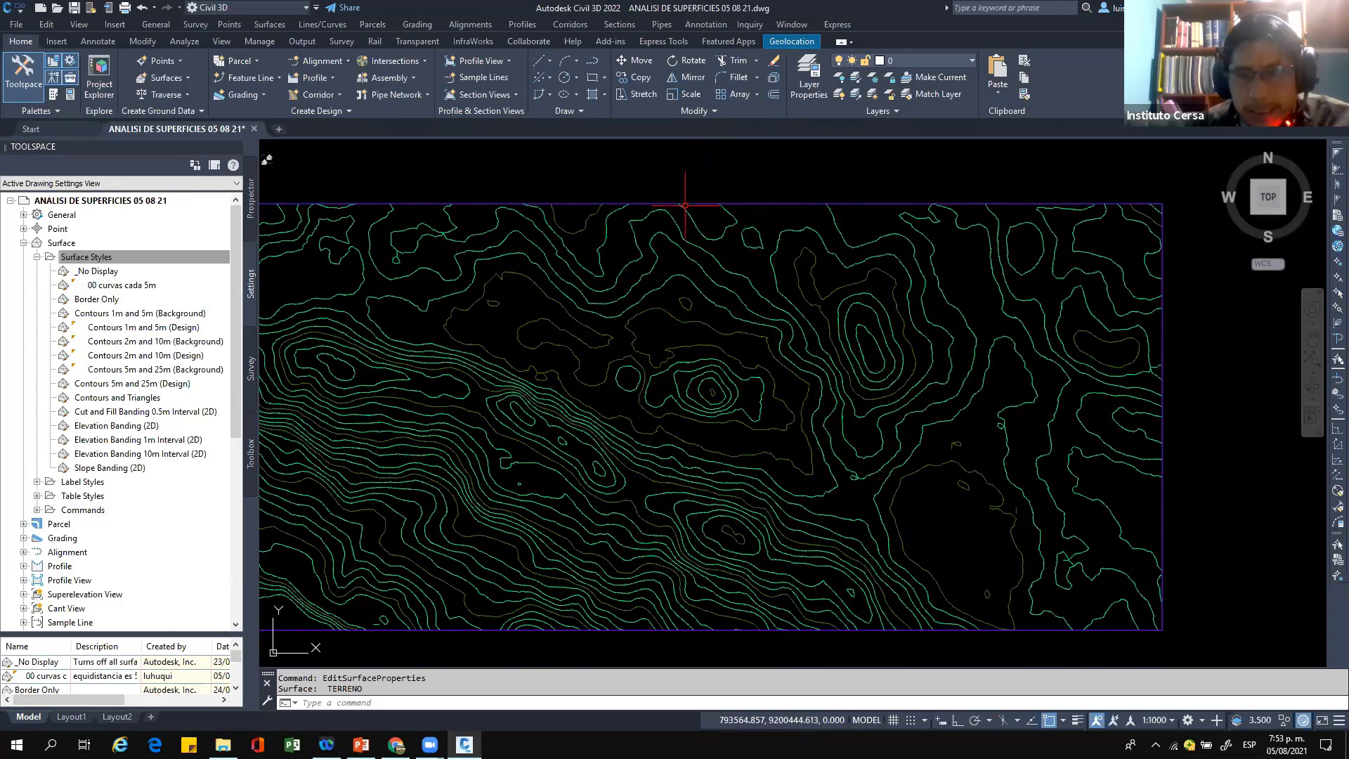
mouse_move(686, 206)
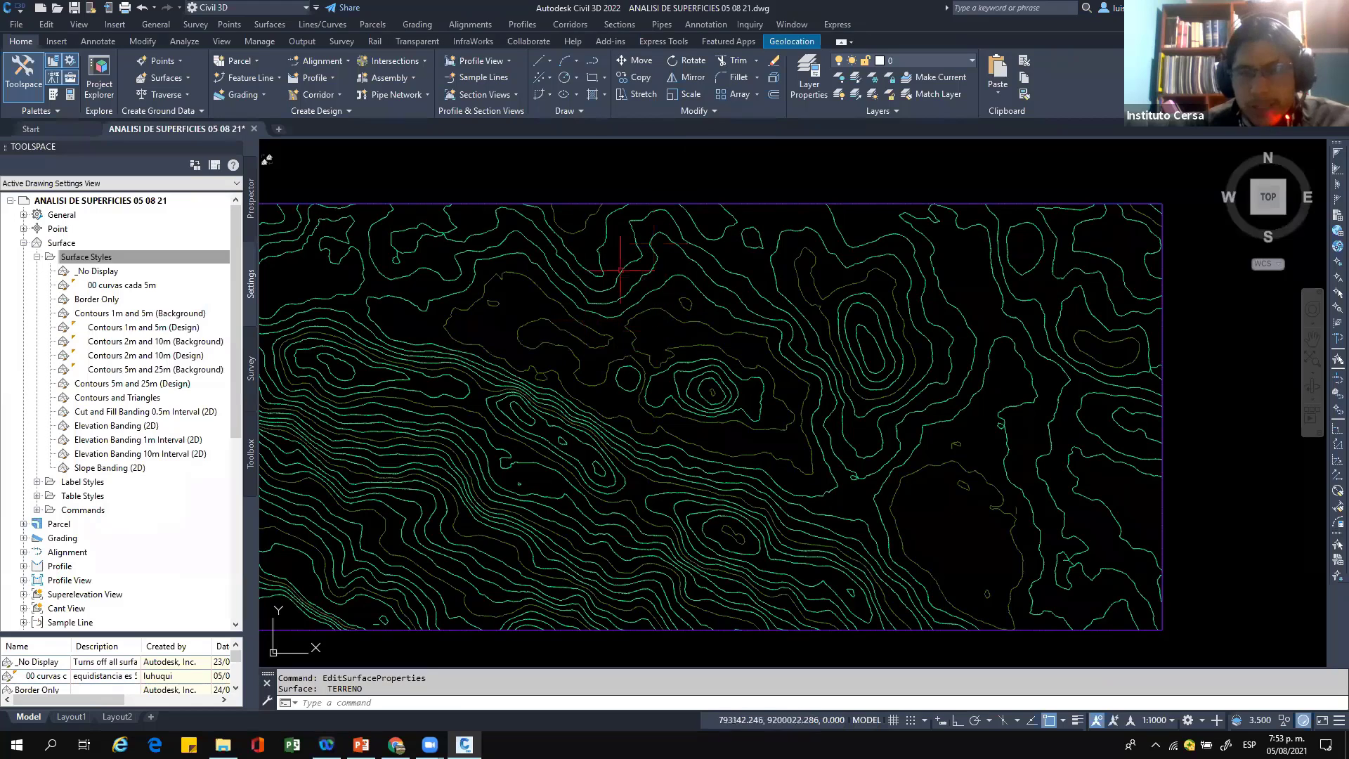
mouse_move(558, 328)
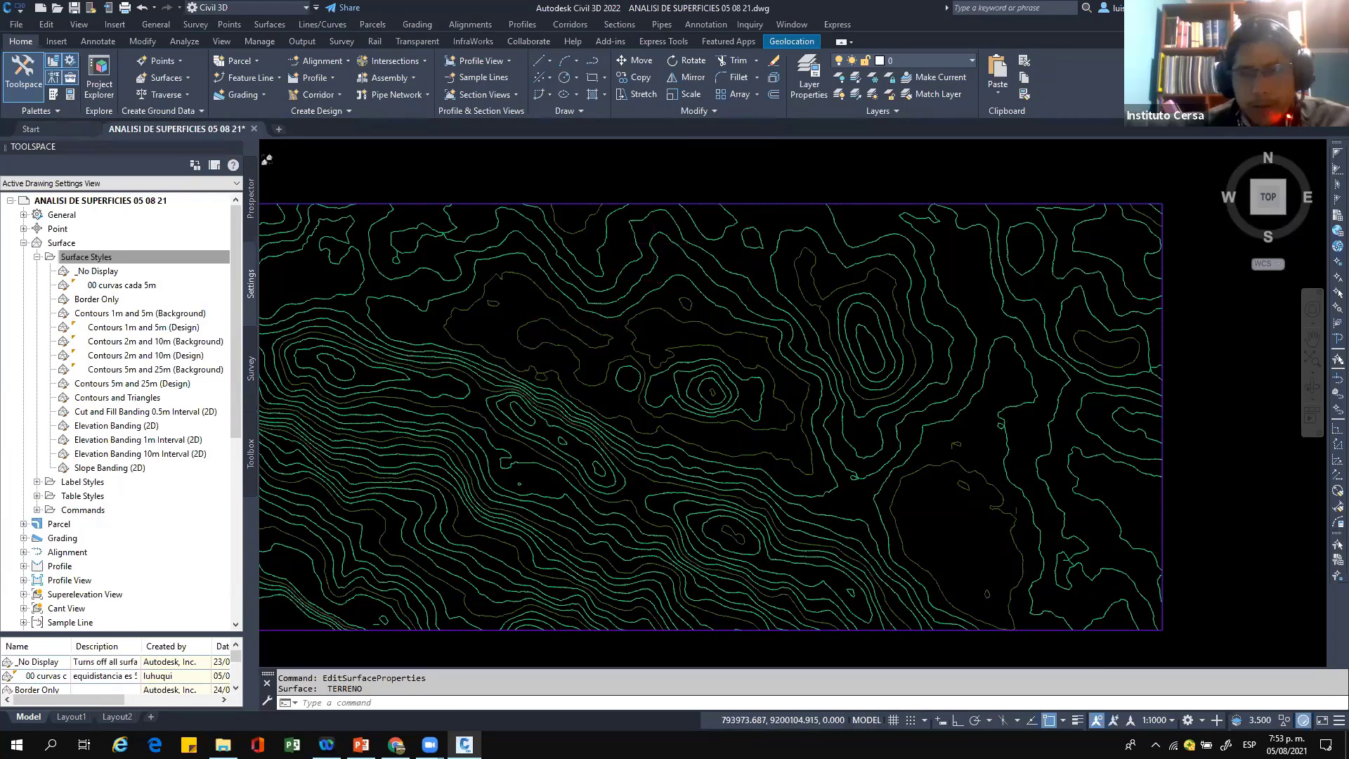
scroll(744, 250, "down", 2)
scroll(634, 250, "up", 2)
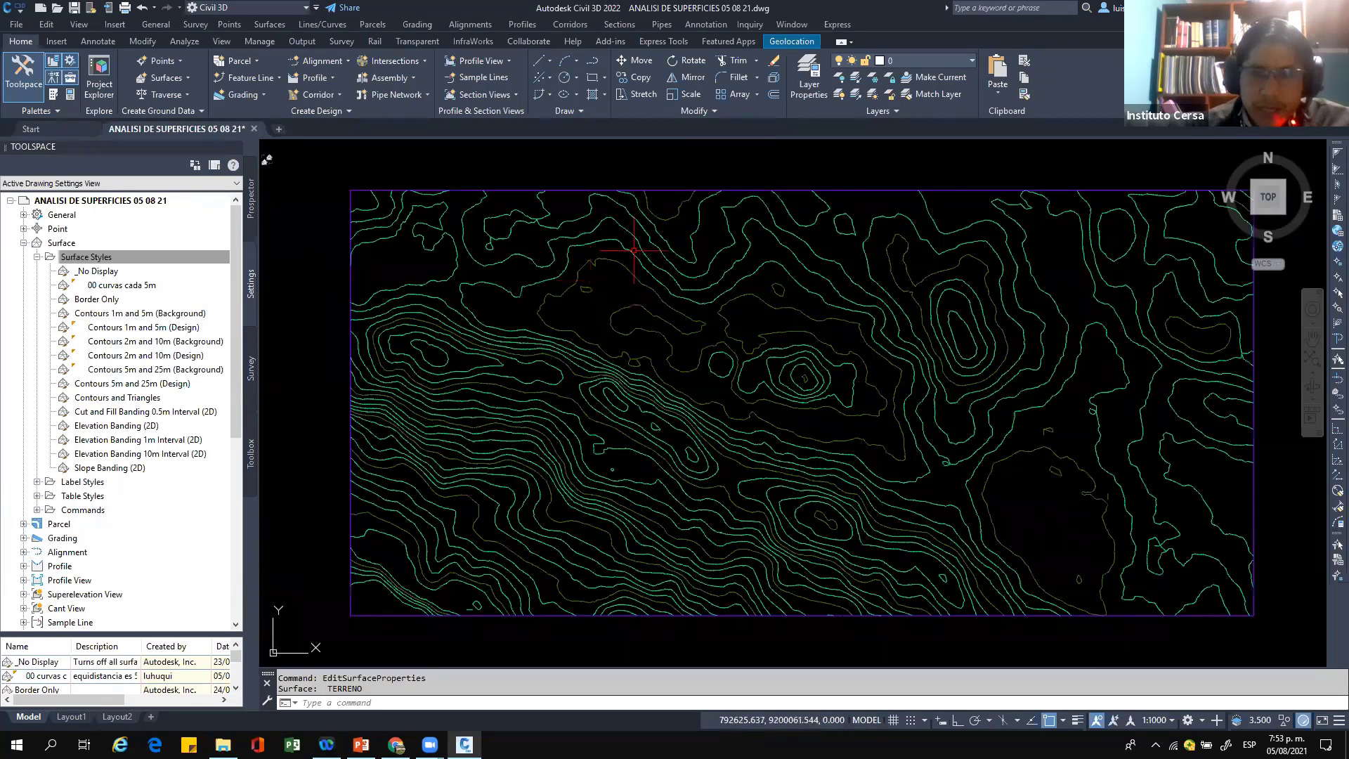
middle_click_drag(634, 250, 539, 260)
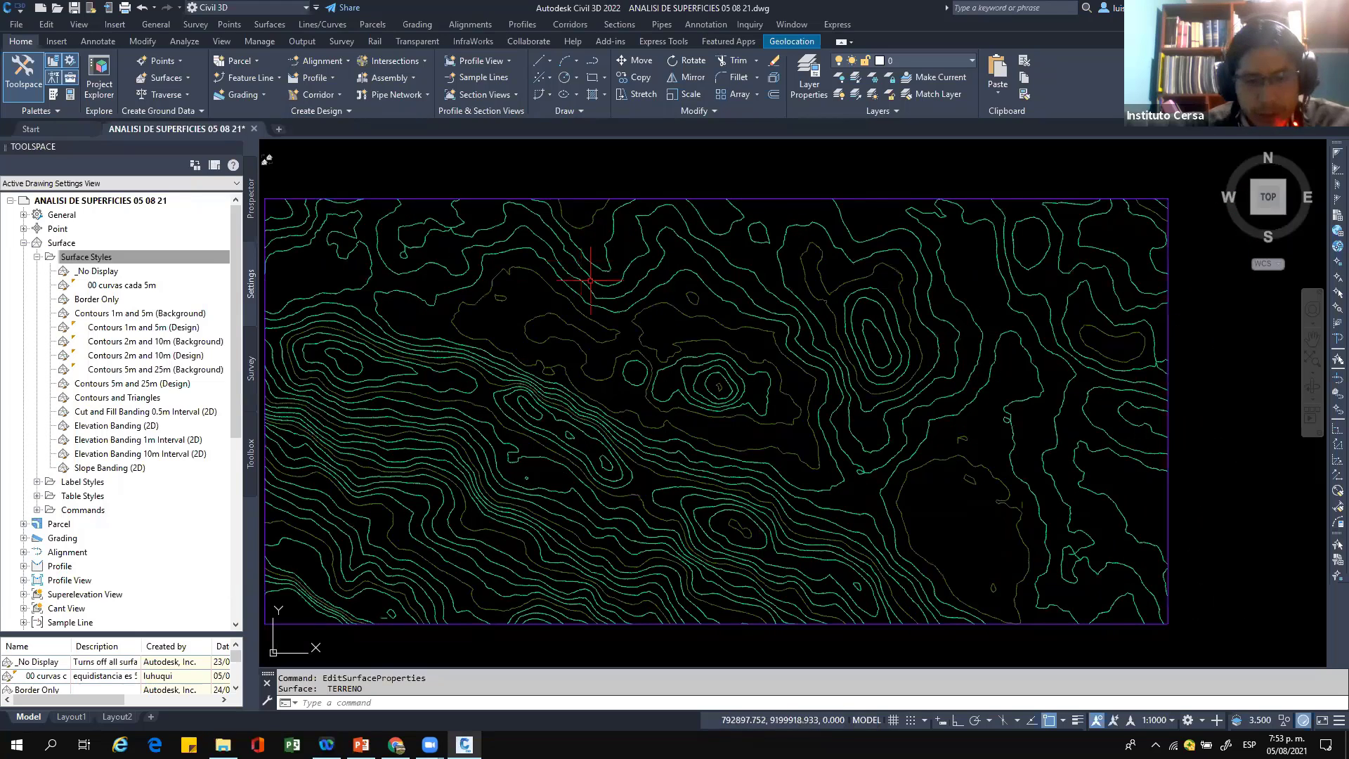
key("alt+Tab")
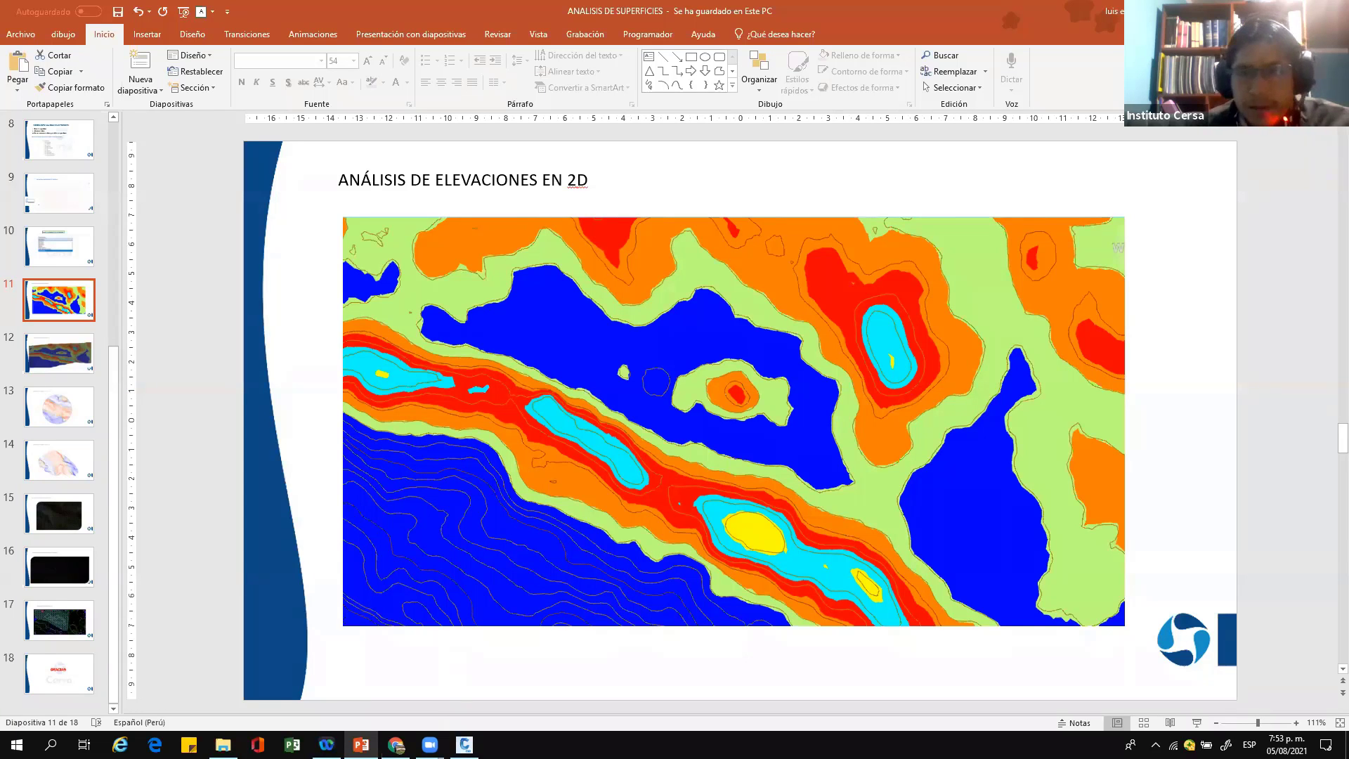
key("alt+Tab")
Step: Copy the surface style 00 curvas cada 5m and name the copy 00 ANALISIS DE ELEVACIONES
left_click(81, 260)
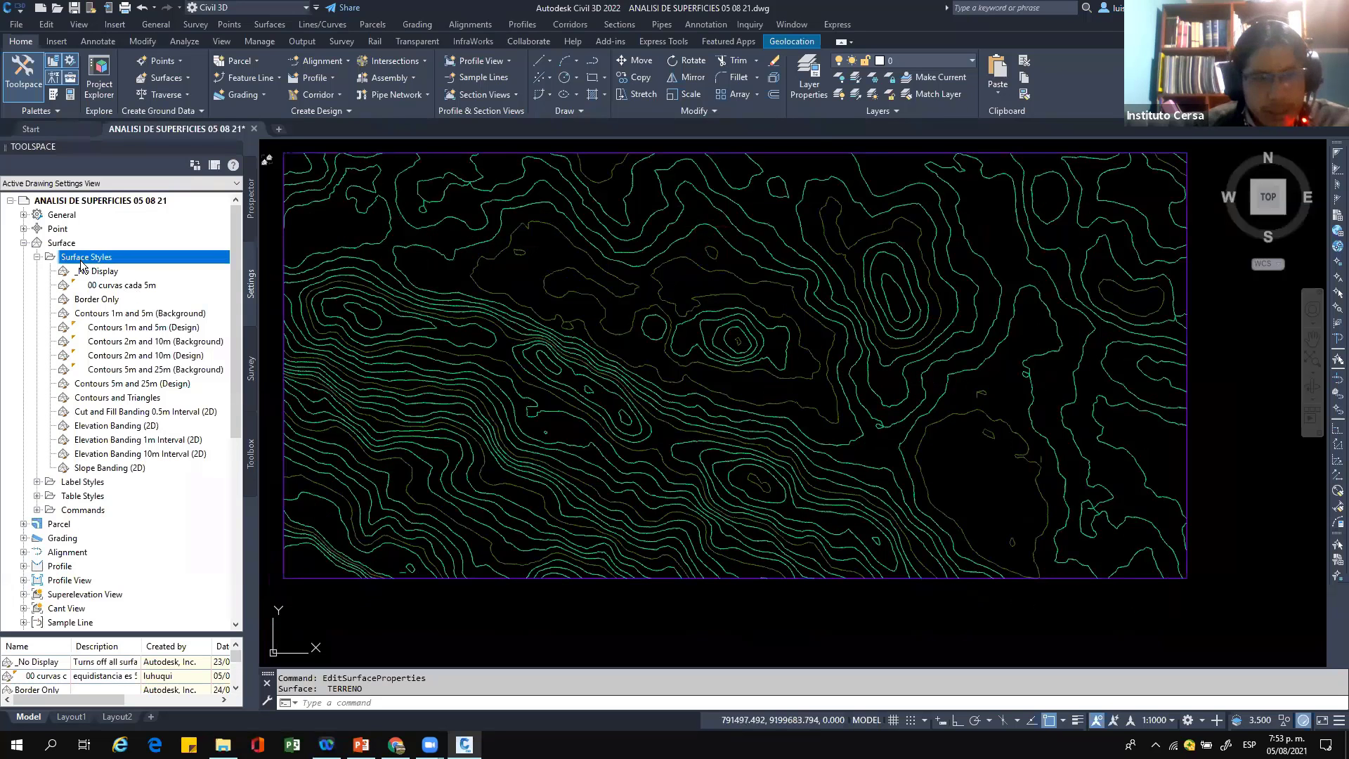
left_click(108, 286)
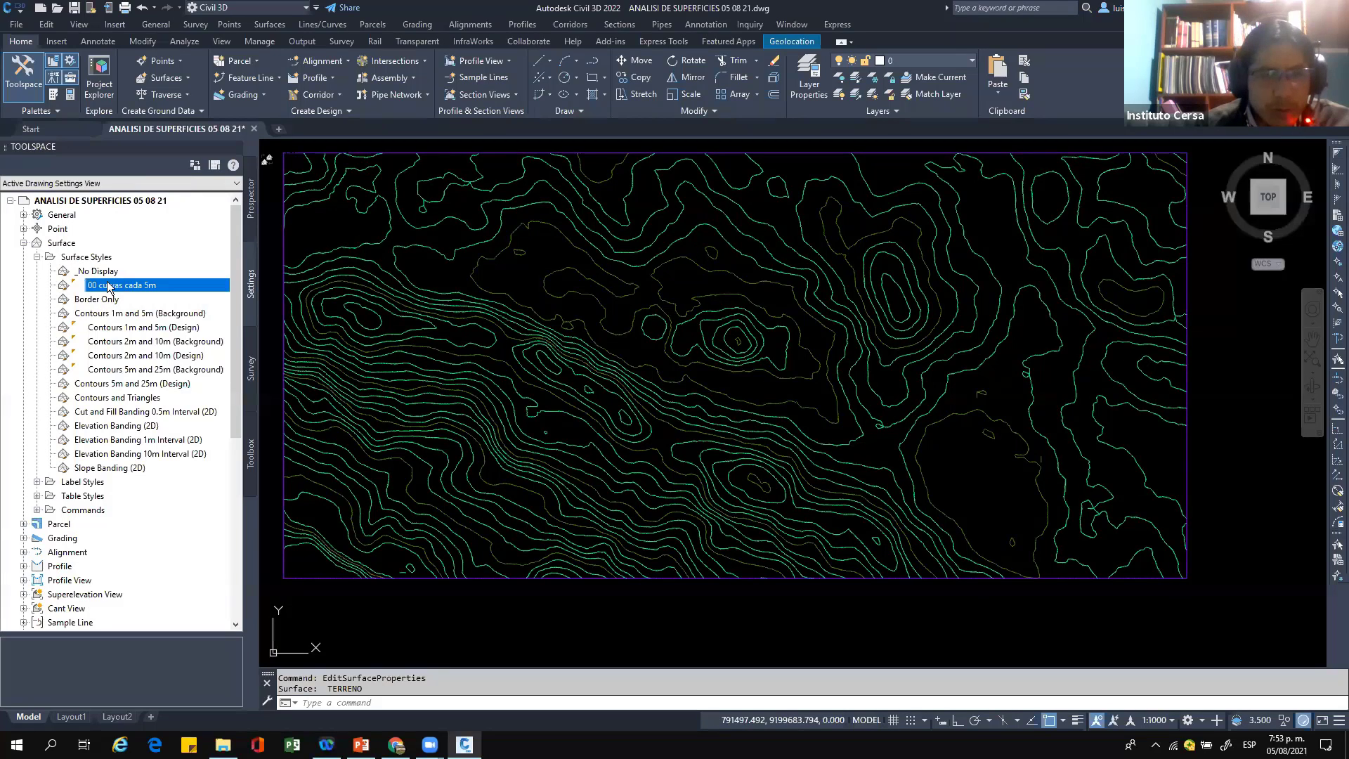
right_click(153, 293)
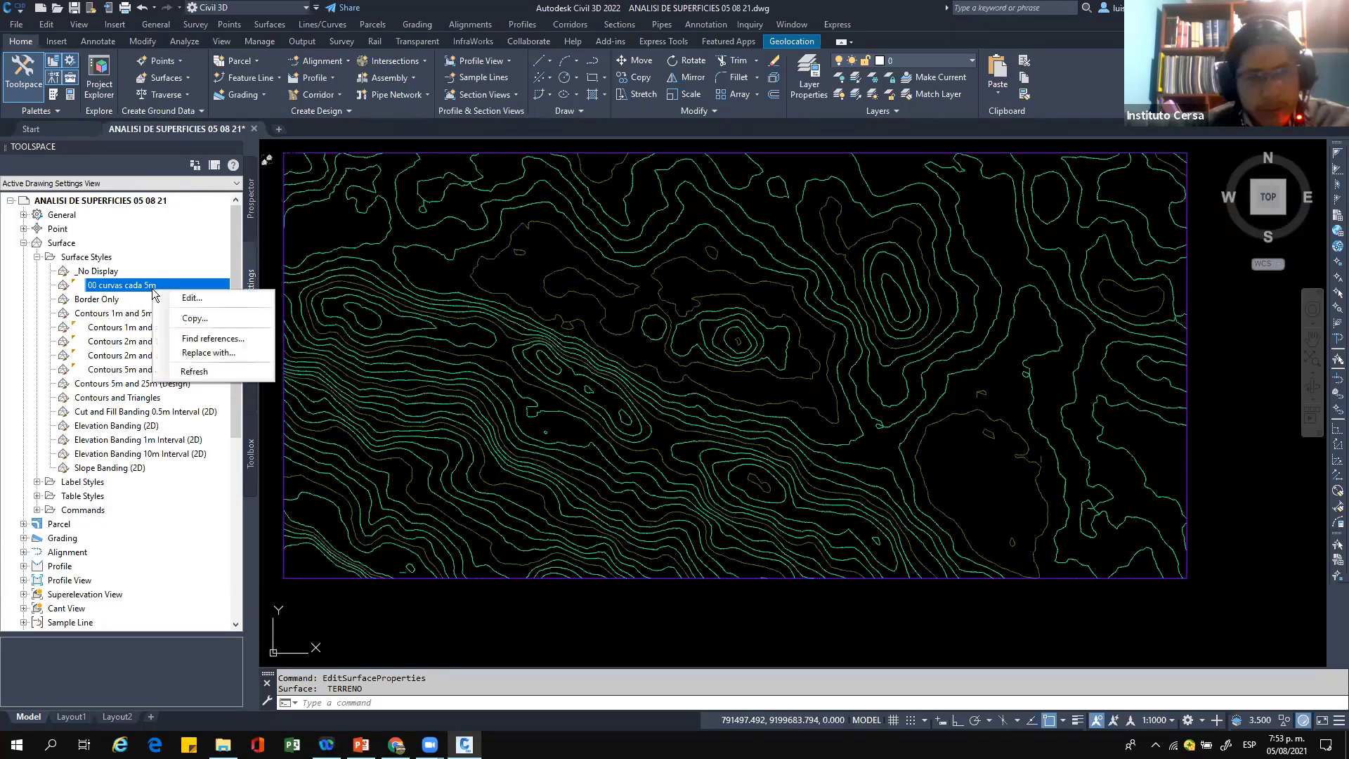
left_click(211, 315)
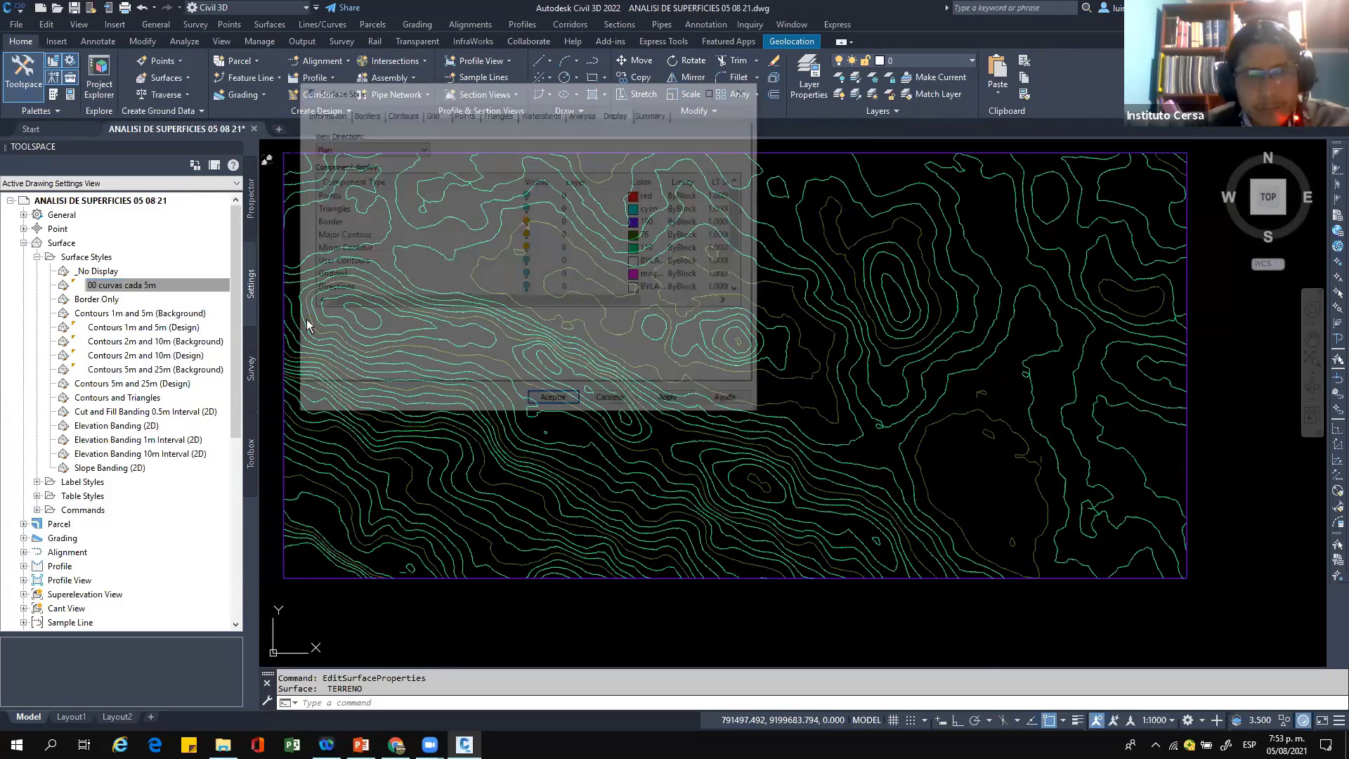
left_click(322, 113)
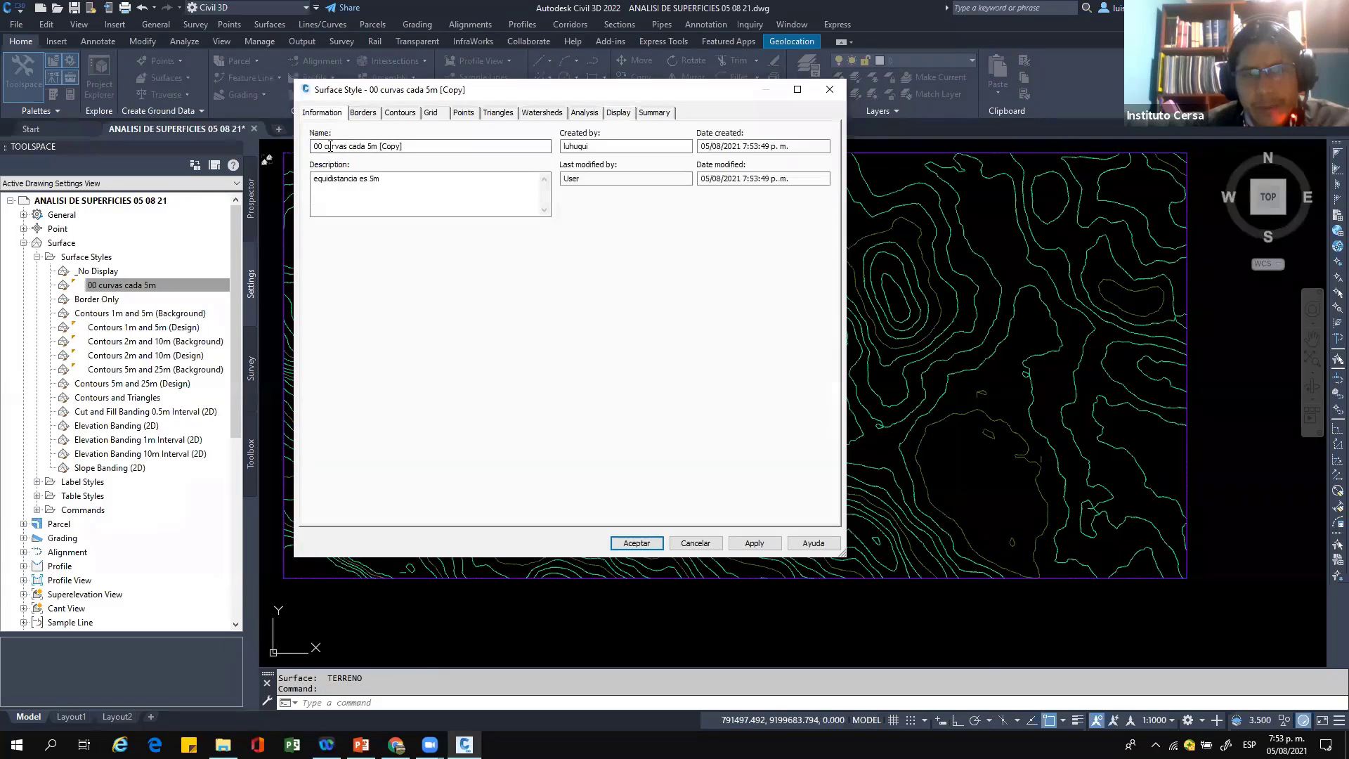
left_click_drag(323, 146, 404, 146)
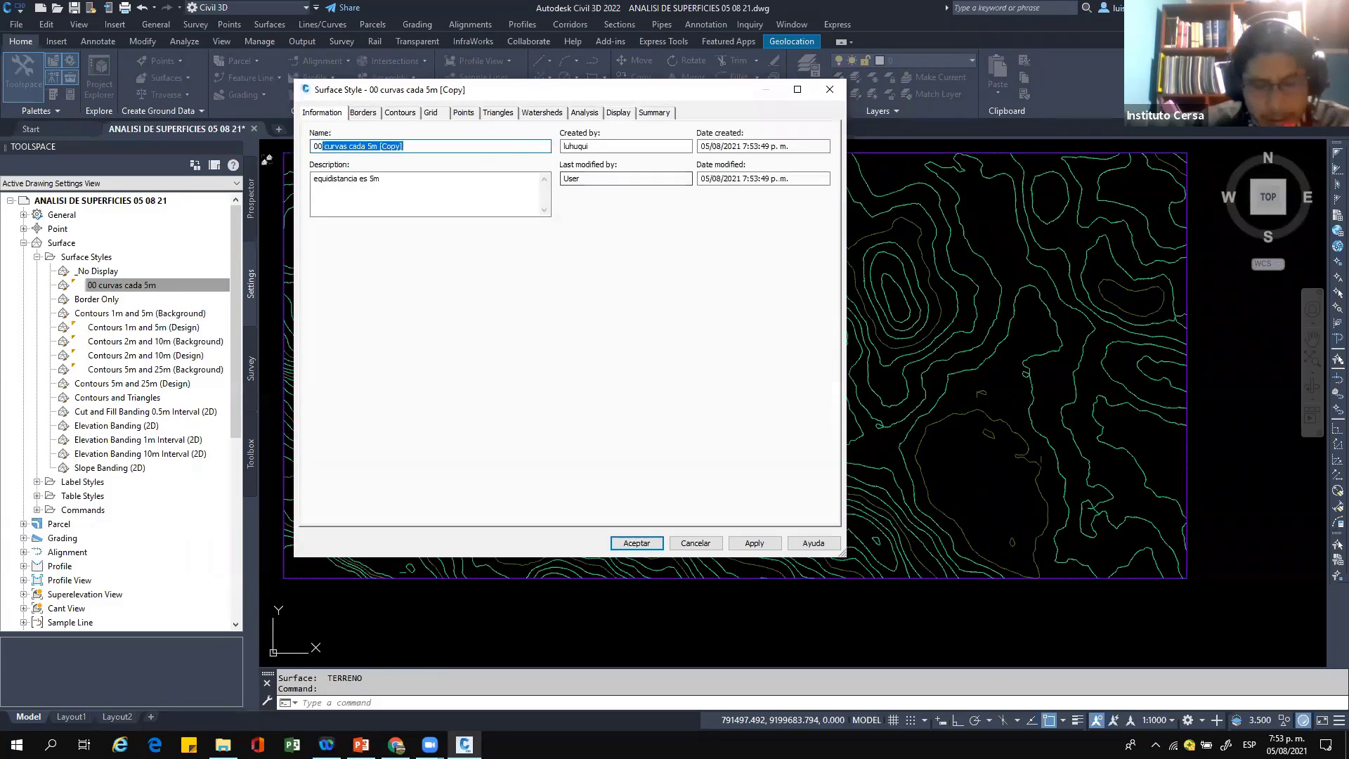
type("an")
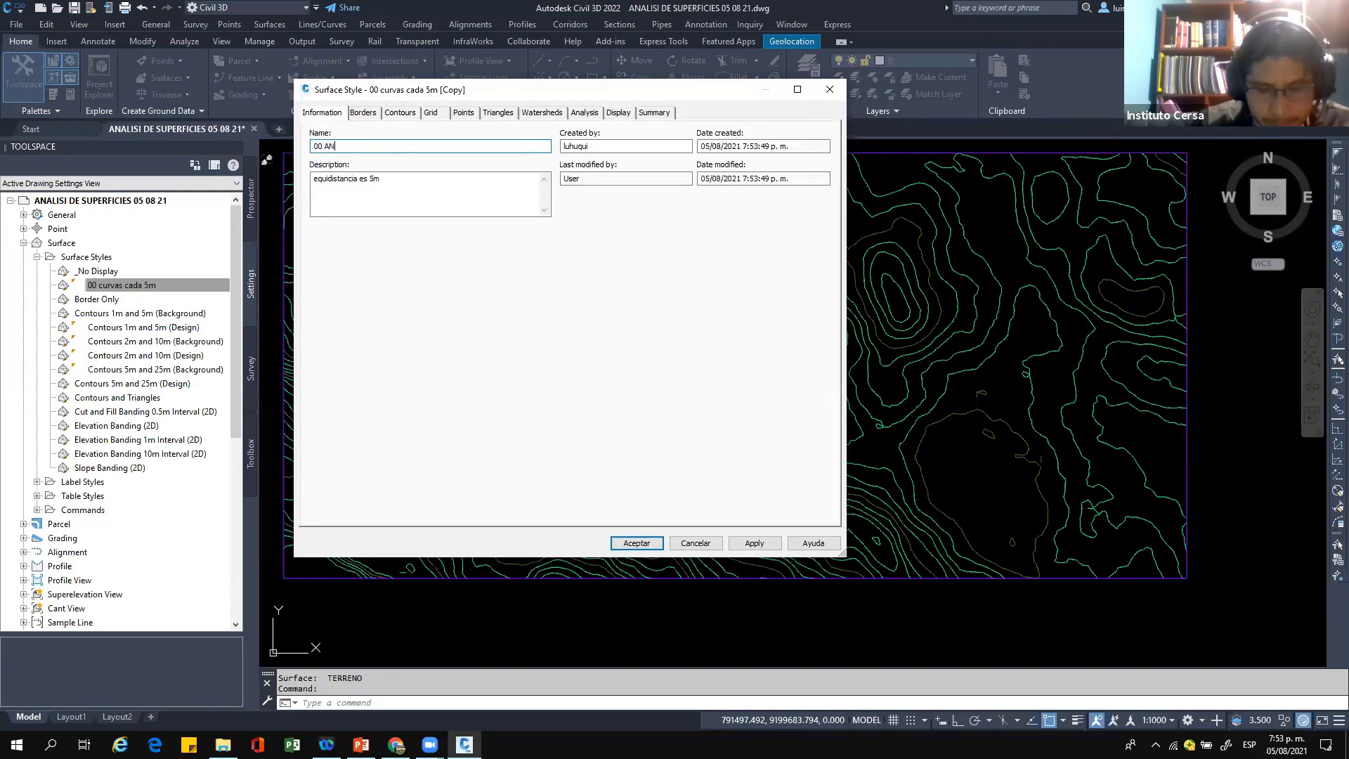
type("ALISIS DE ELEVA")
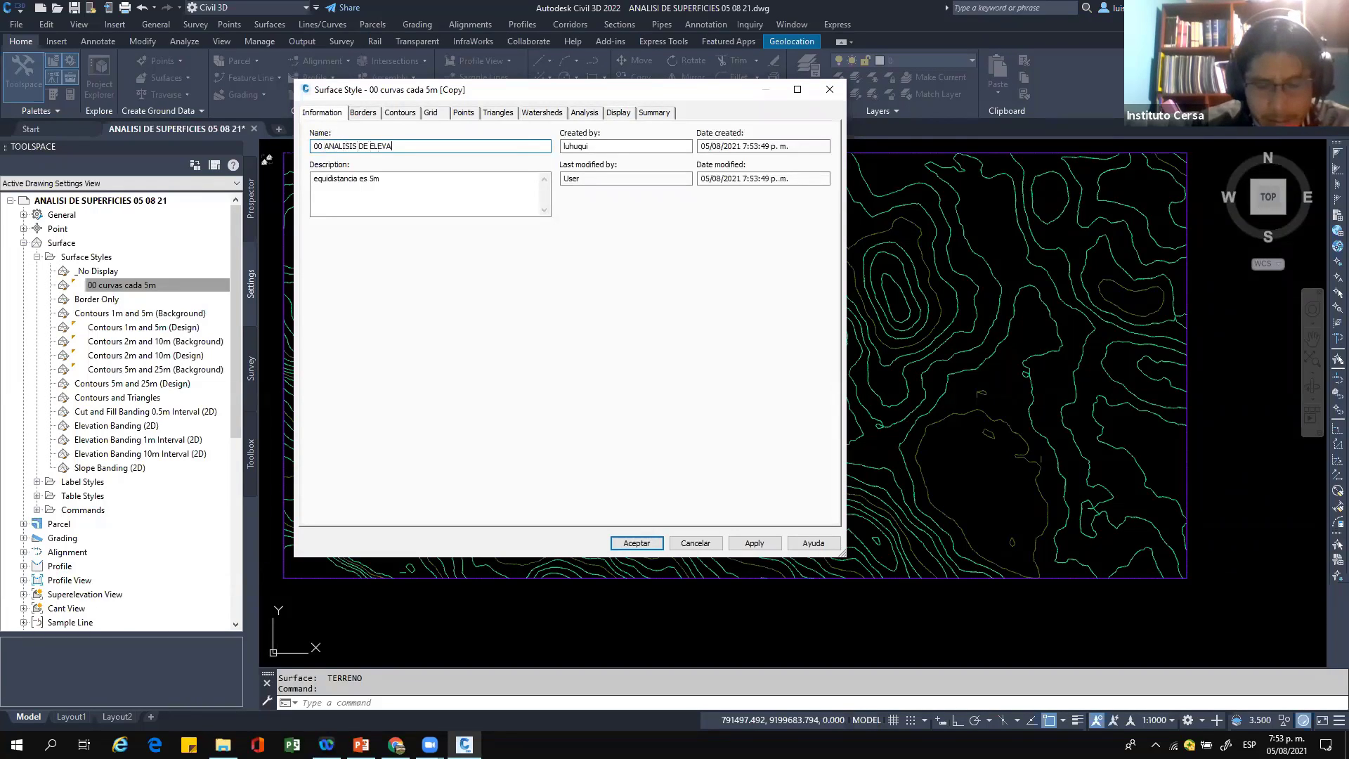
type("CIONES")
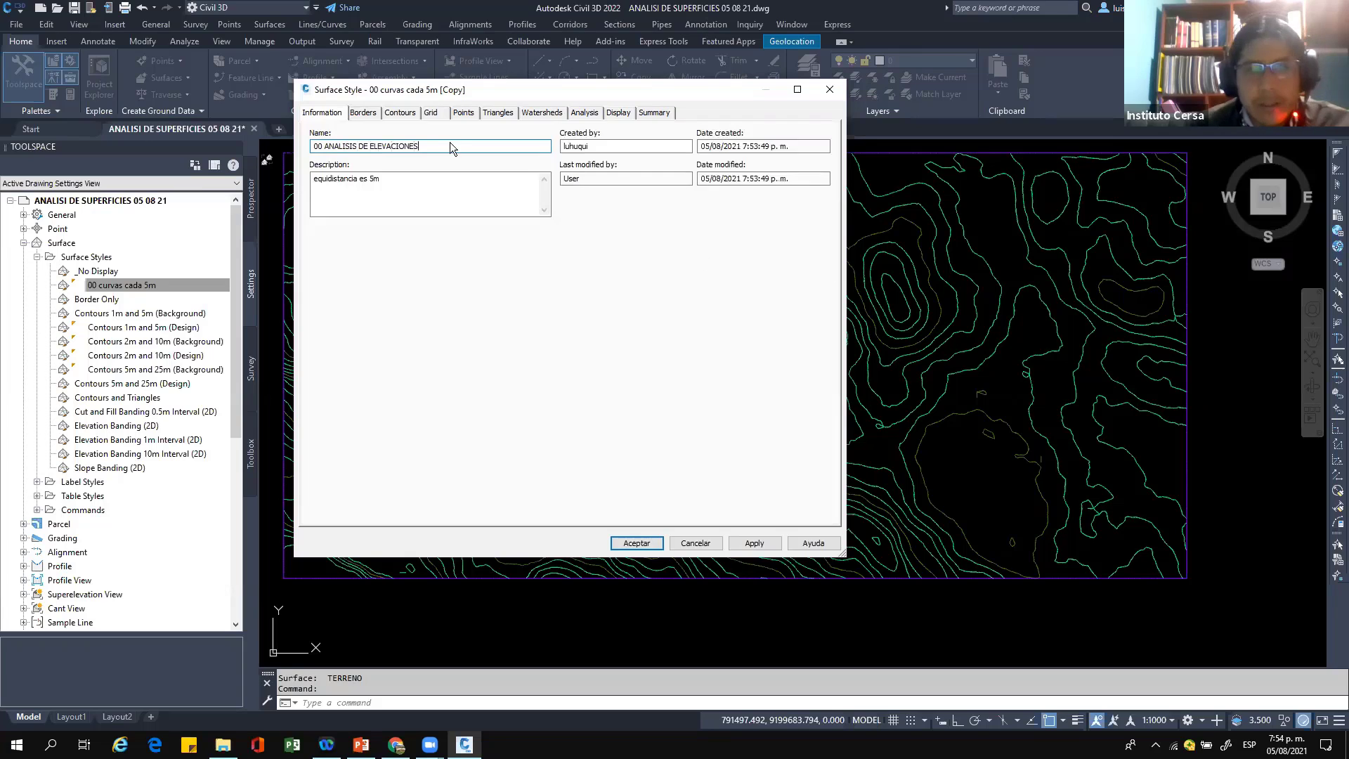
Step: Make the Elevations component visible in the plan view display of the 00 ANALISIS DE ELEVACIONES style
left_click(399, 114)
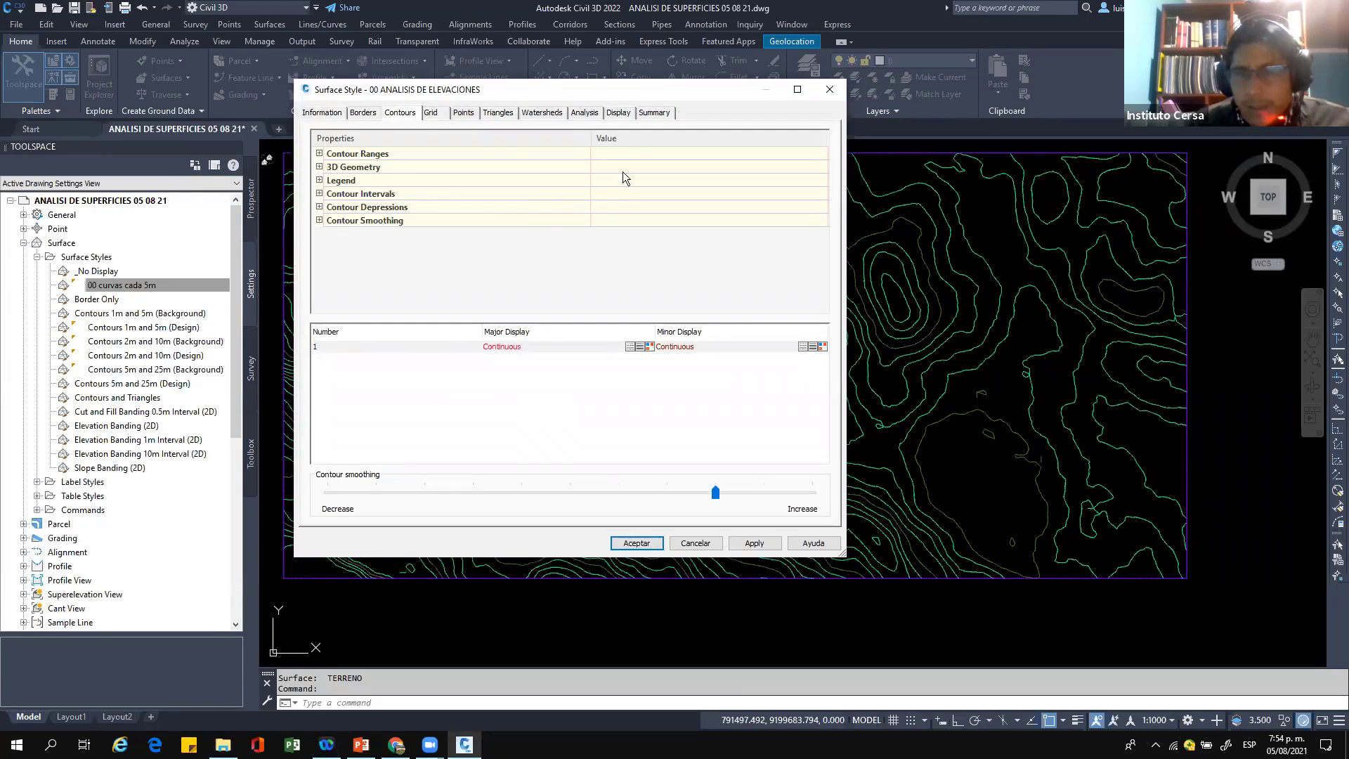
left_click(619, 113)
left_click_drag(639, 93, 599, 101)
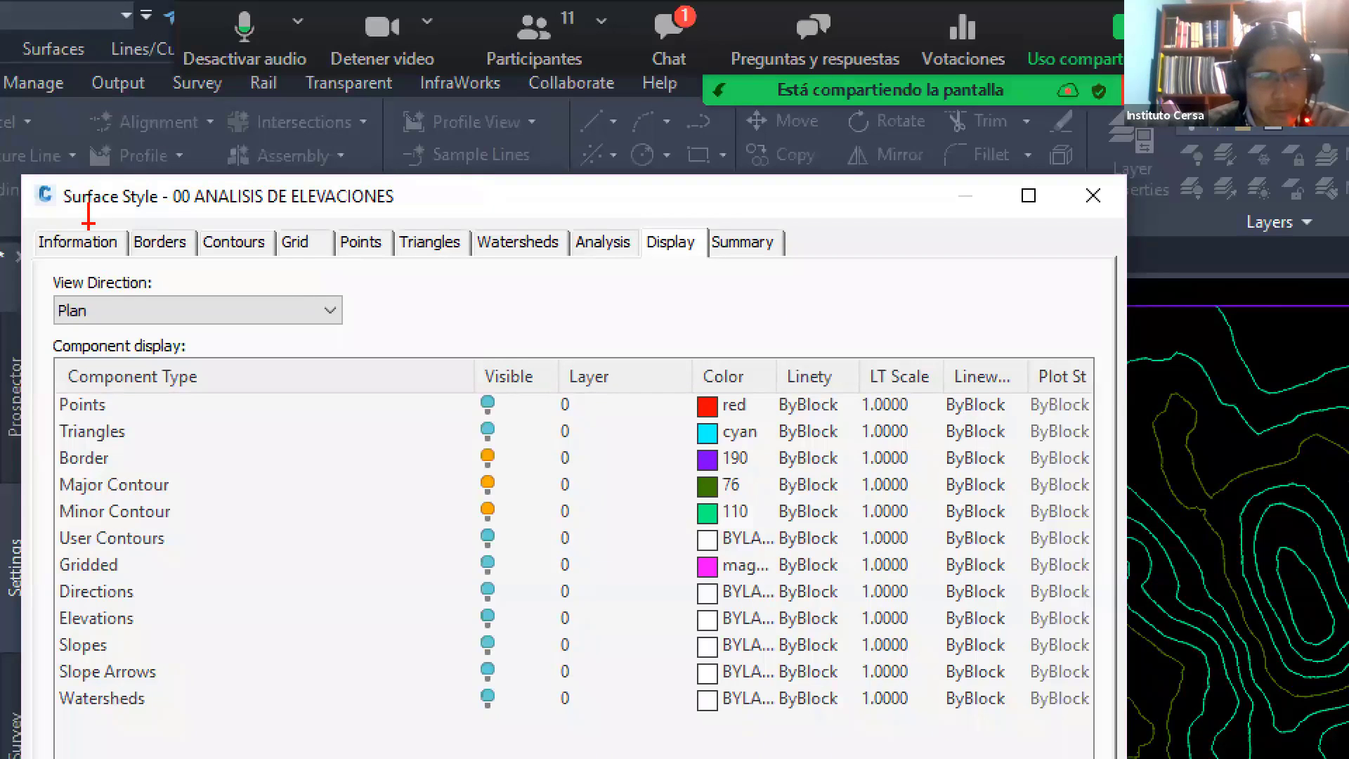
left_click_drag(655, 206, 685, 229)
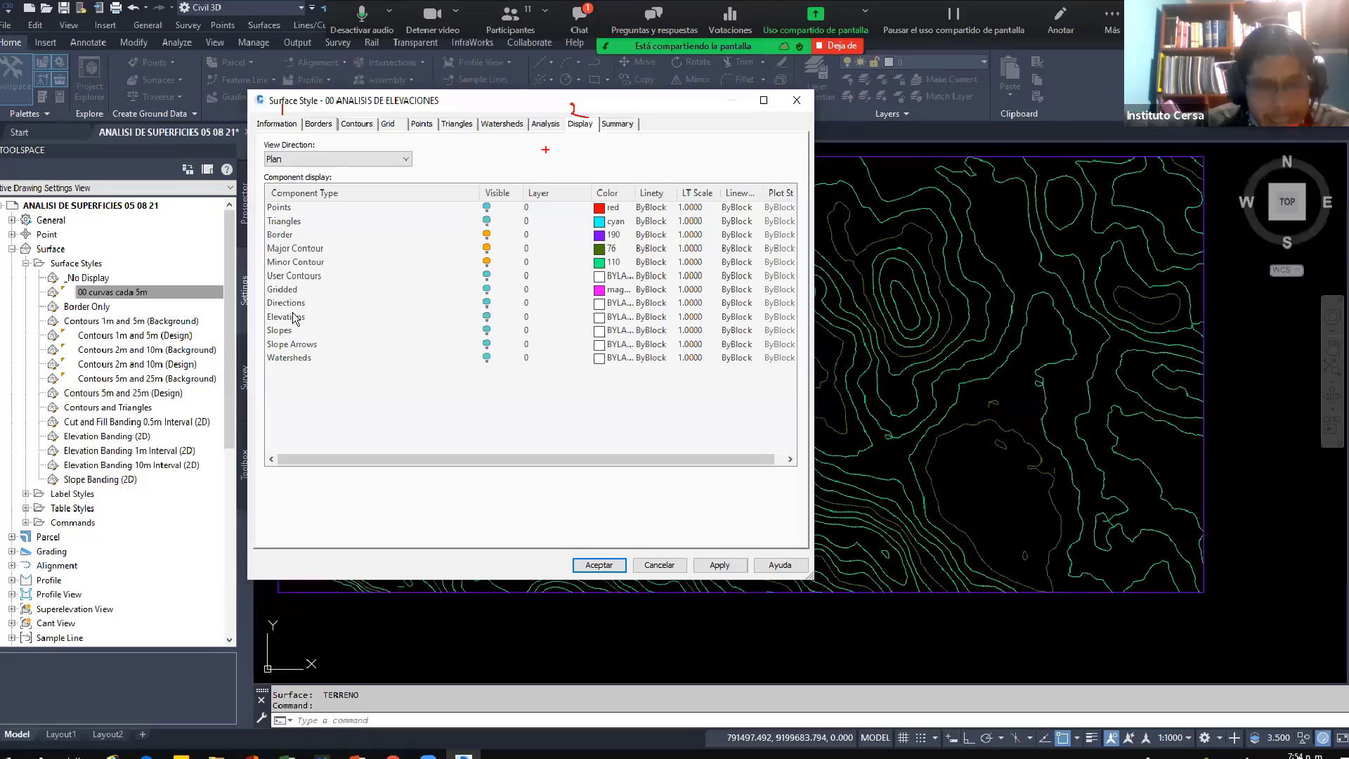
left_click(86, 619)
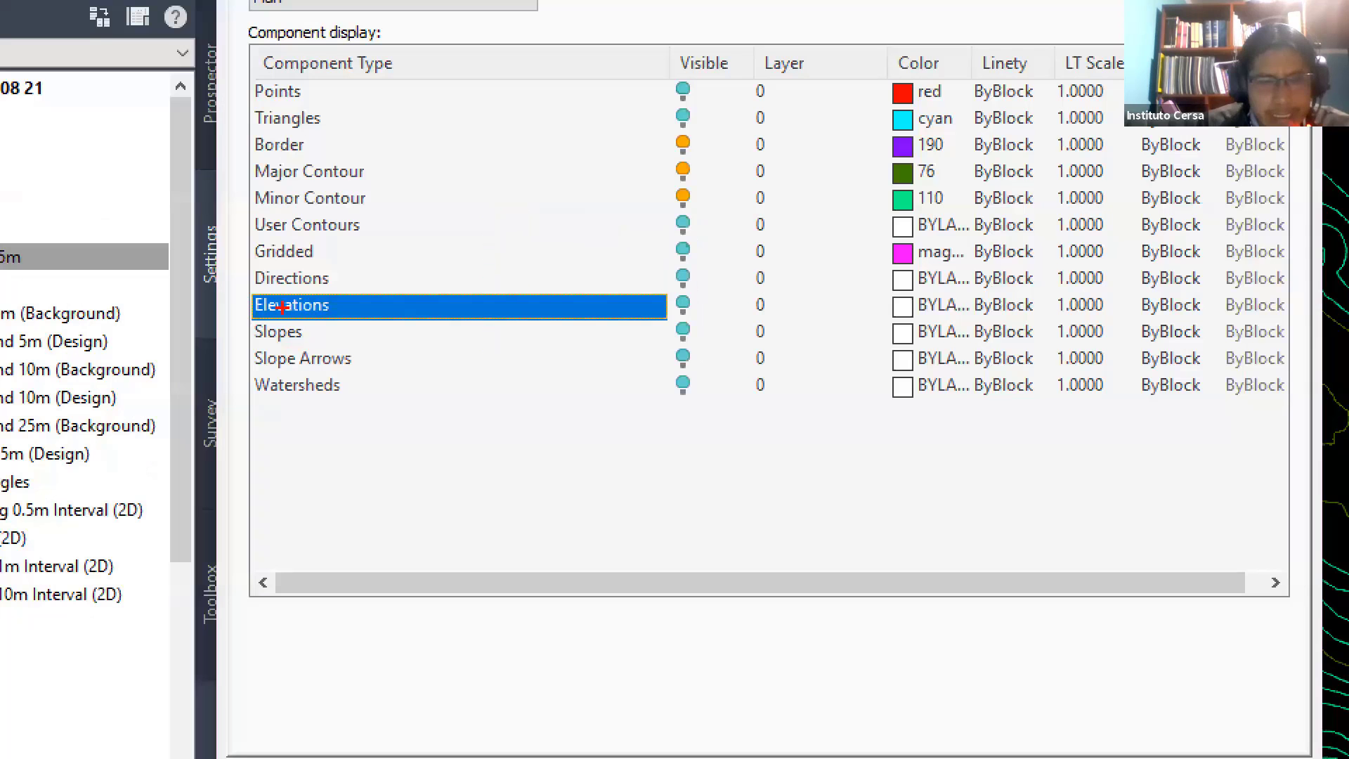
mouse_move(243, 290)
left_mouse_down()
mouse_move(596, 327)
mouse_move(948, 326)
left_mouse_up()
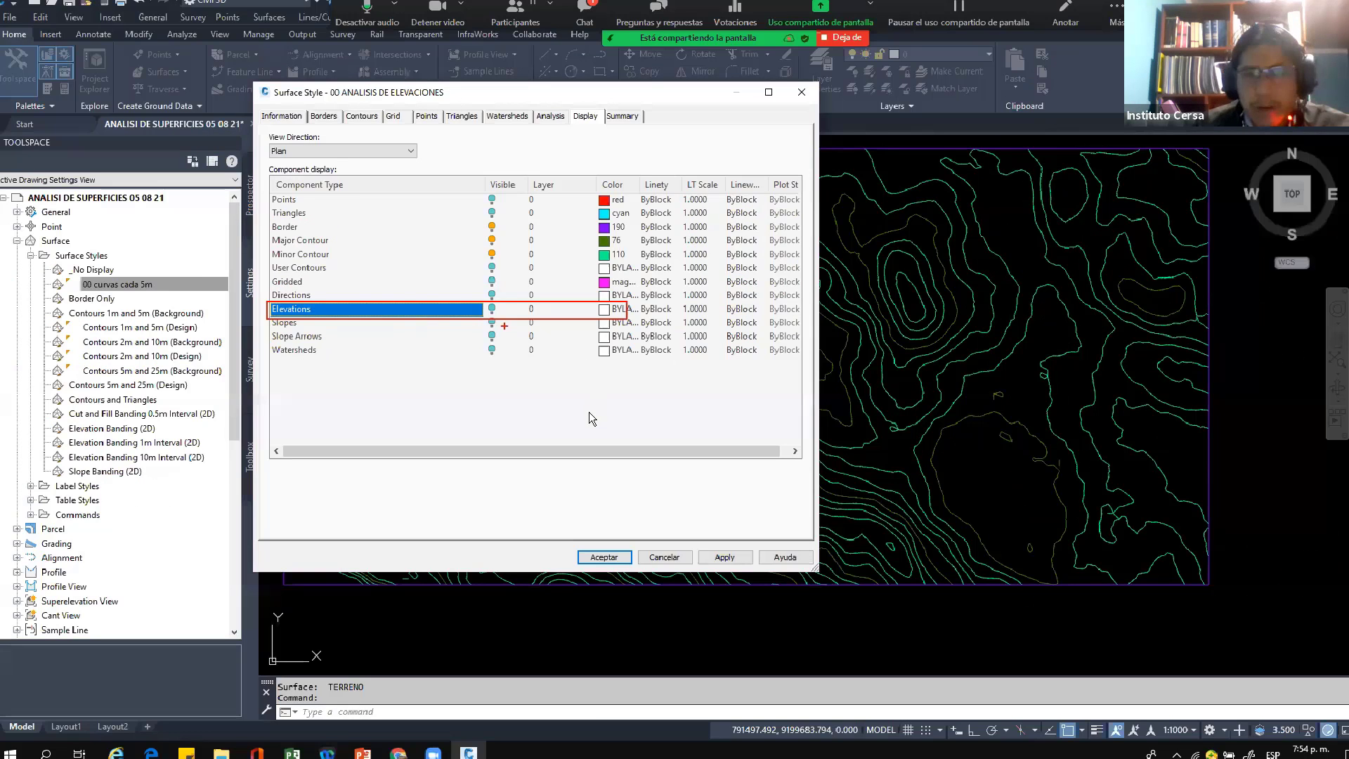
left_click(492, 309)
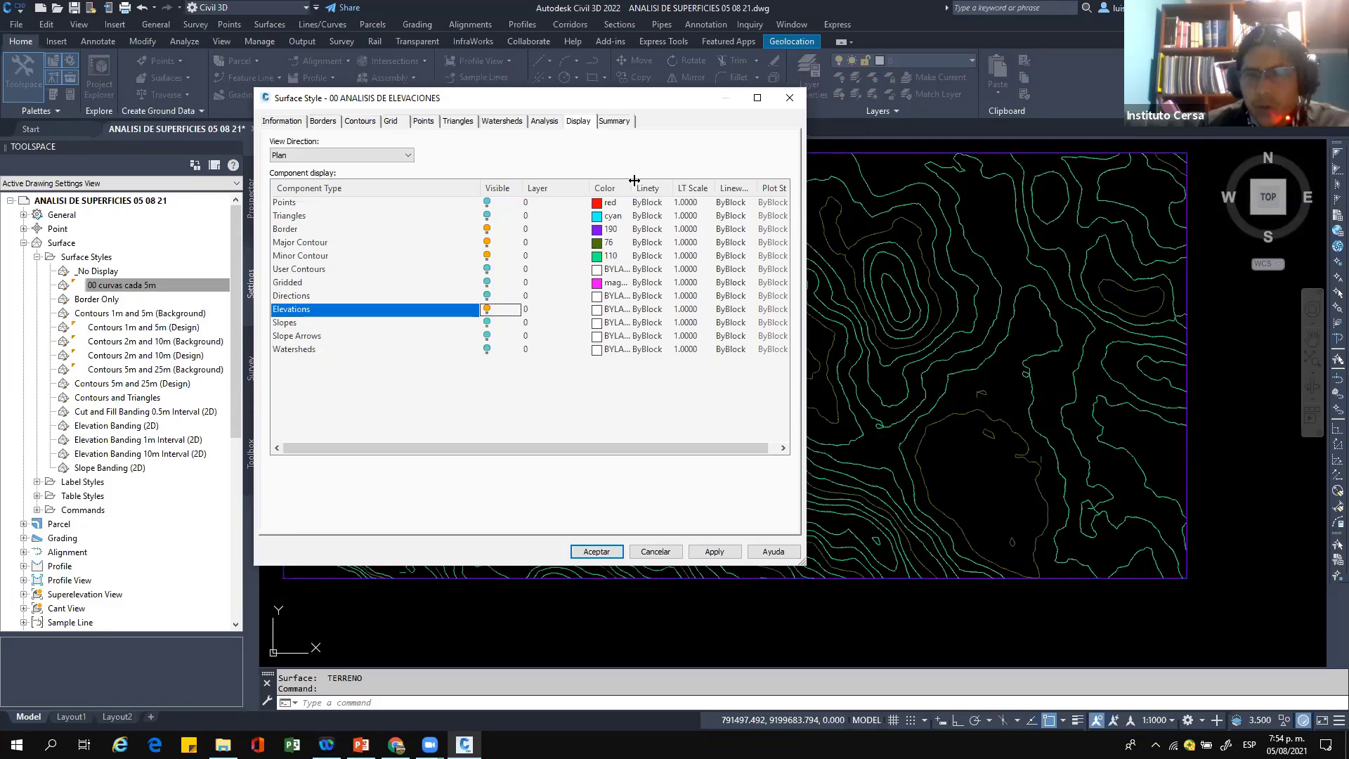
Step: Keep the Plan view direction for the surface style and rename it 00 ANALISIS DE ELEVACIONES 2D
left_click(323, 157)
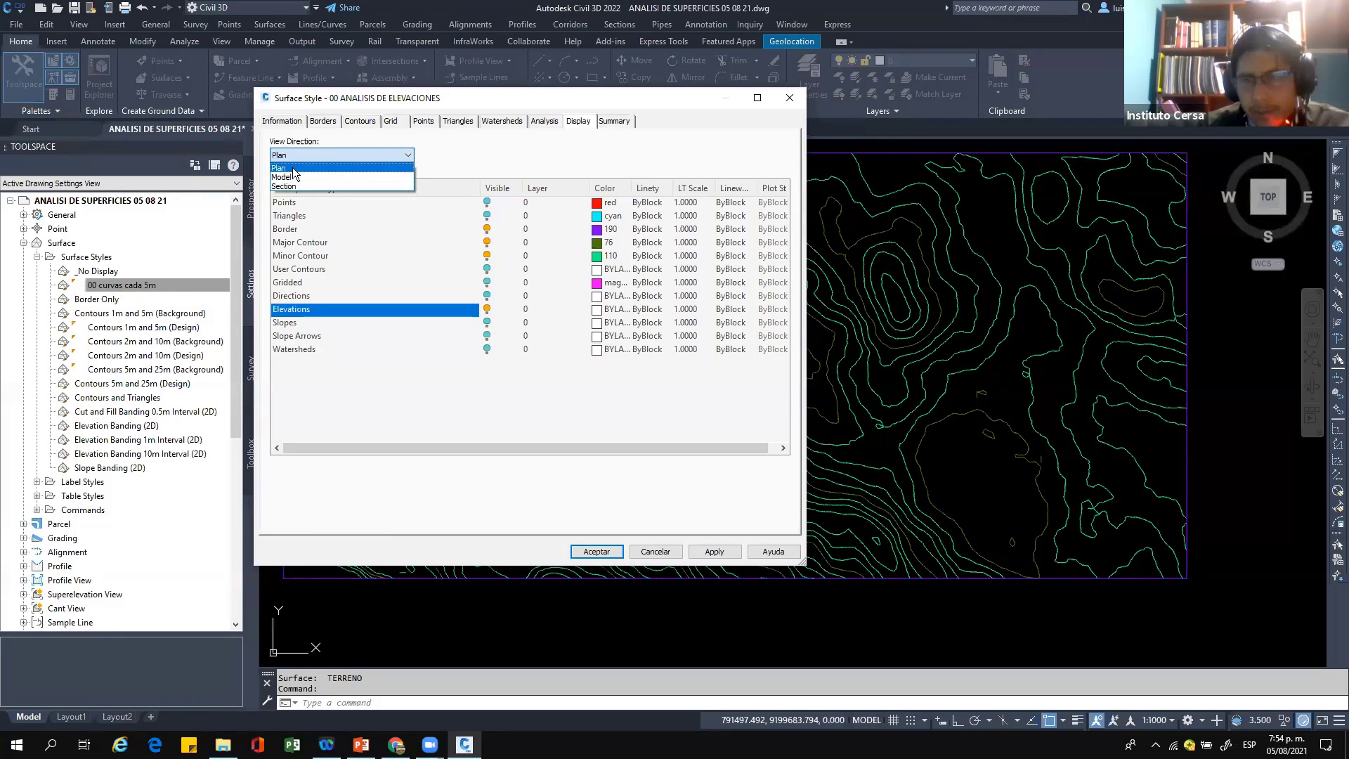
left_click(293, 167)
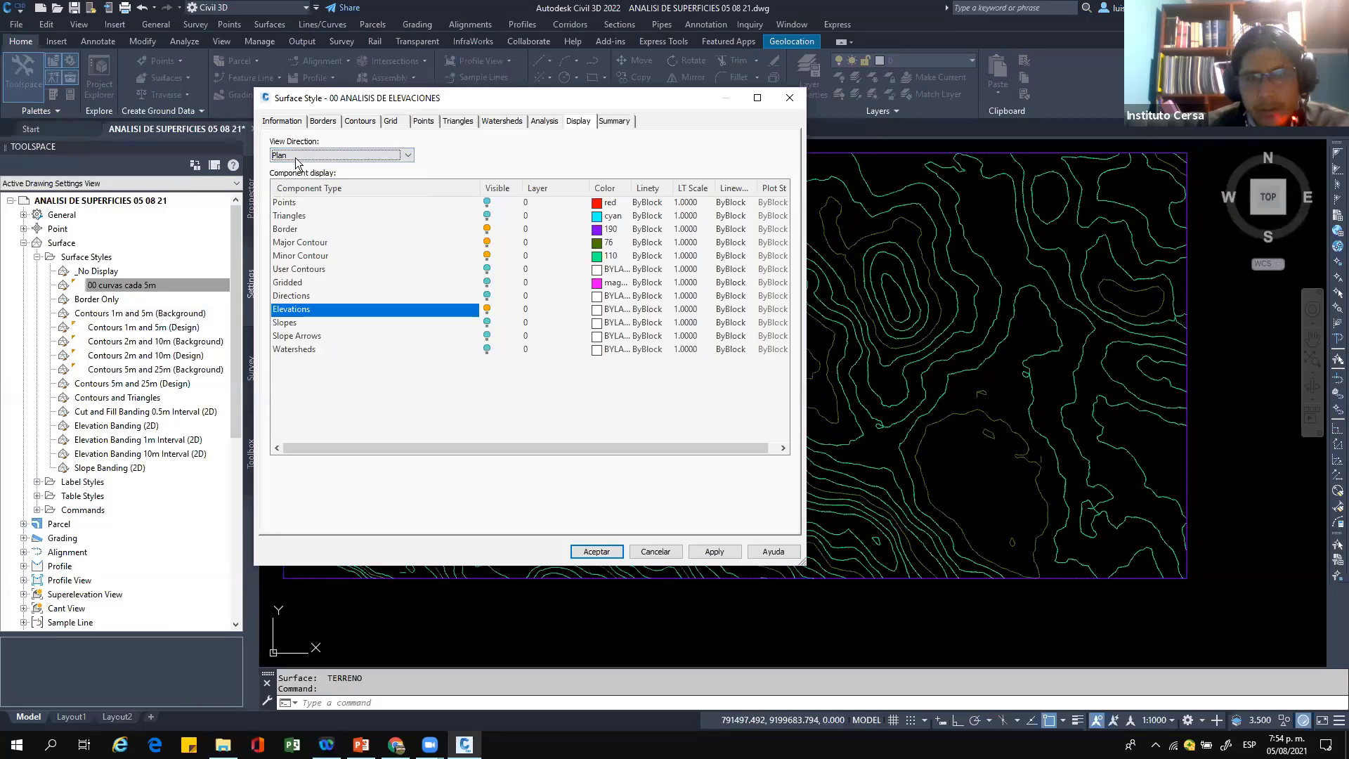
left_click(284, 122)
left_click(403, 156)
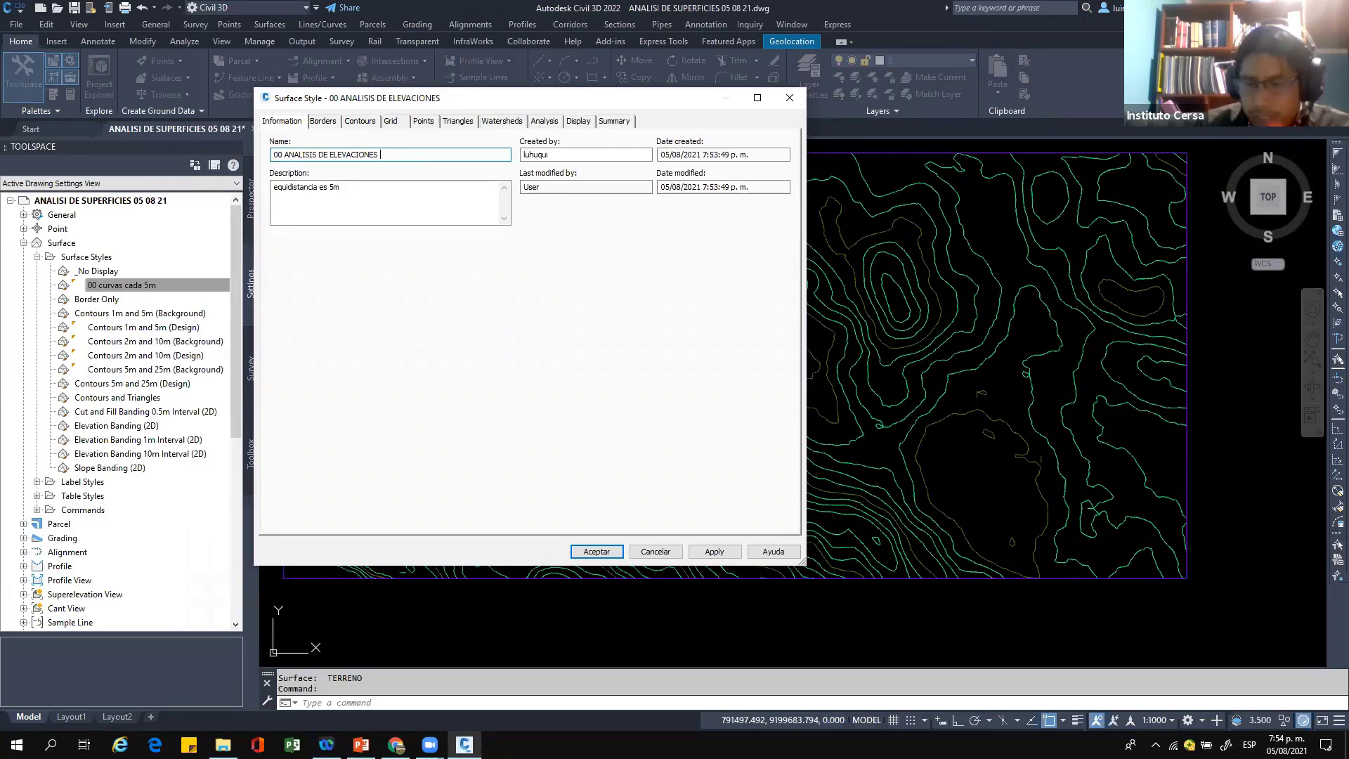
type("2D")
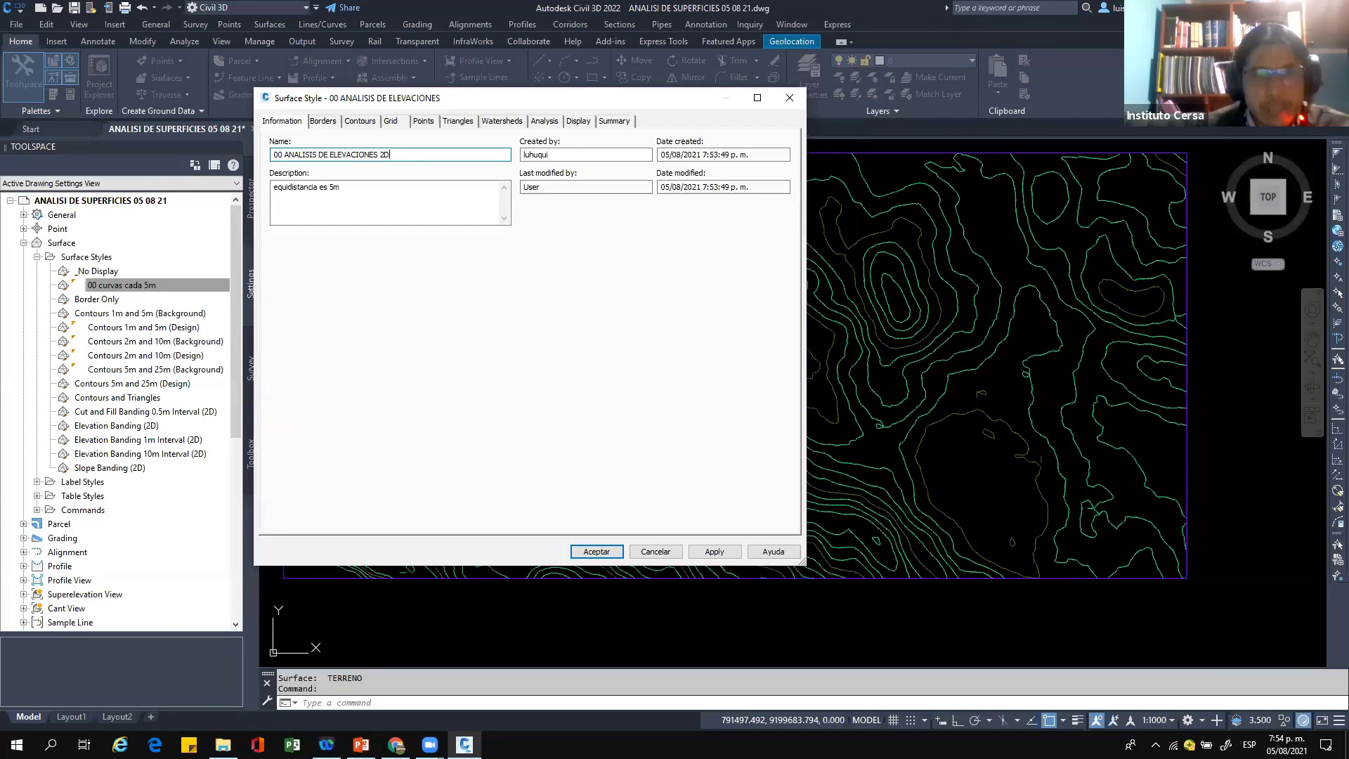
Step: Set the Elevations component's colour to index 130 in the 00 ANALISIS DE ELEVACIONES 2D style and accept the style
left_click(578, 120)
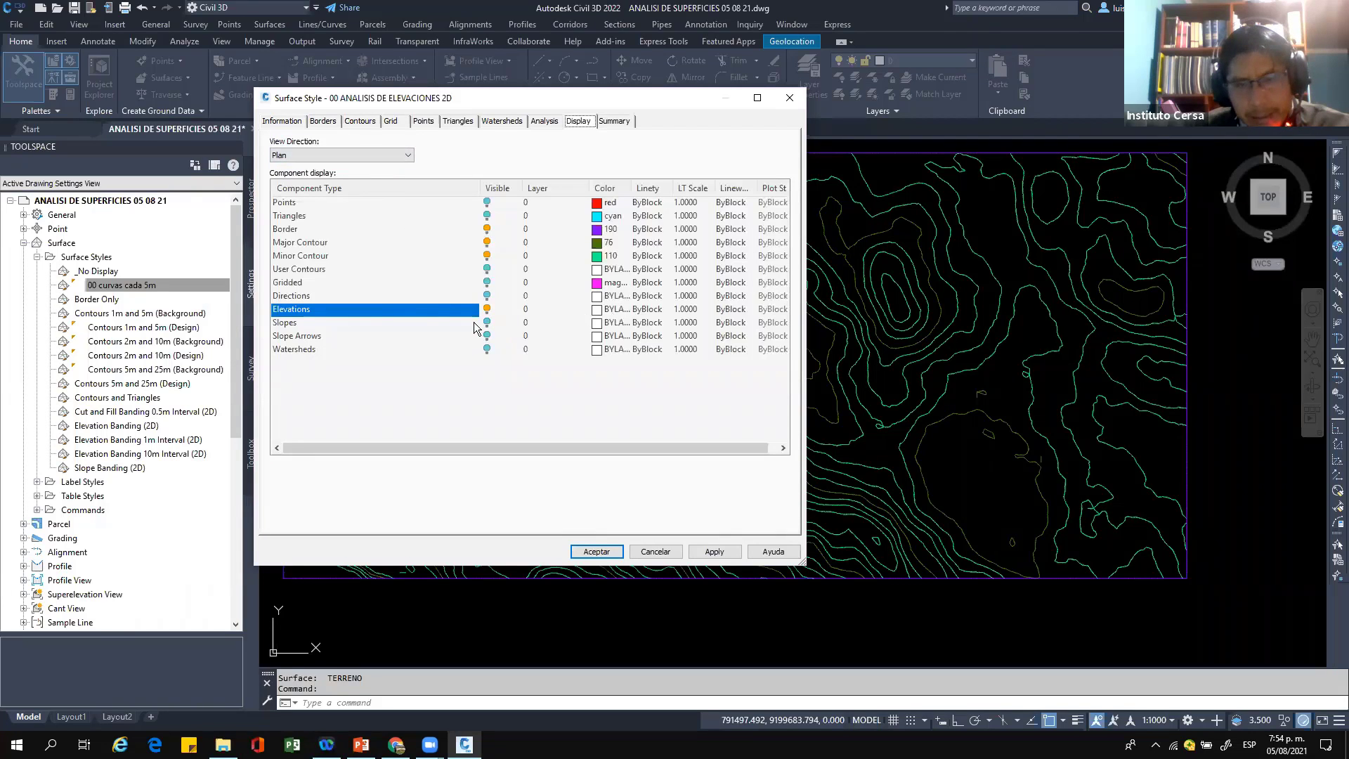
left_click(598, 310)
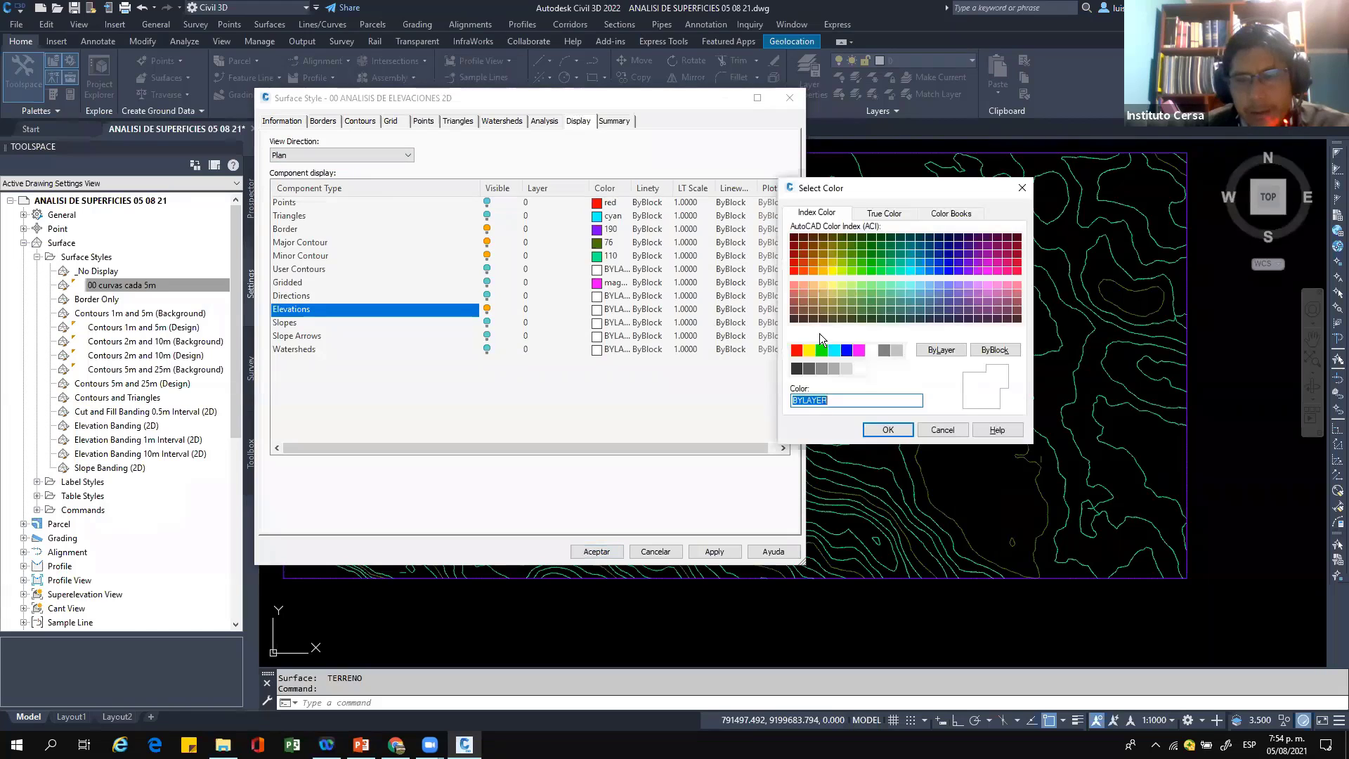
left_click(911, 272)
left_click(888, 429)
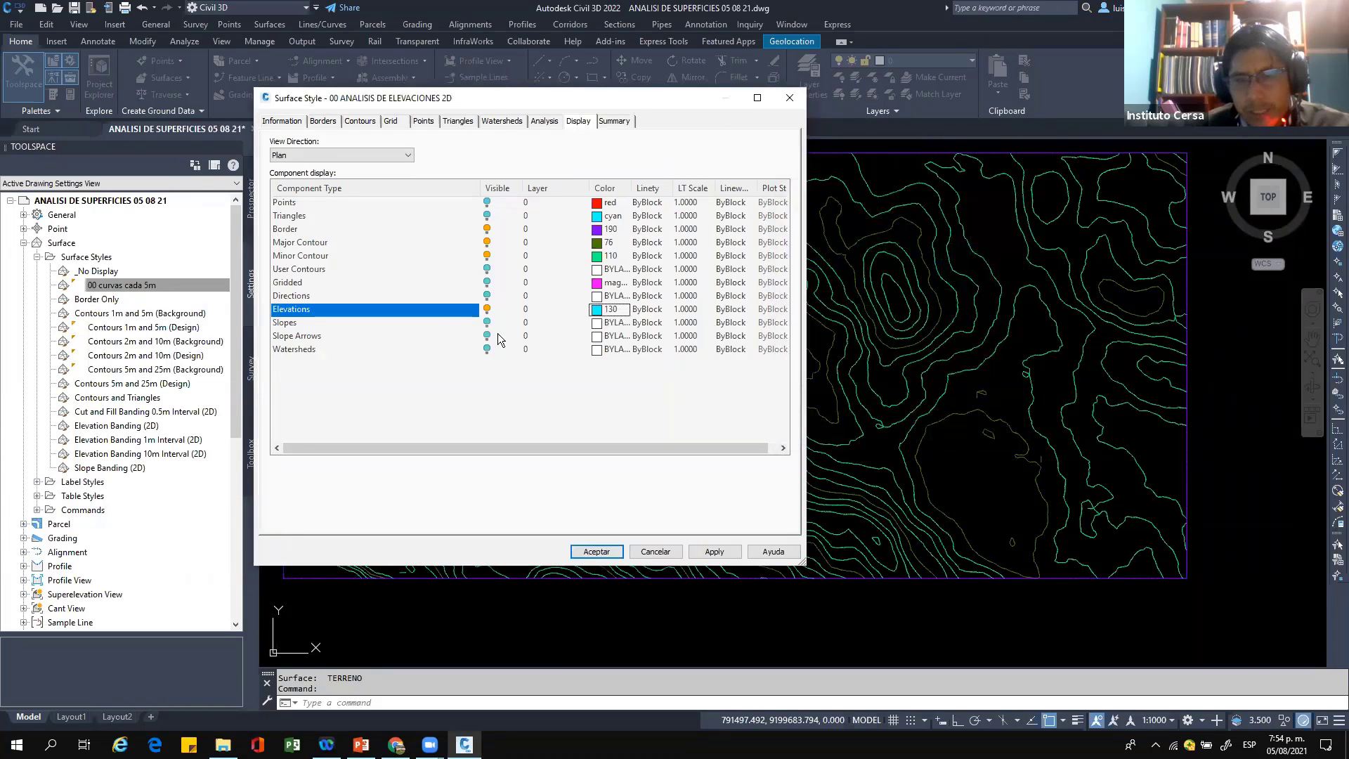
left_click(714, 552)
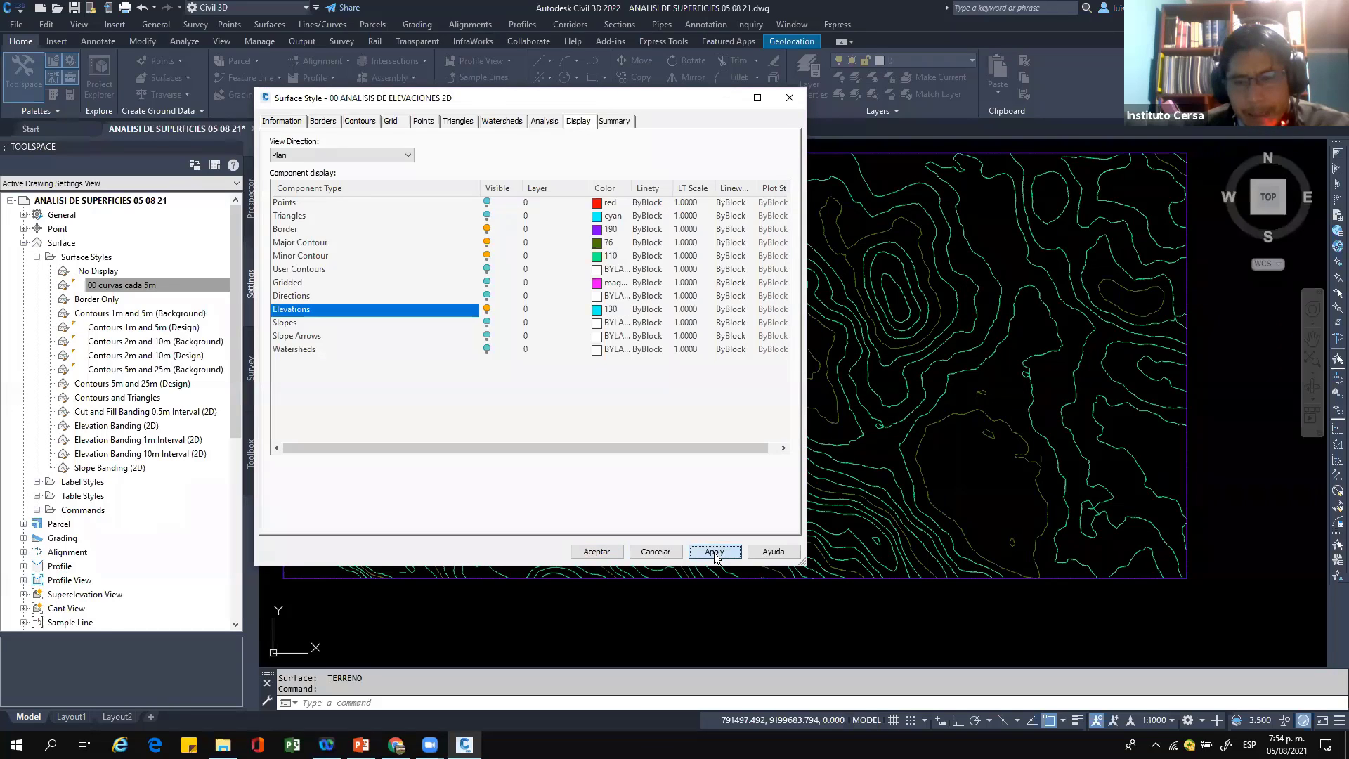
left_click(596, 553)
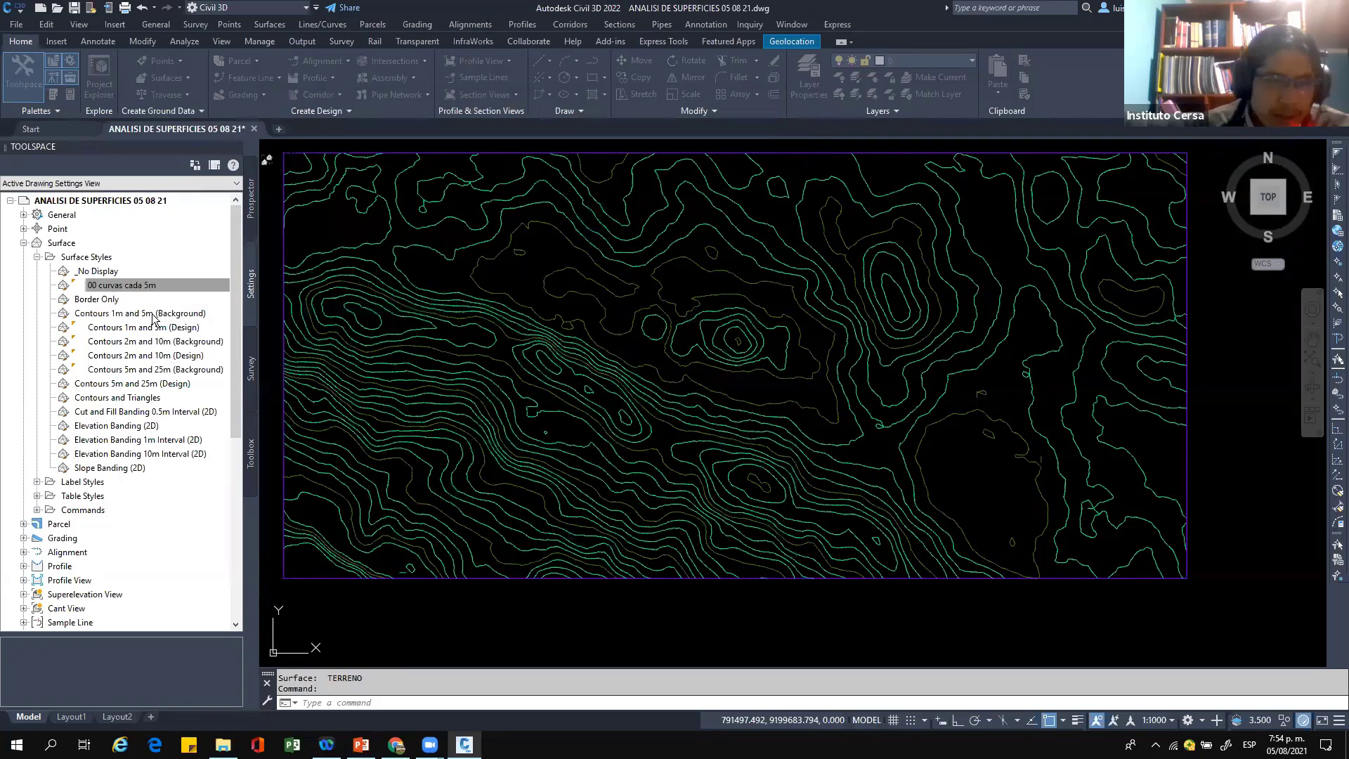
Step: Assign the surface style 00 ANALISIS DE ELEVACIONES 2D to the TERRENO surface in its surface properties
left_click(87, 287)
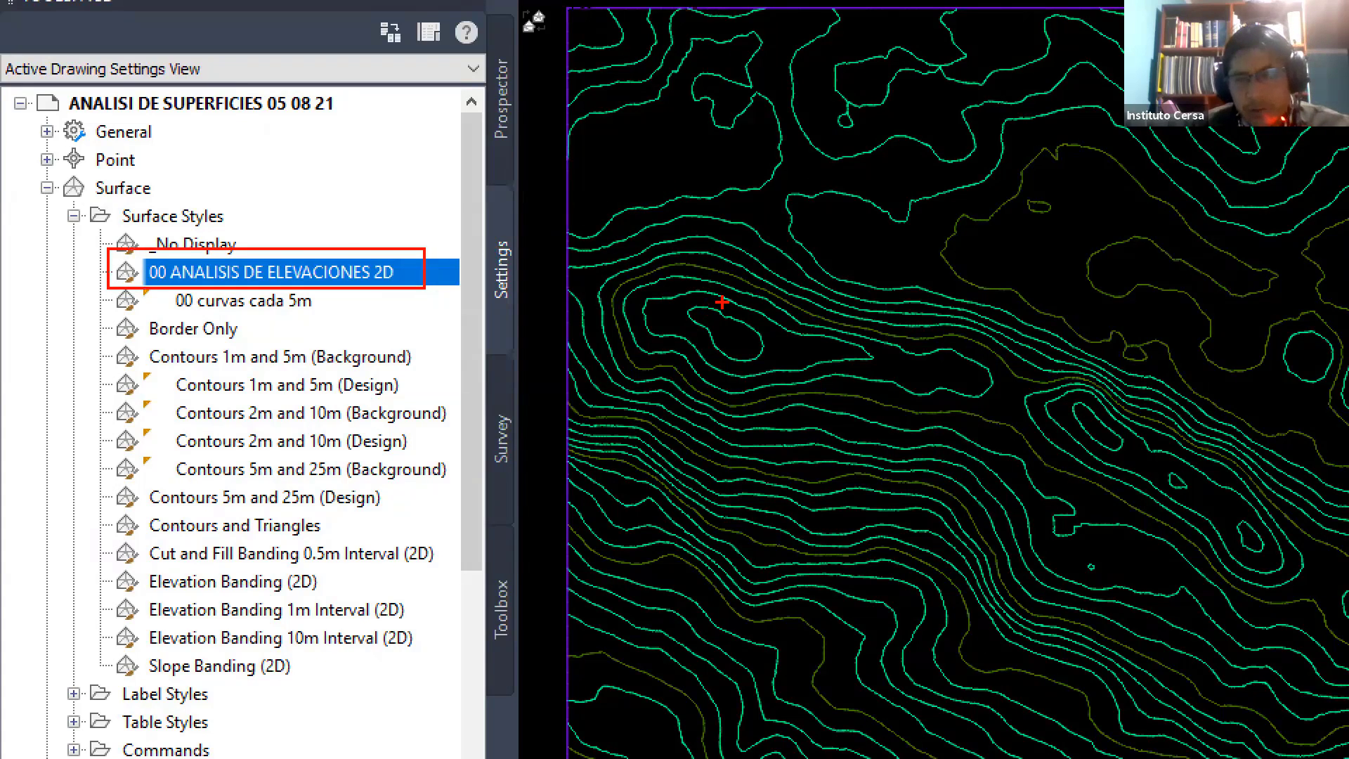
mouse_move(371, 247)
left_mouse_down()
mouse_move(573, 141)
mouse_move(708, 209)
mouse_move(703, 242)
left_mouse_up()
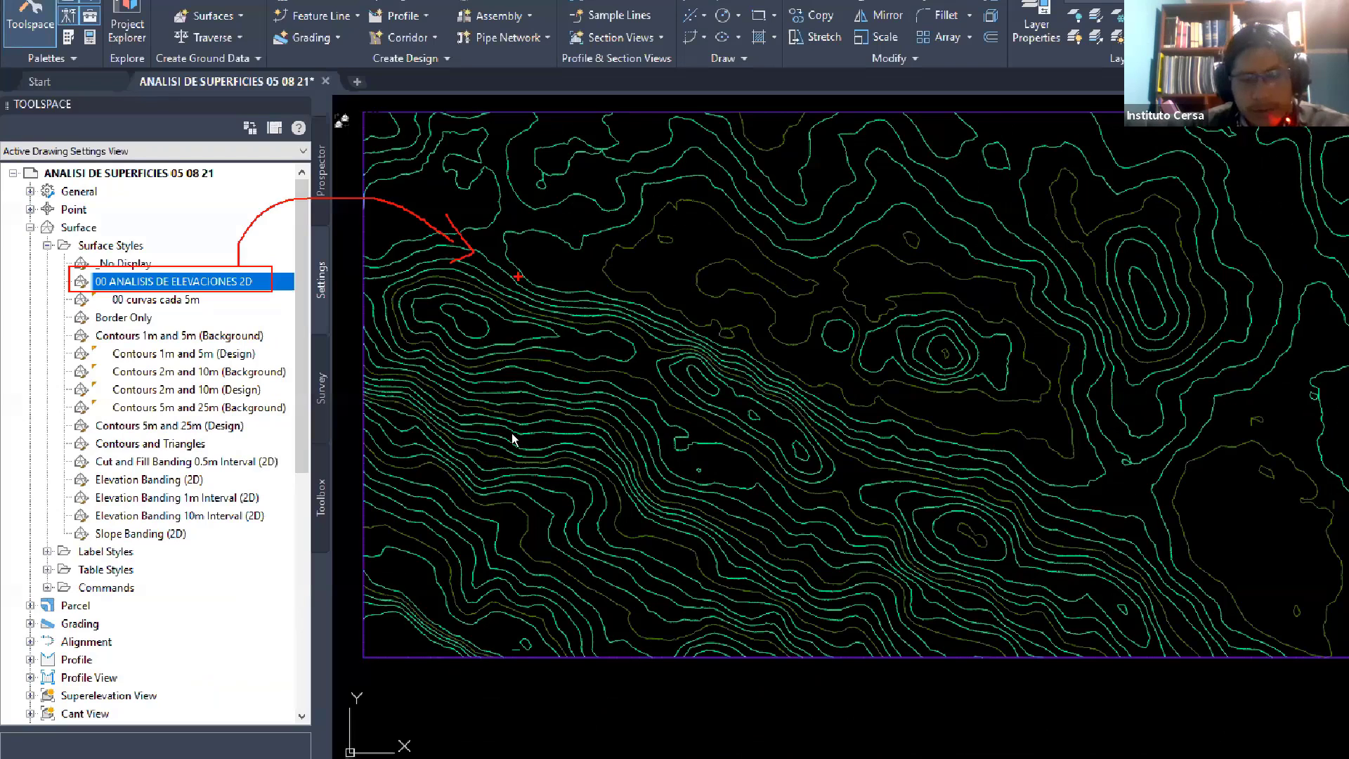
left_click(656, 343)
left_click(211, 77)
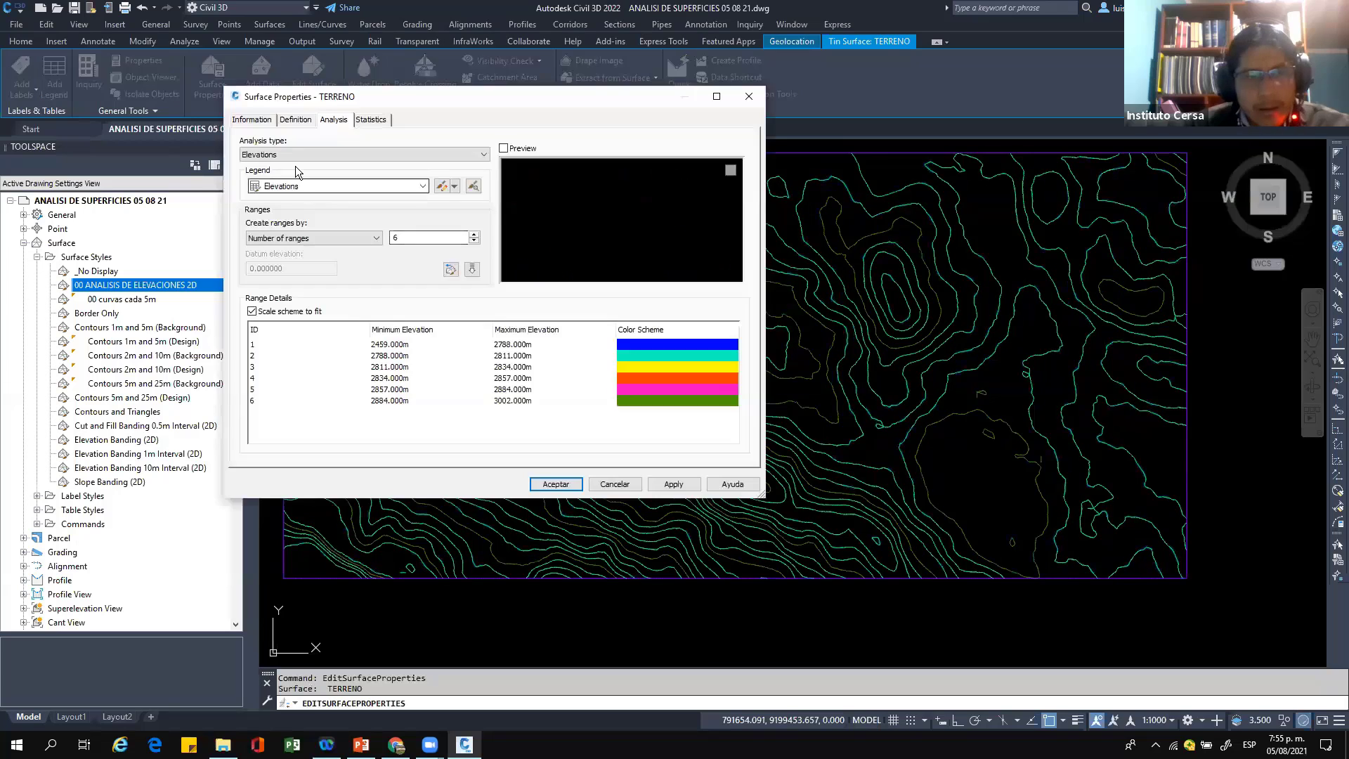
left_click(252, 121)
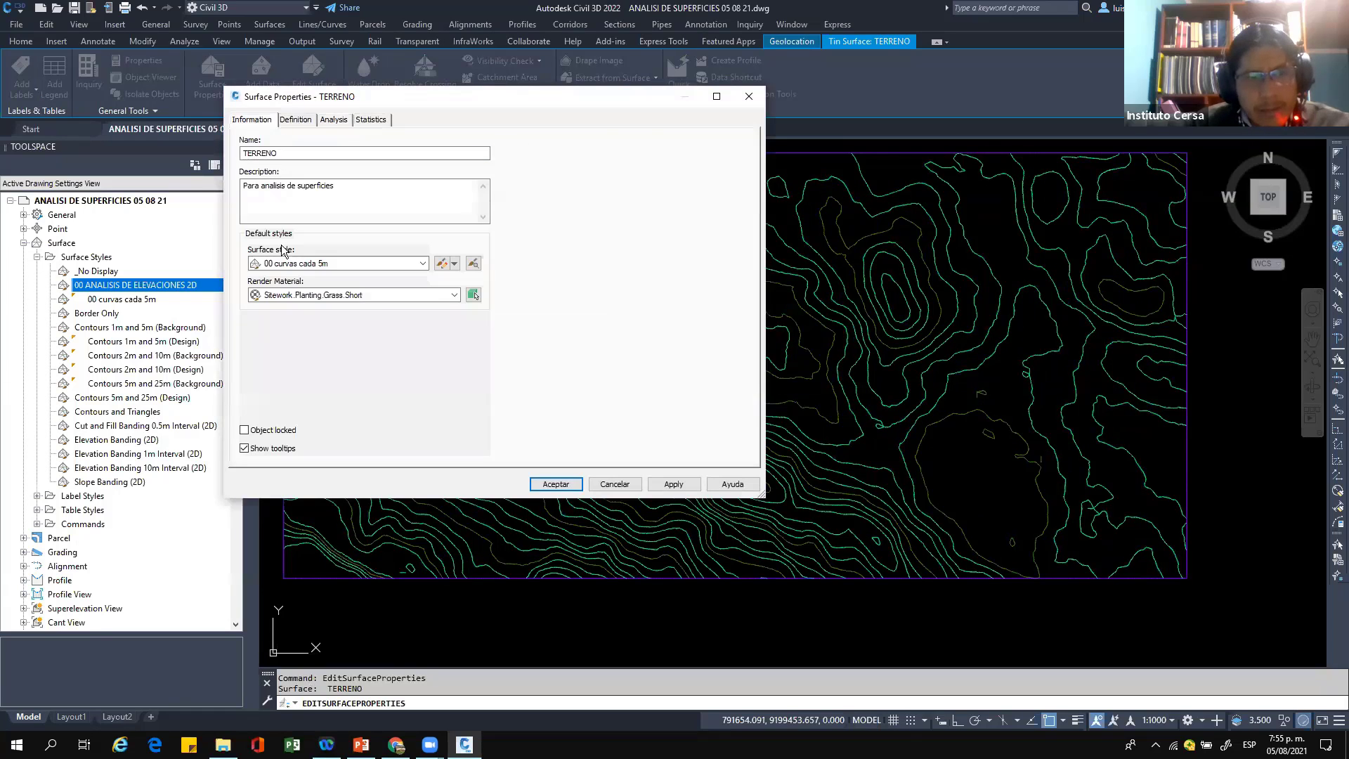
left_click(317, 264)
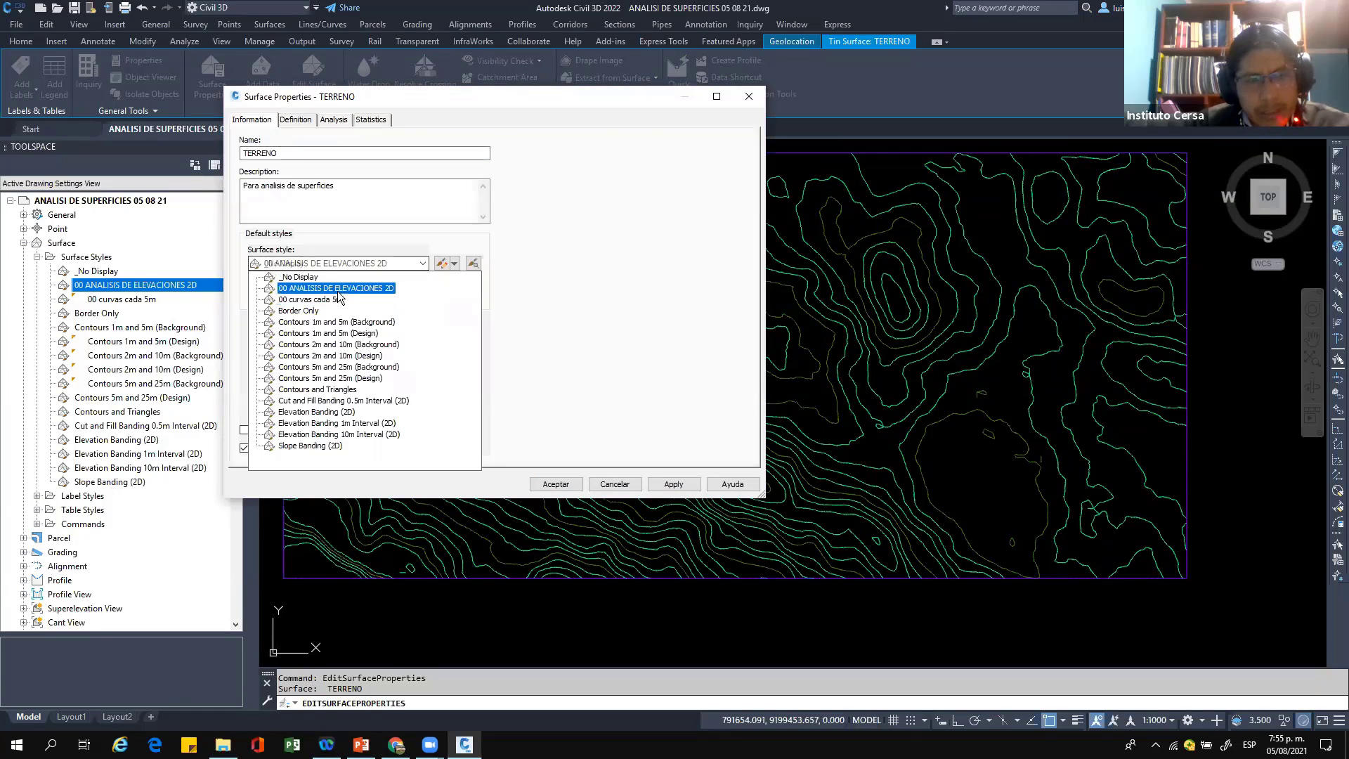
left_click(334, 287)
left_click(556, 483)
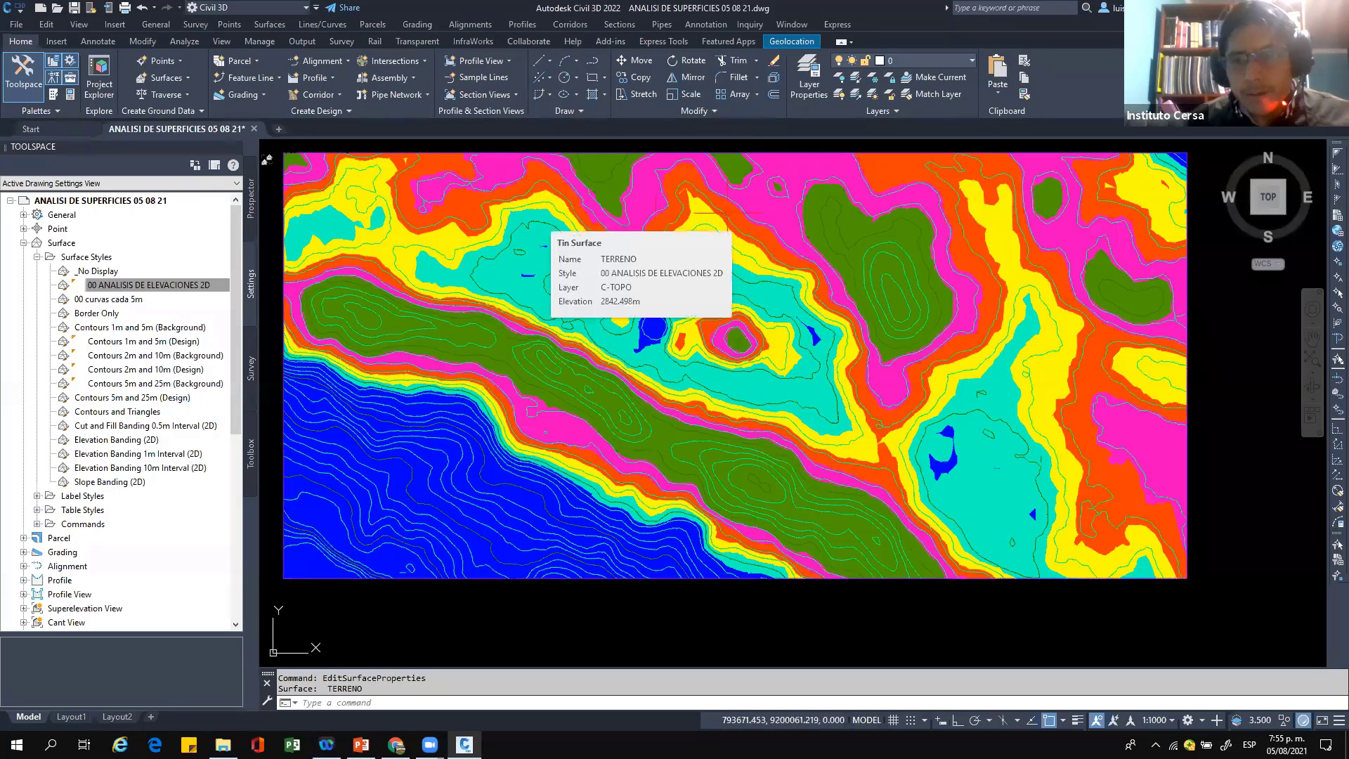
Step: Turn on the aerial map background and switch the TERRENO surface style to 00 curvas cada 5m
scroll(641, 293, "down", 2)
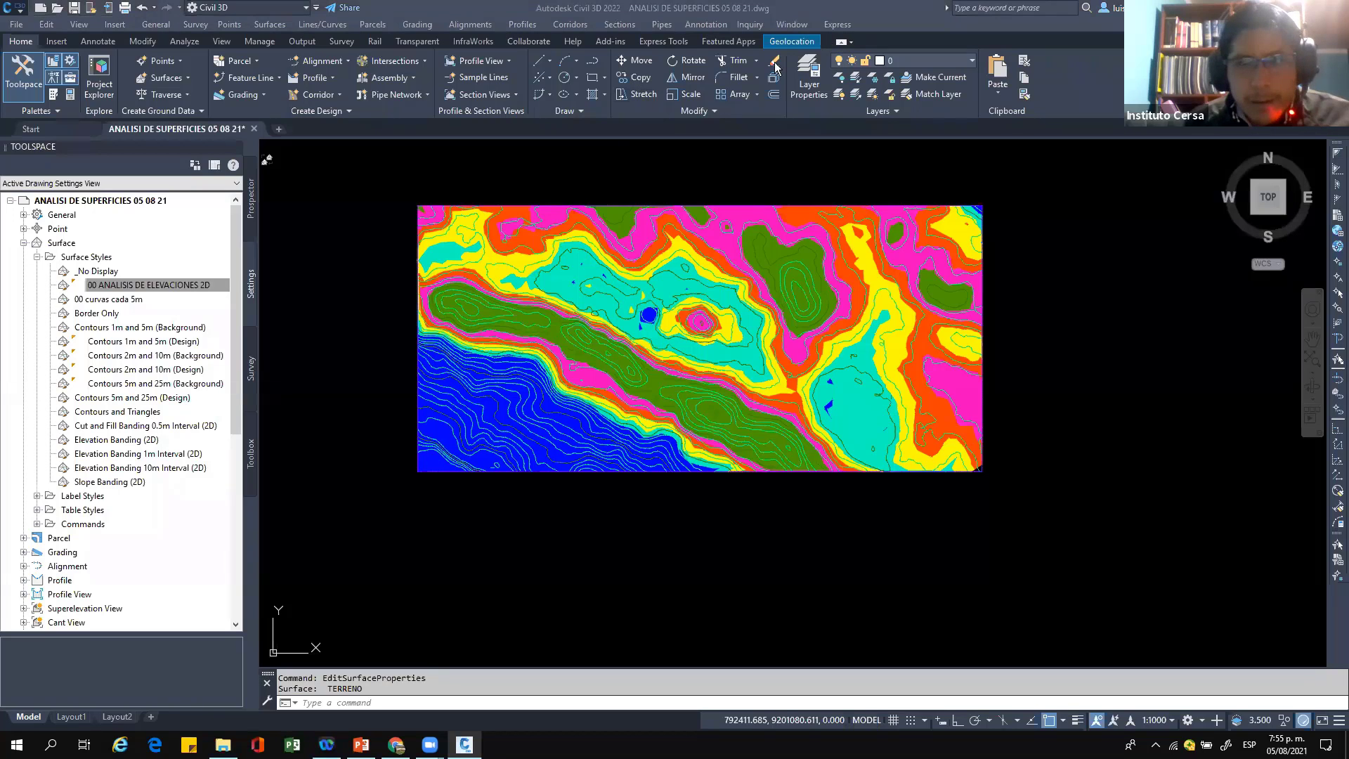
left_click(788, 43)
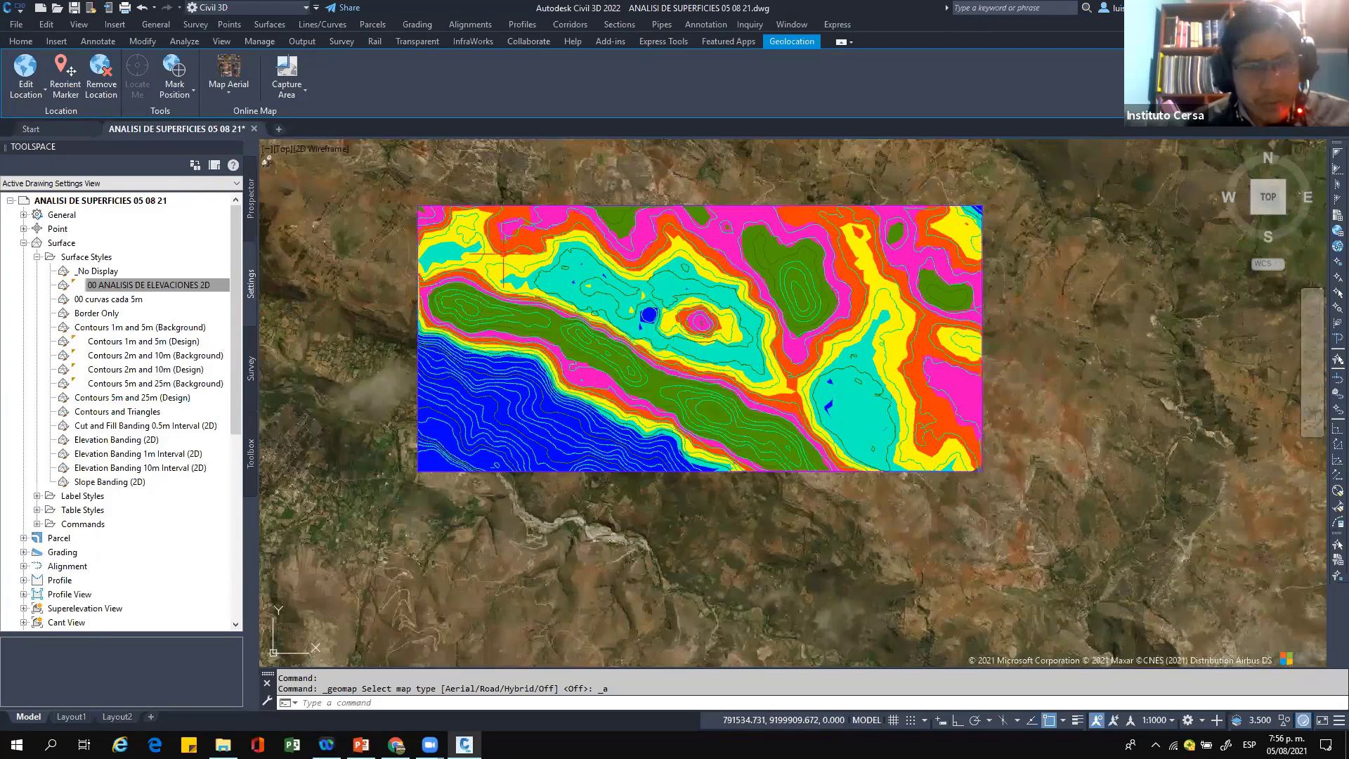
left_click(503, 254)
right_click(502, 251)
left_click(575, 407)
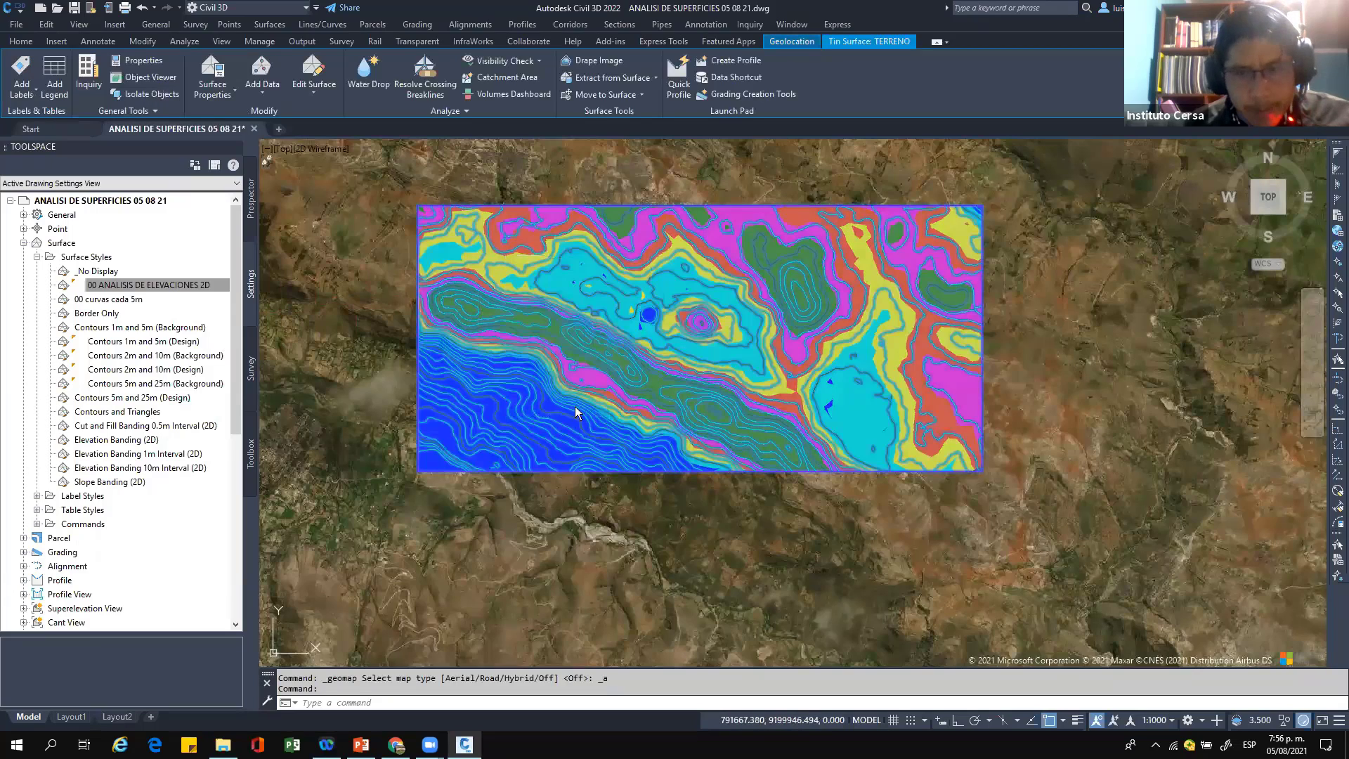
left_click(343, 264)
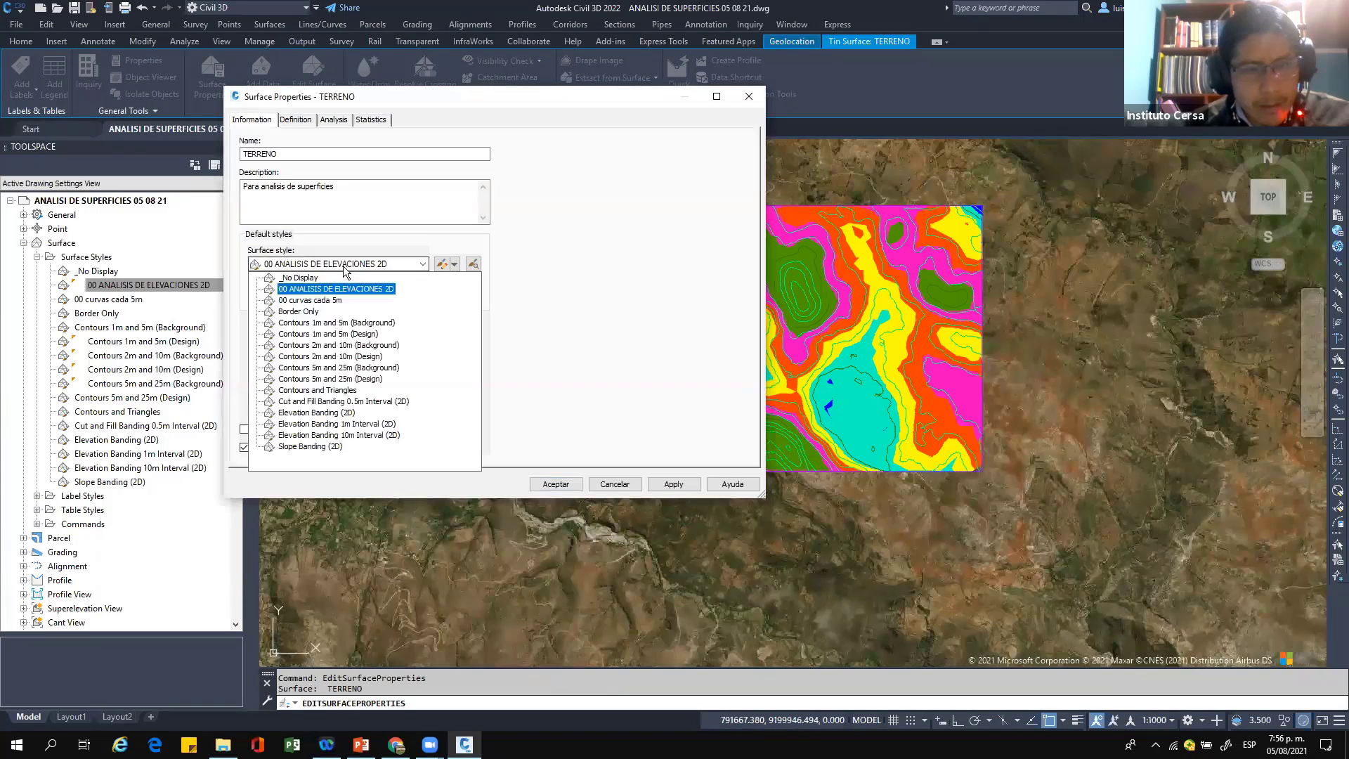
left_click(310, 300)
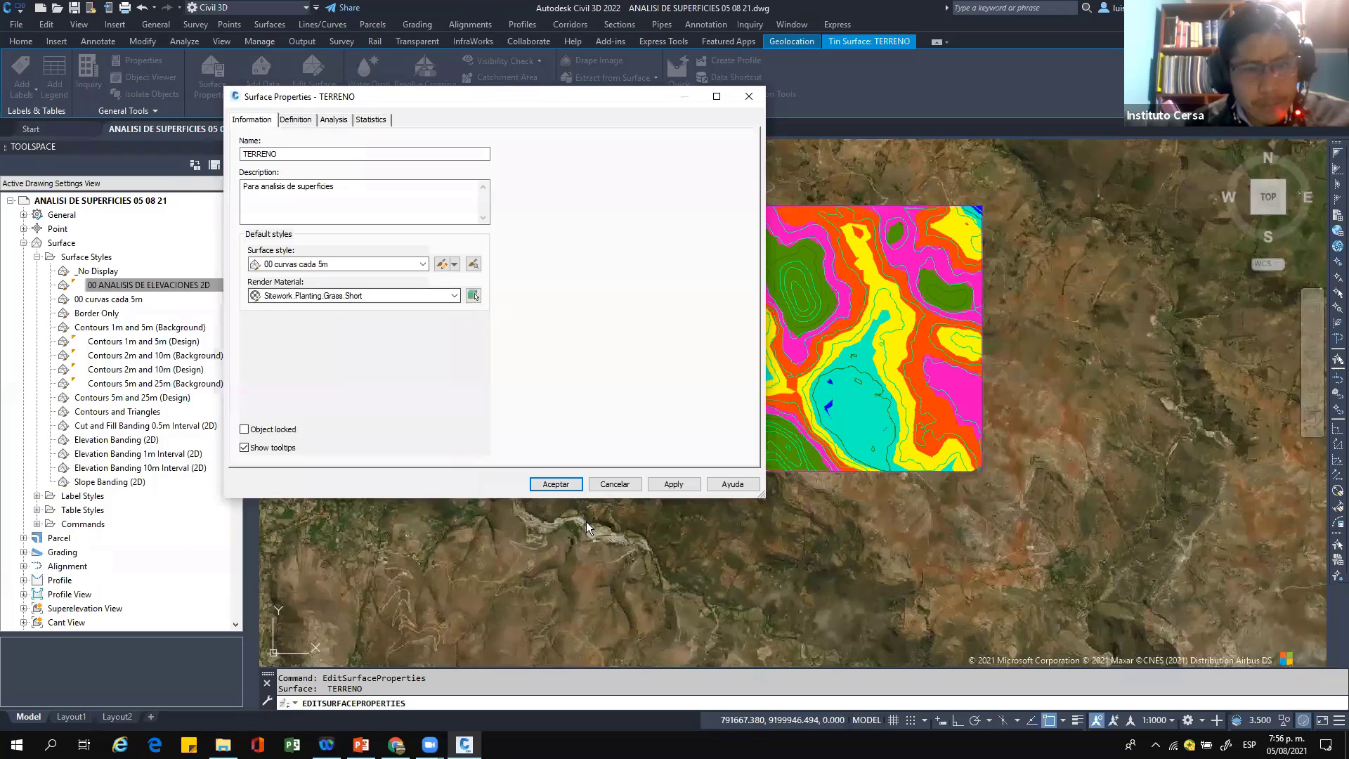
left_click(555, 484)
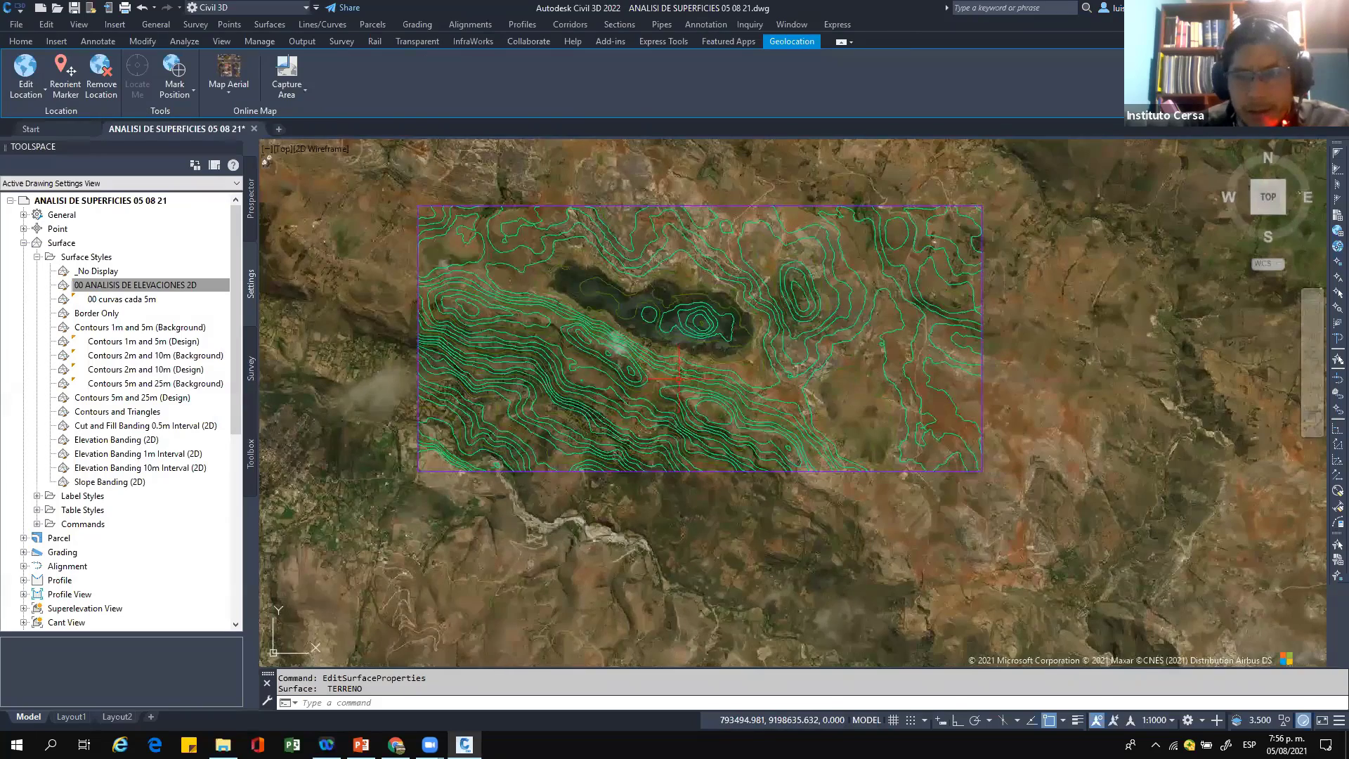
Step: Examine how the TERRENO contours fit the lake, its shoreline and the surrounding slopes on the aerial imagery
scroll(622, 297, "up", 4)
scroll(722, 307, "up", 4)
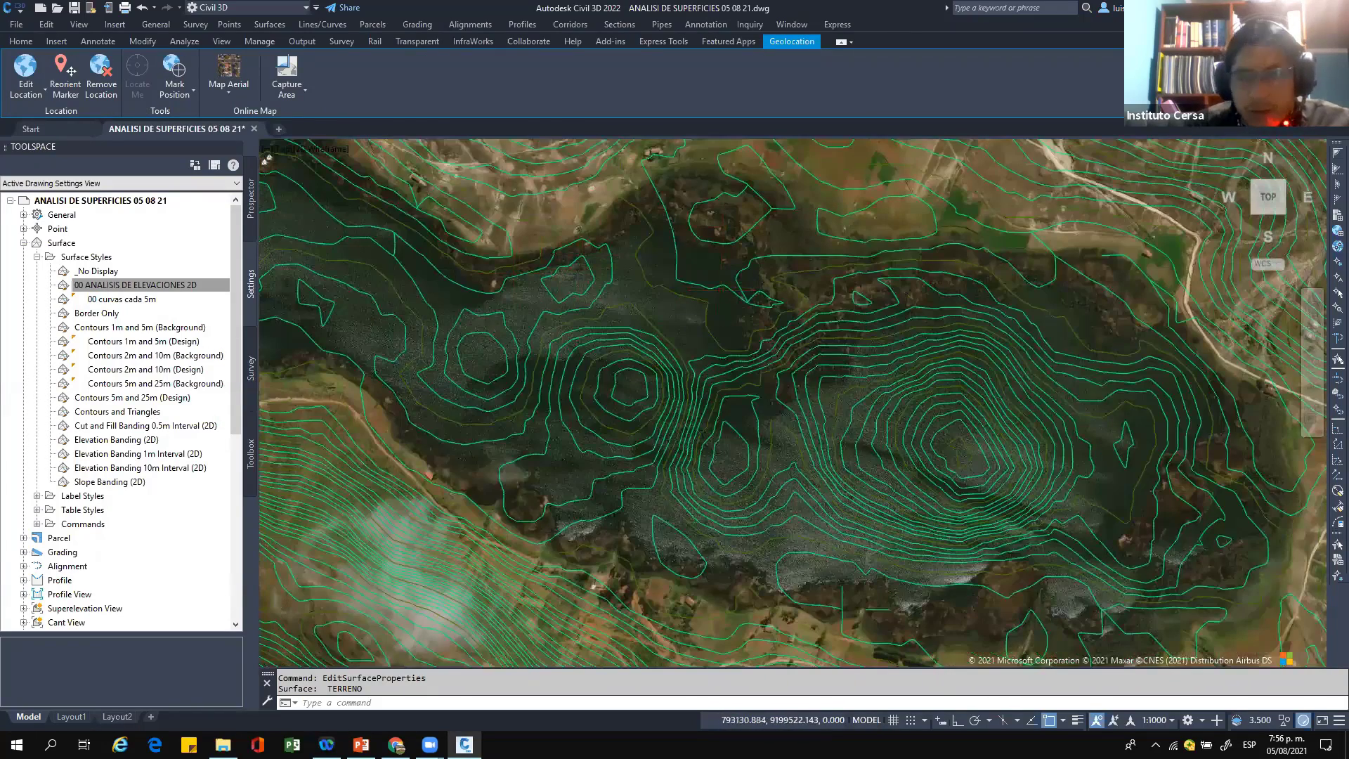
scroll(598, 277, "down", 2)
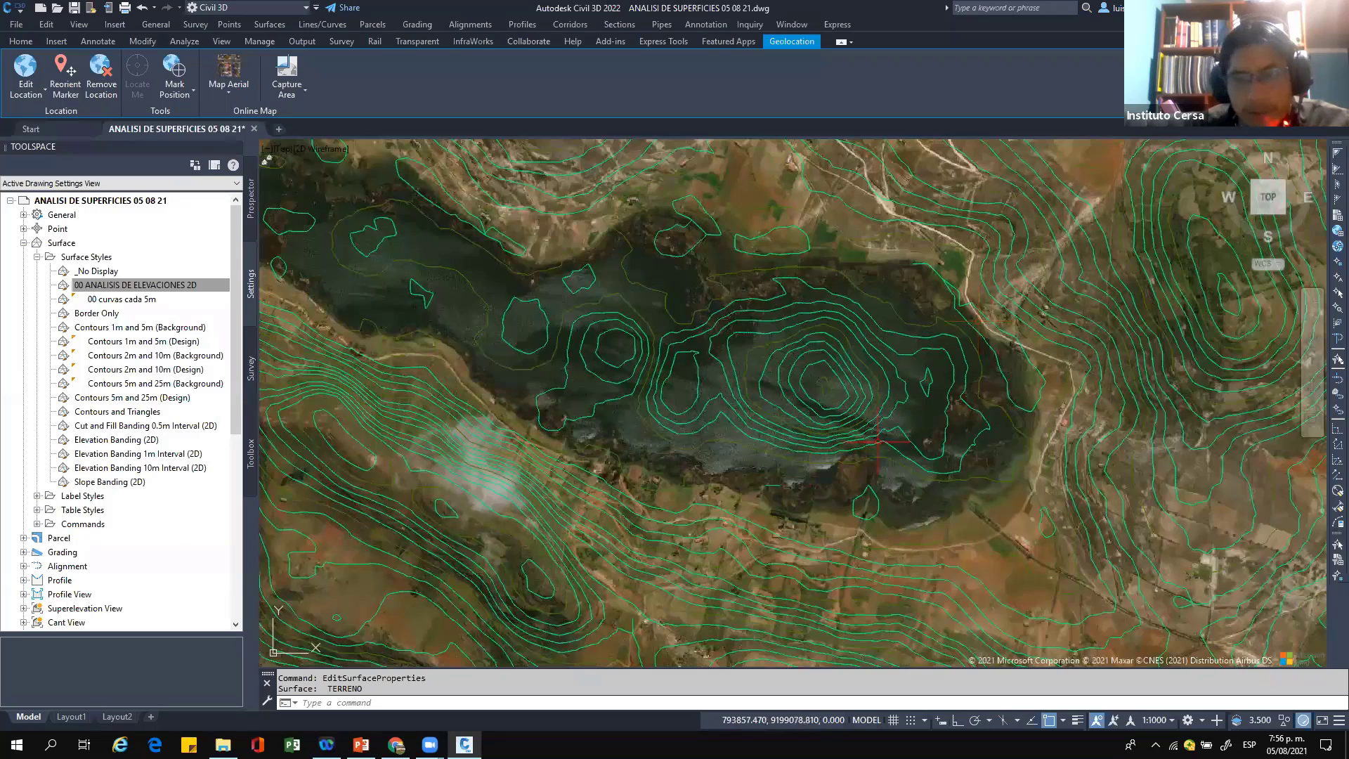
scroll(884, 440, "down", 2)
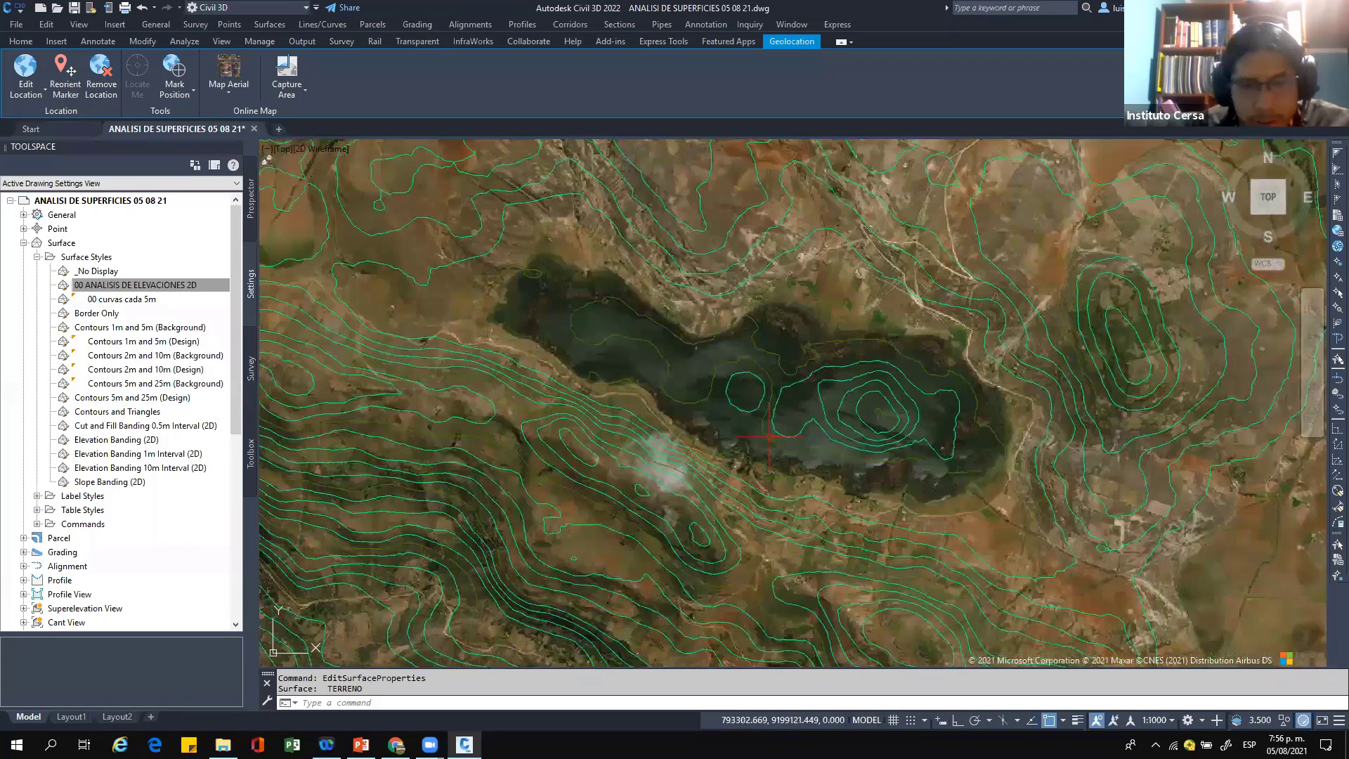
scroll(613, 378, "up", 2)
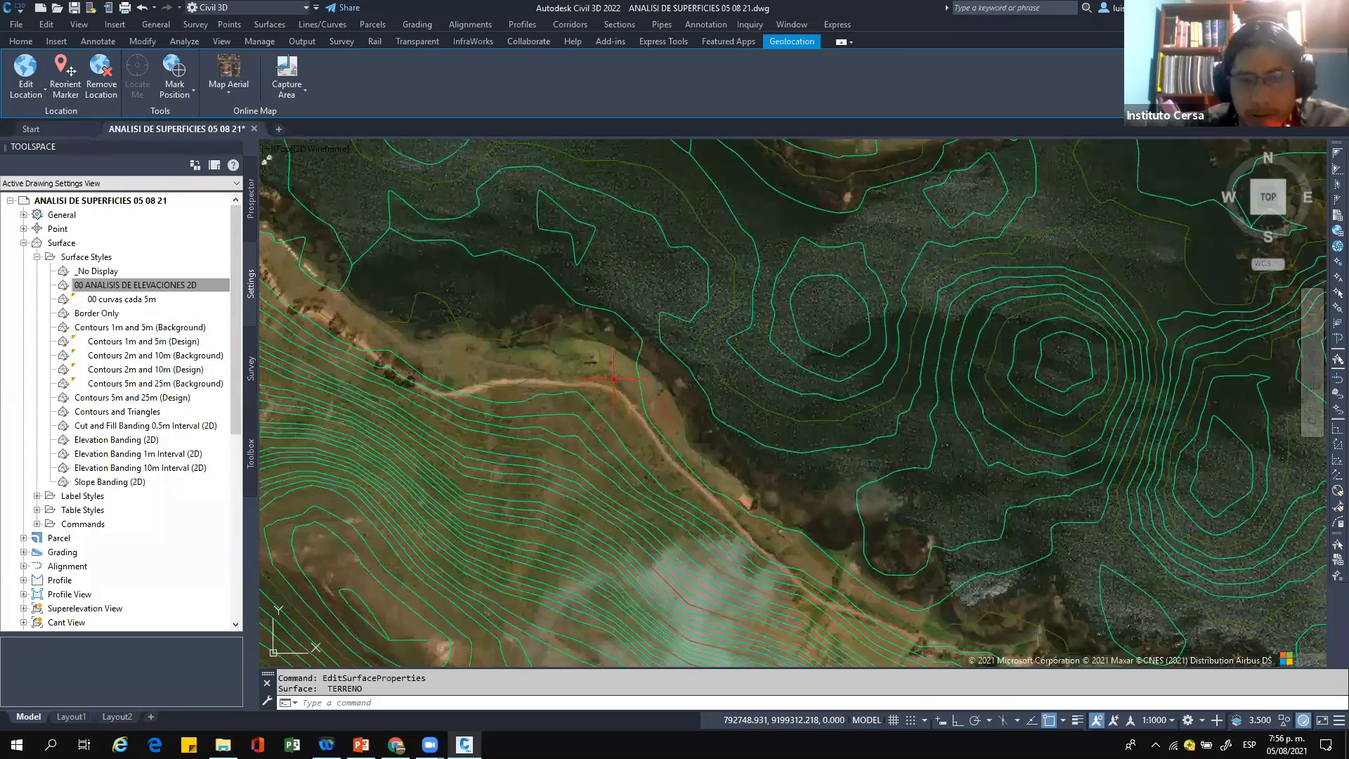
scroll(569, 316, "up", 1)
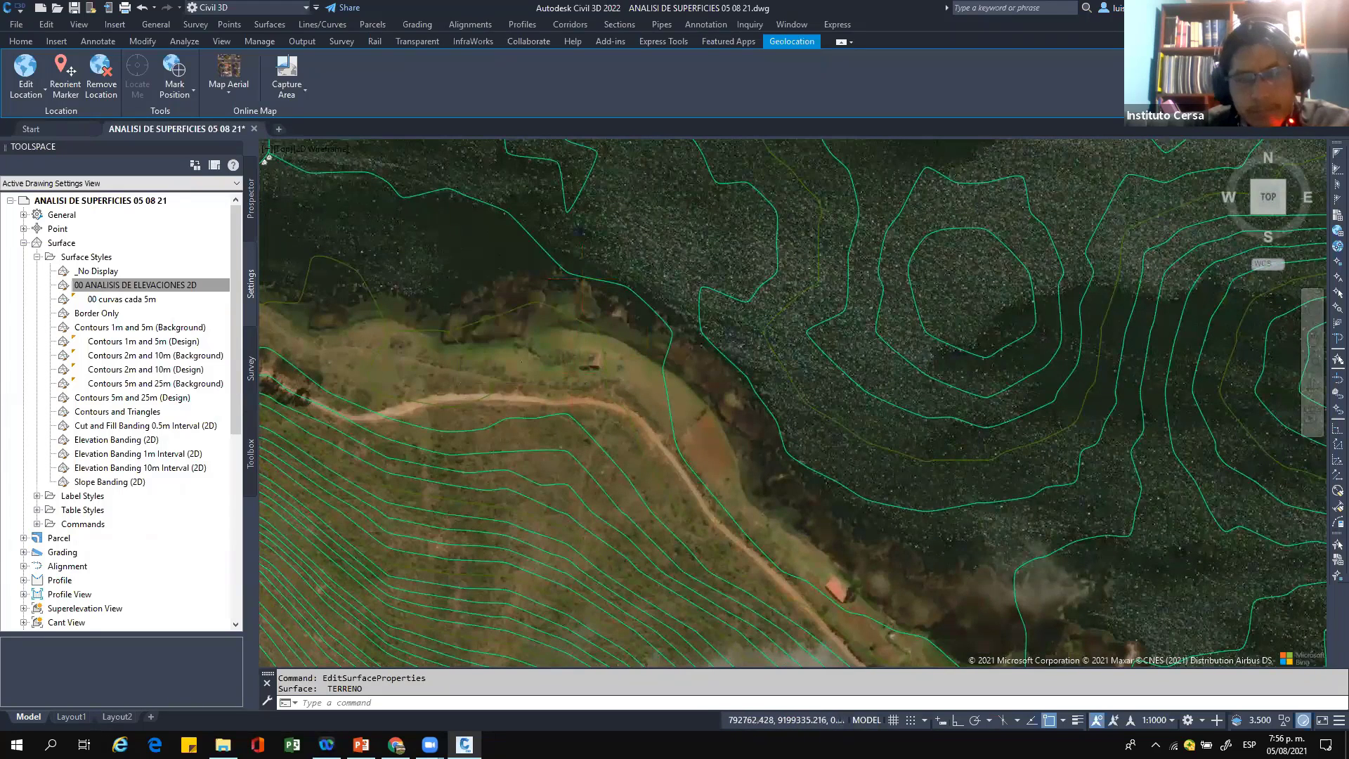
scroll(654, 368, "down", 2)
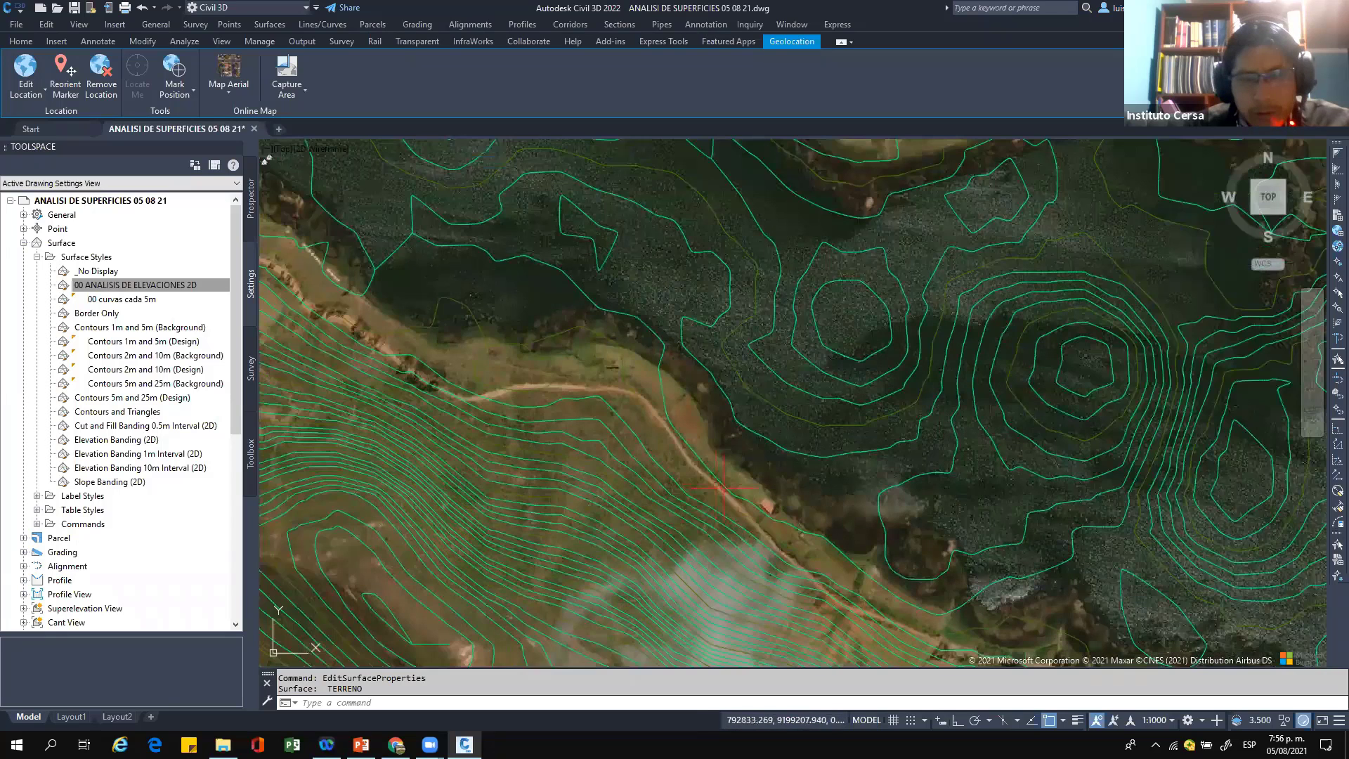
scroll(559, 419, "down", 2)
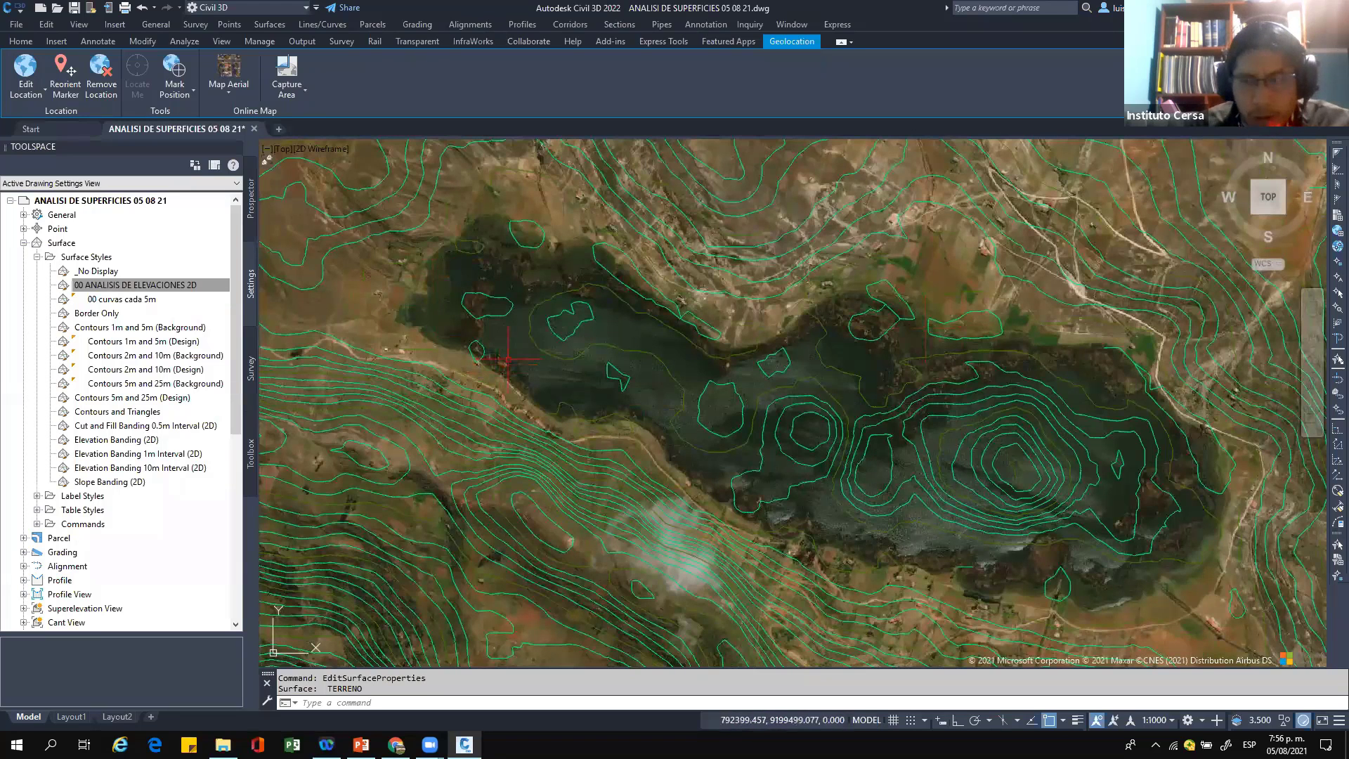
scroll(750, 424, "down", 2)
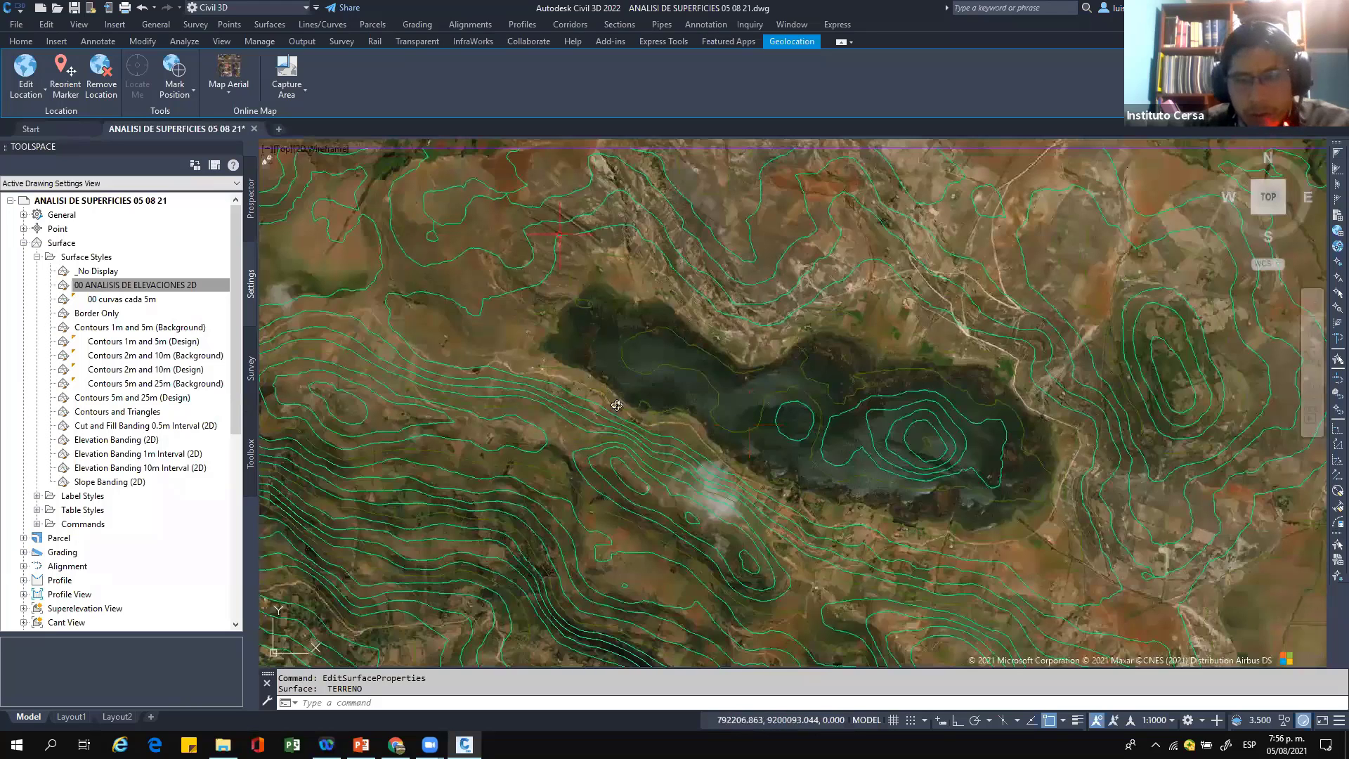
Step: Set the TERRENO surface style back to 00 ANALISIS DE ELEVACIONES 2D and deselect the surface
left_click(630, 380)
right_click(631, 380)
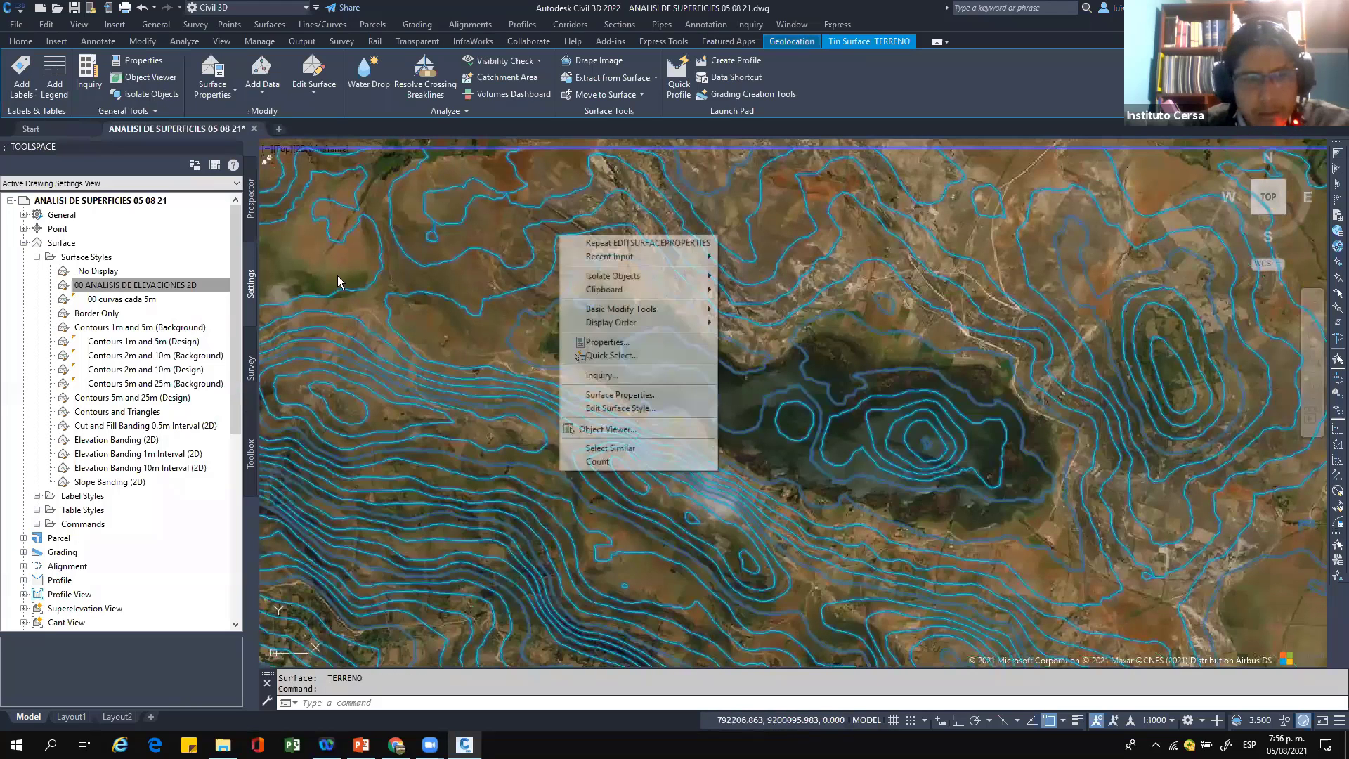
left_click(341, 265)
left_click(340, 291)
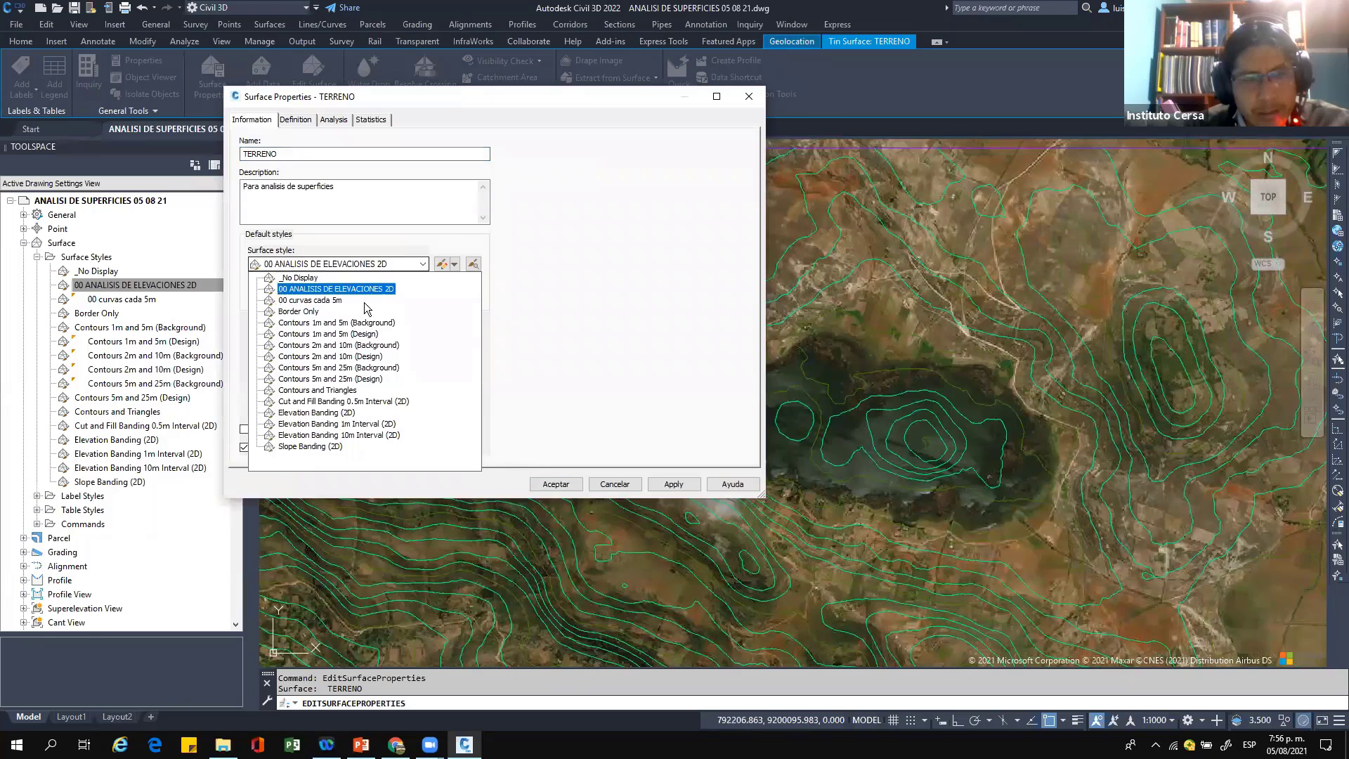
left_click(555, 485)
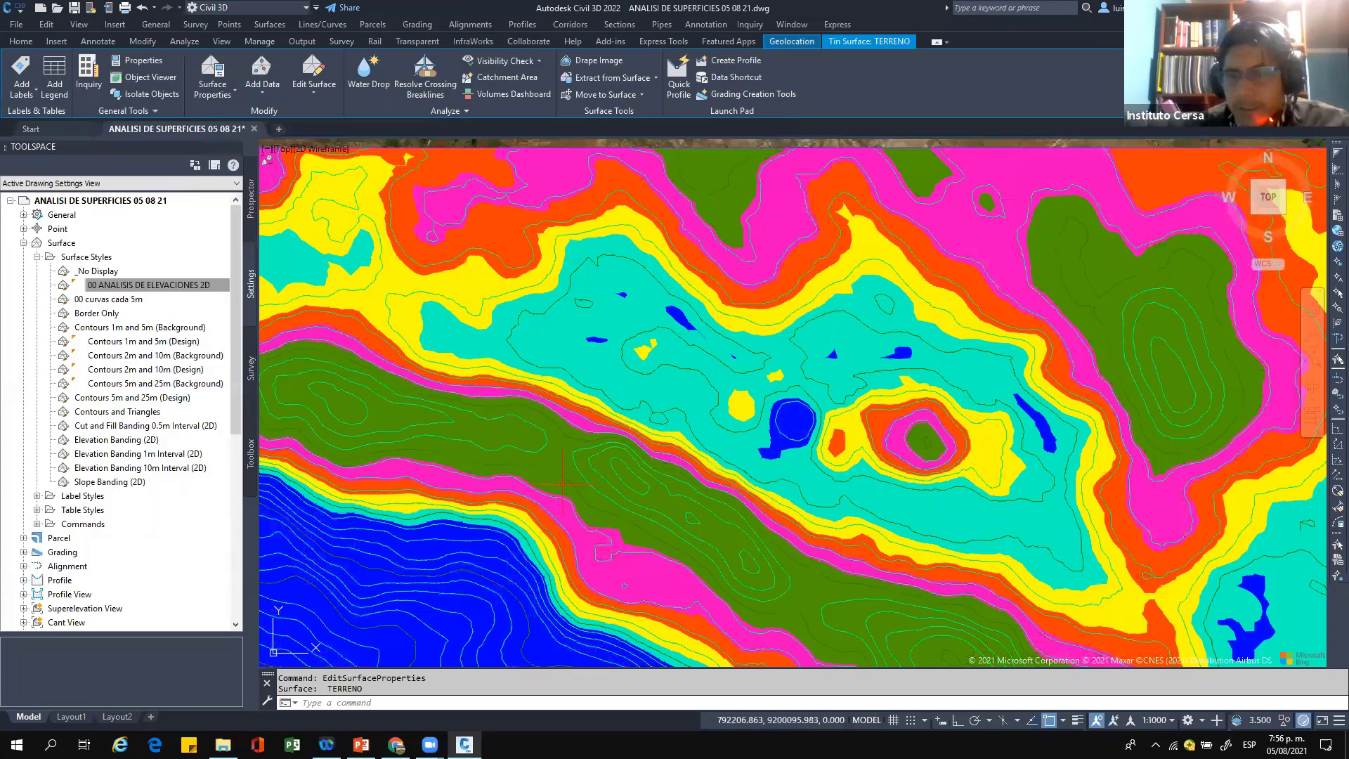
key("Escape")
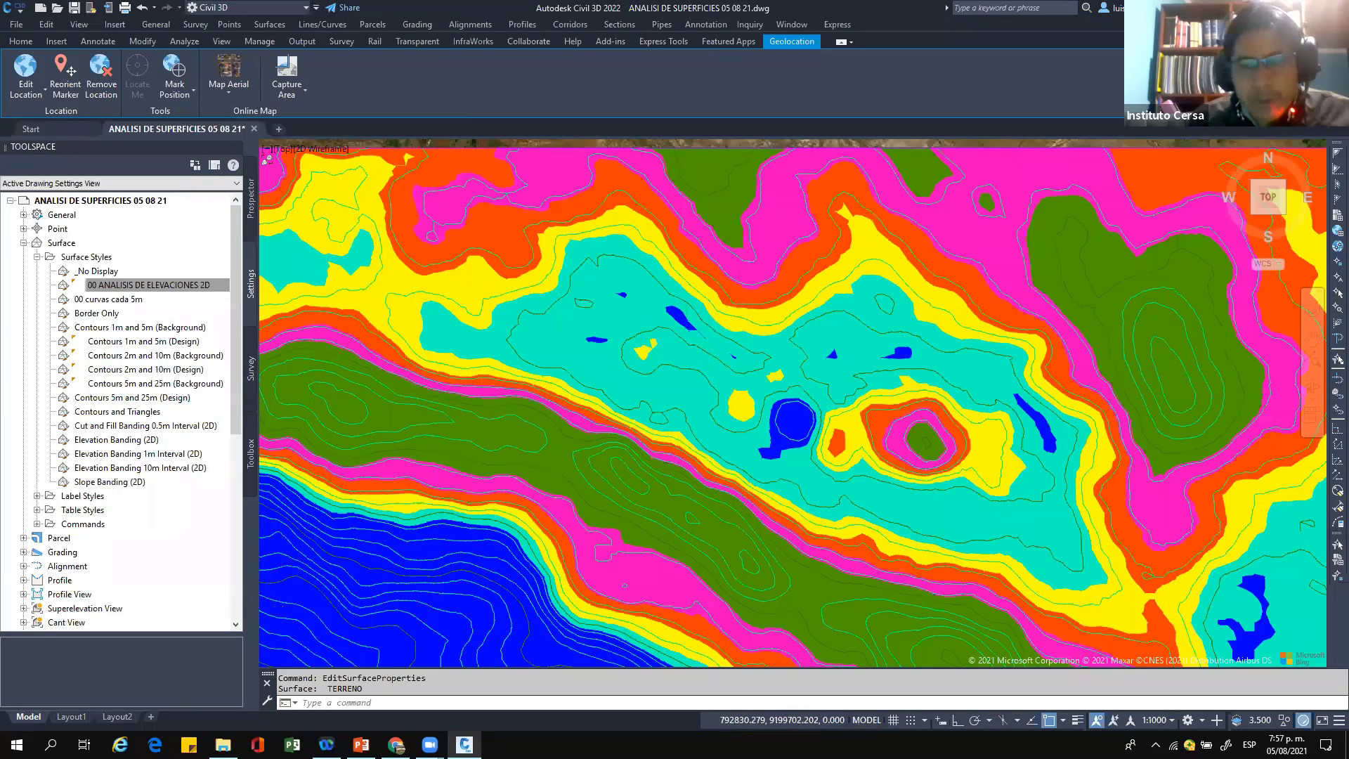
Step: Review the elevation ranges and color scheme in the TERRENO surface's analysis properties, then close the properties
scroll(704, 326, "up", 4)
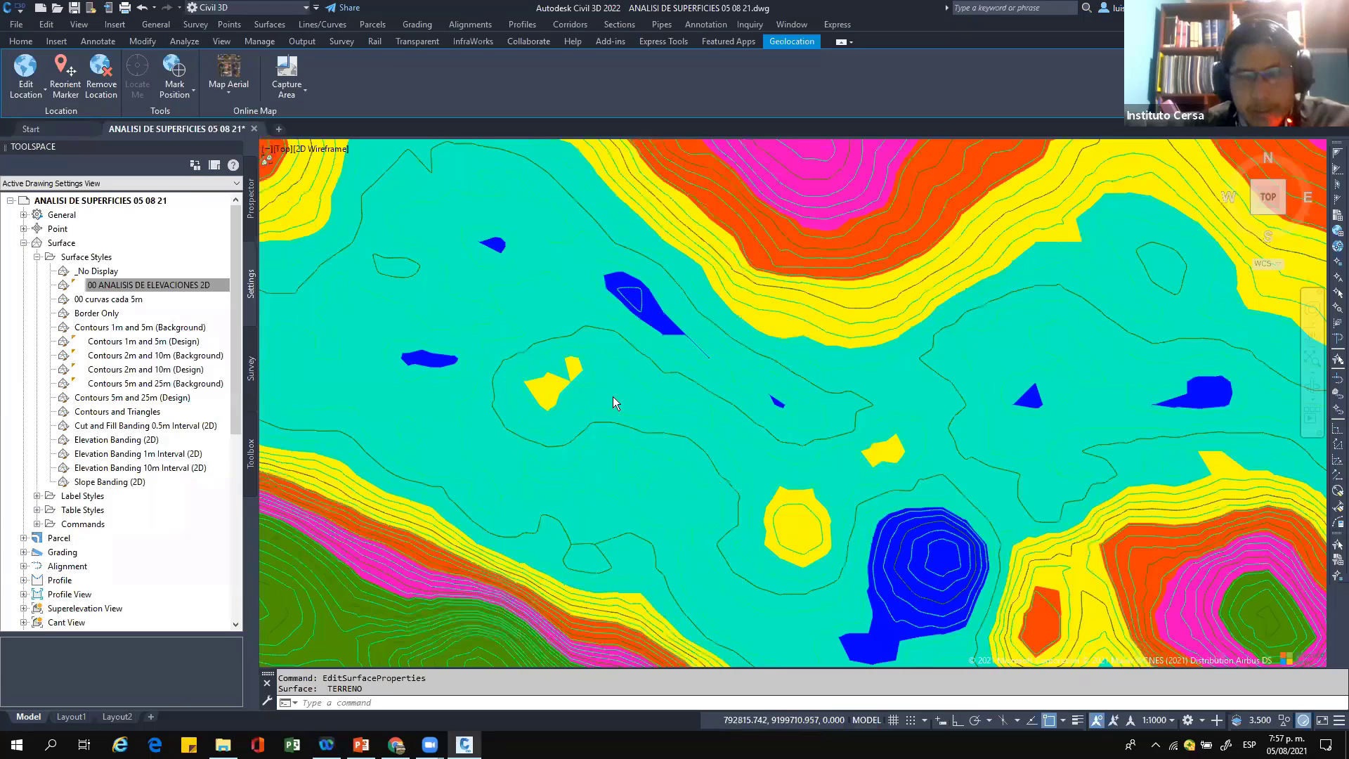
scroll(657, 392, "down", 4)
double_click(400, 191)
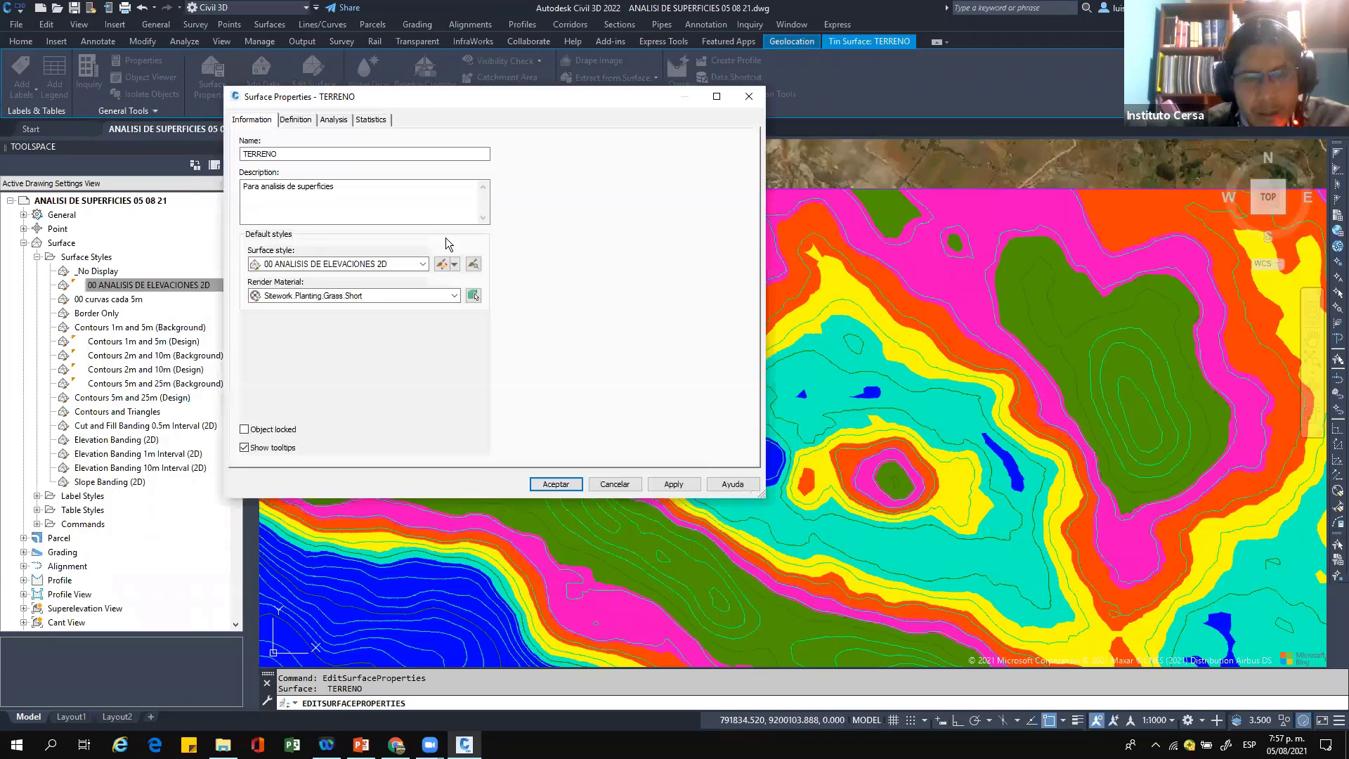
left_click(433, 235)
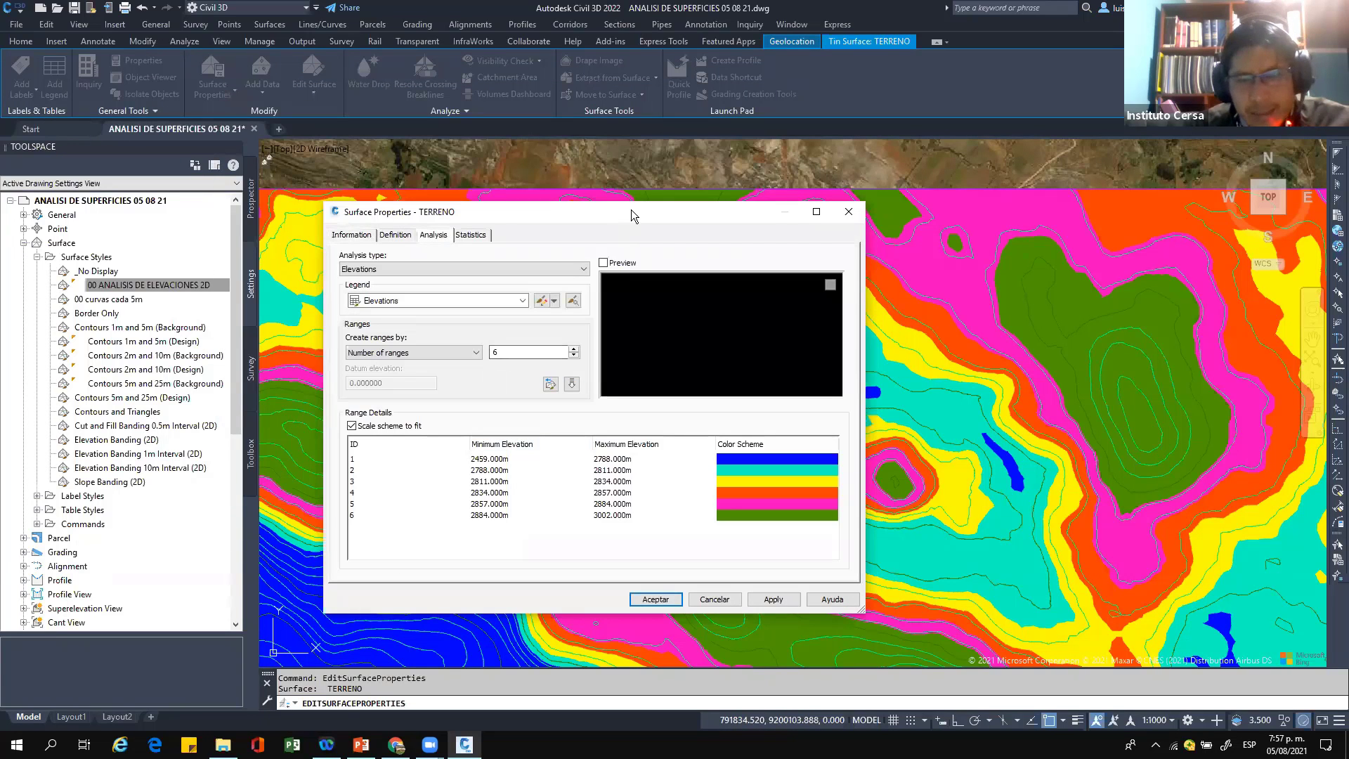
left_click_drag(631, 215, 667, 177)
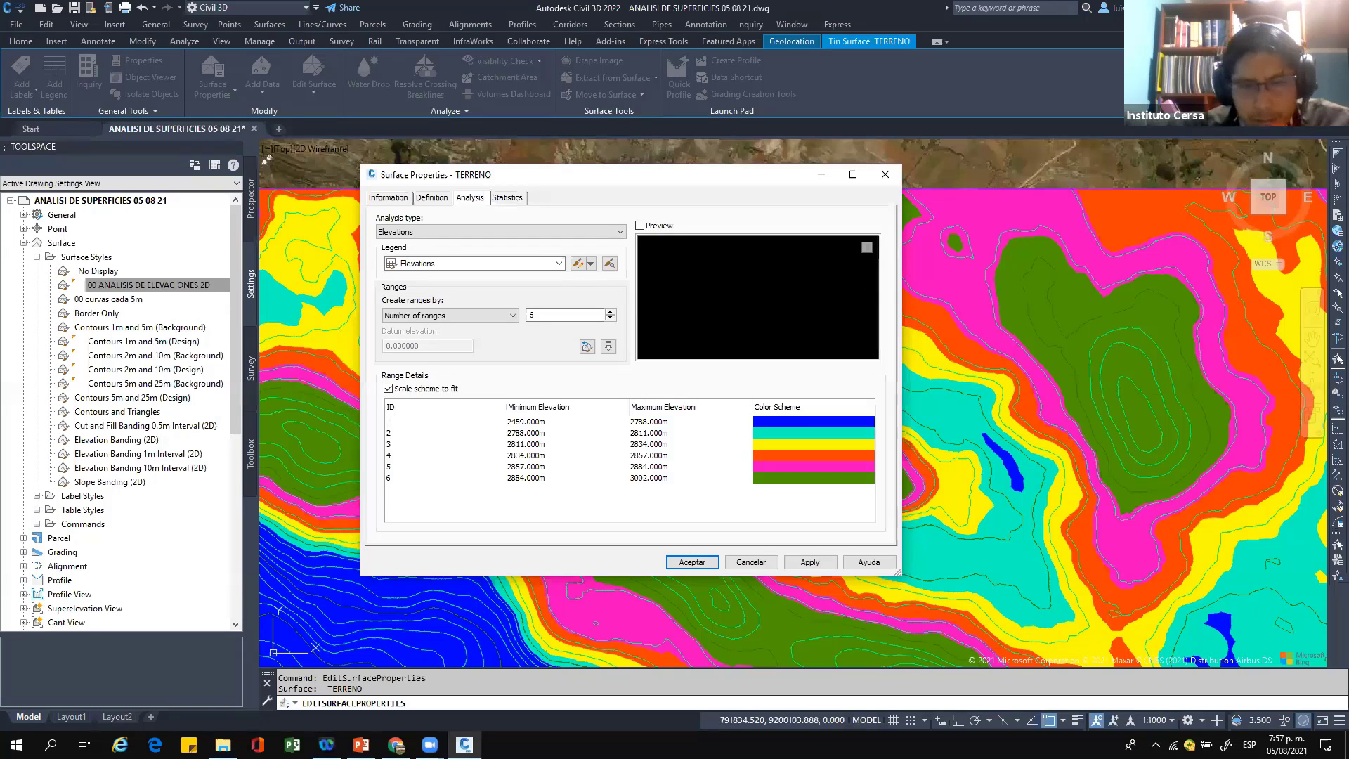
left_click(692, 562)
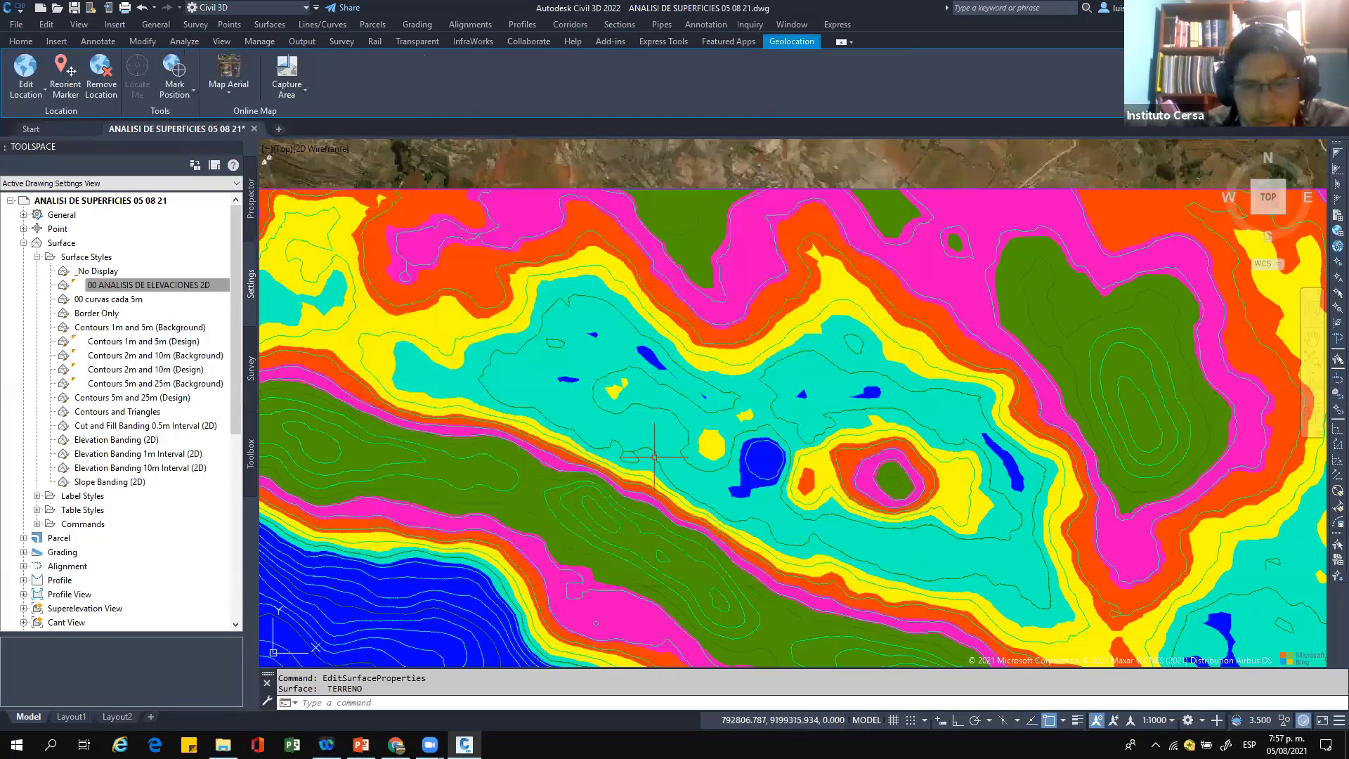
Step: Inspect the surface elevation at the boundary between the cyan and yellow bands and examine the neighbouring elevation bands
scroll(550, 436, "up", 2)
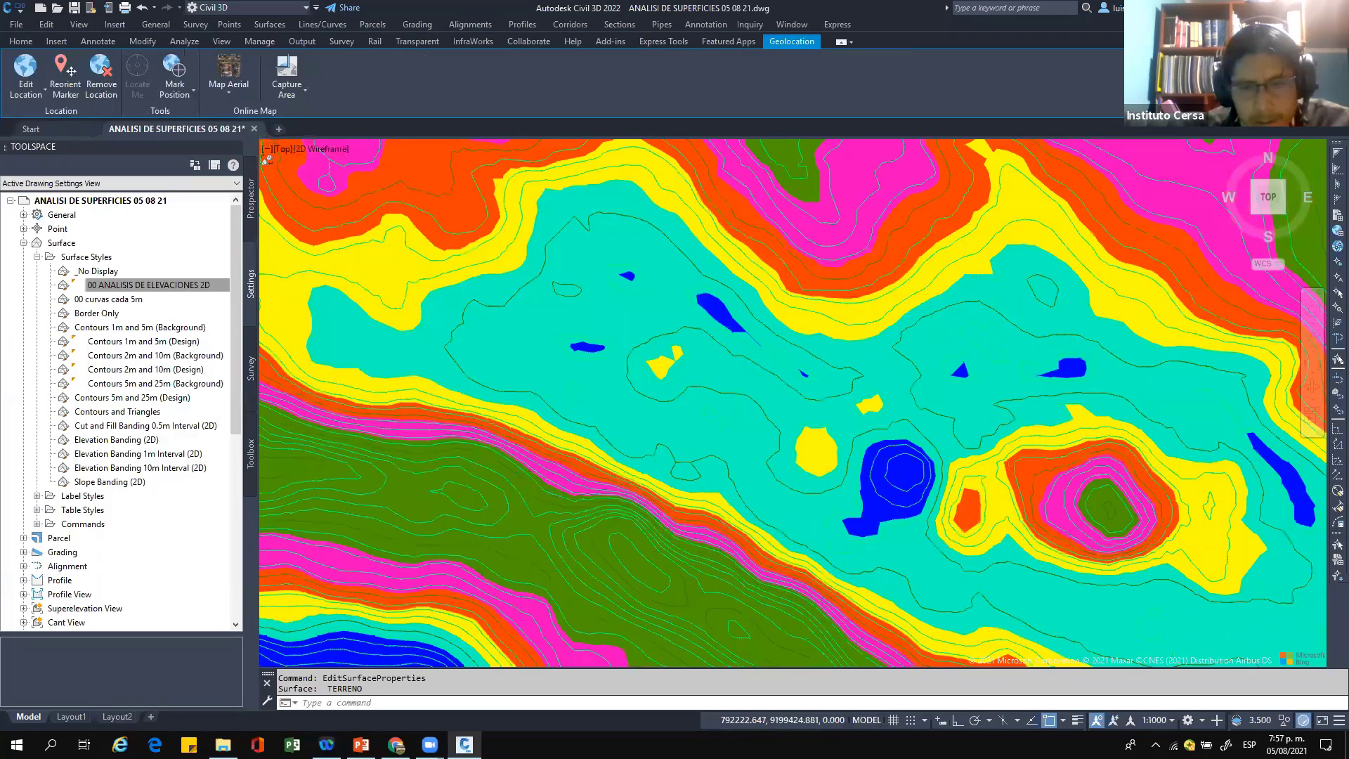
scroll(580, 399, "up", 5)
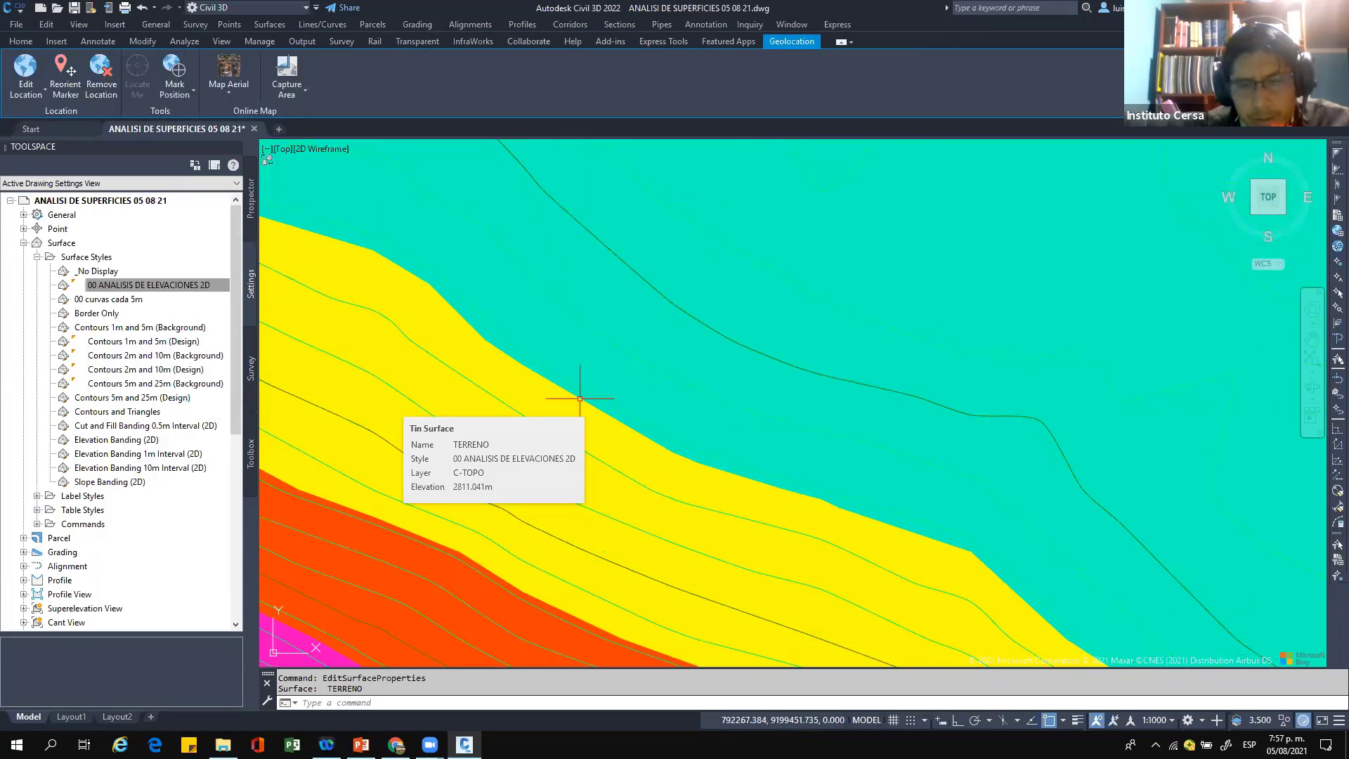
scroll(580, 398, "down", 2)
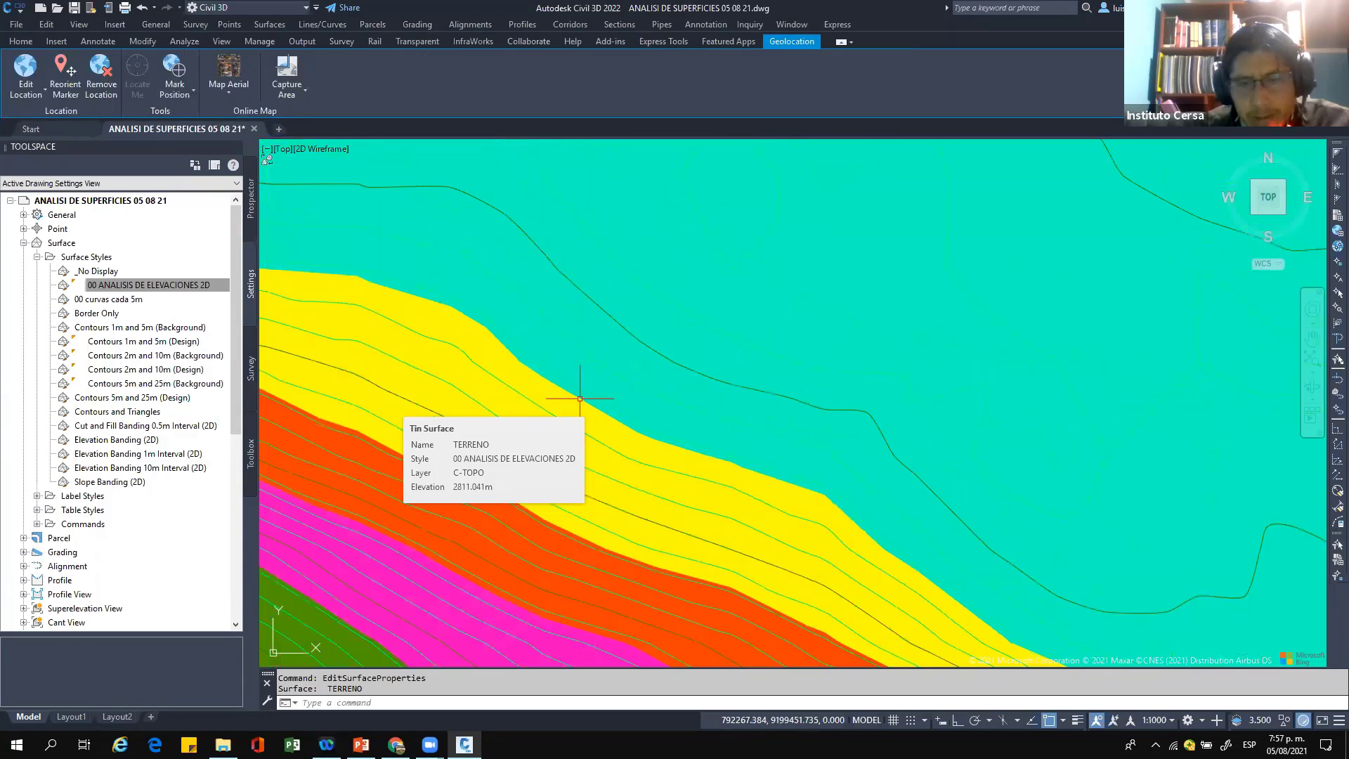
scroll(580, 398, "down", 1)
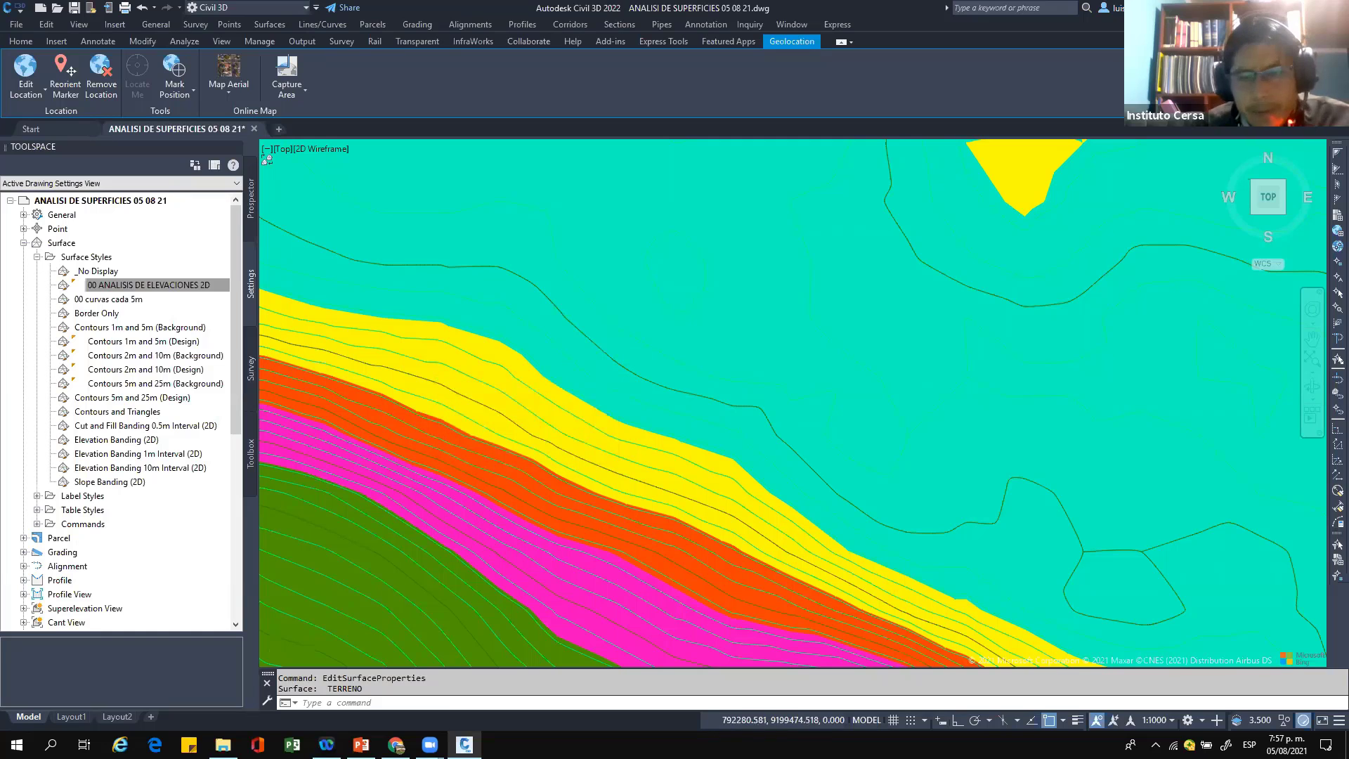
scroll(580, 398, "down", 1)
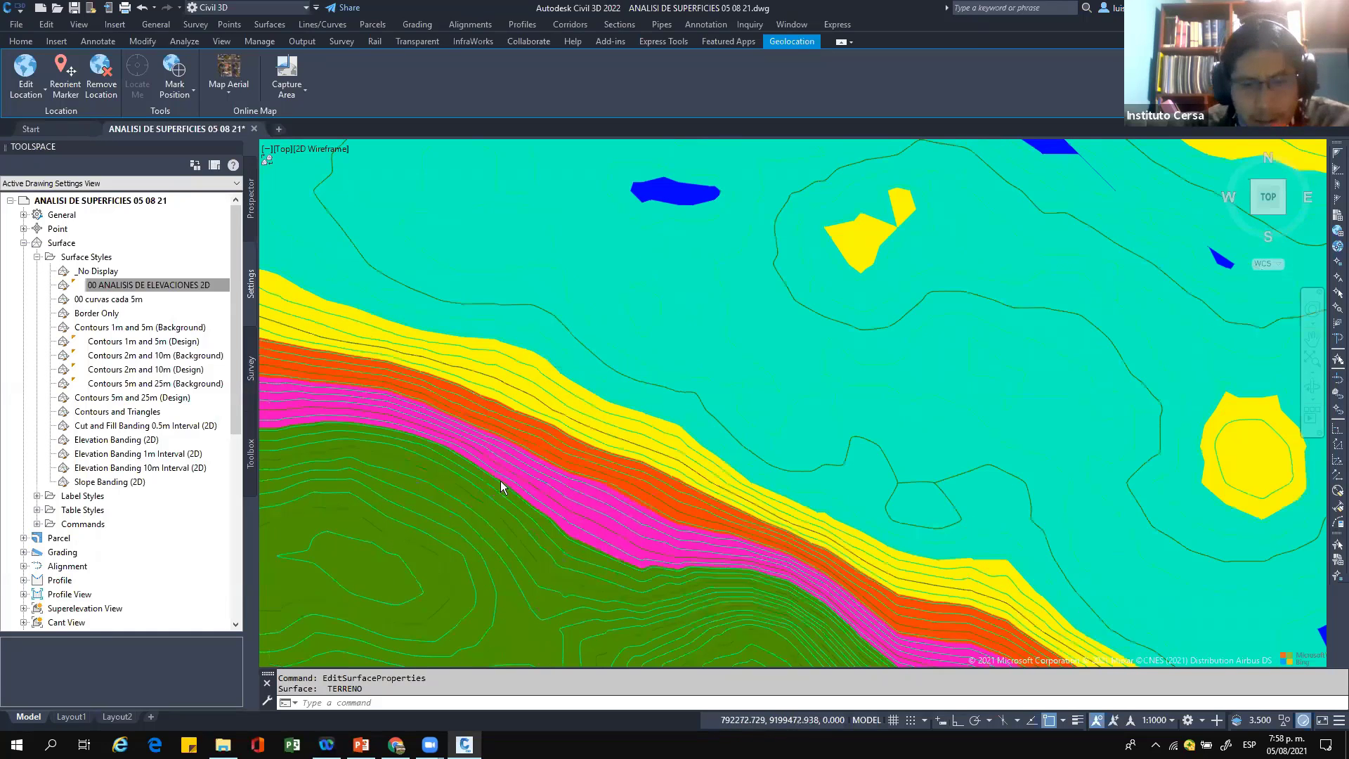
scroll(608, 437, "down", 1)
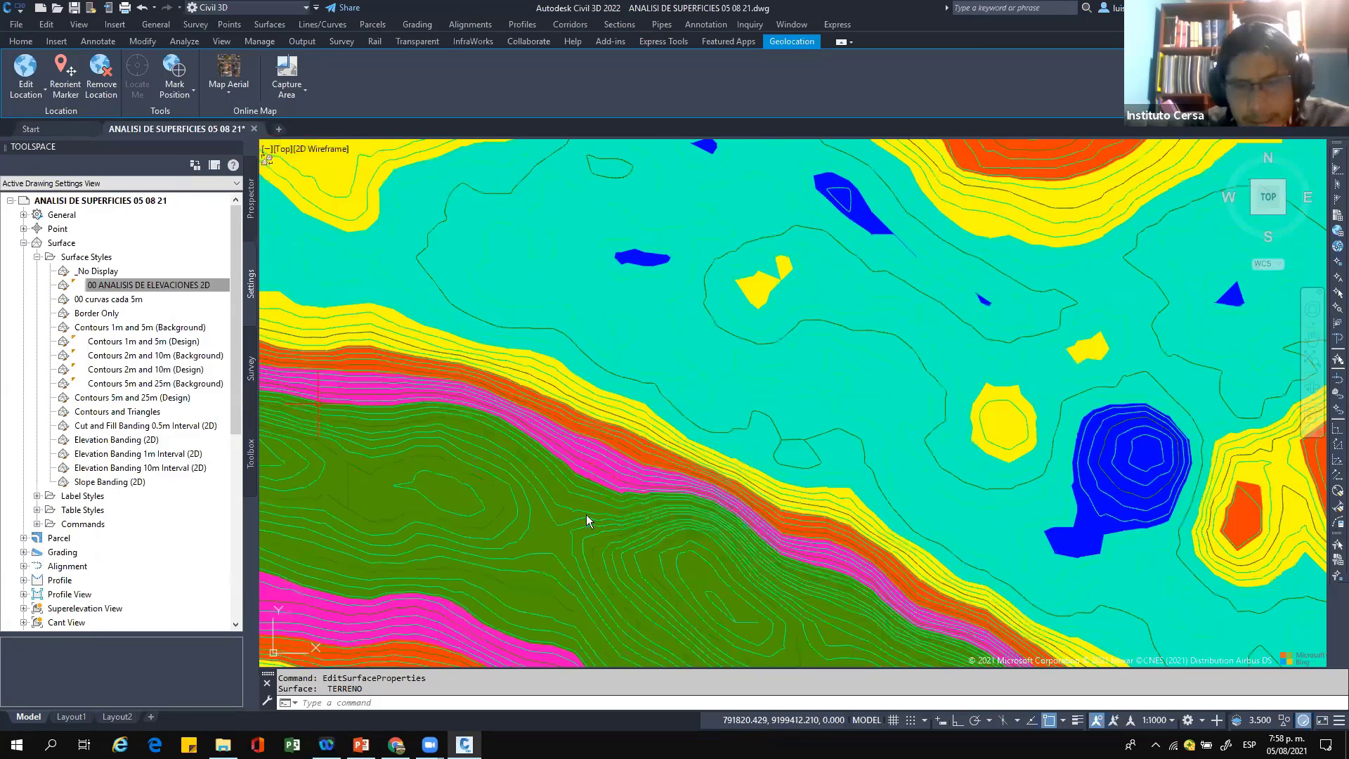
Step: Set the minimum elevation of range 6 to 2960 in the TERRENO surface's elevation analysis
left_click(555, 489)
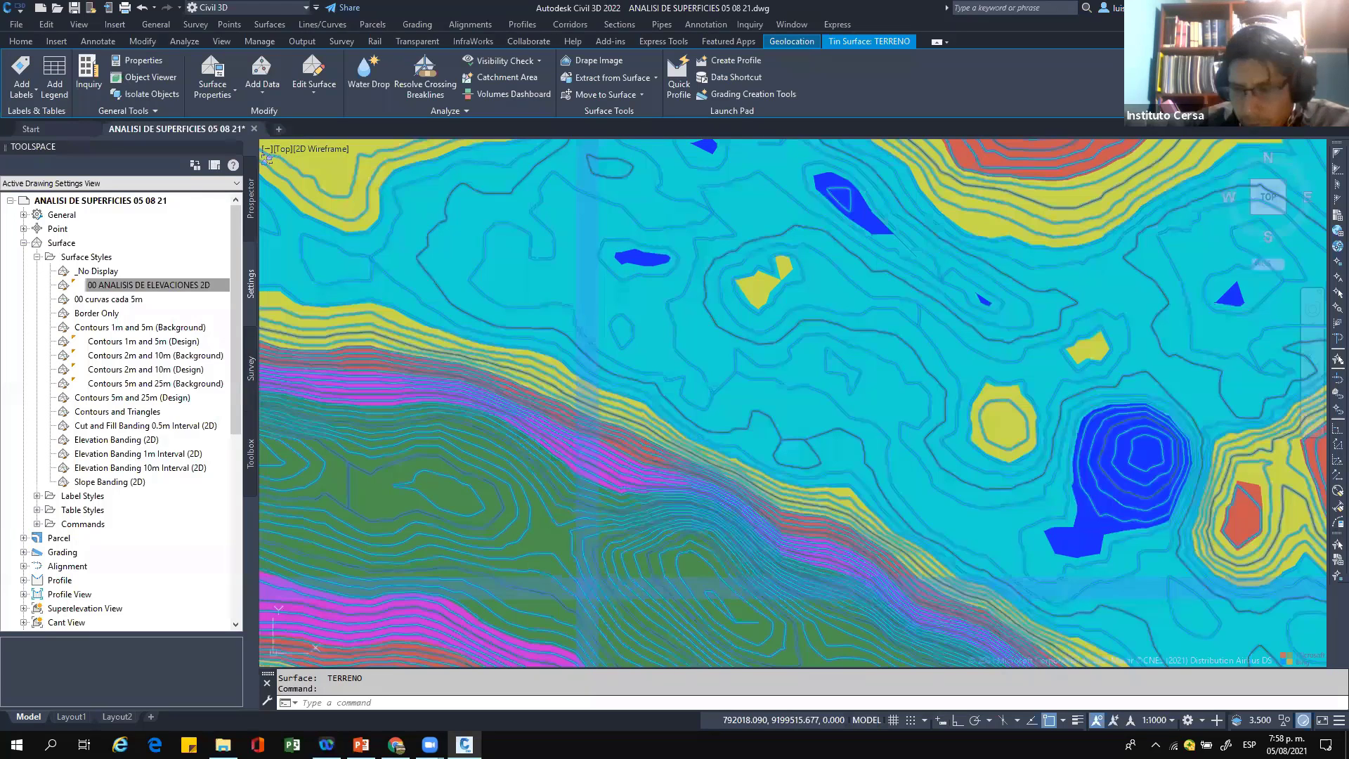
left_click(527, 478)
type("2")
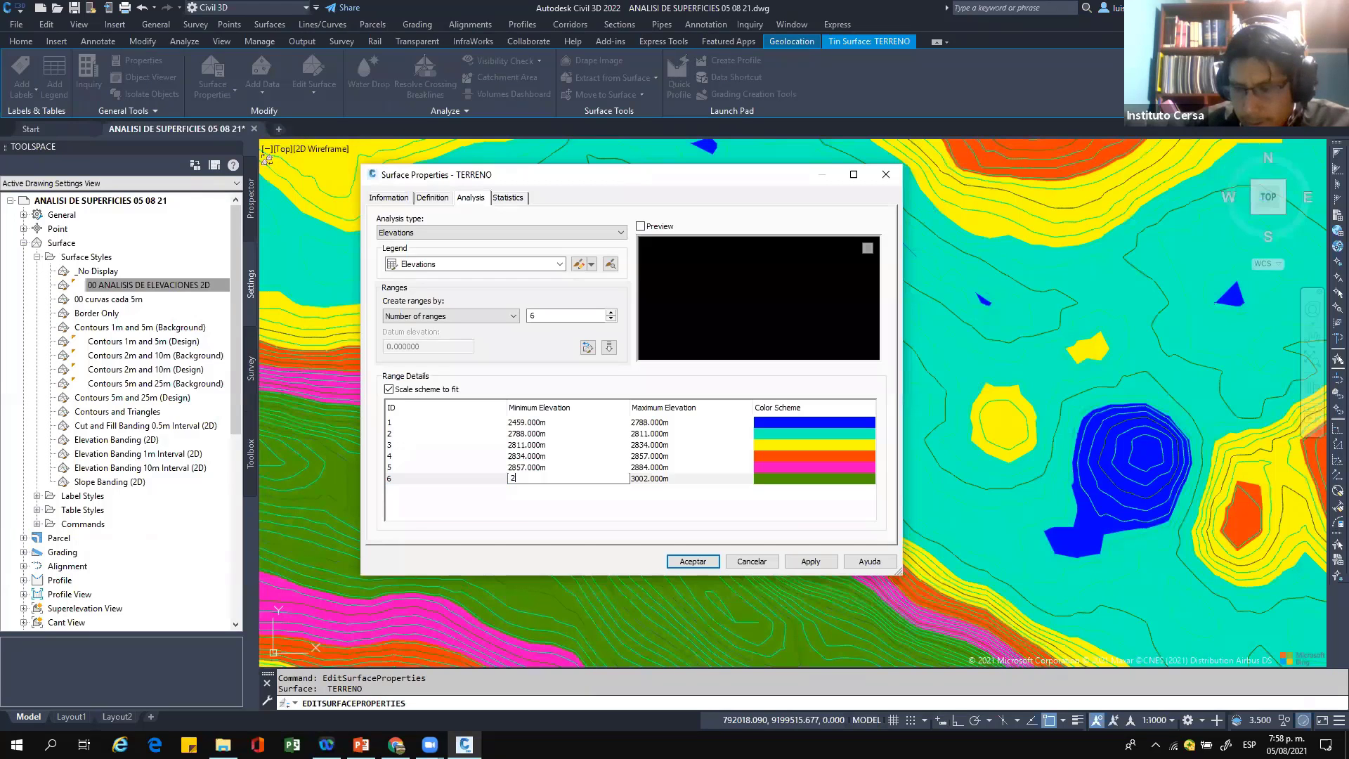
type("960")
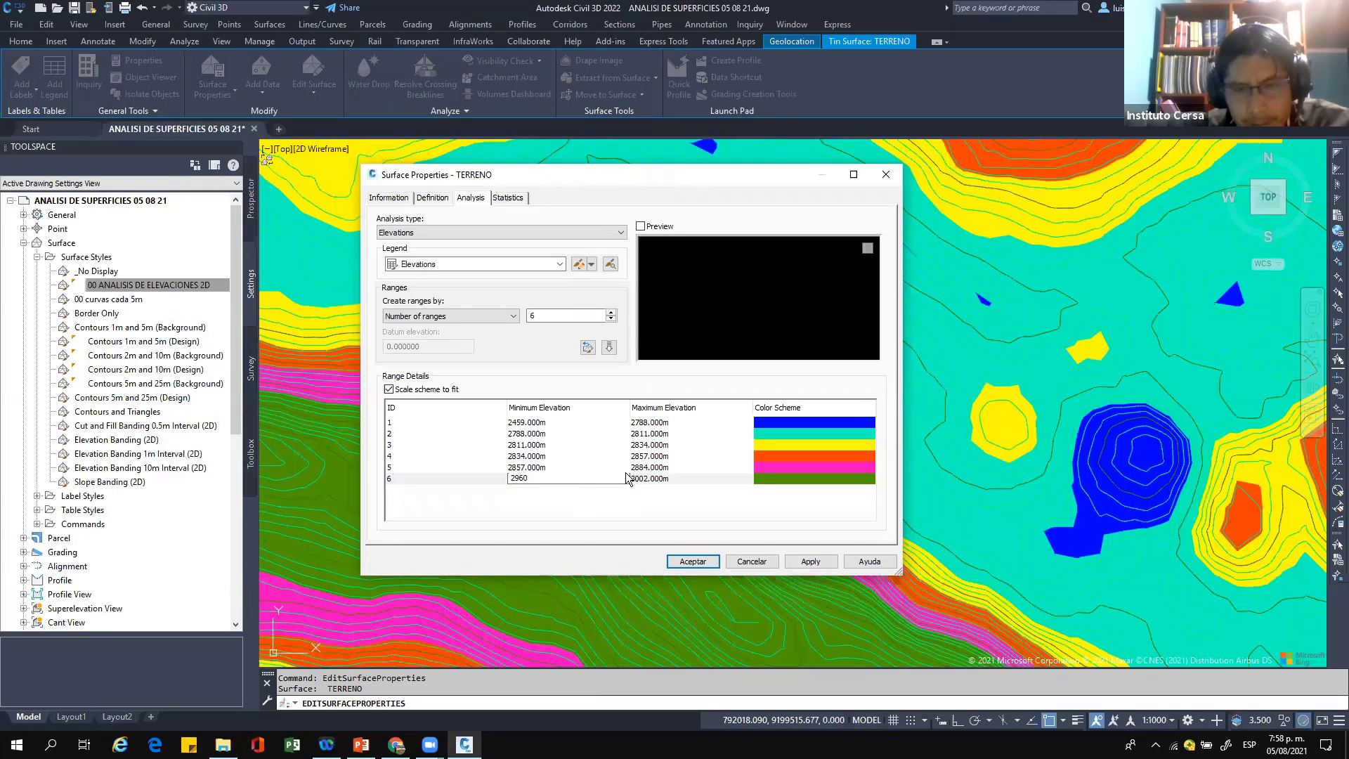
Step: Set elevation range 5 to a minimum of 2920 m and a maximum of 2960 m
left_click(647, 467)
left_click(648, 467)
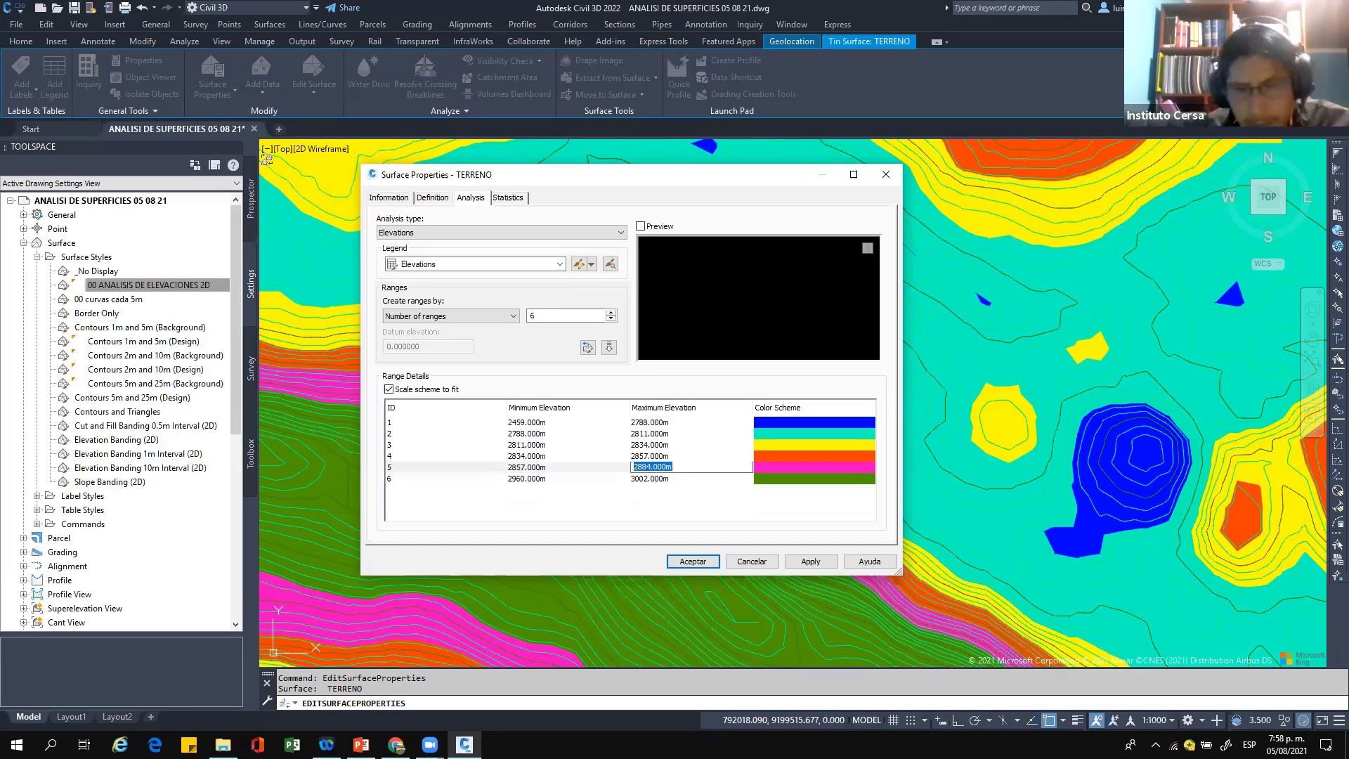
left_click(547, 466)
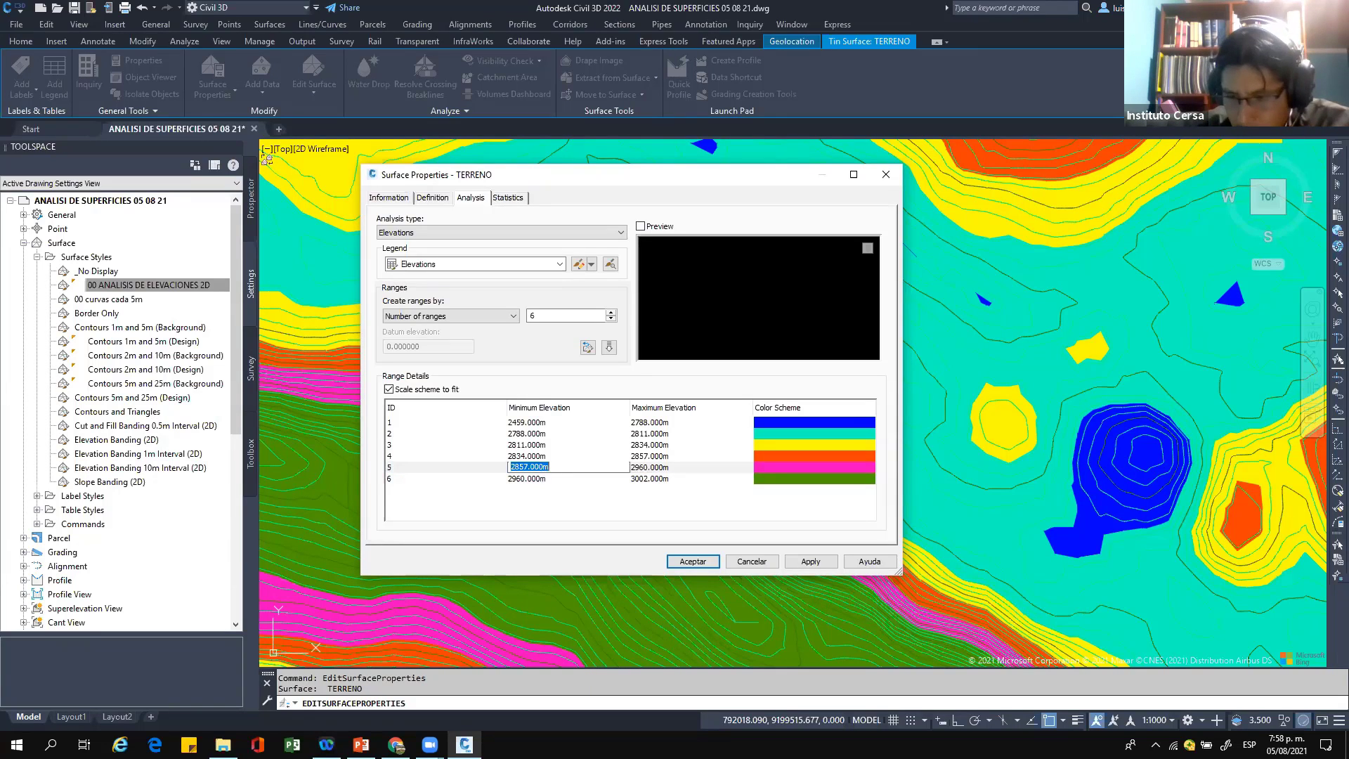
type("2920")
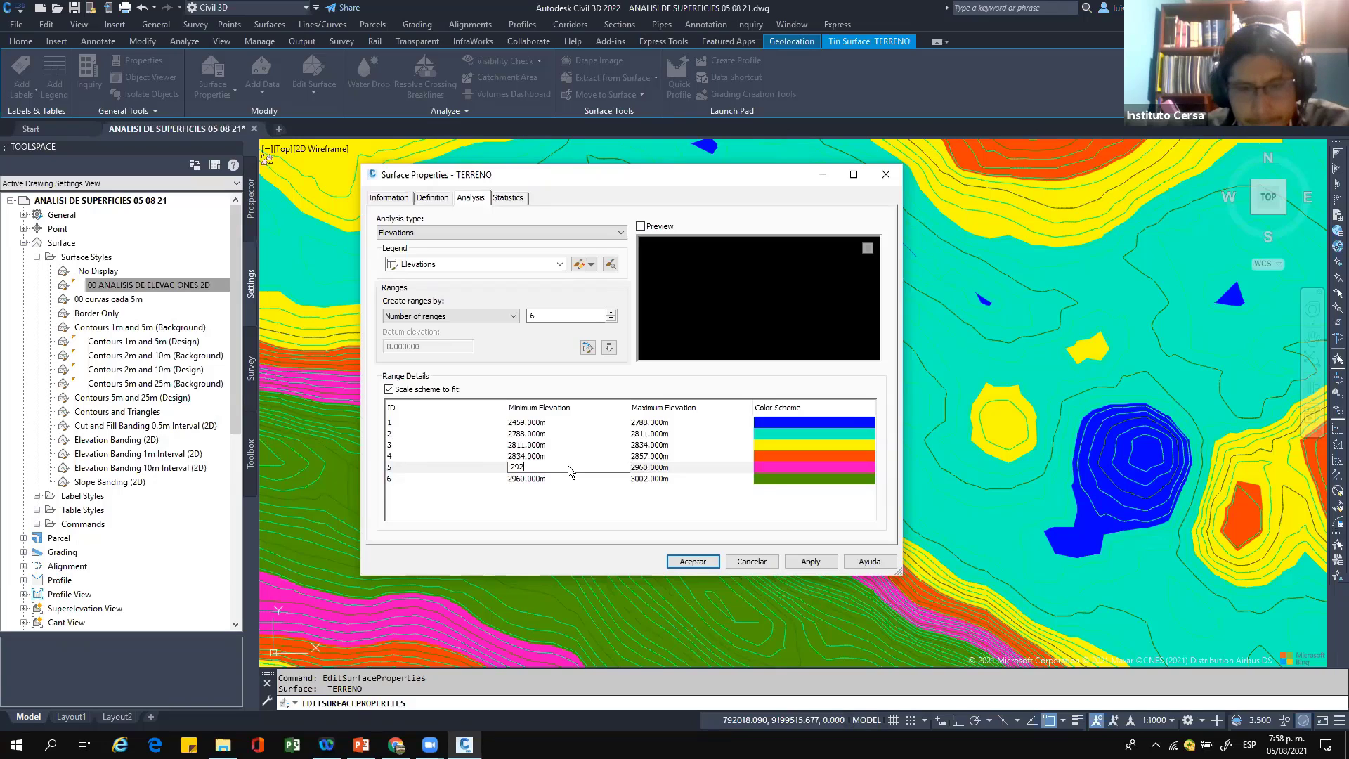
Step: Set elevation range 4 to a minimum of 2880 m and a maximum of 2920 m
left_click(652, 460)
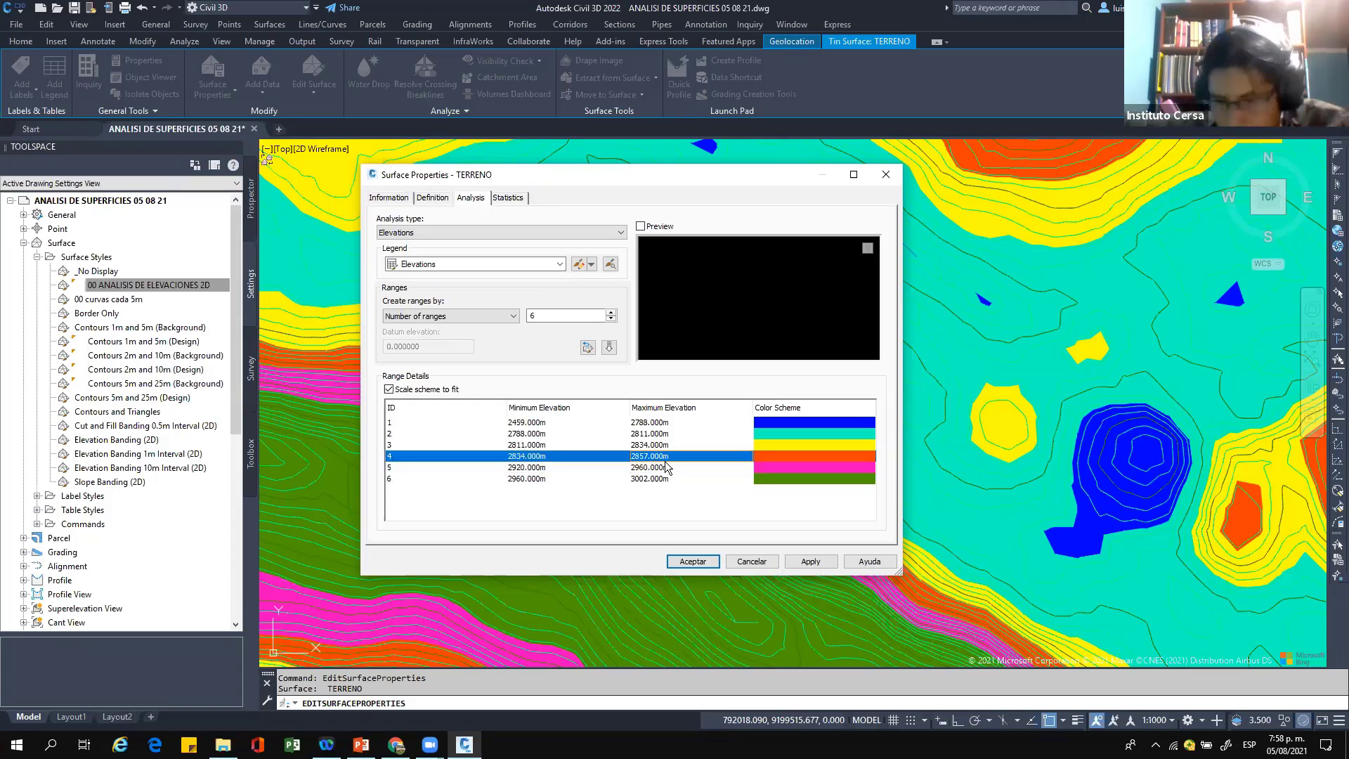
type("2880")
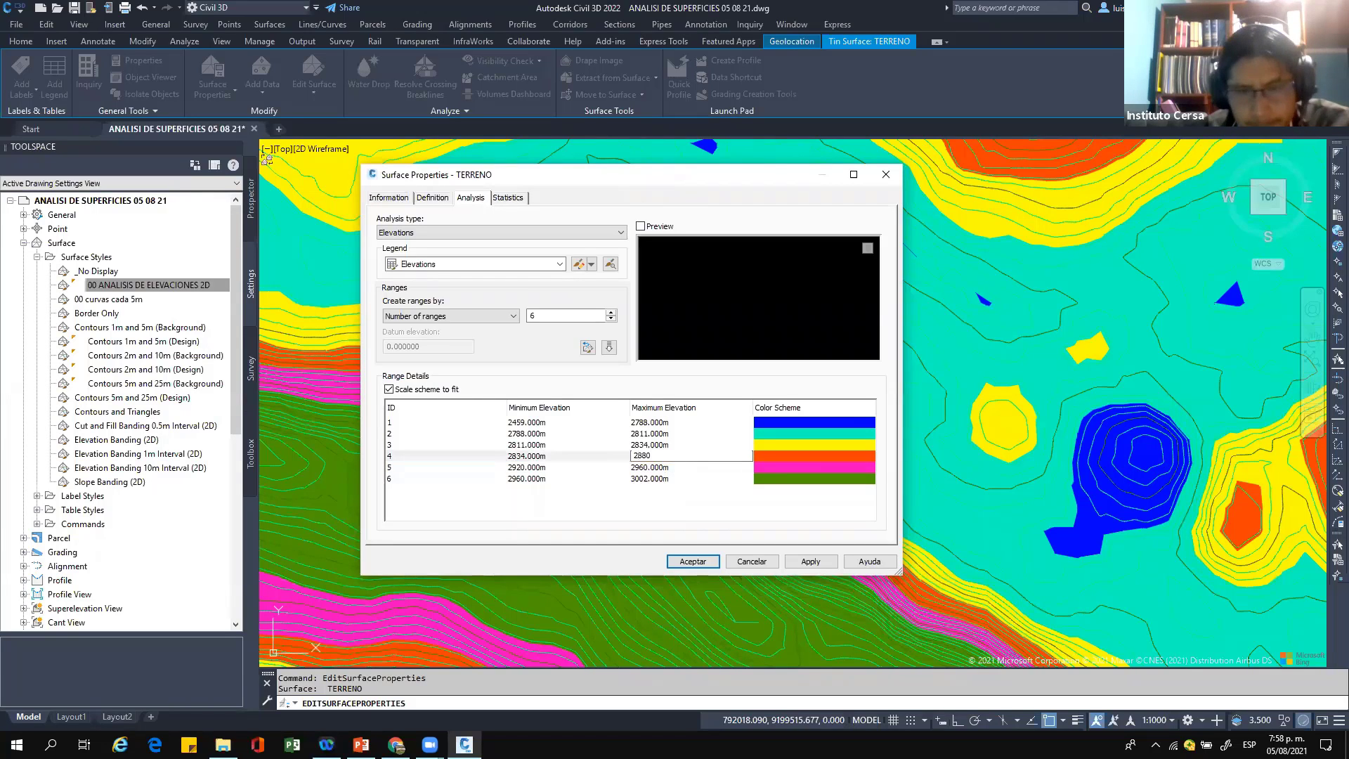
key("BackSpace")
key("BackSpace")
key("BackSpace")
key("BackSpace")
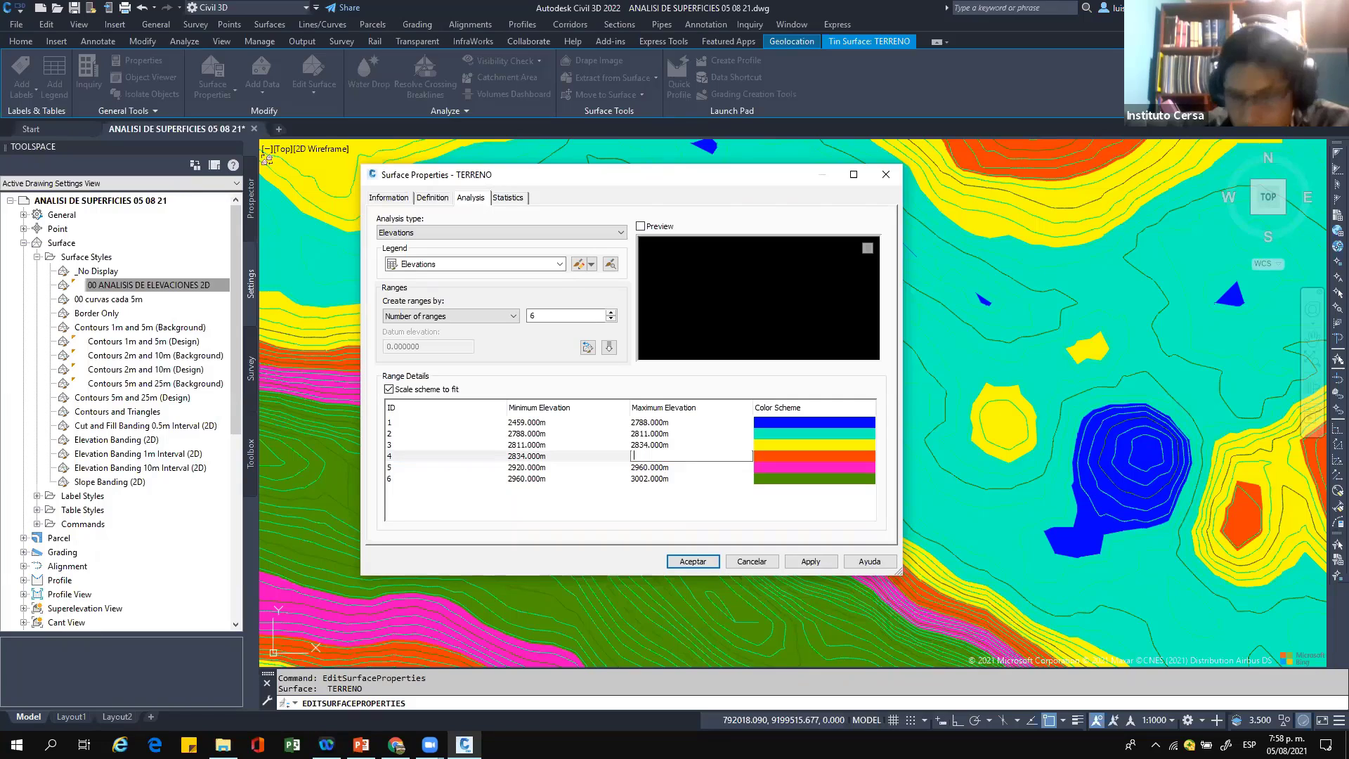
type("2920")
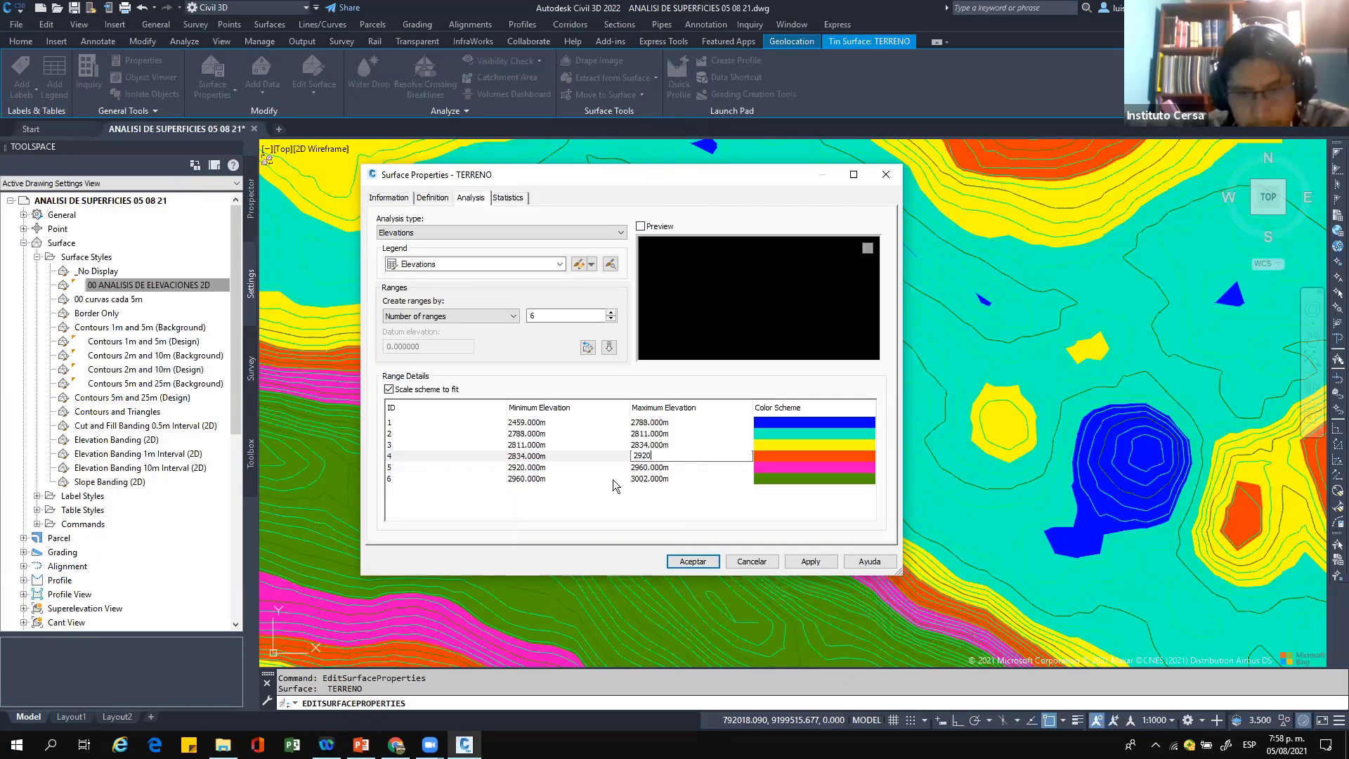
left_click(555, 457)
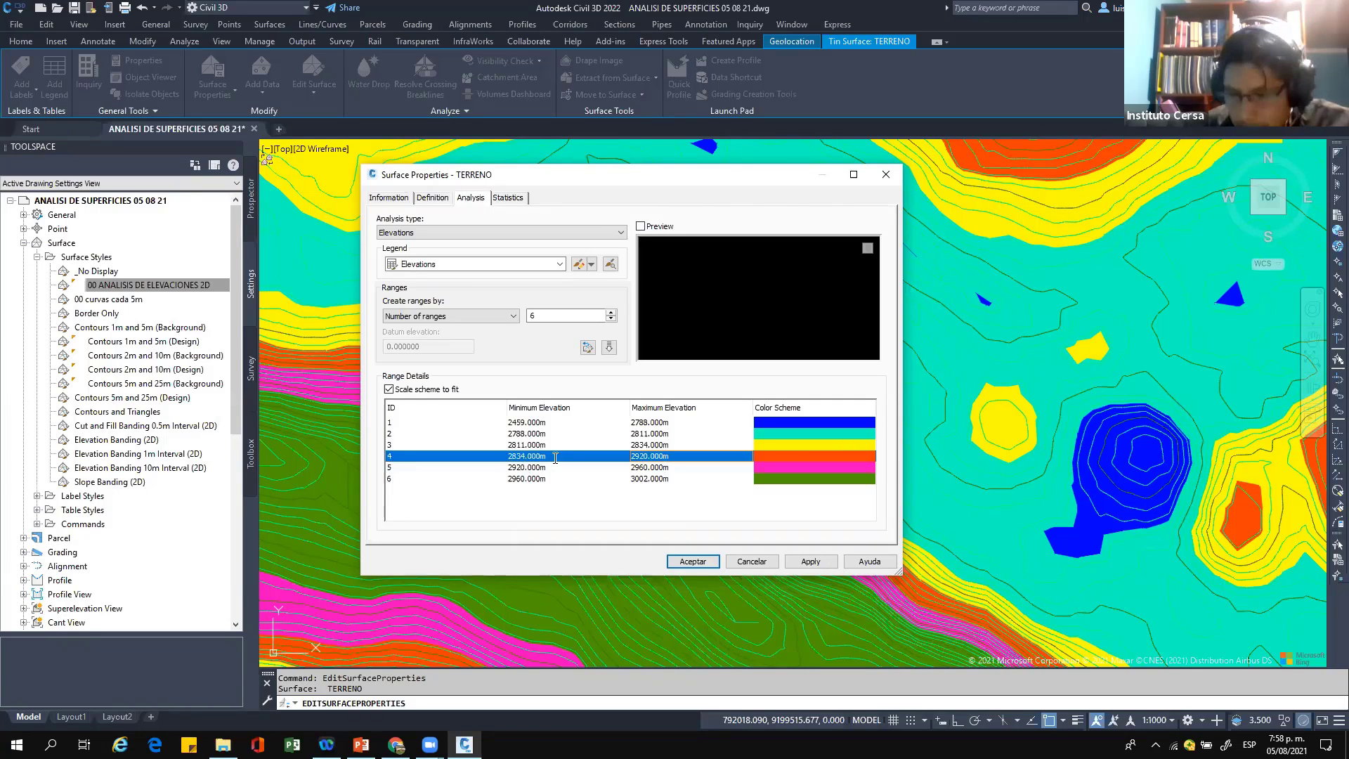
left_click(555, 456)
type("2880")
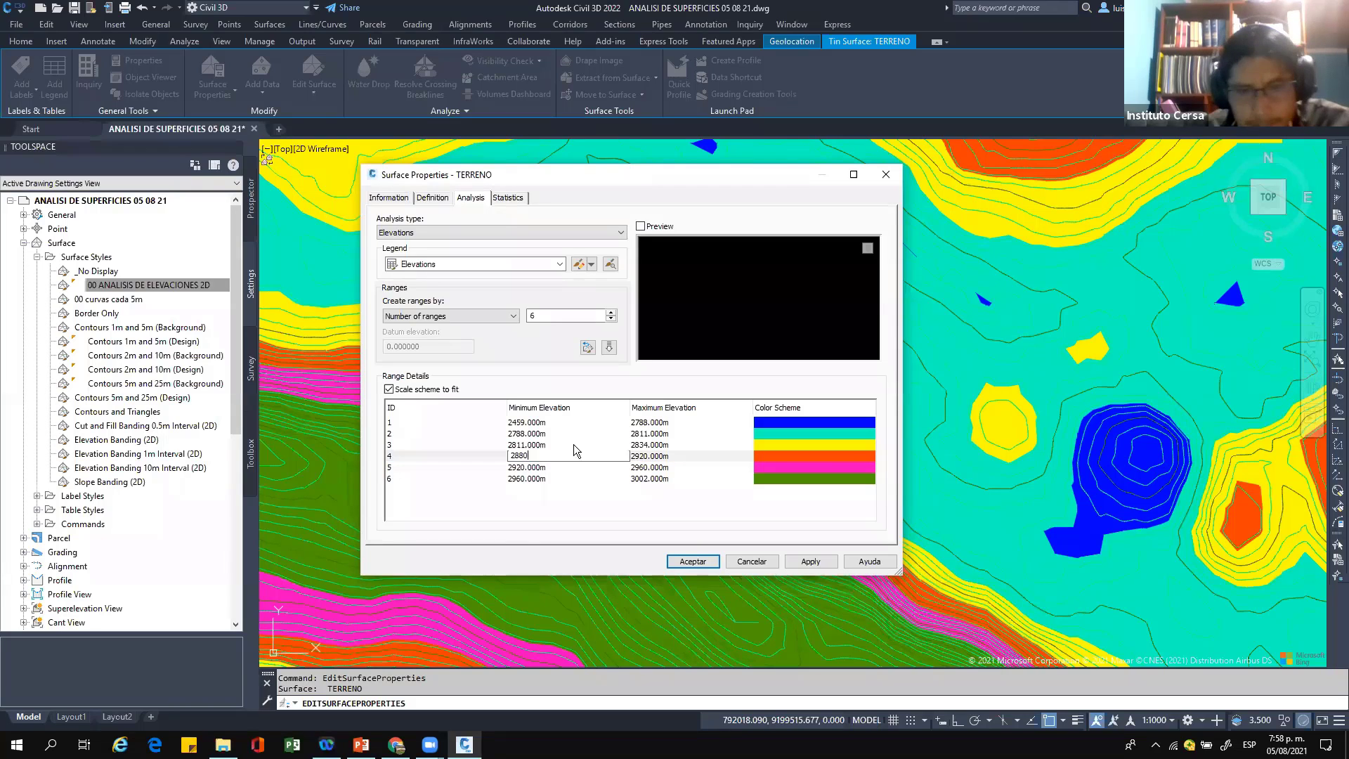
Step: Set elevation range 3 to a minimum of 2840 m and a maximum of 2880 m
left_click(668, 445)
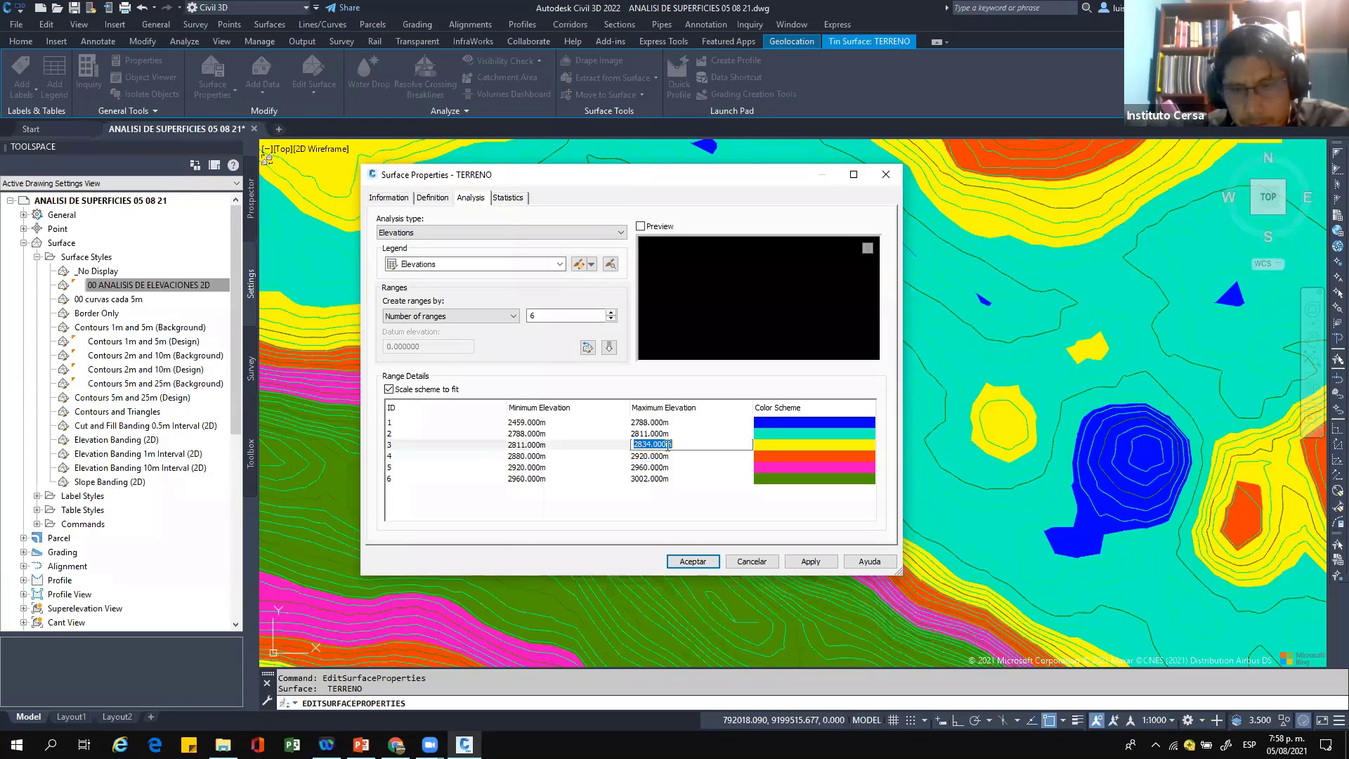
type("2880")
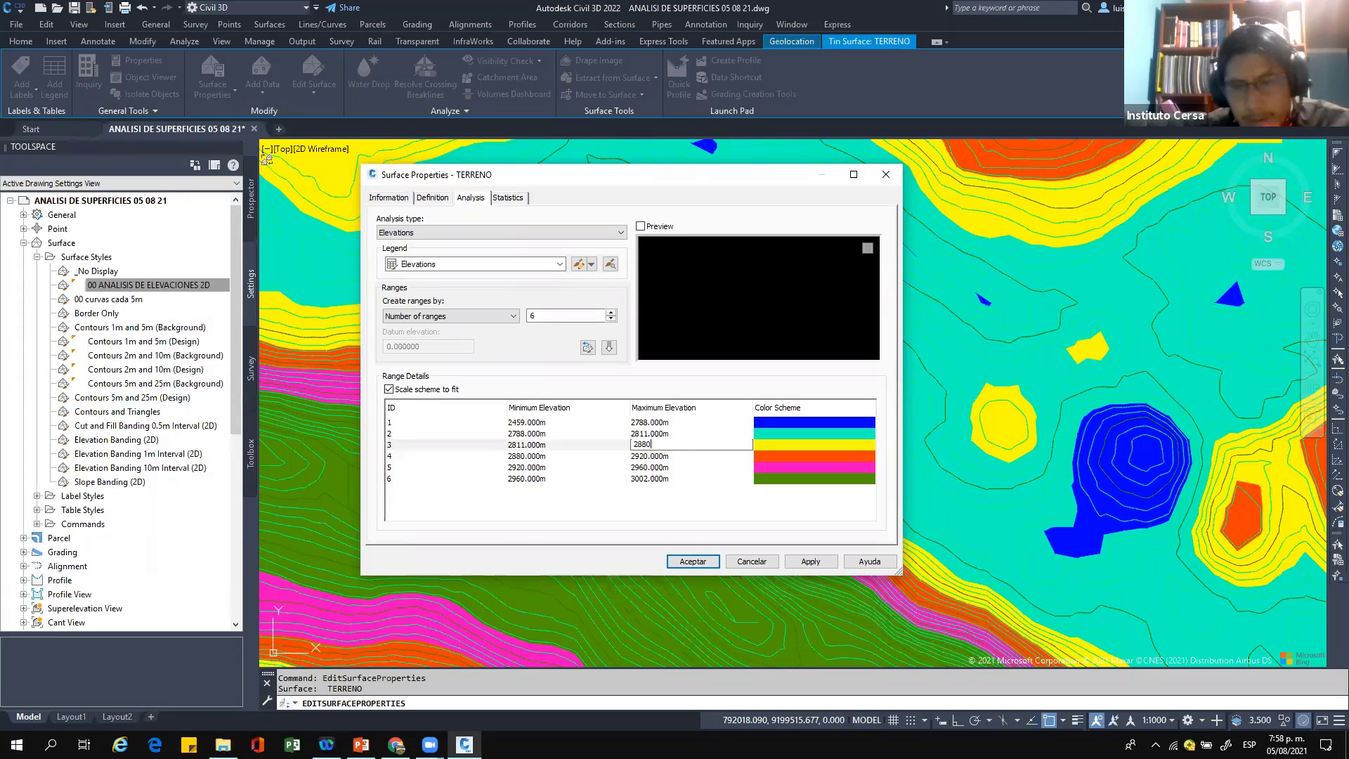
left_click(536, 444)
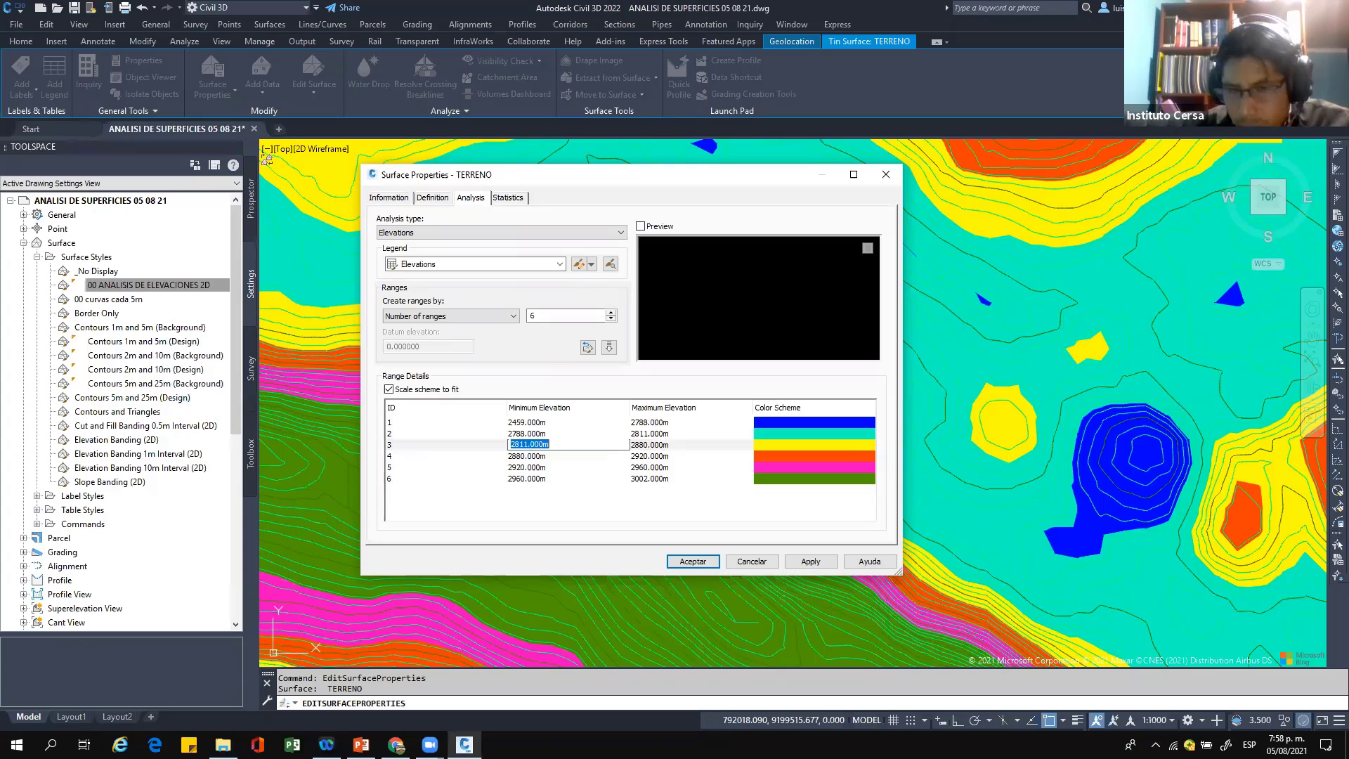
type("2840")
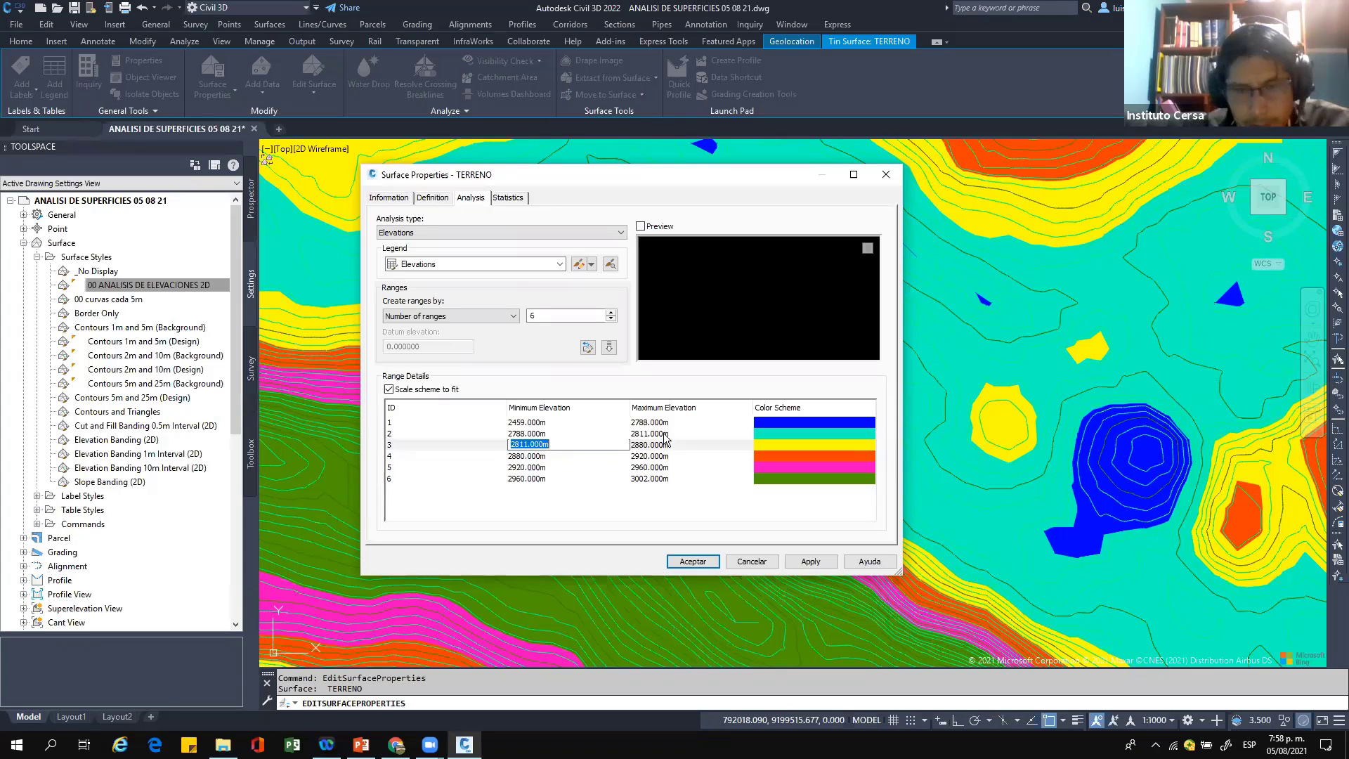
Step: Set elevation range 2 to a minimum of 2800 m and a maximum of 2840 m
left_click(666, 434)
type("2840")
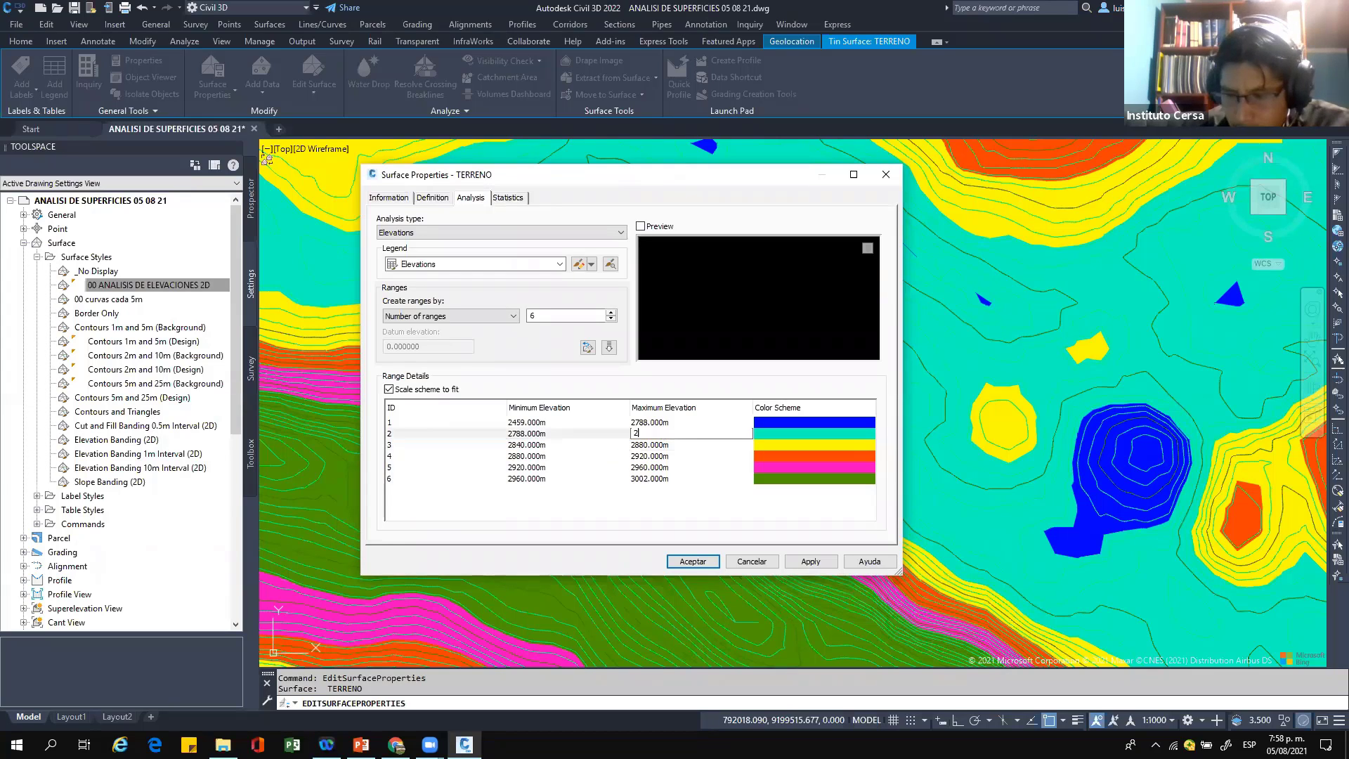
left_click(551, 435)
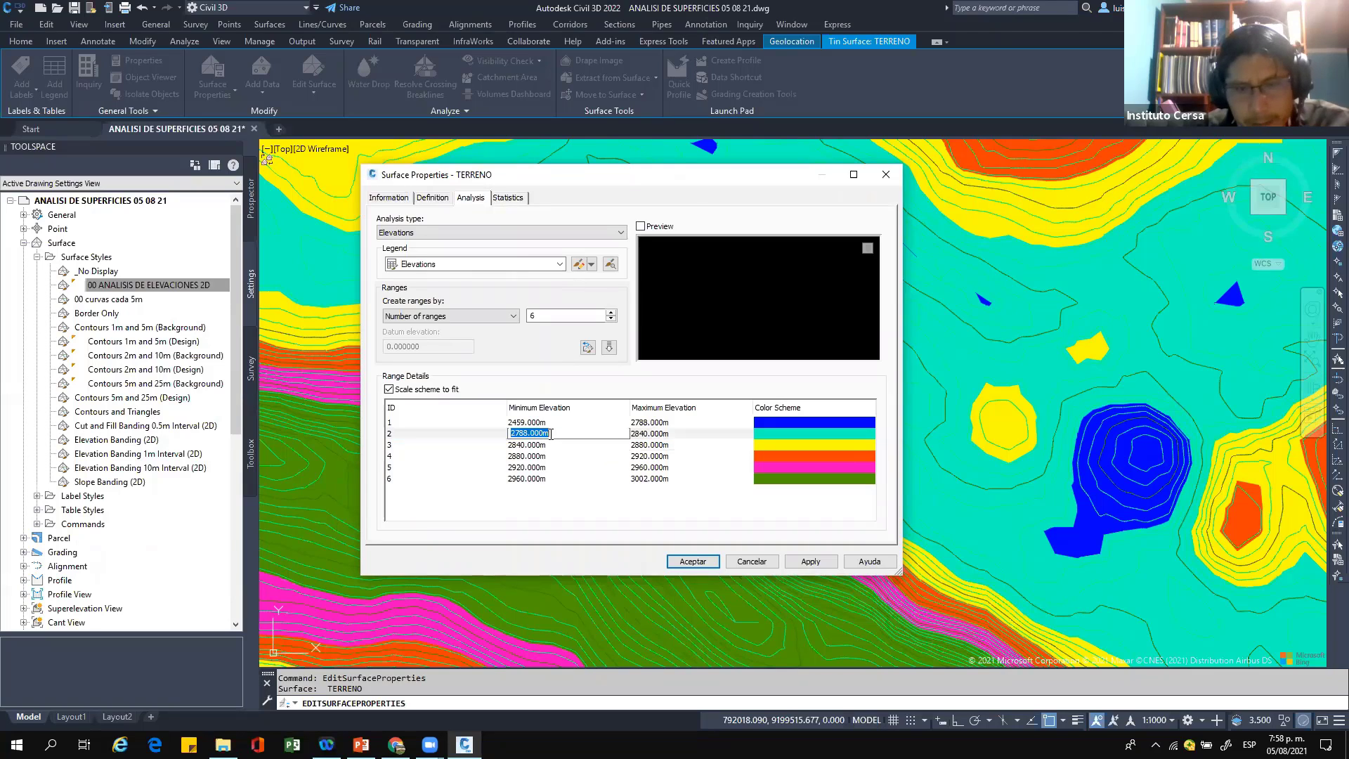
type("2800")
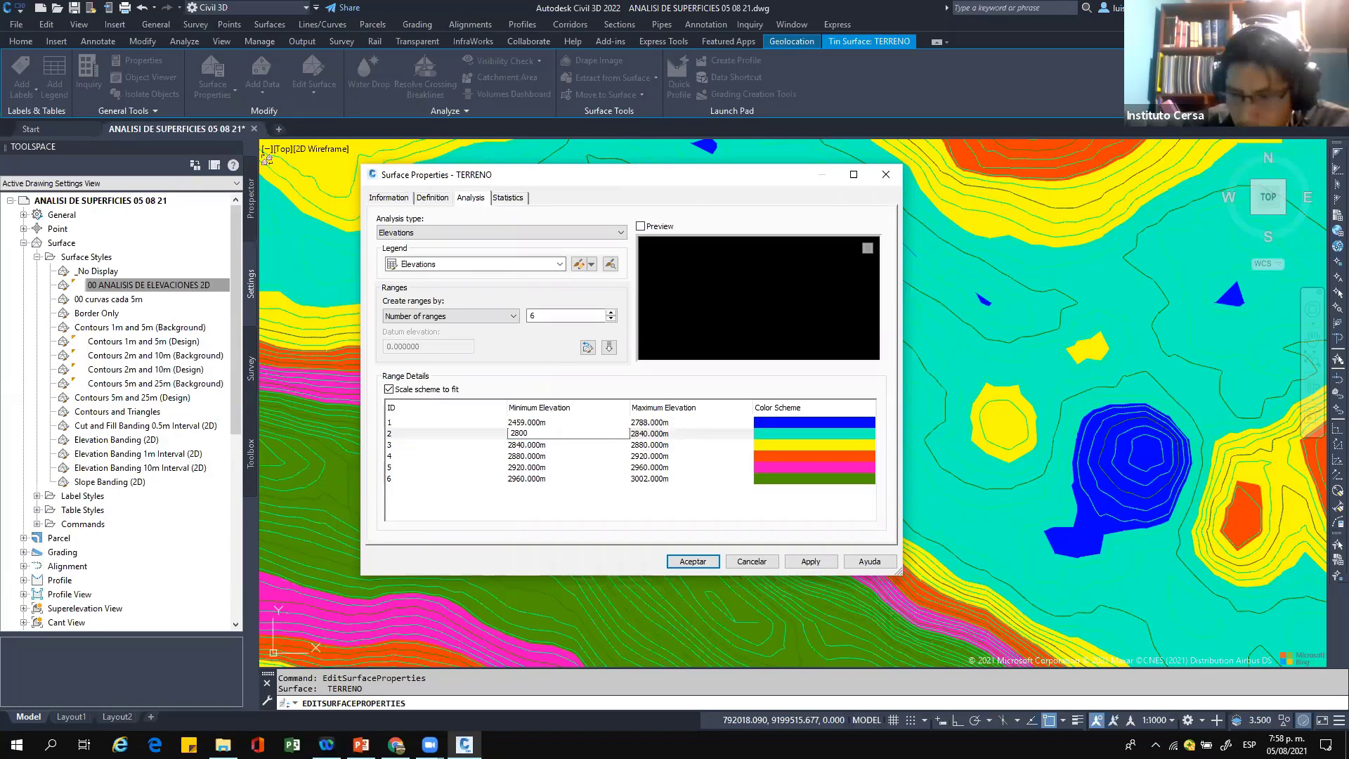
Step: Set elevation range 1's maximum to 2800 m, then apply the edited ranges to the TERRENO surface and close its properties
left_click(672, 424)
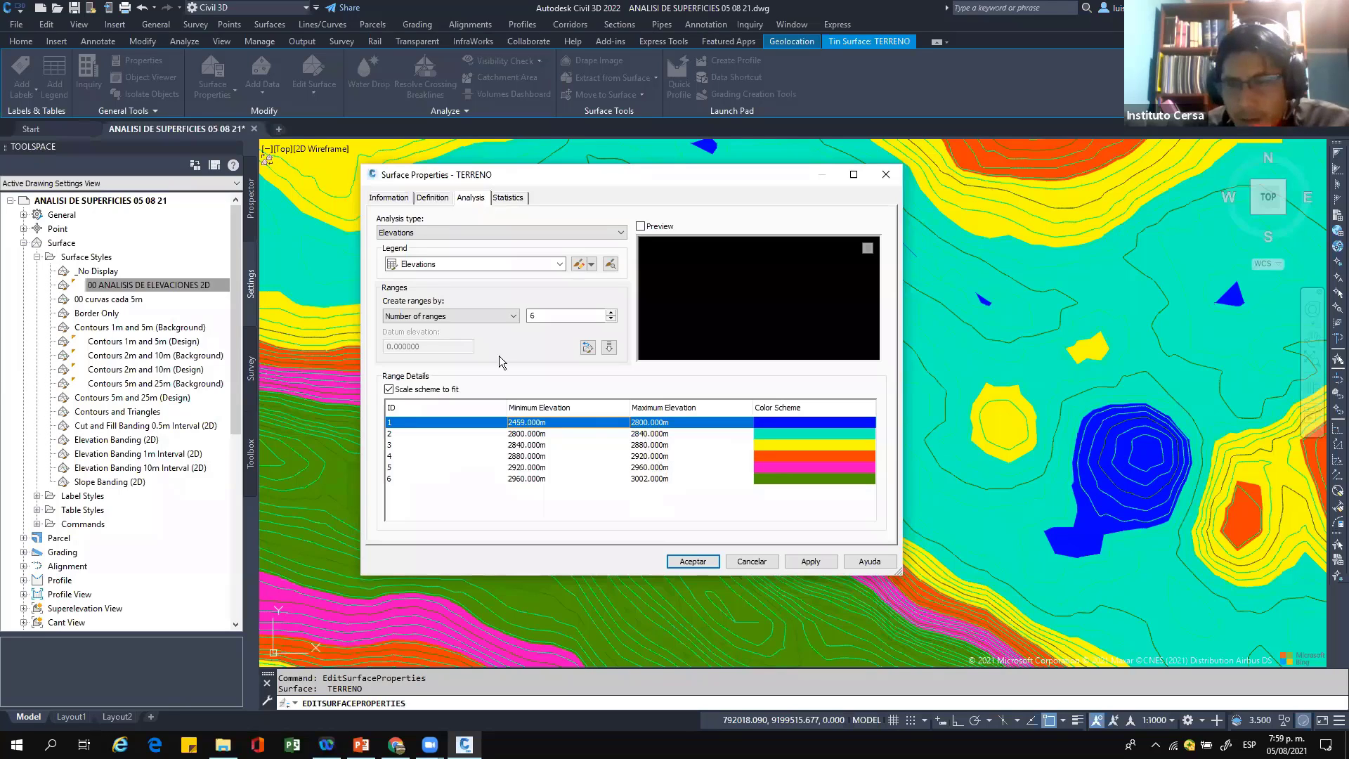
left_click(815, 563)
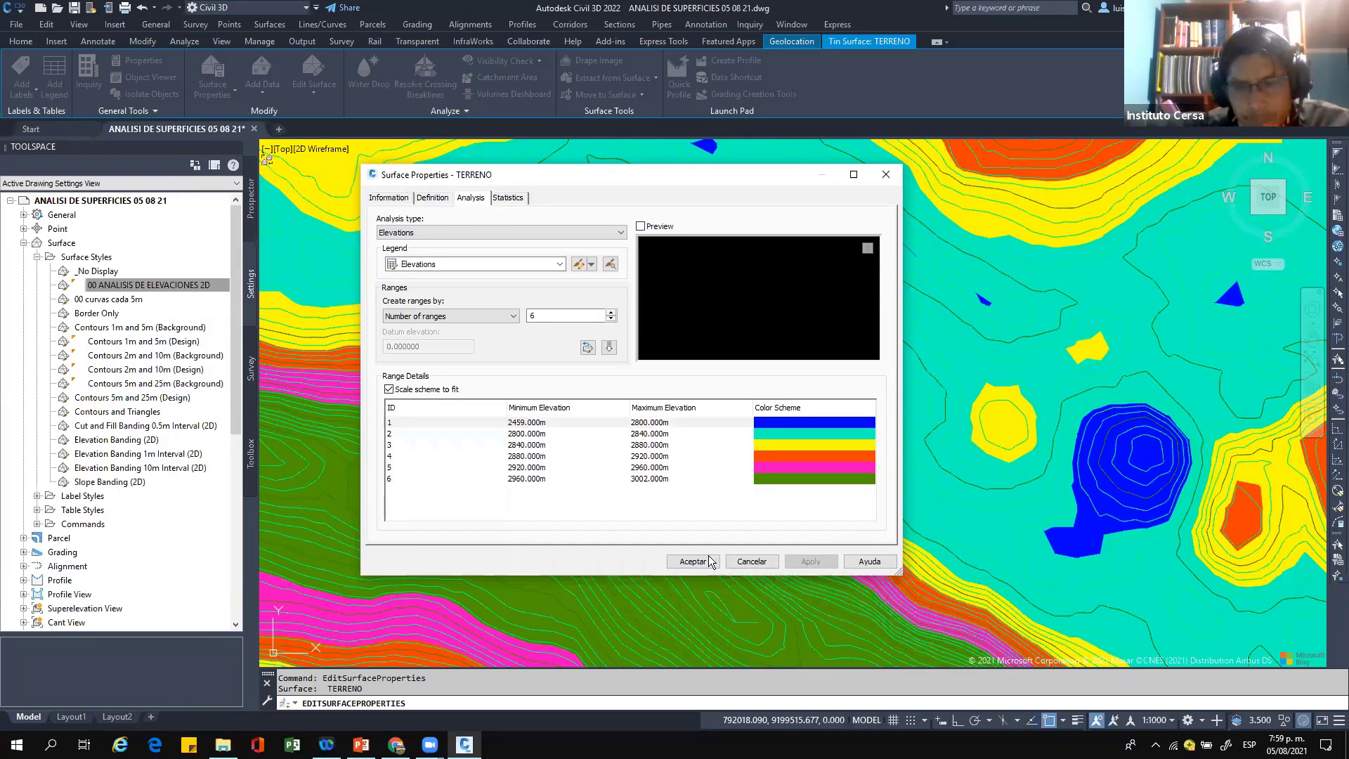
left_click(688, 562)
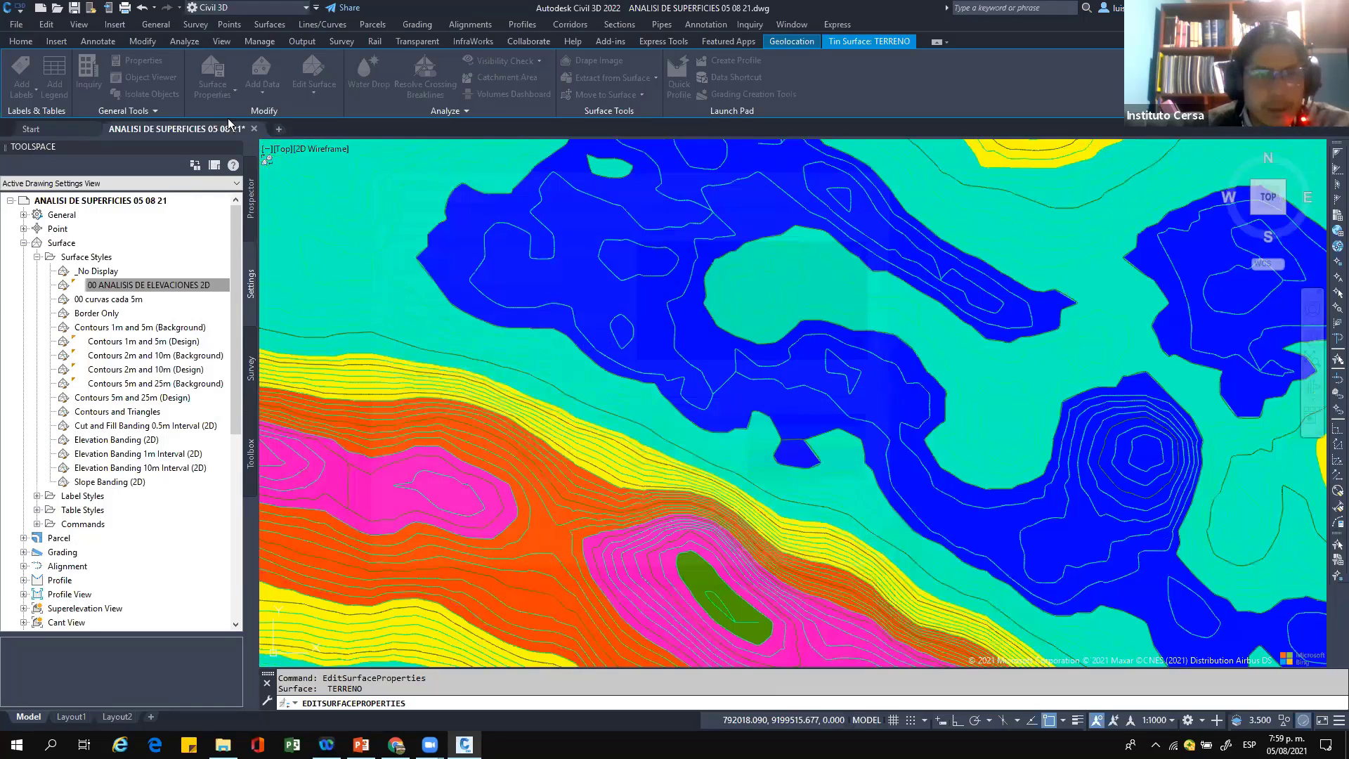
Step: Switch the TERRENO surface's style to 00 curvas cada 5m through its surface properties
scroll(593, 364, "down", 6)
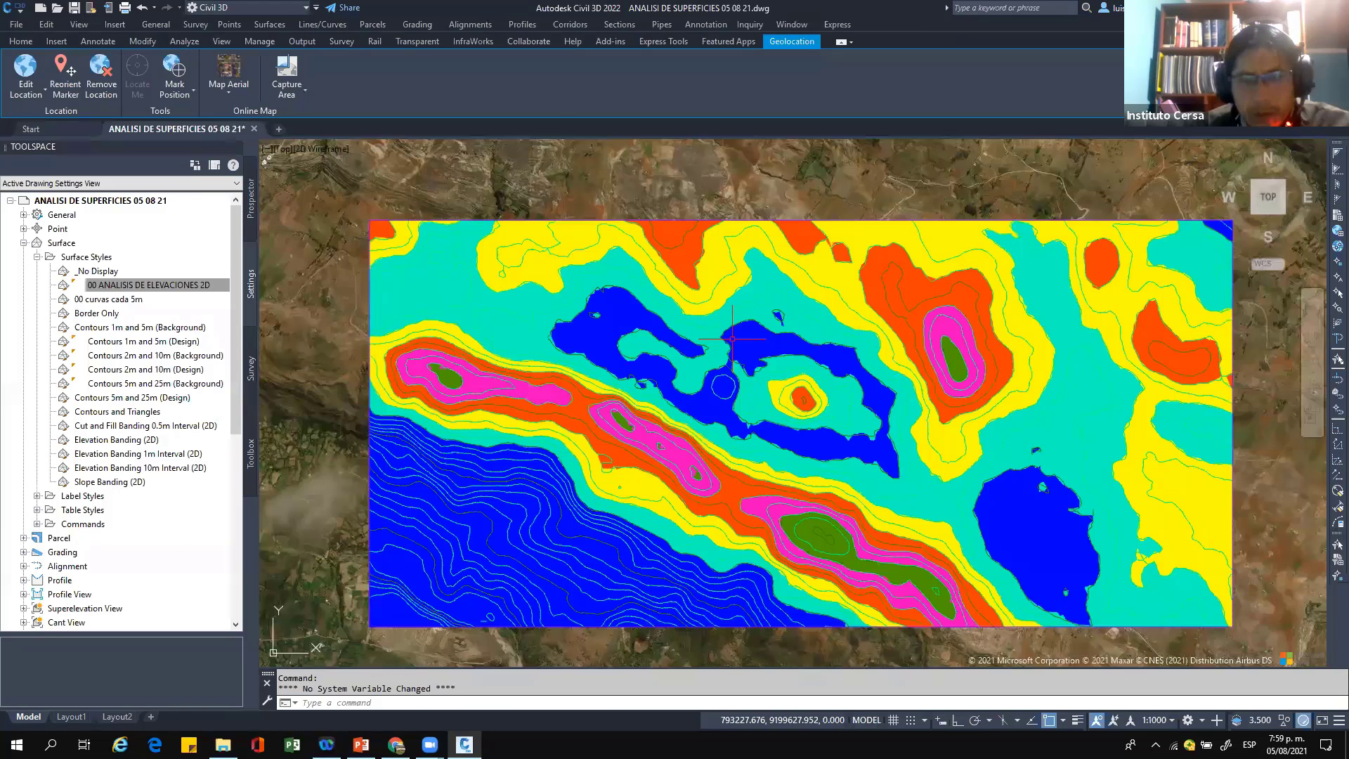
scroll(733, 335, "up", 2)
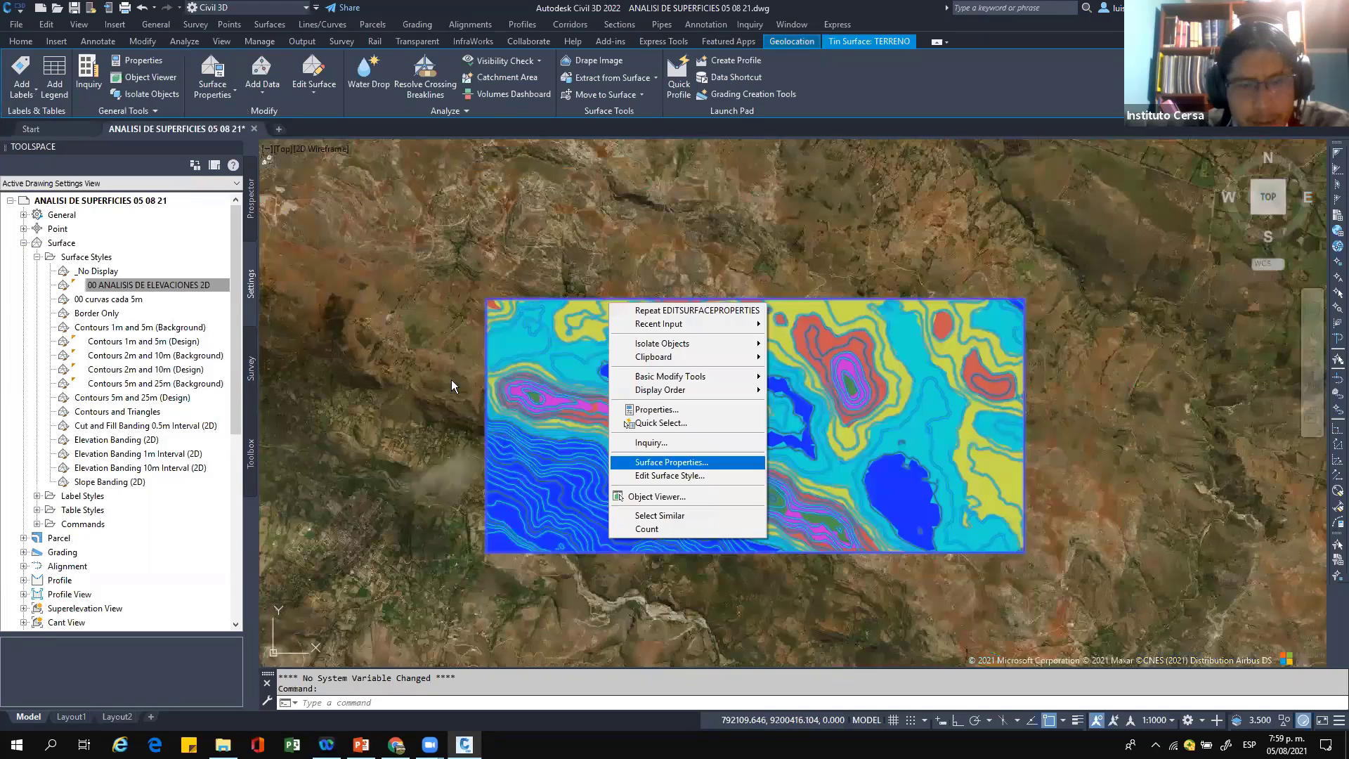
left_click(672, 462)
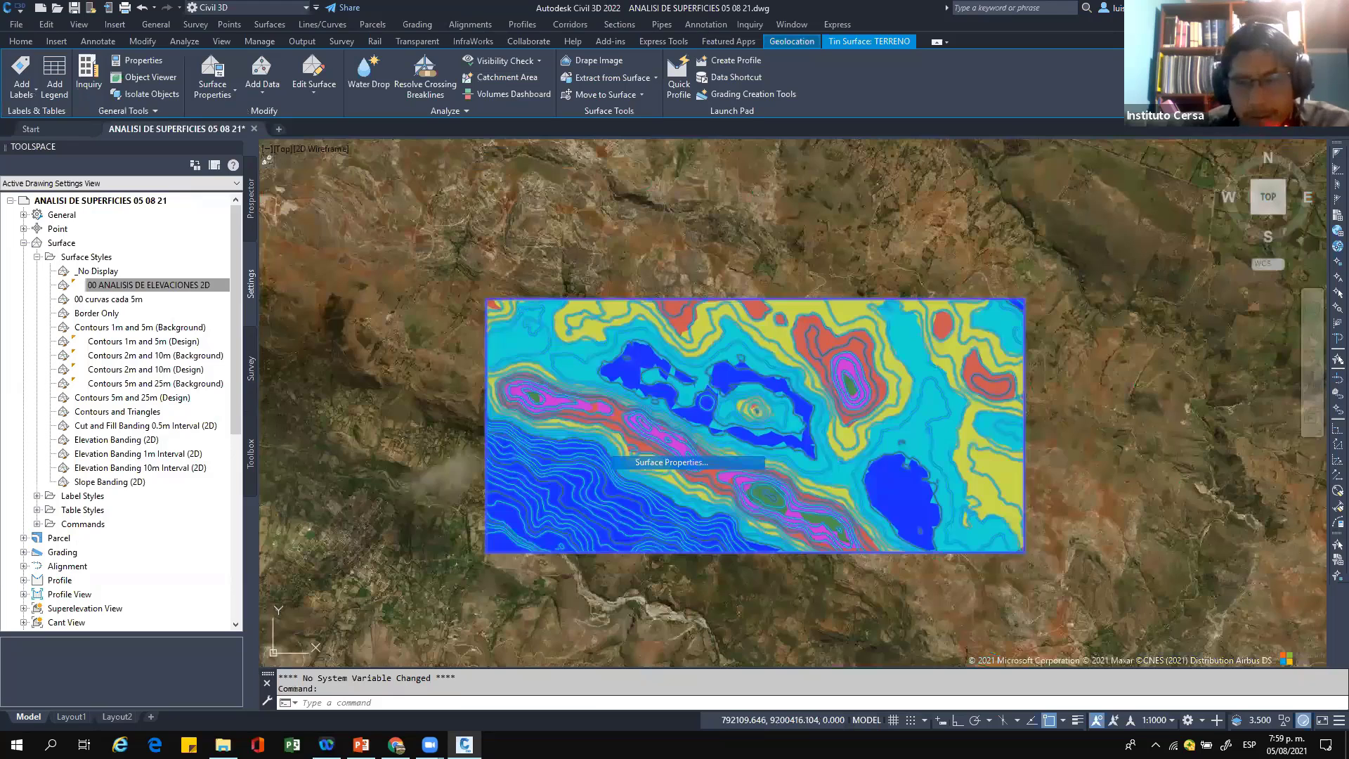
left_click(560, 341)
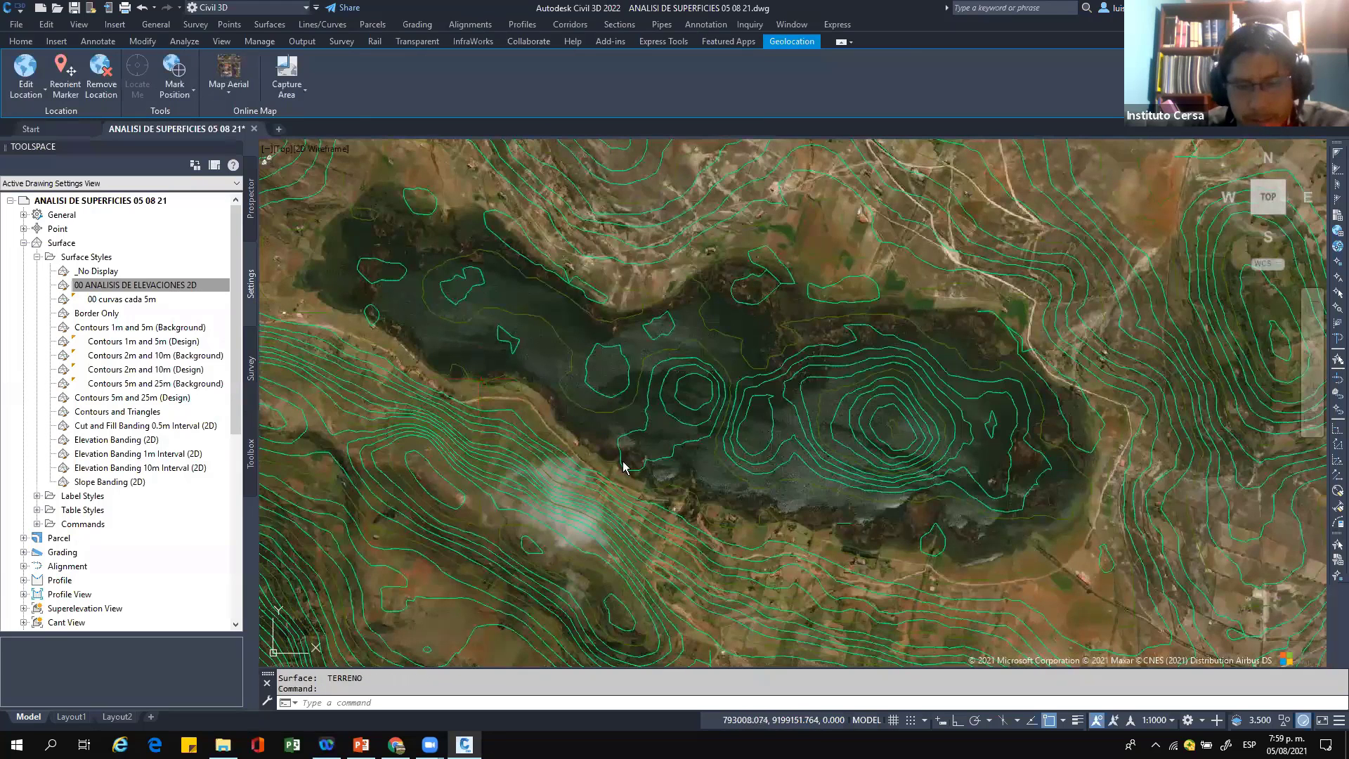
Step: Reopen the TERRENO surface properties and set range 1's maximum and range 2's minimum elevation to 2815 m
left_click(649, 530)
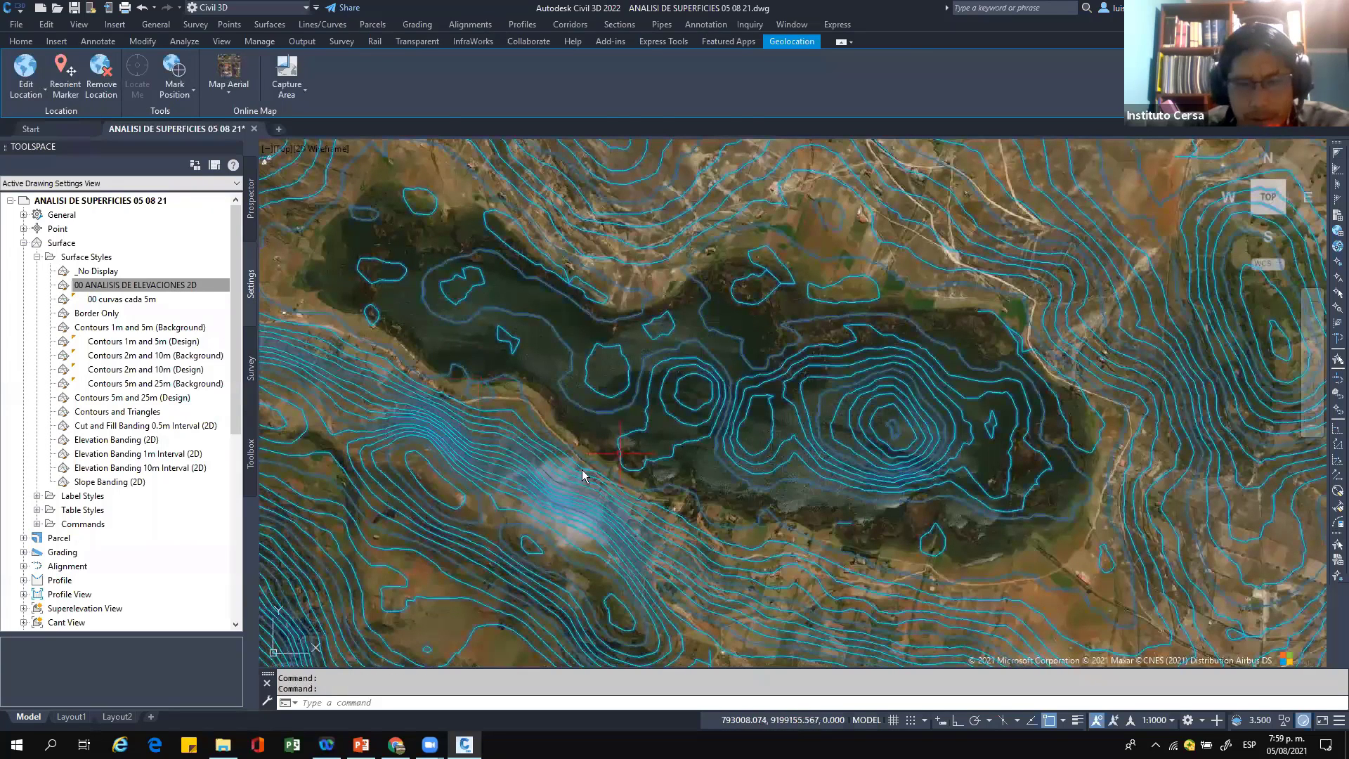
right_click(602, 536)
left_click(692, 608)
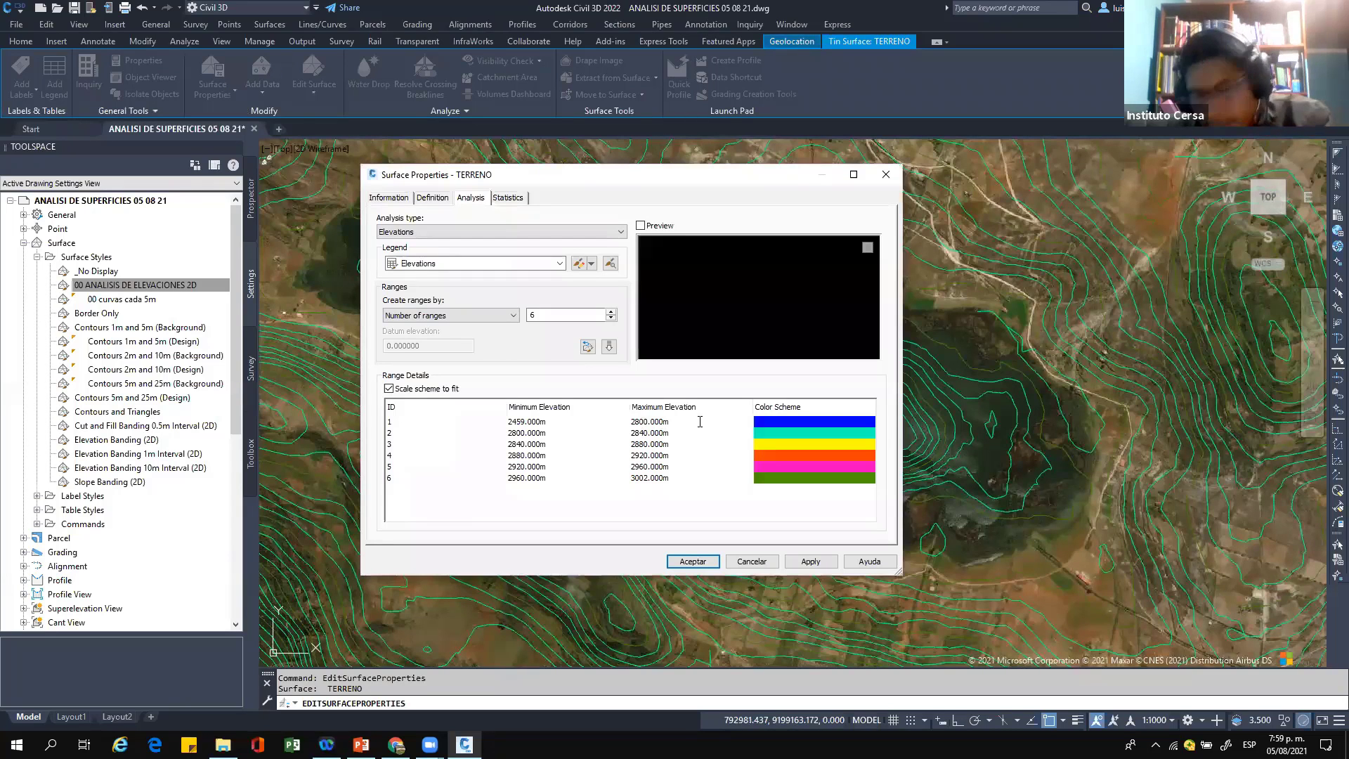
left_click(542, 434)
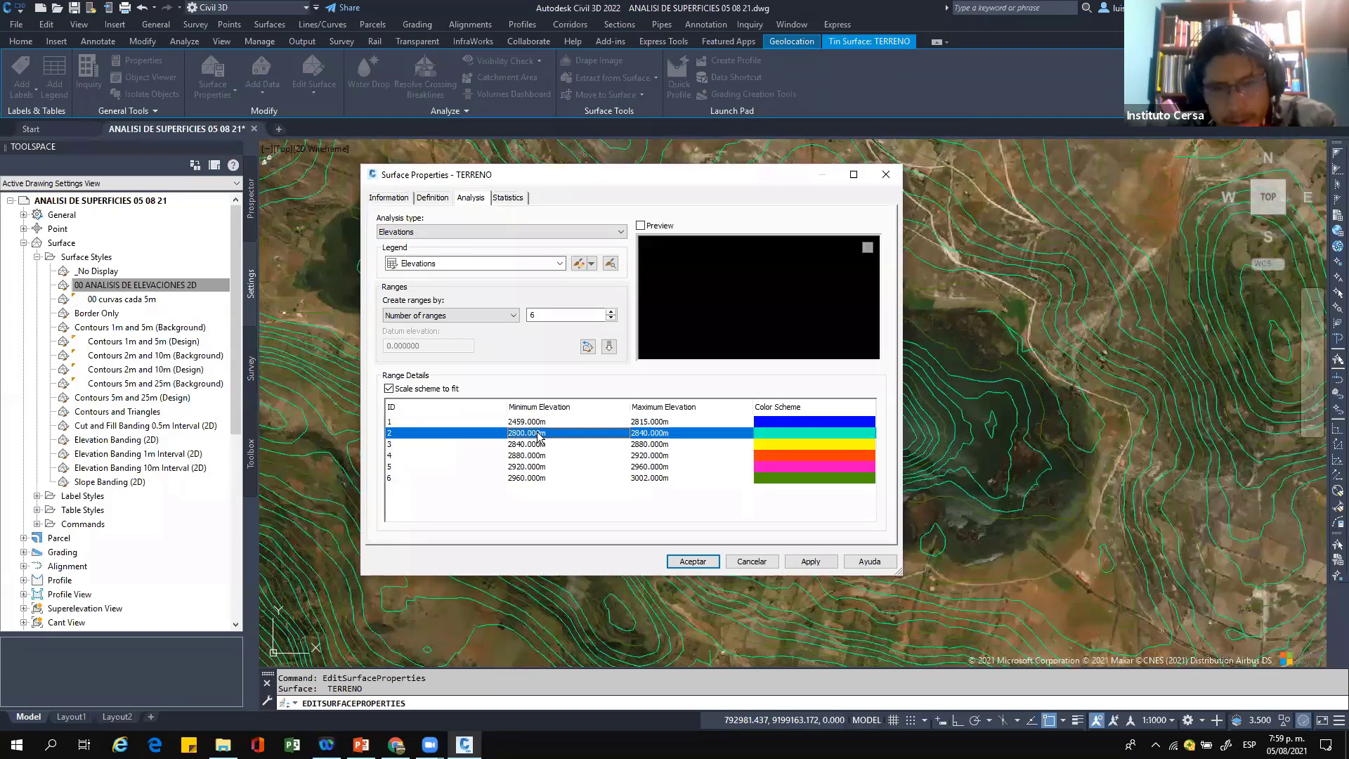
left_click(543, 433)
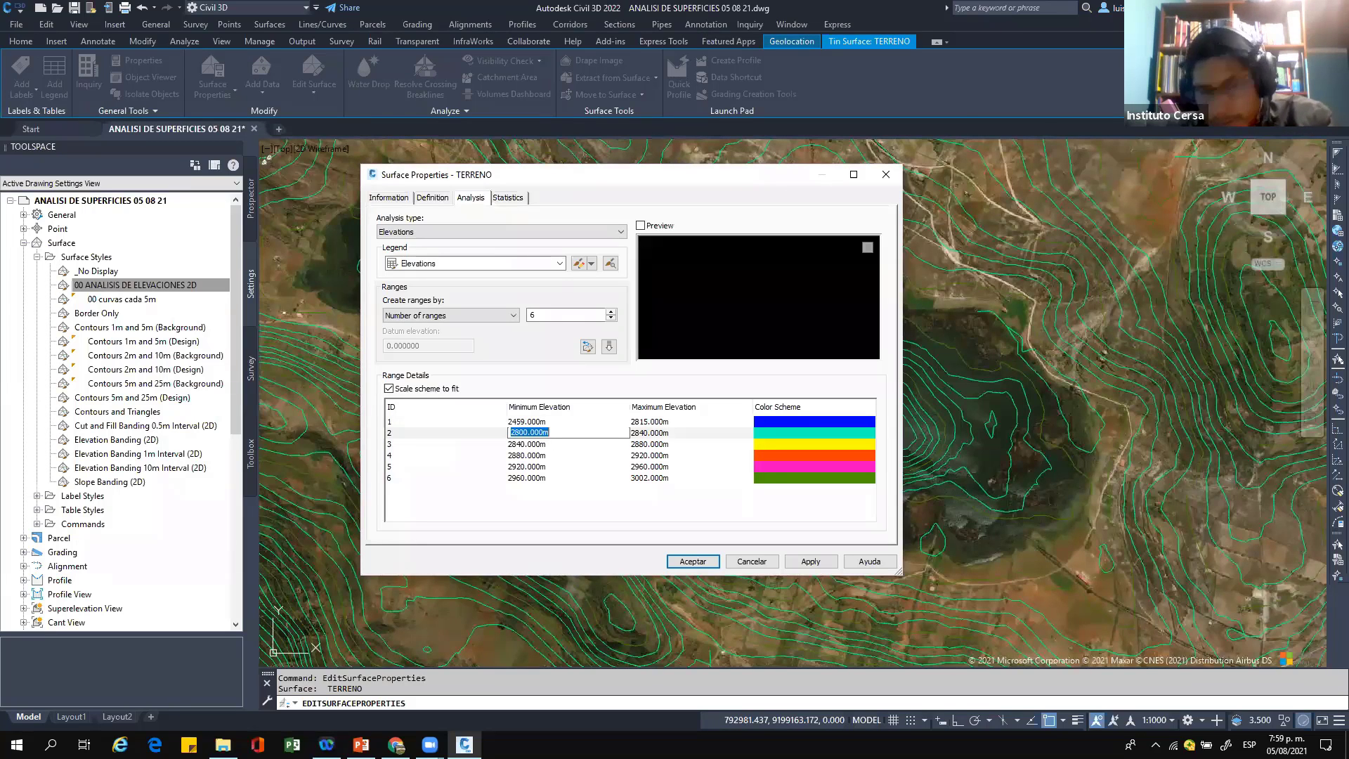
type("15")
key("BackSpace")
key("BackSpace")
type("2815")
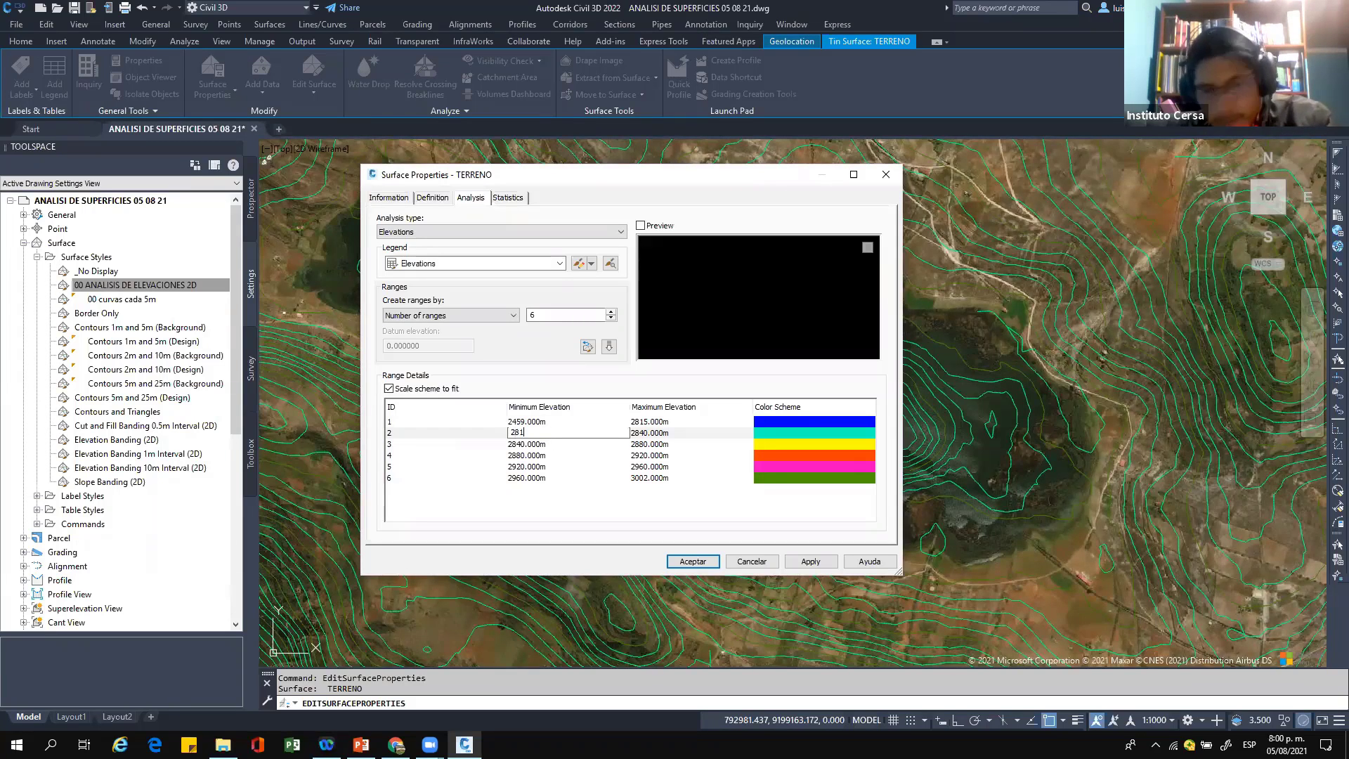
left_click(582, 446)
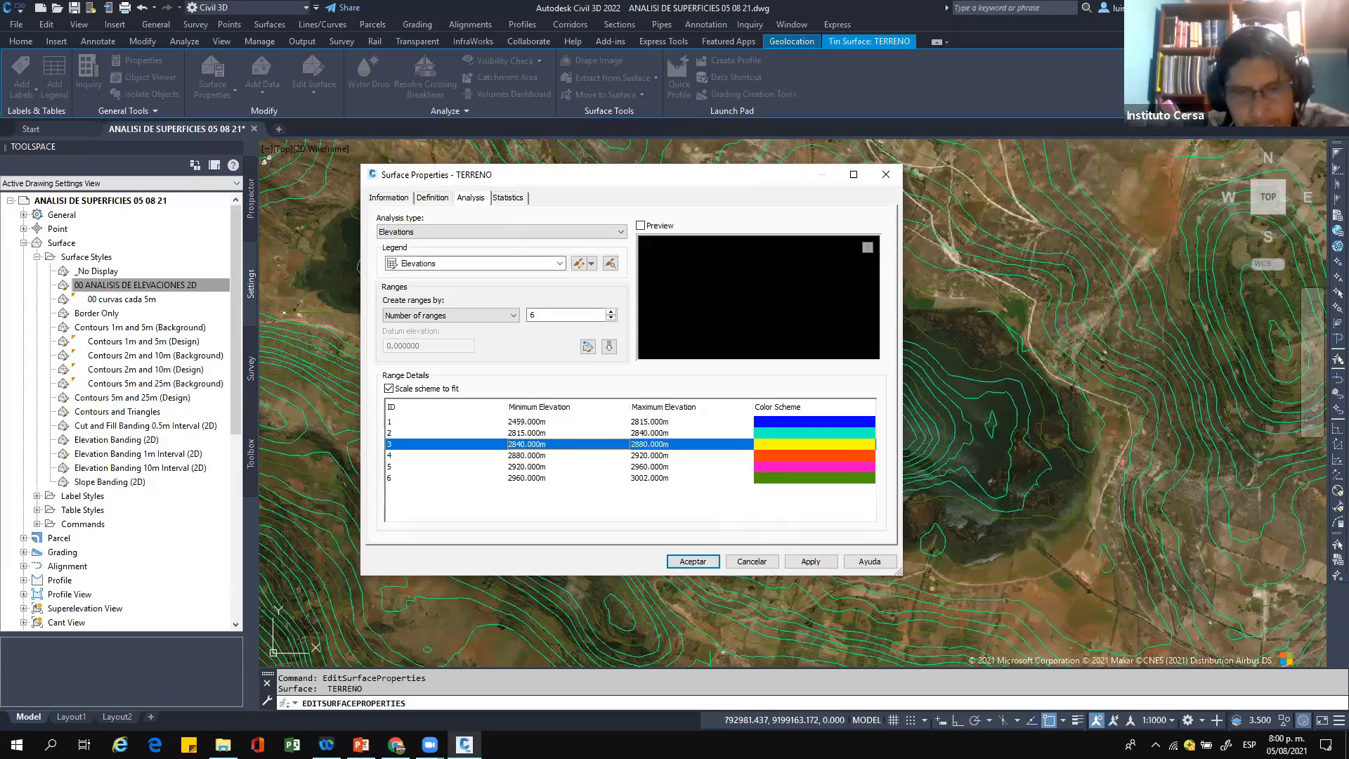
Step: Accept the edited elevation ranges and close the TERRENO surface properties
key("ctrl+1")
left_click(563, 461)
left_click_drag(484, 424, 469, 408)
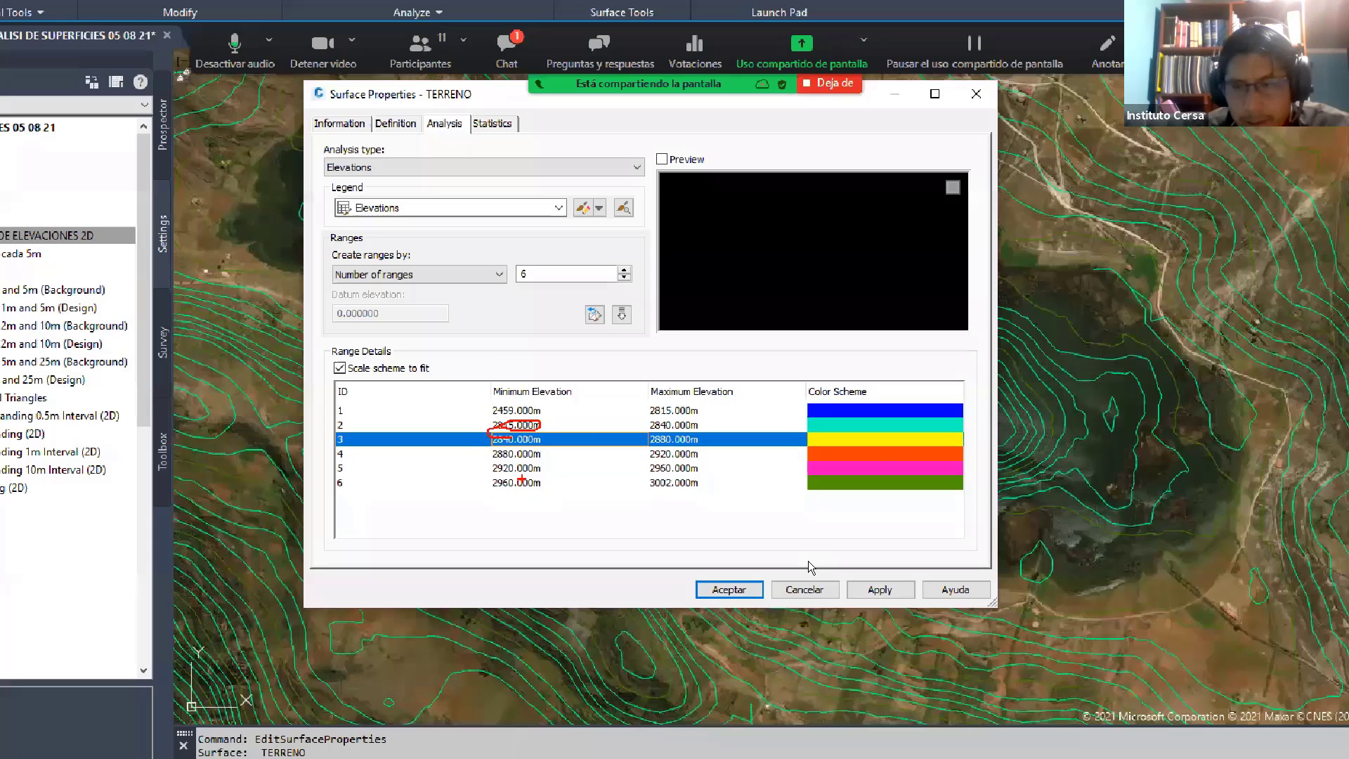
left_click(787, 623)
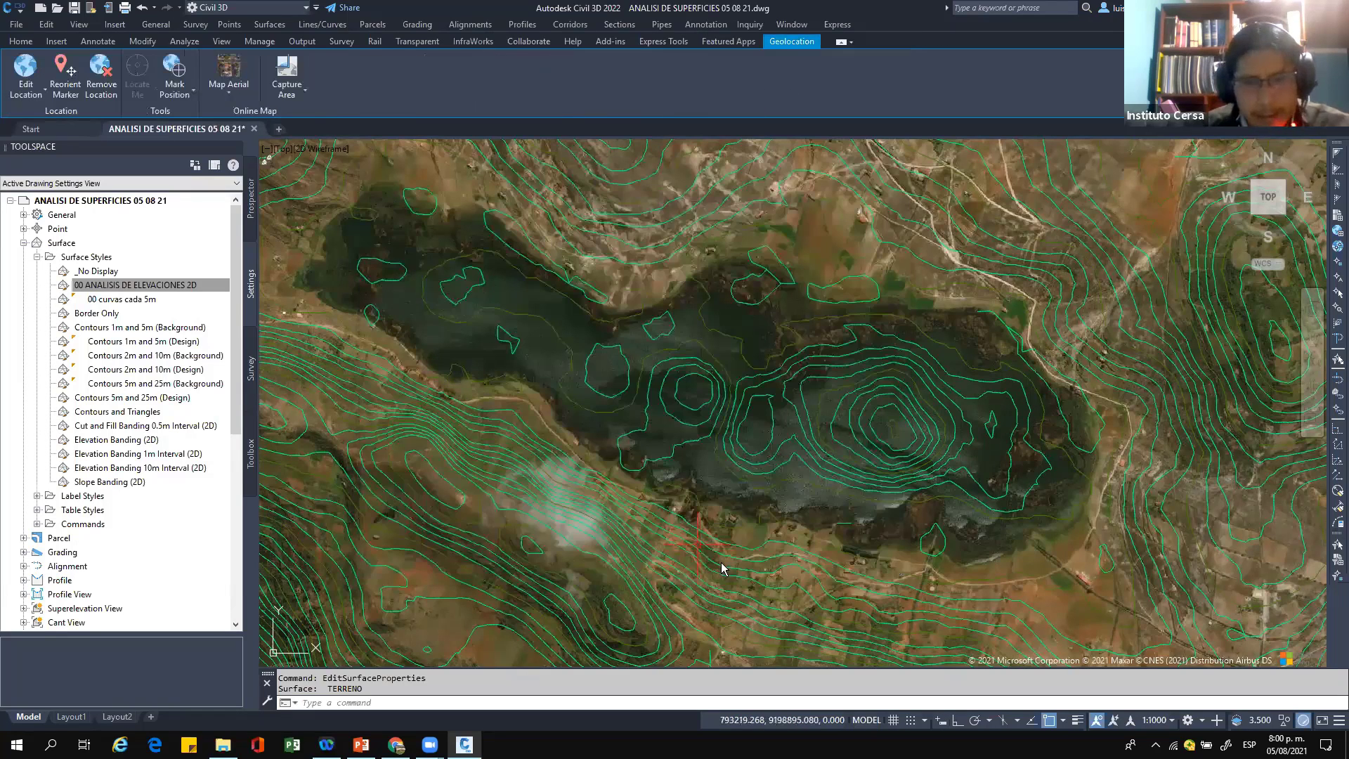
Step: Switch the TERRENO surface back to the 00 ANALISIS DE ELEVACIONES 2D style and inspect the lake's edge between the first two ranges
double_click(693, 571)
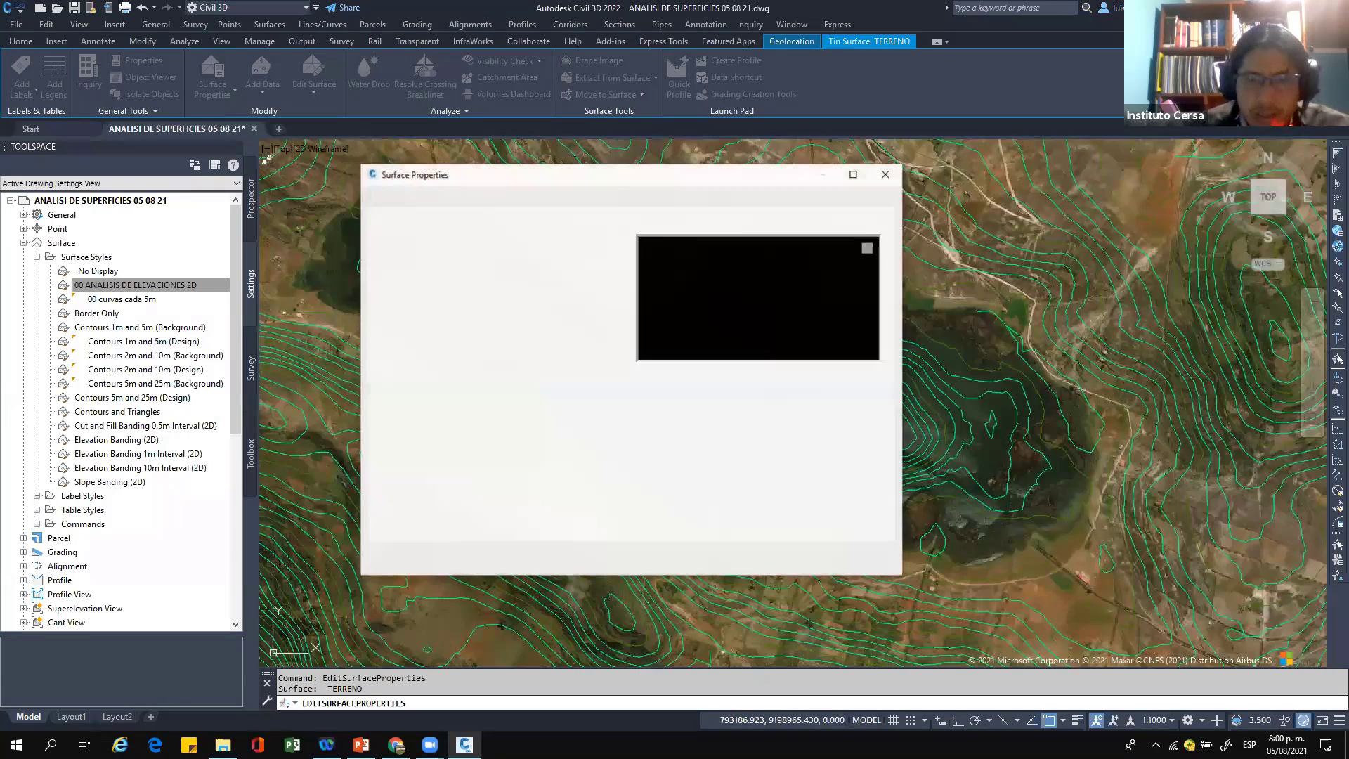
key("Return")
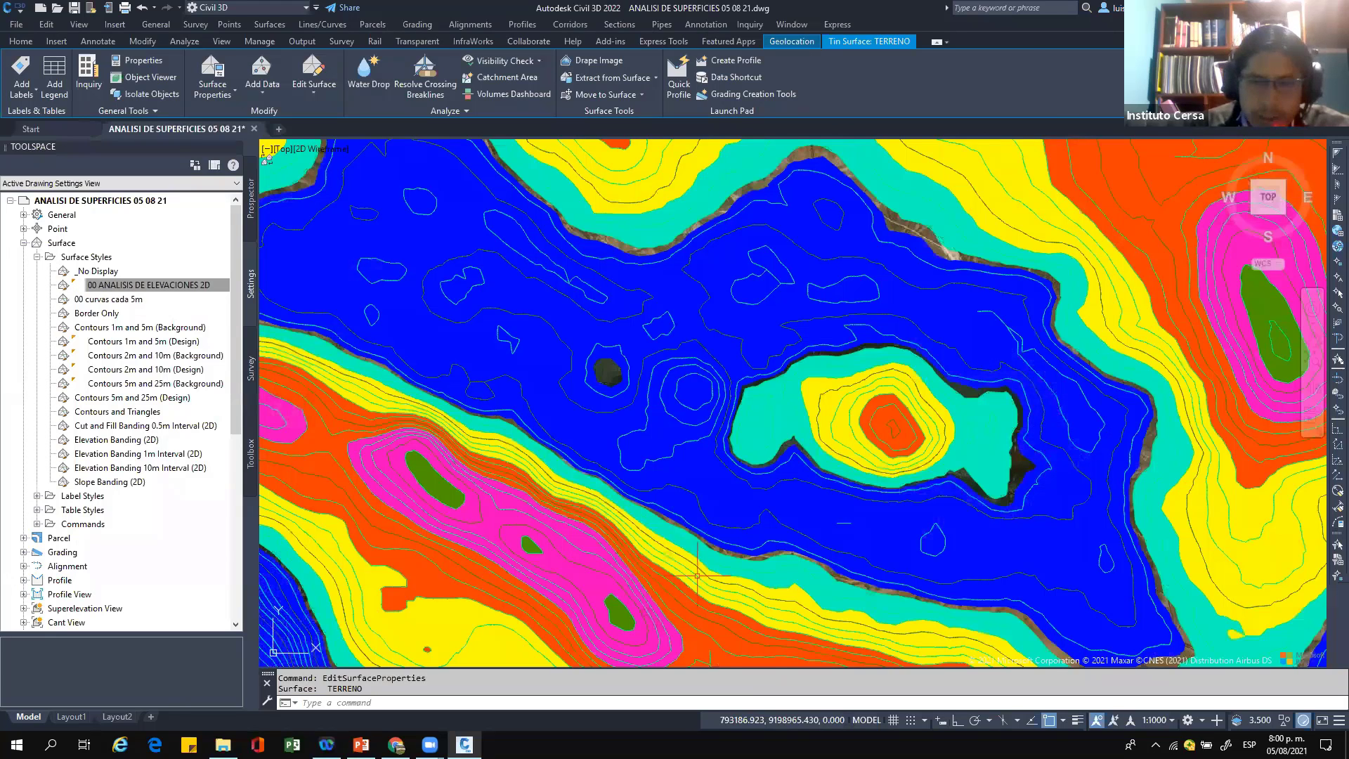
key("Escape")
scroll(698, 576, "down", 2)
scroll(569, 284, "up", 6)
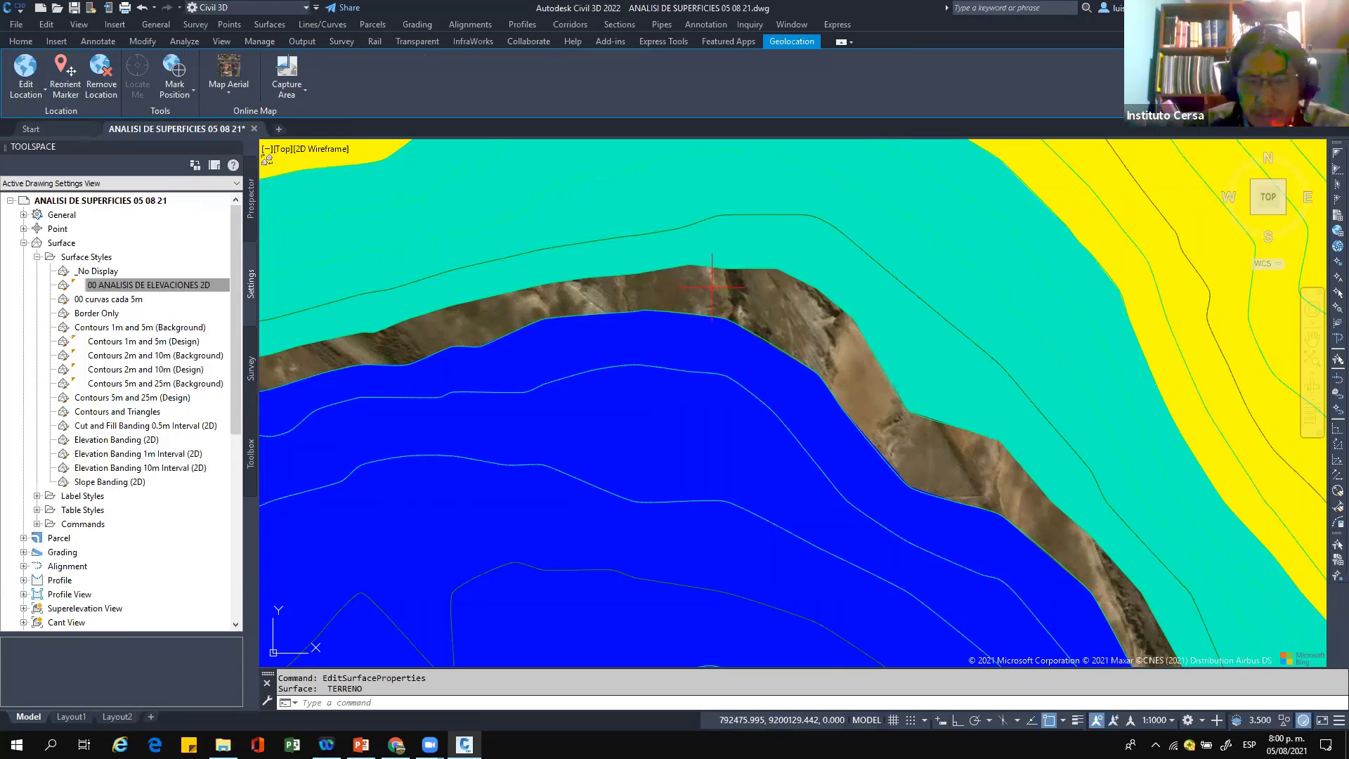
scroll(712, 288, "down", 2)
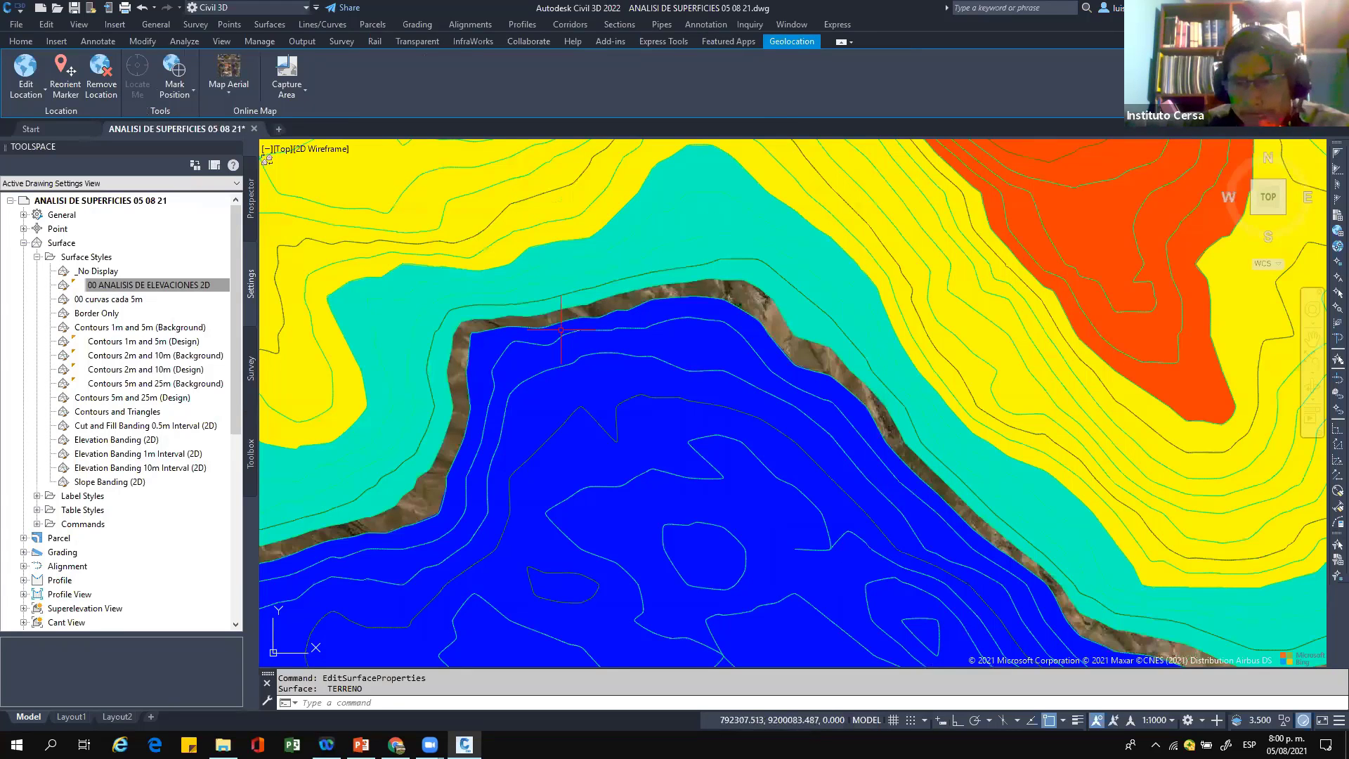
Step: Reopen the TERRENO surface properties, set range 2's minimum elevation to 2815 m and accept the elevation ranges
scroll(561, 329, "down", 3)
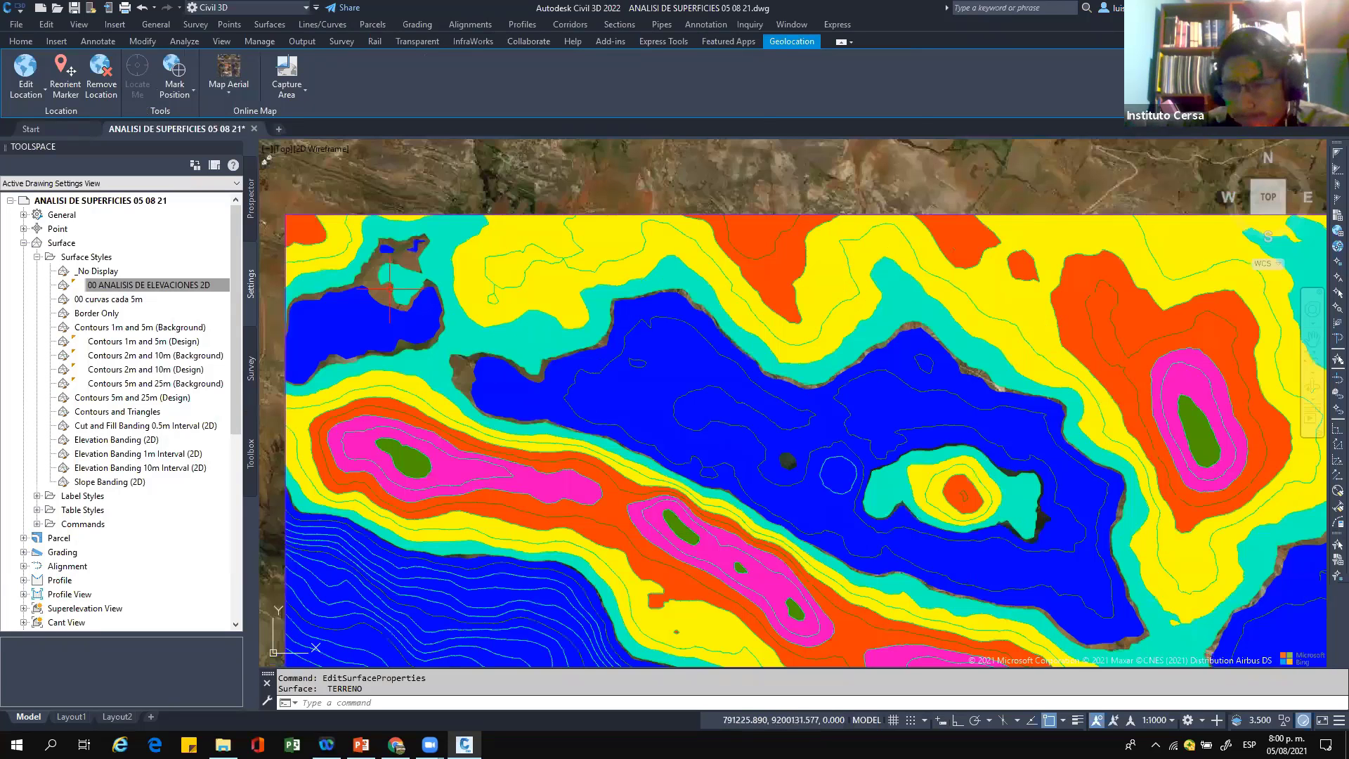
middle_click_drag(1295, 609, 1049, 437)
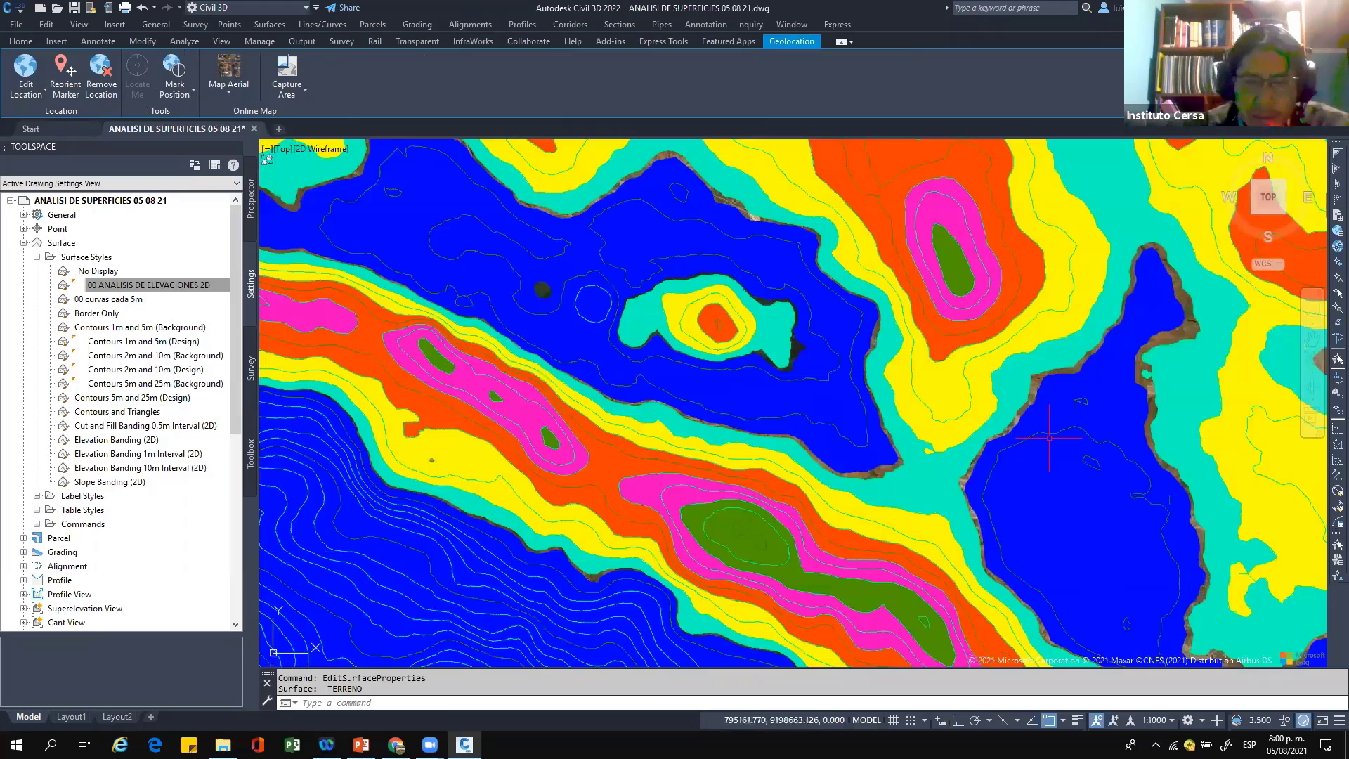
scroll(1150, 369, "up", 3)
middle_click_drag(1149, 369, 983, 311)
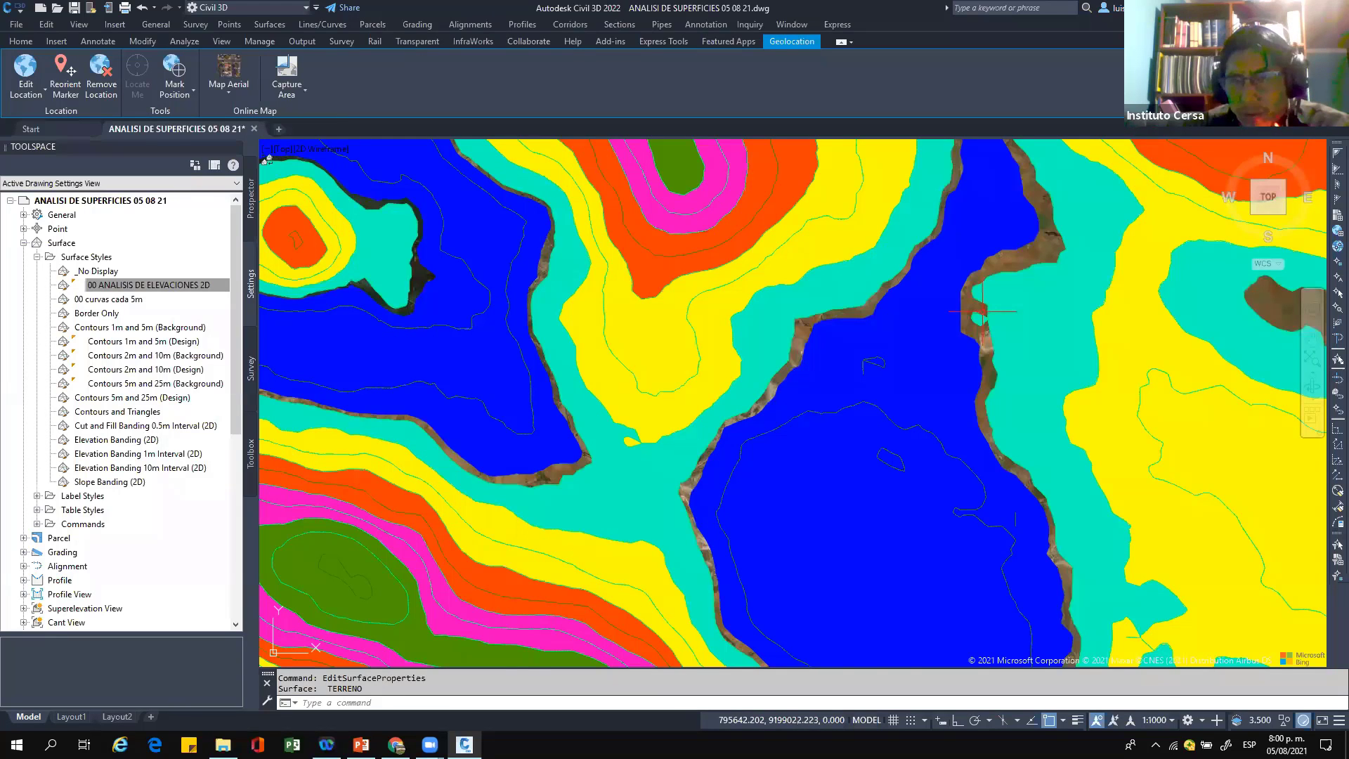
scroll(982, 312, "up", 2)
scroll(878, 395, "down", 2)
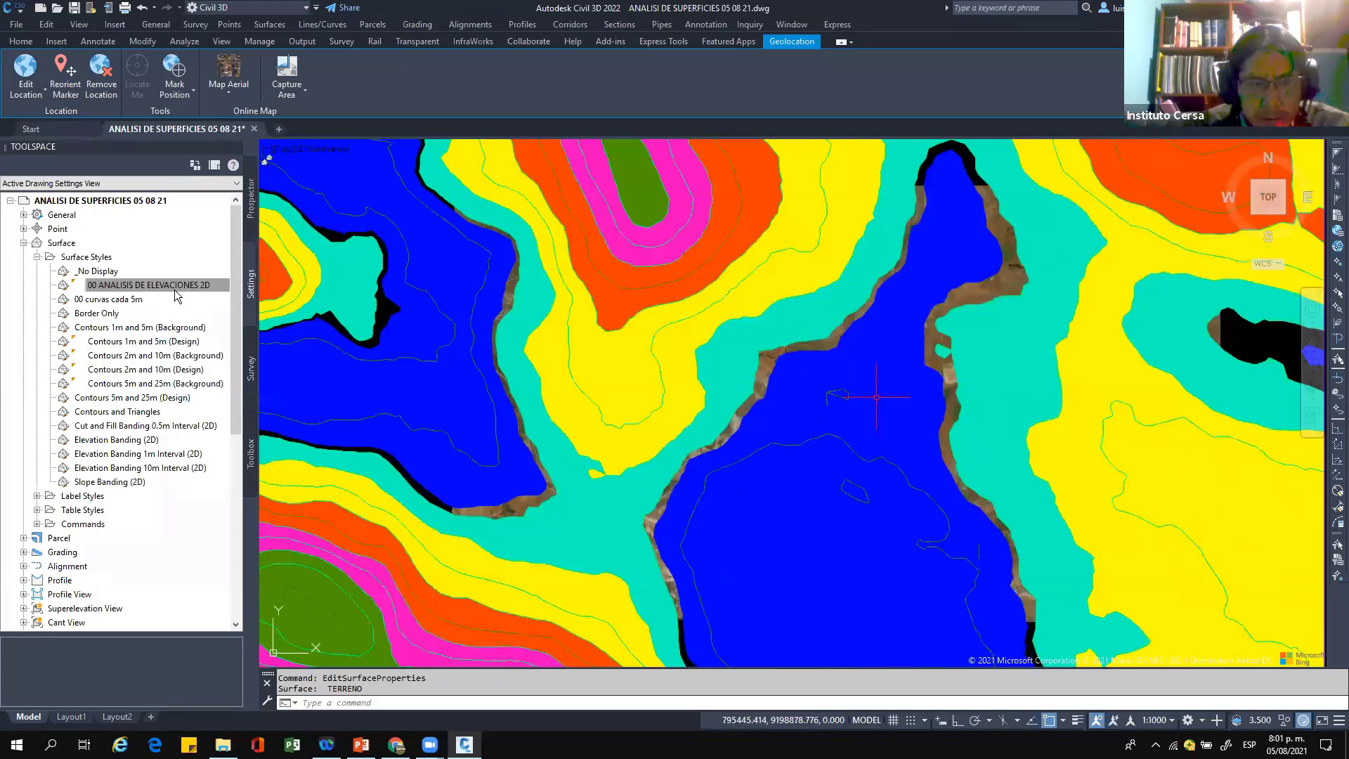
right_click(180, 289)
left_click(217, 298)
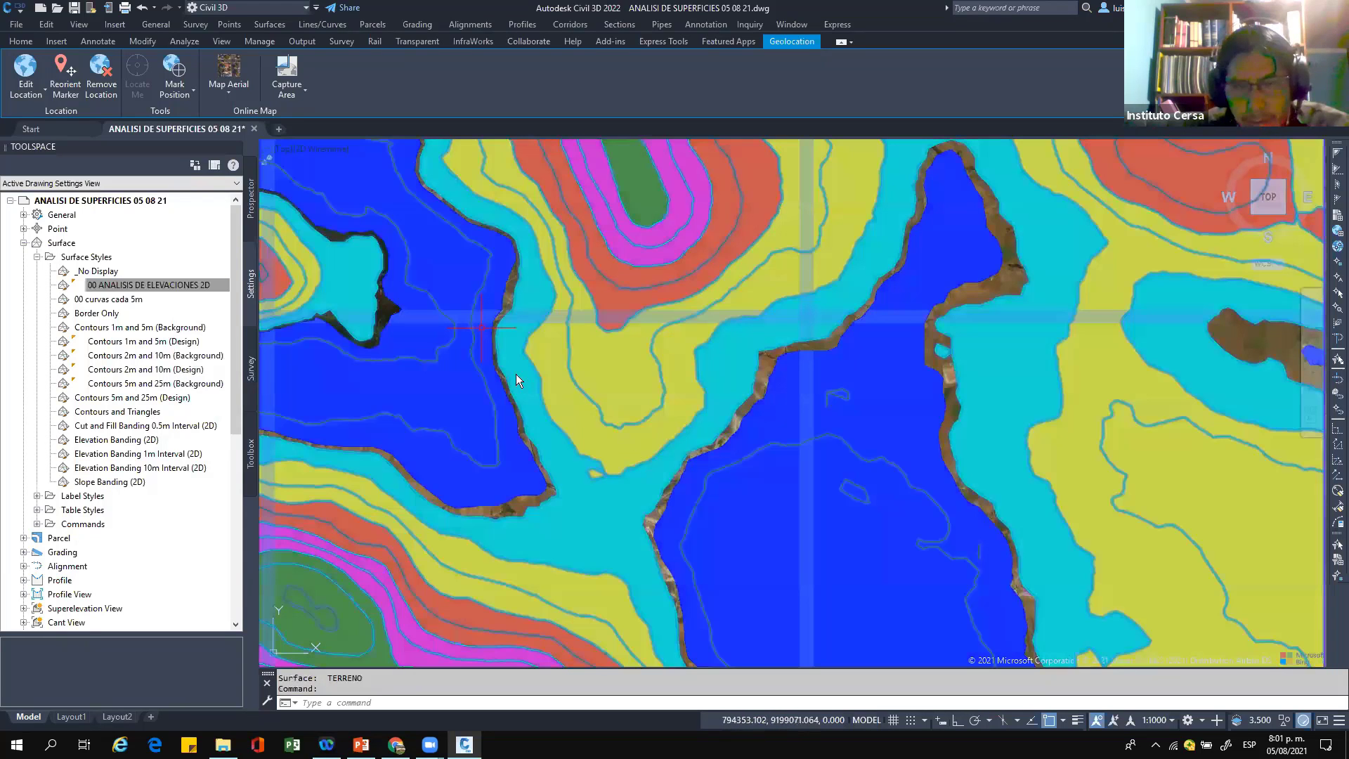
right_click(482, 328)
left_click(548, 488)
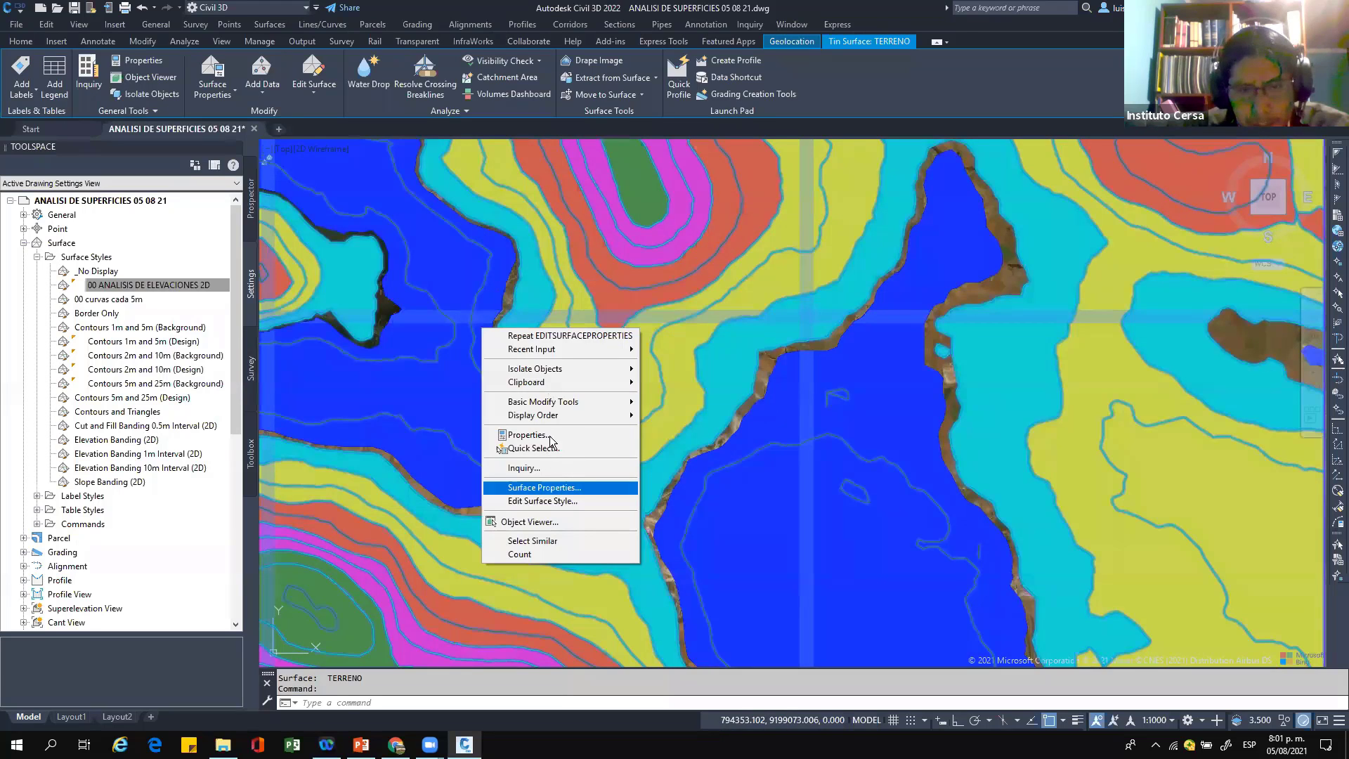
double_click(550, 436)
type("2815")
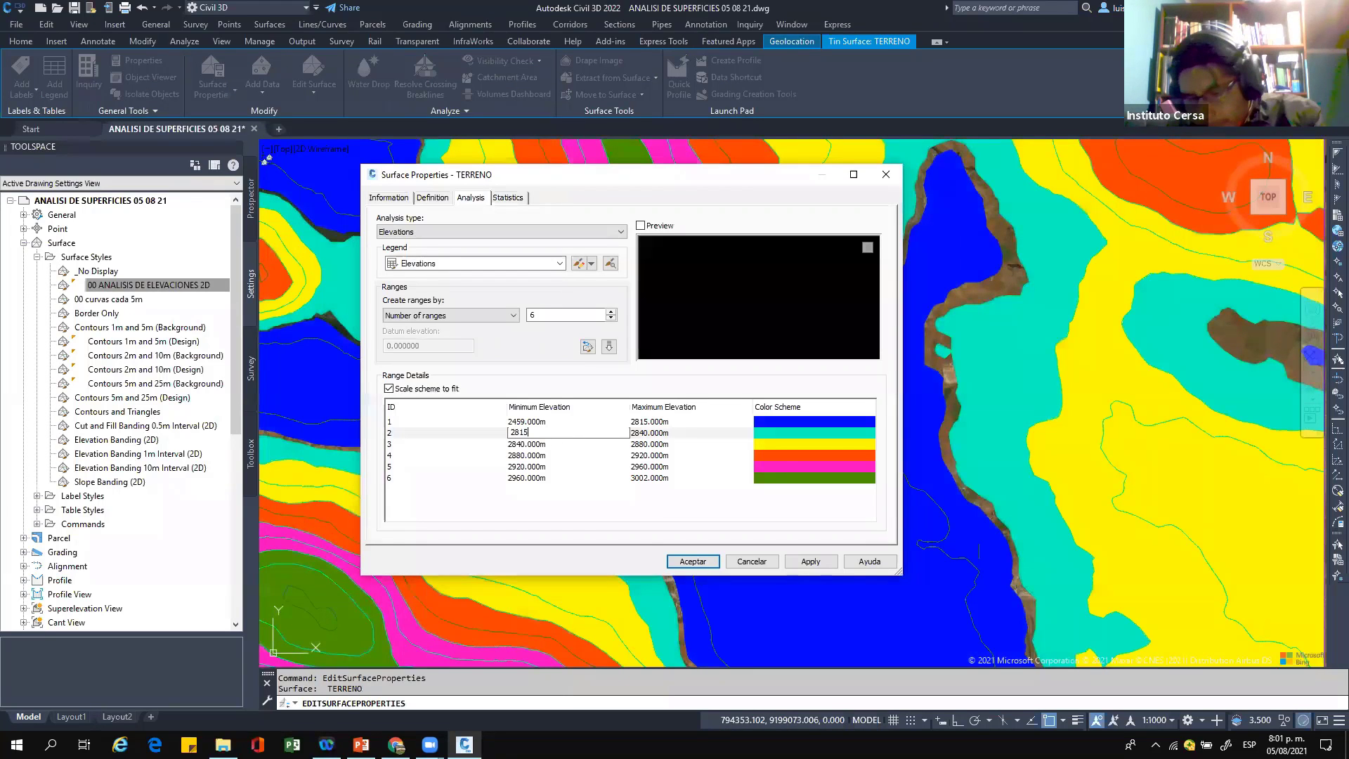
key("Return")
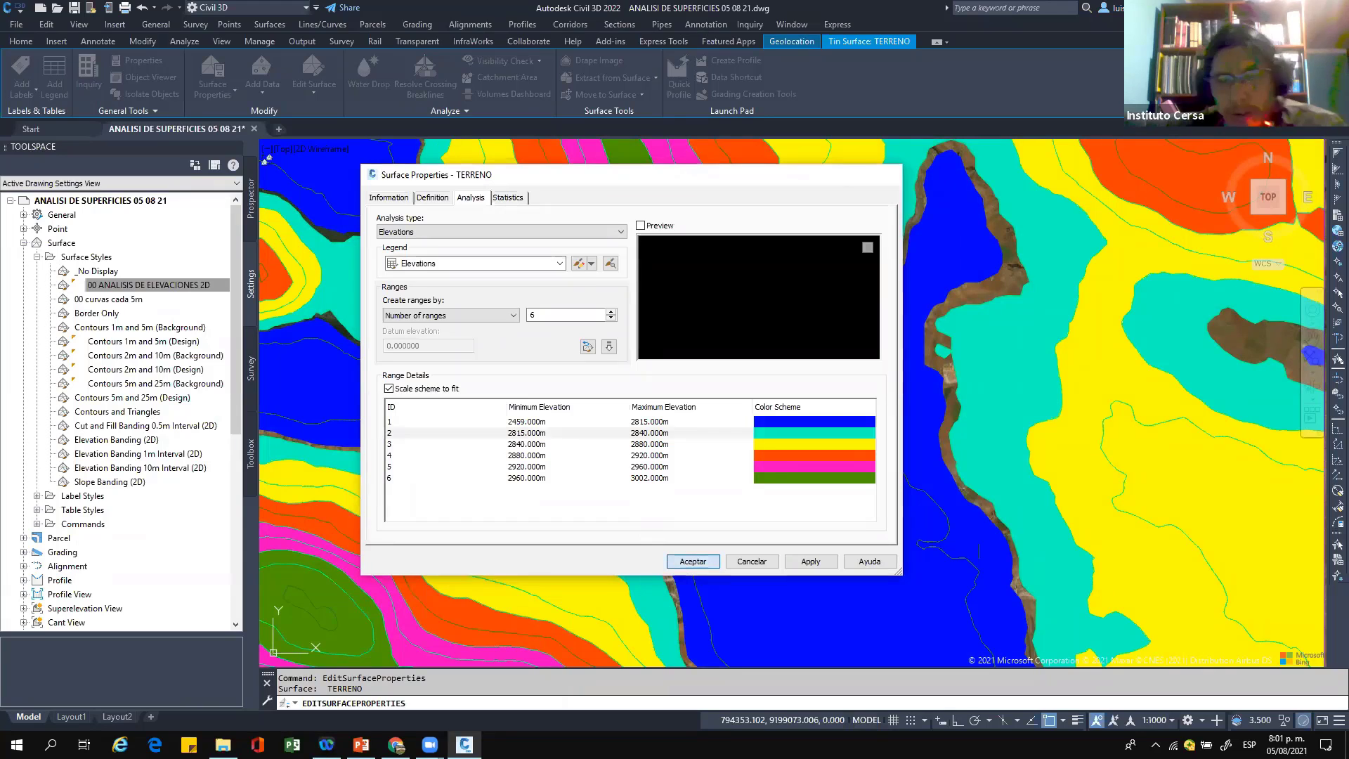
key("Return")
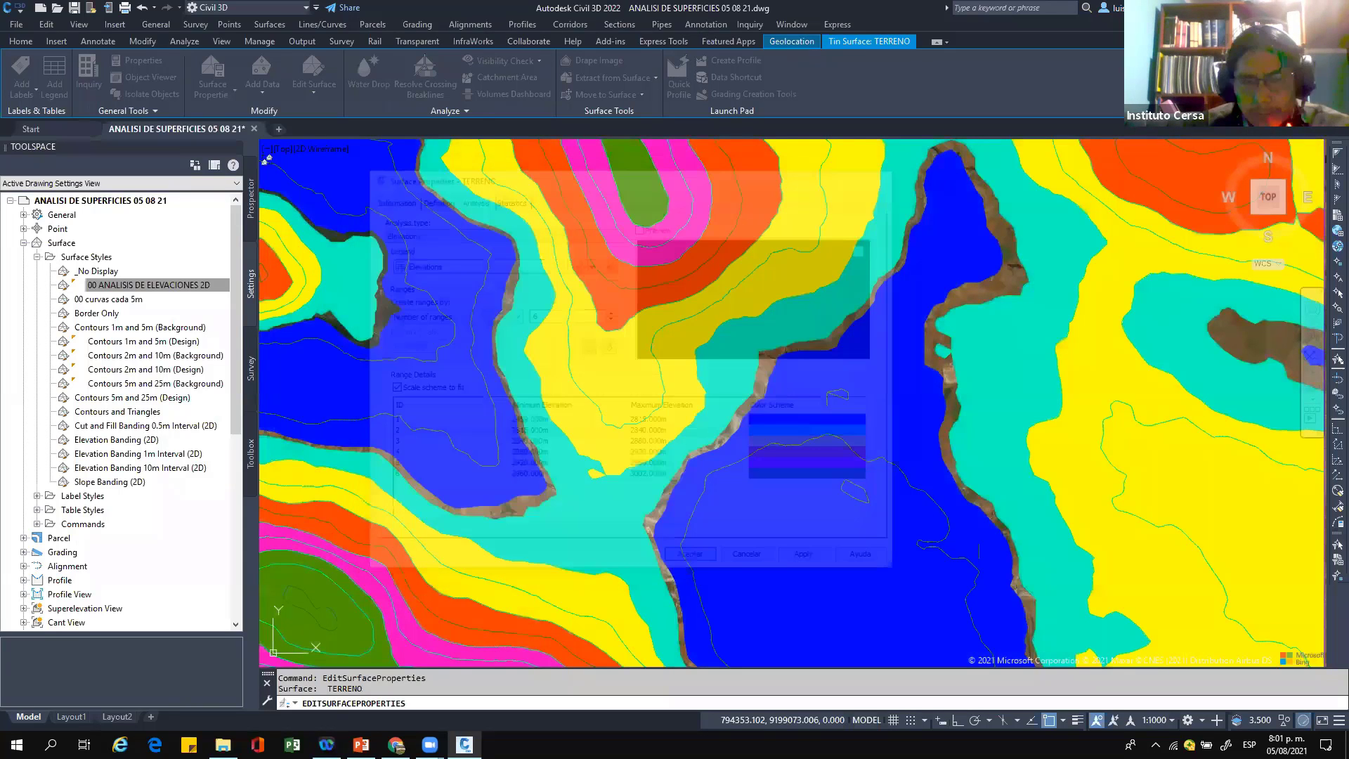
Step: Examine the elevation bands over the whole TERRENO surface, checking the lakes, the island, the ridges and the surface's edges
scroll(827, 483, "down", 5)
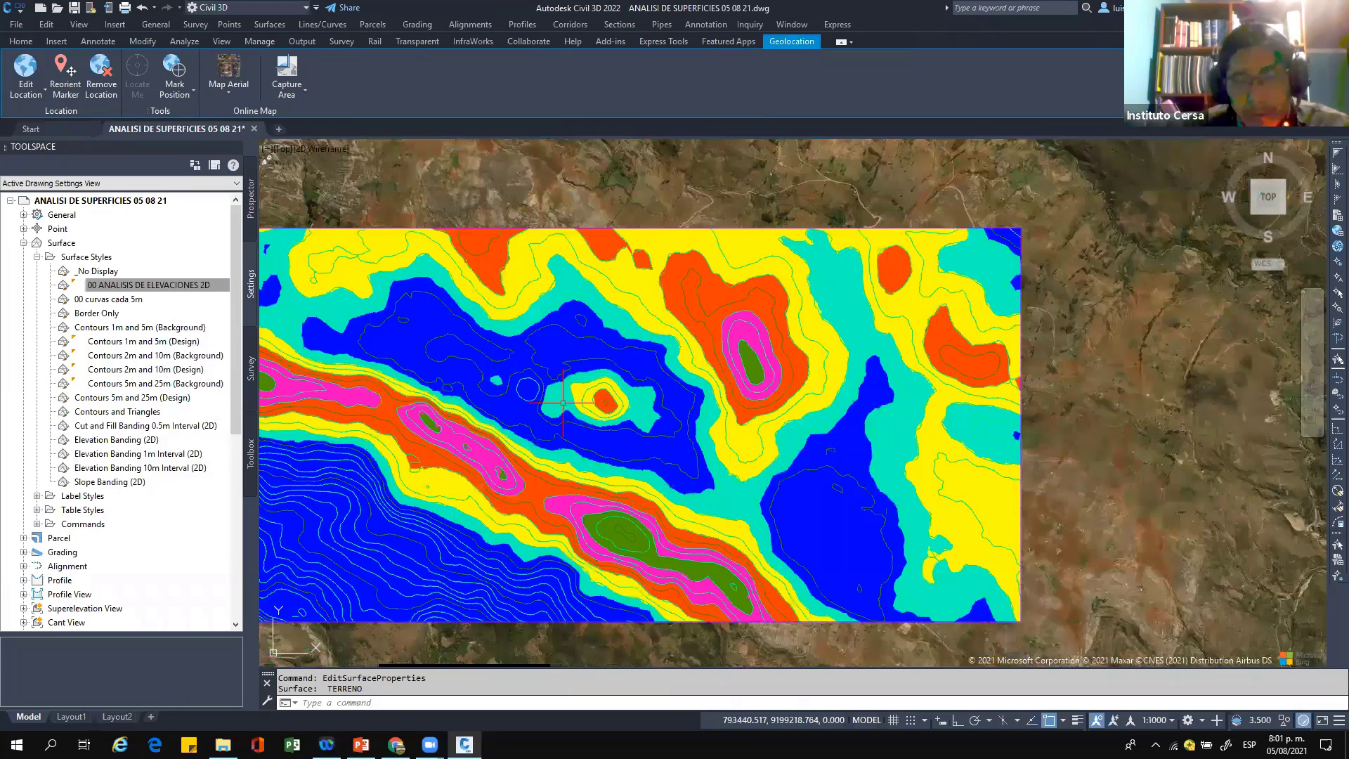
scroll(563, 403, "up", 2)
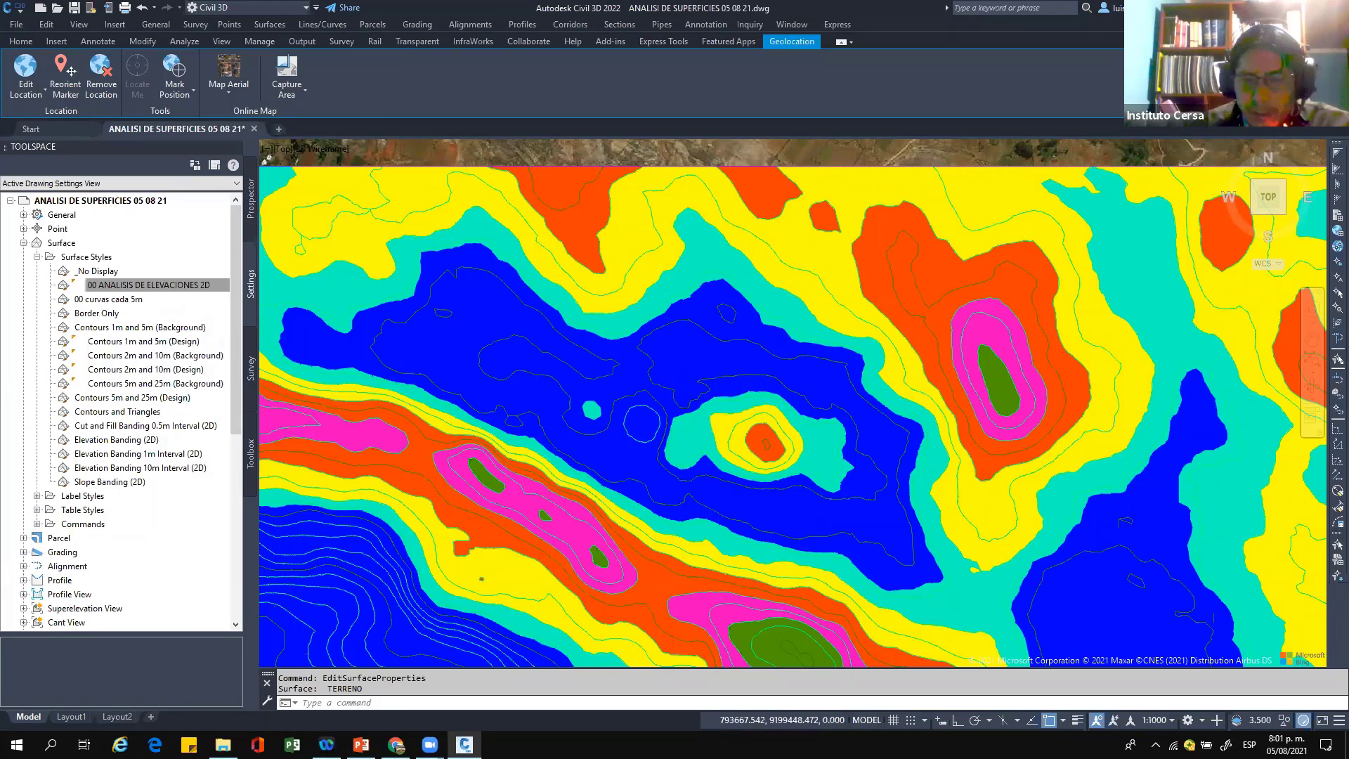
scroll(749, 394, "down", 2)
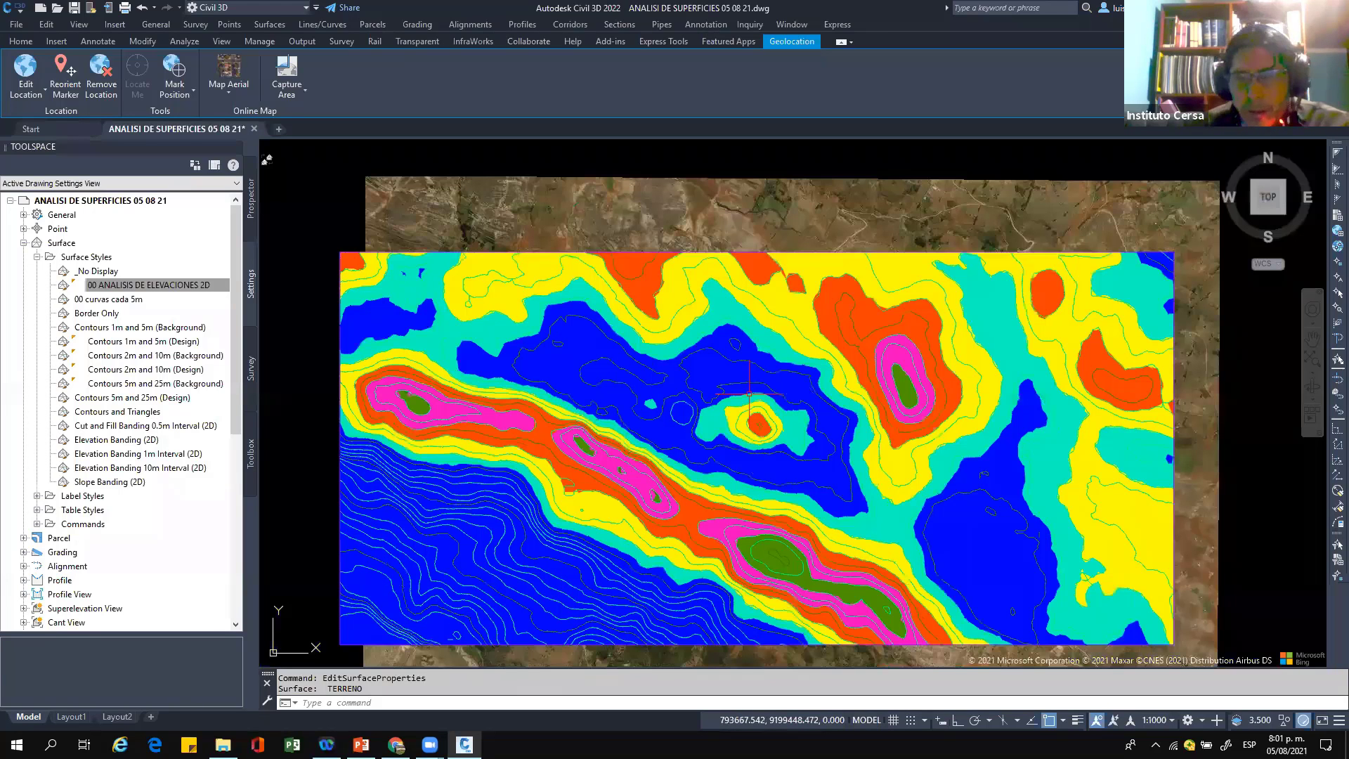
scroll(715, 424, "up", 3)
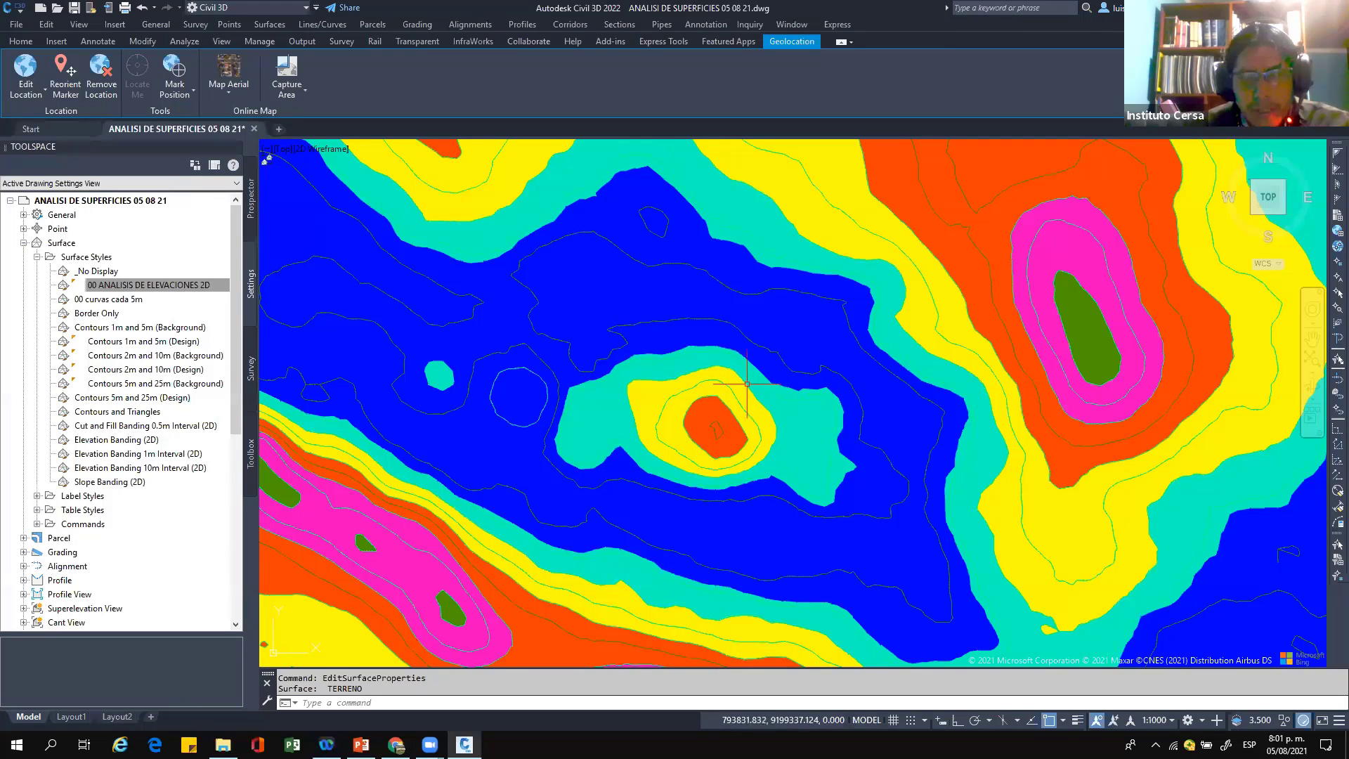
scroll(747, 384, "down", 3)
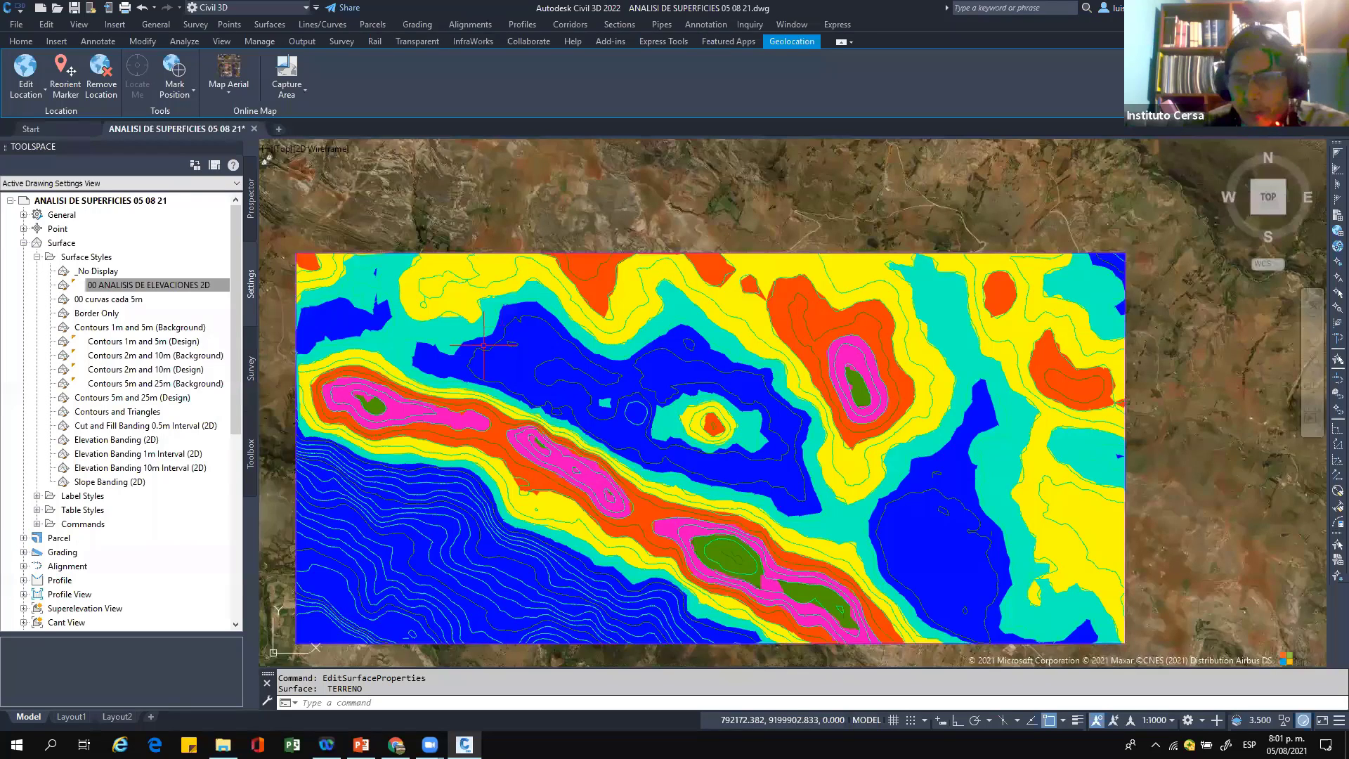
scroll(552, 404, "up", 2)
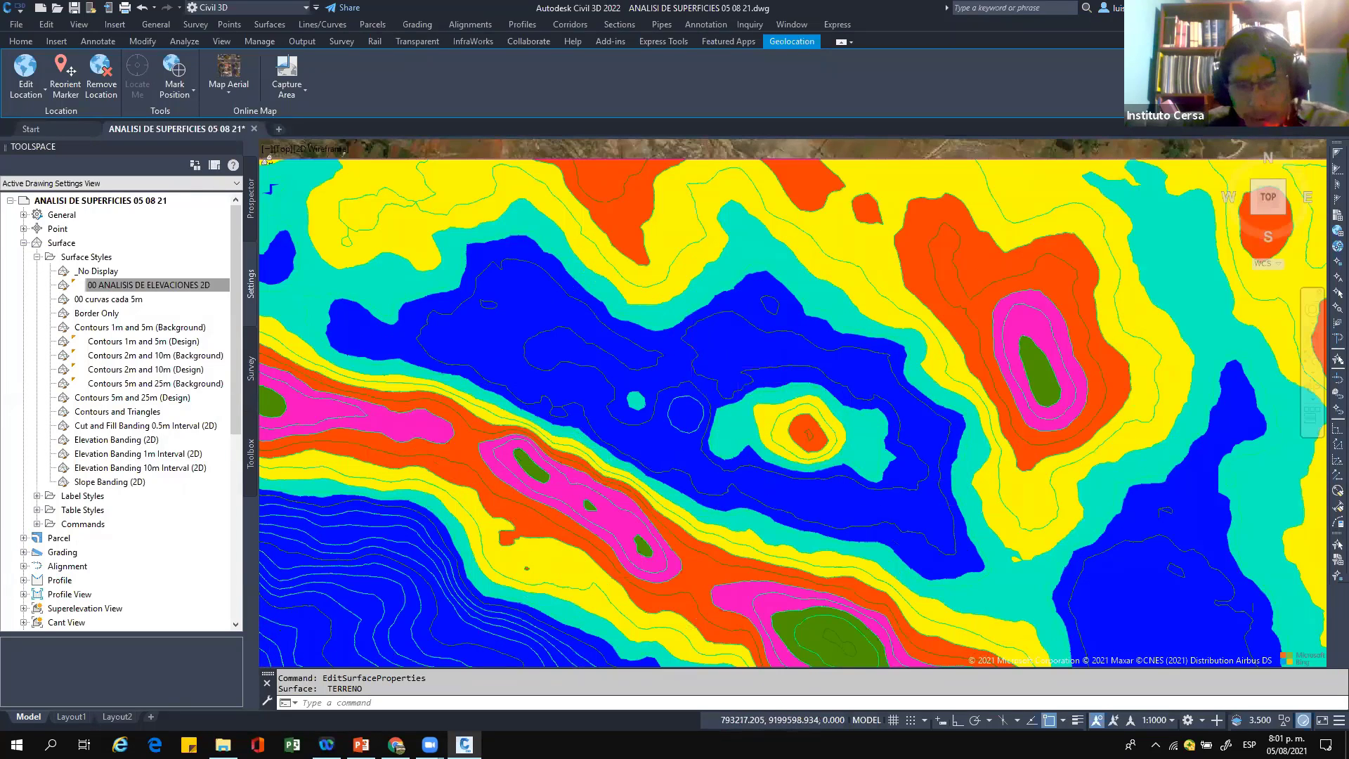
scroll(681, 344, "down", 2)
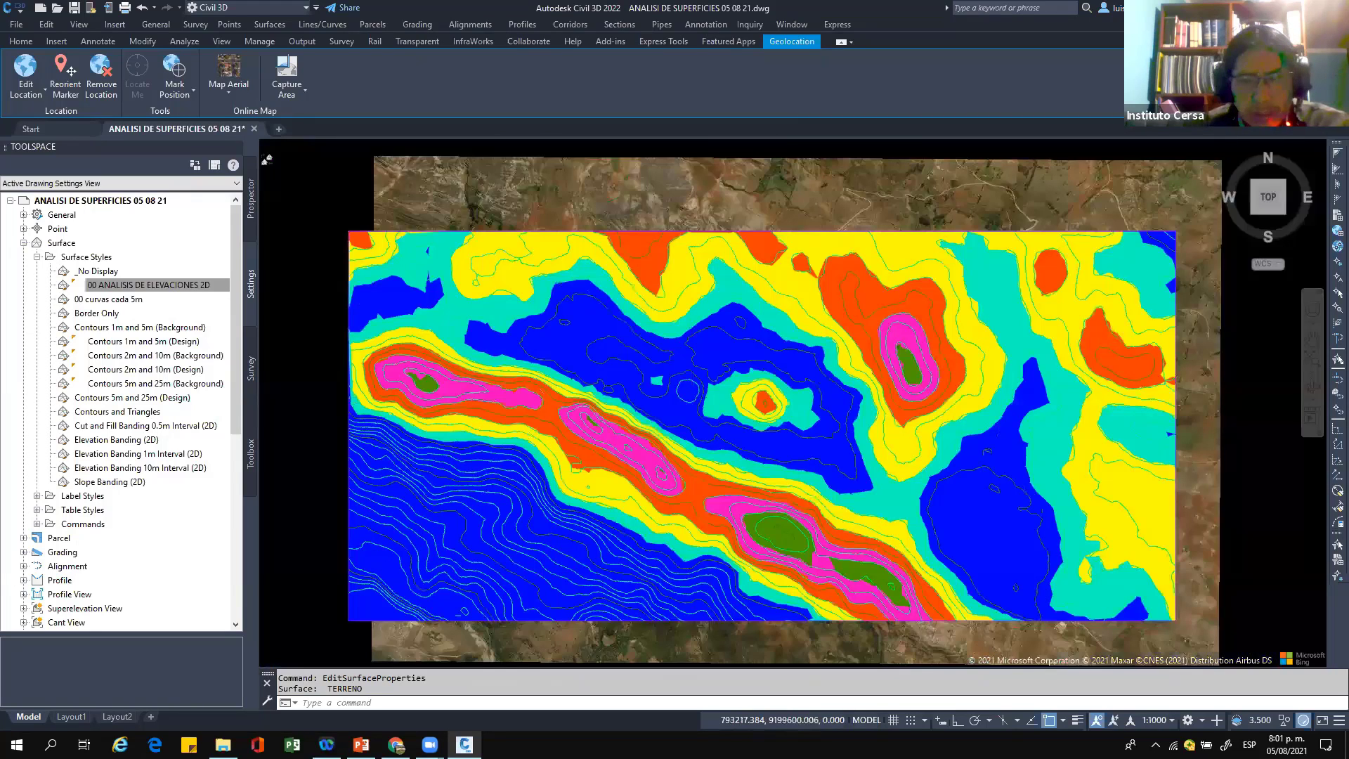
mouse_move(1110, 592)
middle_mouse_down()
mouse_move(940, 511)
mouse_move(861, 423)
middle_mouse_up()
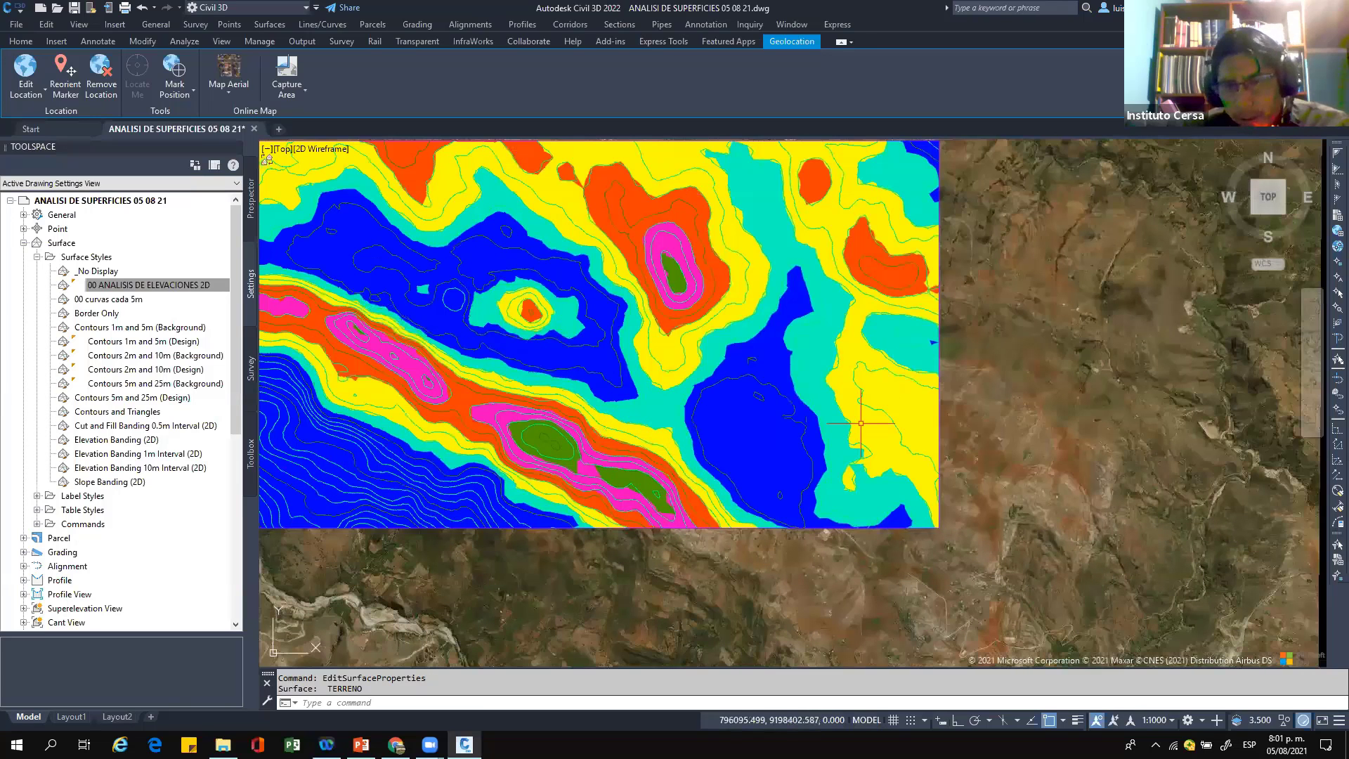
middle_click_drag(860, 423, 903, 417)
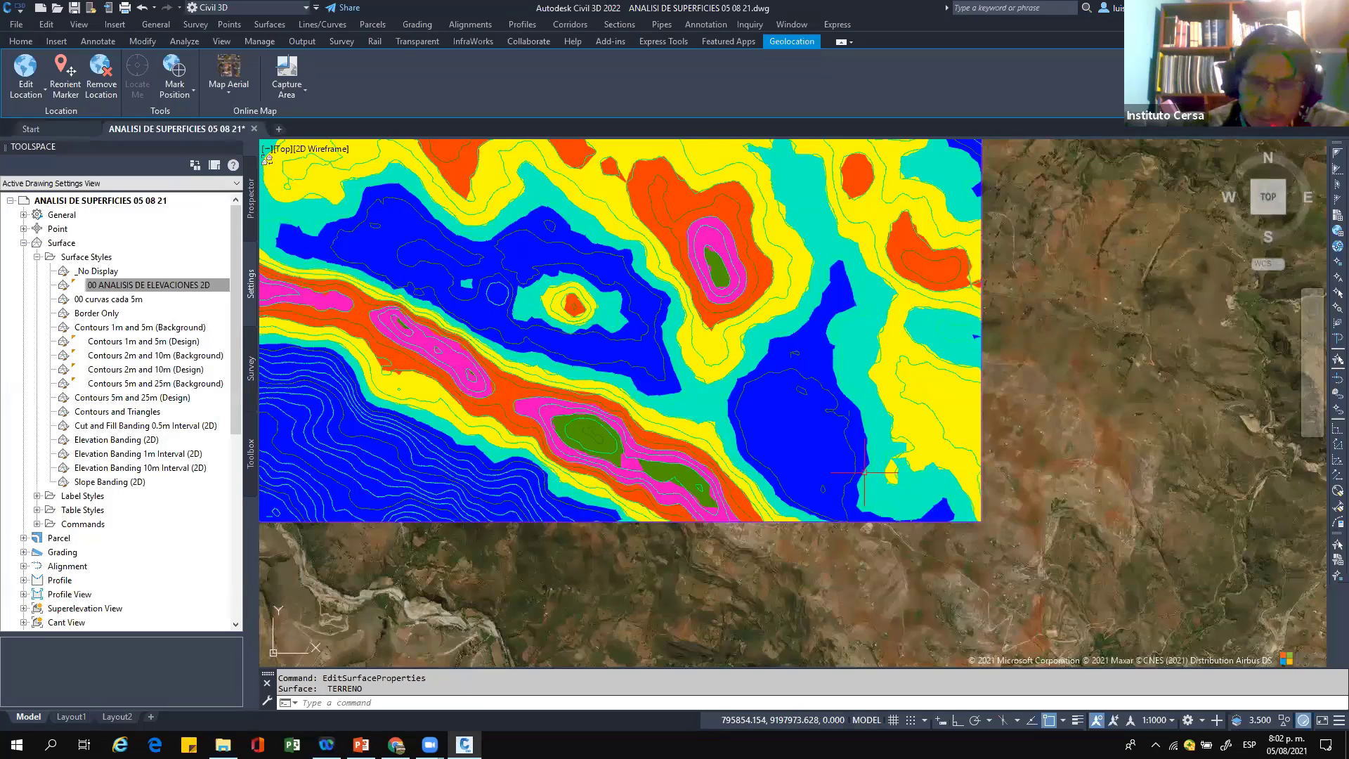
scroll(865, 472, "down", 1)
scroll(359, 293, "up", 3)
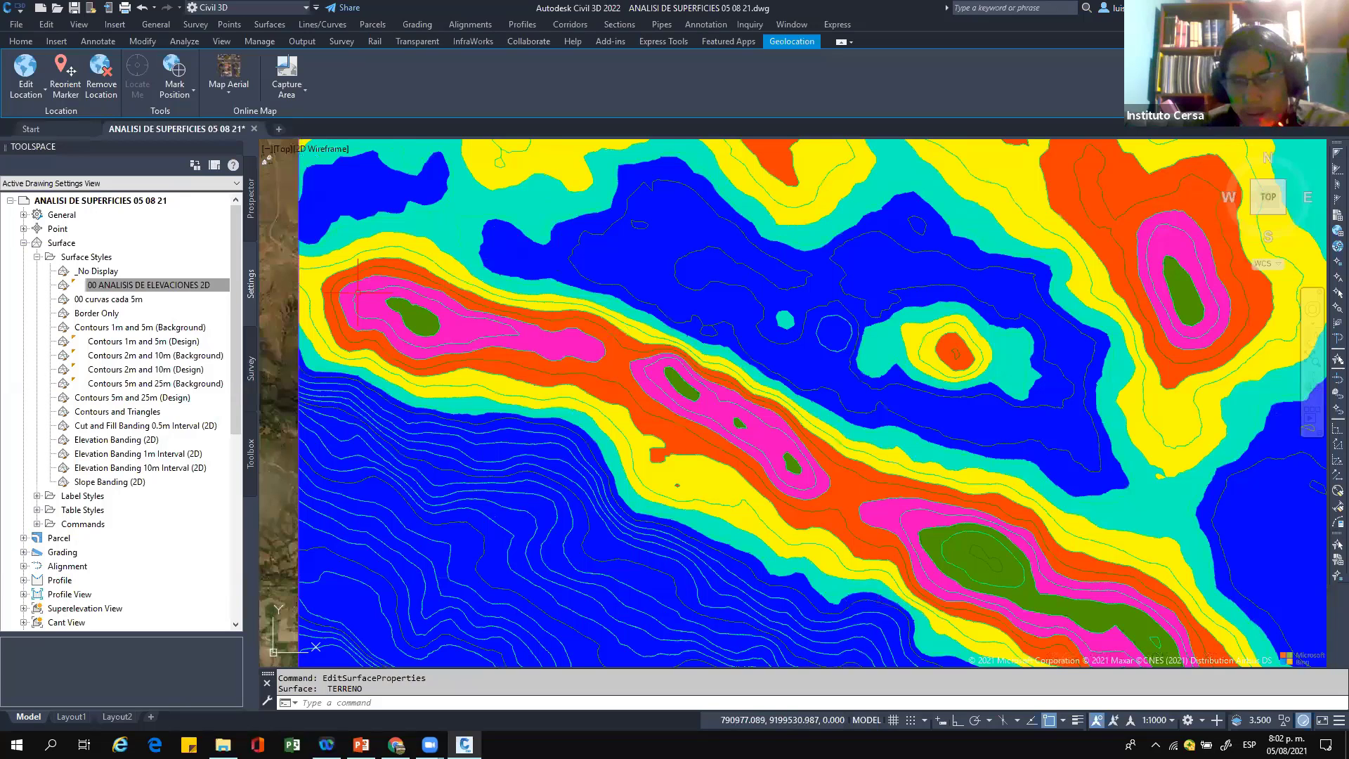
scroll(360, 294, "down", 2)
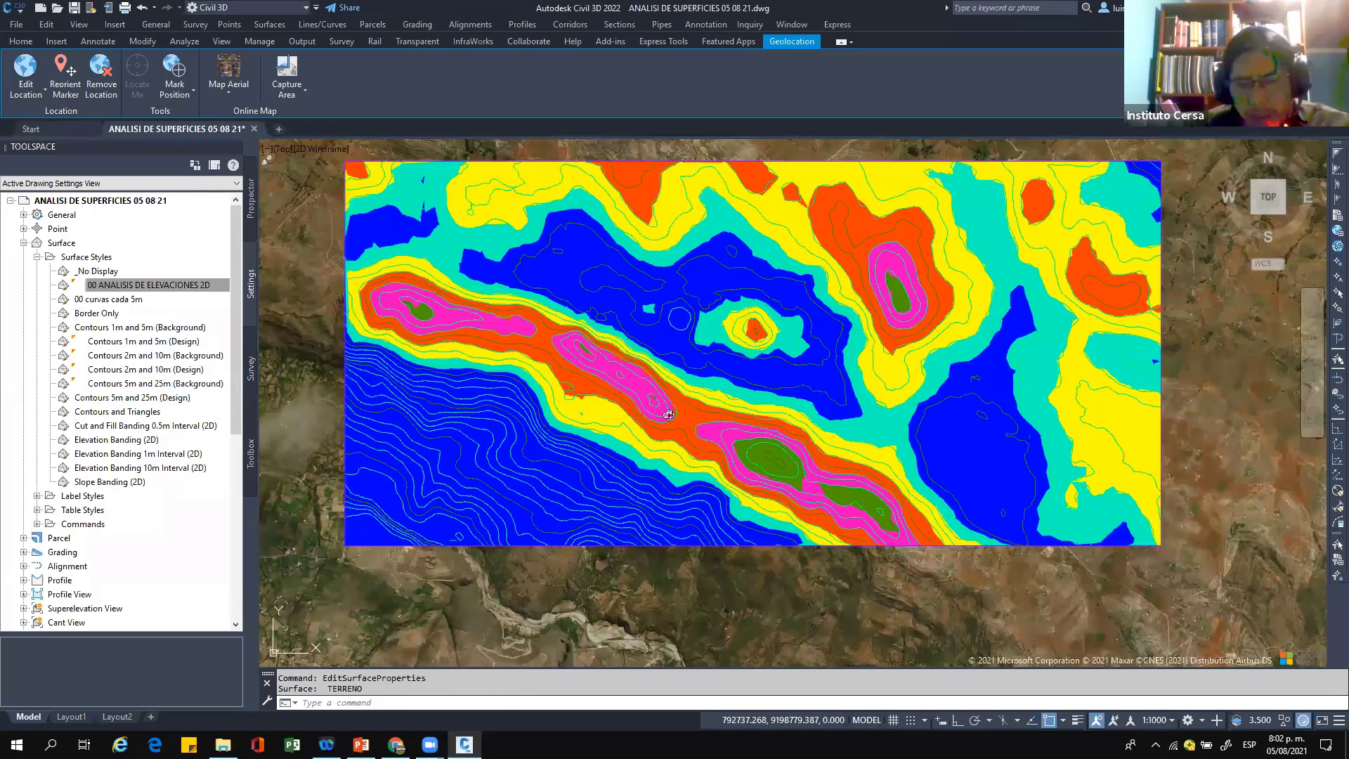
Step: View the TERRENO surface in the Object Viewer with the Conceptual visual style and orbit it to examine the lake basin's relief
left_click(633, 425)
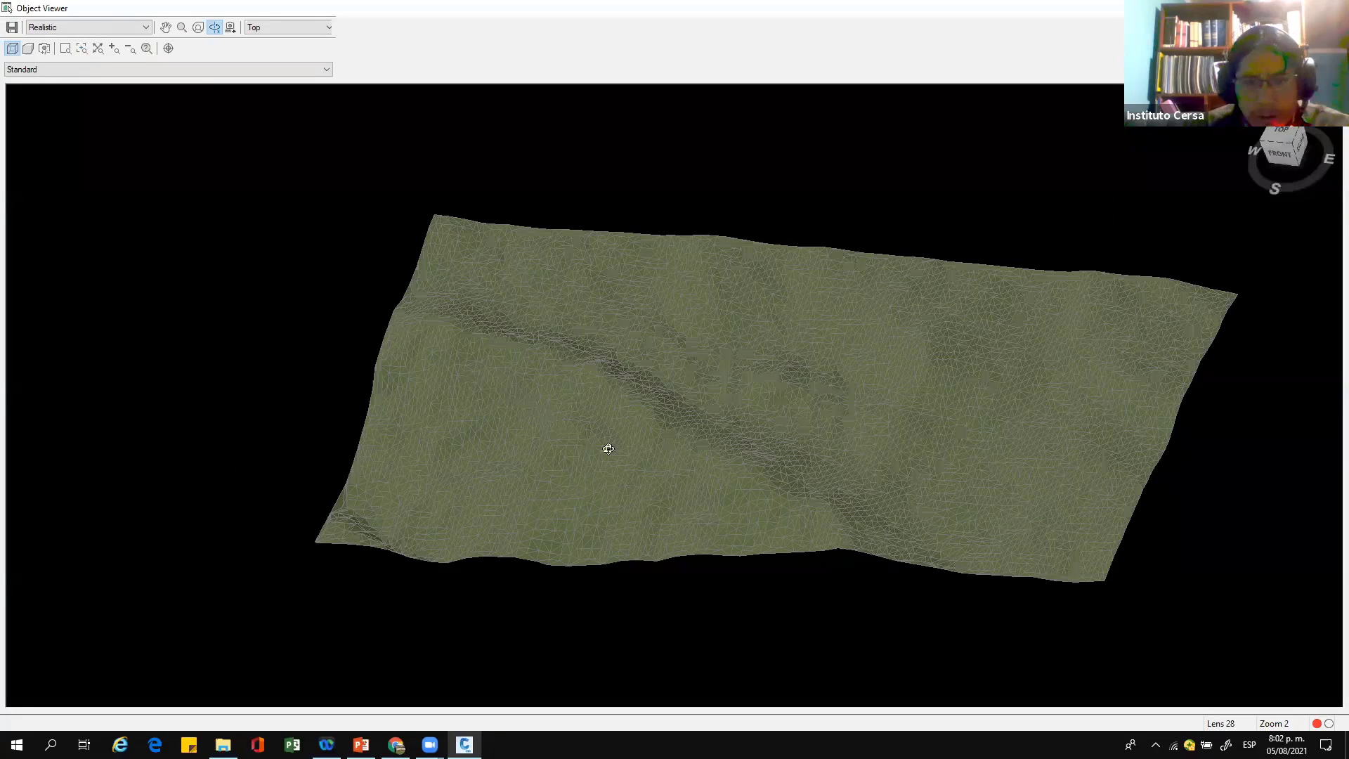
left_click_drag(869, 420, 639, 375)
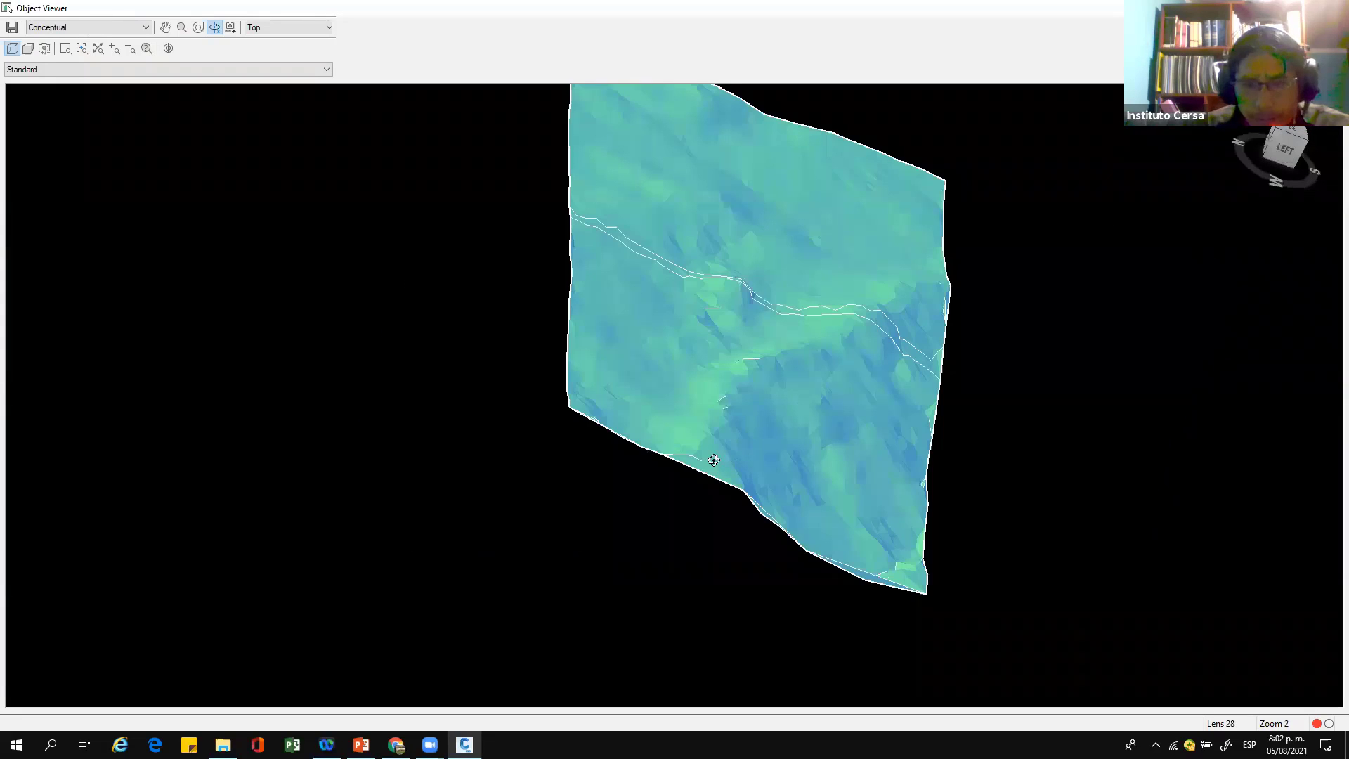
left_click_drag(713, 459, 734, 457)
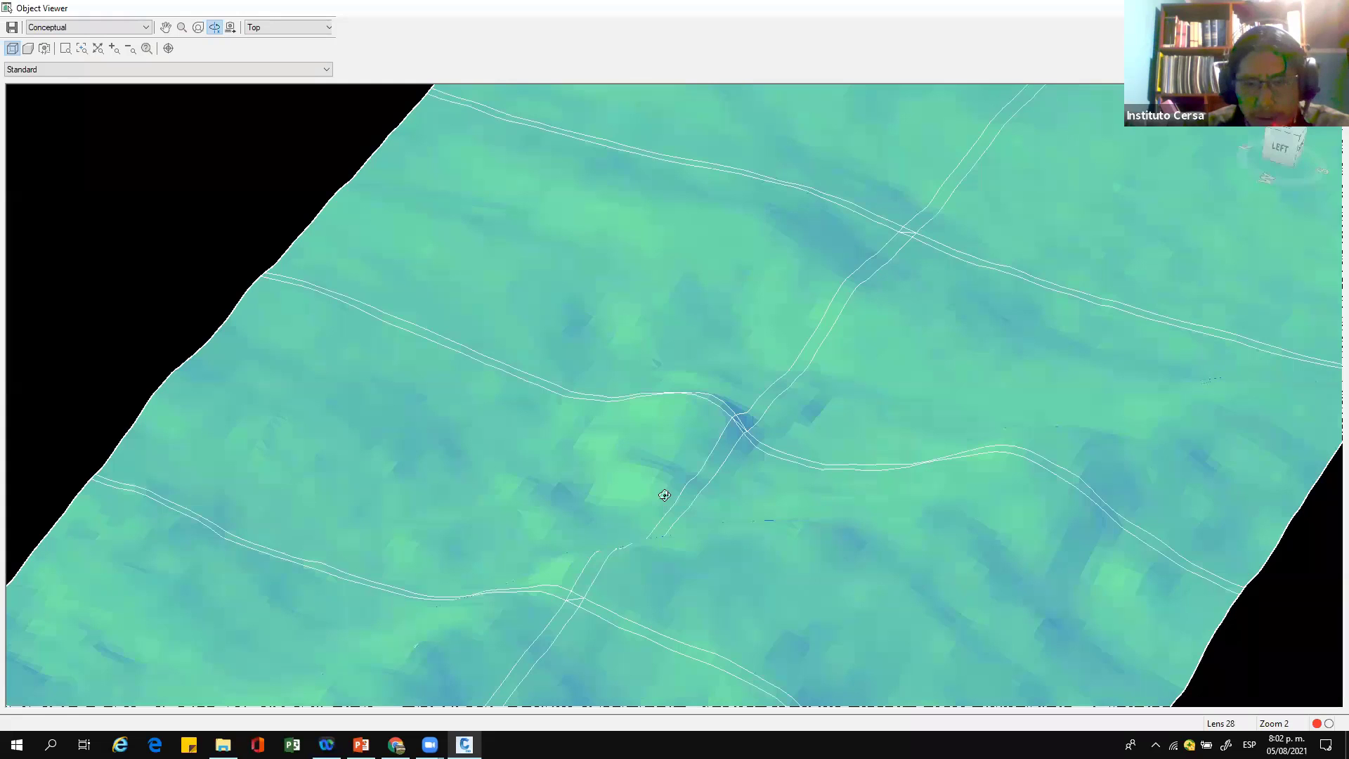
left_click_drag(654, 511, 635, 473)
left_click_drag(542, 339, 626, 494)
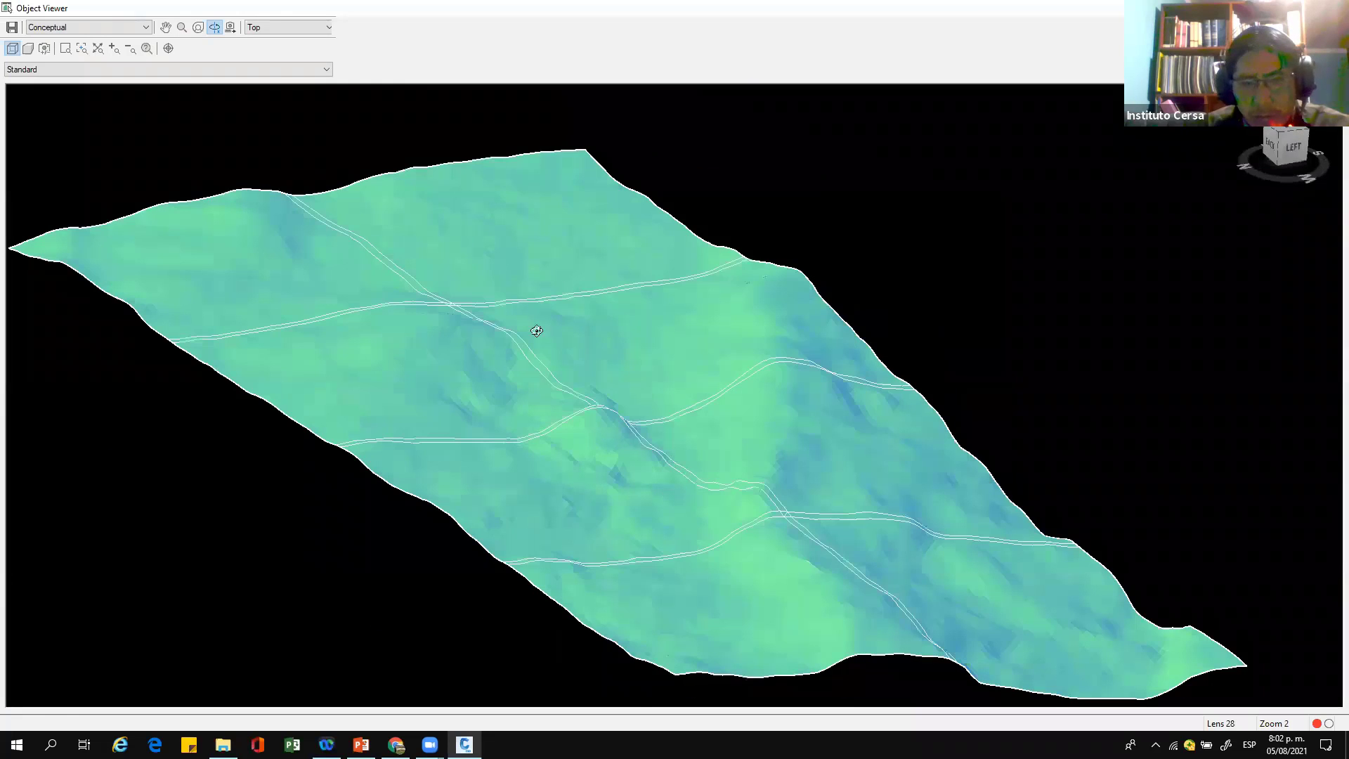
left_click_drag(533, 328, 506, 327)
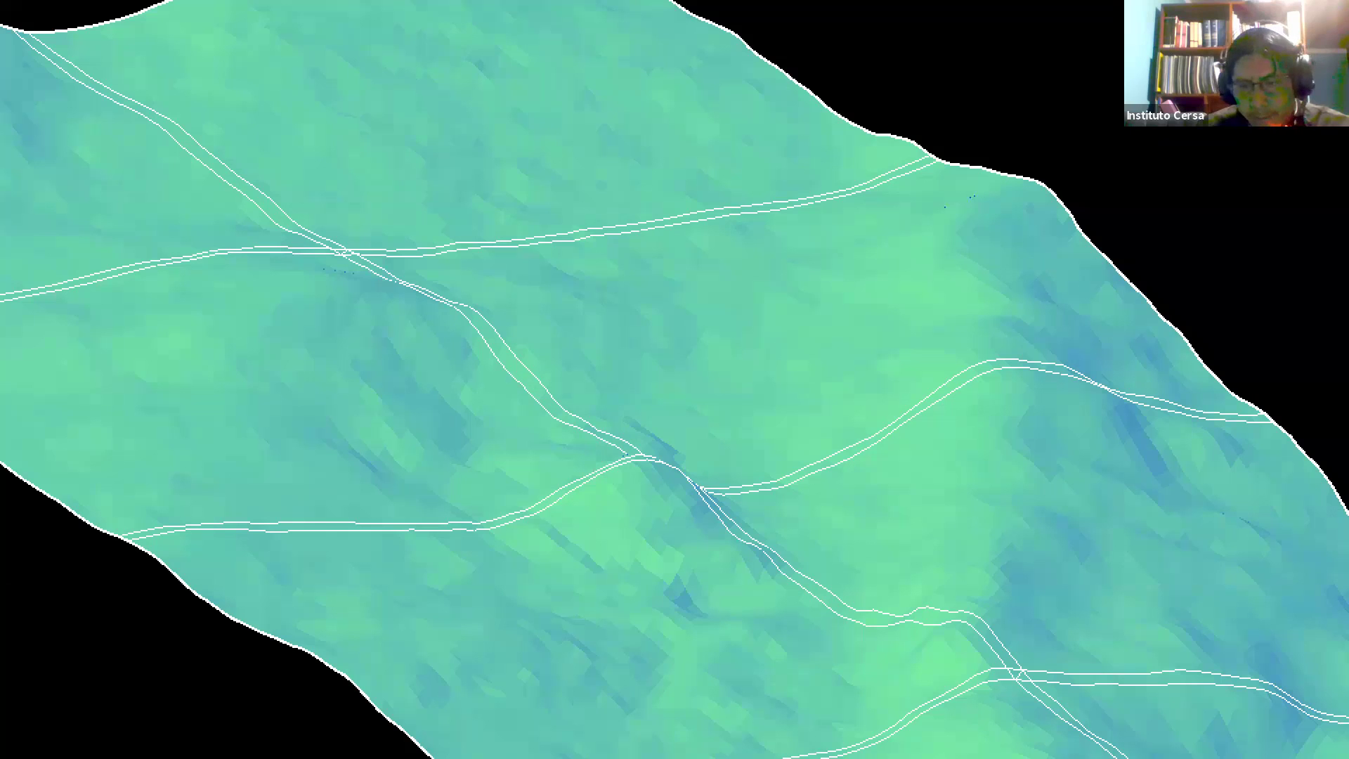
mouse_move(359, 289)
left_mouse_down()
mouse_move(527, 566)
mouse_move(878, 505)
mouse_move(851, 413)
mouse_move(666, 345)
mouse_move(359, 288)
left_mouse_up()
mouse_move(687, 520)
left_mouse_down()
mouse_move(700, 450)
mouse_move(583, 455)
mouse_move(674, 522)
mouse_move(613, 426)
mouse_move(631, 459)
left_mouse_up()
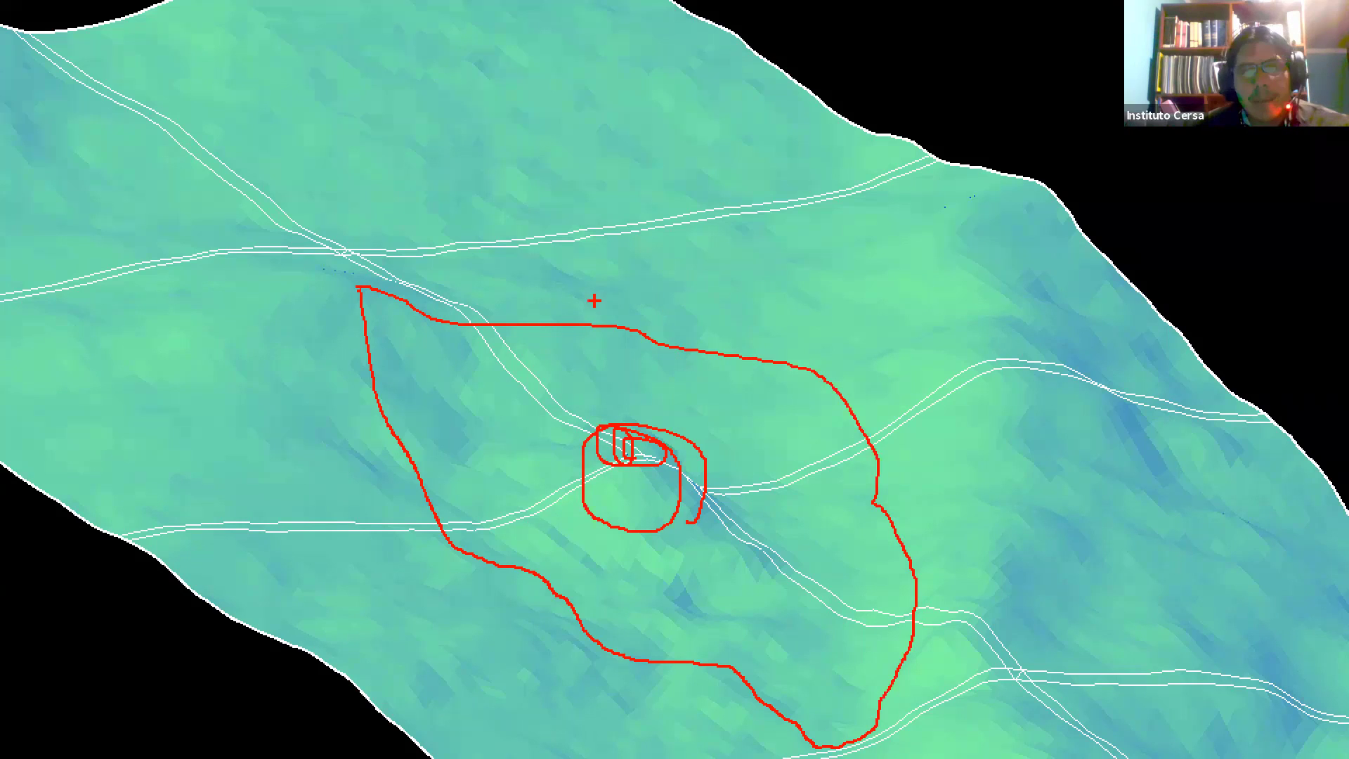
mouse_move(480, 133)
left_mouse_down()
mouse_move(385, 190)
mouse_move(464, 247)
mouse_move(720, 260)
mouse_move(752, 173)
mouse_move(570, 127)
mouse_move(468, 137)
left_mouse_up()
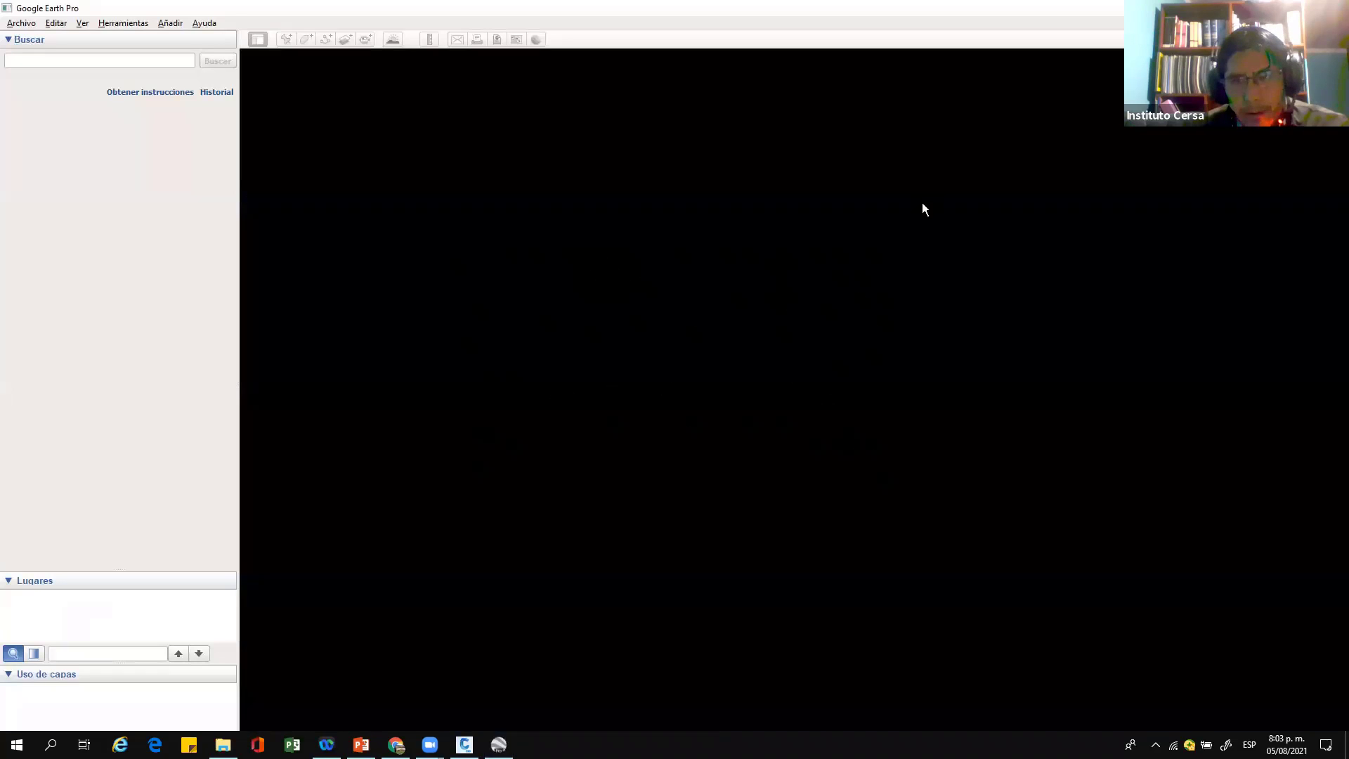
Step: Examine the lake and the flat farmland inside the red boundary in Google Earth Pro, including a tilted view of the relief
key("Escape")
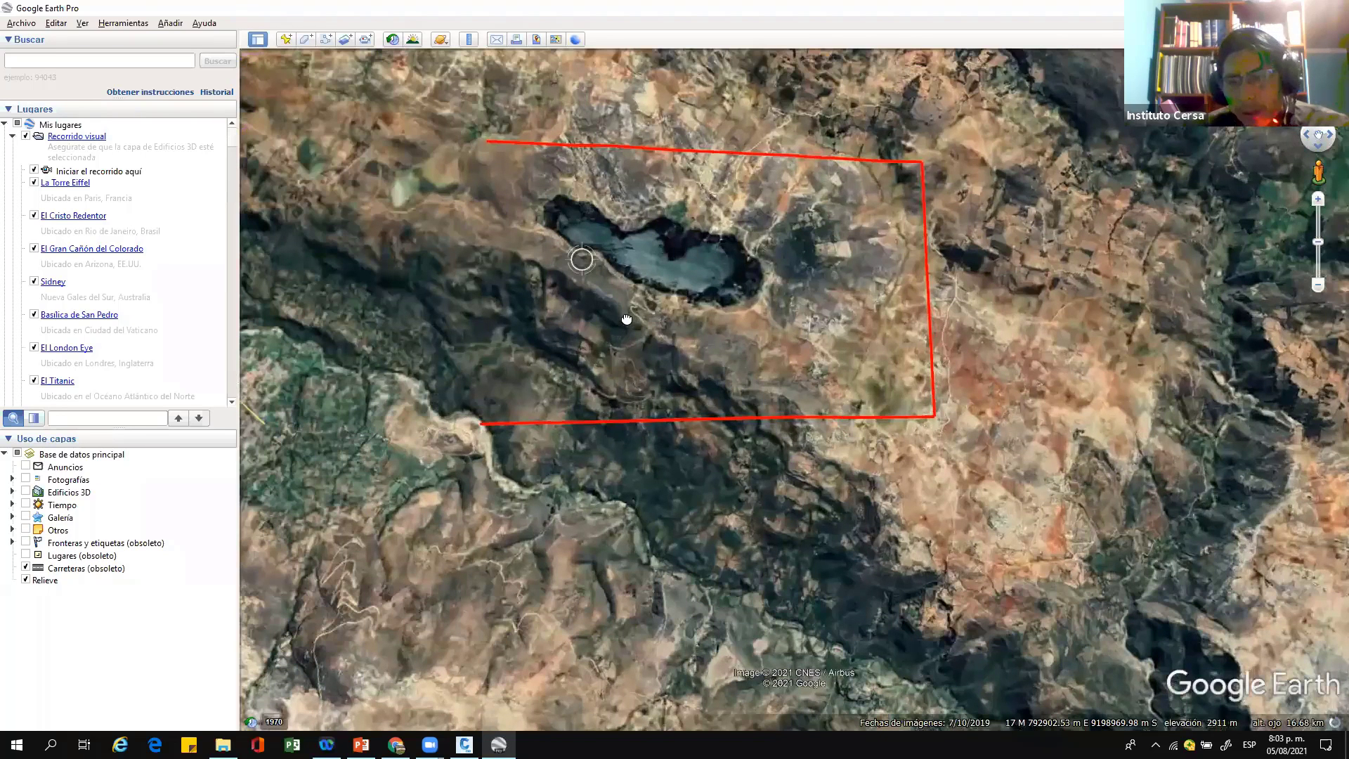
scroll(920, 142, "up", 5)
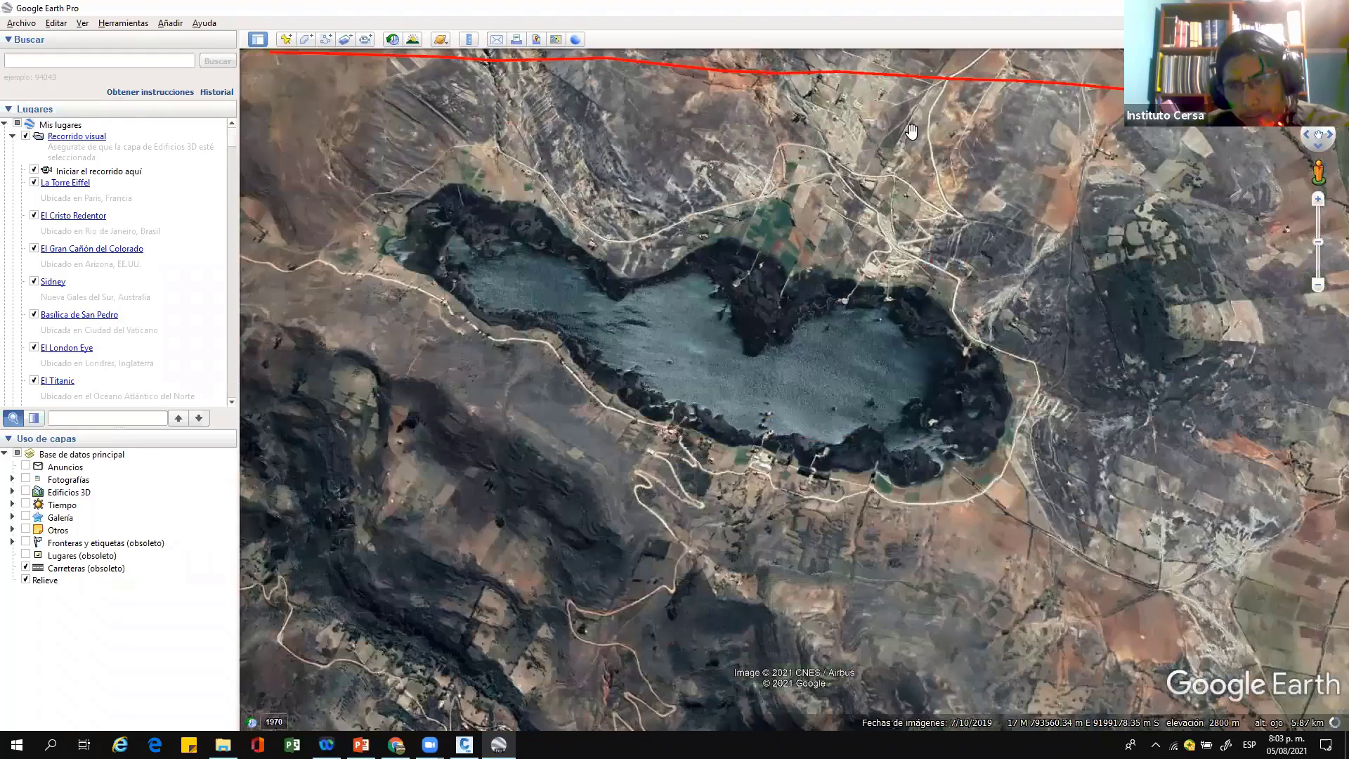
left_click_drag(830, 407, 851, 323)
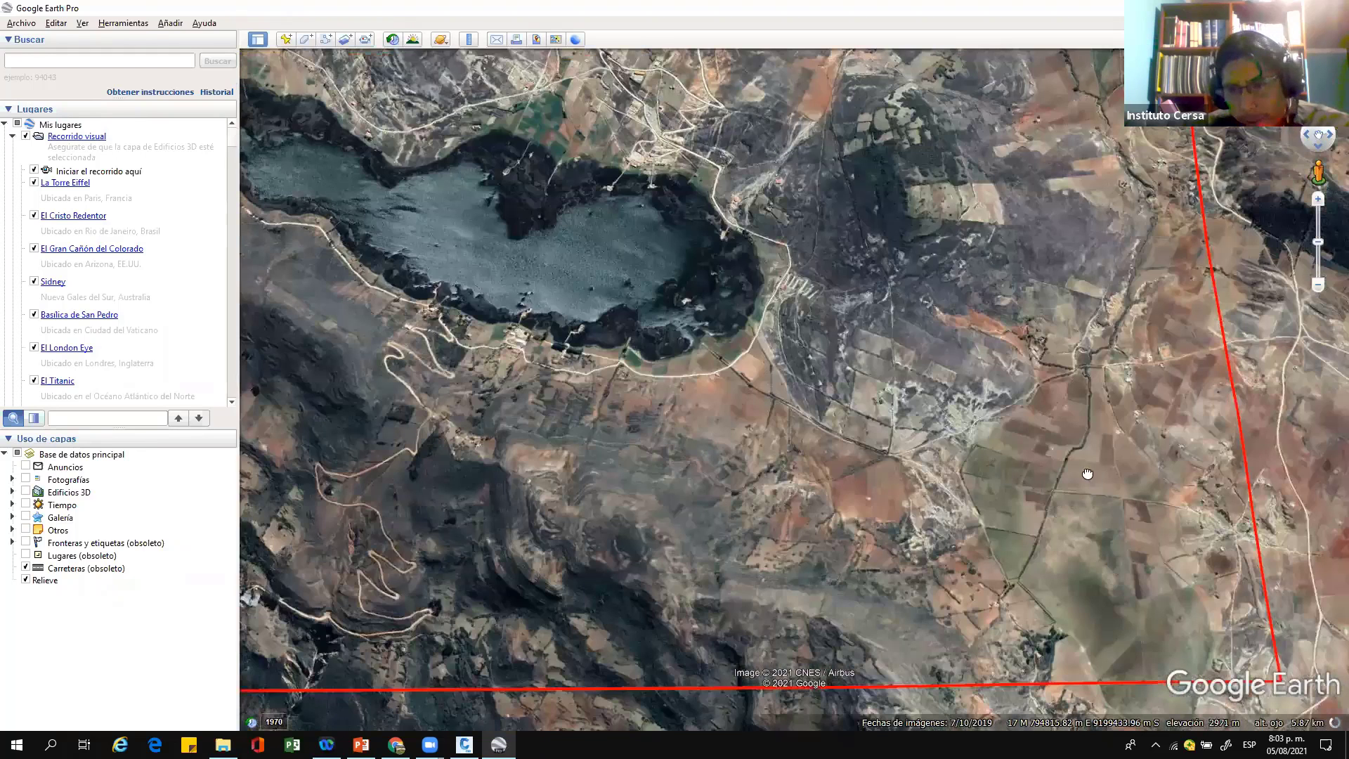
left_click_drag(924, 437, 896, 343)
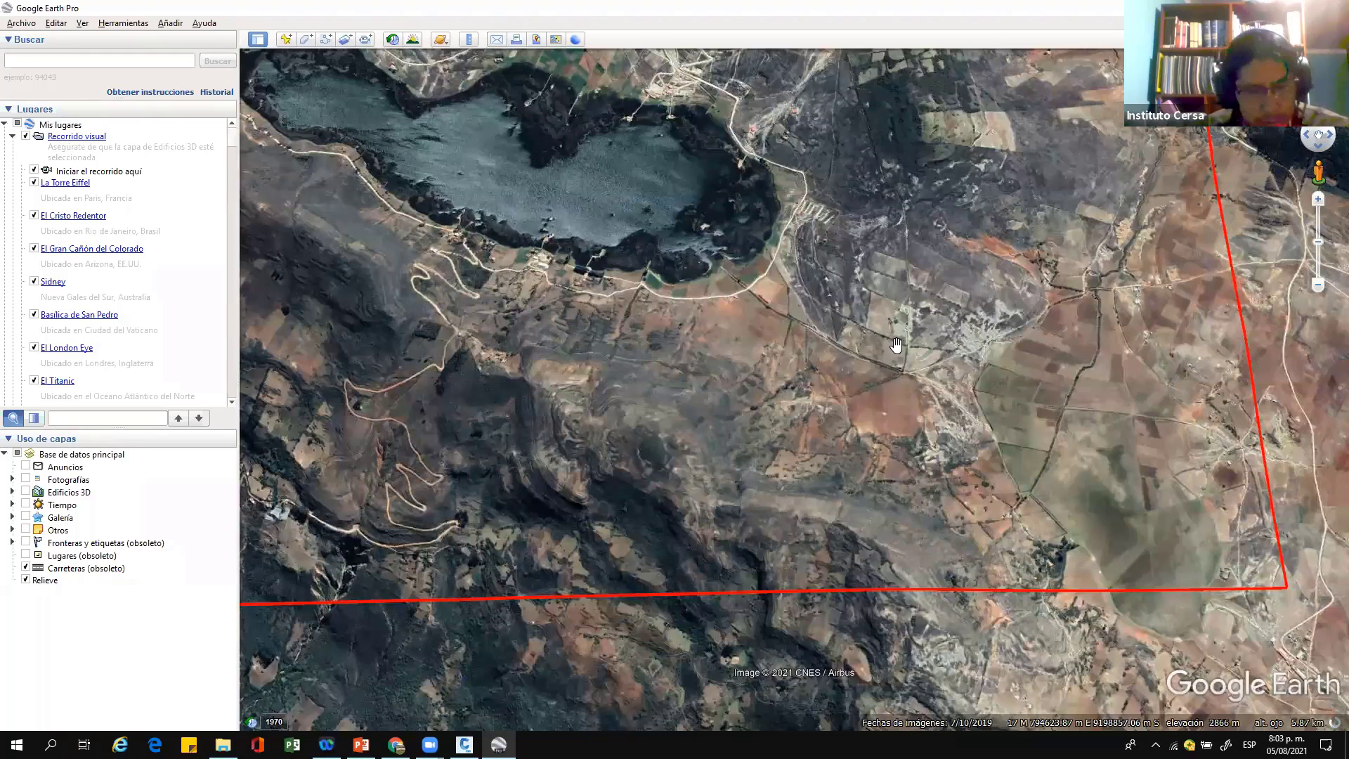
left_click_drag(1025, 494, 802, 386)
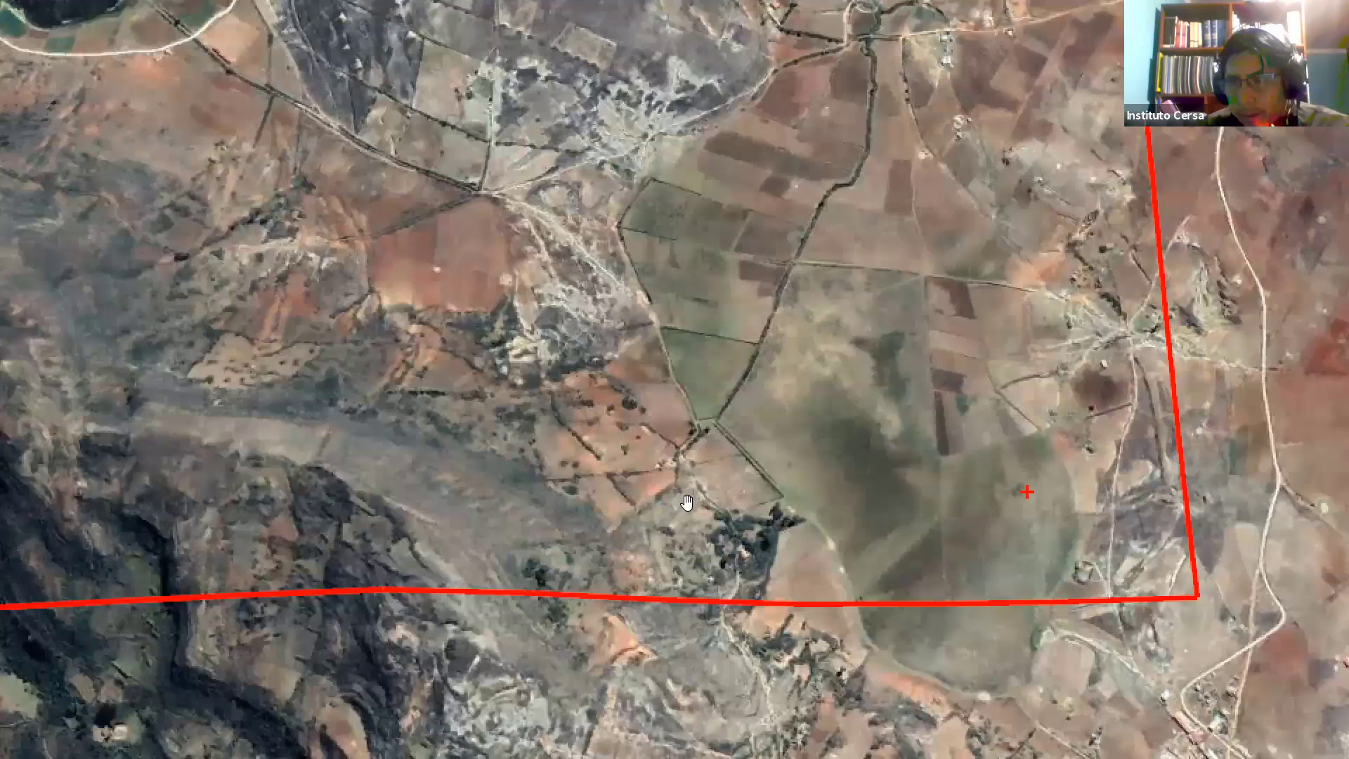
left_click_drag(768, 490, 1070, 545)
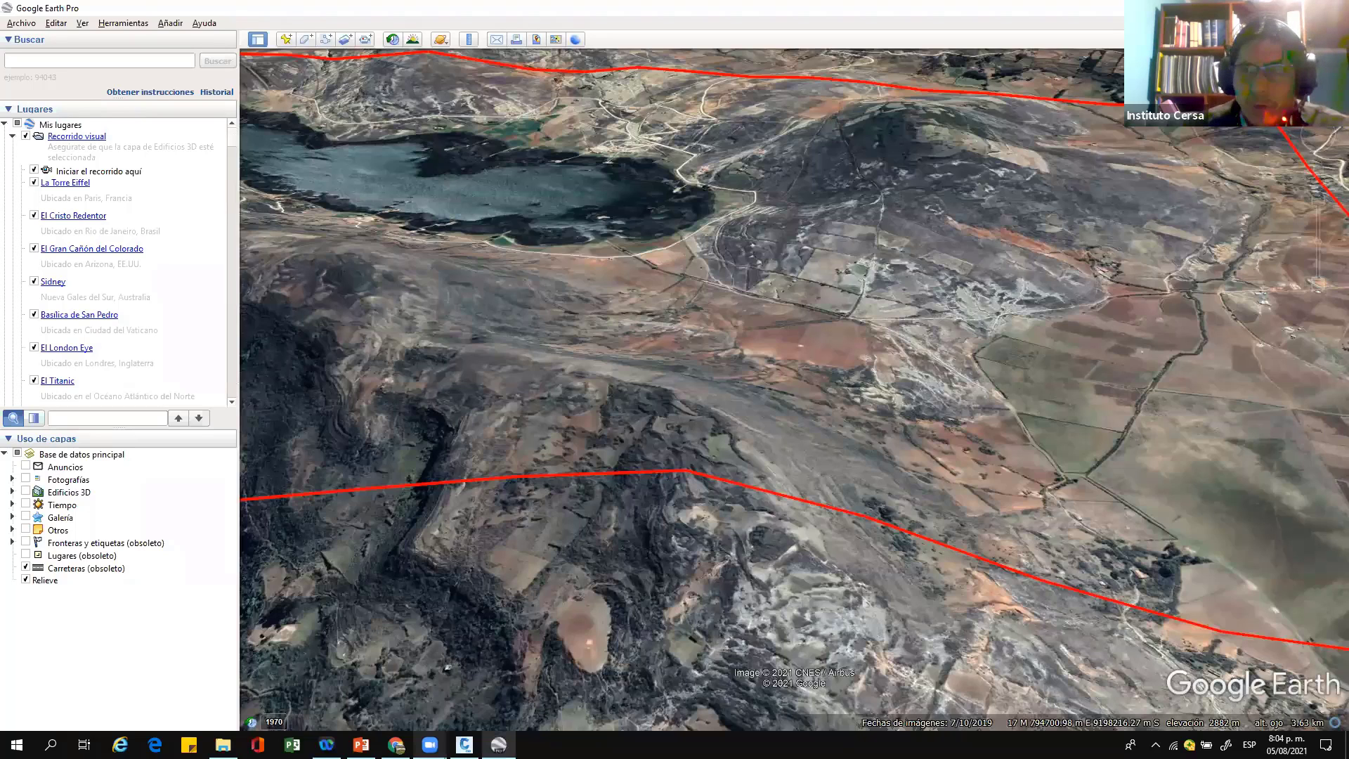
Step: Switch to Civil 3D and add a dynamic Elevations legend table for the TERRENO surface beside its east edge
left_click(464, 745)
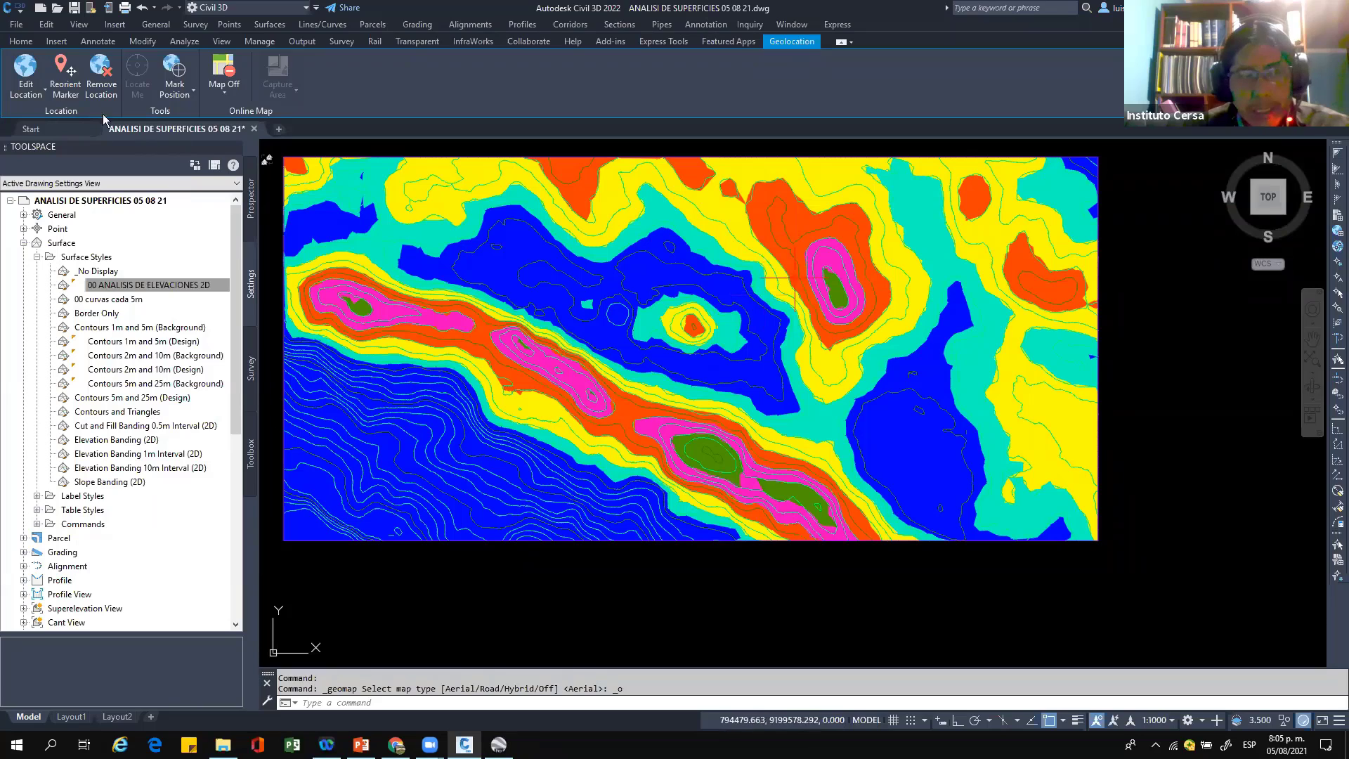
left_click(98, 41)
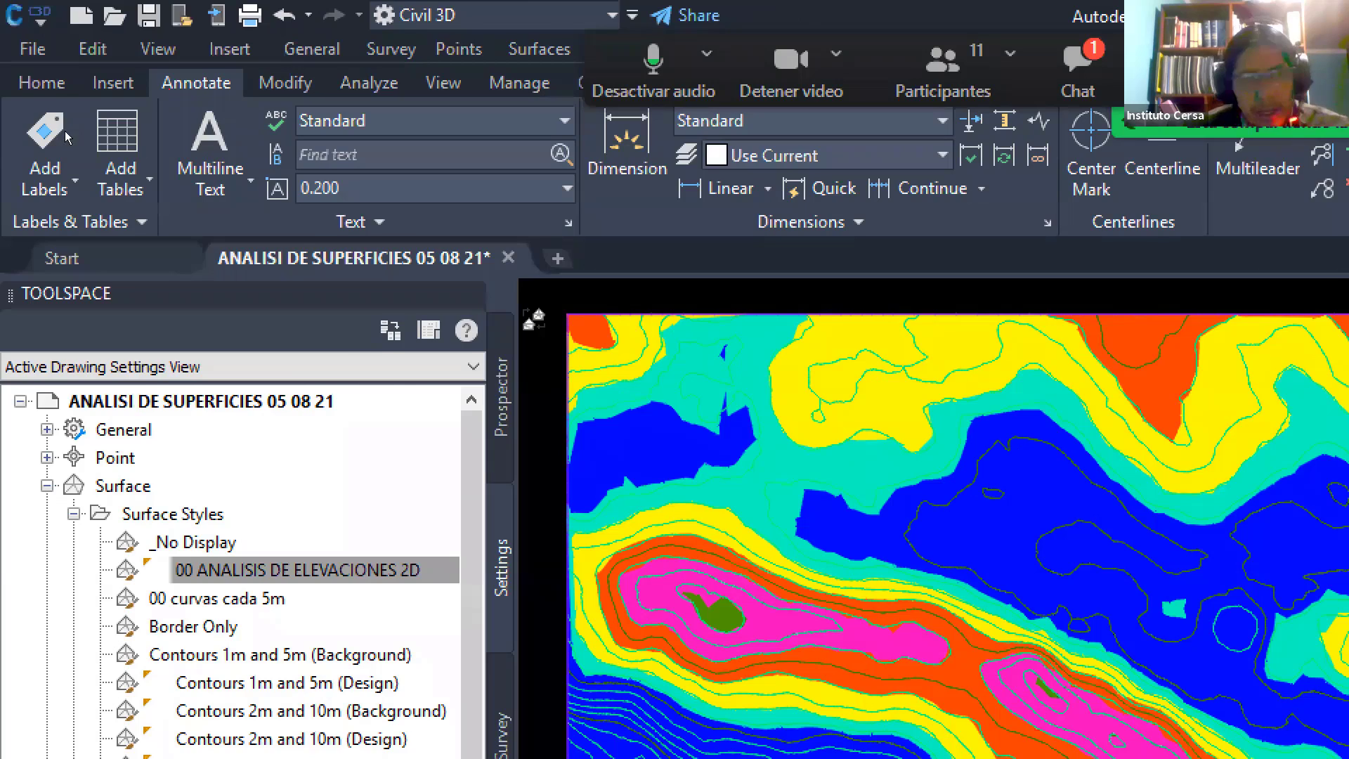
left_click(119, 161)
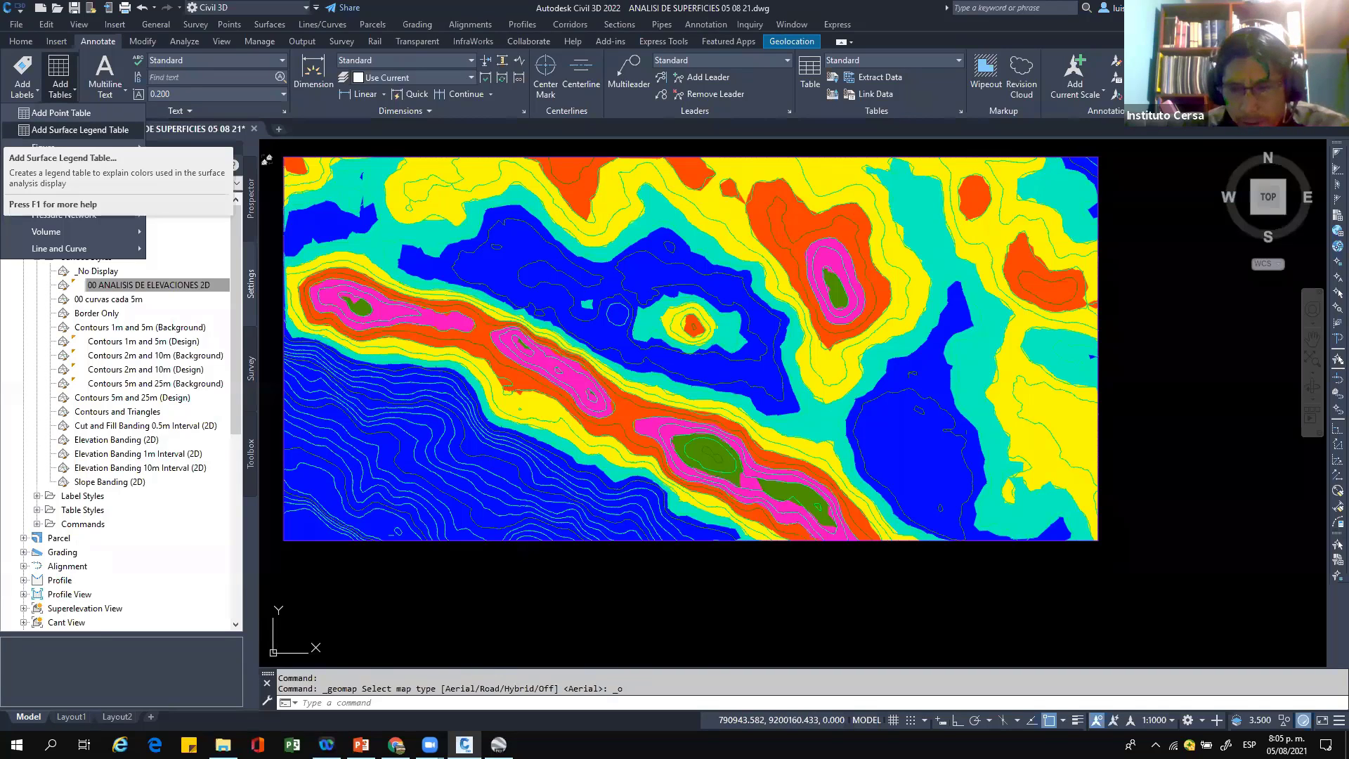
left_click(80, 129)
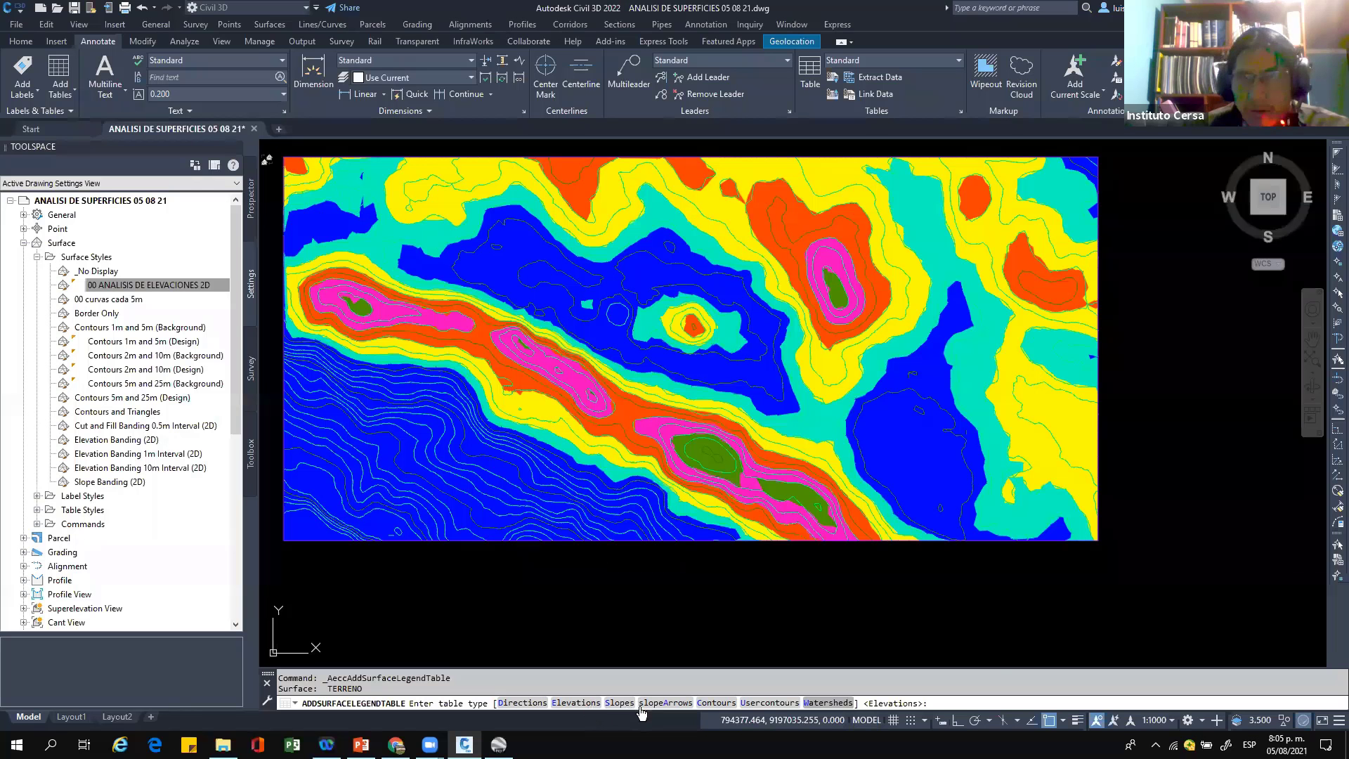
key("Down")
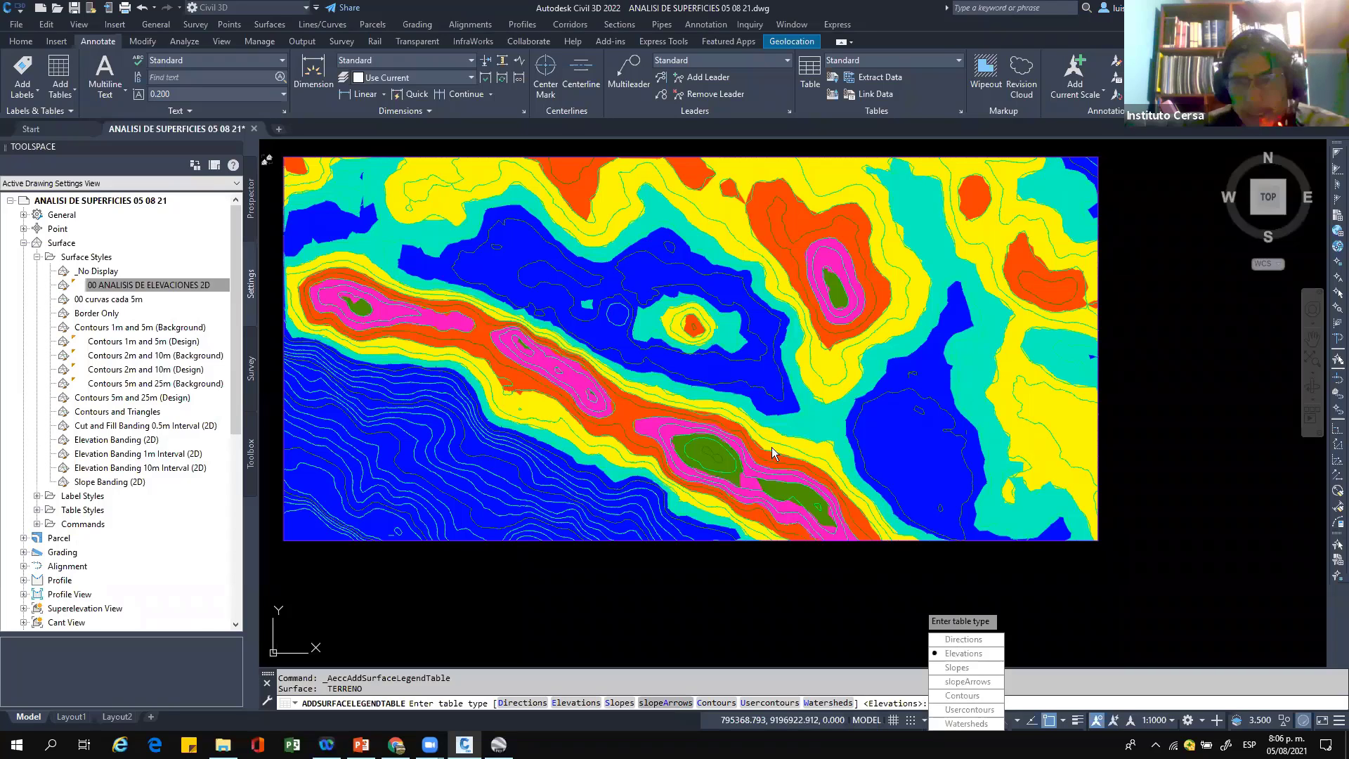
left_click(970, 658)
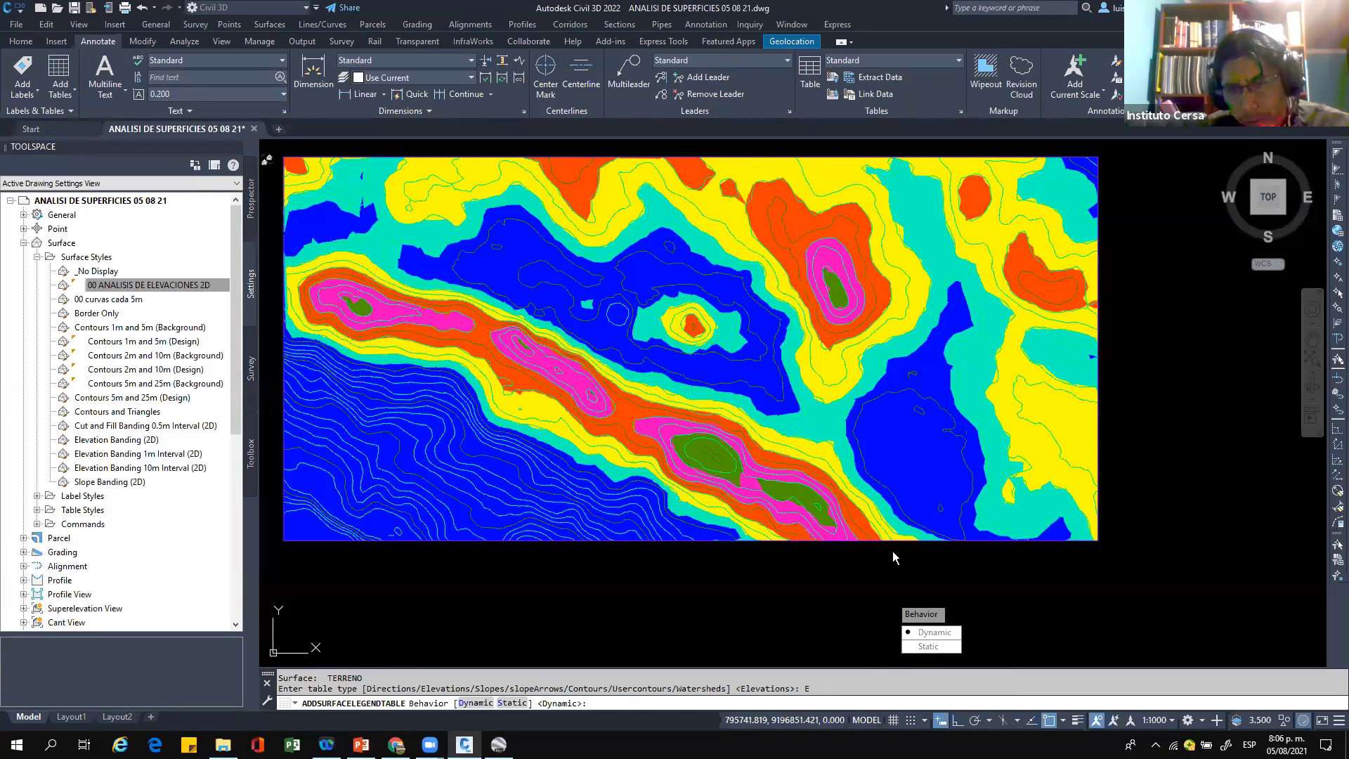
left_click(939, 631)
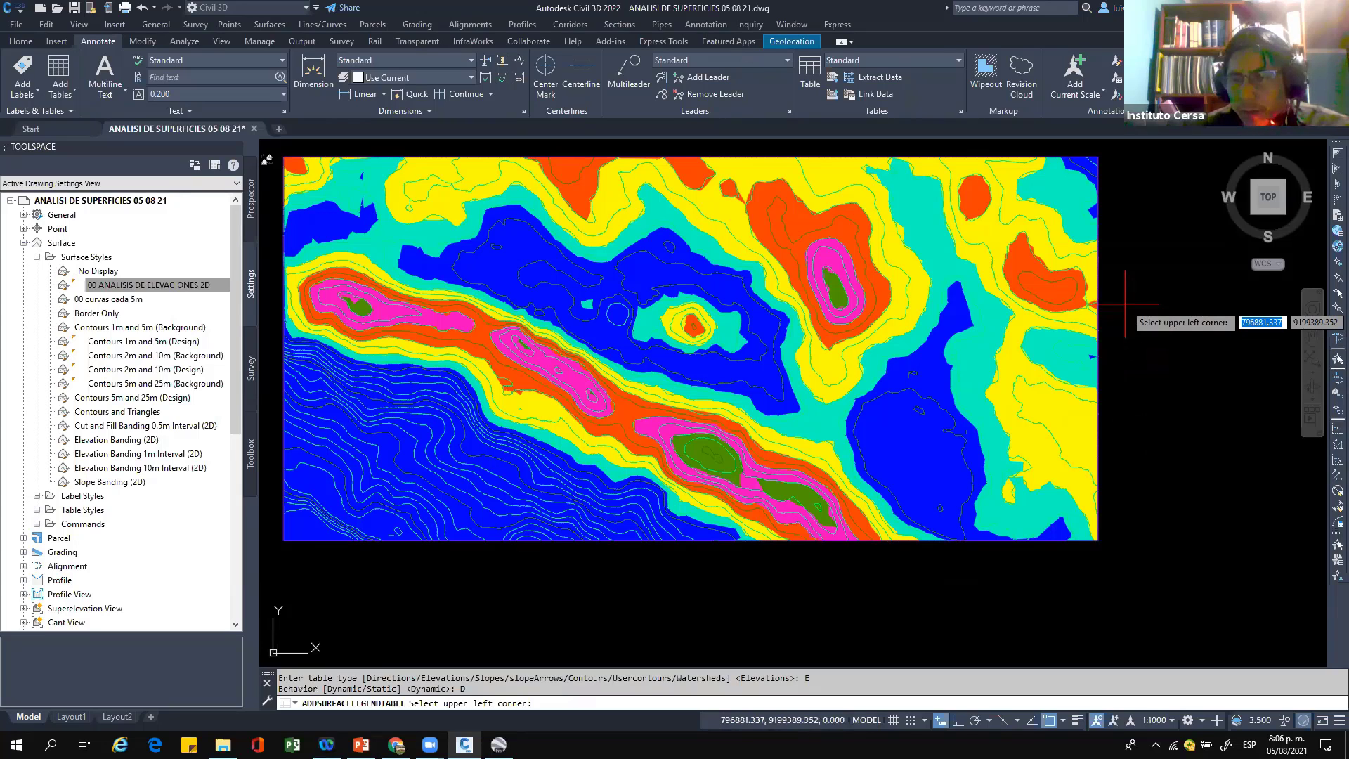
left_click(1125, 304)
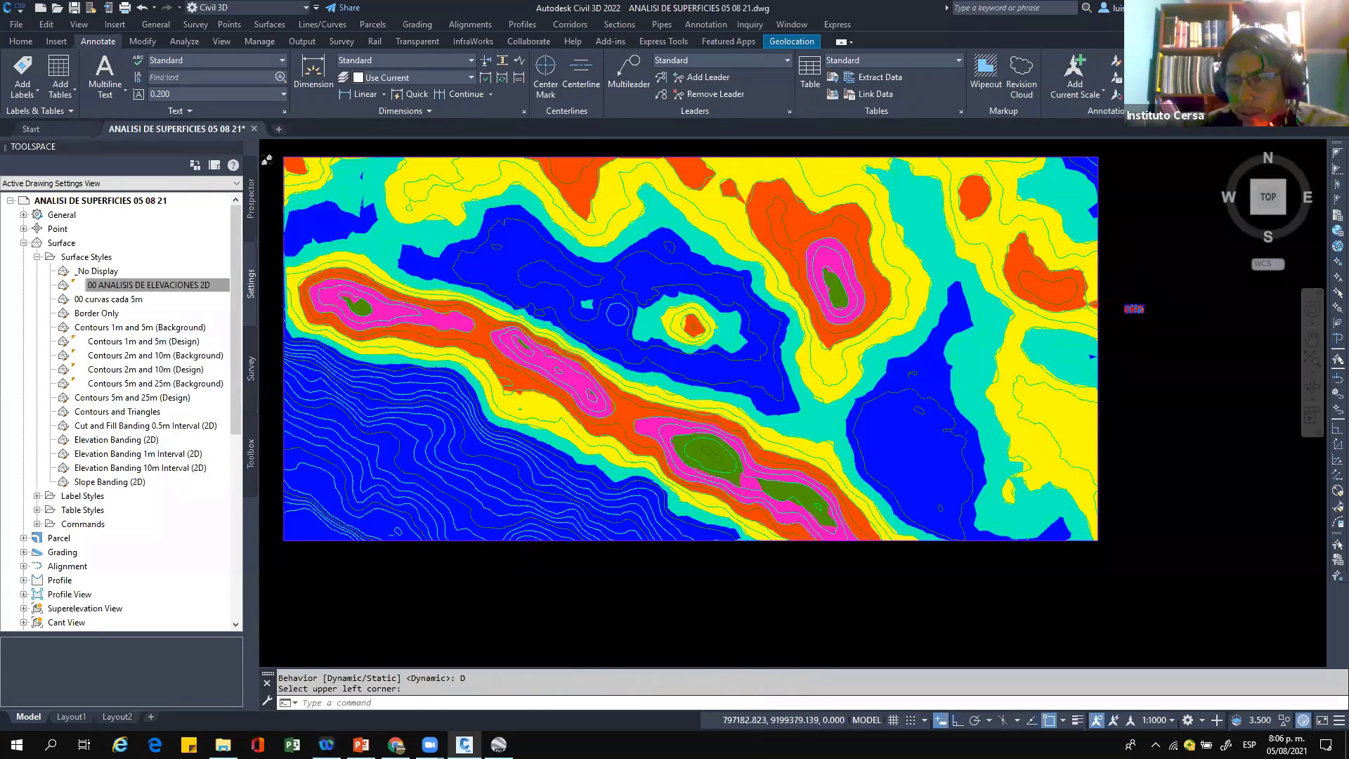
scroll(1135, 309, "up", 15)
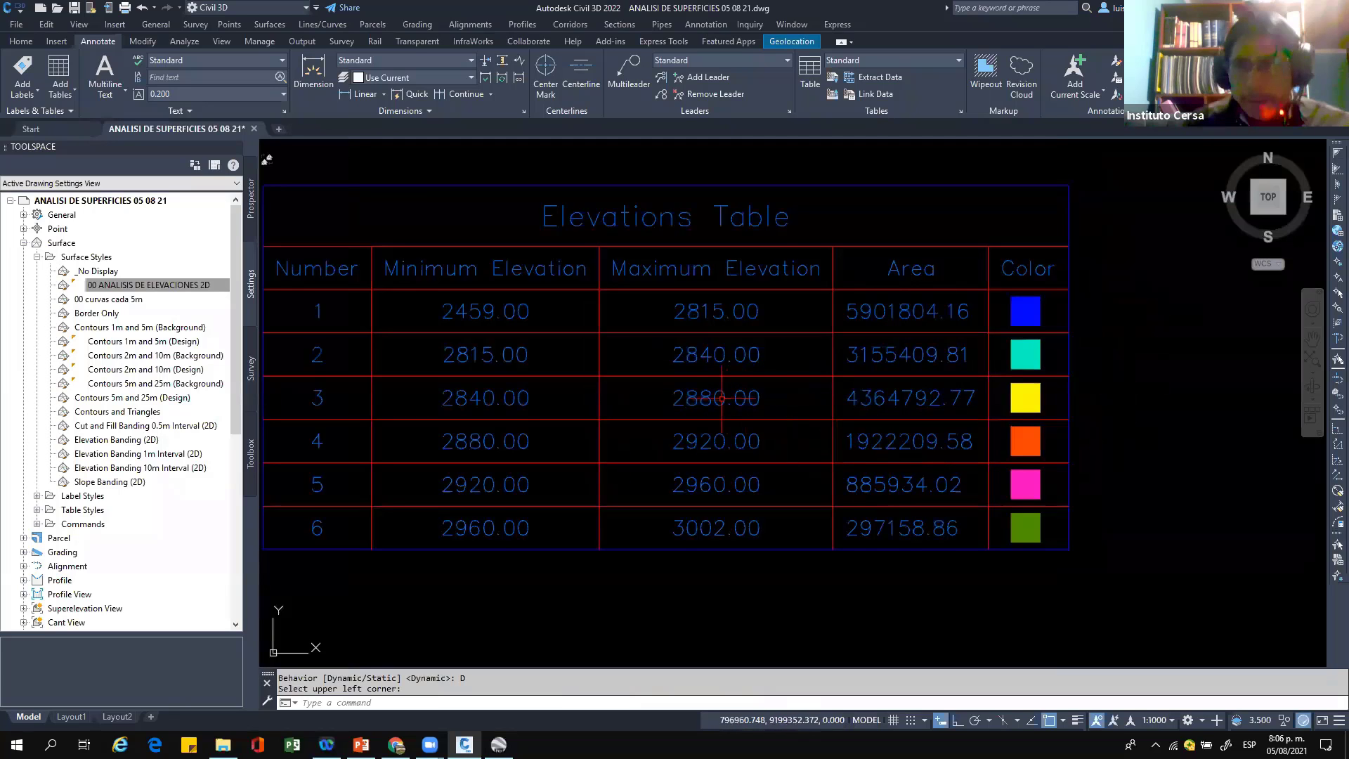
middle_click_drag(713, 391, 768, 385)
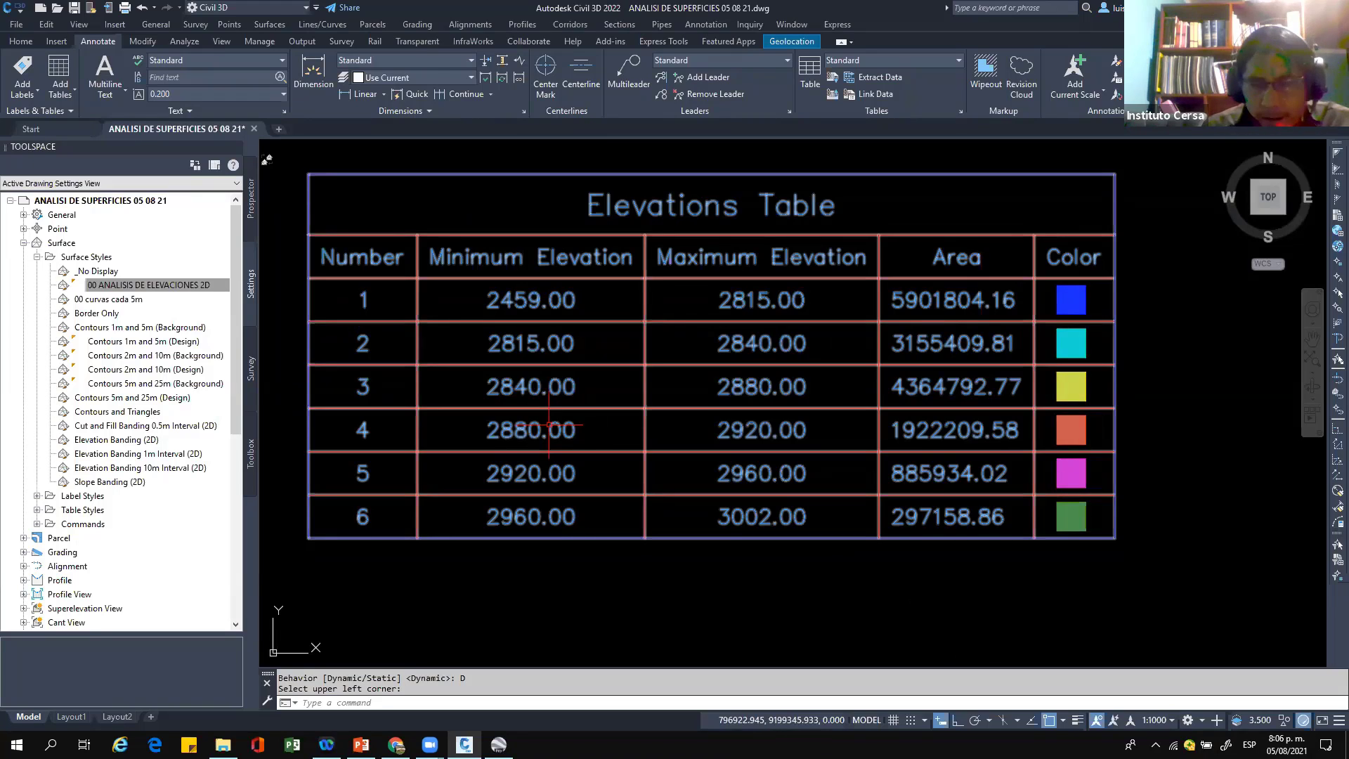
Step: Create a new elevation table style among the surface table styles
left_click(37, 257)
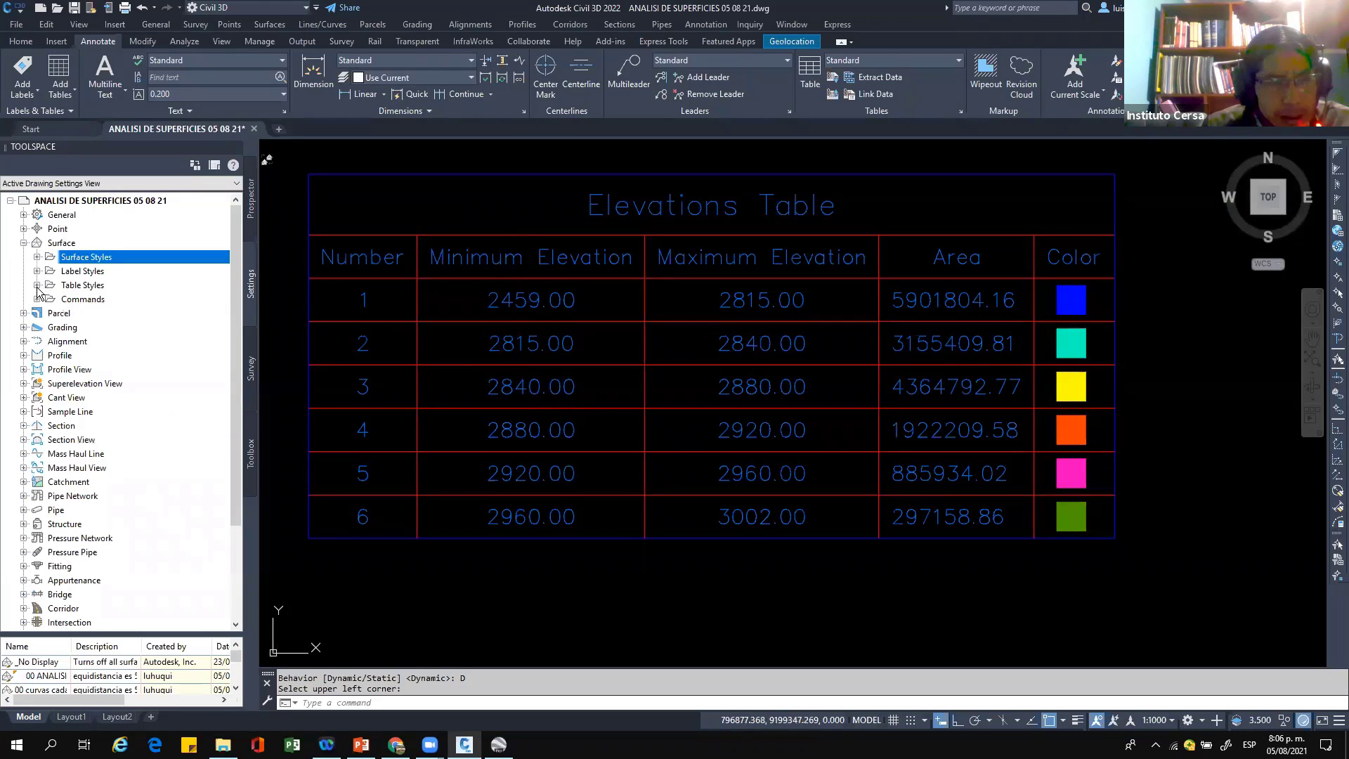
left_click(37, 285)
left_click(50, 313)
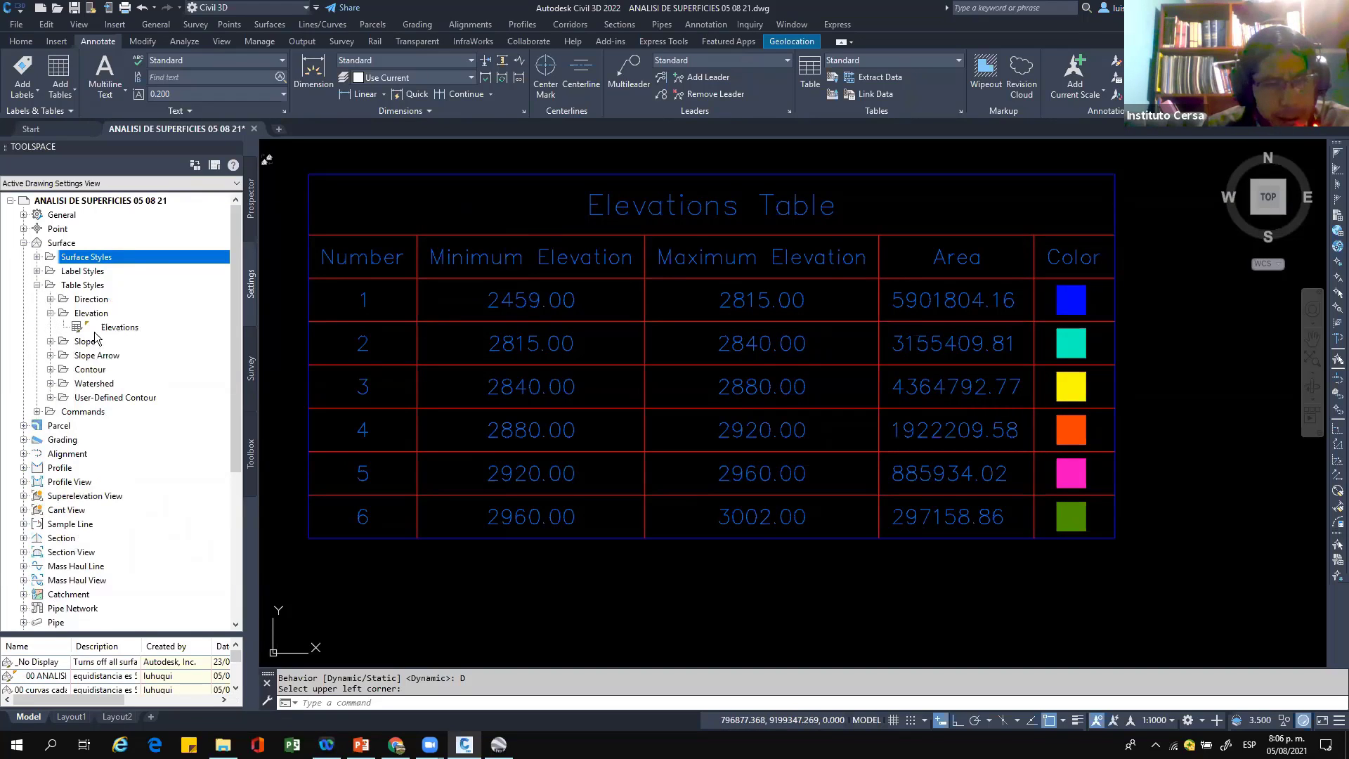
left_click(113, 327)
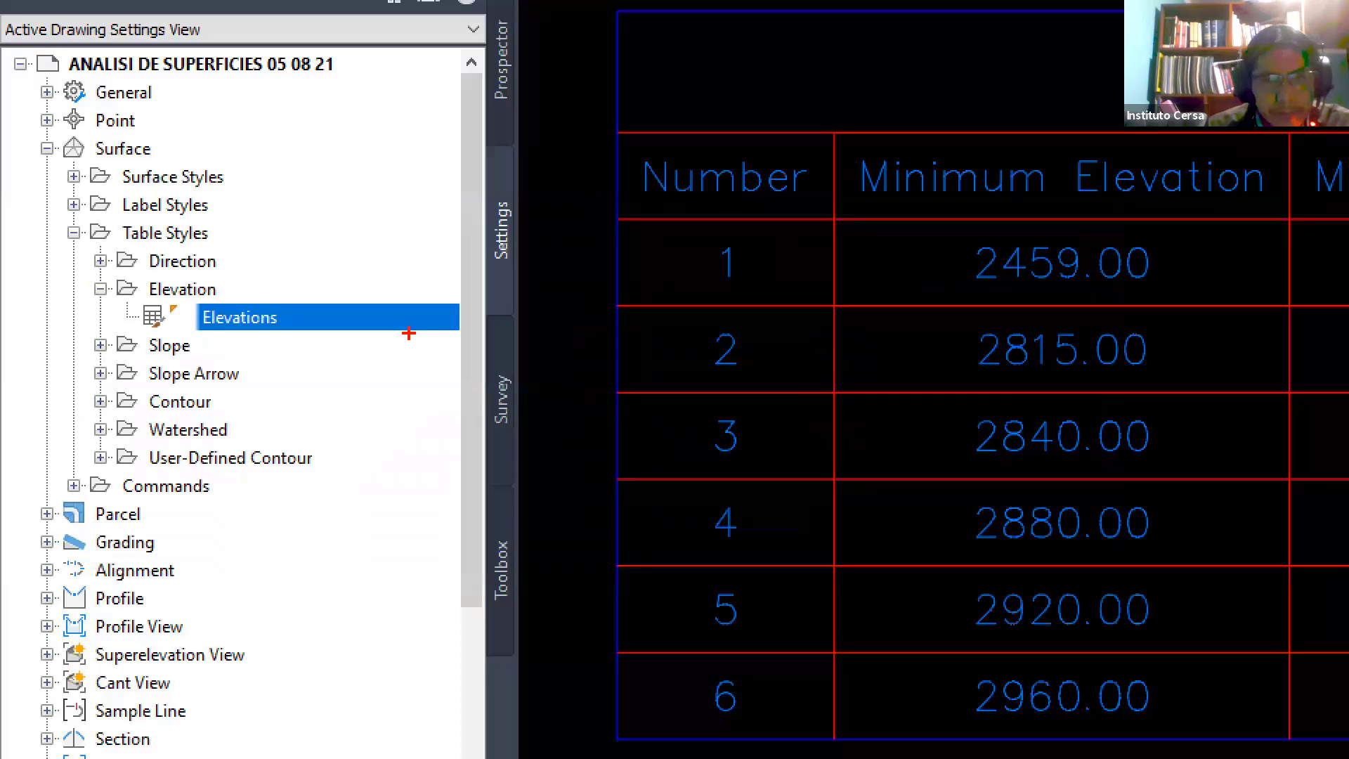
mouse_move(208, 329)
left_mouse_down()
mouse_move(371, 286)
mouse_move(348, 327)
left_mouse_up()
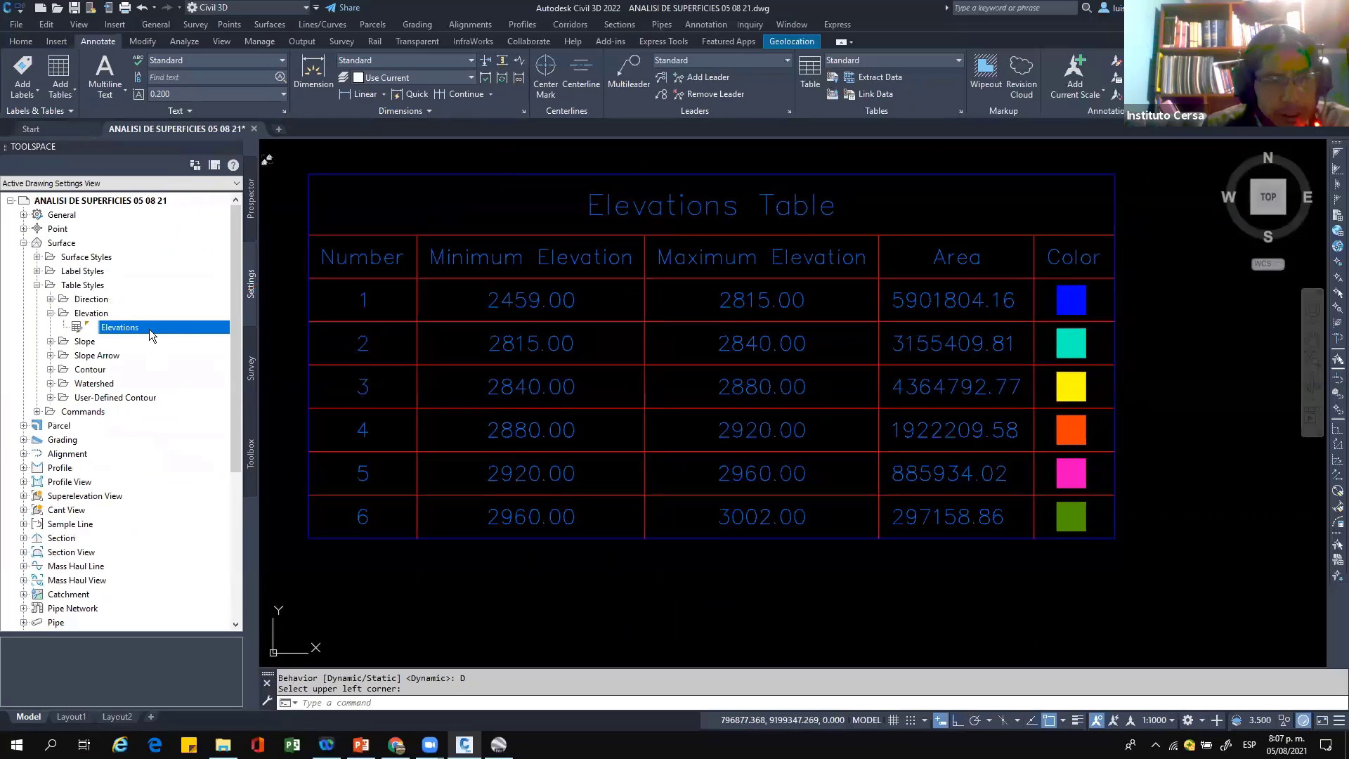
right_click(149, 329)
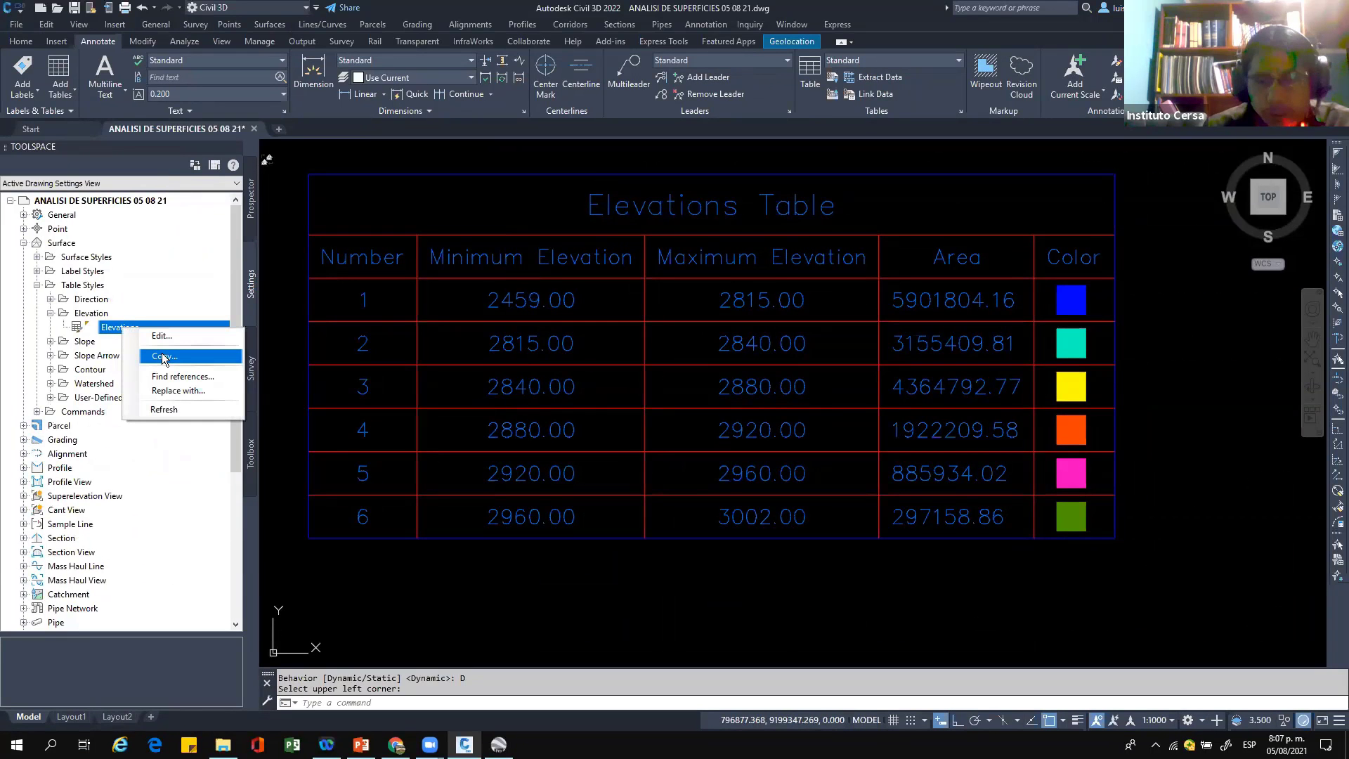
left_click(139, 318)
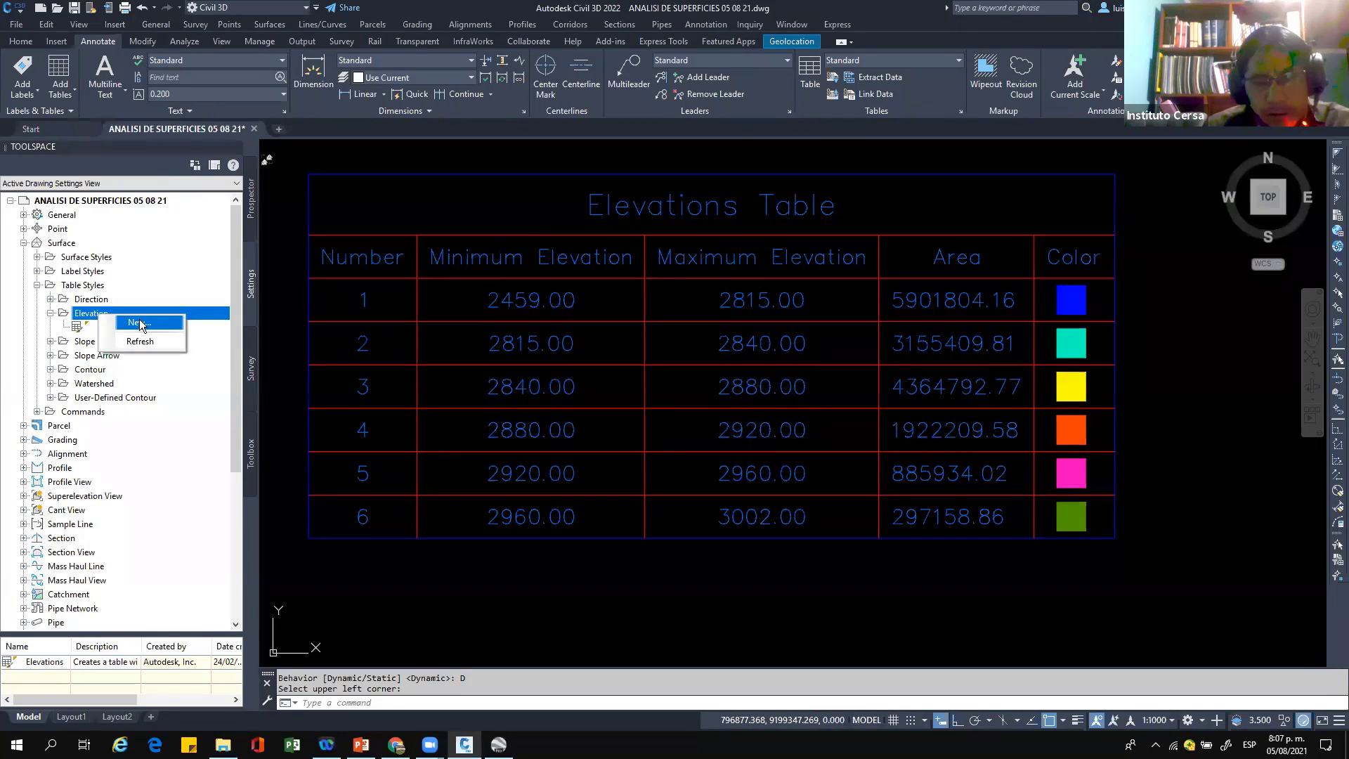
left_click(139, 322)
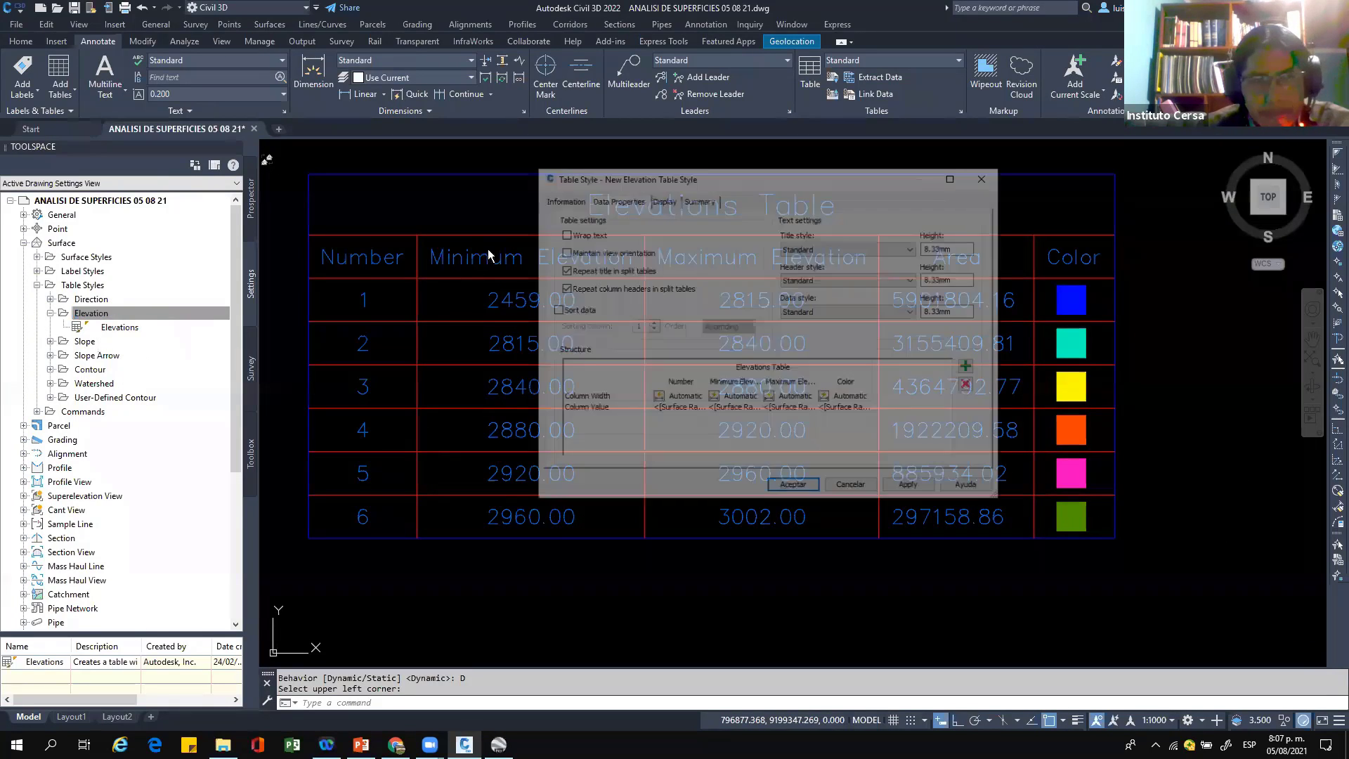
Step: Name the new table style 00 TABLA DE ANALISIS DE ELEVACIONES and enter the author's name as its creator
left_click(566, 201)
left_click_drag(668, 233, 520, 244)
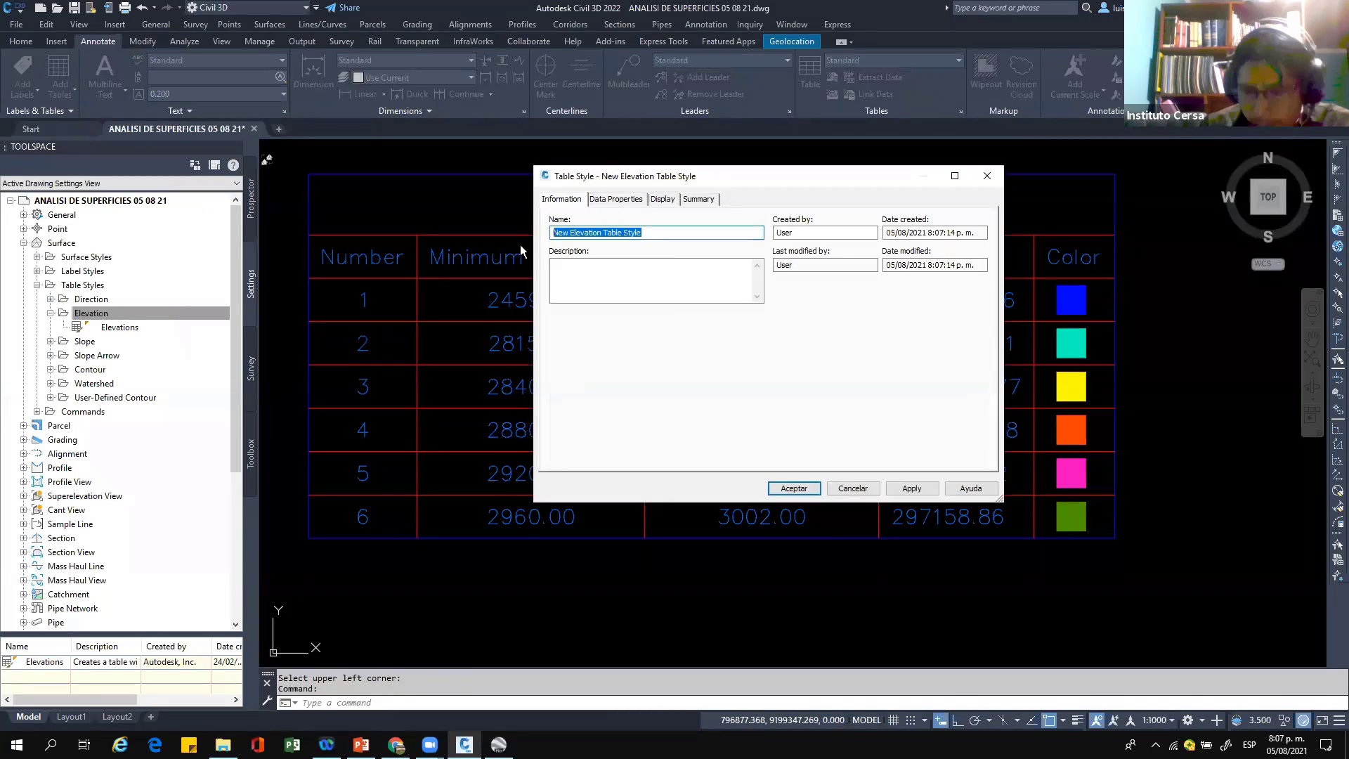
type("00 TABLA DE ANALI")
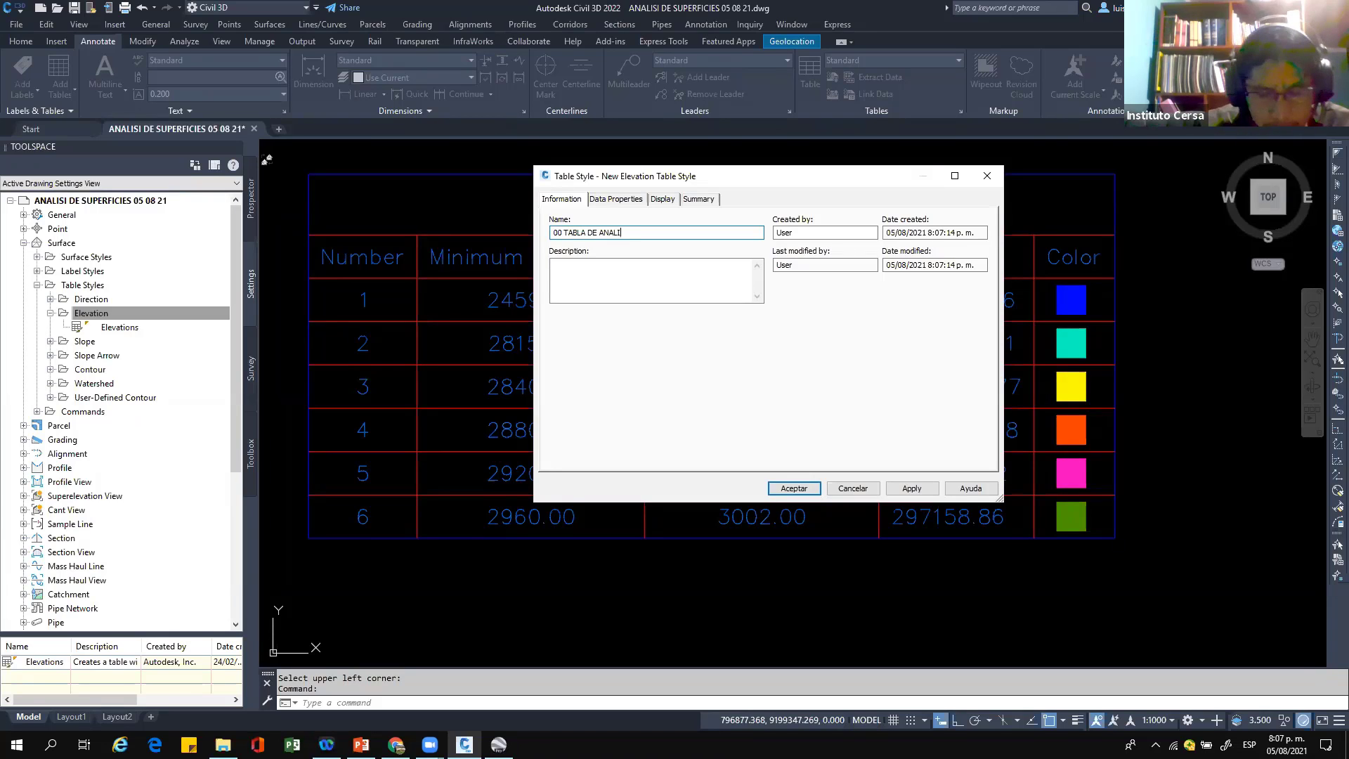
type("SIS DE ELEVAC")
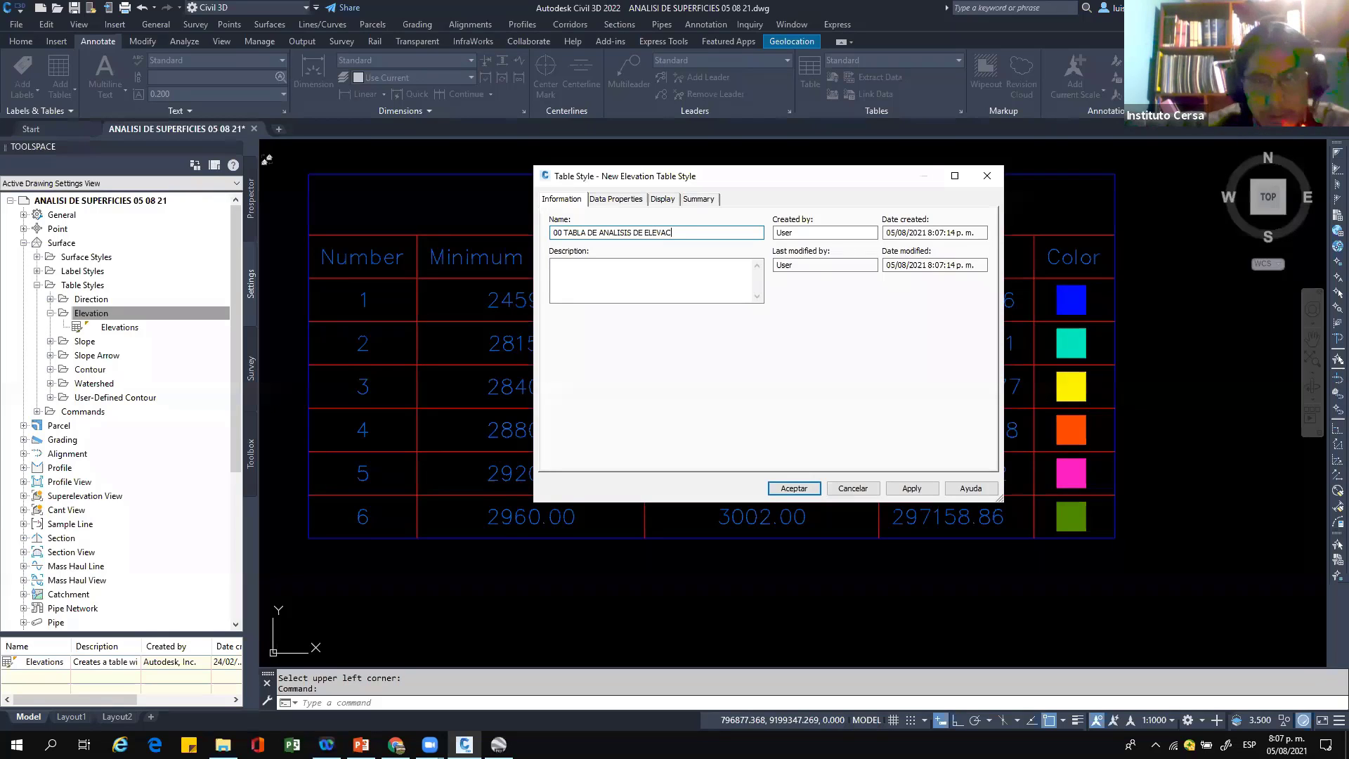
type("IONES")
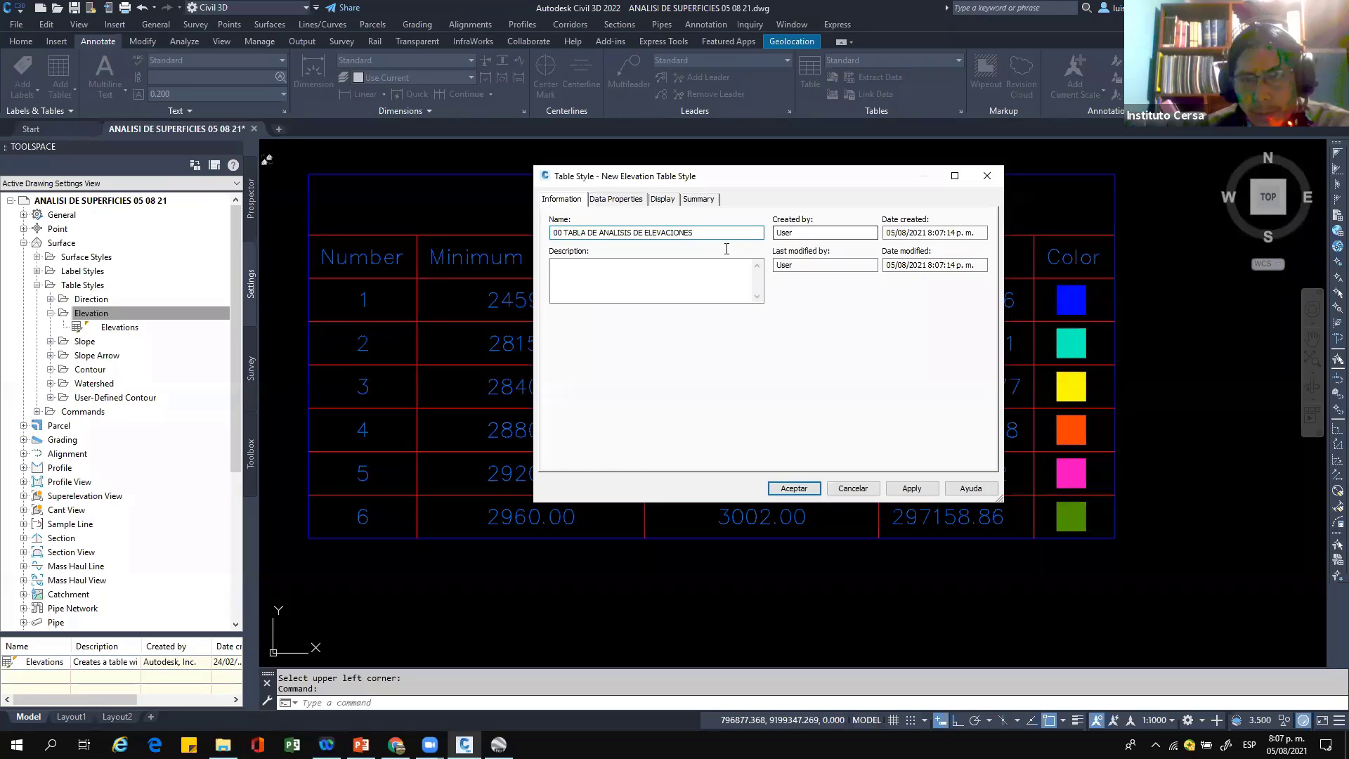
left_click_drag(796, 234, 758, 234)
type("LUHU")
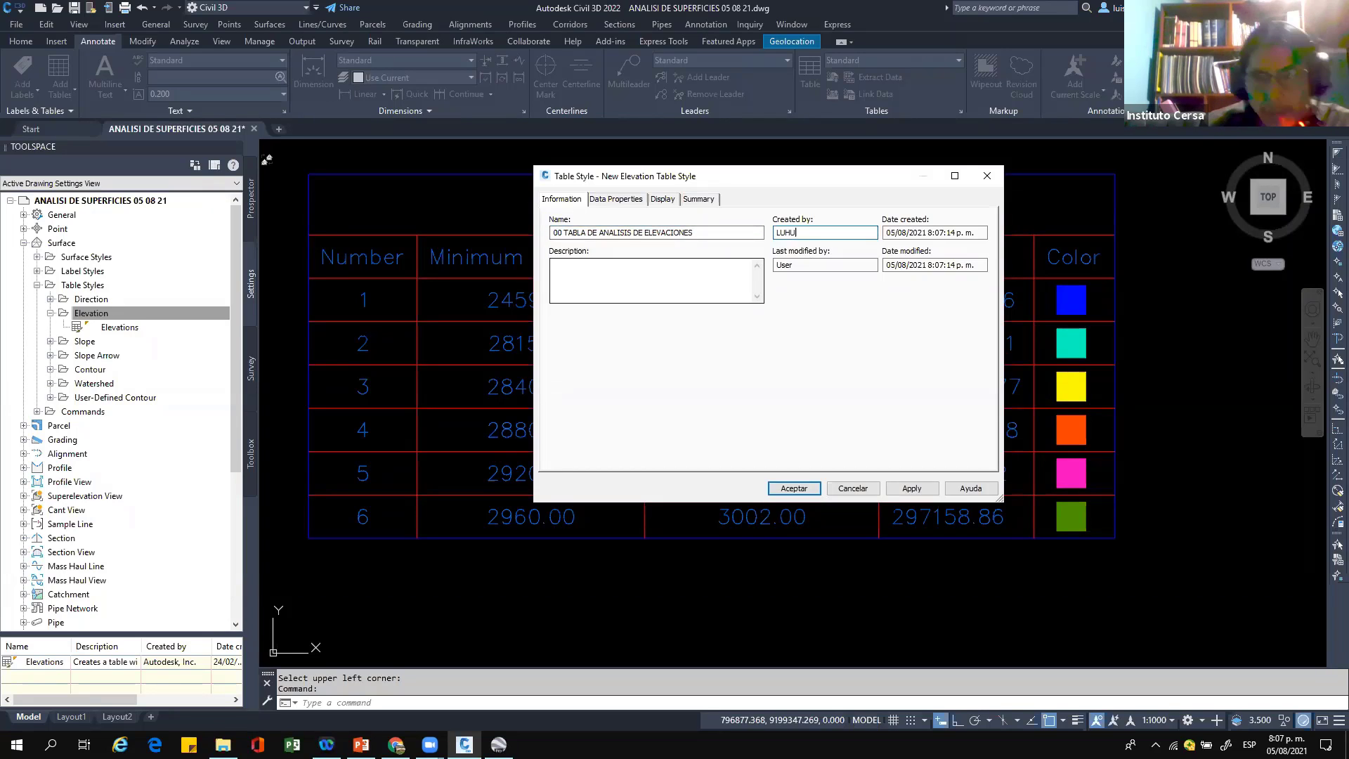
type("QUI")
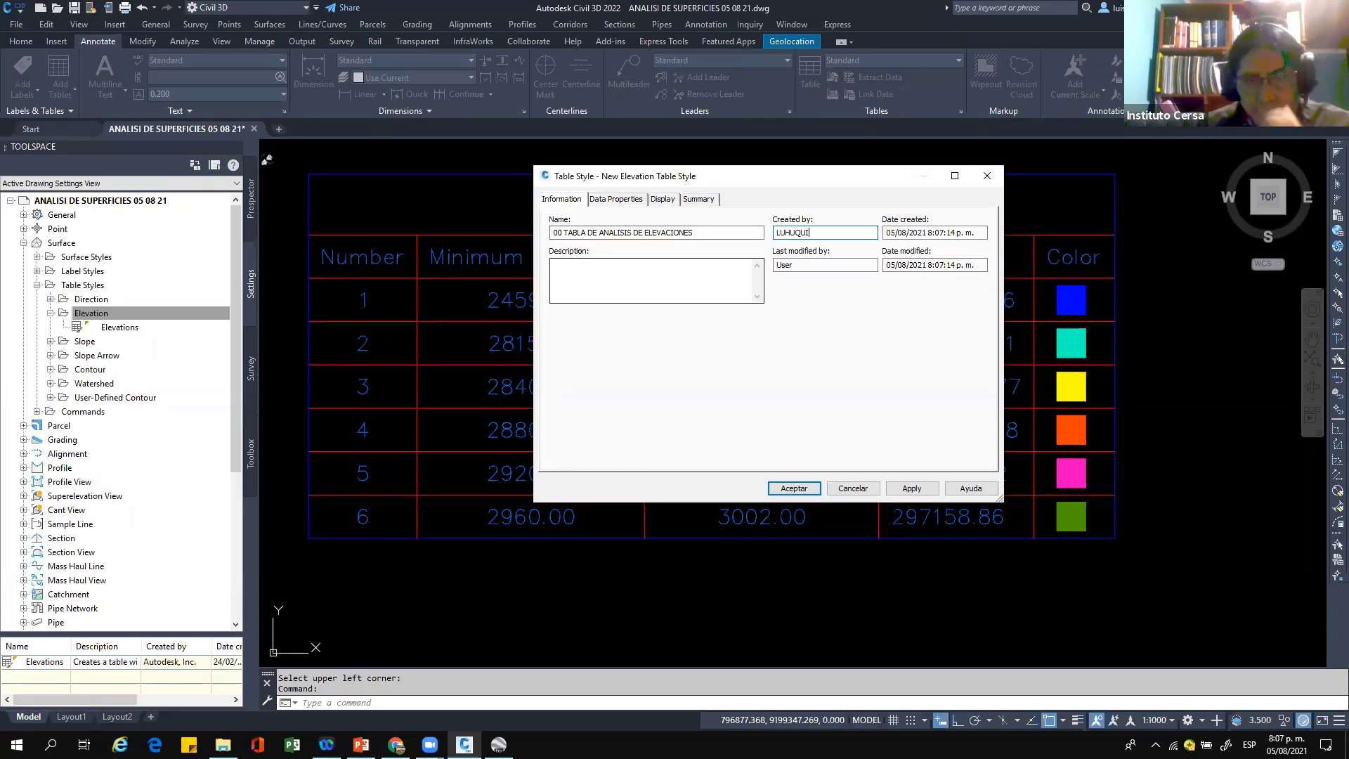
Step: Enable data sorting in the new table style's data properties
left_click(617, 199)
left_click(555, 310)
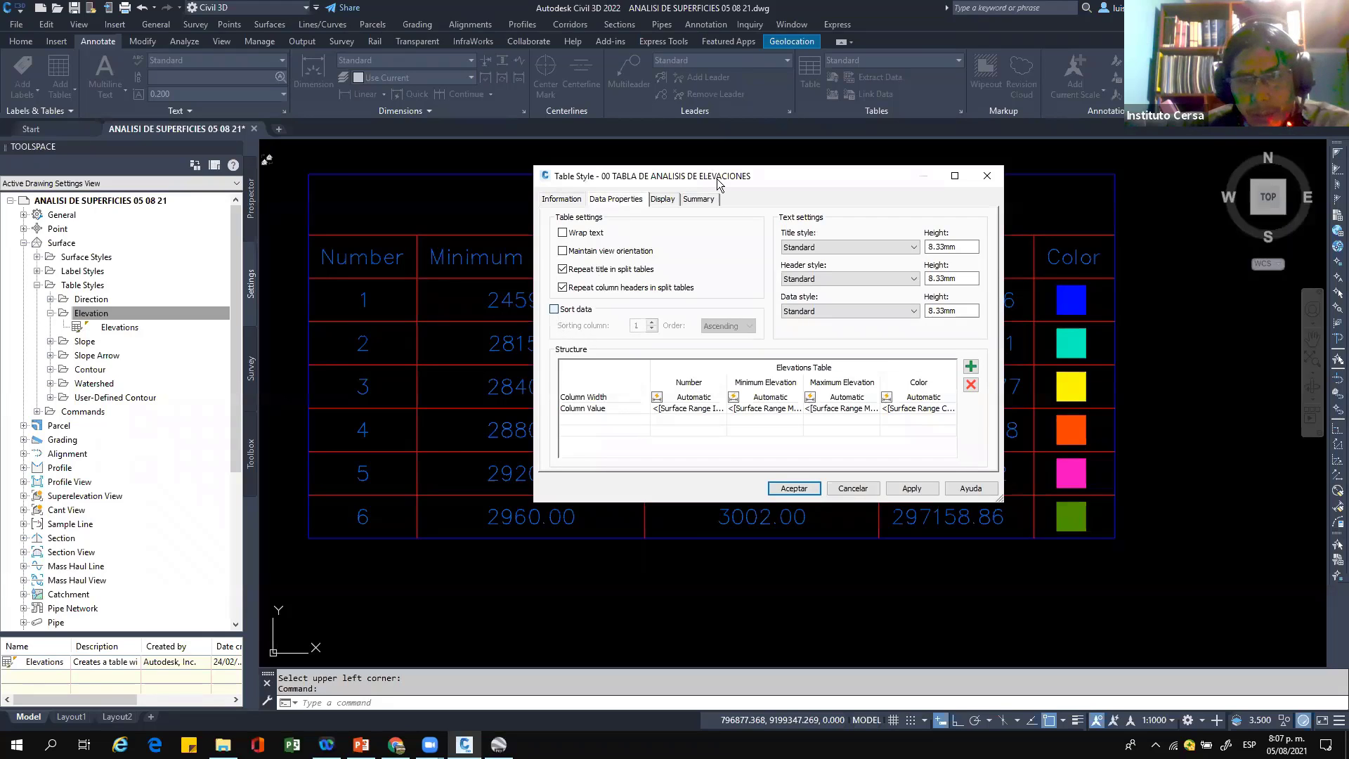
left_click_drag(702, 176, 497, 141)
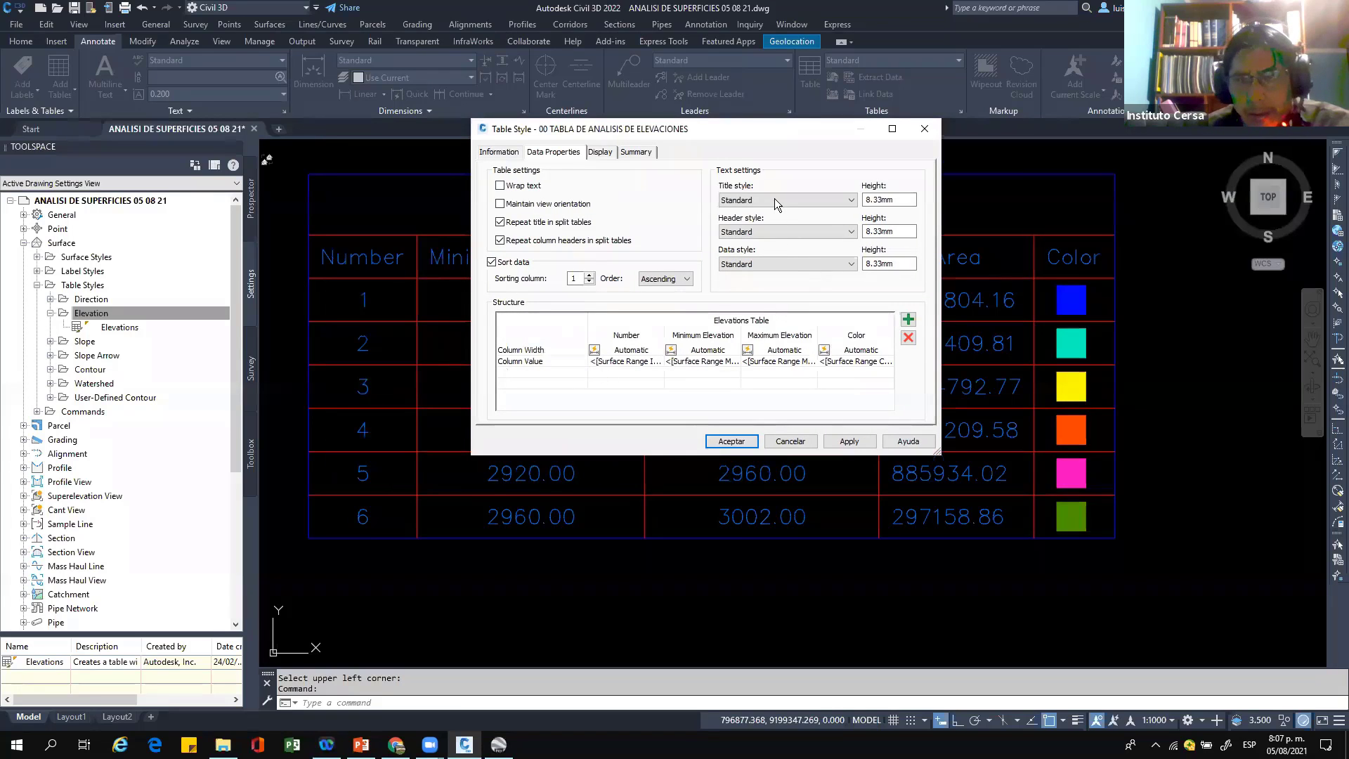
Step: Set the table style's text heights to 3 mm for the title, 2.5 mm for the header and 2 mm for the data
left_click(775, 198)
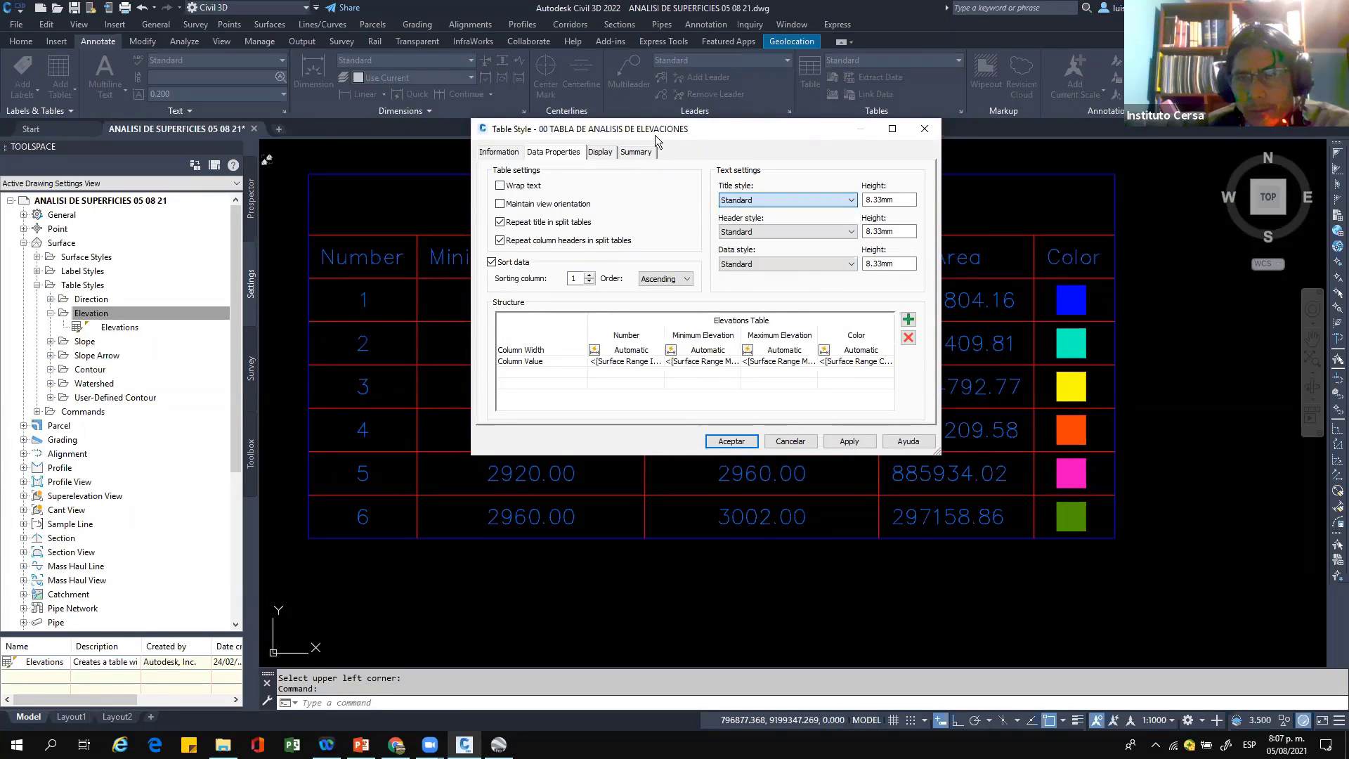
left_click_drag(785, 133, 578, 129)
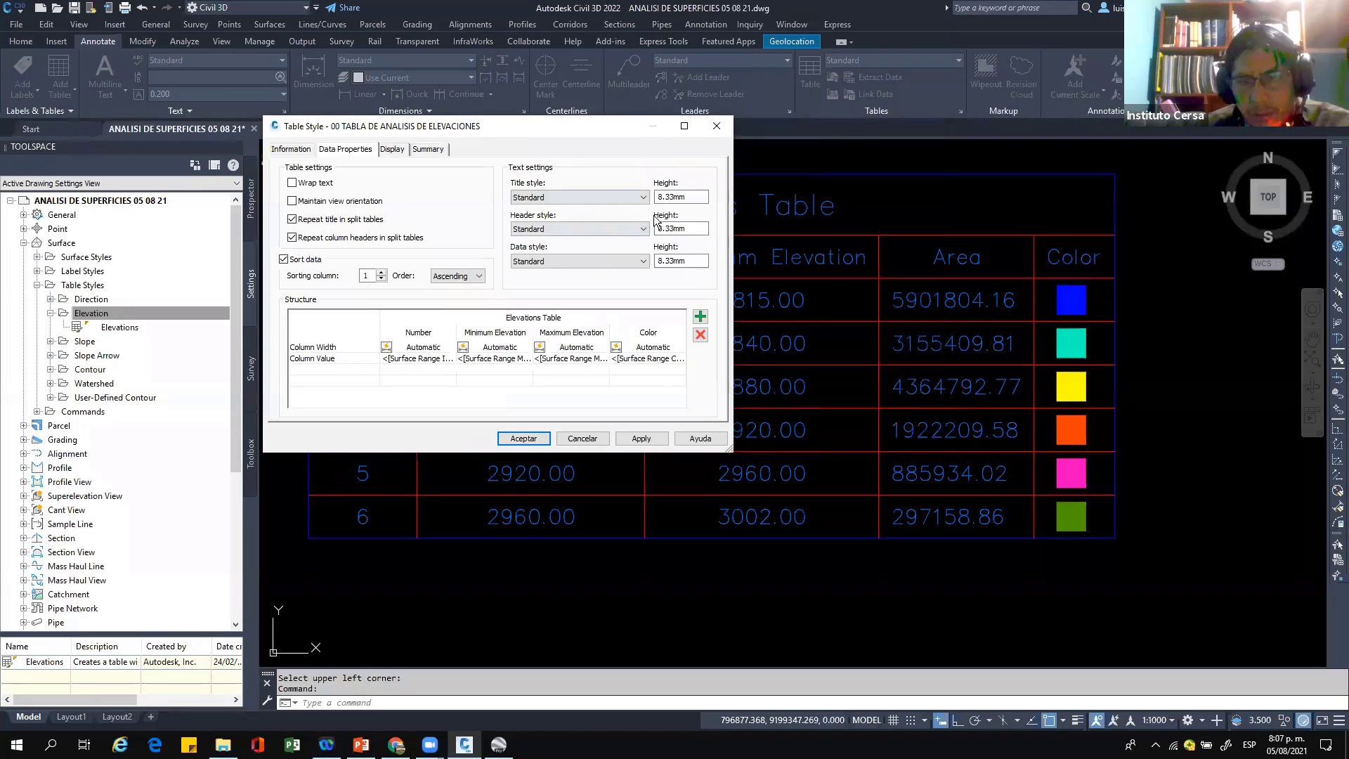
key("Tab")
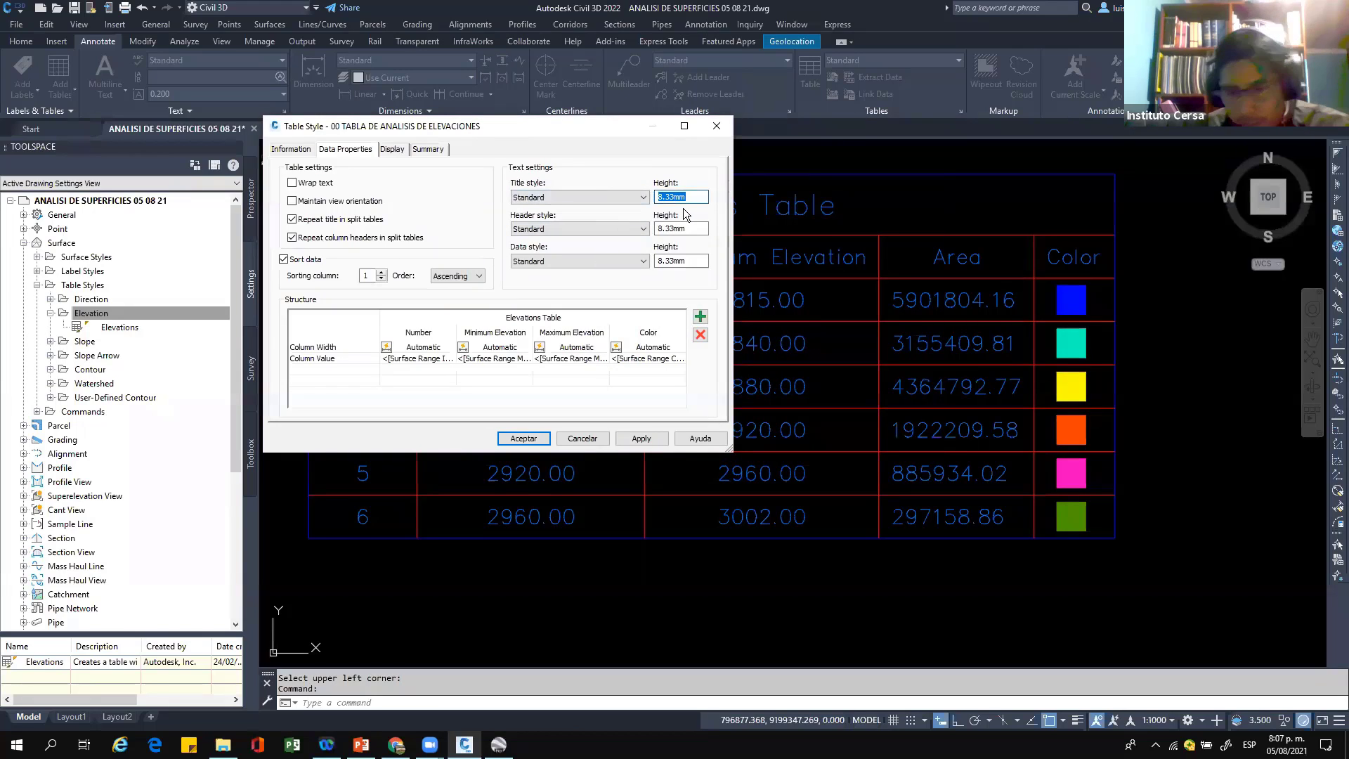
type("3")
key("Tab")
key("Tab")
type("2.5")
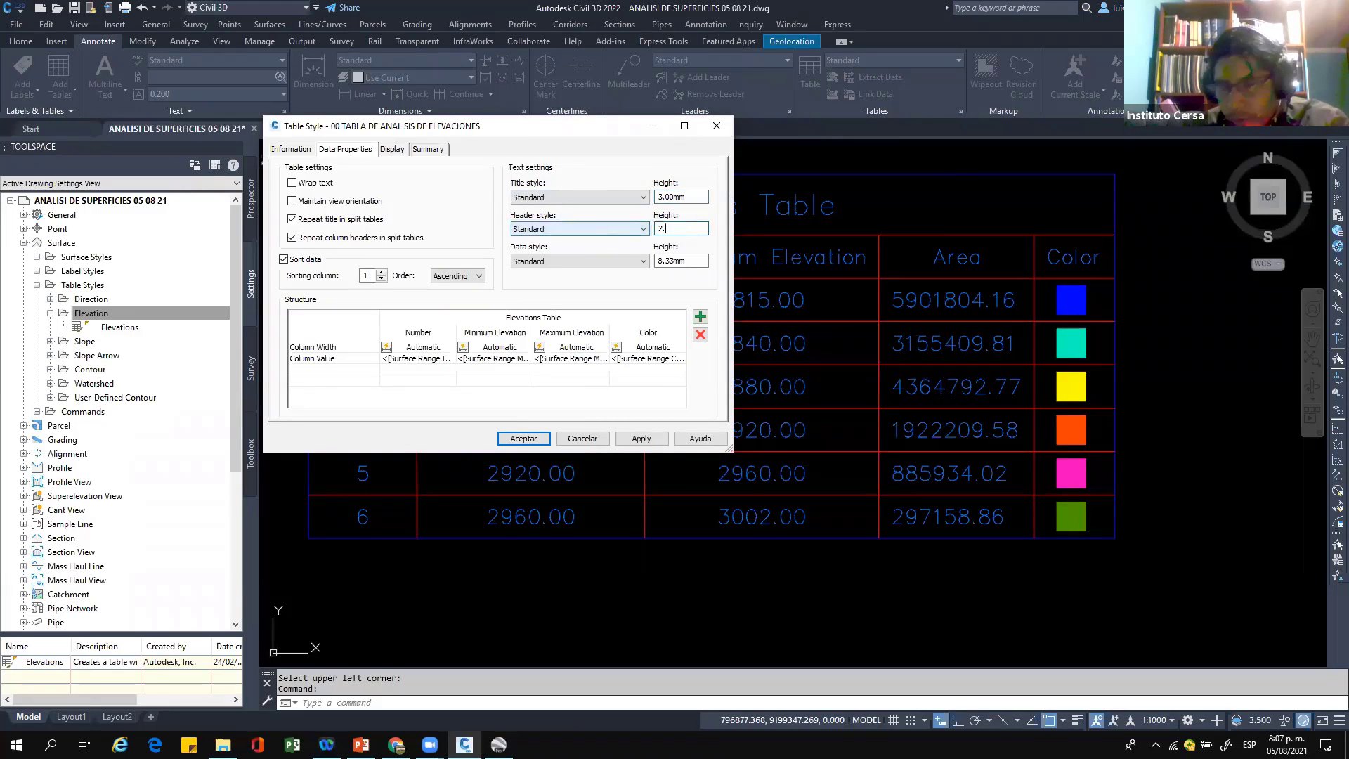
key("Tab")
key("Tab")
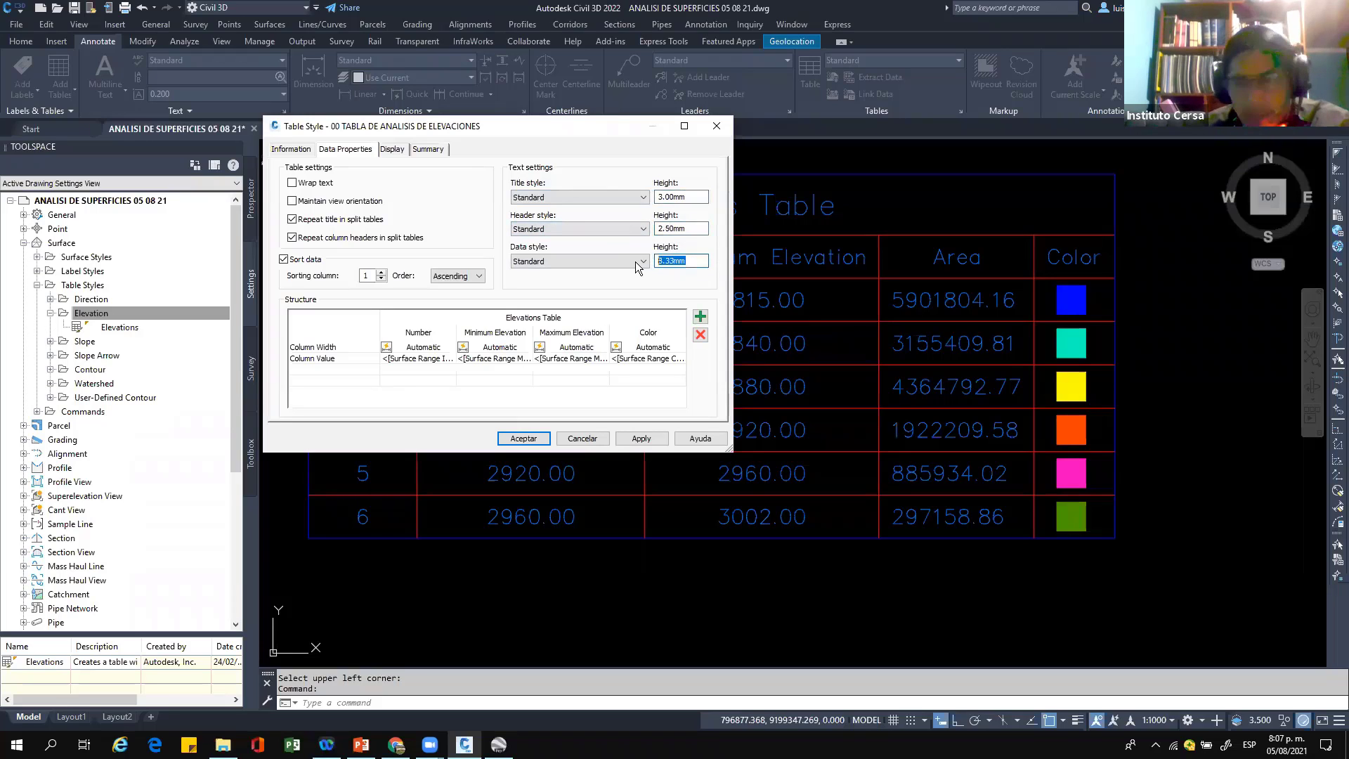
type("2")
left_click(525, 318)
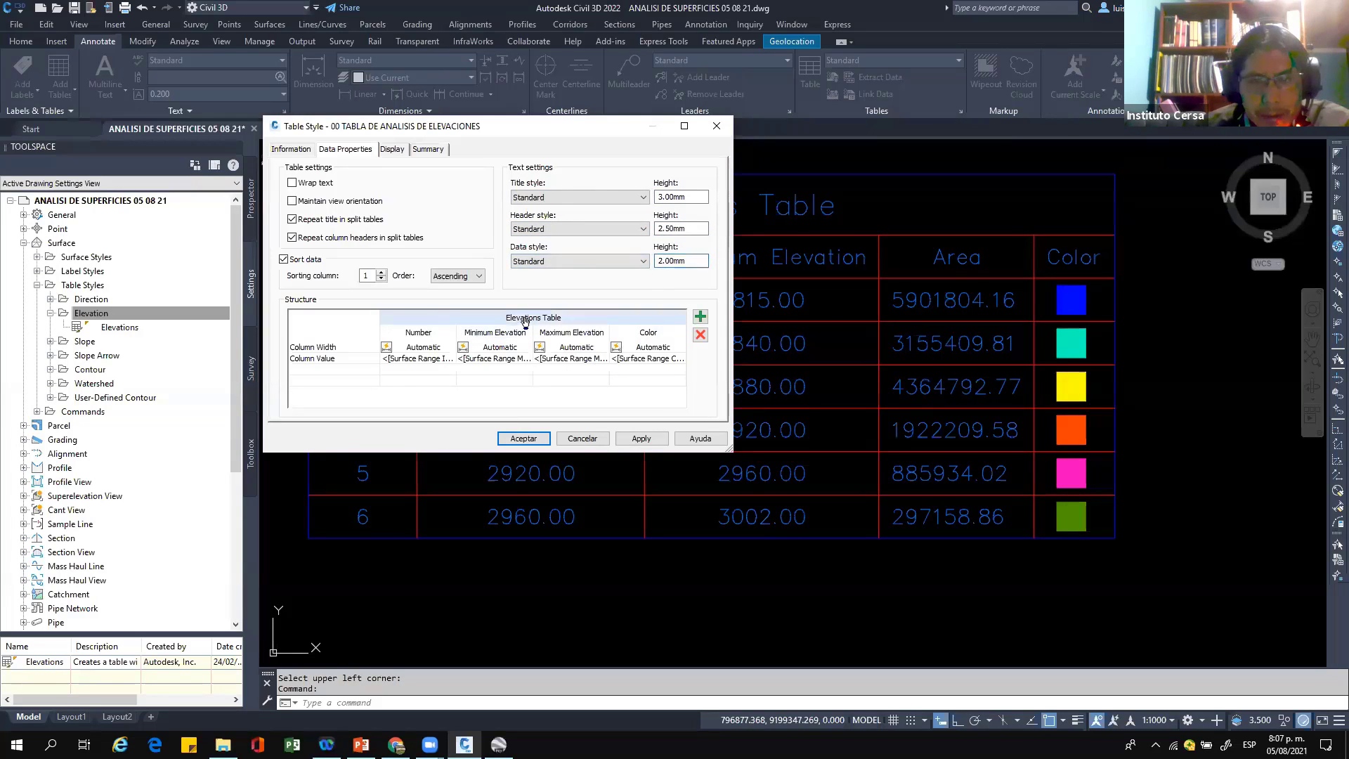
left_click_drag(731, 451, 799, 454)
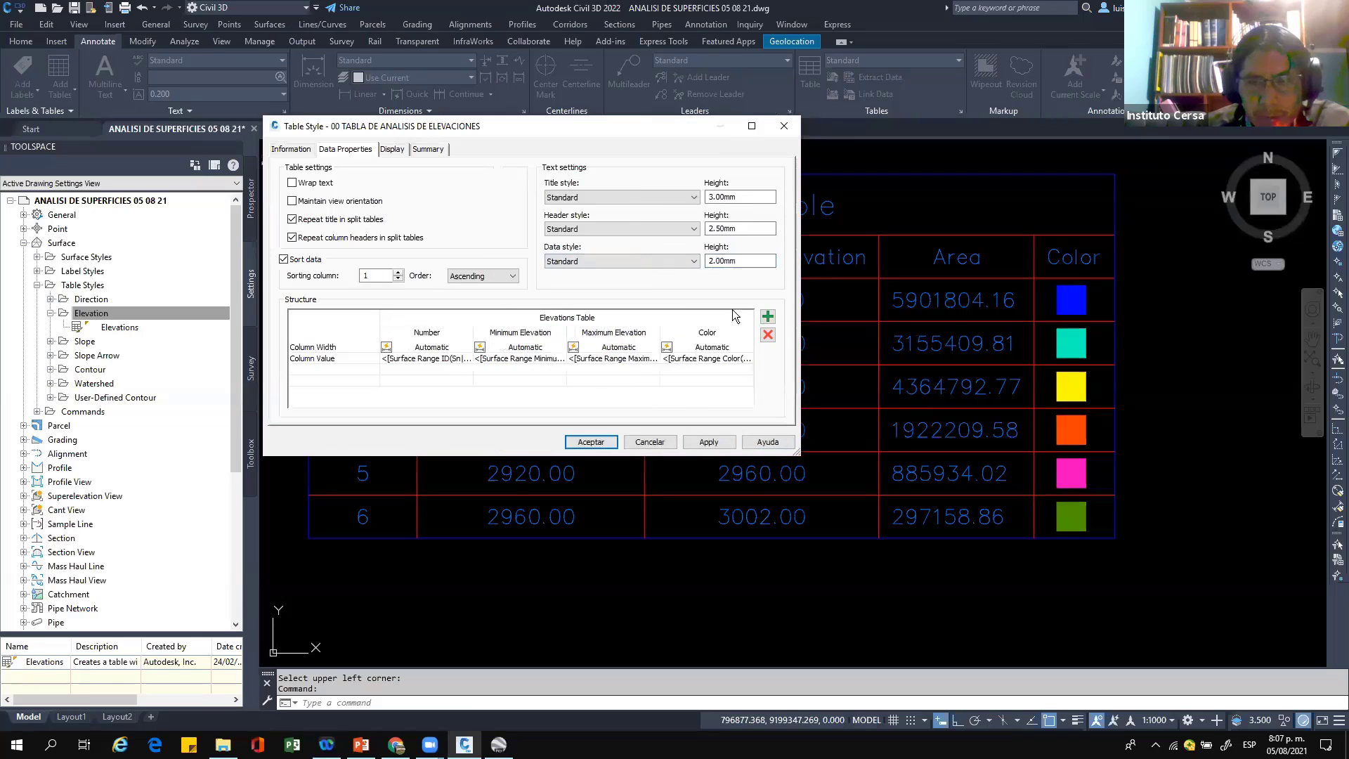
left_click_drag(614, 133, 376, 136)
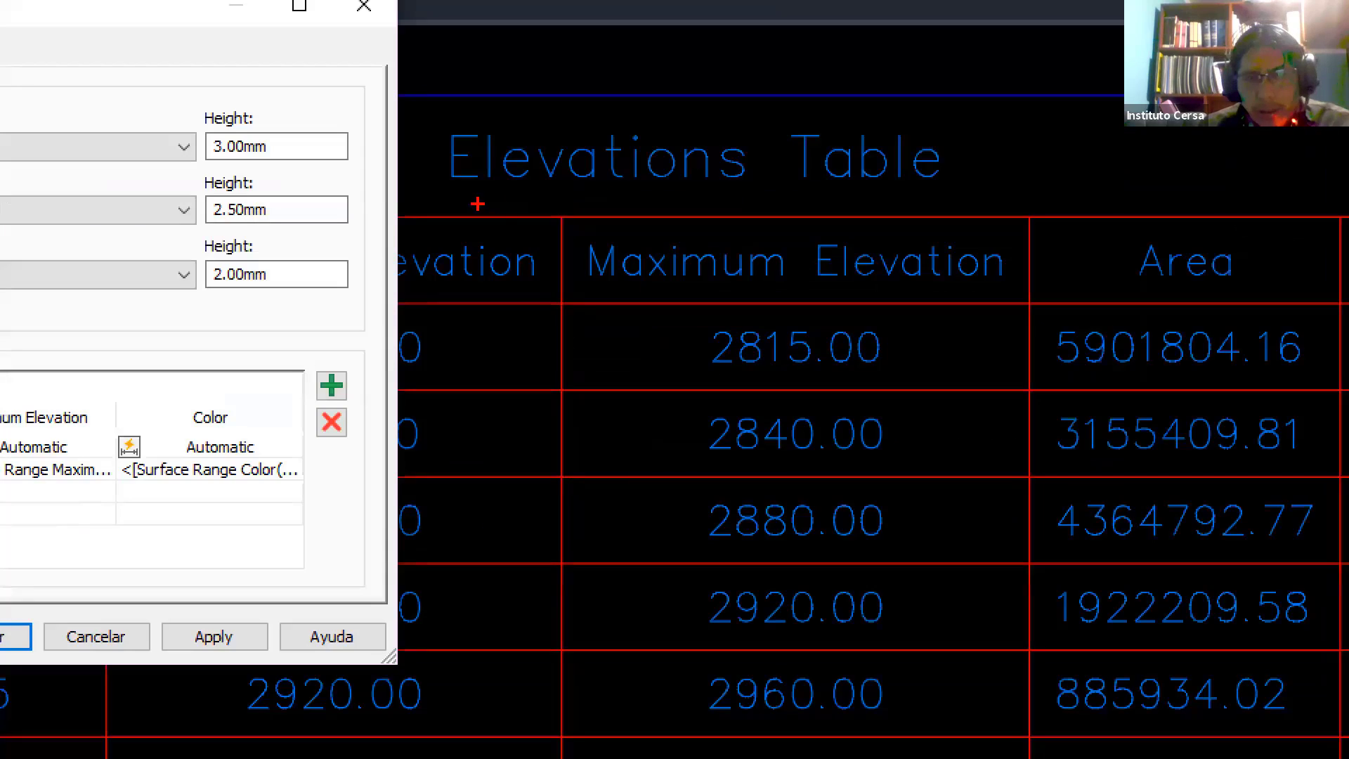
left_click_drag(601, 226, 807, 207)
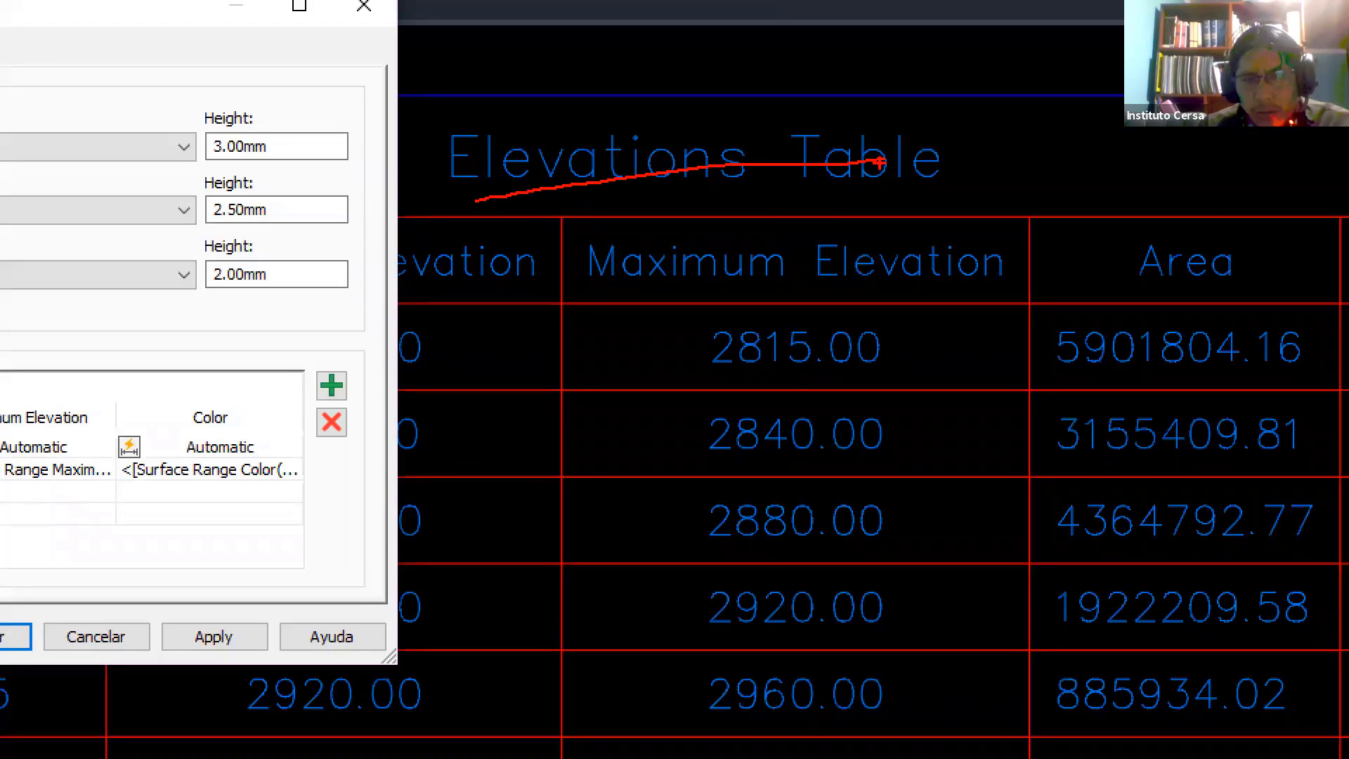
left_click_drag(662, 271, 807, 265)
left_click_drag(711, 377, 944, 375)
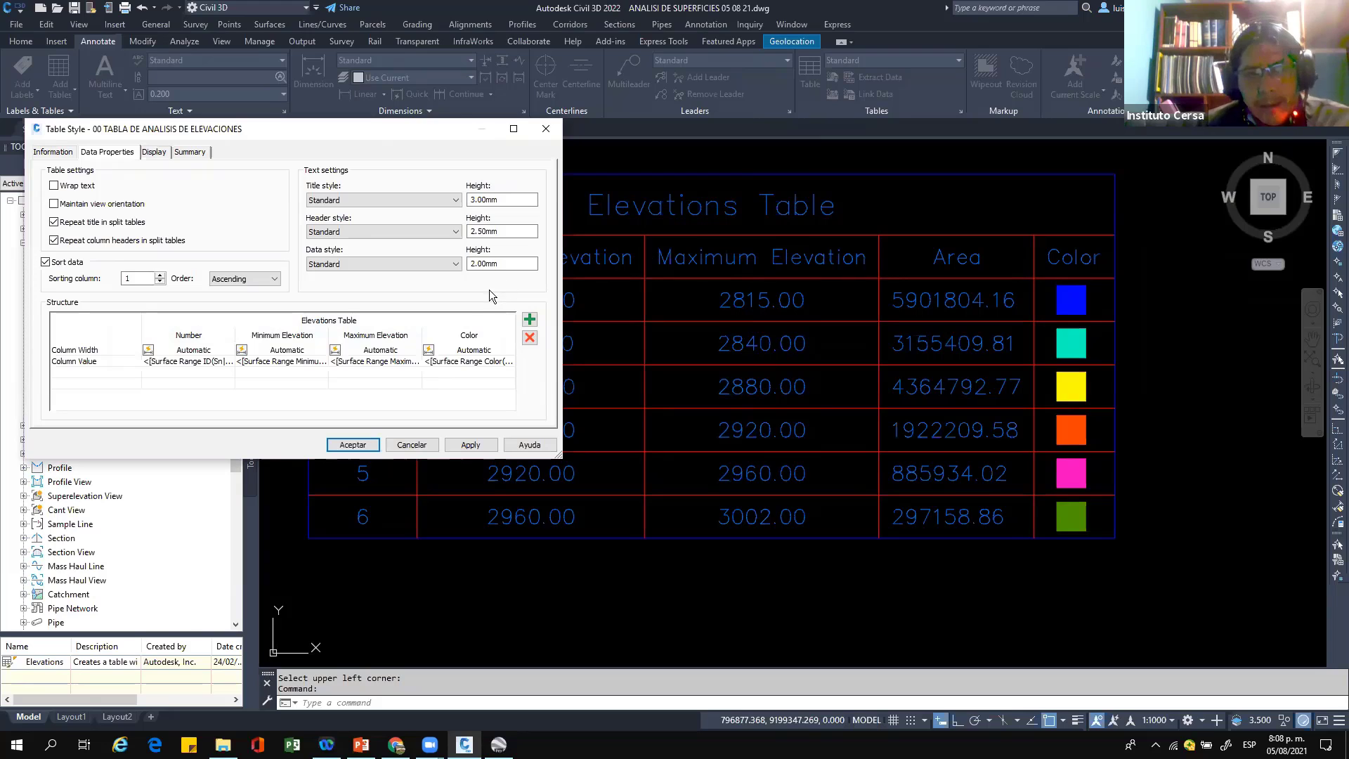
Step: Change the table title in the style's structure to TABLA DE ANALISIS DE ELEVACIONES
left_click(329, 321)
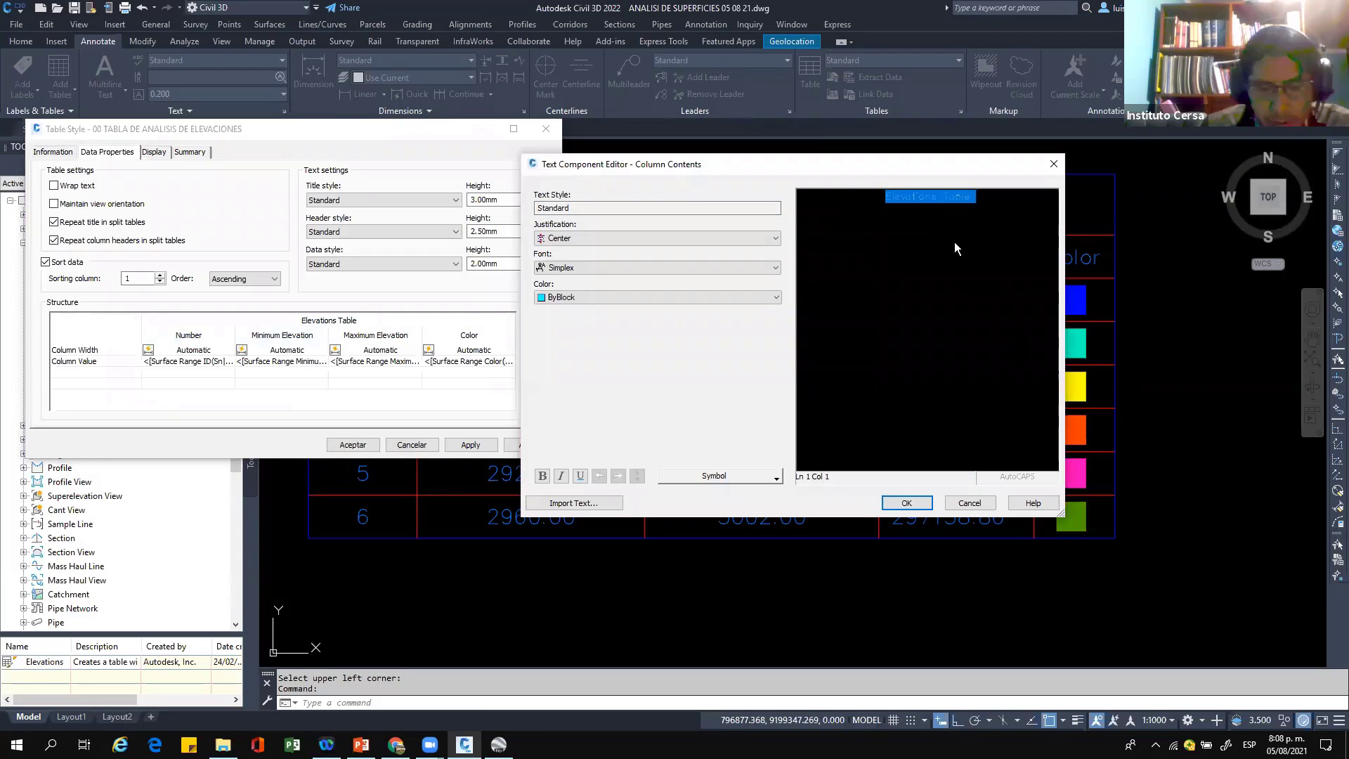
type("TABLA D")
type("E QNALISIS DE ")
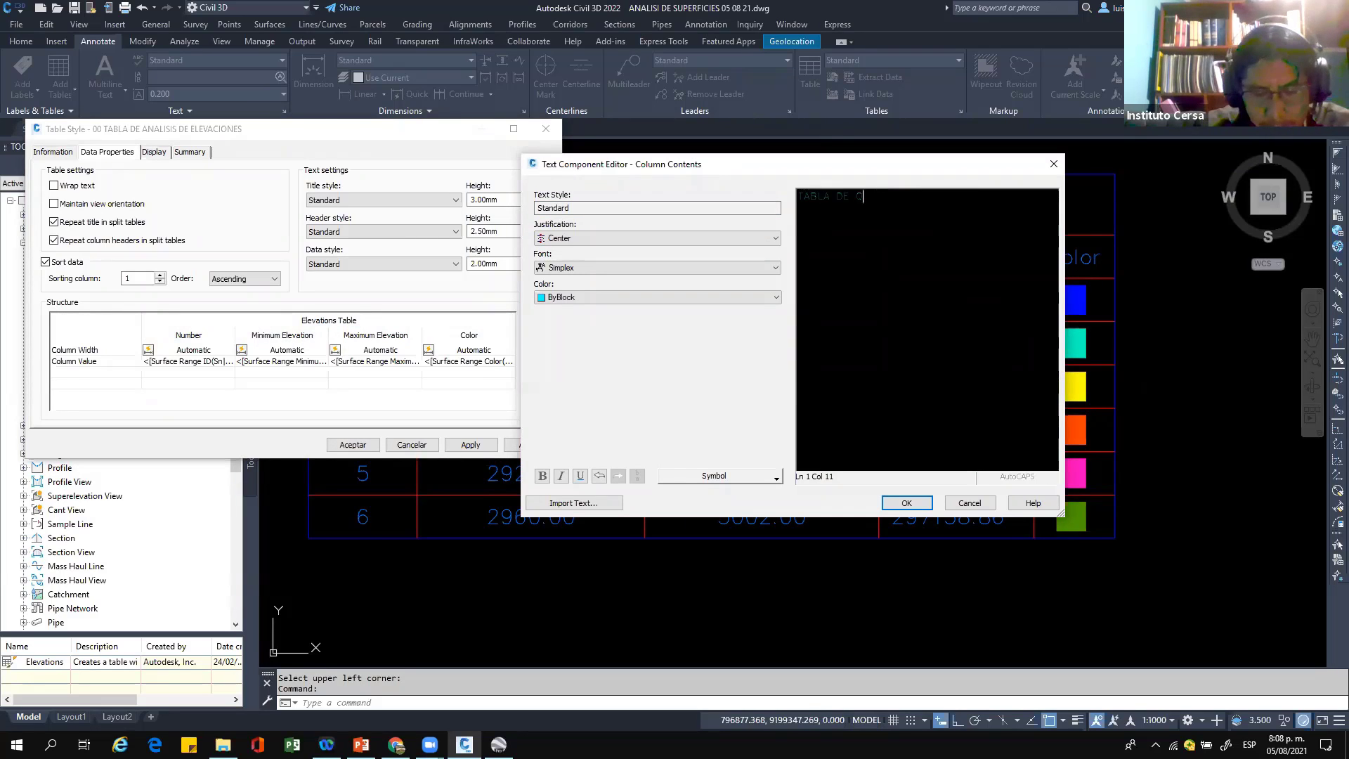
type("E")
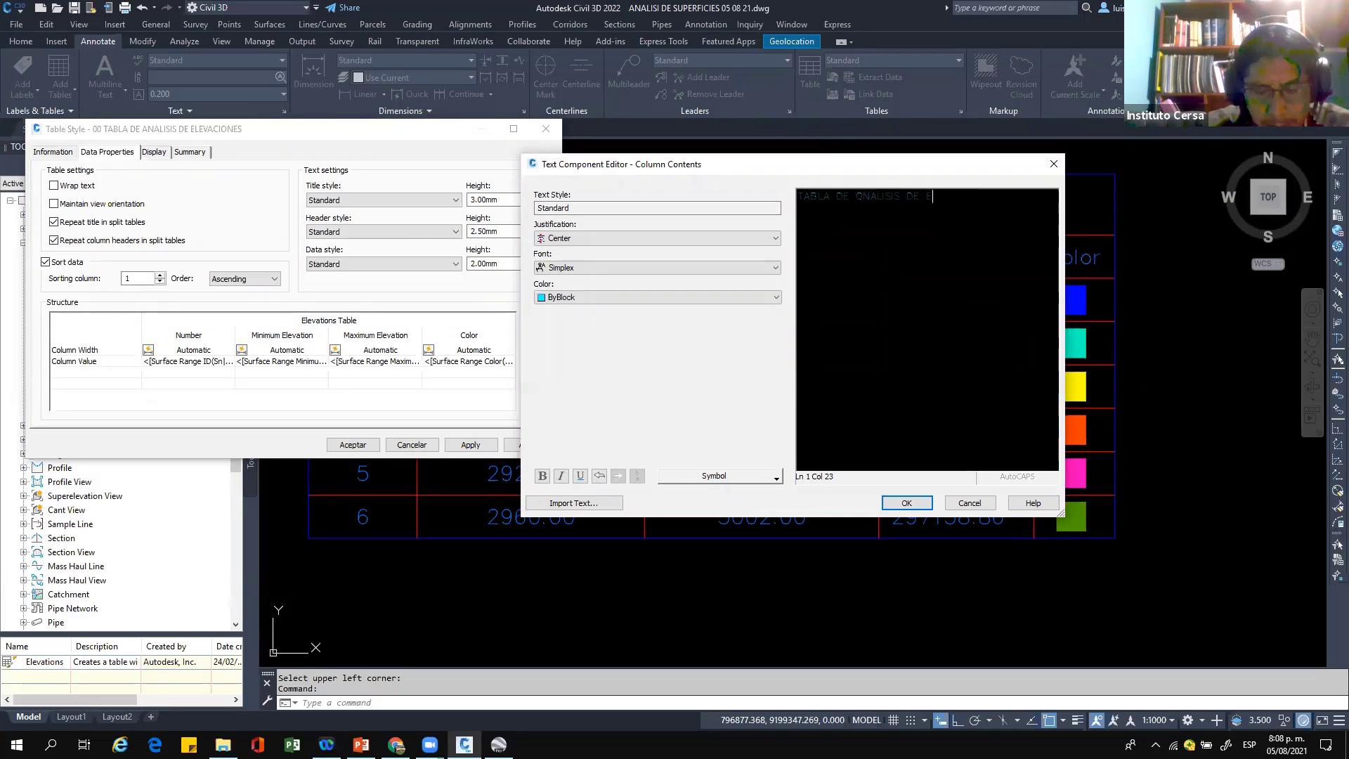
type("LEVACIONES")
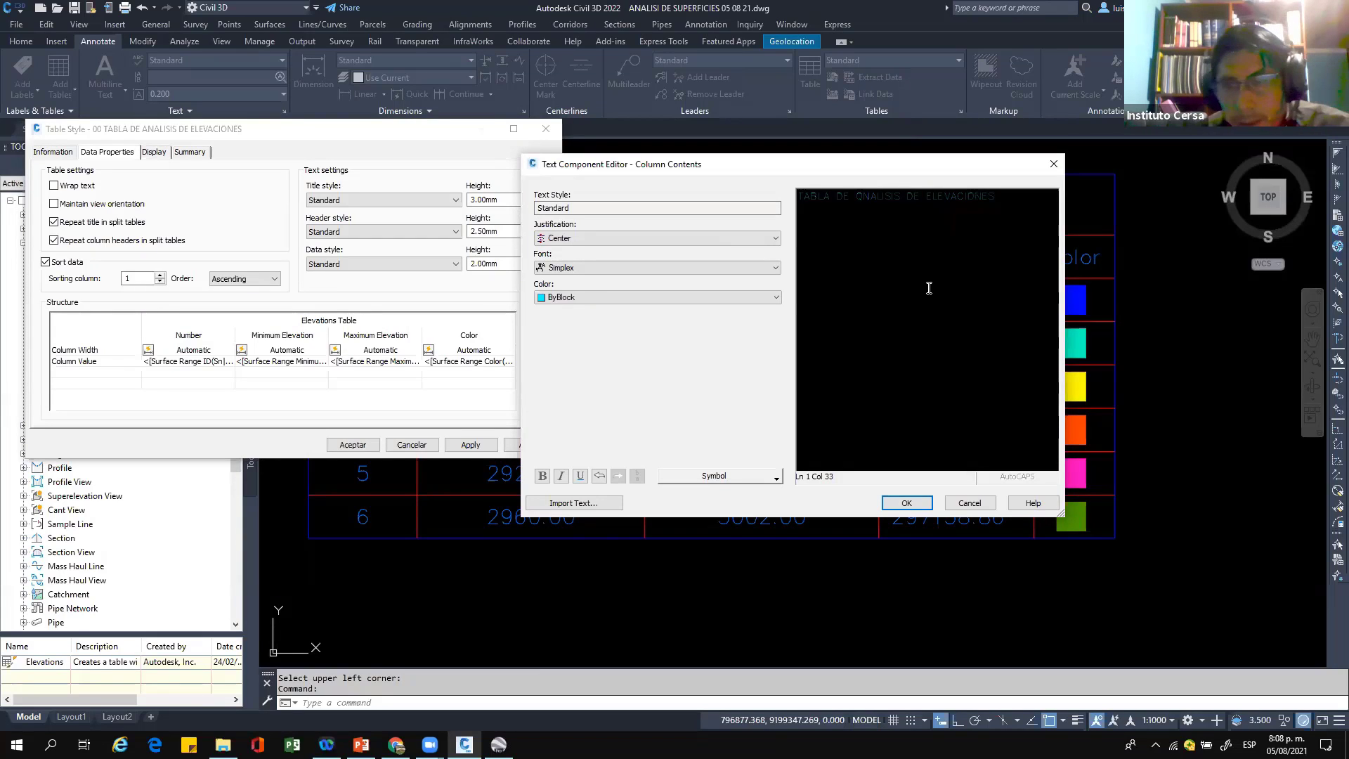
left_click_drag(865, 199, 858, 199)
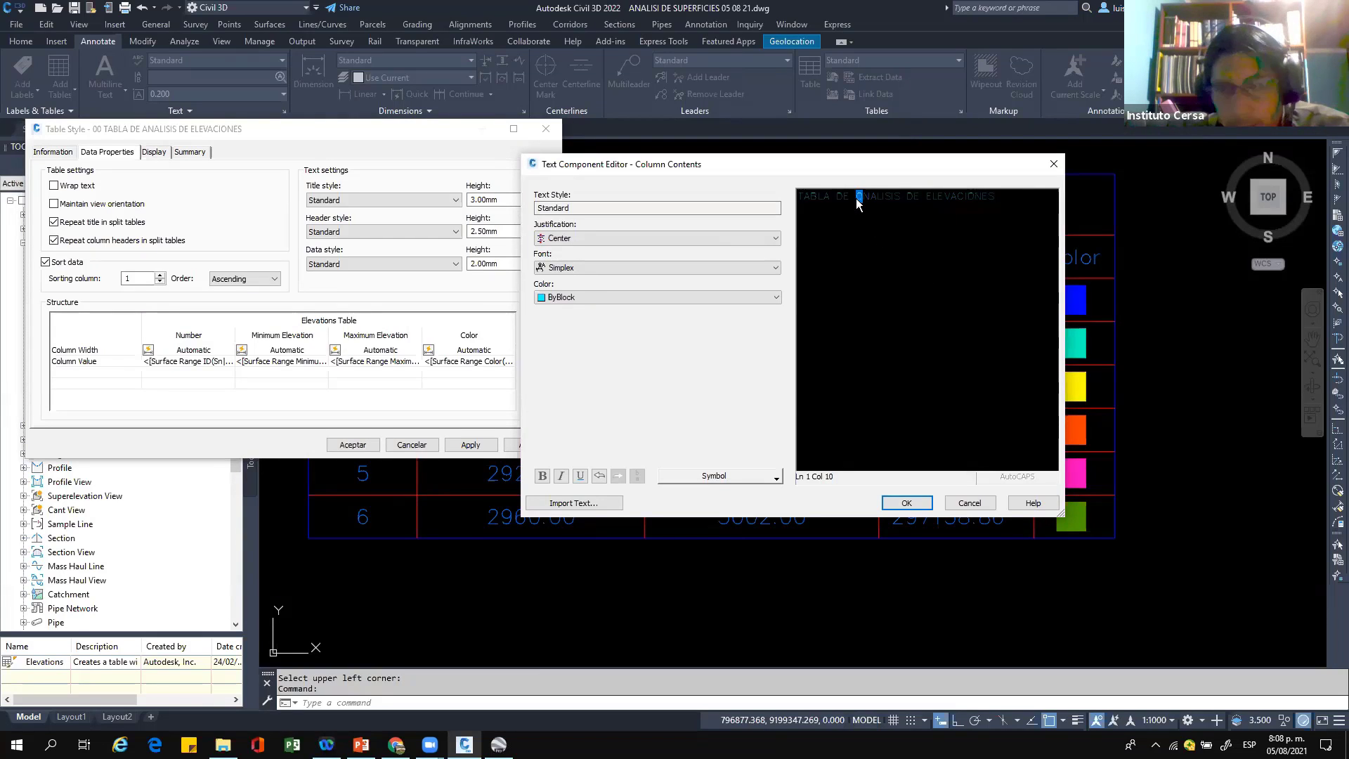
type("A")
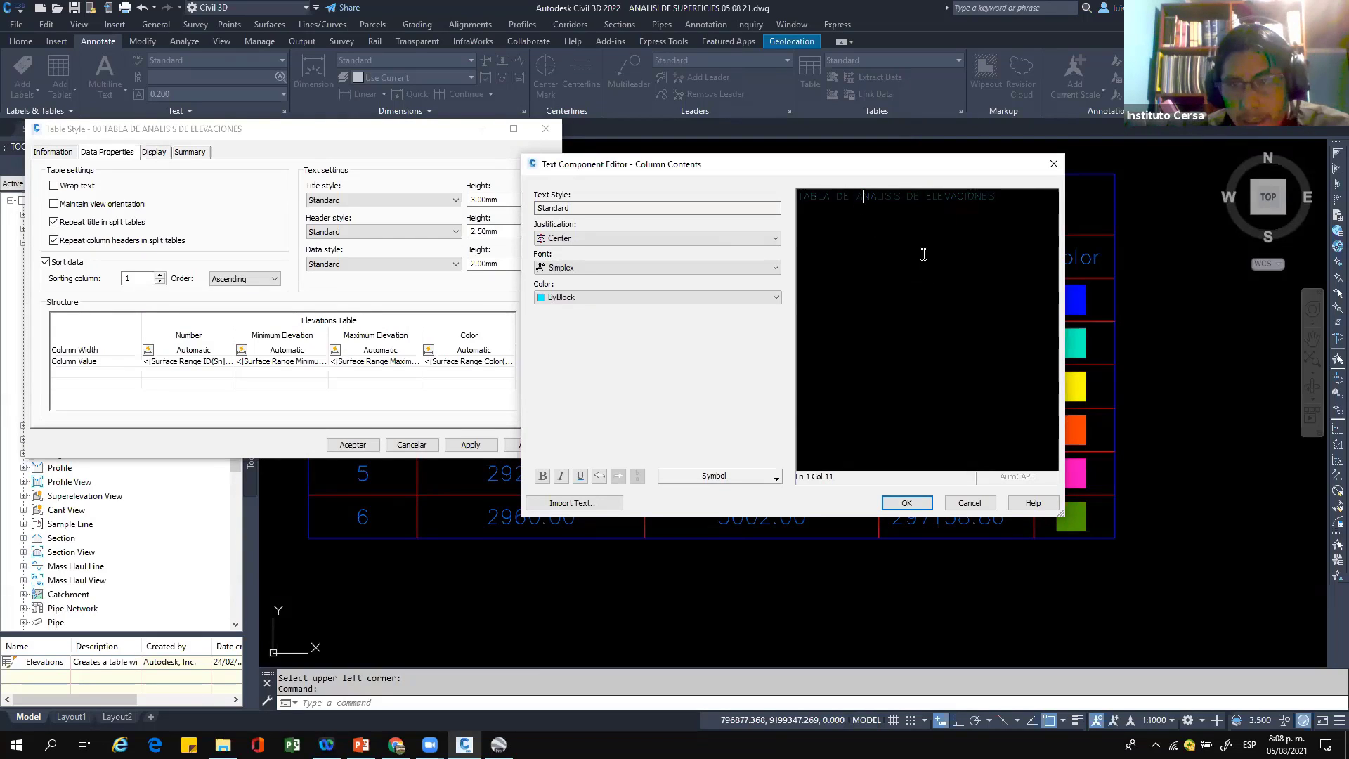
left_click(919, 505)
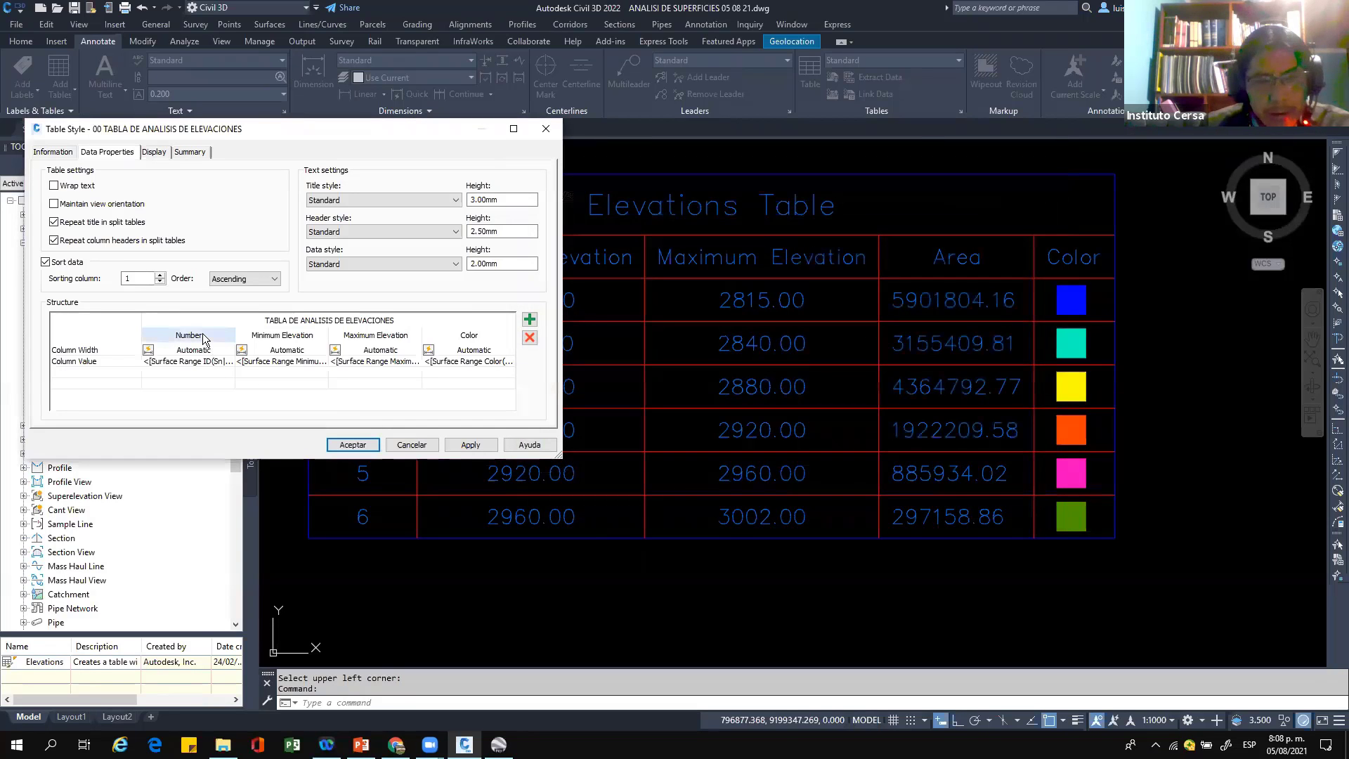
Step: Rename the Number column header to RANGO
double_click(205, 340)
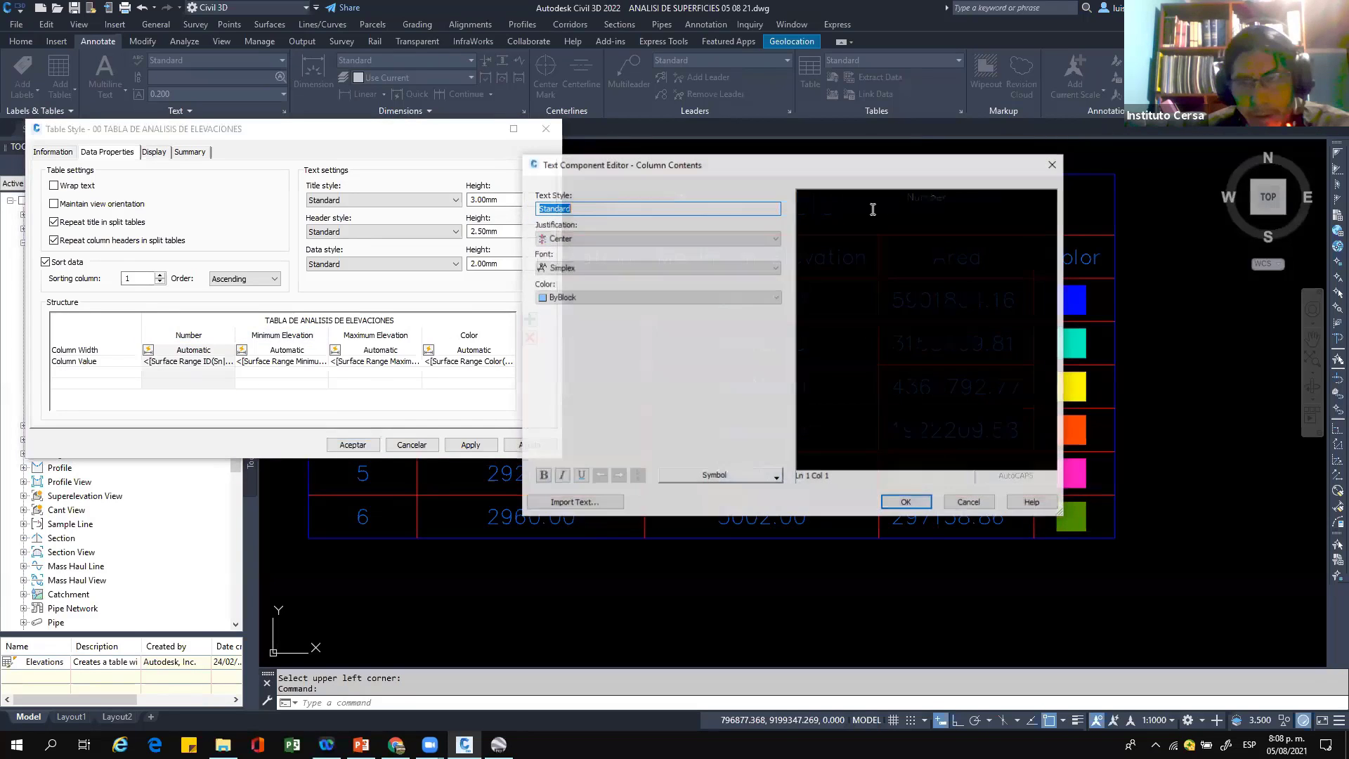
type("RANGO")
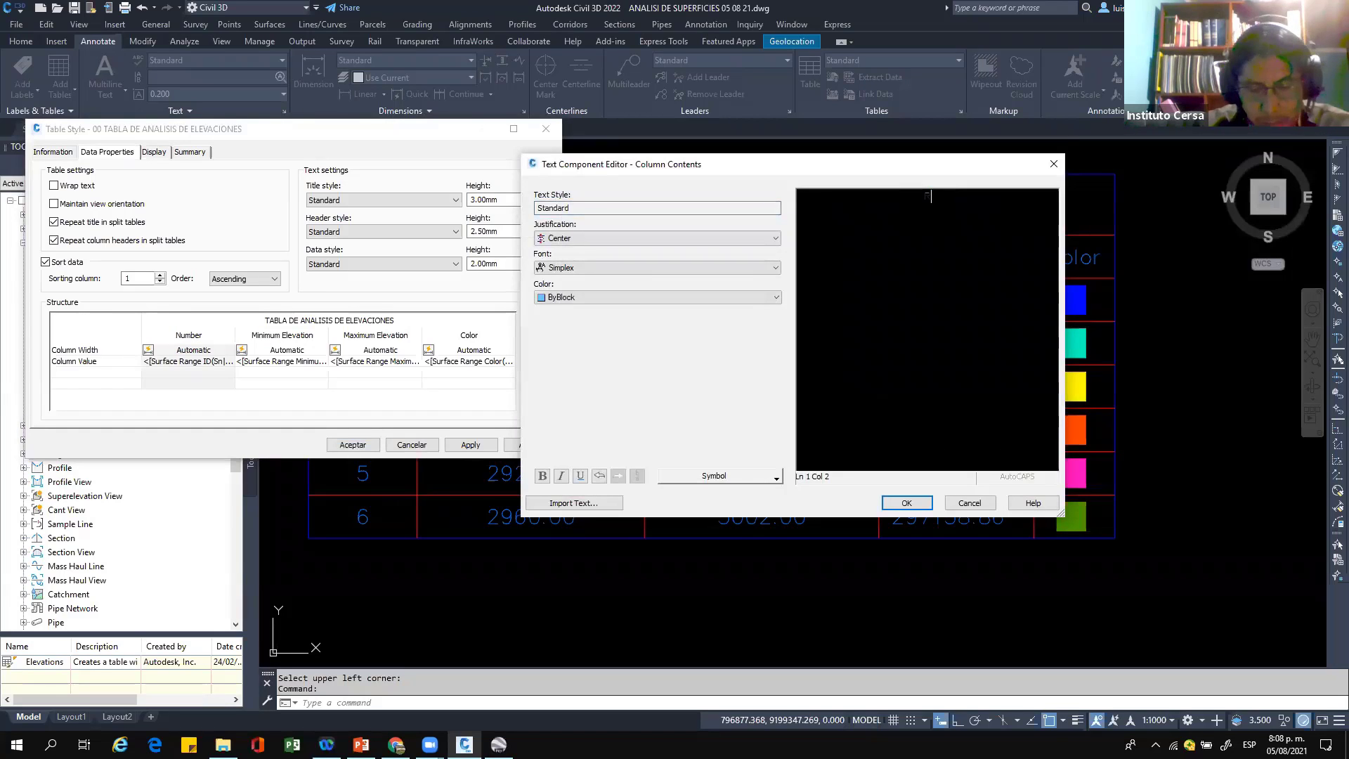
left_click(909, 502)
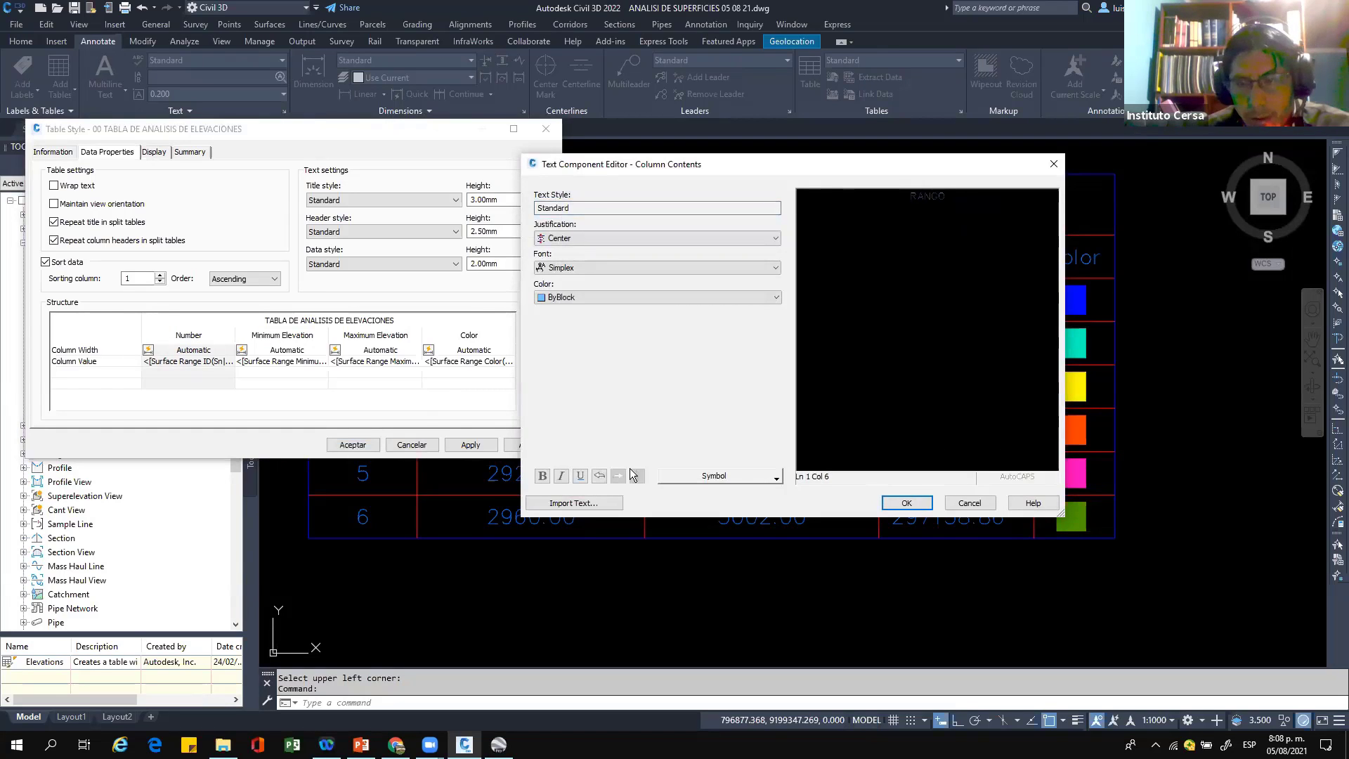
Step: Rename the Minimum Elevation header to COTA INFERIOR and the Maximum Elevation header to COTA SUPERIOR, each split over two lines
left_click(288, 350)
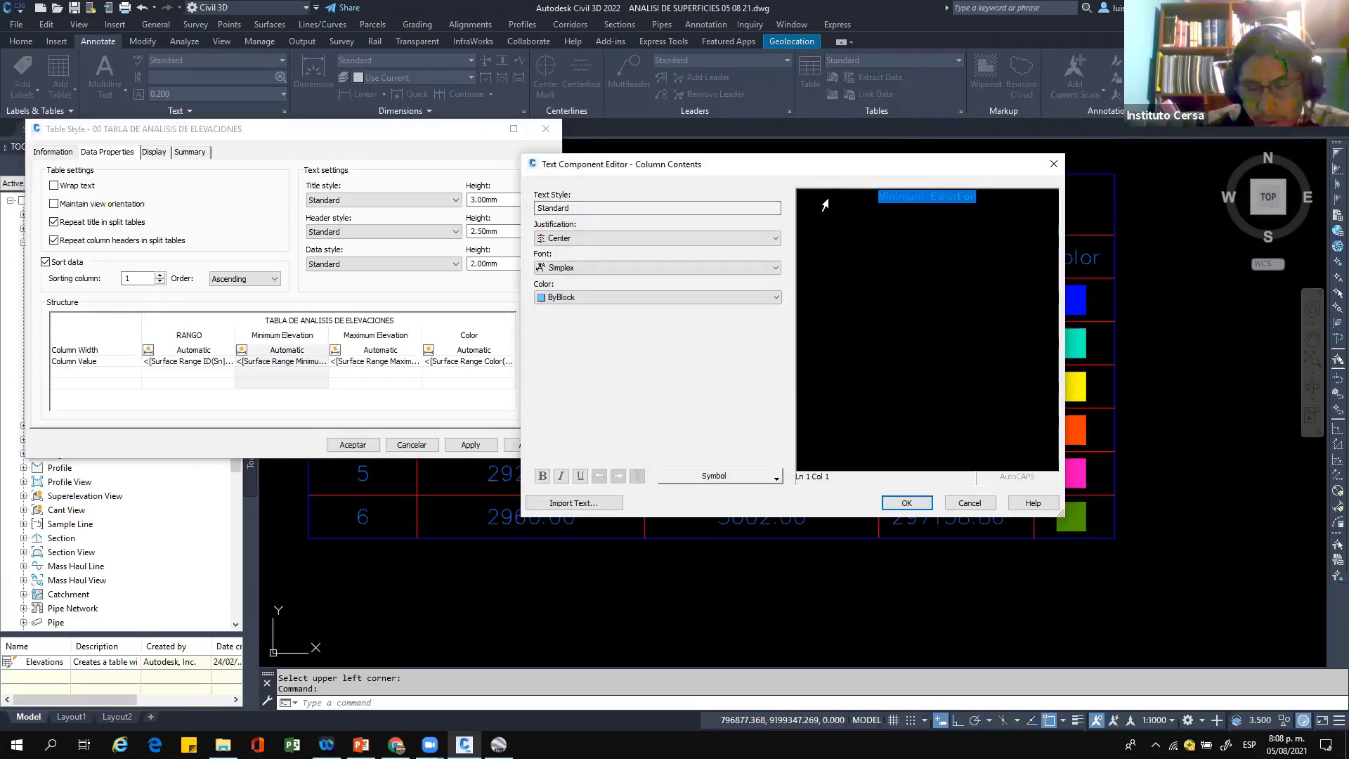
type("COT")
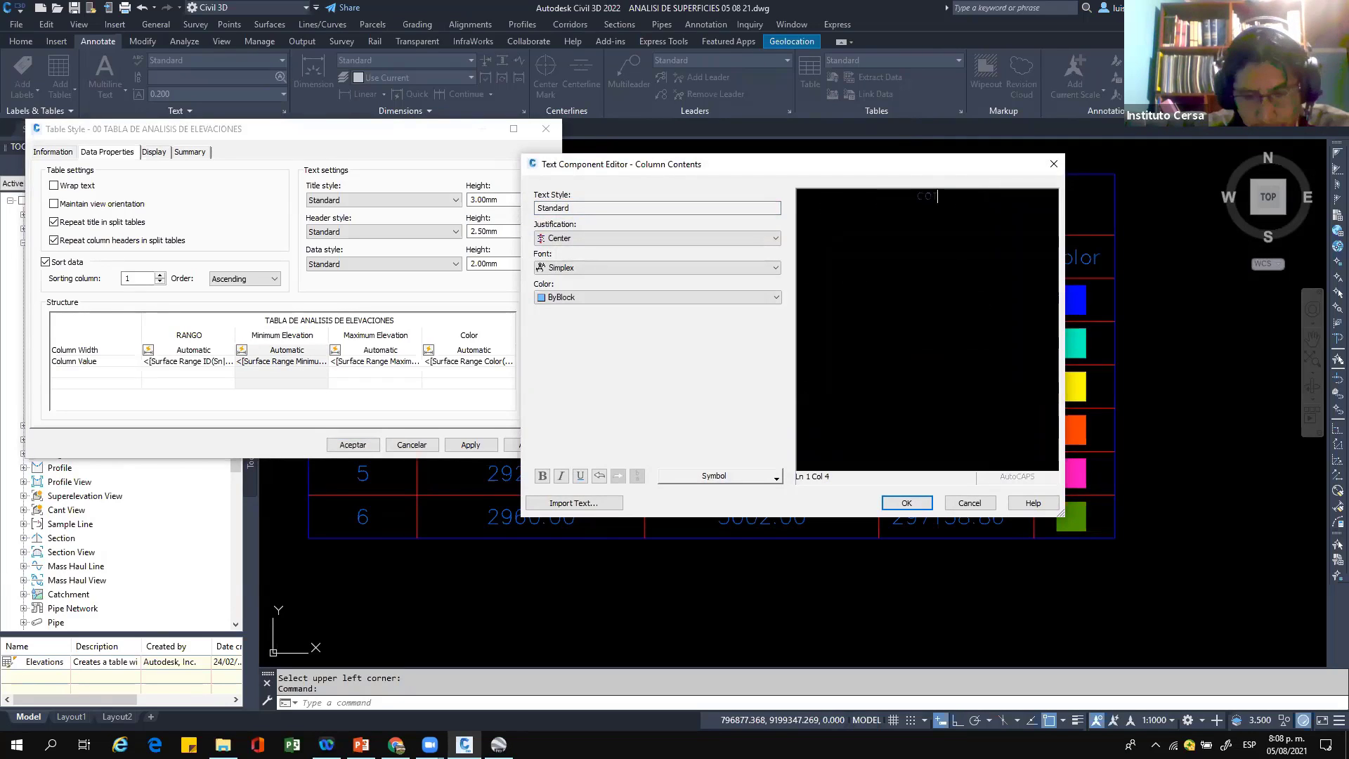
type("A INFERI")
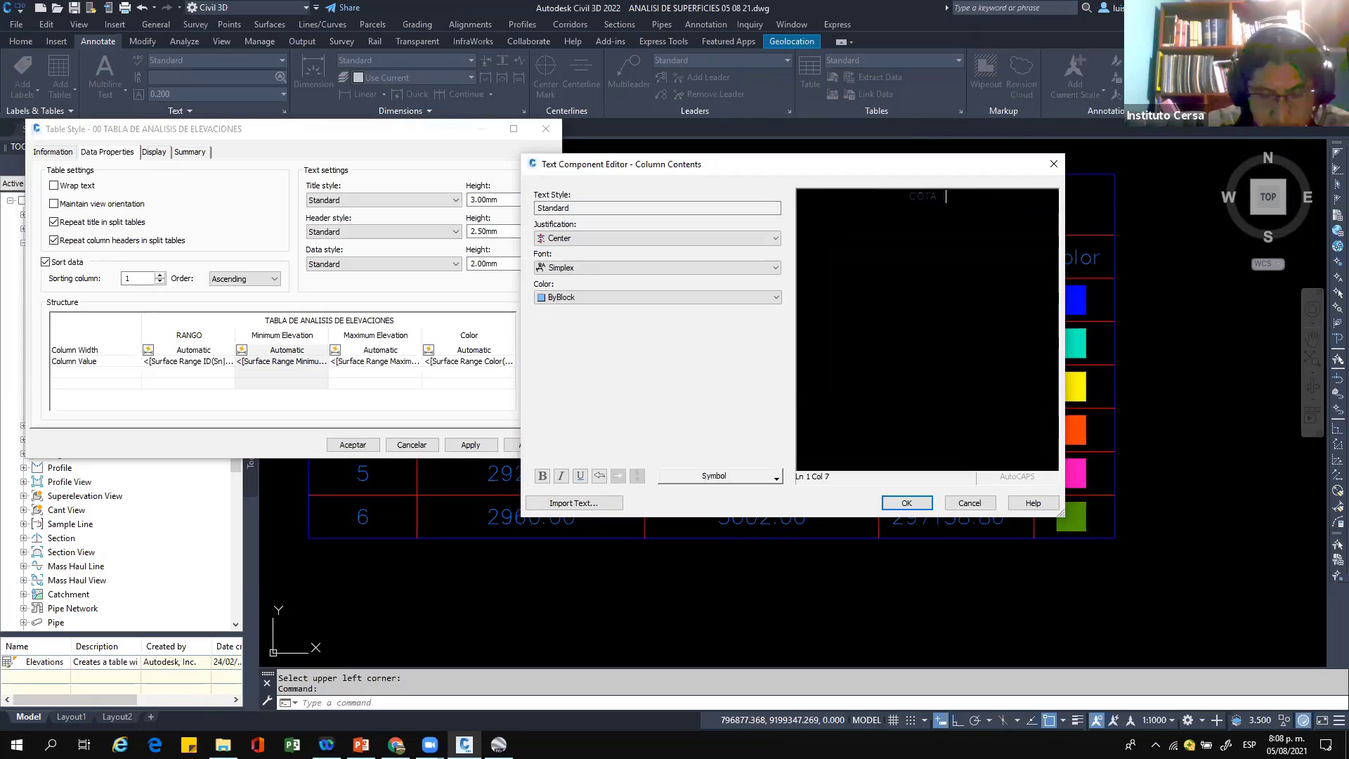
type("OR")
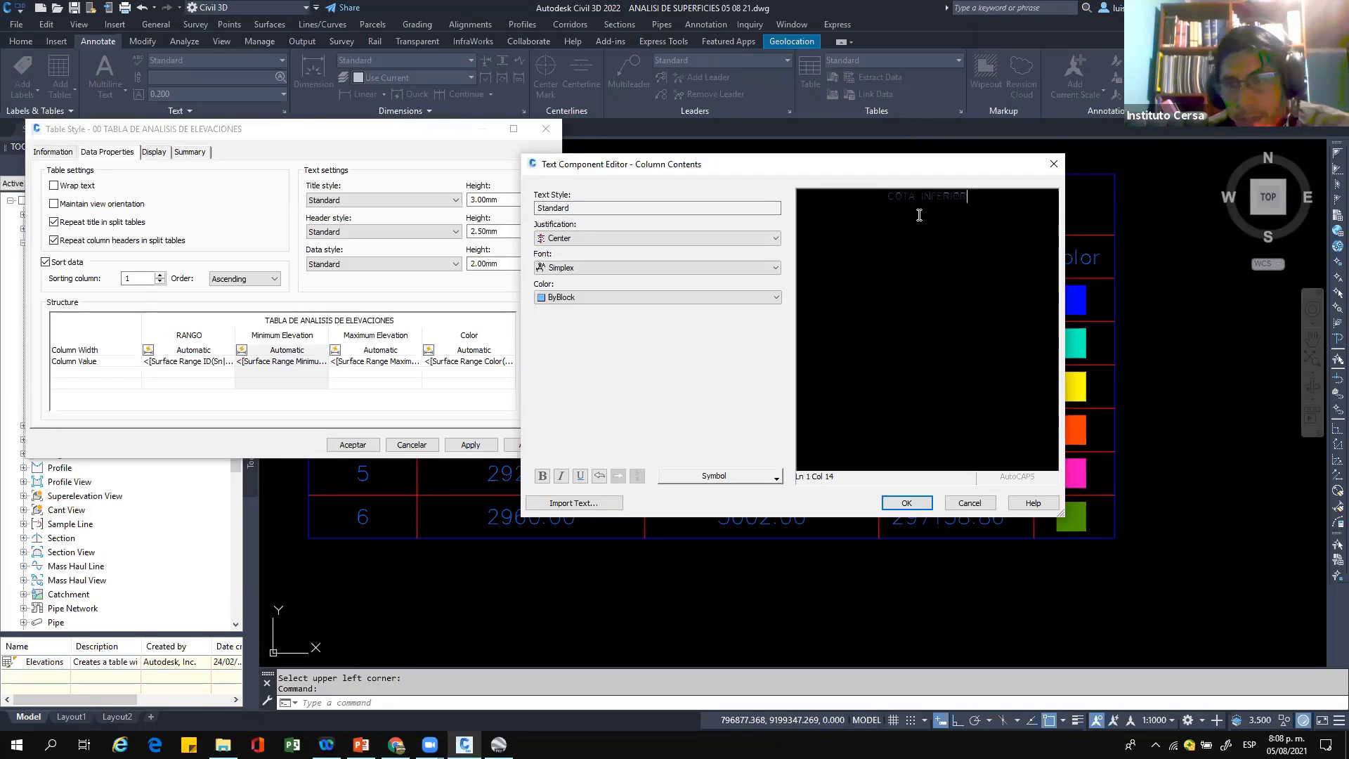
left_click(922, 200)
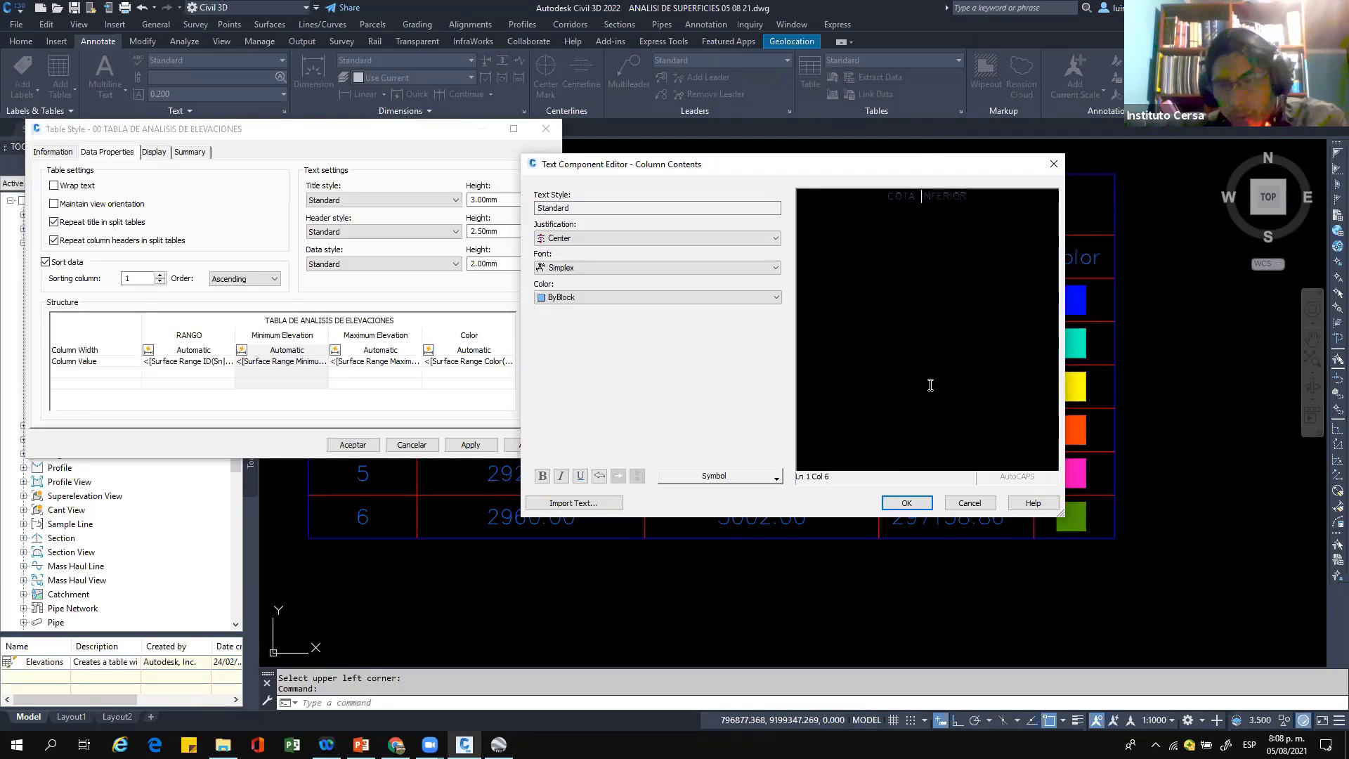
key("Return")
left_click(914, 503)
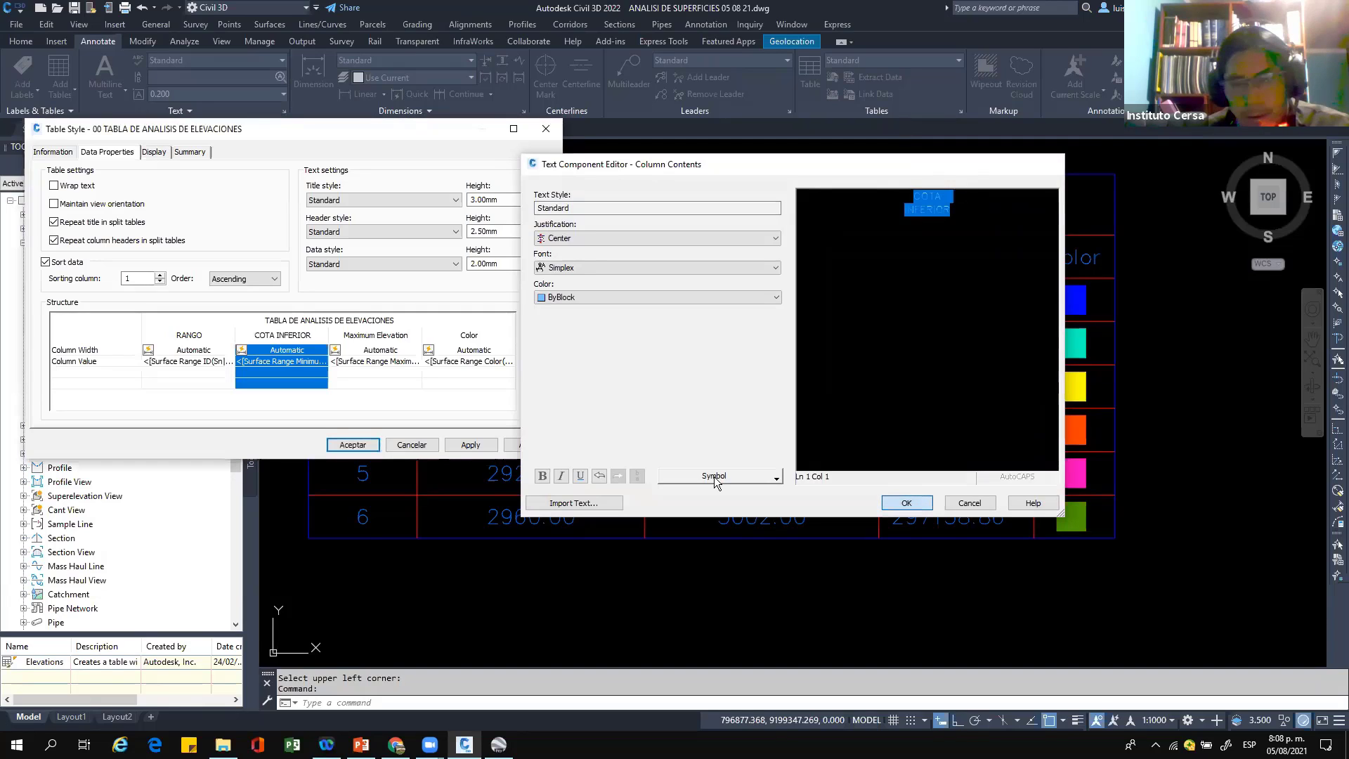
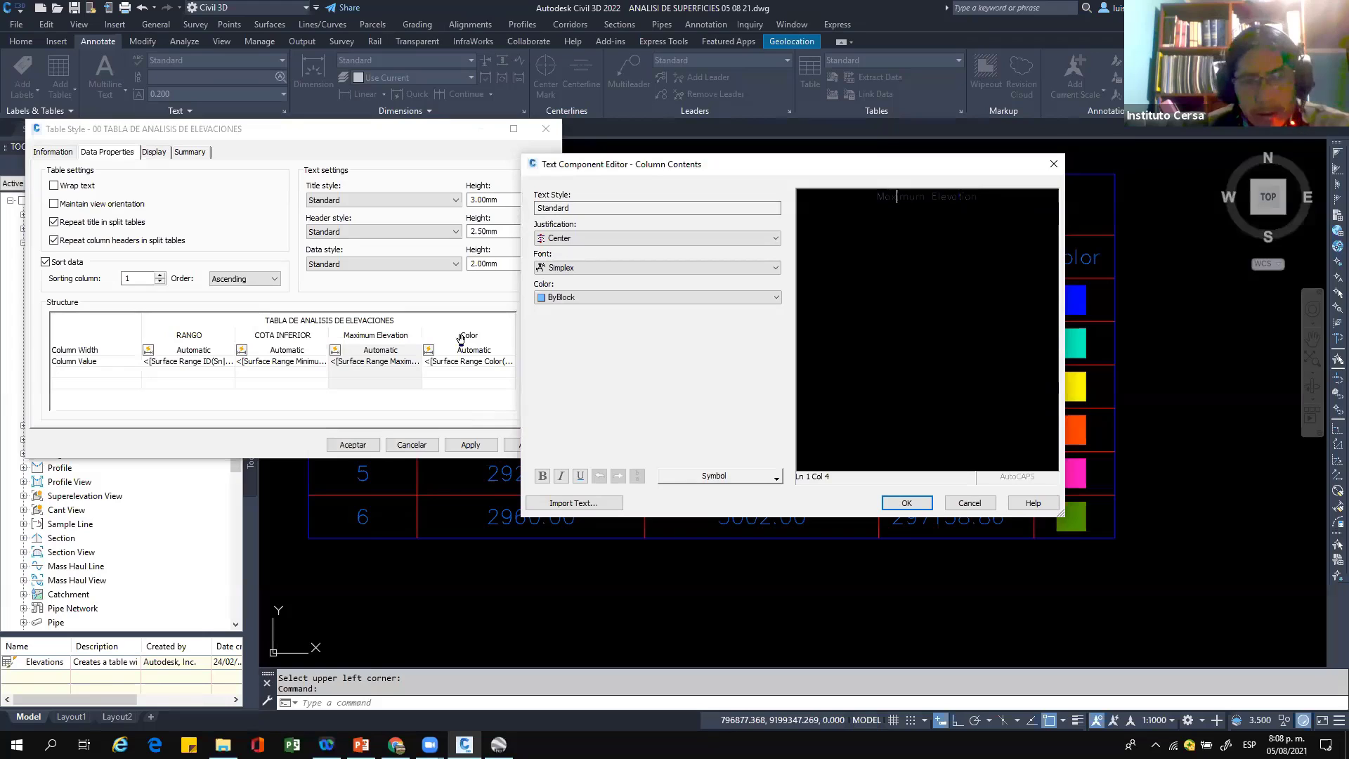
left_click(907, 503)
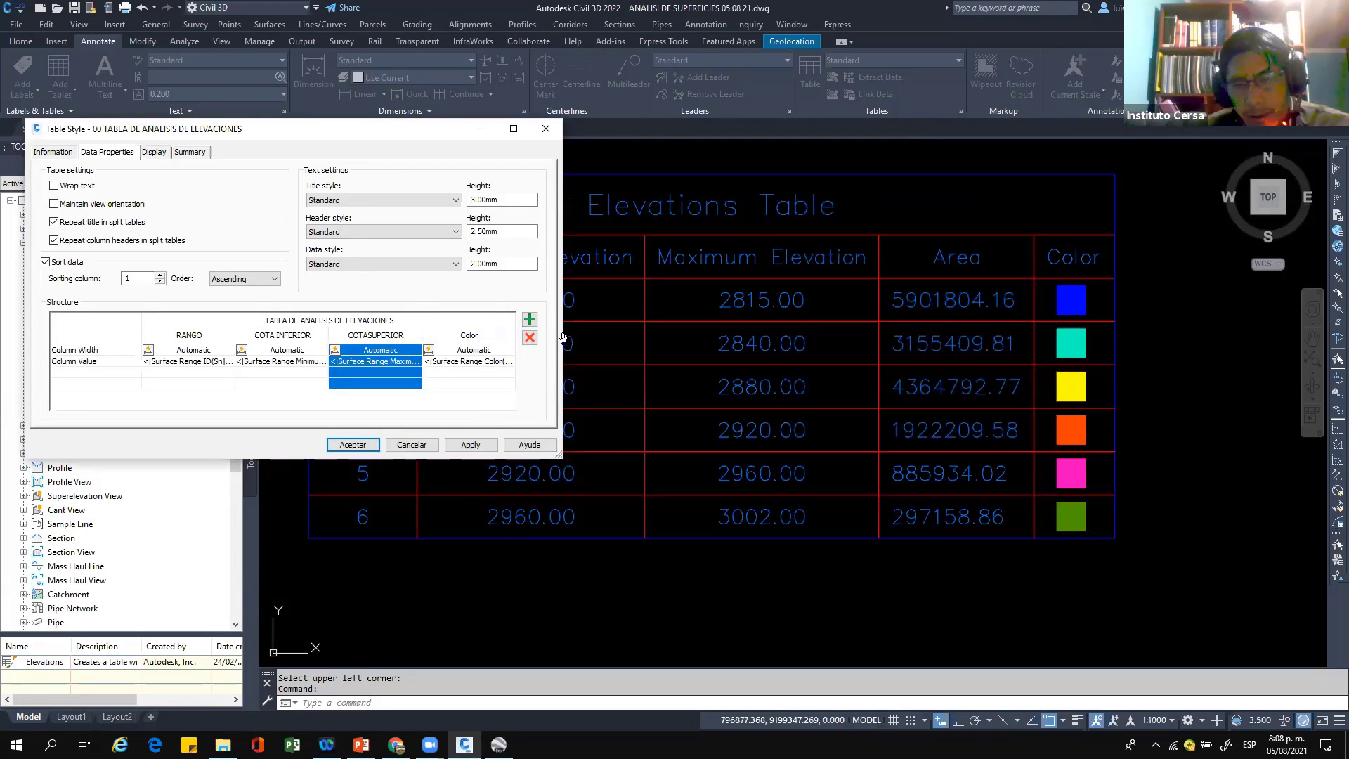
left_click_drag(563, 338, 667, 338)
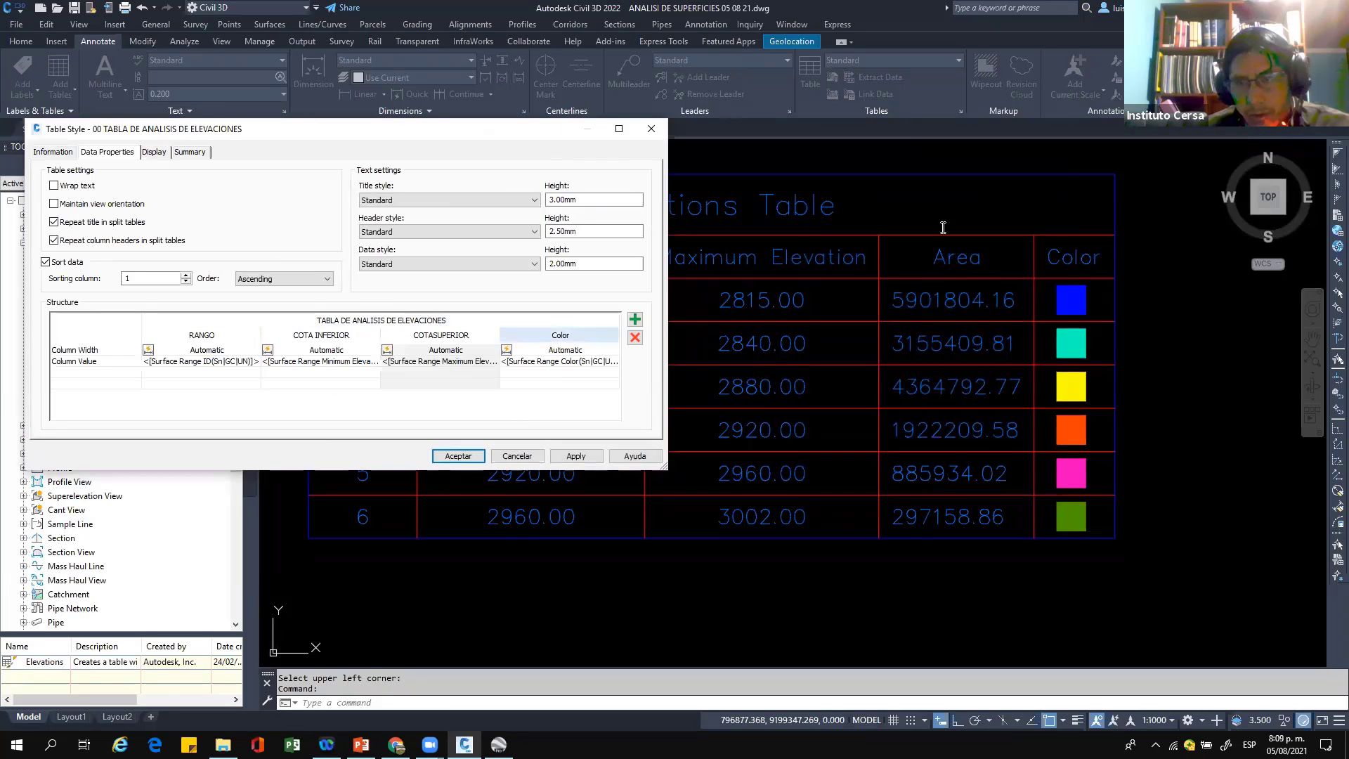
double_click(560, 336)
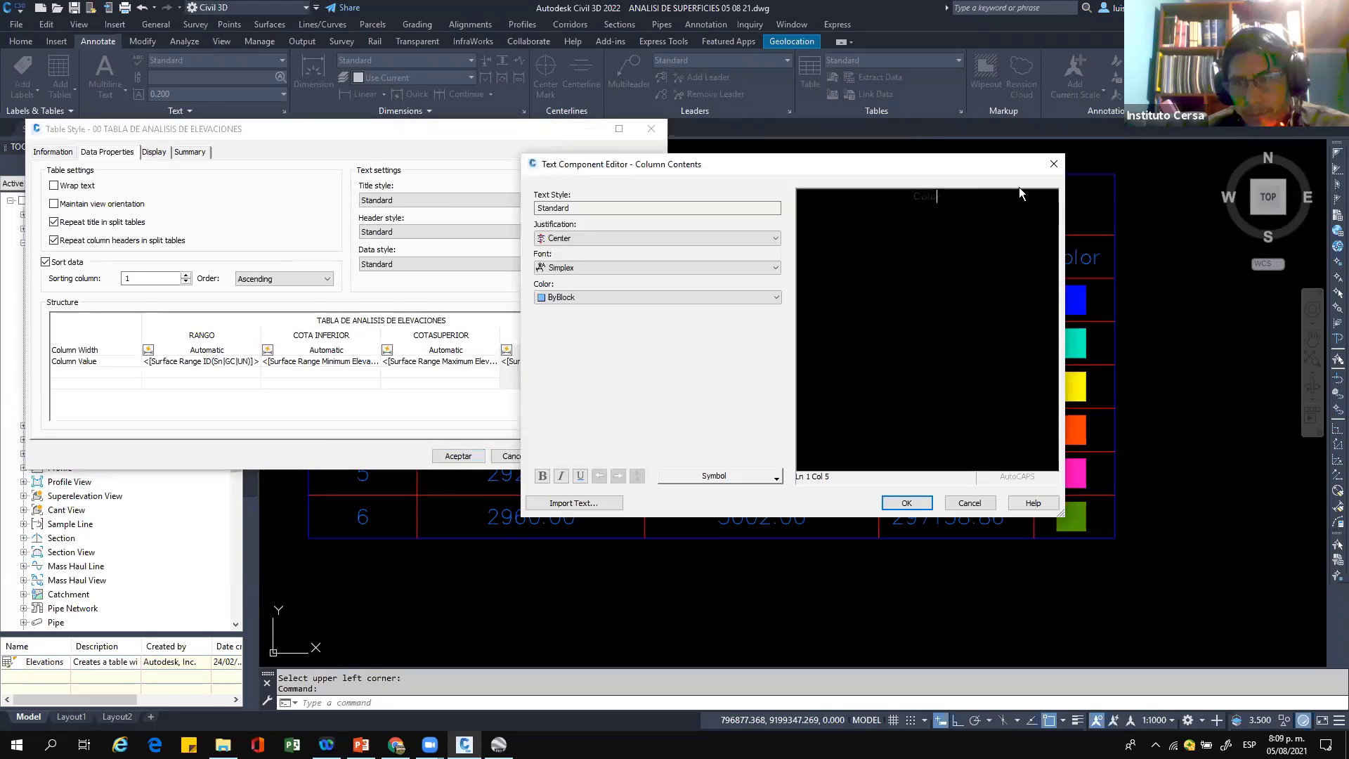
left_click(1054, 164)
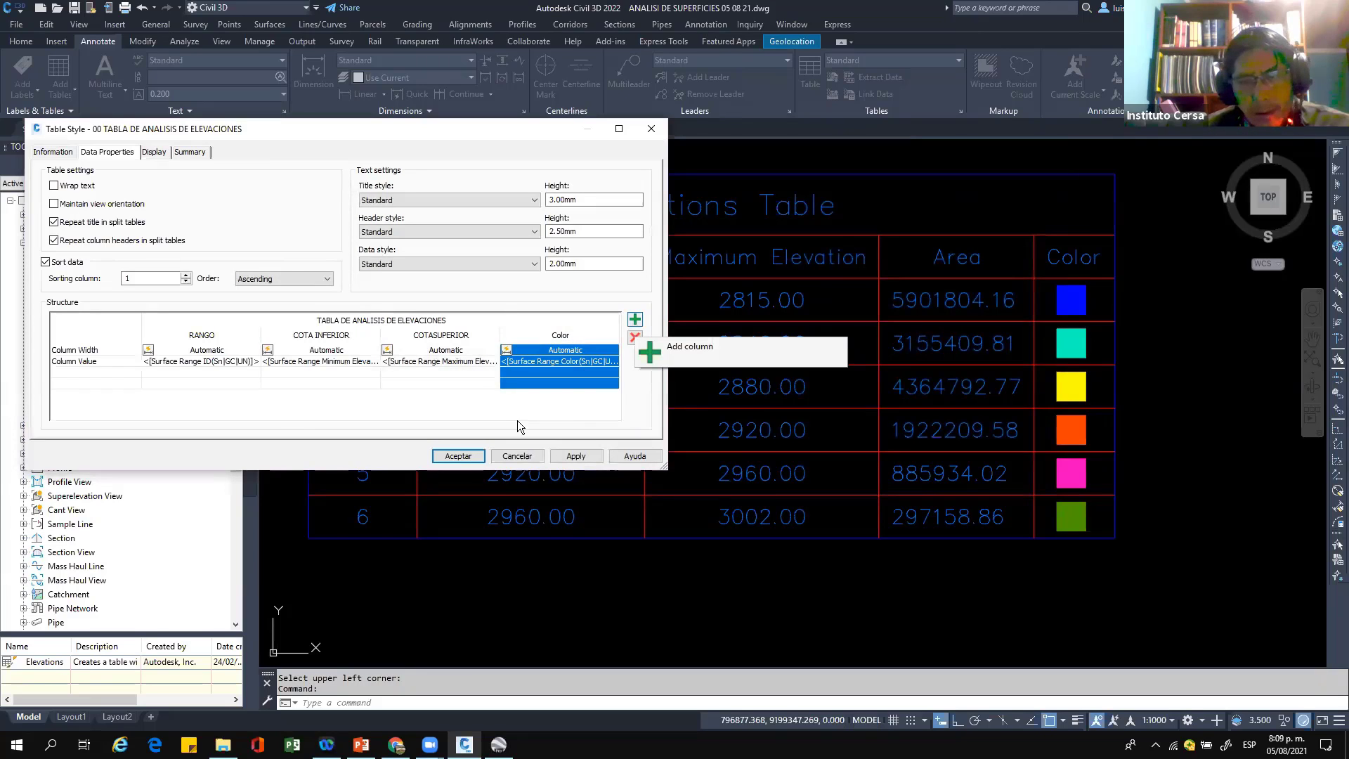
Step: Add a column after Color and enter AREA 2D on two lines as its header
left_click(635, 319)
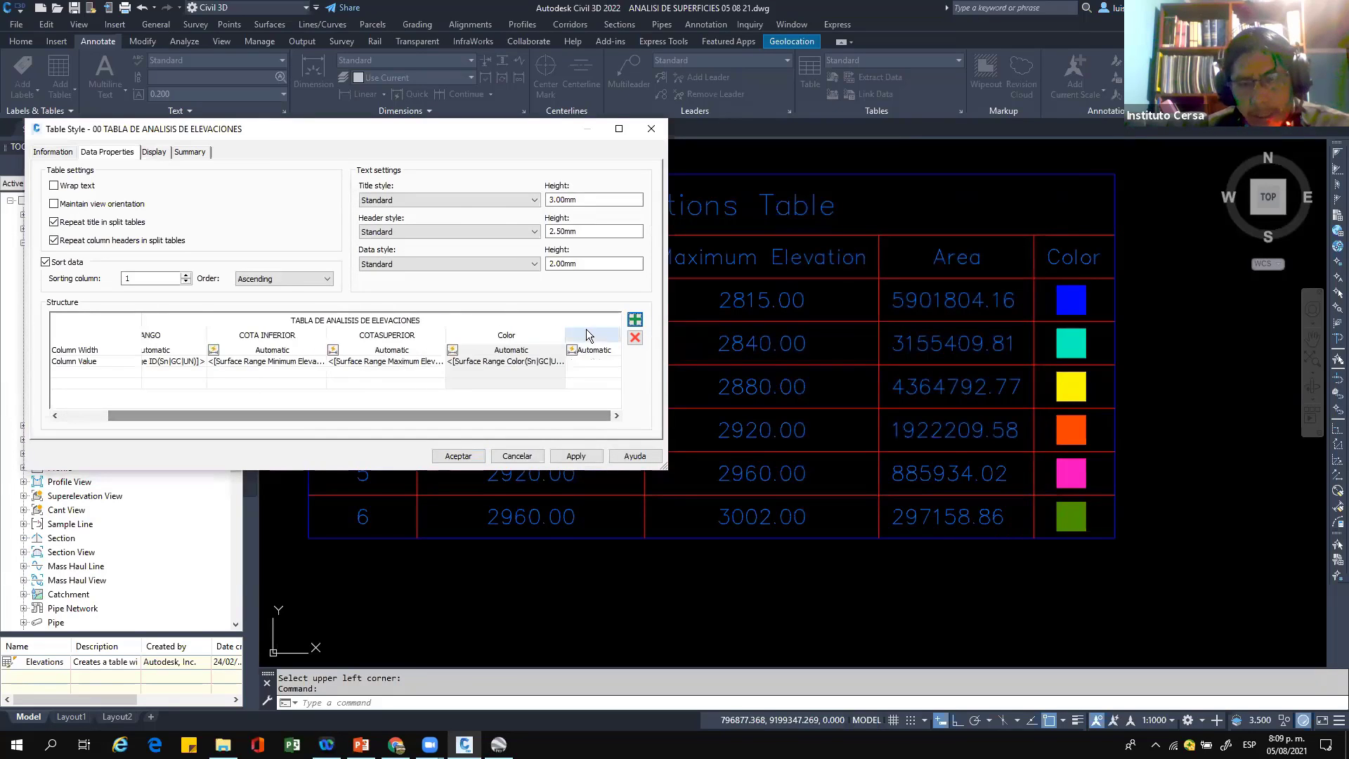
double_click(594, 361)
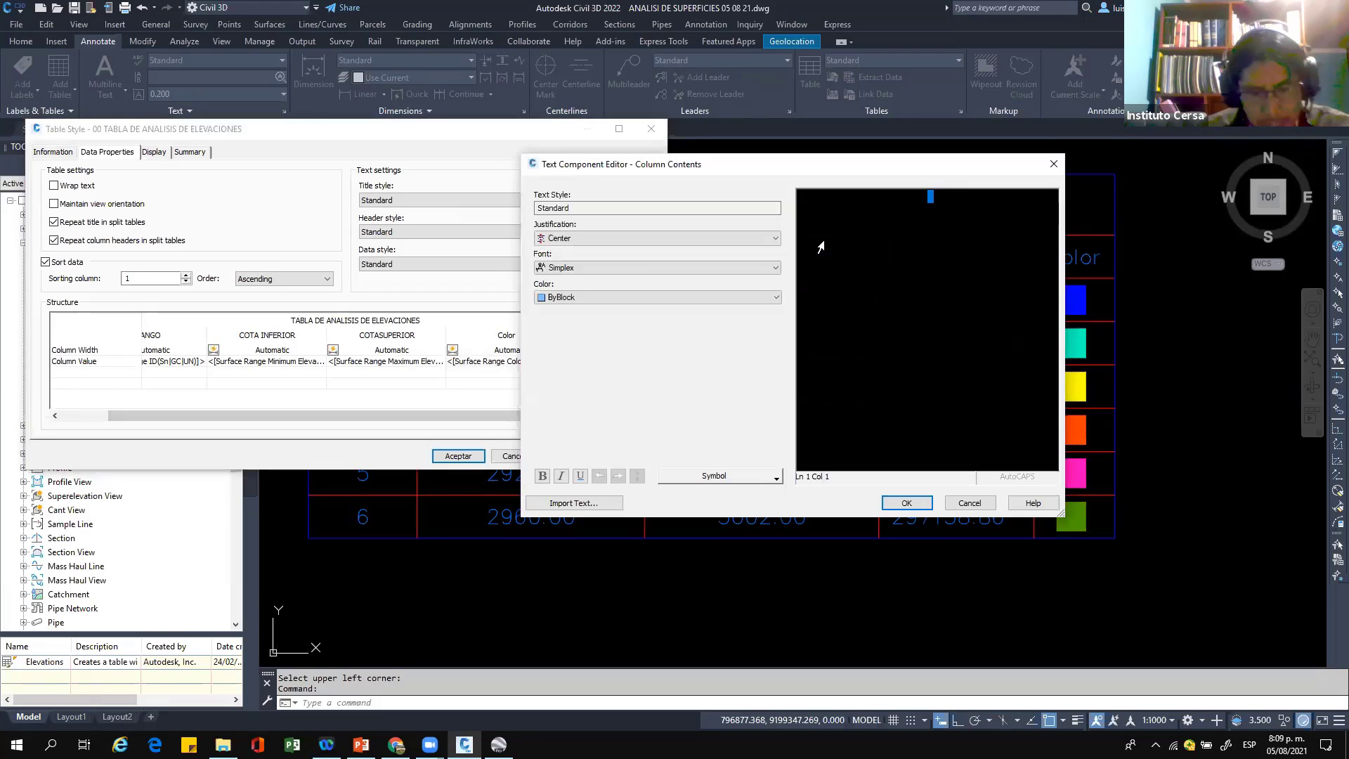
type("A")
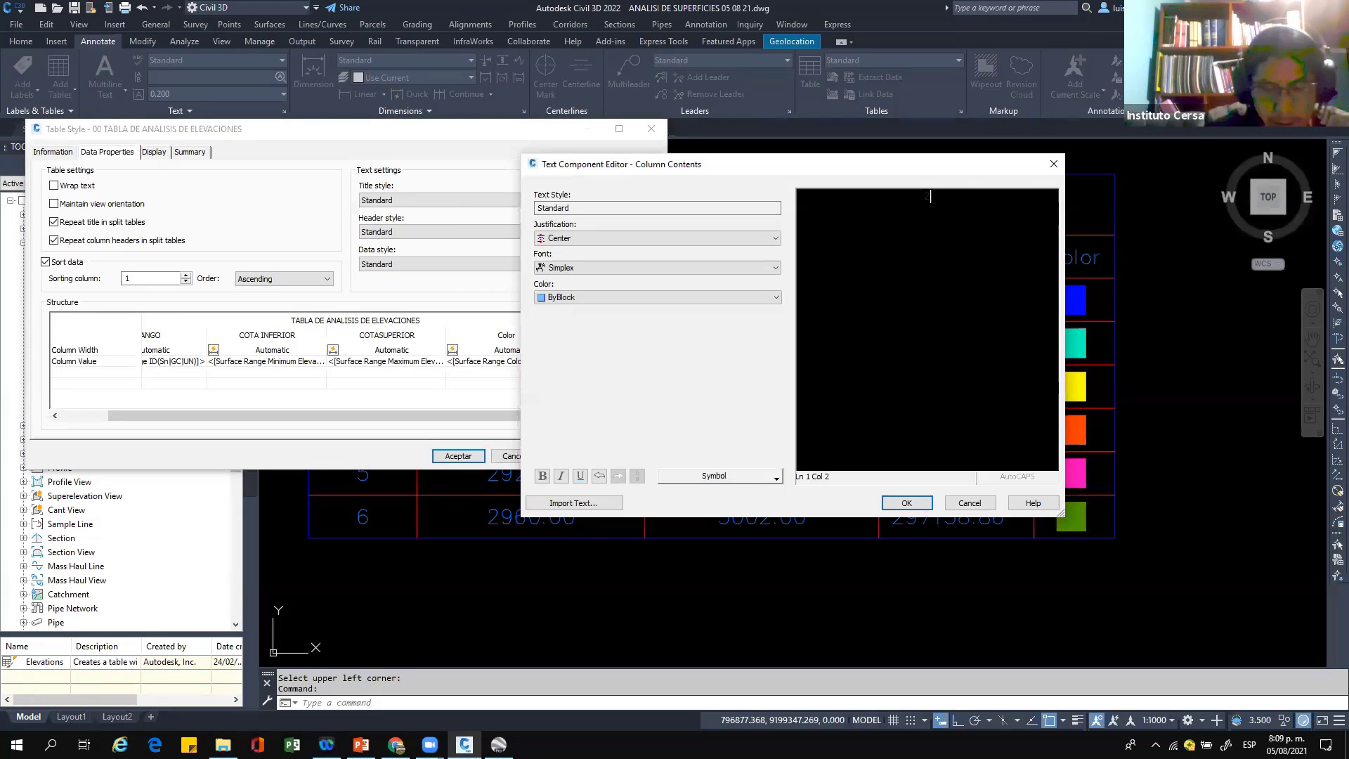
type("EA: ")
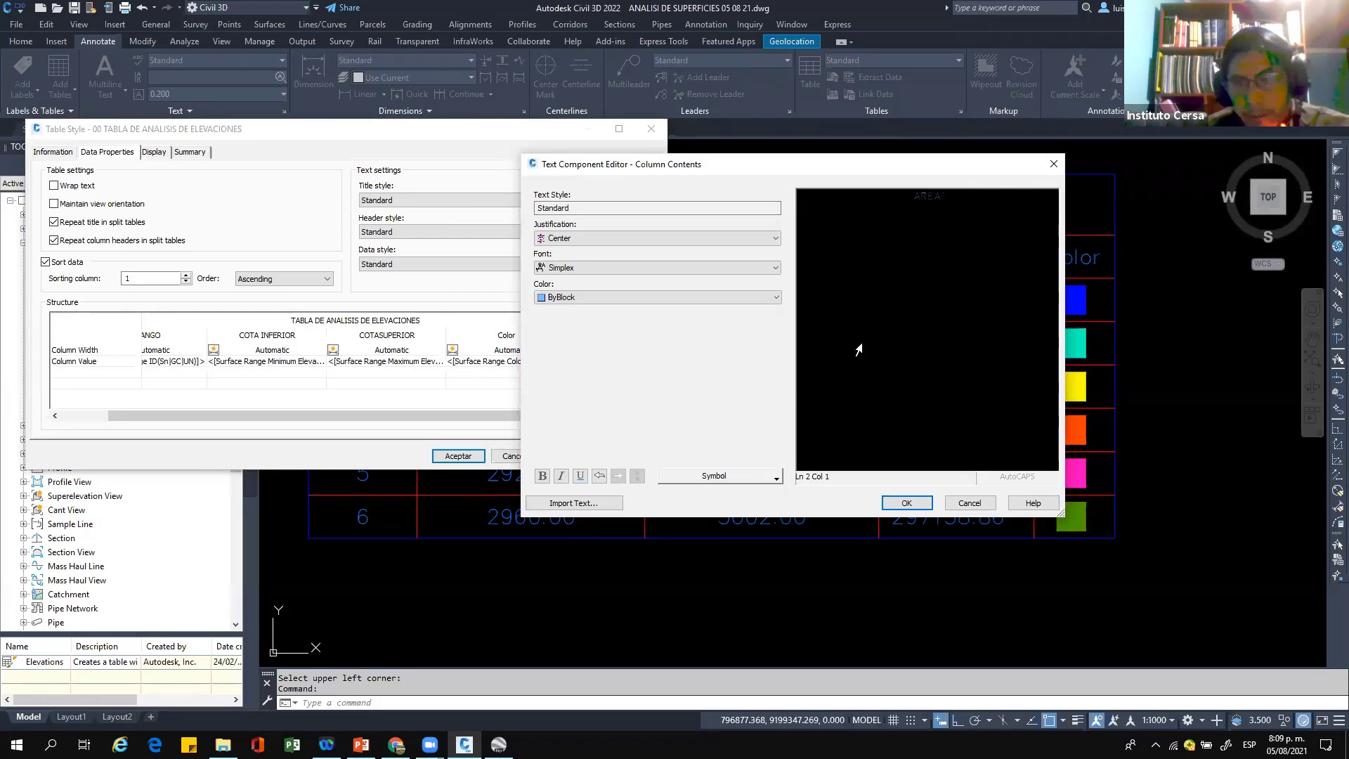
type("2D")
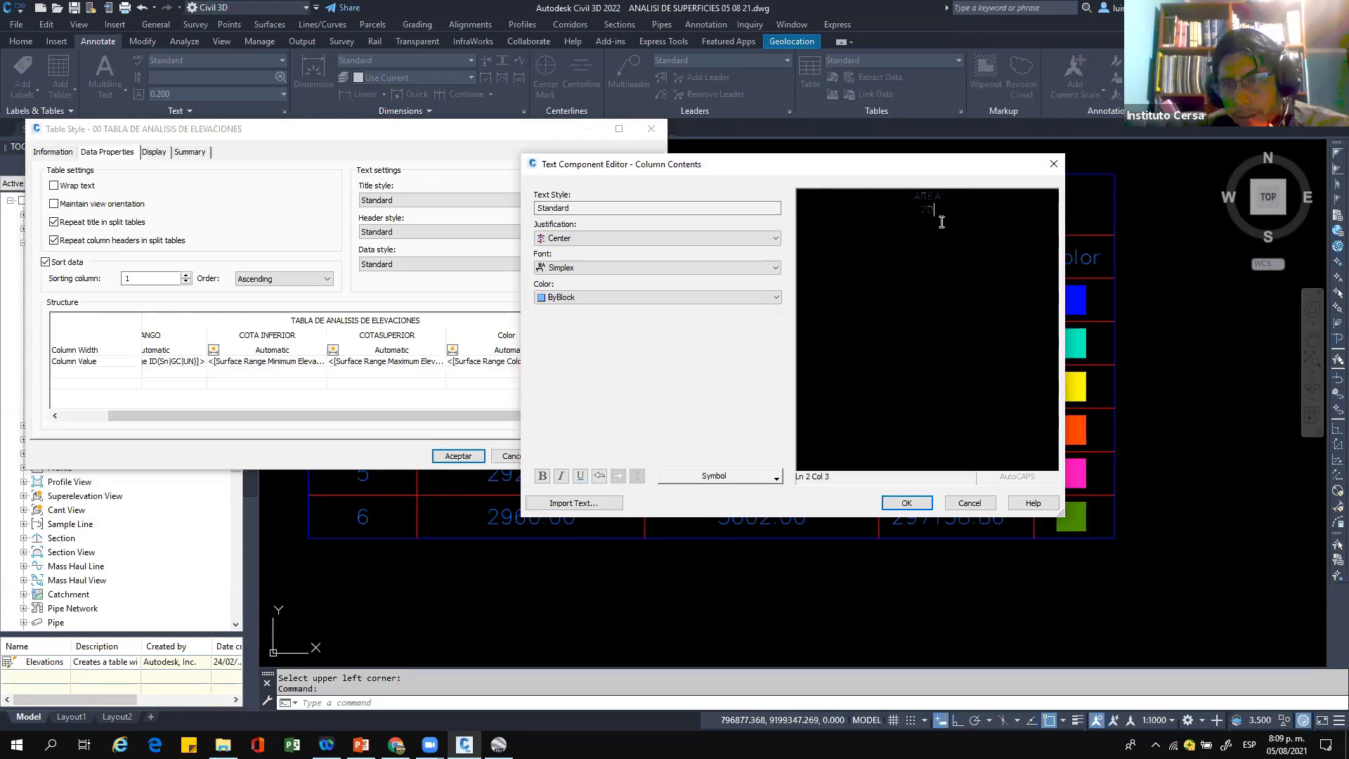
key("ctrl+a")
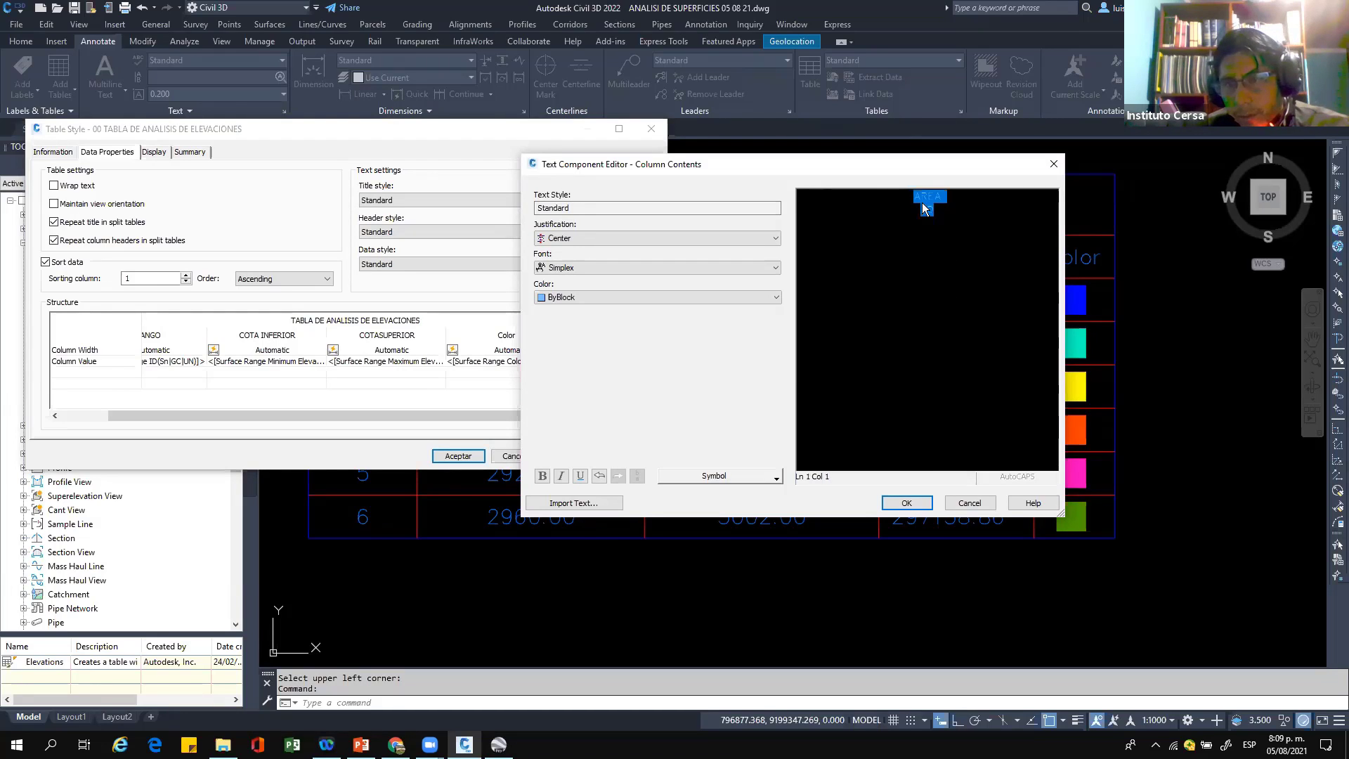
left_click(906, 502)
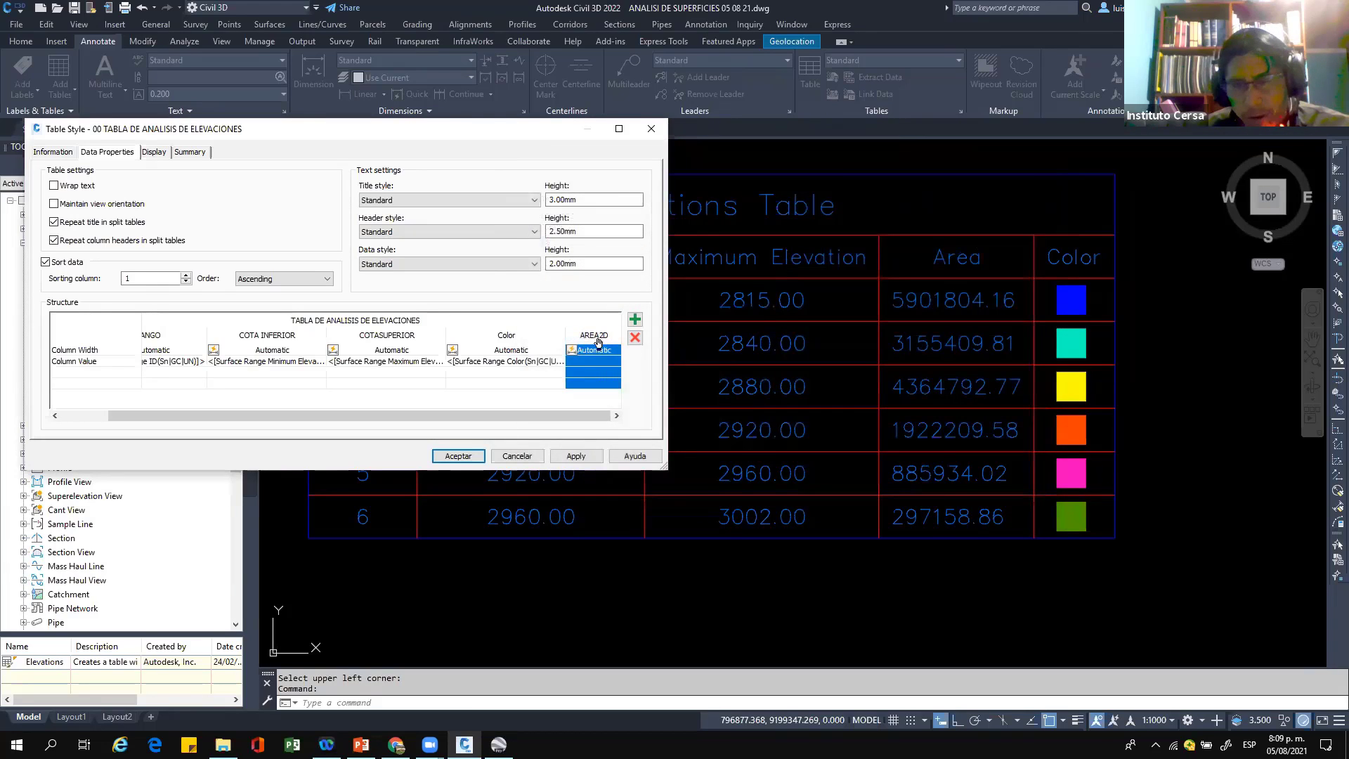
Step: Add another column at the end of the table structure with the two-line header AREA 3D
left_click(636, 320)
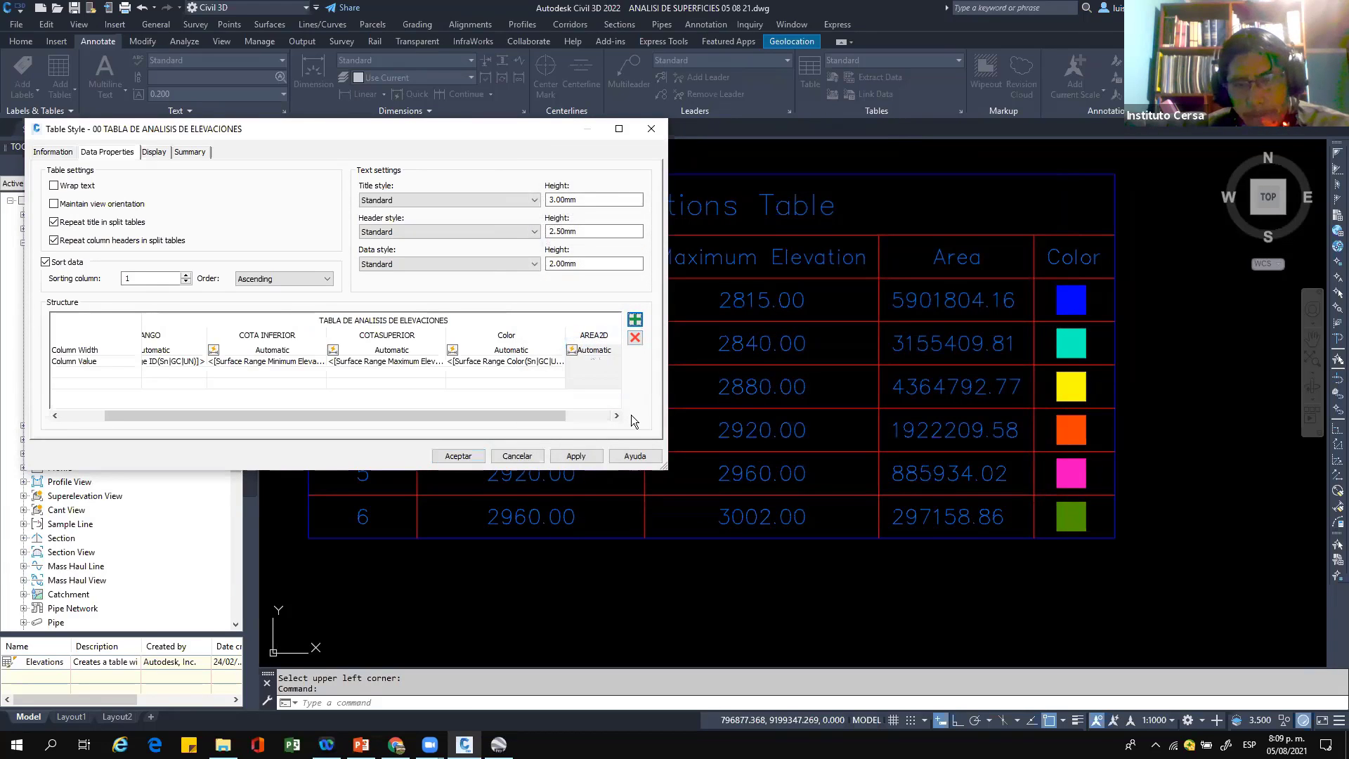
double_click(593, 361)
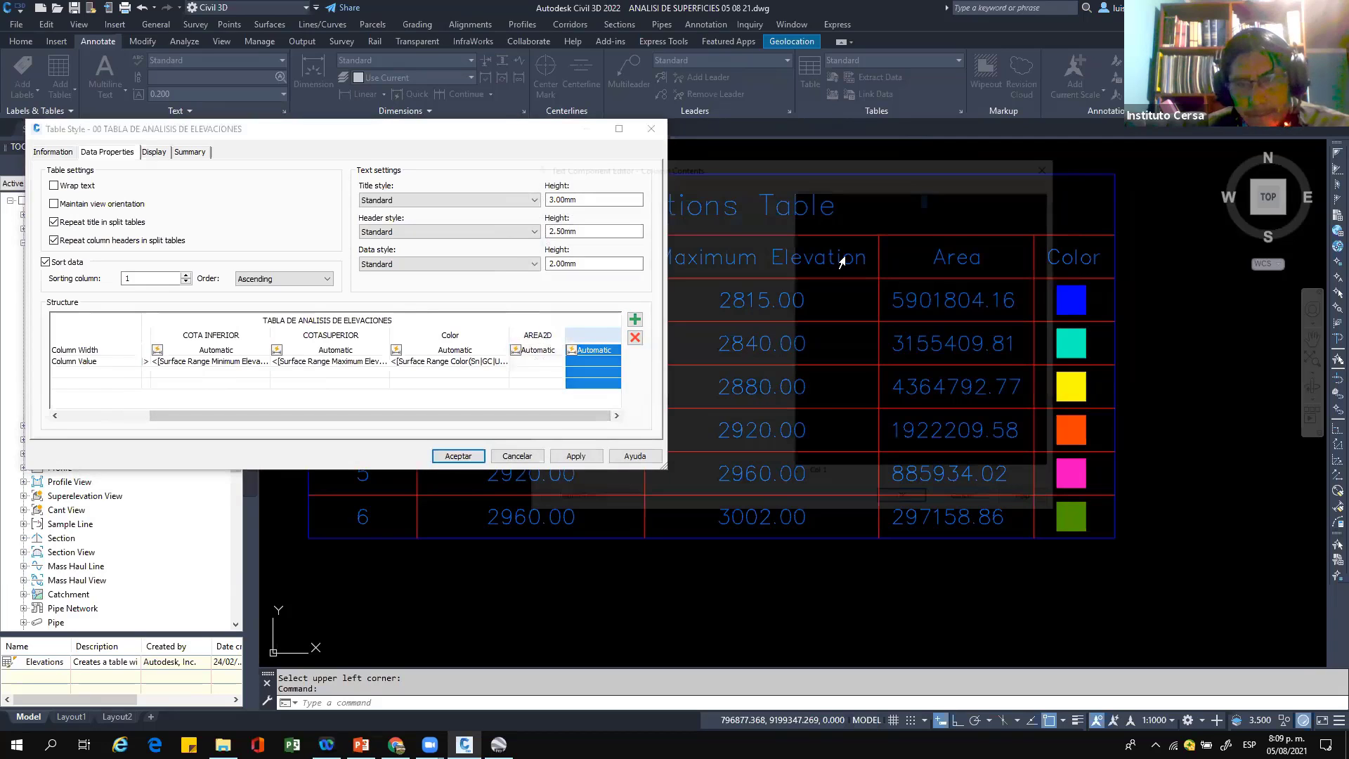
type("AREA")
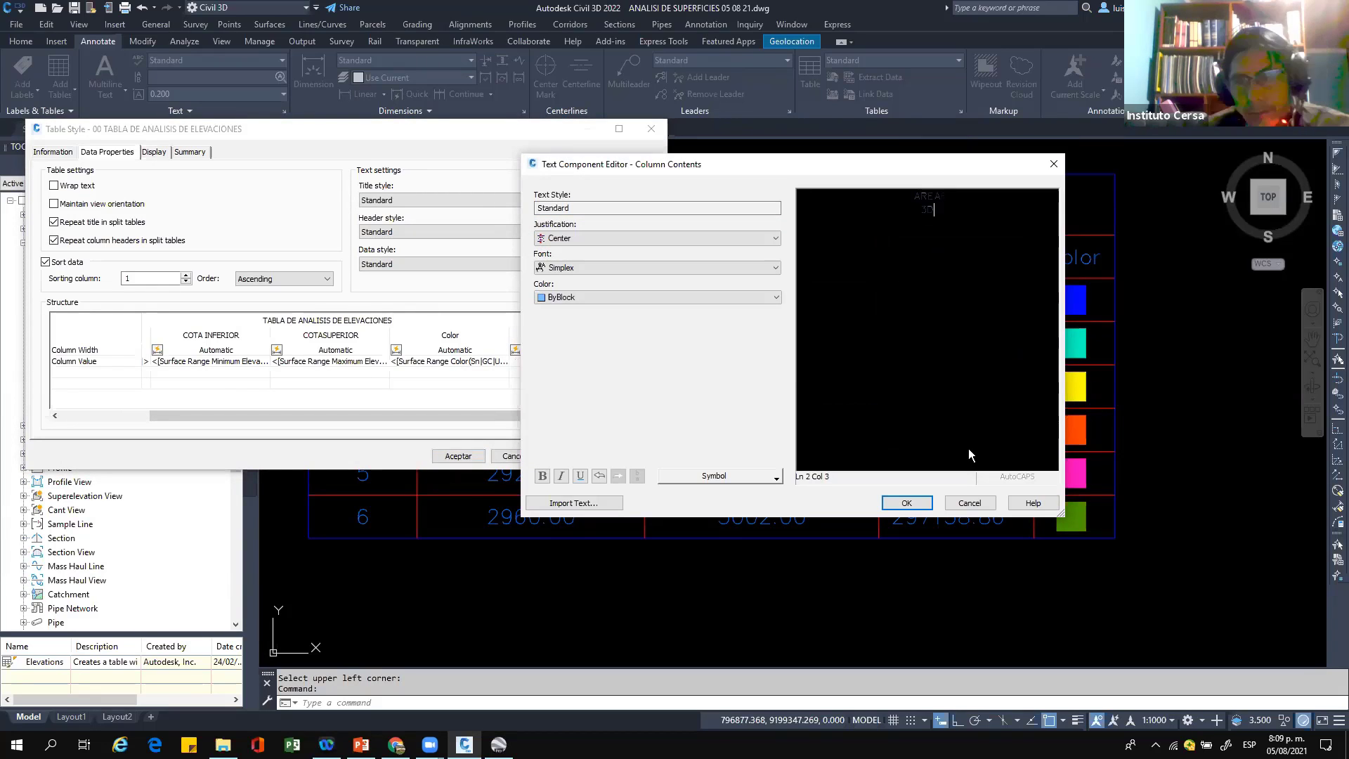
type("3D")
left_click(926, 501)
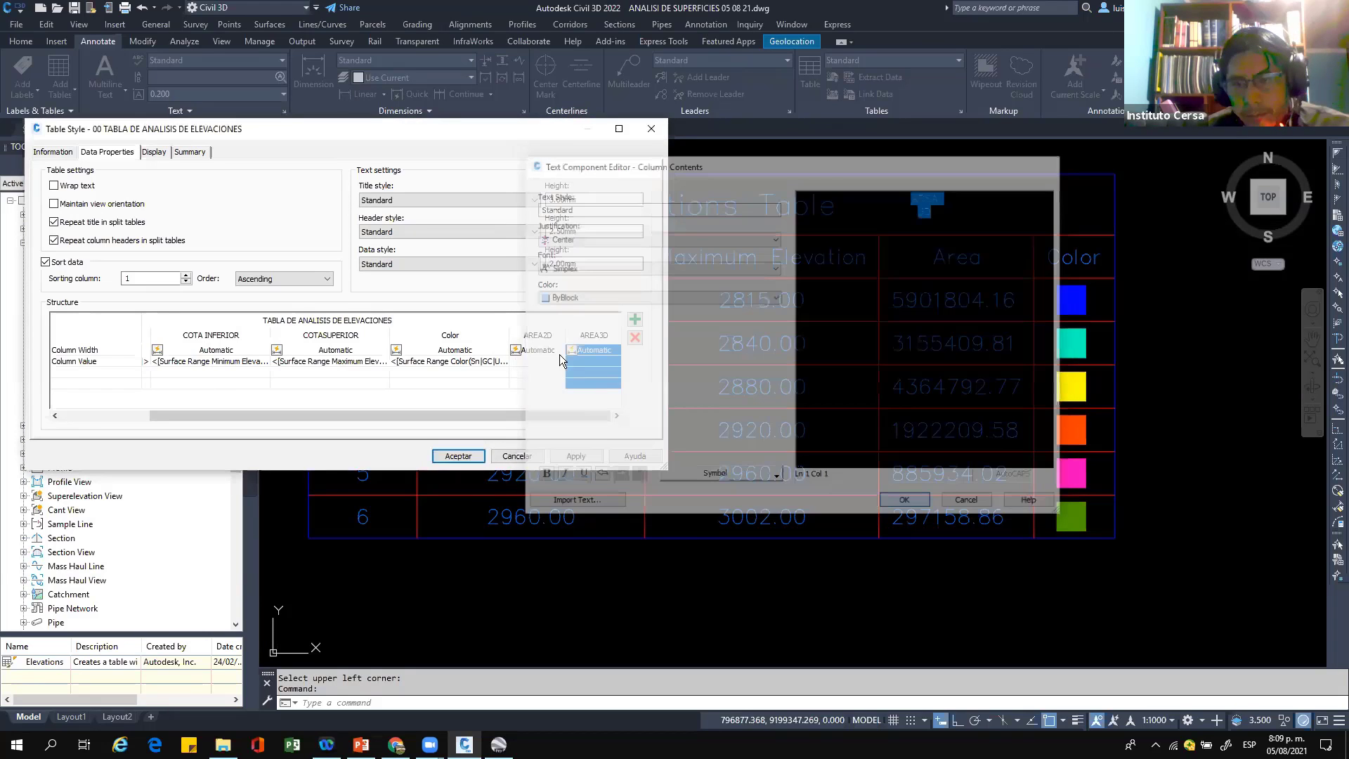
Step: Rewrite the Color column header in capitals as COLOR
left_click(462, 337)
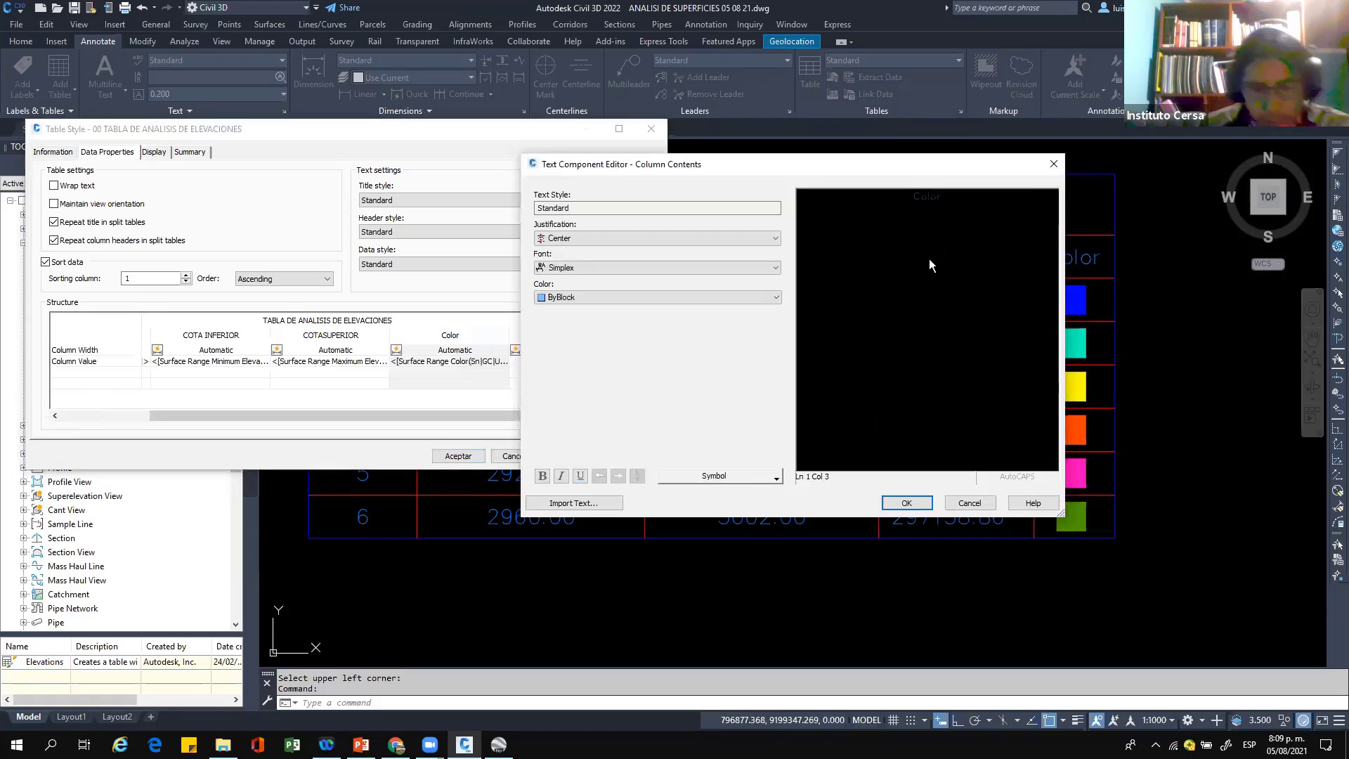
key("ctrl+a")
type("COLOR")
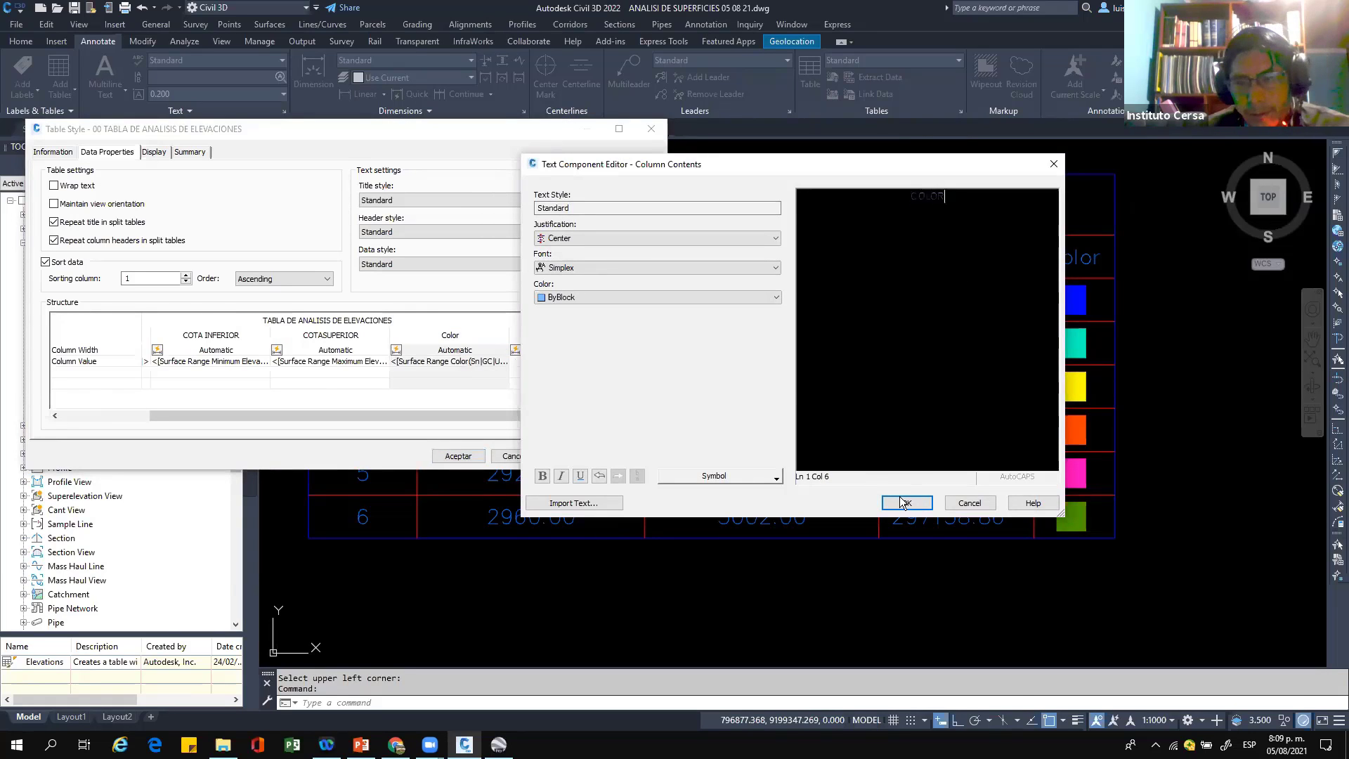
left_click(906, 502)
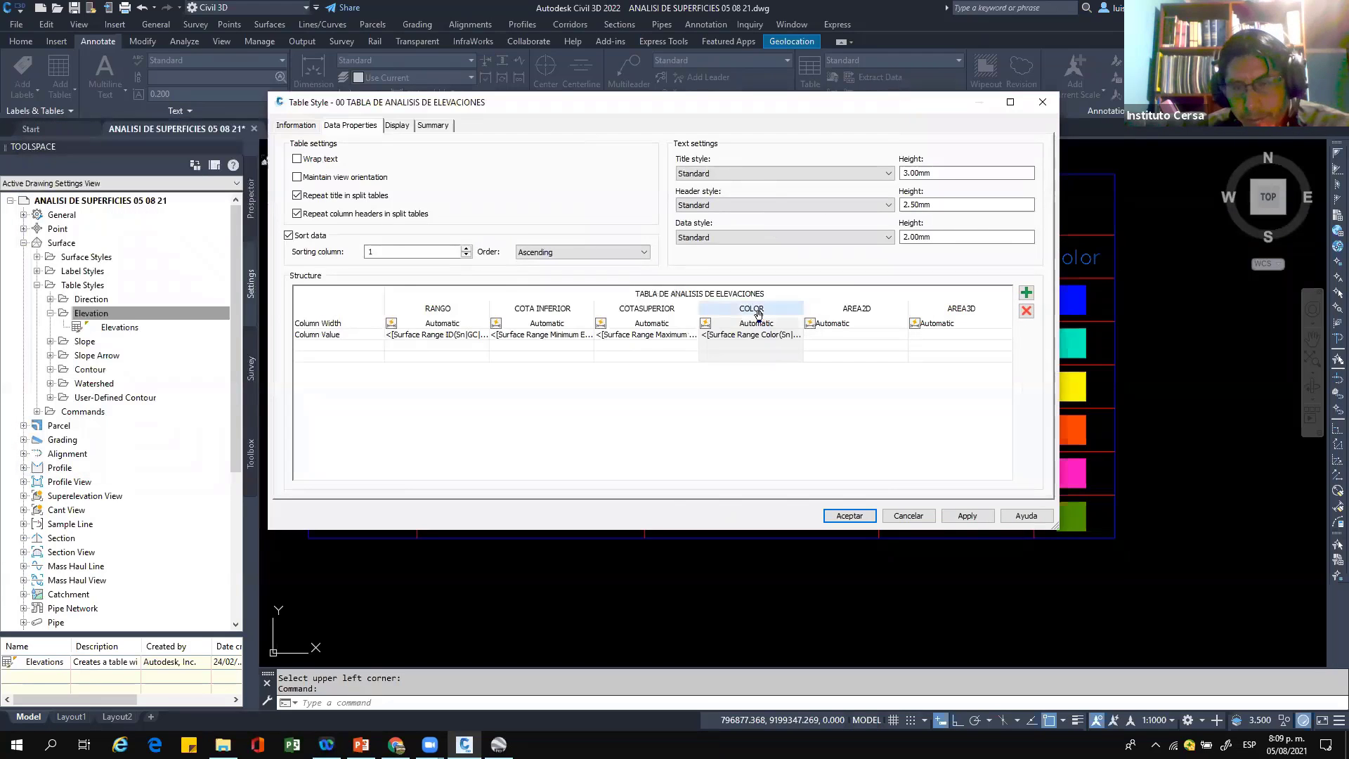
Step: Try to move the COLOR column to the end of the table structure, after AREA 3D, and apply the change
left_click(757, 312)
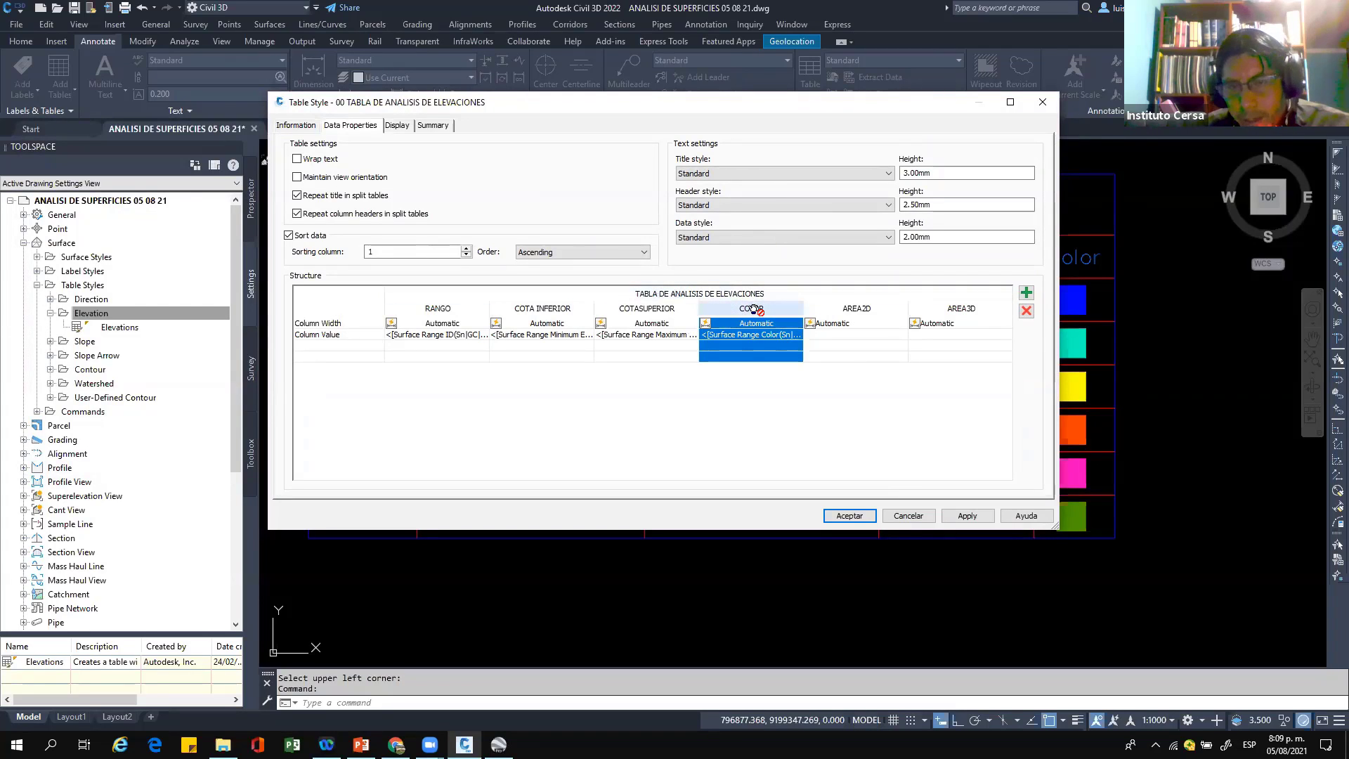
left_click_drag(952, 311, 969, 330)
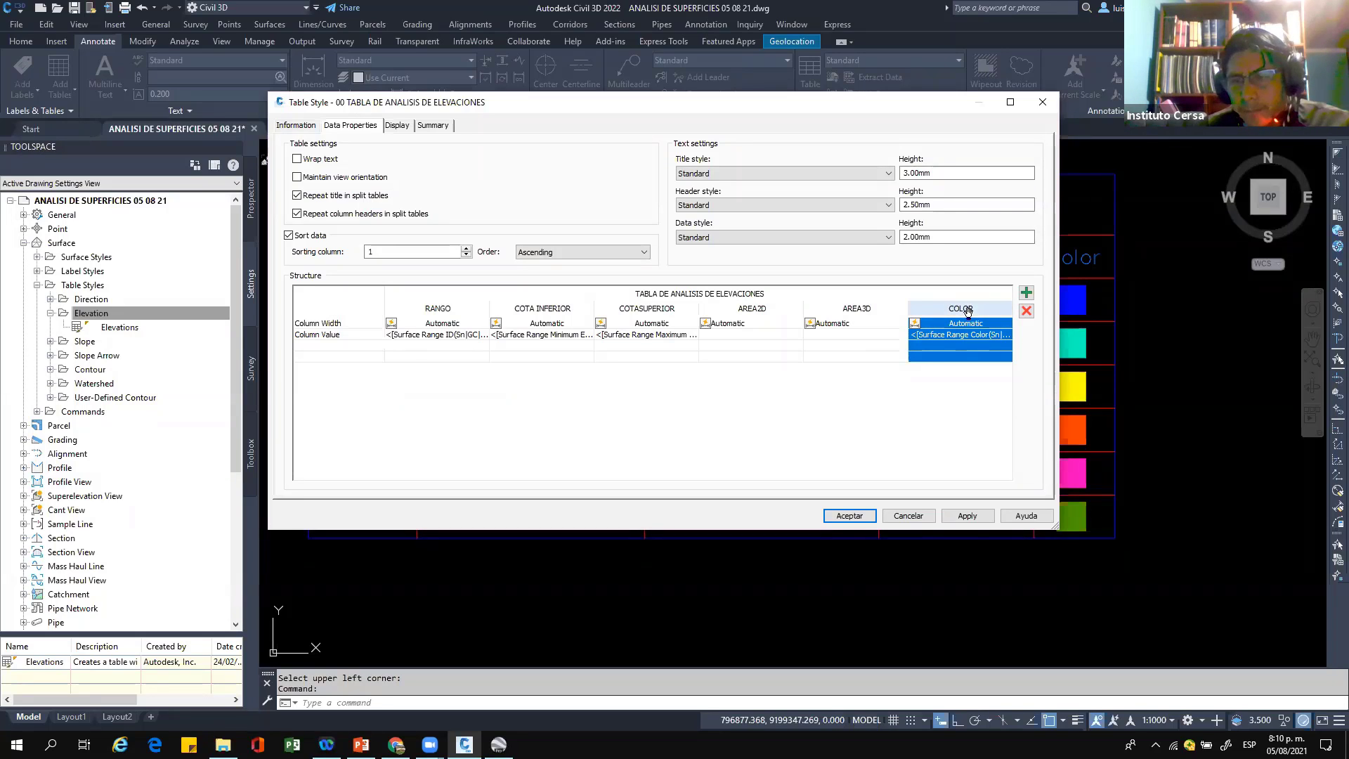
left_click(968, 515)
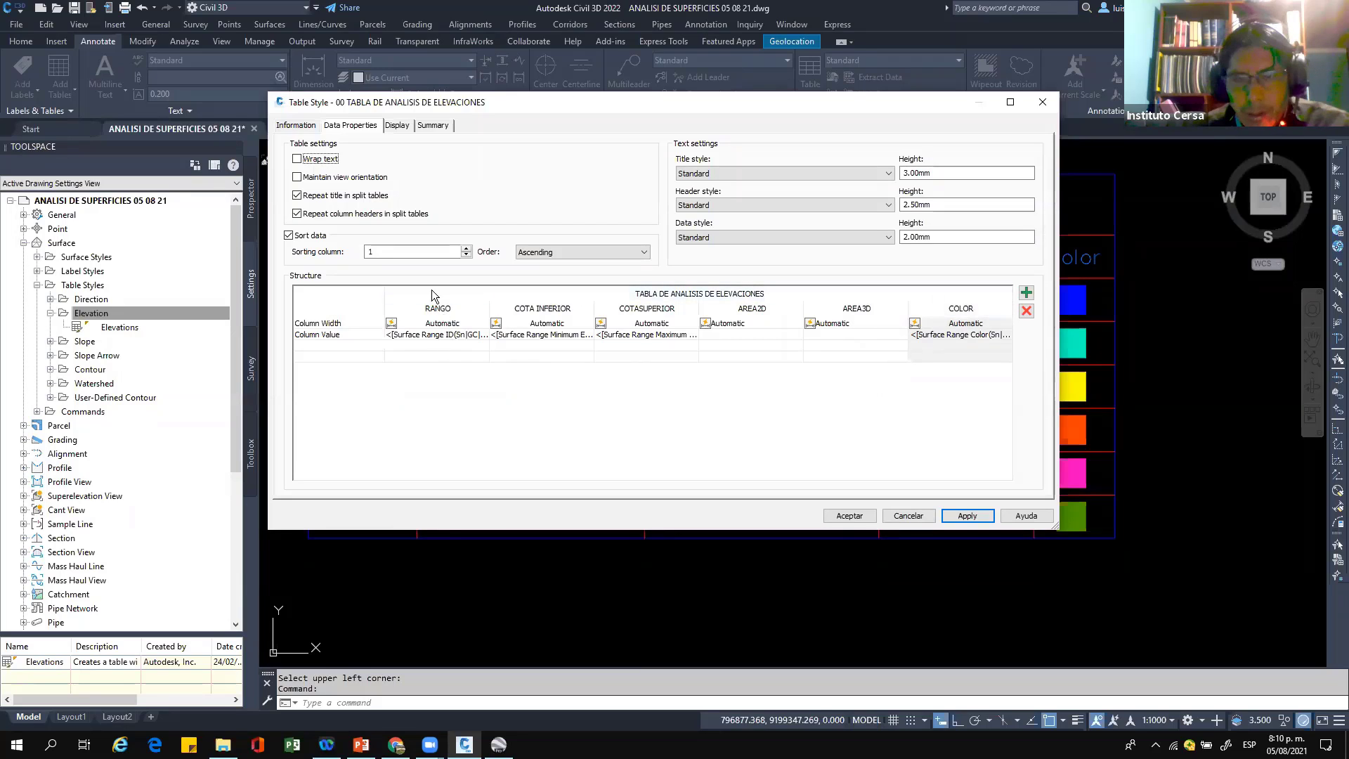
Step: Widen the COTA INFERIOR column slightly and update its Surface Range Minimum Elevation expression to a precision of 0.01
left_click(541, 334)
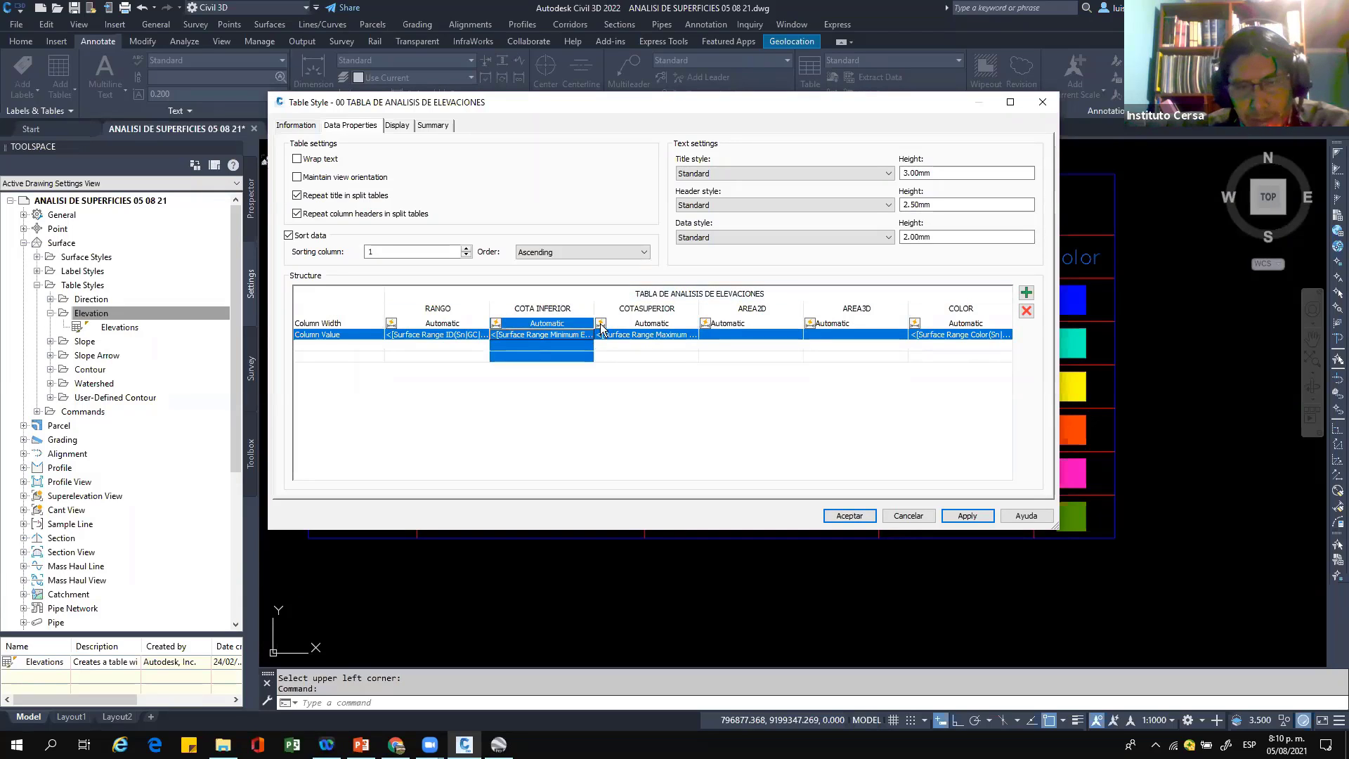
left_click_drag(594, 313, 602, 313)
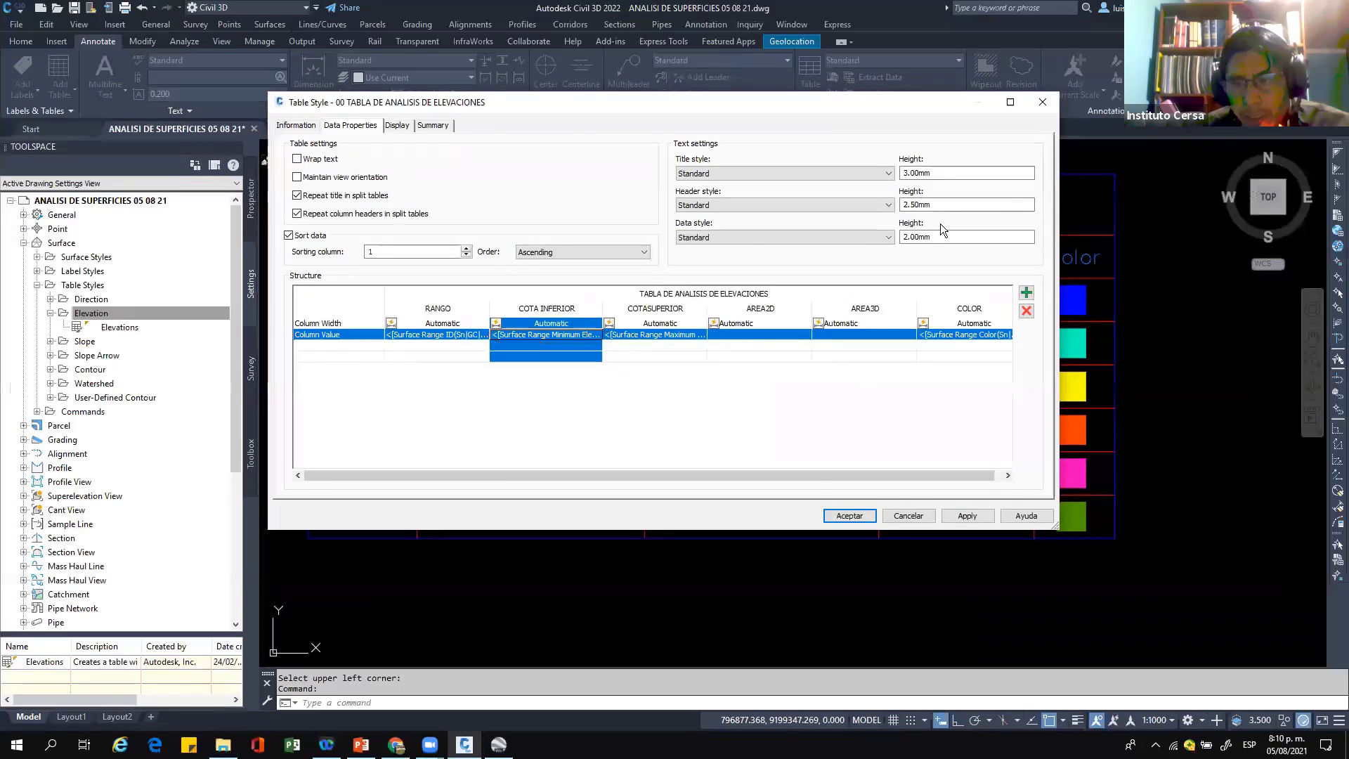
double_click(547, 334)
left_click_drag(985, 211, 831, 200)
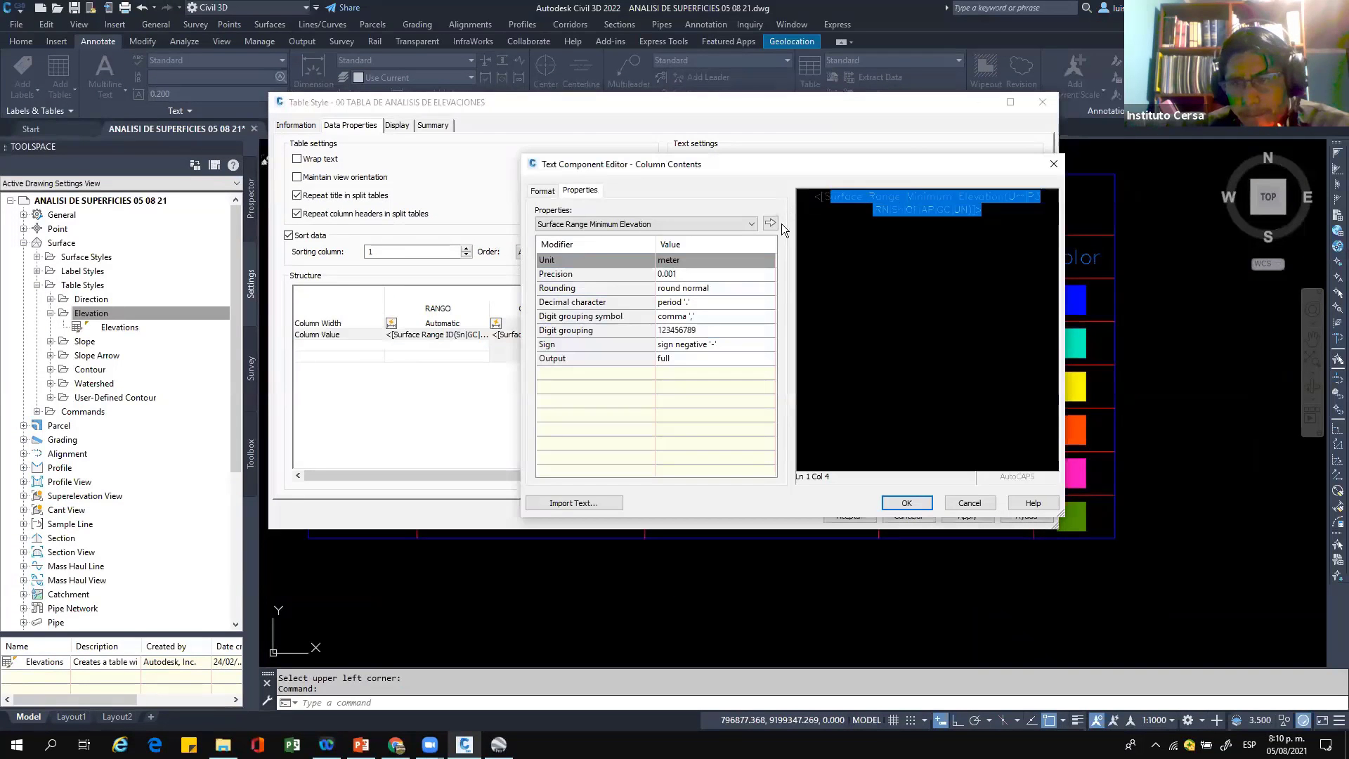
left_click(640, 226)
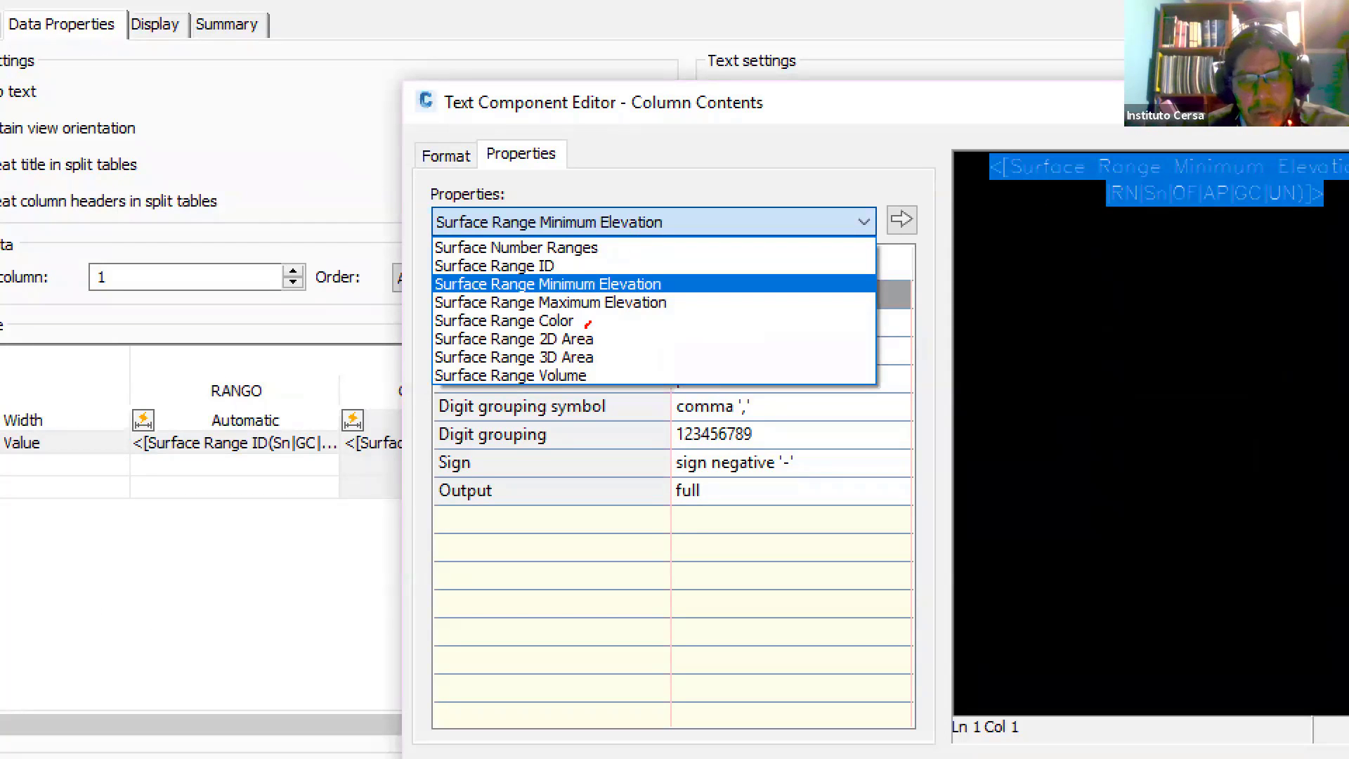
mouse_move(586, 326)
left_mouse_down()
mouse_move(634, 285)
mouse_move(648, 340)
left_mouse_up()
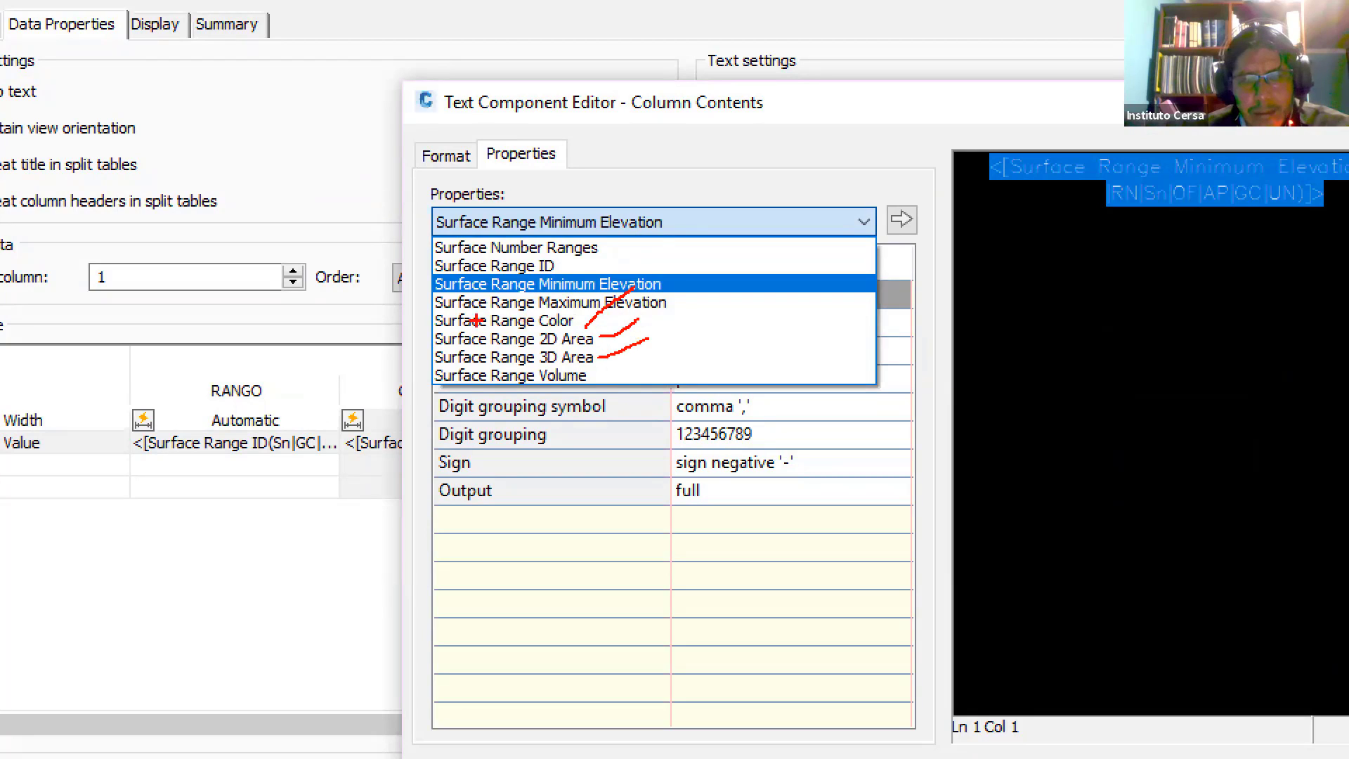
mouse_move(433, 316)
left_mouse_down()
mouse_move(662, 315)
mouse_move(421, 279)
mouse_move(395, 303)
left_mouse_up()
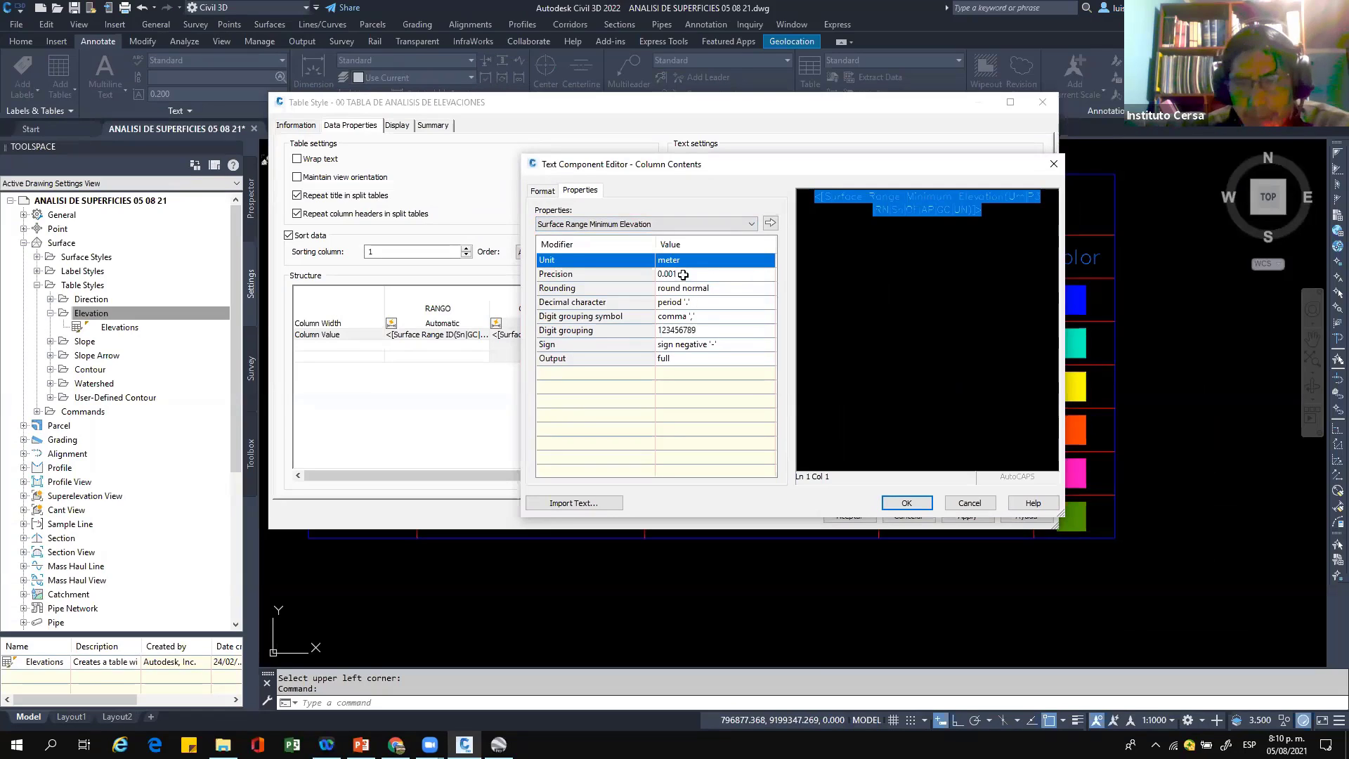
left_click(696, 275)
left_click(700, 274)
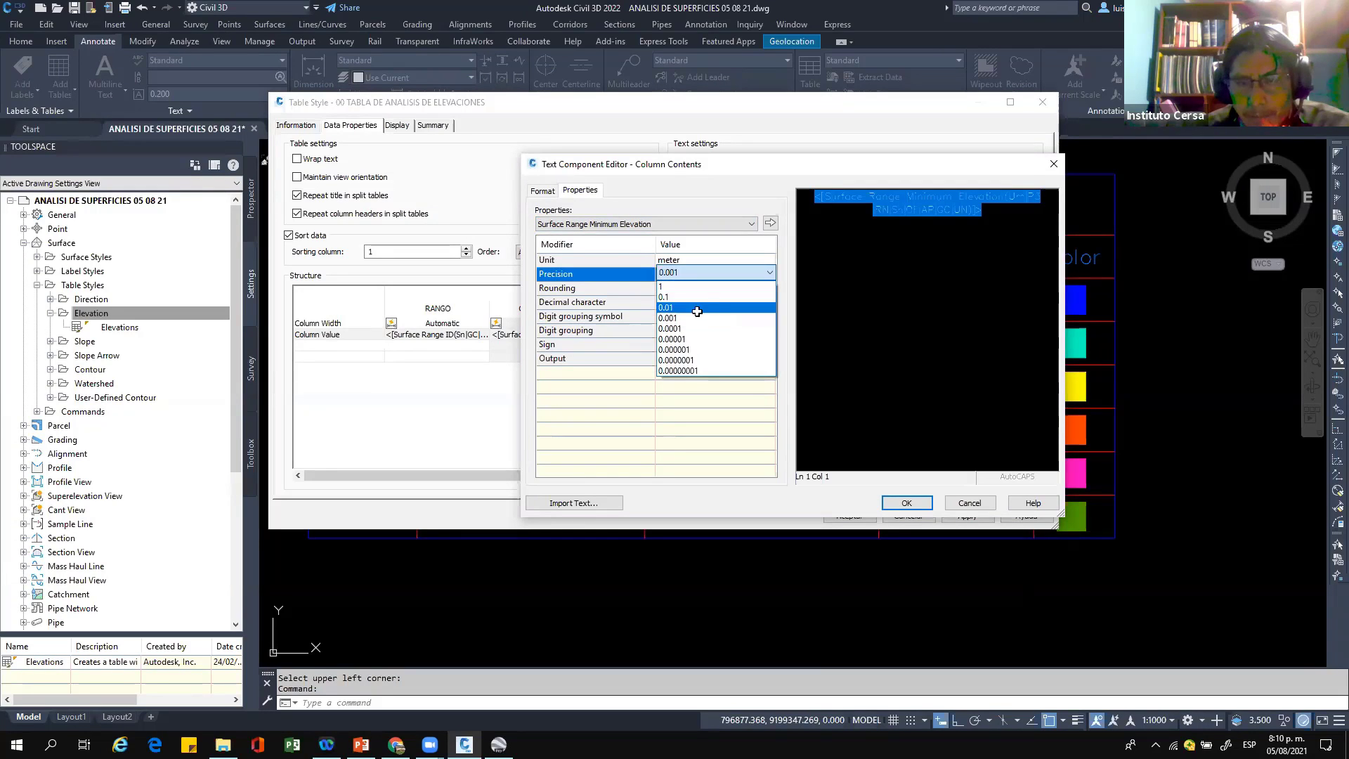
left_click(697, 309)
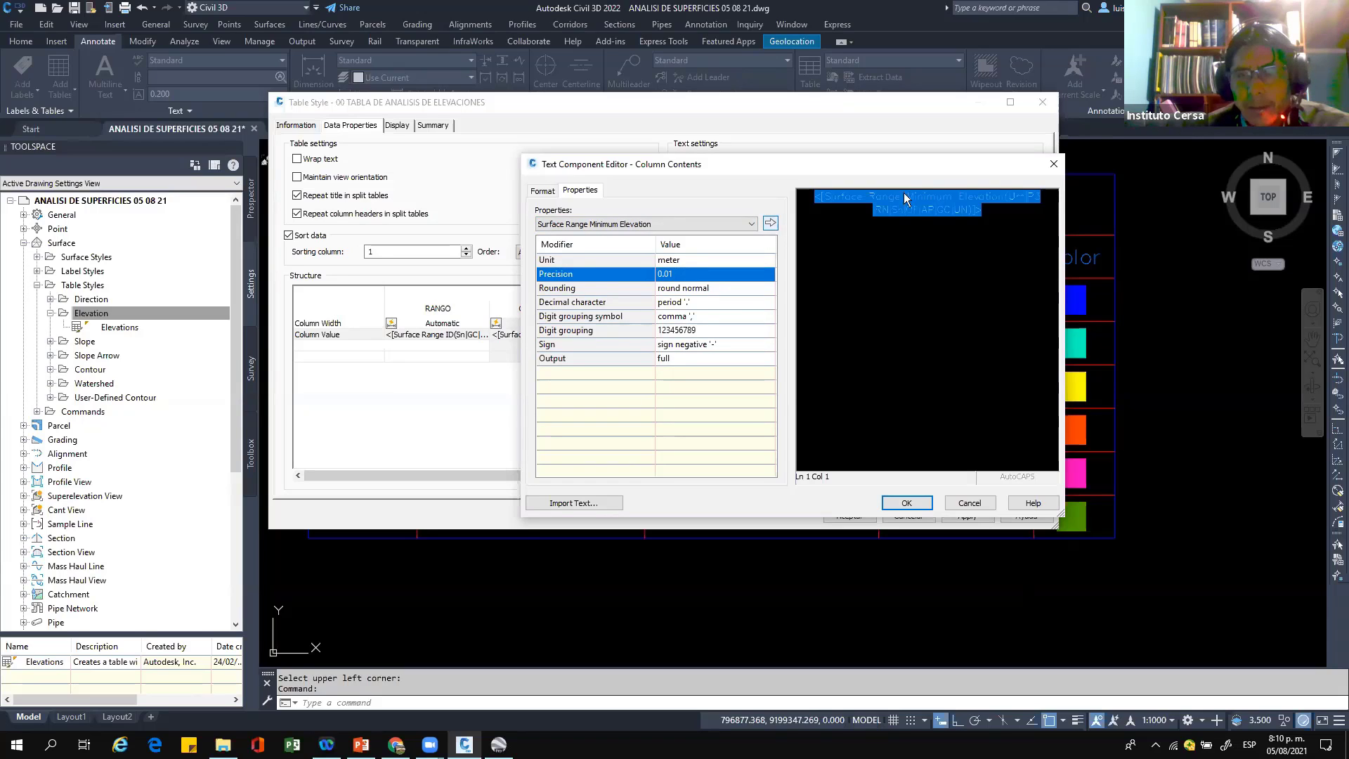
left_click(771, 222)
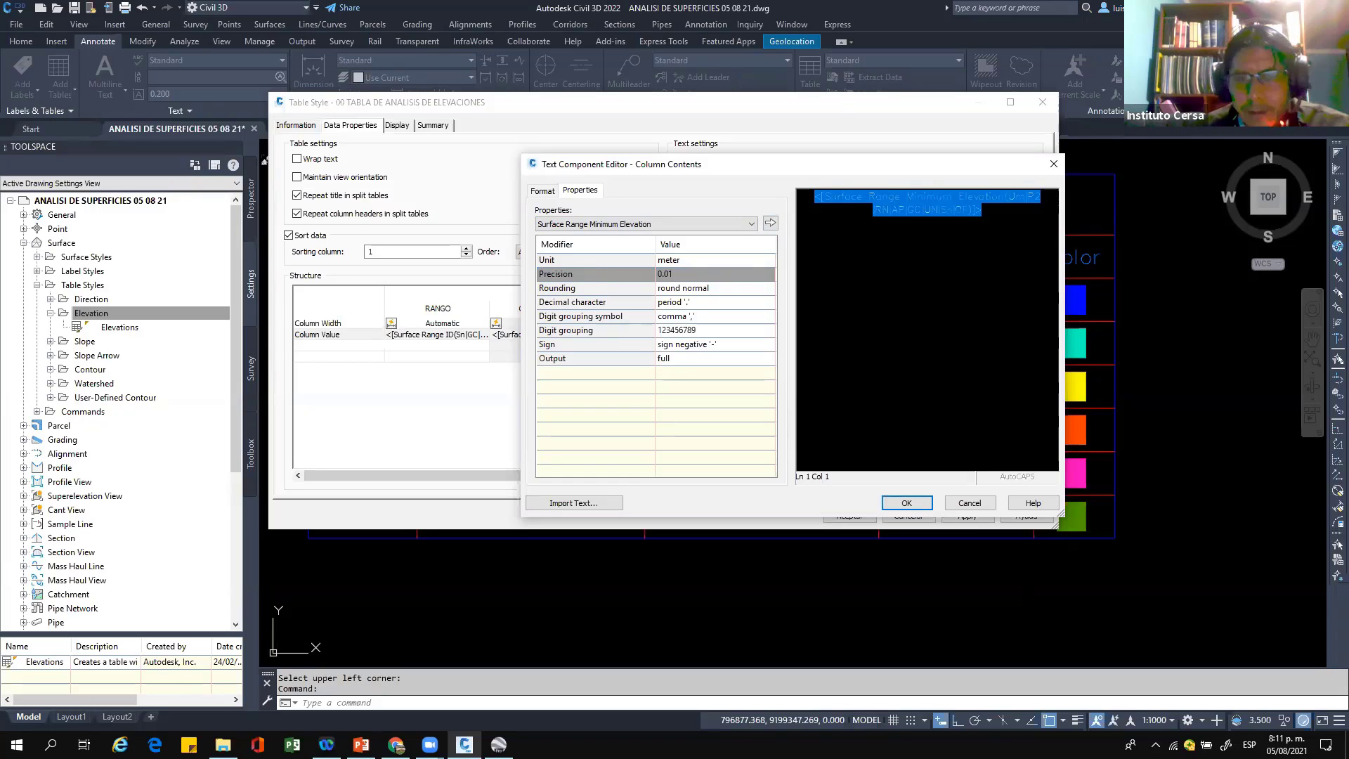
mouse_move(761, 210)
left_mouse_down()
mouse_move(762, 238)
mouse_move(781, 215)
mouse_move(763, 227)
left_mouse_up()
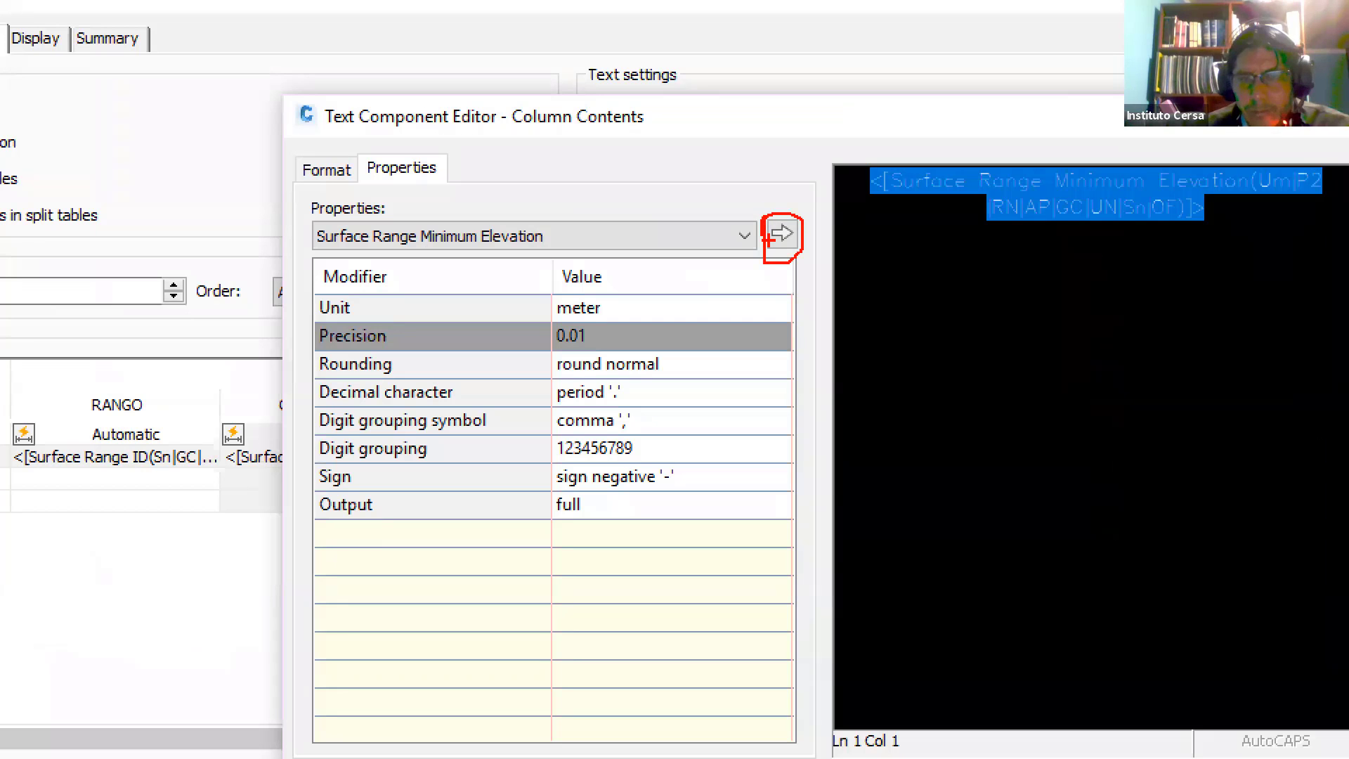
mouse_move(540, 246)
left_mouse_down()
mouse_move(444, 211)
mouse_move(485, 262)
mouse_move(566, 260)
left_mouse_up()
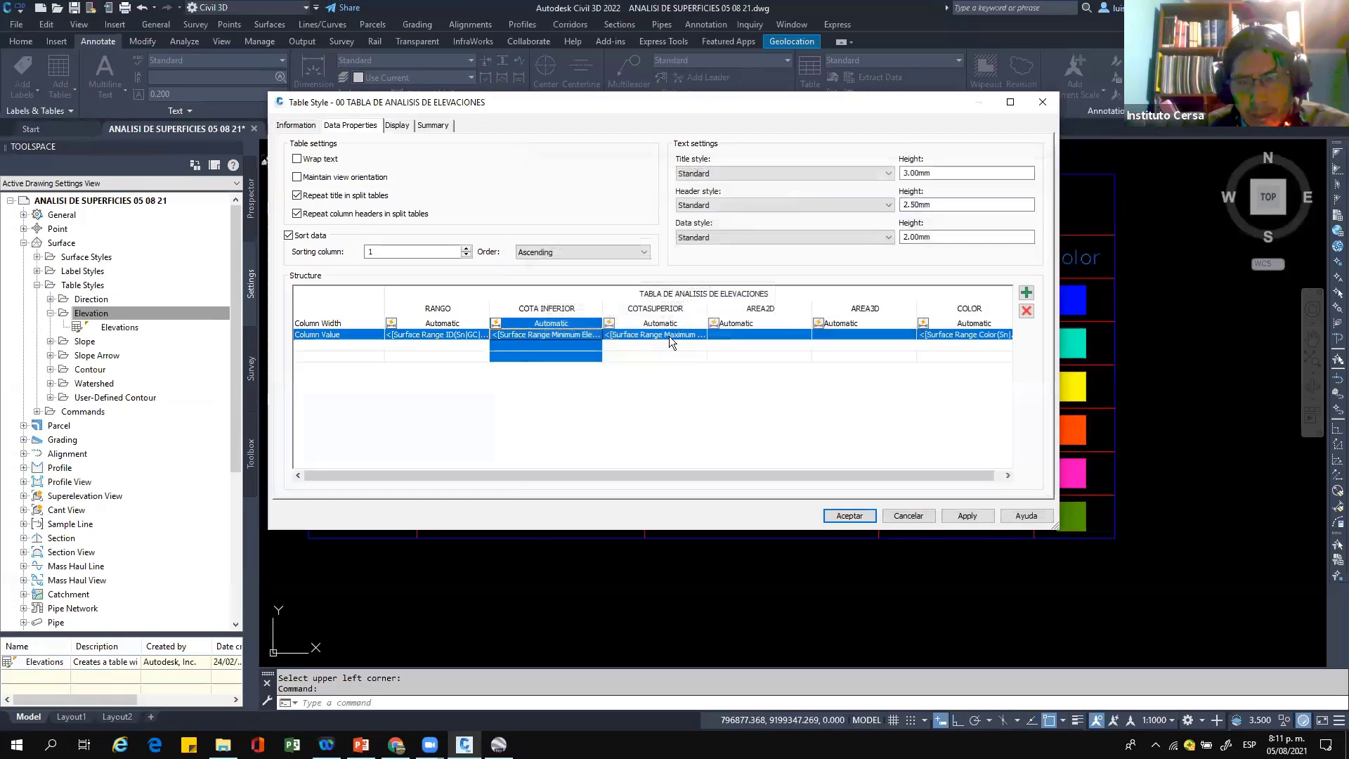
Step: Update the COTA SUPERIOR column's Surface Range Maximum Elevation expression to a precision of 0.01
double_click(671, 336)
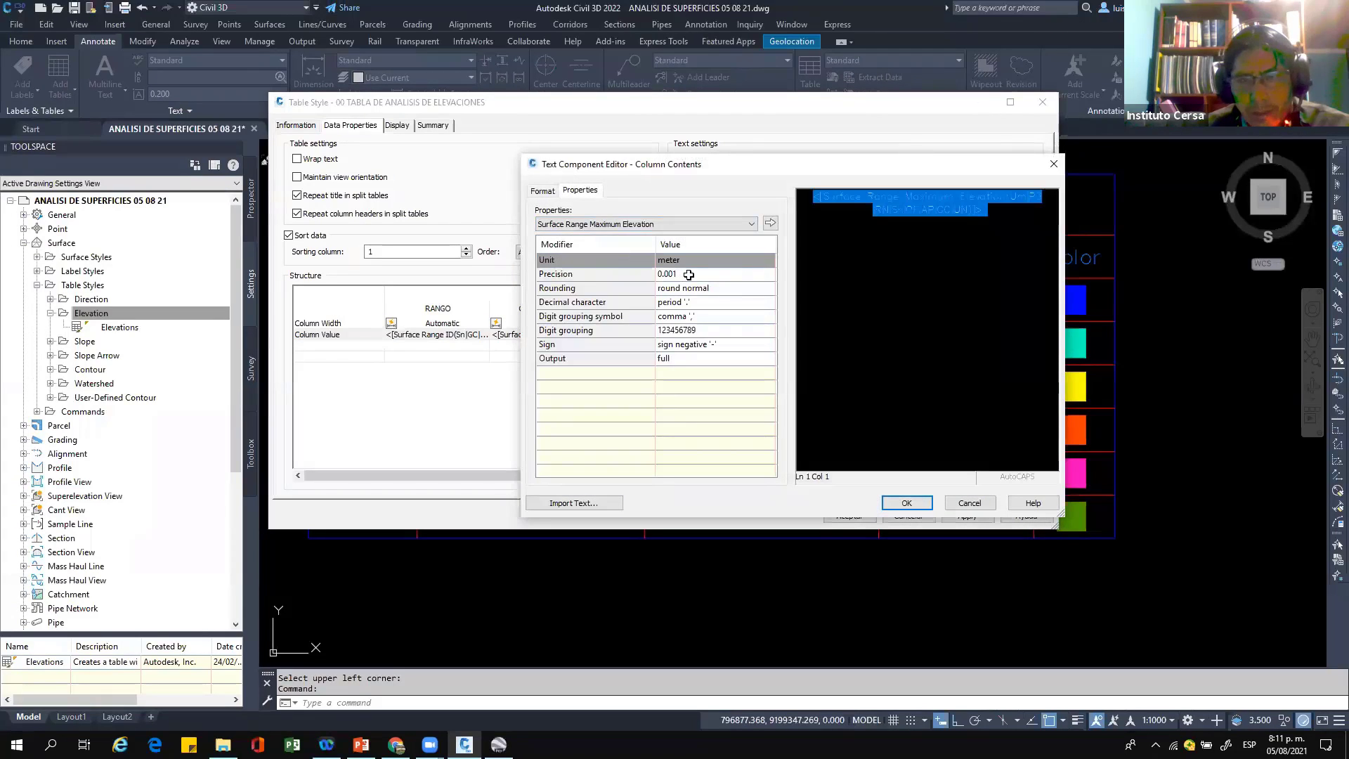
left_click(692, 274)
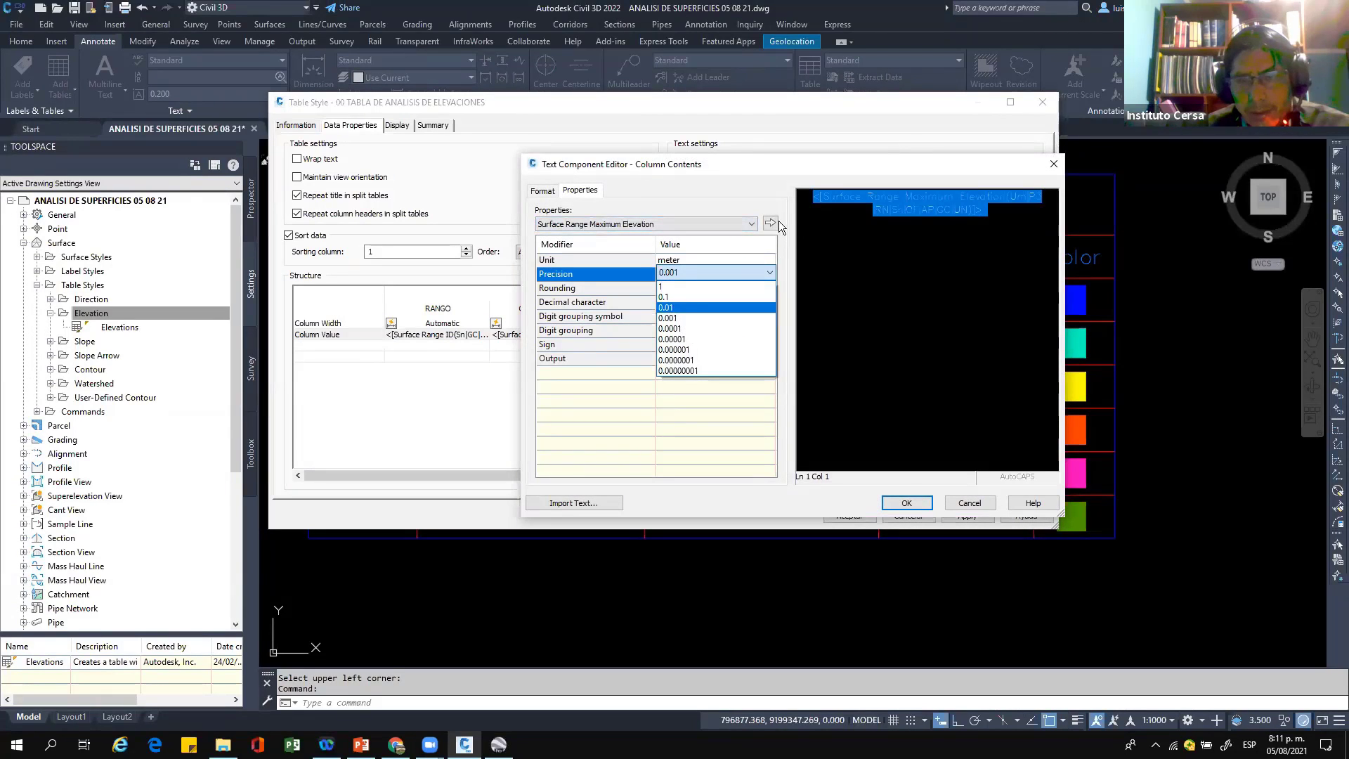
left_click(692, 309)
left_click(770, 223)
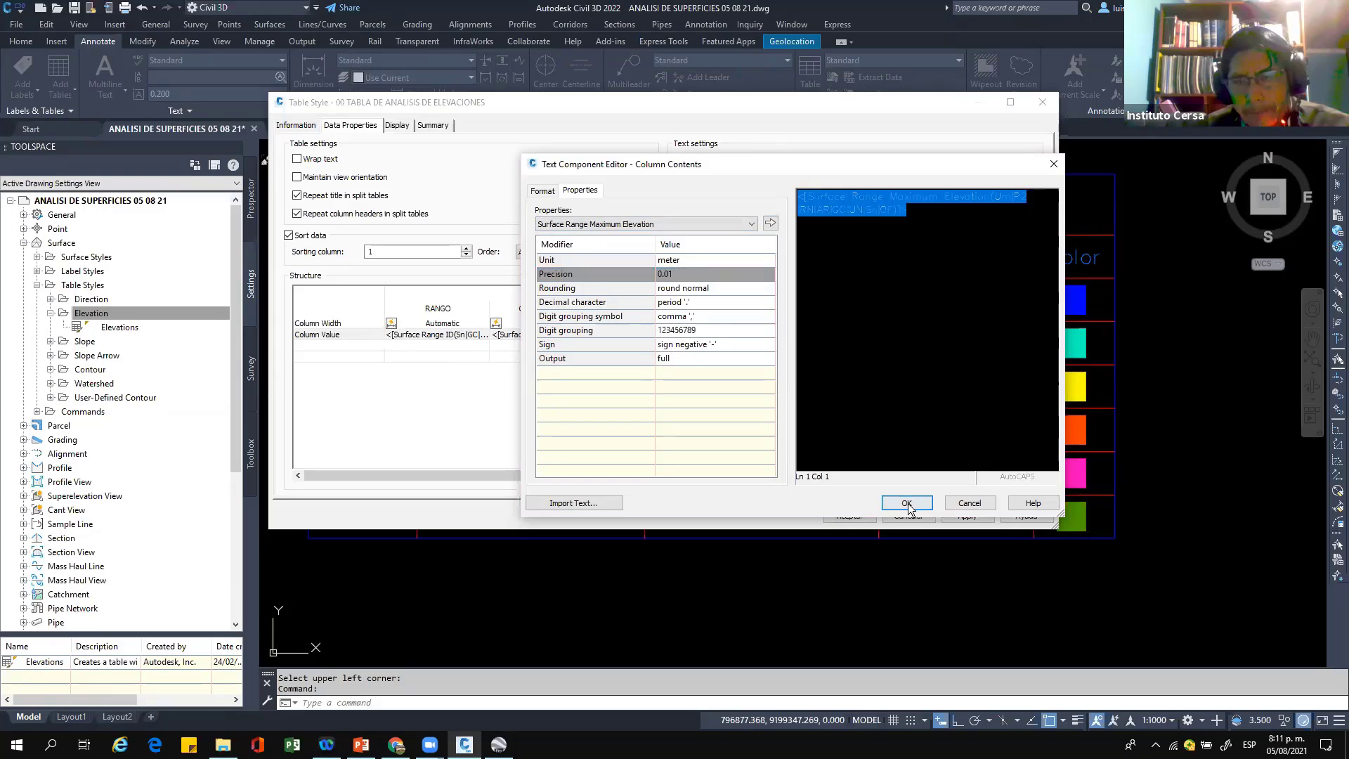
left_click(906, 503)
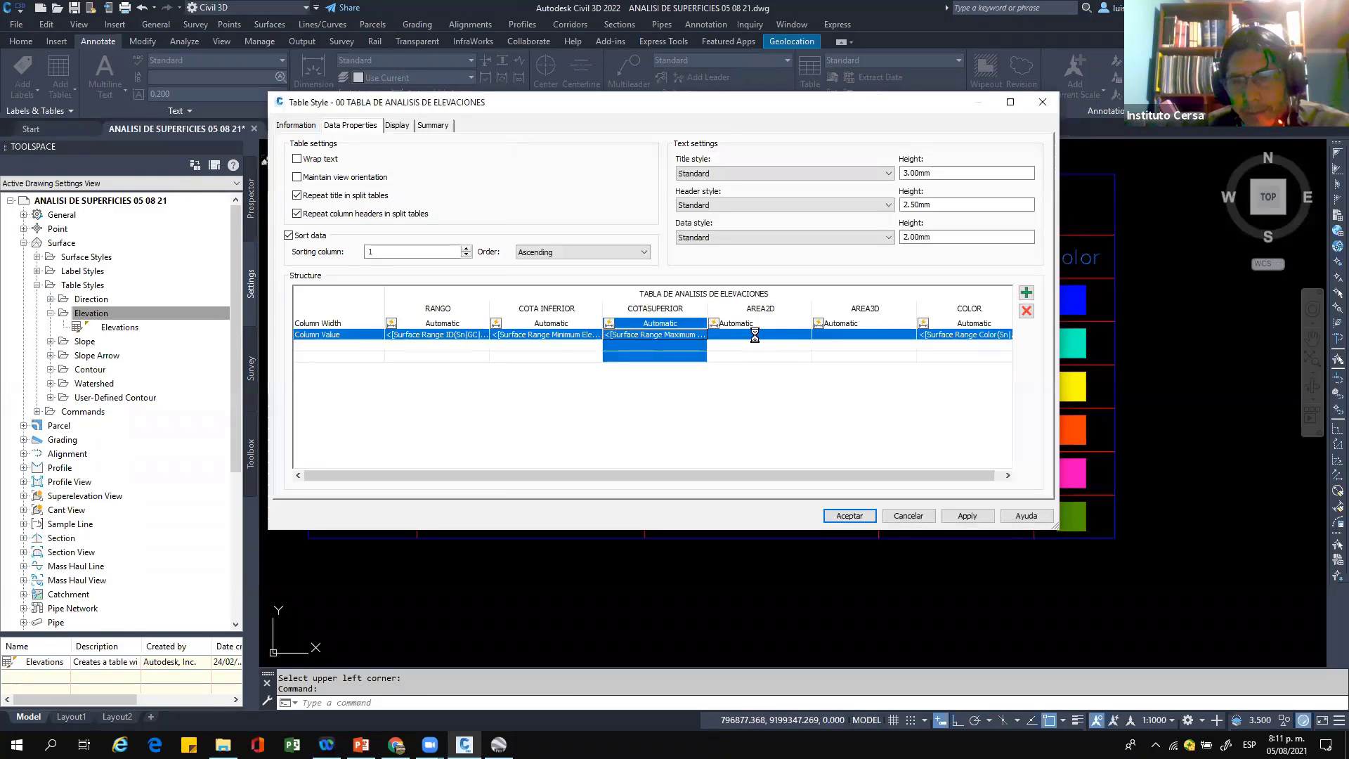
Step: Insert the Surface Range 2D Area property, with hectare as its unit, as the AREA 2D column value
left_click(759, 334)
double_click(759, 334)
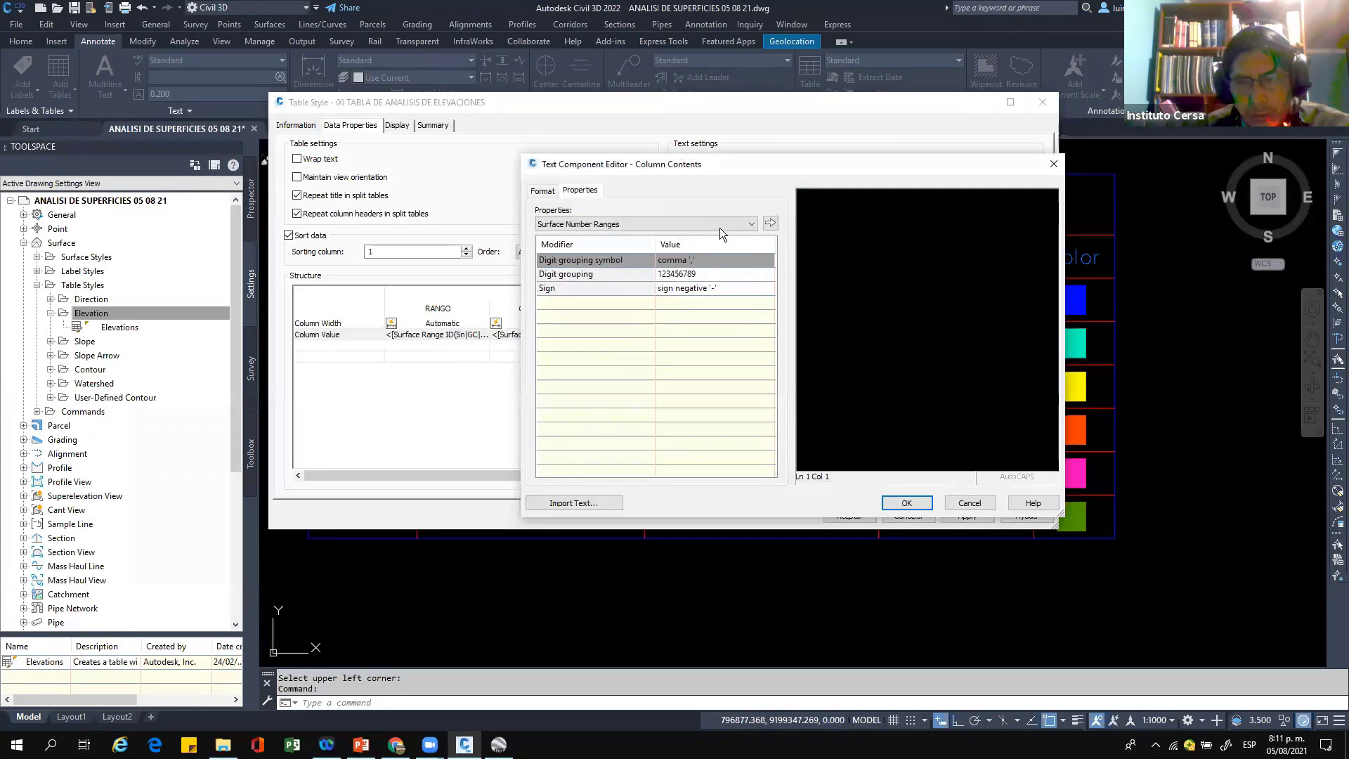
left_click(719, 224)
left_click(692, 284)
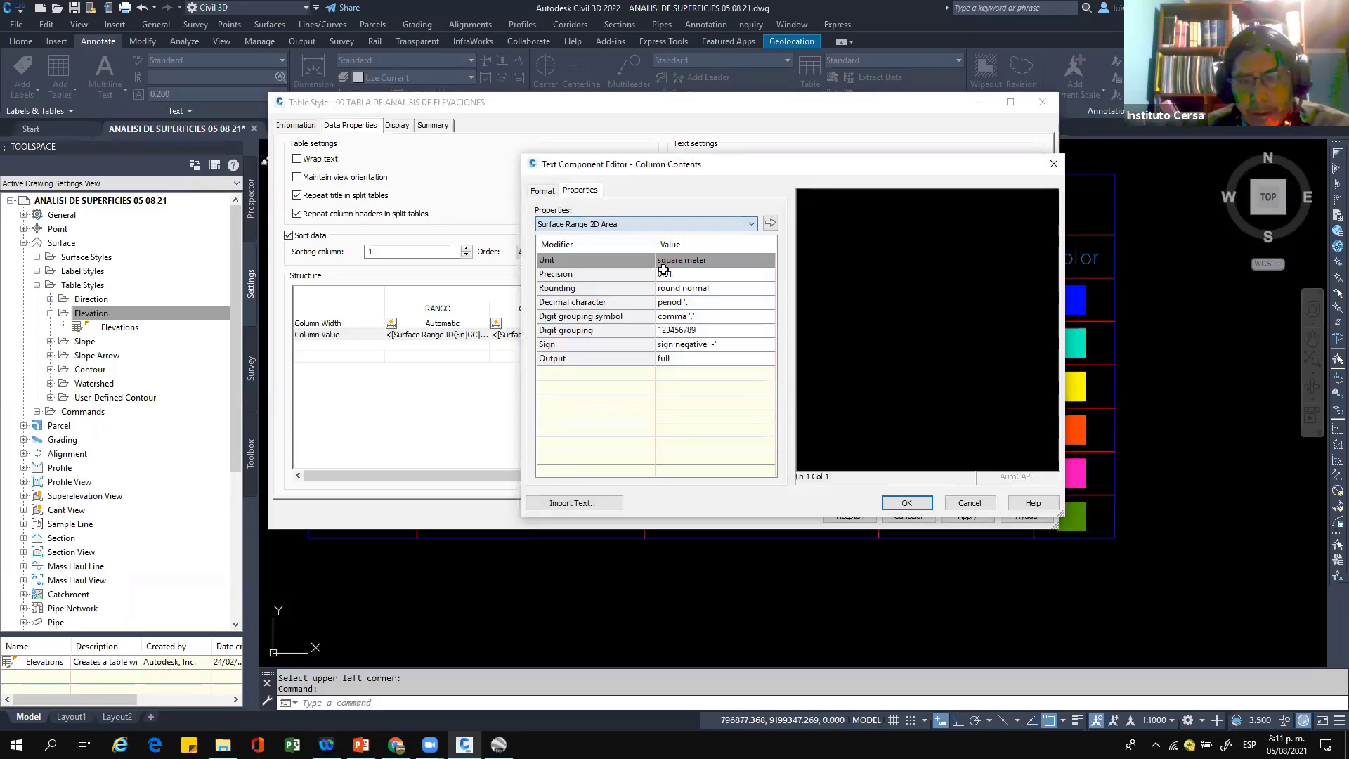
left_click(706, 258)
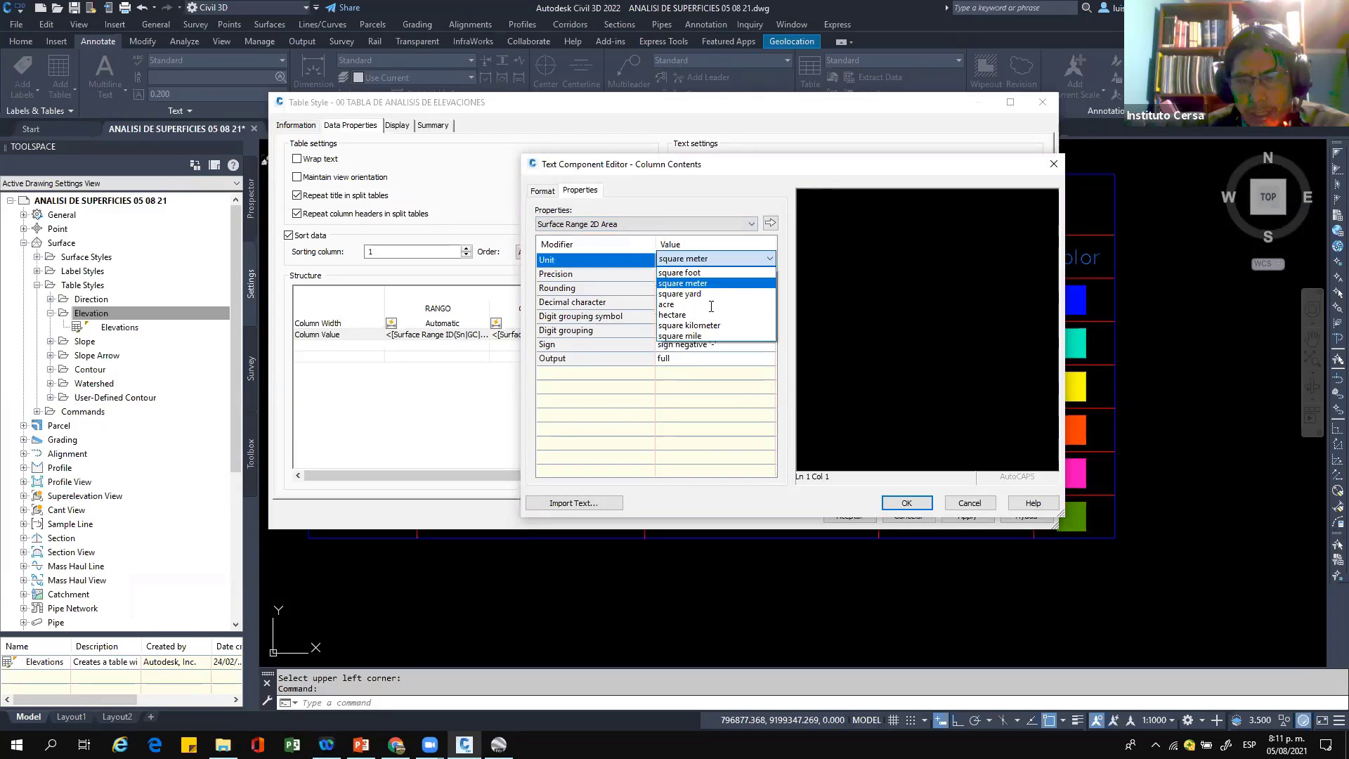
left_click(703, 315)
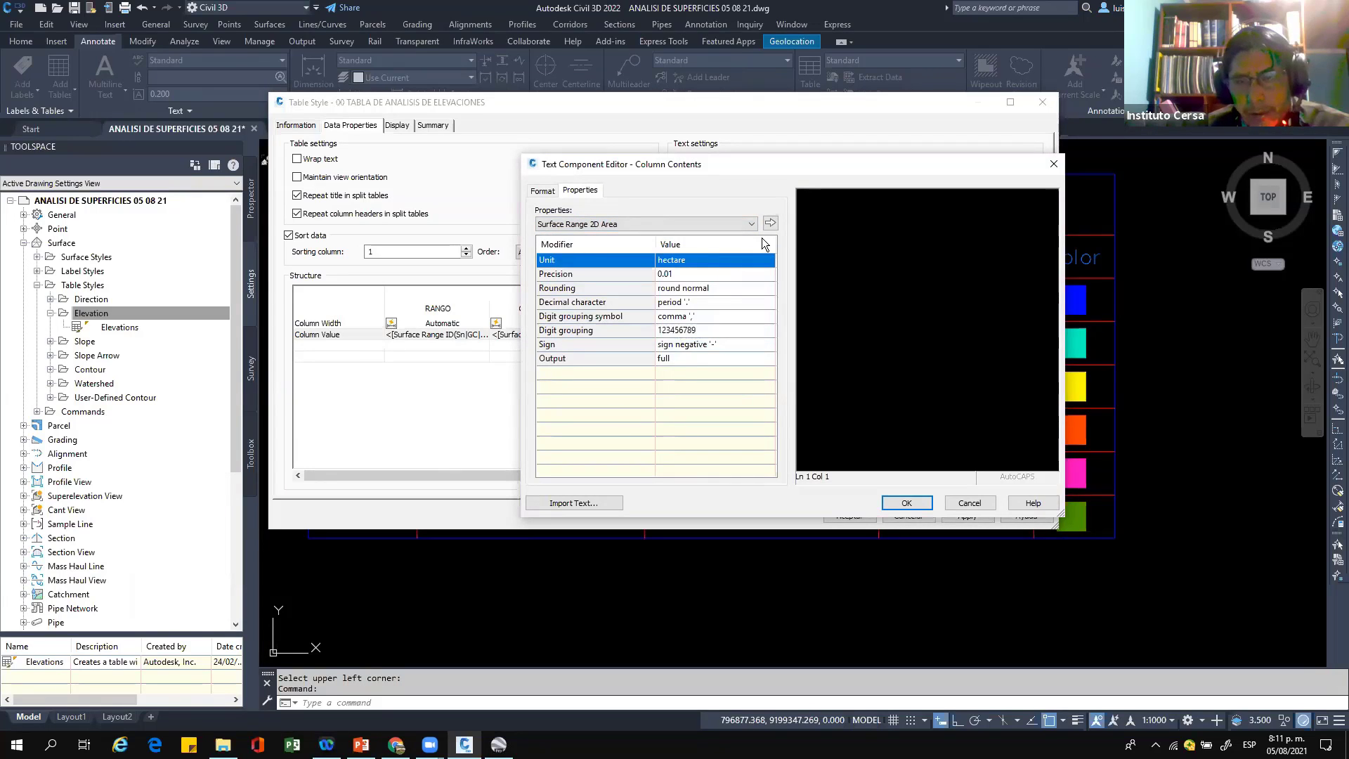
left_click(866, 259)
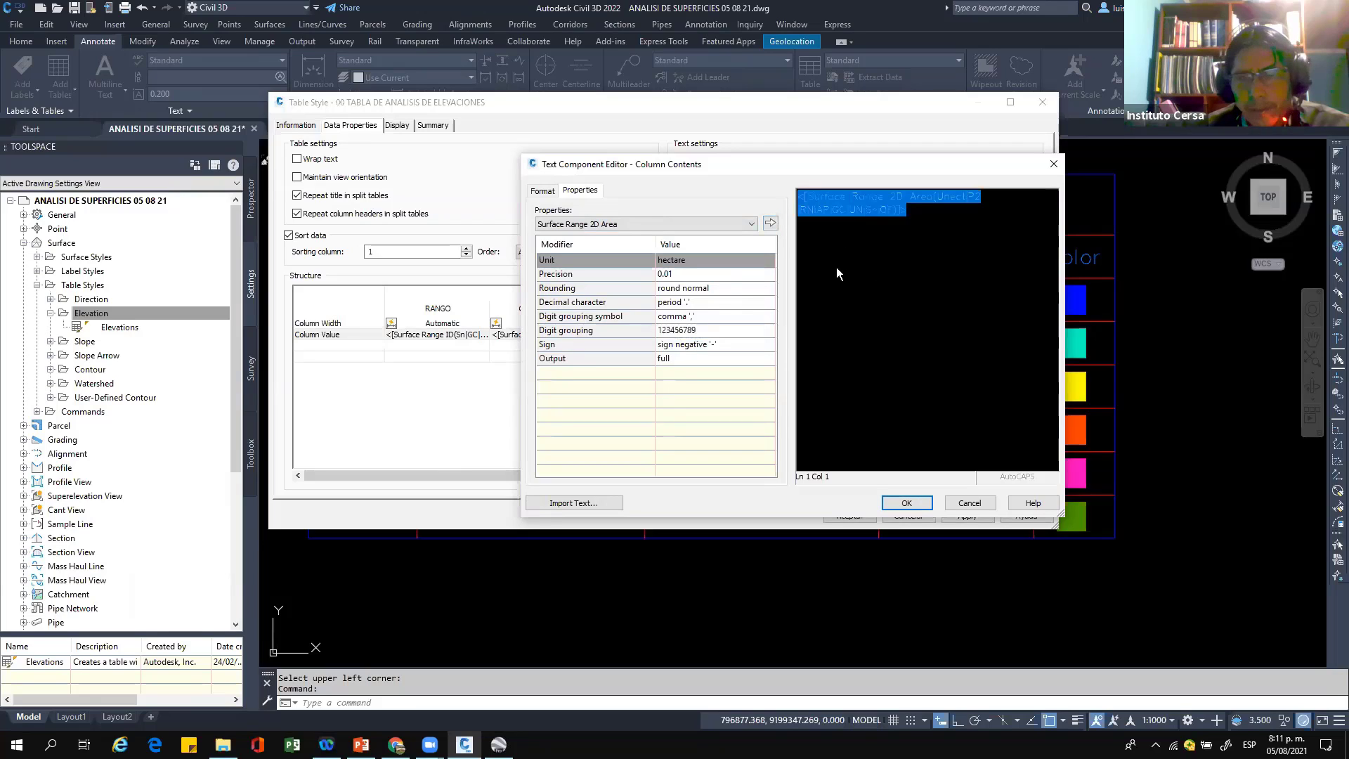
Step: Set the AREA 2D column value's justification to Center and accept the column contents
left_click(551, 195)
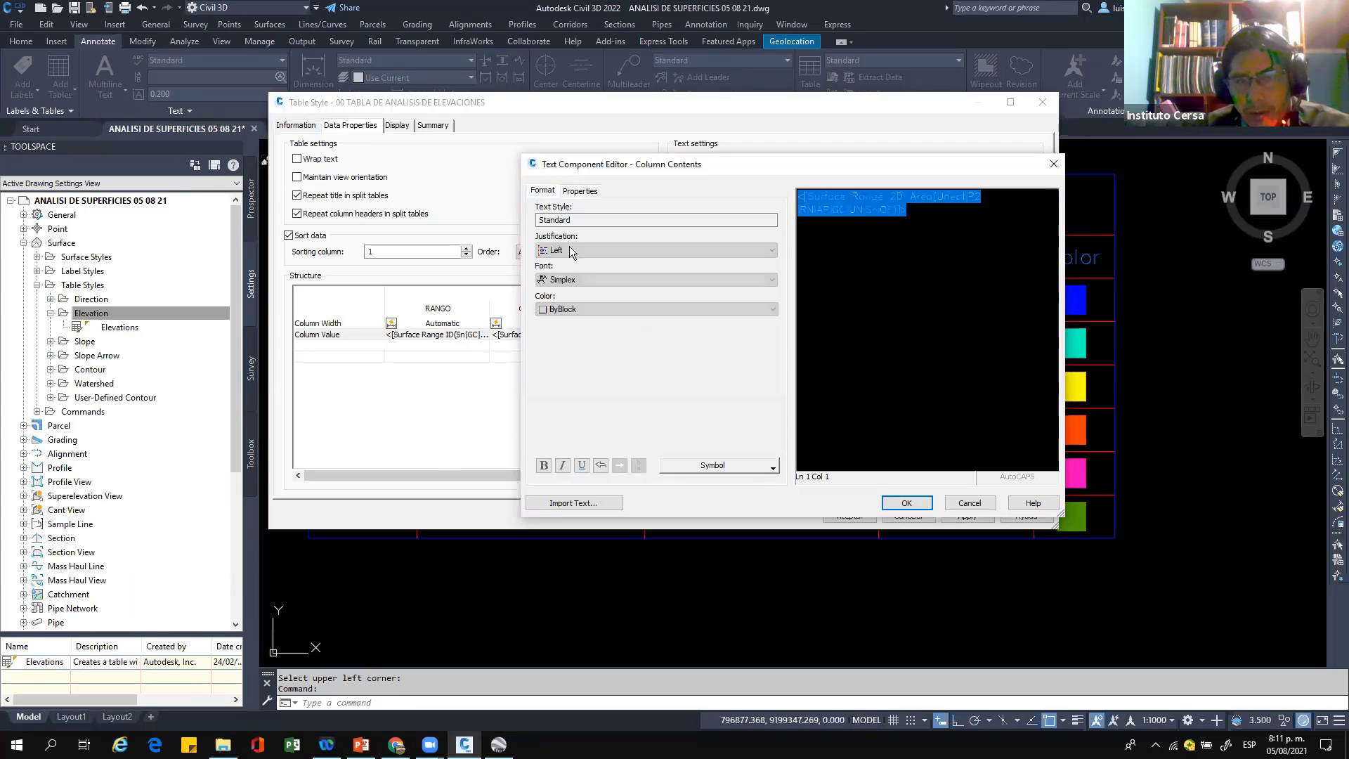
left_click(569, 250)
left_click(579, 275)
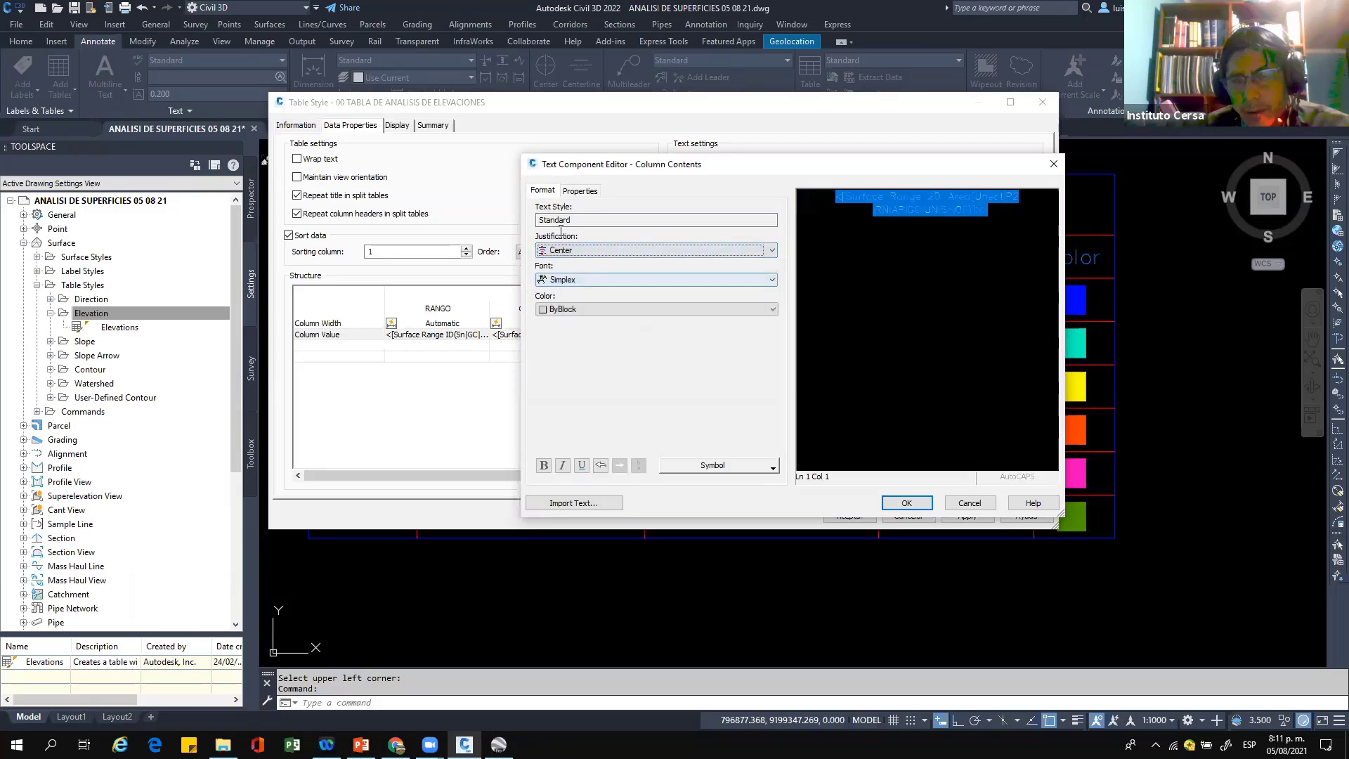
left_click(578, 192)
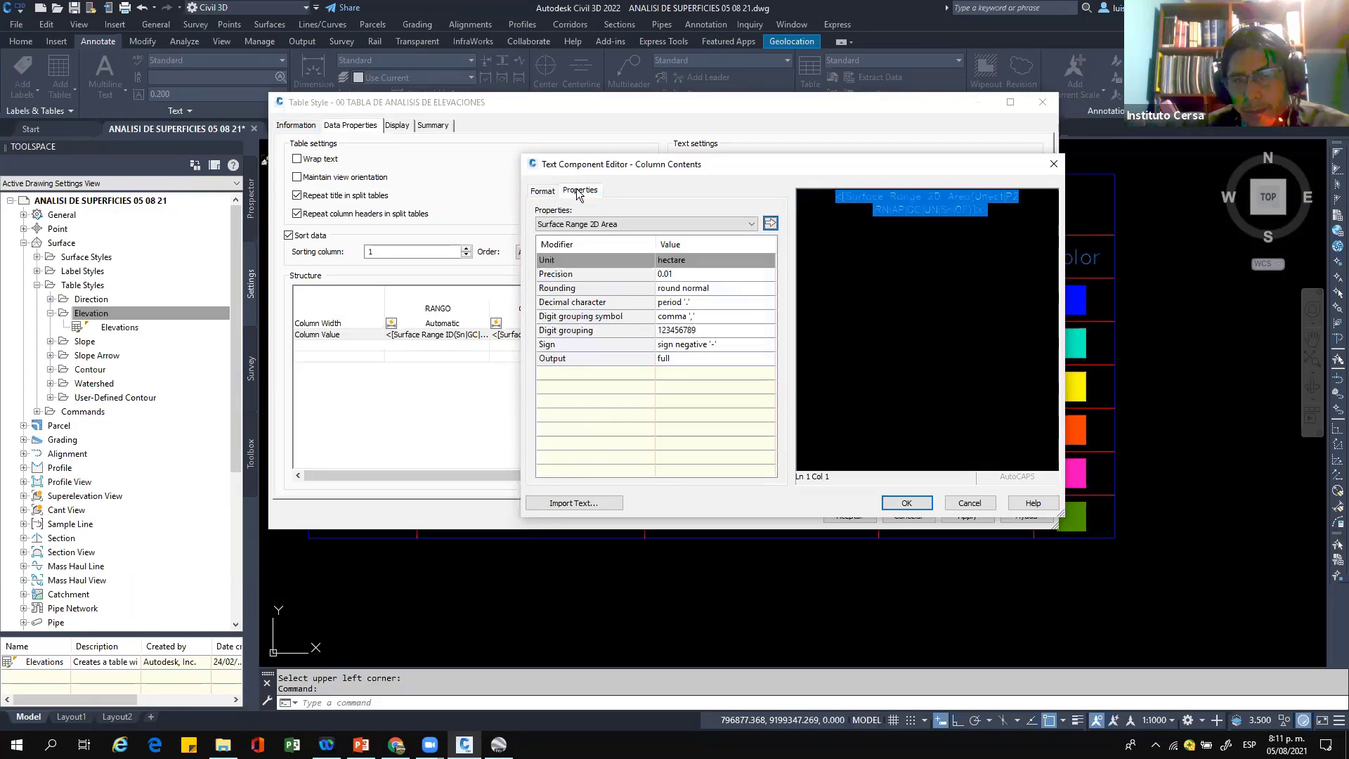
left_click(541, 191)
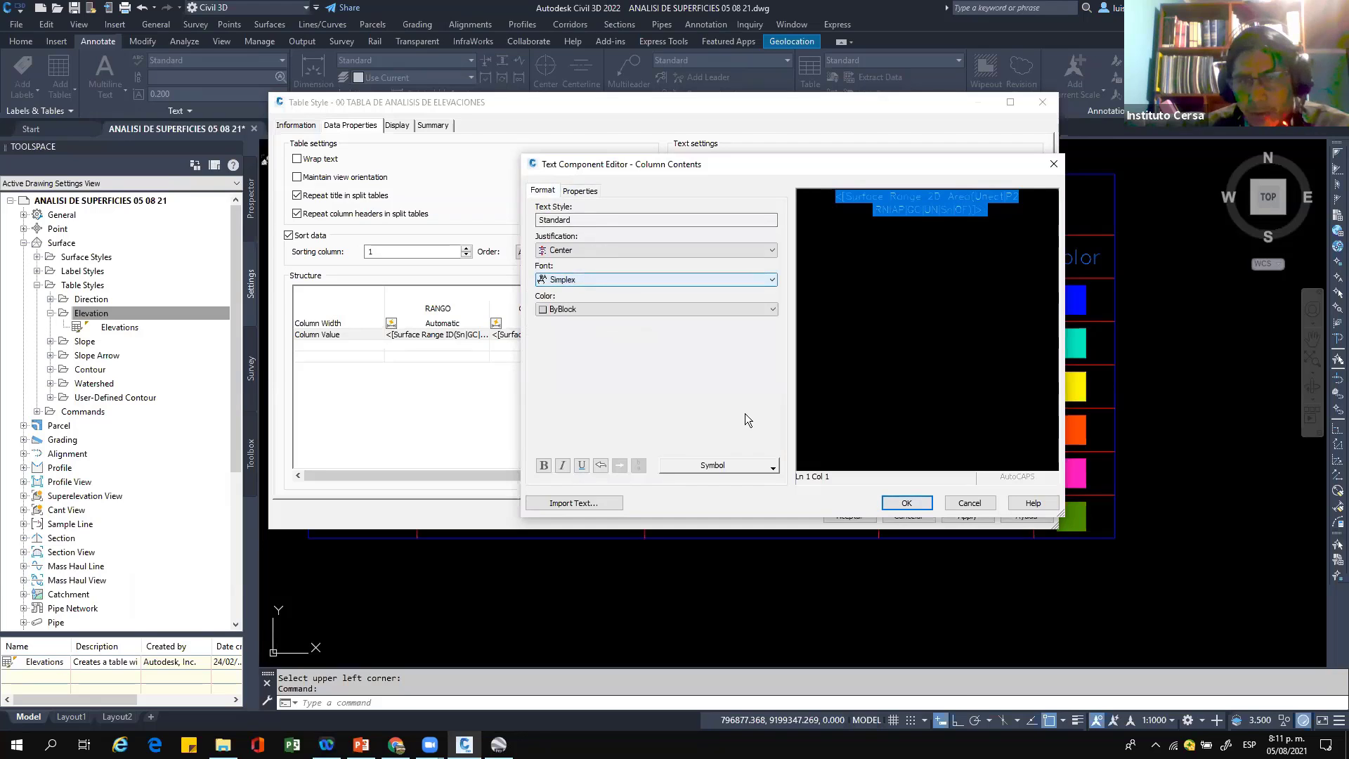
left_click(908, 505)
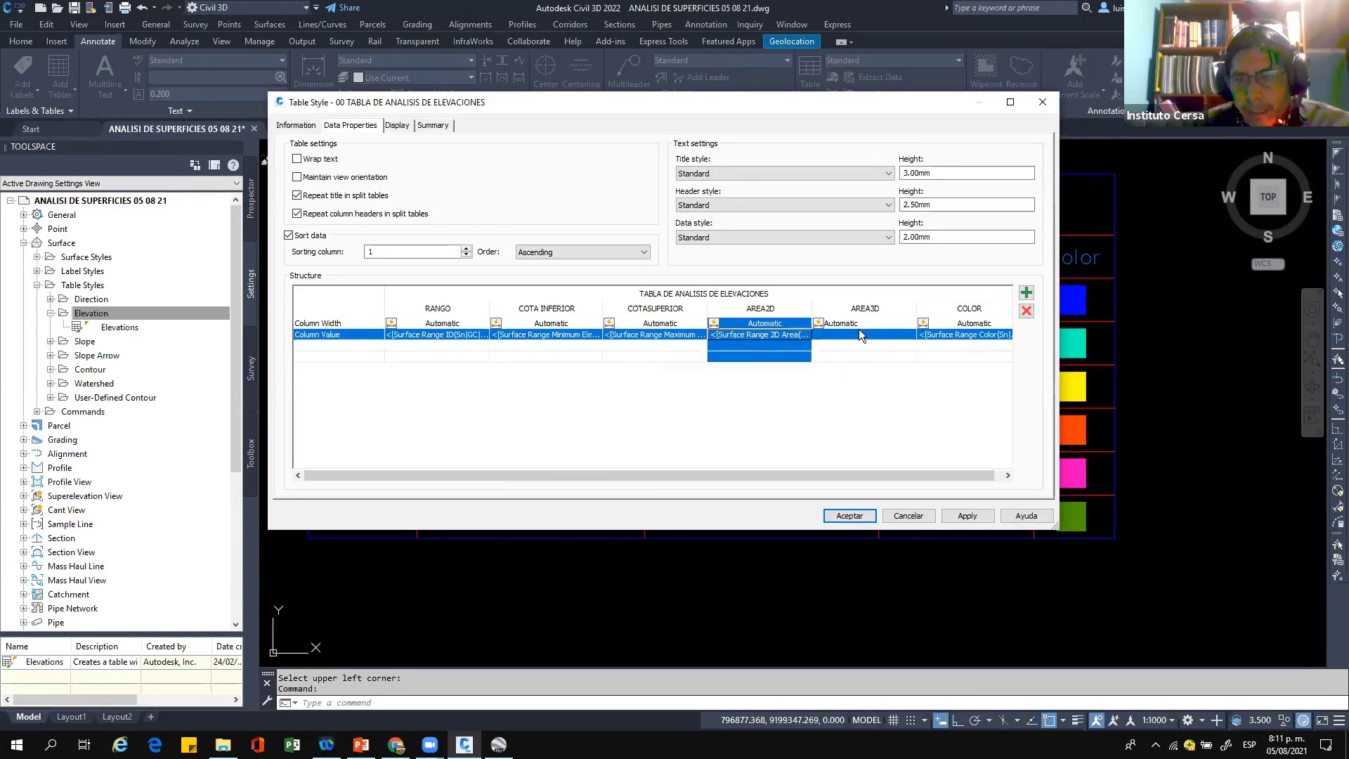
double_click(859, 332)
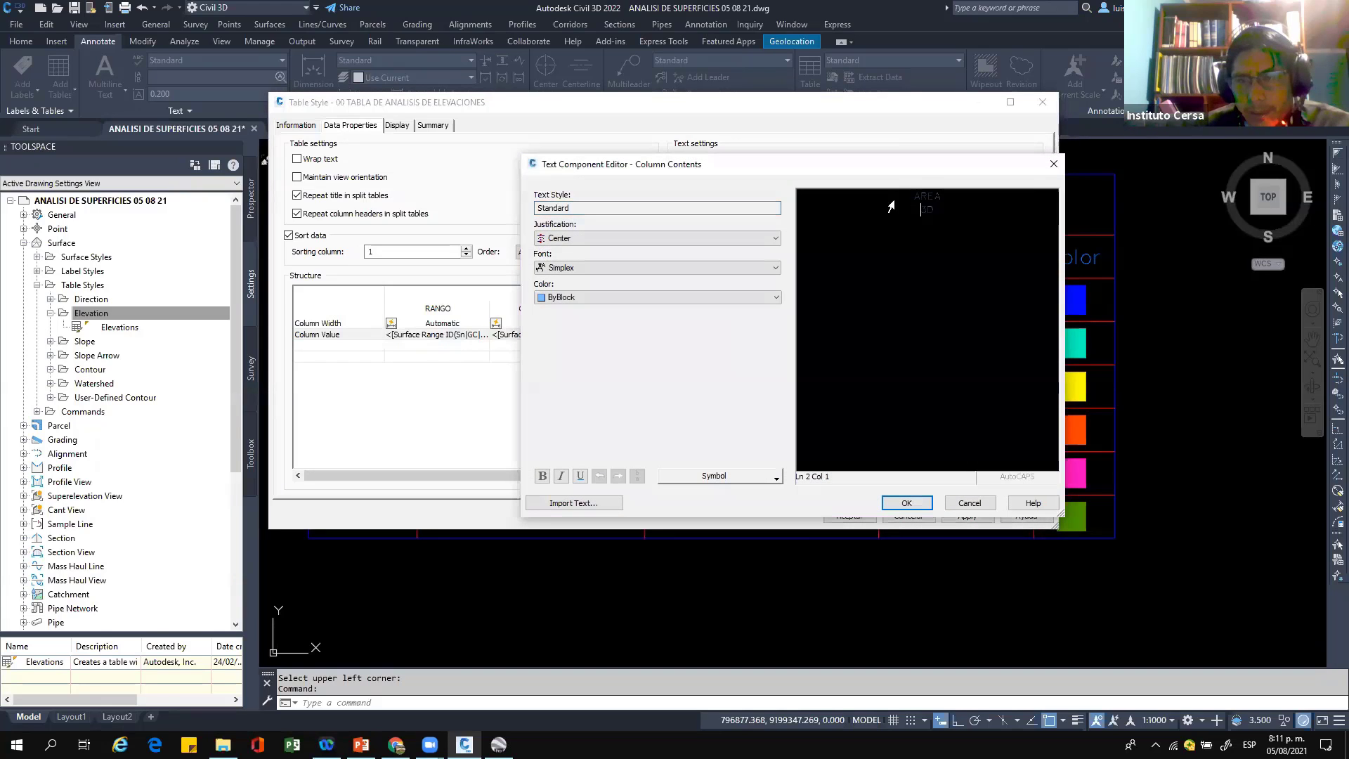
key("ctrl+a")
key("Escape")
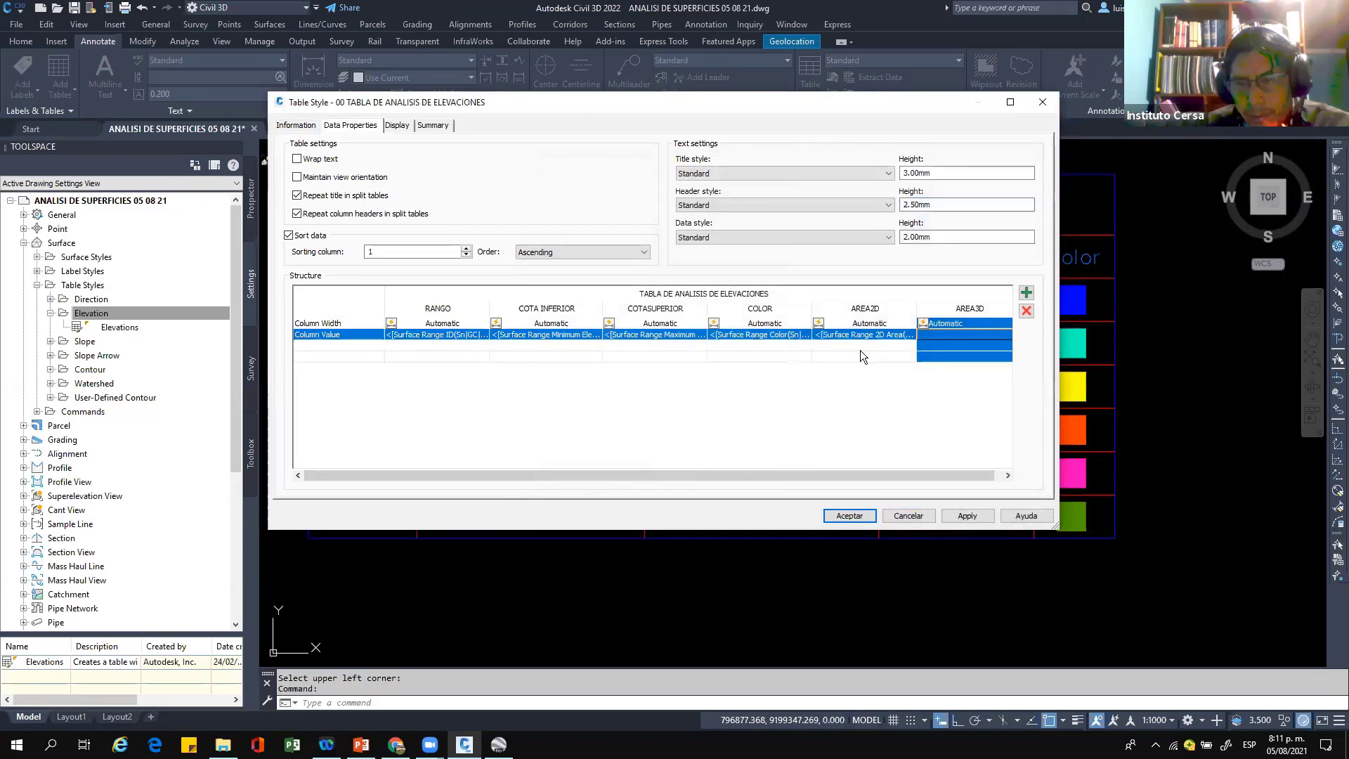
left_click(868, 336)
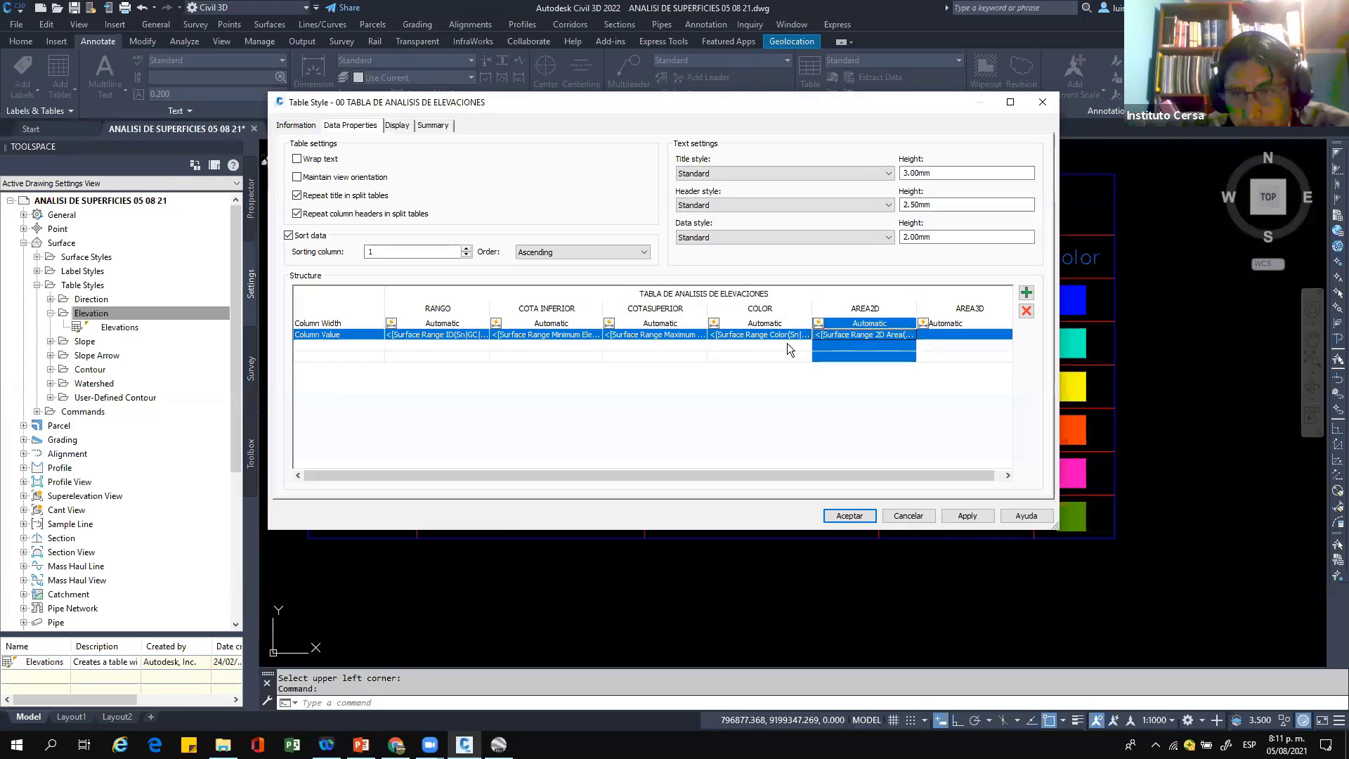
Step: Insert the Surface Range 3D Area property, with hectare as its unit, as the AREA 3D column value
double_click(978, 336)
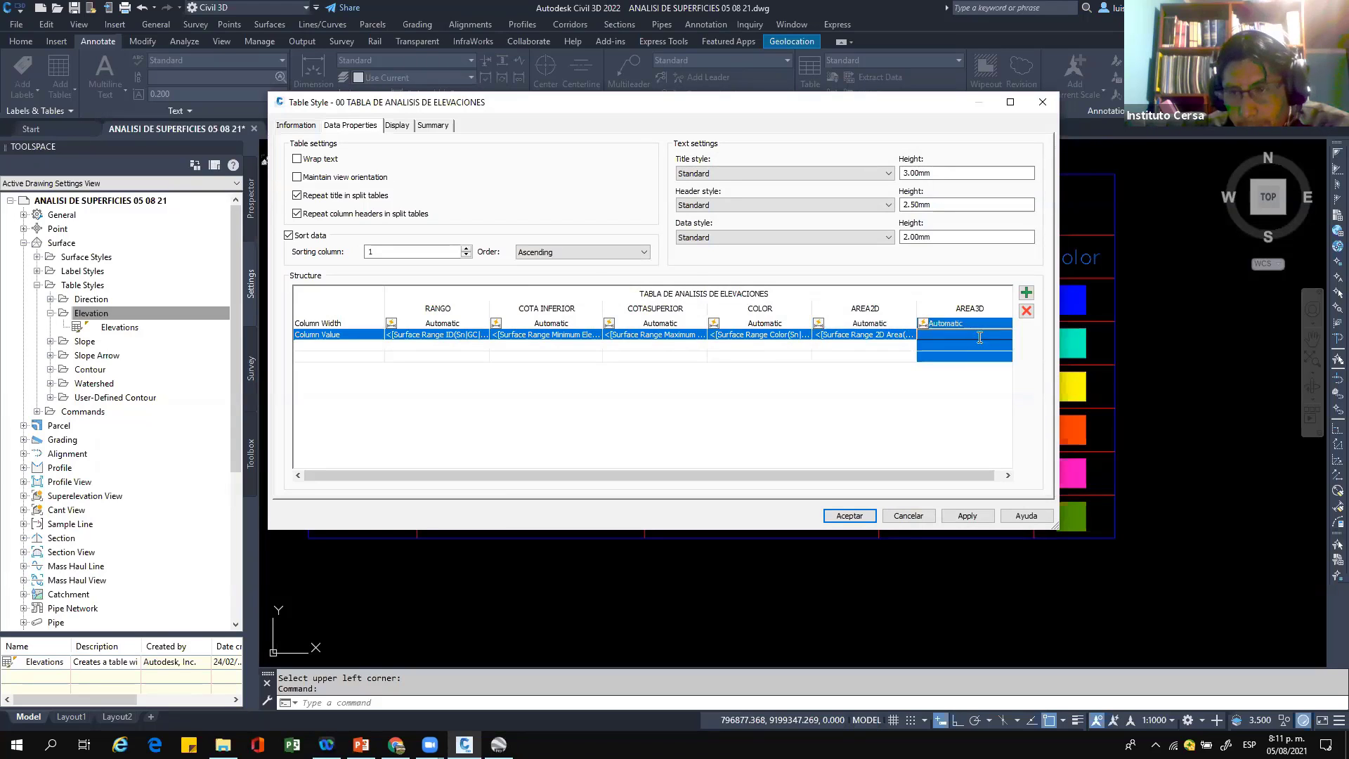
left_click(665, 223)
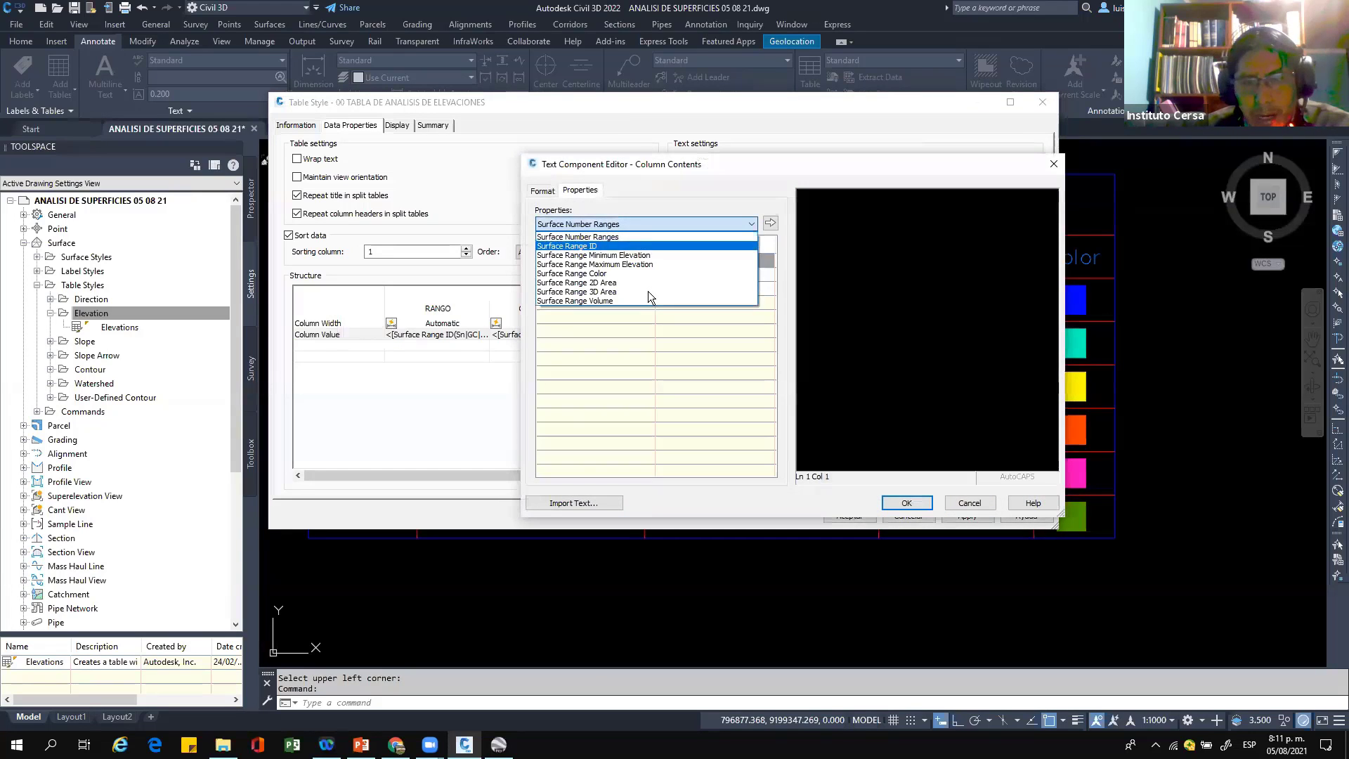
left_click(651, 282)
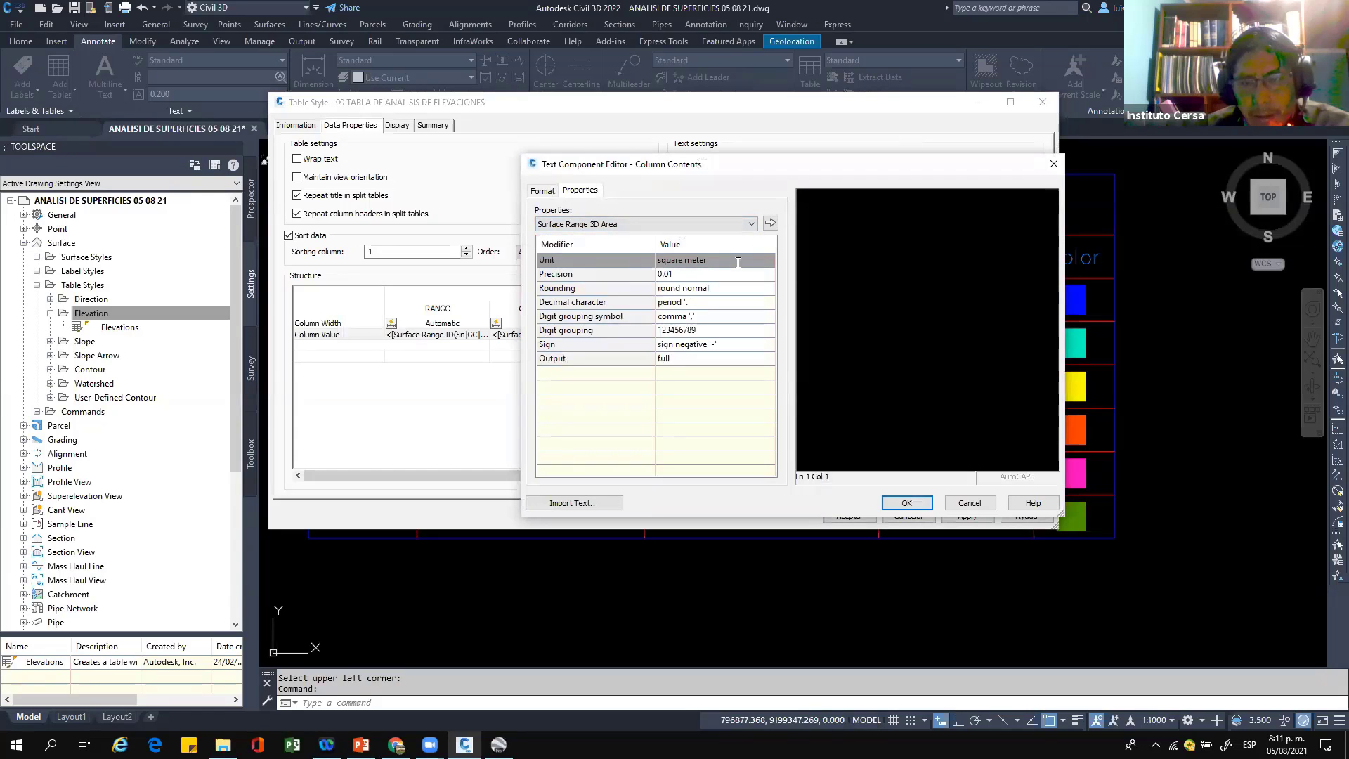
left_click(735, 259)
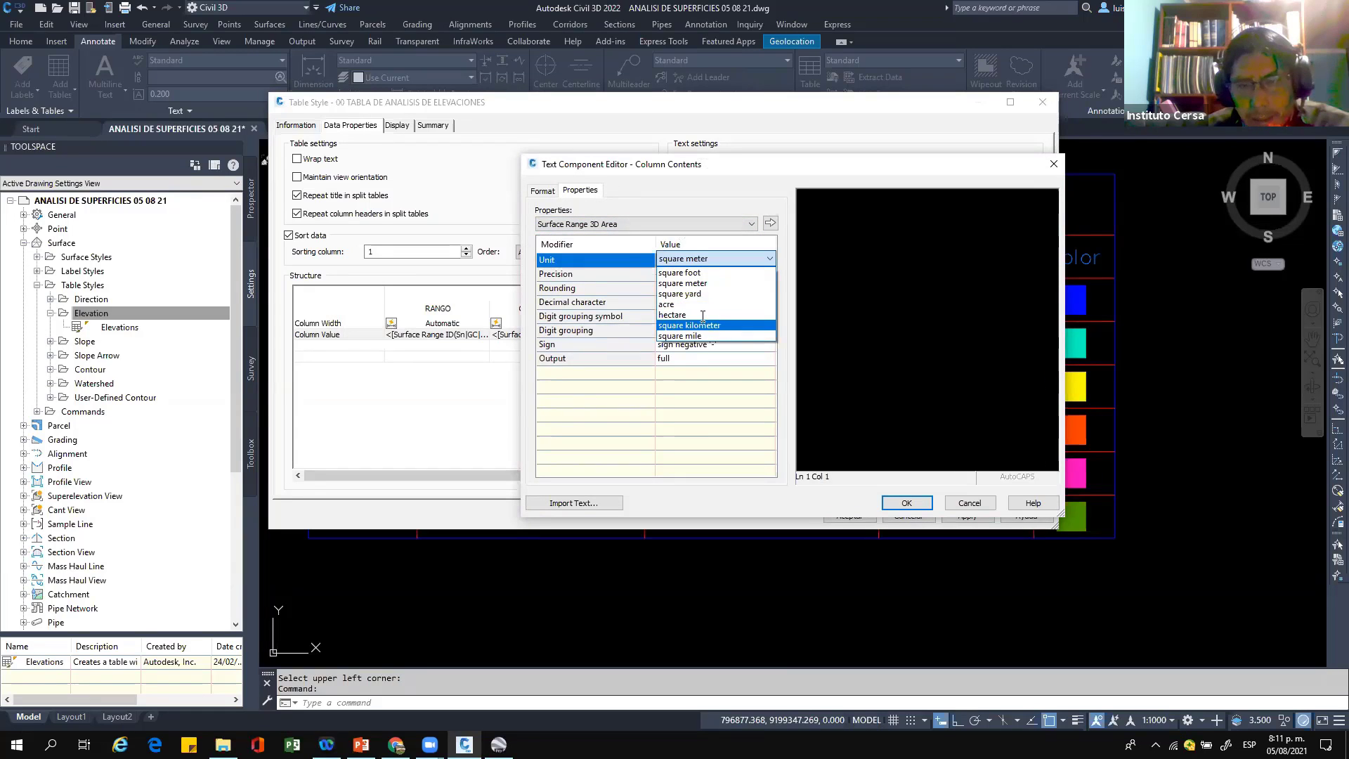
left_click(703, 315)
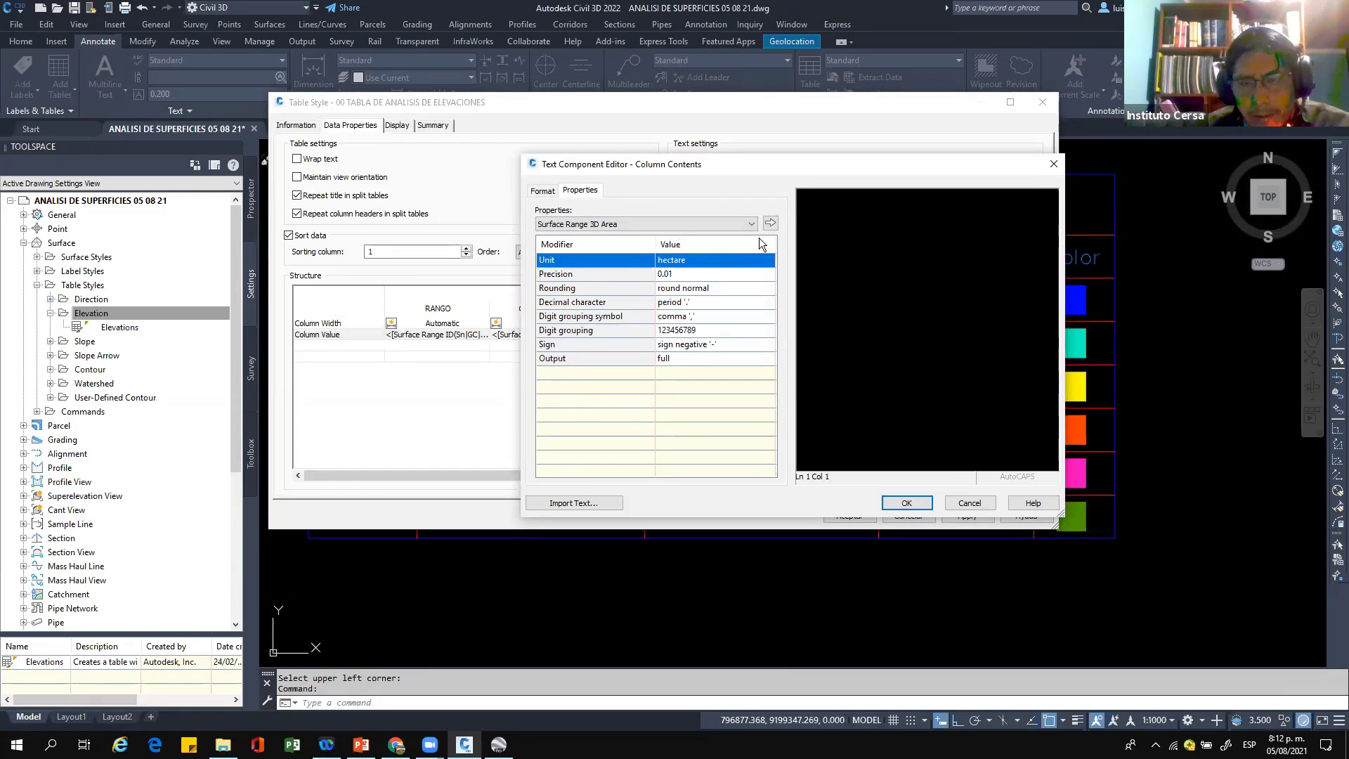
left_click(771, 222)
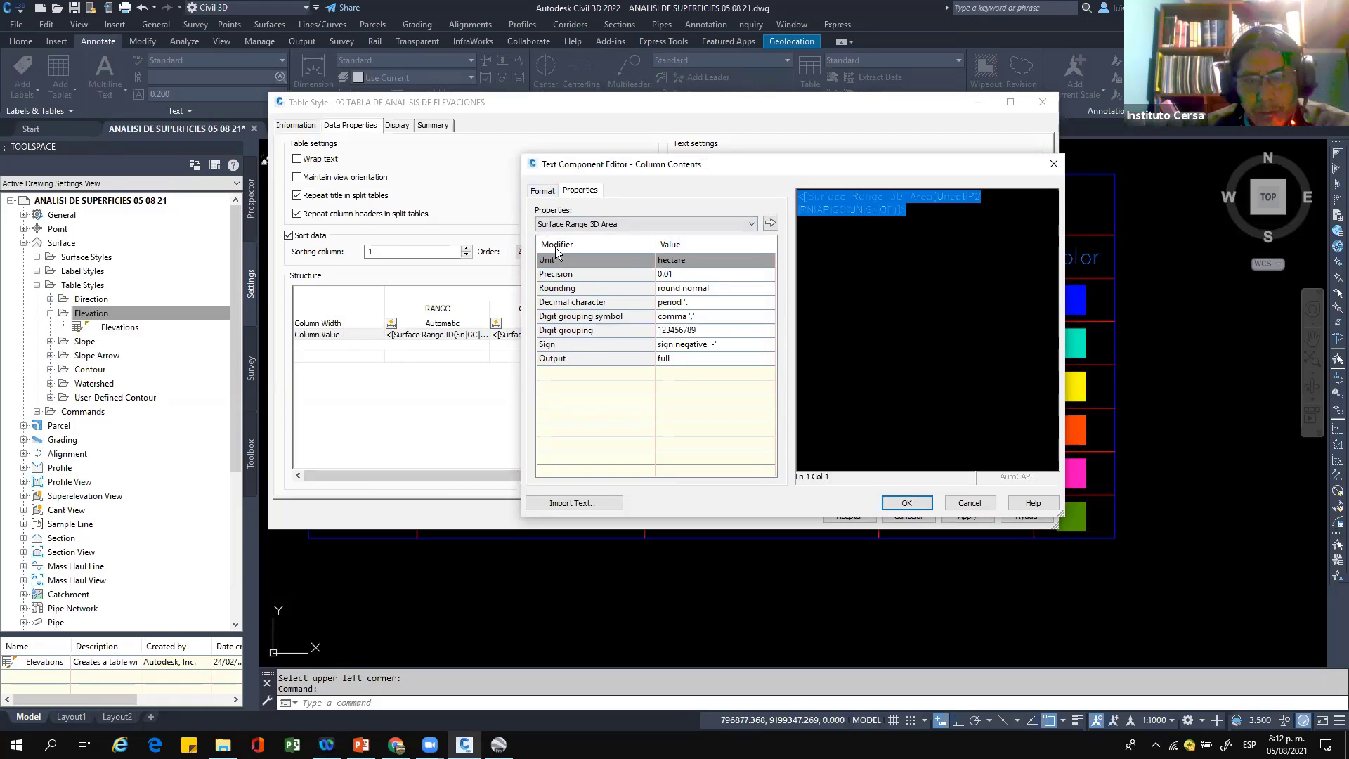
Step: Set the AREA 3D column value's justification to Center and accept the column contents
left_click(544, 191)
left_click(556, 250)
left_click(561, 272)
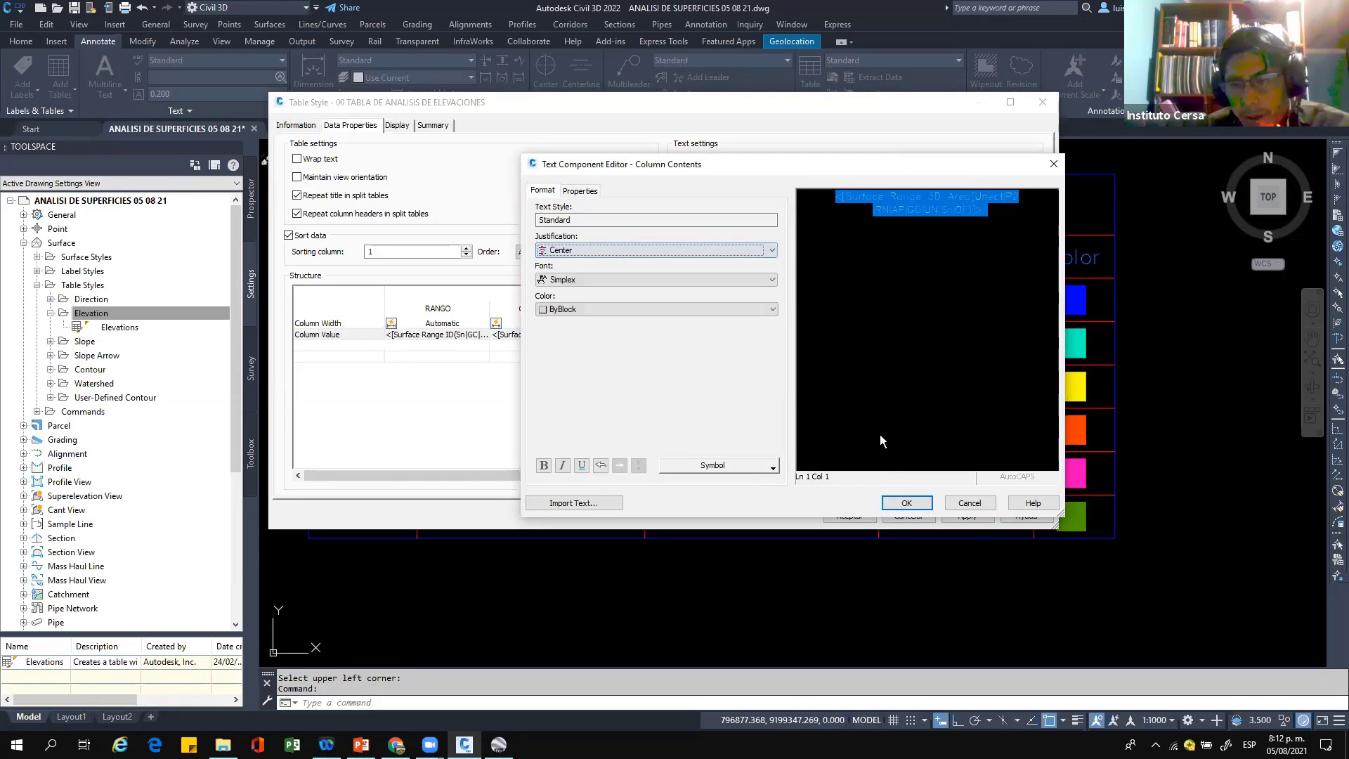
left_click(895, 500)
Step: Move the COLOR column to the end of the table structure, after AREA 3D, and apply the change
left_click_drag(895, 478, 957, 400)
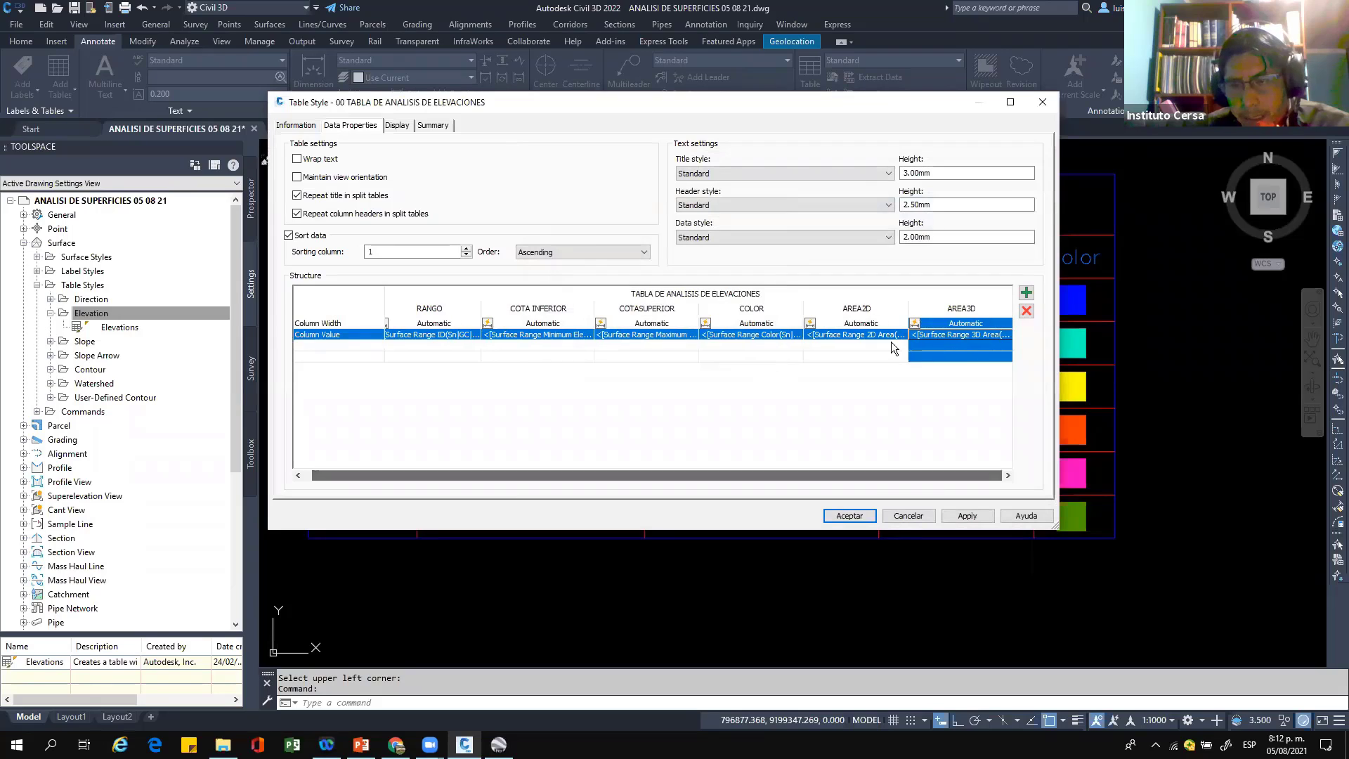
left_click_drag(755, 309, 963, 309)
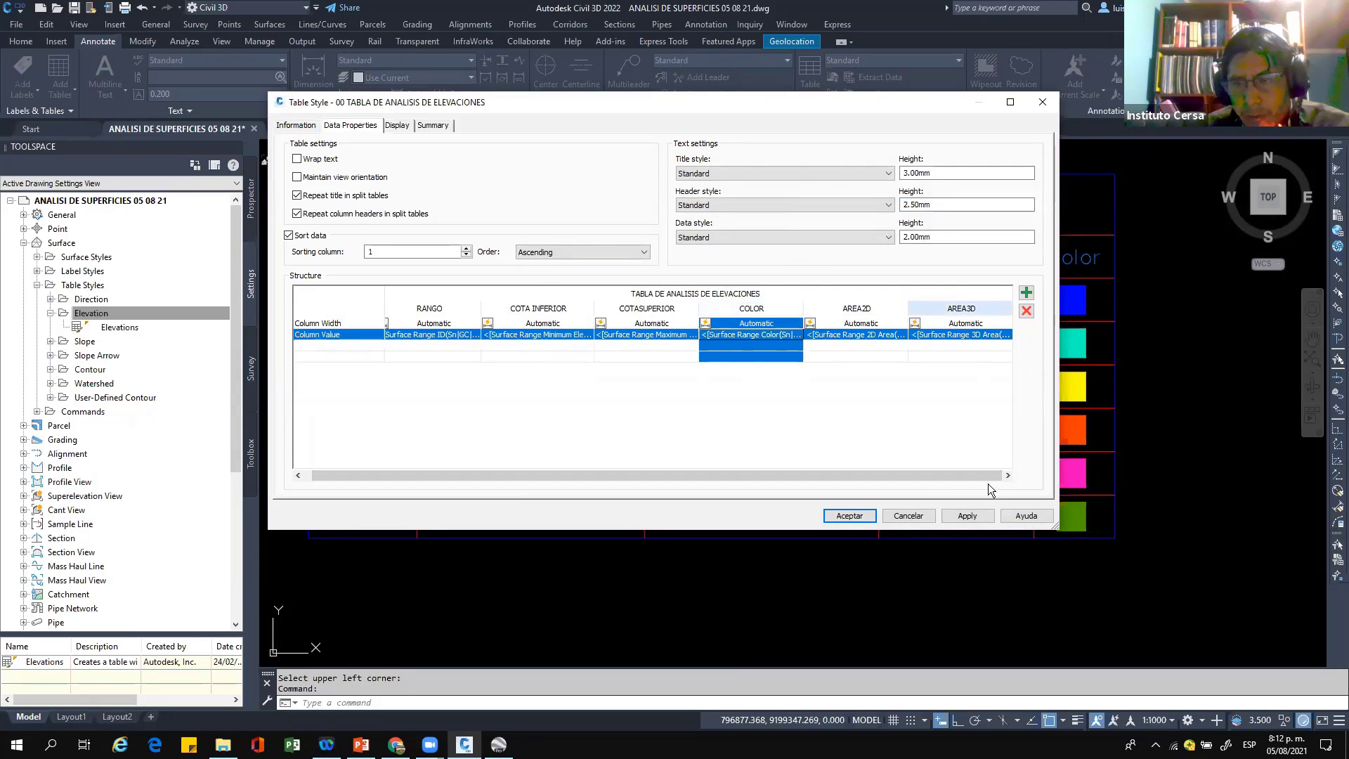
left_click(968, 517)
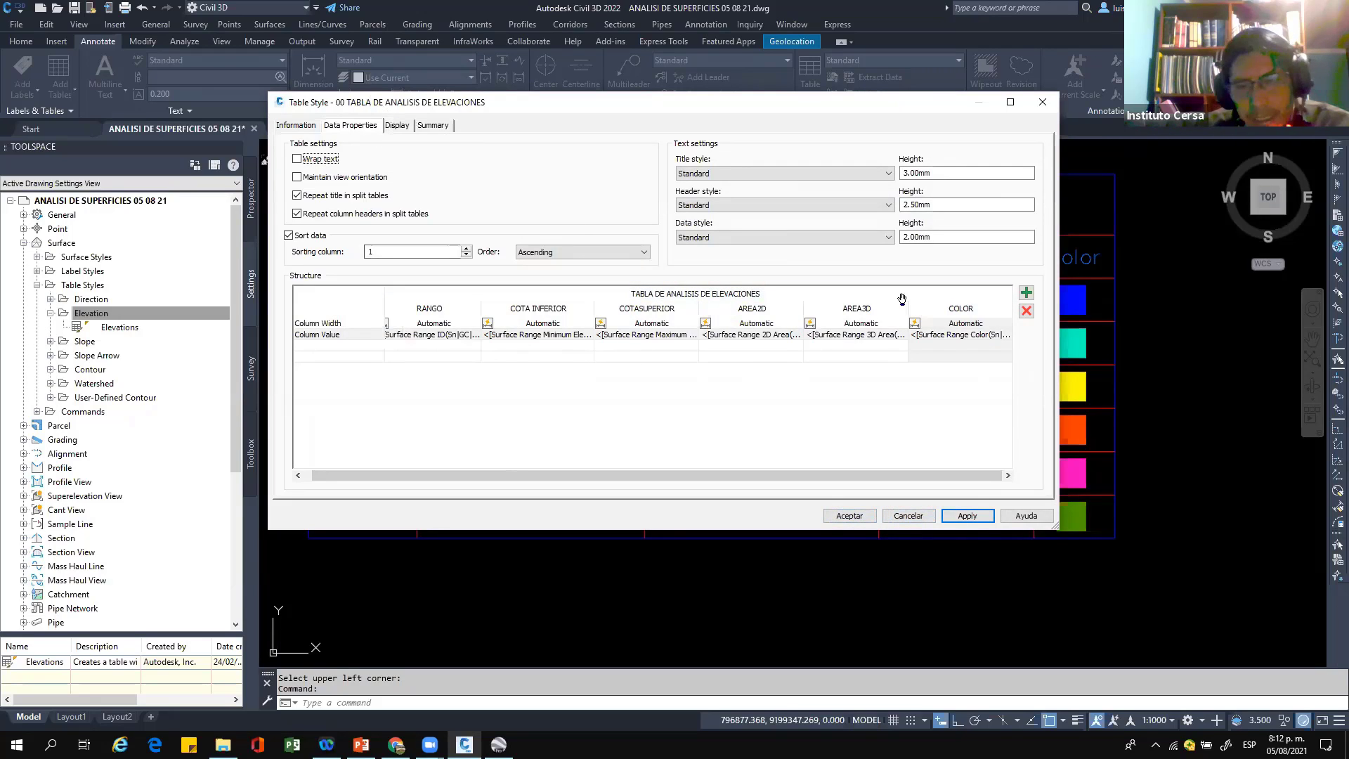
Step: Show the table style's component display settings and compare them with the existing elevations table in the drawing
left_click(396, 127)
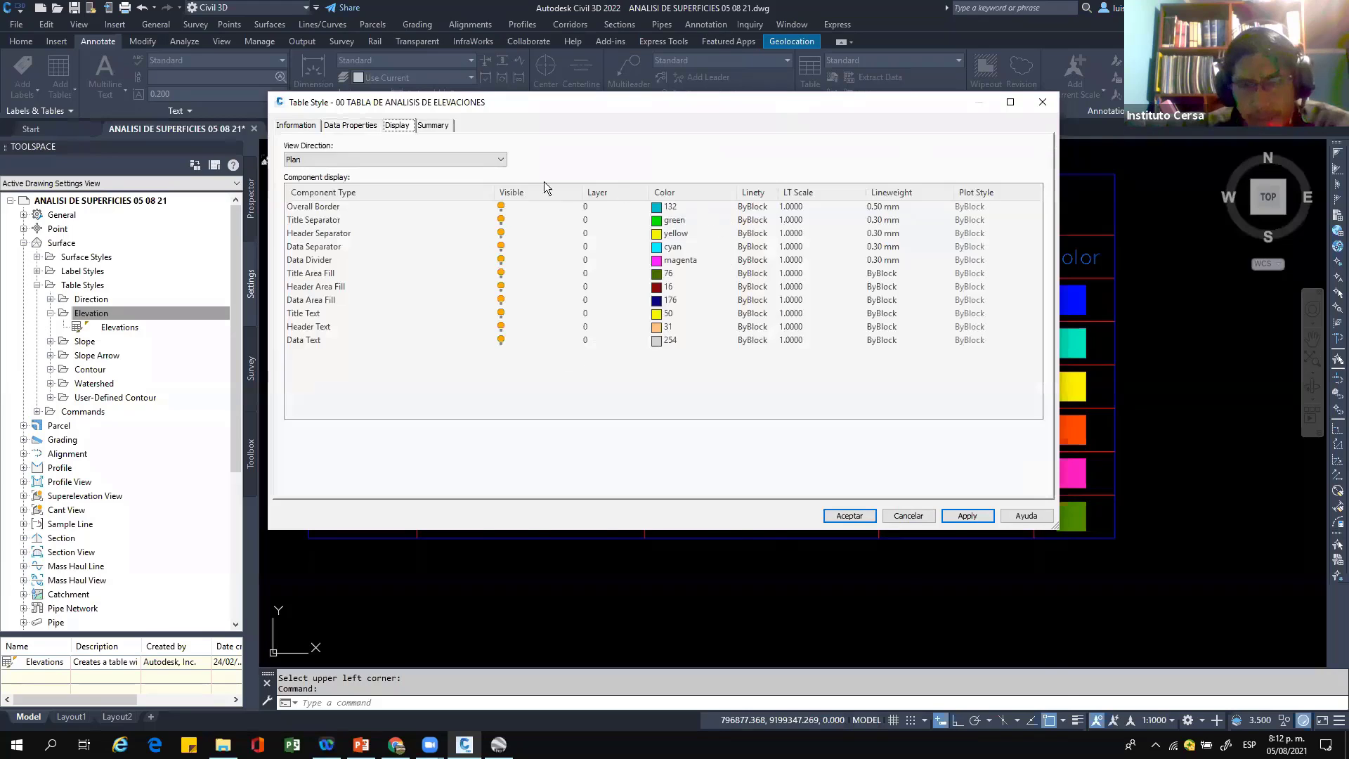
left_click_drag(779, 101, 778, 545)
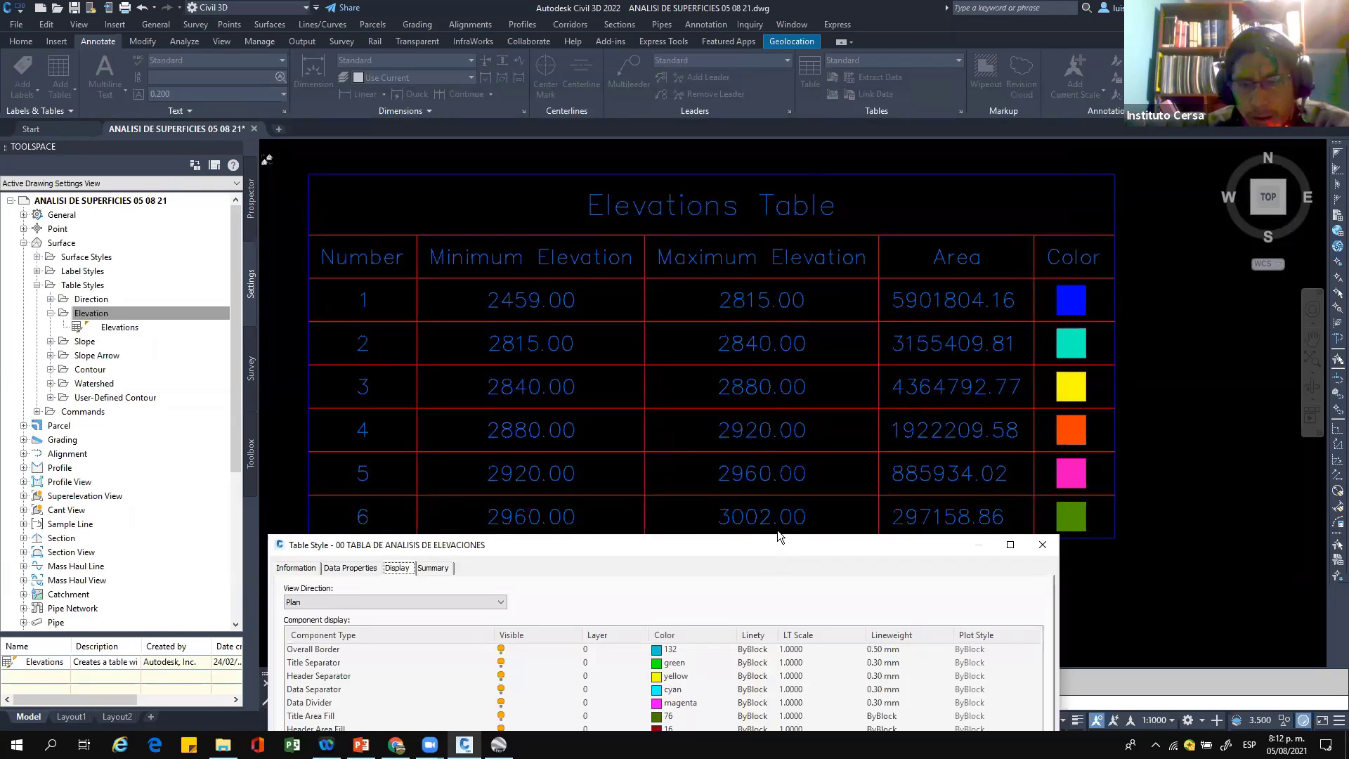
left_click_drag(666, 544, 633, 138)
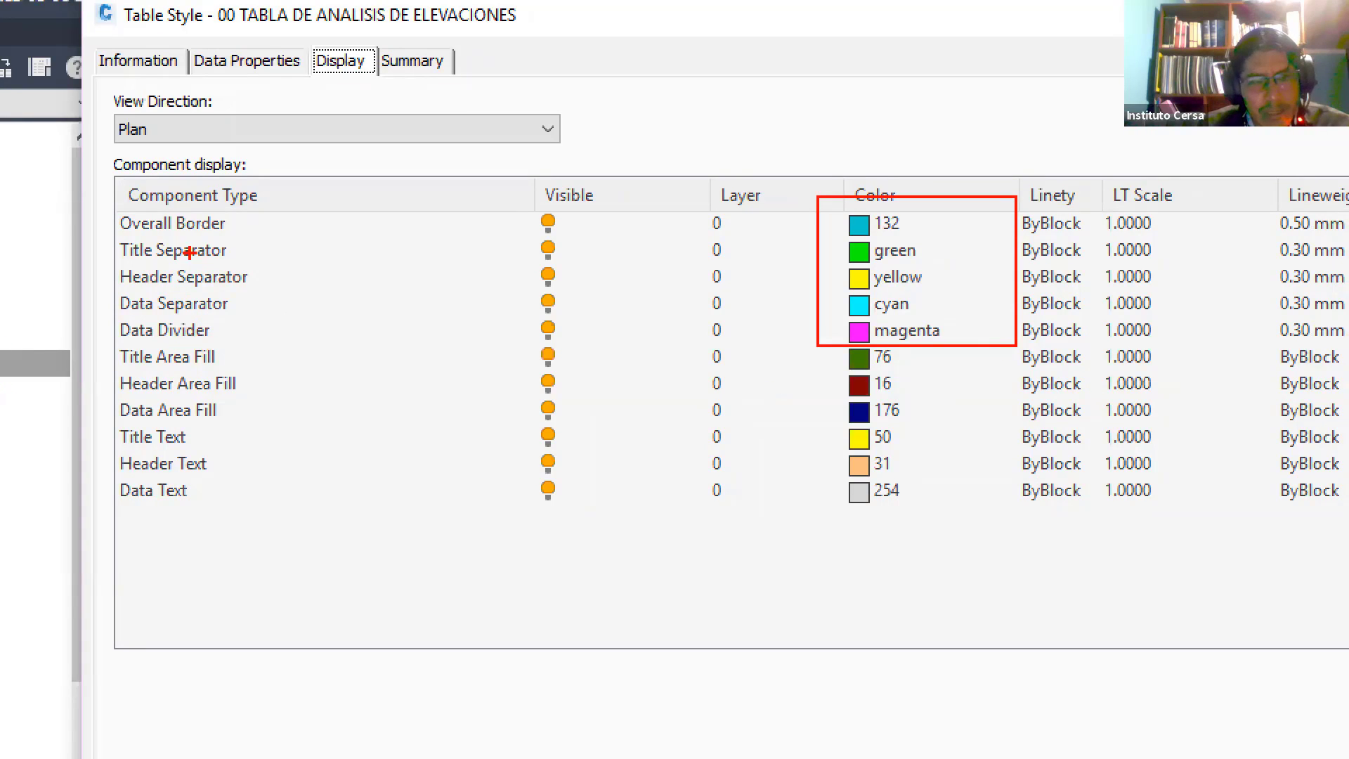
left_click_drag(235, 223, 337, 187)
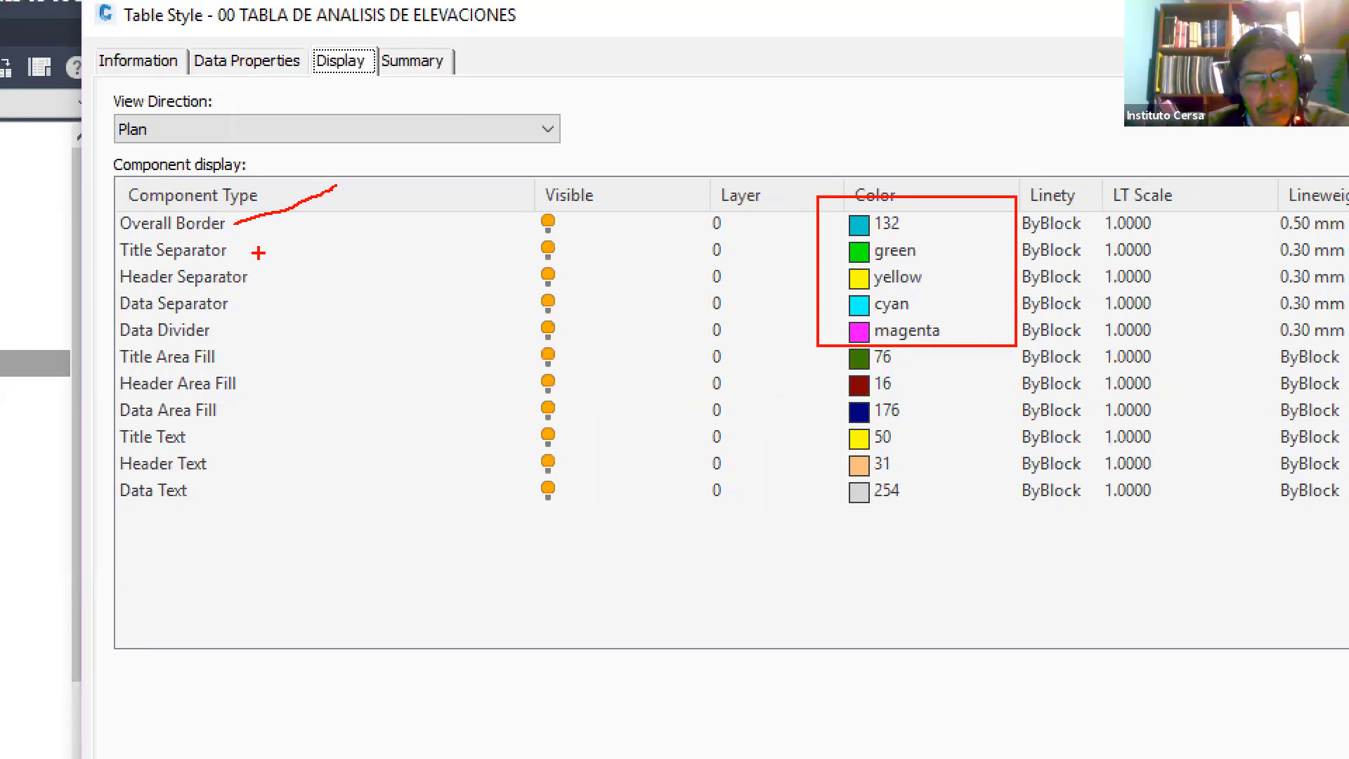
left_click_drag(246, 251, 324, 217)
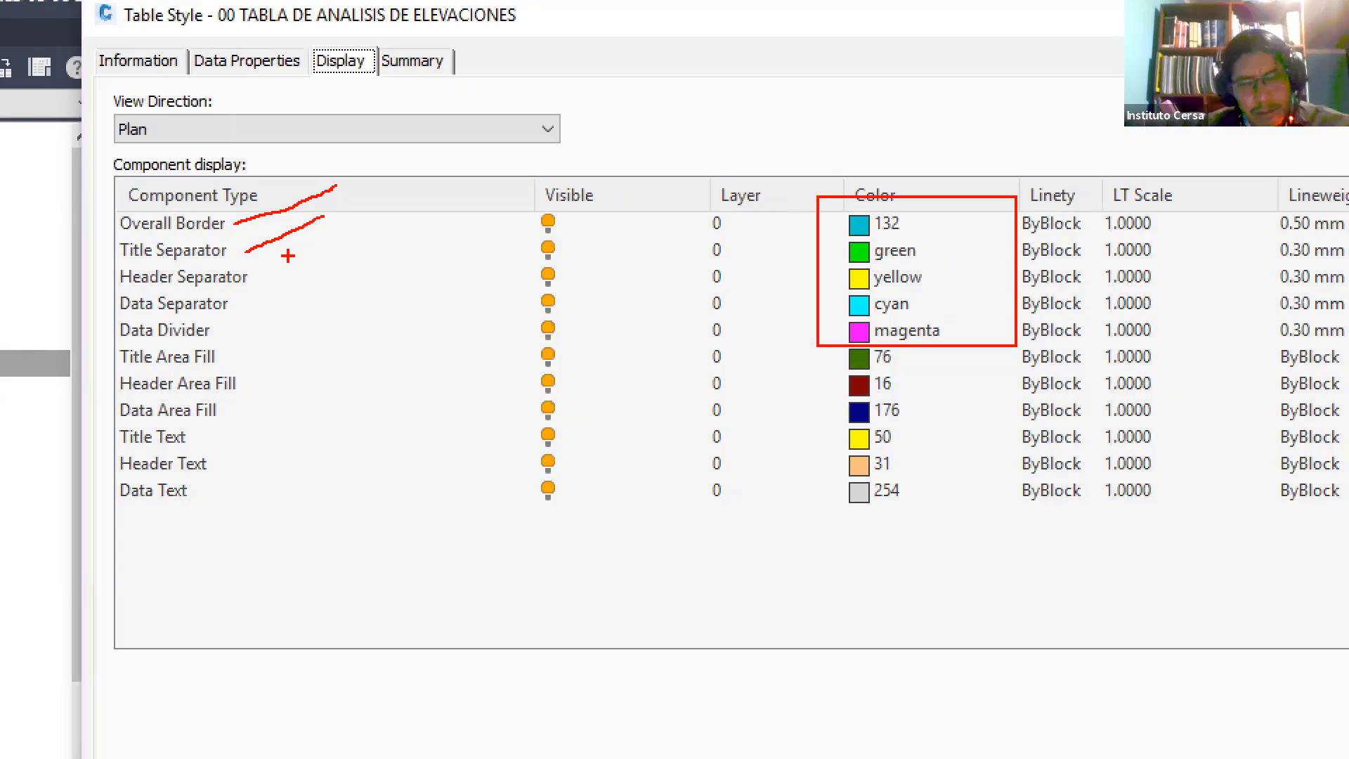
left_click_drag(261, 280, 338, 237)
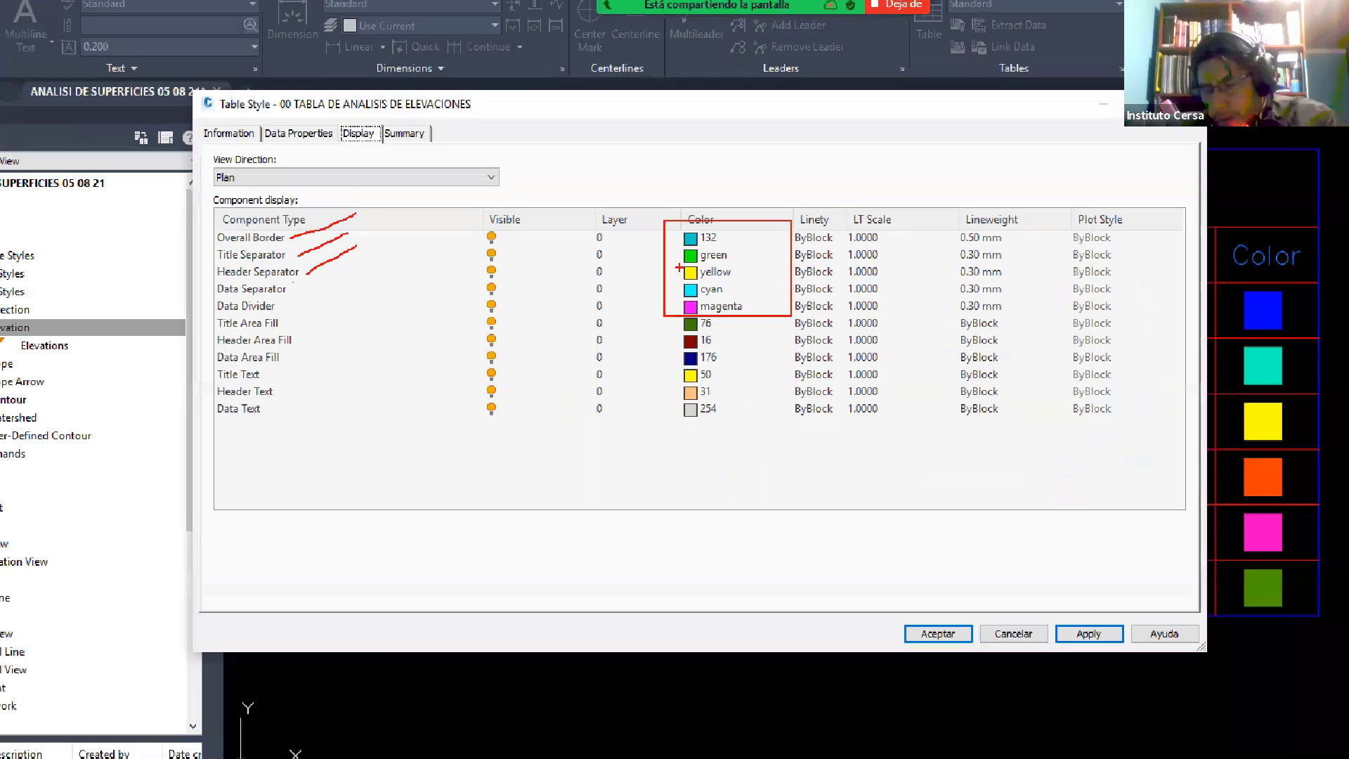
Step: Set the color of the Title Separator, Header Separator, Data Separator and Data Divider components to 132
left_click(619, 276)
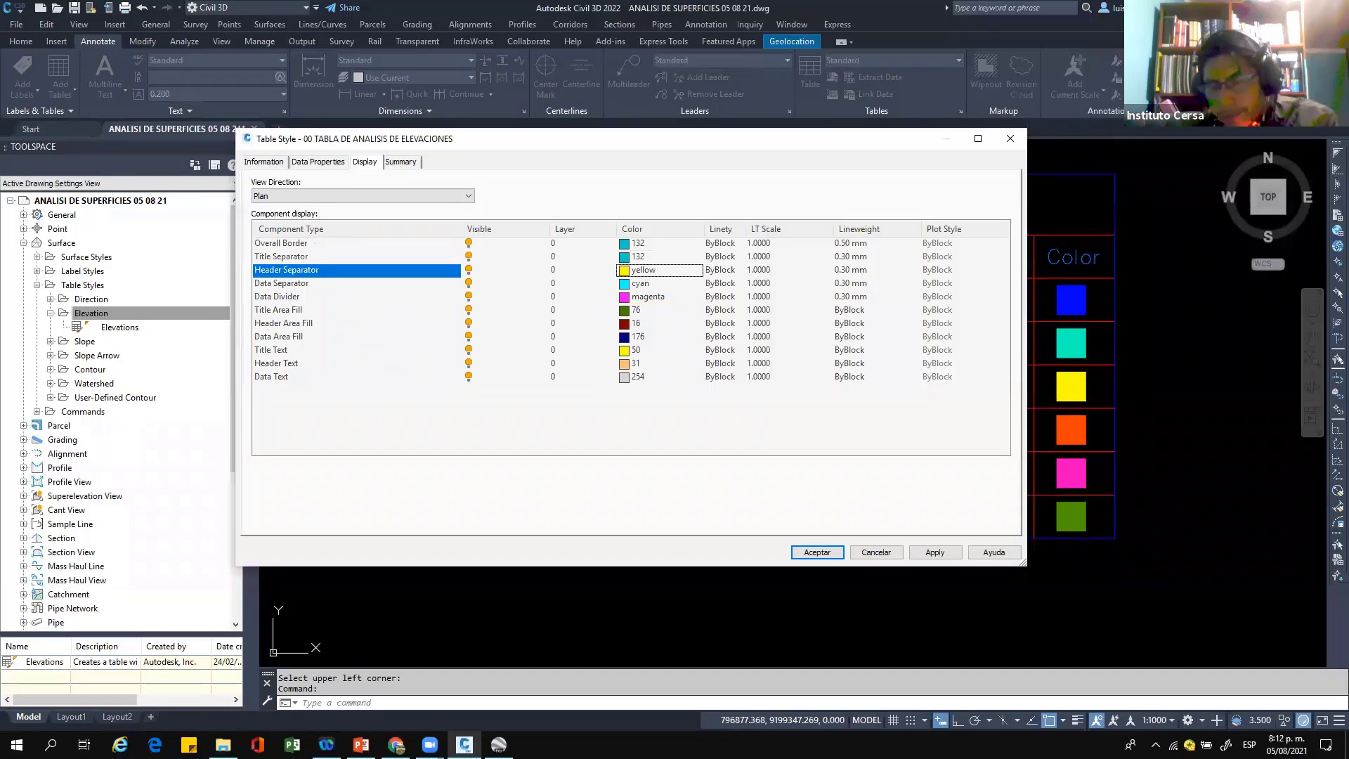
type("132")
key("Return")
left_click(621, 287)
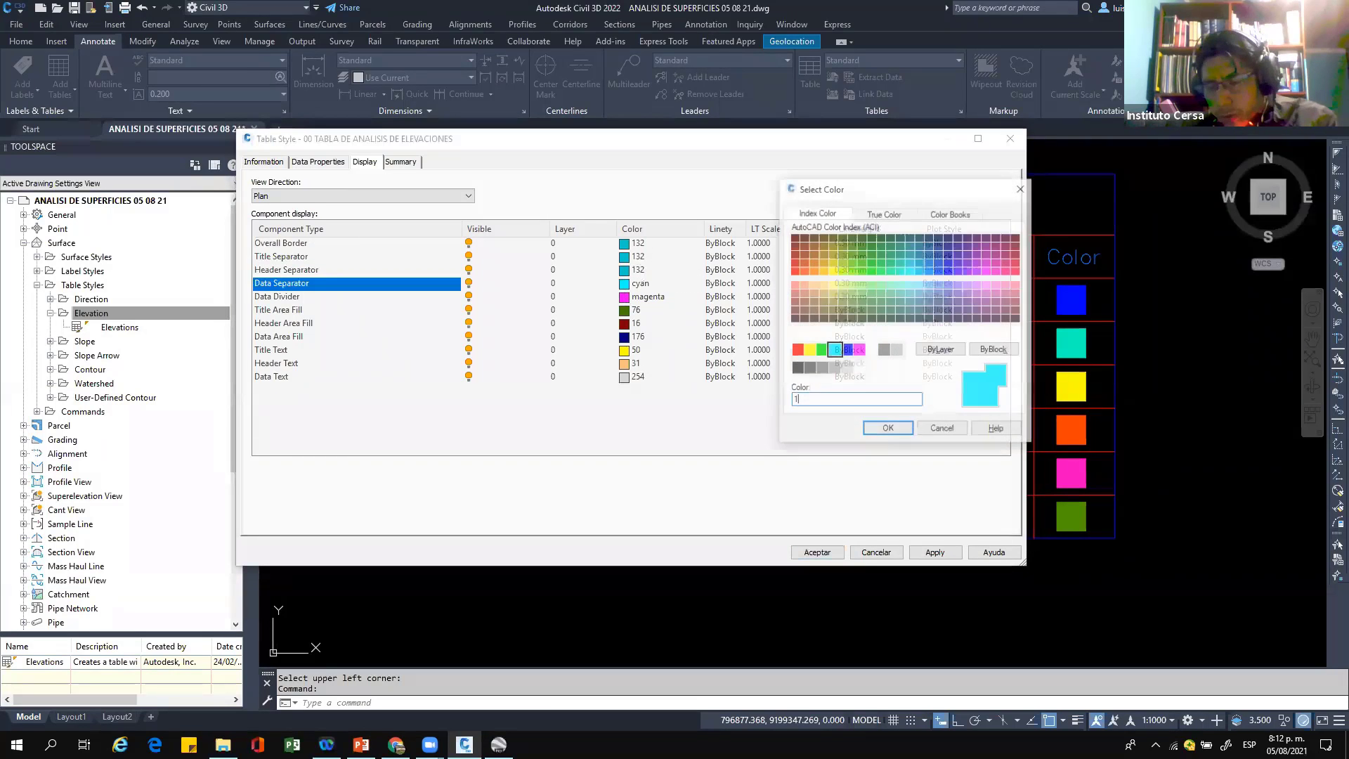
type("132")
key("Return")
left_click(624, 296)
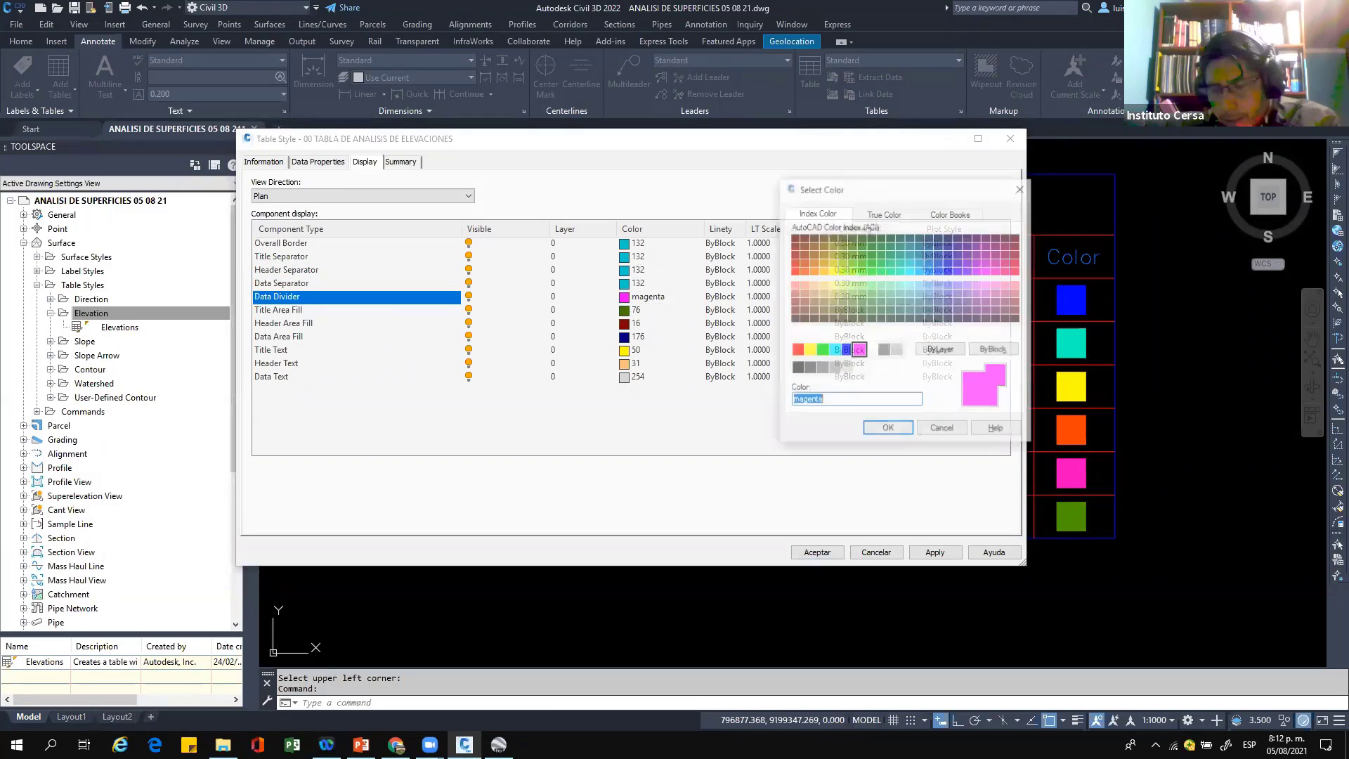
type("132")
key("Return")
Step: Turn off the visibility of the Title Area Fill, Header Area Fill and Data Area Fill components
left_click(282, 315)
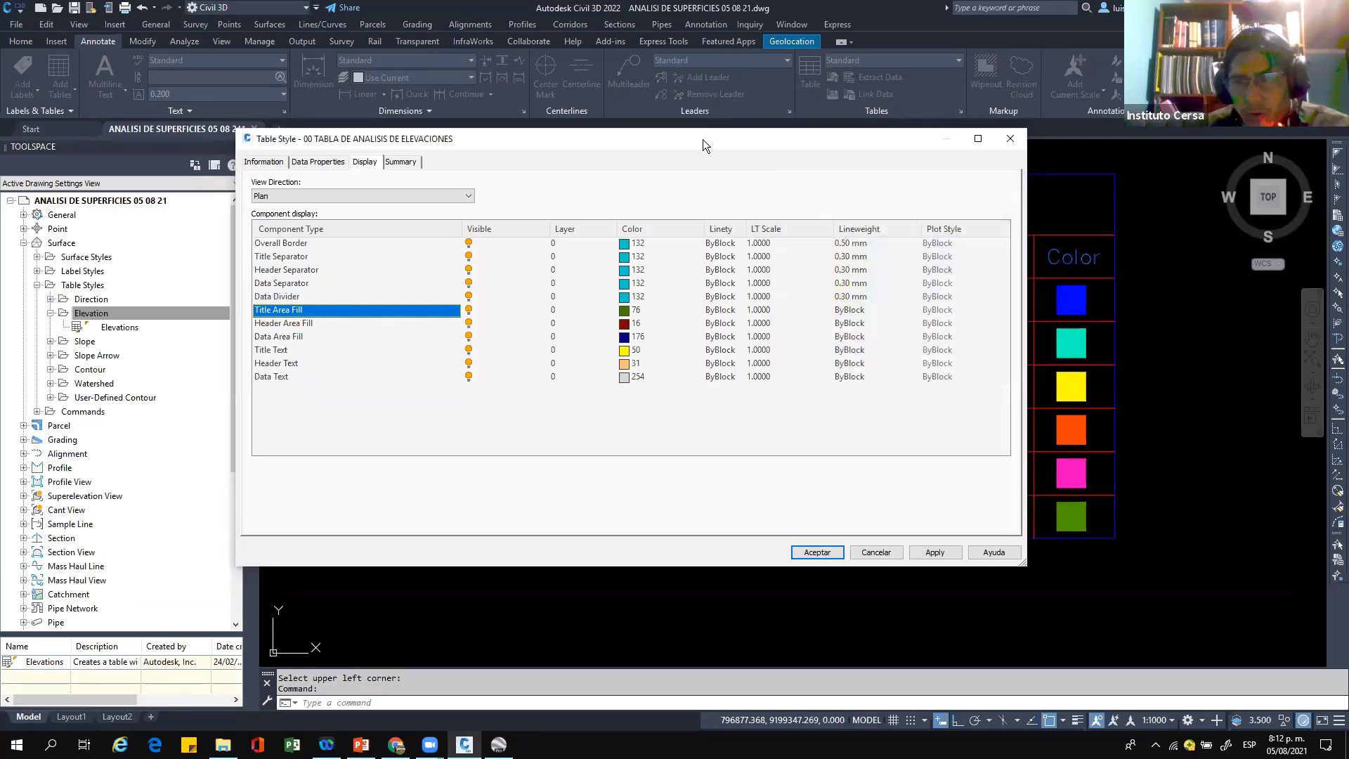
left_click_drag(486, 139, 459, 105)
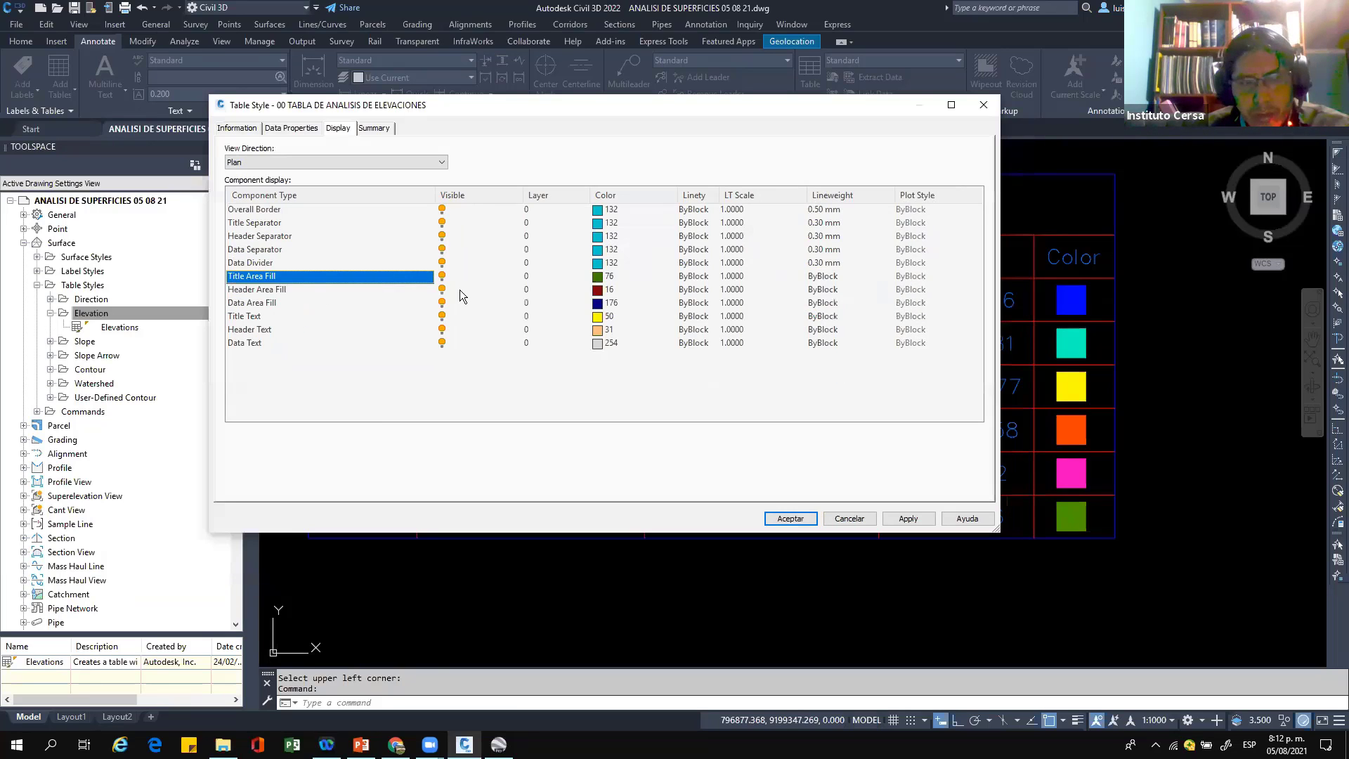
left_click(442, 276)
left_click(442, 290)
left_click(323, 303)
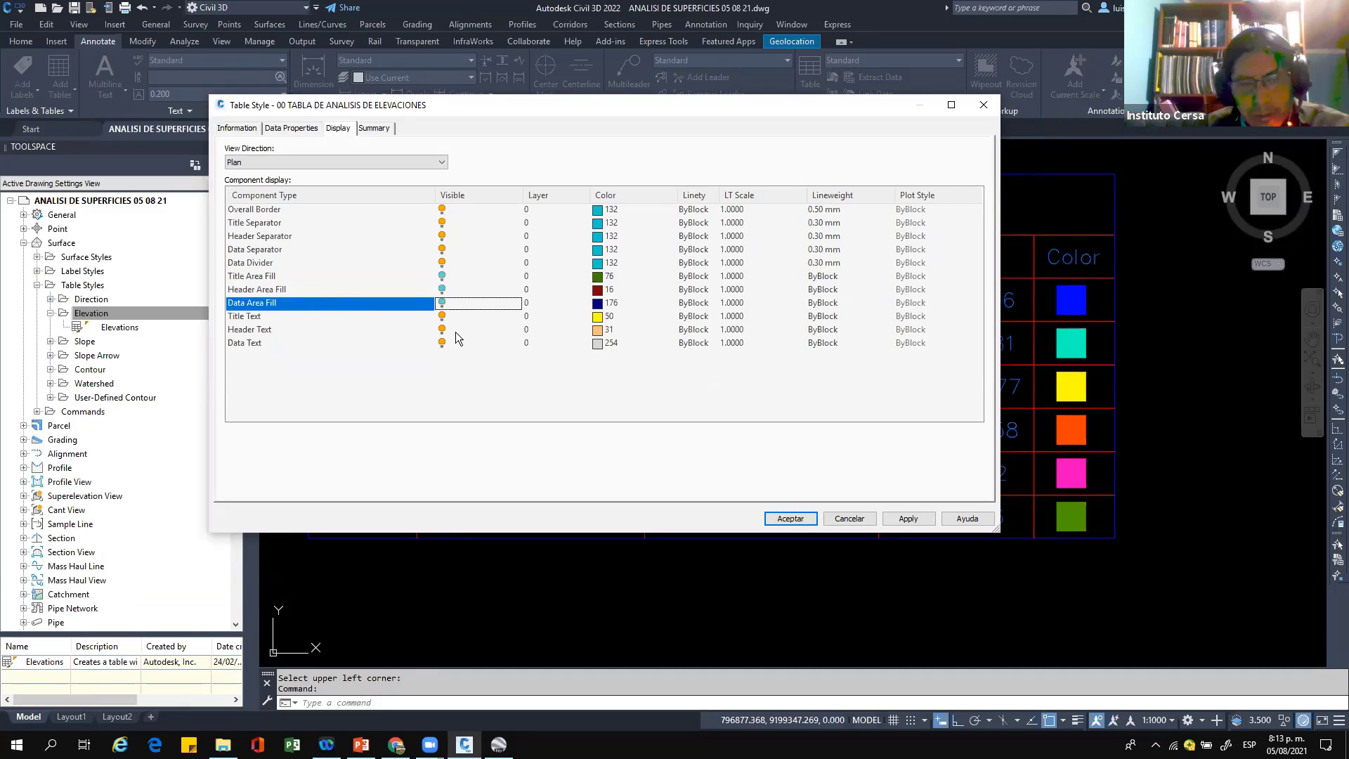
Step: Set the Title Text component's color to index 122
left_click(254, 318)
left_click(264, 327)
left_click(262, 342)
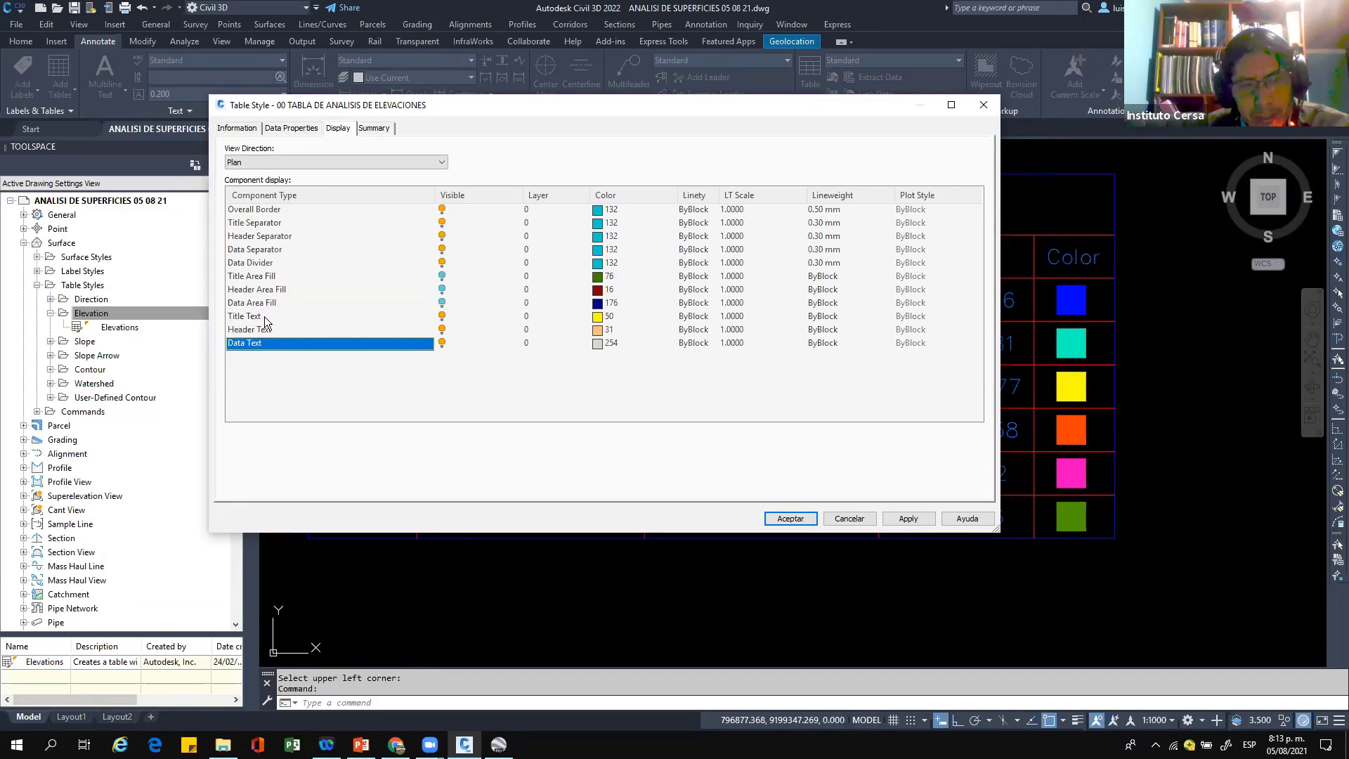
left_click(265, 317)
left_click(269, 330)
left_click(269, 344)
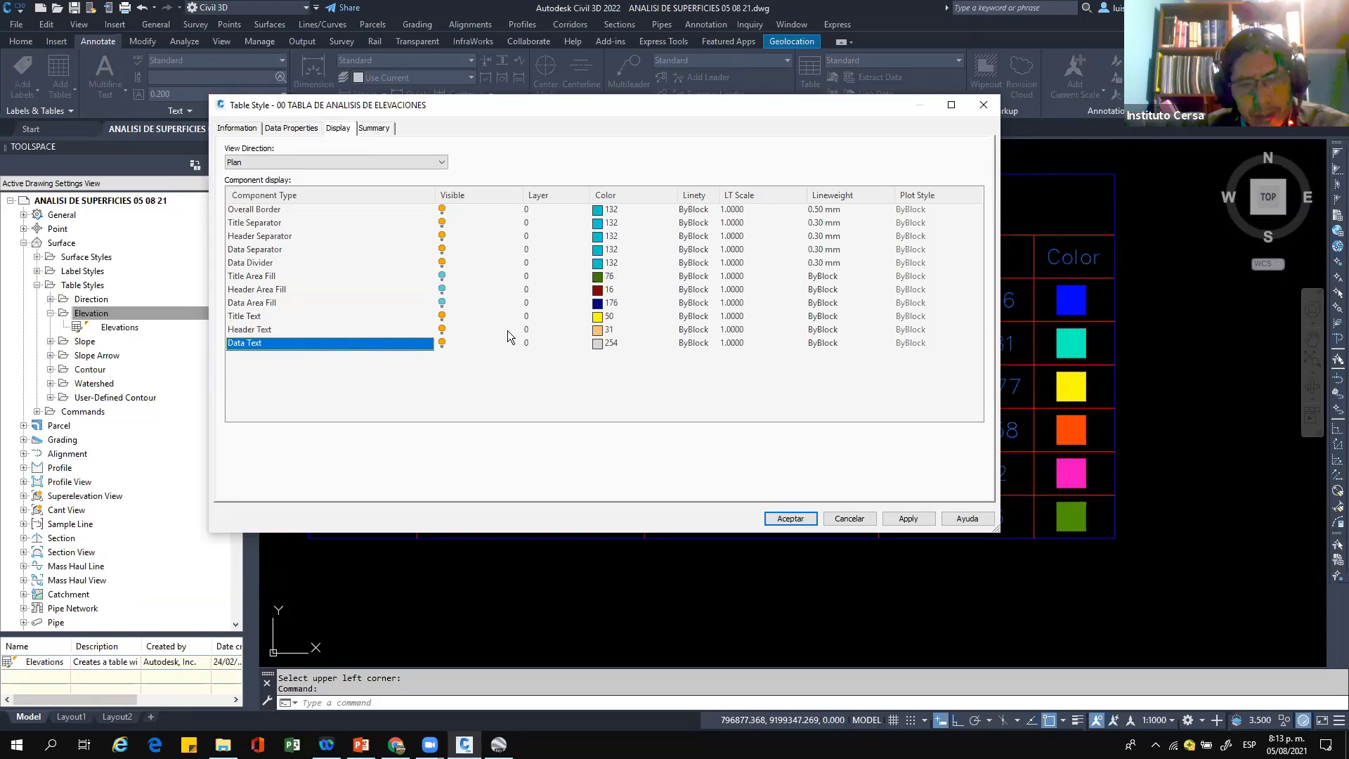
left_click(598, 317)
left_click(900, 262)
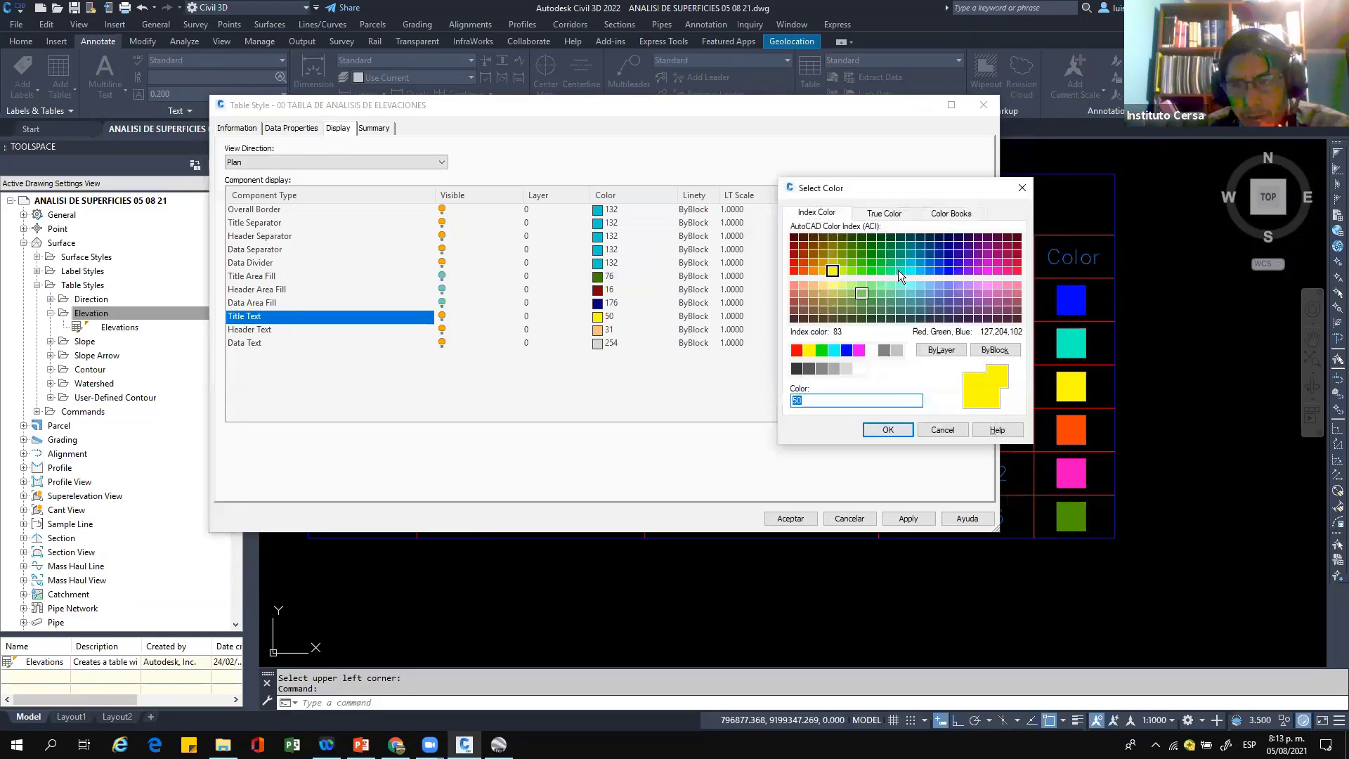
left_click(902, 434)
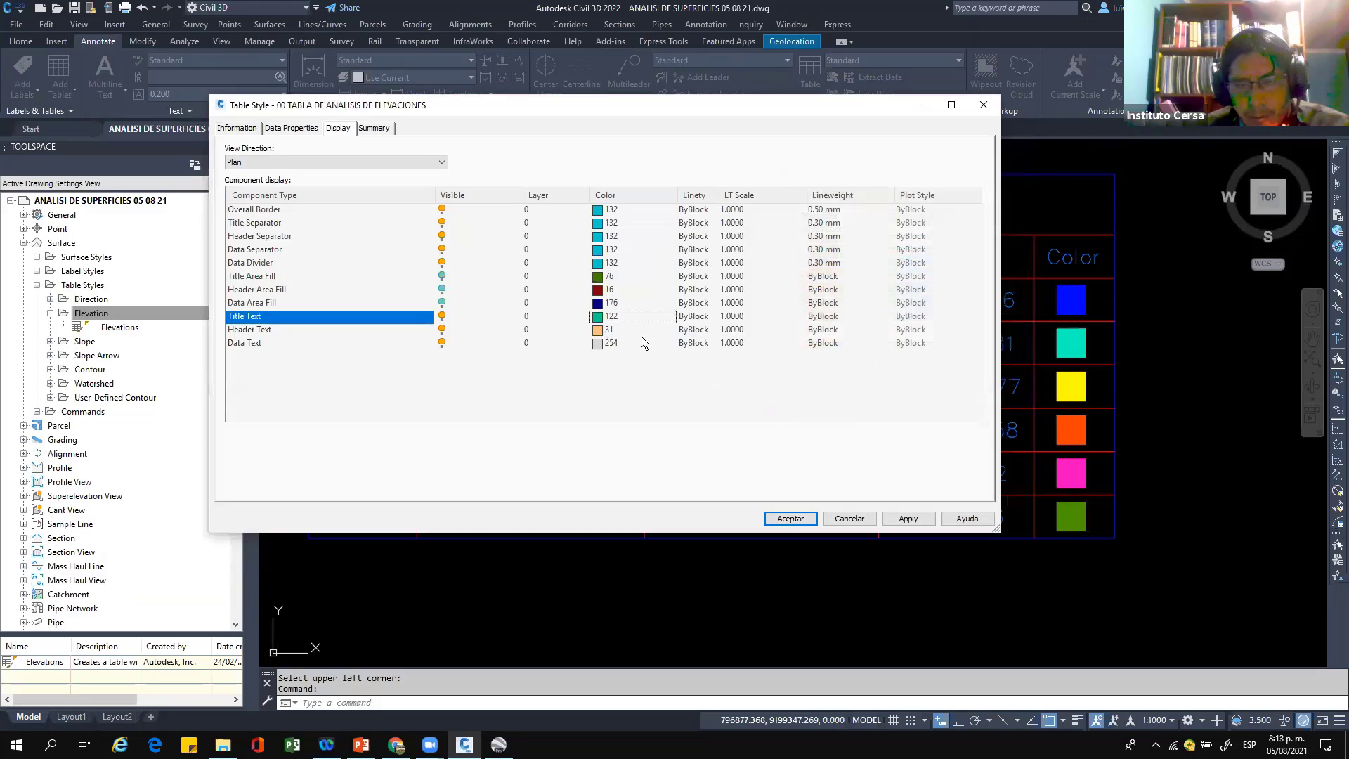
Step: Set the Header Text component's color to index 12 and the Data Text component's color to white
left_click(603, 330)
left_click(795, 264)
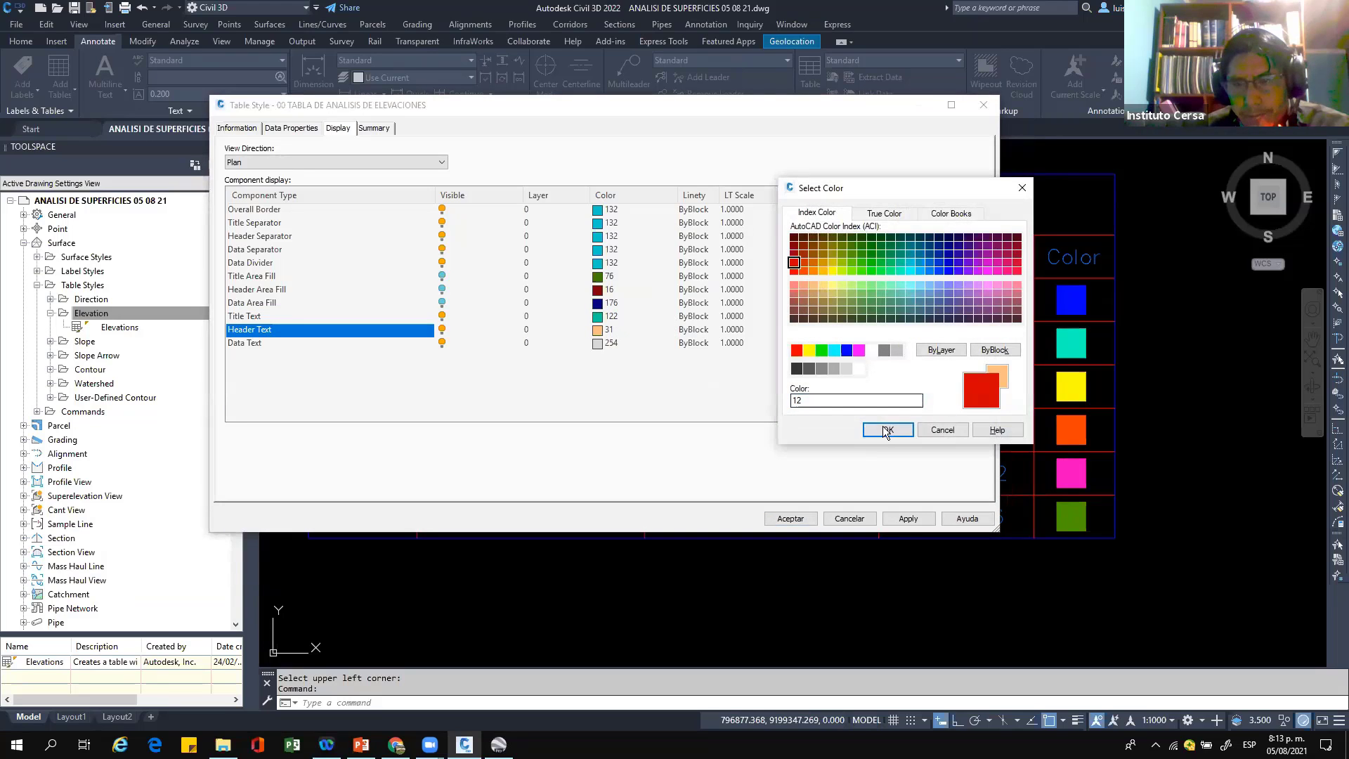
key("Return")
left_click(601, 344)
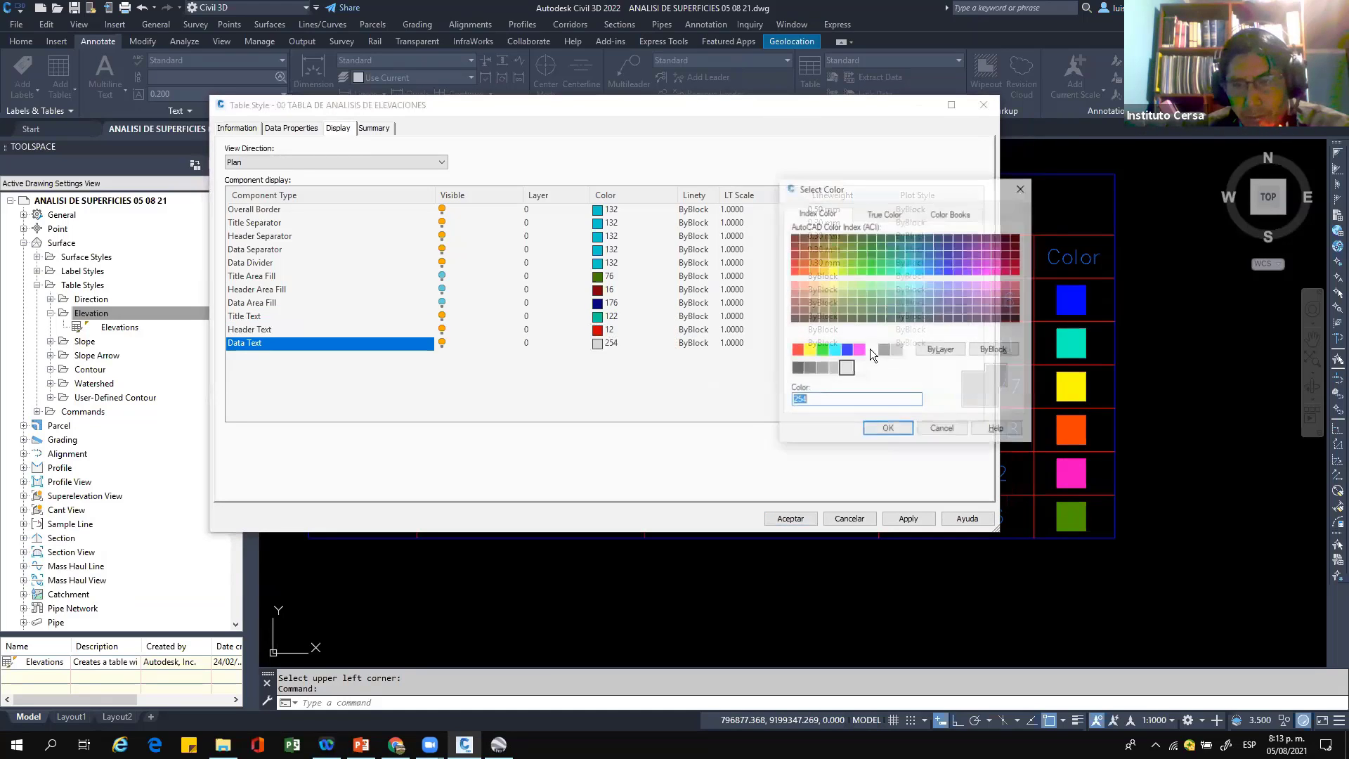
left_click(872, 350)
left_click(888, 431)
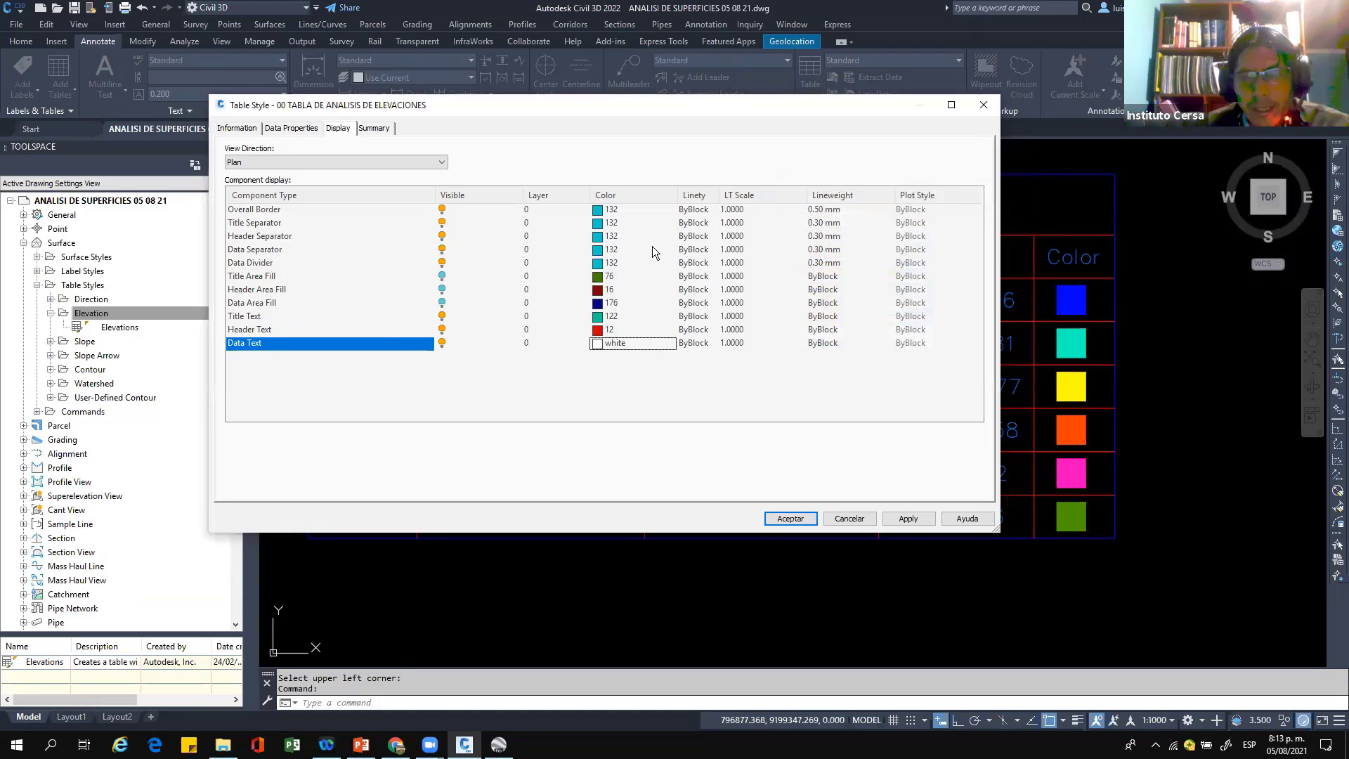
Step: Check the table style's data properties, then apply and accept the finished style
left_click(296, 128)
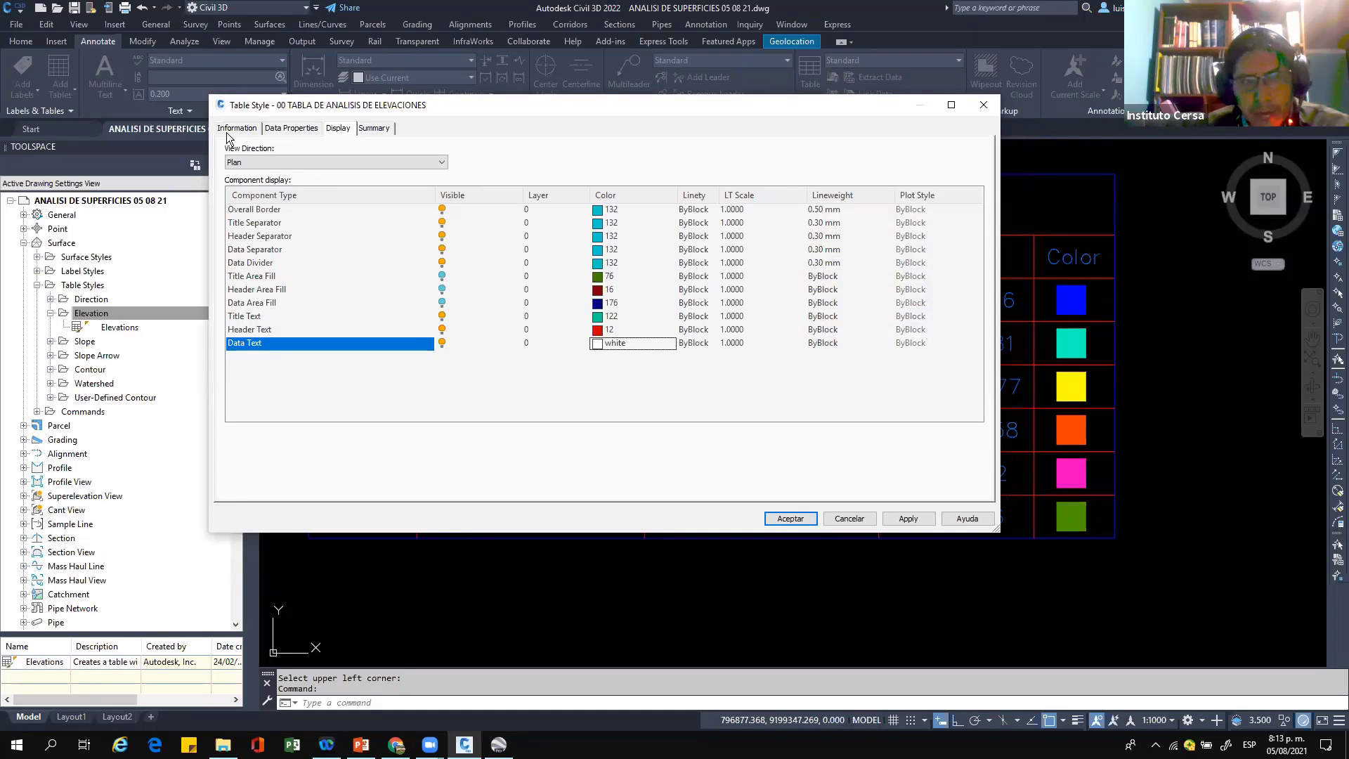
left_click(905, 518)
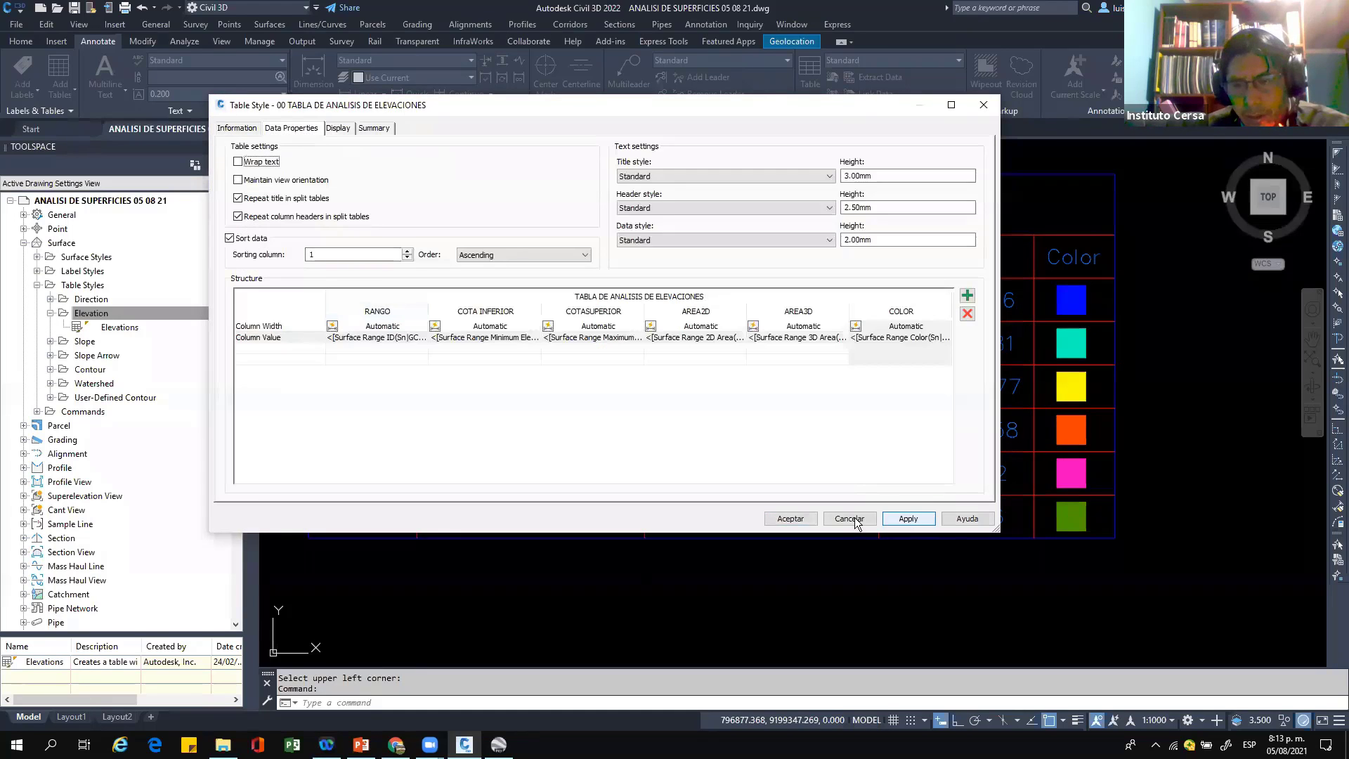
left_click(805, 517)
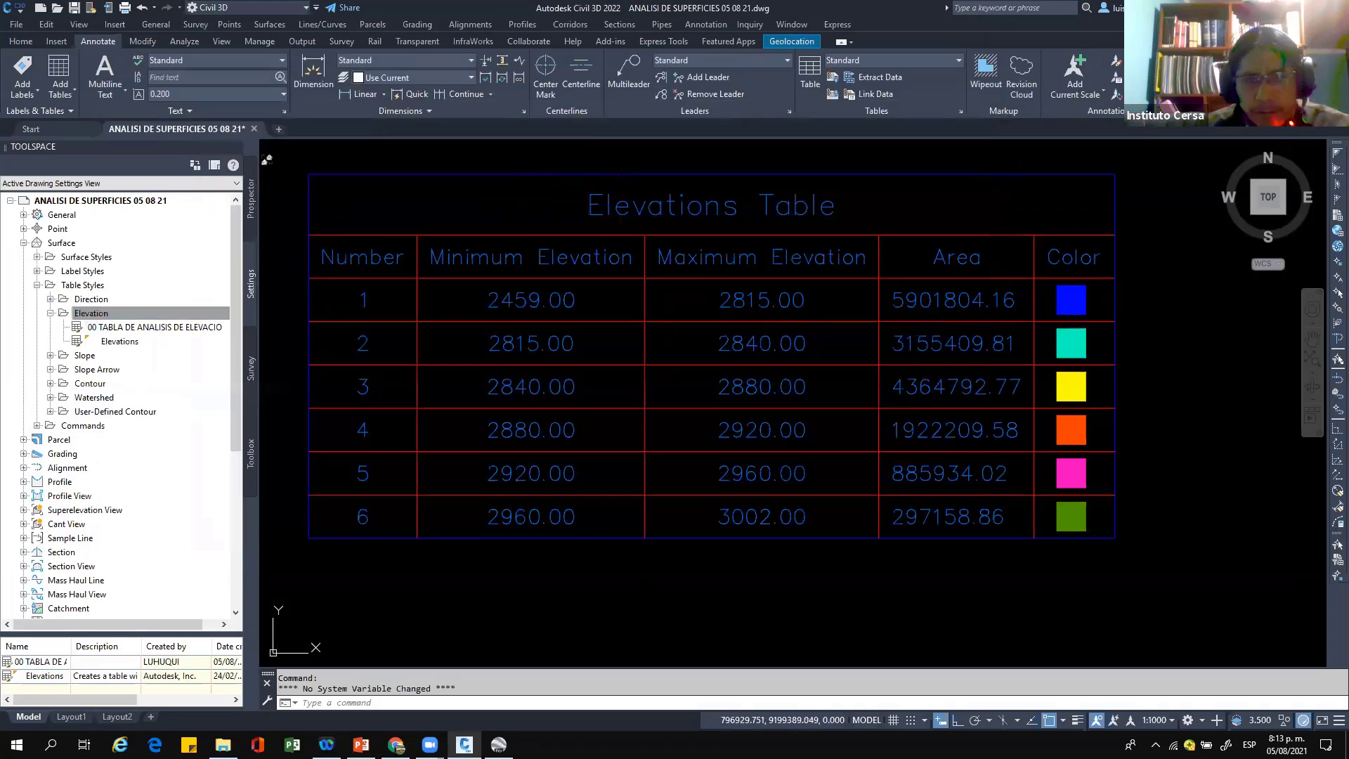
Step: Assign the 00 TABLA DE ANALISIS DE ELEVACIONES style to the existing elevations table through its table properties
left_click(589, 176)
right_click(588, 176)
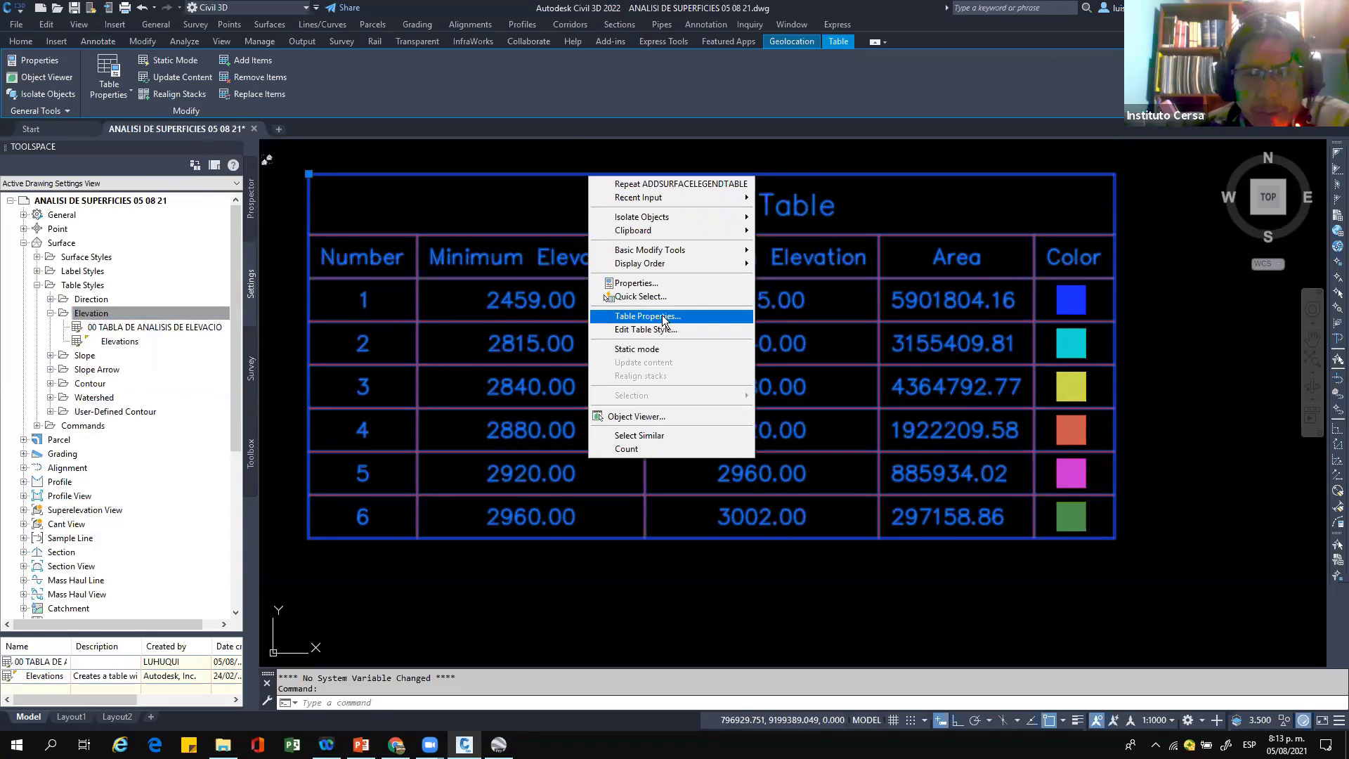
left_click(663, 318)
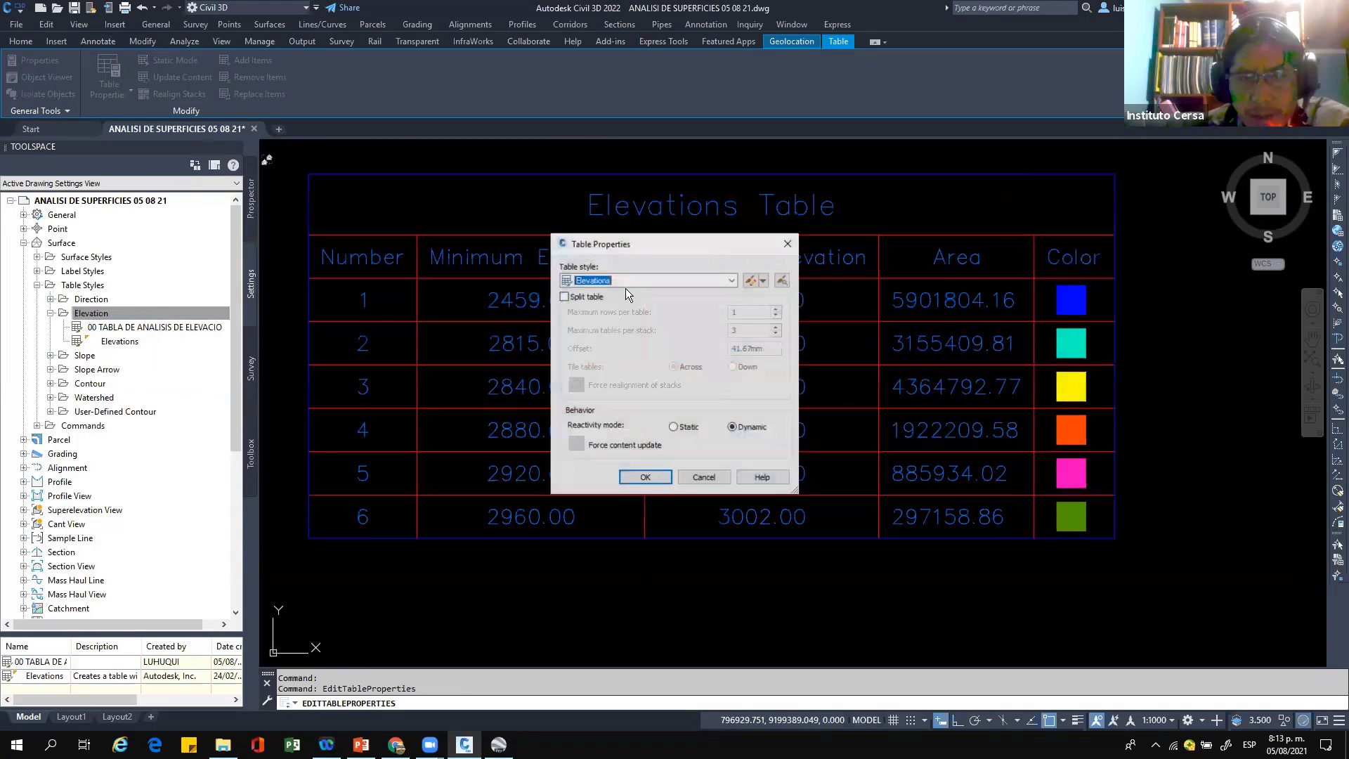
key("Up")
left_click(645, 477)
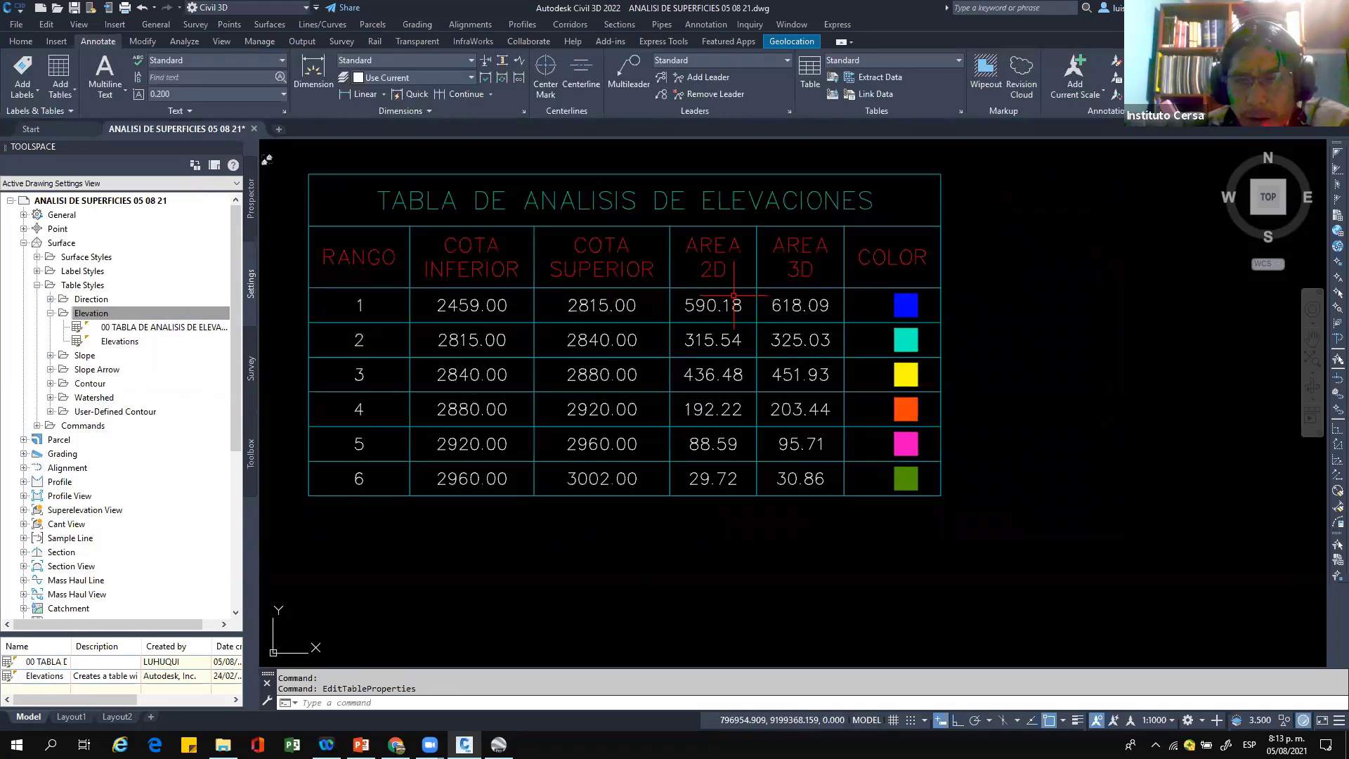
Step: Examine the 2D and 3D area columns of the elevation analysis table, comparing their headers and values
scroll(734, 295, "up", 2)
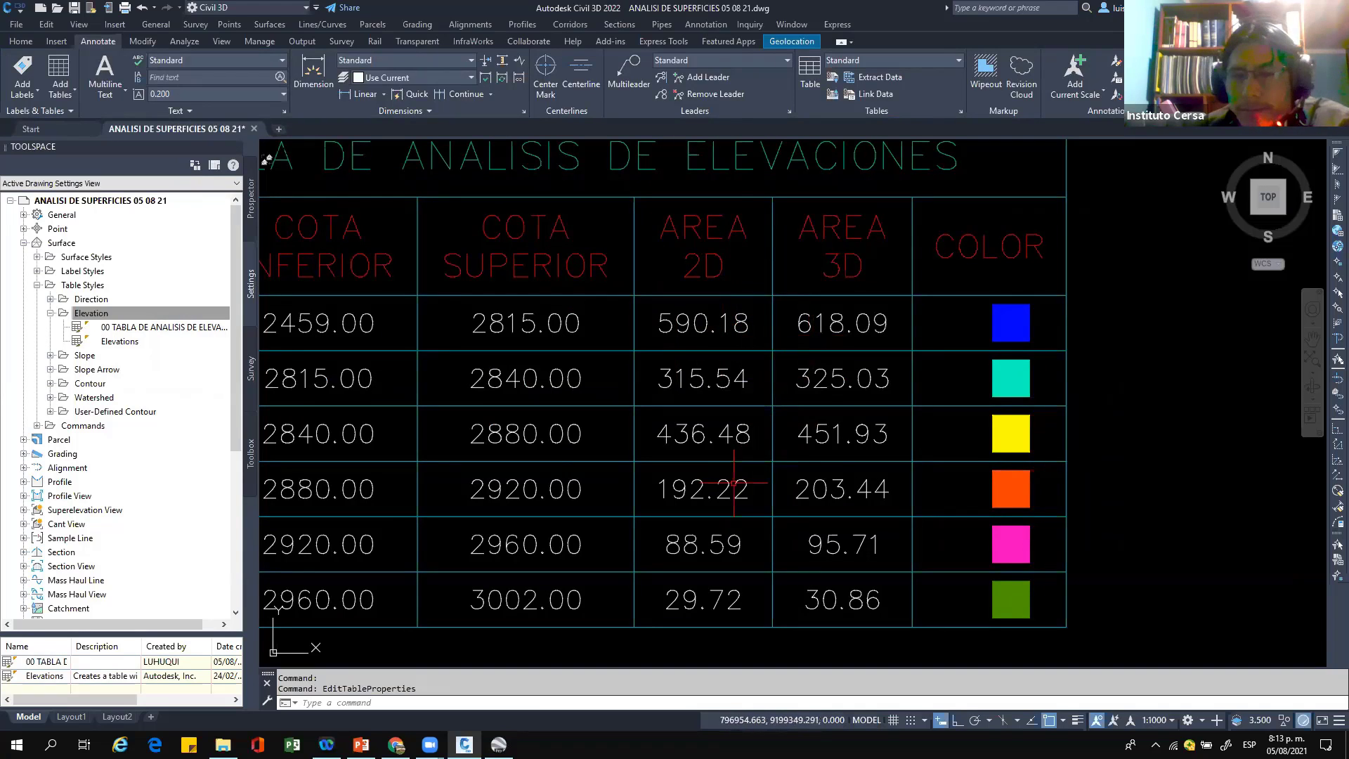
scroll(847, 321, "down", 2)
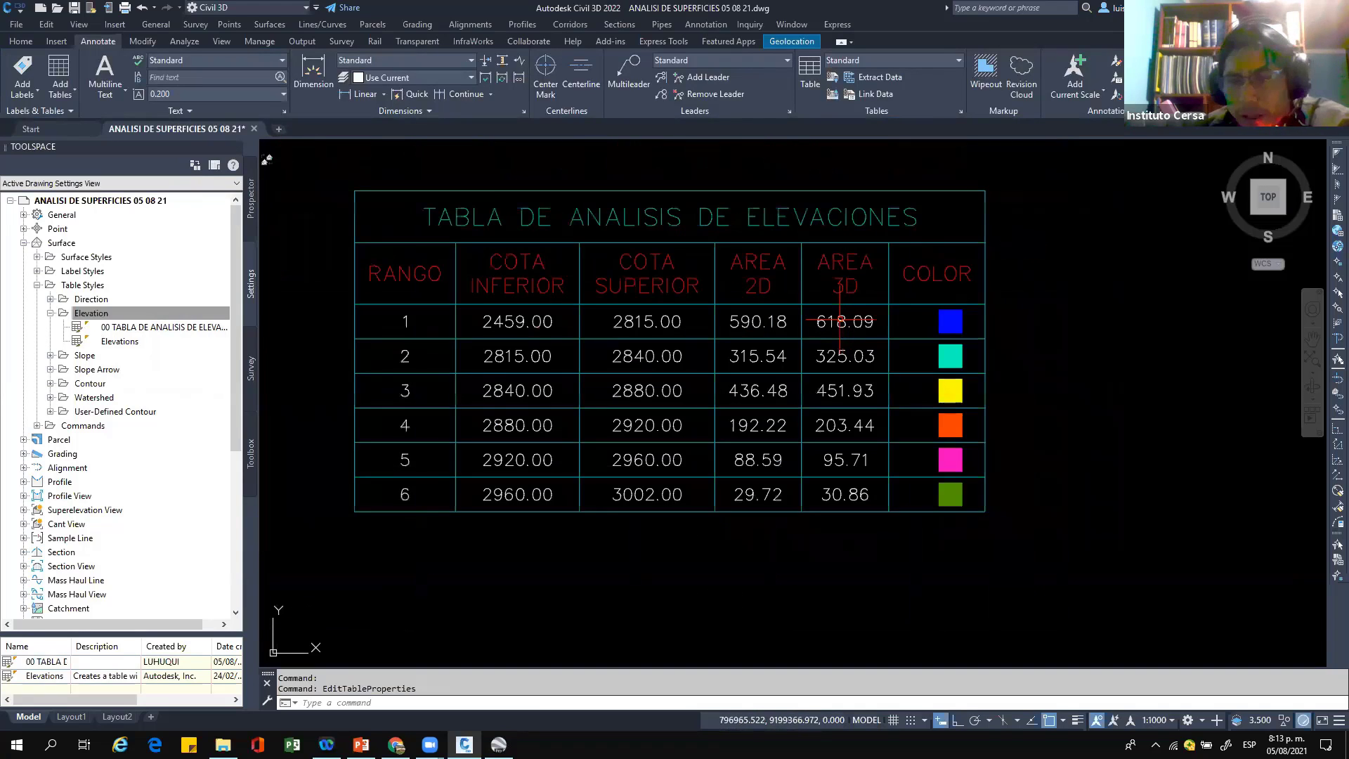
scroll(841, 322, "up", 2)
scroll(821, 330, "up", 1)
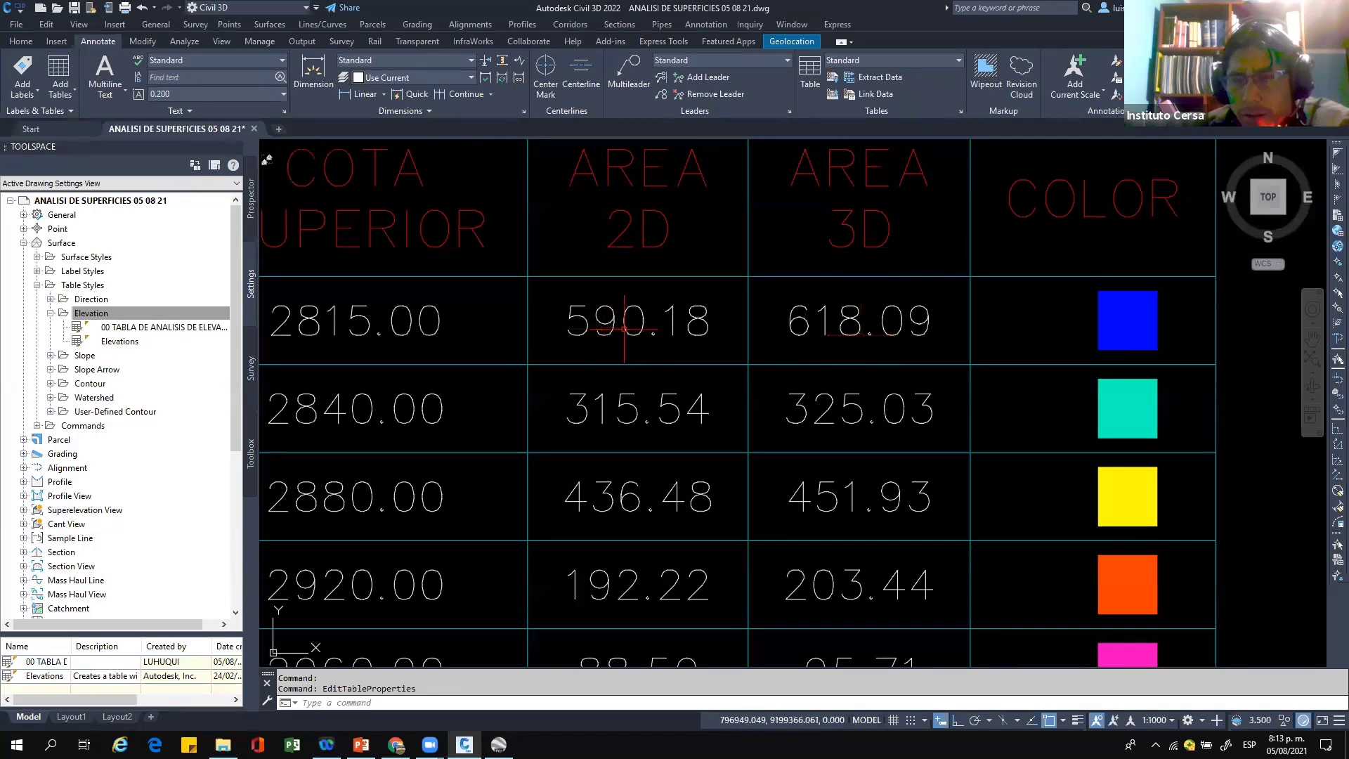
scroll(590, 359, "down", 1)
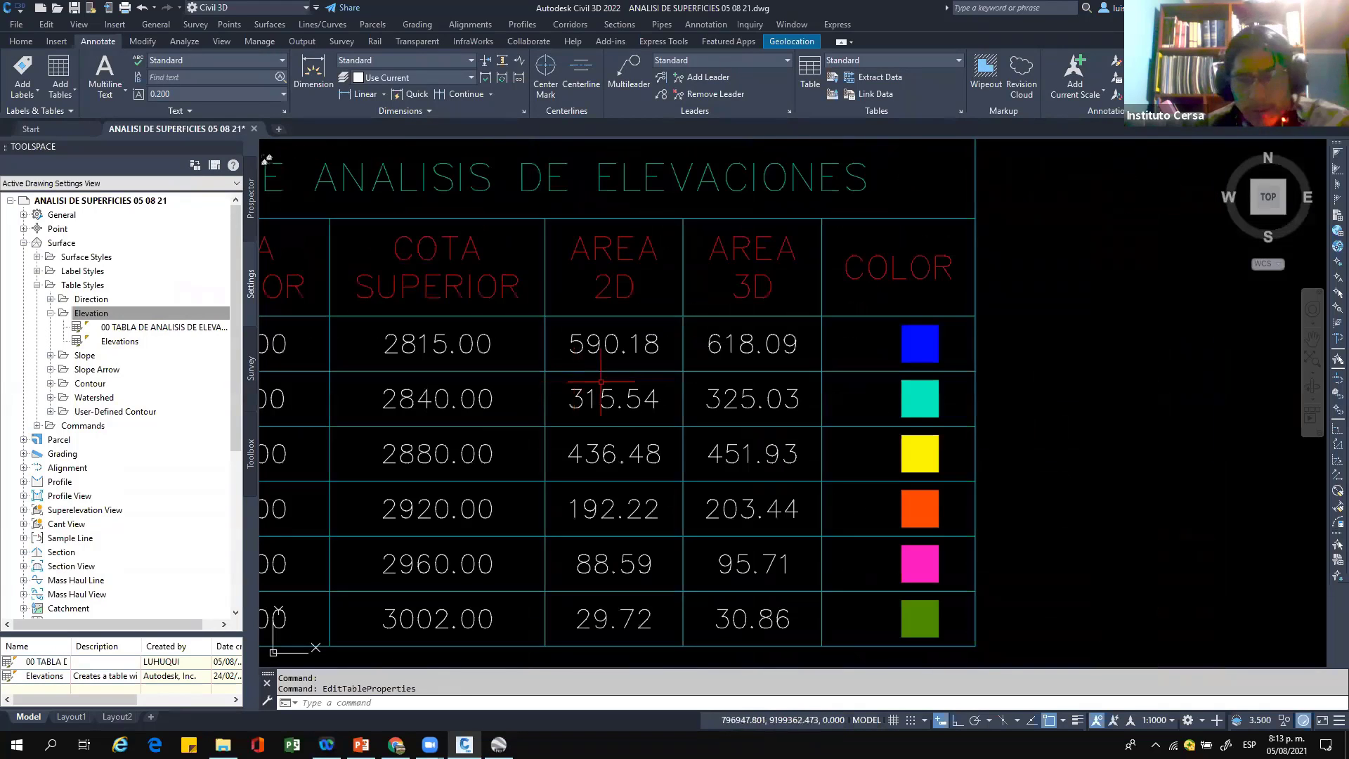
scroll(717, 377, "up", 1)
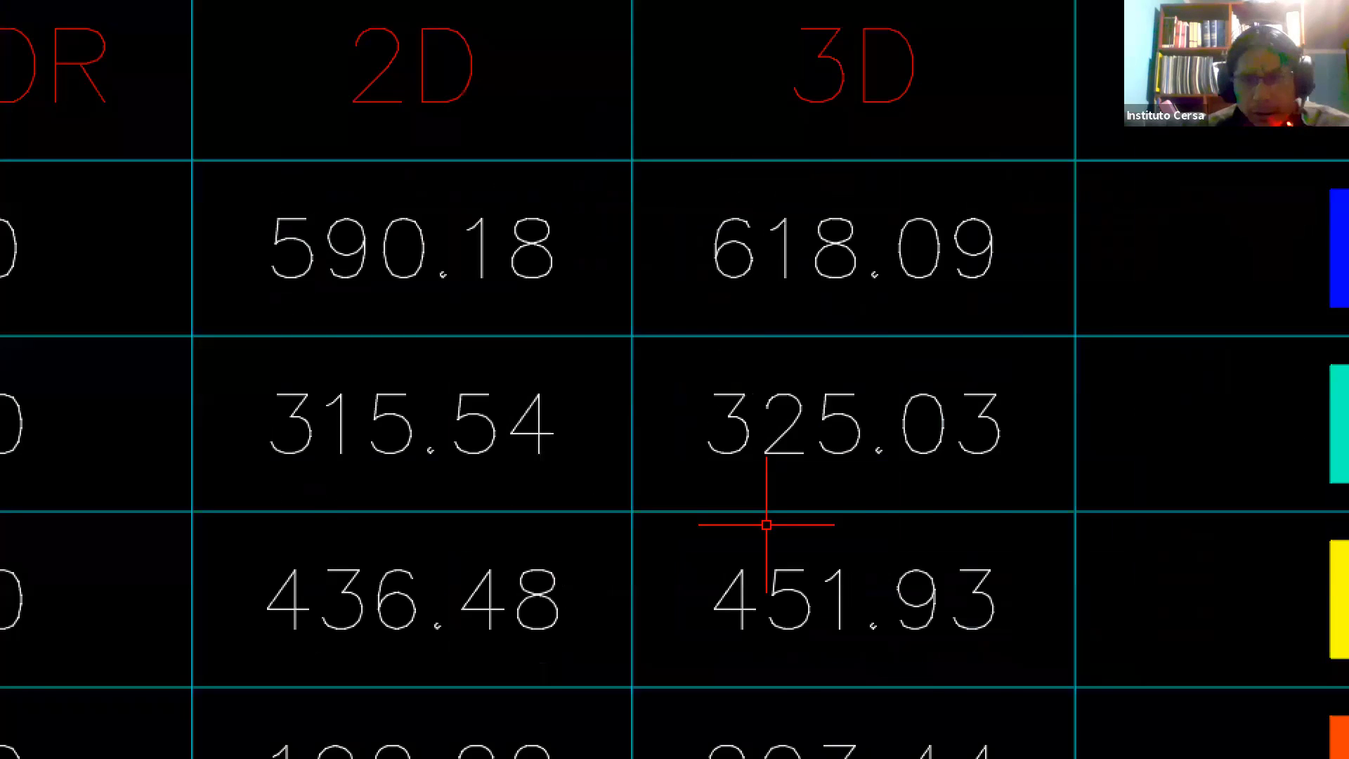
left_click_drag(578, 420, 415, 475)
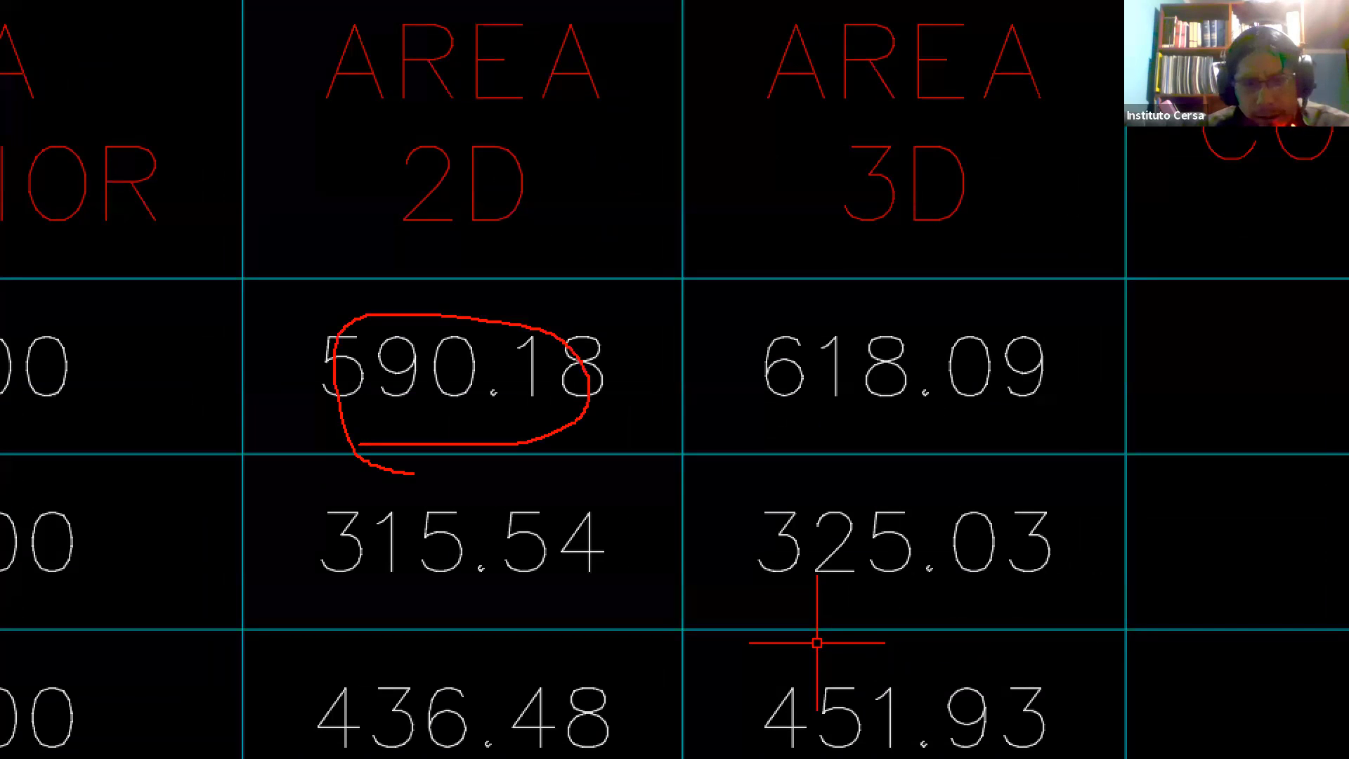
mouse_move(359, 223)
left_mouse_down()
mouse_move(603, 196)
mouse_move(383, 211)
mouse_move(527, 284)
left_mouse_up()
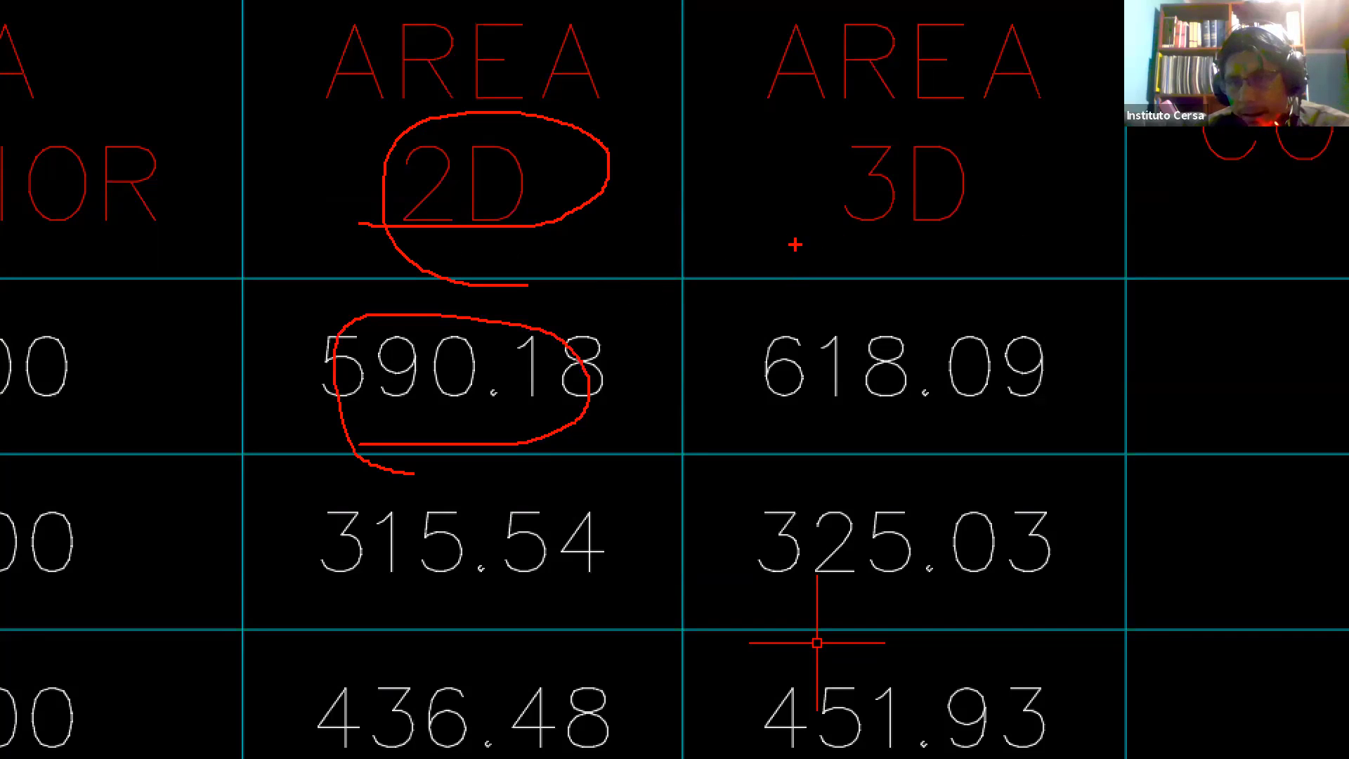
mouse_move(797, 245)
left_mouse_down()
mouse_move(928, 123)
mouse_move(828, 231)
left_mouse_up()
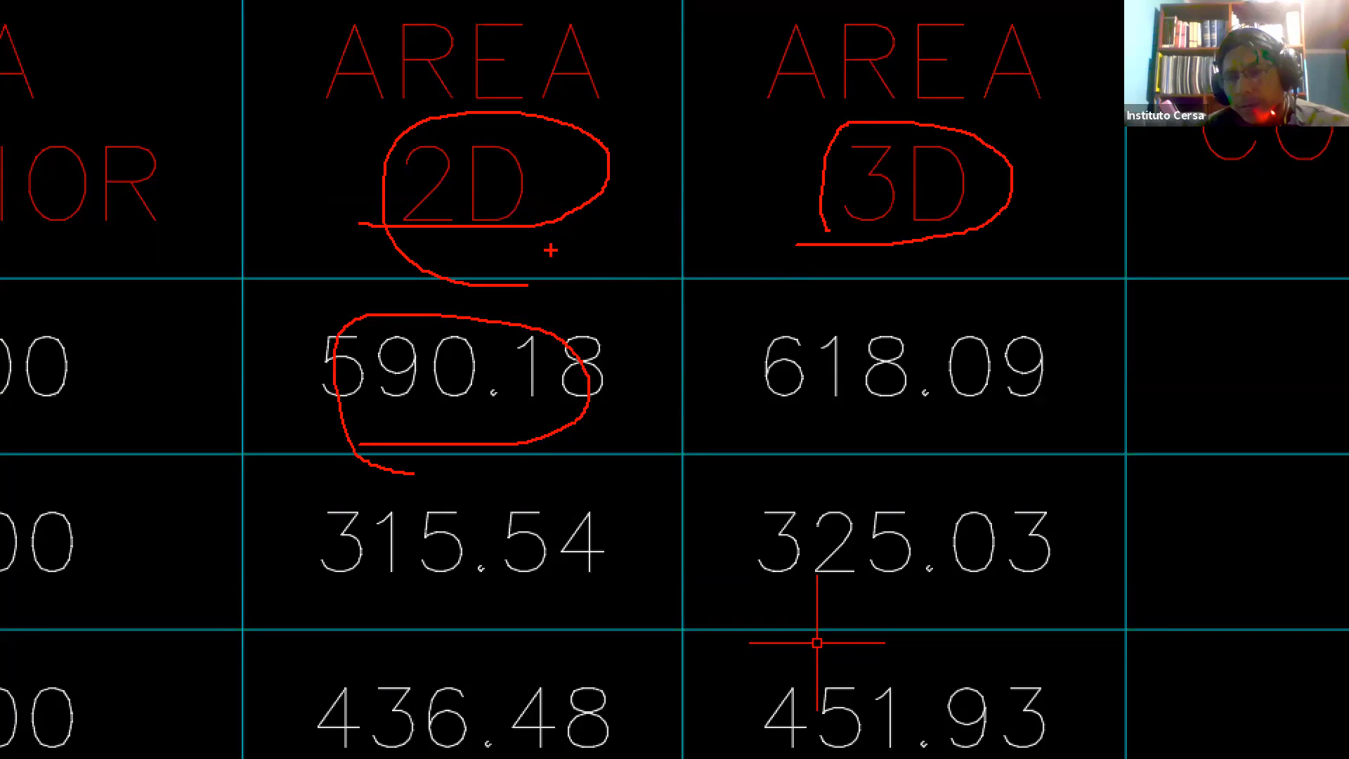
mouse_move(550, 249)
left_mouse_down()
mouse_move(961, 393)
mouse_move(1168, 205)
left_mouse_up()
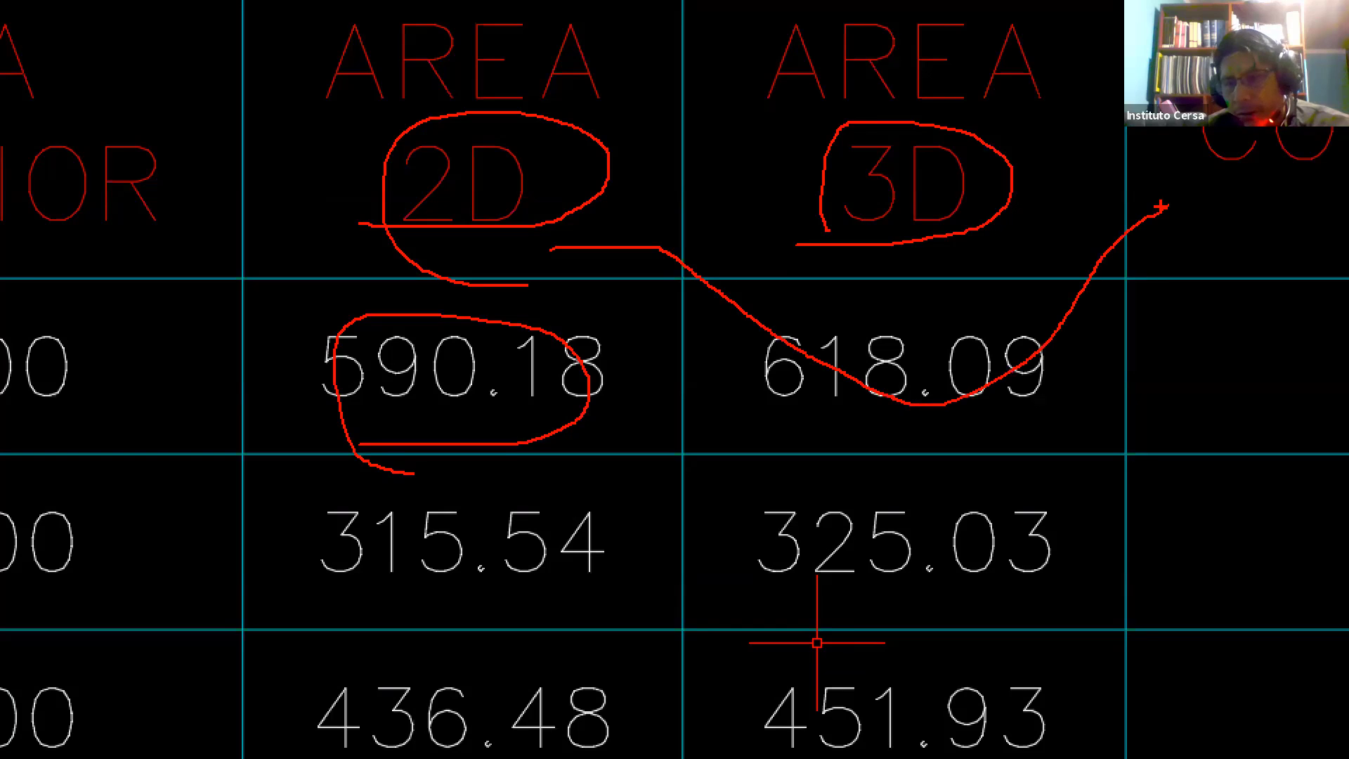
left_click_drag(588, 151, 1086, 177)
left_click_drag(1078, 111, 1104, 225)
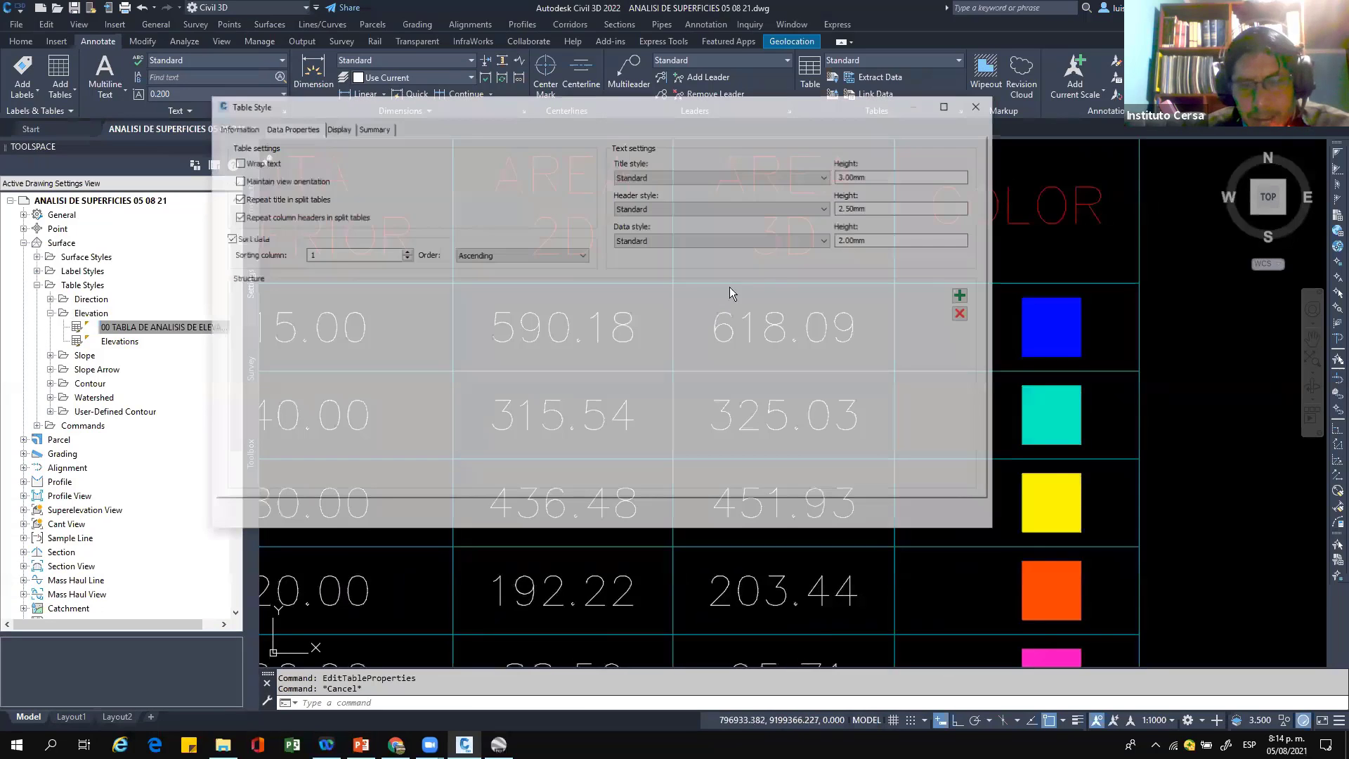
Step: Add the unit (HAS) to the 2D and 3D area column headers of the 00 TABLA DE ANALISIS DE ELEVACIONES style, and apply and accept it
double_click(696, 339)
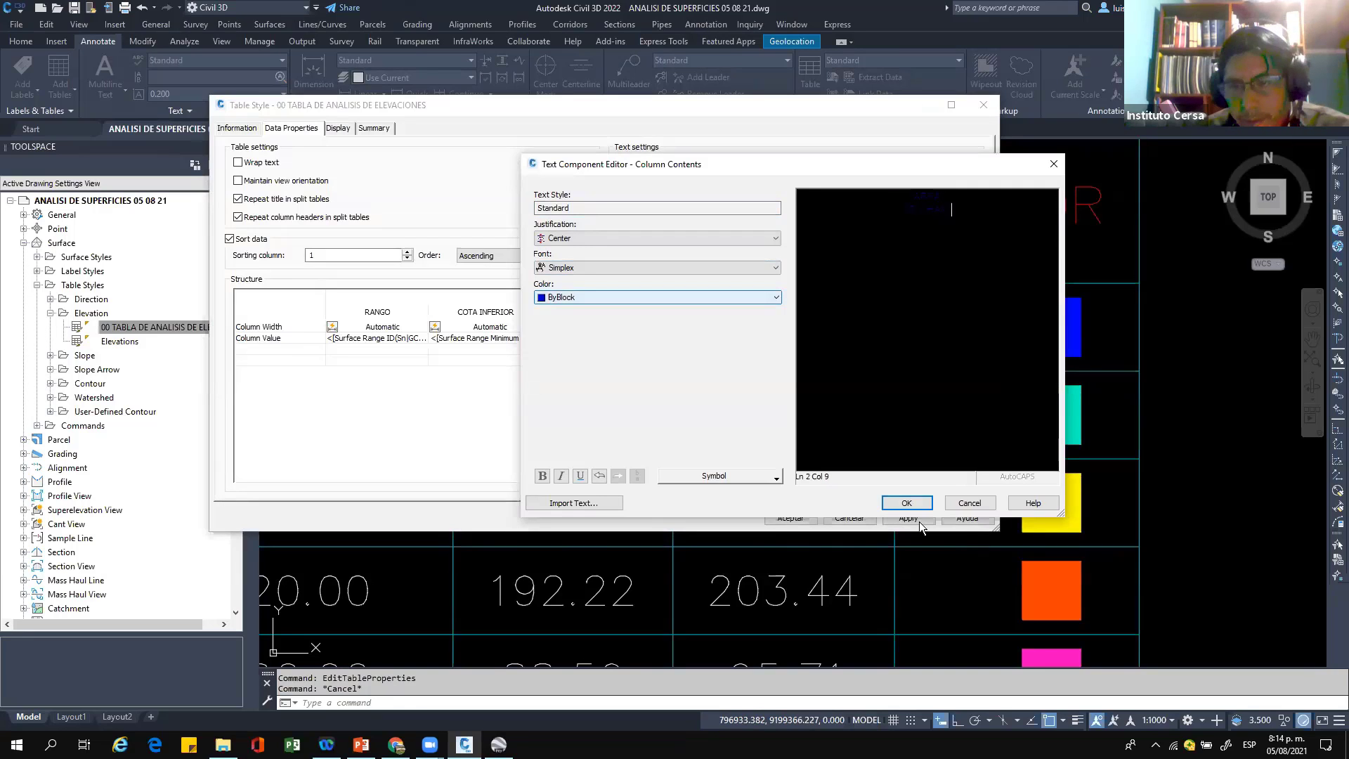
left_click(905, 502)
double_click(822, 336)
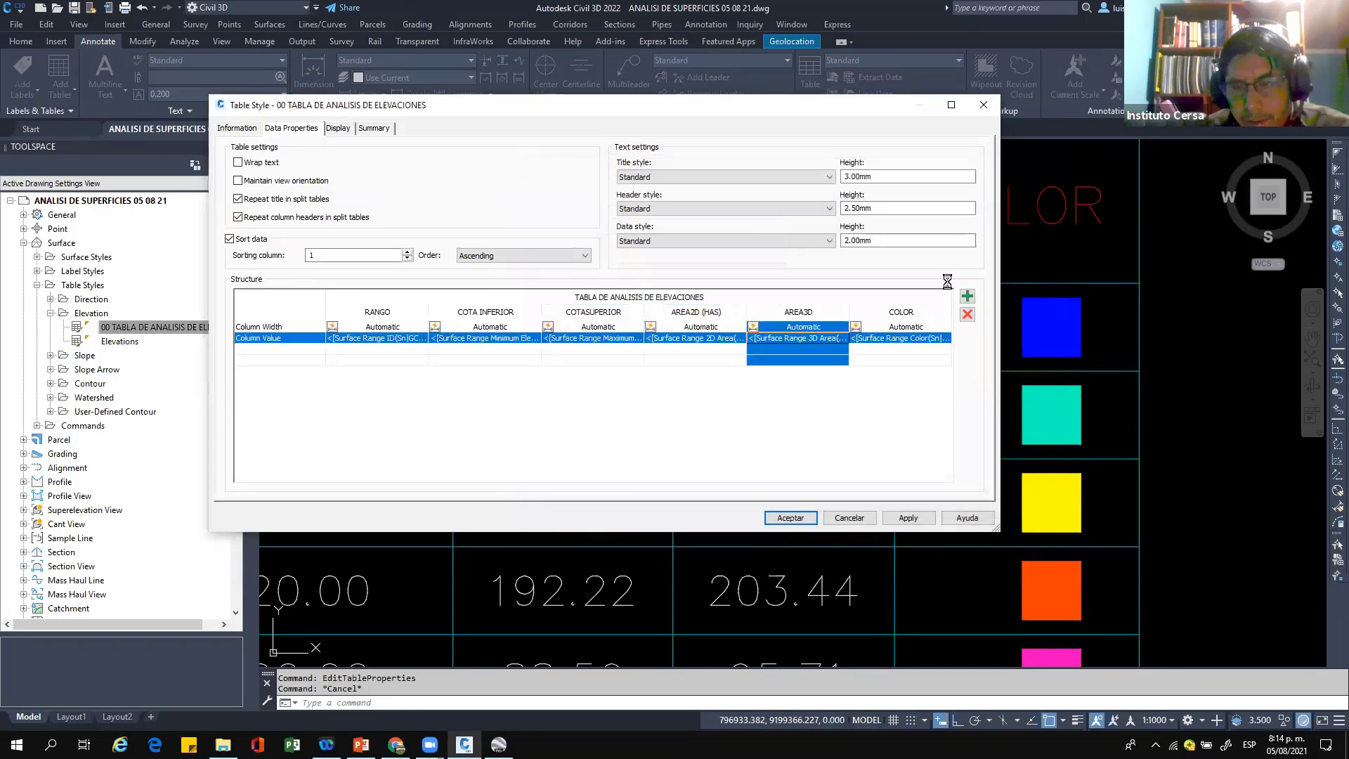
key("Escape")
double_click(803, 312)
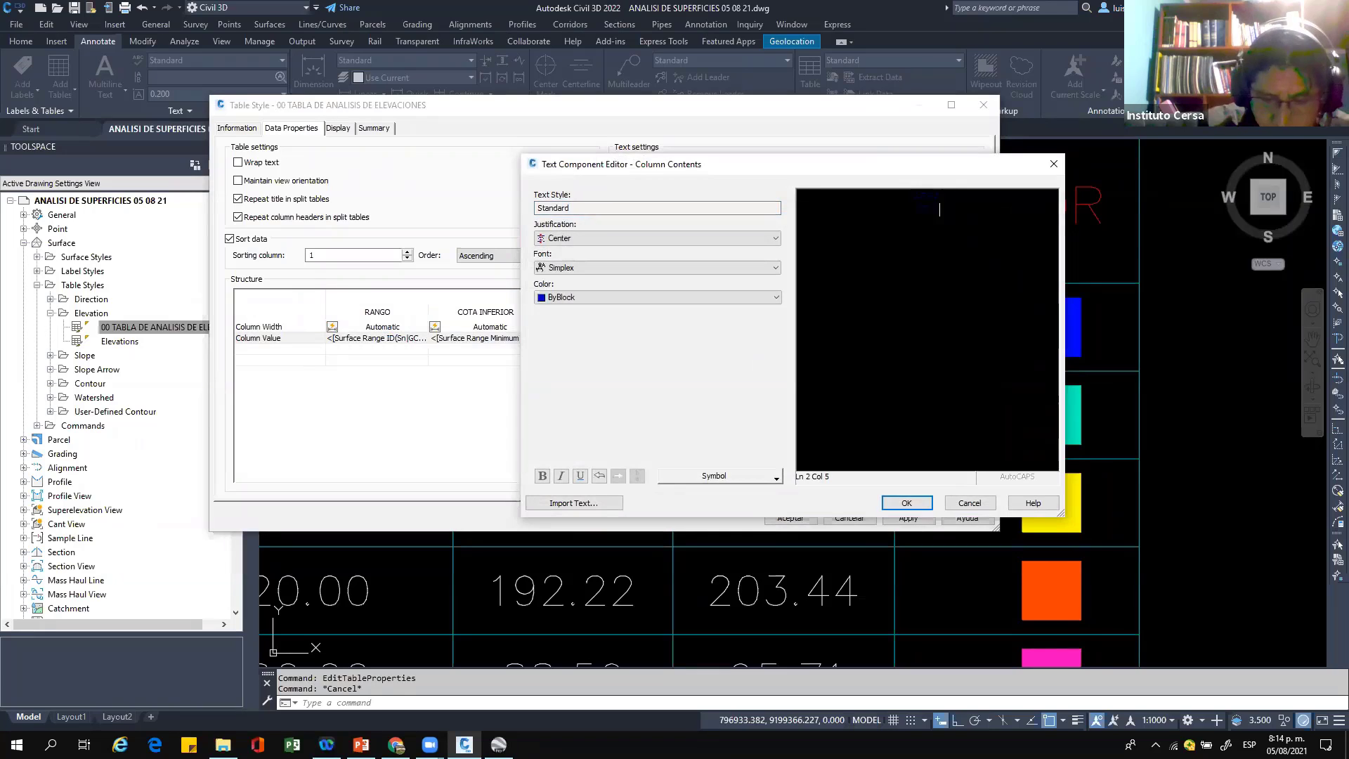
type("(m2)")
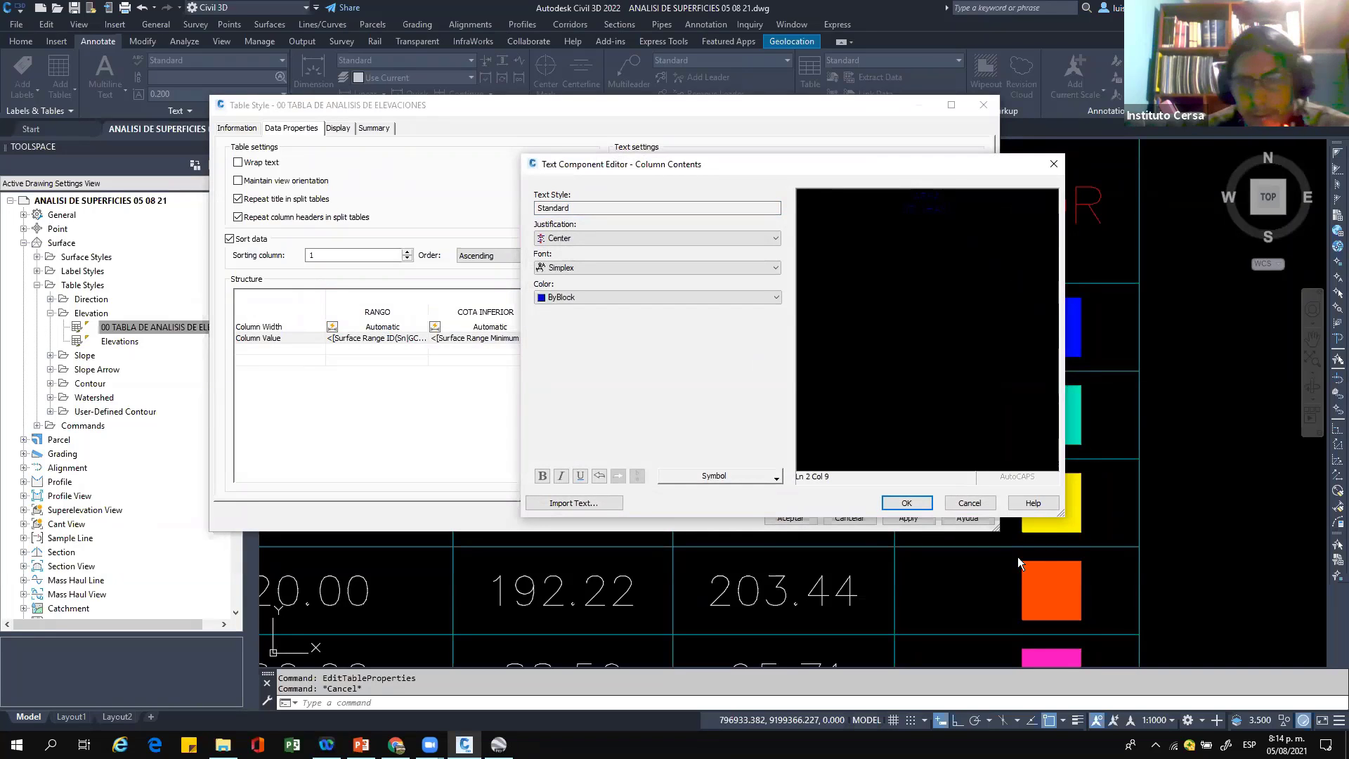
left_click(909, 503)
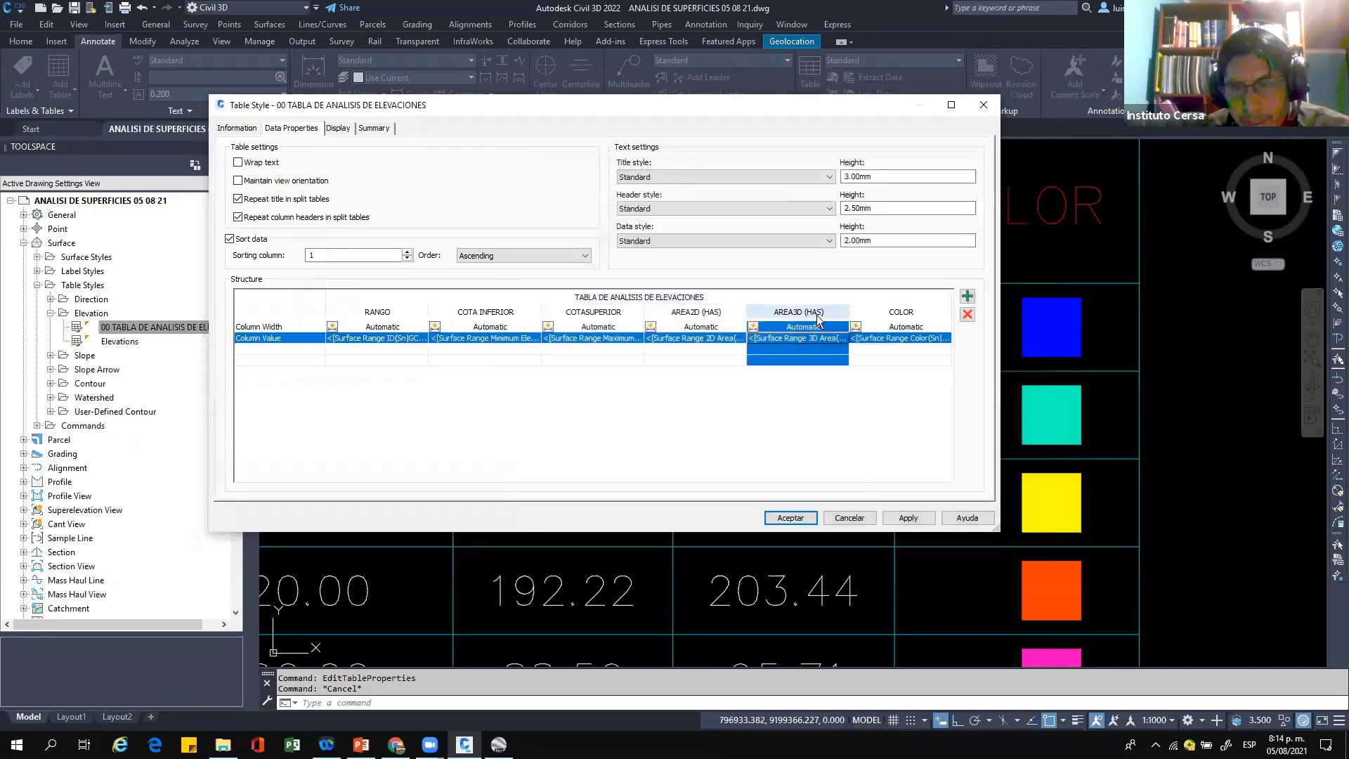
mouse_move(753, 317)
left_mouse_down()
mouse_move(780, 308)
mouse_move(760, 328)
left_mouse_up()
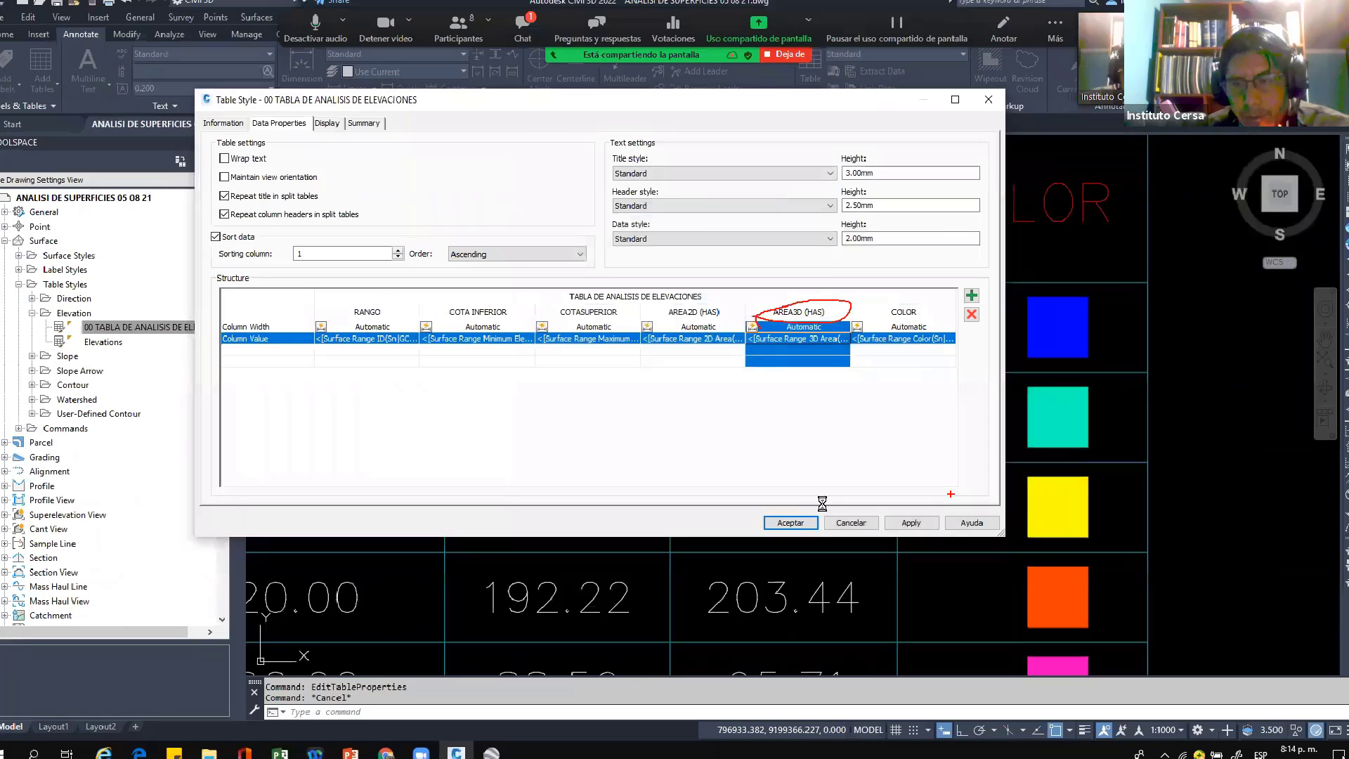
left_click(972, 638)
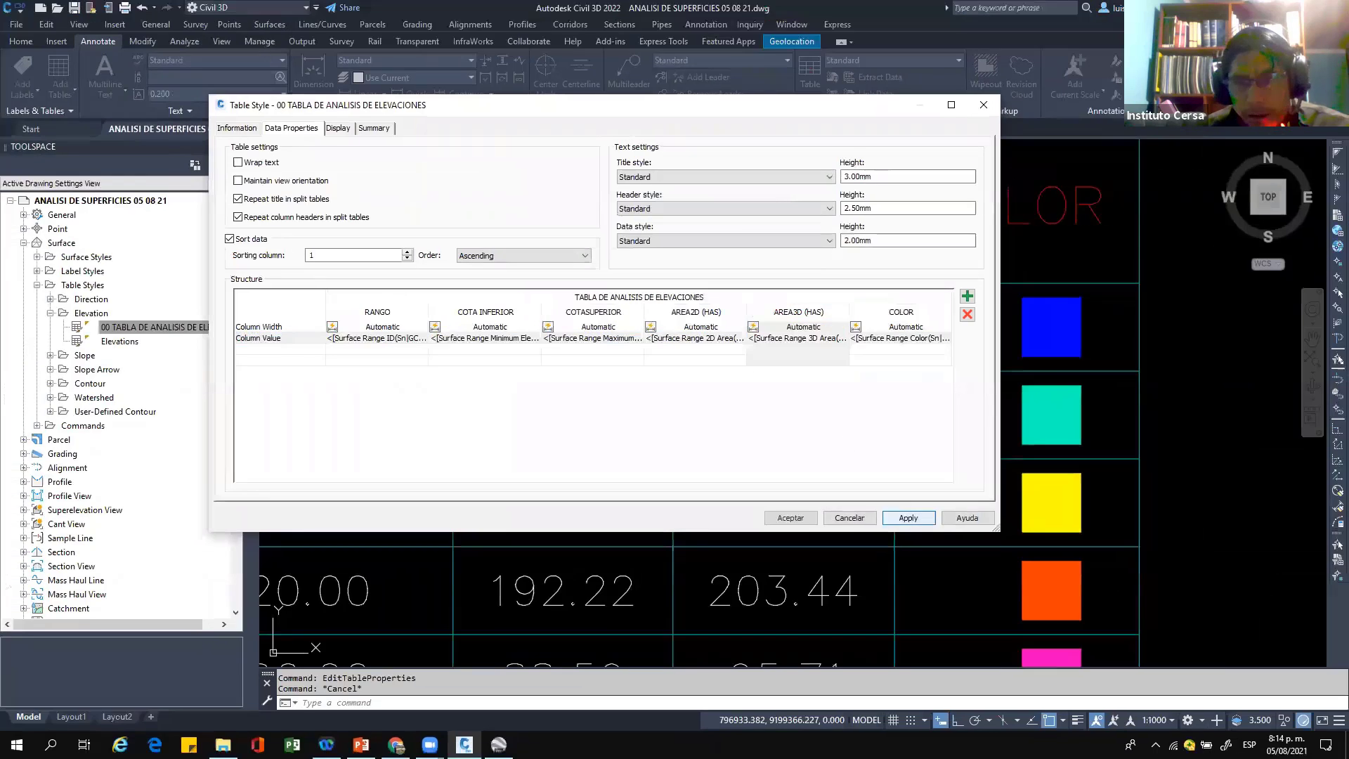
left_click(790, 518)
Step: Examine the updated elevation table alongside the TERRENO surface and its colored elevation ranges
scroll(781, 315, "down", 4)
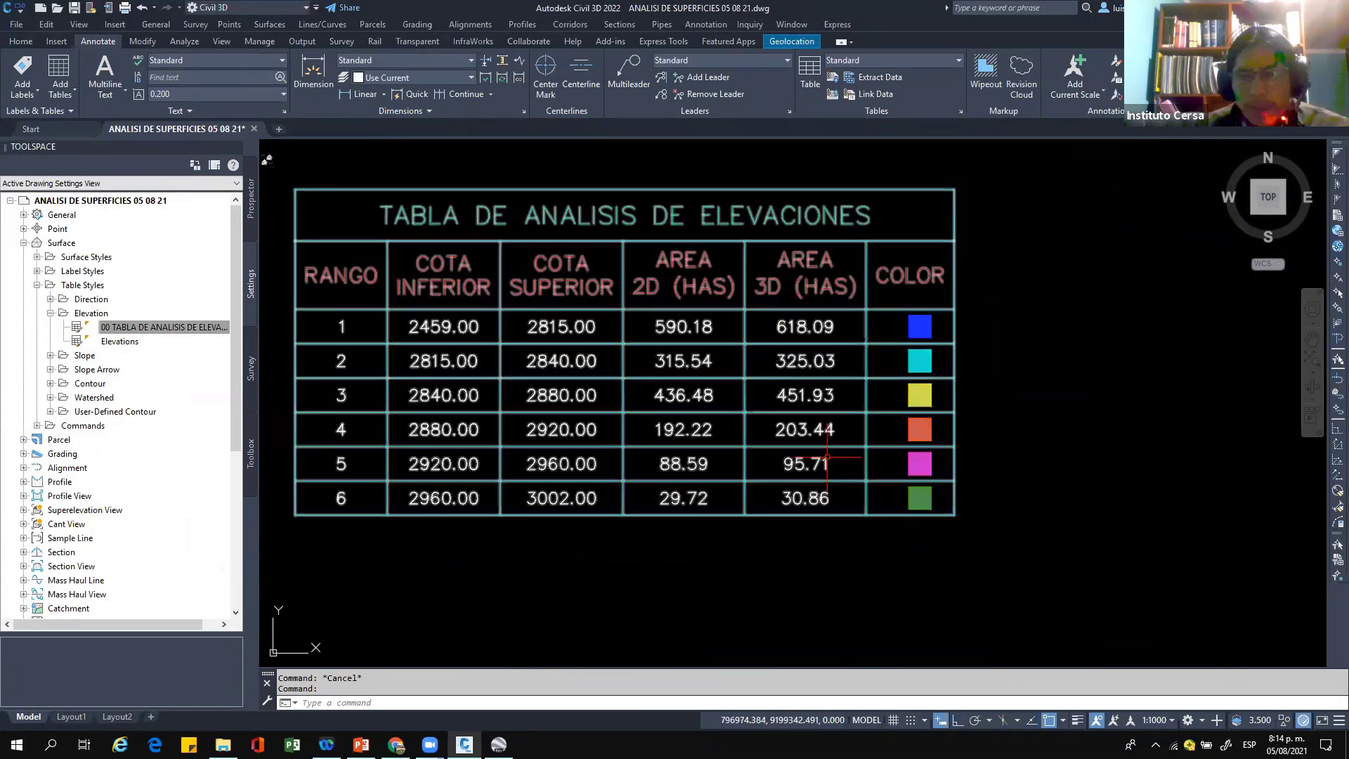
scroll(830, 386, "down", 5)
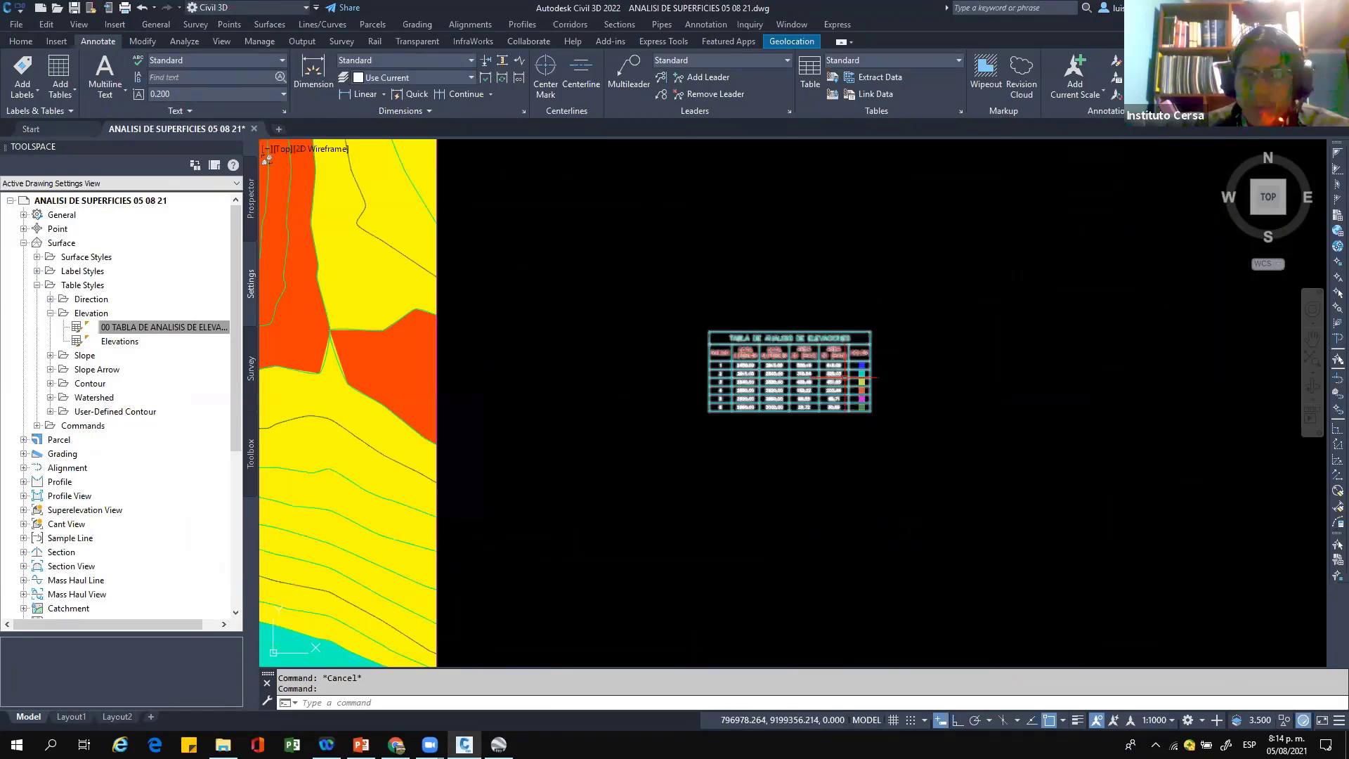
scroll(837, 350, "down", 3)
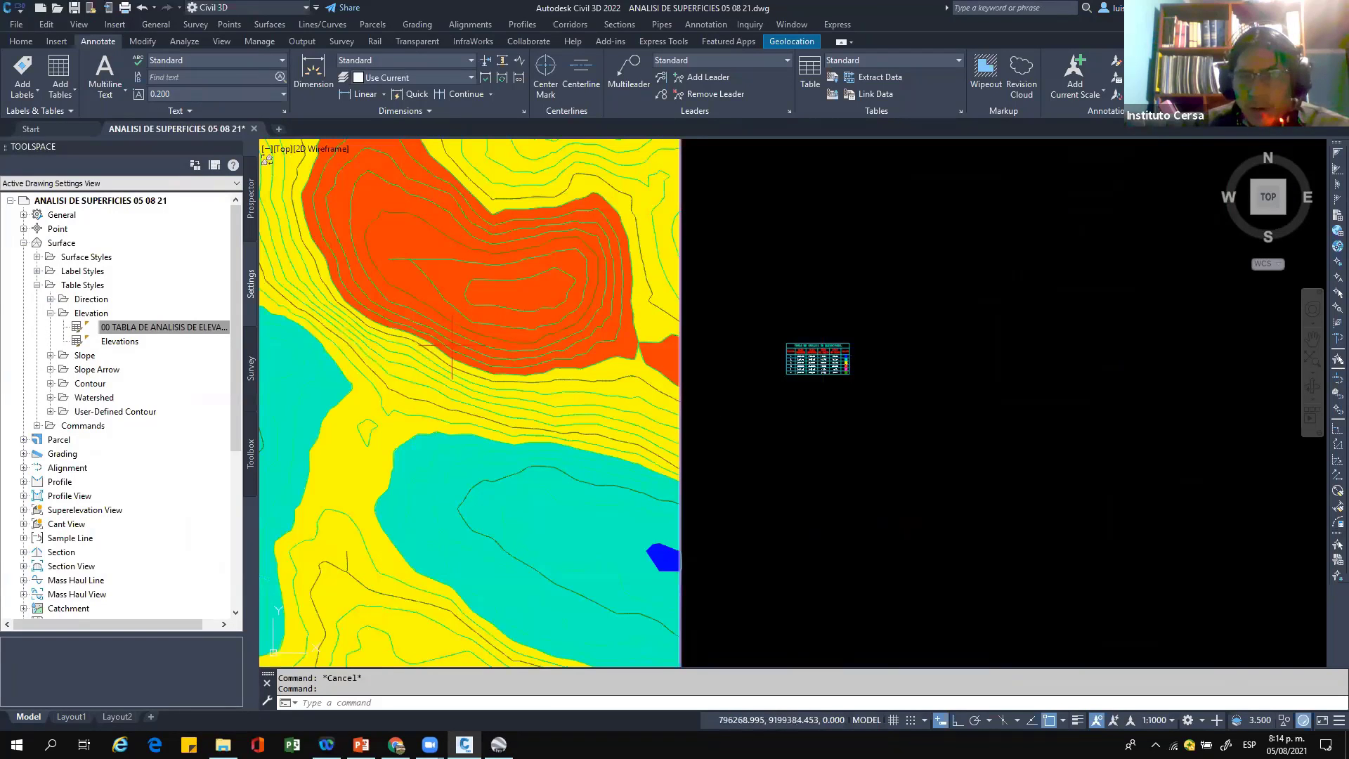
scroll(821, 376, "up", 6)
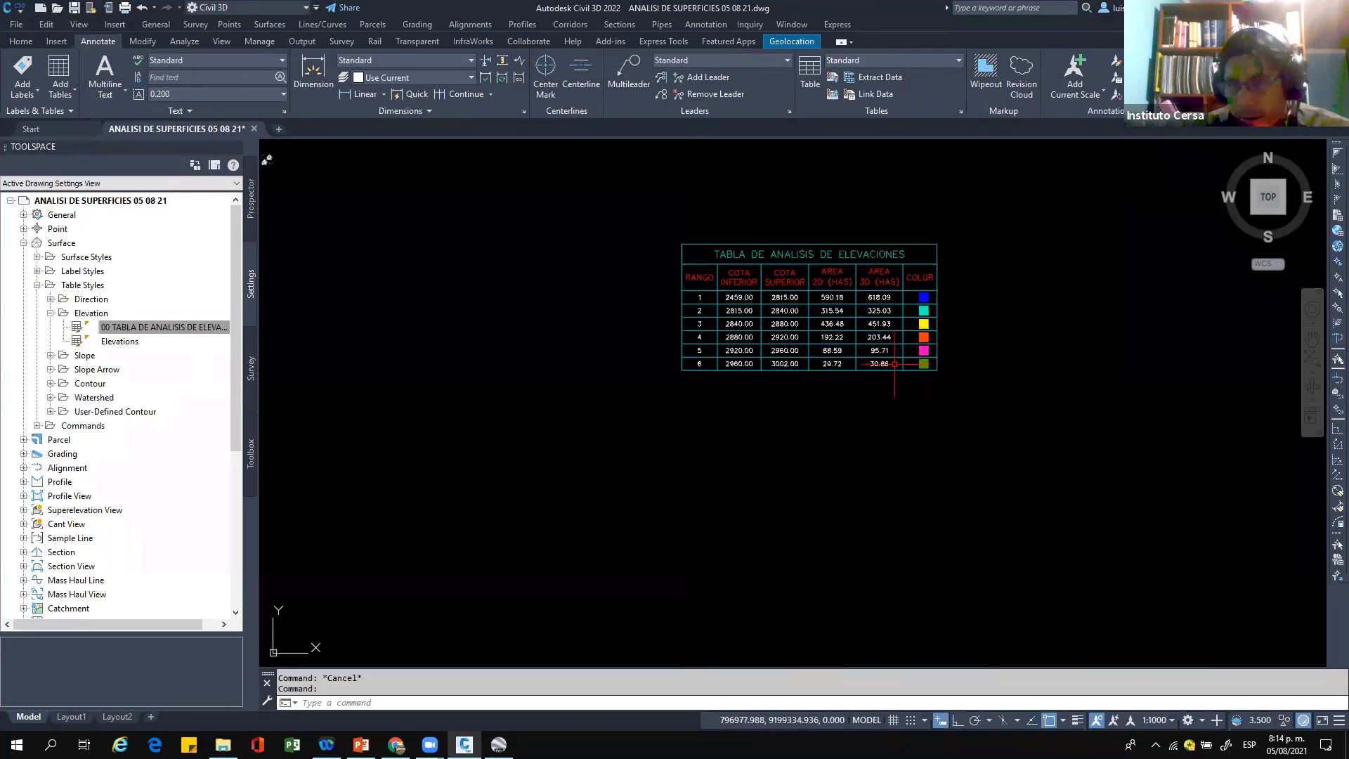
scroll(949, 327, "down", 2)
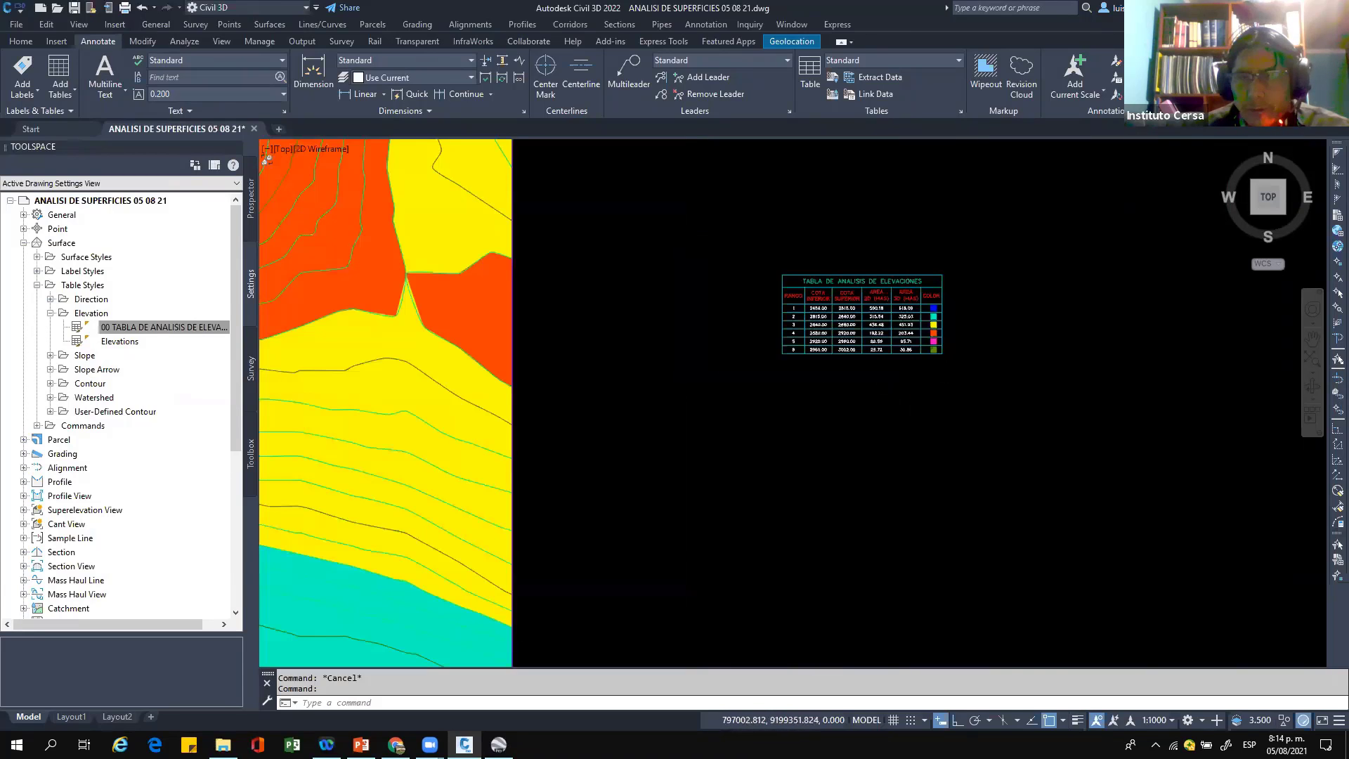
scroll(951, 327, "down", 2)
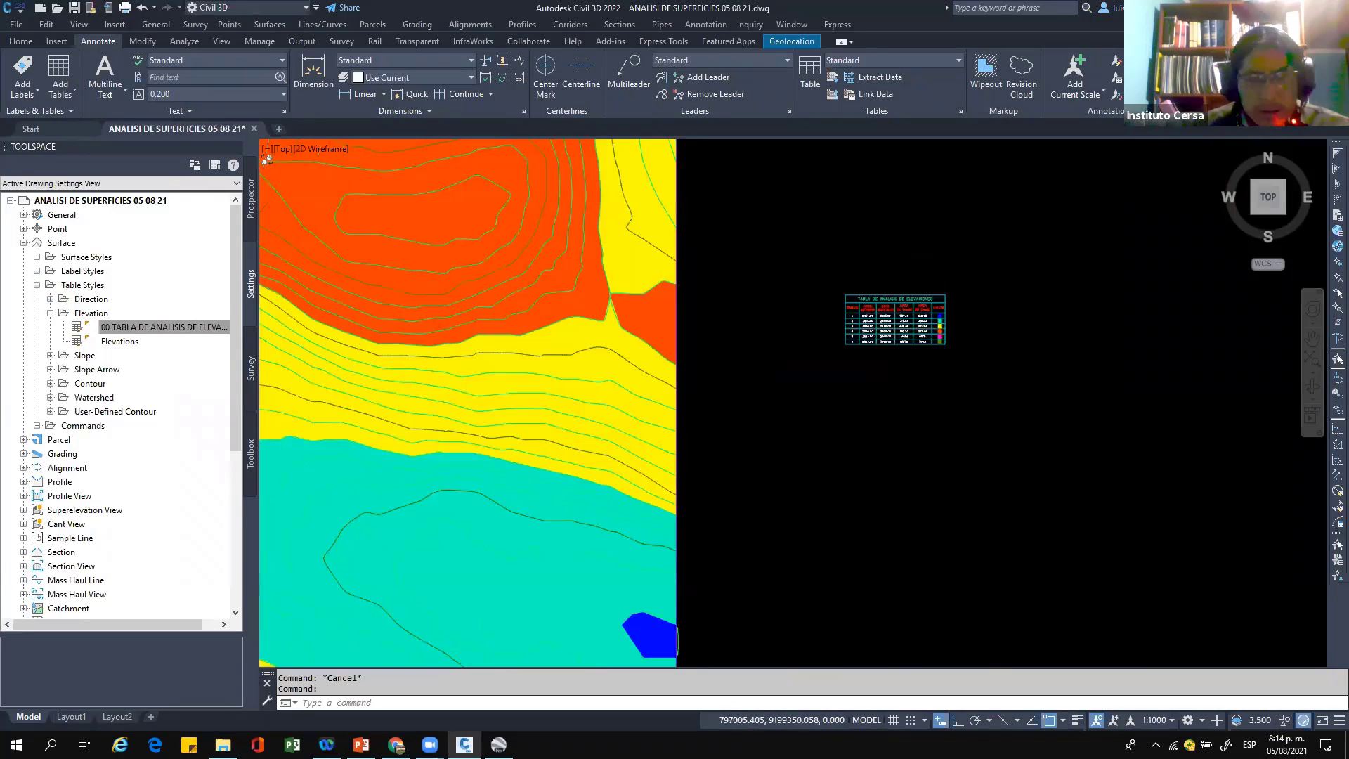
scroll(844, 329, "down", 5)
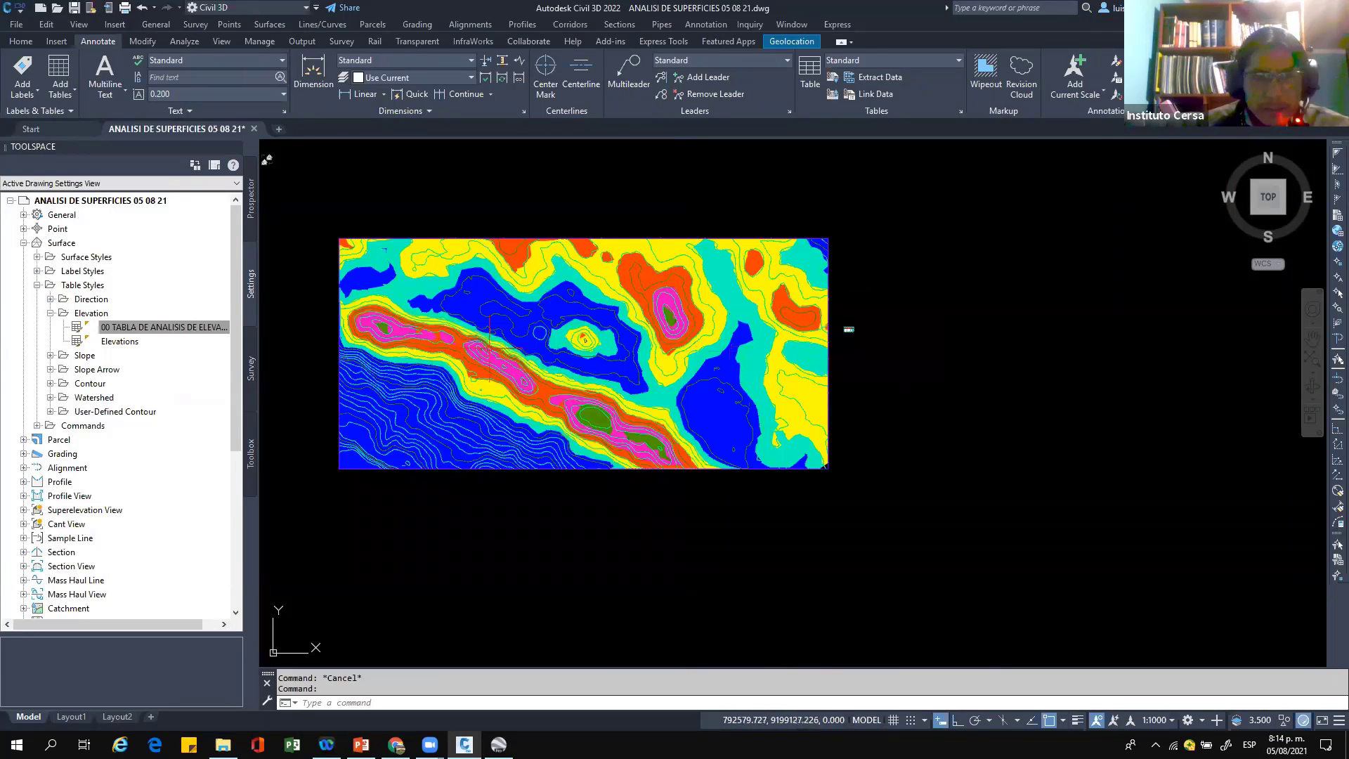
mouse_move(491, 348)
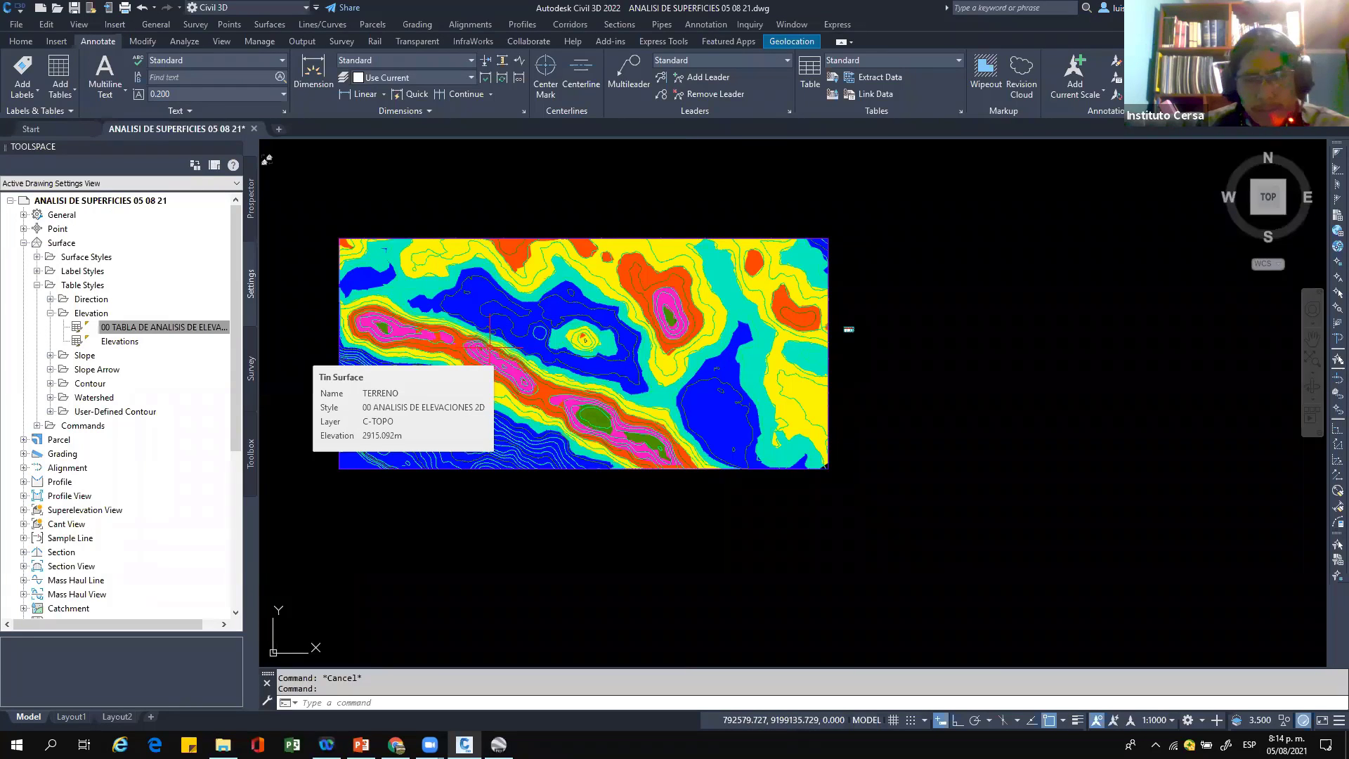
mouse_move(516, 366)
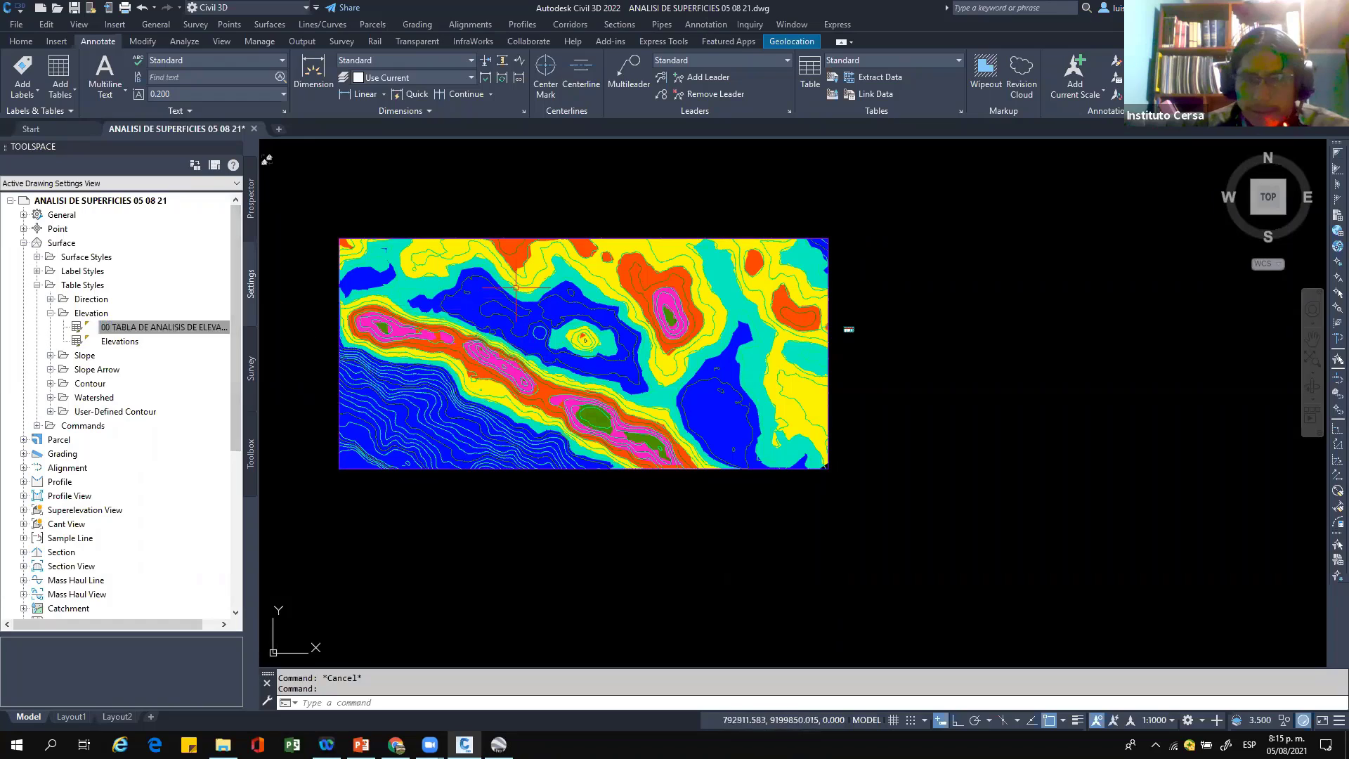
mouse_move(485, 260)
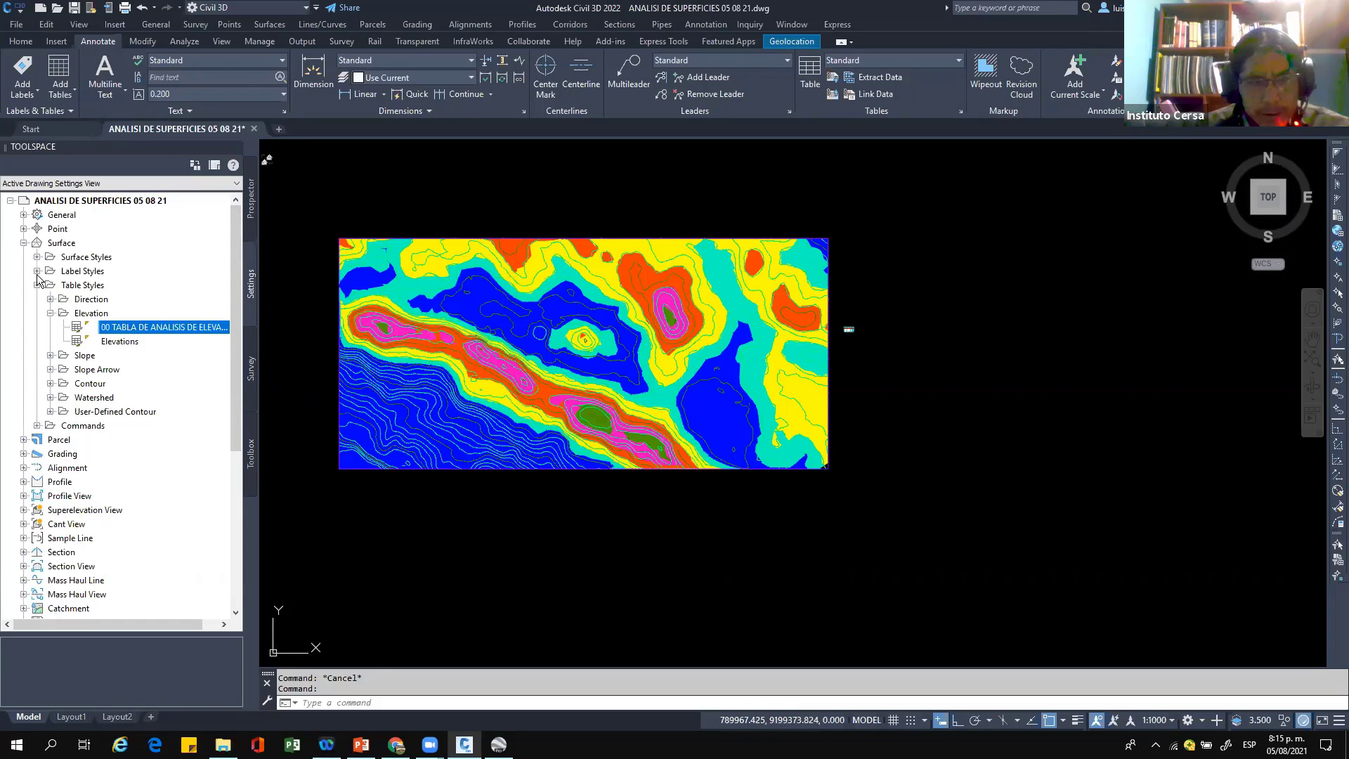
Step: Copy the 00 ANALISIS DE ELEVACIONES 2D surface style and name the copy 00 ANALISIS DE ELEVACIONES 3D
left_click(50, 313)
left_click(37, 271)
left_click(37, 257)
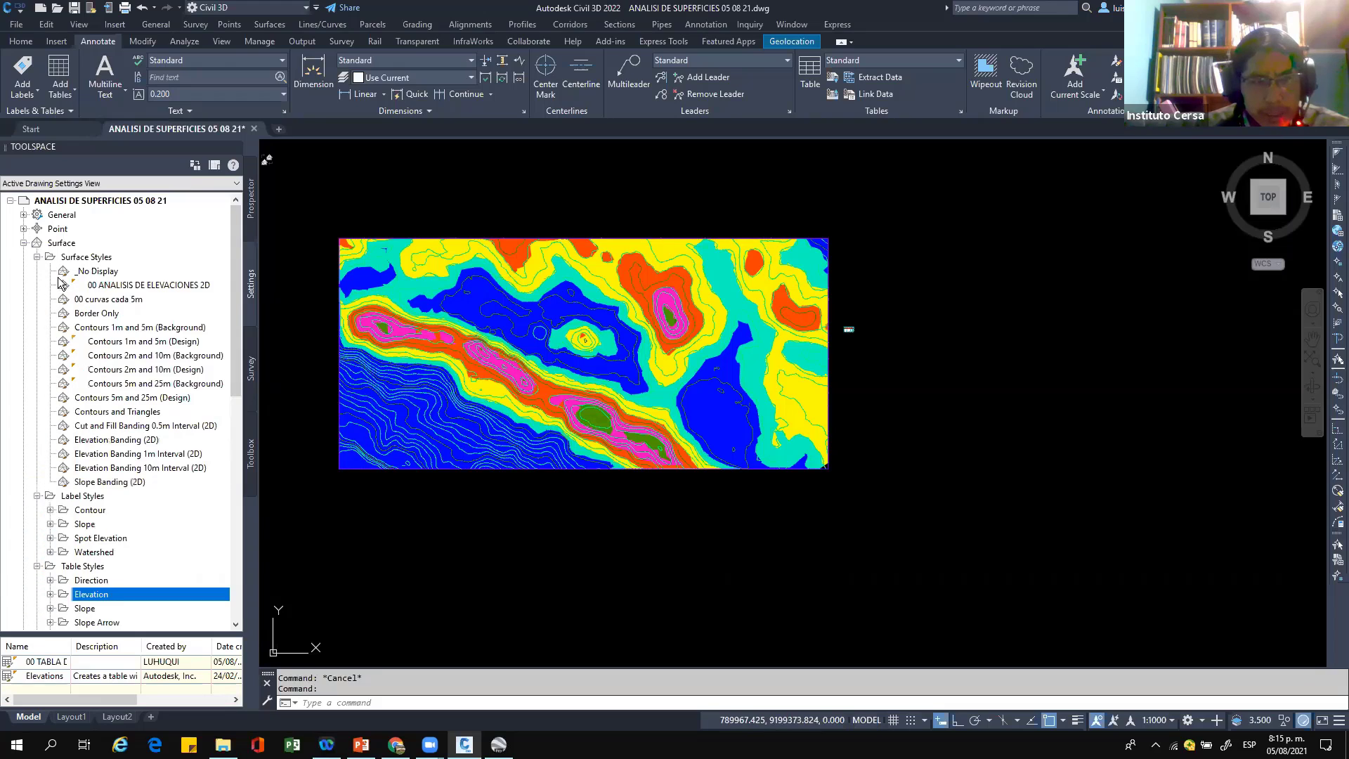
right_click(195, 287)
left_click(243, 315)
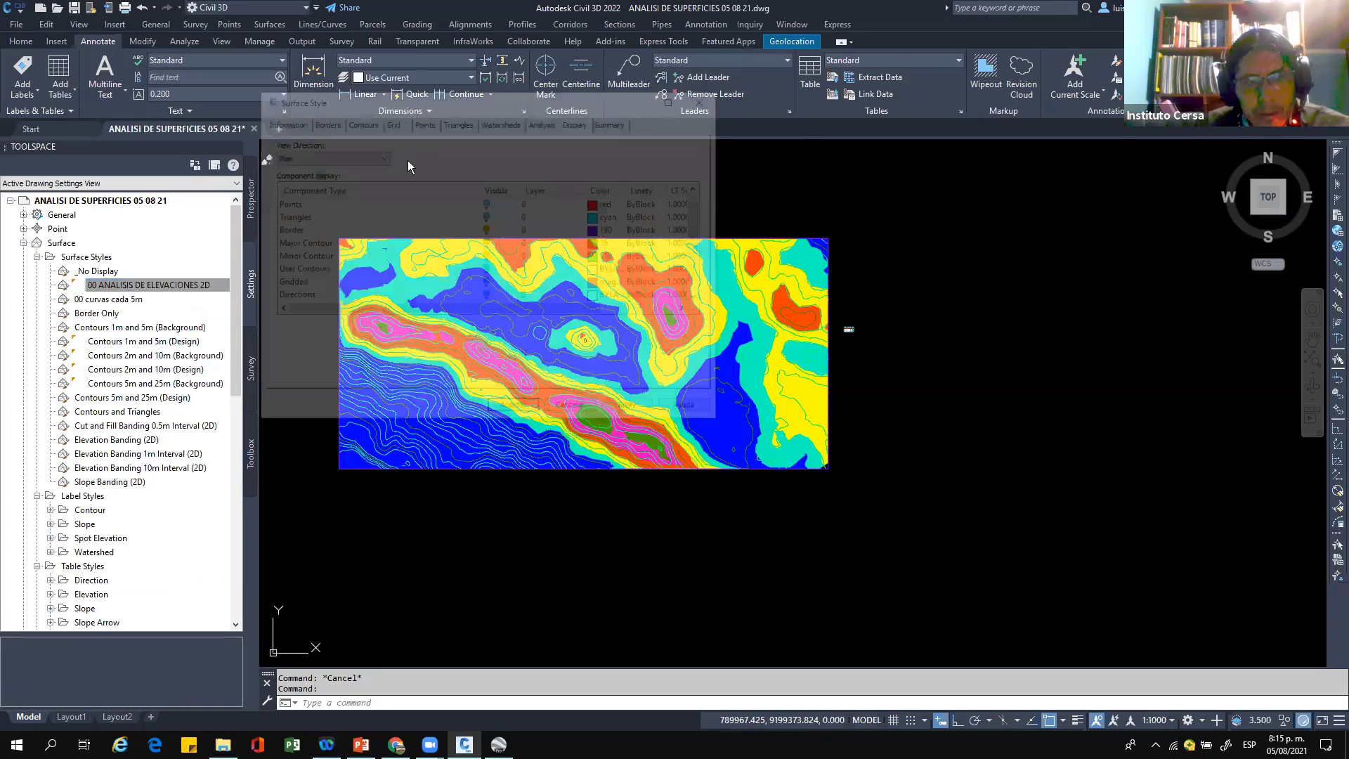
left_click_drag(381, 154, 482, 159)
type("3D")
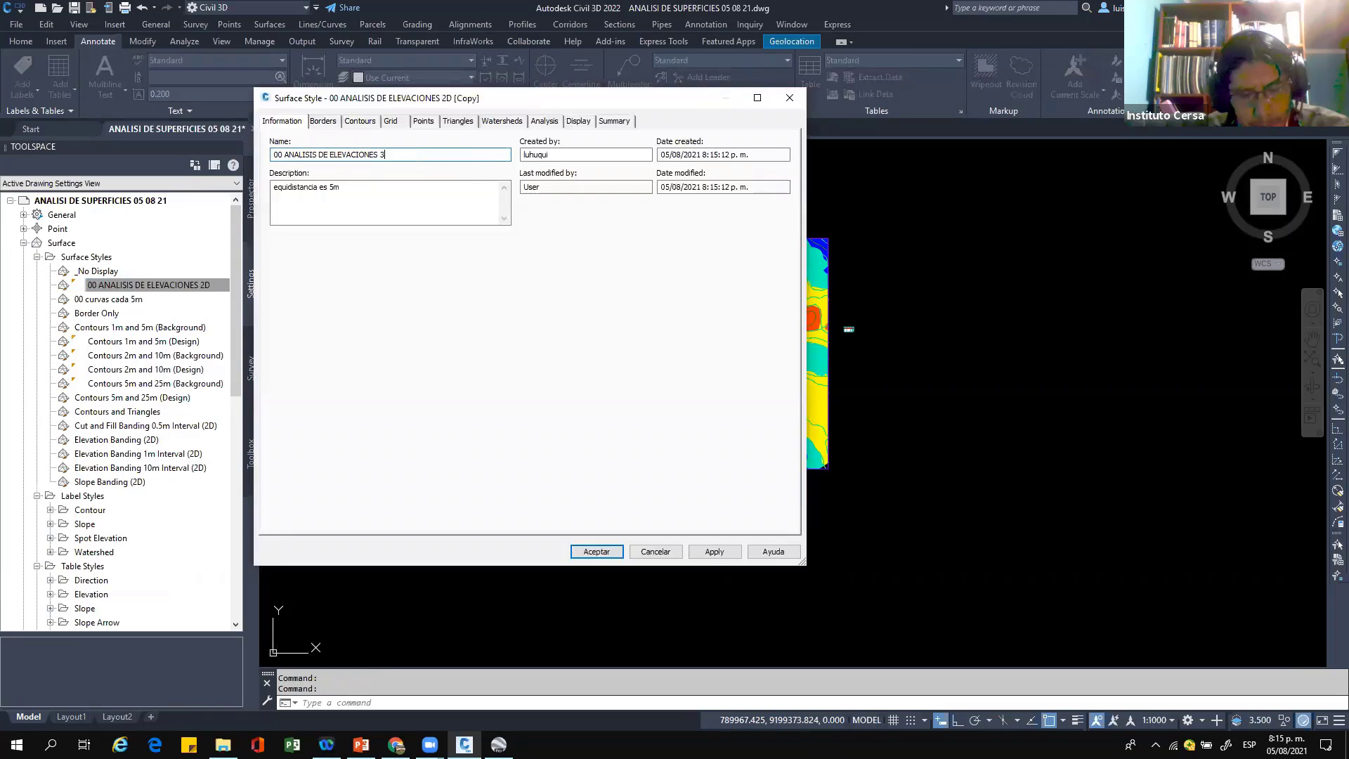
left_click(445, 210)
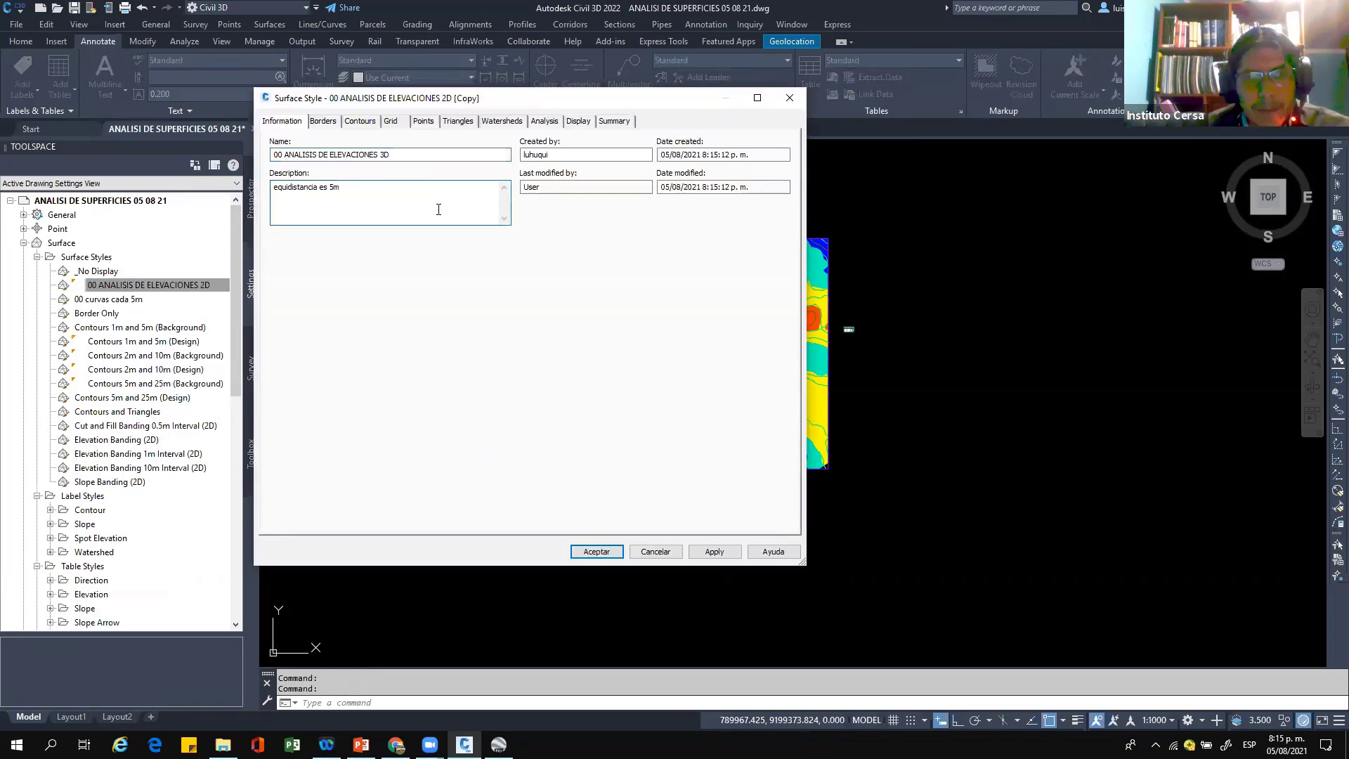
Step: Set the elevation analysis display type of the 00 ANALISIS DE ELEVACIONES 3D style to 3D Faces, and apply and accept it
left_click(543, 122)
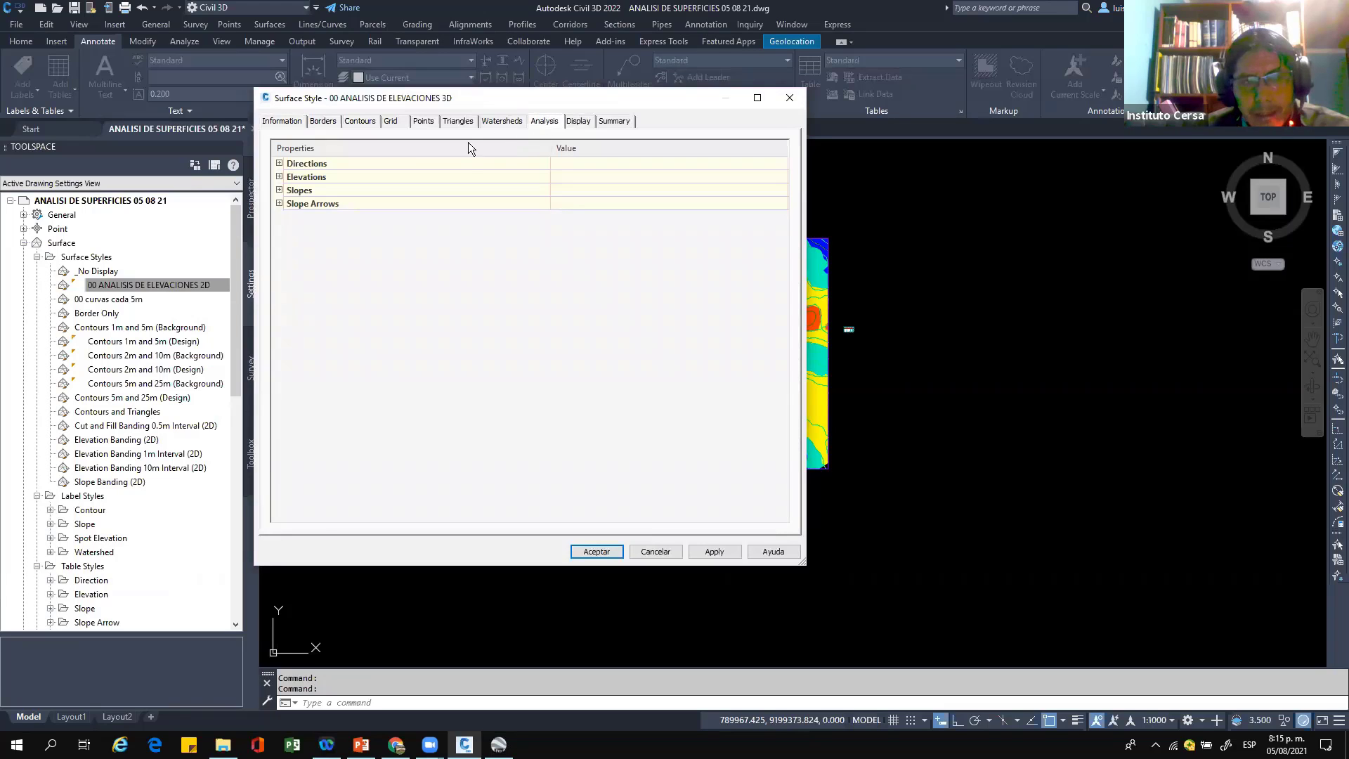
left_click(279, 176)
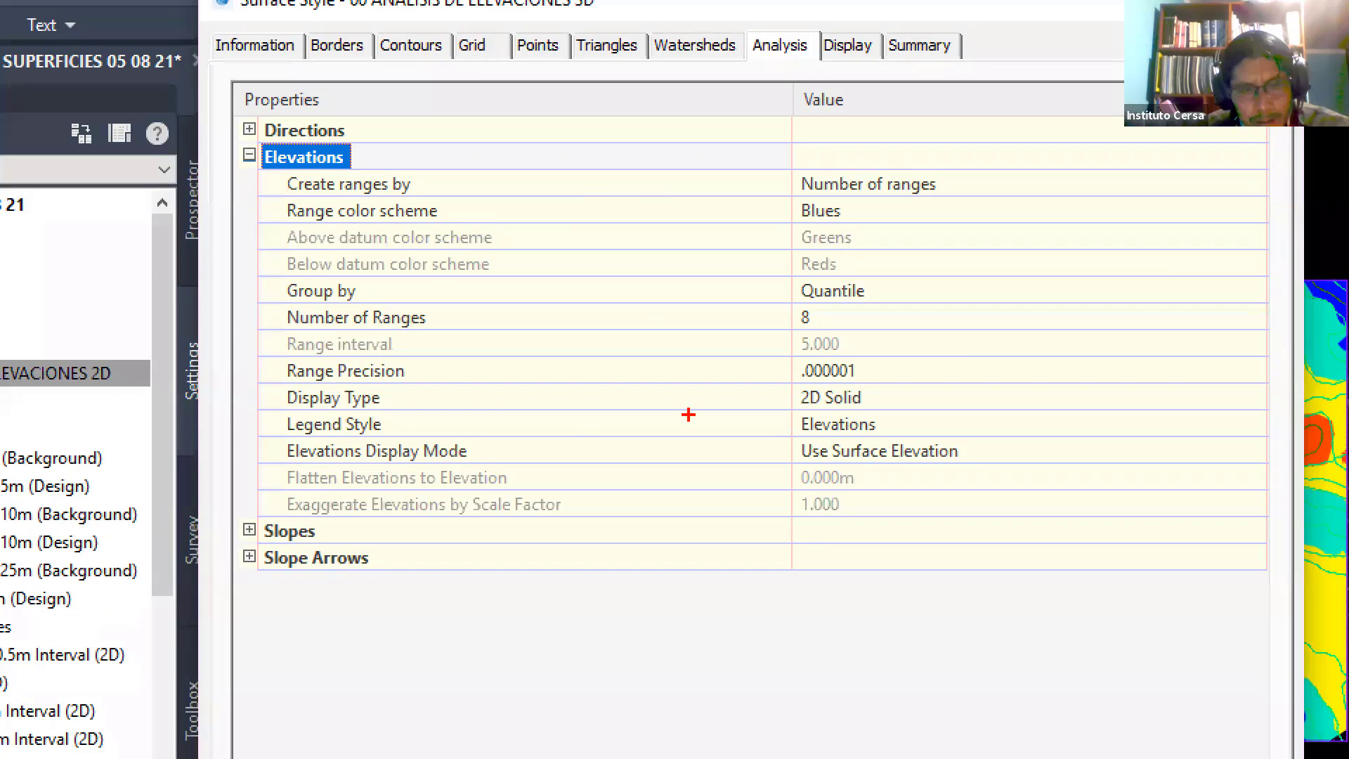
mouse_move(293, 416)
left_mouse_down()
mouse_move(860, 405)
mouse_move(852, 381)
mouse_move(794, 382)
left_mouse_up()
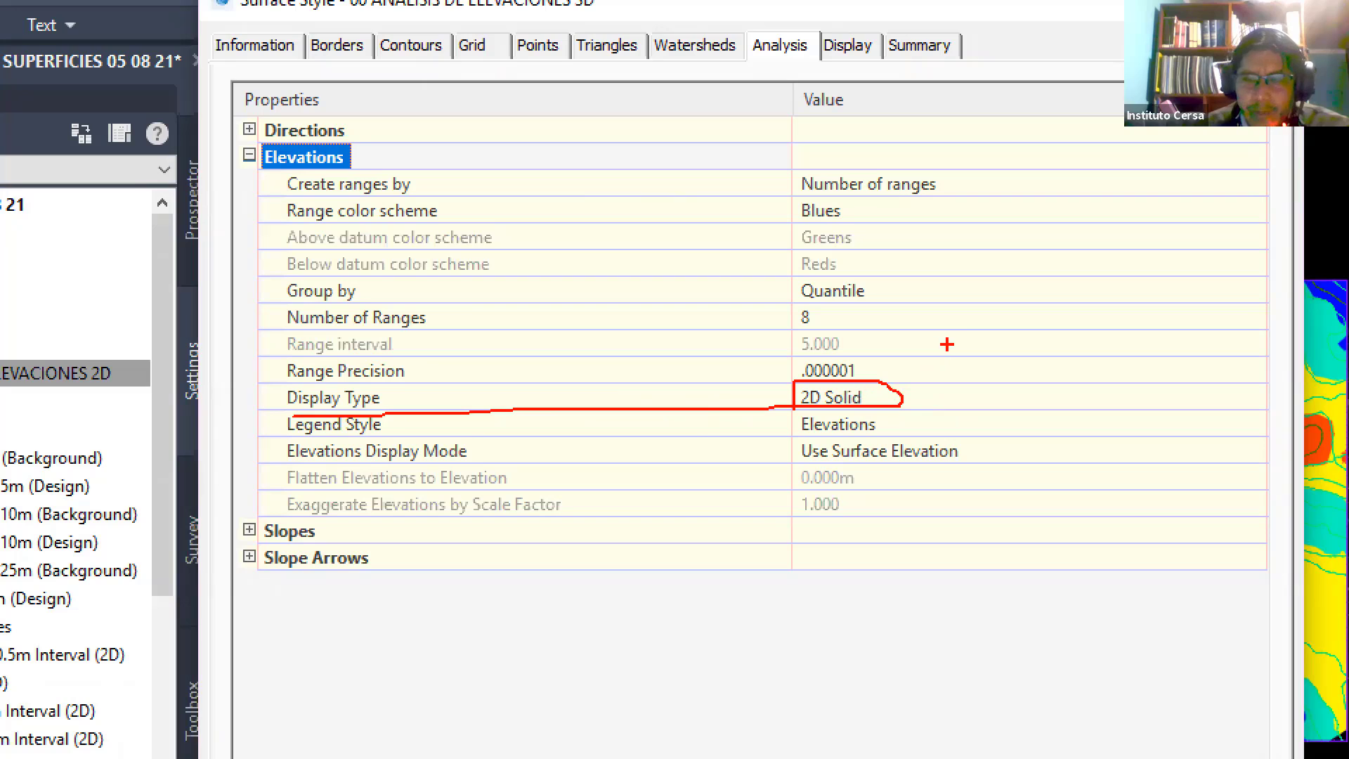
mouse_move(922, 380)
left_mouse_down()
mouse_move(987, 336)
mouse_move(927, 398)
left_mouse_up()
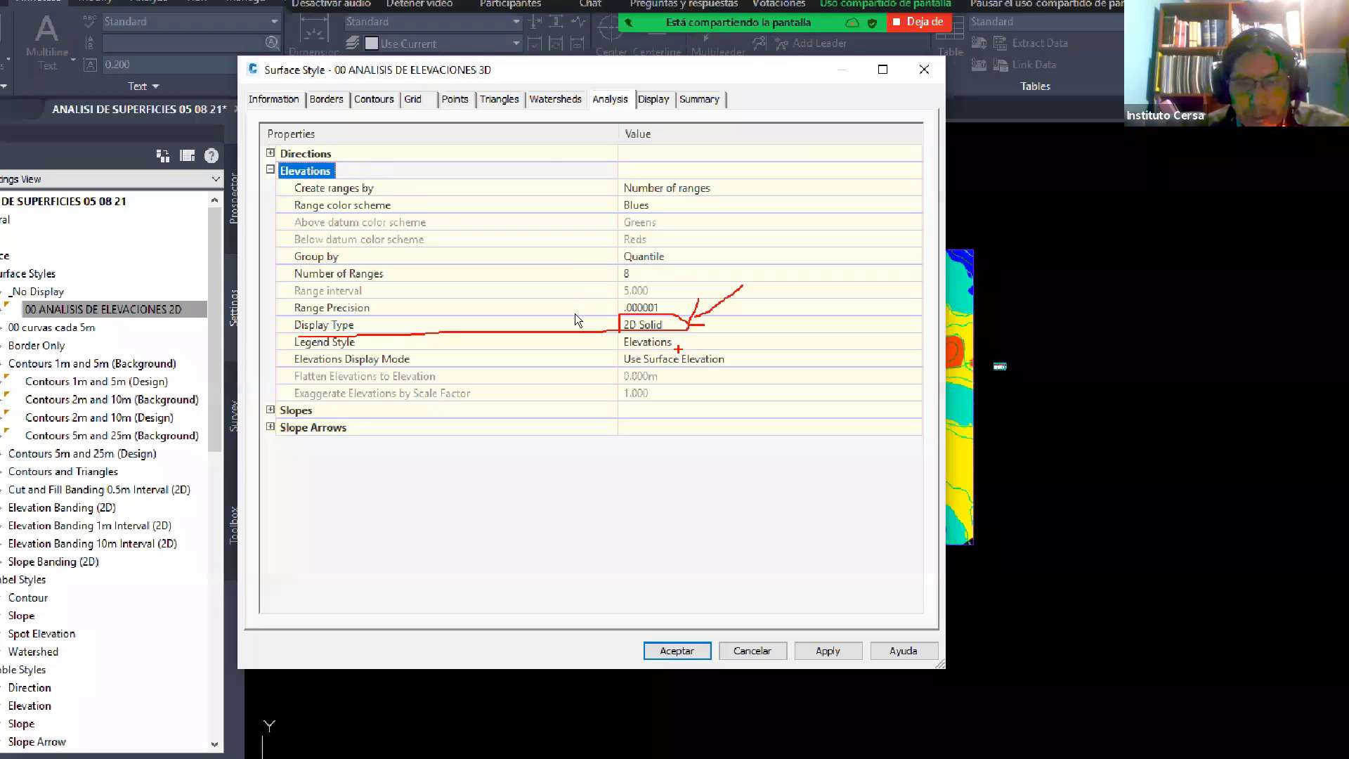
left_click(866, 397)
left_click(589, 322)
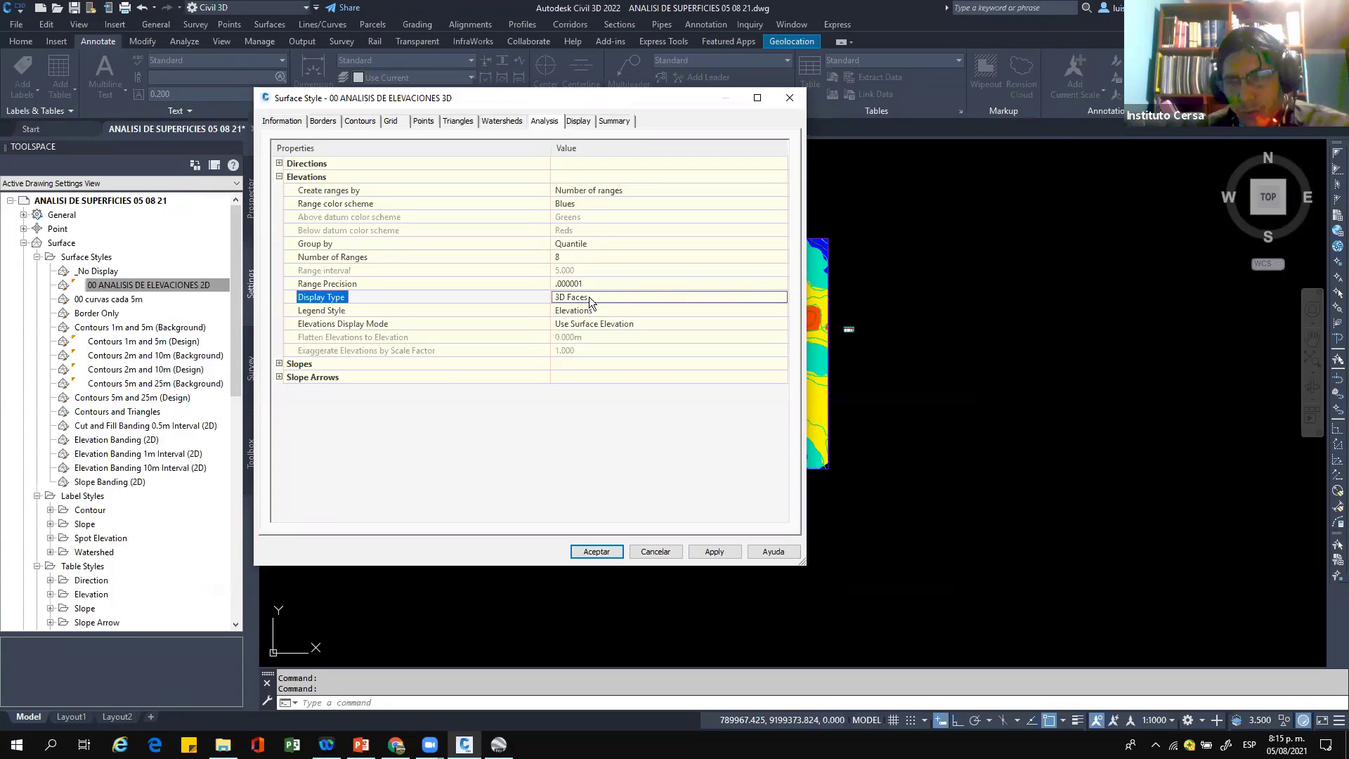
left_click(714, 552)
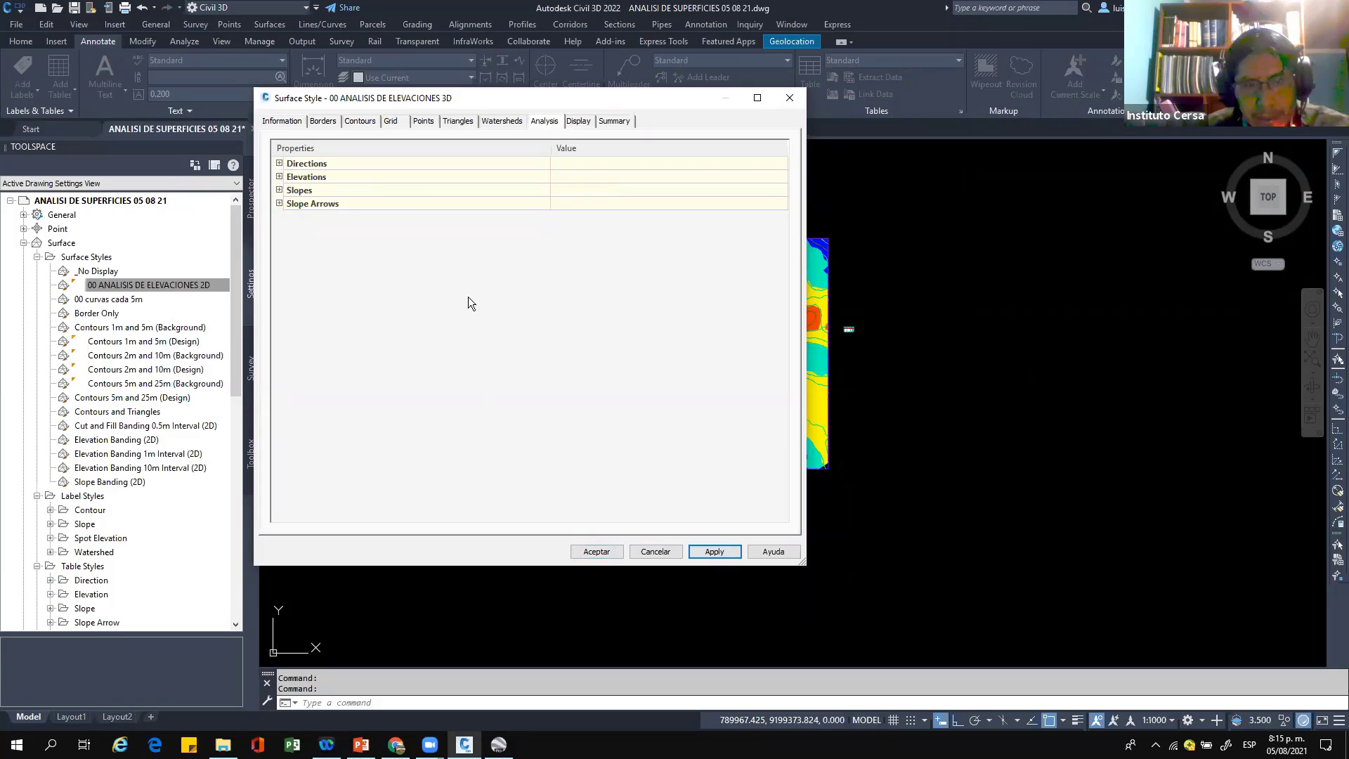
left_click(364, 298)
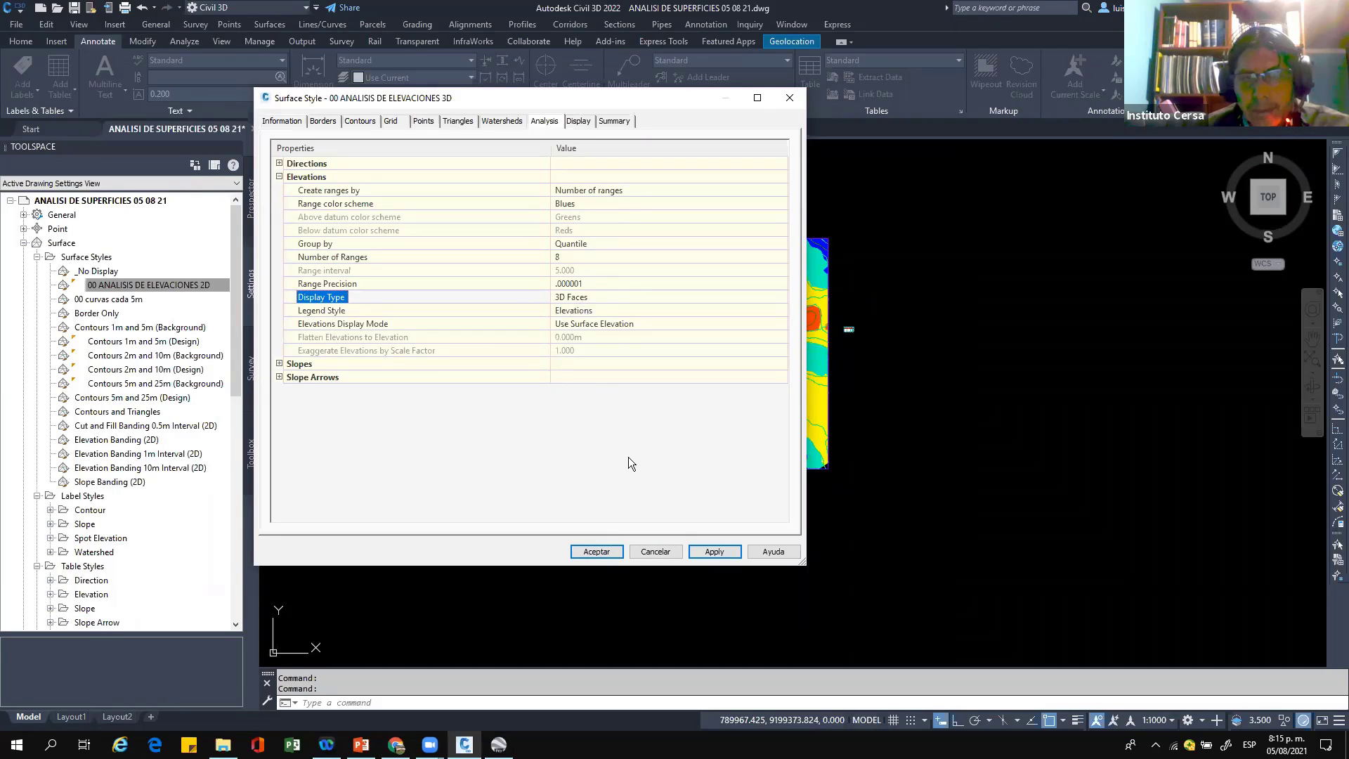
left_click(616, 552)
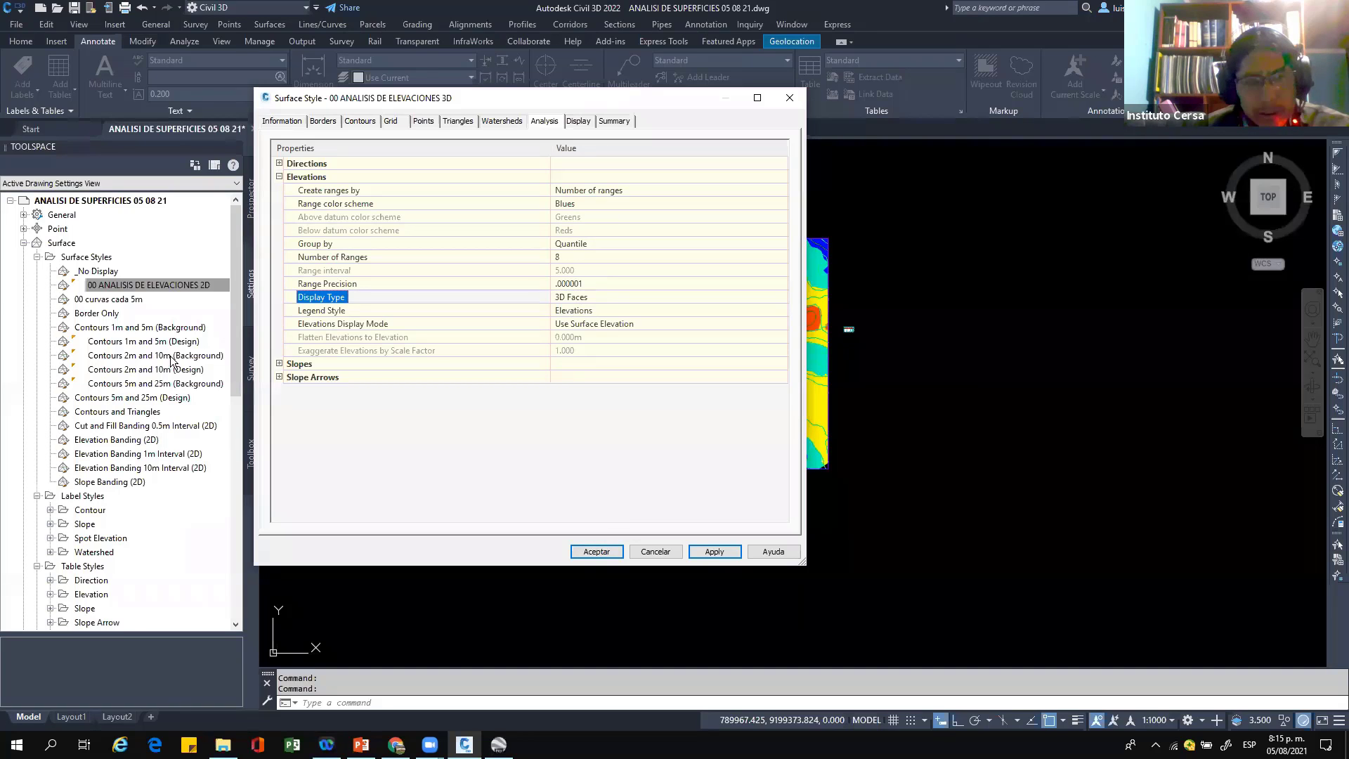
Step: Assign the 00 ANALISIS DE ELEVACIONES 3D style to the TERRENO surface through its surface properties
left_click(523, 320)
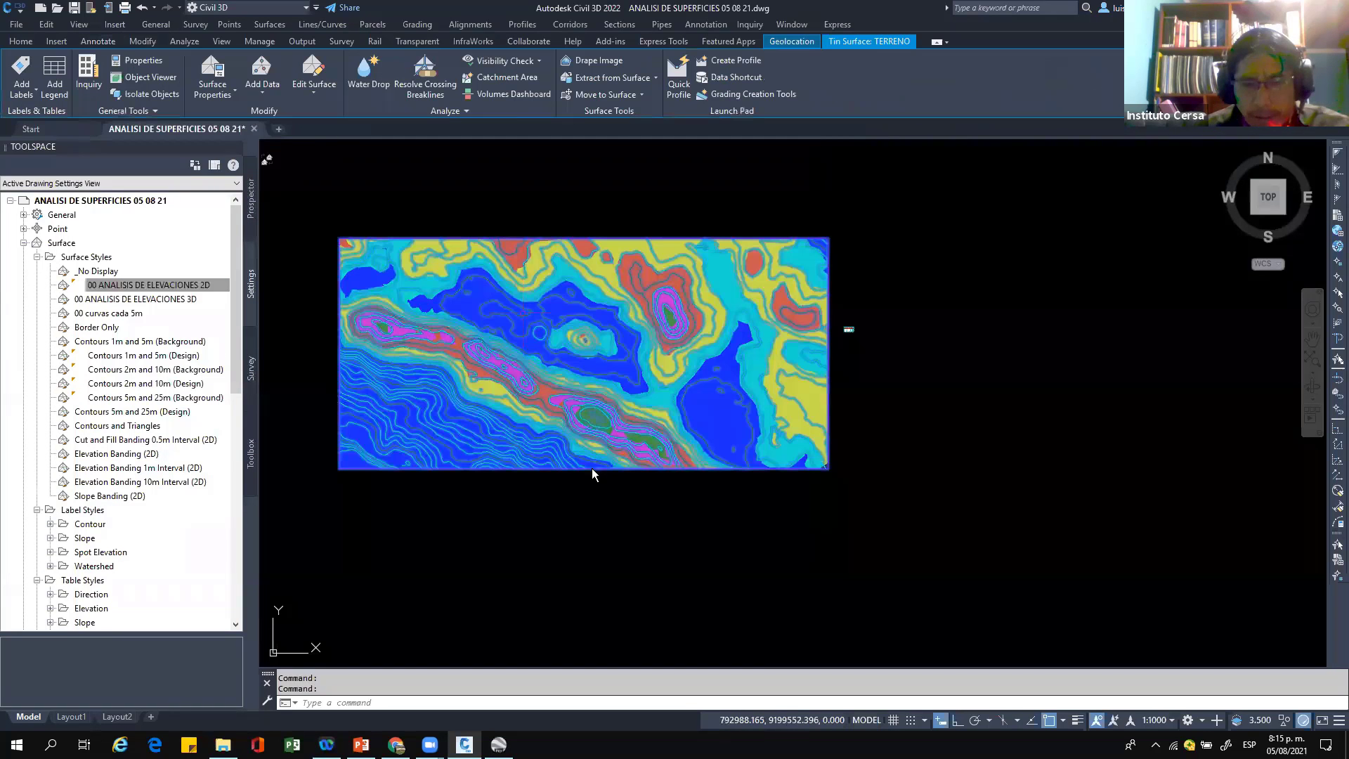
right_click(522, 314)
left_click(597, 428)
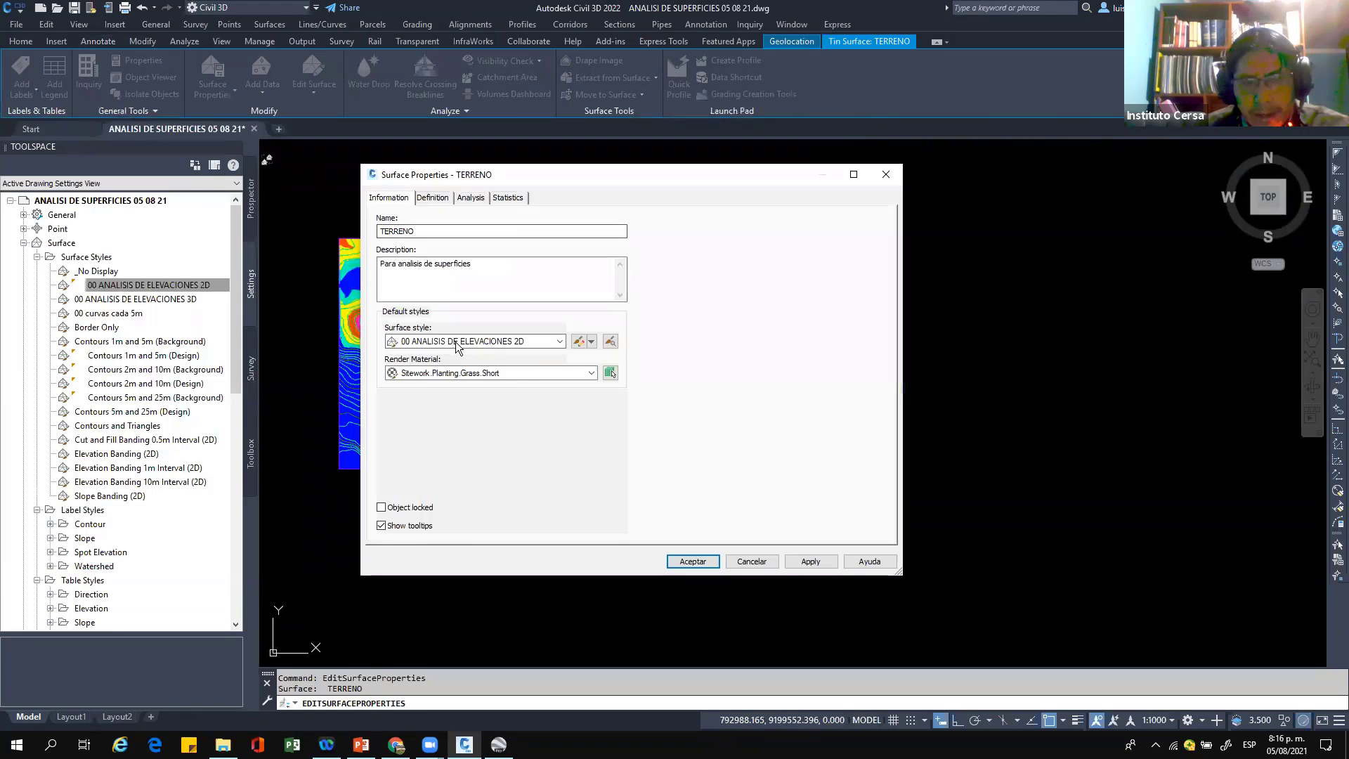
left_click(455, 341)
left_click(457, 379)
left_click(702, 566)
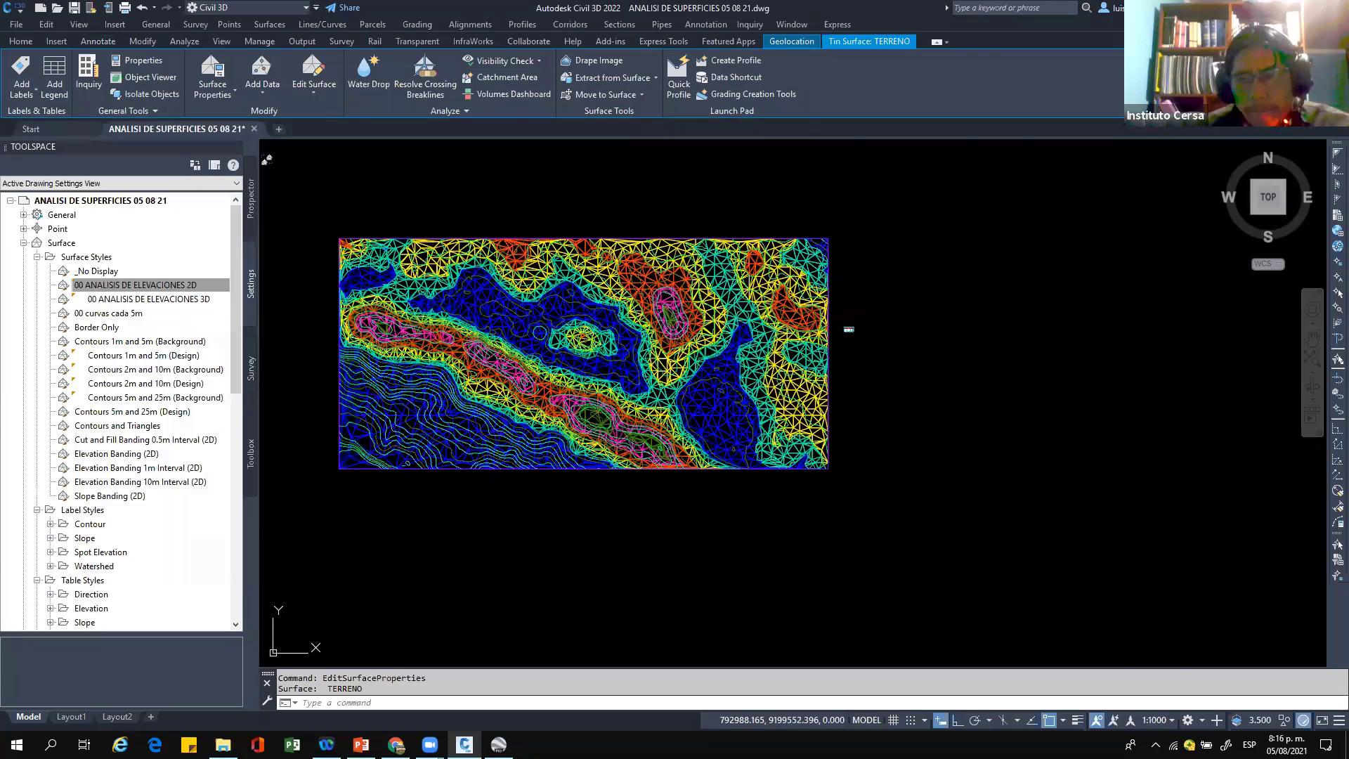
Step: Inspect the relief of the TERRENO surface in the Object Viewer from several angles
key("Escape")
scroll(562, 303, "up", 4)
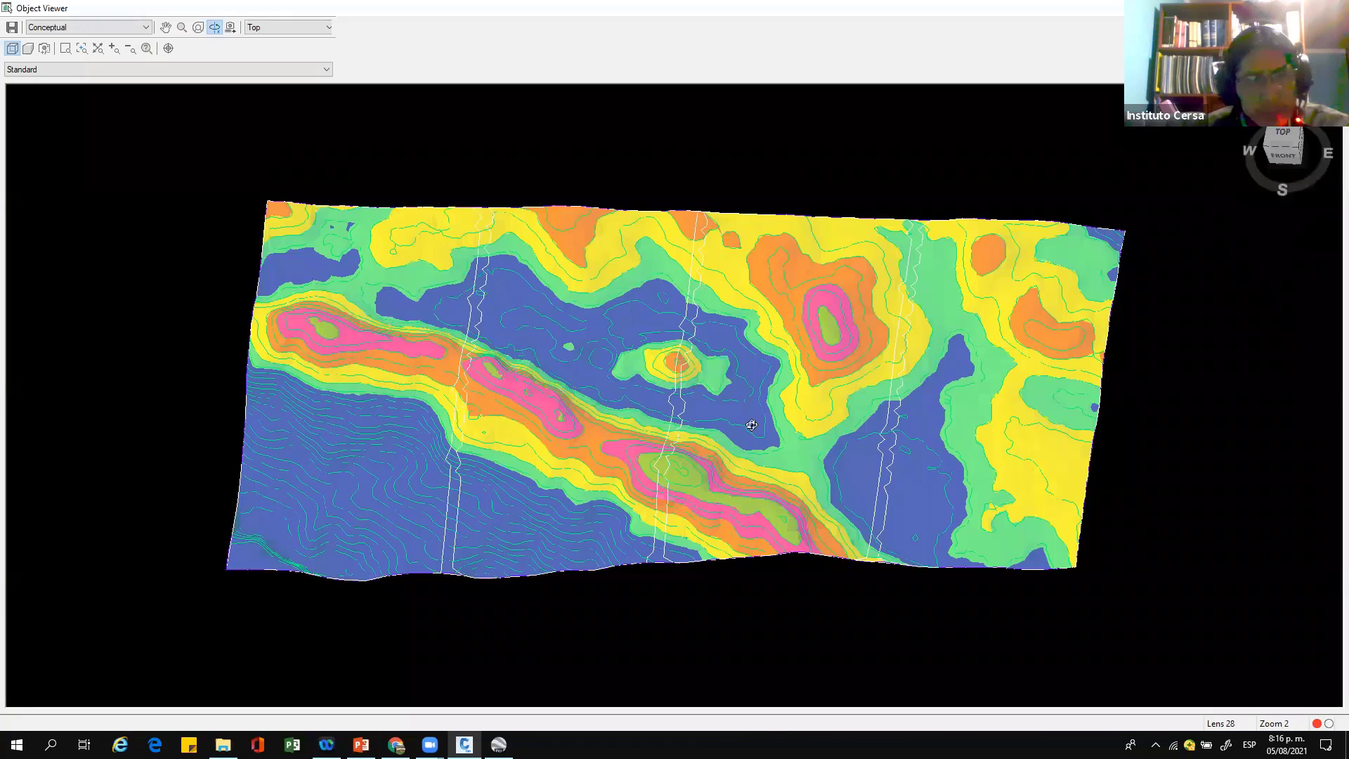
mouse_move(752, 425)
left_mouse_down()
mouse_move(570, 440)
mouse_move(759, 421)
mouse_move(816, 383)
mouse_move(685, 457)
mouse_move(813, 413)
mouse_move(437, 436)
mouse_move(538, 339)
mouse_move(583, 352)
left_mouse_up()
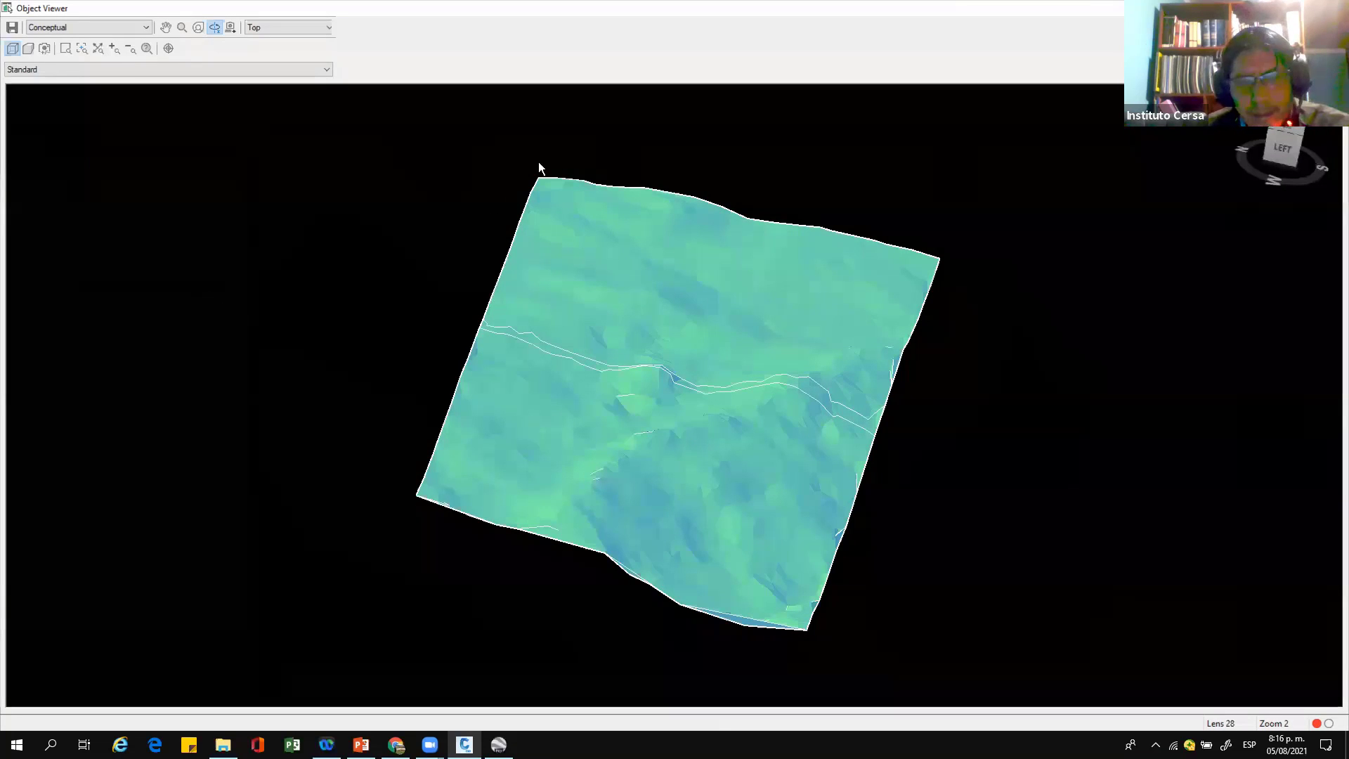
key("Escape")
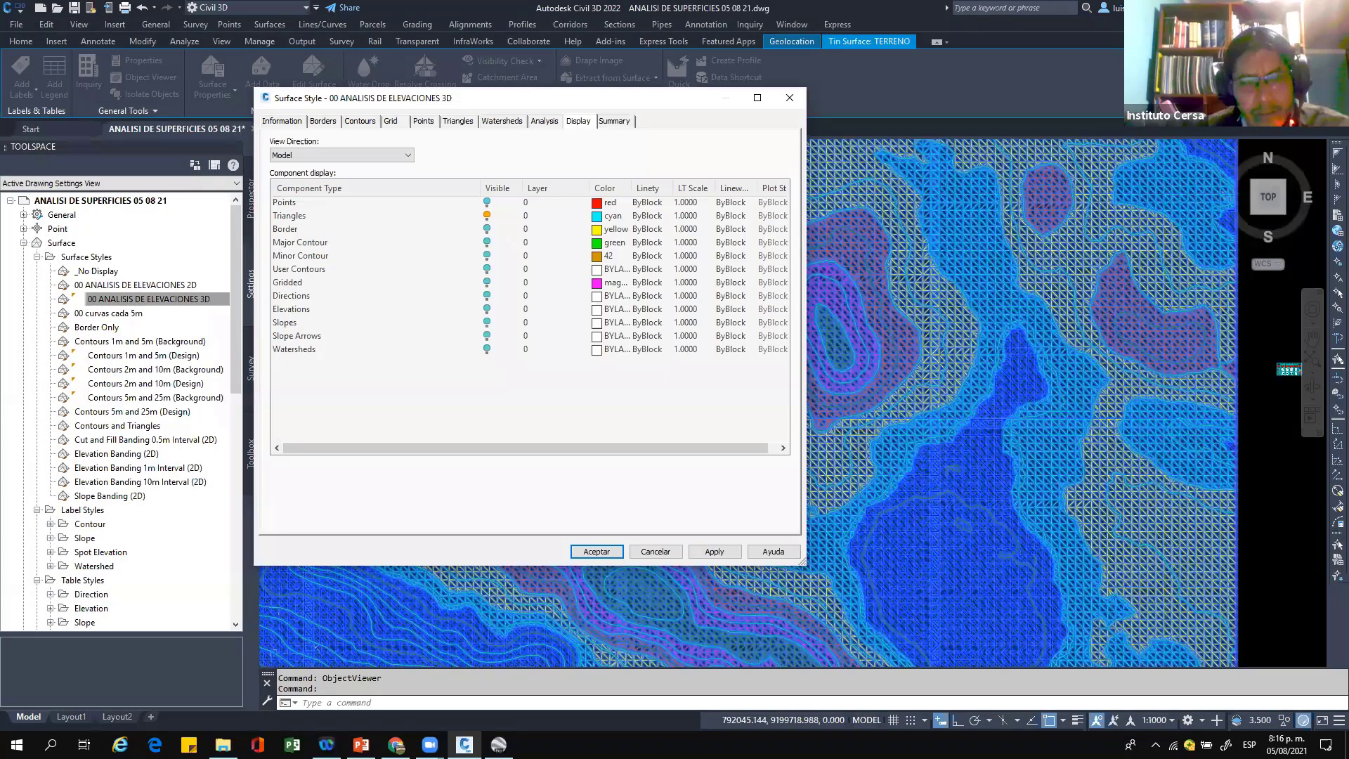
Step: Make the Major Contour, Minor Contour and Elevations components visible in the 00 ANALISIS DE ELEVACIONES 3D style's model display
left_click(486, 242)
left_click(487, 256)
left_click(302, 309)
key("ctrl+1")
left_click_drag(273, 317, 505, 310)
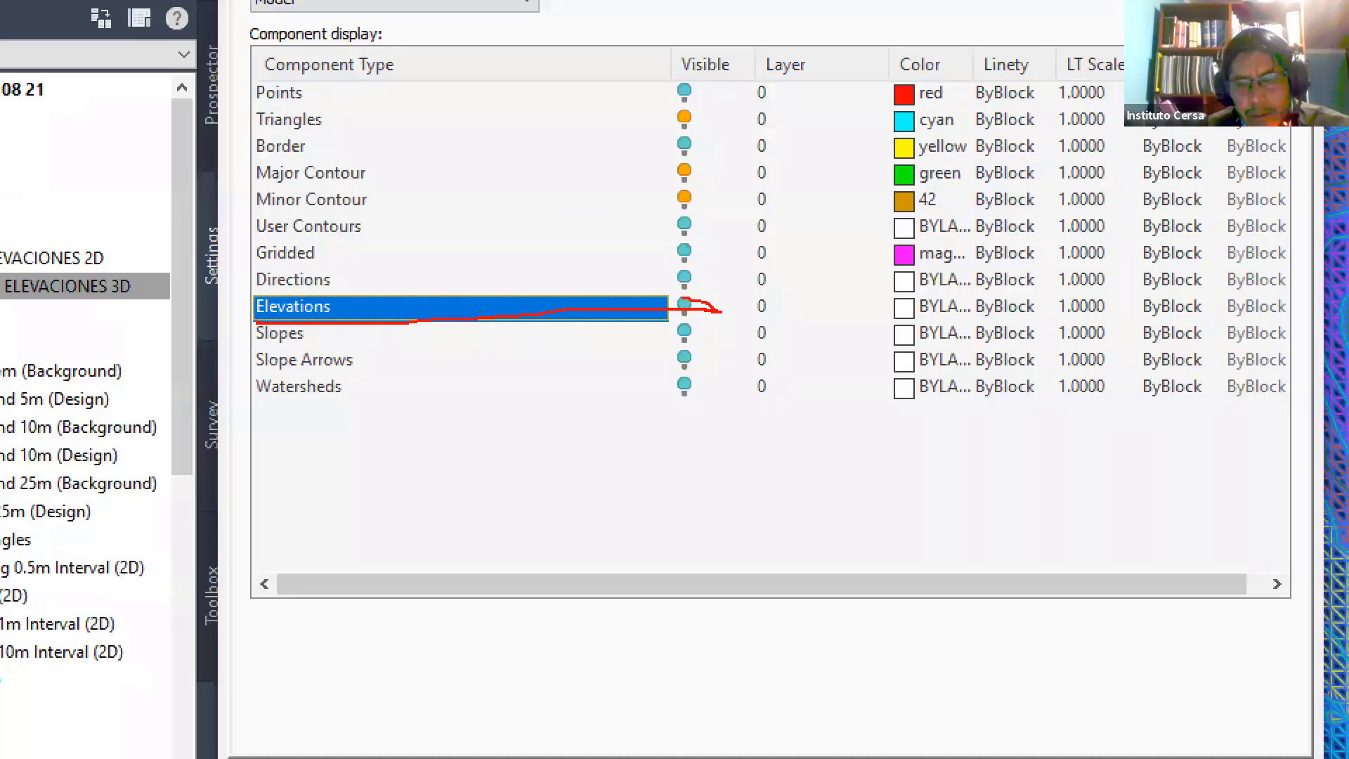
left_click_drag(720, 310, 725, 318)
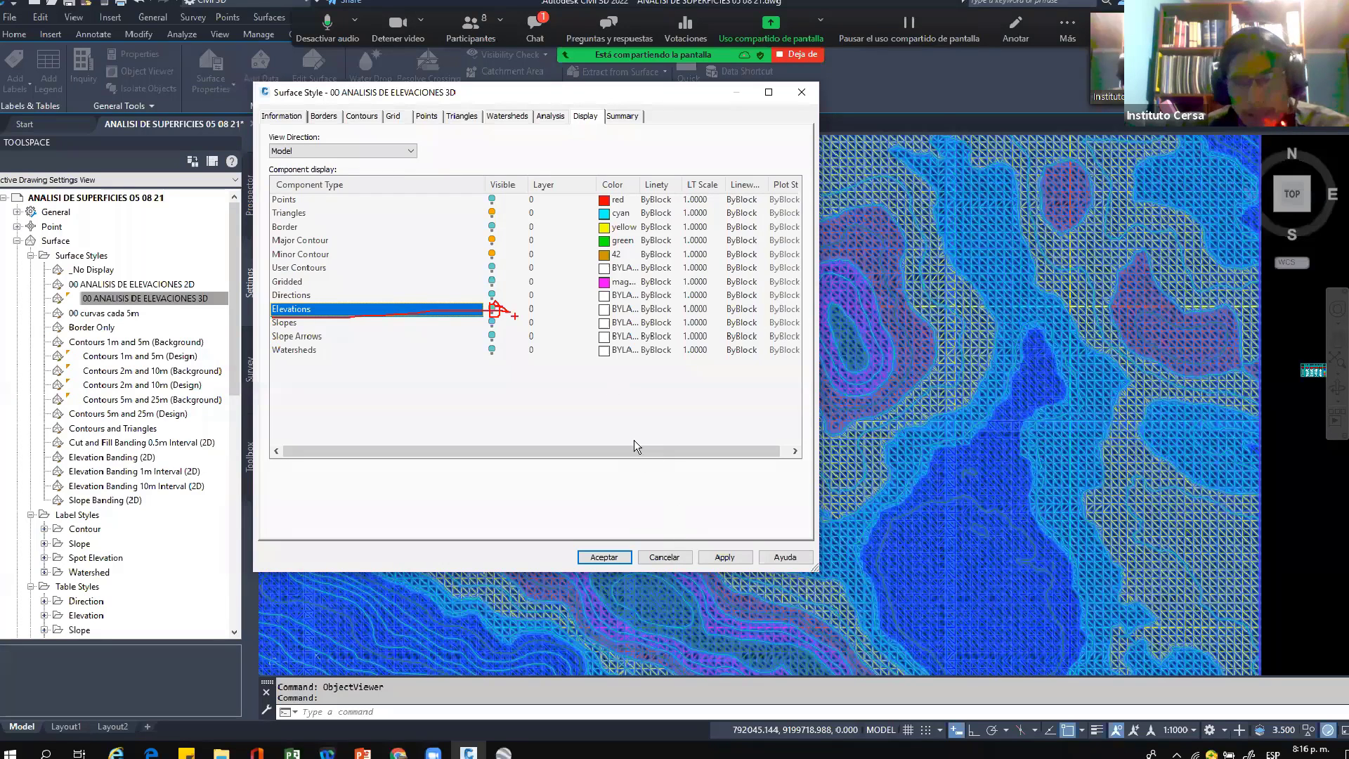
key("Escape")
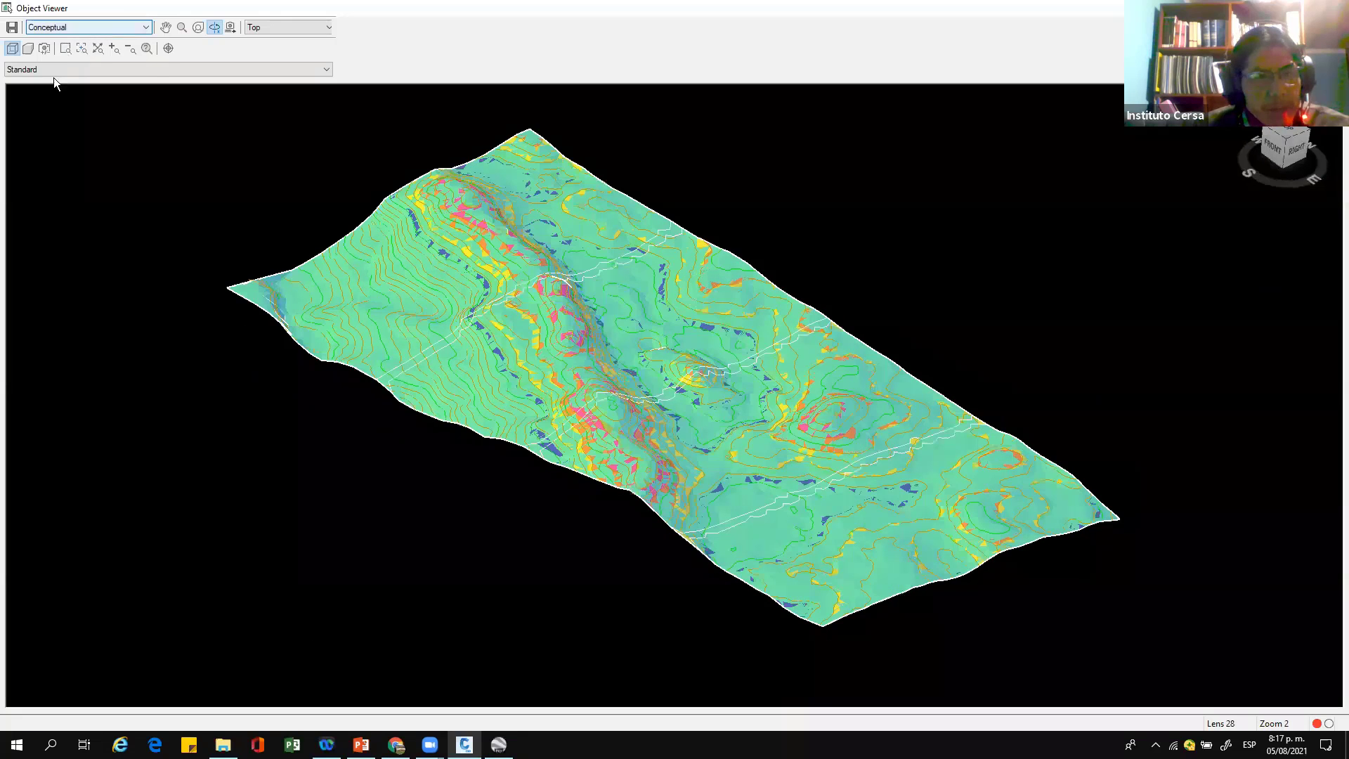
Step: Compare the TERRENO surface in the Object Viewer under the Realistic, Shaded and Conceptual visual styles
left_click(54, 77)
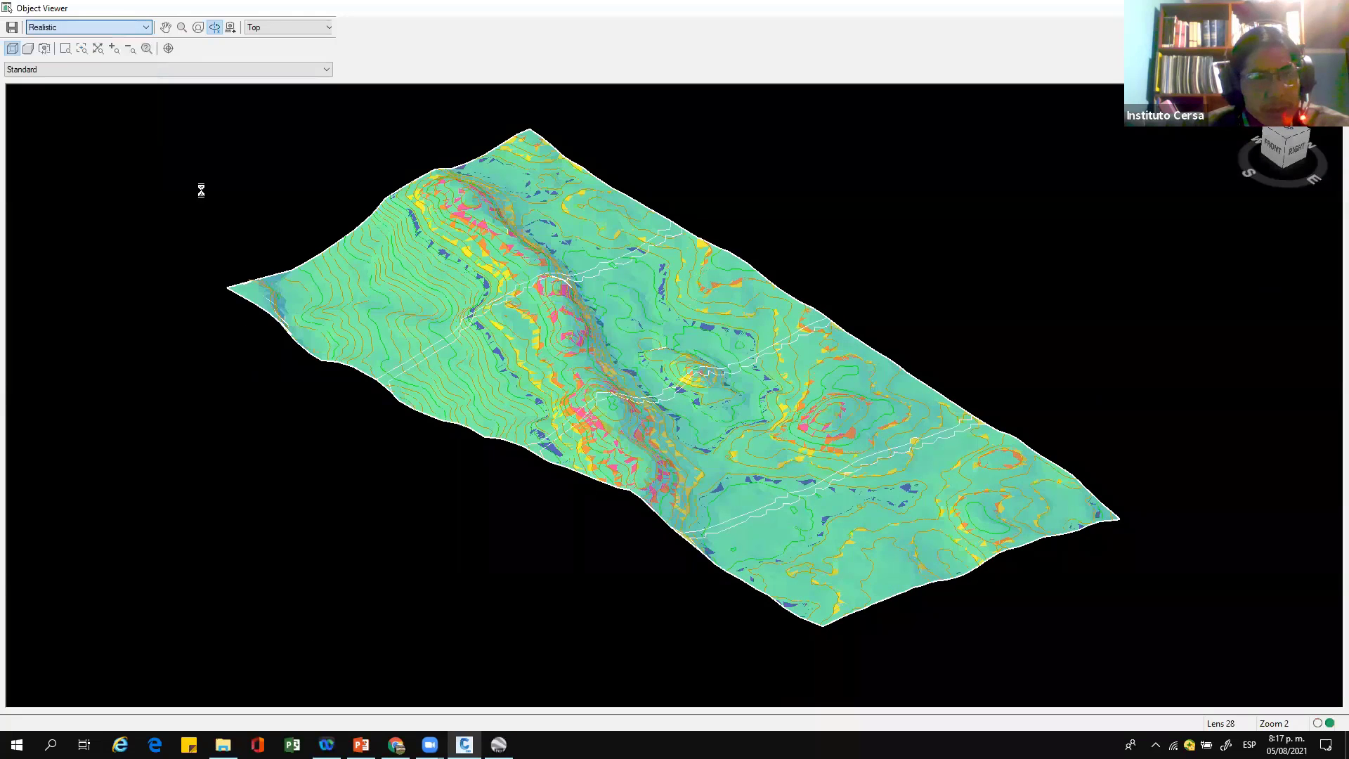
left_click(86, 28)
left_click(73, 85)
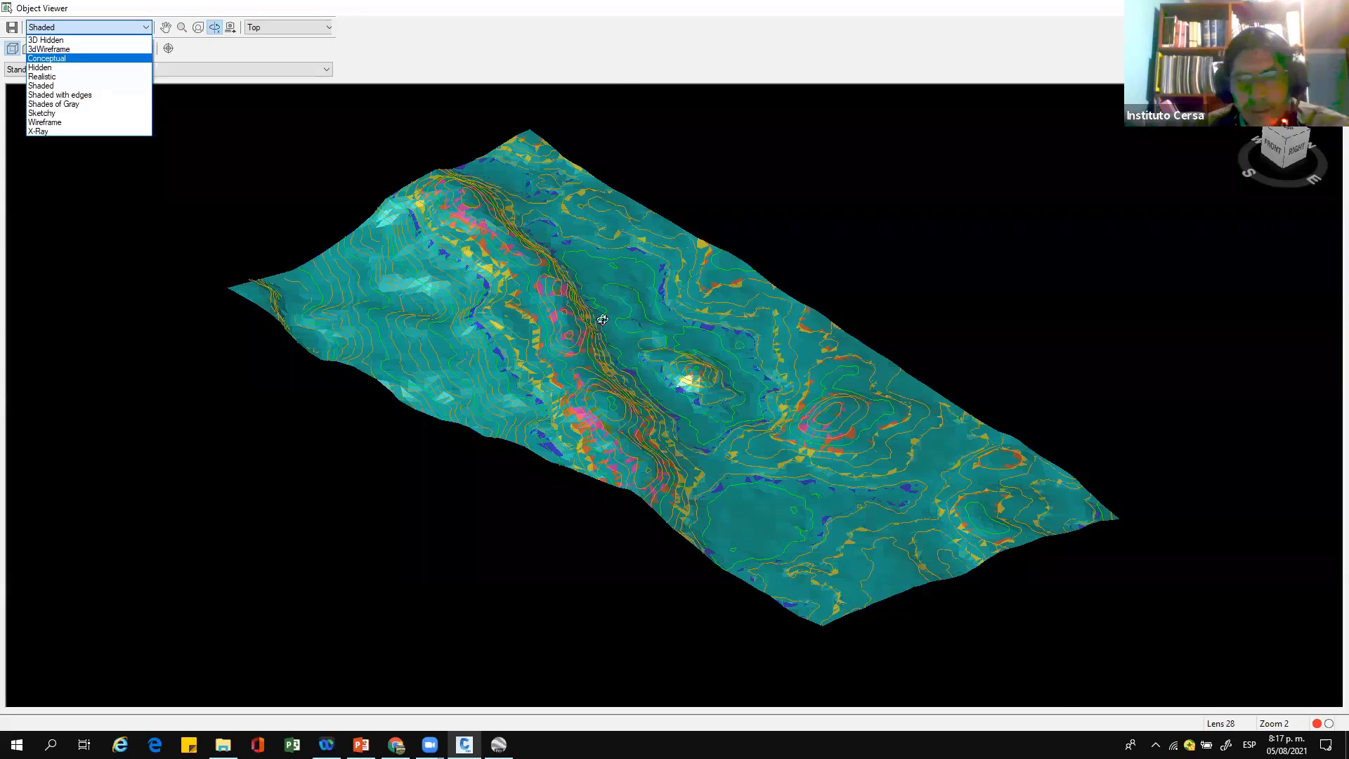
key("Return")
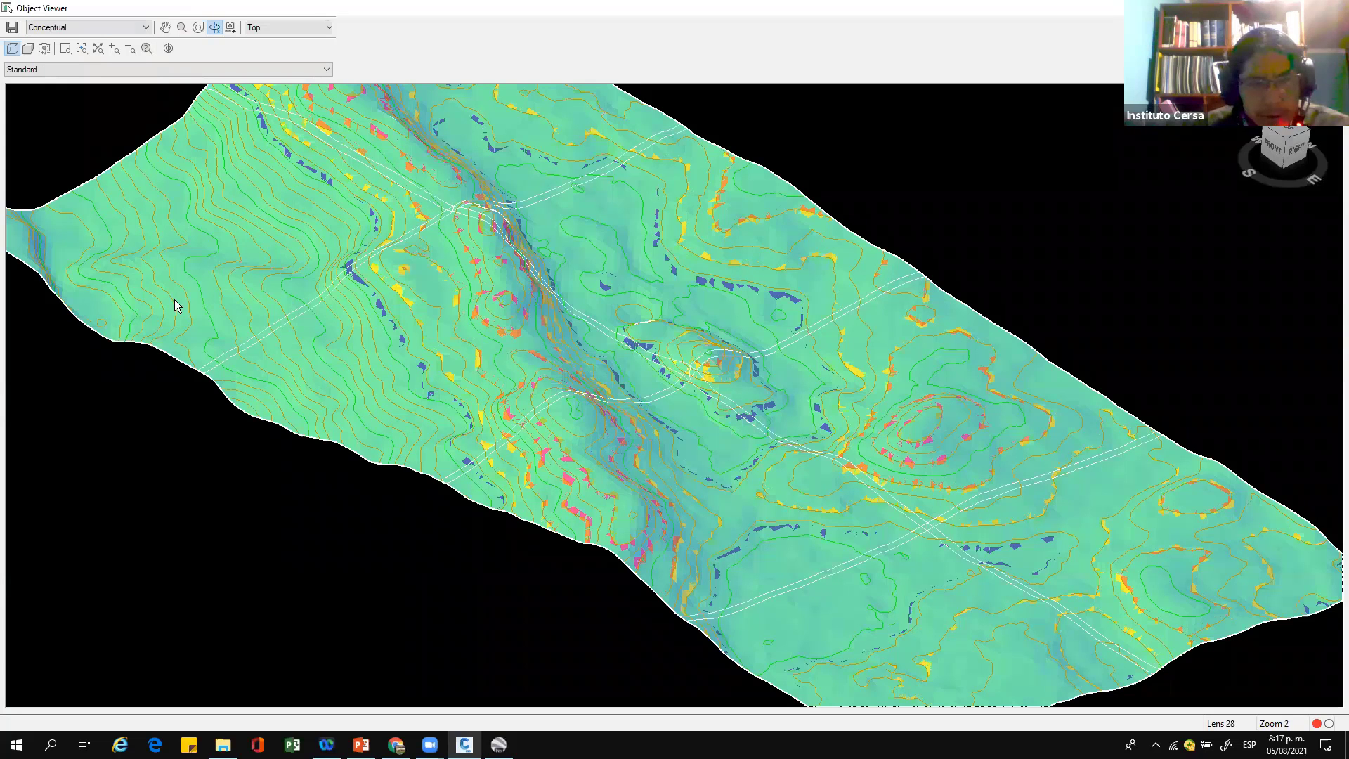
scroll(582, 318, "up", 2)
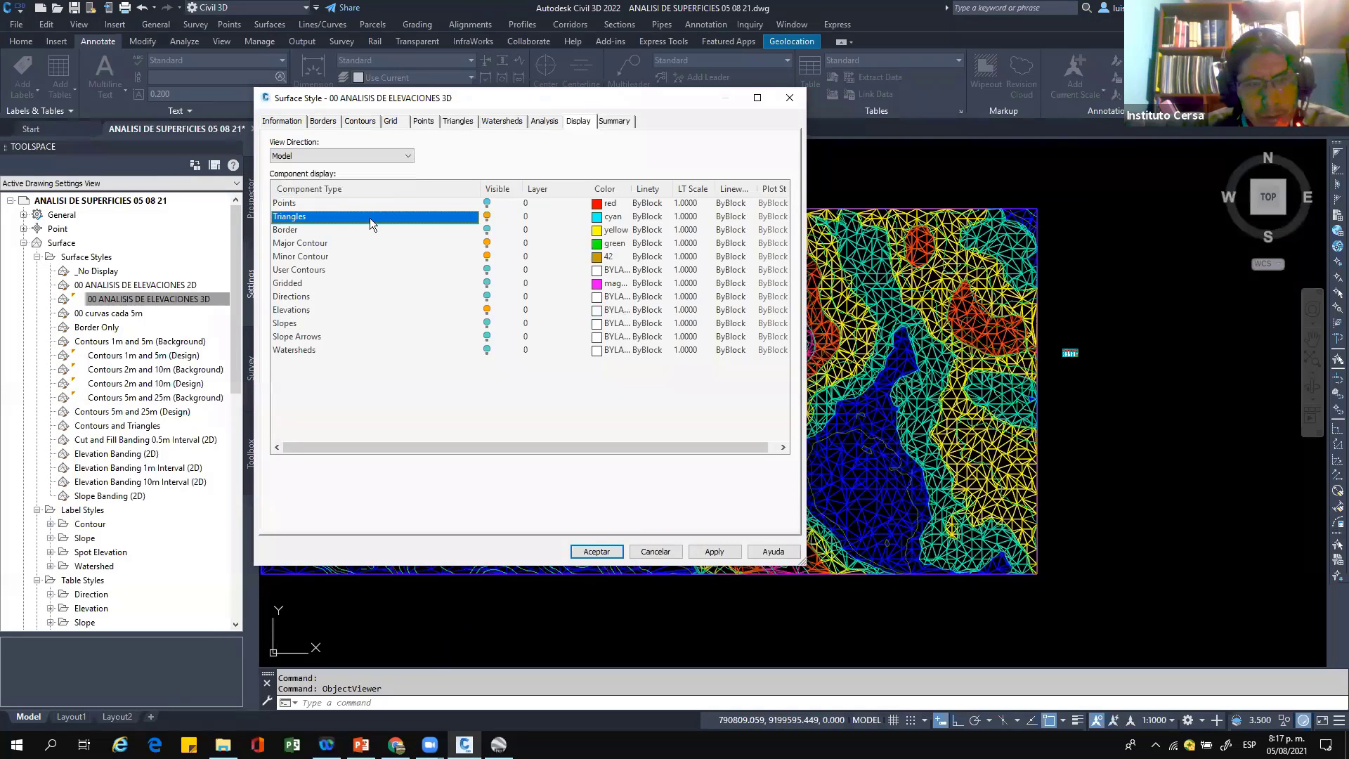
Step: Hide the Triangles component in the 00 ANALISIS DE ELEVACIONES 3D style, and apply and accept the change
left_click(339, 217)
left_click(489, 217)
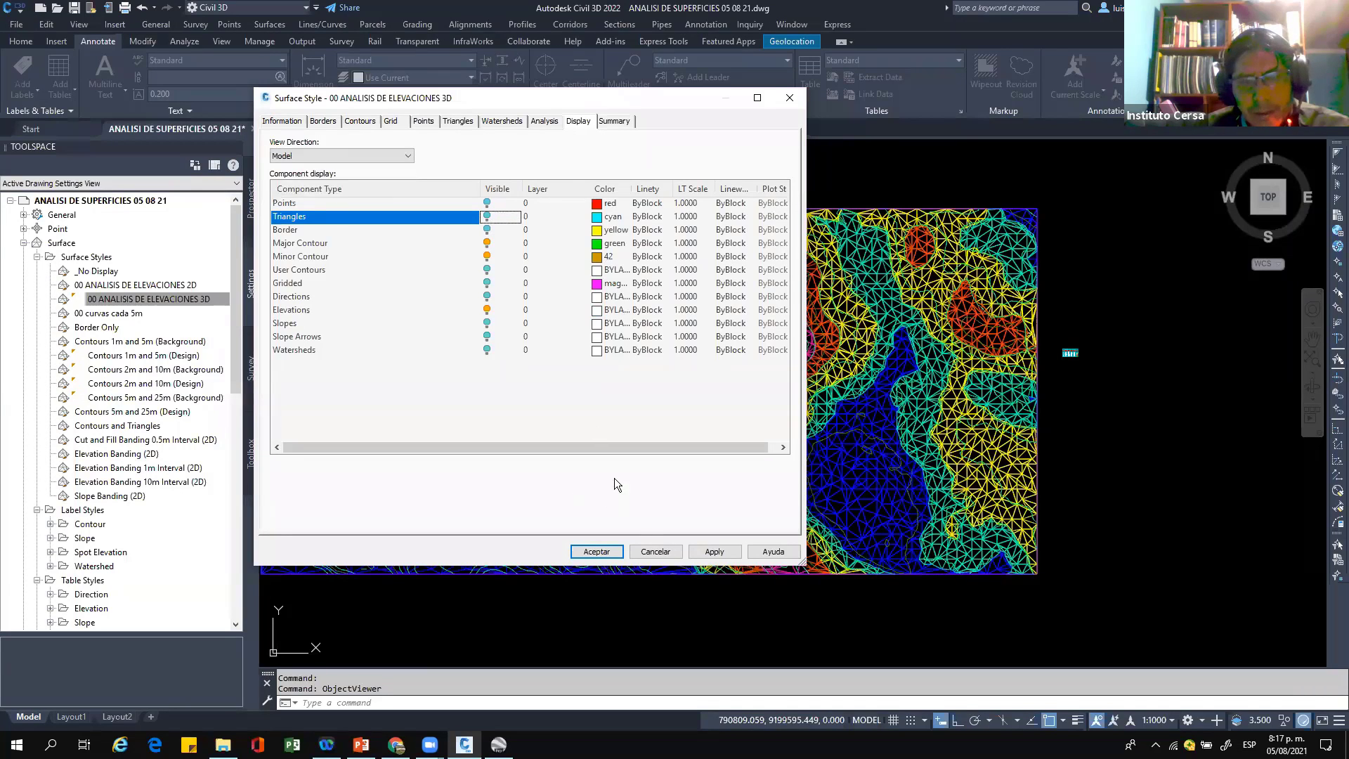
left_click(714, 551)
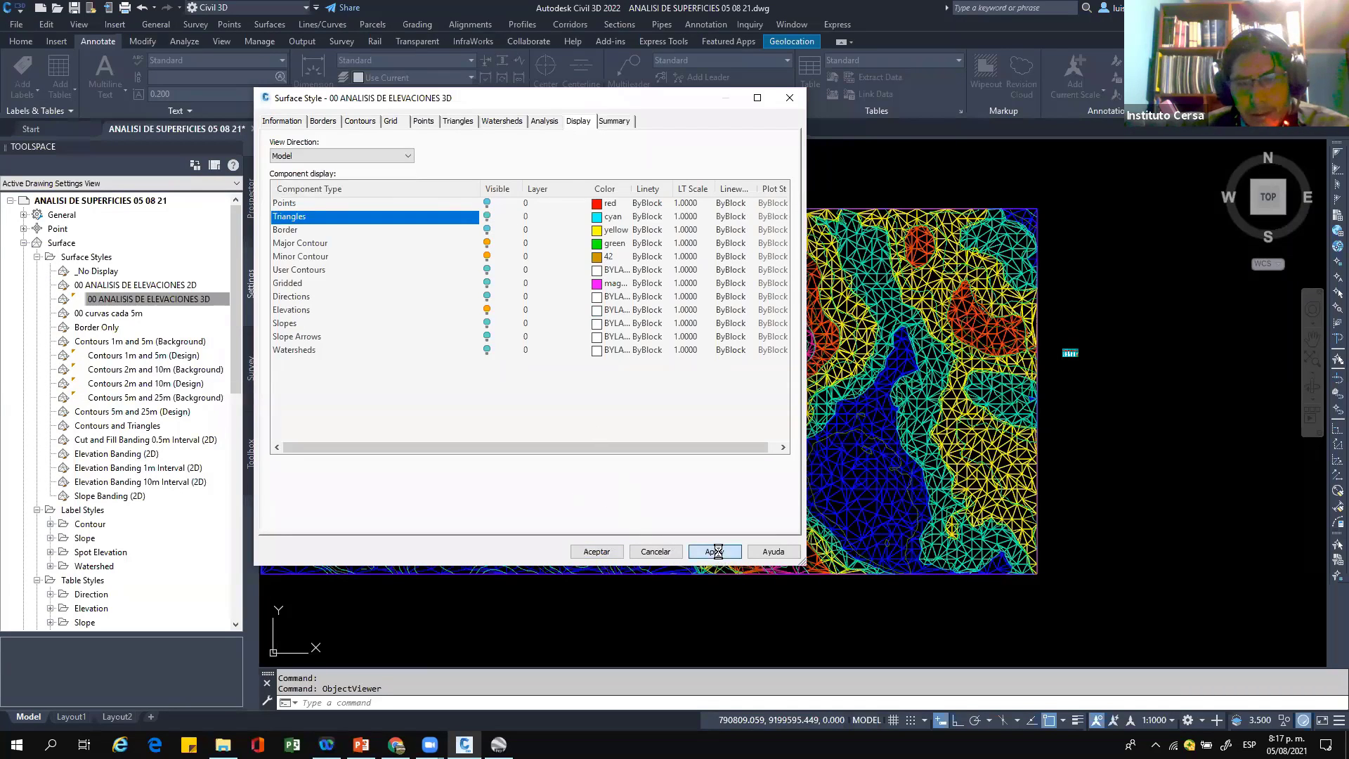
left_click(594, 552)
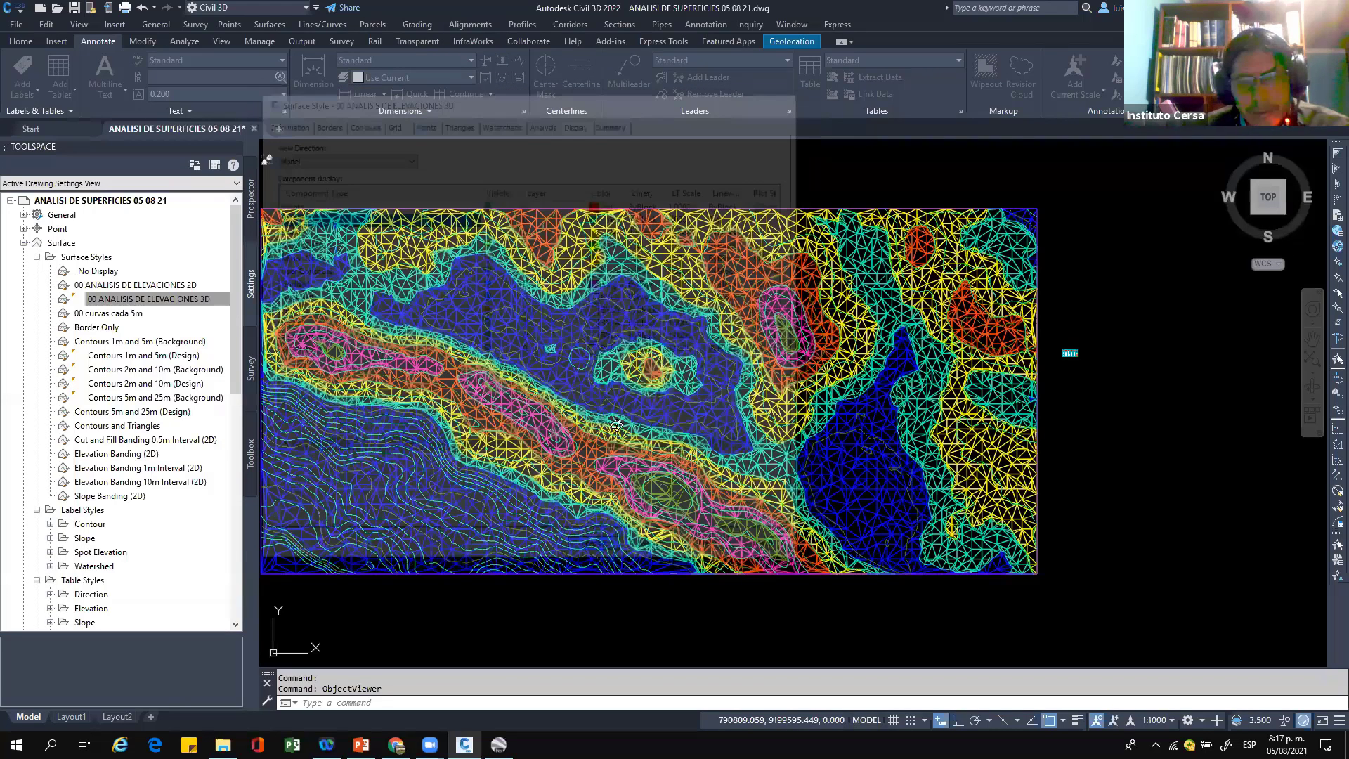
Step: Examine TERRENO's colored elevation ranges and contours in 3D in the Object Viewer, including the central hill and the long ridge
left_click(609, 432)
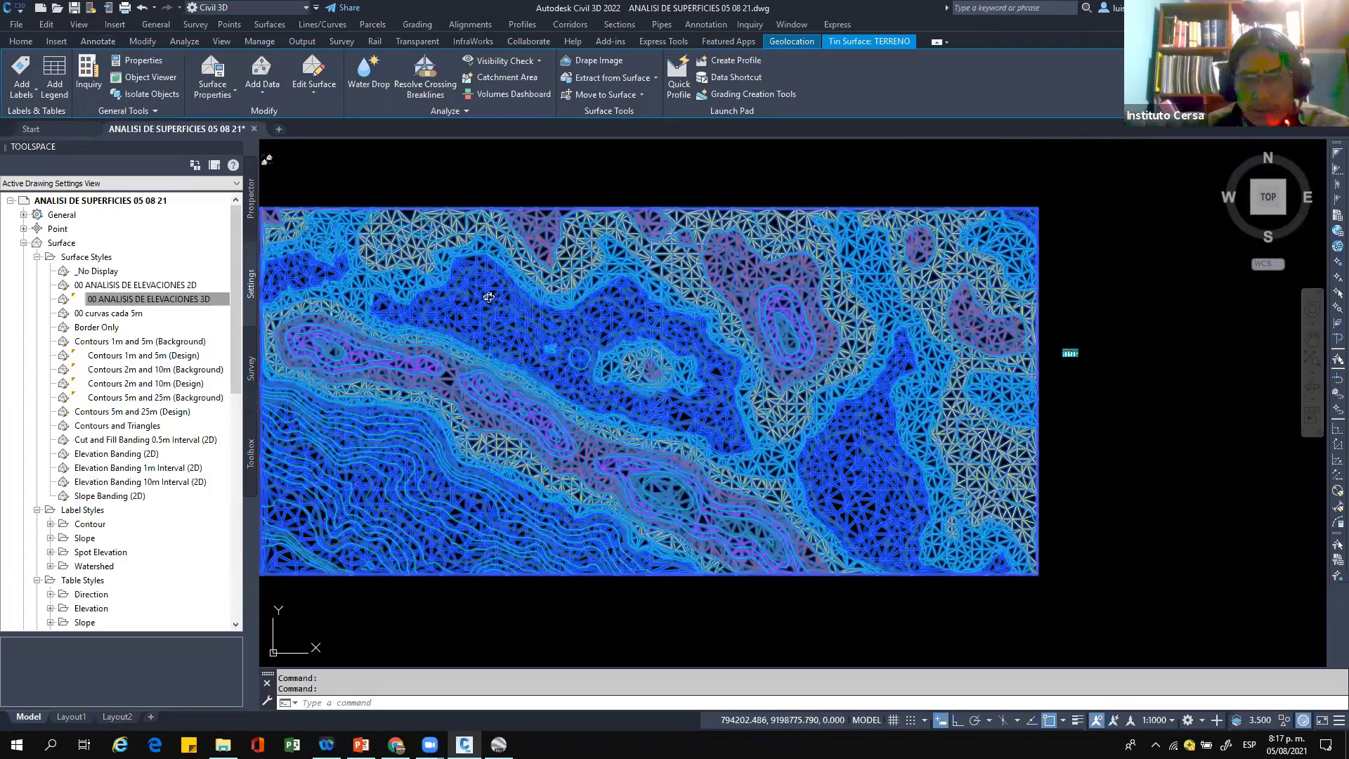
left_click(151, 78)
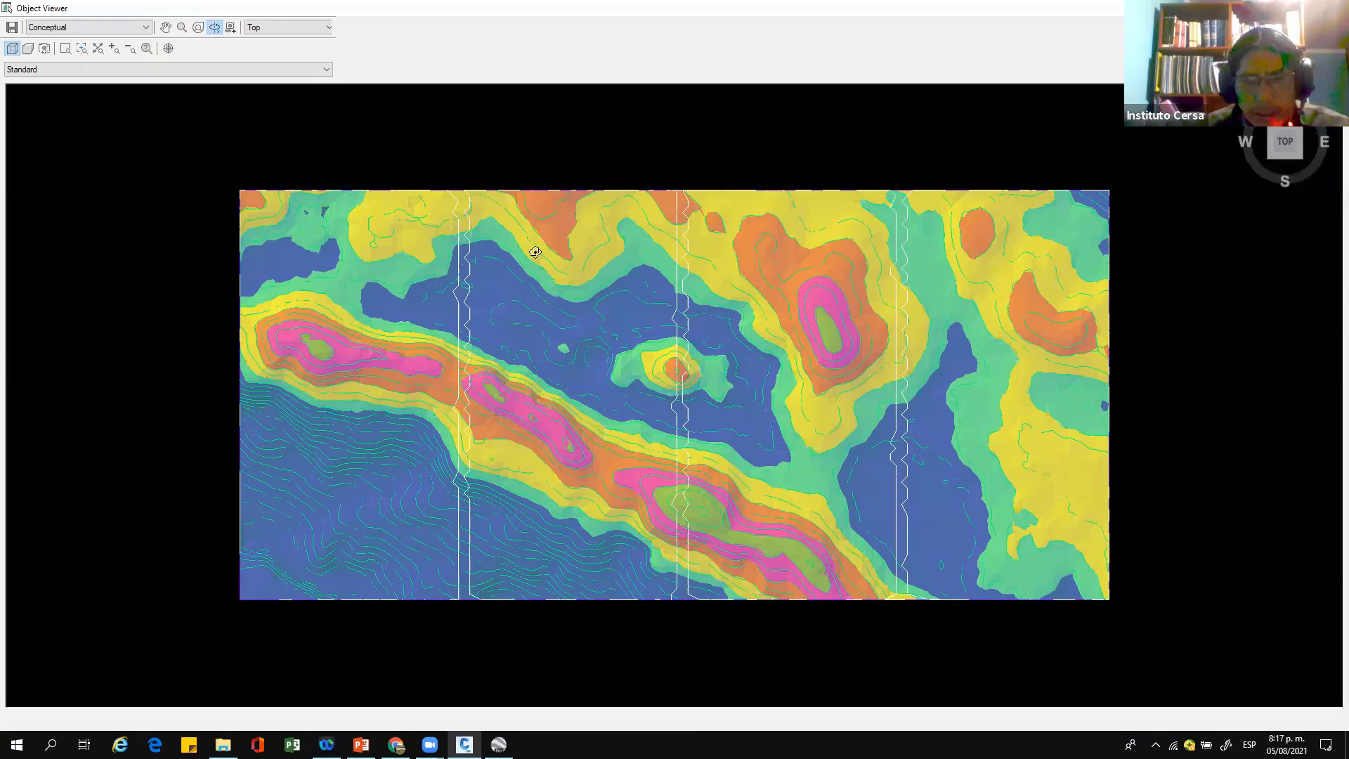
left_click_drag(497, 260, 543, 399)
left_click_drag(775, 427, 583, 438)
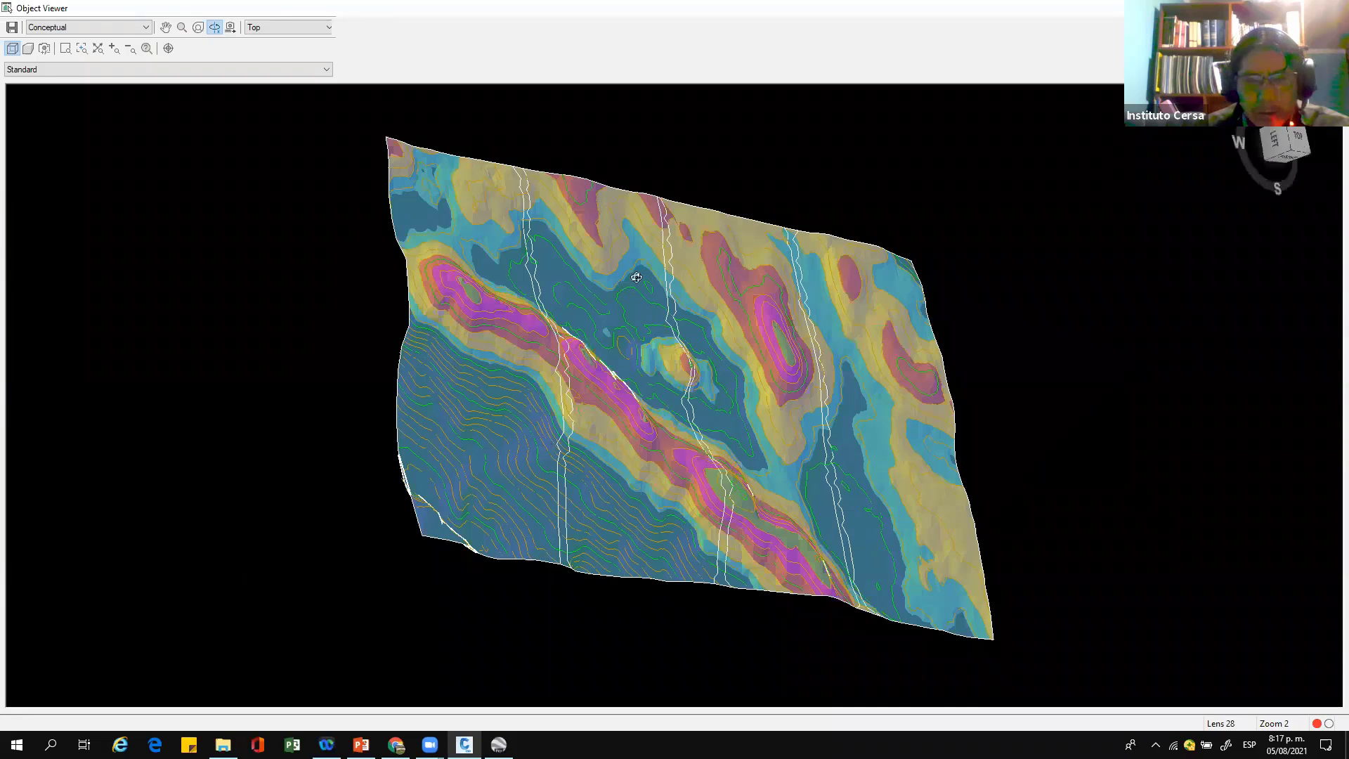
left_click_drag(637, 277, 658, 312)
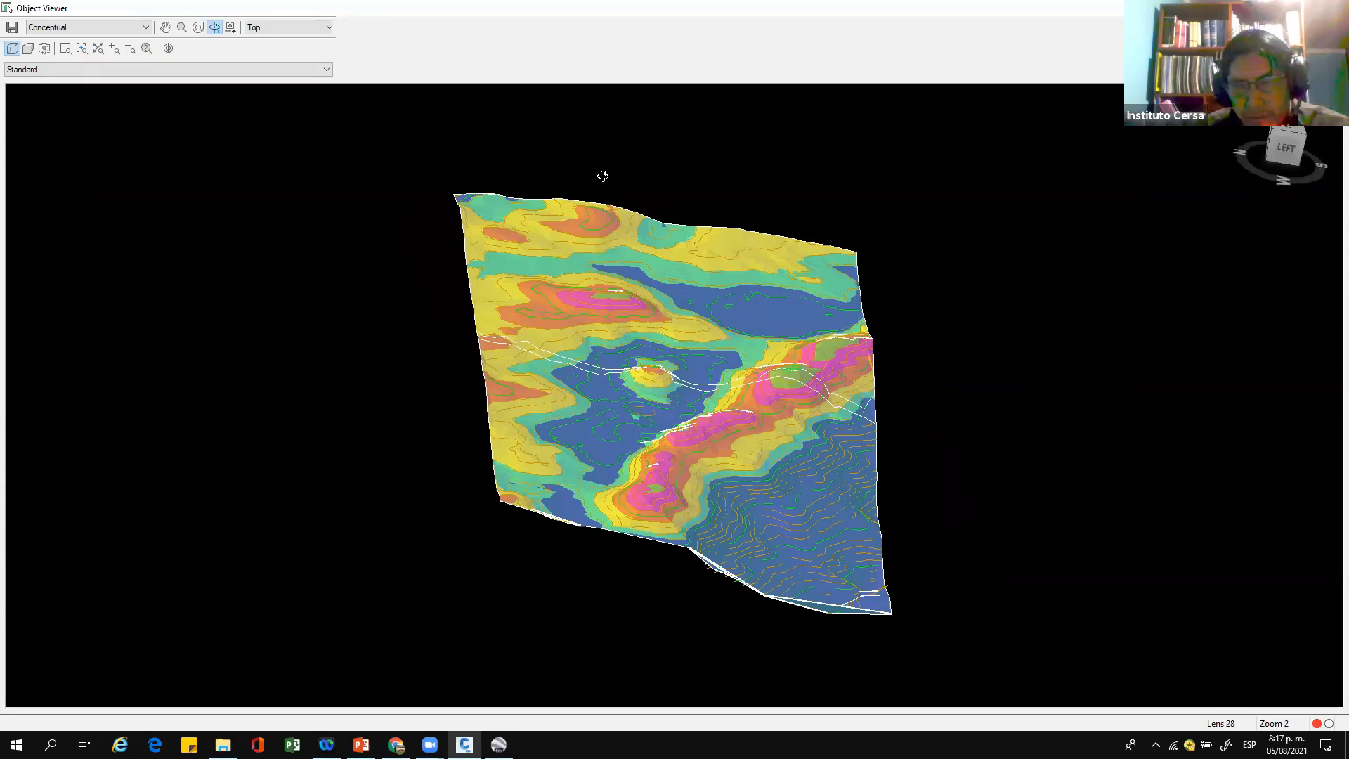
scroll(664, 390, "up", 5)
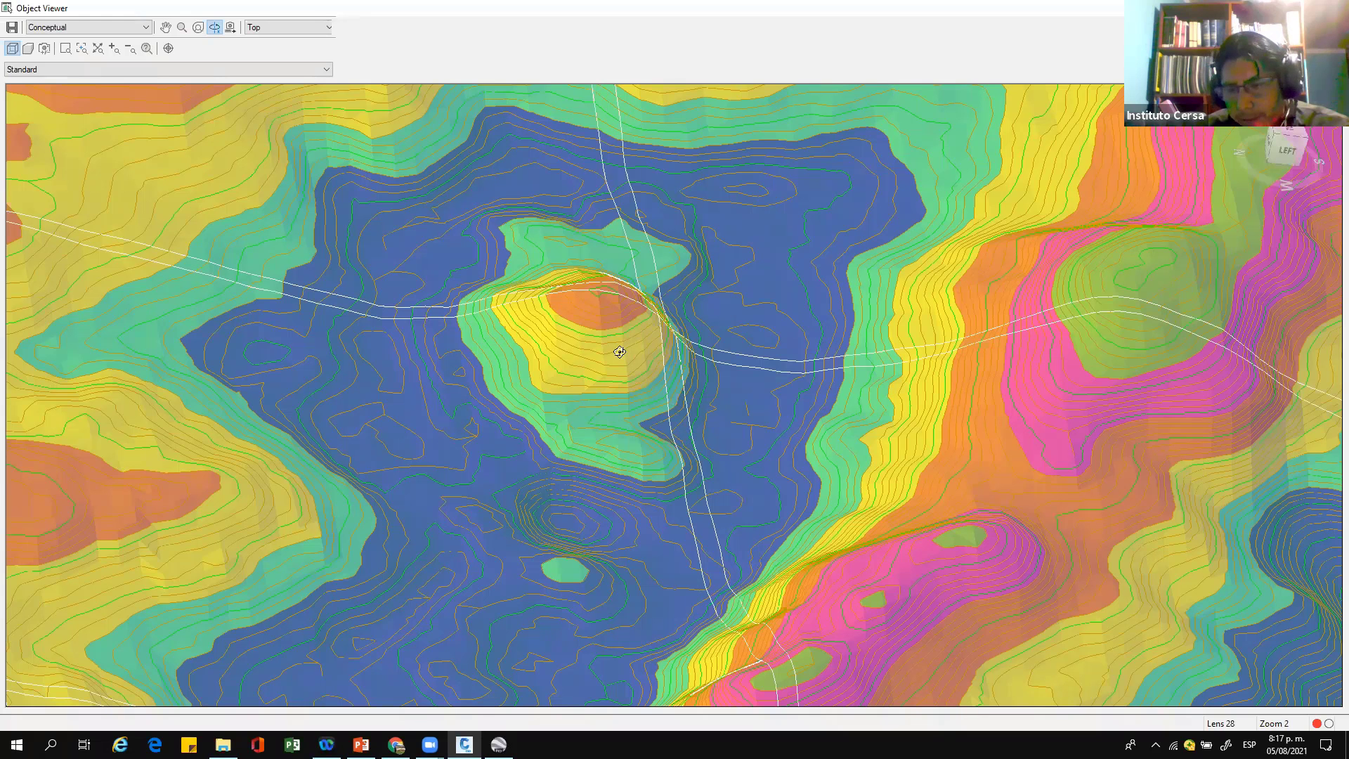
scroll(677, 394, "down", 3)
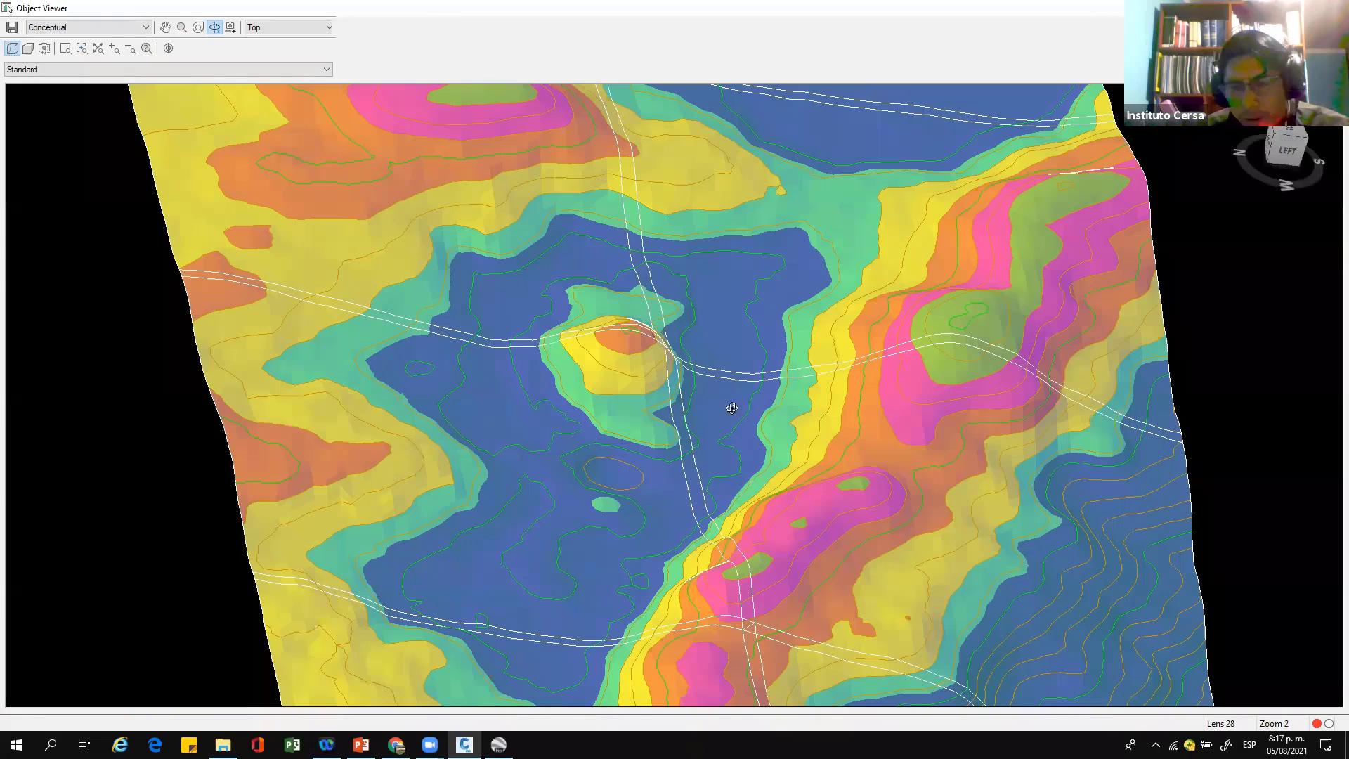
scroll(784, 504, "down", 2)
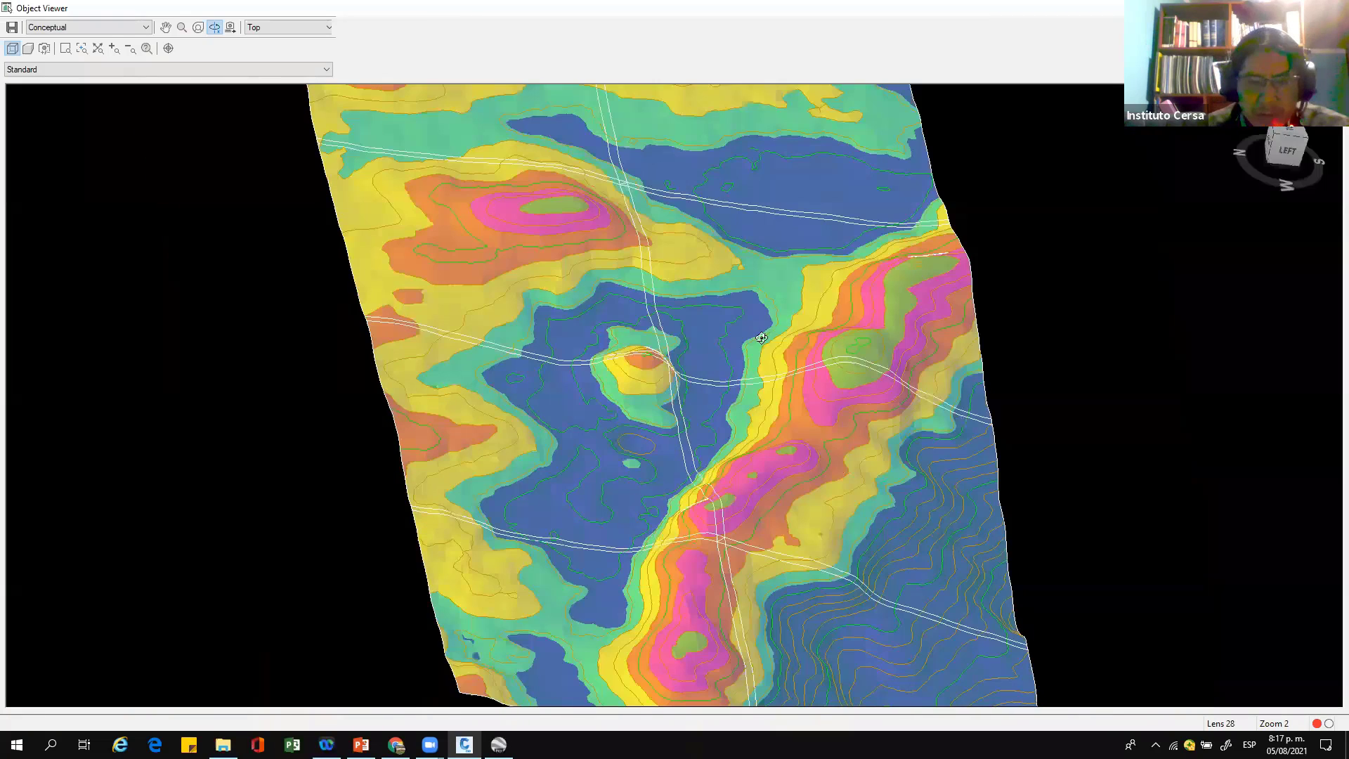
left_click_drag(903, 235, 898, 242)
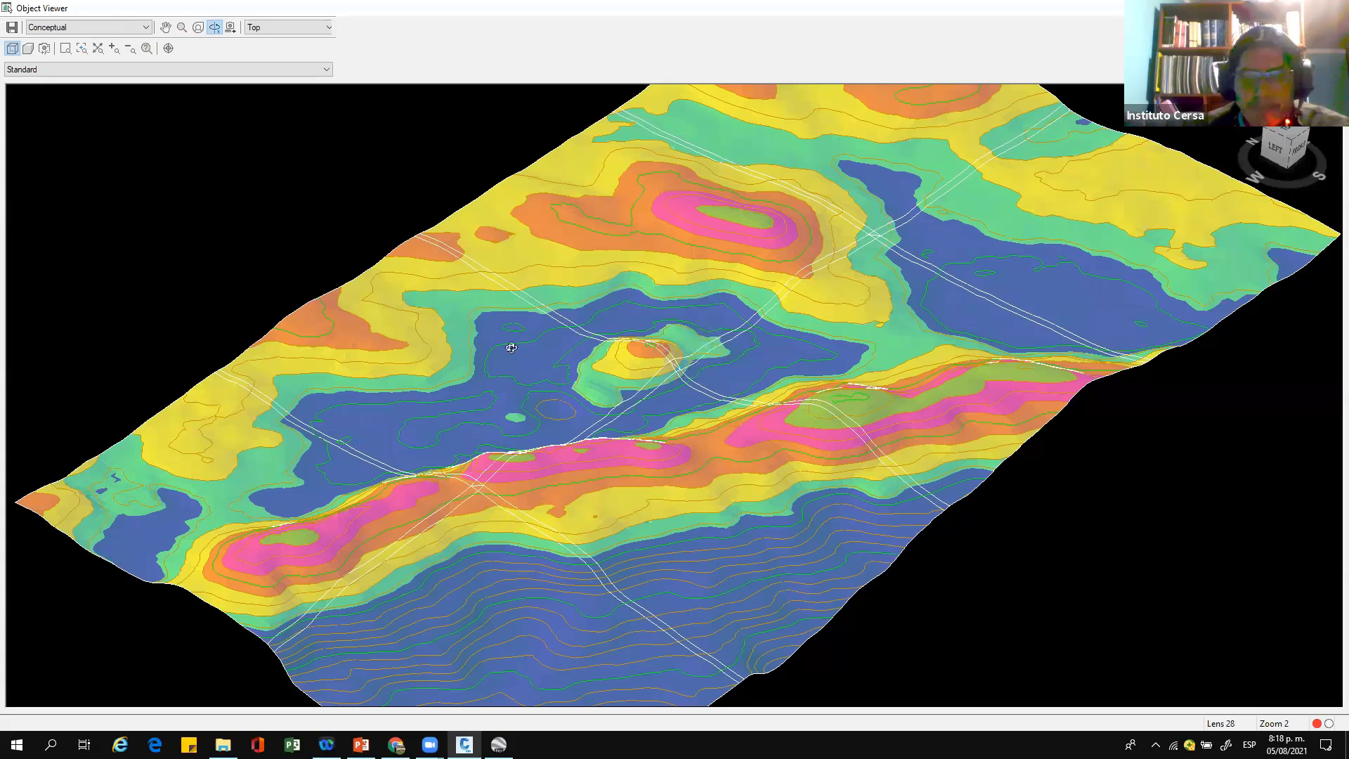
scroll(520, 452, "down", 2)
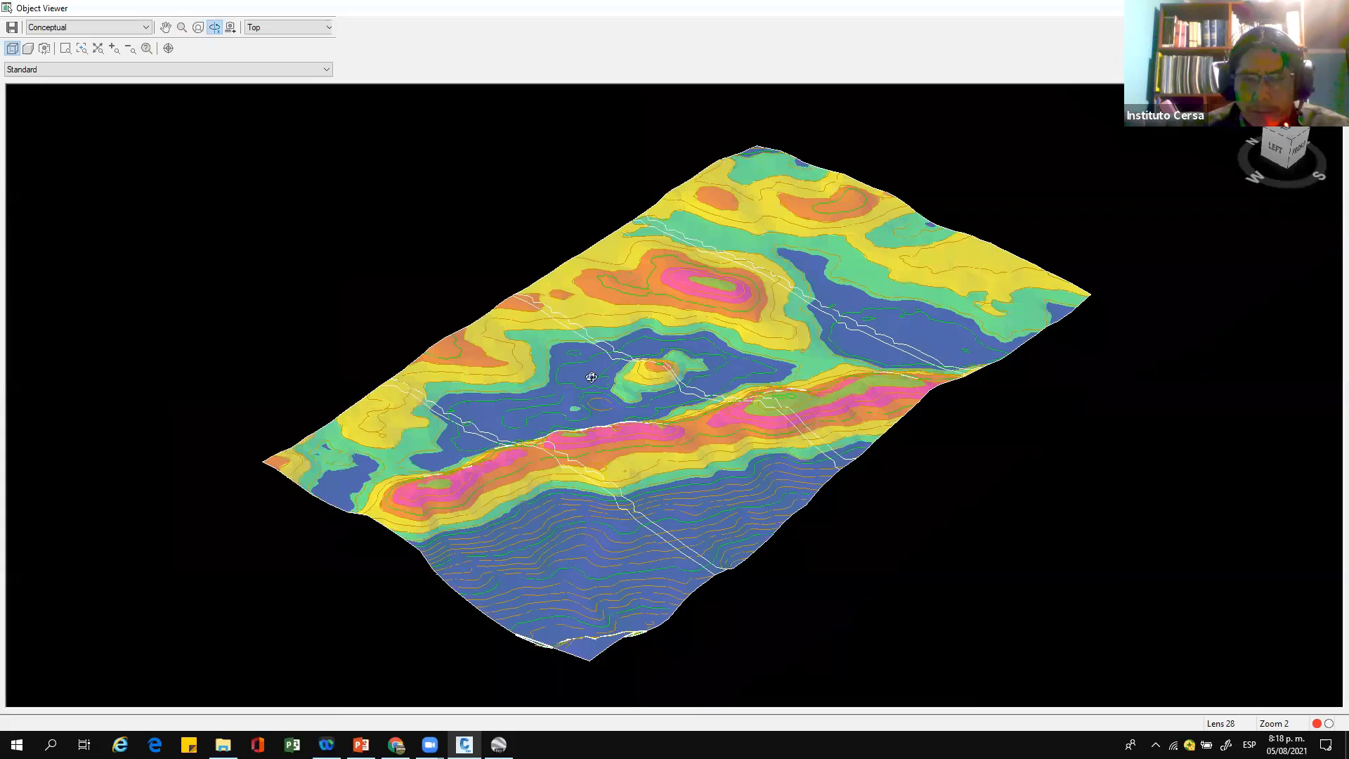
left_click_drag(589, 386, 583, 442)
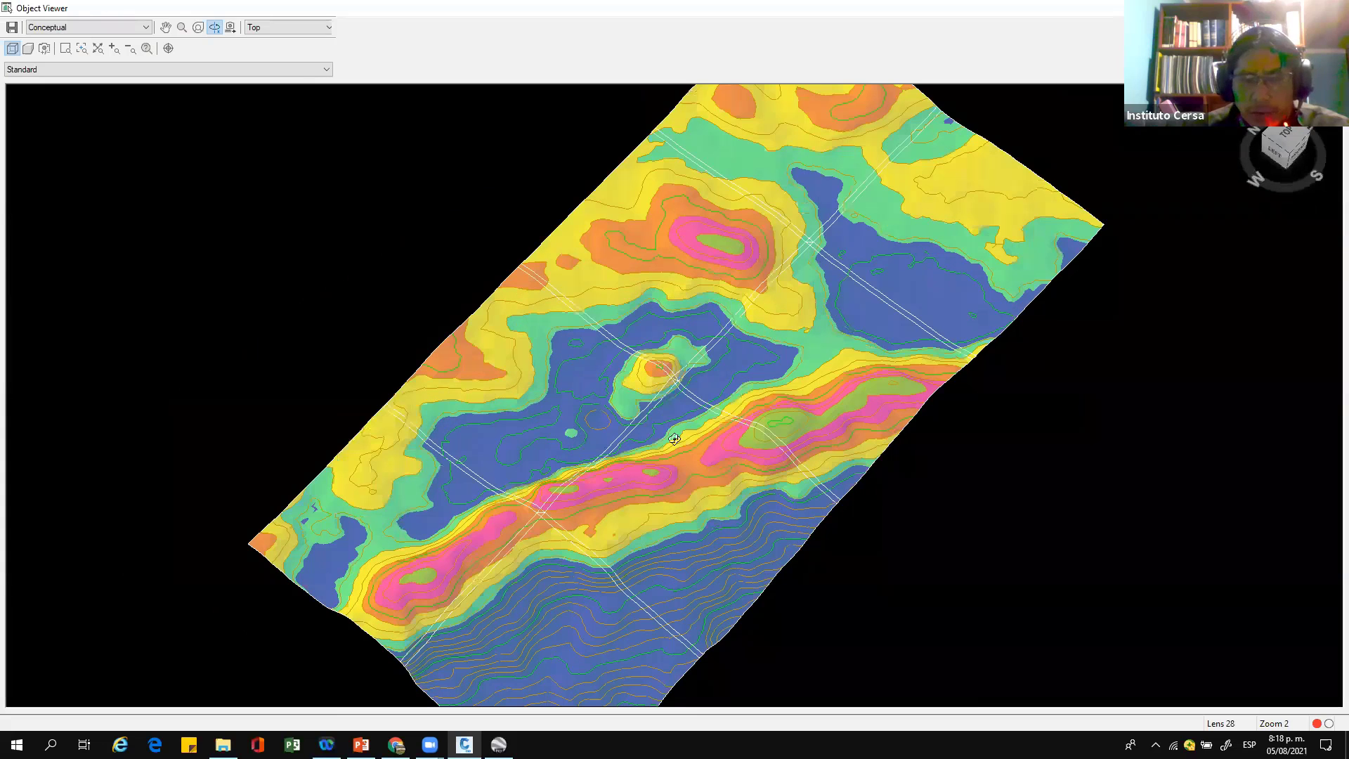
left_click_drag(664, 443, 662, 447)
left_click_drag(773, 400, 662, 361)
left_click_drag(768, 368, 793, 371)
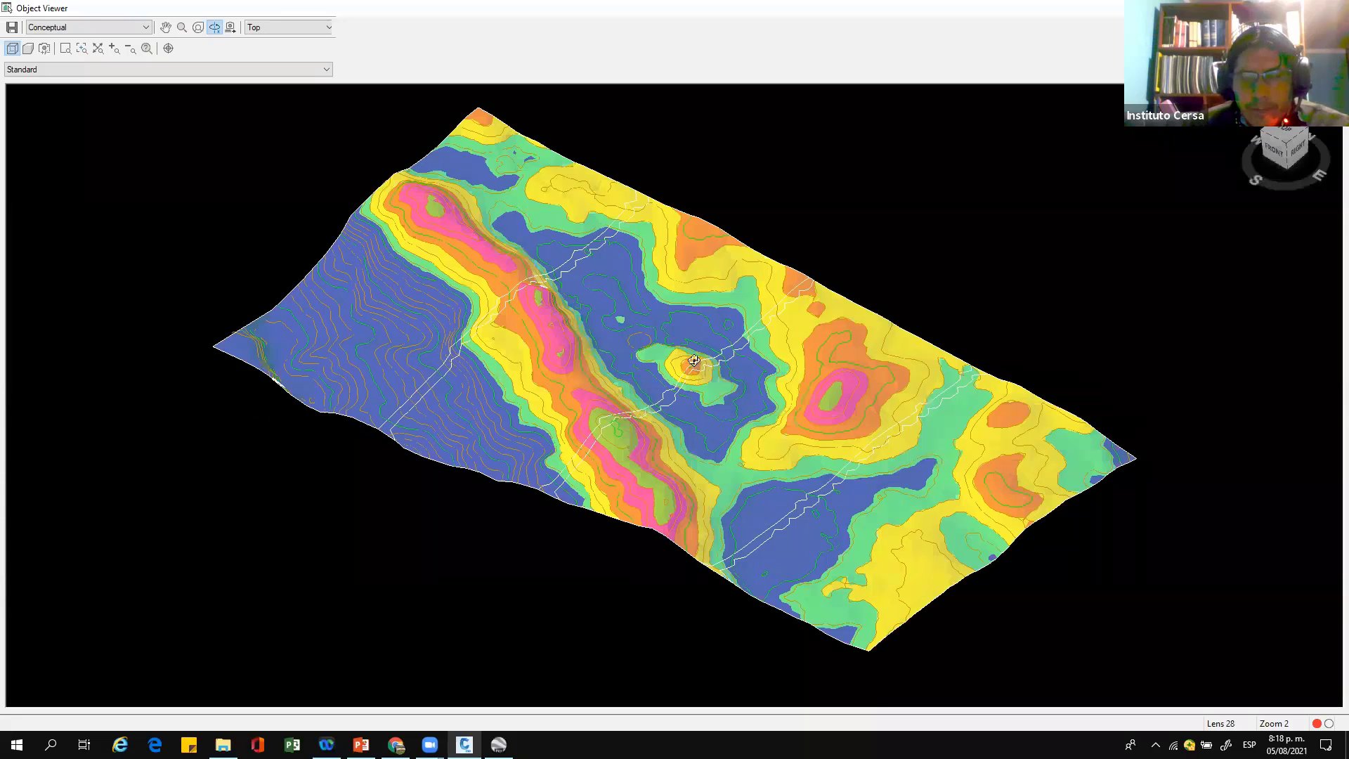
Step: Inspect TERRENO's central hill and surrounding contours up close in the Object Viewer, and close the viewer
left_click_drag(624, 361, 644, 335)
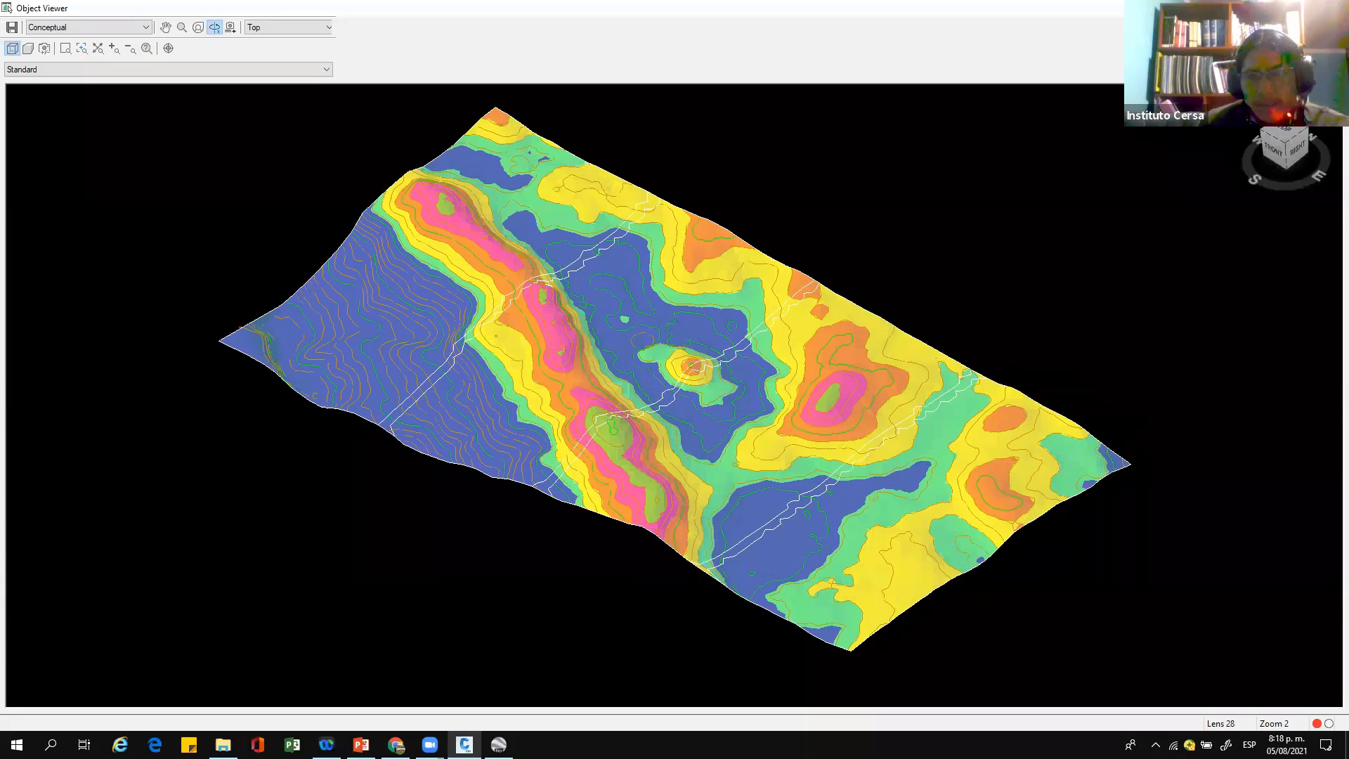
left_click_drag(624, 388, 590, 387)
scroll(661, 390, "up", 5)
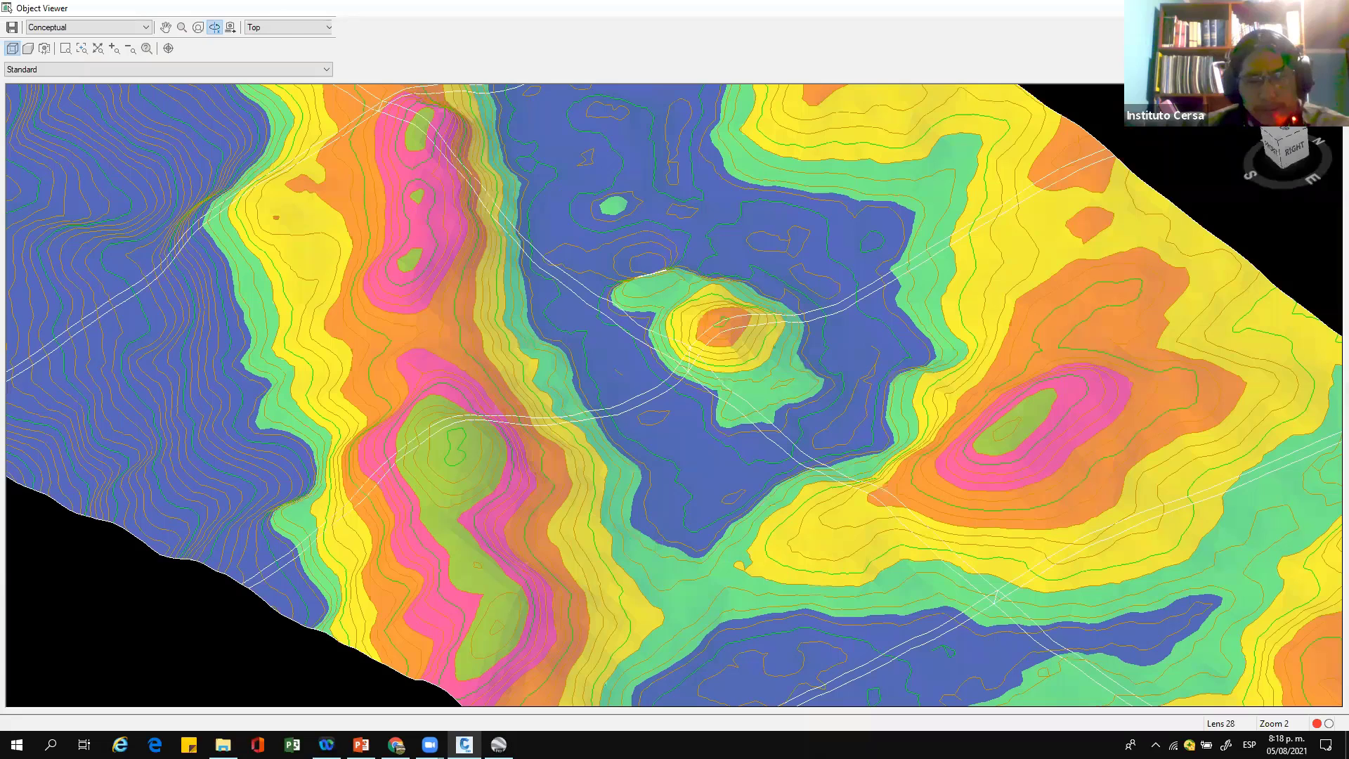
double_click(7, 7)
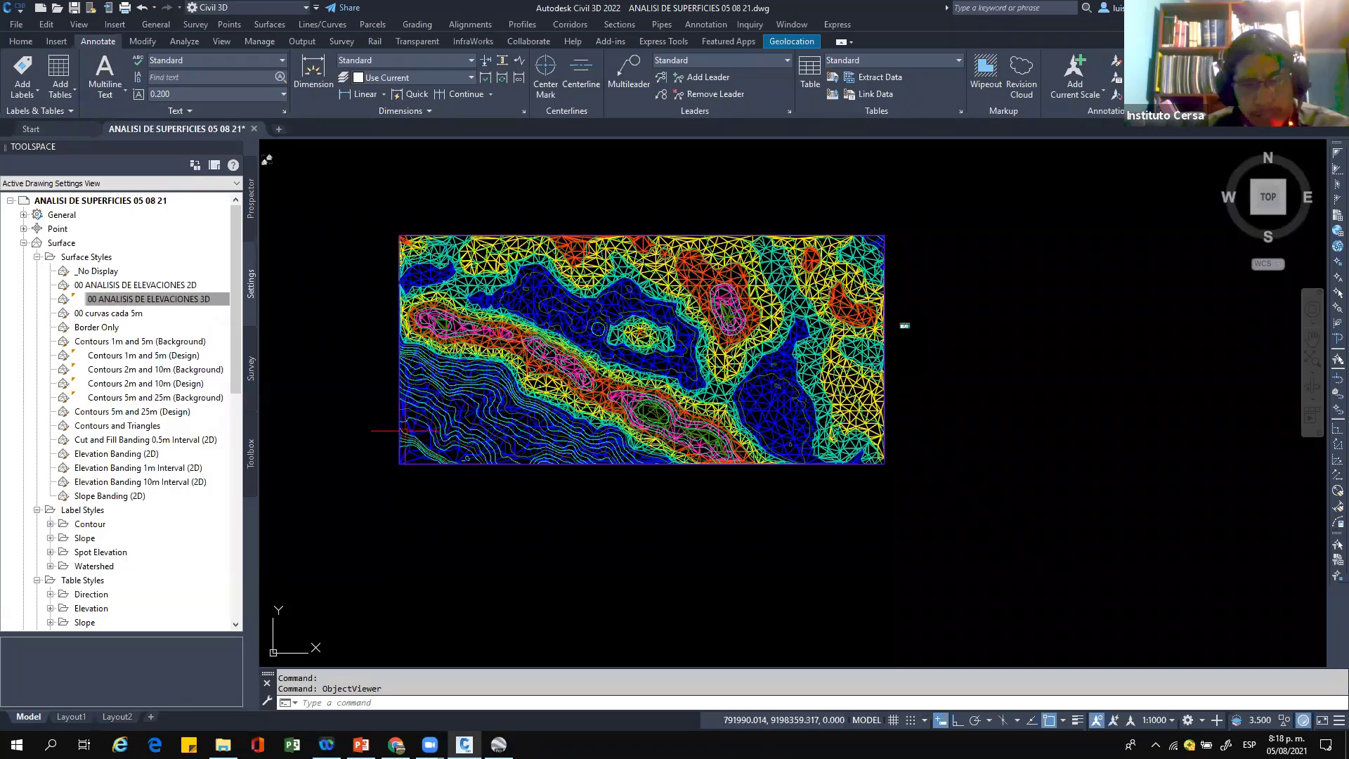
Step: Collapse the Surface Styles and Label Styles collections in the Settings tree, leaving the surface Table Styles expanded
left_click(36, 258)
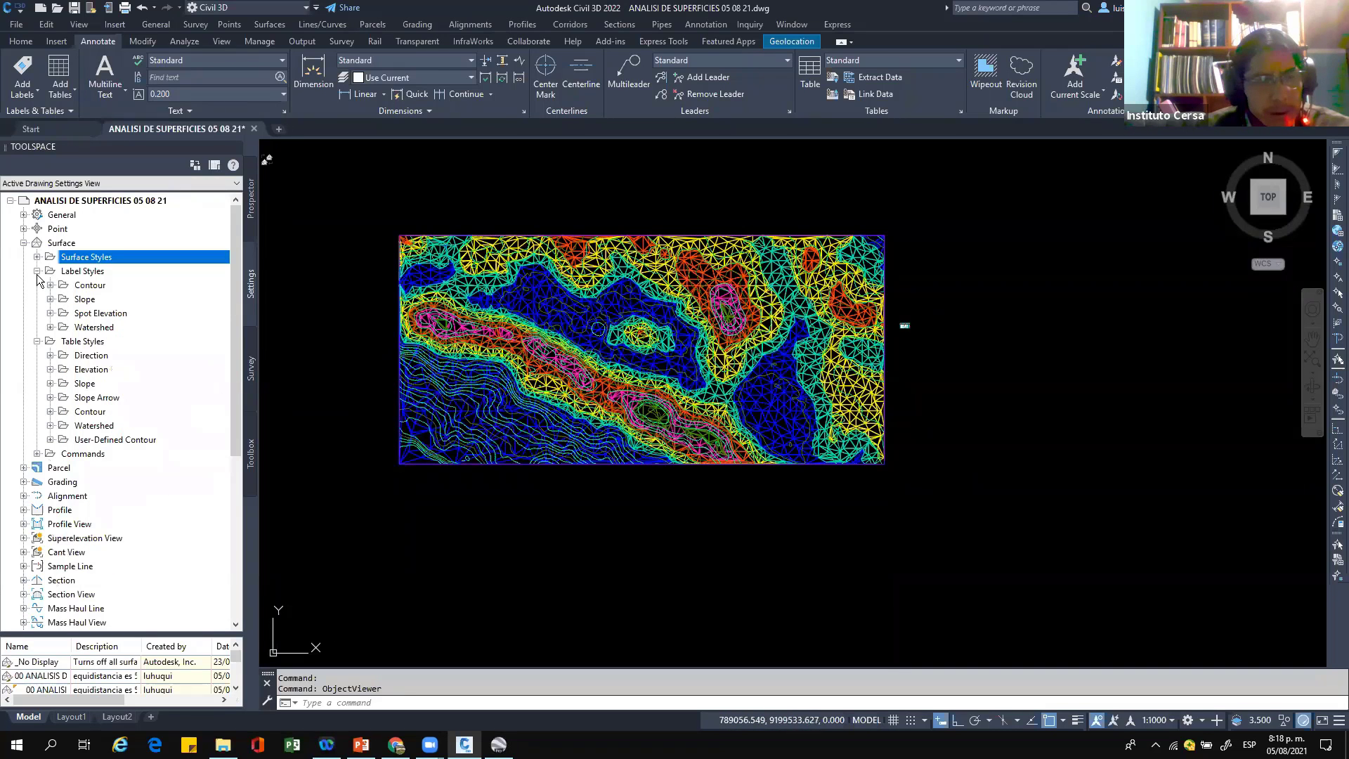
left_click(37, 272)
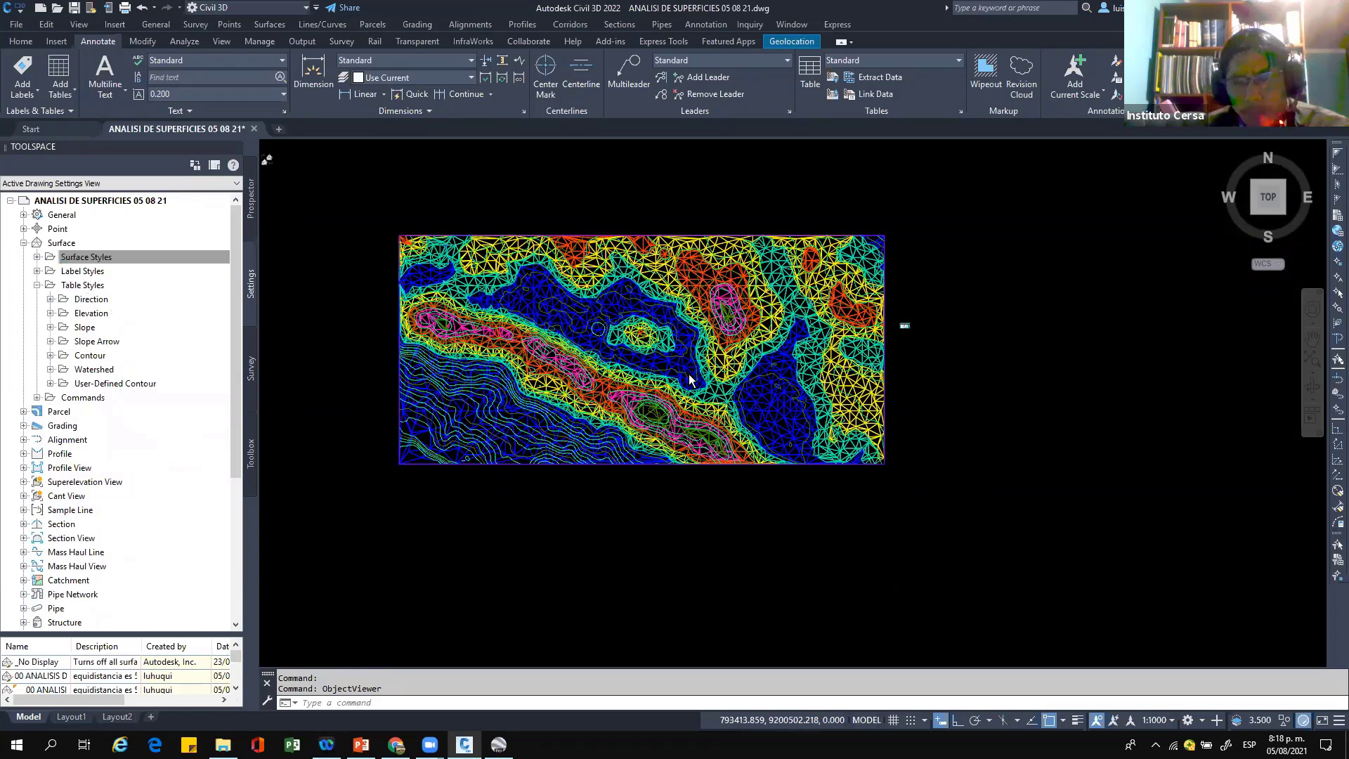
scroll(706, 360, "up", 2)
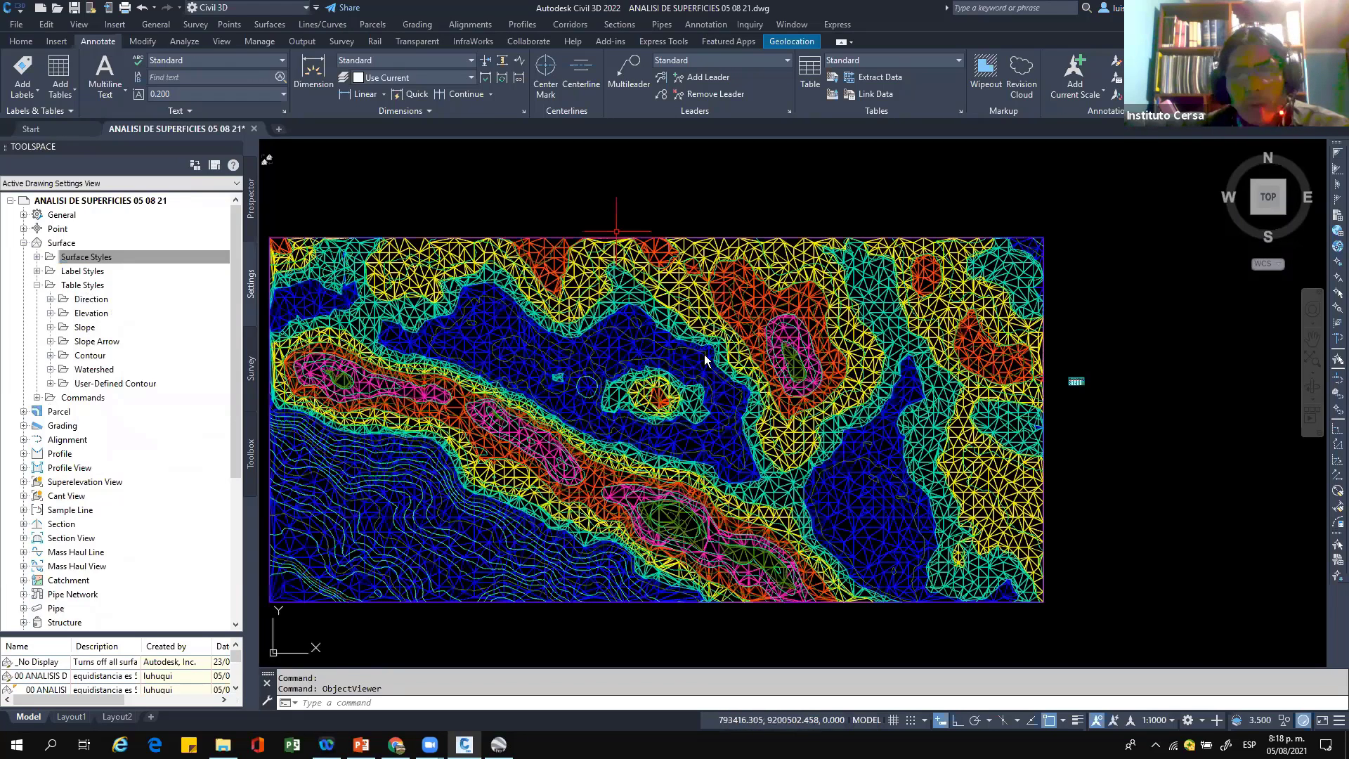
left_click(706, 360)
right_click(706, 360)
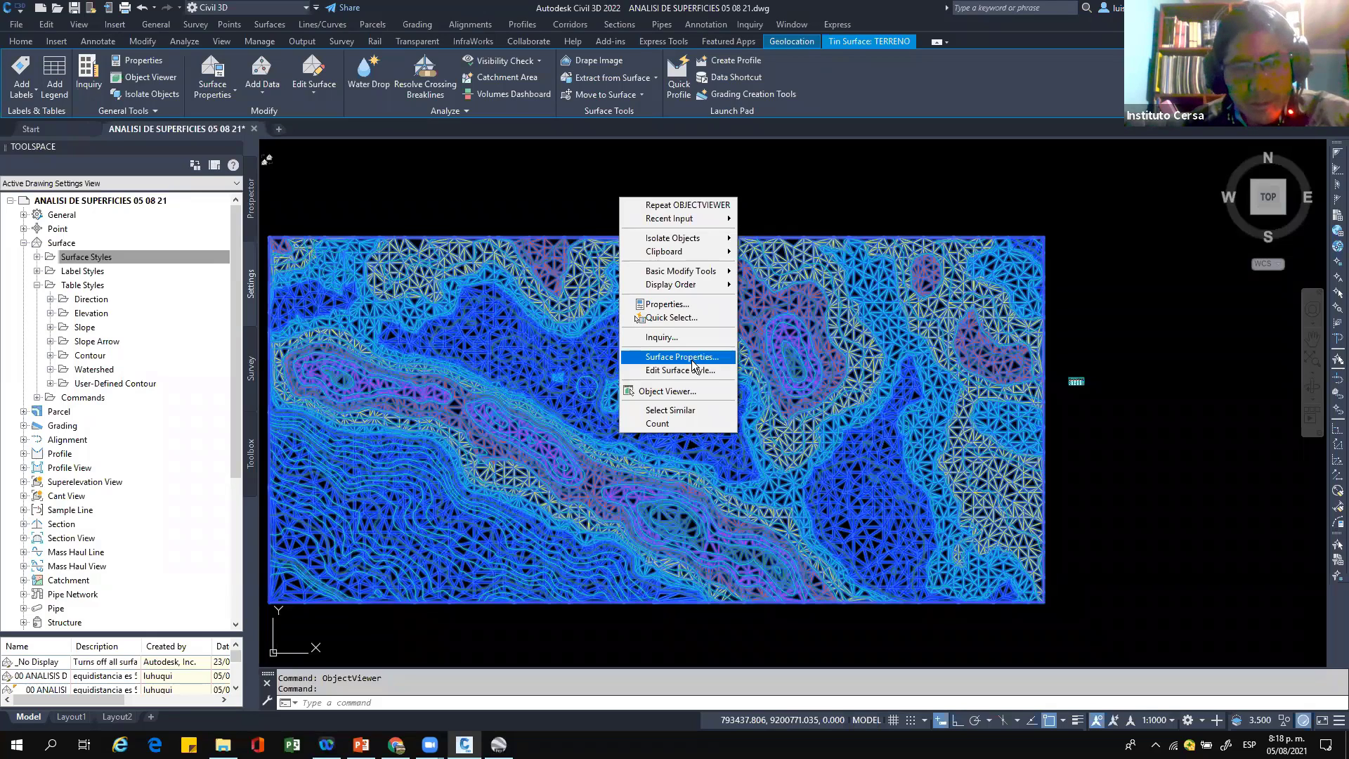
left_click(513, 179)
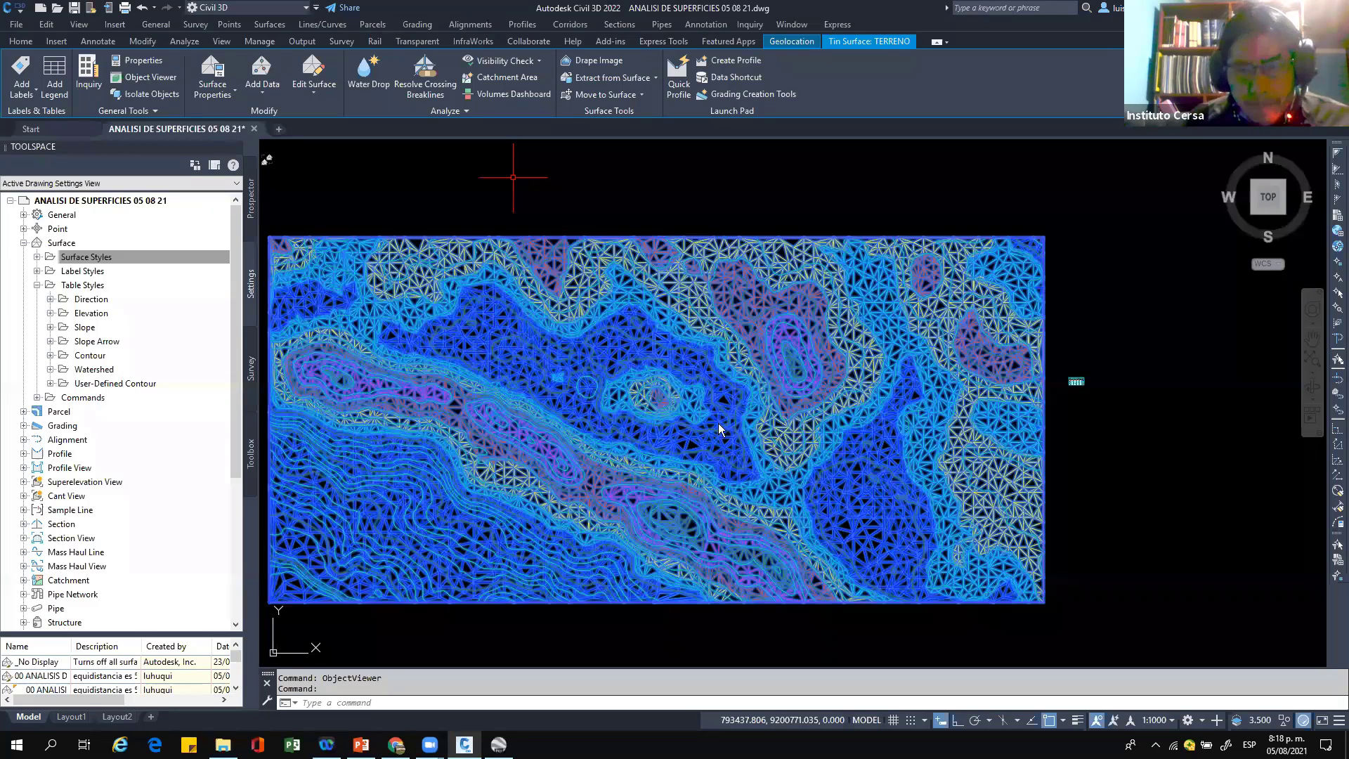
key("Escape")
key("Escape")
scroll(639, 400, "up", 2)
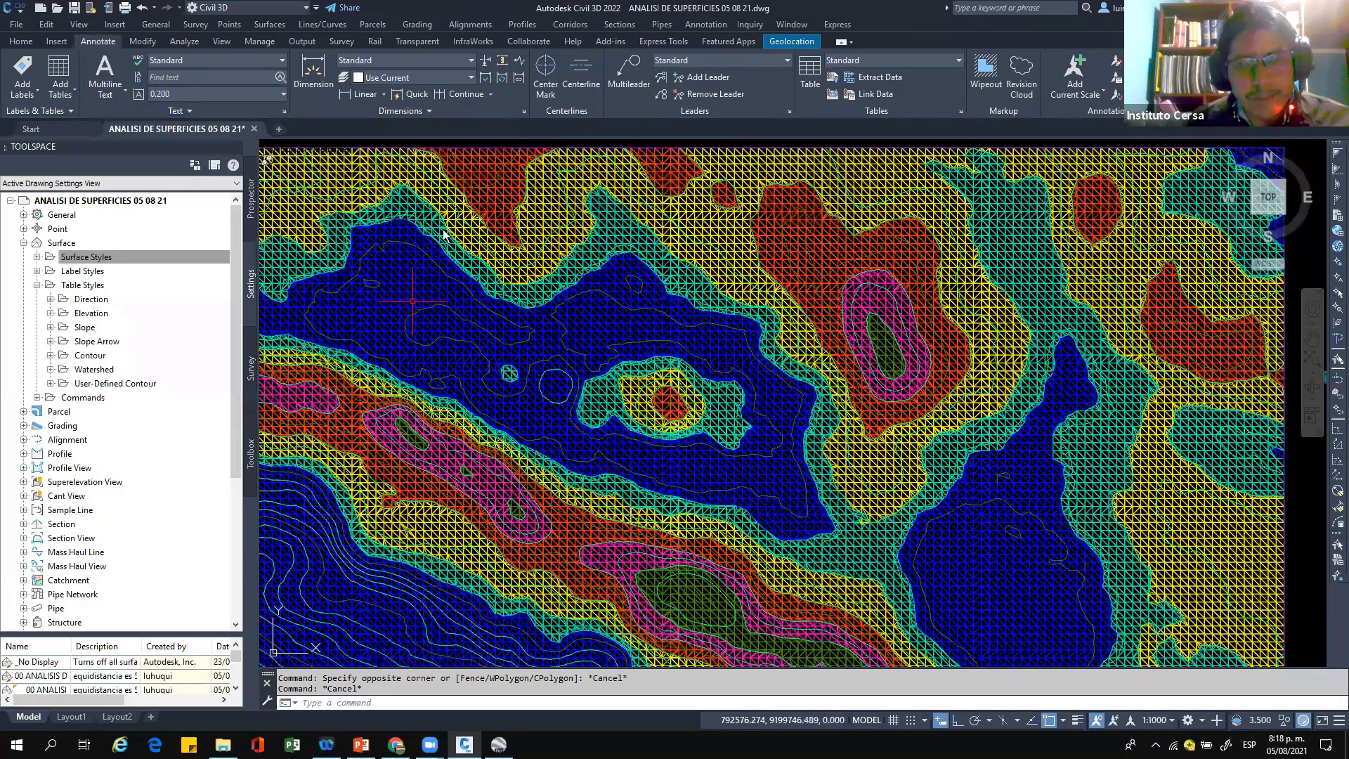
Step: Run a Contours analysis with 6 ranges in the surface properties of TERRENO
left_click(418, 256)
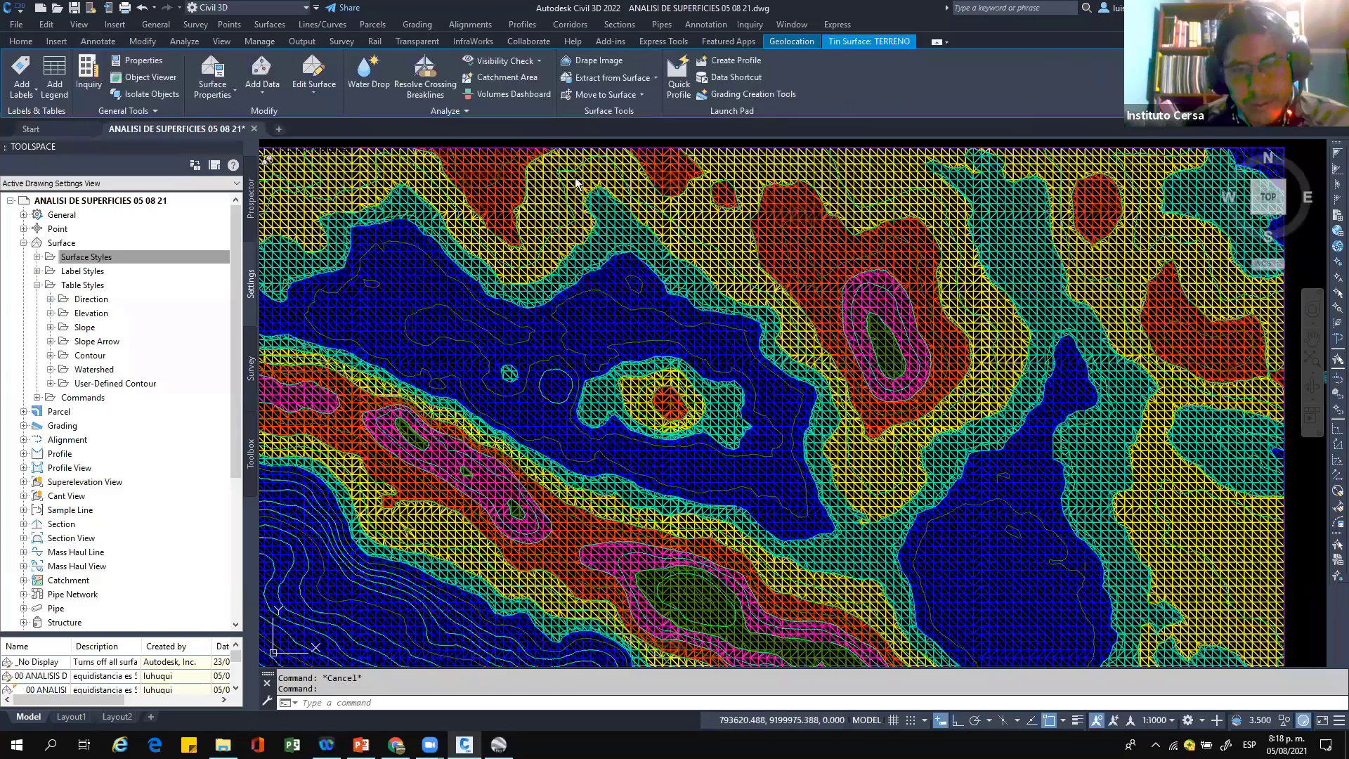
double_click(354, 249)
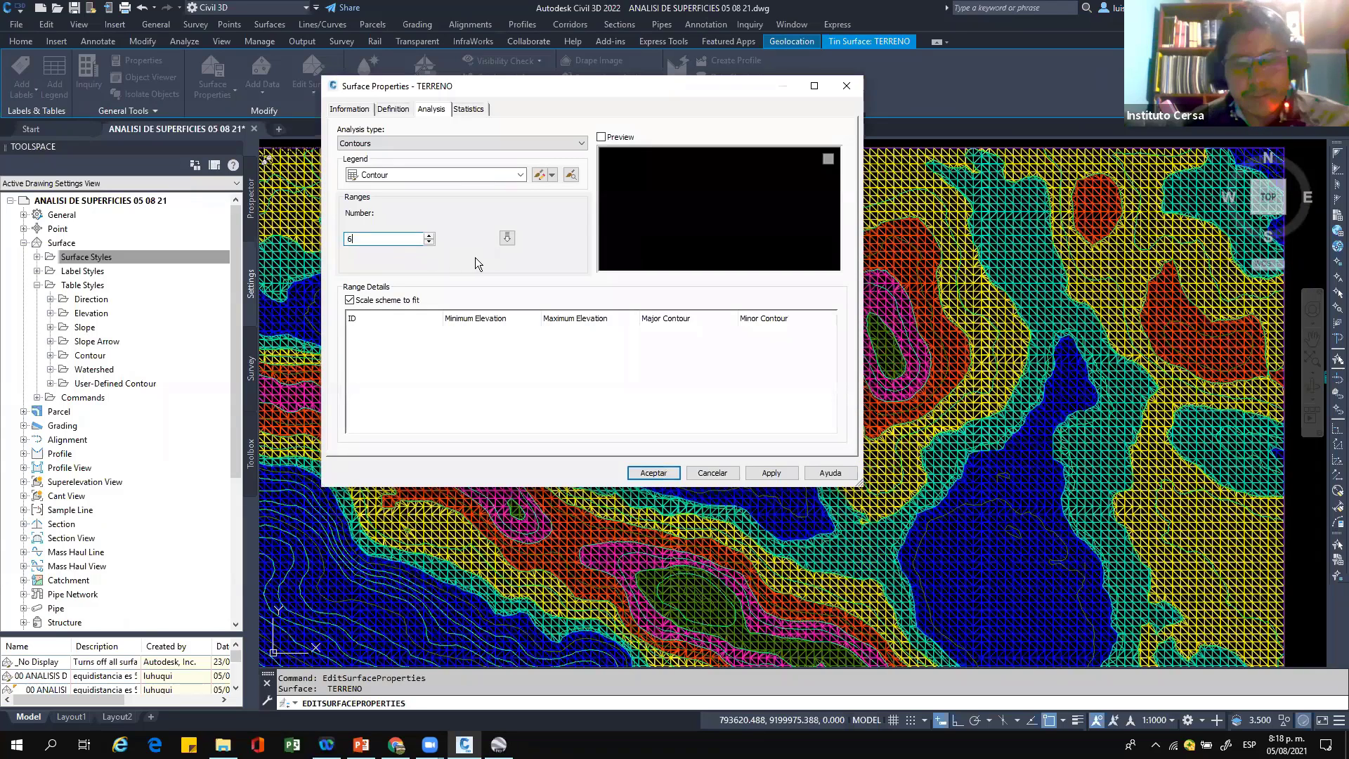
left_click(507, 239)
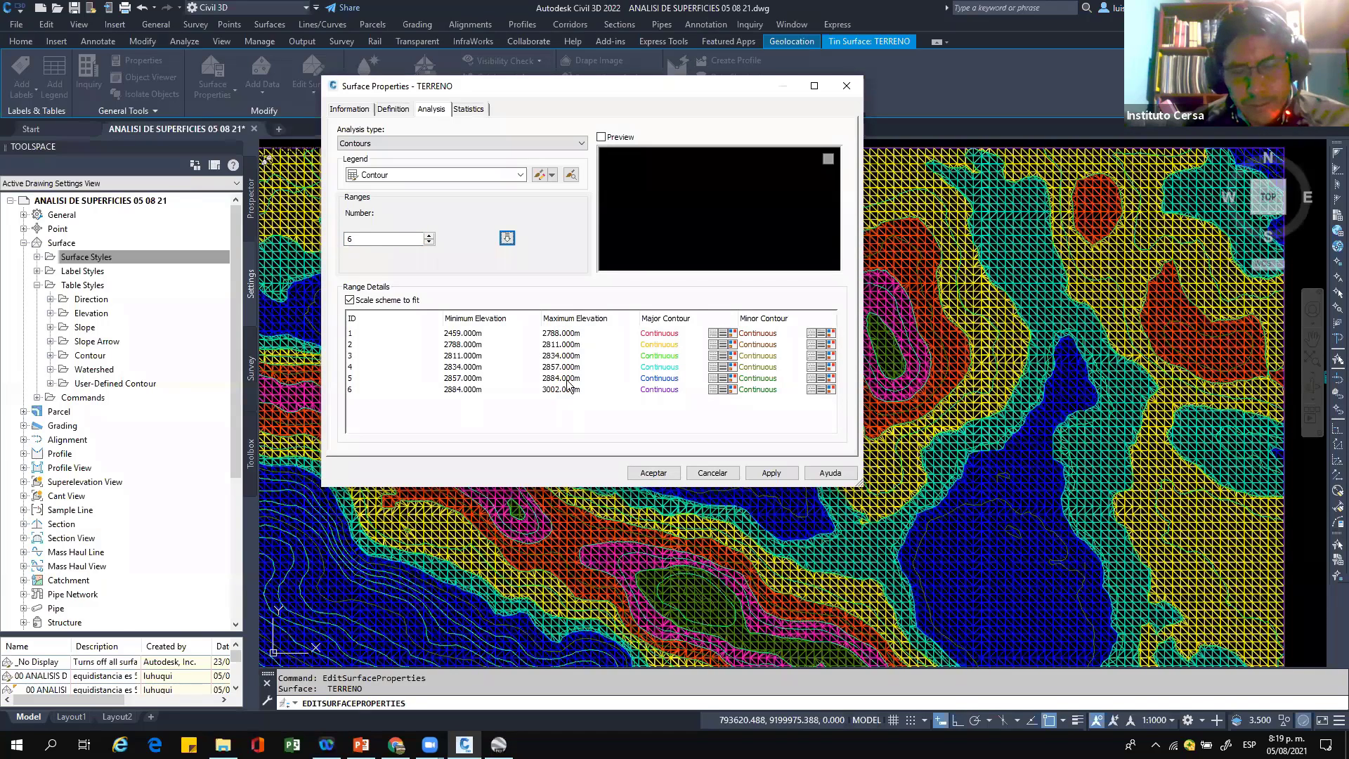
Step: Set the minimum elevation of contour range 6 to 2960 m and of range 5 to 2920 m
left_click(562, 333)
left_click(476, 395)
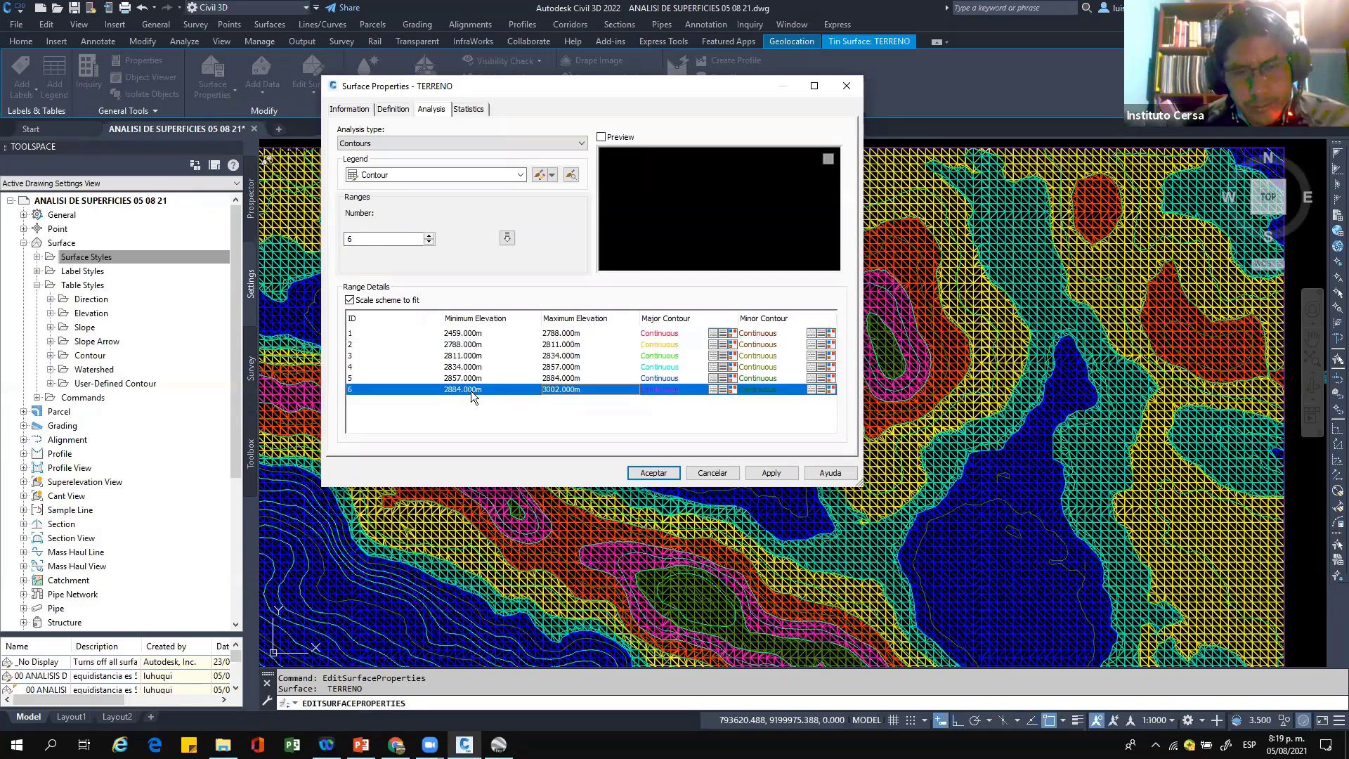
left_click(478, 391)
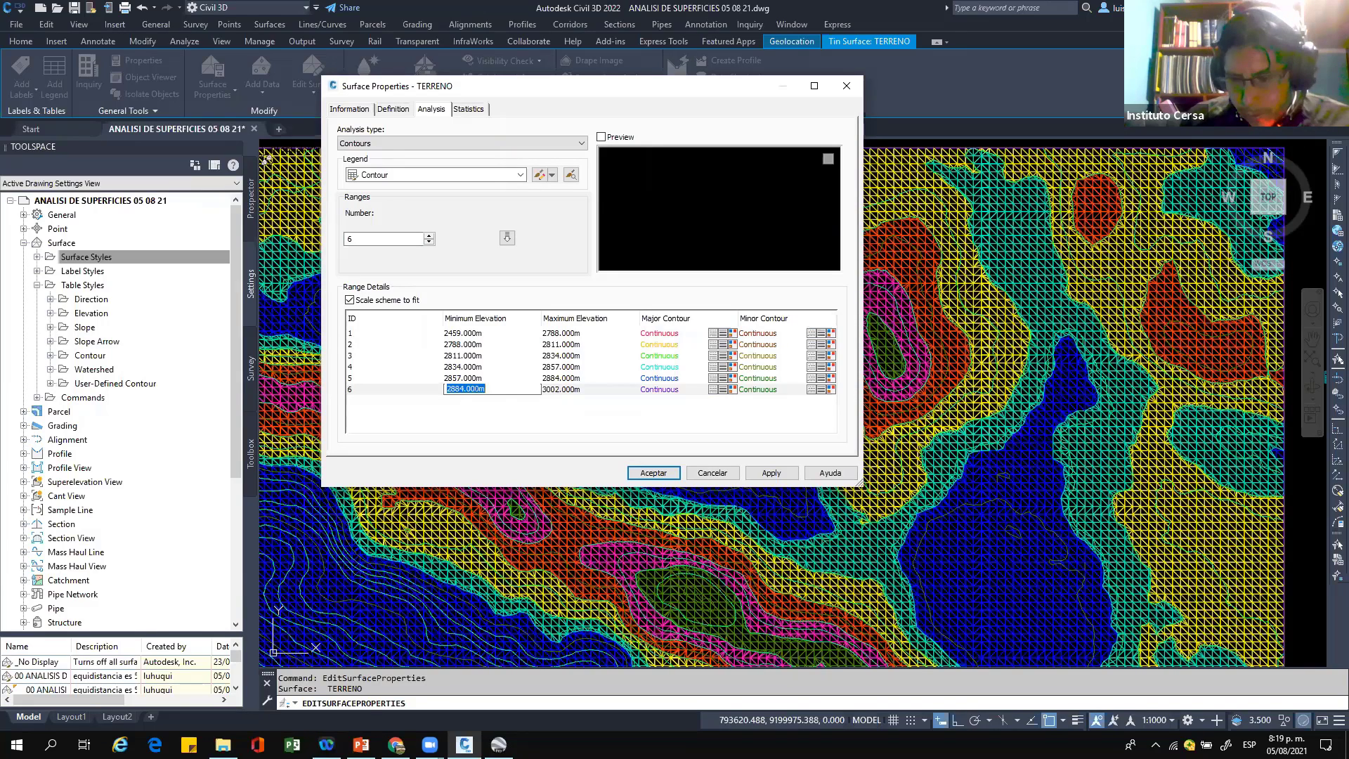
type("2960")
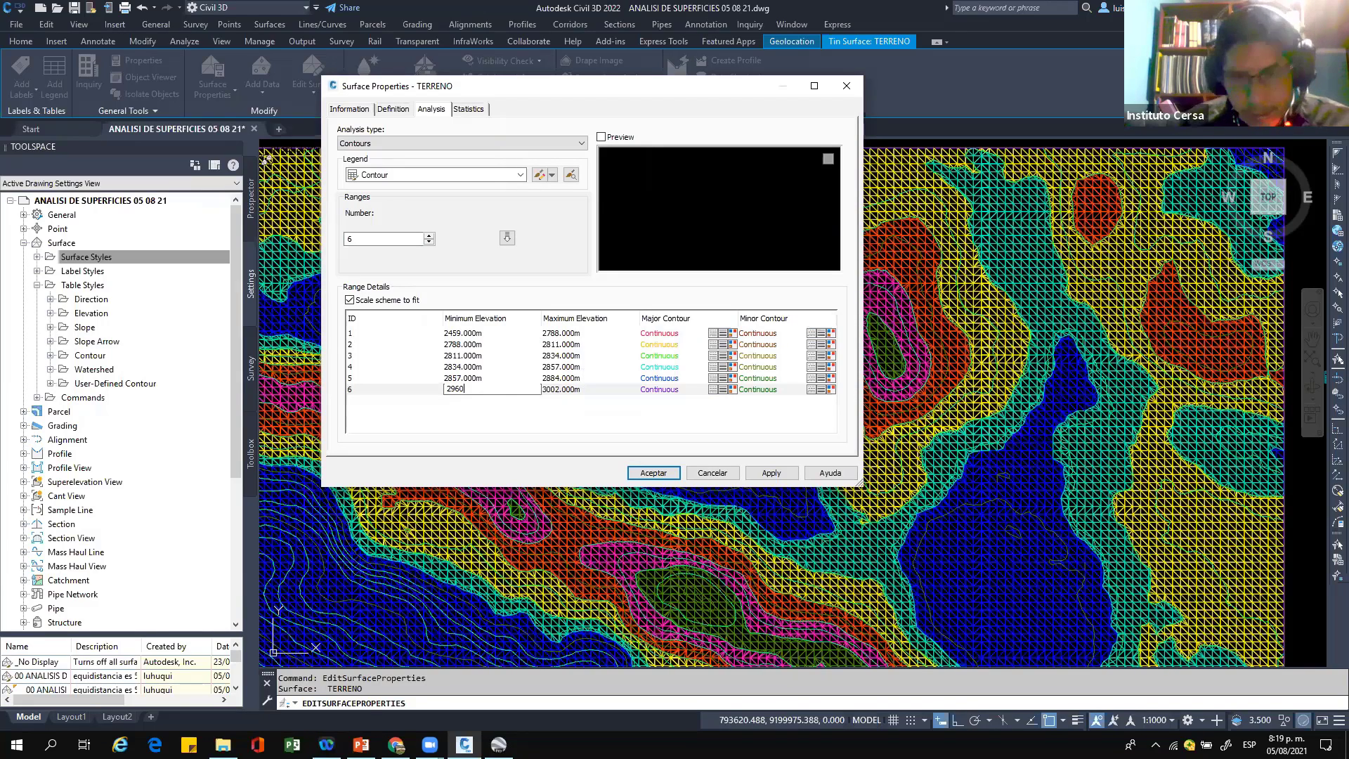
left_click(480, 377)
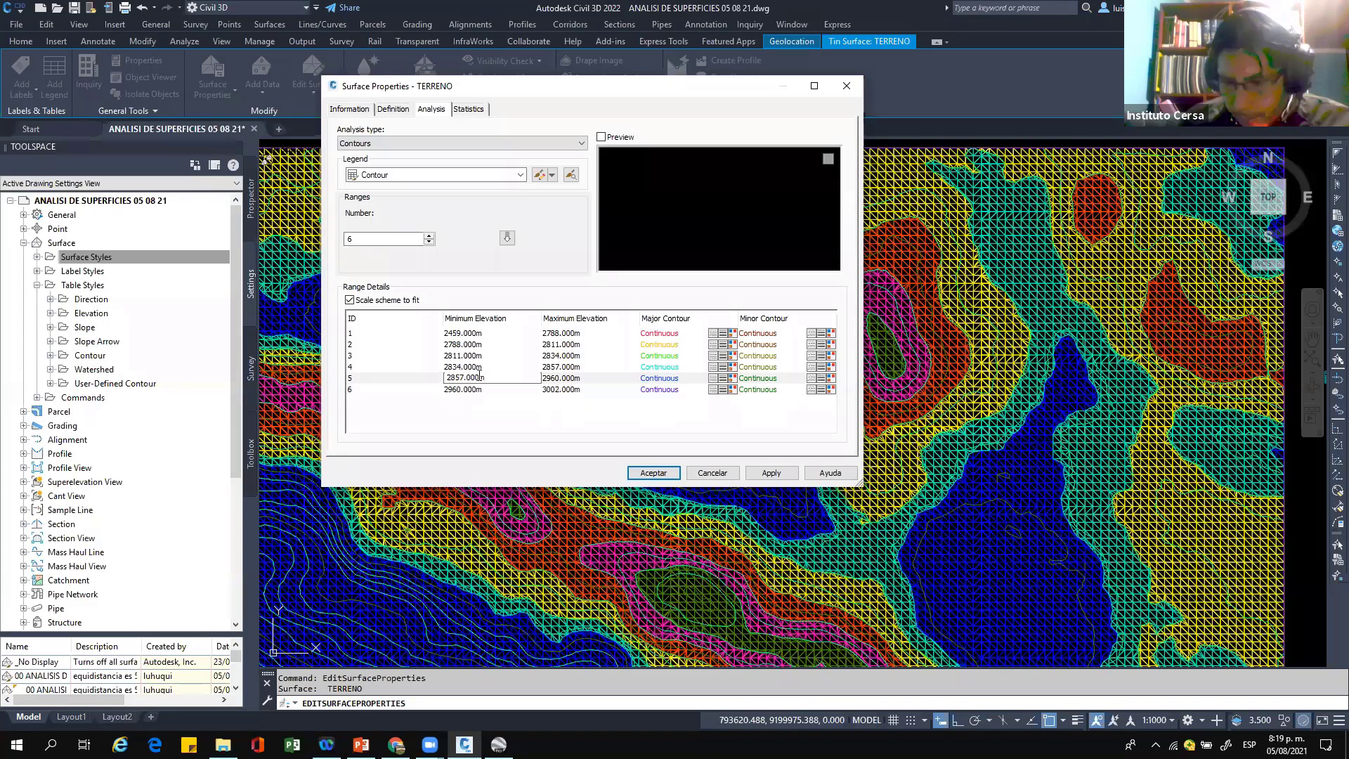
left_click_drag(428, 376, 412, 388)
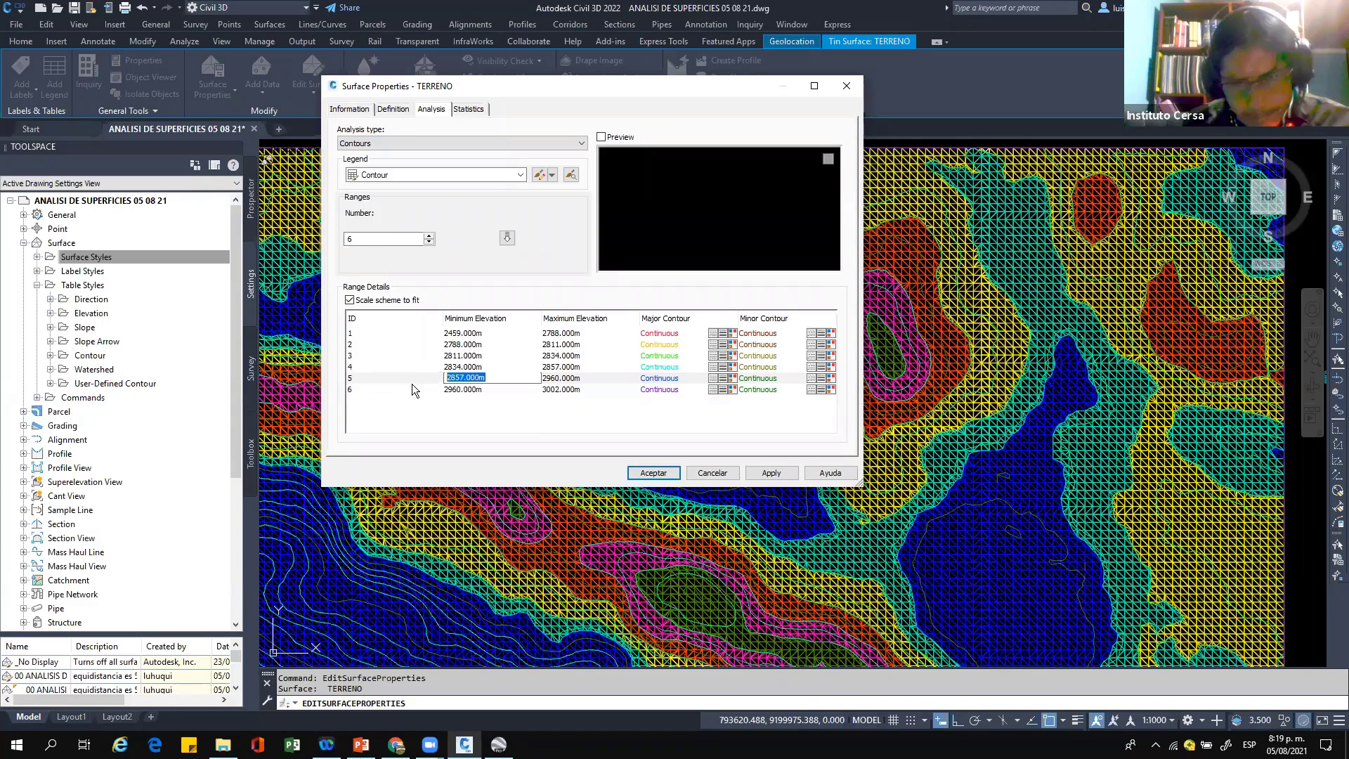
type("2920")
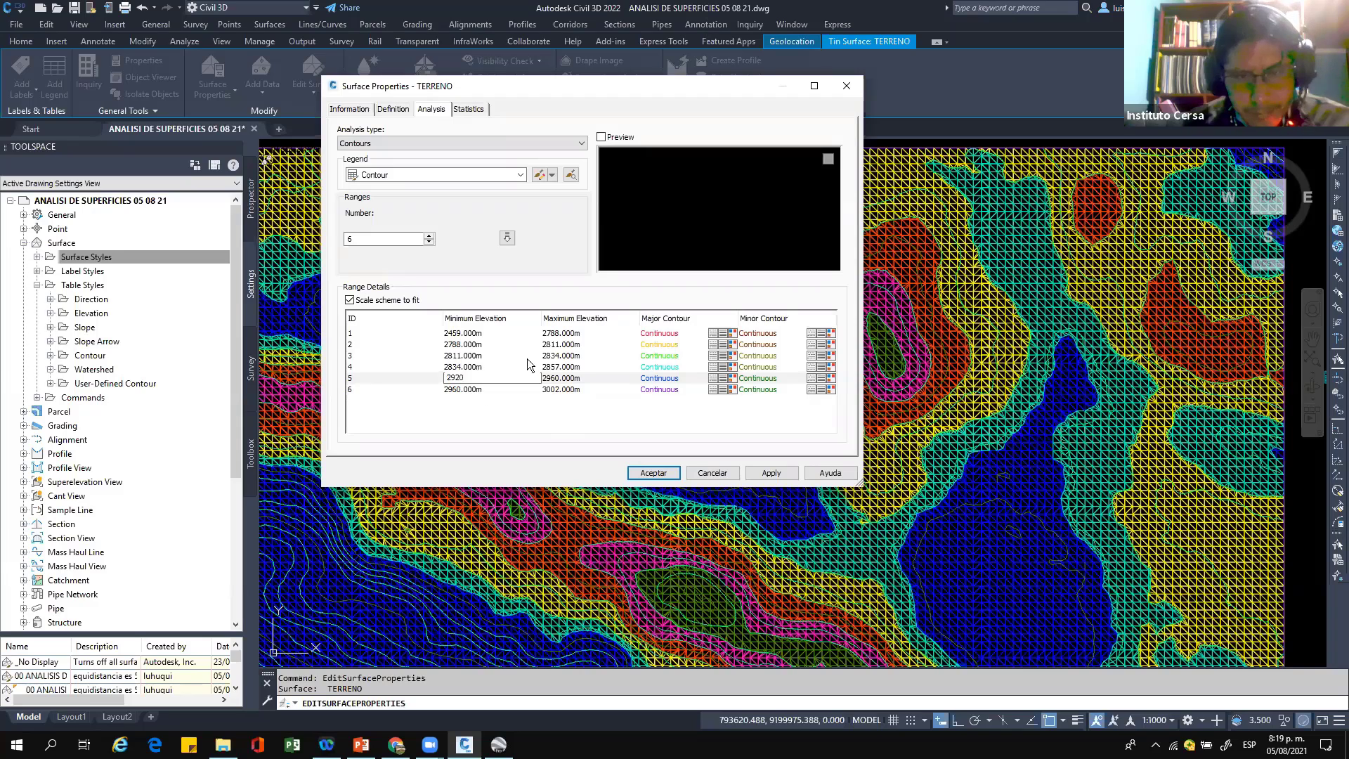
Step: Set contour range 4 to 2880–2920 m and range 3 to 2840–2880 m
left_click(558, 367)
left_click(589, 367)
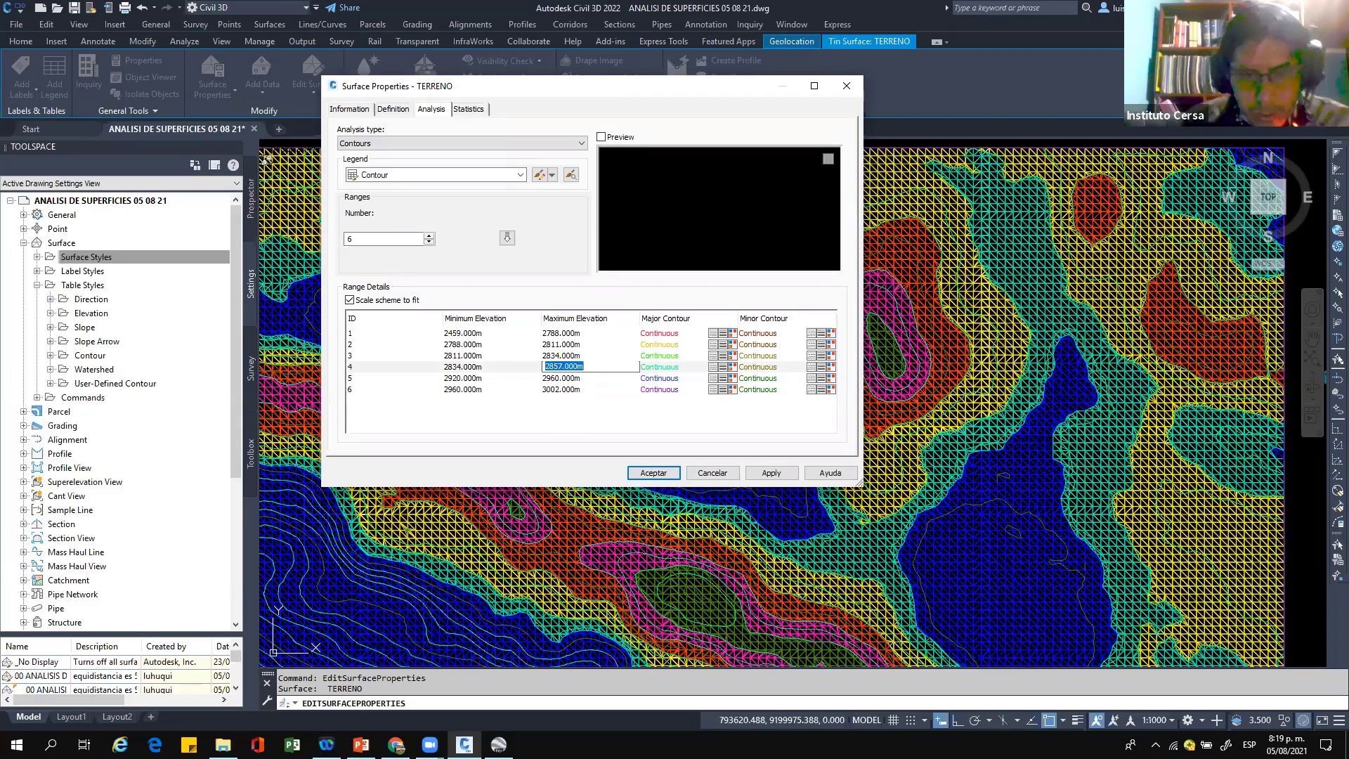
left_click(489, 367)
type("2")
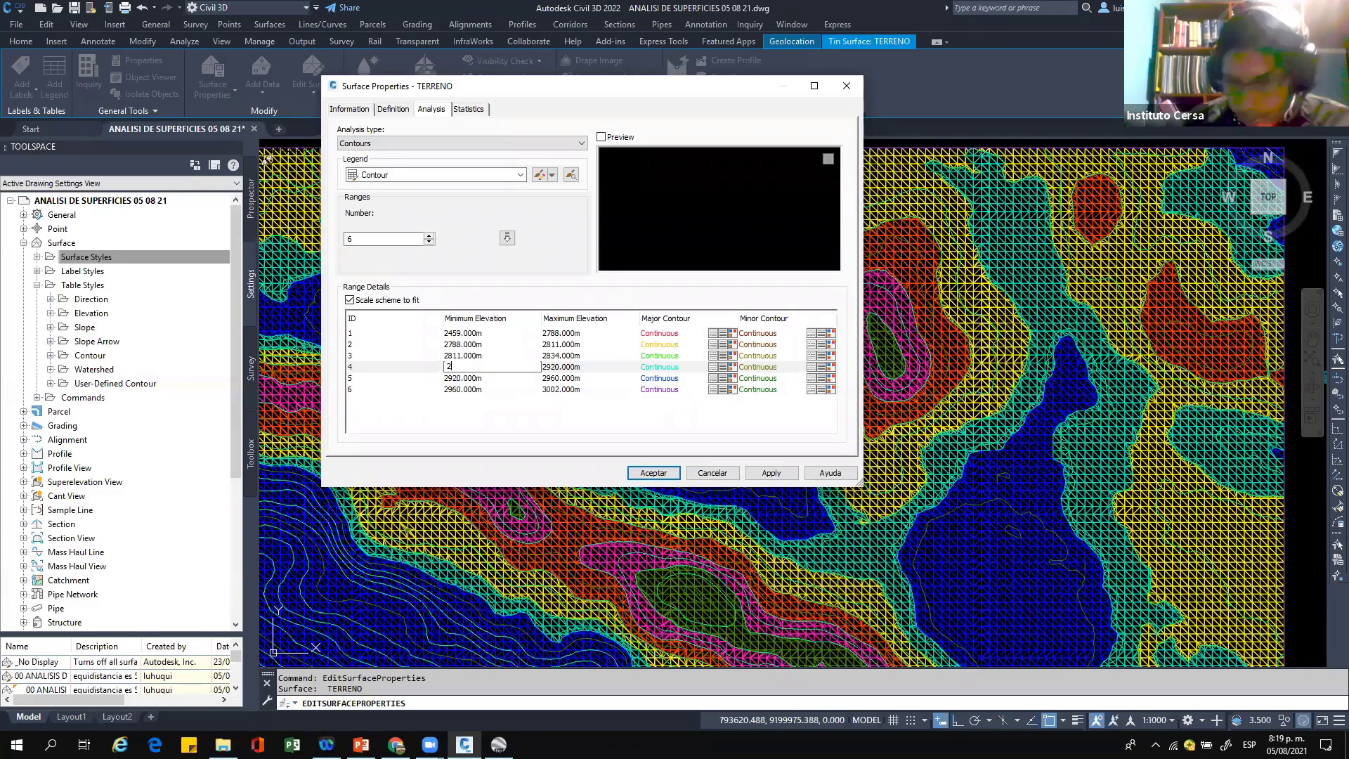
type("880")
left_click(563, 355)
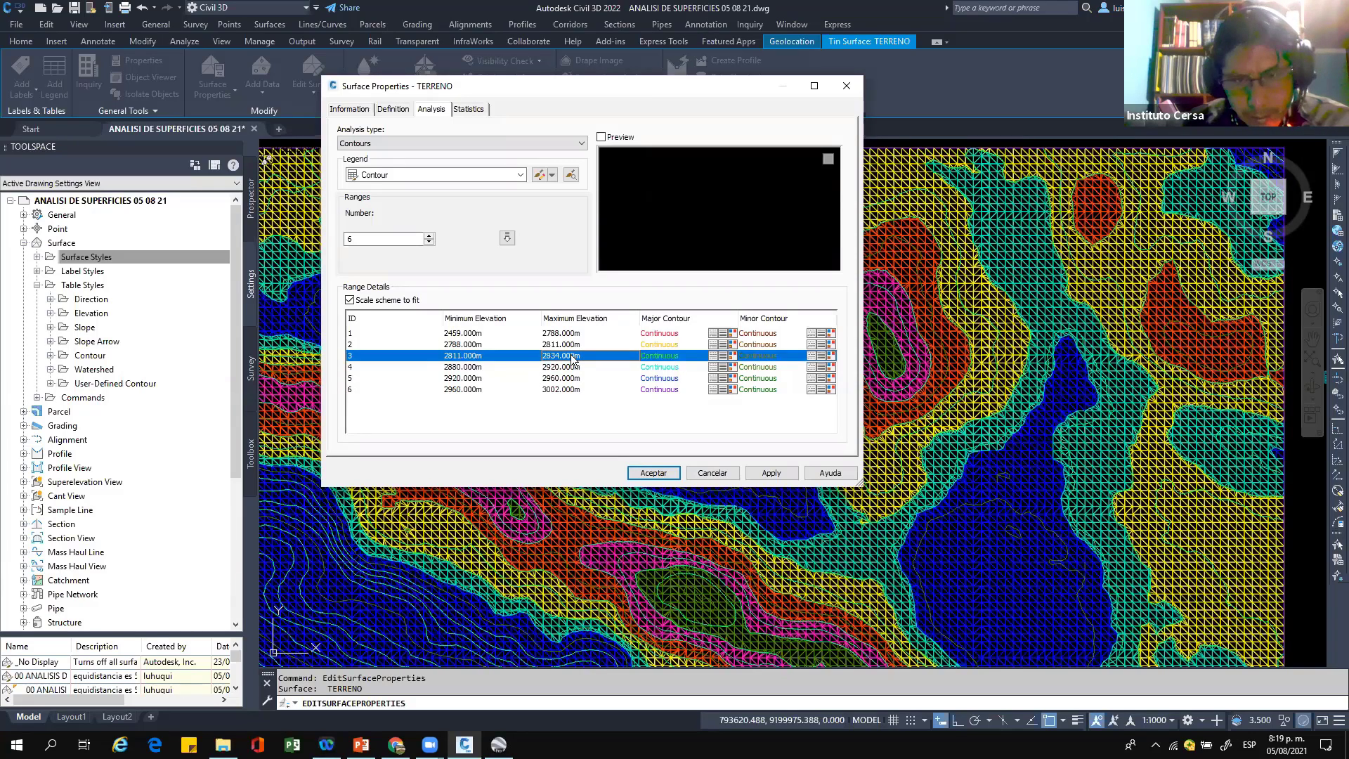
left_click(573, 356)
type("27")
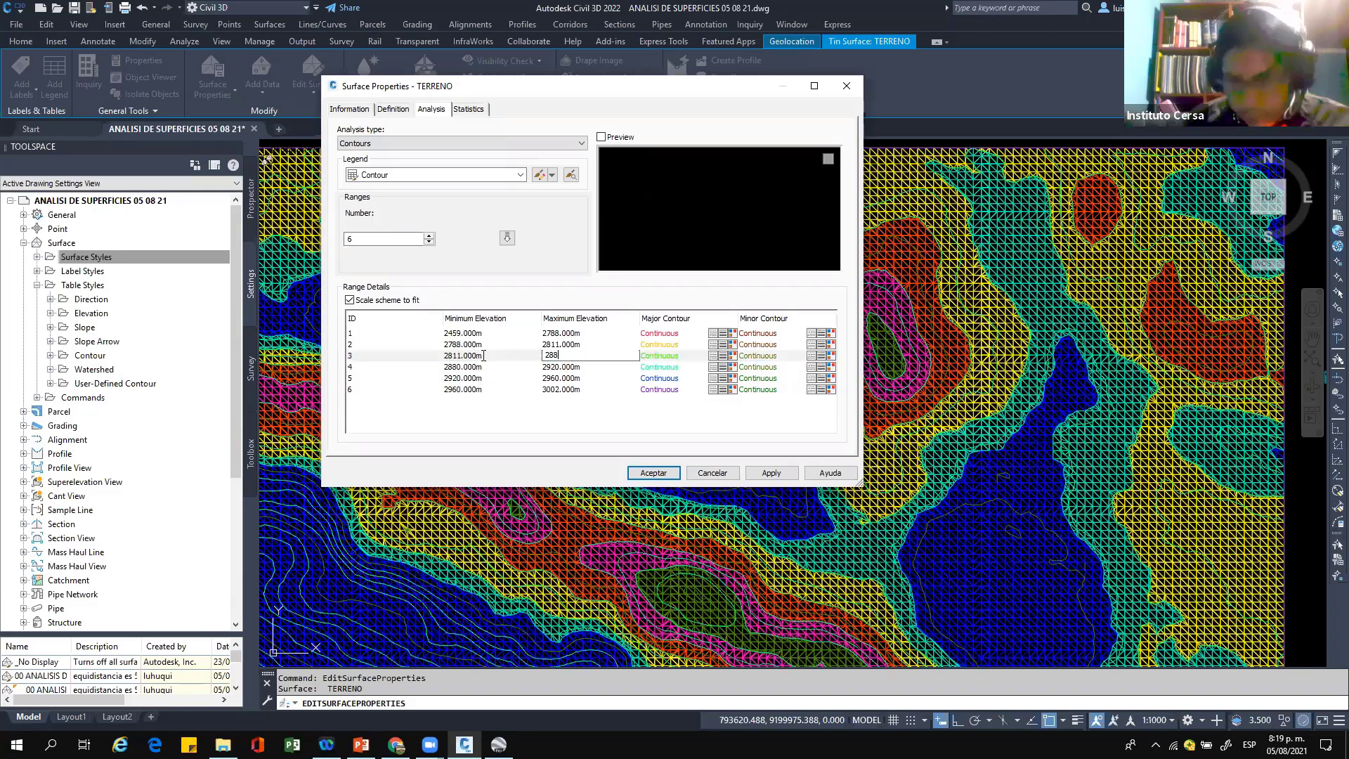
type("88")
Step: Set contour range 2 to a minimum elevation of 2815 m and a maximum of 2840 m
left_click(575, 344)
left_click(574, 344)
type("2840")
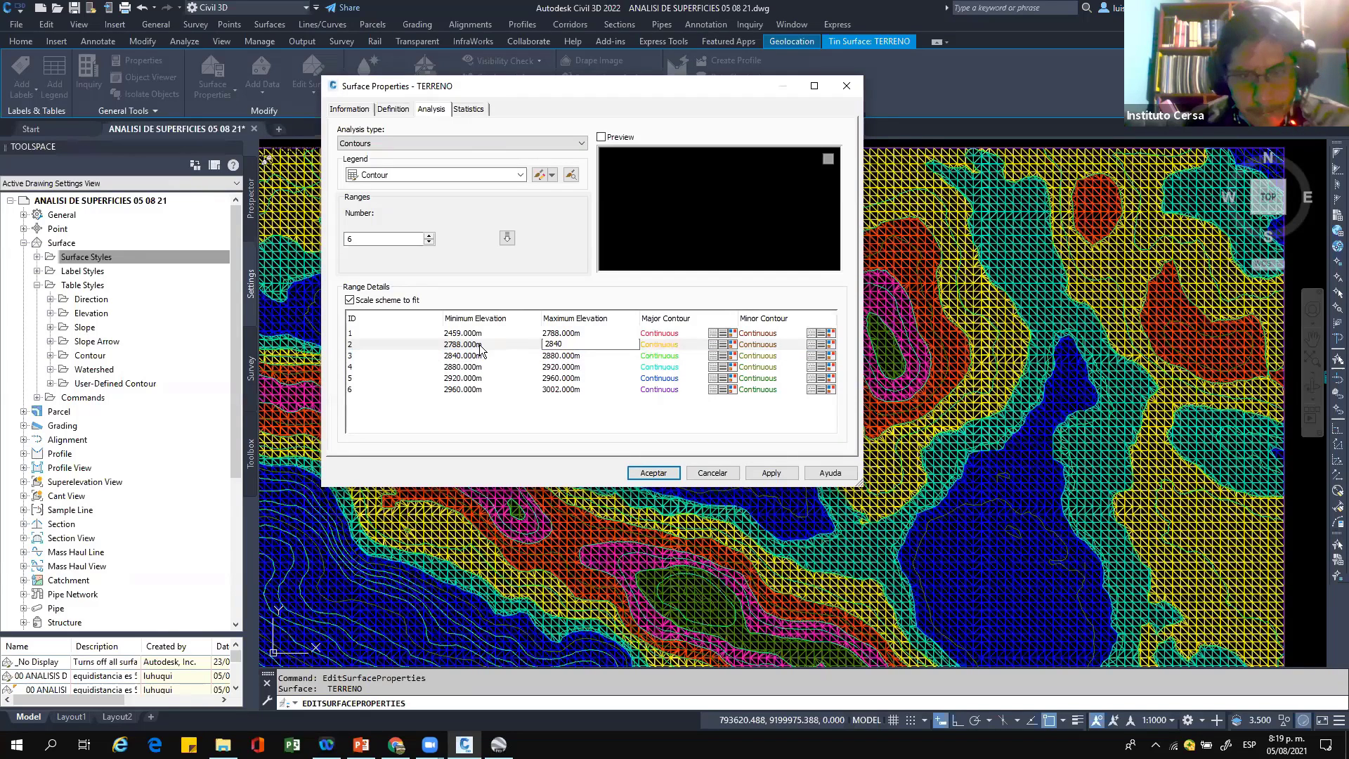
left_click(480, 345)
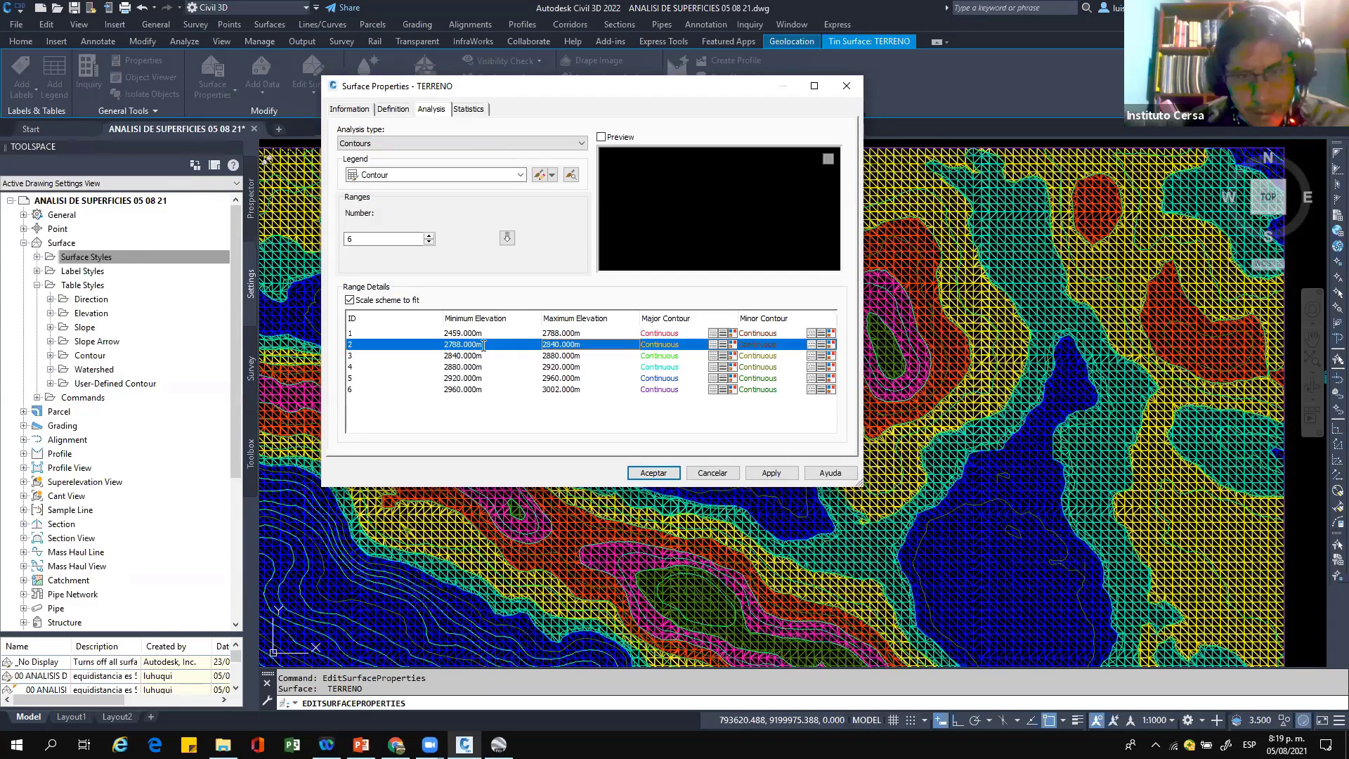
left_click(481, 344)
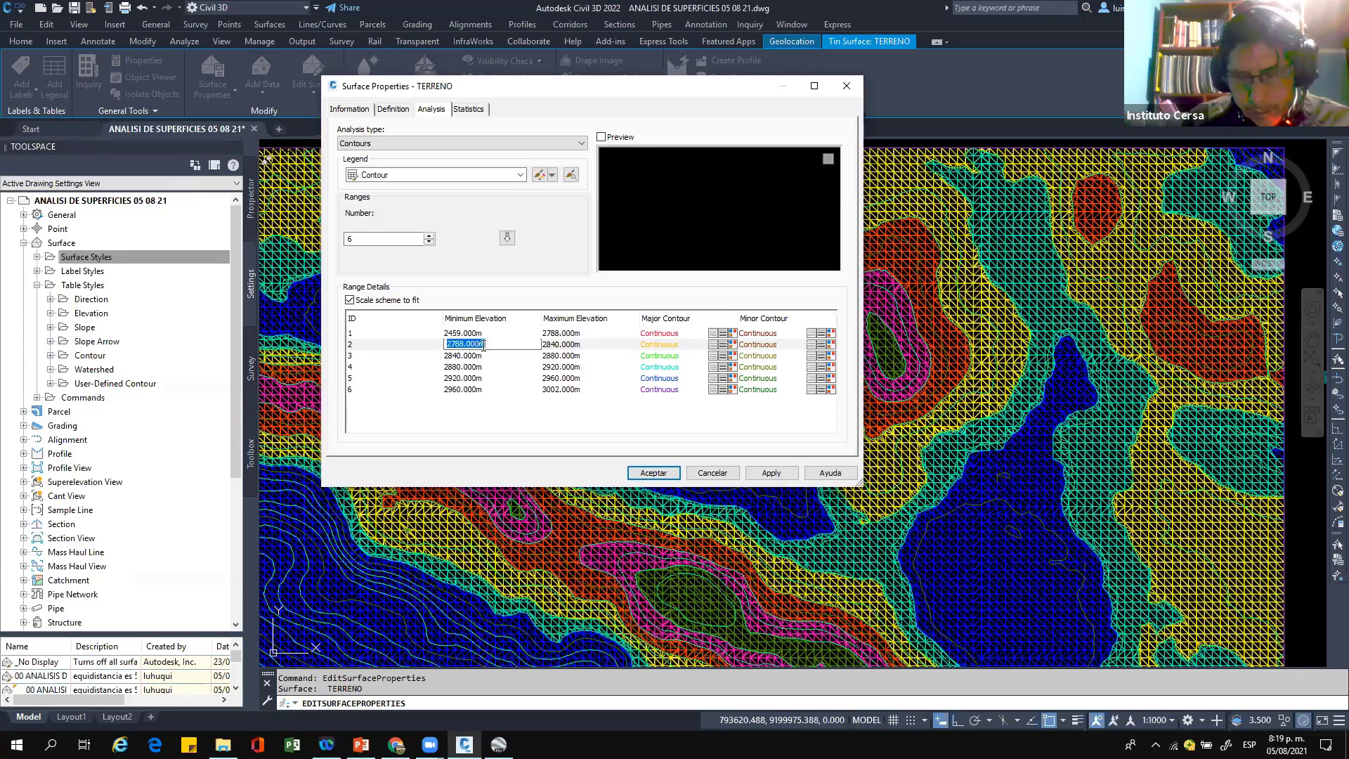
type("2815")
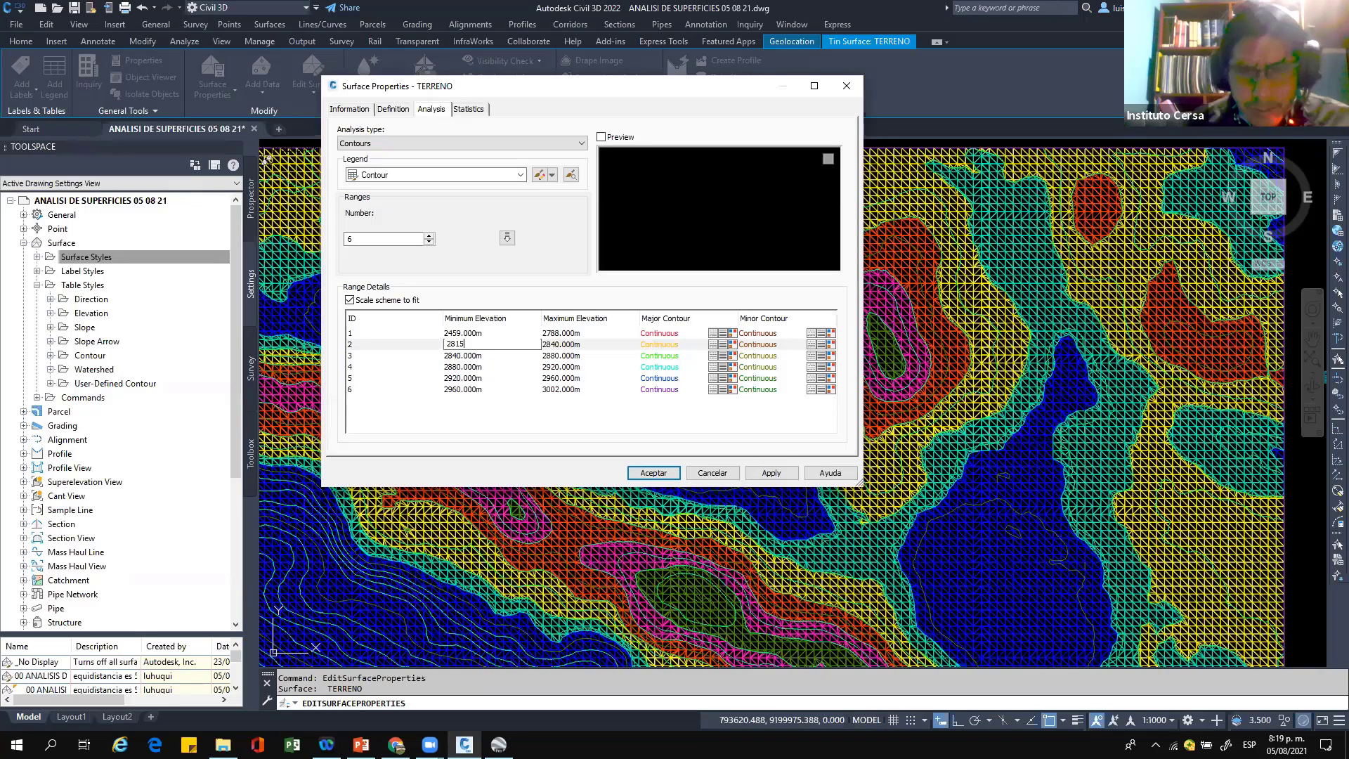
Step: Set the maximum elevation of contour range 1 to 2815 m, and apply the ranges with the legend table preview turned on
left_click(583, 333)
left_click(583, 333)
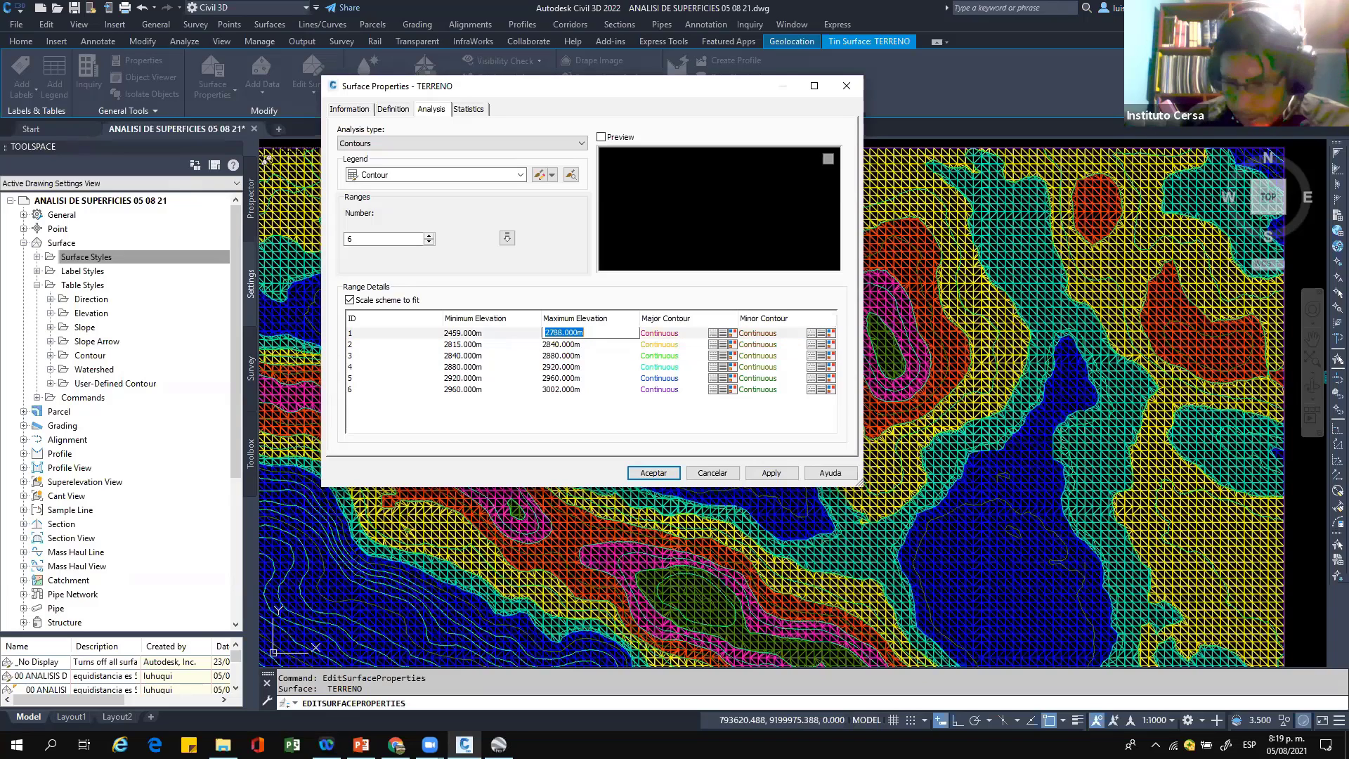
type("2815")
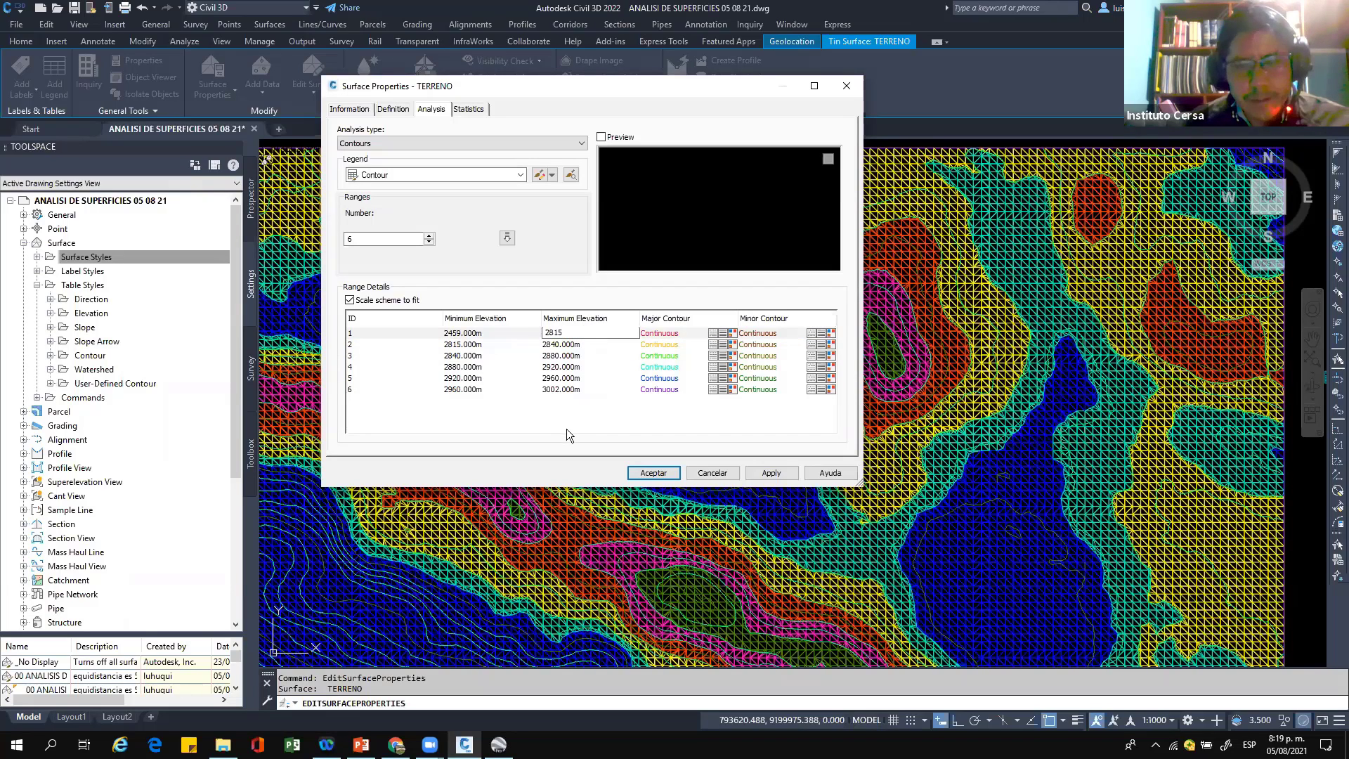
key("Return")
left_click(778, 473)
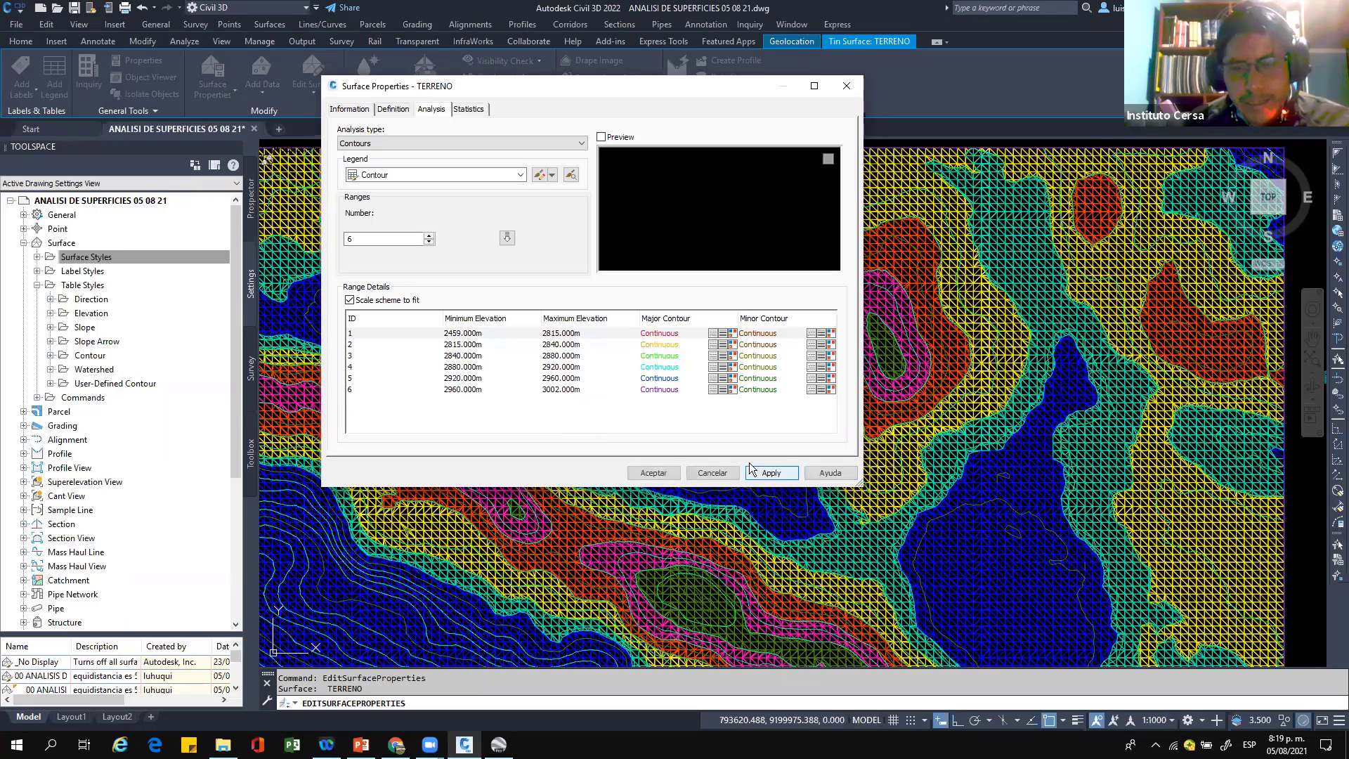
left_click(601, 137)
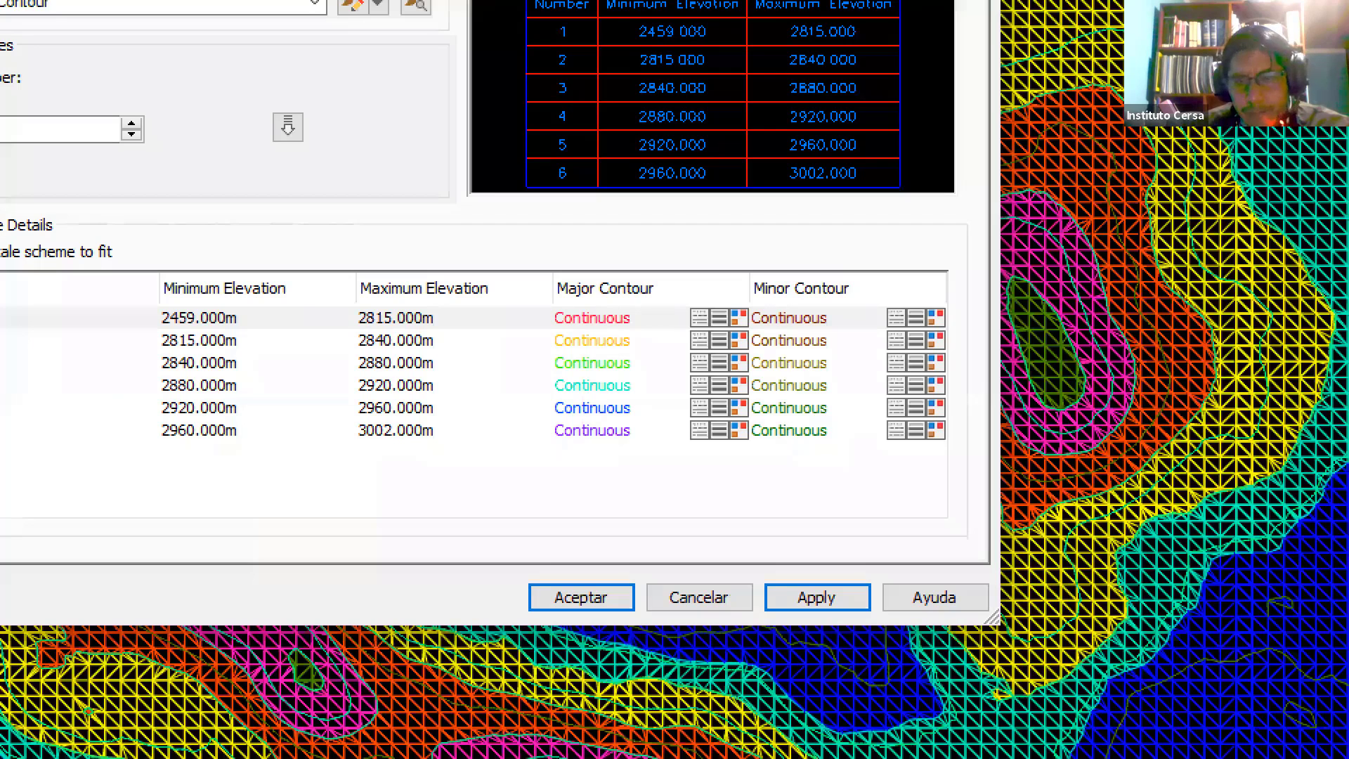
left_click_drag(748, 289, 547, 272)
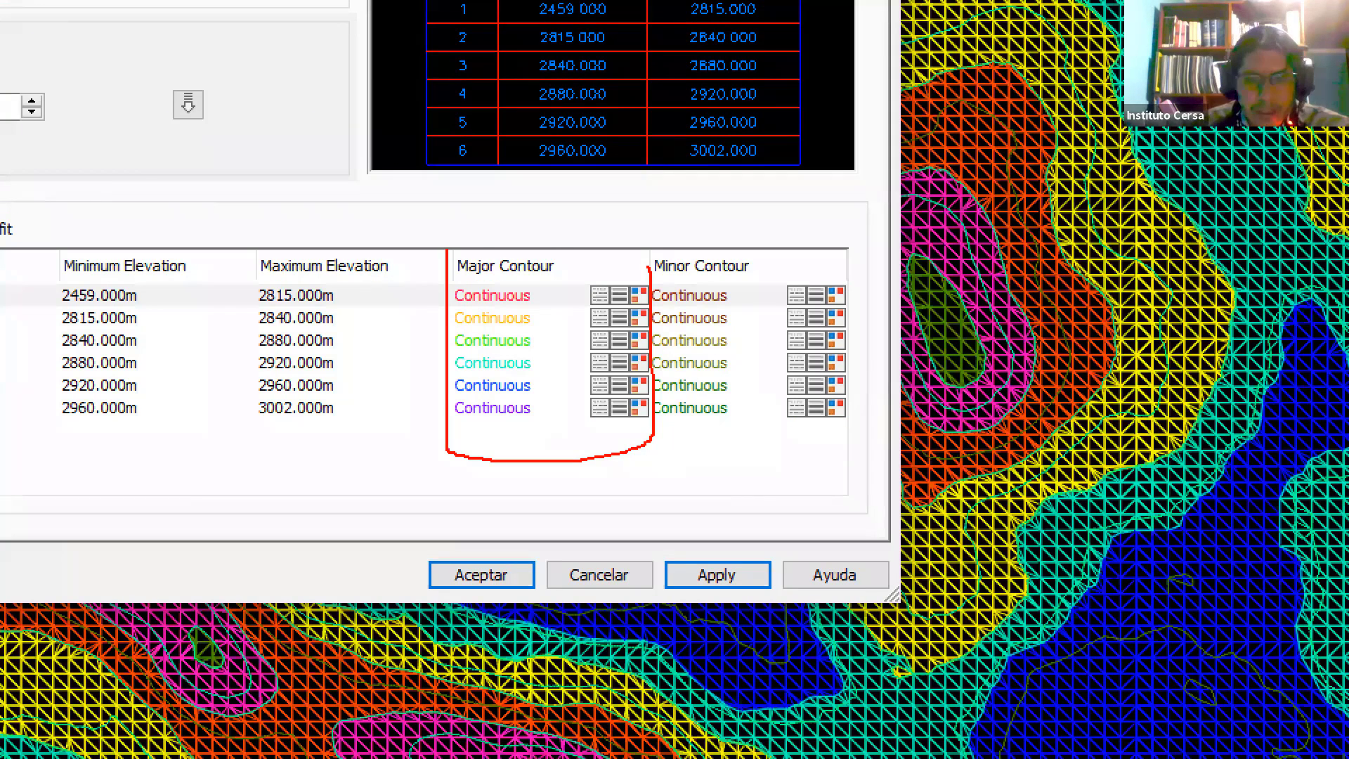
left_click_drag(461, 247, 647, 267)
left_click_drag(638, 242, 652, 444)
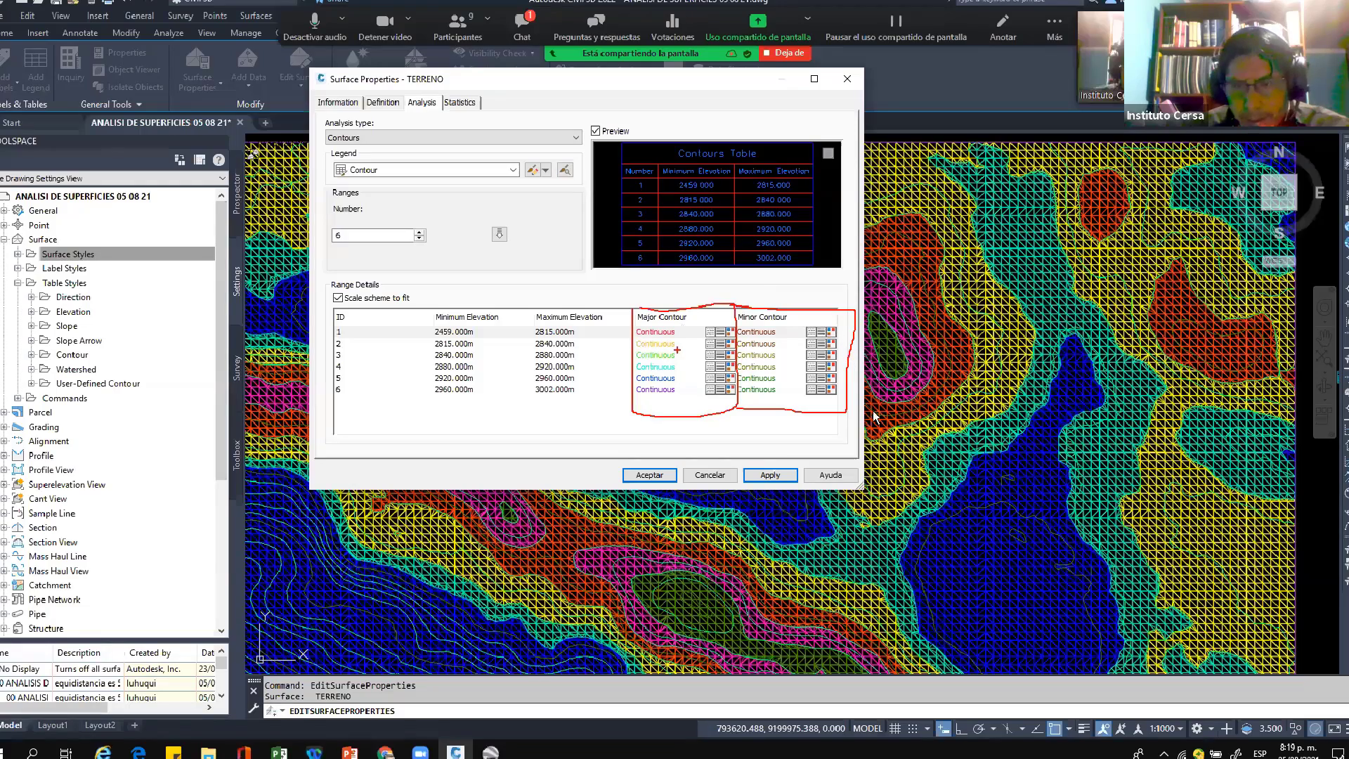
Step: Set the major contour color of range 1 to blue and its minor contour color to index color 150
left_click(835, 333)
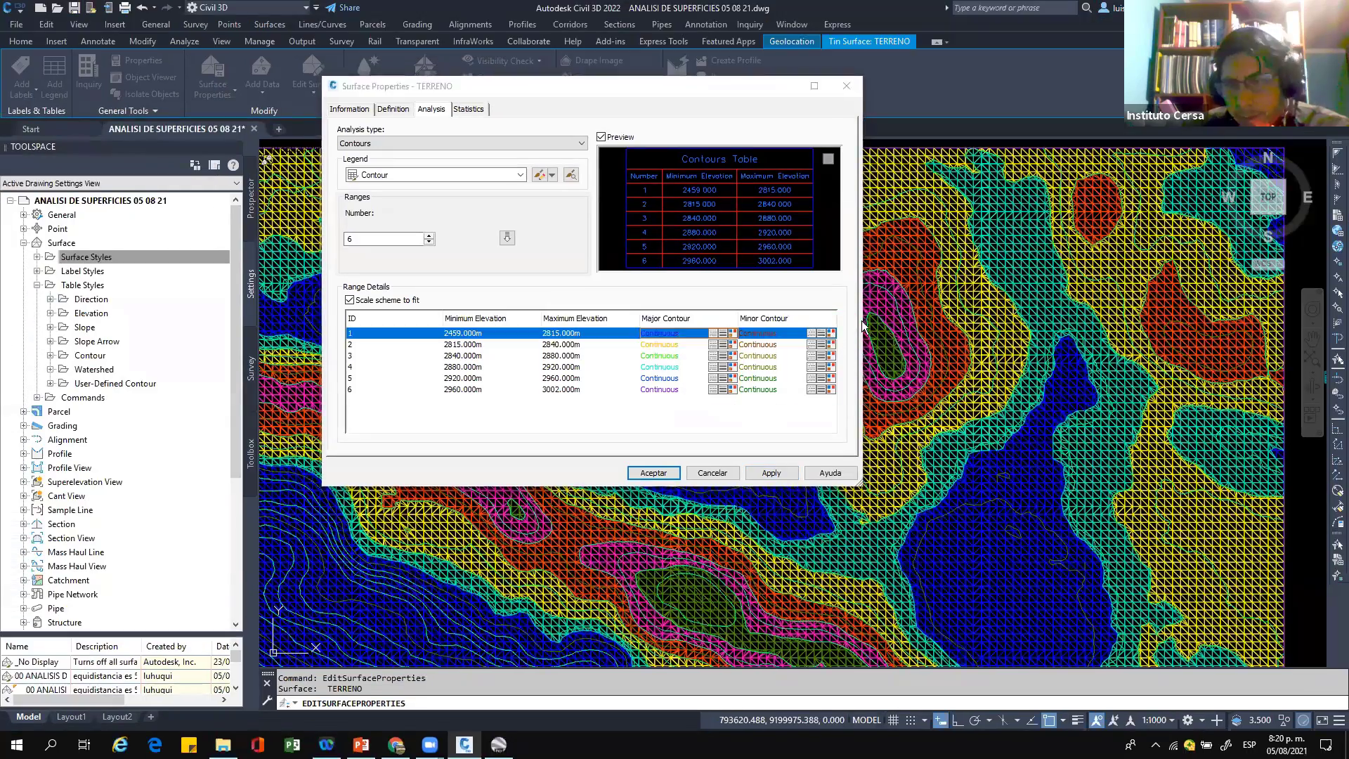
left_click(832, 334)
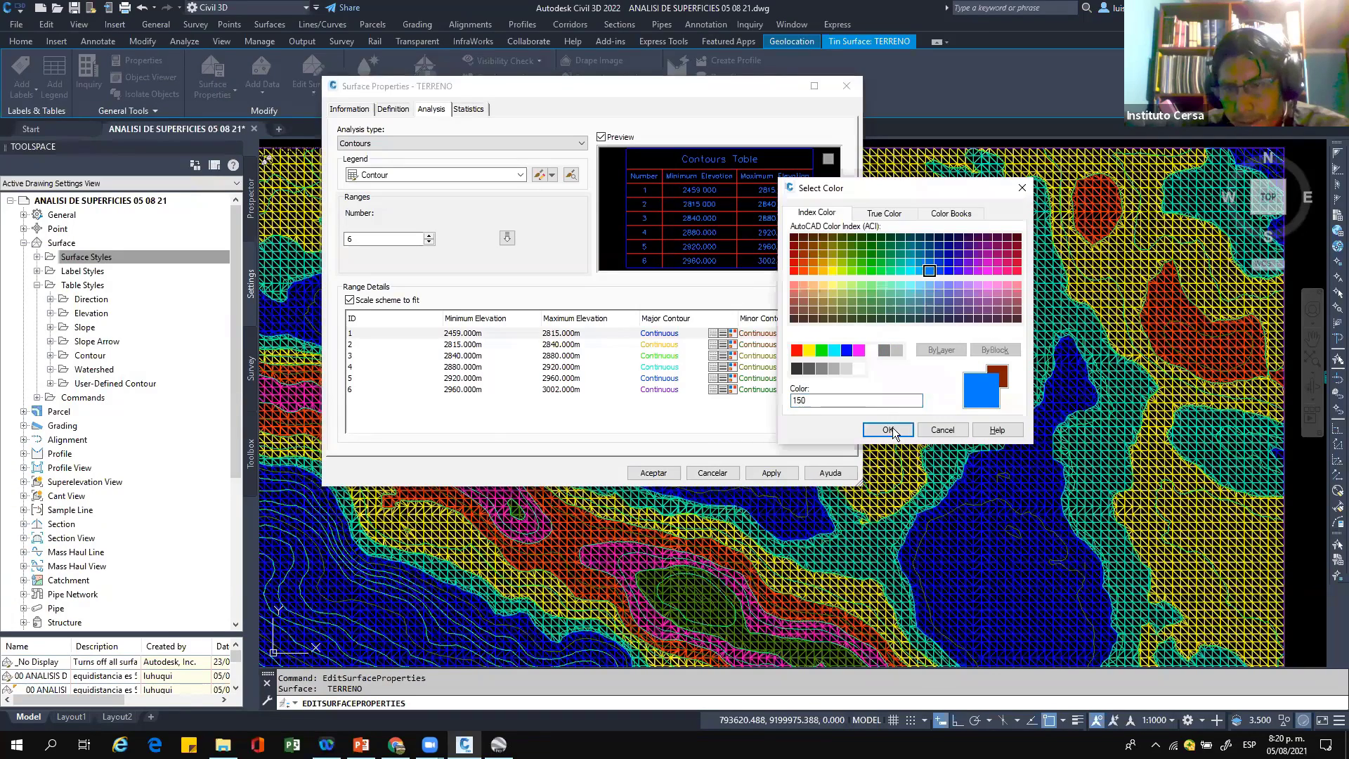
left_click(891, 432)
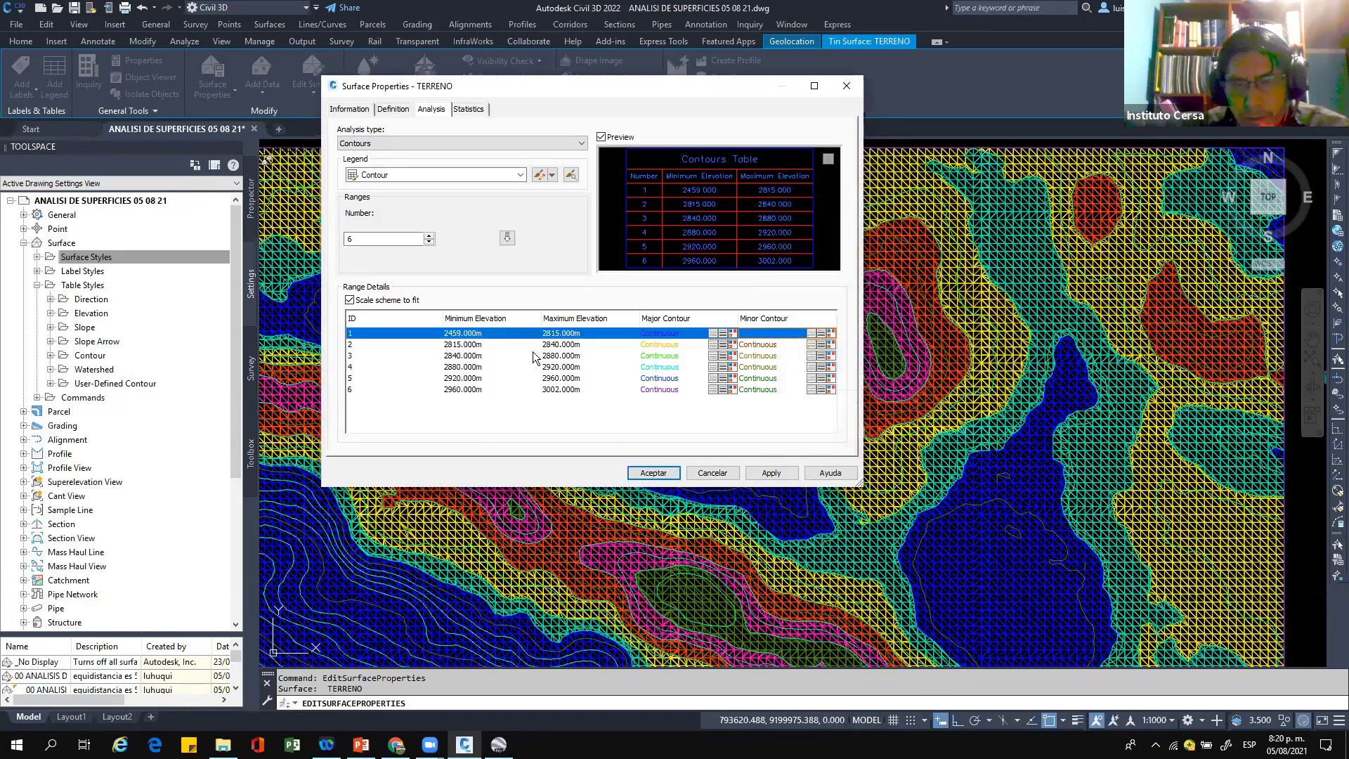
Step: Set the major contour color of range 2 to orange, index color 32
left_click(734, 347)
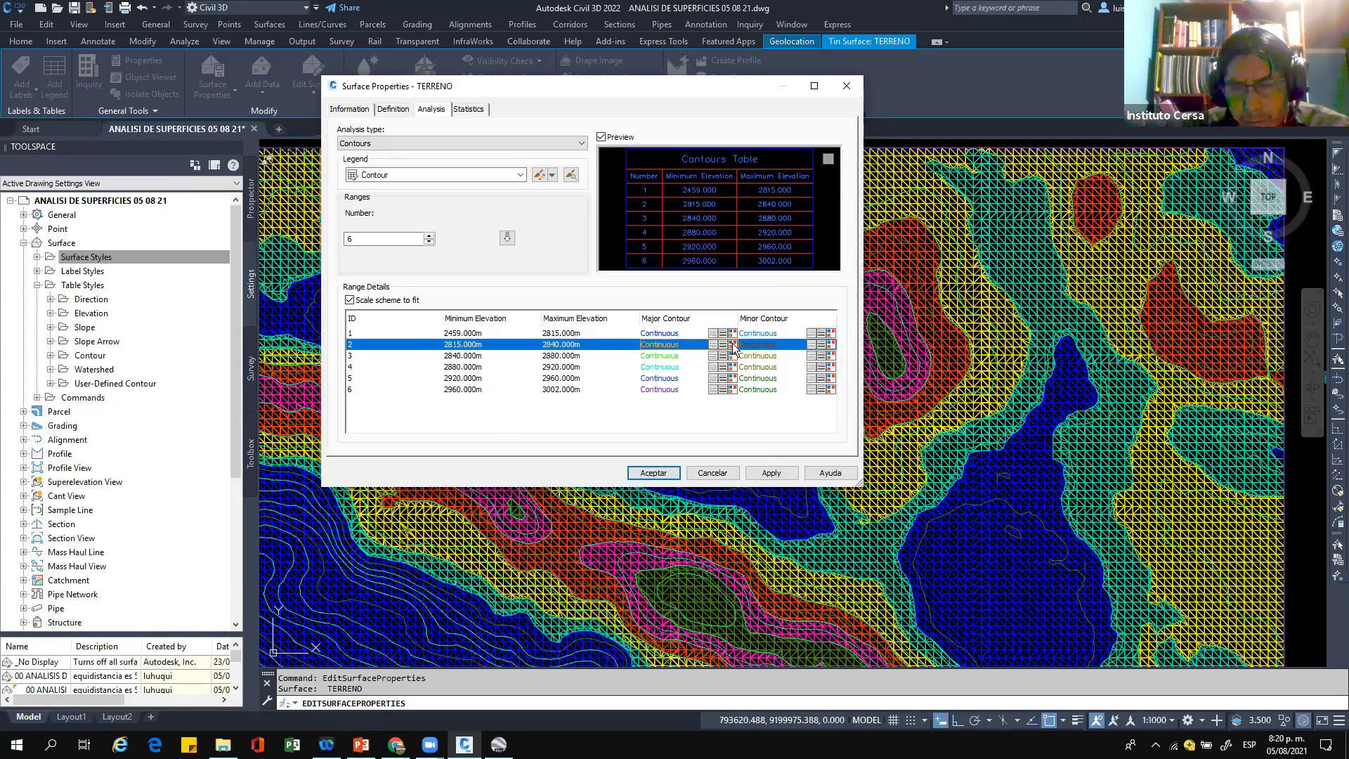
left_click(733, 345)
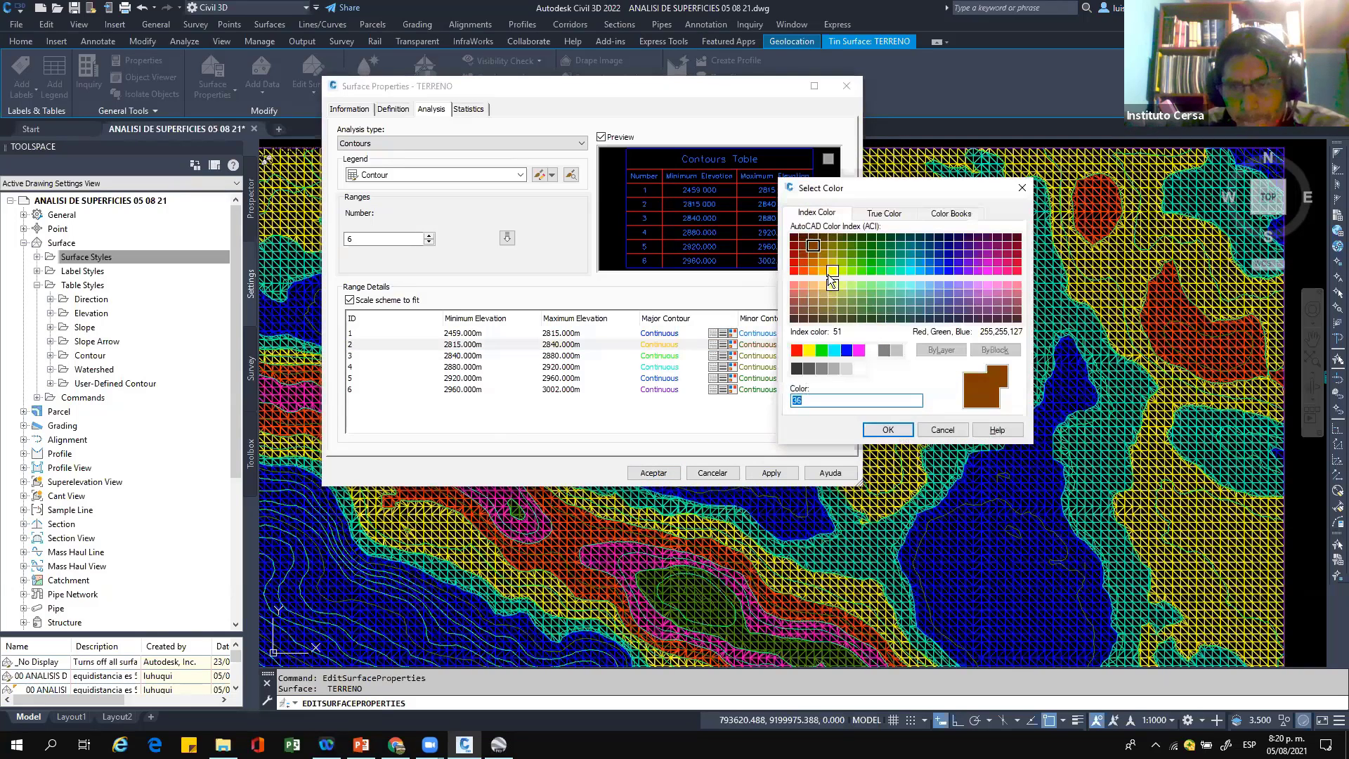
left_click(813, 263)
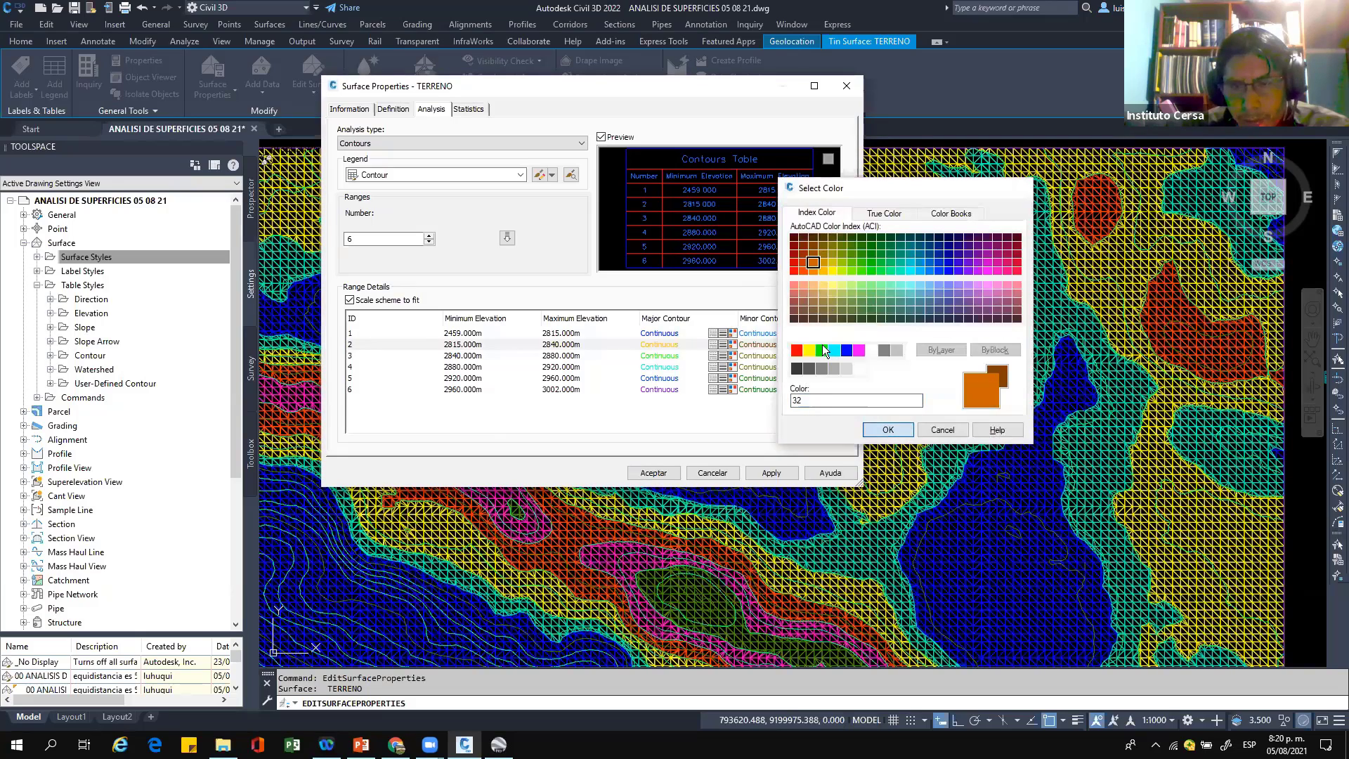
left_click(889, 429)
Step: Color the contours of range 3 green, using index color 102
left_click(734, 359)
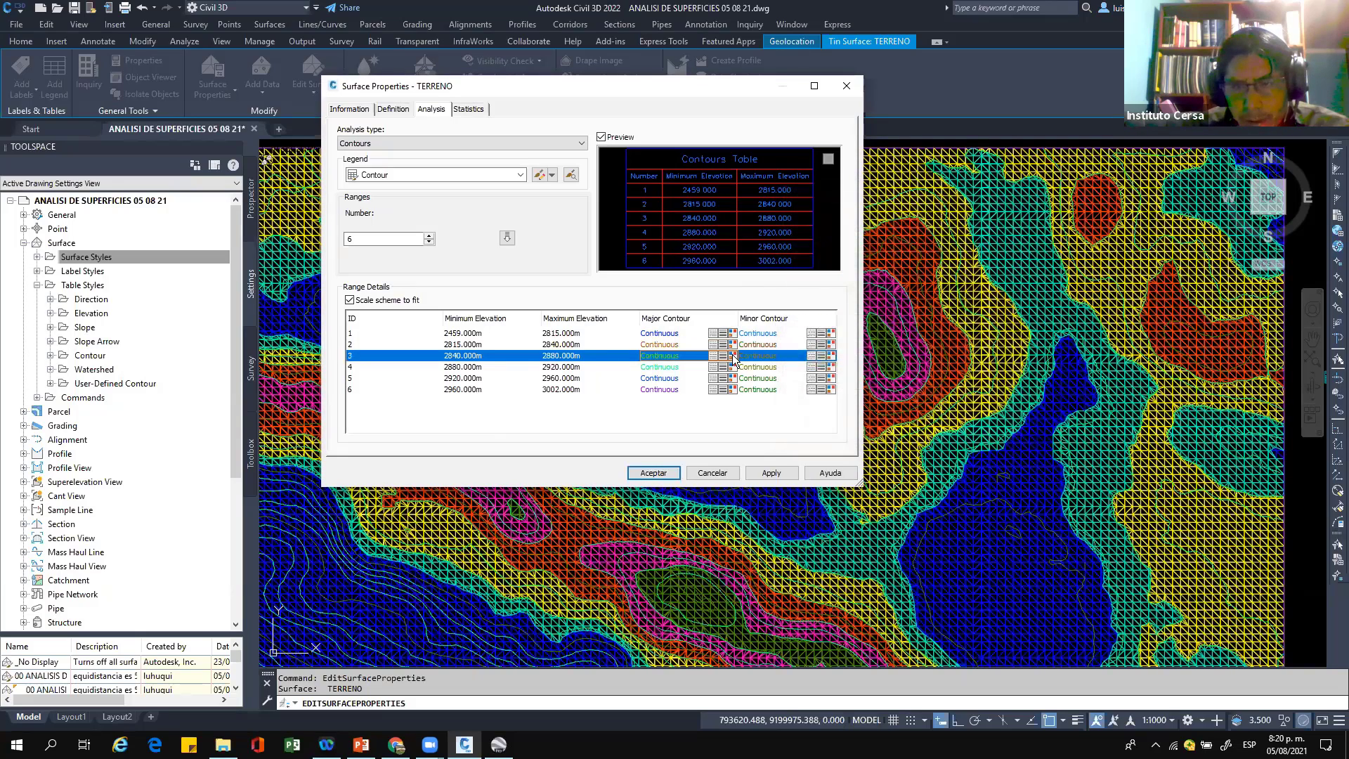
left_click(733, 358)
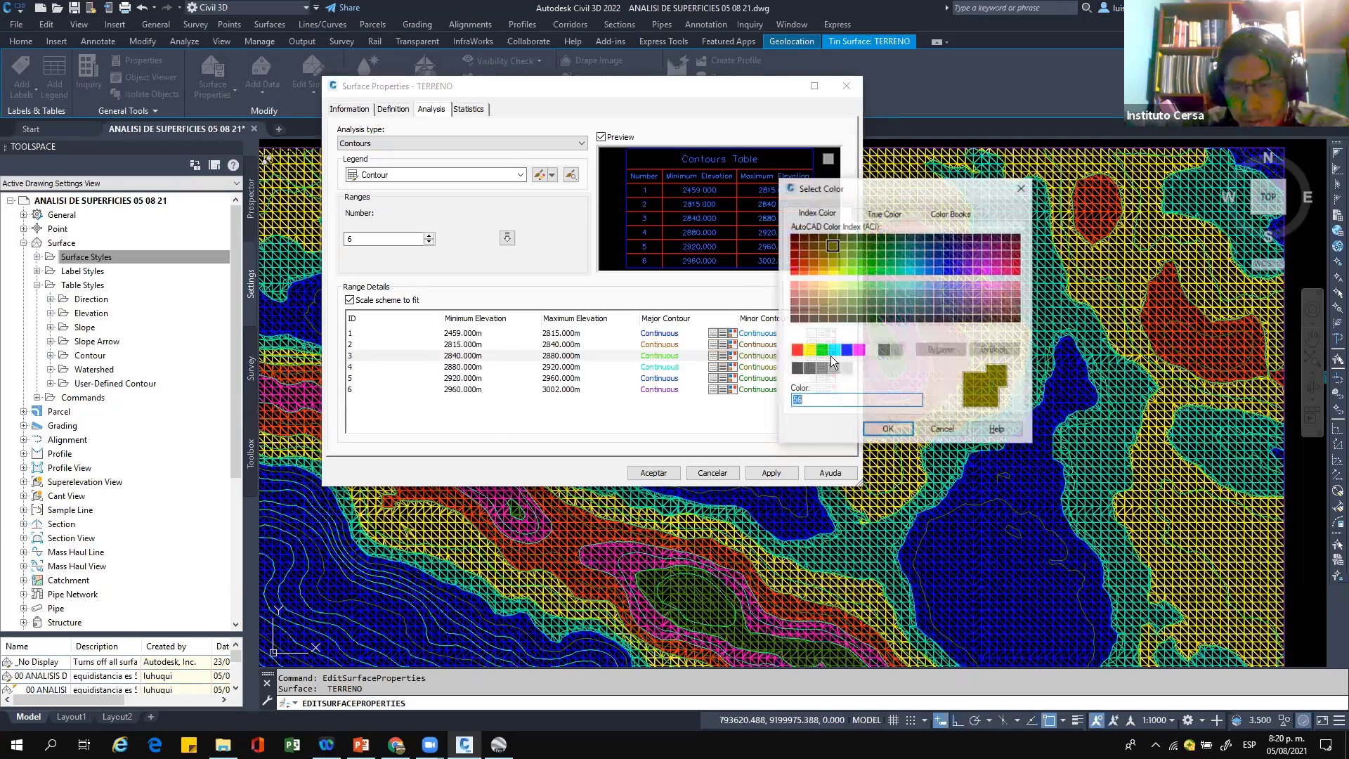
left_click(881, 264)
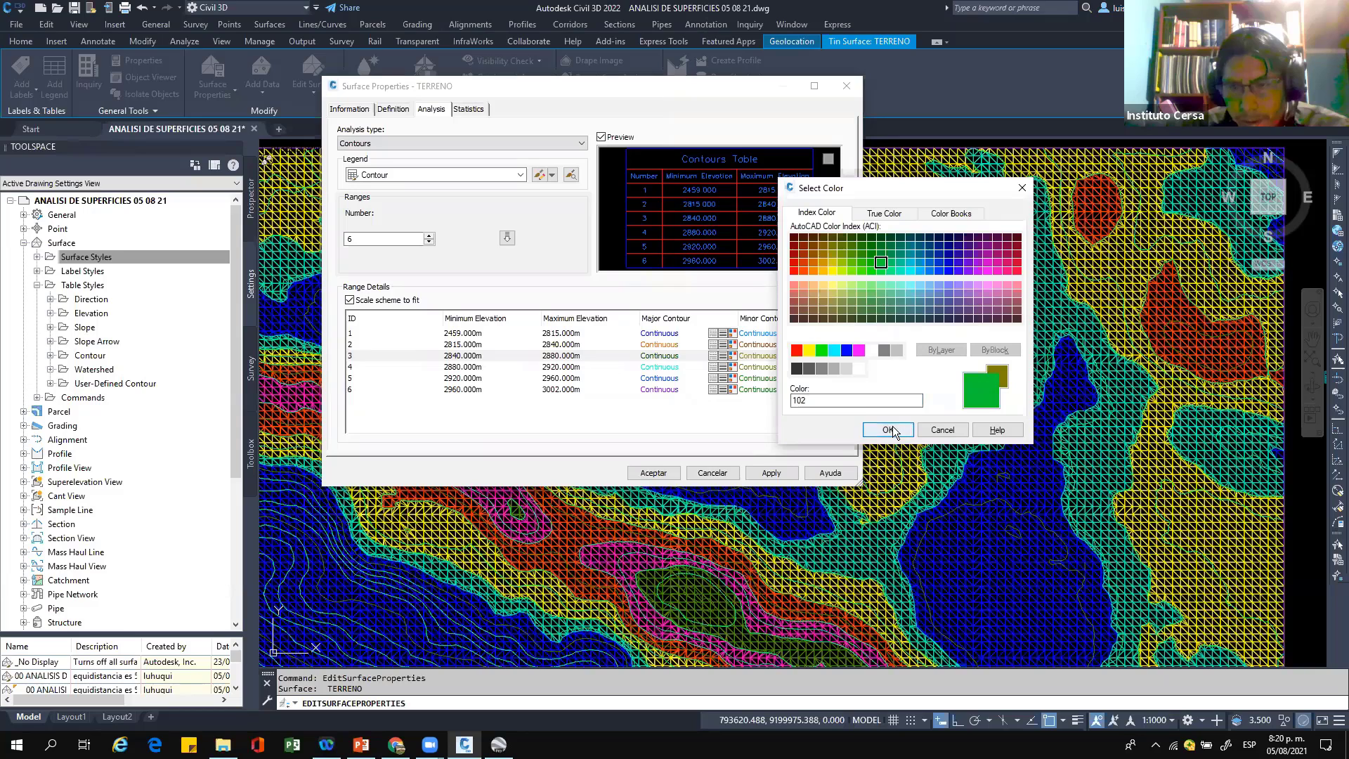
left_click(888, 429)
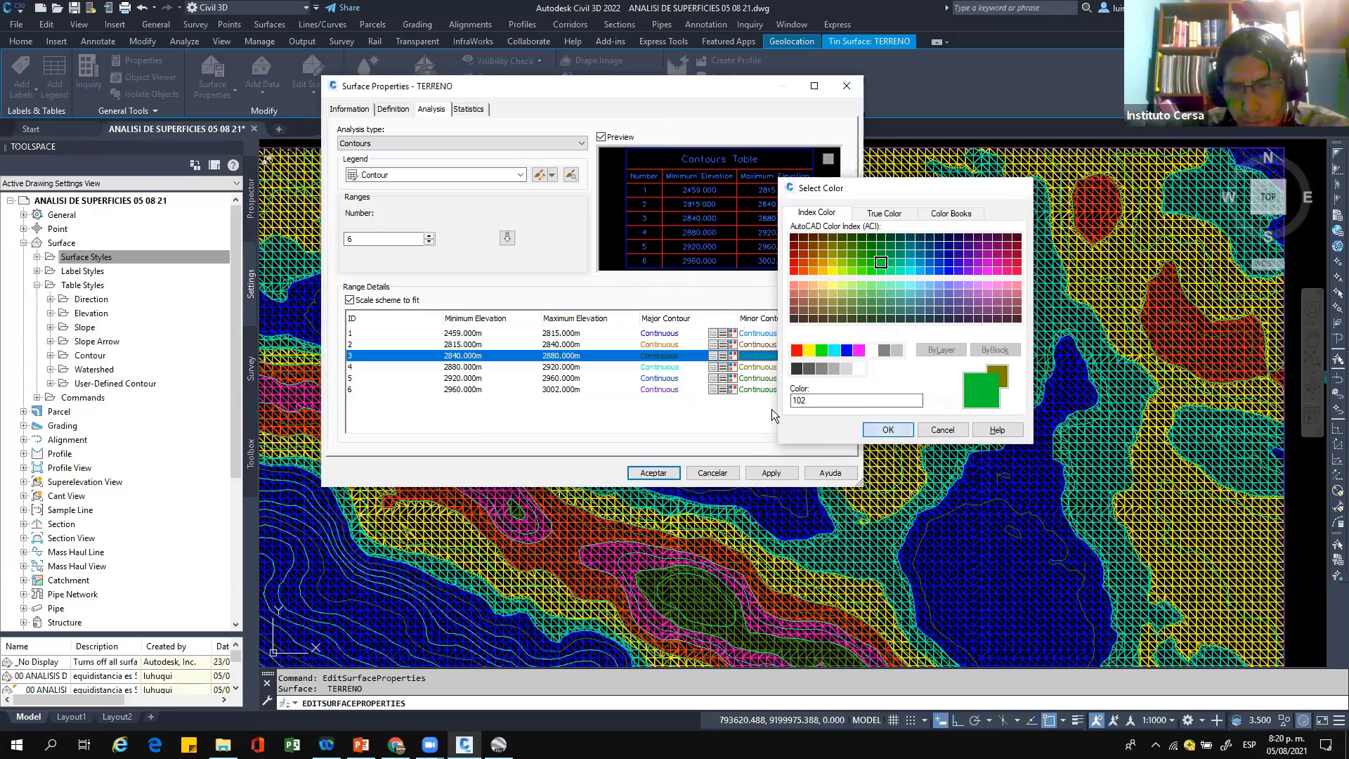
Step: Set the major contour color of range 4 to red index color 10 and its minor contour color to index color 11
left_click(733, 369)
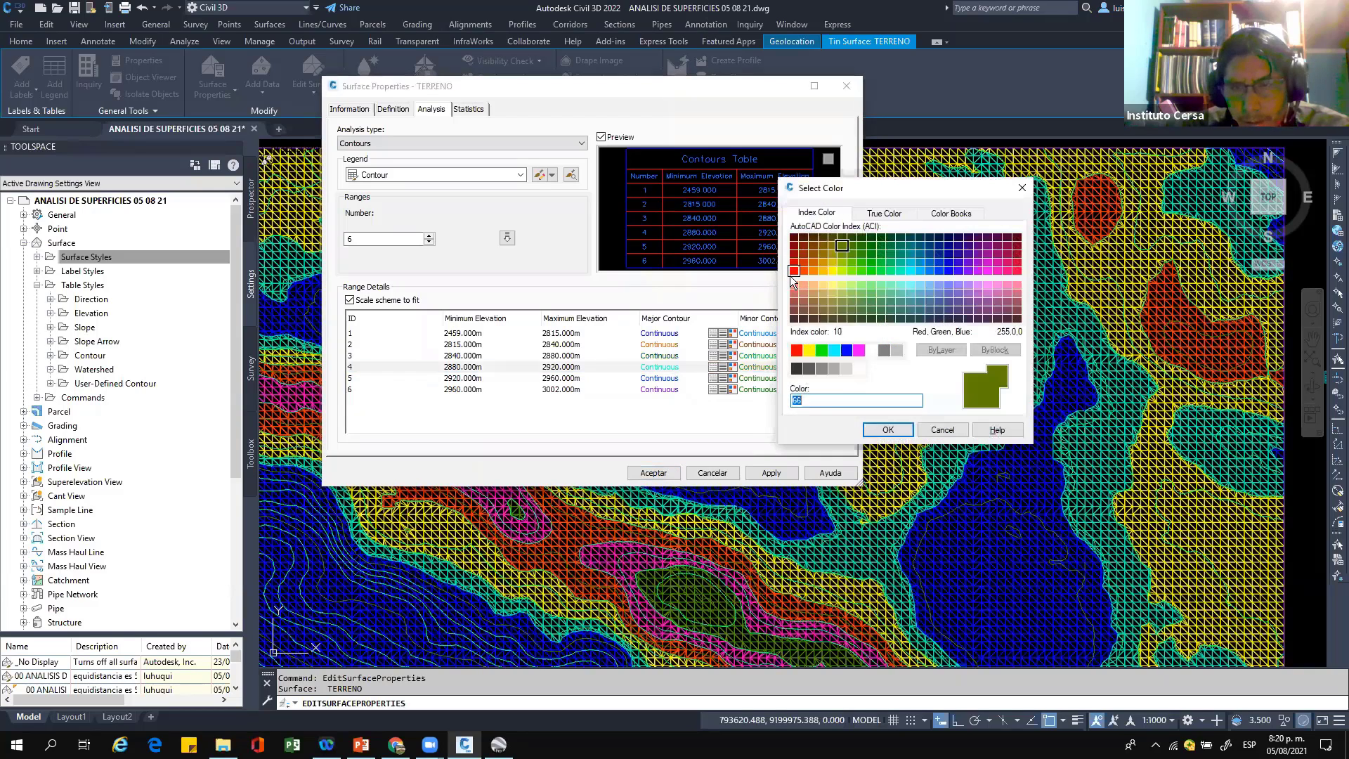
left_click(794, 270)
left_click(884, 432)
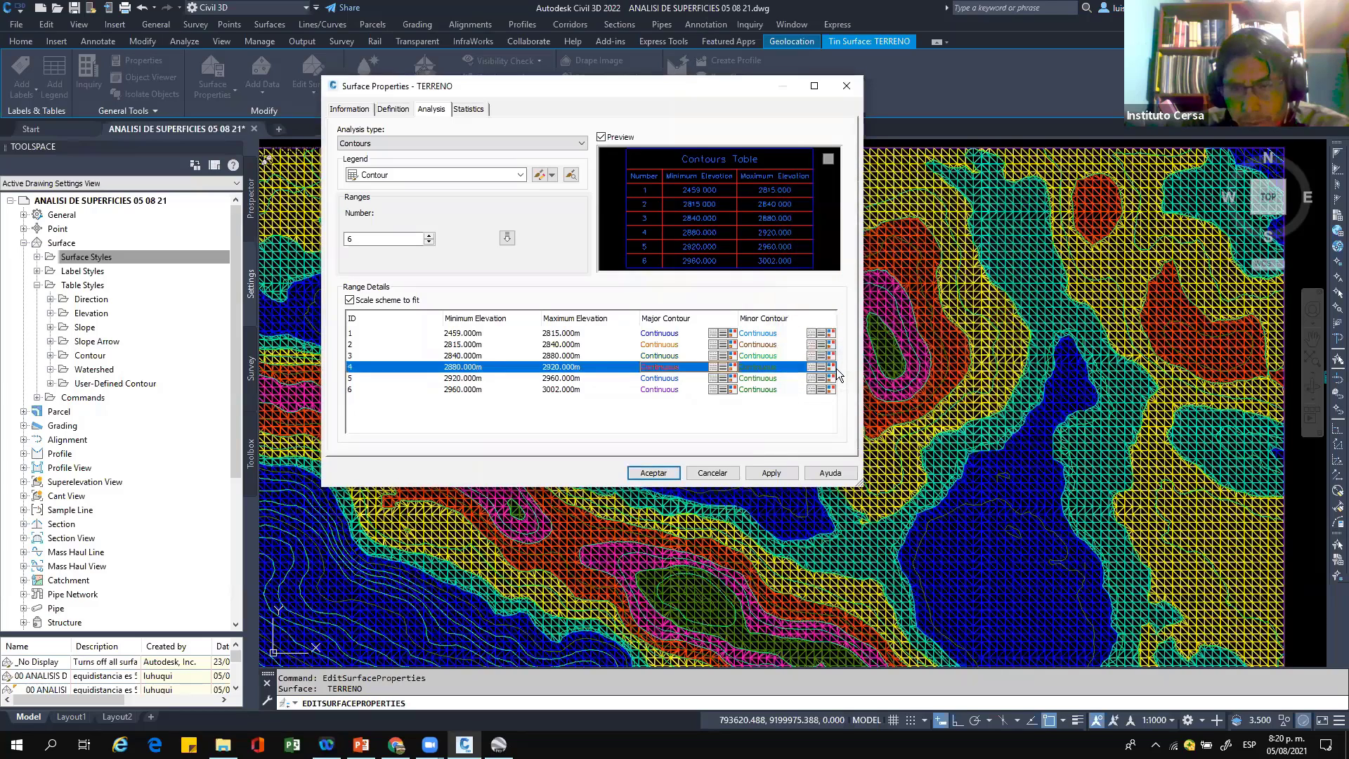
left_click(832, 368)
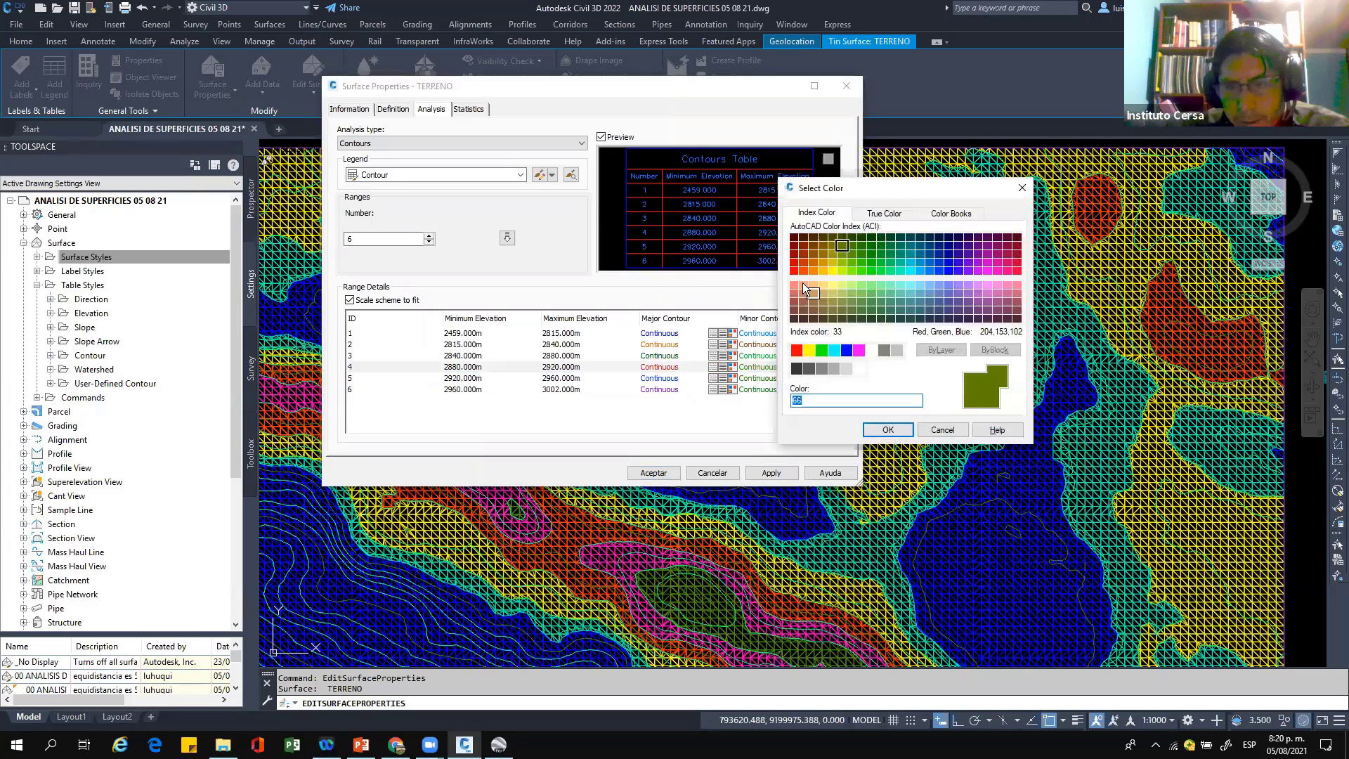
left_click(794, 284)
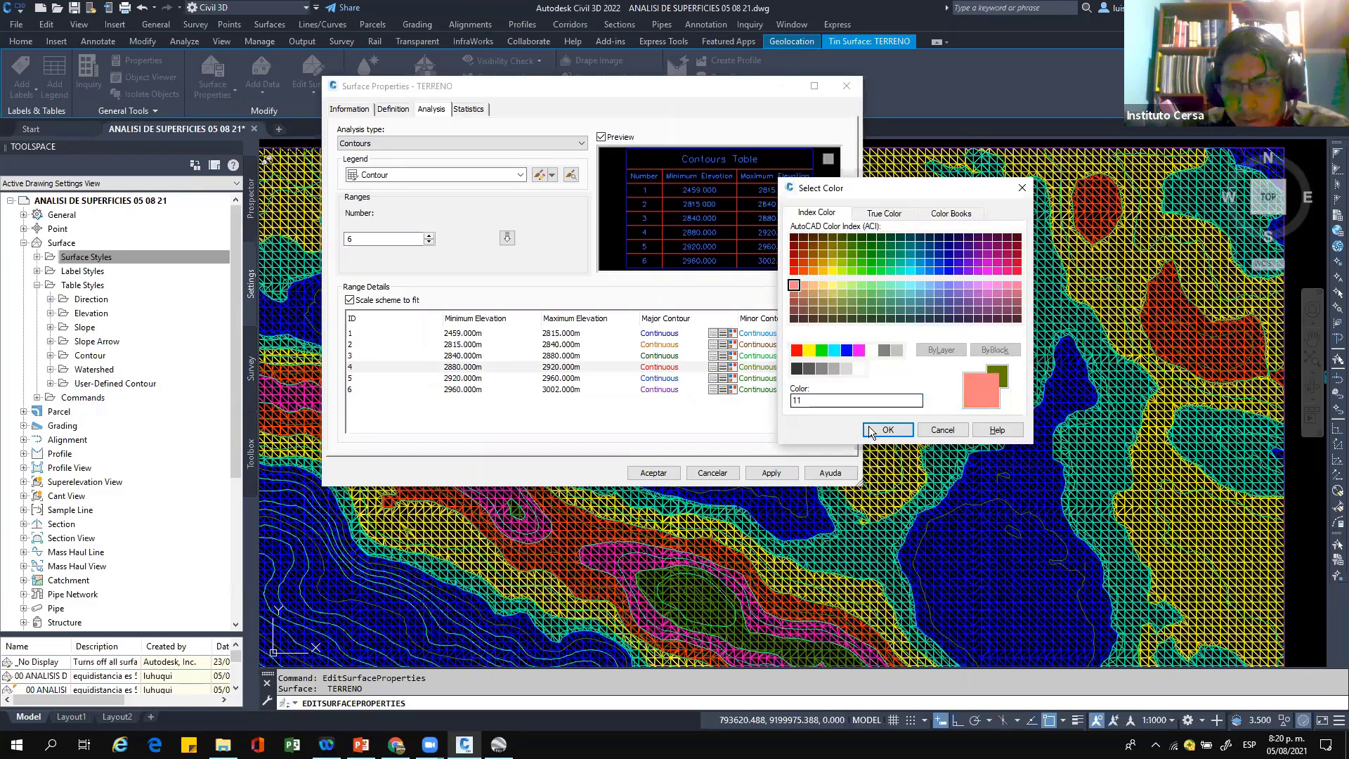
left_click(882, 430)
Step: Set the major contour color of range 5 to purple and its minor contour color to index color 201
left_click(732, 379)
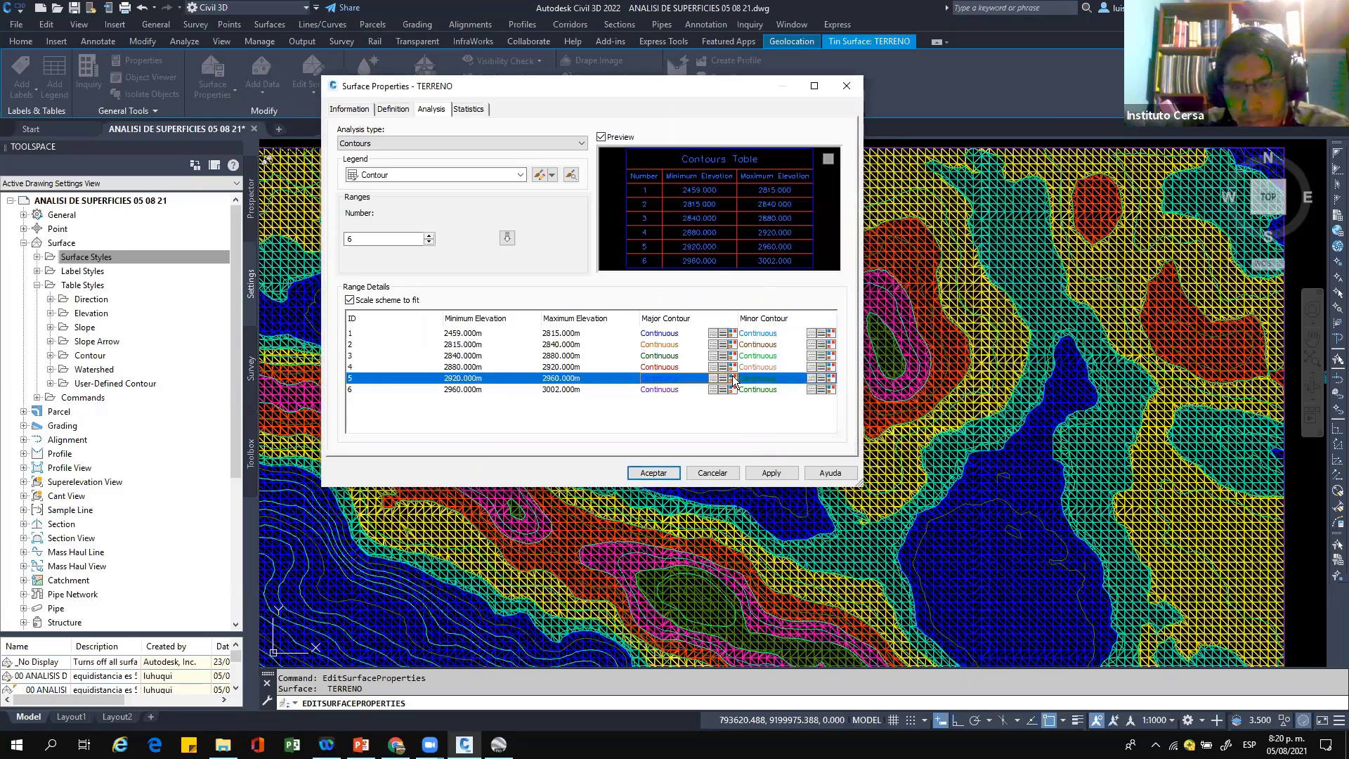
left_click(734, 381)
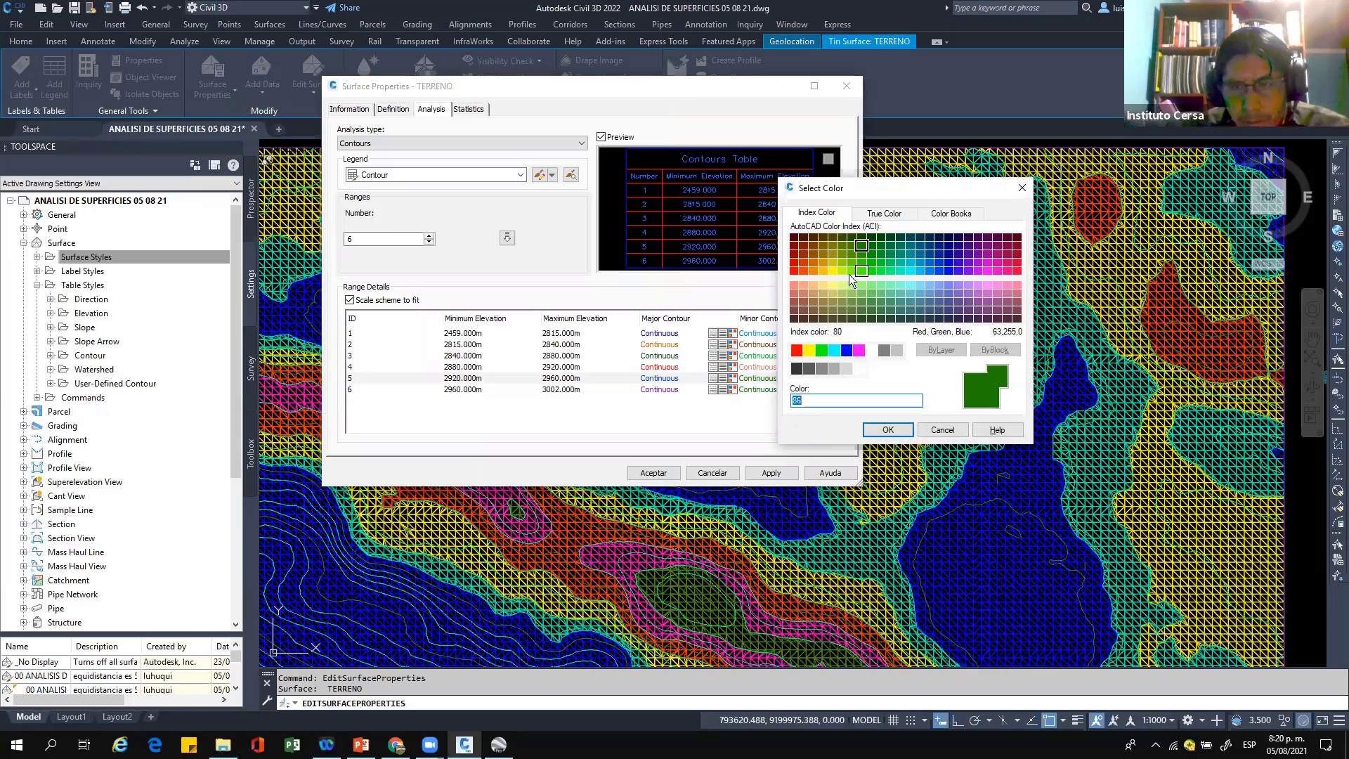
left_click(813, 268)
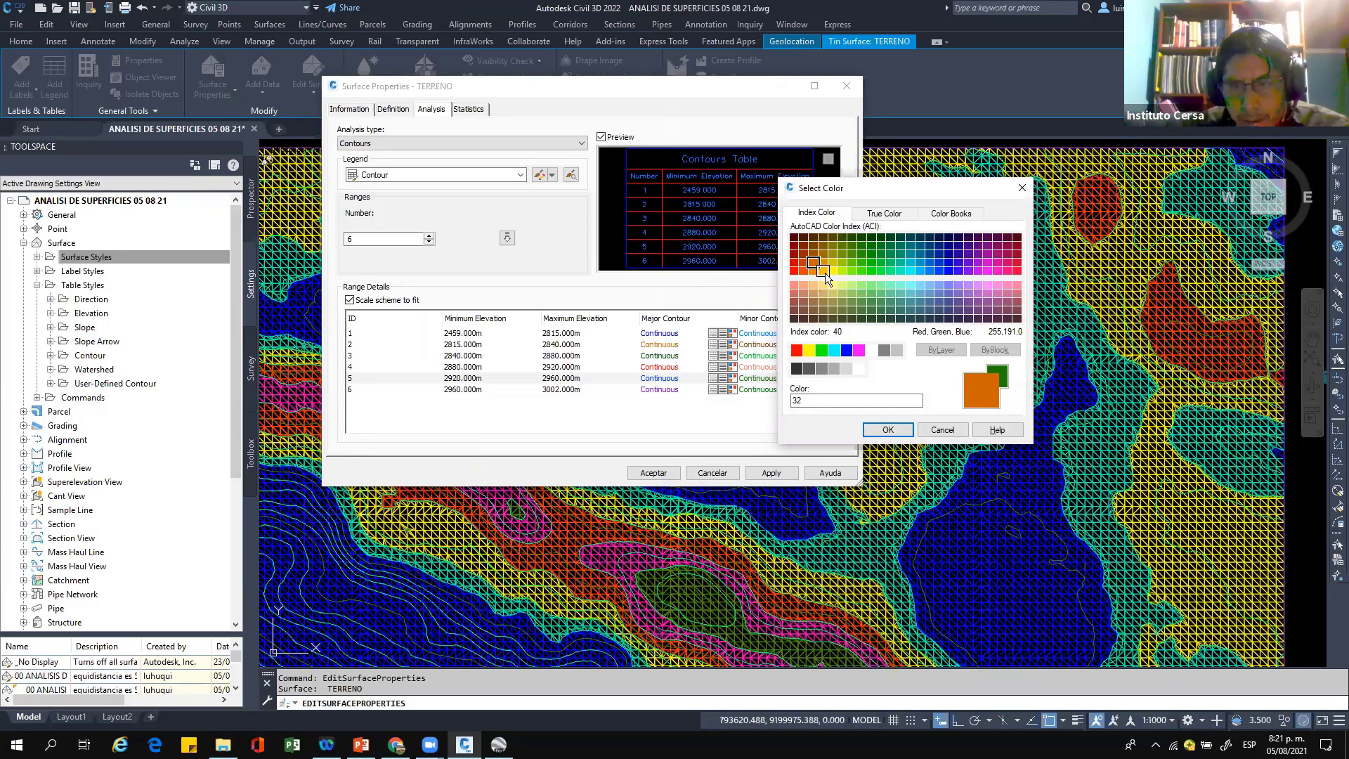
left_click(976, 246)
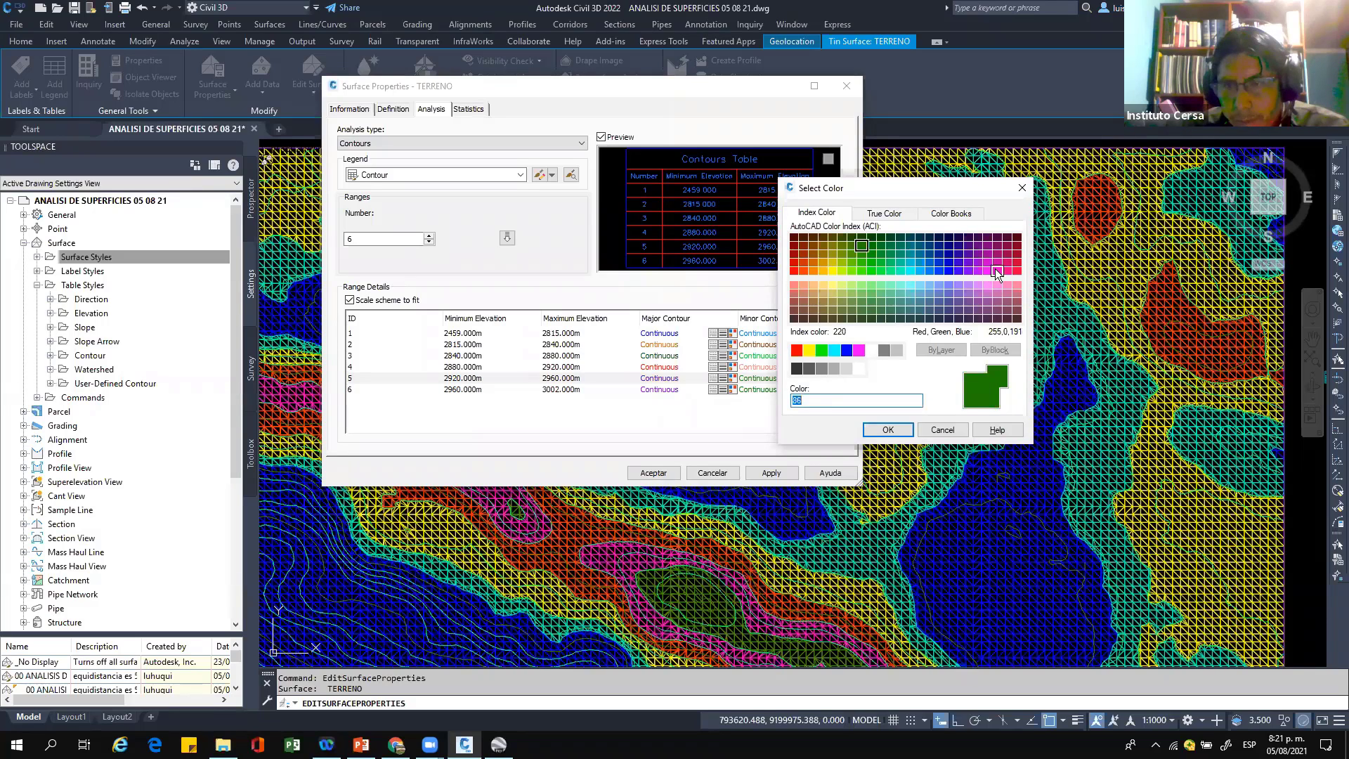
left_click(981, 285)
left_click(898, 430)
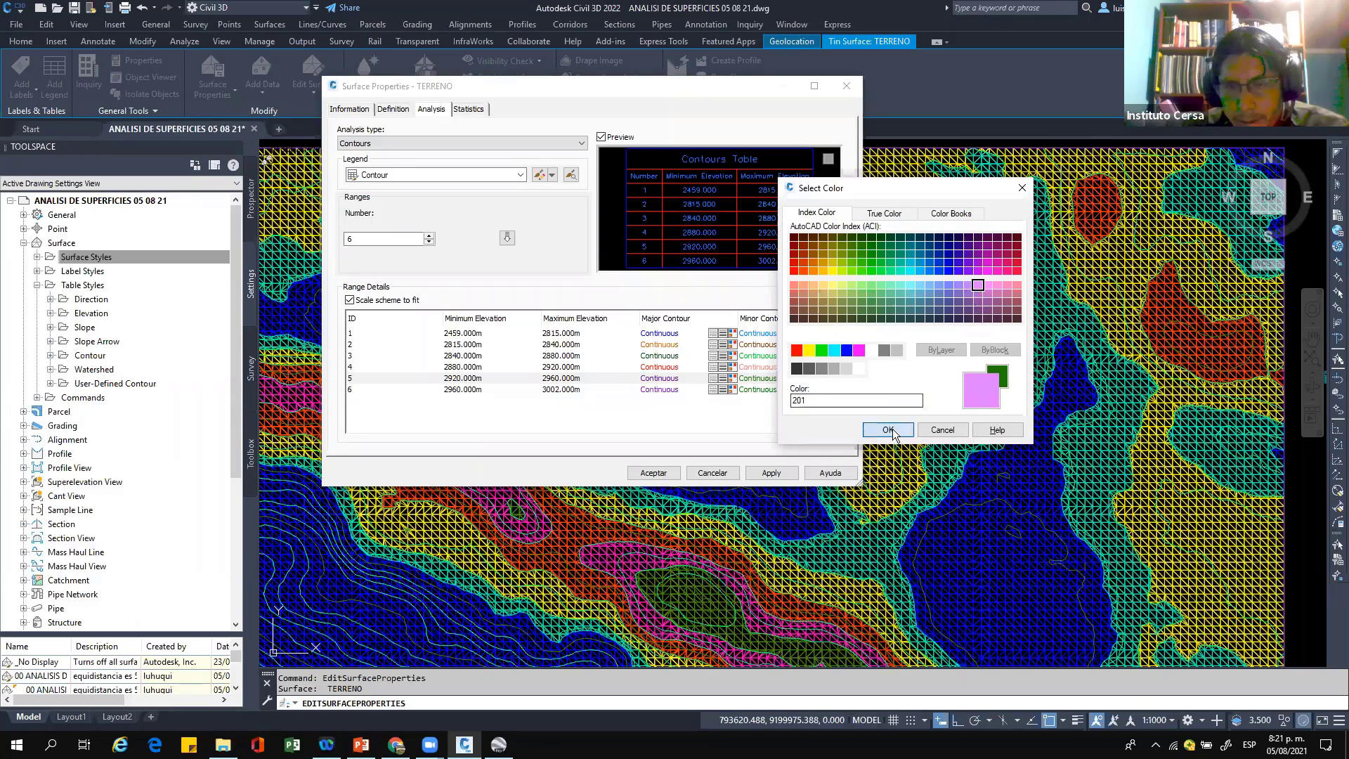
Step: Set the major contour color of range 6 to white and its minor contour color to gray index color 253
left_click(734, 391)
double_click(871, 349)
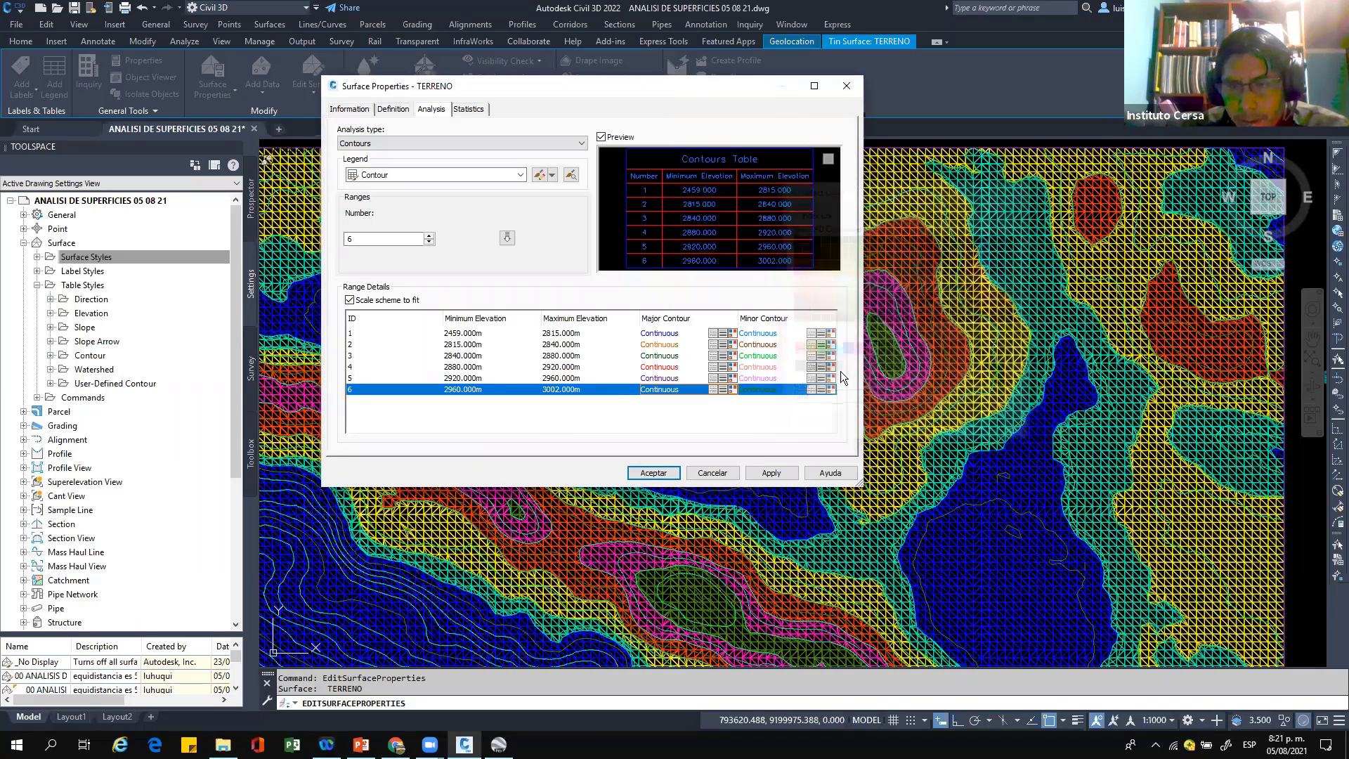
left_click(832, 389)
left_click(834, 368)
left_click(888, 430)
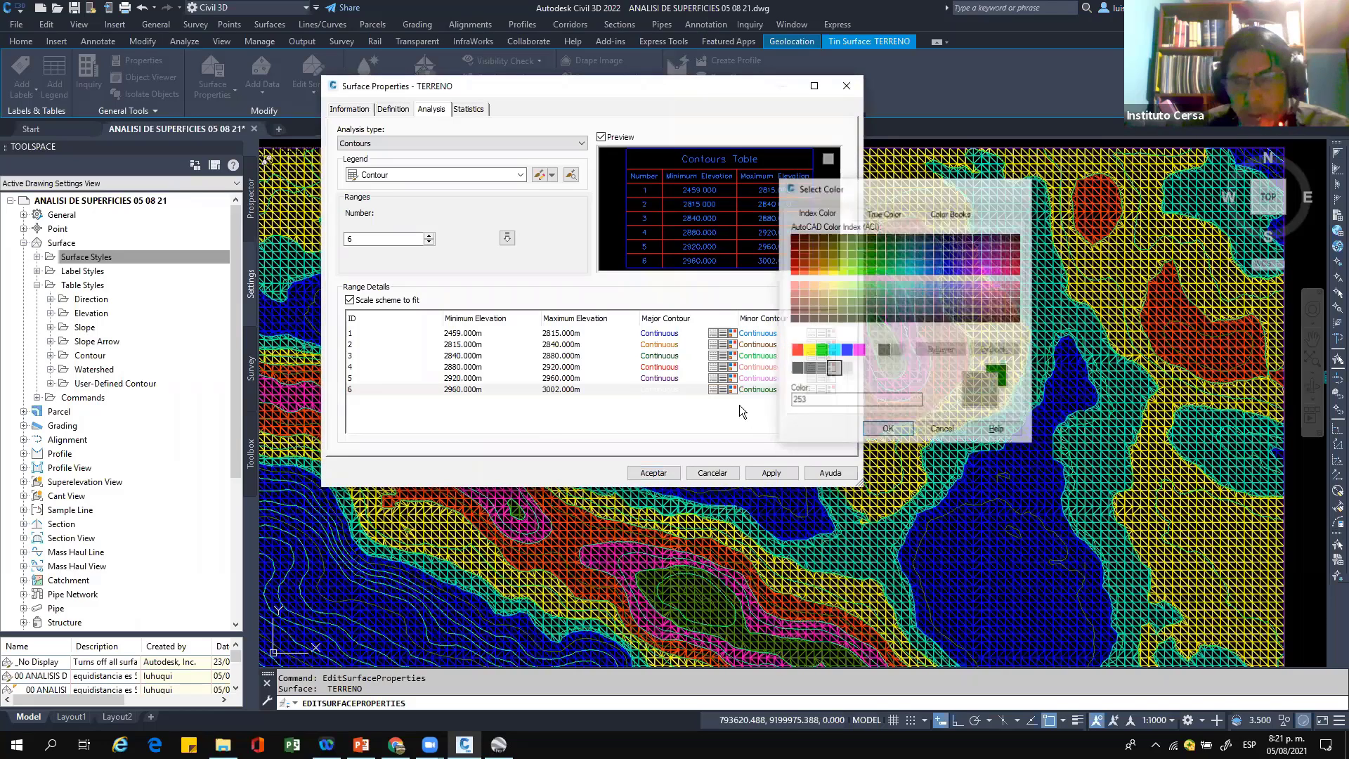
Step: Set the major contour lineweight of range 1 to 0.40 mm, then apply and accept TERRENO's surface properties
left_click(722, 334)
left_click(724, 336)
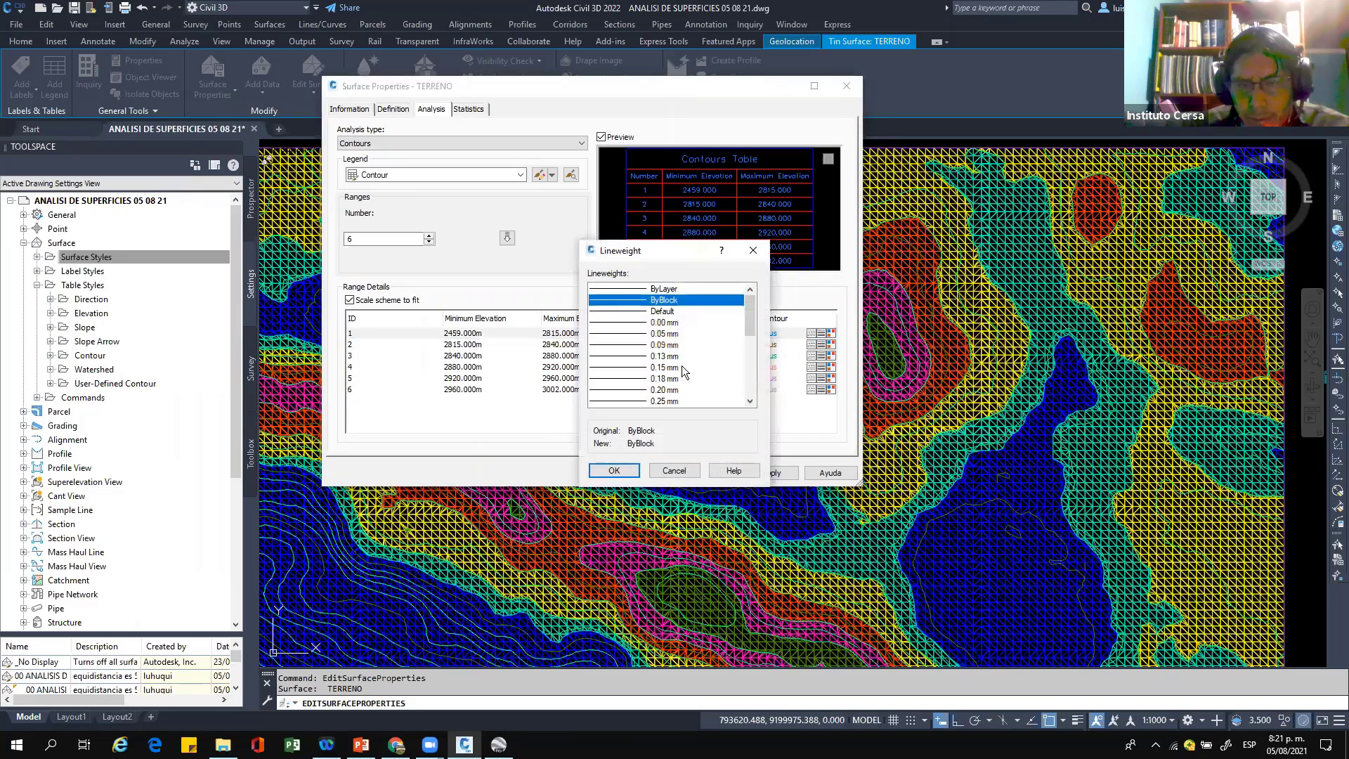
left_click(732, 400)
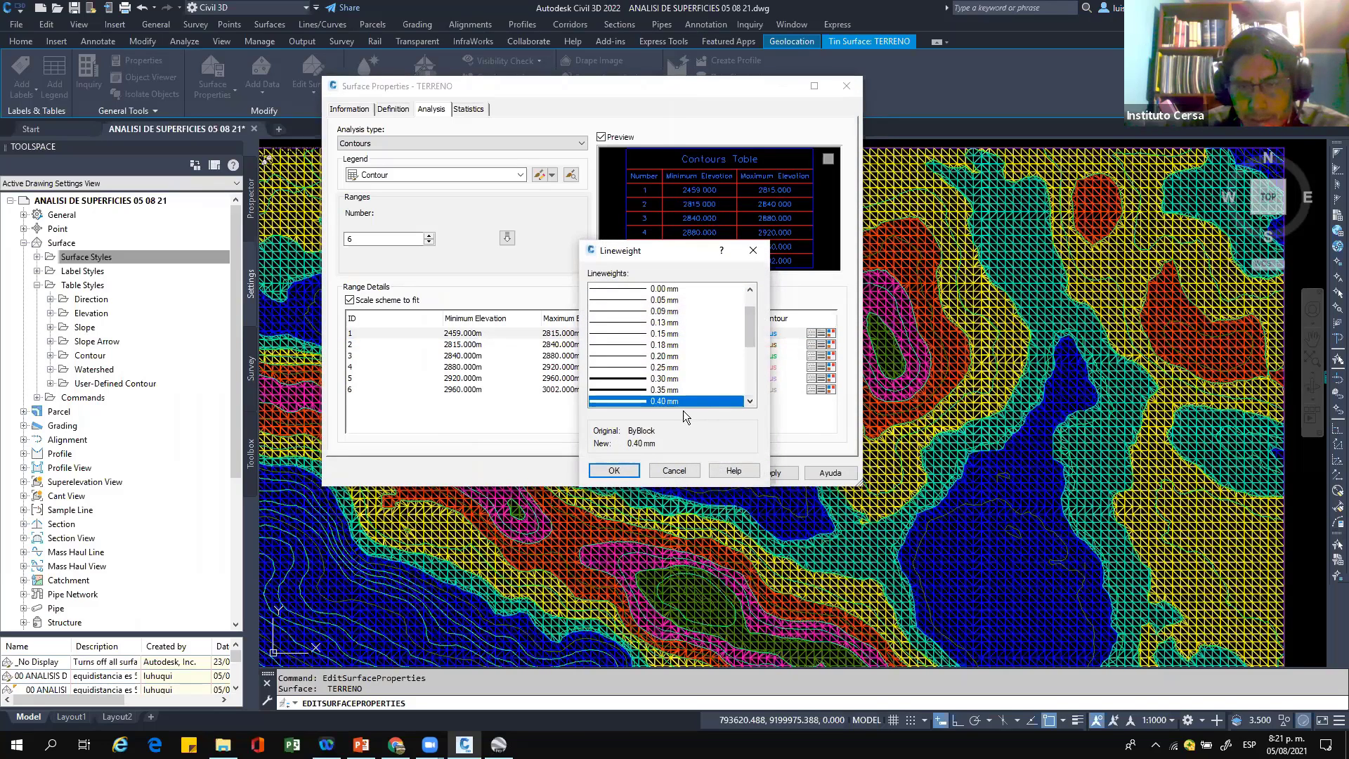
left_click(618, 470)
left_click(832, 334)
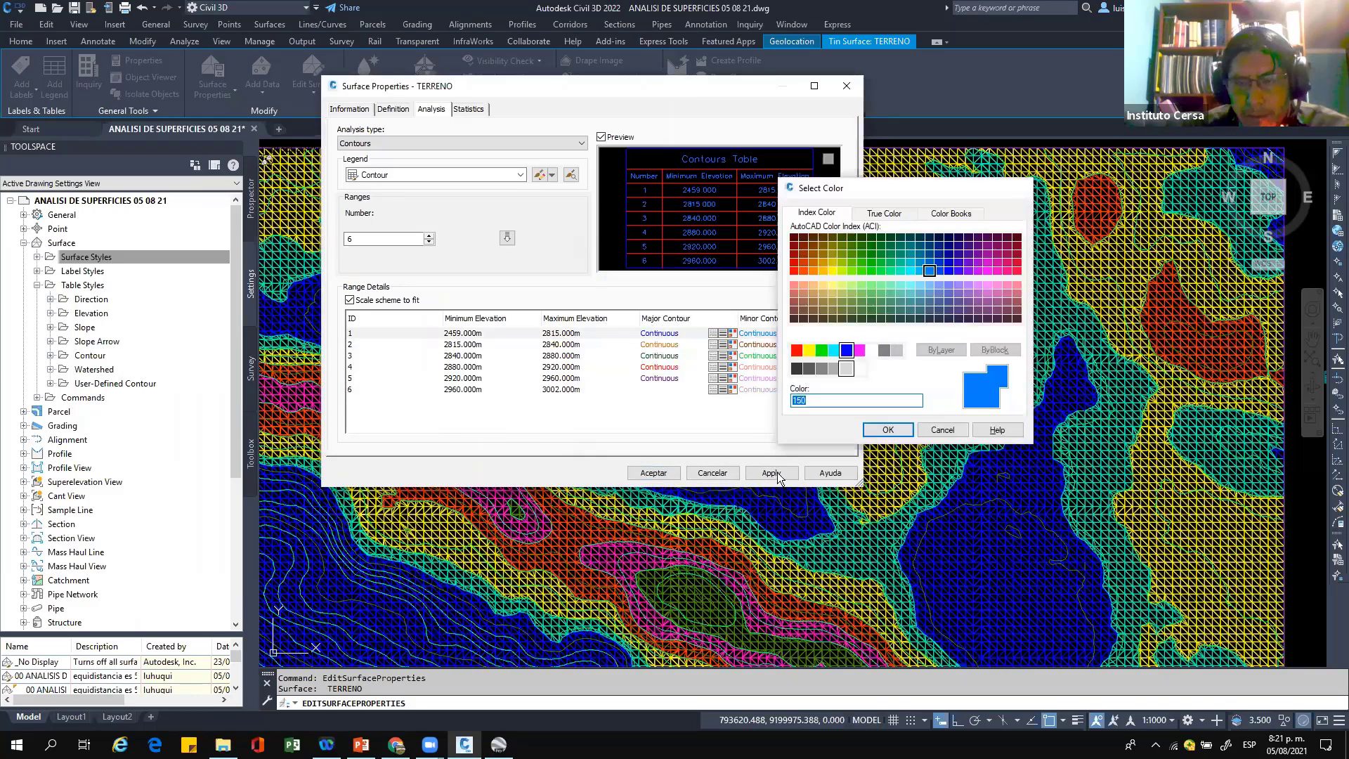
key("Escape")
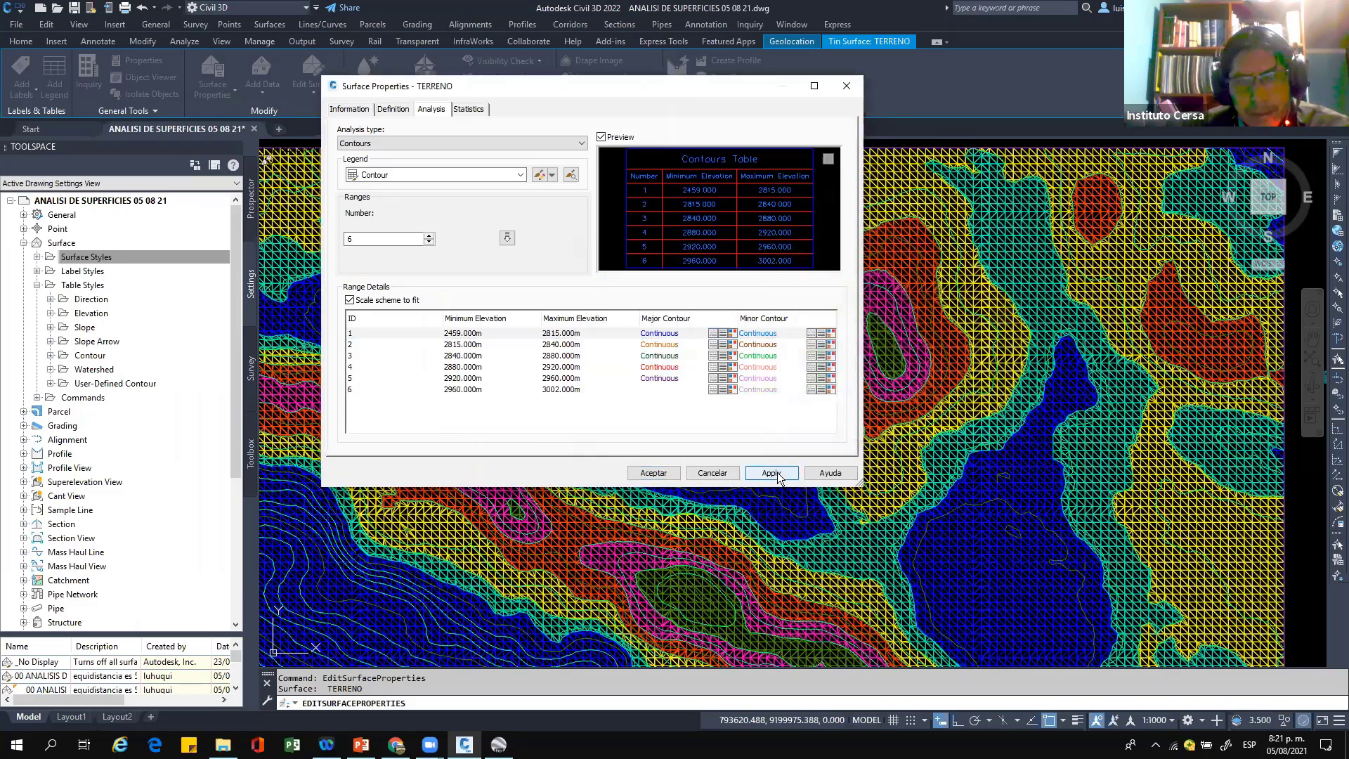
left_click(774, 475)
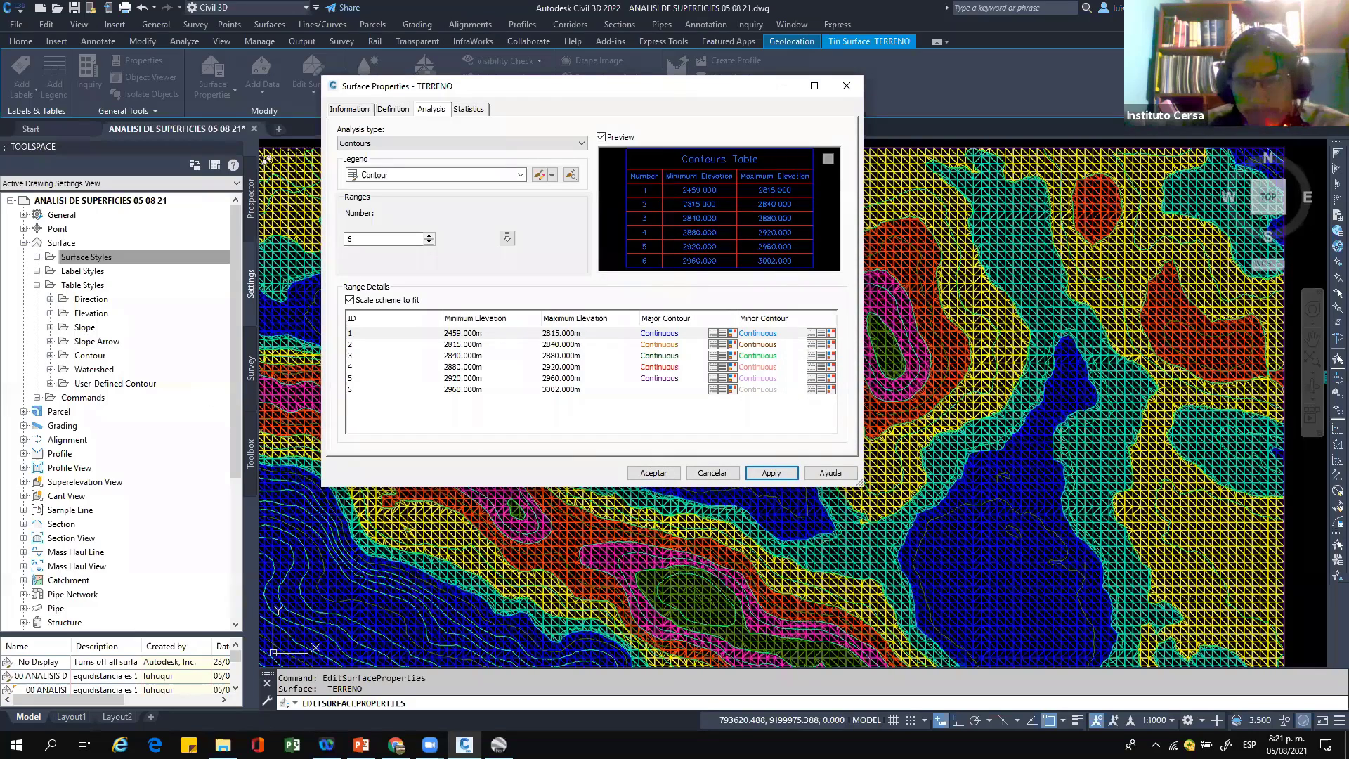
left_click(653, 472)
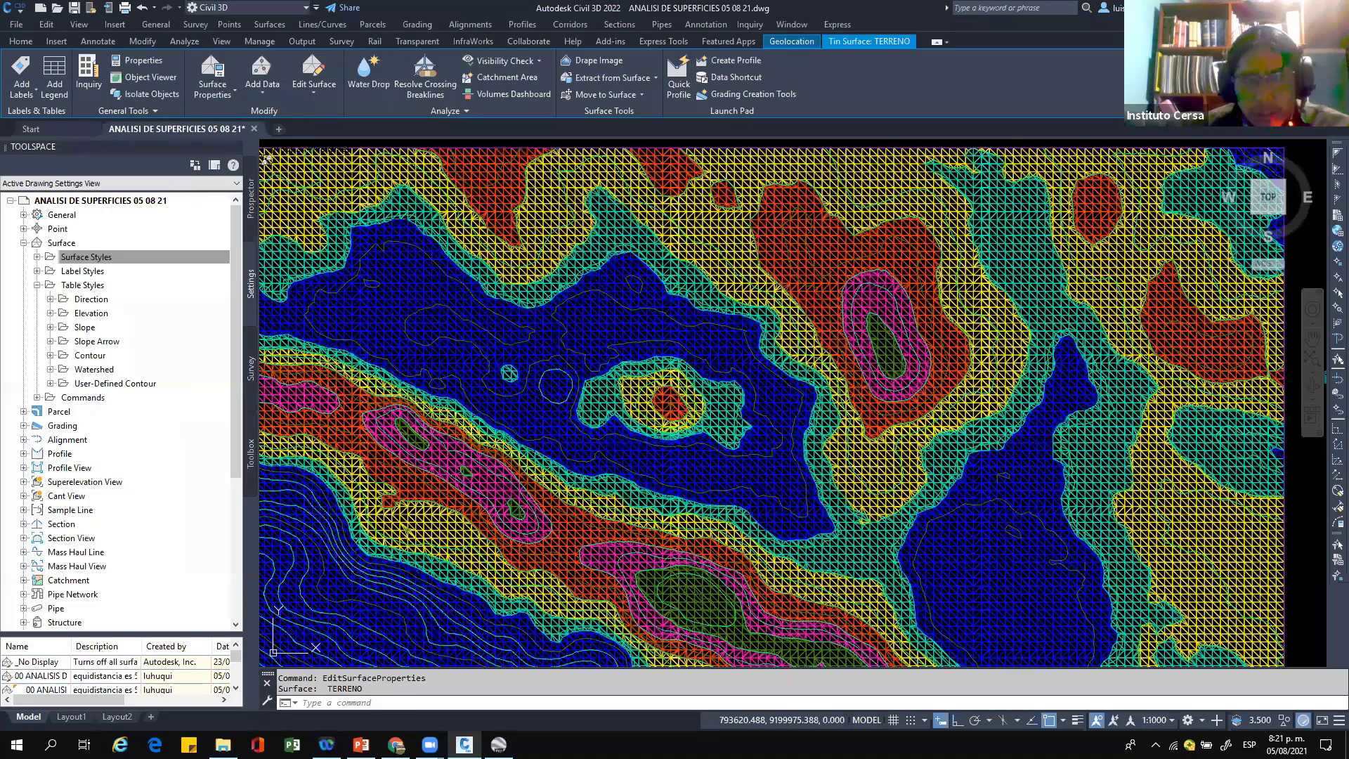
Step: Copy the surface style 00 ANALISIS DE ELEVACIONES 2D and name the copy 00 ANALISIS DE CURVAS
scroll(631, 280, "down", 3)
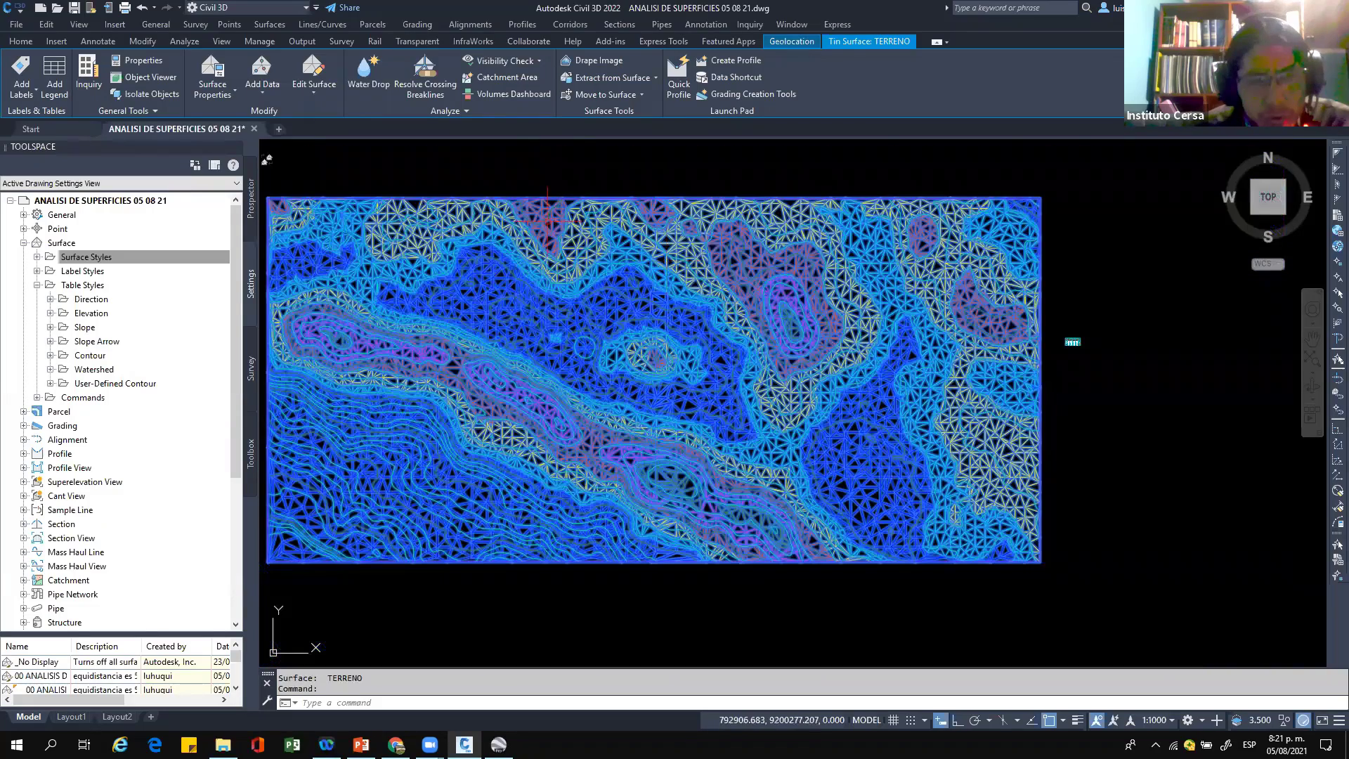
left_click(38, 263)
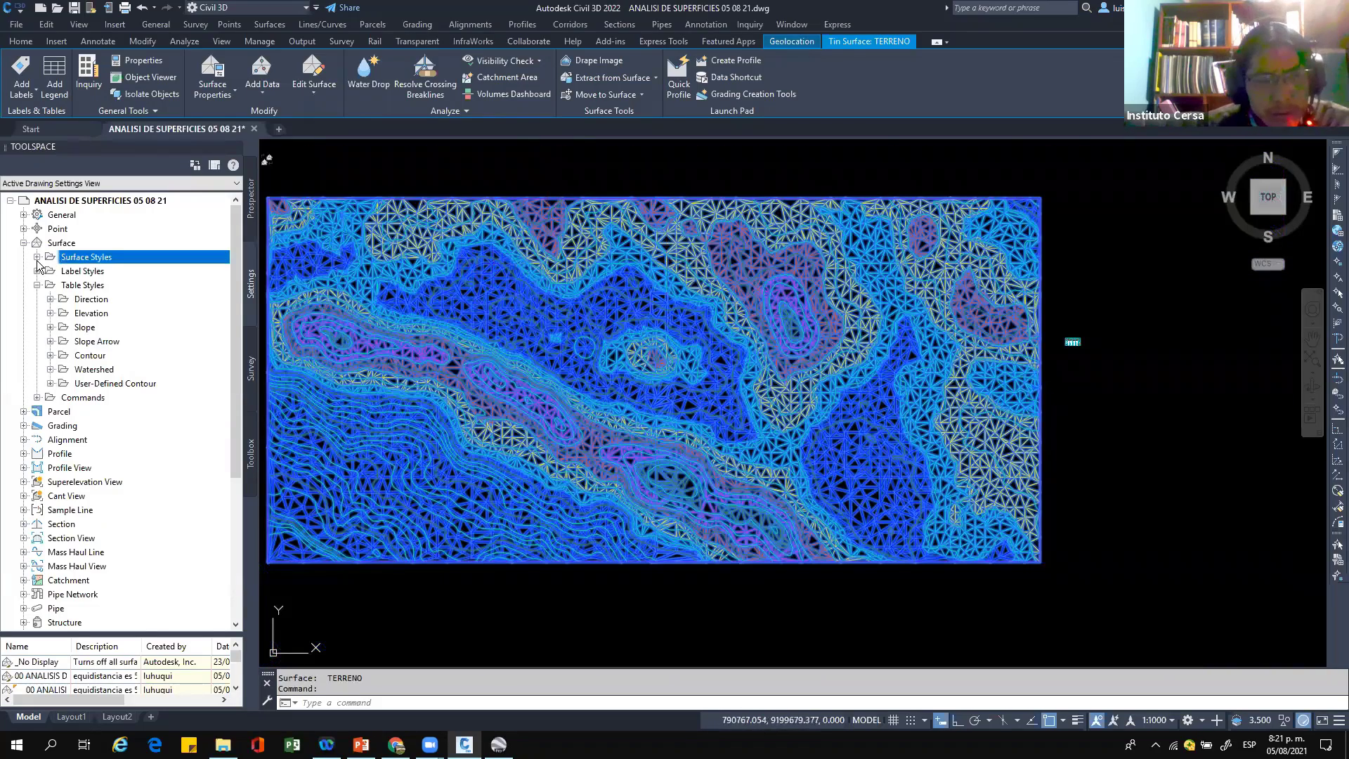
left_click(169, 299)
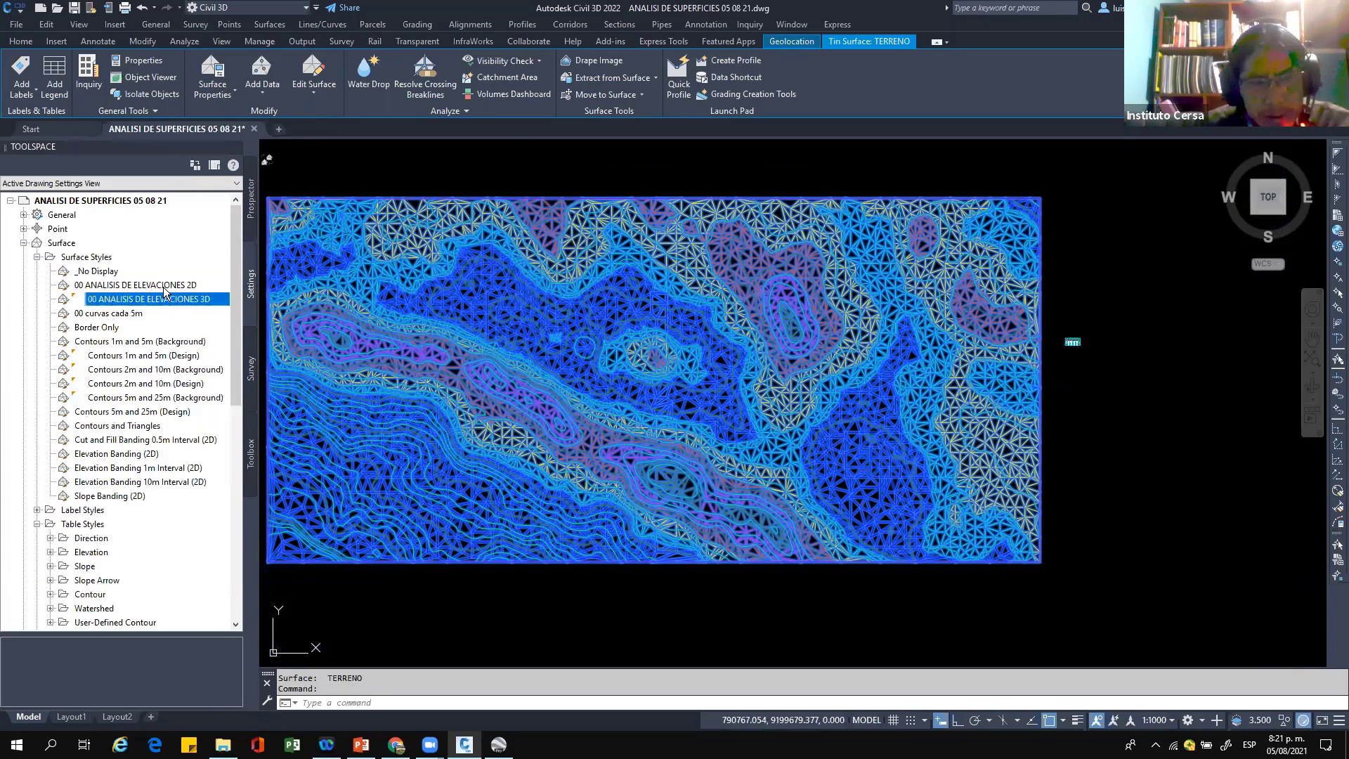
right_click(164, 288)
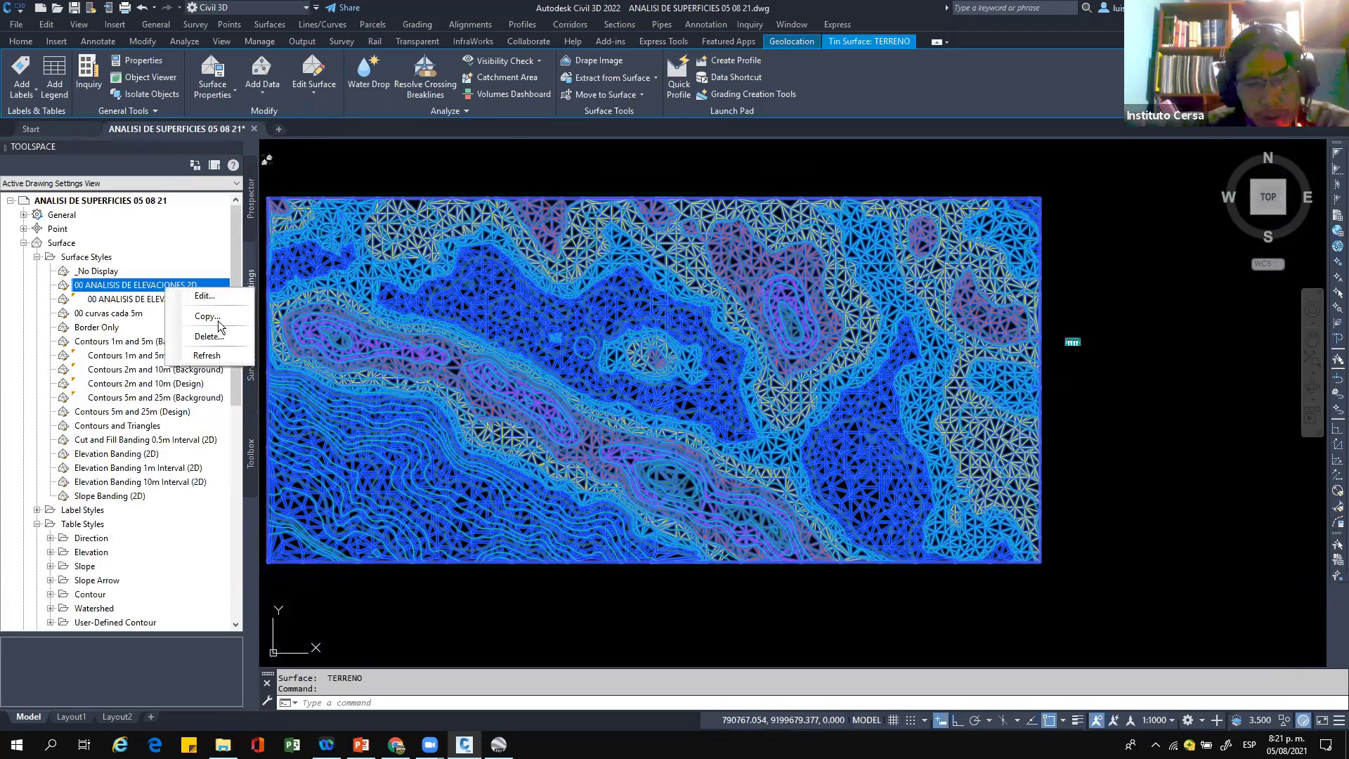
left_click(375, 171)
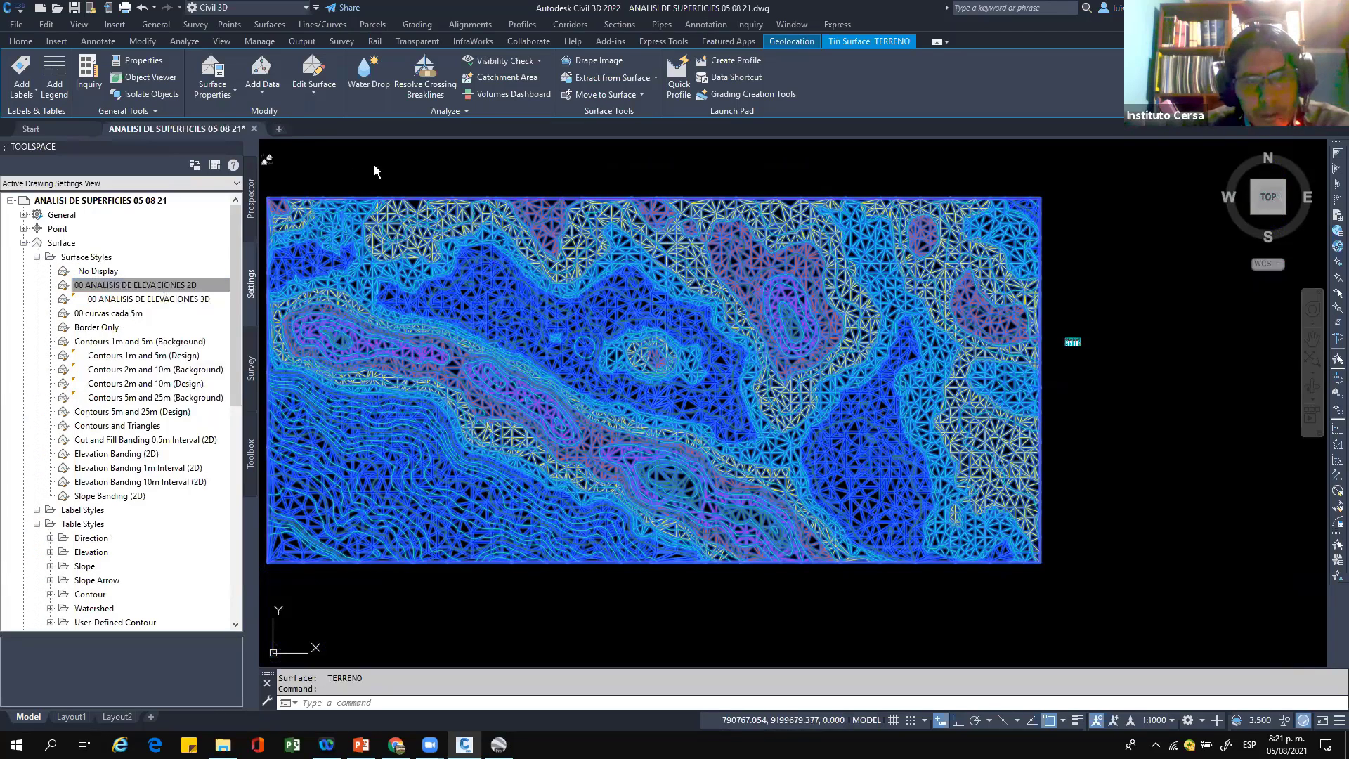
left_click_drag(418, 153, 327, 153)
key("BackSpace")
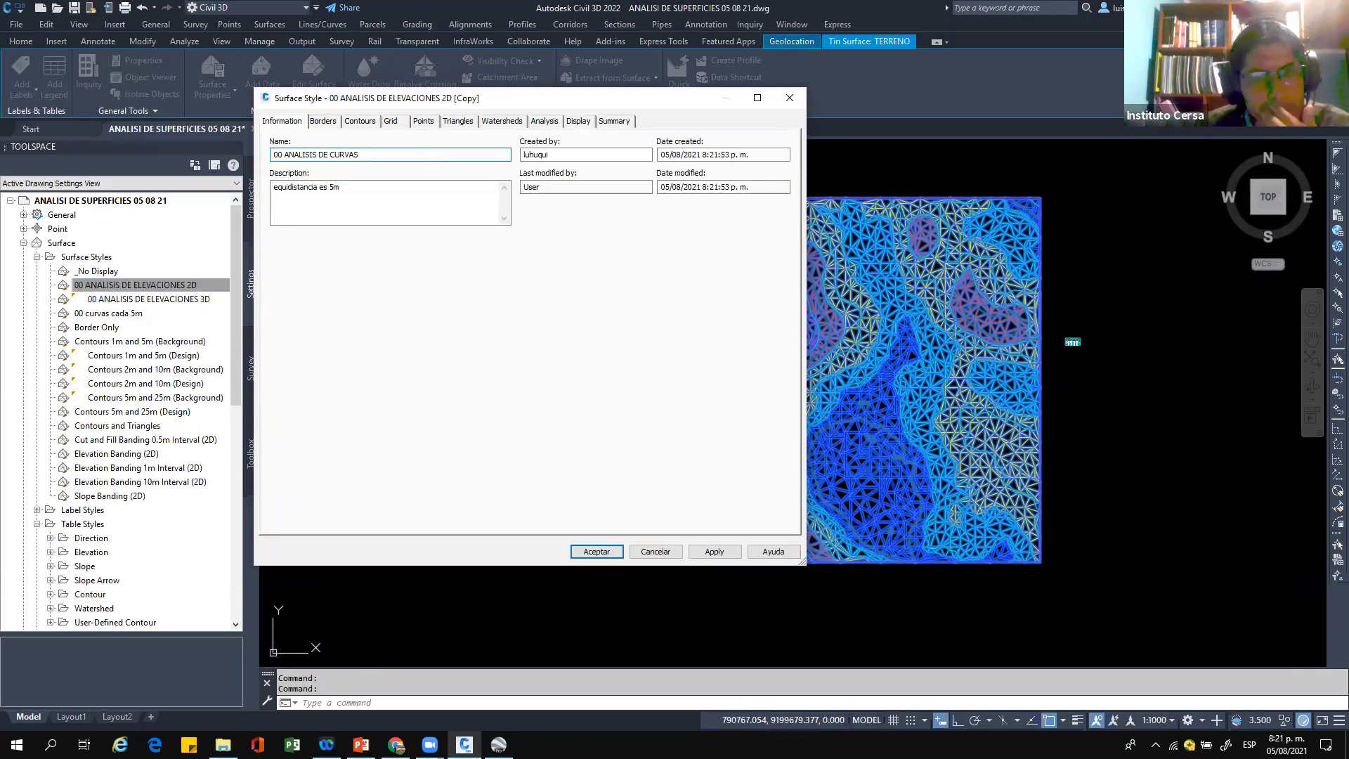
Step: Examine the contour range settings of the 00 ANALISIS DE CURVAS style, including the Use Color Scheme option
left_click(360, 122)
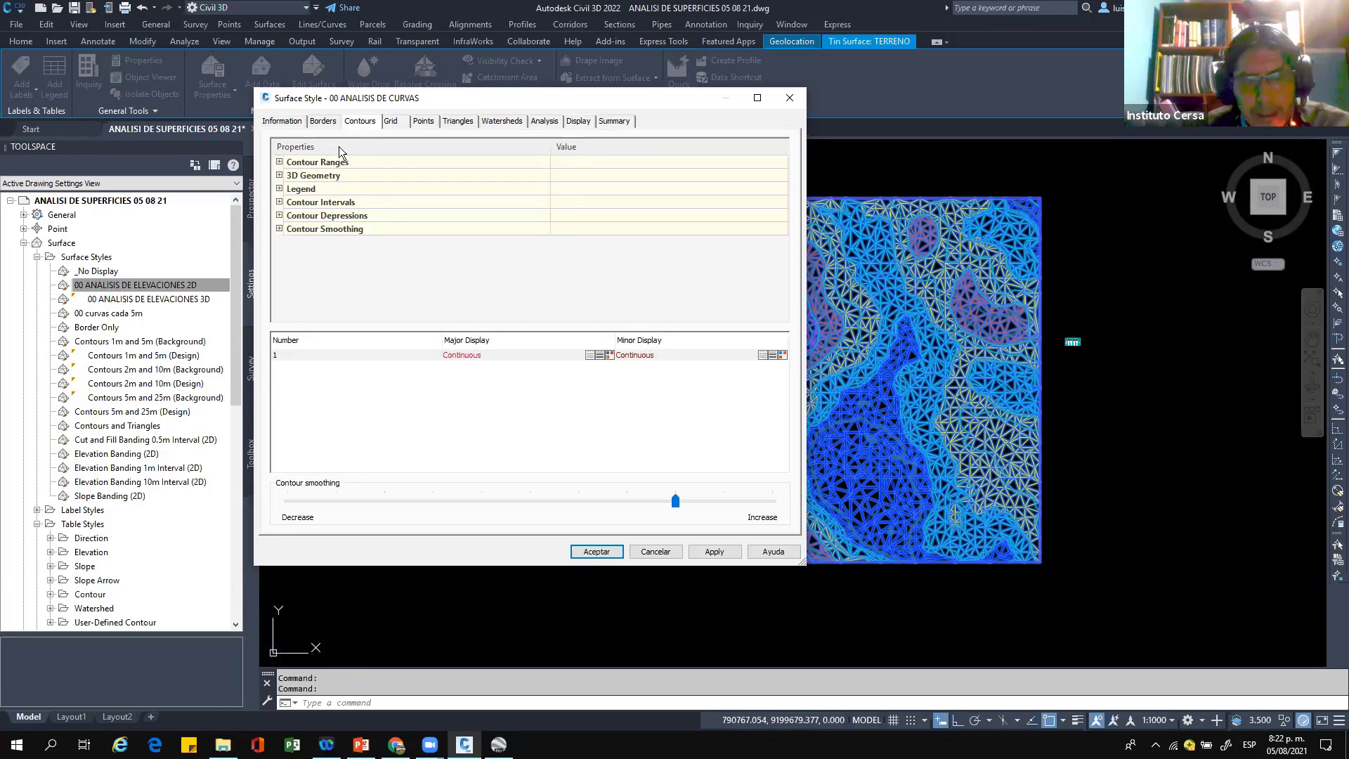
left_click(279, 163)
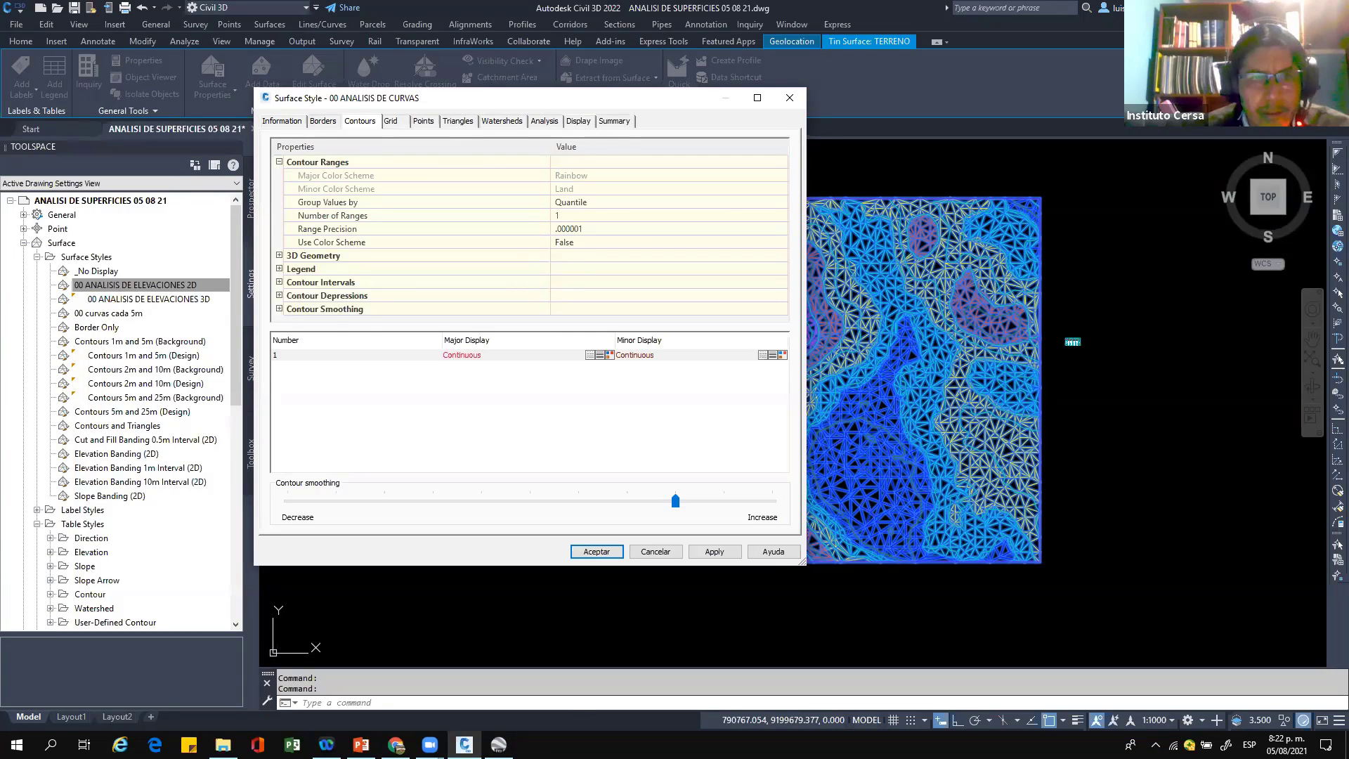
key("ctrl+1")
left_click_drag(344, 114, 387, 130, "ctrl")
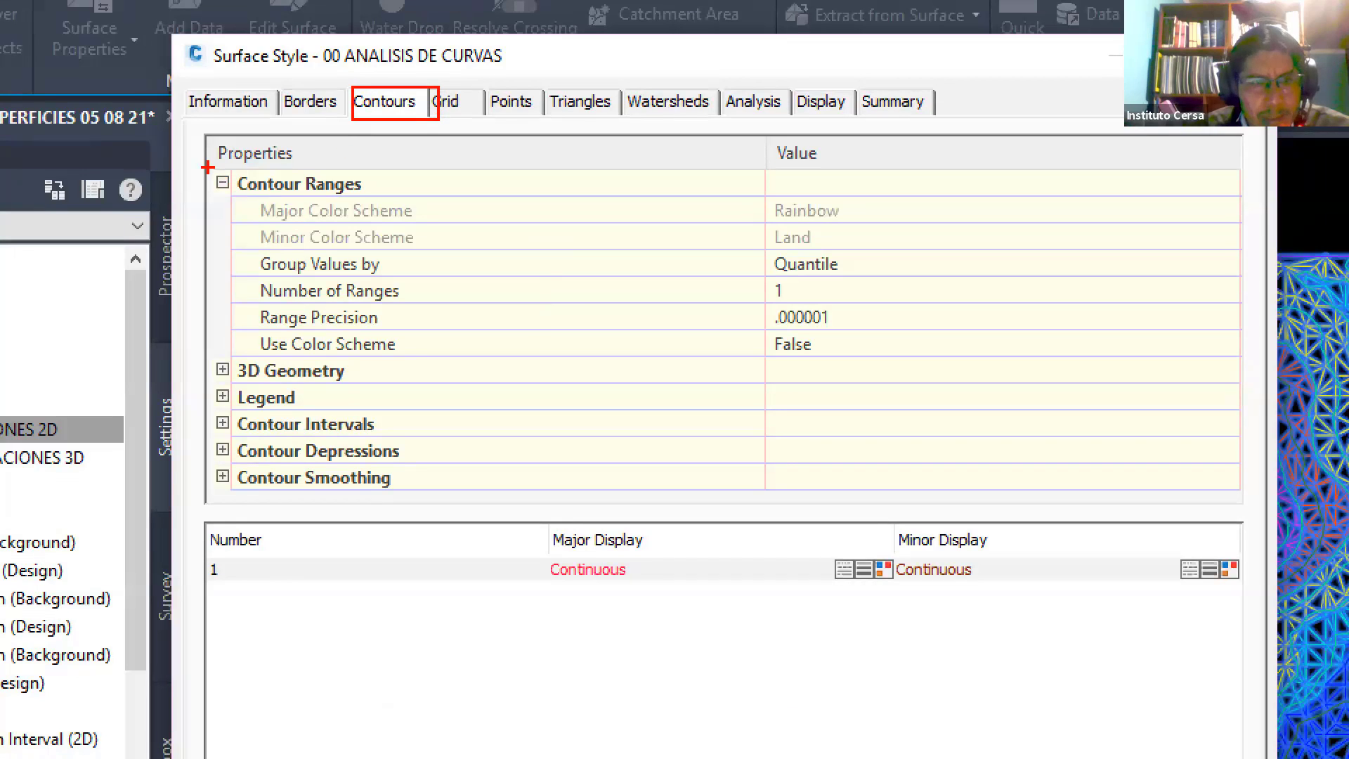
left_click_drag(208, 166, 403, 195, "ctrl")
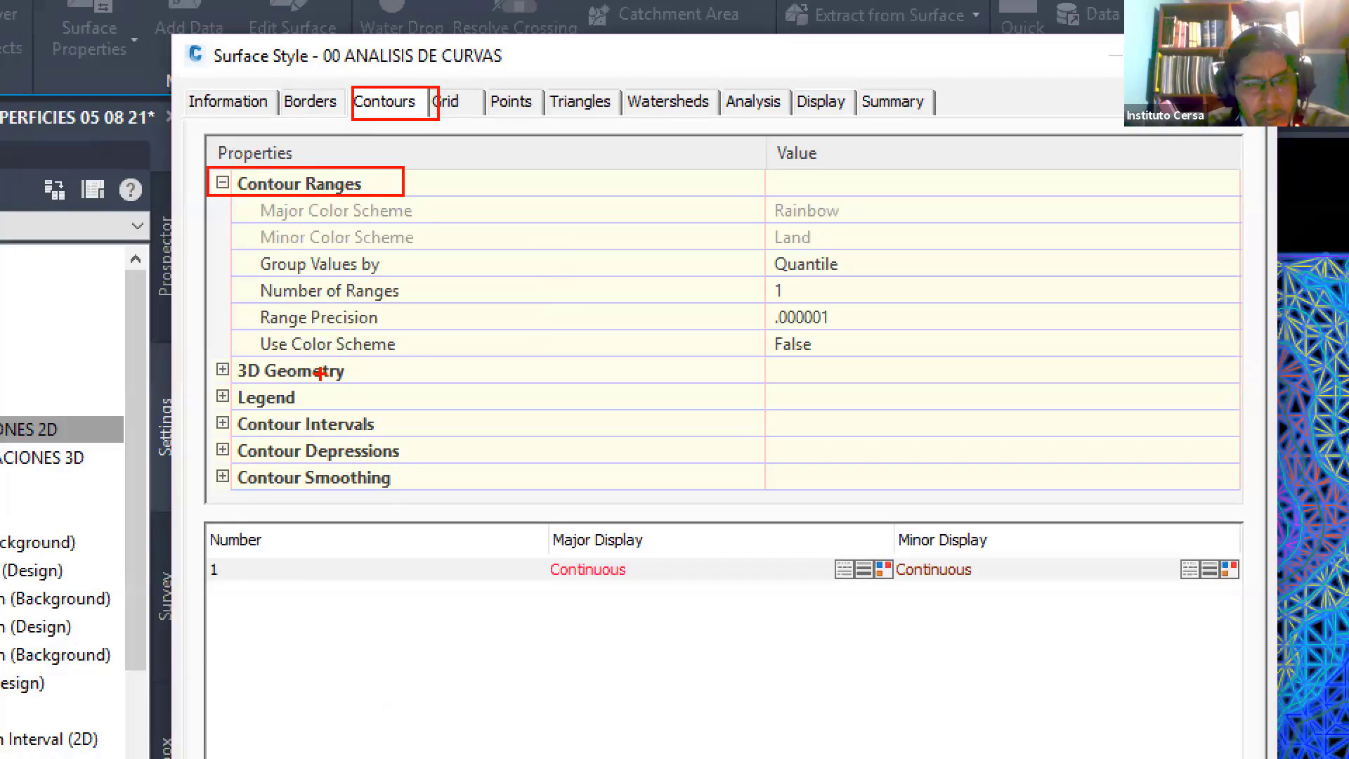
mouse_move(238, 329)
left_mouse_down("ctrl")
mouse_move(289, 351)
mouse_move(943, 358)
left_mouse_up("ctrl")
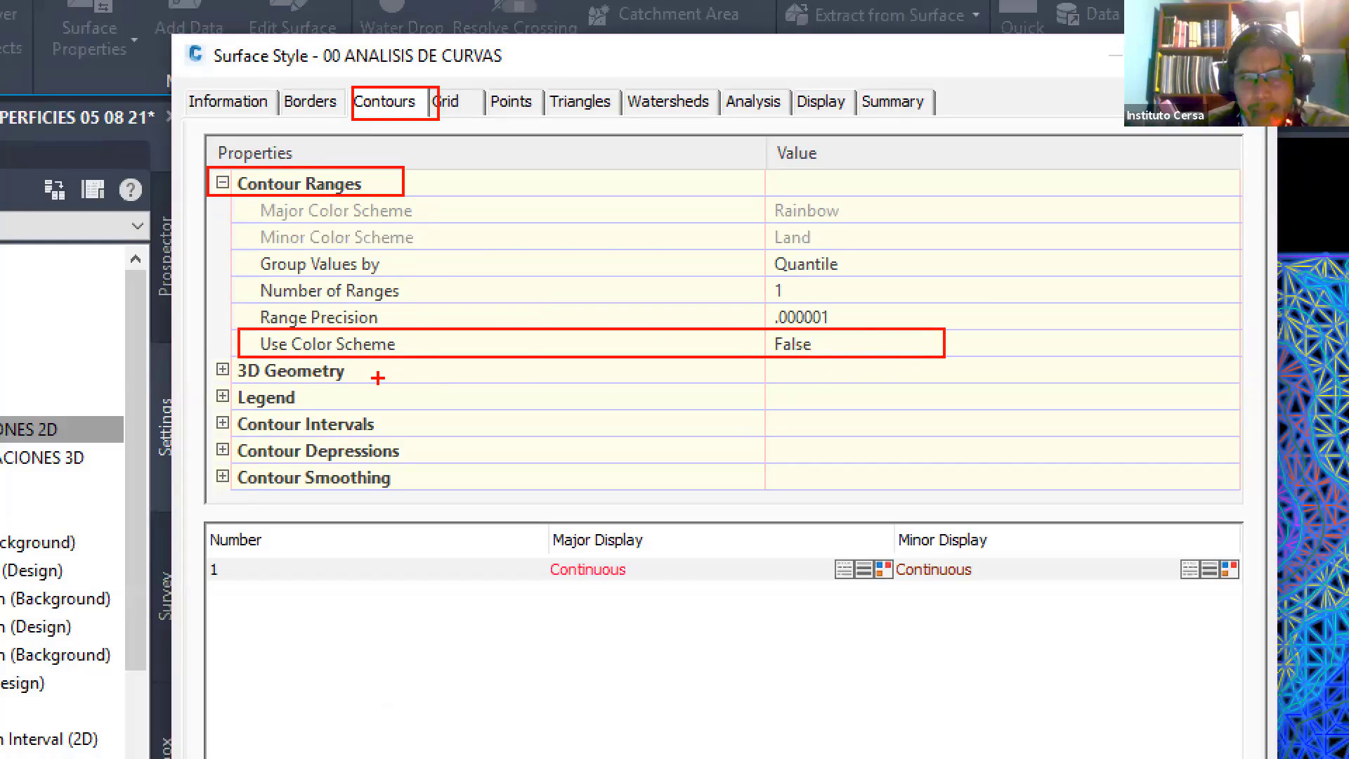
Step: Set Use Color Scheme to True in 00 ANALISIS DE CURVAS, hide its Elevations component in plan view, and apply the changes
mouse_move(846, 338)
left_mouse_down()
mouse_move(837, 353)
mouse_move(972, 265)
left_mouse_up()
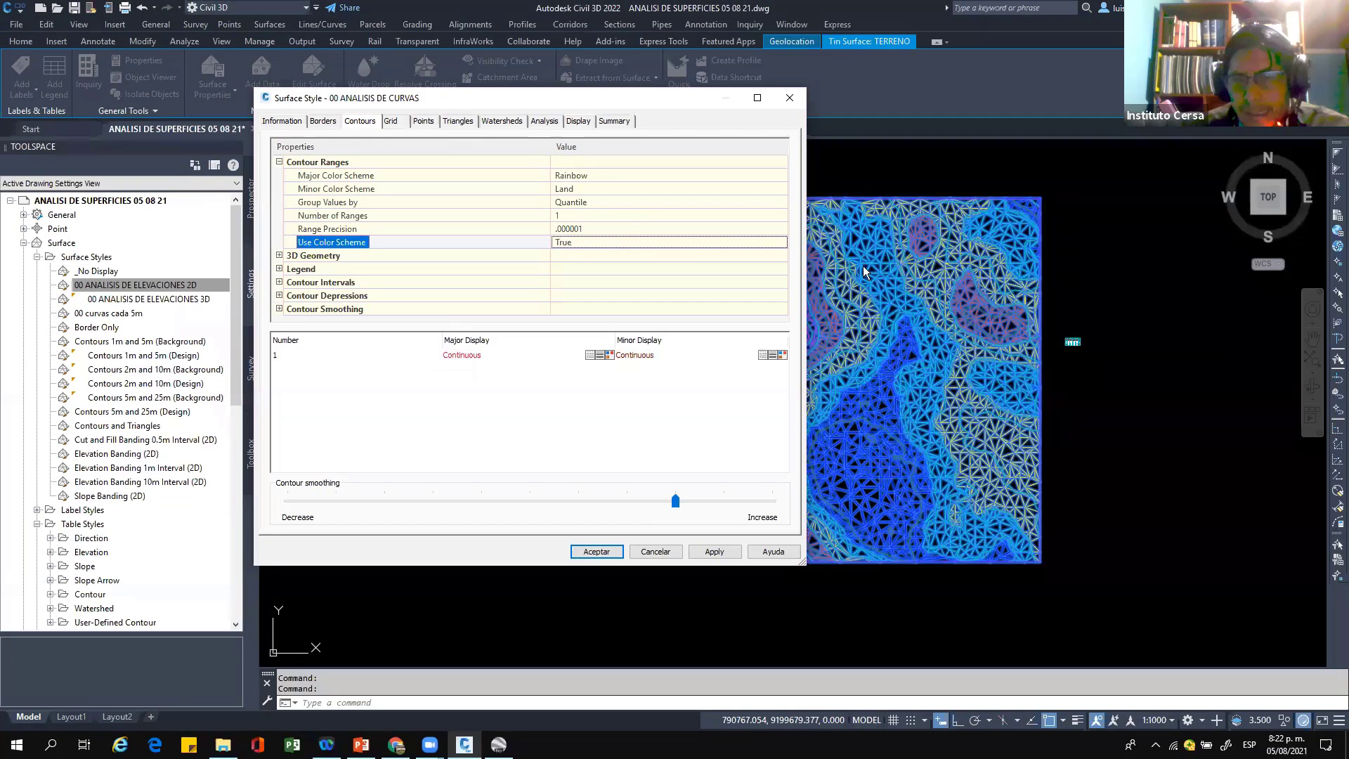
left_click(578, 121)
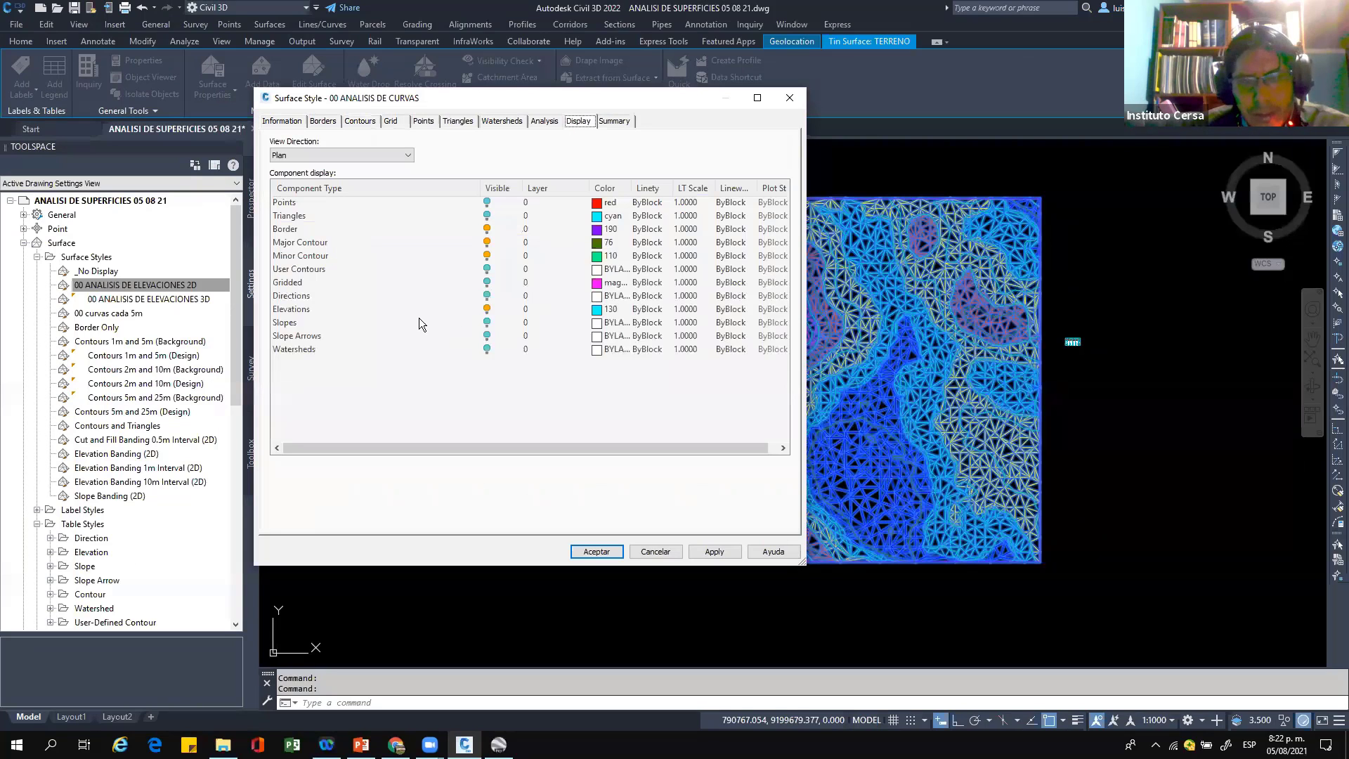
left_click(487, 309)
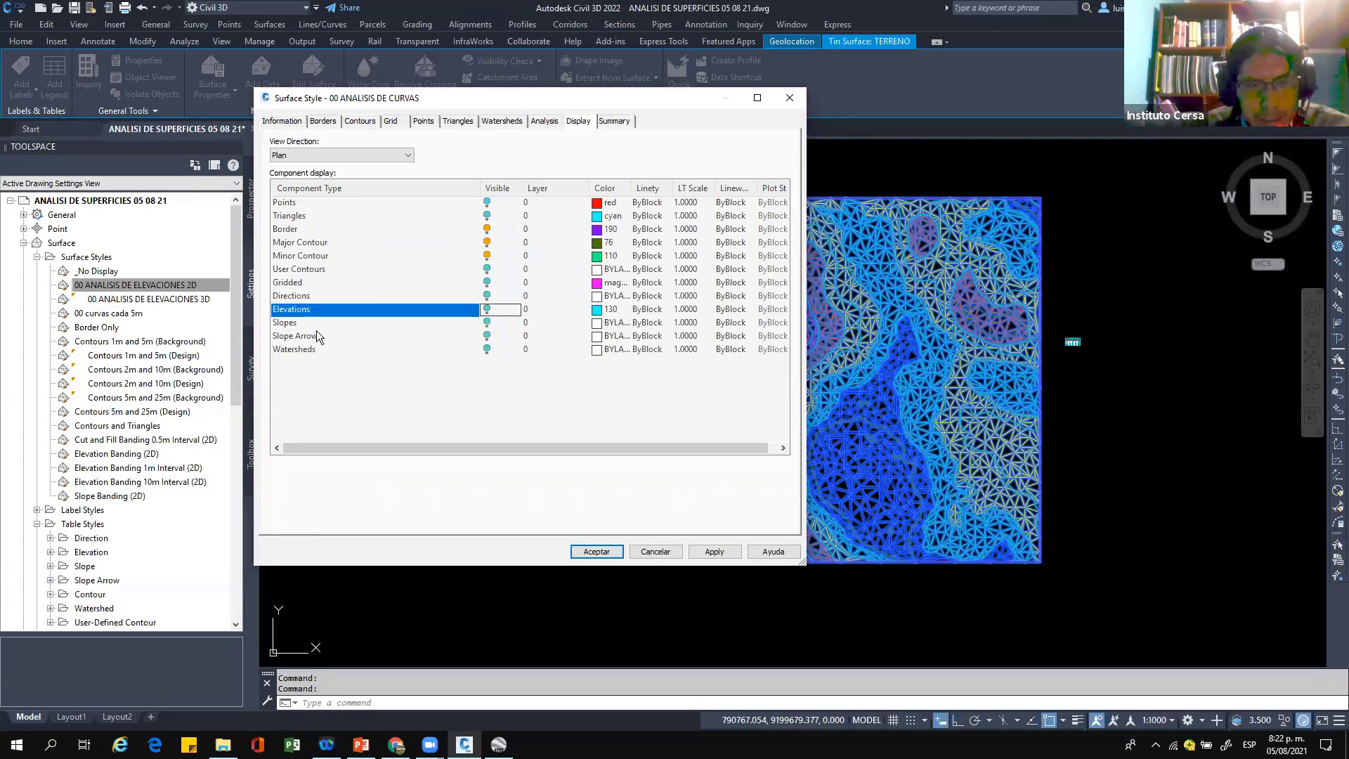
left_click(307, 272)
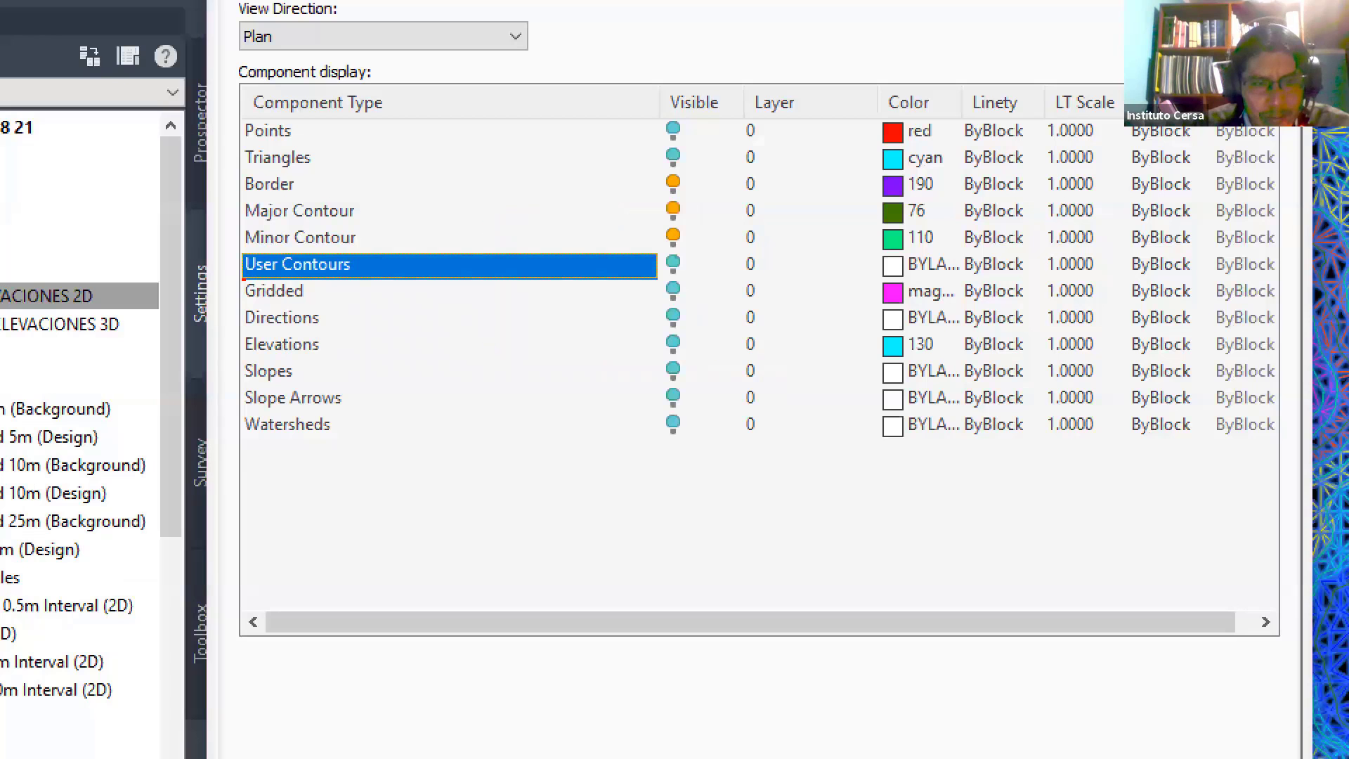
mouse_move(273, 280)
left_mouse_down()
mouse_move(334, 260)
mouse_move(271, 283)
mouse_move(326, 283)
left_mouse_up()
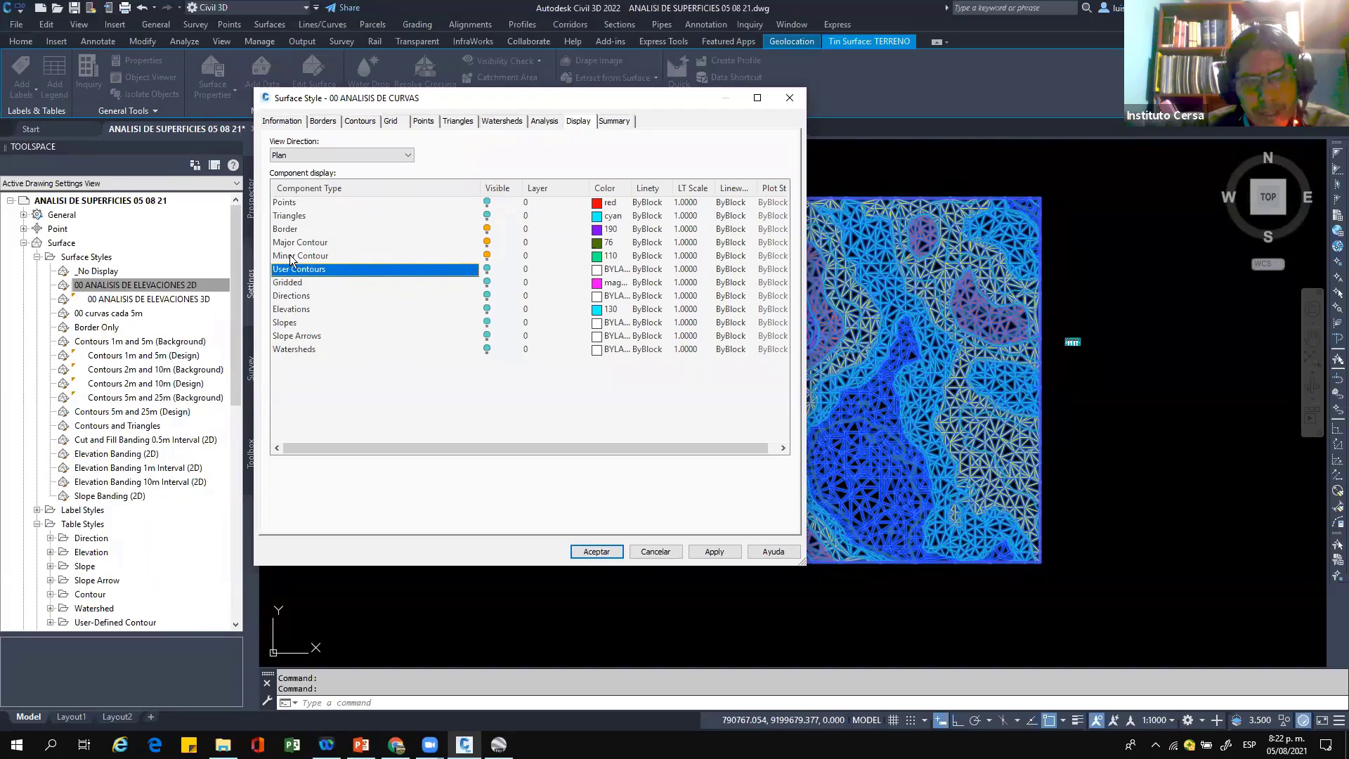
left_click(289, 255)
left_click(291, 243)
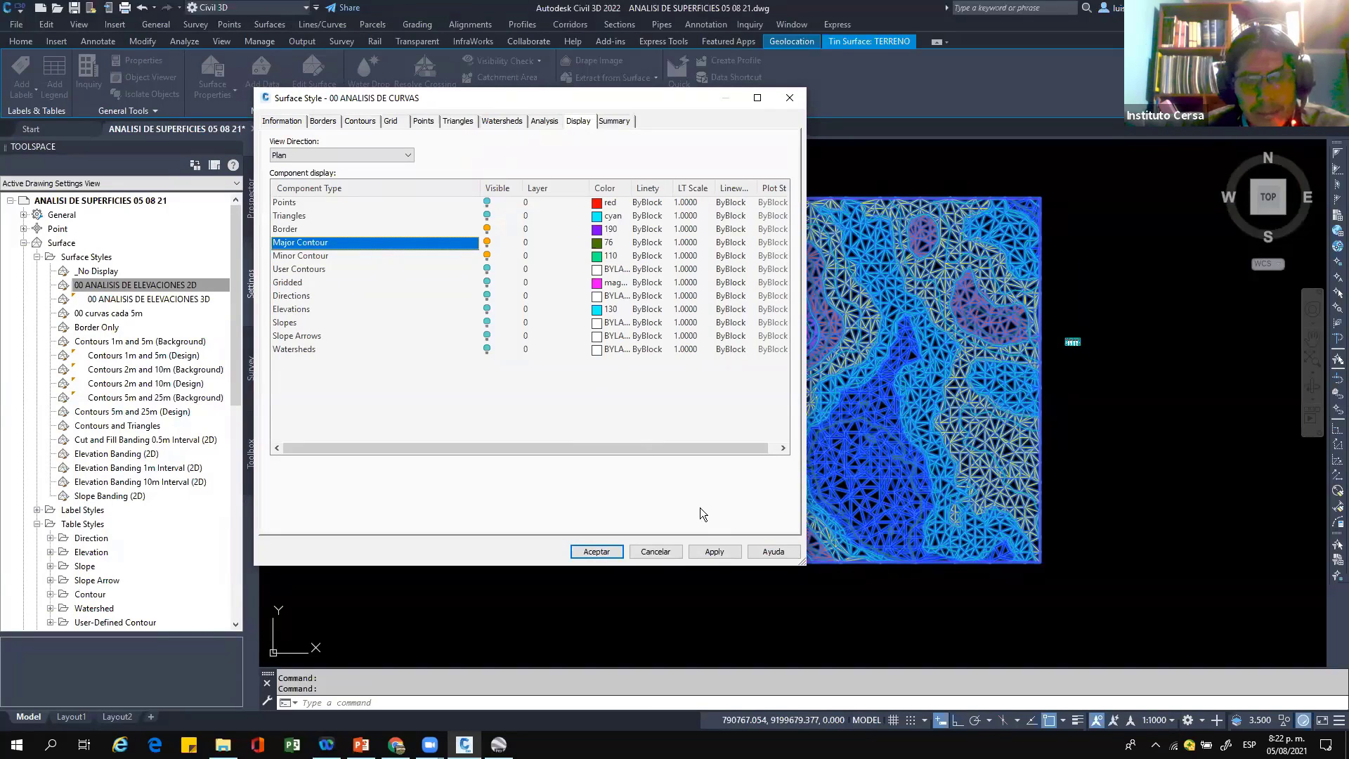
left_click(715, 551)
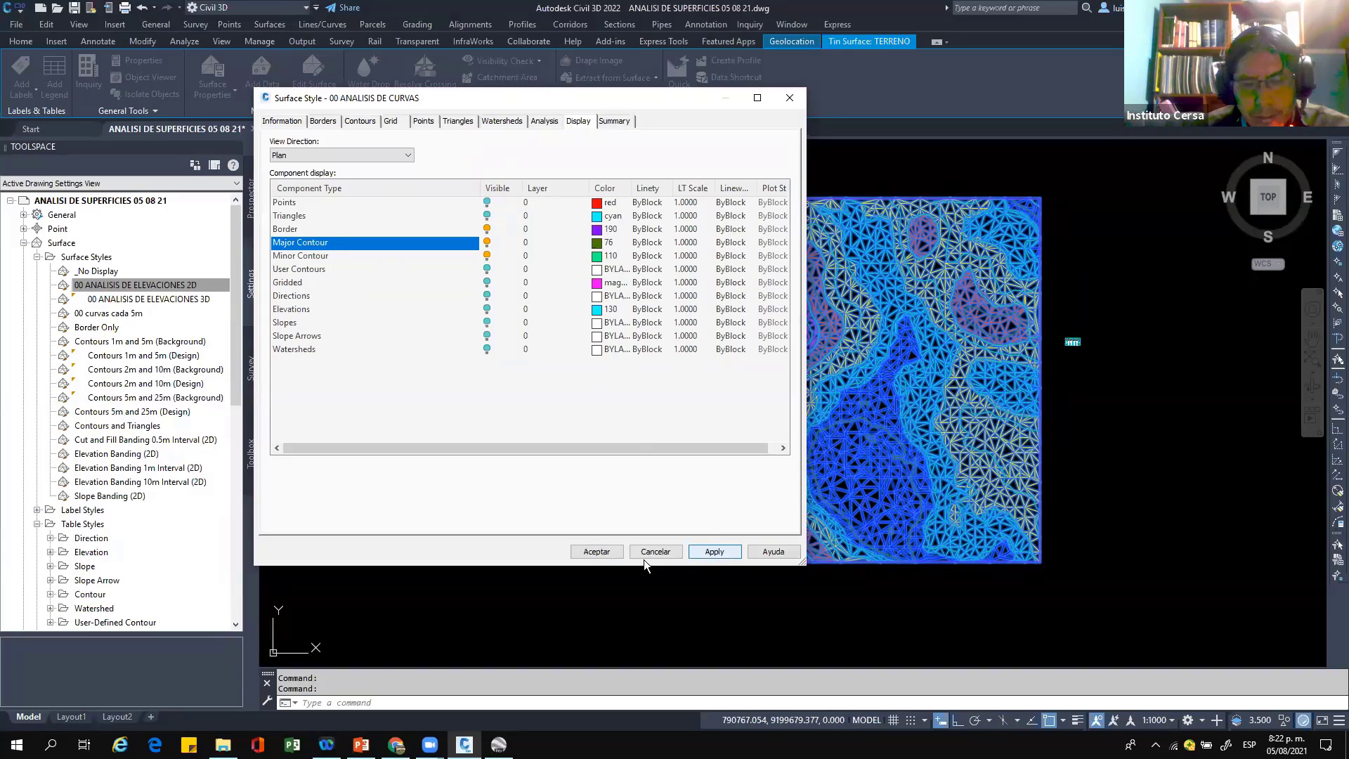
Step: Recheck the contour range and component display settings of 00 ANALISIS DE CURVAS, then accept the style
left_click(360, 123)
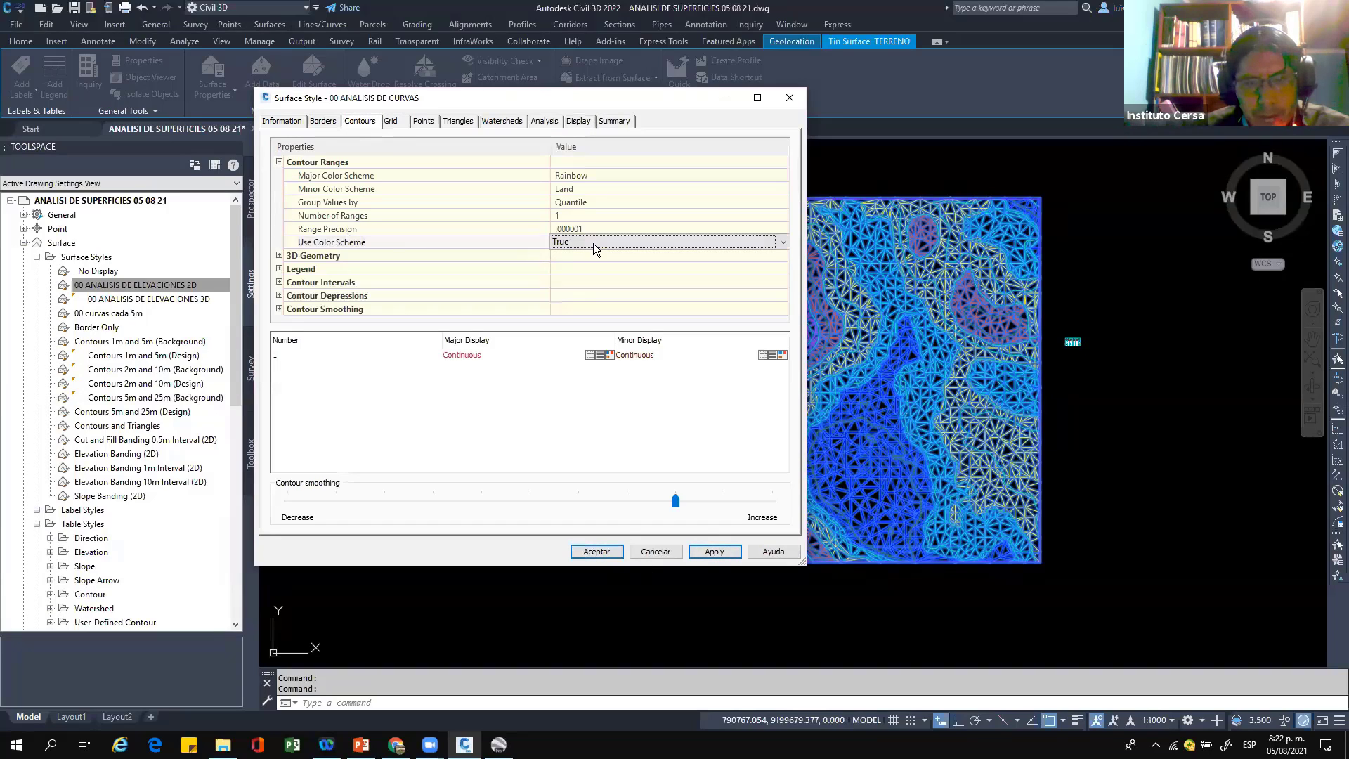
left_click(578, 123)
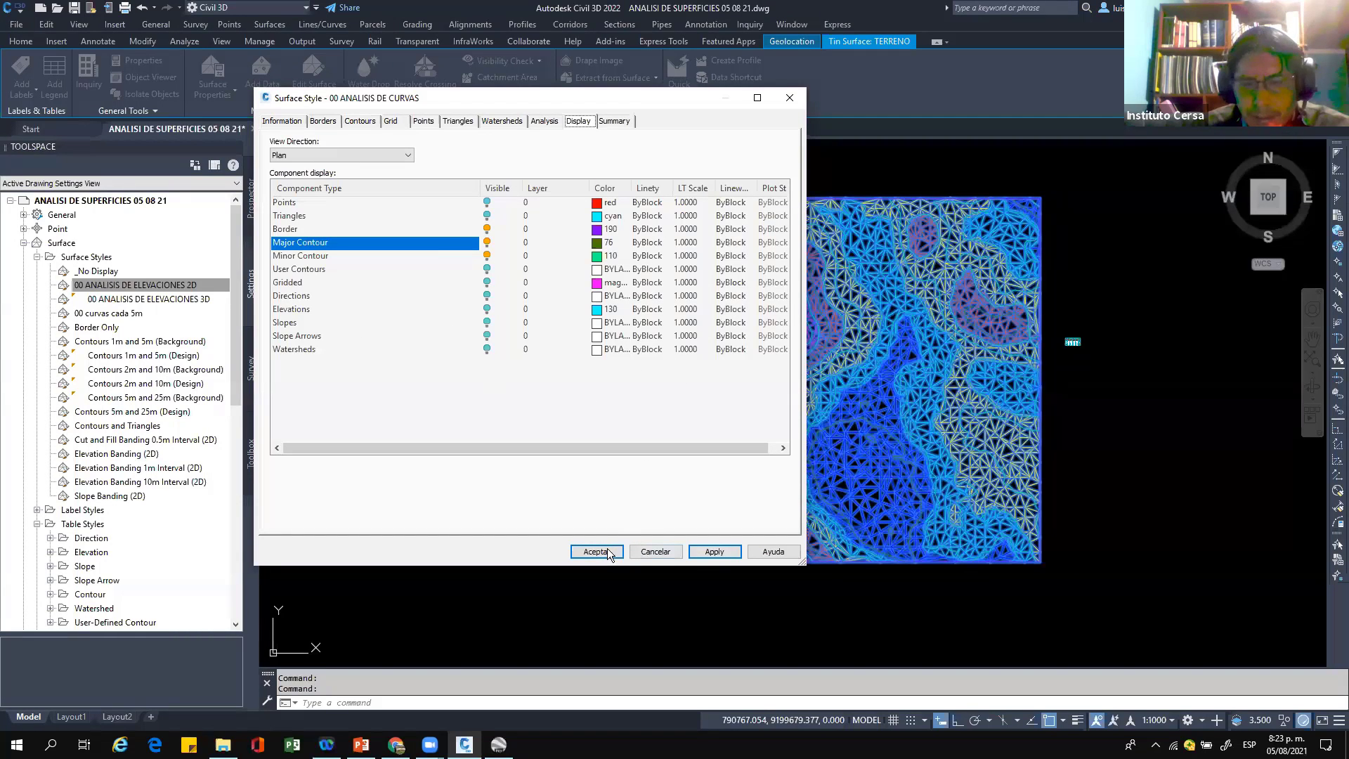
left_click(284, 313)
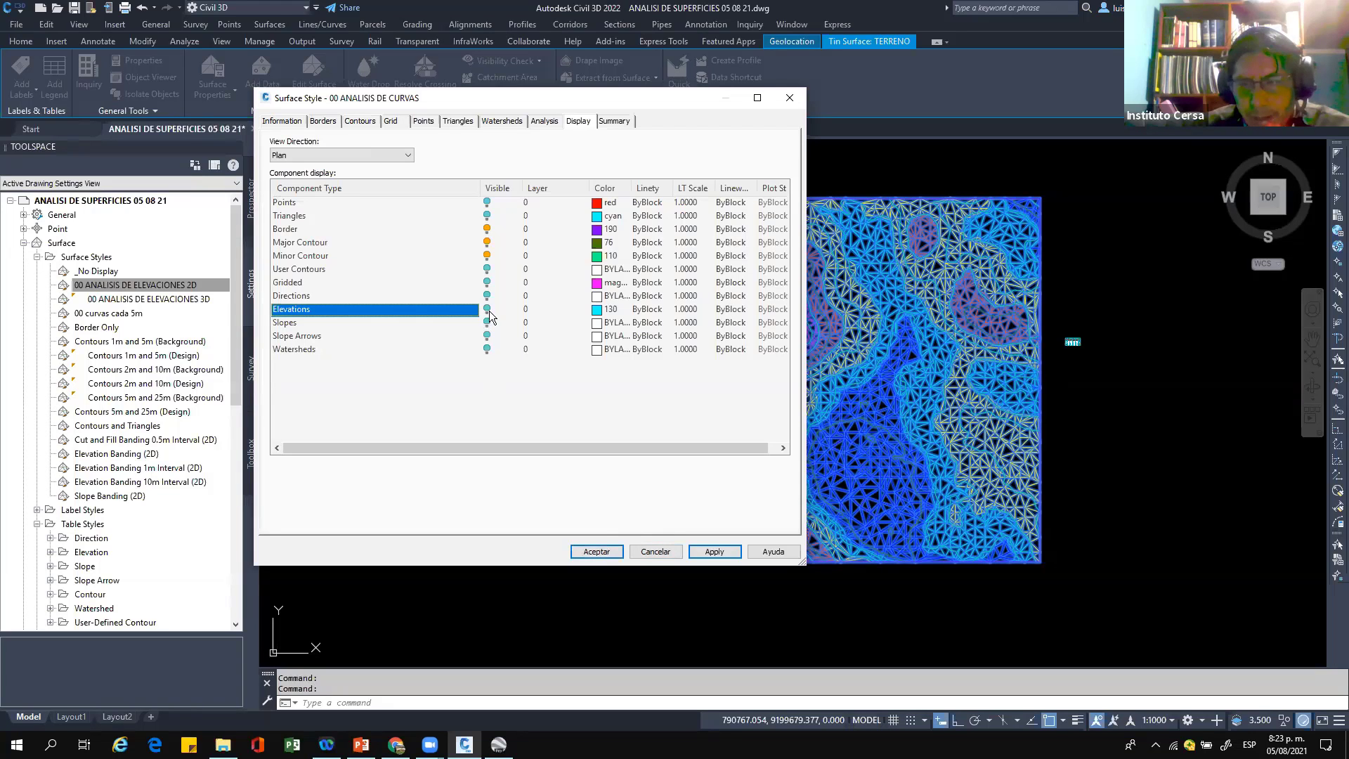
left_click(597, 551)
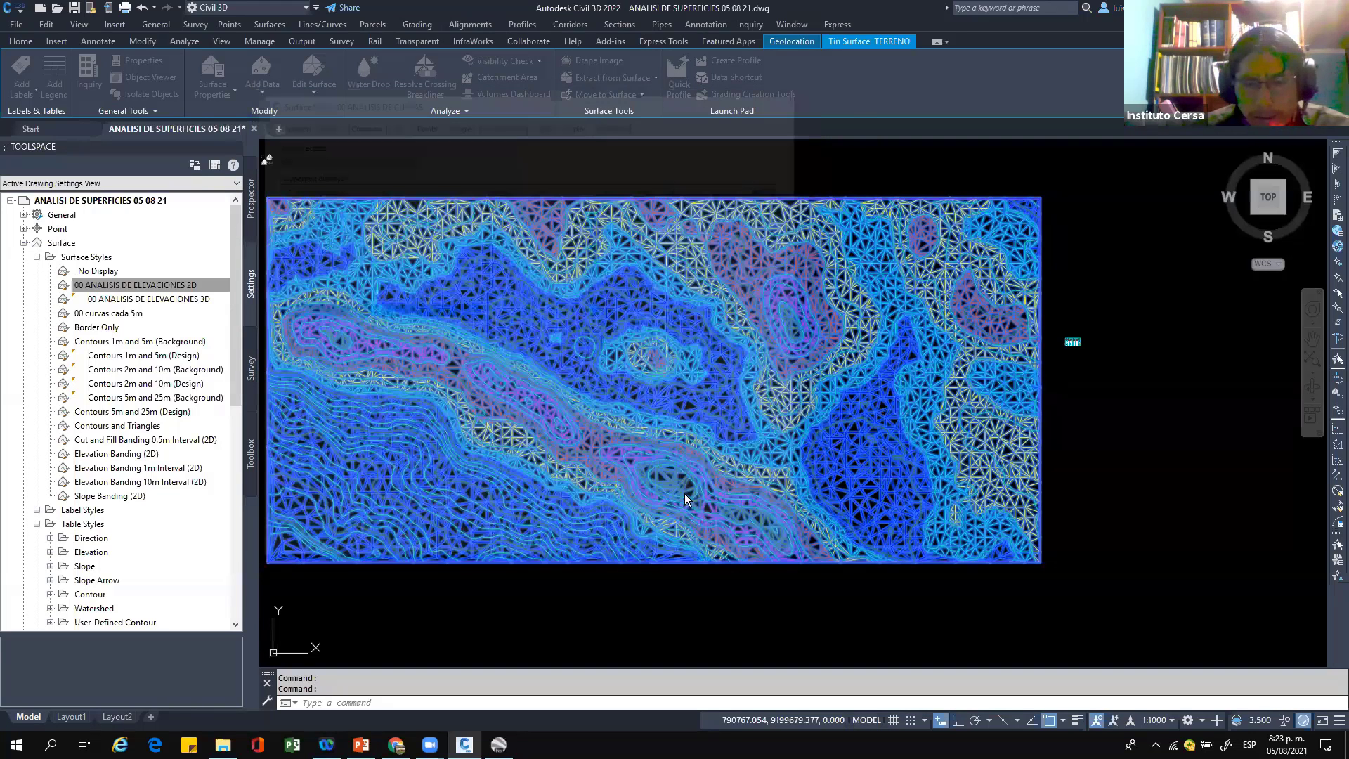
Step: Assign the surface style 00 ANALISIS DE CURVAS to TERRENO in its surface properties and accept
right_click(676, 494)
key("Escape")
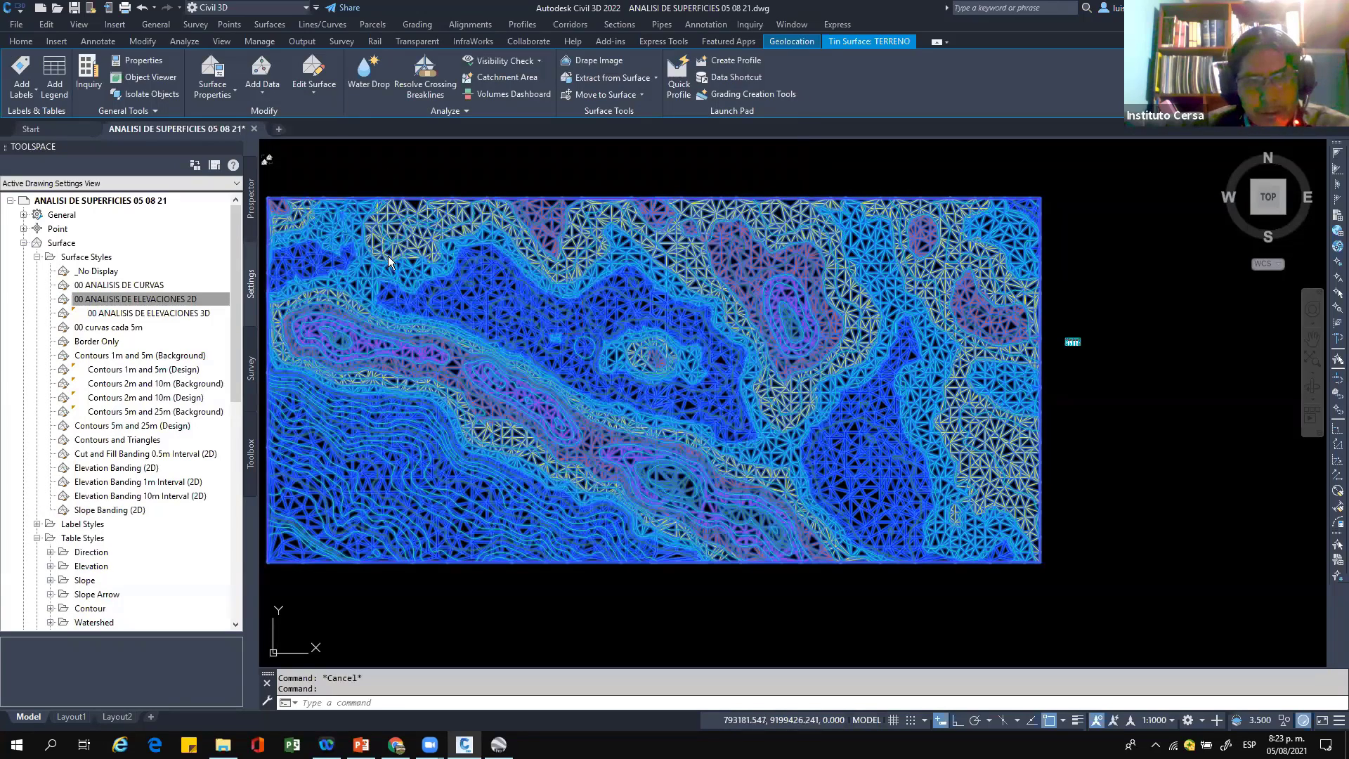
double_click(654, 474)
left_click(654, 473)
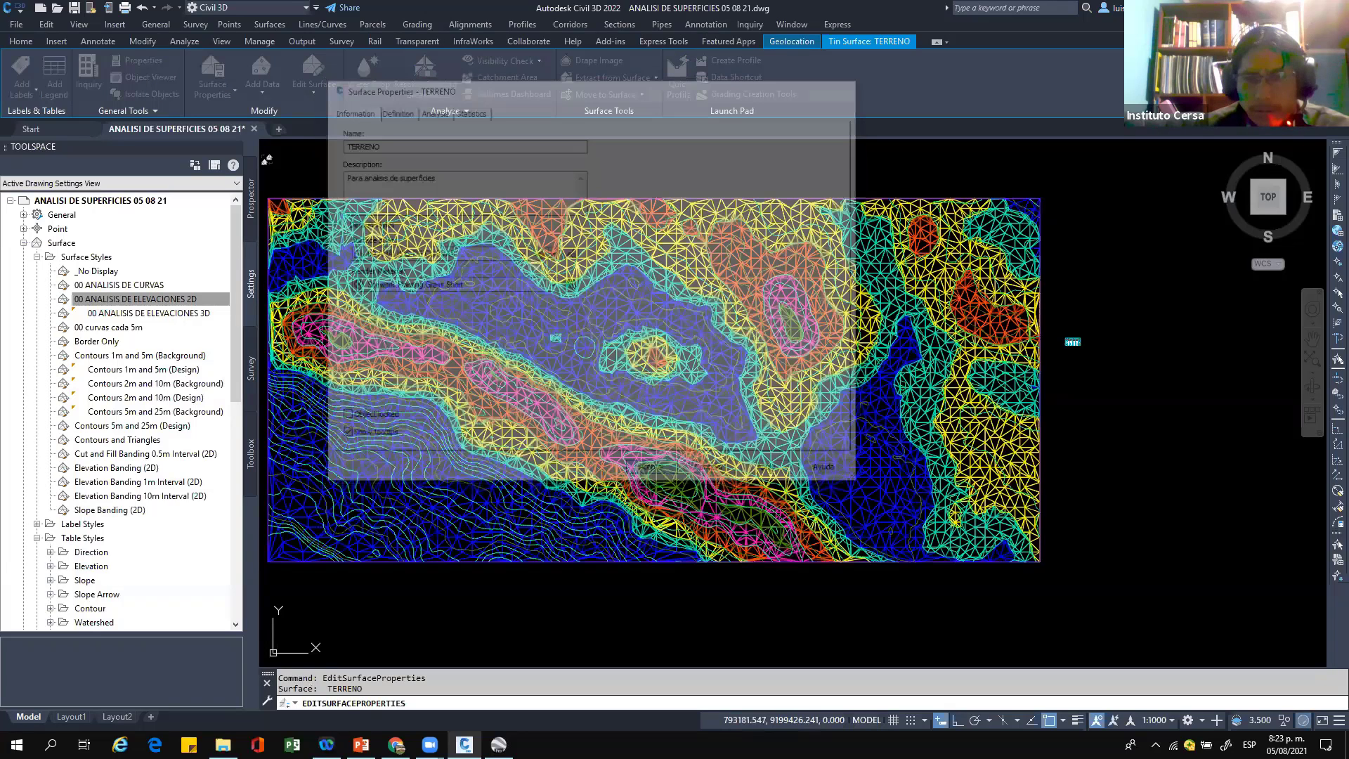
Step: Regenerate the drawing to refresh the display of TERRENO's colored contours
scroll(733, 309, "up", 3)
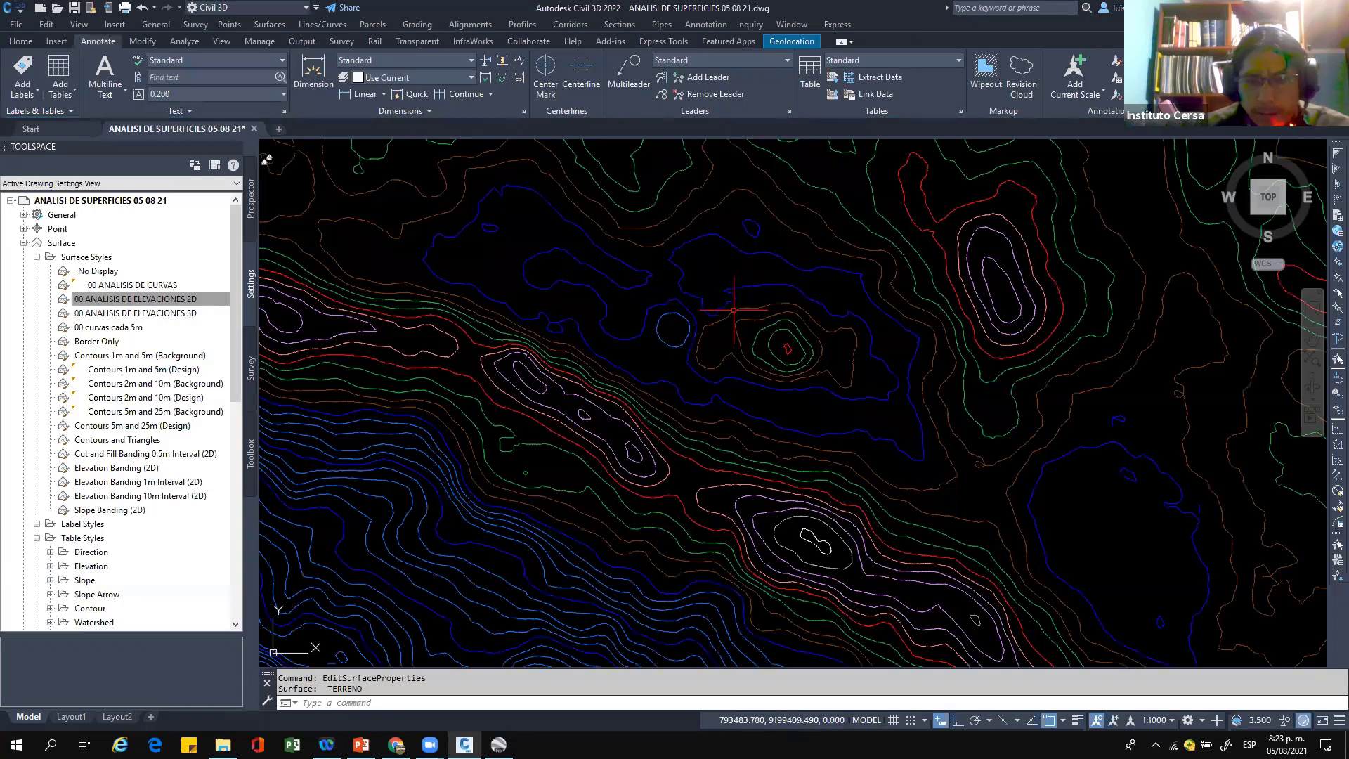
scroll(723, 278, "up", 2)
middle_click_drag(722, 276, 685, 467)
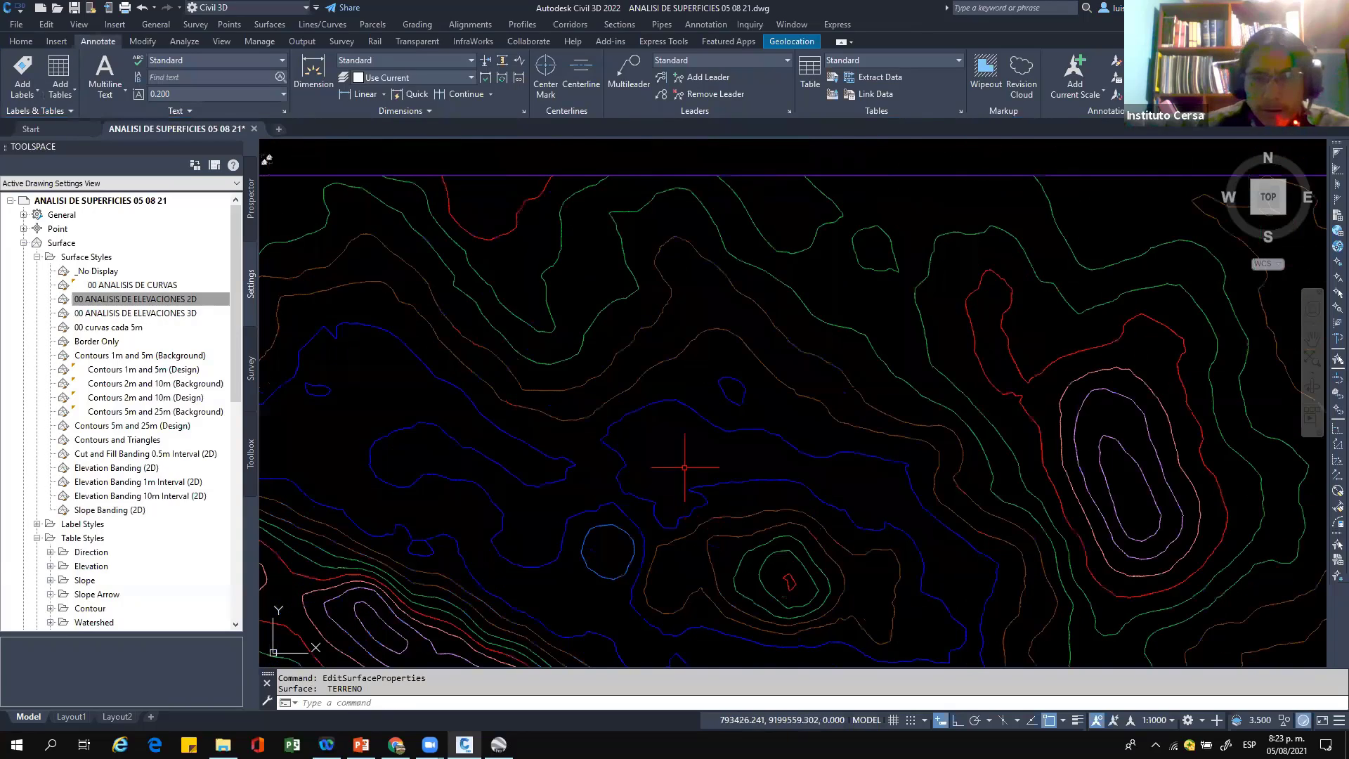
scroll(685, 467, "up", 4)
middle_click_drag(710, 403, 700, 283)
scroll(724, 283, "down", 3)
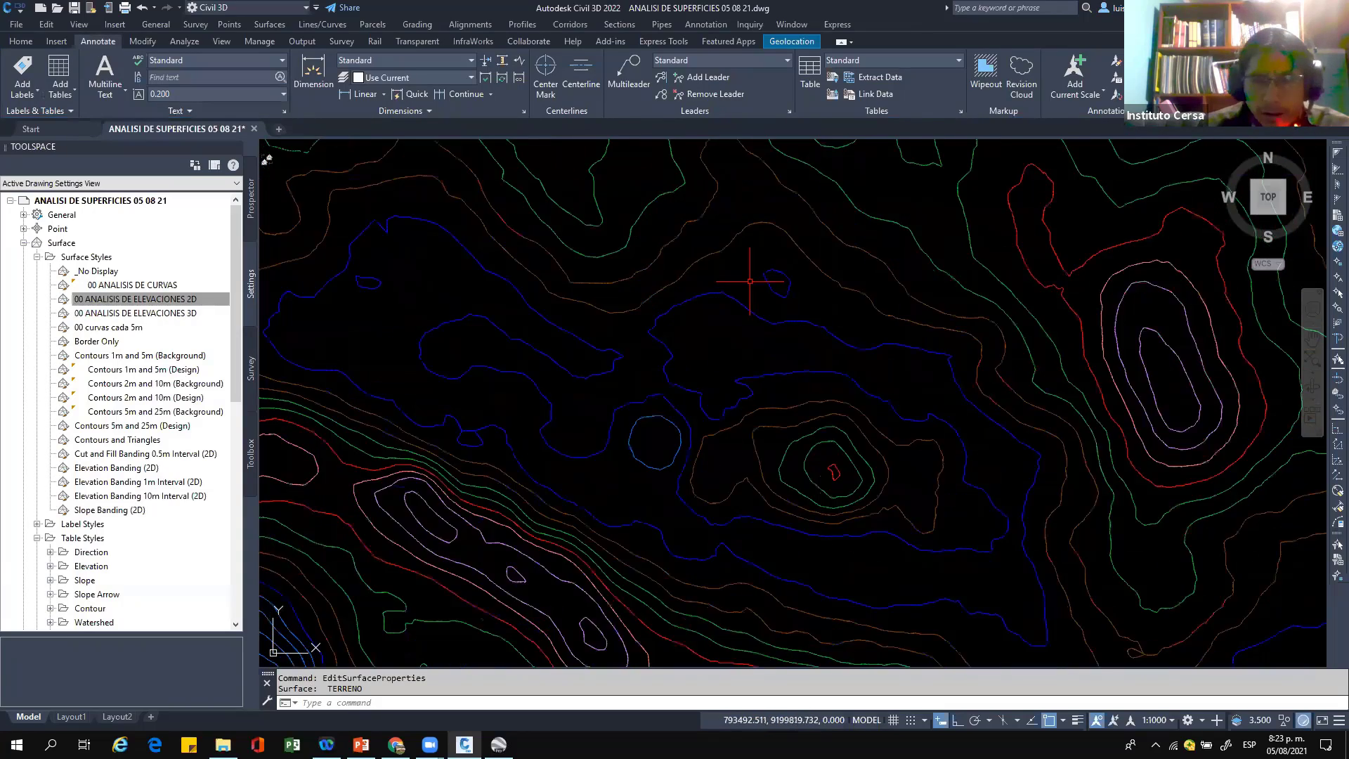
scroll(839, 306, "down", 2)
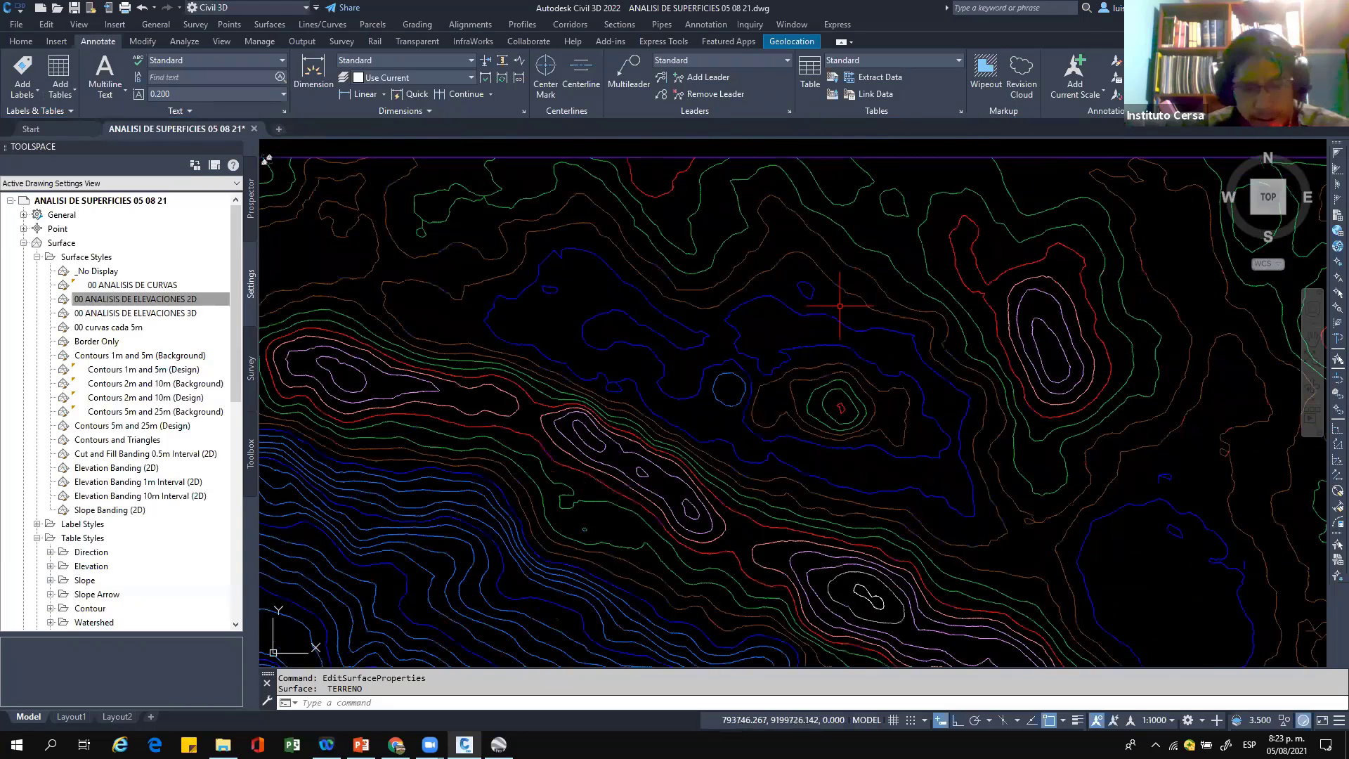
type("REGEN")
key("Return")
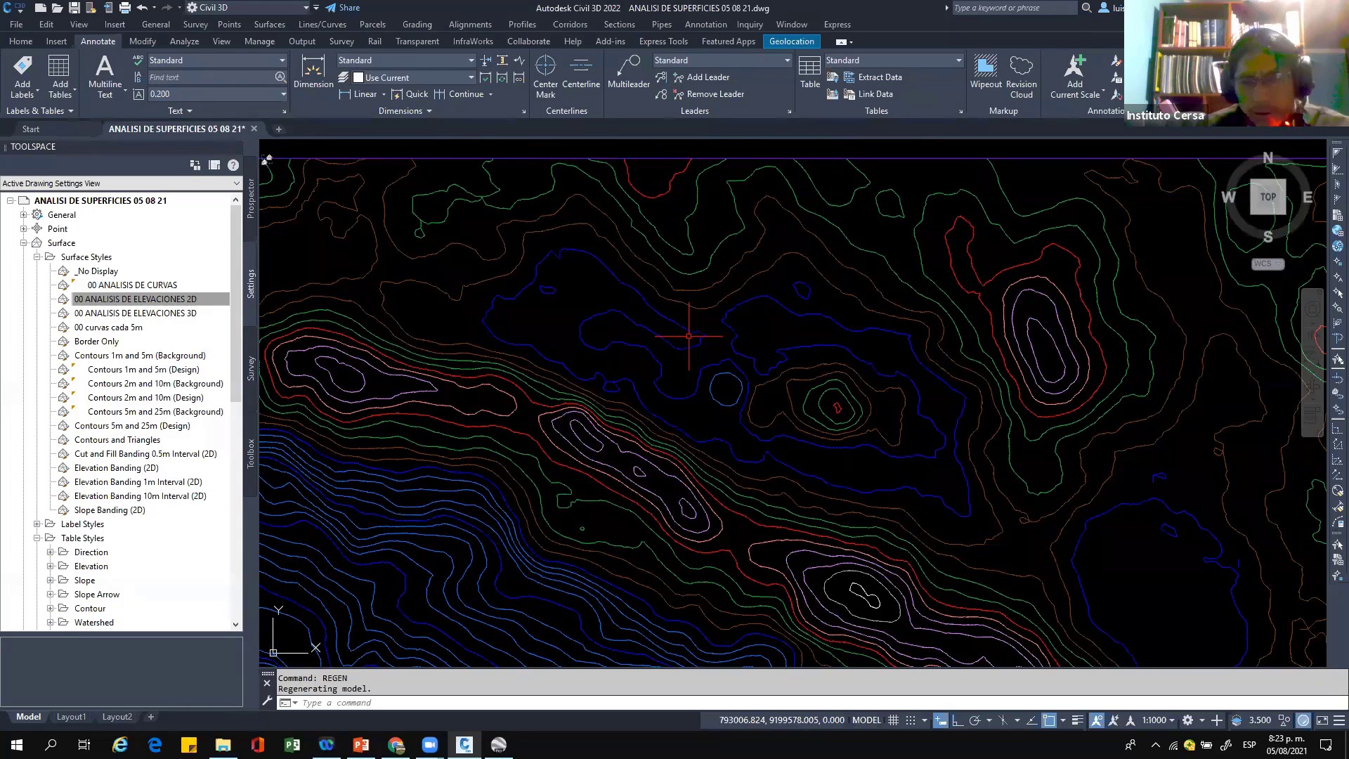
Step: Examine the range colors of the major and minor contours across TERRENO's central depression and southwest slope
scroll(689, 336, "up", 4)
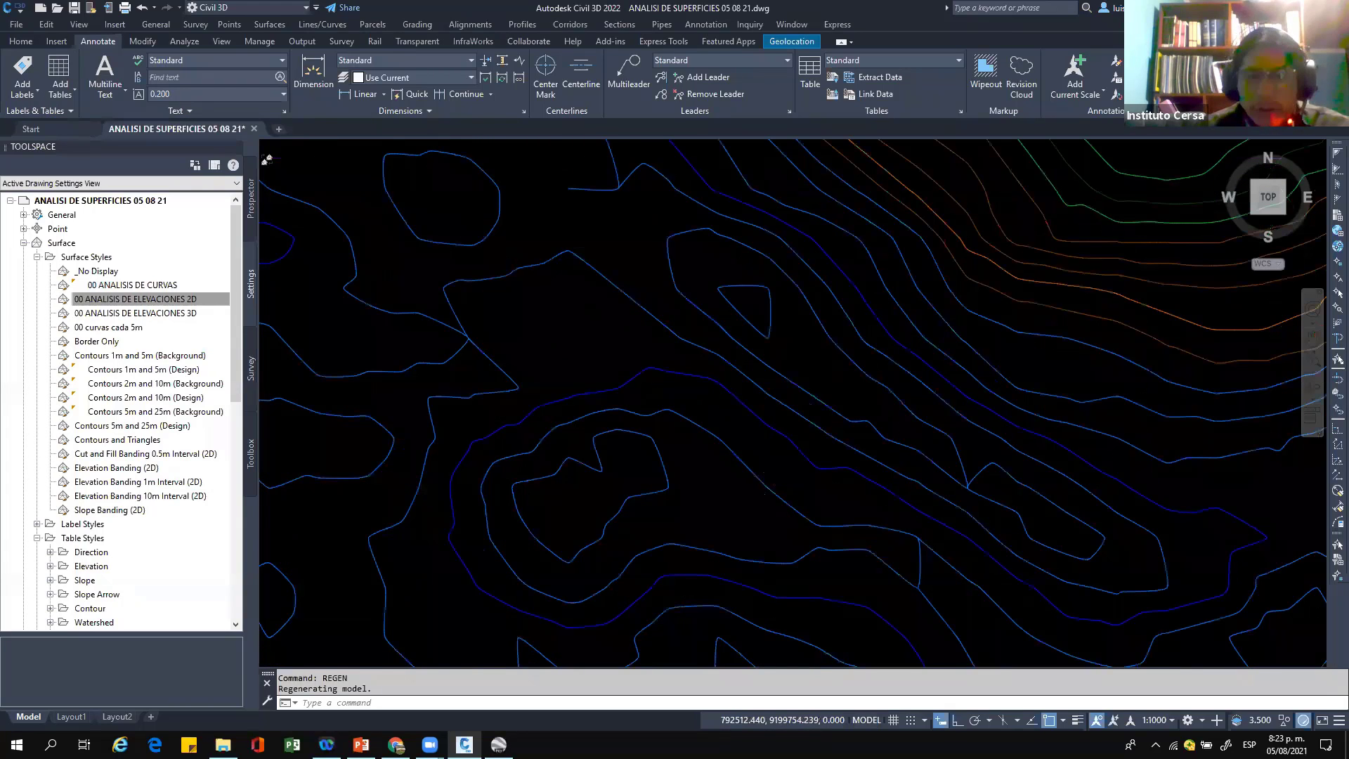
scroll(507, 312, "down", 2)
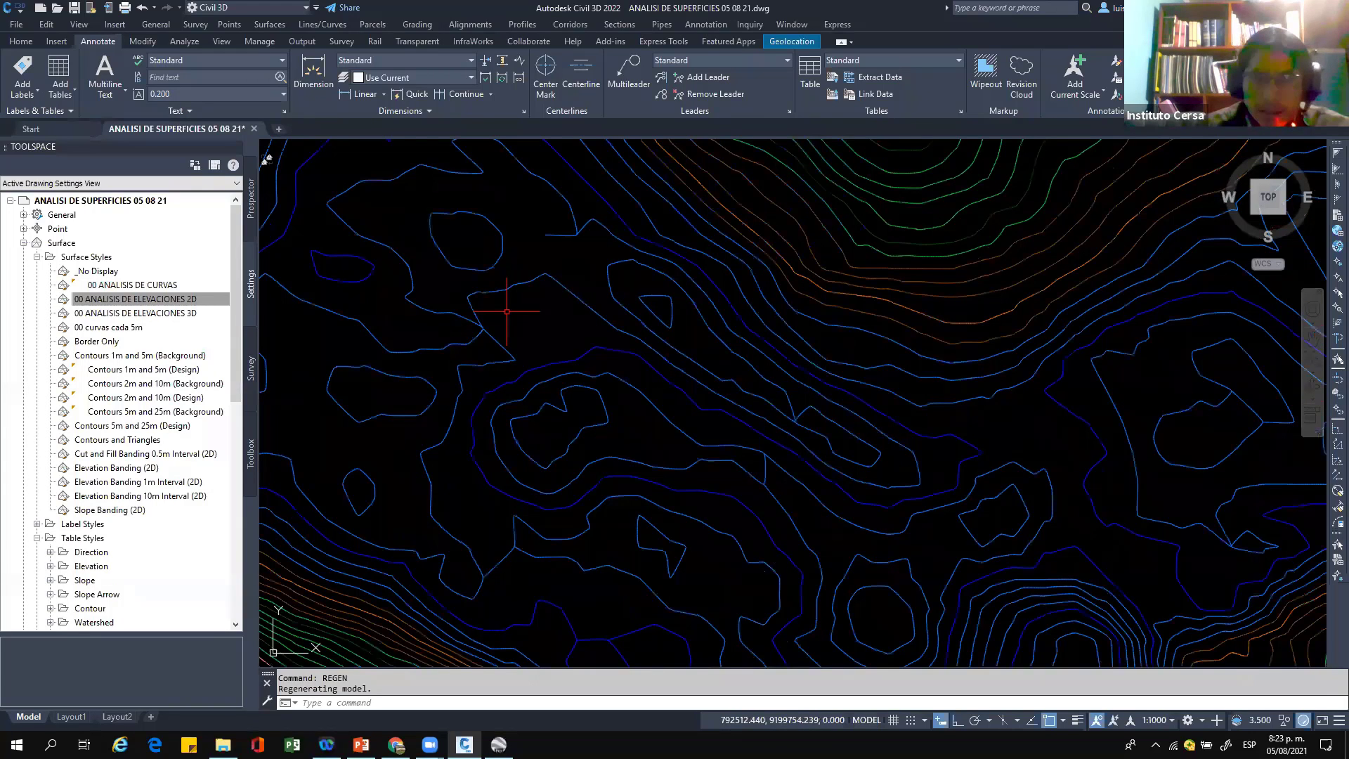
scroll(772, 368, "down", 2)
scroll(625, 316, "down", 4)
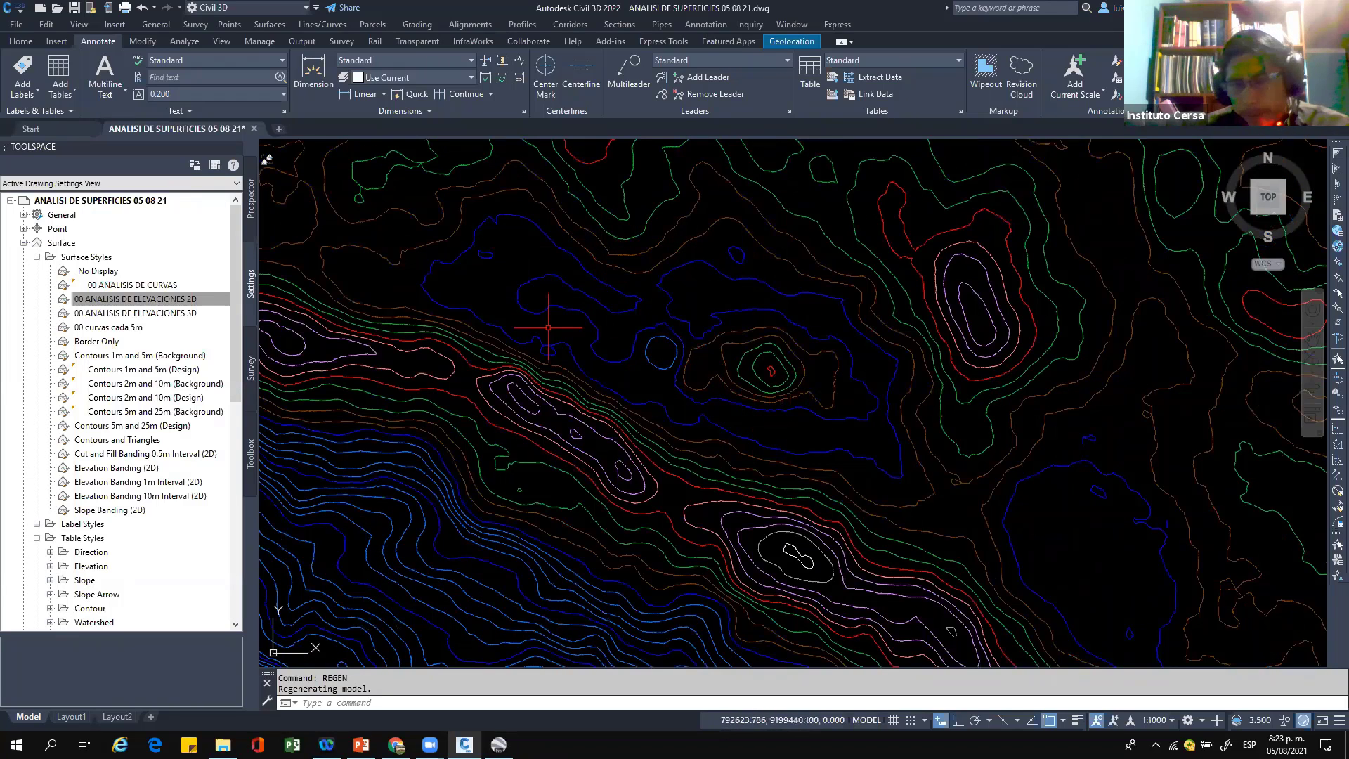
scroll(626, 257, "up", 2)
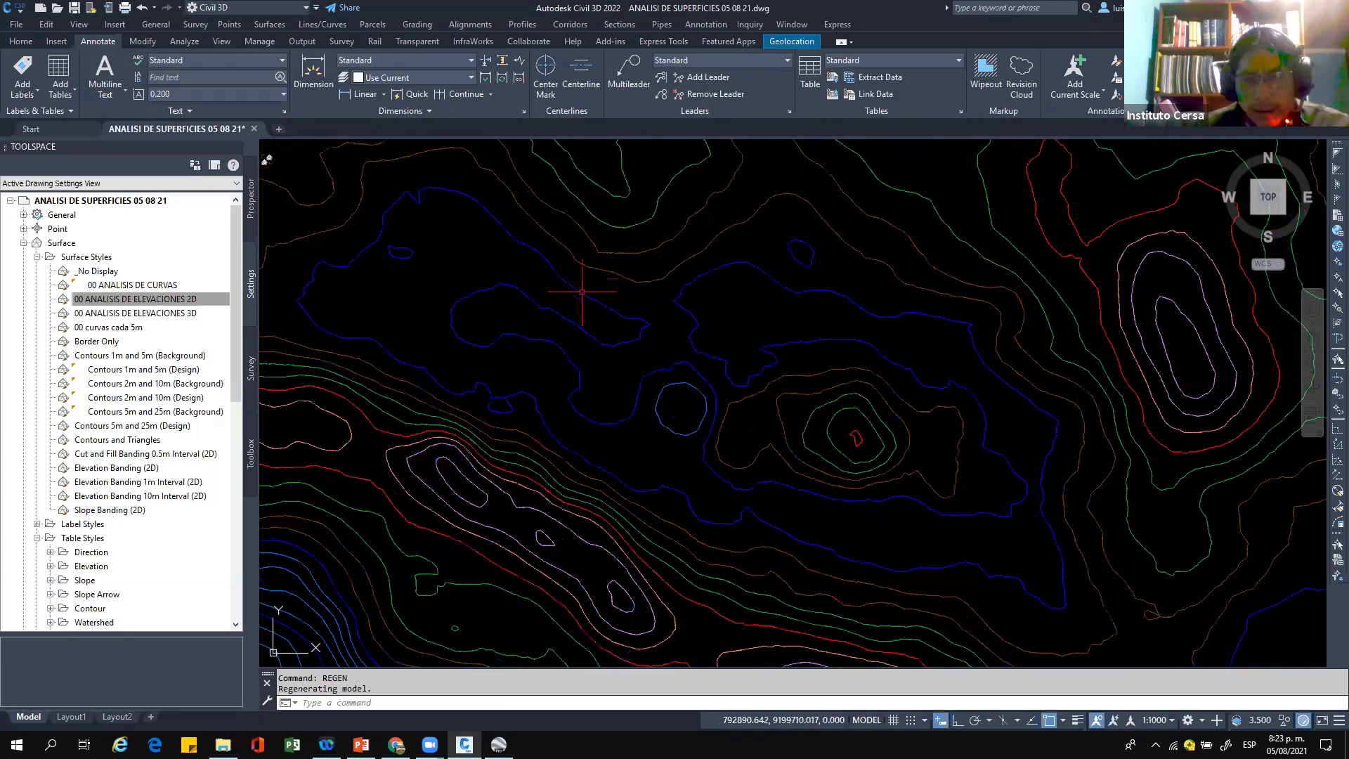
scroll(582, 291, "down", 2)
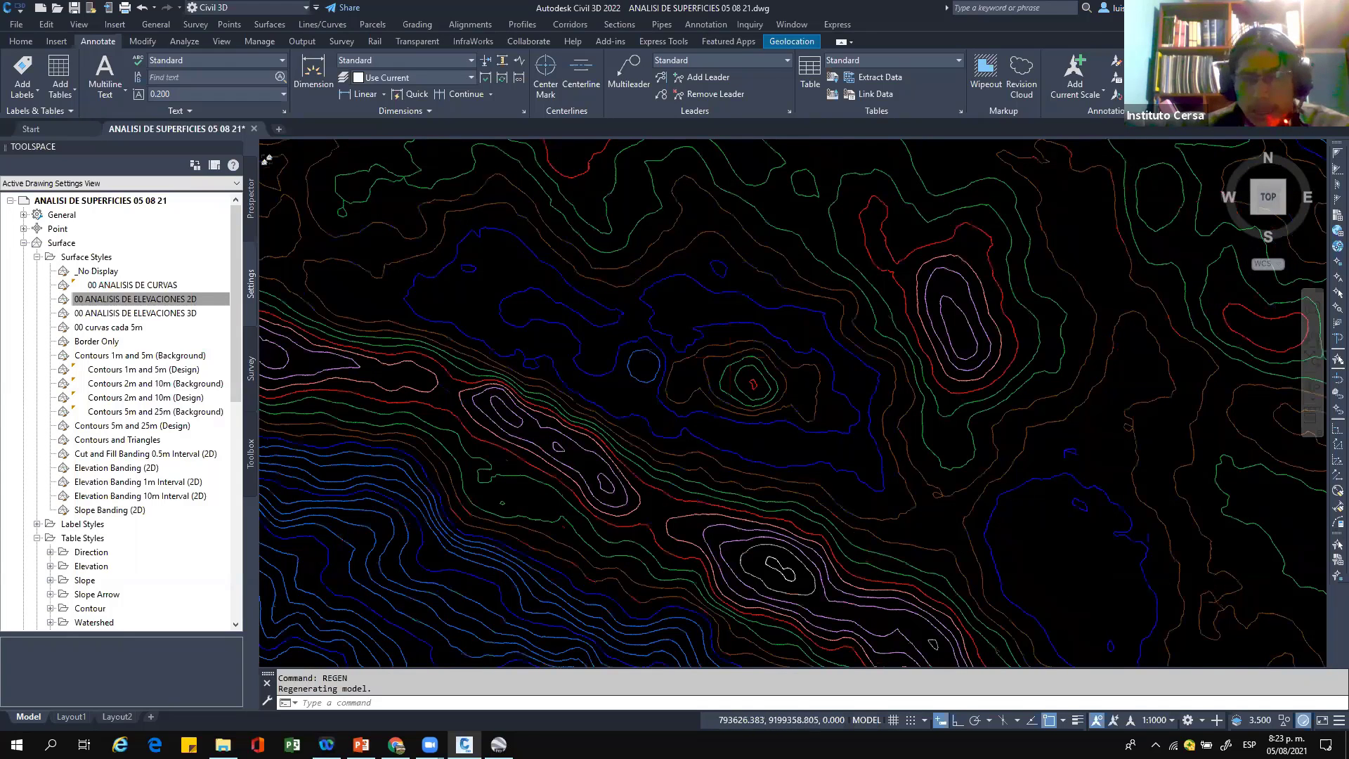
middle_click_drag(439, 430, 662, 312)
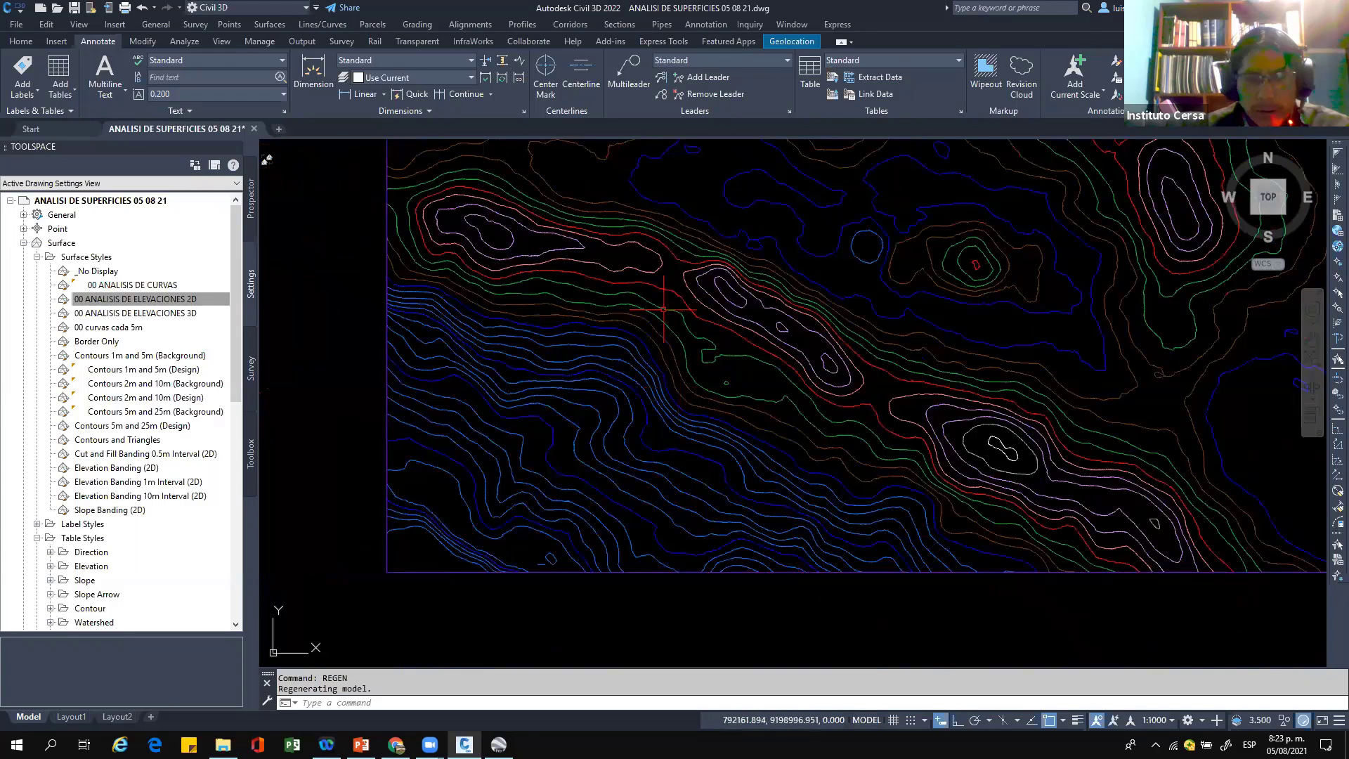
Step: Collapse the Surface Styles collection in the drawing settings and clear the surface selection
left_click(37, 259)
left_click(36, 257)
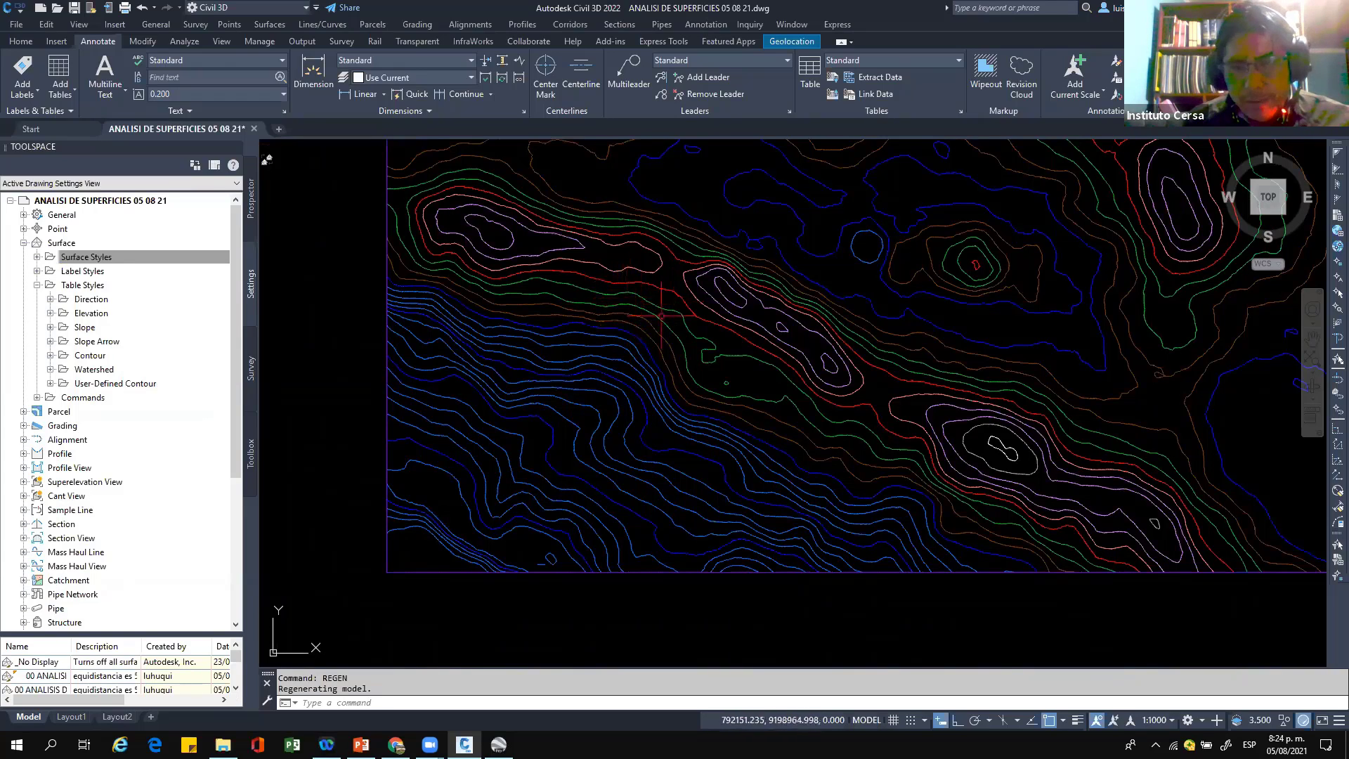
scroll(649, 239, "down", 1)
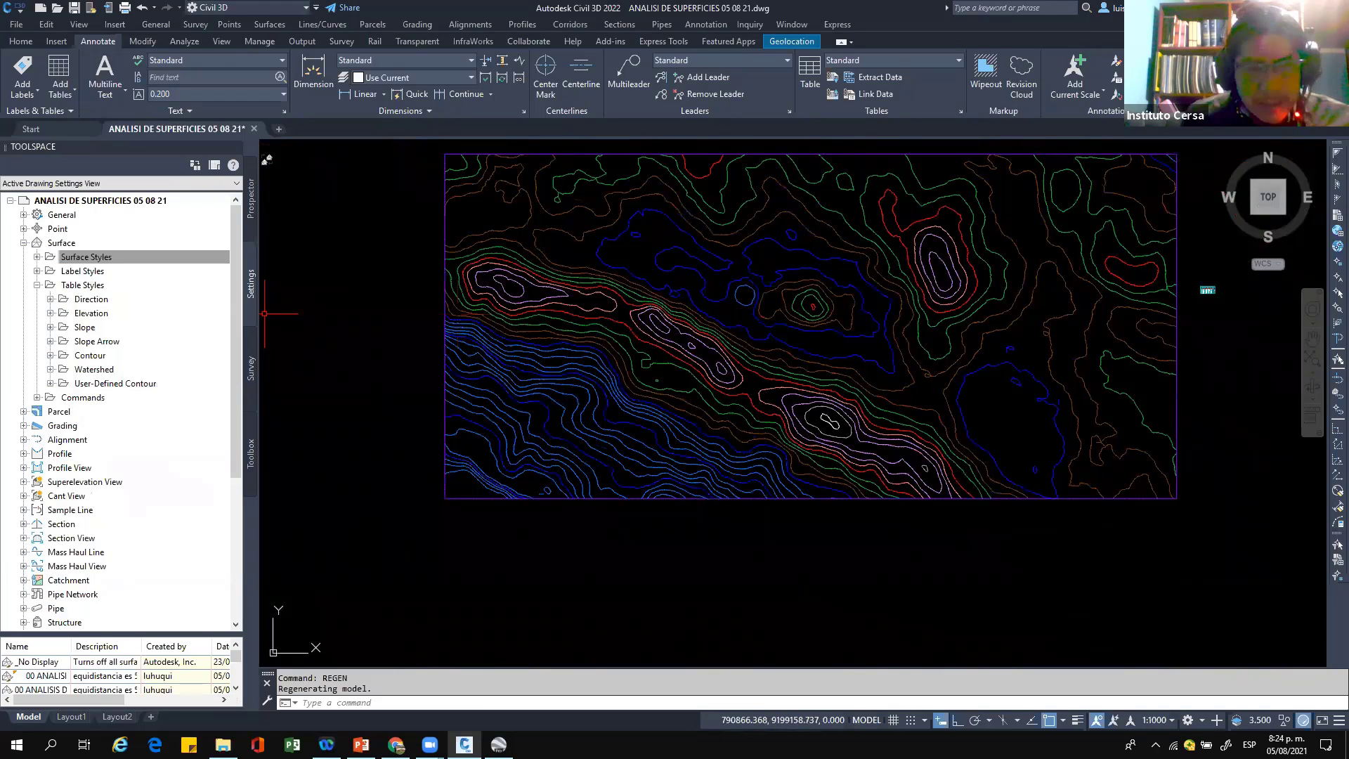
left_click(513, 259)
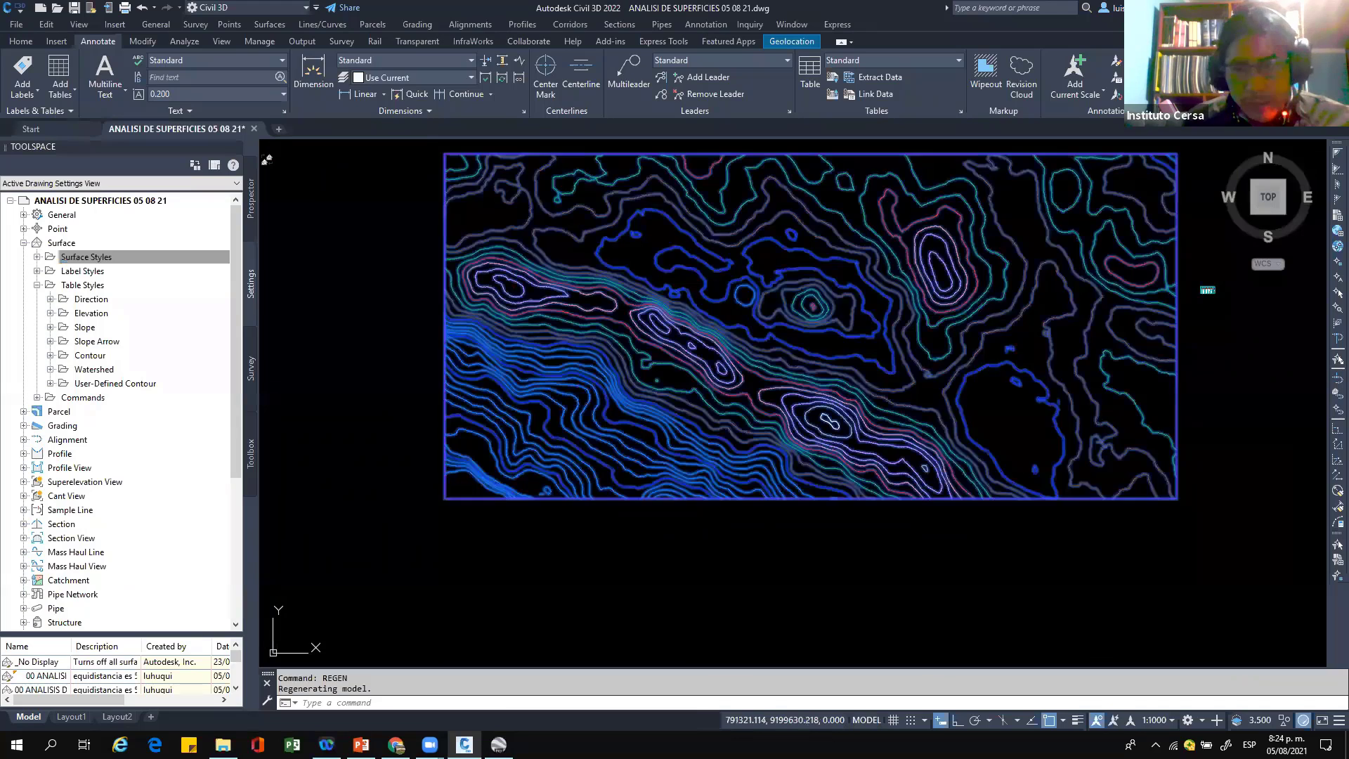
key("Escape")
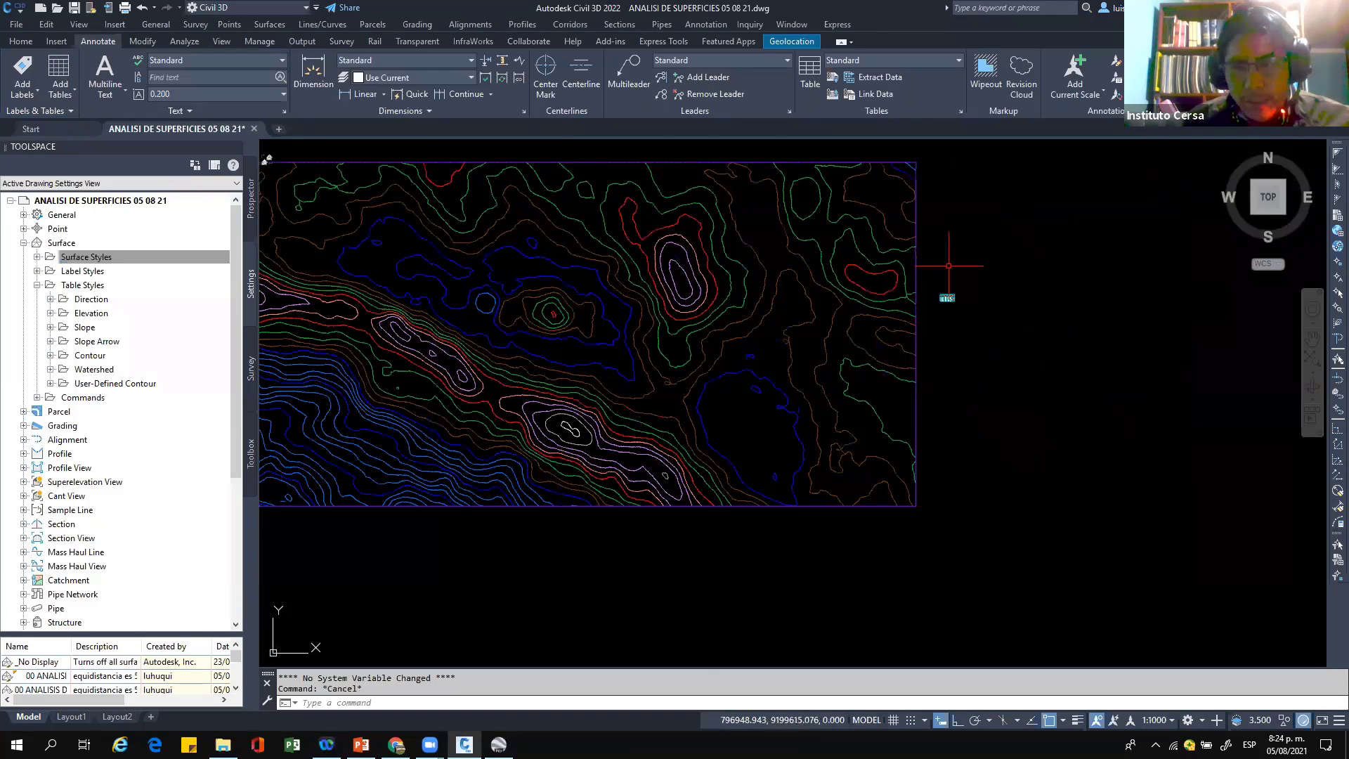
Step: Add a dynamic Contours legend table for TERRENO just below the elevation analysis table
scroll(942, 277, "up", 5)
scroll(880, 274, "up", 5)
scroll(880, 274, "down", 8)
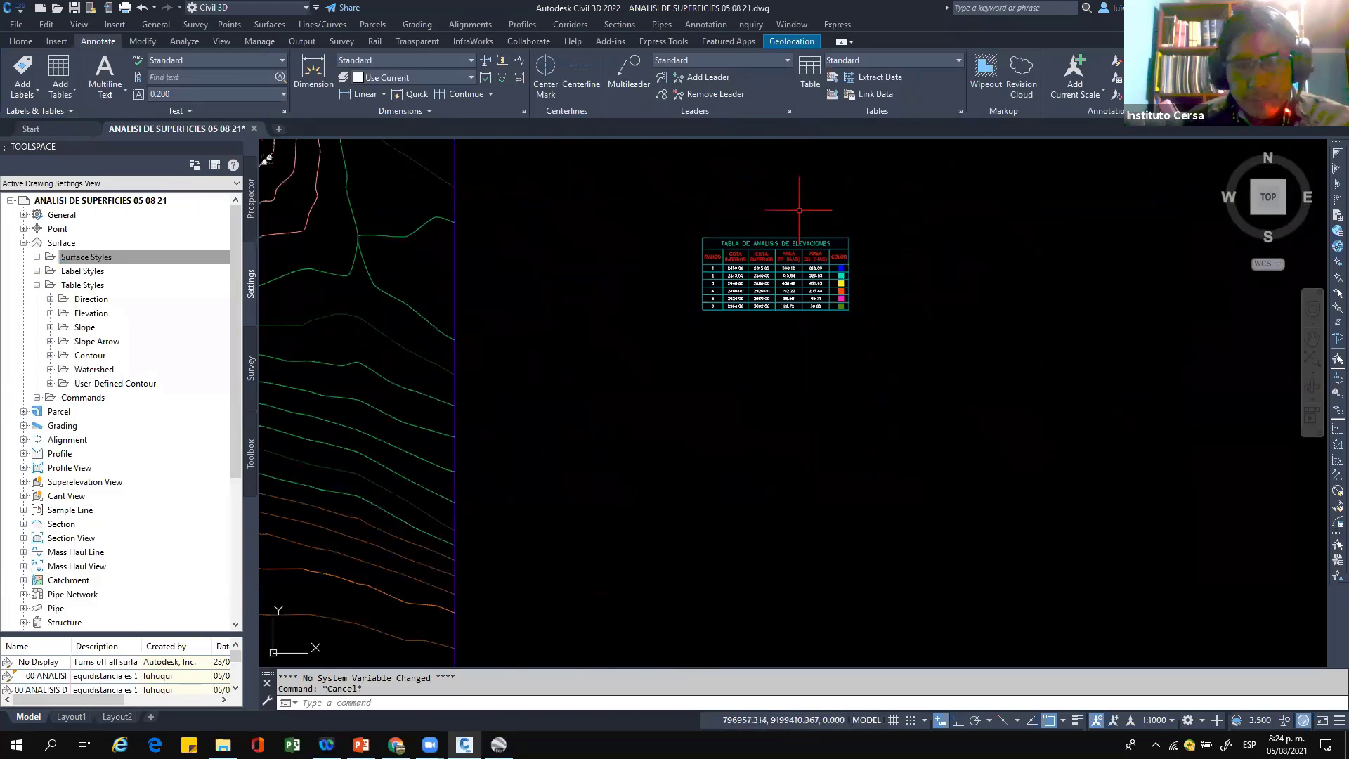
scroll(871, 259, "up", 4)
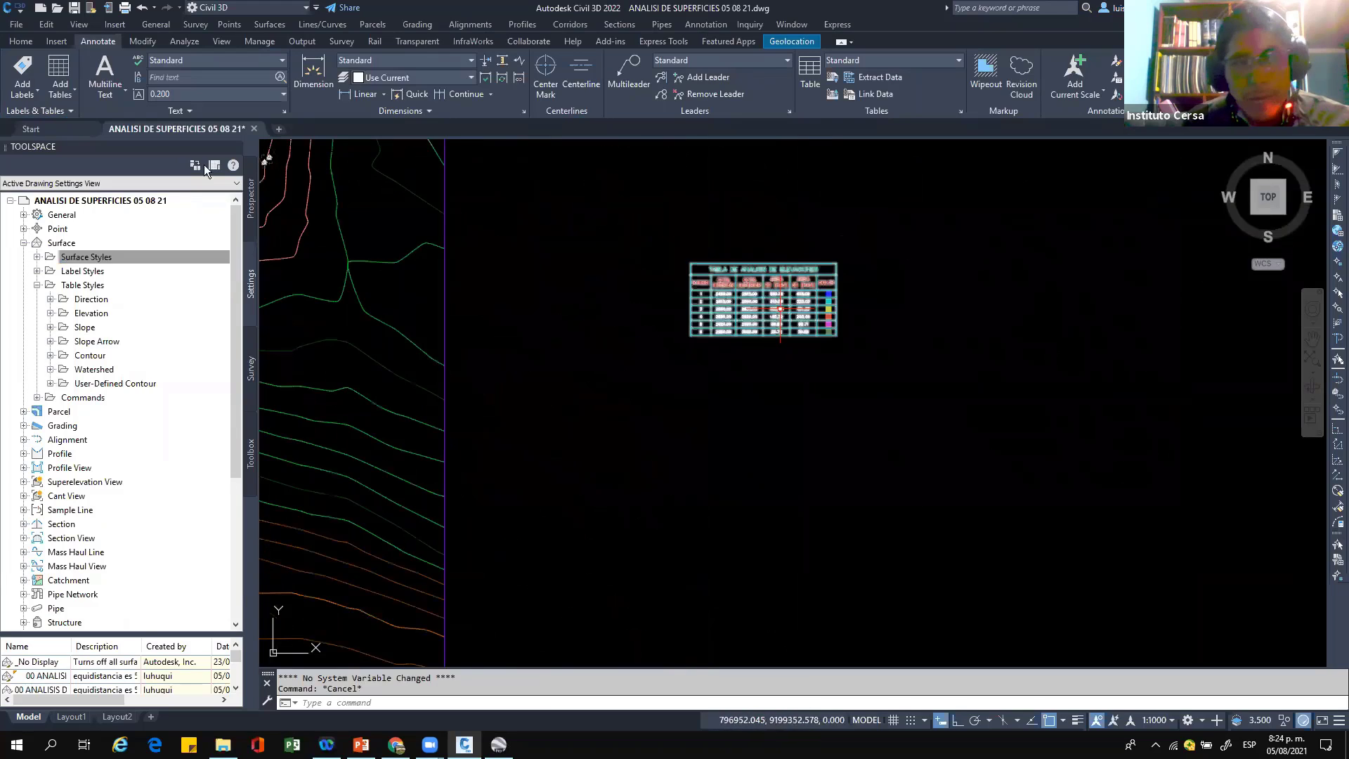
left_click(60, 90)
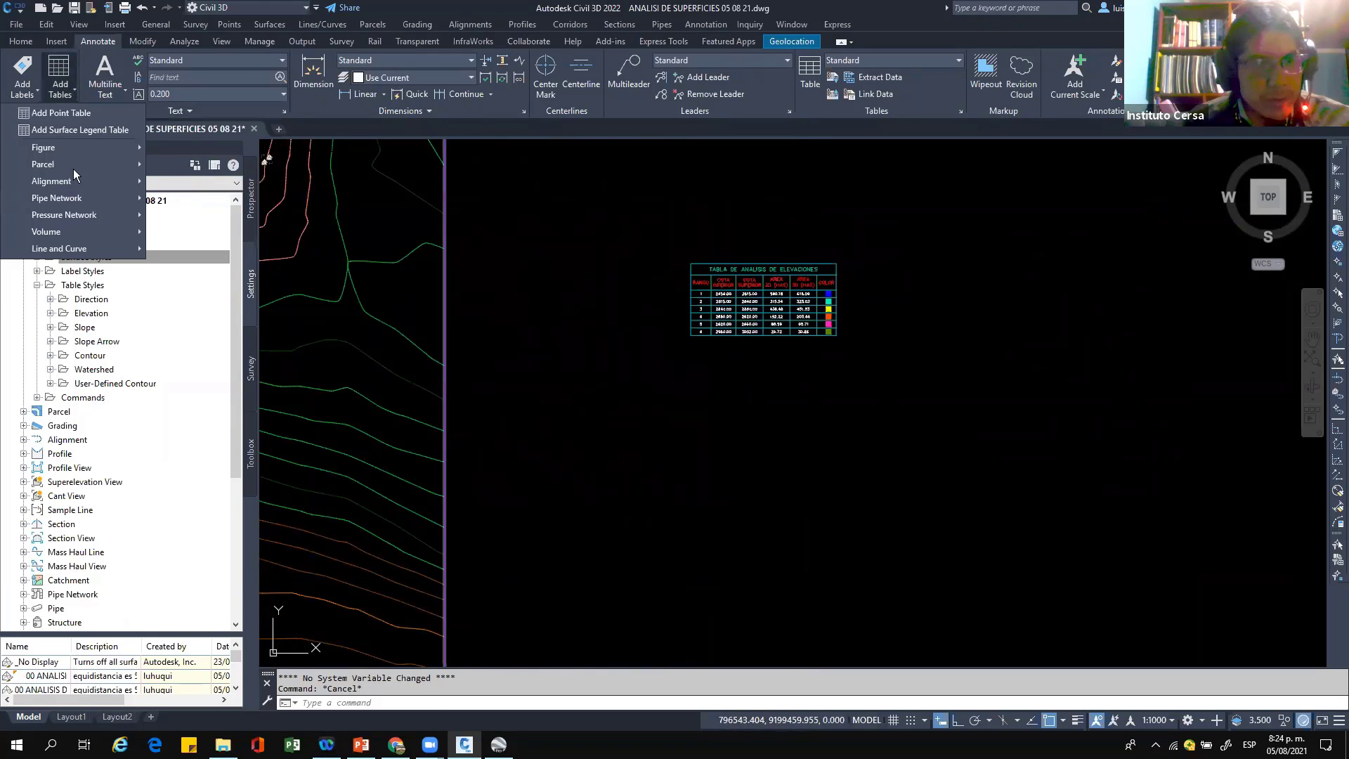
left_click(80, 130)
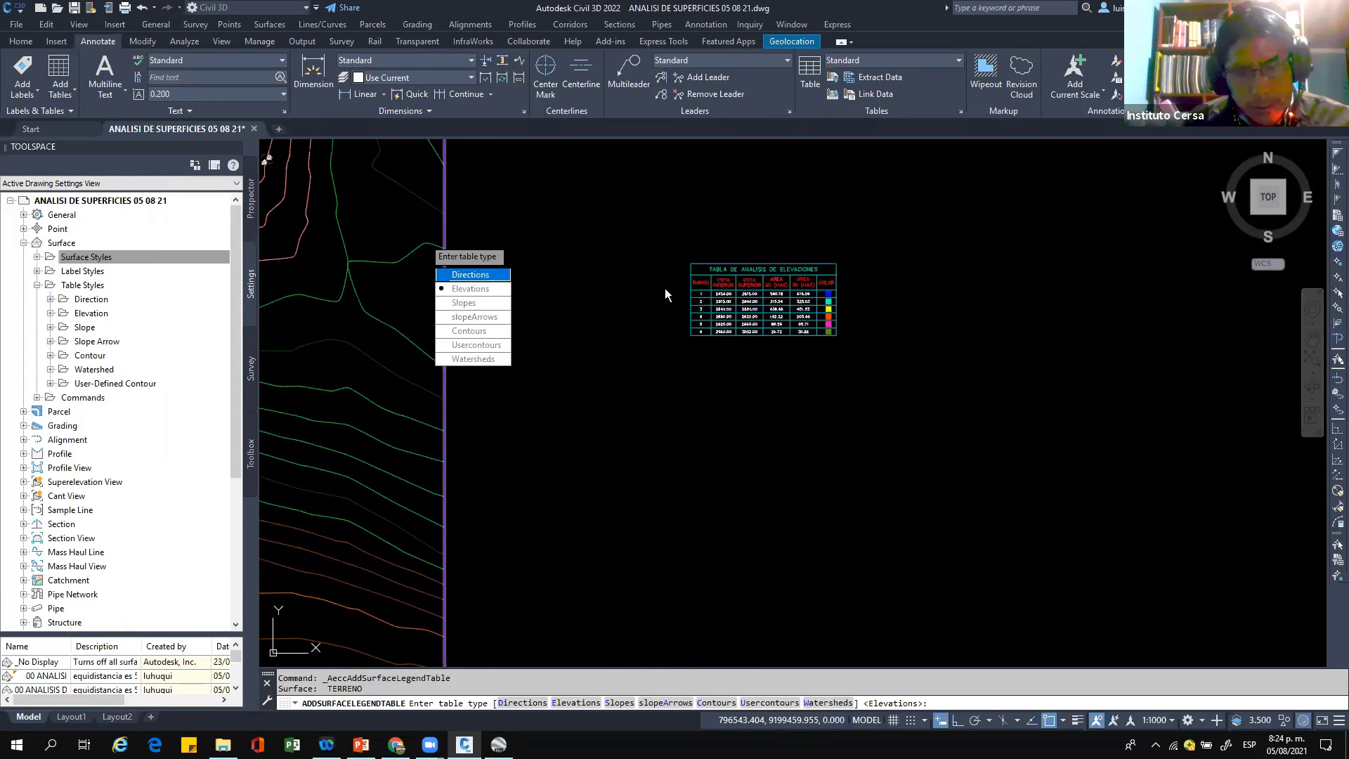
key("Down")
key("Down")
key("Down")
key("Down")
key("Return")
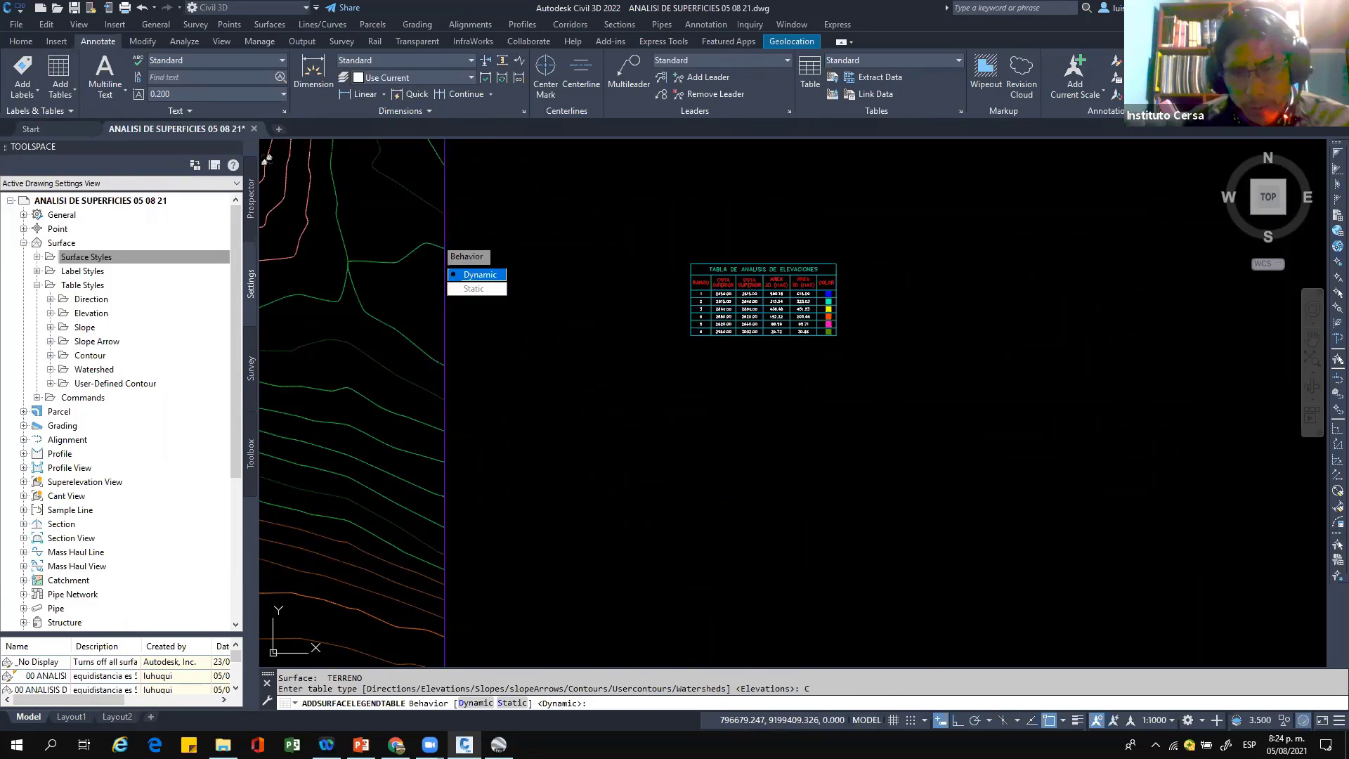
key("Return")
left_click(661, 350)
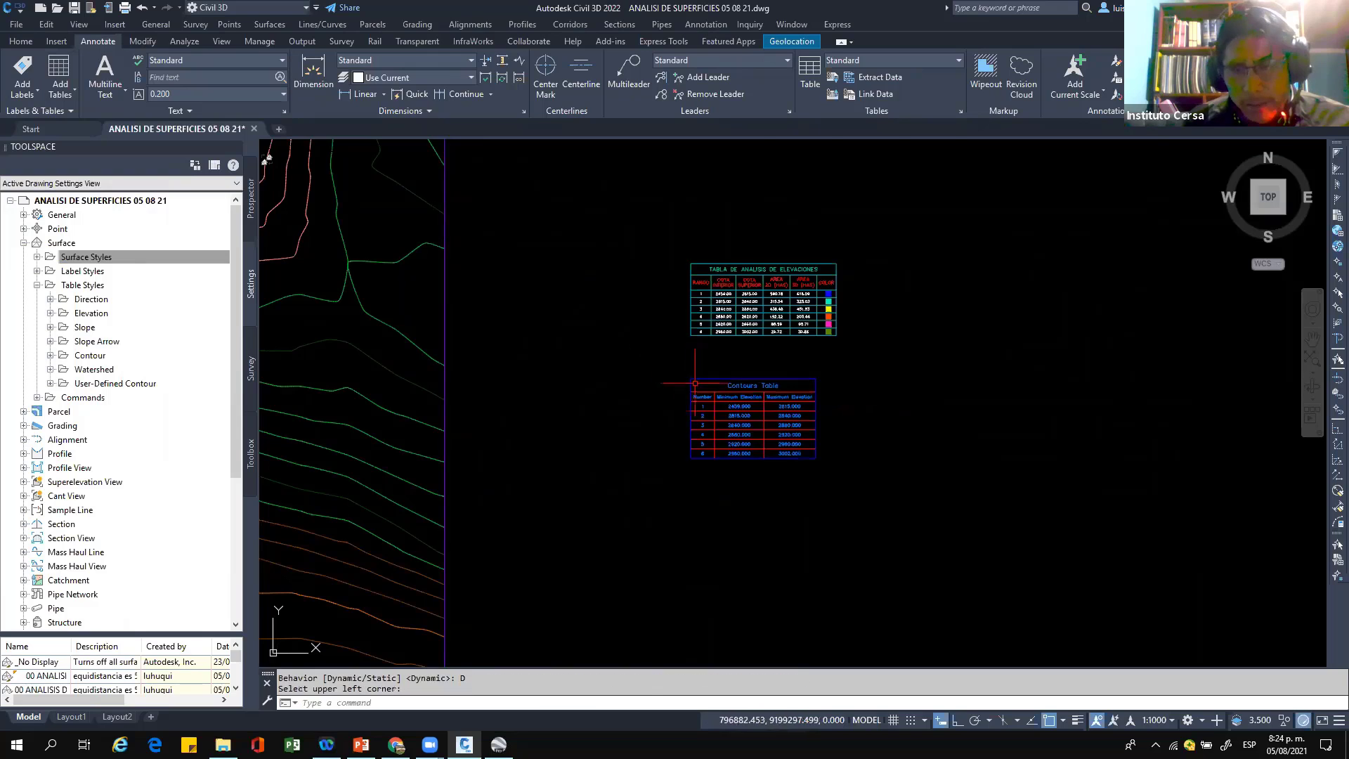
scroll(747, 346, "up", 6)
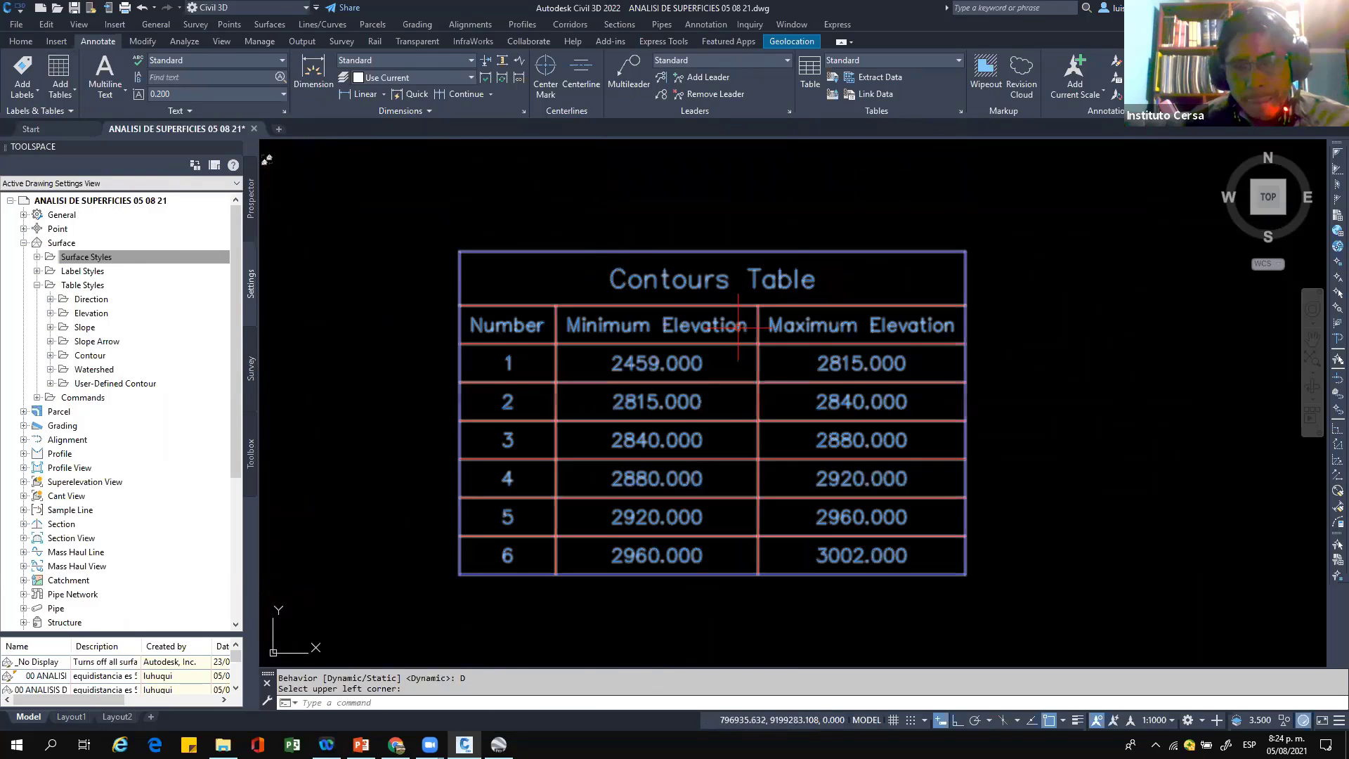
Step: Examine the Contours legend table's elevation ranges and check which Contour table styles the drawing settings offer
scroll(744, 351, "down", 2)
middle_click_drag(657, 367, 575, 329)
scroll(575, 329, "up", 2)
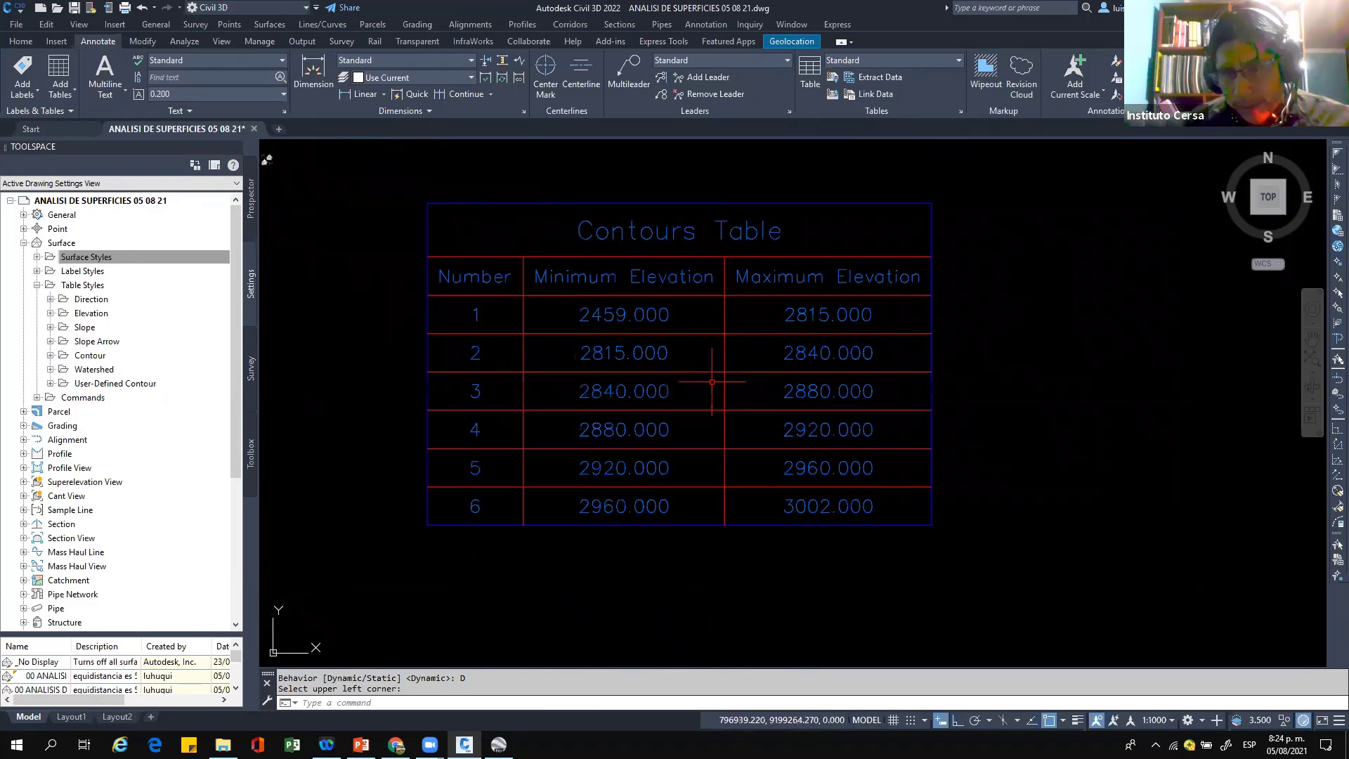
mouse_move(989, 369)
left_mouse_down()
mouse_move(1017, 326)
mouse_move(1020, 373)
left_mouse_up()
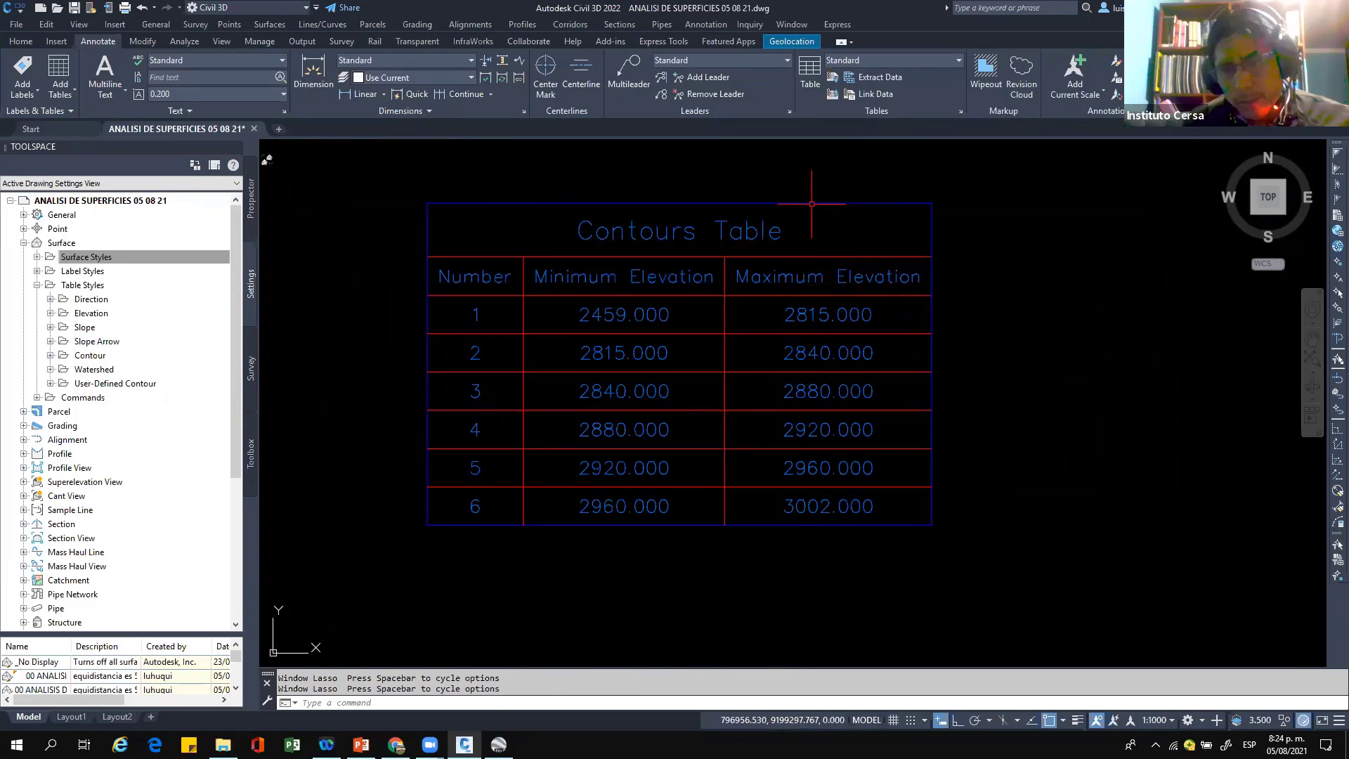
scroll(709, 251, "down", 4)
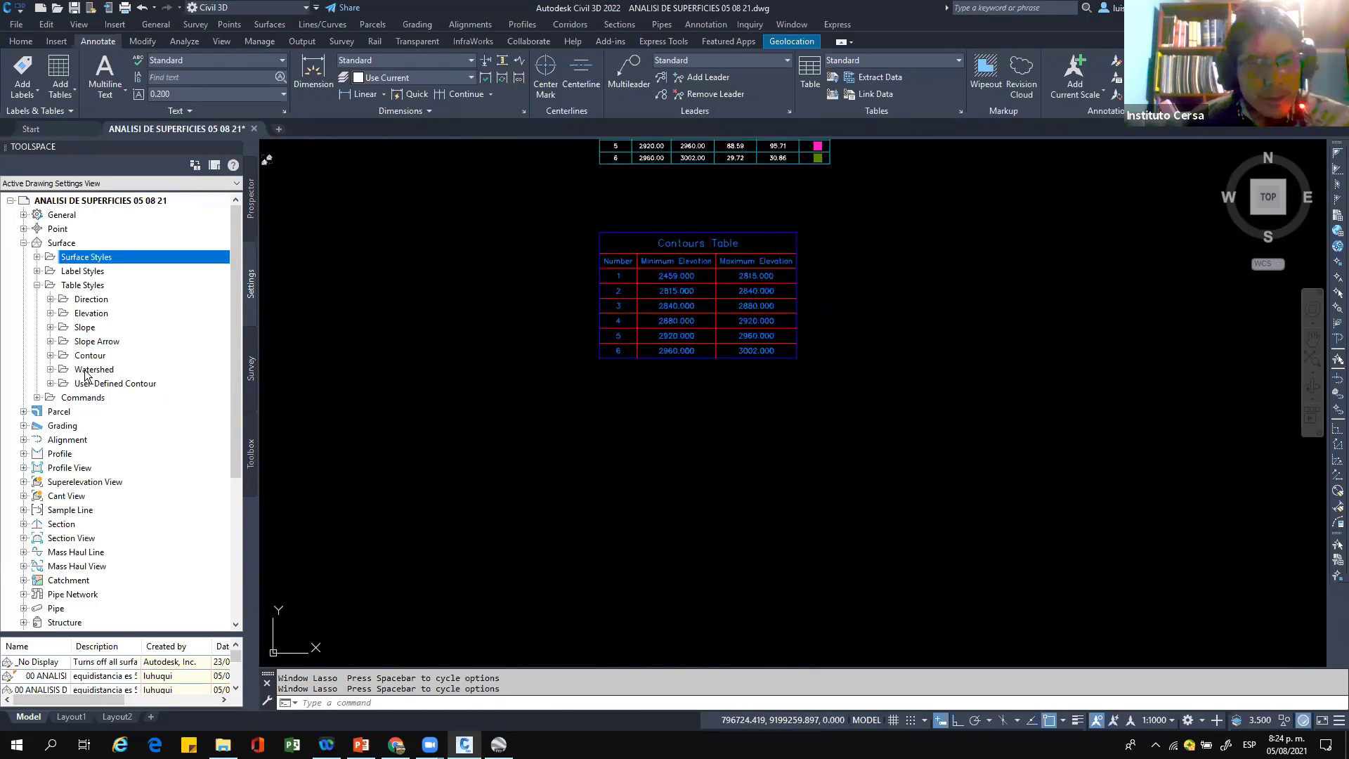
left_click(50, 355)
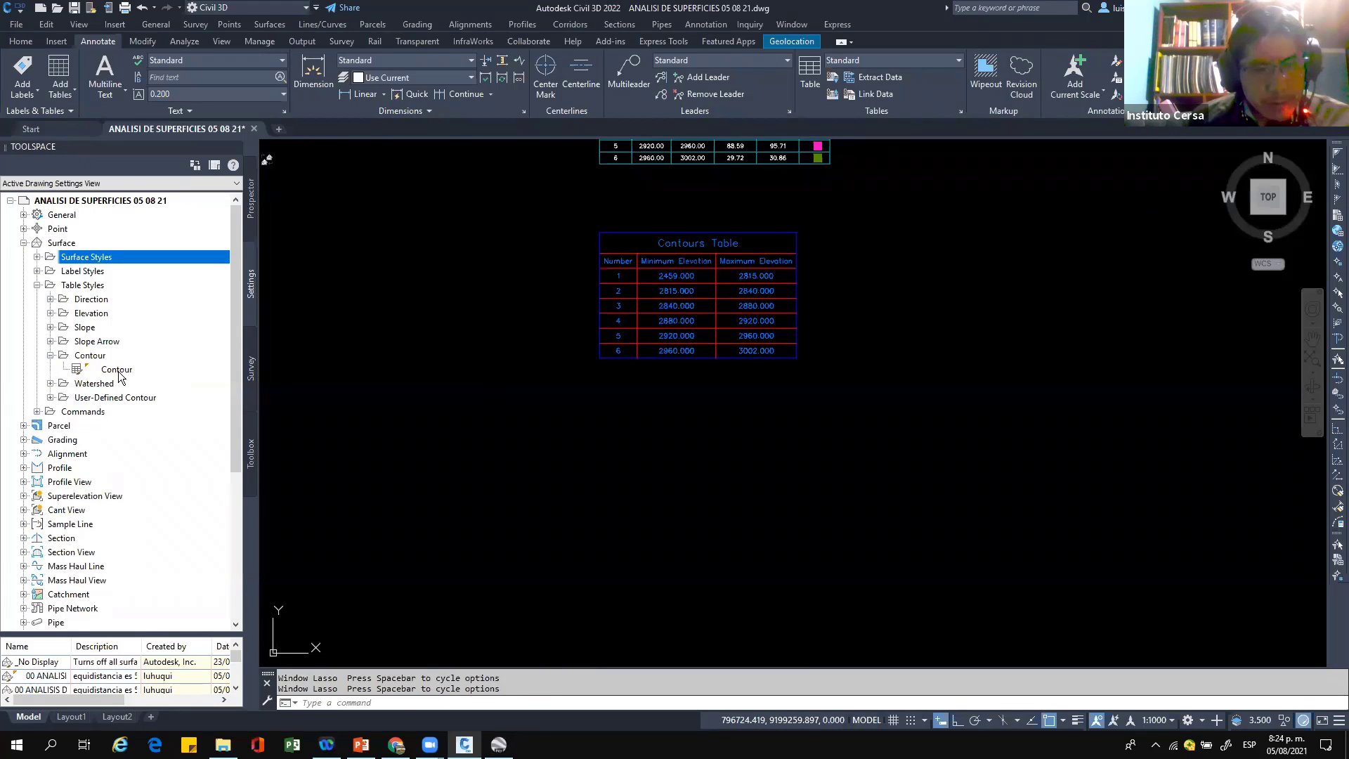
left_click(109, 371)
left_click(87, 317)
left_click(86, 327)
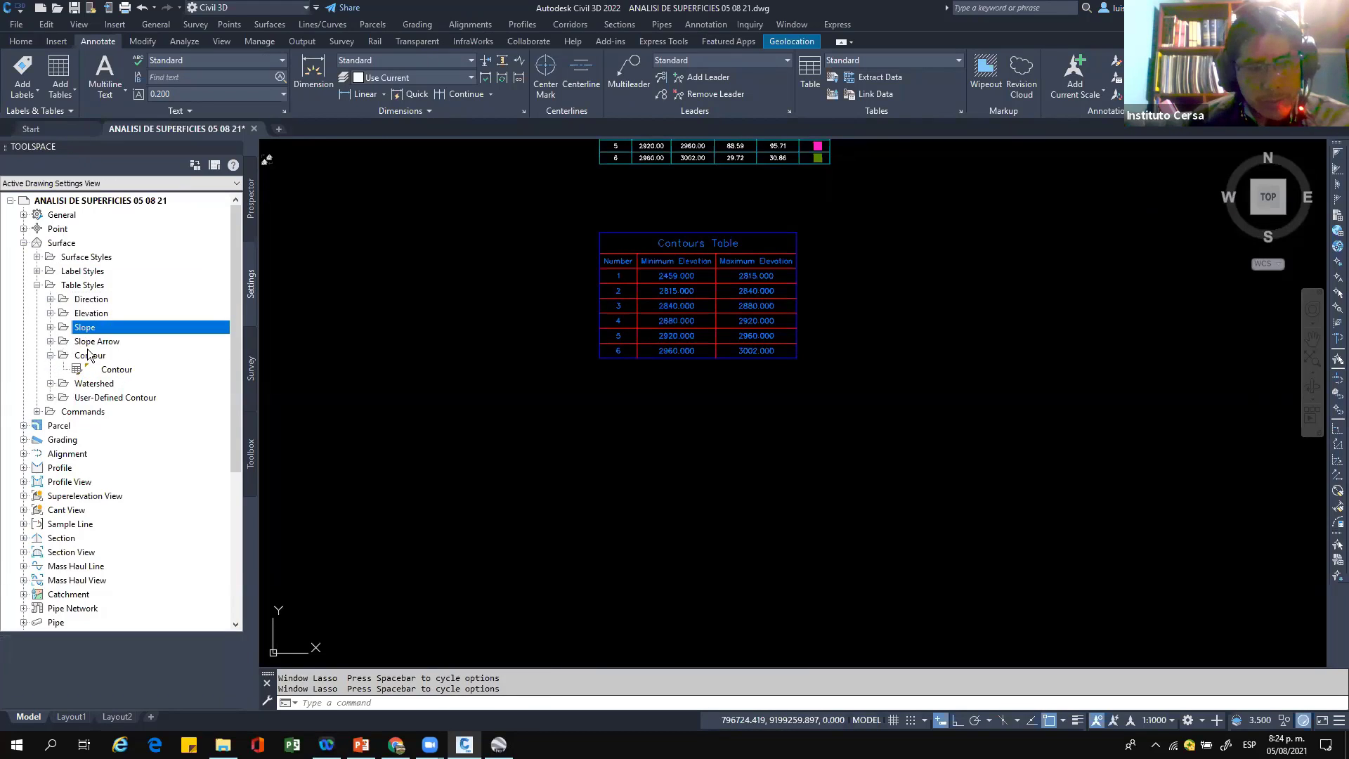
left_click(50, 355)
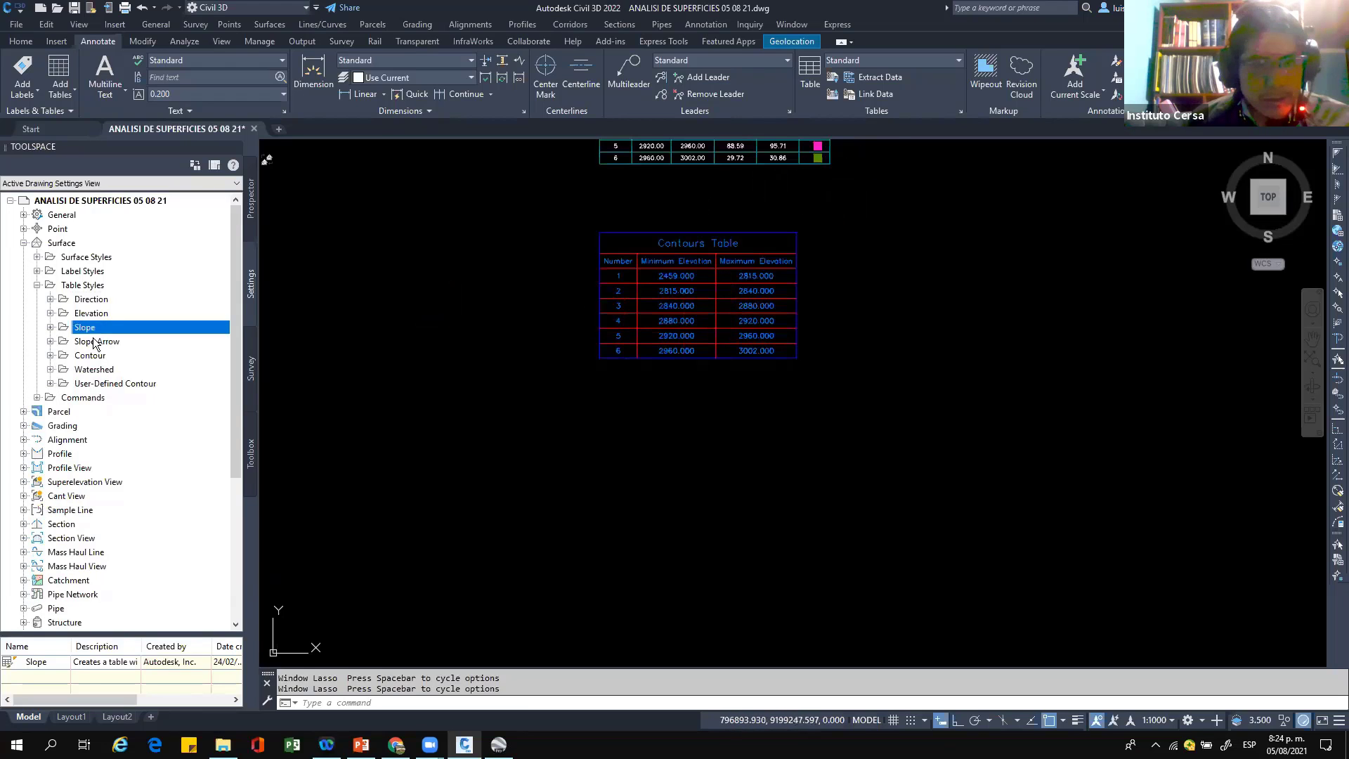
Step: Open the analysis settings in the surface properties of TERRENO
scroll(904, 342, "down", 4)
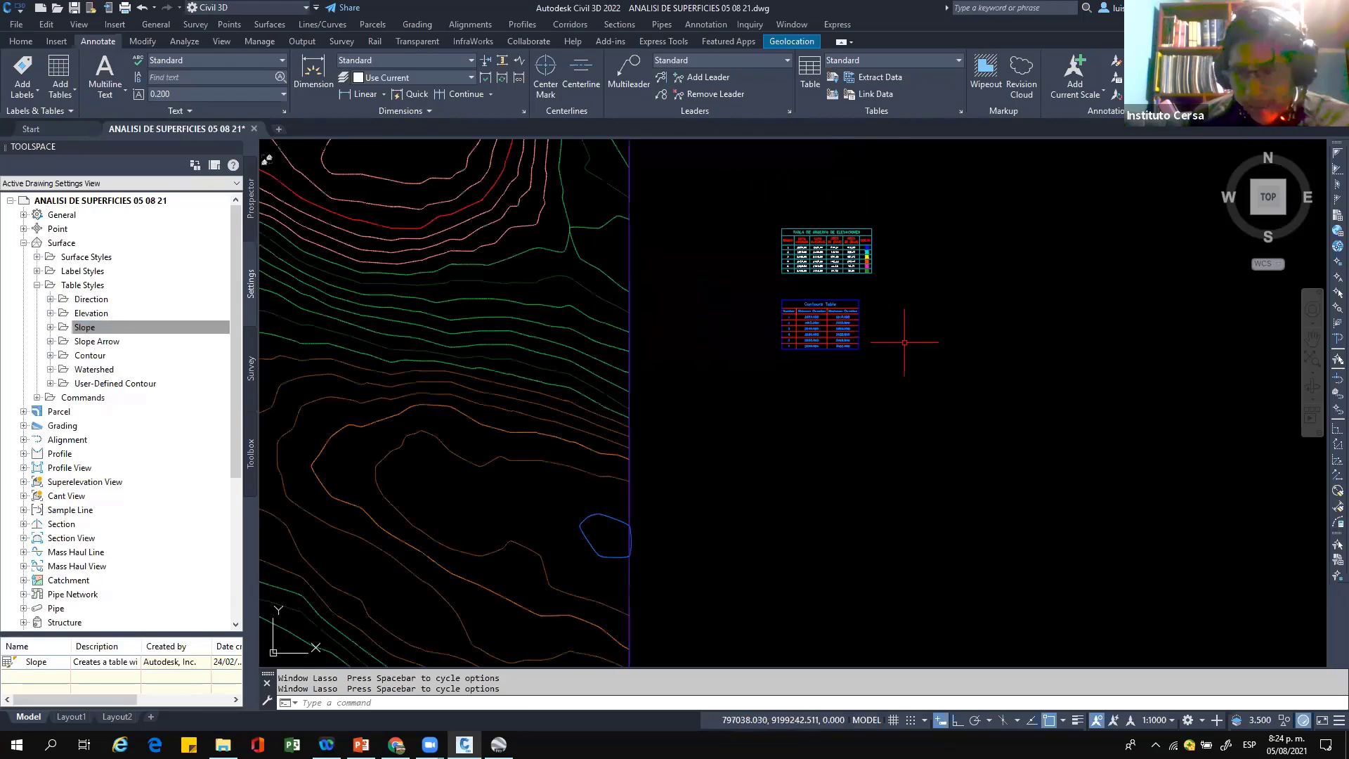
scroll(904, 342, "down", 6)
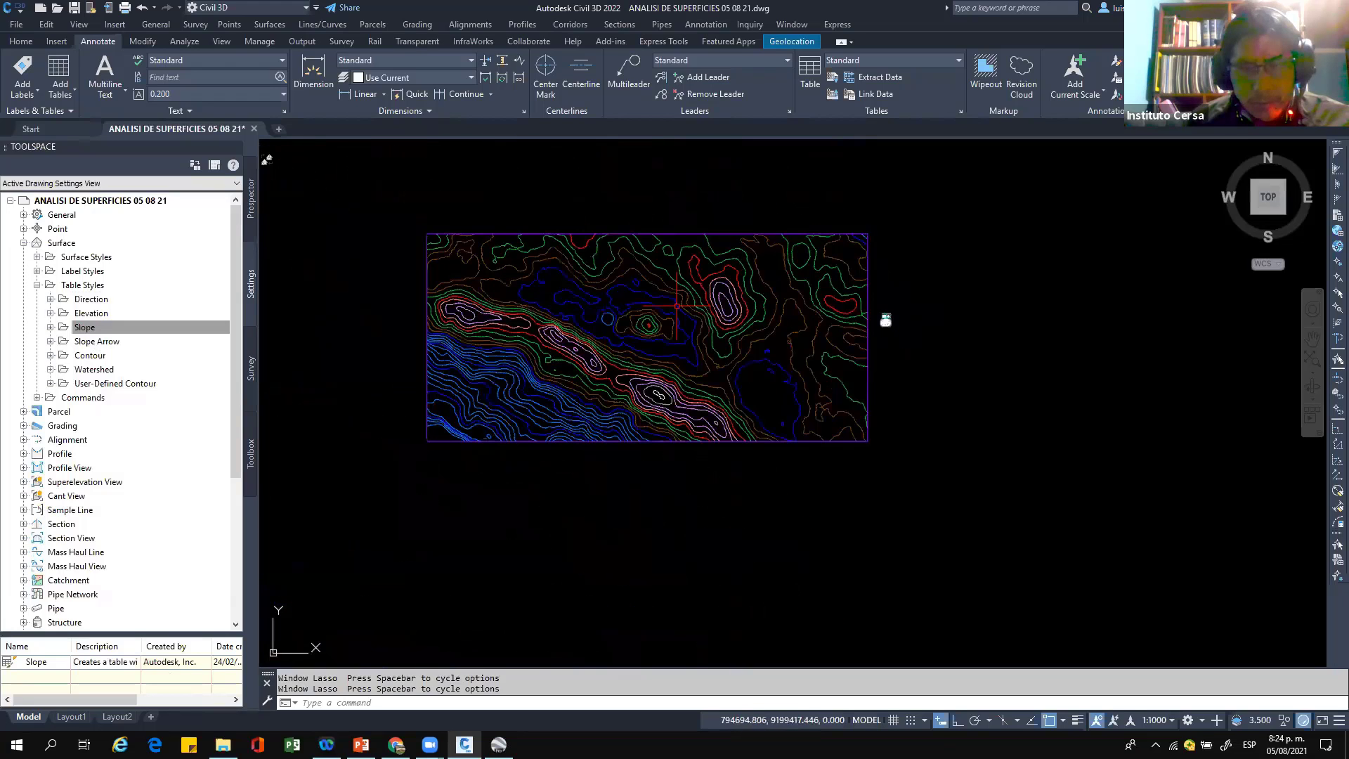
scroll(677, 306, "up", 6)
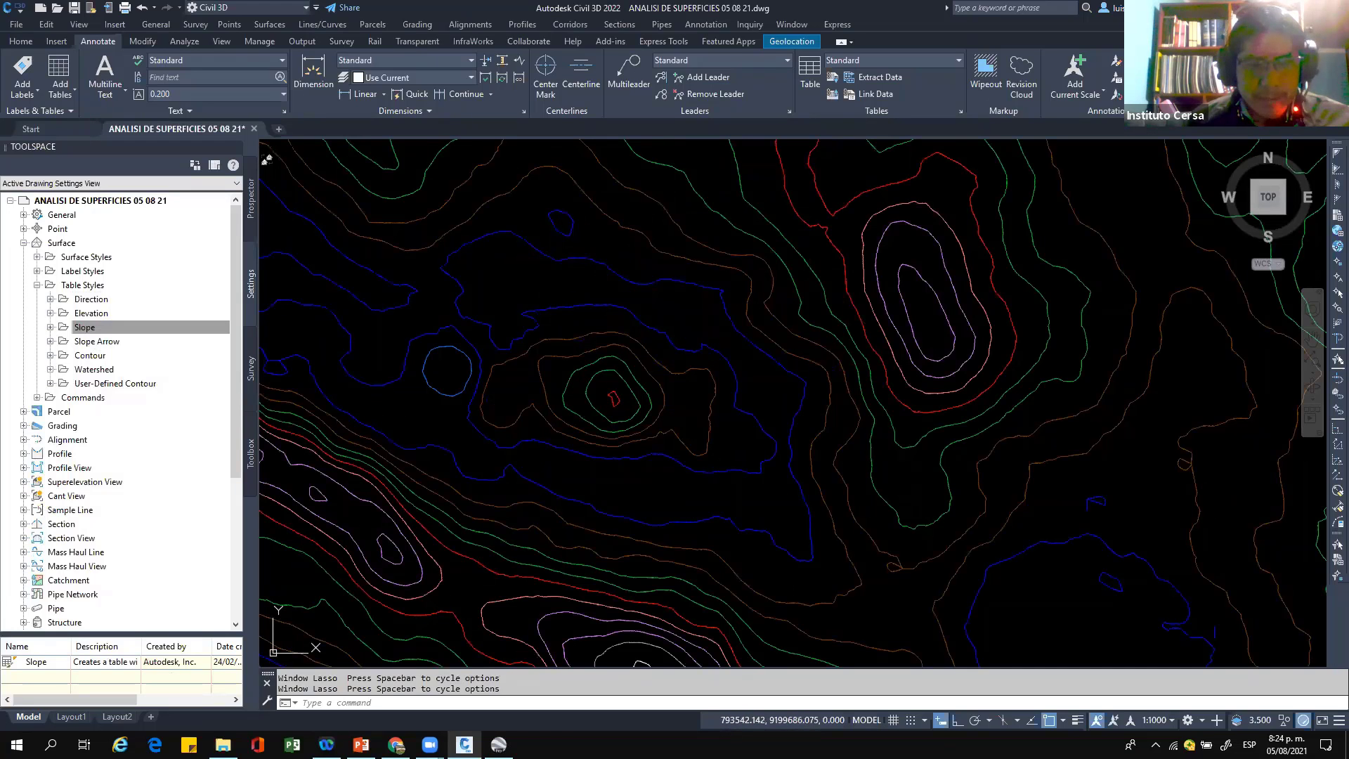
left_click(658, 430)
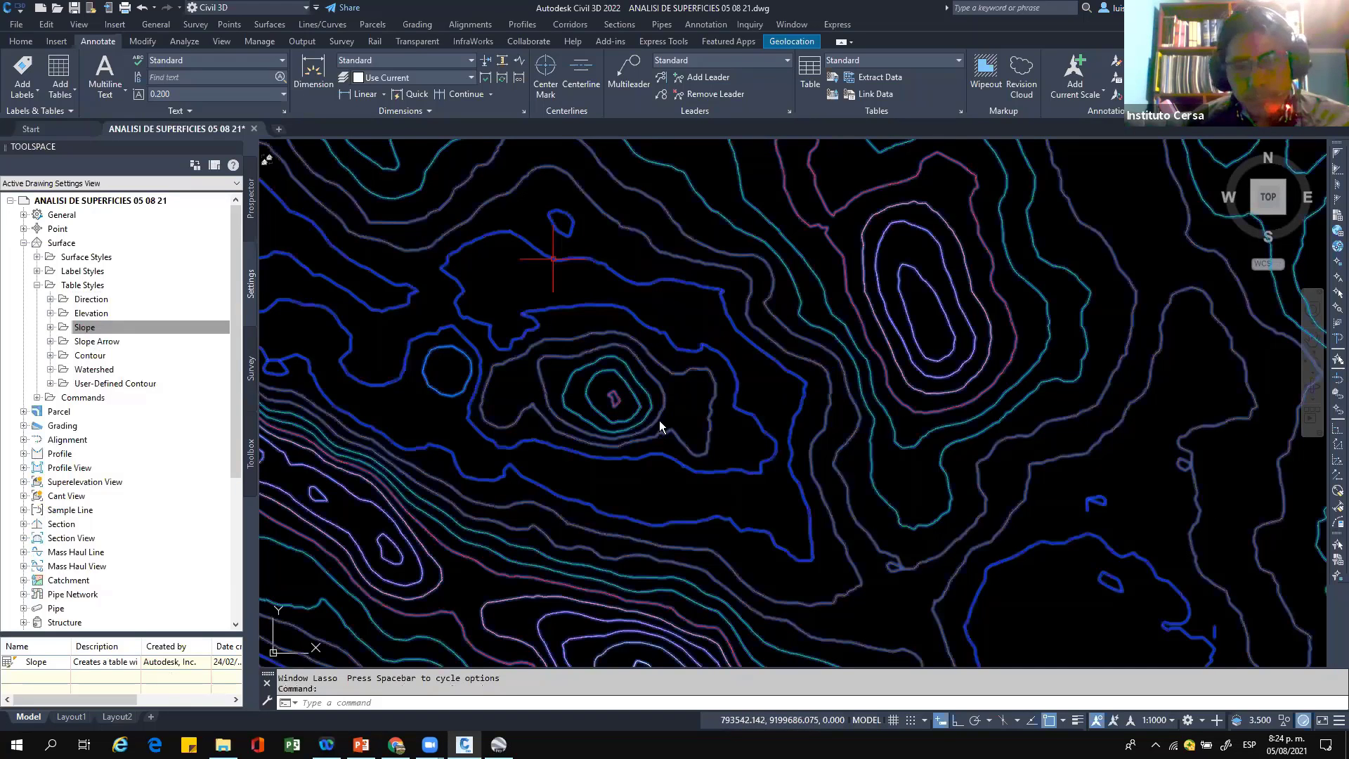
double_click(659, 425)
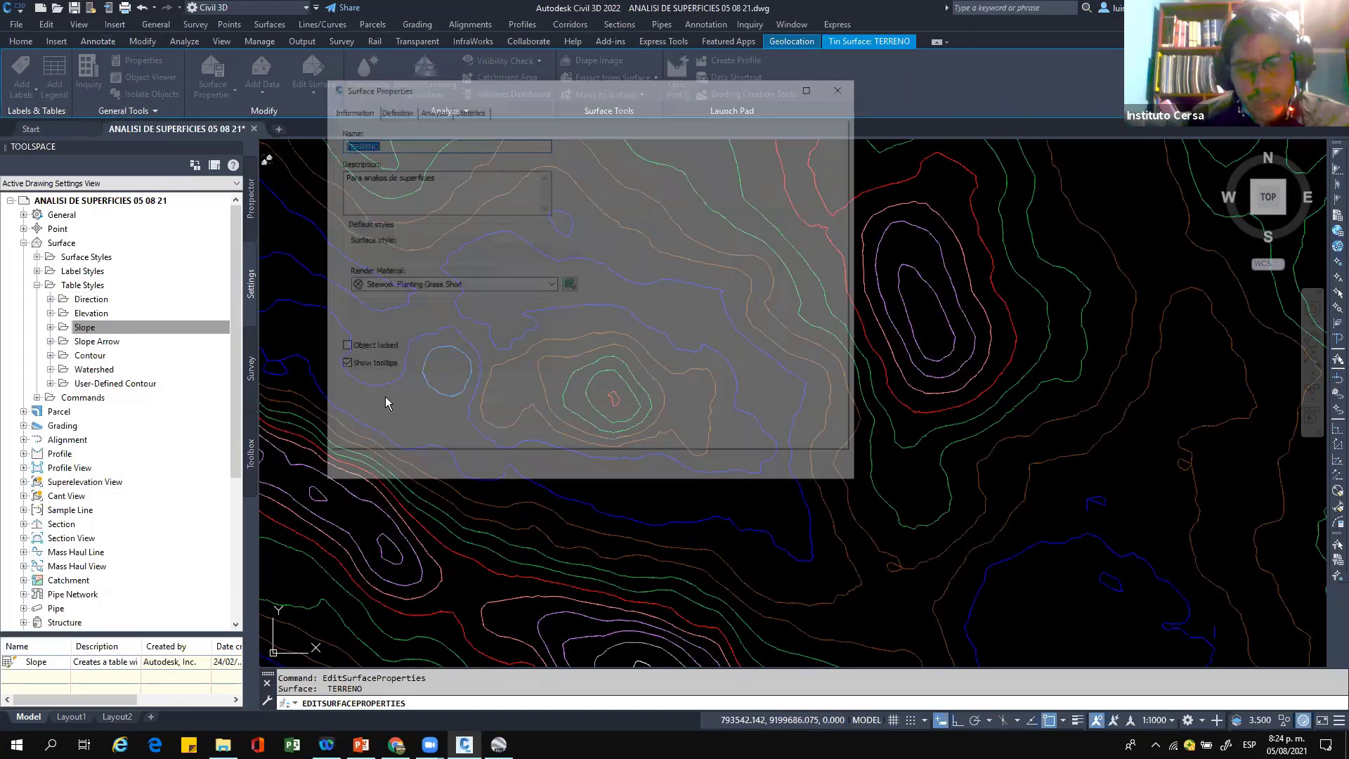
left_click(432, 110)
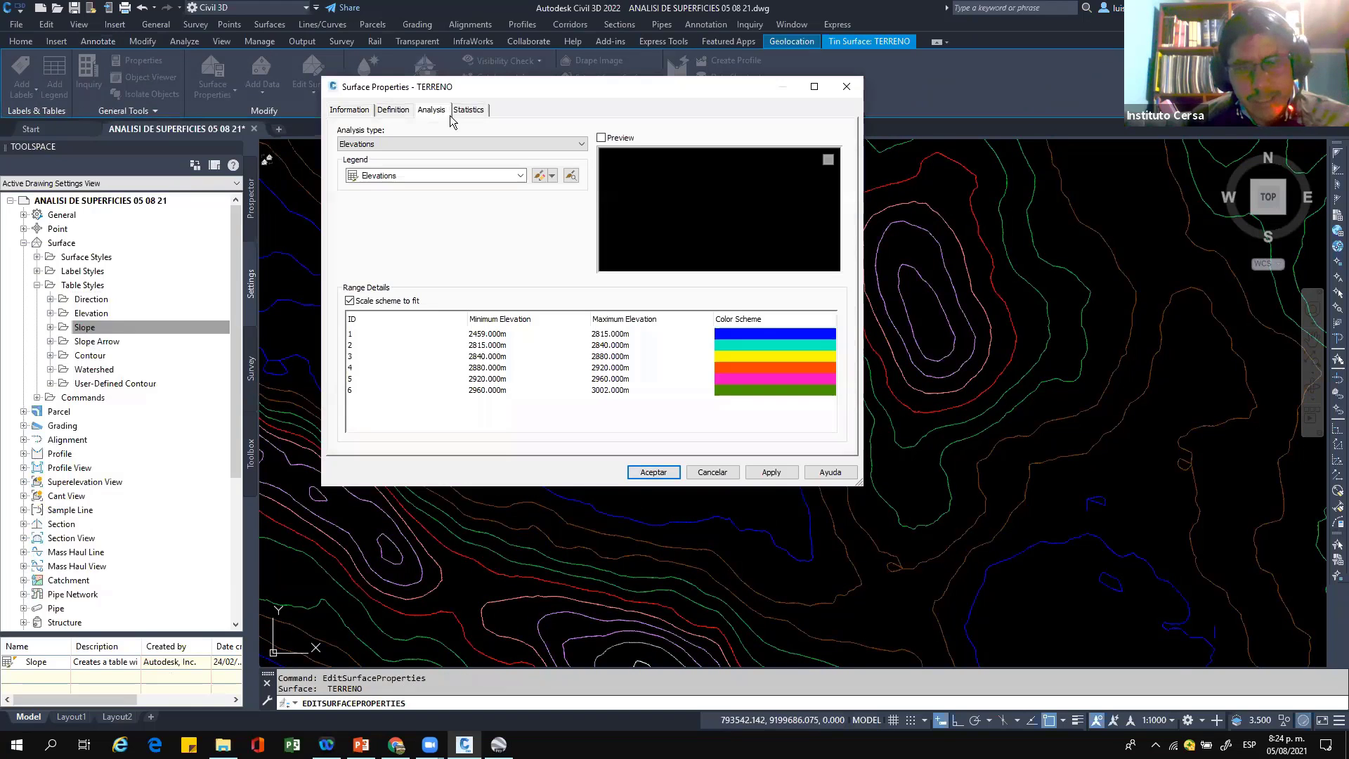
Step: Choose the Slope Arrows analysis type for TERRENO, set the number of ranges to 6, and run the analysis
left_click(385, 144)
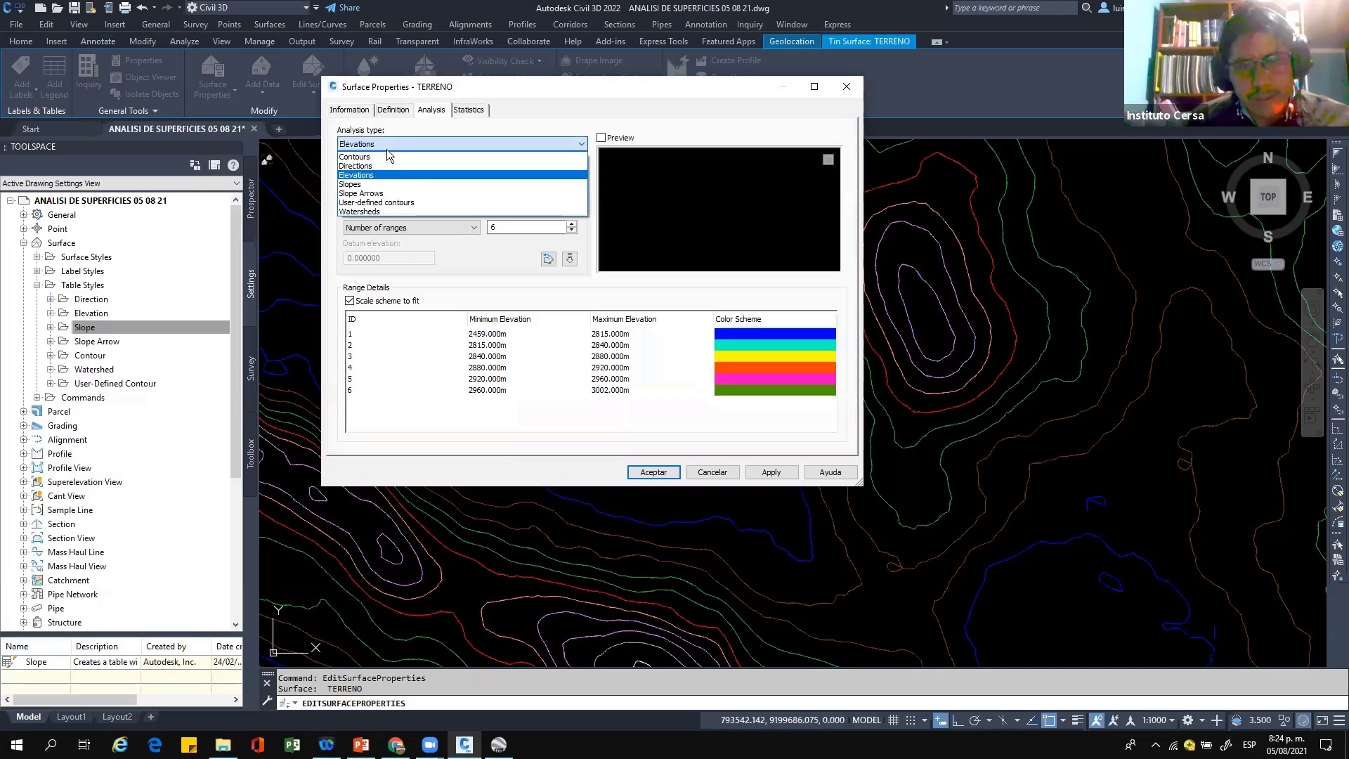
left_click(388, 196)
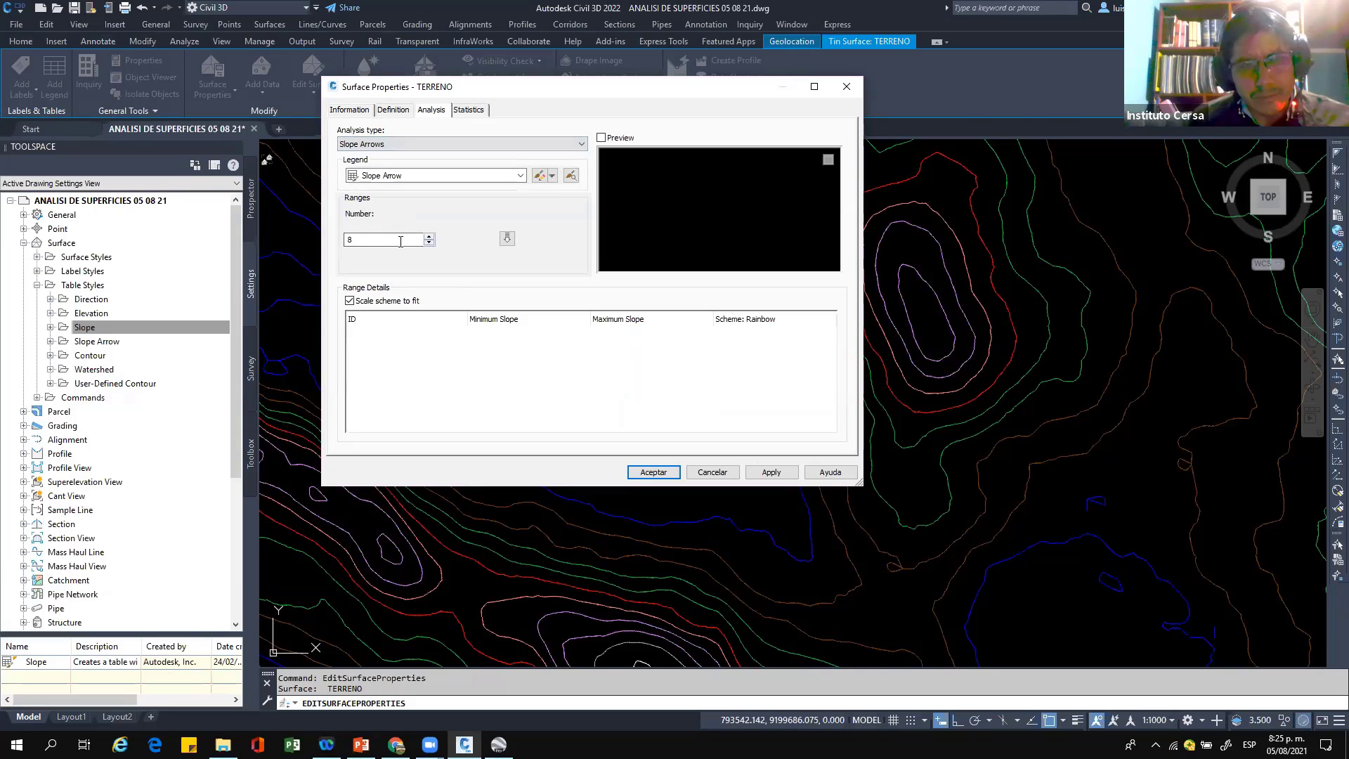
left_click_drag(415, 240, 337, 243)
type("6")
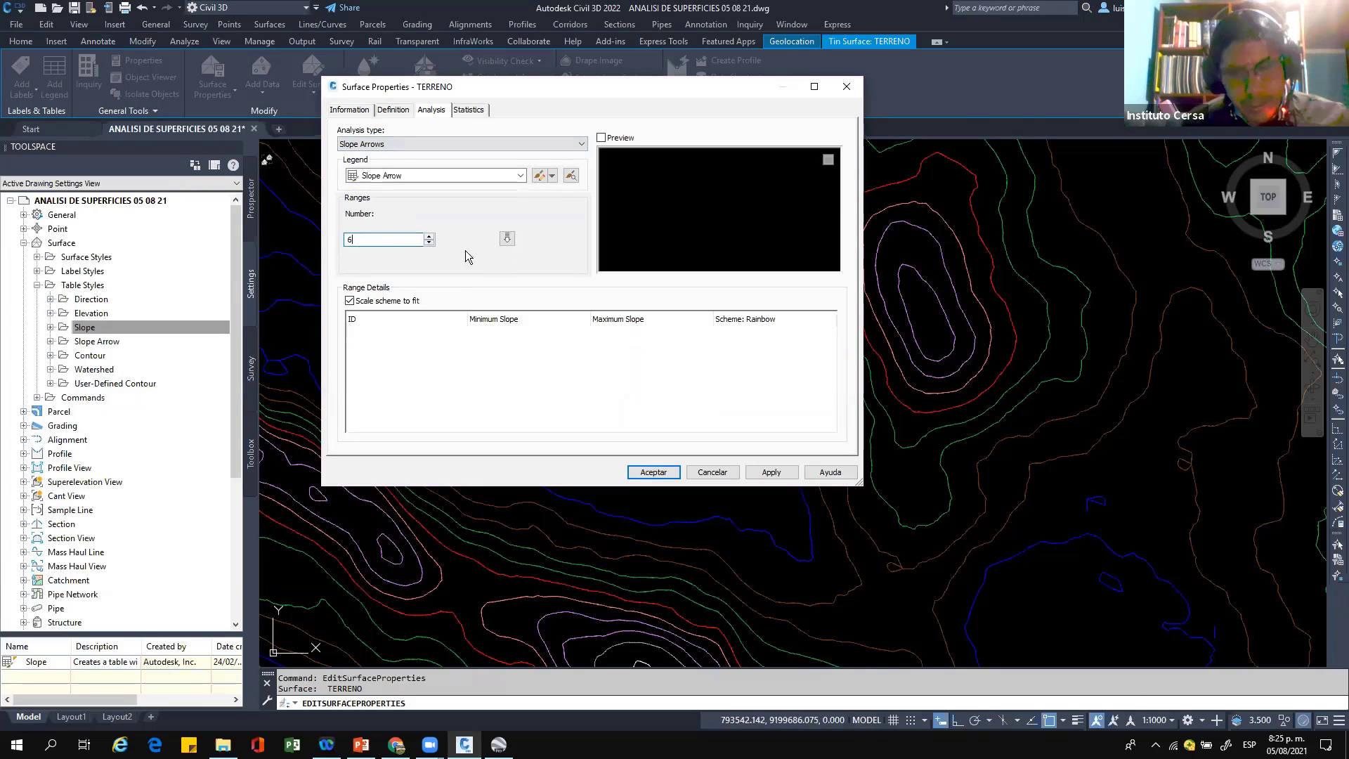
left_click(506, 238)
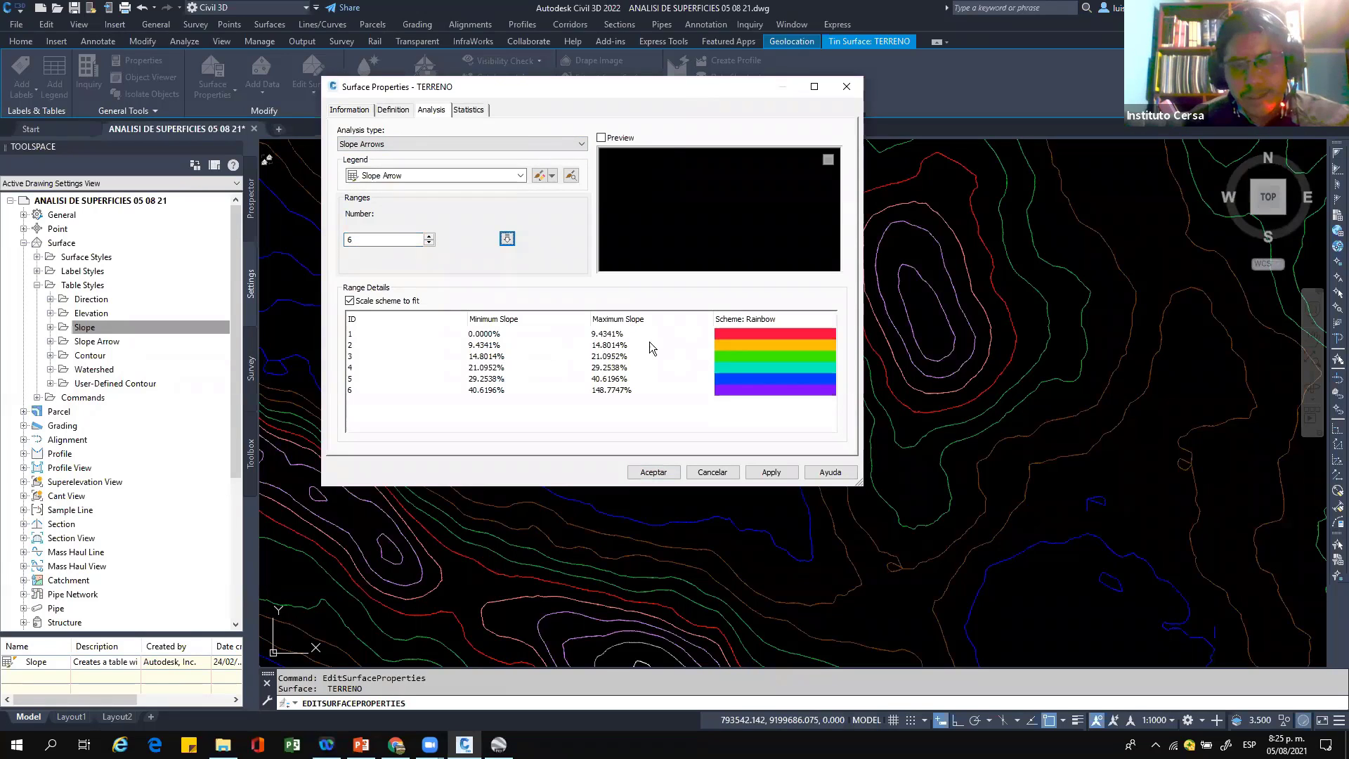
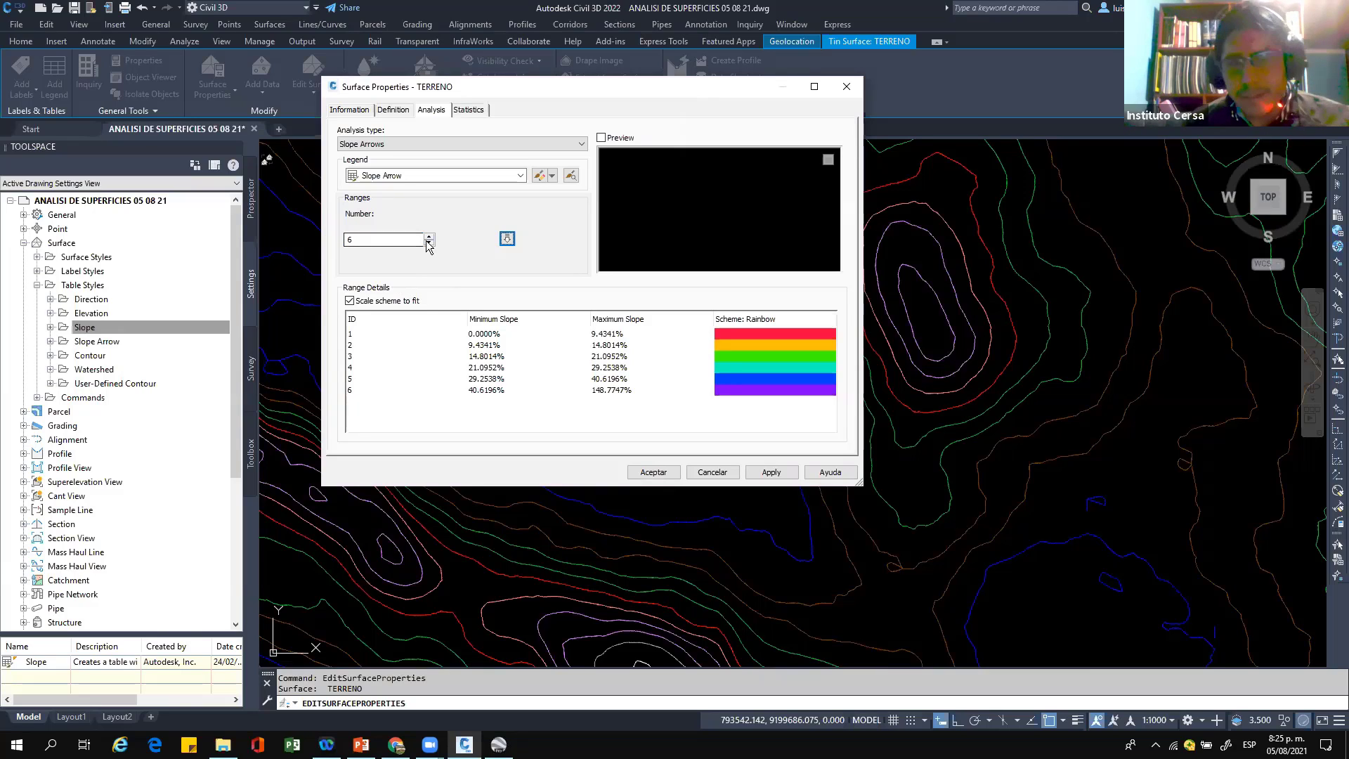
Step: Set the number of slope arrow ranges to 4 and run the analysis
left_click_drag(366, 240, 314, 244)
type("4")
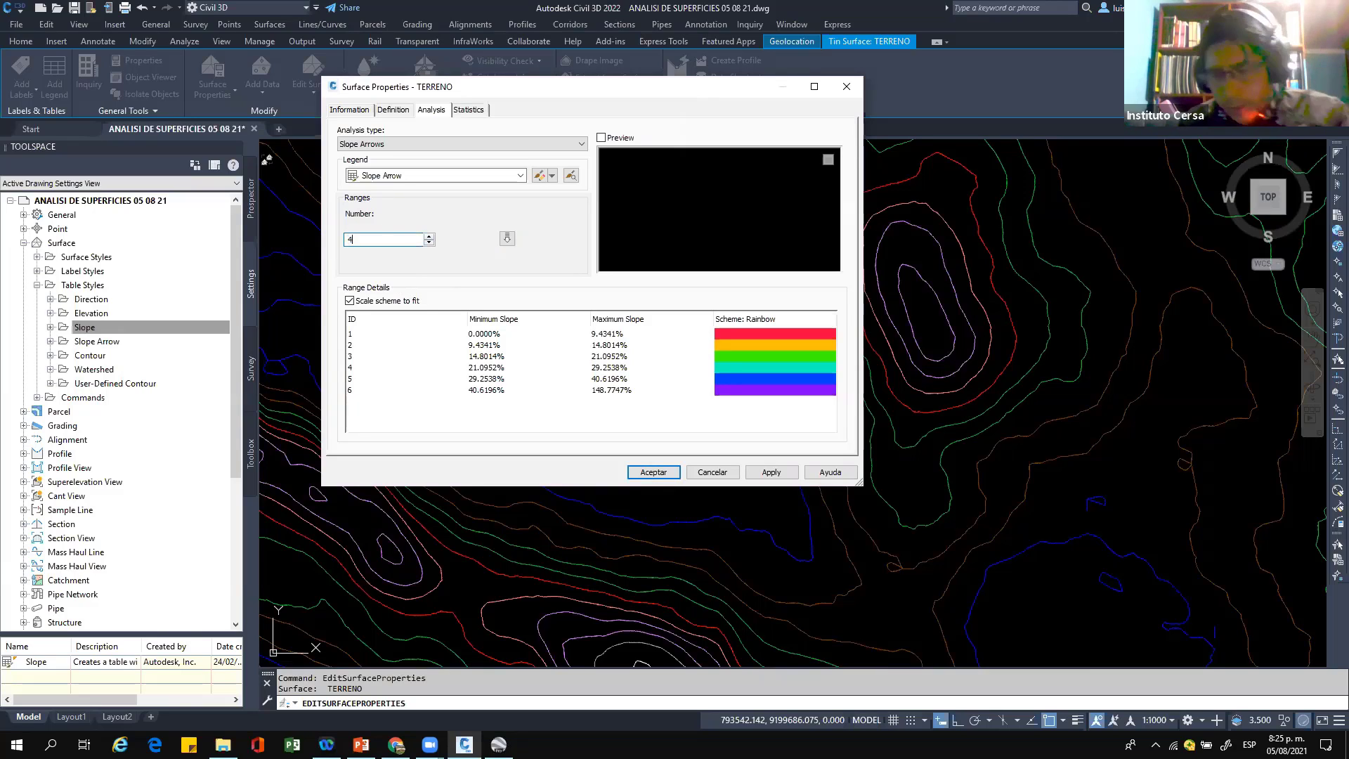
left_click(507, 238)
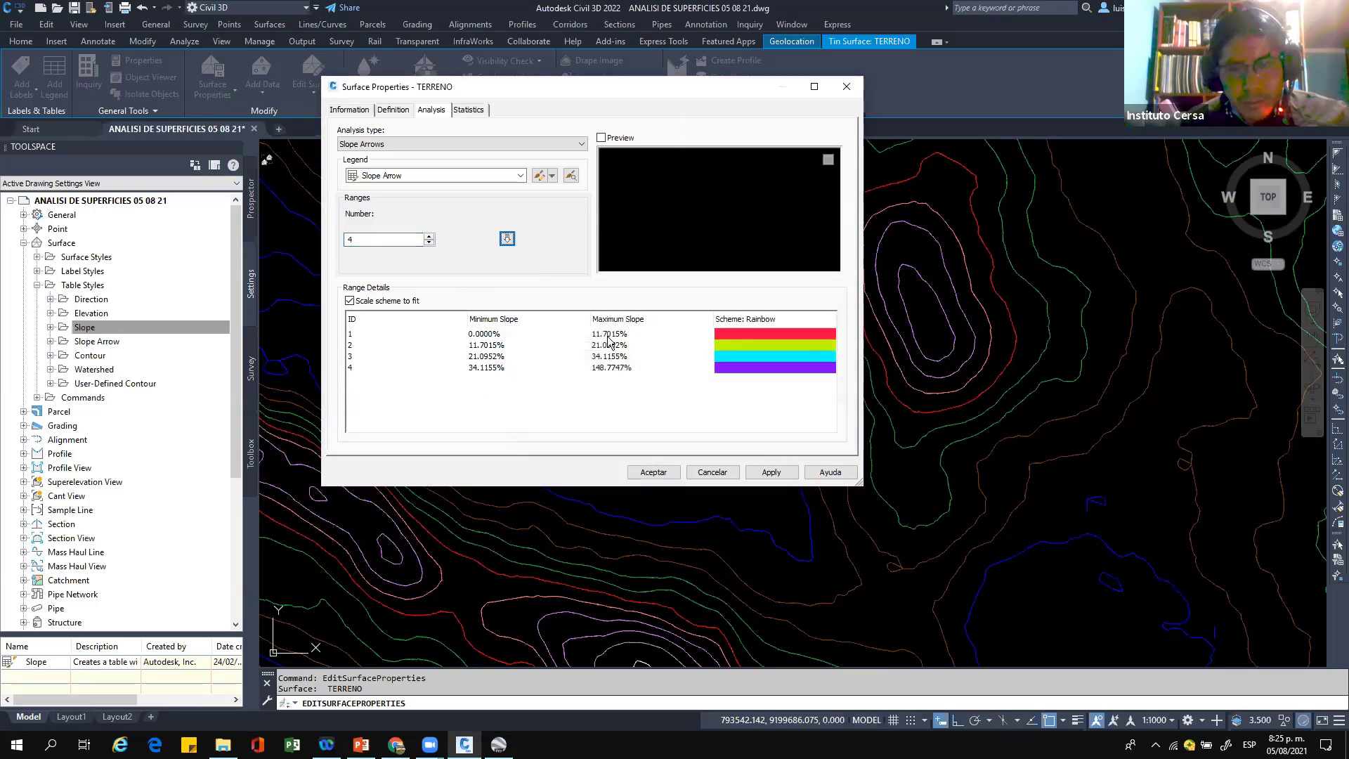
Step: Set range 1's maximum slope to 10%, and range 2's minimum to 10% and maximum to 50%
left_click(608, 334)
left_click(608, 335)
type("10")
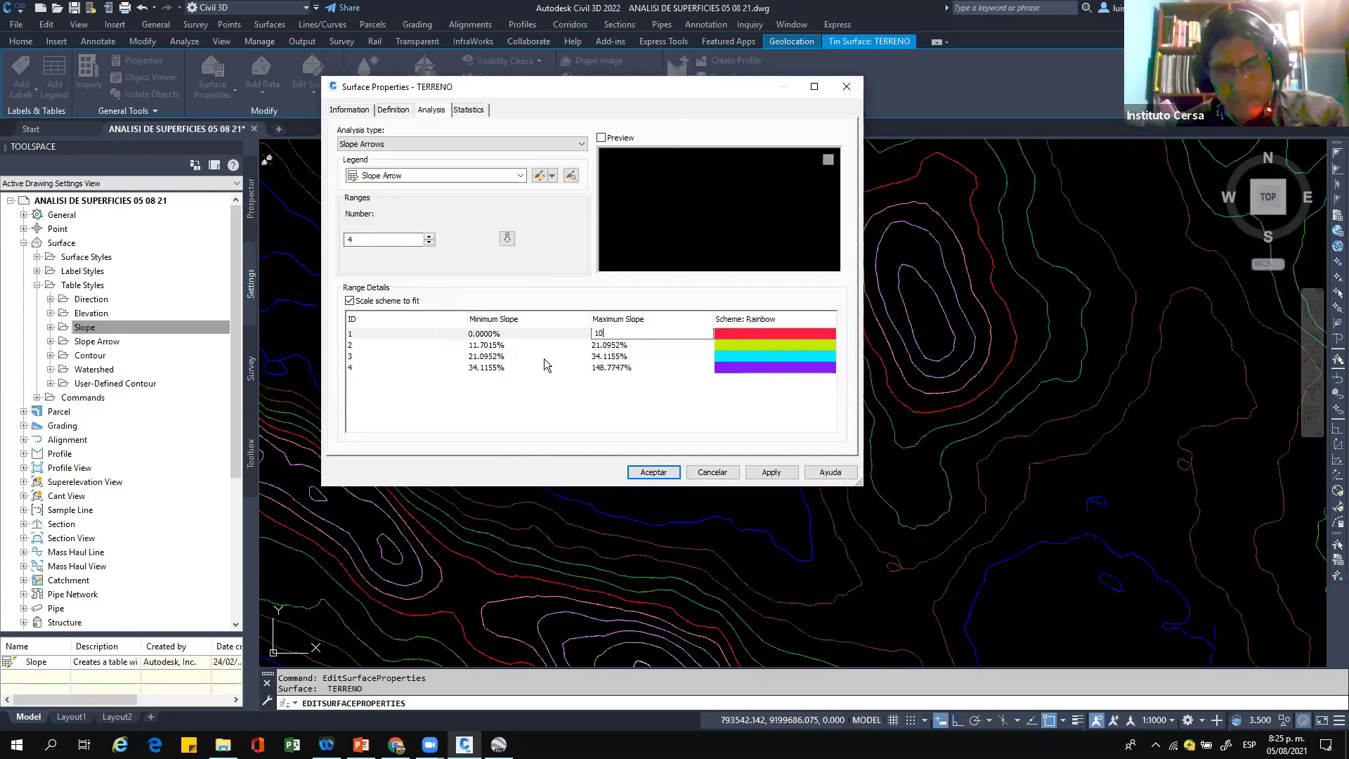
left_click(501, 346)
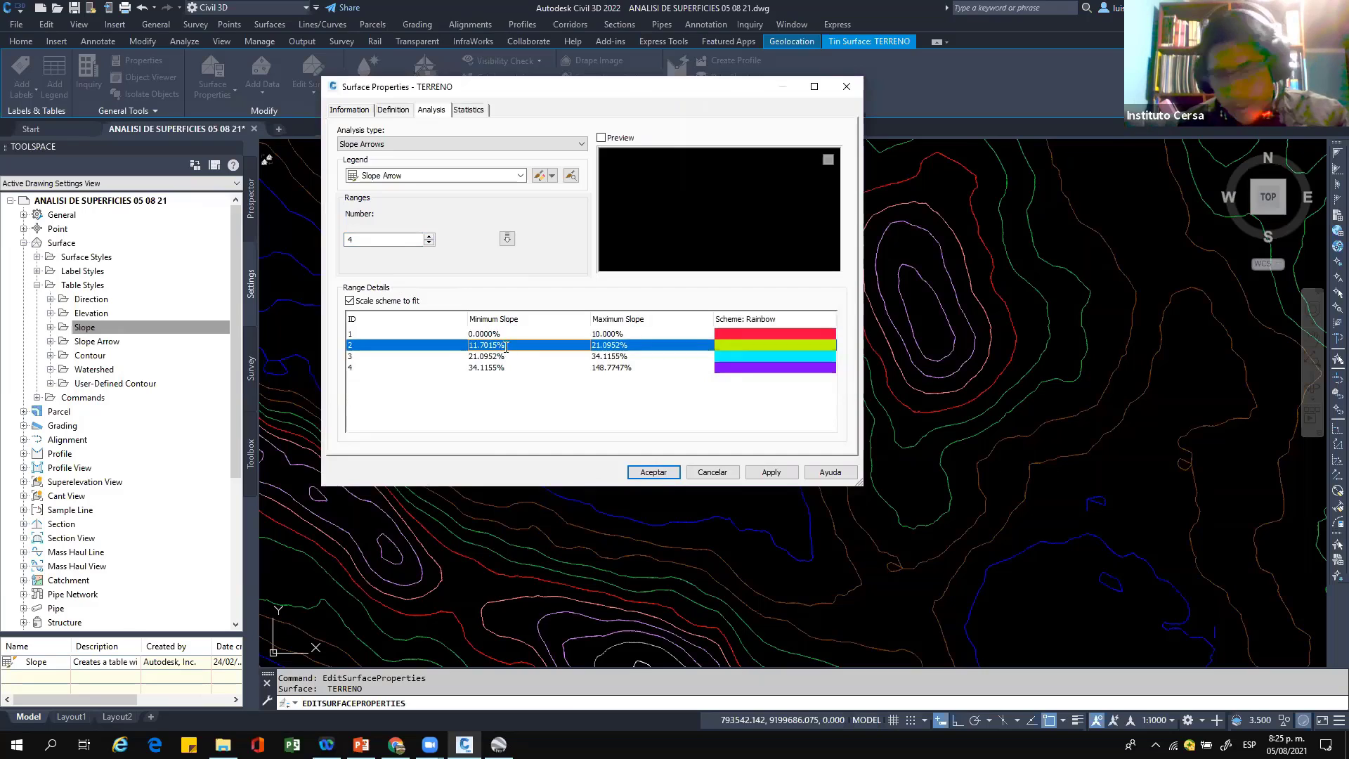
left_click(639, 345)
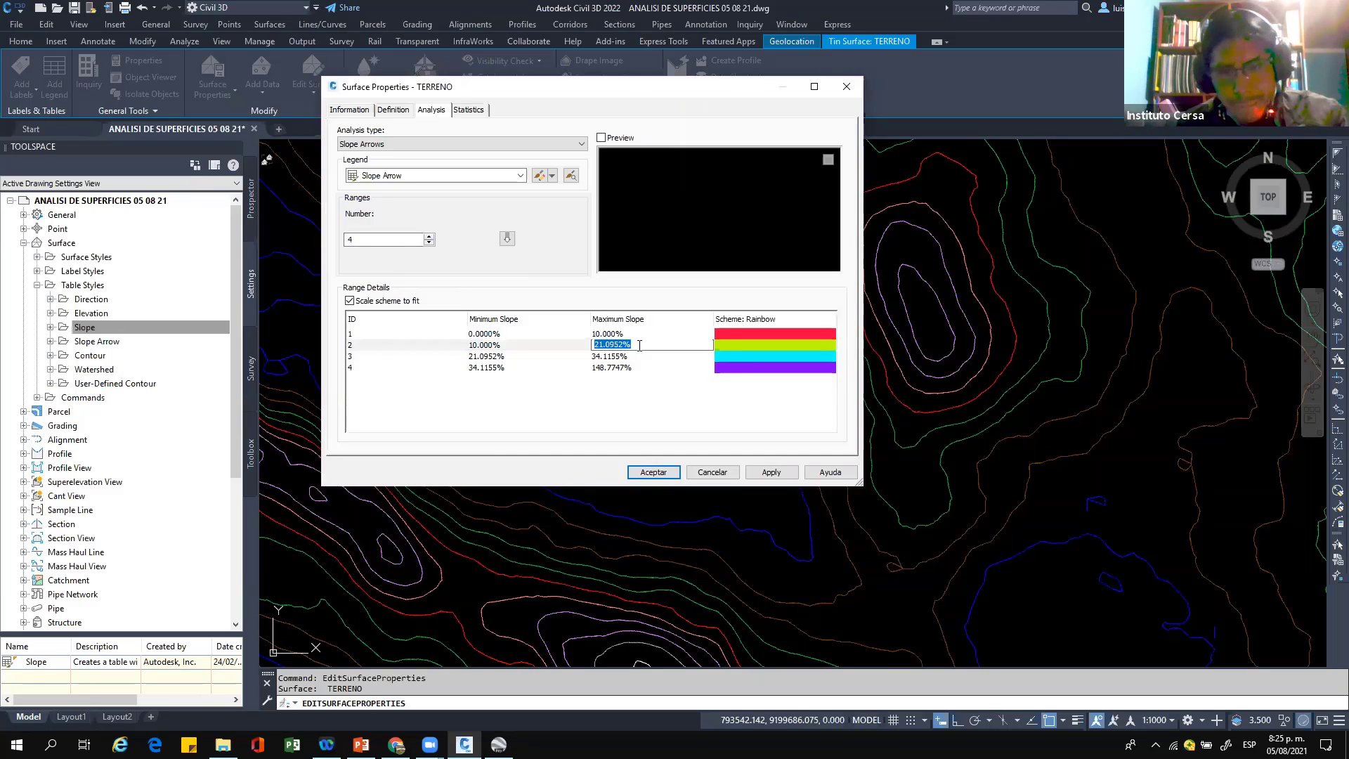
type("50")
Step: Set range 3's minimum slope to 50% and its maximum slope to 100%
left_click(523, 359)
left_click(525, 361)
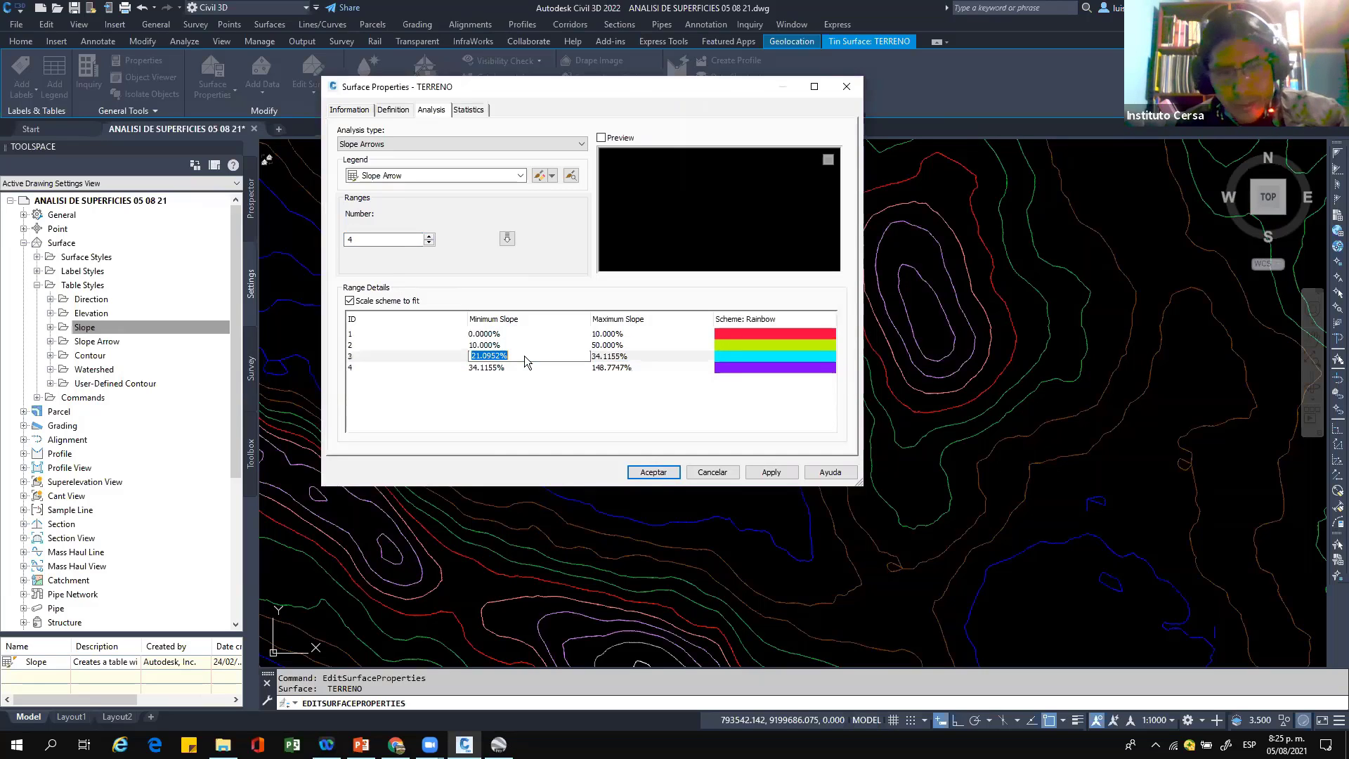
type("50")
left_click(633, 356)
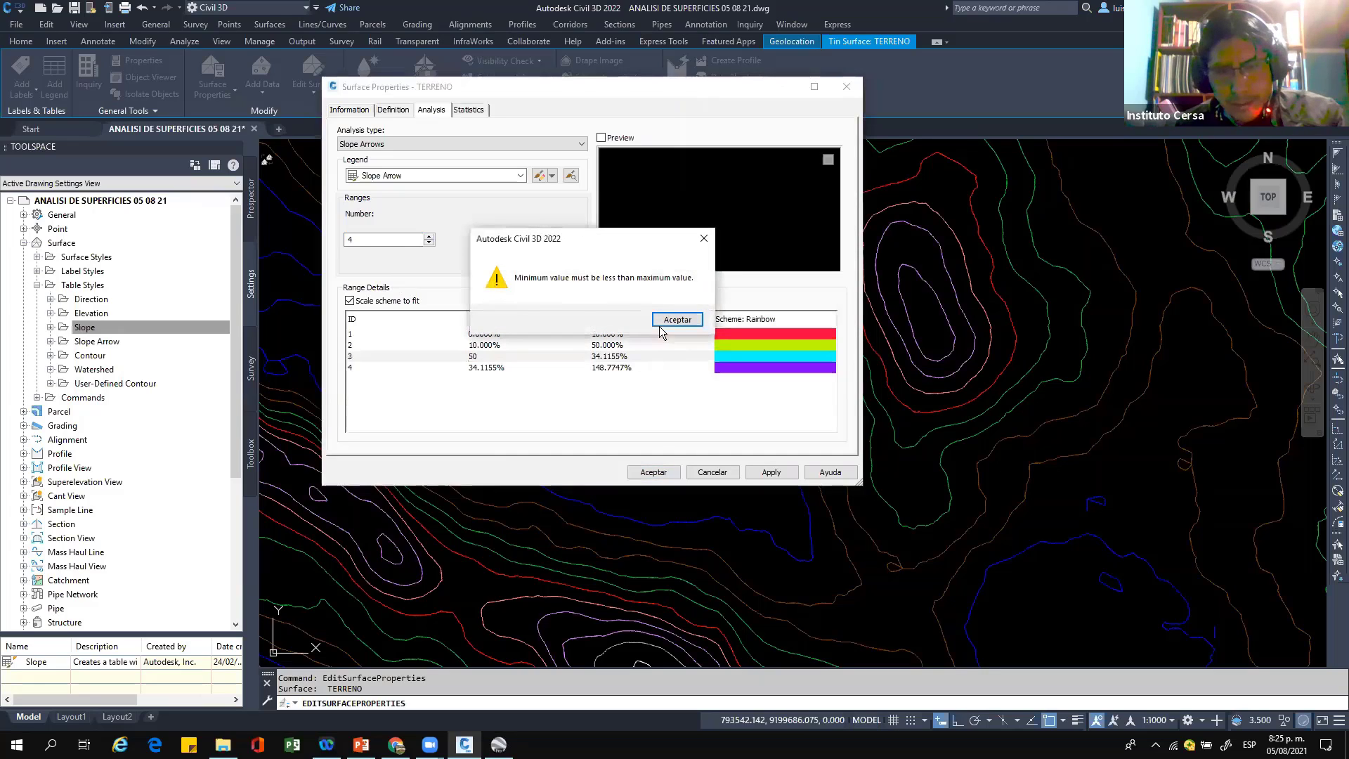
key("Return")
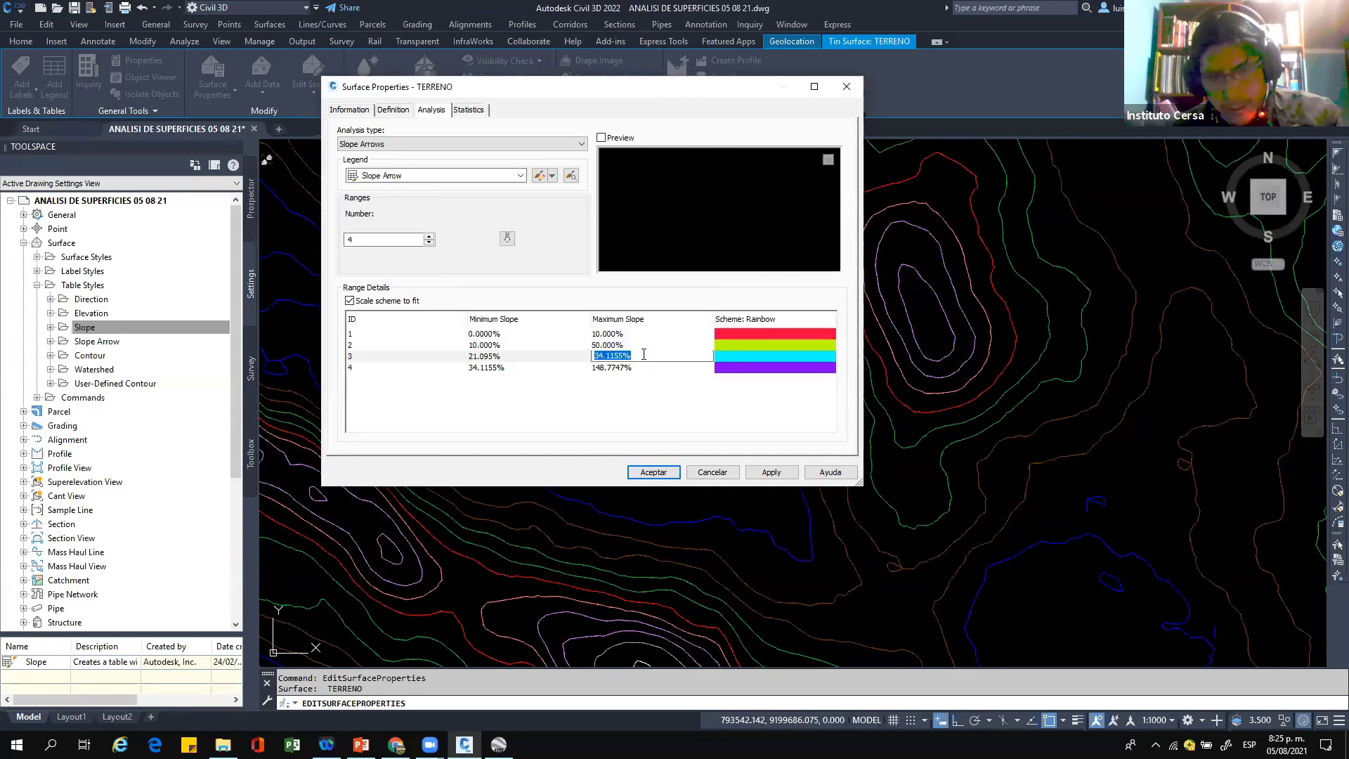
type("100")
left_click(524, 359)
left_click(525, 359)
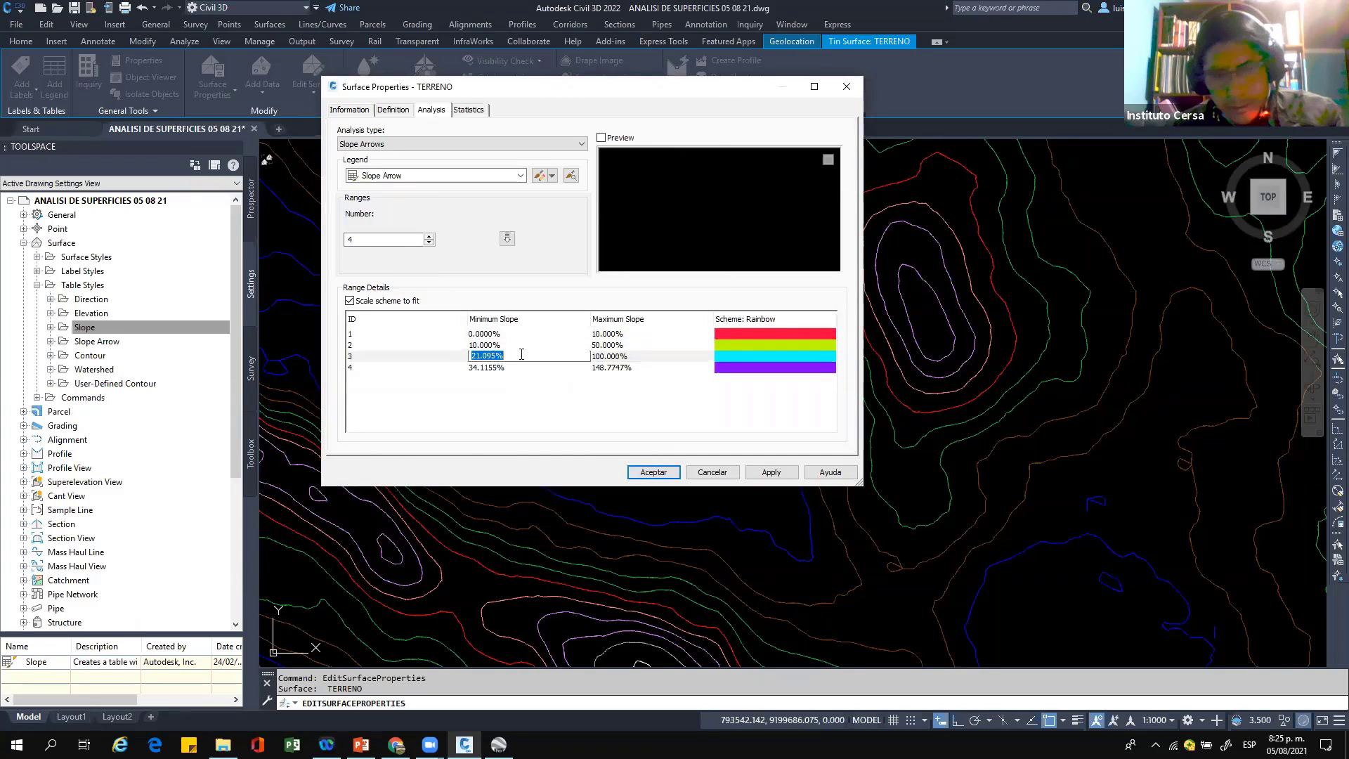
type("50")
Step: Set range 4's minimum slope to 100%
left_click(516, 368)
left_click(518, 368)
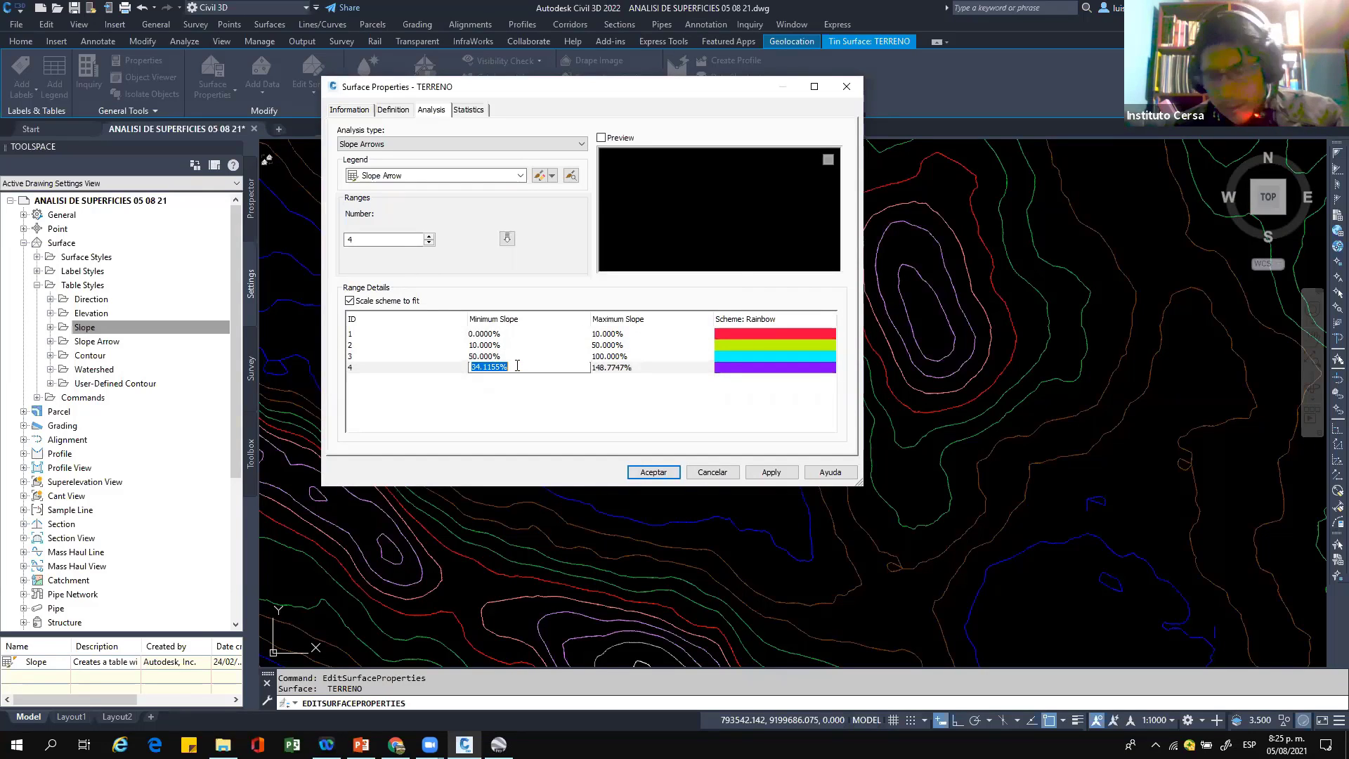
type("100")
key("Return")
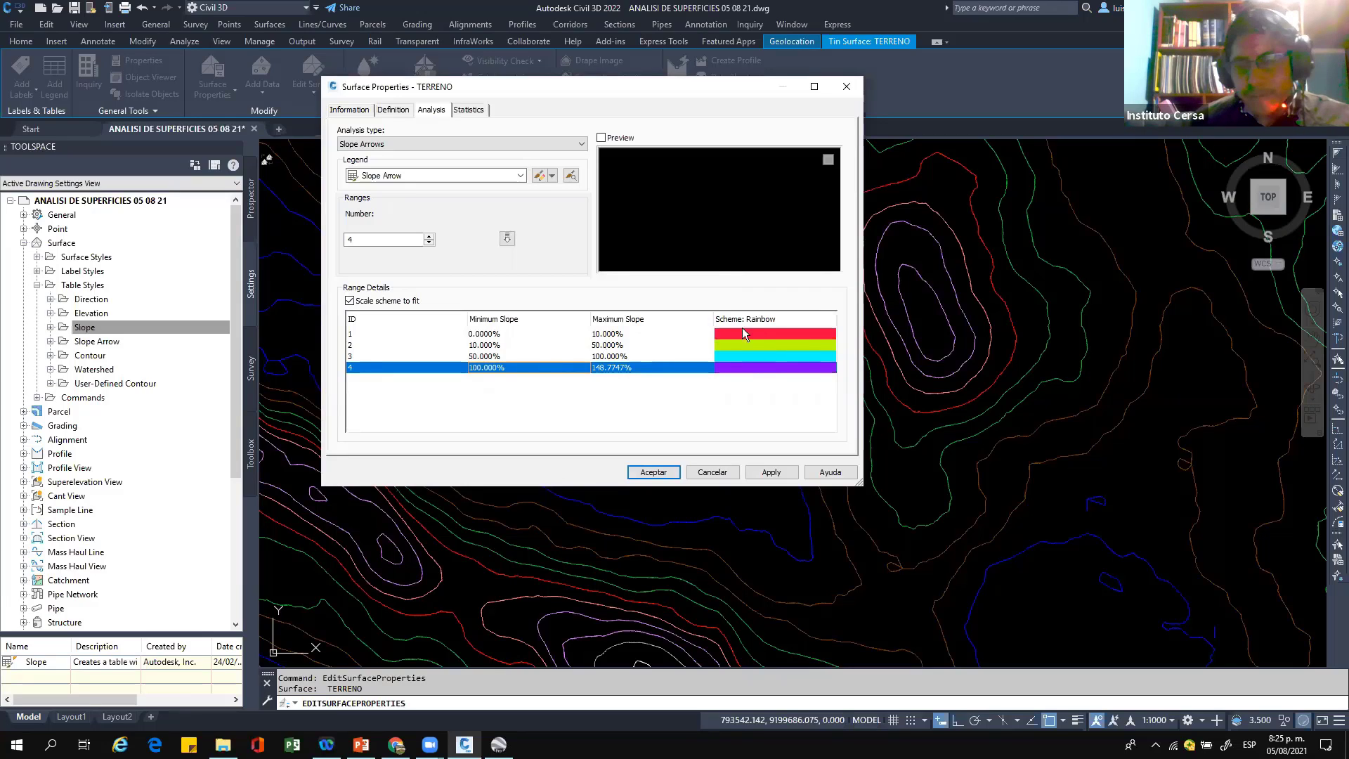
Step: Preview the slope arrows legend table and apply the analysis settings to the TERRENO surface
left_click(602, 138)
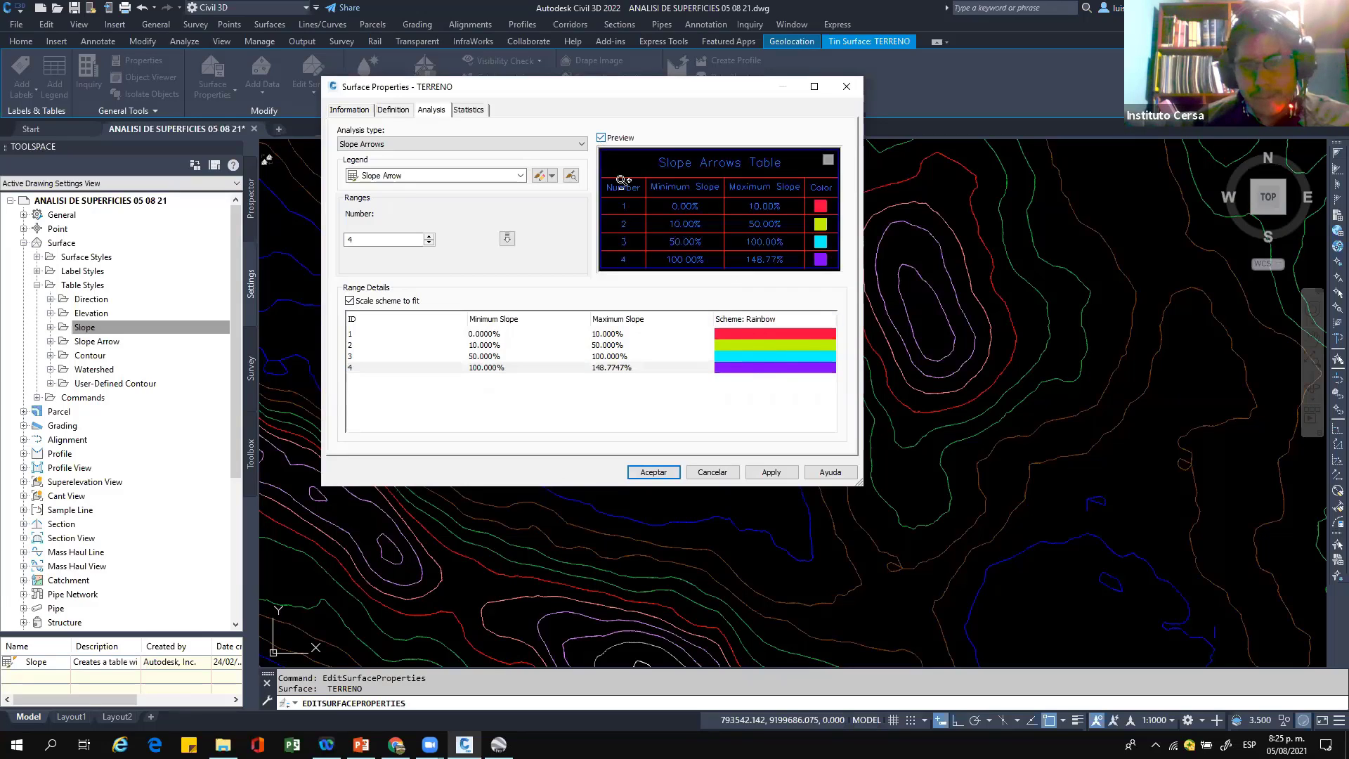
left_click(772, 472)
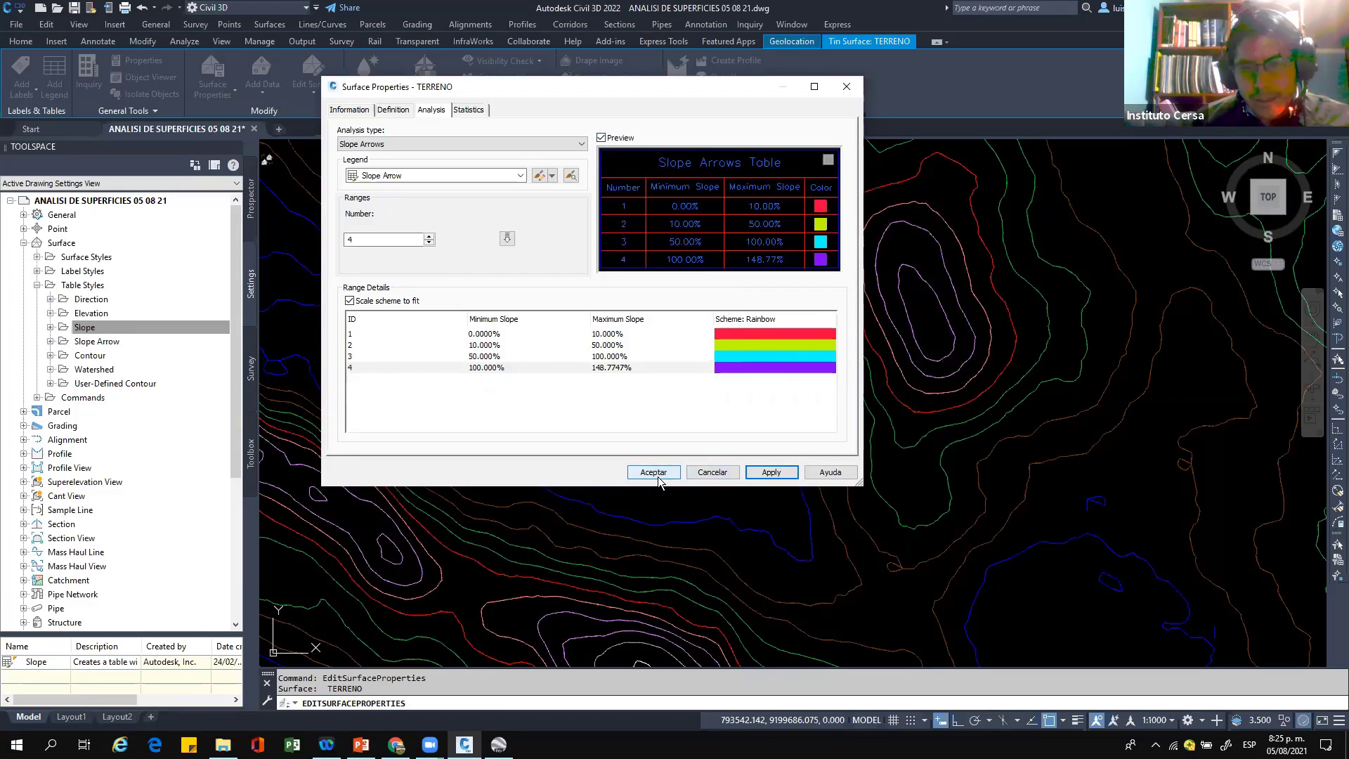
left_click(656, 475)
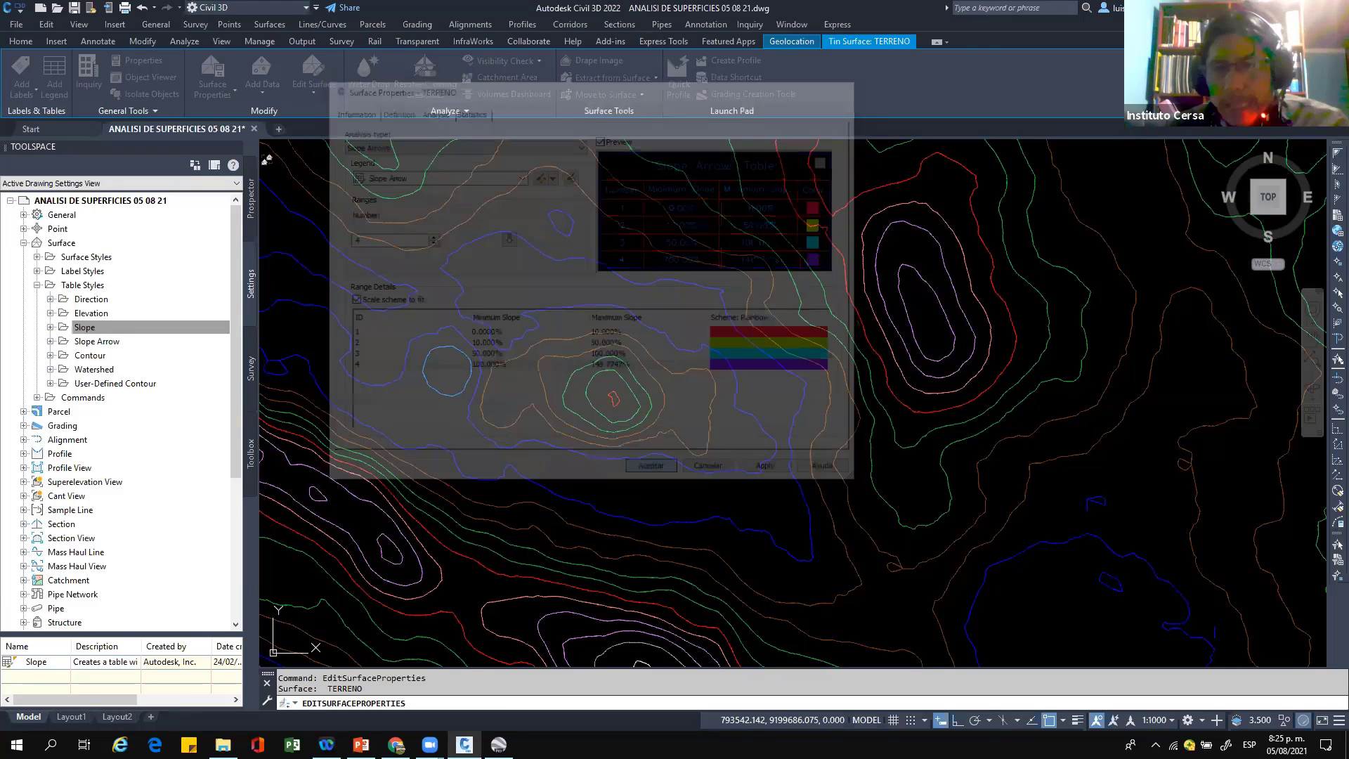
Step: Copy the surface style 00 ANALISIS DE ELEVACIONES 2D and name the copy 00 ANALISIS DE PENDIENTES CON FLECHAS
scroll(594, 427, "down", 2)
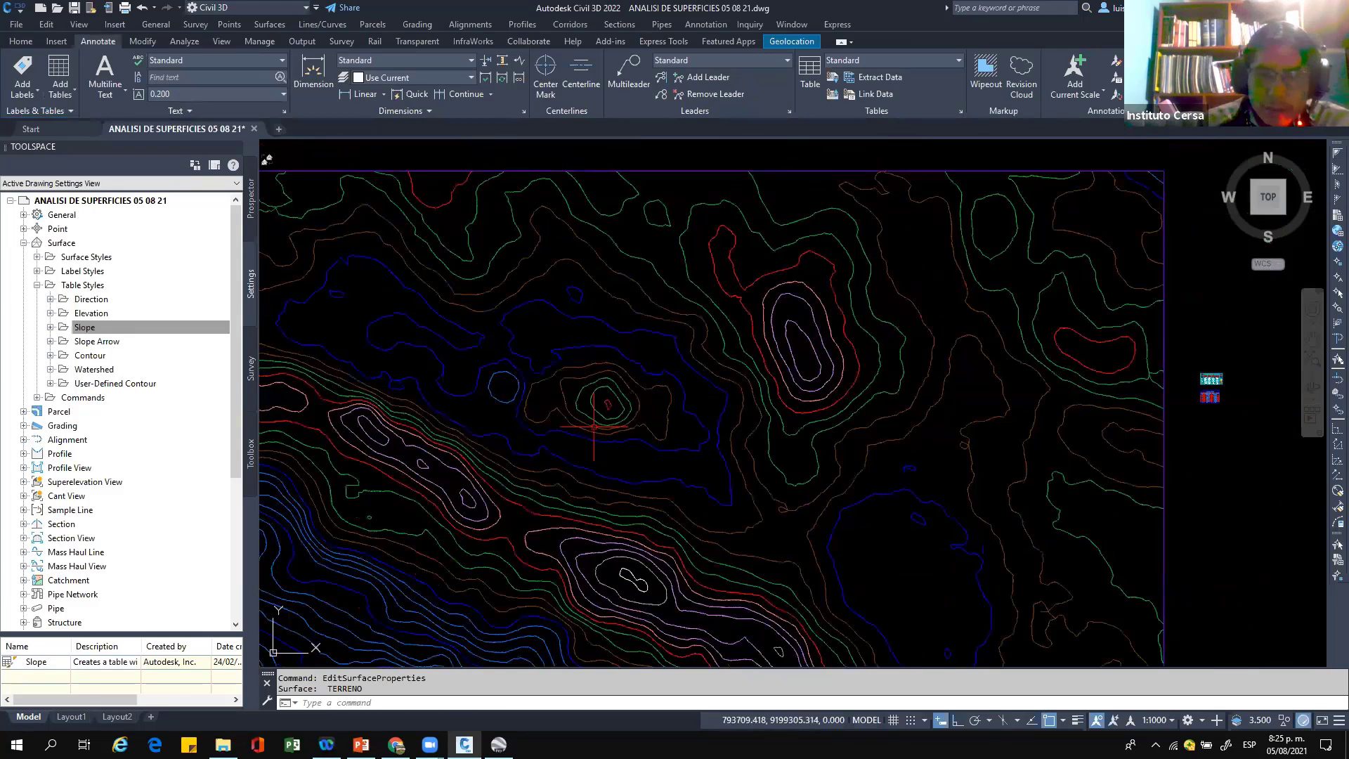
scroll(594, 427, "down", 3)
scroll(491, 404, "up", 2)
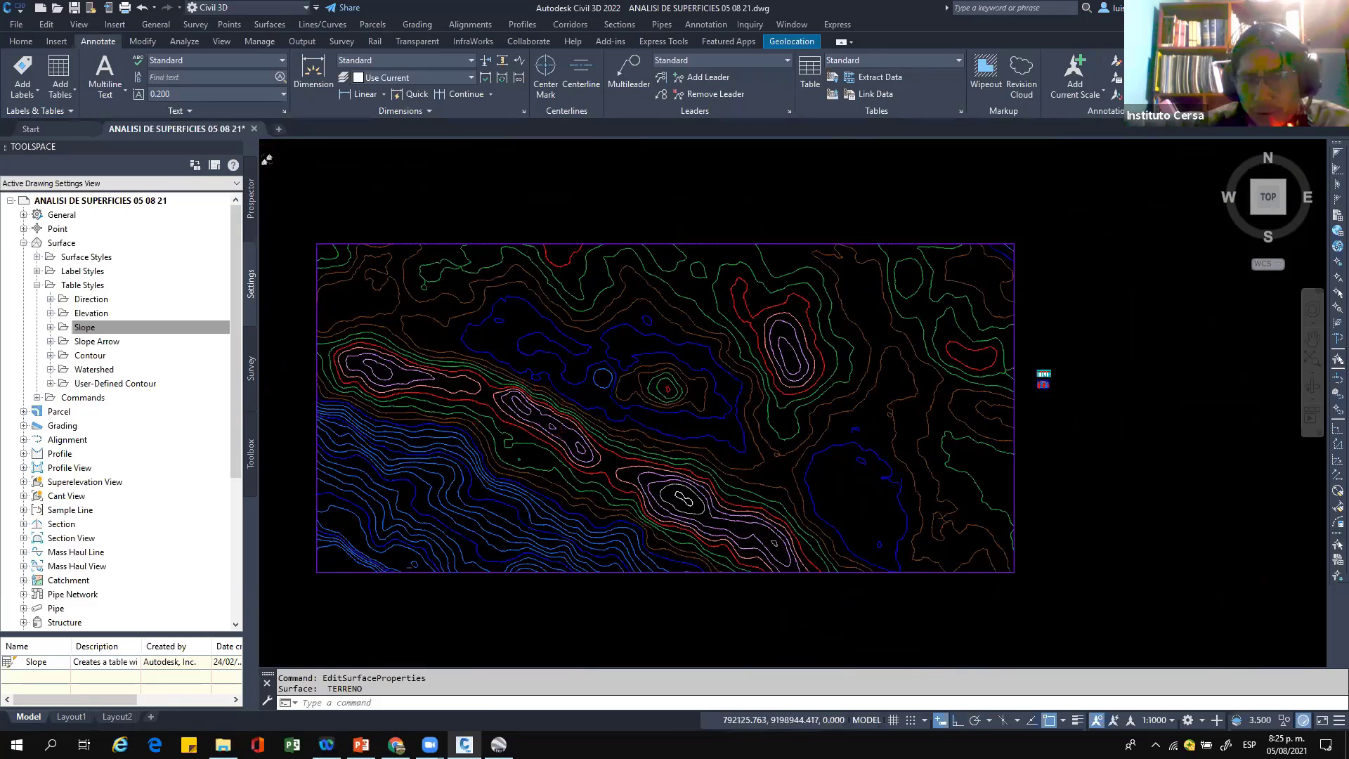
left_click(36, 284)
left_click(36, 257)
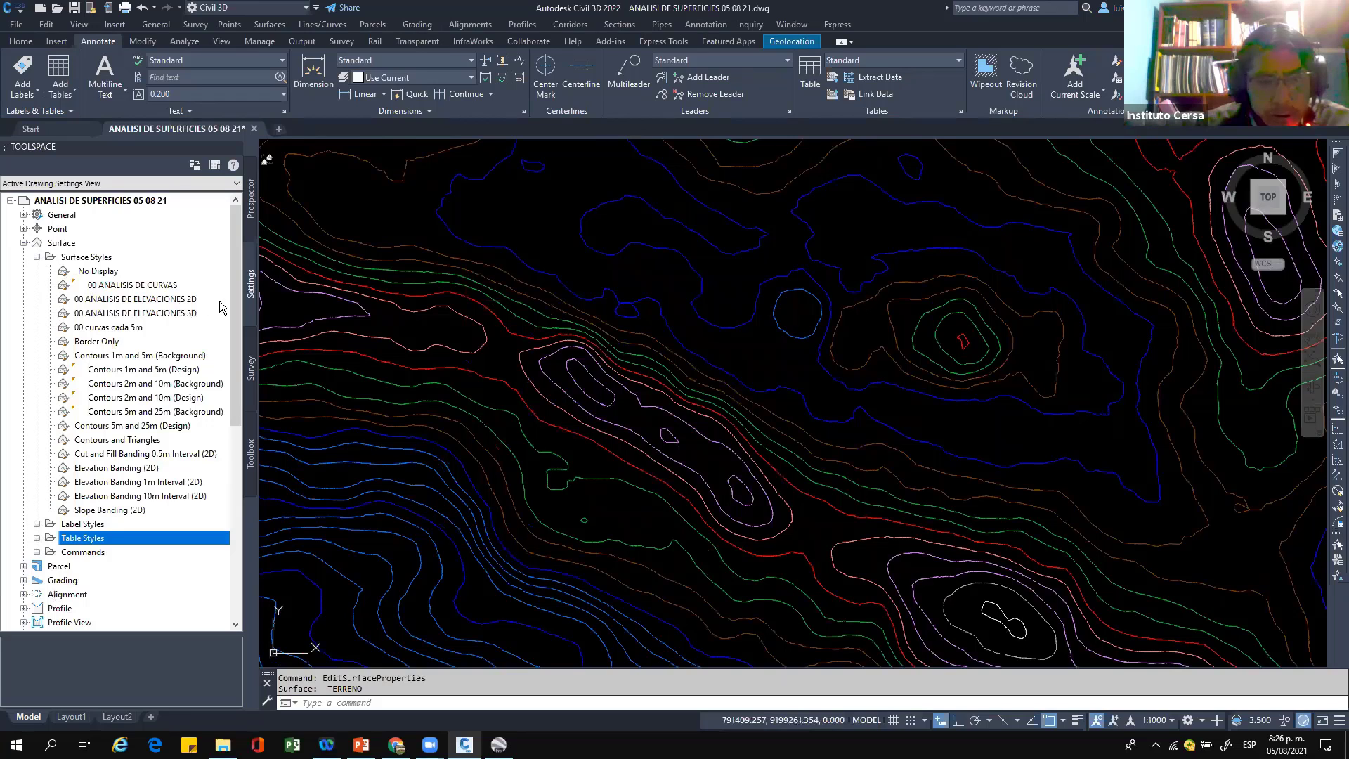
right_click(184, 299)
left_click(231, 326)
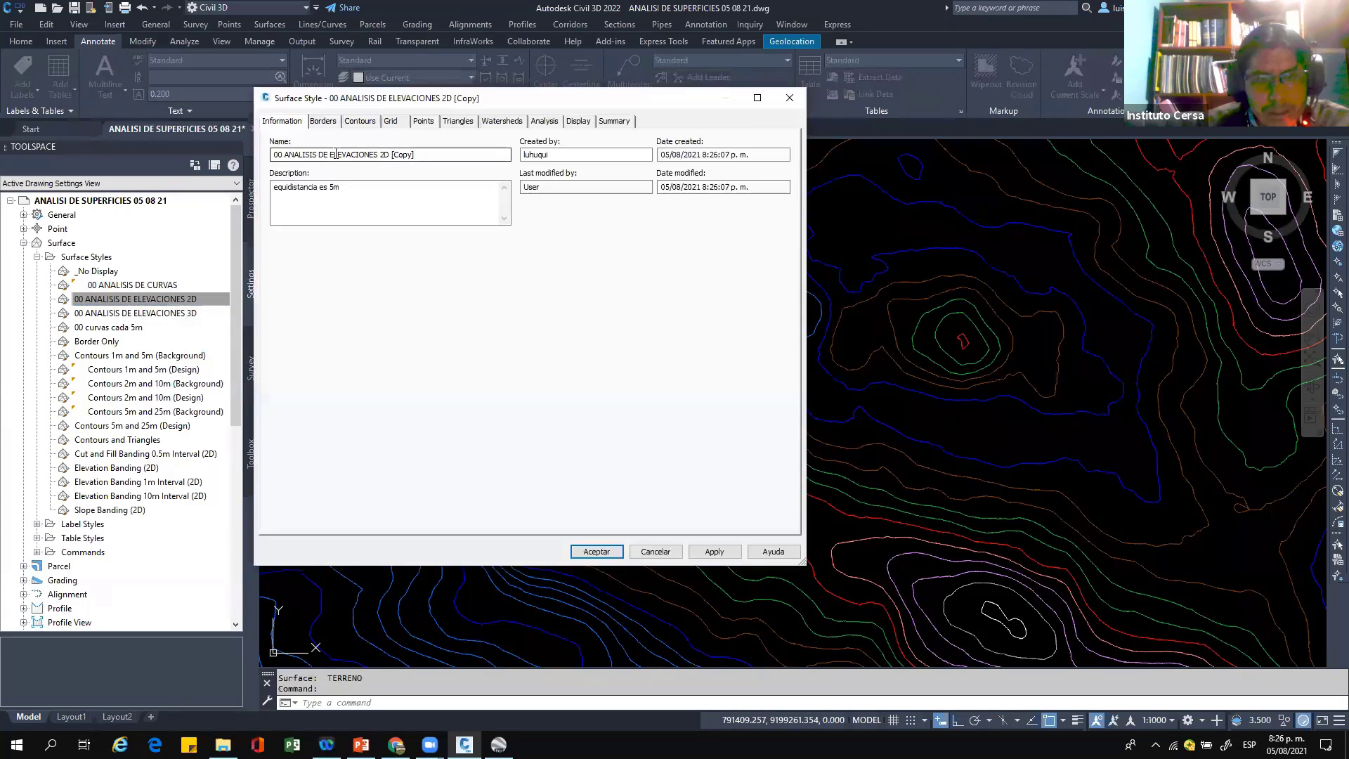
left_click_drag(331, 154, 567, 173)
type("PE")
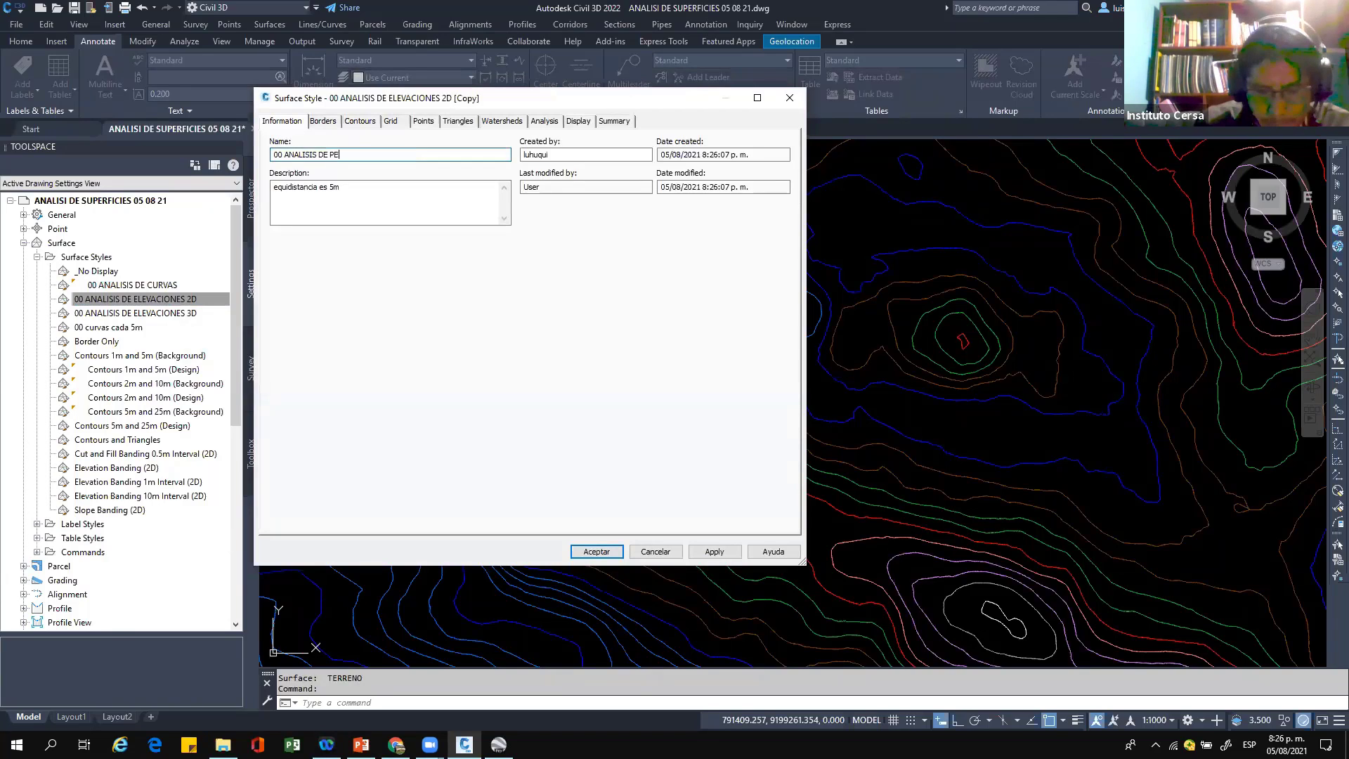
type("NDIENTES CO")
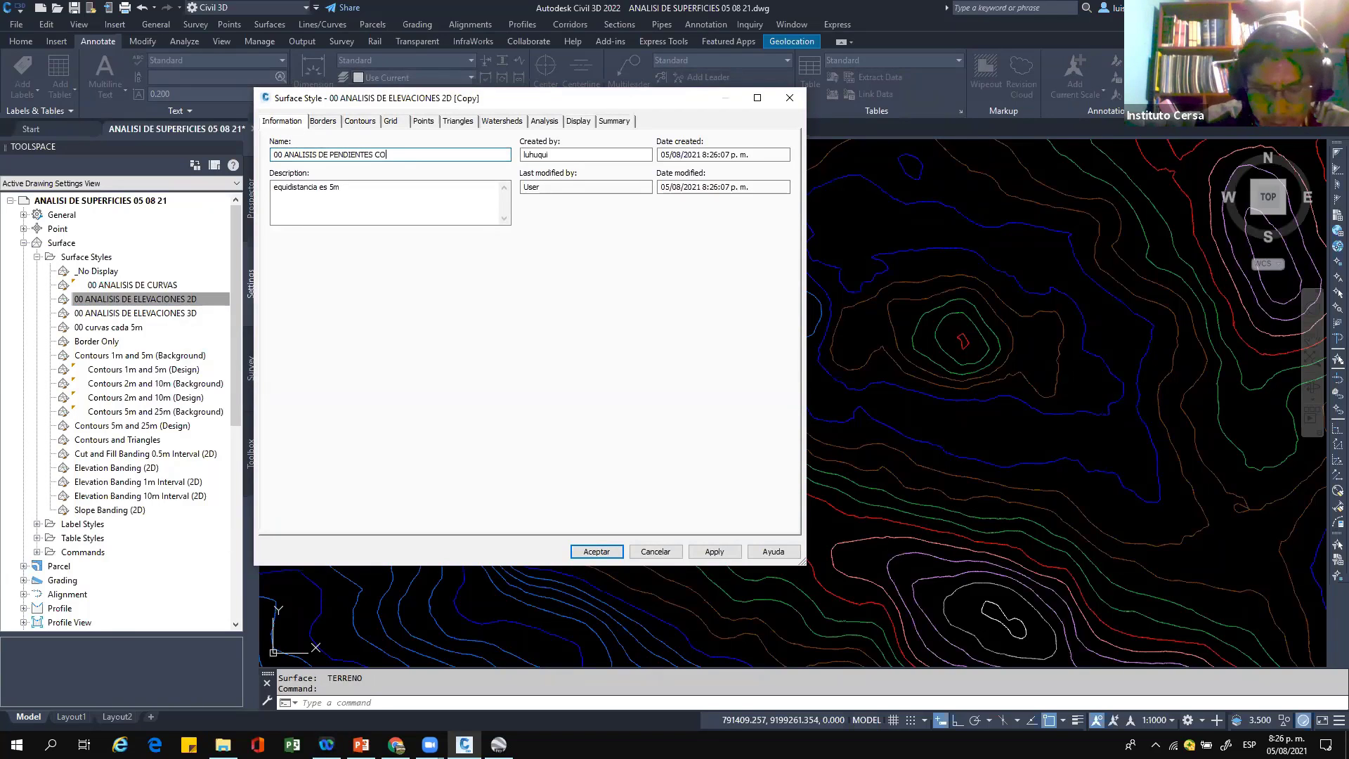
type("N FLECHAS")
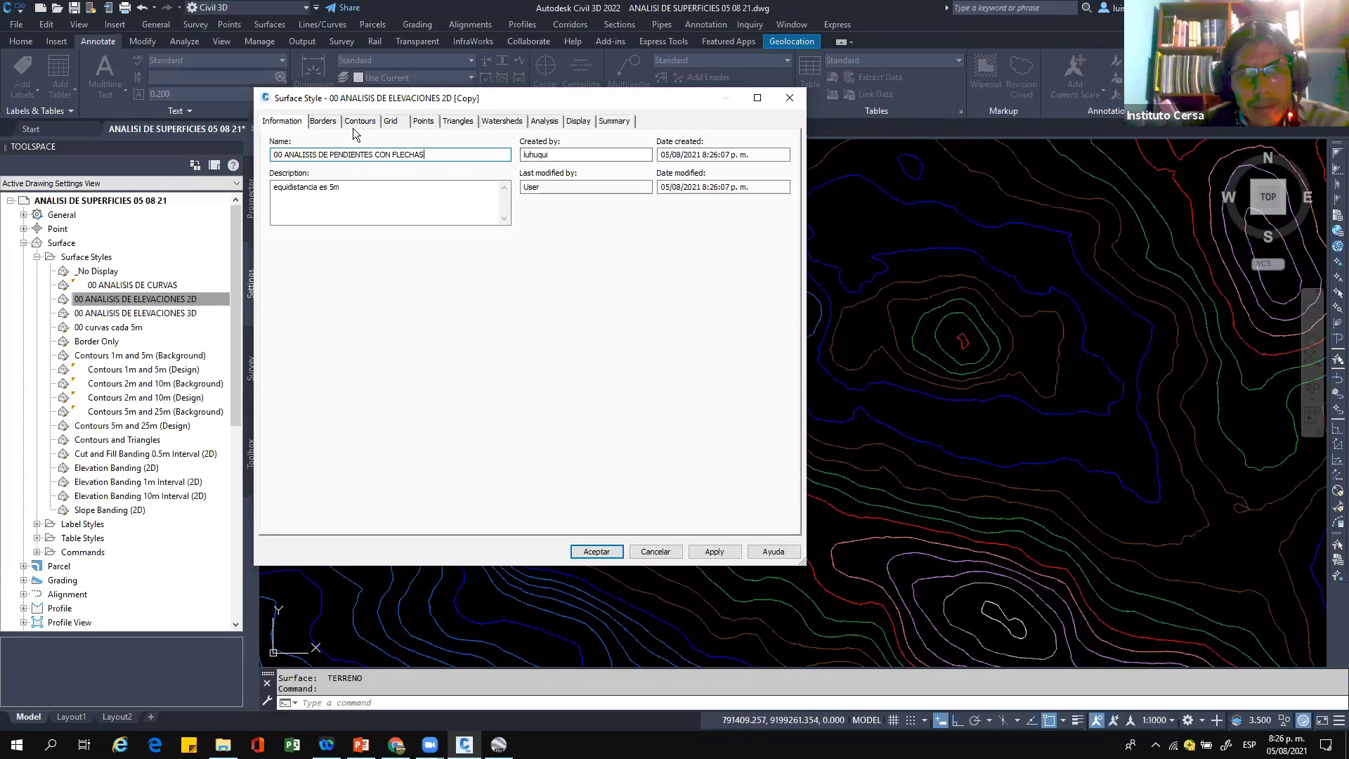
Step: In the new style's plan display, hide Elevations and show Slope Arrows, and save the style
left_click(579, 122)
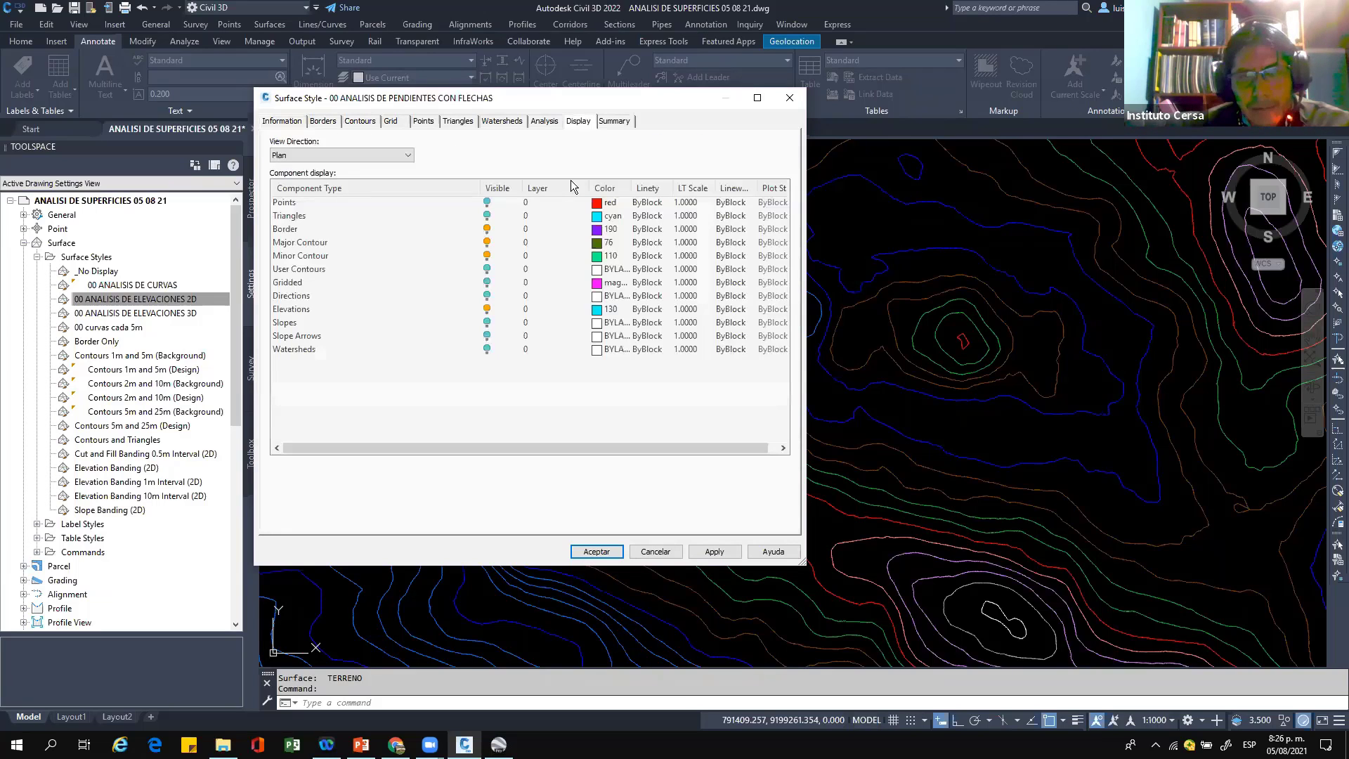
left_click(486, 310)
left_click(486, 336)
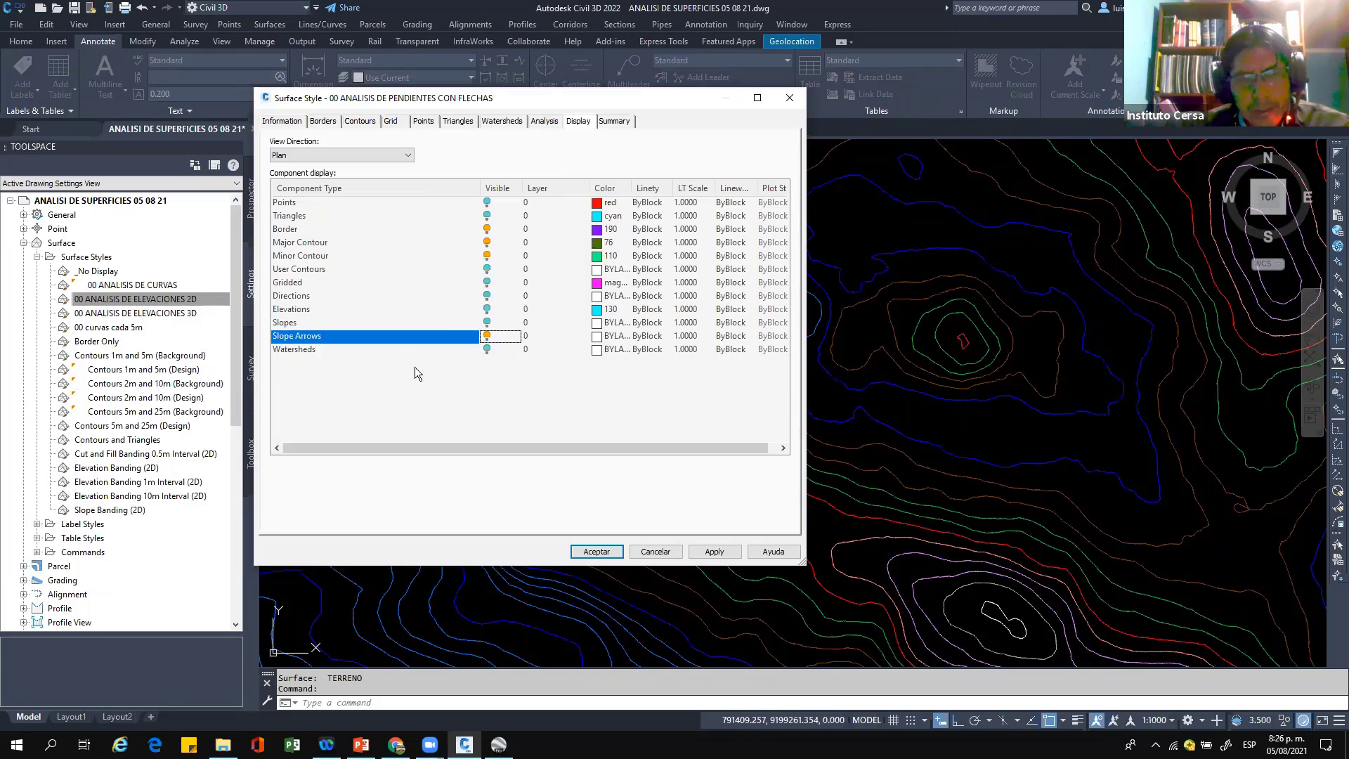
left_click(714, 551)
left_click(605, 553)
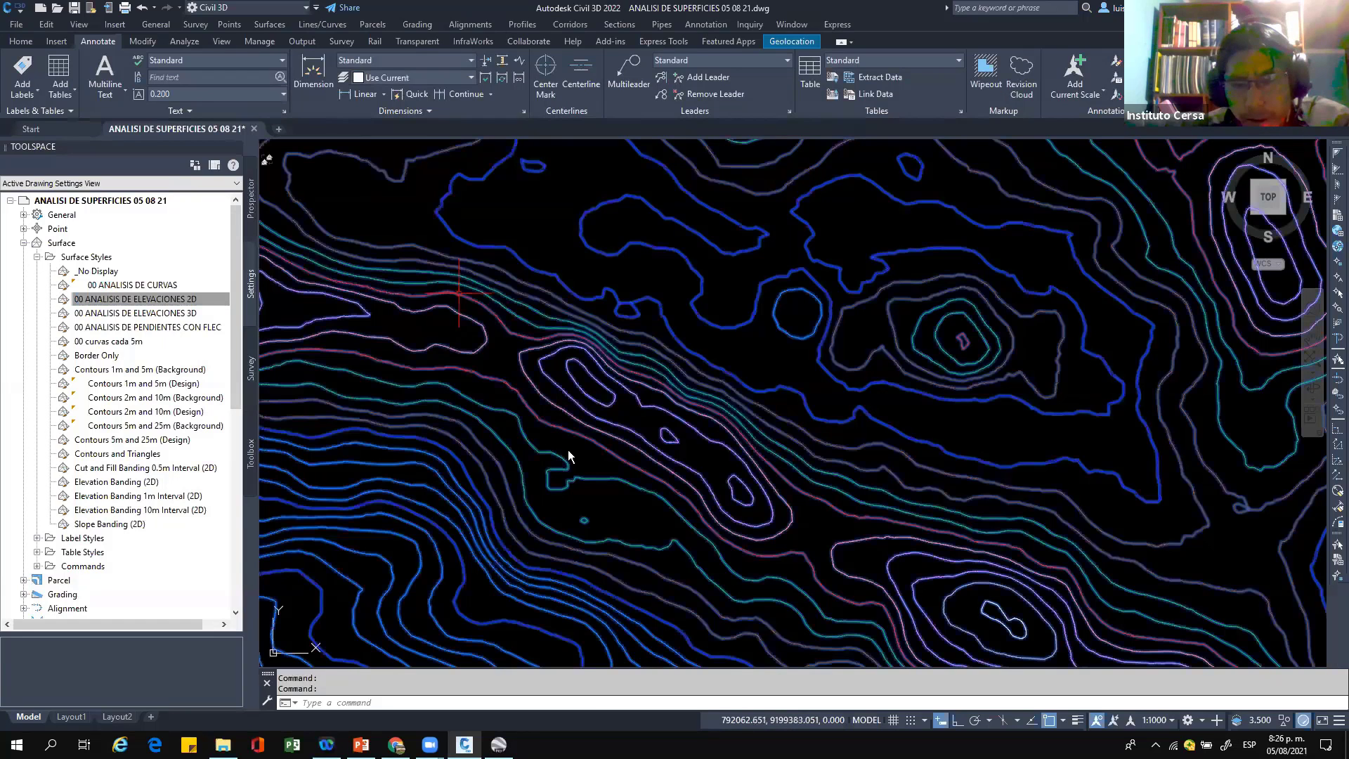
Step: Open the TERRENO surface's properties and switch the analysis type to Slope Arrows
right_click(460, 293)
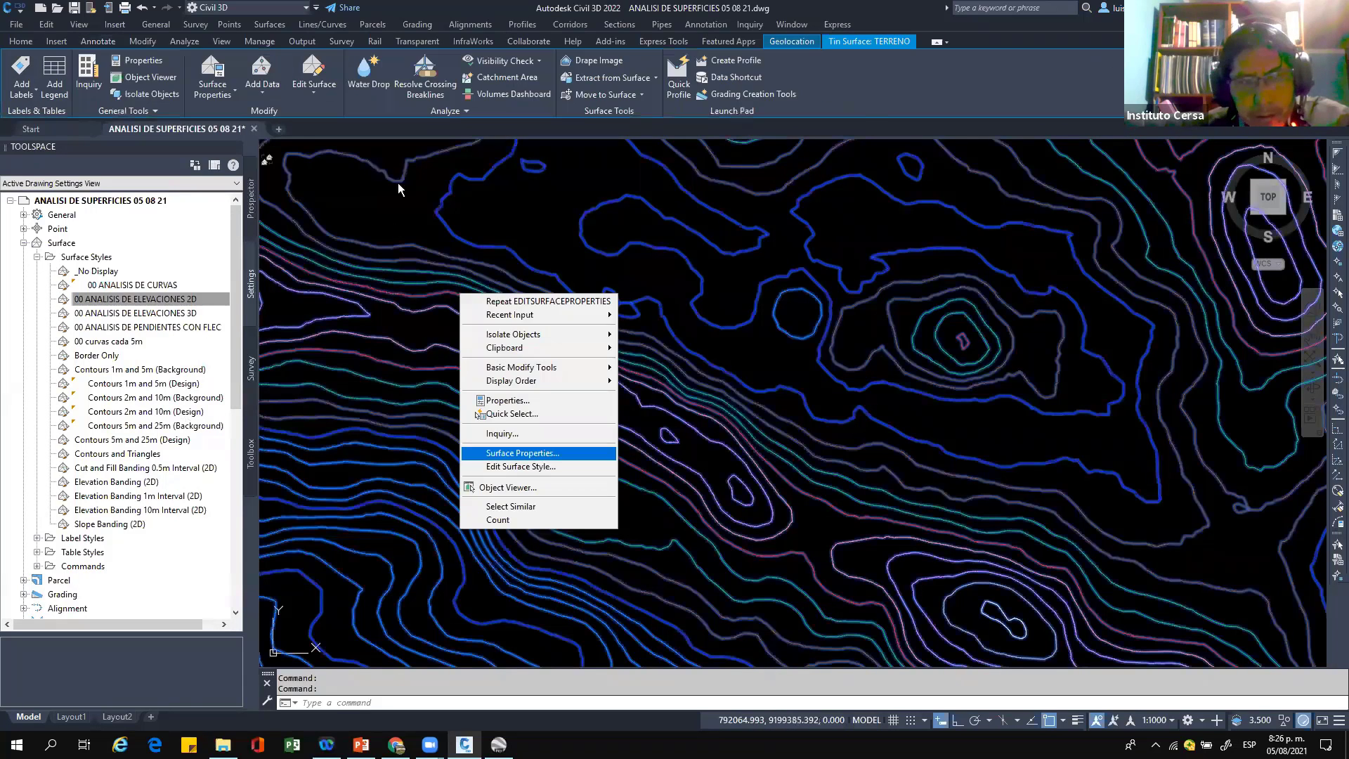
key("Return")
left_click(380, 145)
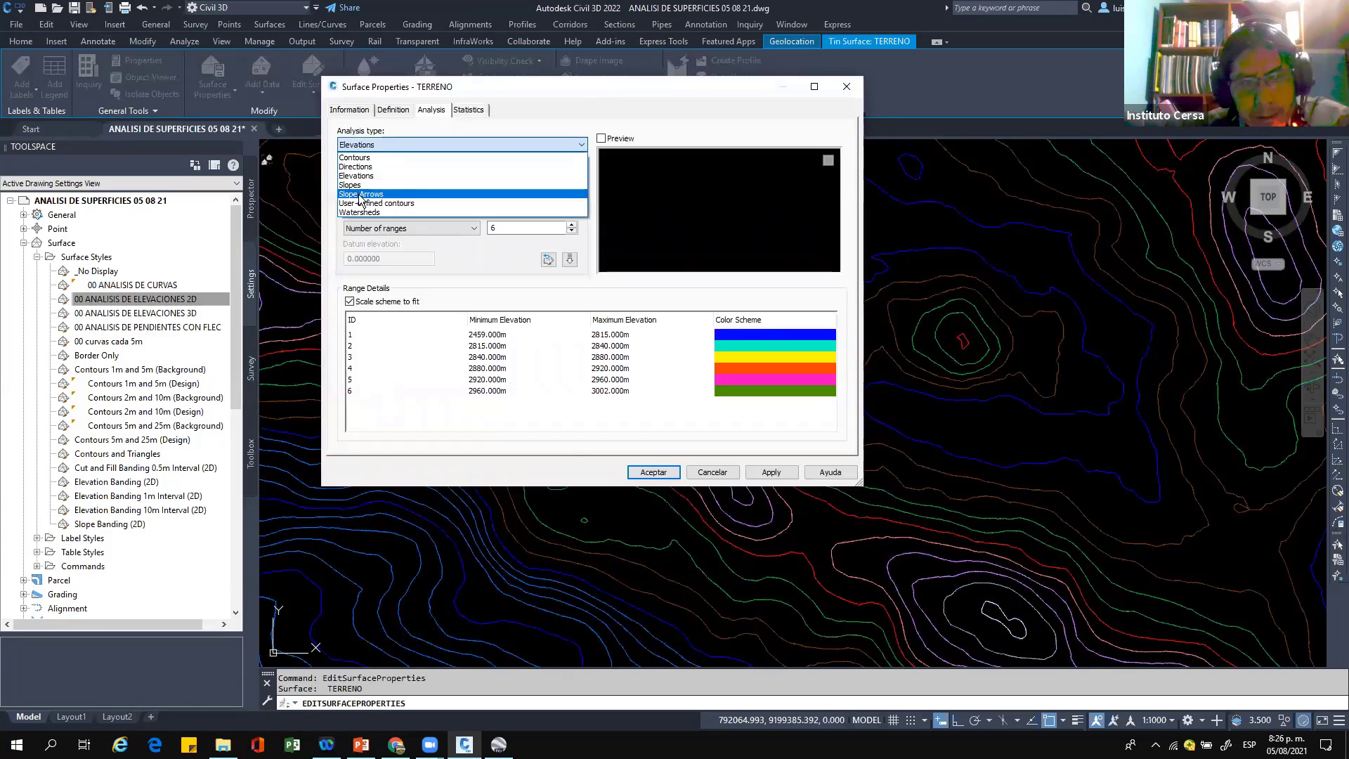
left_click(360, 194)
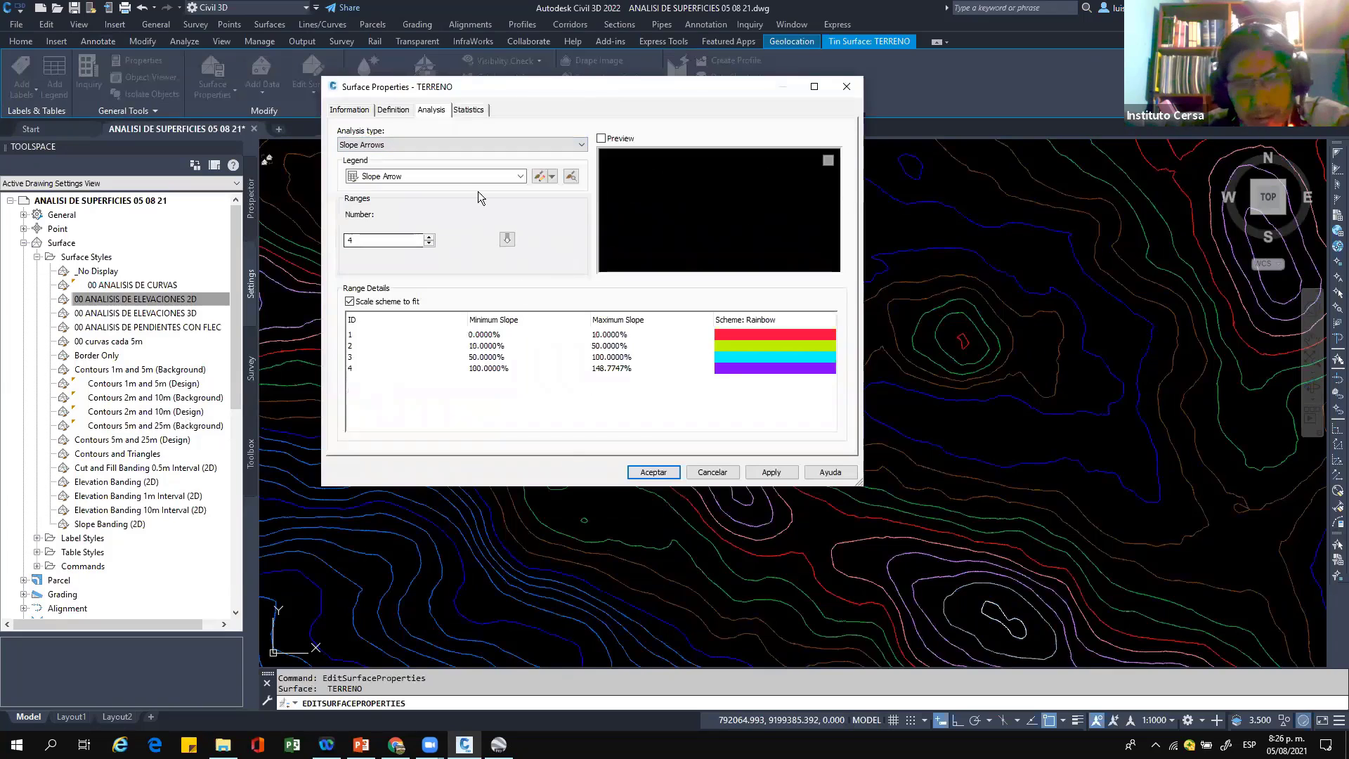
Step: Assign the surface style 00 ANALISIS DE PENDIENTES CON FLECHAS to the TERRENO surface and inspect the slope arrows in the drawing
left_click(350, 110)
left_click(397, 254)
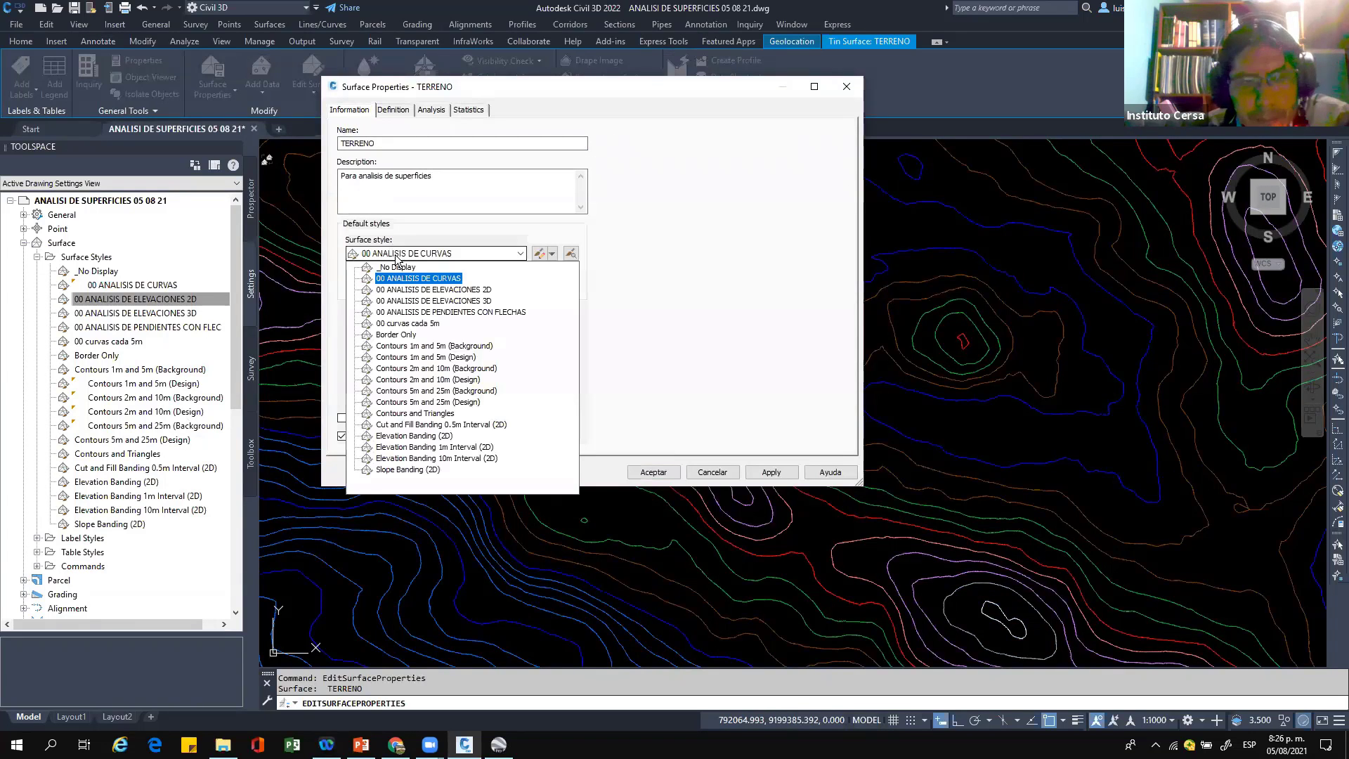
left_click(513, 313)
left_click(782, 473)
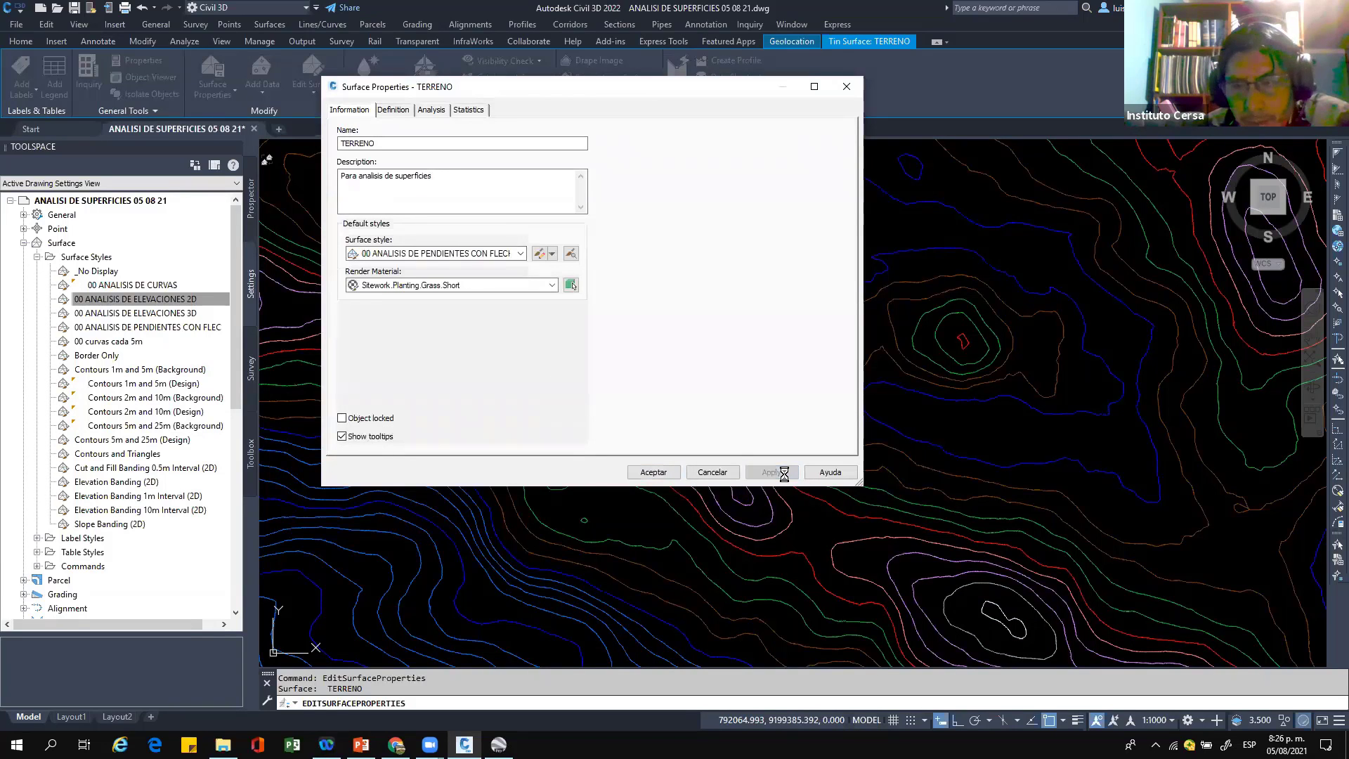
left_click(653, 472)
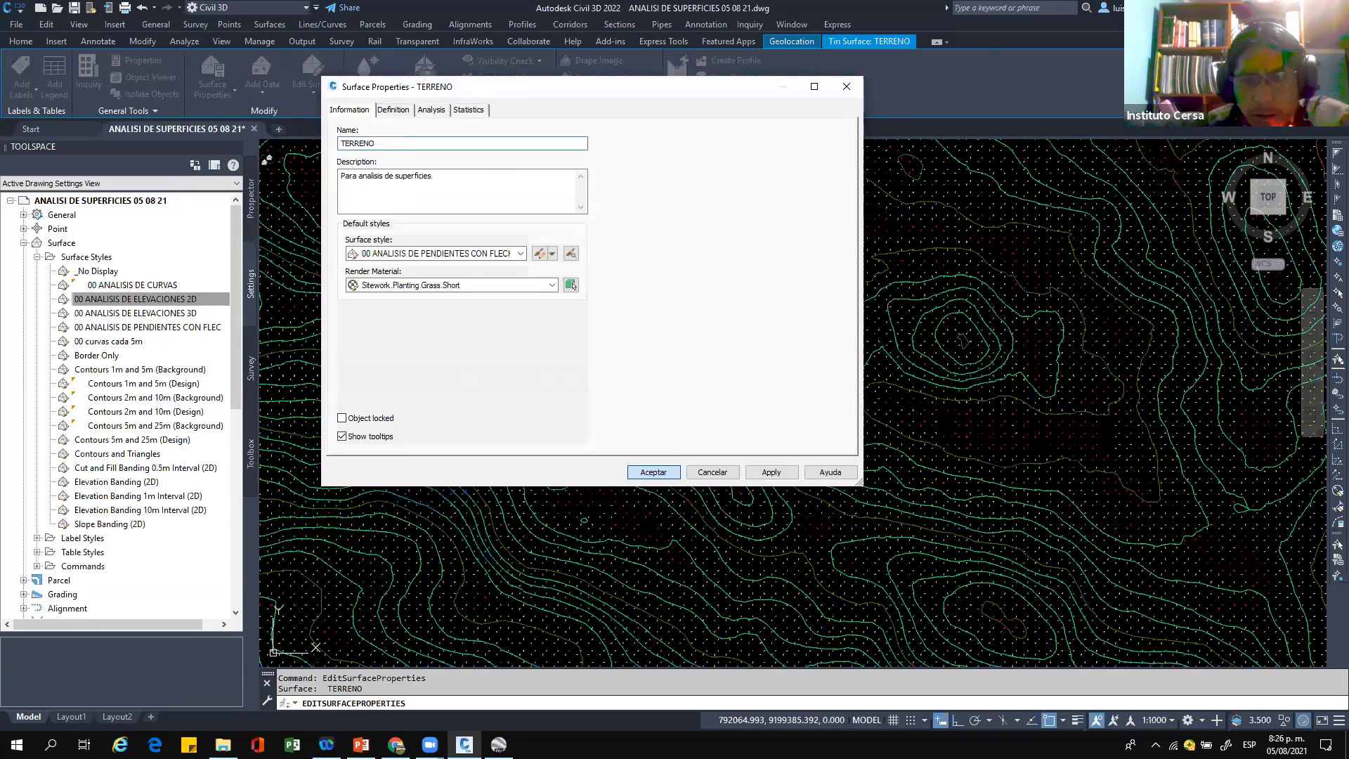
key("Return")
scroll(942, 344, "down", 5)
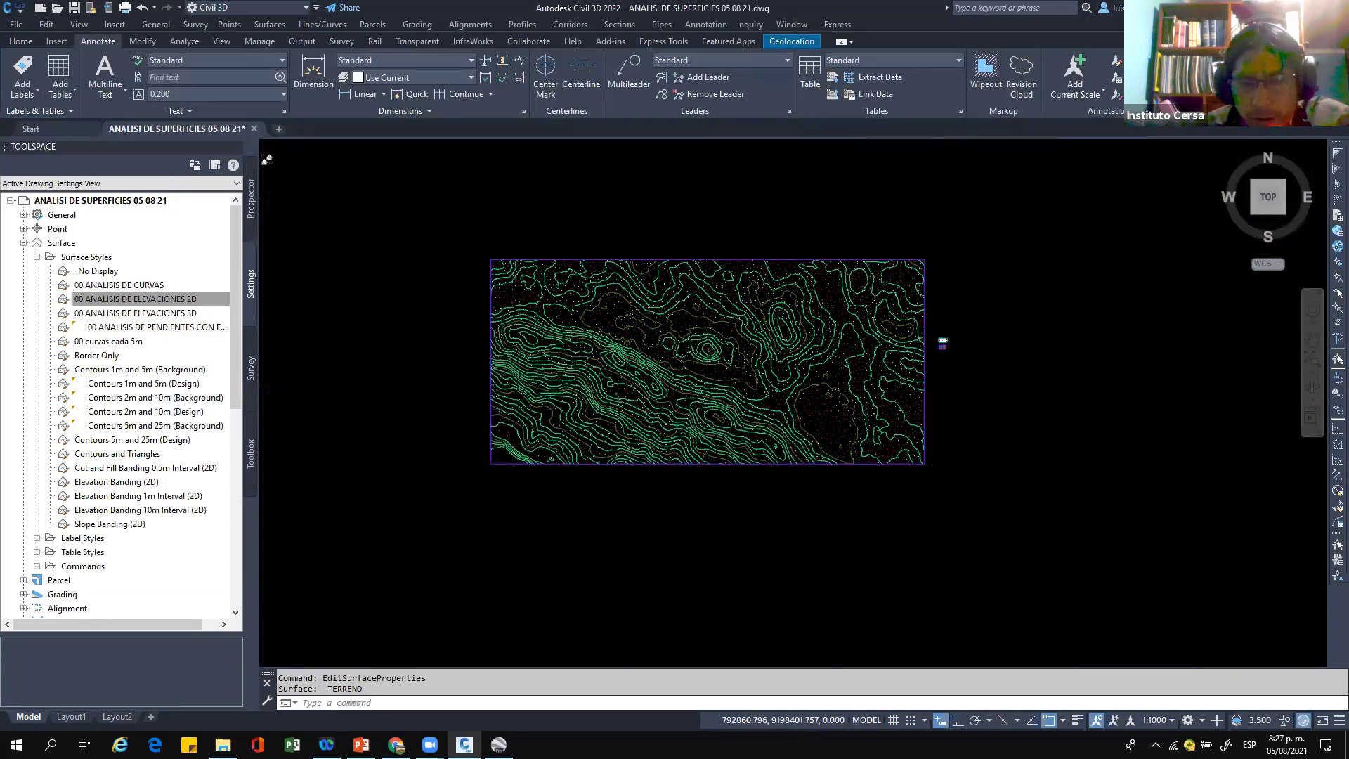
scroll(943, 344, "up", 2)
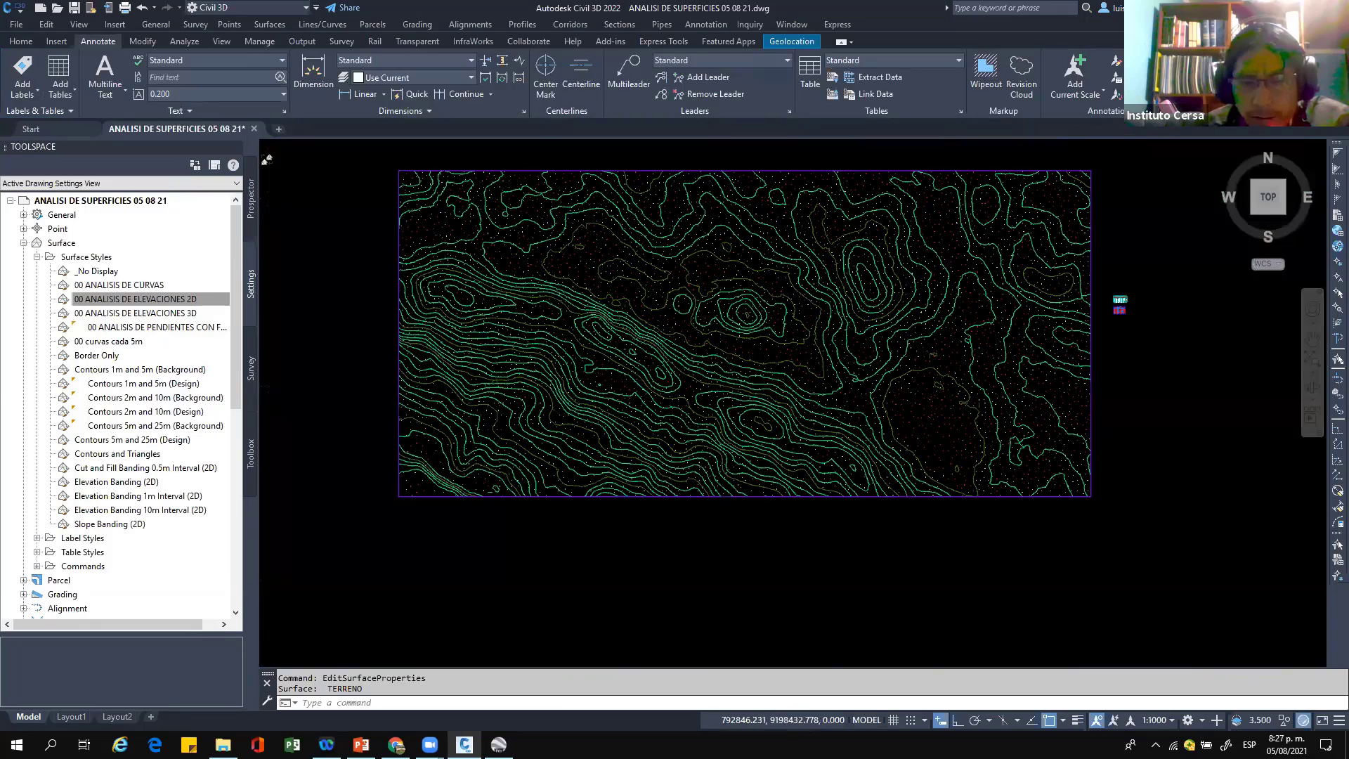
scroll(647, 408, "up", 2)
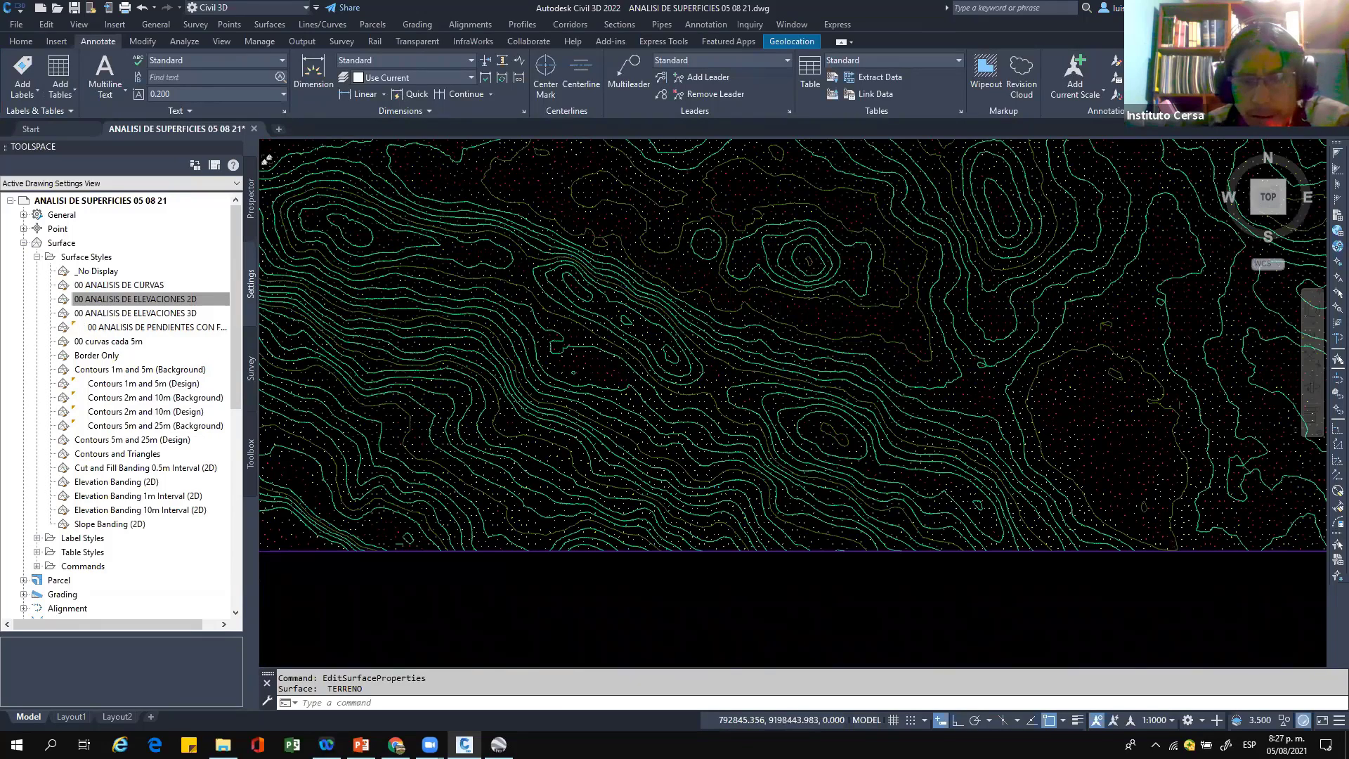
scroll(642, 407, "up", 2)
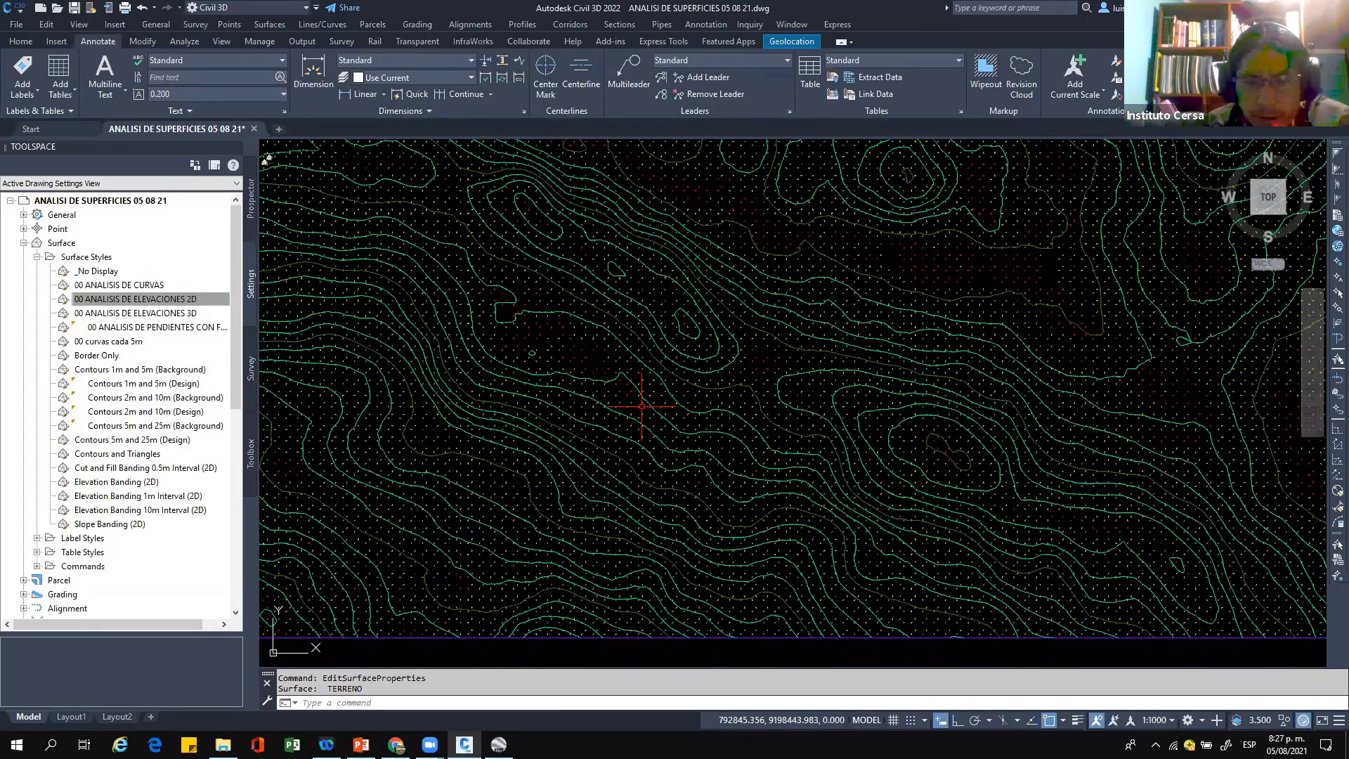
Step: Examine the direction and colour of the slope arrows at different places on the TERRENO surface
scroll(819, 357, "up", 3)
scroll(608, 421, "down", 3)
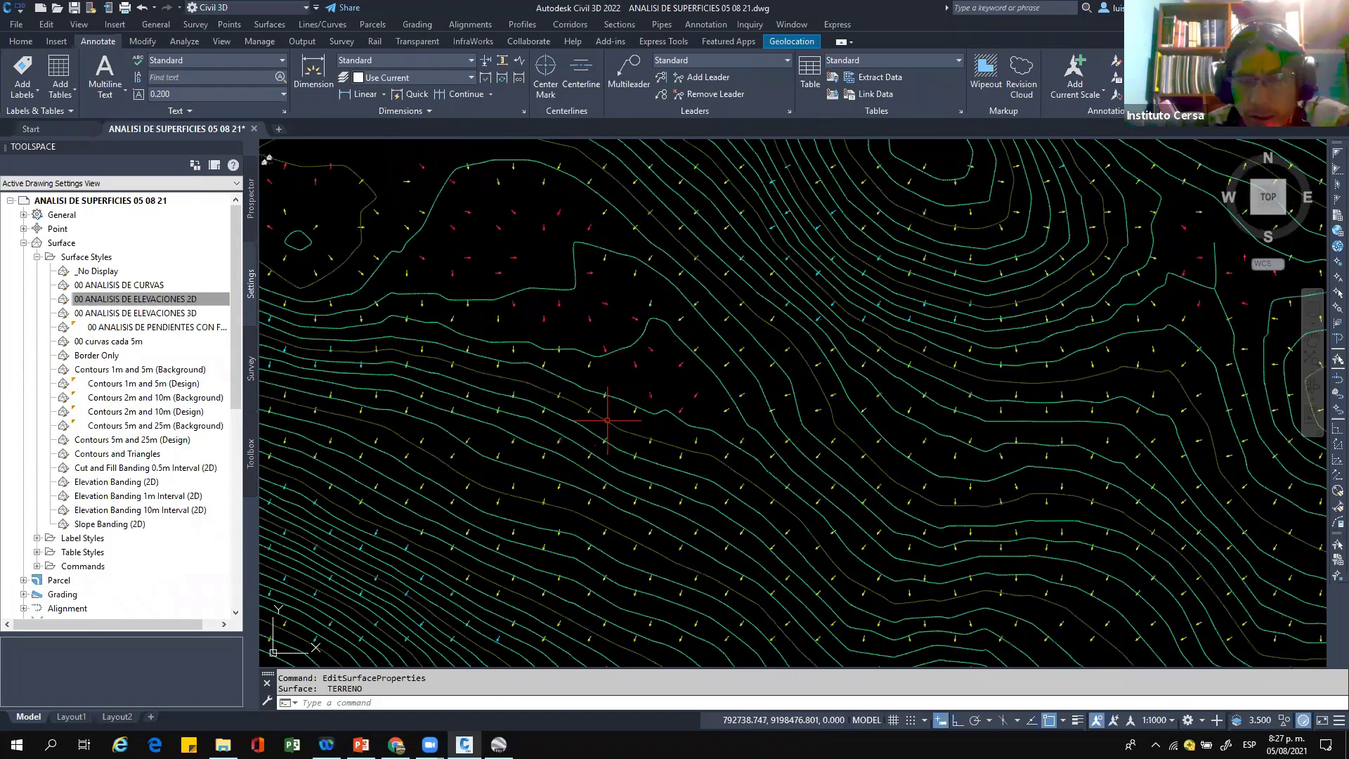
scroll(607, 420, "up", 4)
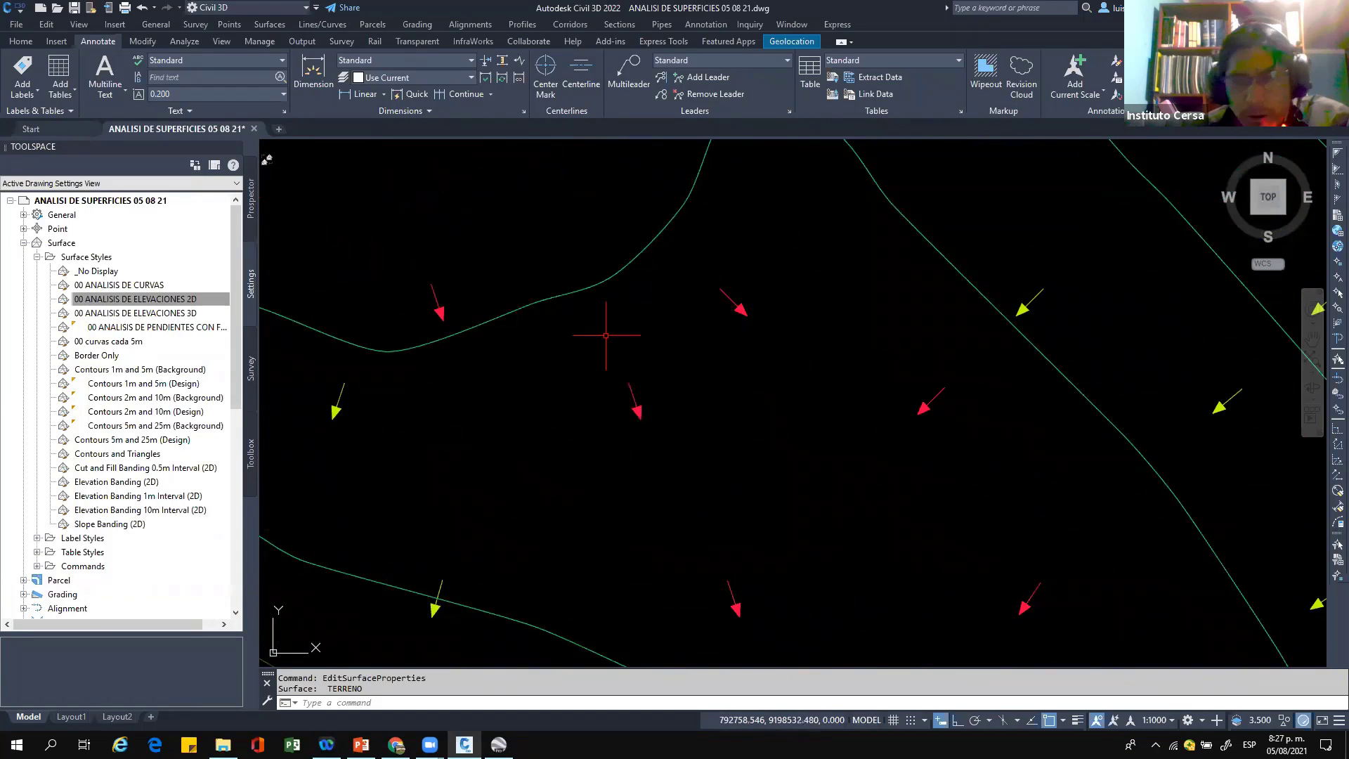
scroll(609, 331, "down", 3)
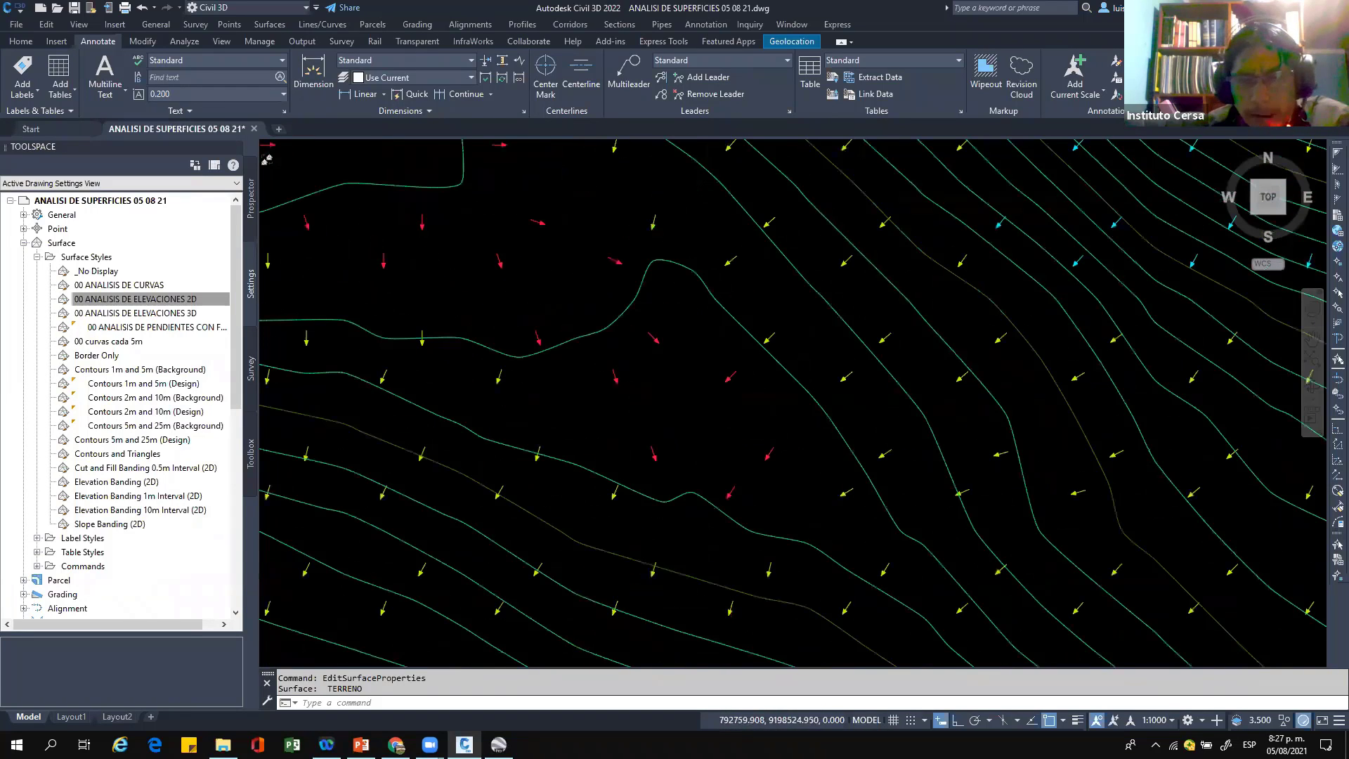
scroll(614, 387, "down", 4)
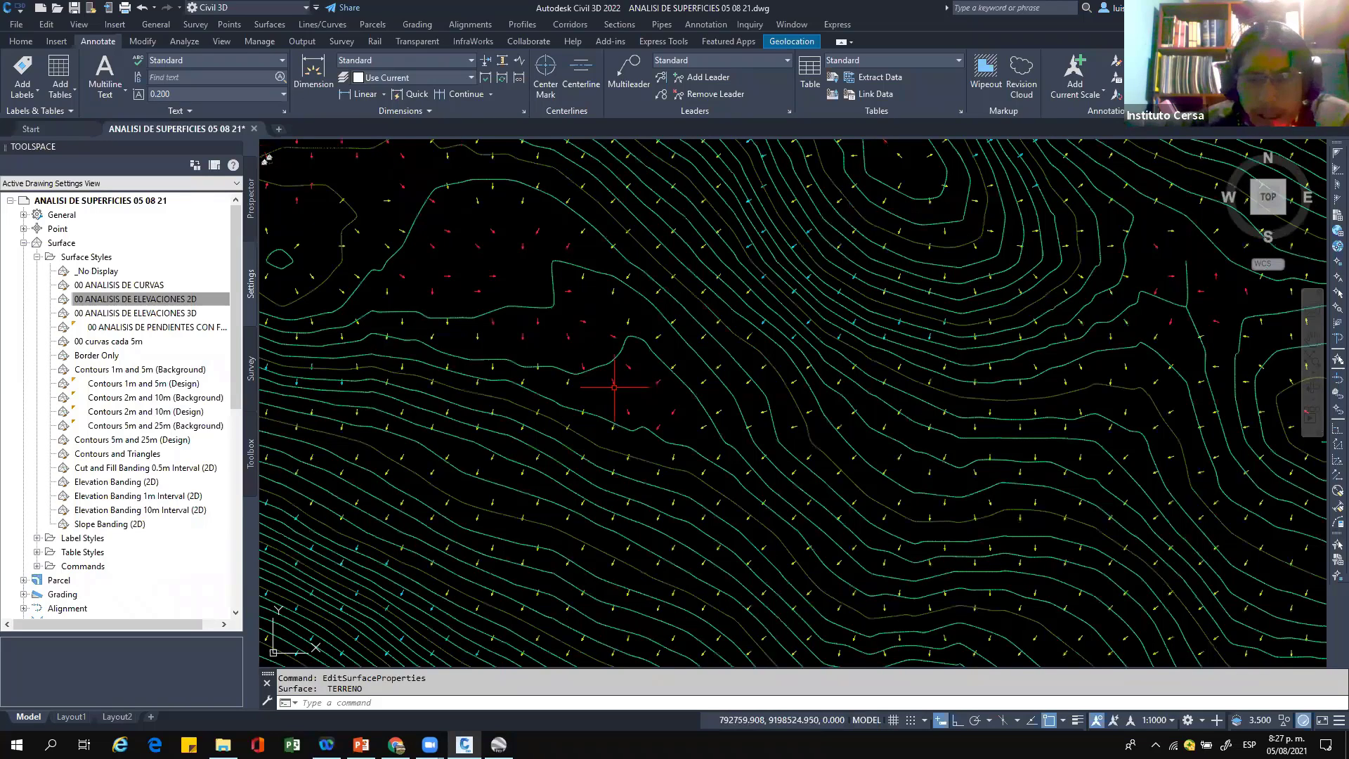
scroll(614, 387, "down", 3)
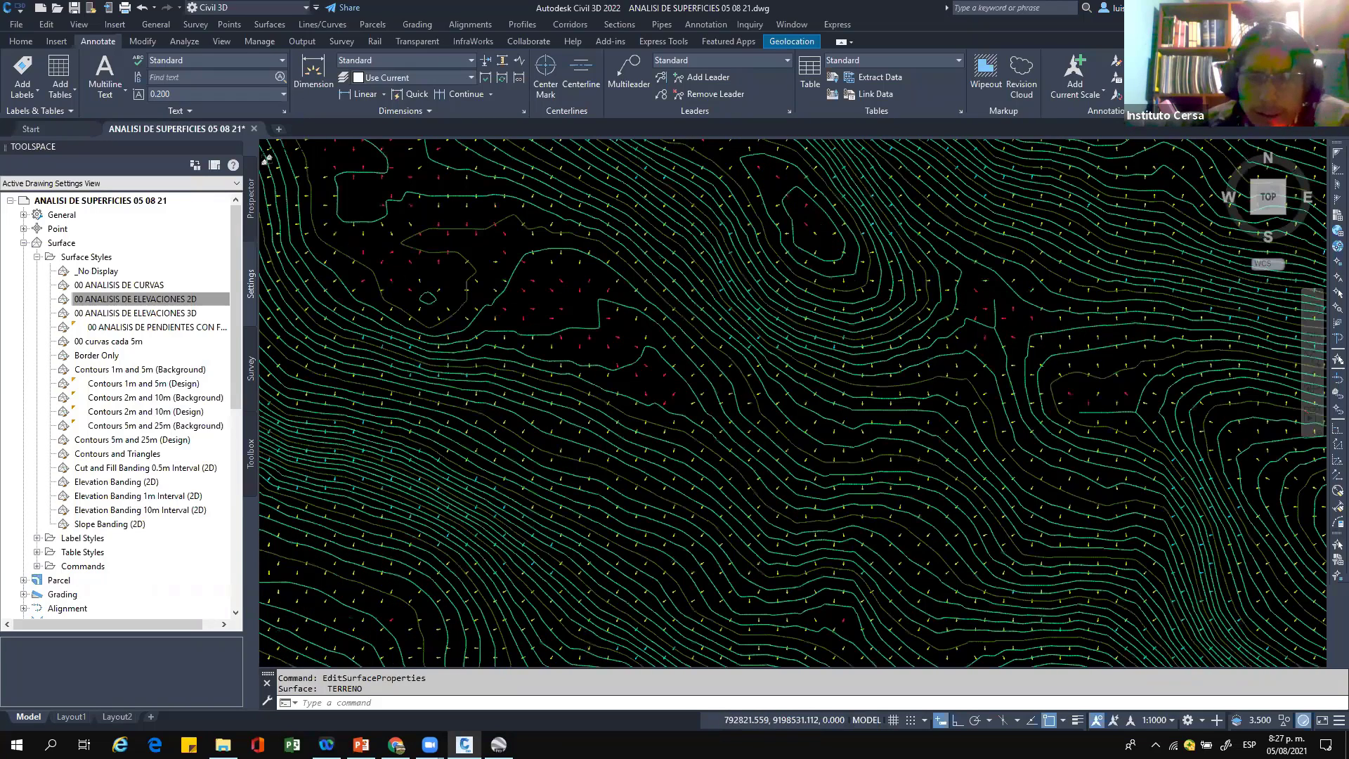
scroll(602, 341, "up", 10)
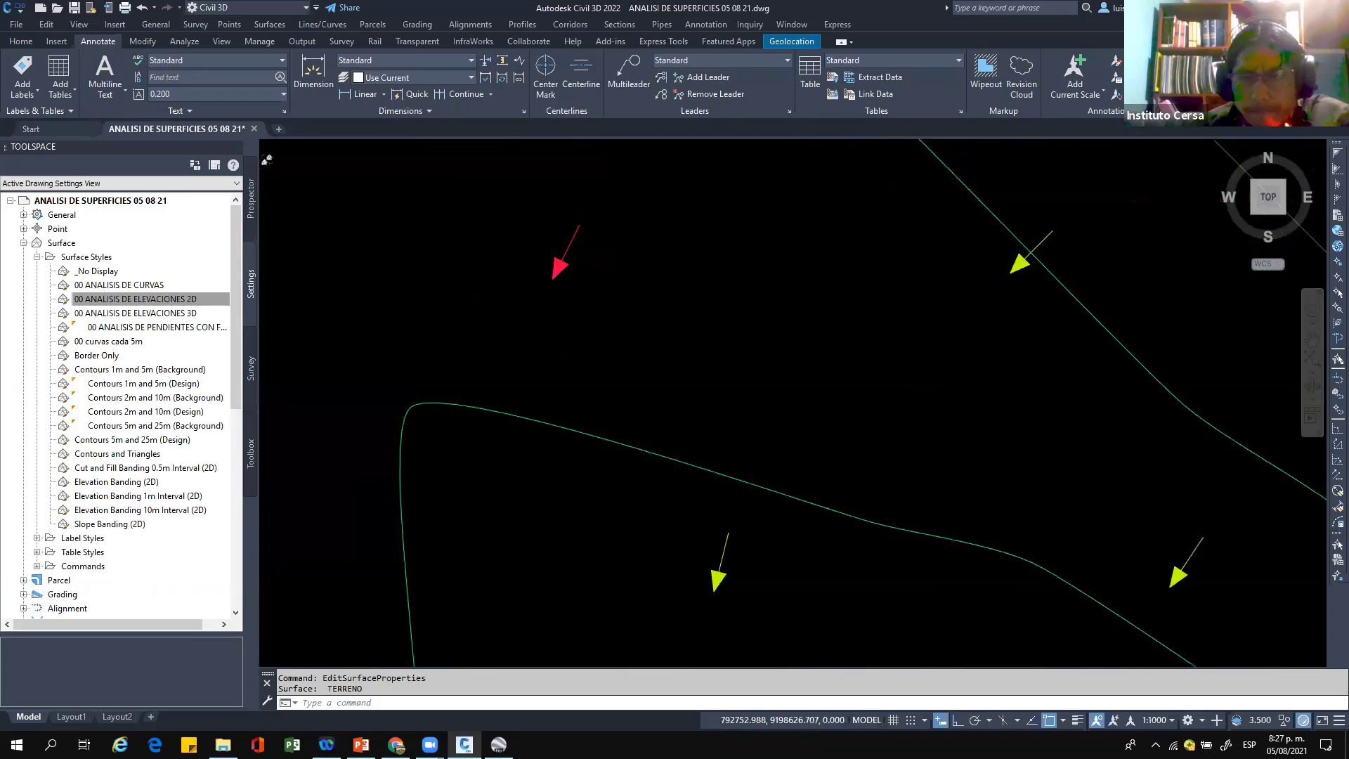
Step: In the style 00 ANALISIS DE PENDIENTES CON FLECHAS, set the slope arrows' arrow type to Open and apply it
left_click(192, 300)
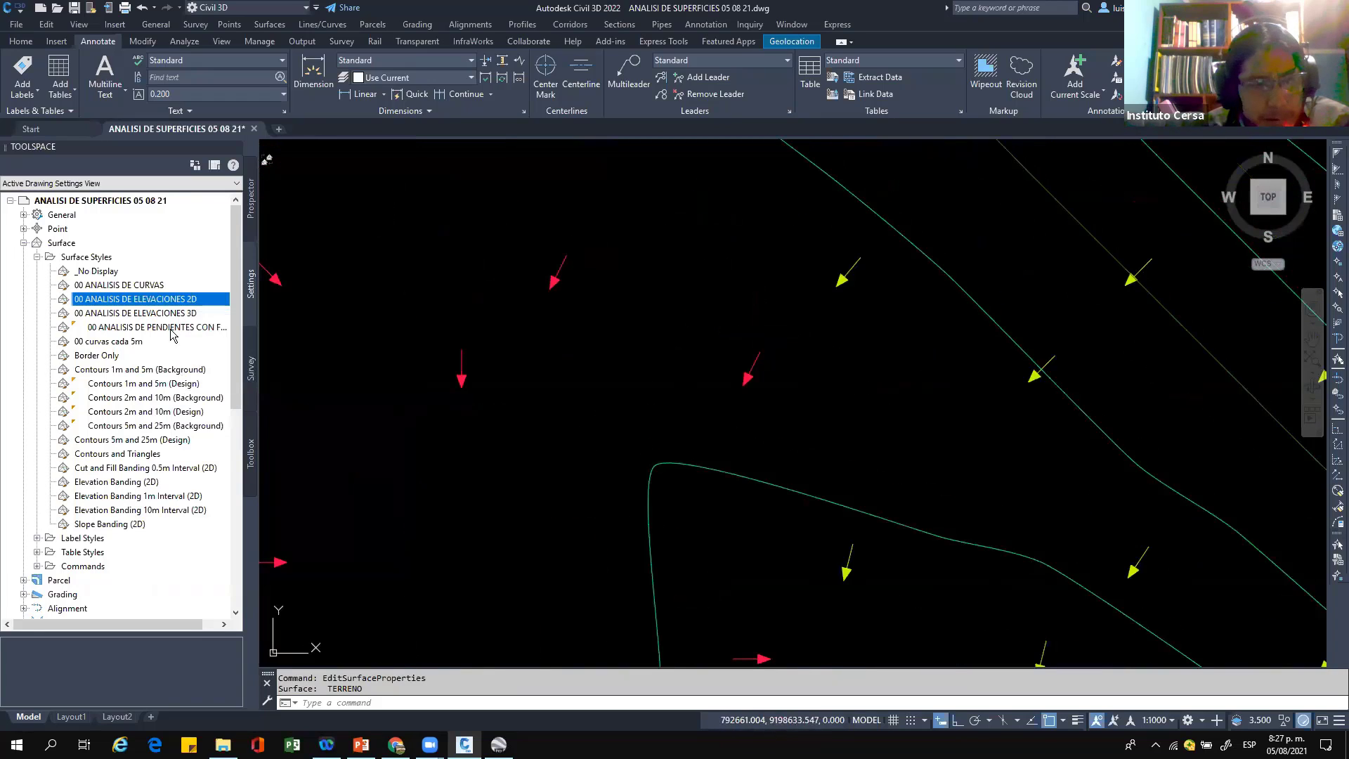
right_click(184, 329)
left_click(209, 339)
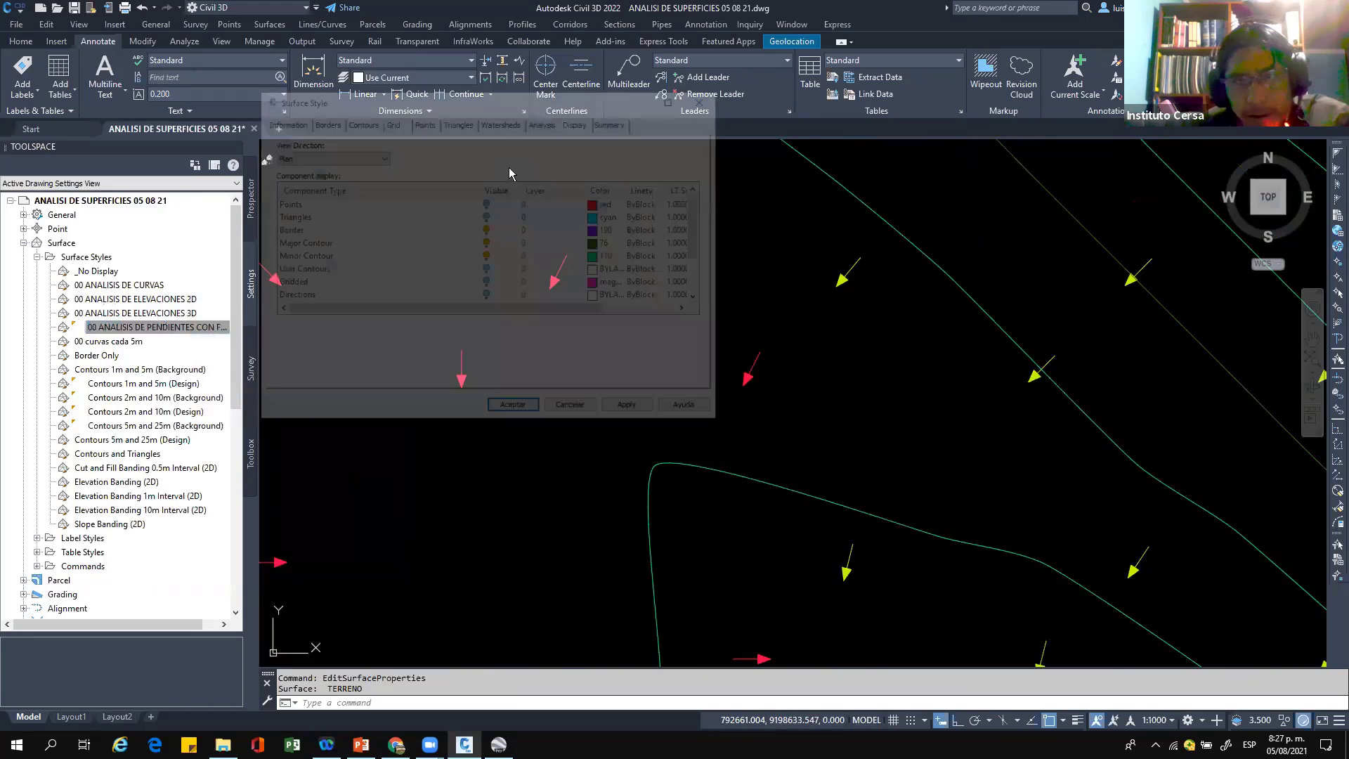
left_click_drag(552, 103, 297, 90)
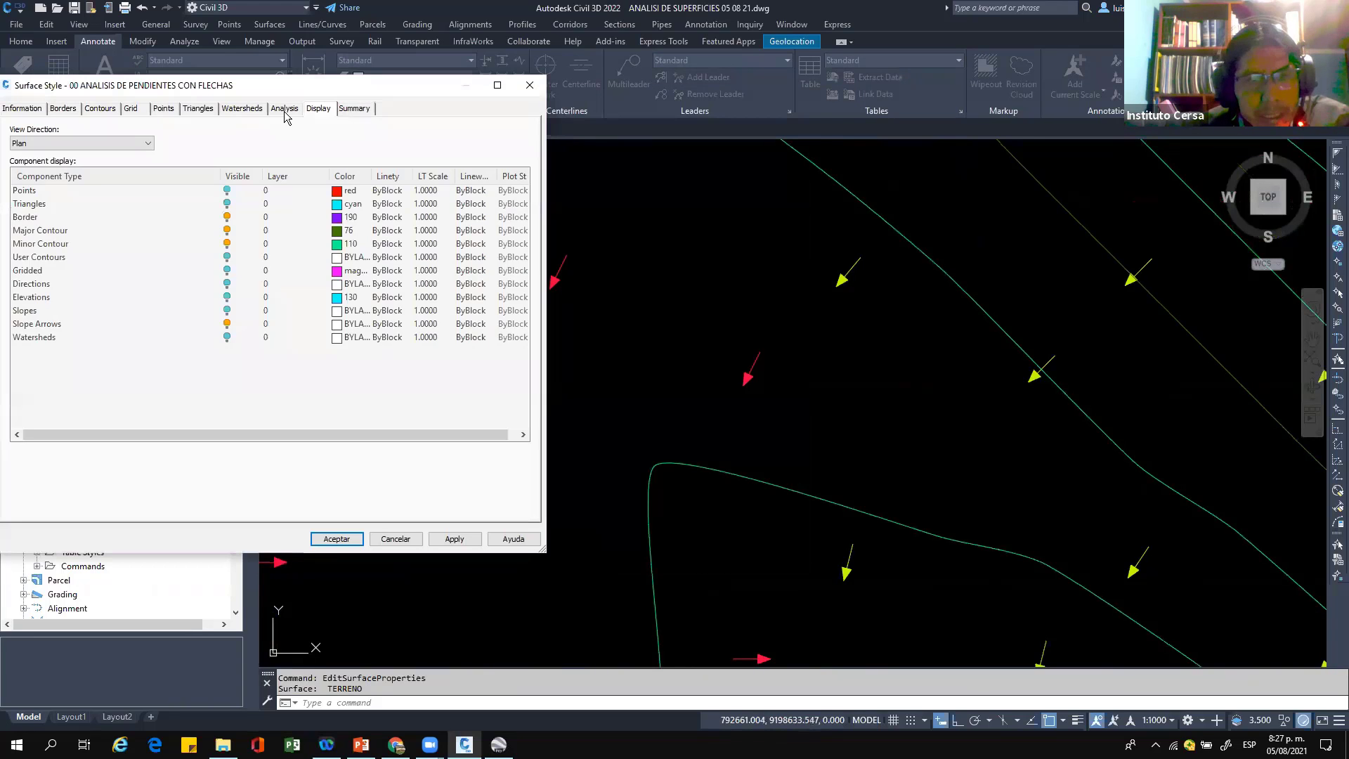
left_click(284, 108)
left_click(19, 191)
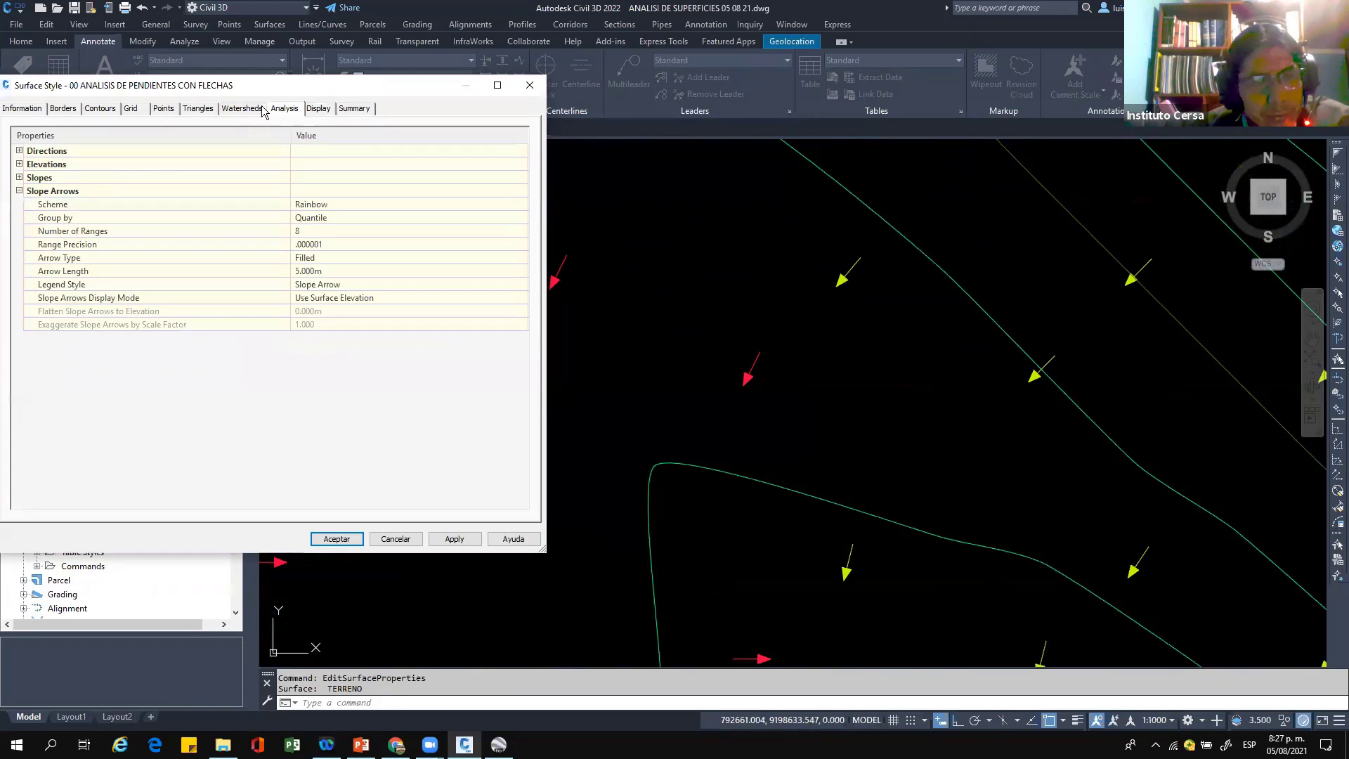
left_click(97, 259)
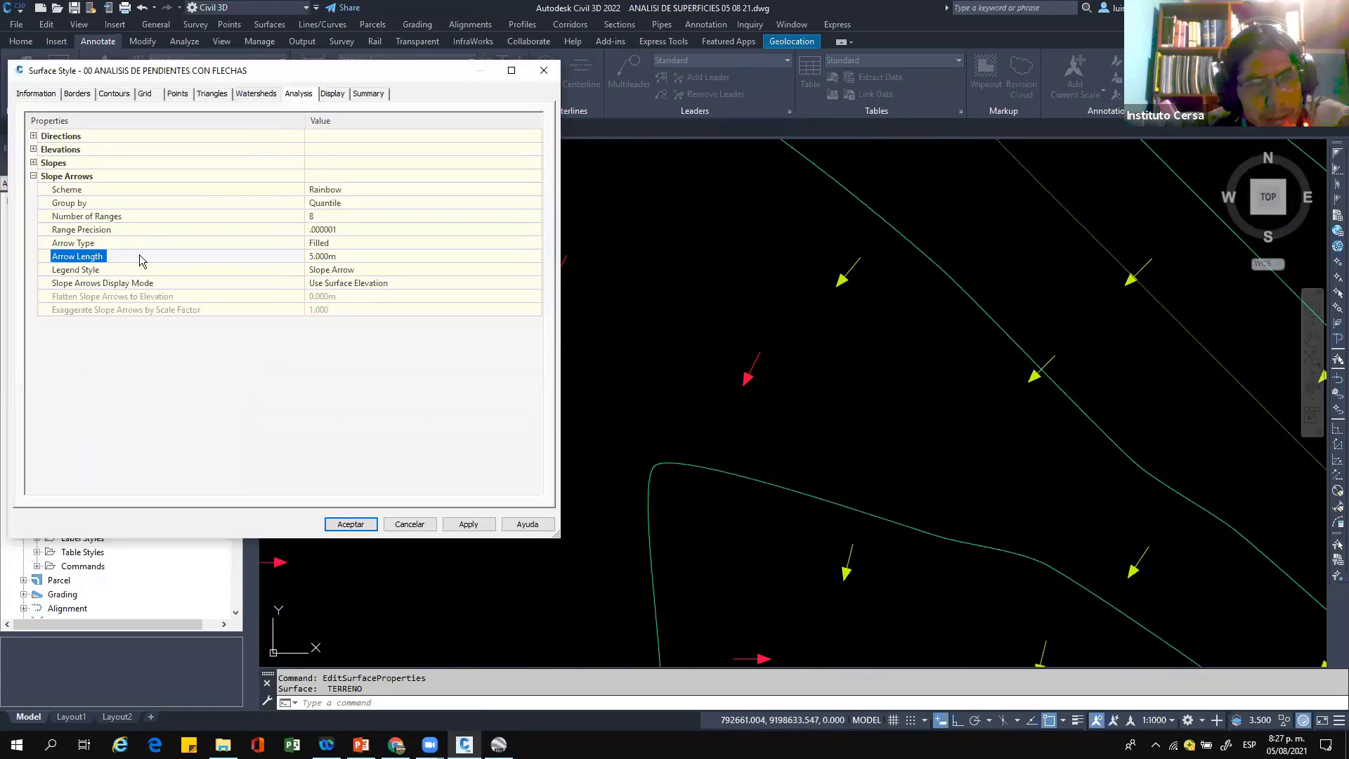
left_click(345, 256)
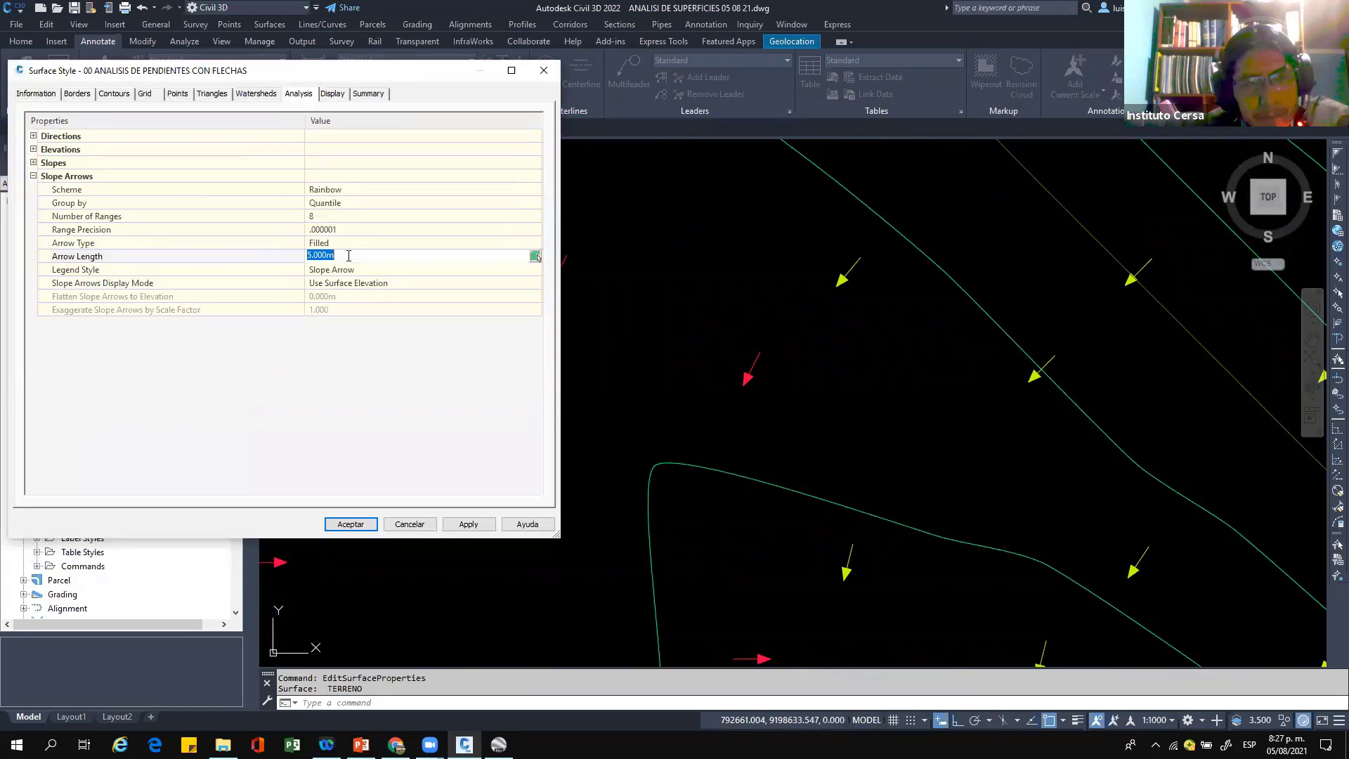
left_click(351, 241)
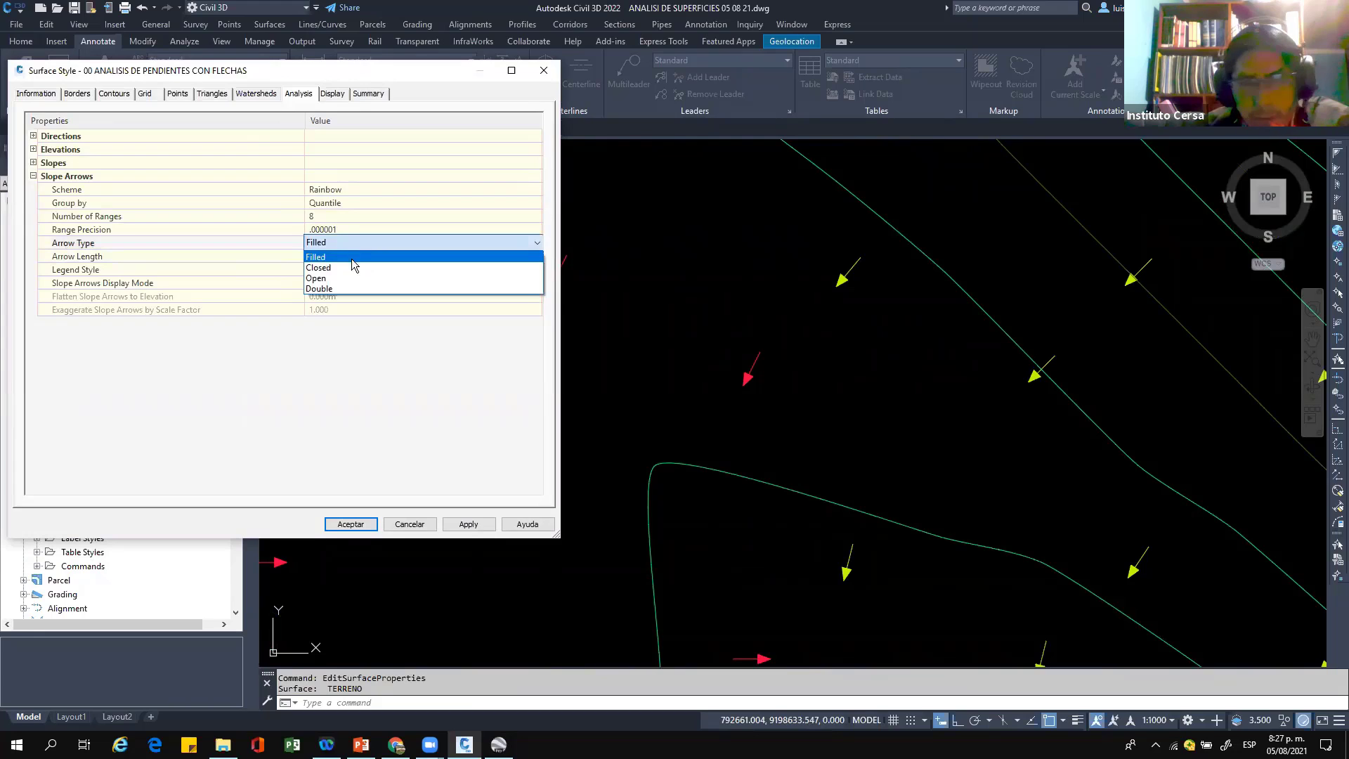
key("Return")
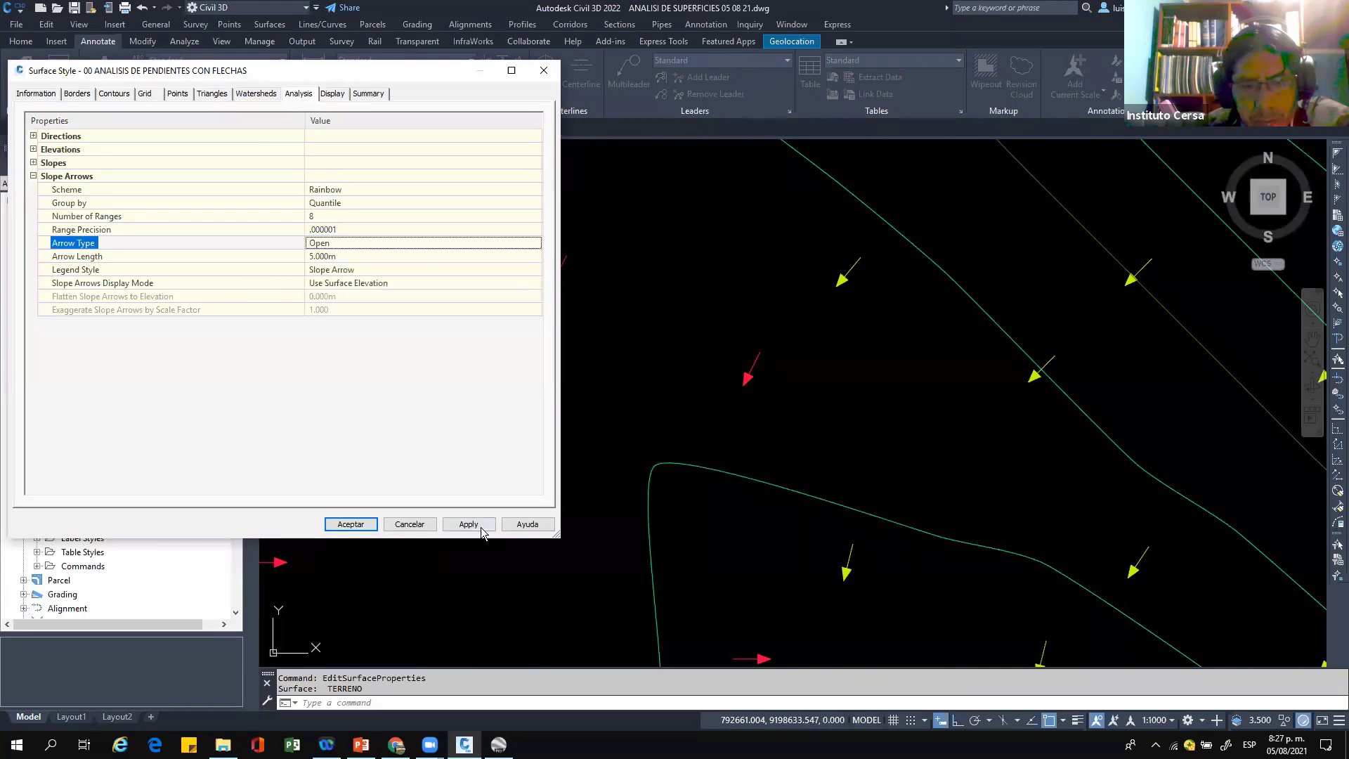
left_click(480, 527)
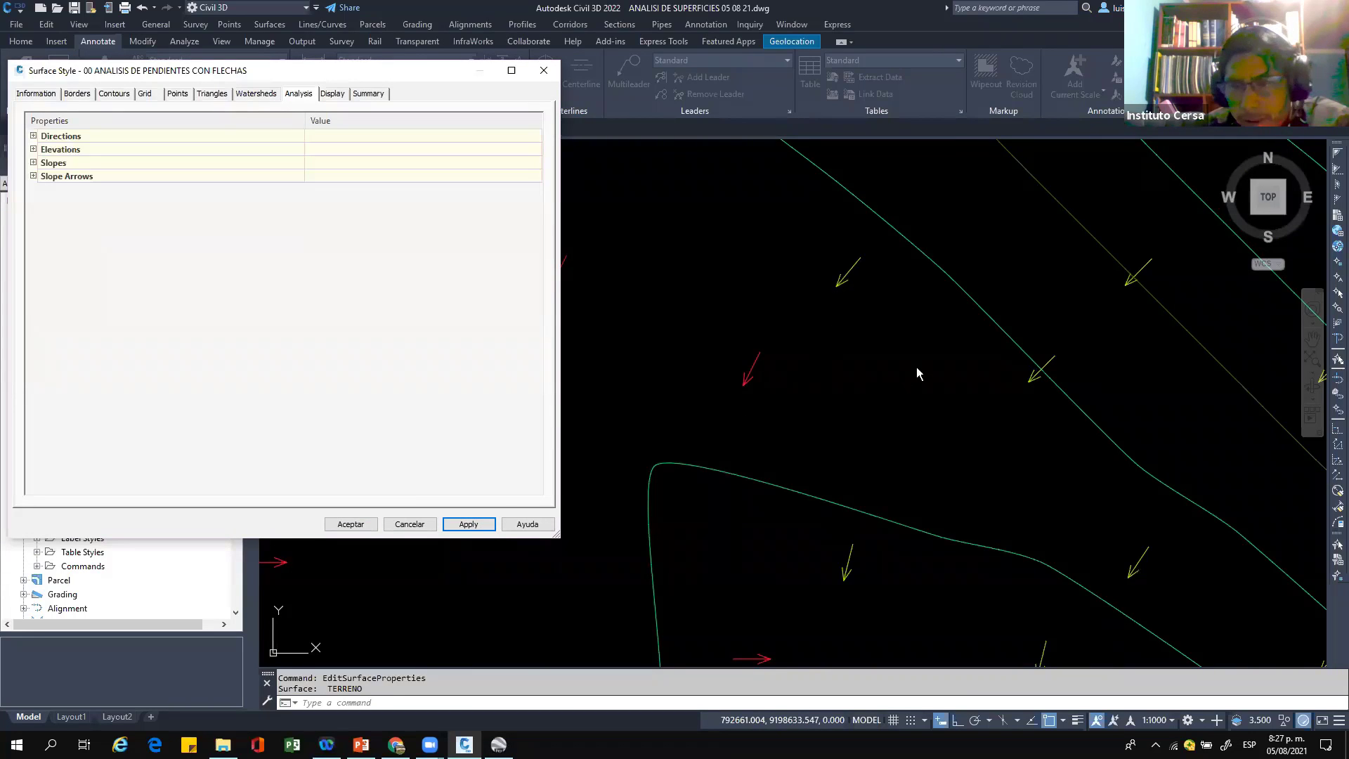
Step: Set the slope arrows' arrow length to 10 m and save the surface style
left_click(33, 177)
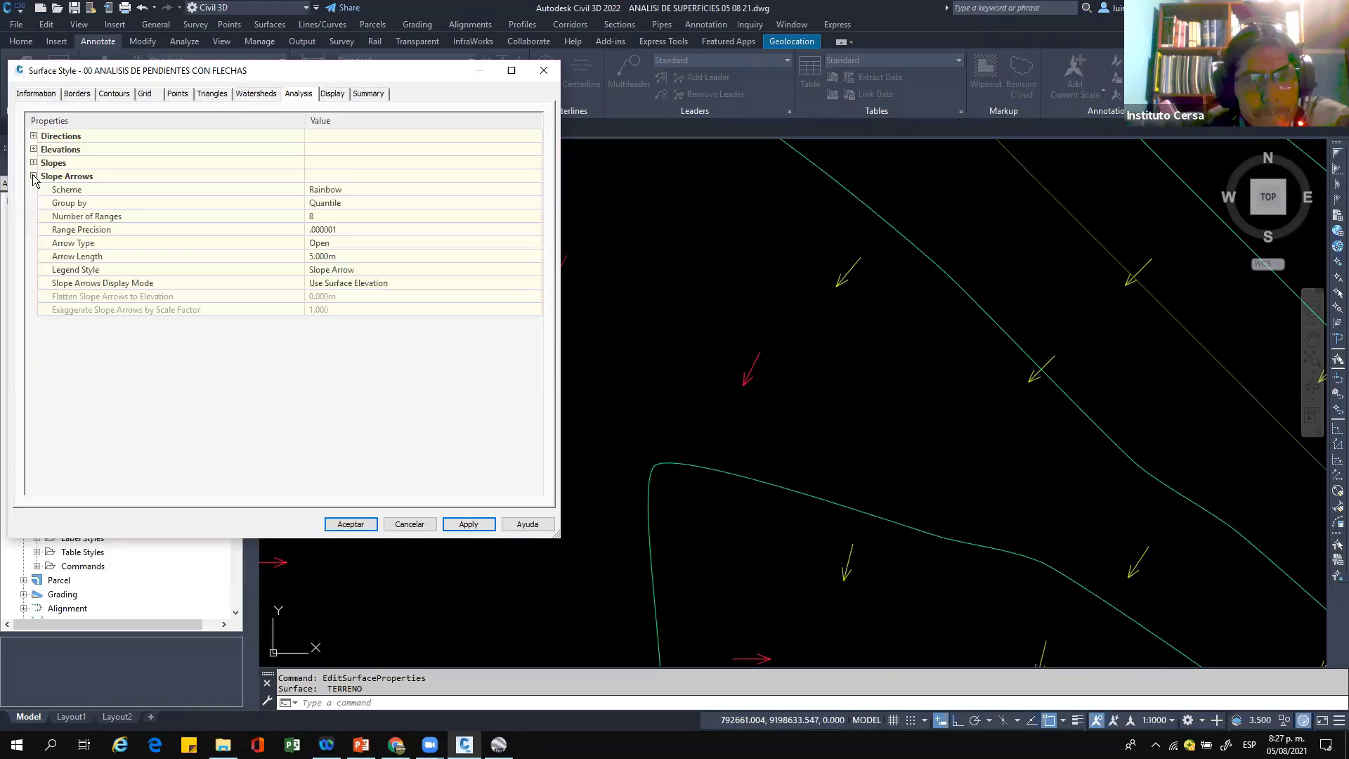
left_click(340, 257)
type("10")
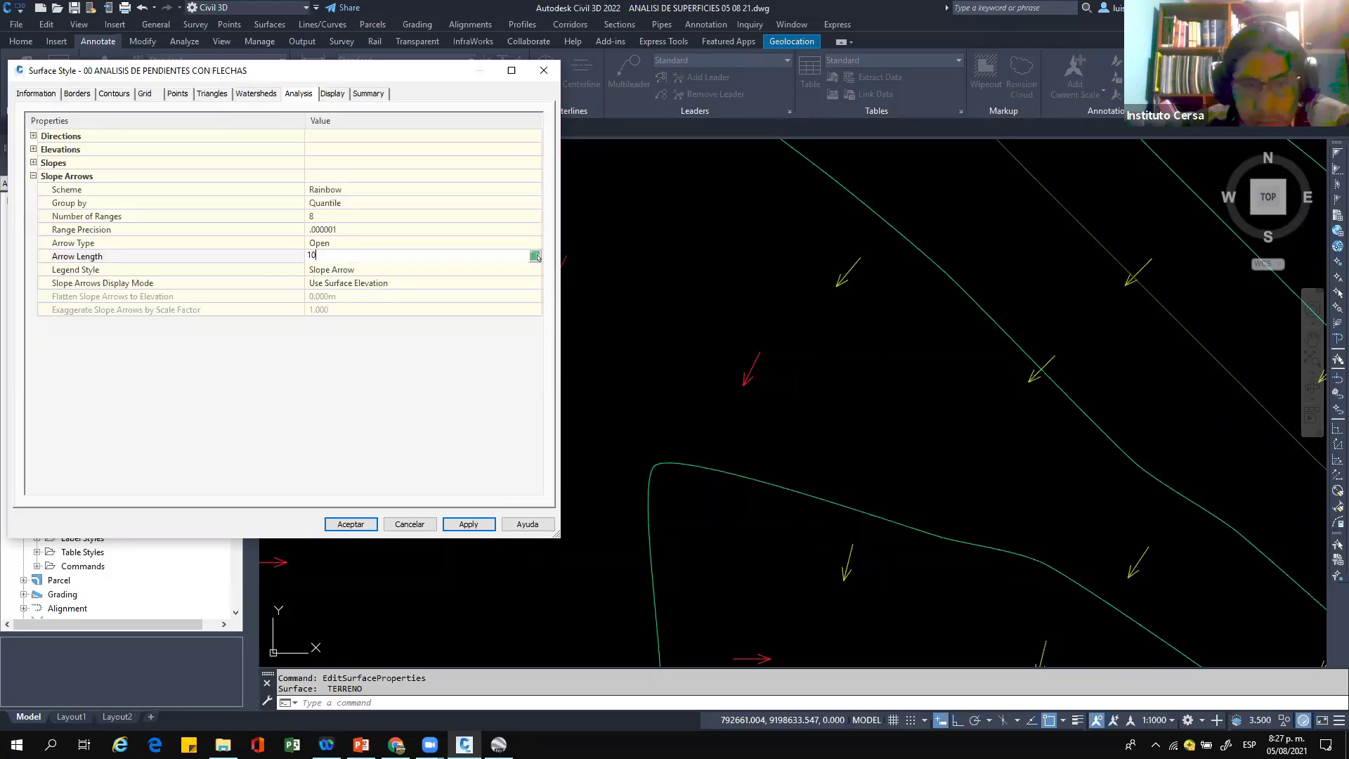
left_click(381, 385)
left_click(484, 532)
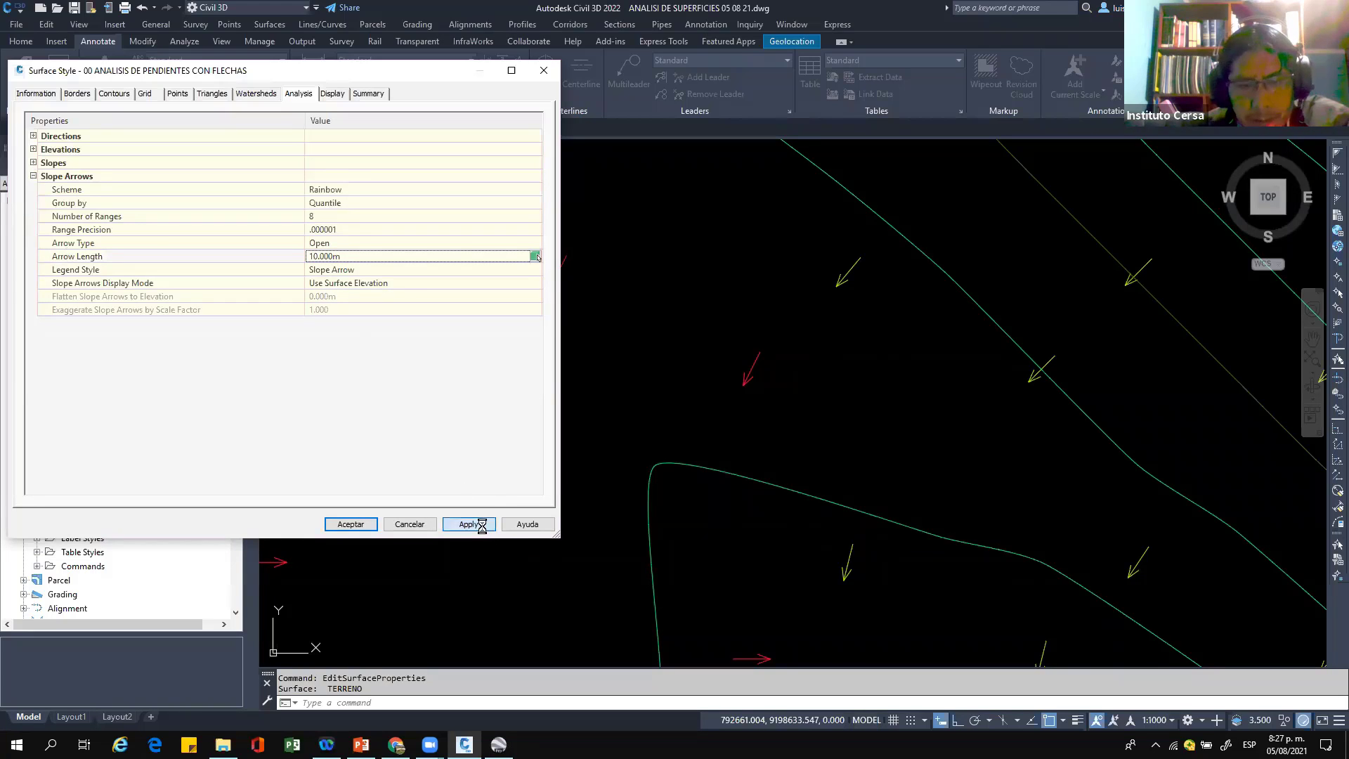
left_click(351, 523)
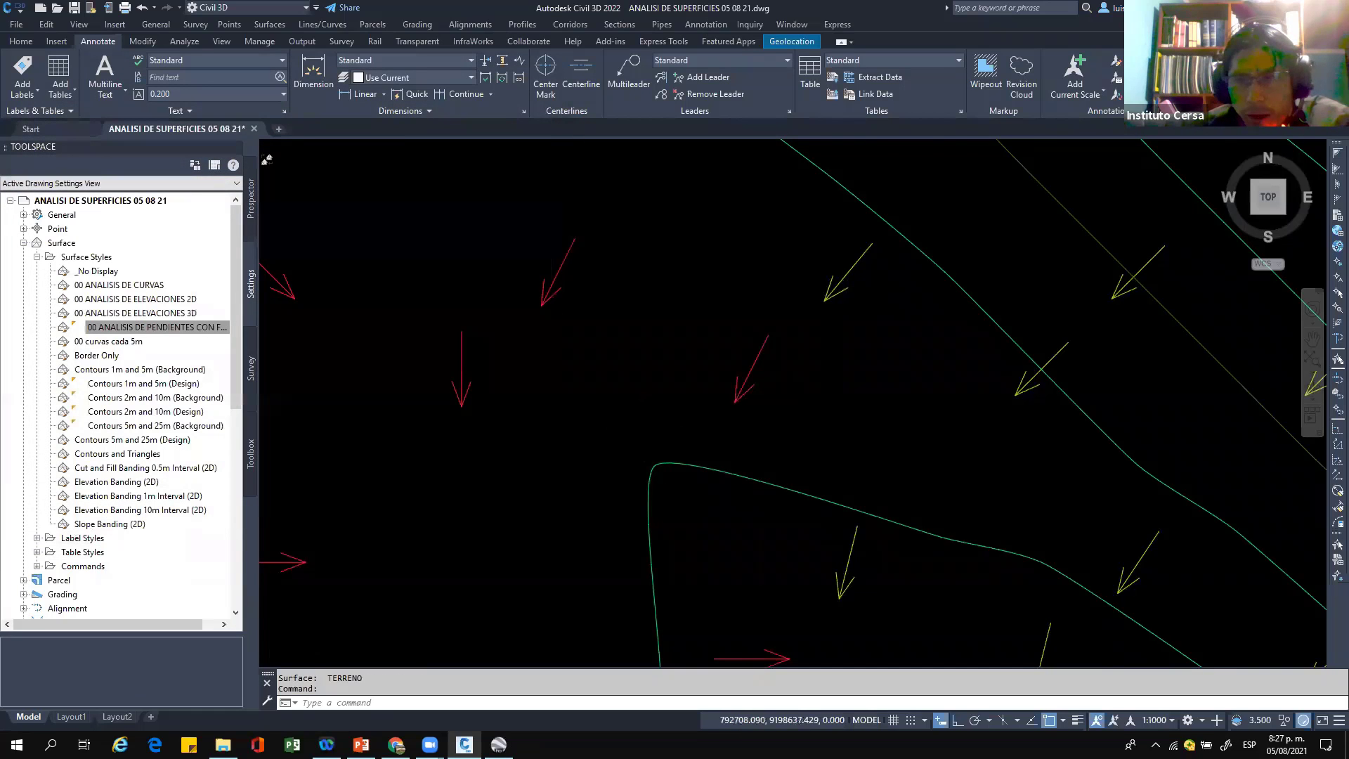
Step: Add a dynamic slope arrows legend table for the TERRENO surface, placed beside the terrain below the contours table
scroll(625, 390, "down", 2)
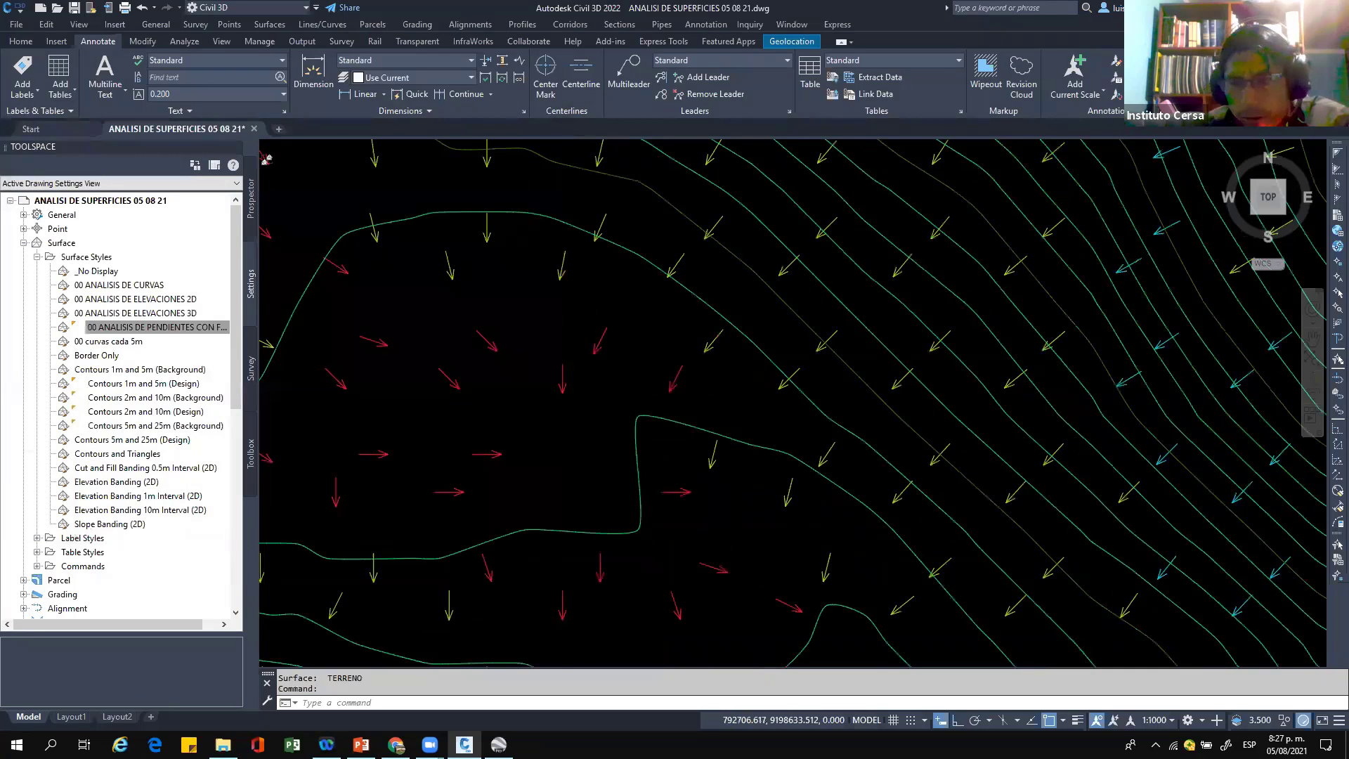
scroll(748, 441, "down", 5)
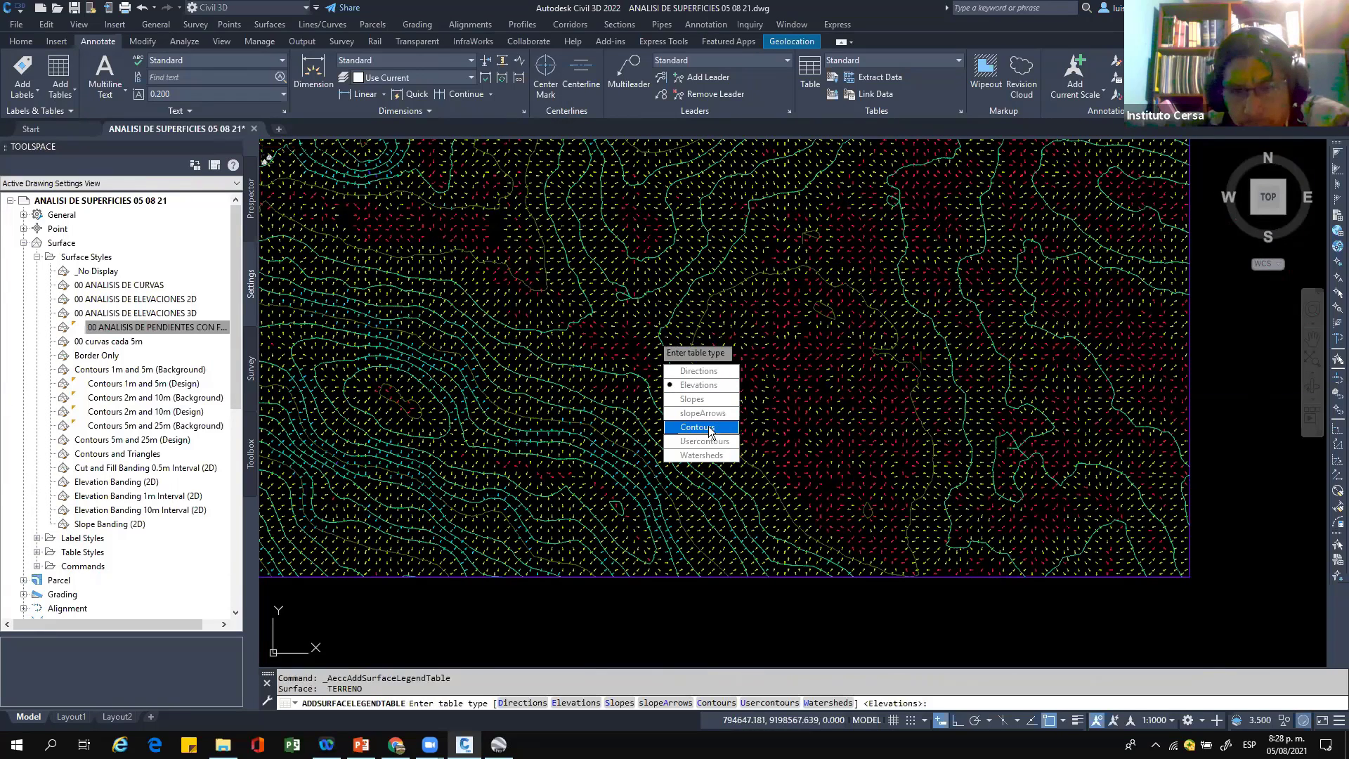
left_click(711, 413)
left_click(771, 390)
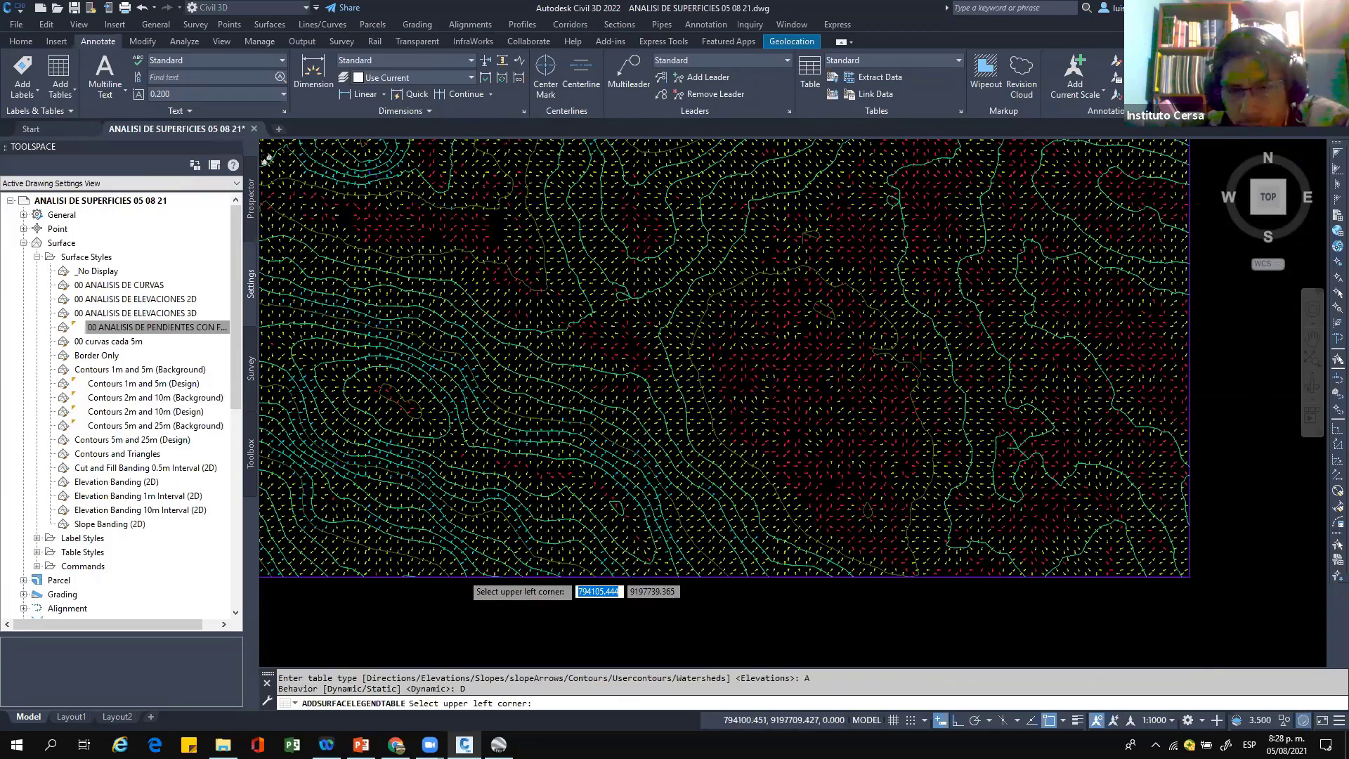
scroll(461, 578, "down", 2)
scroll(461, 579, "down", 2)
scroll(764, 447, "up", 8)
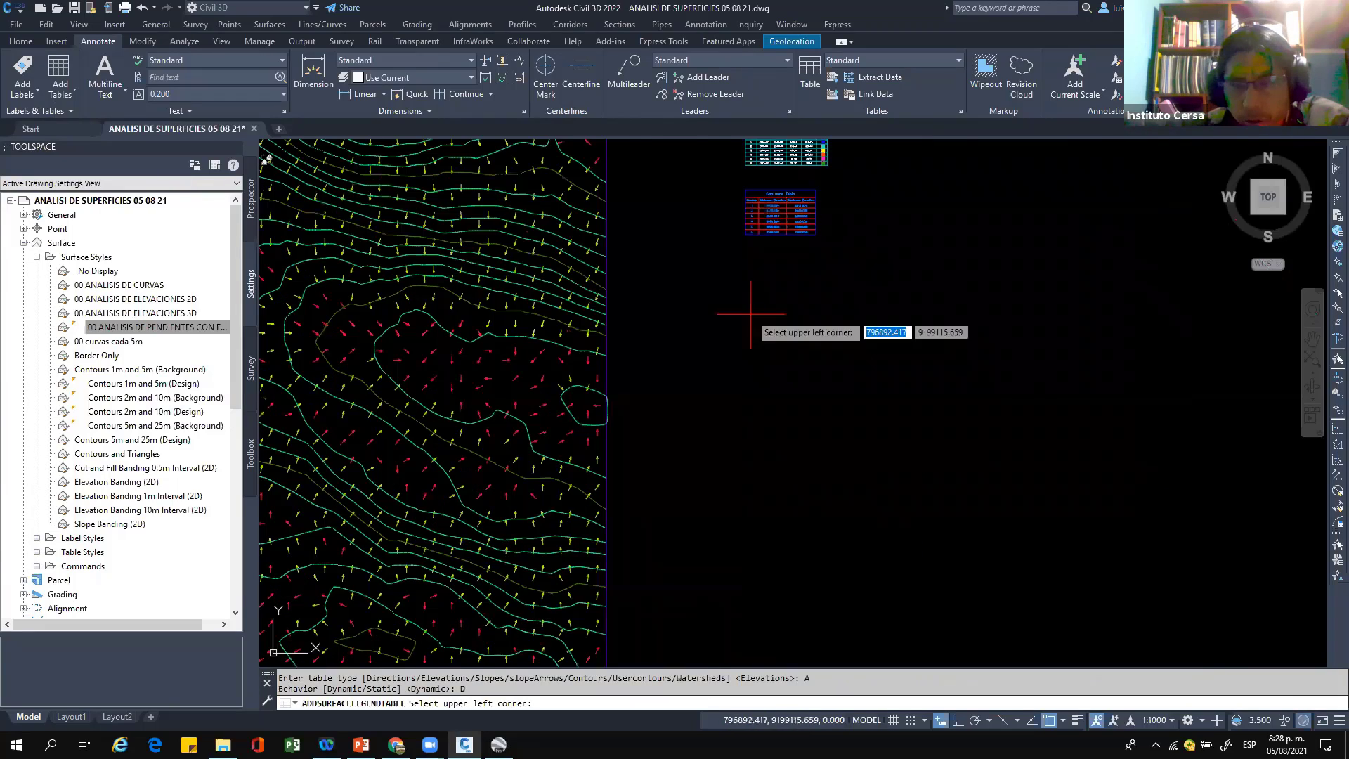
left_click(743, 286)
Step: Examine the slope arrows table's ranges and colours and compare them with the arrows on flat and steep parts of the terrain
scroll(780, 293, "up", 8)
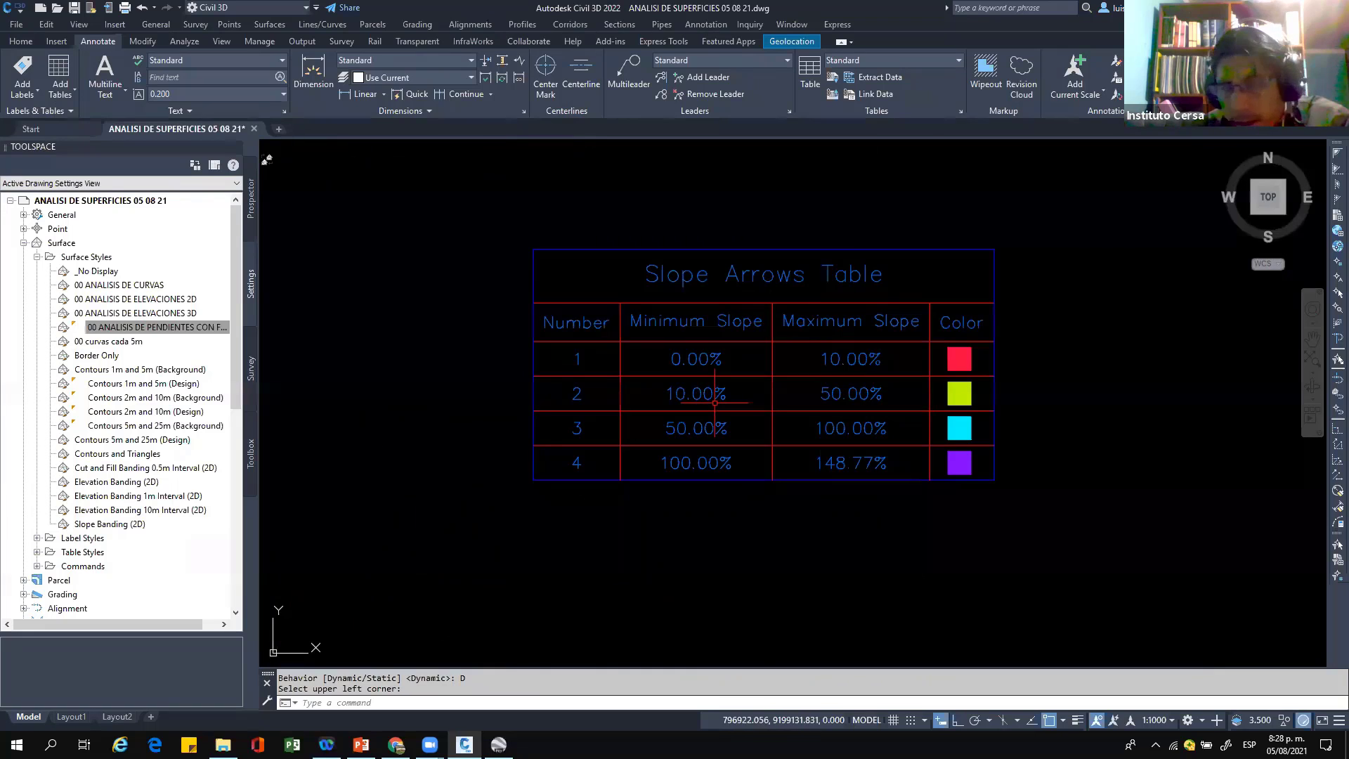
scroll(869, 375, "down", 6)
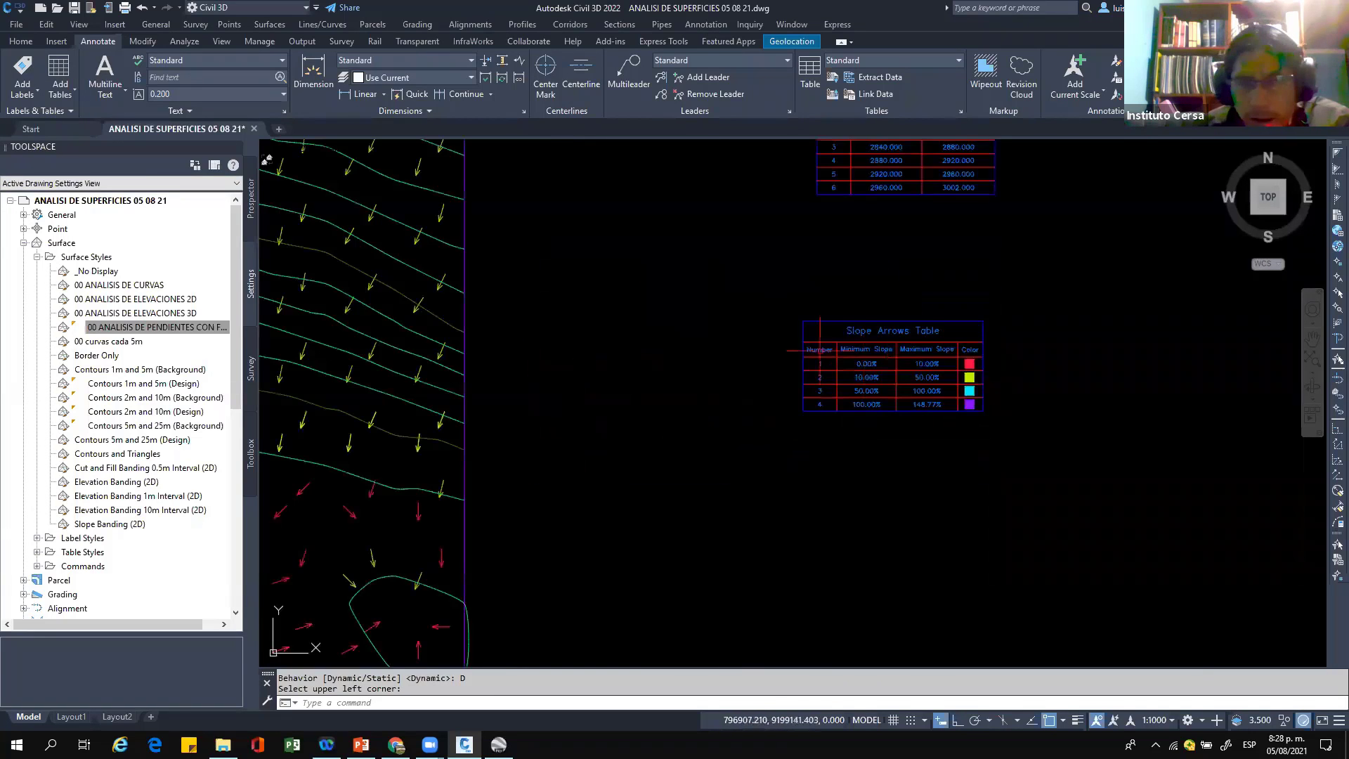
scroll(874, 301, "down", 4)
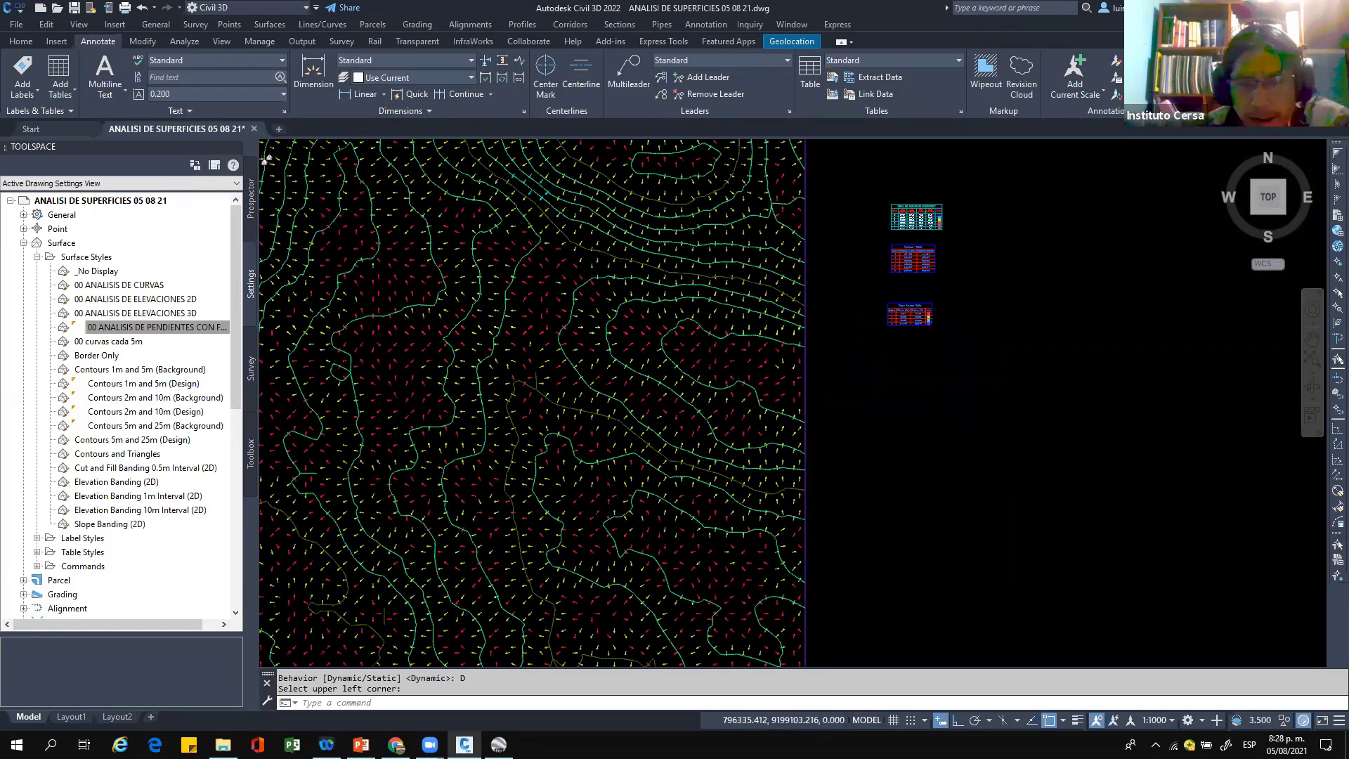
scroll(660, 343, "down", 2)
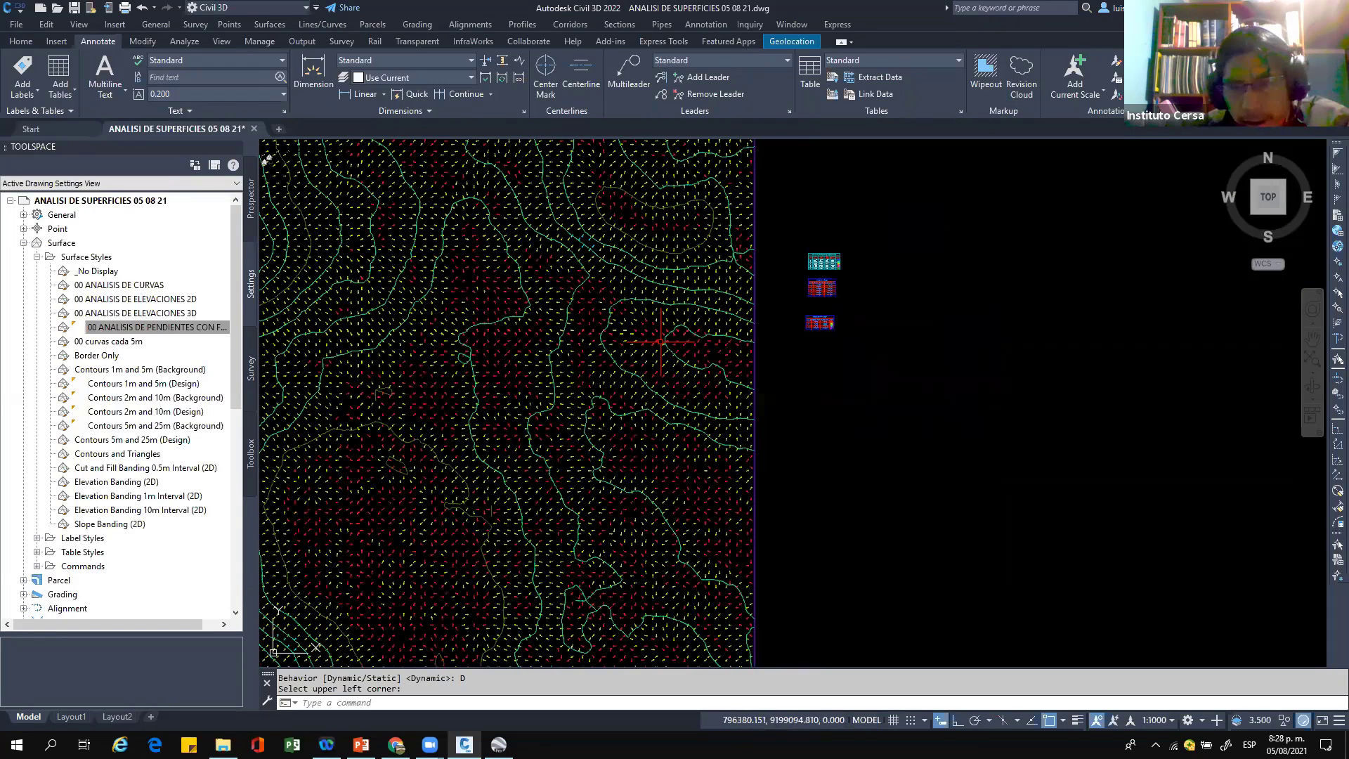
scroll(814, 319, "up", 9)
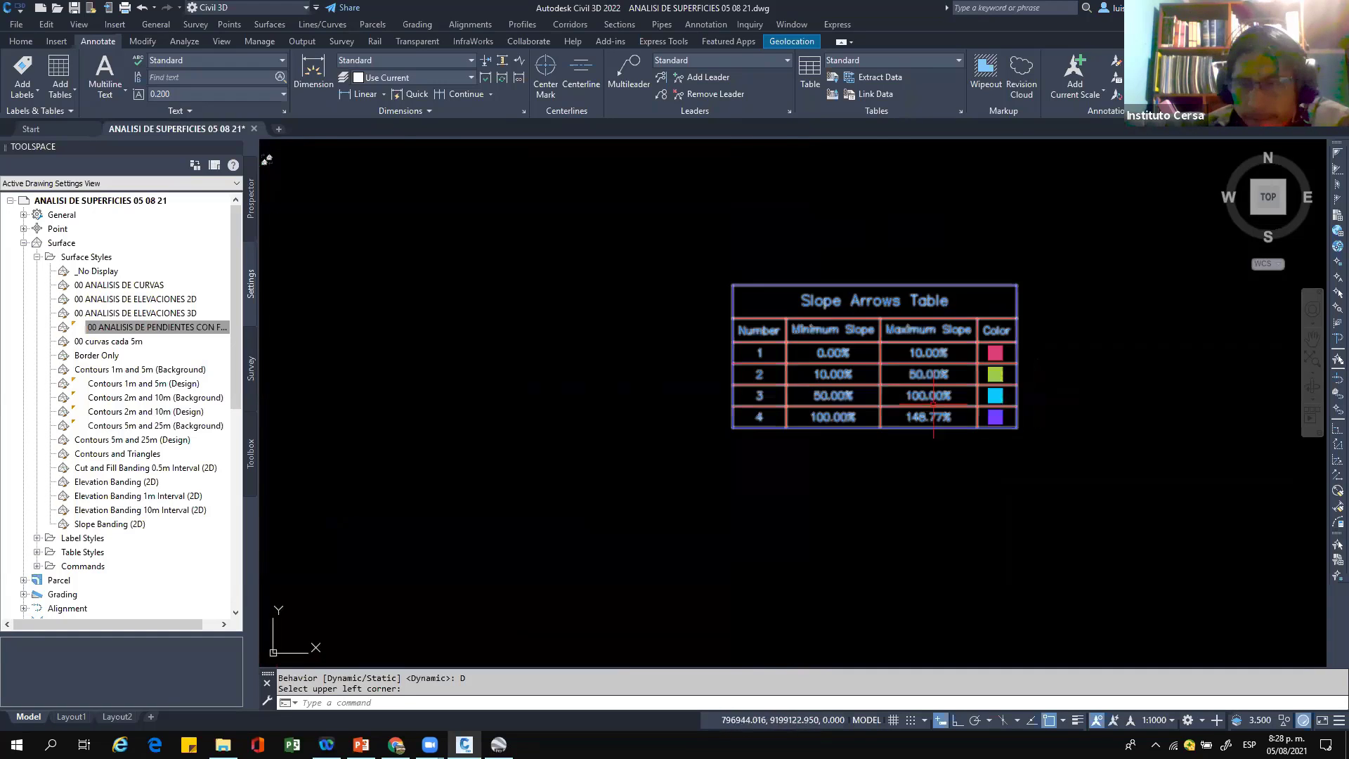
scroll(1004, 373, "down", 2)
scroll(1073, 354, "down", 2)
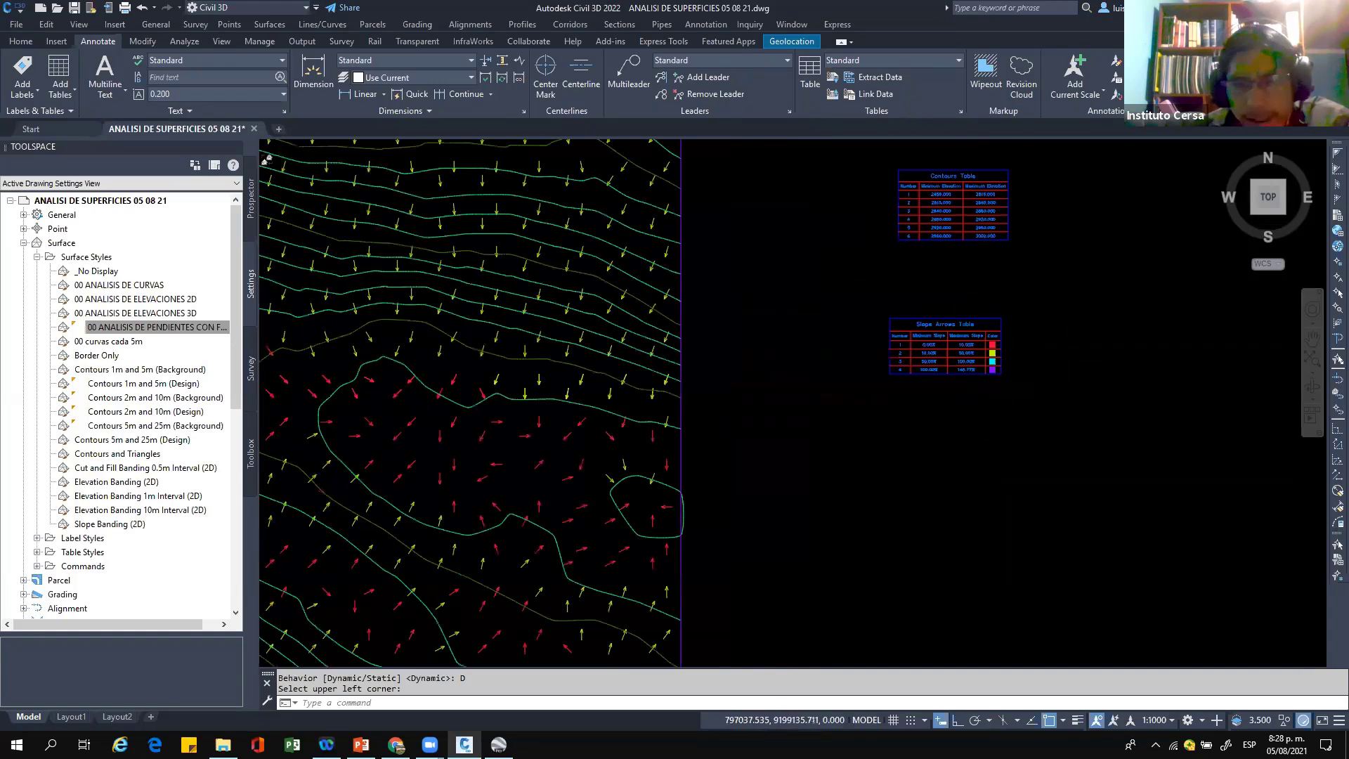
scroll(1073, 350, "down", 2)
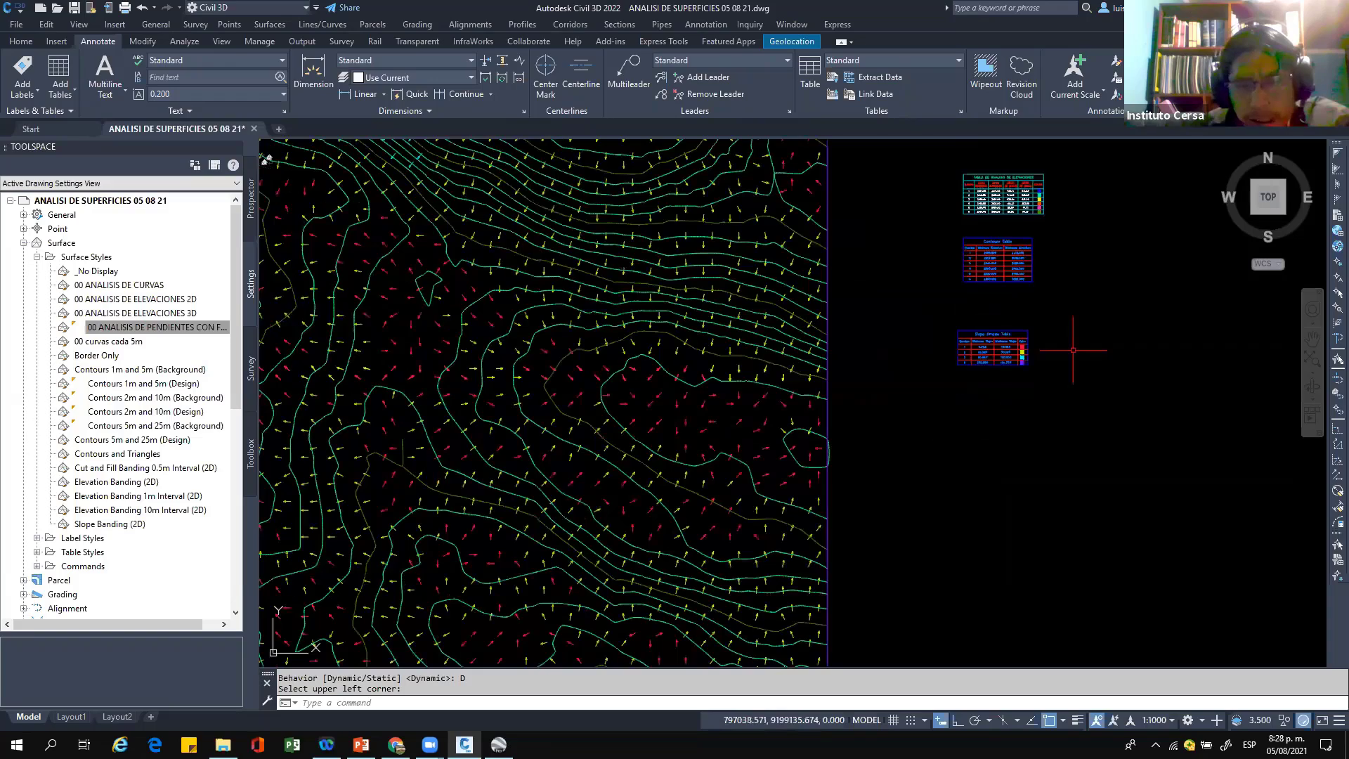
scroll(1073, 349, "down", 3)
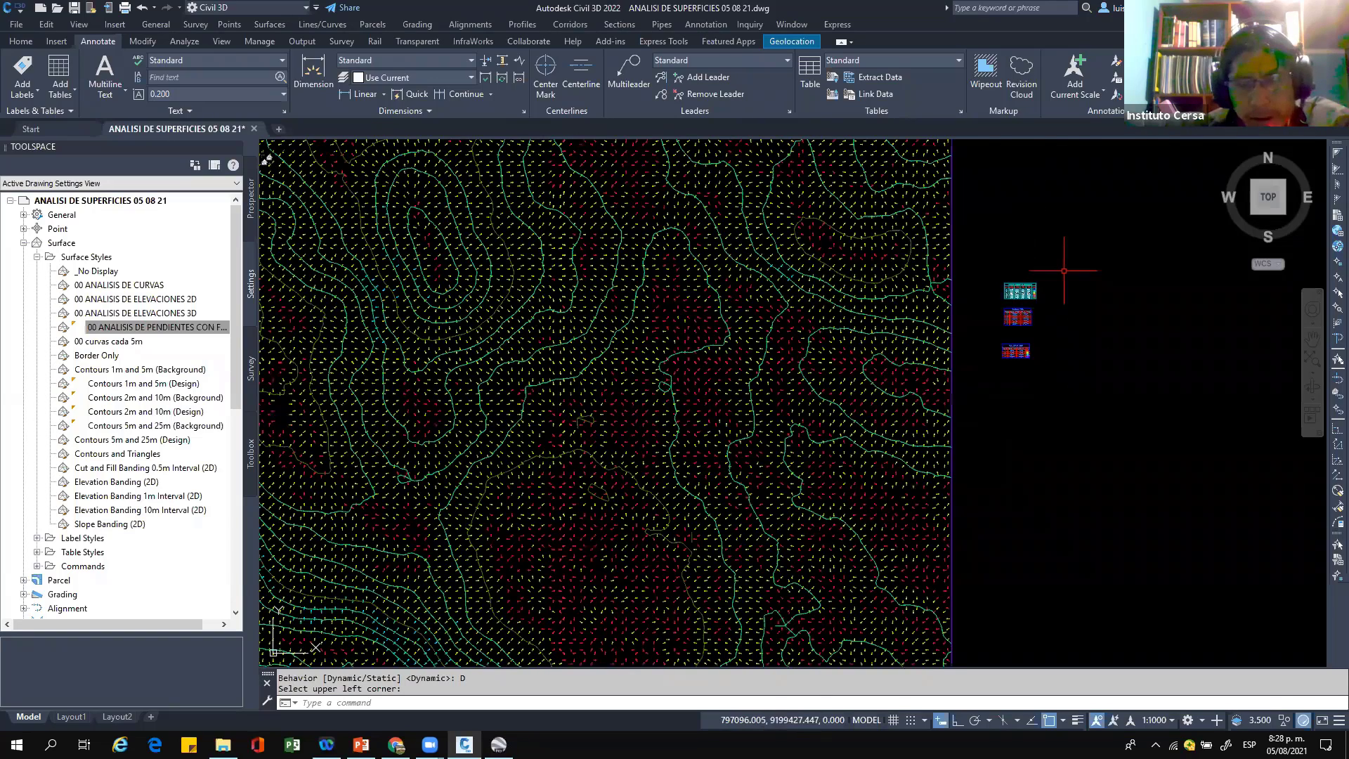
scroll(1064, 271, "down", 2)
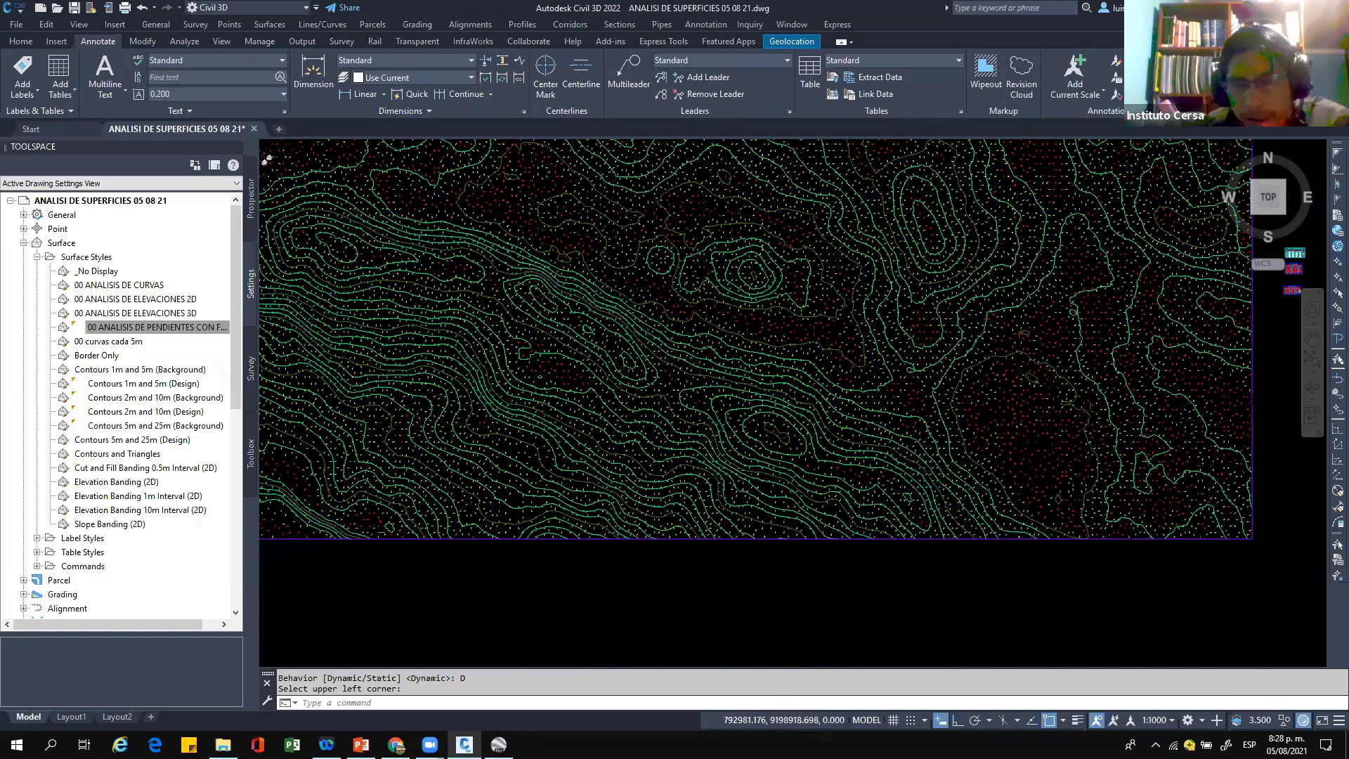
scroll(466, 359, "up", 7)
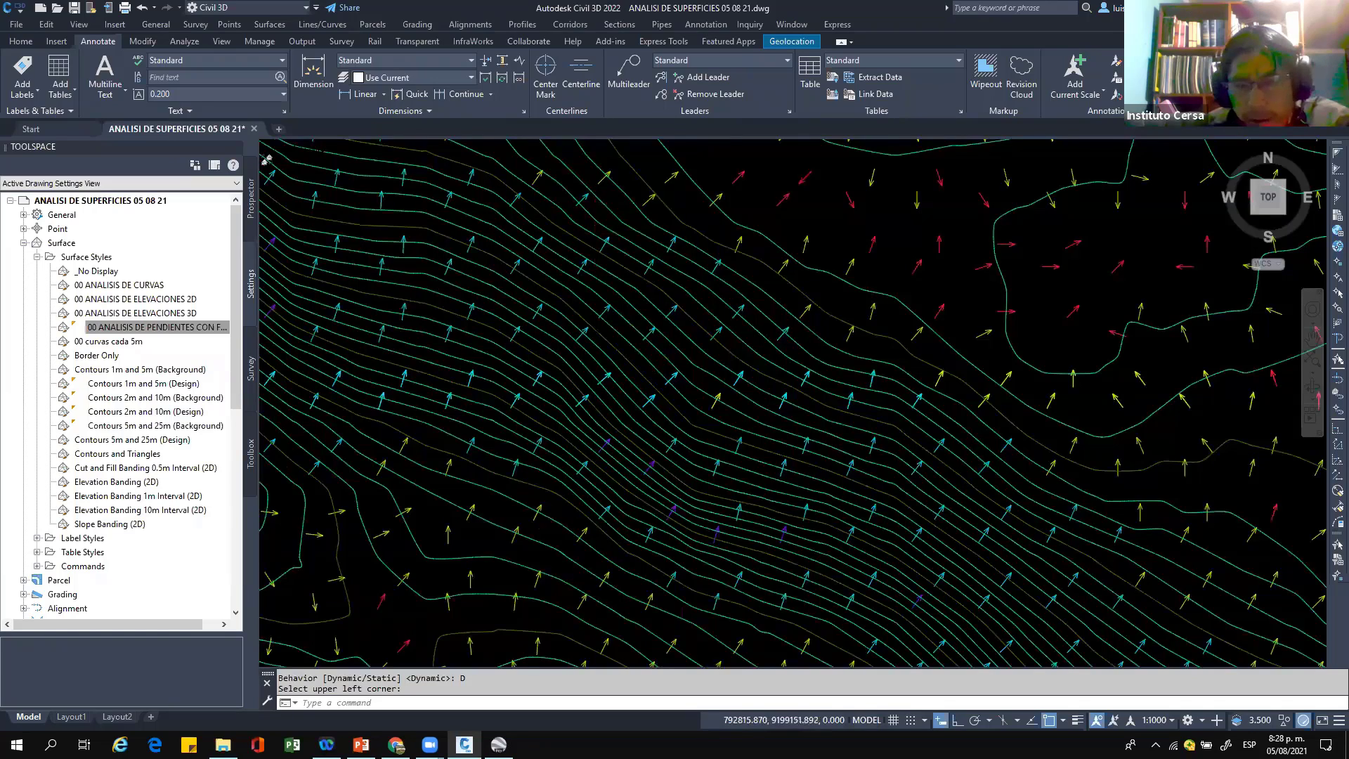
scroll(653, 361, "down", 3)
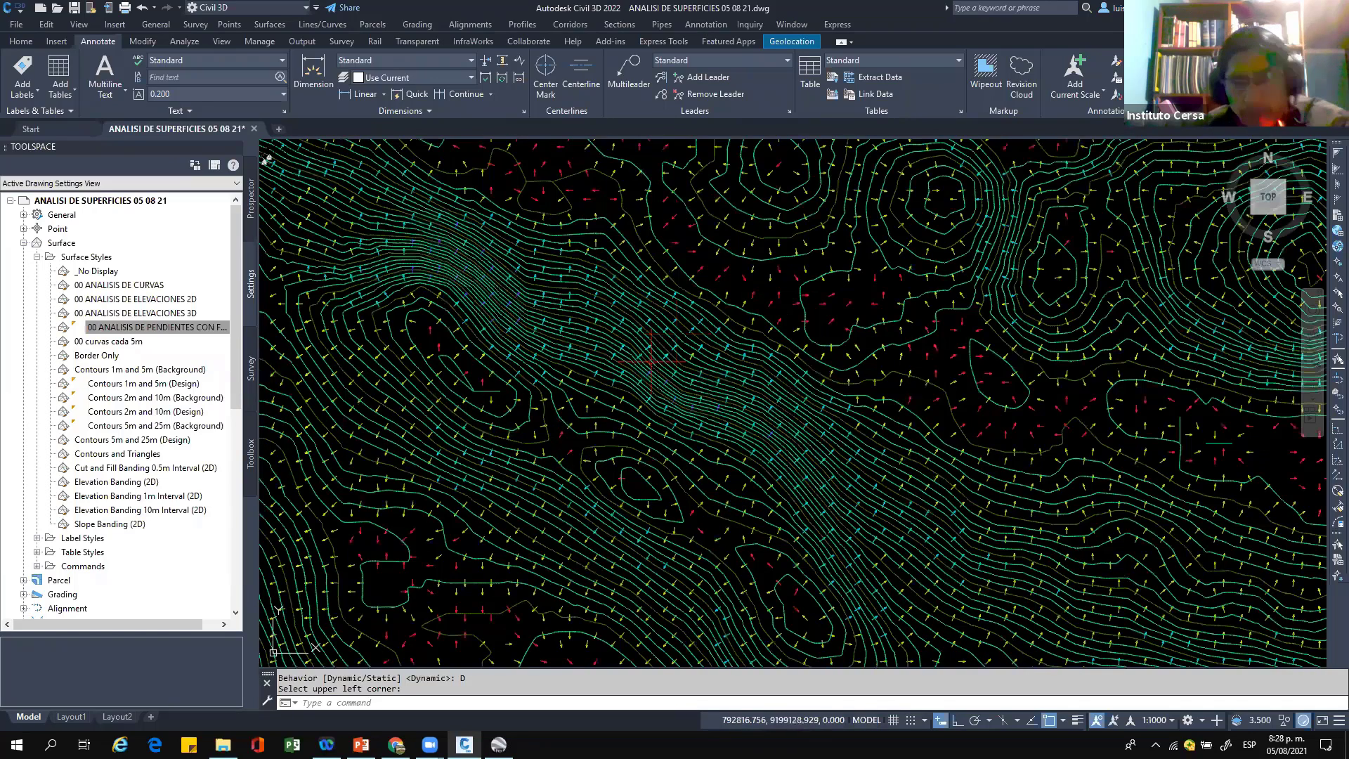
scroll(666, 333, "up", 2)
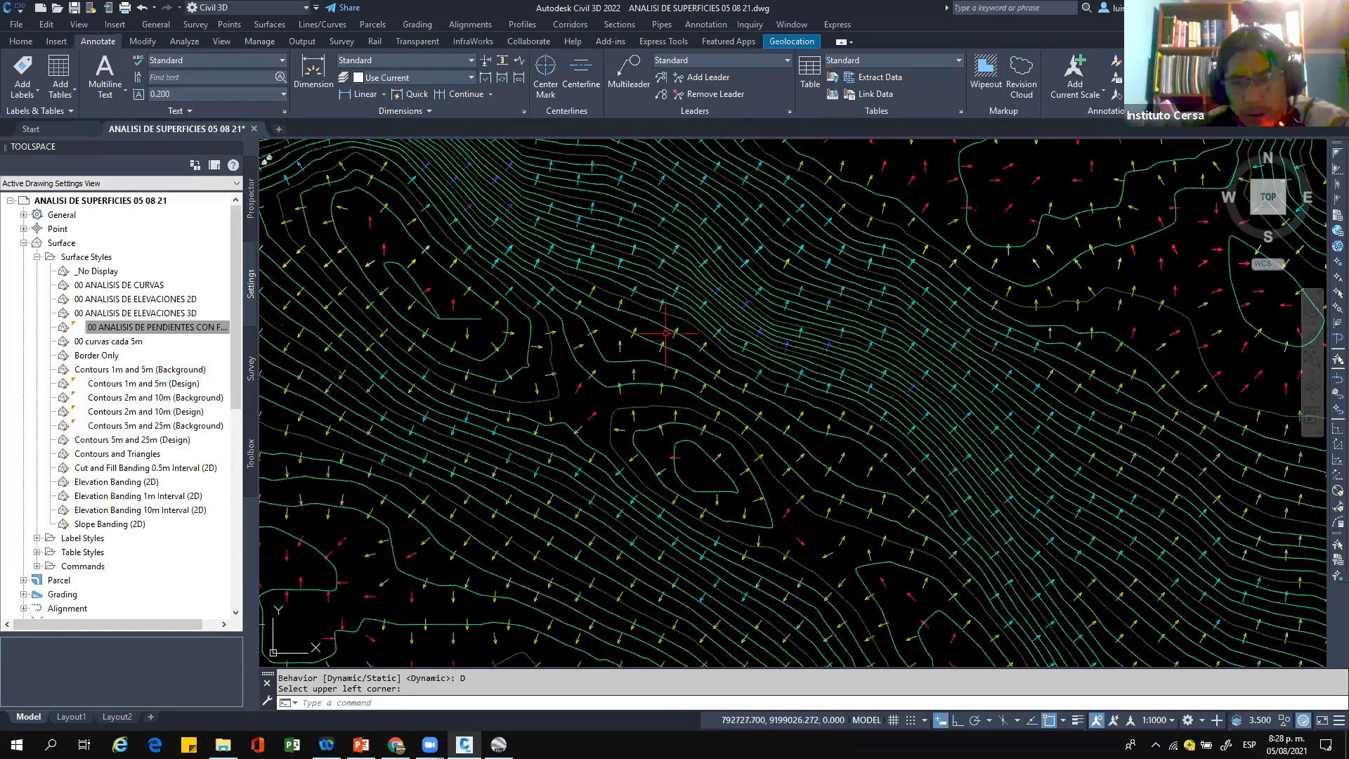
Step: Sketch a freehand red hill profile above the terrain and circle its flat crest
scroll(666, 334, "down", 2)
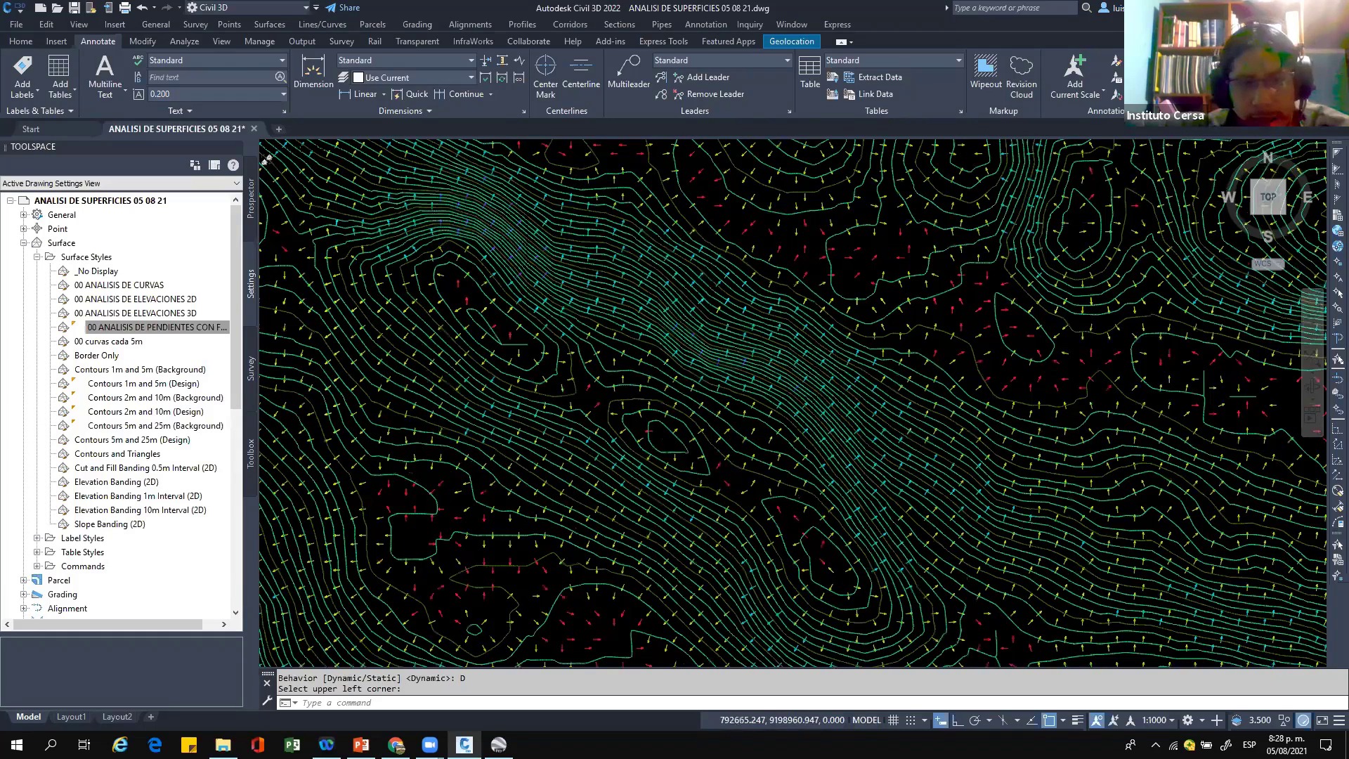
scroll(665, 333, "down", 2)
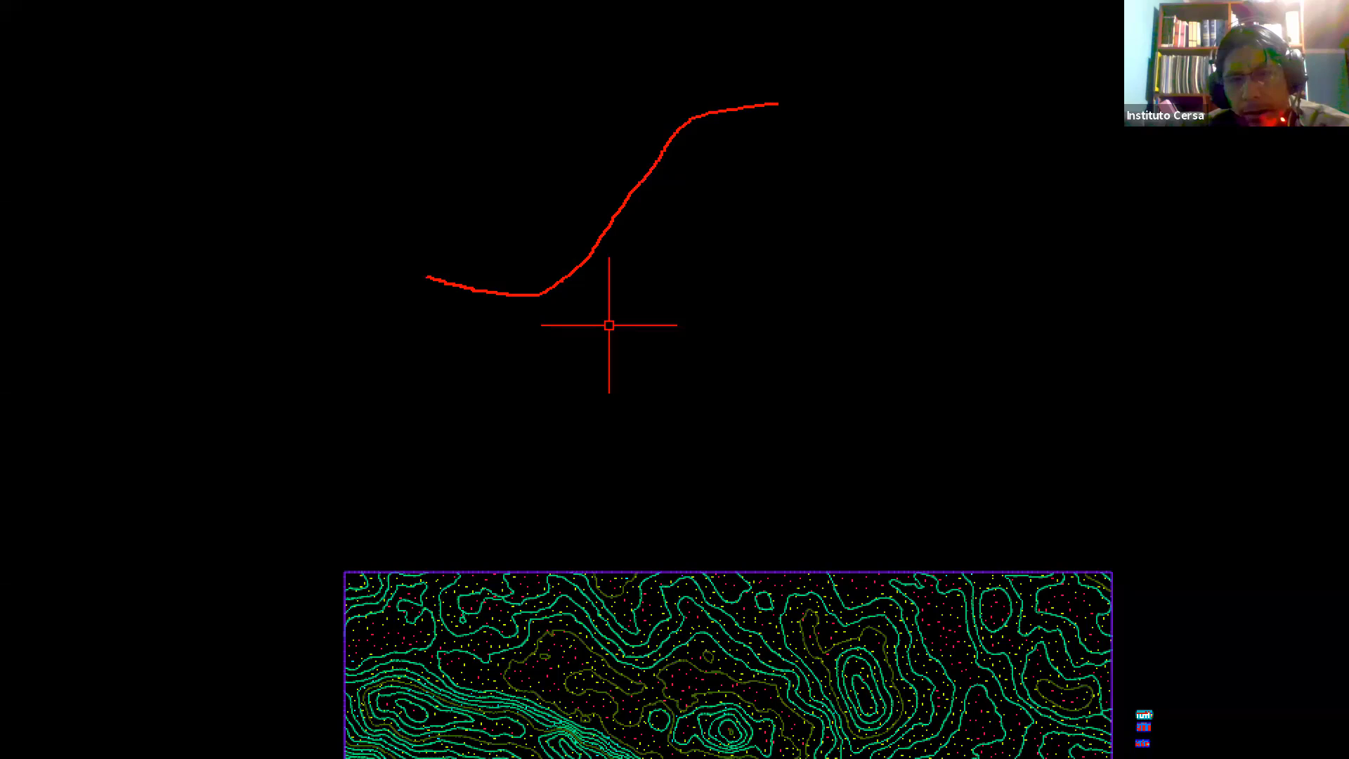
mouse_move(778, 103)
left_mouse_down()
mouse_move(837, 120)
mouse_move(1069, 311)
left_mouse_up()
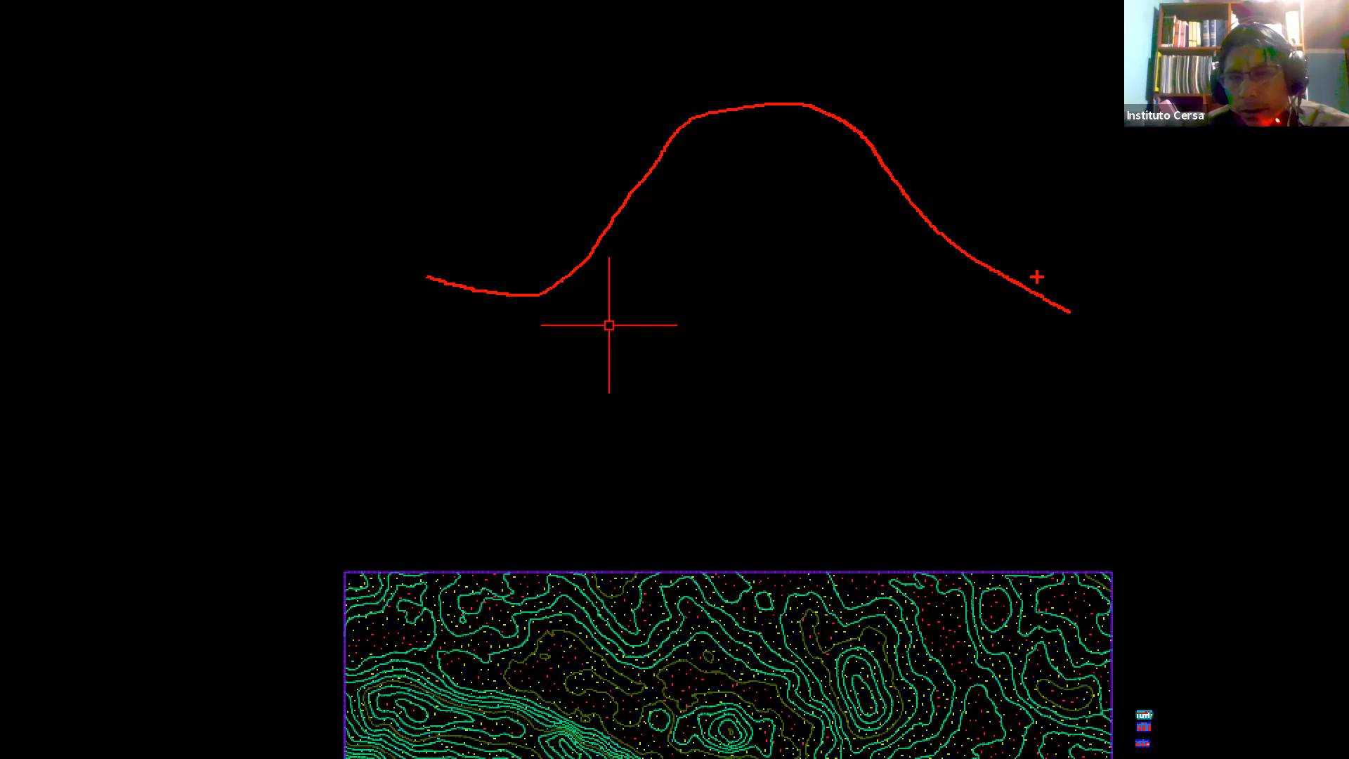
mouse_move(700, 135)
left_mouse_down()
mouse_move(864, 135)
mouse_move(814, 75)
mouse_move(678, 85)
mouse_move(690, 138)
mouse_move(723, 144)
left_mouse_up()
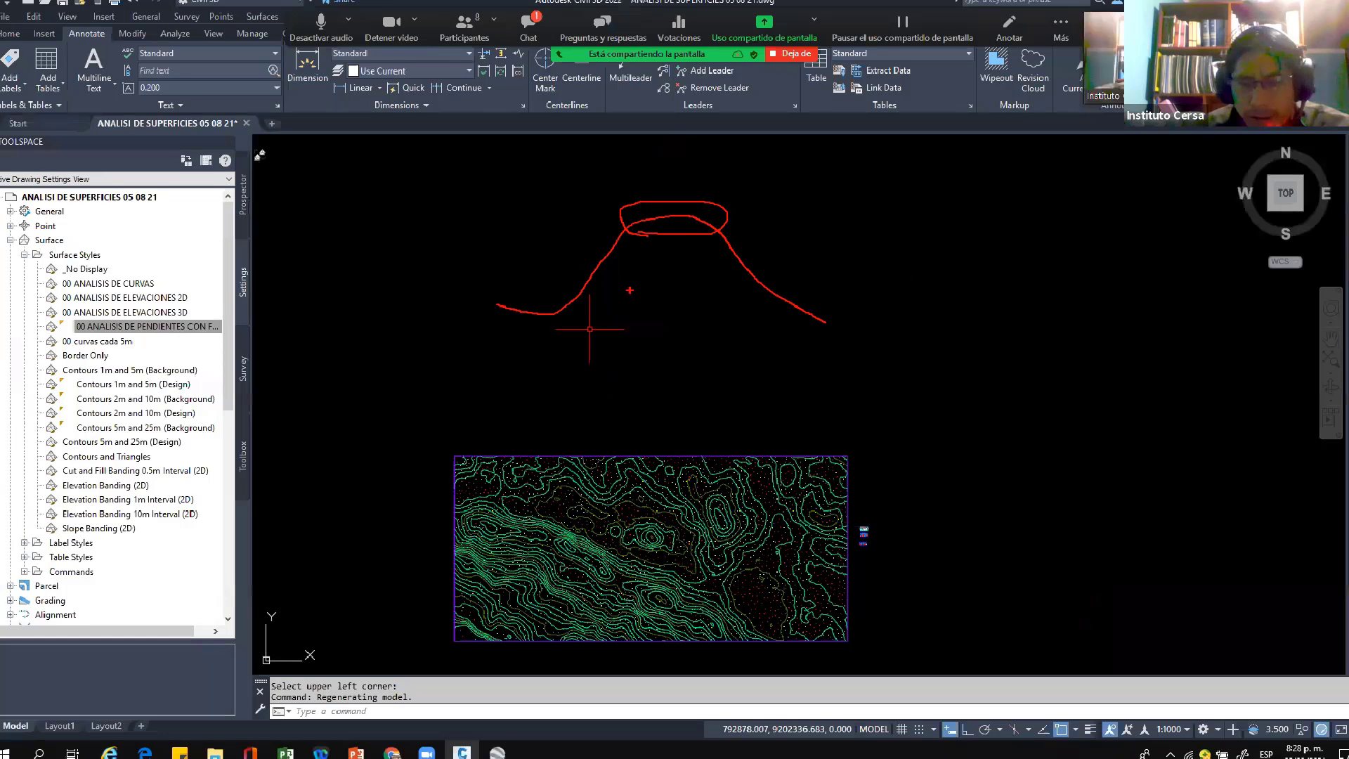
Step: Draw a circle over the steep south-central part of the terrain, with its lower edge just inside the southern limit
scroll(673, 581, "up", 2)
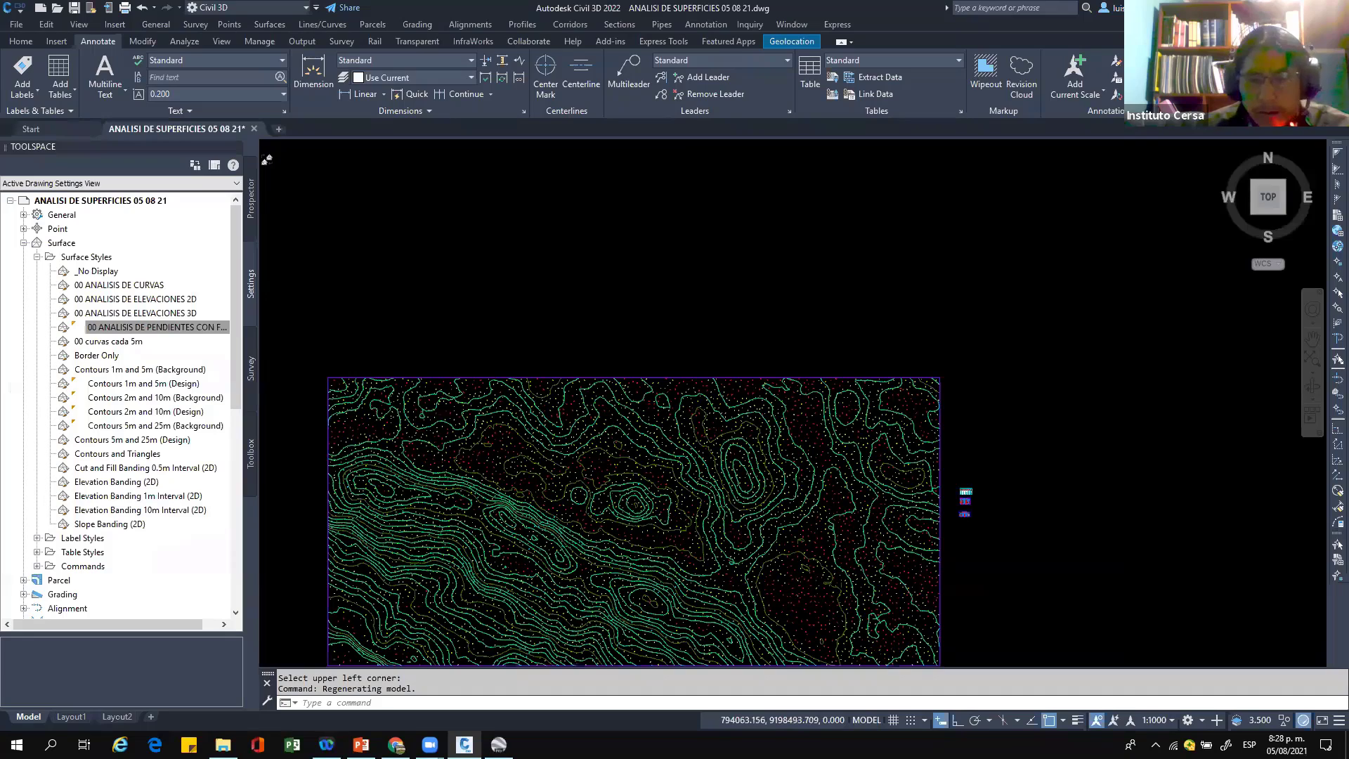
scroll(518, 553, "up", 3)
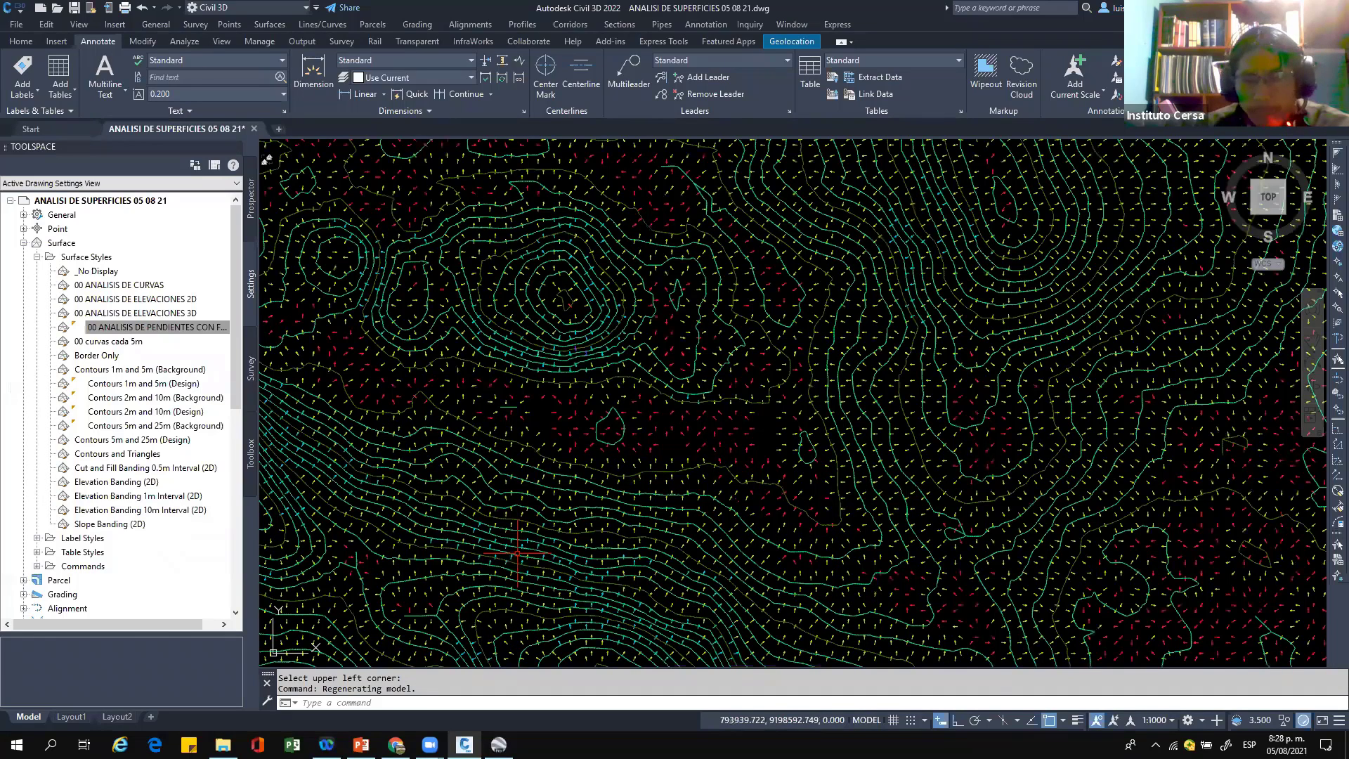
middle_click_drag(518, 553, 885, 423)
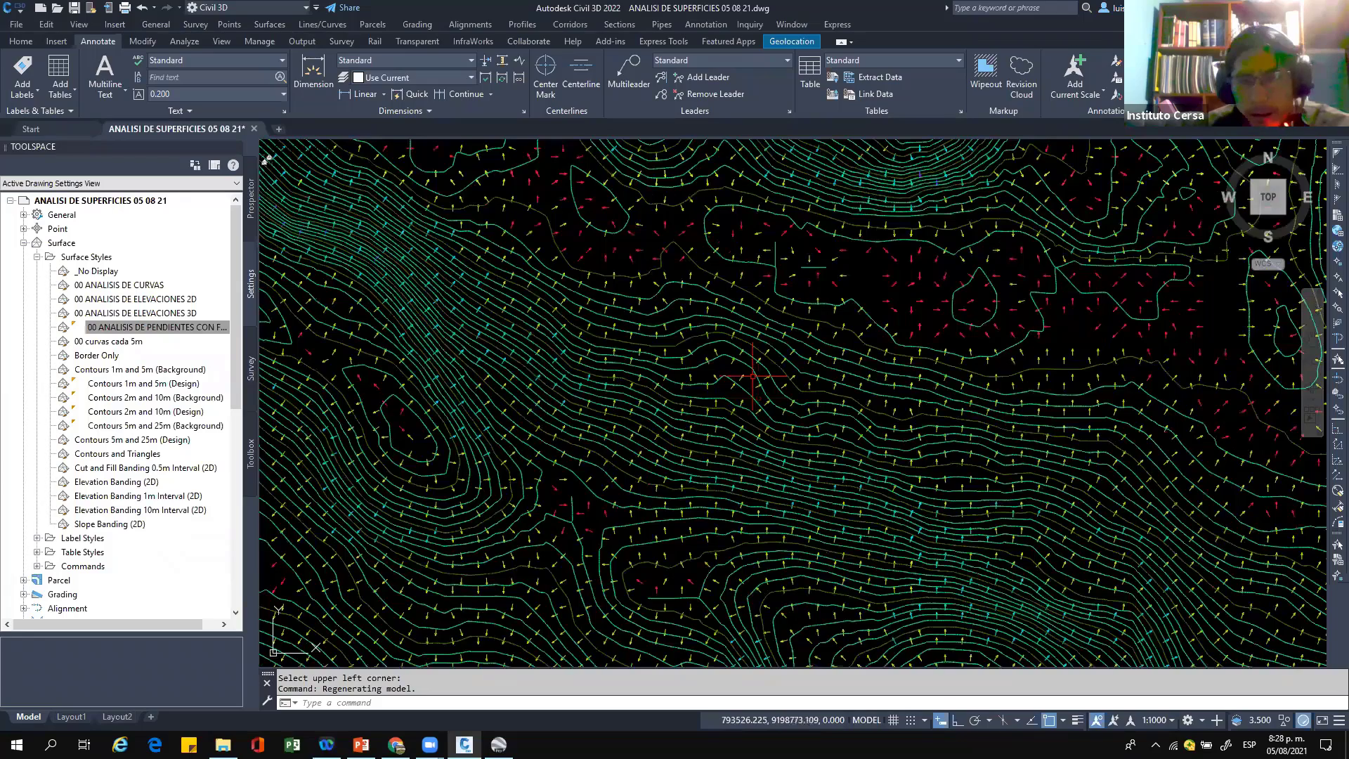
middle_click_drag(753, 376, 765, 415)
scroll(801, 305, "down", 6)
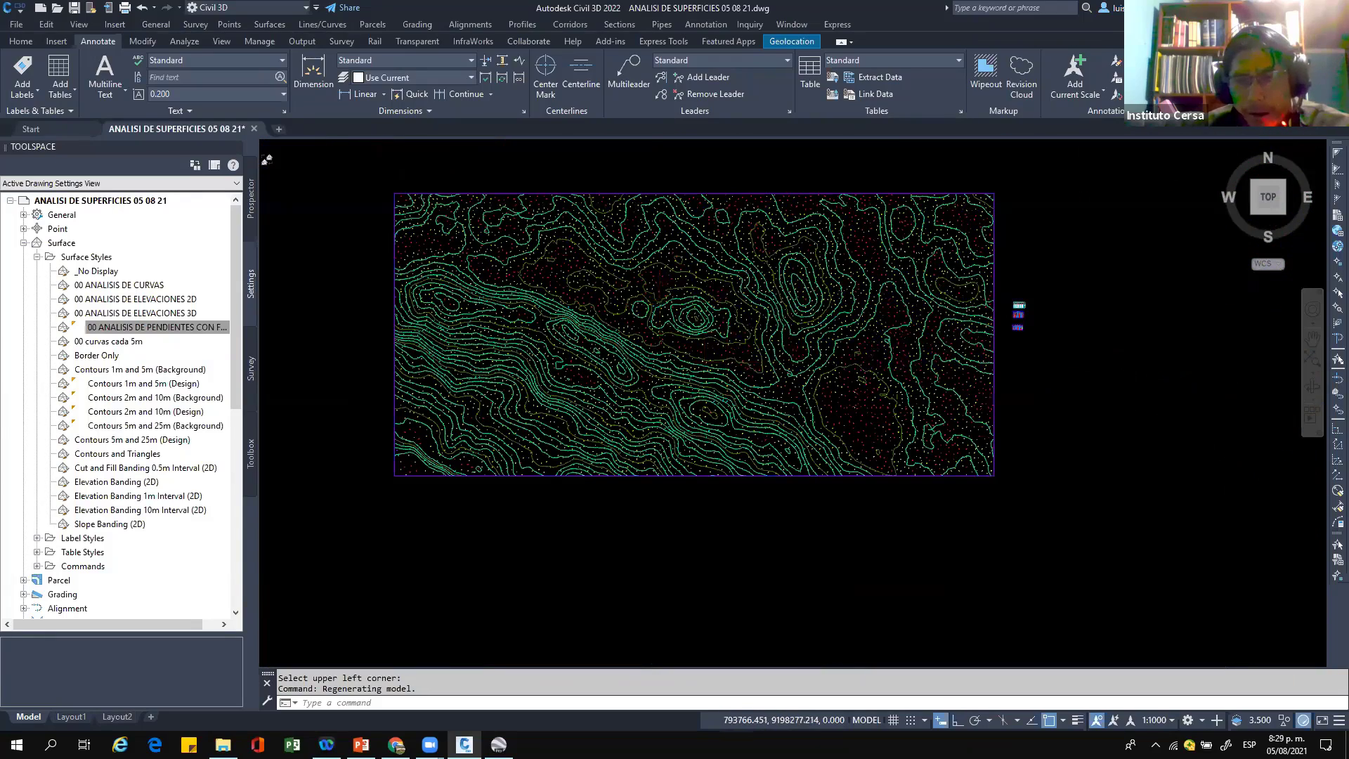
scroll(698, 415, "up", 2)
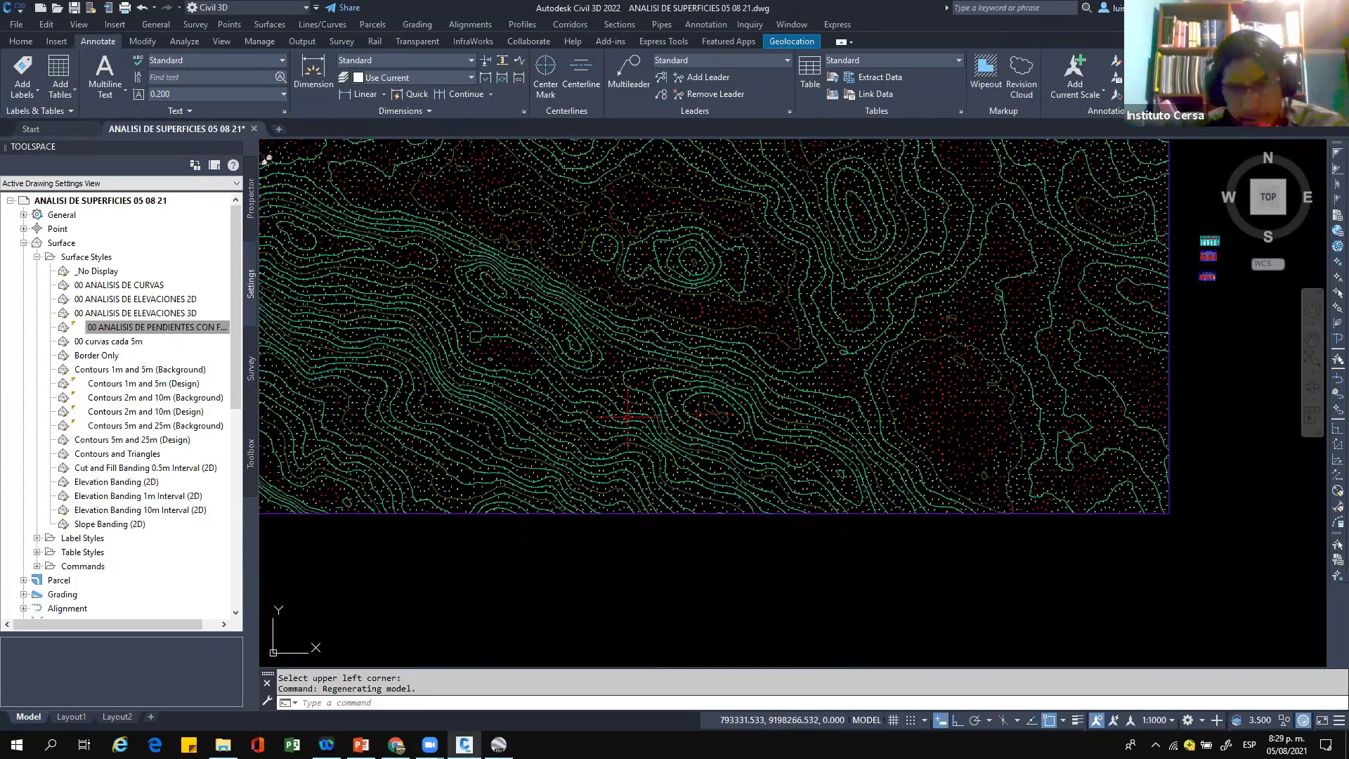
type("c")
key("Return")
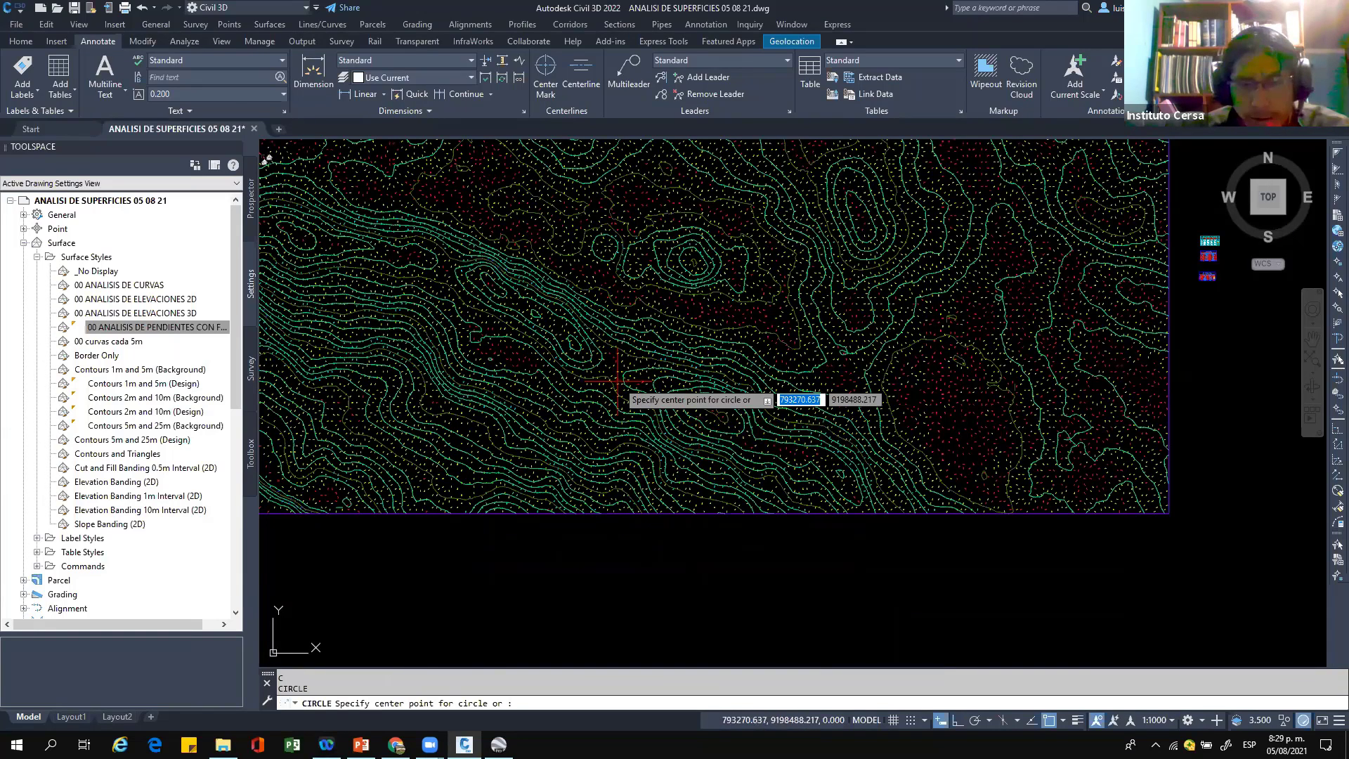
left_click(617, 381)
left_click(527, 448)
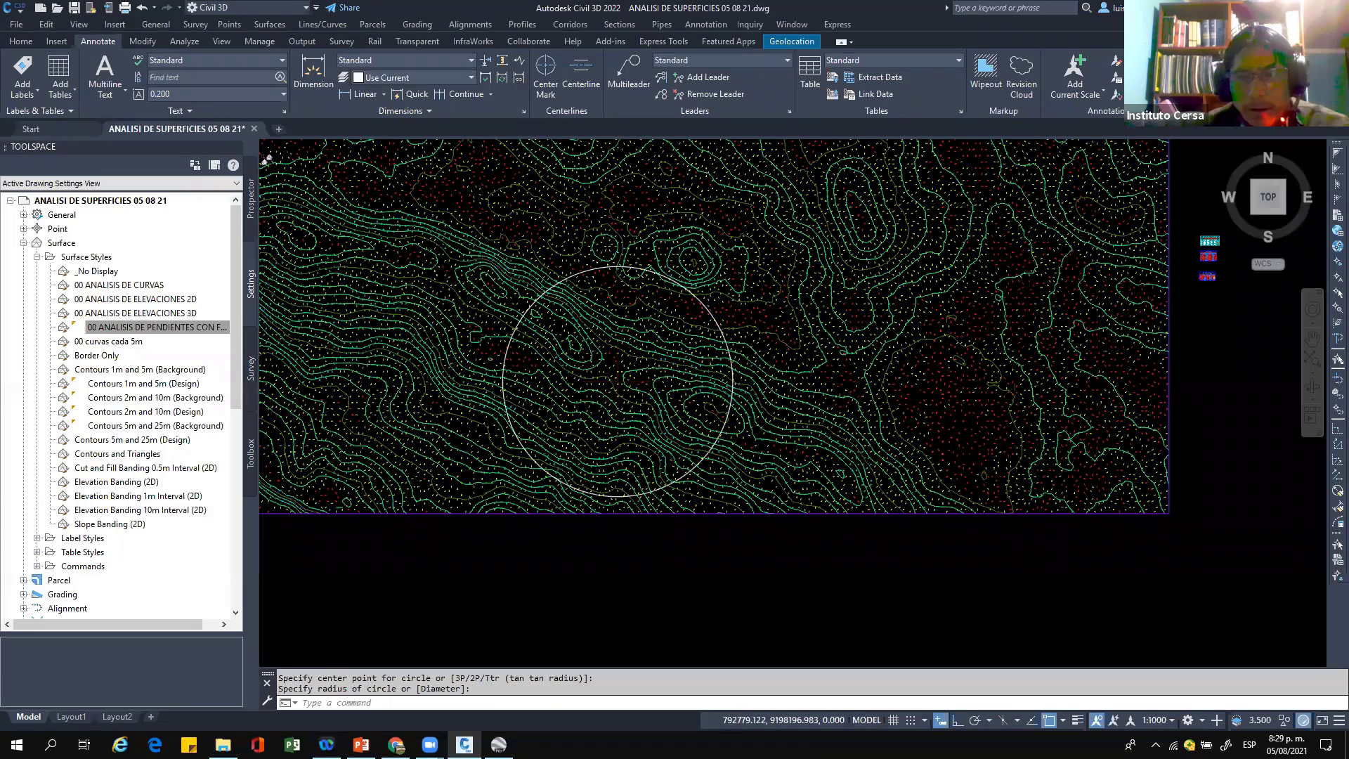
Step: Add the circle to the TERRENO surface as an Outer boundary named CONTORNO, with non-destructive breakline and 1.000 m mid-ordinate distance
scroll(539, 429, "up", 2)
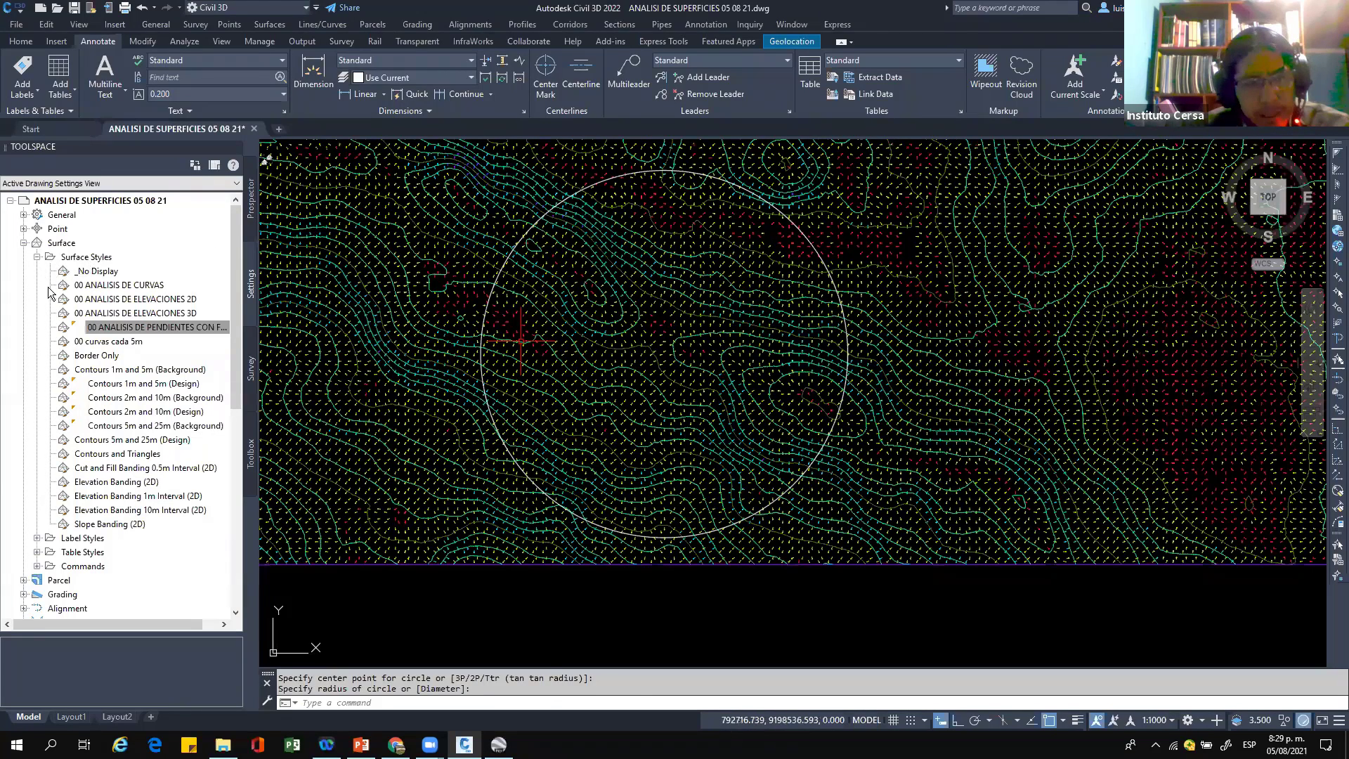
left_click(250, 201)
left_click(51, 299)
left_click(109, 313)
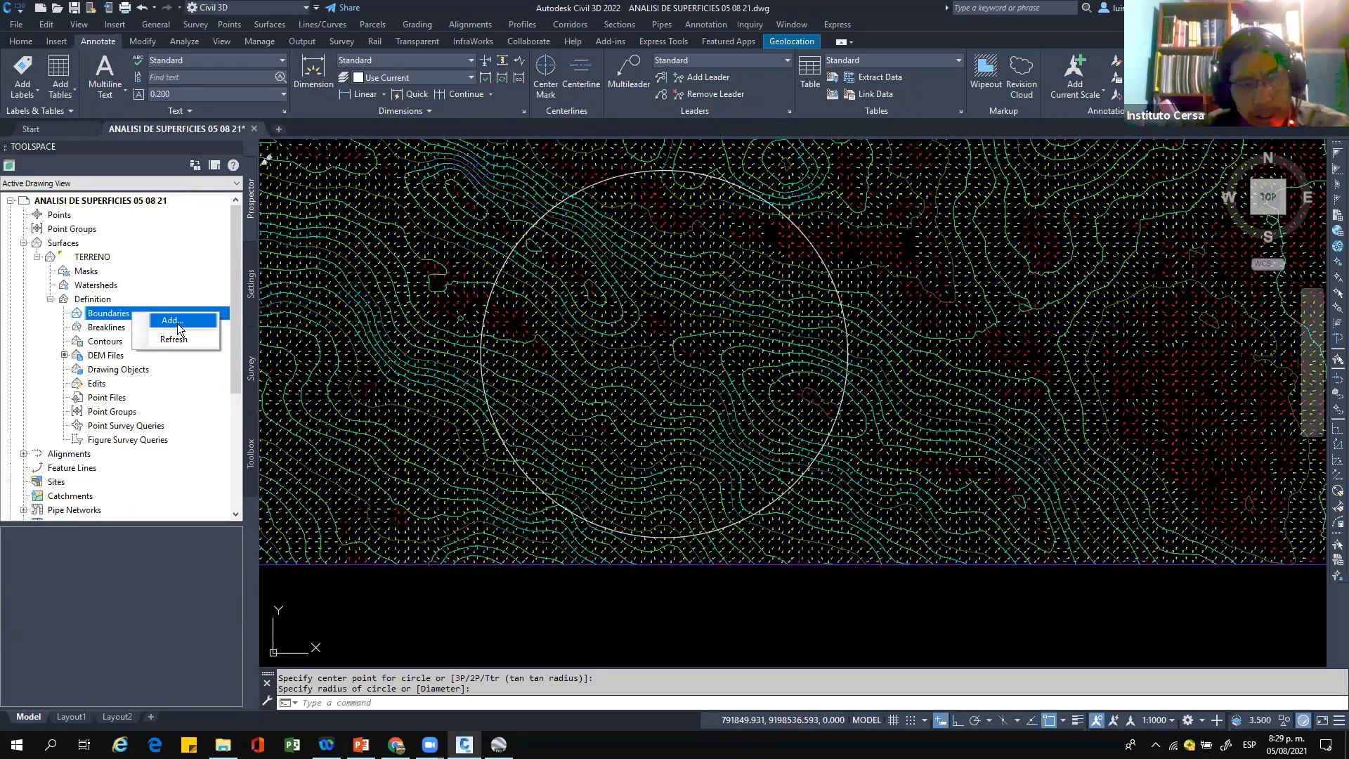
left_click(172, 321)
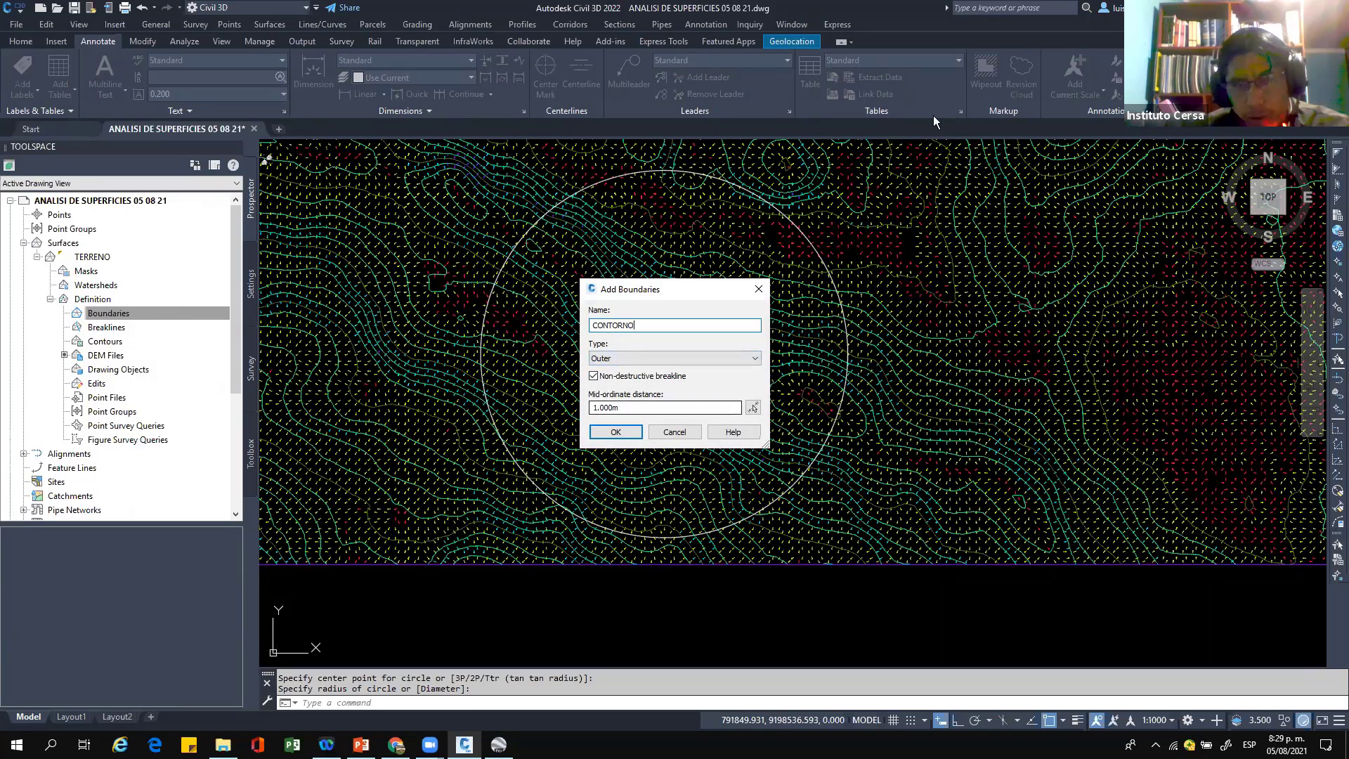
left_click(615, 432)
left_click(483, 314)
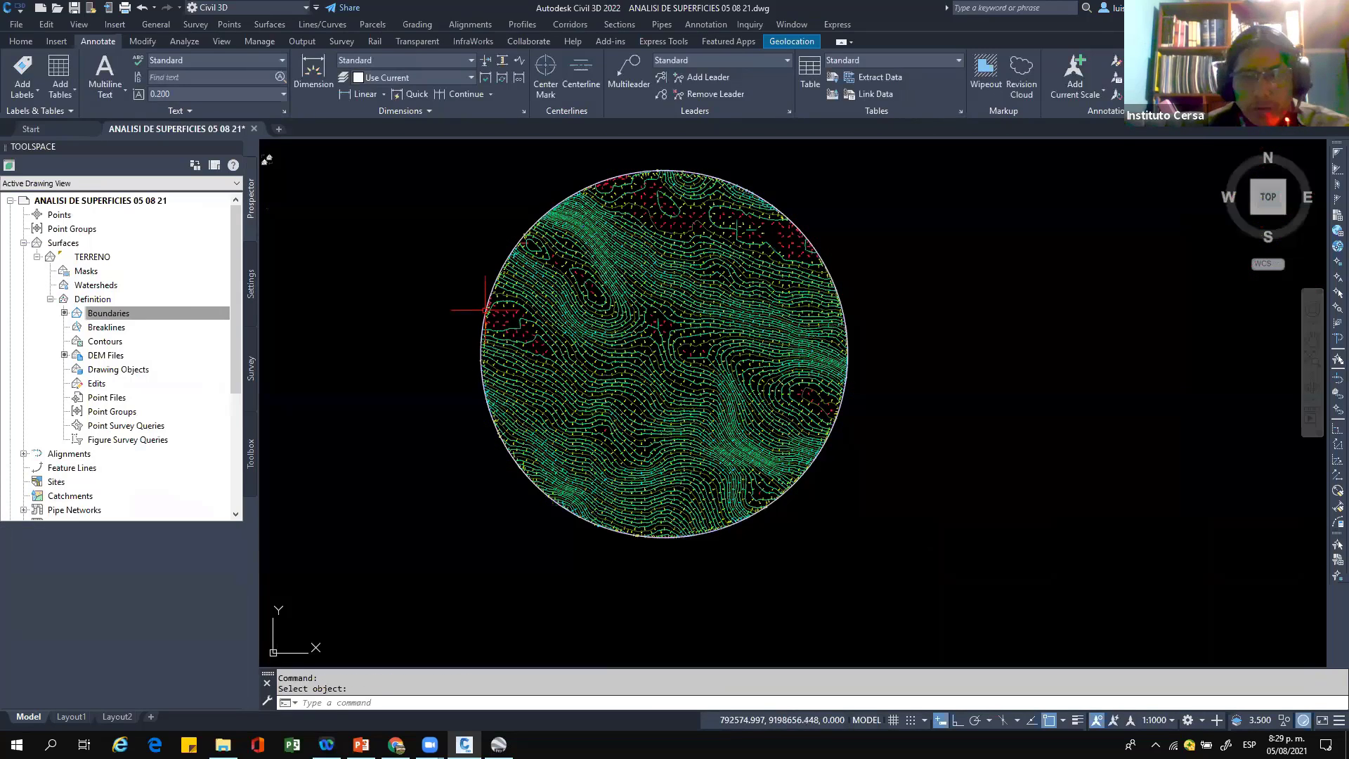
Step: Examine the trimmed terrain and its slope arrows inside the circular boundary, up close and as a whole
scroll(1054, 450, "down", 5)
scroll(843, 448, "up", 2)
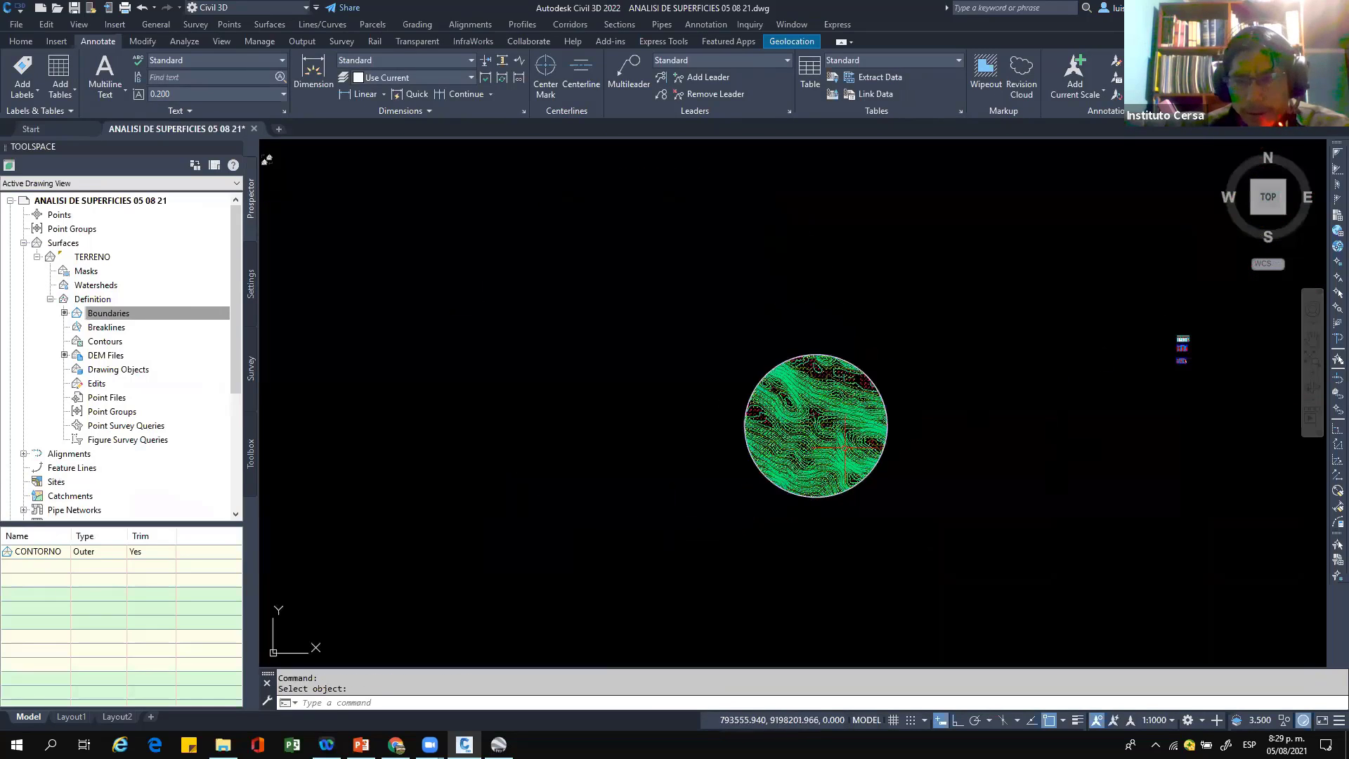
scroll(836, 430, "up", 4)
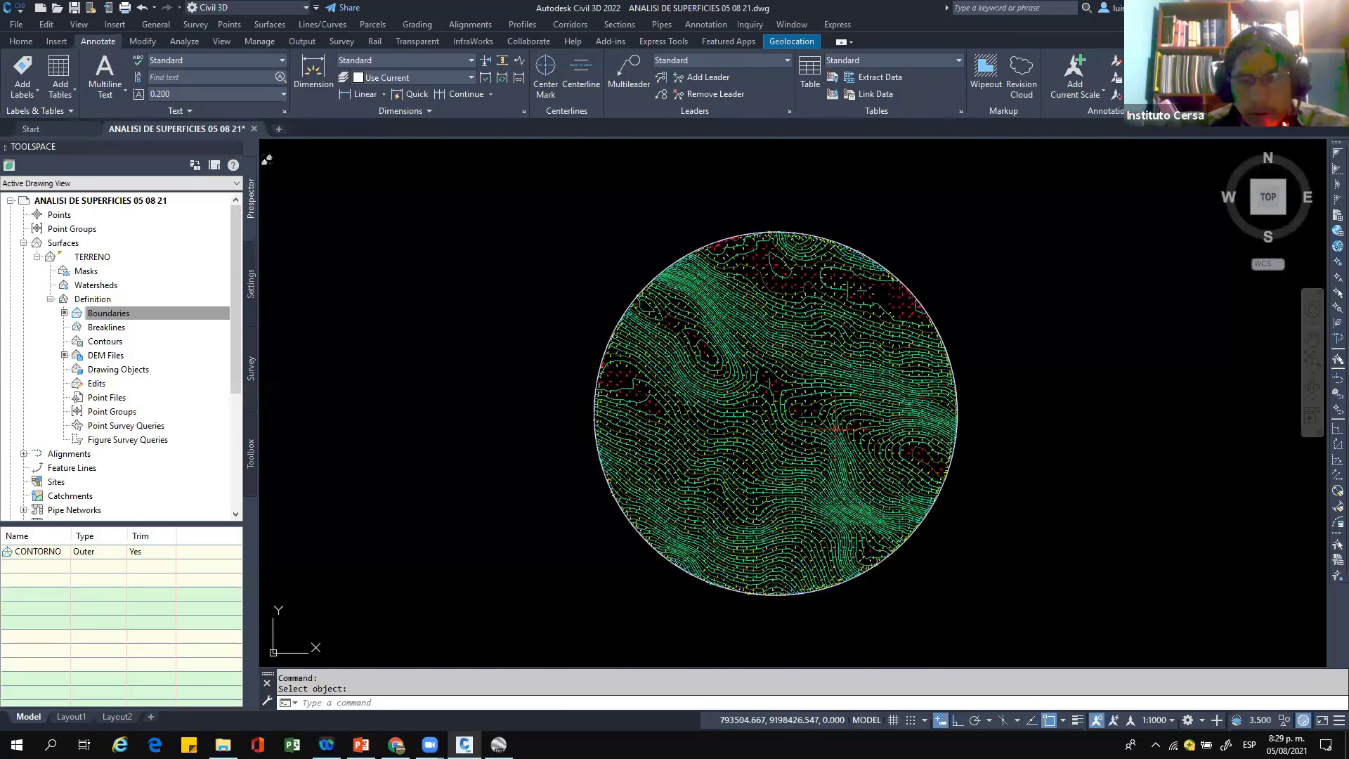
scroll(834, 429, "up", 6)
middle_click_drag(809, 436, 752, 262)
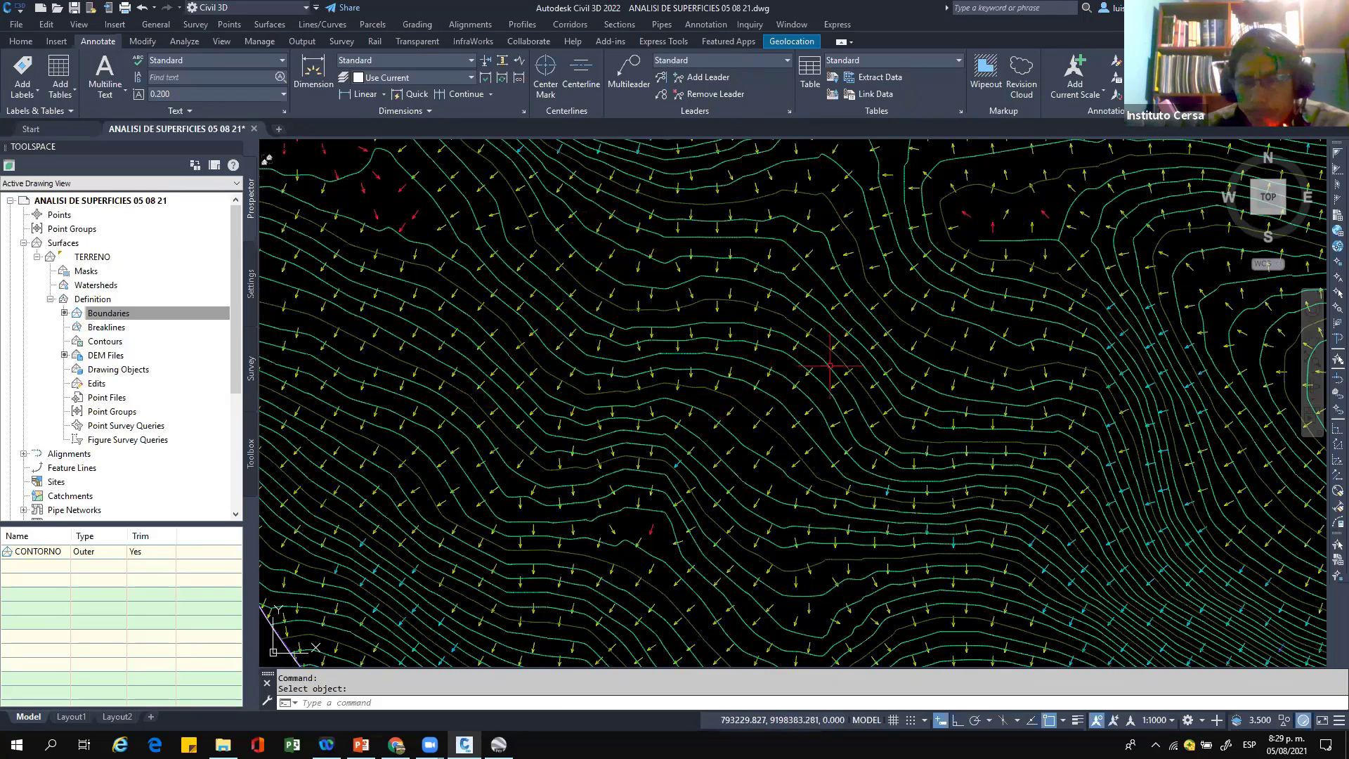
middle_click_drag(698, 440, 689, 413)
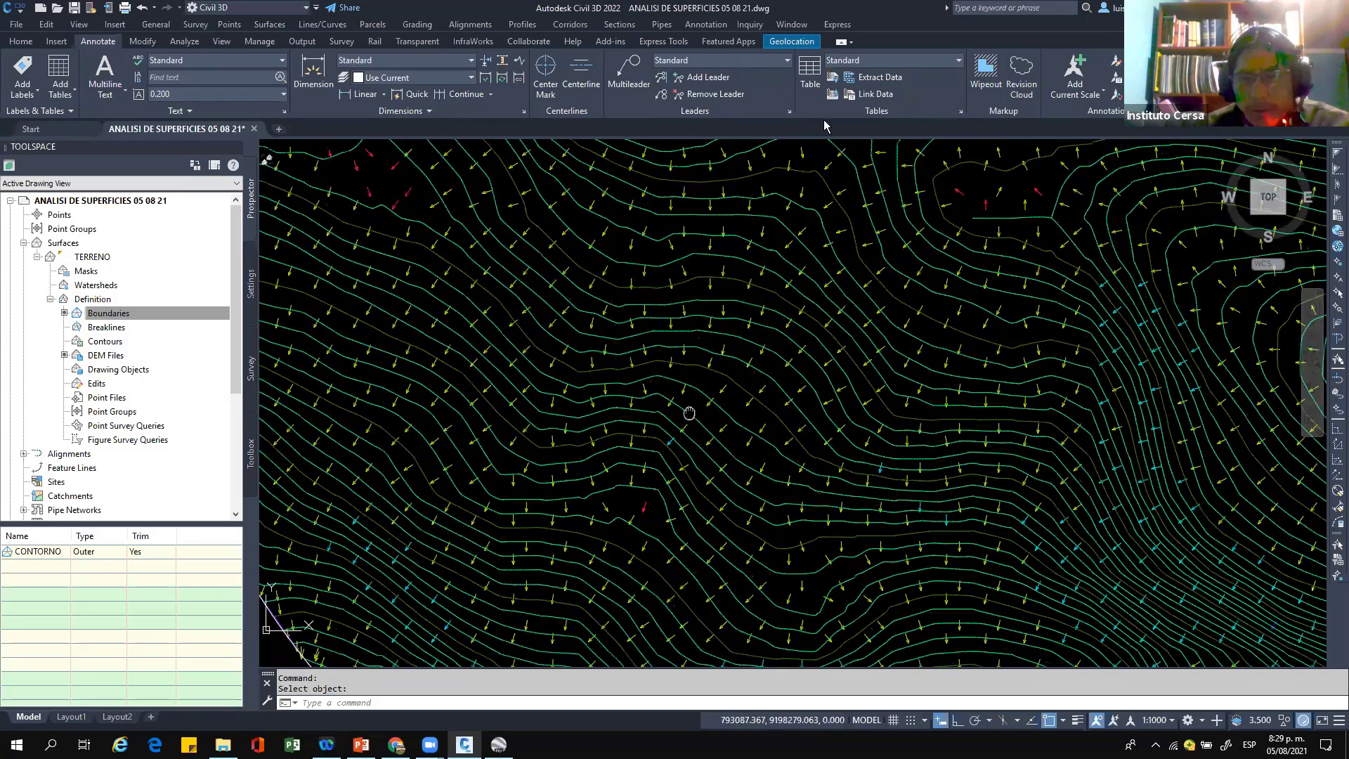
scroll(752, 478, "down", 2)
scroll(753, 478, "down", 6)
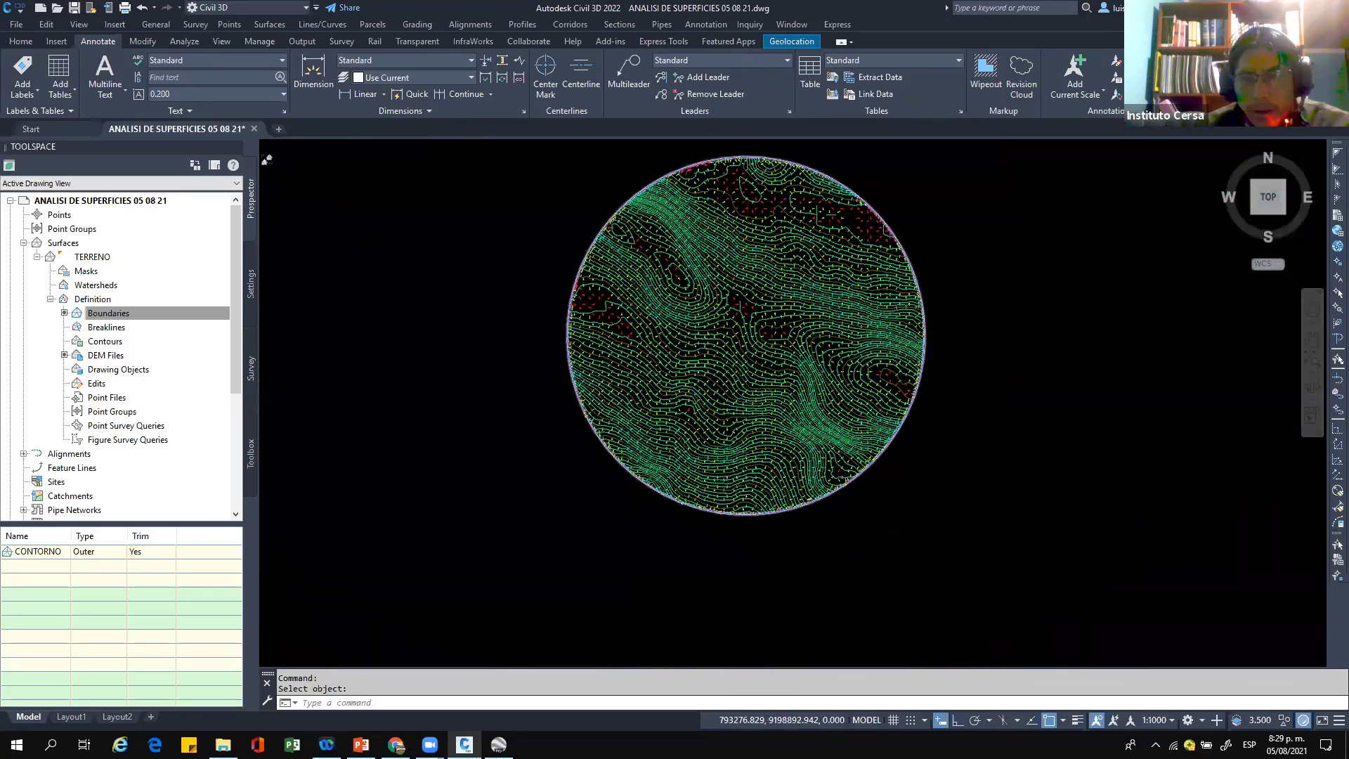
scroll(695, 320, "up", 2)
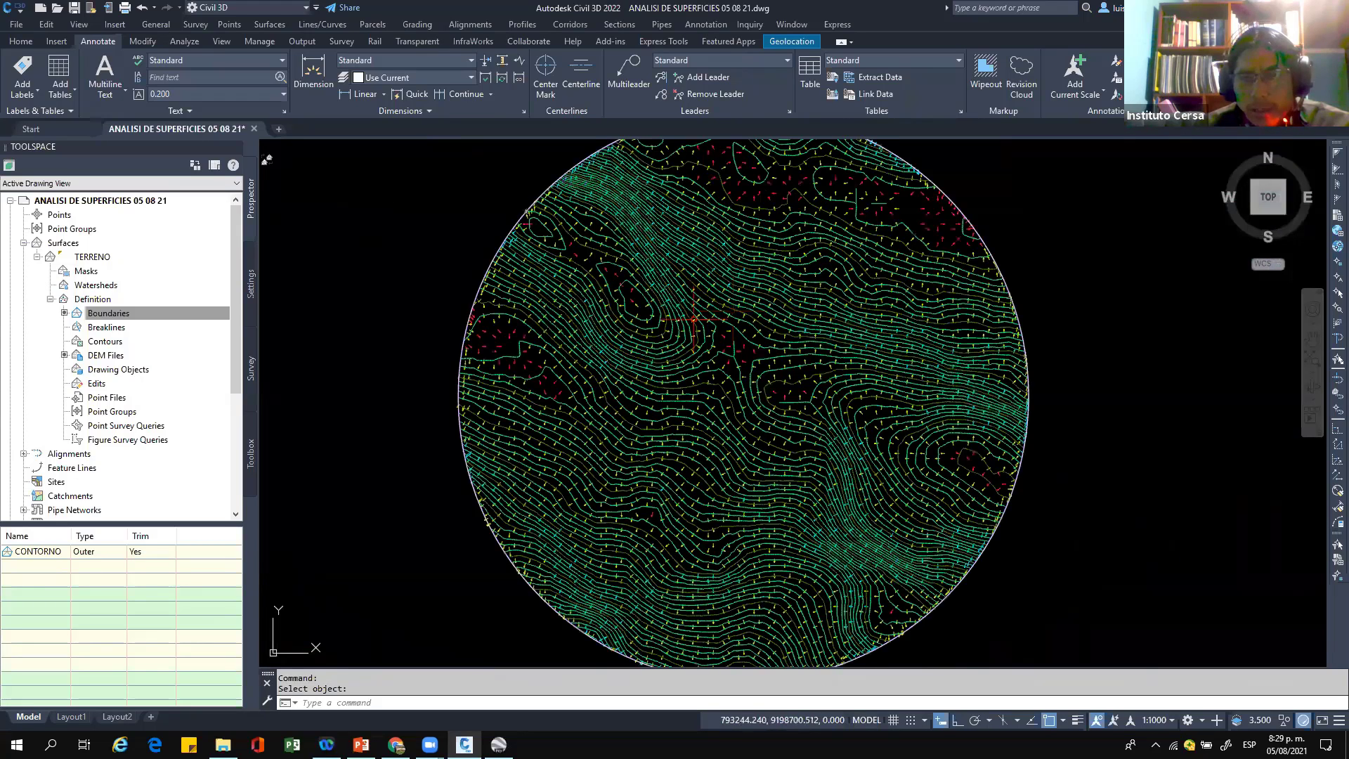
Step: Shrink the boundary circle about its centre to roughly two thirds of its original radius and rebuild the TERRENO surface
middle_click_drag(695, 320, 618, 392)
left_click(813, 222)
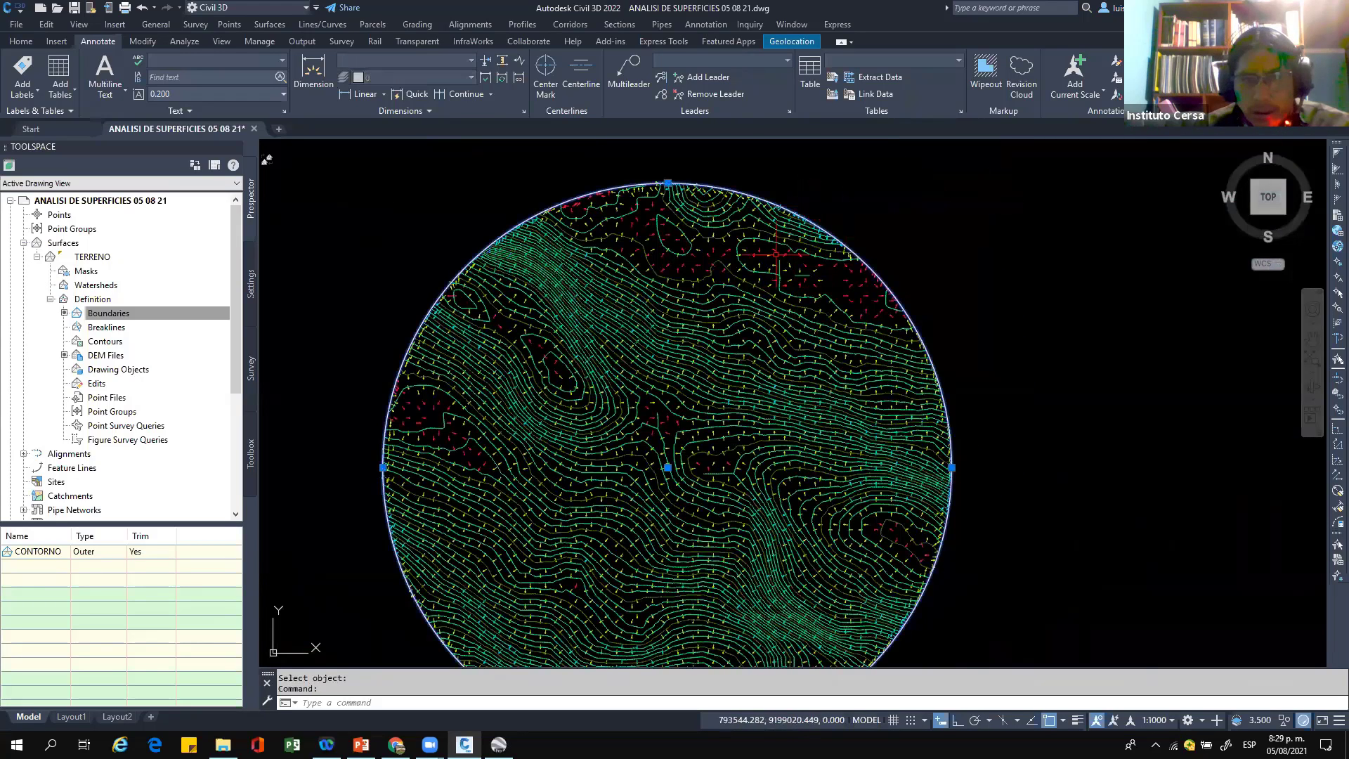
left_click(667, 180)
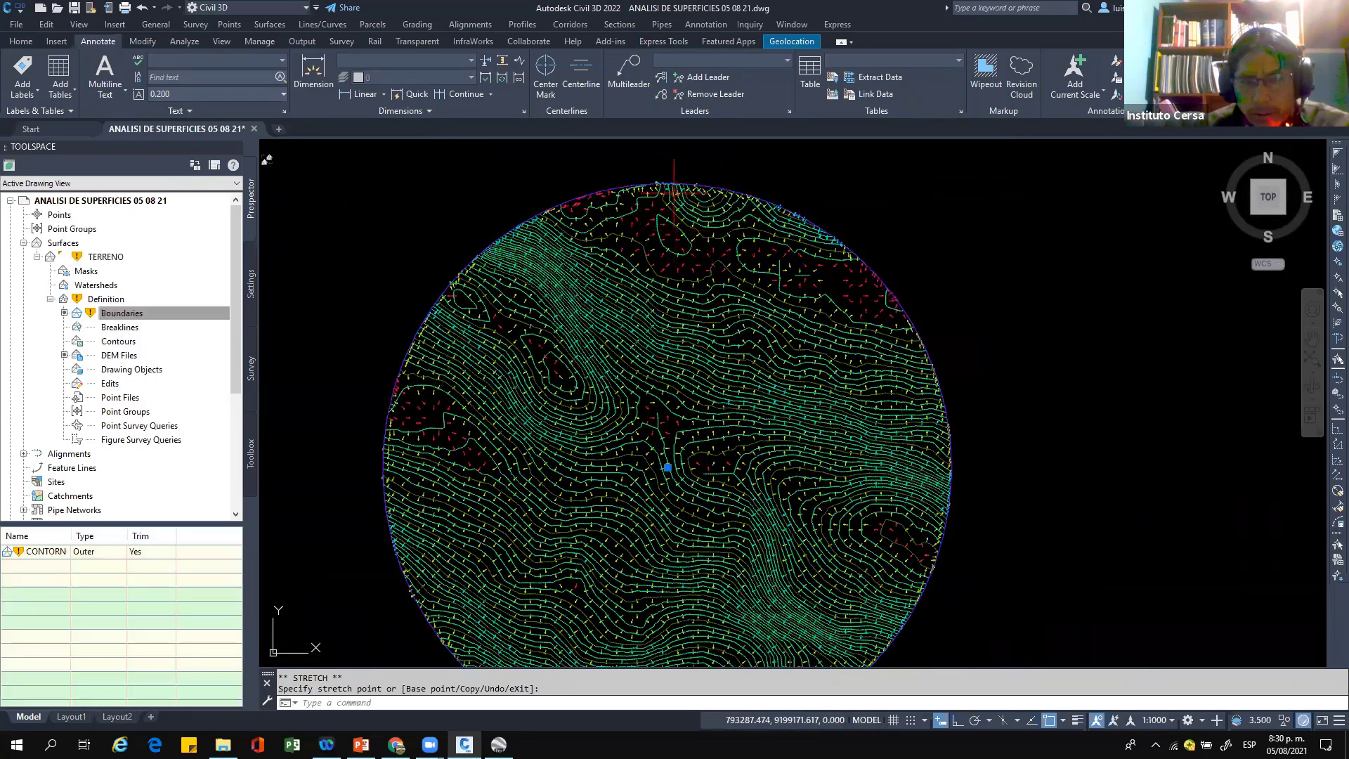
scroll(731, 266, "down", 4)
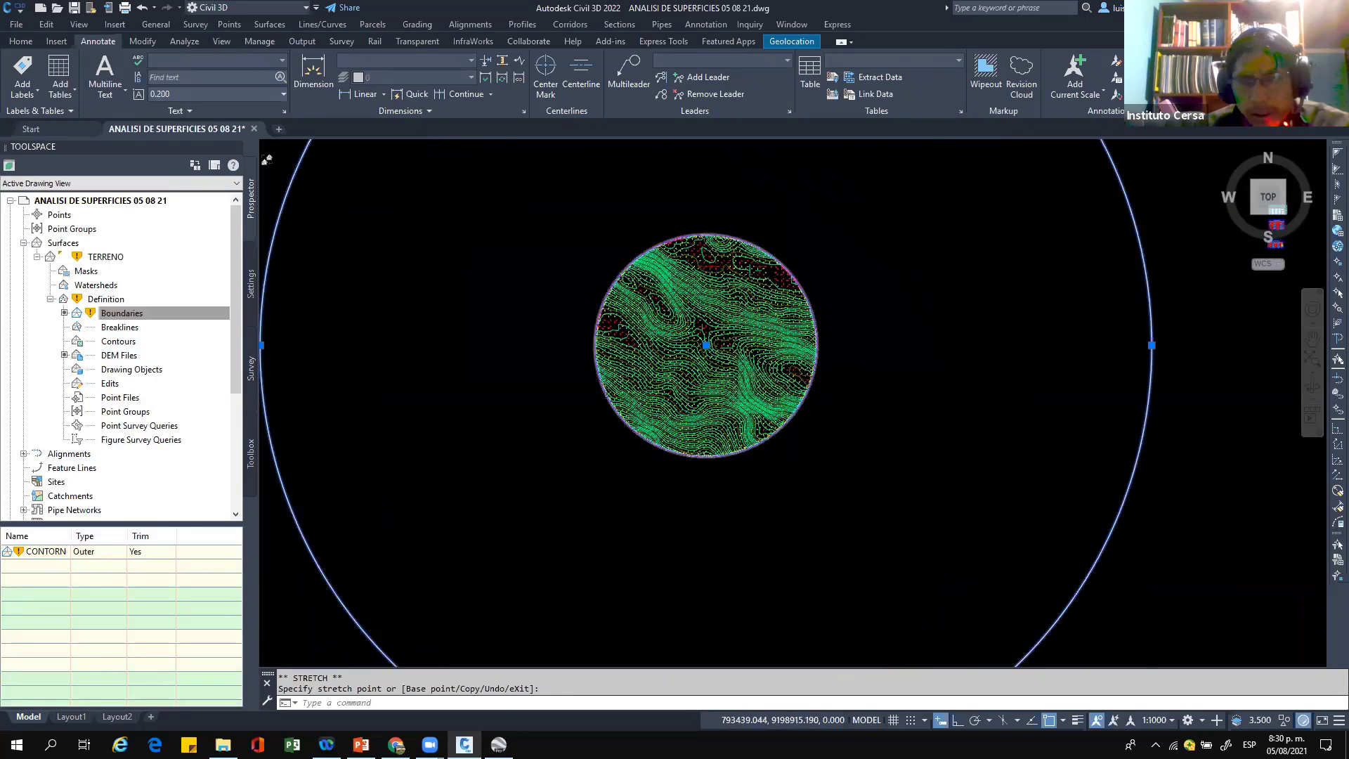
scroll(730, 271, "down", 4)
scroll(807, 306, "up", 4)
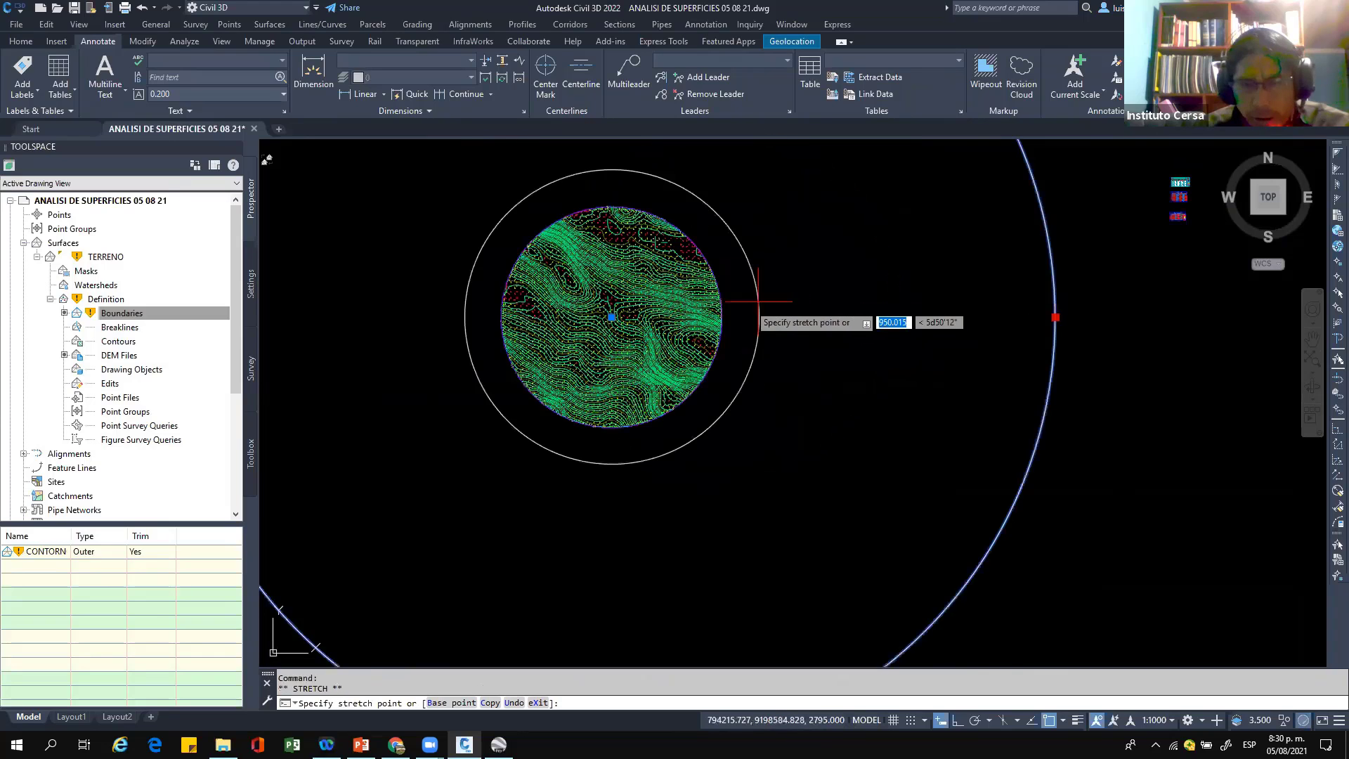
scroll(706, 327, "up", 5)
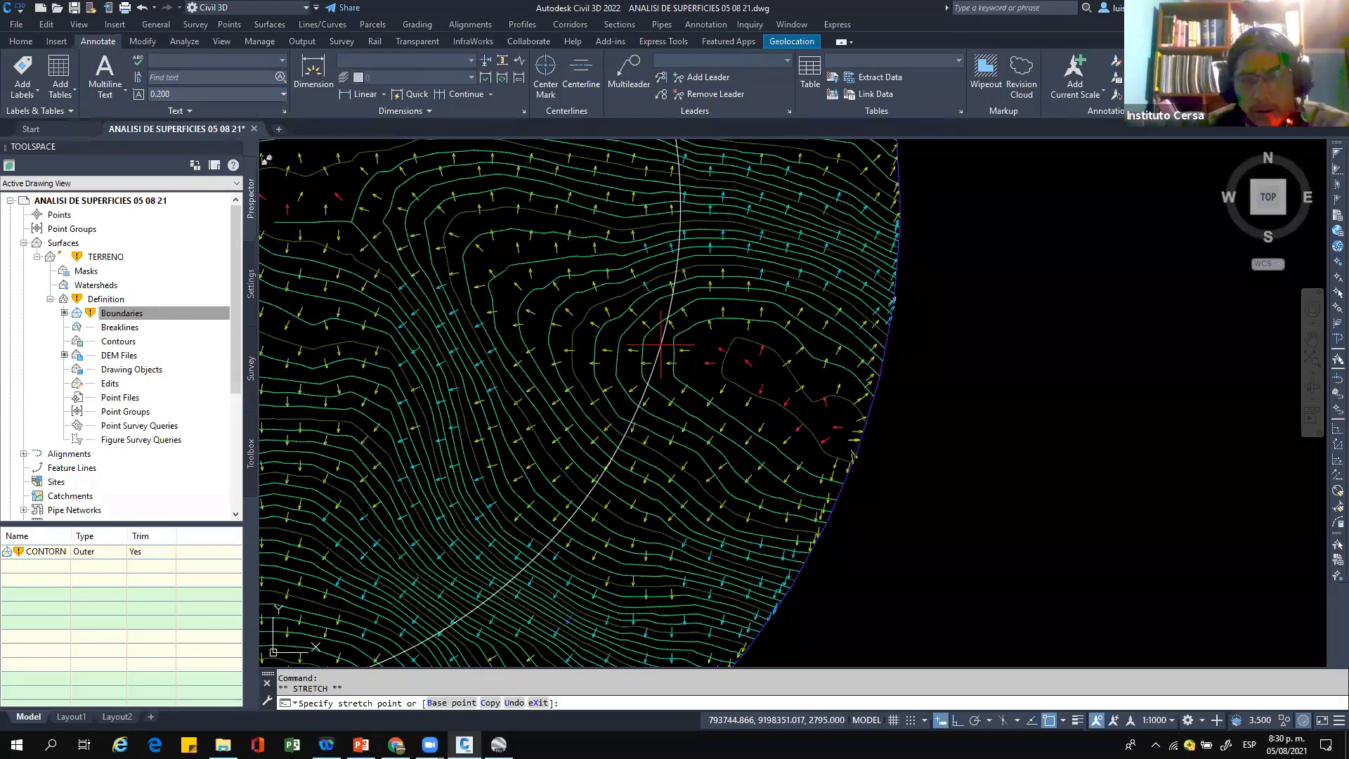
scroll(563, 281, "down", 6)
scroll(562, 281, "up", 2)
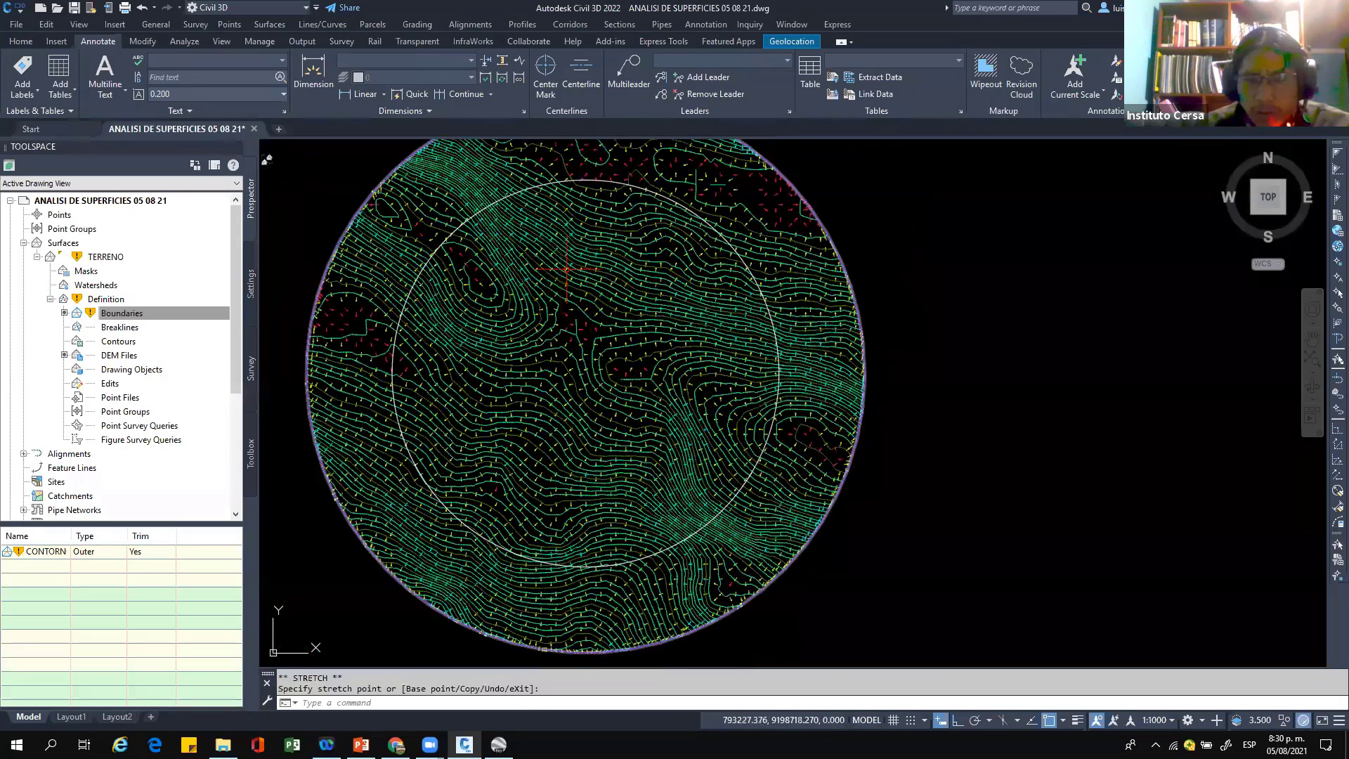
key("Escape")
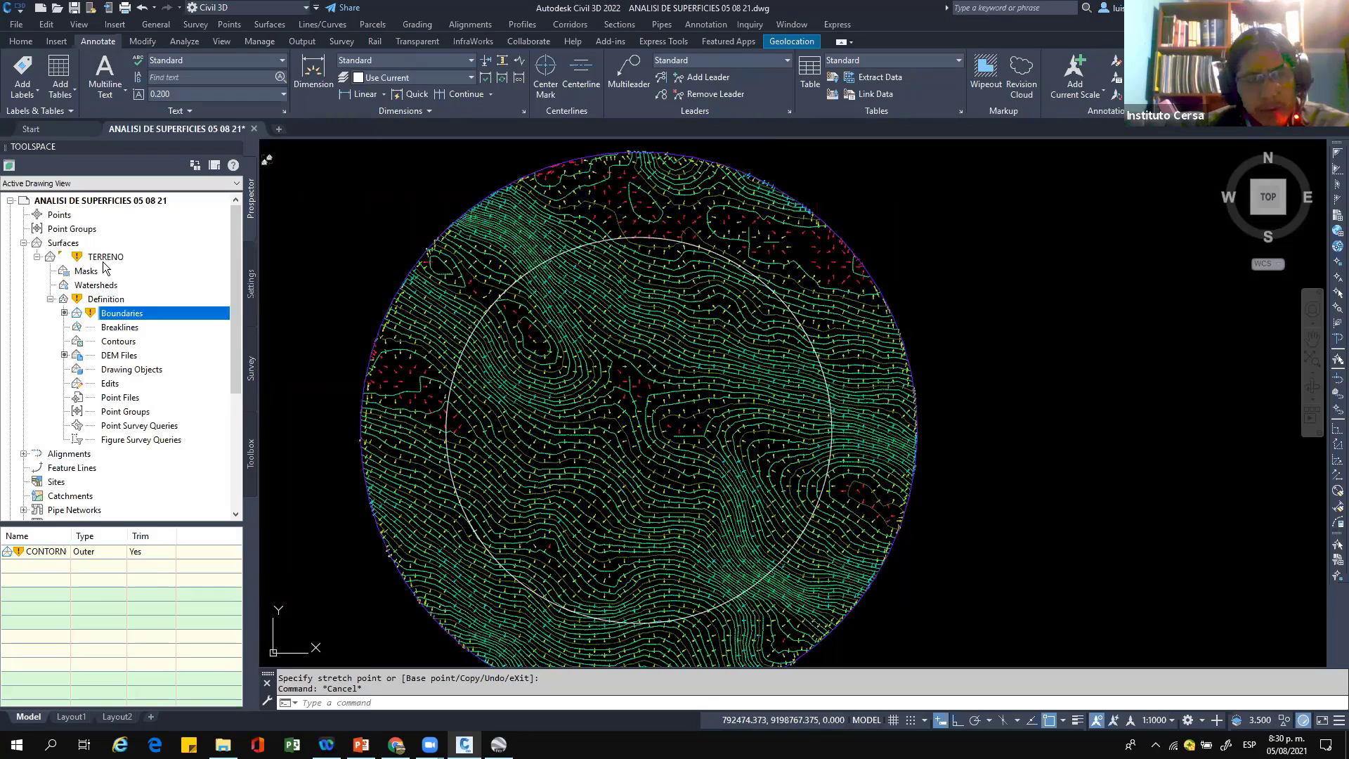
right_click(103, 259)
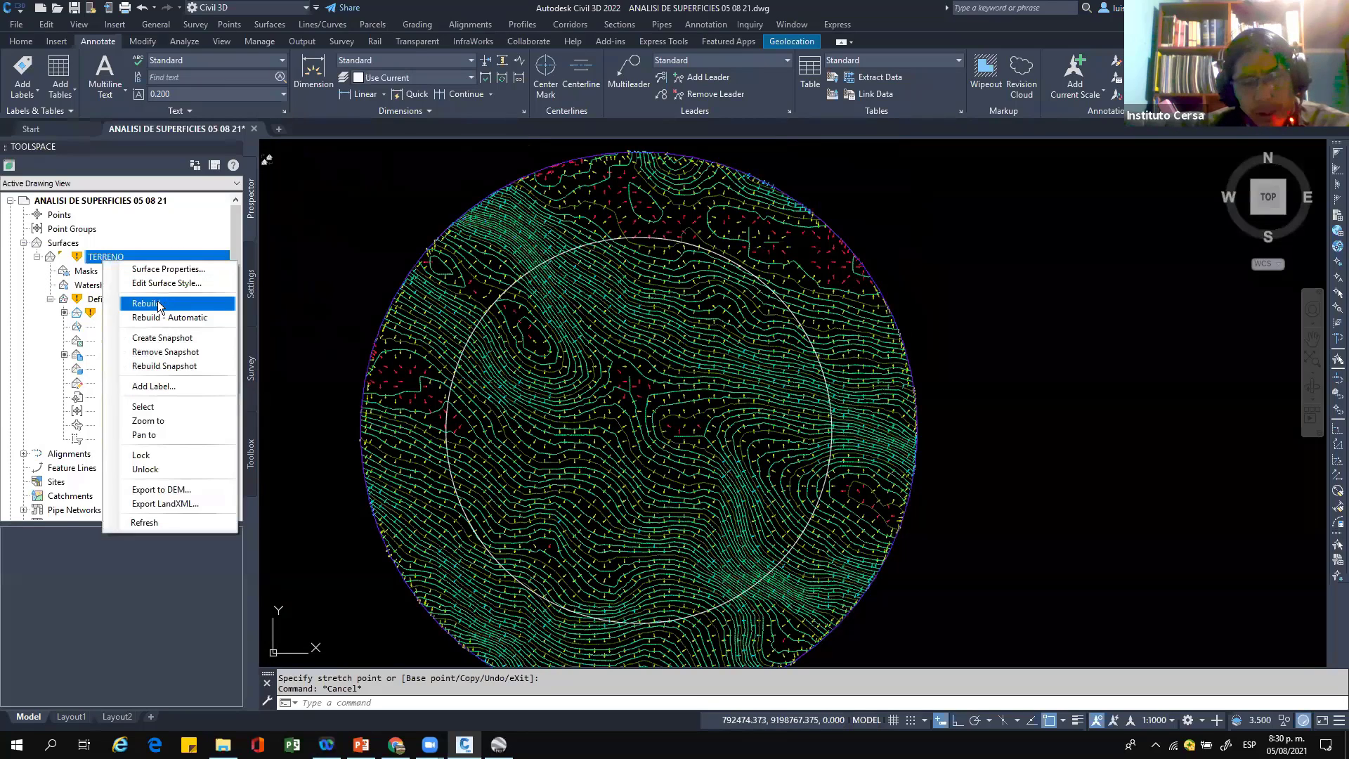
left_click(162, 305)
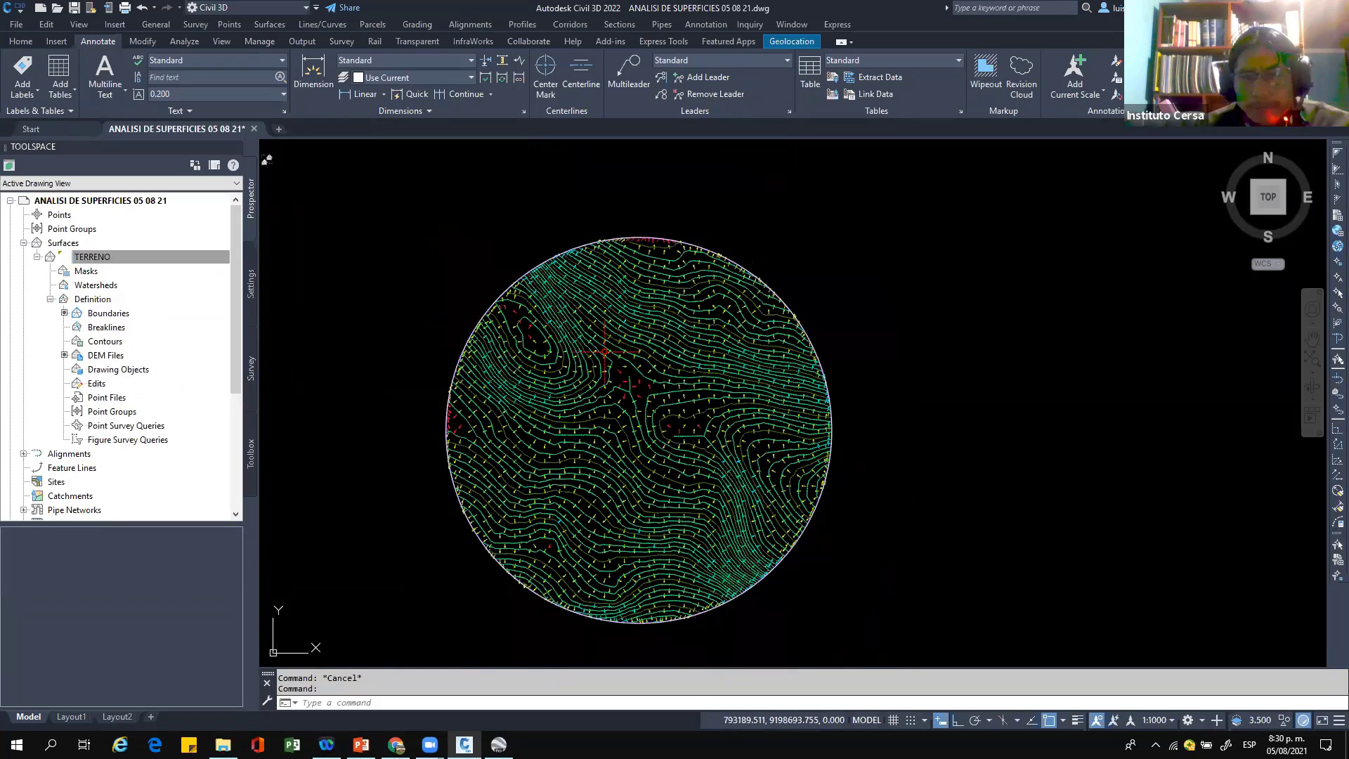
Step: Examine the slope arrows within the smaller boundary and compare them with the slope arrows table's ranges and colours
scroll(604, 352, "up", 2)
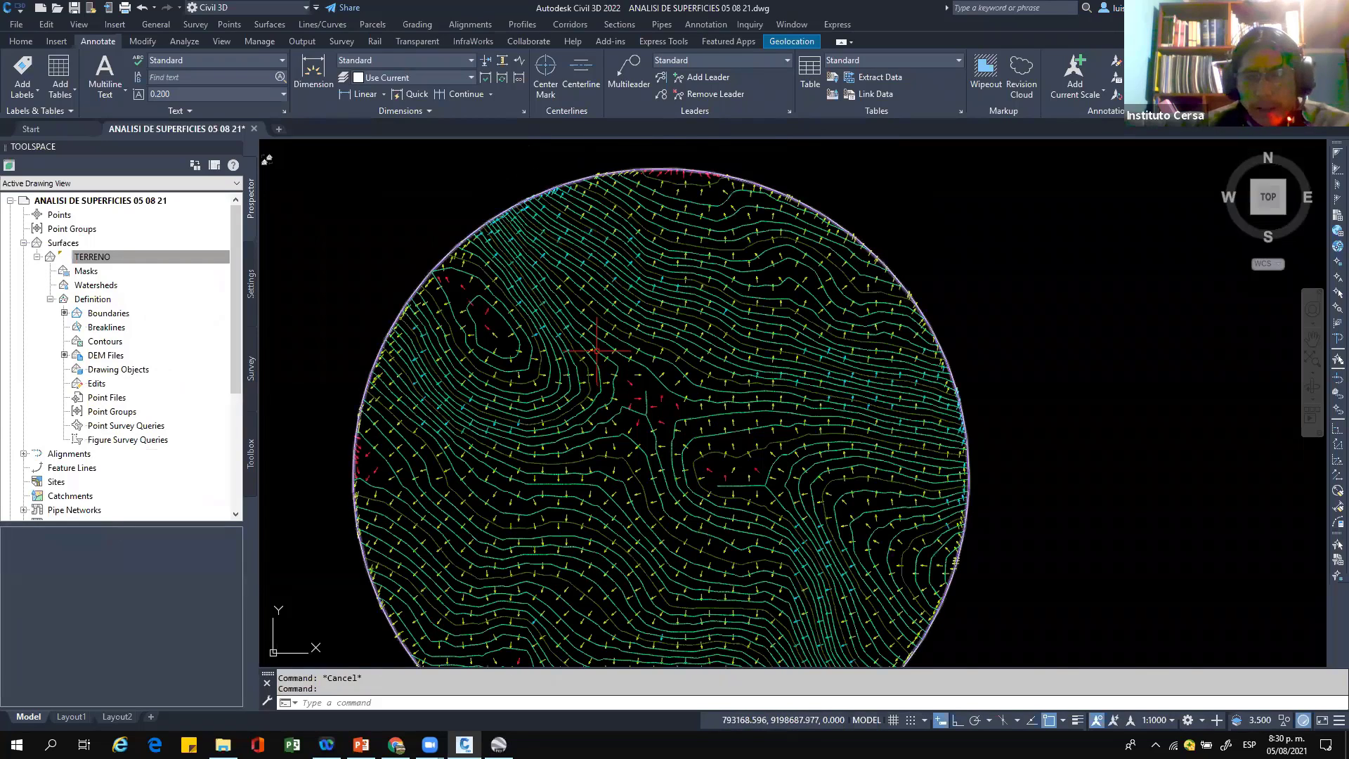
scroll(594, 236, "up", 2)
scroll(594, 237, "down", 2)
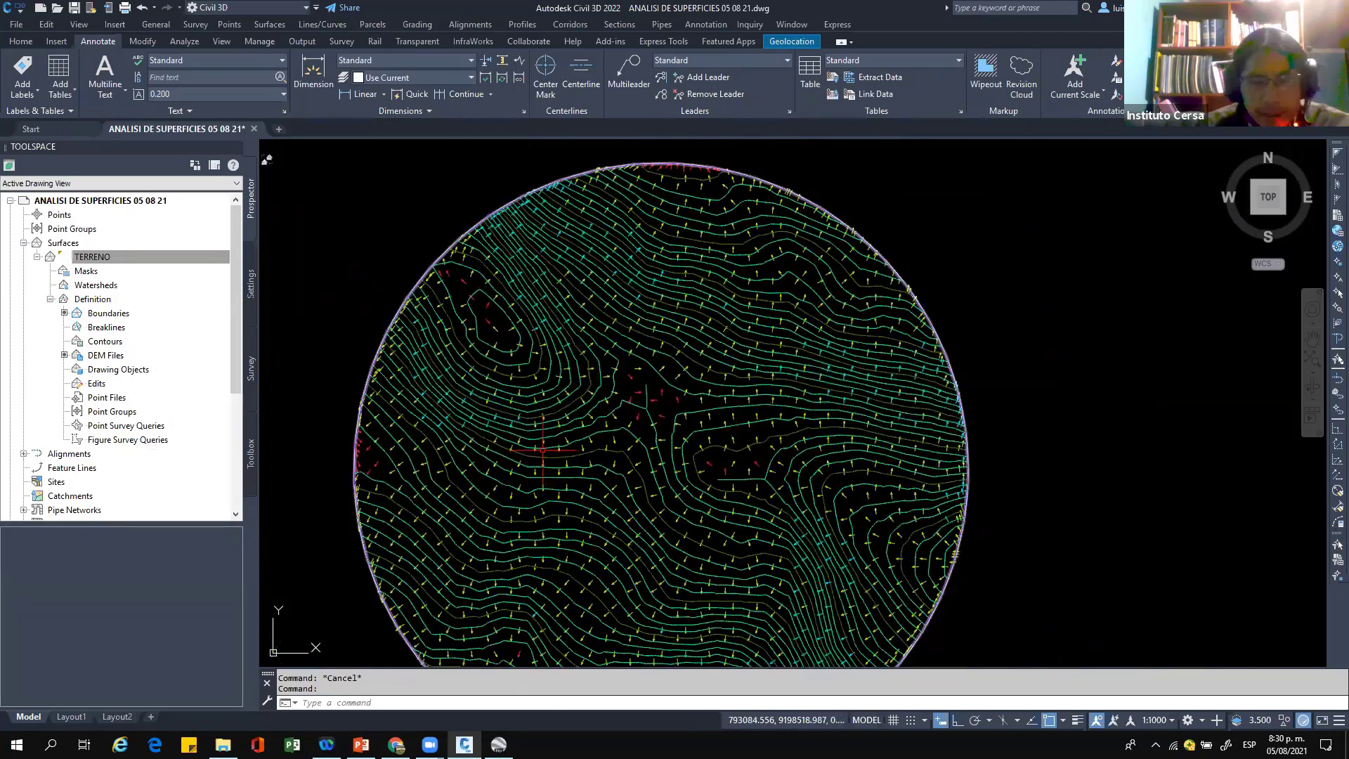
scroll(543, 449, "up", 4)
middle_click(552, 432)
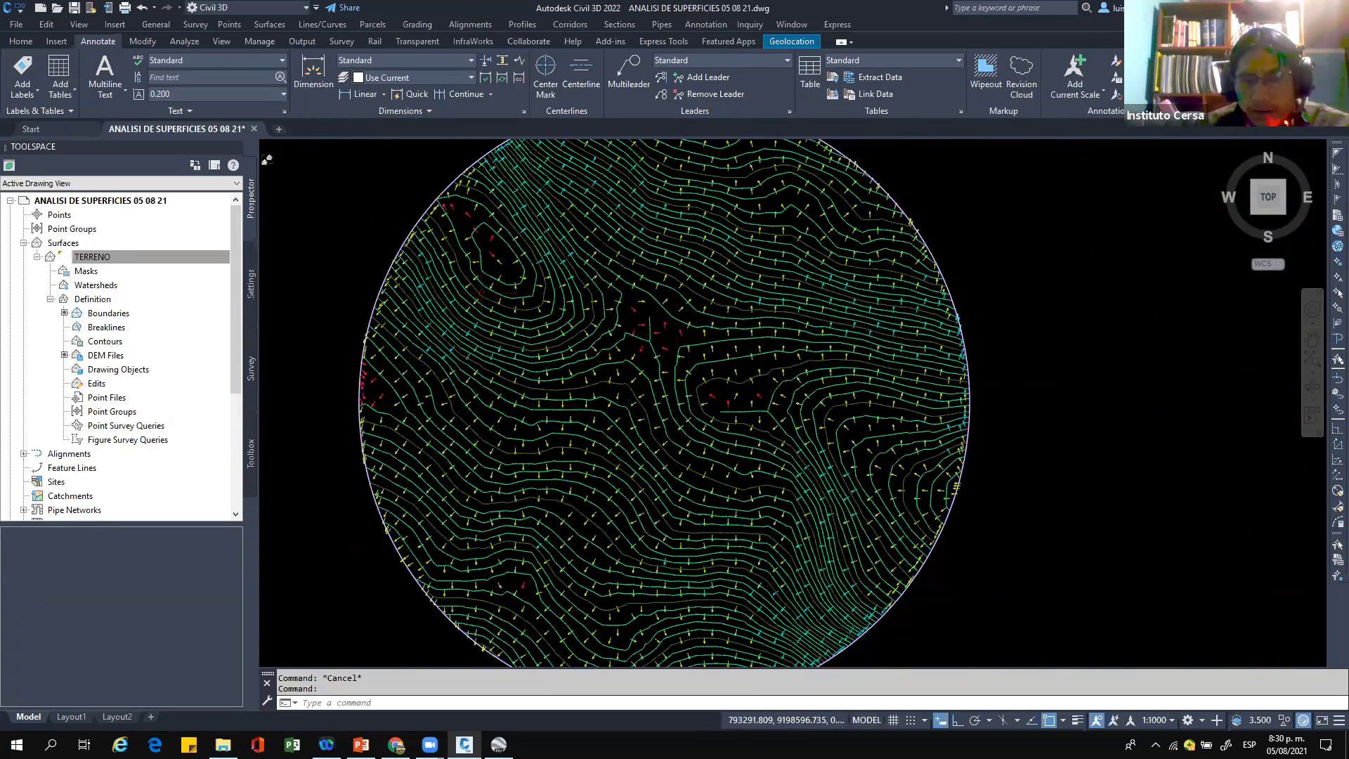
scroll(677, 334, "up", 2)
scroll(677, 335, "down", 8)
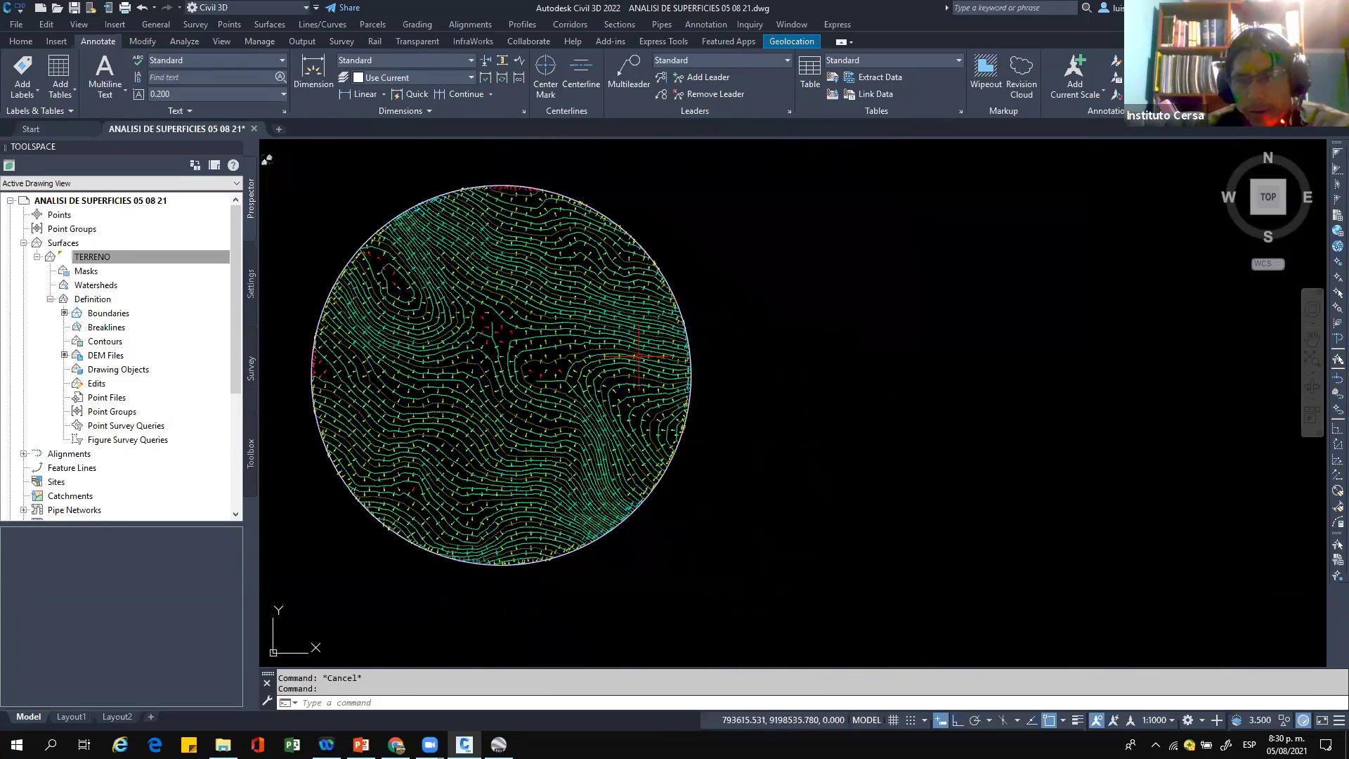
scroll(1192, 239, "up", 10)
scroll(1047, 293, "up", 2)
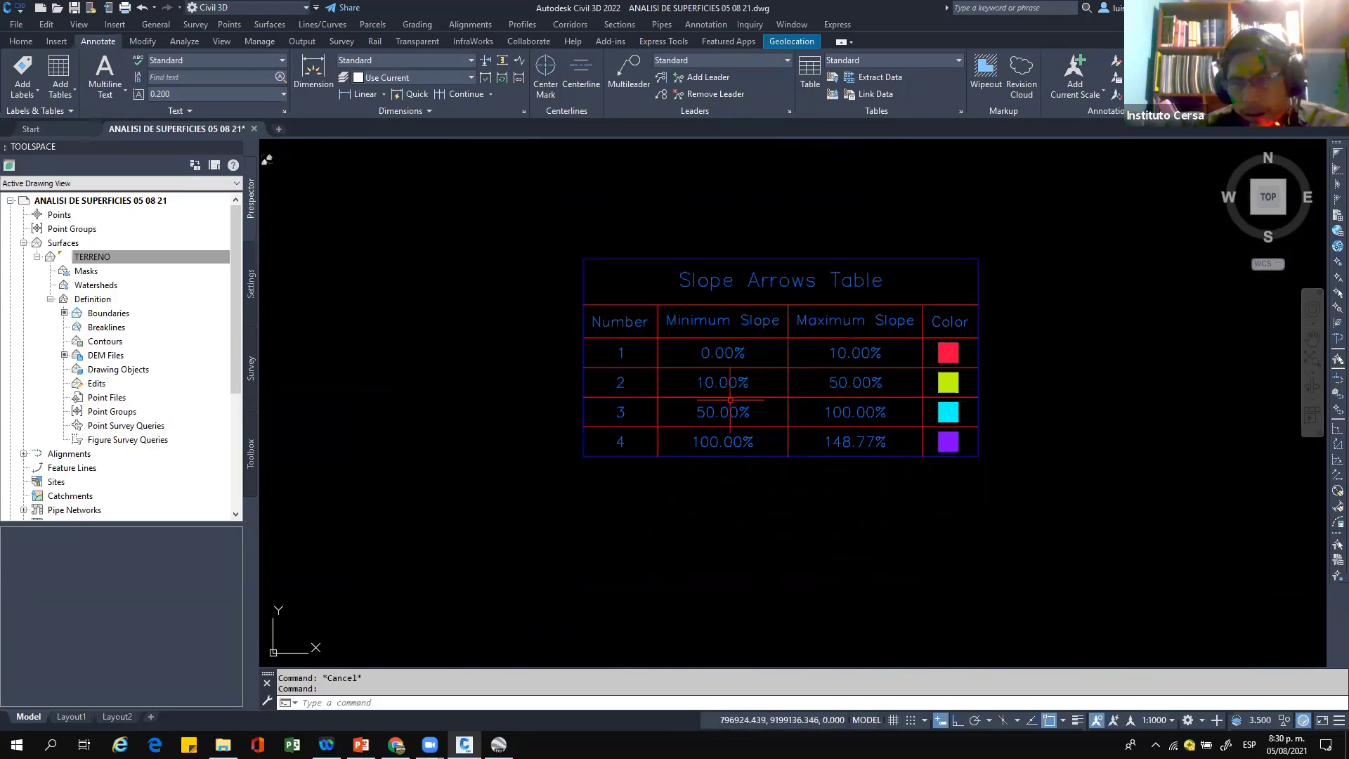
Step: Compare the slope arrows table with the coloured arrows across the lower part of the circular TERRENO surface
scroll(787, 404, "down", 4)
scroll(809, 290, "down", 10)
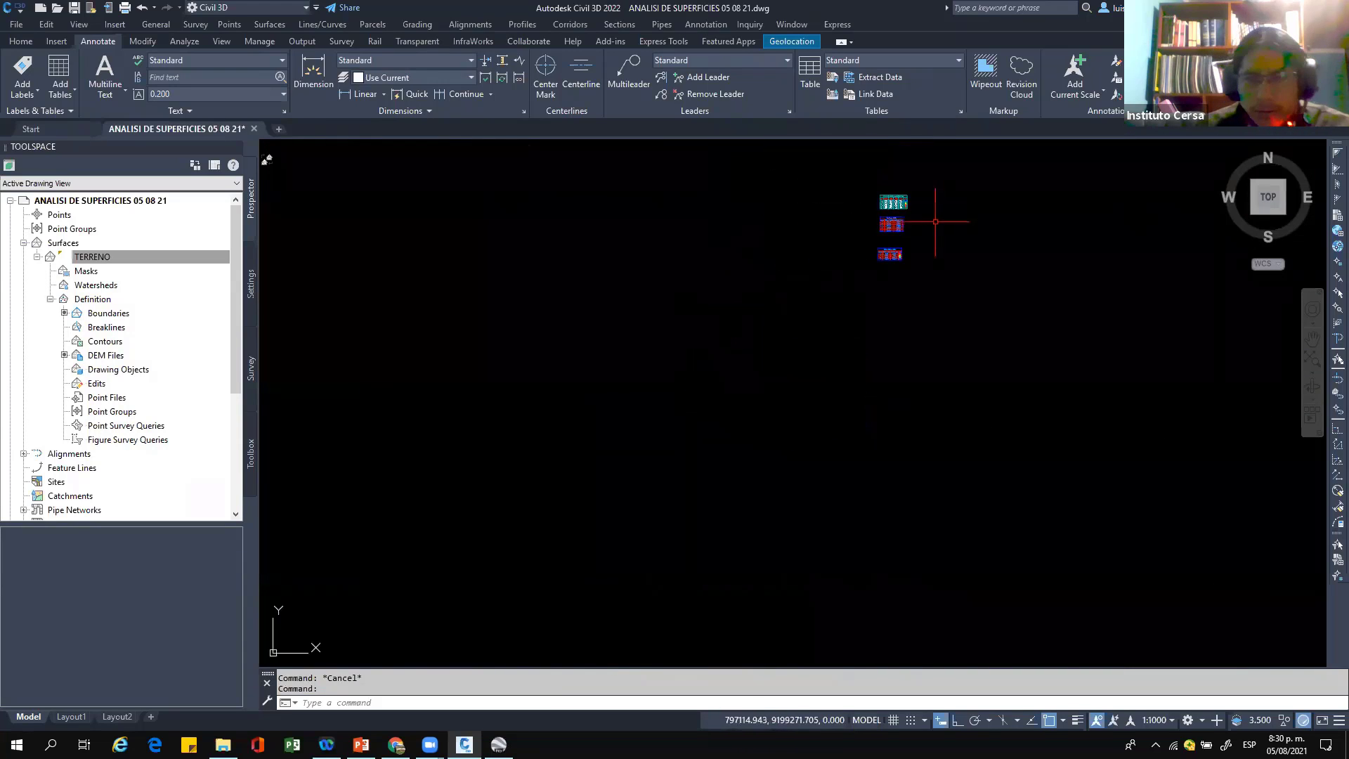
scroll(551, 294, "up", 4)
scroll(658, 277, "up", 4)
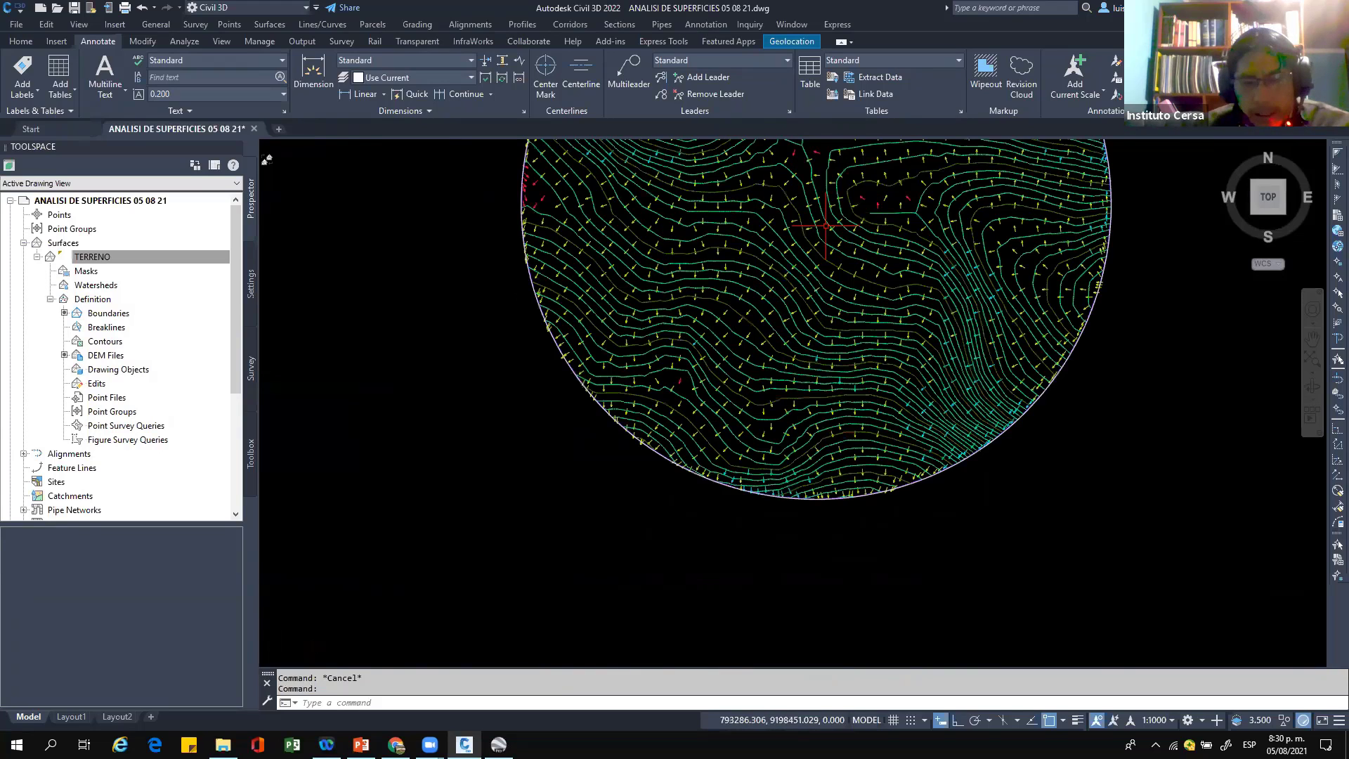
scroll(826, 226, "up", 2)
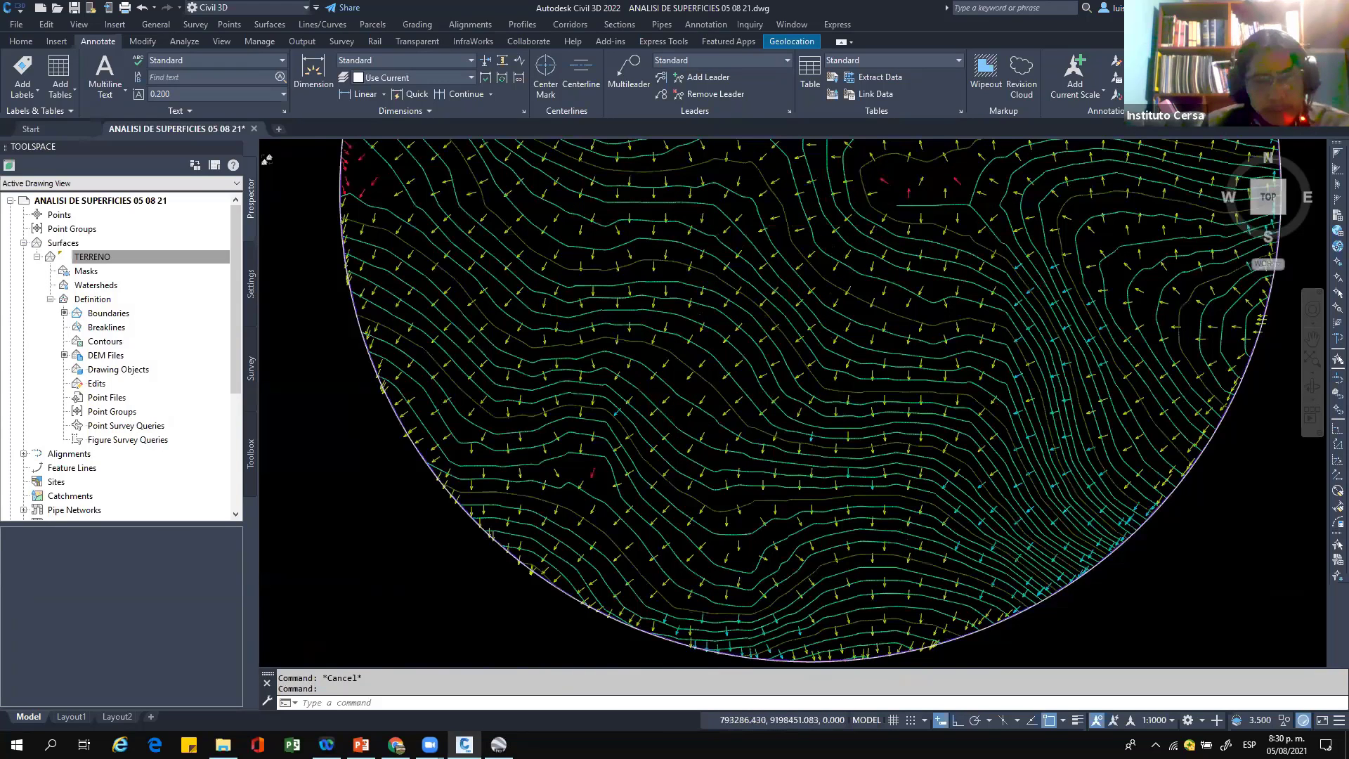
middle_click_drag(692, 402, 607, 422)
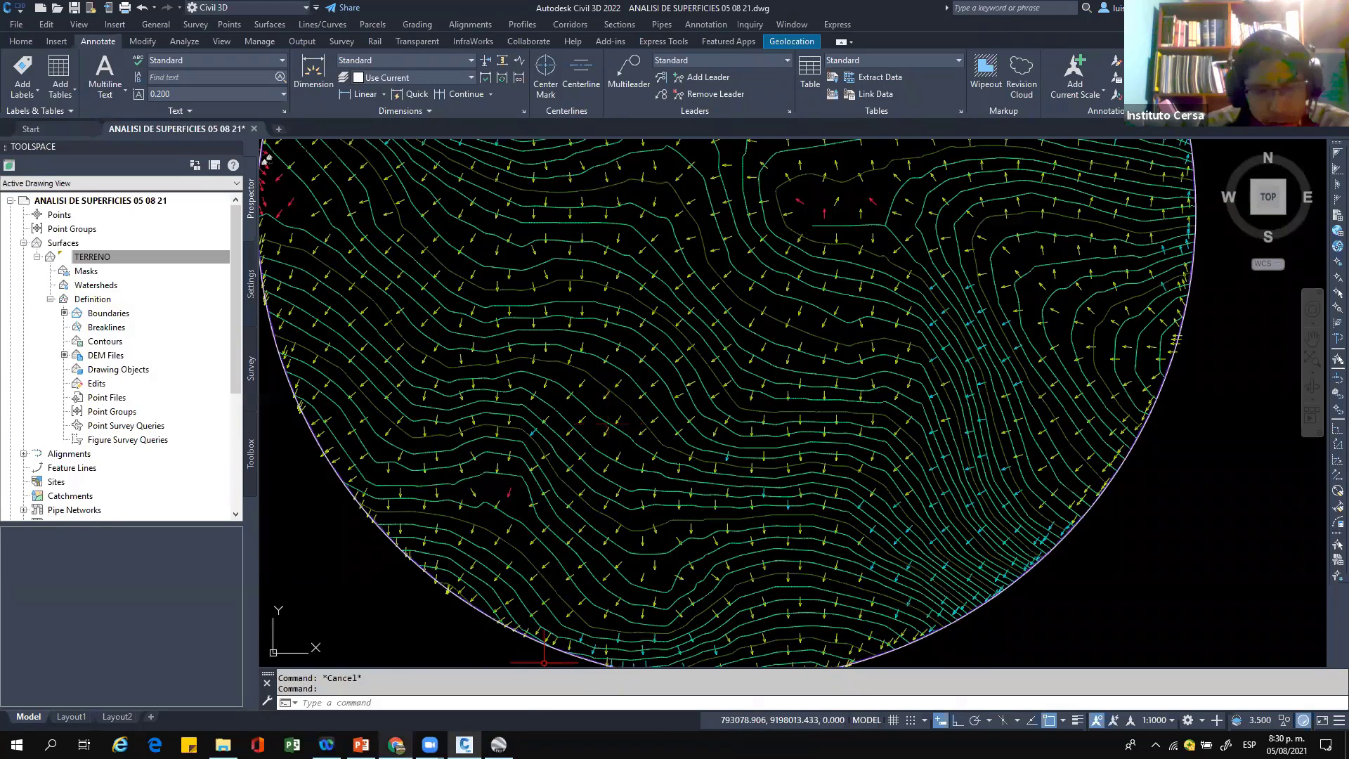
Step: Switch to the PowerPoint presentation, view the slide on user-defined contour analysis, and return to Civil 3D
left_click(361, 744)
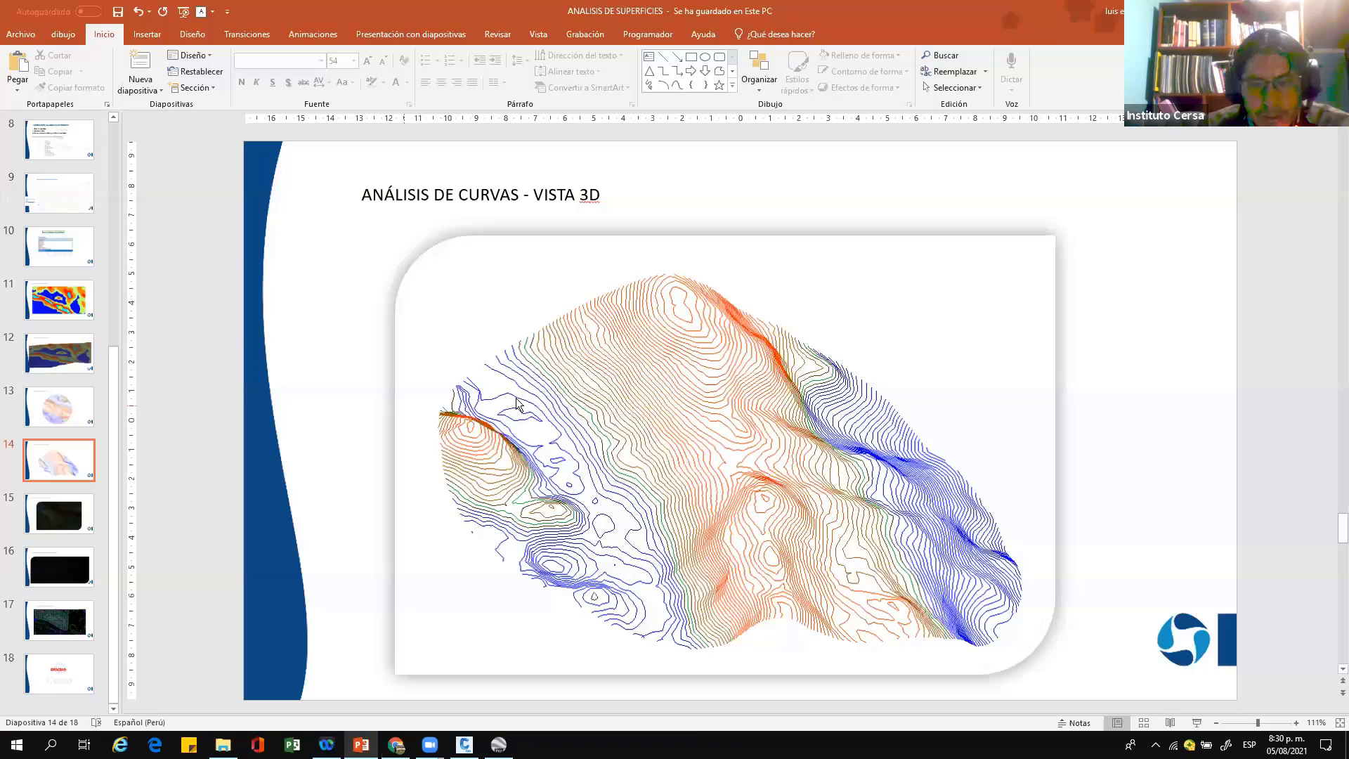
scroll(516, 402, "down", 3)
scroll(516, 402, "up", 1)
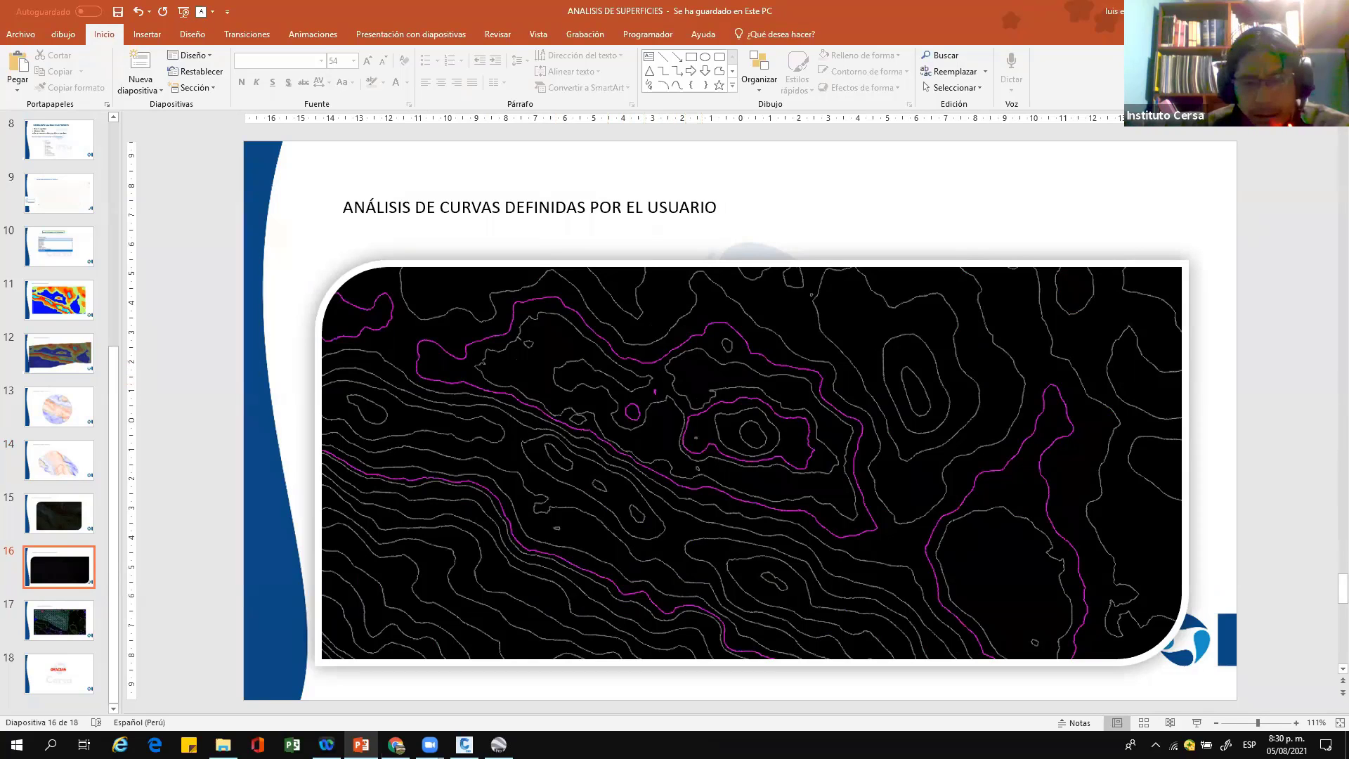
key("alt+Tab")
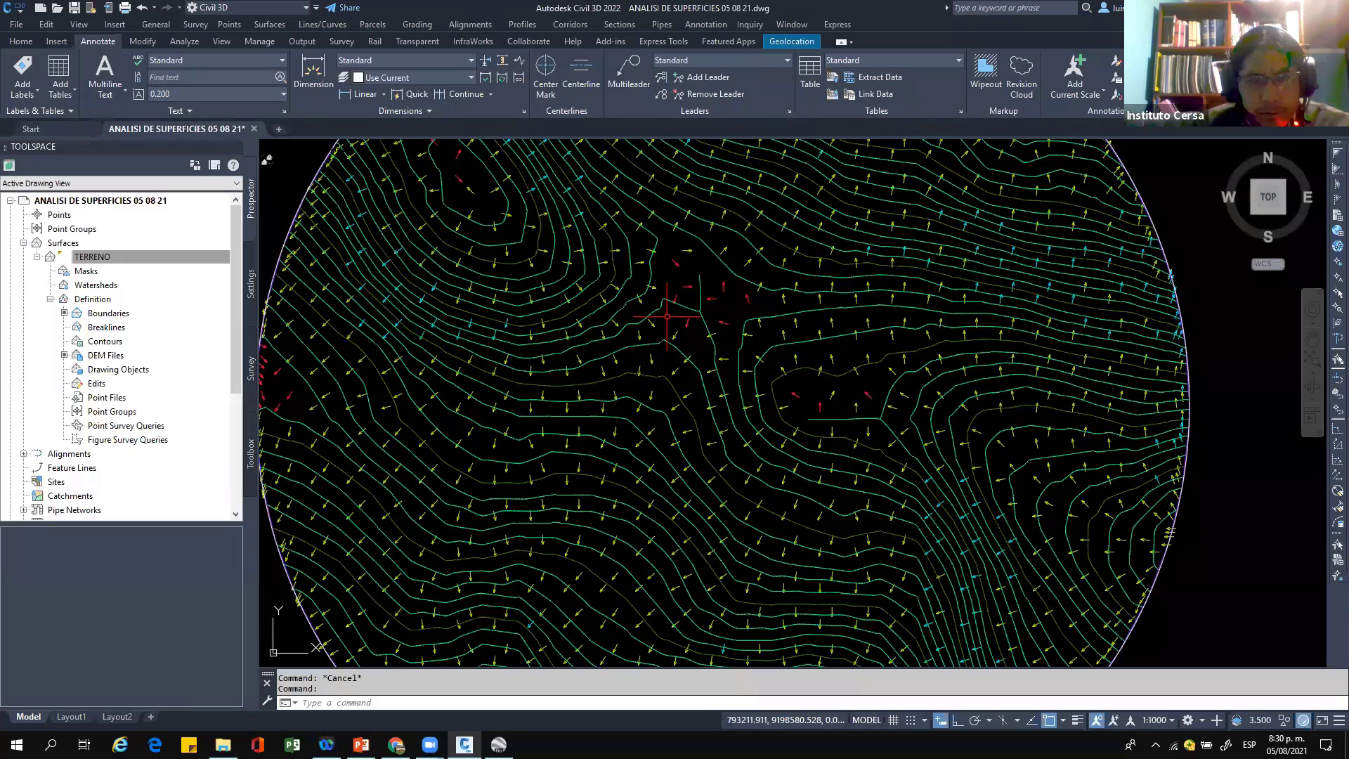
Step: Delete the circular boundary and rebuild the TERRENO surface to its full extent
scroll(597, 399, "down", 2)
left_click(454, 216)
key("Delete")
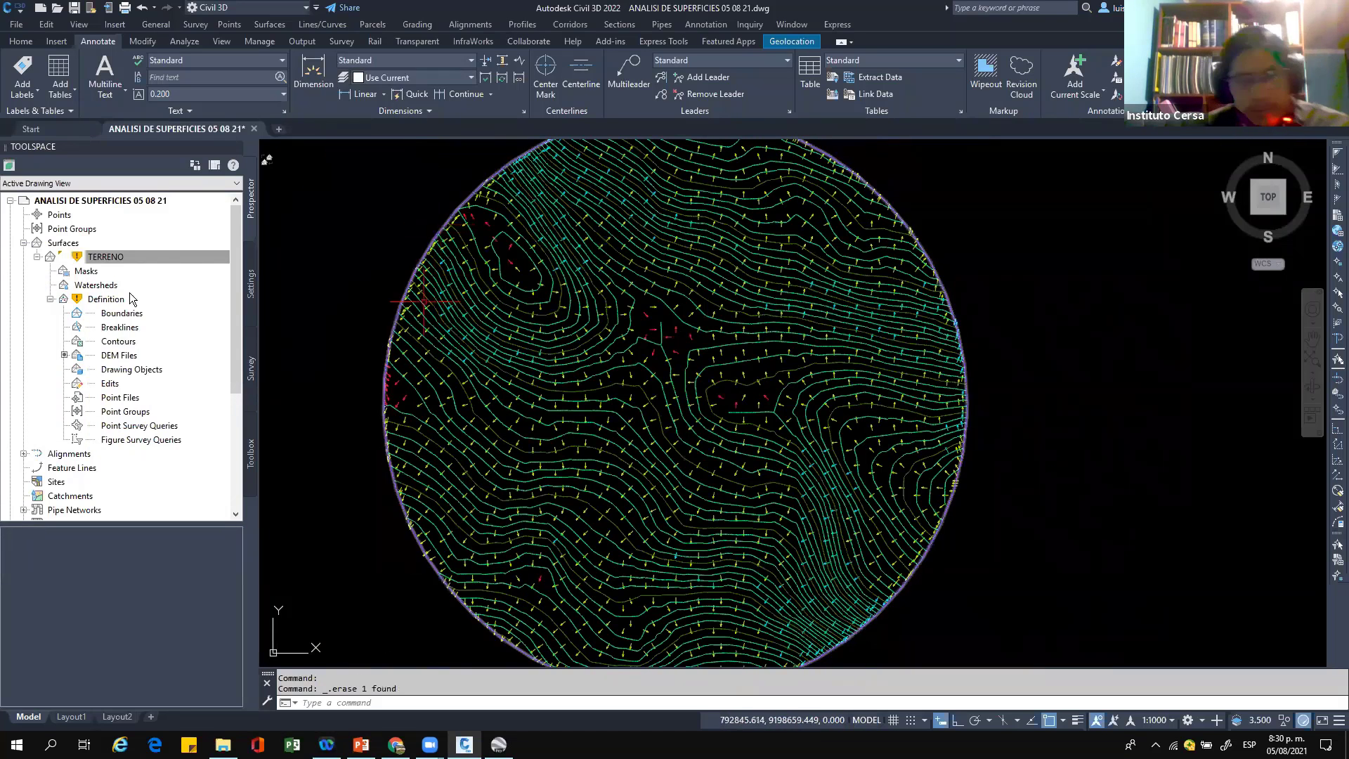
right_click(128, 257)
left_click(172, 301)
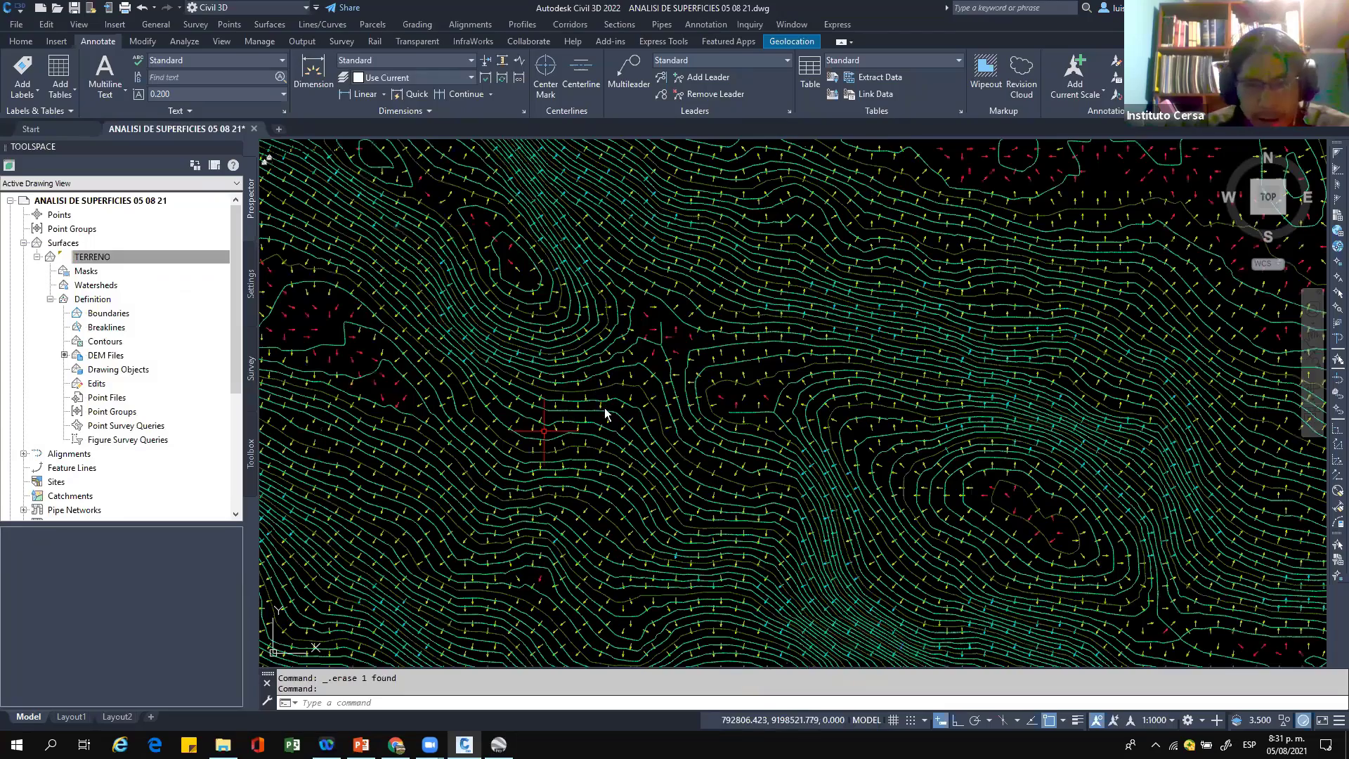
Step: Assign the surface style "00 curvas cada 5m" to the TERRENO surface
scroll(604, 412, "down", 5)
left_click(541, 267)
right_click(535, 255)
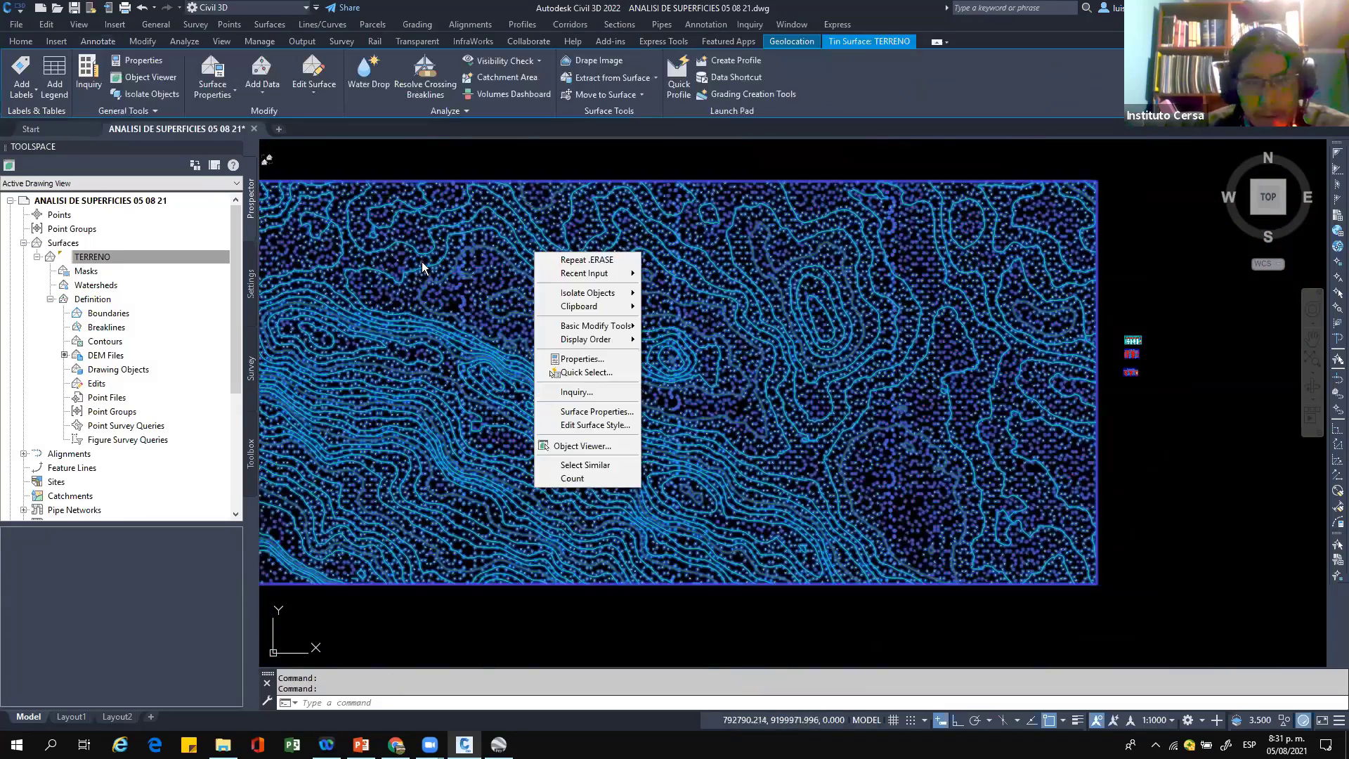
left_click(597, 412)
left_click(520, 254)
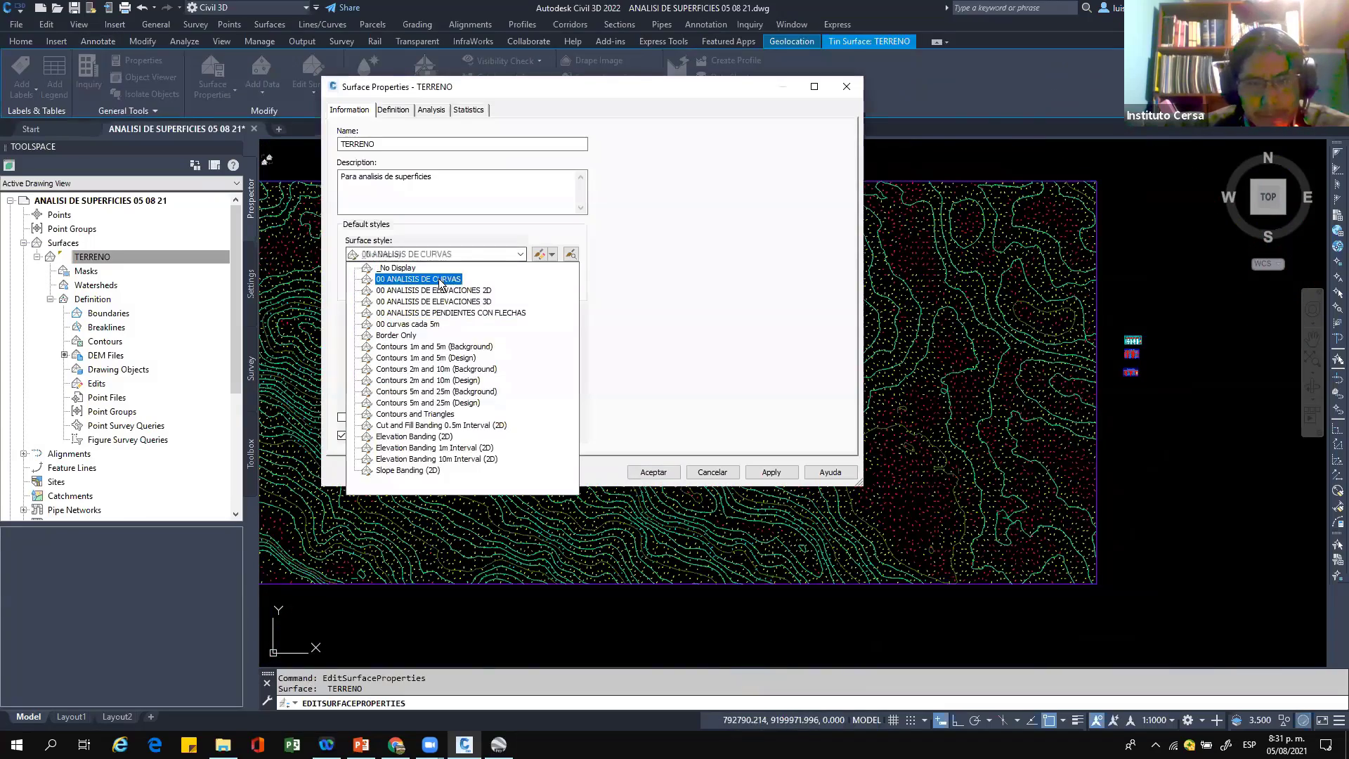
left_click(436, 273)
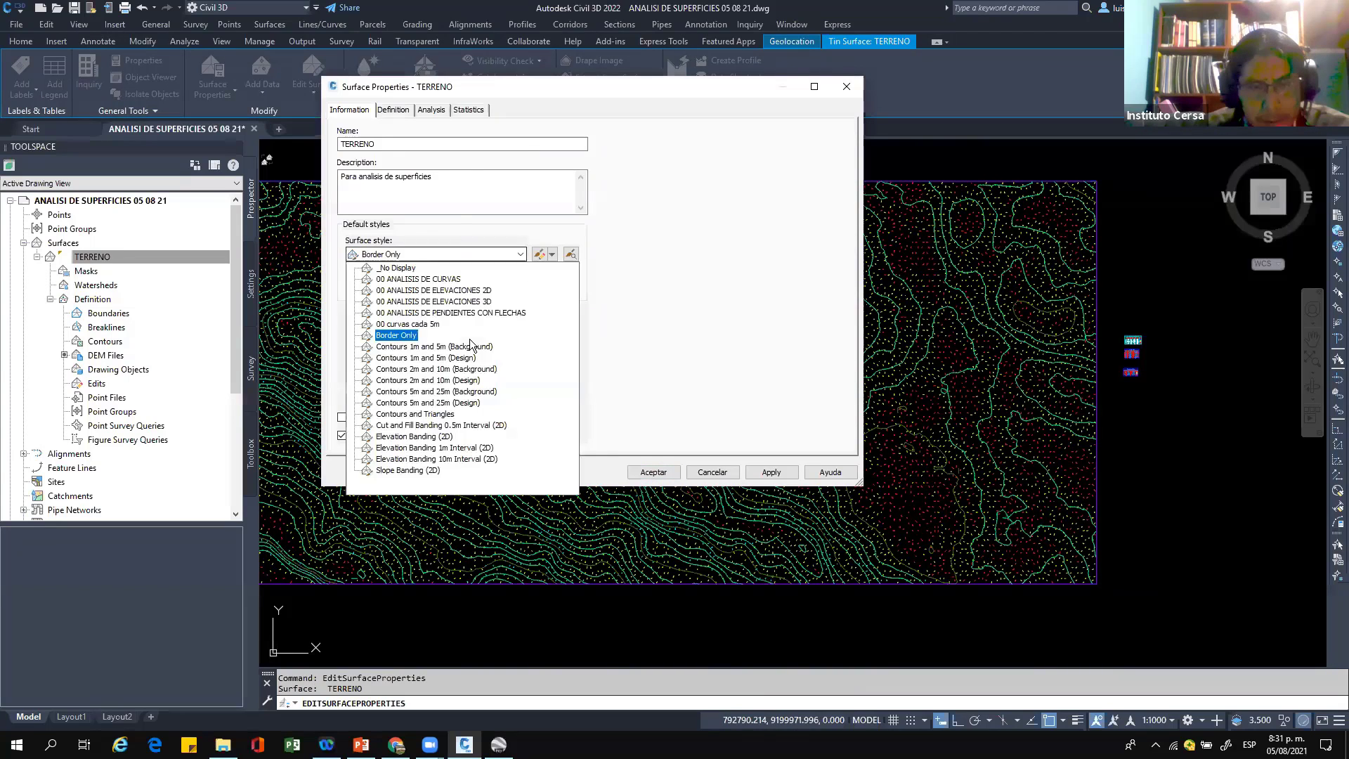
left_click(460, 235)
left_click(469, 257)
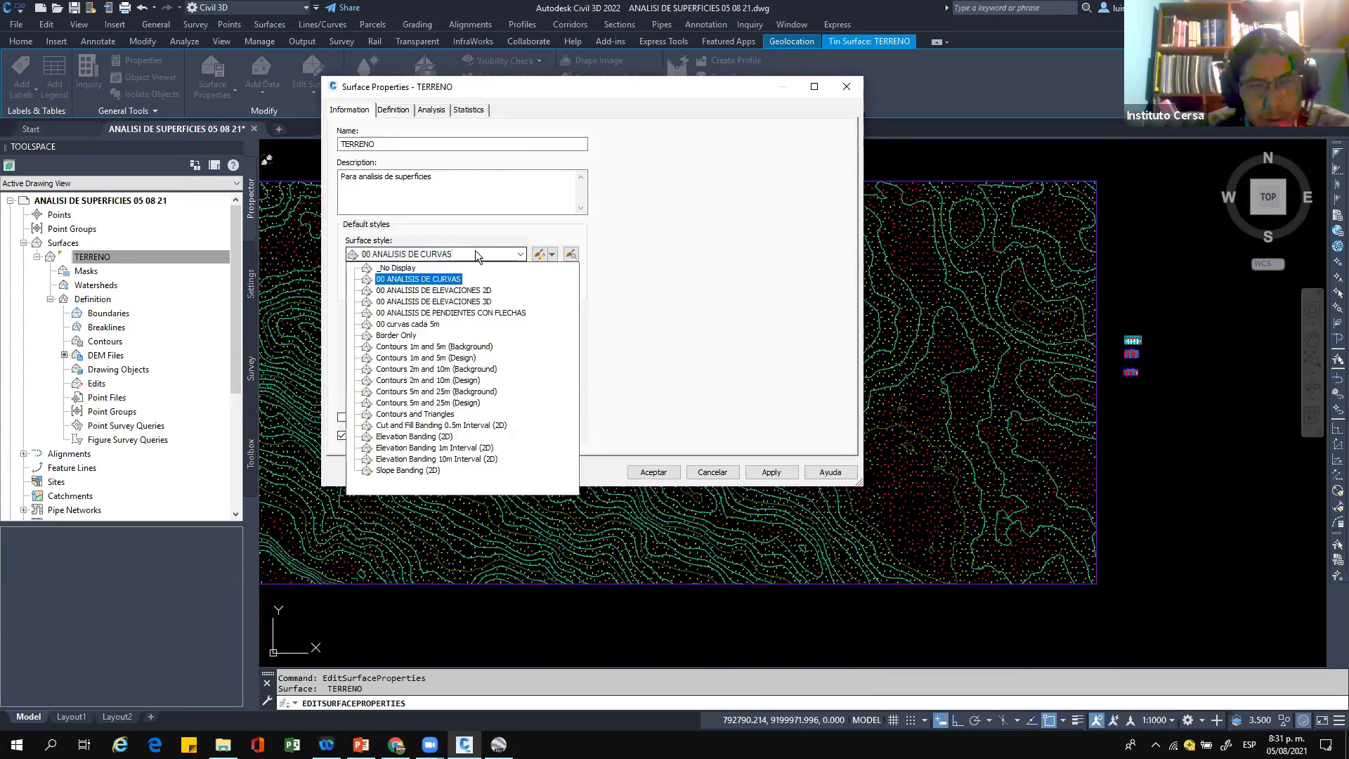
left_click(414, 324)
left_click(650, 472)
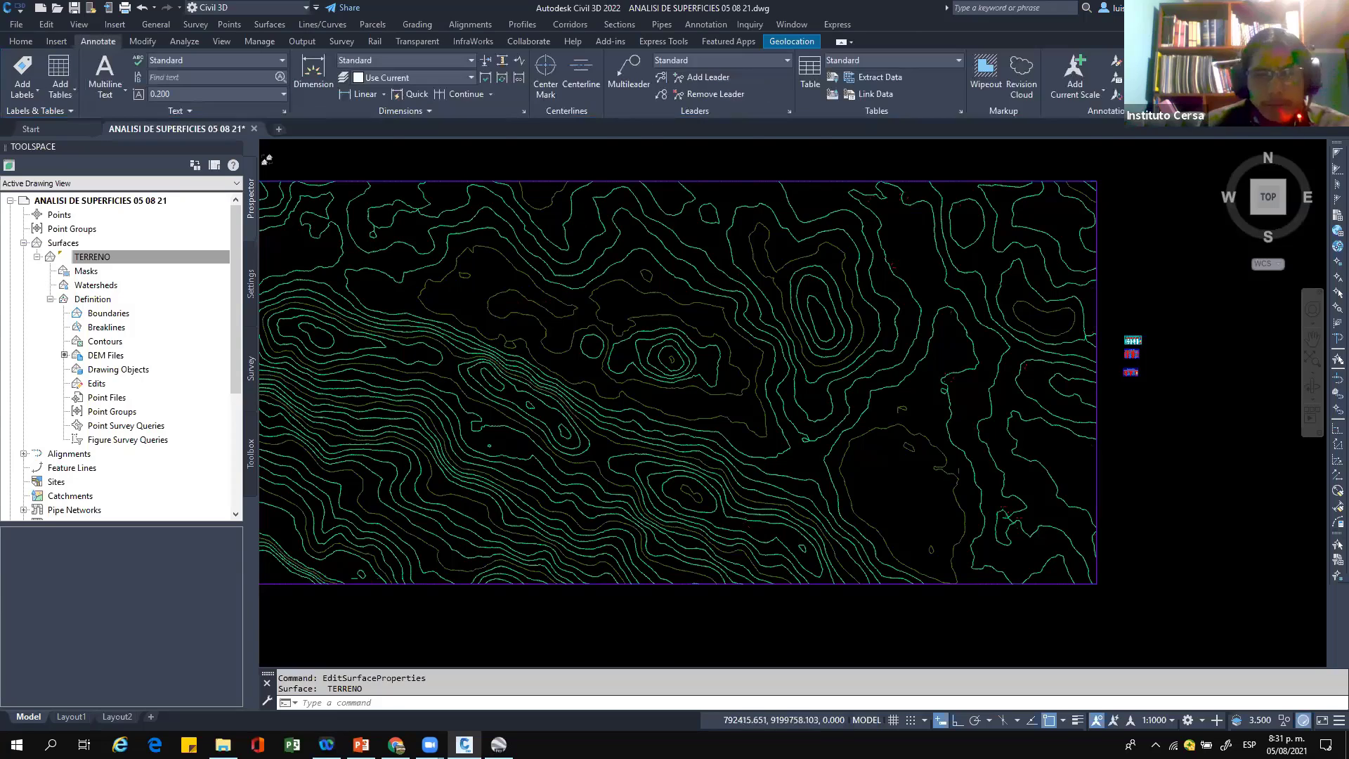
Step: Examine the TERRENO contours up close in several areas and across the whole surface
scroll(517, 291, "up", 2)
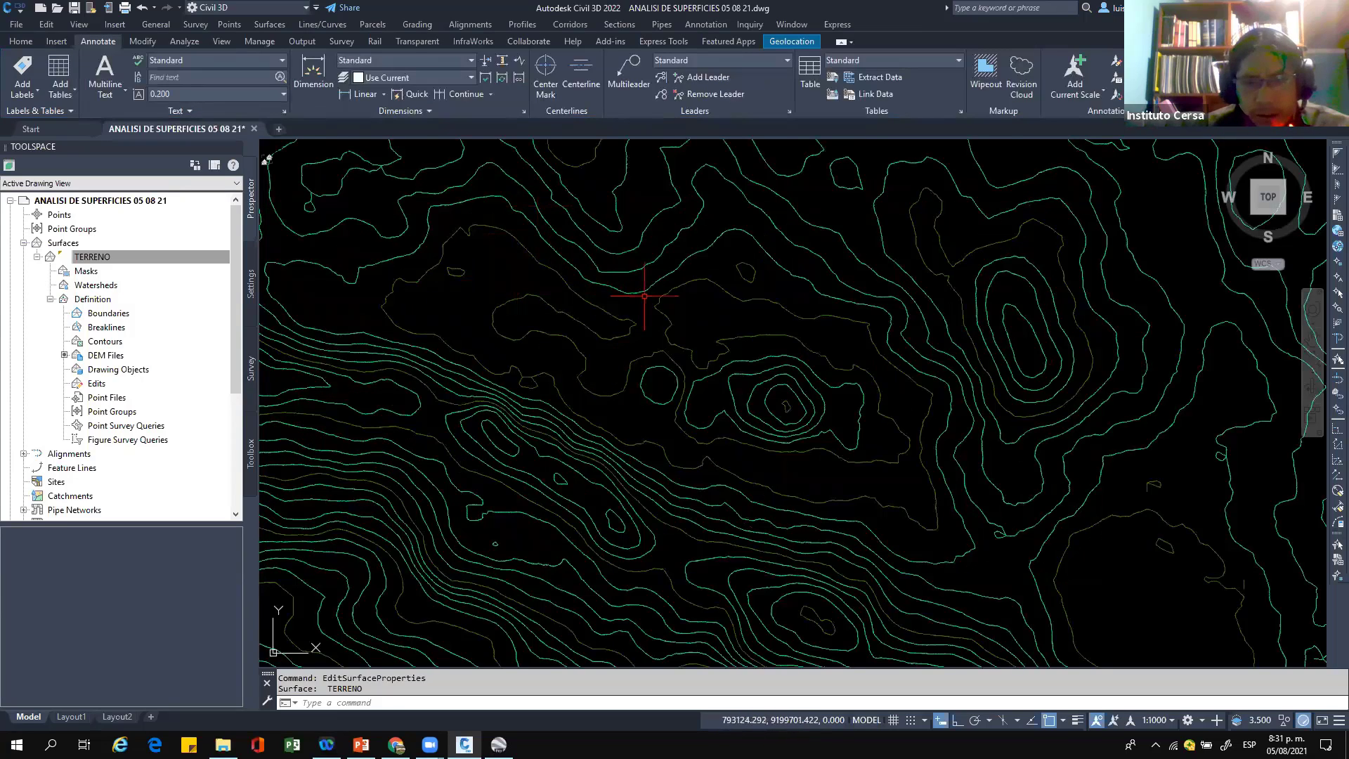
scroll(644, 293, "up", 2)
scroll(760, 328, "up", 2)
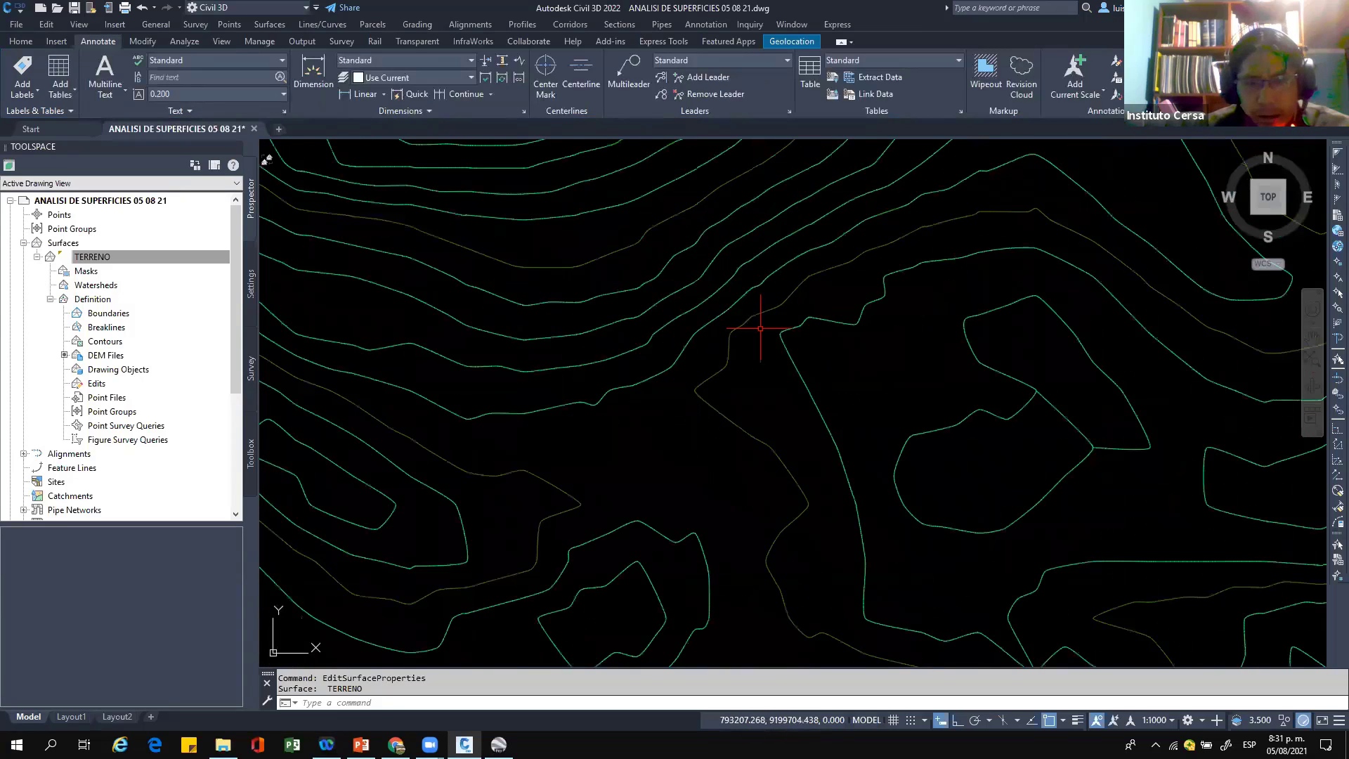
scroll(762, 323, "down", 4)
scroll(771, 335, "up", 2)
scroll(657, 318, "down", 3)
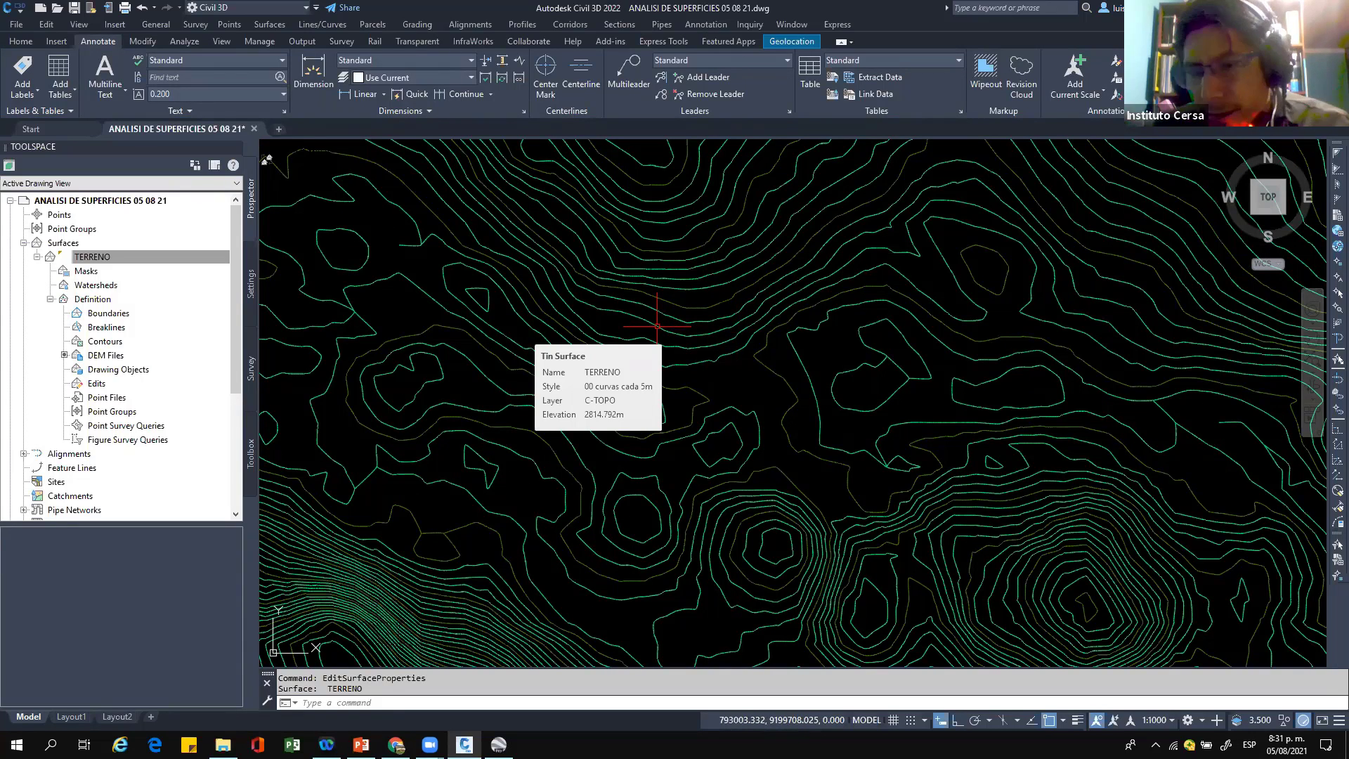
scroll(654, 604, "up", 3)
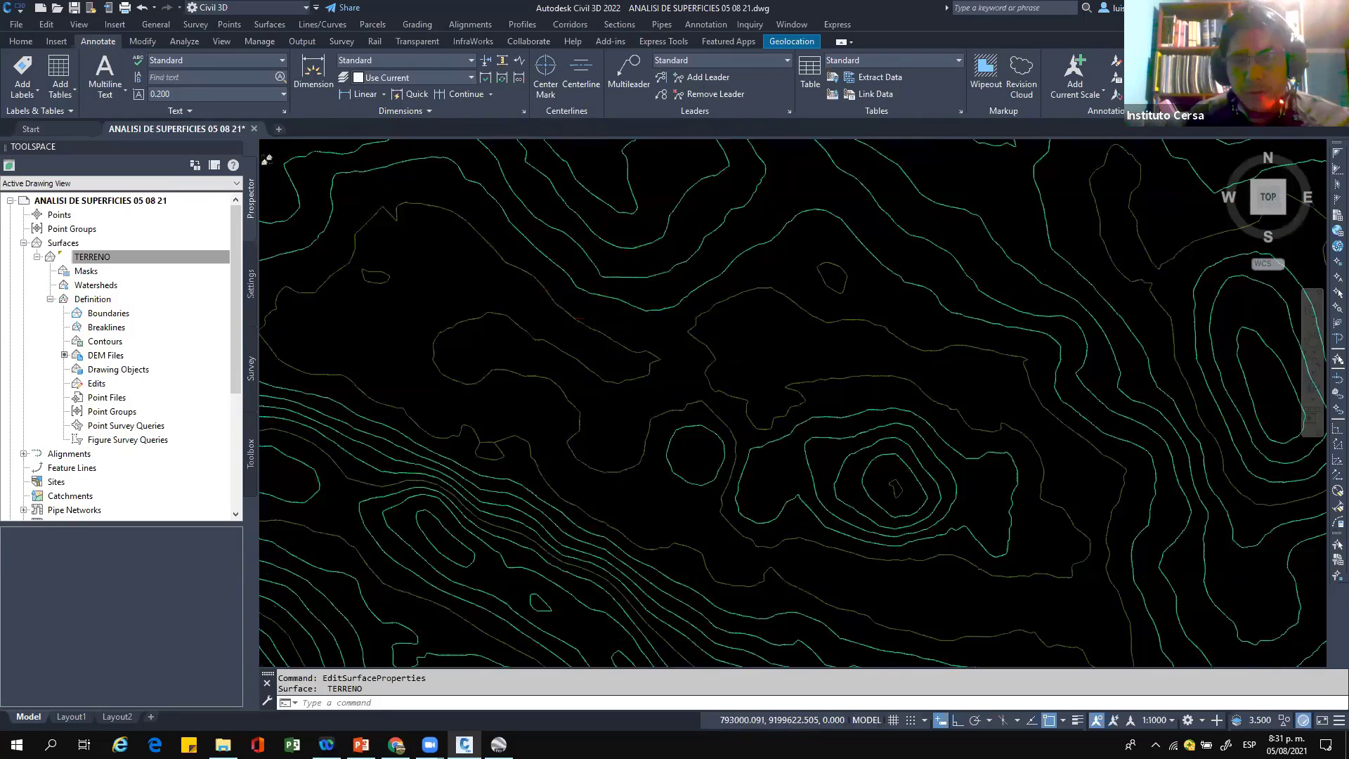
scroll(578, 317, "down", 4)
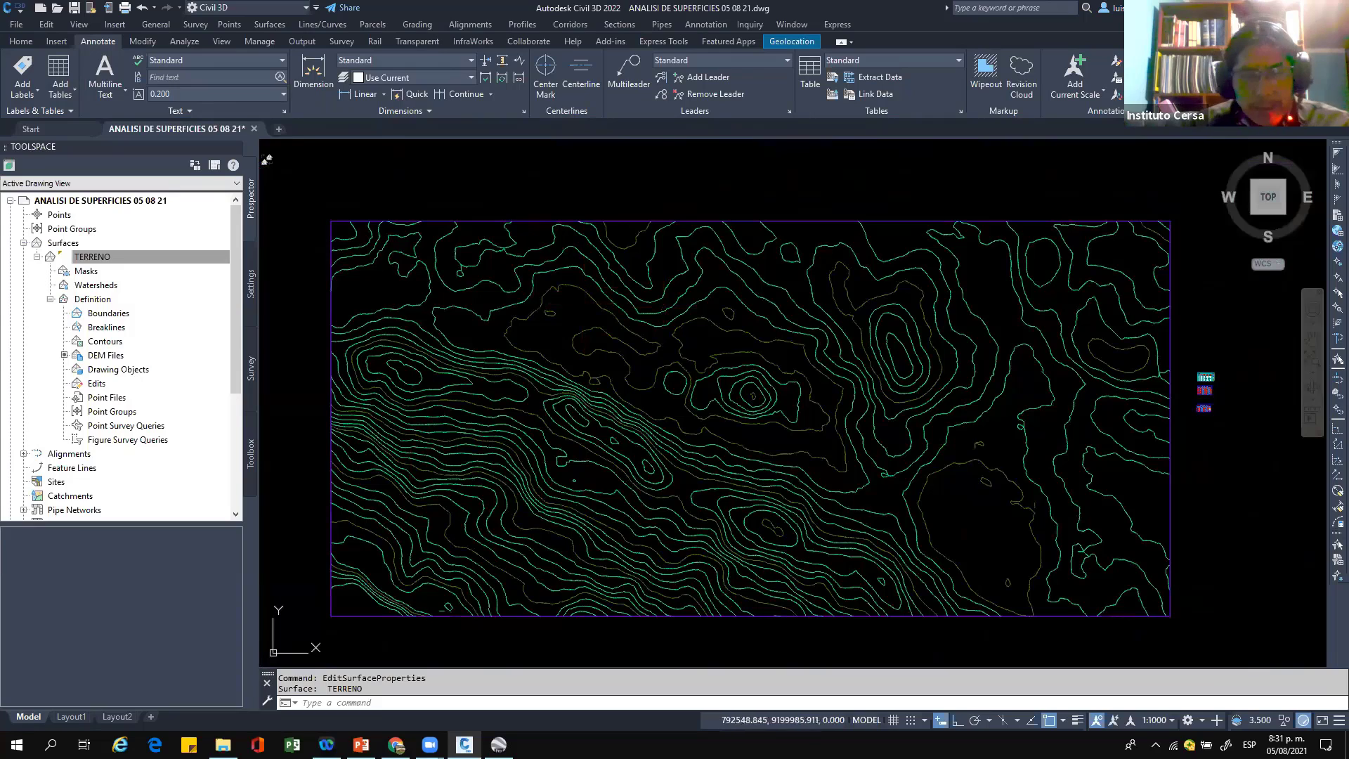
Step: Set up a User-defined contours analysis in the TERRENO surface's properties and generate one range
double_click(674, 447)
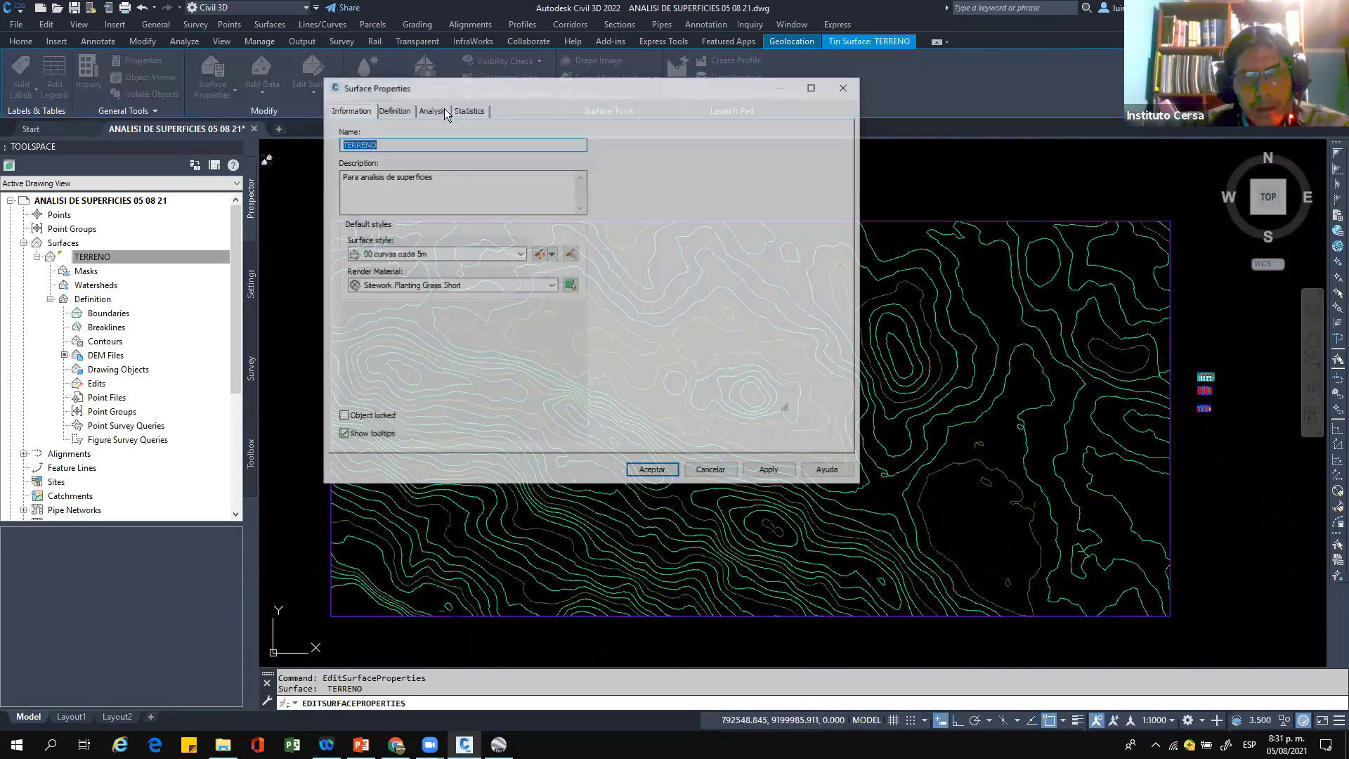
left_click(432, 111)
left_click(444, 144)
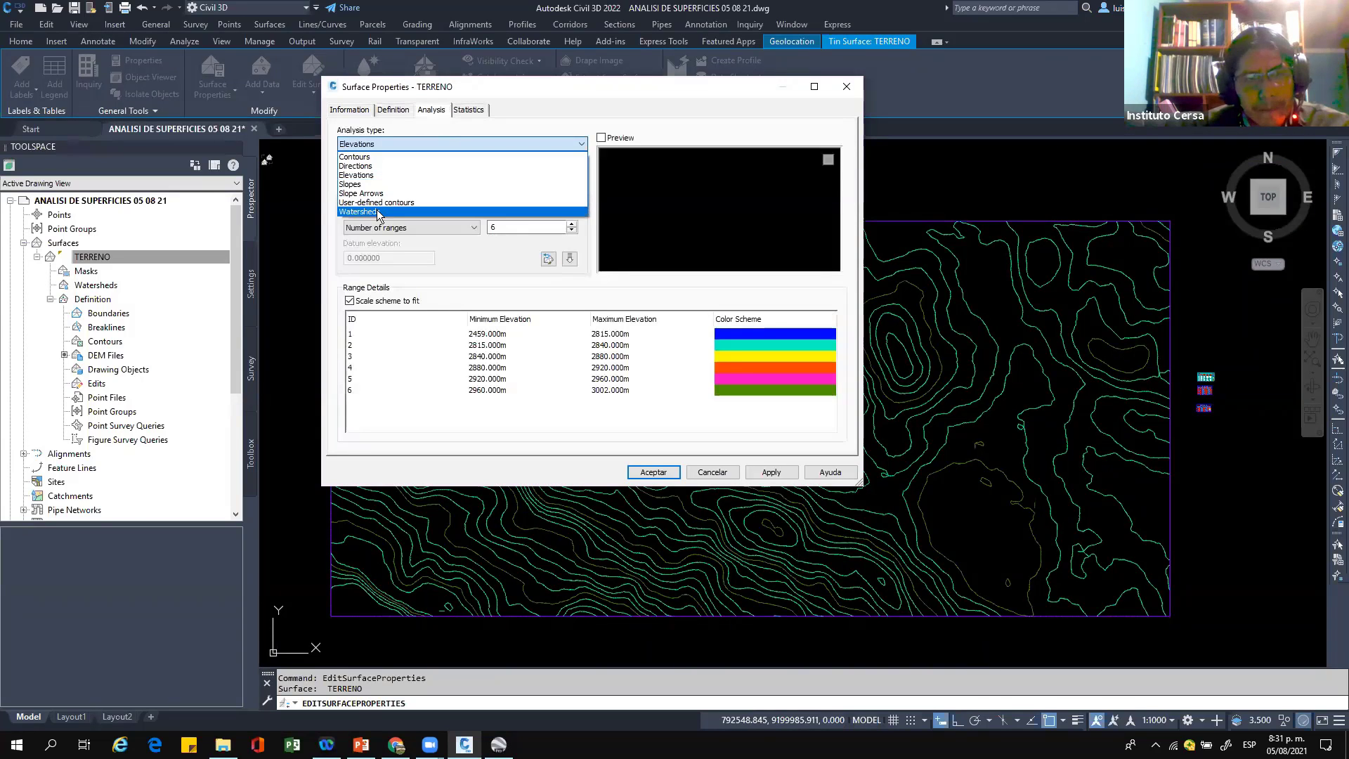
left_click(397, 202)
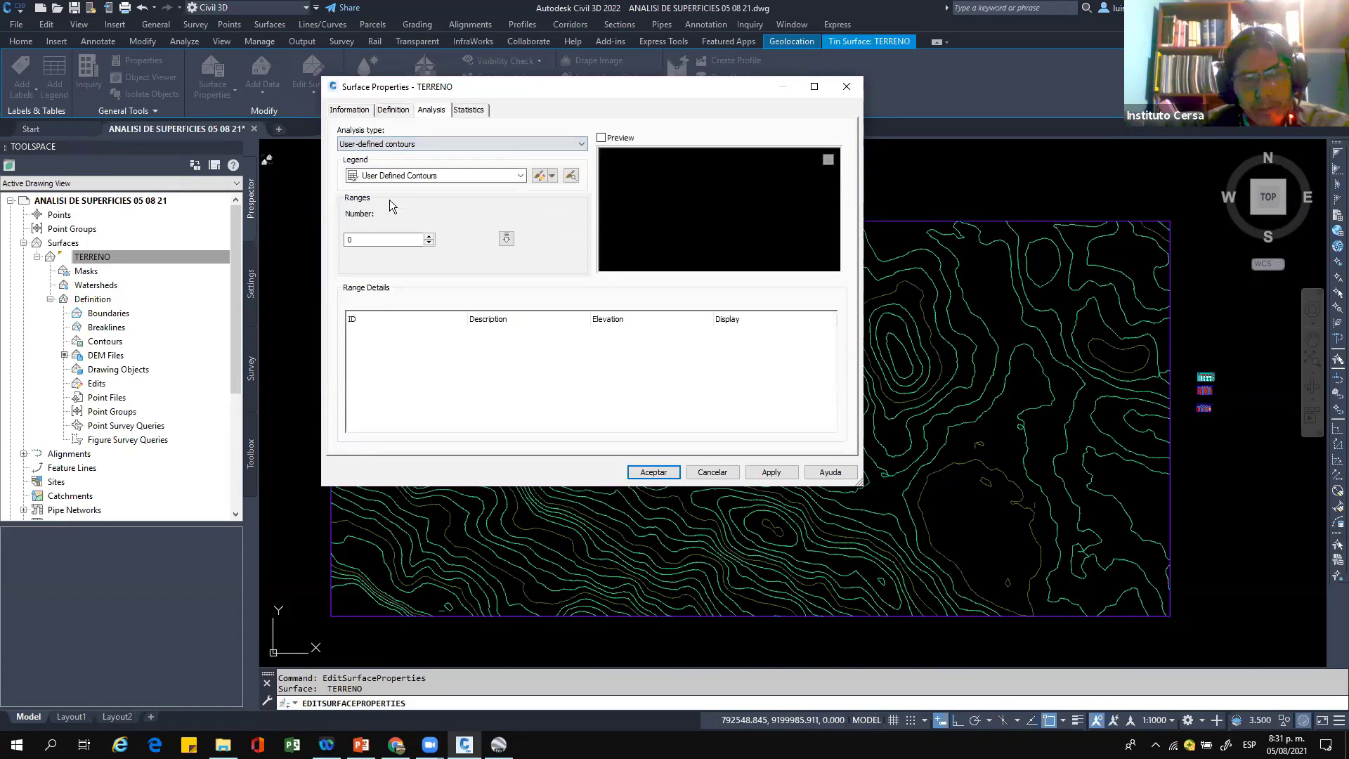
left_click(429, 236)
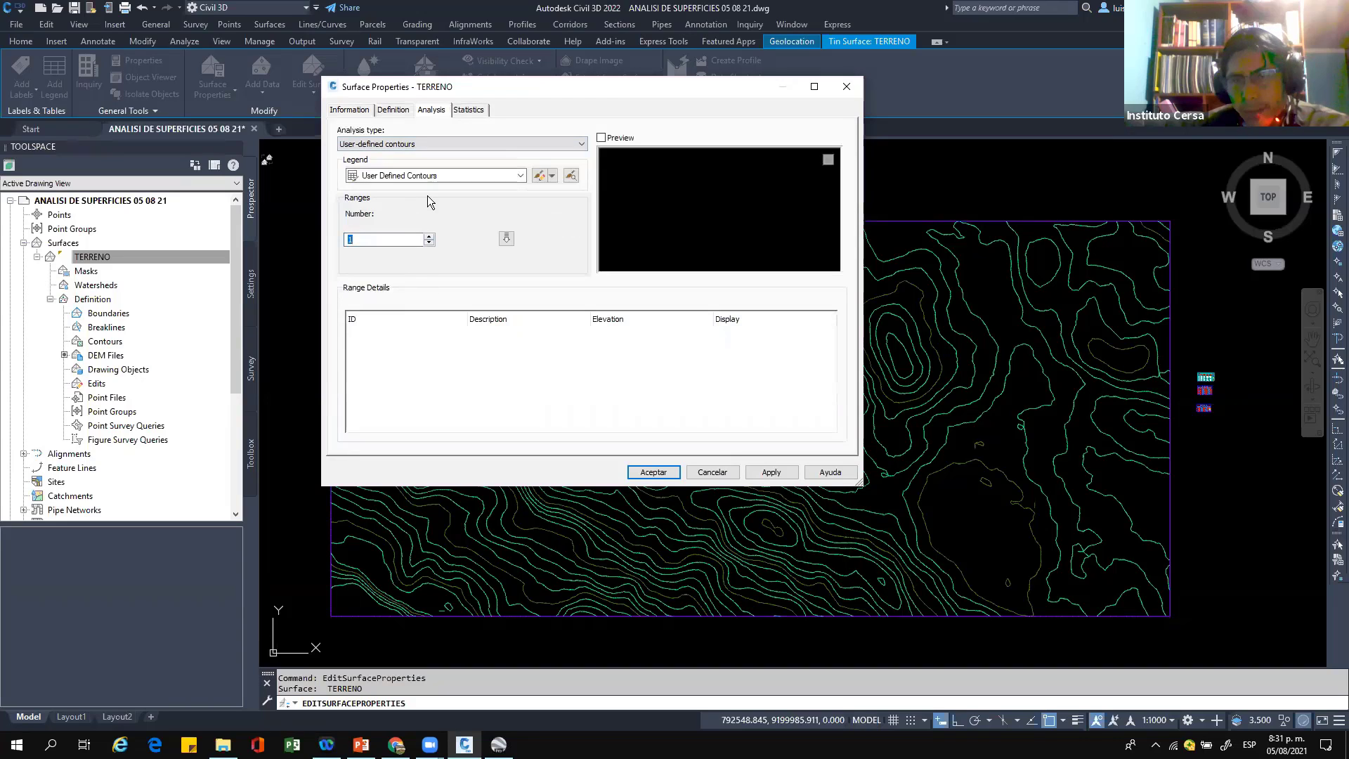
left_click(511, 239)
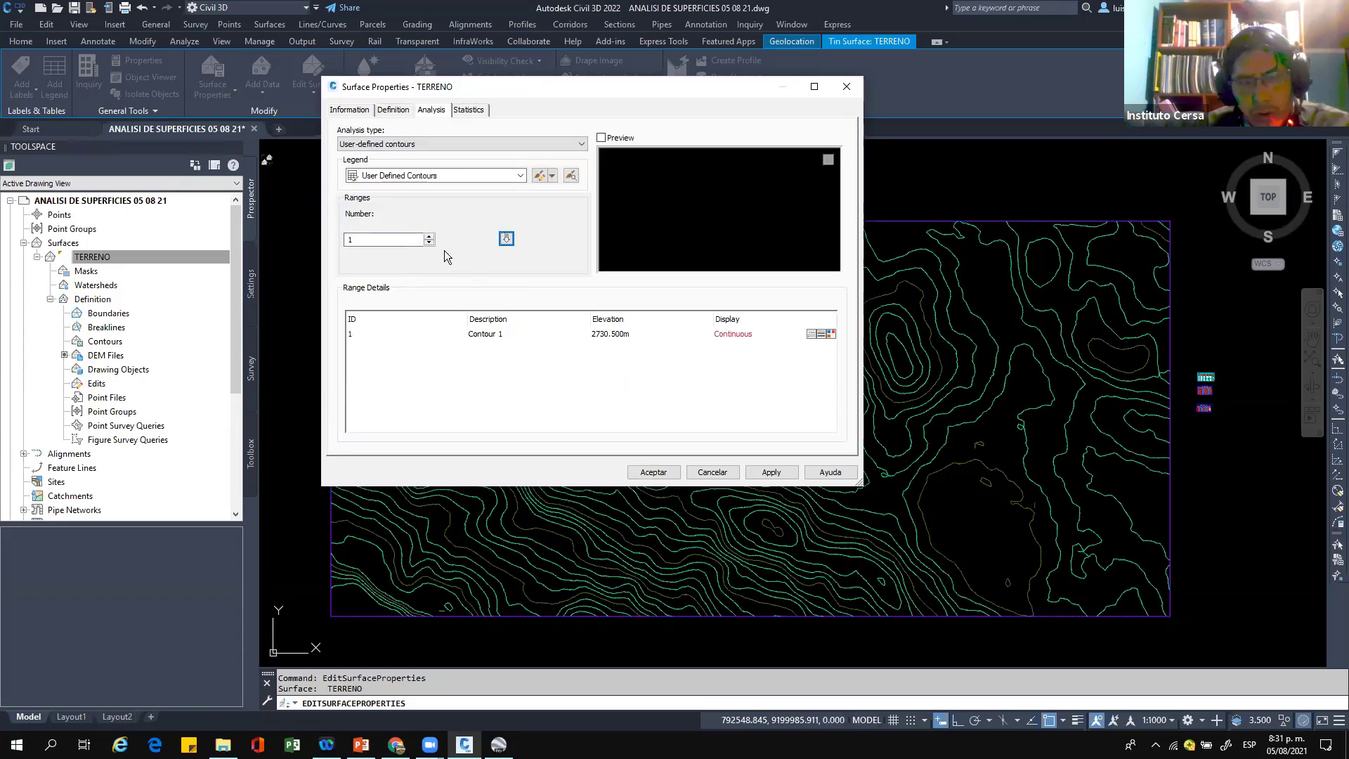
Step: Try two ranges in the user-defined contours analysis and return the number to one
left_click(428, 236)
left_click(506, 239)
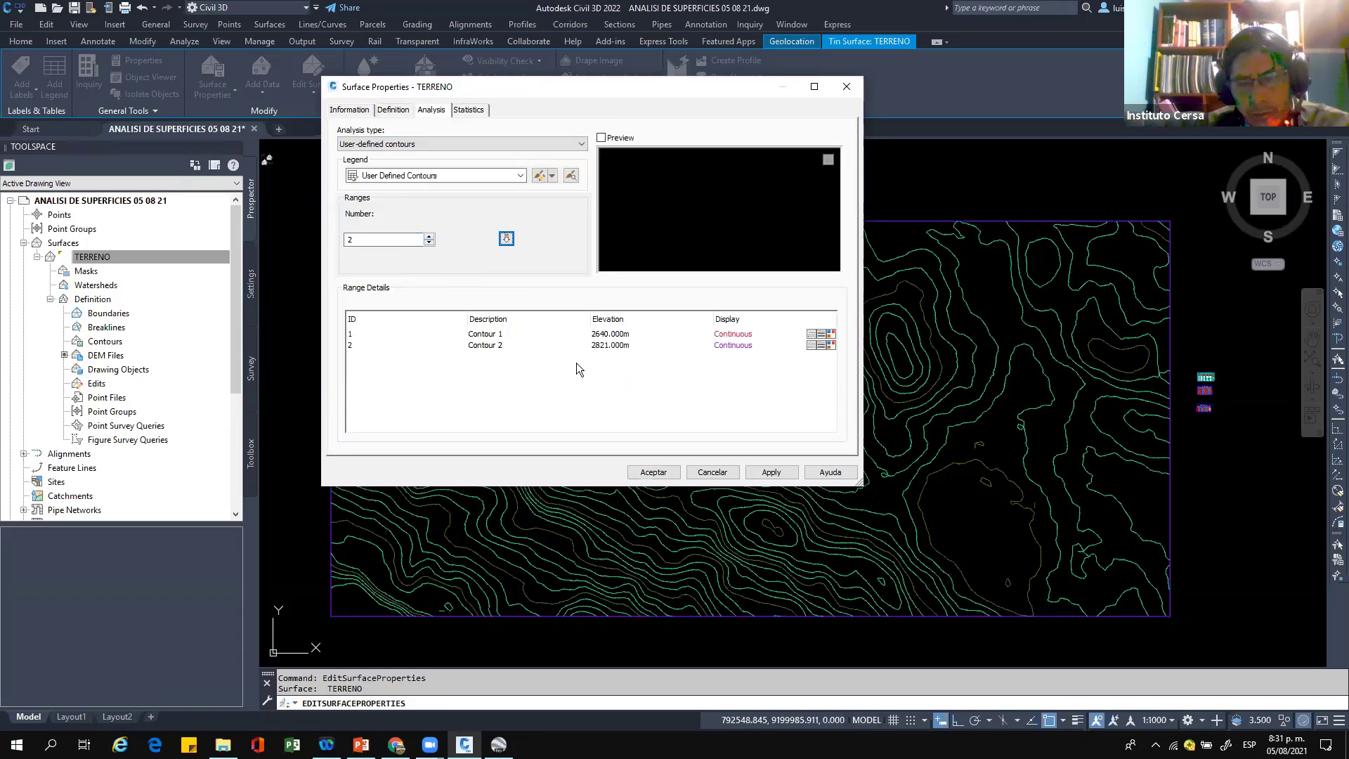
left_click(428, 243)
left_click(508, 239)
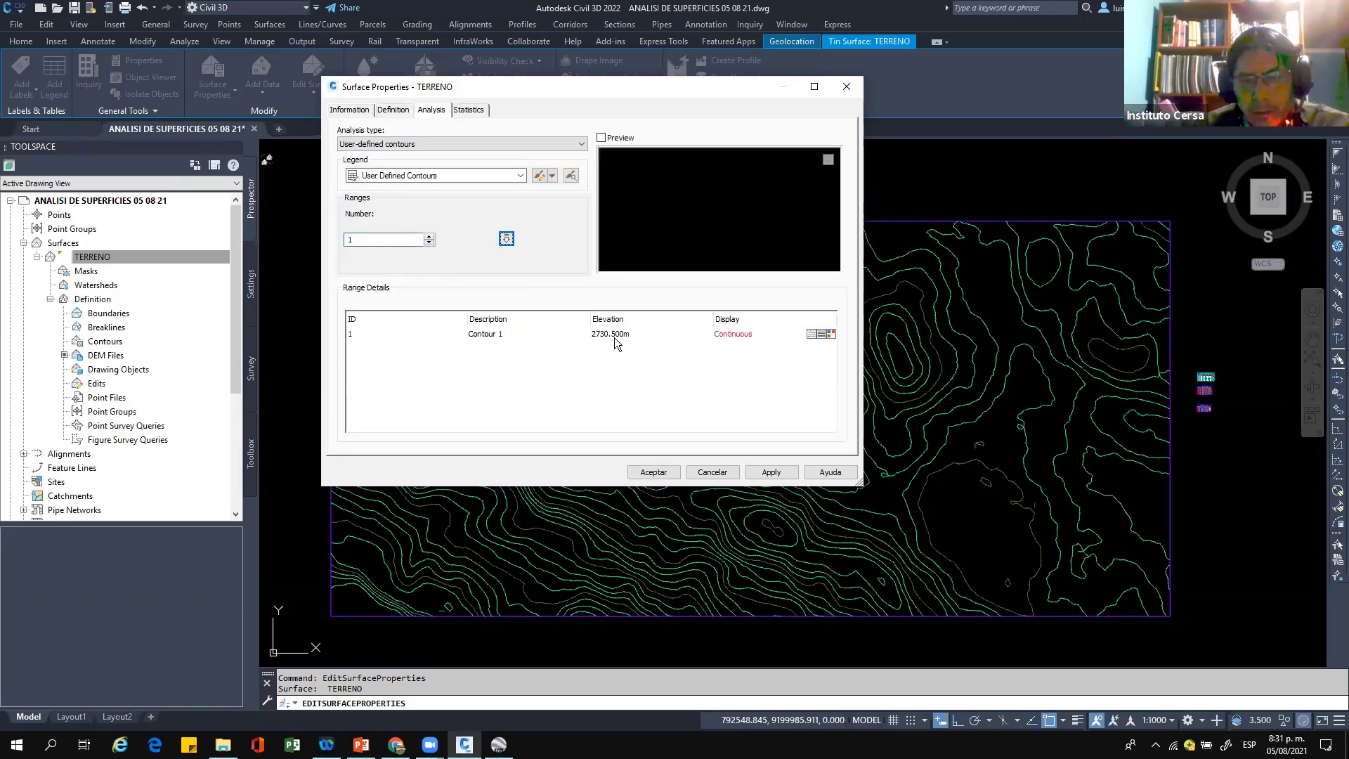
Step: Set the user-defined contour's elevation to 2815 m and its display colour to red, index color 1
left_click(613, 338)
type("2")
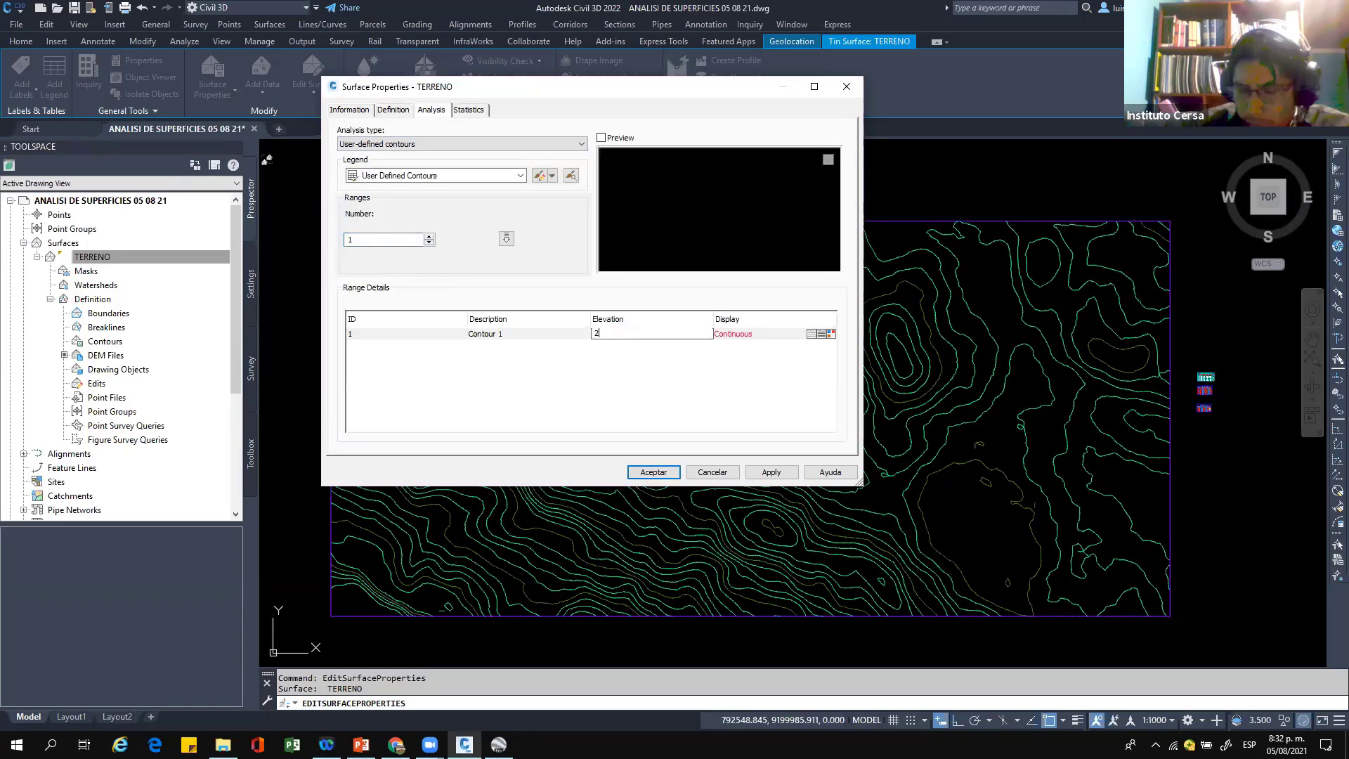
type("815")
left_click(829, 333)
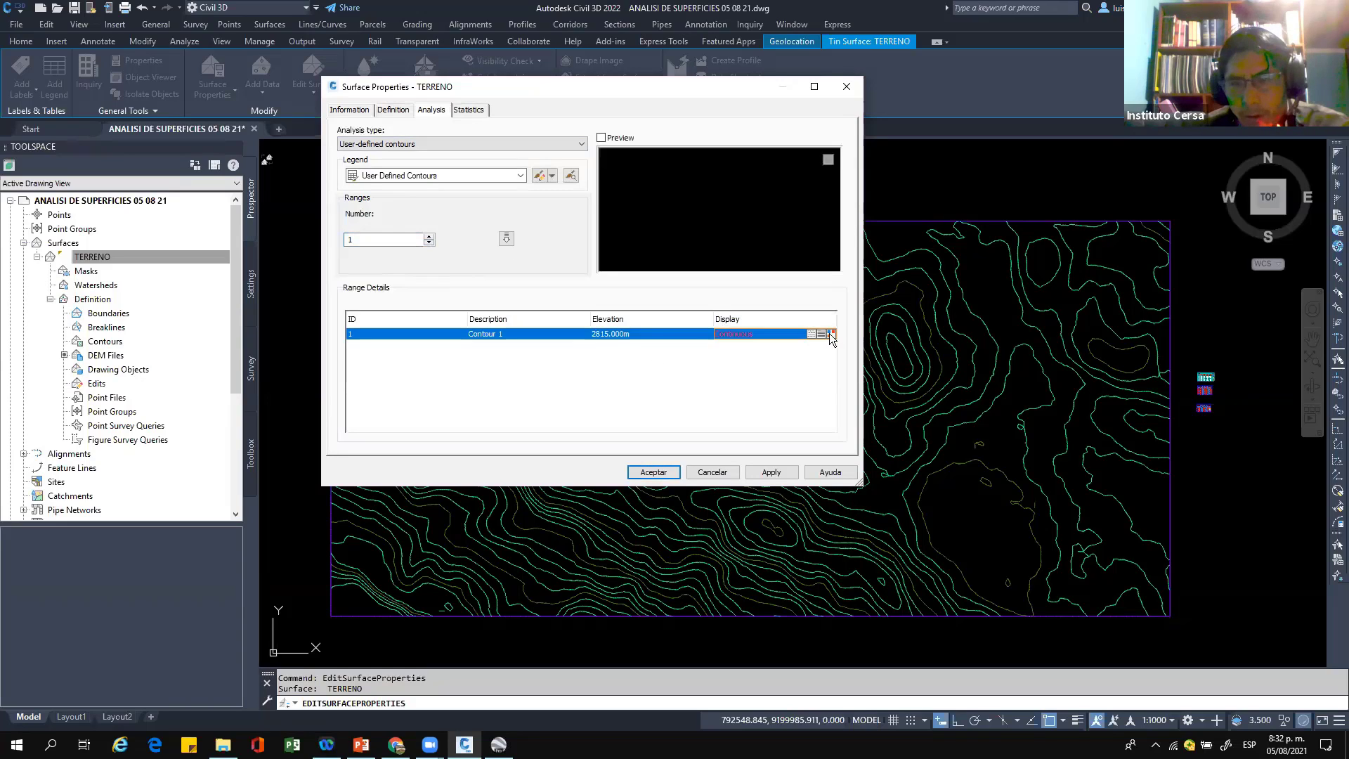
left_click(830, 333)
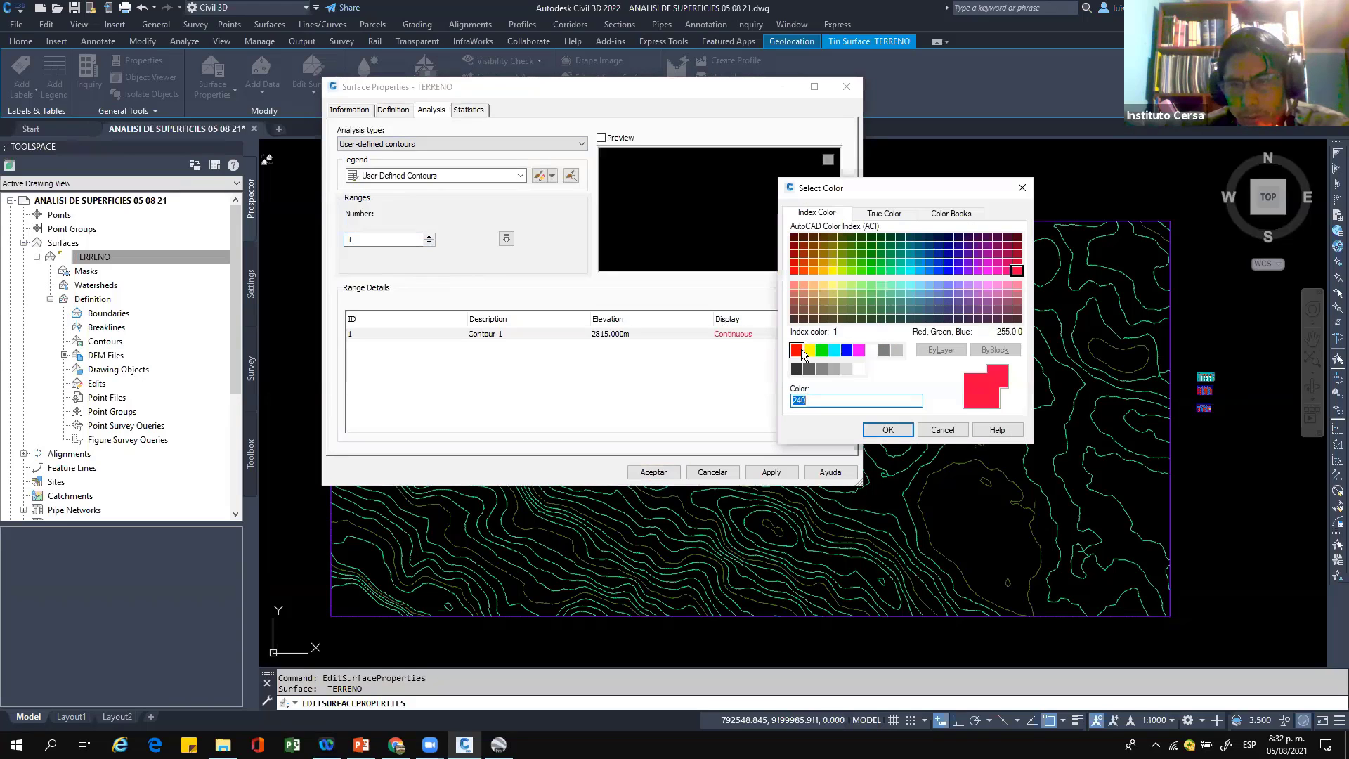
left_click(798, 349)
left_click(888, 428)
Step: Set the user-defined contour's lineweight to 0.53 mm and apply the analysis to the TERRENO surface
left_click(821, 334)
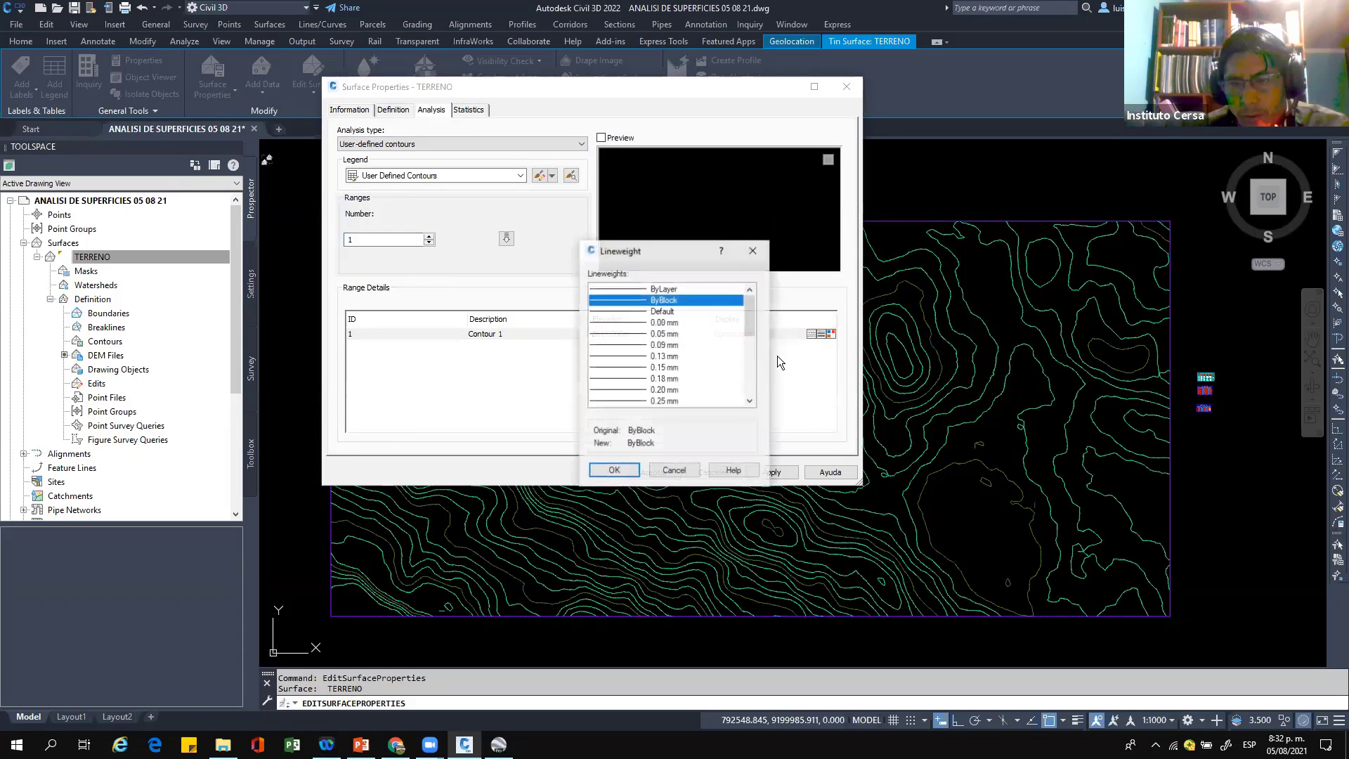
scroll(657, 365, "down", 2)
left_click(645, 392)
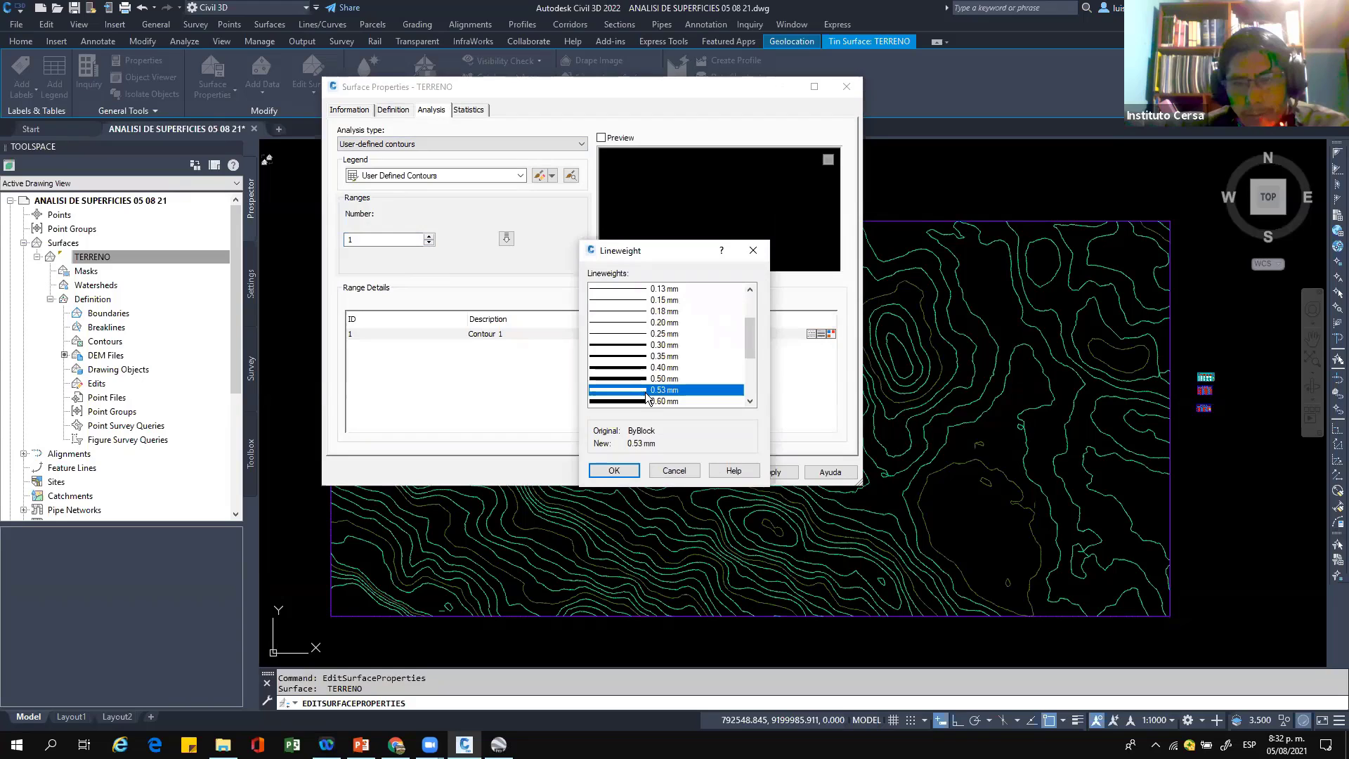
left_click(613, 470)
left_click(771, 472)
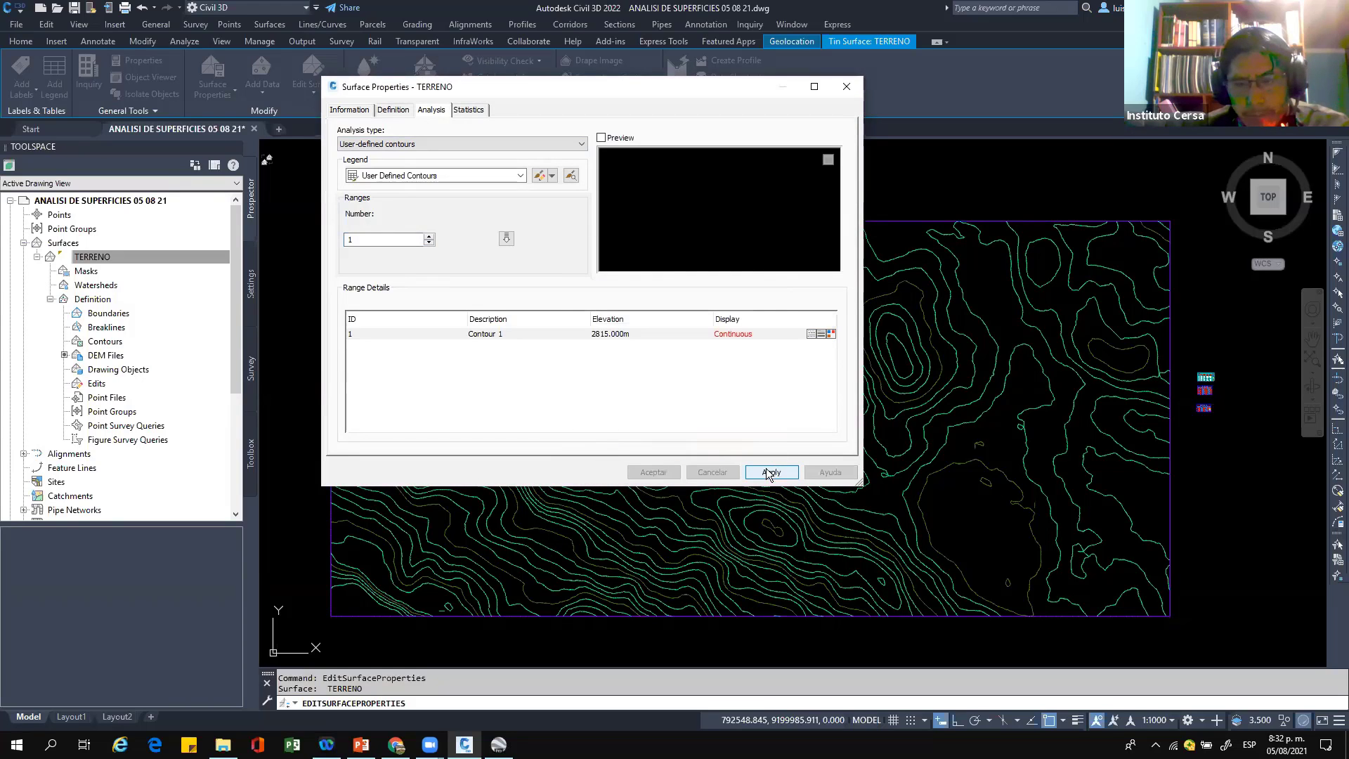
left_click(655, 471)
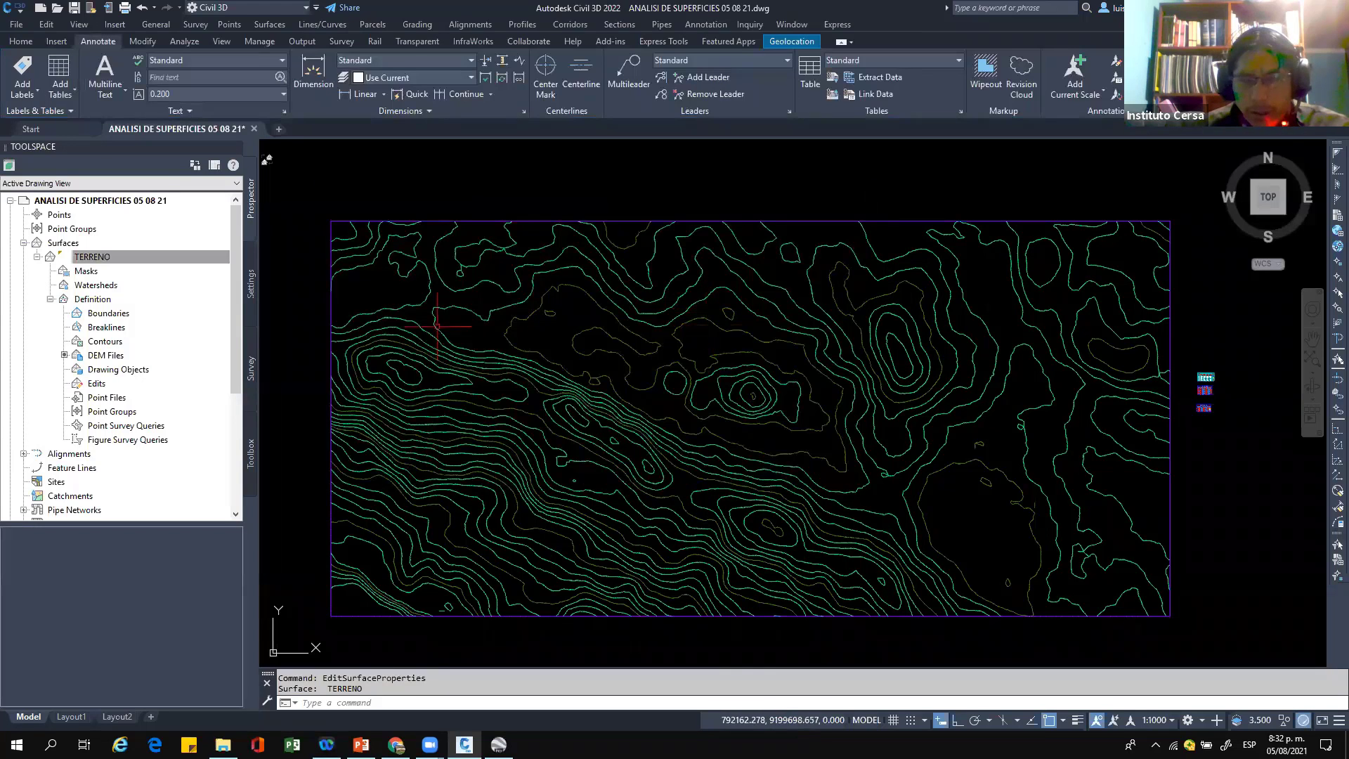
Step: Rename the surface style 00 ANALISIS DE ELEVACIONES 2D as 00 ANALISIS DECURVAS DEFINIDAS USUARIO
left_click(24, 243)
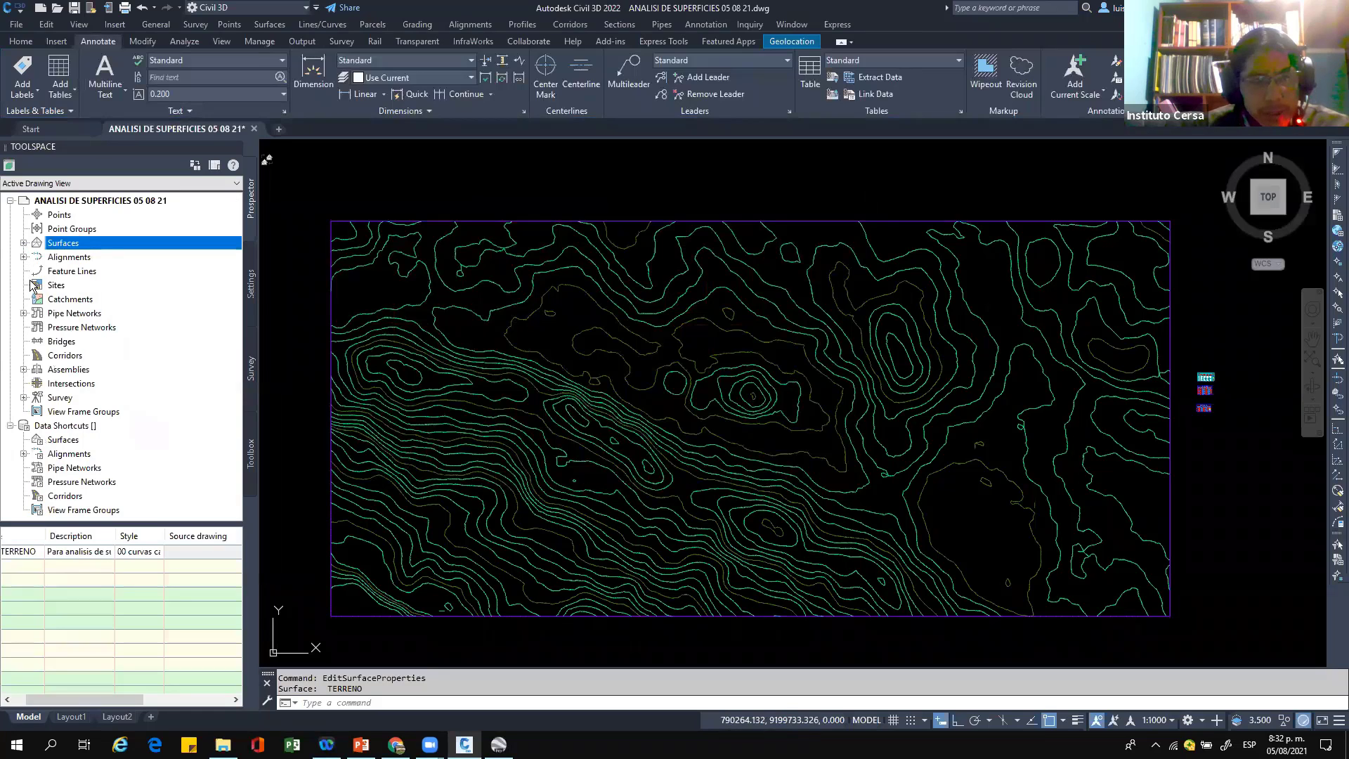
left_click(251, 284)
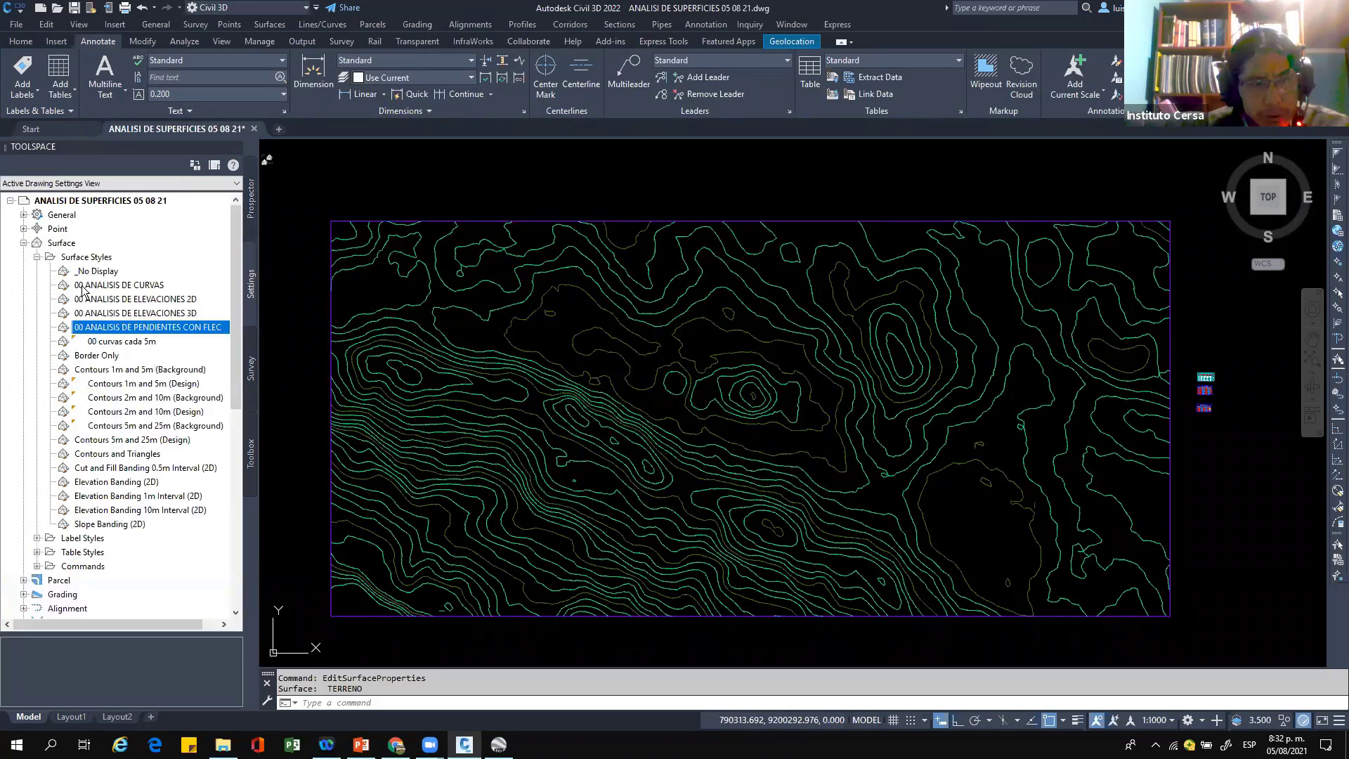
right_click(169, 299)
left_click(200, 302)
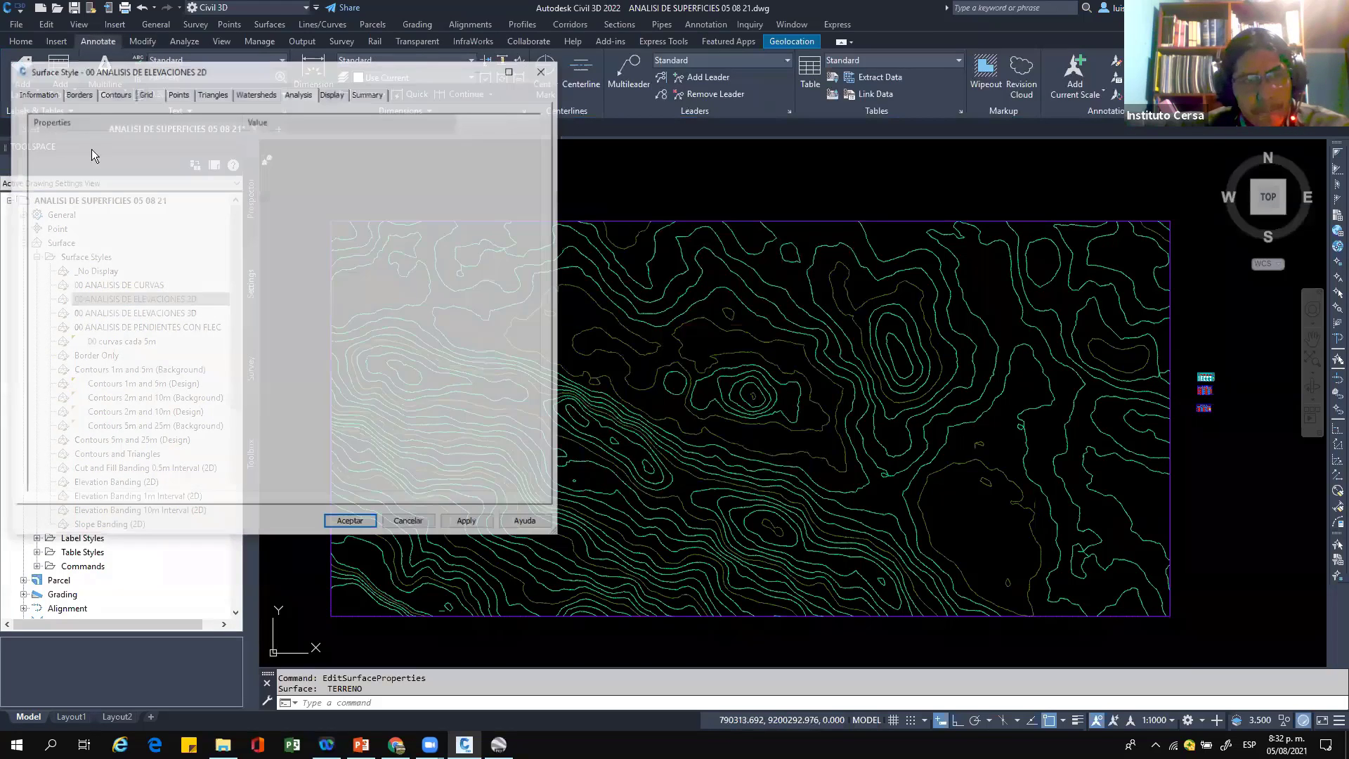
left_click_drag(85, 128, 317, 151)
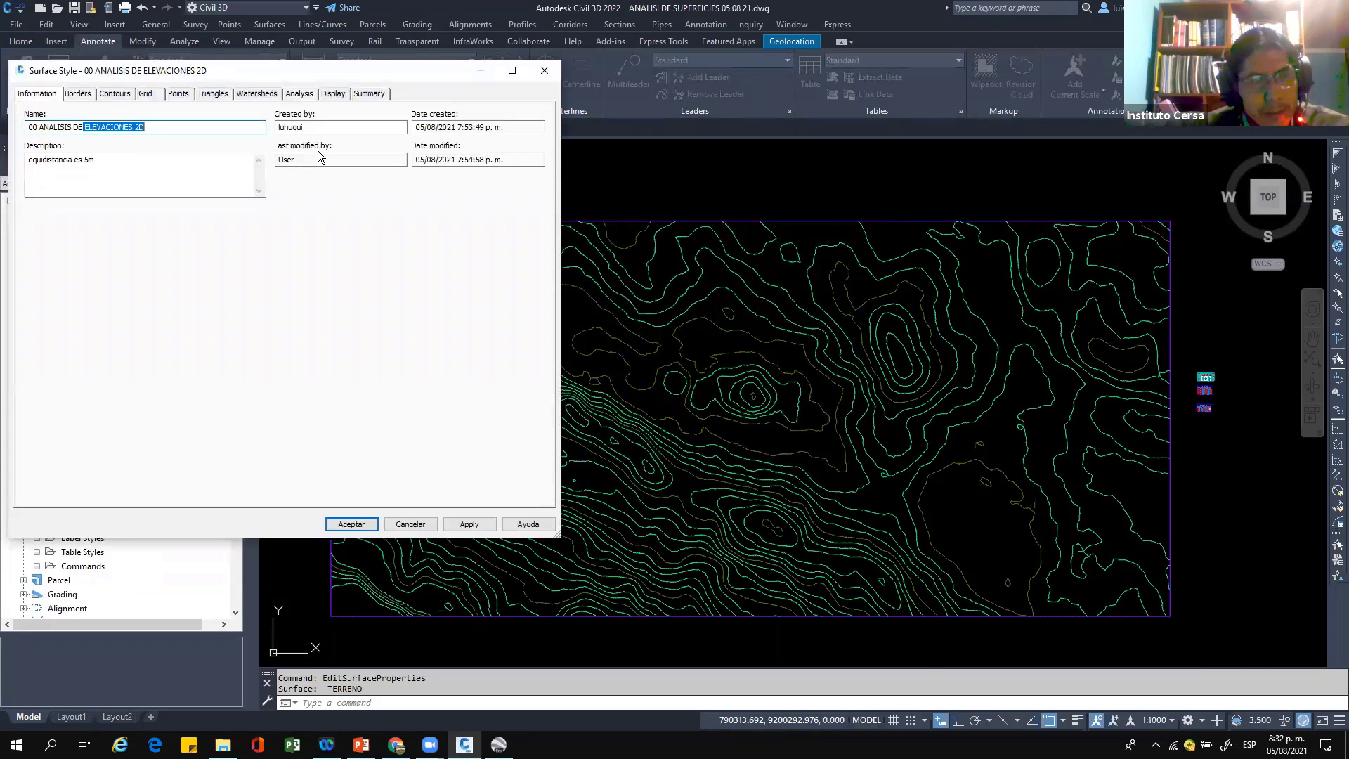
type("CURVAS DEFINIDAS POR")
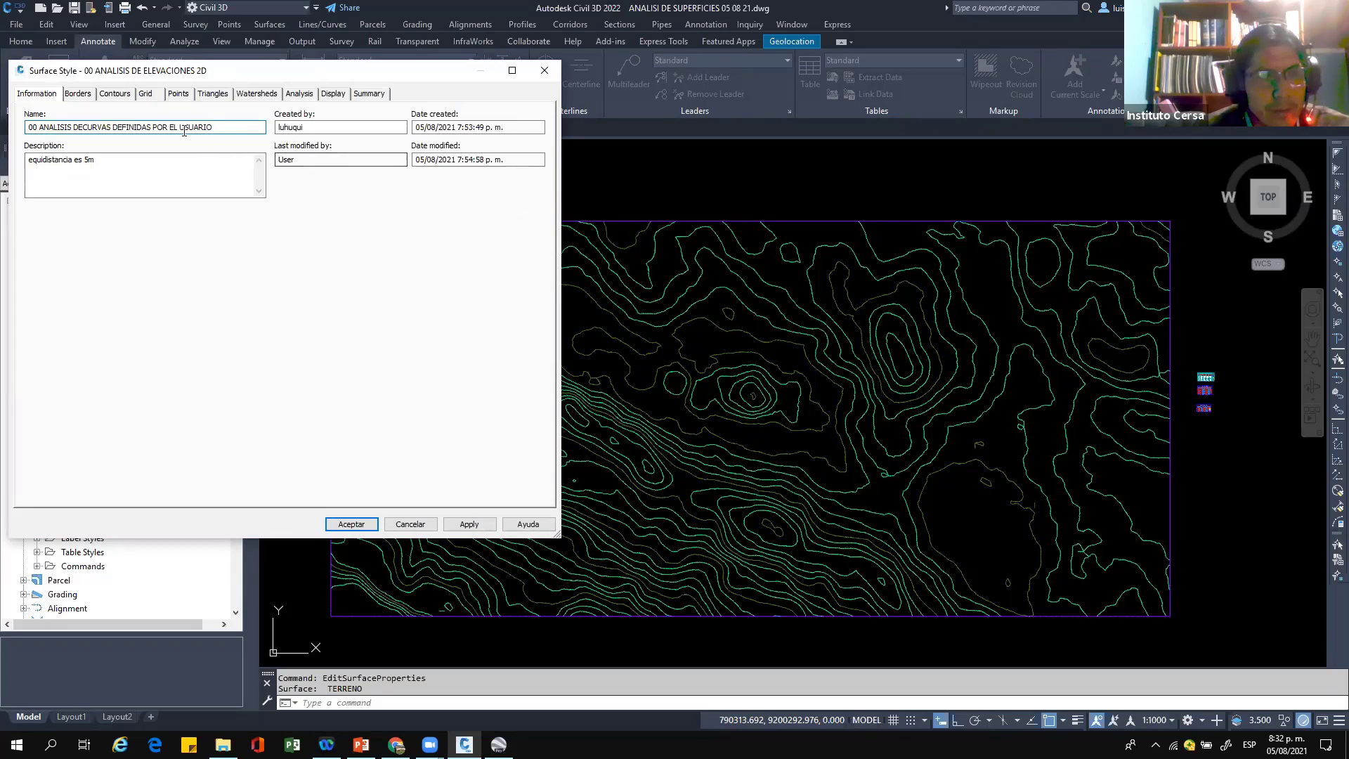
left_click_drag(184, 128, 160, 128)
key("BackSpace")
key("BackSpace")
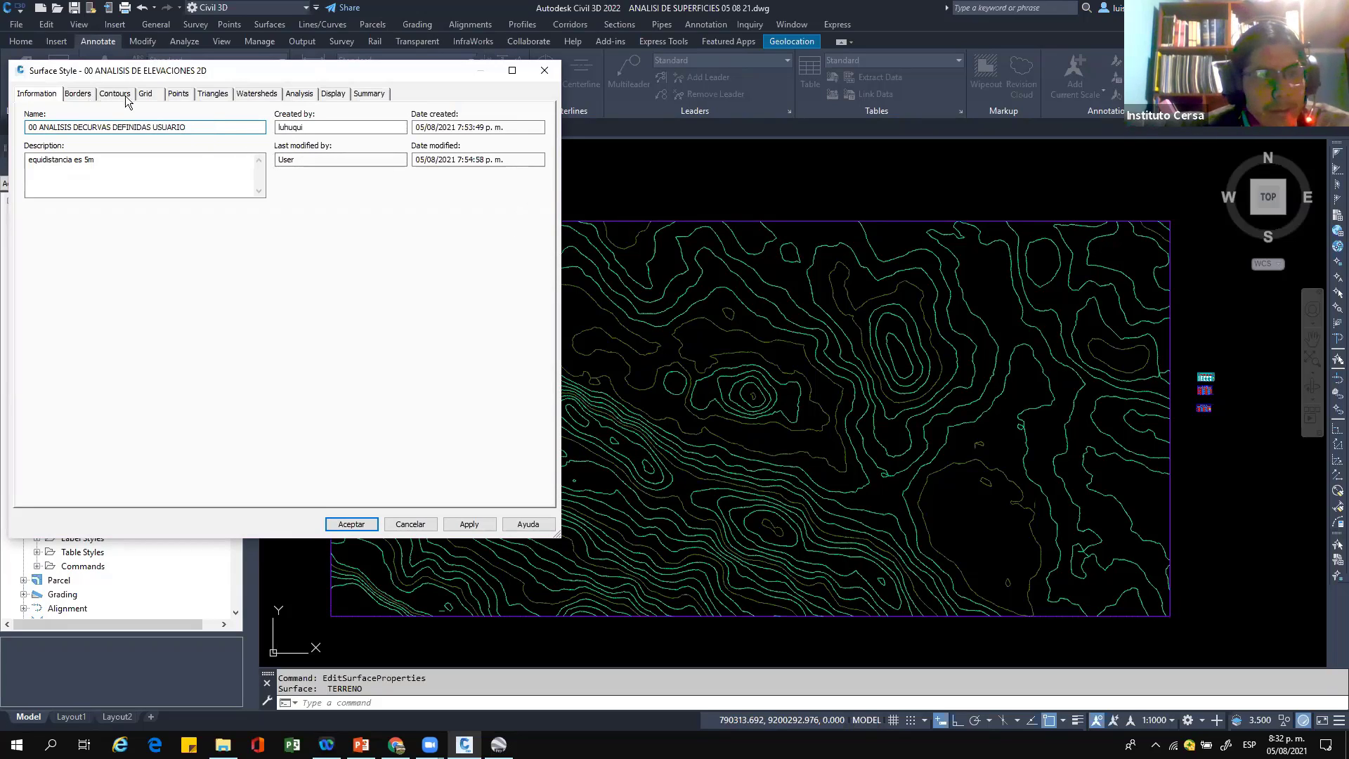
Step: In the style's plan display, hide the Elevations component, make User Contours visible and save the style
left_click(332, 97)
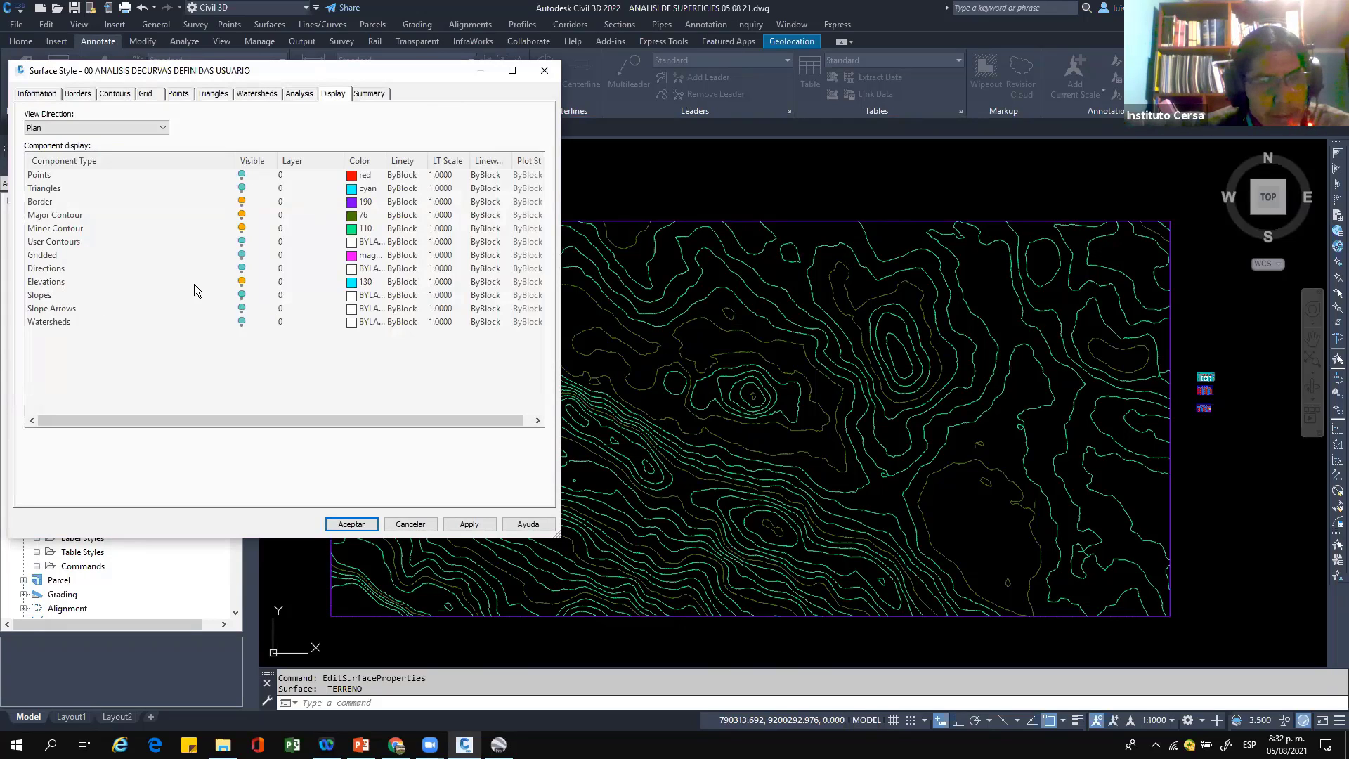
left_click(241, 282)
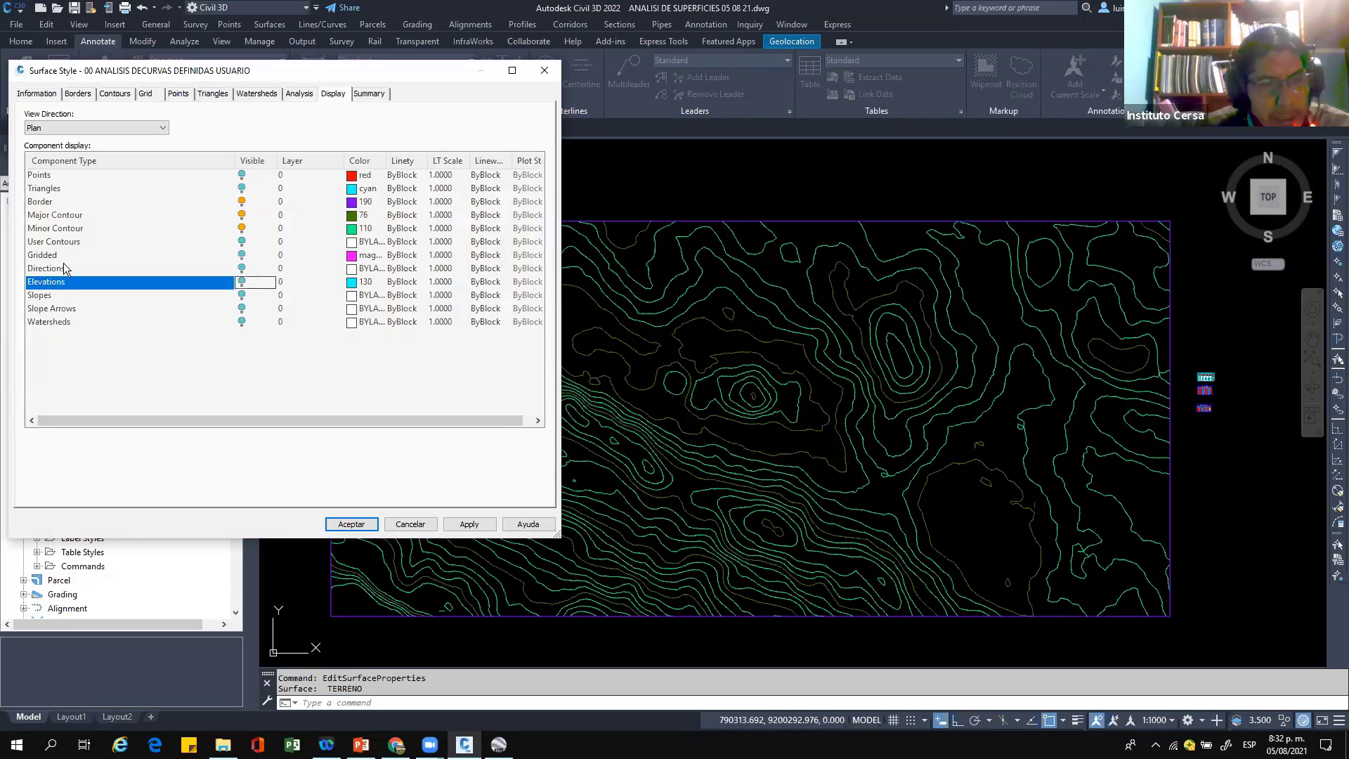
left_click(56, 241)
left_click(242, 241)
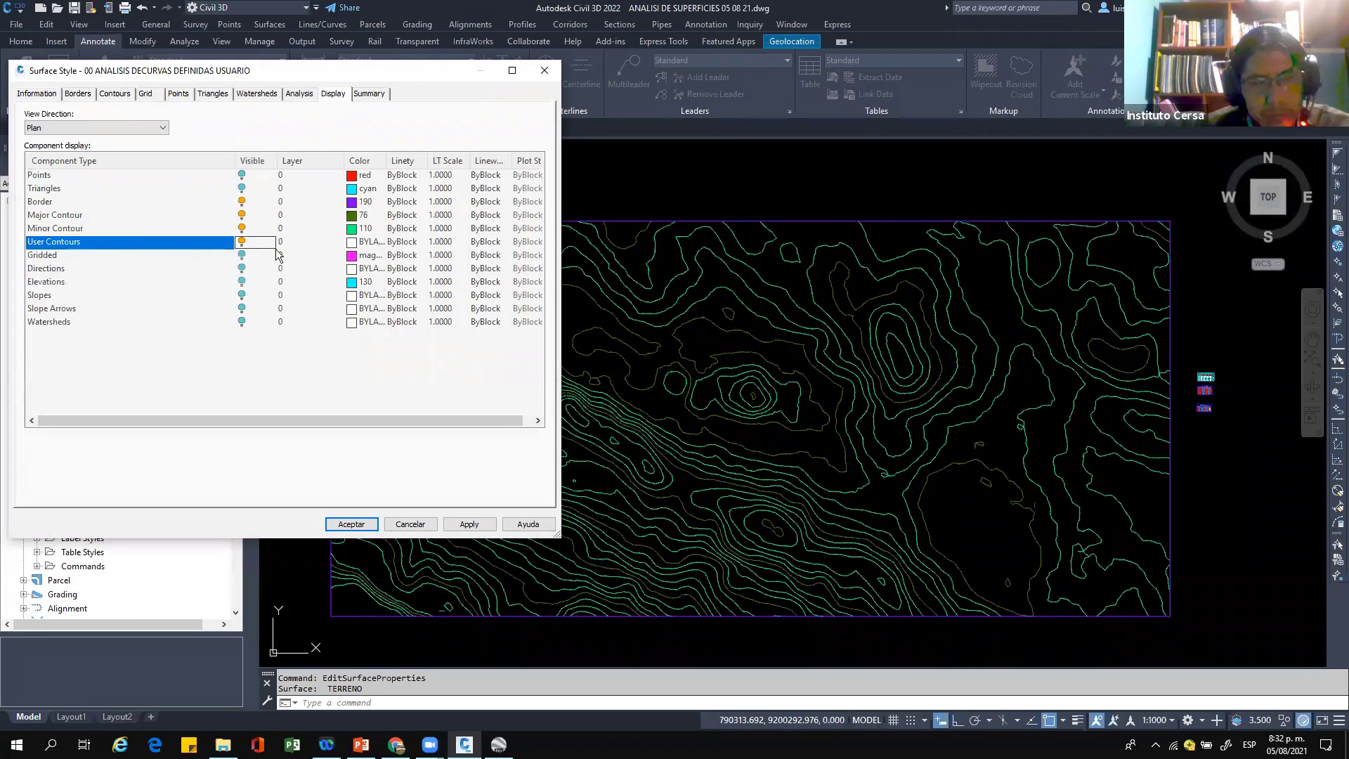
left_click(482, 524)
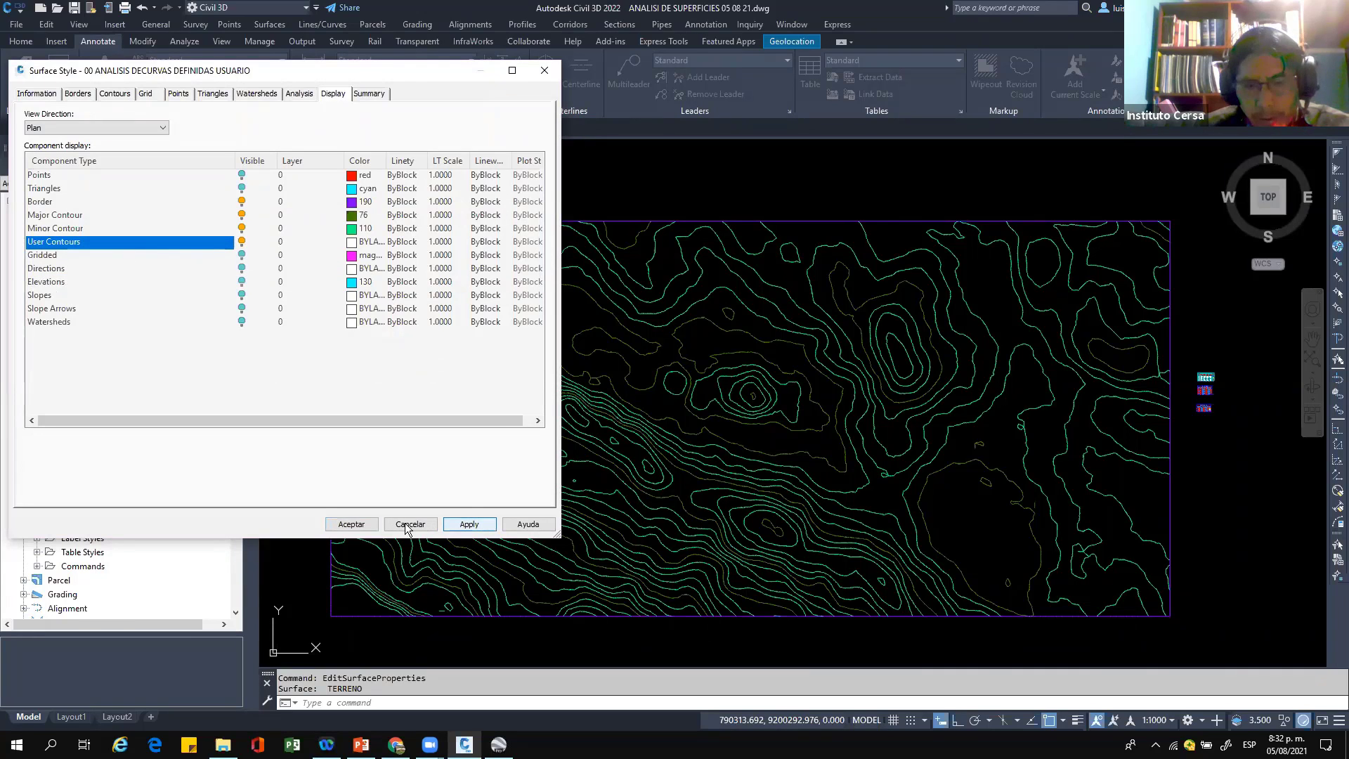
left_click(365, 525)
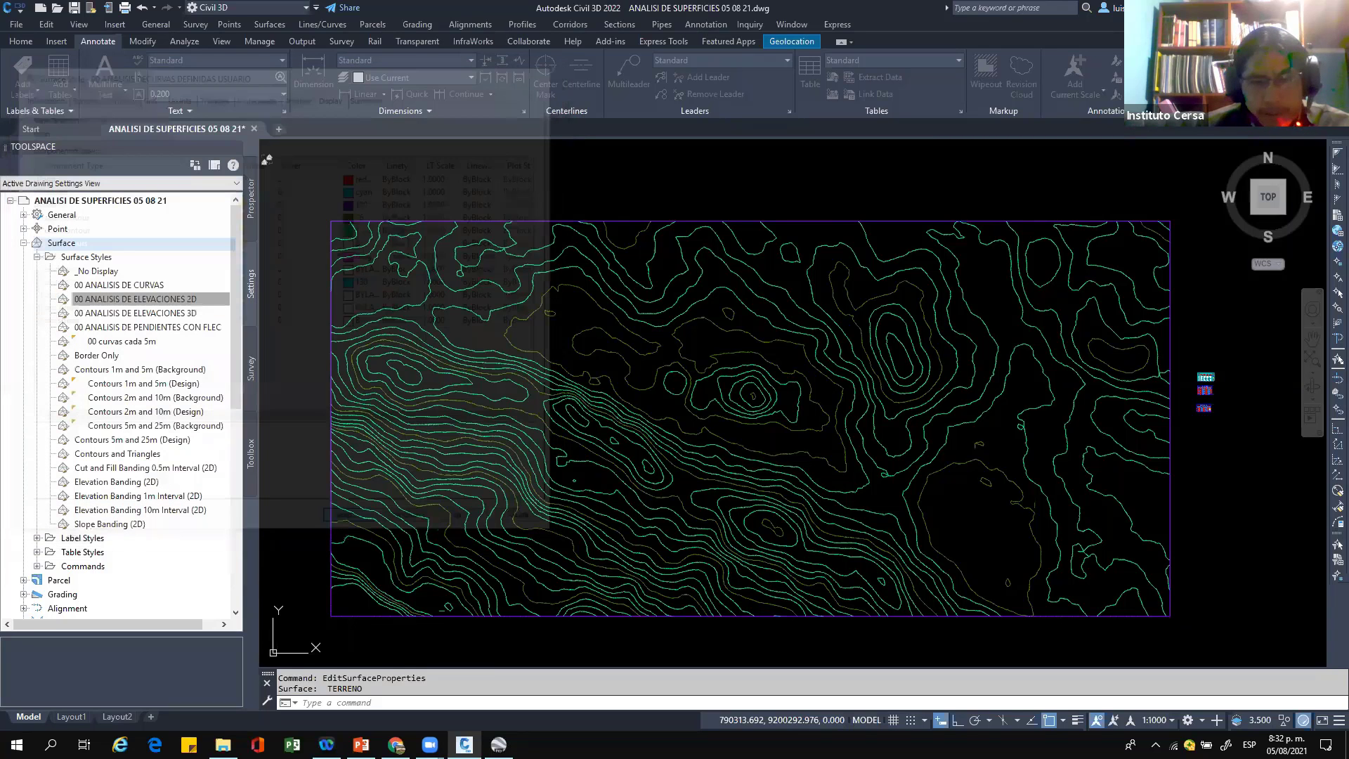
Step: Assign the style 00 ANALISIS DECURVAS DEFINIDAS USUARIO to the TERRENO surface
left_click(648, 496)
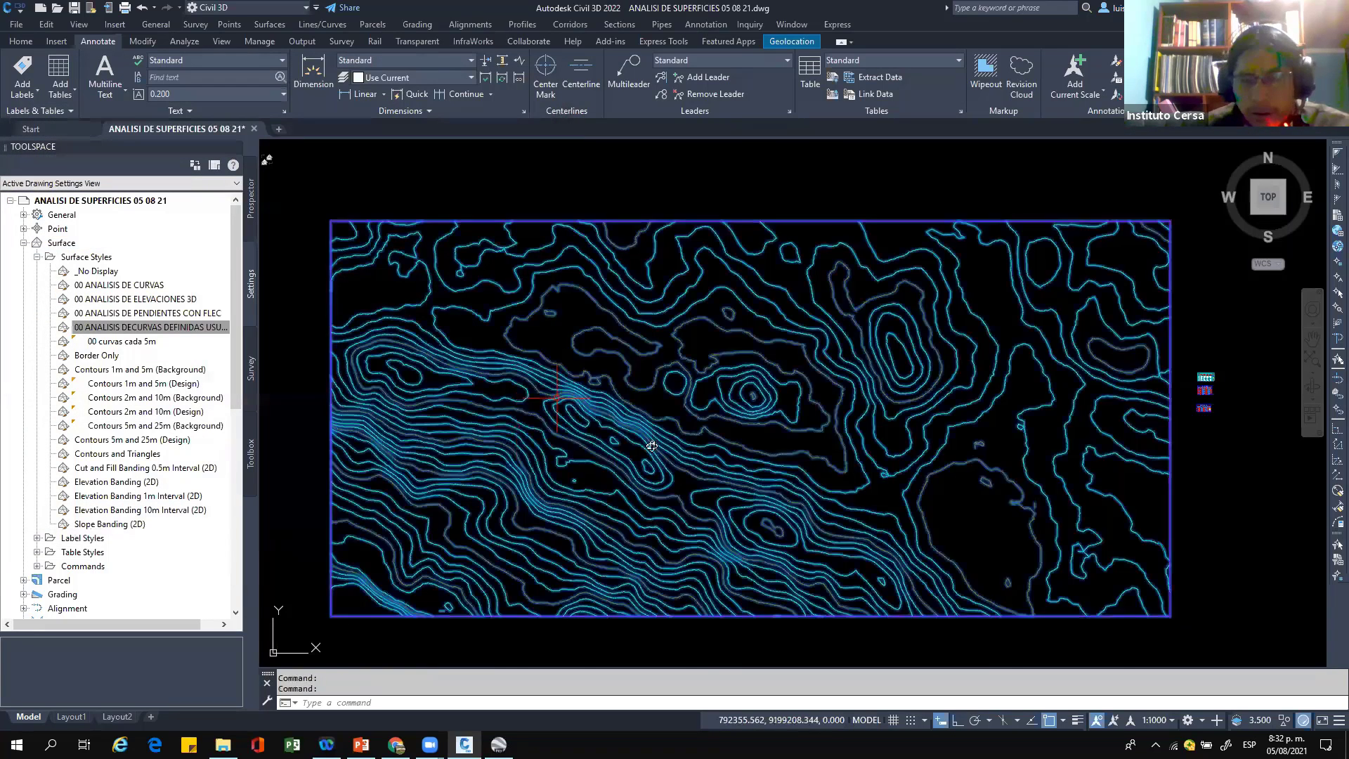
double_click(507, 371)
left_click(349, 110)
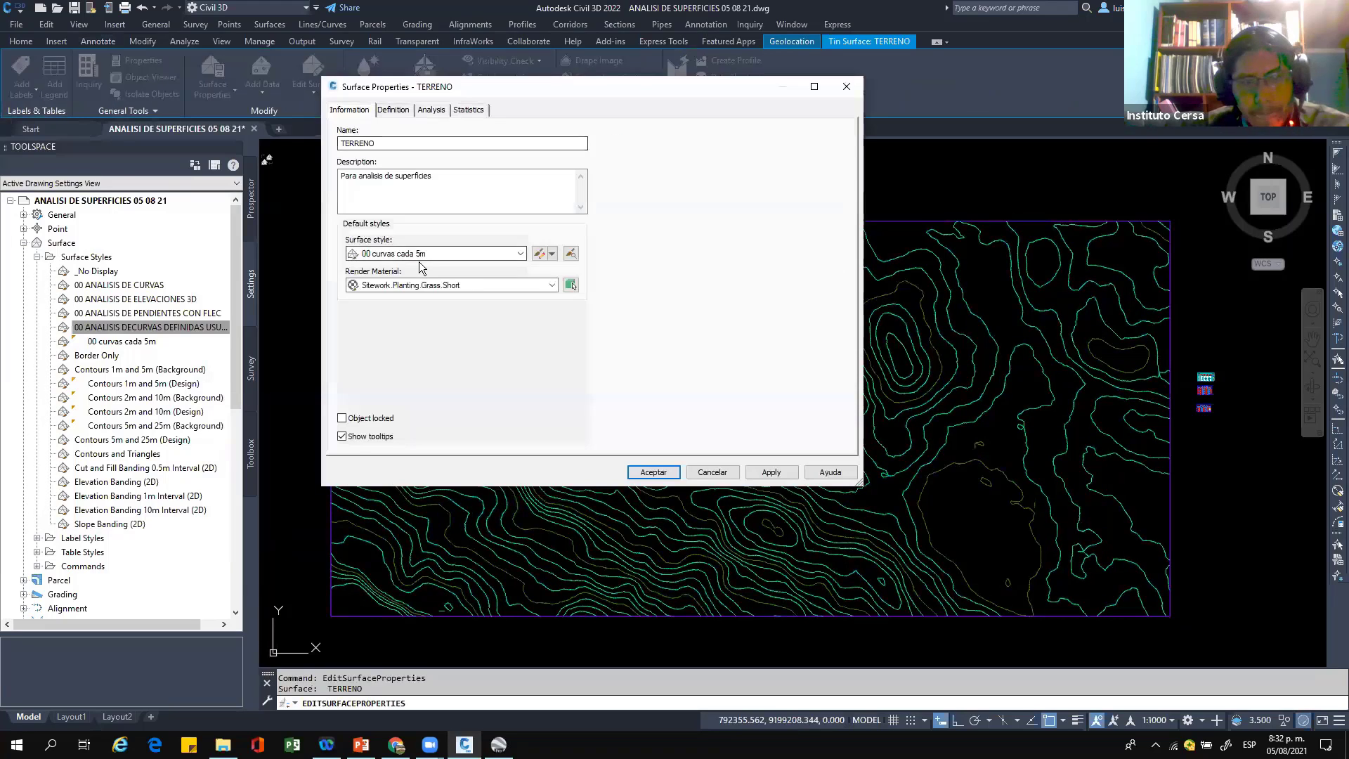
left_click(426, 254)
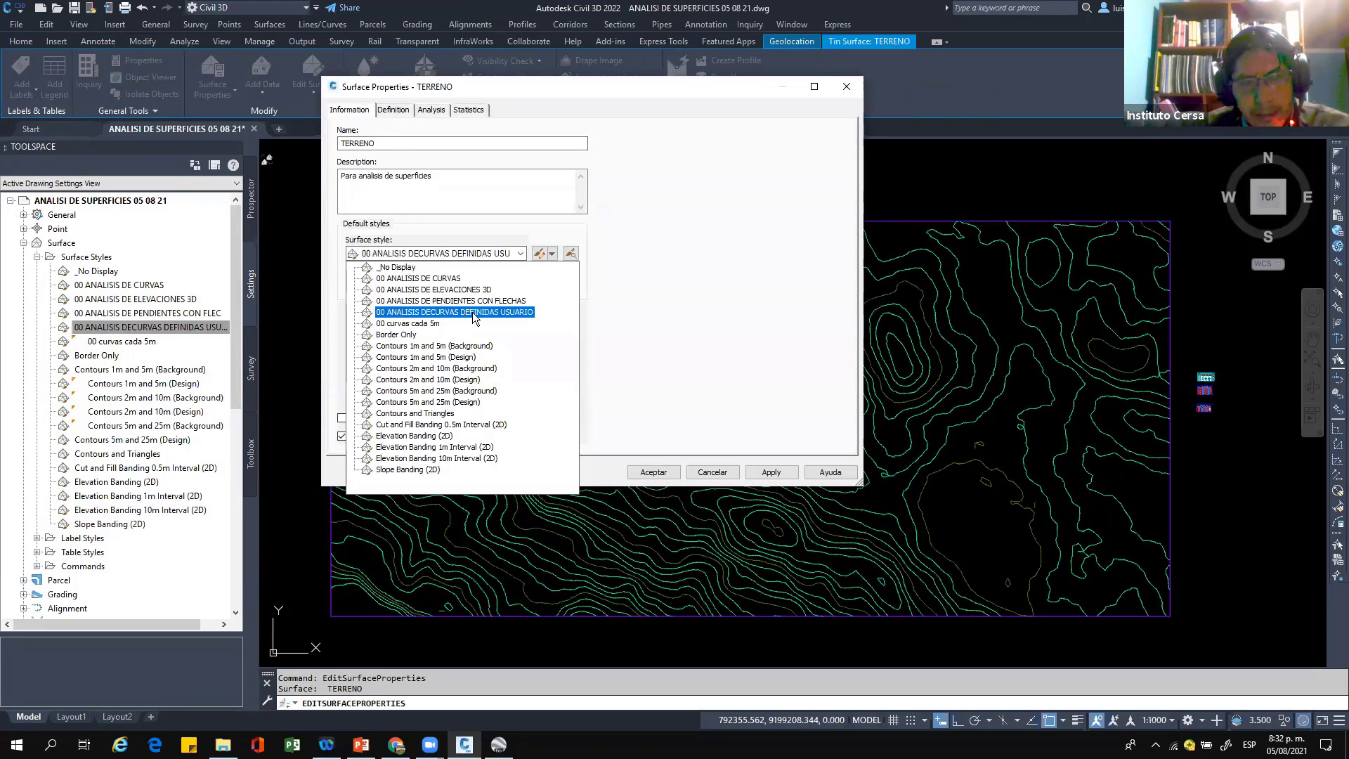
left_click(449, 301)
left_click(654, 473)
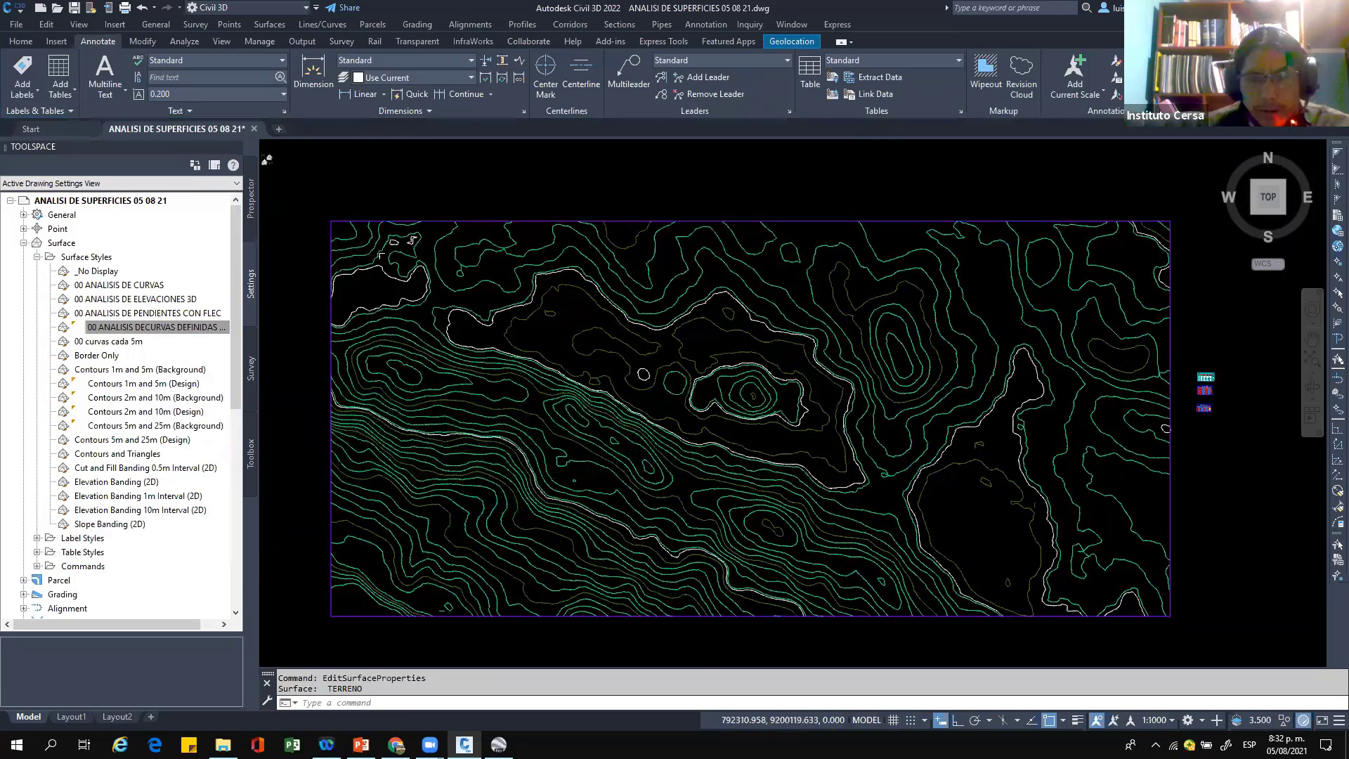
Step: Set the User Contours component's colour to red in the style 00 ANALISIS DECURVAS DEFINIDAS USUARIO
scroll(551, 269, "up", 2)
scroll(550, 268, "up", 2)
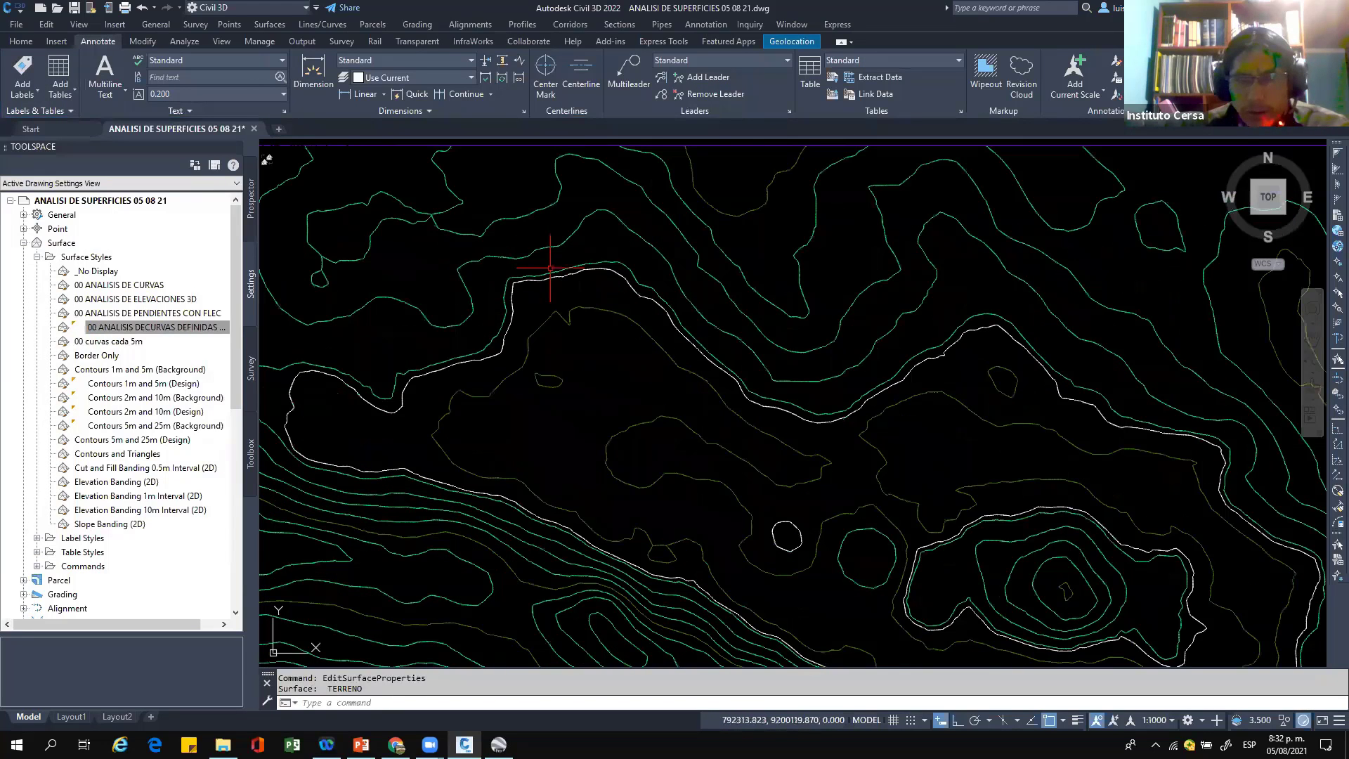
scroll(584, 303, "down", 2)
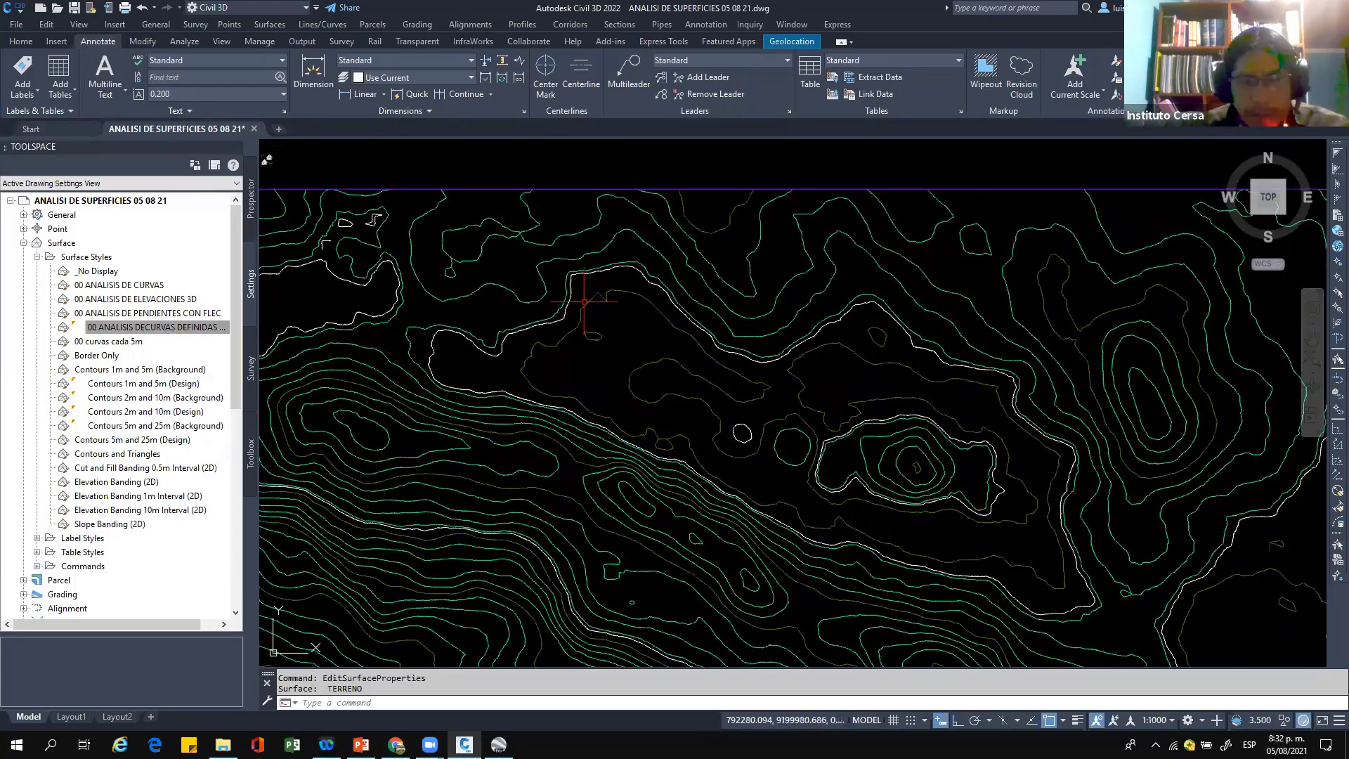
right_click(199, 324)
left_click(239, 333)
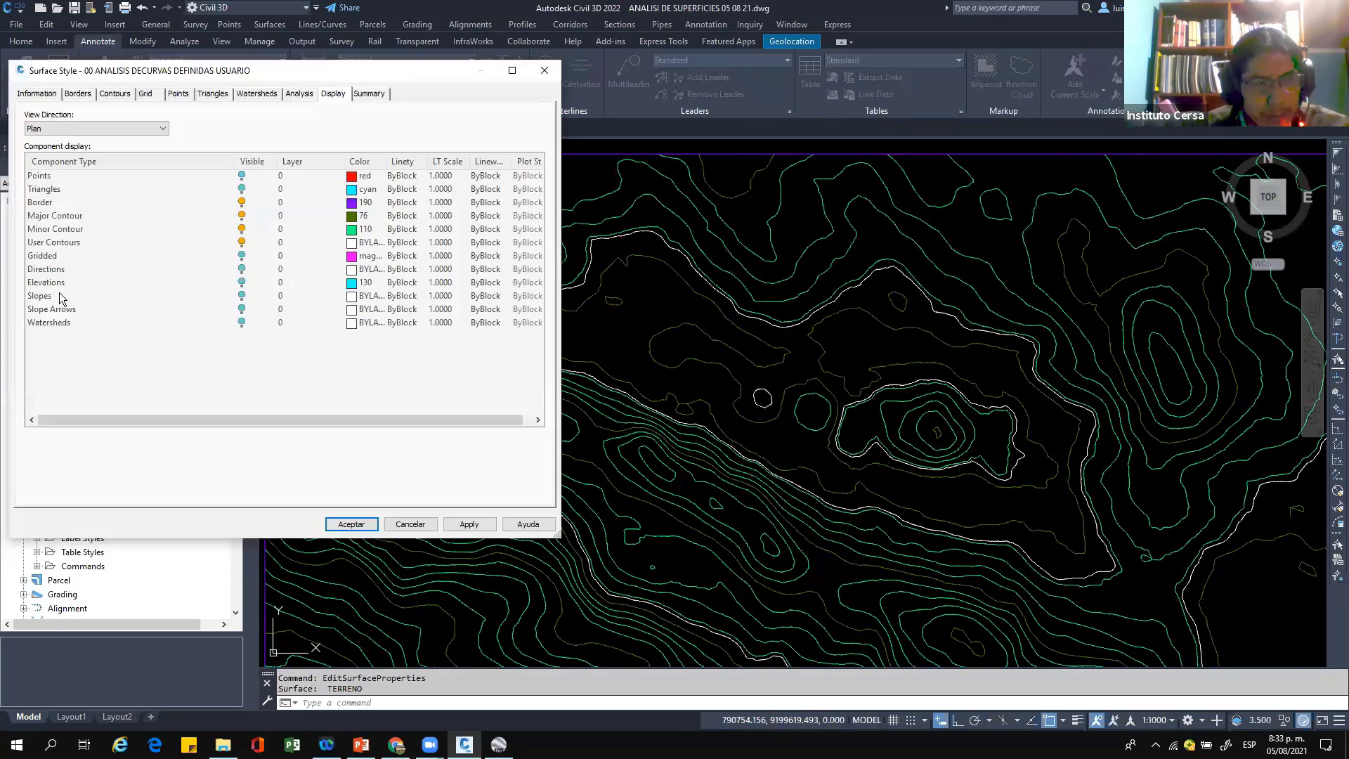
left_click(352, 243)
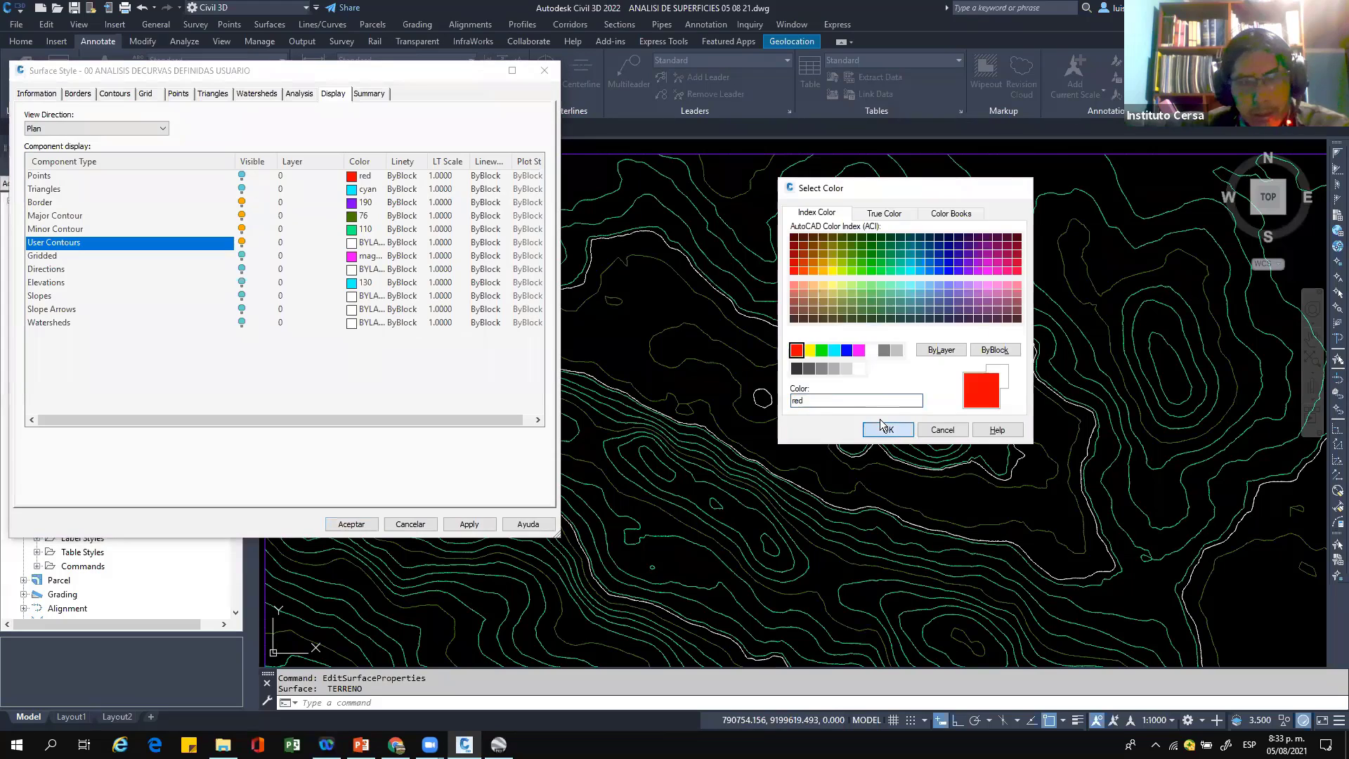
left_click(887, 426)
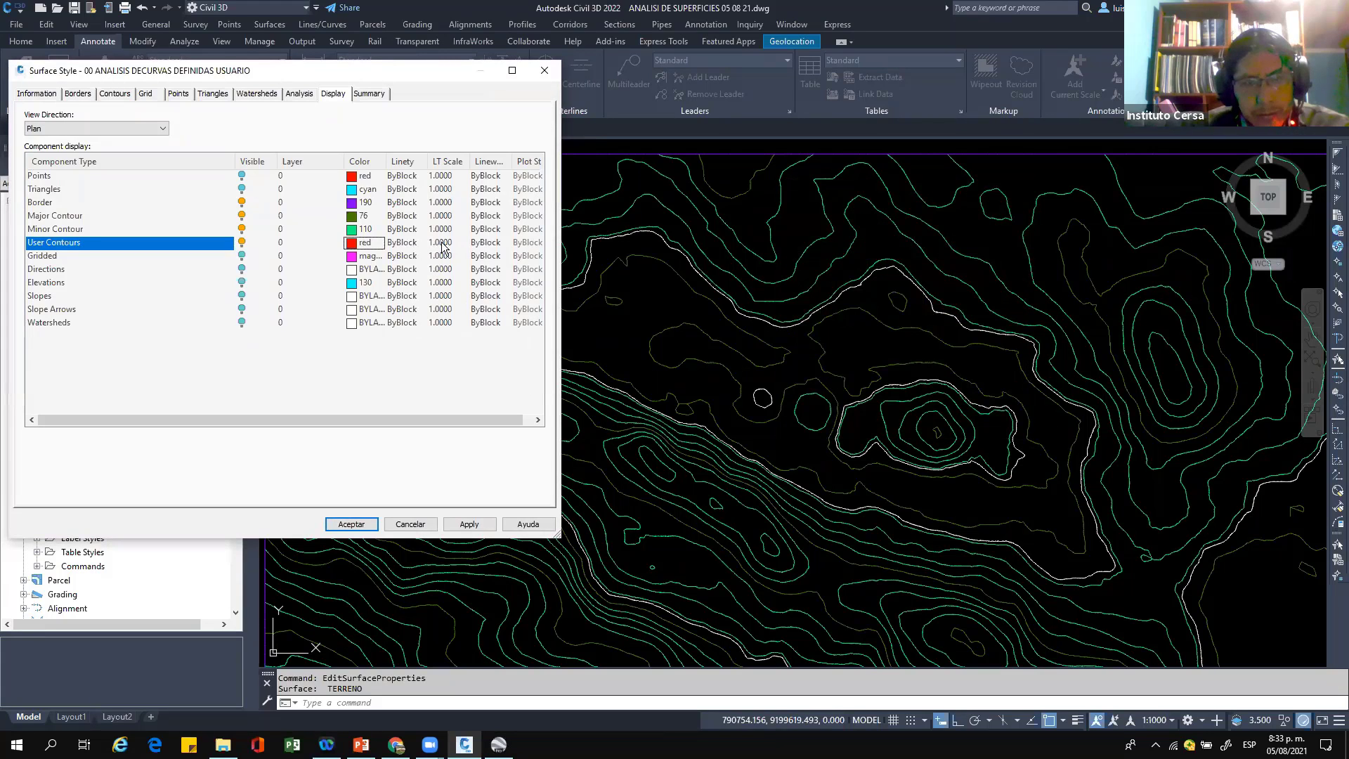
Step: Set the User Contours component's lineweight to 0.50 mm and save the style
left_click(484, 244)
scroll(676, 317, "down", 1)
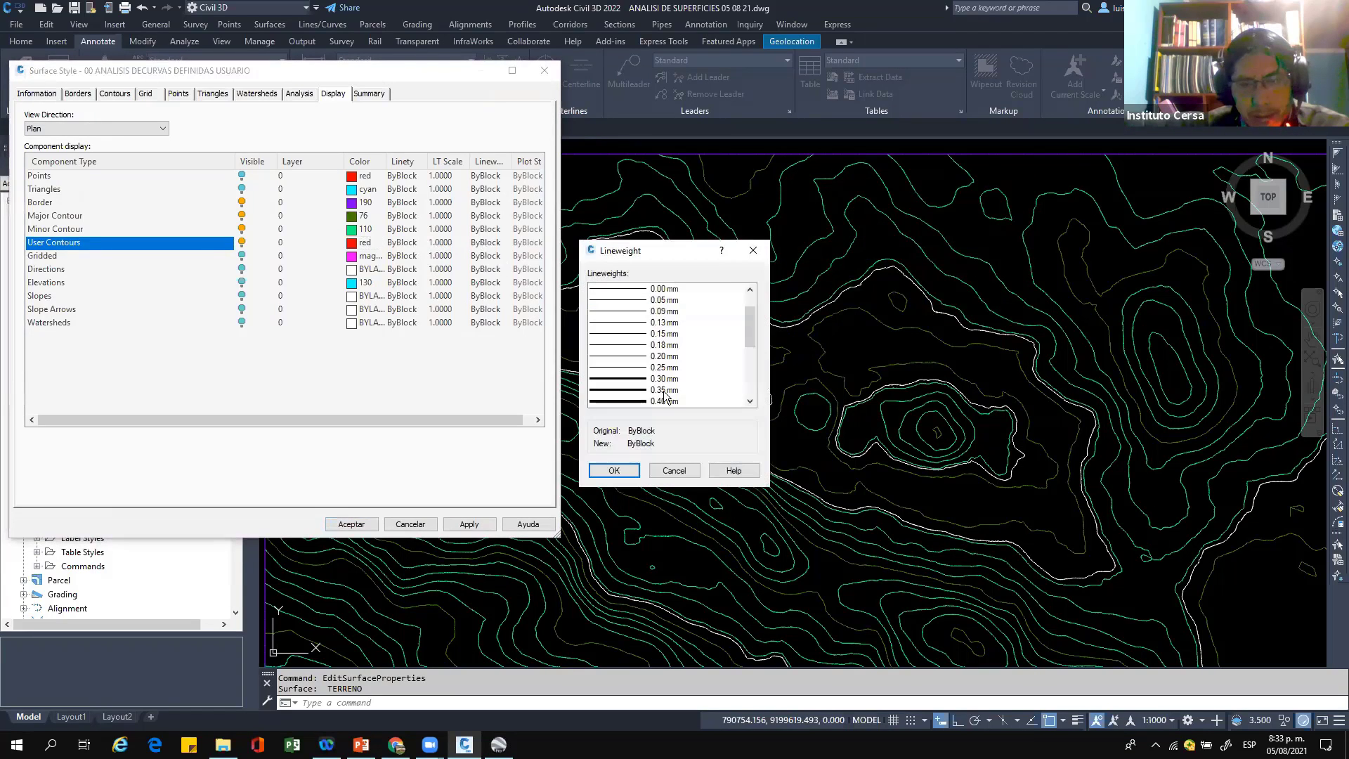
left_click(664, 378)
left_click(613, 470)
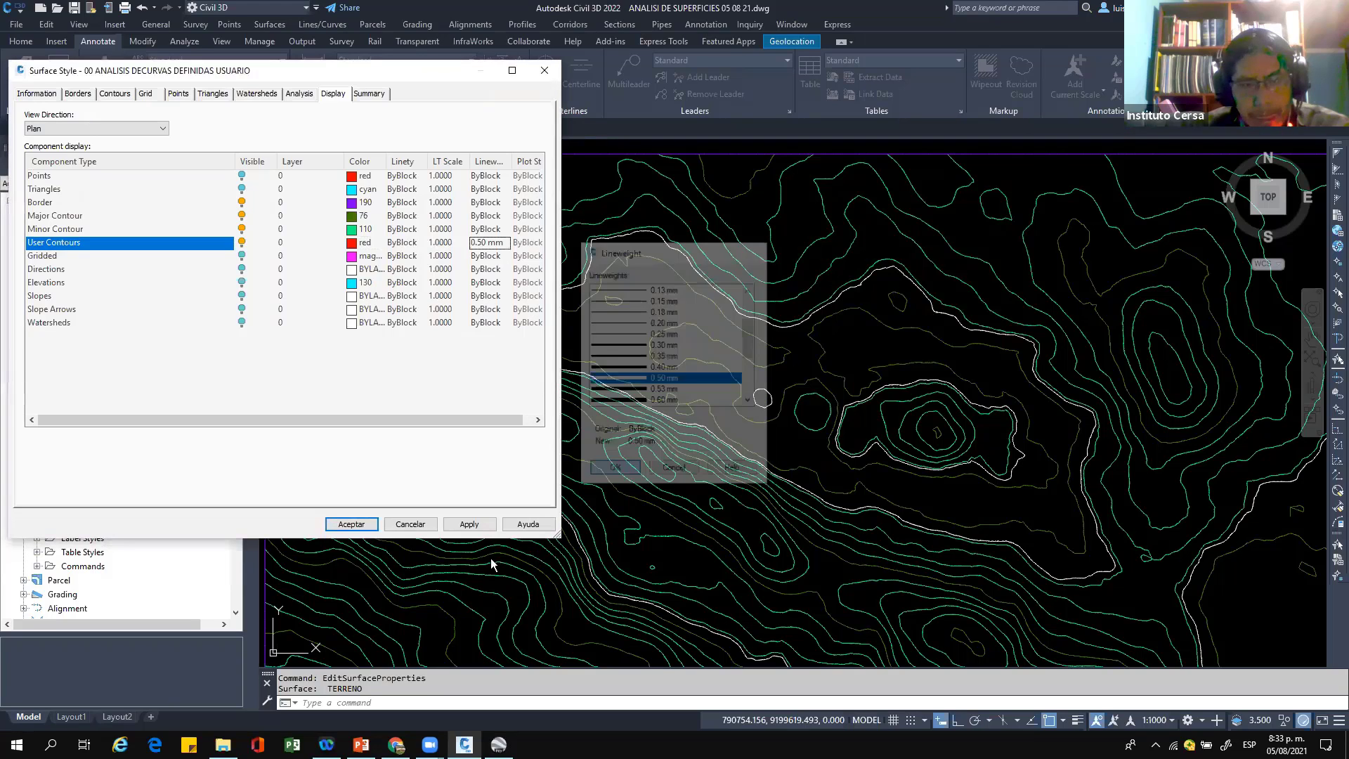
left_click(470, 524)
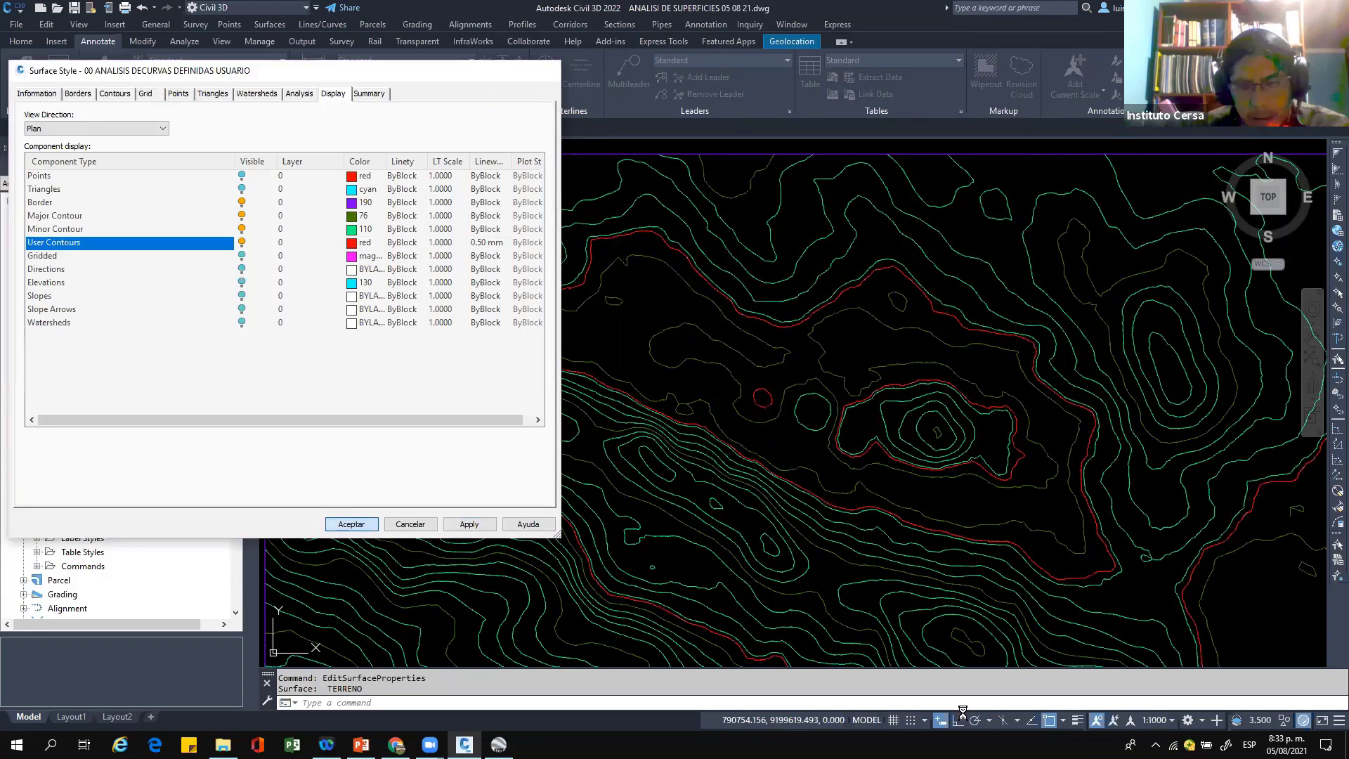
key("Return")
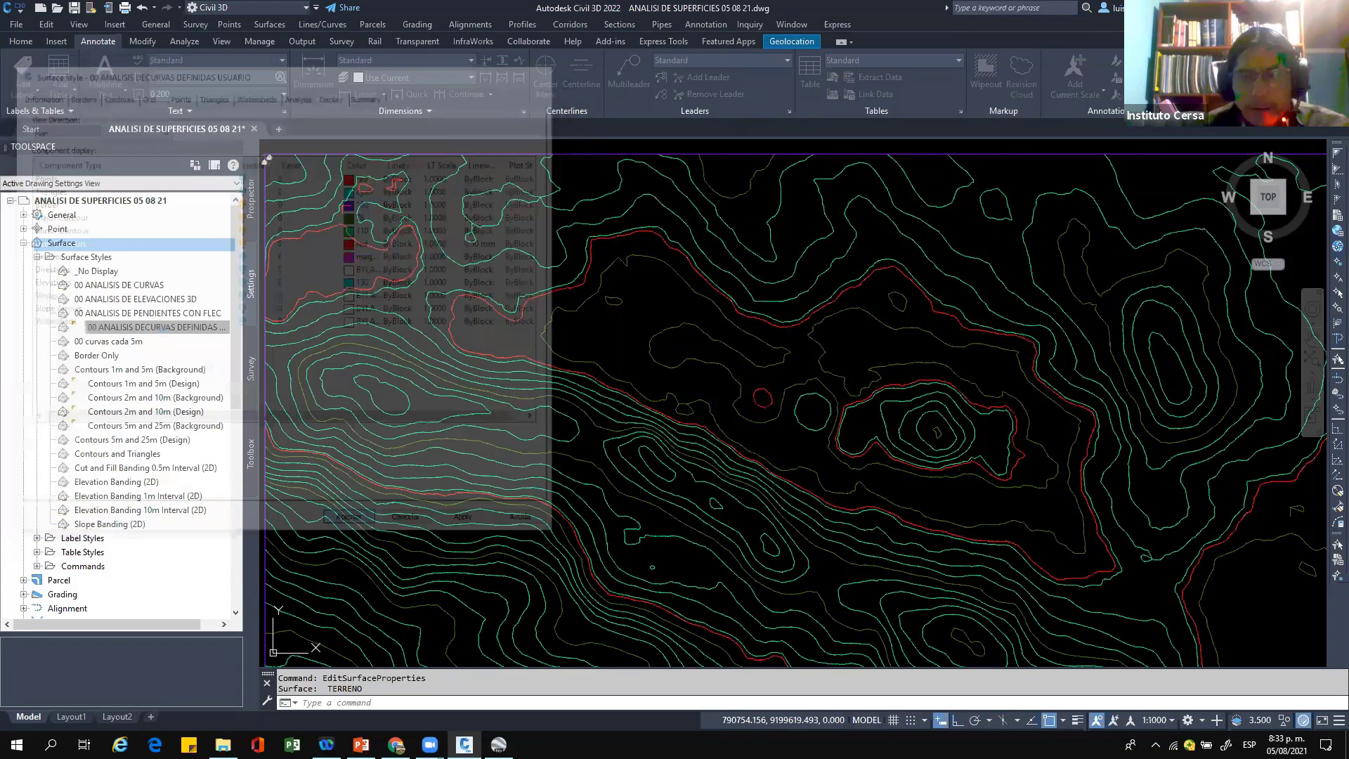
Step: Turn on lineweight display in the drawing and examine the highlighted user contour on the TERRENO surface
left_click(1077, 720)
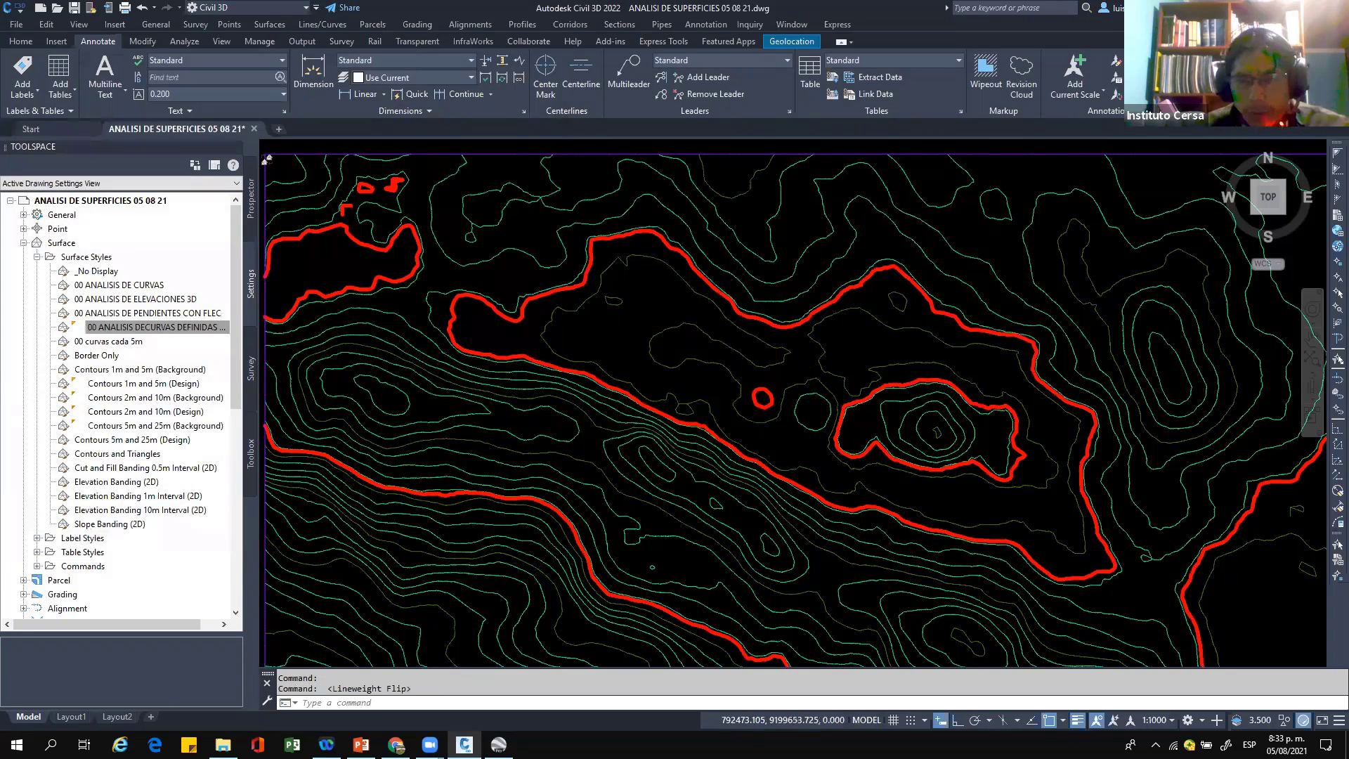
scroll(647, 340, "down", 2)
scroll(787, 316, "up", 2)
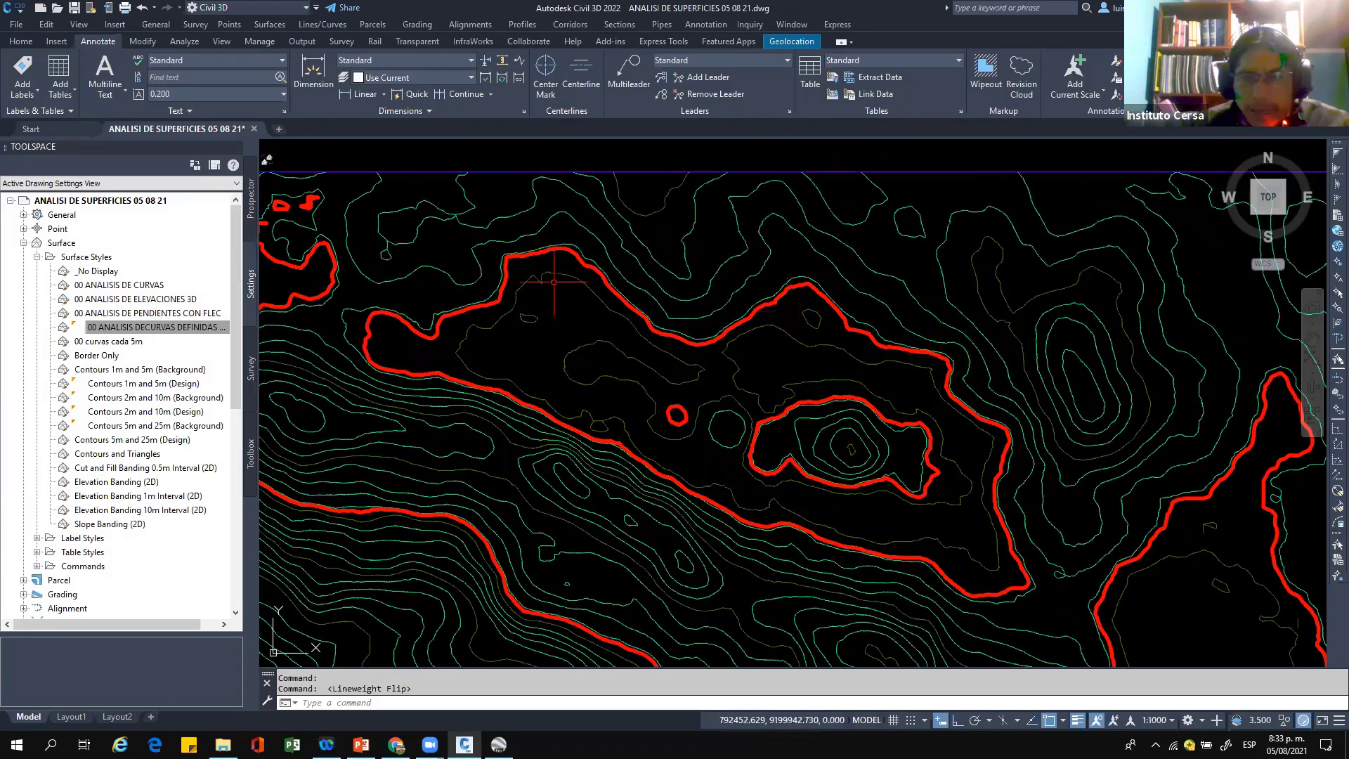
scroll(549, 246, "up", 2)
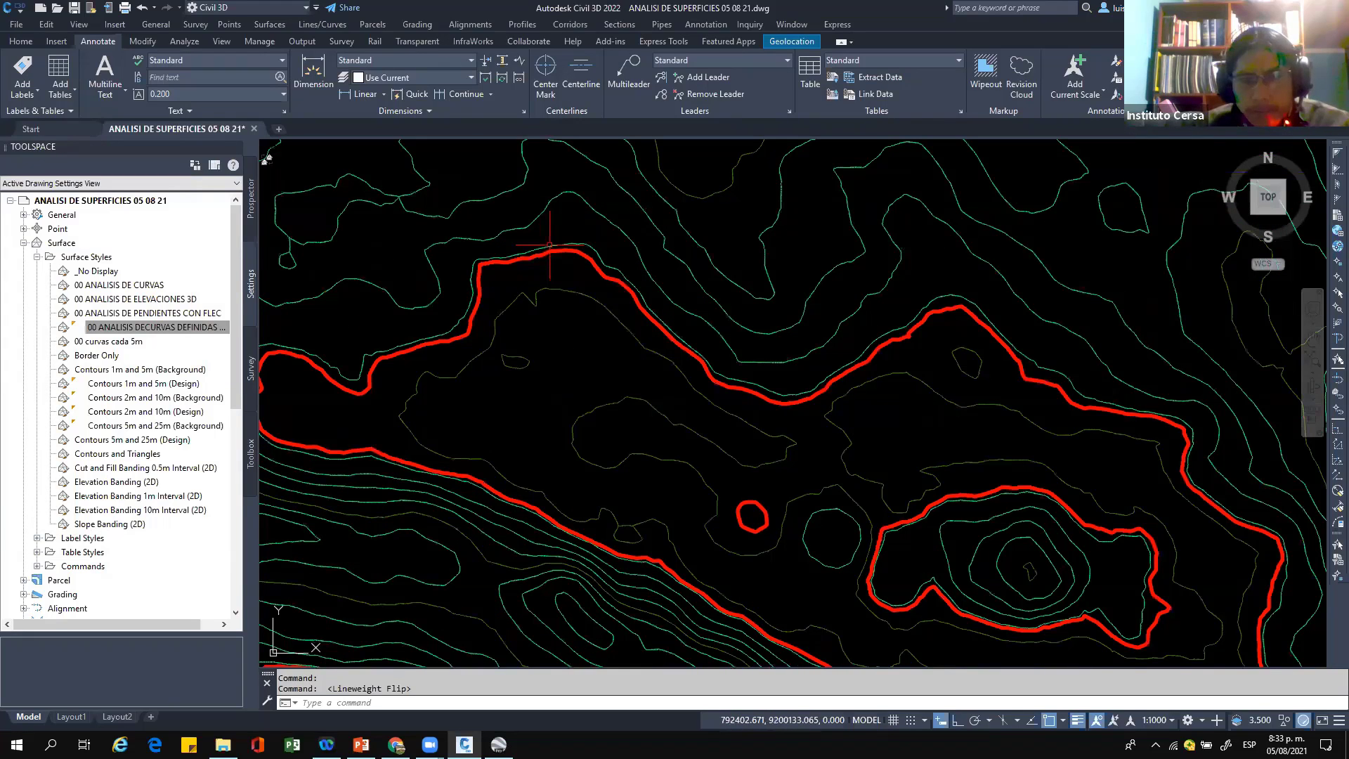
middle_click_drag(550, 246, 539, 266)
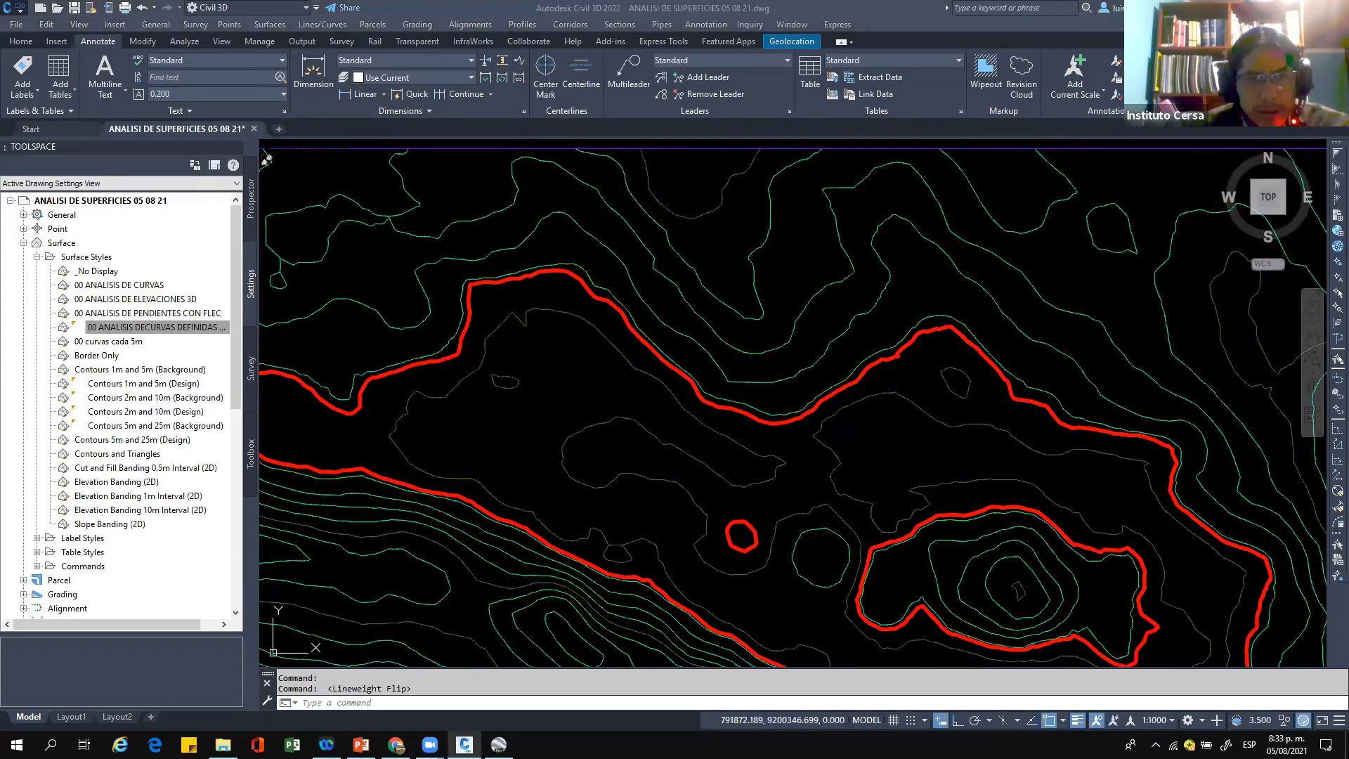
Step: Extract the border, major contours and user contours from the TERRENO surface, with Minor Contour set to Select from Drawing
left_click(426, 269)
left_click(425, 264)
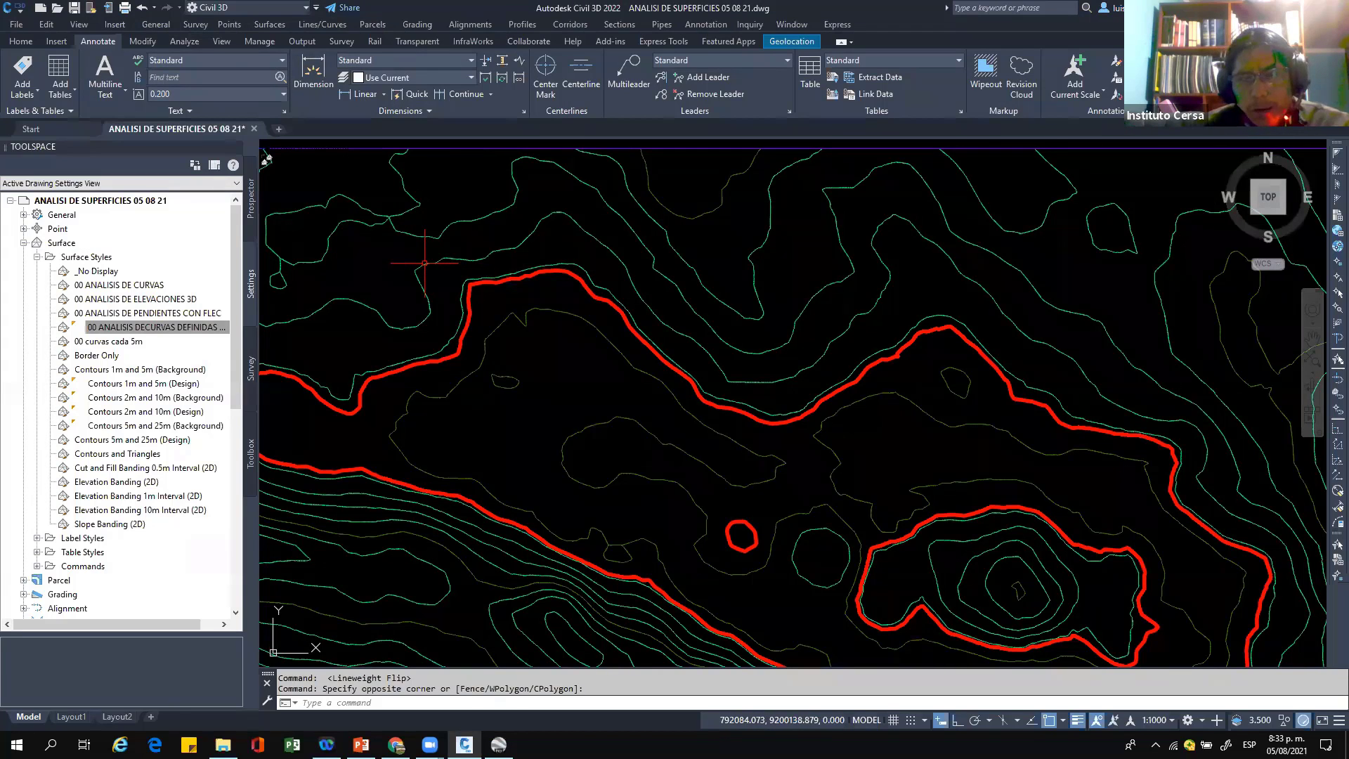
left_click(587, 306)
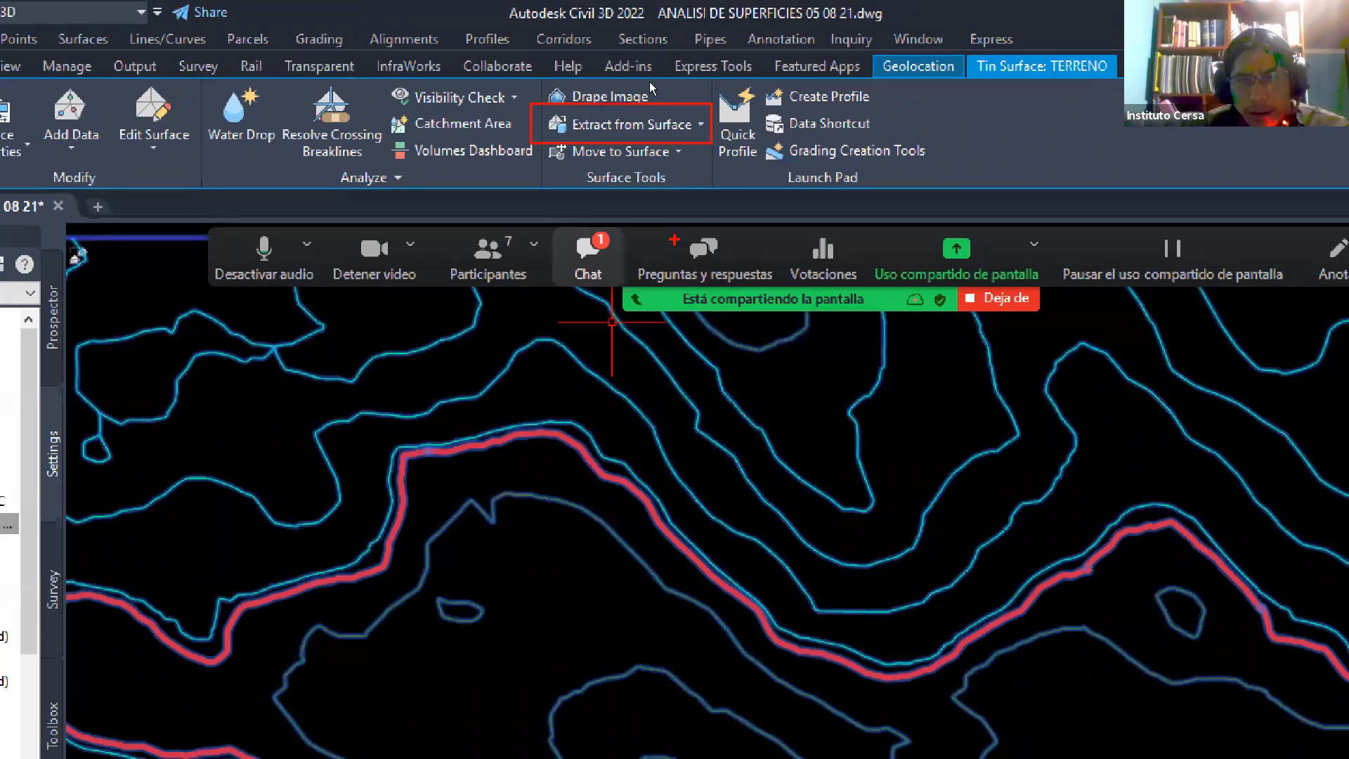
left_click(632, 124)
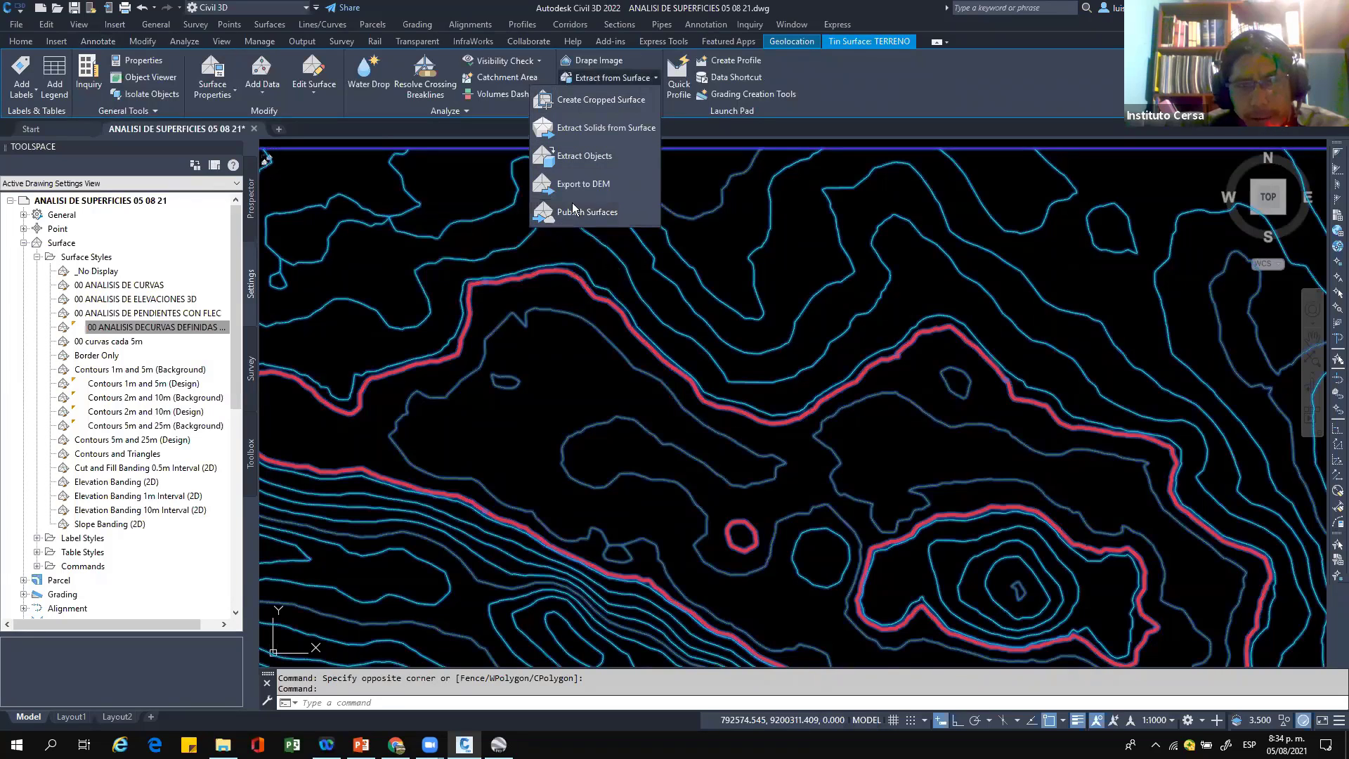
left_click(572, 156)
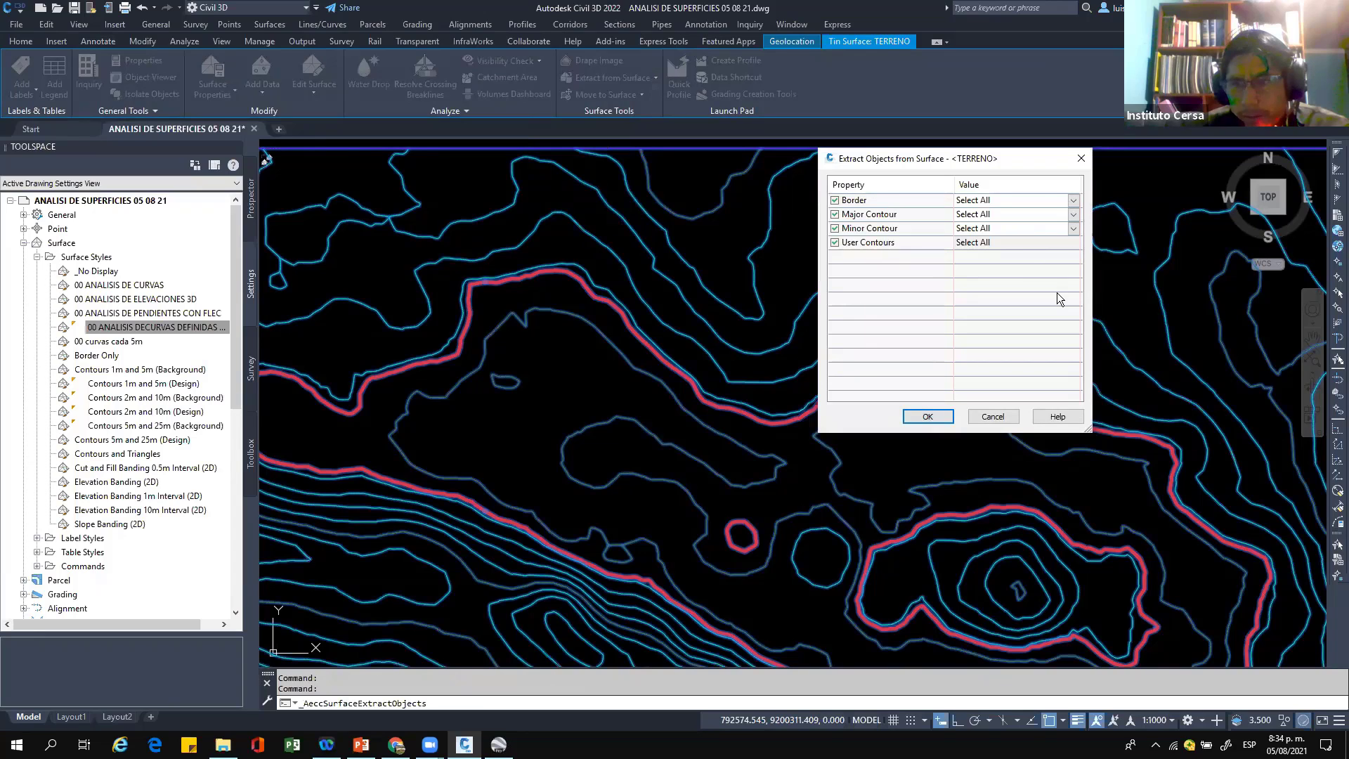
left_click(1025, 249)
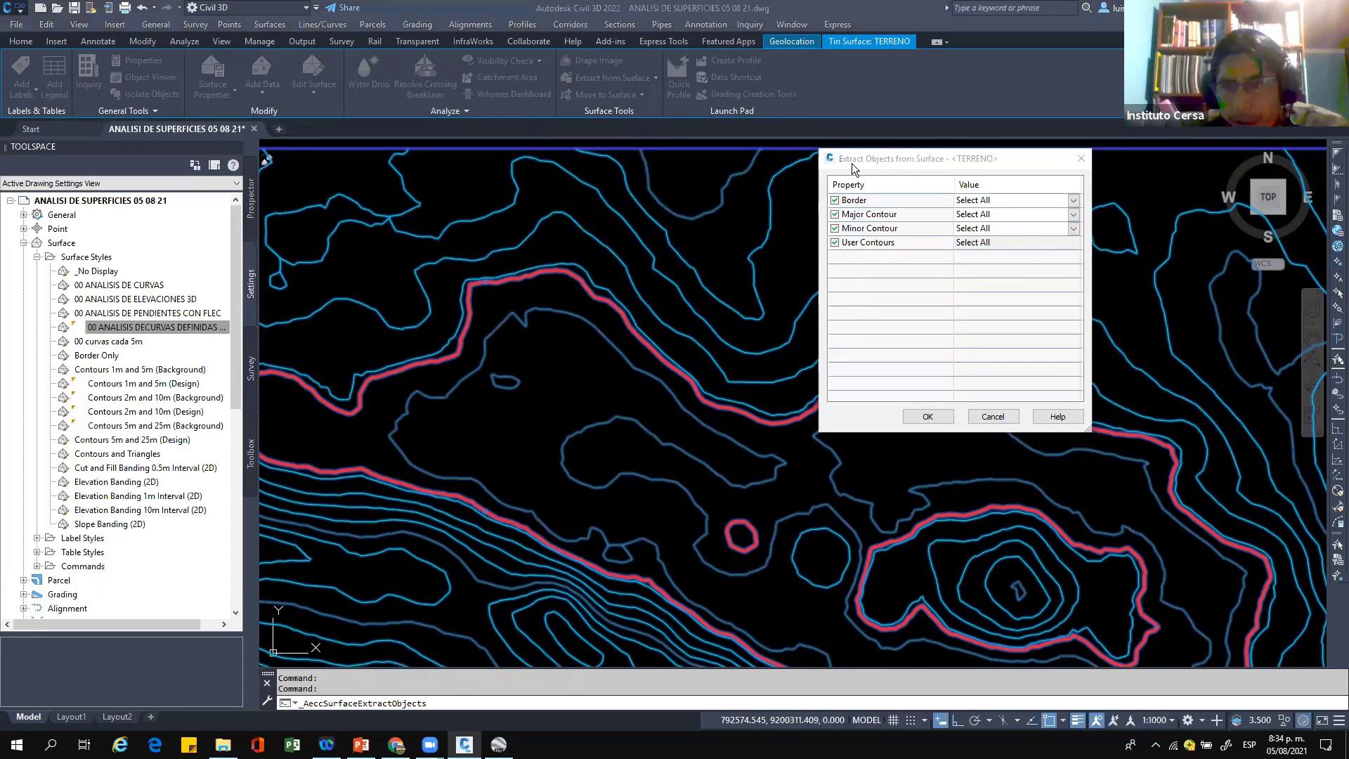
left_click(632, 229)
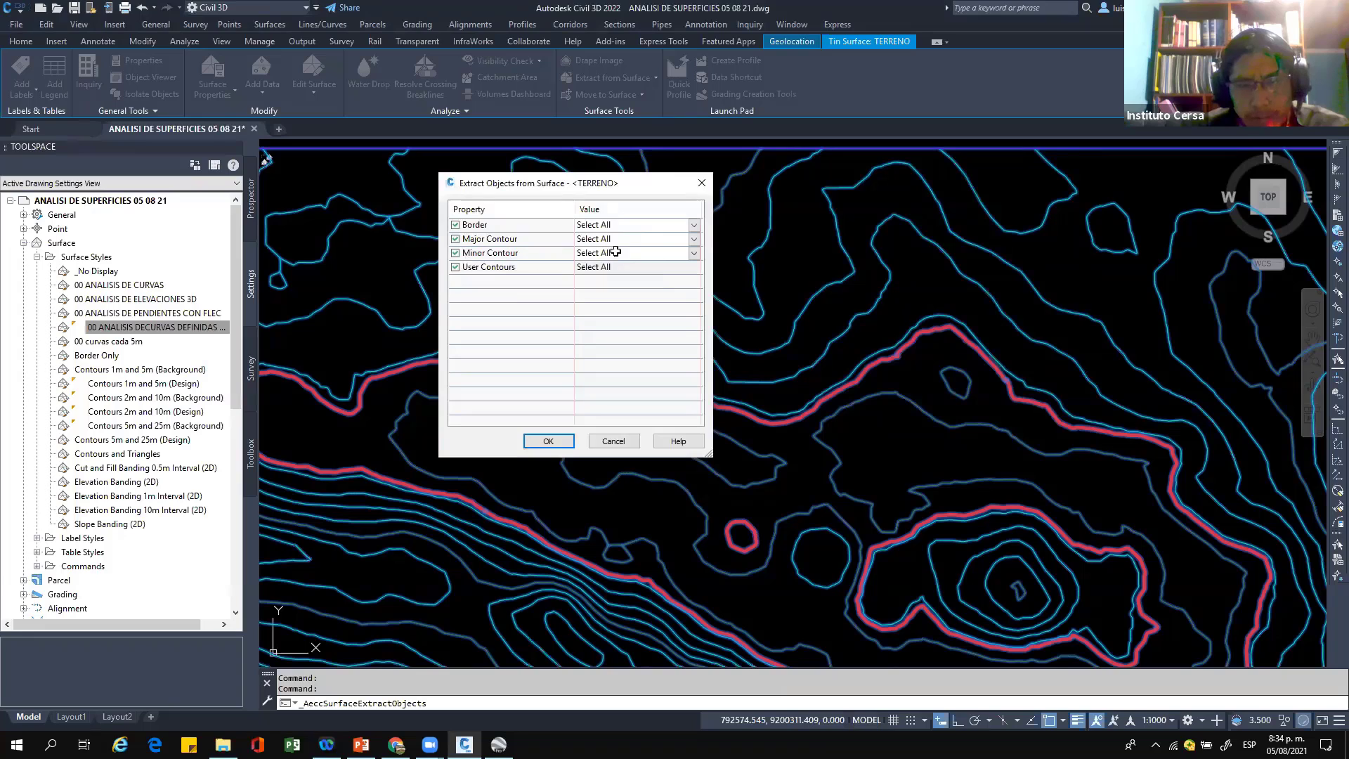
left_click(696, 251)
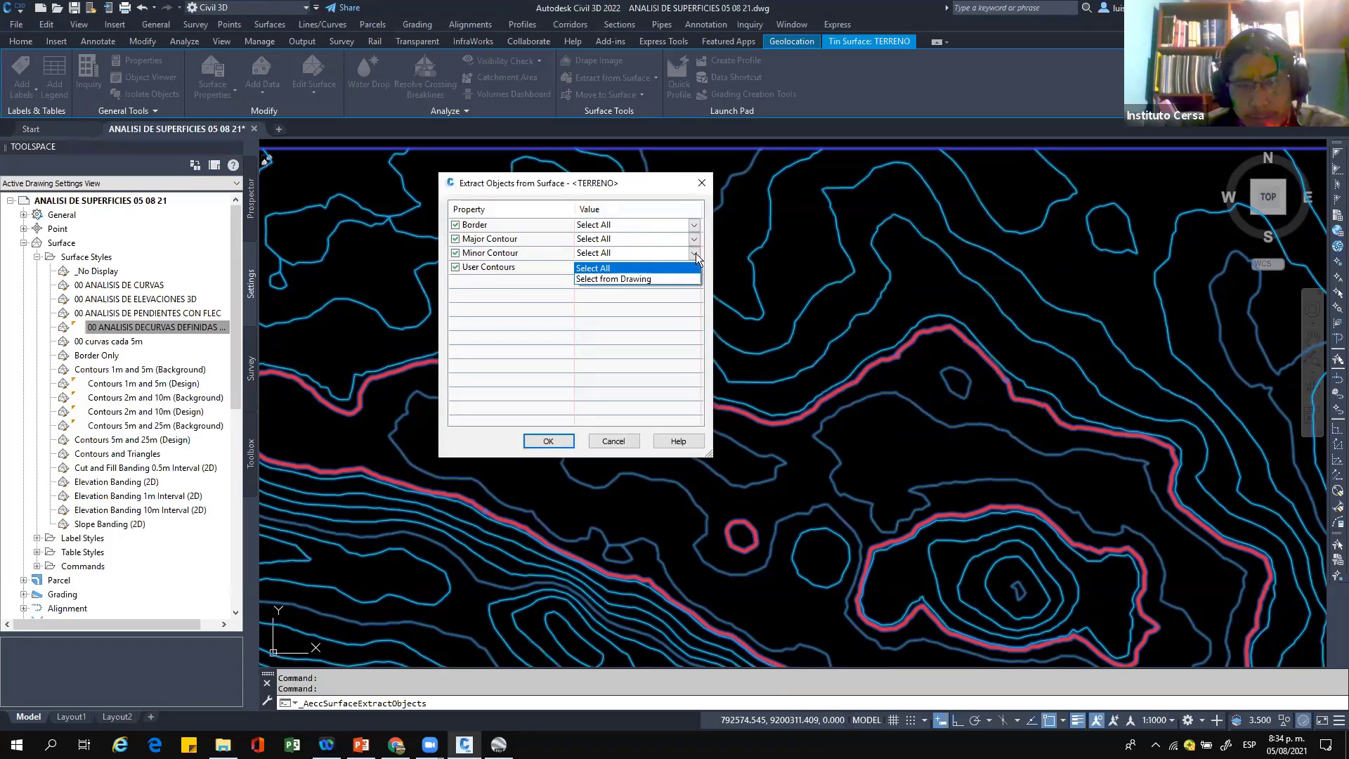
left_click(622, 280)
left_click(549, 441)
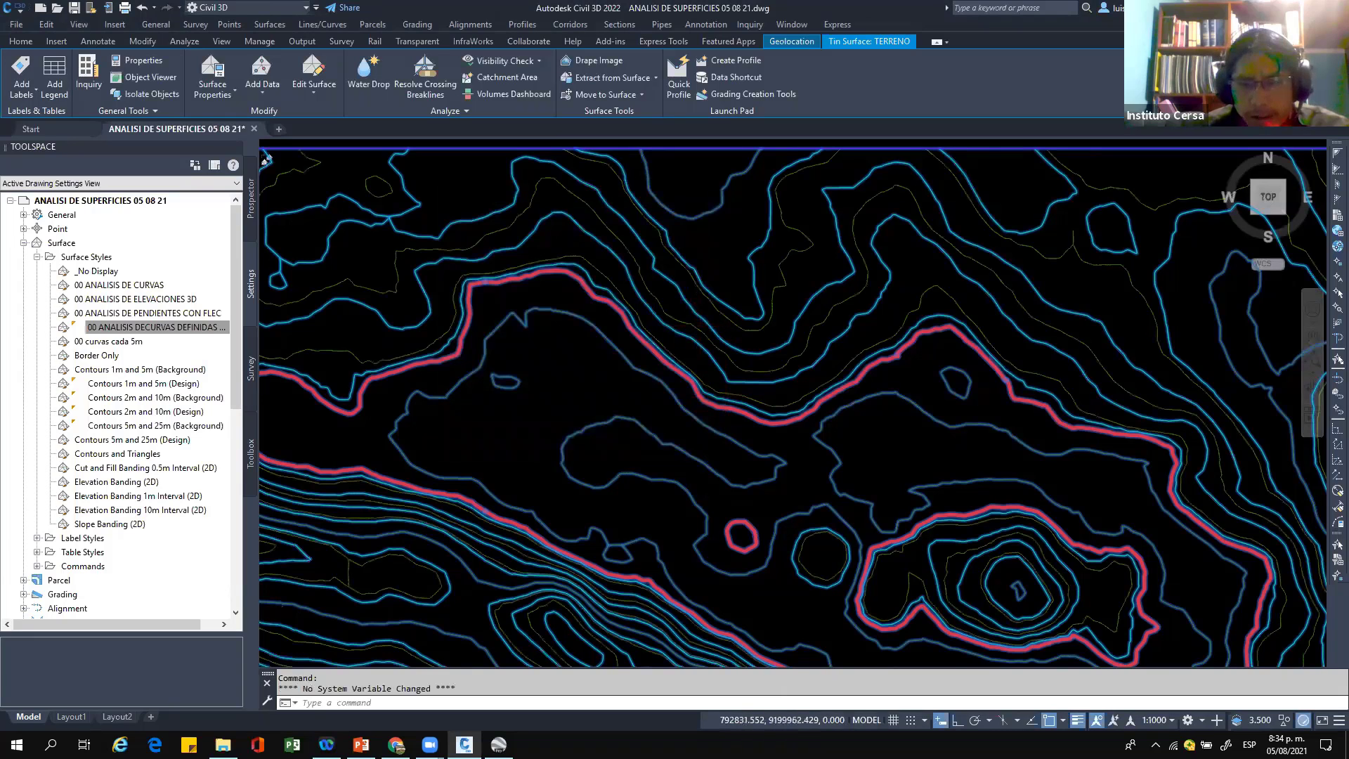
Step: Inspect some of the extracted contour polylines above the red contour, and undo the extraction
scroll(688, 335, "down", 2)
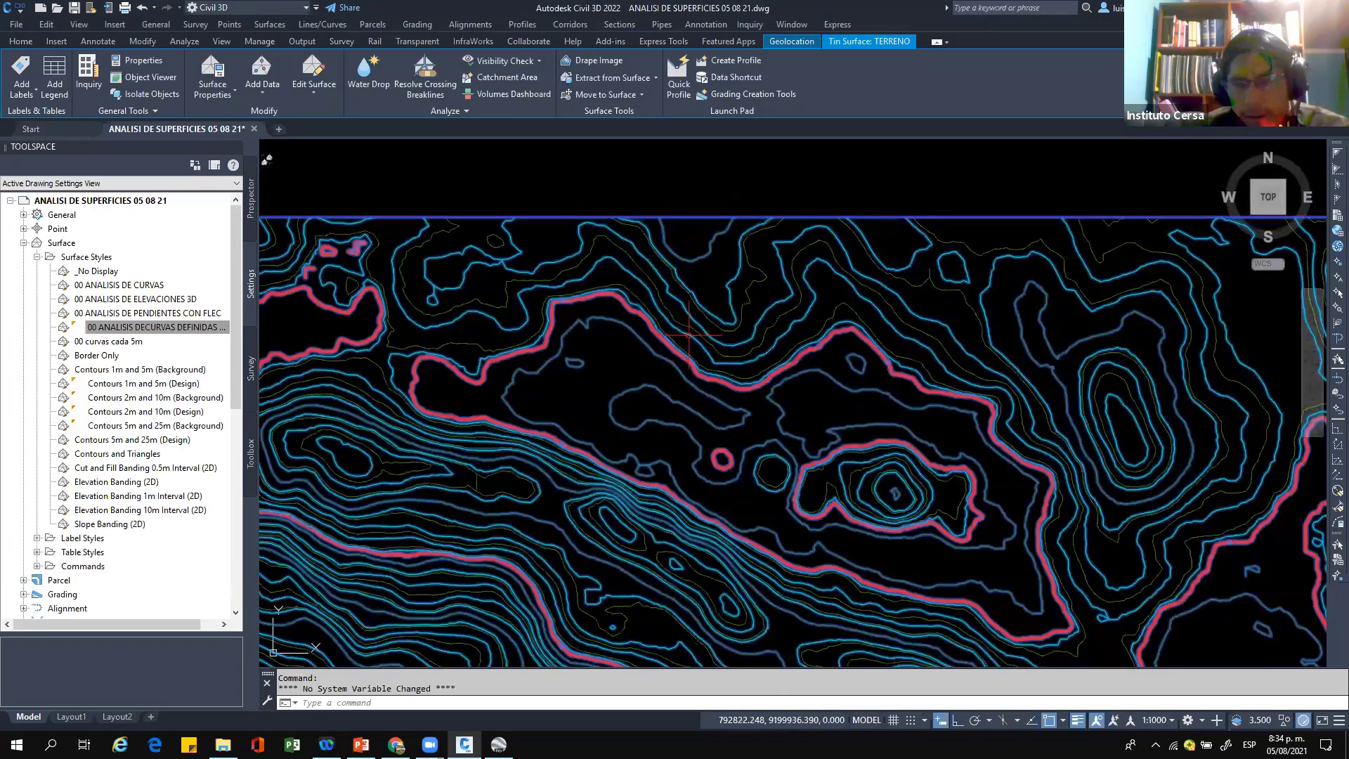
scroll(752, 319, "up", 5)
left_click(754, 321)
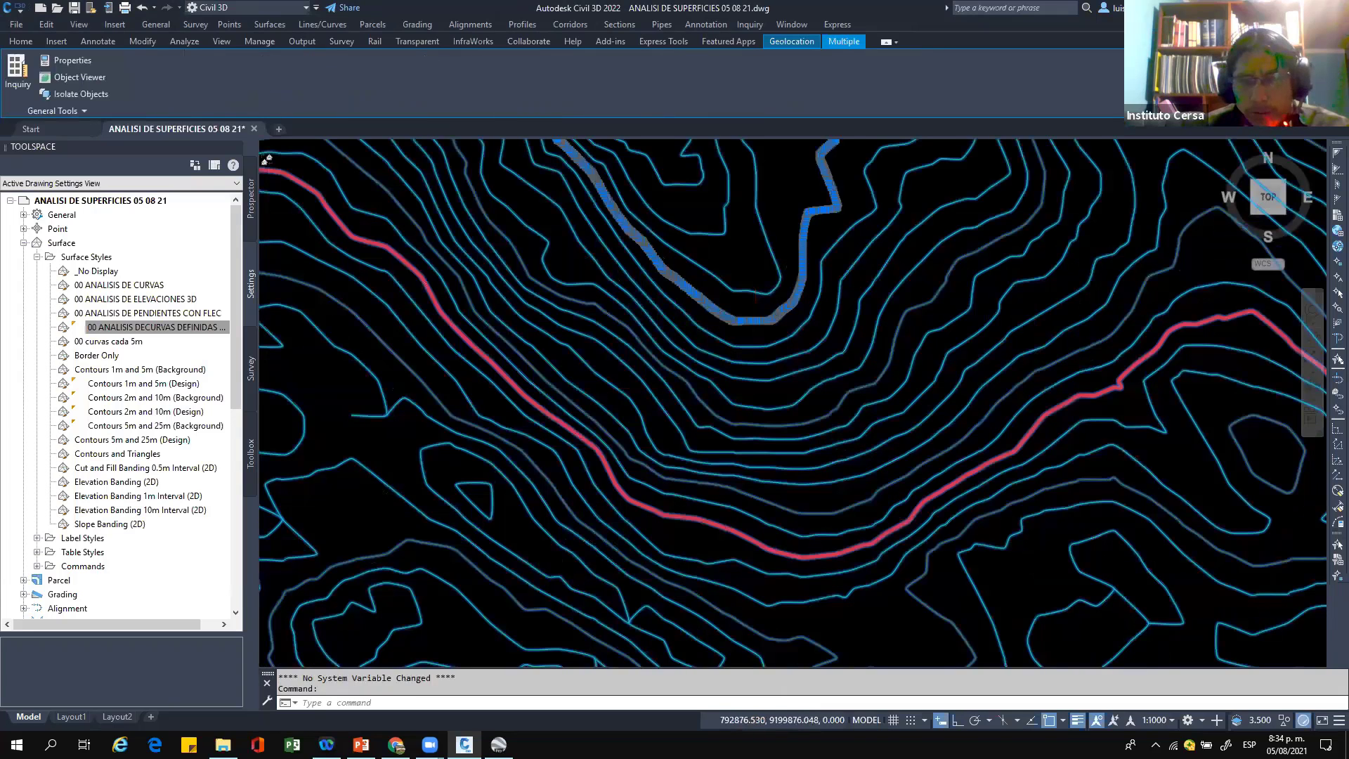
scroll(751, 323, "down", 2)
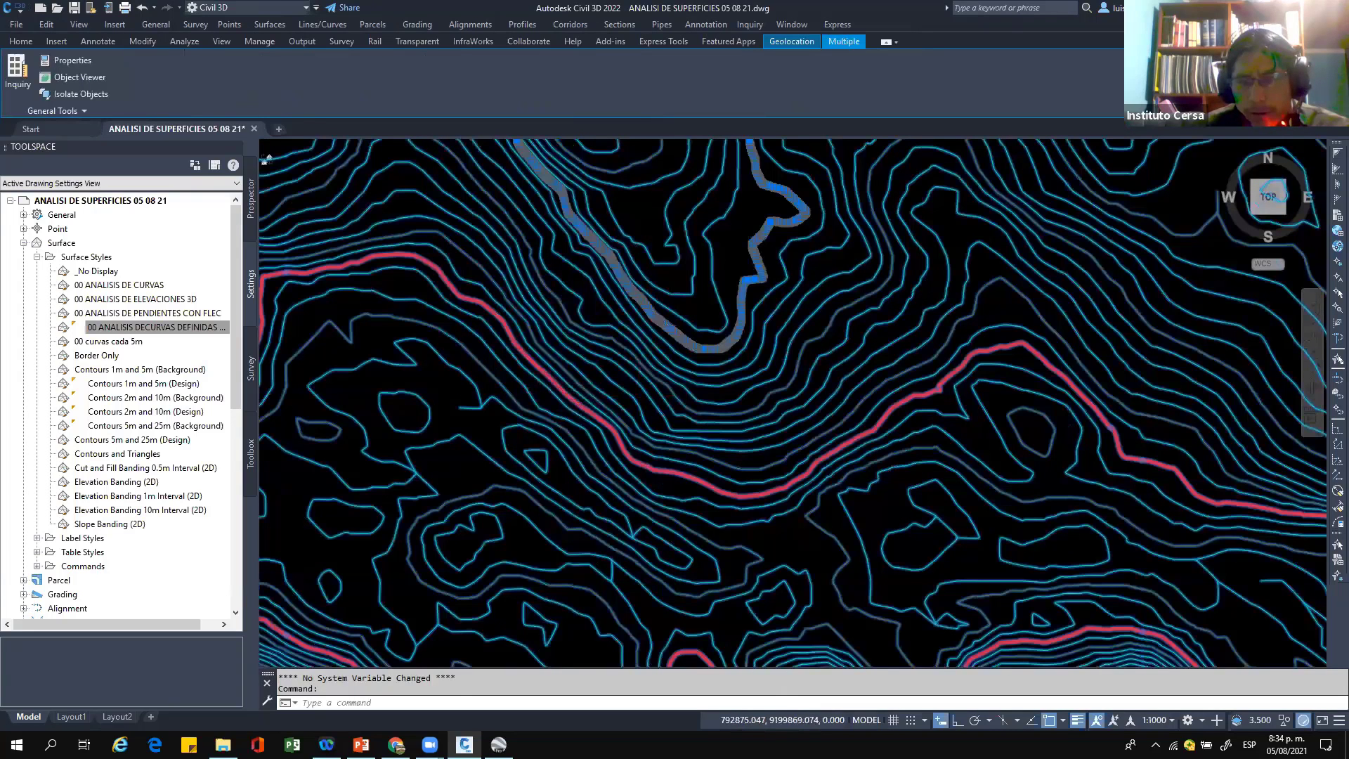
scroll(753, 337, "up", 2)
left_click(756, 355)
key("Escape")
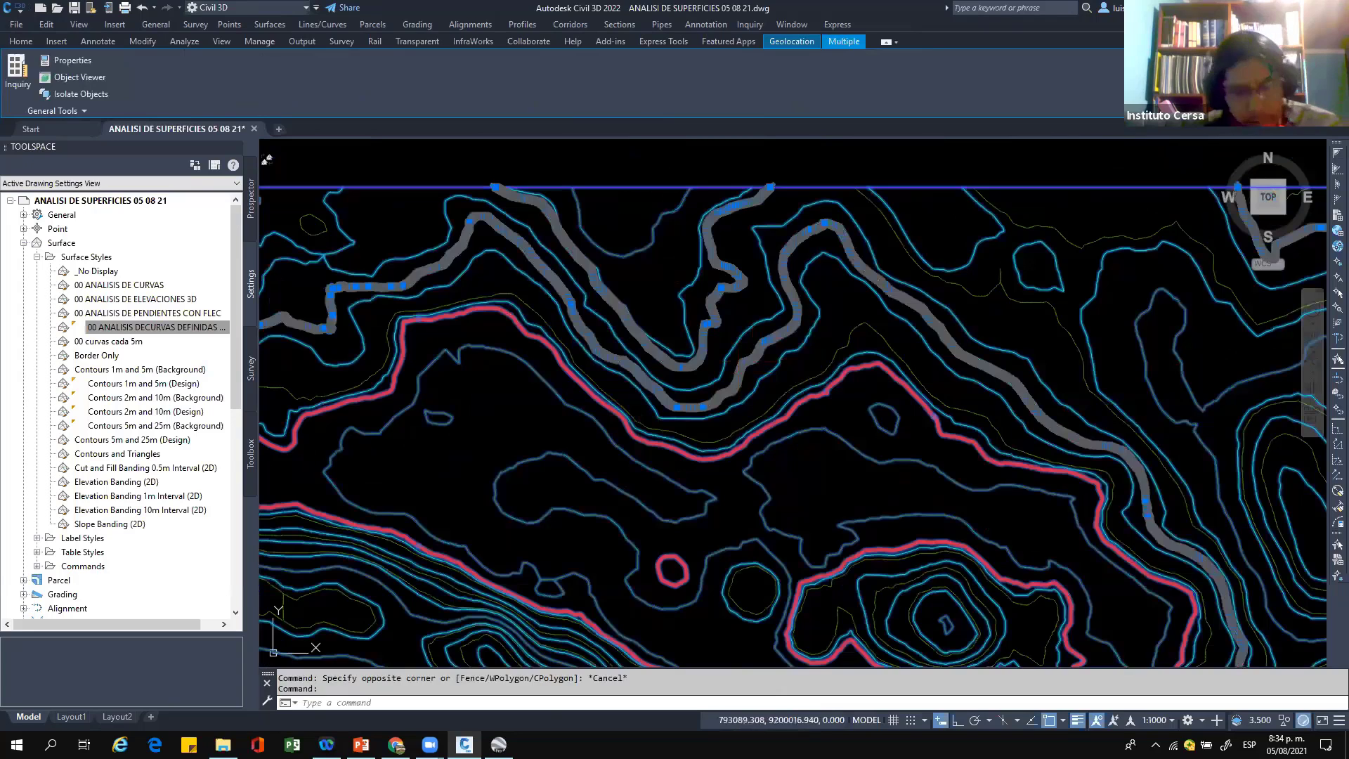
key("ctrl+z")
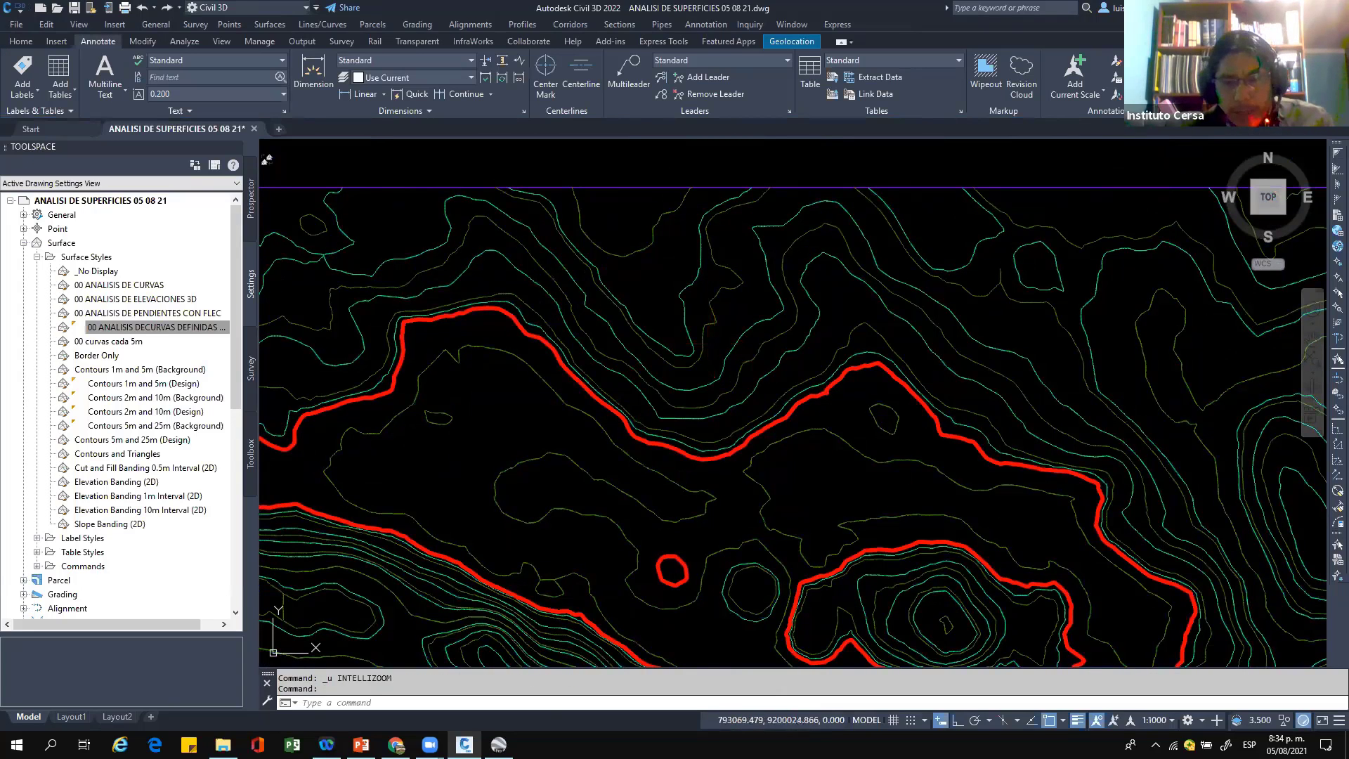
key("ctrl+z")
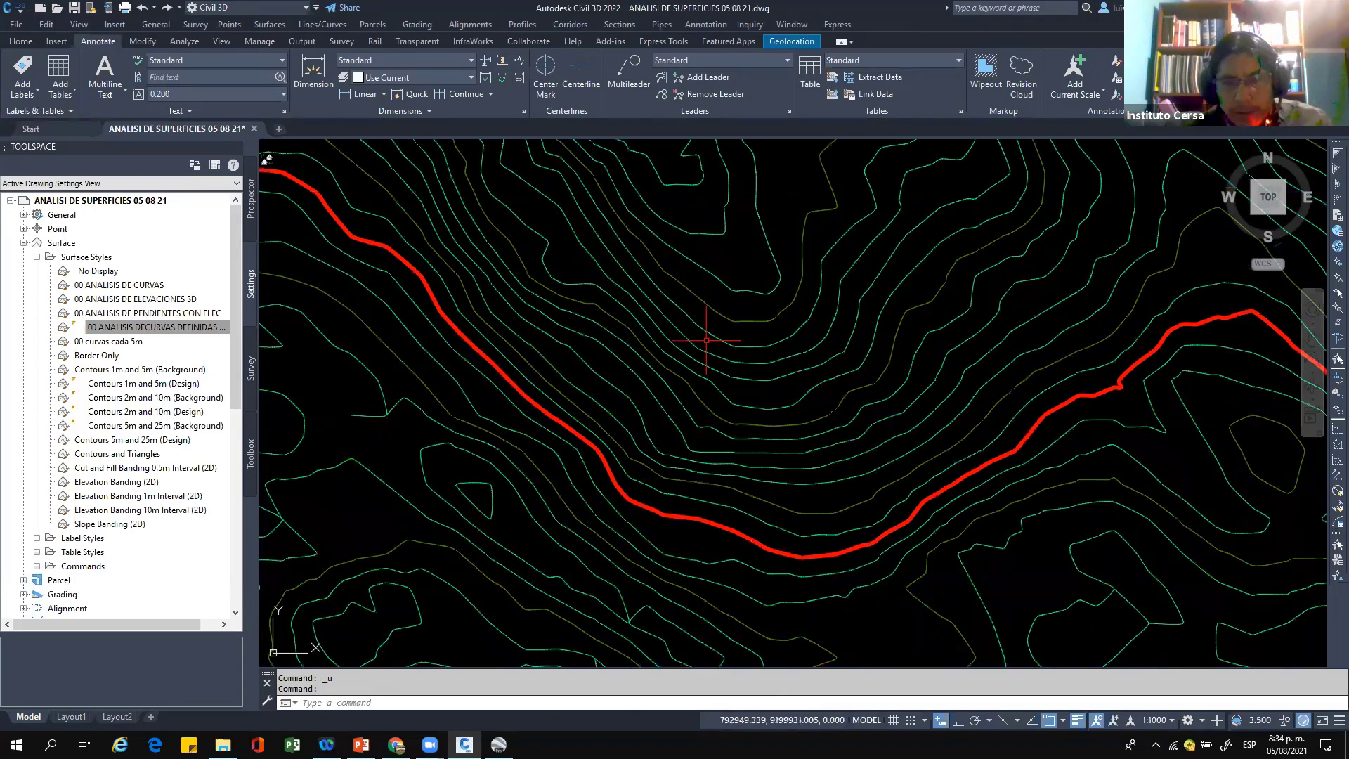
key("ctrl+z")
key("ctrl+z")
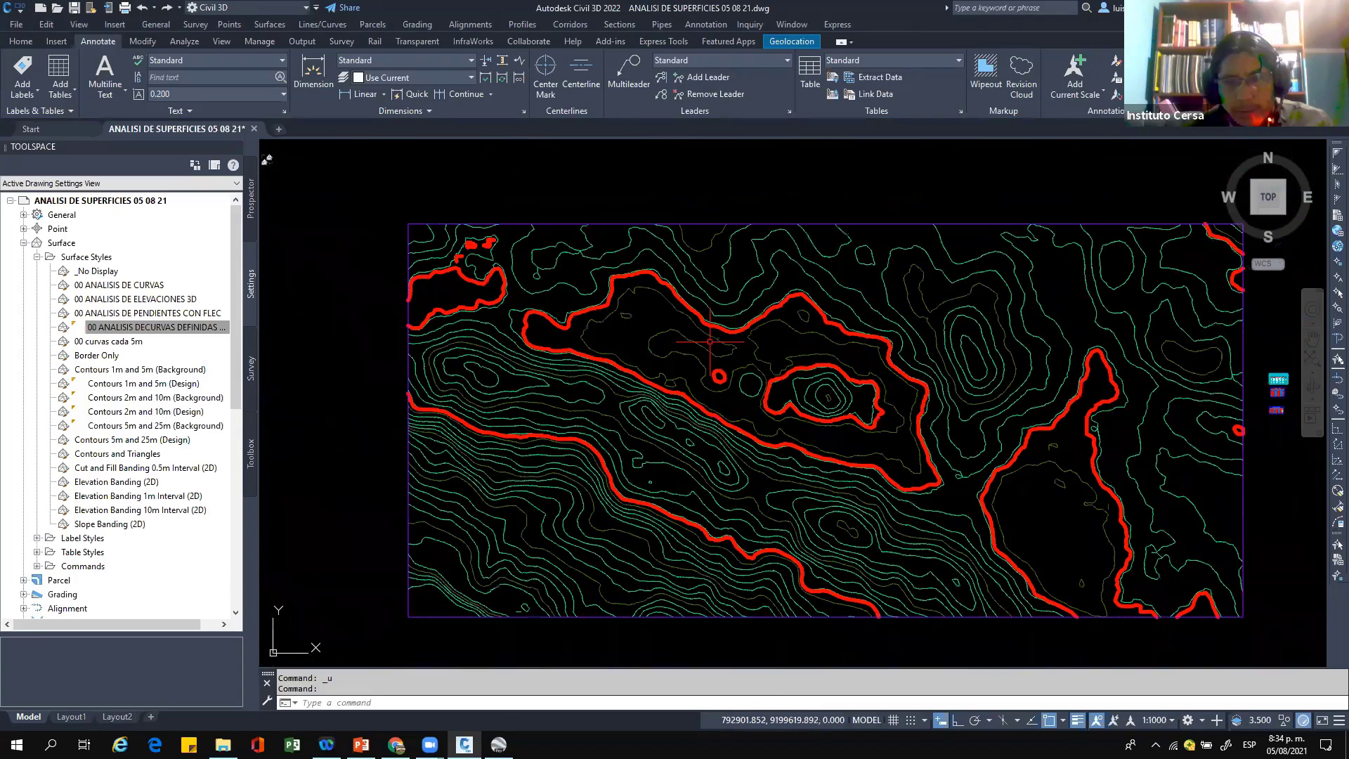
Step: Start extracting objects from the TERRENO surface again
scroll(710, 341, "up", 2)
left_click(697, 248)
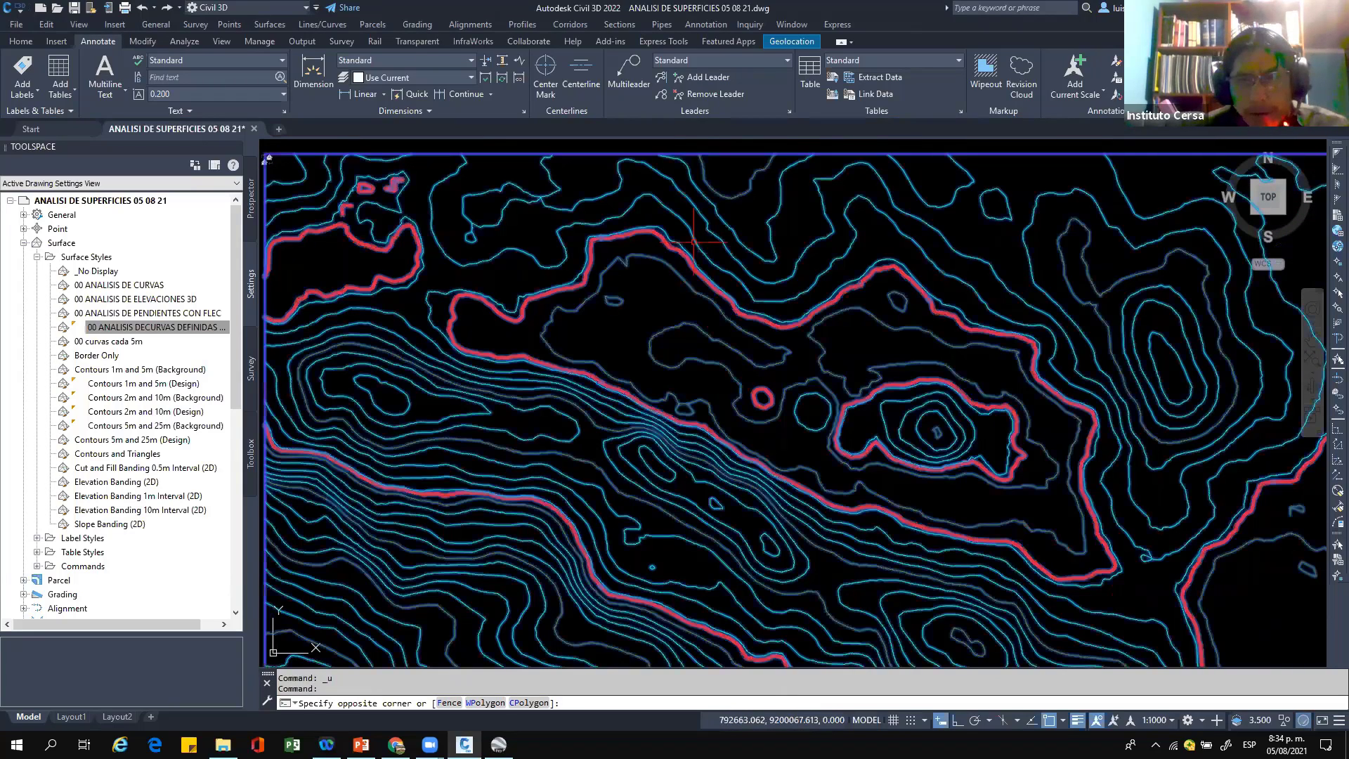
key("Escape")
left_click(692, 225)
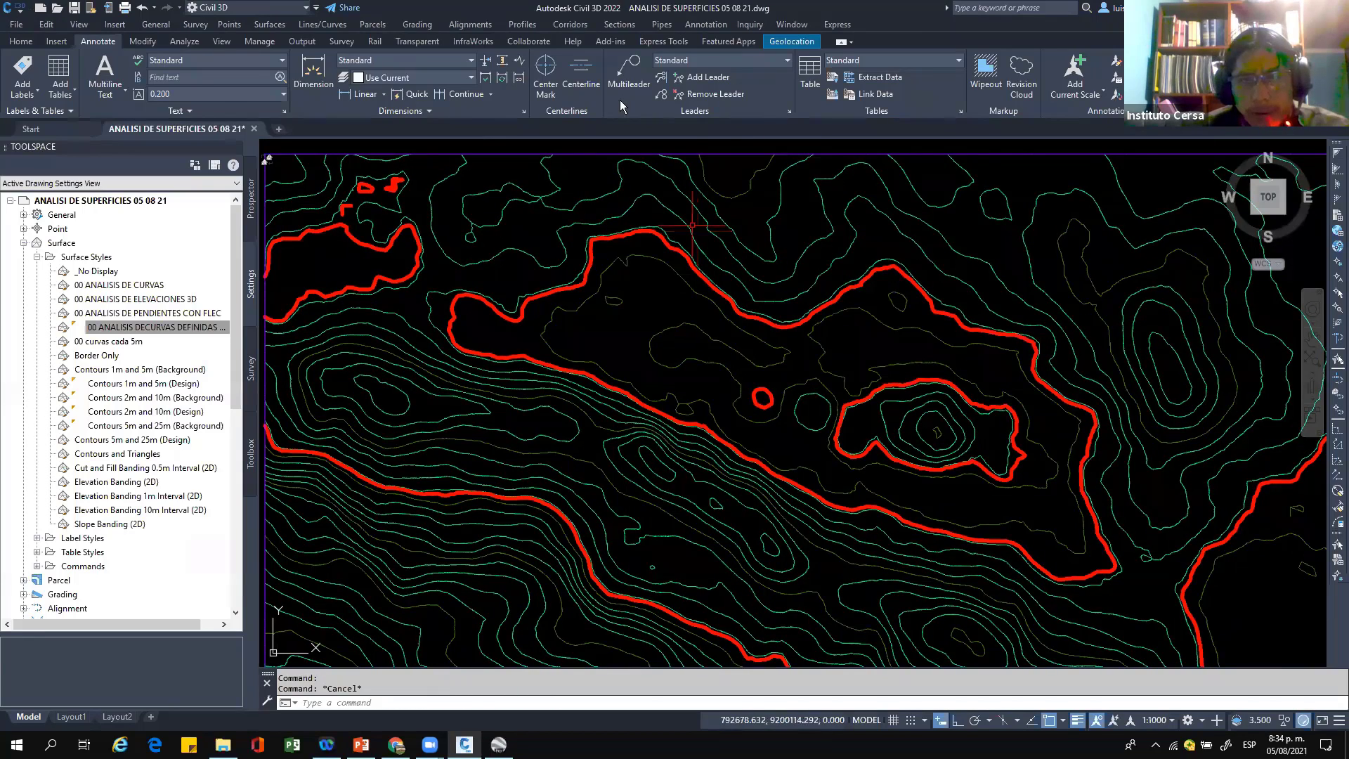
left_click(612, 78)
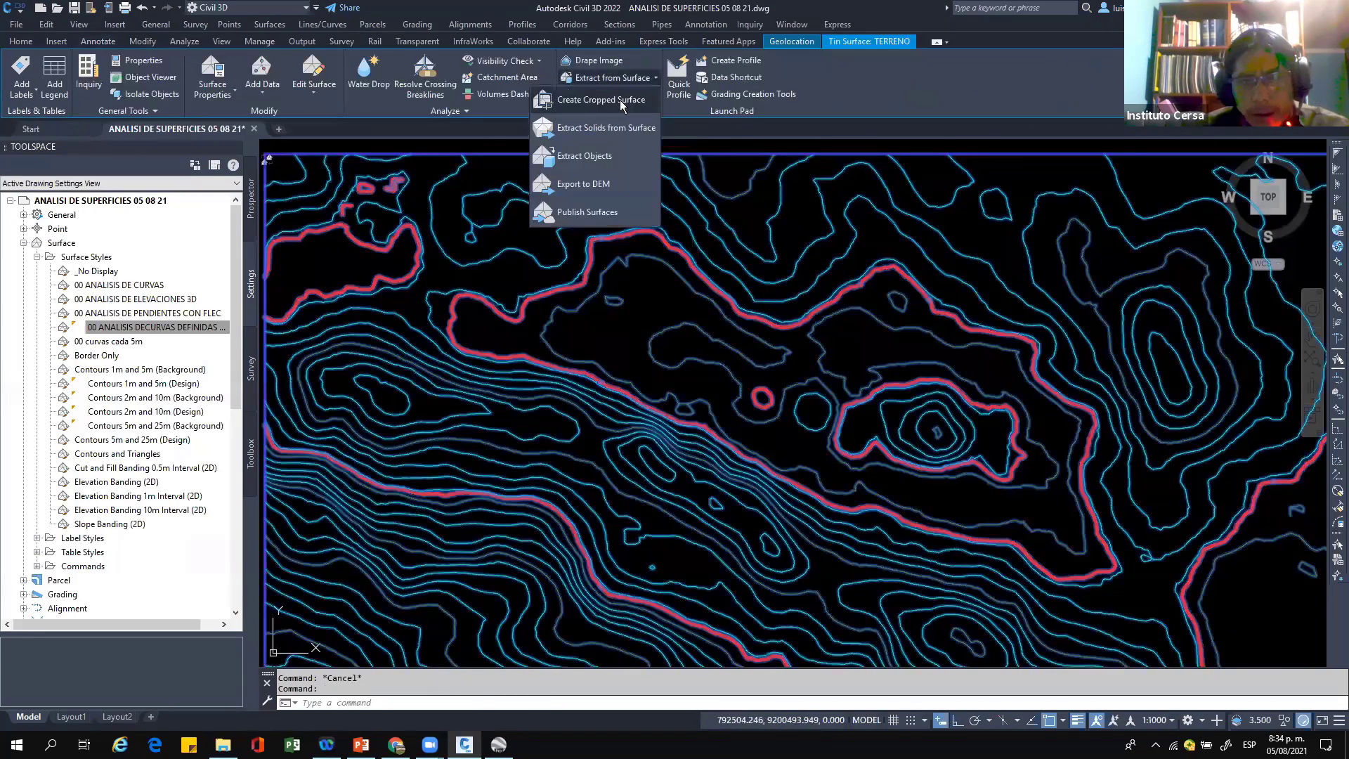
left_click(584, 161)
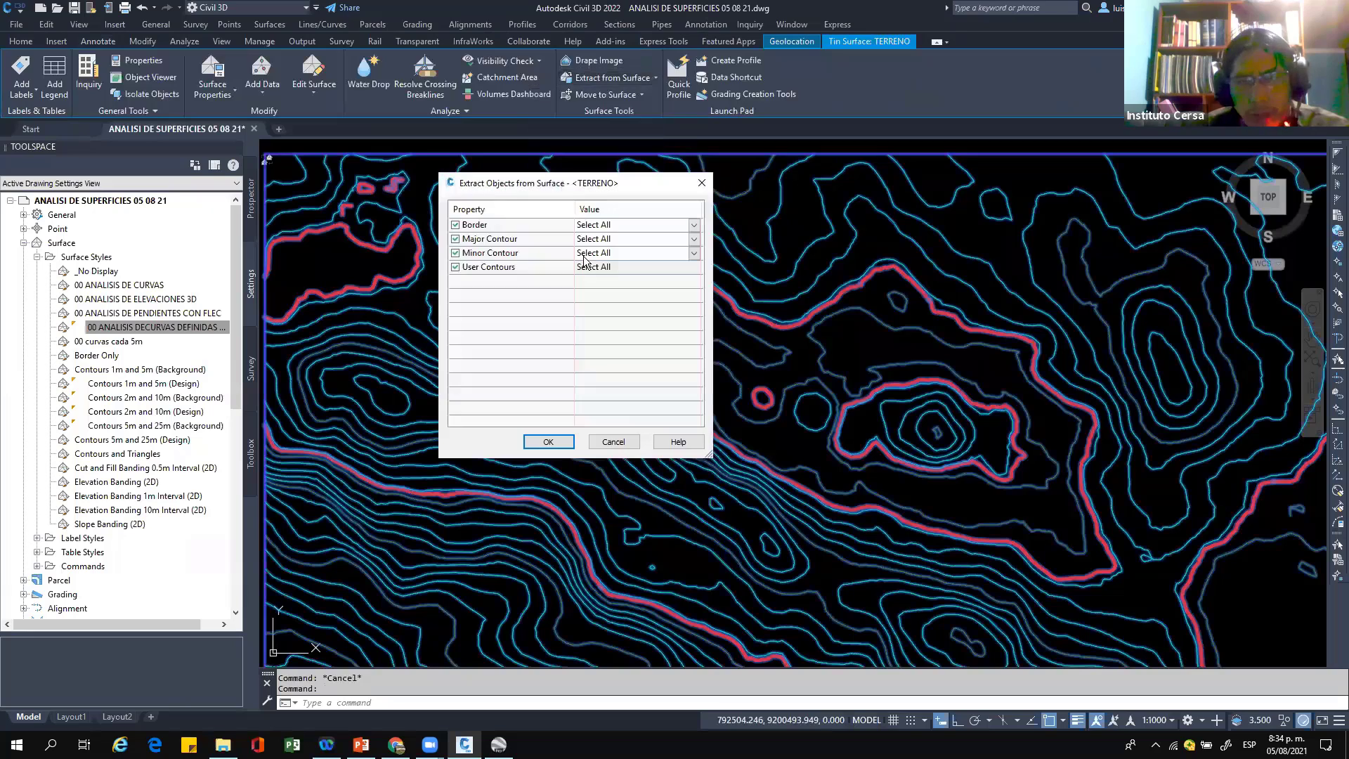
Step: Exclude every object type from the extraction, set Minor Contour to Select from Drawing, and close the extraction with the surface deselected
left_click(455, 224)
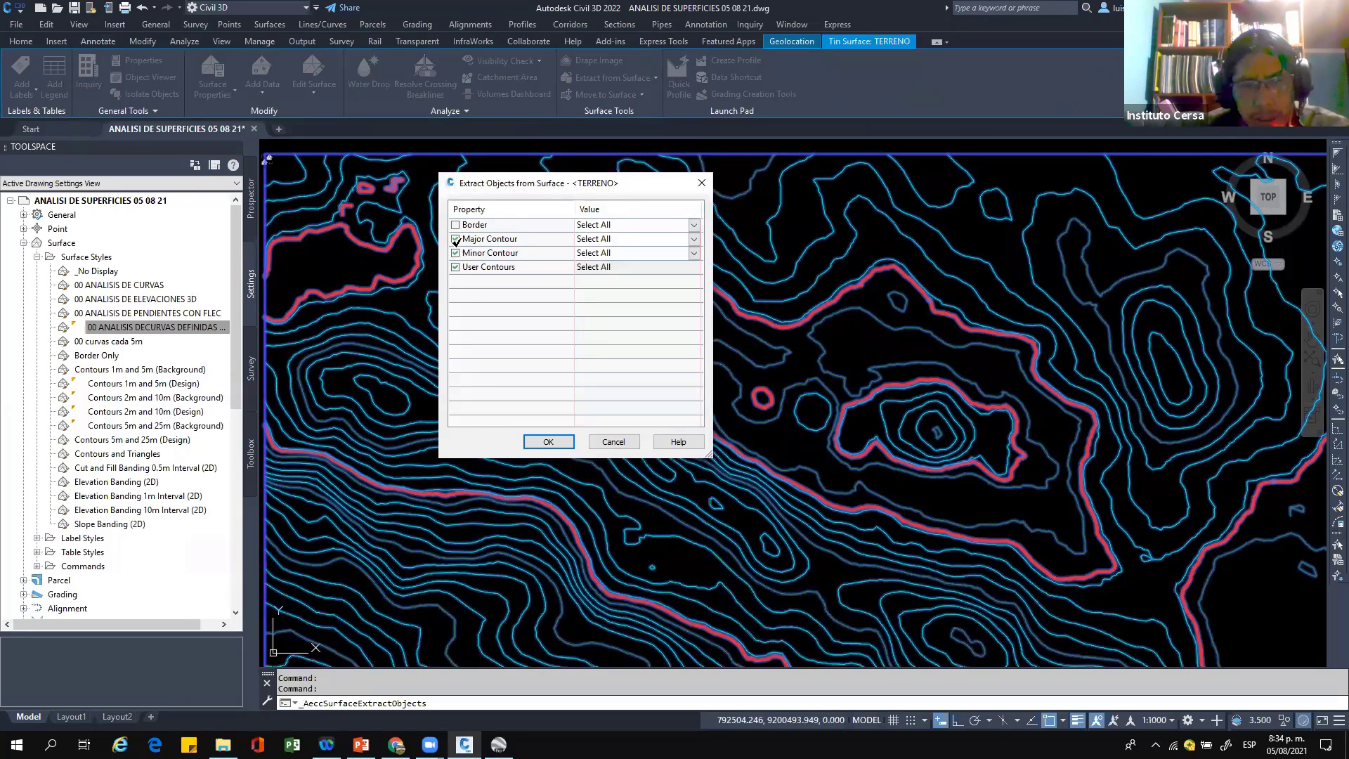
left_click(456, 239)
left_click(455, 253)
left_click(456, 239)
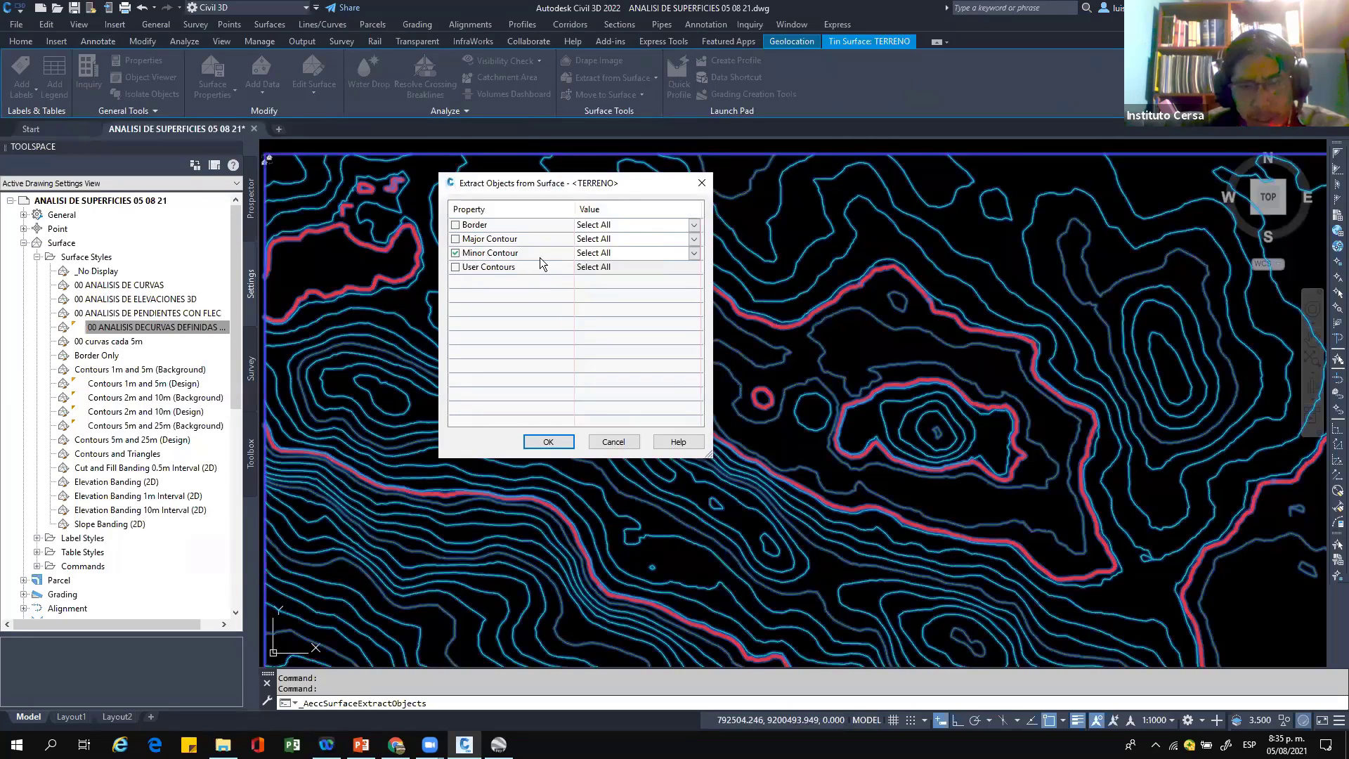
left_click(456, 253)
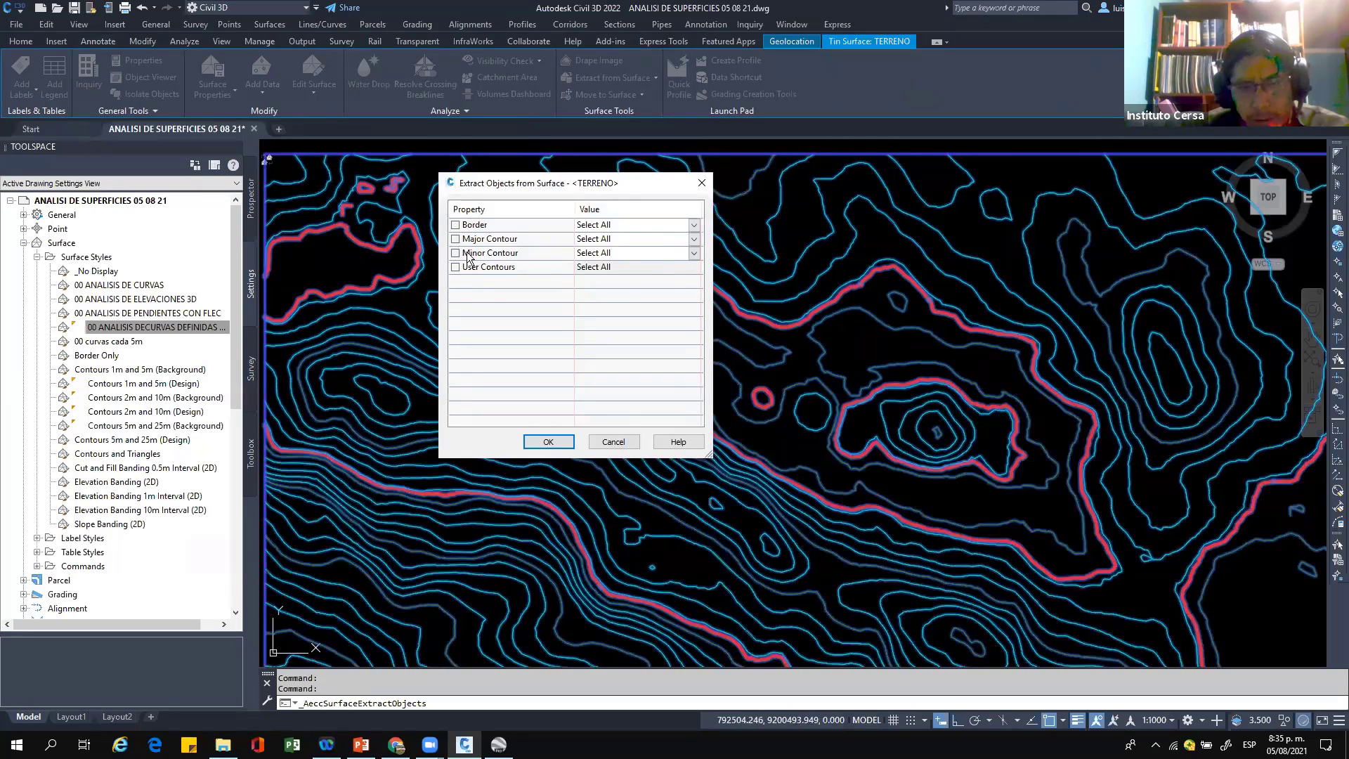
left_click(693, 253)
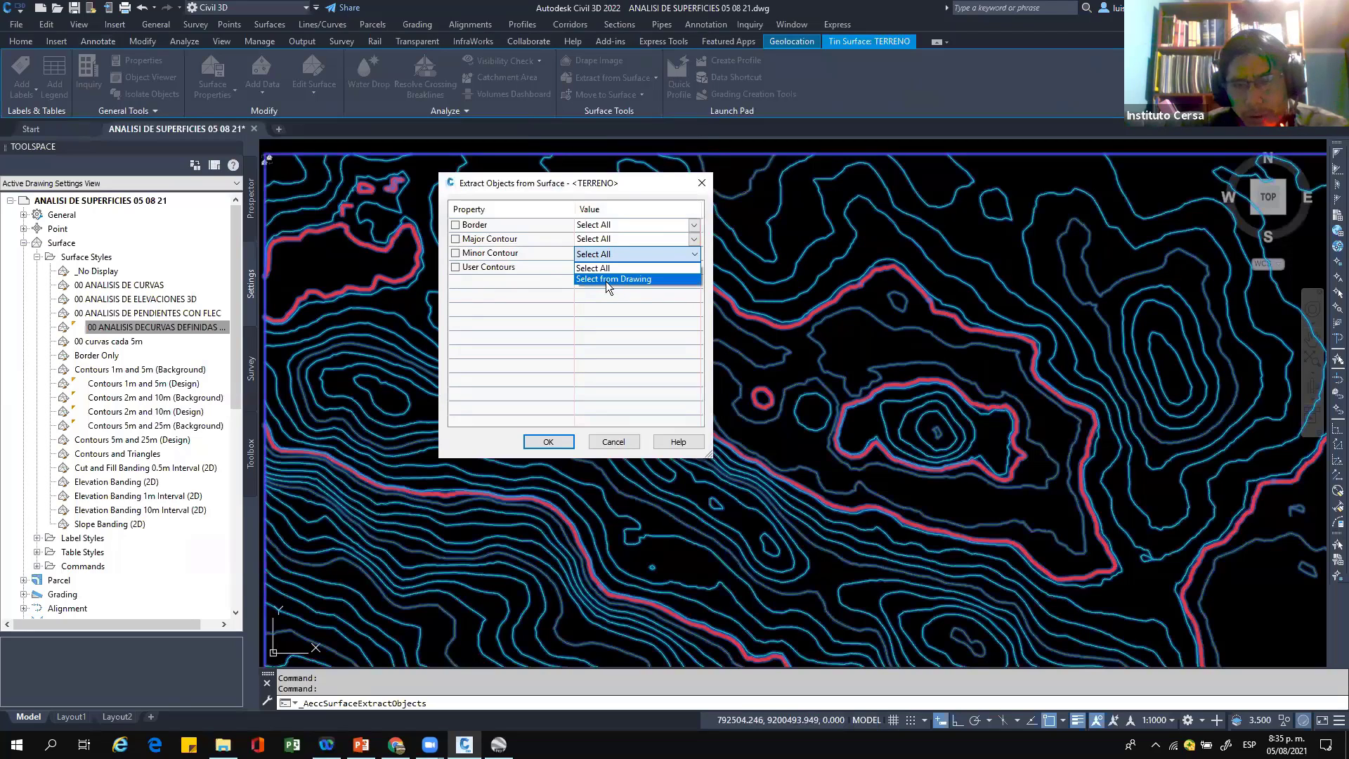
left_click(605, 279)
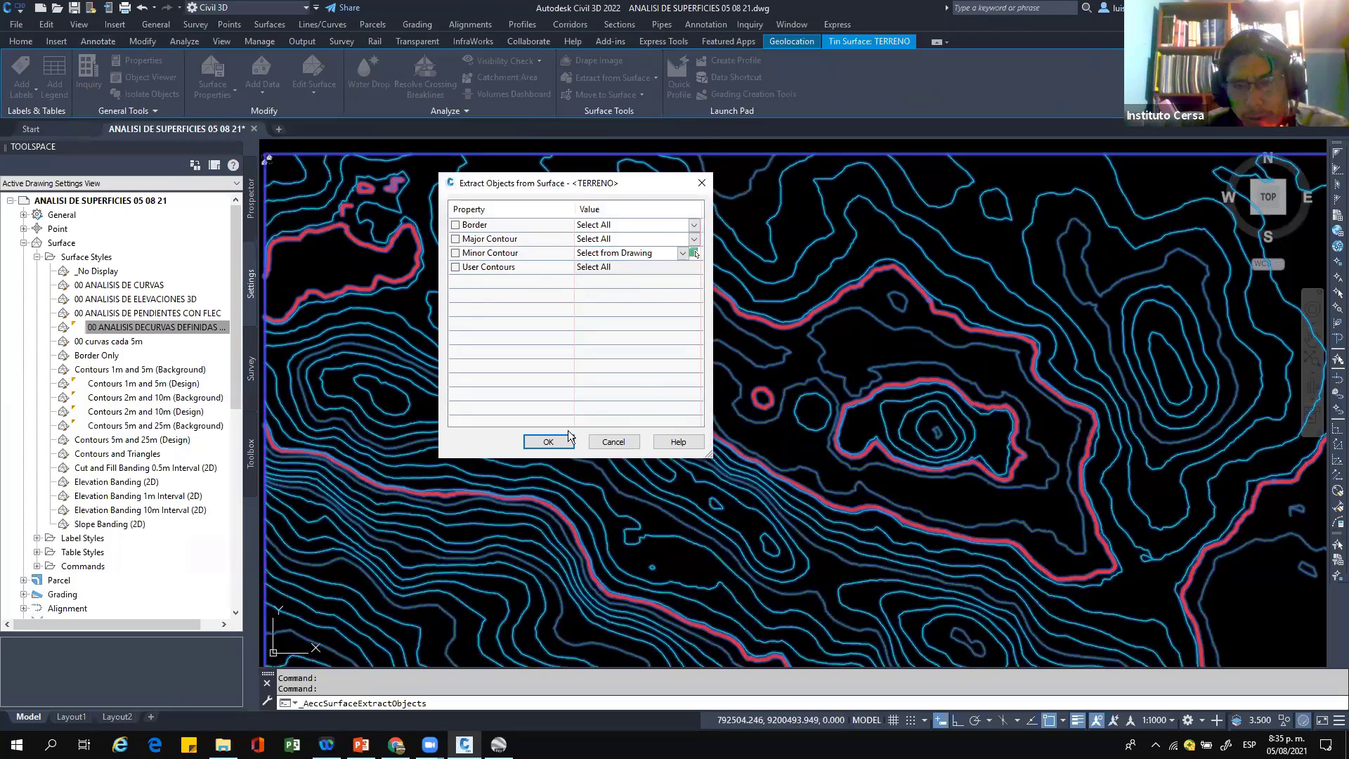
key("Escape")
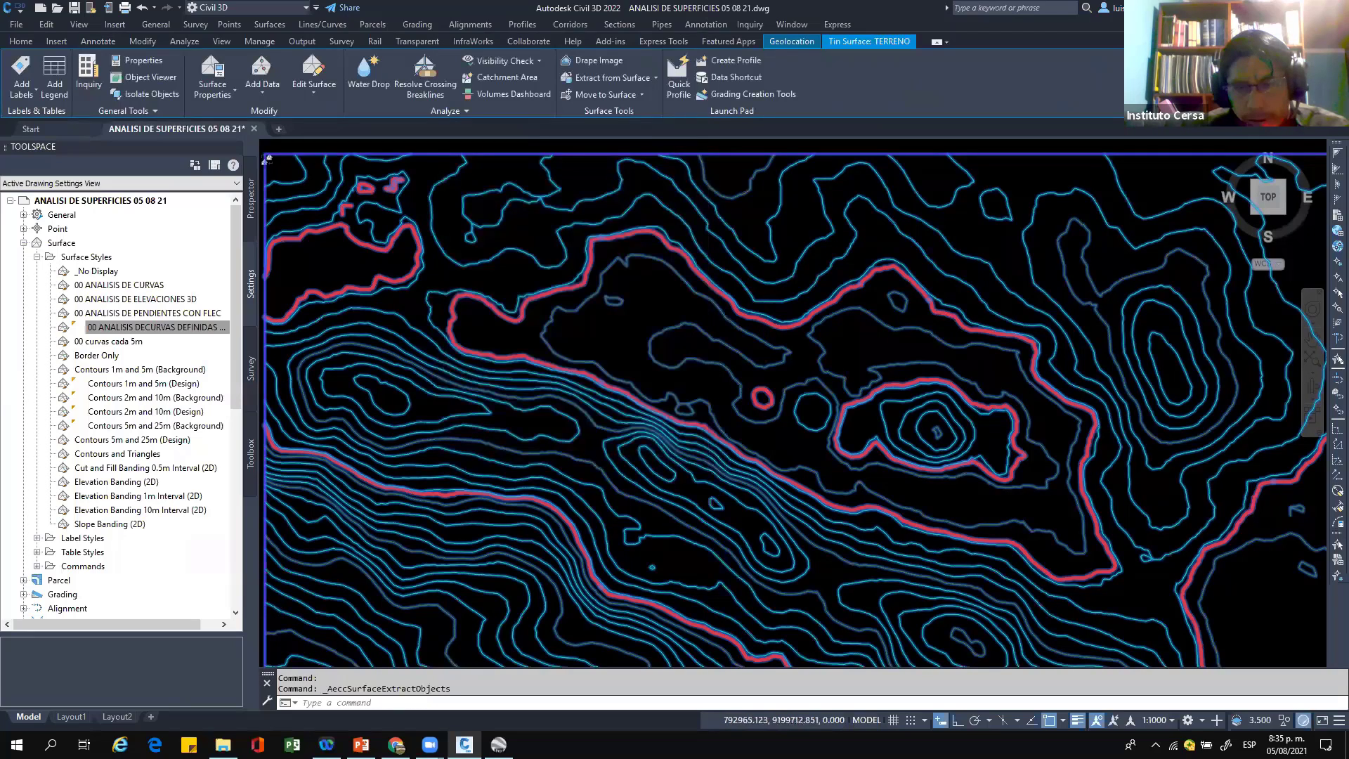
scroll(763, 321, "up", 2)
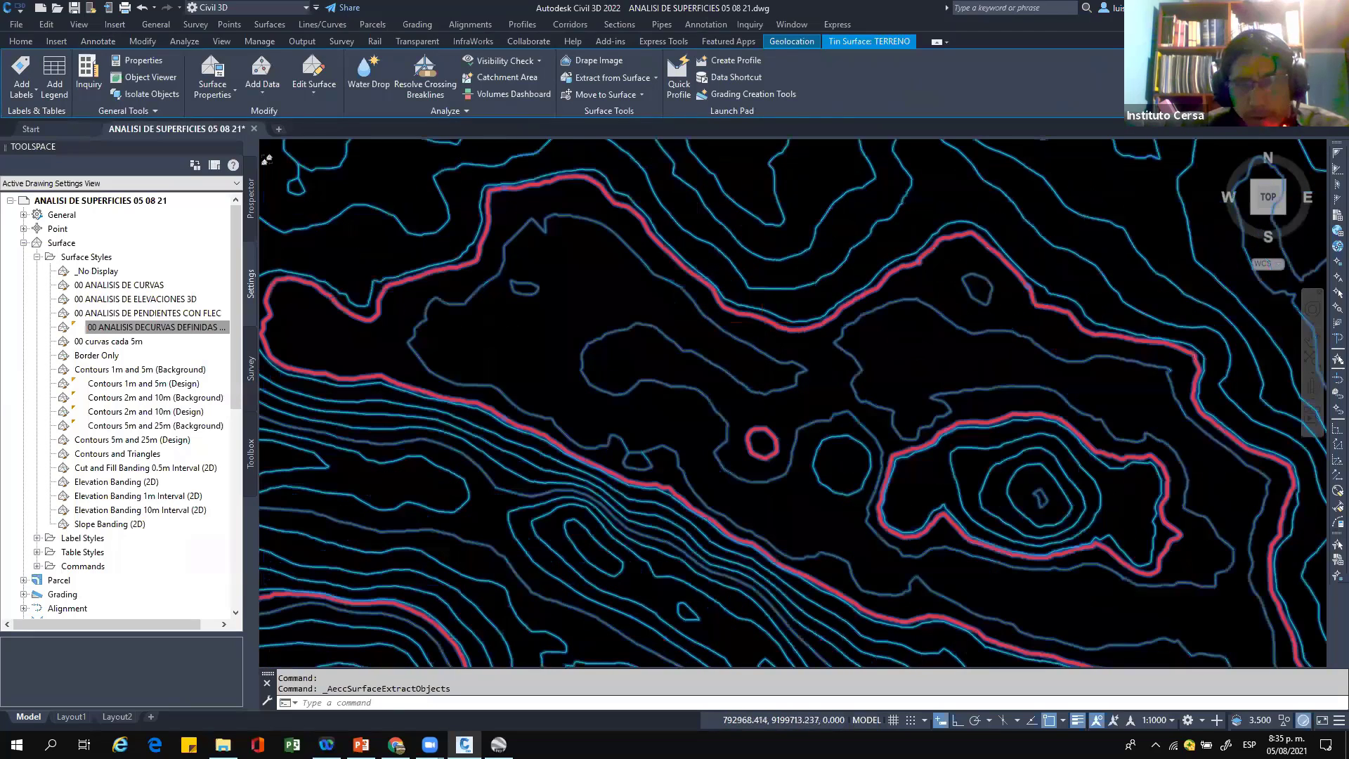
key("Escape")
Step: Set up a new object extraction from TERRENO that includes only Minor Contour, set to Select from Drawing
scroll(762, 318, "up", 2)
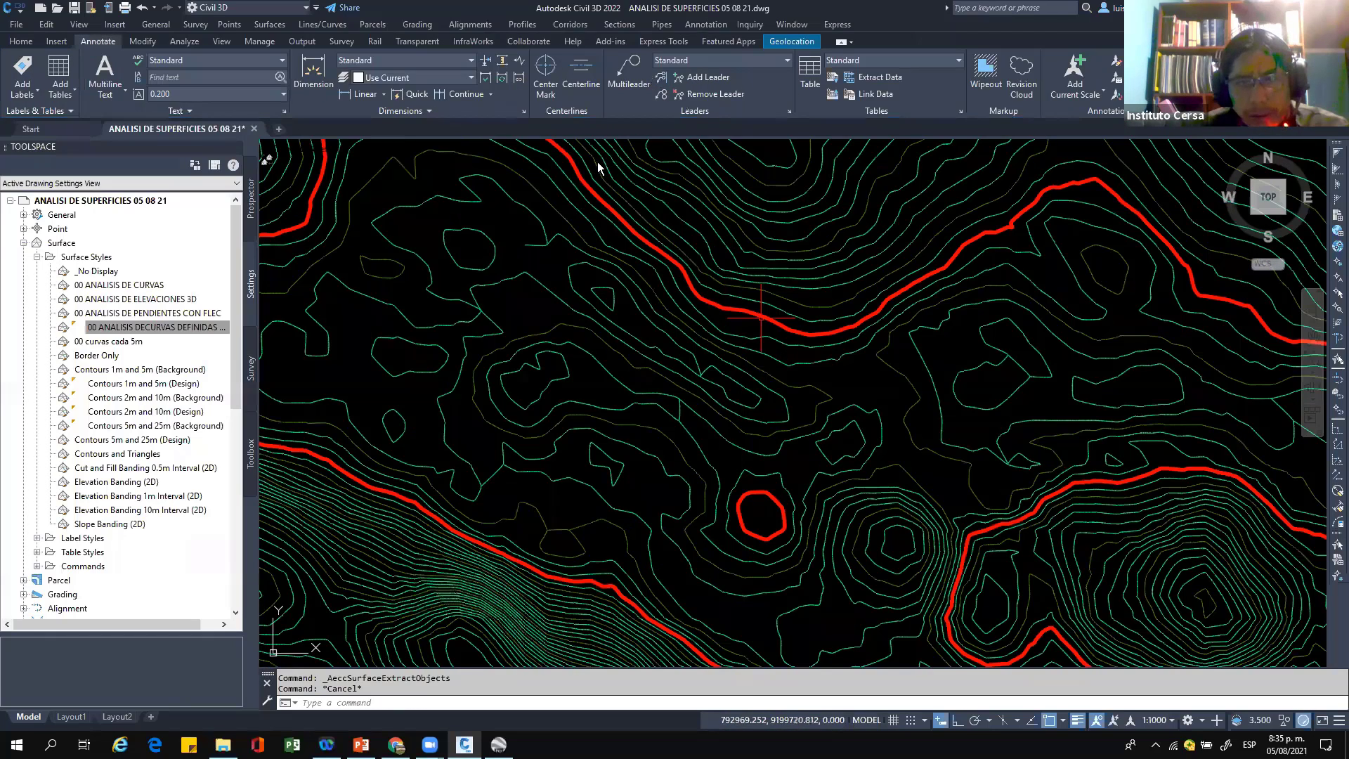
left_click(761, 318)
left_click(611, 78)
left_click(456, 224)
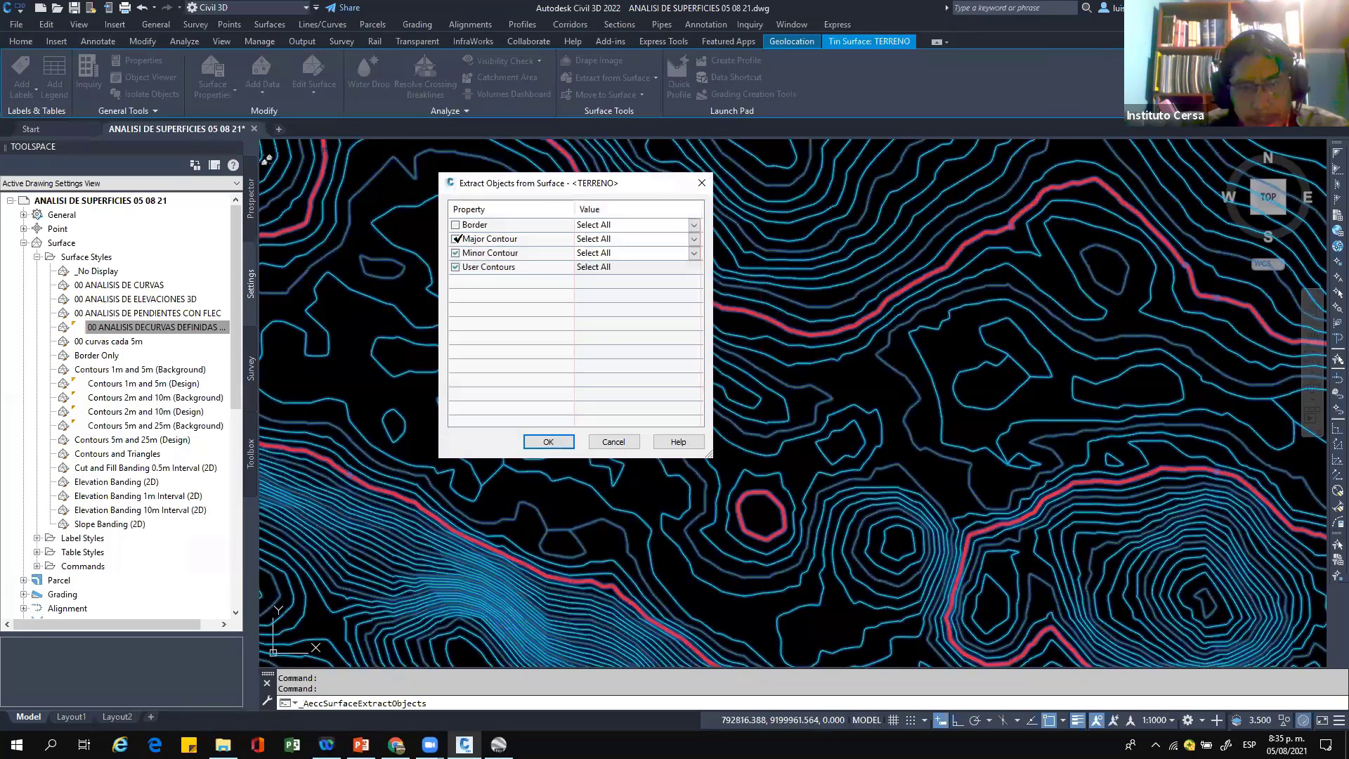
left_click(456, 239)
left_click(456, 267)
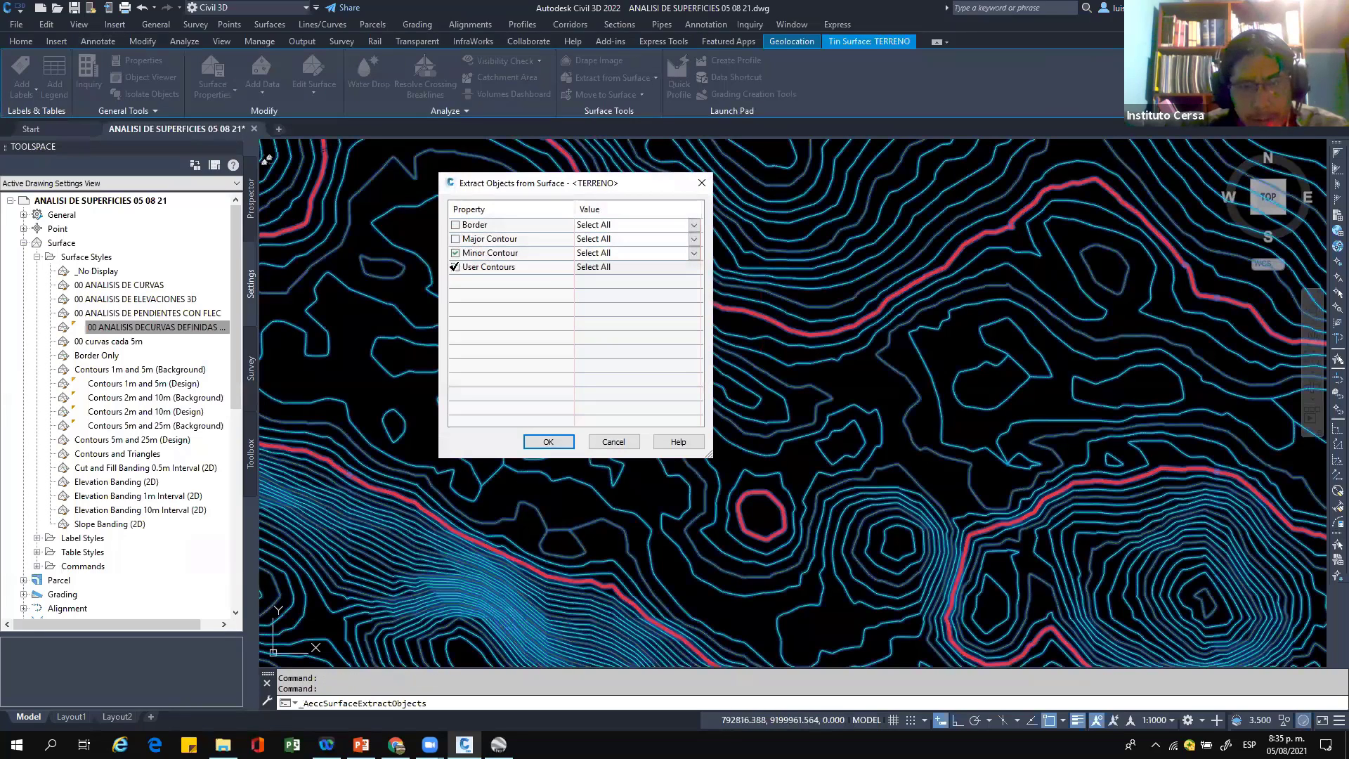
left_click(693, 253)
left_click(642, 278)
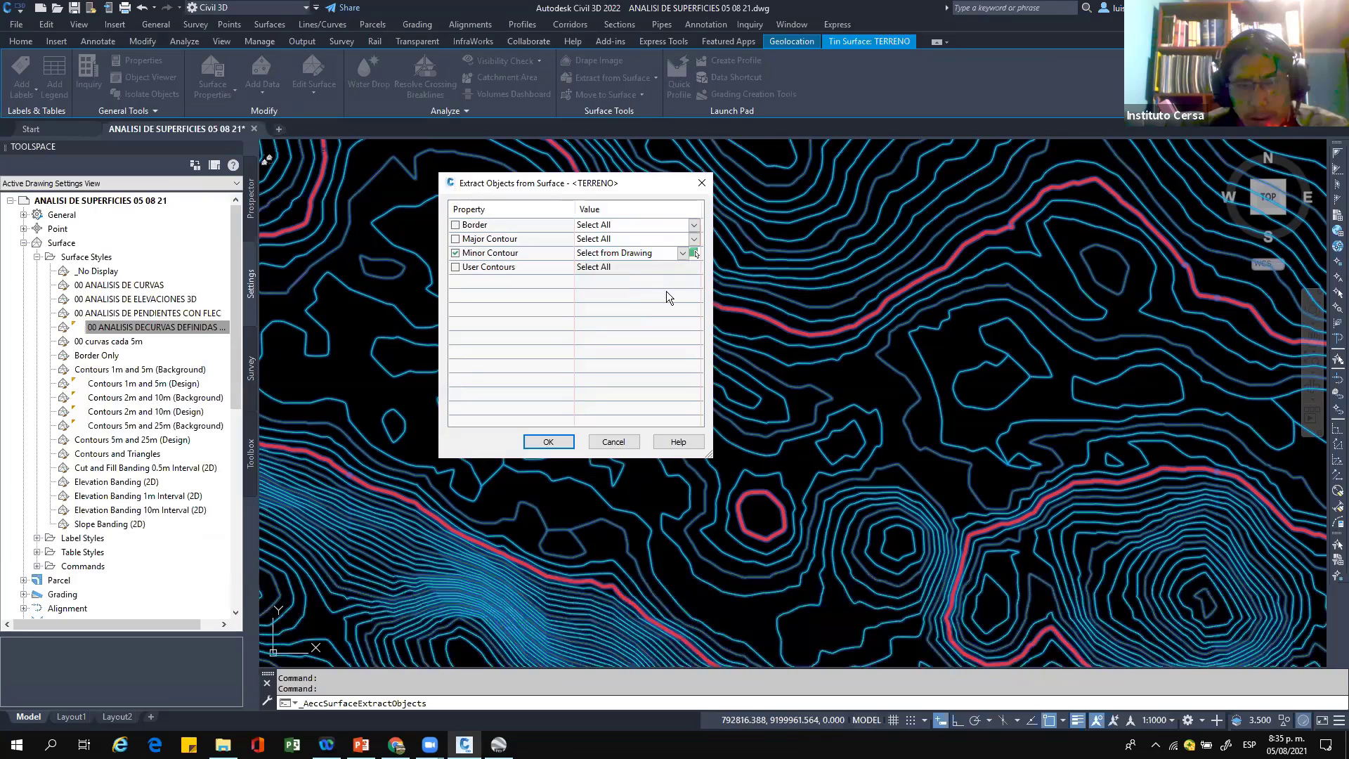
Step: Pick the thick red contour in the drawing, extract it from the surface, and select the extracted polyline
left_click(693, 253)
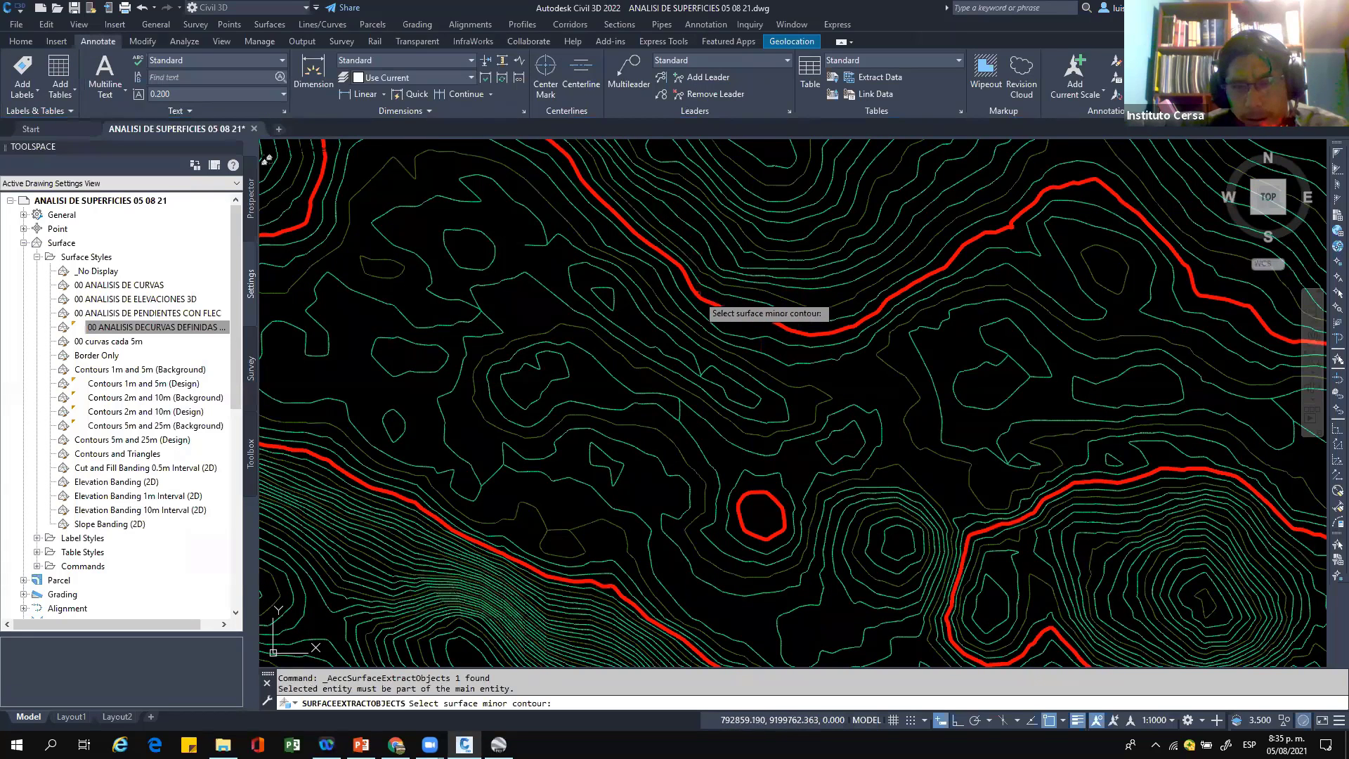
left_click(704, 302)
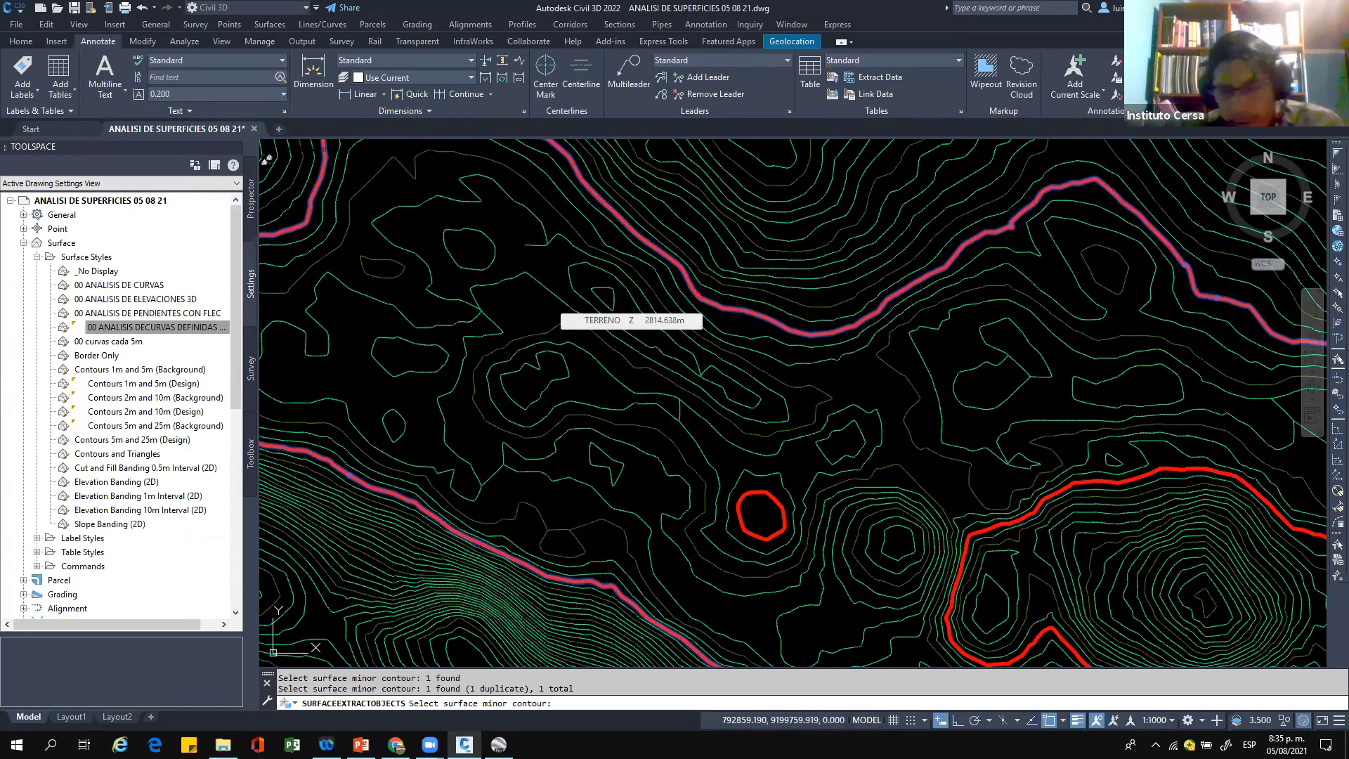
key("Return")
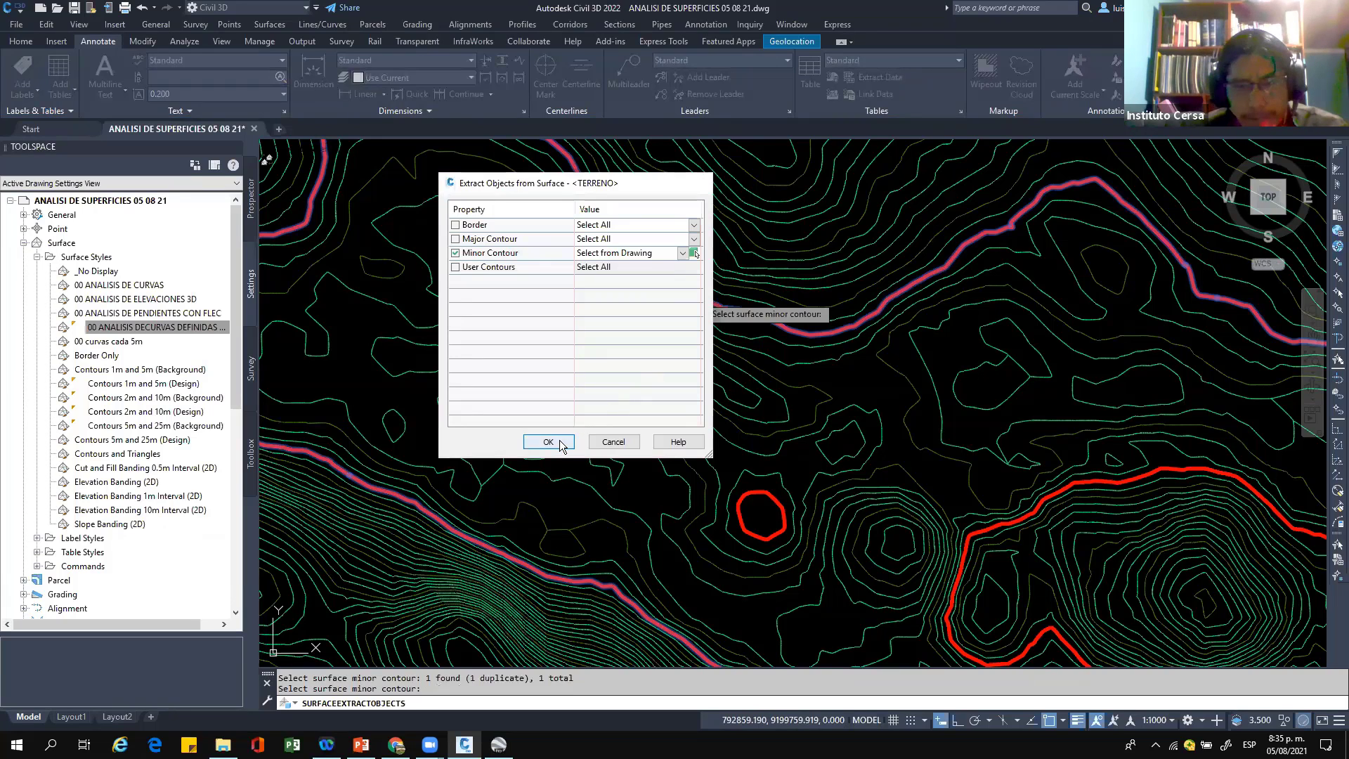
left_click(550, 442)
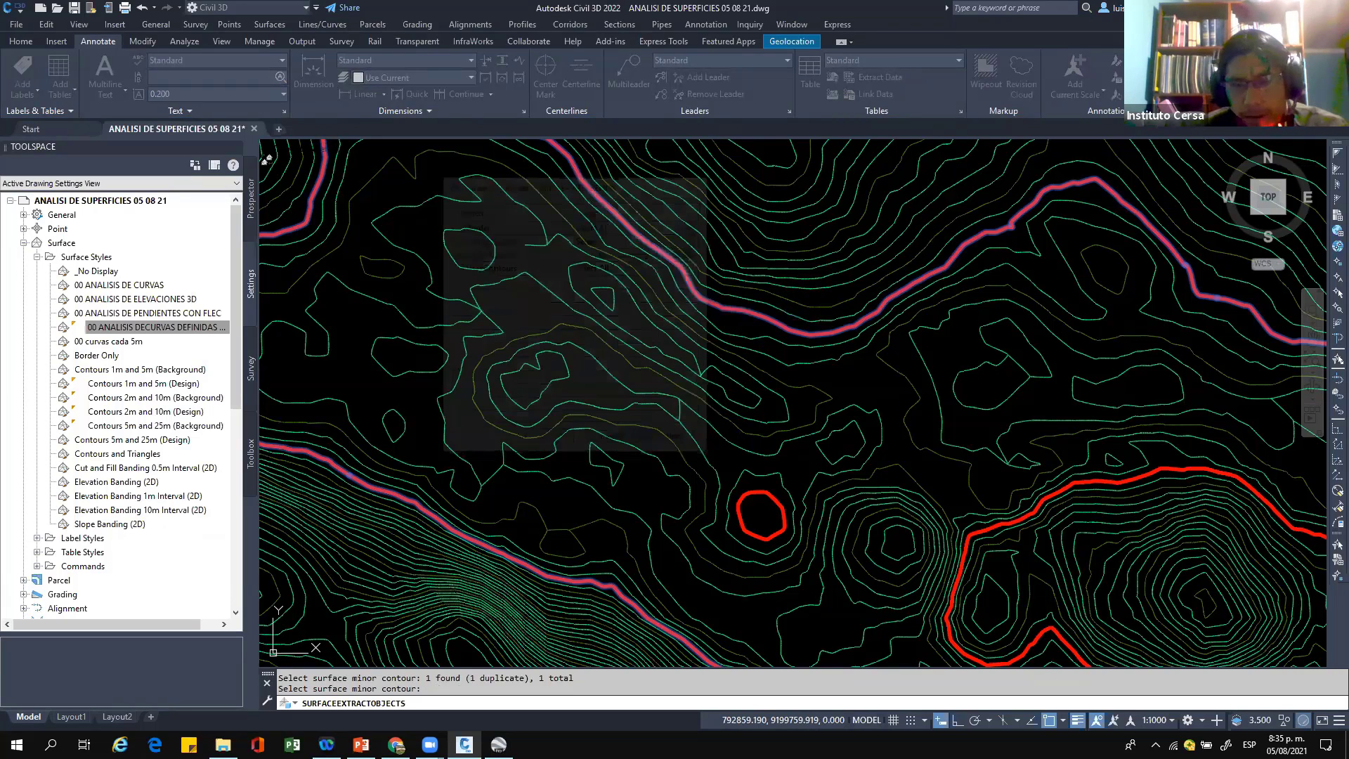
key("Escape")
scroll(754, 303, "up", 5)
left_click(743, 328)
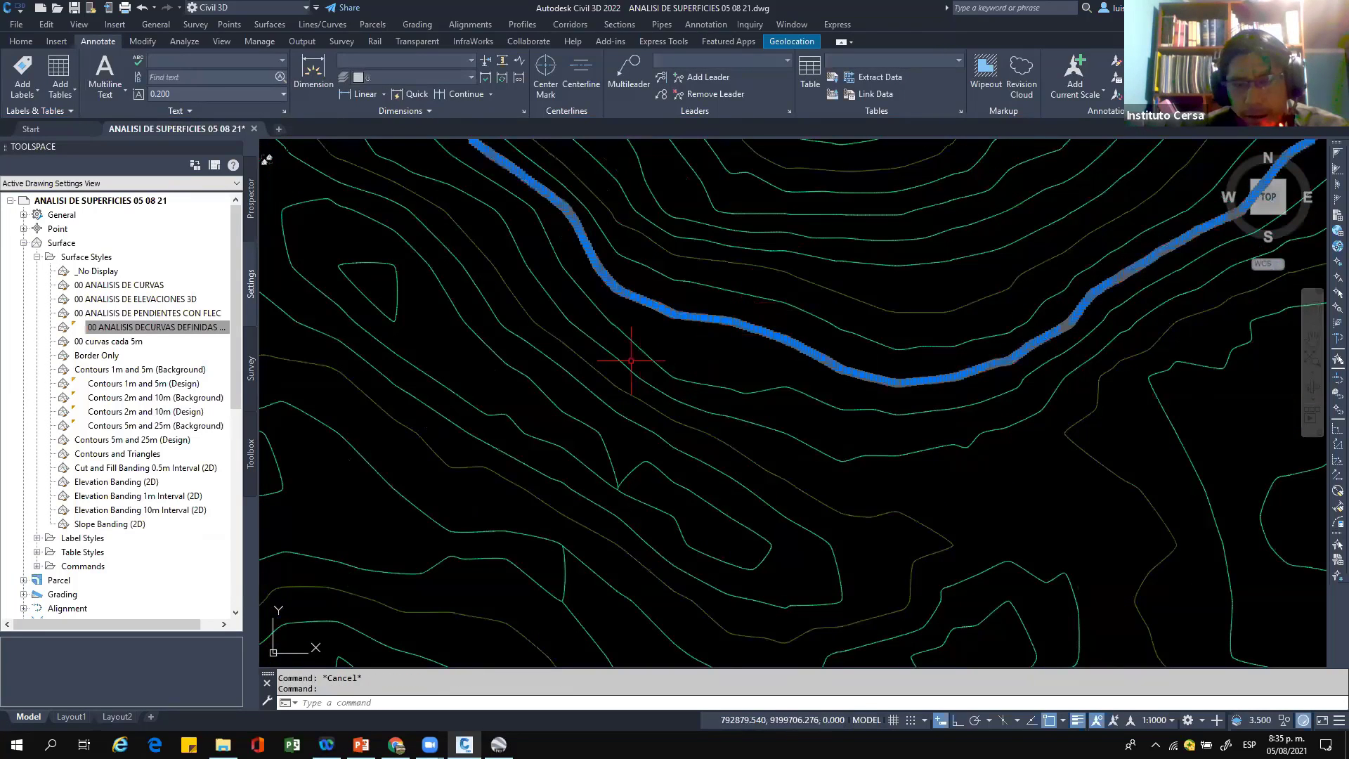
Step: Inspect the extracted contour polyline in 3D in the Object Viewer, orbiting it from several directions
scroll(312, 292, "down", 2)
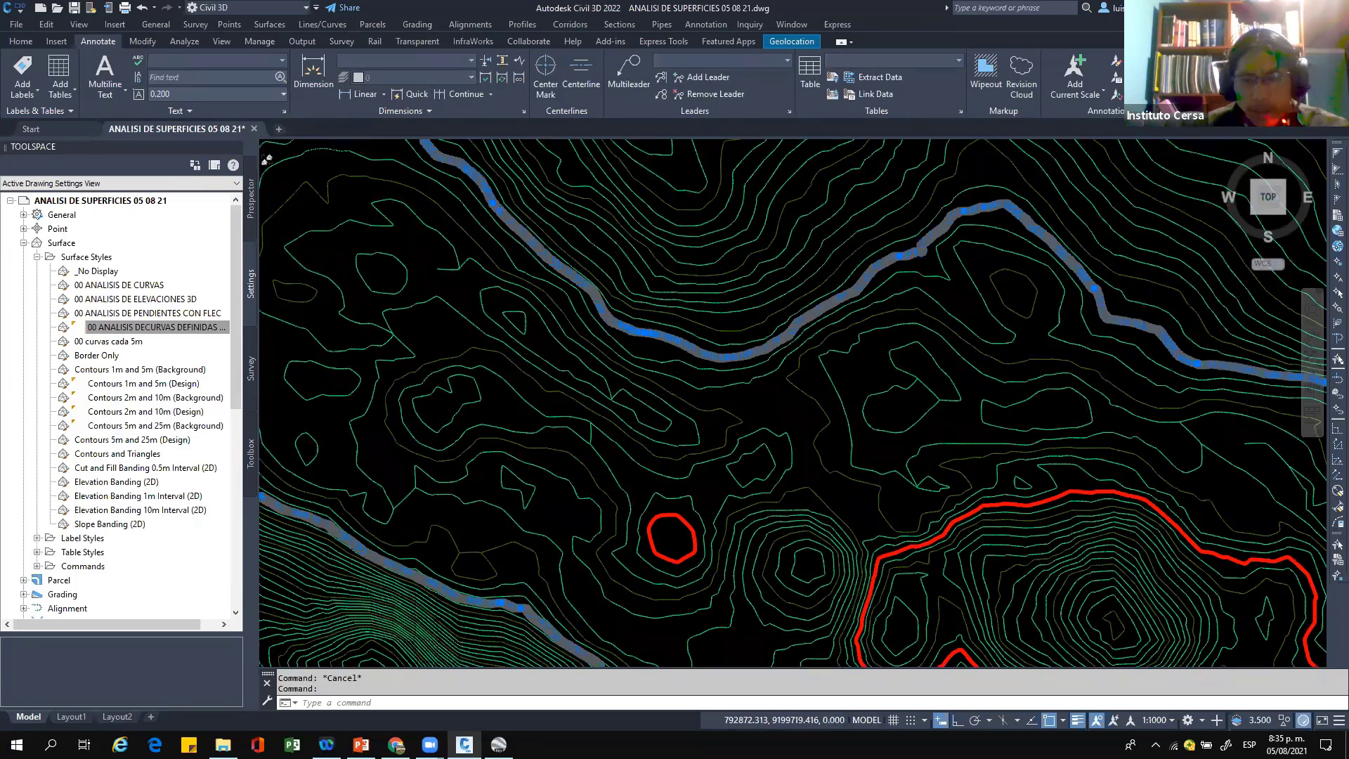
scroll(619, 347, "down", 2)
scroll(760, 580, "down", 2)
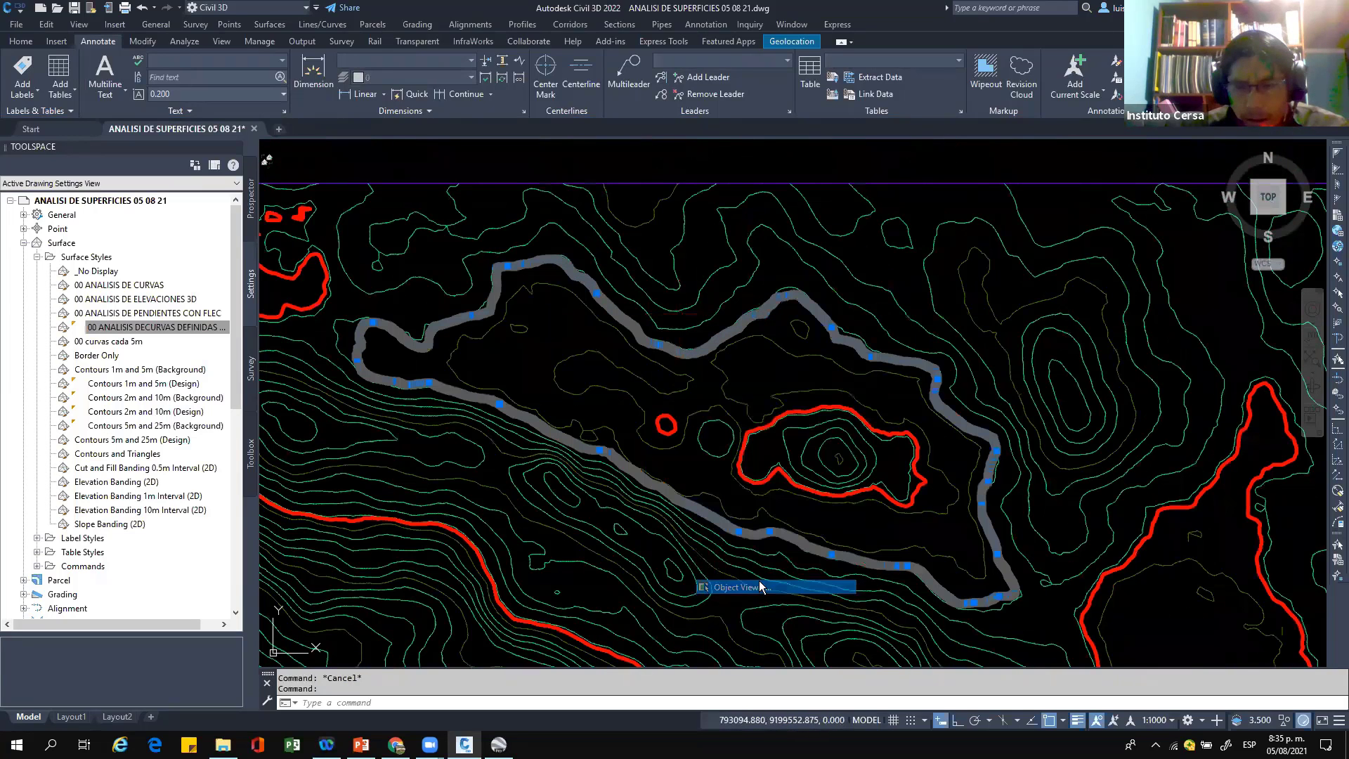
scroll(696, 399, "down", 2)
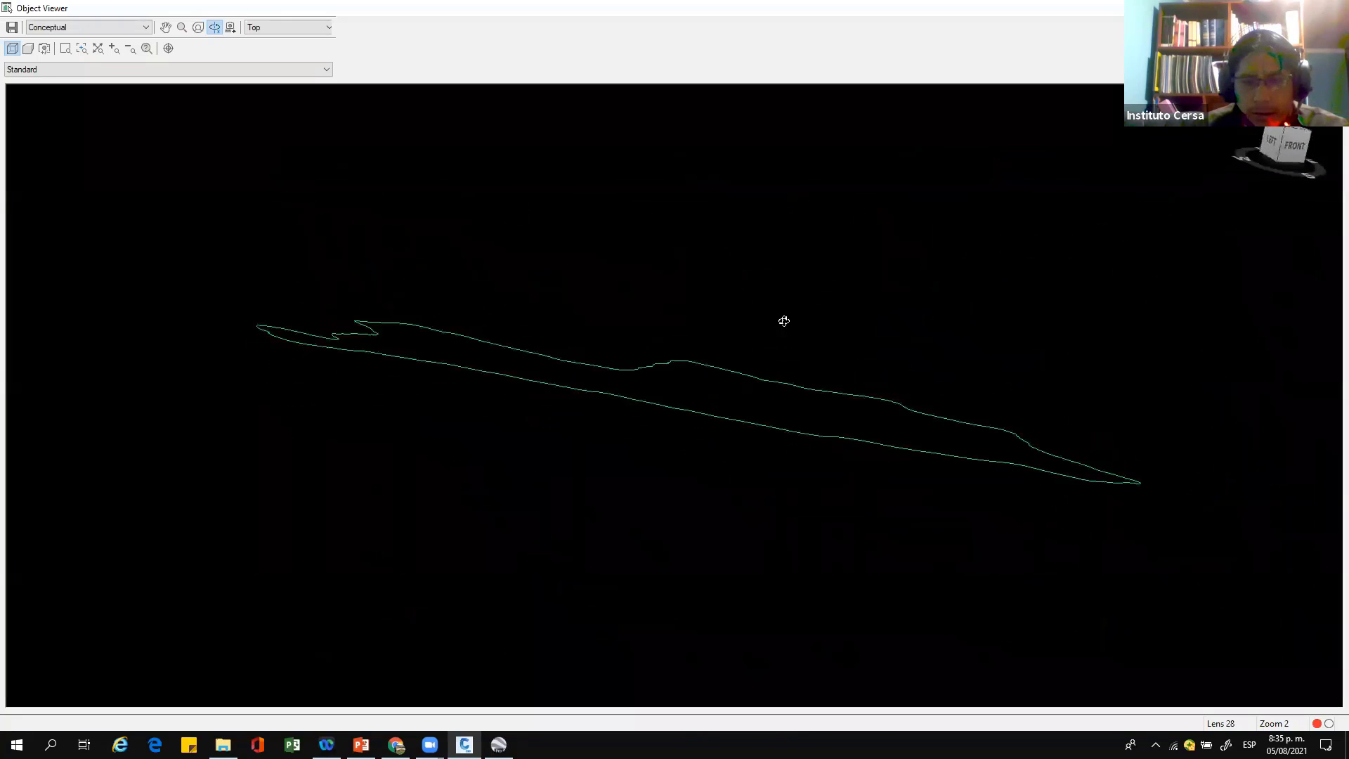
left_click_drag(784, 321, 537, 382)
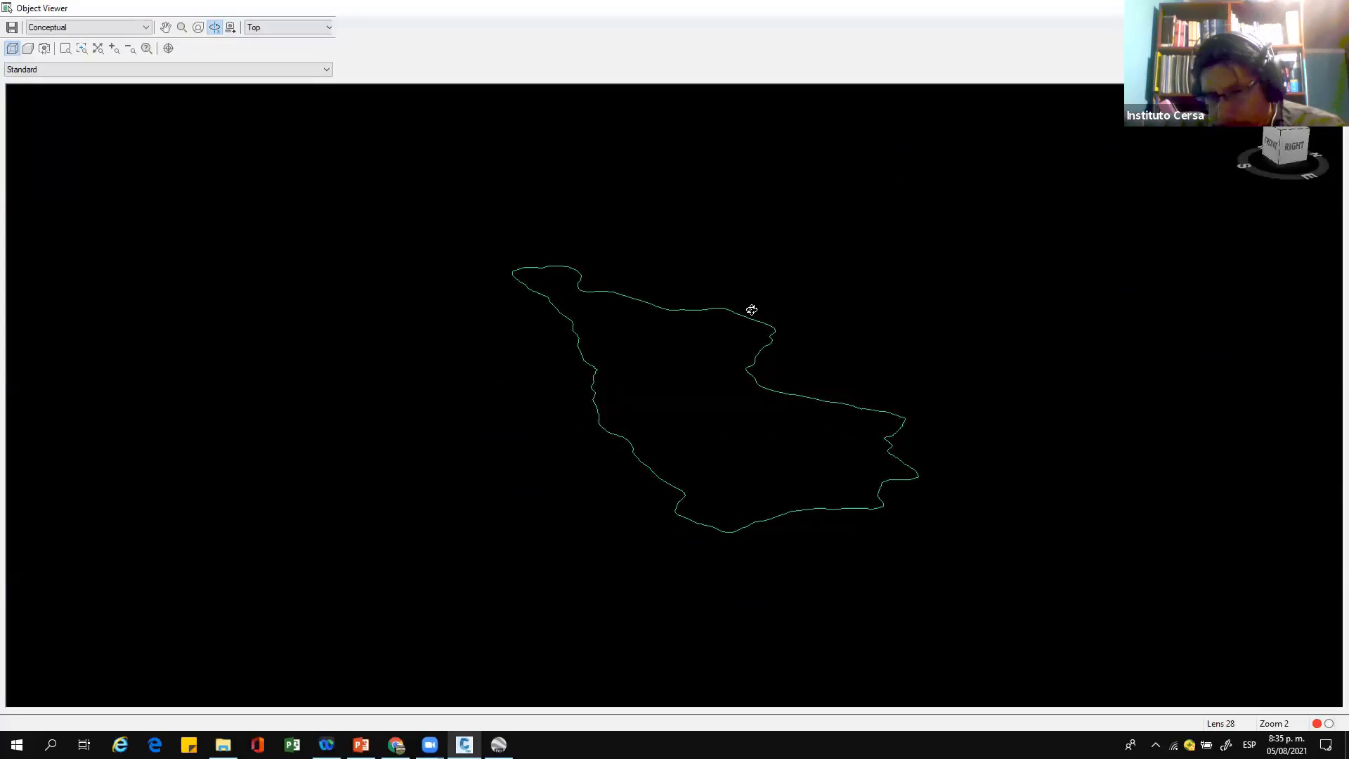
left_click_drag(702, 349, 765, 346)
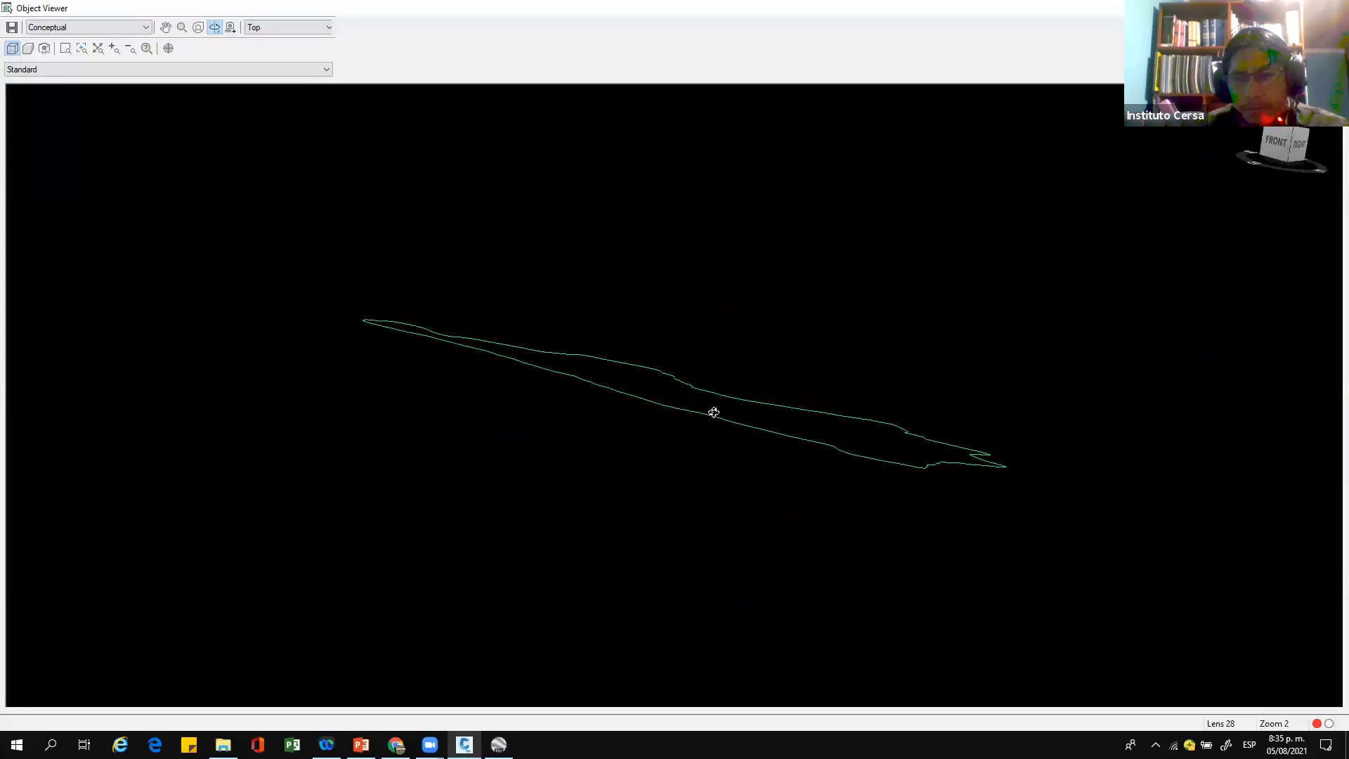
left_click_drag(714, 412, 672, 455)
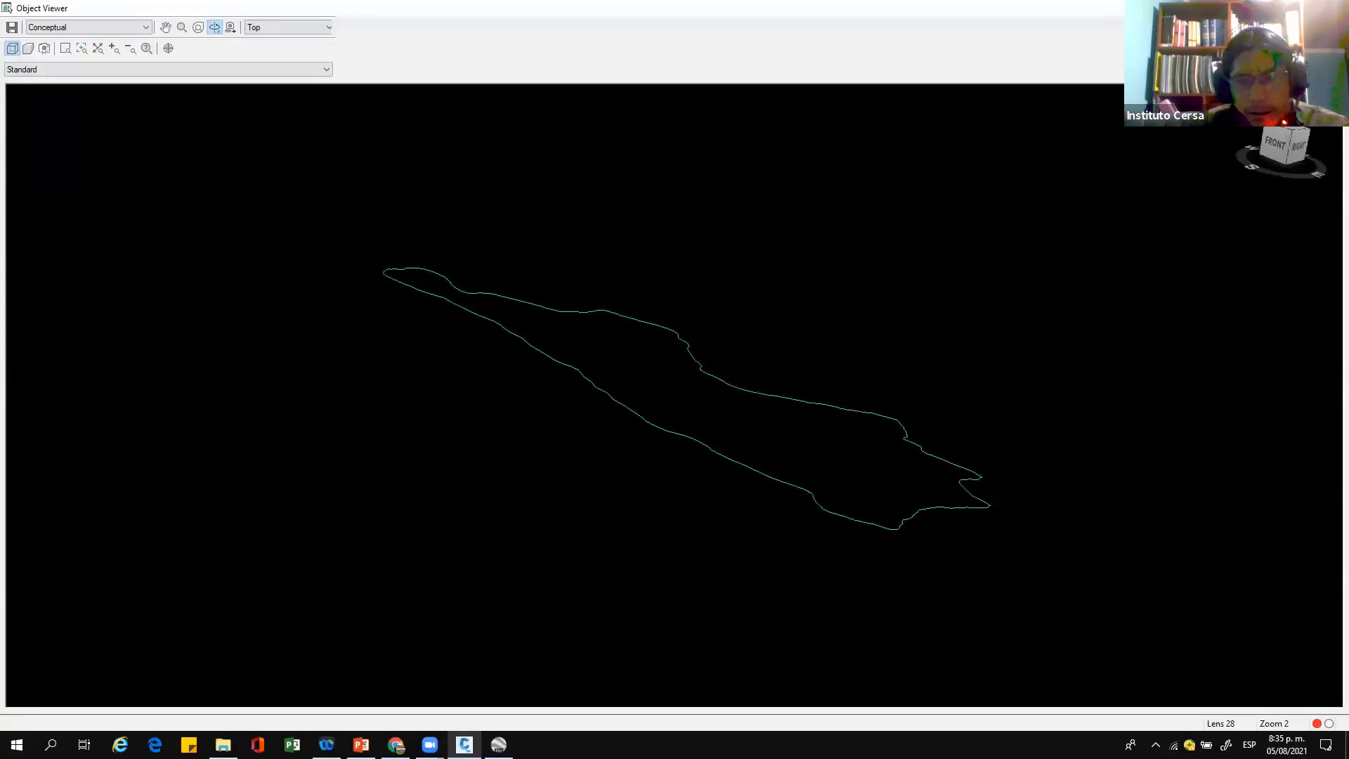
left_click(1332, 7)
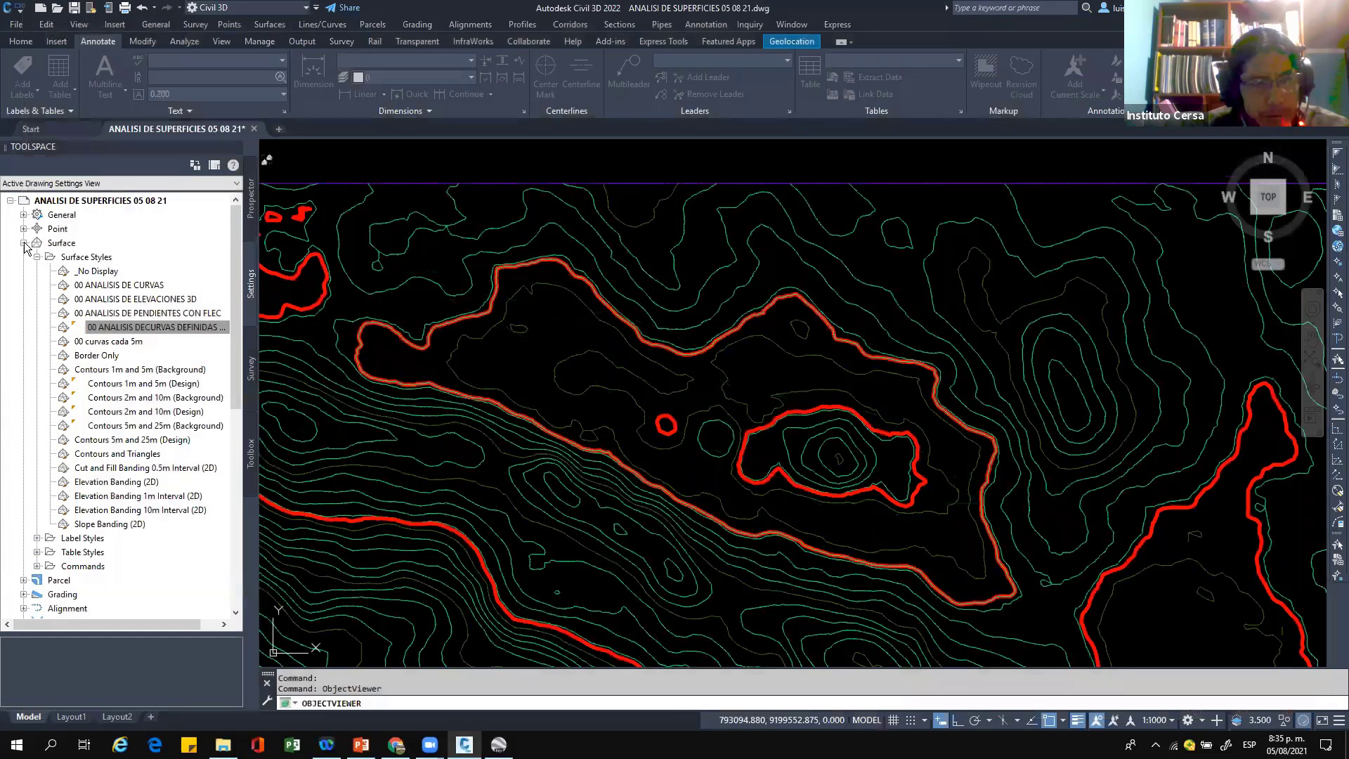
Step: Create a TIN surface named LAGUNA with the Contours 1m and 5m (Background) style
left_click(251, 198)
right_click(109, 246)
left_click(144, 247)
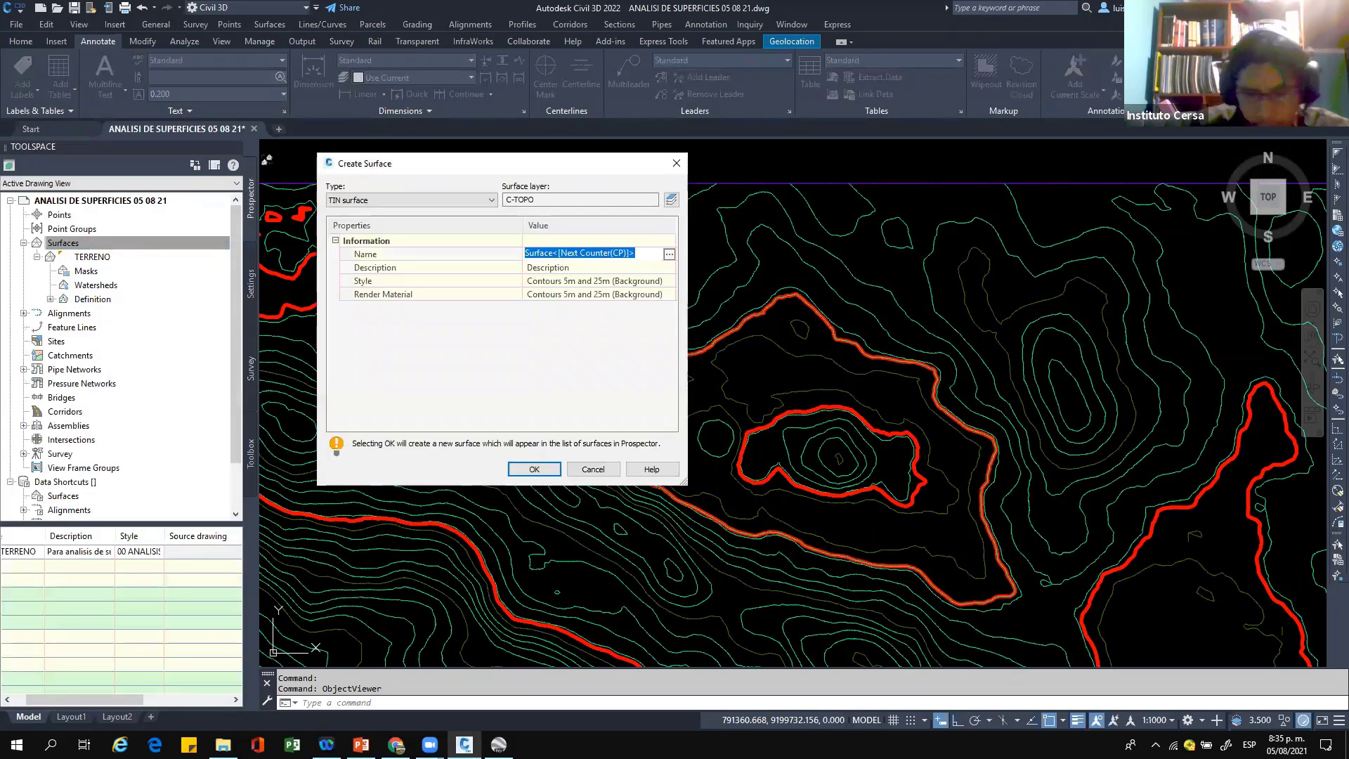
type("LAGUNA")
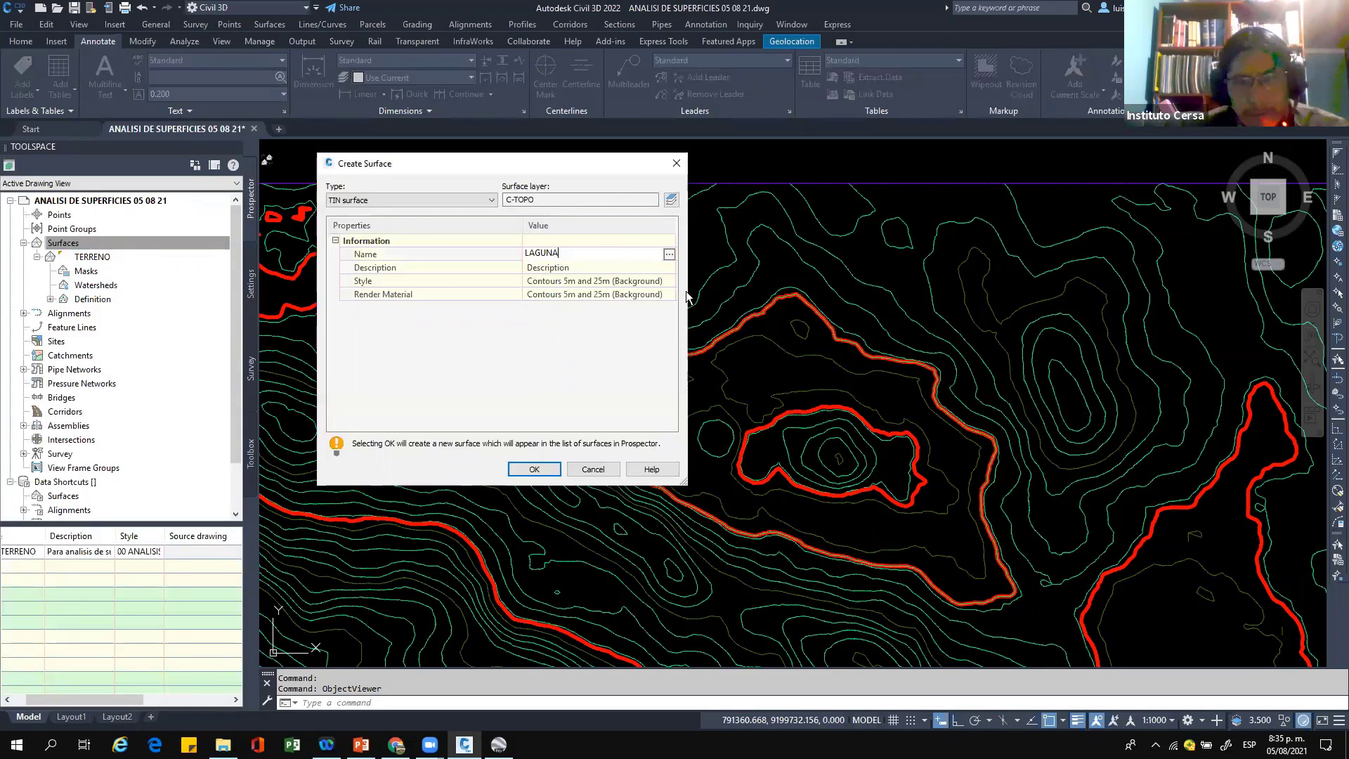
left_click(633, 280)
left_click(670, 281)
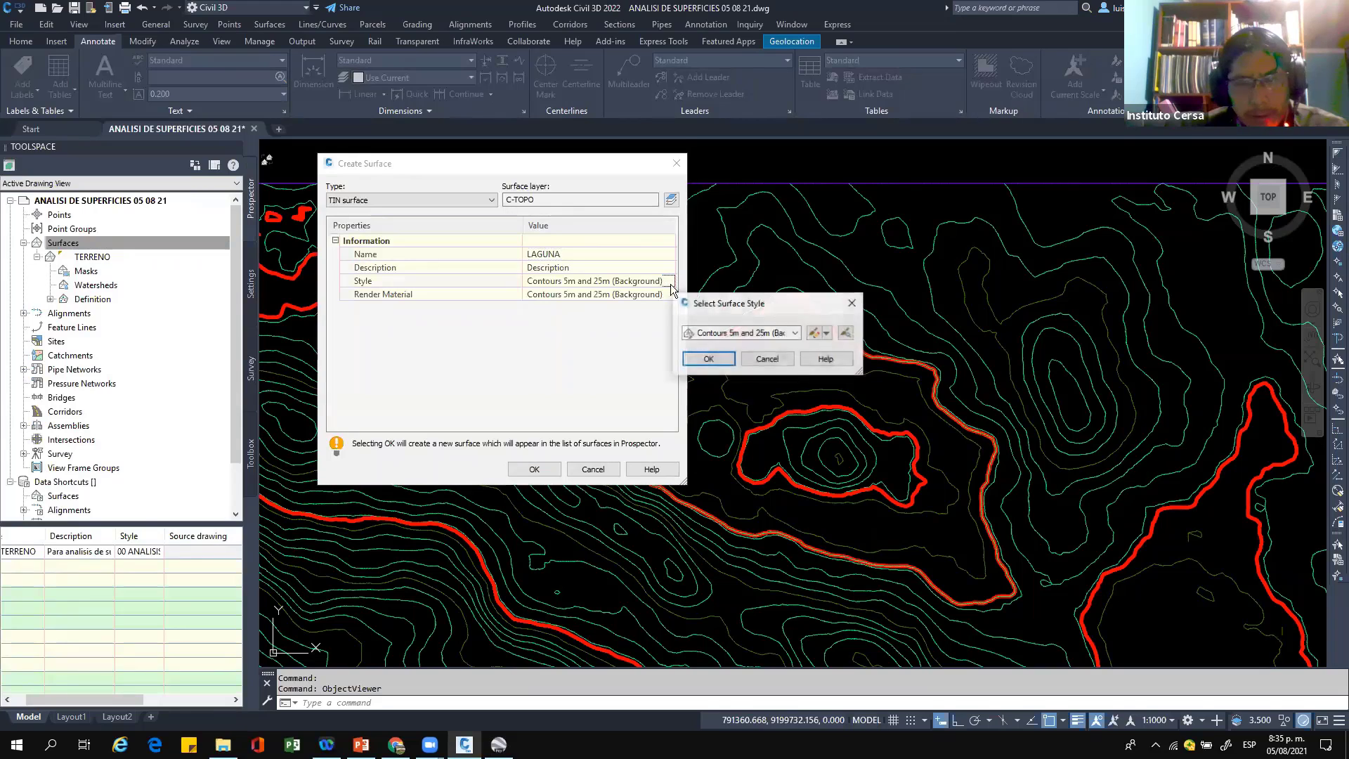
left_click(735, 334)
left_click(766, 427)
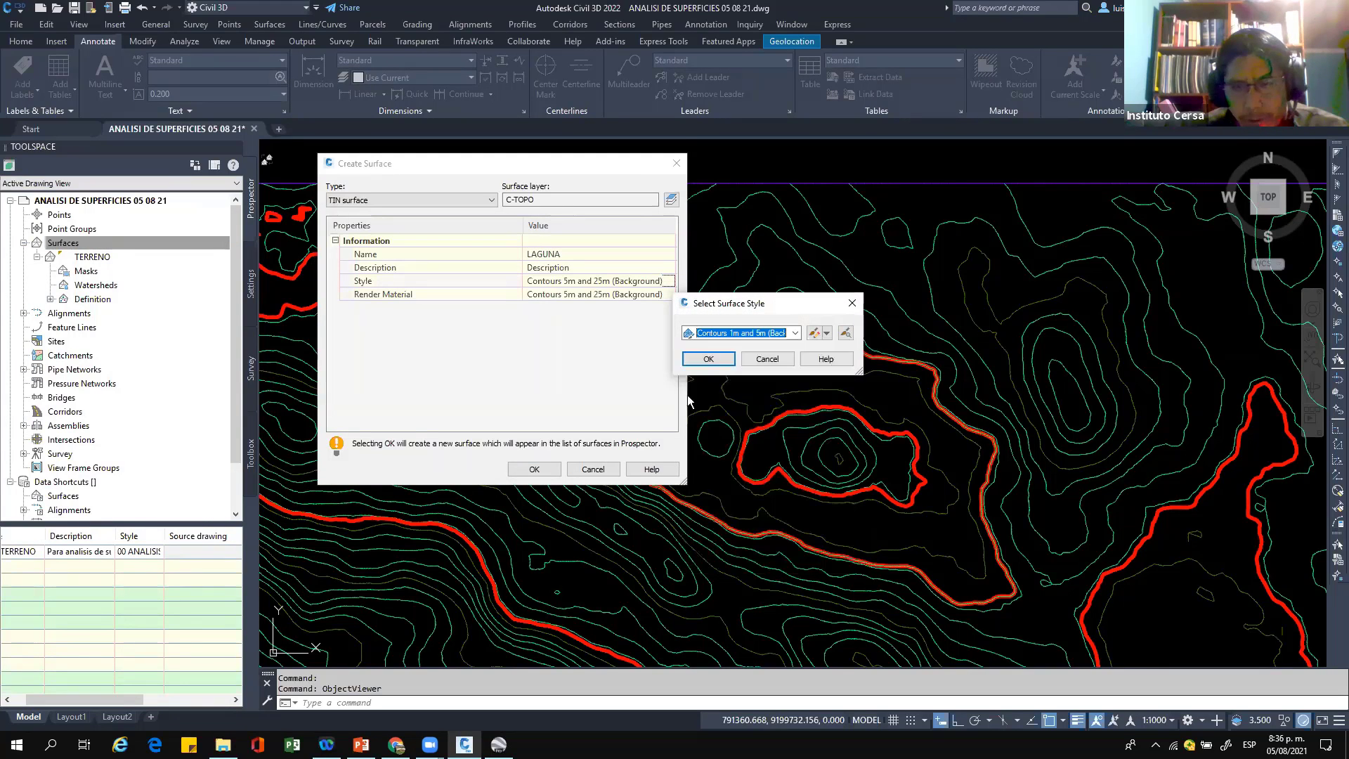
left_click(709, 358)
left_click(534, 468)
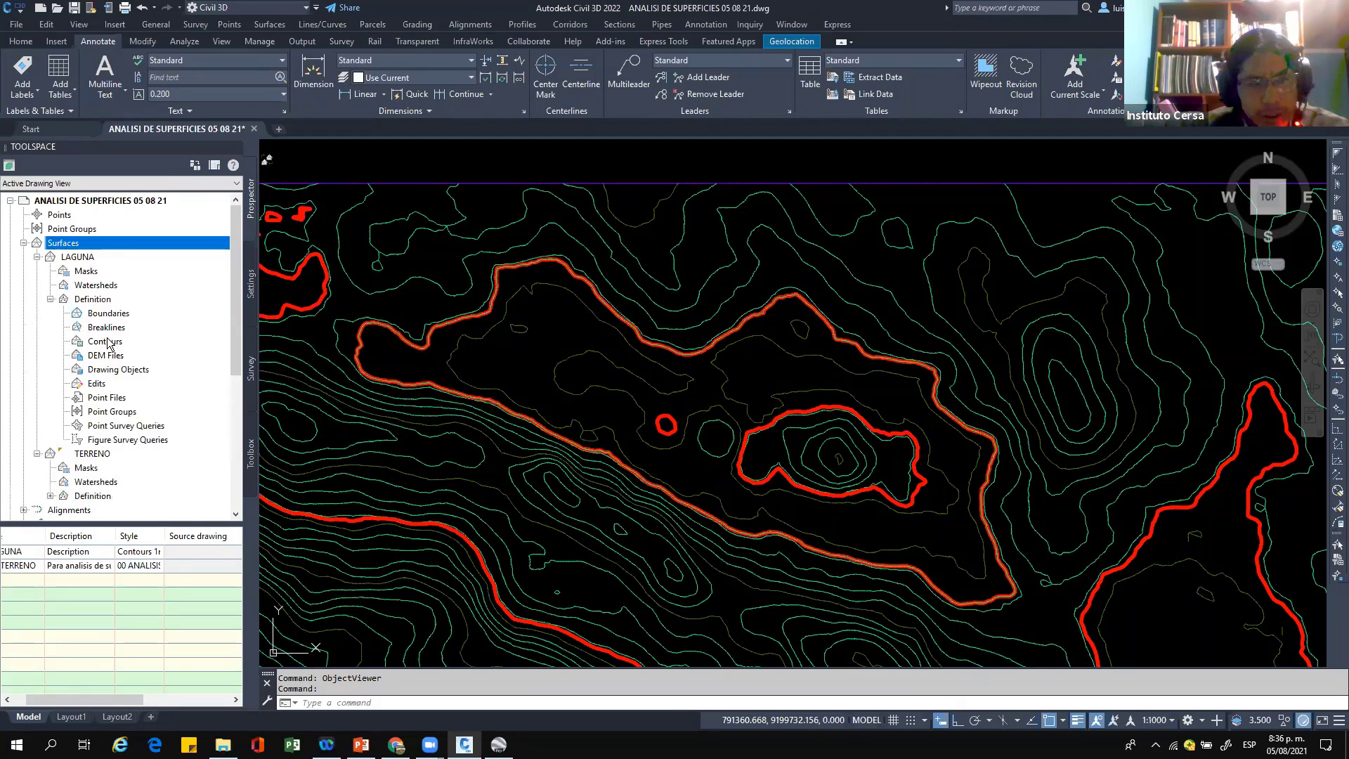
Step: Add the extracted contour polyline to the LAGUNA surface as a Standard breakline with the description DDDD
left_click(106, 327)
right_click(125, 326)
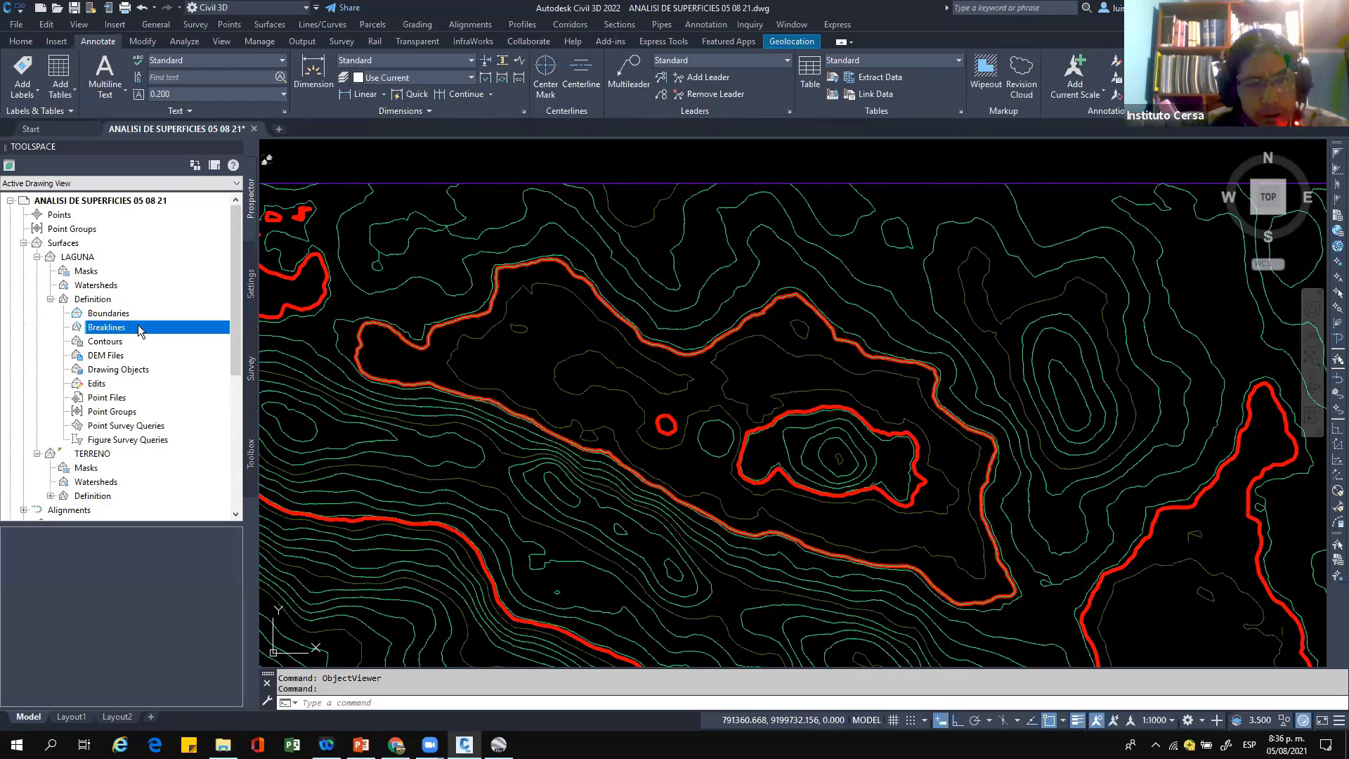
left_click(161, 331)
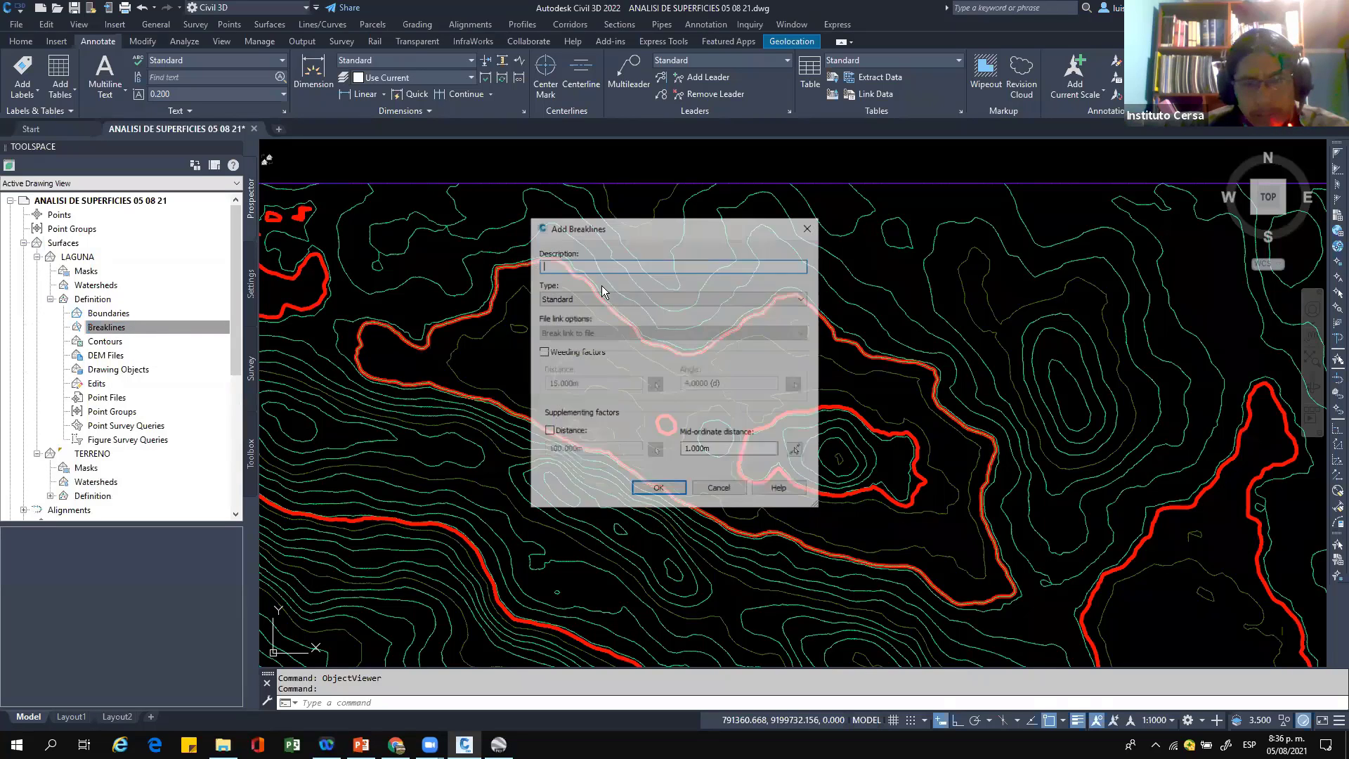
left_click(659, 490)
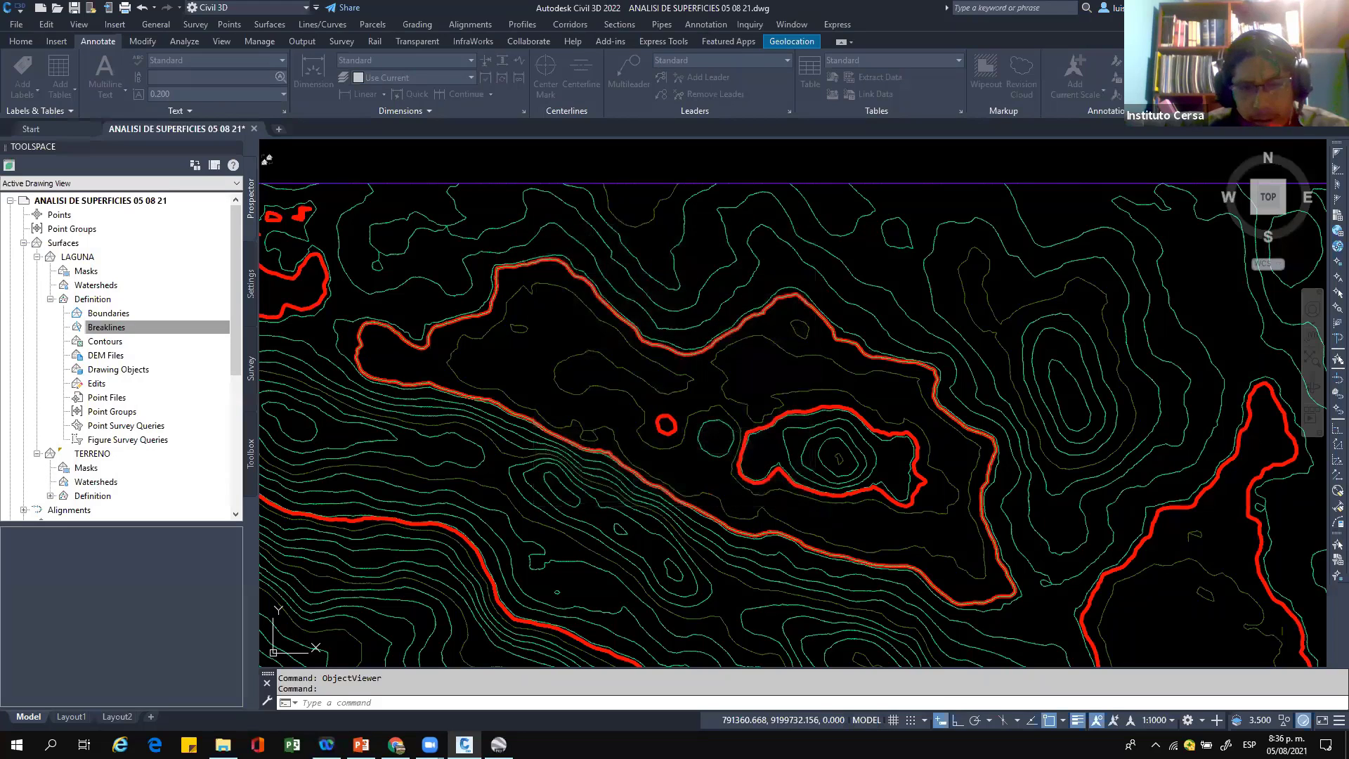
left_click(542, 424)
key("Return")
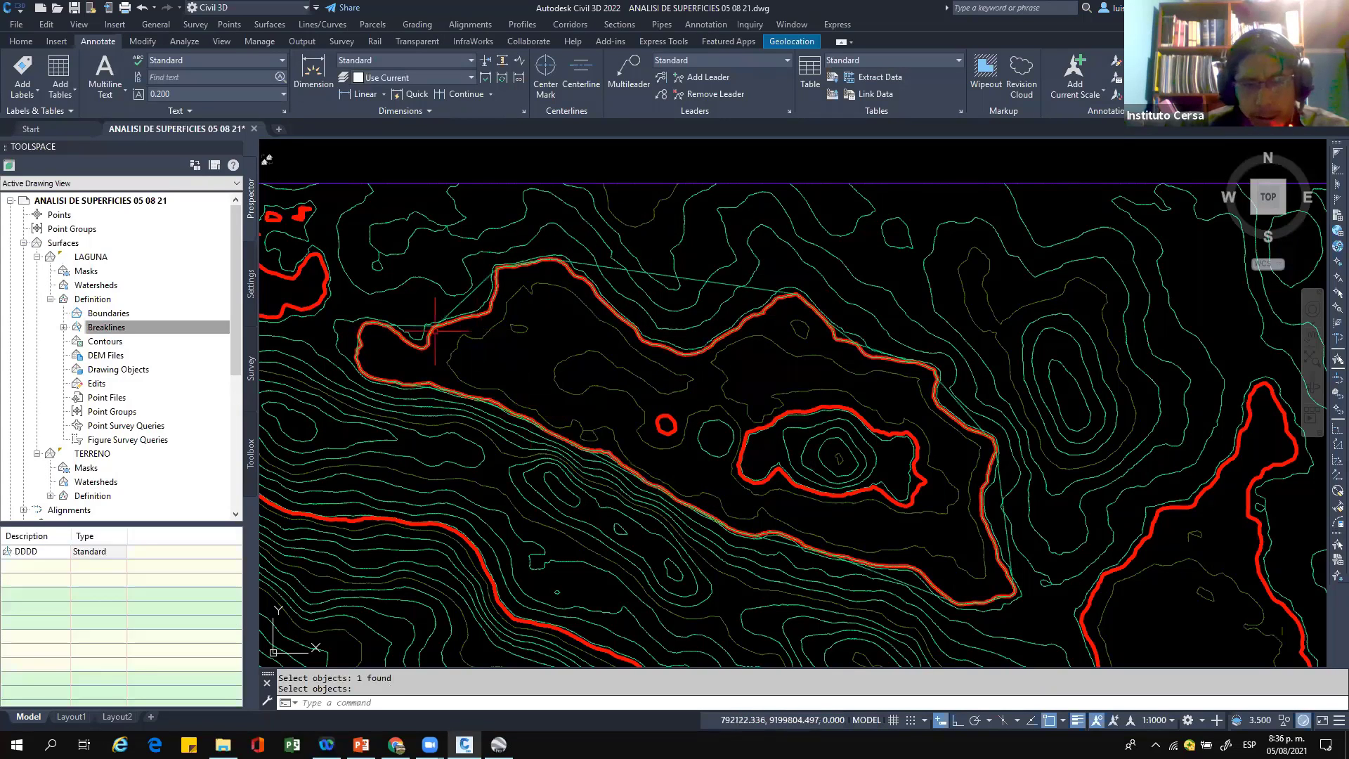
Step: Inspect the LAGUNA surface on its own in 3D in the Object Viewer
left_click(481, 288)
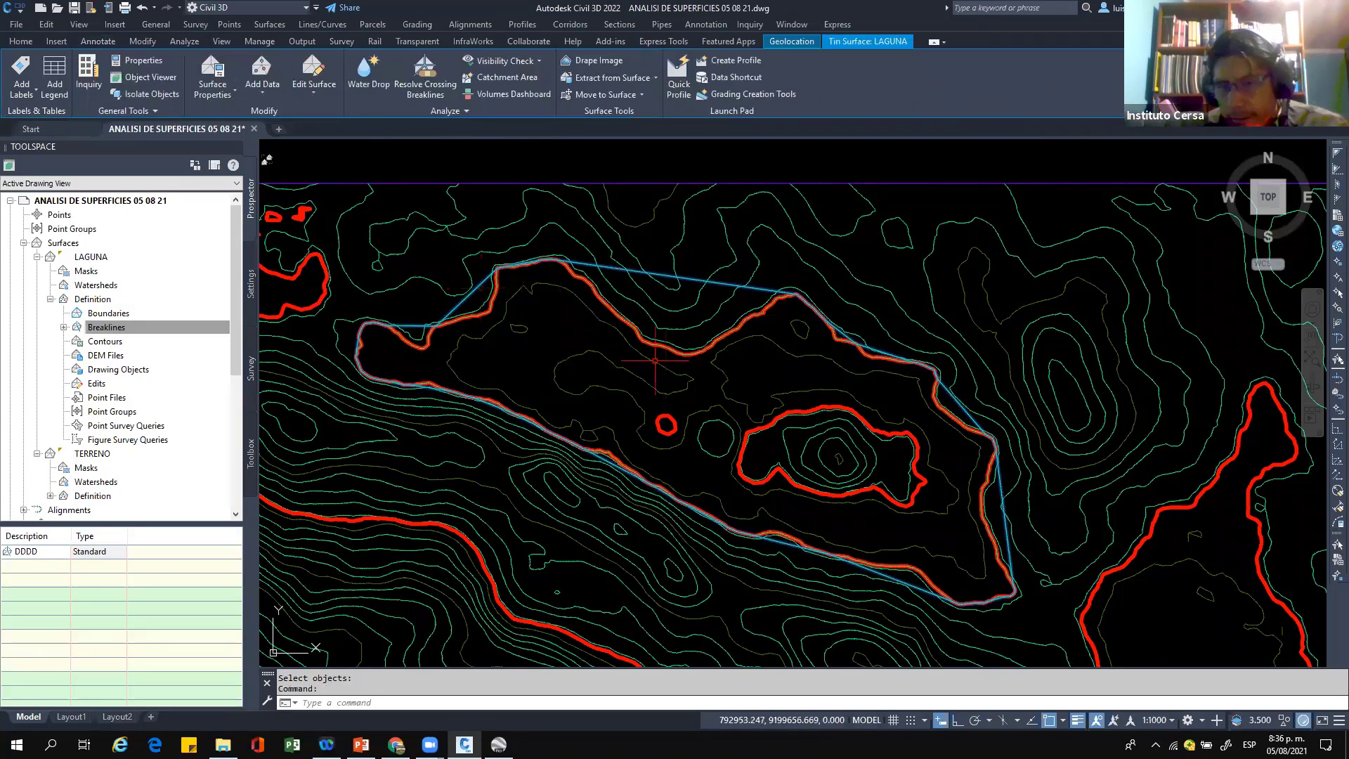
right_click(561, 341)
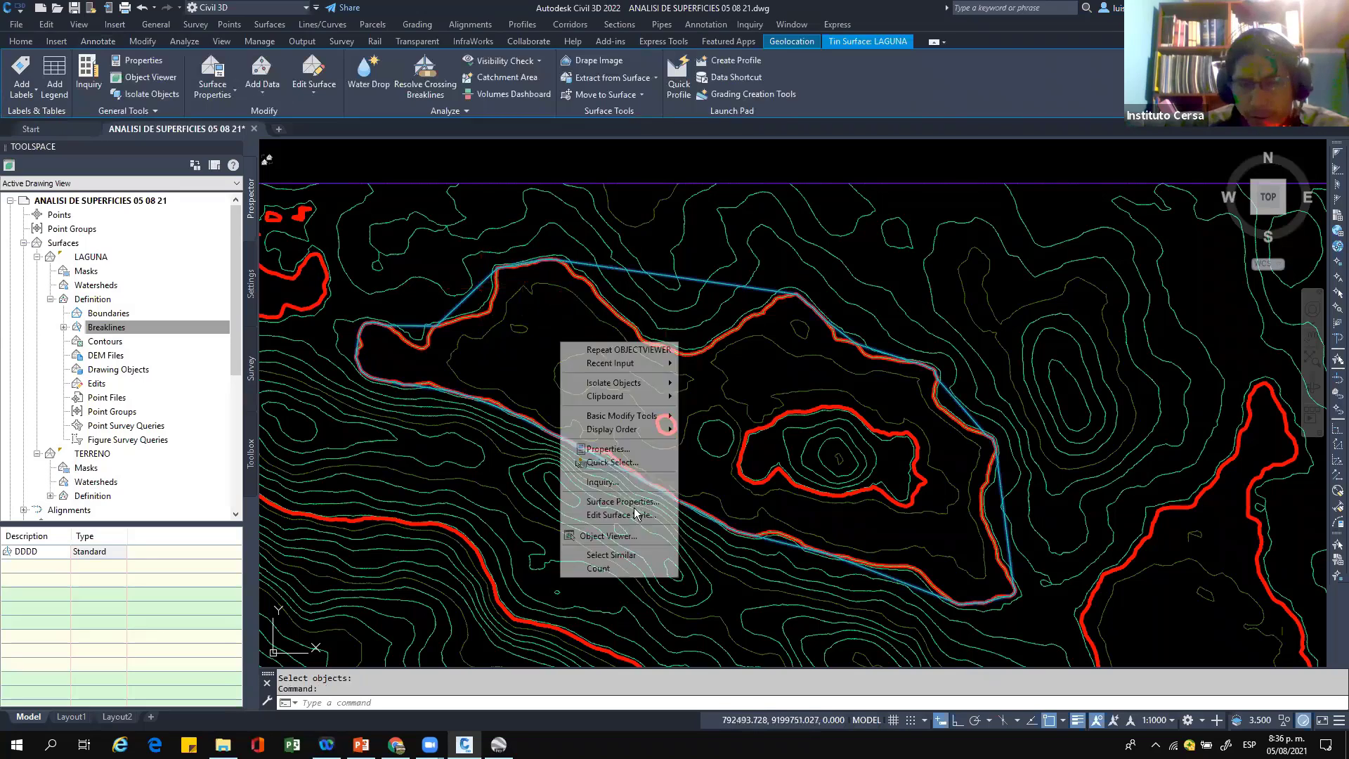
left_click(633, 536)
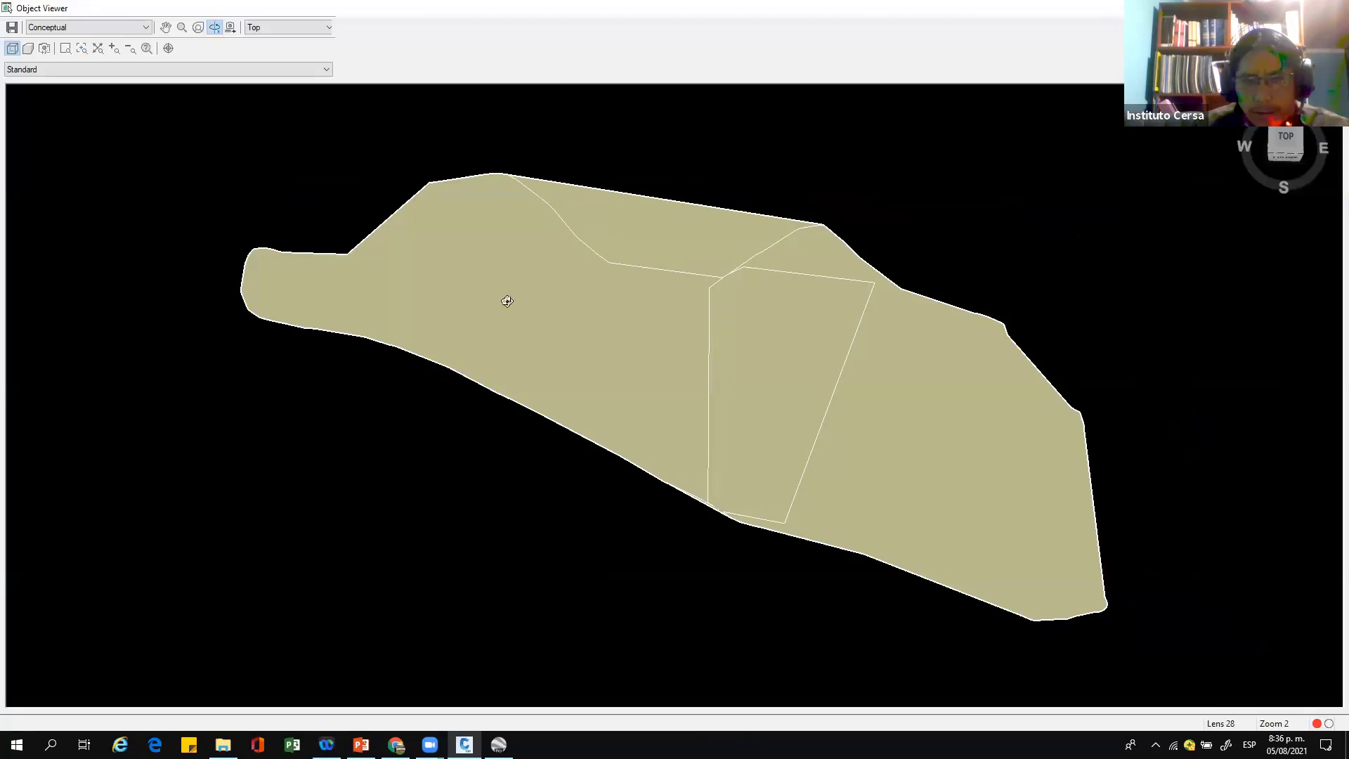
mouse_move(506, 298)
left_mouse_down()
mouse_move(506, 199)
mouse_move(598, 333)
mouse_move(710, 260)
mouse_move(675, 246)
mouse_move(541, 335)
mouse_move(584, 352)
left_mouse_up()
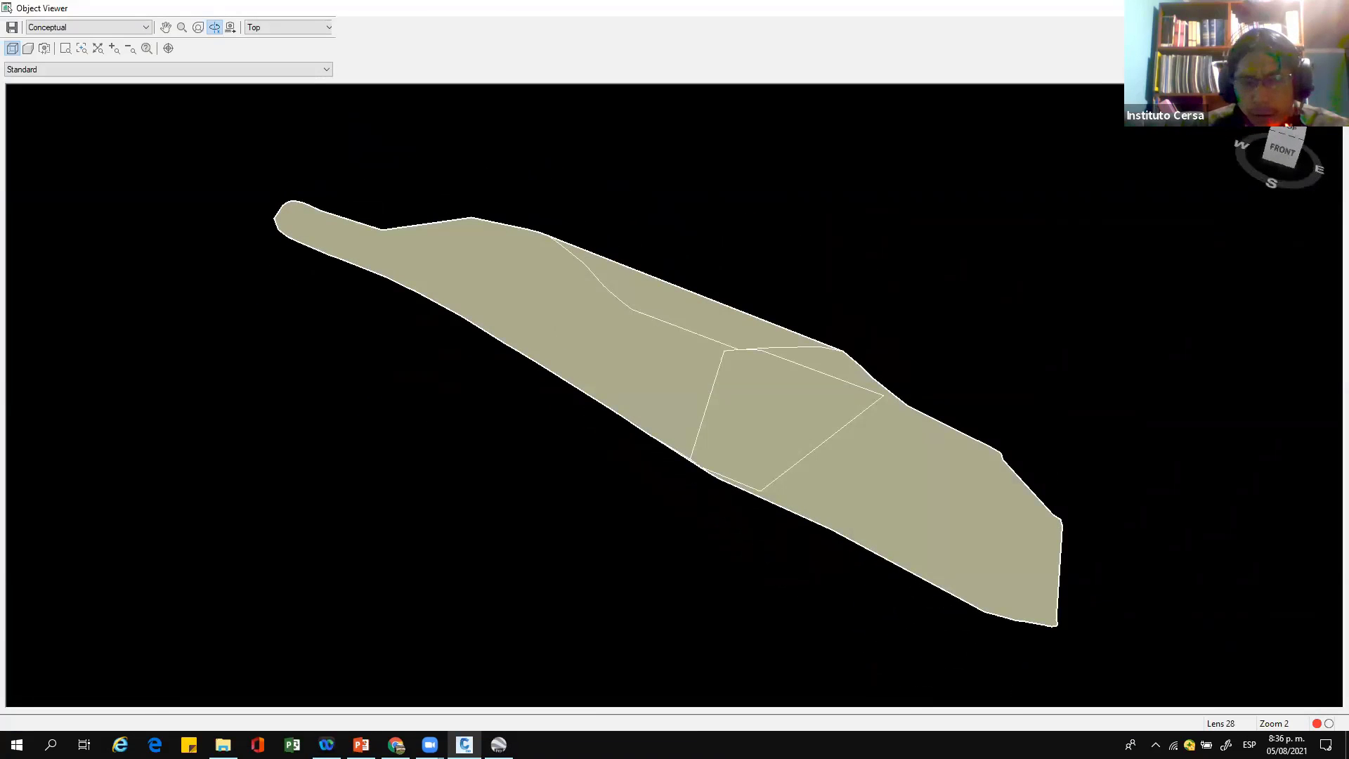
left_click(1332, 8)
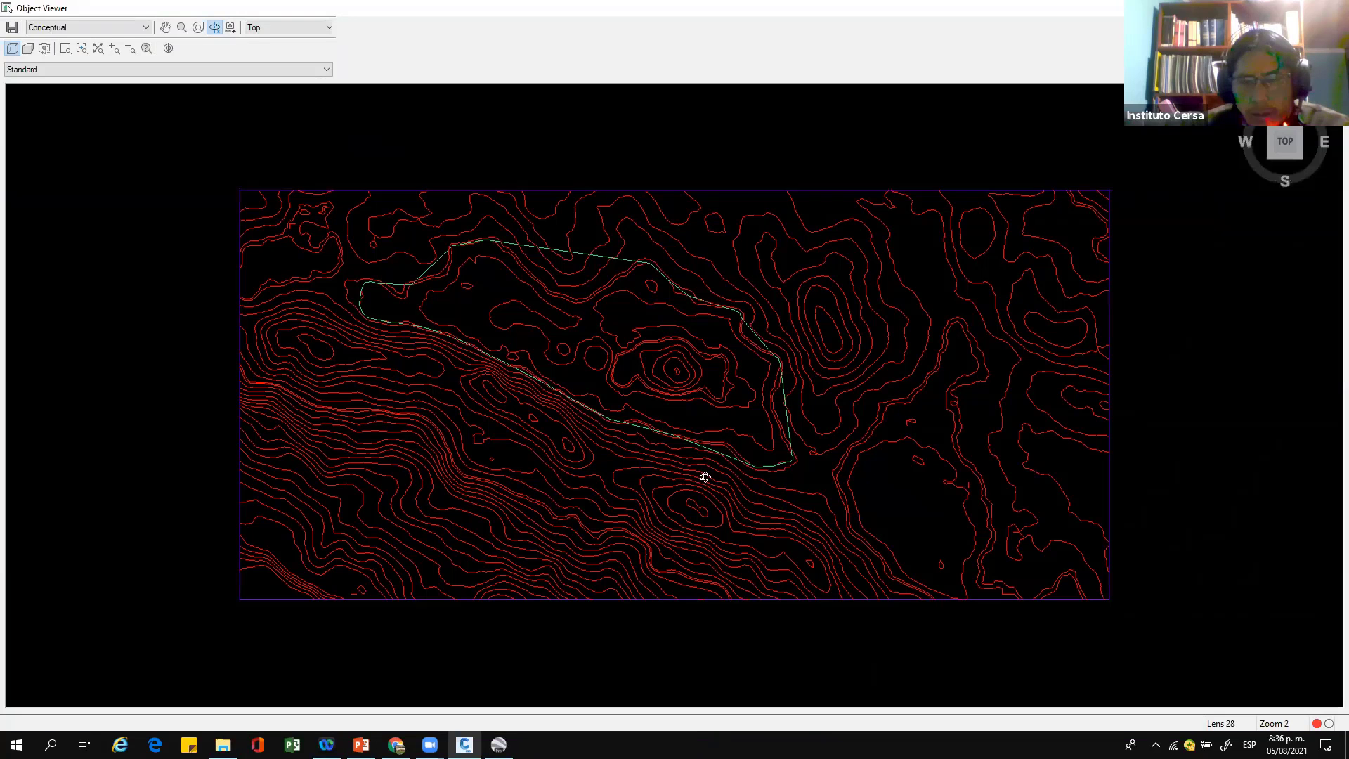
Step: Examine the LAGUNA and TERRENO surfaces together in 3D, checking from several angles how the lagoon sits in the terrain
mouse_move(860, 445)
left_mouse_down()
mouse_move(787, 473)
mouse_move(780, 251)
mouse_move(735, 331)
mouse_move(481, 470)
mouse_move(523, 539)
left_mouse_up()
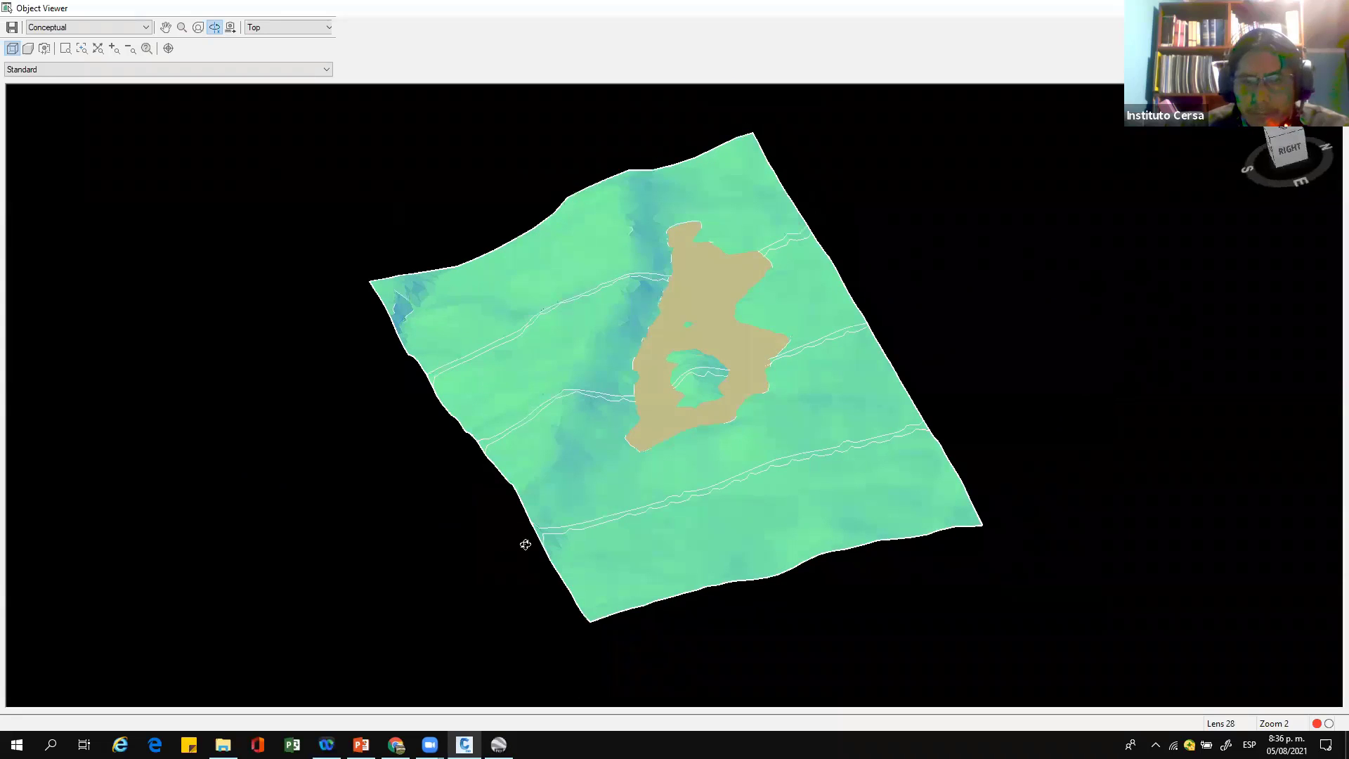
mouse_move(576, 451)
left_mouse_down()
mouse_move(620, 348)
mouse_move(669, 493)
mouse_move(599, 458)
mouse_move(607, 435)
left_mouse_up()
scroll(594, 443, "up", 1)
scroll(562, 500, "up", 1)
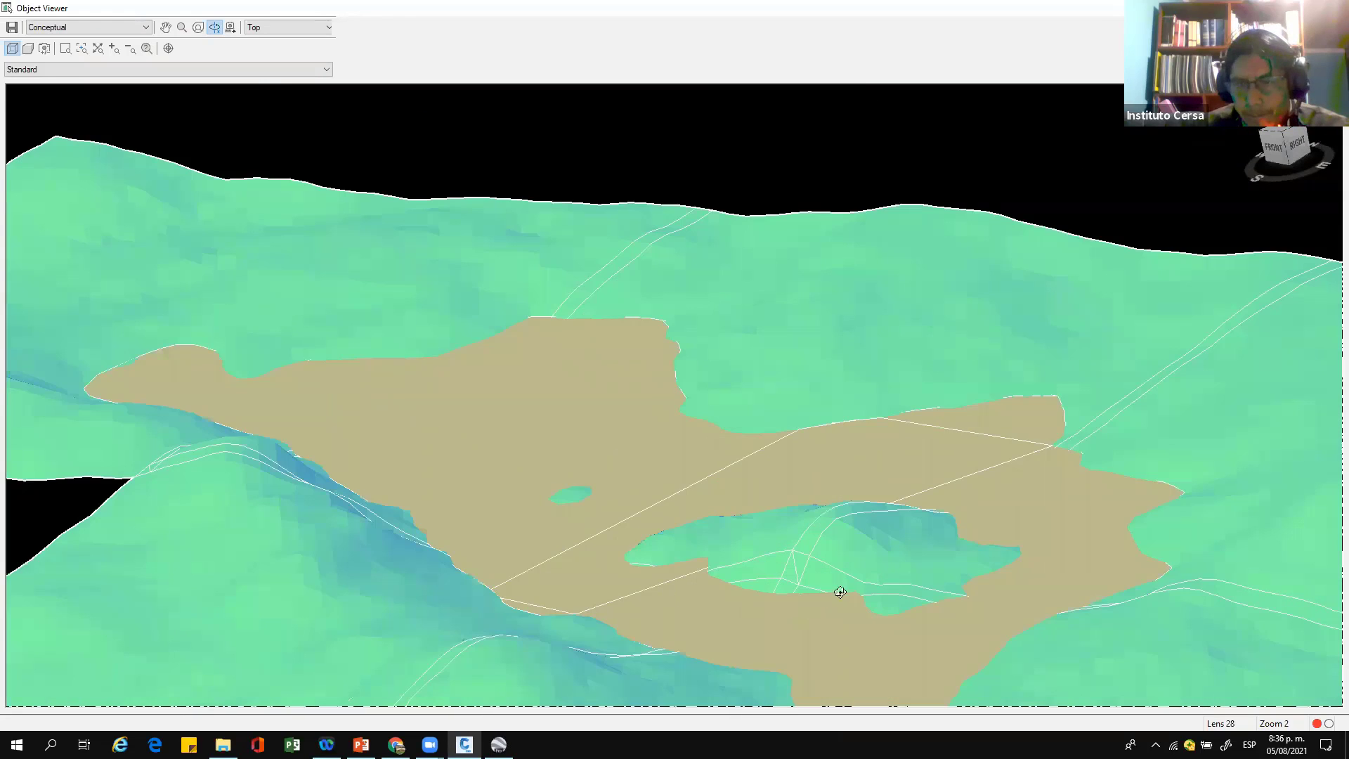
left_click_drag(829, 449, 754, 486)
left_click_drag(686, 416, 686, 365)
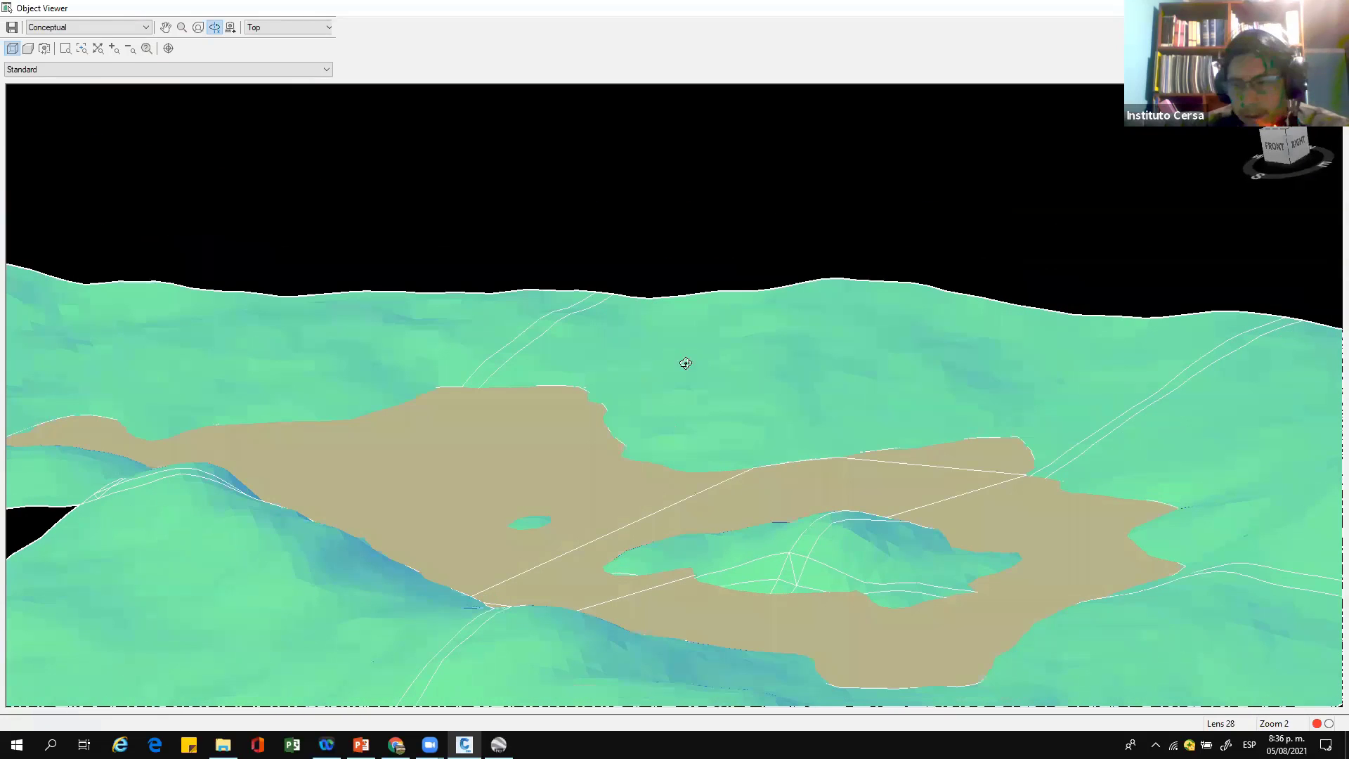
left_click_drag(653, 303, 635, 445)
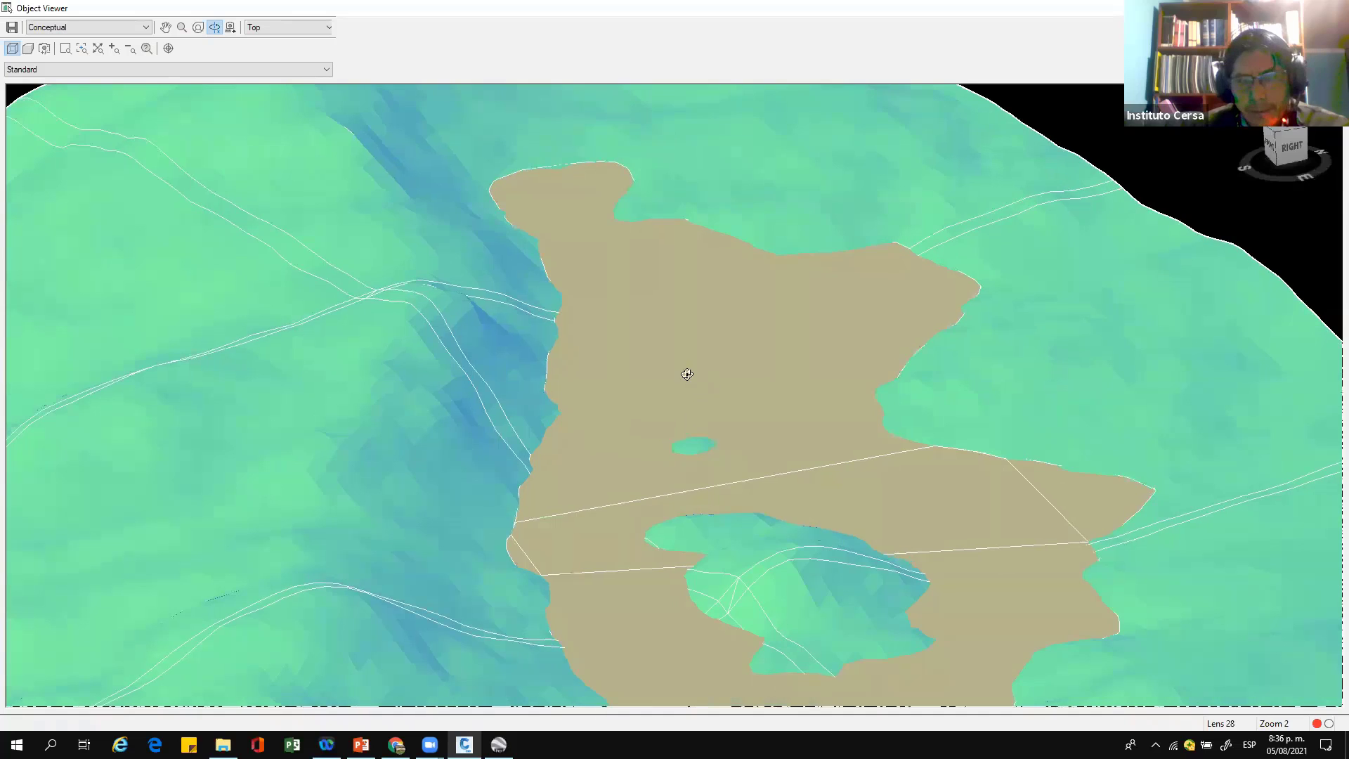
left_click_drag(605, 371, 565, 337)
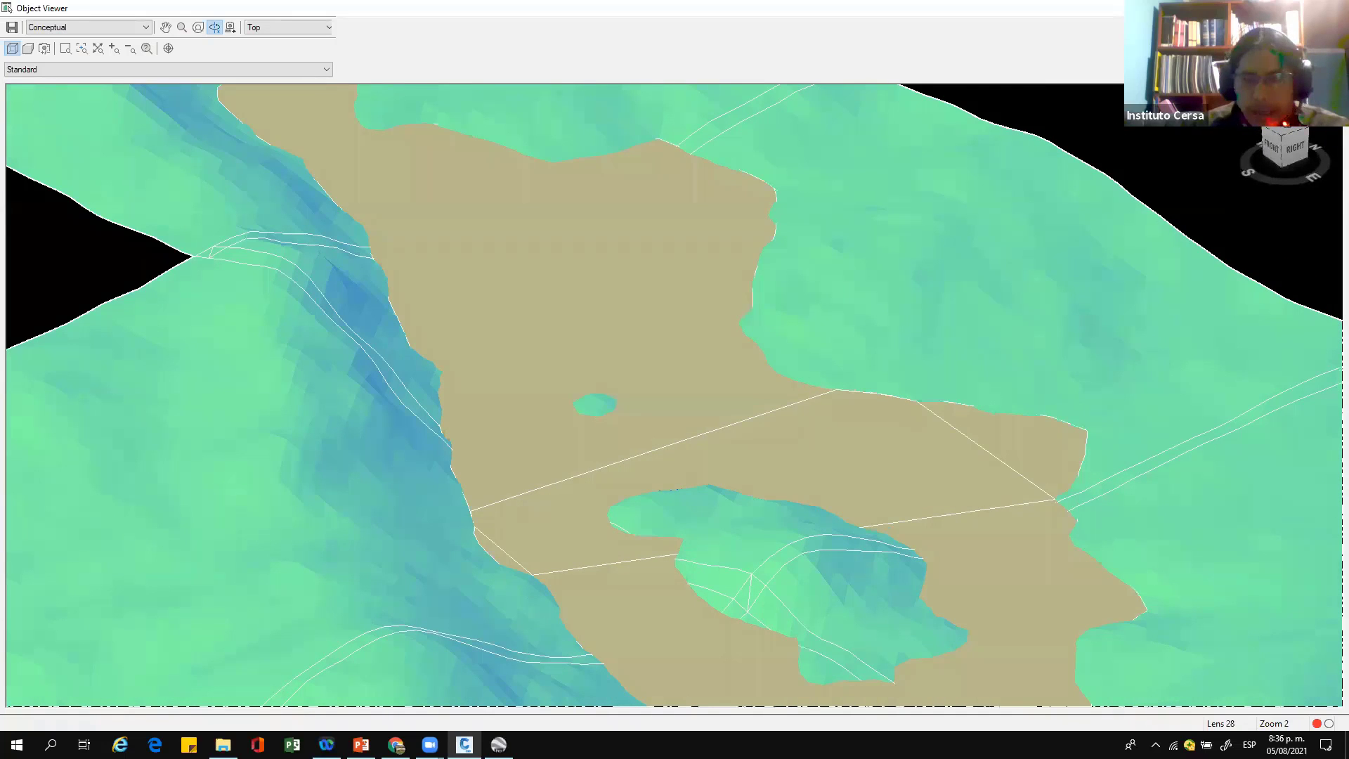
key("Escape")
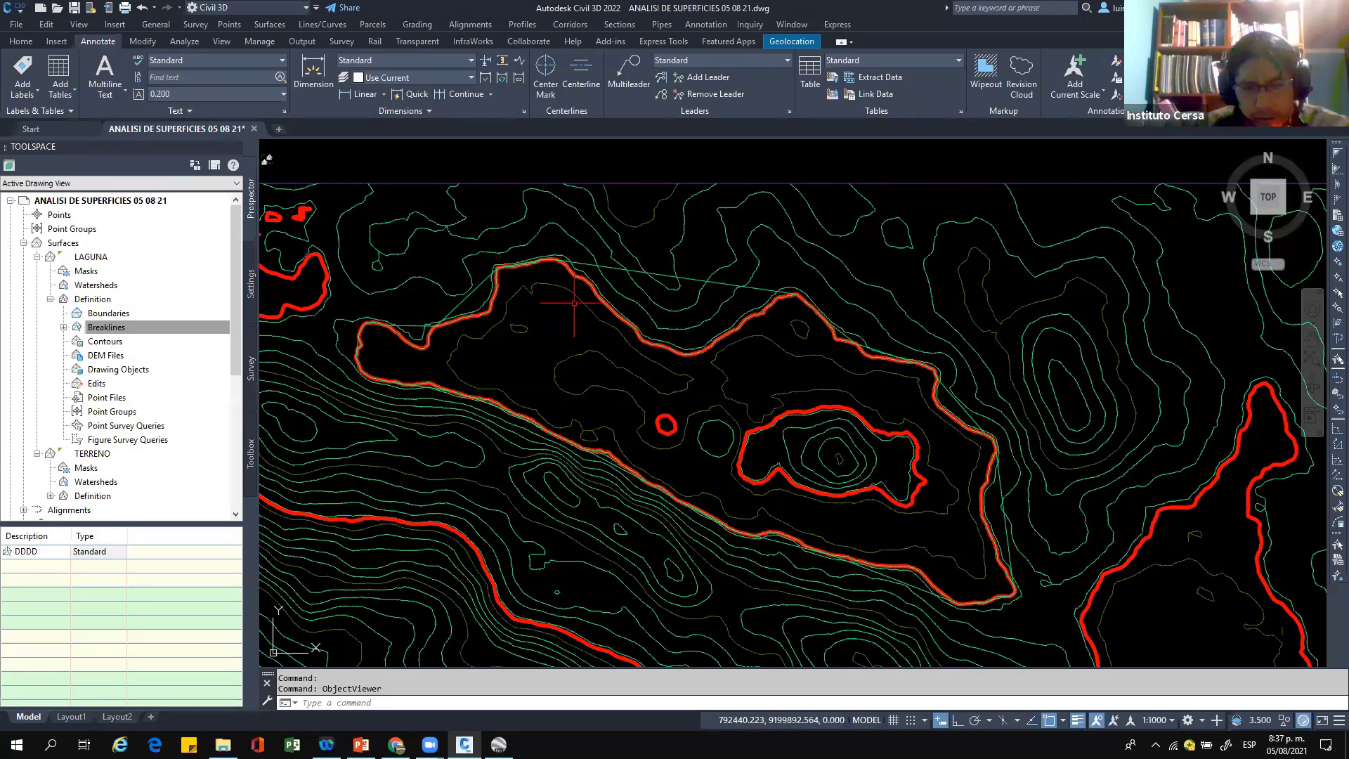
Step: Save the drawing
scroll(574, 304, "down", 2)
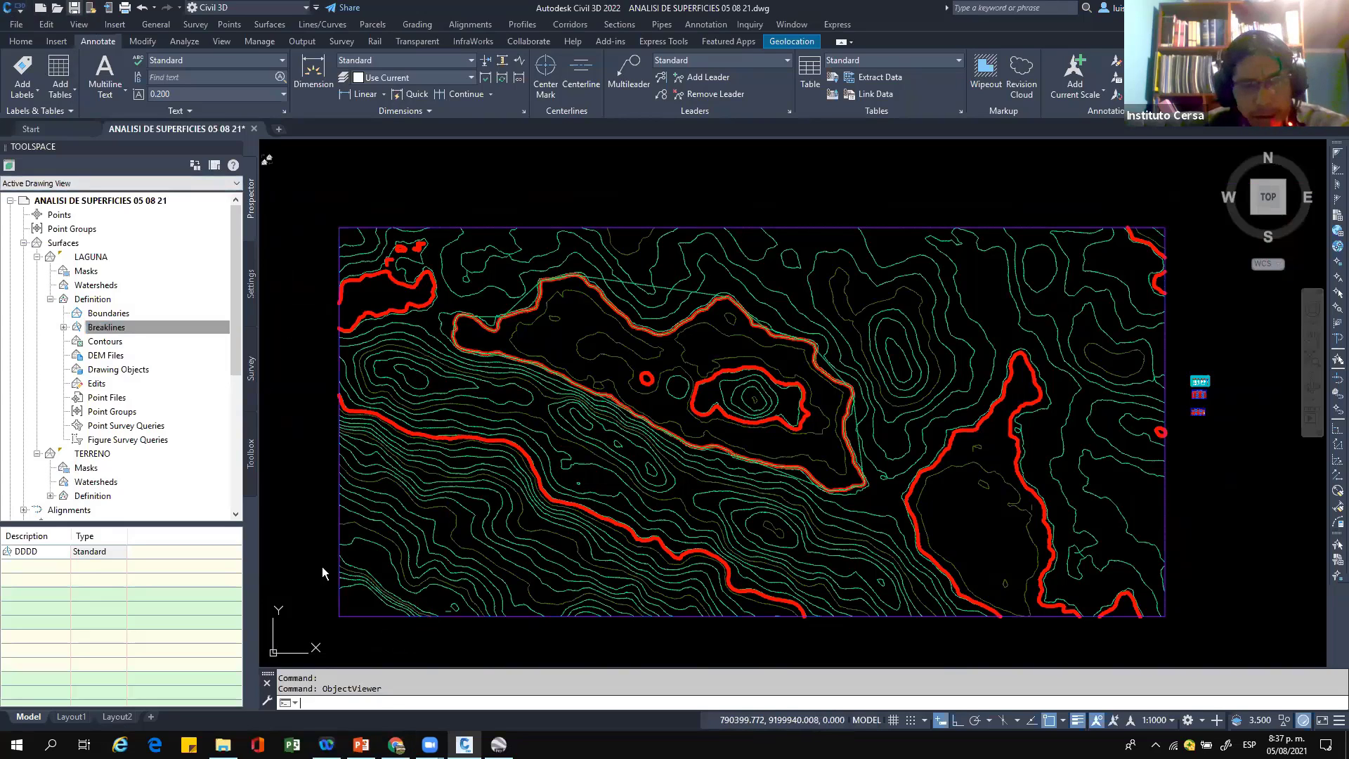
key("ctrl+s")
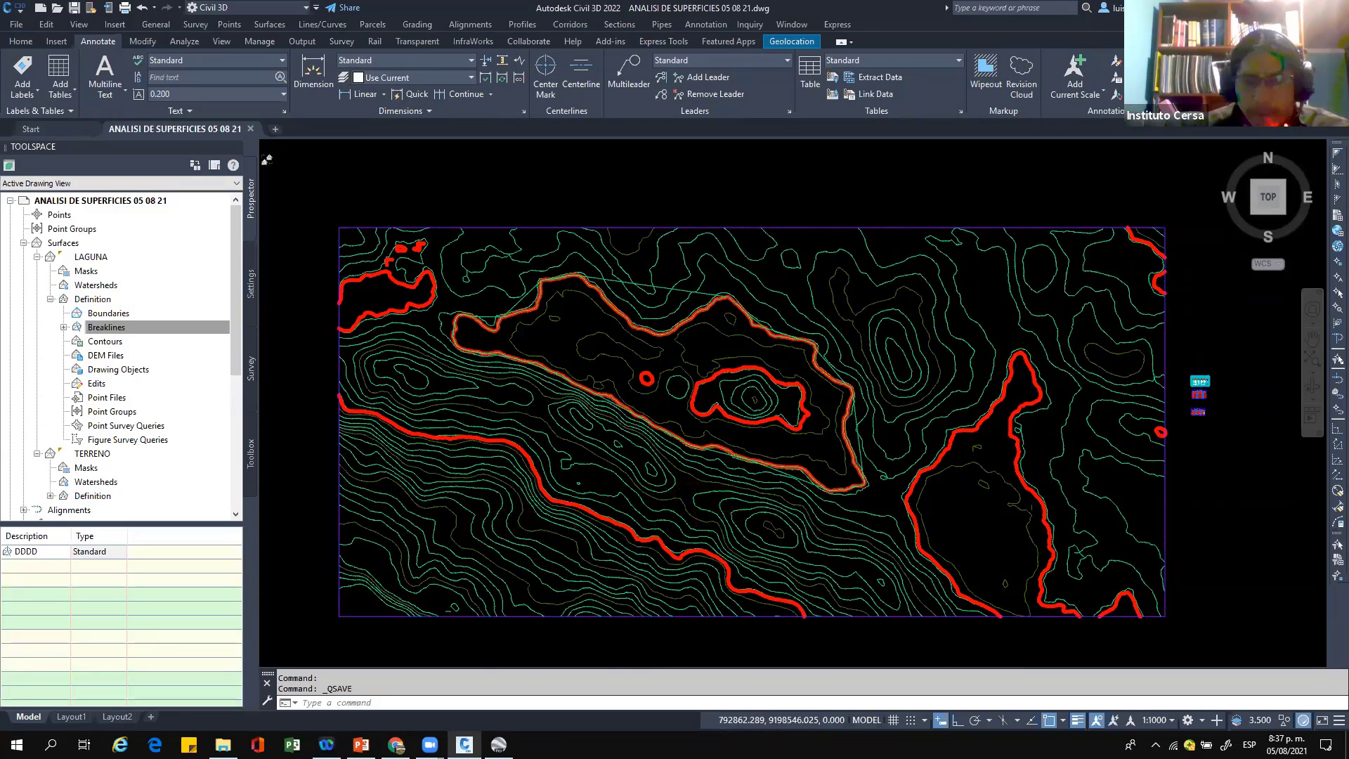
Step: Open the surface properties of TERRENO and set its analysis type to Watersheds
scroll(633, 497, "up", 2)
scroll(632, 495, "up", 2)
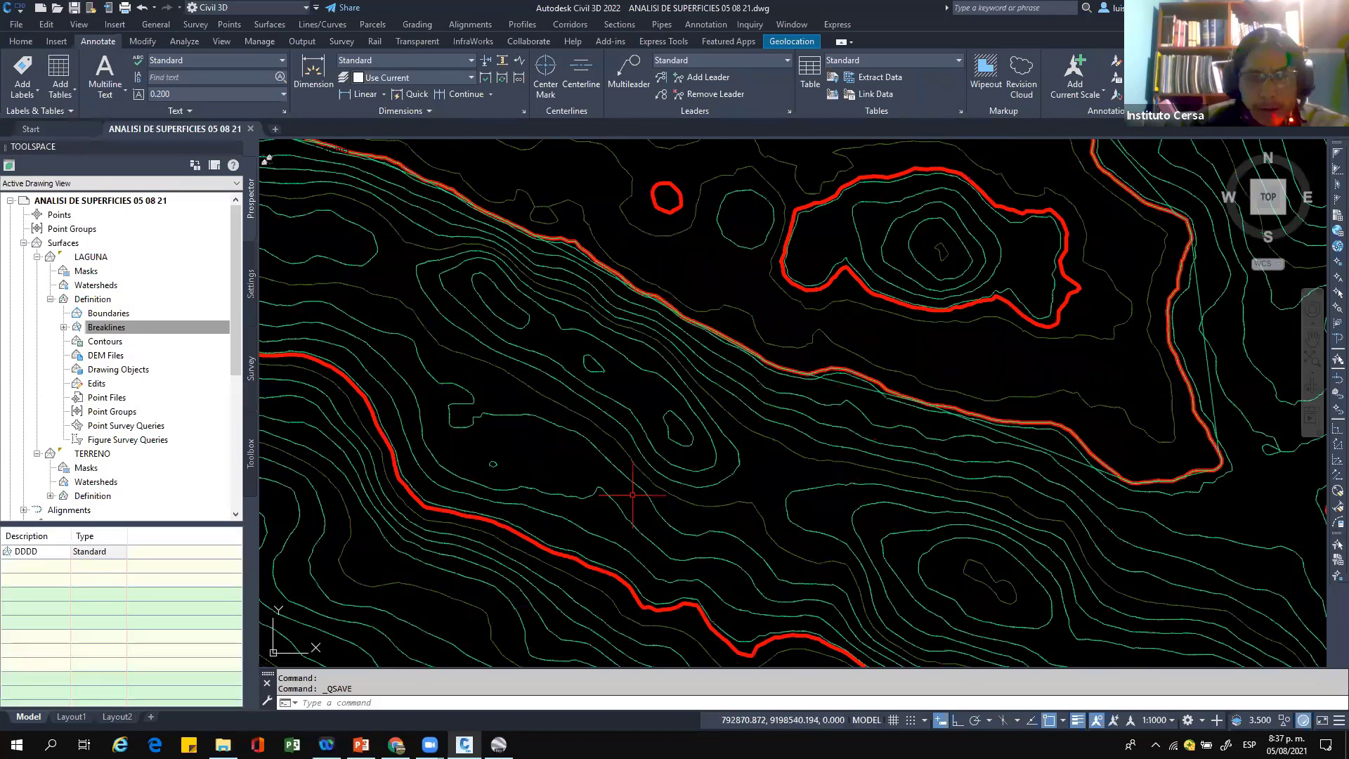
scroll(562, 312, "down", 2)
left_click(564, 314)
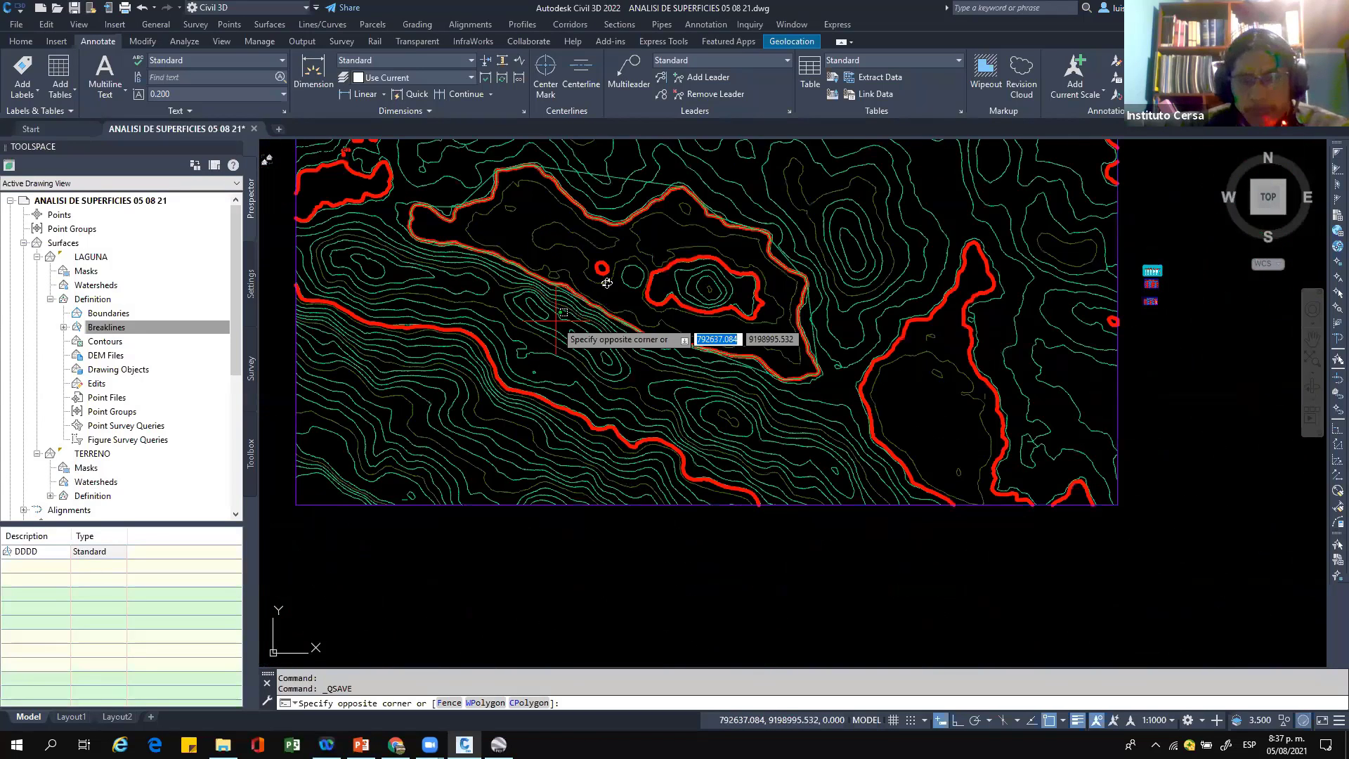
left_click(548, 310)
right_click(548, 310)
left_click(627, 473)
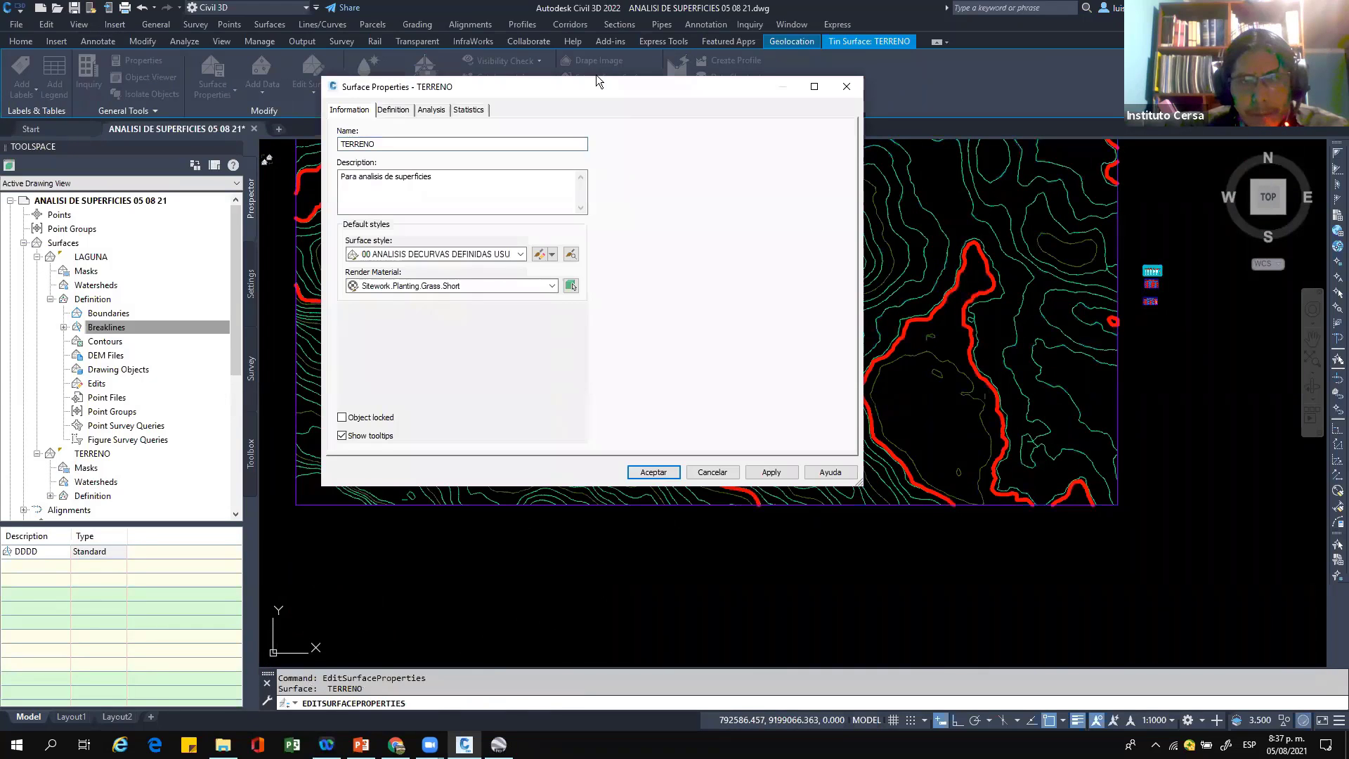
left_click(431, 110)
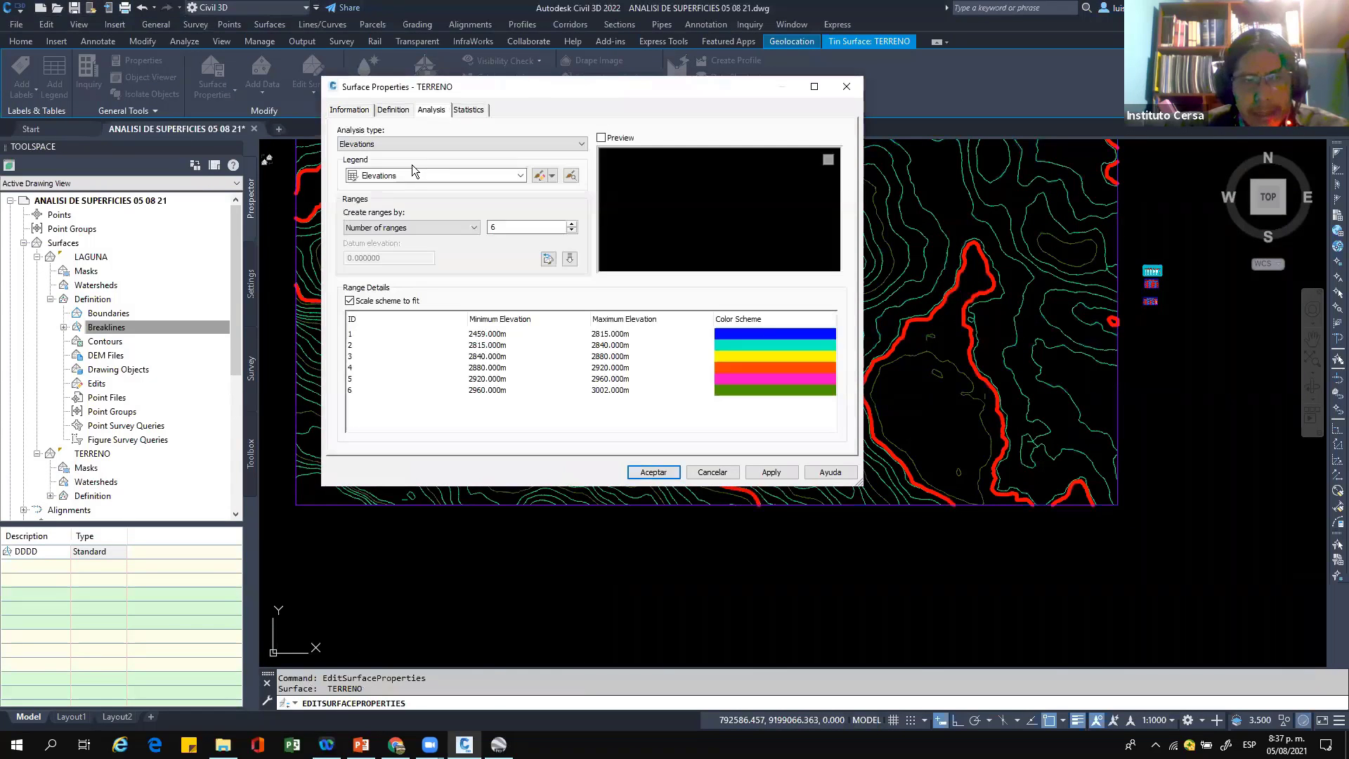
left_click(418, 144)
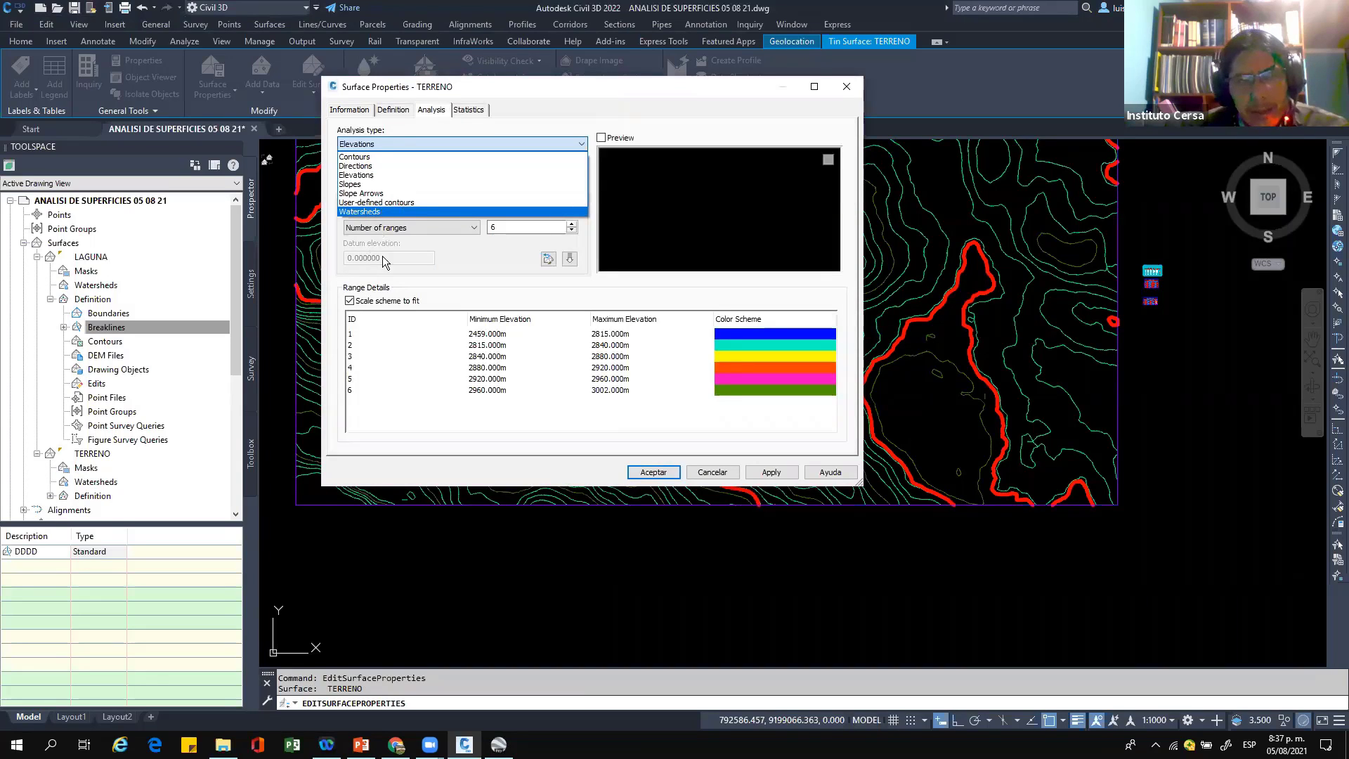
left_click(383, 212)
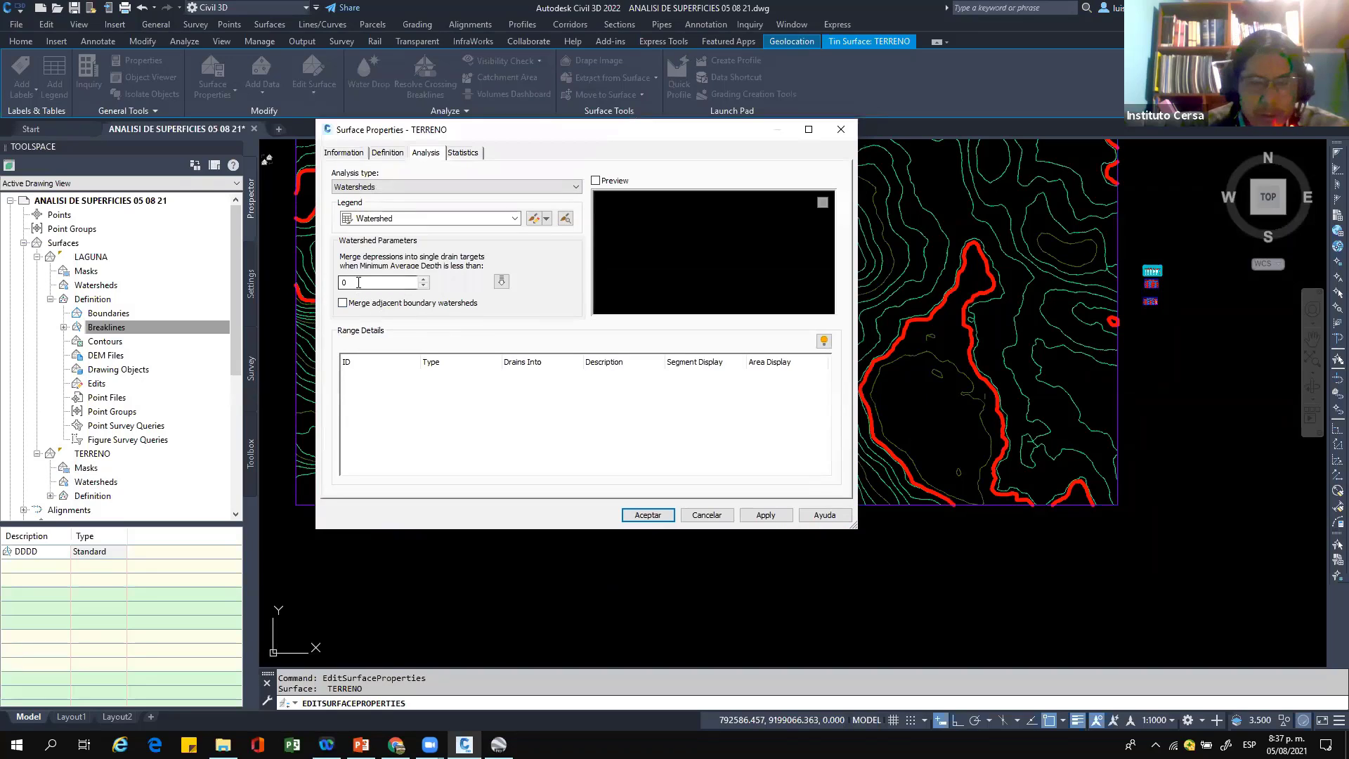
Step: Try the watershed analysis of TERRENO with a minimum average depth of 2 and review the generated watershed list
double_click(383, 283)
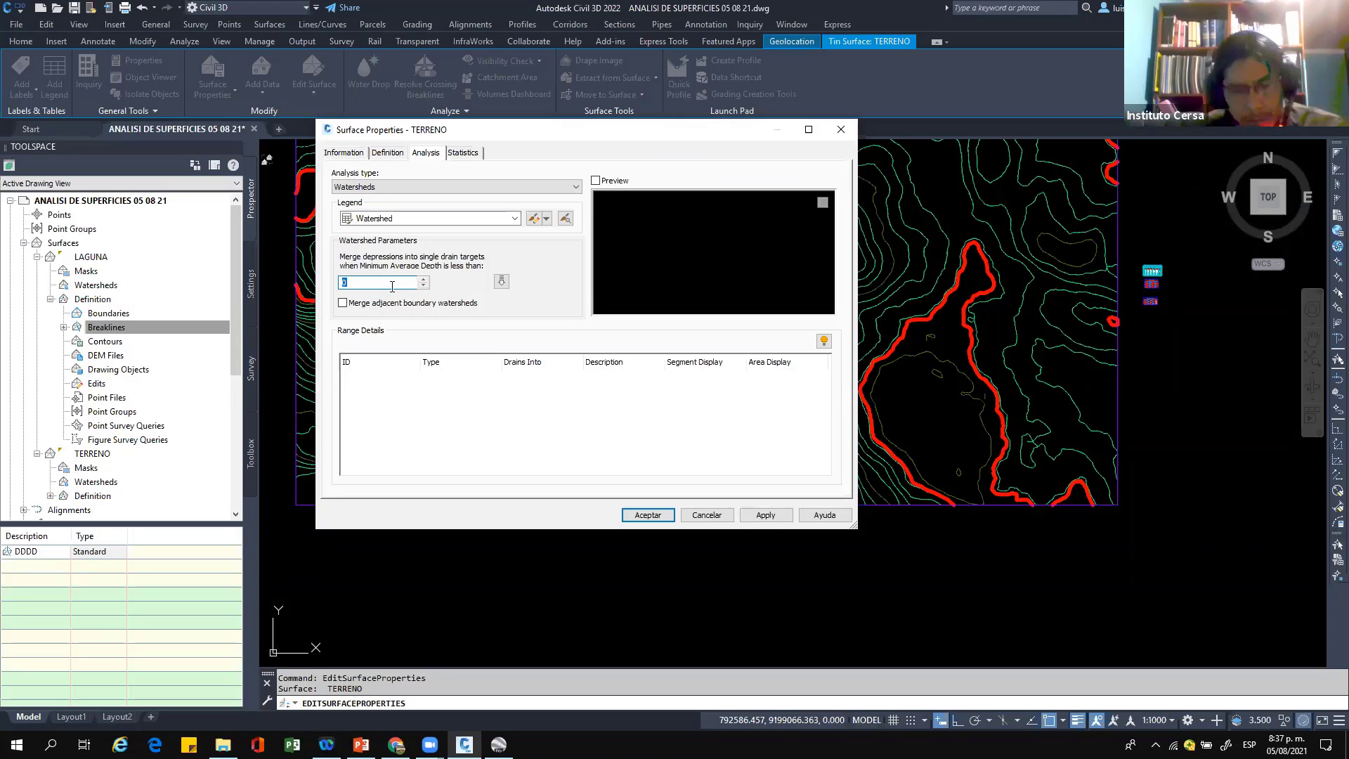
type("2")
left_click(501, 281)
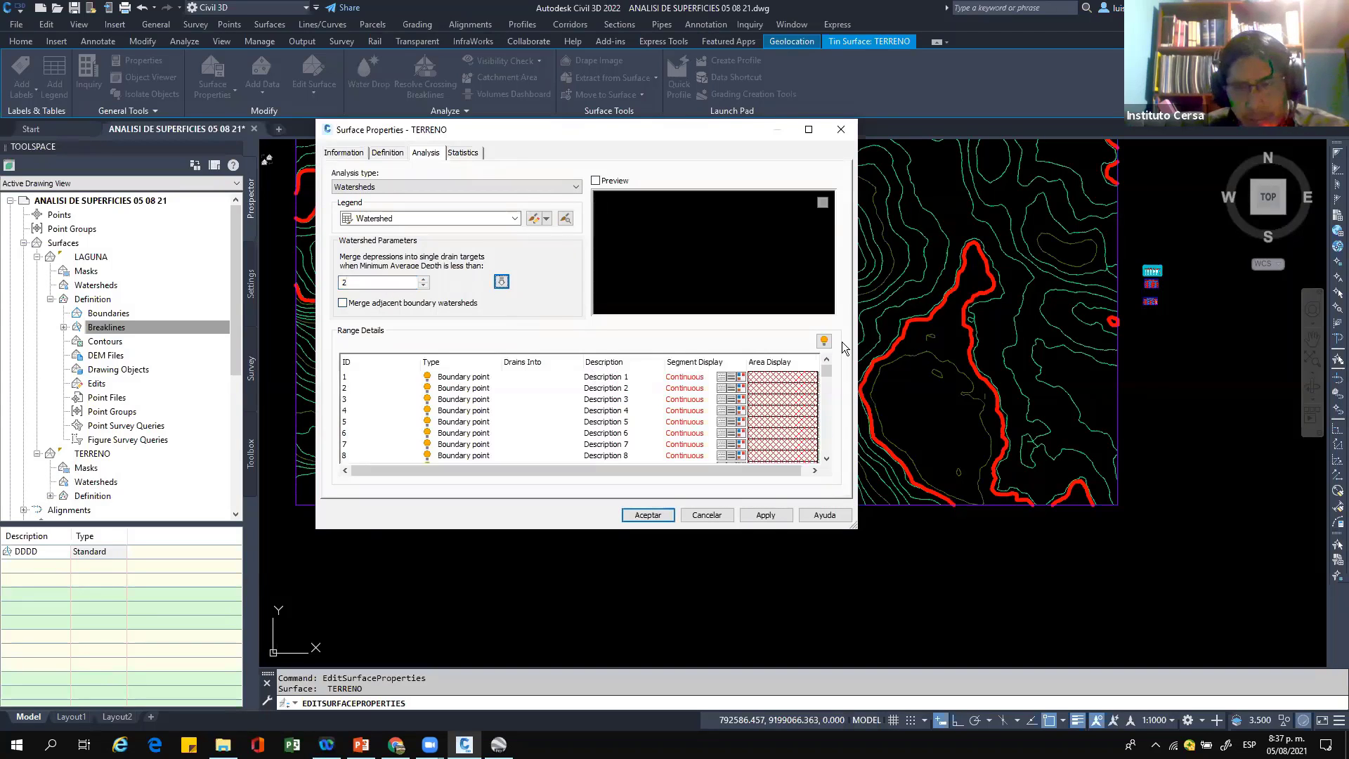
left_click_drag(818, 375, 808, 579)
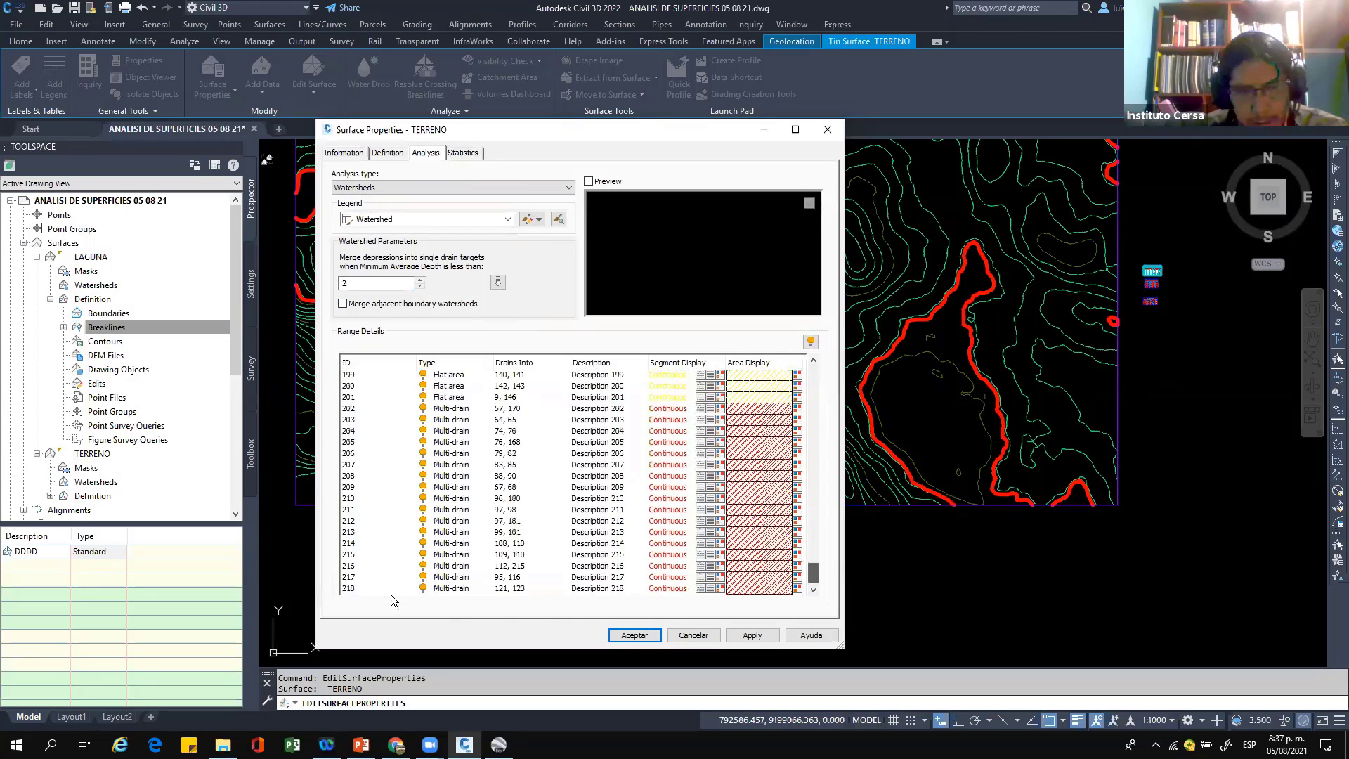
scroll(391, 591, "down", 5)
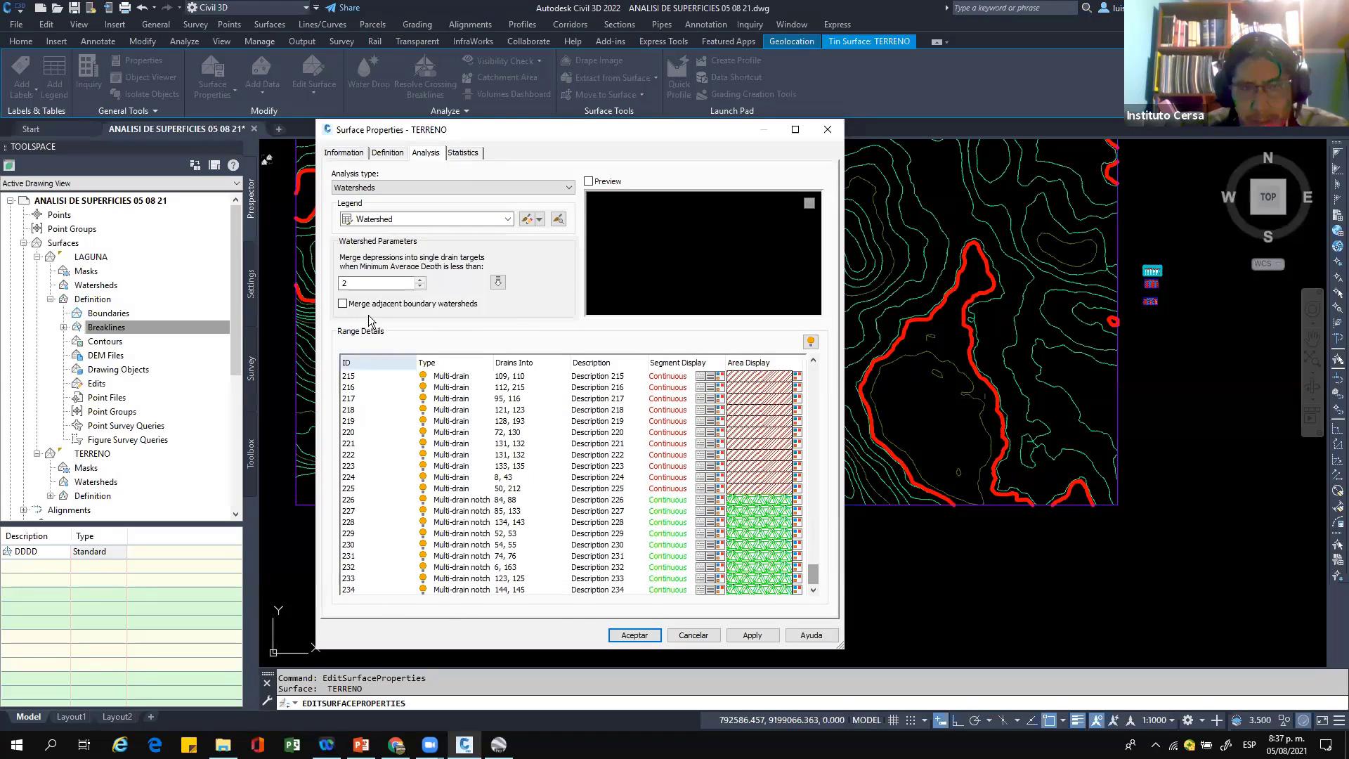
Step: Rerun the watershed analysis with a minimum average depth of 1 and look through the resulting range details
left_click_drag(351, 283, 328, 289)
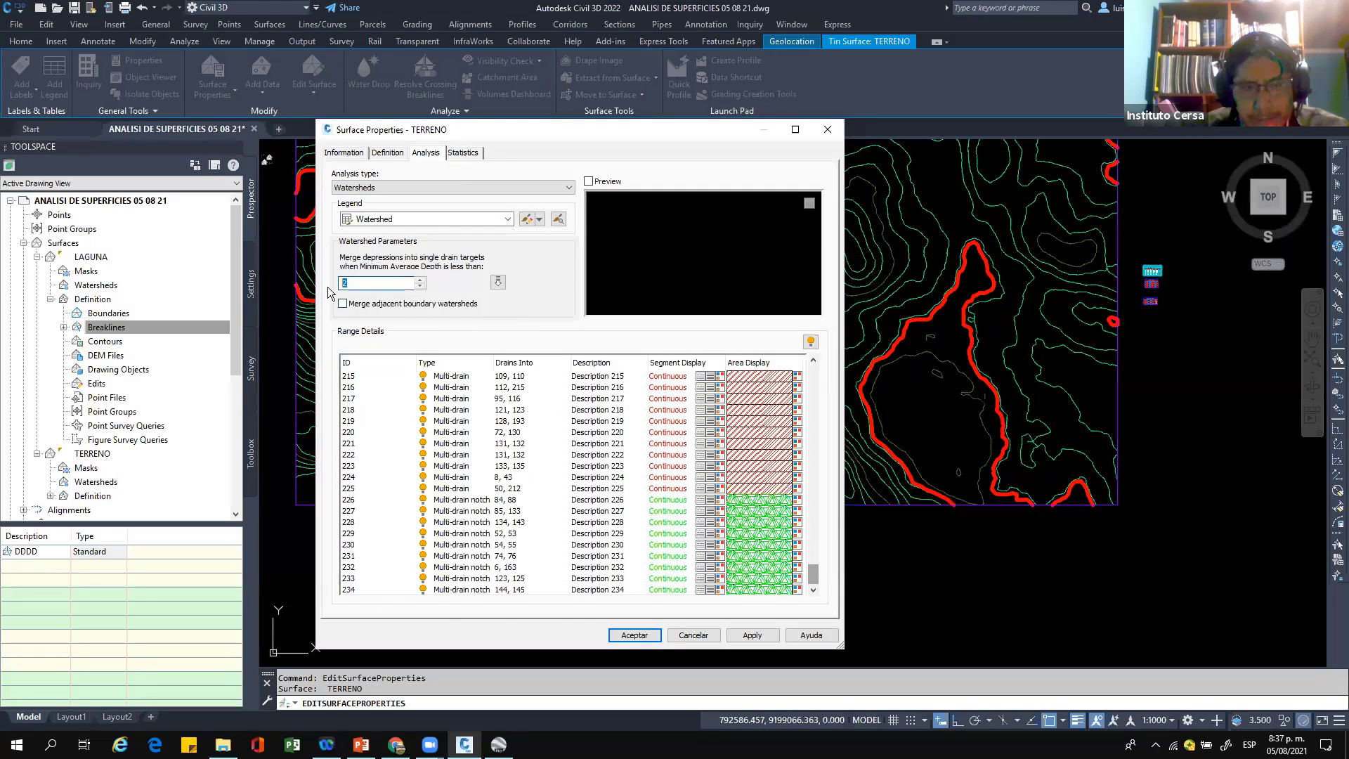
type("1")
left_click(498, 282)
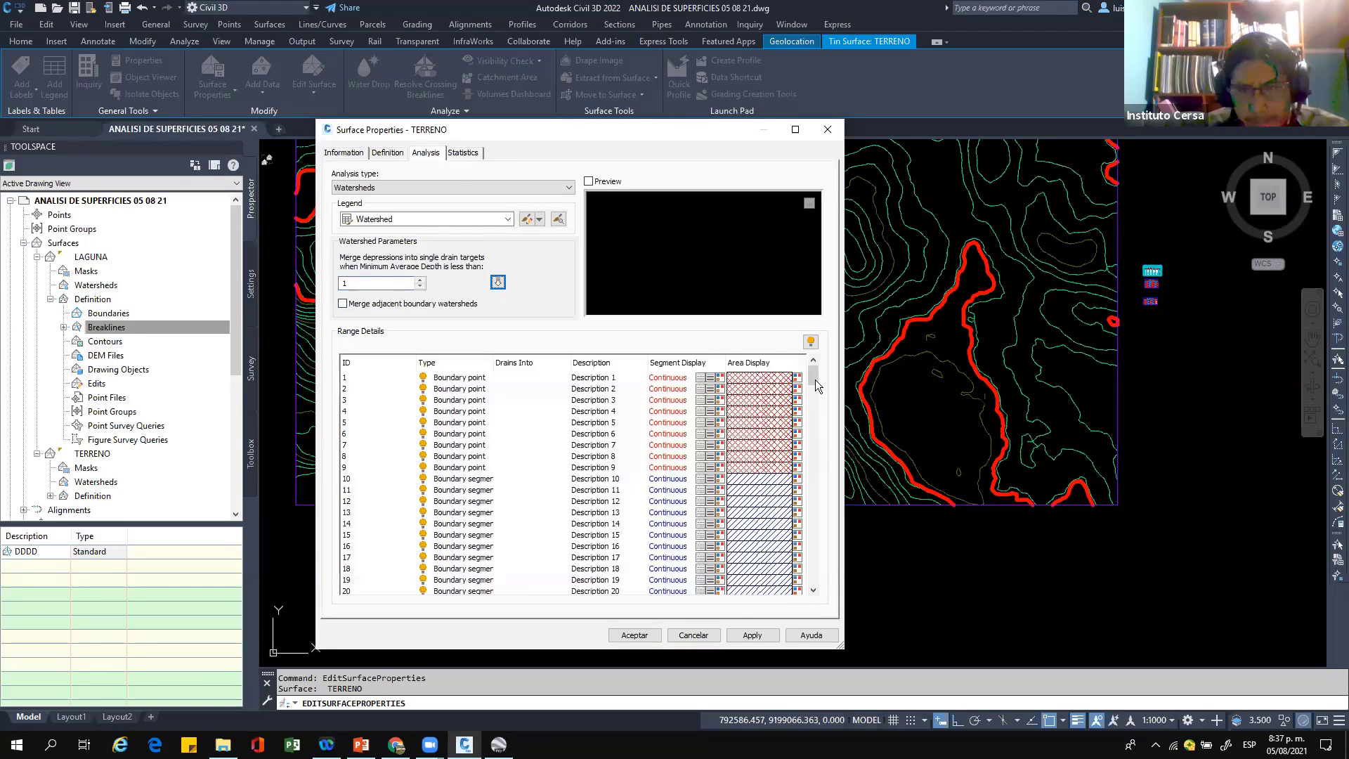
left_click_drag(815, 385, 813, 594)
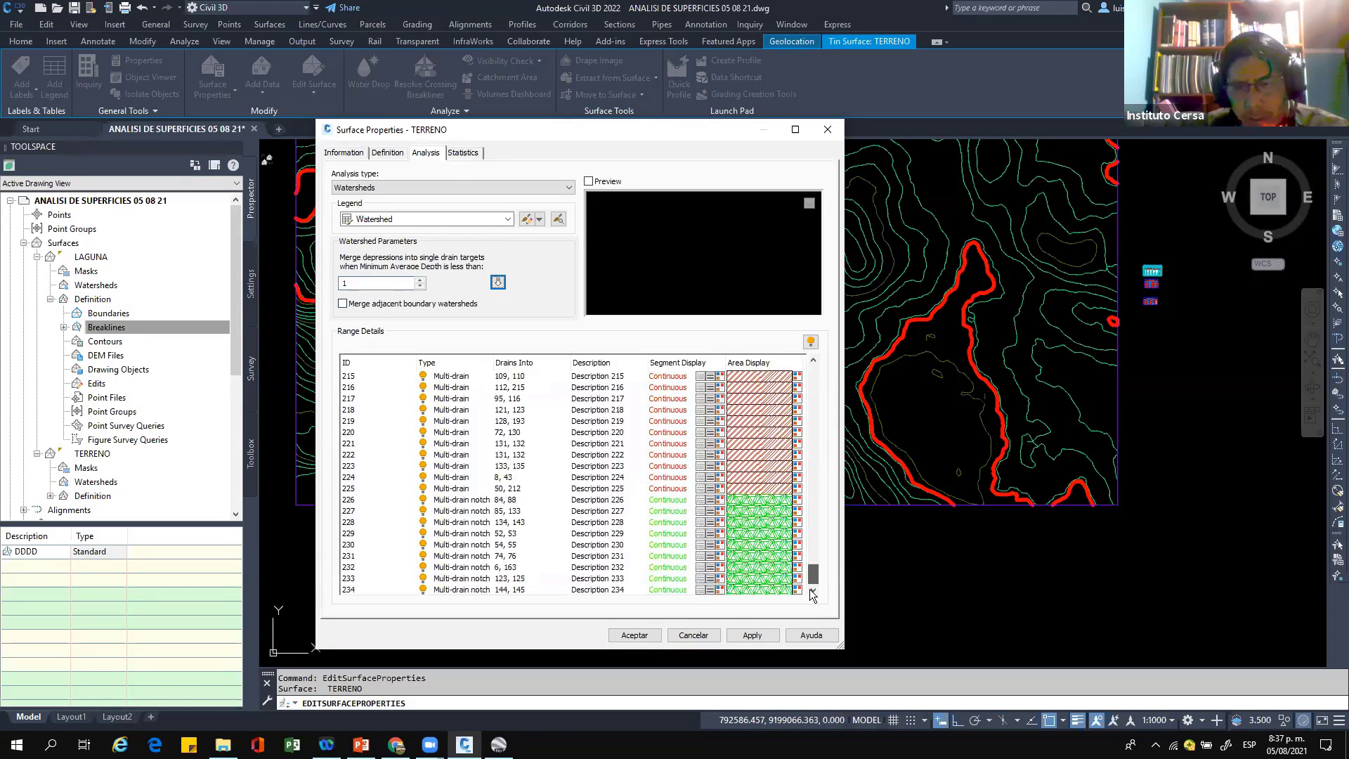
scroll(804, 373, "up", 20)
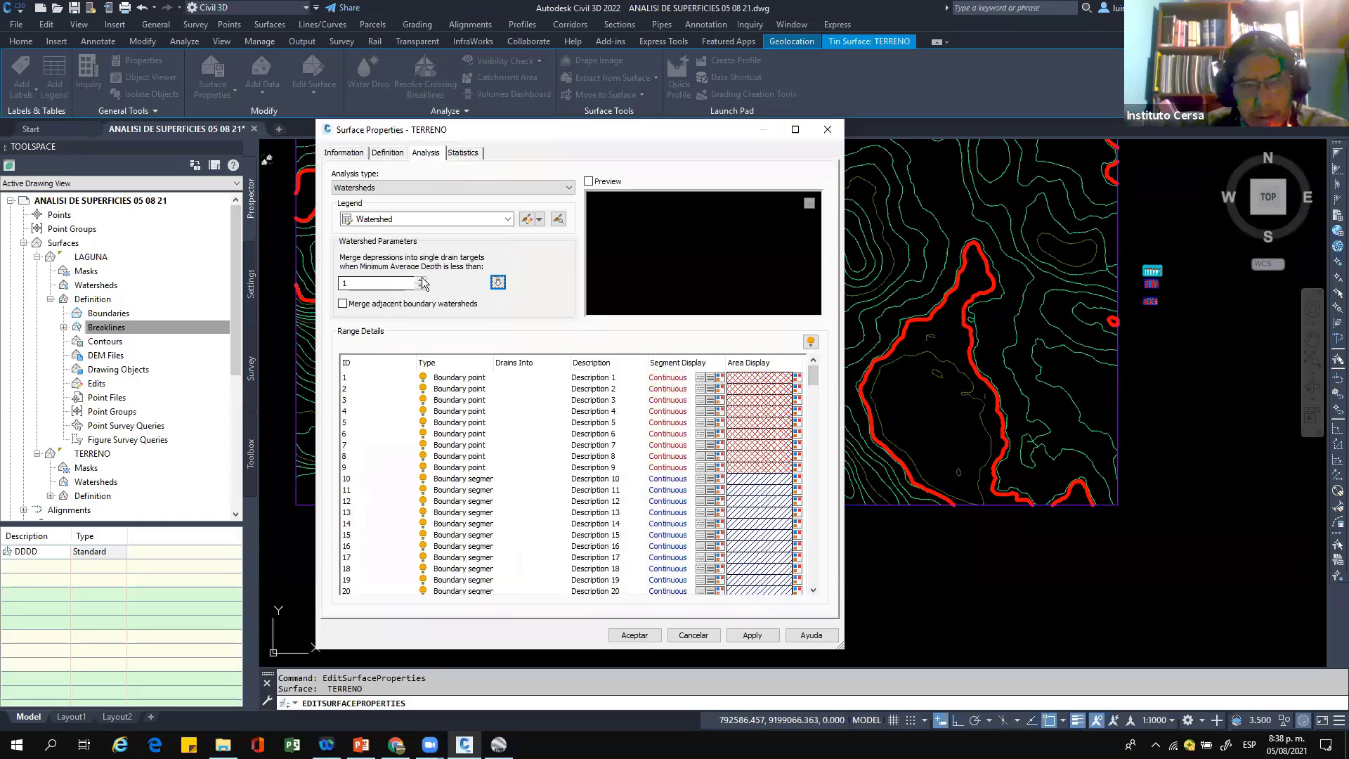
Step: Run the watershed analysis with a minimum average depth of 3, check the list, and apply it to TERRENO
left_click(340, 284)
type("3")
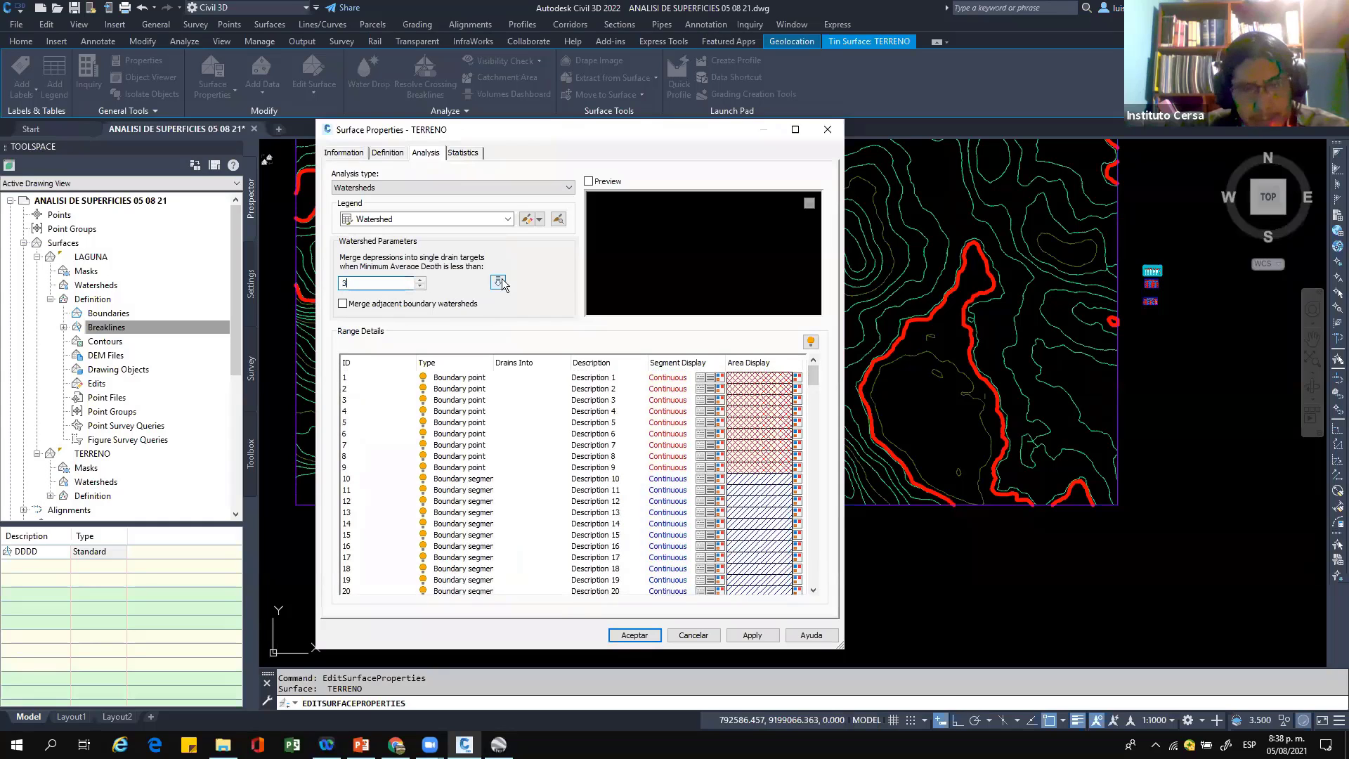
left_click(497, 284)
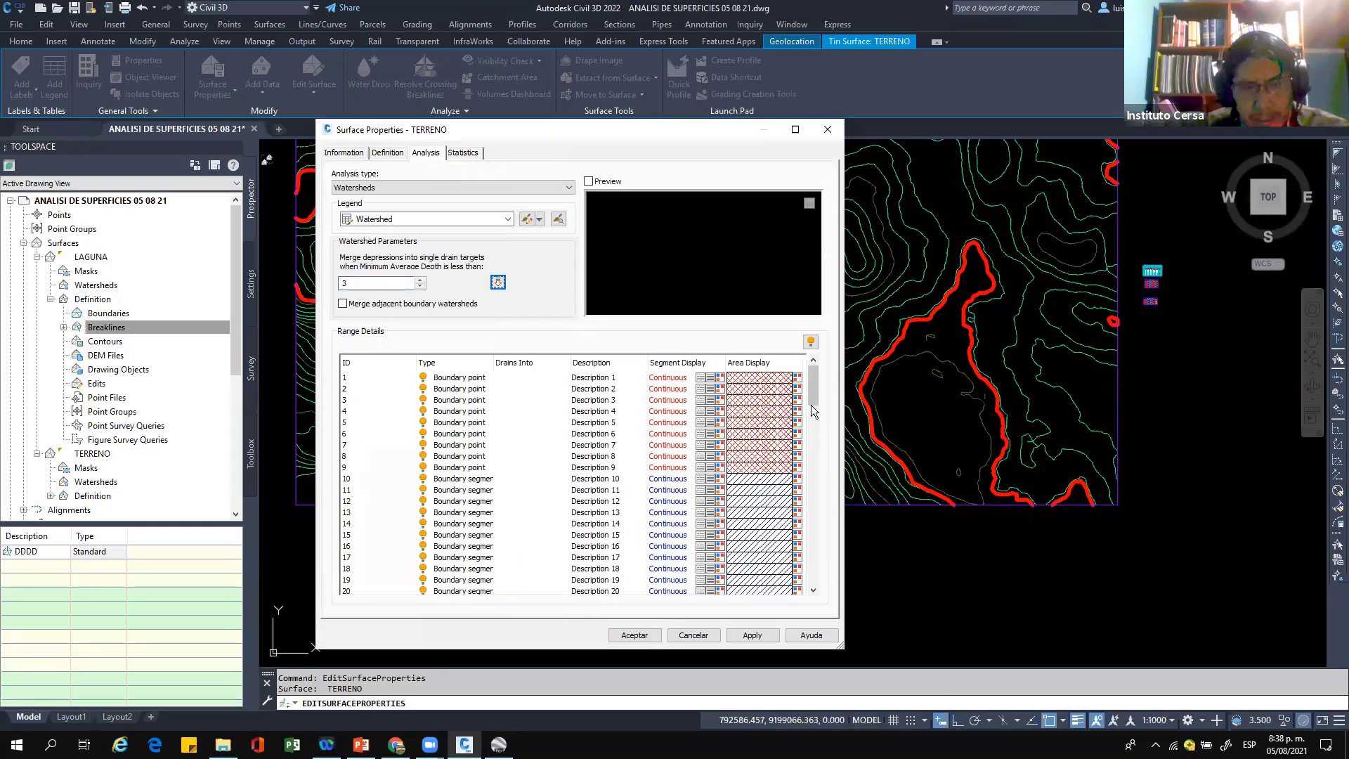
left_click_drag(811, 515, 815, 593)
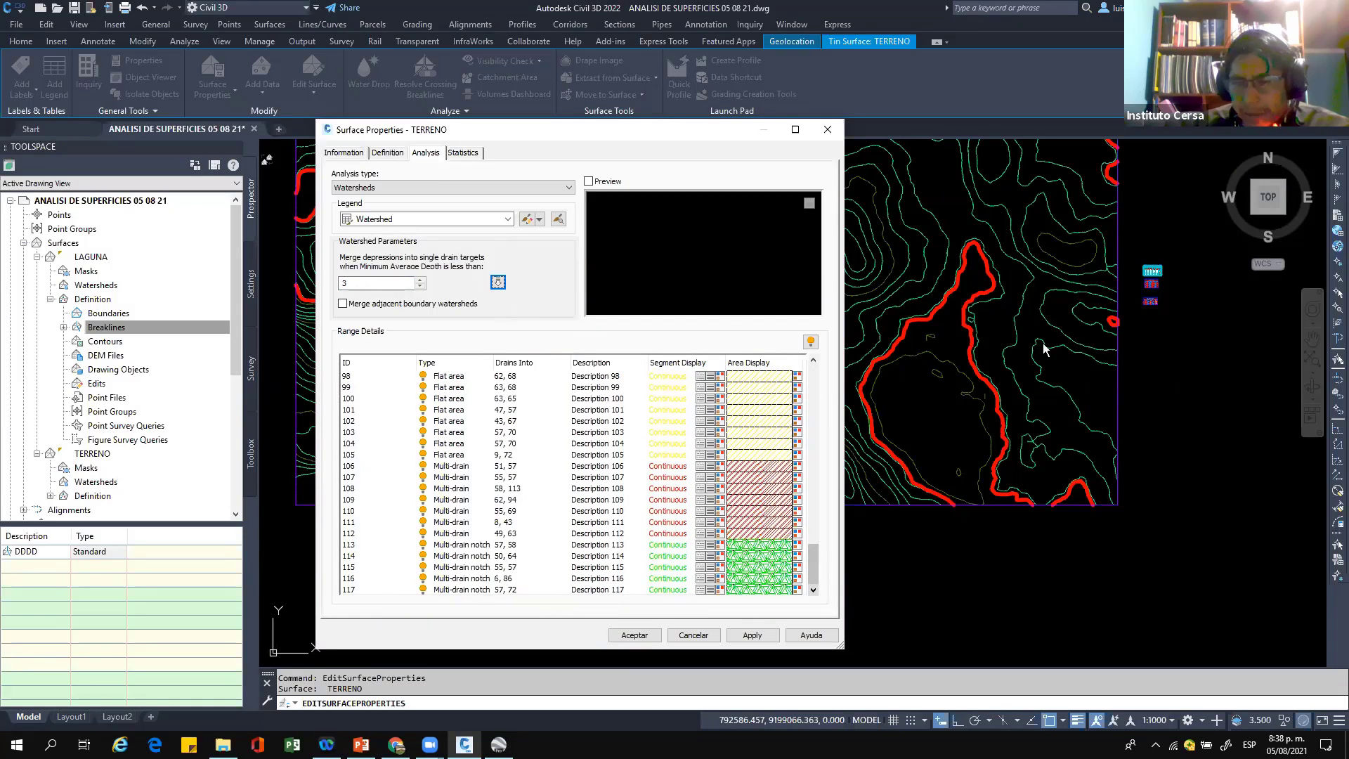
left_click(752, 635)
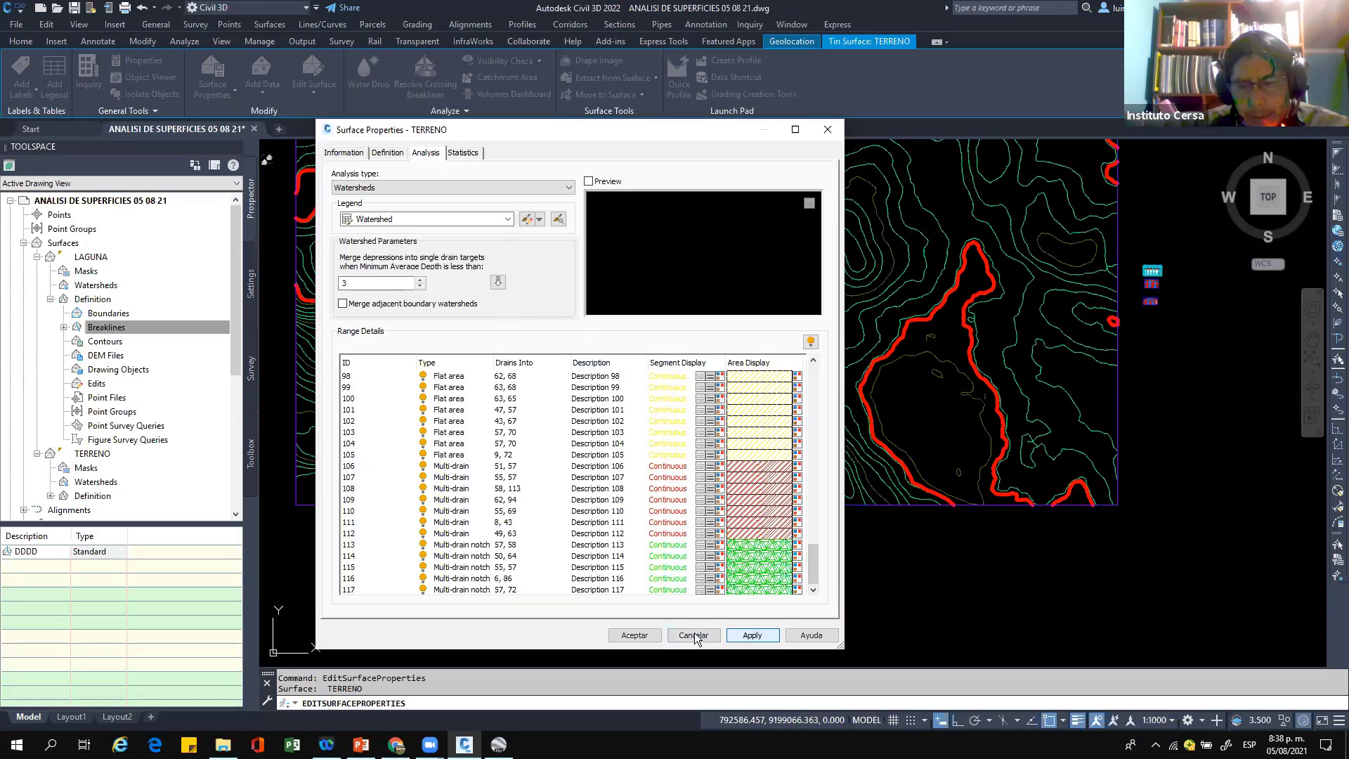
left_click(647, 636)
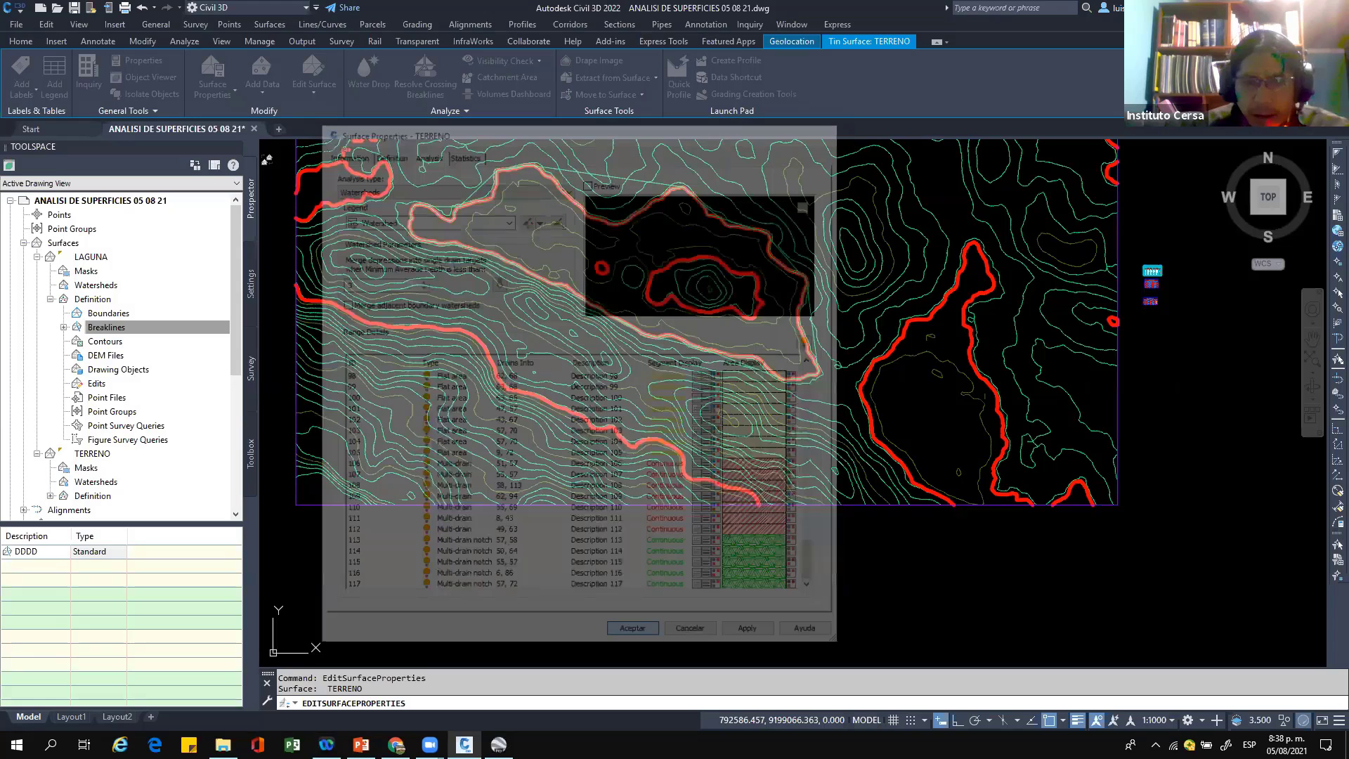
Step: Copy the surface style 00 ANALISIS DE CURVAS and name the copy 00 ANALISIS DE CUENCAS
left_click(23, 243)
left_click(251, 256)
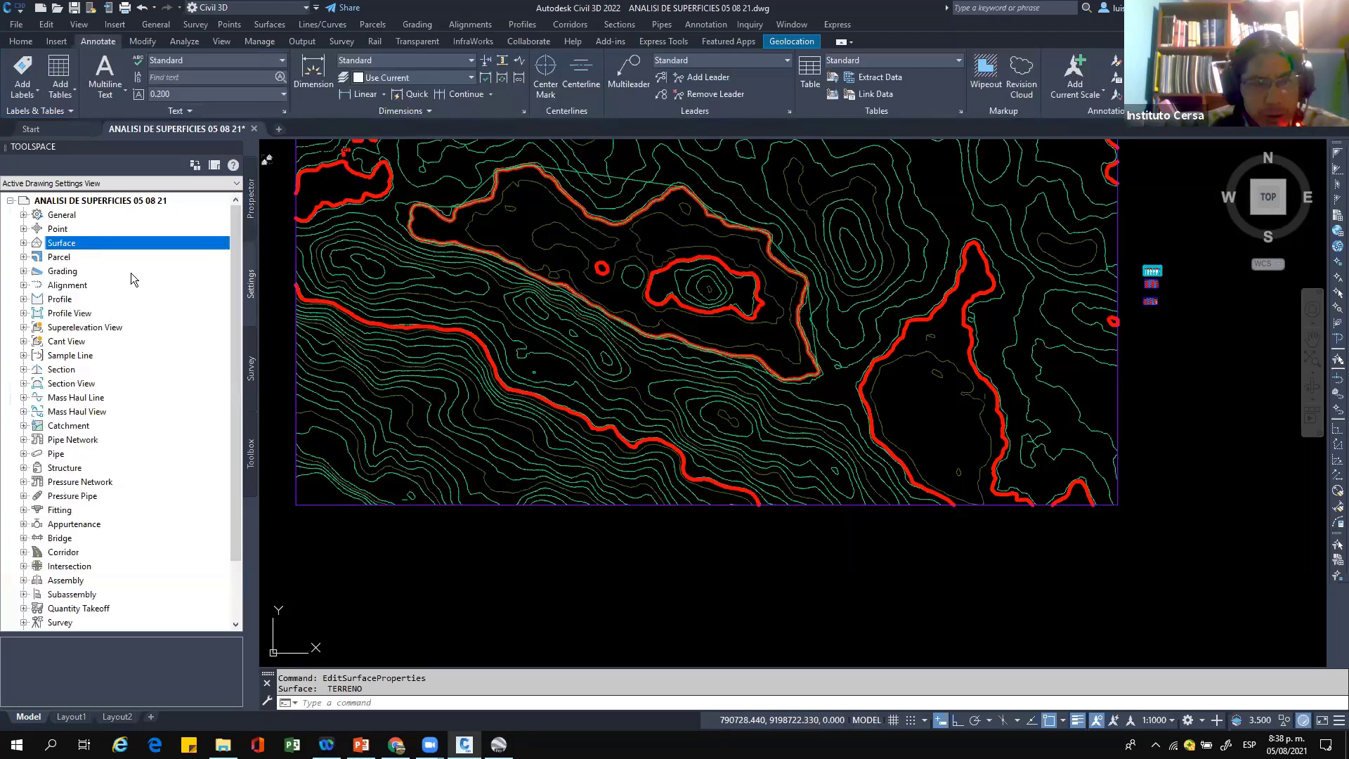
left_click(23, 243)
left_click(37, 257)
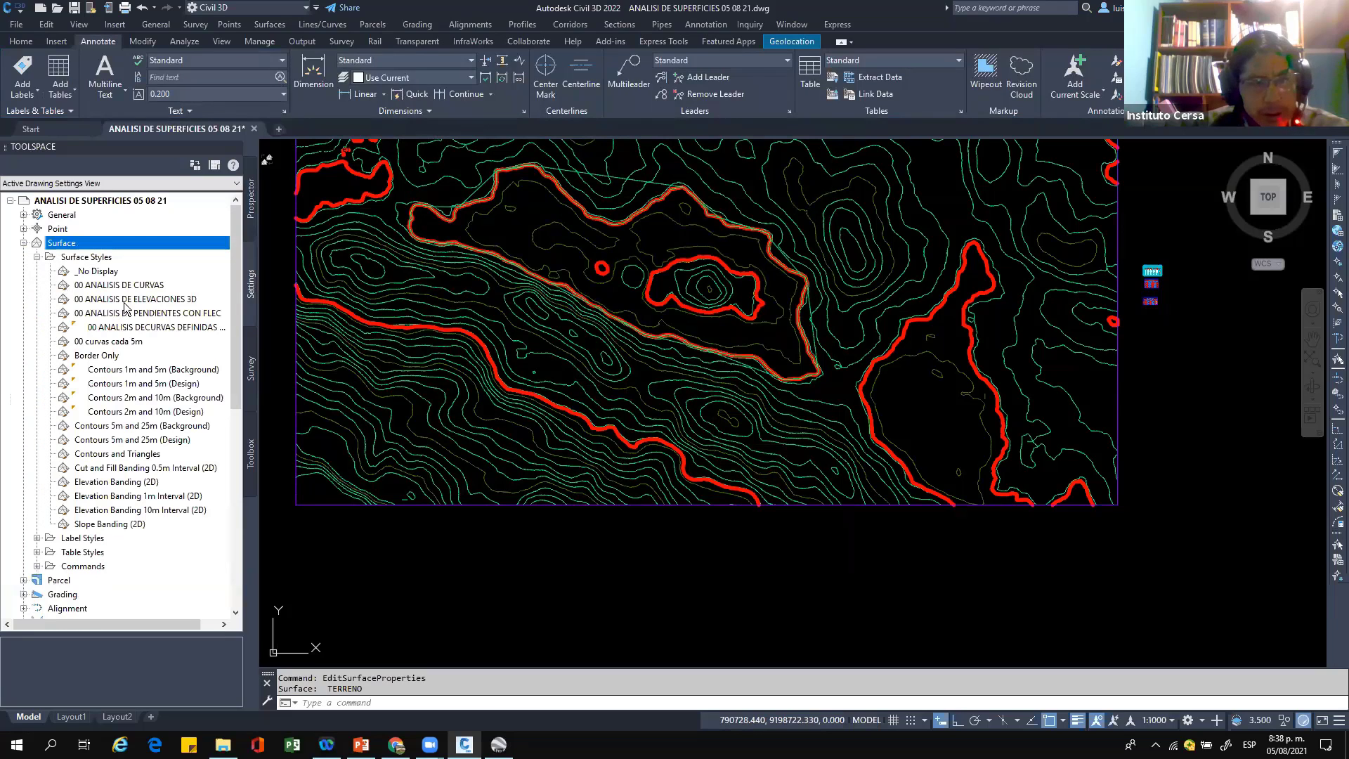
left_click(141, 298)
right_click(142, 295)
left_click(142, 289)
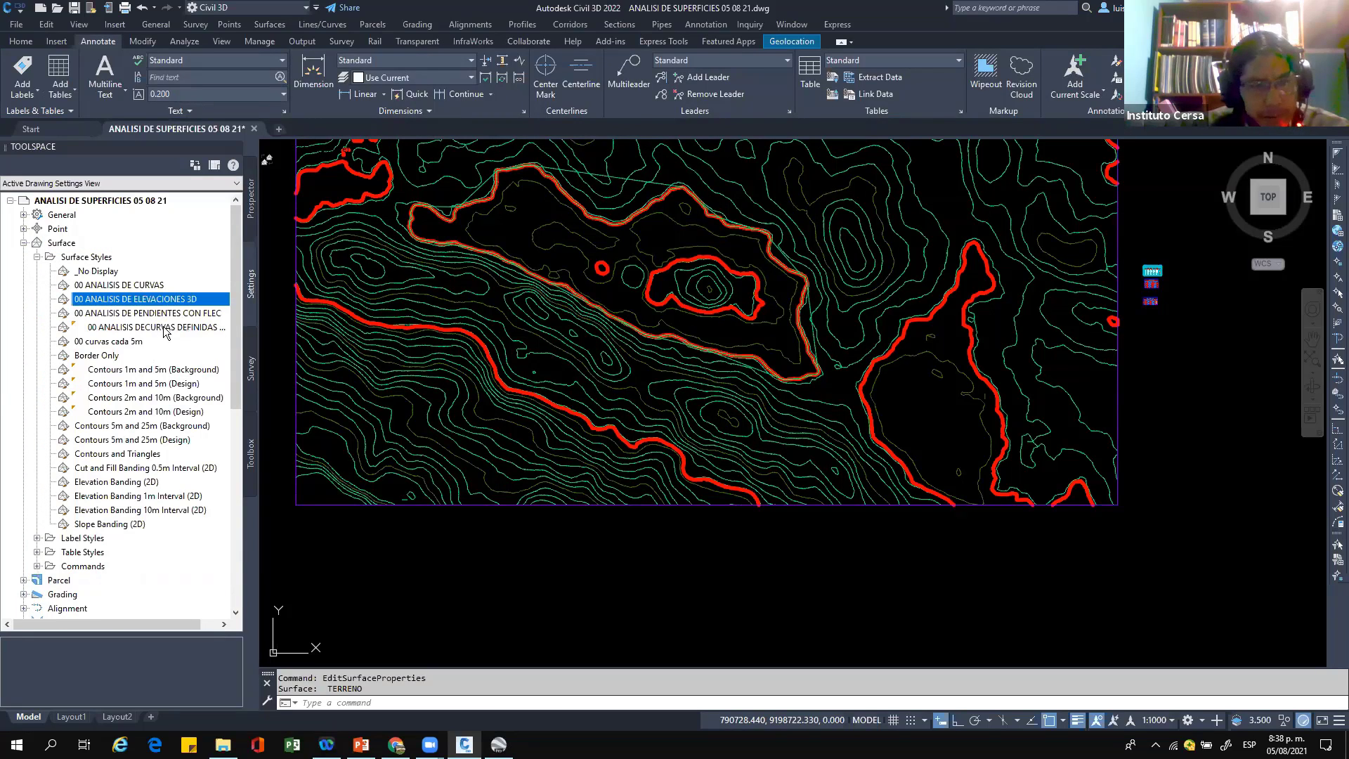
left_click(147, 285)
right_click(163, 285)
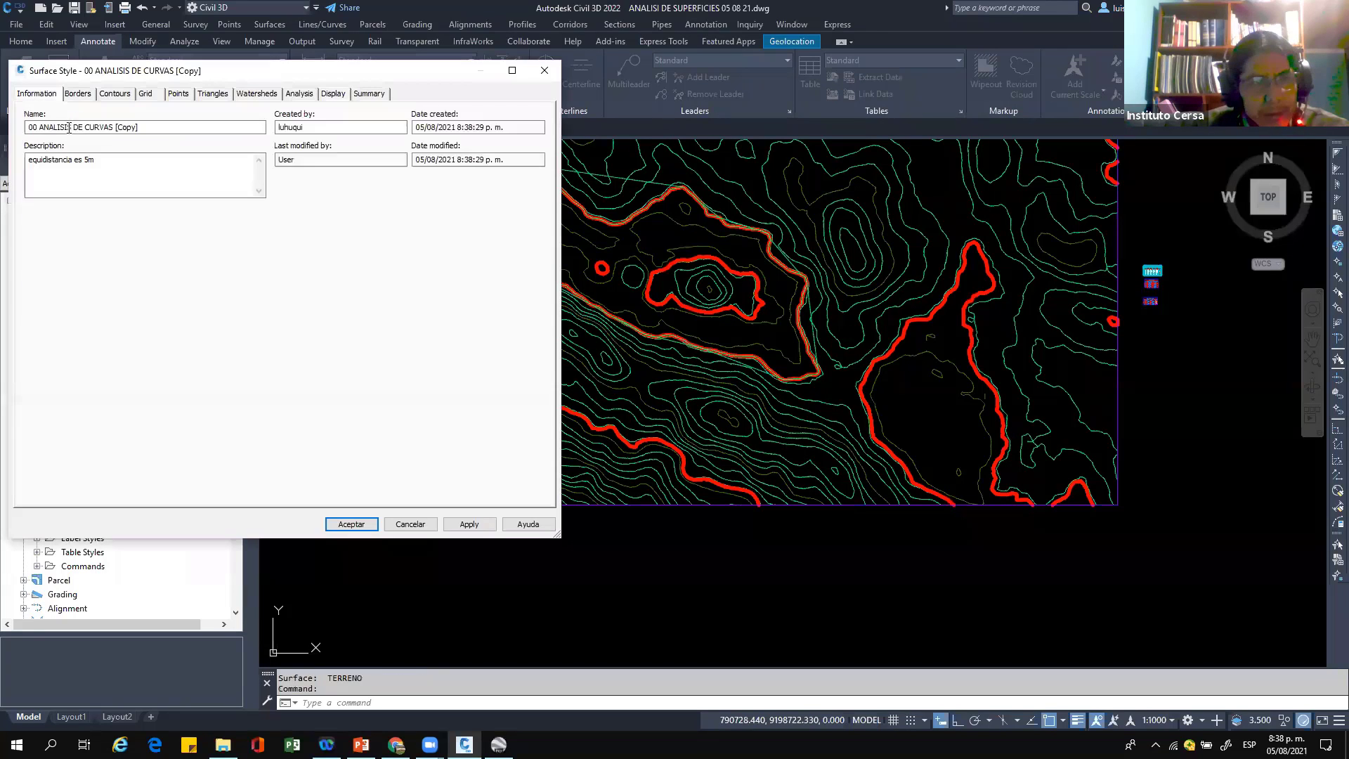
left_click_drag(79, 126, 278, 149)
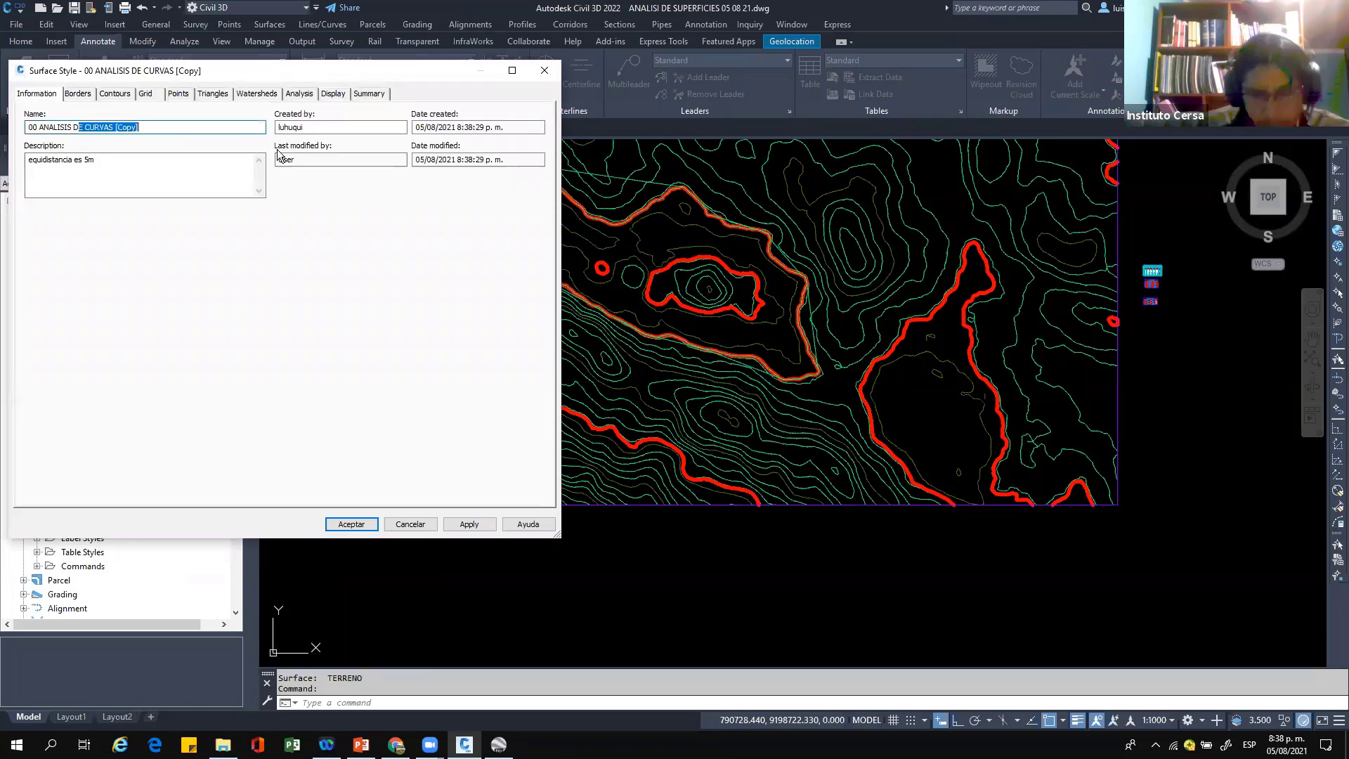
type("ENC")
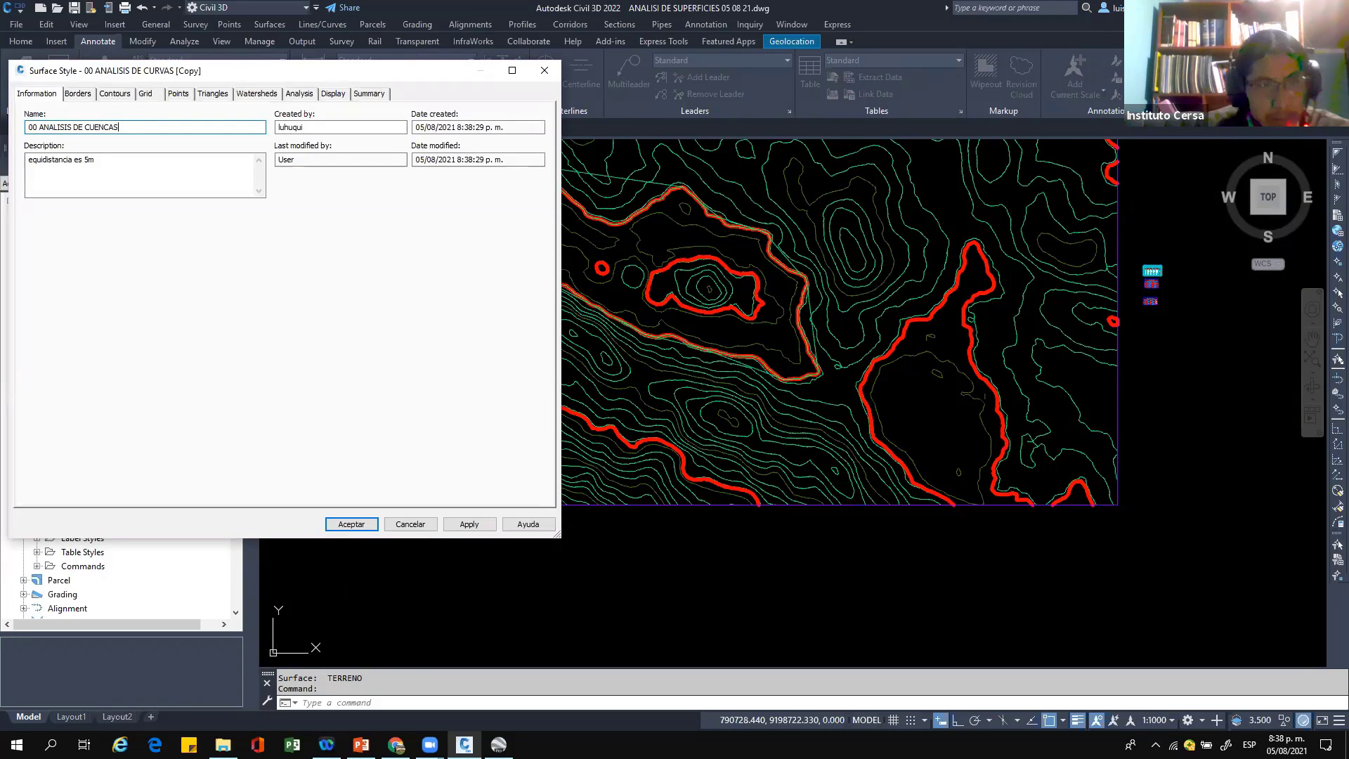
Step: Make the Watersheds component visible in plan view for the 00 ANALISIS DE CUENCAS style and save the style
left_click(117, 94)
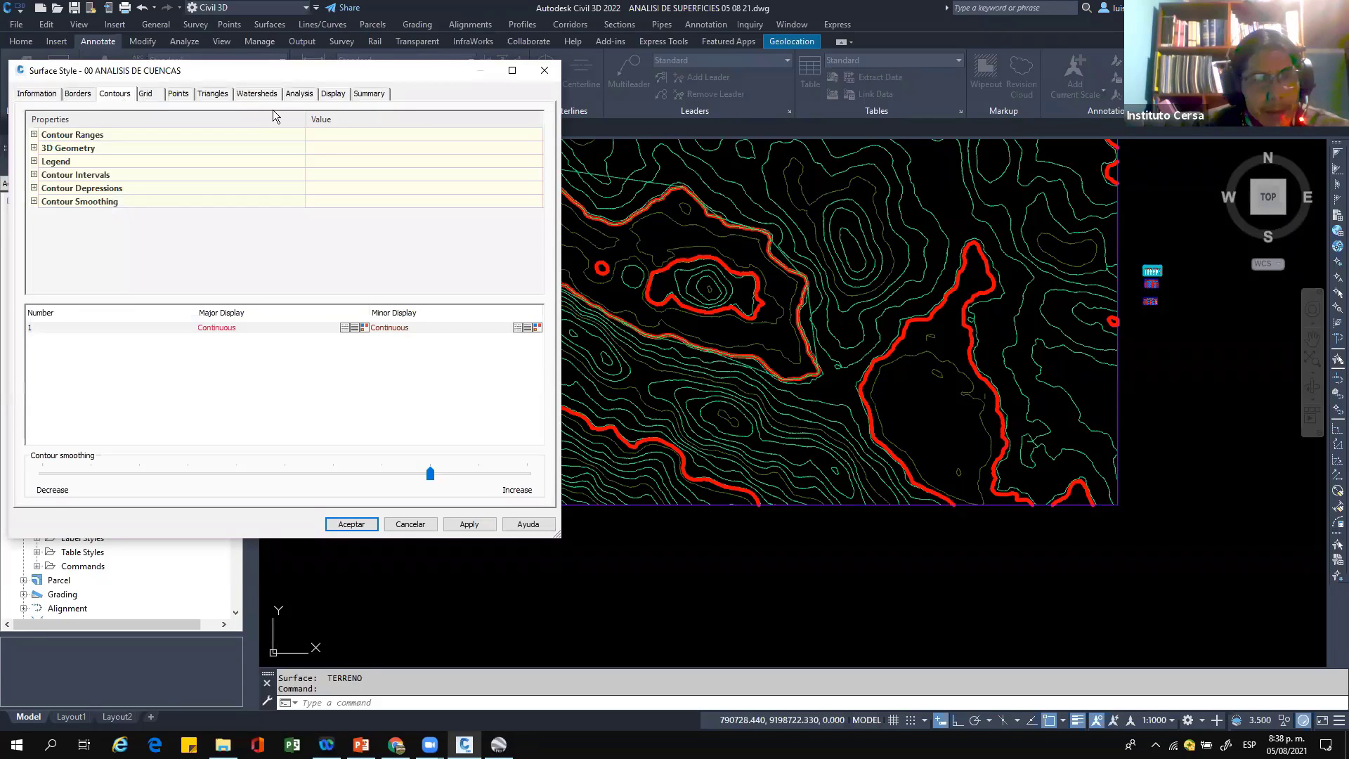
left_click(333, 94)
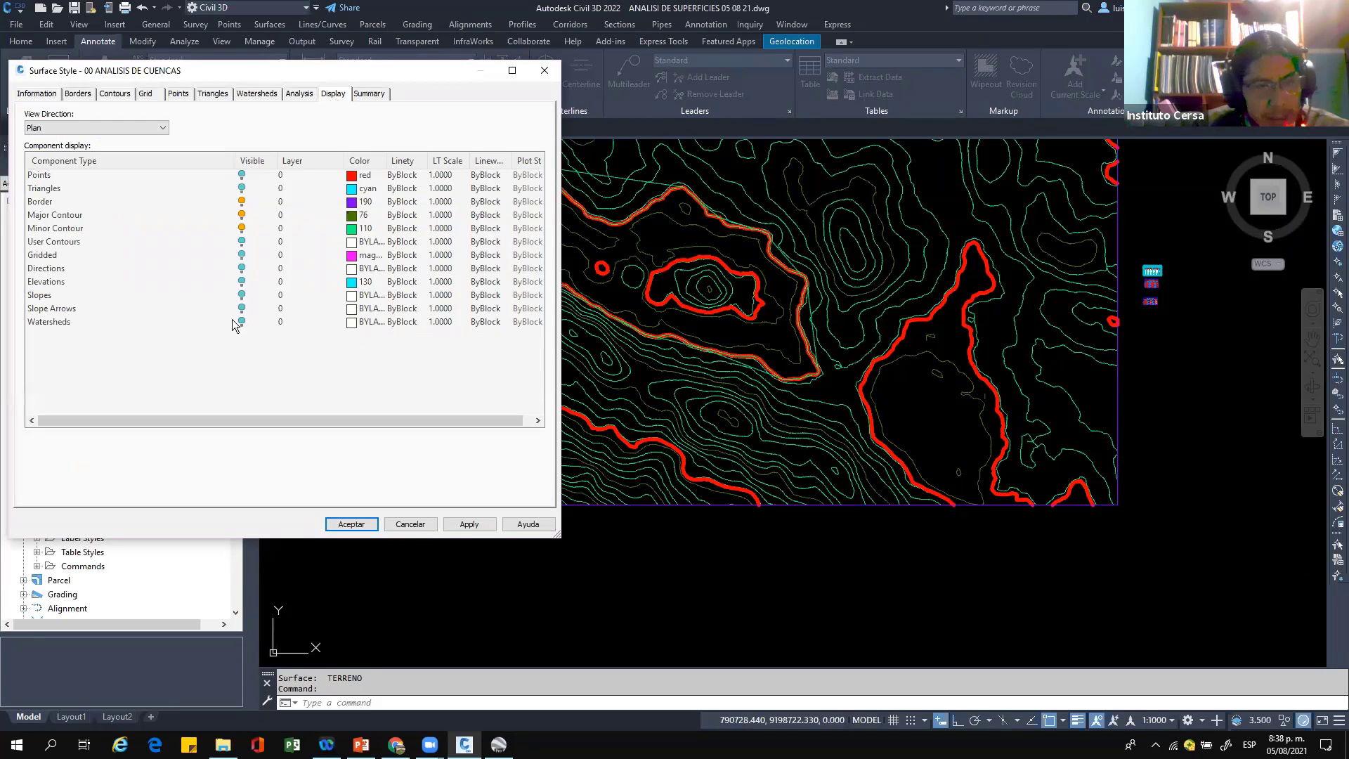
left_click(241, 322)
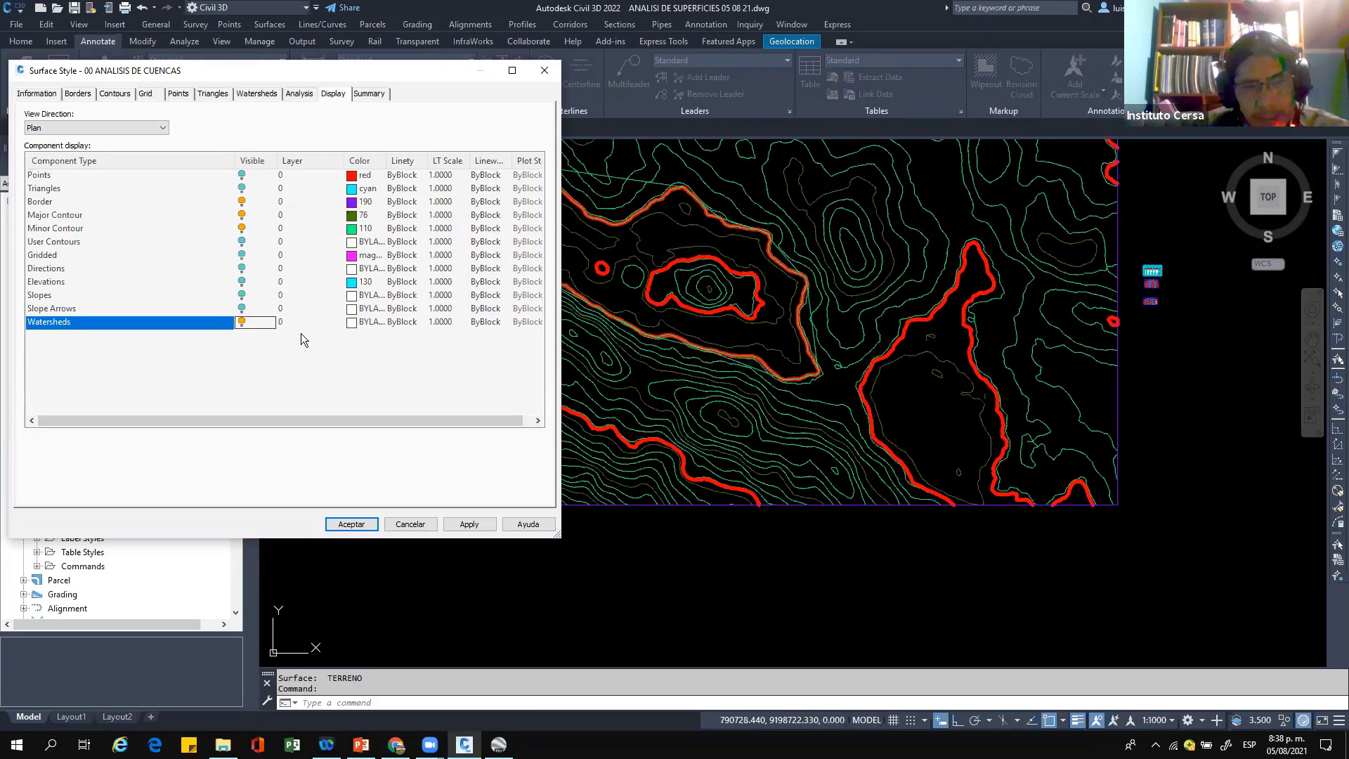
left_click(470, 525)
left_click(349, 525)
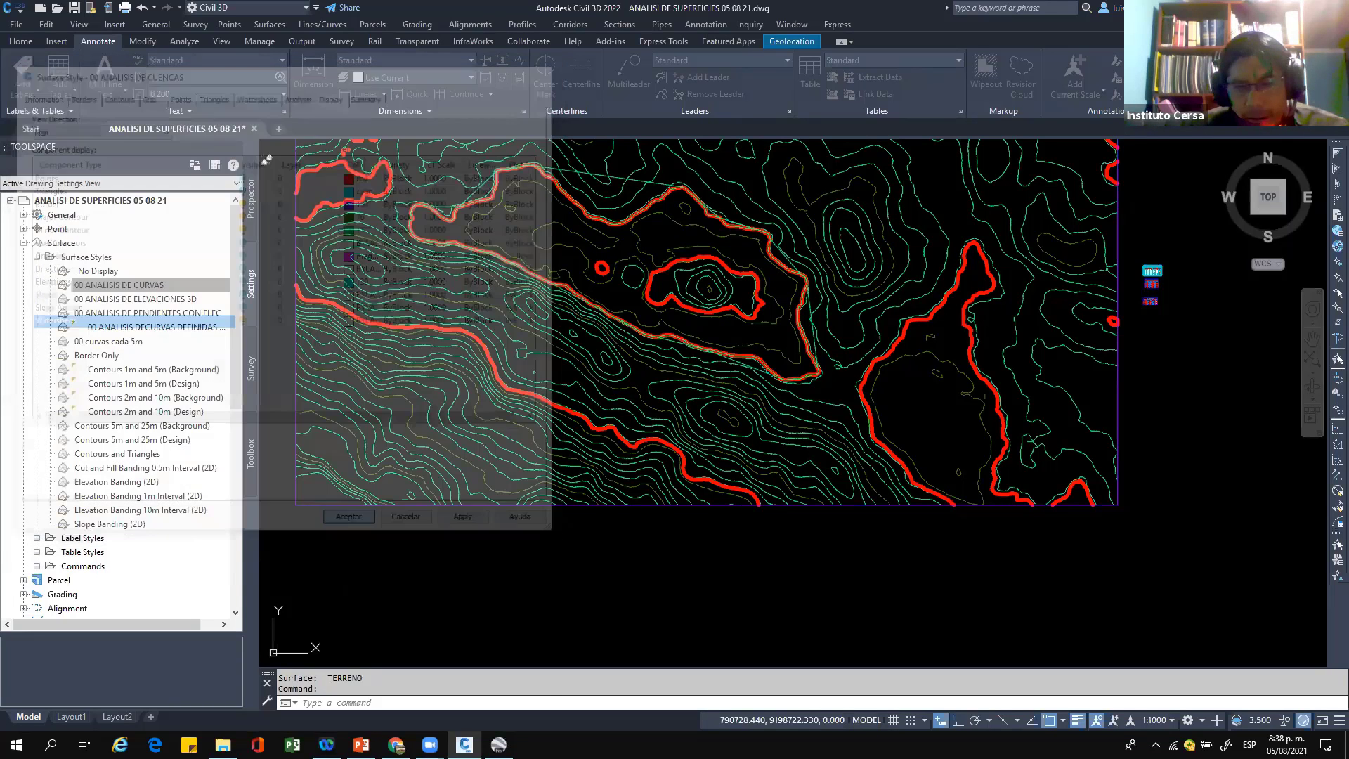
Step: Assign the surface style 00 ANALISIS DE CUENCAS to the TERRENO surface
left_click(531, 471)
left_click(515, 455)
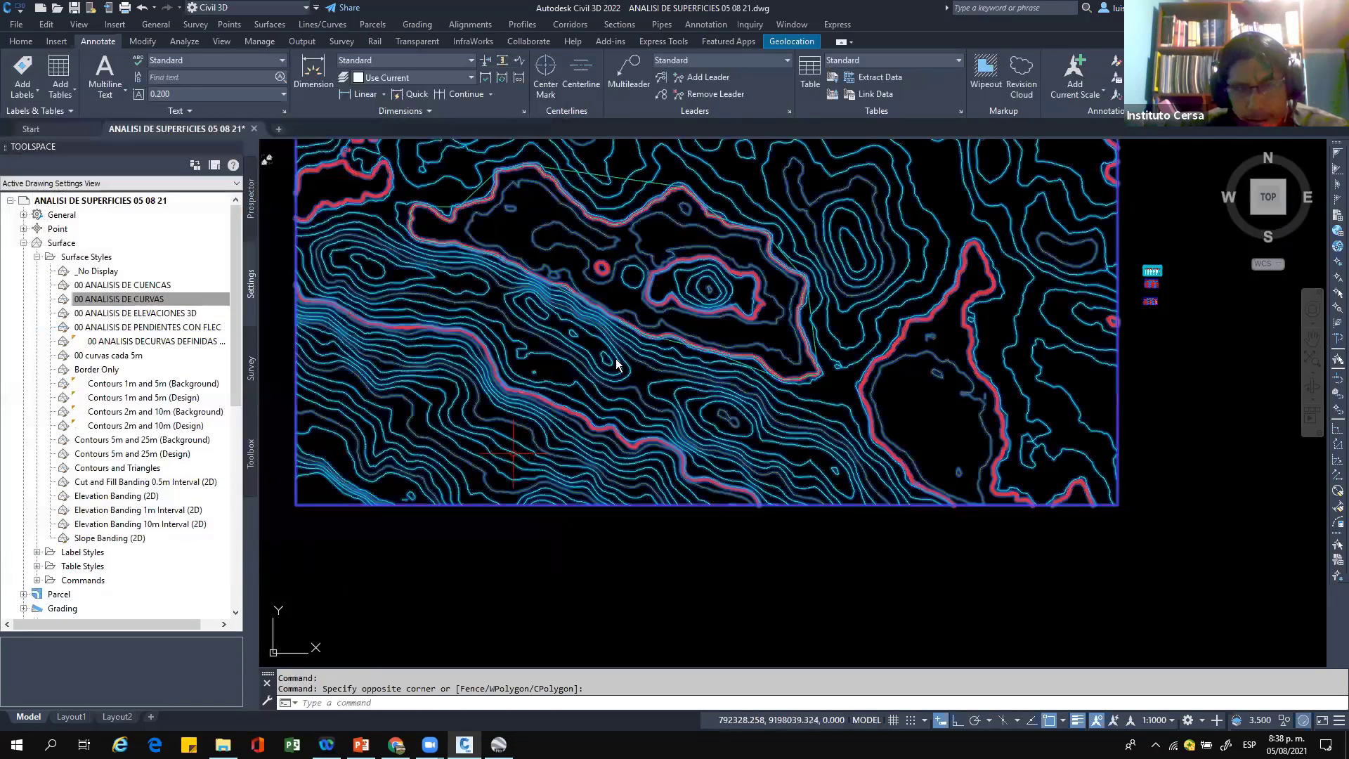
right_click(514, 455)
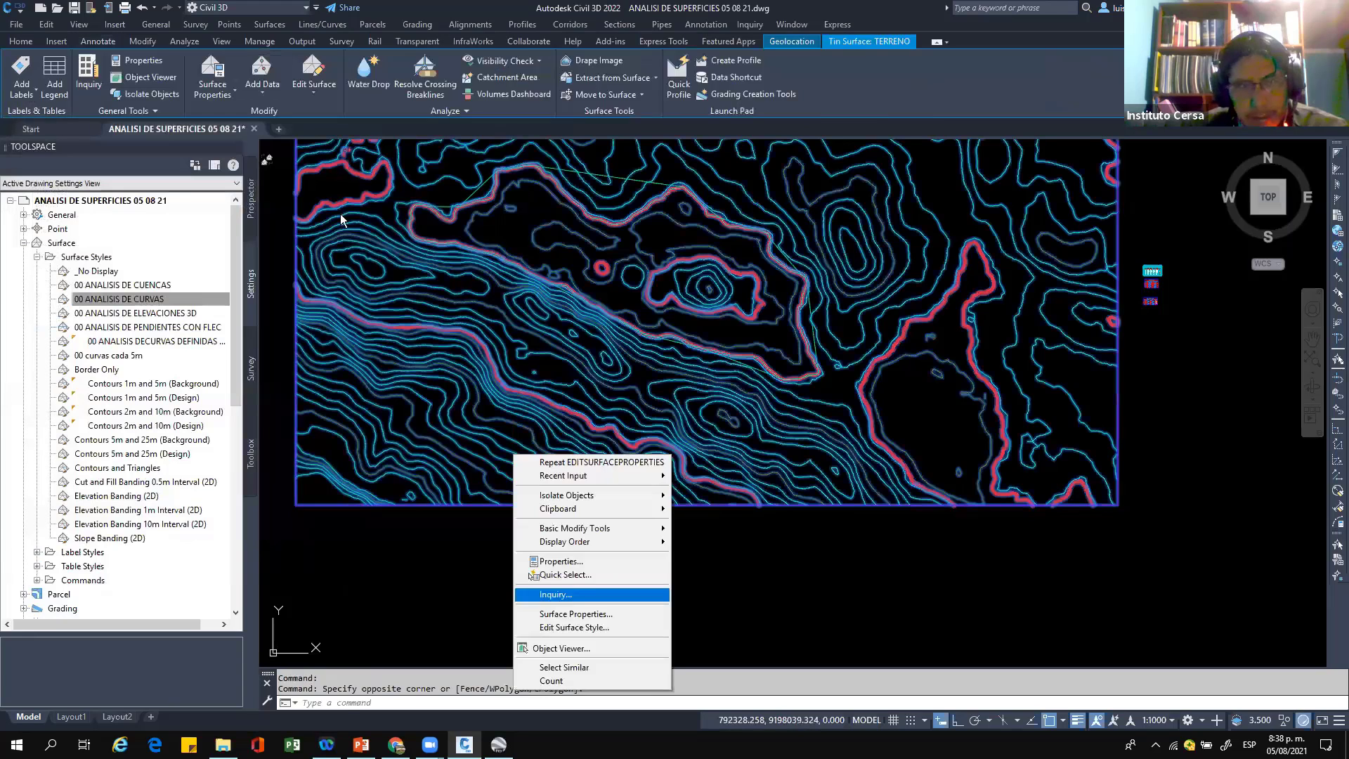
left_click(576, 614)
left_click(344, 153)
left_click(406, 301)
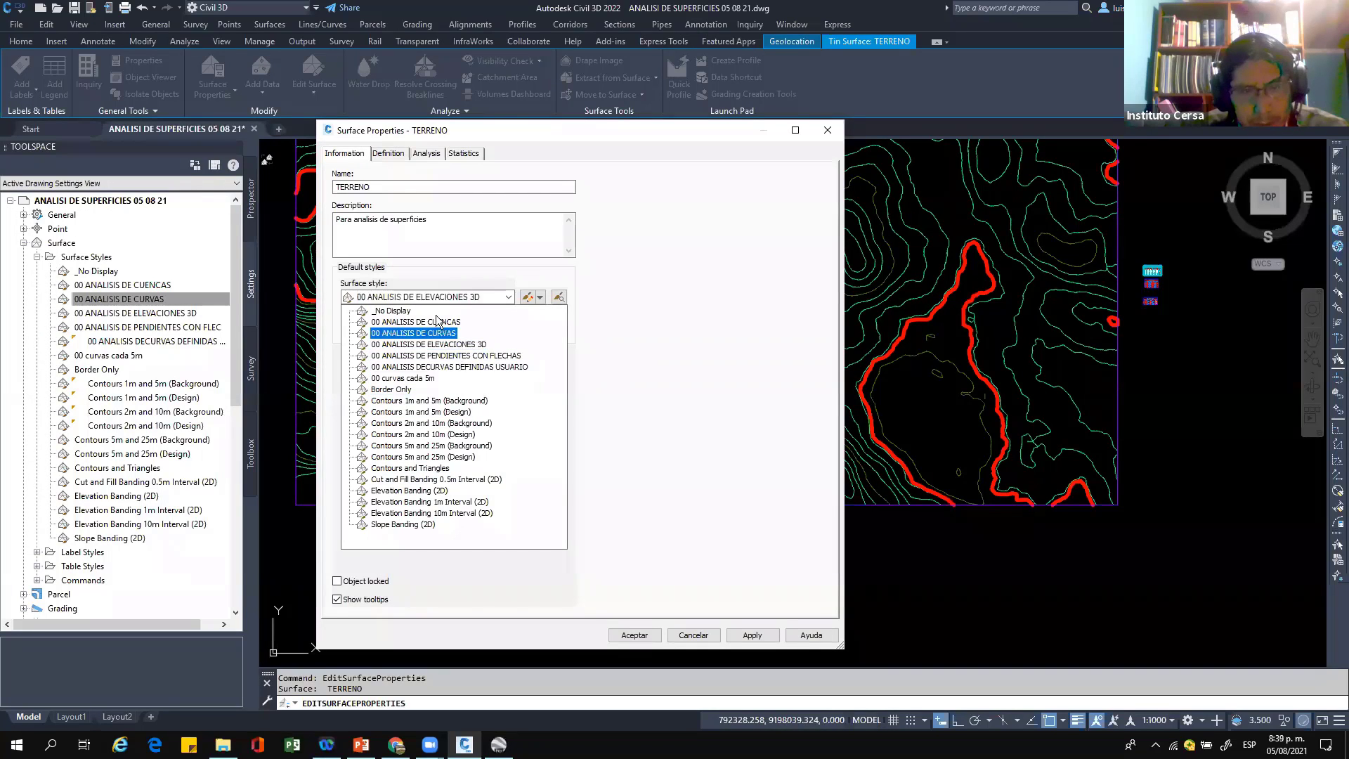
left_click(415, 322)
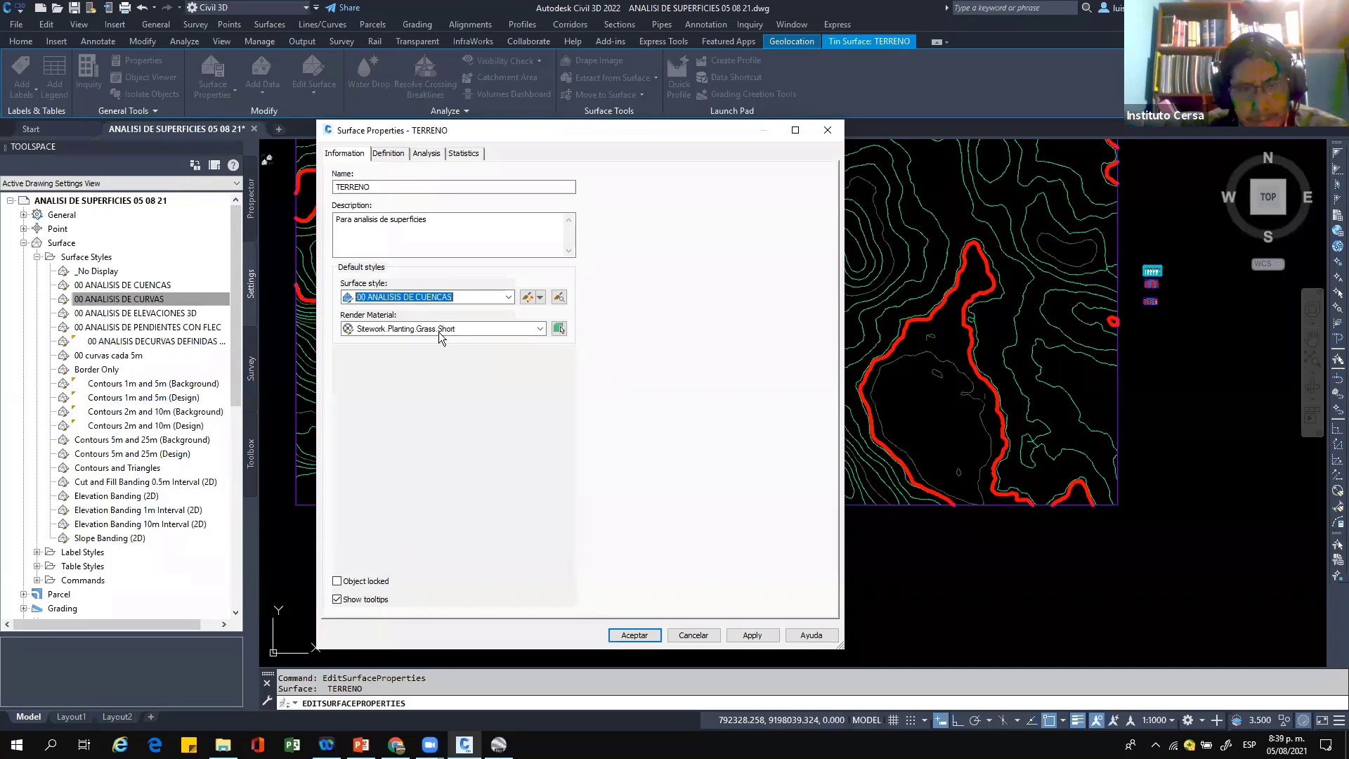
left_click(632, 635)
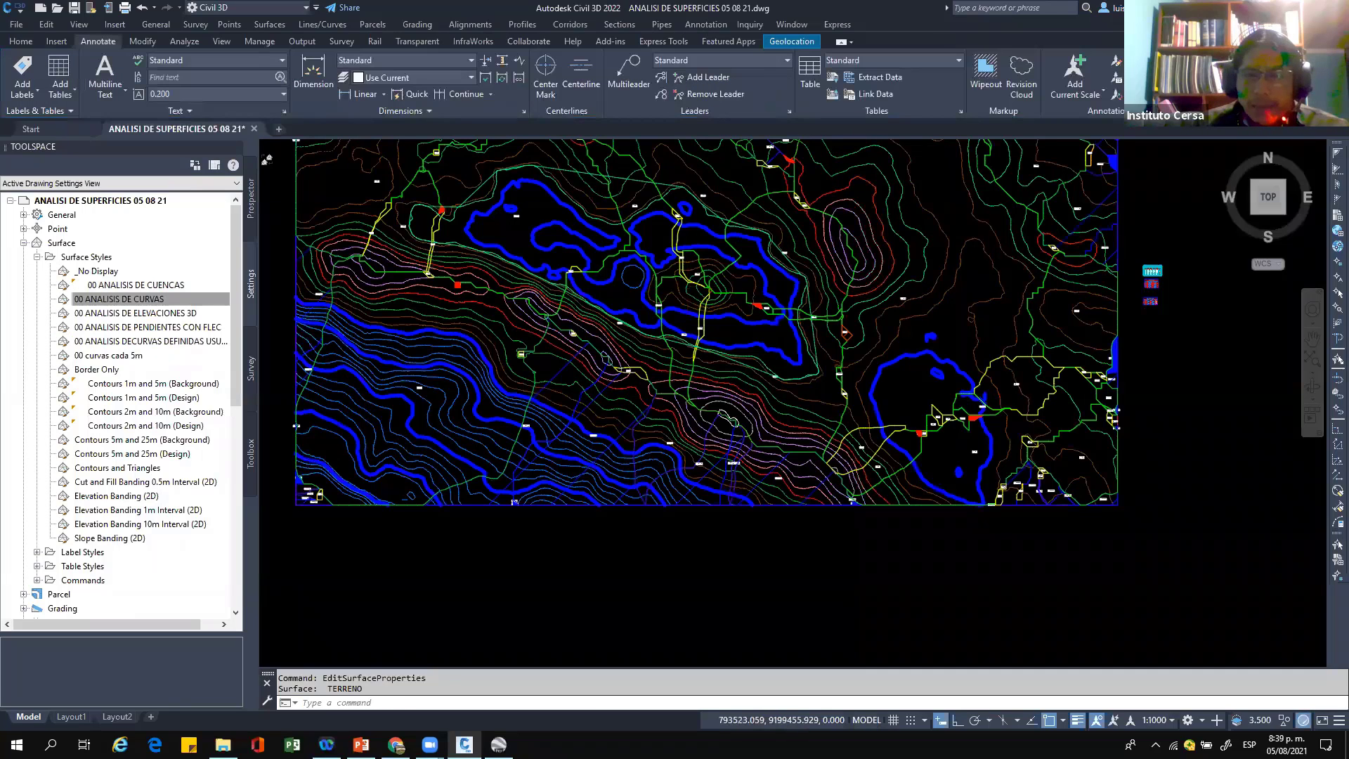
Step: Examine the watershed boundaries and labels on TERRENO, and switch to PowerPoint to view the ANÁLISIS DE MICROCUENCAS slide for comparison
scroll(684, 252, "up", 2)
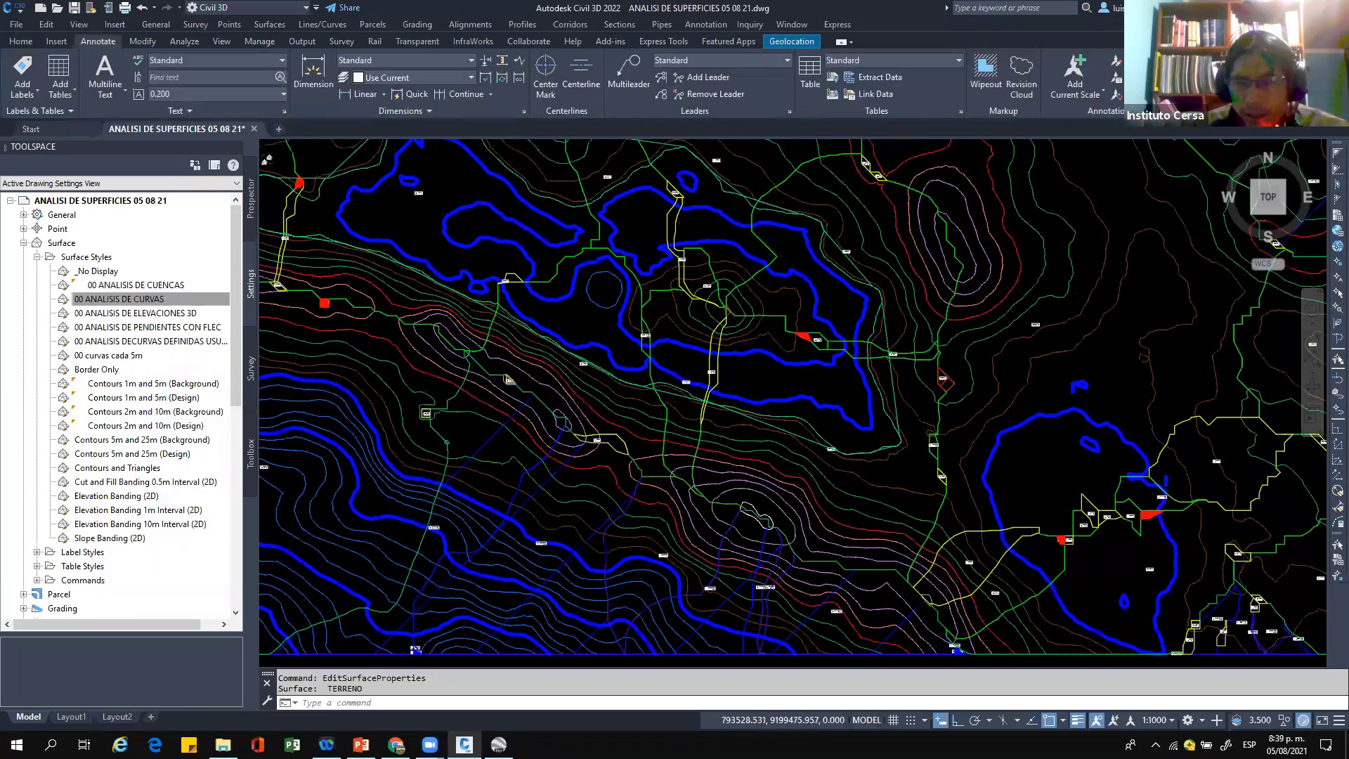
scroll(689, 457, "down", 2)
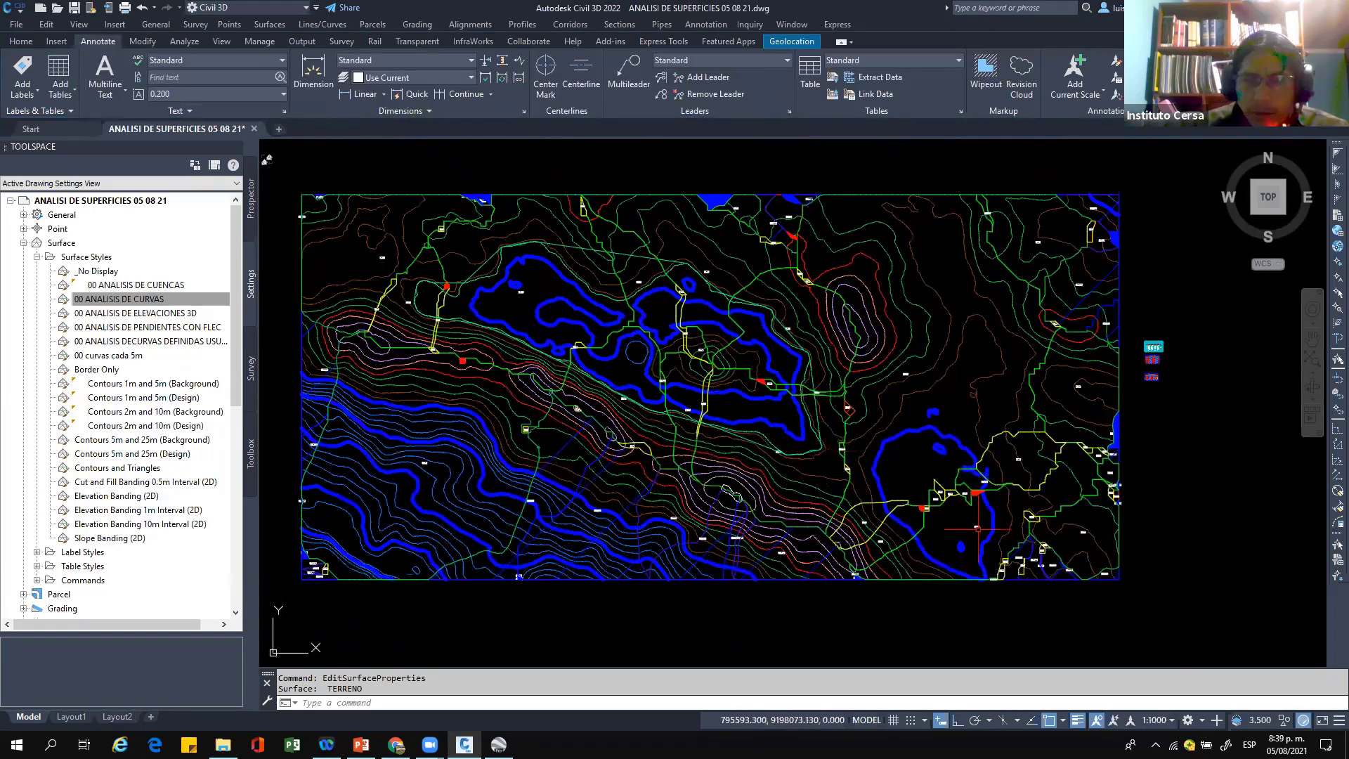
scroll(976, 528, "up", 6)
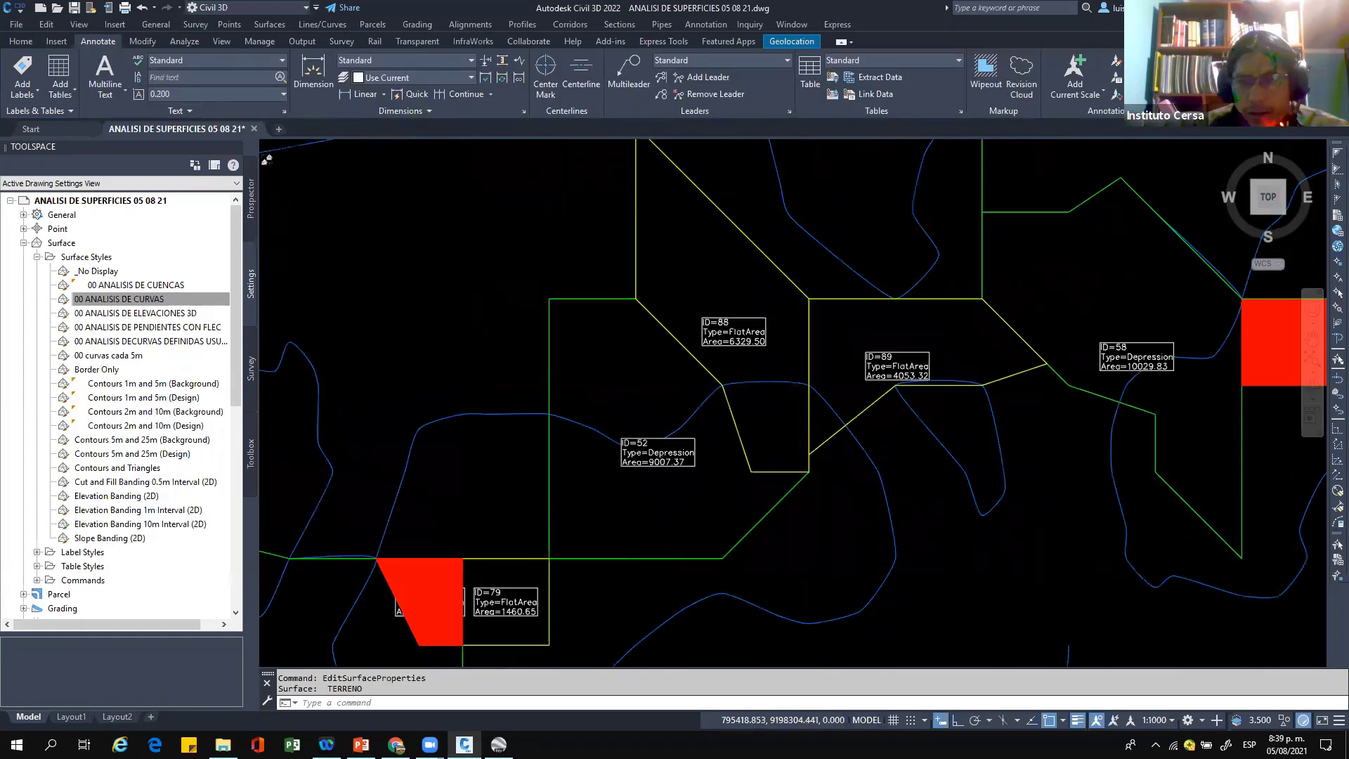
scroll(790, 342, "down", 2)
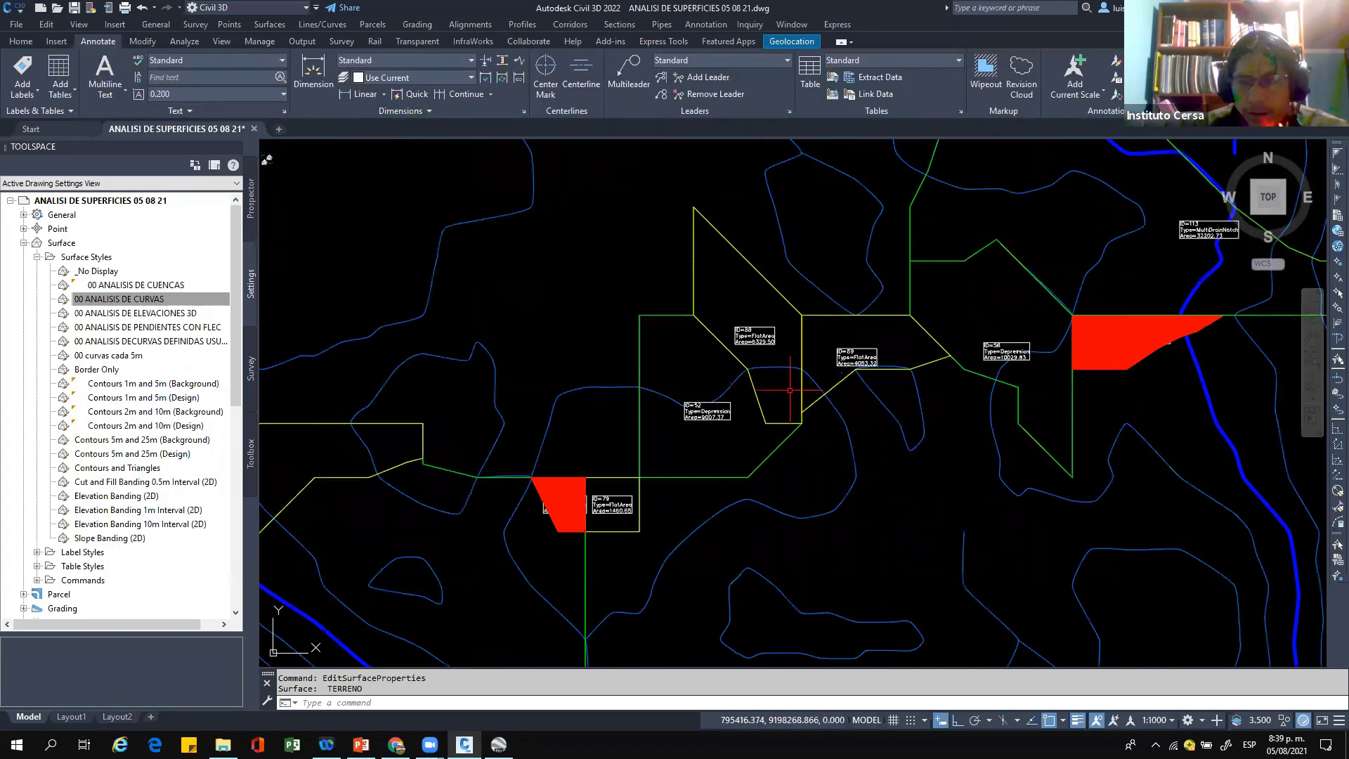
scroll(789, 390, "down", 4)
scroll(752, 458, "down", 4)
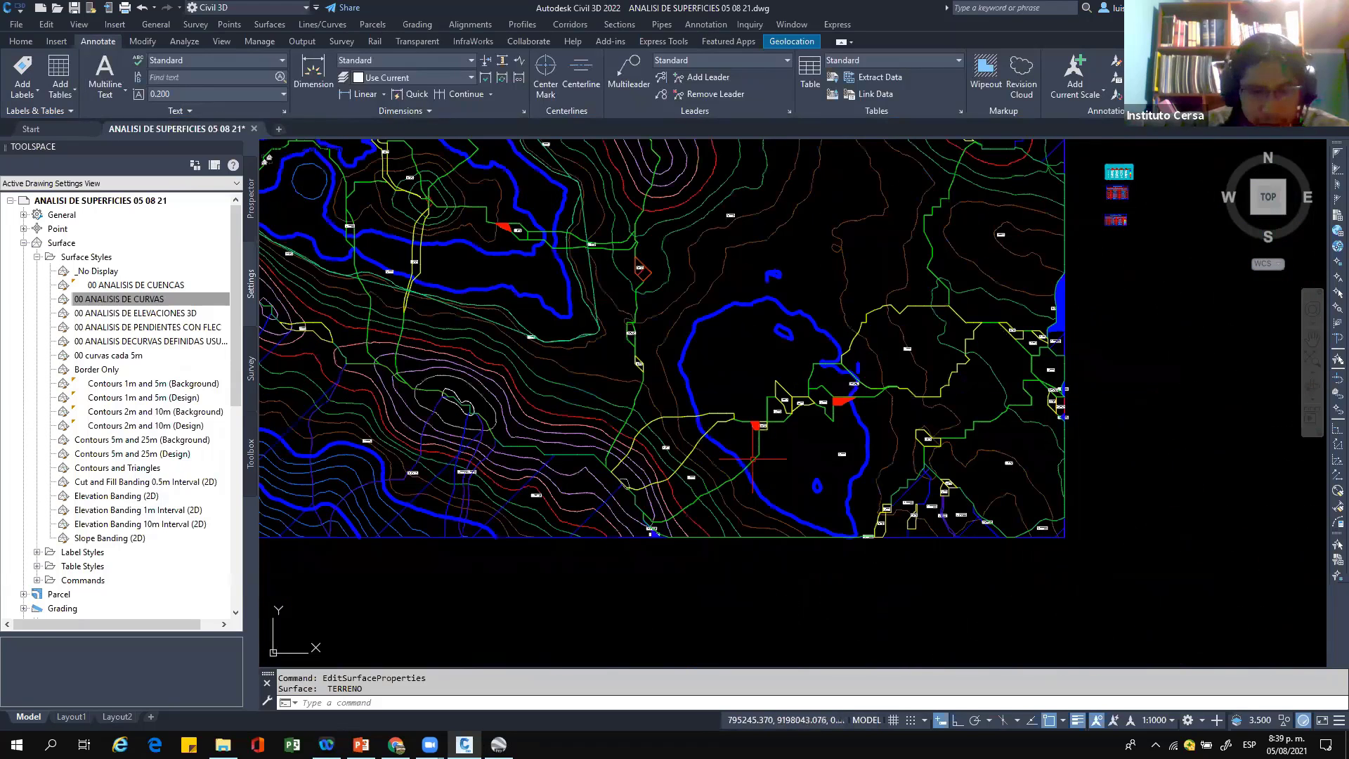
scroll(753, 459, "down", 5)
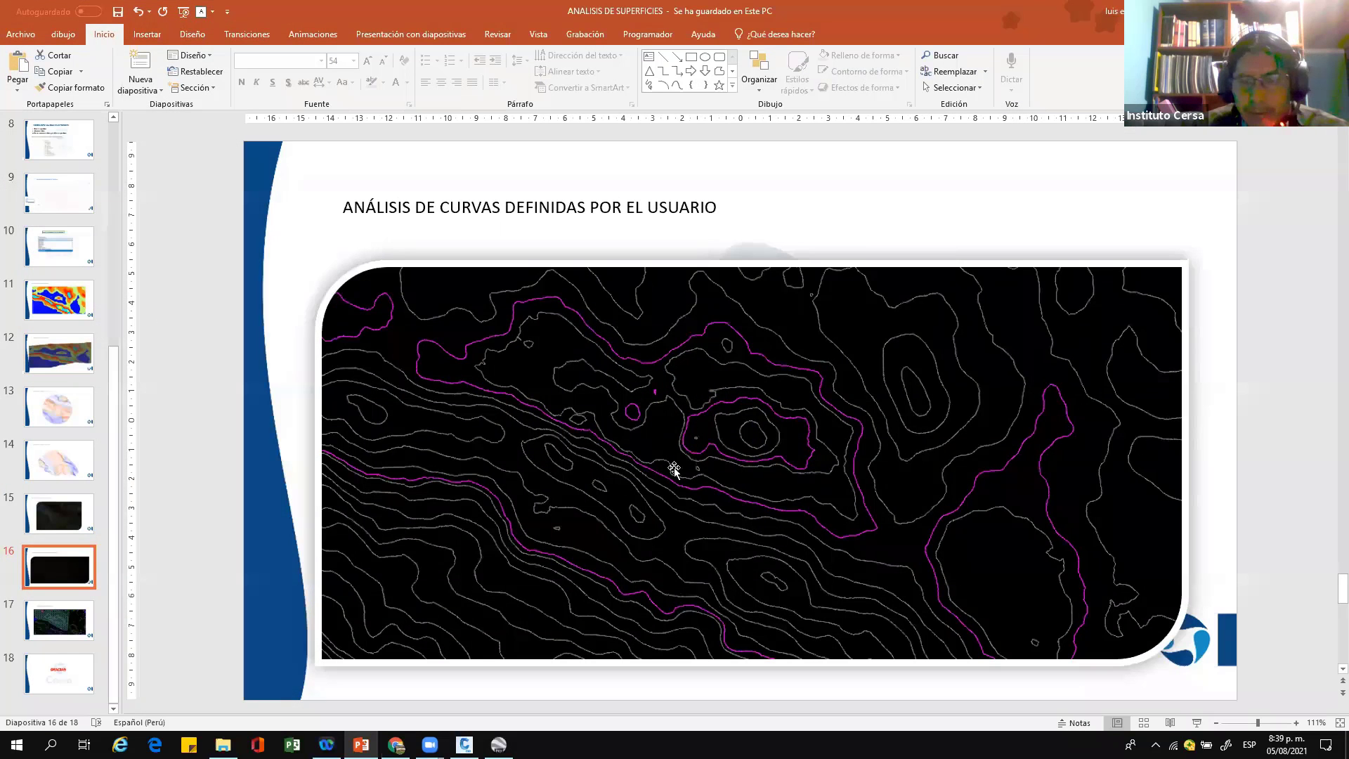
scroll(762, 337, "down", 1)
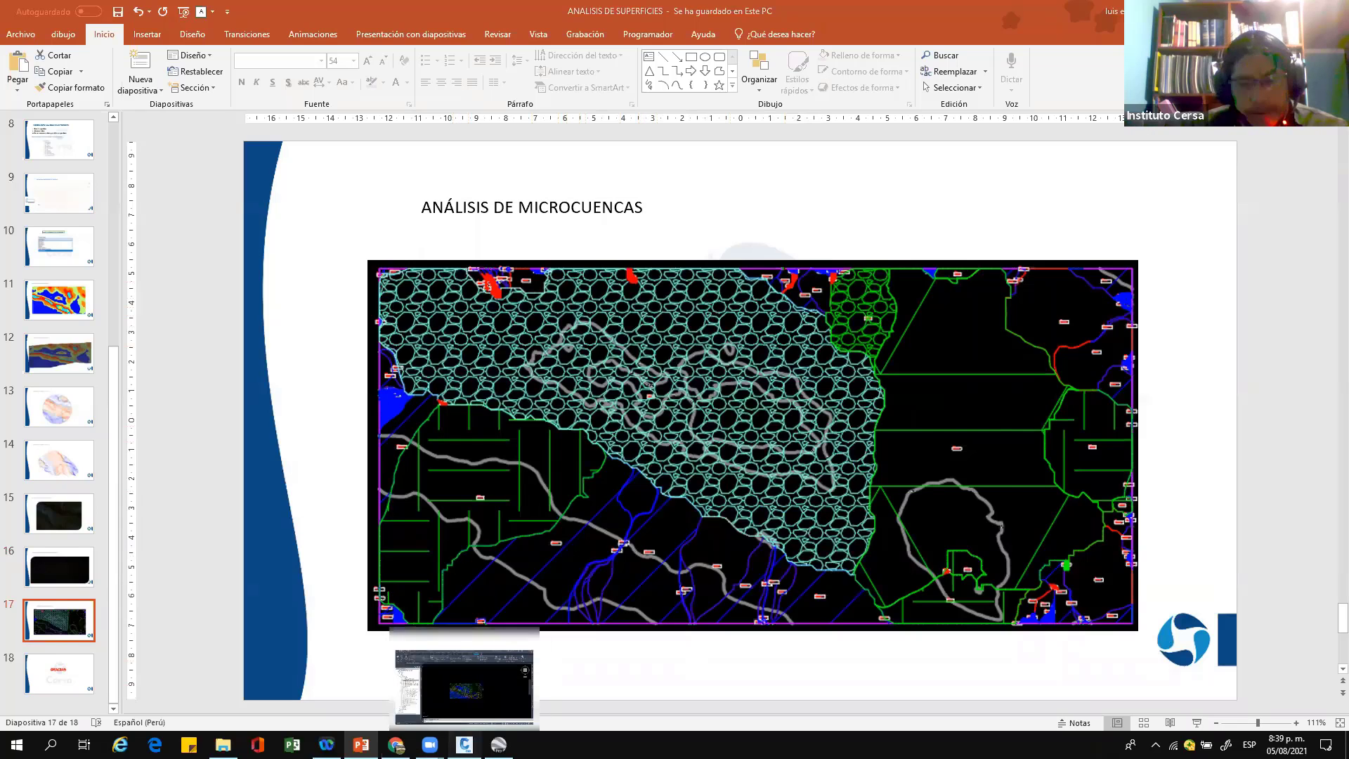
Step: Switch back to Civil 3D and erase the closed curve polyline that encloses the central basins of TERRENO
left_click(464, 744)
scroll(625, 370, "up", 2)
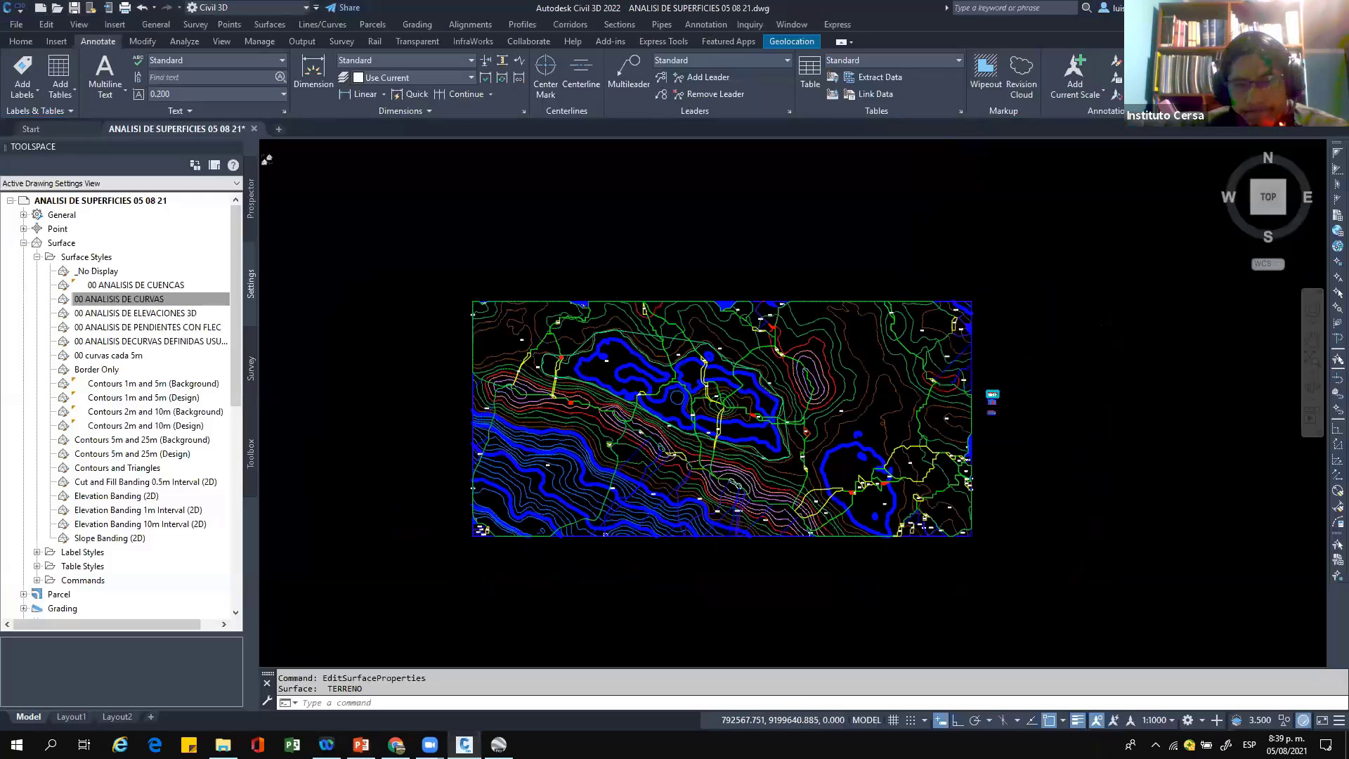
scroll(625, 369, "up", 2)
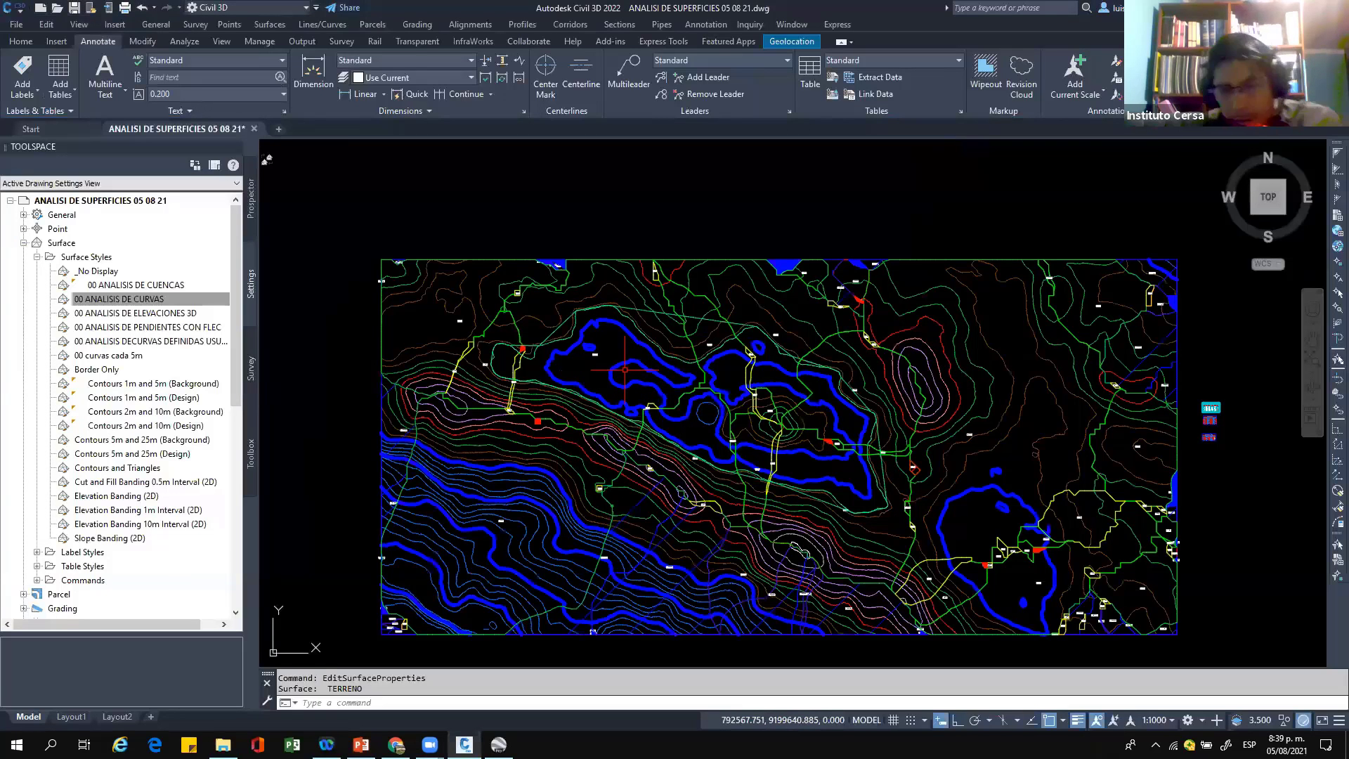
scroll(625, 369, "up", 2)
left_click(636, 313)
key("Delete")
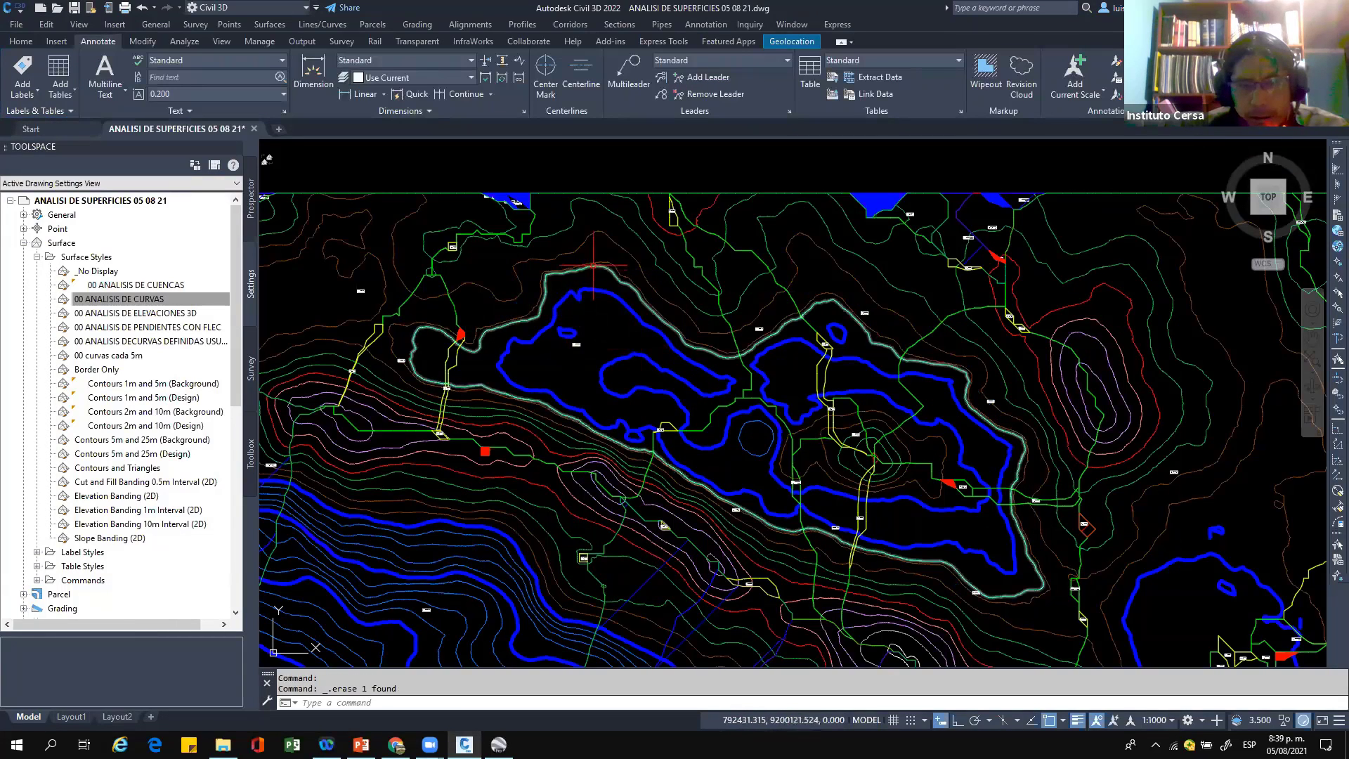
key("ctrl+z")
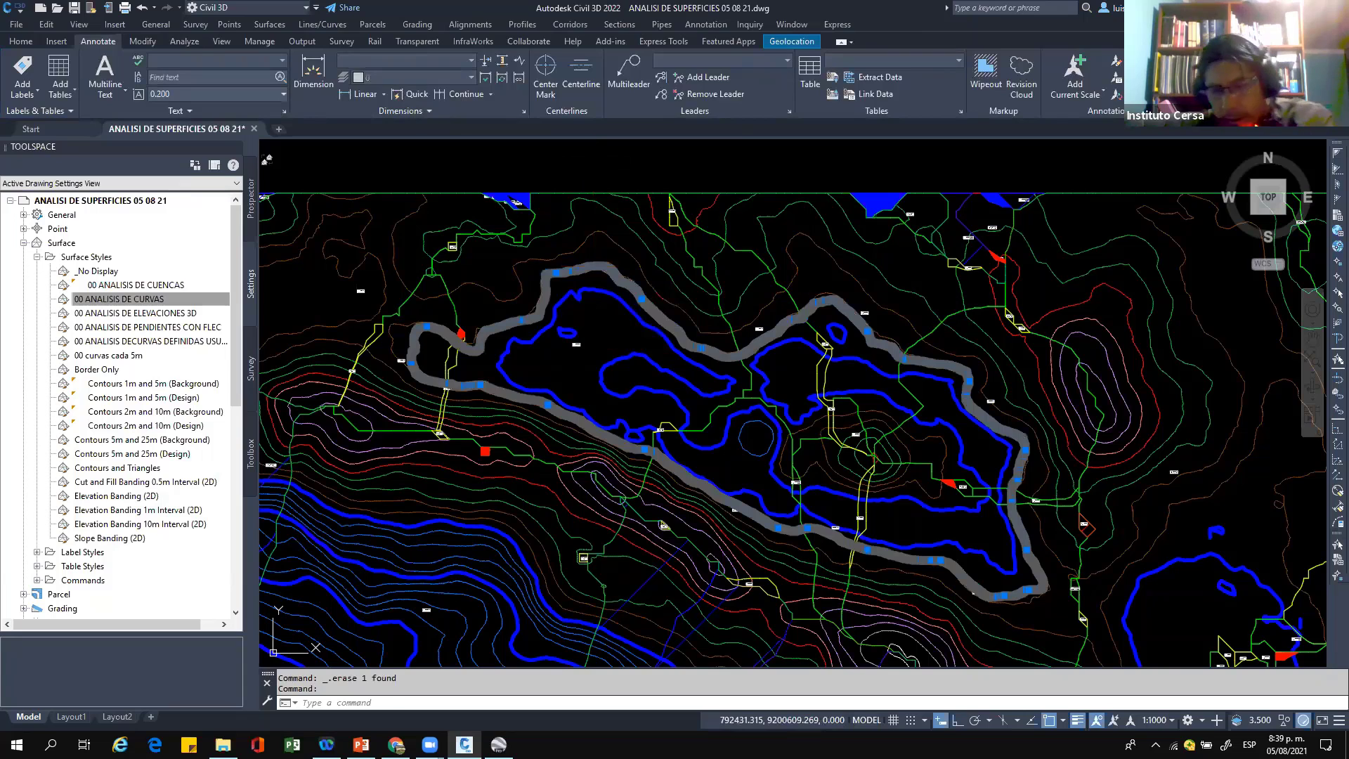
key("Delete")
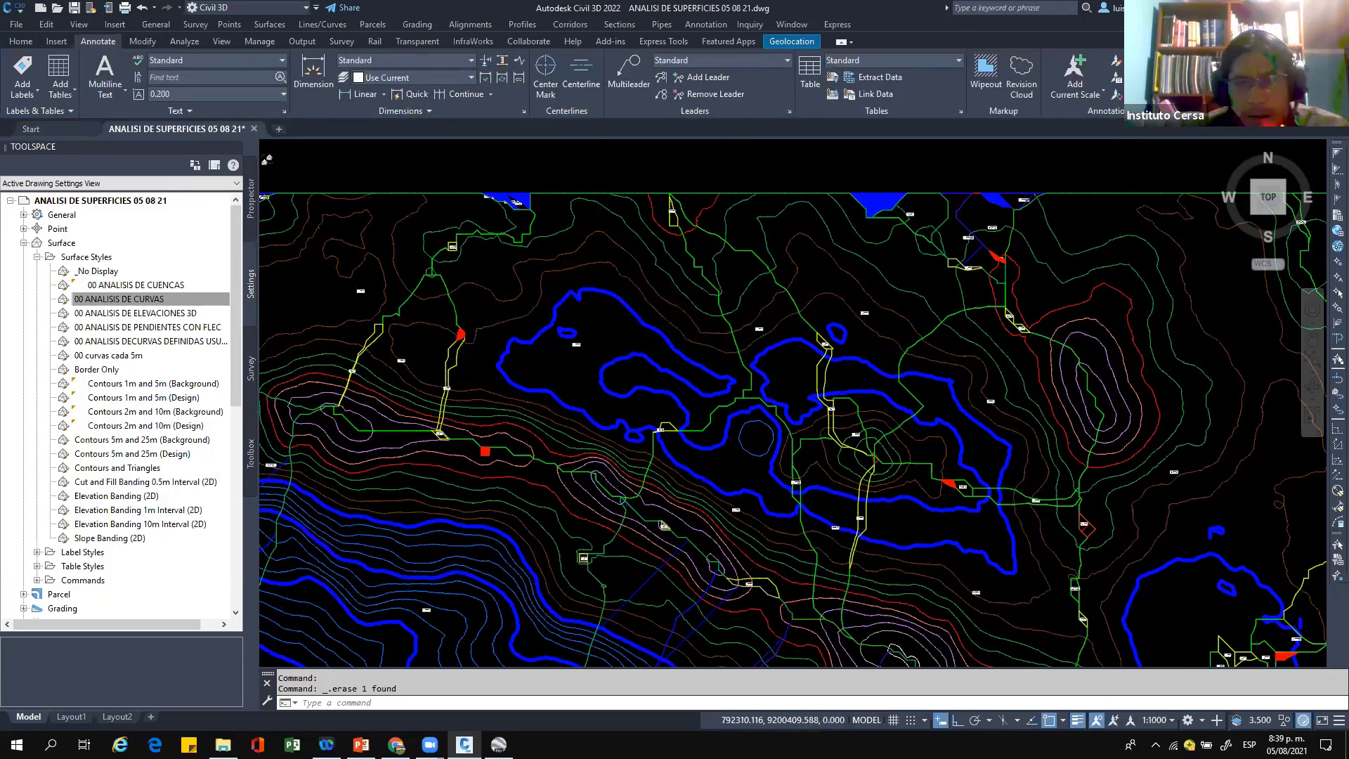
Step: Examine the watershed label of the depression with ID 49 in the southwestern part of TERRENO
scroll(567, 203, "down", 2)
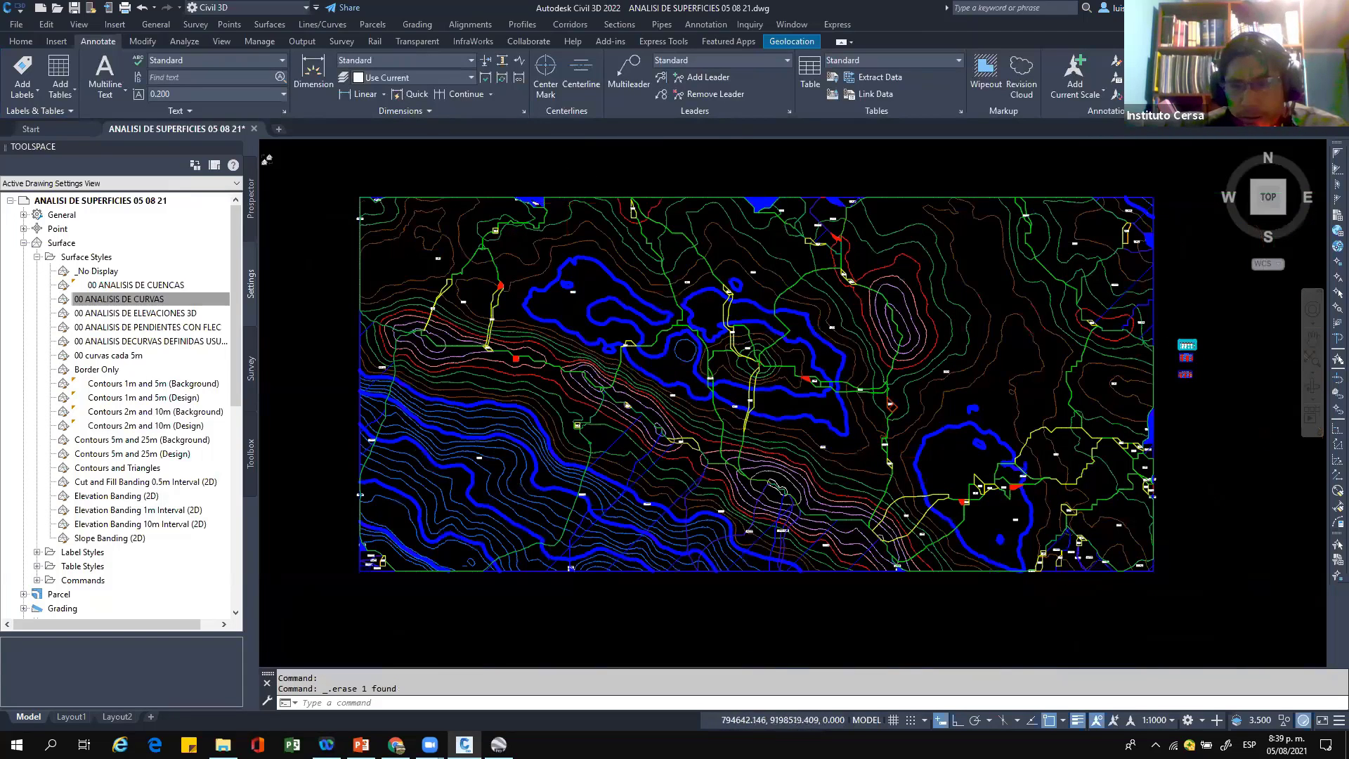
scroll(879, 457, "up", 2)
scroll(792, 327, "down", 2)
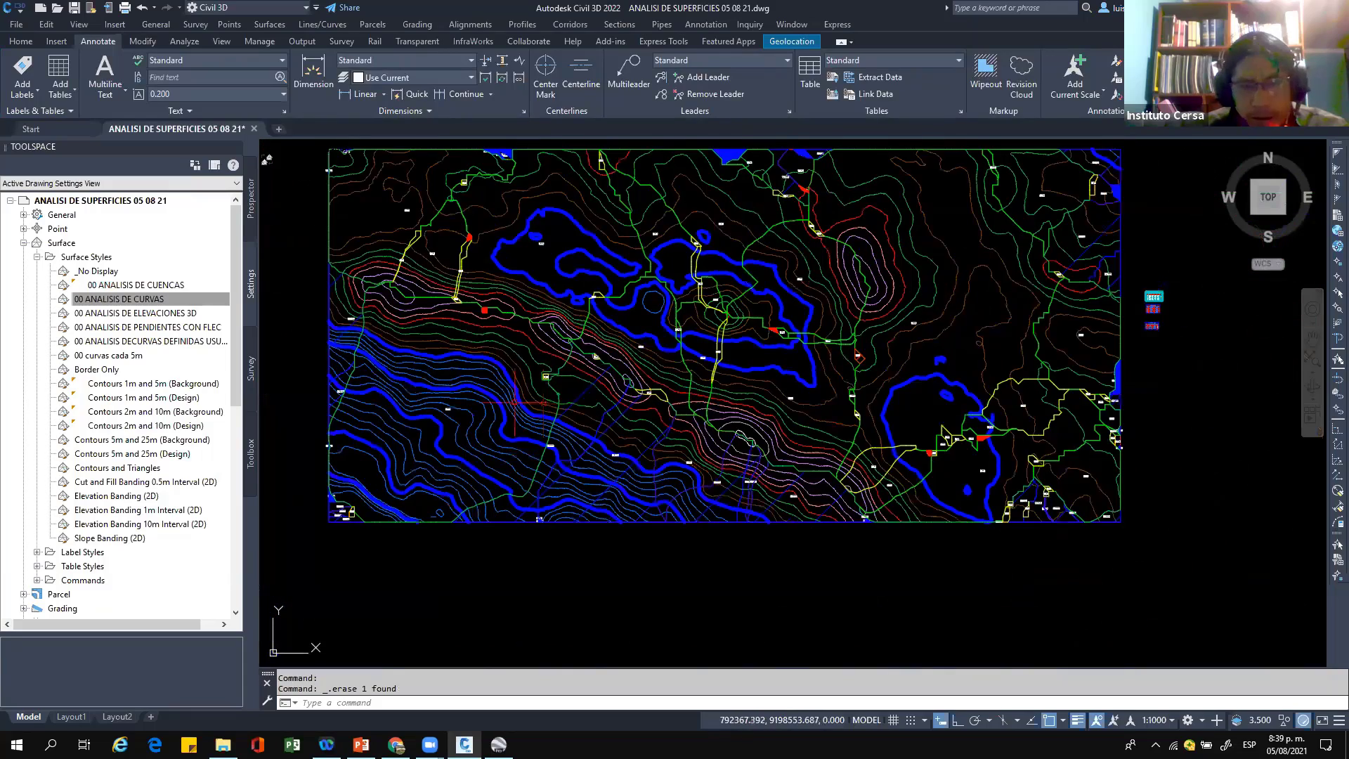
scroll(515, 402, "up", 2)
middle_click_drag(549, 330, 767, 336)
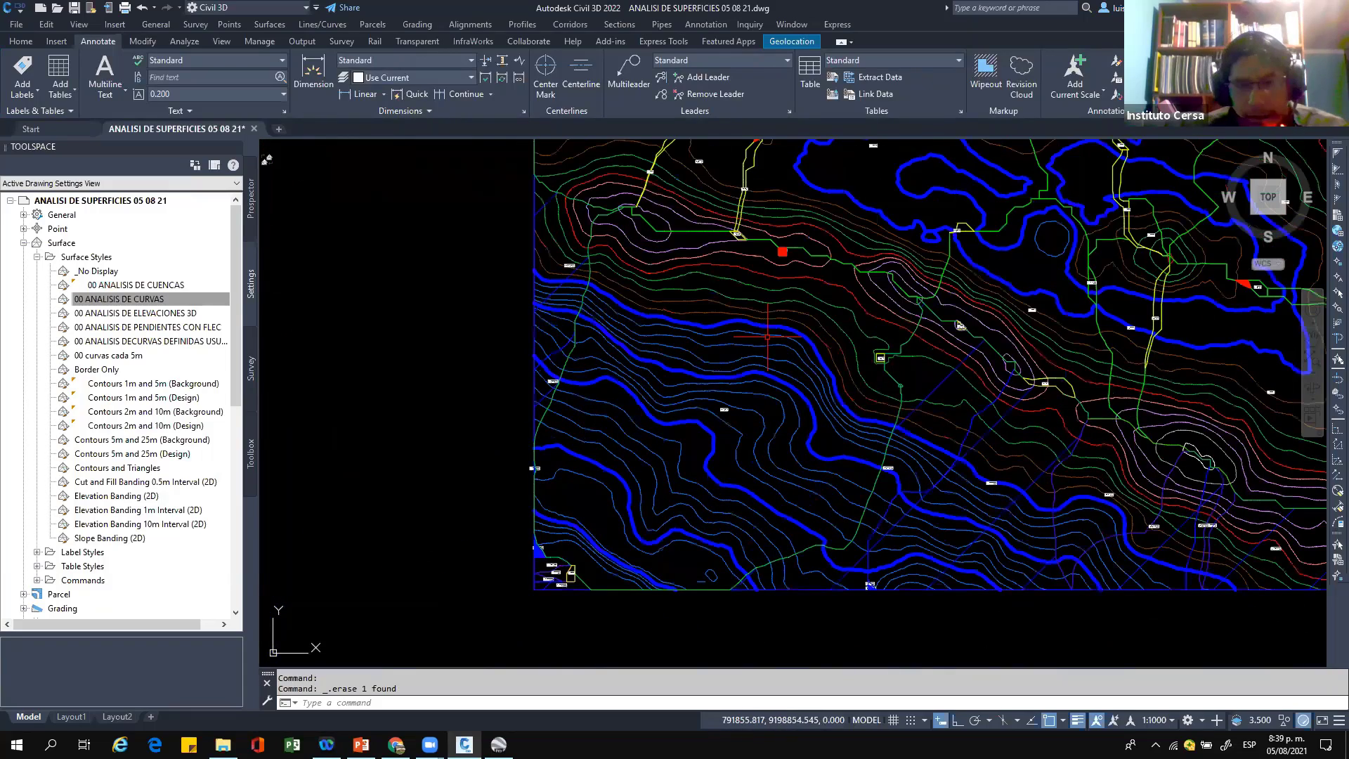
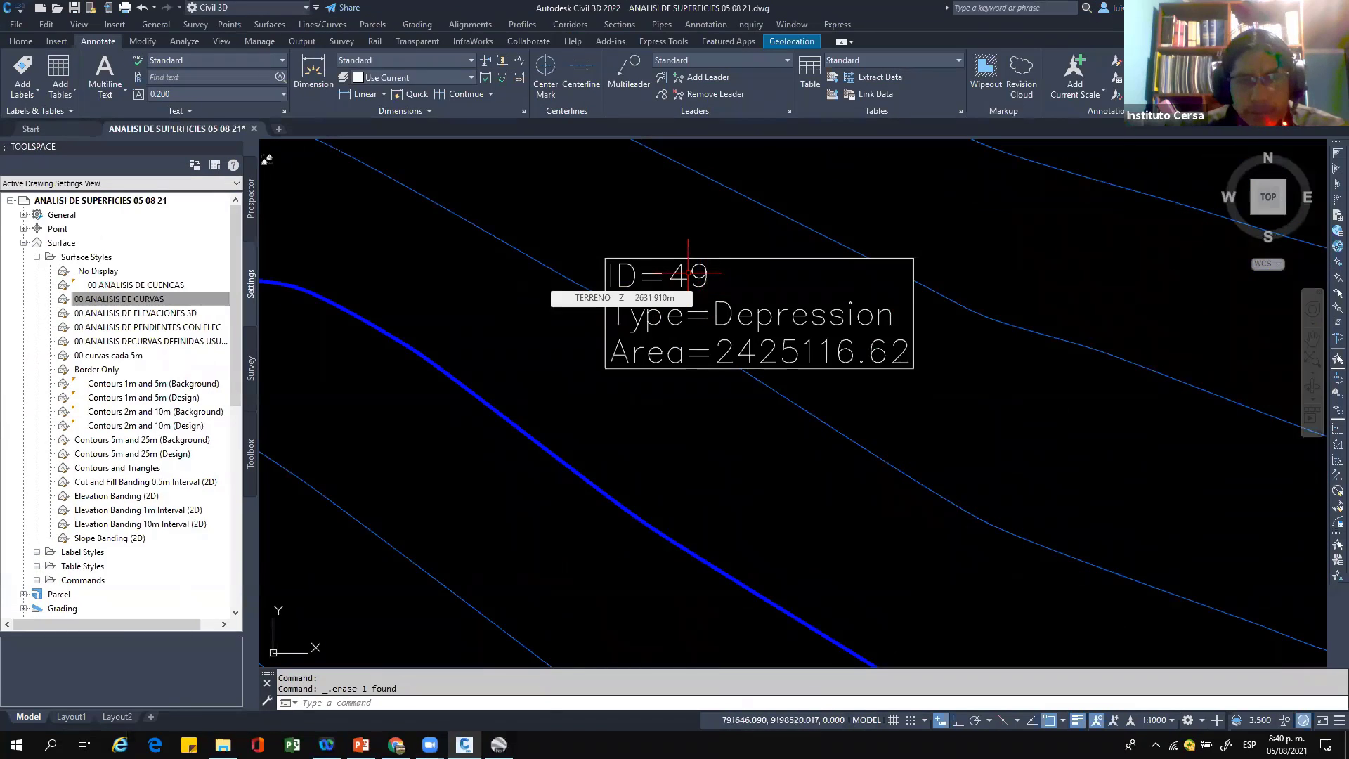
scroll(632, 288, "down", 2)
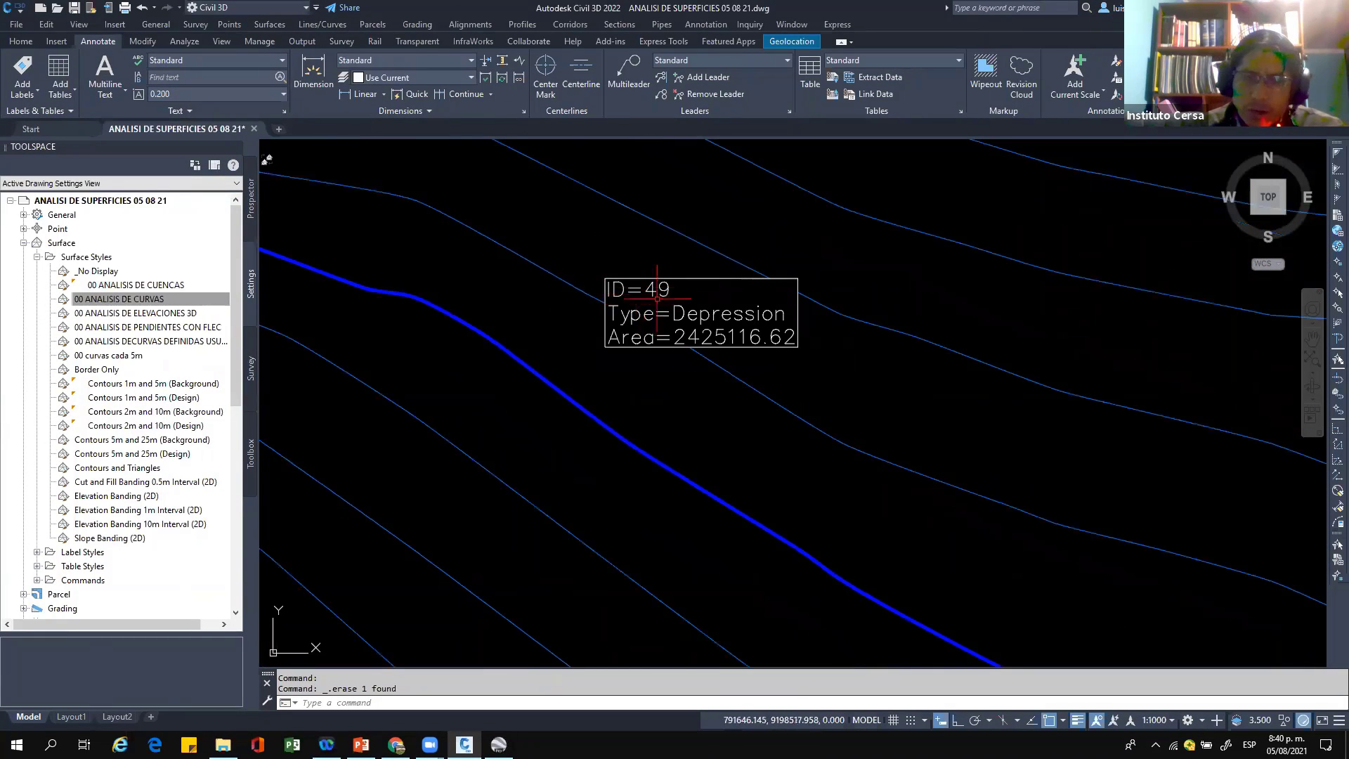
scroll(622, 321, "down", 3)
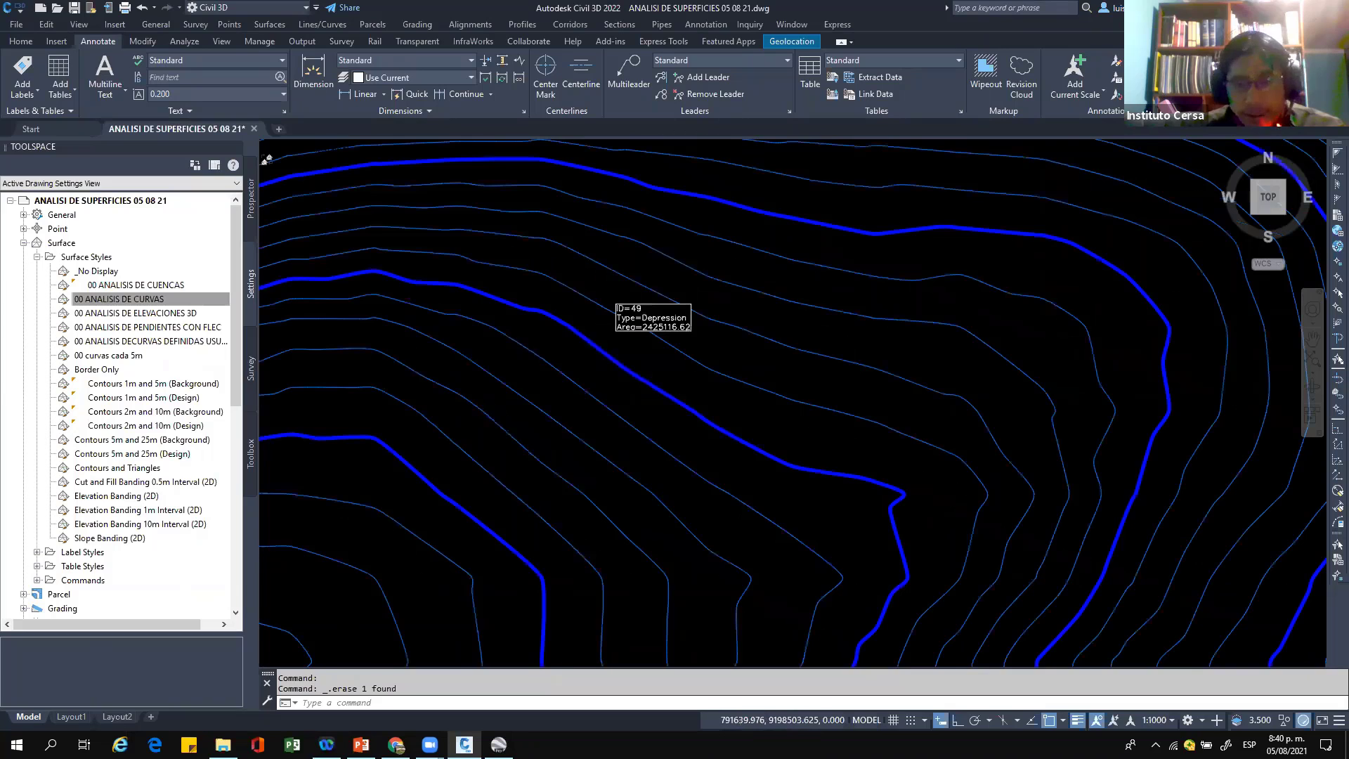
scroll(623, 347, "down", 2)
scroll(623, 347, "down", 3)
left_click(665, 317)
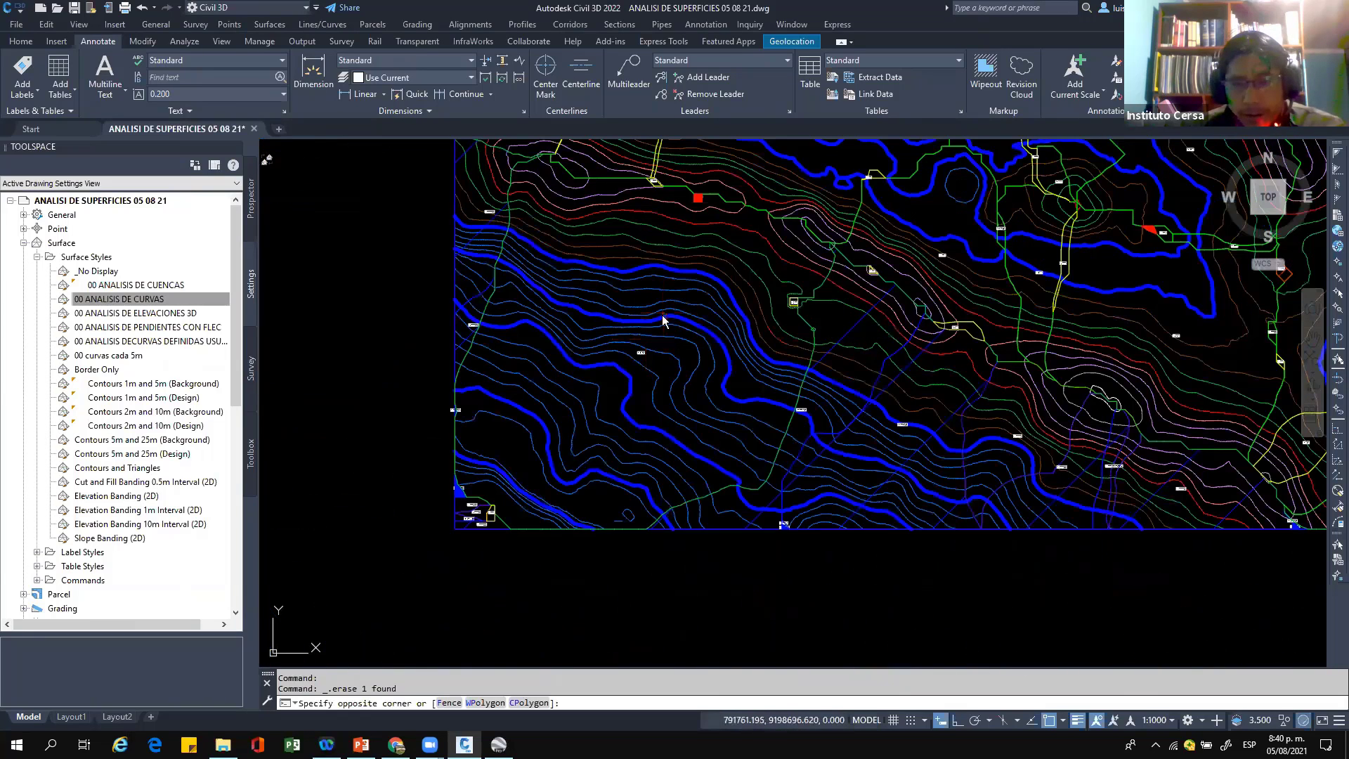
left_click(662, 314)
right_click(663, 313)
left_click(718, 475)
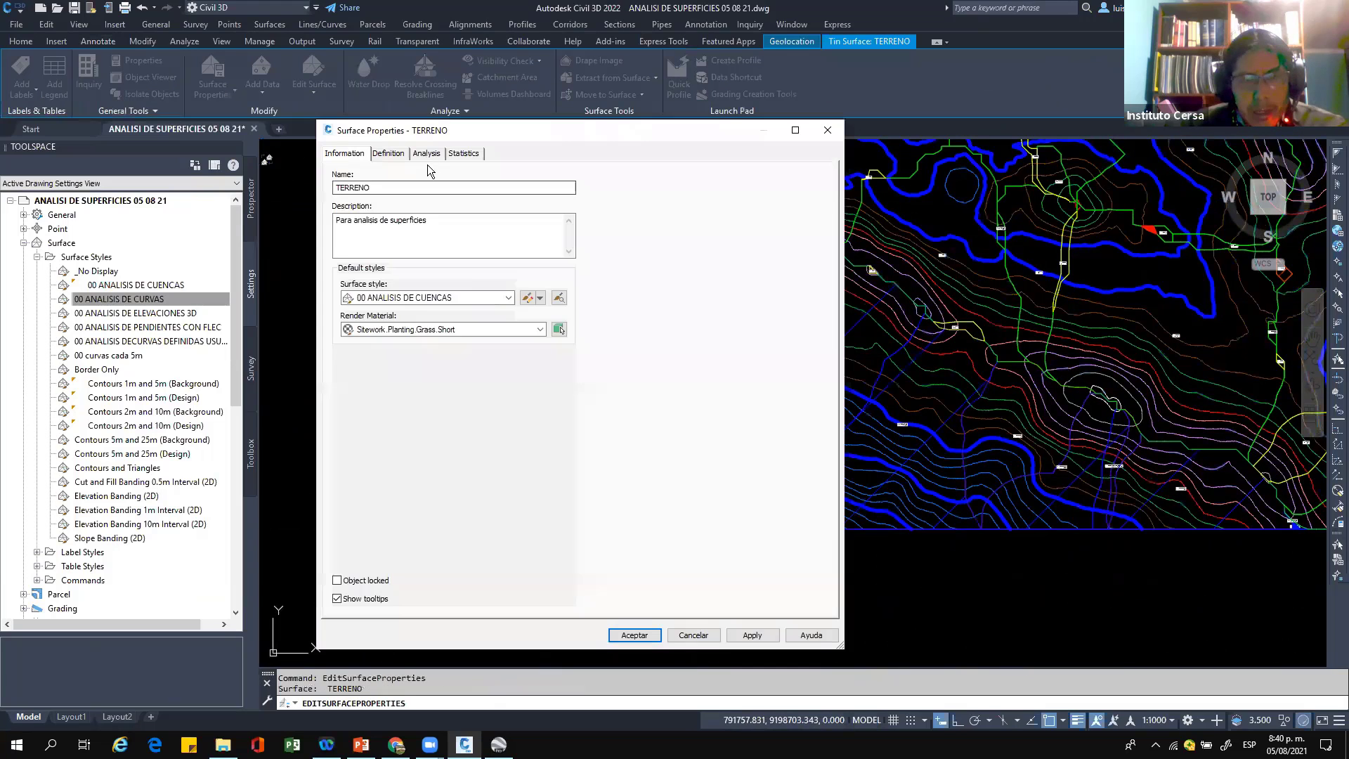
left_click(427, 153)
left_click(422, 188)
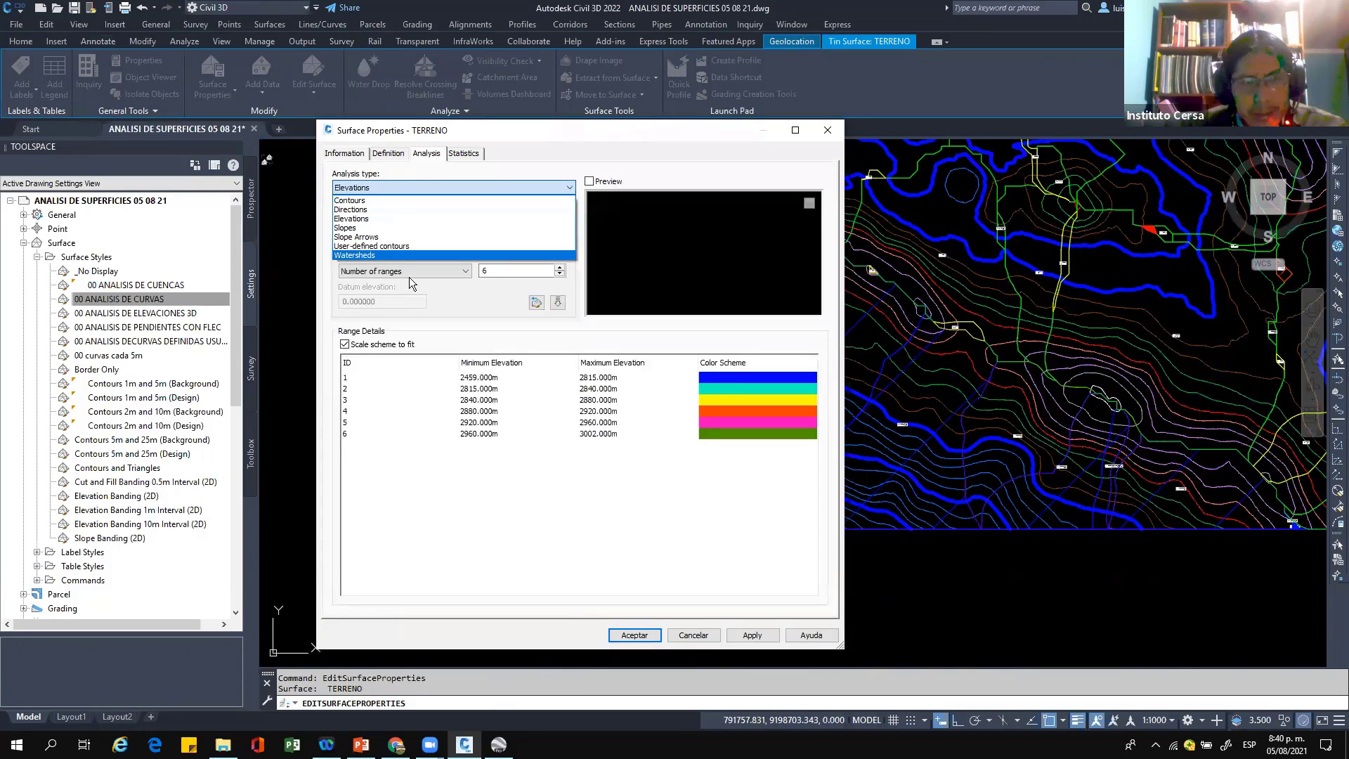
left_click(414, 256)
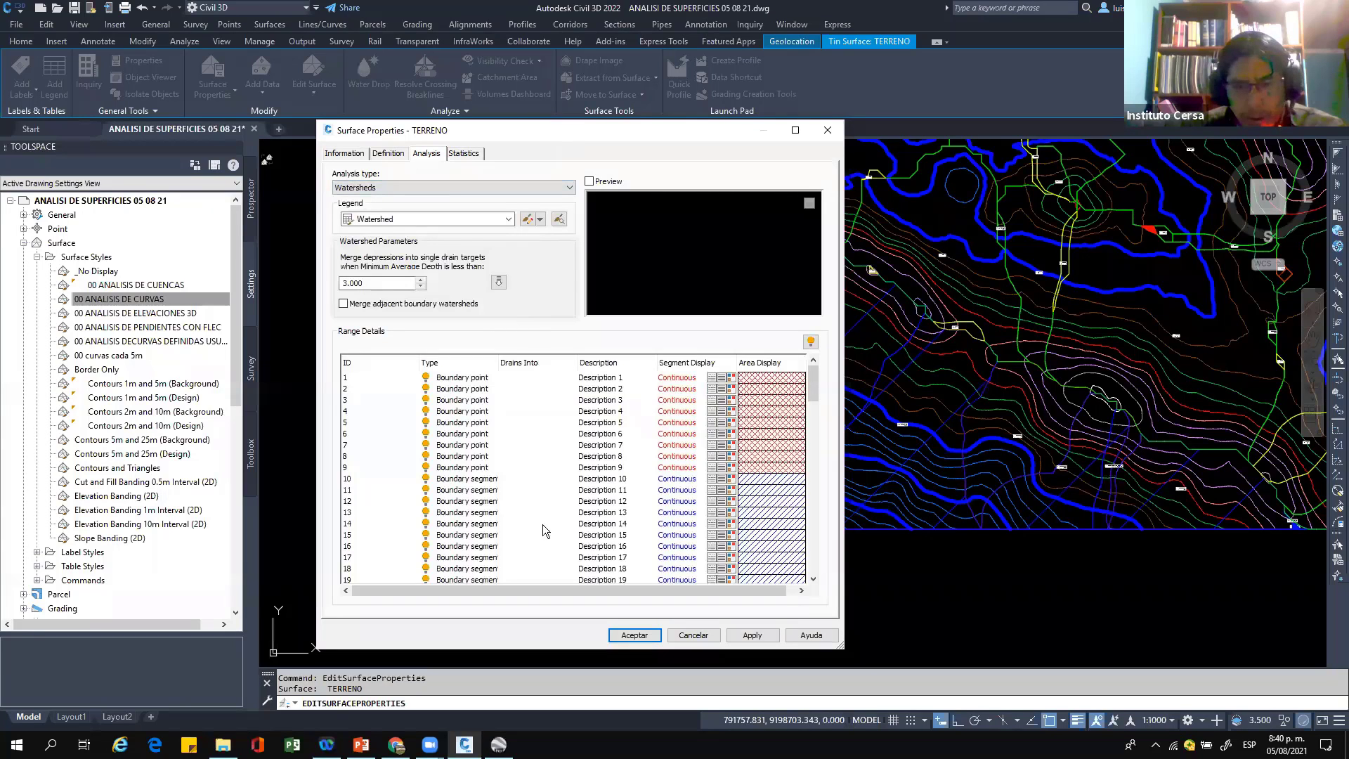
left_click_drag(562, 131, 288, 89)
key("Escape")
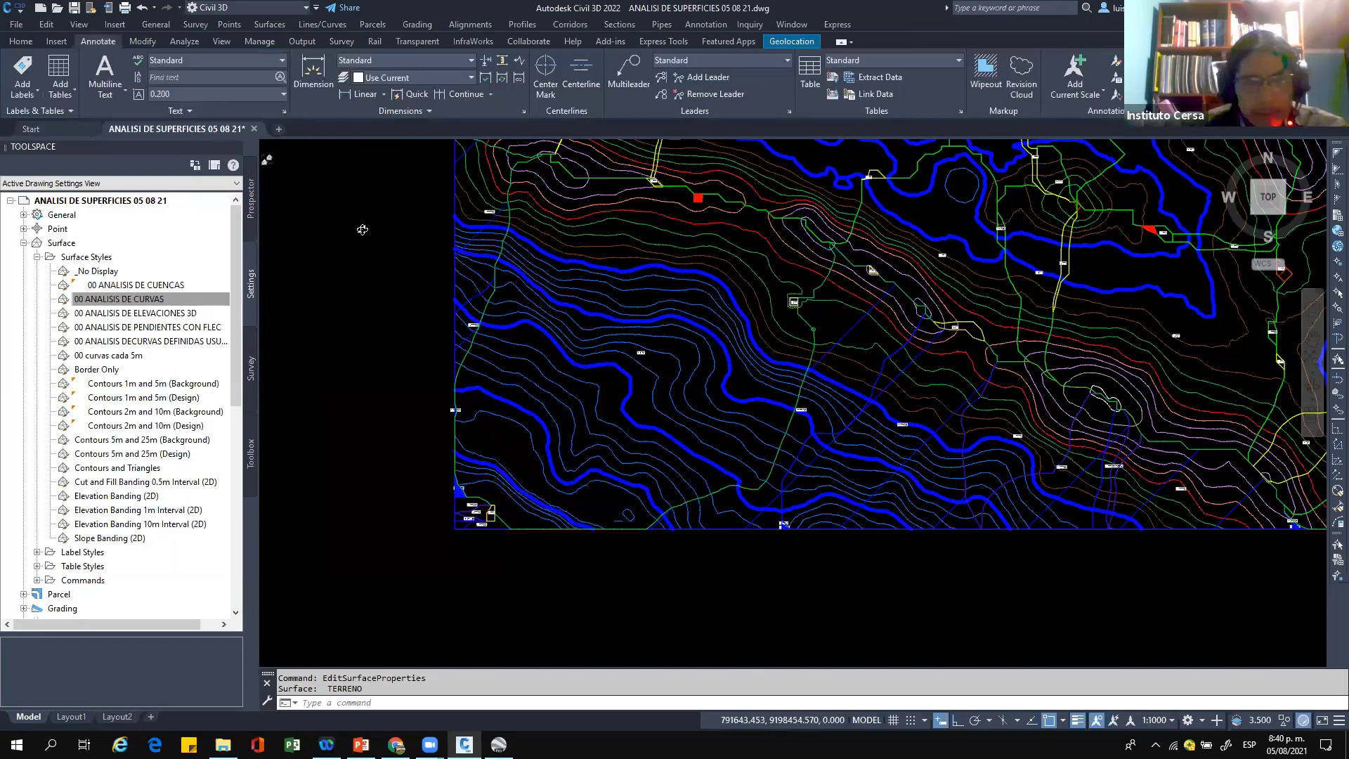
Step: Open the Watersheds analysis in TERRENO's surface properties and select the depression entry with ID 49
scroll(363, 229, "up", 3)
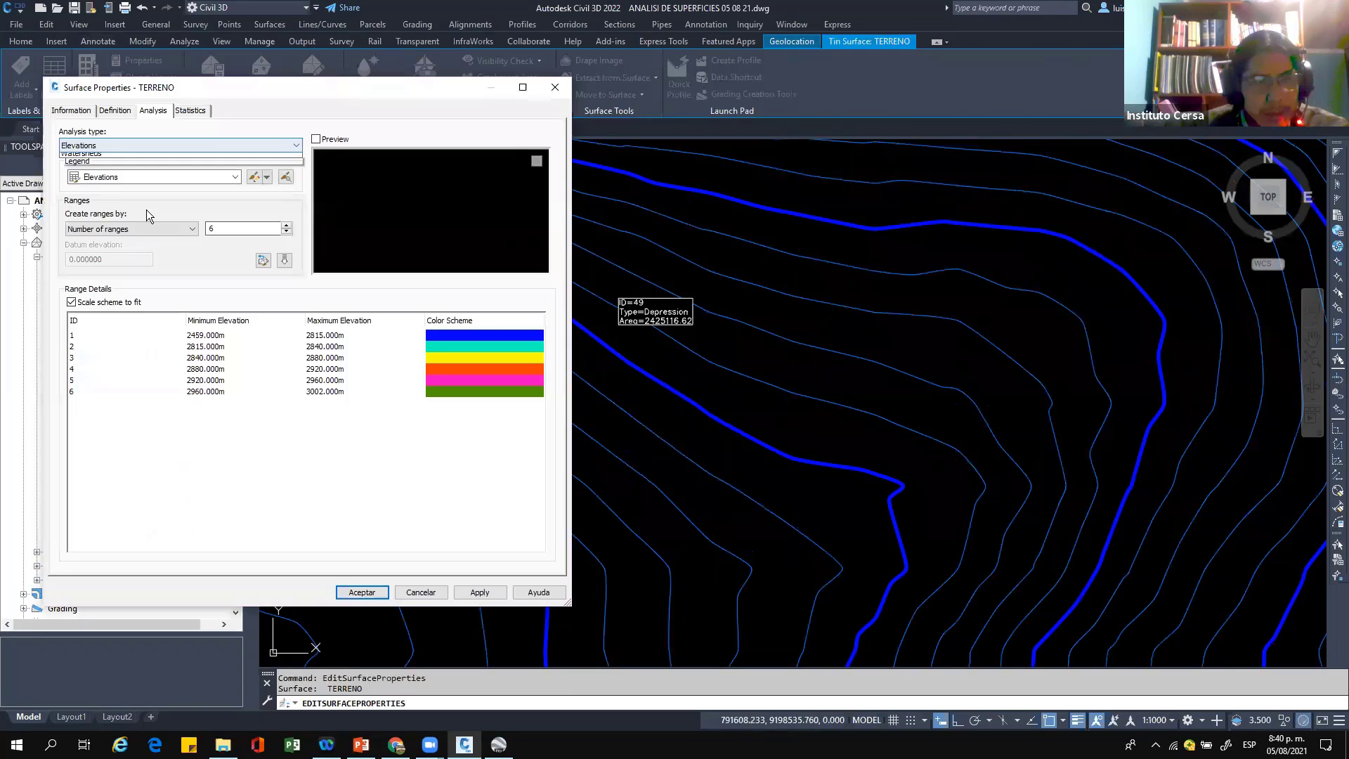
left_click(144, 214)
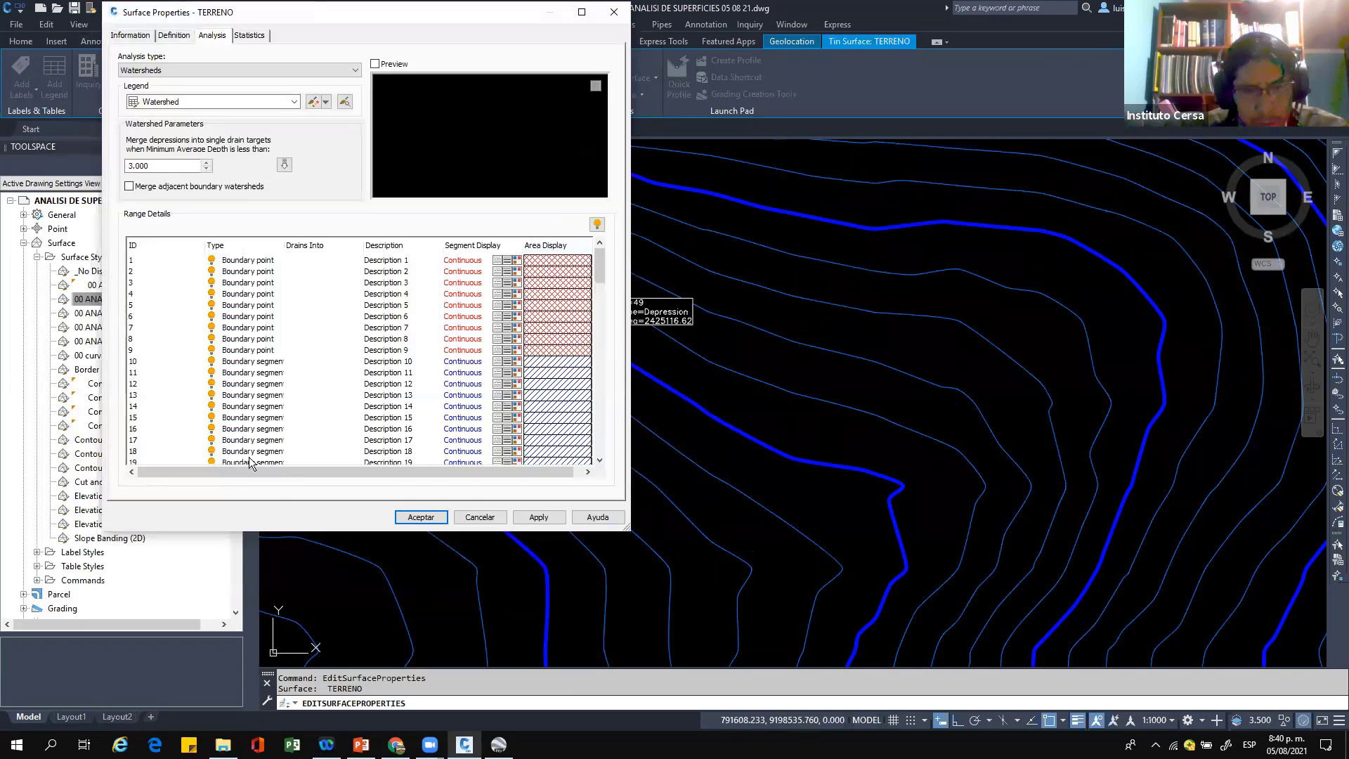
left_click_drag(622, 527, 657, 664)
scroll(179, 596, "down", 6)
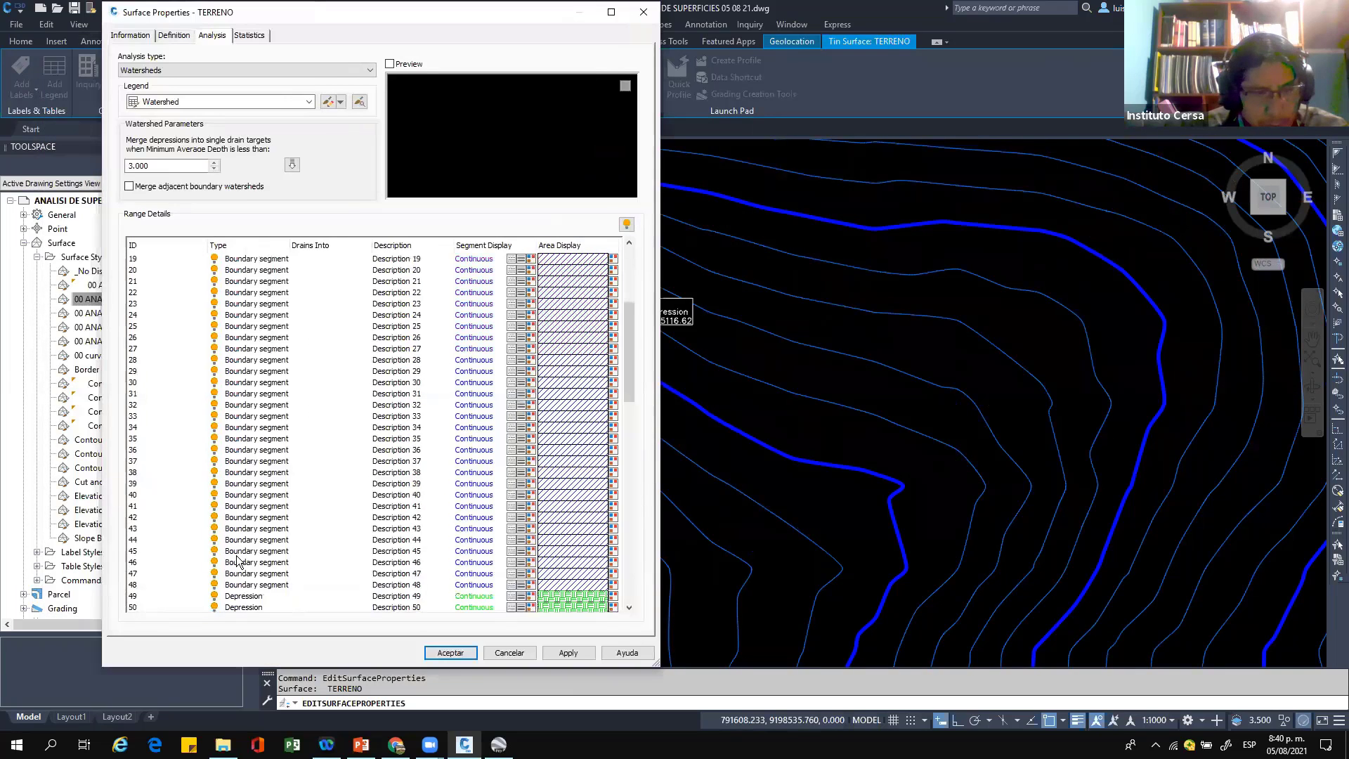
left_click(148, 597)
scroll(339, 442, "down", 3)
scroll(428, 367, "down", 4)
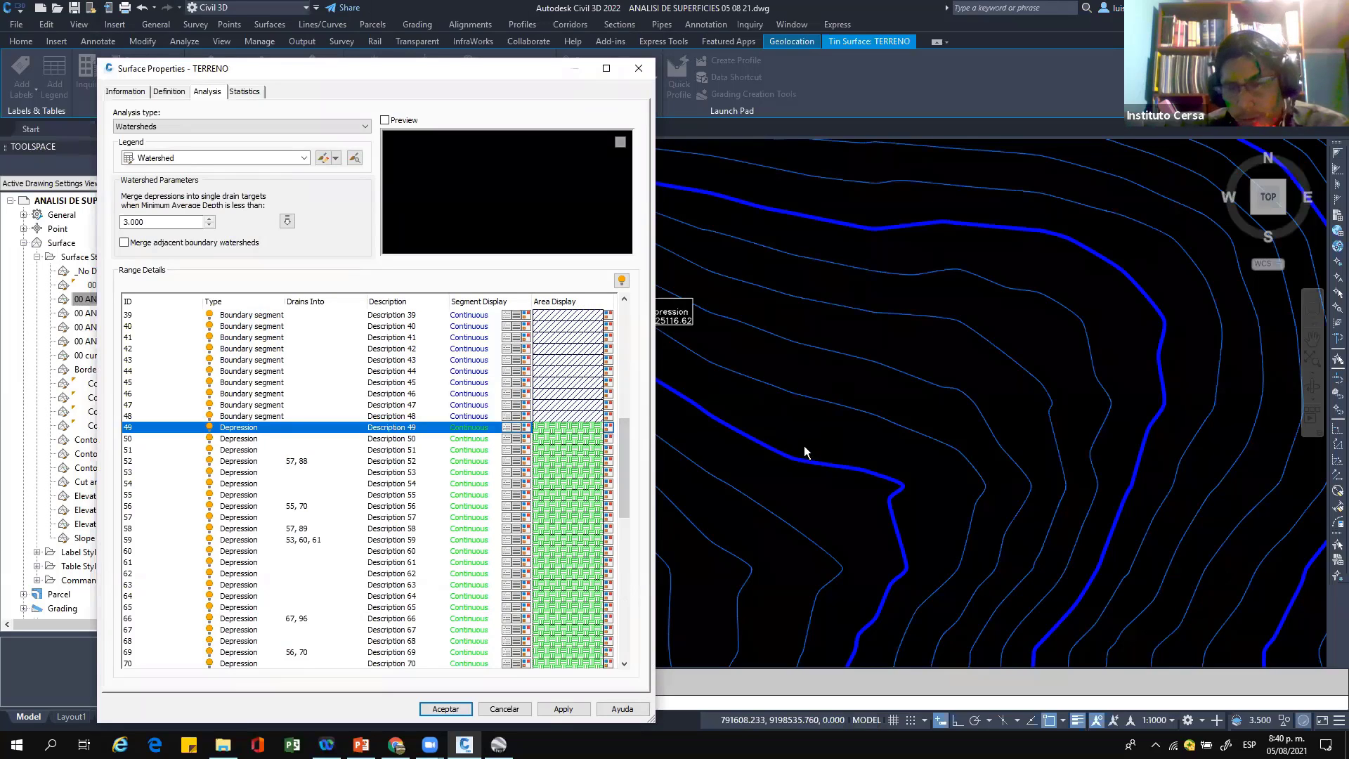
Step: Change the area hatch of depression 49 to the custom pattern Star7-b
left_click(572, 435)
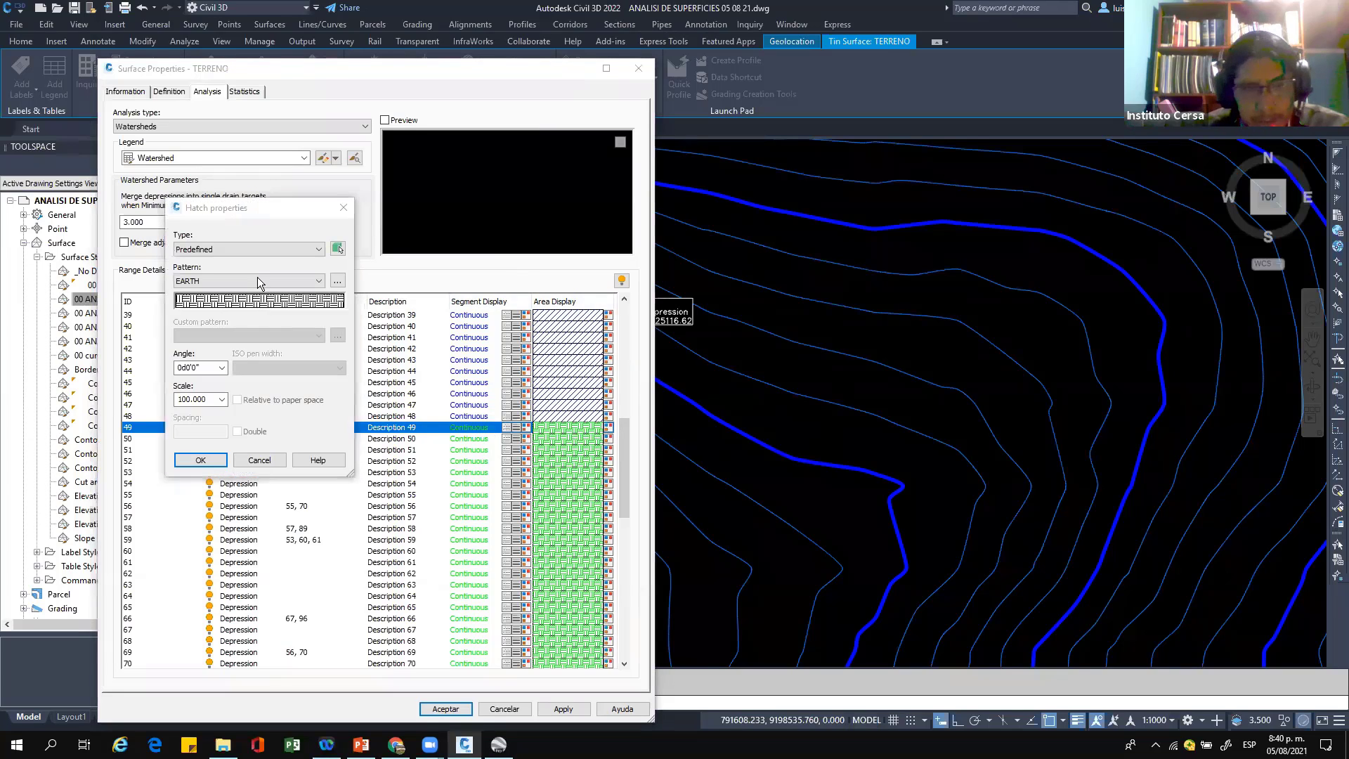
left_click_drag(261, 215, 517, 209)
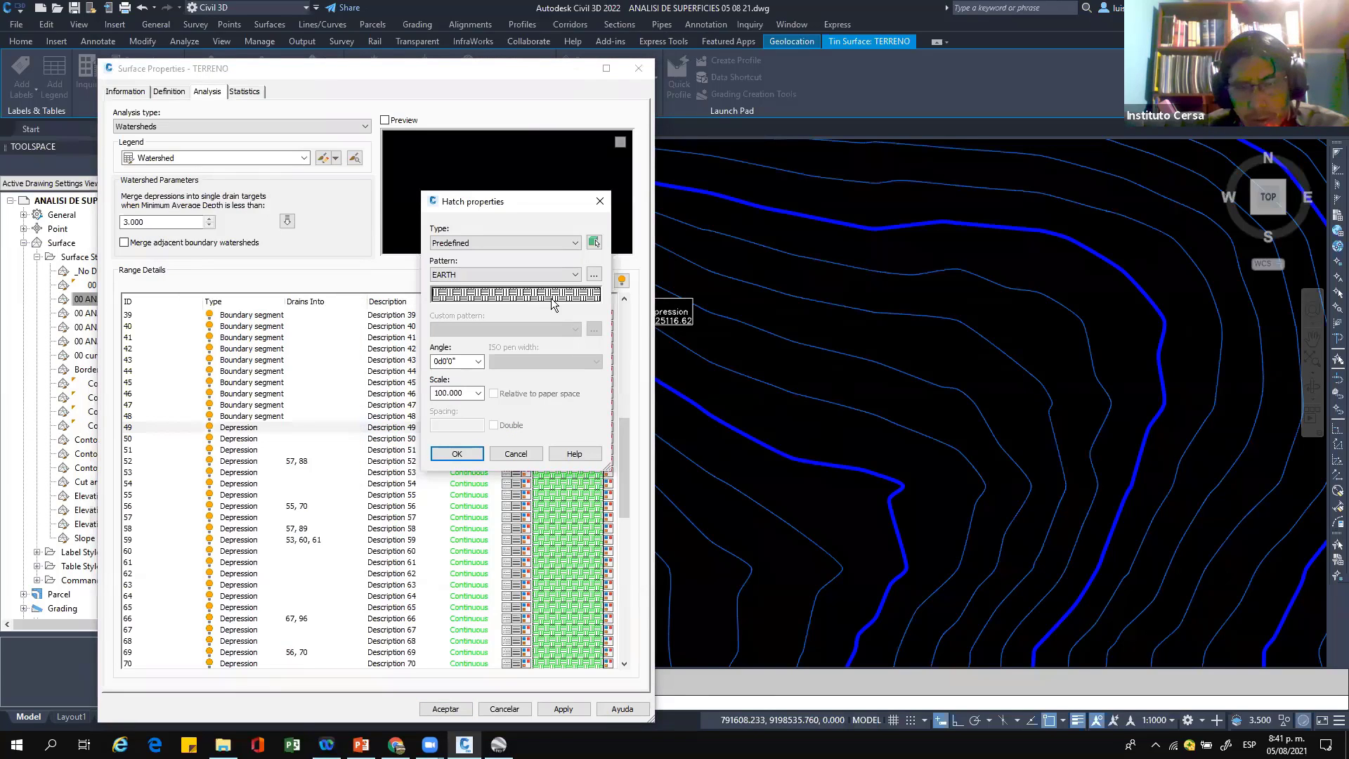
left_click(553, 302)
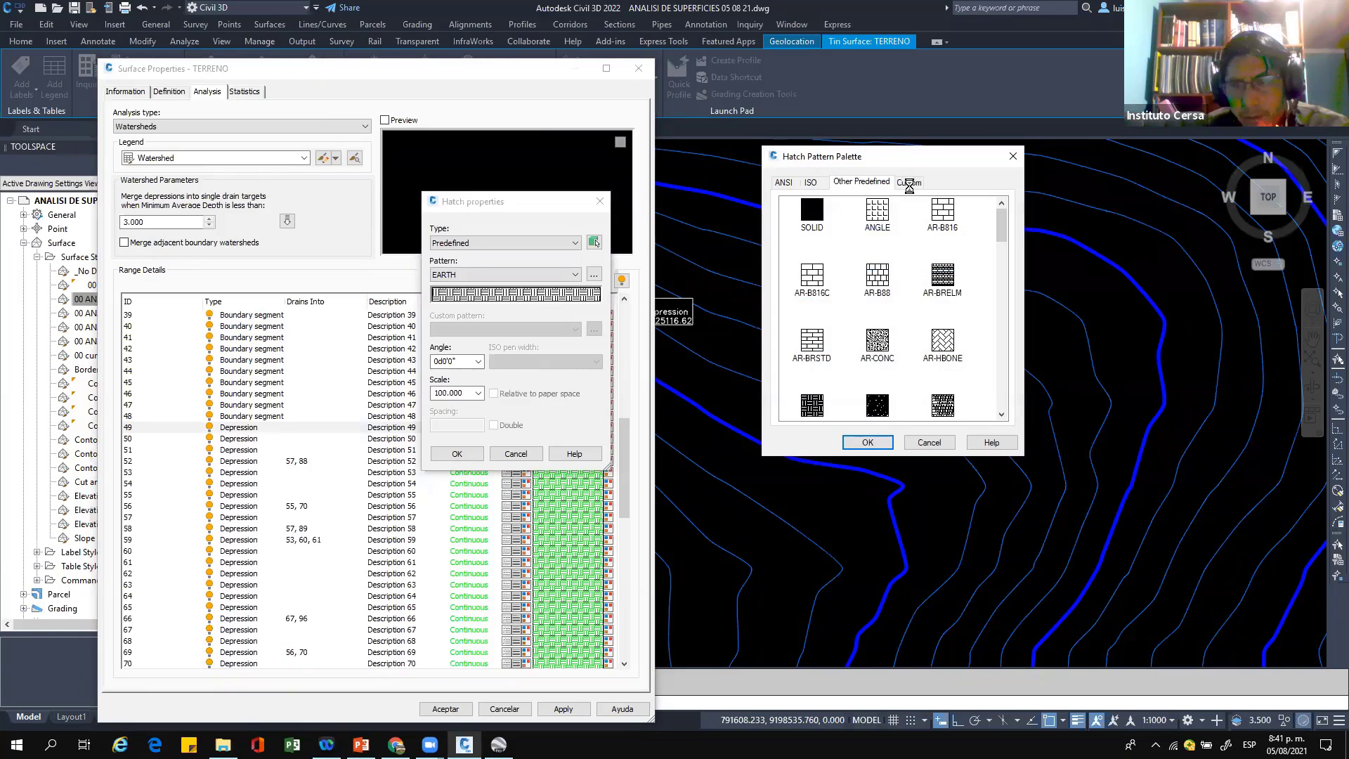
left_click(910, 183)
left_click(801, 305)
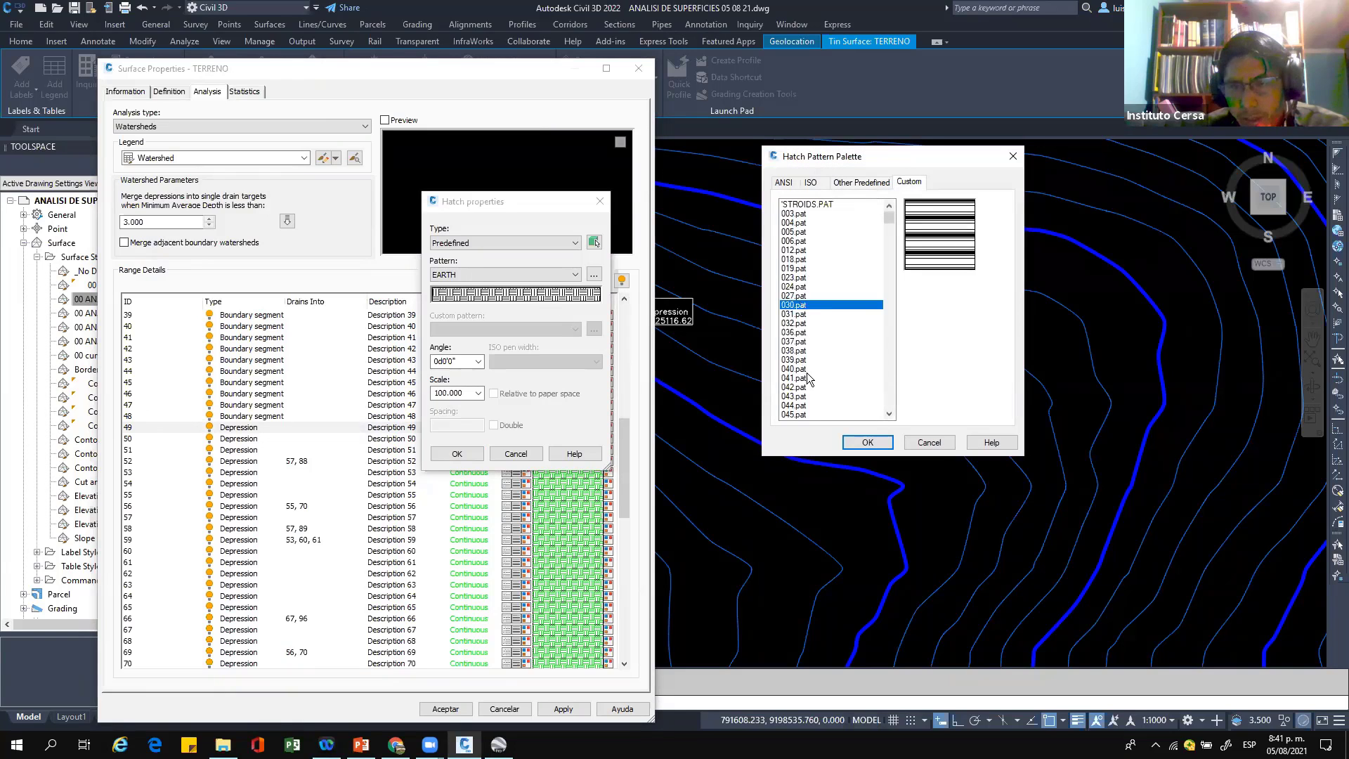
left_click_drag(890, 216, 876, 386)
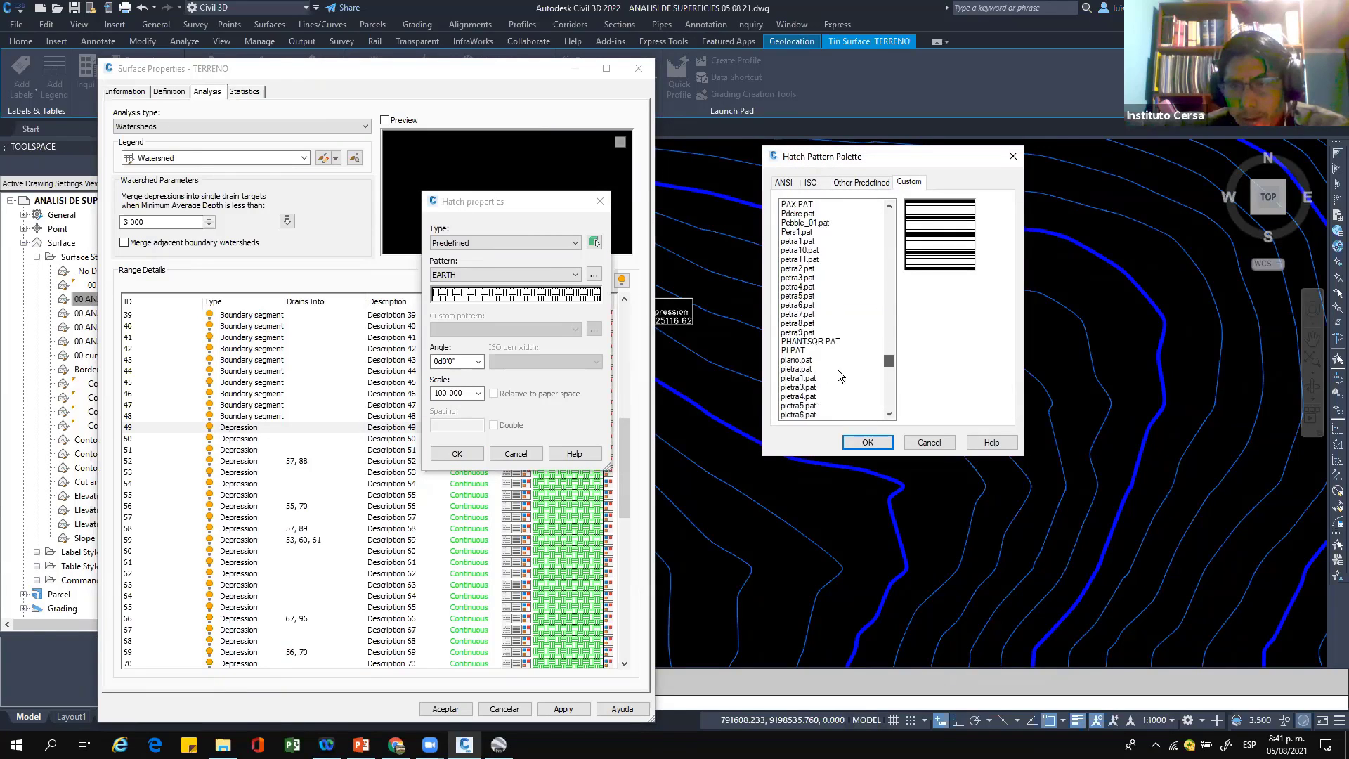
left_click(804, 359)
left_click(808, 314)
left_click(797, 251)
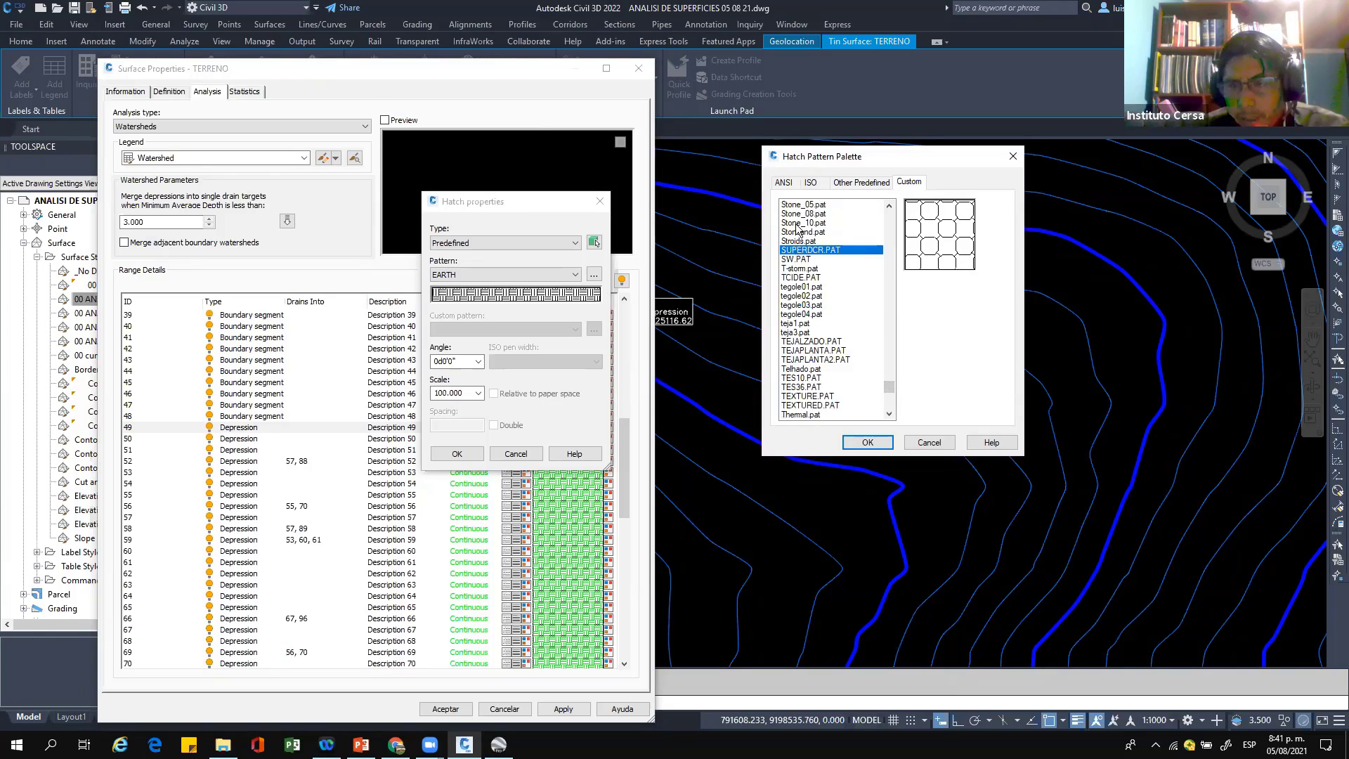
left_click(796, 222)
scroll(812, 299, "up", 6)
left_click(801, 268)
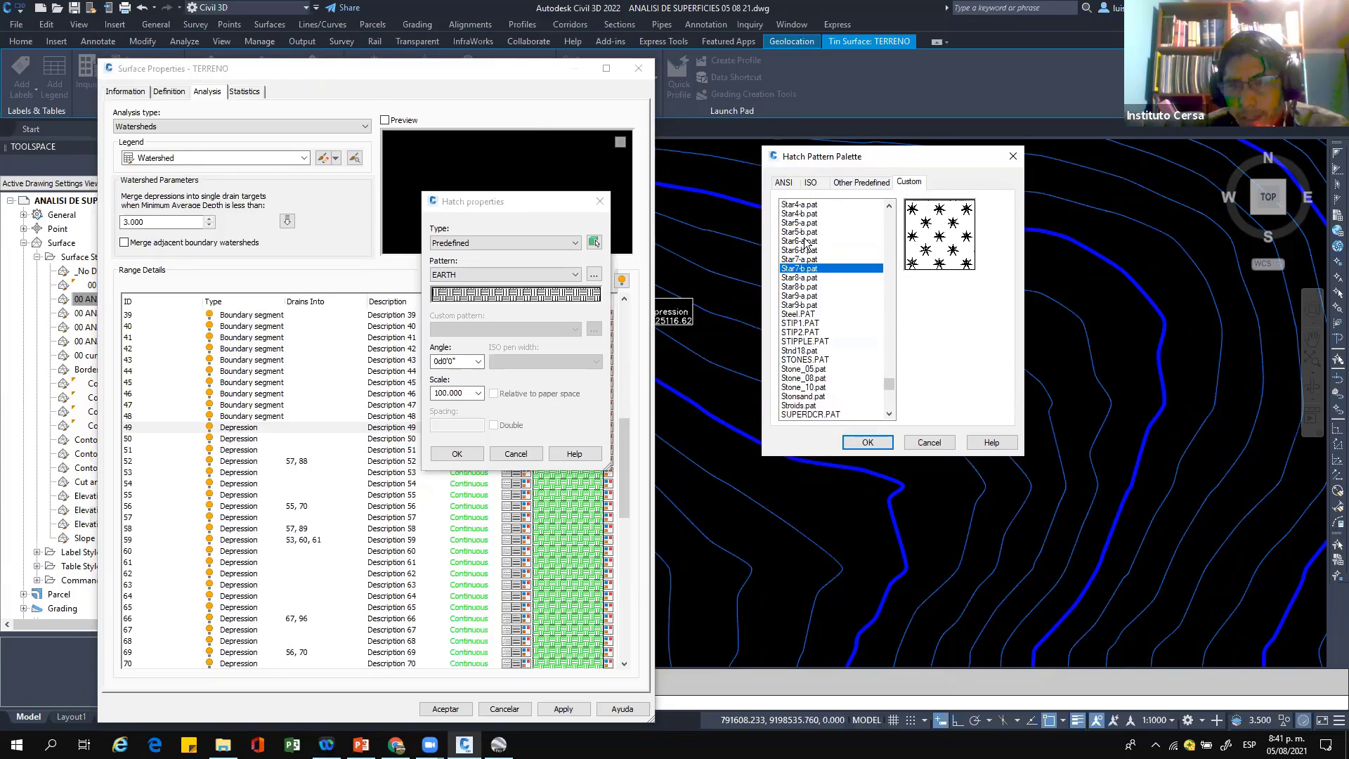
left_click(869, 442)
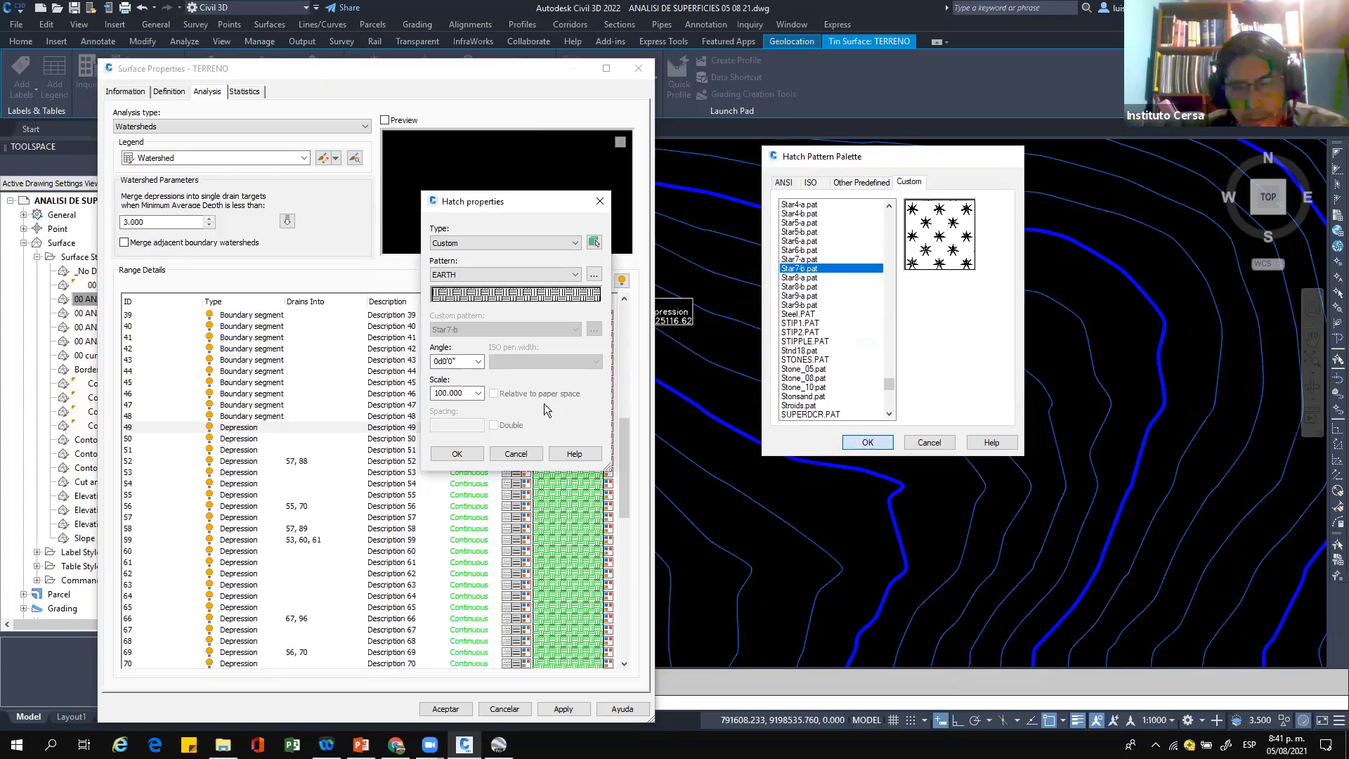
Step: Set the hatch scale of depression 49 to 20 and accept TERRENO's surface properties
left_click(468, 392)
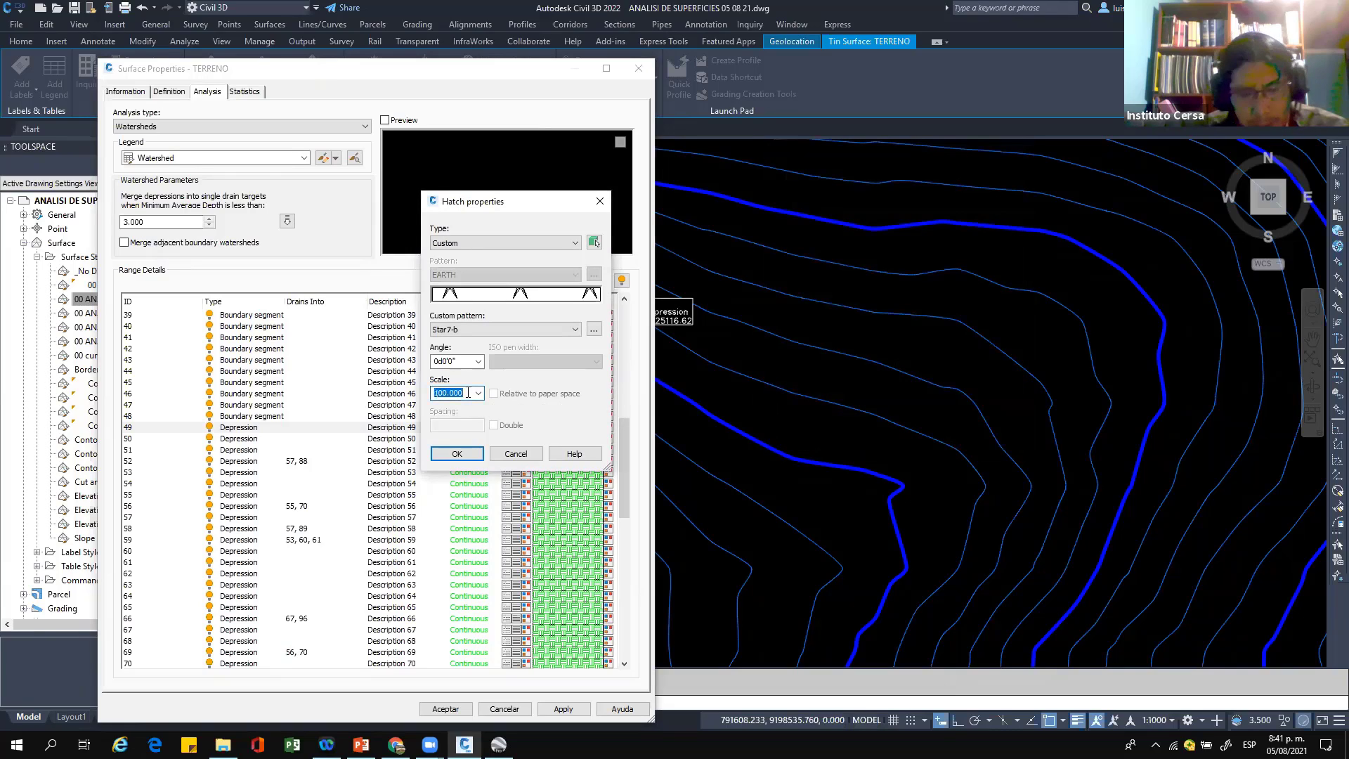
type("20")
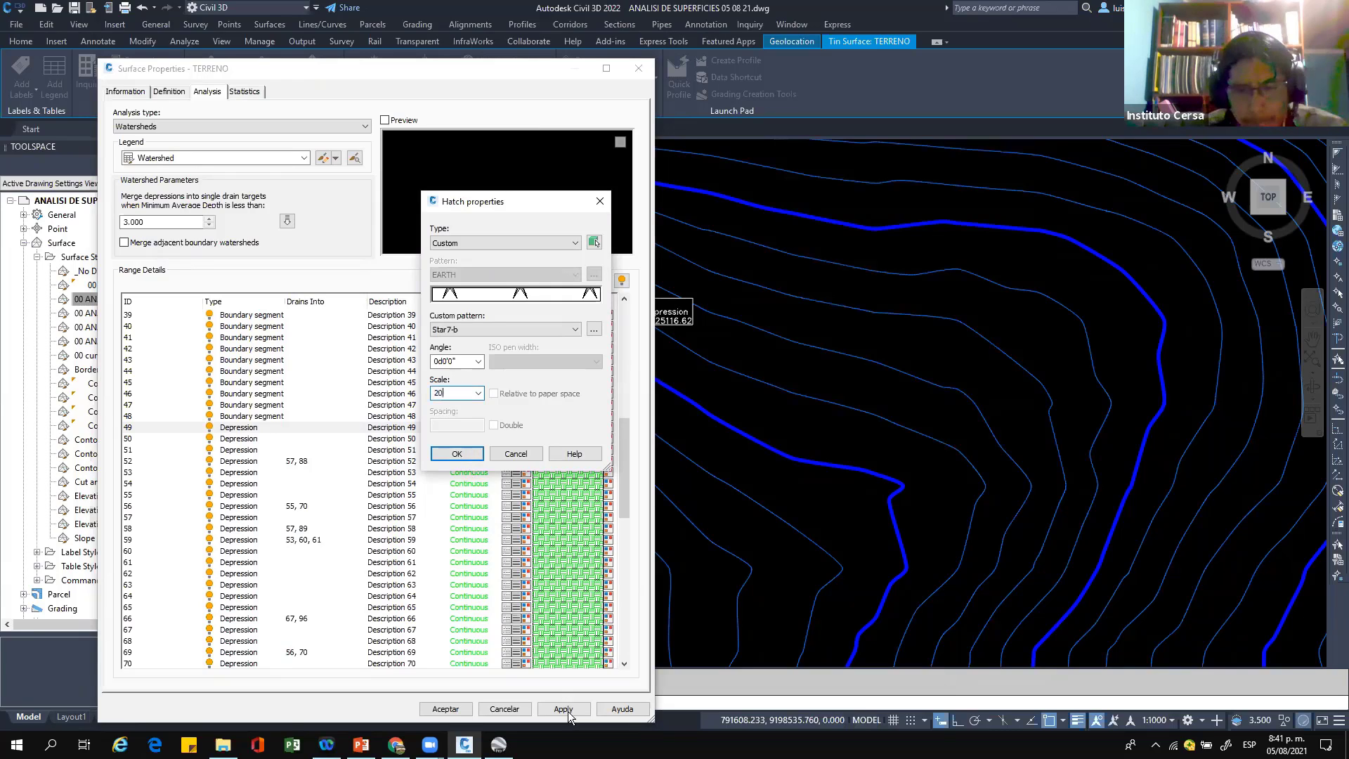
key("Return")
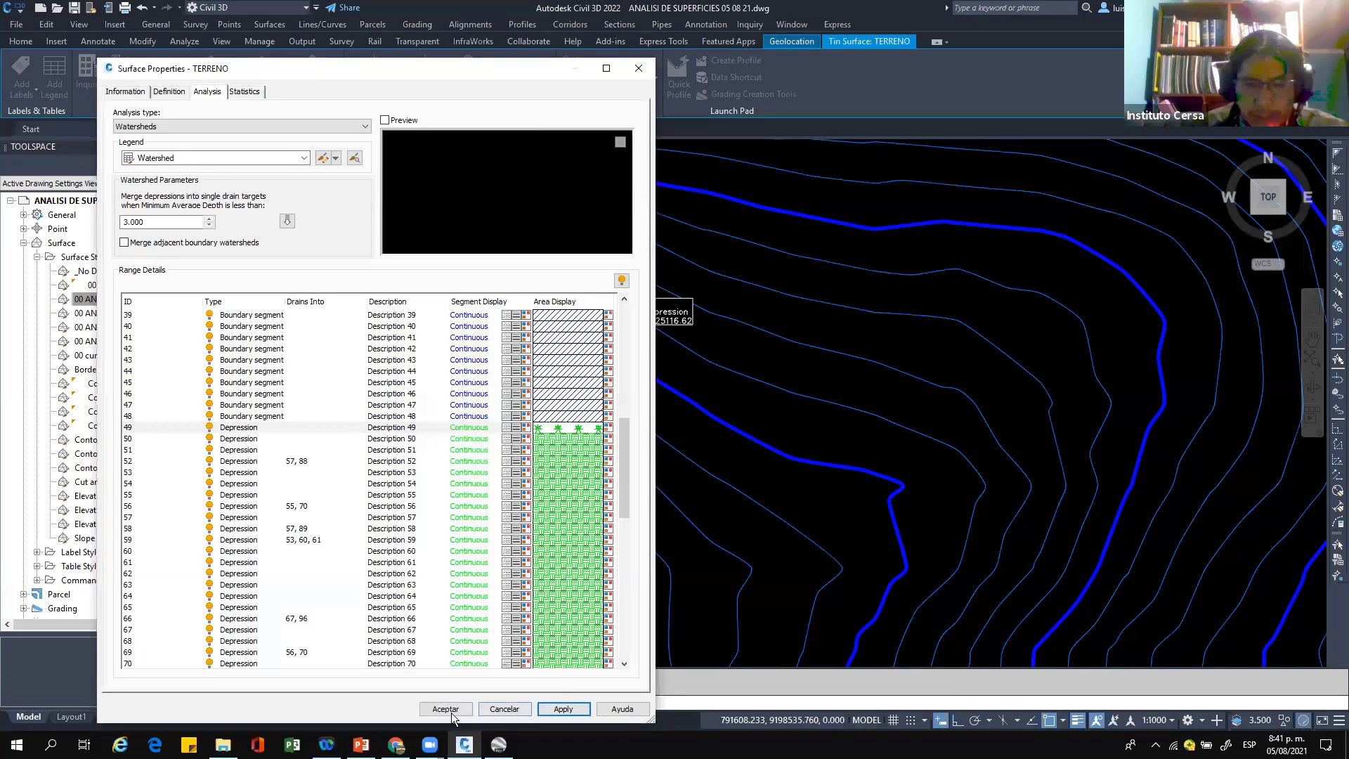
left_click(452, 712)
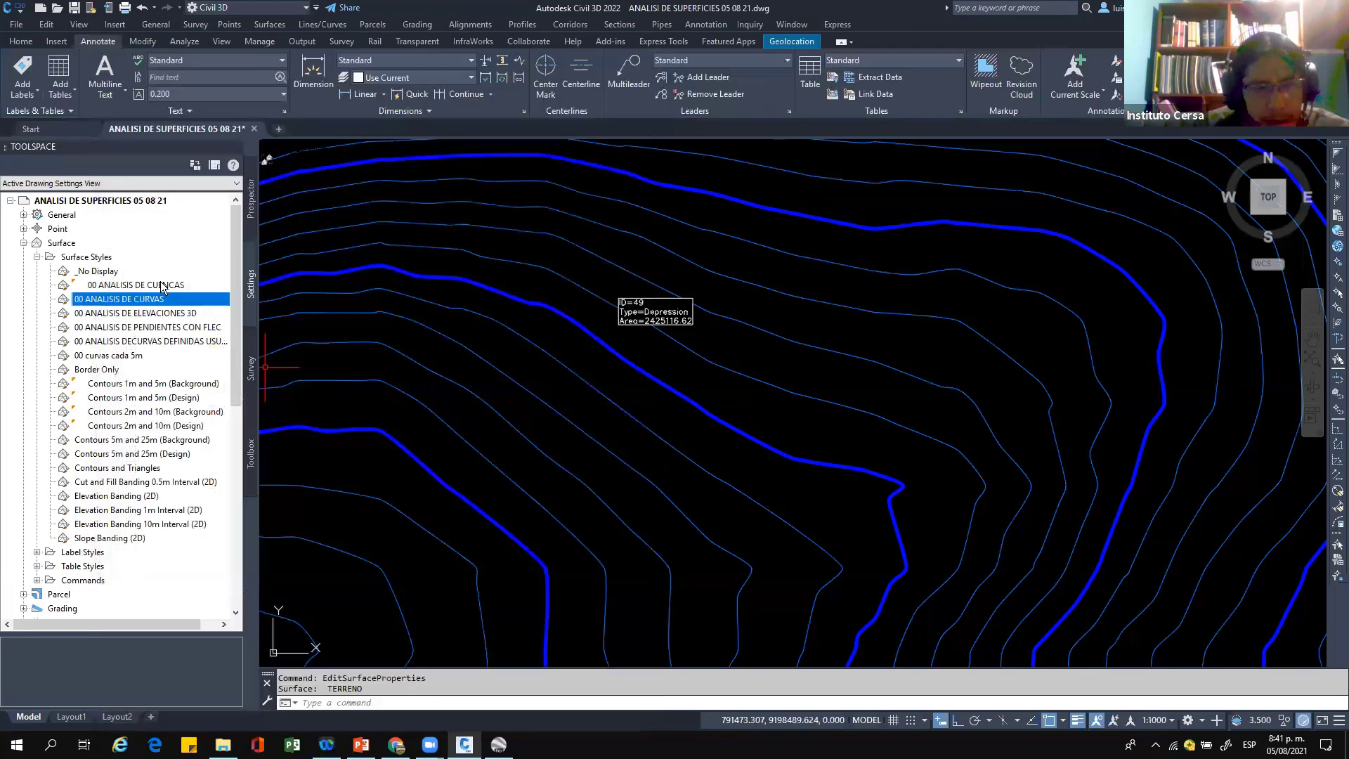
Step: Open the watershed settings of the 00 ANALISIS DE CUENCAS surface style and turn on hatching for flat area watersheds
left_click(160, 283)
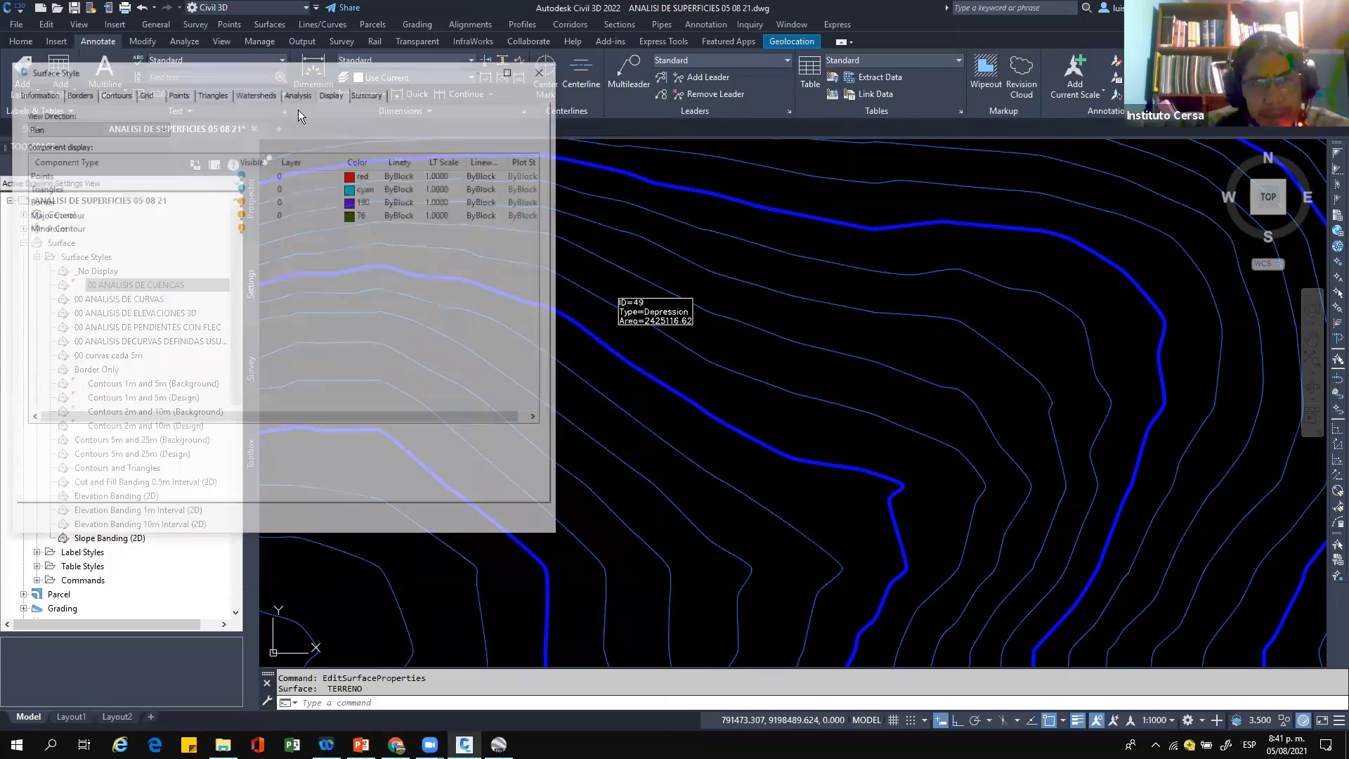
left_click(298, 107)
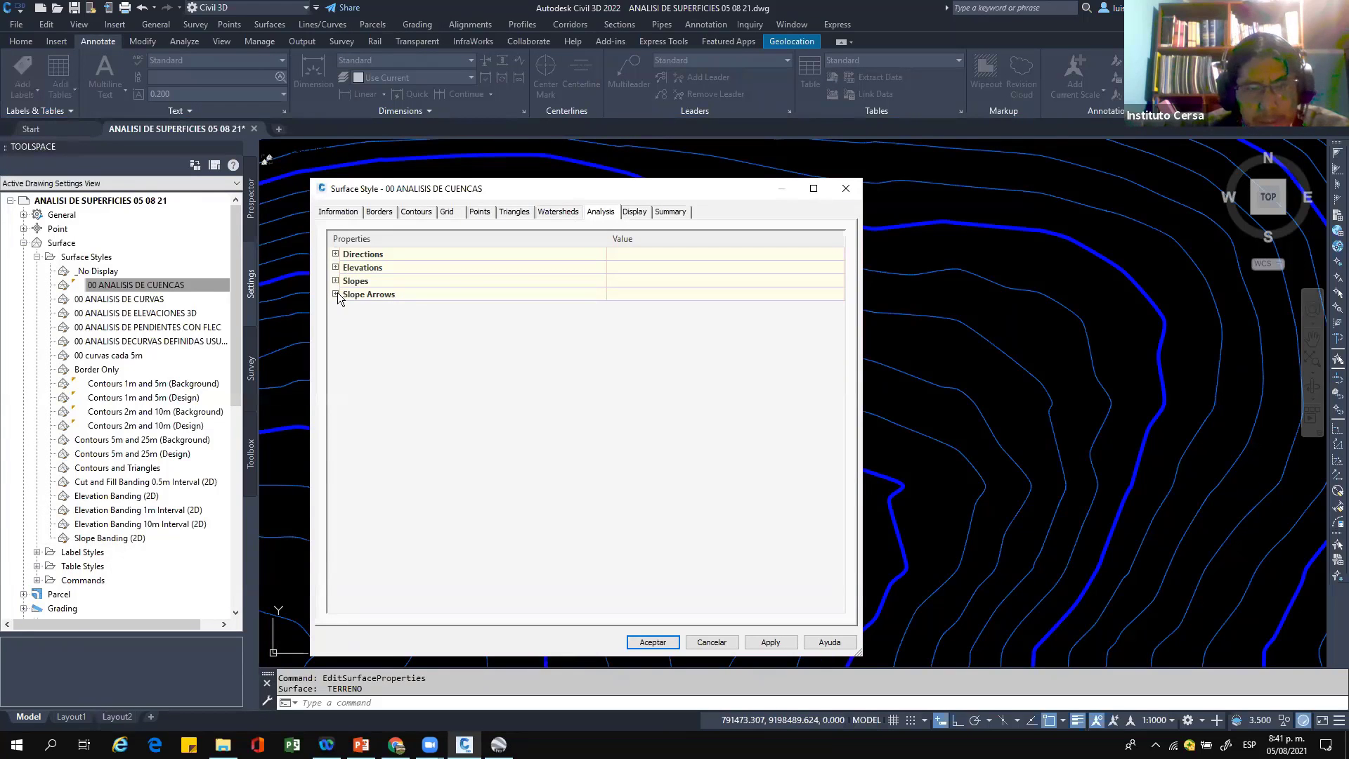
left_click(561, 213)
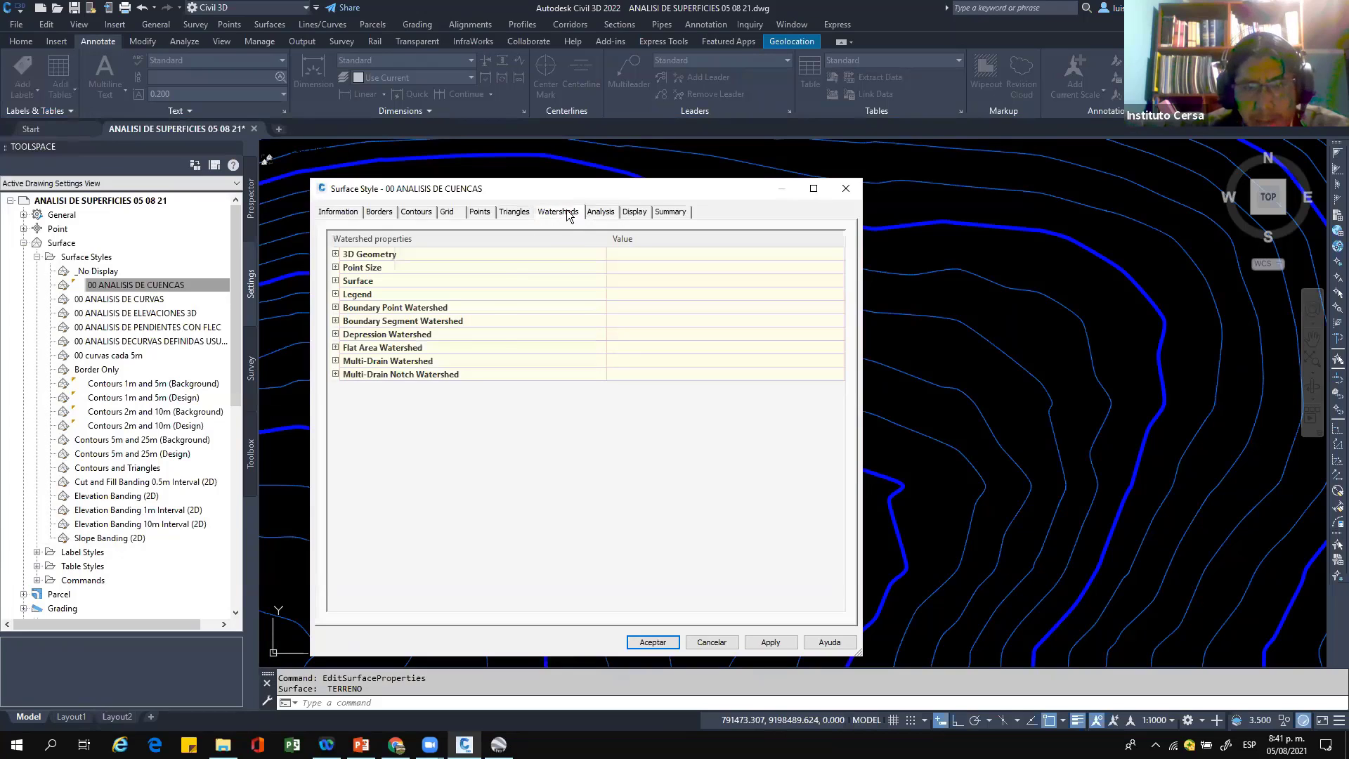
left_click(335, 375)
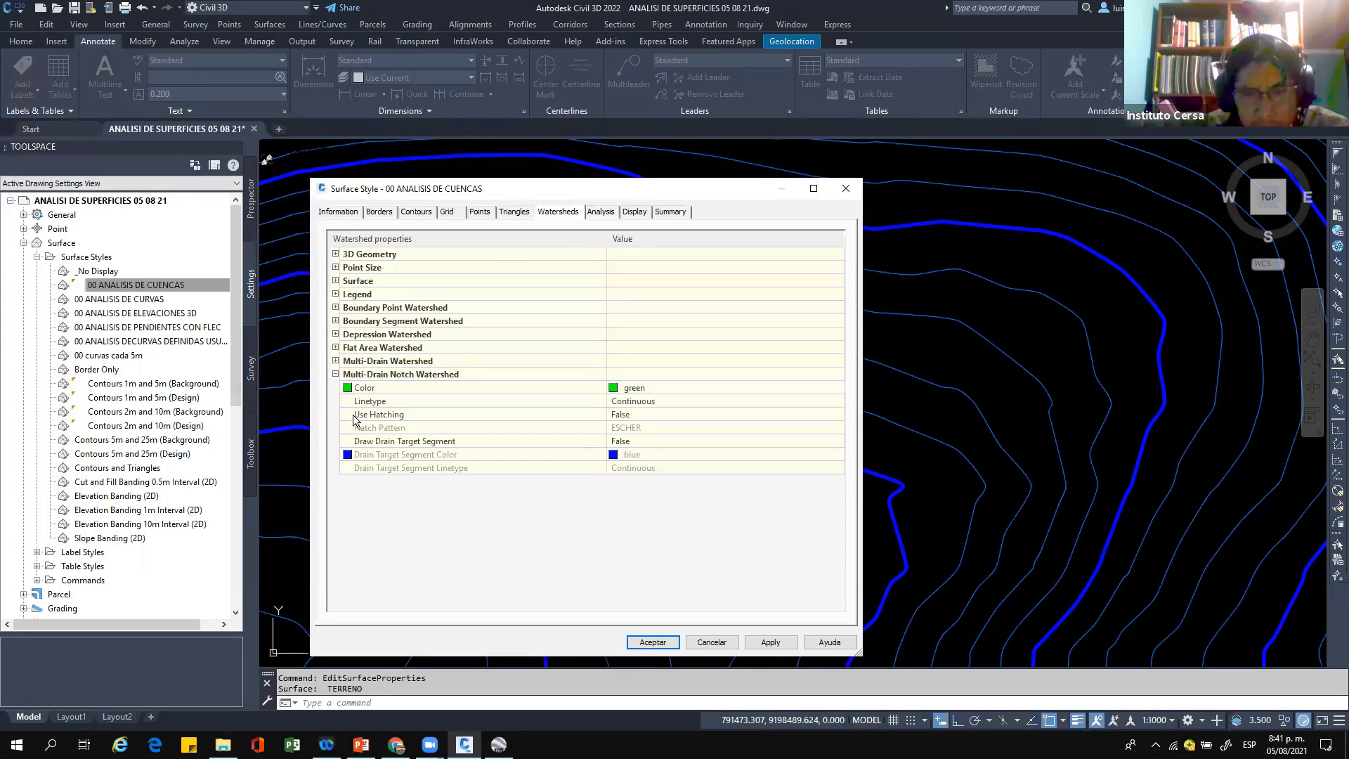
left_click(388, 442)
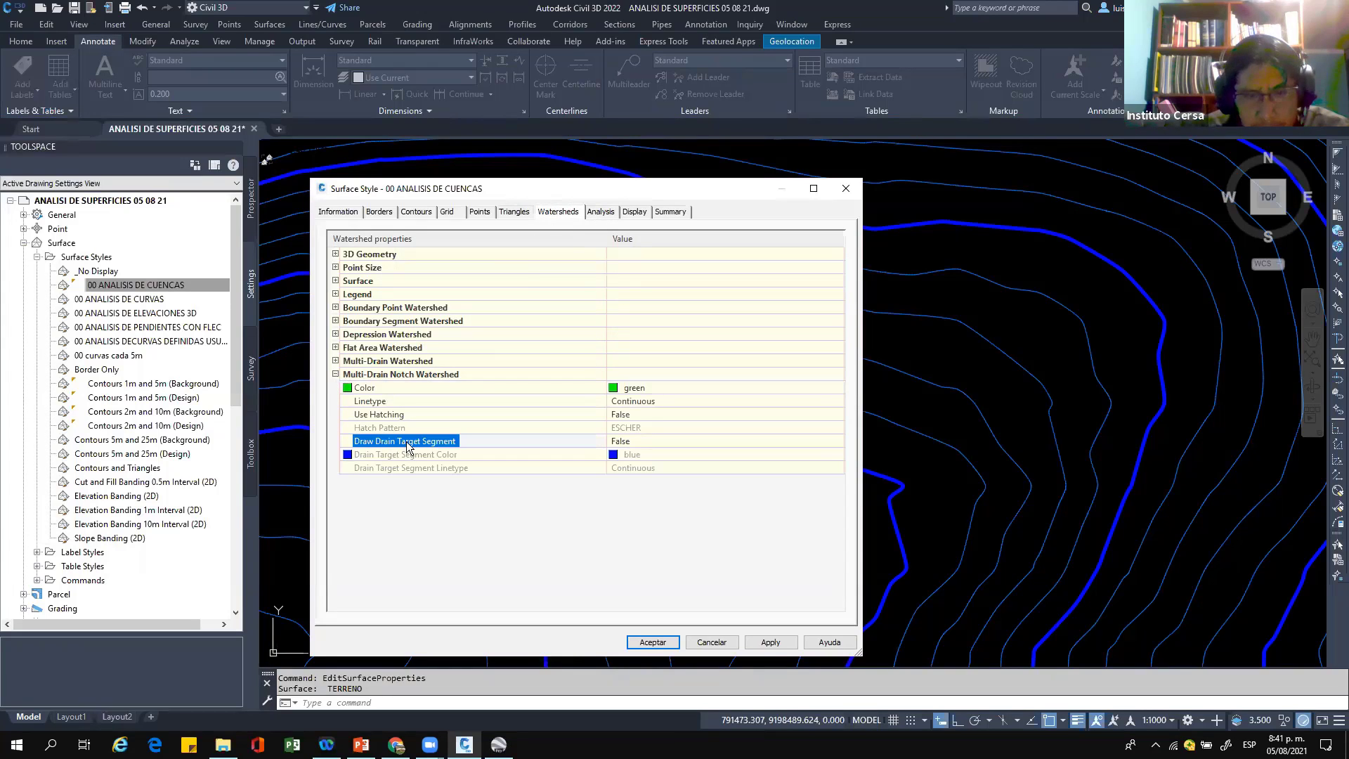
left_click(335, 362)
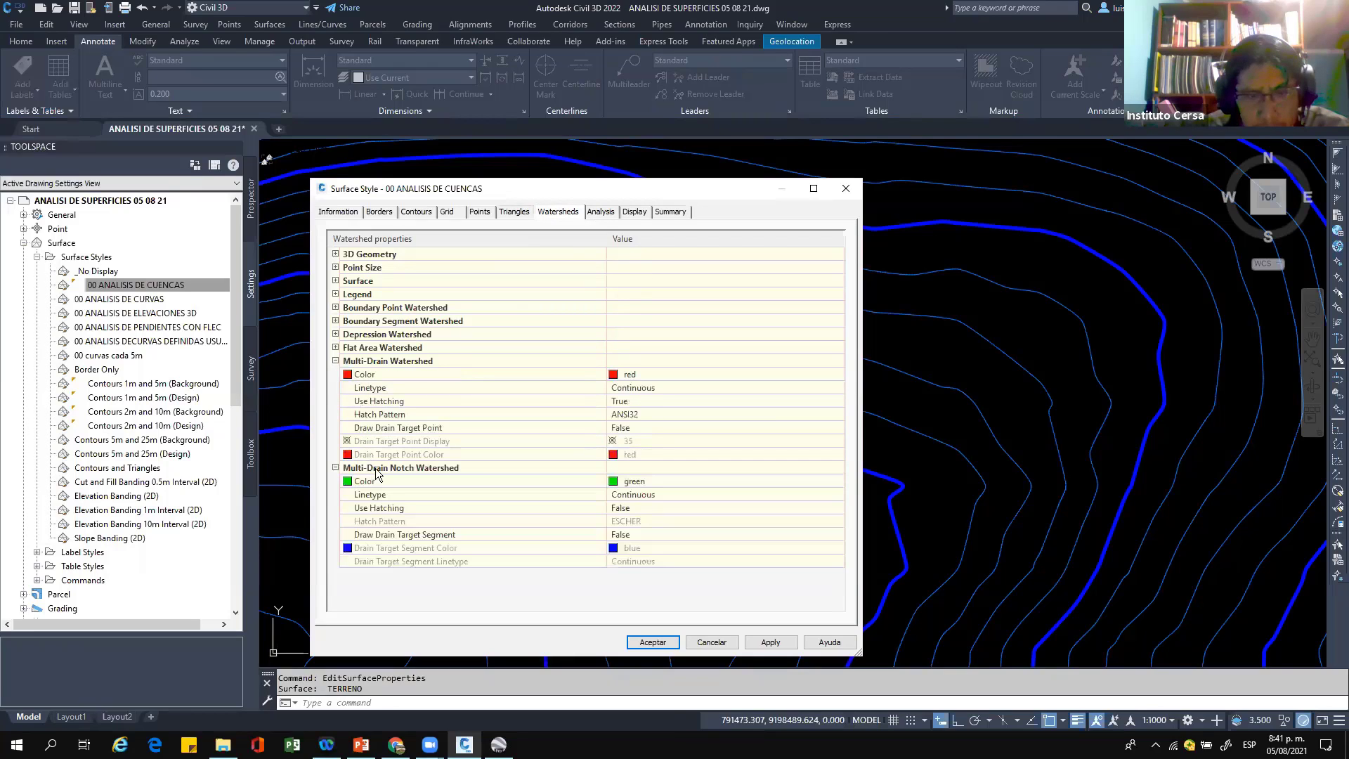
left_click(633, 401)
left_click(336, 348)
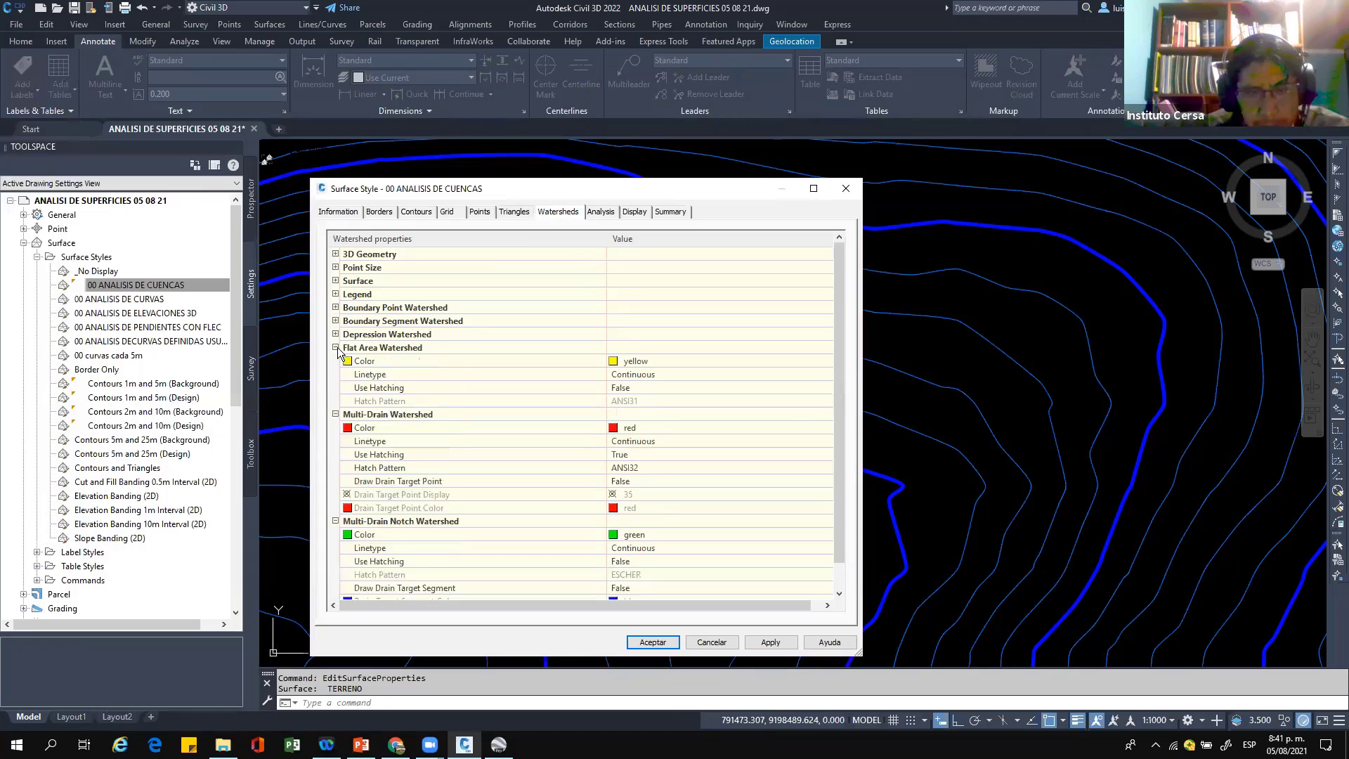
left_click(625, 387)
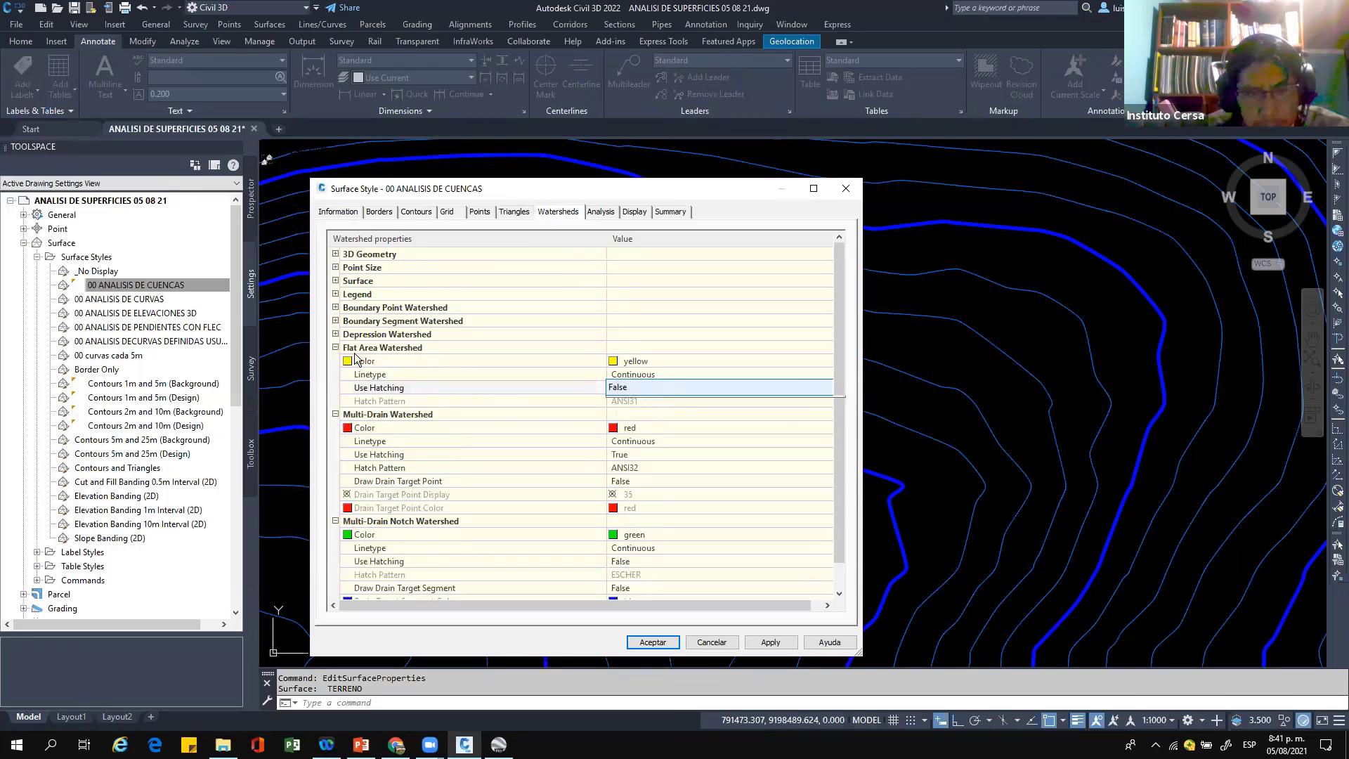
Step: Turn on hatching for depression watersheds in the 00 ANALISIS DE CUENCAS style and apply the change
left_click(336, 334)
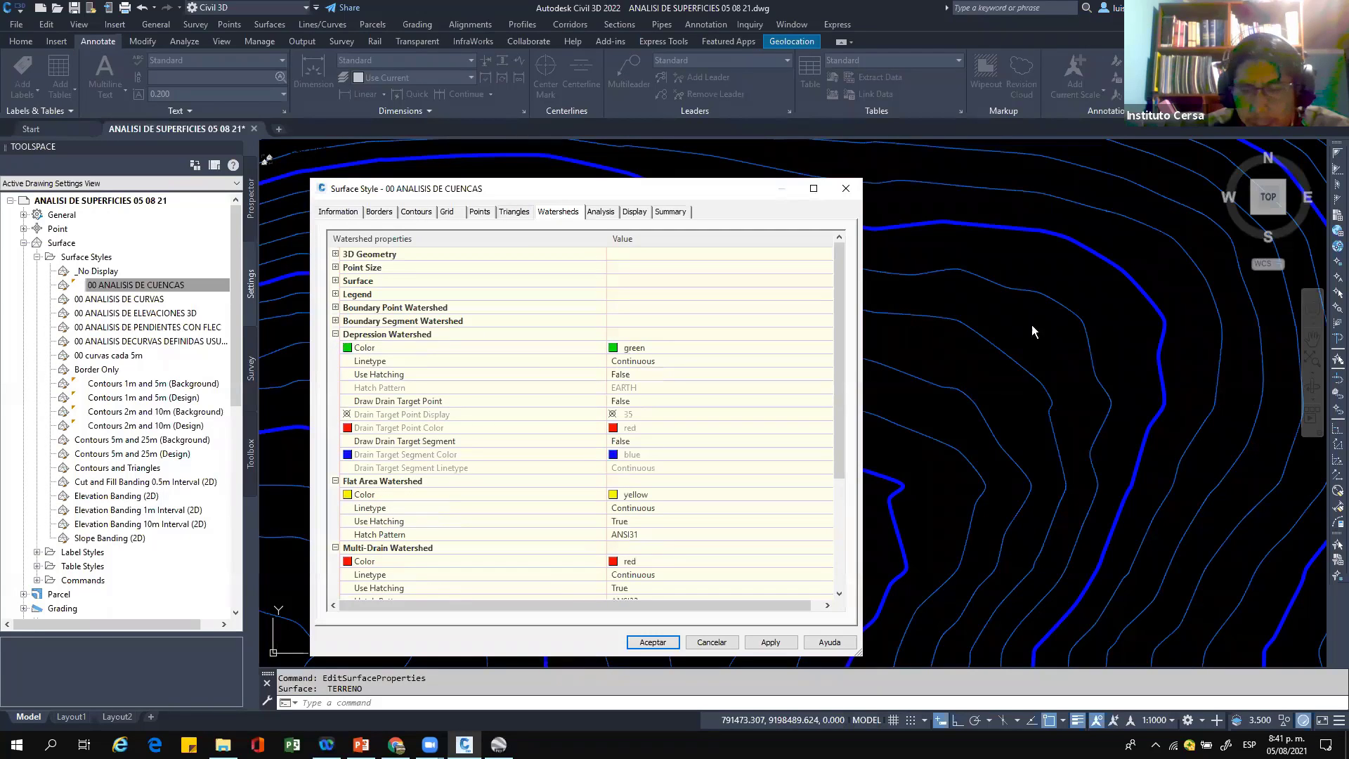
left_click(632, 376)
left_click(666, 372)
left_click(642, 397)
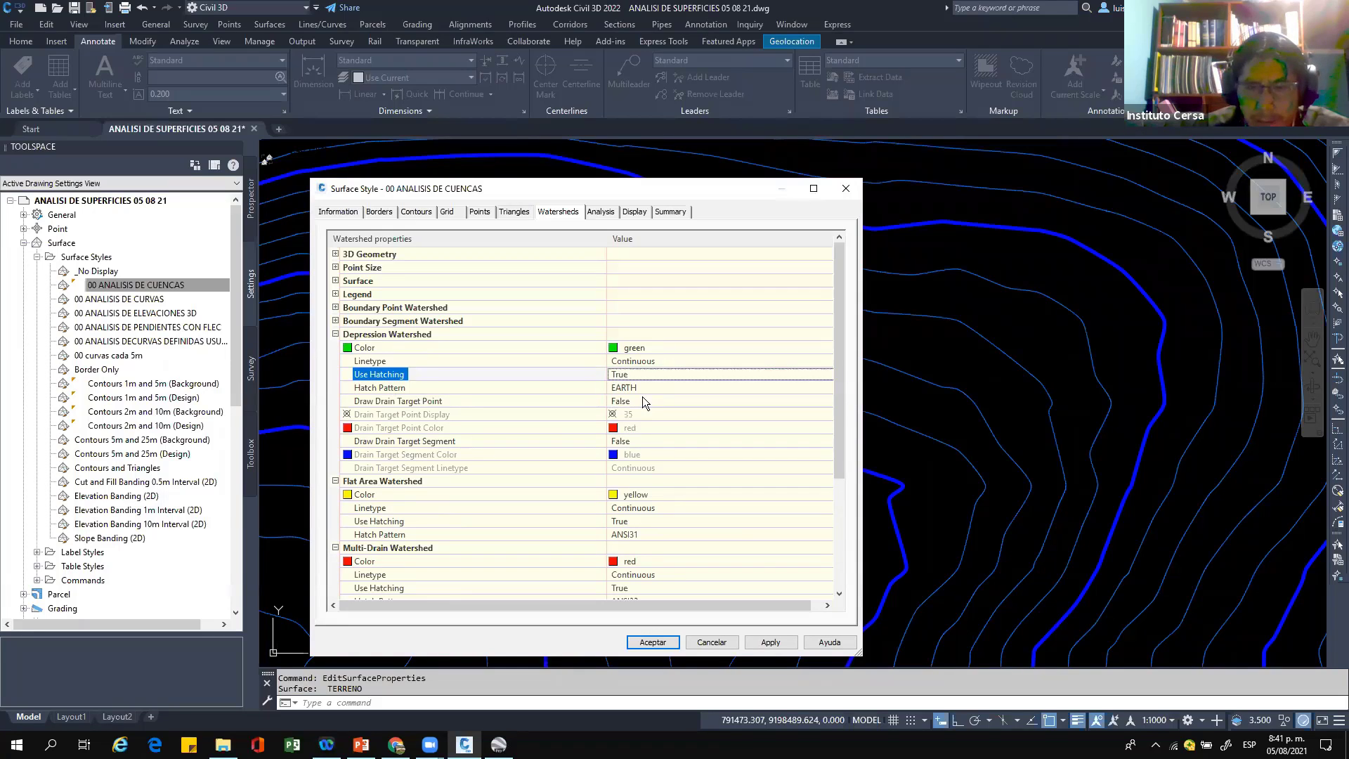
left_click(787, 641)
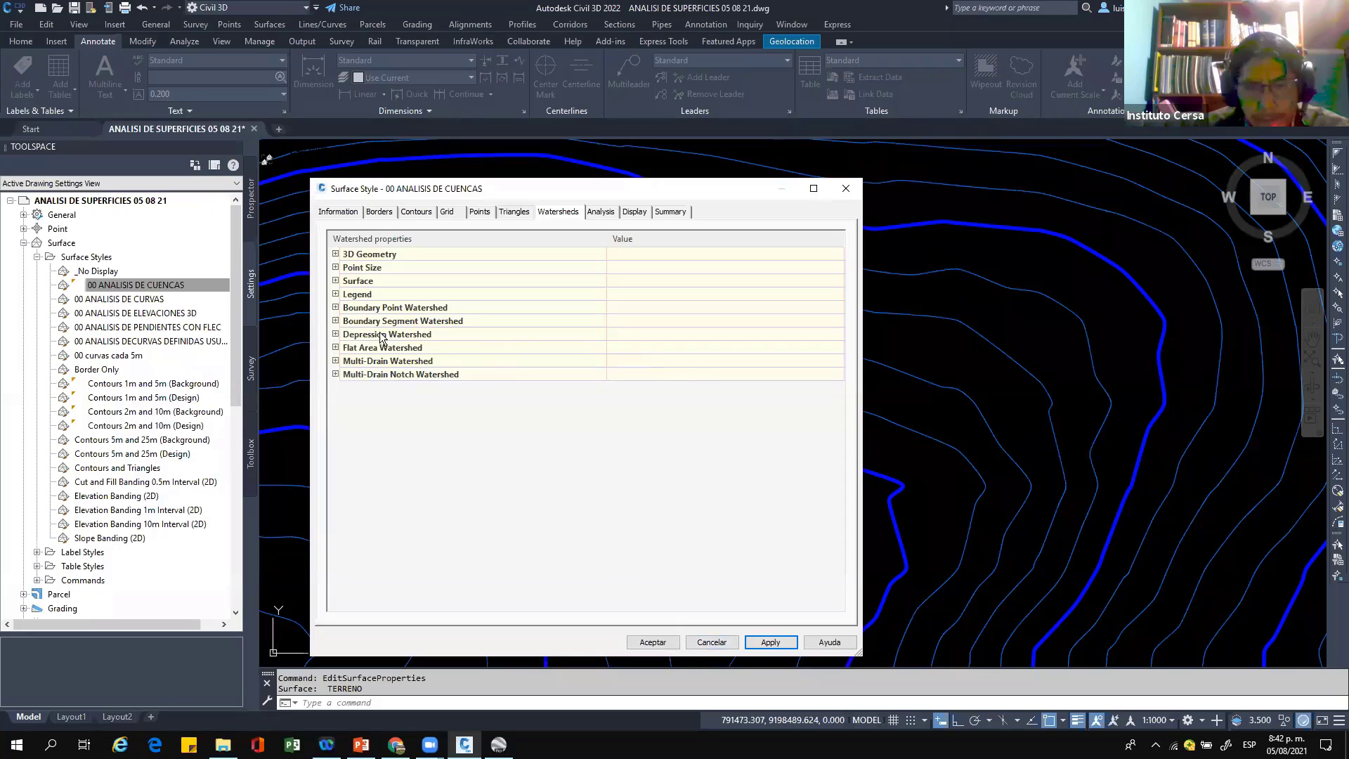
Step: Turn on hatching for boundary point watersheds, check the boundary segment settings, and accept the surface style
left_click(335, 308)
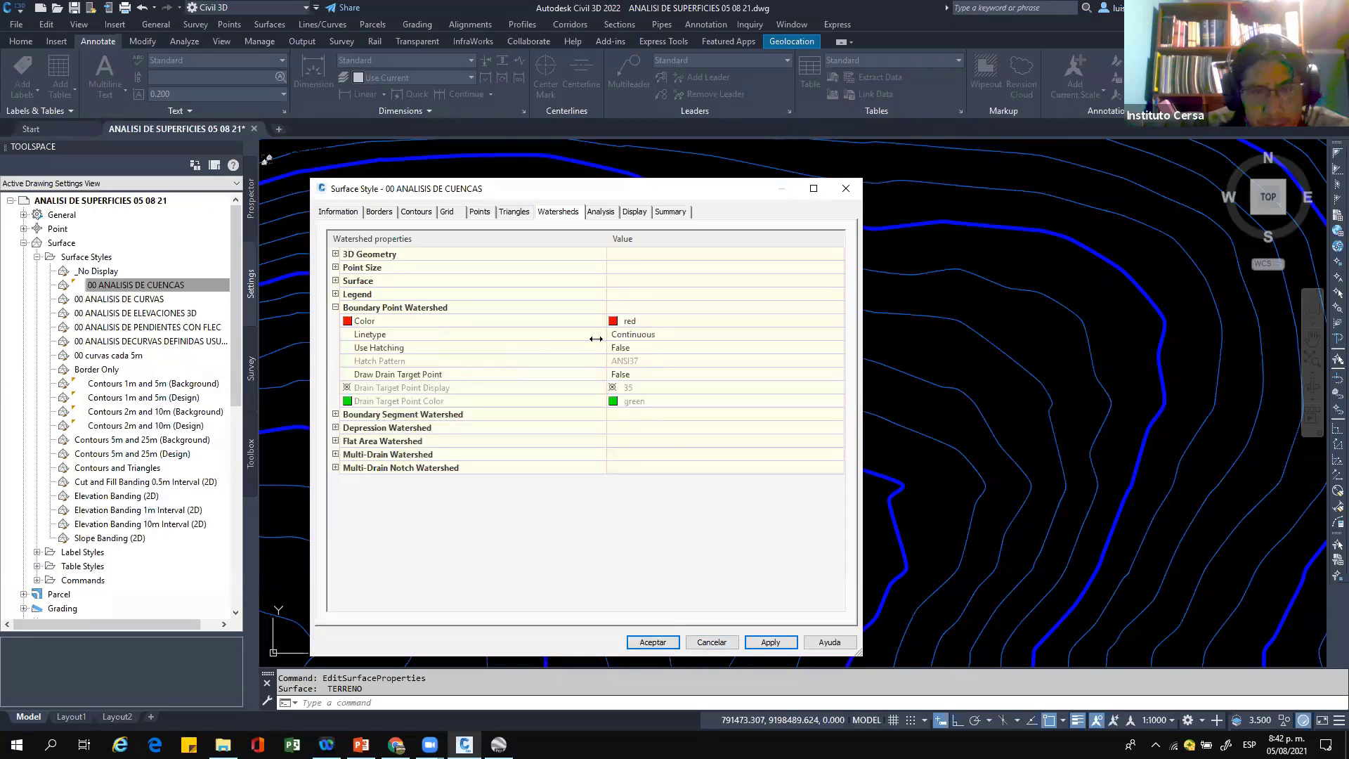
left_click(618, 347)
left_click(618, 347)
left_click(619, 376)
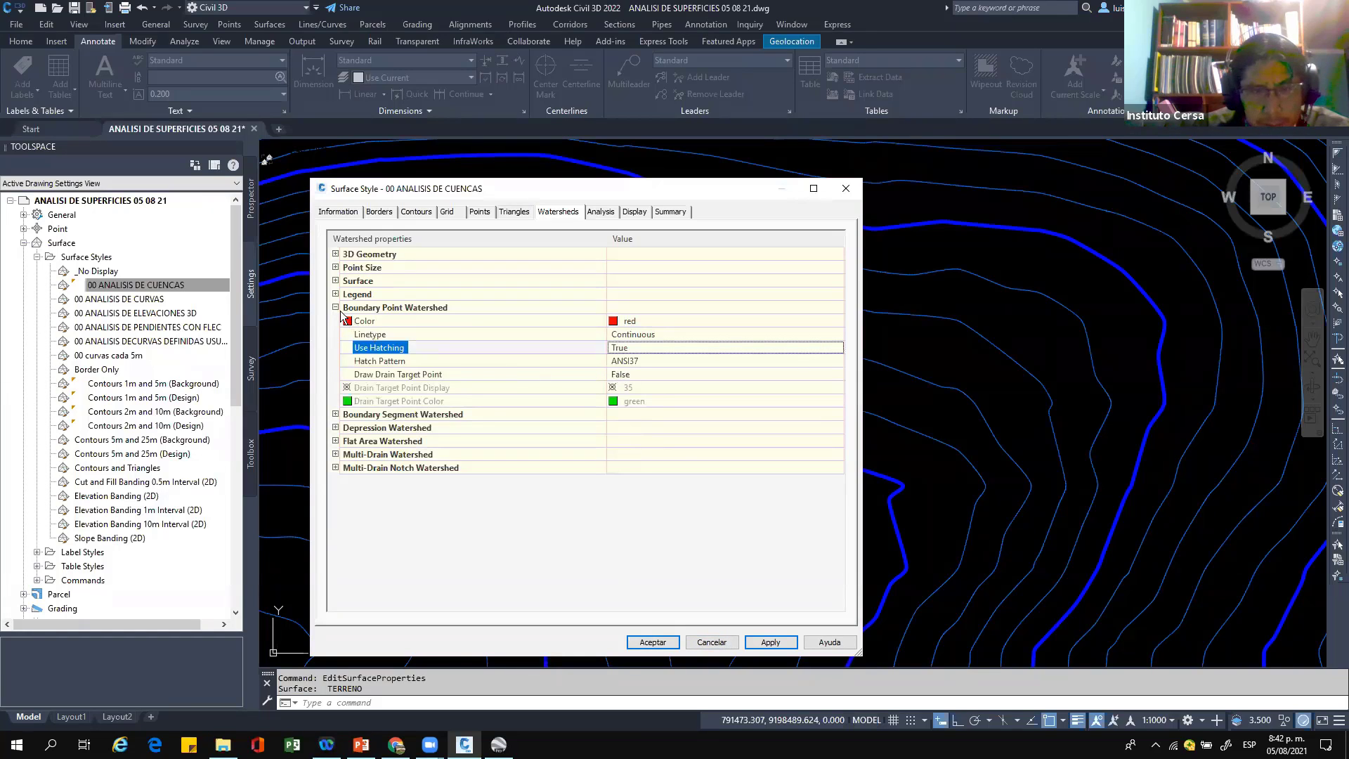
left_click(336, 415)
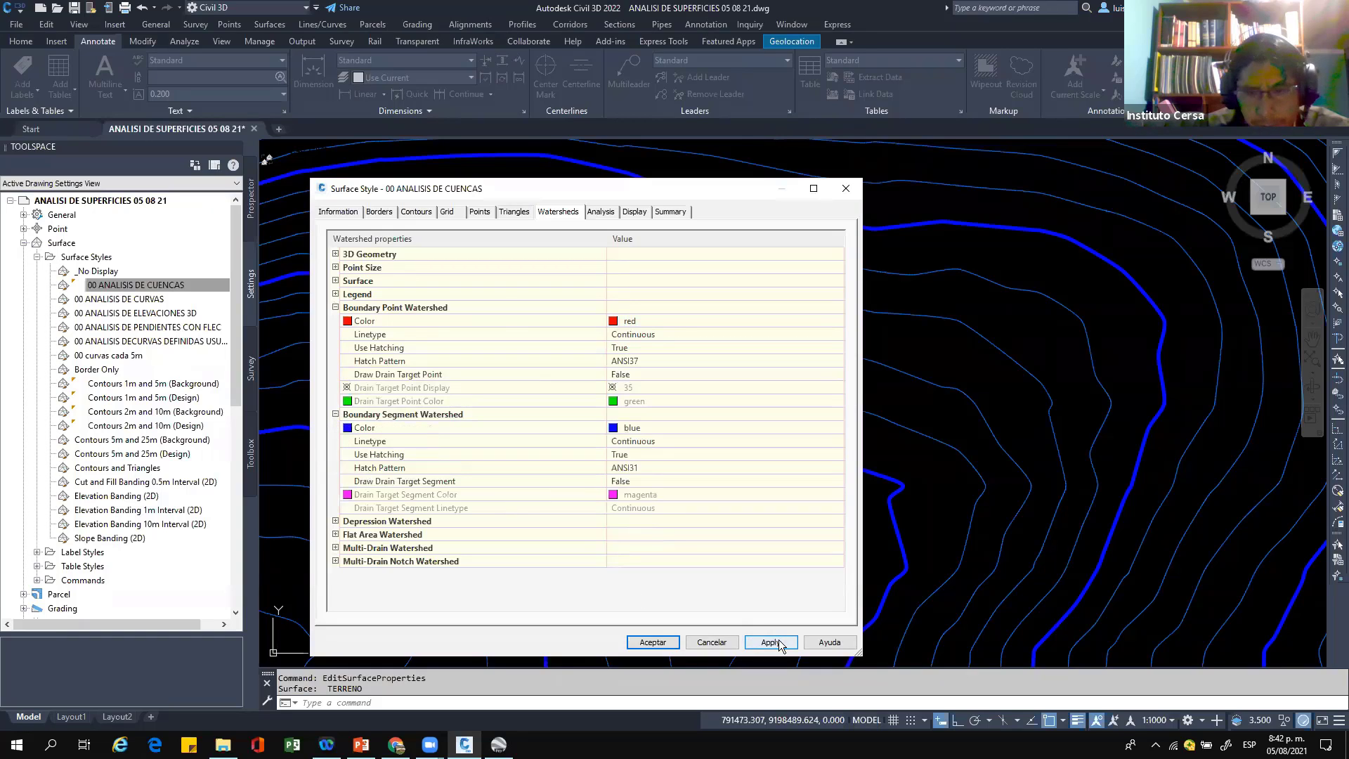
left_click(664, 642)
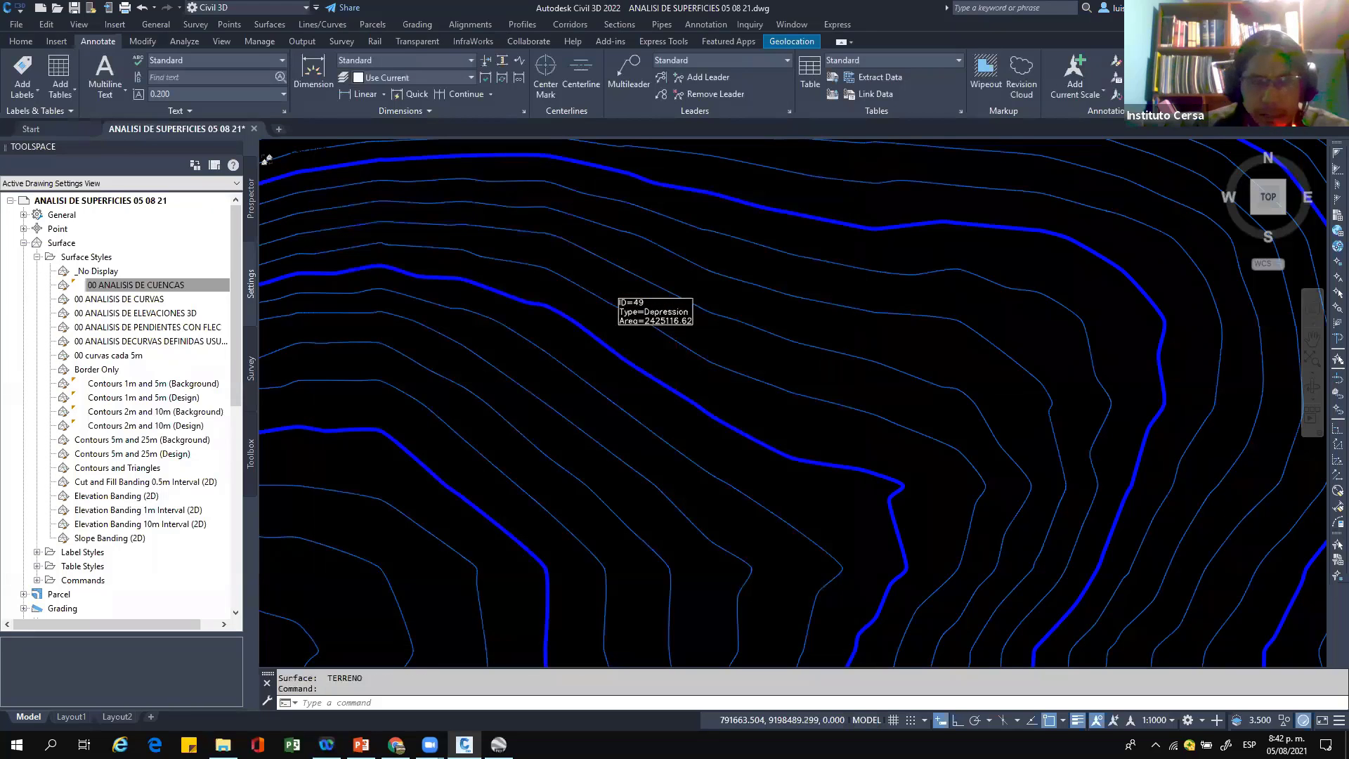
Step: Return to the Watersheds analysis in TERRENO's surface properties and open the area hatch of depression 49 for editing
scroll(676, 379, "down", 2)
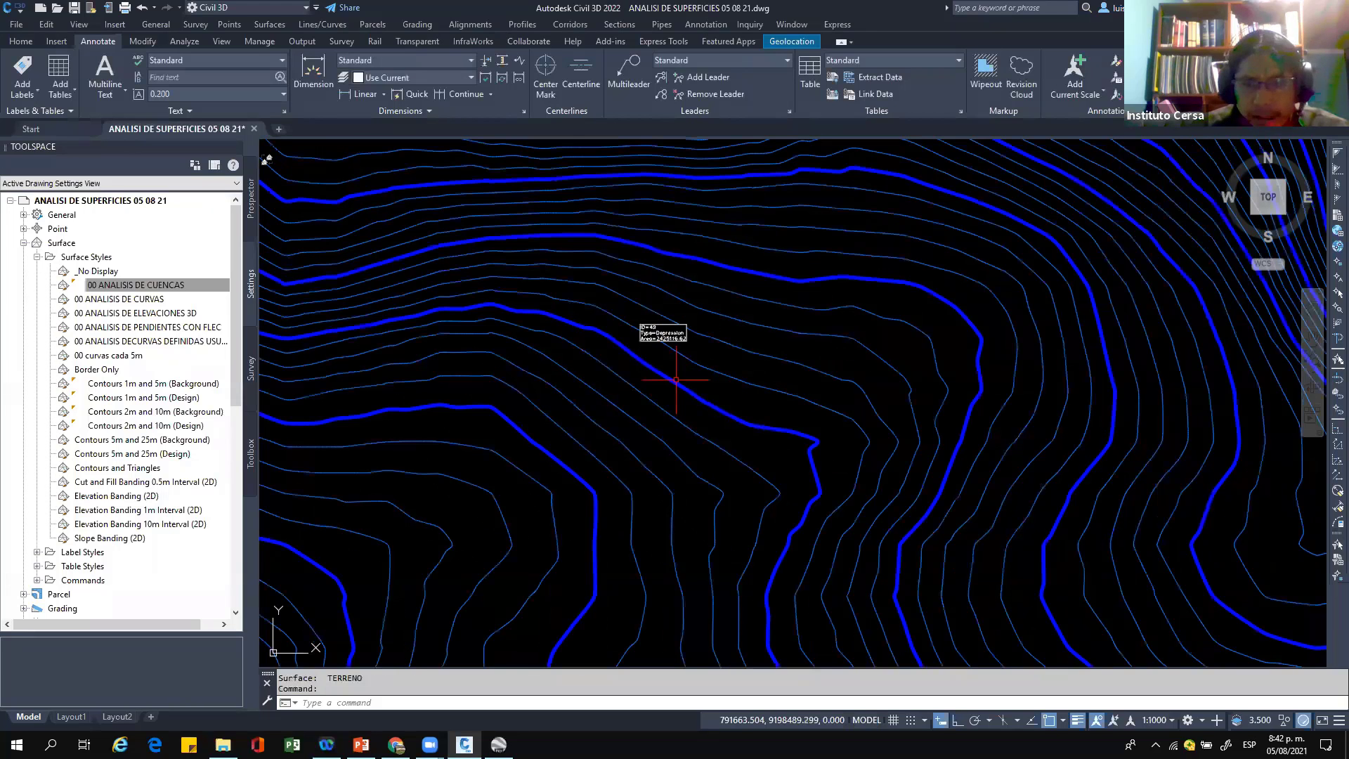
scroll(676, 379, "down", 3)
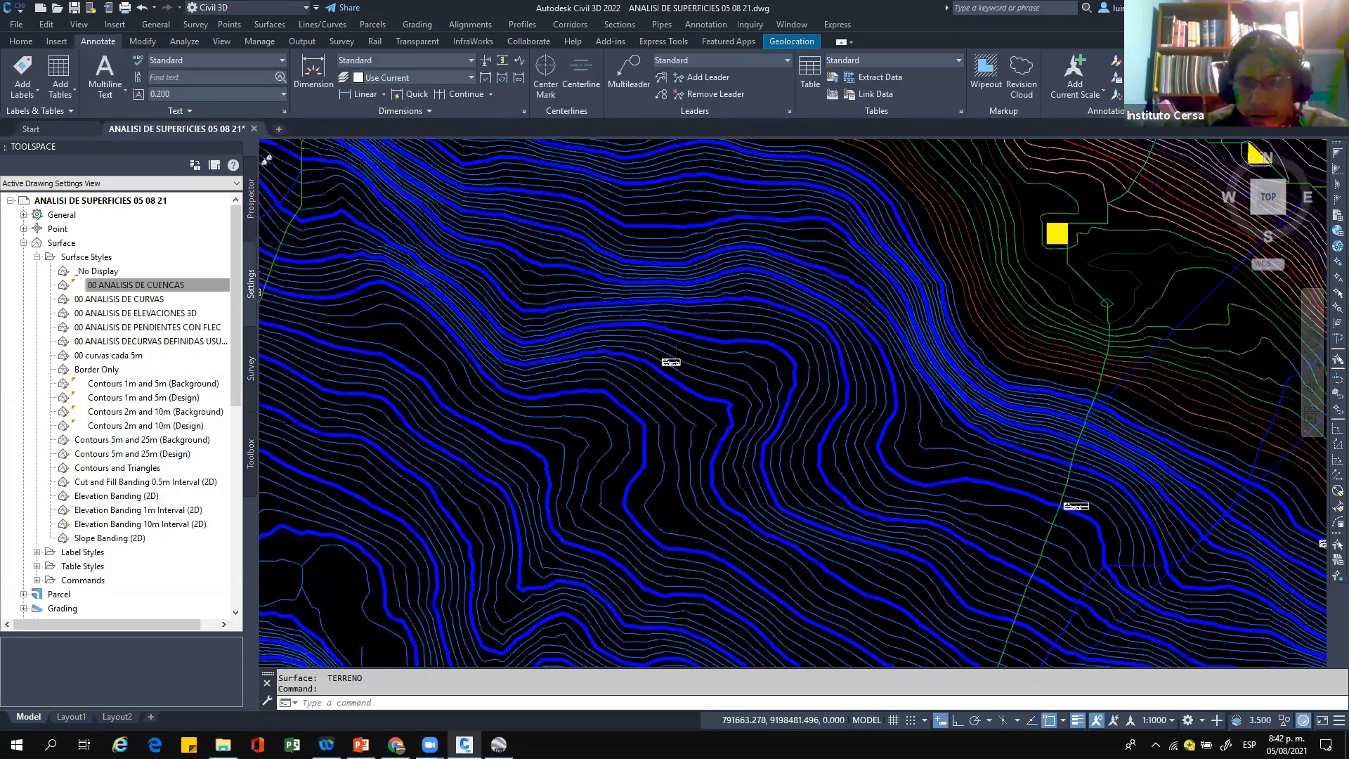
scroll(671, 362, "down", 5)
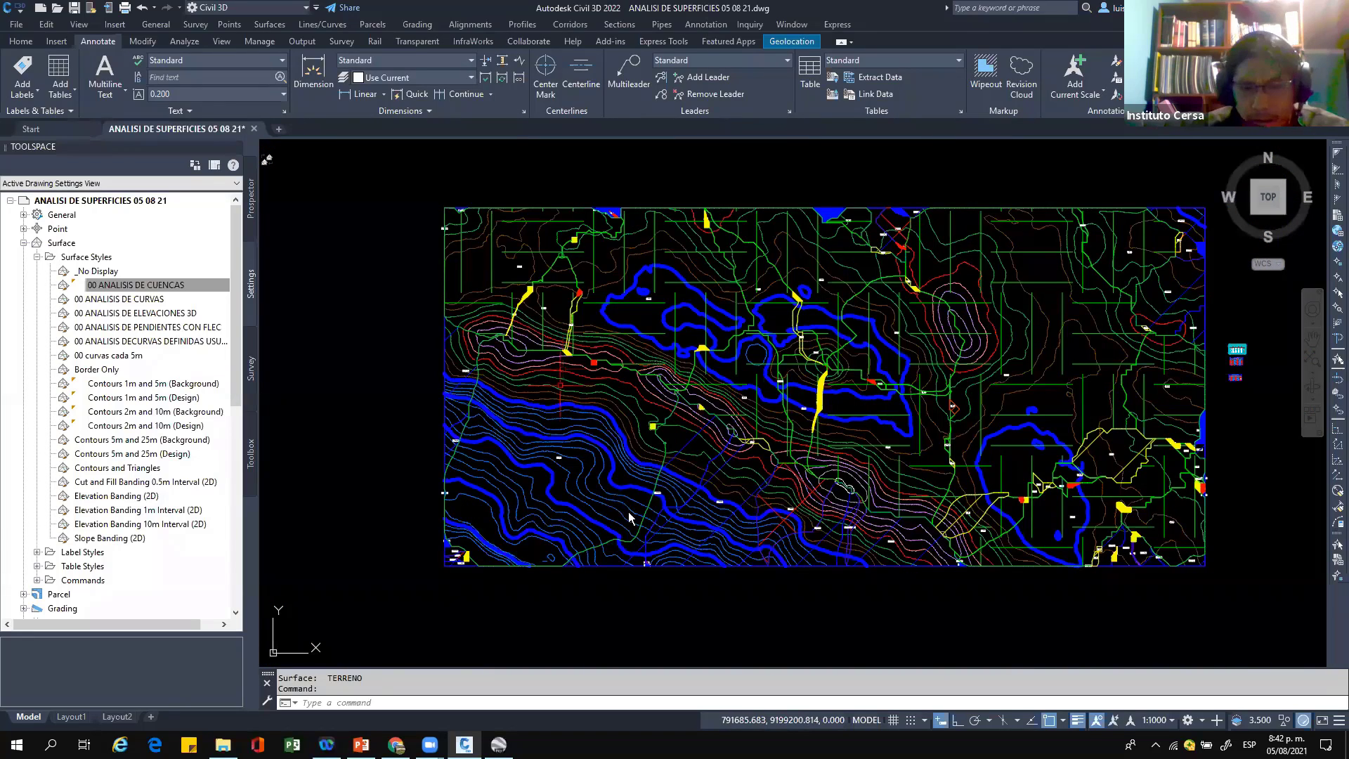
scroll(632, 534, "up", 5)
double_click(449, 373)
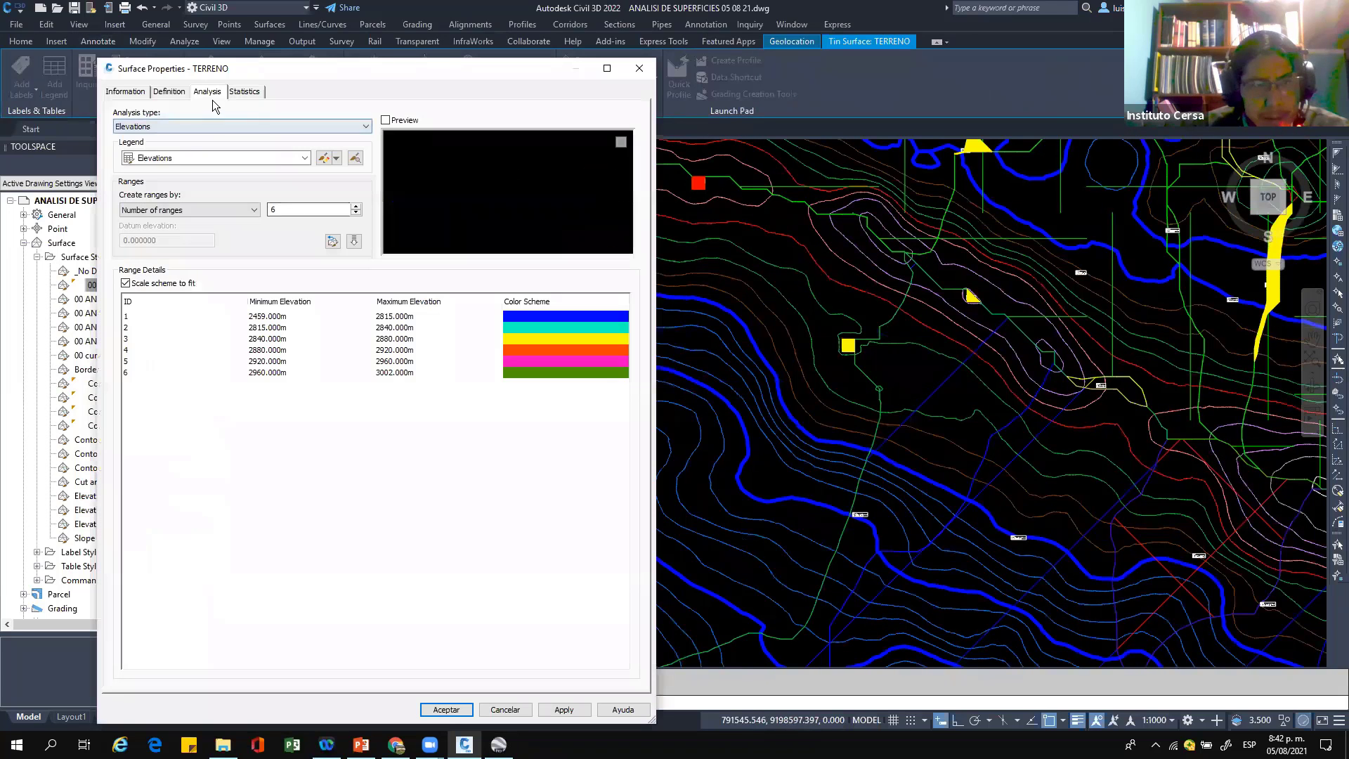
left_click(211, 126)
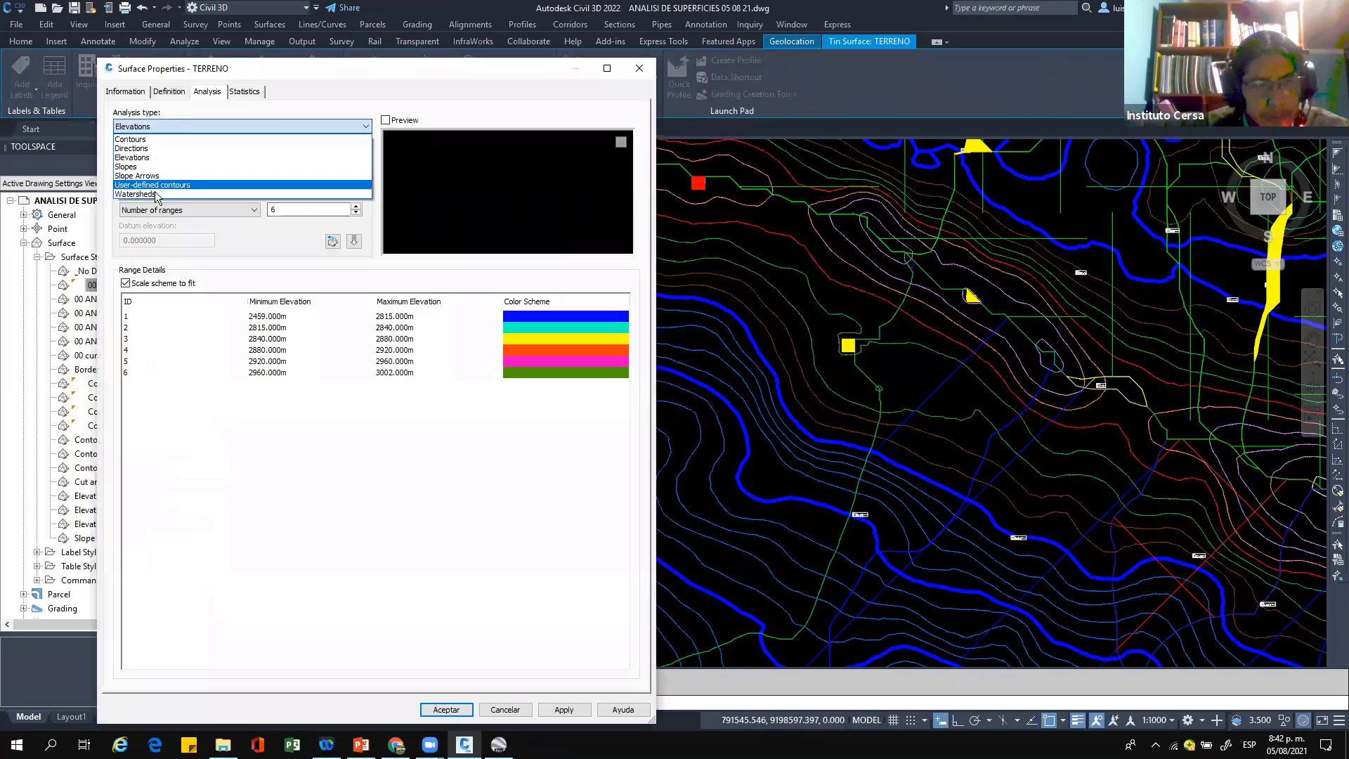
left_click(172, 194)
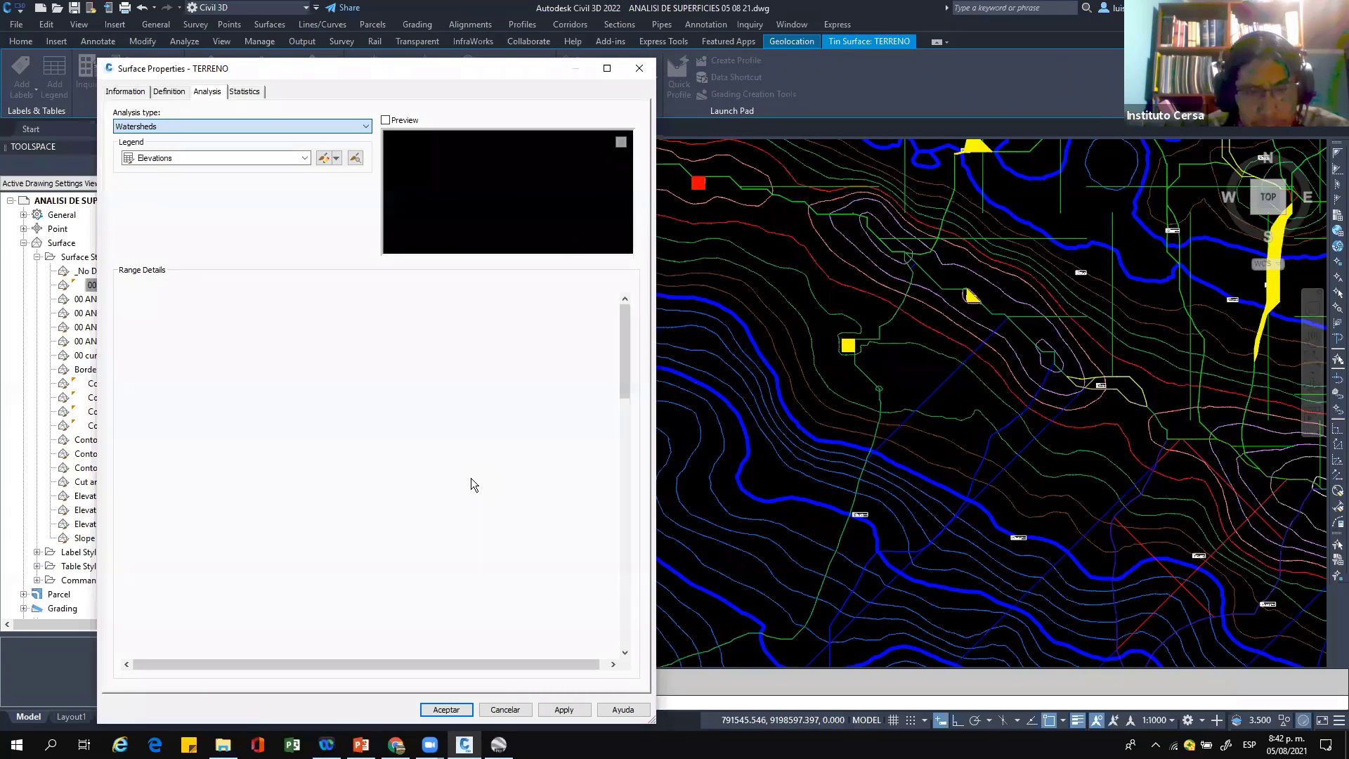
scroll(578, 407, "down", 14)
left_click(586, 385)
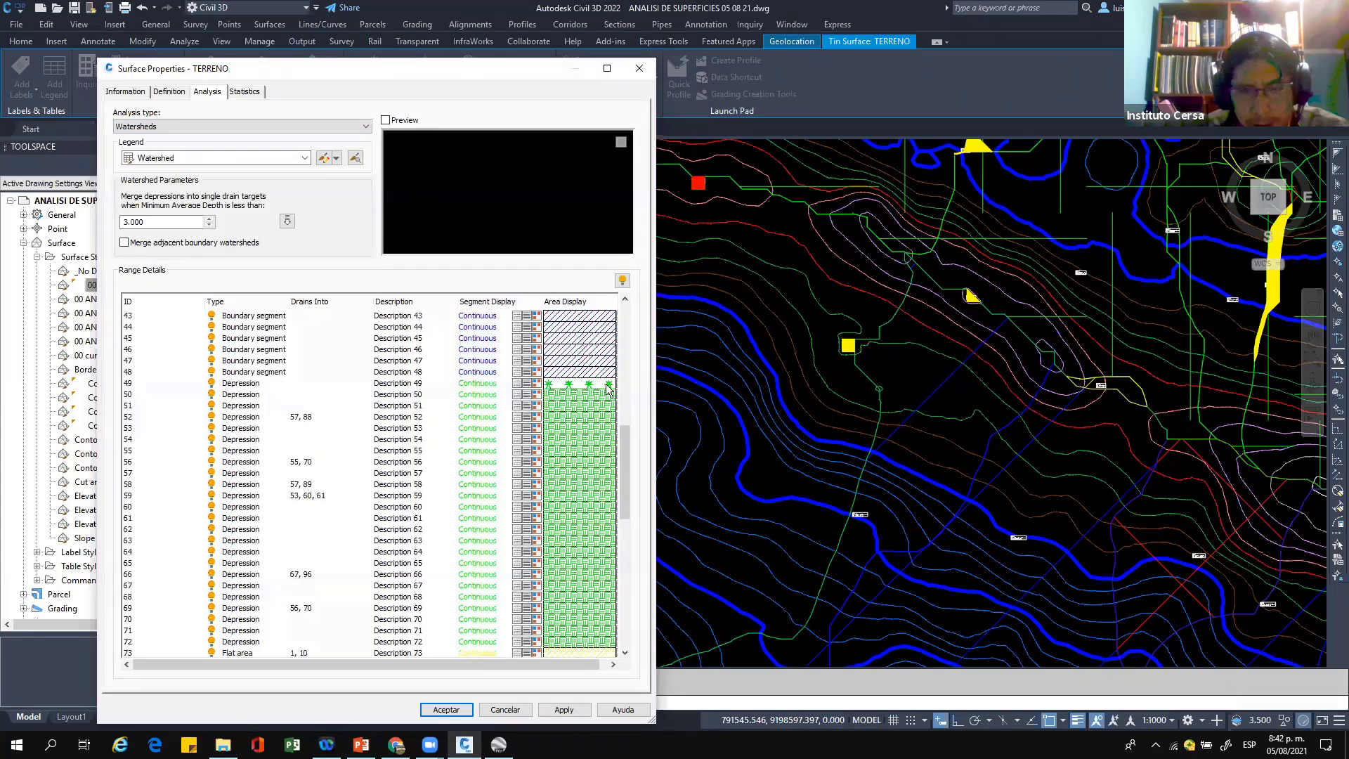
Step: Compare custom hatch patterns and assign 133.pat as the area hatch of depression 49
left_click(523, 295)
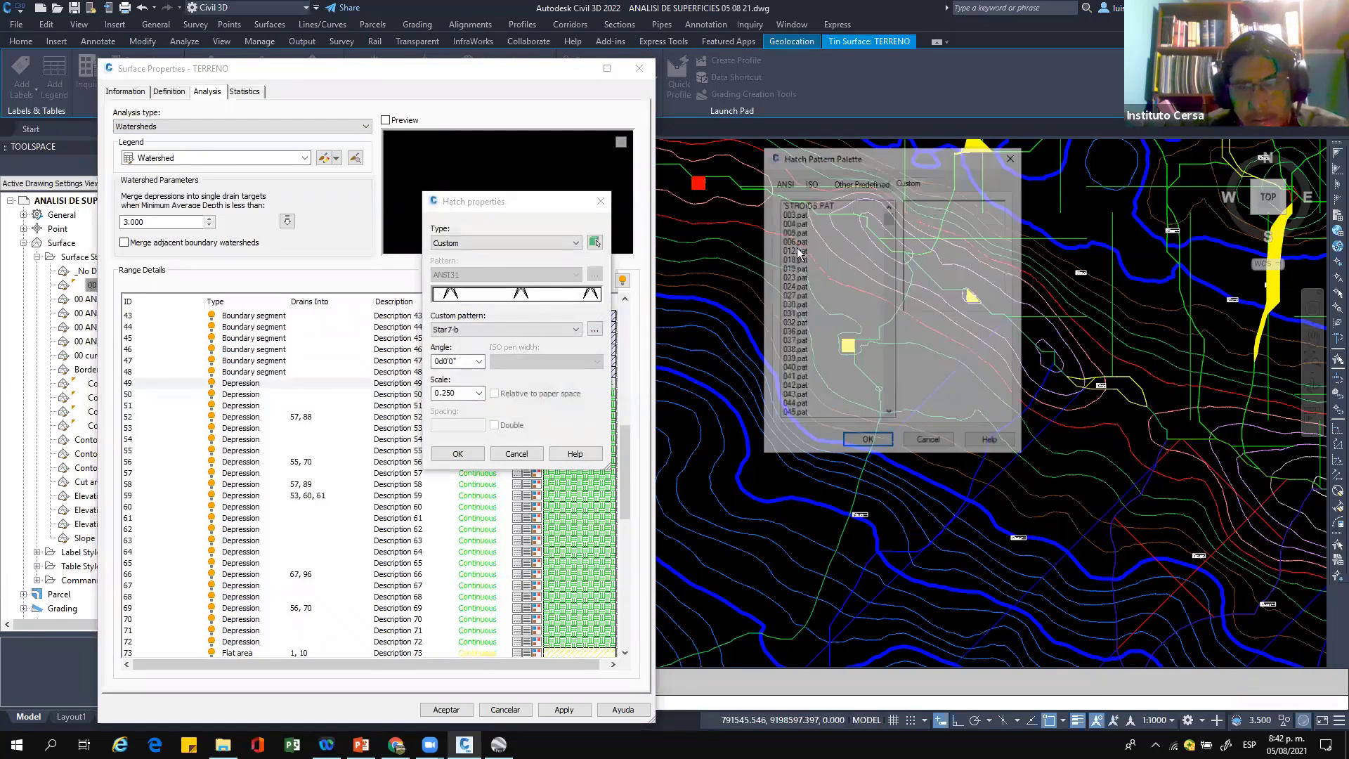
left_click(805, 269)
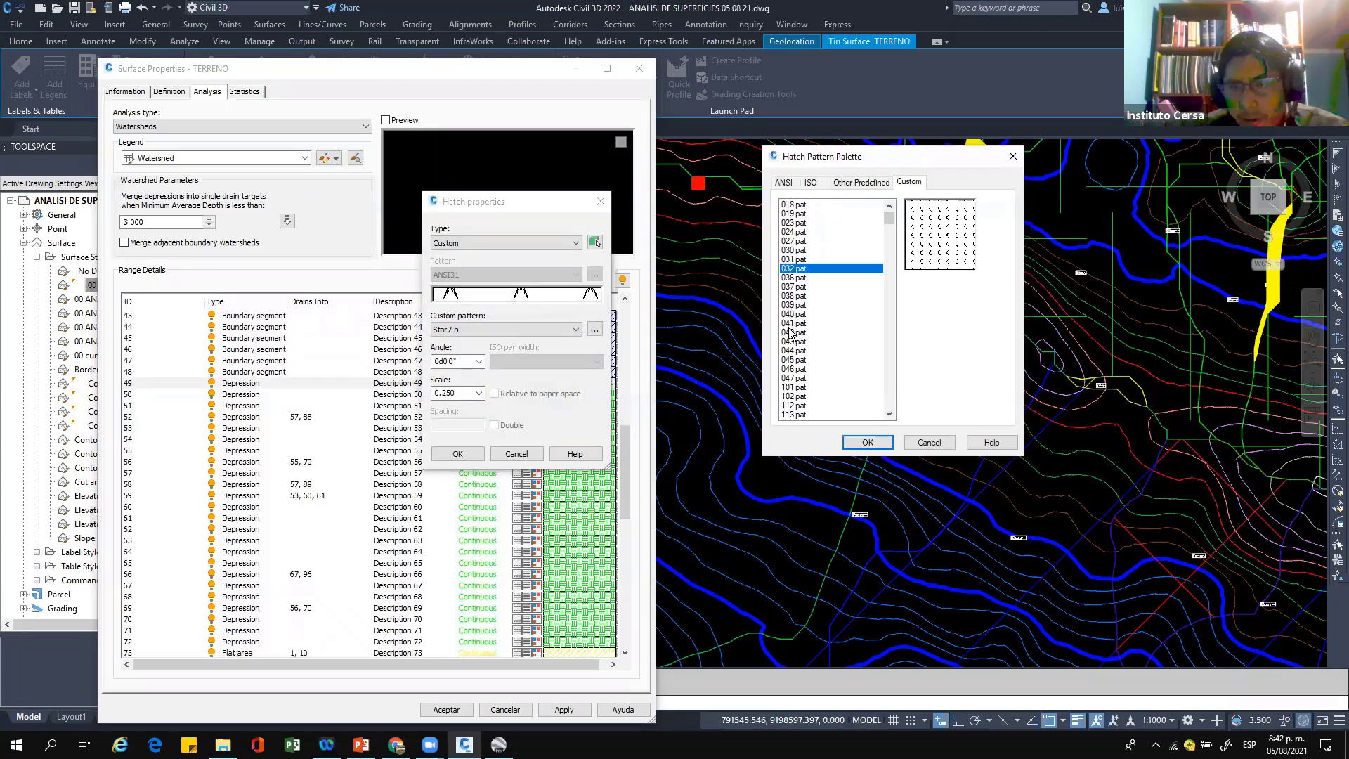
left_click(792, 349)
scroll(826, 331, "down", 3)
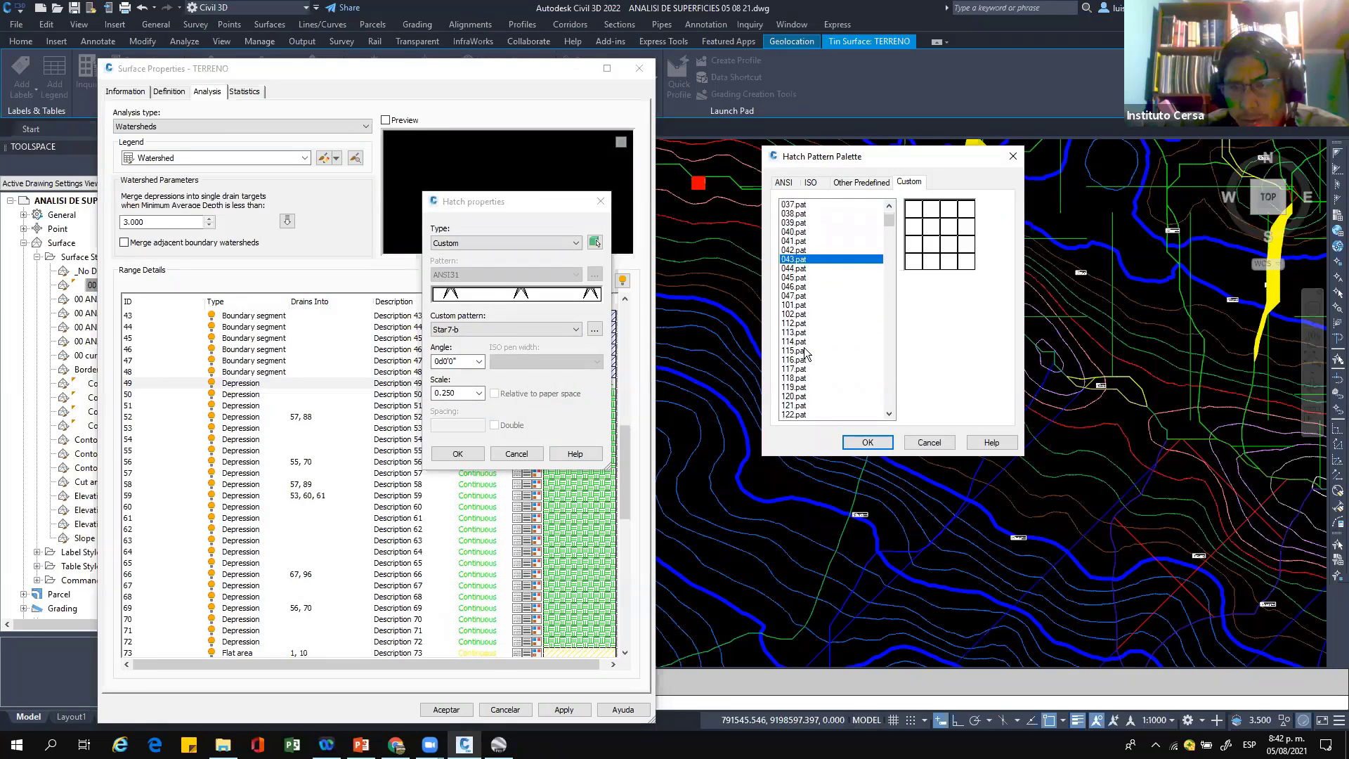
left_click(815, 350)
scroll(826, 329, "down", 3)
left_click(799, 351)
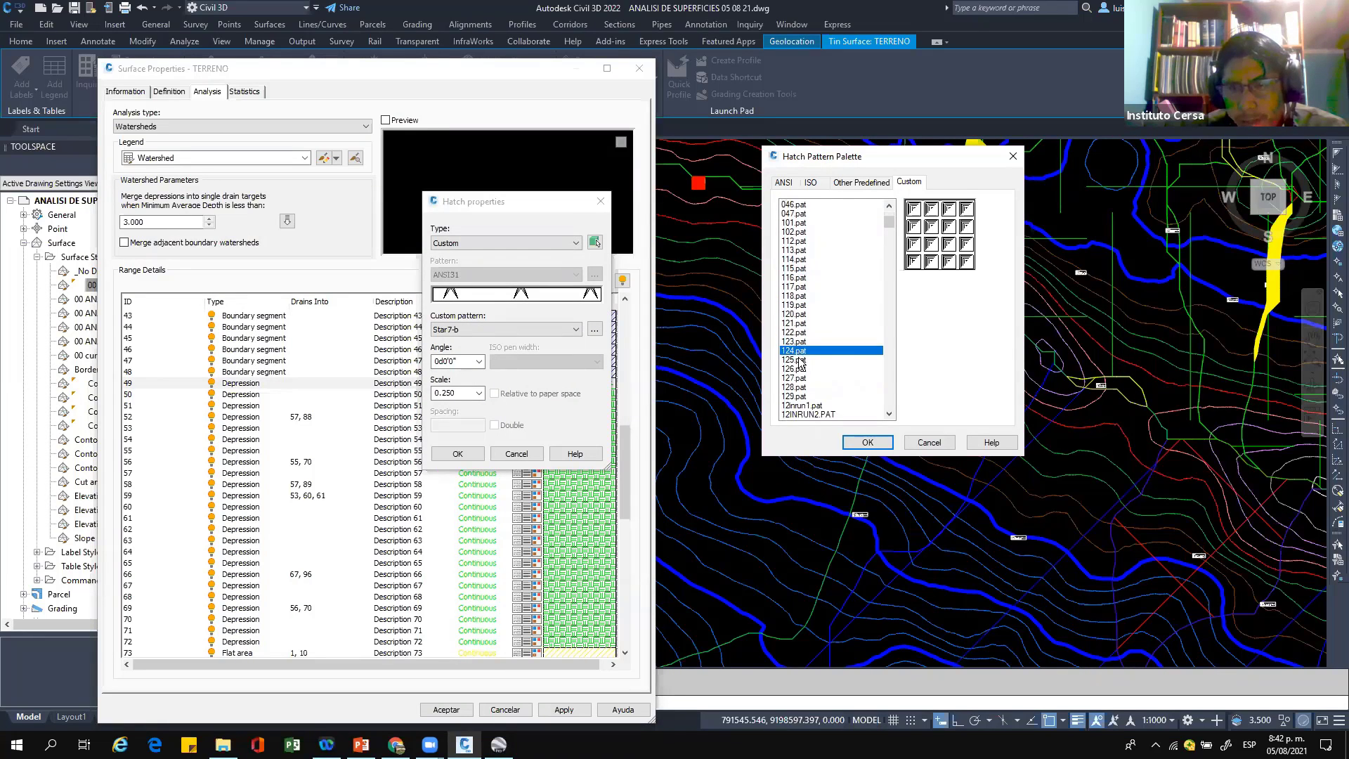
scroll(800, 364, "down", 4)
left_click(800, 351)
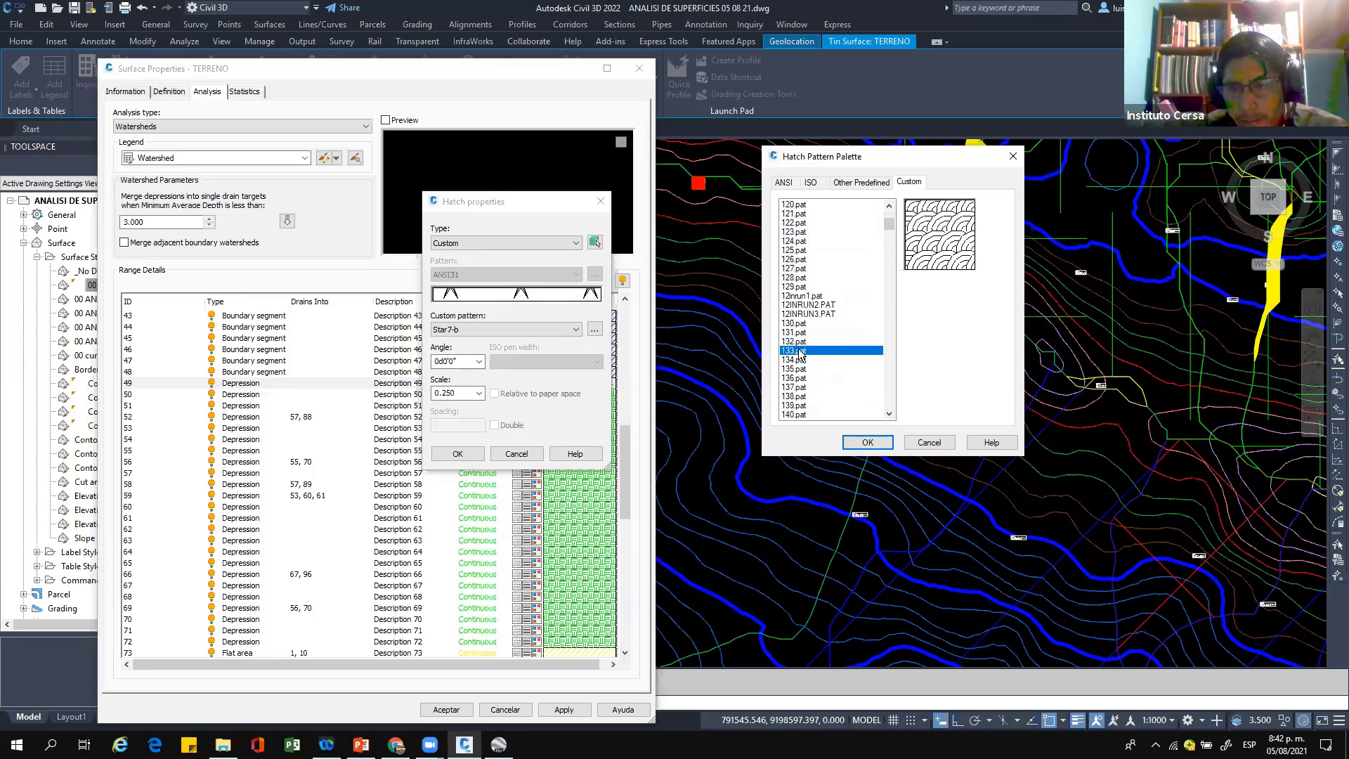
left_click(868, 442)
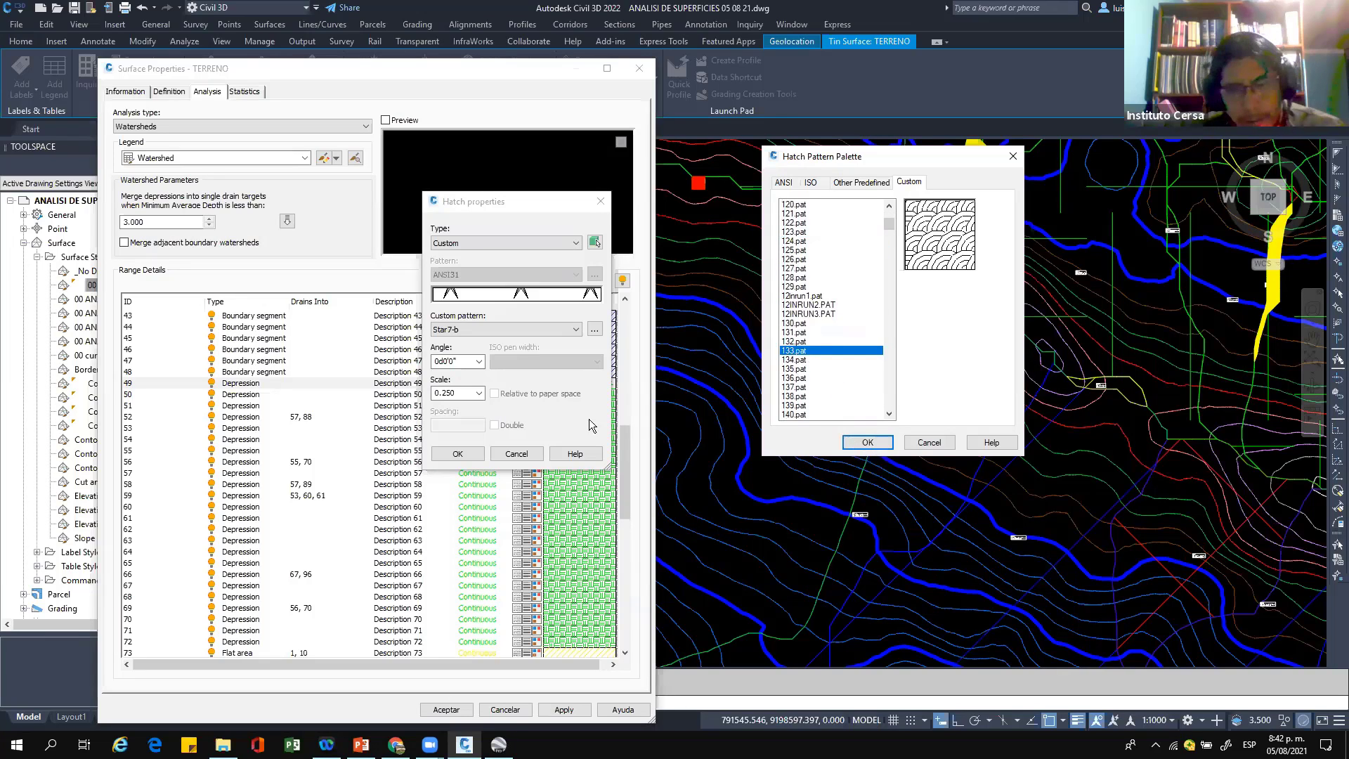
left_click(457, 453)
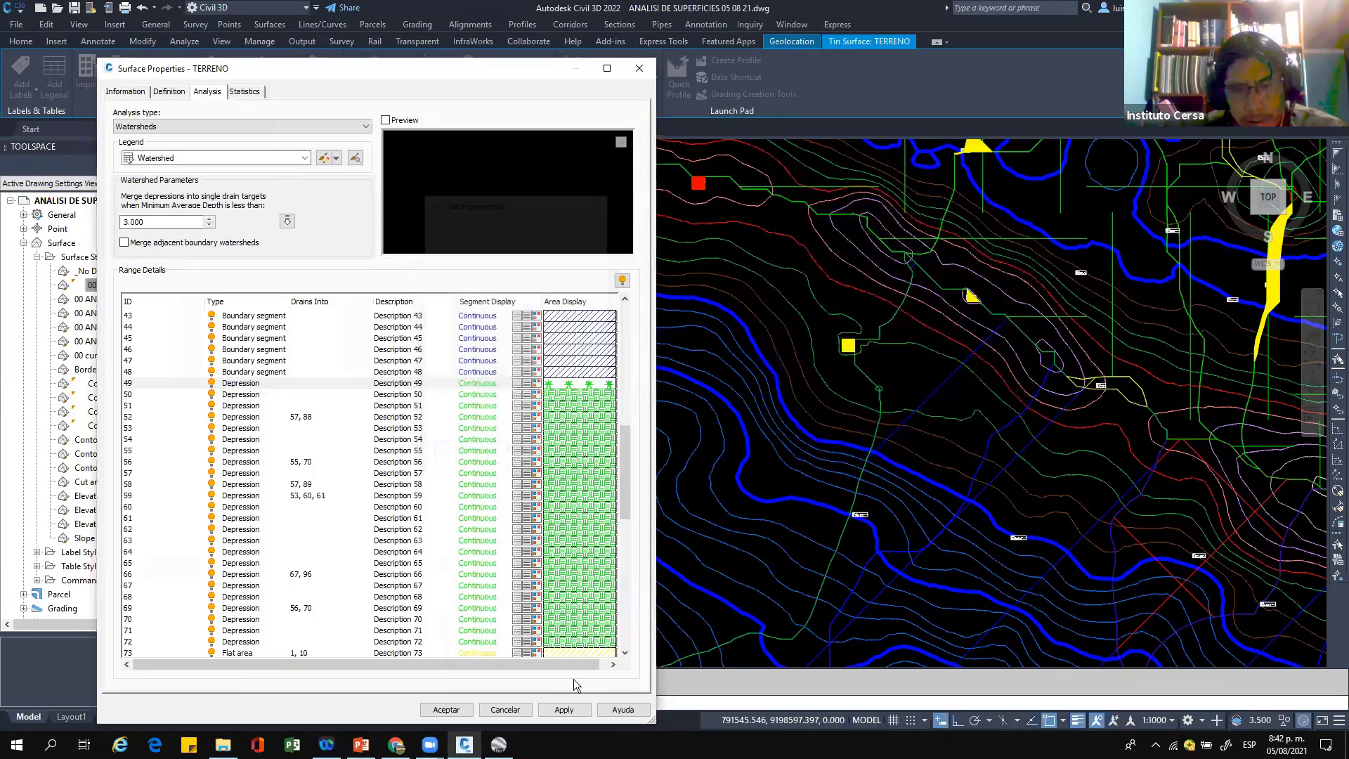
Step: Apply the new watershed hatch to TERRENO, accept its surface properties and deselect the surface
left_click(565, 709)
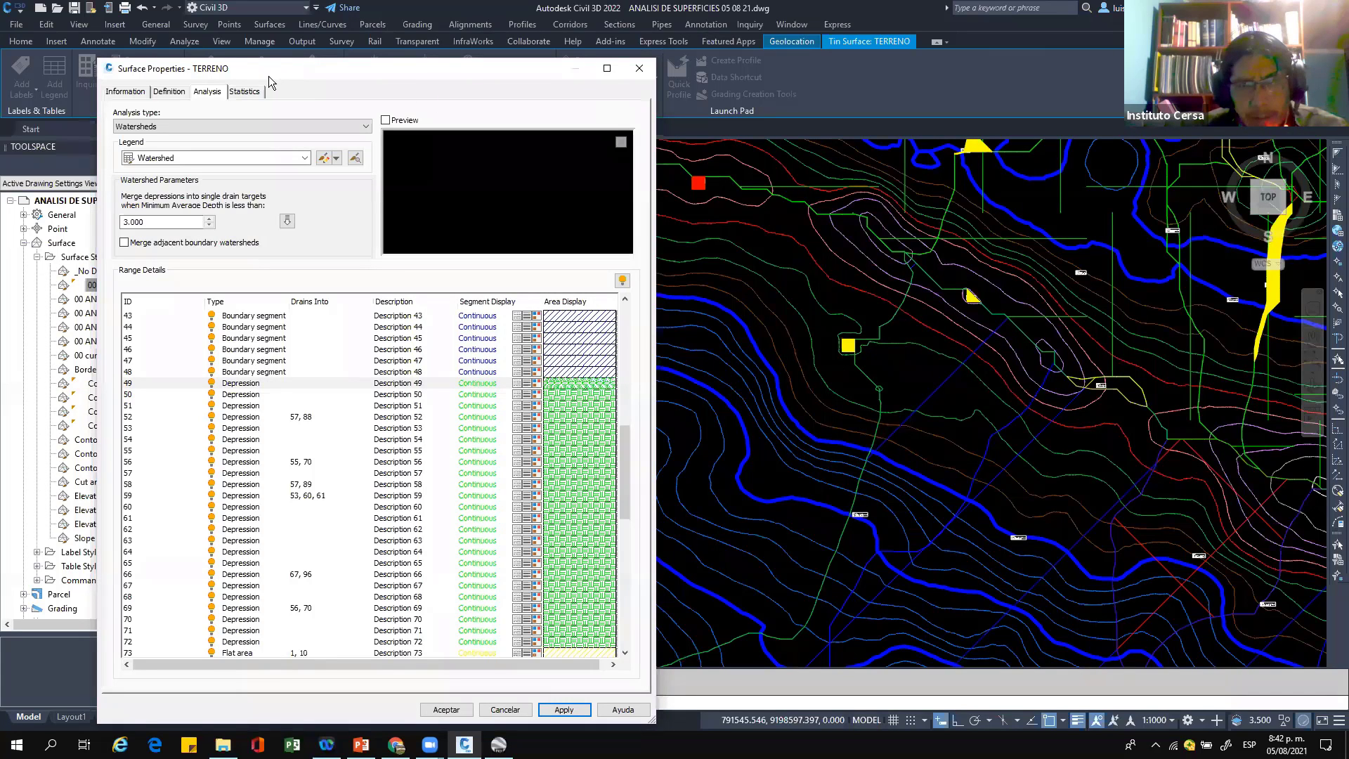
left_click_drag(272, 75, 168, 149)
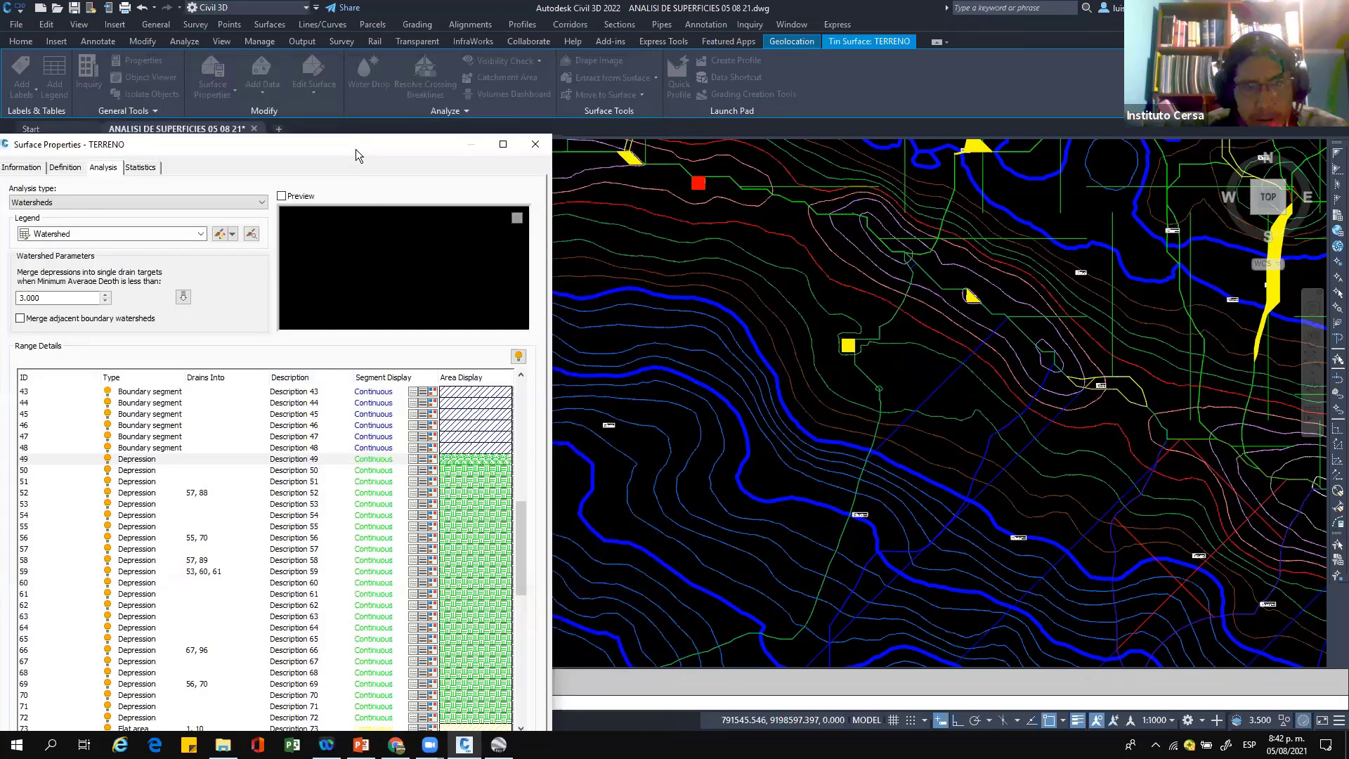
left_click_drag(360, 147, 465, 71)
left_click(453, 708)
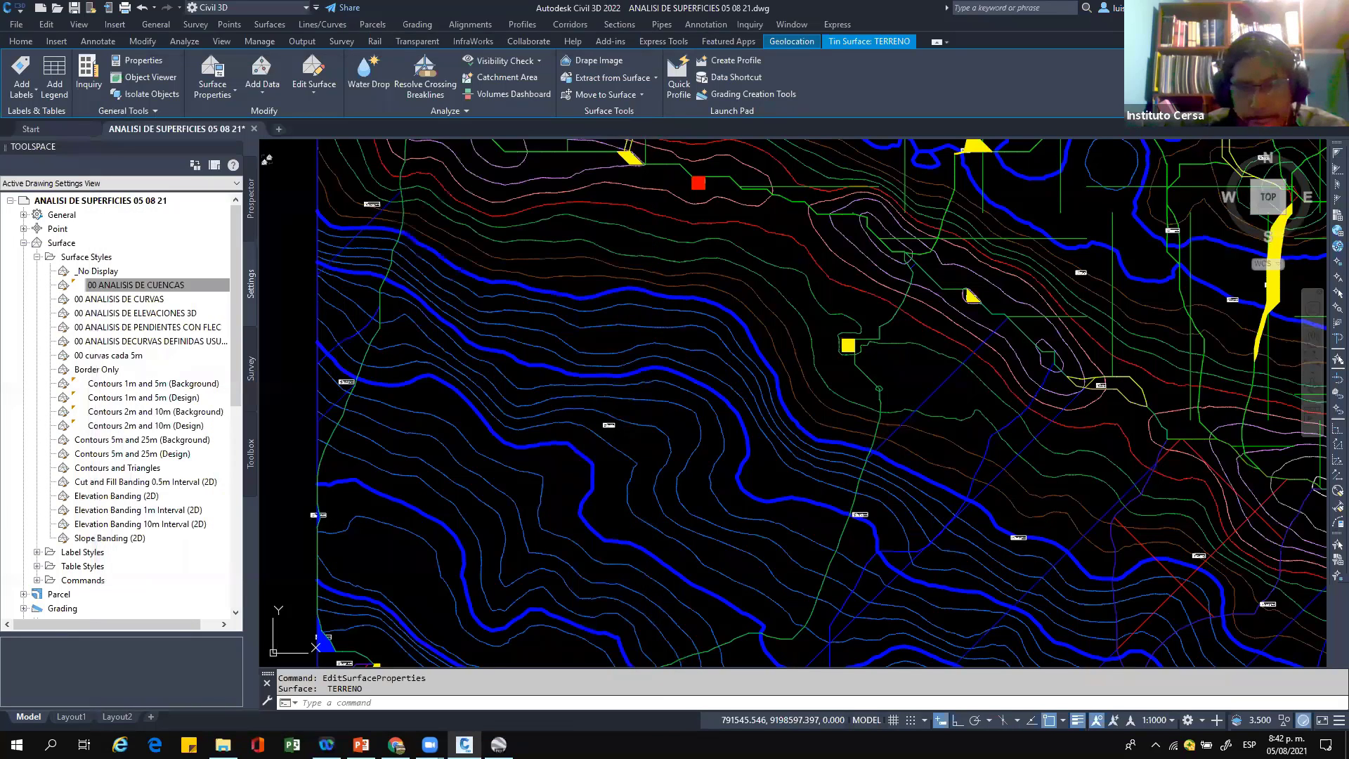
key("Escape")
Step: Identify the large depression near the terrain's upper edge by its label and set depression 63's area hatch scale to 10 in TERRENO's watershed analysis
scroll(794, 401, "down", 5)
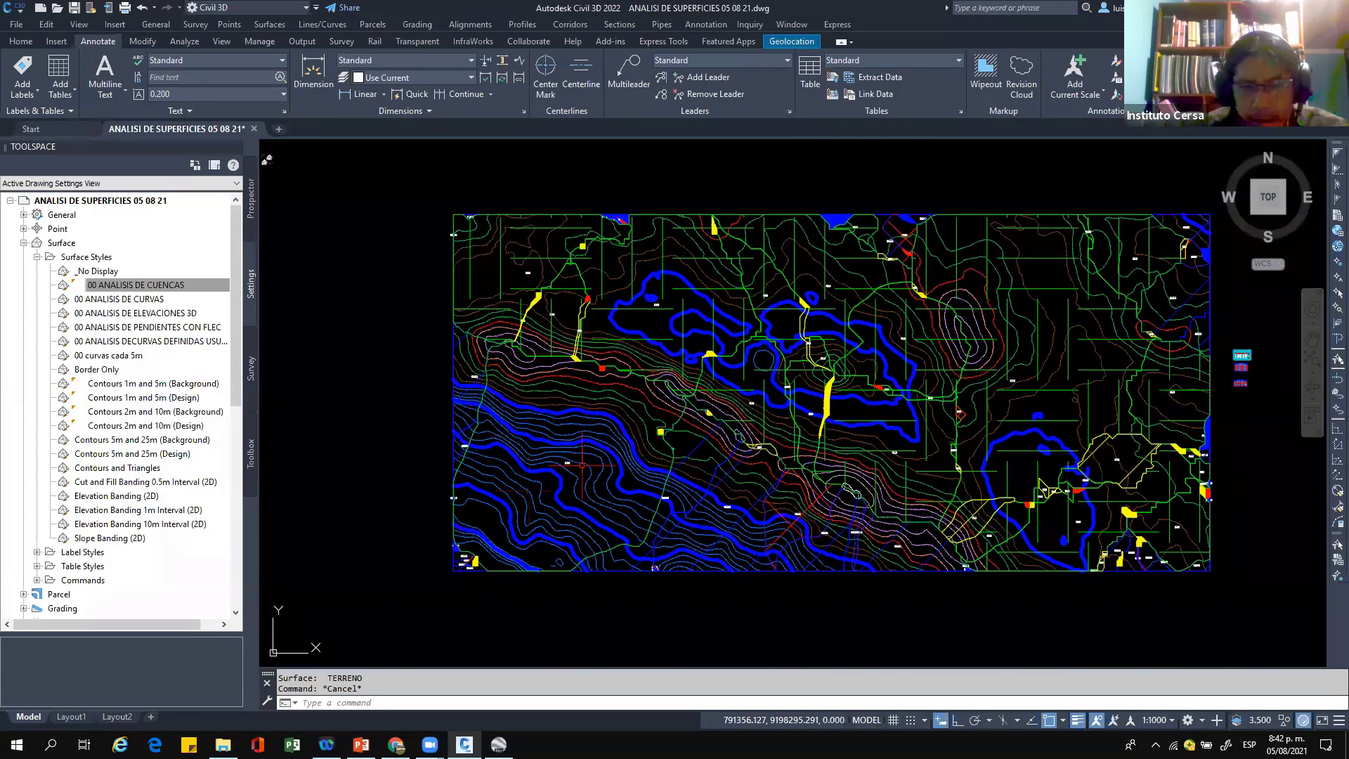
scroll(631, 309, "up", 4)
scroll(688, 294, "up", 8)
scroll(687, 295, "down", 3)
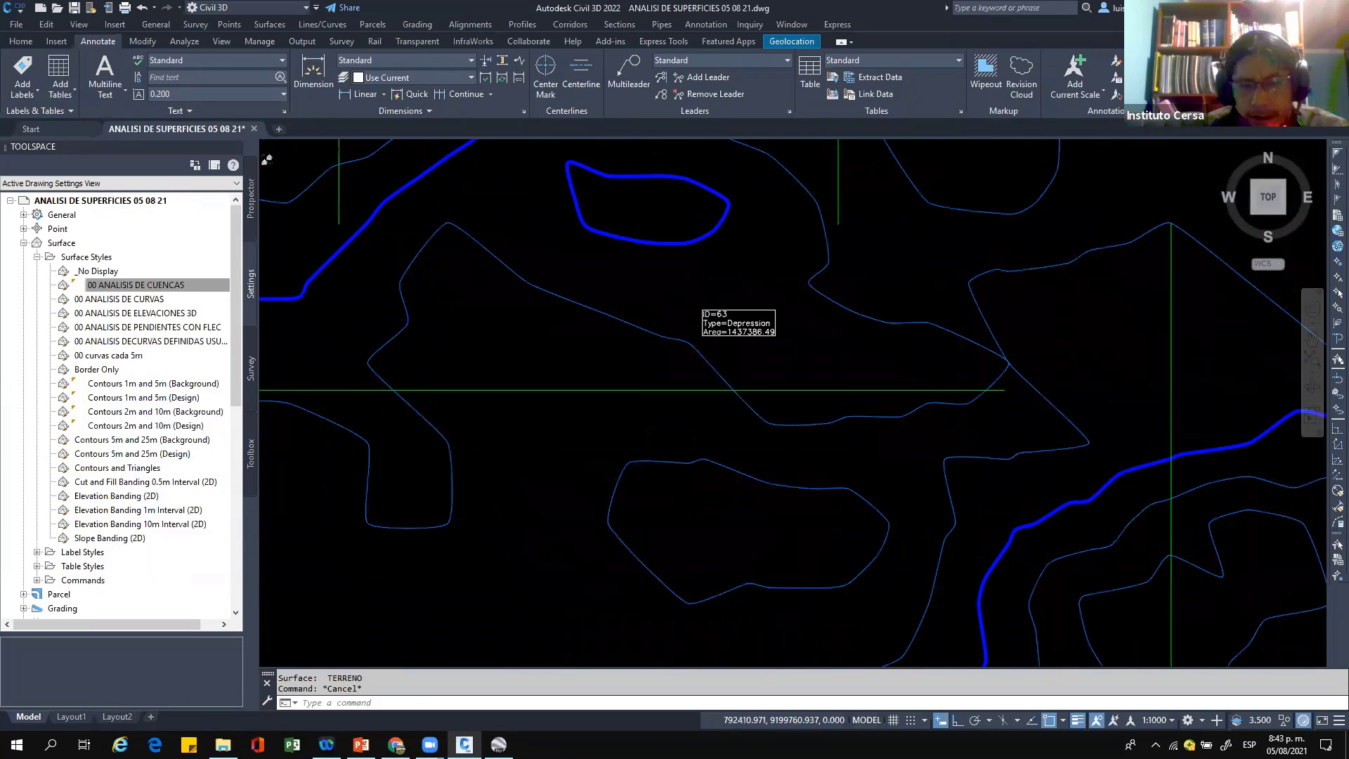
scroll(839, 354, "down", 3)
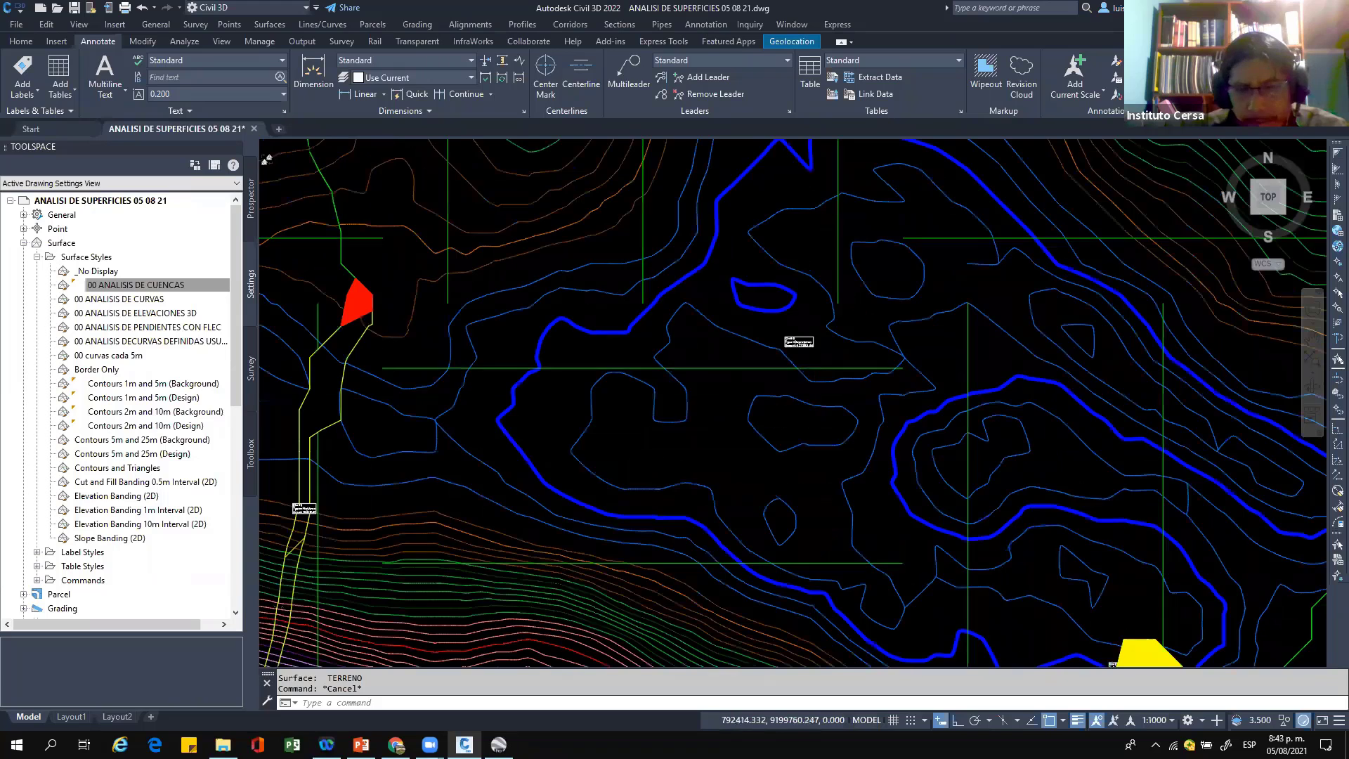
scroll(692, 530, "down", 4)
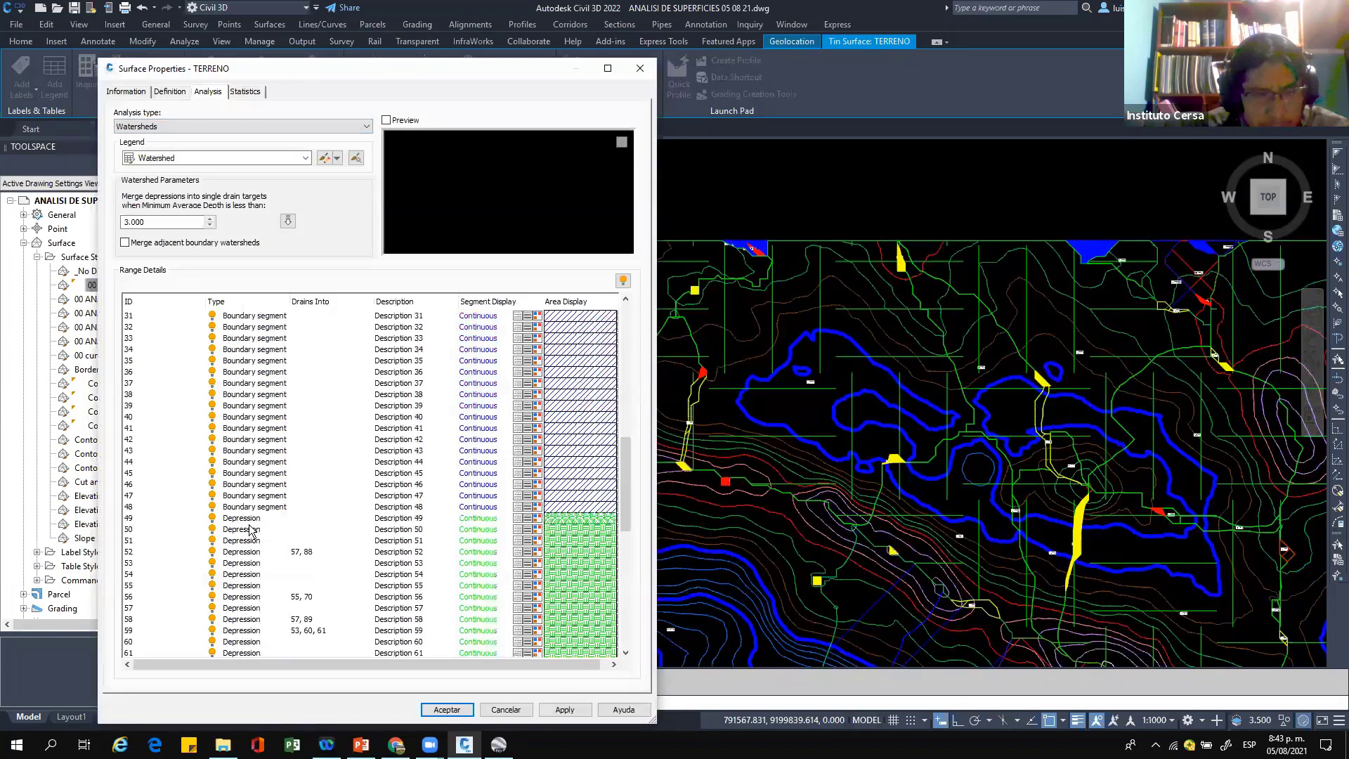
scroll(148, 407, "down", 10)
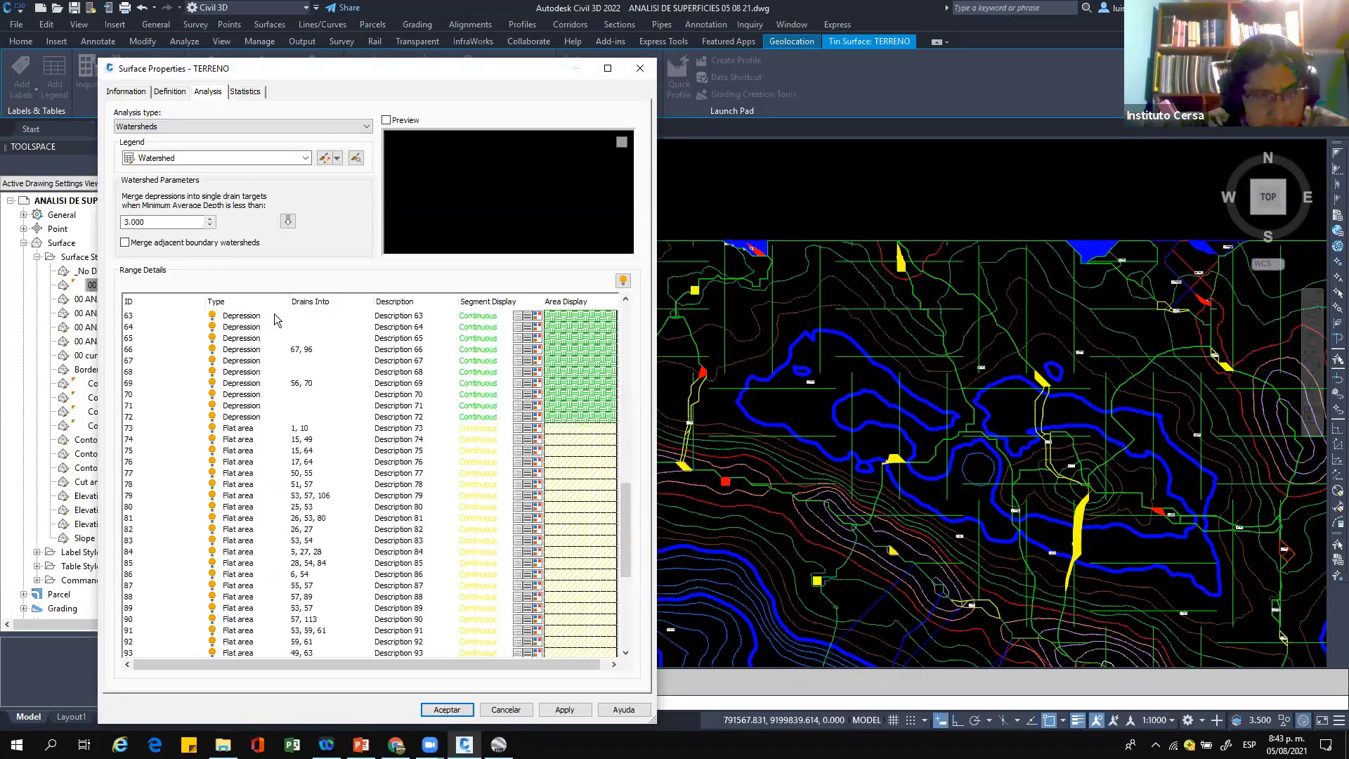
double_click(580, 324)
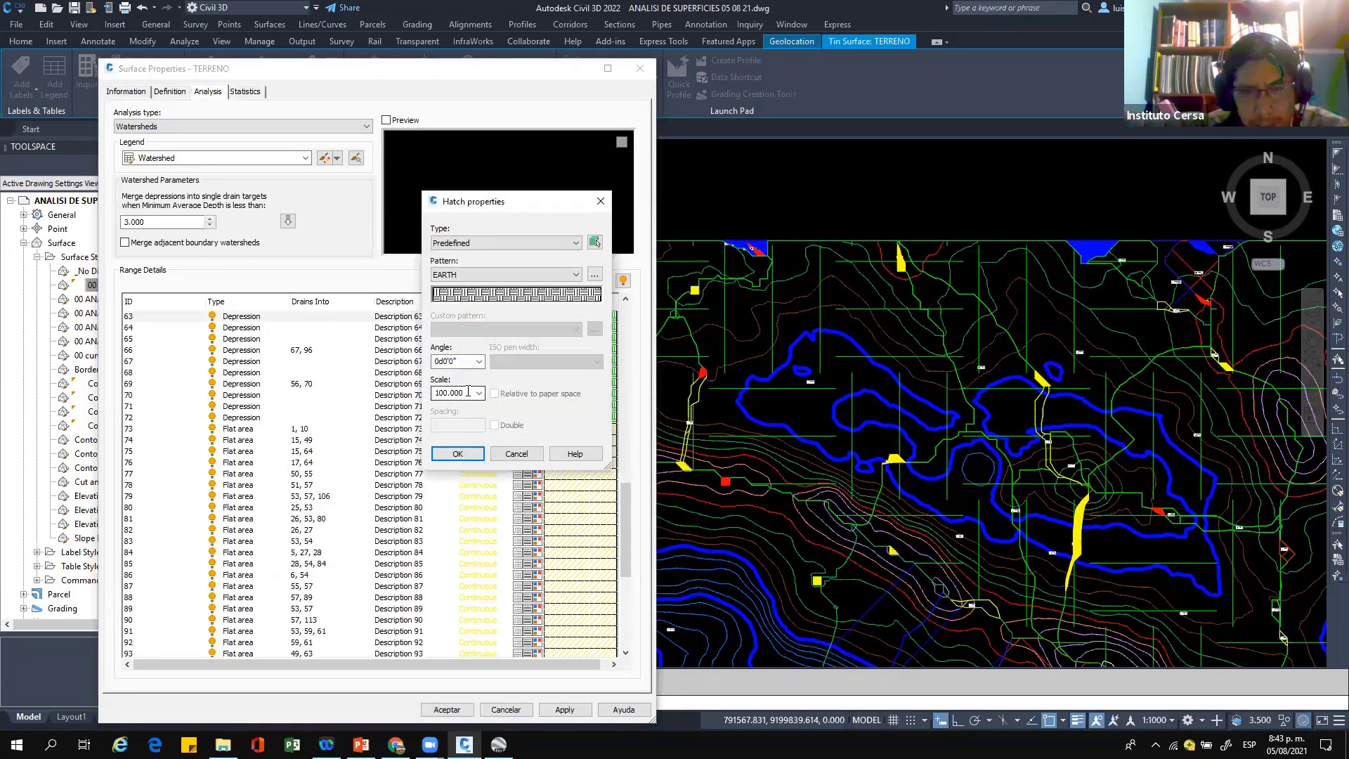
double_click(468, 391)
type("10")
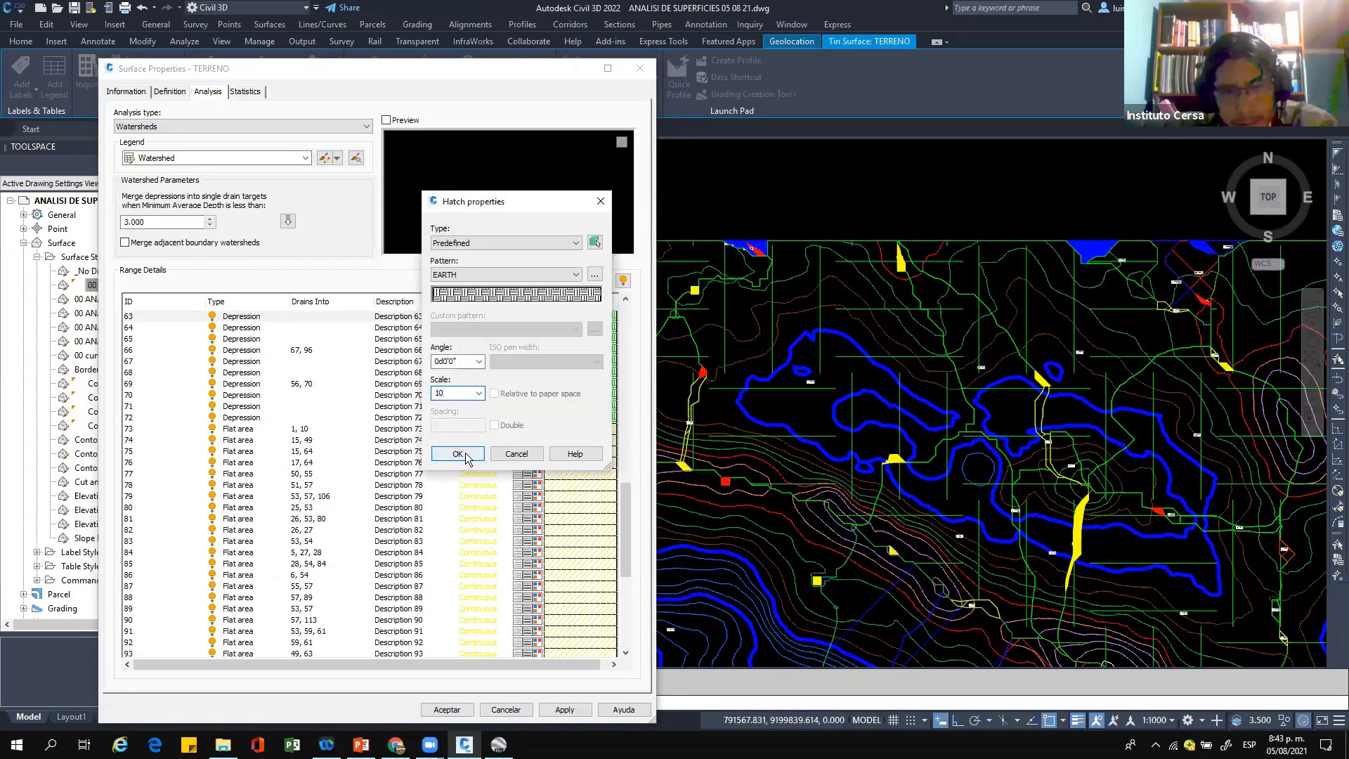
left_click(458, 454)
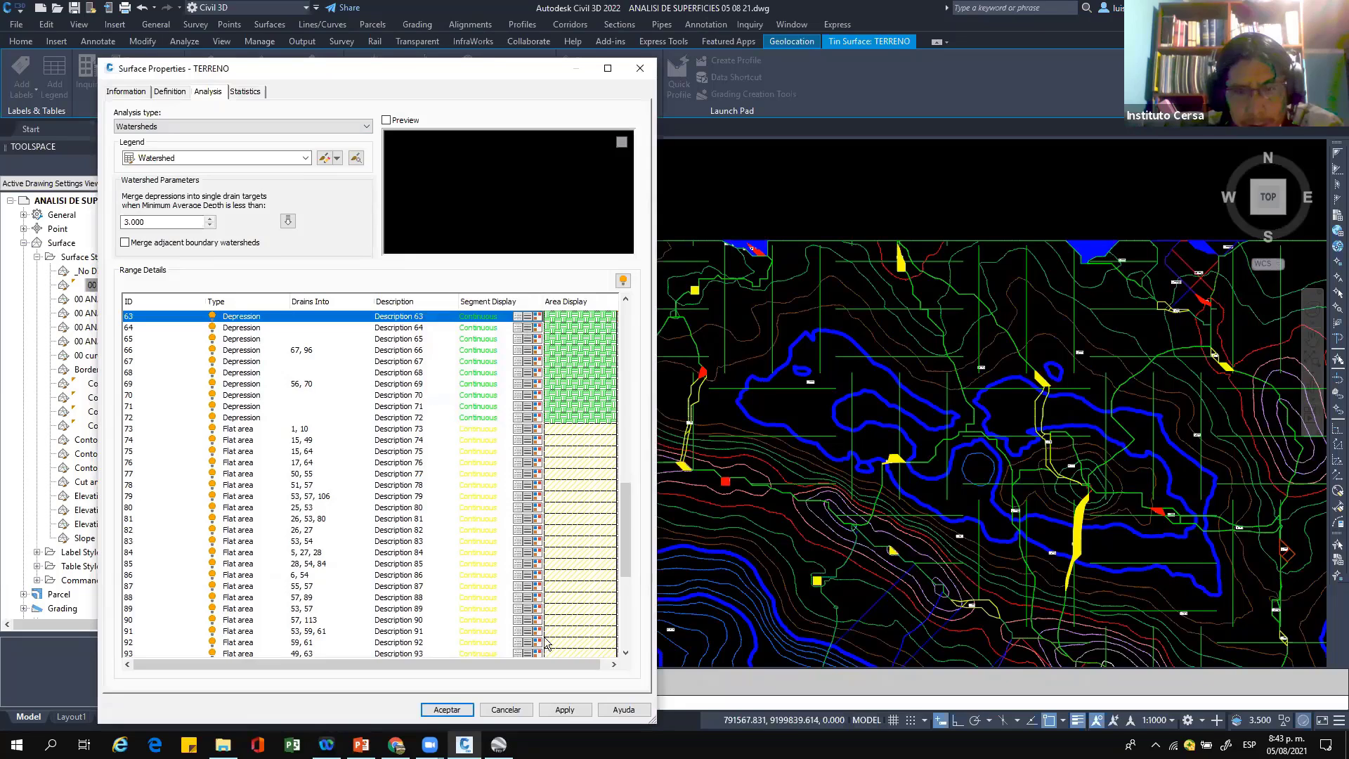
left_click_drag(517, 664, 595, 664)
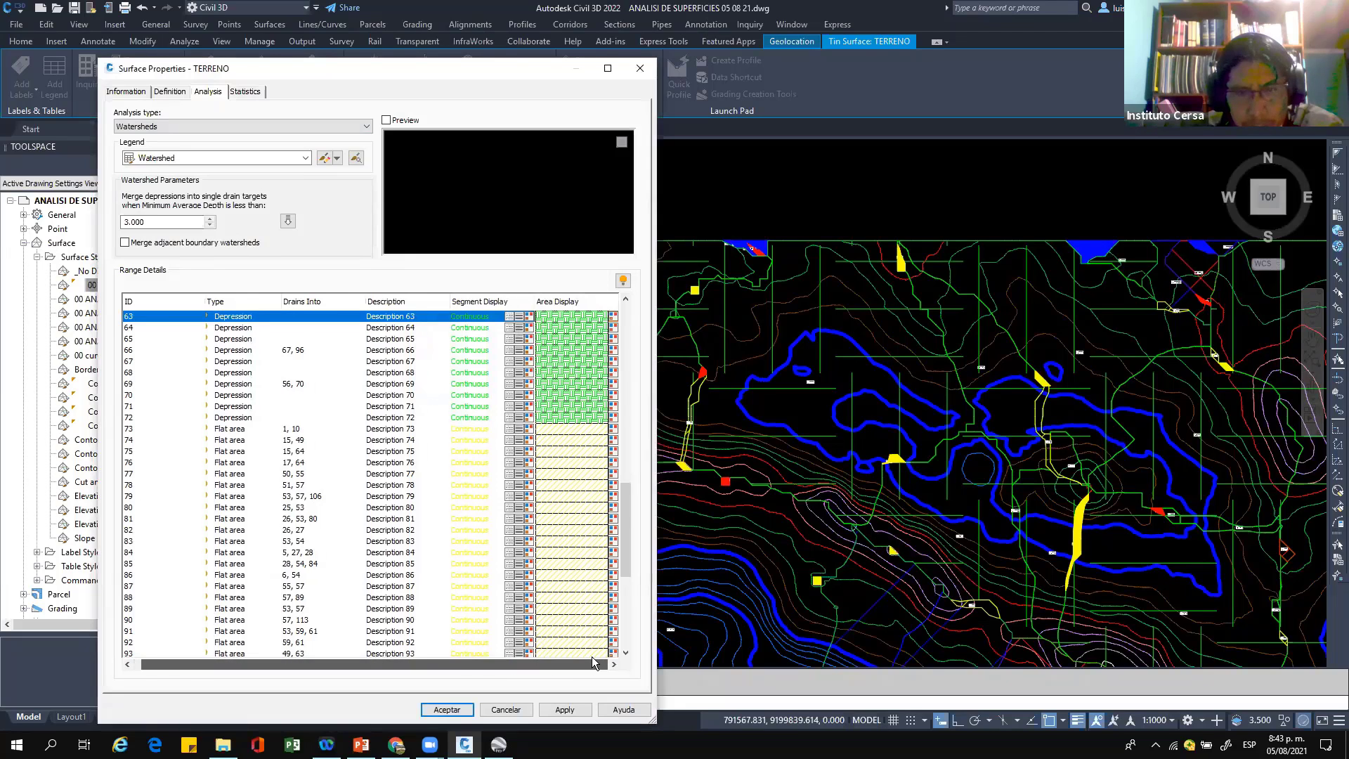
left_click(615, 322)
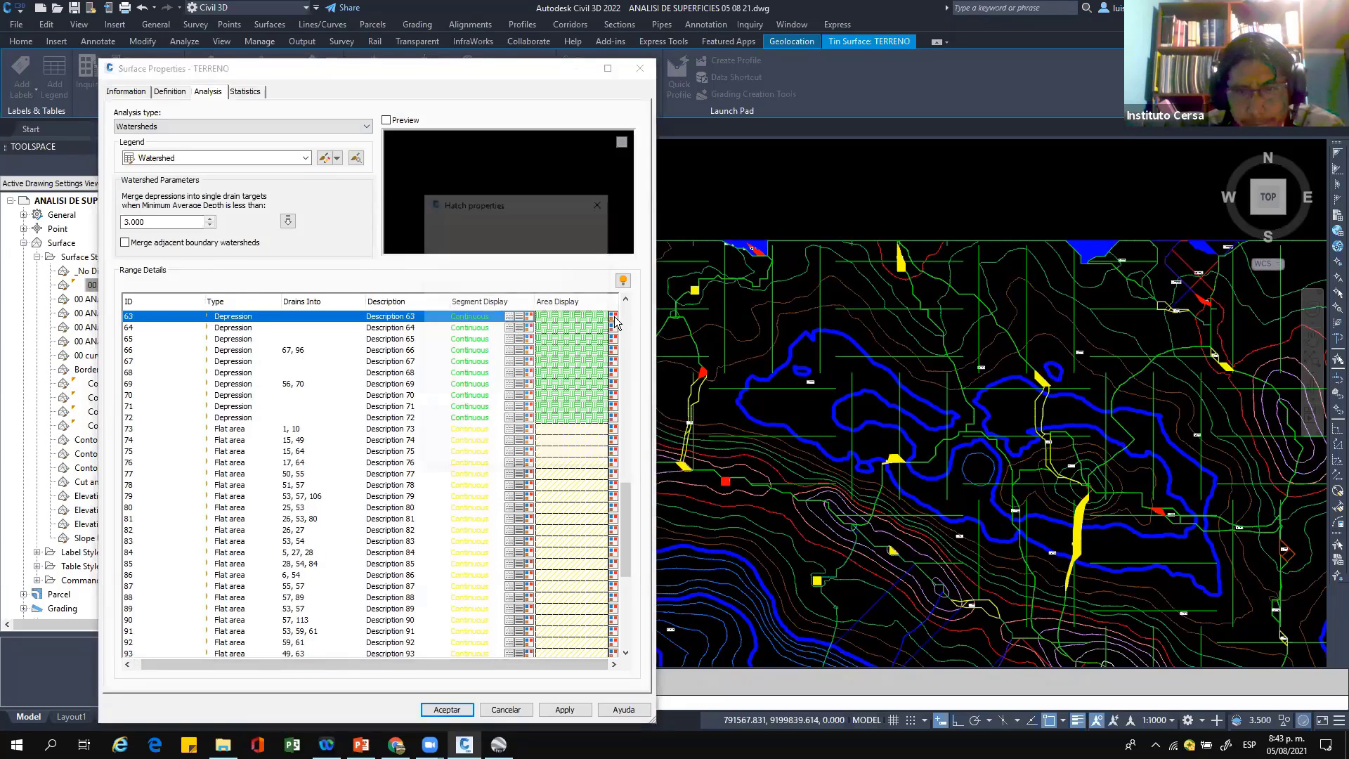
left_click(603, 203)
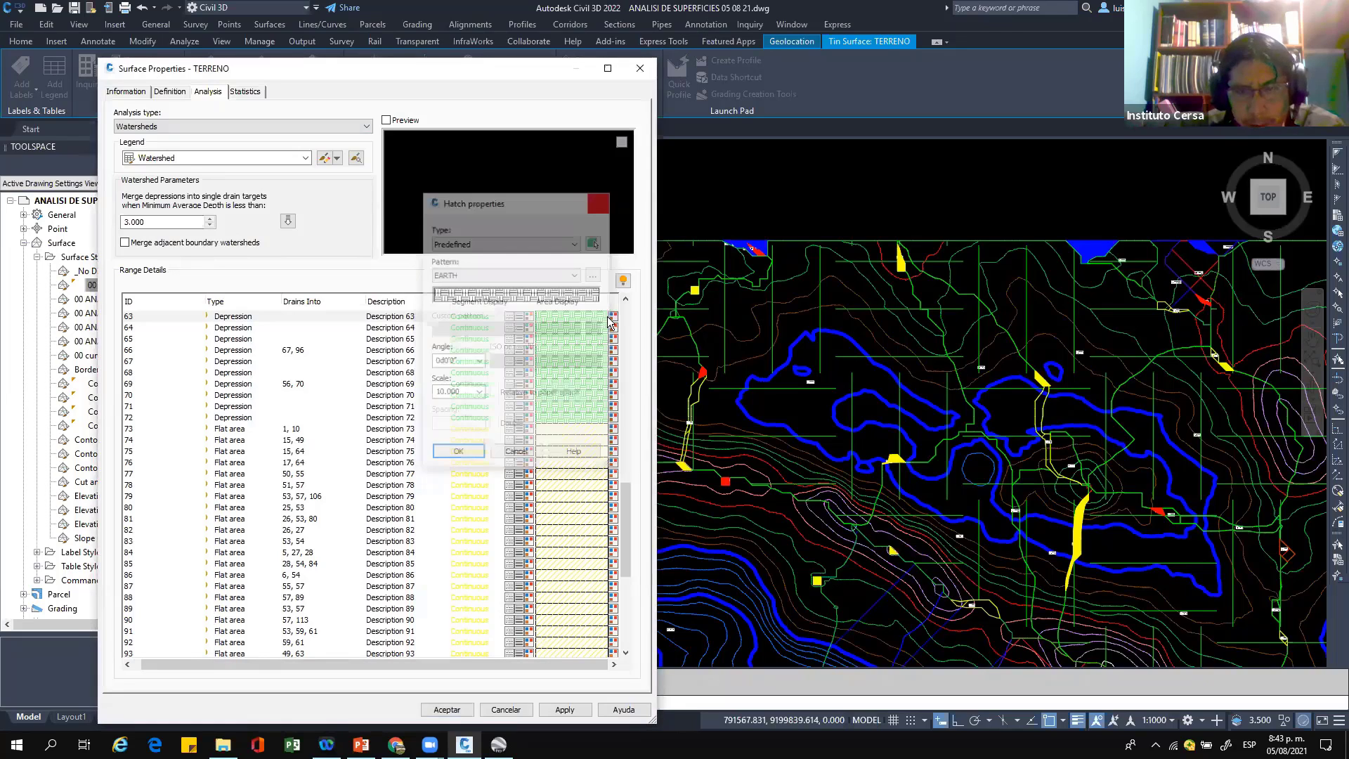
left_click(615, 317)
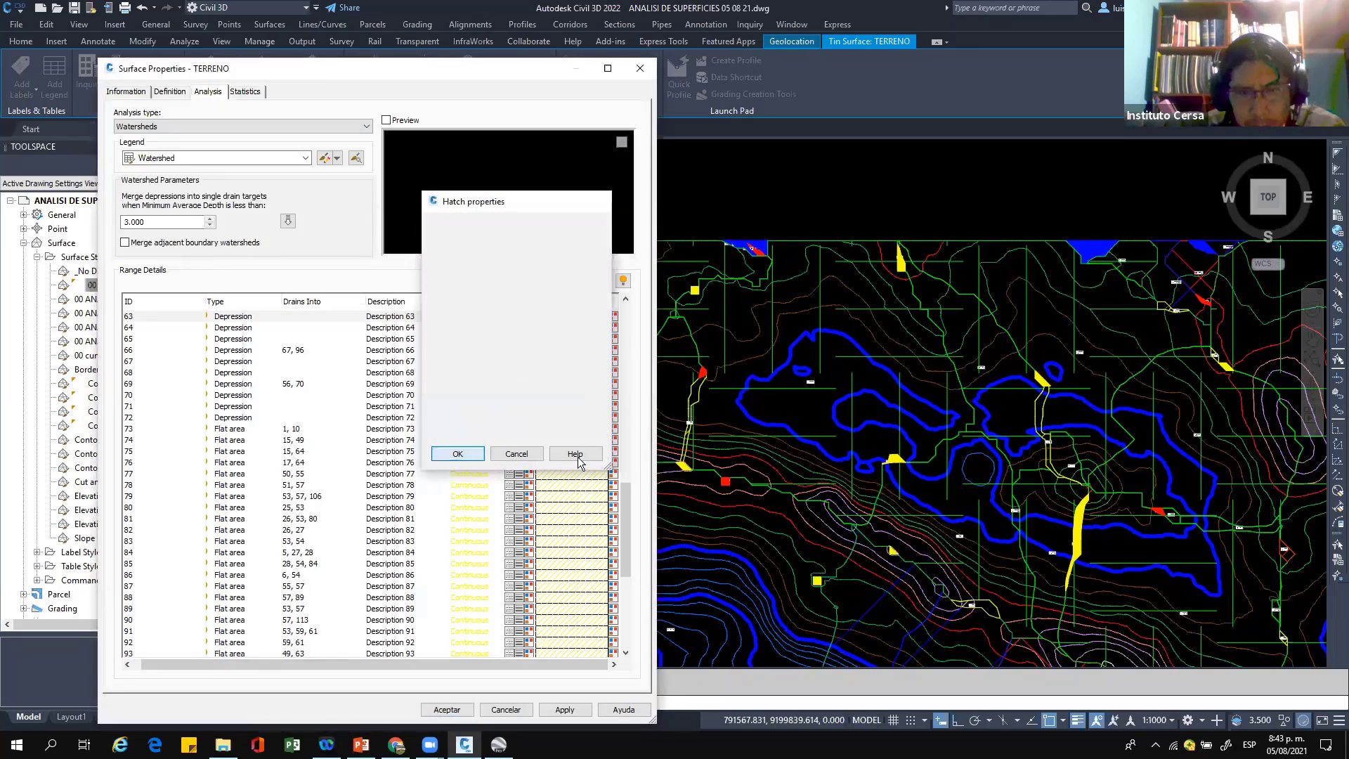
left_click(466, 450)
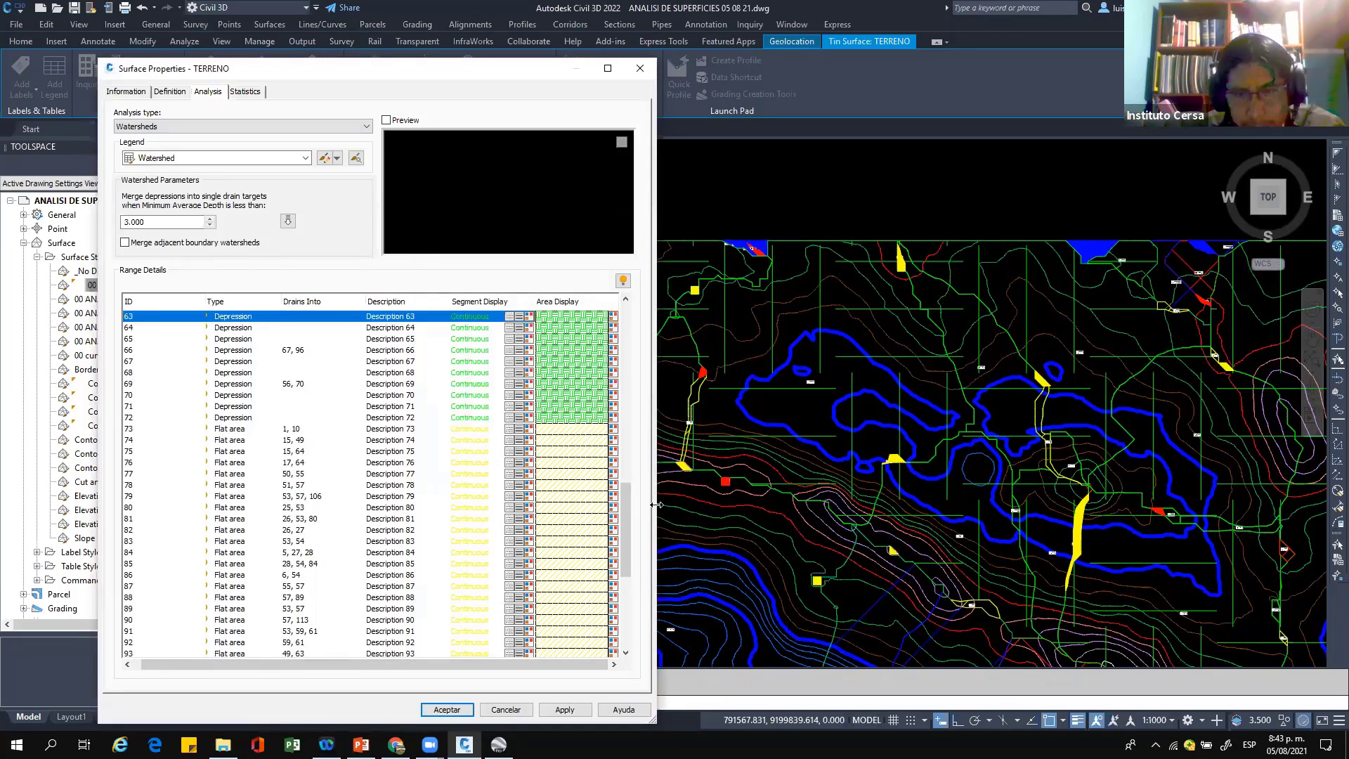
Step: Set the area hatch colour of depression 63 to index 150, apply it to TERRENO and close the surface properties
left_click_drag(656, 504, 717, 329)
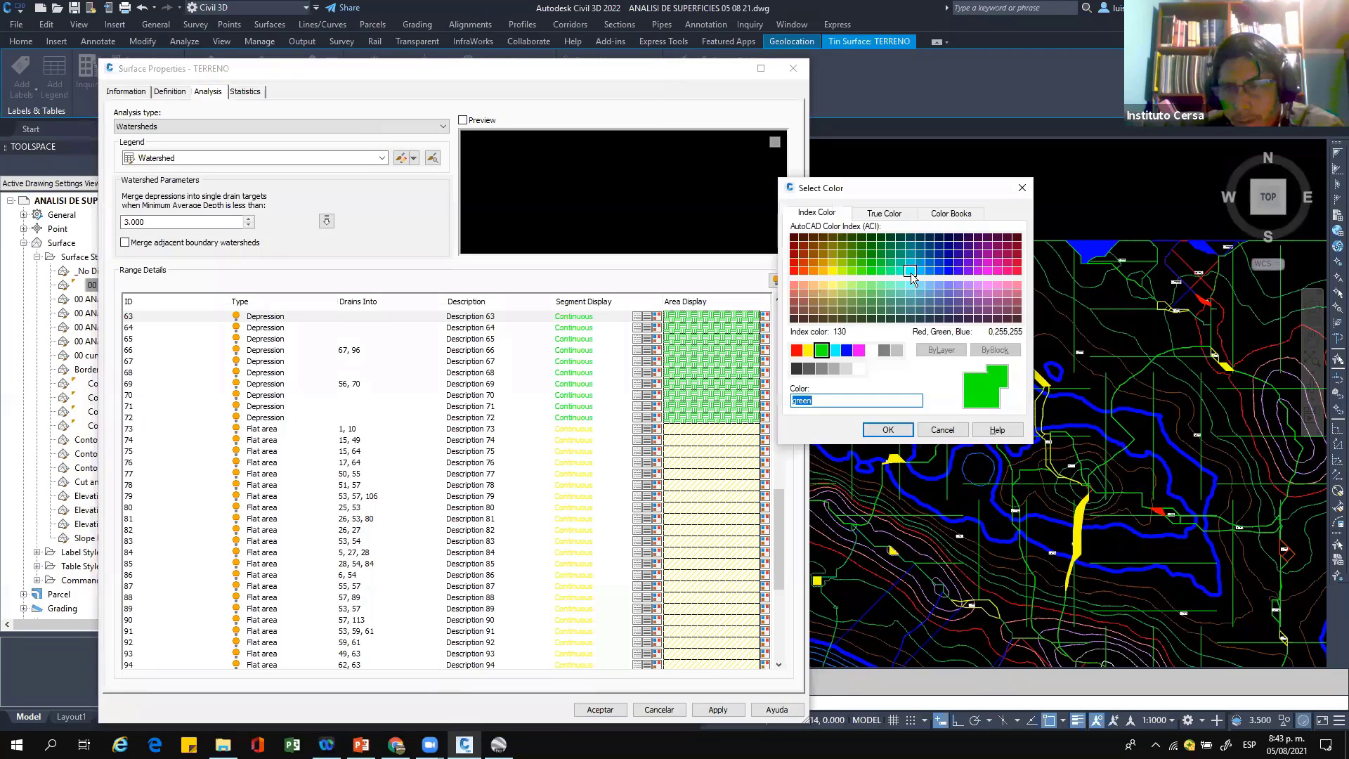
left_click(930, 271)
left_click(888, 430)
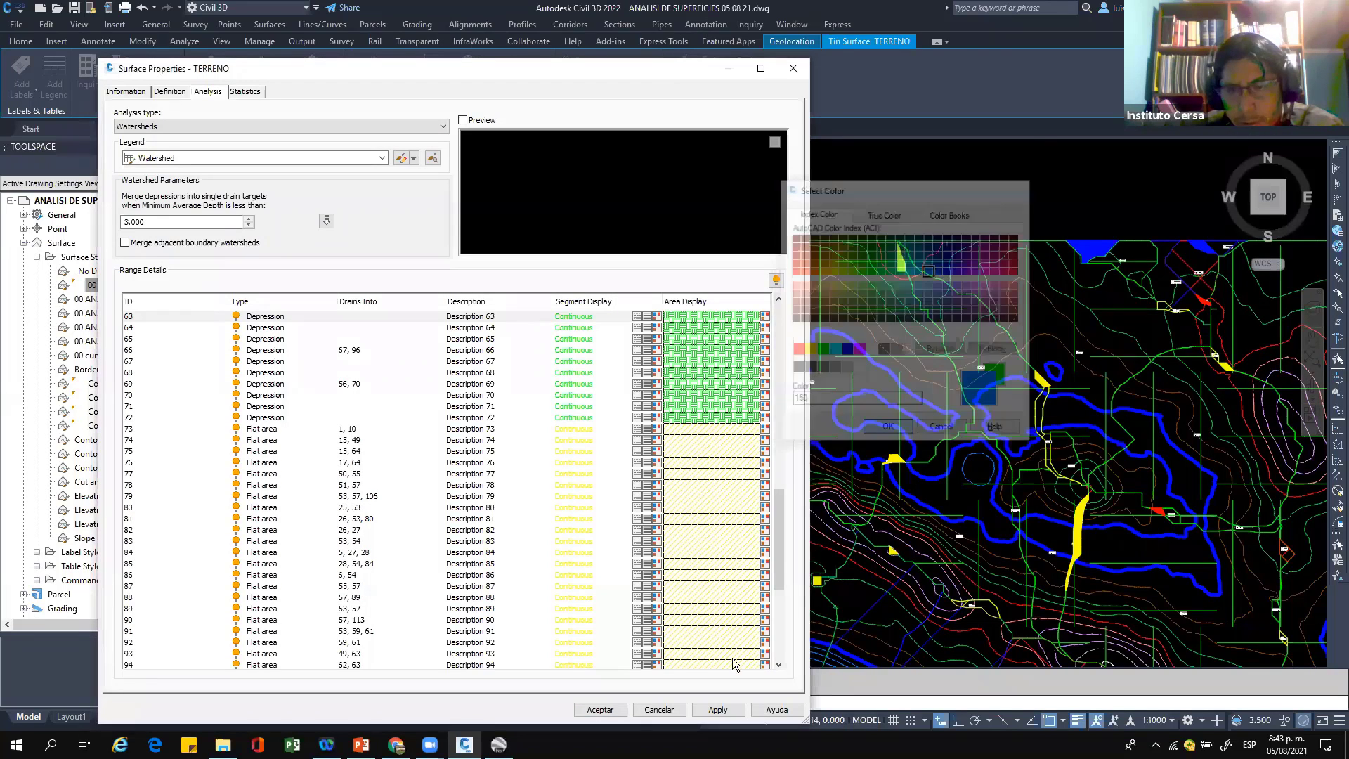
left_click(718, 710)
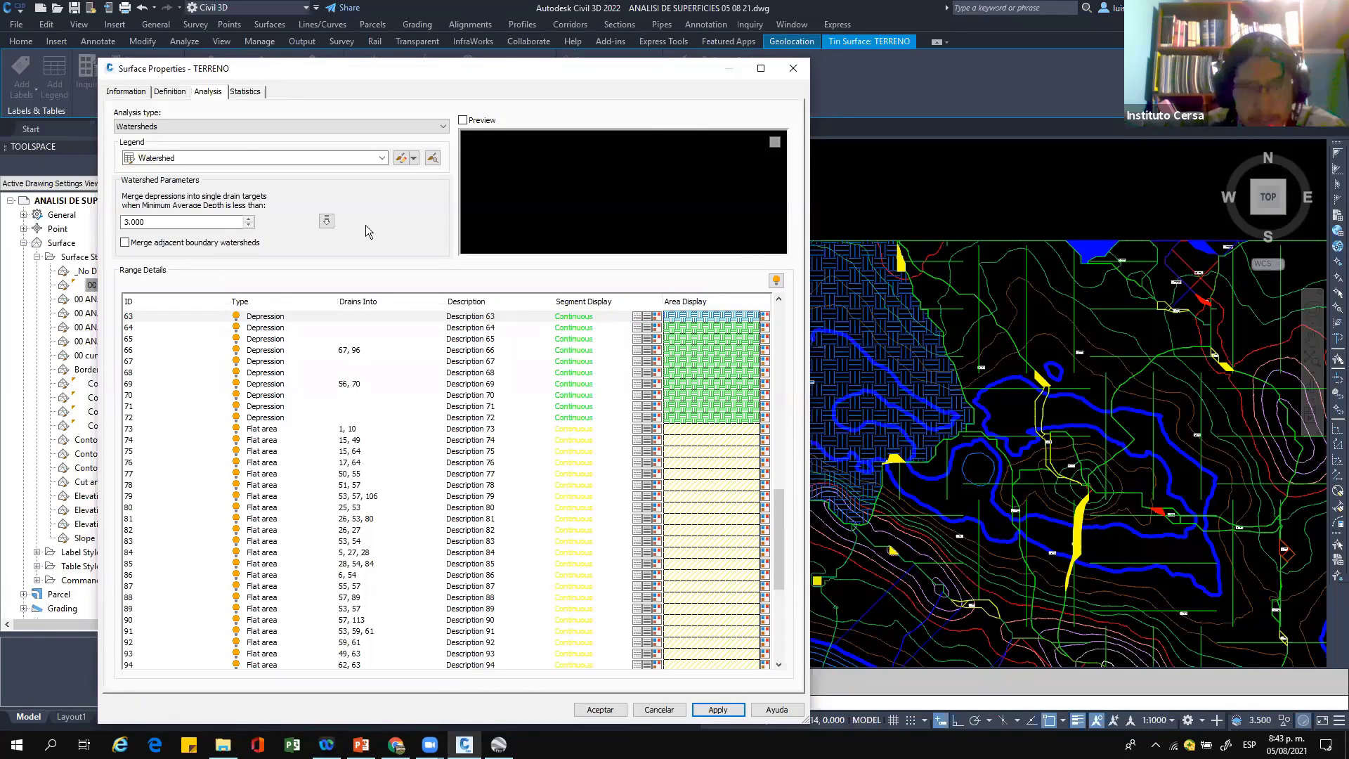
left_click_drag(532, 76, 315, 106)
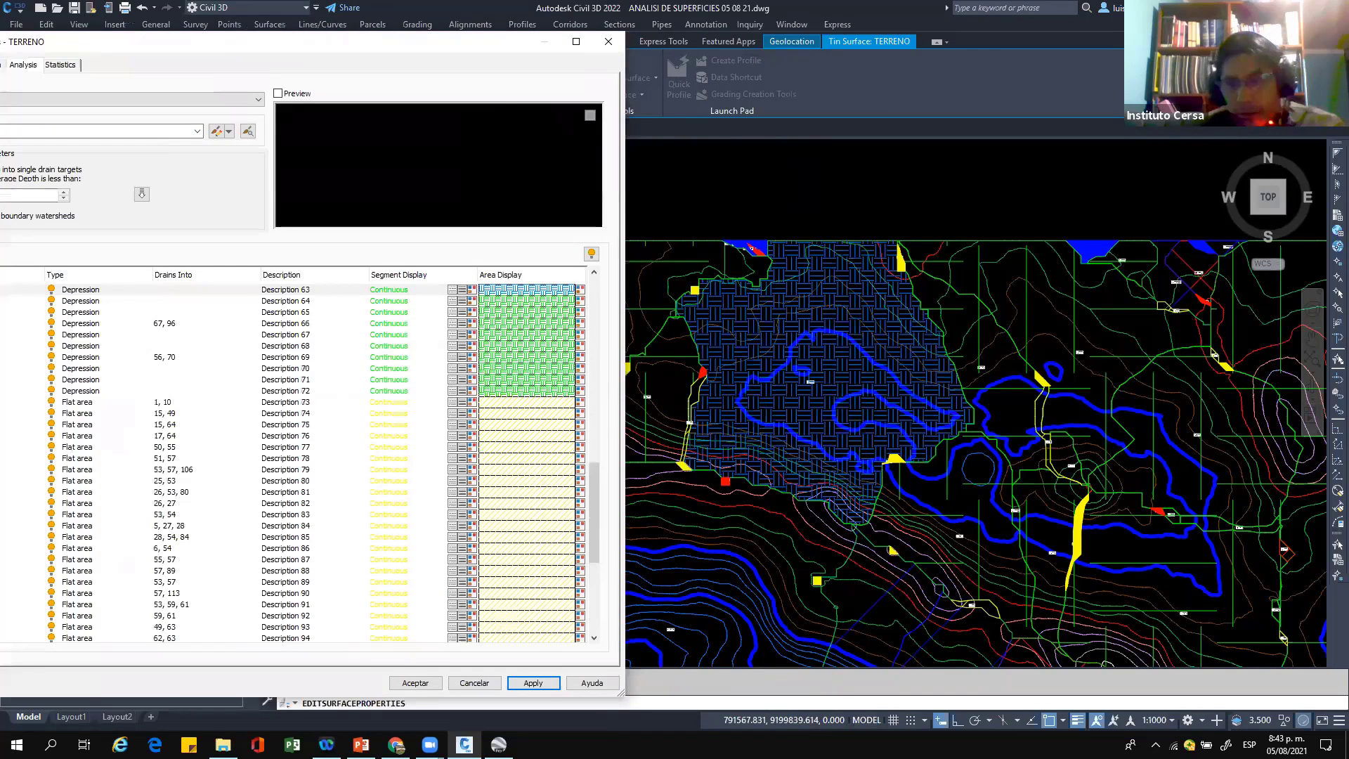
key("Escape")
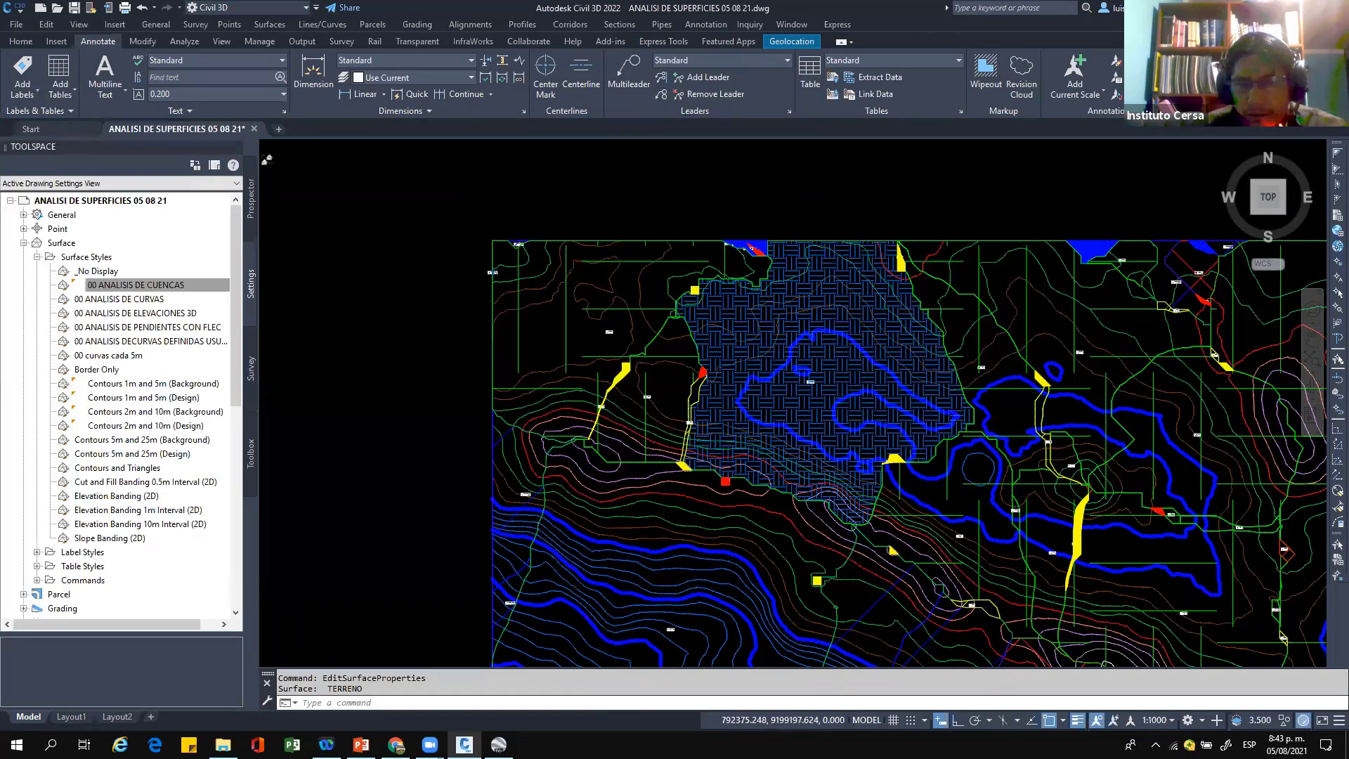
Step: Read the label of another depression east of the hatched watershed and reopen TERRENO's surface properties at the Watersheds analysis
scroll(814, 492, "up", 2)
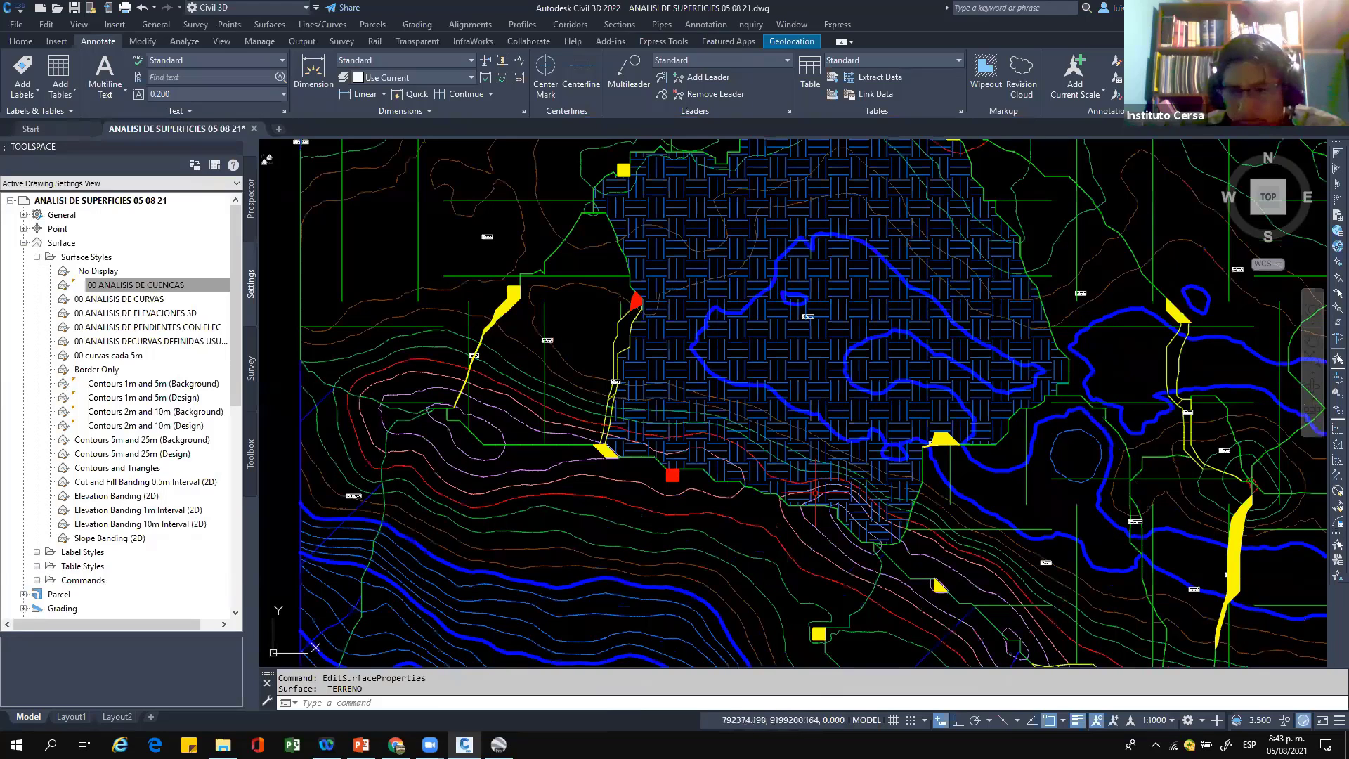
middle_click_drag(1201, 506, 391, 393)
scroll(882, 392, "up", 12)
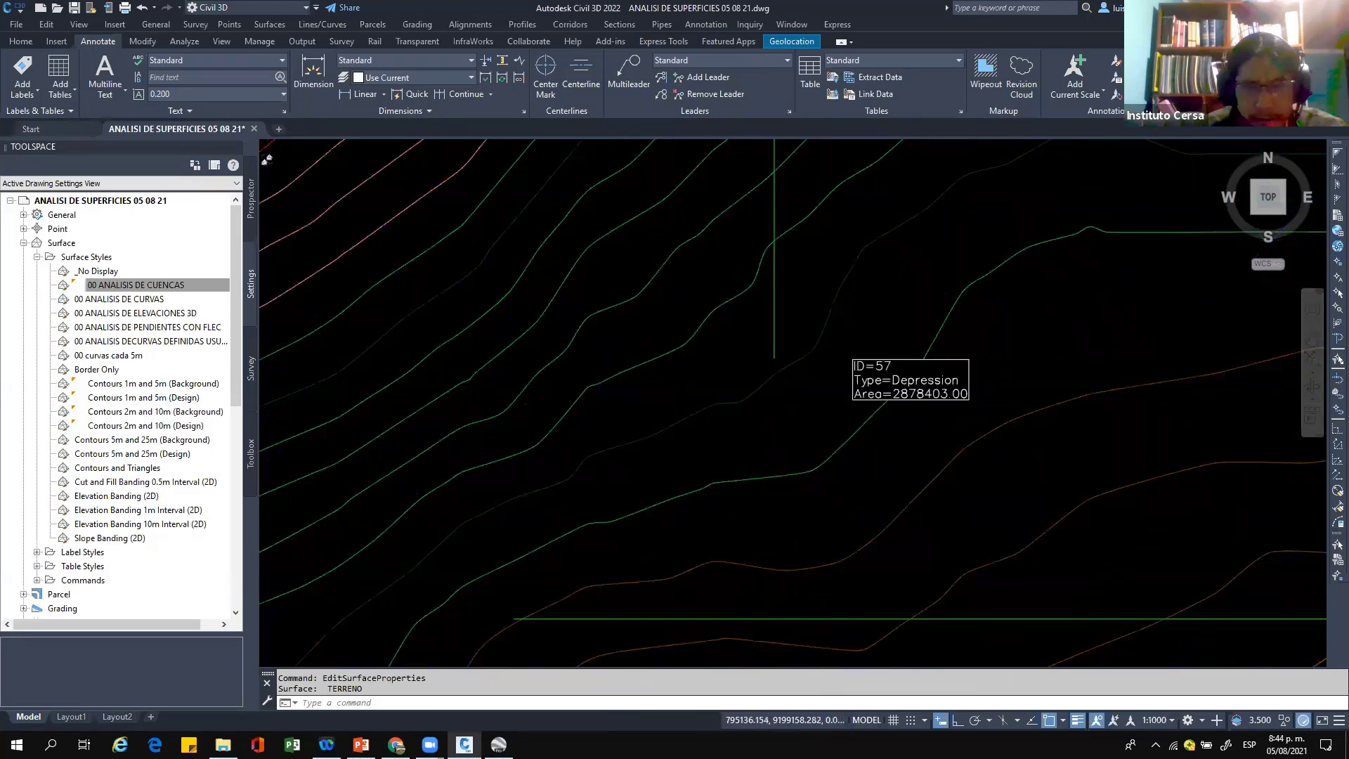
left_click(551, 326)
right_click(551, 326)
left_click(596, 487)
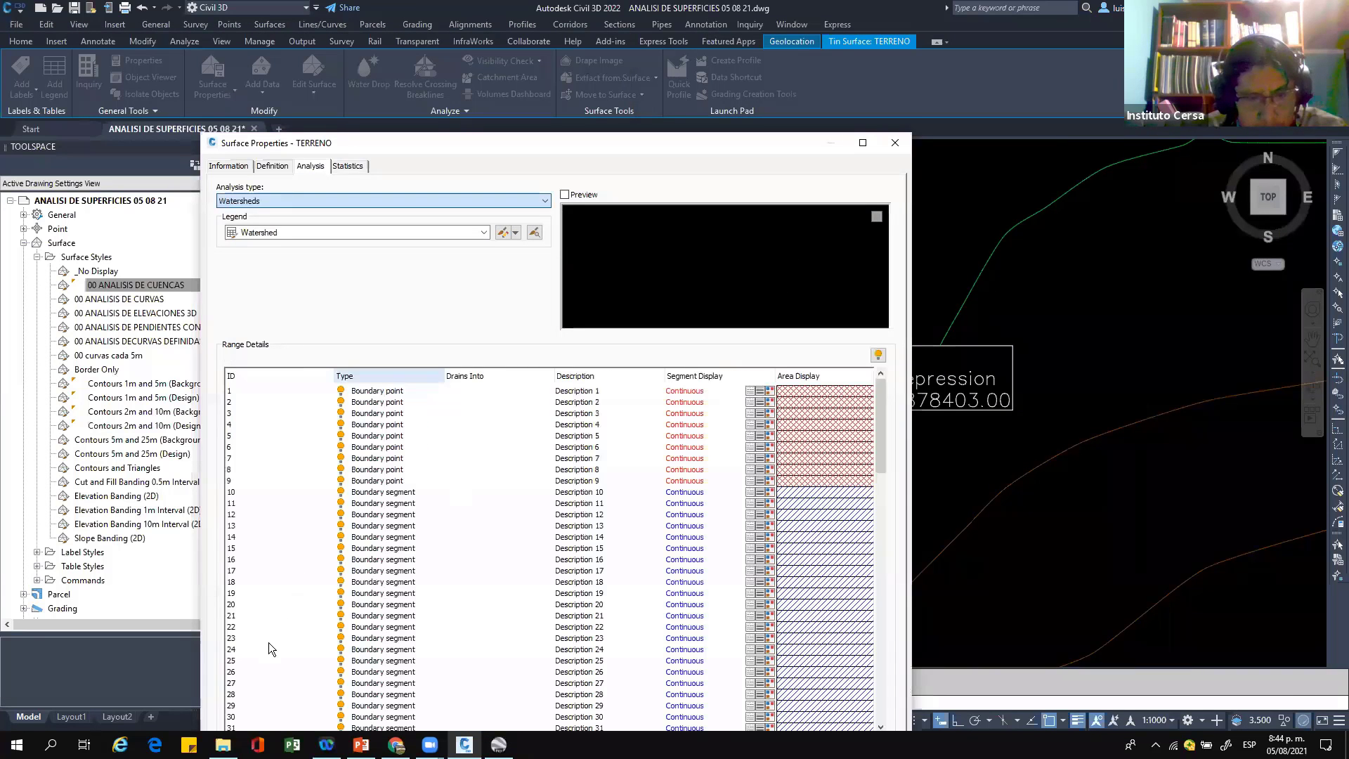
Step: Set the scale of depression 57's EARTH area hatch to 10
scroll(267, 645, "down", 11)
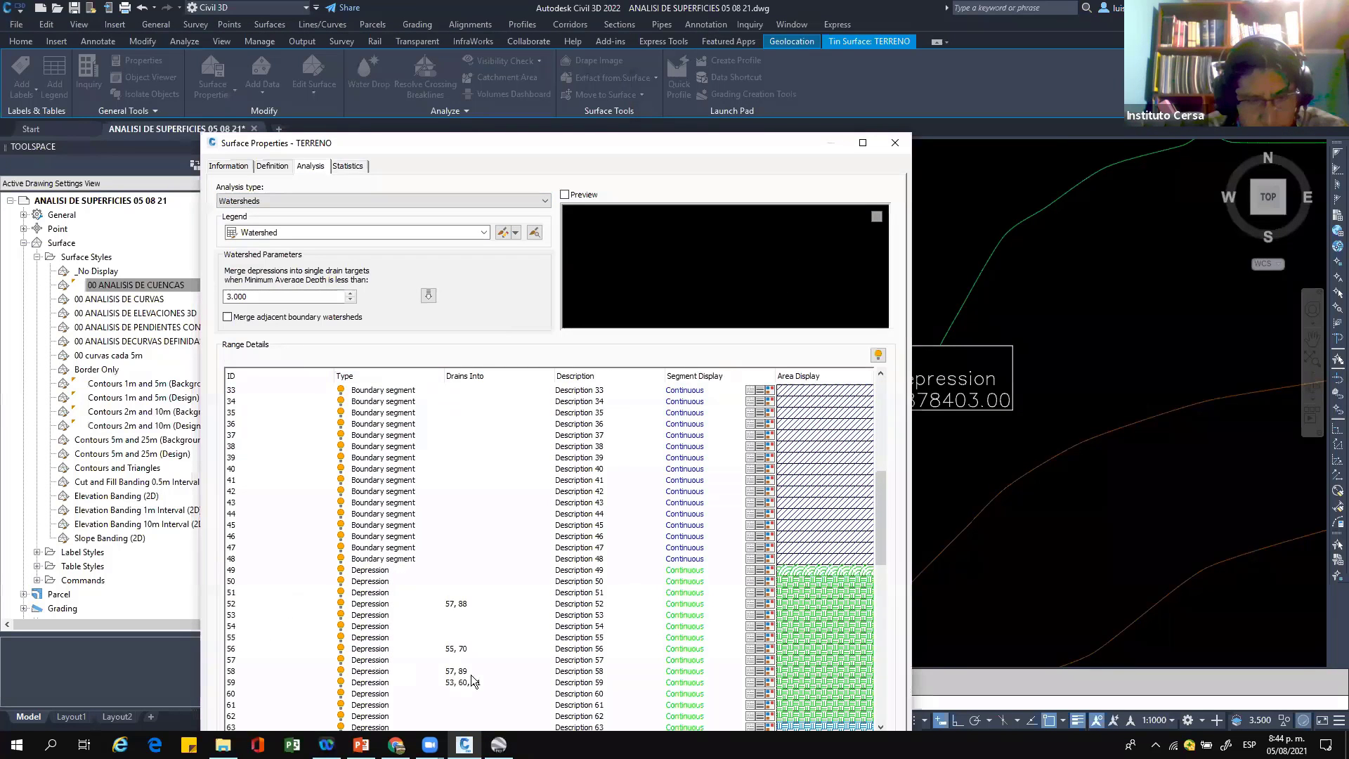
left_click(825, 659)
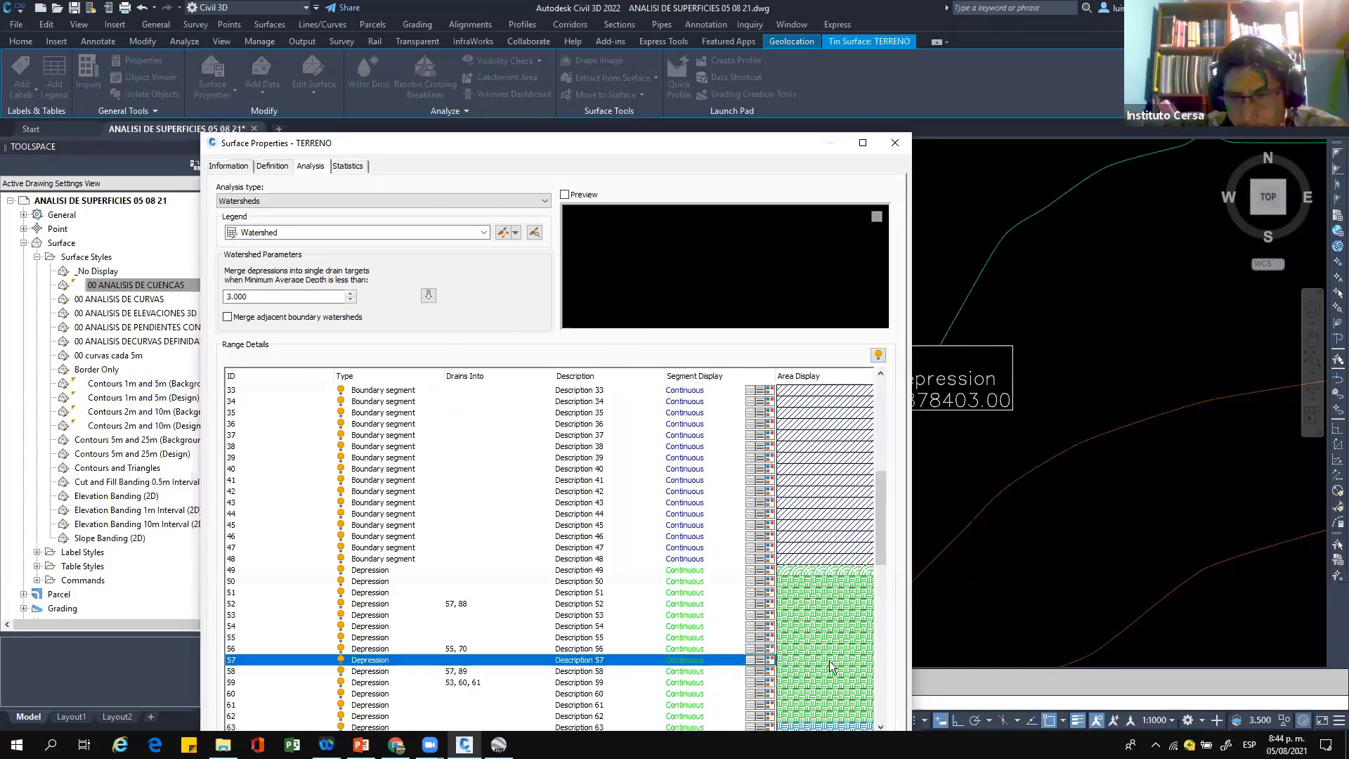
left_click(831, 662)
double_click(463, 394)
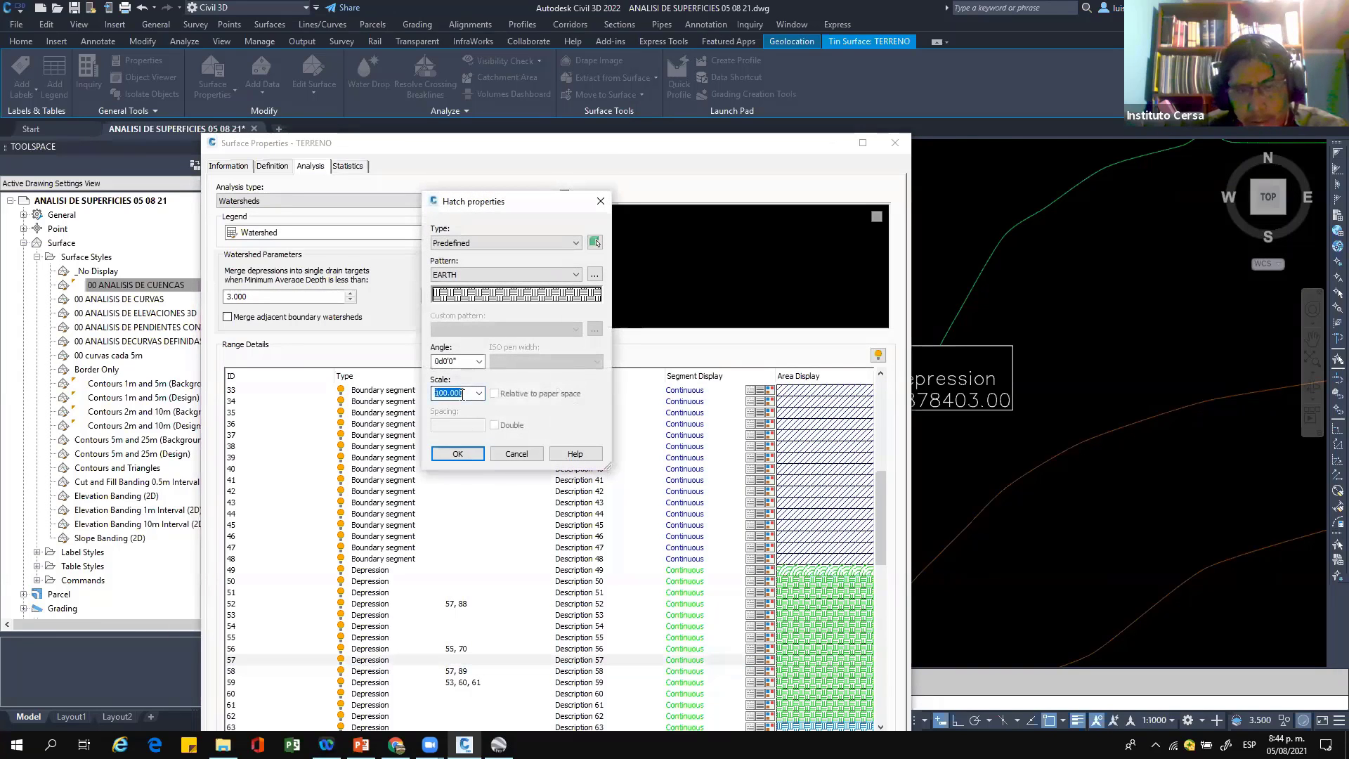
left_click(454, 454)
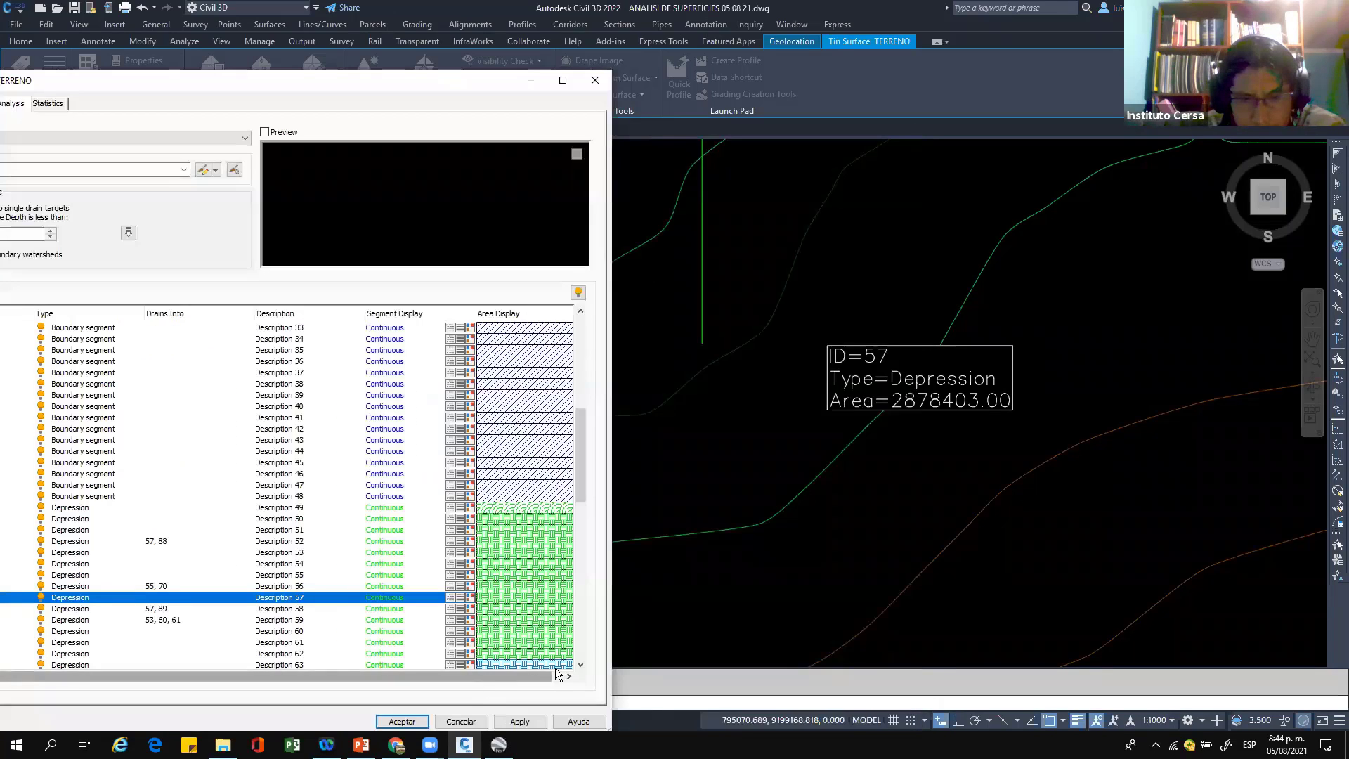
left_click_drag(543, 676, 561, 674)
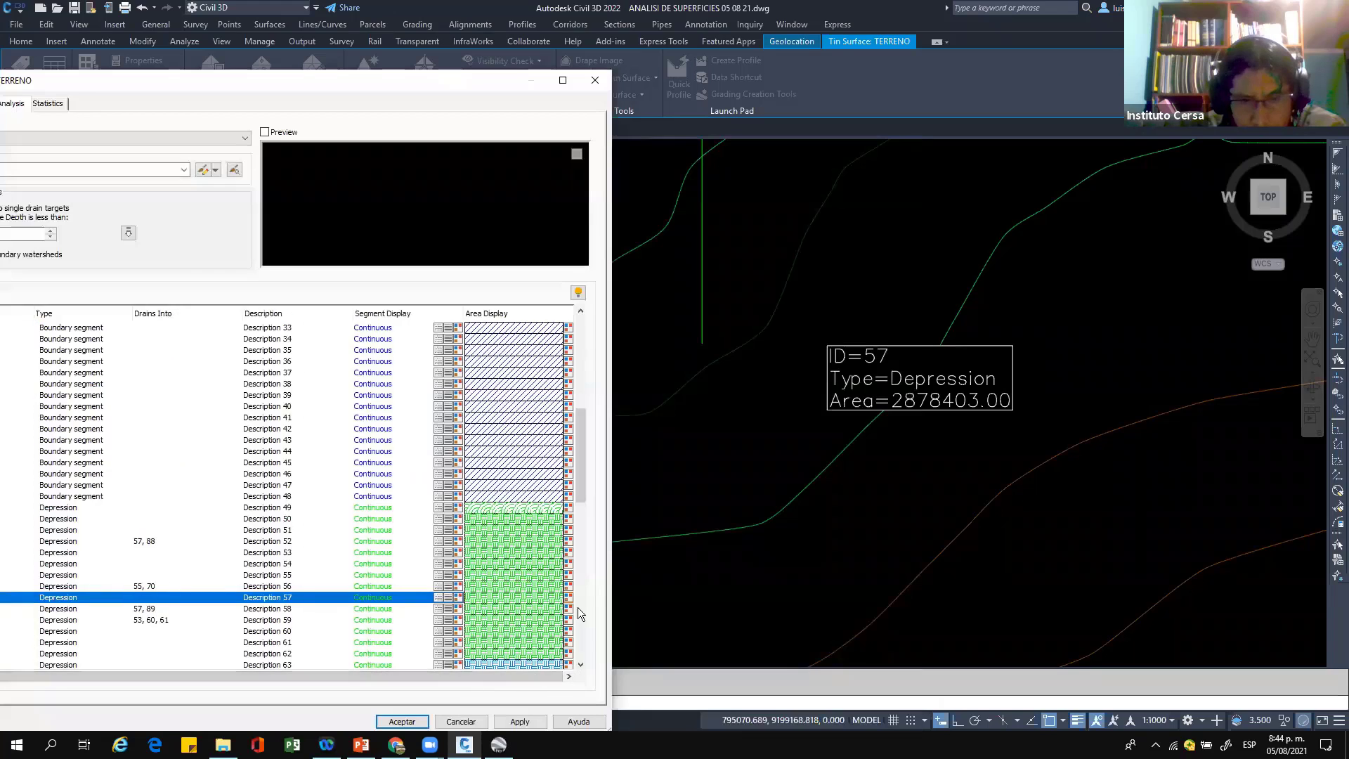
left_click(569, 600)
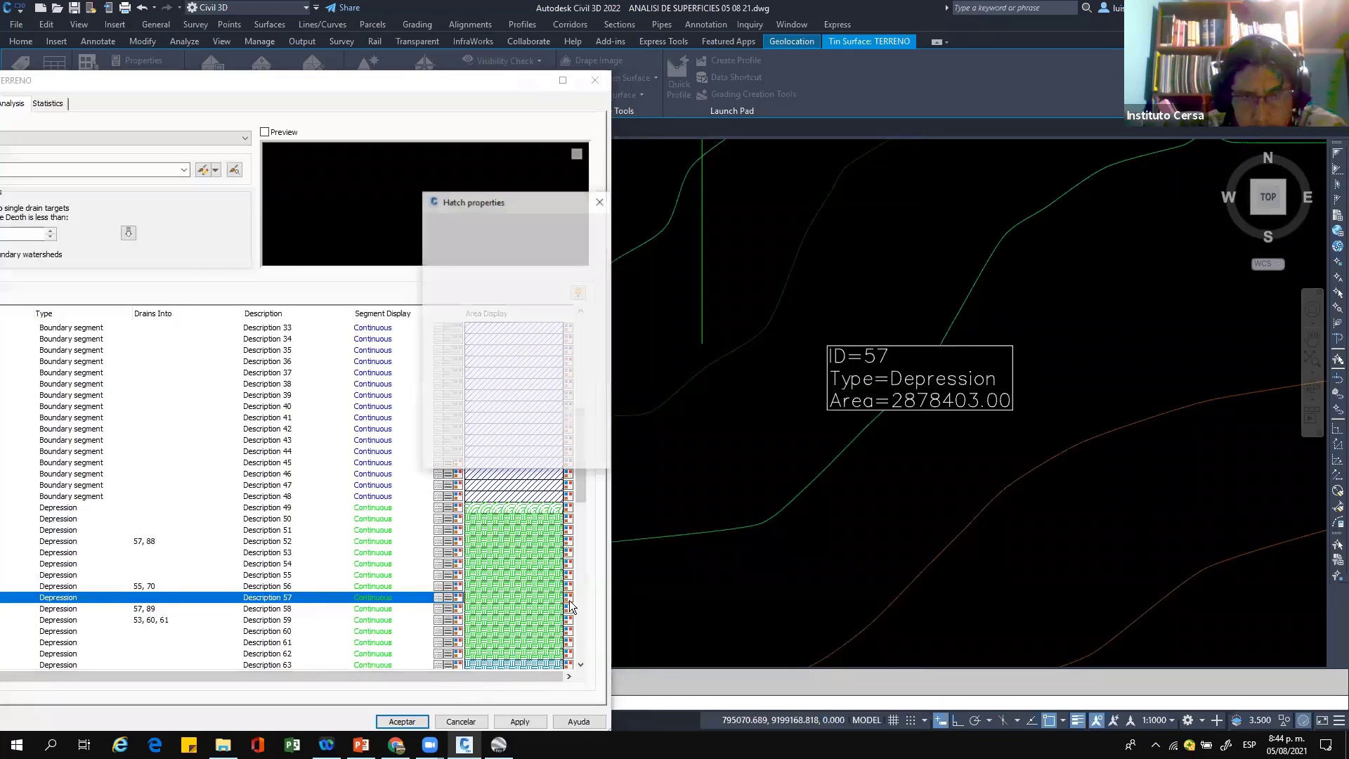
left_click(600, 201)
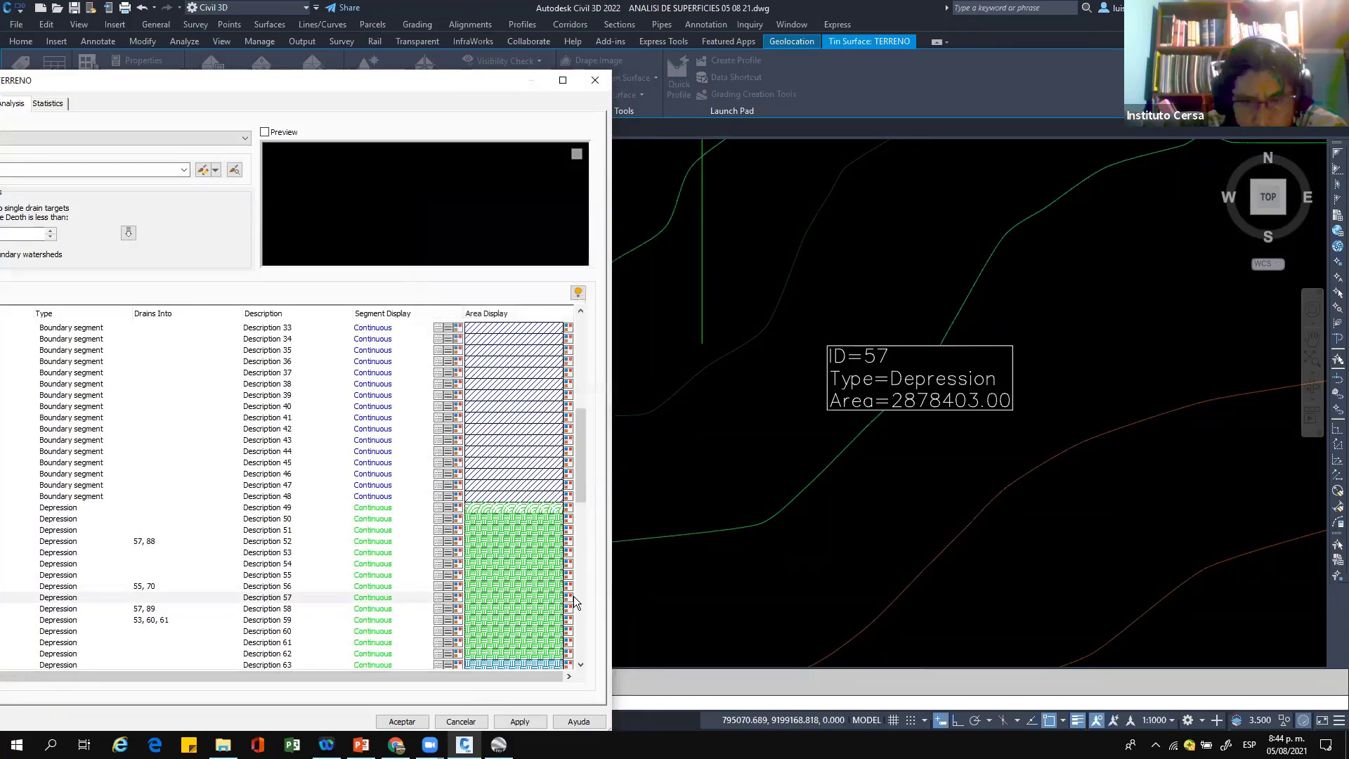
left_click(569, 599)
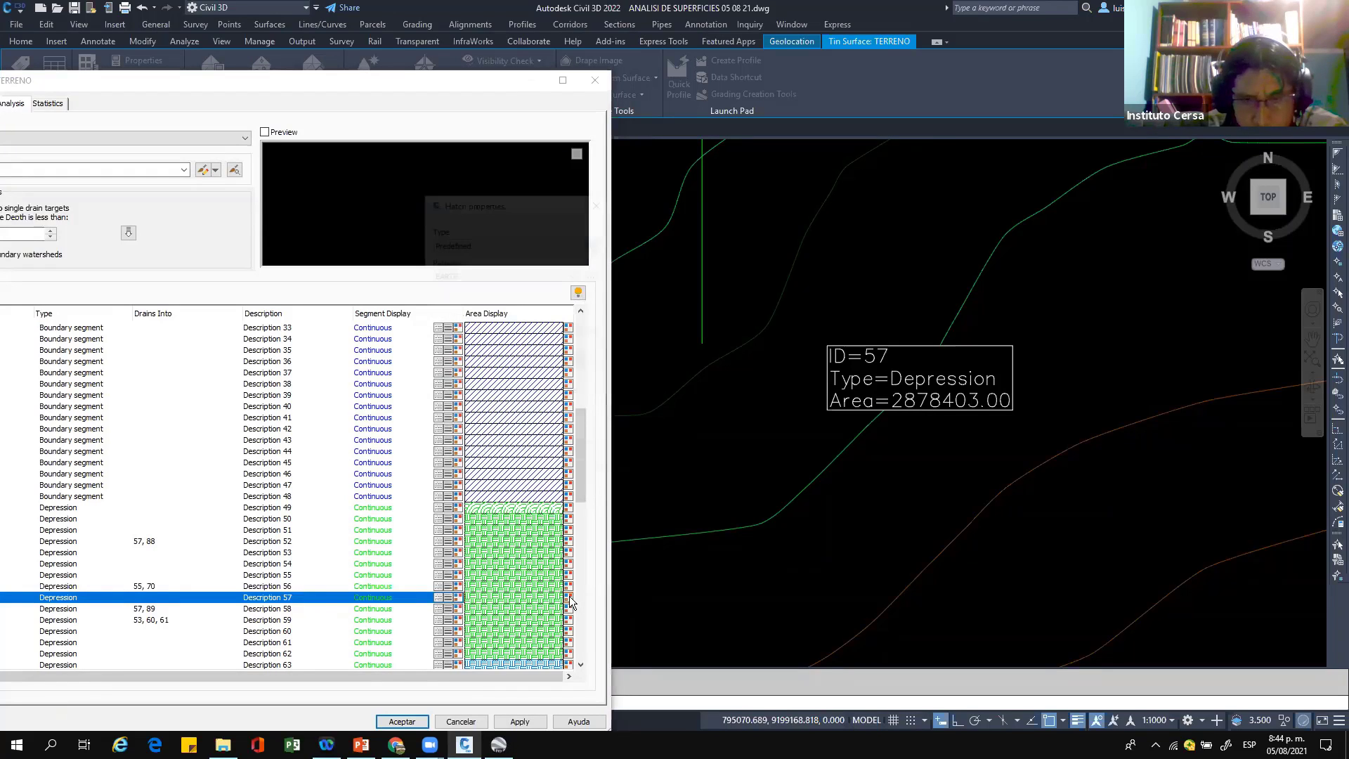
key("Escape")
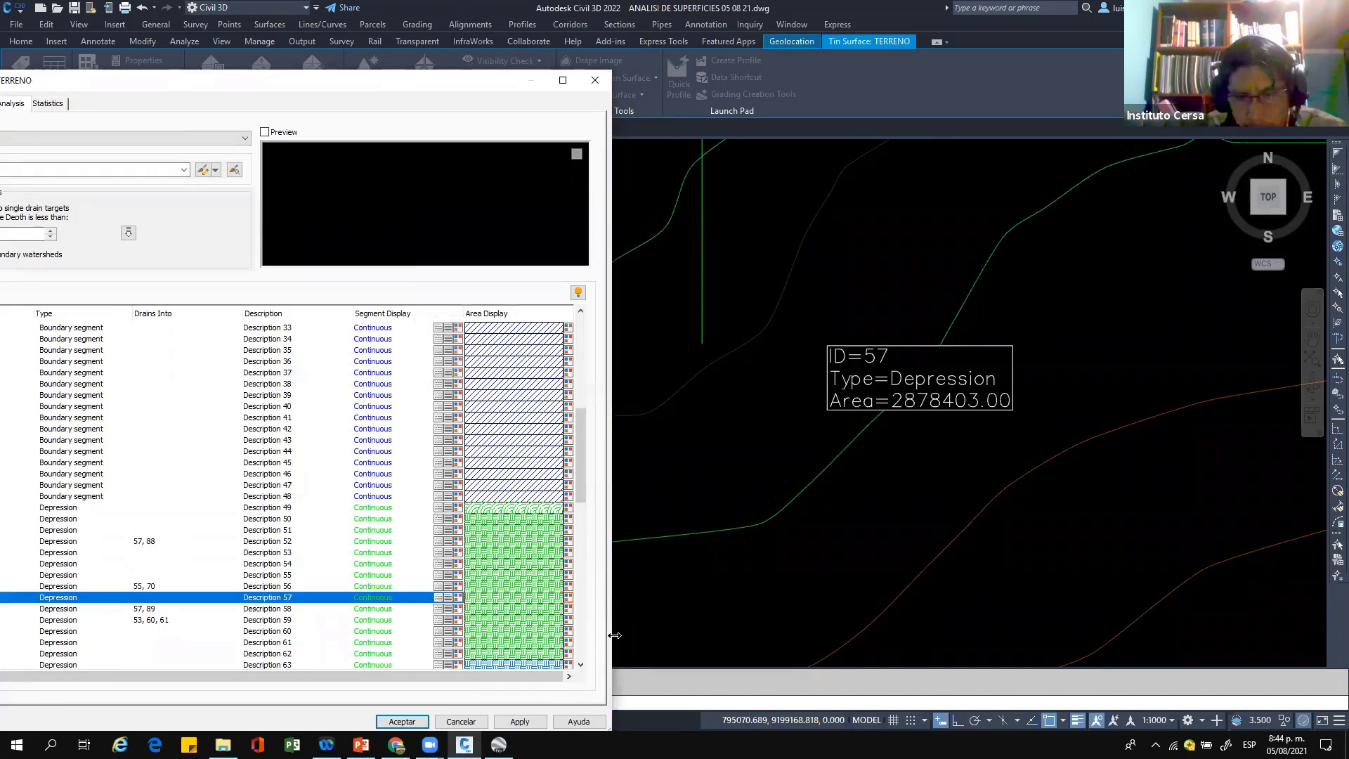
Step: Set the area hatch colour of depression 57 to index 200 and apply it to TERRENO
left_click_drag(608, 559, 838, 583)
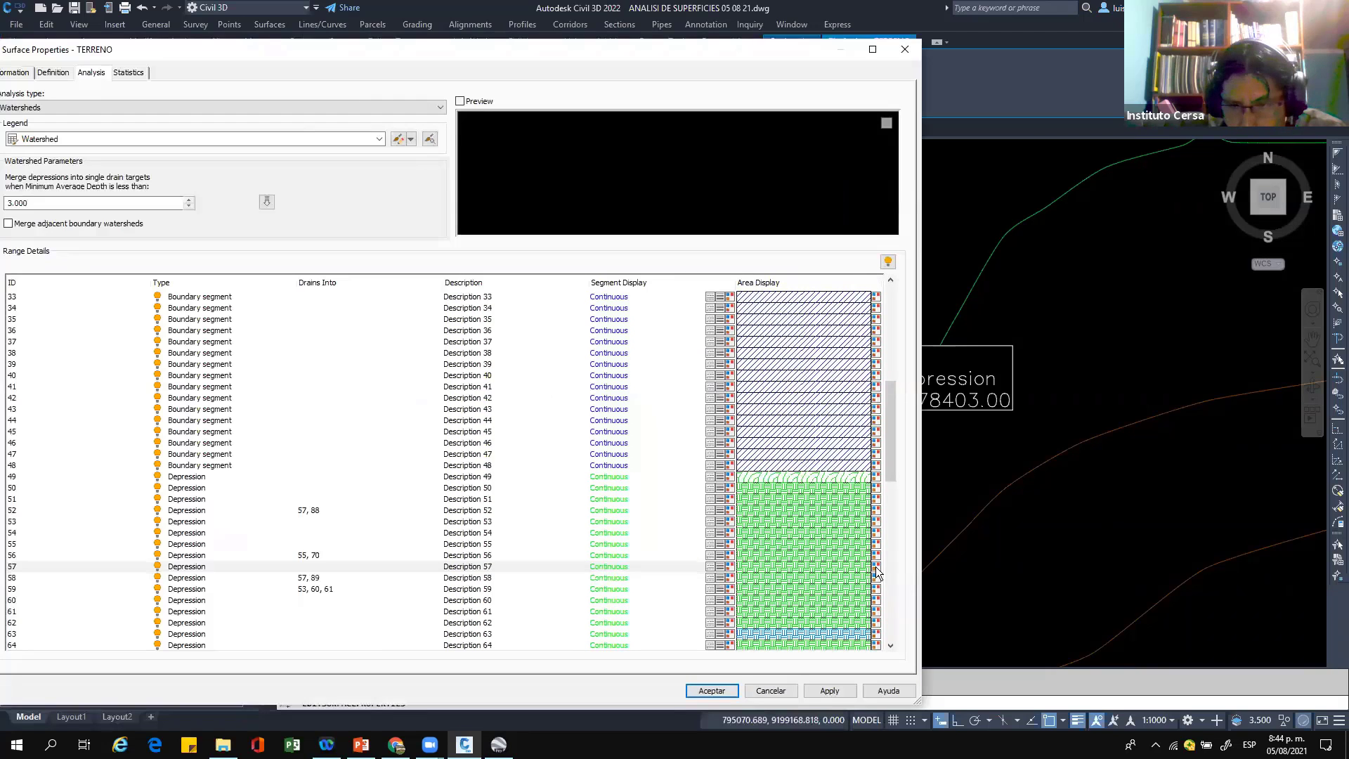
left_click(876, 567)
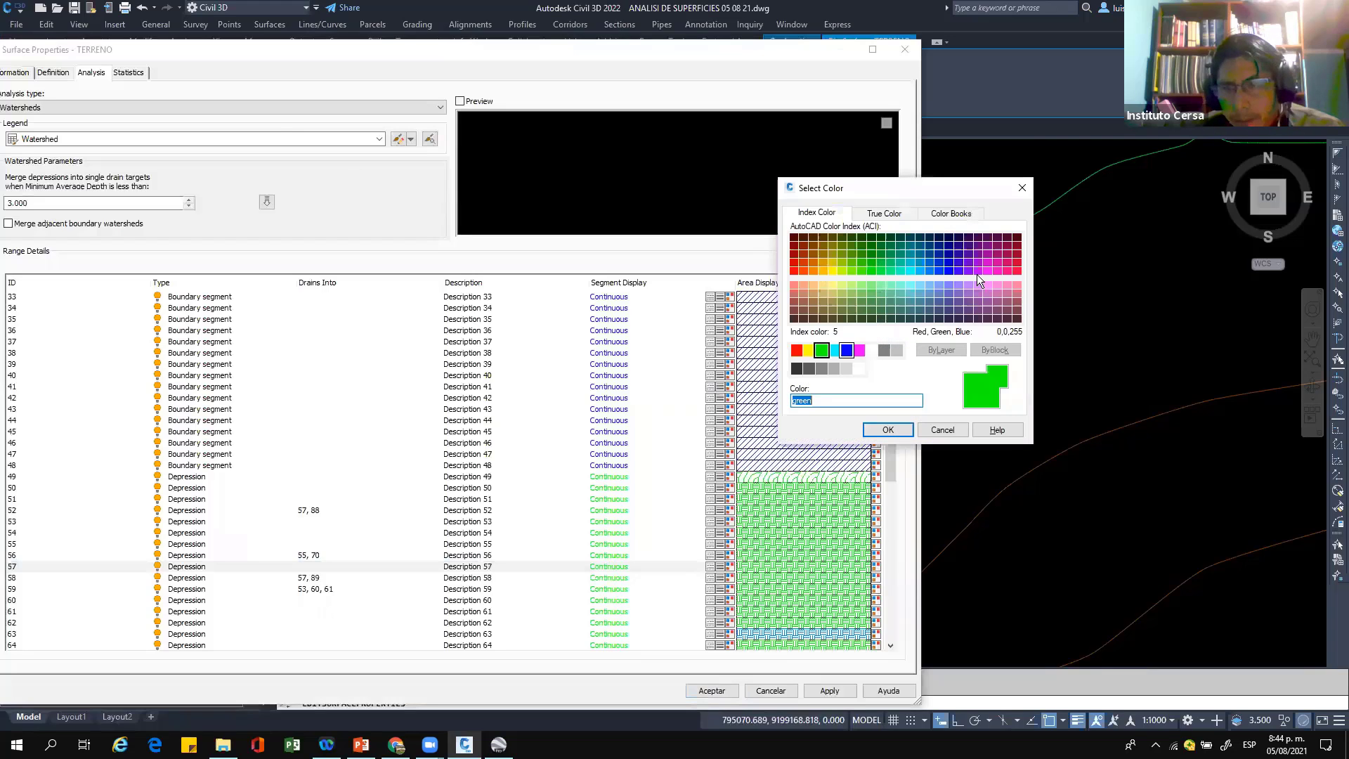
left_click(978, 272)
left_click(889, 429)
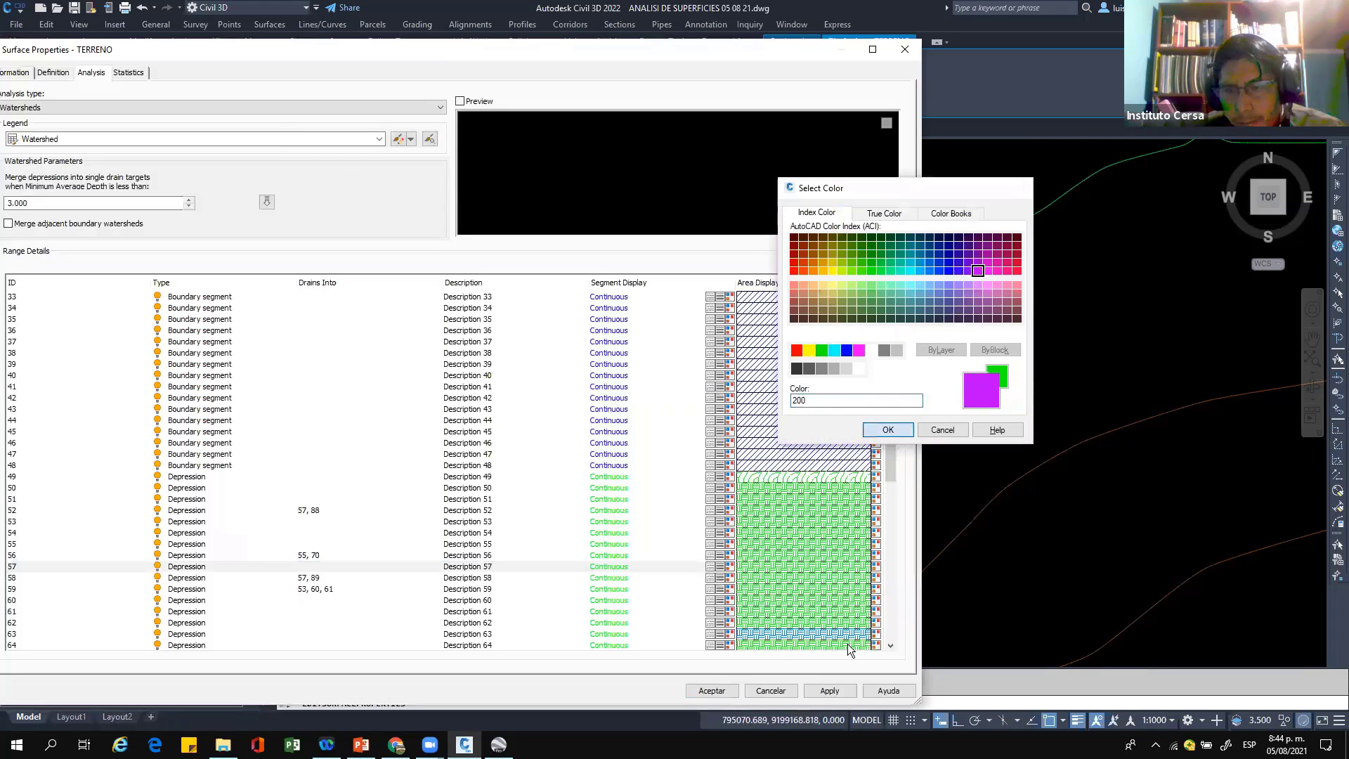
left_click(831, 690)
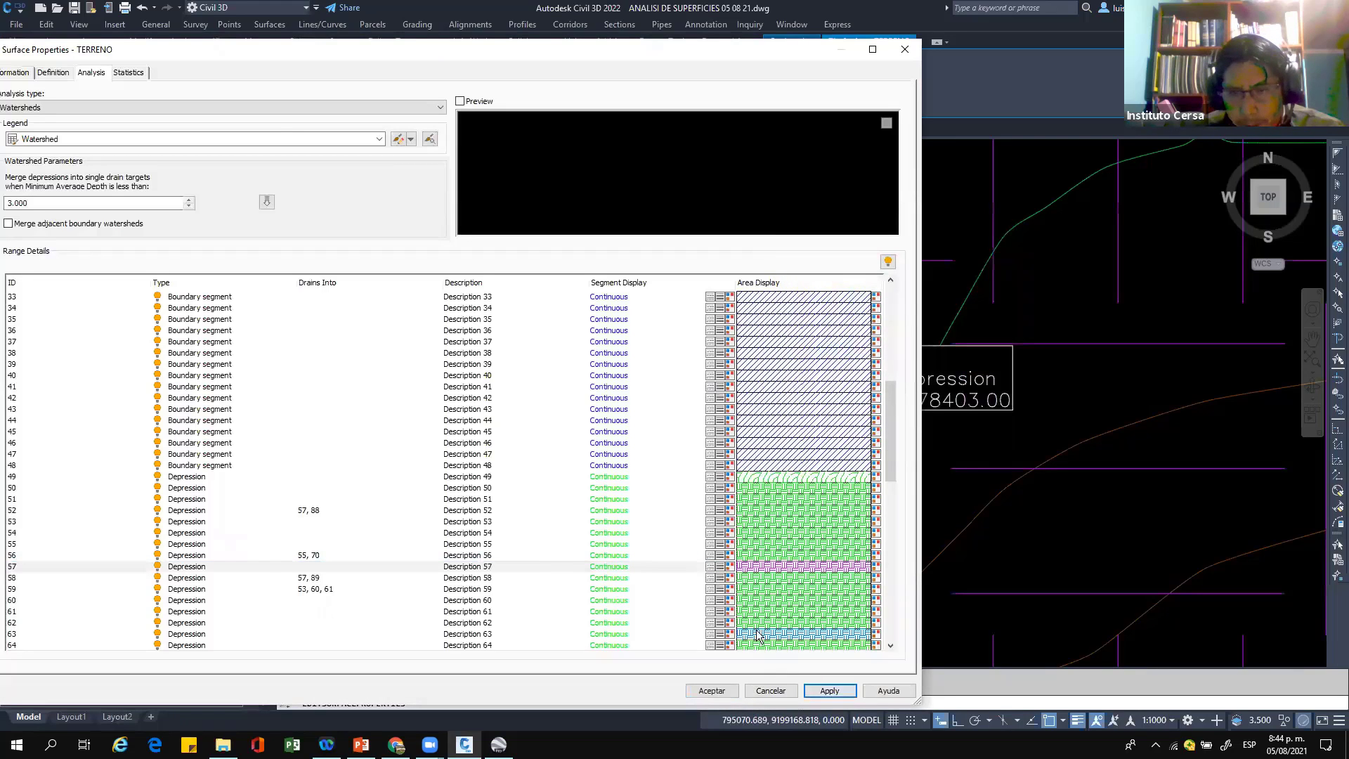
Step: Set the scale of depression 57's EARTH area hatch to 5 and apply it to TERRENO
double_click(854, 568)
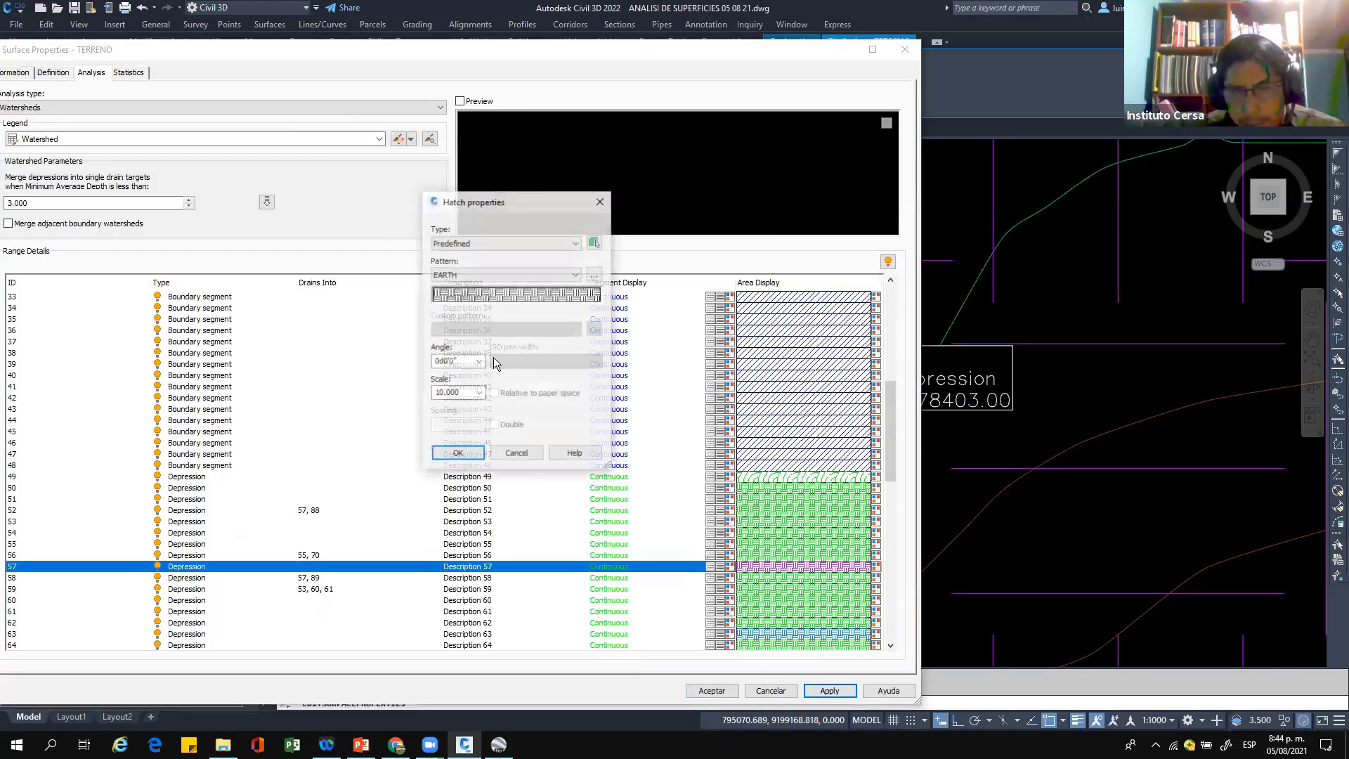
left_click_drag(468, 393, 430, 394)
type("5")
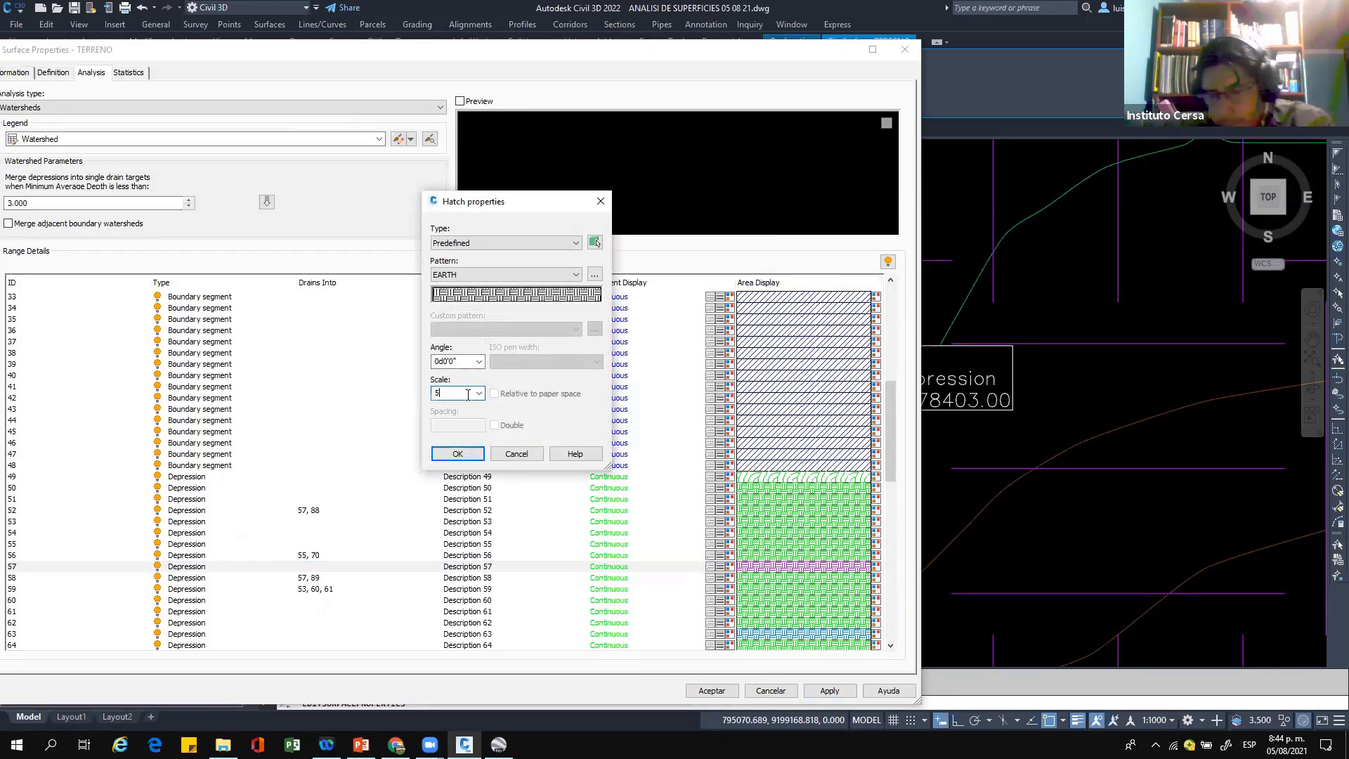
left_click(458, 454)
left_click(833, 688)
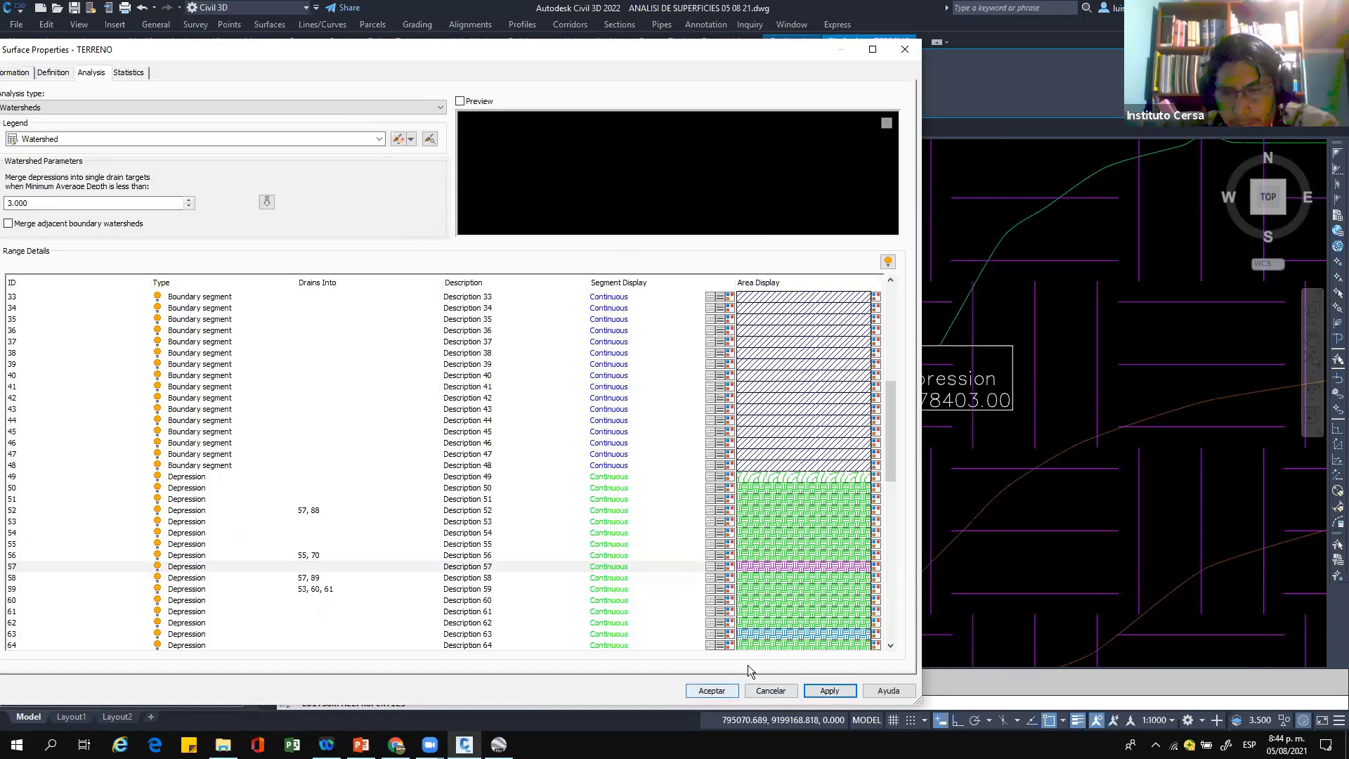
Step: Reduce the scale of depression 57's EARTH area hatch further, apply it to TERRENO and close the surface properties
double_click(856, 571)
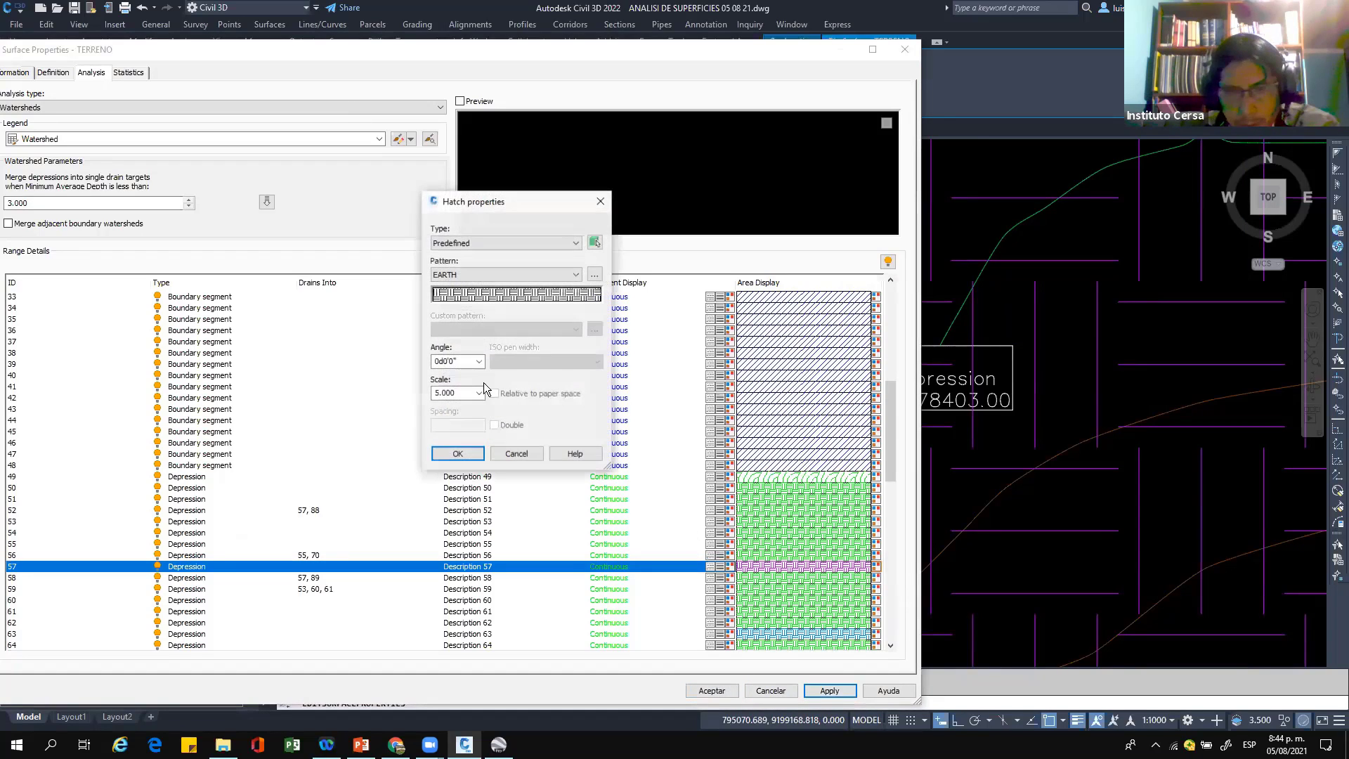
double_click(462, 392)
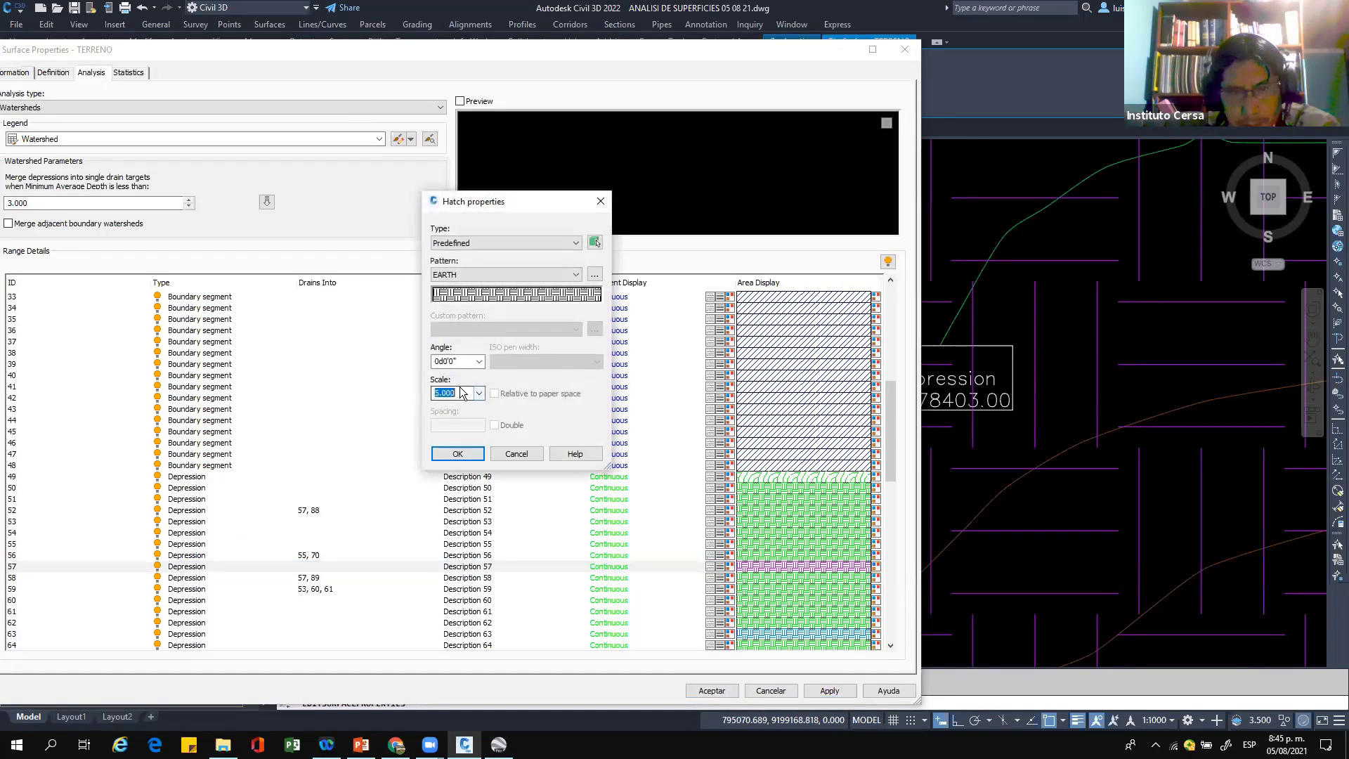
left_click(467, 455)
left_click(827, 690)
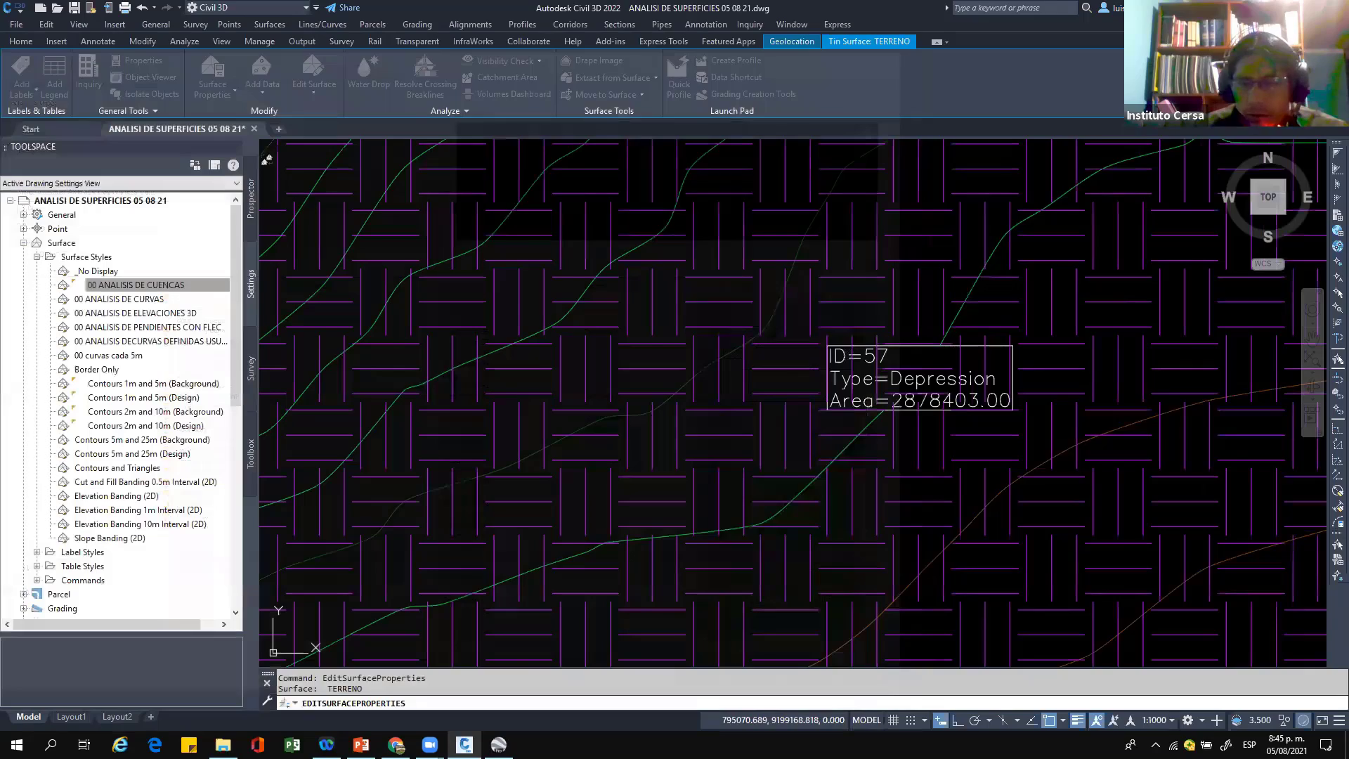
Step: Examine the area hatches of depressions 57 and 63 up close and across the whole TERRENO surface
scroll(683, 383, "down", 5)
scroll(718, 383, "down", 3)
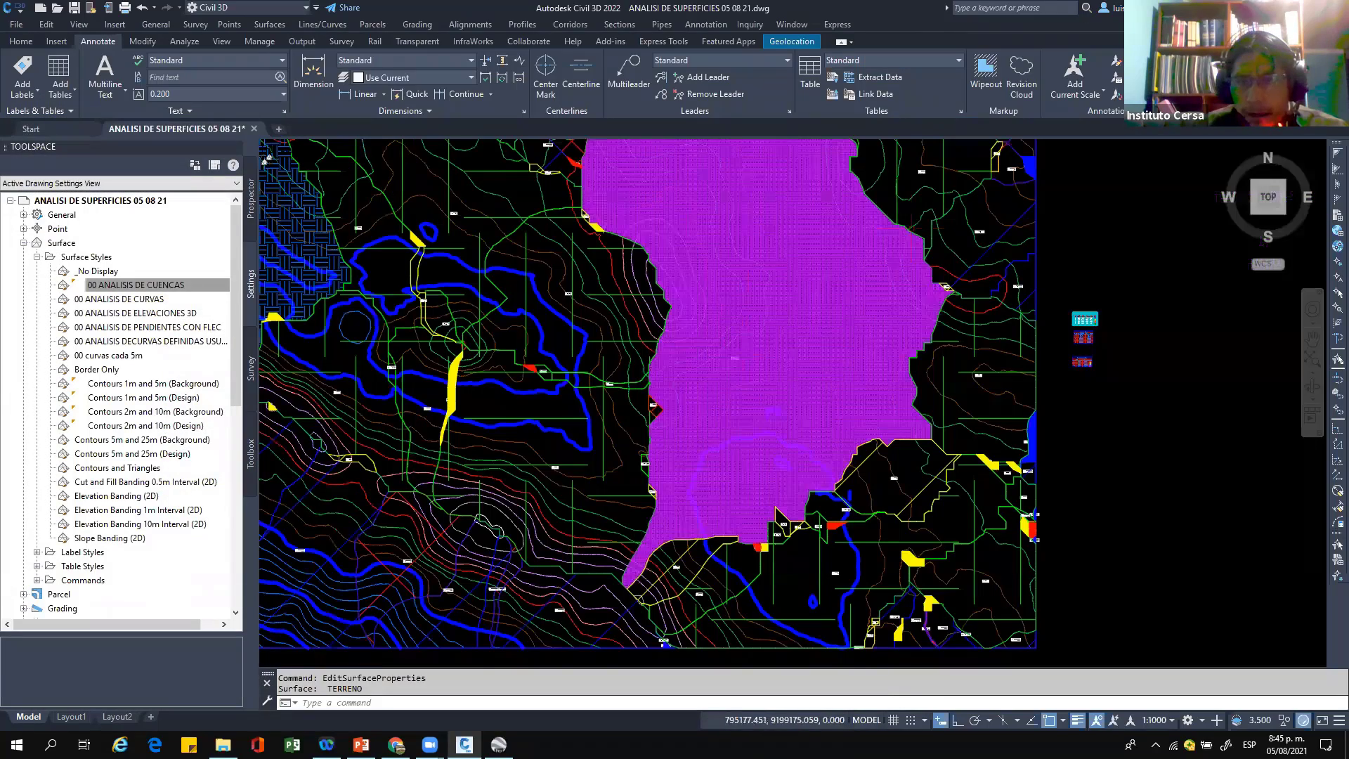
scroll(743, 370, "down", 2)
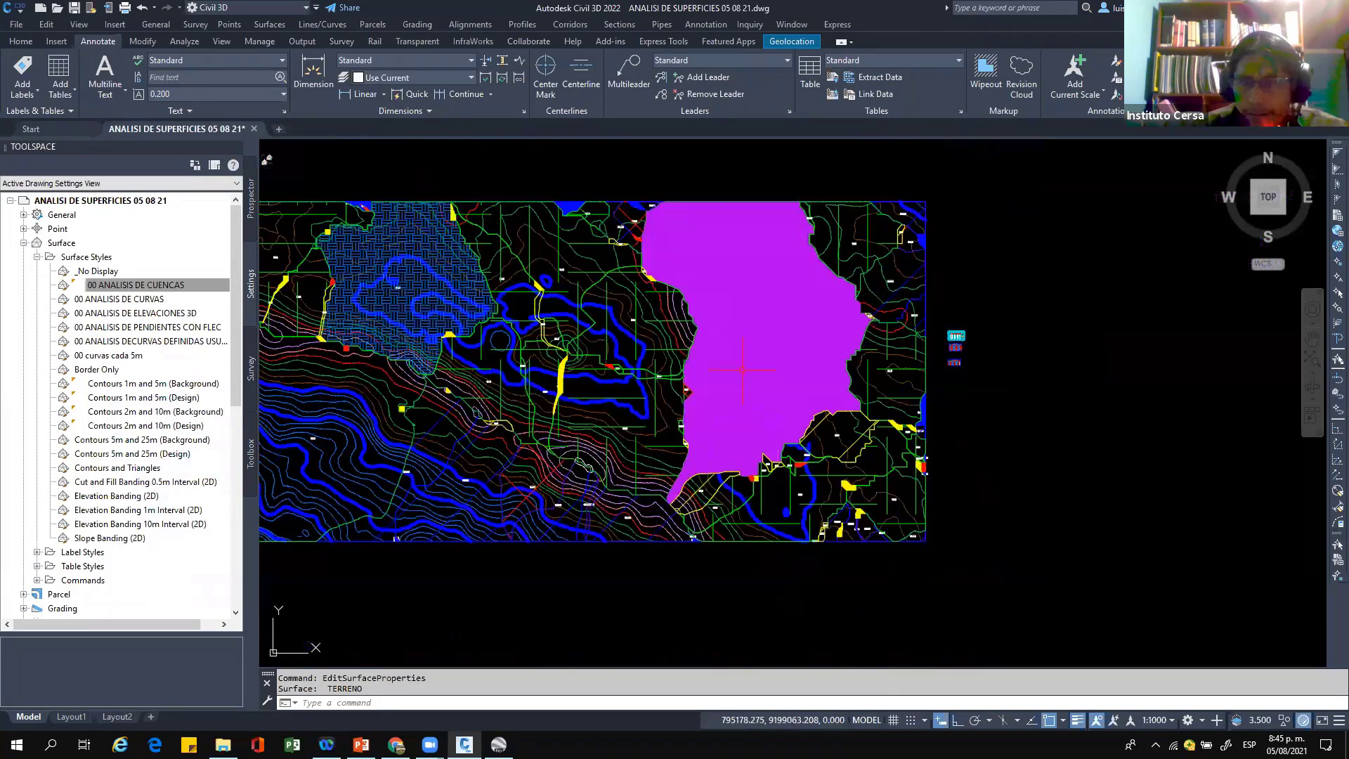
scroll(743, 369, "up", 2)
scroll(744, 400, "up", 2)
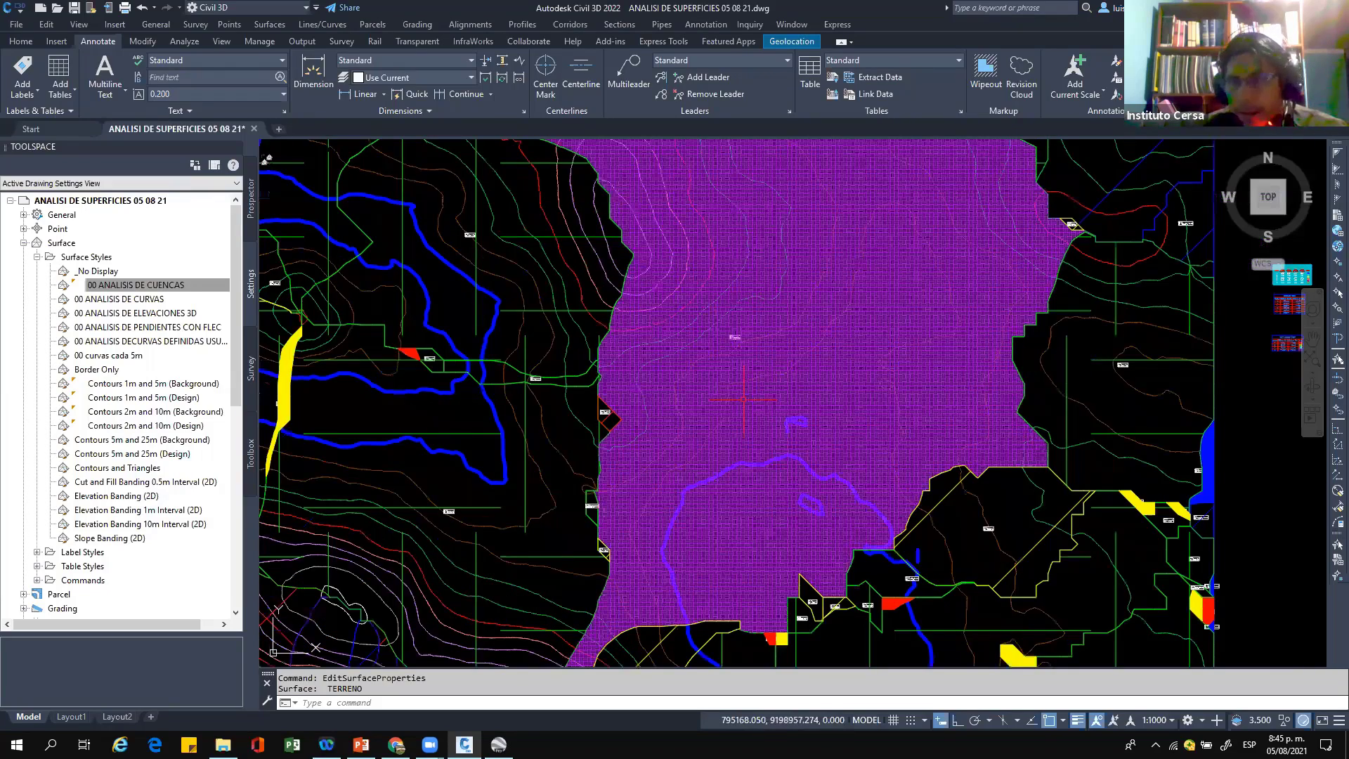
scroll(752, 346, "up", 2)
scroll(750, 346, "down", 4)
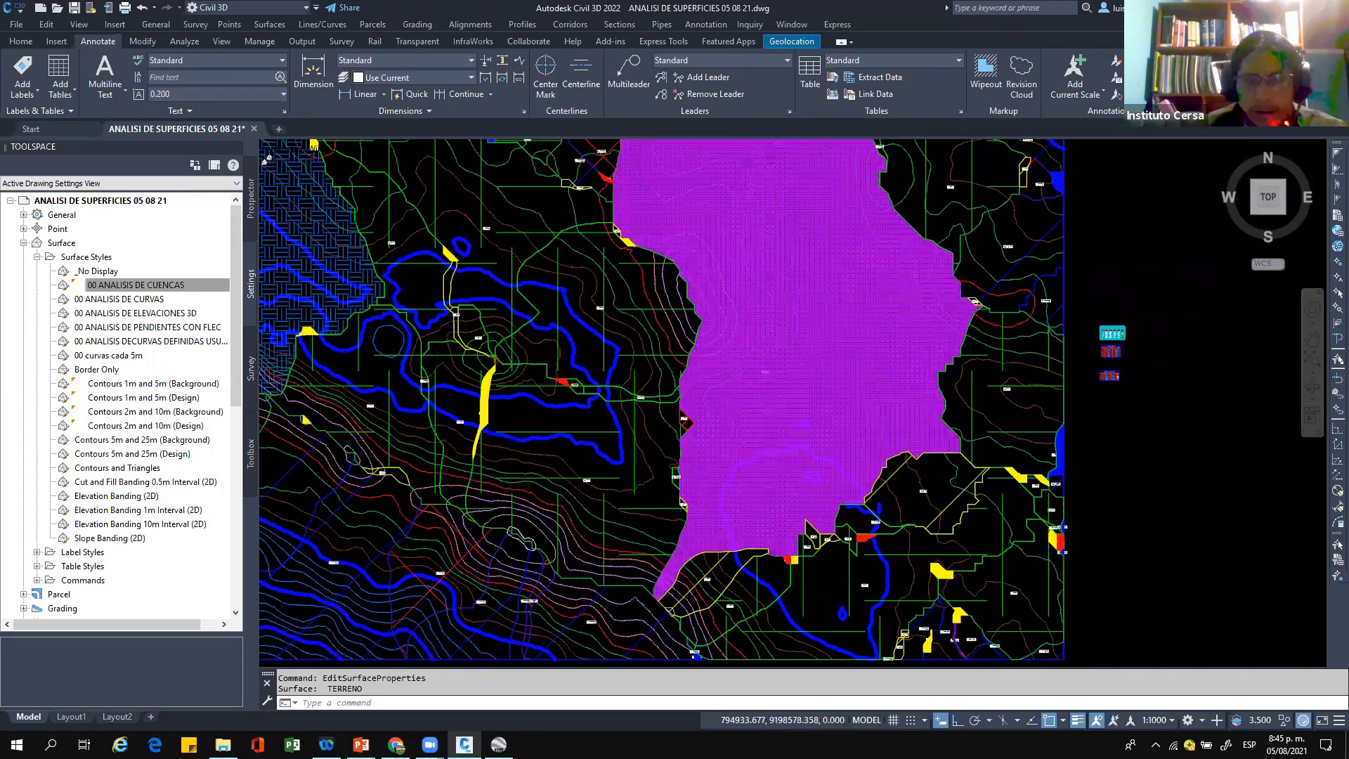
scroll(726, 481, "down", 4)
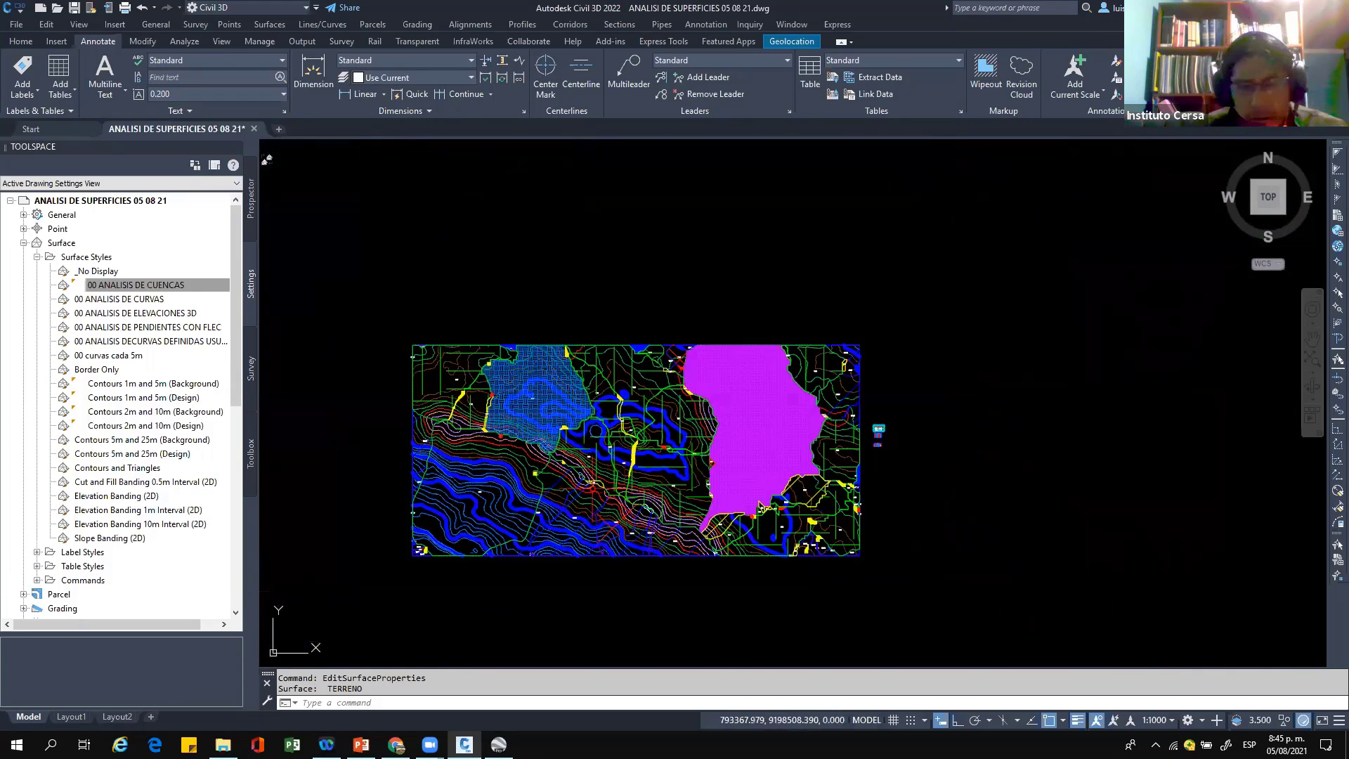
scroll(537, 489, "up", 2)
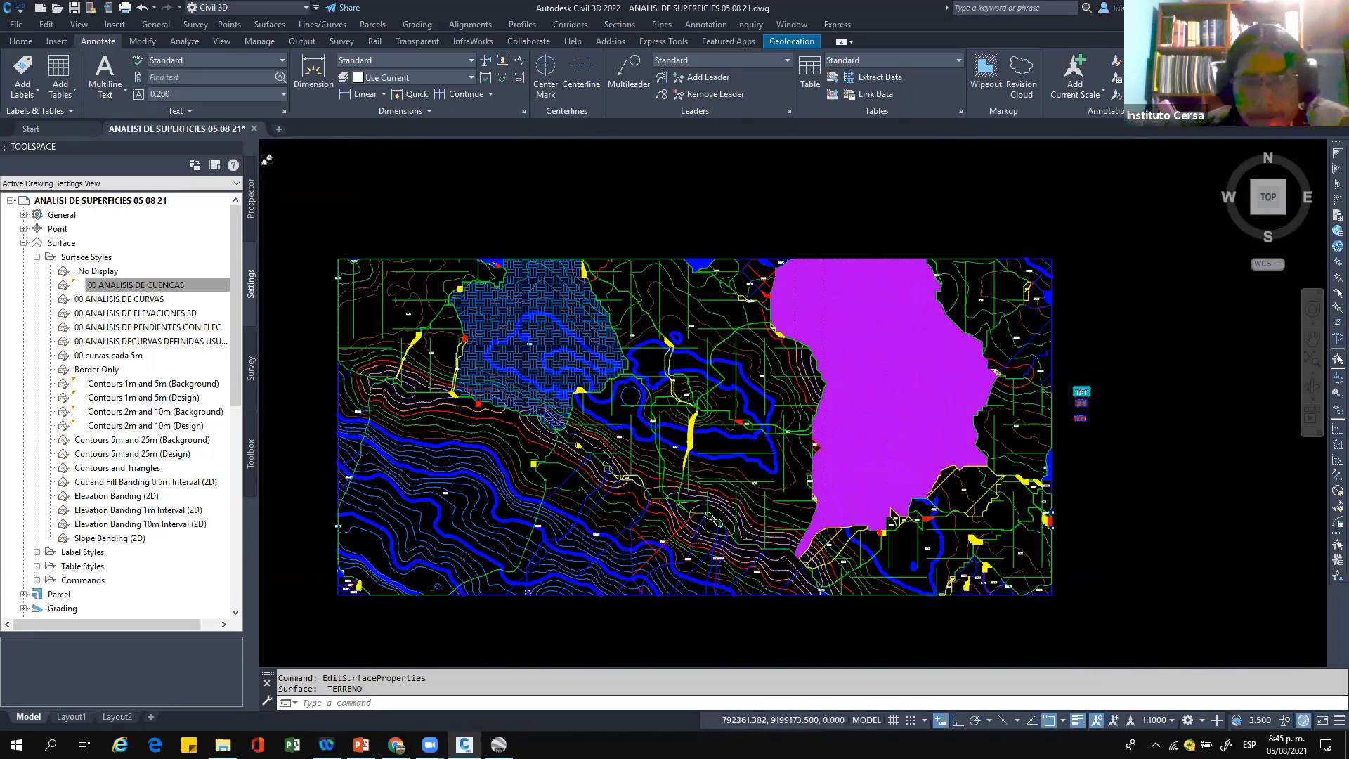
scroll(525, 423, "up", 2)
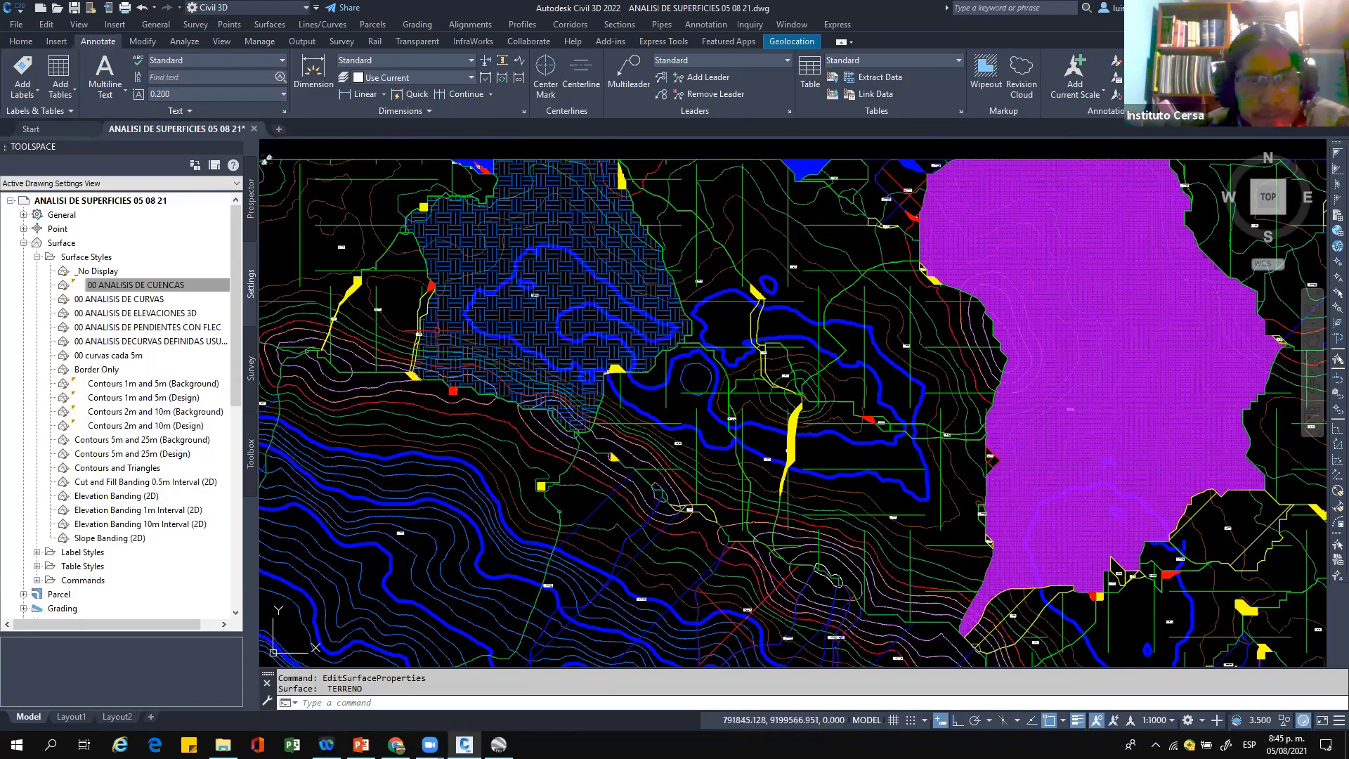
mouse_move(407, 193)
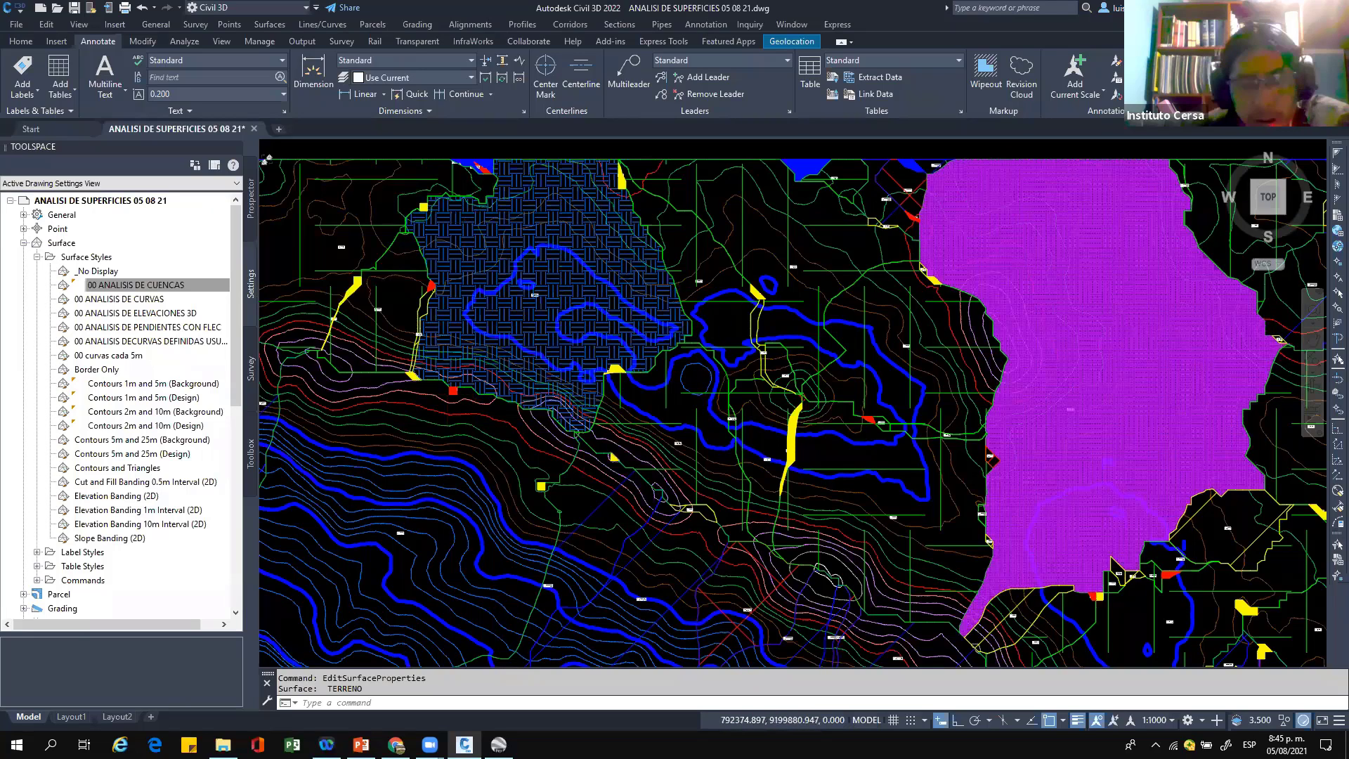
scroll(533, 272, "down", 2)
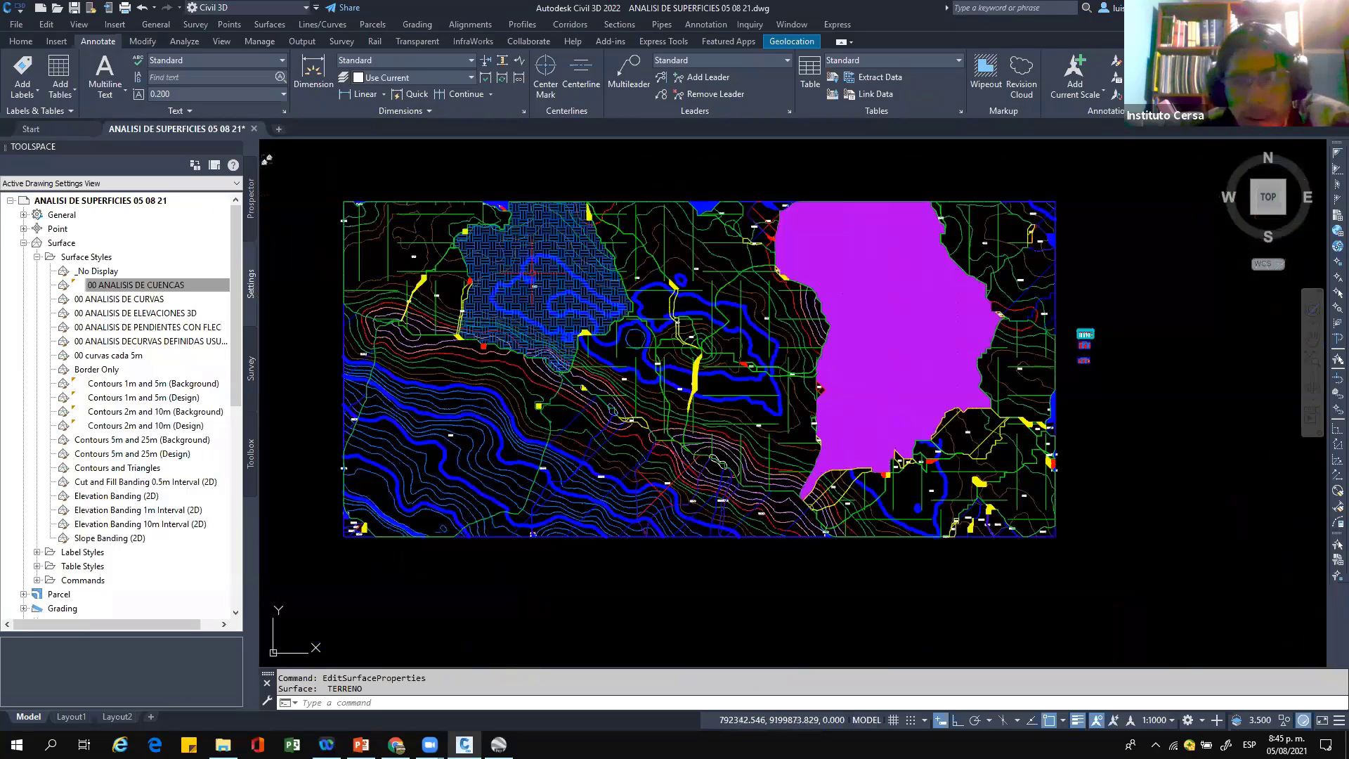
scroll(654, 262, "up", 2)
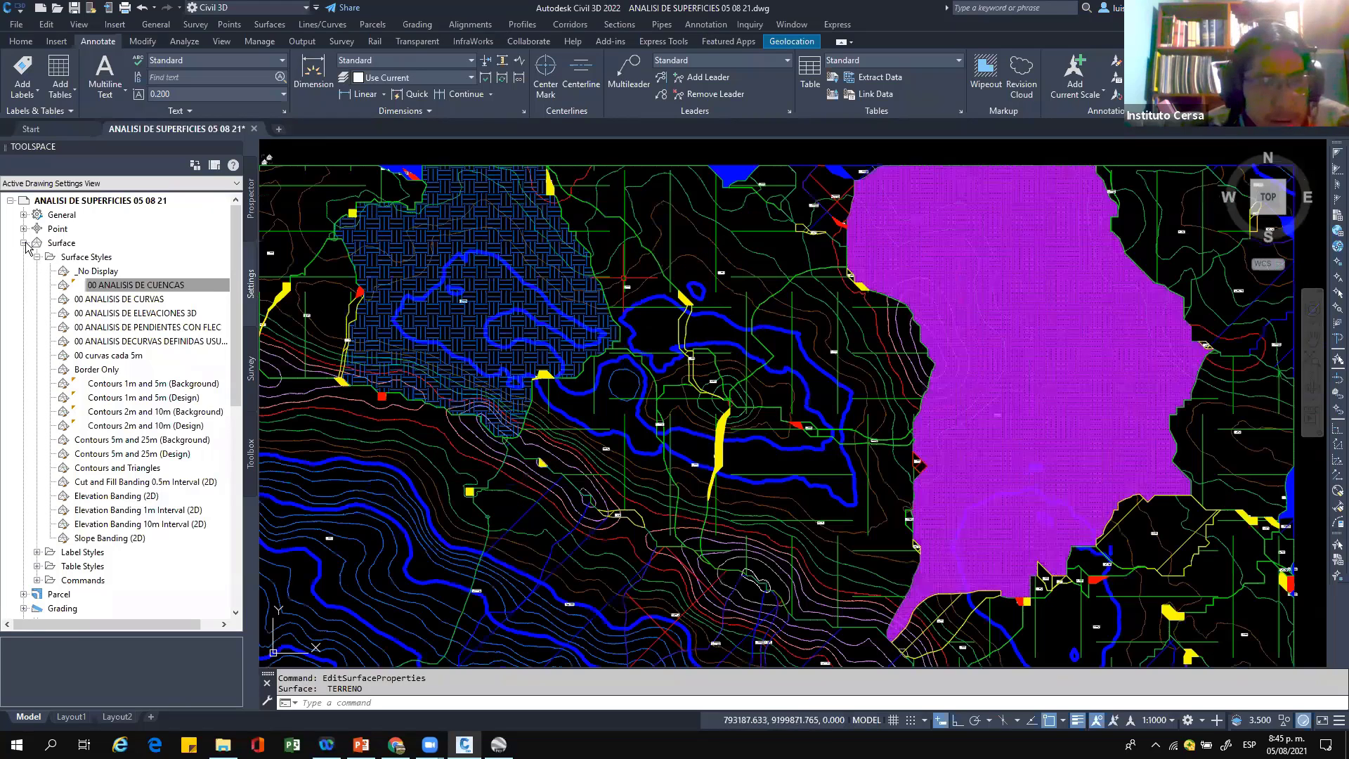
Step: Collapse the Surface settings and look over the remaining object collections and the hatched watersheds
left_click(25, 243)
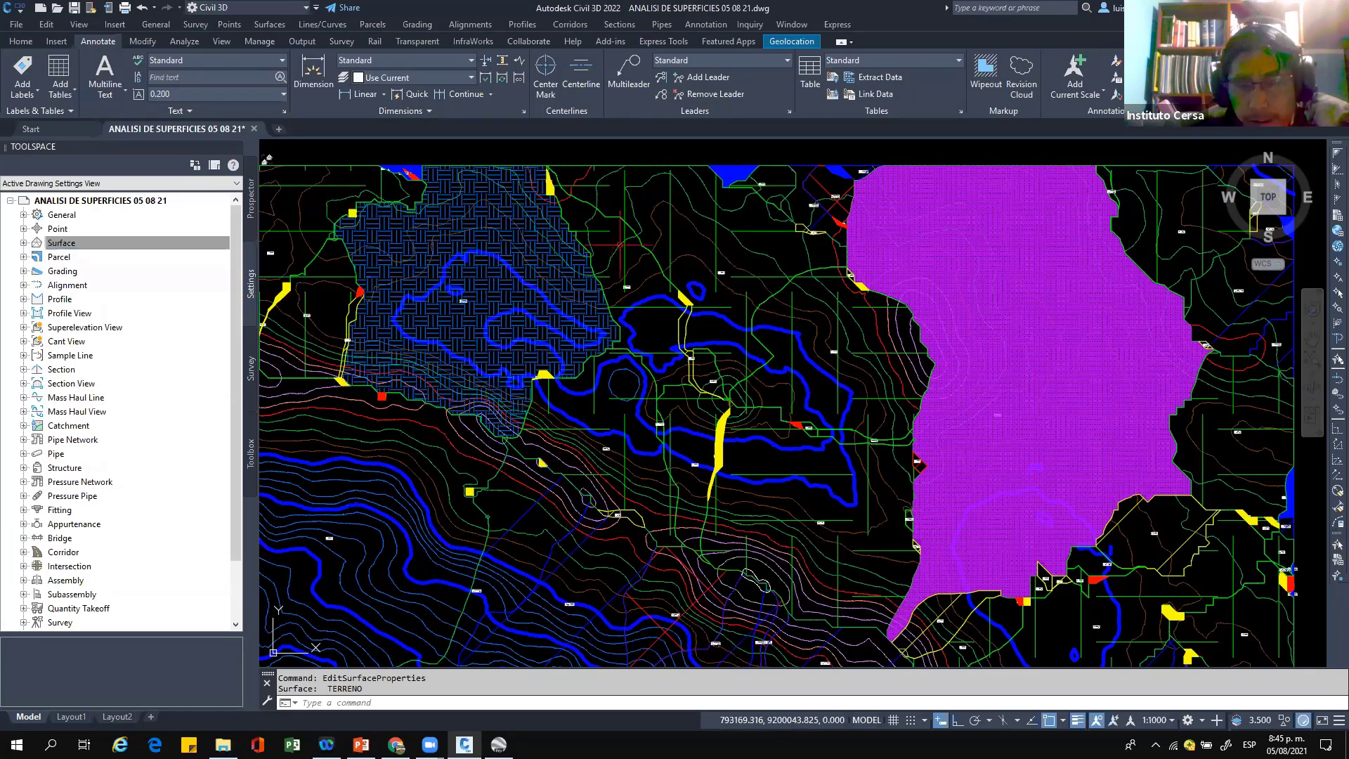
scroll(609, 240, "down", 2)
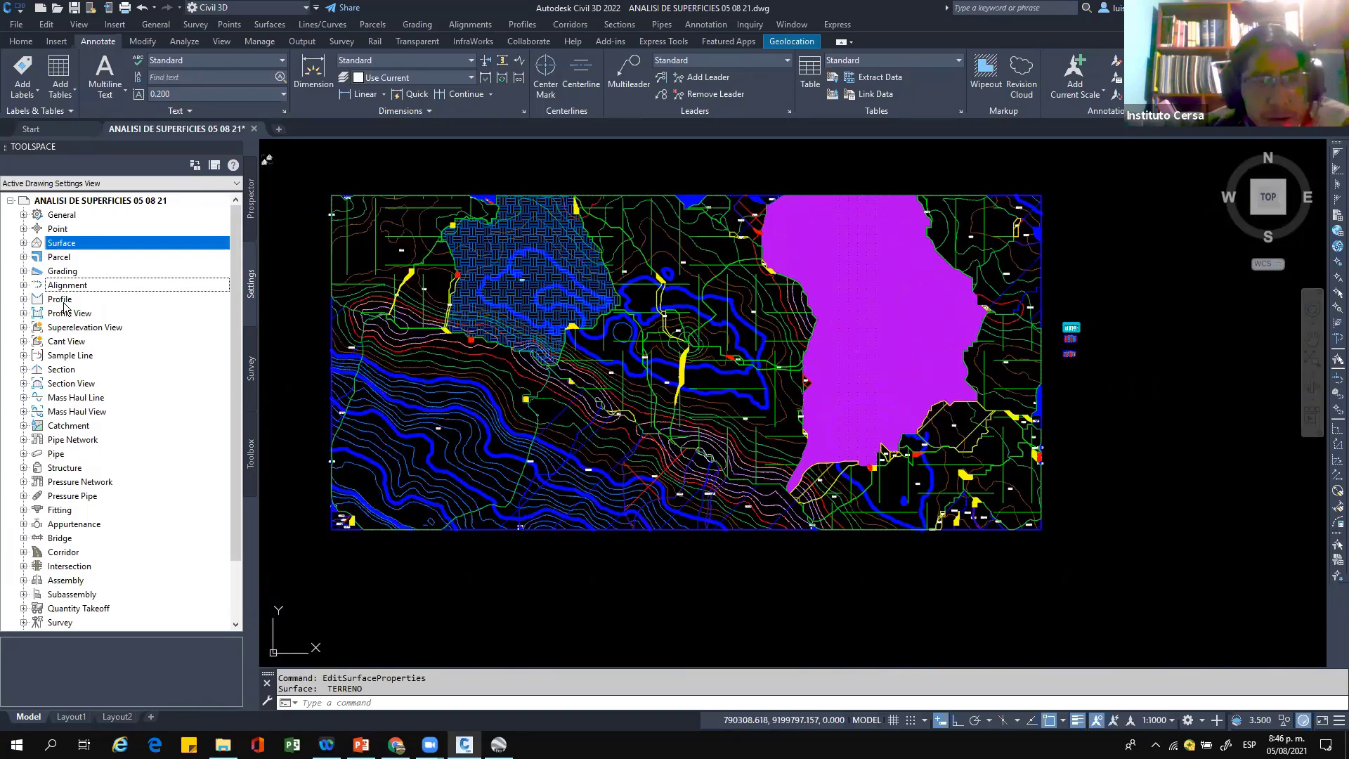
left_click(62, 288)
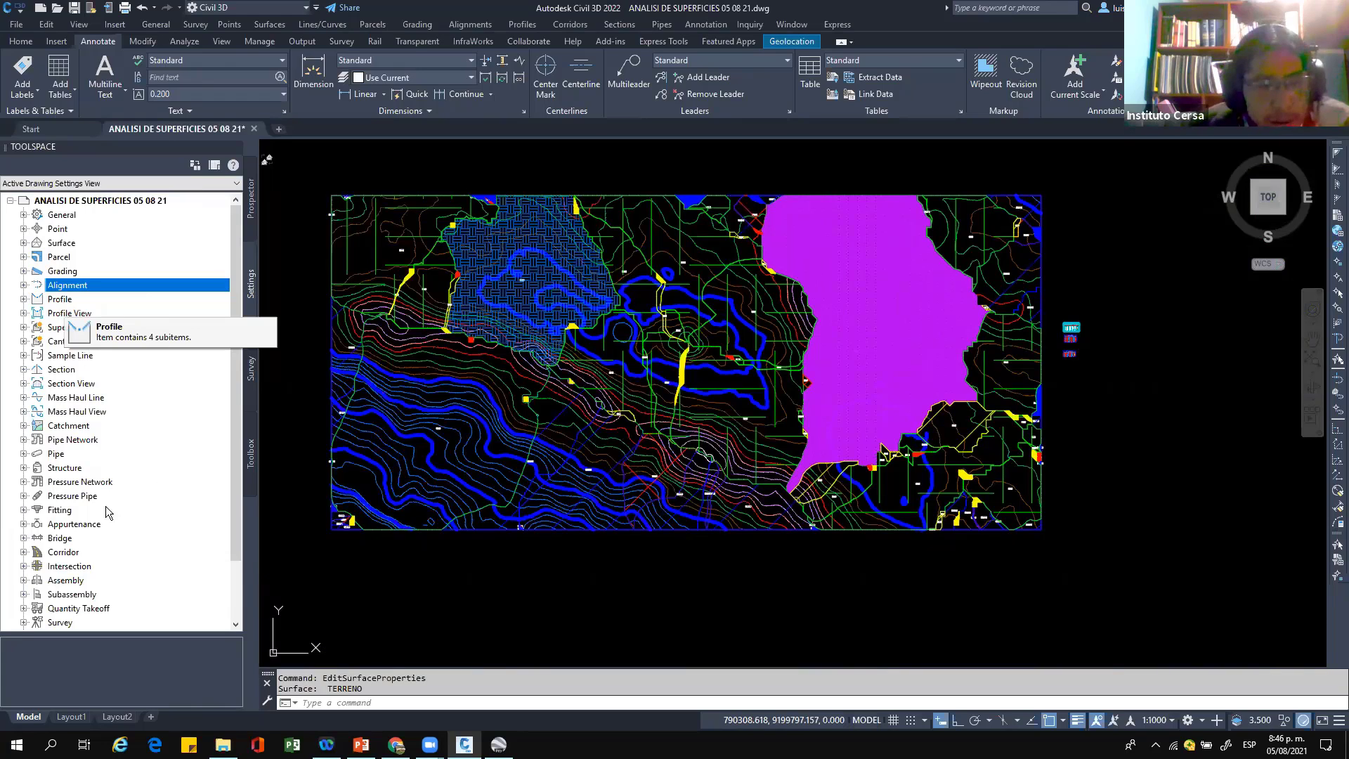
scroll(92, 548, "down", 1)
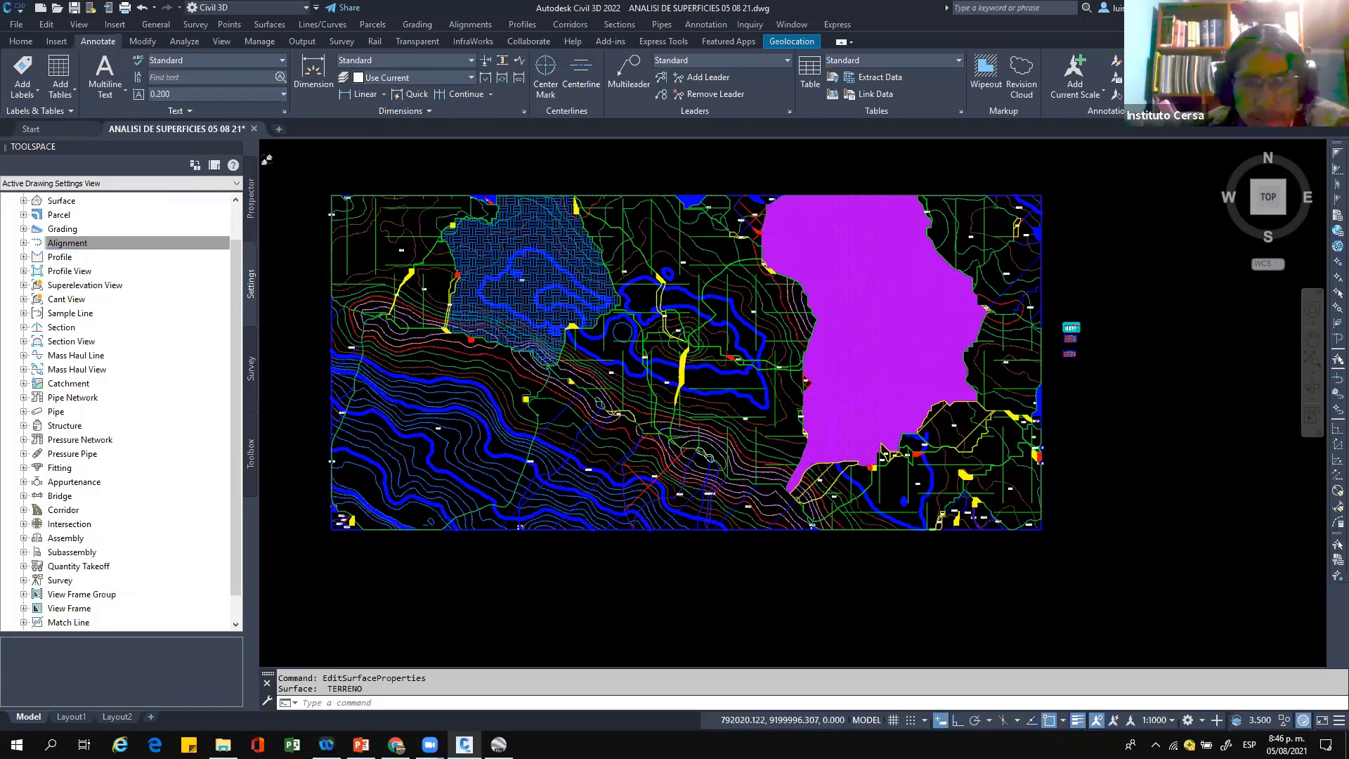
scroll(483, 251, "up", 2)
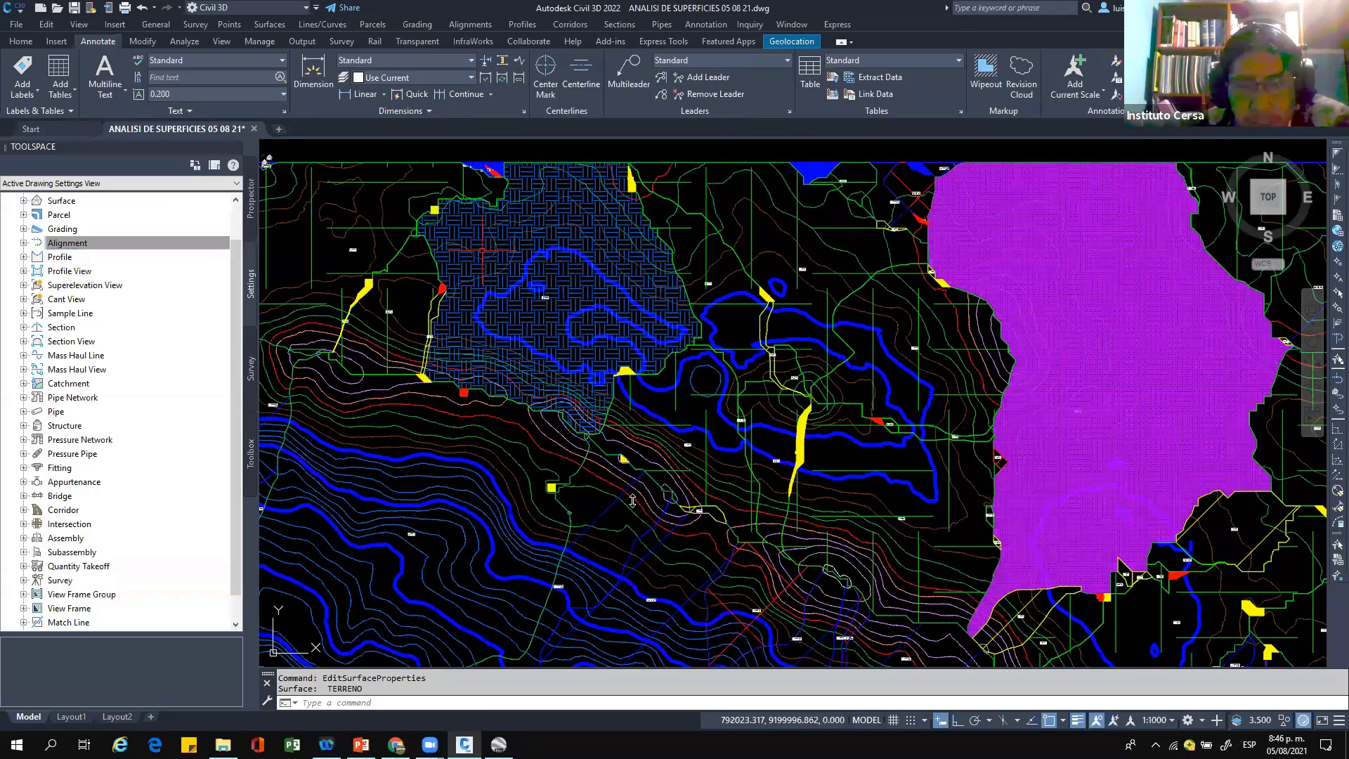
middle_click_drag(482, 250, 342, 216)
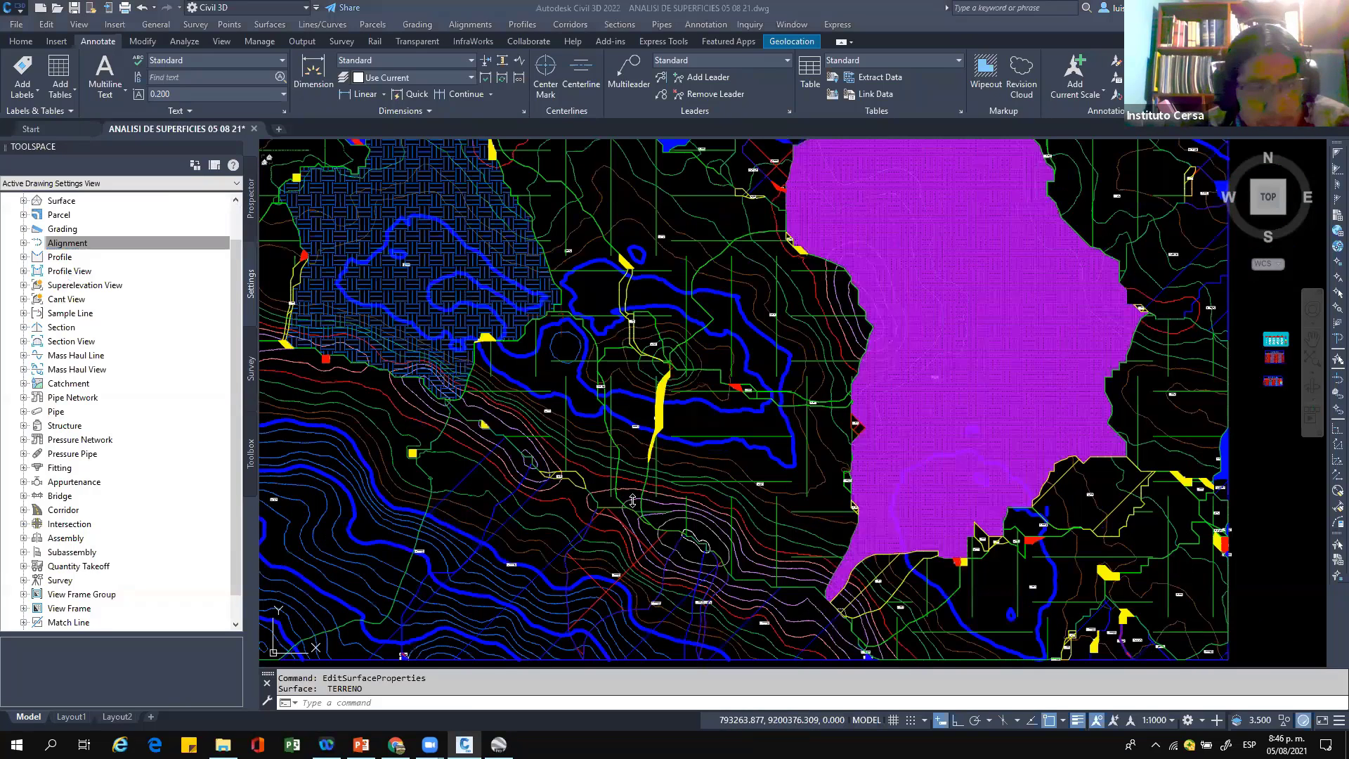